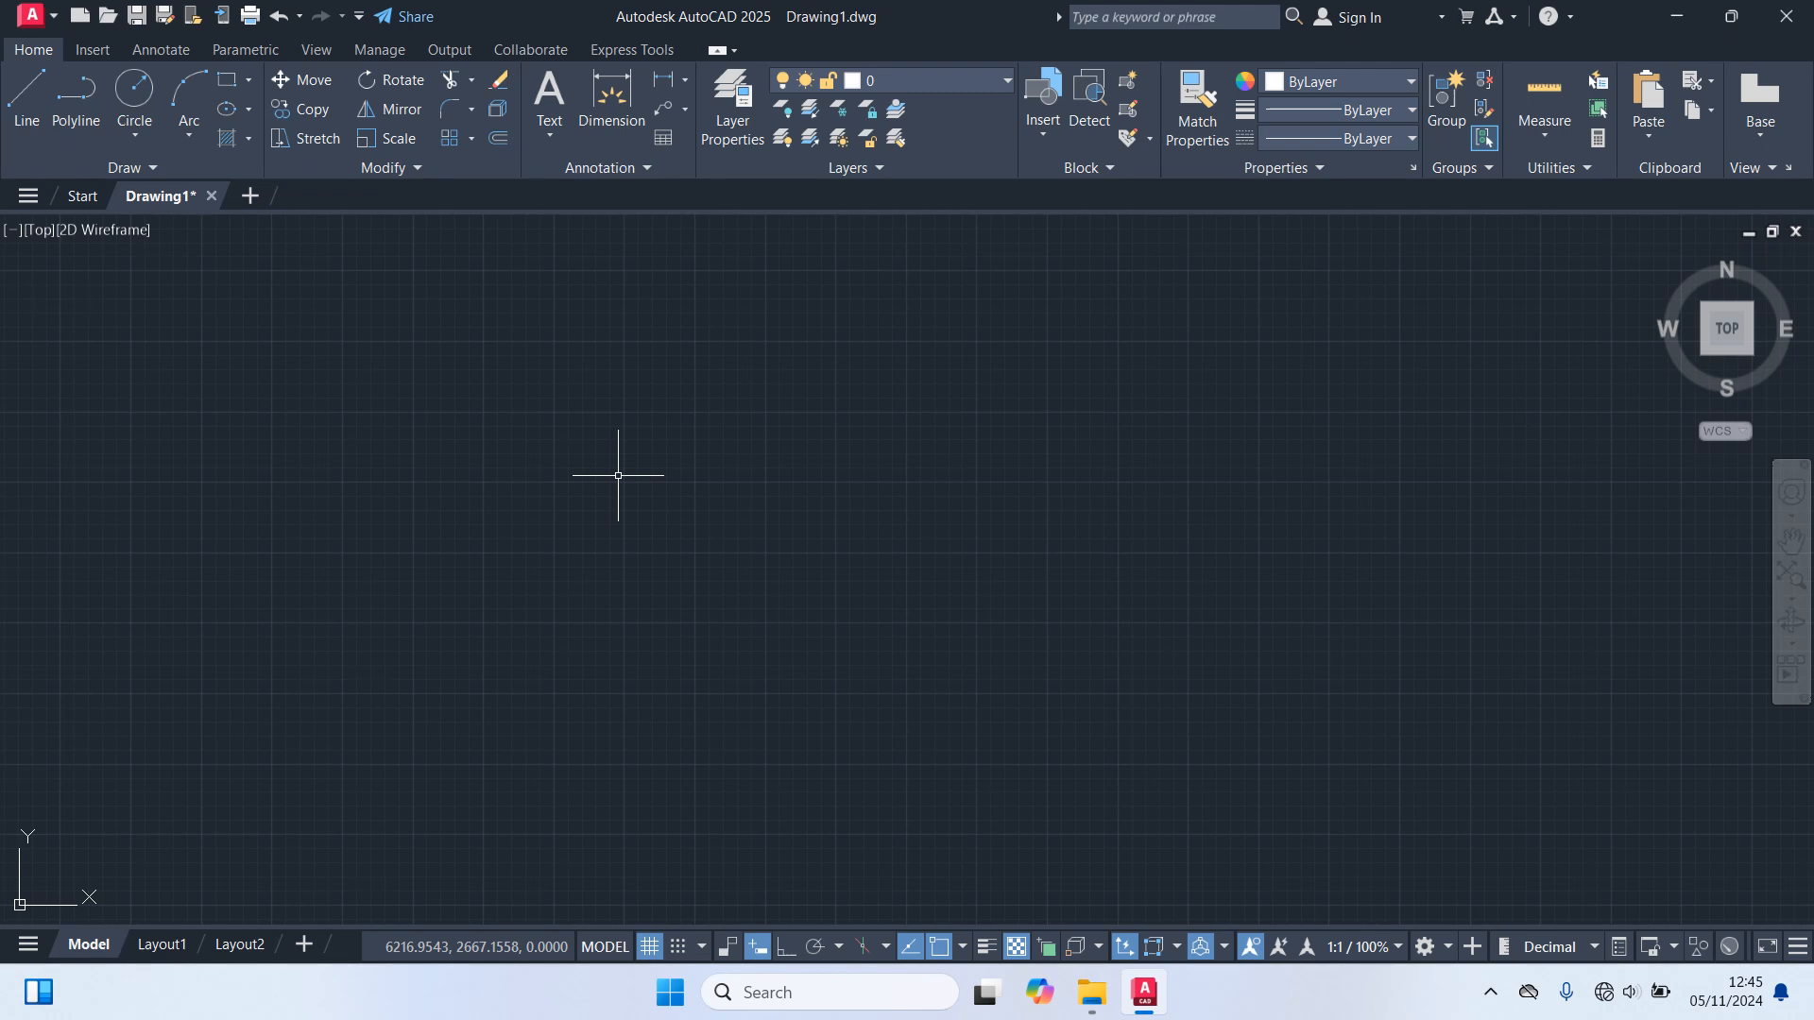
Open the layer properties and create a new layer named Dimensi.
{"action": "left_click", "coordinate": [618, 477]}
{"action": "type", "text": "la"}
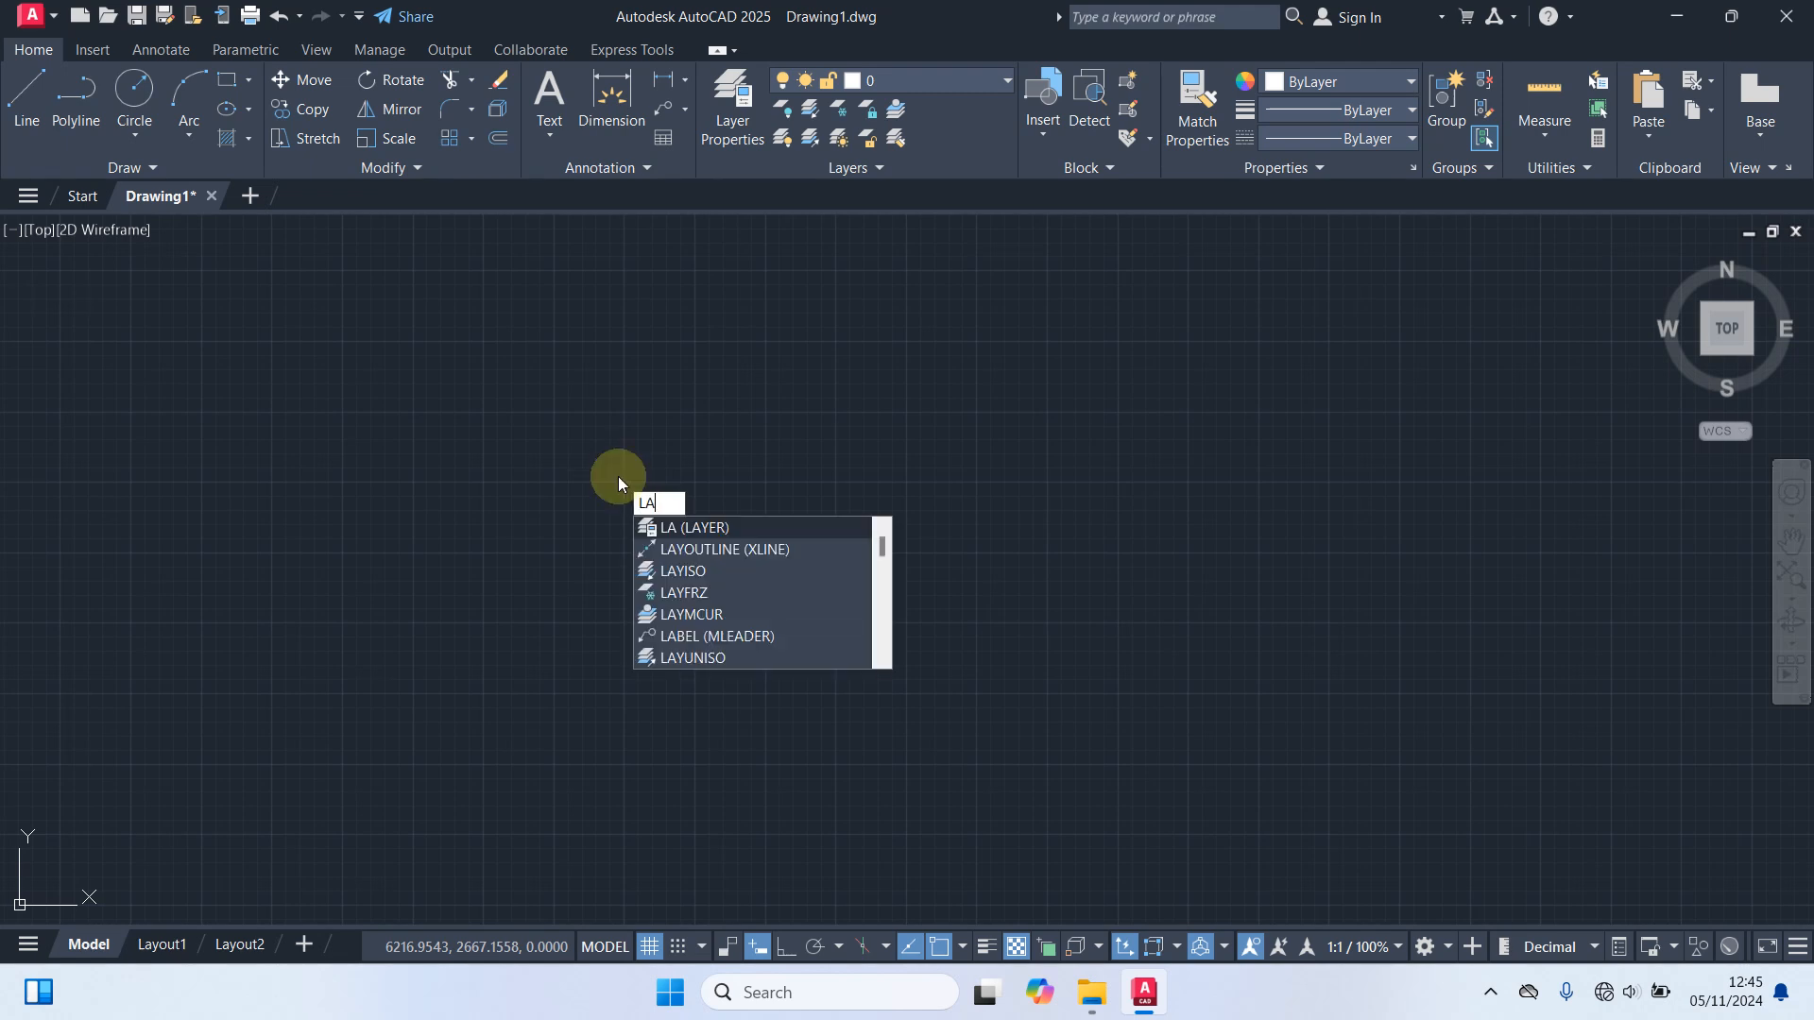
{"action": "key", "text": "Return"}
{"action": "left_click", "coordinate": [247, 184]}
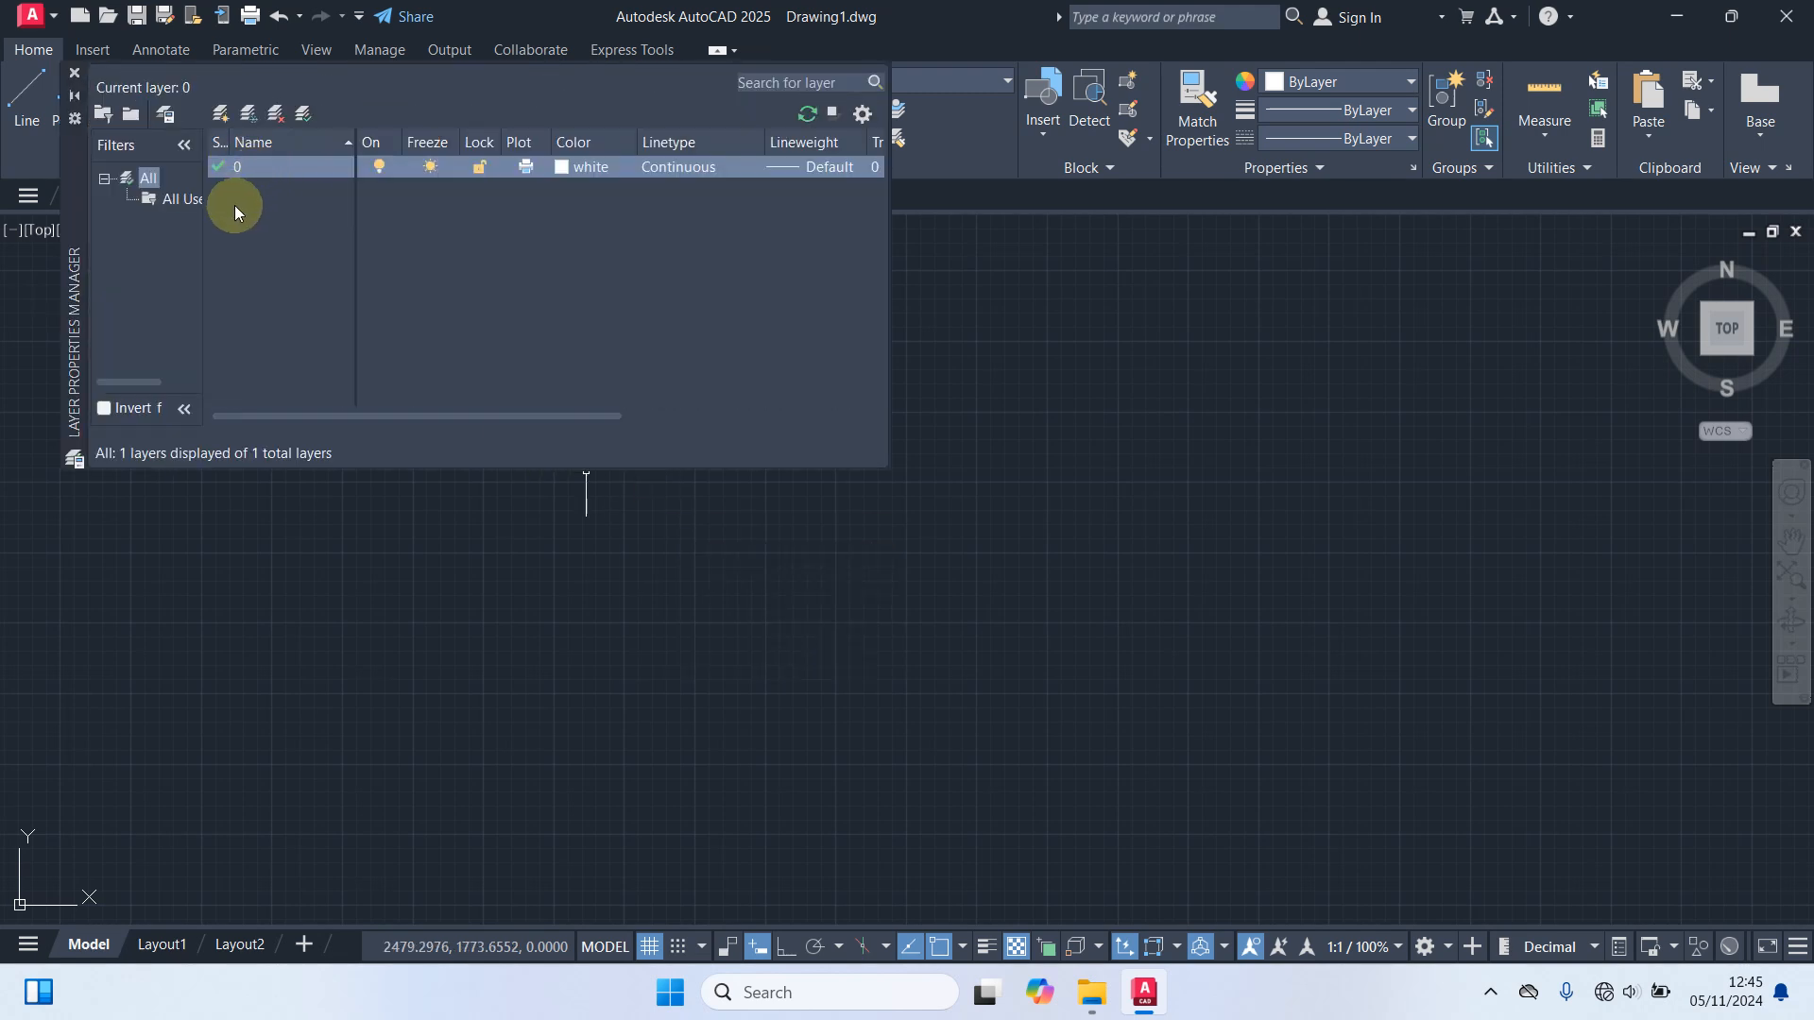
{"action": "right_click", "coordinate": [234, 206]}
{"action": "left_click", "coordinate": [310, 308]}
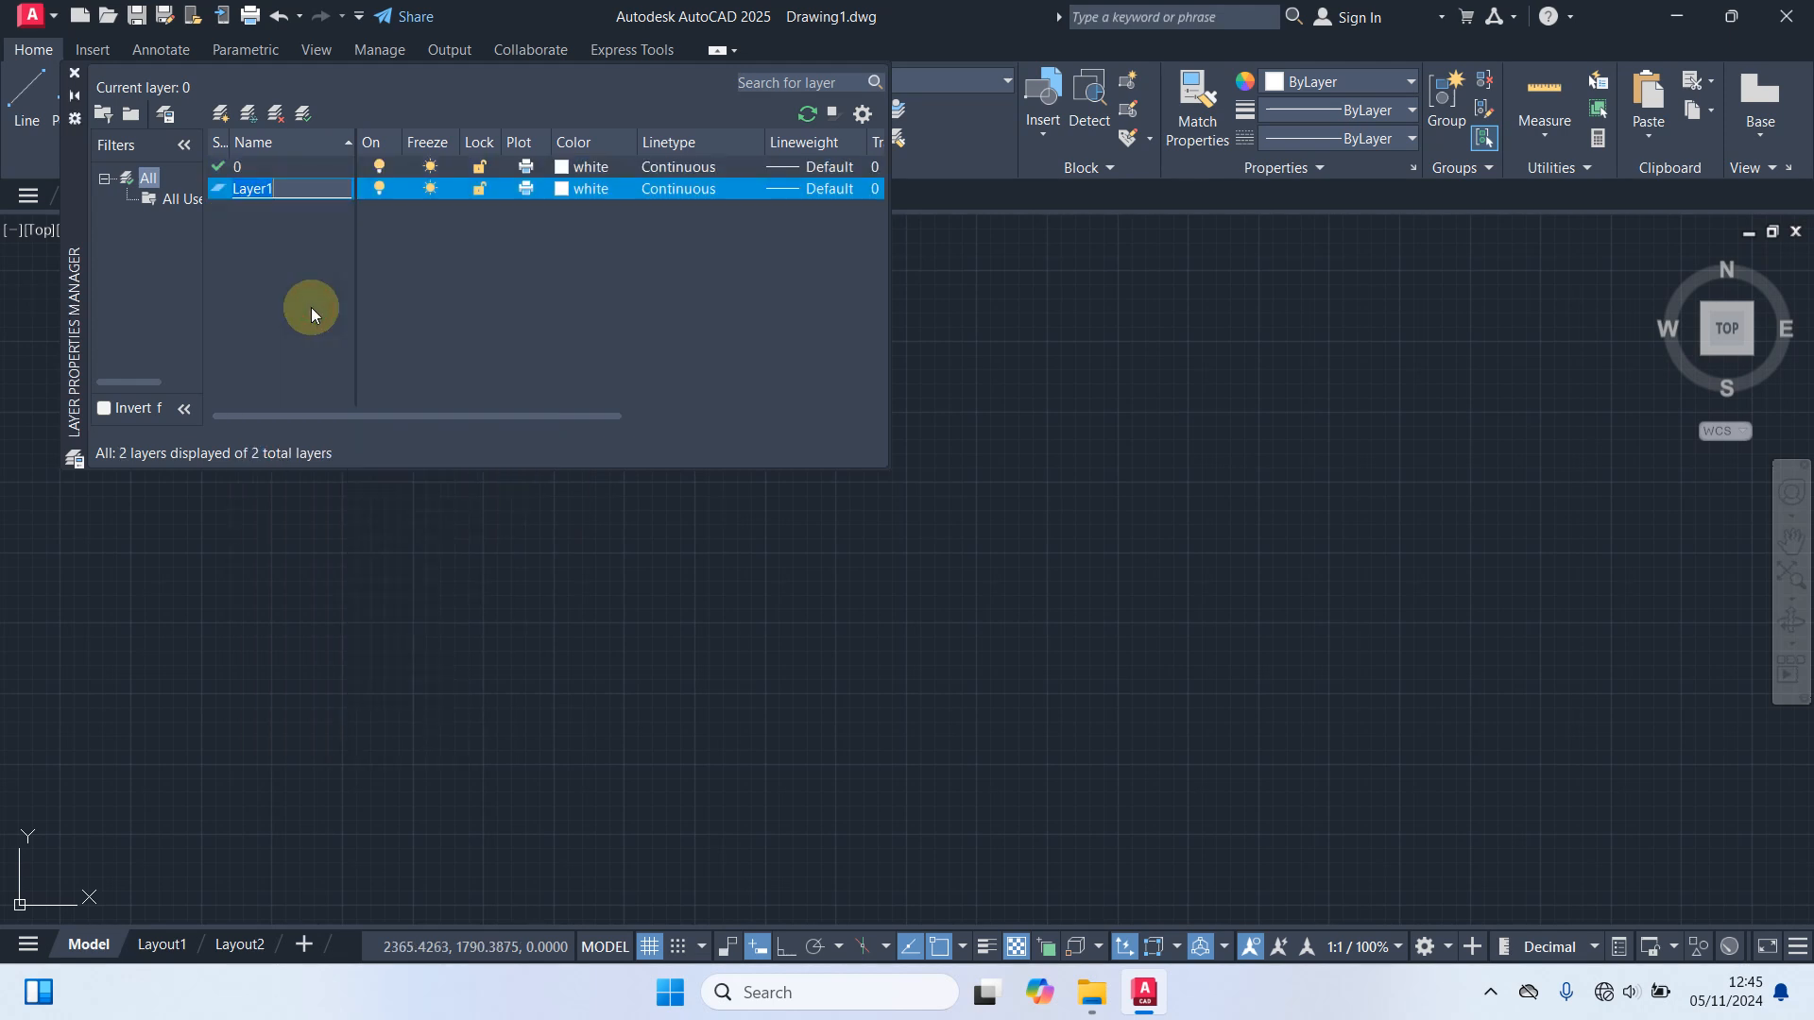
{"action": "type", "text": "Dimensi"}
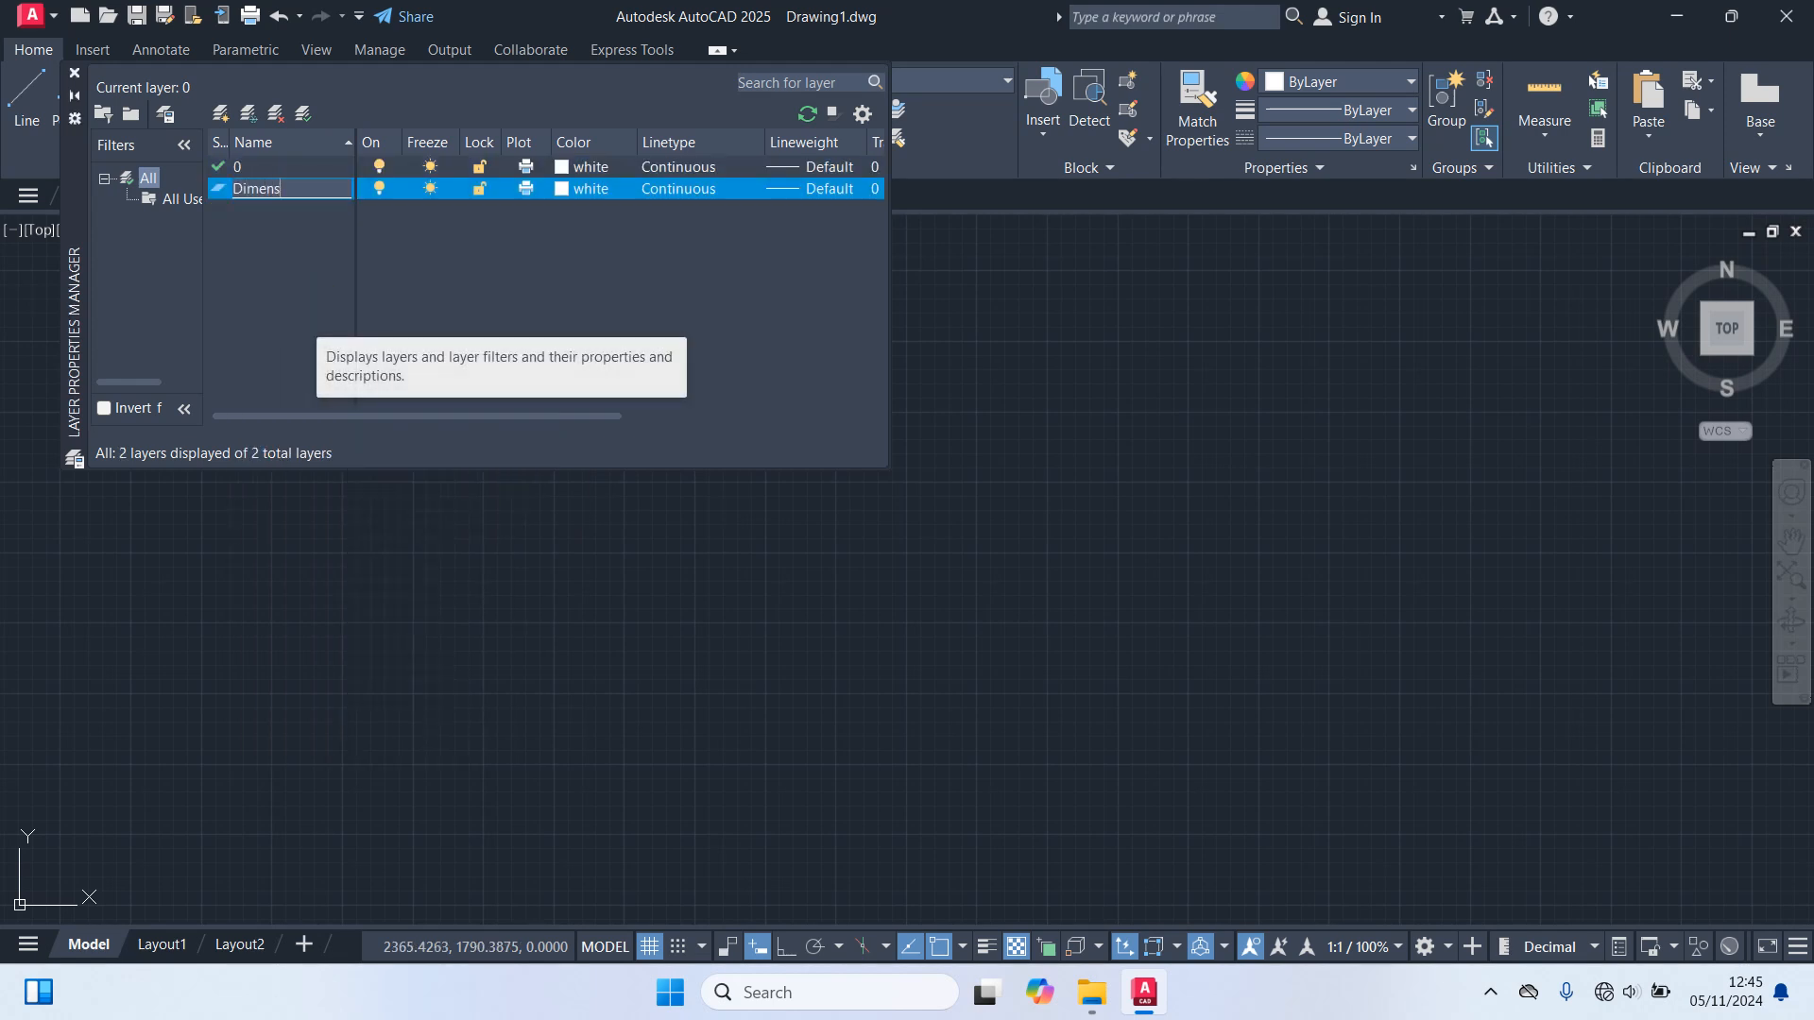
Create two more layers named Dinding and Garis As.
{"action": "right_click", "coordinate": [248, 233]}
{"action": "left_click", "coordinate": [315, 327]}
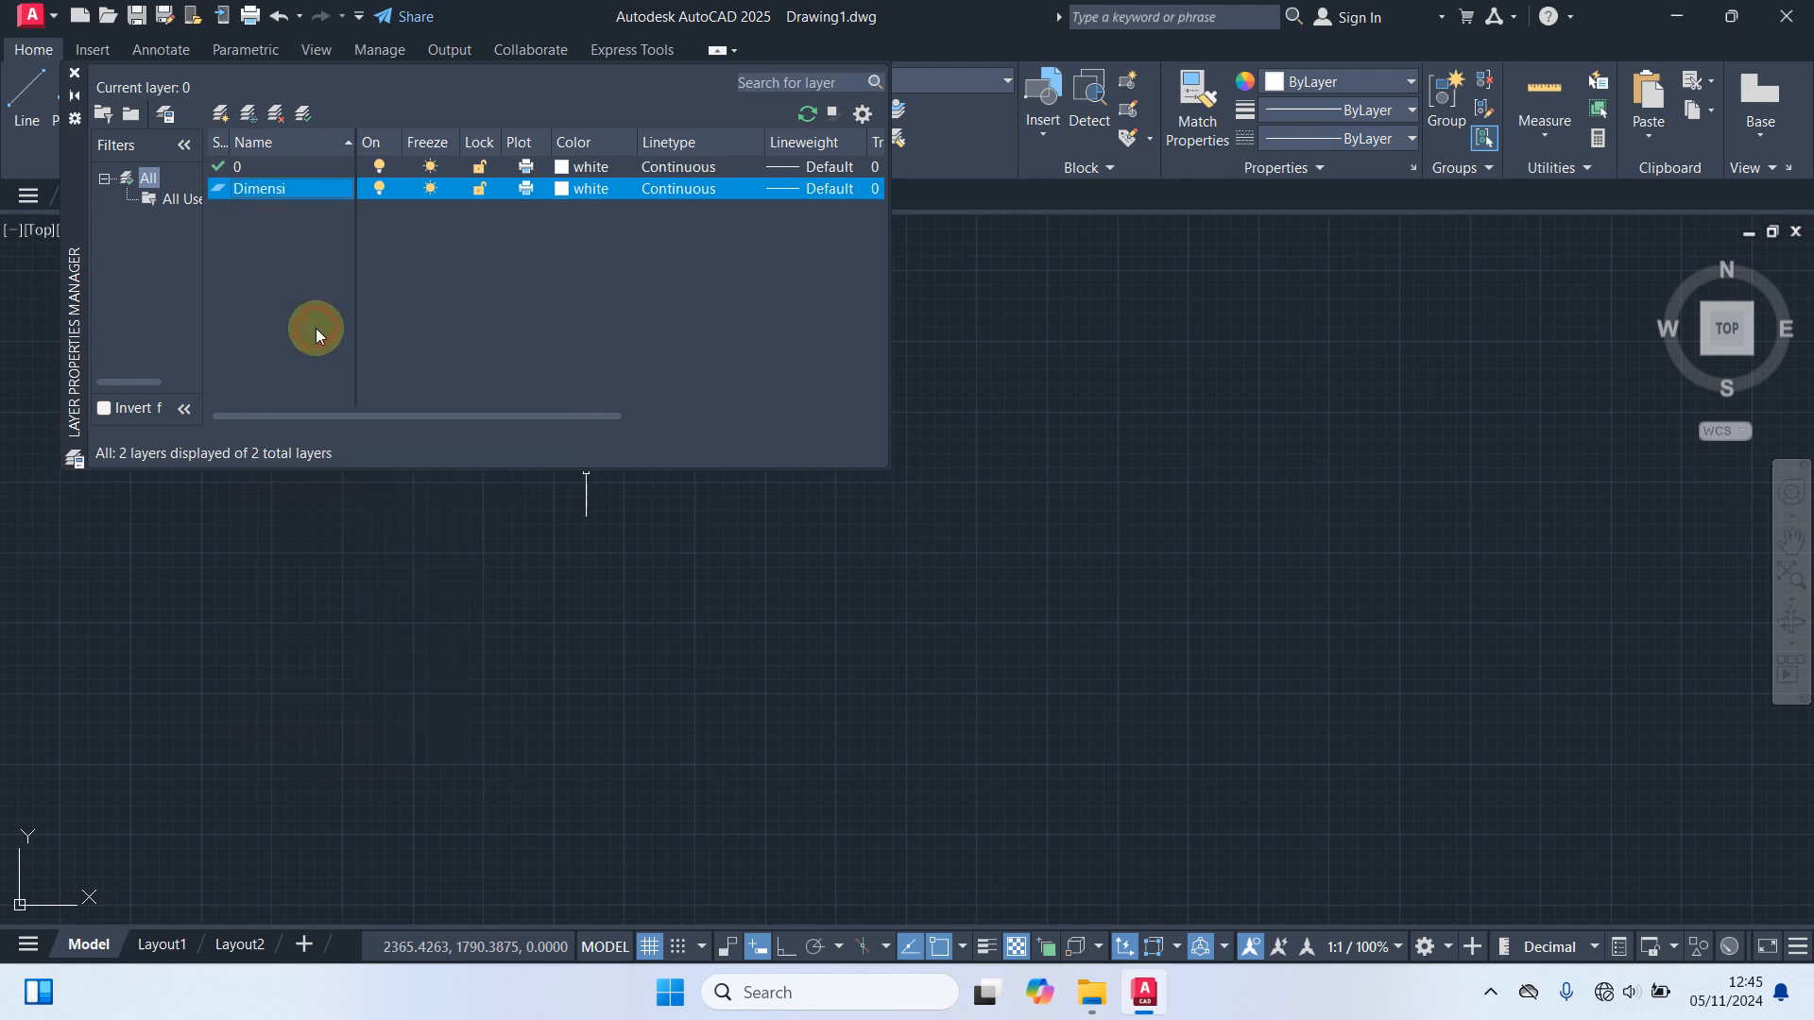
{"action": "type", "text": "Dinding"}
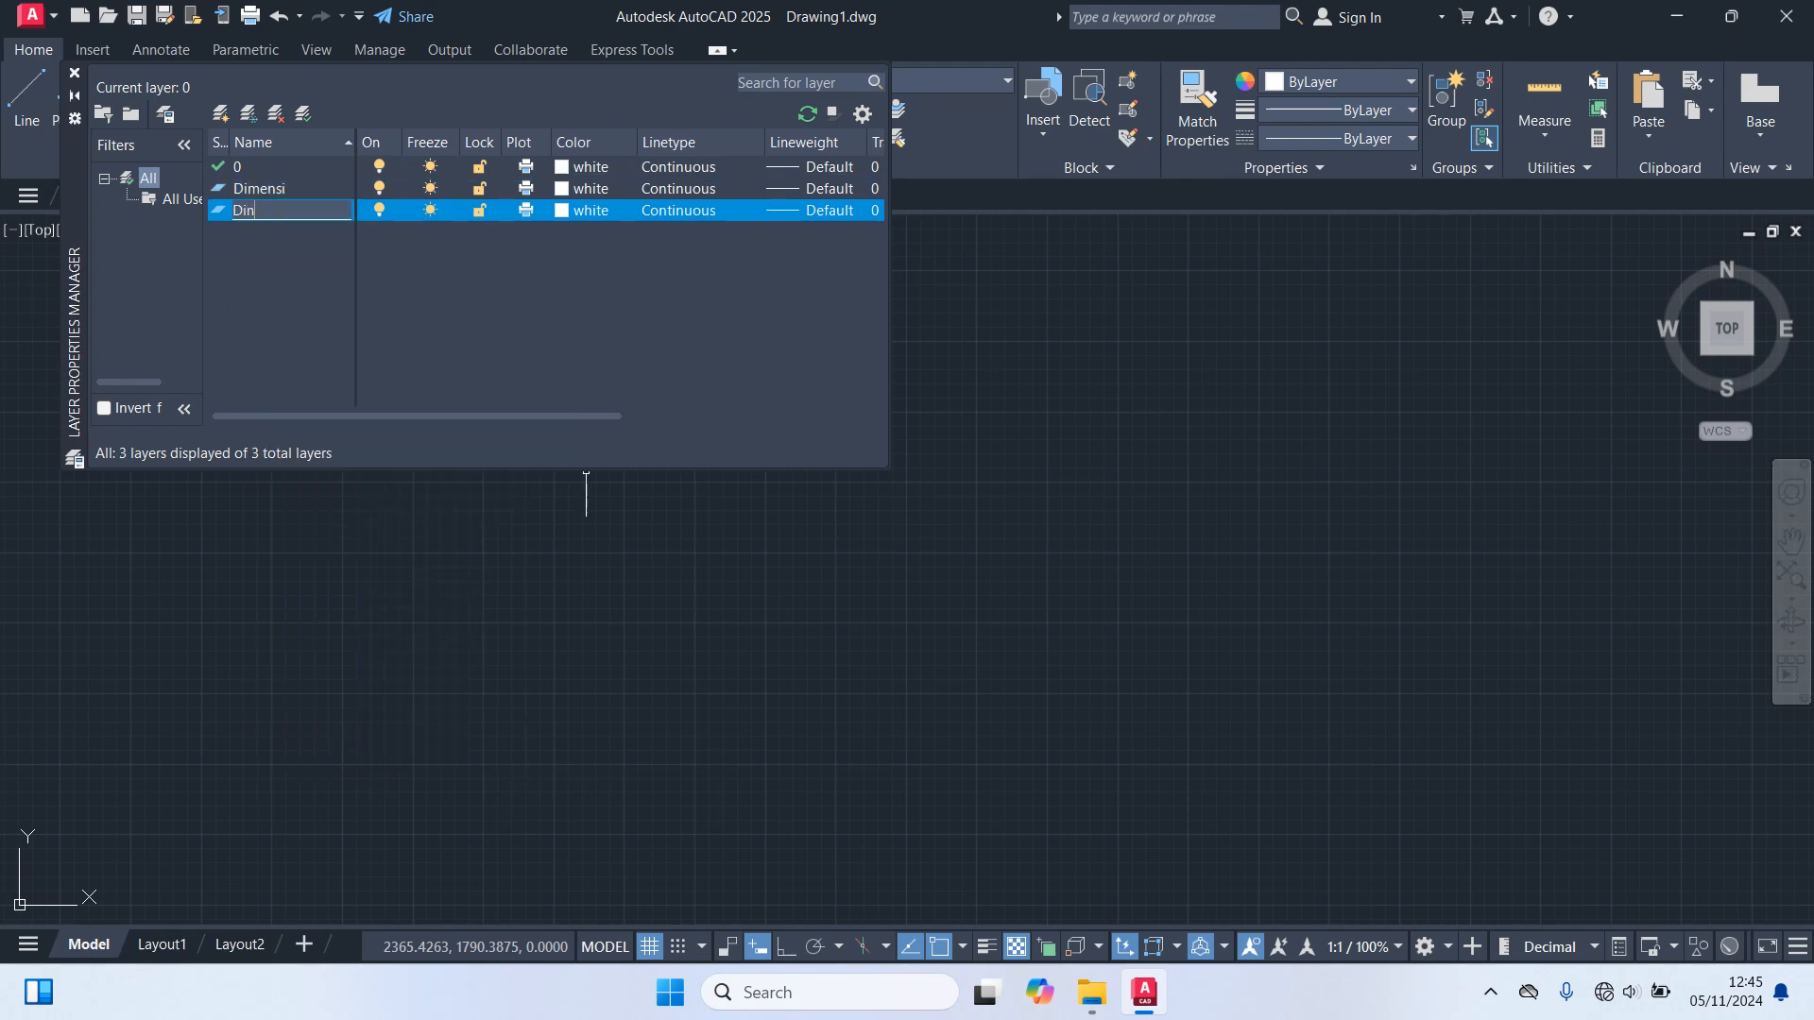
{"action": "right_click", "coordinate": [257, 242]}
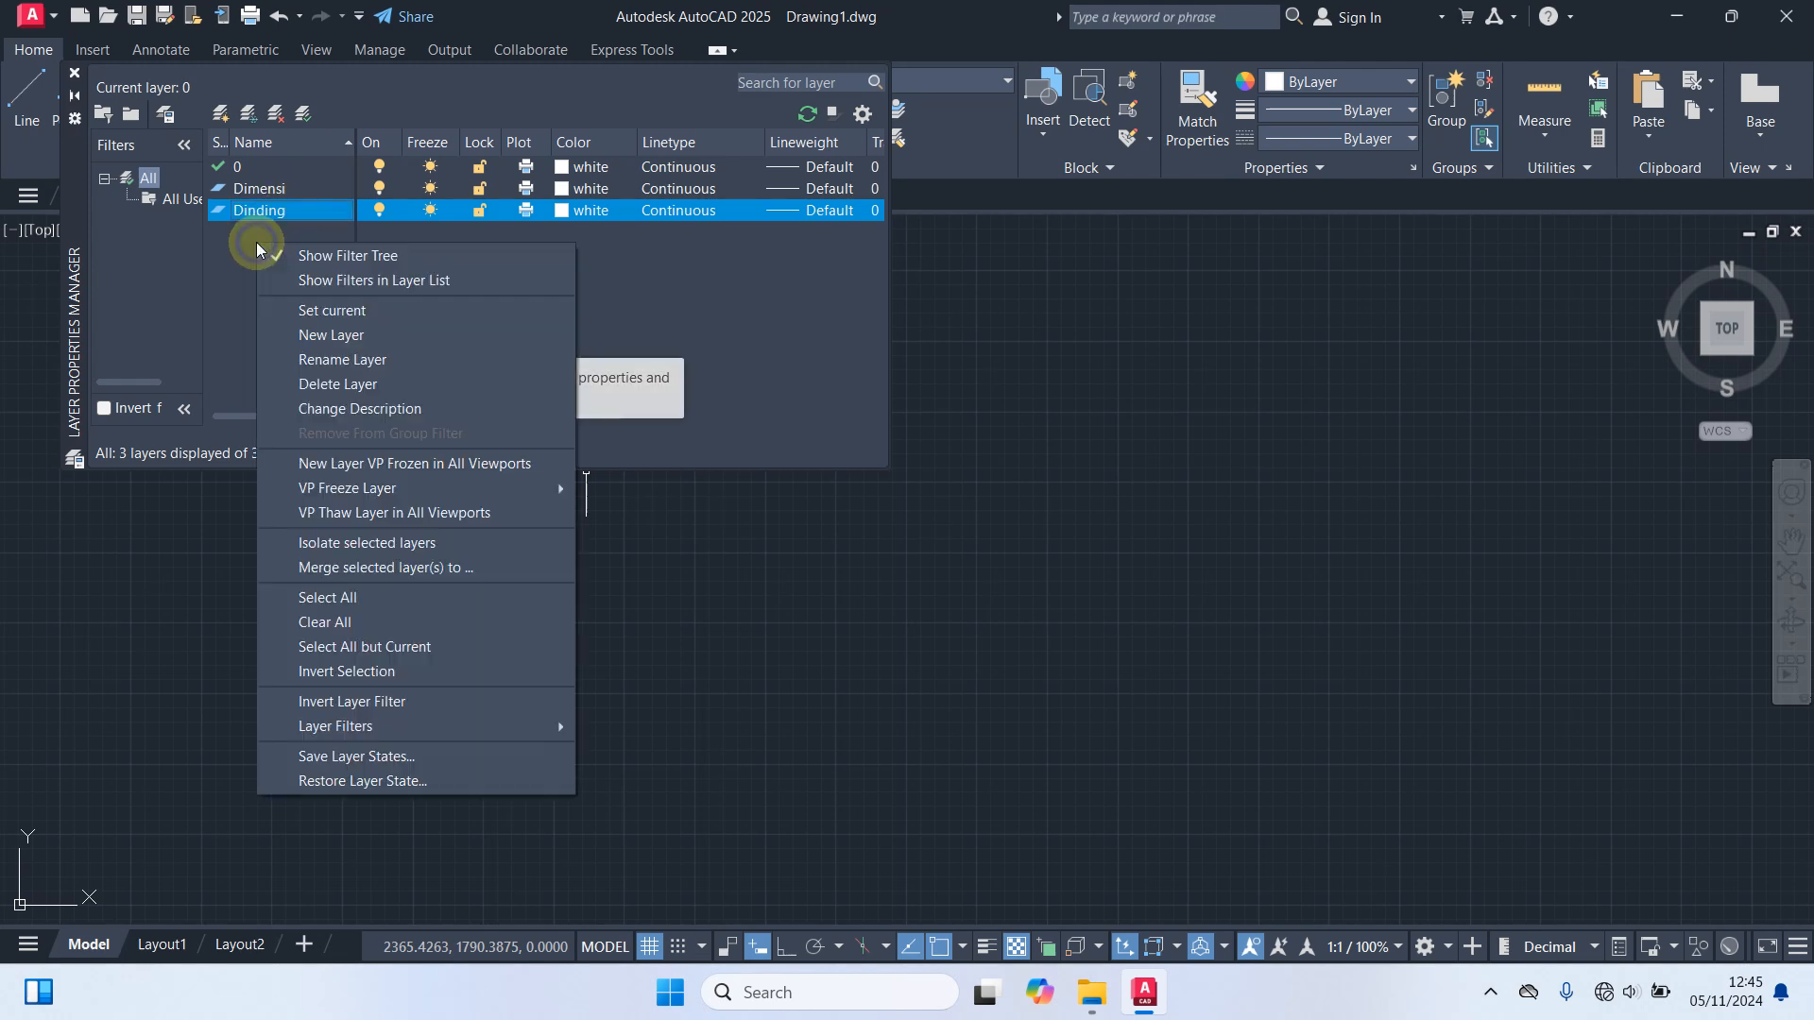
{"action": "left_click", "coordinate": [327, 333]}
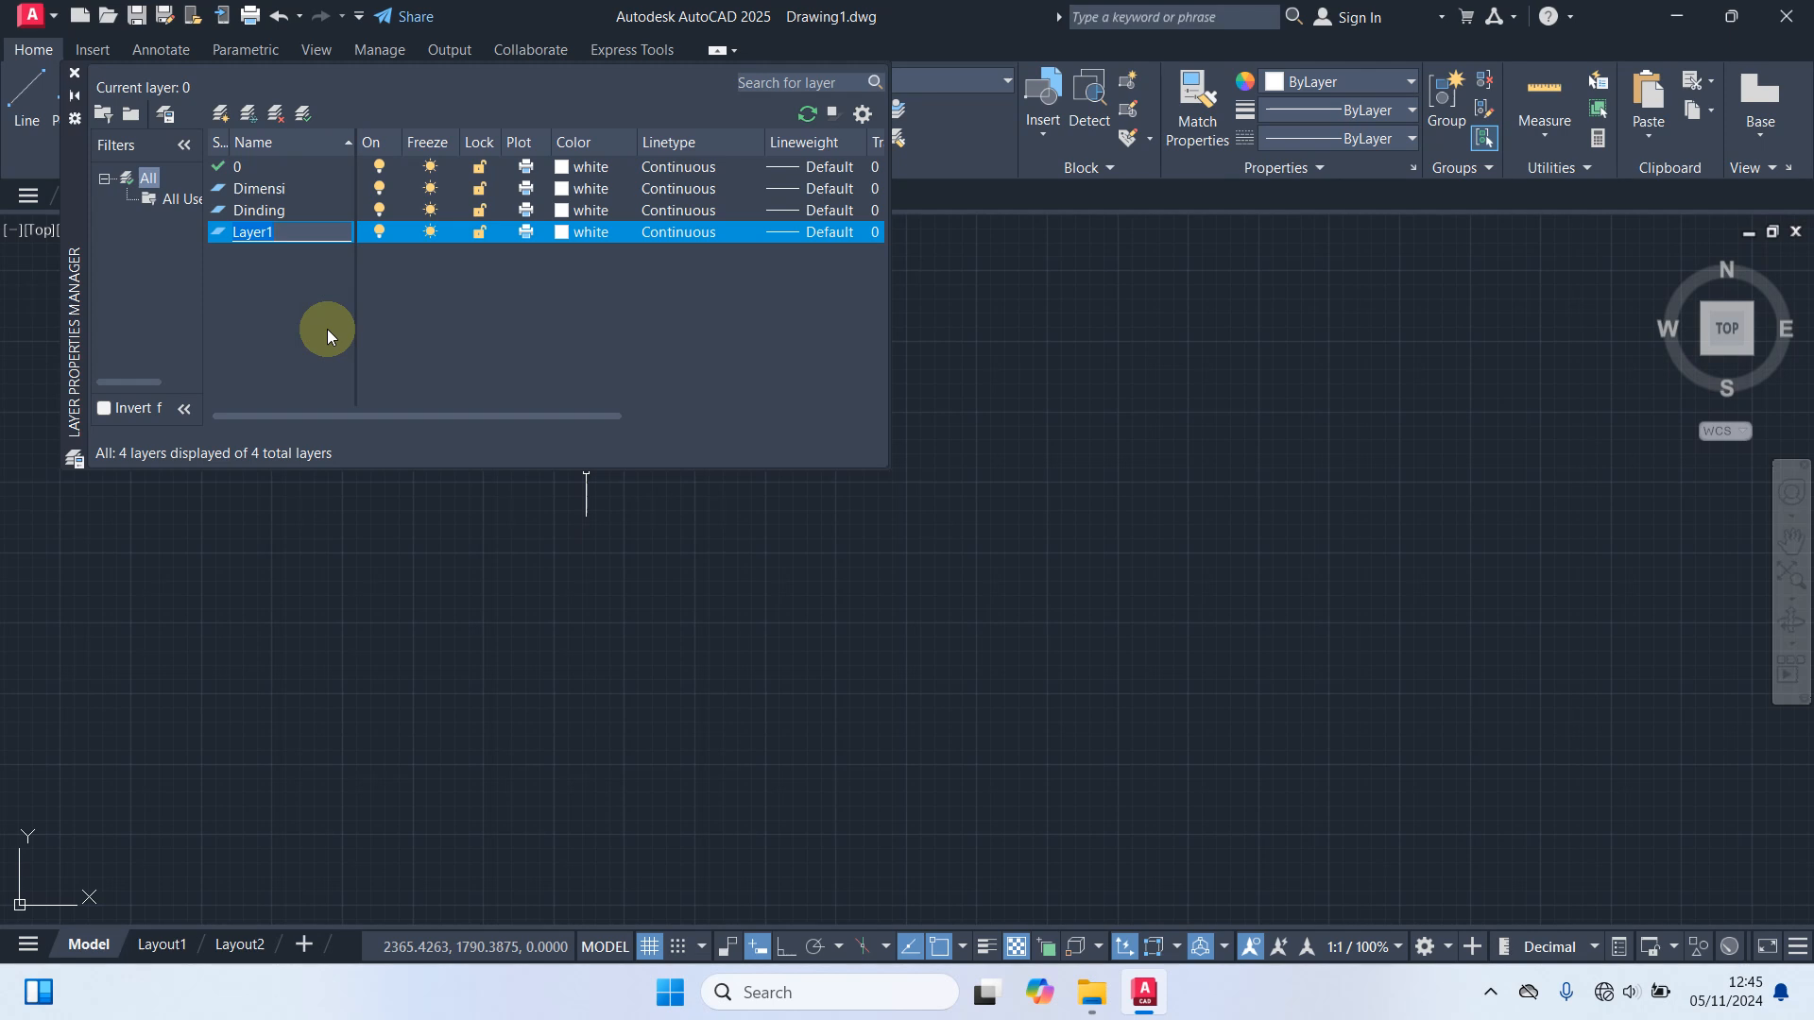
{"action": "type", "text": "Garis"}
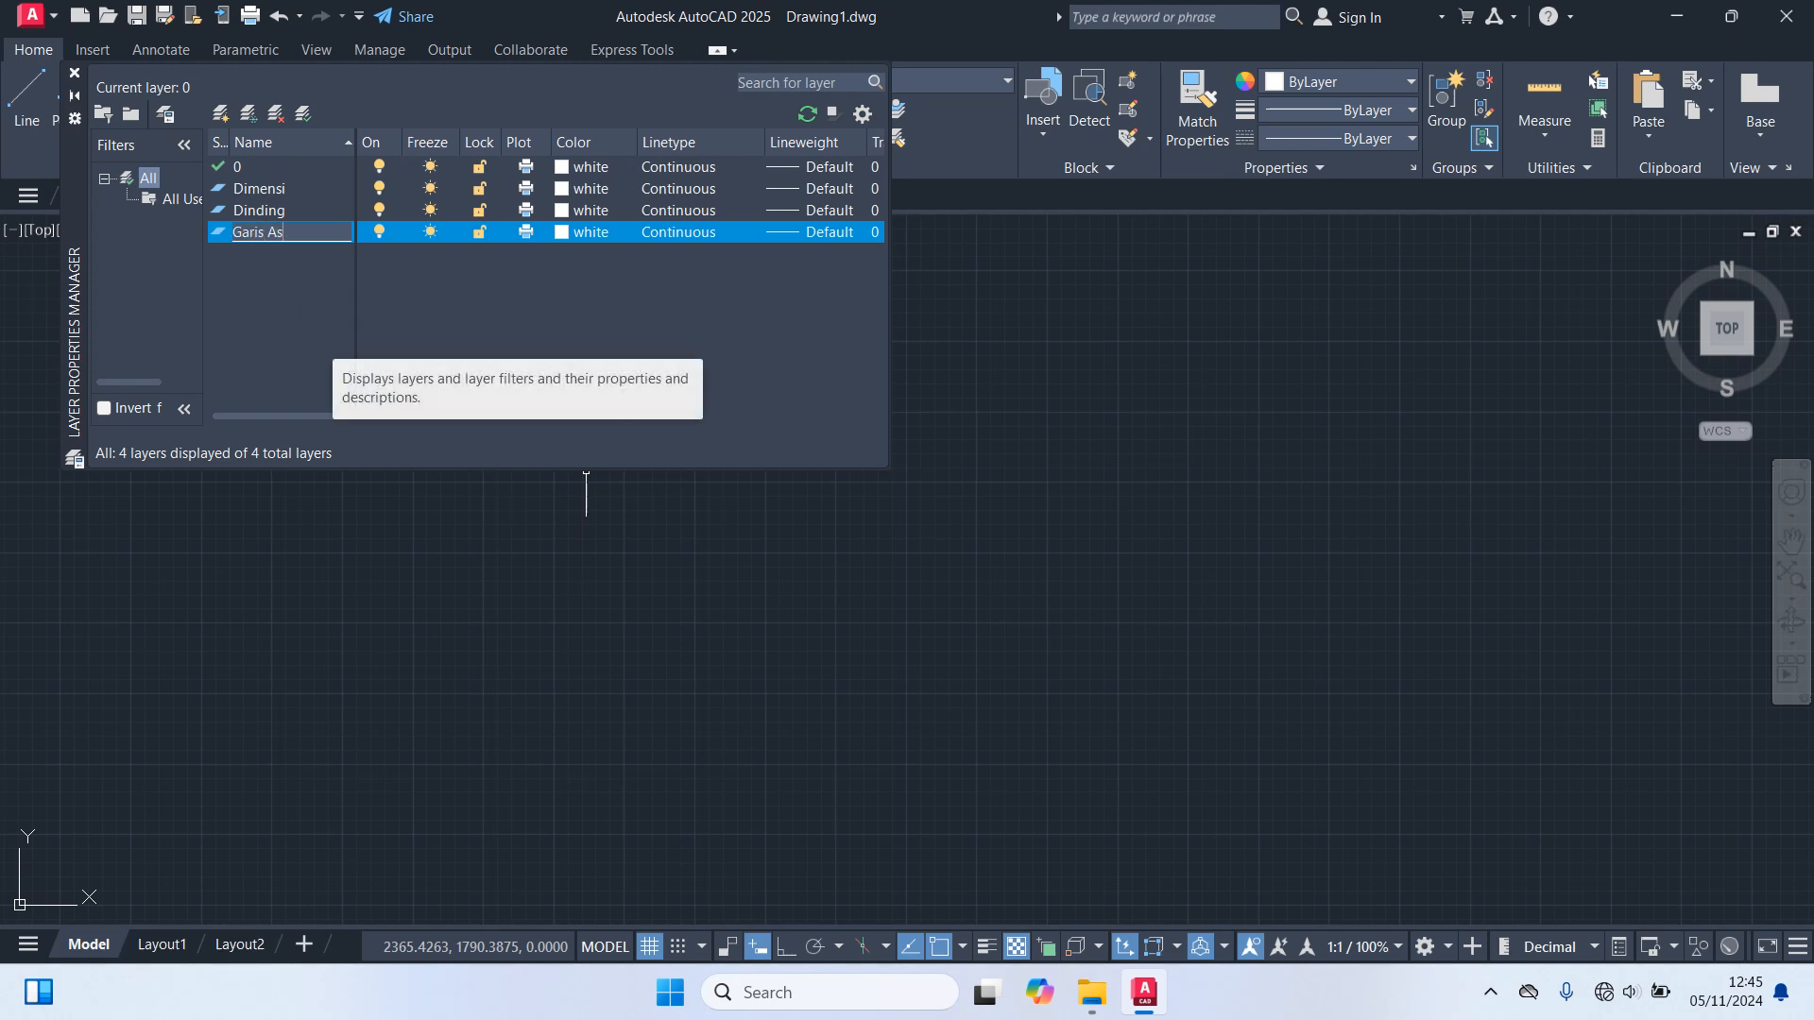
{"action": "type", "text": " As"}
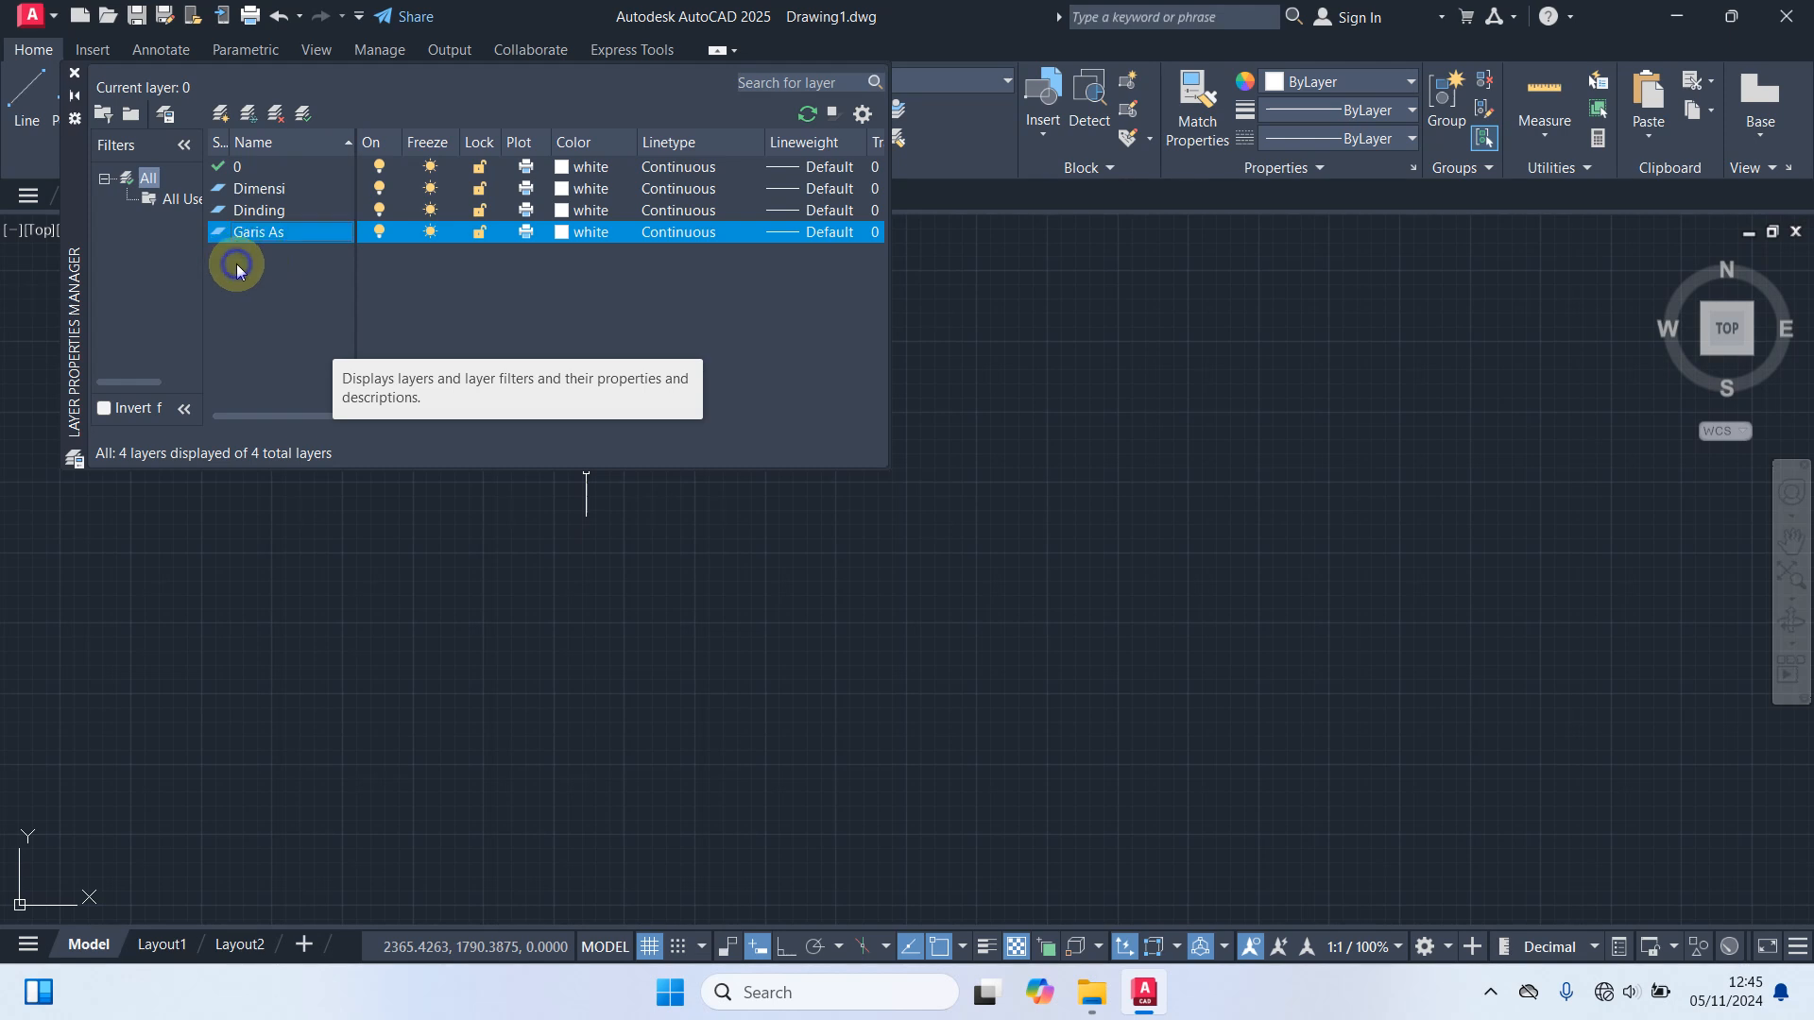
Add two new layers named Garis Bantu and Kolom to the layer list.
{"action": "right_click", "coordinate": [236, 264]}
{"action": "left_click", "coordinate": [310, 359]}
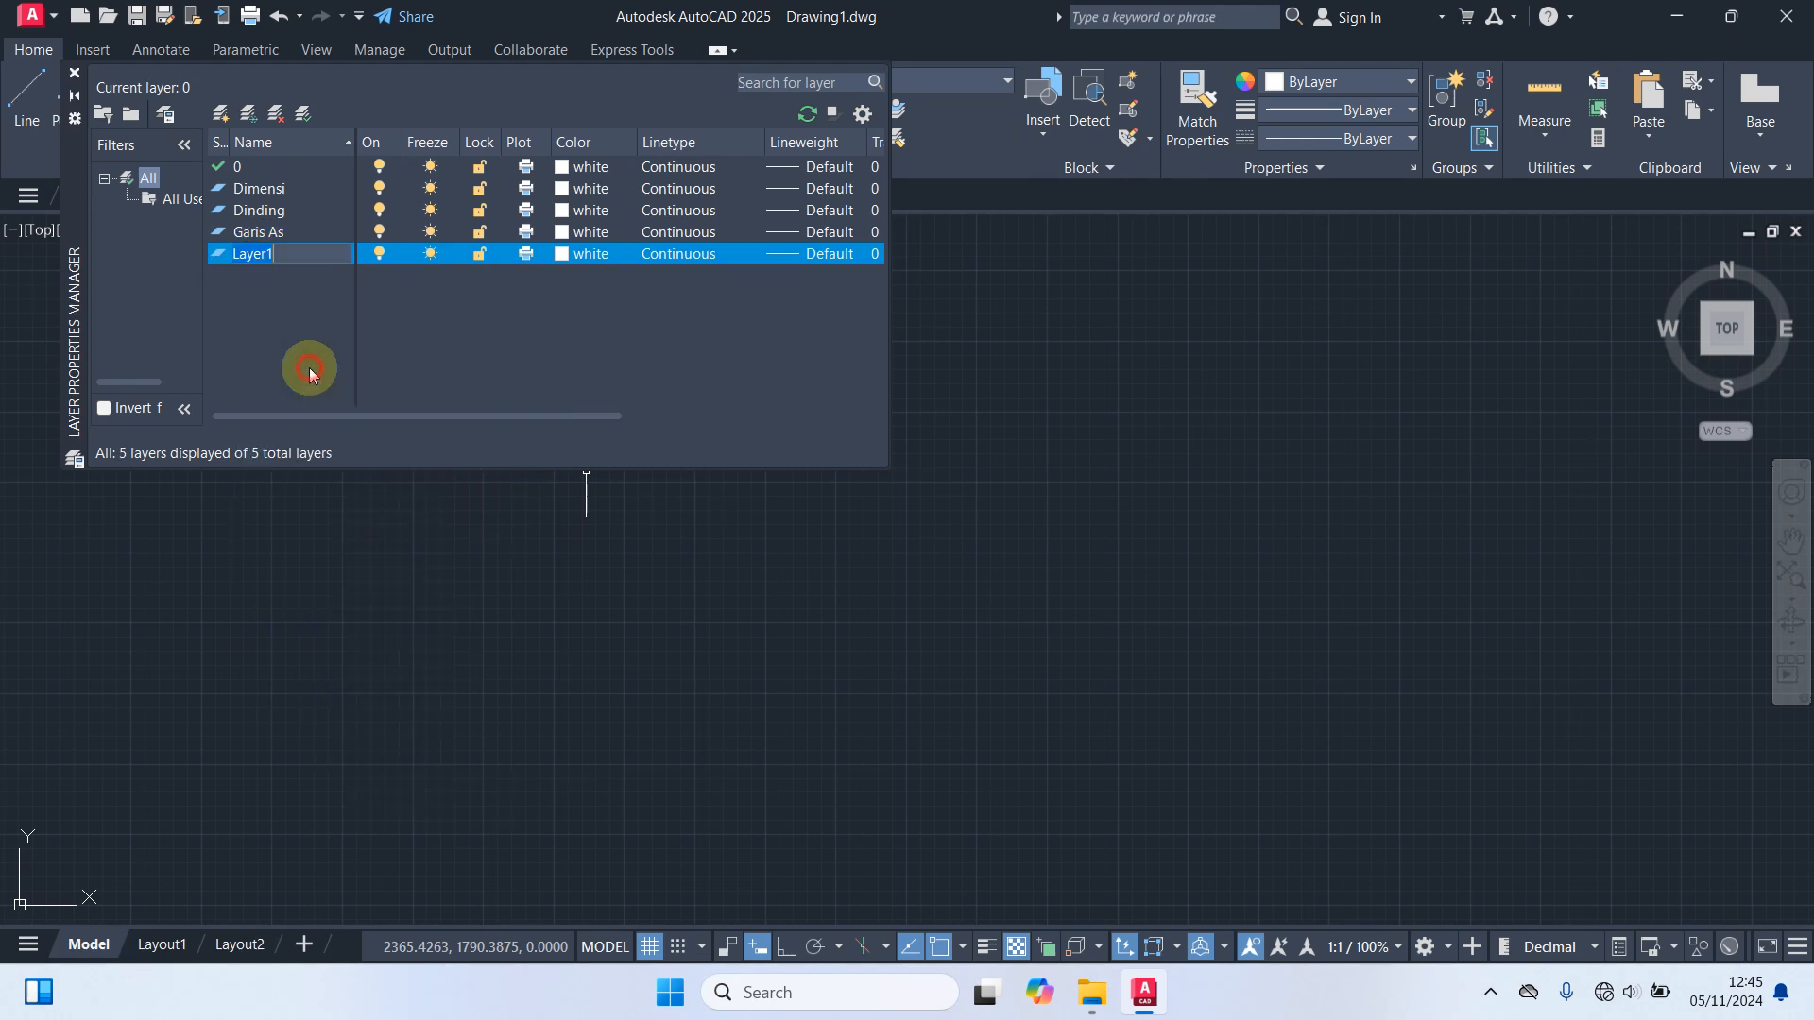
{"action": "type", "text": "Garis "}
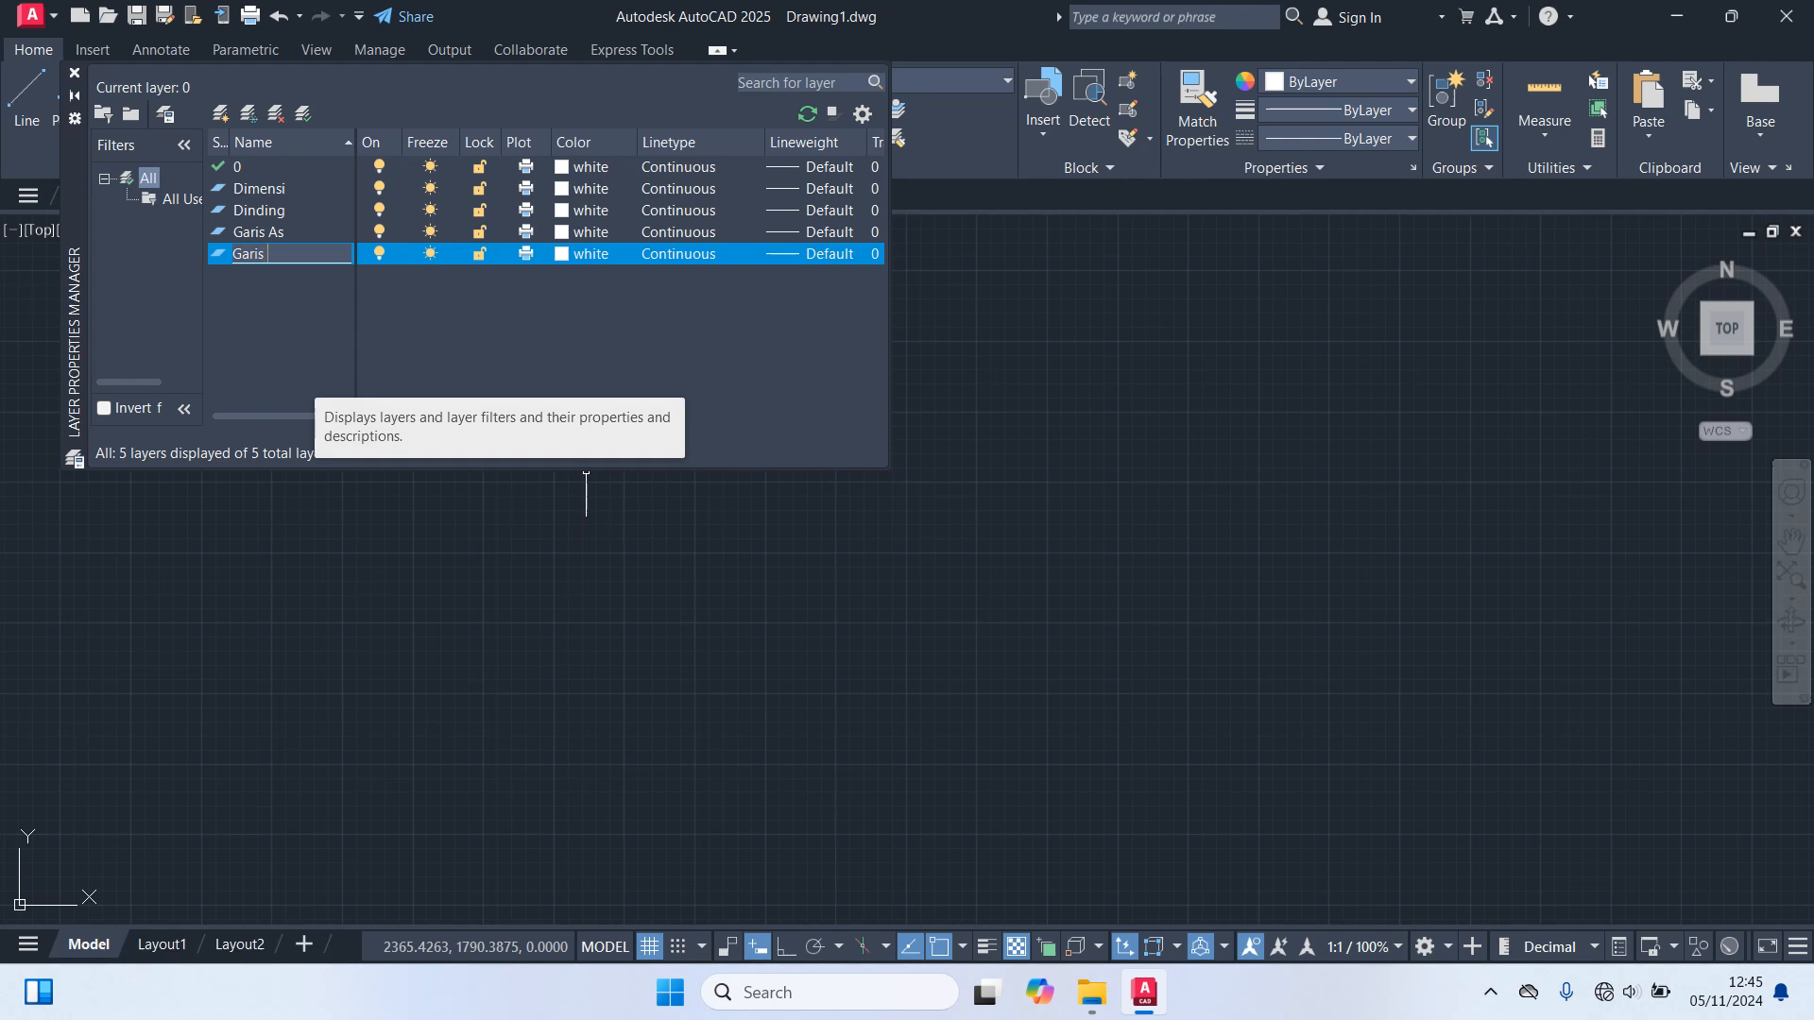
{"action": "type", "text": "Bantu"}
{"action": "right_click", "coordinate": [251, 282]}
{"action": "left_click", "coordinate": [310, 375]}
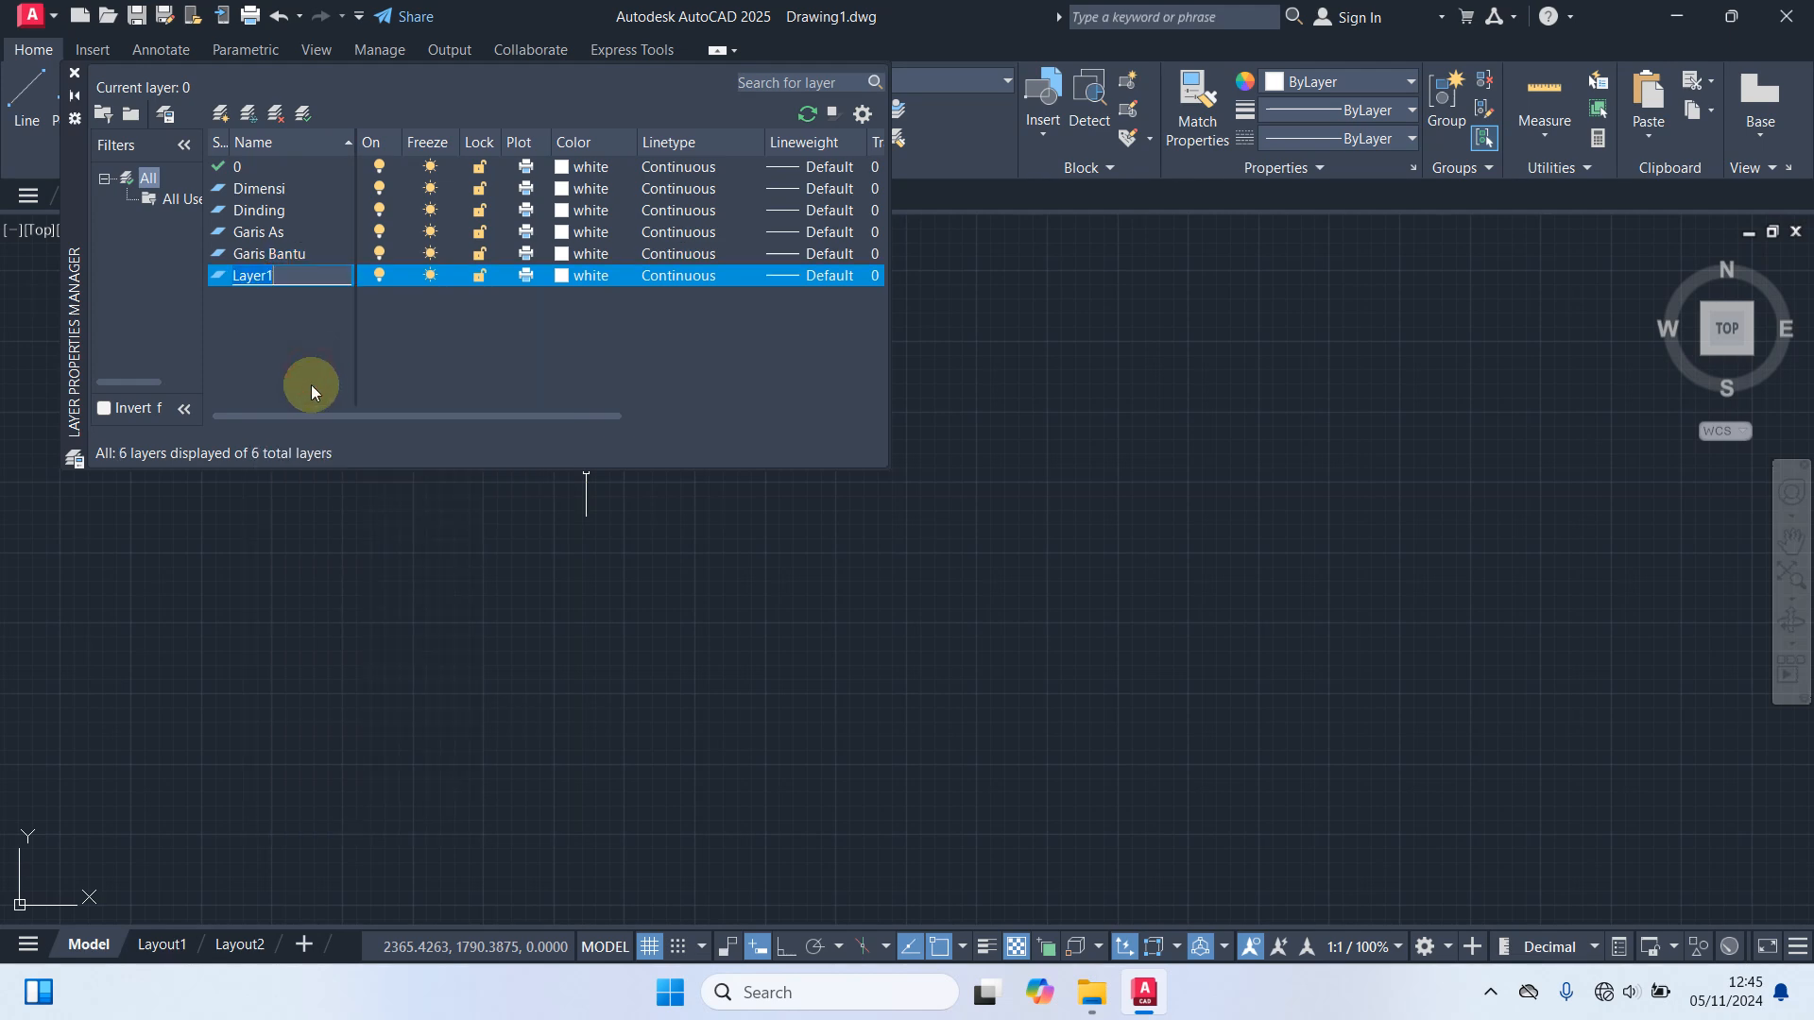
{"action": "type", "text": "Kolom"}
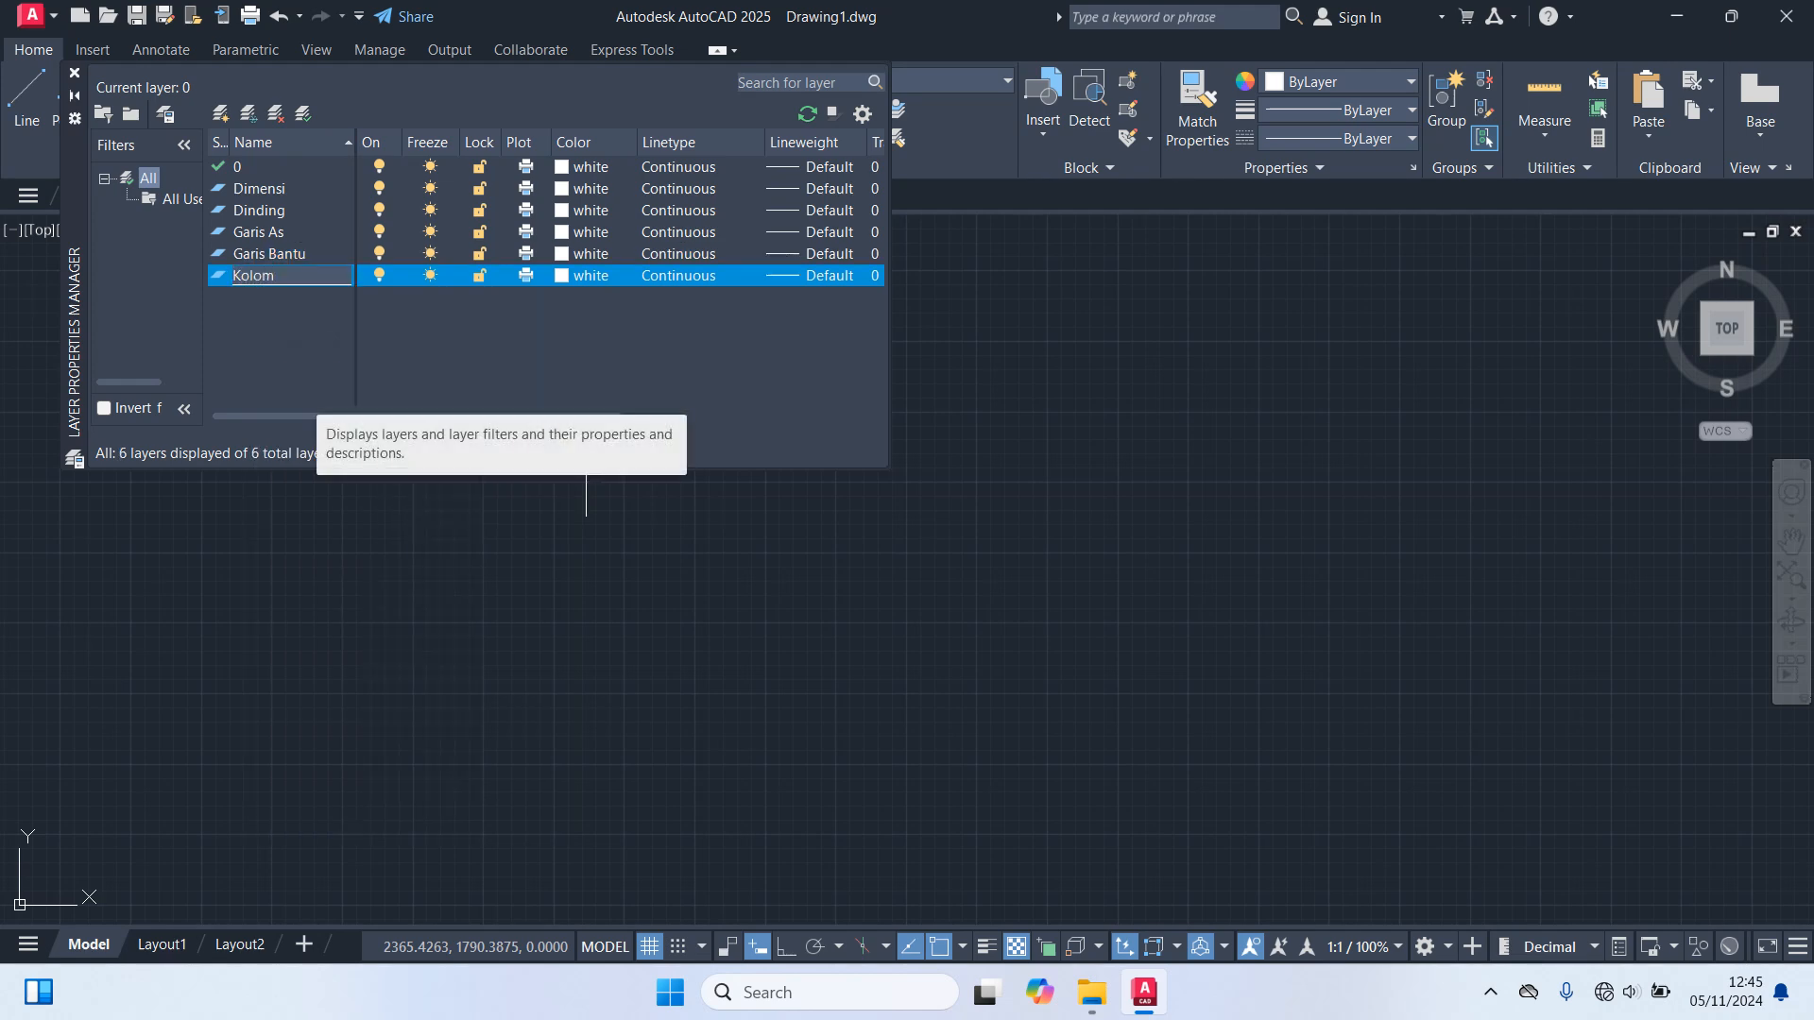
Create the layers Pintu & Jendela and Teks.
{"action": "right_click", "coordinate": [248, 308]}
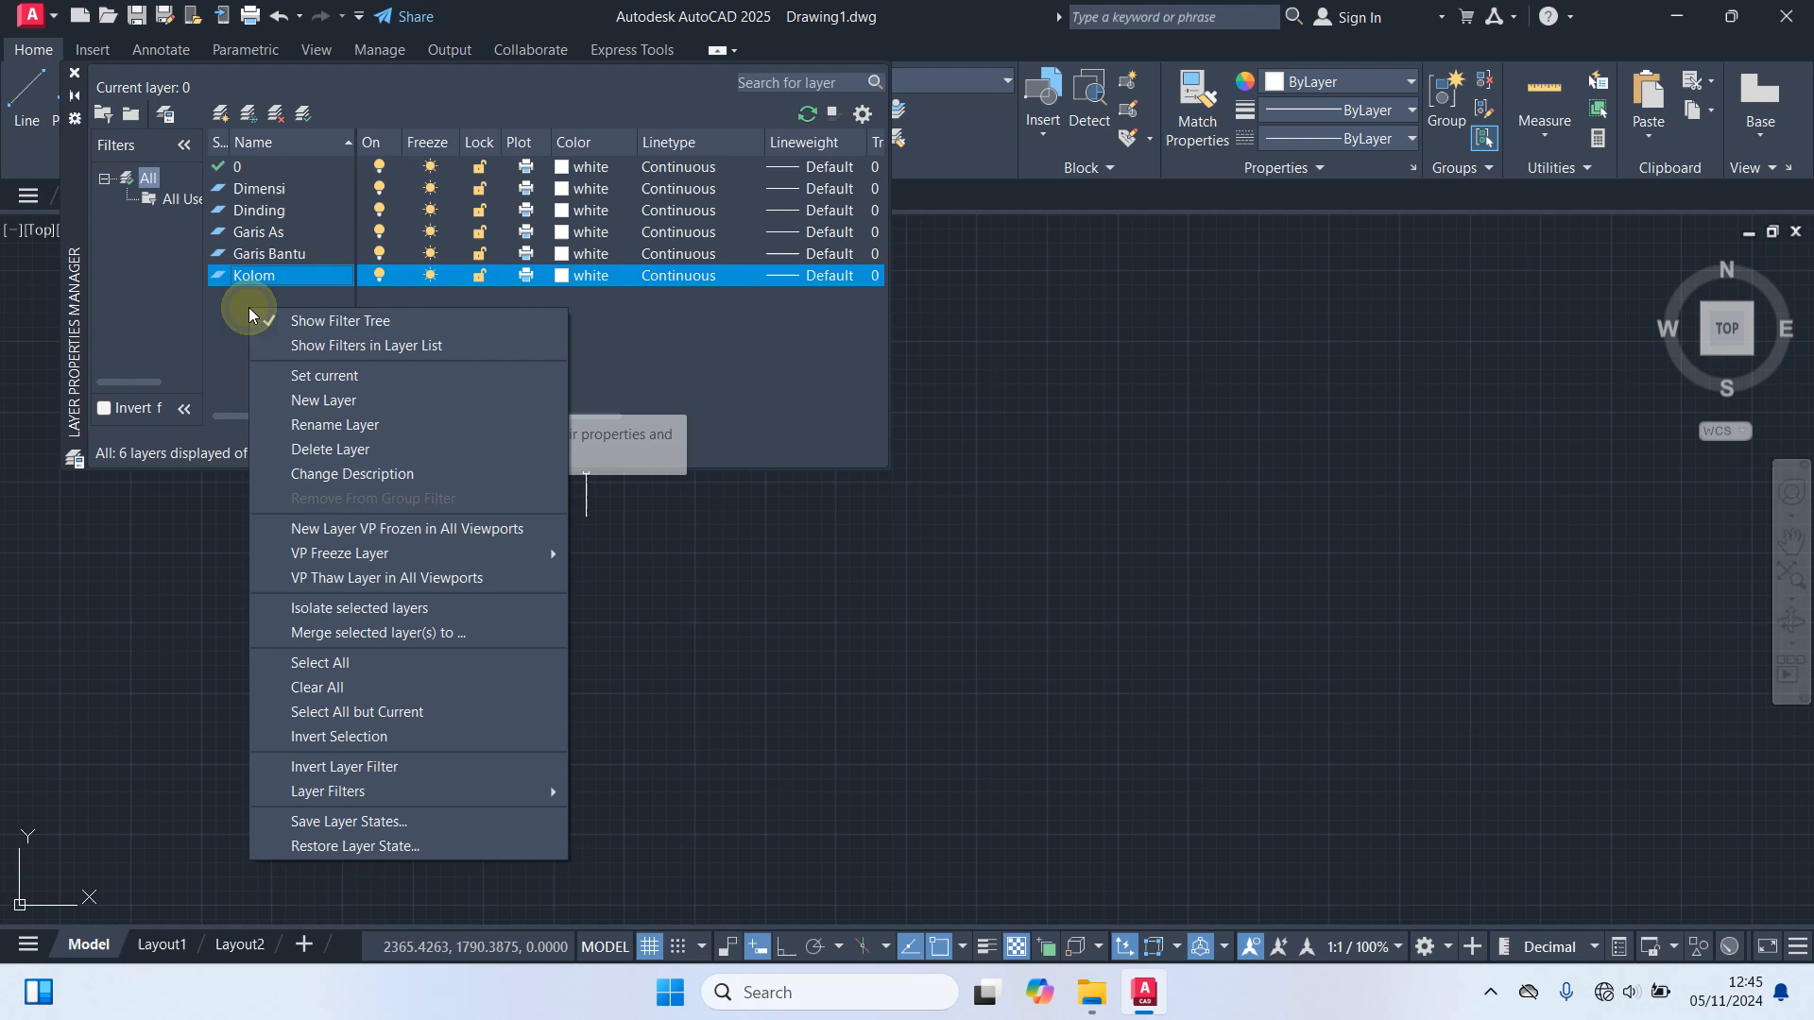
{"action": "left_click", "coordinate": [320, 402]}
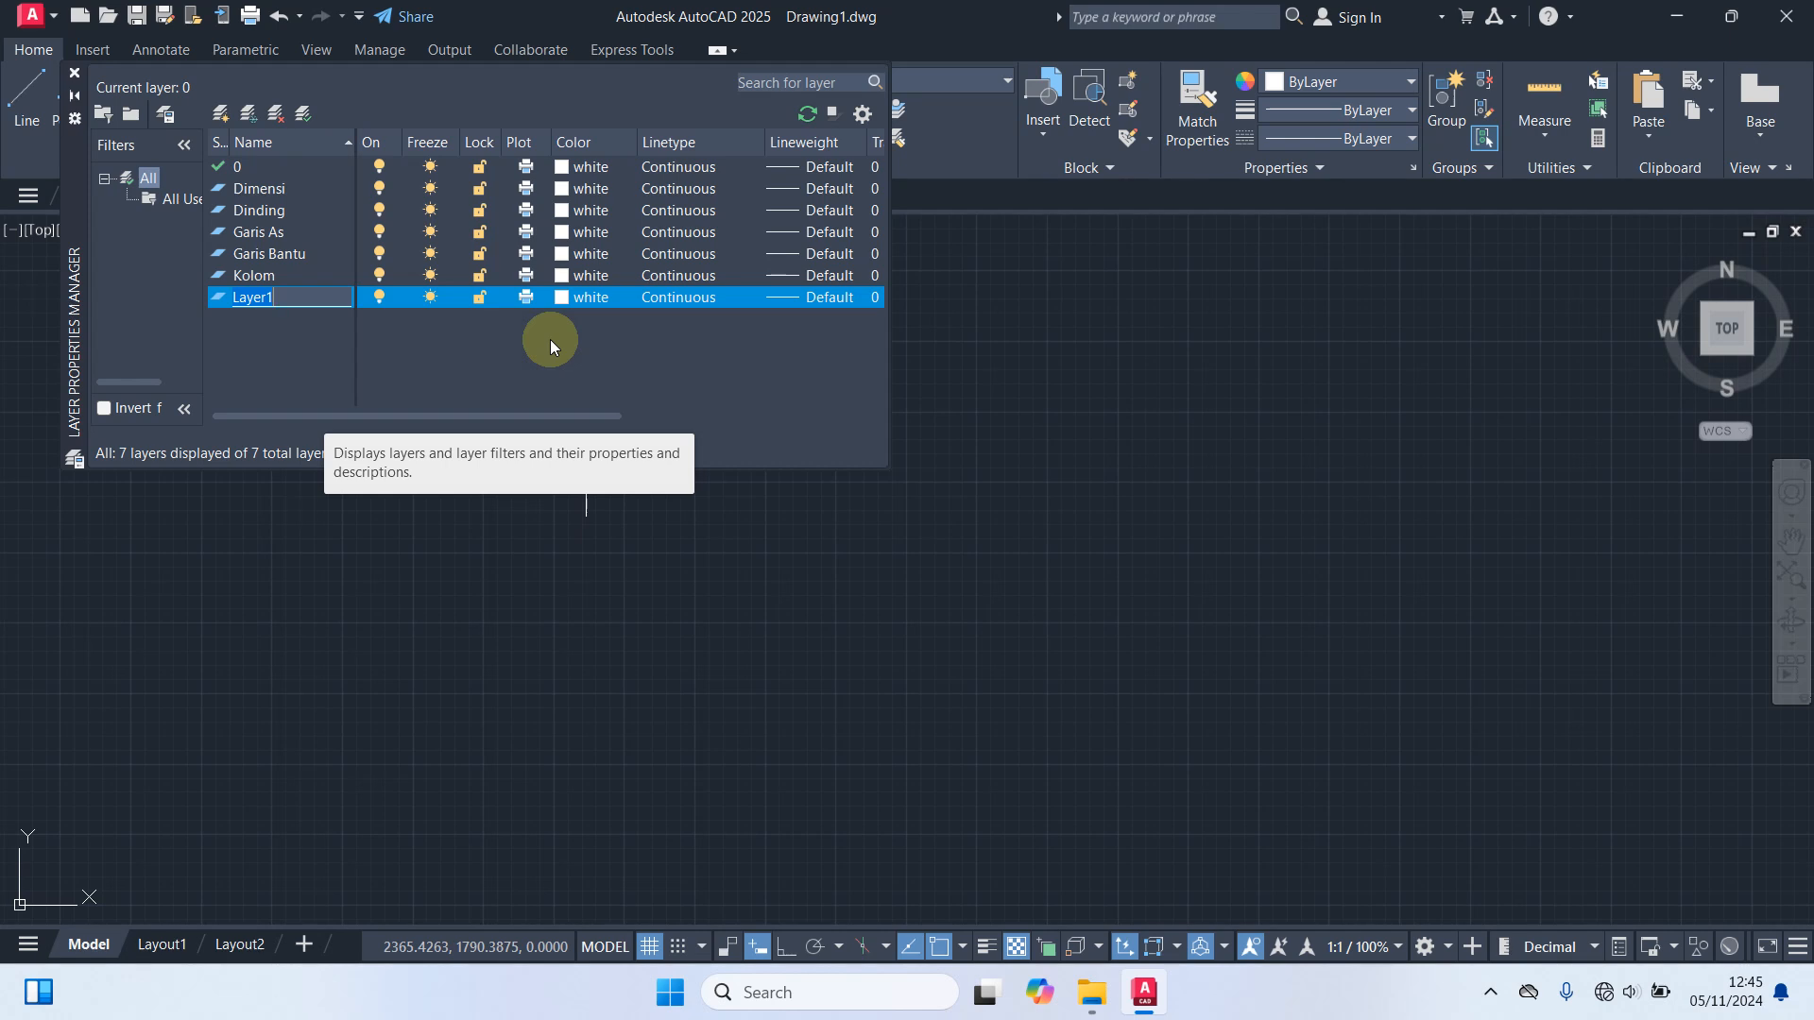
{"action": "type", "text": "Pintu & Jendela"}
{"action": "right_click", "coordinate": [259, 332]}
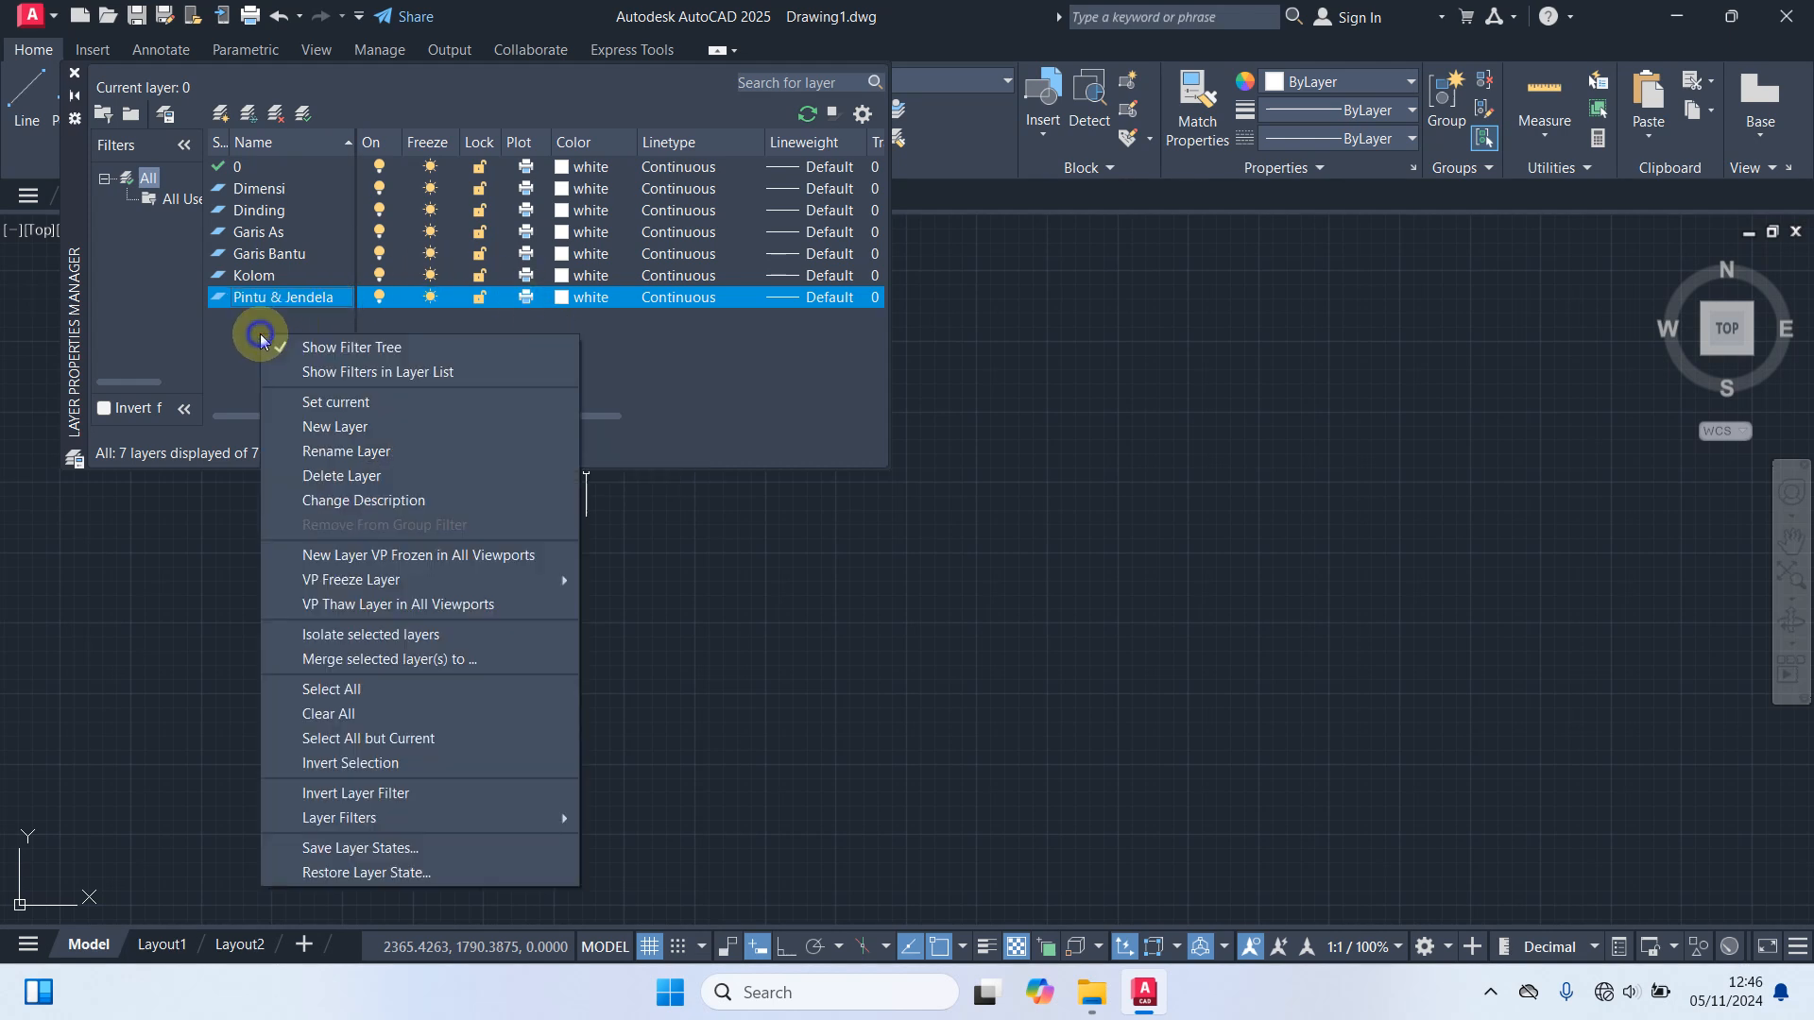
{"action": "left_click", "coordinate": [356, 433]}
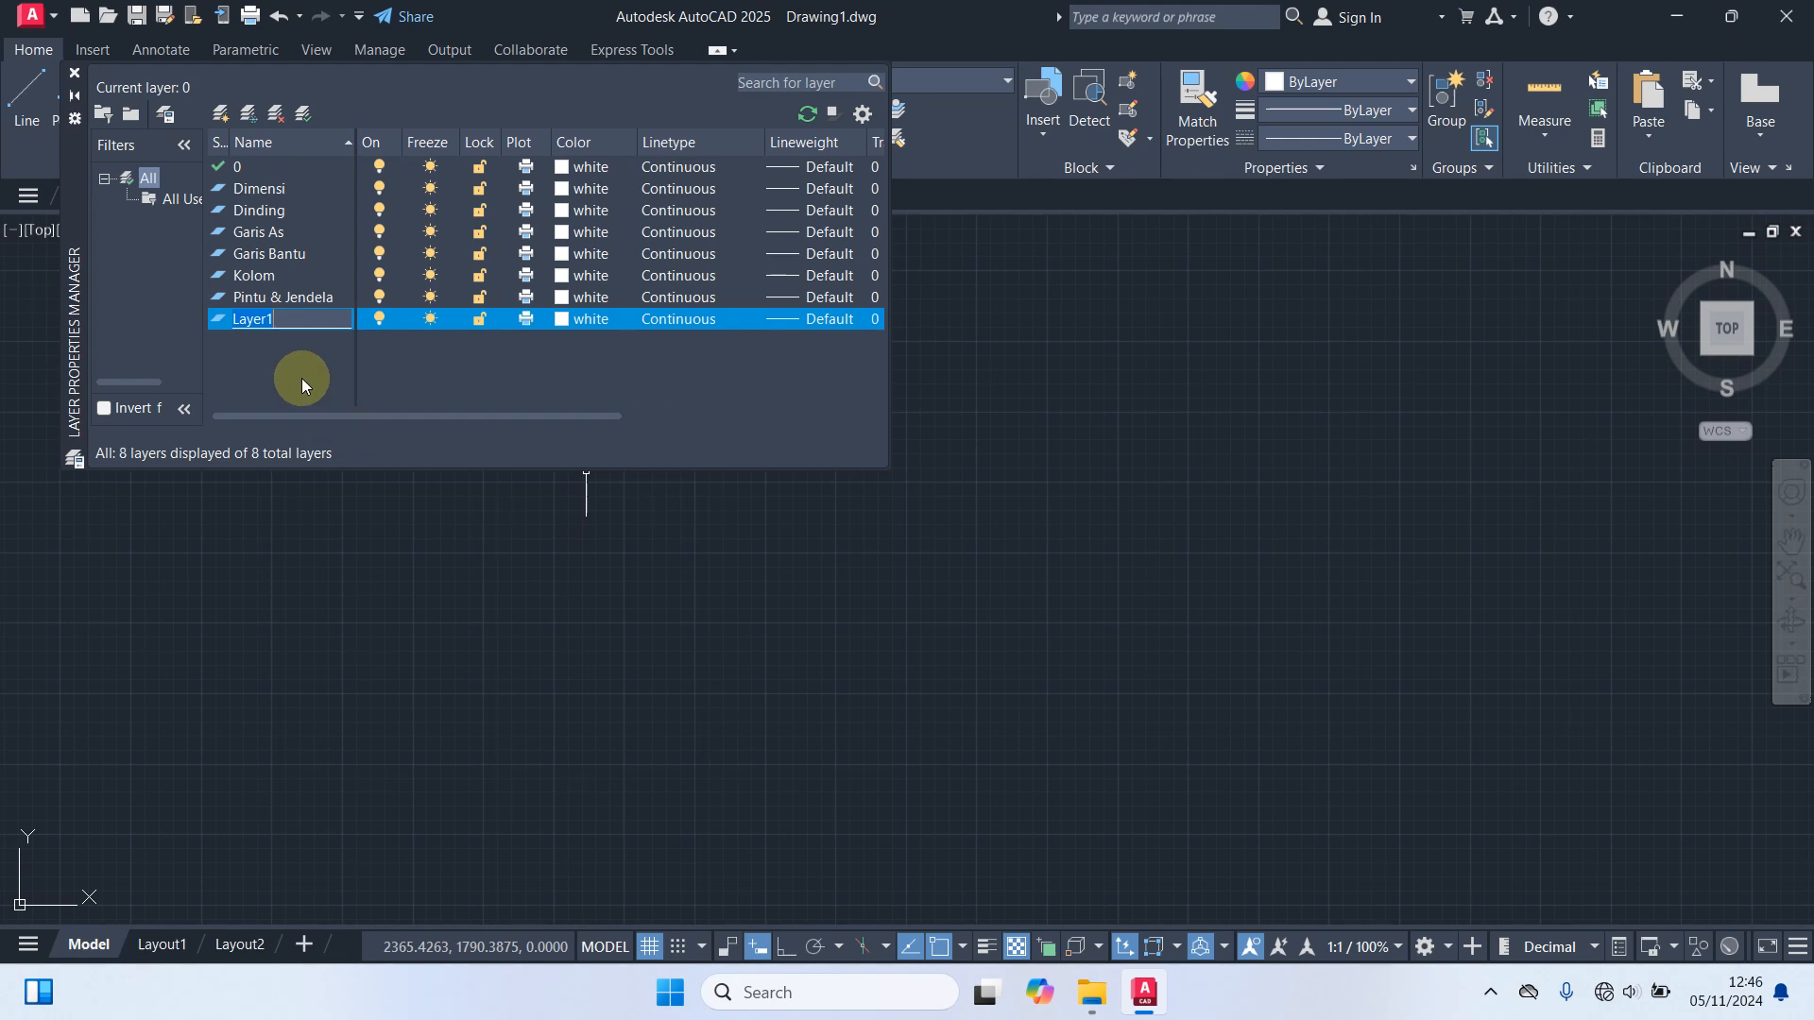
{"action": "type", "text": "Teks"}
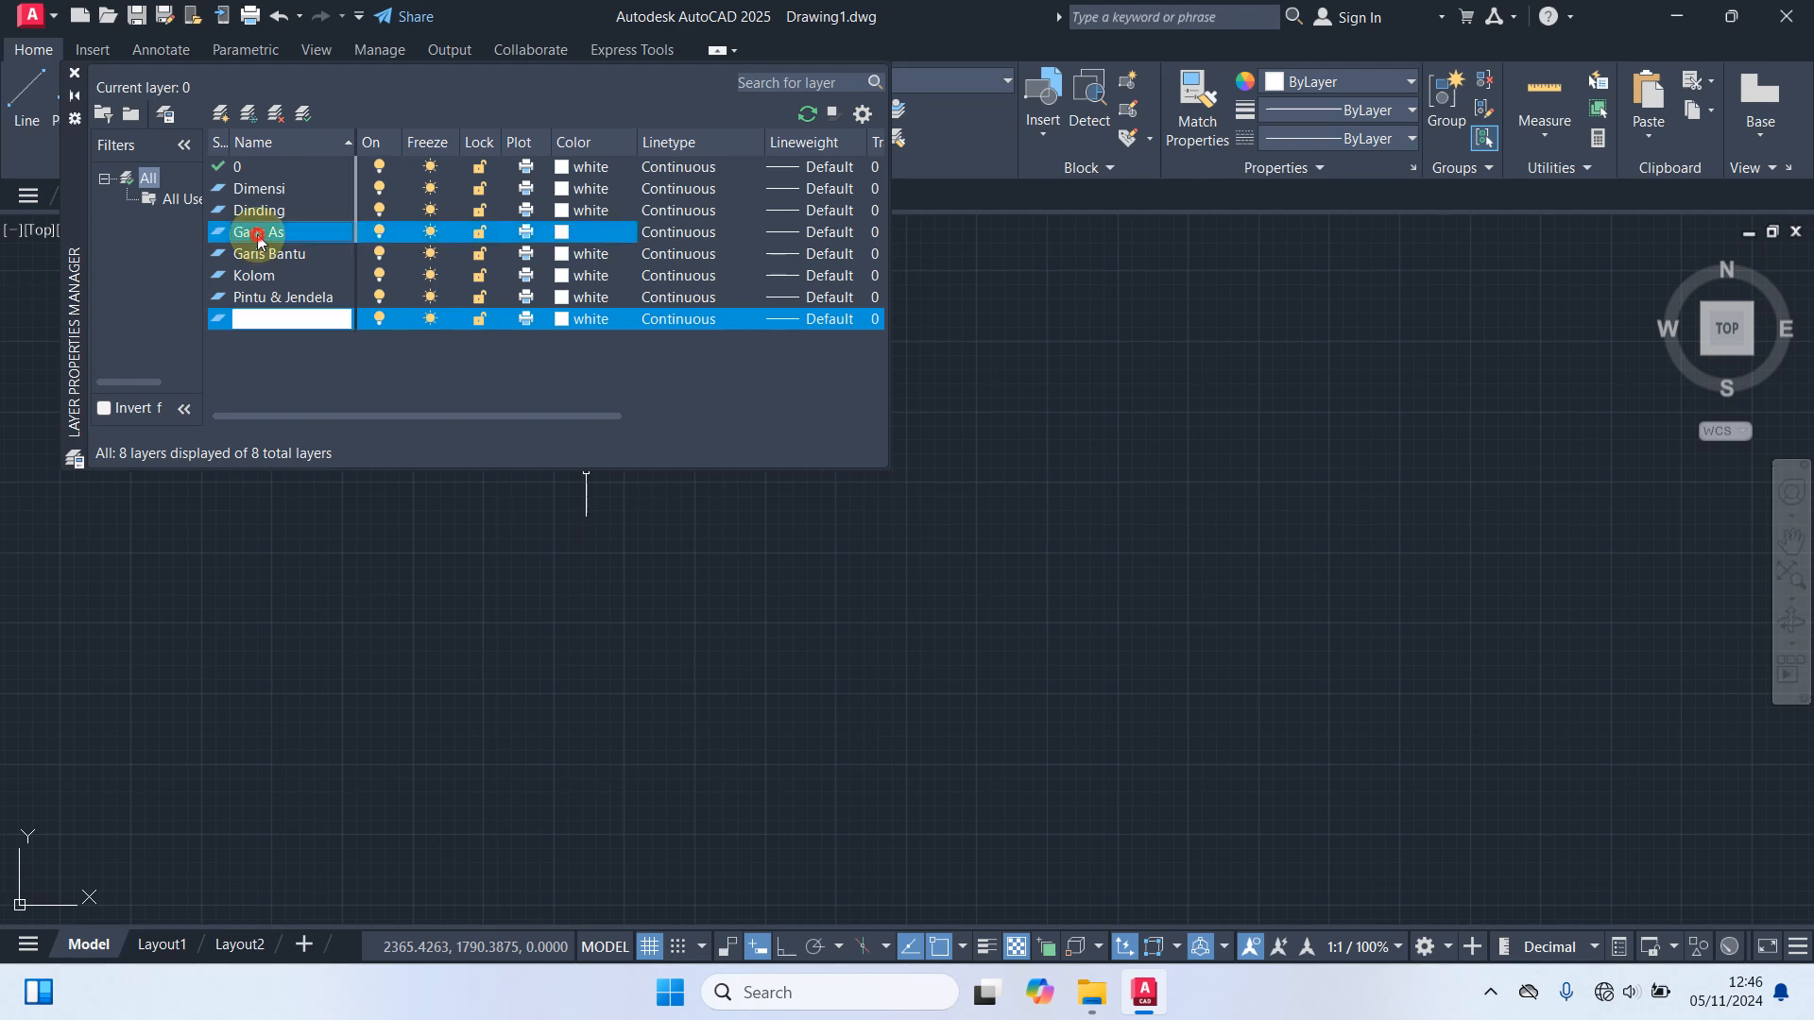
Set the color of the Garis As layer to red.
{"action": "left_click", "coordinate": [422, 242]}
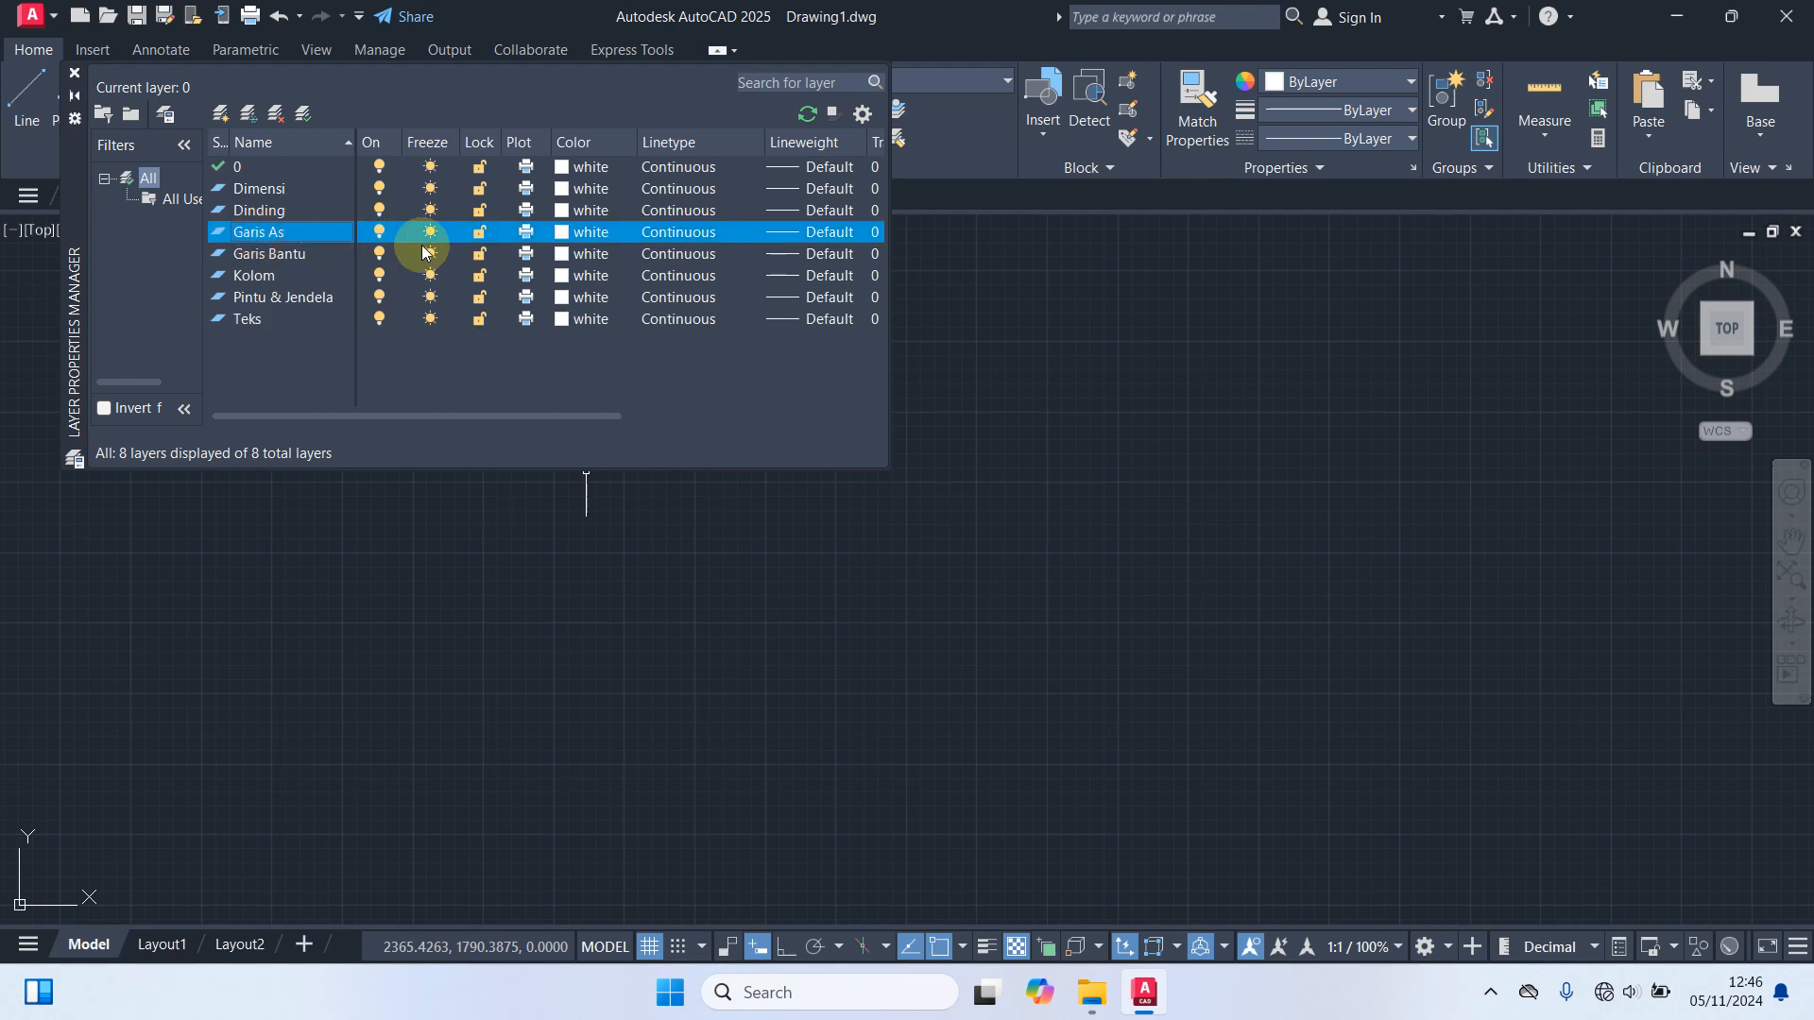
{"action": "left_click", "coordinate": [563, 234]}
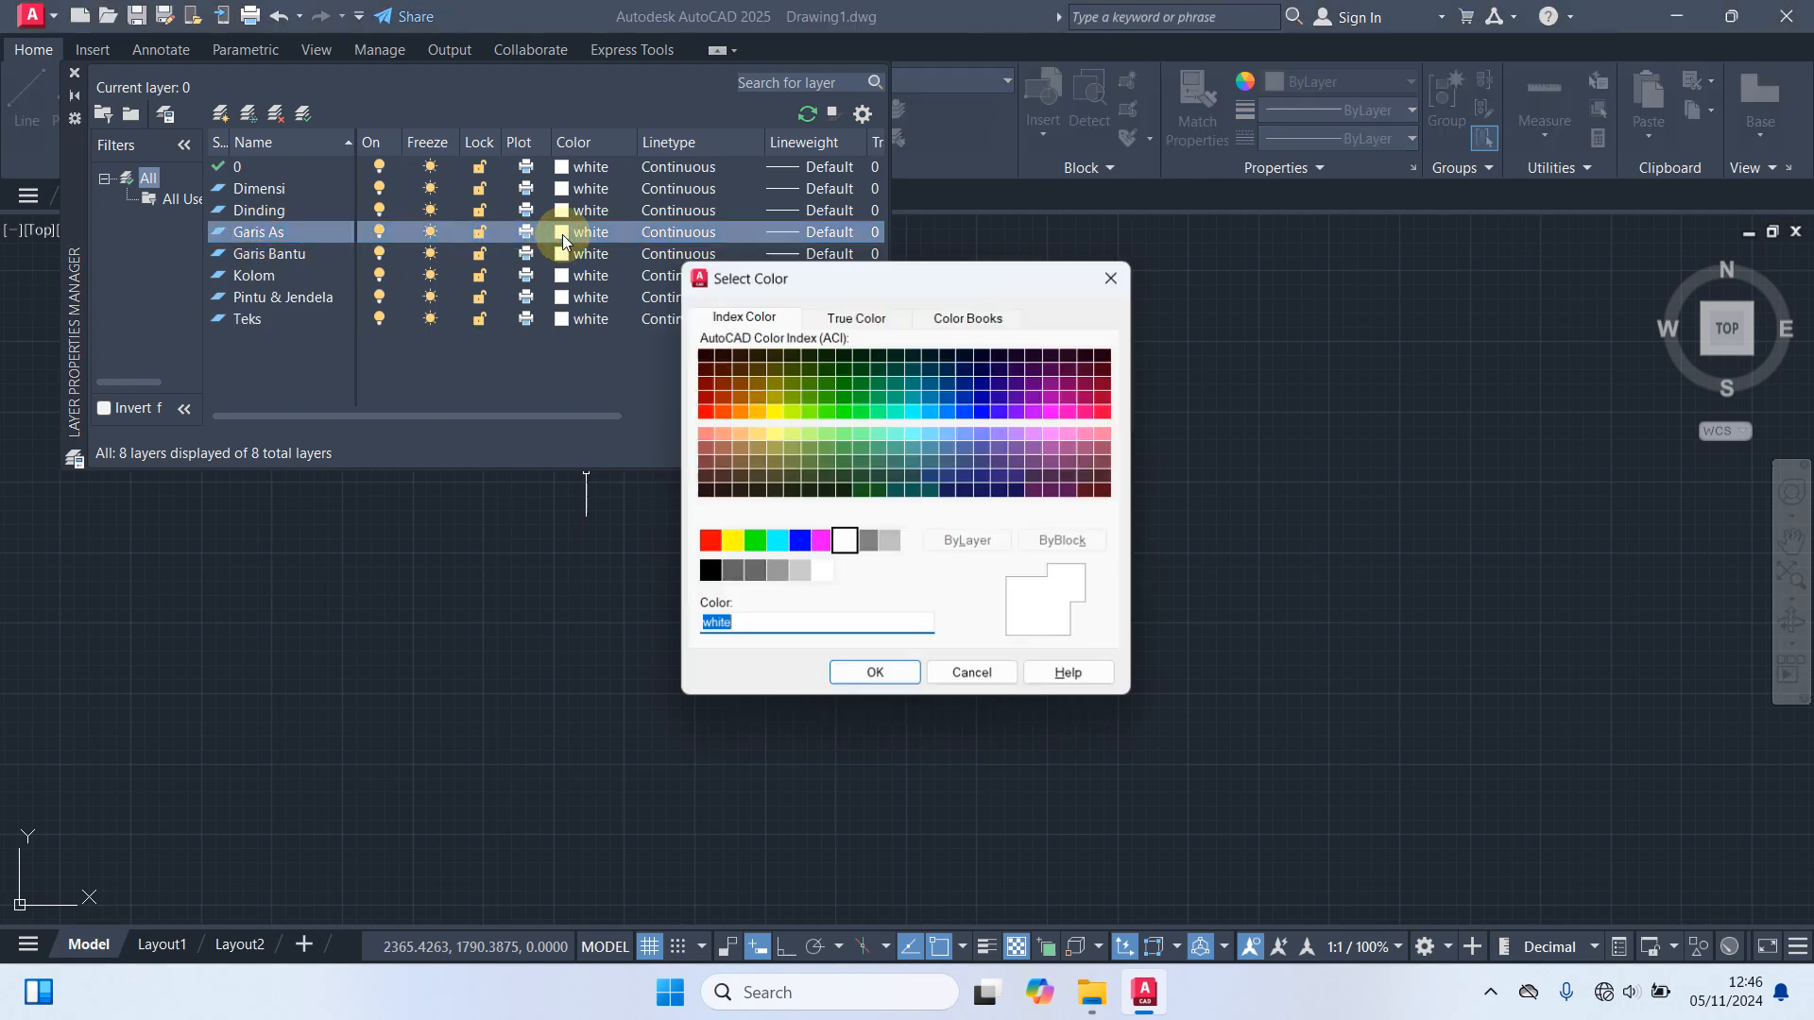
{"action": "left_click", "coordinate": [709, 544]}
{"action": "left_click", "coordinate": [876, 675]}
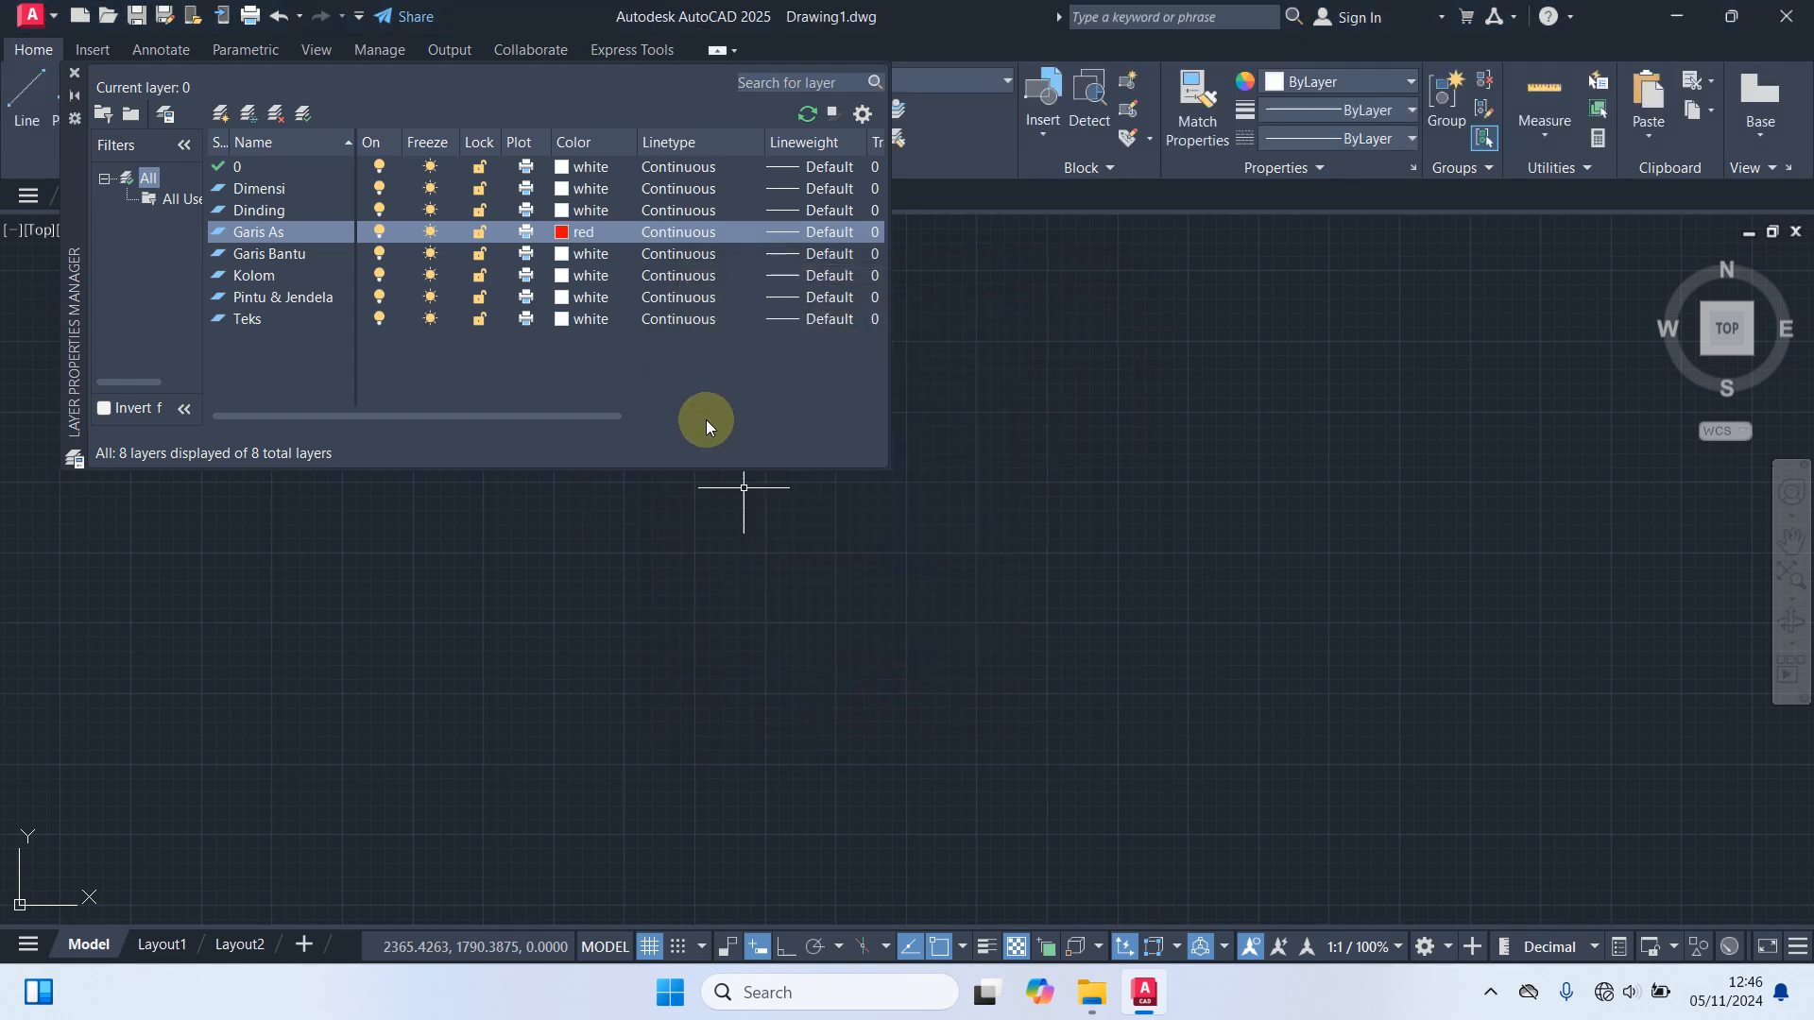
Load the ACAD_ISO02W100 dashed linetype and assign it to the Garis As layer.
{"action": "left_click", "coordinate": [673, 238]}
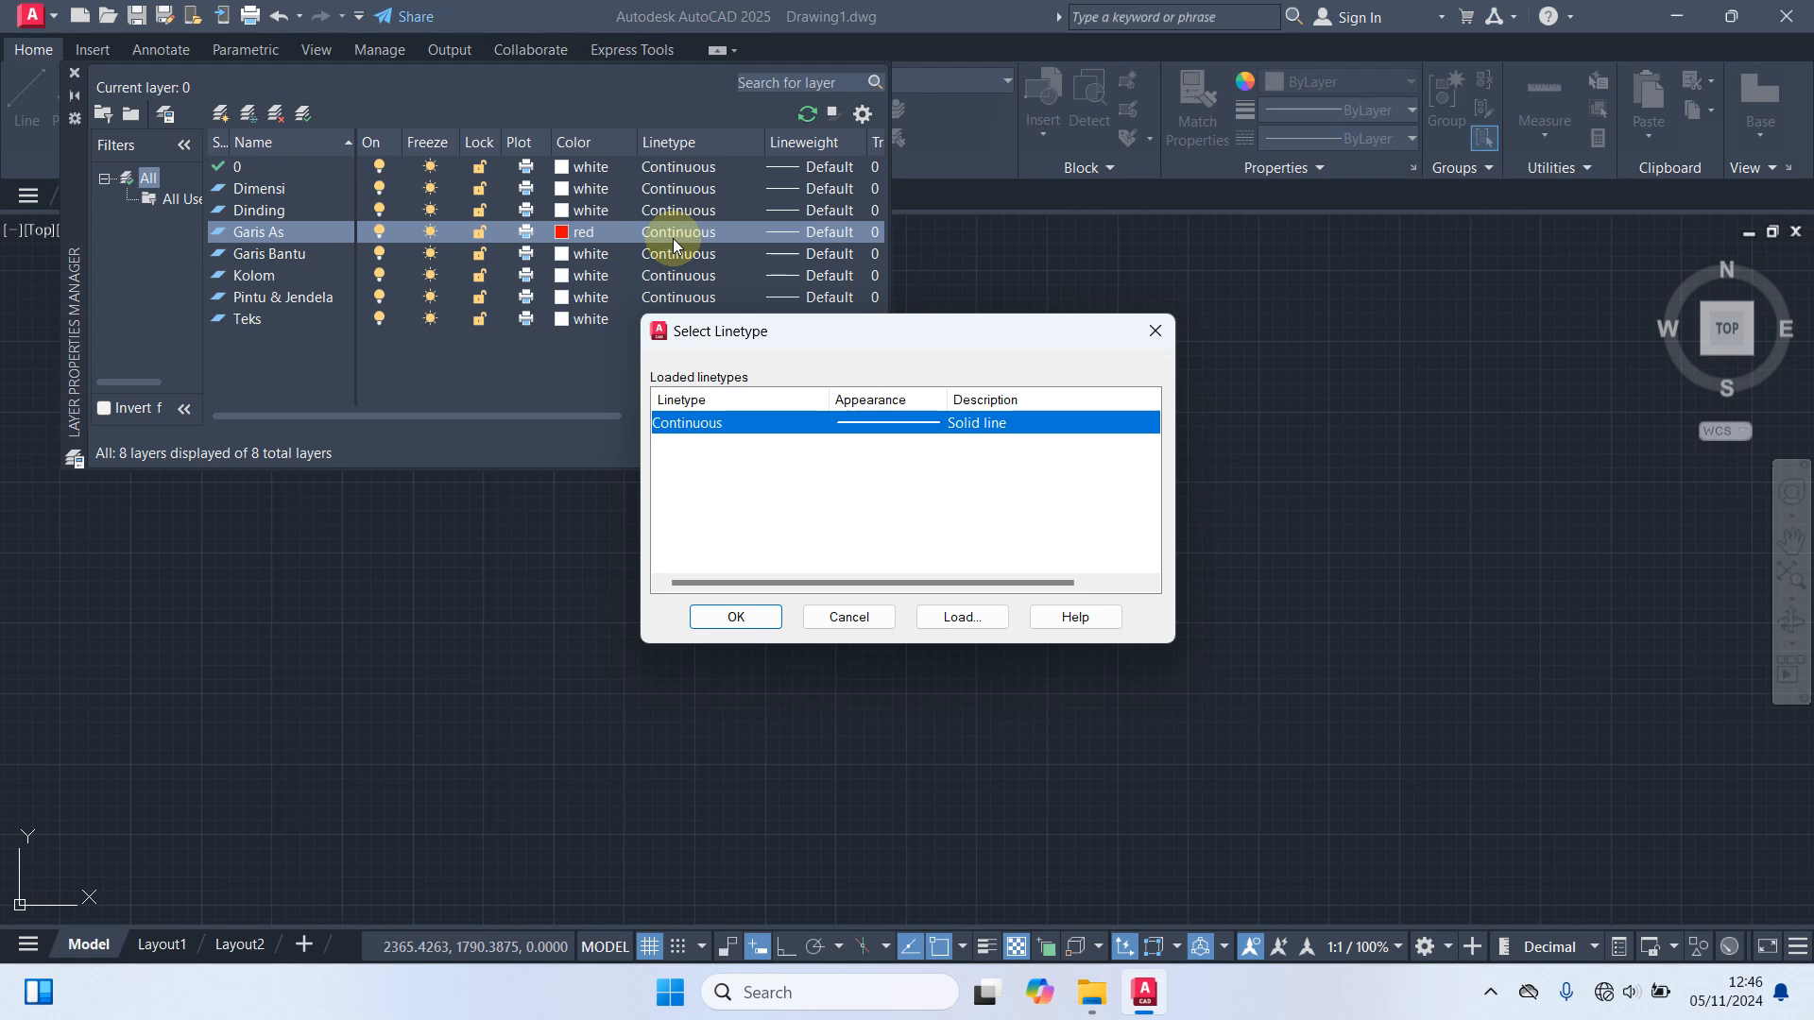
{"action": "left_click", "coordinate": [982, 624]}
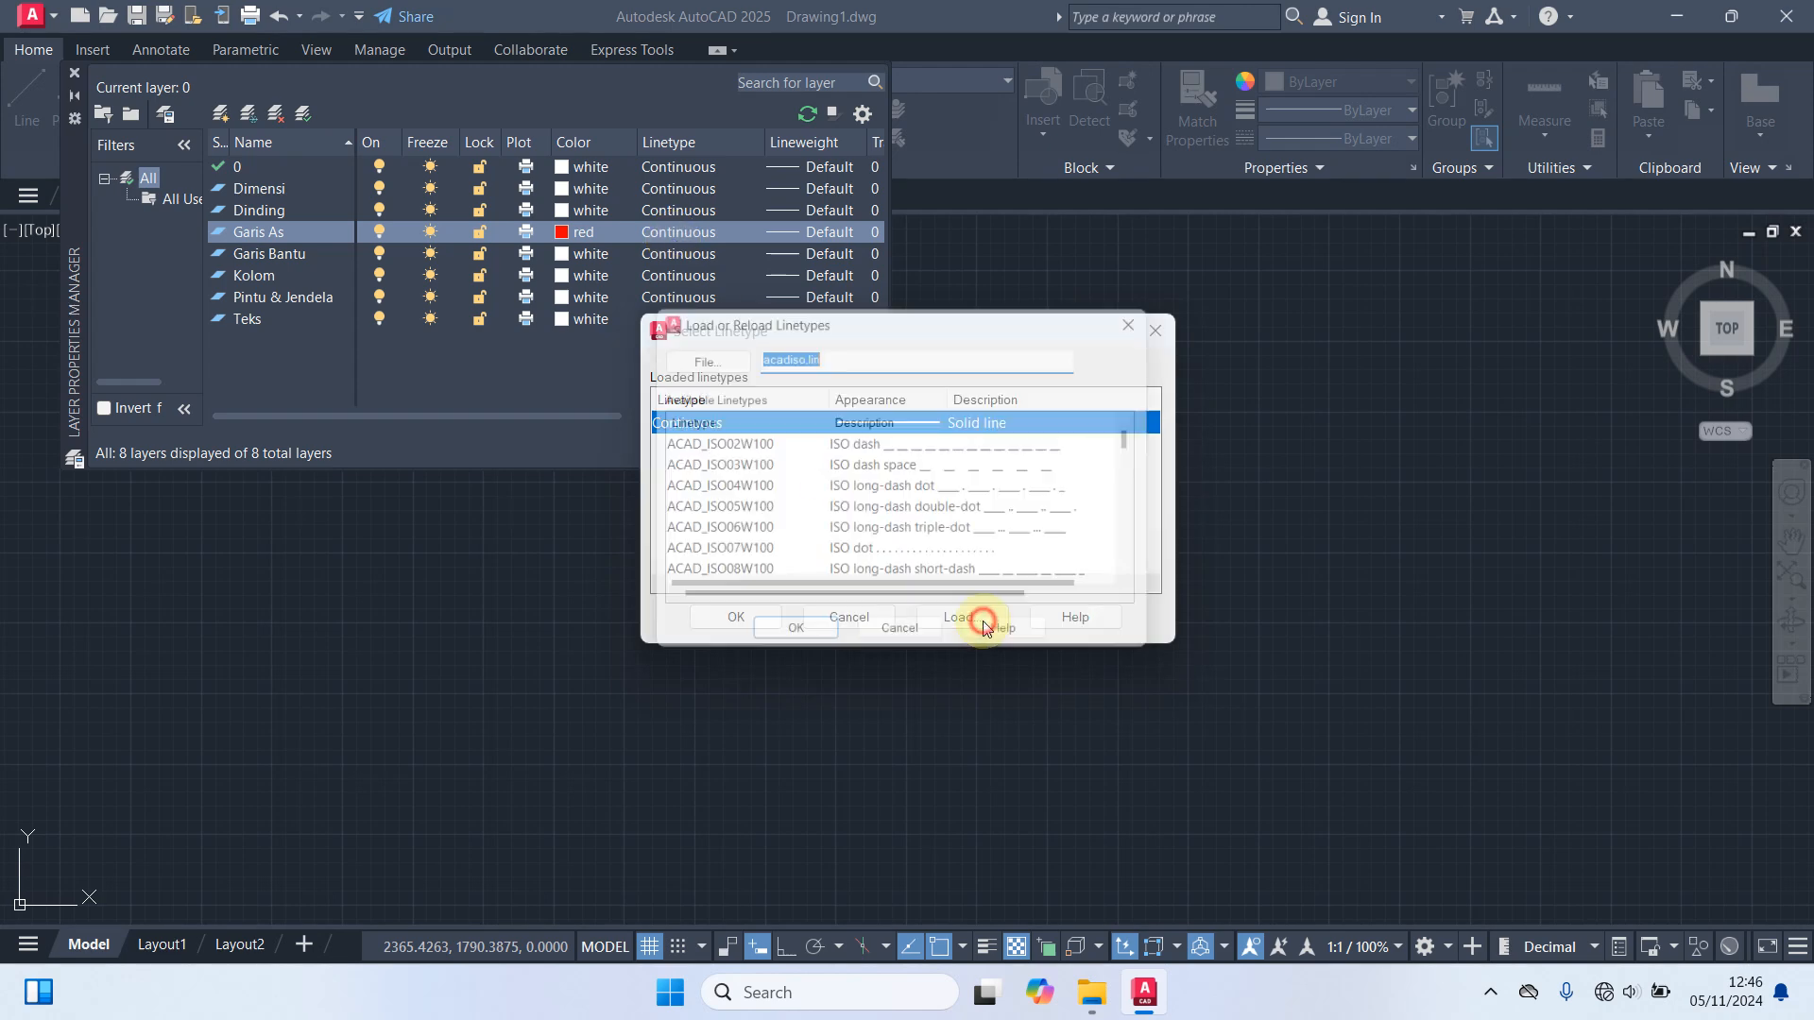
{"action": "left_click", "coordinate": [718, 444]}
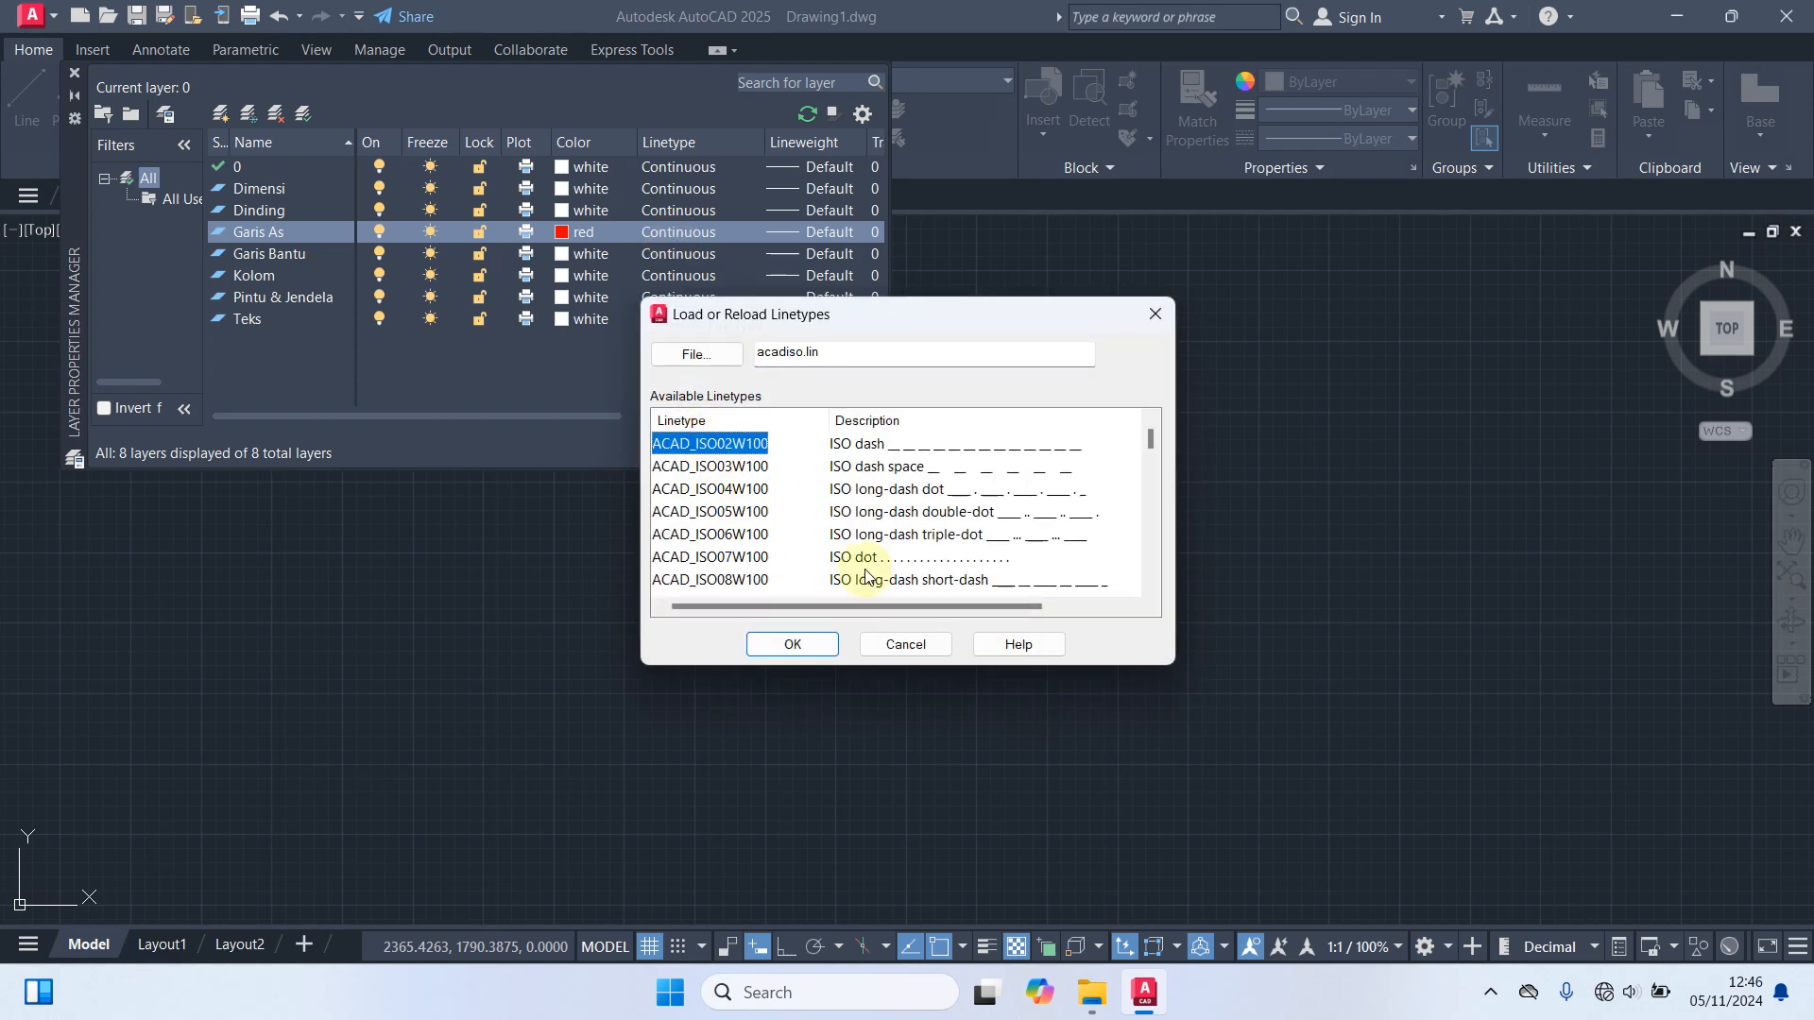
{"action": "left_click", "coordinate": [832, 648]}
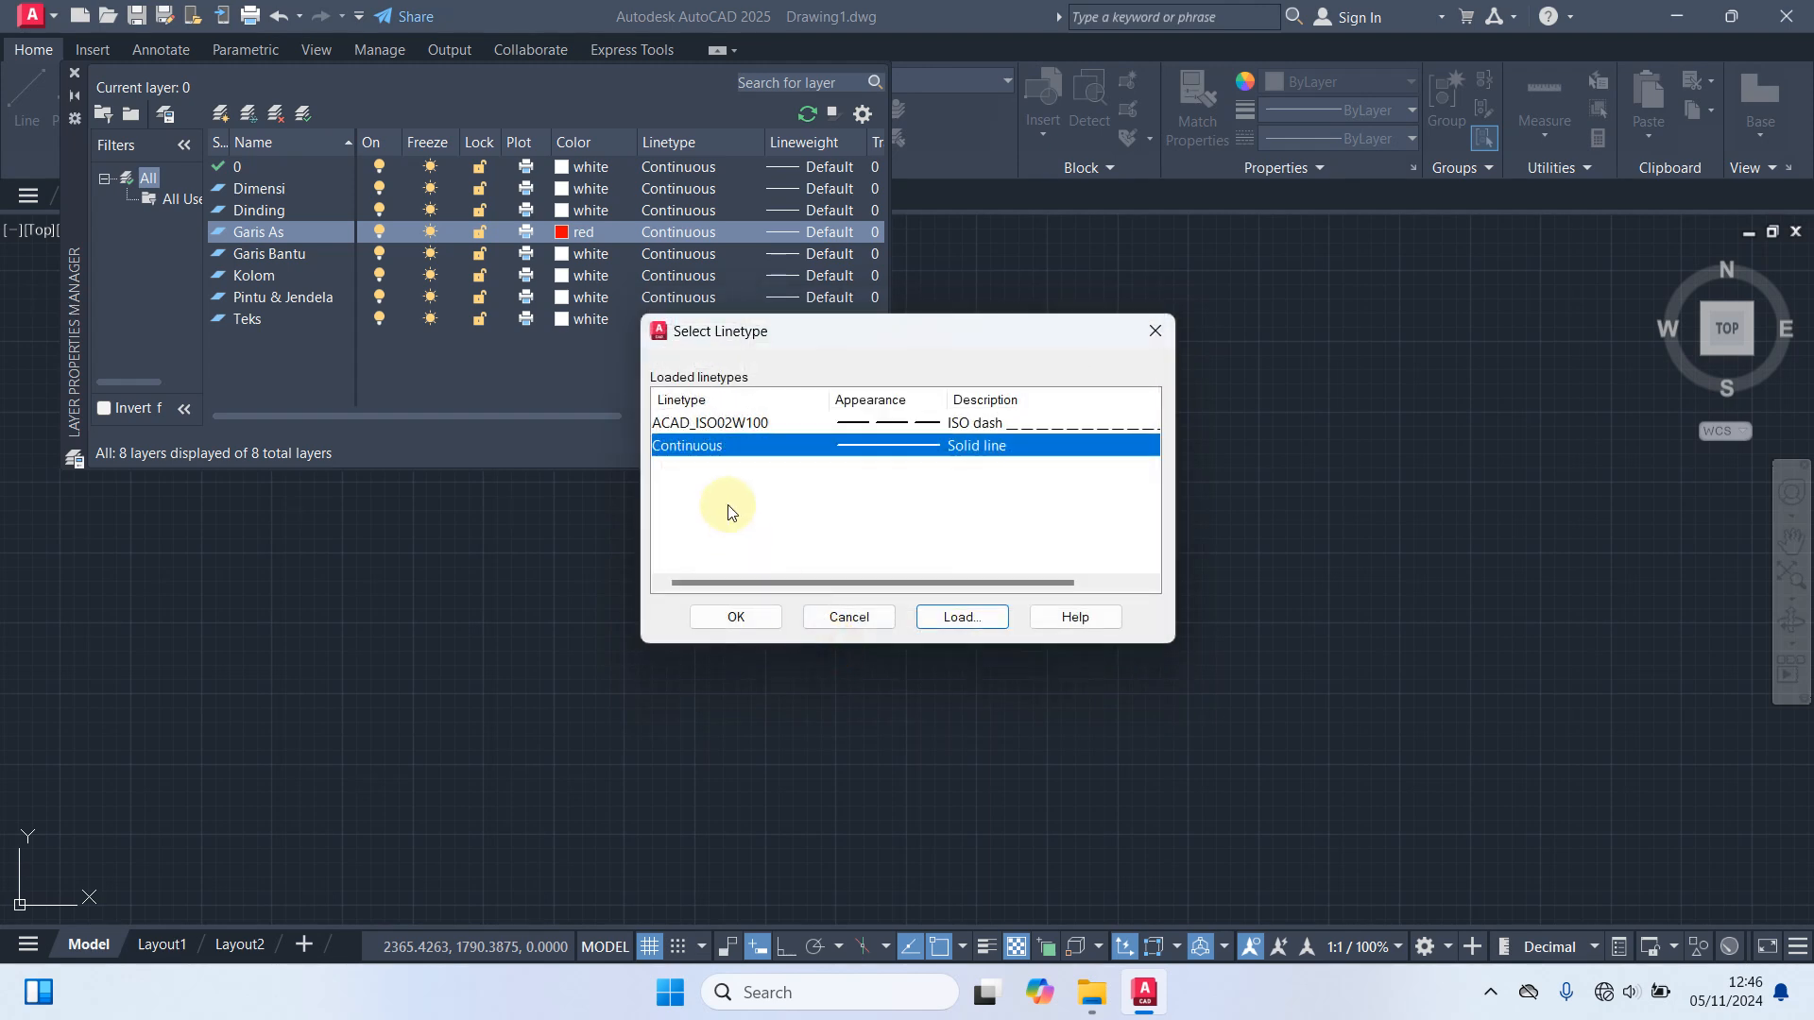
{"action": "left_click", "coordinate": [713, 432]}
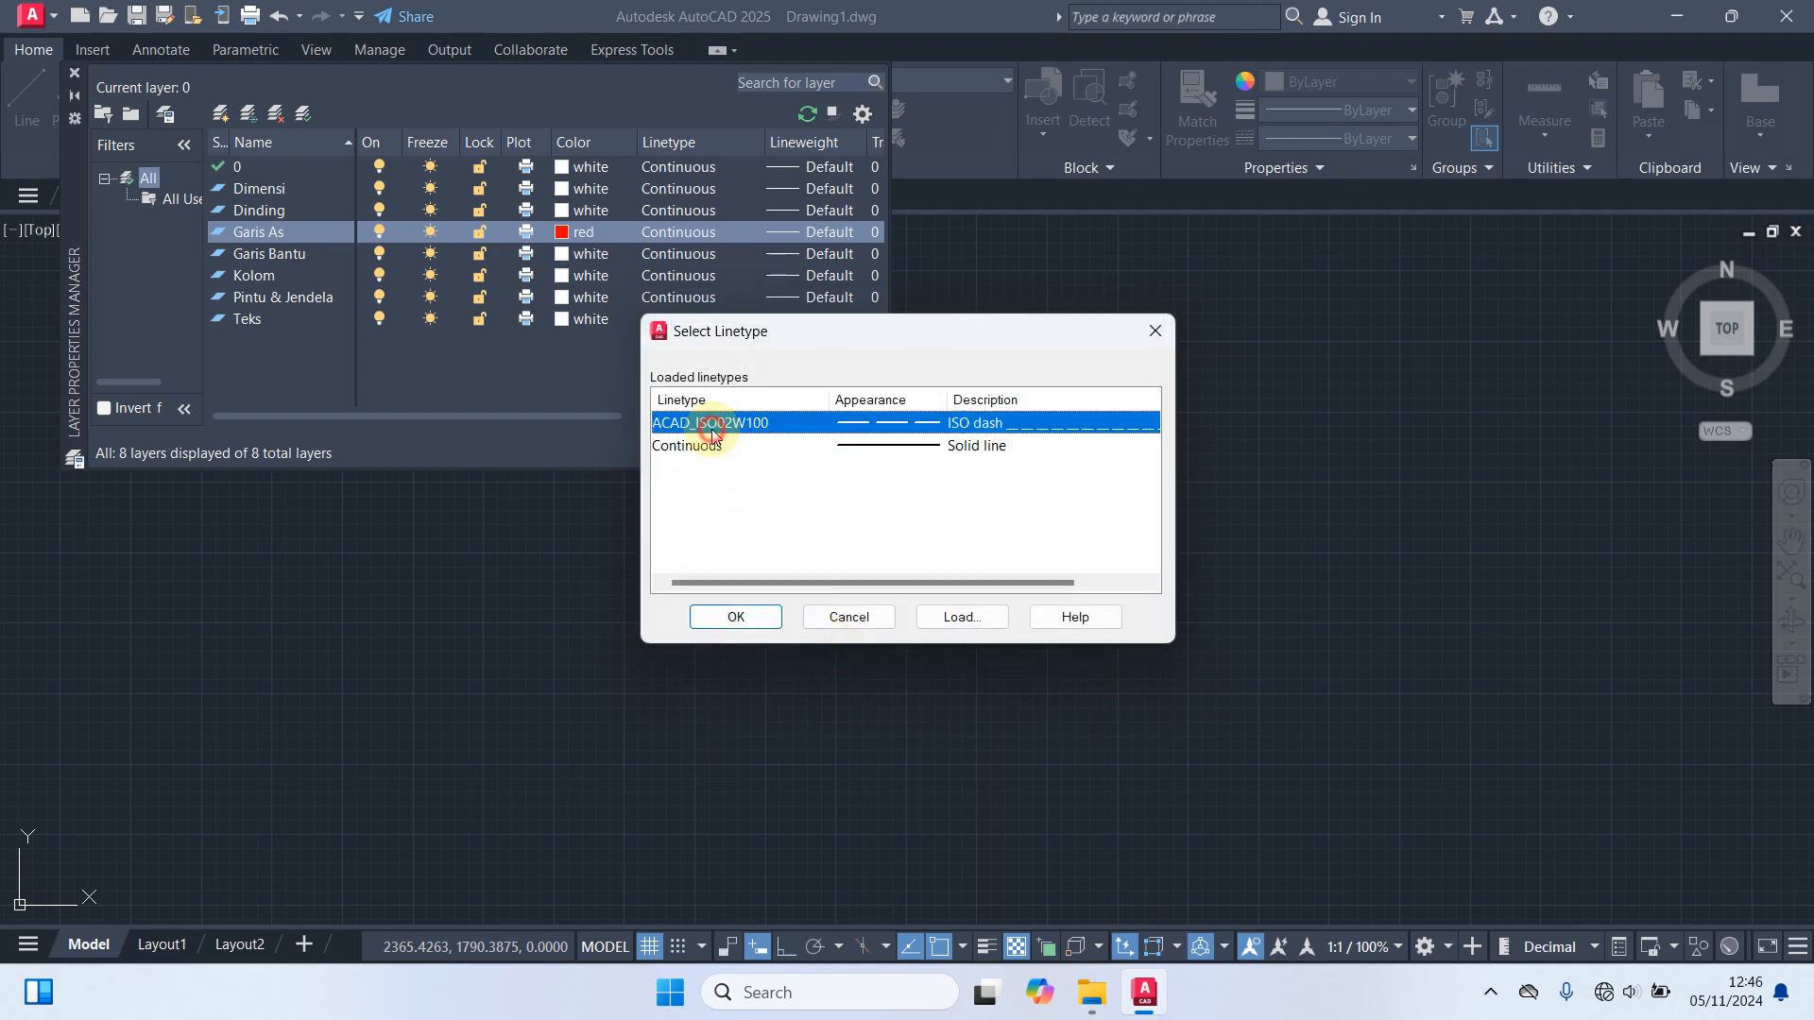
{"action": "left_click", "coordinate": [733, 618]}
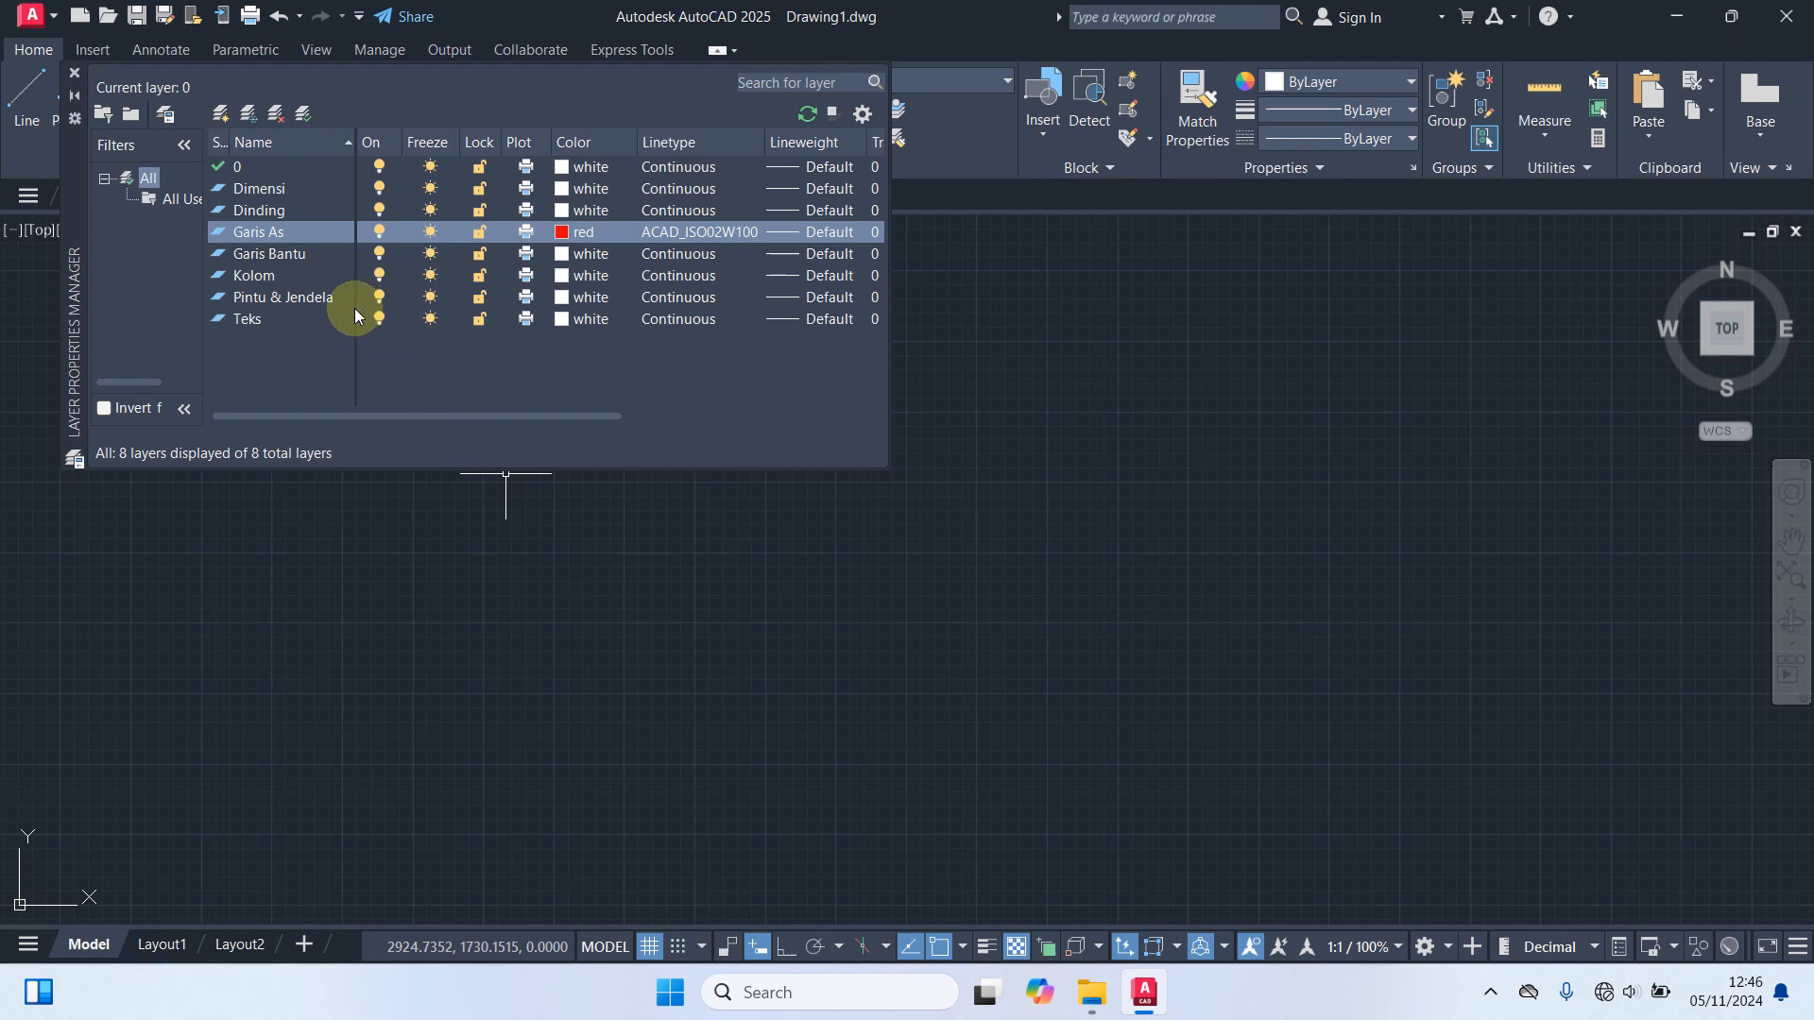
Set the color of the Garis Bantu layer to magenta.
{"action": "left_click", "coordinate": [288, 255]}
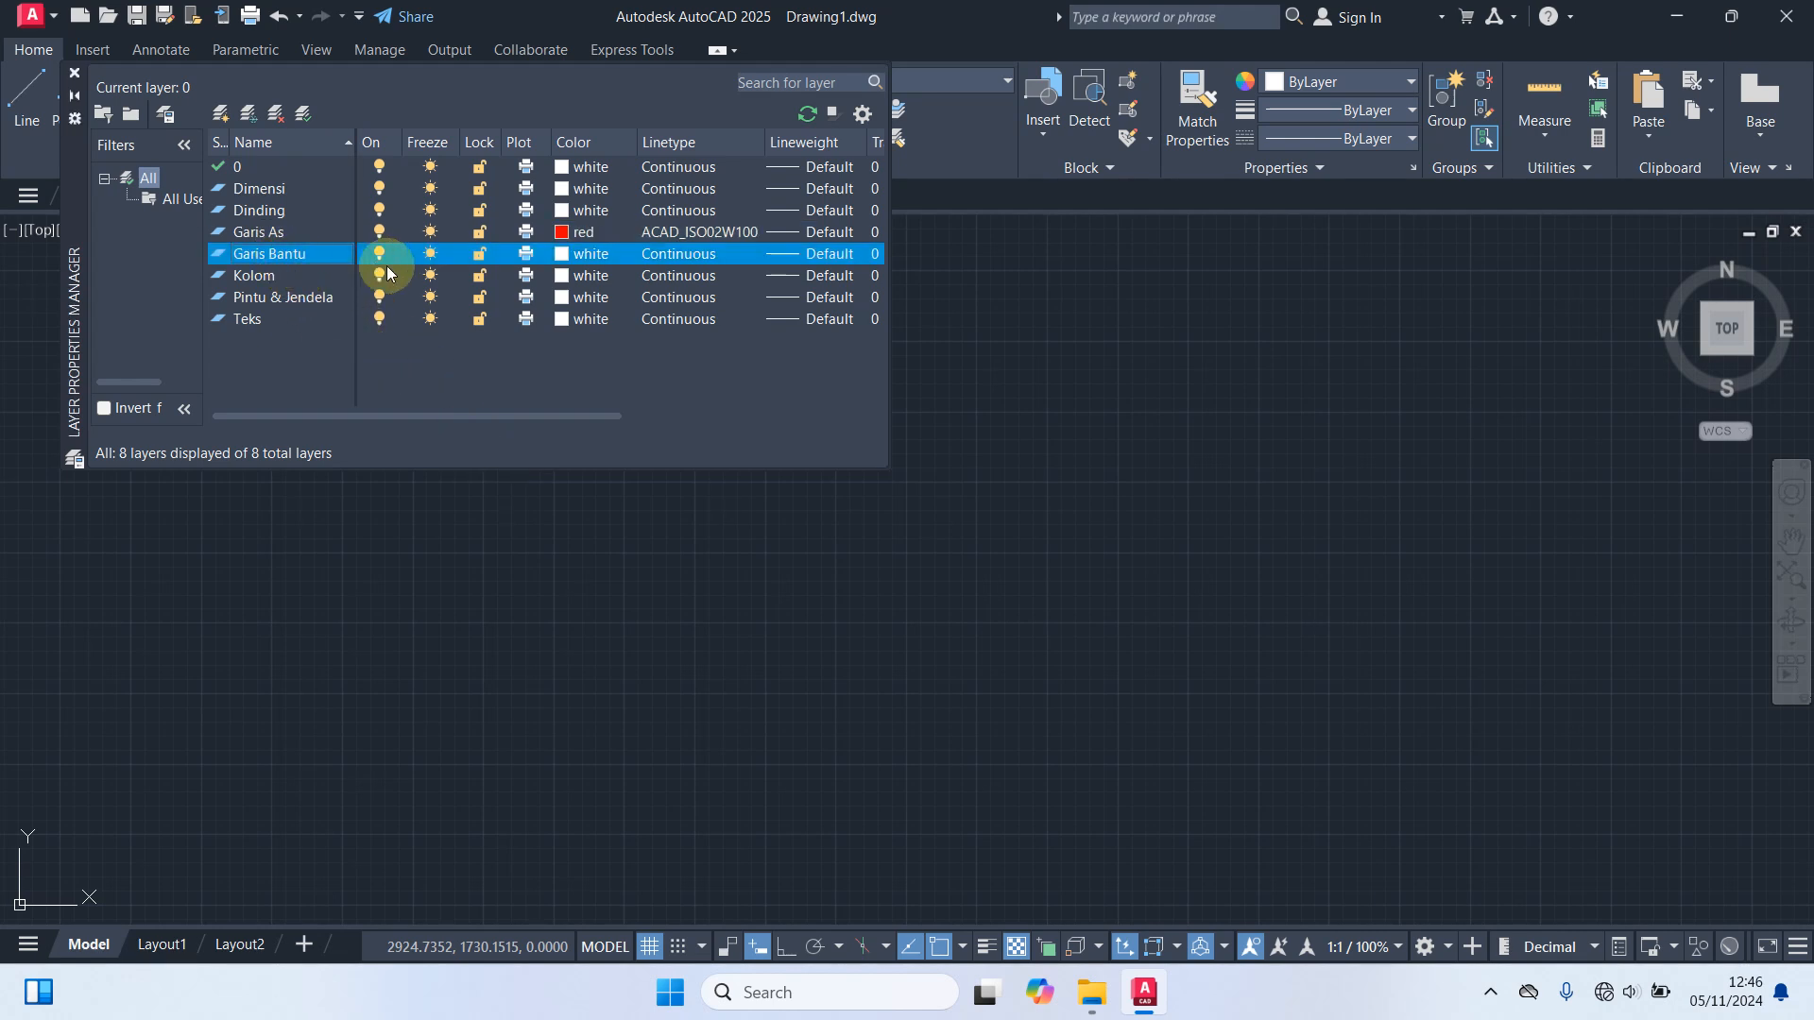
{"action": "left_click", "coordinate": [570, 255]}
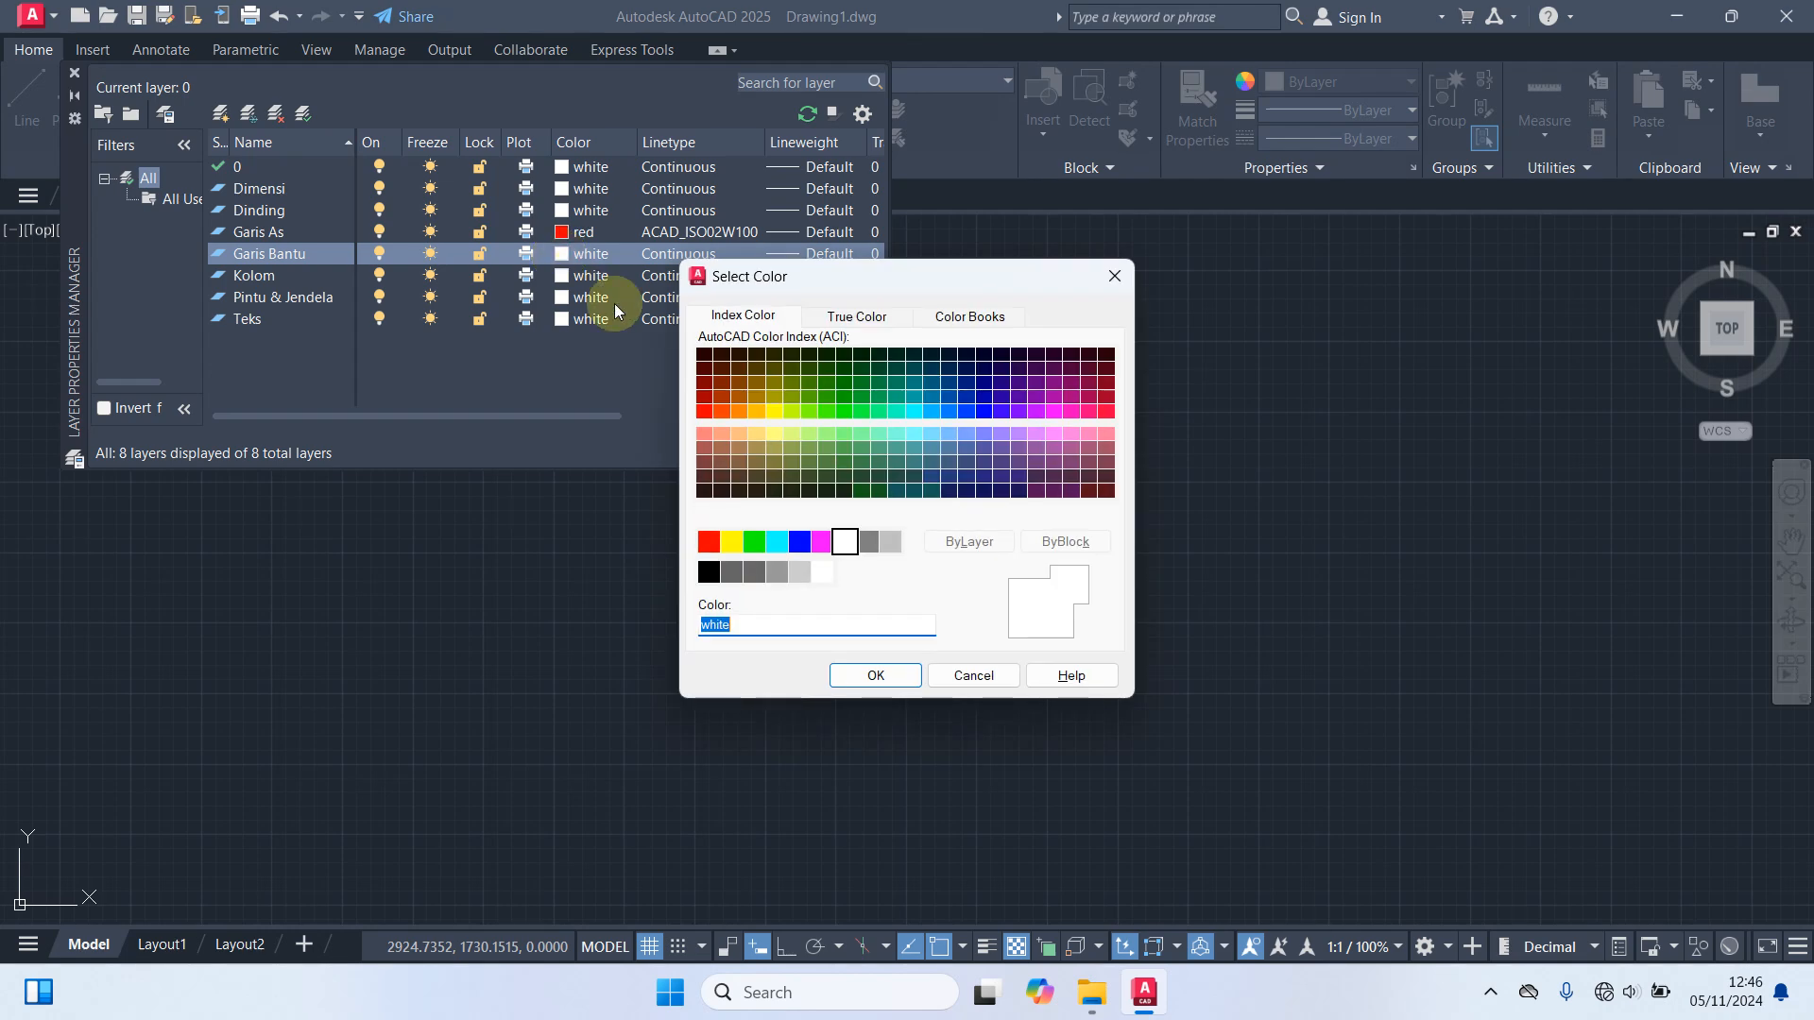
{"action": "left_click", "coordinate": [822, 546]}
{"action": "left_click", "coordinate": [887, 676]}
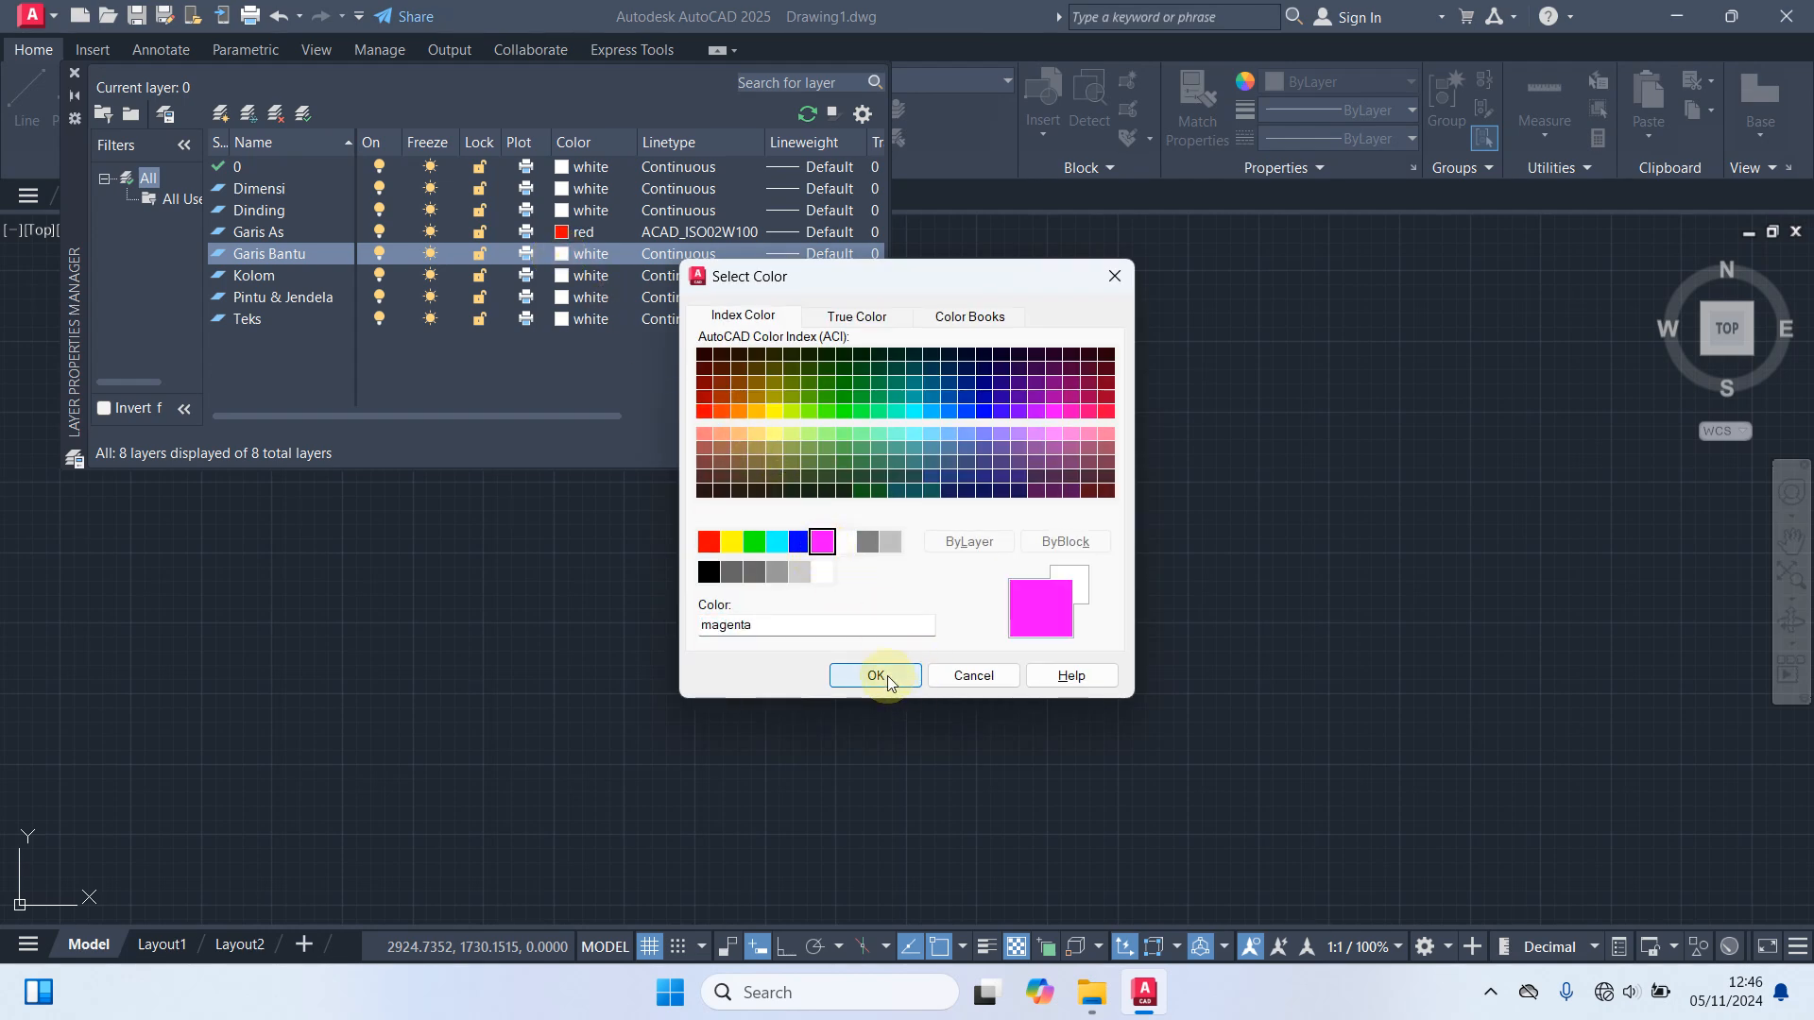
Set the color of the Kolom layer to cyan.
{"action": "left_click", "coordinate": [265, 275]}
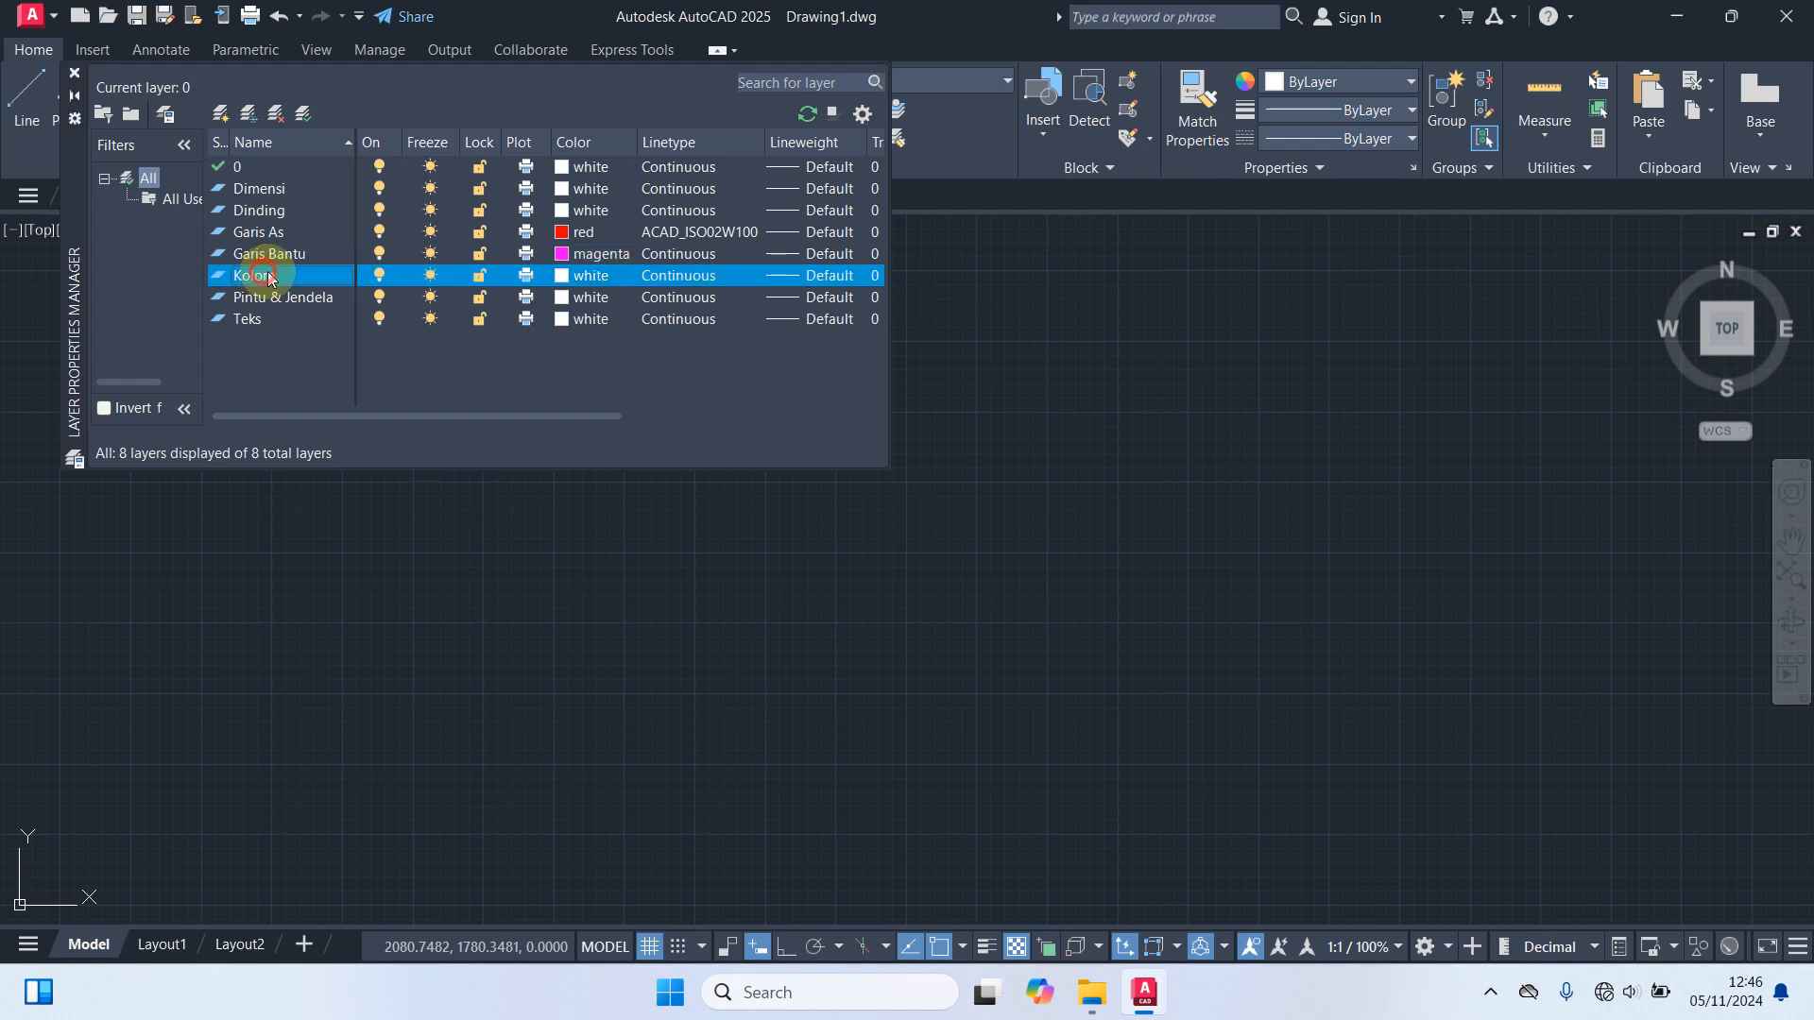
{"action": "left_click", "coordinate": [565, 276]}
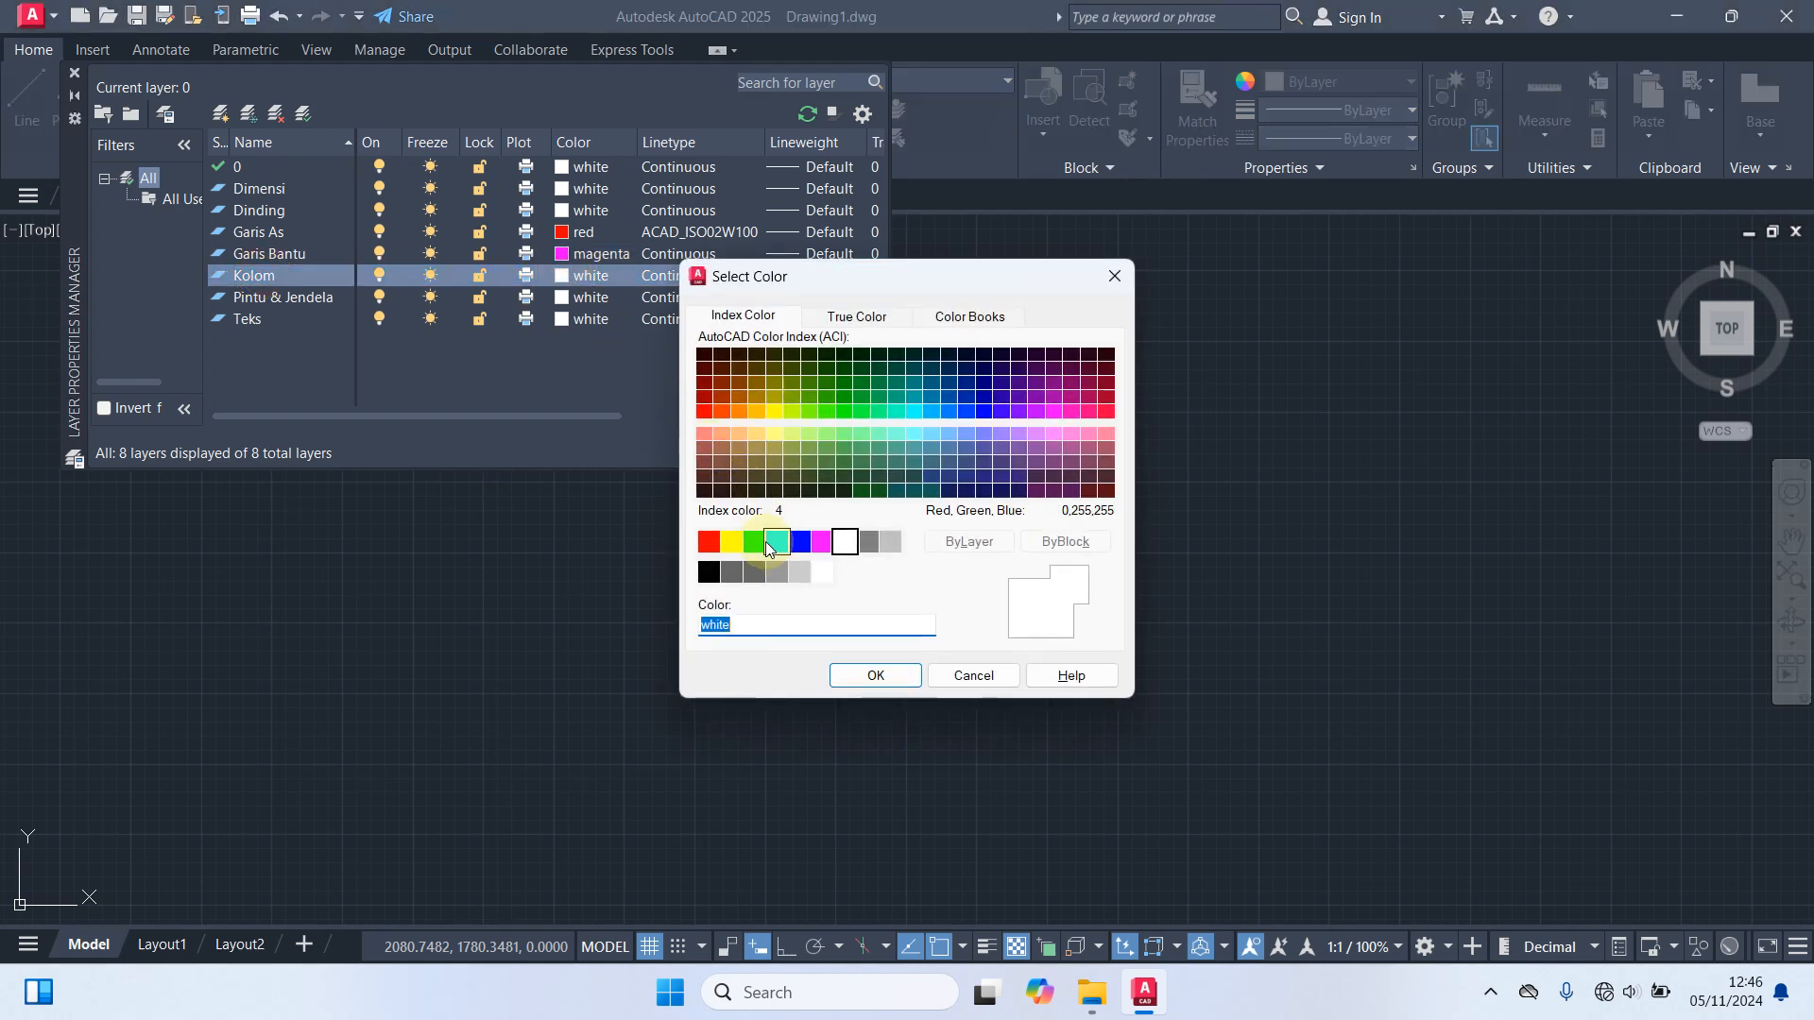
{"action": "left_click", "coordinate": [772, 545]}
{"action": "left_click", "coordinate": [893, 677]}
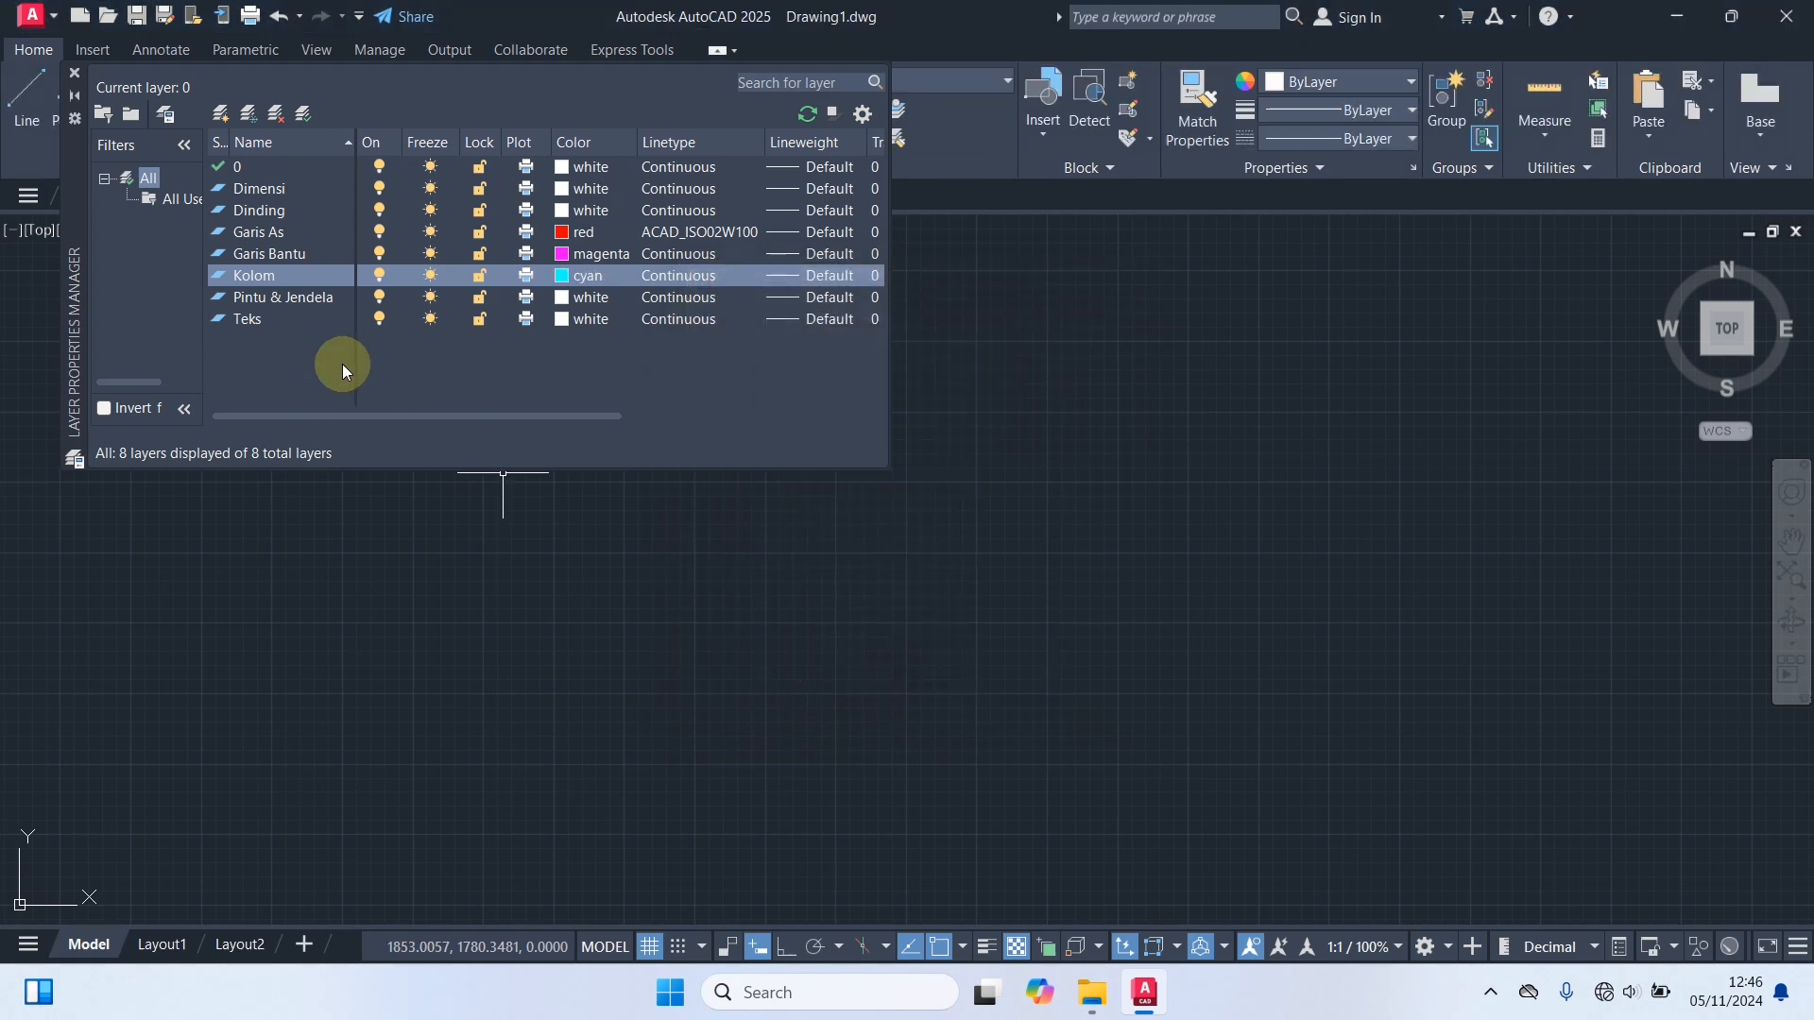
Set the color of the Pintu & Jendela layer to index color 61 and close the layer manager.
{"action": "left_click", "coordinate": [293, 298]}
{"action": "left_click", "coordinate": [569, 296]}
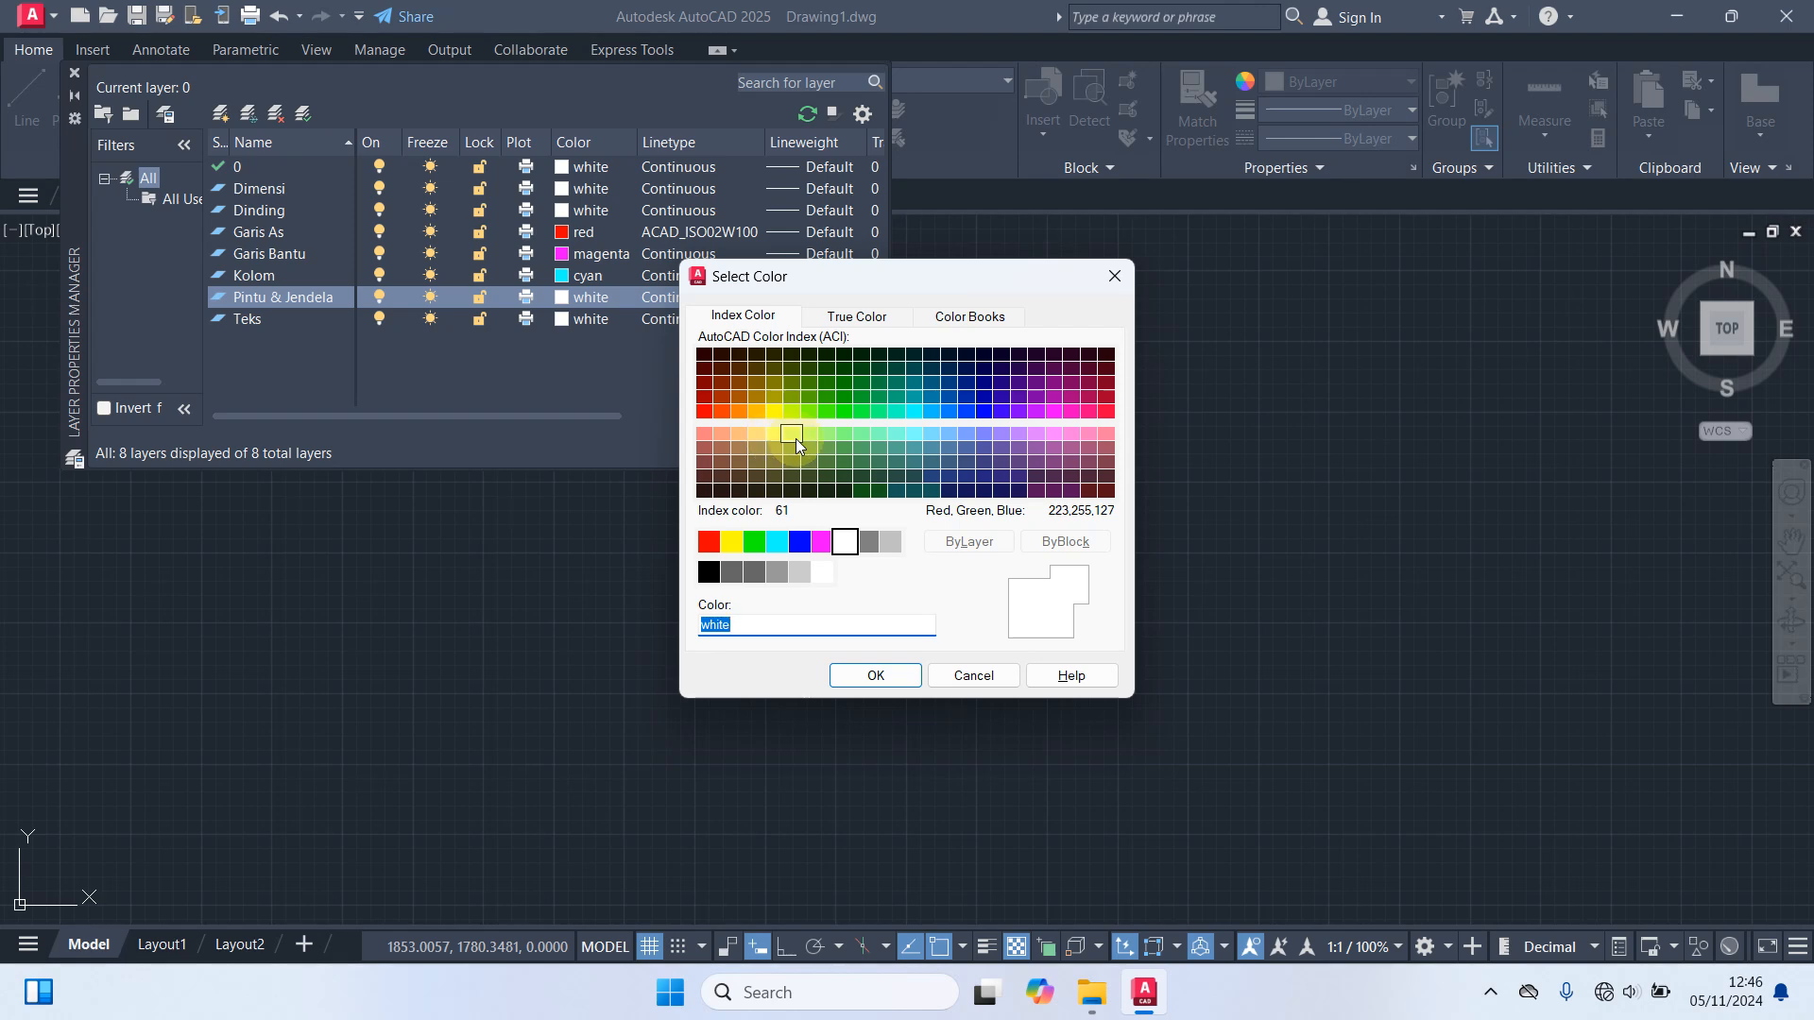
{"action": "left_click", "coordinate": [794, 436]}
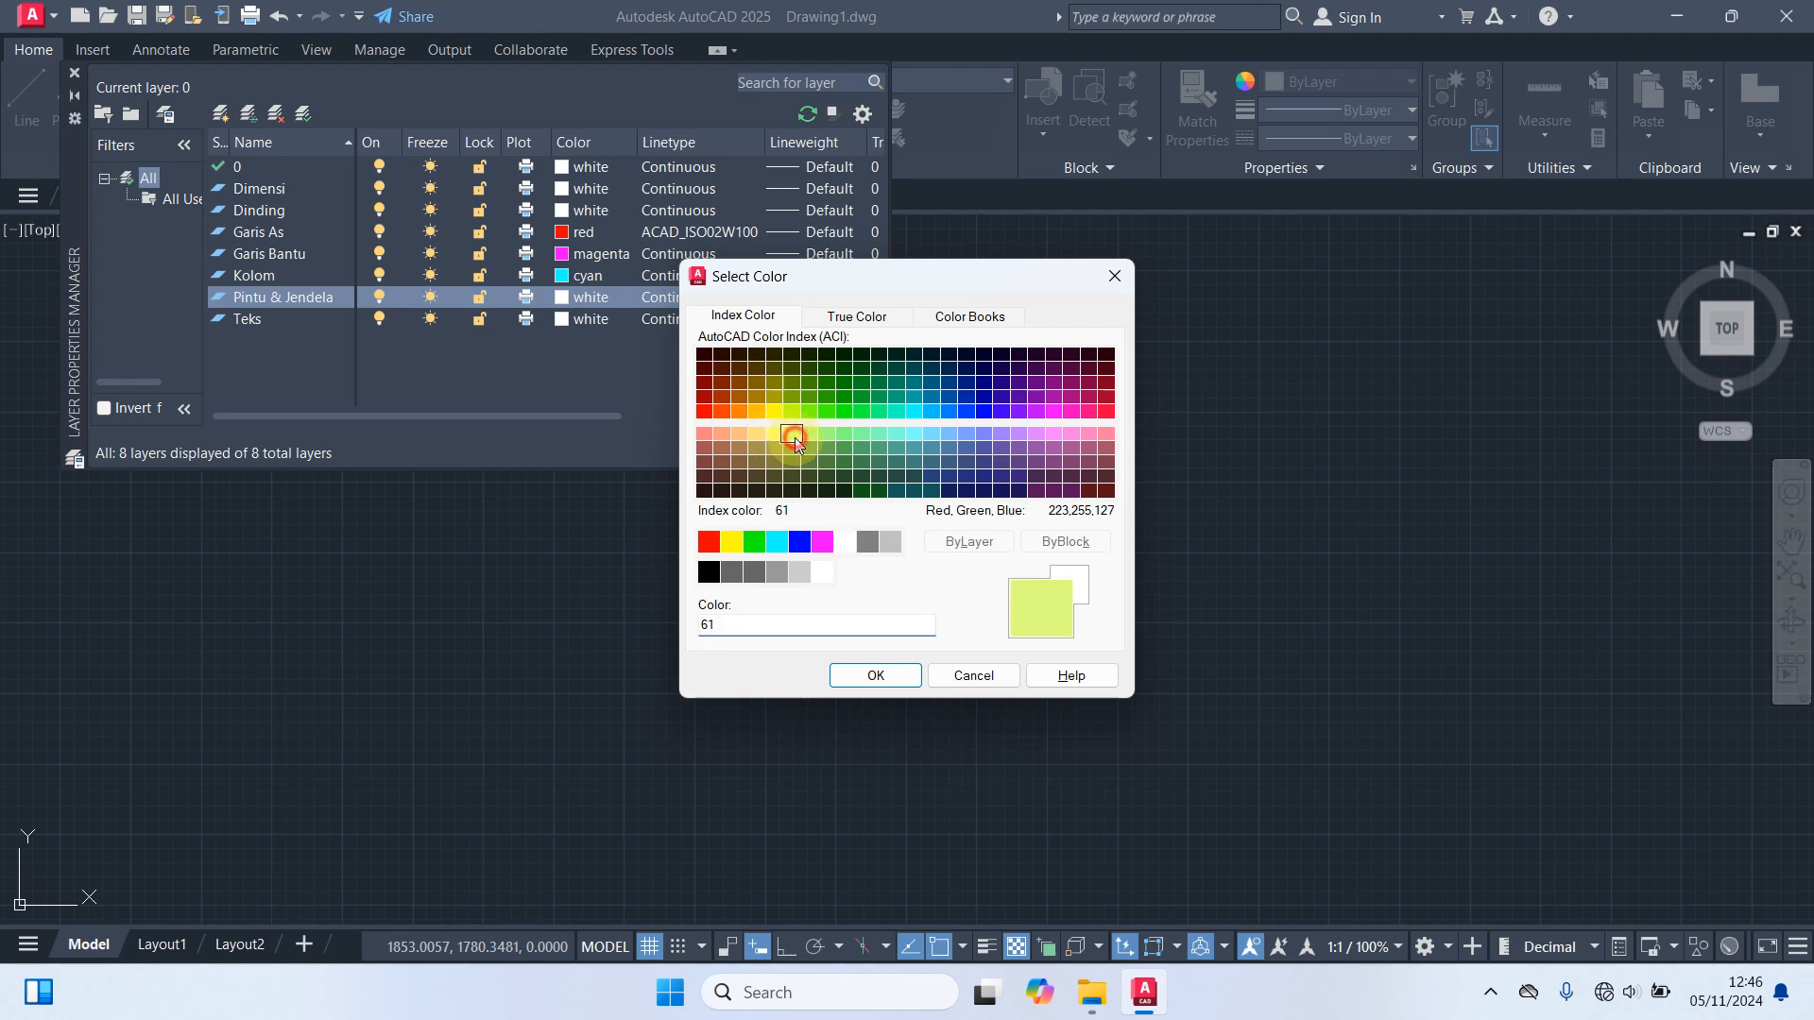
{"action": "left_click", "coordinate": [875, 675]}
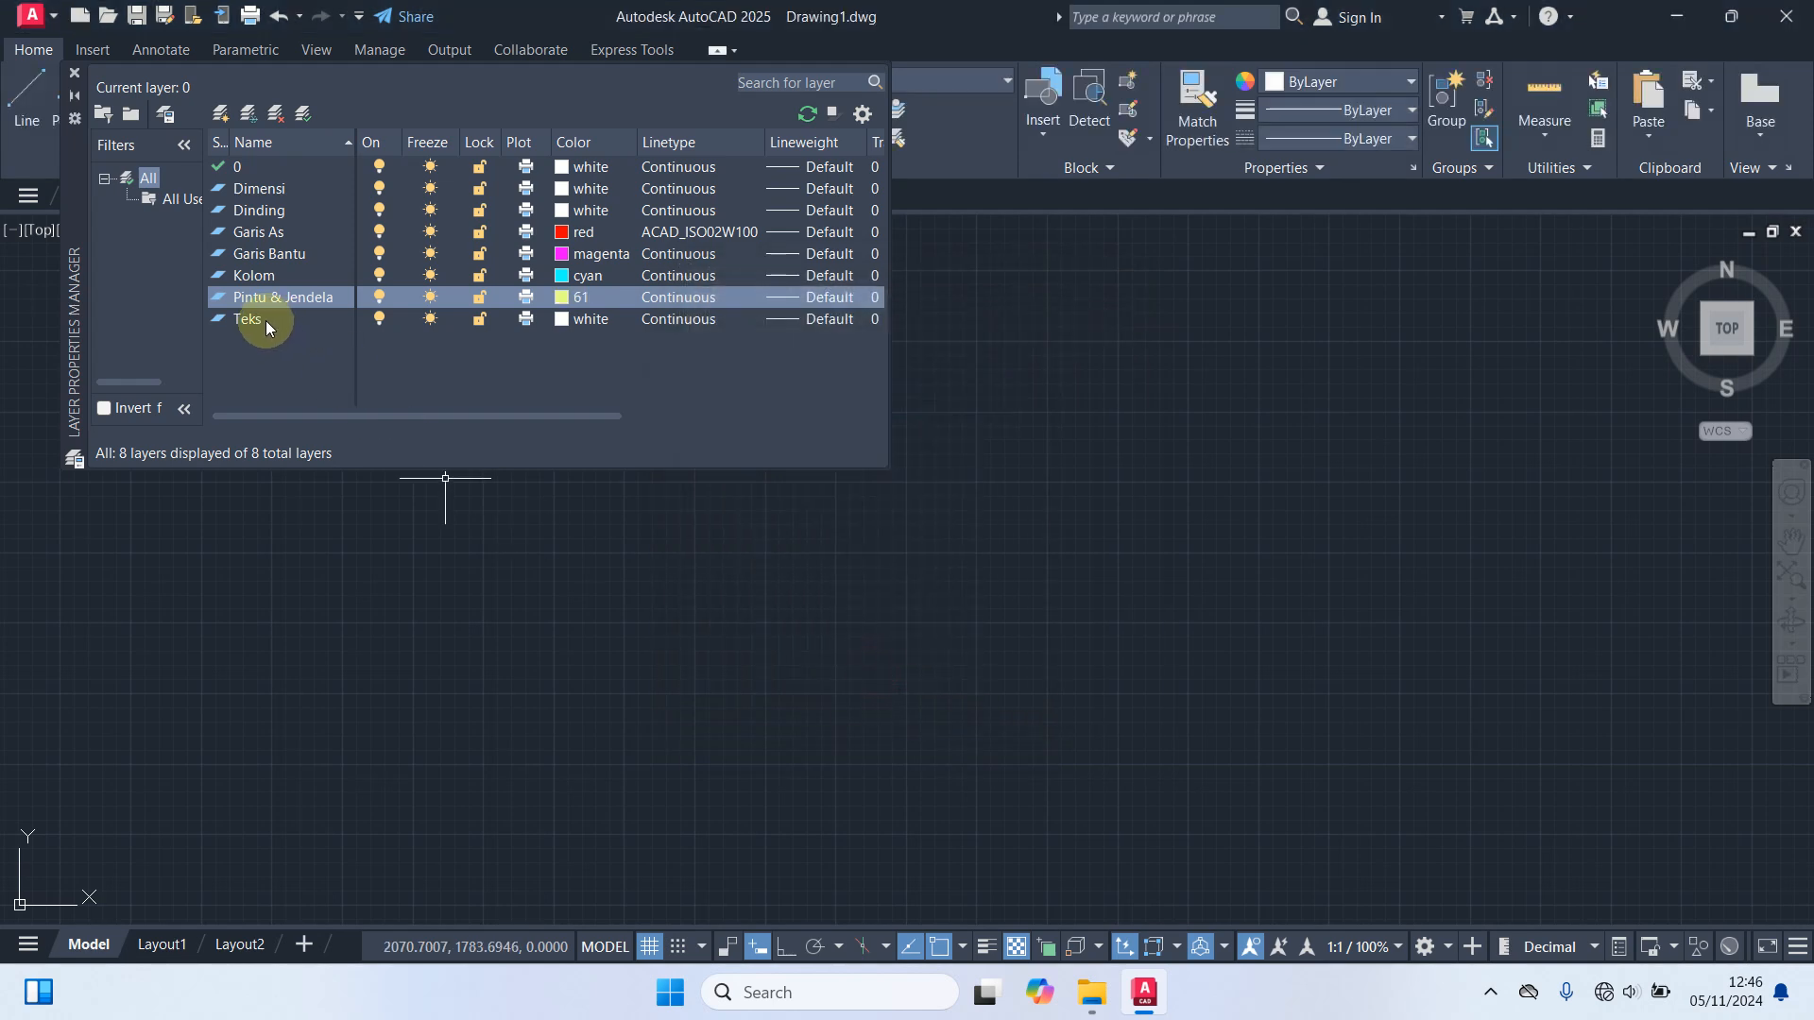
{"action": "left_click", "coordinate": [75, 72]}
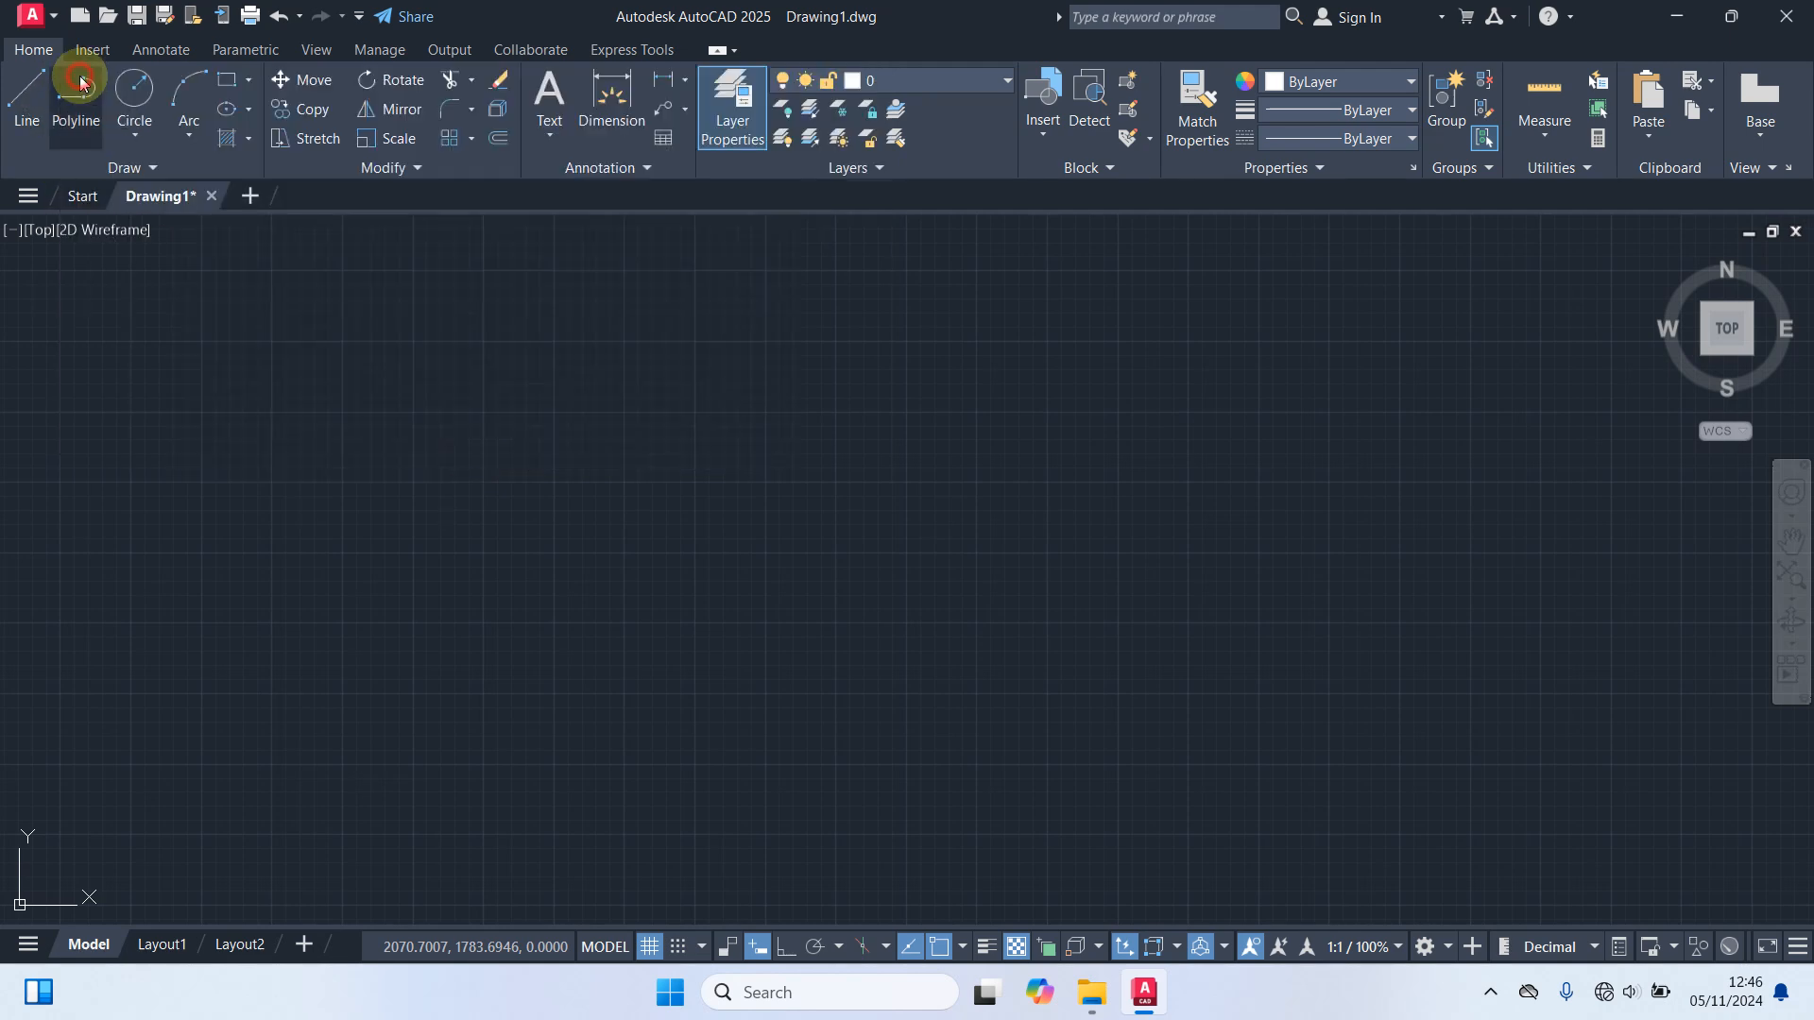
Make Garis As the current layer and draw a rectangle 800 wide and 1100 high.
{"action": "left_click", "coordinate": [914, 81]}
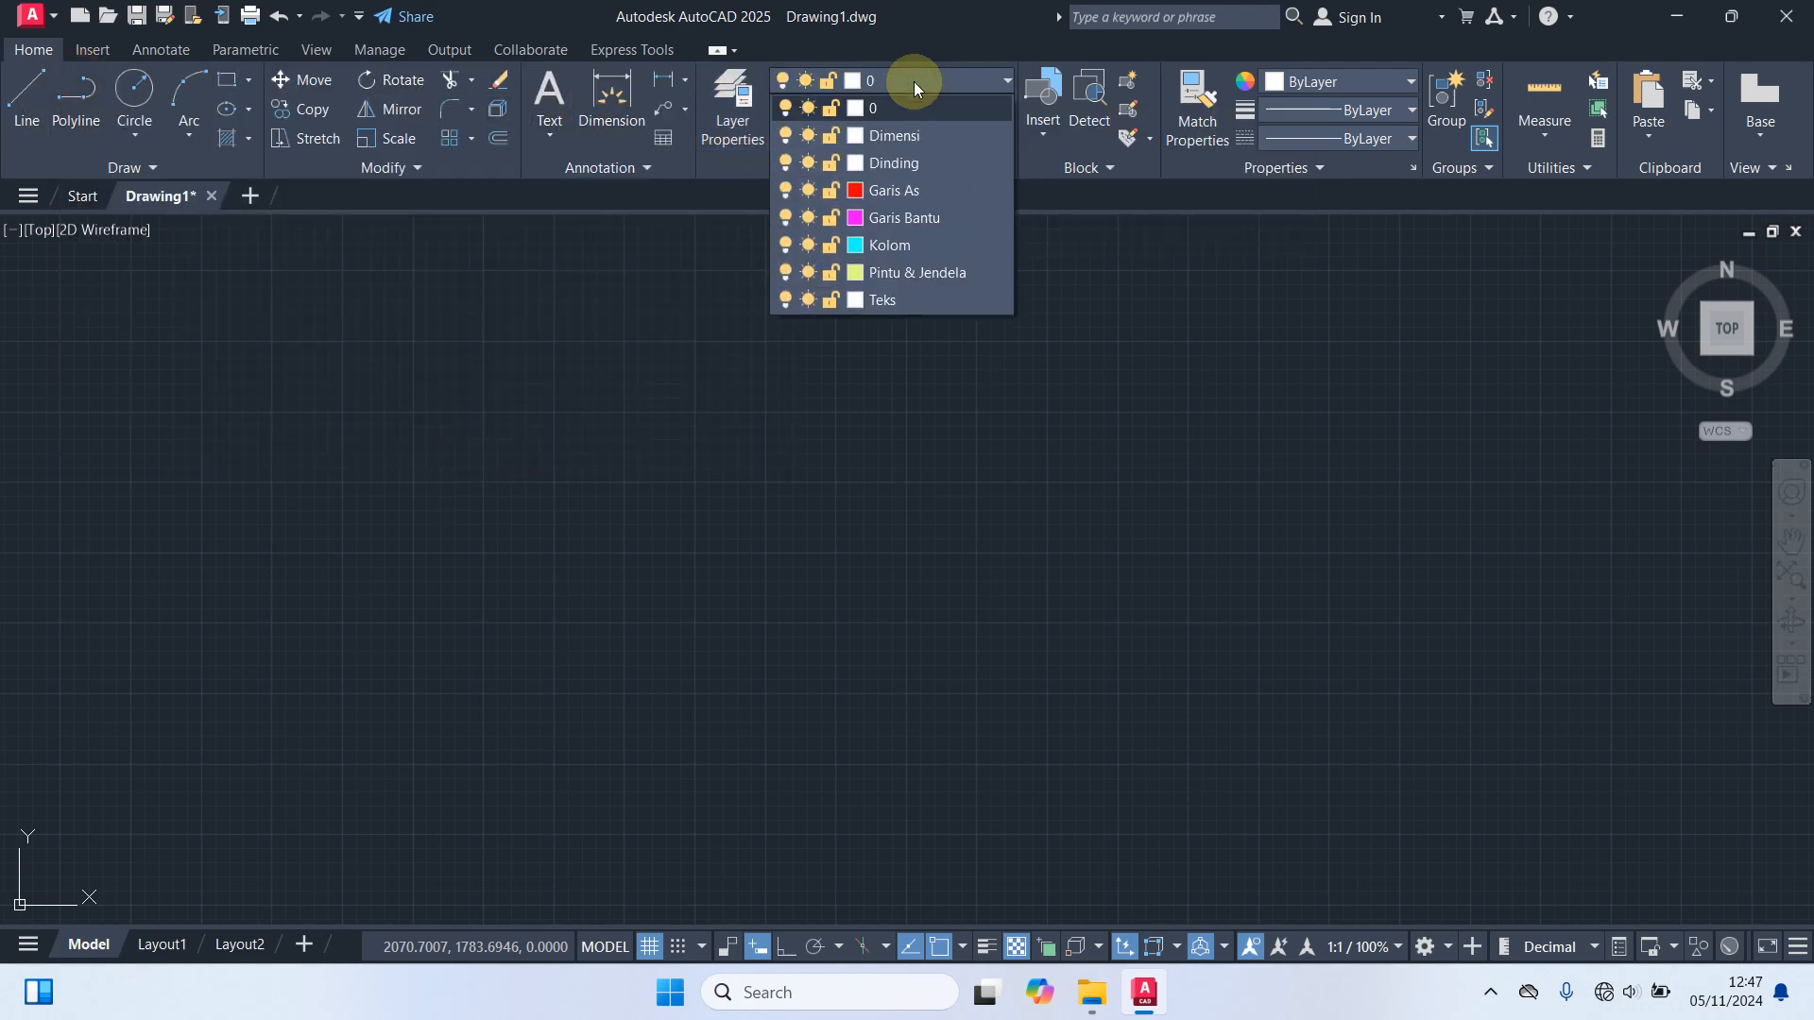
{"action": "left_click", "coordinate": [909, 191]}
{"action": "type", "text": "re"}
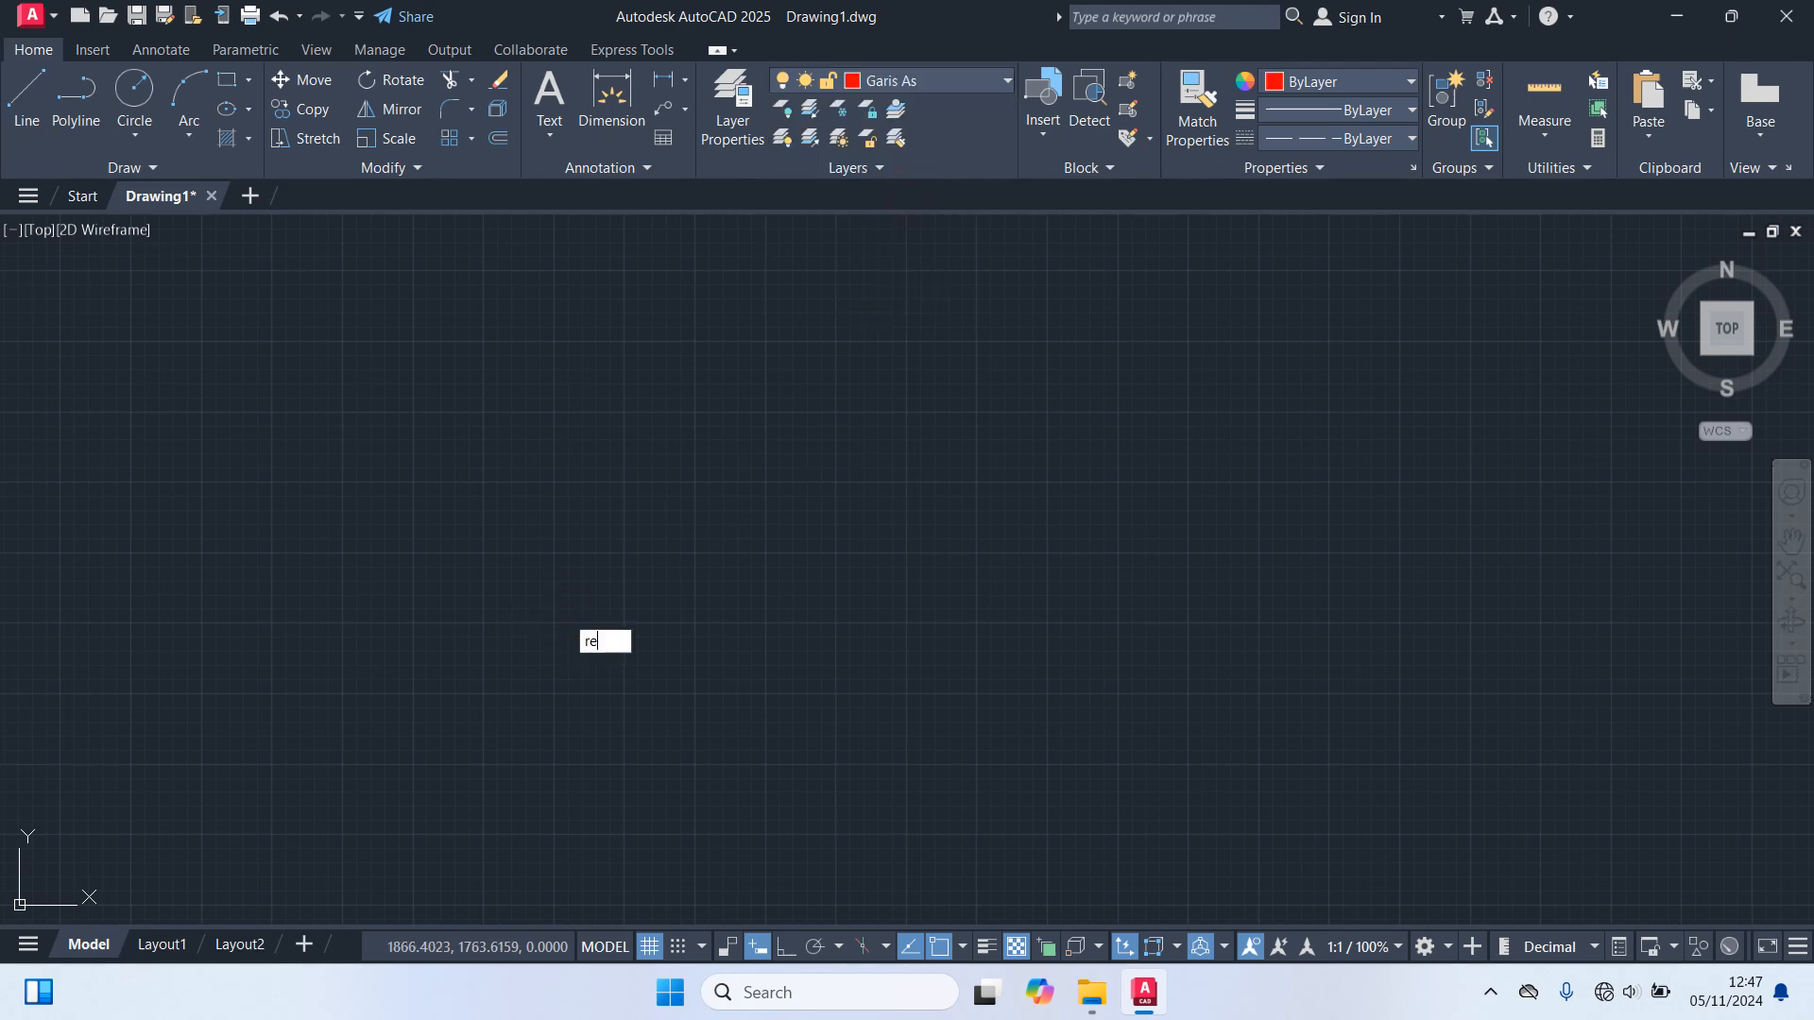
{"action": "type", "text": "c"}
{"action": "key", "text": "Return"}
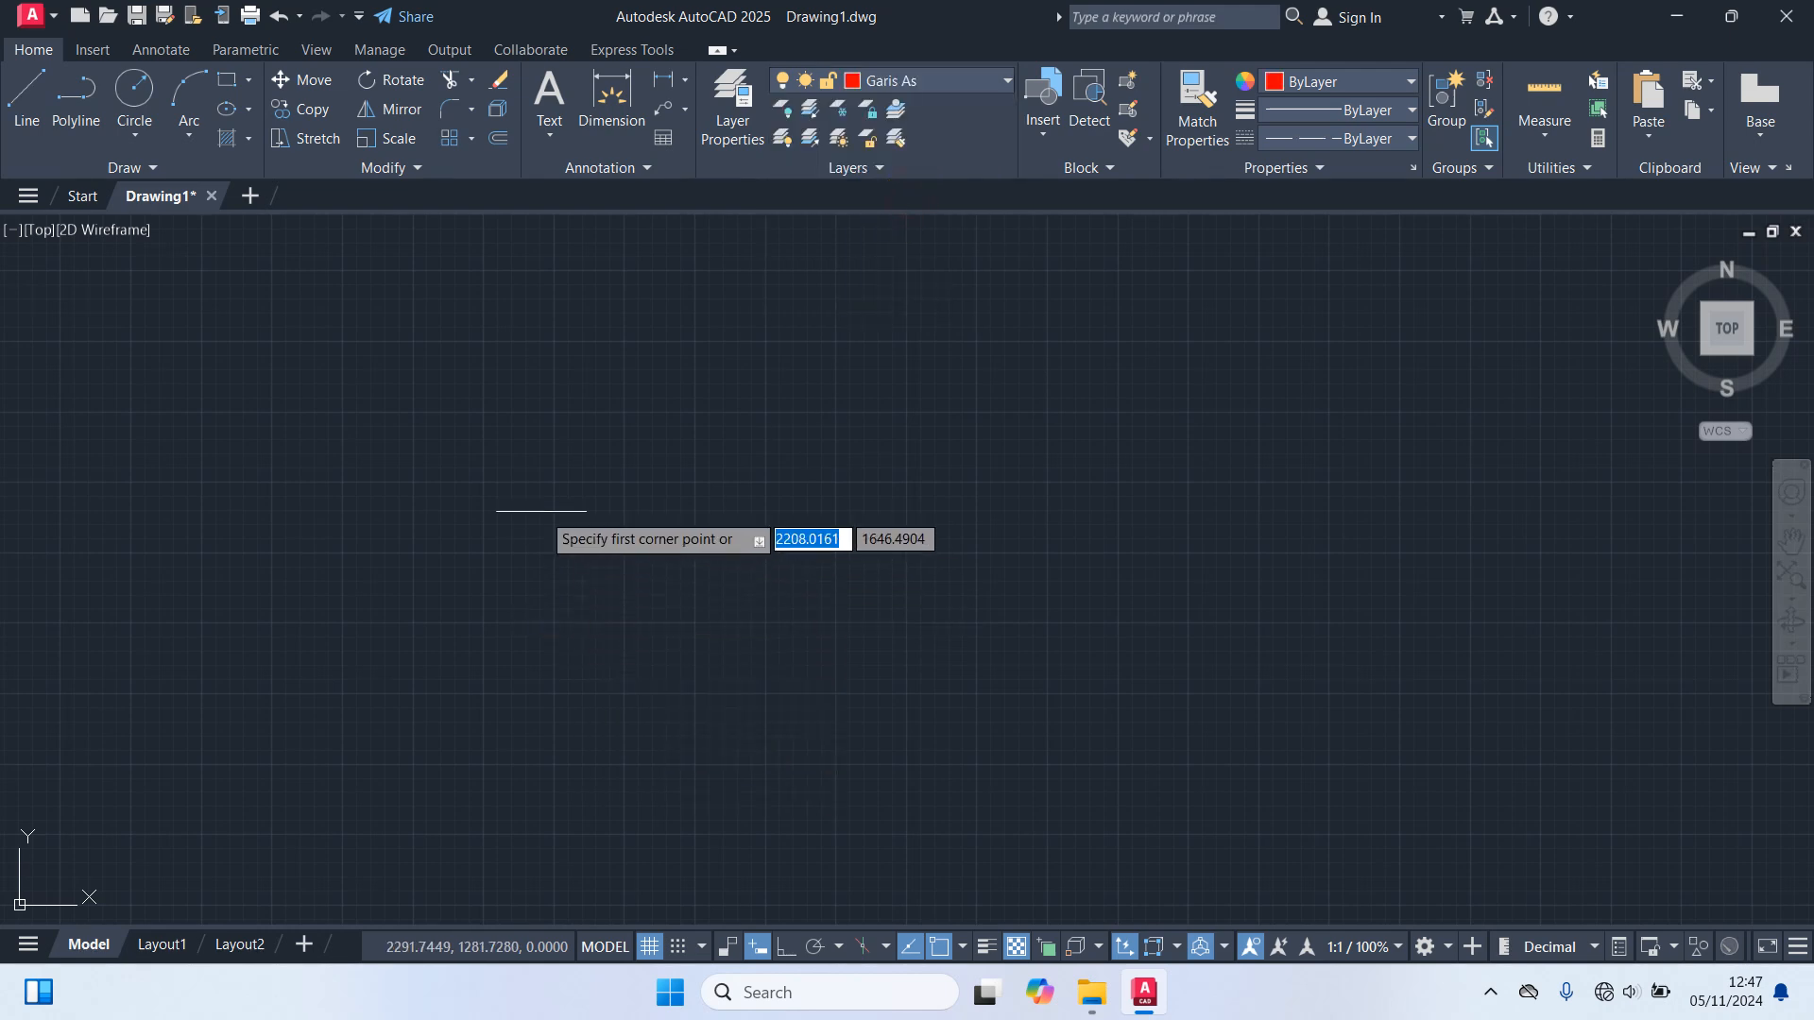
{"action": "left_click", "coordinate": [512, 352]}
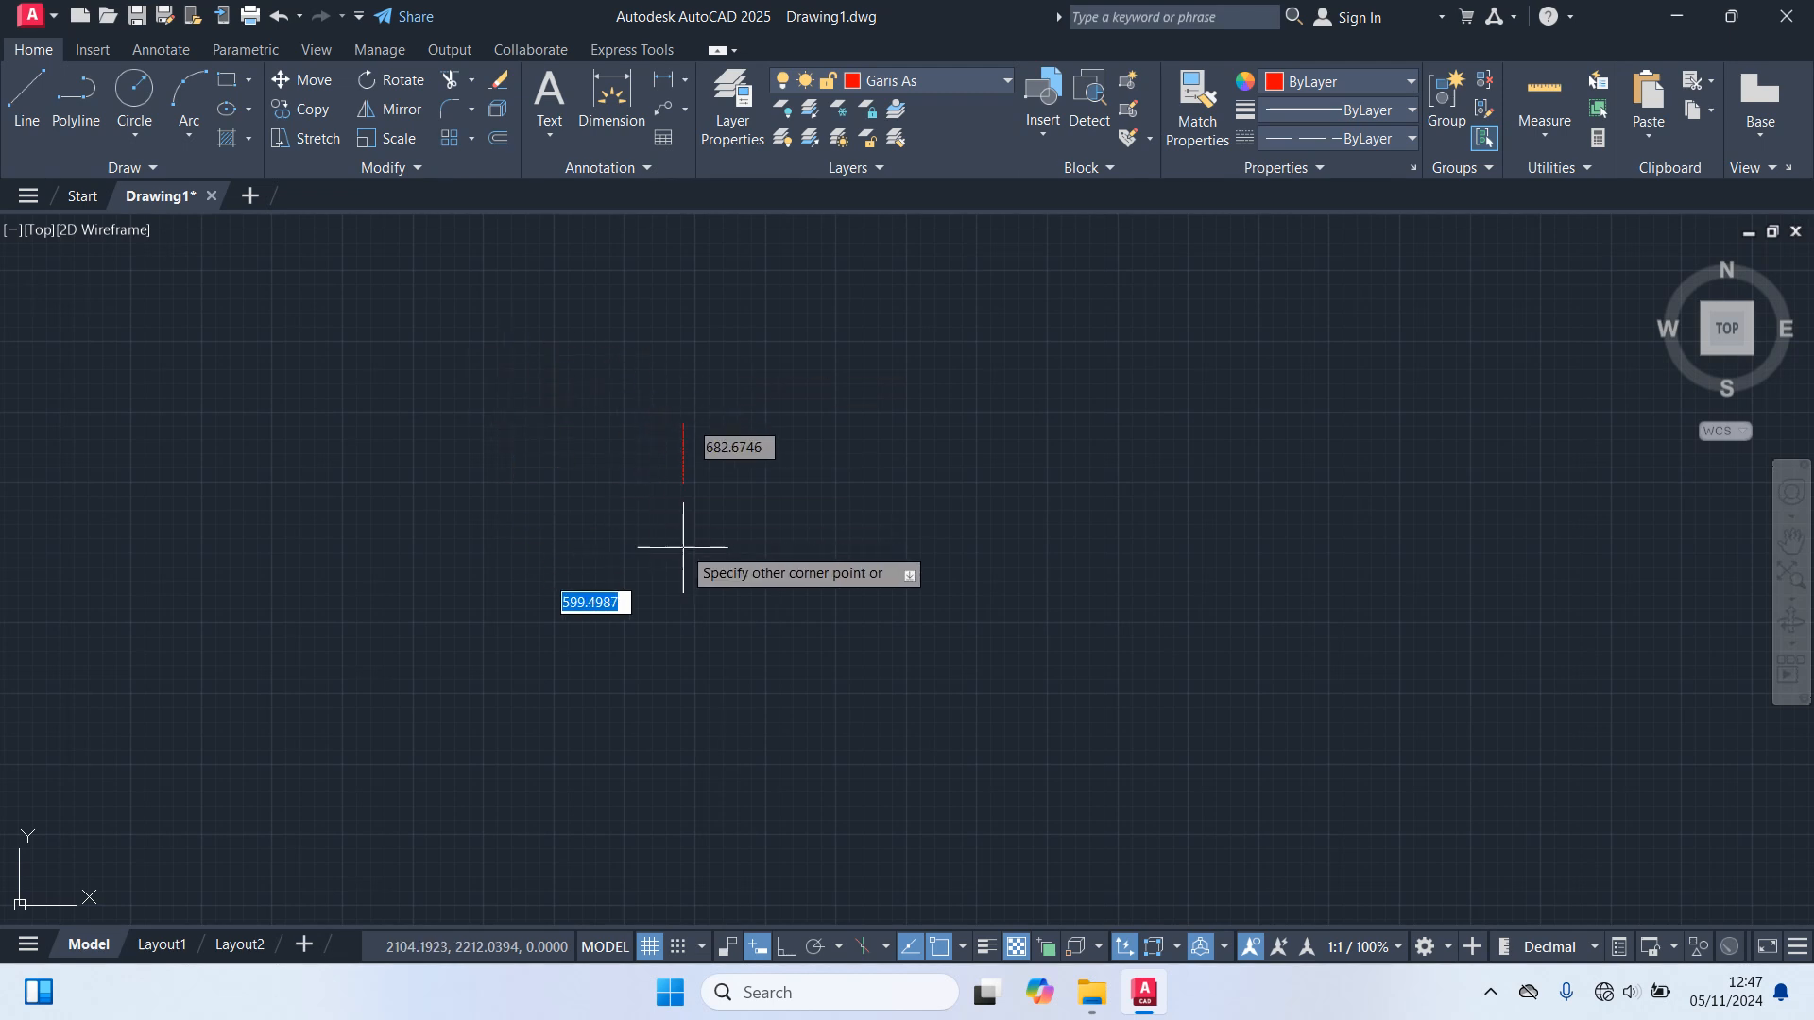
{"action": "type", "text": "800"}
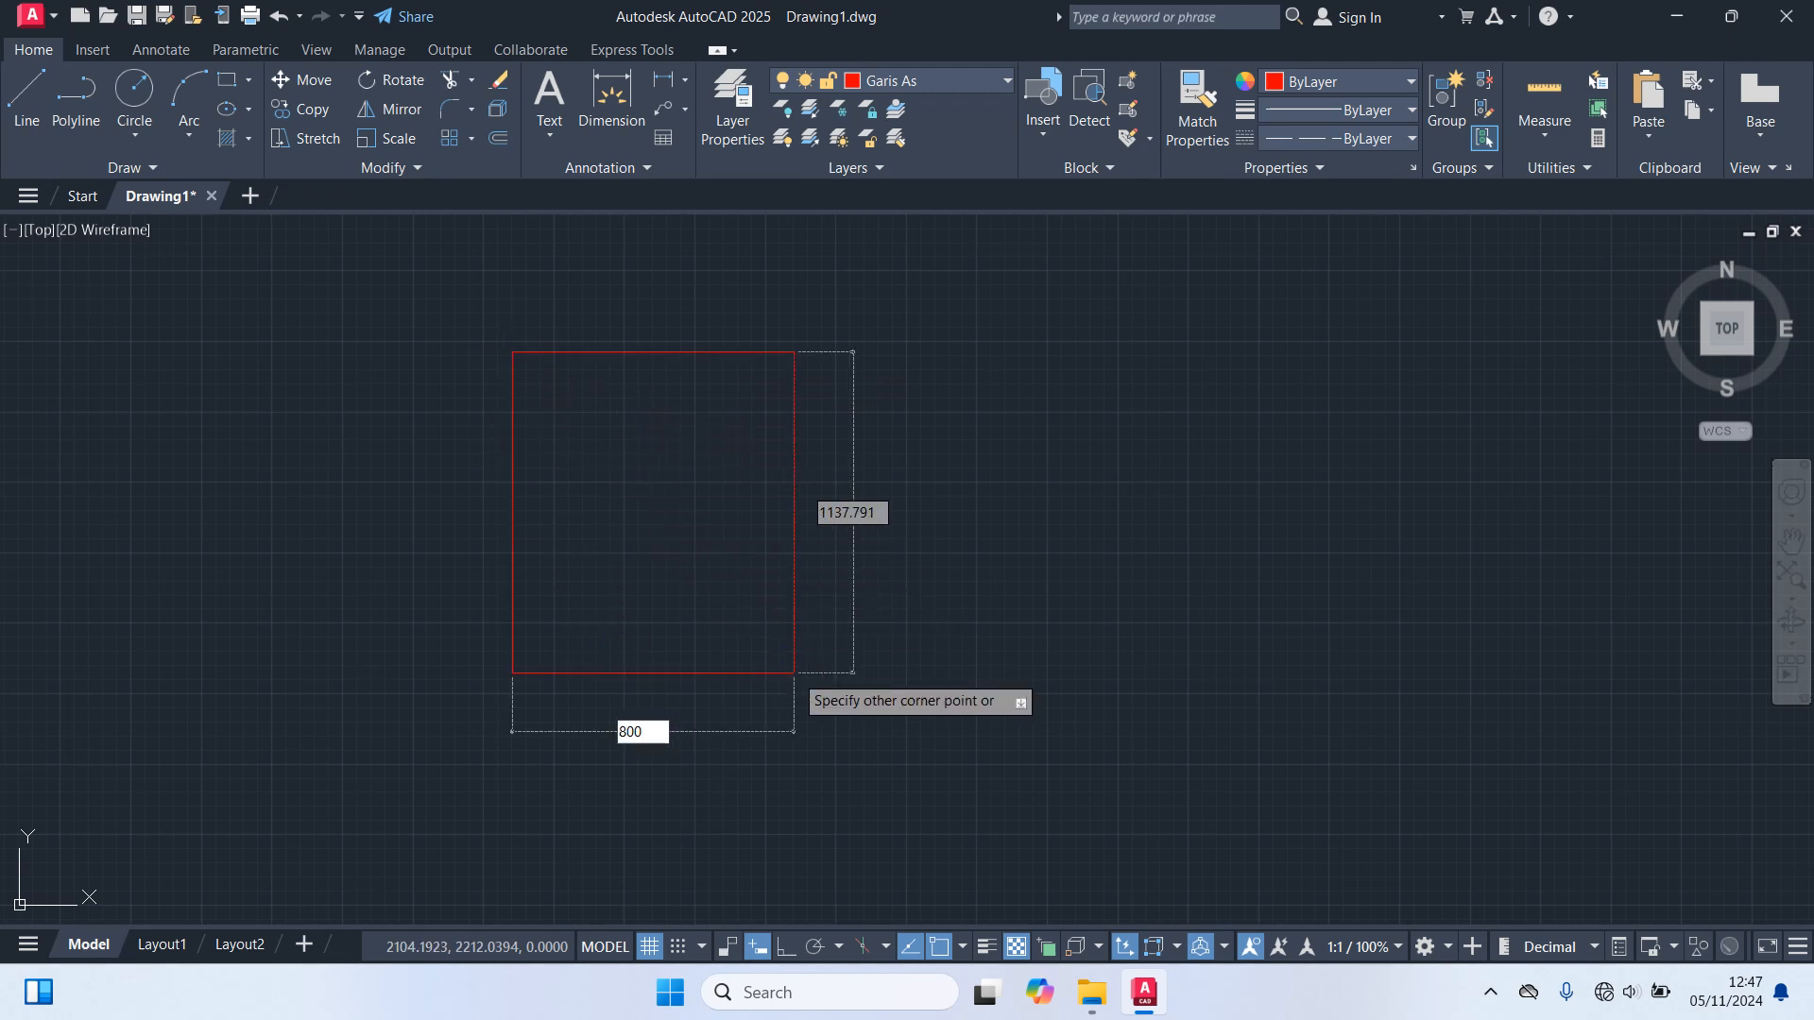
{"action": "key", "text": "Tab"}
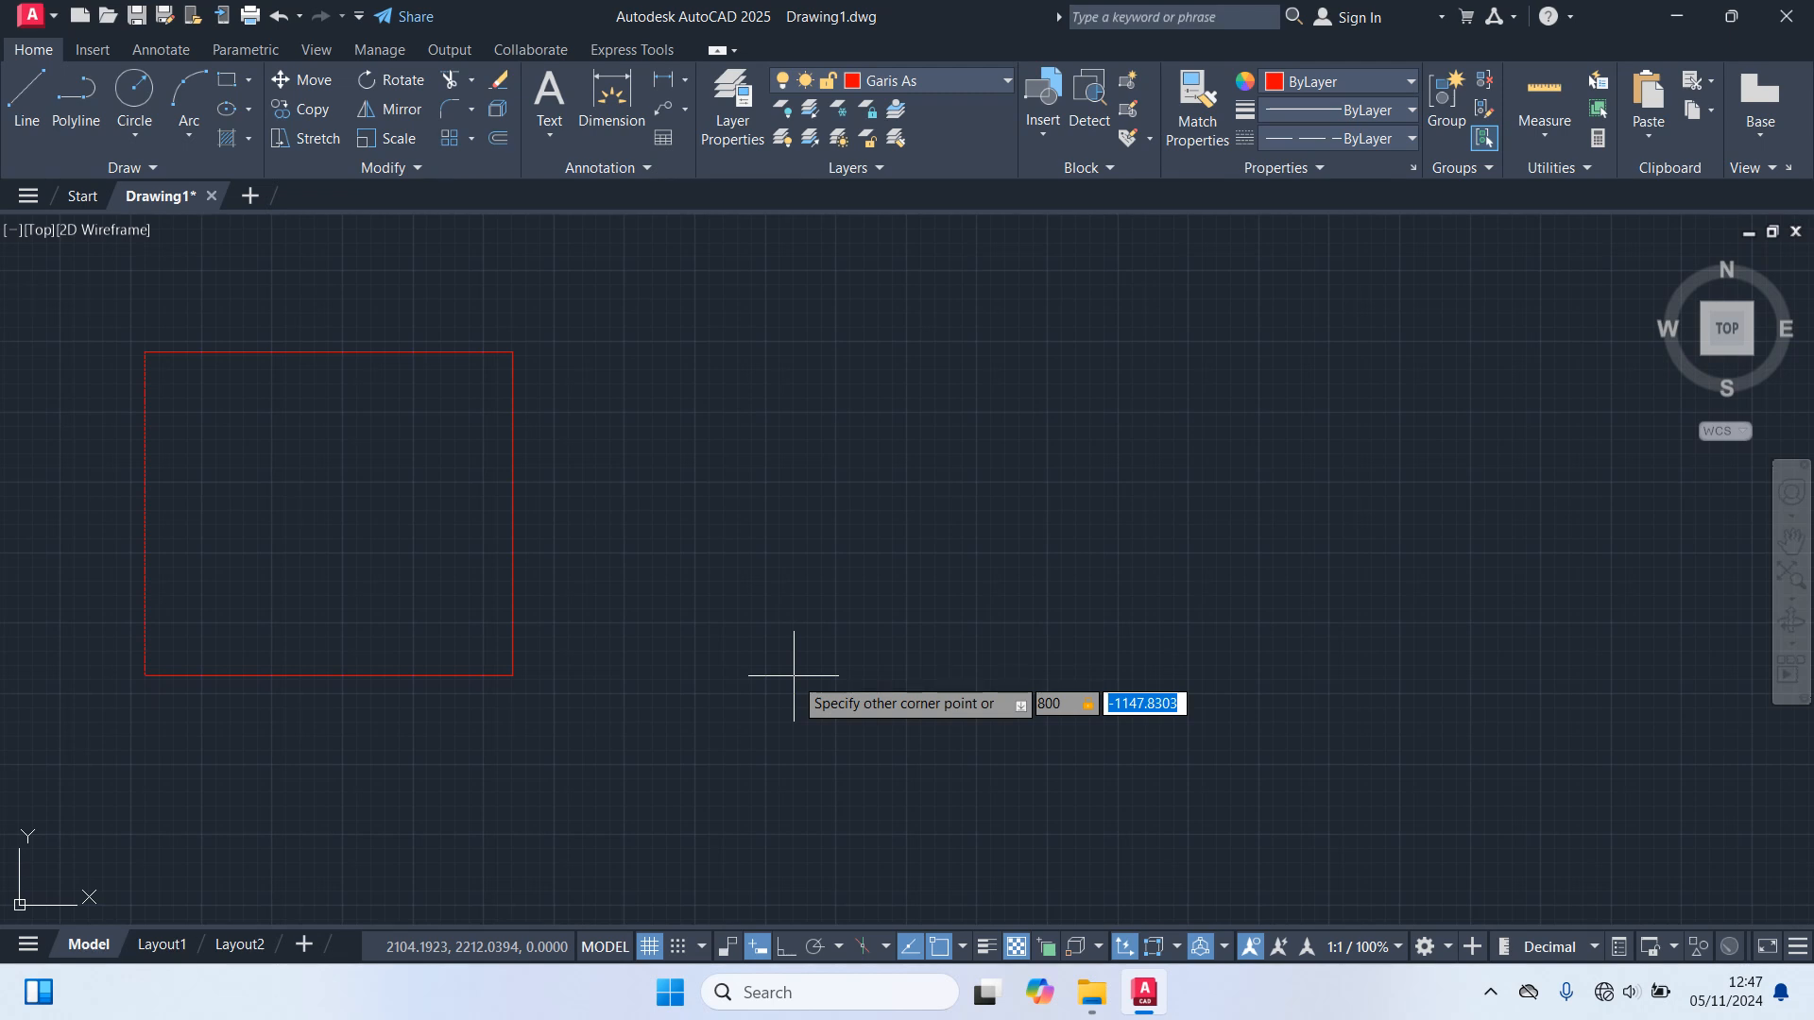
{"action": "type", "text": "1100"}
{"action": "key", "text": "Return"}
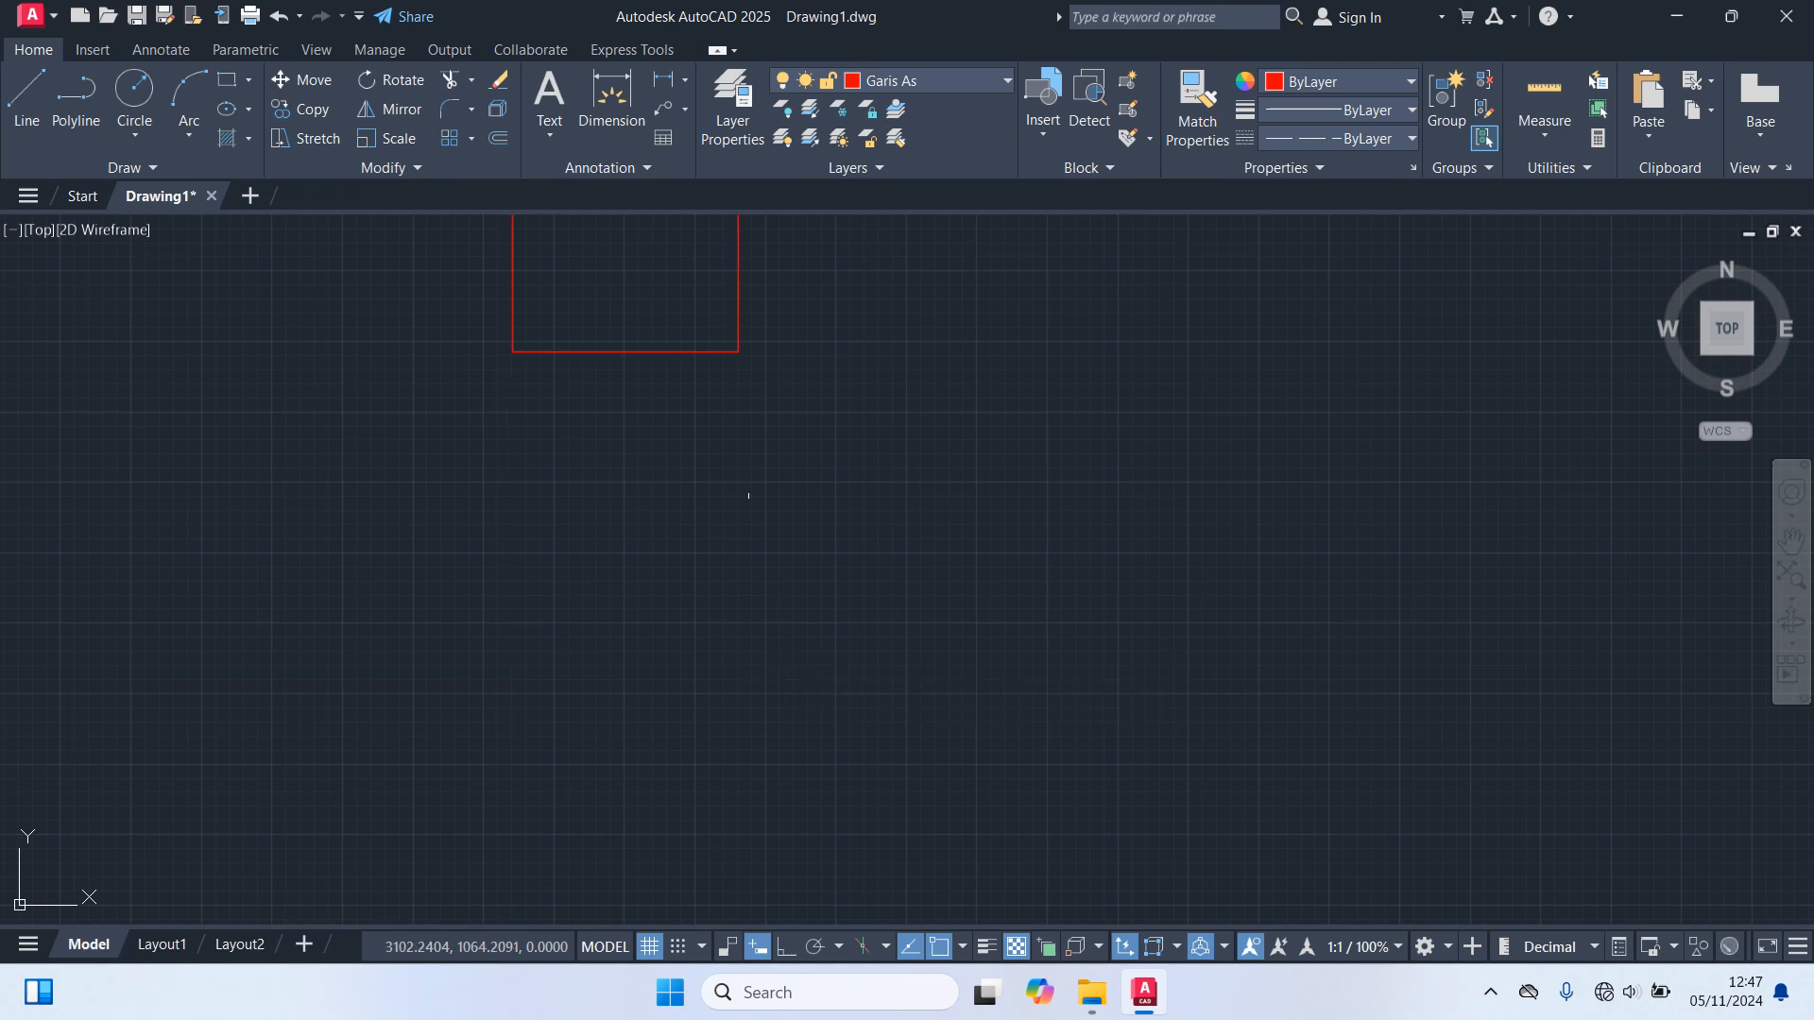
Explode the rectangle into separate lines.
{"action": "middle_click_drag", "start_coordinate": [746, 494], "coordinate": [786, 792]}
{"action": "scroll", "coordinate": [772, 549], "scroll_direction": "up", "scroll_amount": 2}
{"action": "middle_click_drag", "start_coordinate": [772, 549], "coordinate": [859, 675]}
{"action": "scroll", "coordinate": [819, 654], "scroll_direction": "up", "scroll_amount": 2}
{"action": "scroll", "coordinate": [818, 652], "scroll_direction": "down", "scroll_amount": 2}
{"action": "left_click", "coordinate": [894, 679]}
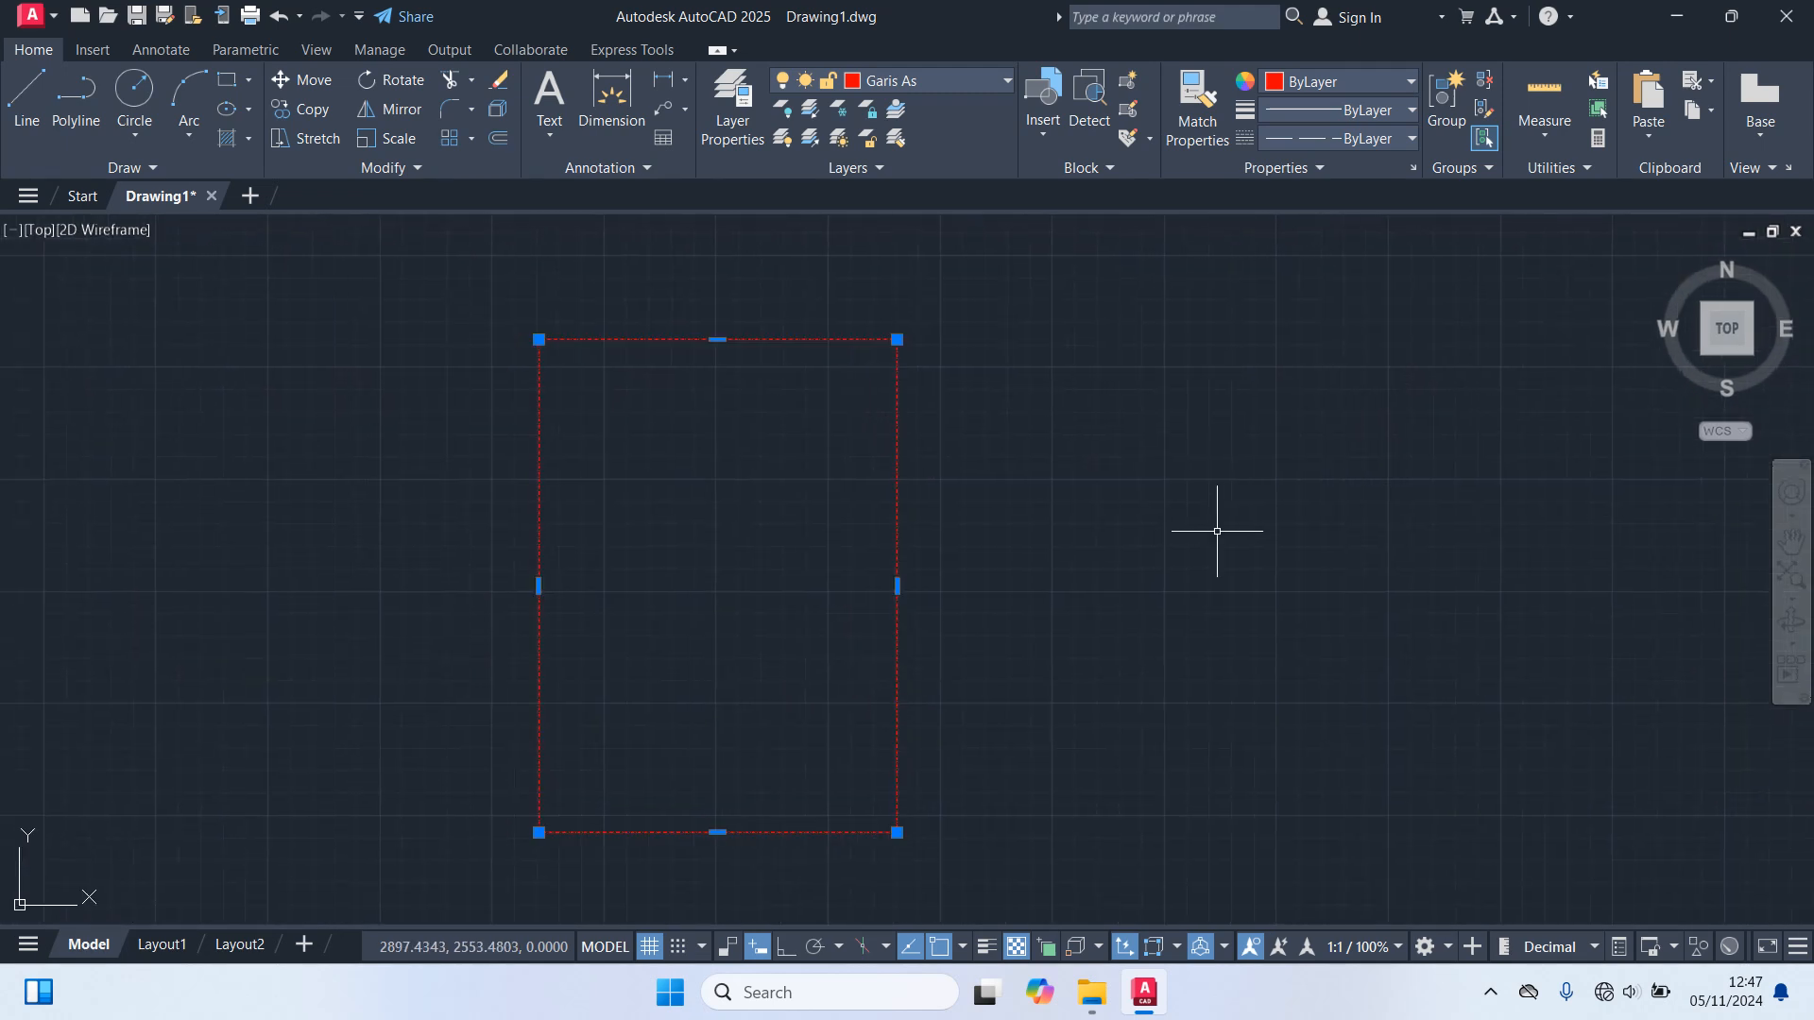
{"action": "key", "text": "Escape"}
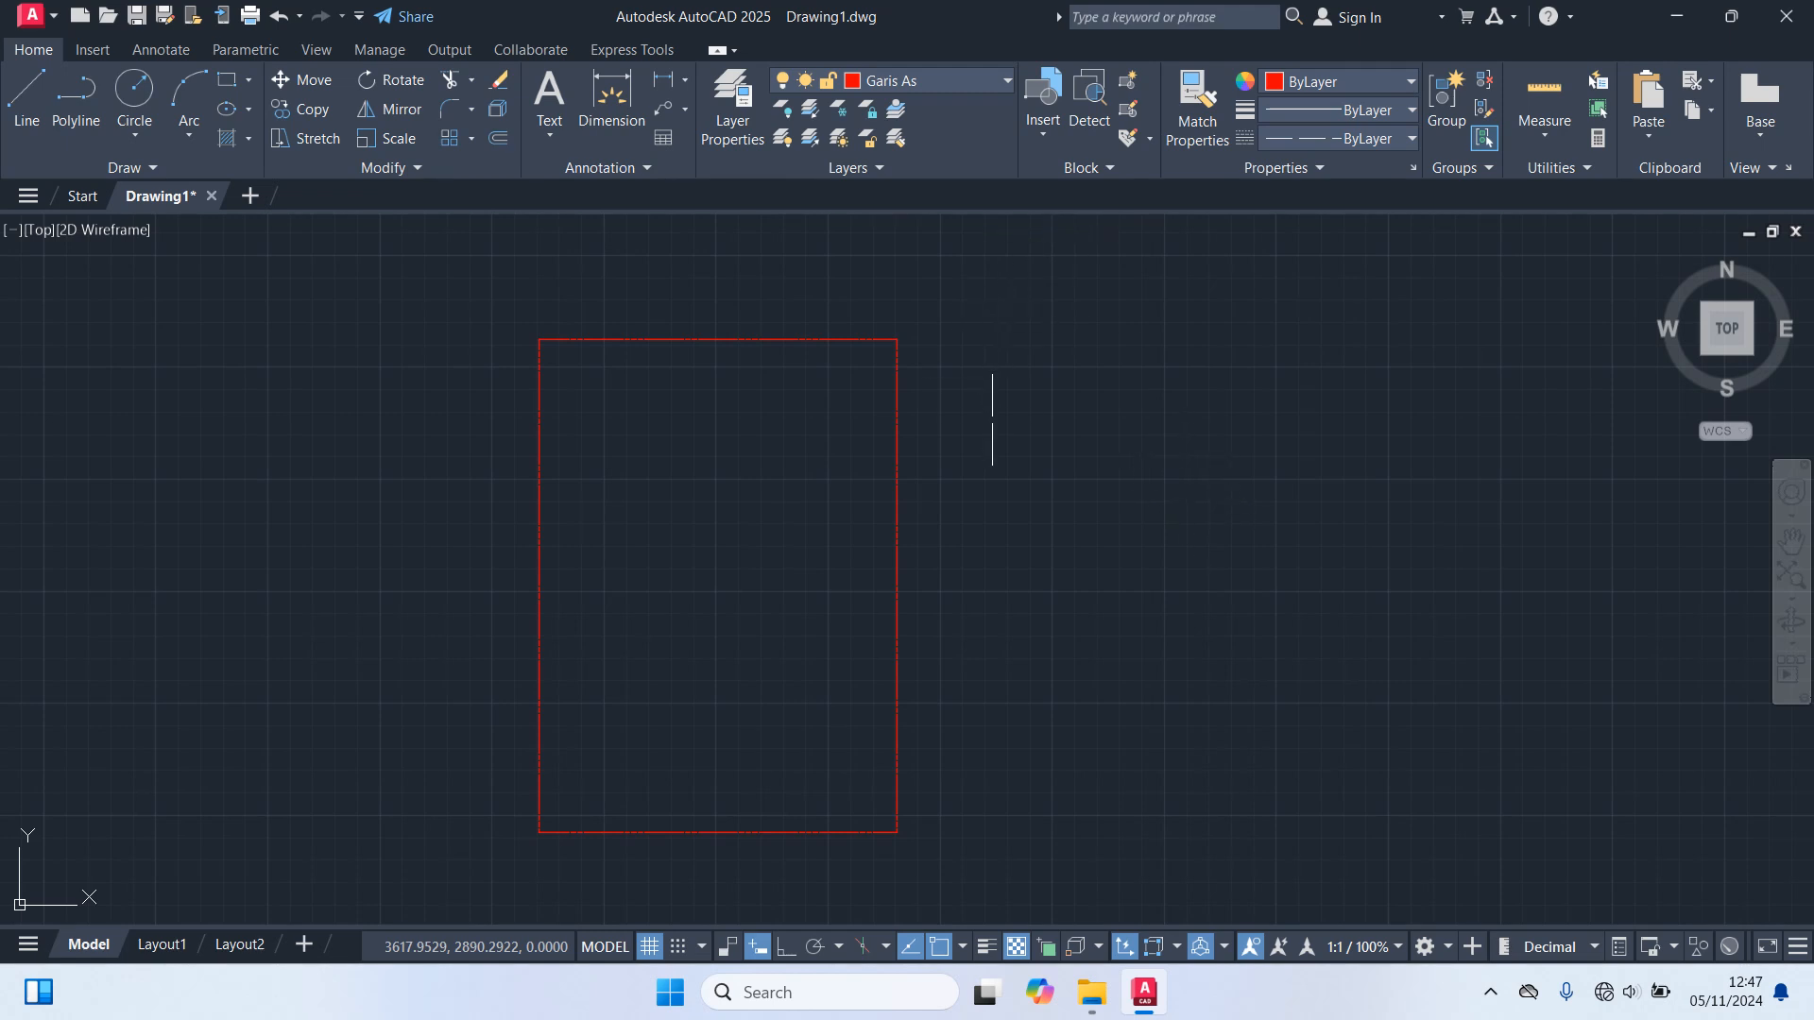
Offset the rectangle's left vertical edge by 200 toward the inside.
{"action": "type", "text": "O"}
{"action": "key", "text": "Return"}
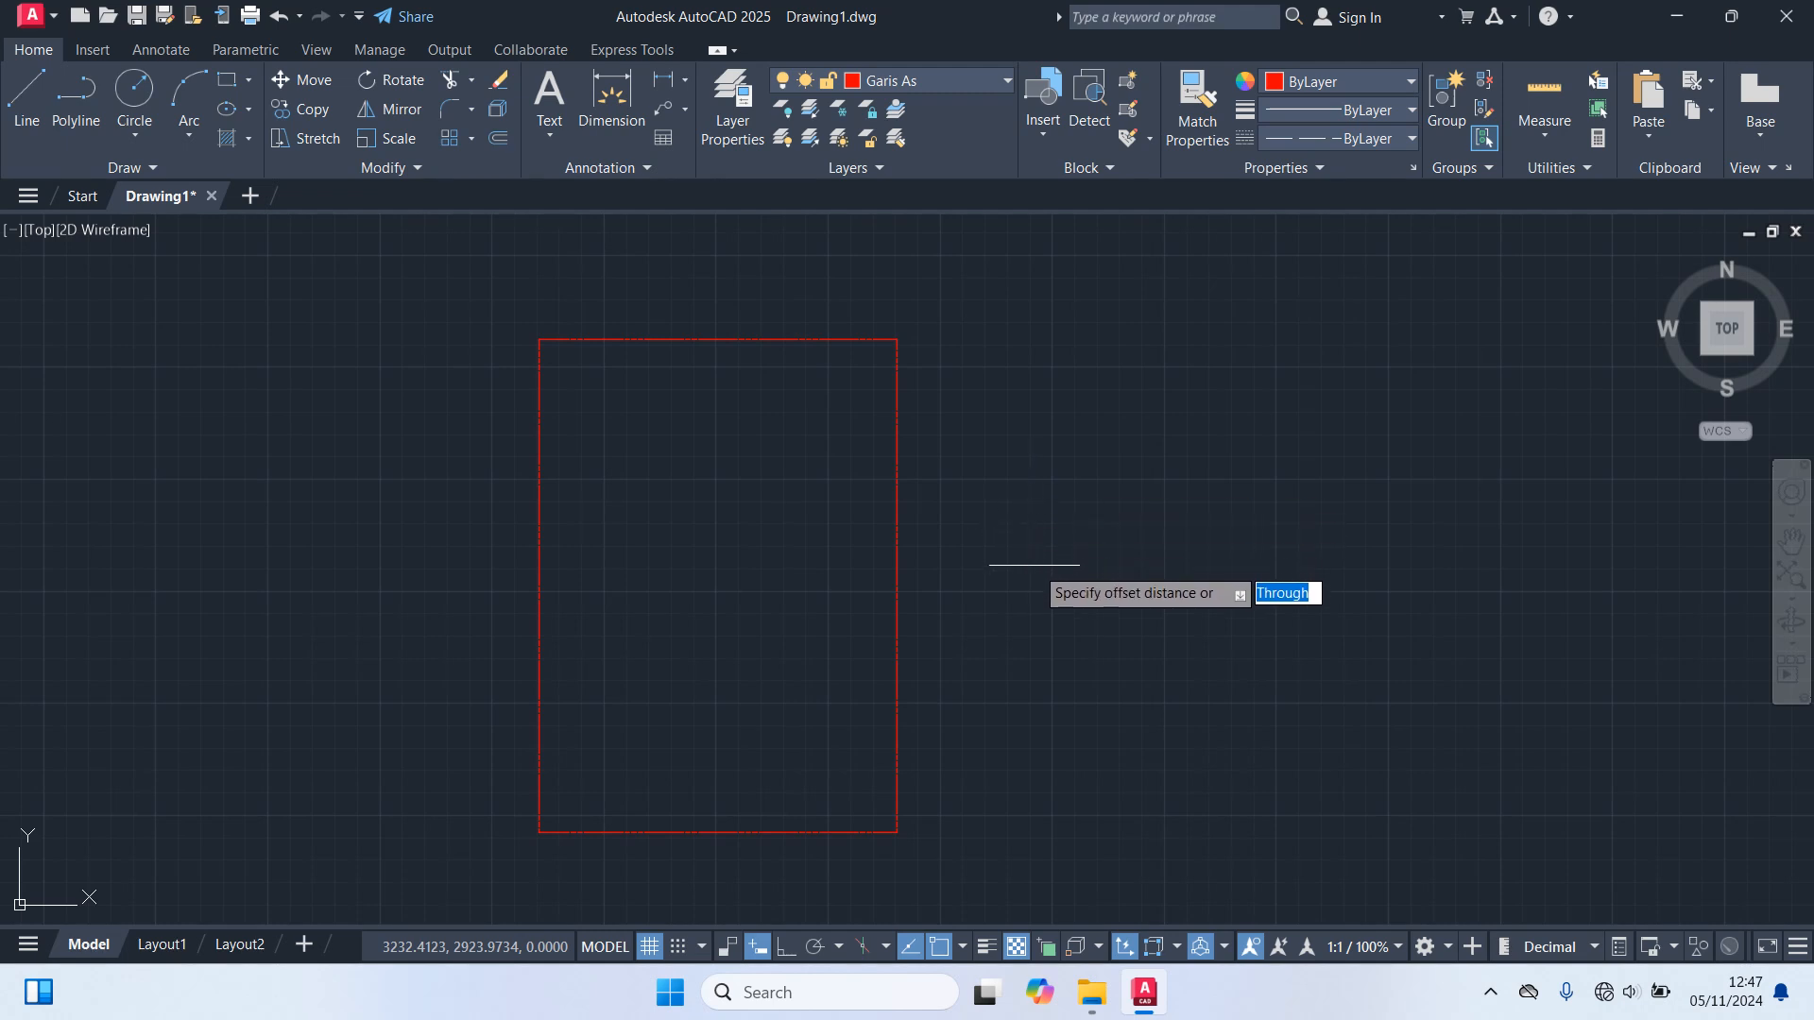
{"action": "type", "text": "200"}
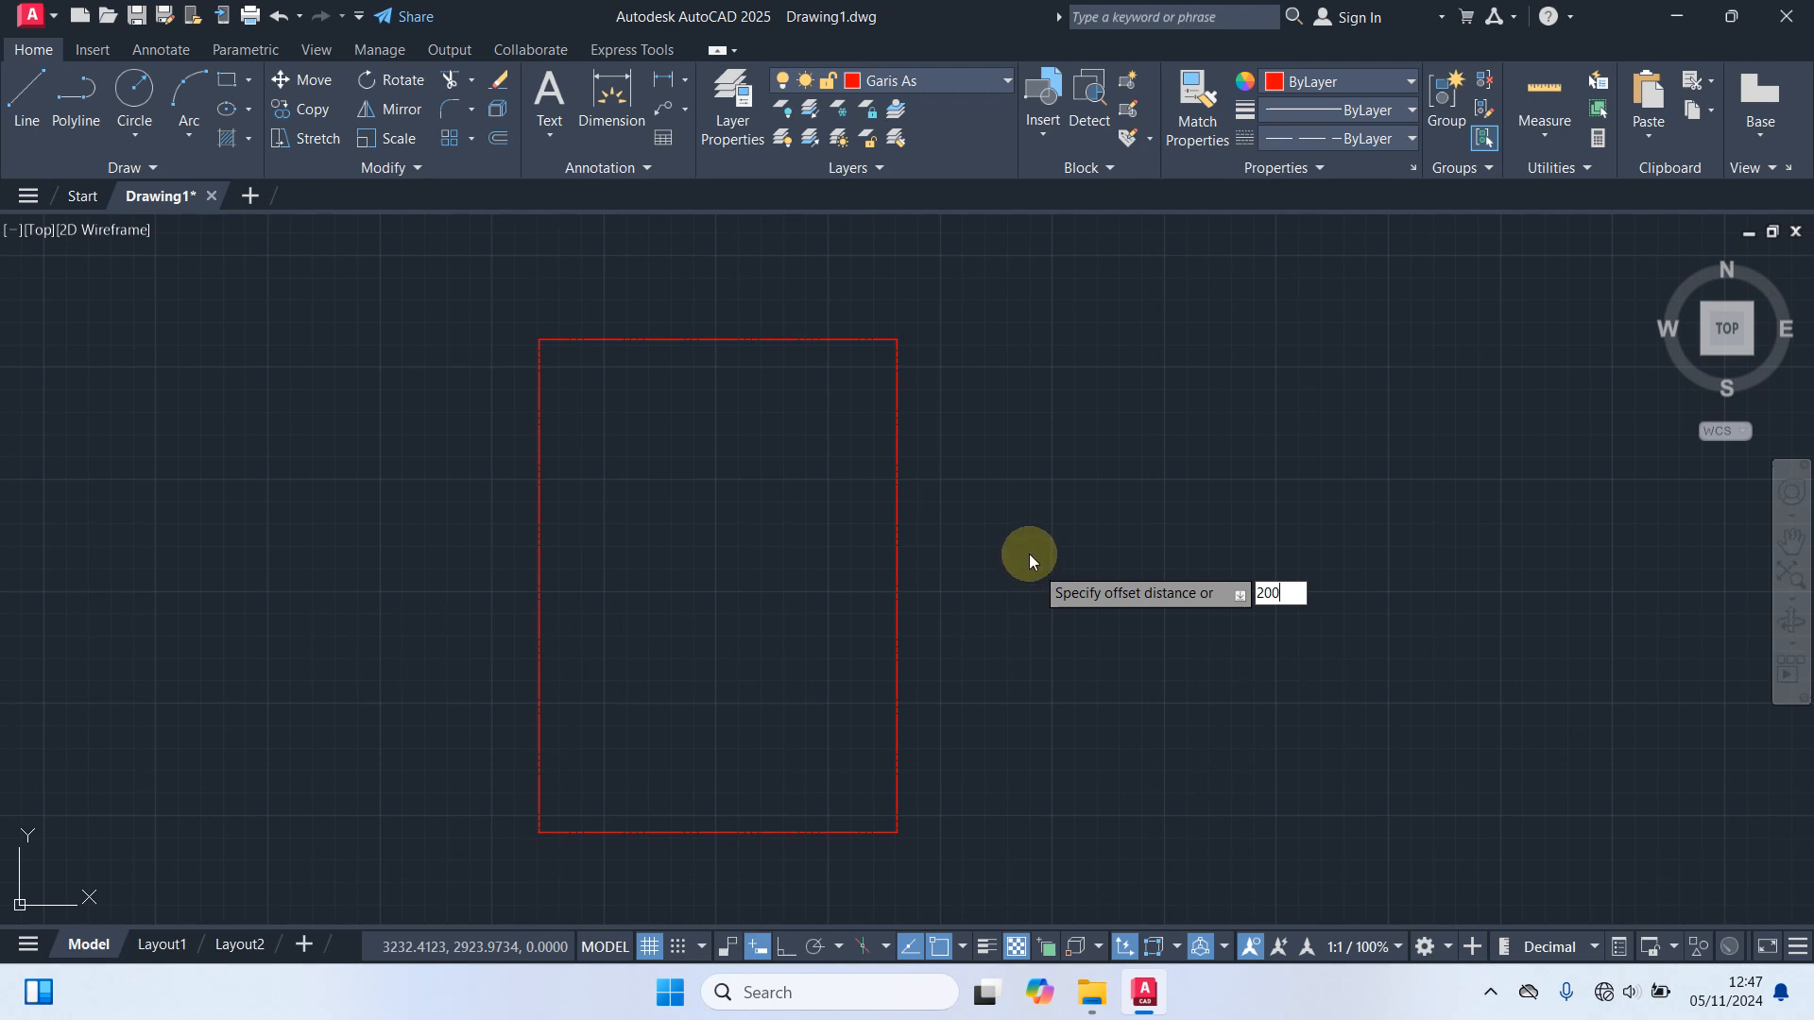
{"action": "key", "text": "Return"}
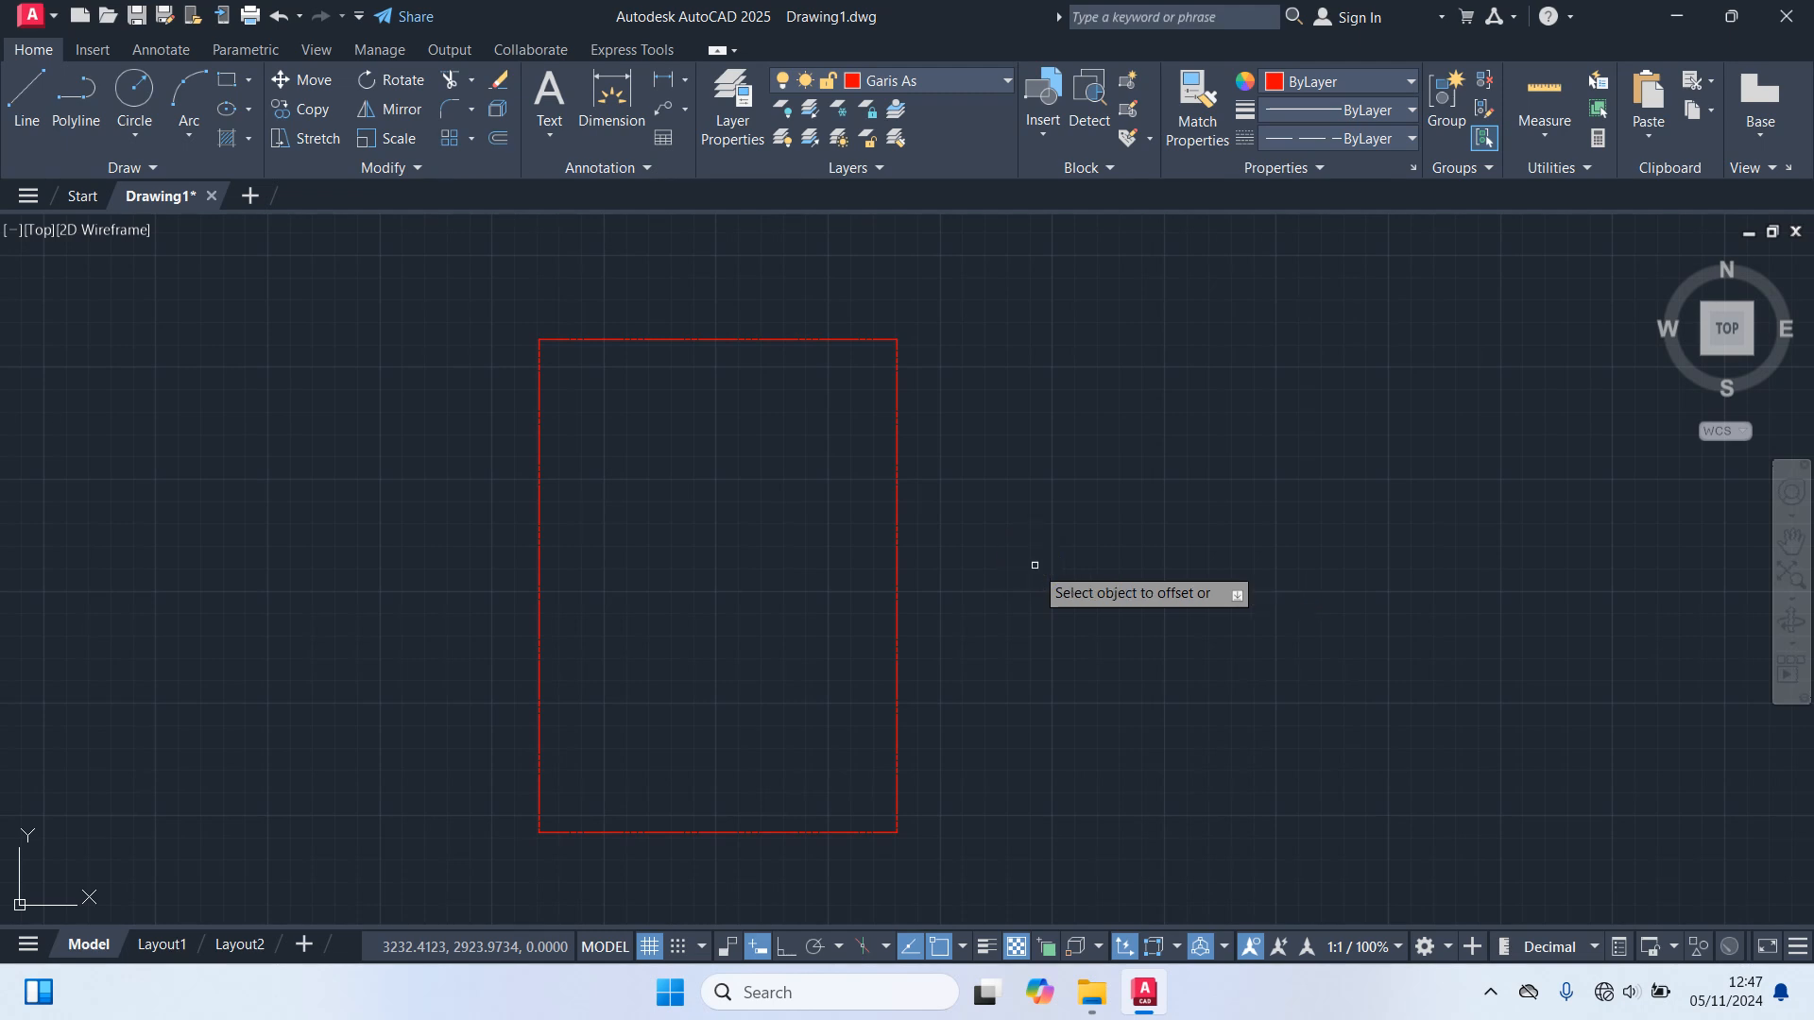
{"action": "left_click", "coordinate": [538, 416]}
{"action": "left_click", "coordinate": [603, 423]}
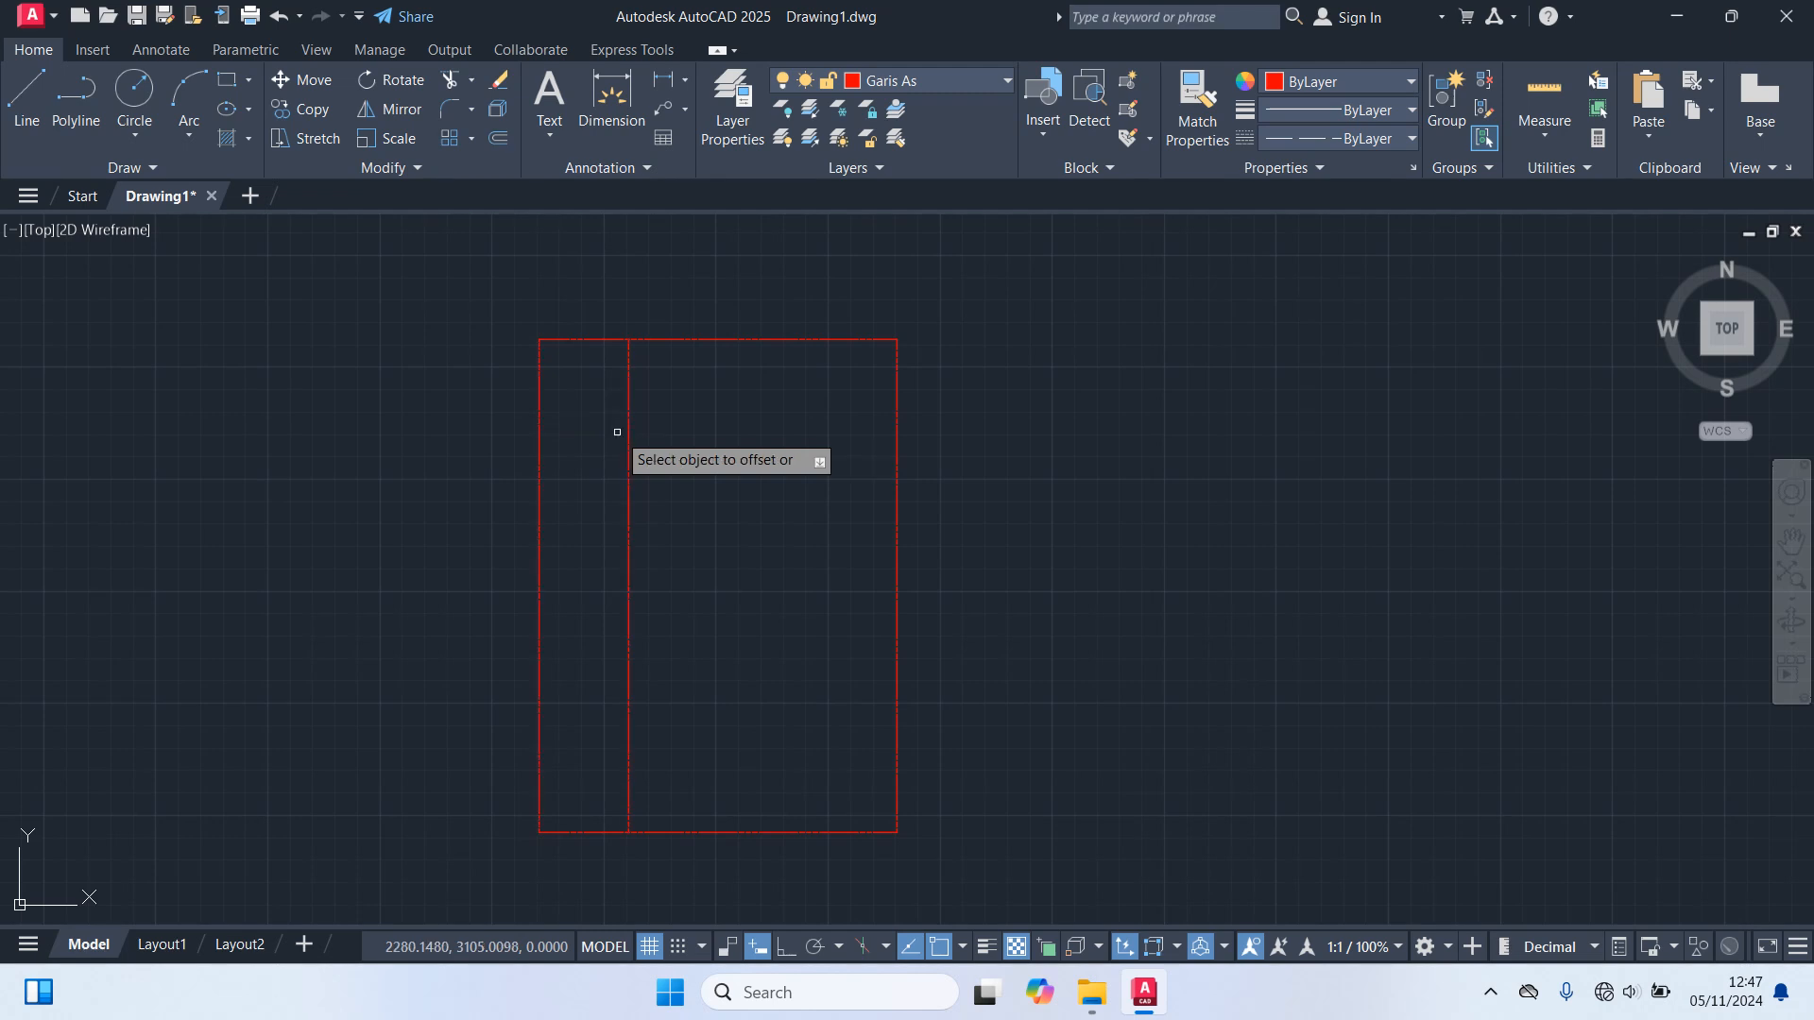
{"action": "key", "text": "Return"}
Offset the inner vertical line by 100 to its right.
{"action": "key", "text": "Return"}
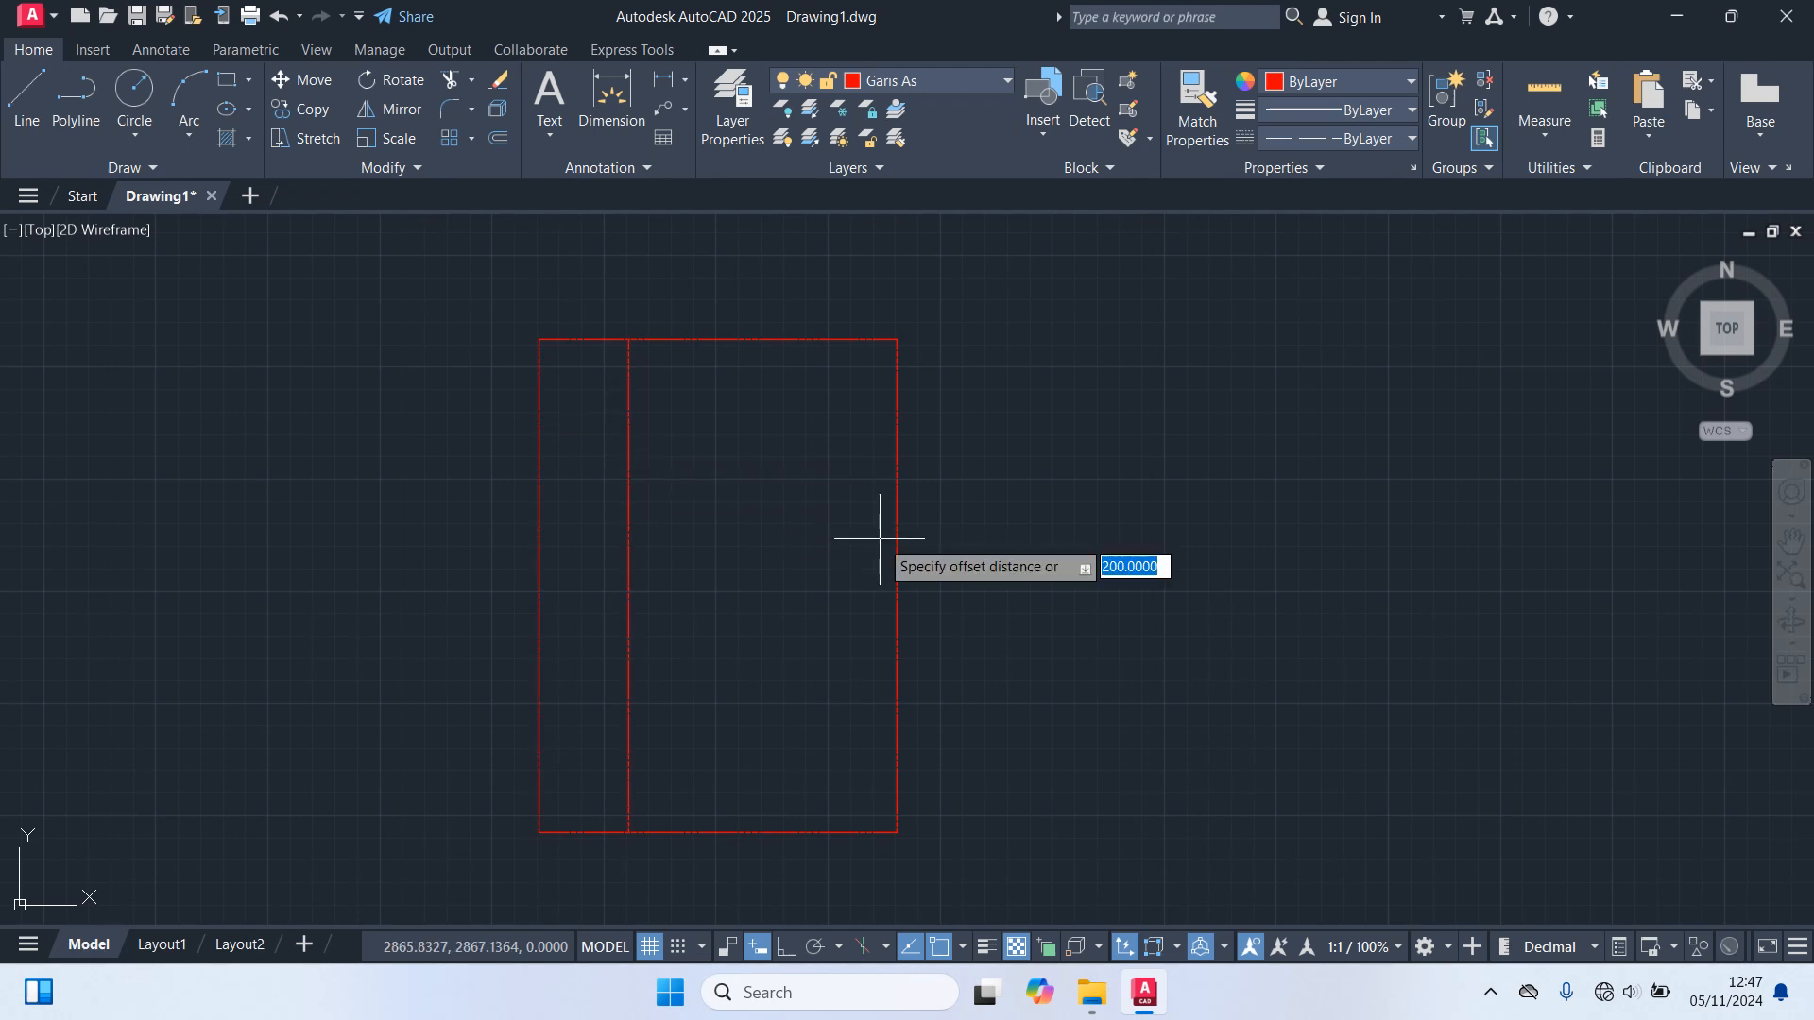
{"action": "type", "text": "100"}
{"action": "key", "text": "Return"}
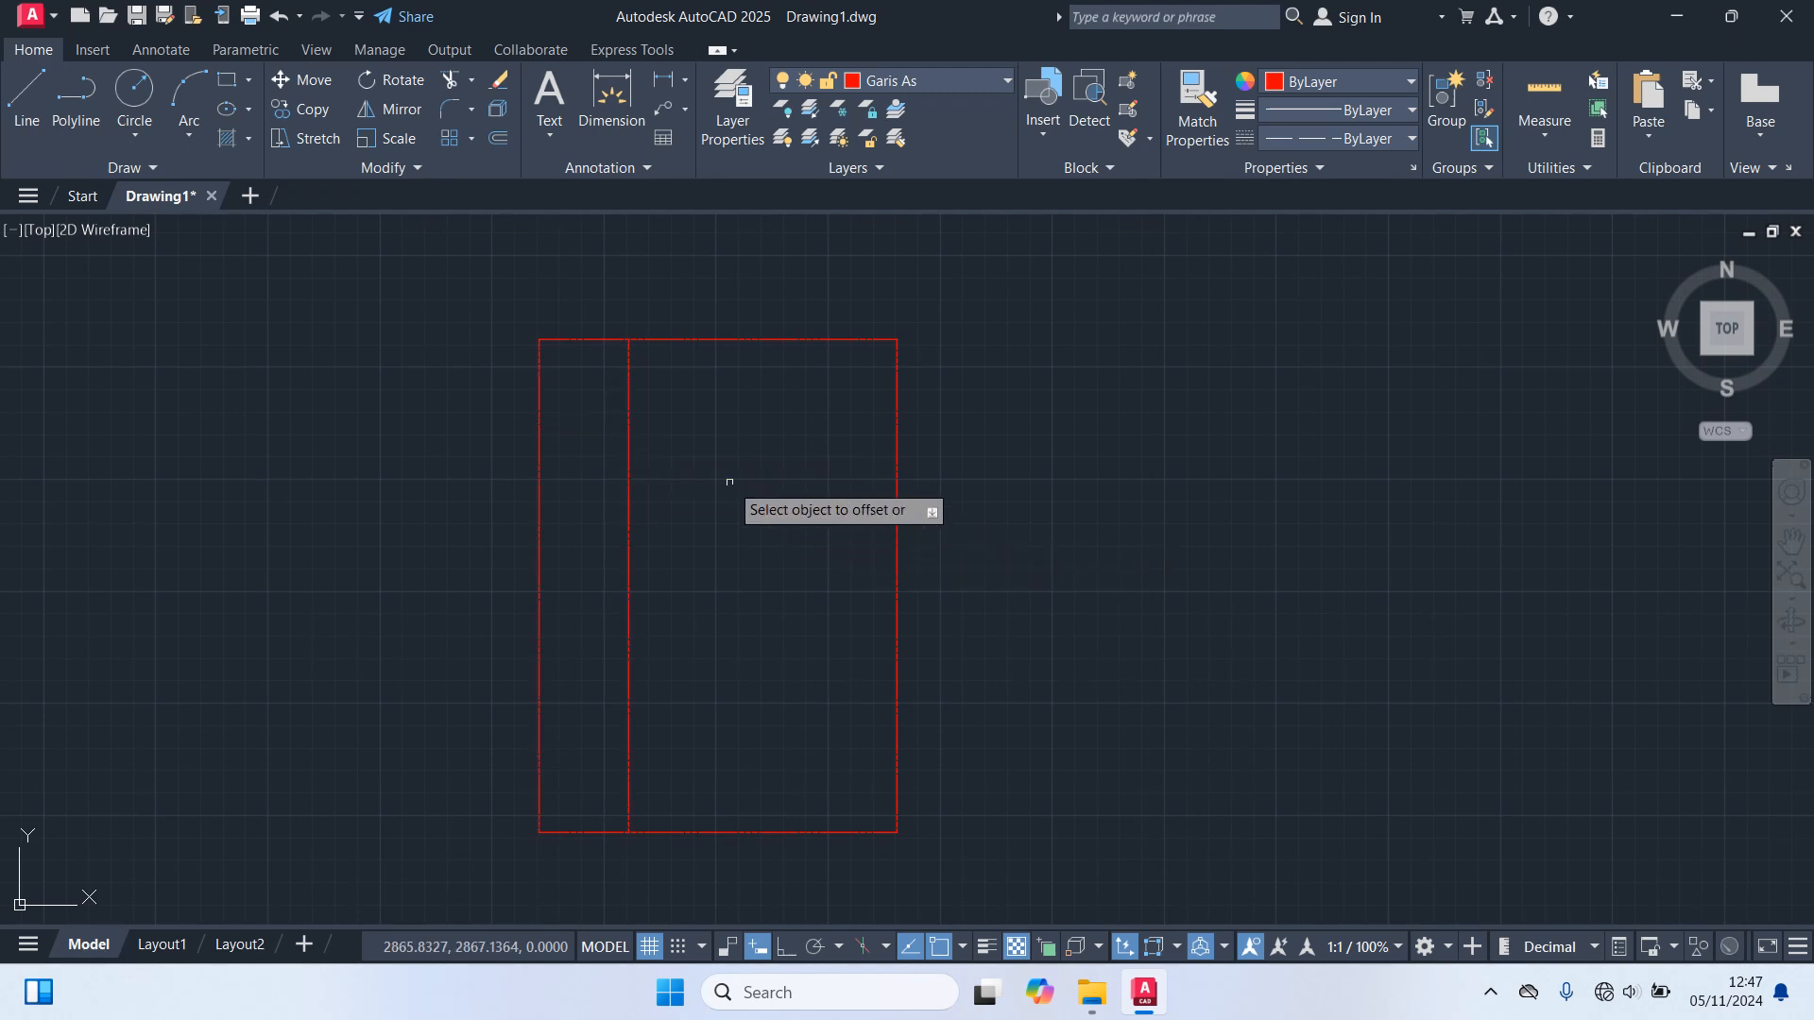
{"action": "left_click", "coordinate": [629, 467]}
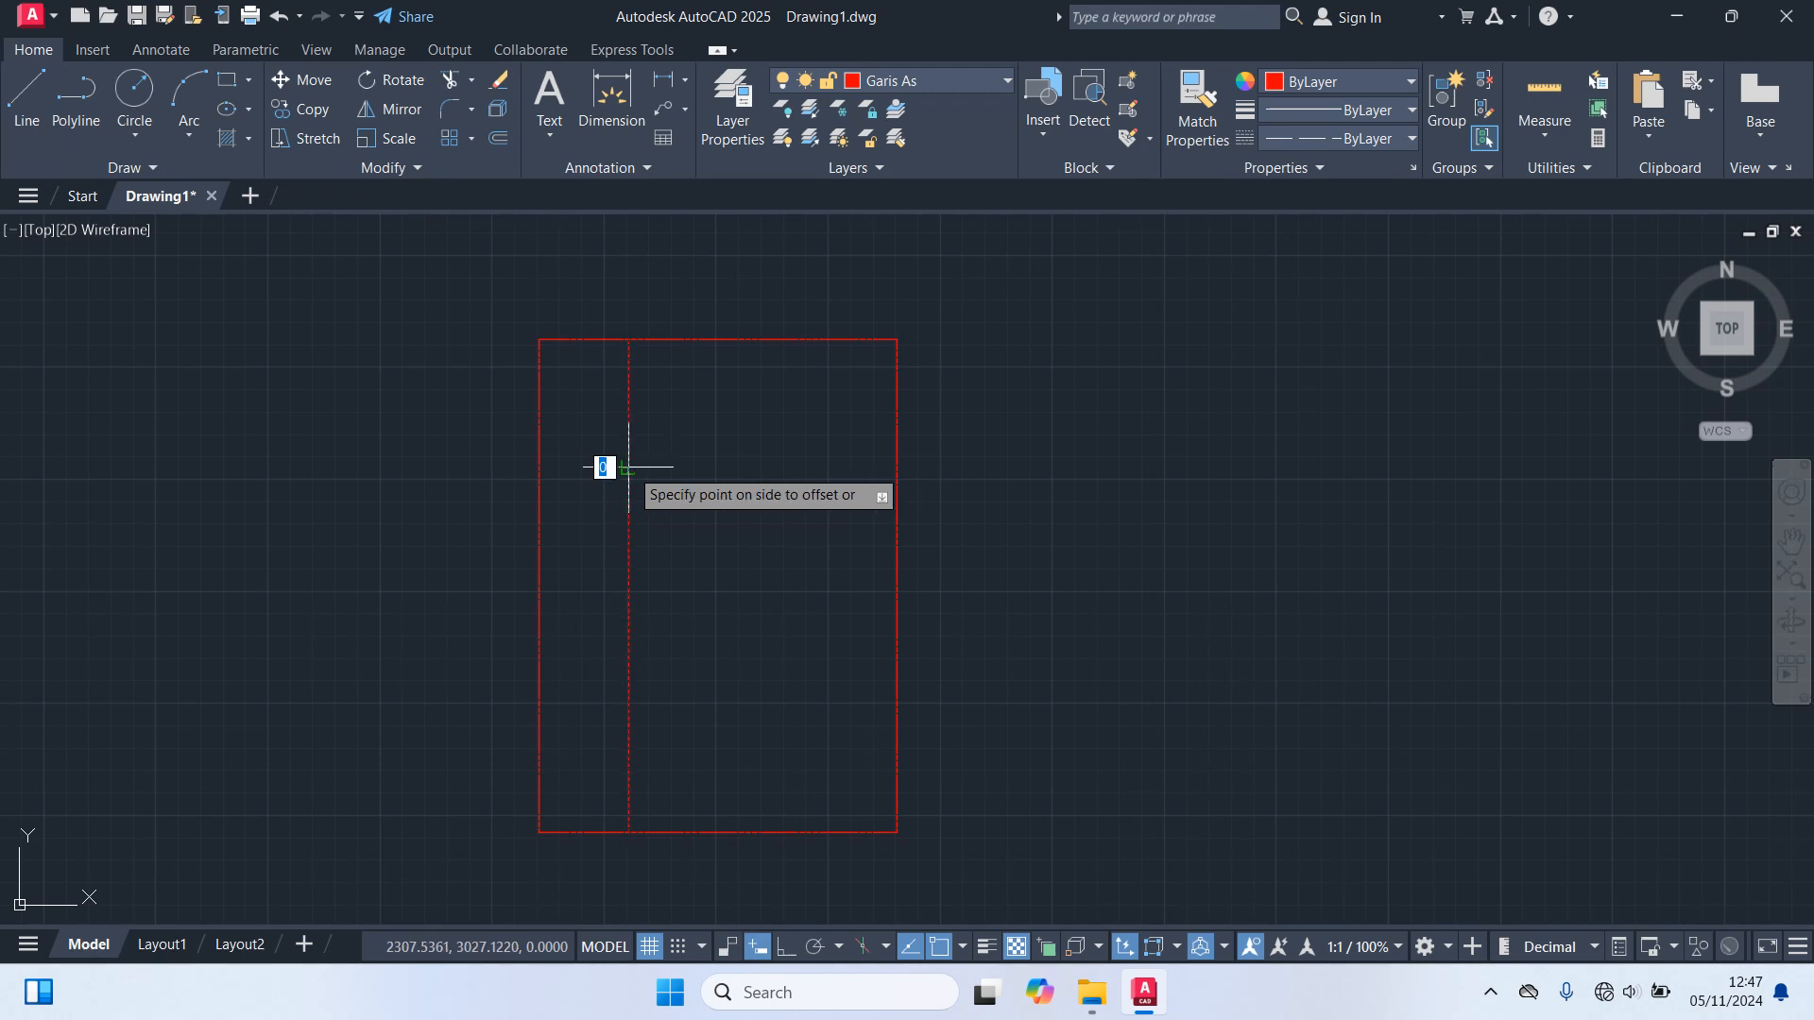
{"action": "left_click", "coordinate": [694, 489]}
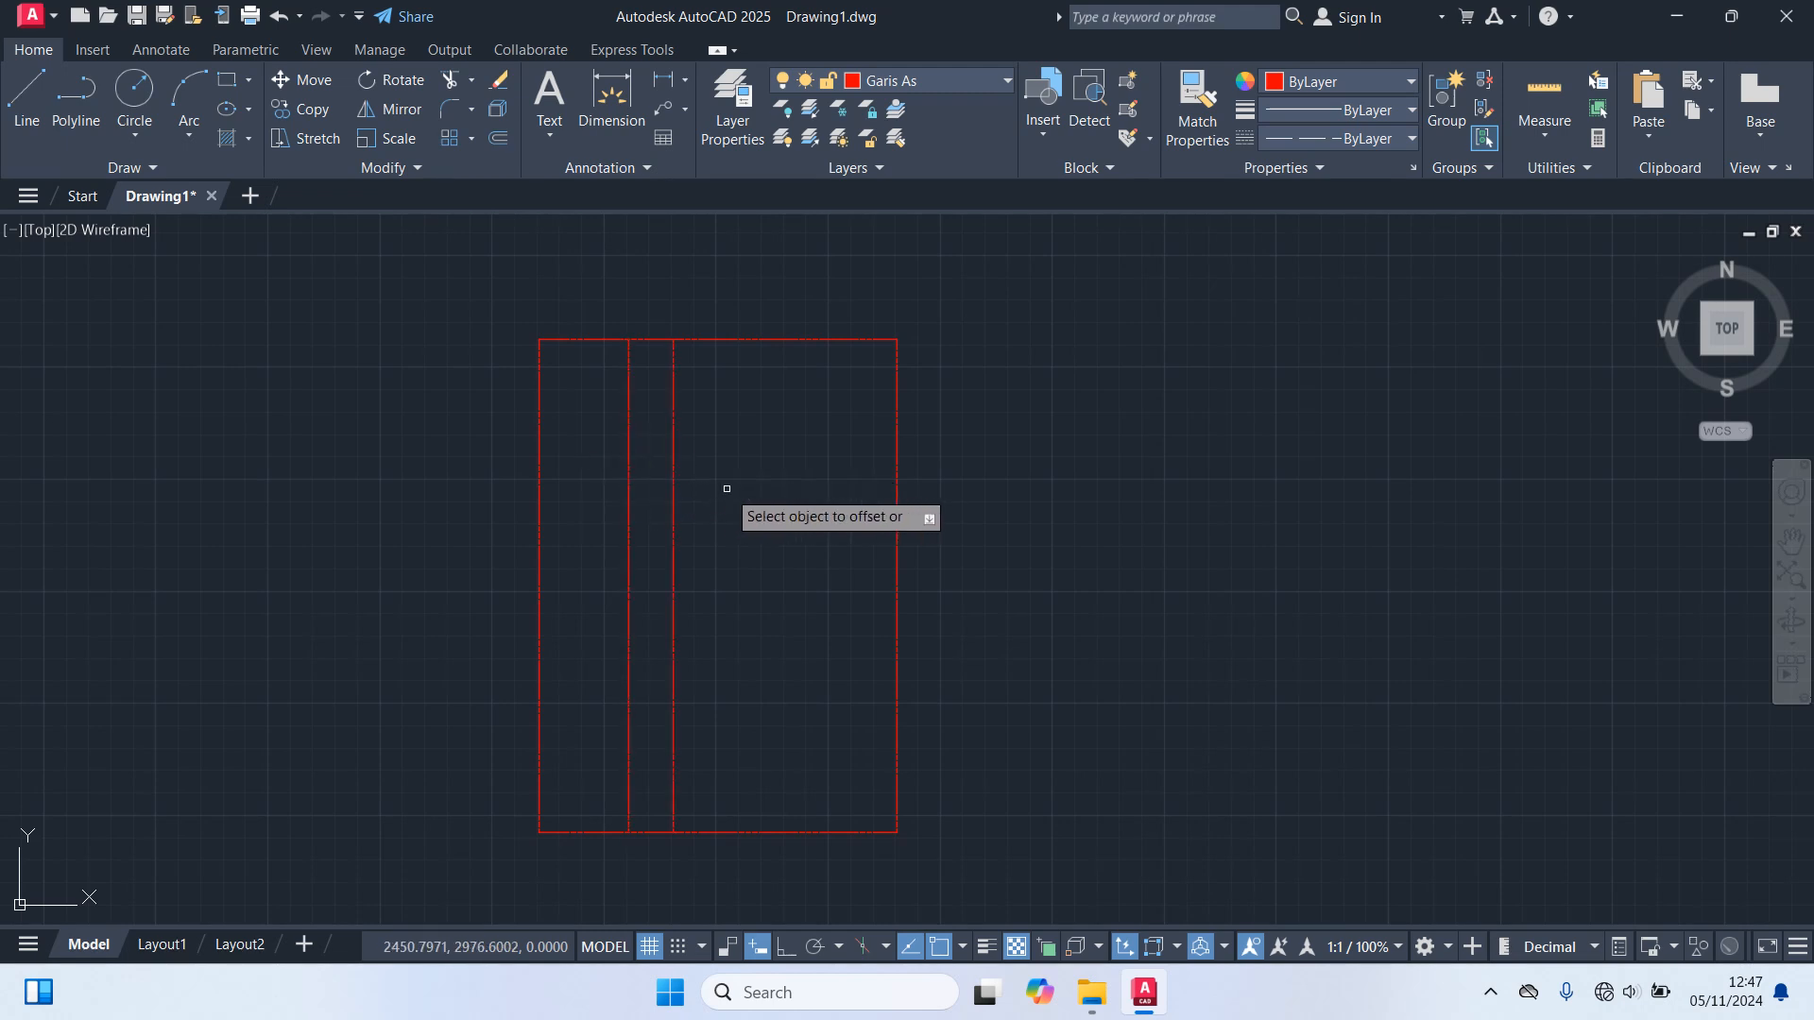
{"action": "key", "text": "Return"}
Offset the rightmost inner vertical line by 200 to its right.
{"action": "key", "text": "Return"}
{"action": "type", "text": "200"}
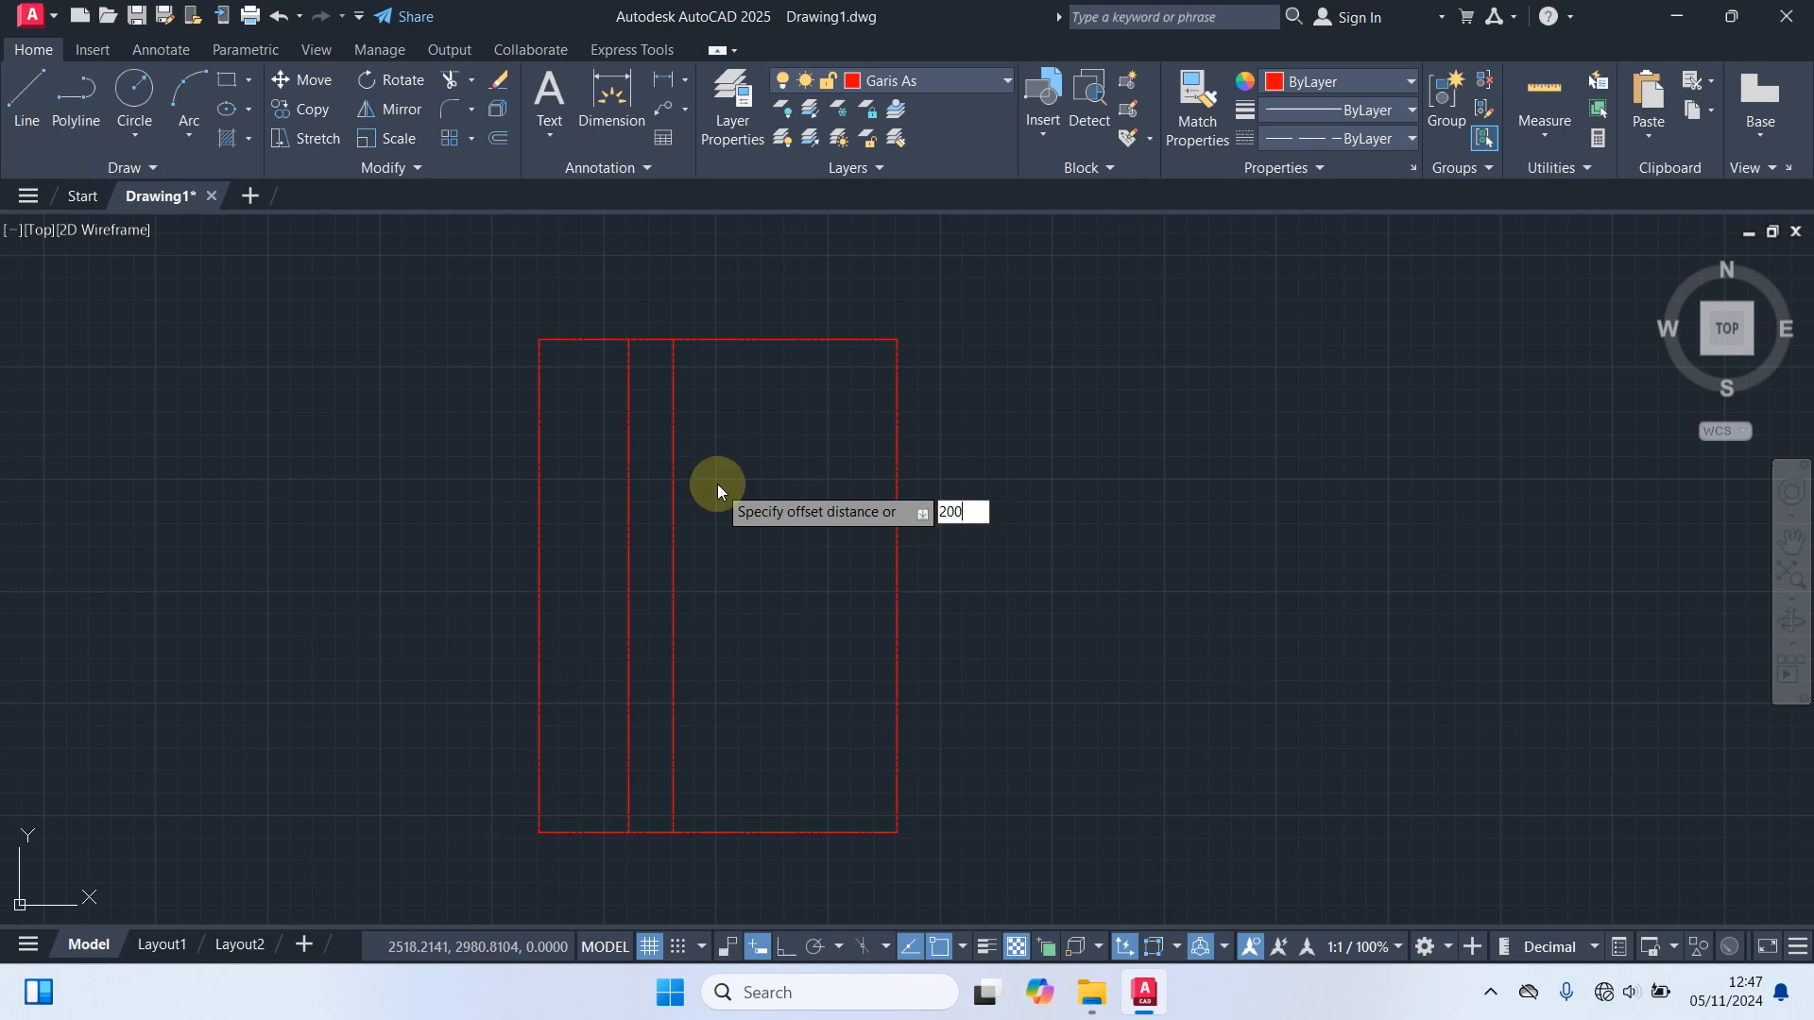
{"action": "key", "text": "Return"}
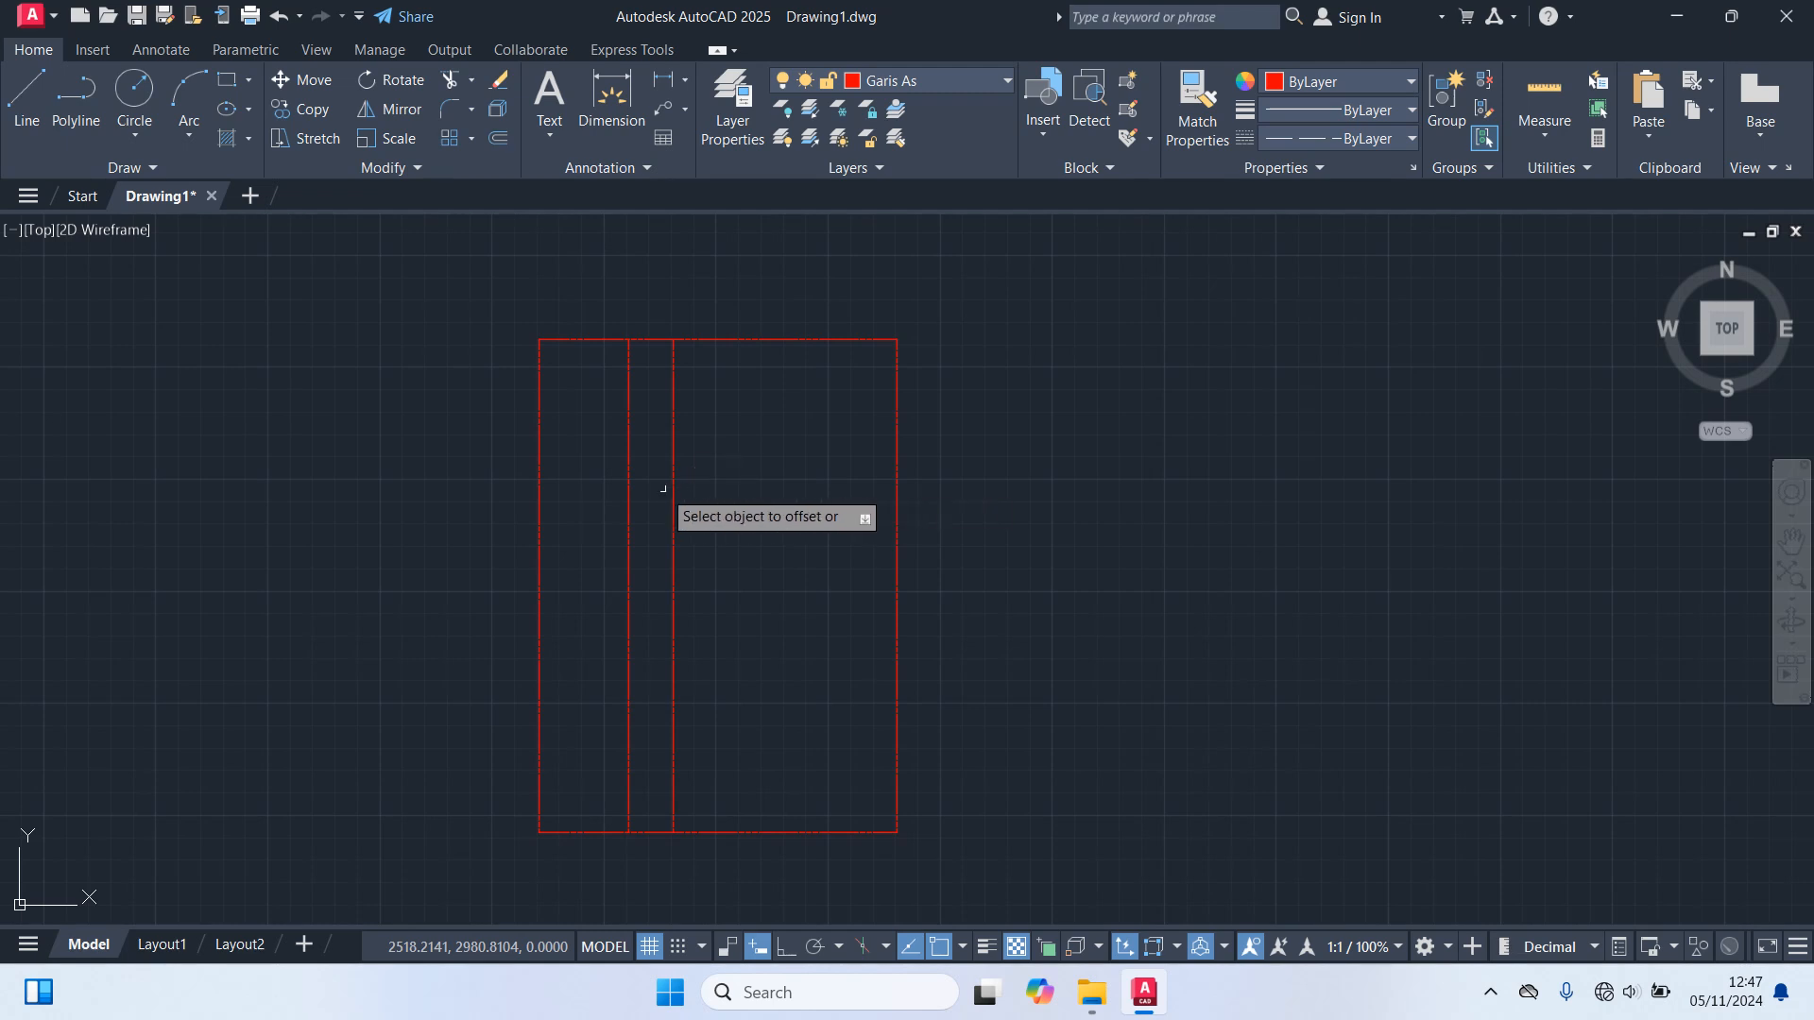
{"action": "left_click", "coordinate": [674, 495]}
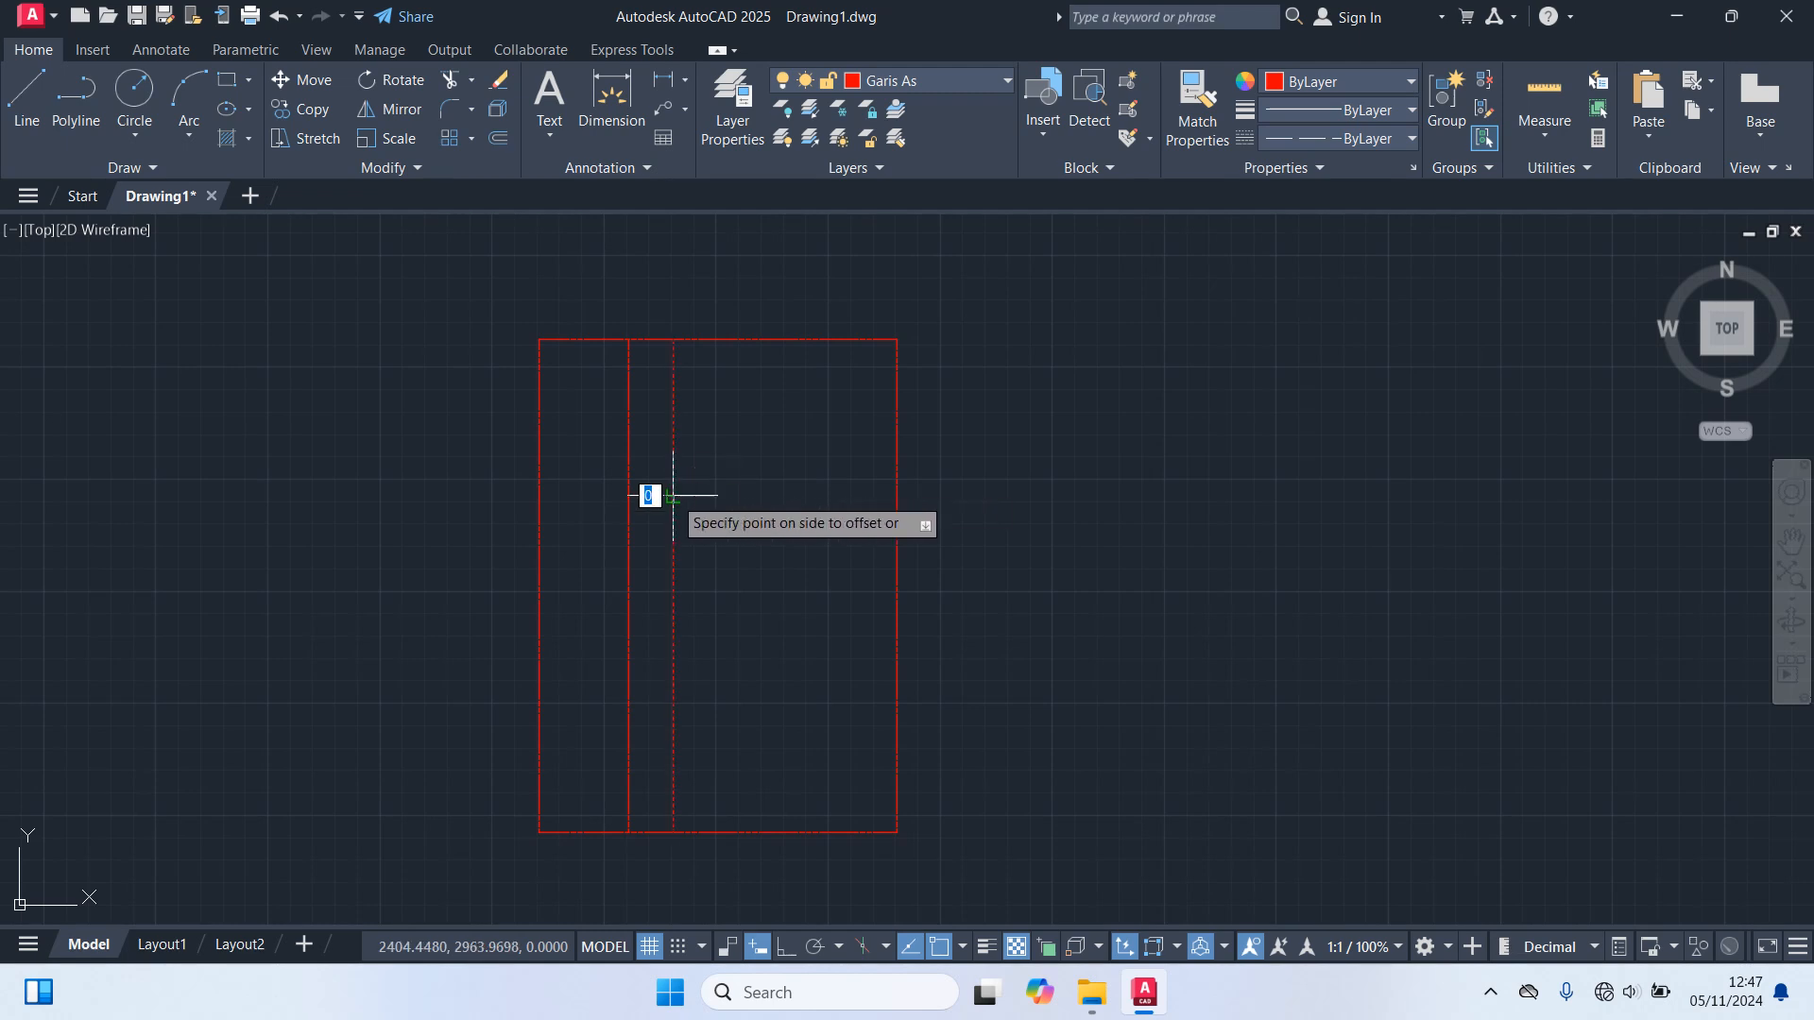
{"action": "left_click", "coordinate": [710, 494]}
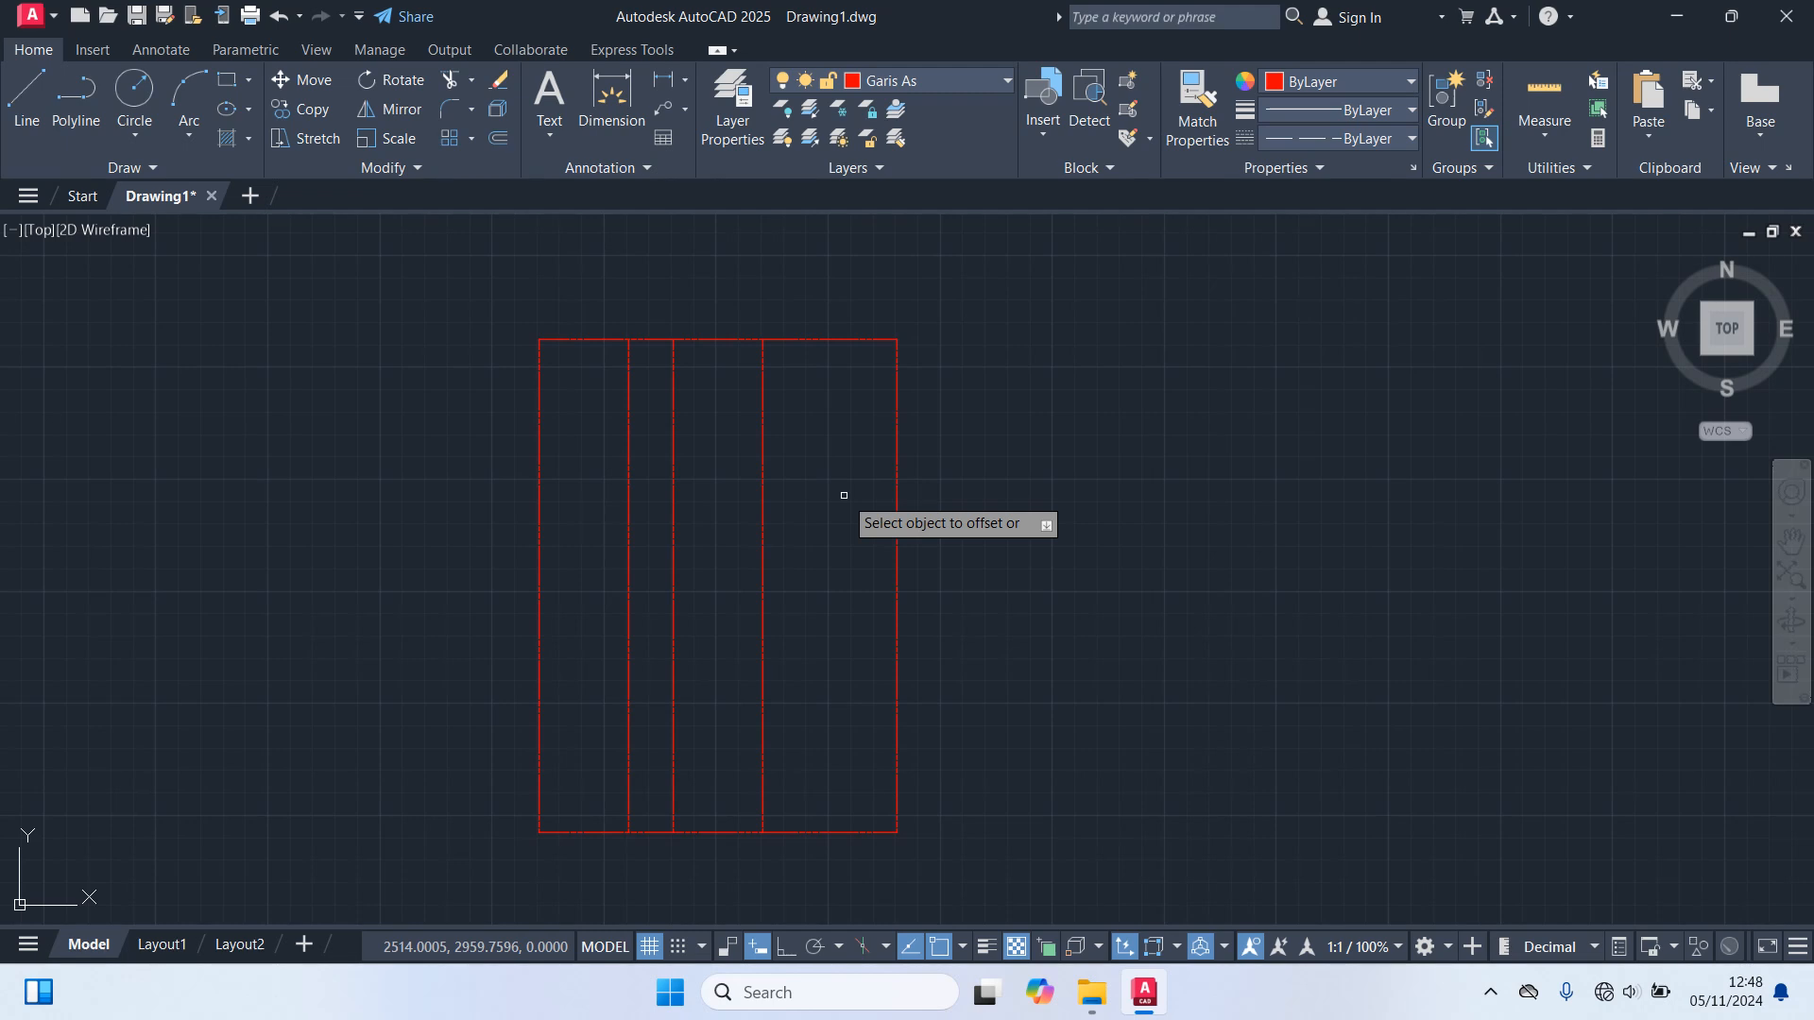
{"action": "key", "text": "Return"}
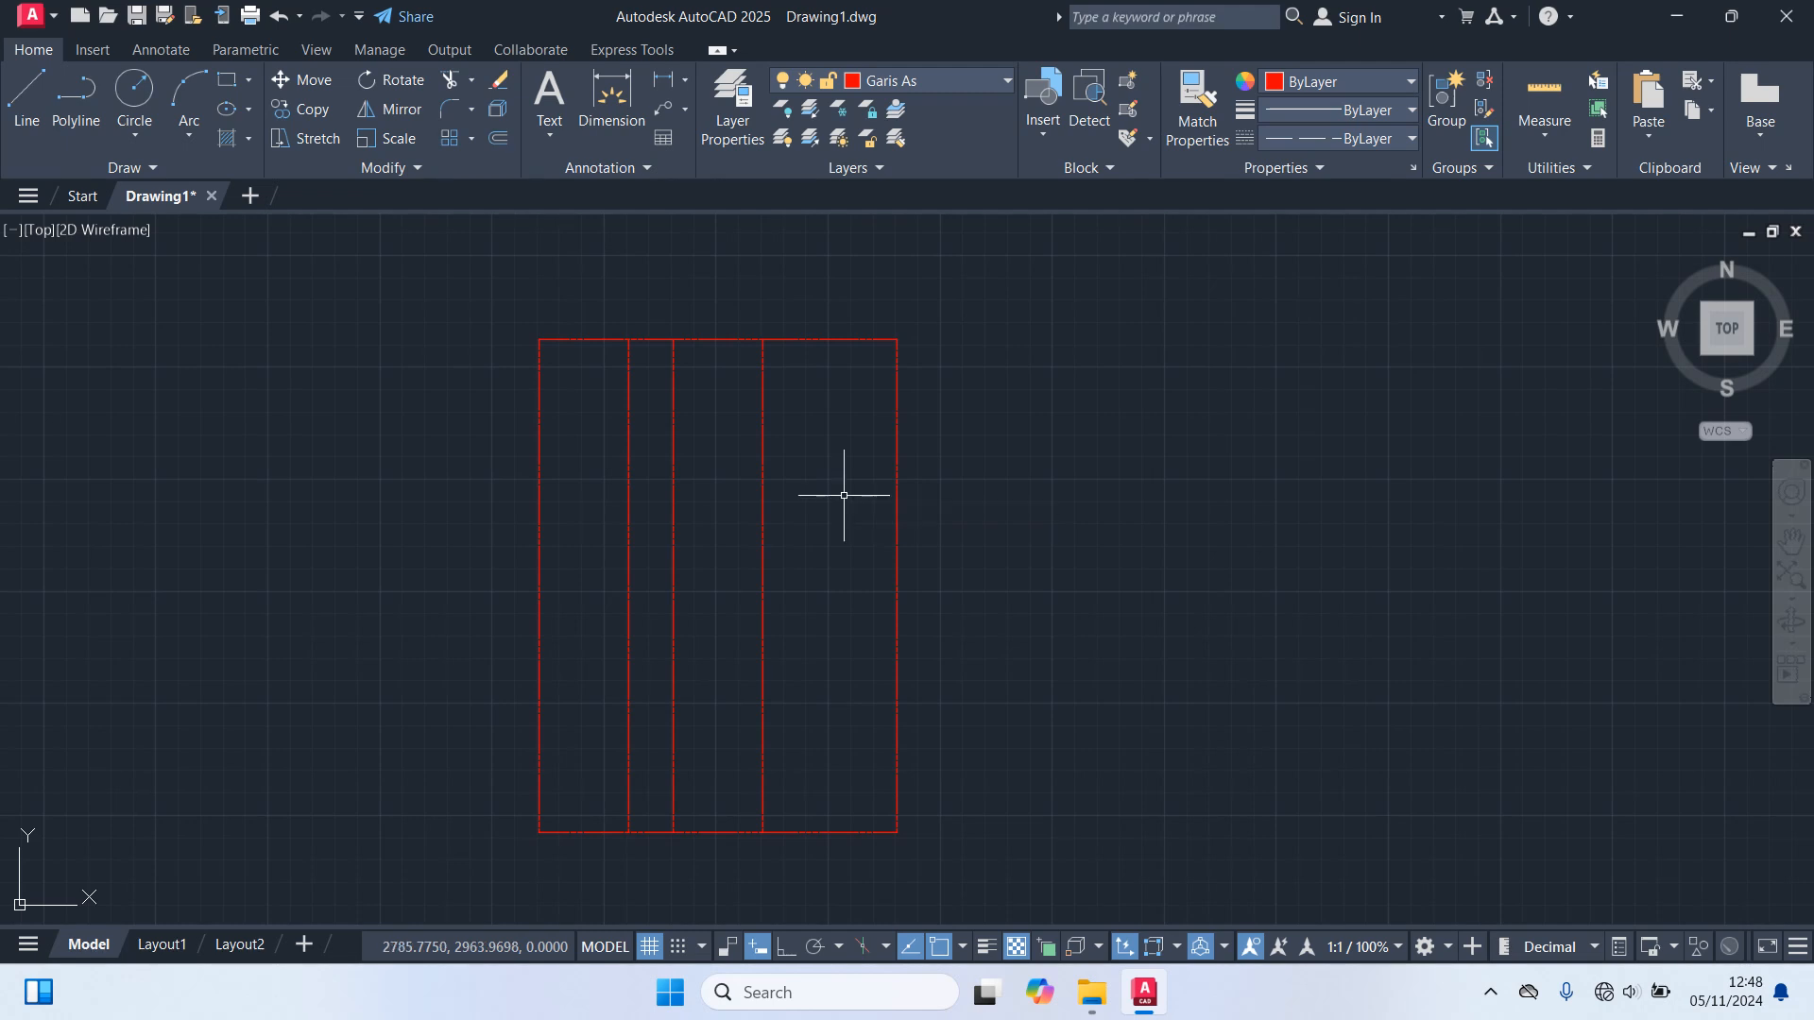
Offset the top horizontal edge downward by 150, and offset the resulting line downward by another 150.
{"action": "key", "text": "Return"}
{"action": "type", "text": "50"}
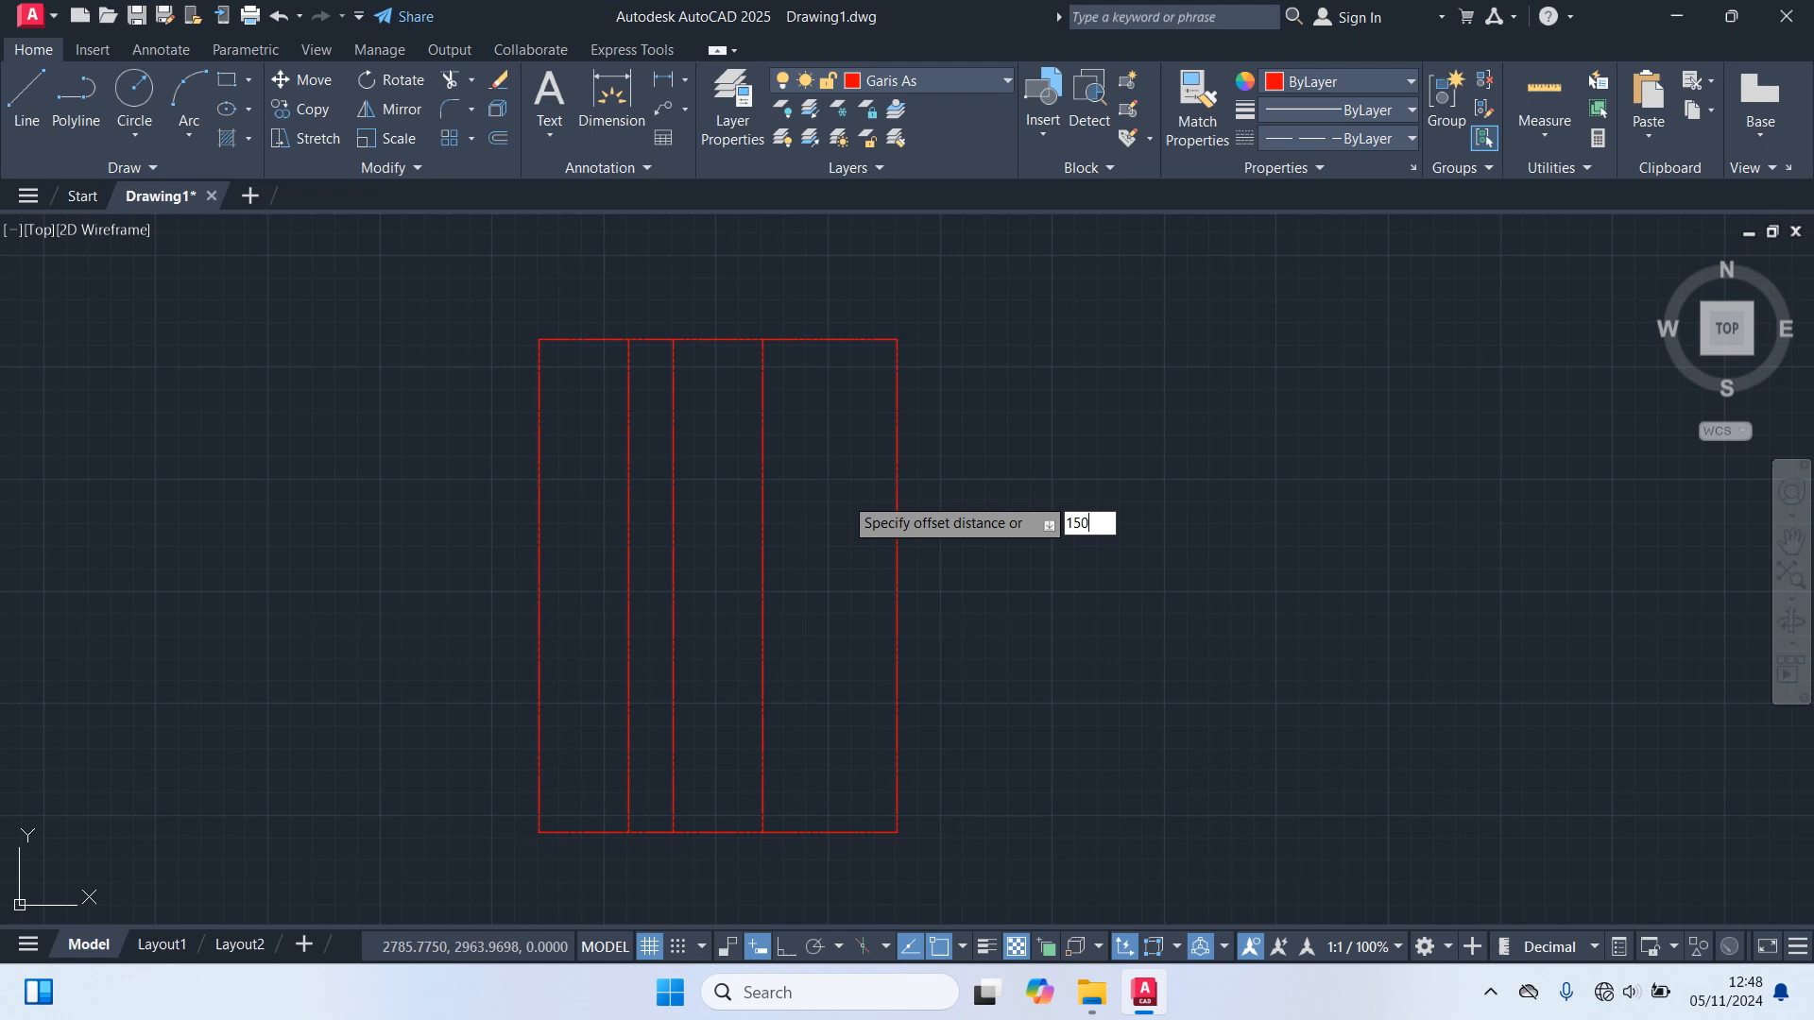
{"action": "key", "text": "Return"}
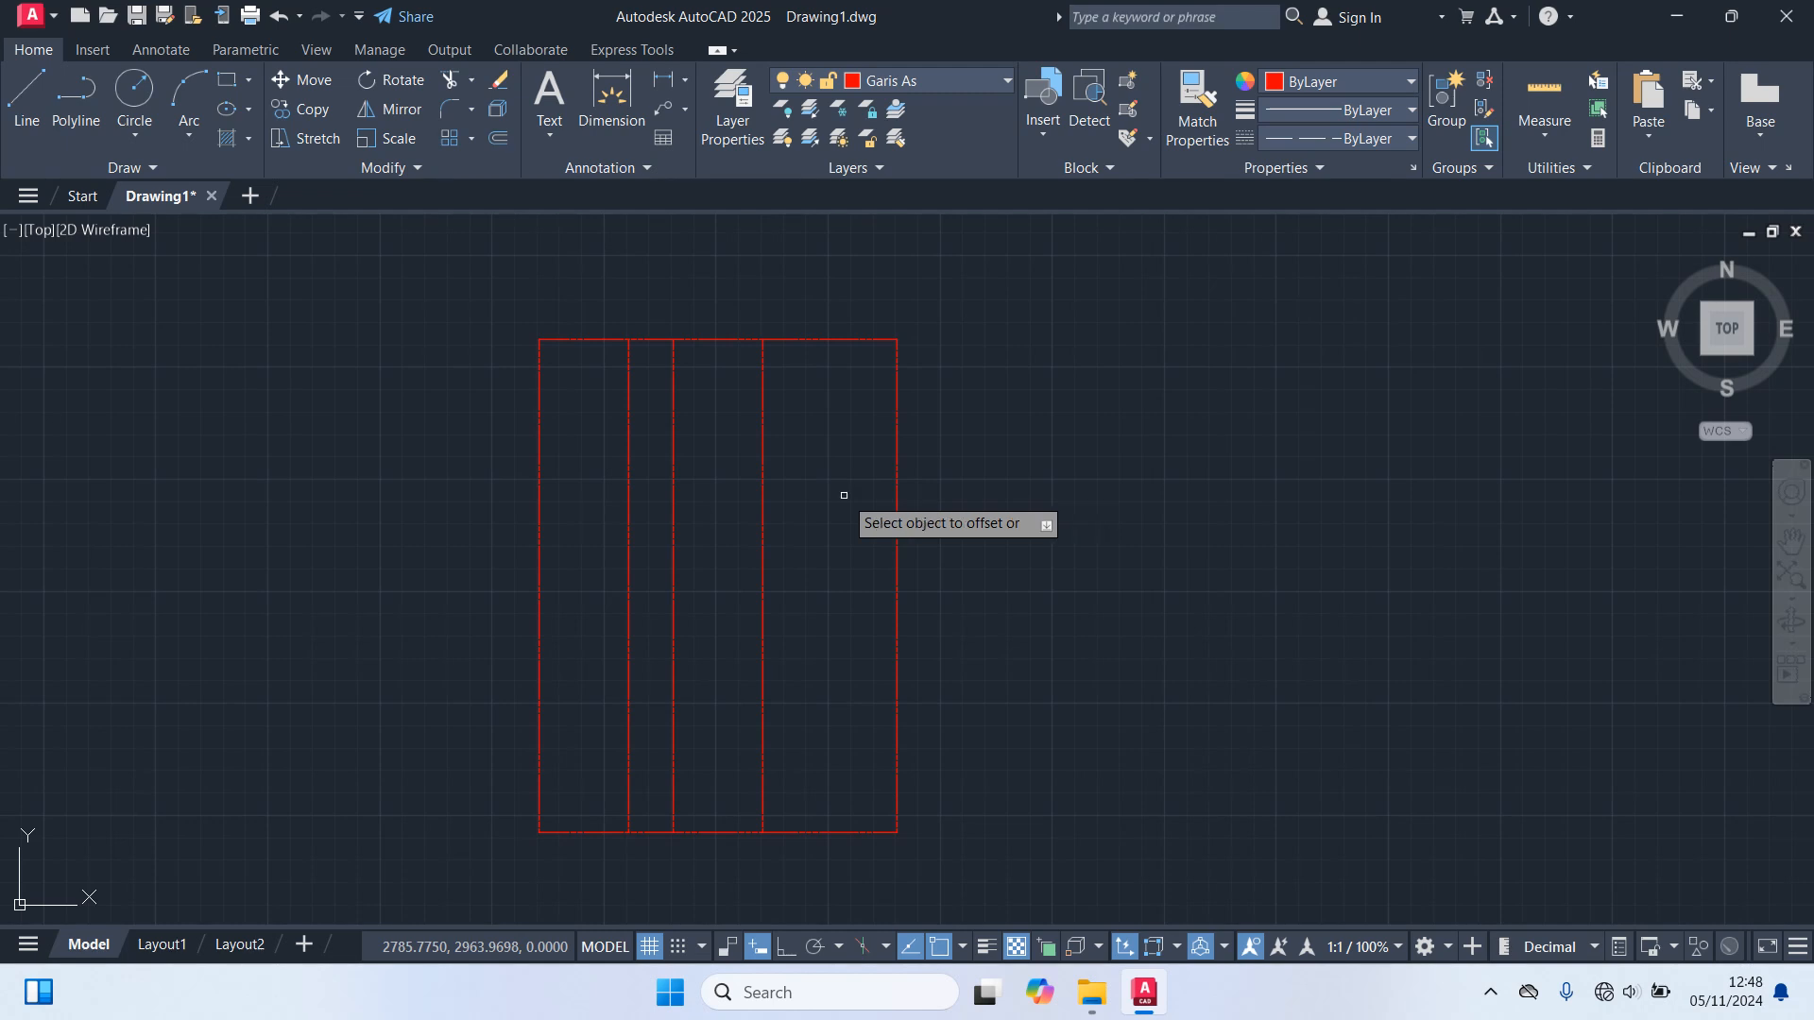
{"action": "left_click", "coordinate": [585, 341]}
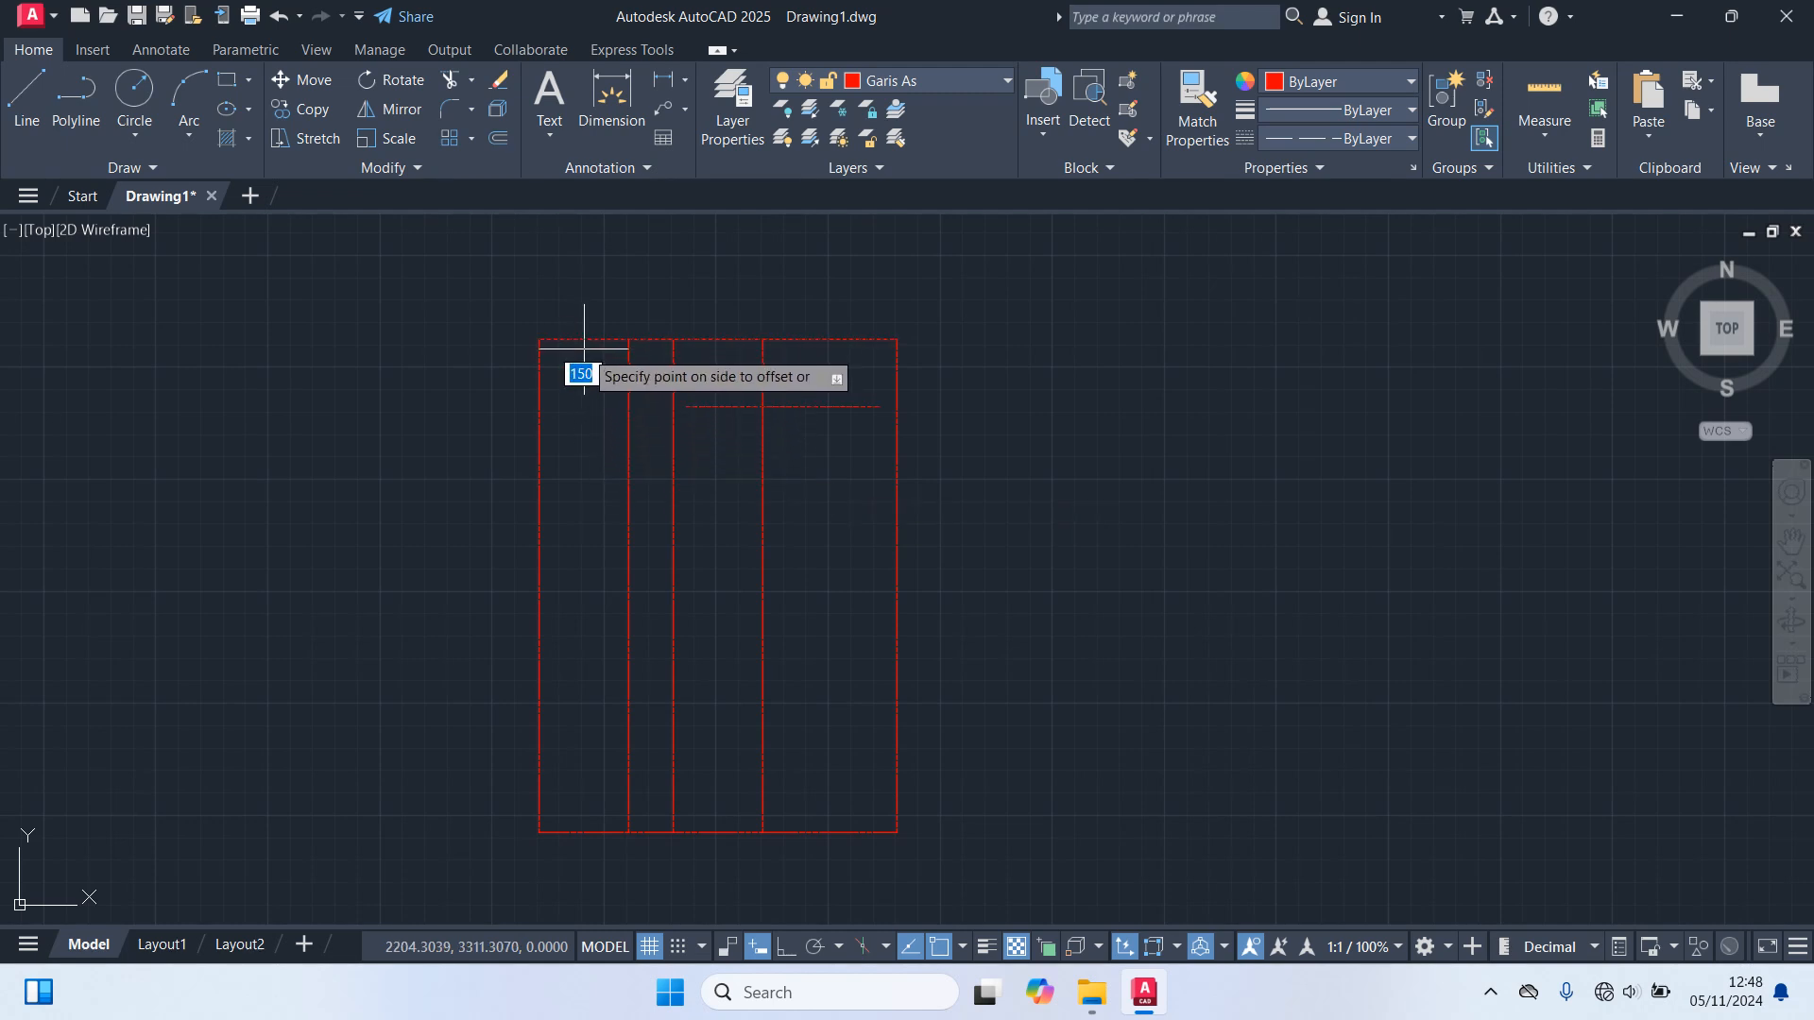
{"action": "left_click", "coordinate": [579, 465]}
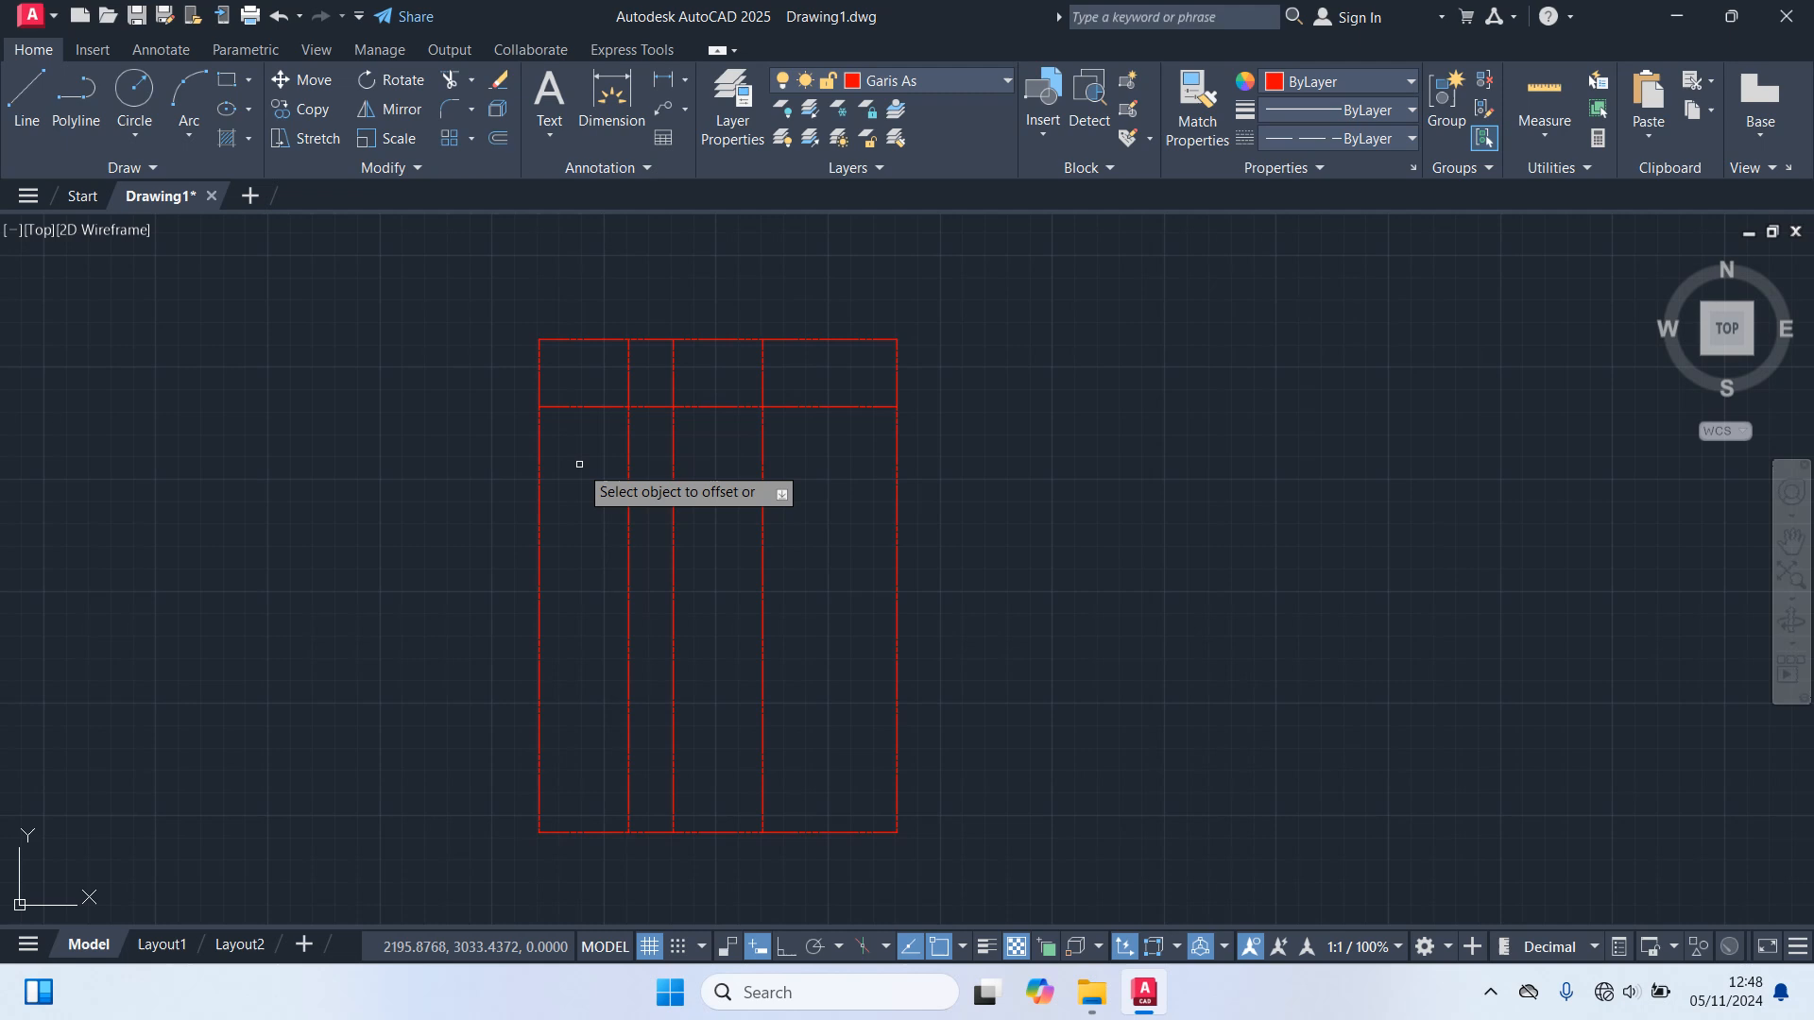
{"action": "left_click", "coordinate": [584, 407]}
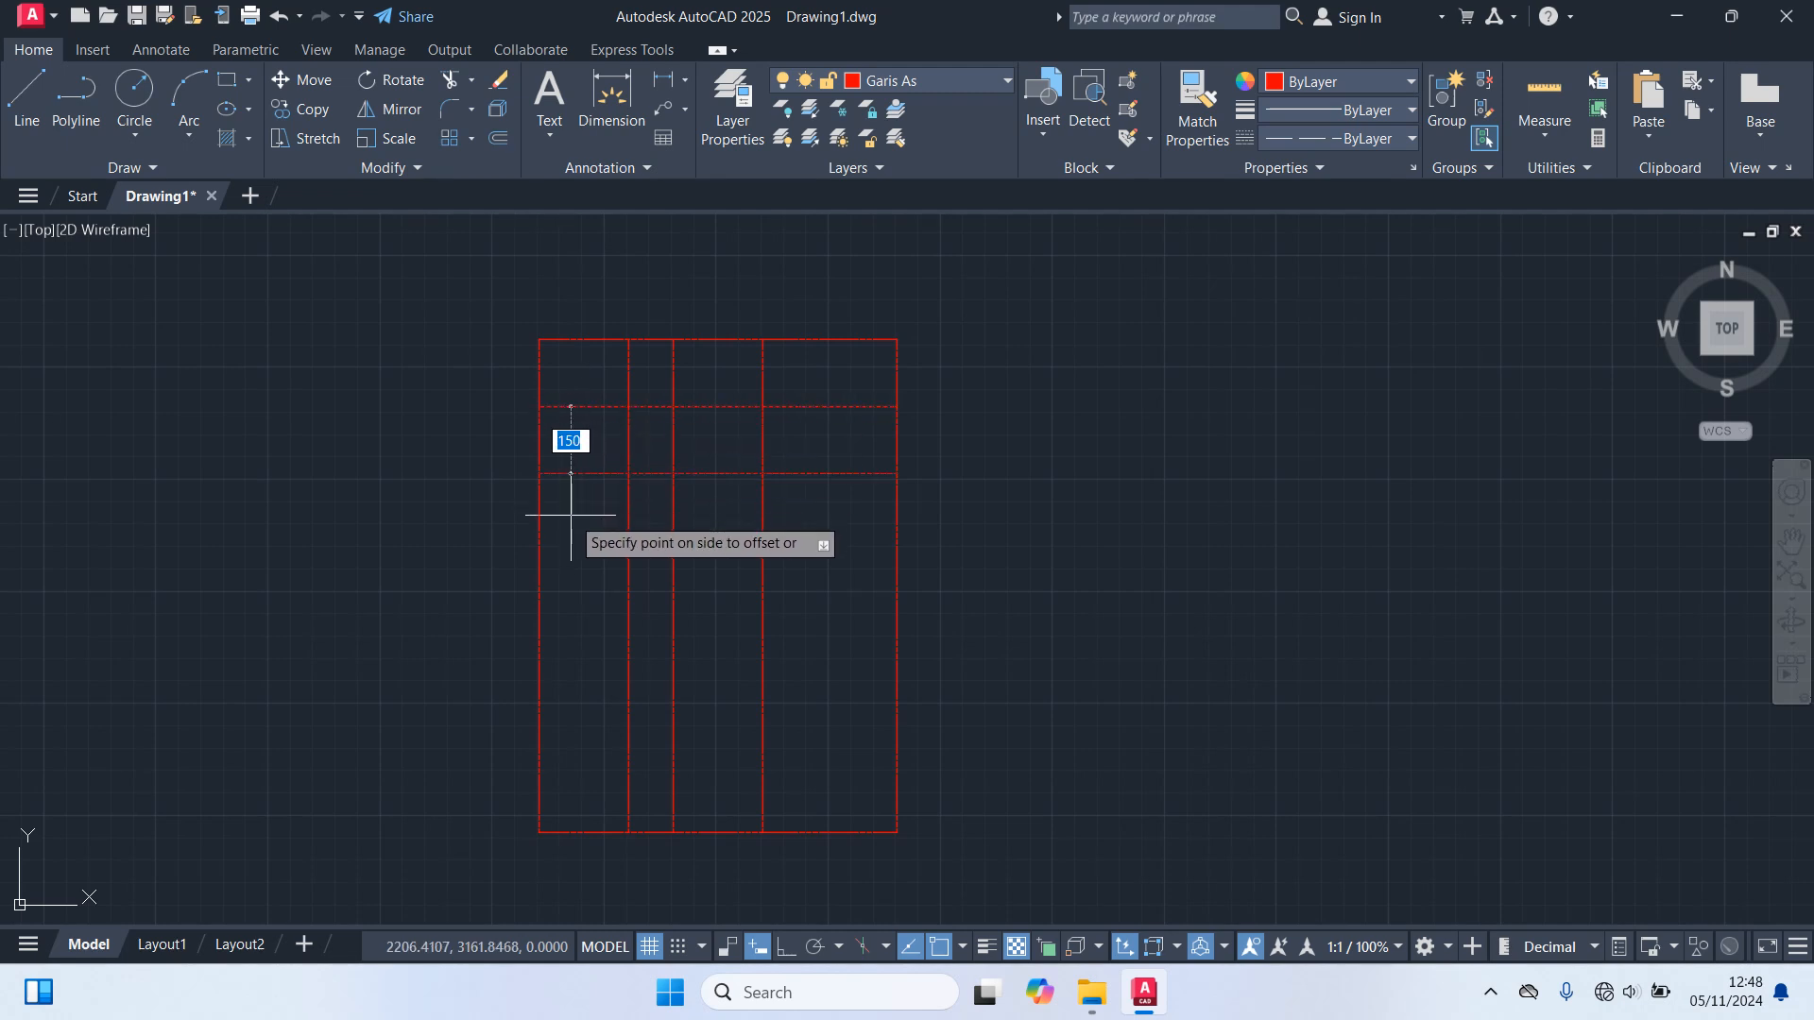
{"action": "left_click", "coordinate": [571, 515]}
{"action": "key", "text": "Return"}
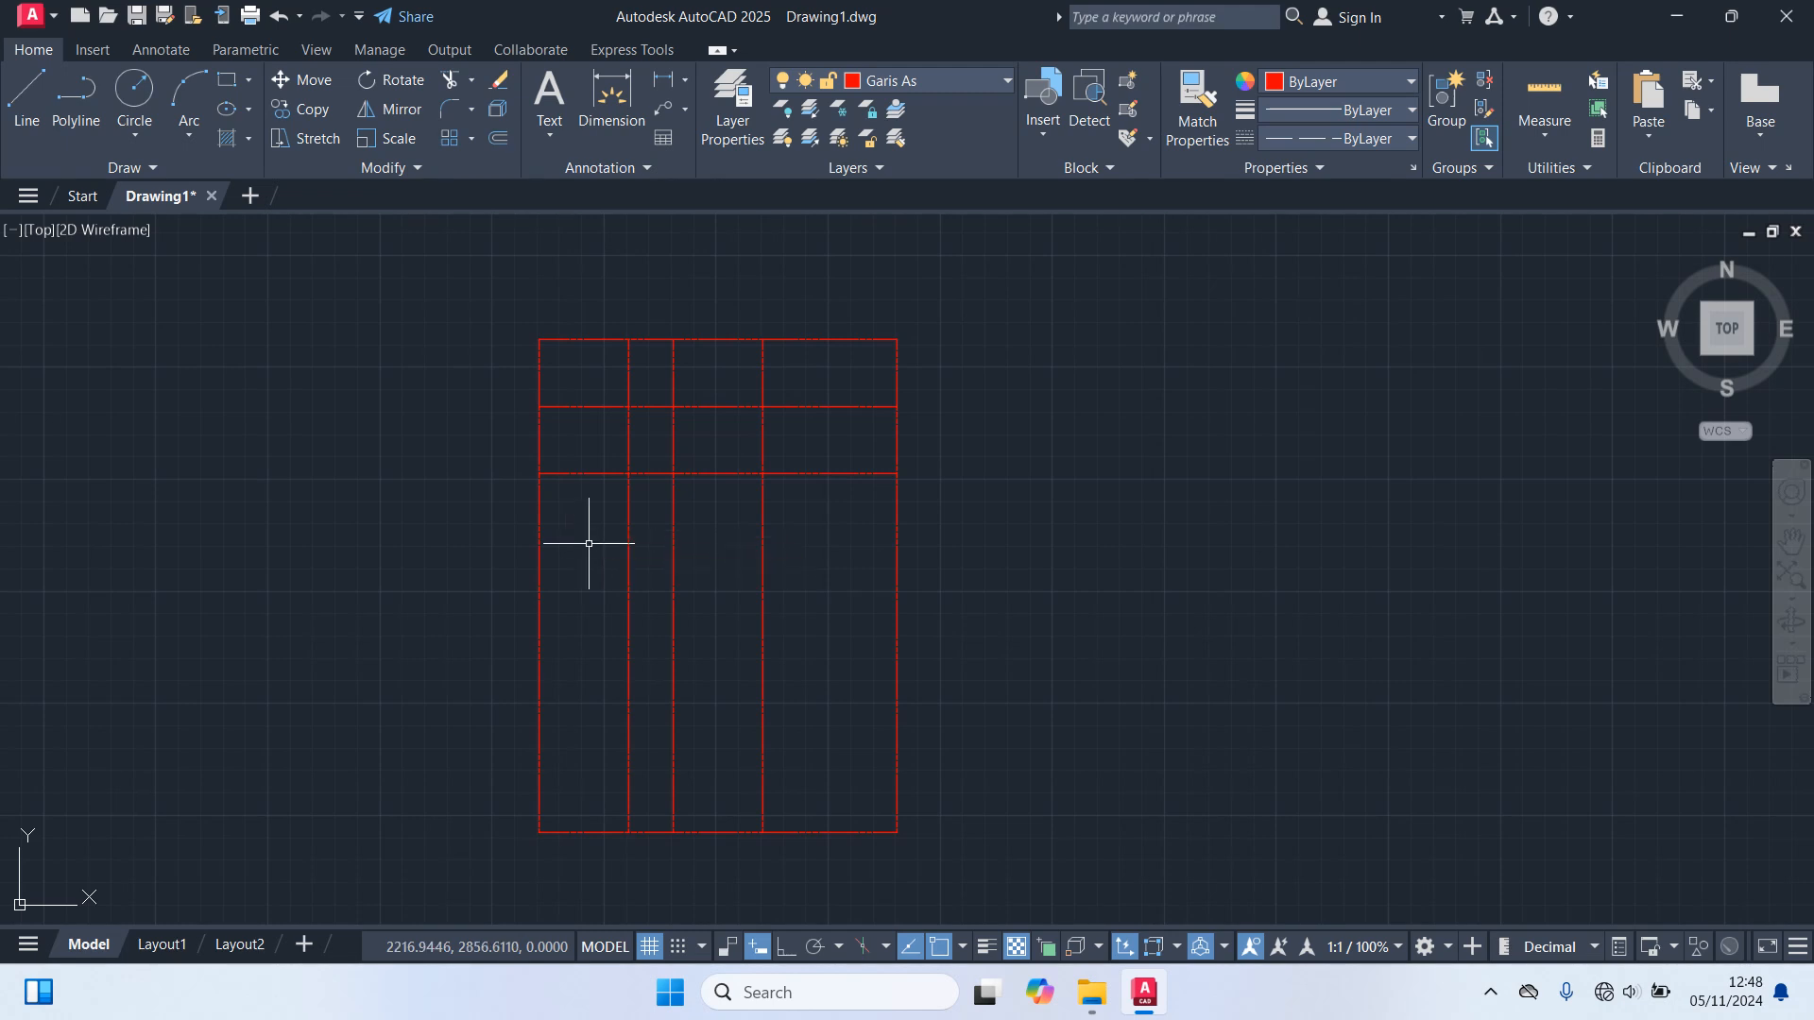
Offset the lower of the two inner horizontal lines downward by 400.
{"action": "key", "text": "Return"}
{"action": "type", "text": "400"}
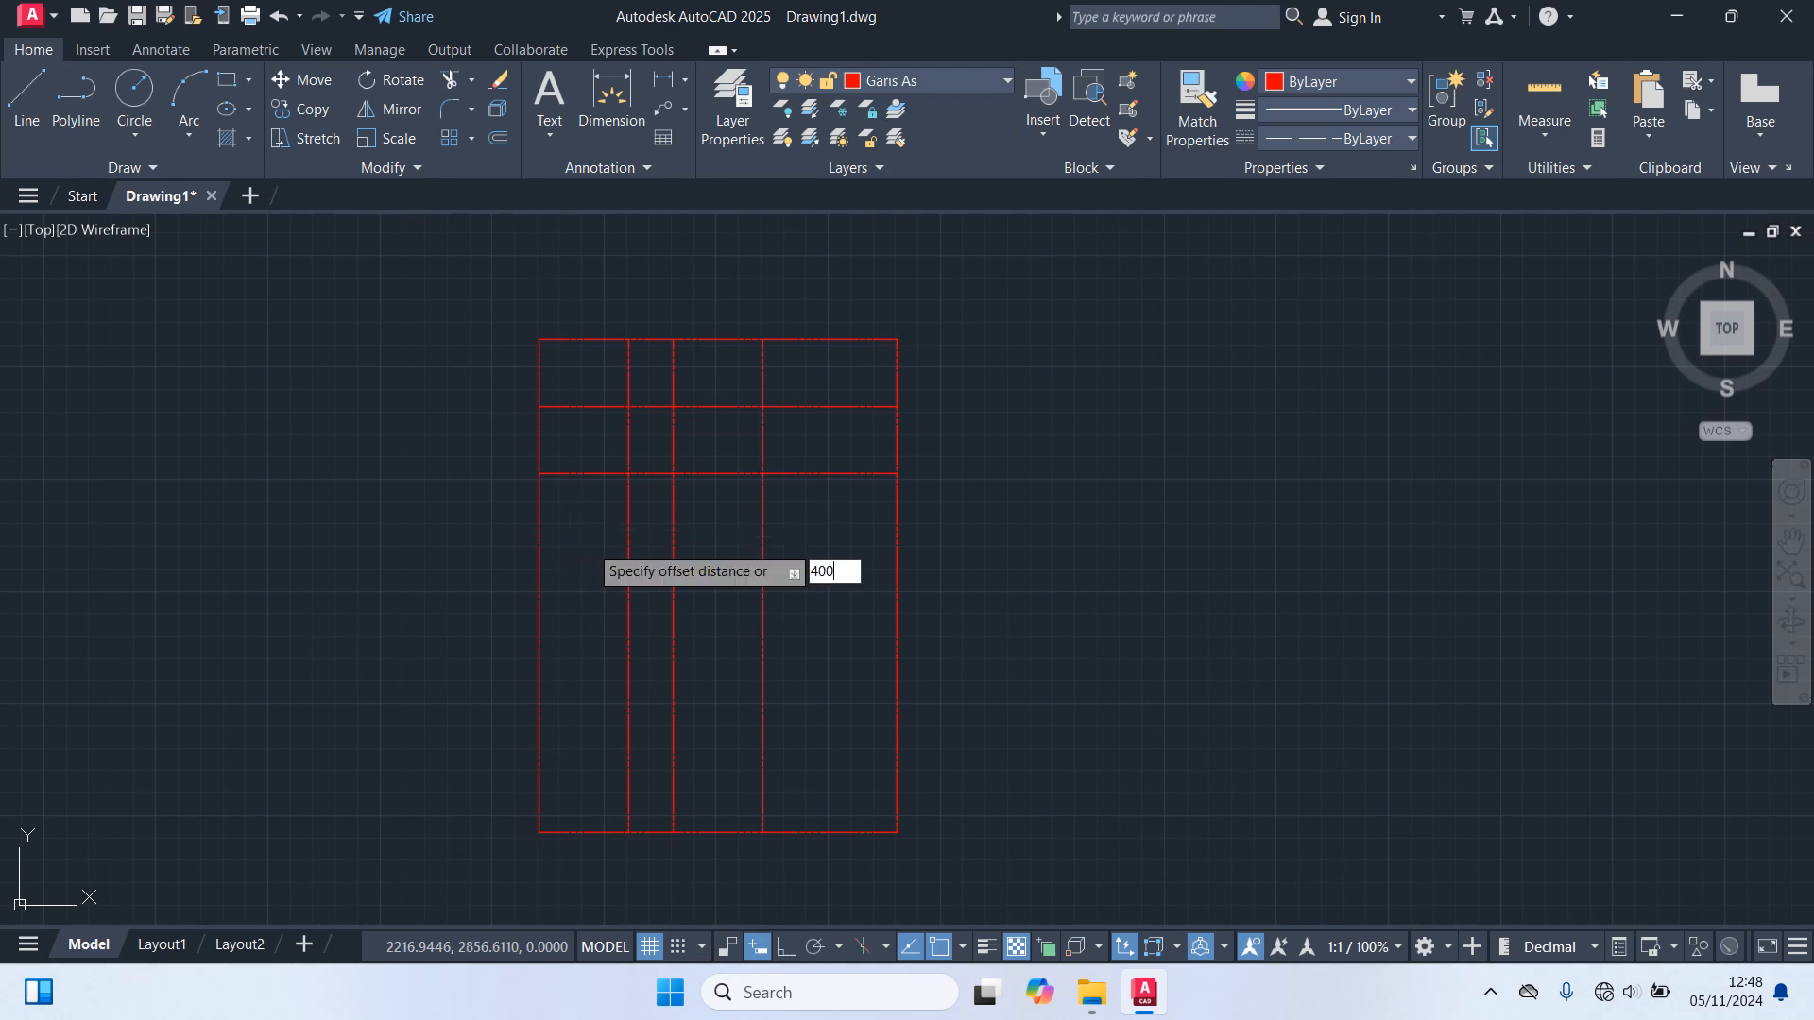
{"action": "key", "text": "Return"}
{"action": "left_click", "coordinate": [568, 471]}
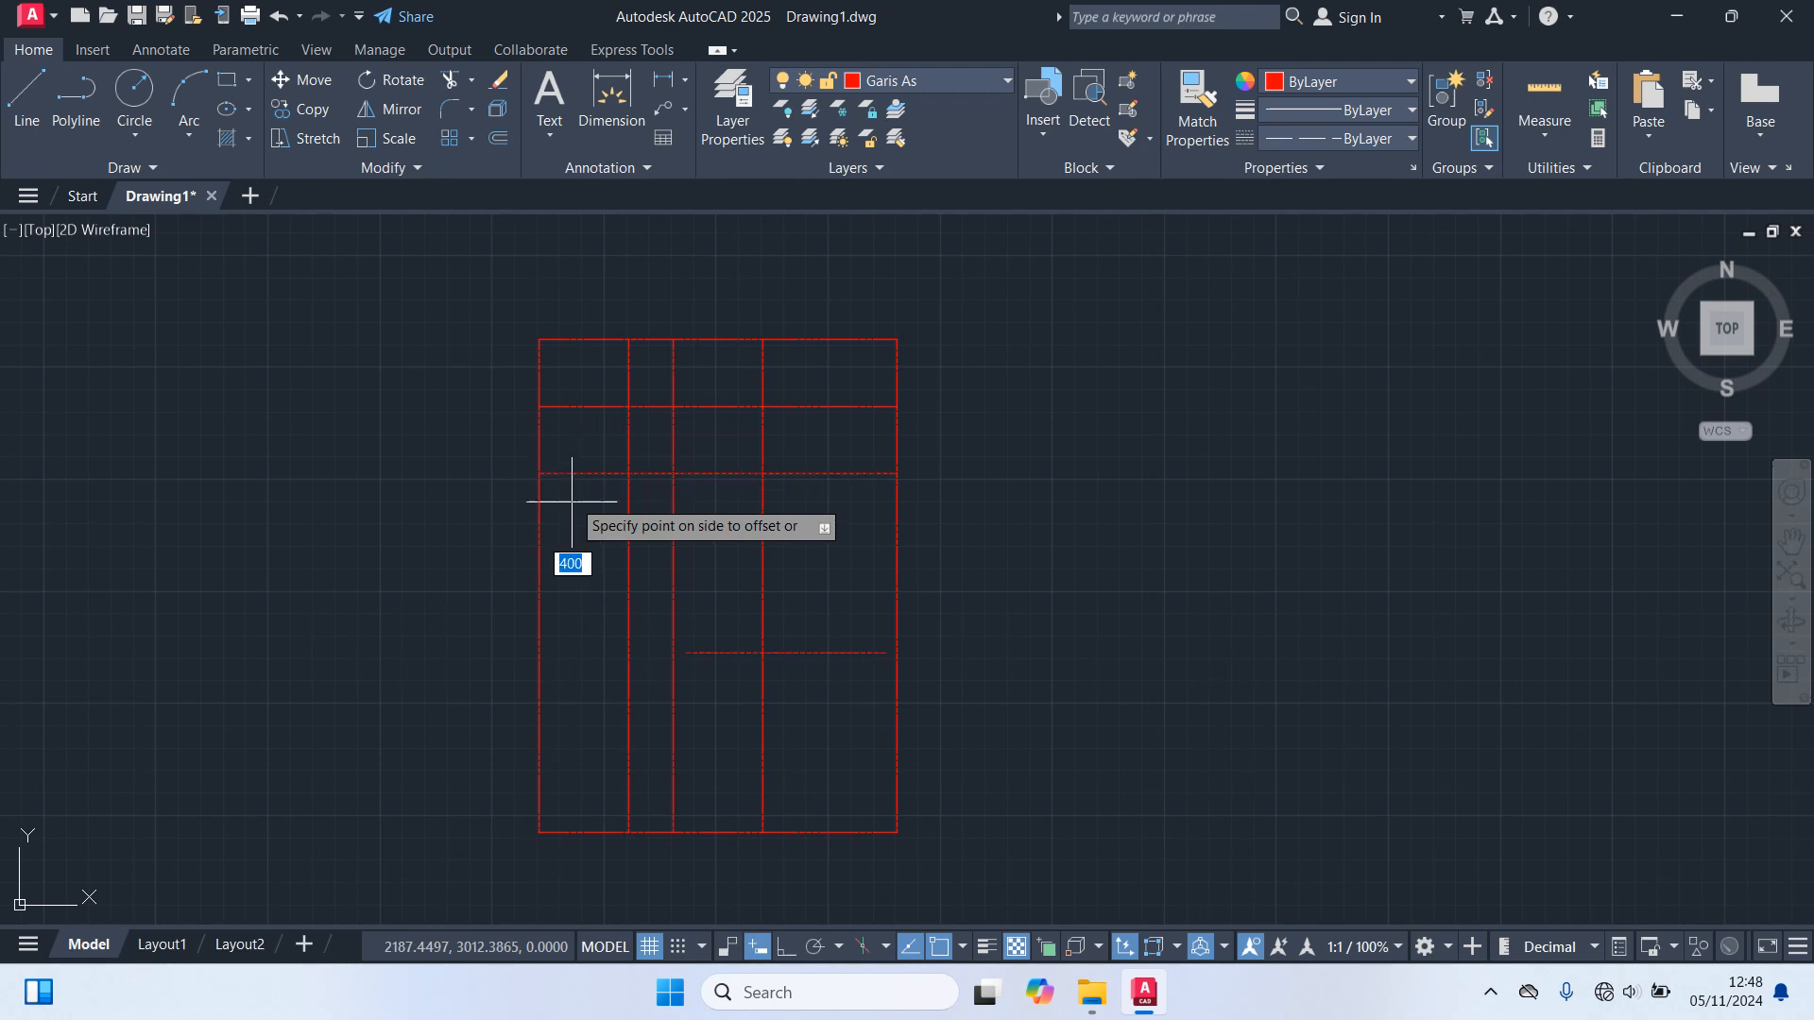
{"action": "left_click", "coordinate": [612, 676]}
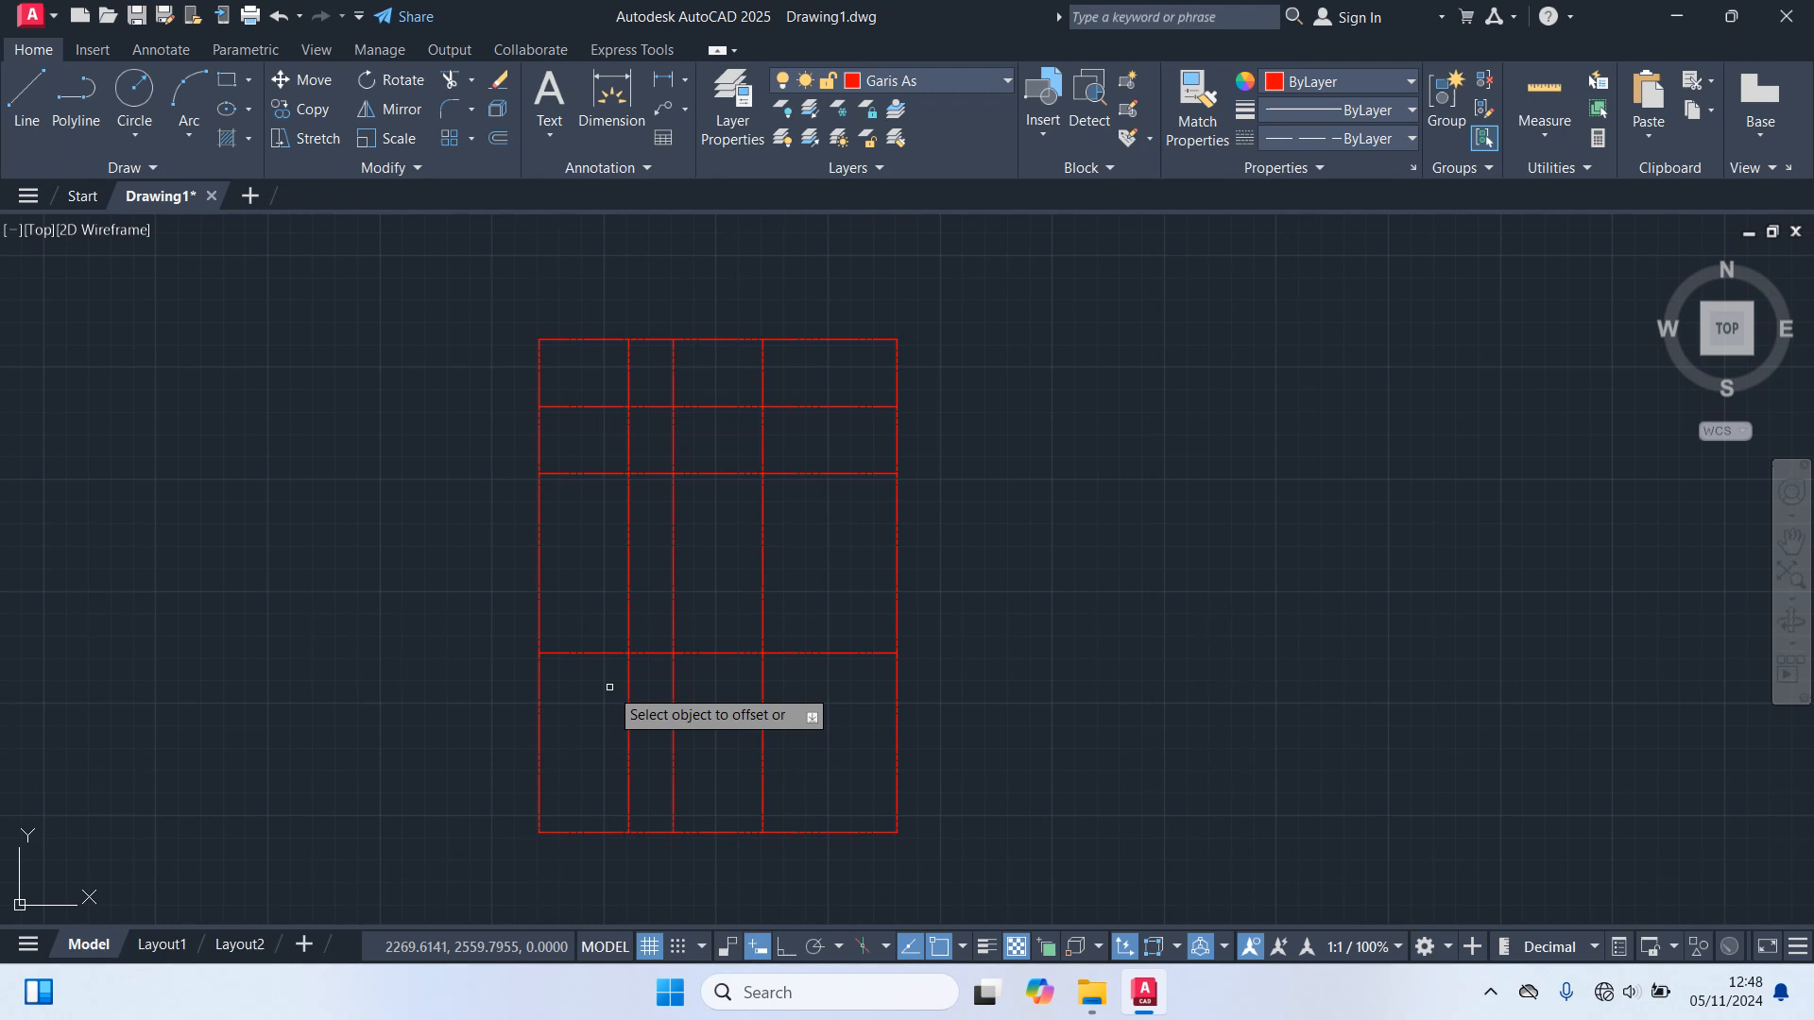
Offset the lowest inner horizontal line downward by 300.
{"action": "key", "text": "Escape"}
{"action": "type", "text": "300"}
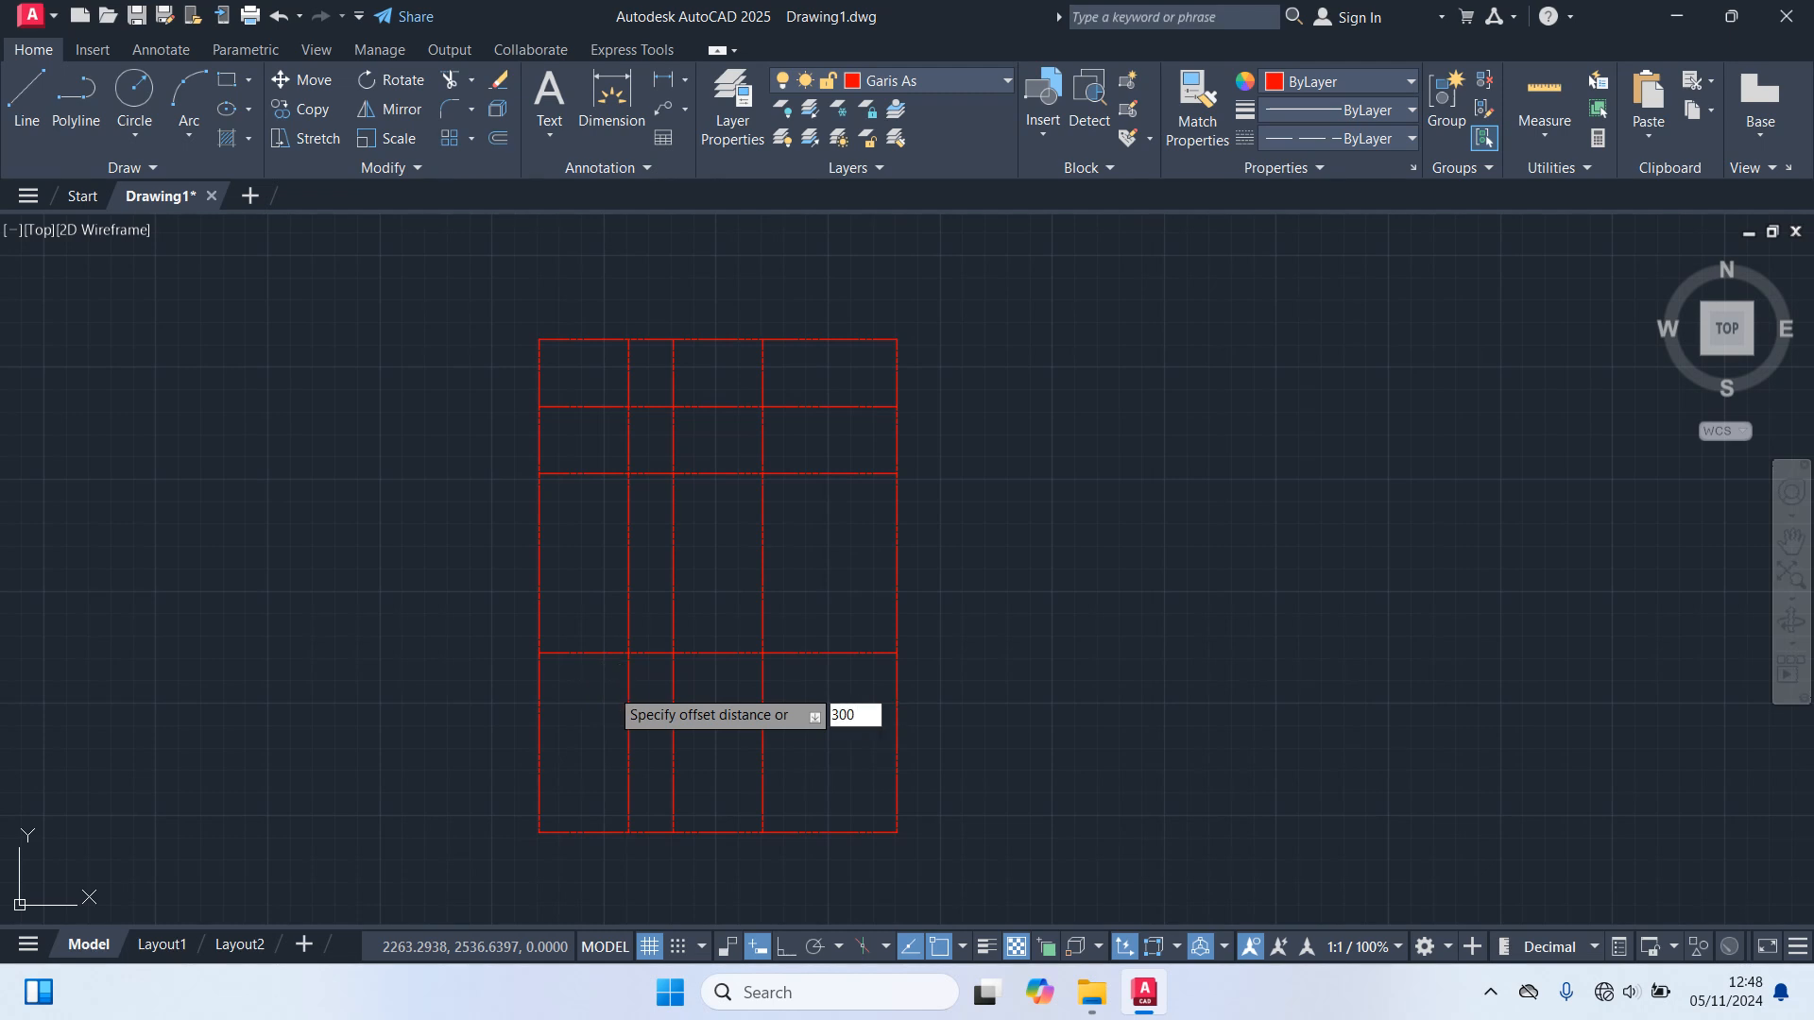
{"action": "key", "text": "Return"}
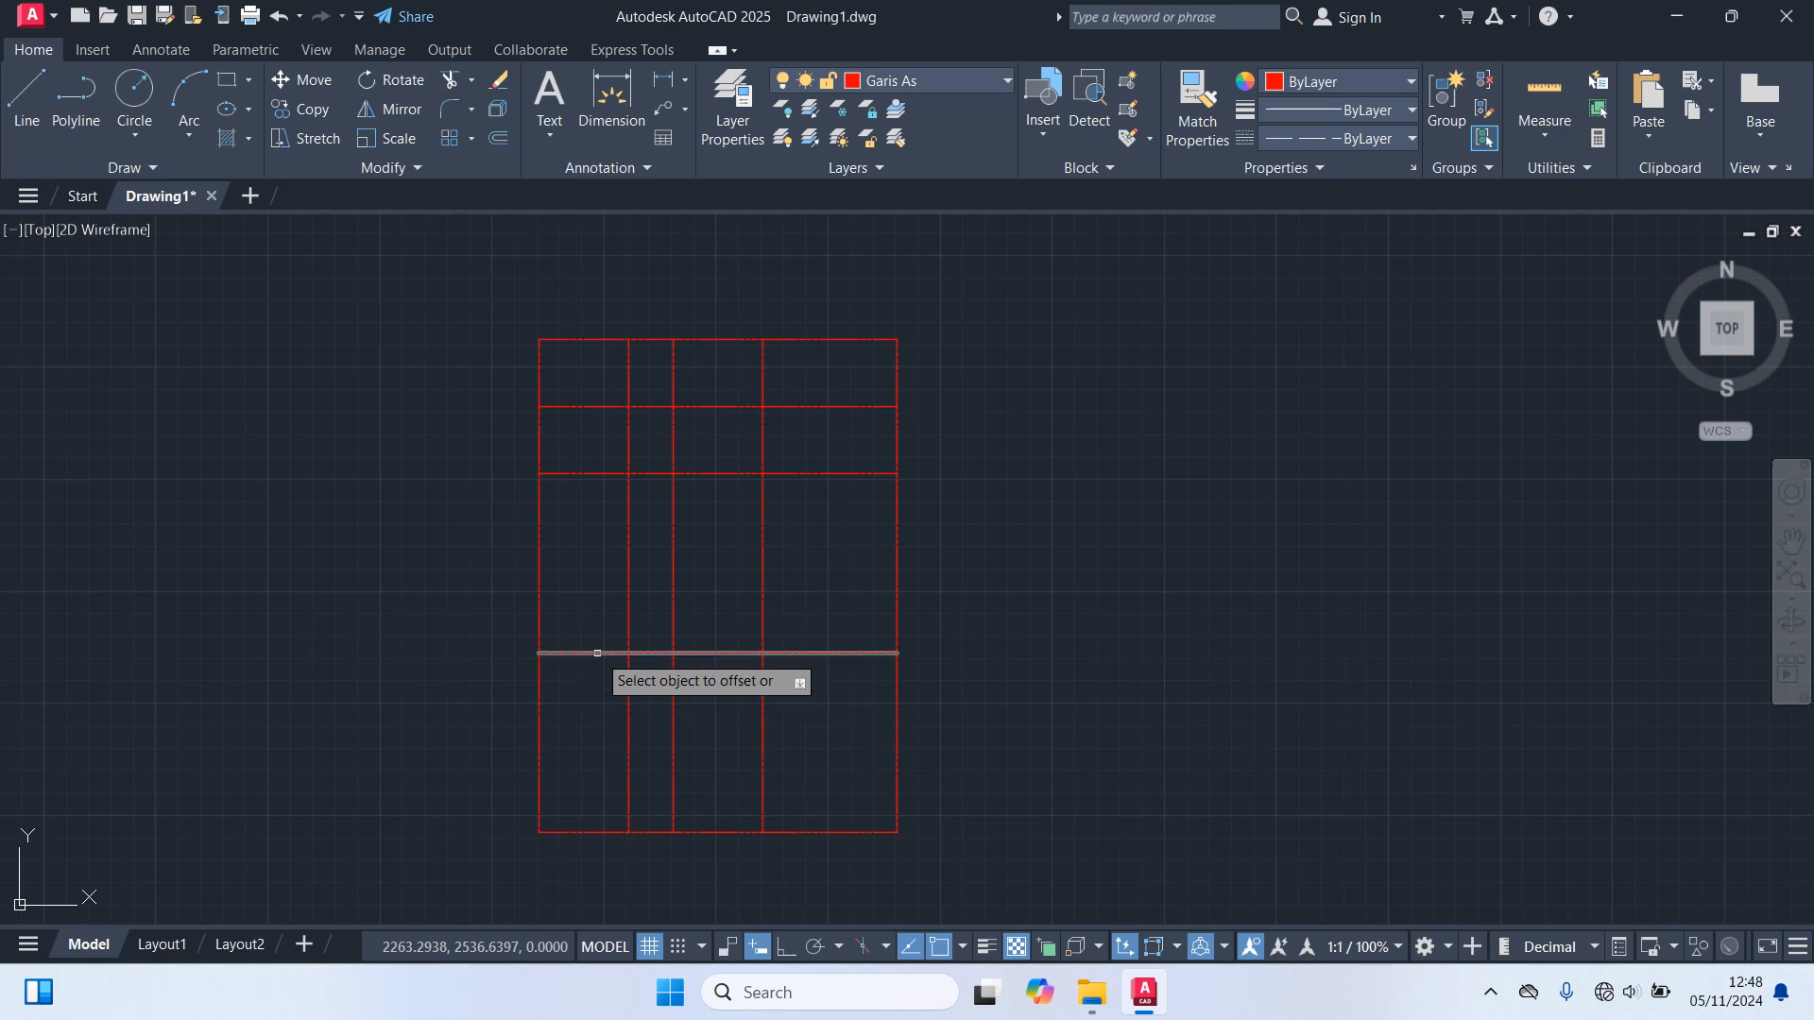
{"action": "left_click", "coordinate": [599, 652]}
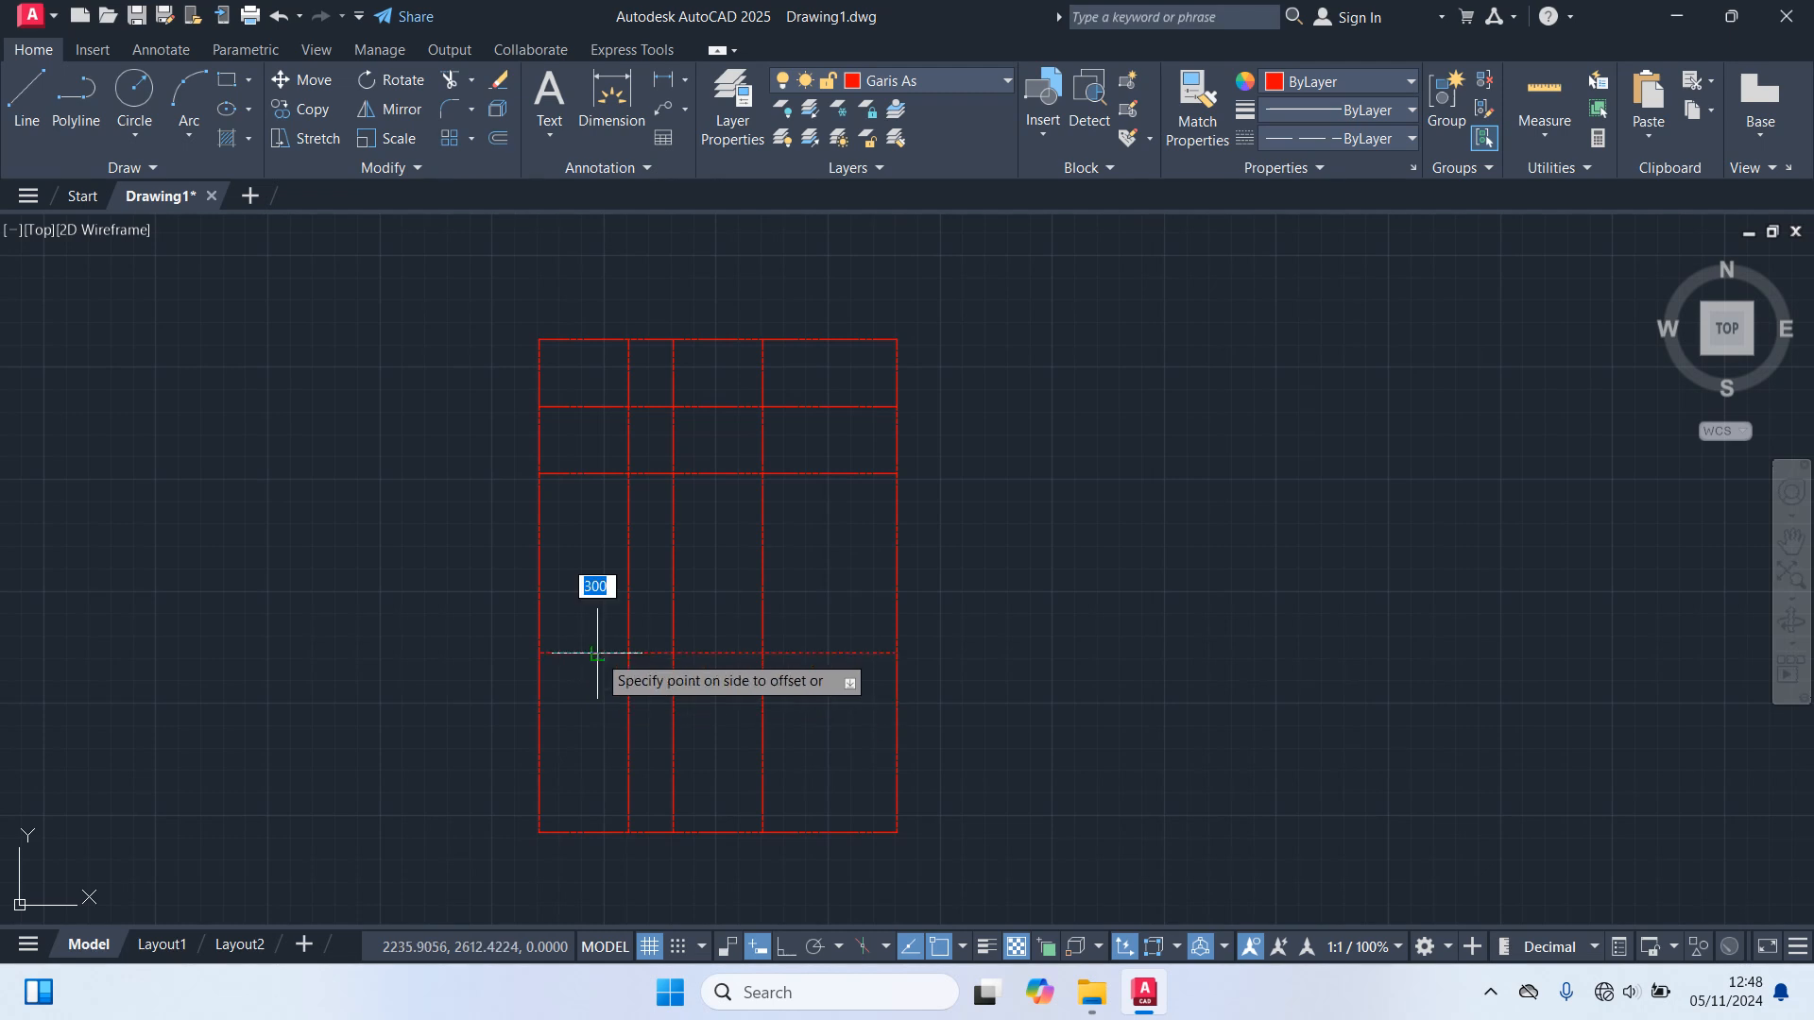
{"action": "left_click", "coordinate": [593, 807]}
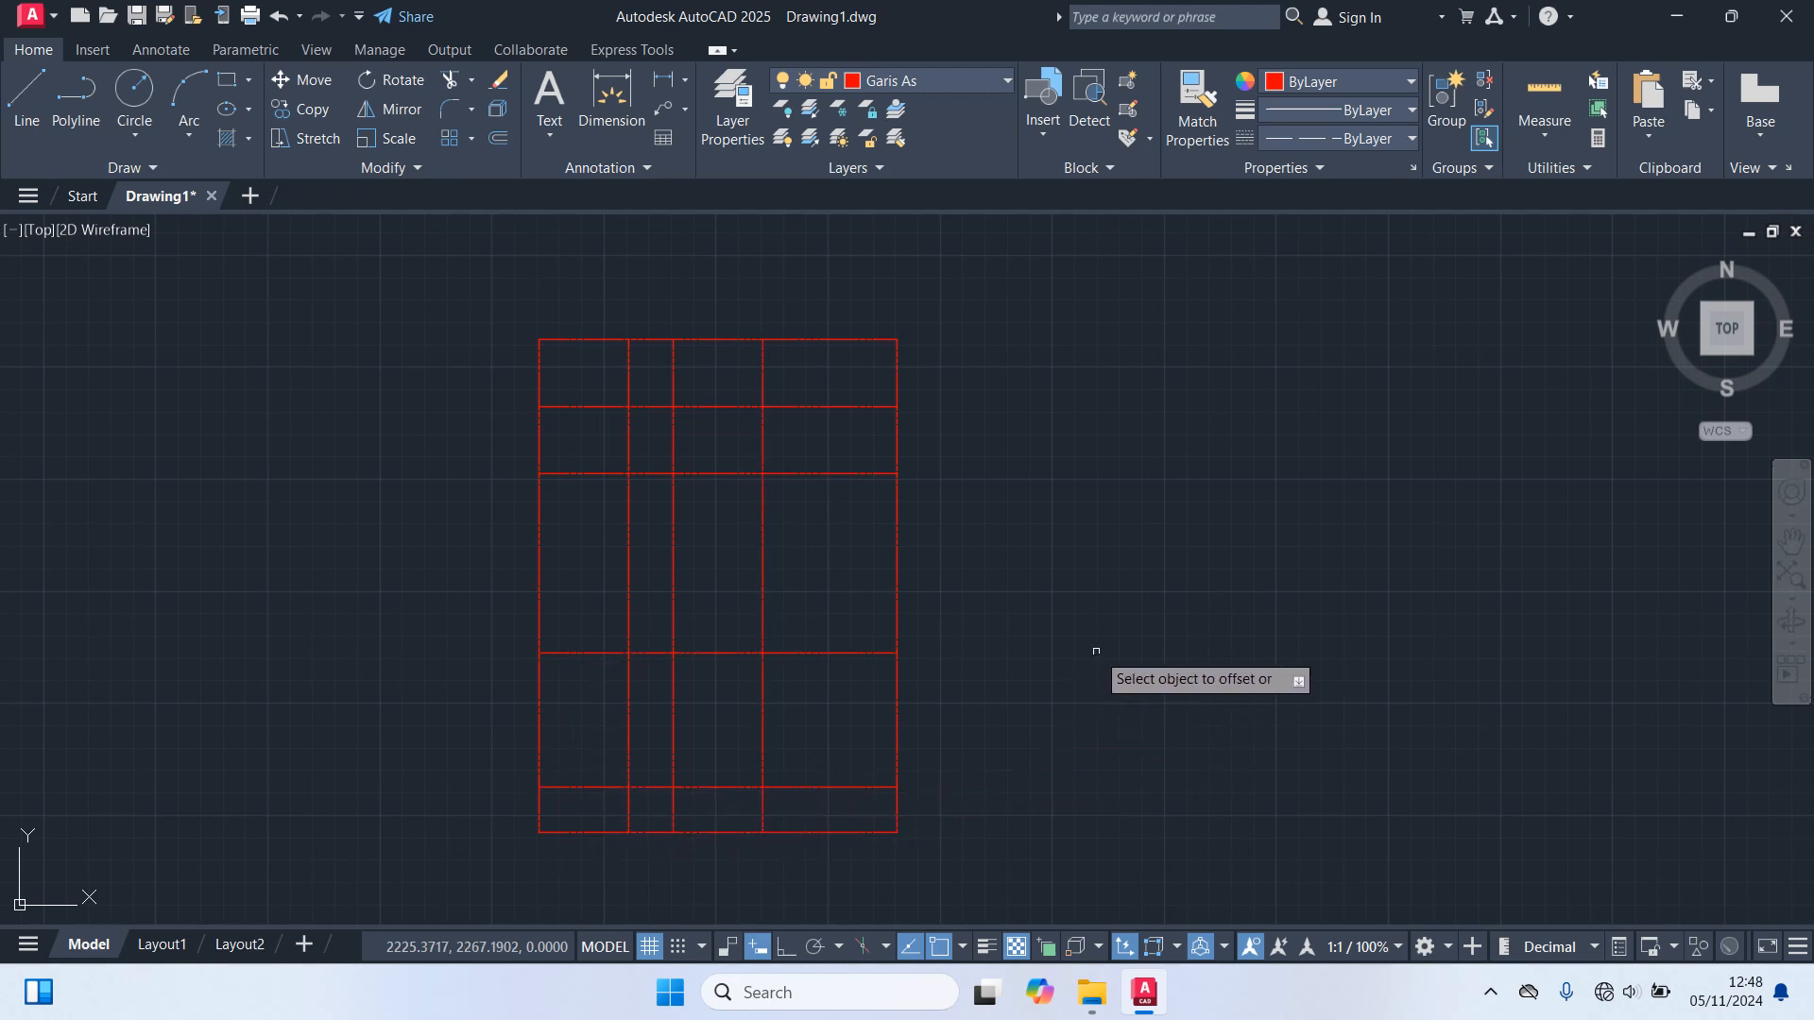
{"action": "key", "text": "Return"}
{"action": "key", "text": "Return"}
{"action": "type", "text": "150"}
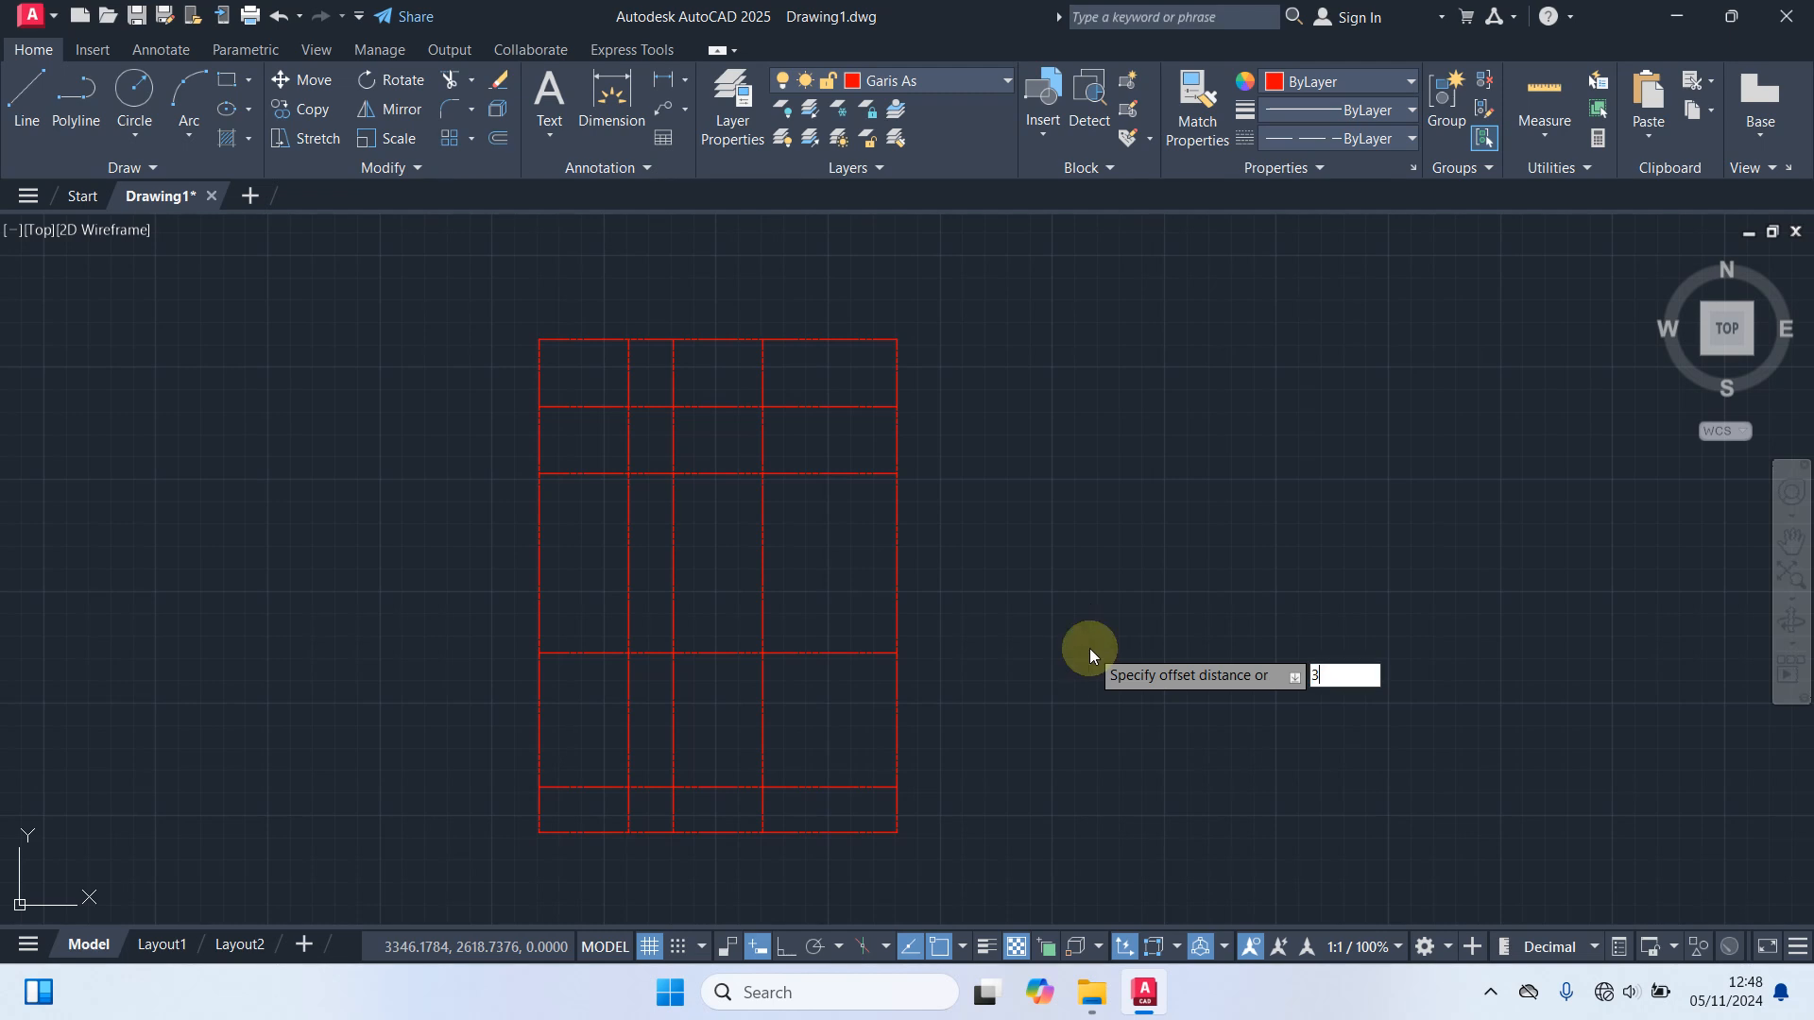
{"action": "key", "text": "Return"}
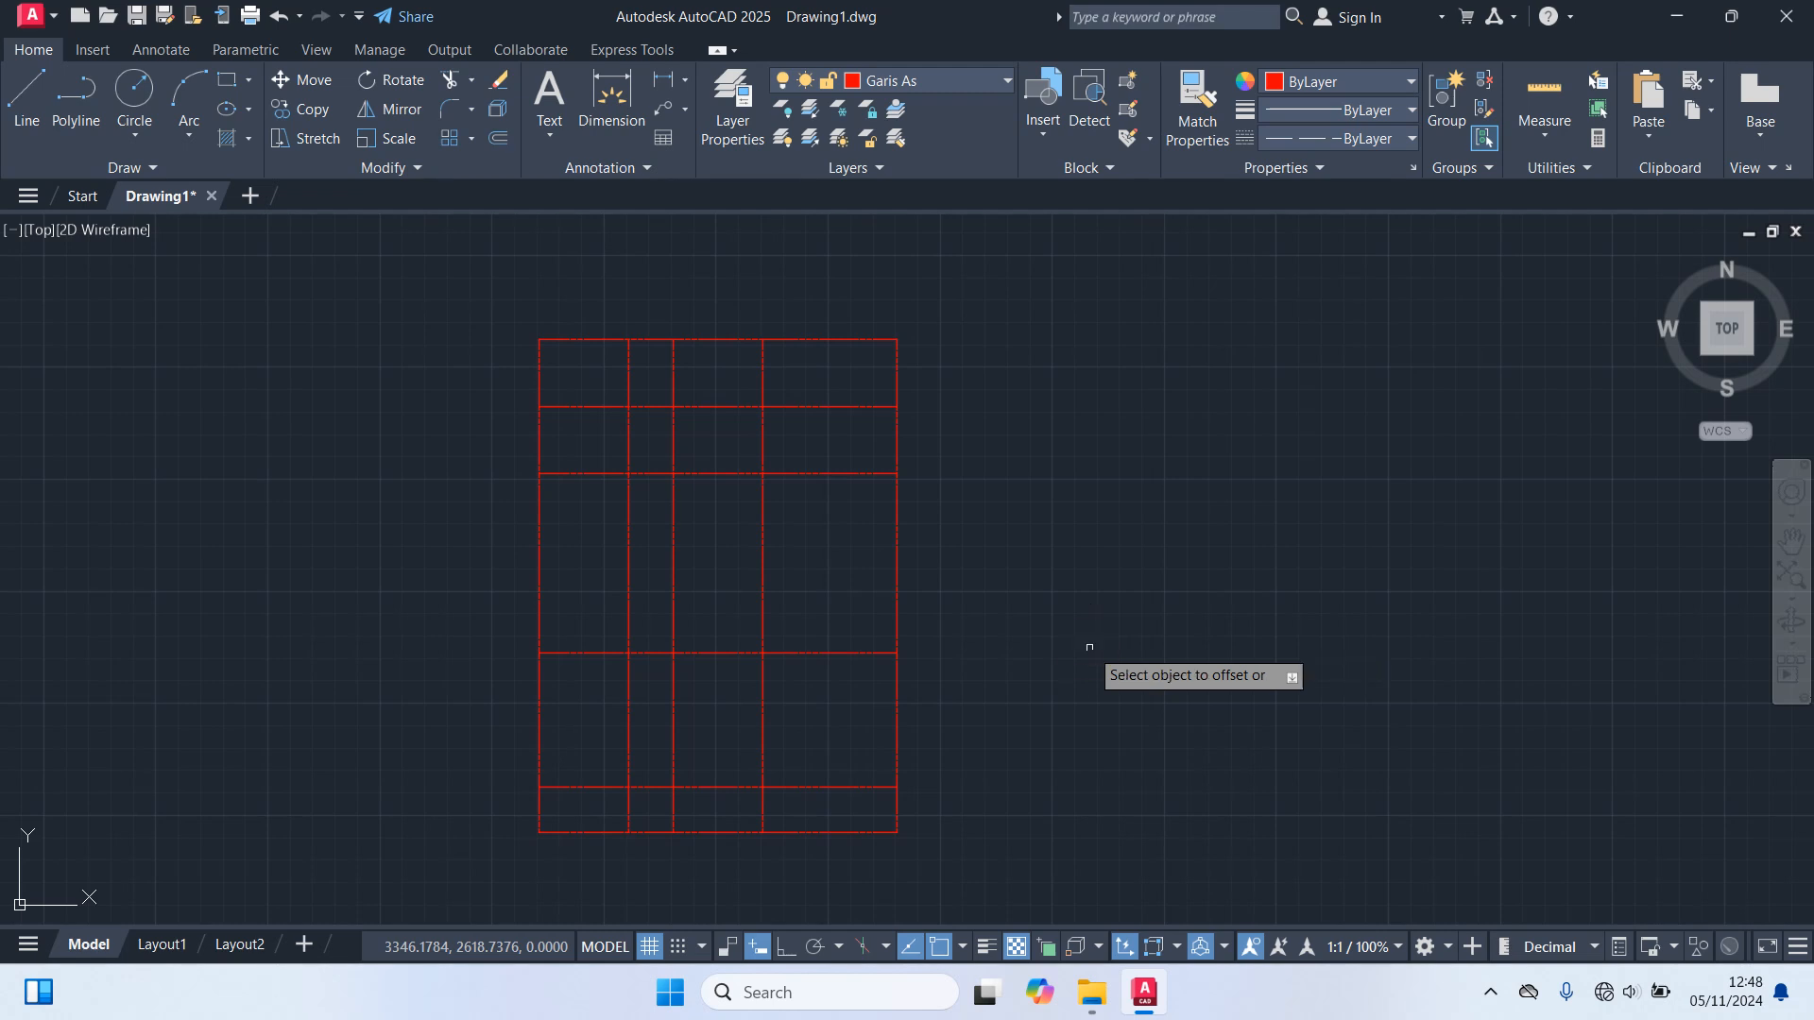
{"action": "left_click", "coordinate": [859, 339]}
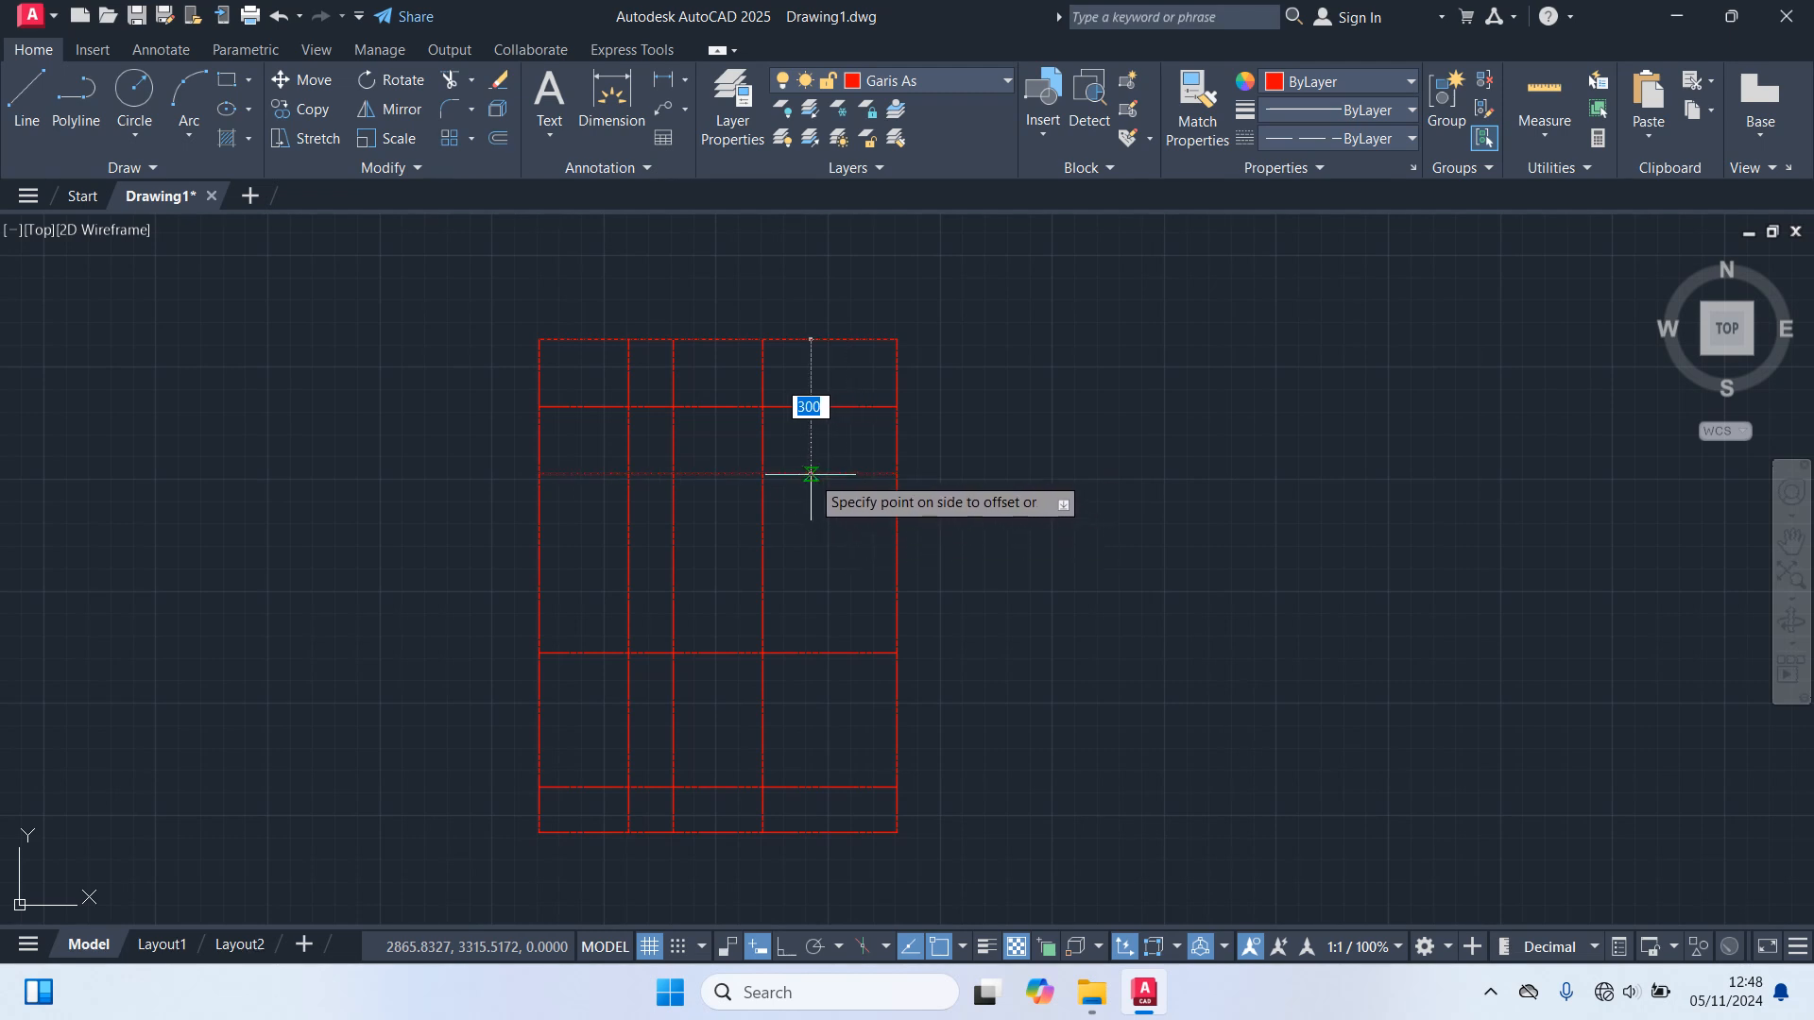
{"action": "left_click", "coordinate": [896, 521]}
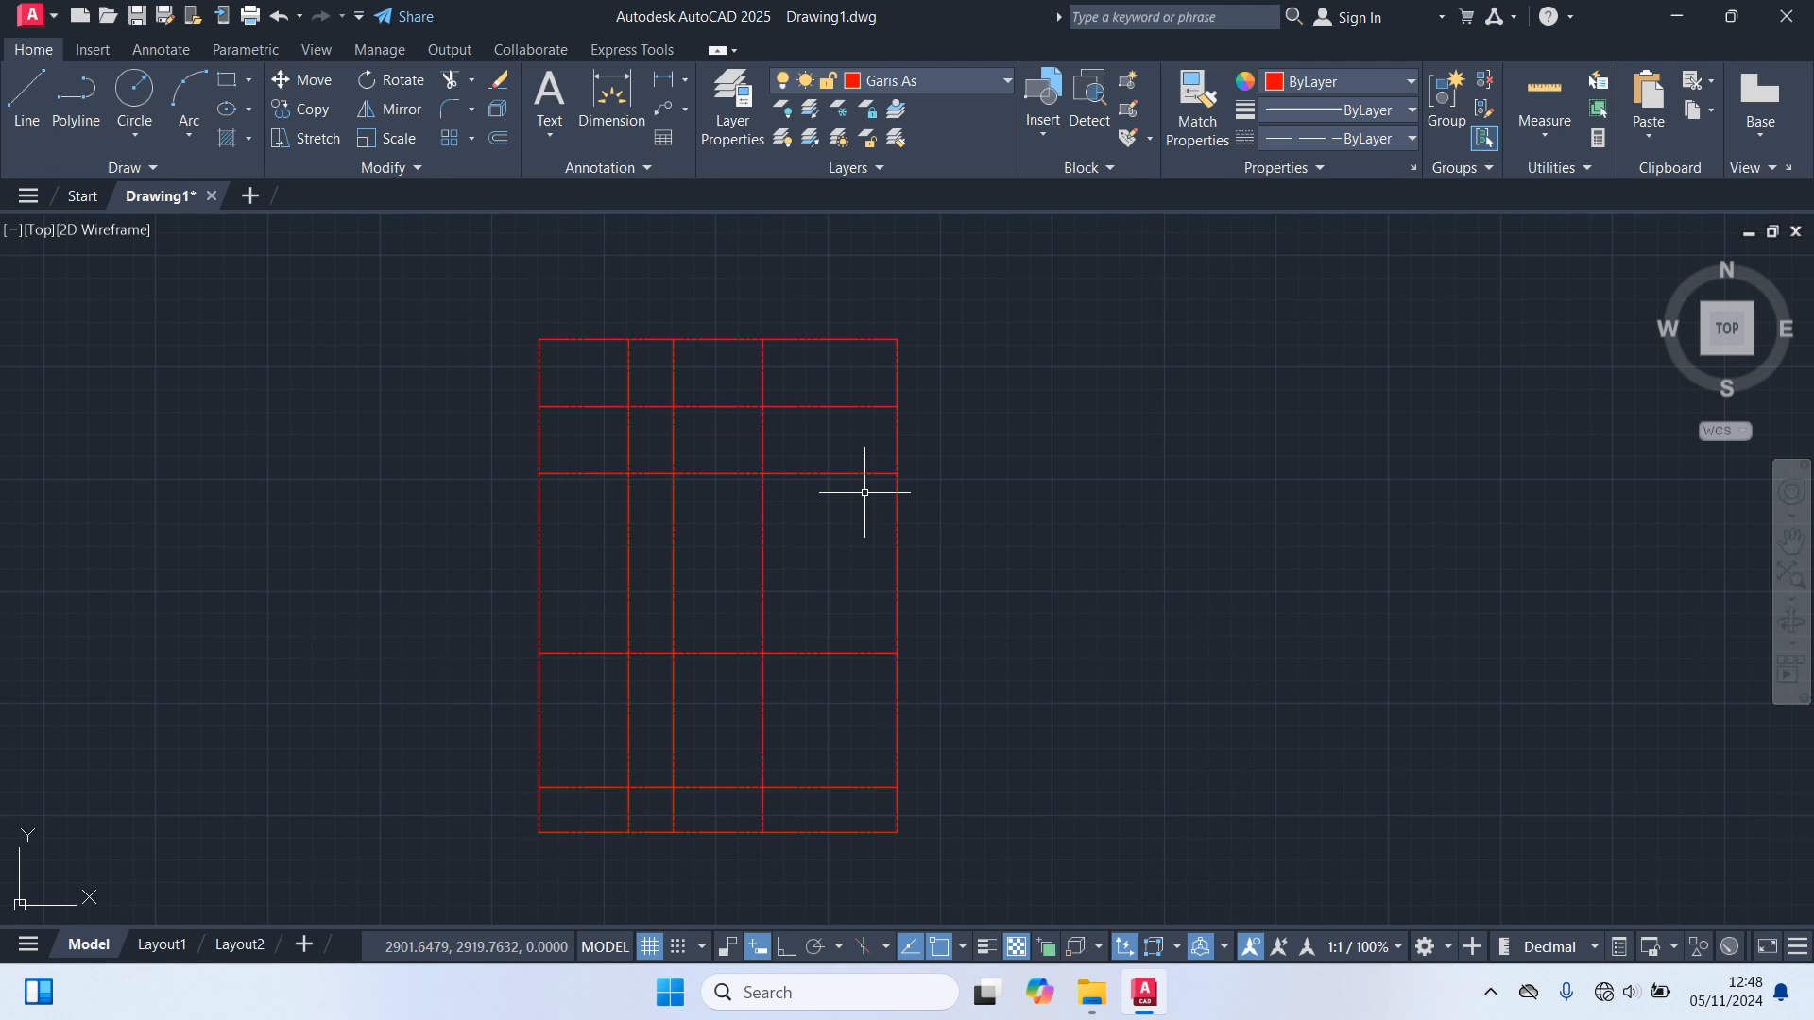
Offset the second inner horizontal line from the top downward by 100.
{"action": "type", "text": "o"}
{"action": "key", "text": "Return"}
{"action": "type", "text": "100"}
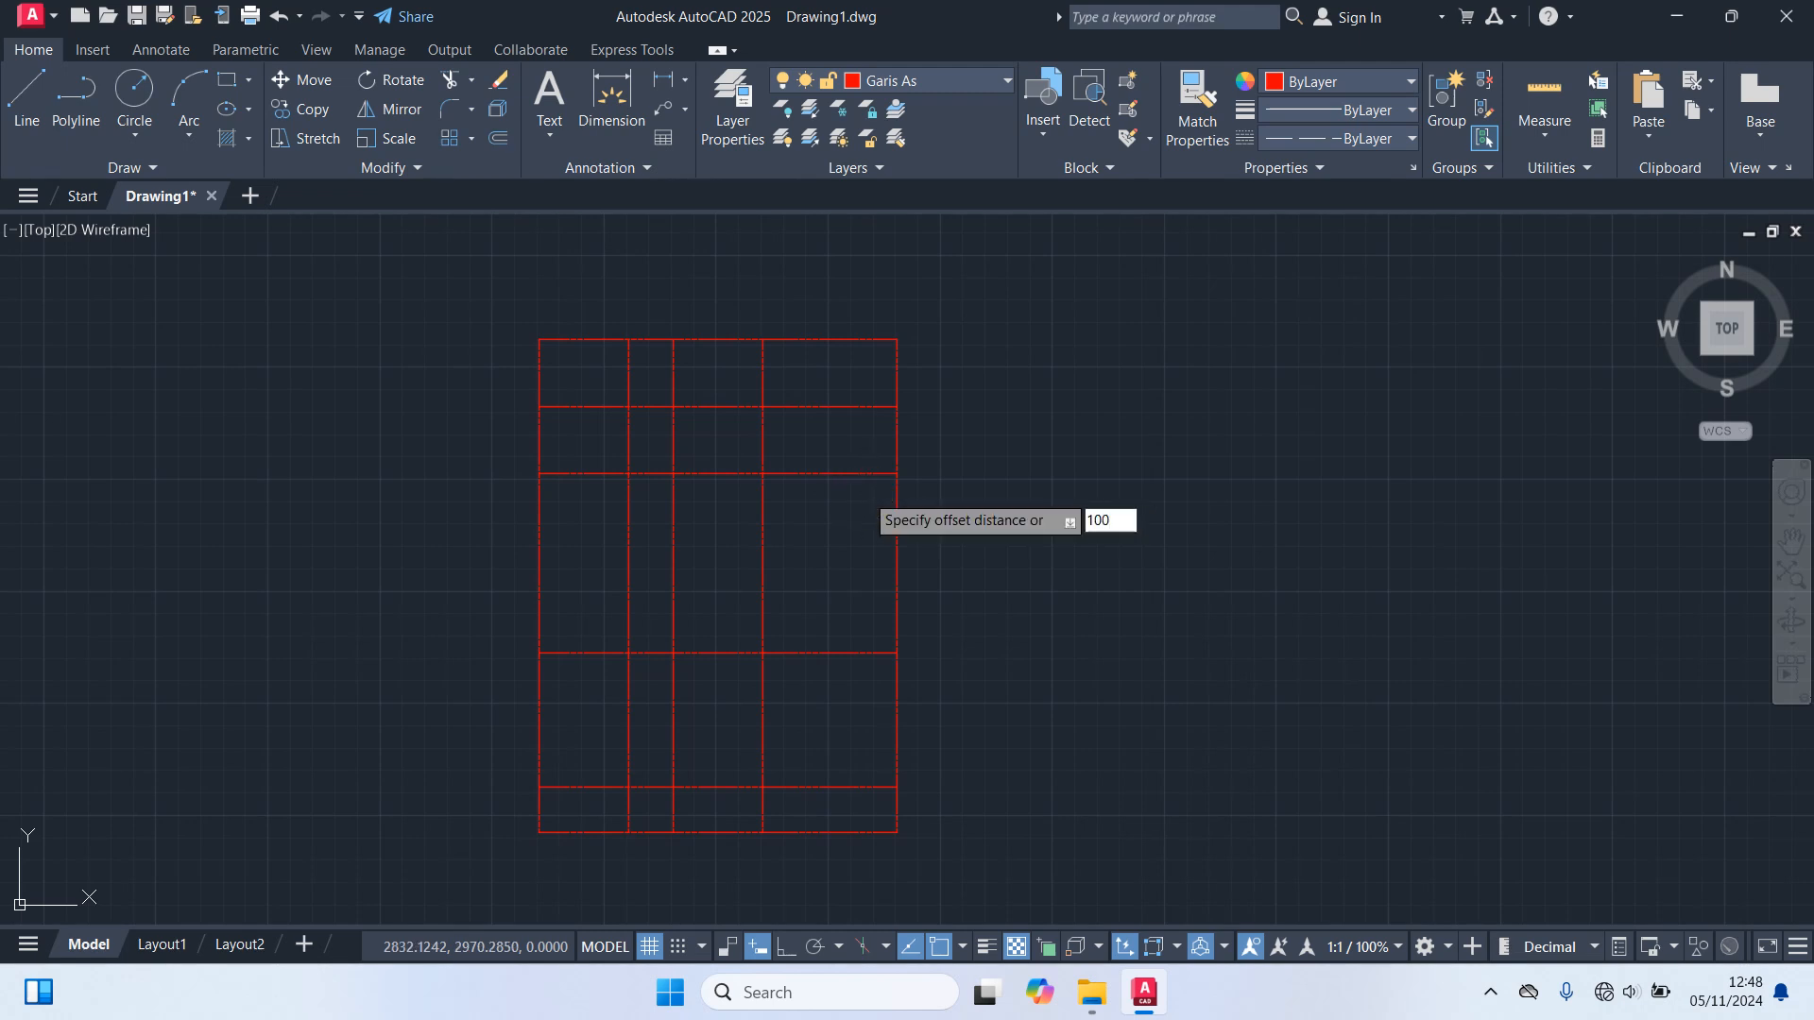
{"action": "key", "text": "Return"}
{"action": "left_click", "coordinate": [837, 474]}
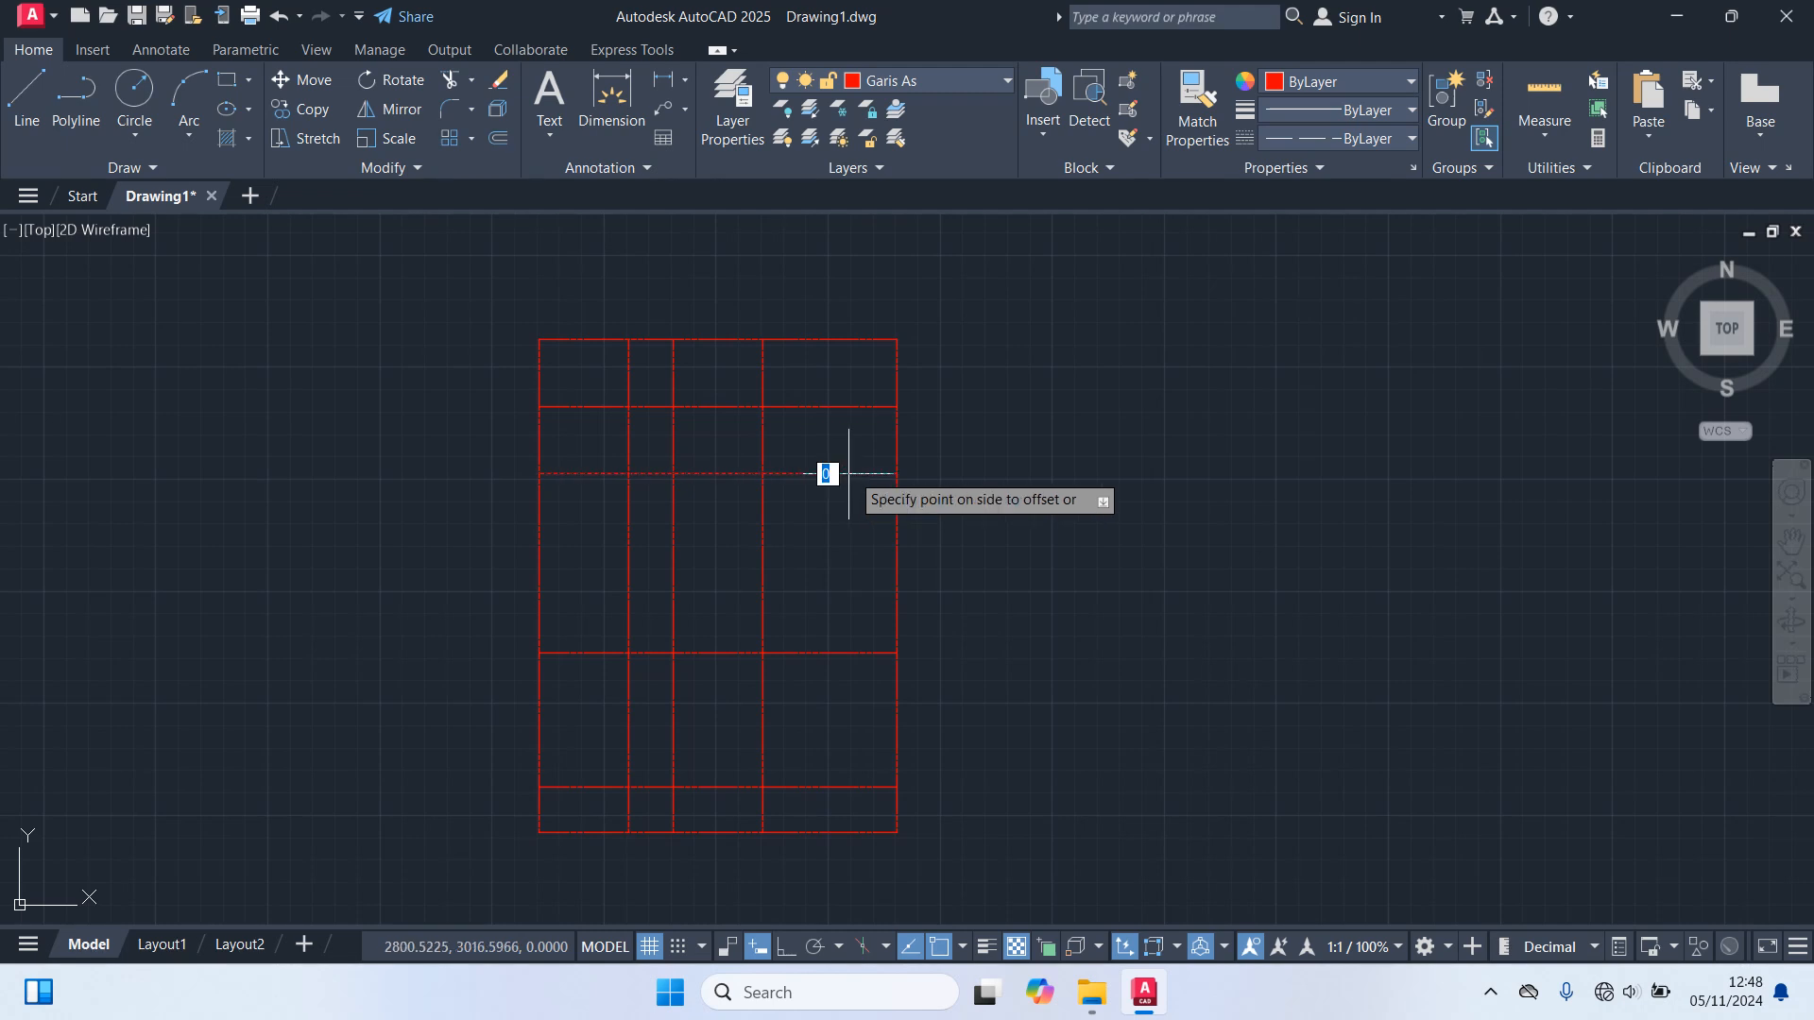
{"action": "left_click", "coordinate": [830, 555]}
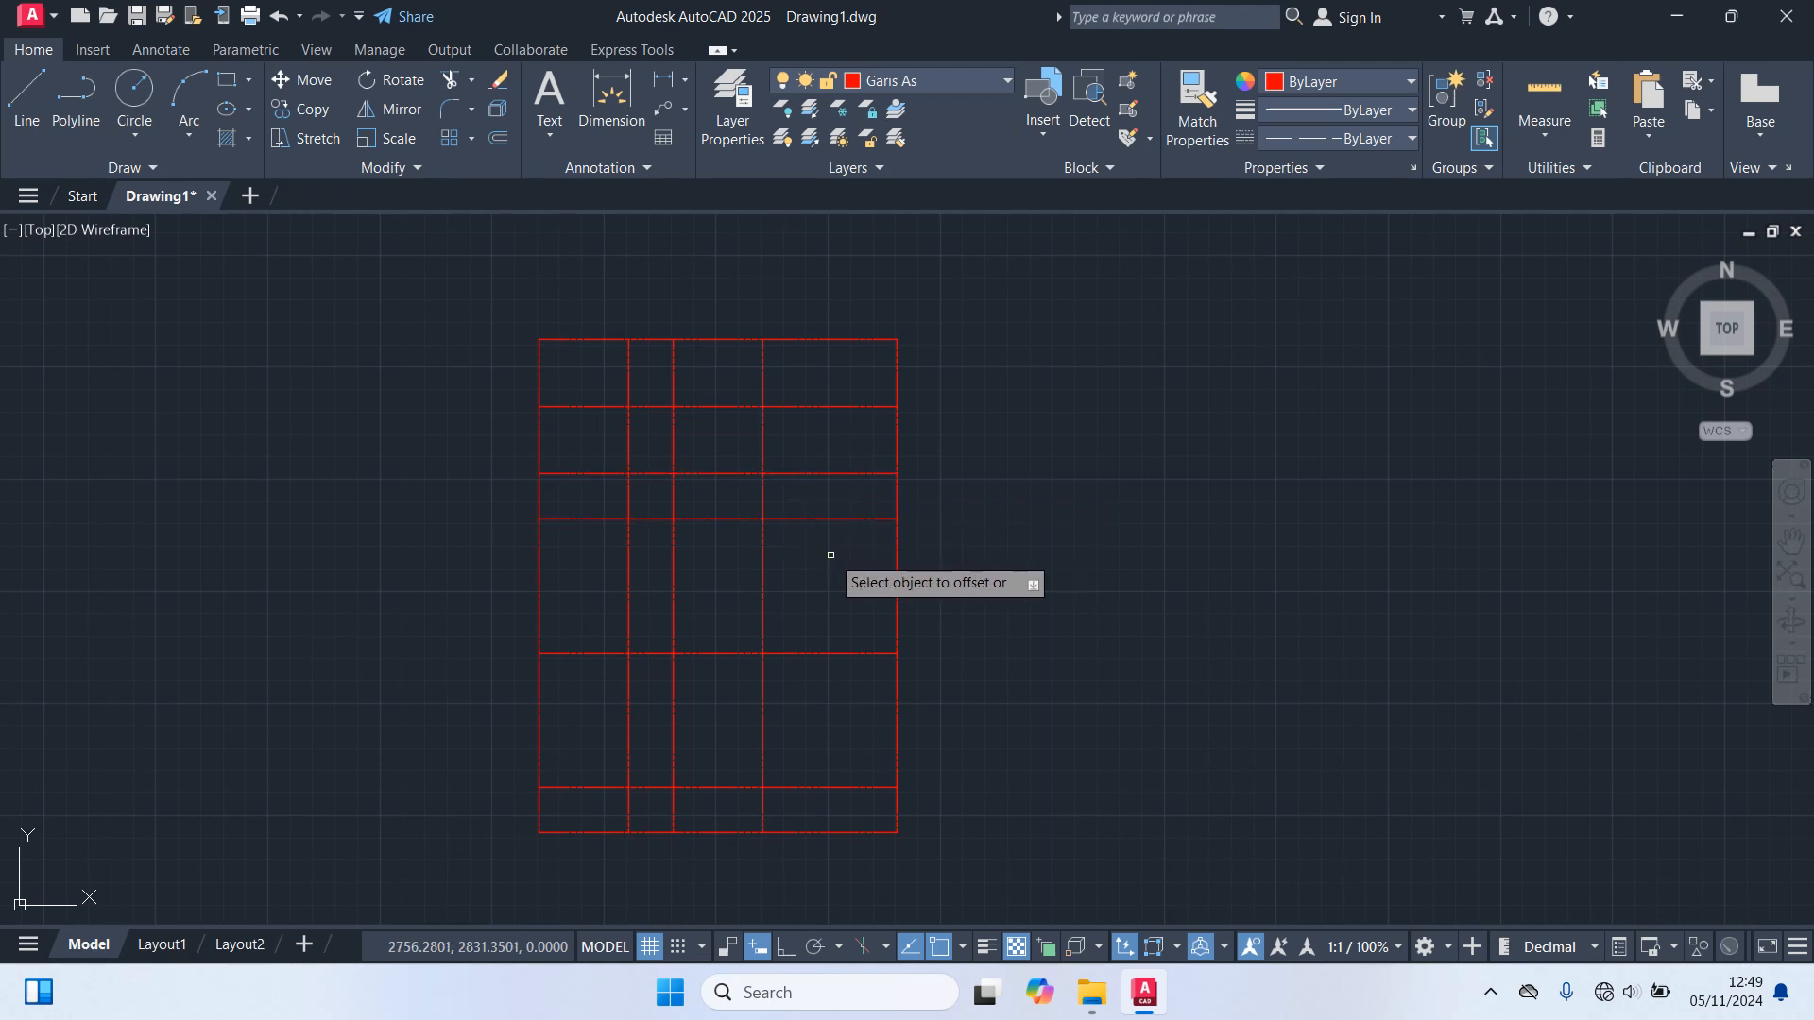
{"action": "key", "text": "Return"}
Offset the third inner horizontal line from the top downward by 200.
{"action": "key", "text": "Return"}
{"action": "type", "text": "200"}
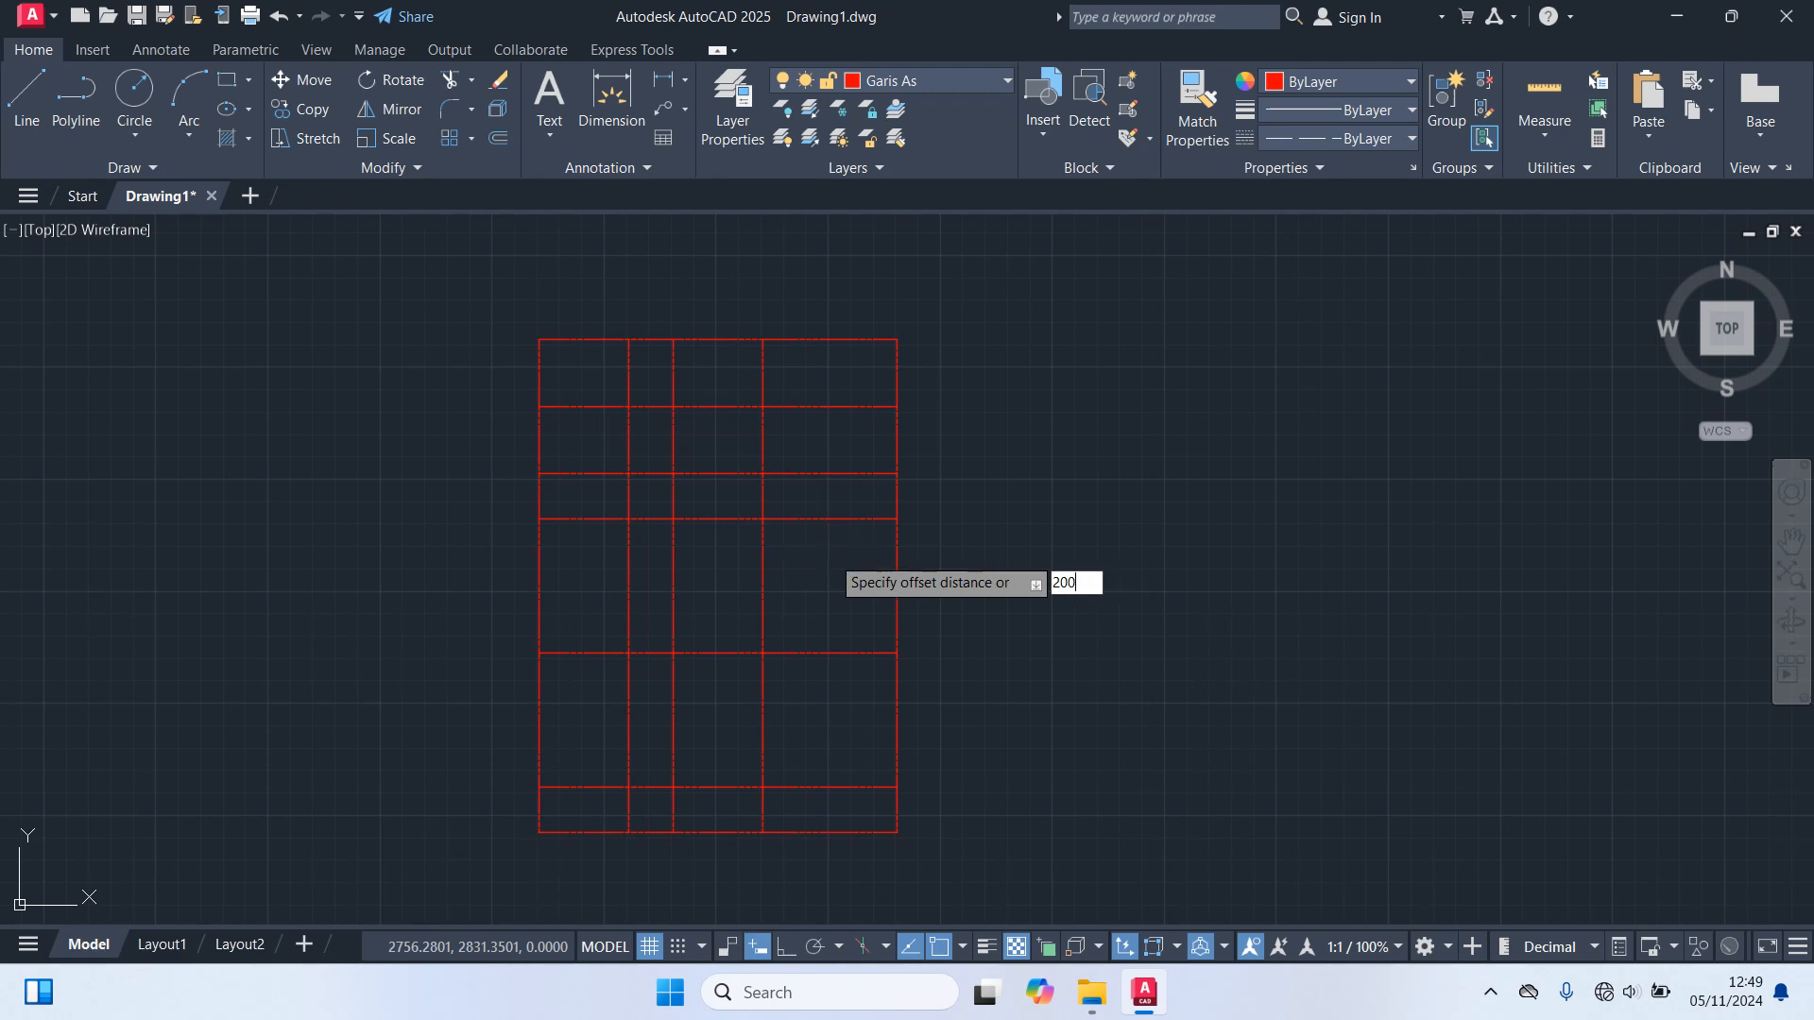
{"action": "key", "text": "Return"}
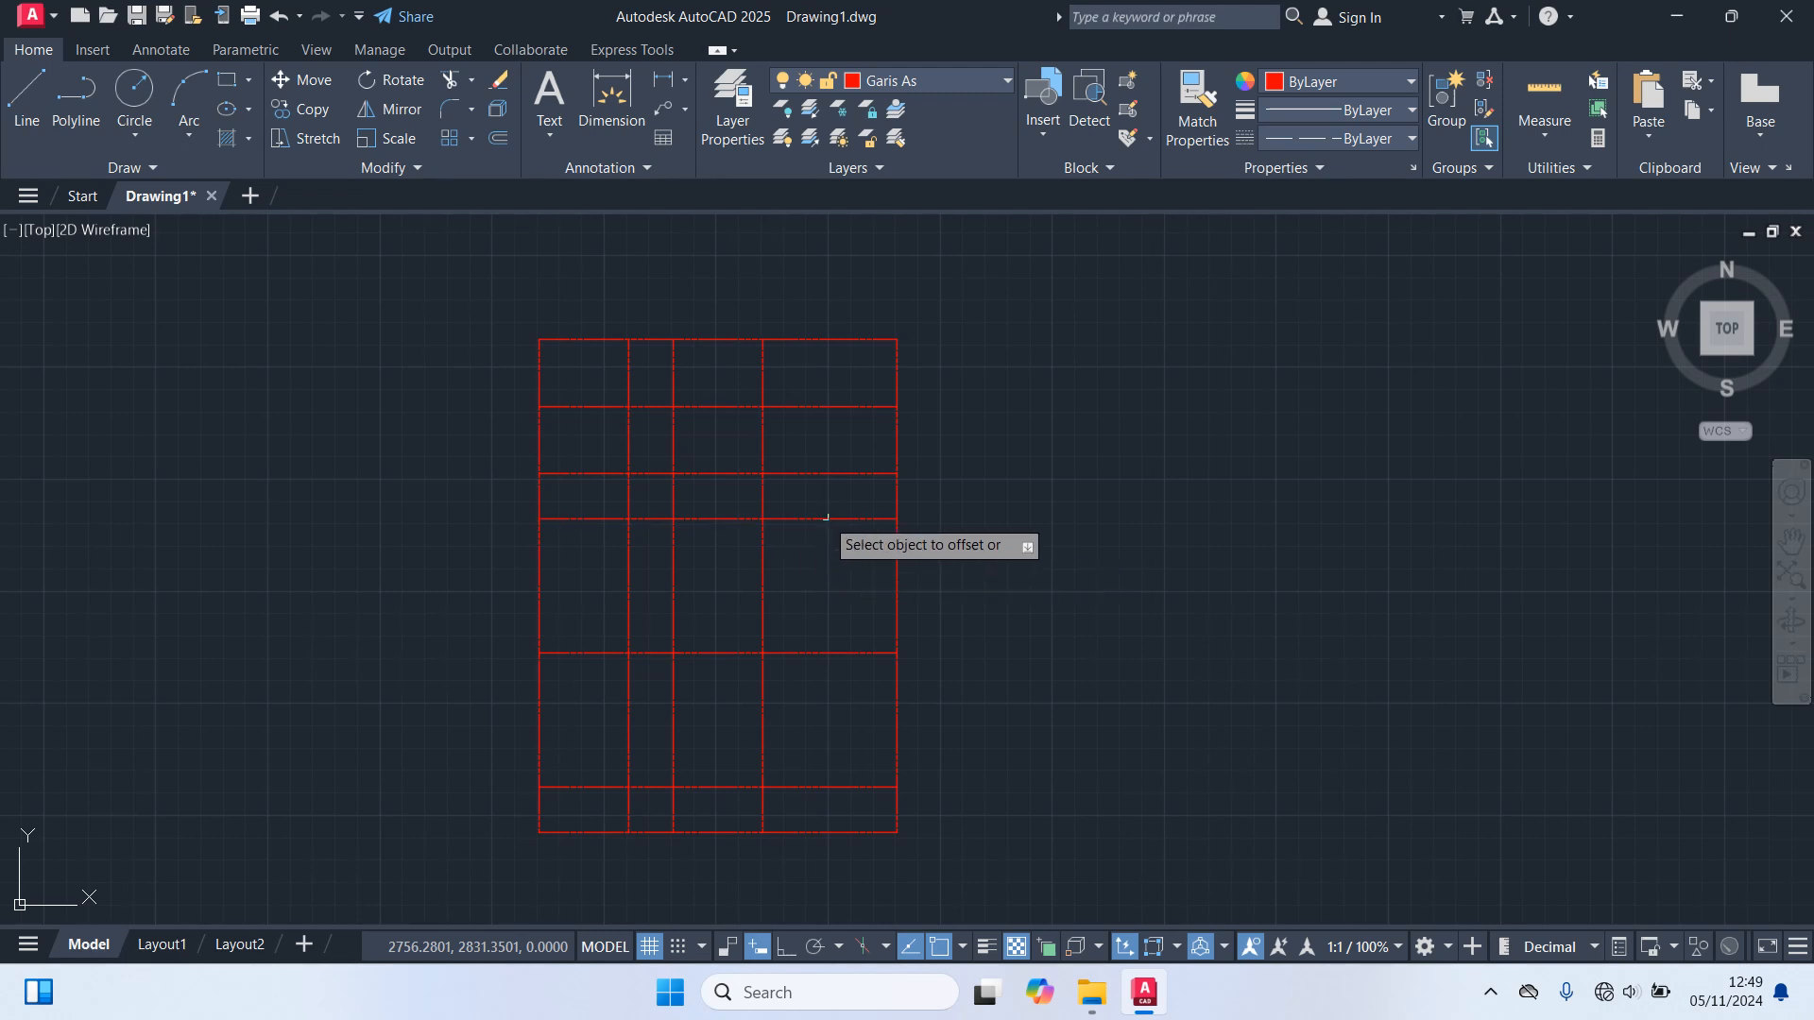
{"action": "left_click", "coordinate": [825, 519]}
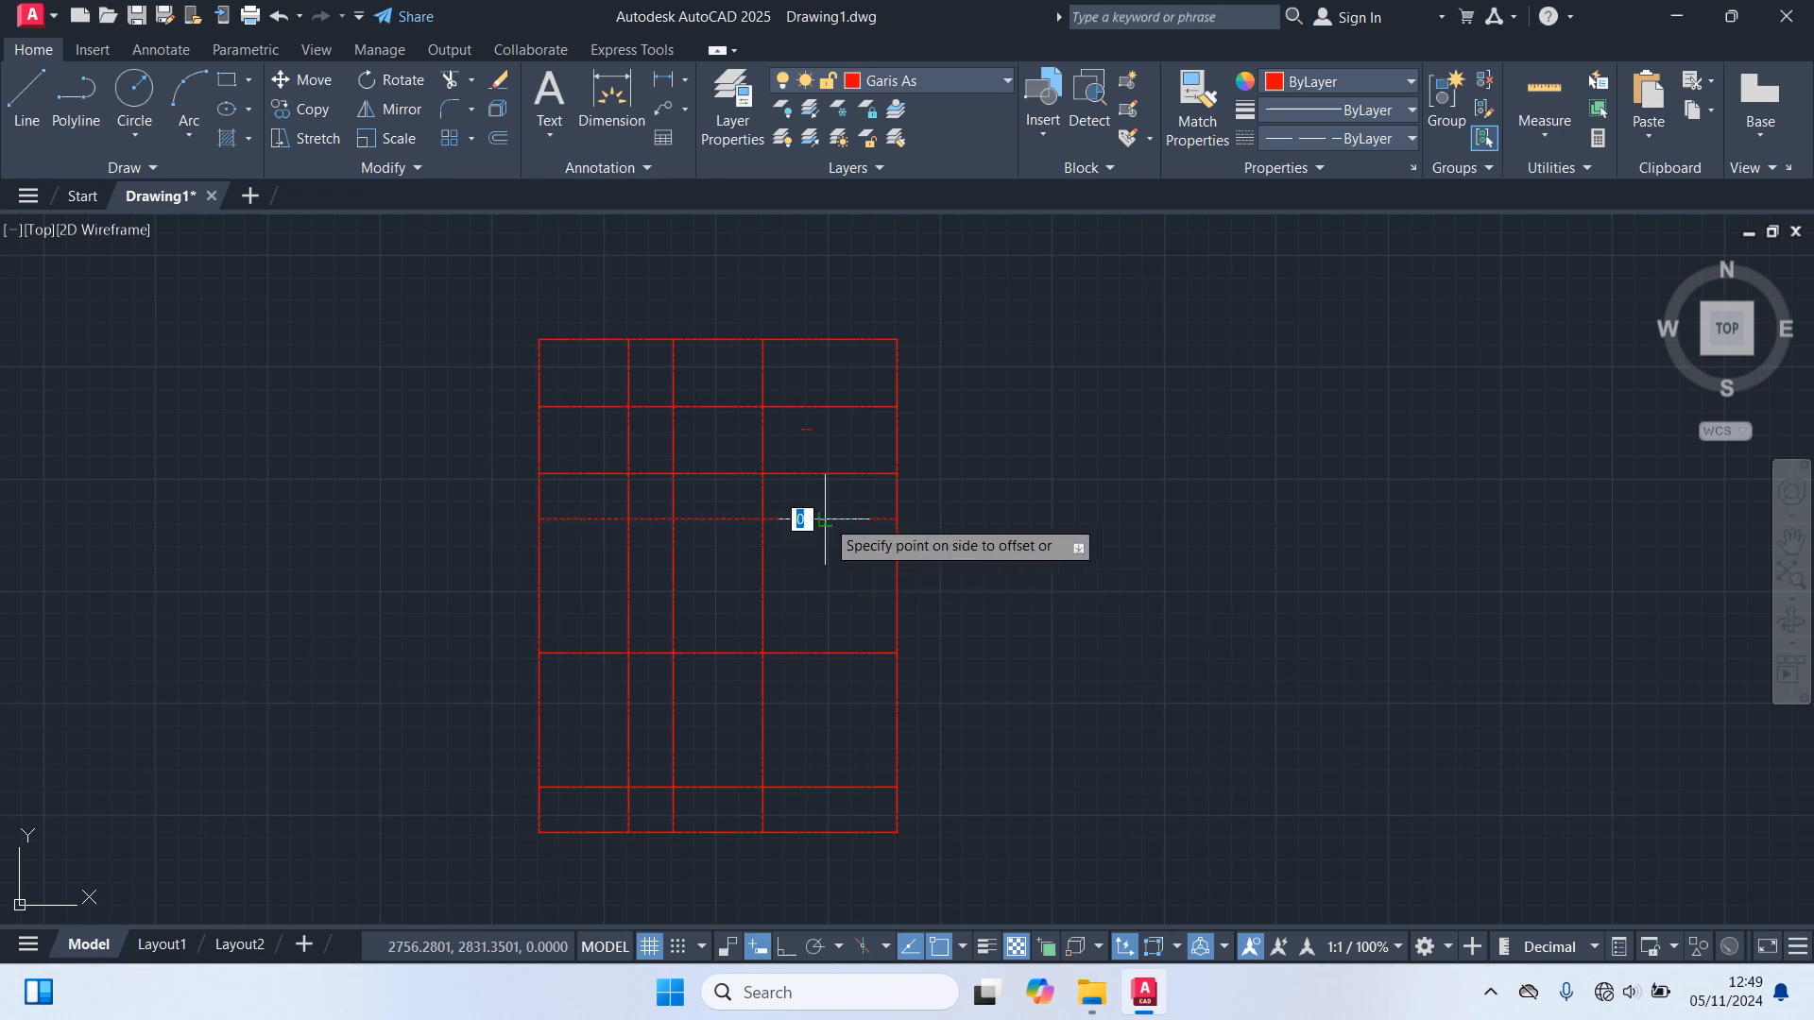
{"action": "left_click", "coordinate": [820, 624]}
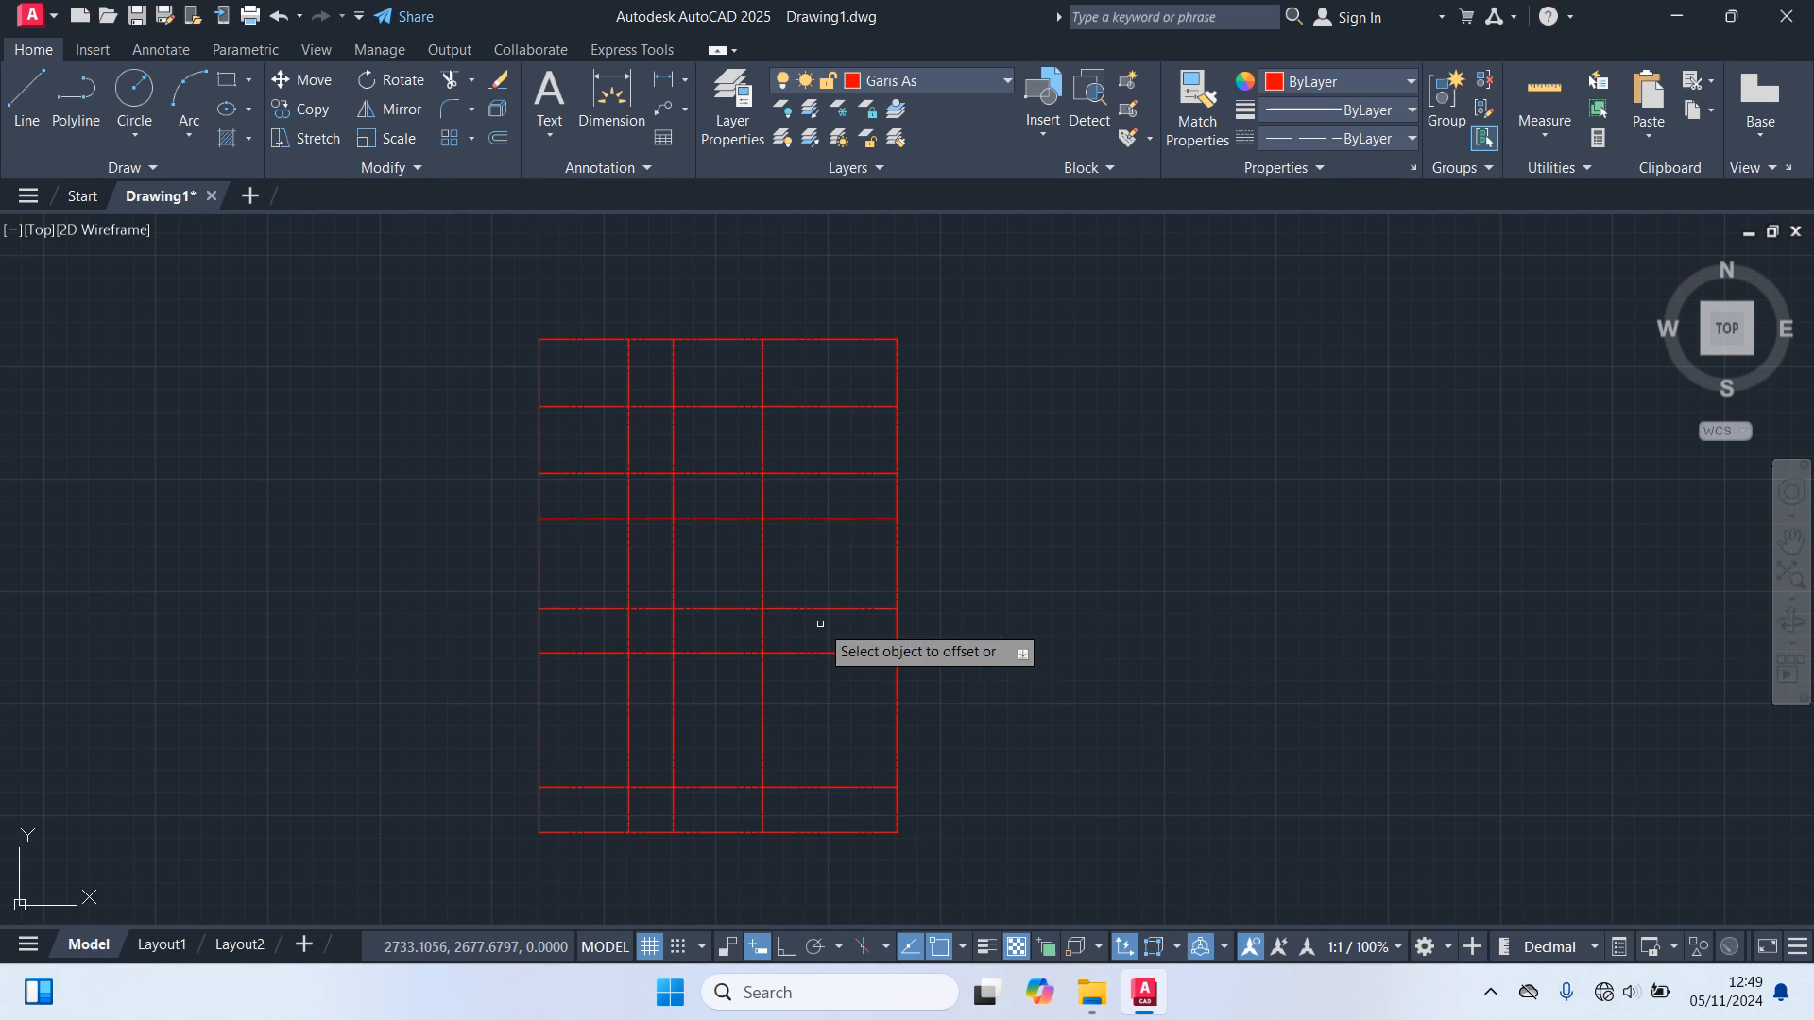
{"action": "key", "text": "Return"}
Offset the fourth inner horizontal line from the top downward by 325.
{"action": "key", "text": "Return"}
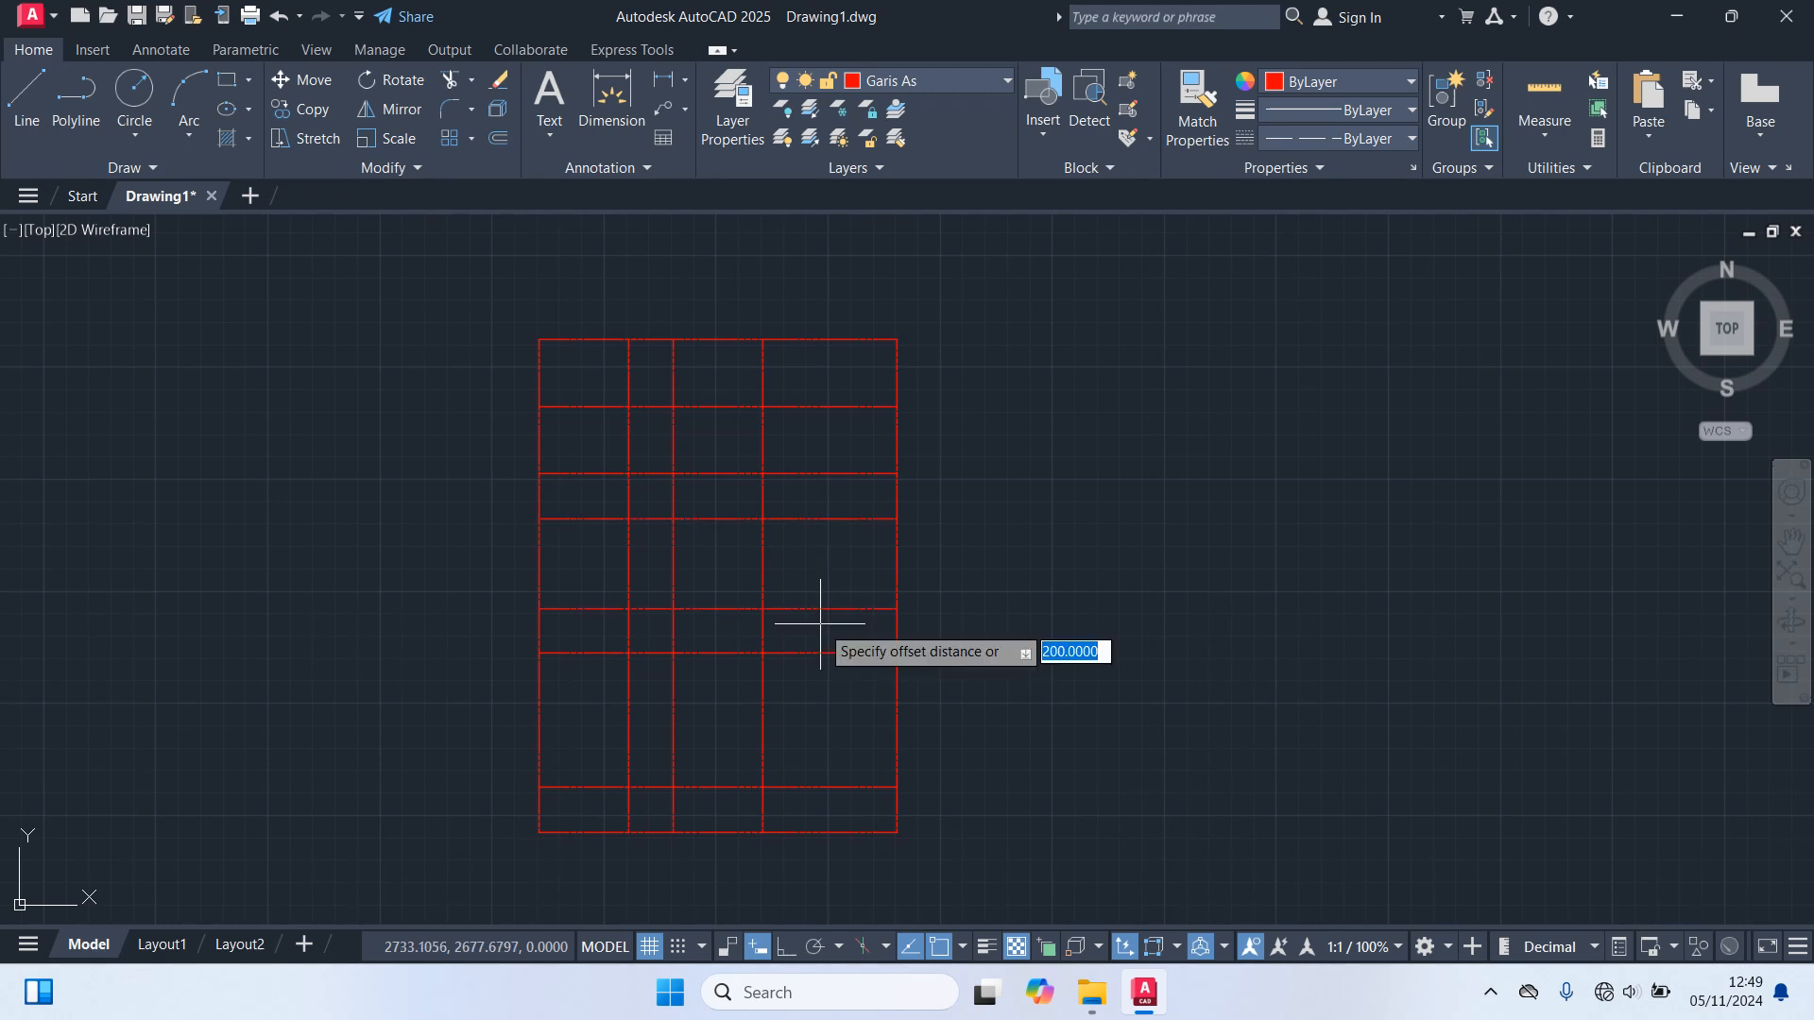
{"action": "type", "text": "325"}
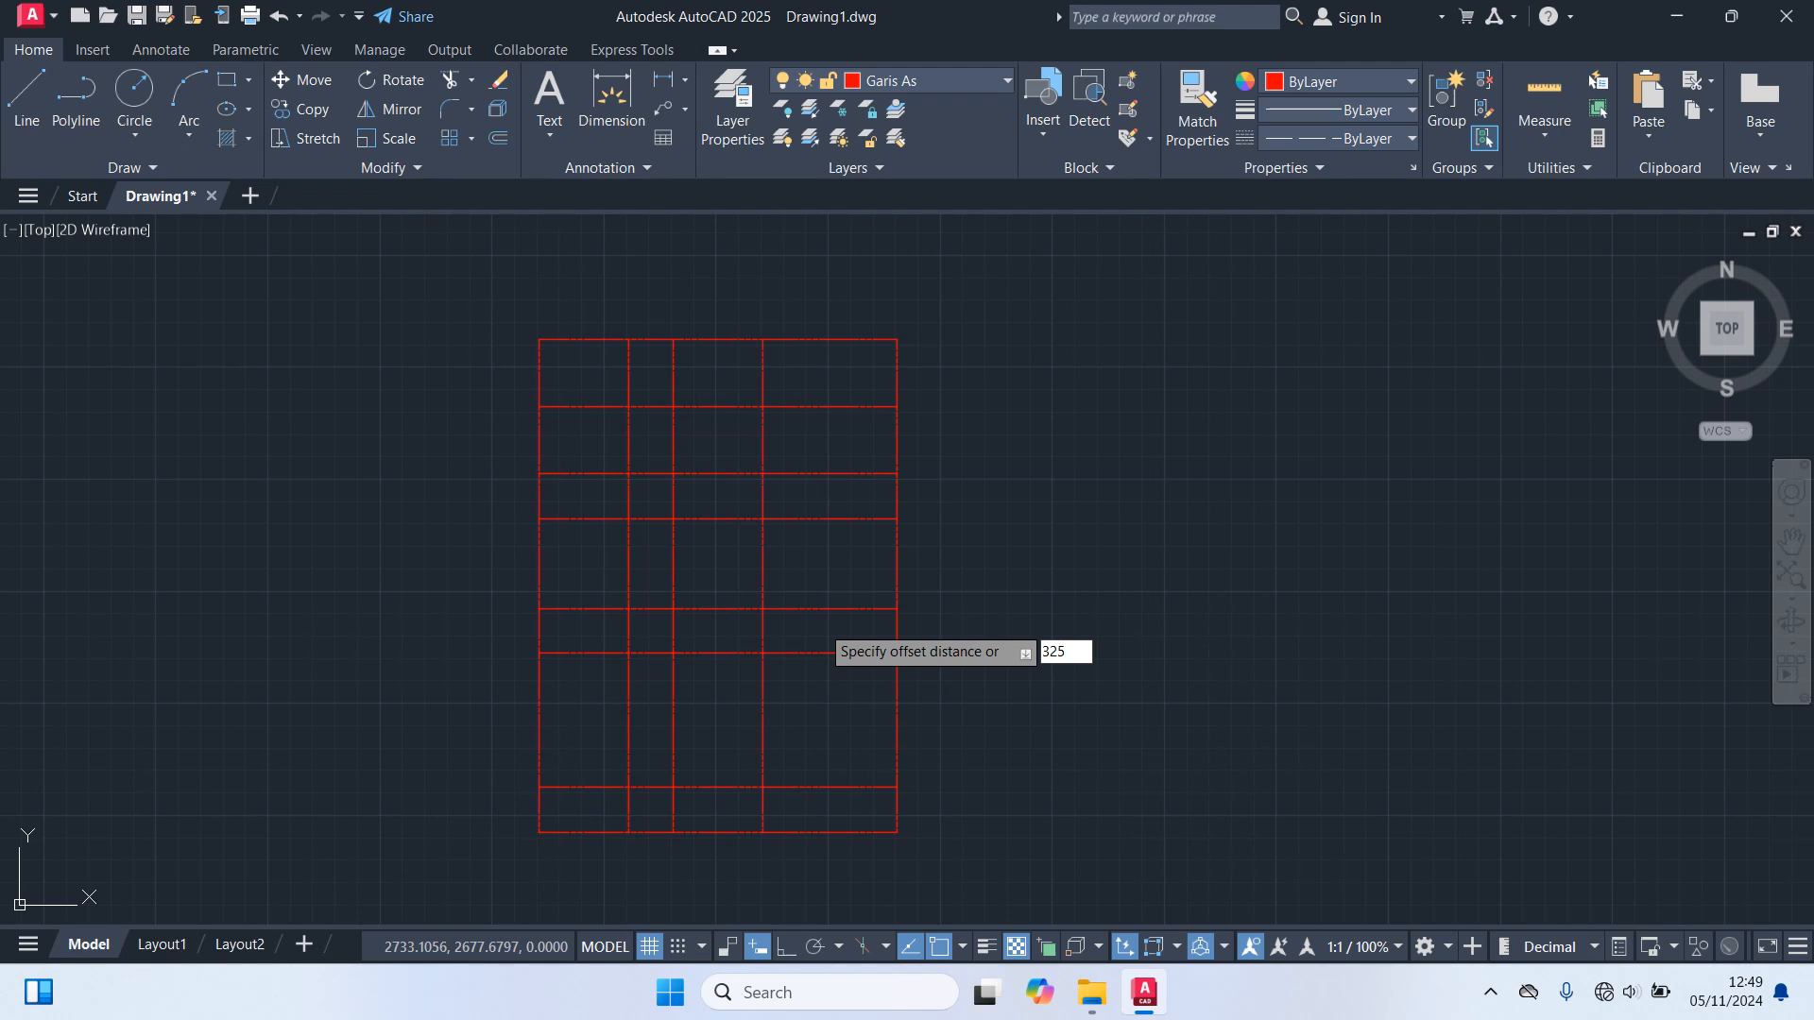
{"action": "key", "text": "Return"}
{"action": "left_click", "coordinate": [803, 609]}
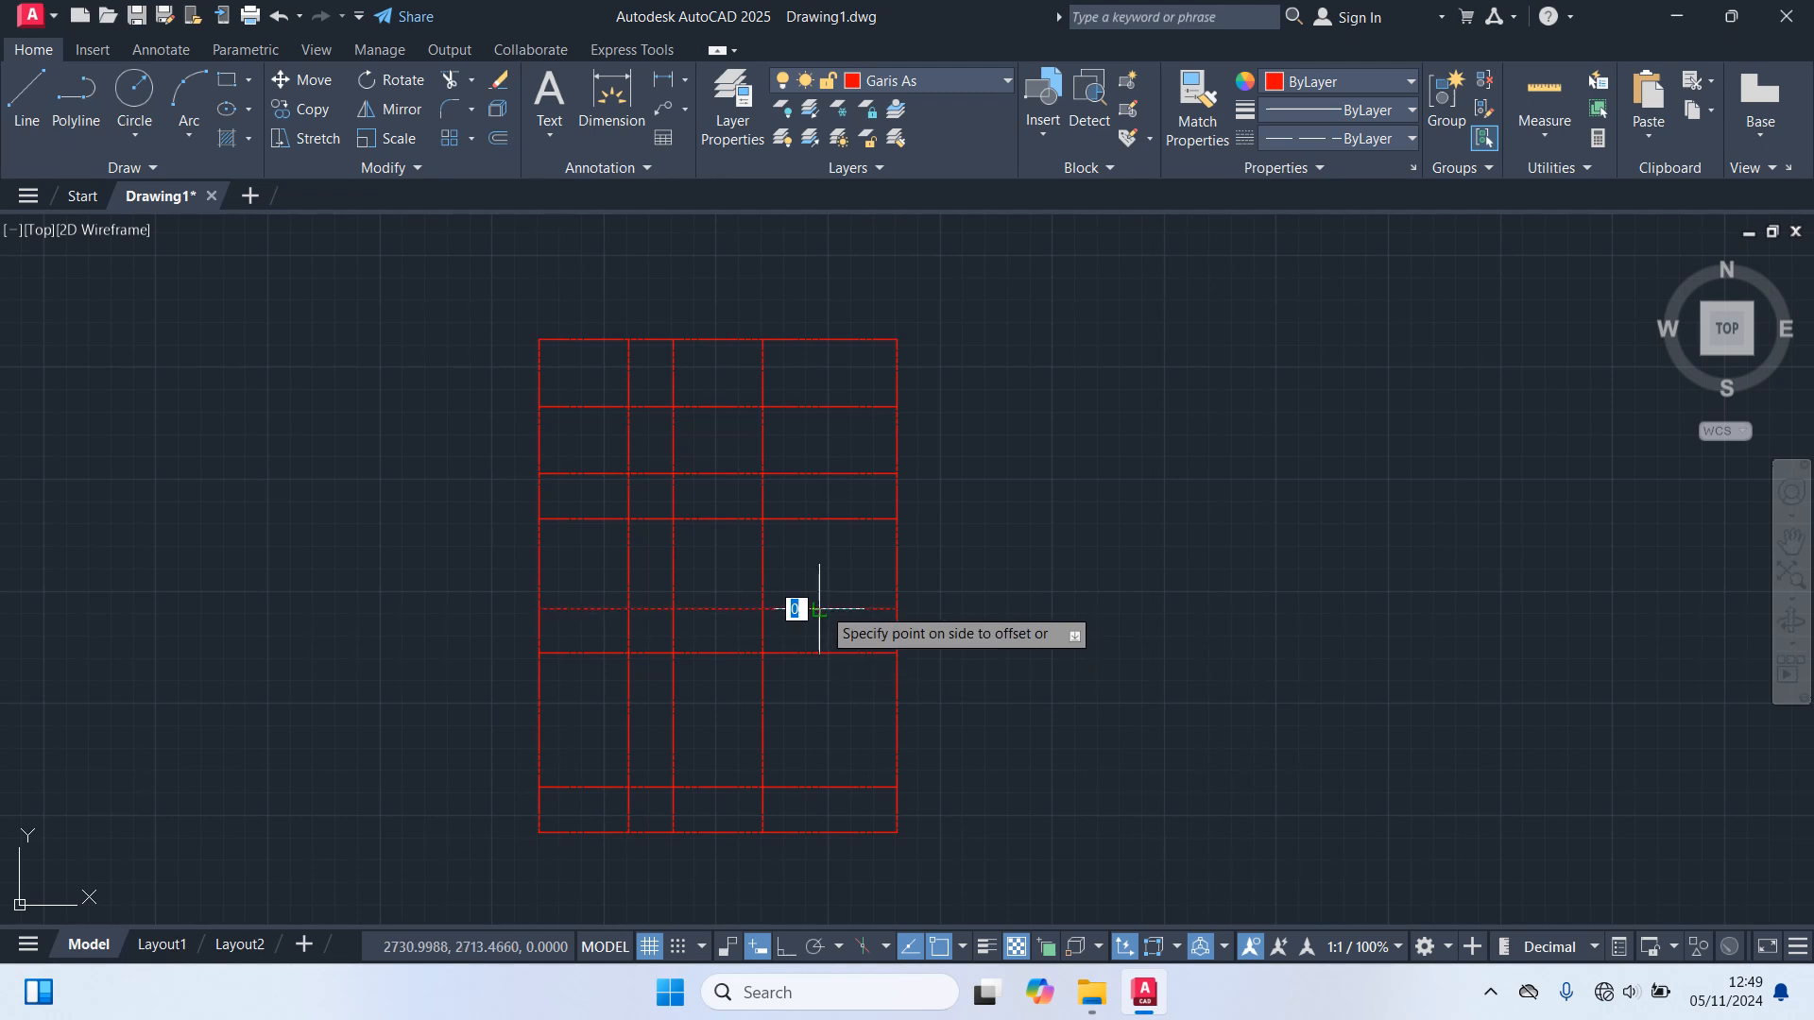
{"action": "left_click", "coordinate": [844, 733]}
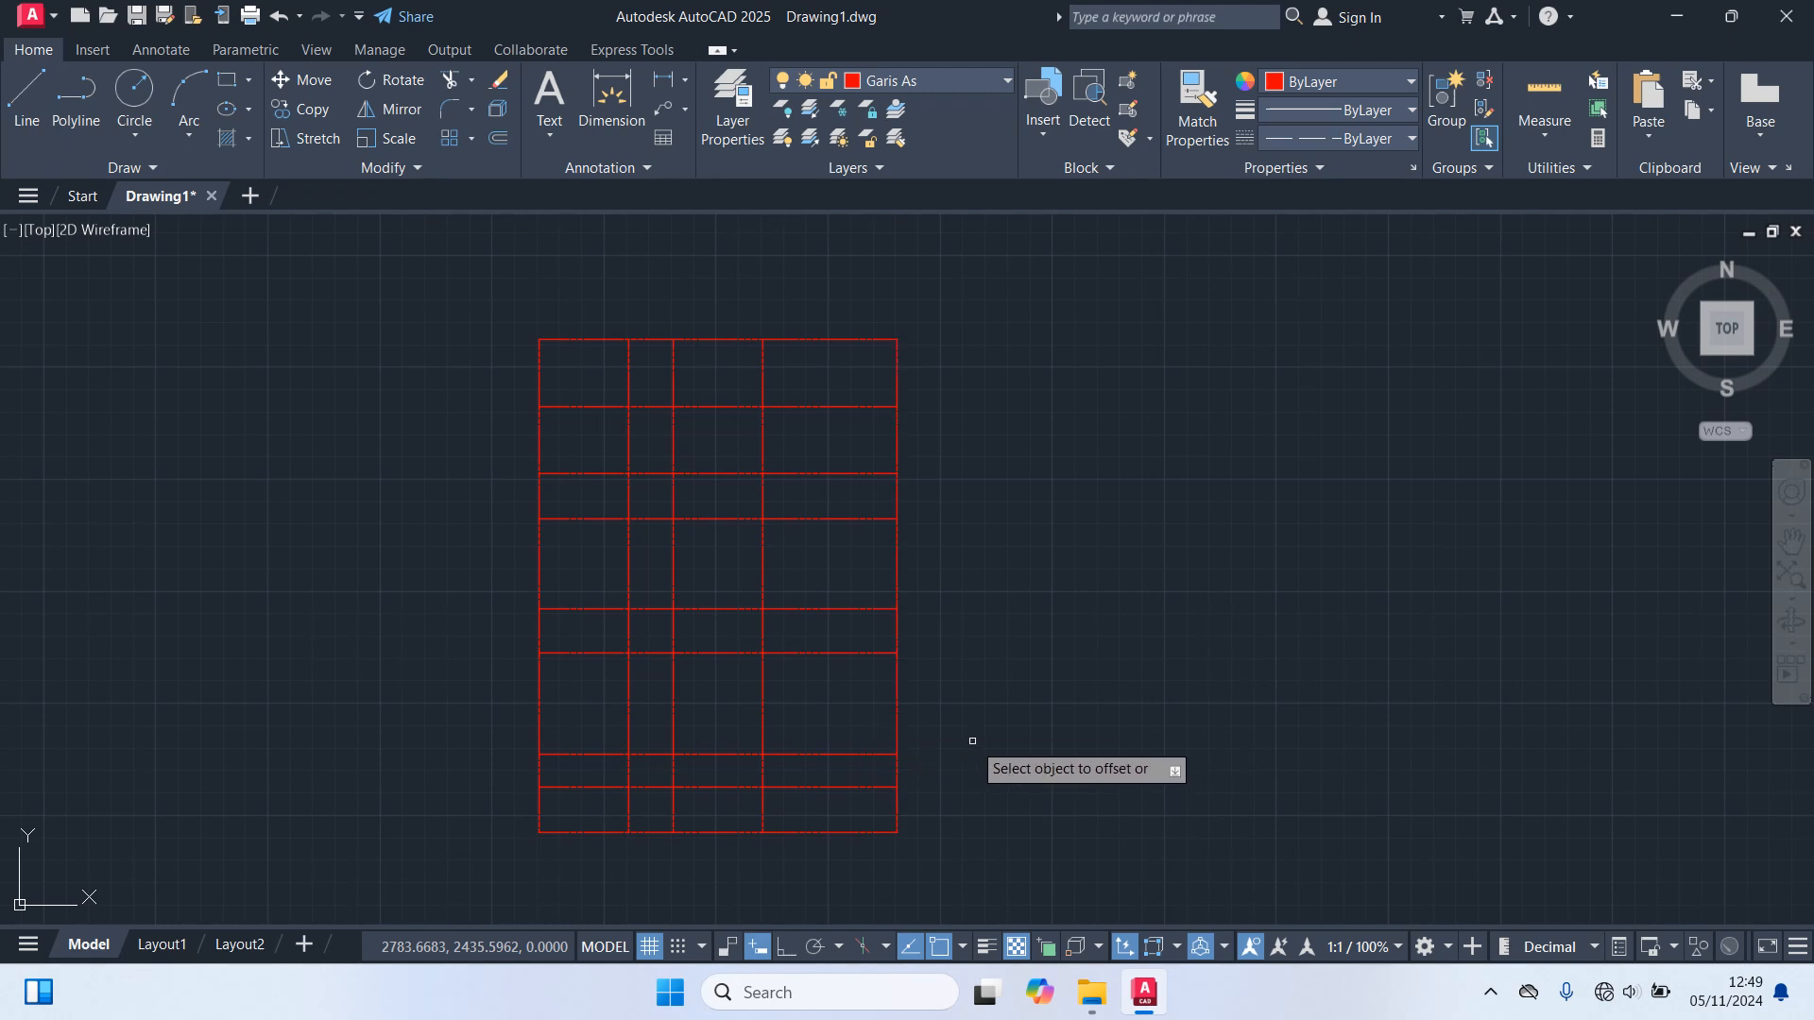
{"action": "key", "text": "Escape"}
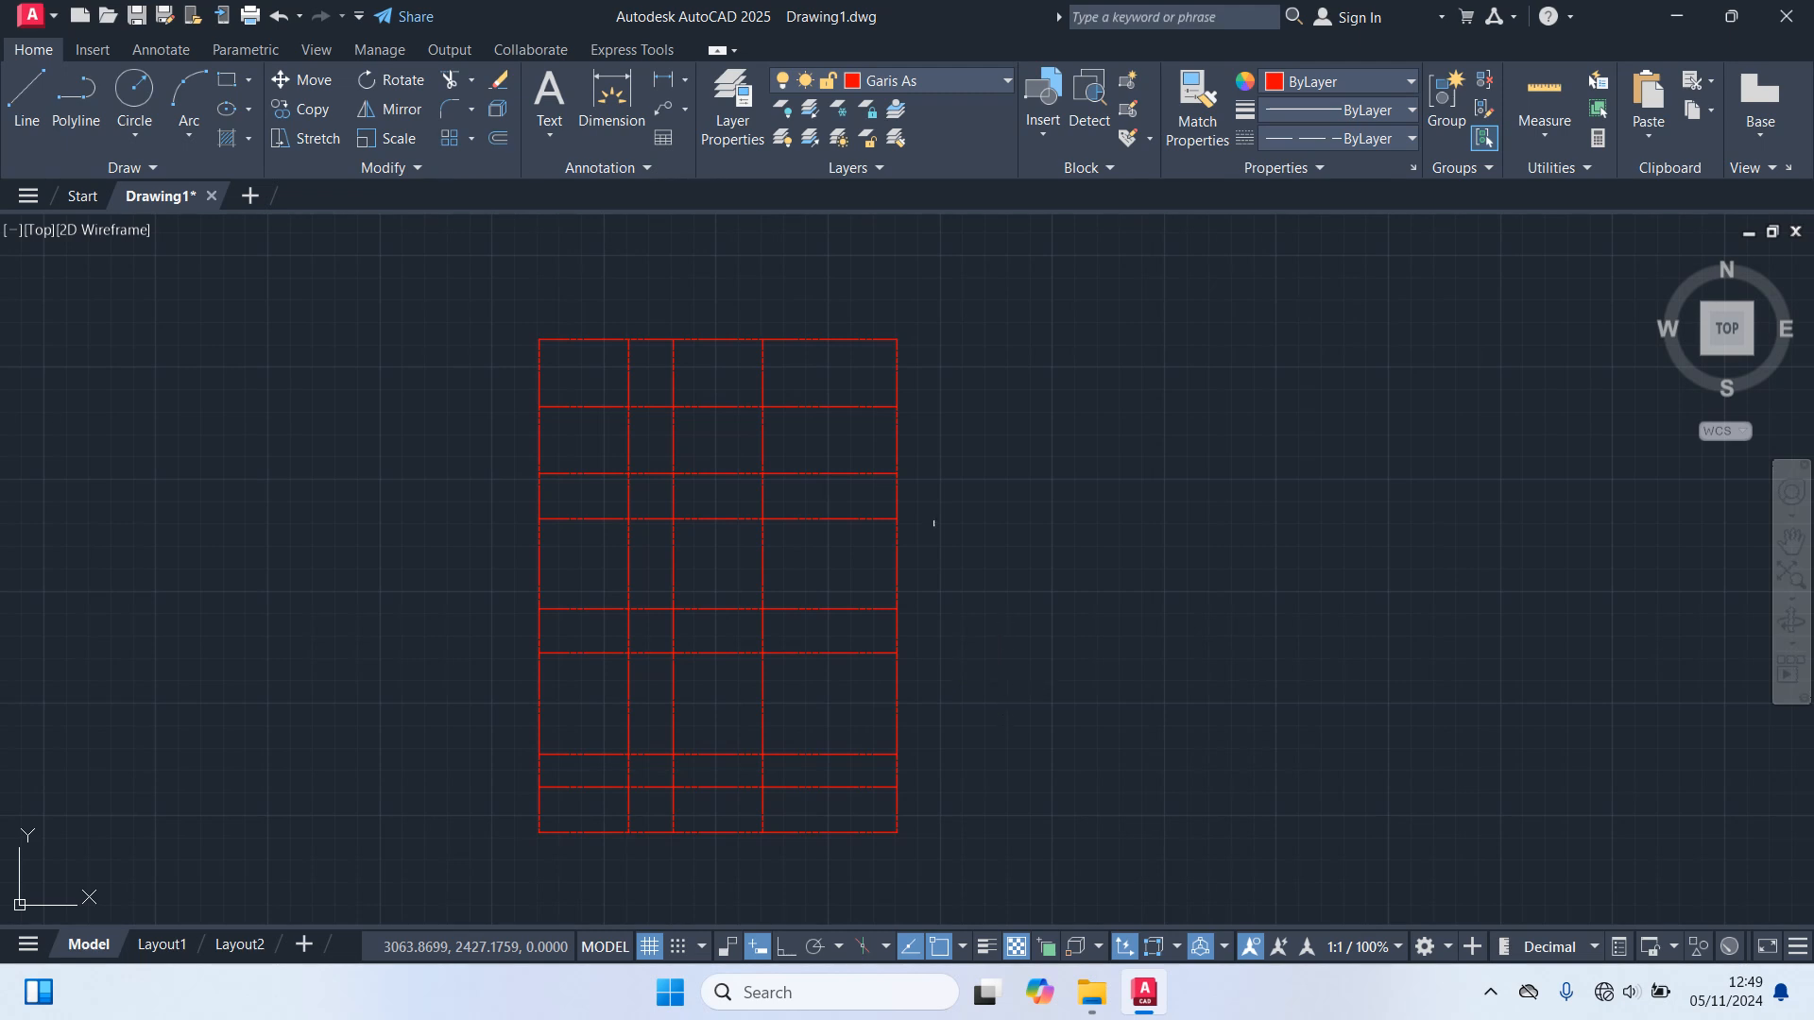
Make Dimensi the current layer and add a quick dimension chain of the vertical grid lines above the grid's top edge.
{"action": "left_click", "coordinate": [919, 81]}
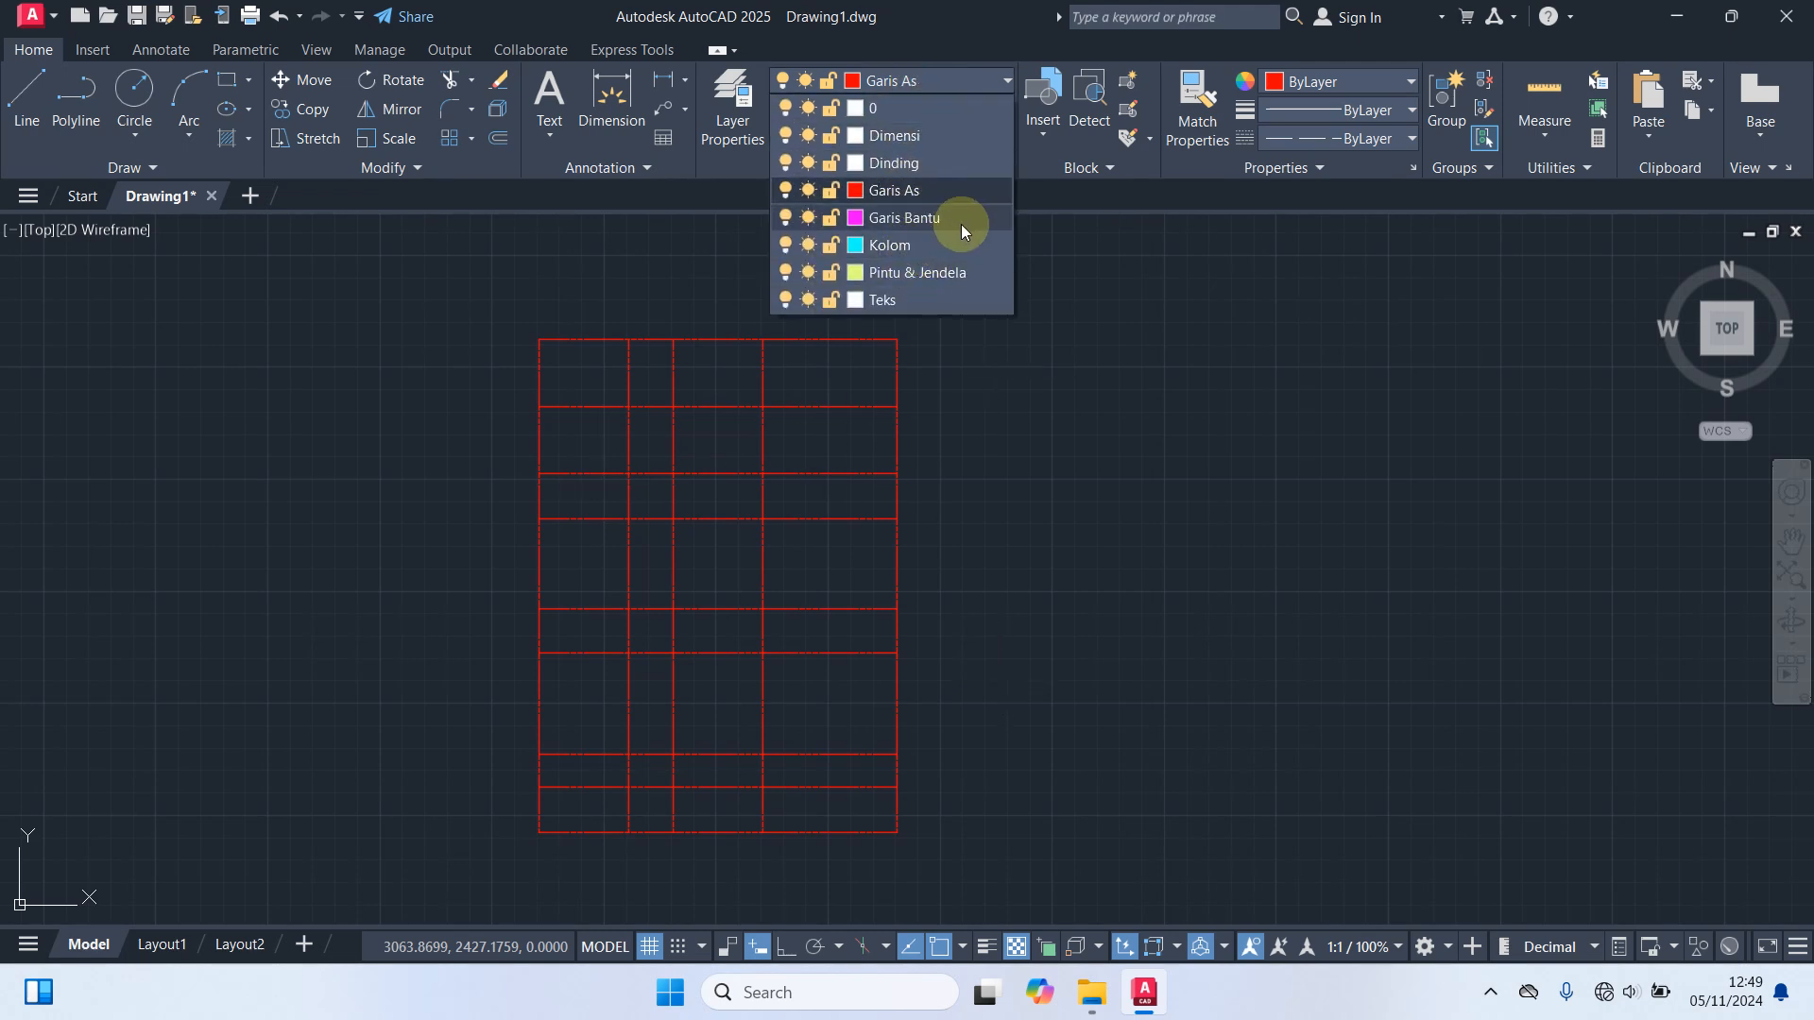
{"action": "left_click", "coordinate": [906, 136]}
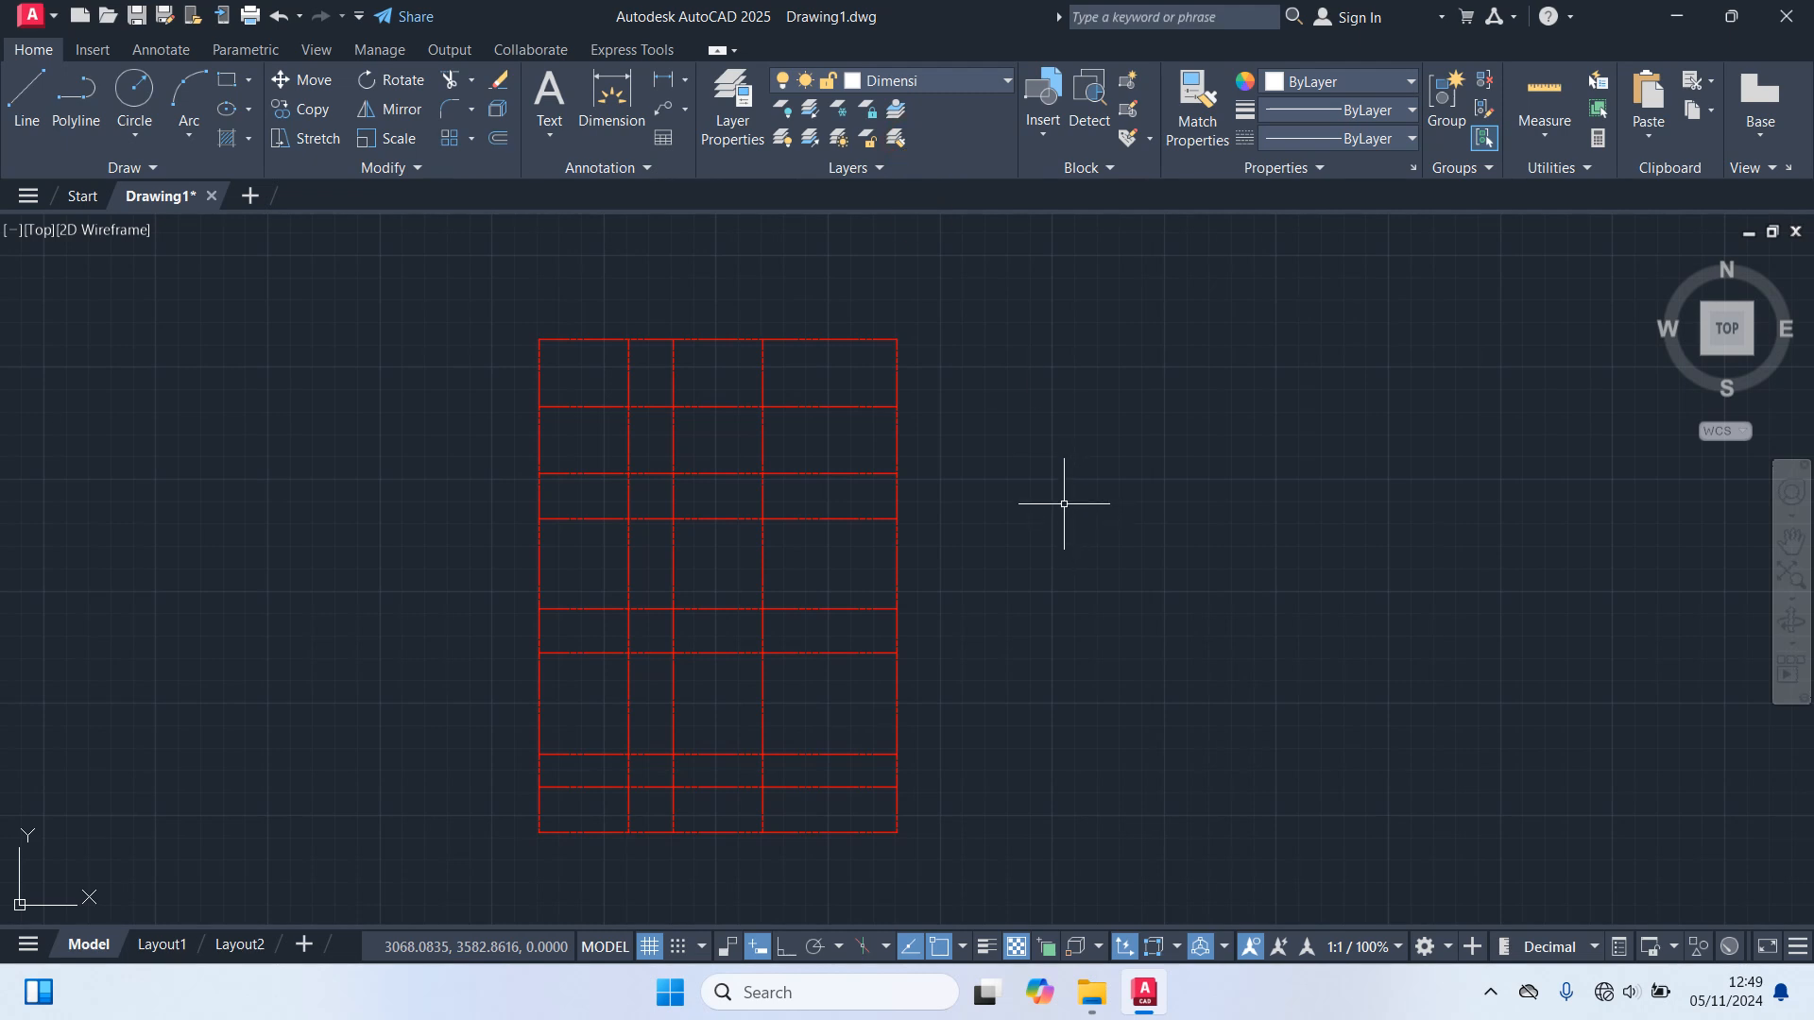
{"action": "type", "text": "QDIM"}
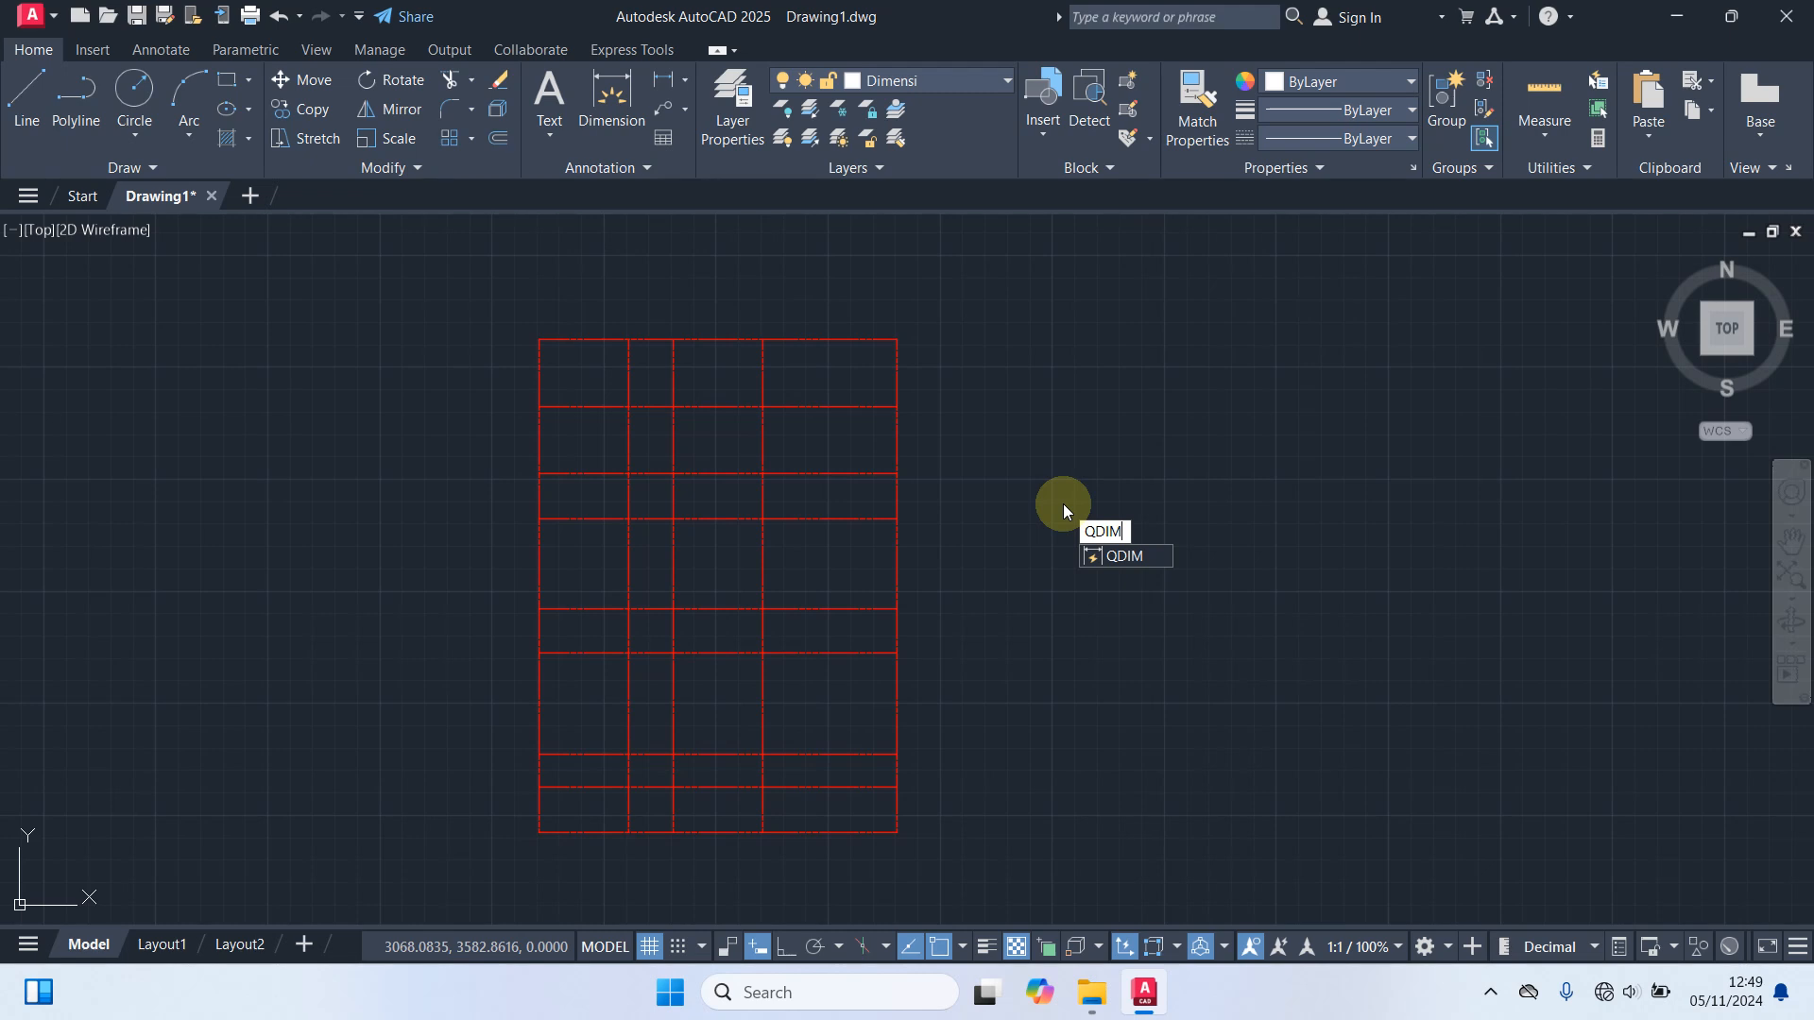
{"action": "key", "text": "Return"}
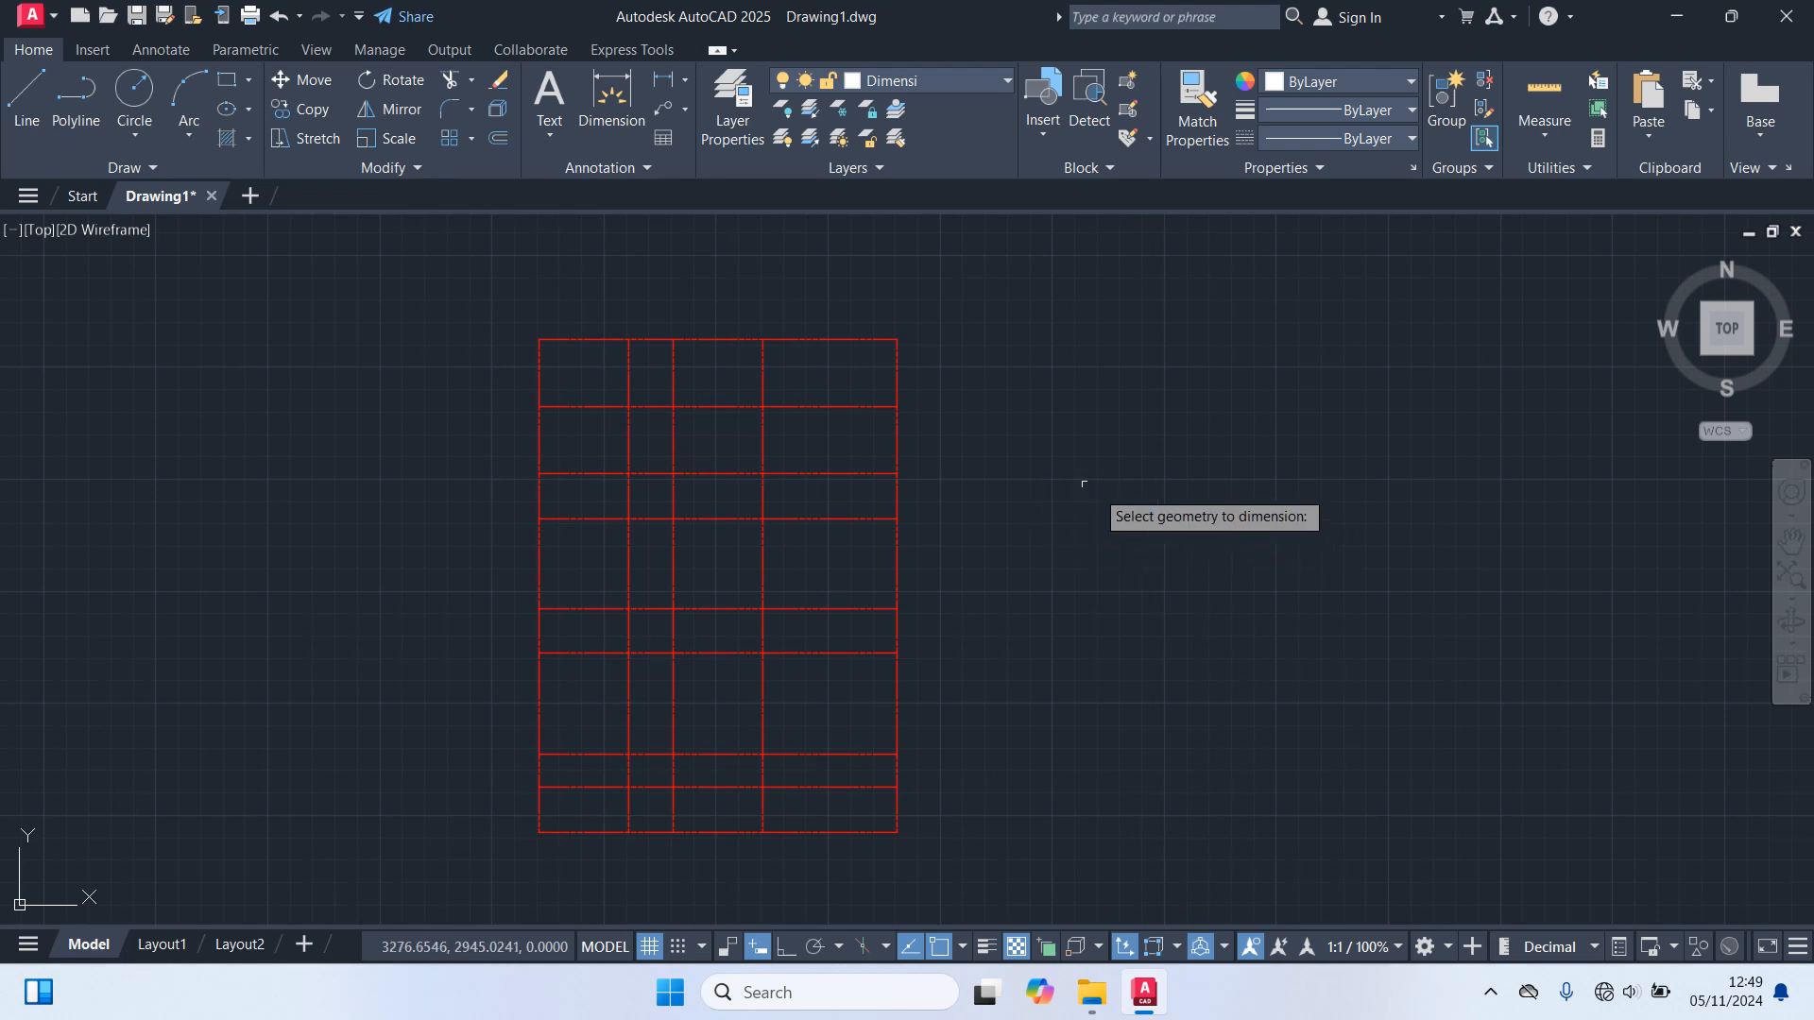
{"action": "left_click", "coordinate": [934, 389]}
{"action": "left_click", "coordinate": [479, 359]}
{"action": "key", "text": "Return"}
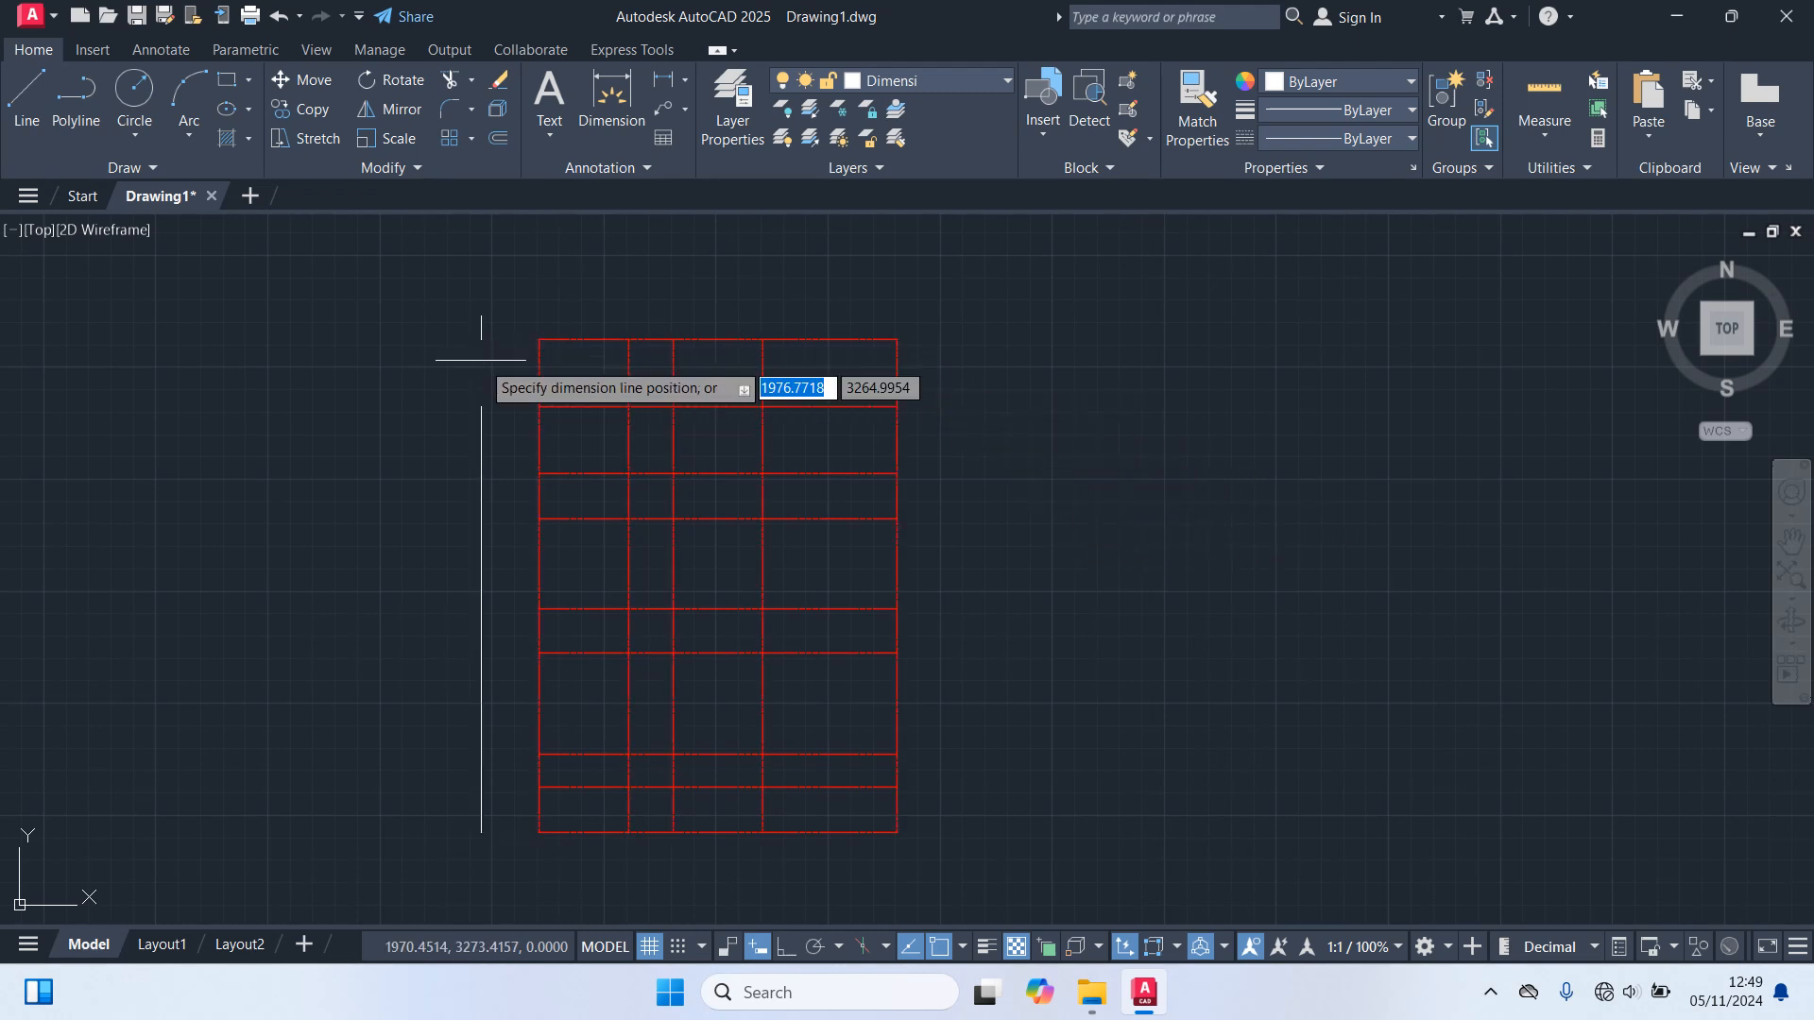
{"action": "left_click", "coordinate": [501, 305]}
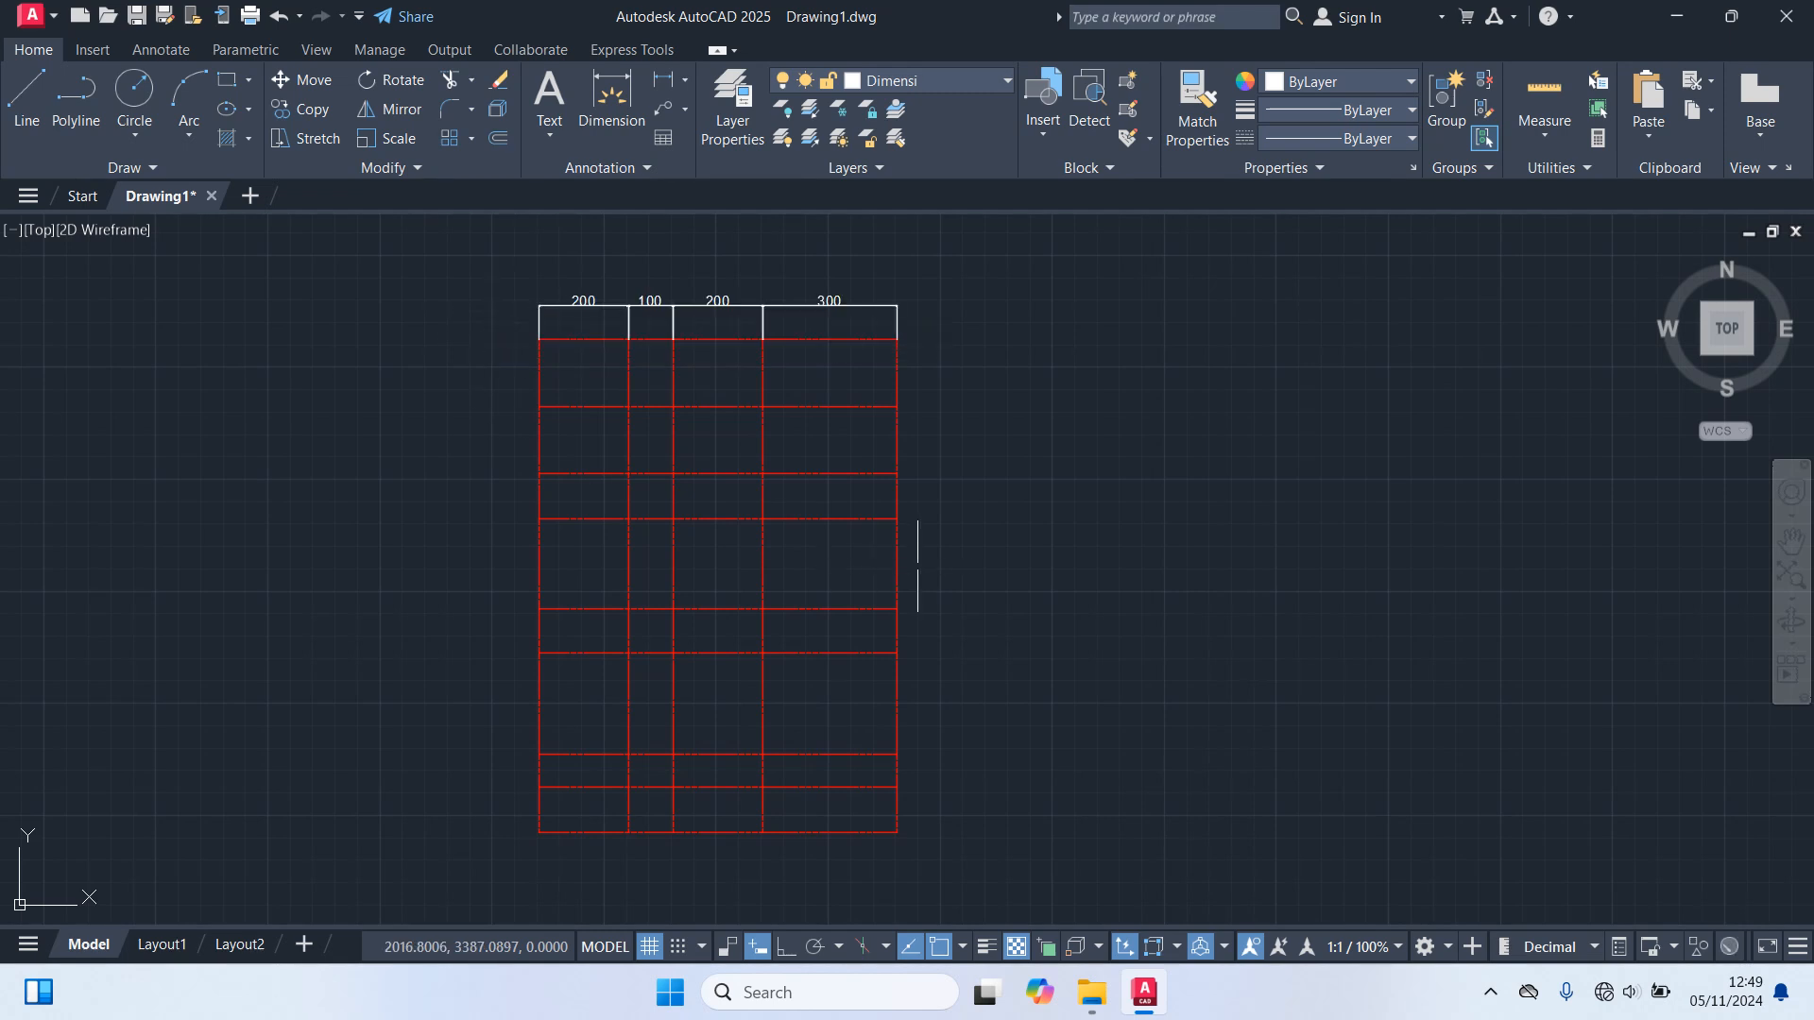
Add a quick dimension chain of the vertical grid lines below the grid's bottom edge.
{"action": "key", "text": "Return"}
{"action": "left_click", "coordinate": [922, 802]}
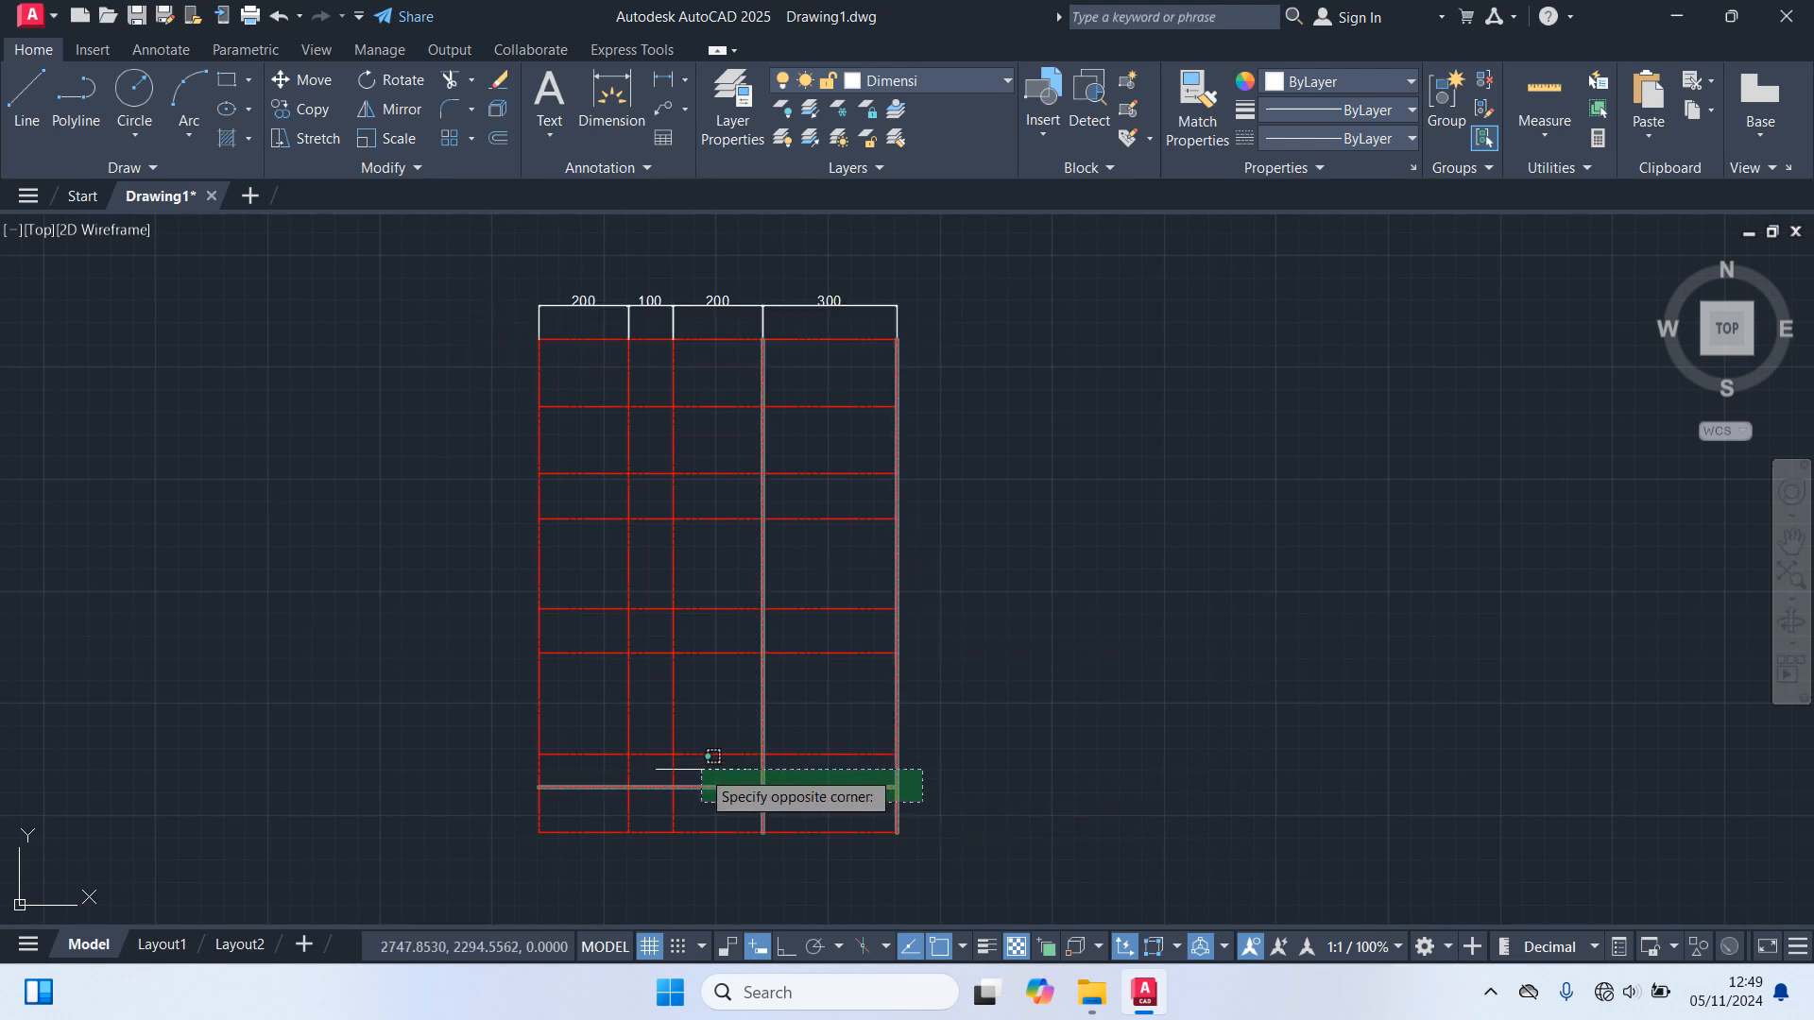
{"action": "left_click", "coordinate": [497, 818]}
{"action": "key", "text": "Return"}
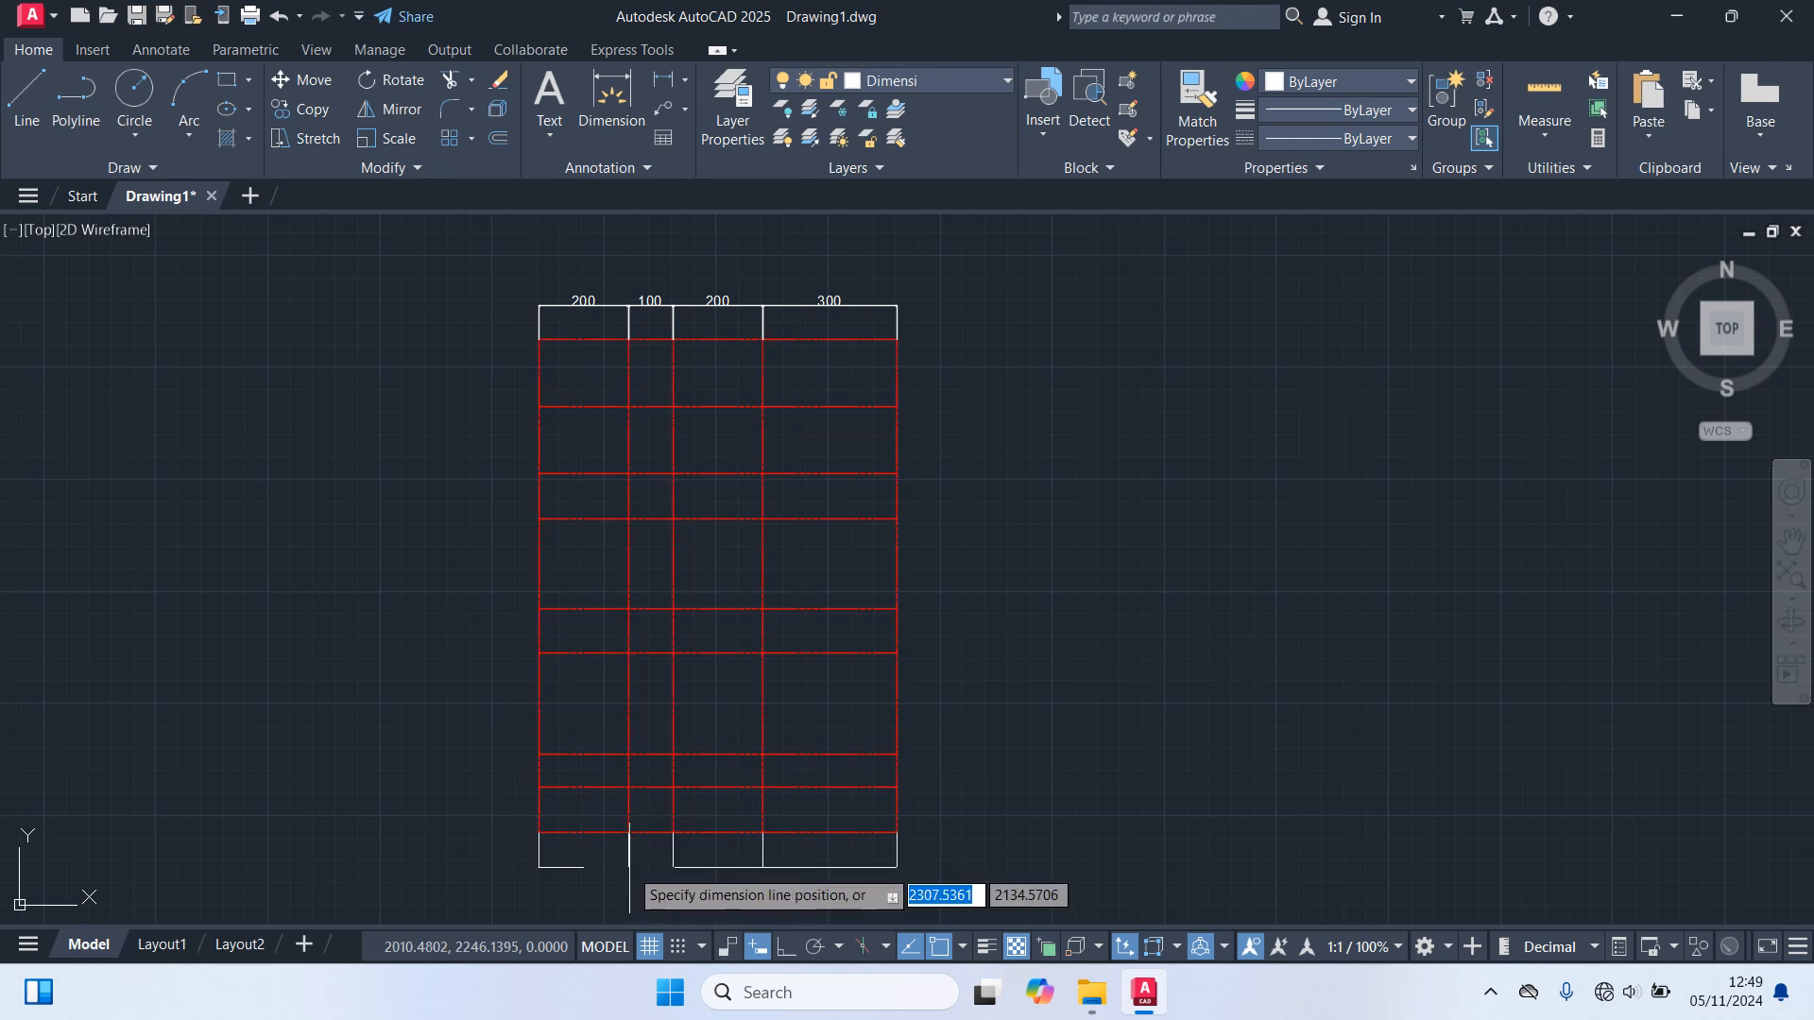
{"action": "left_click", "coordinate": [629, 866]}
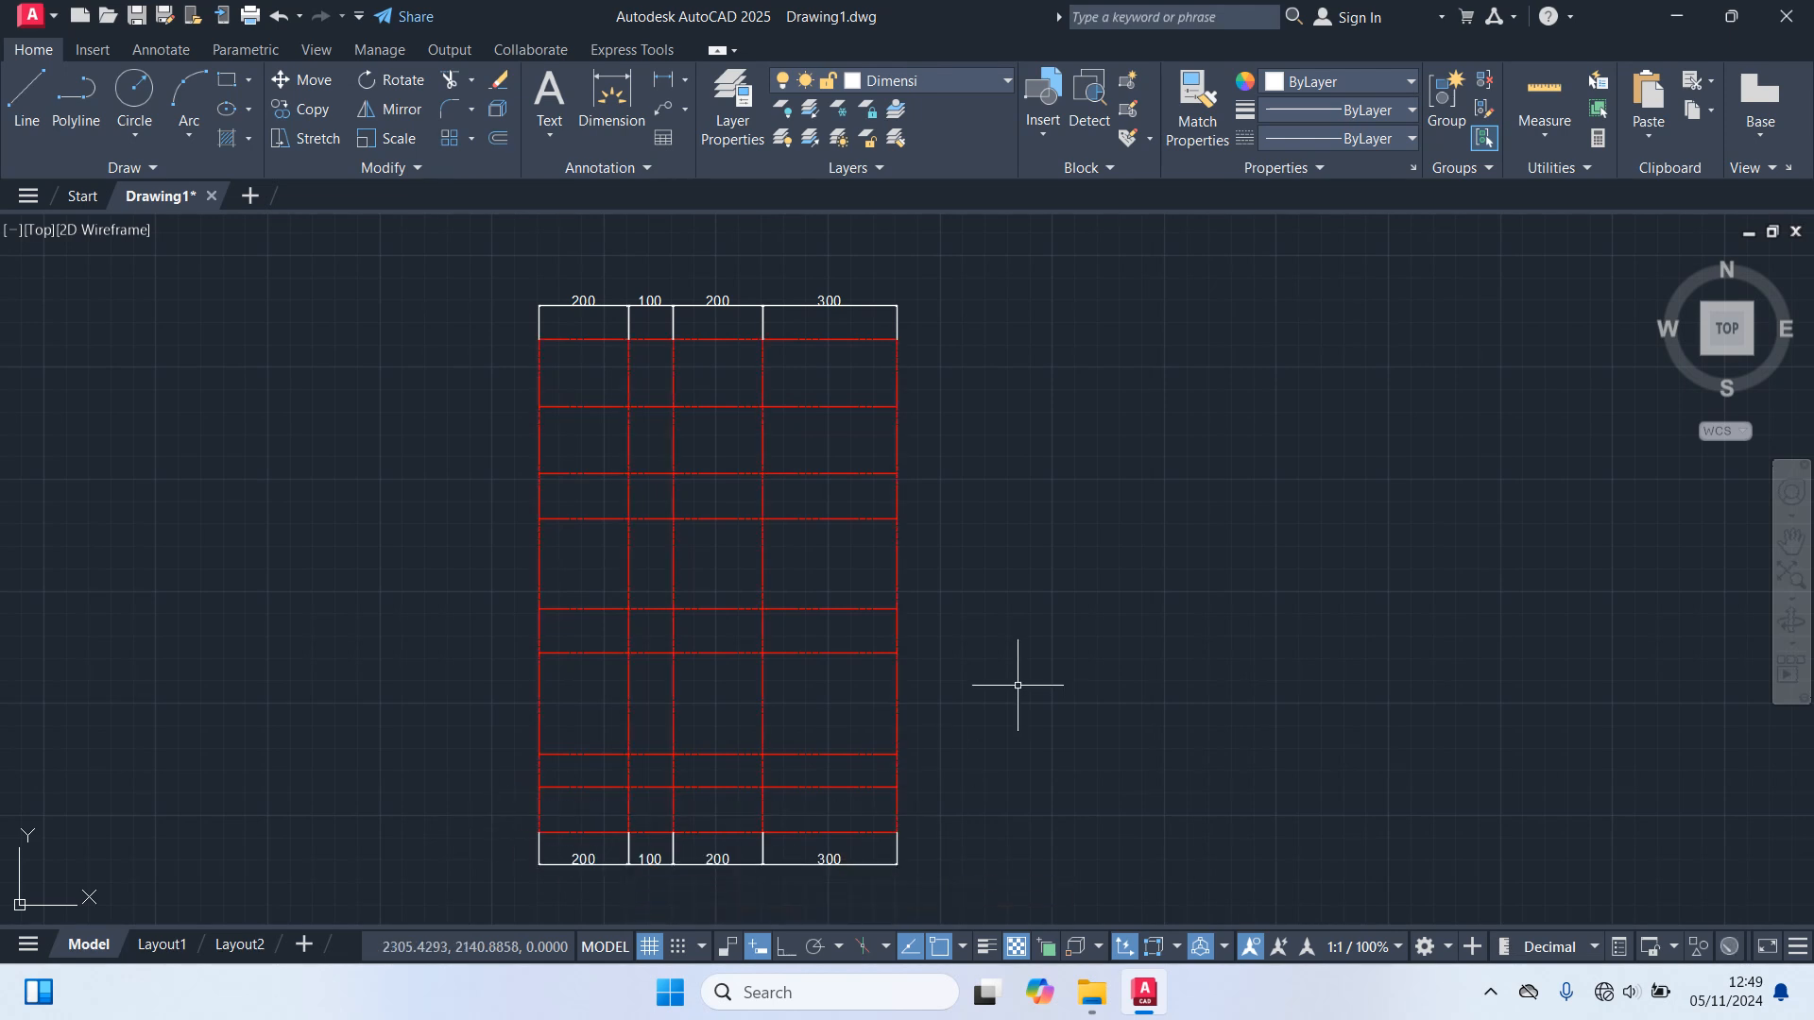
Add a quick dimension chain of all horizontal grid lines along the grid's right side.
{"action": "key", "text": "space"}
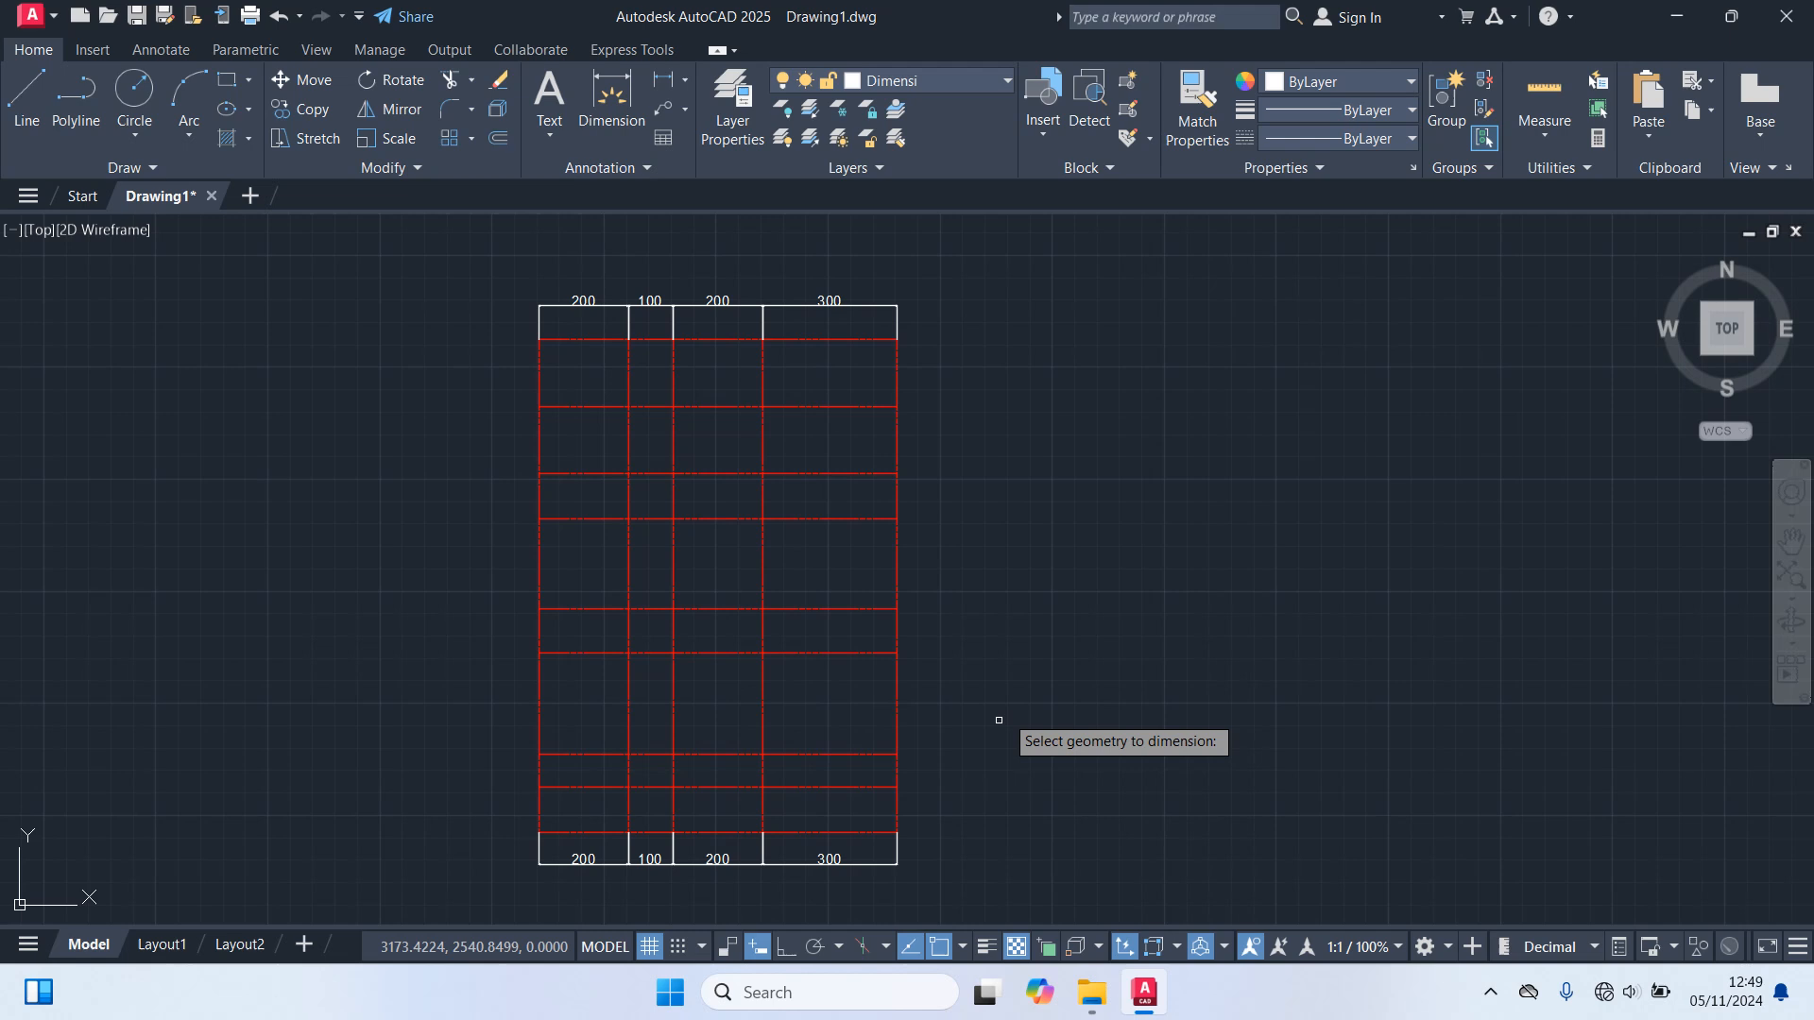
{"action": "left_click", "coordinate": [870, 843]}
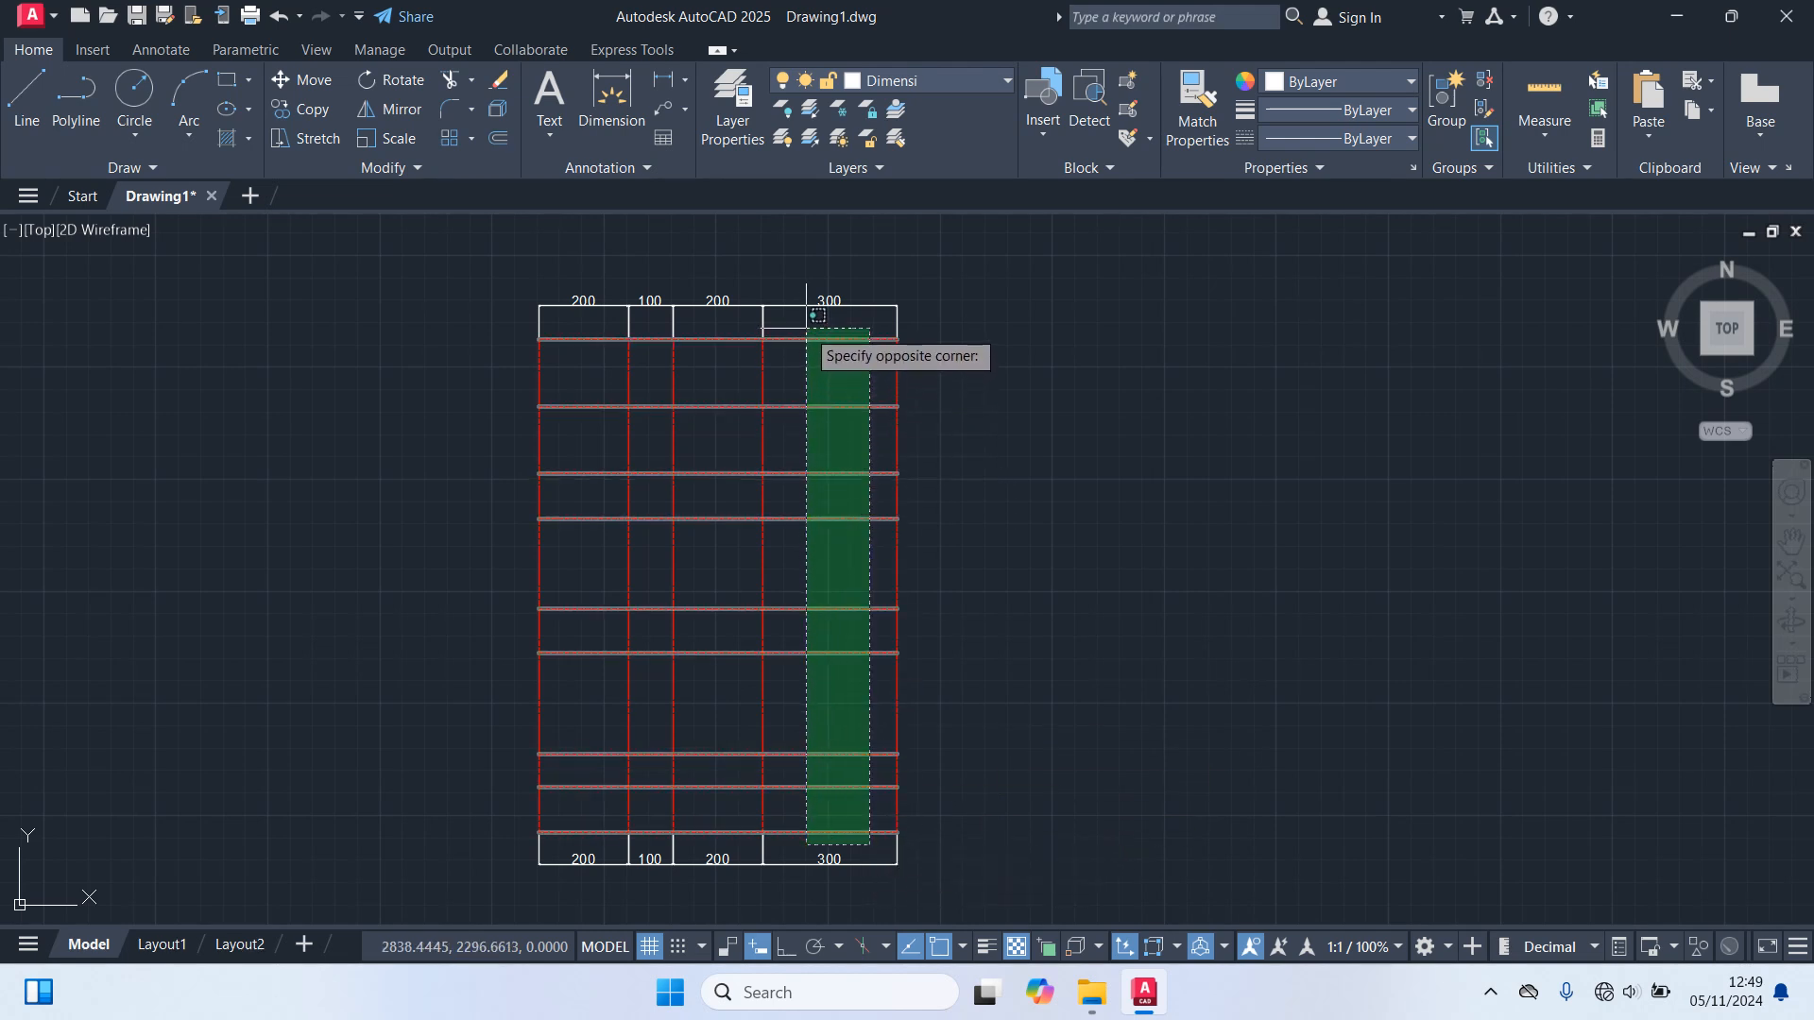
{"action": "left_click", "coordinate": [818, 315]}
{"action": "key", "text": "Return"}
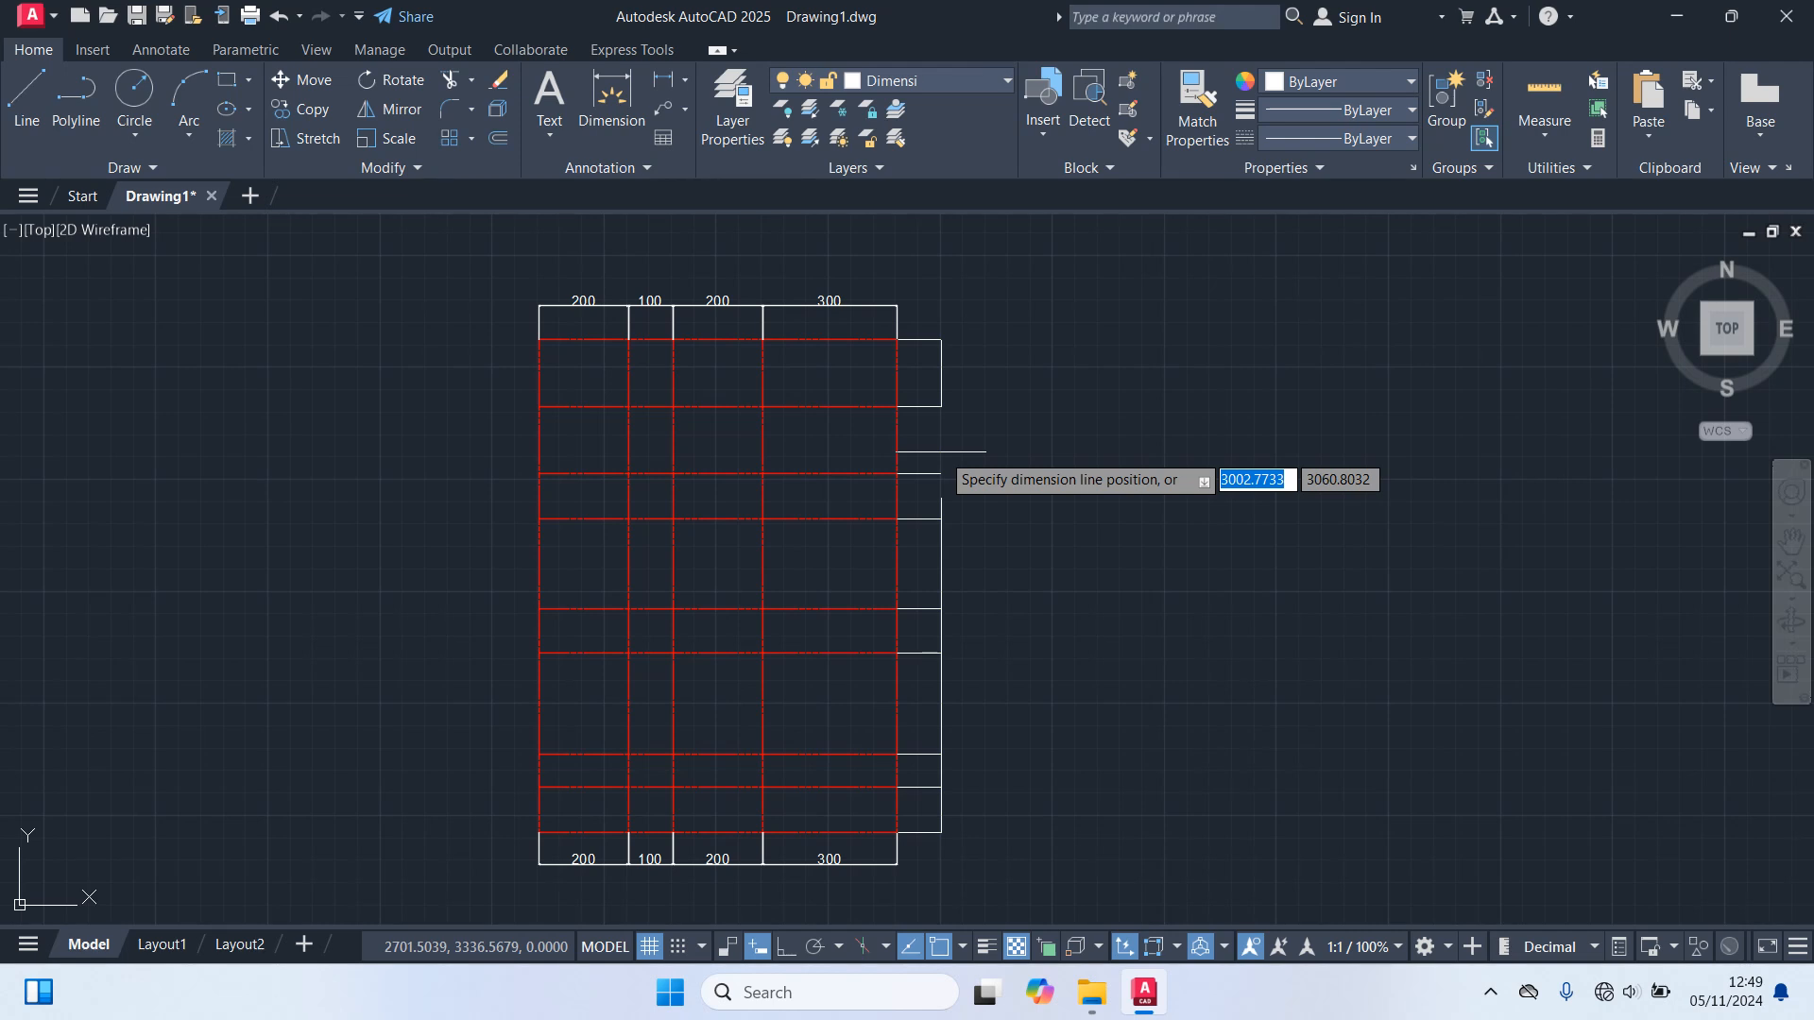
{"action": "left_click", "coordinate": [941, 481]}
Add a quick dimension chain of all horizontal grid lines along the grid's left side.
{"action": "key", "text": "space"}
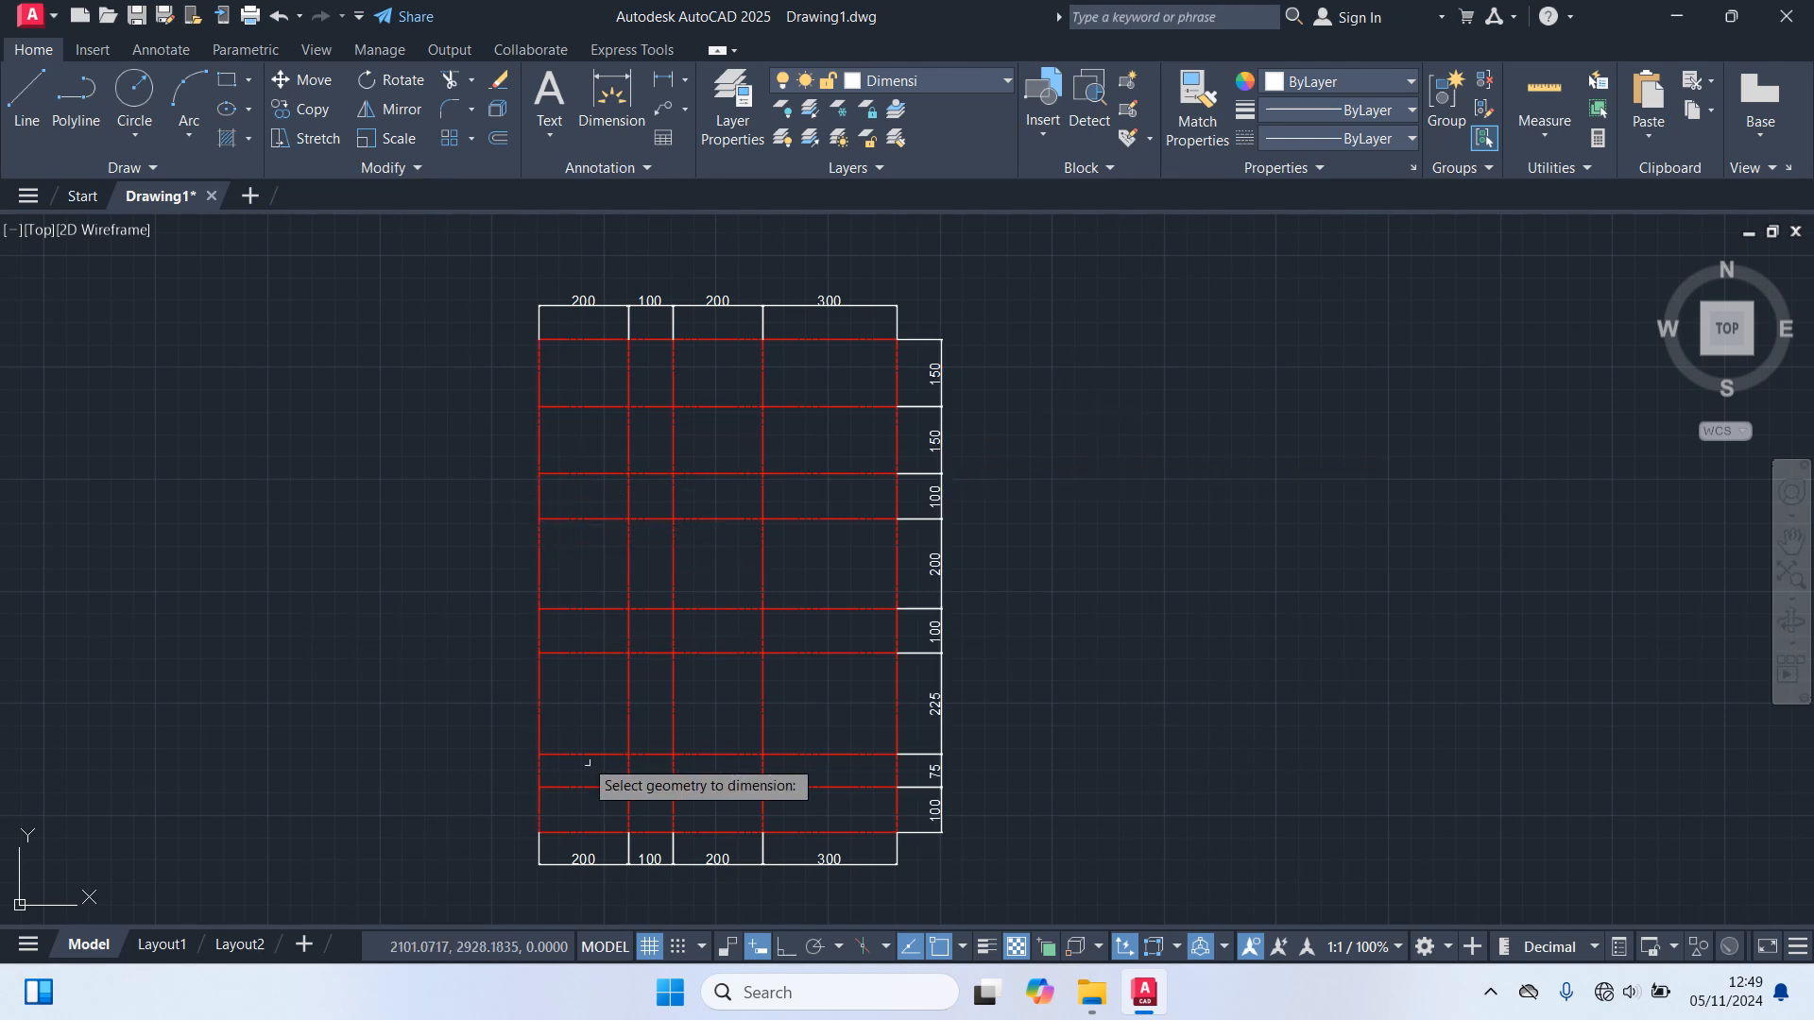
{"action": "left_click", "coordinate": [571, 840]}
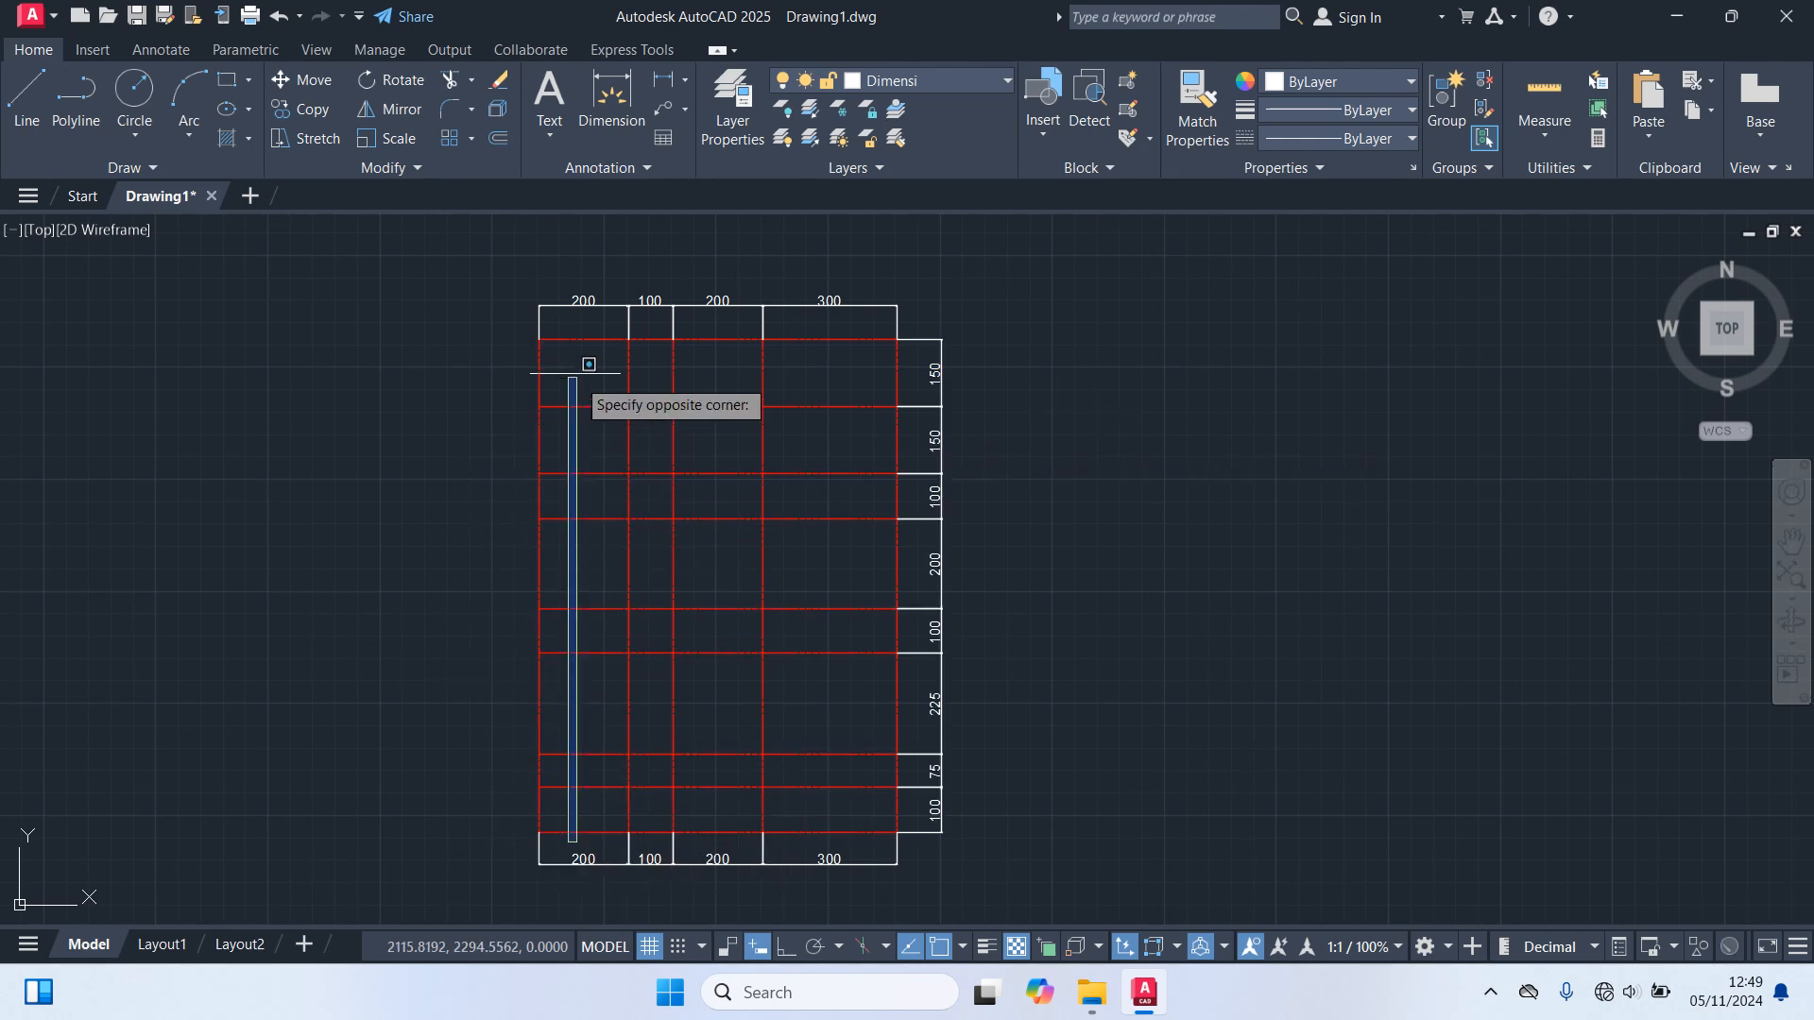
{"action": "left_click", "coordinate": [548, 317]}
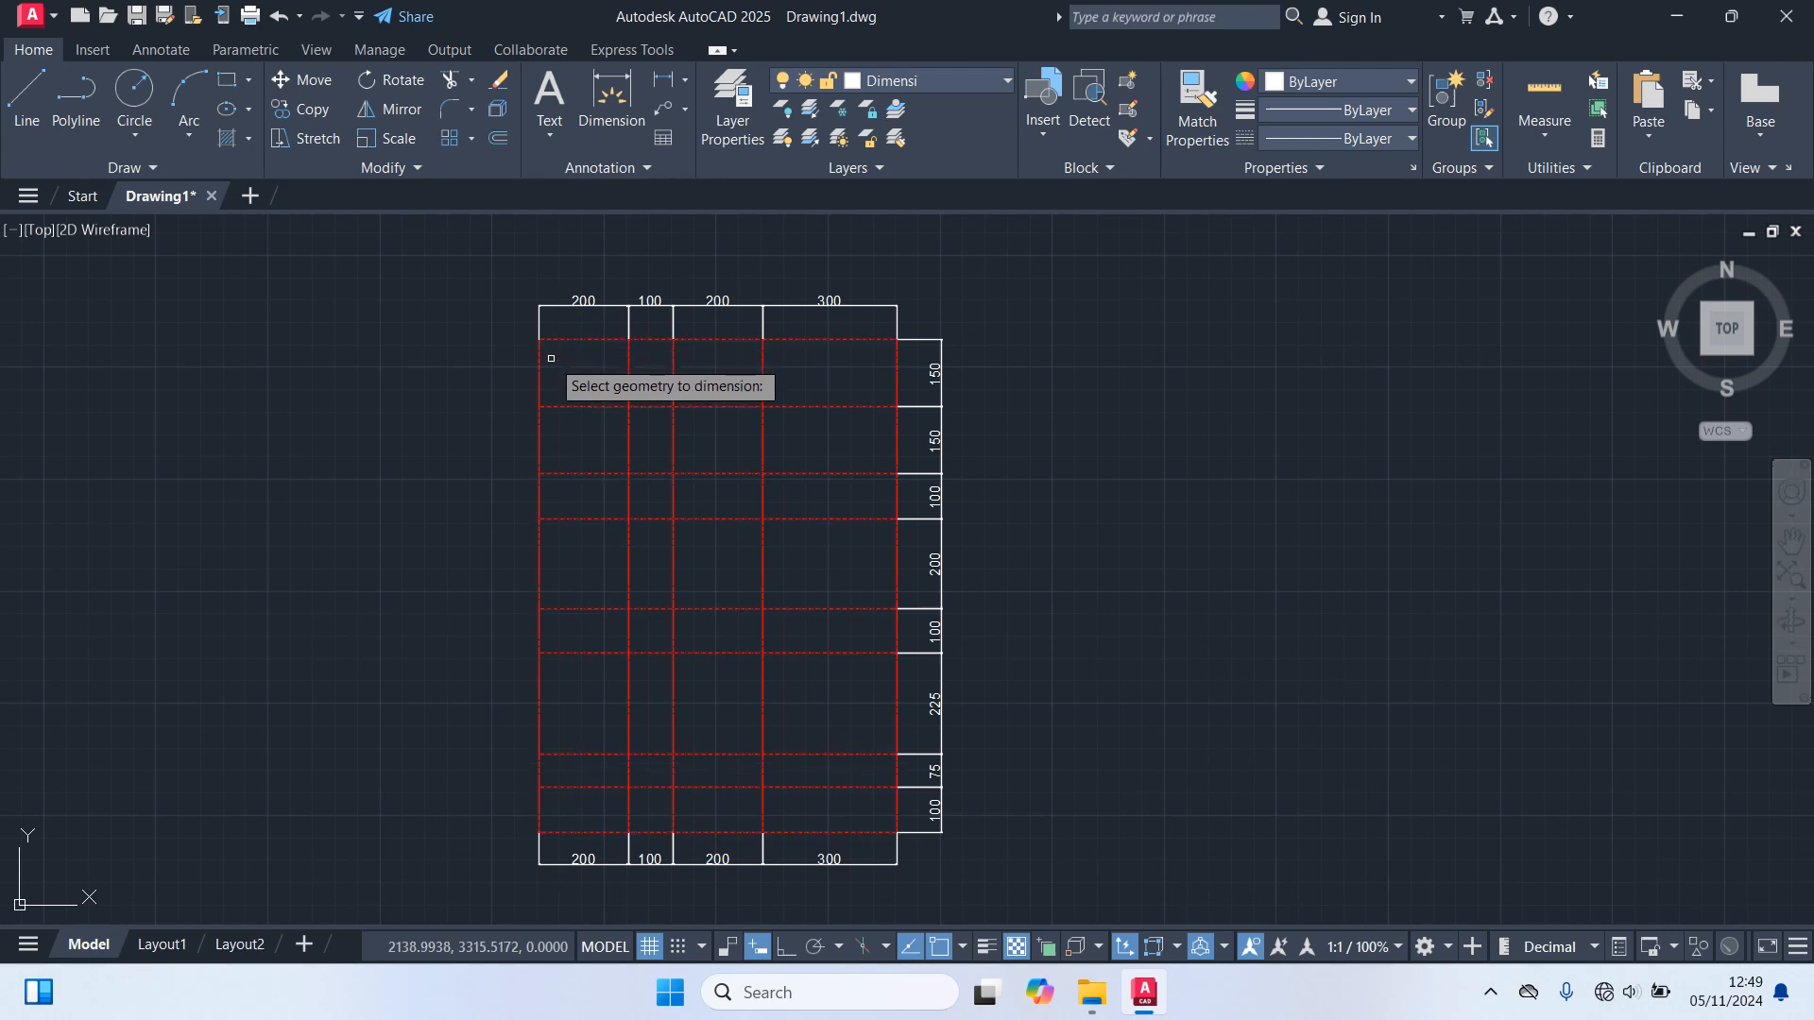
{"action": "key", "text": "space"}
{"action": "left_click", "coordinate": [503, 363]}
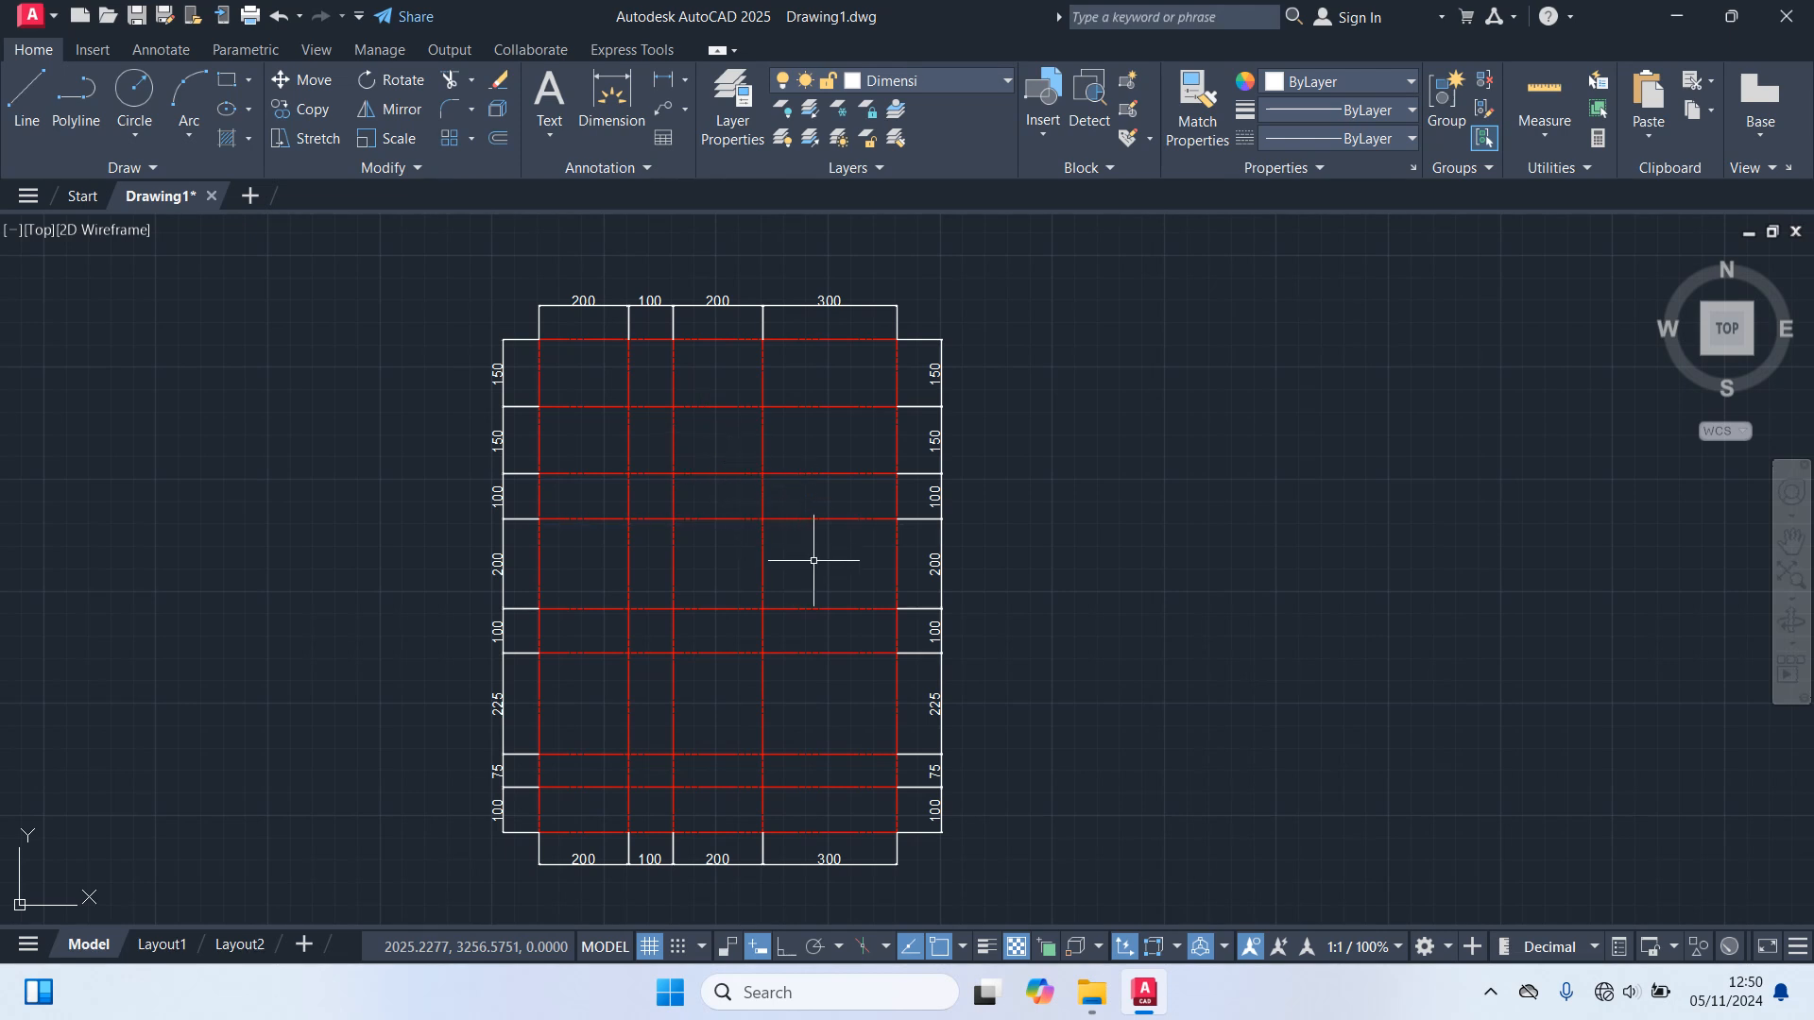
Try to trim the inner grid segments between the second and fourth vertical lines, down to and including the third horizontal line.
{"action": "type", "text": "TR"}
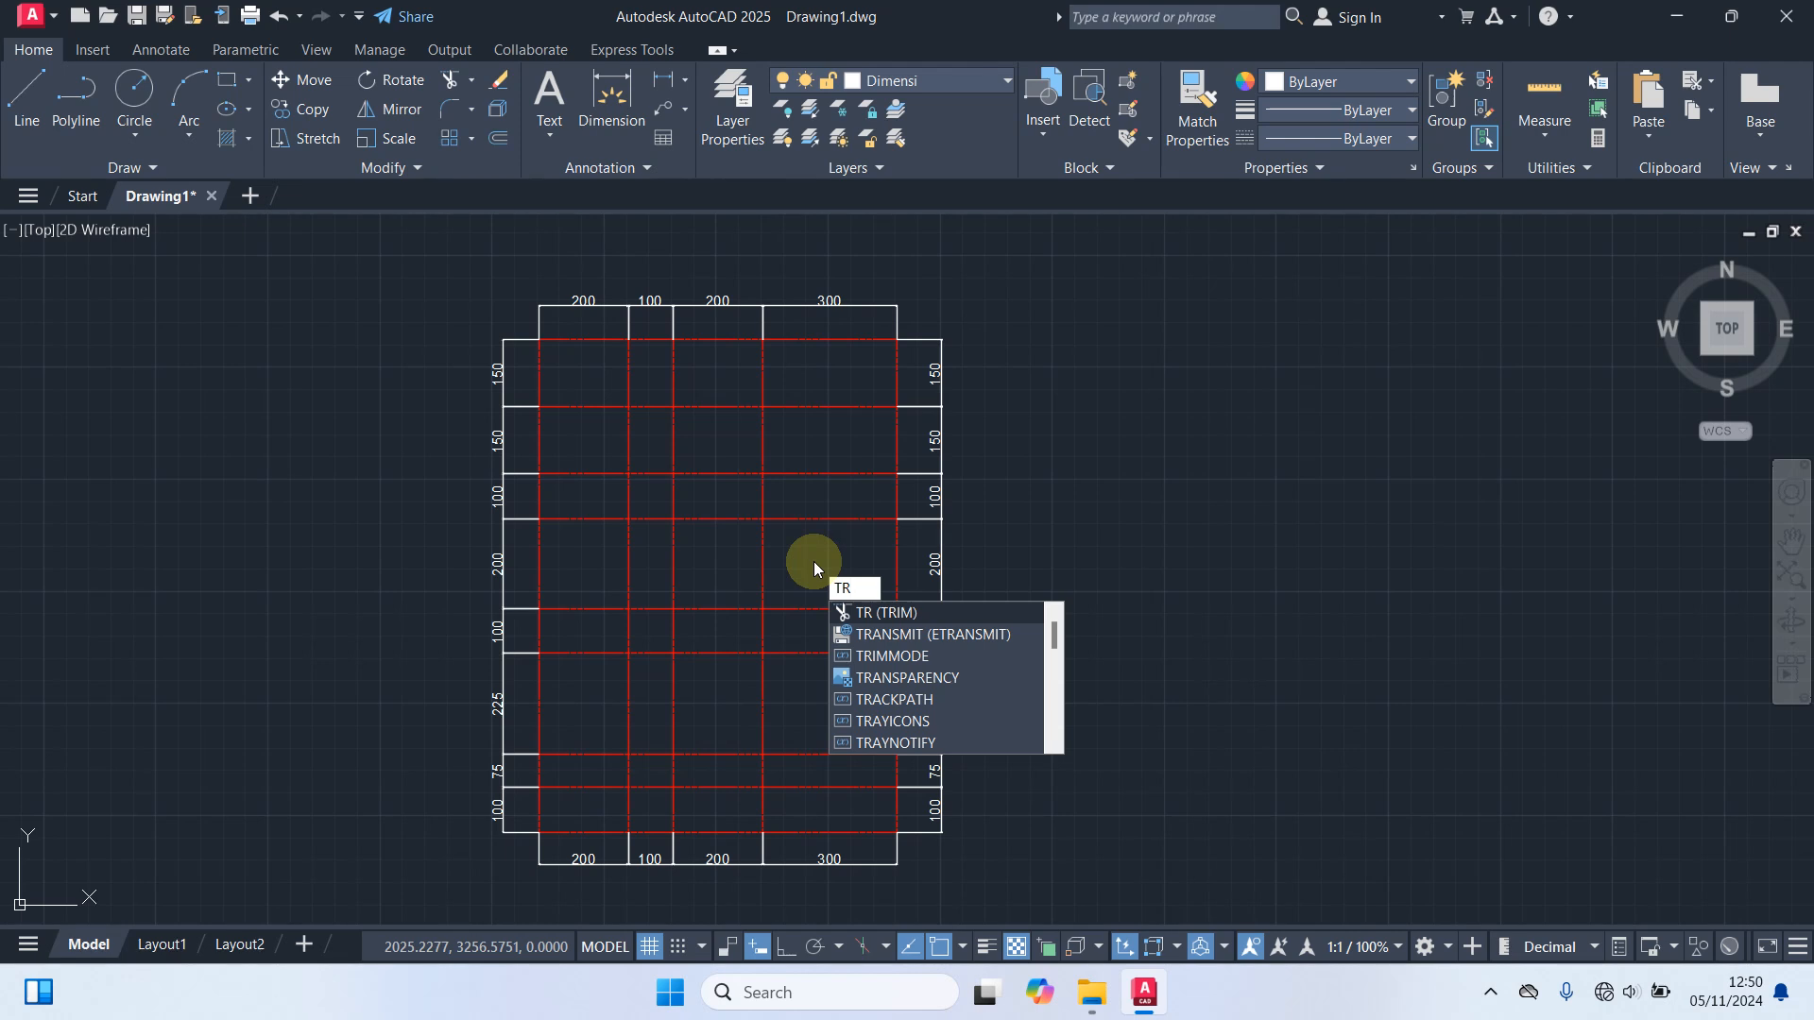
{"action": "key", "text": "Return"}
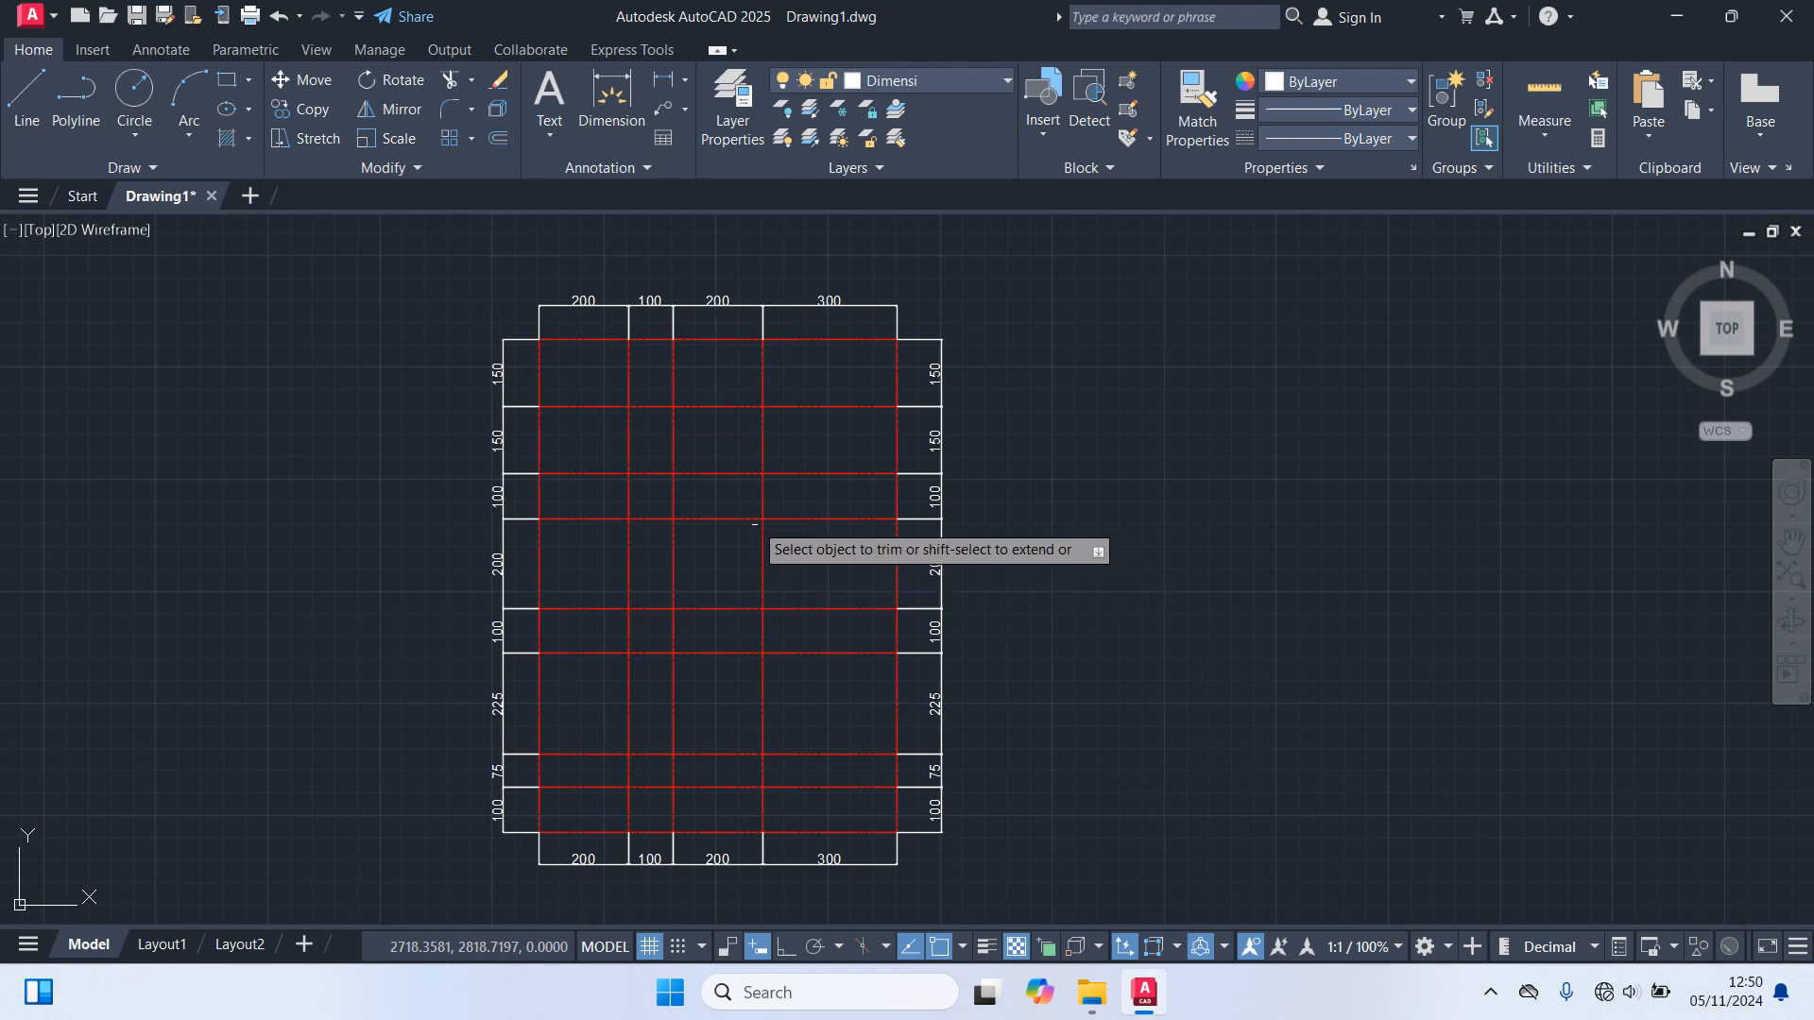
{"action": "left_click", "coordinate": [650, 406]}
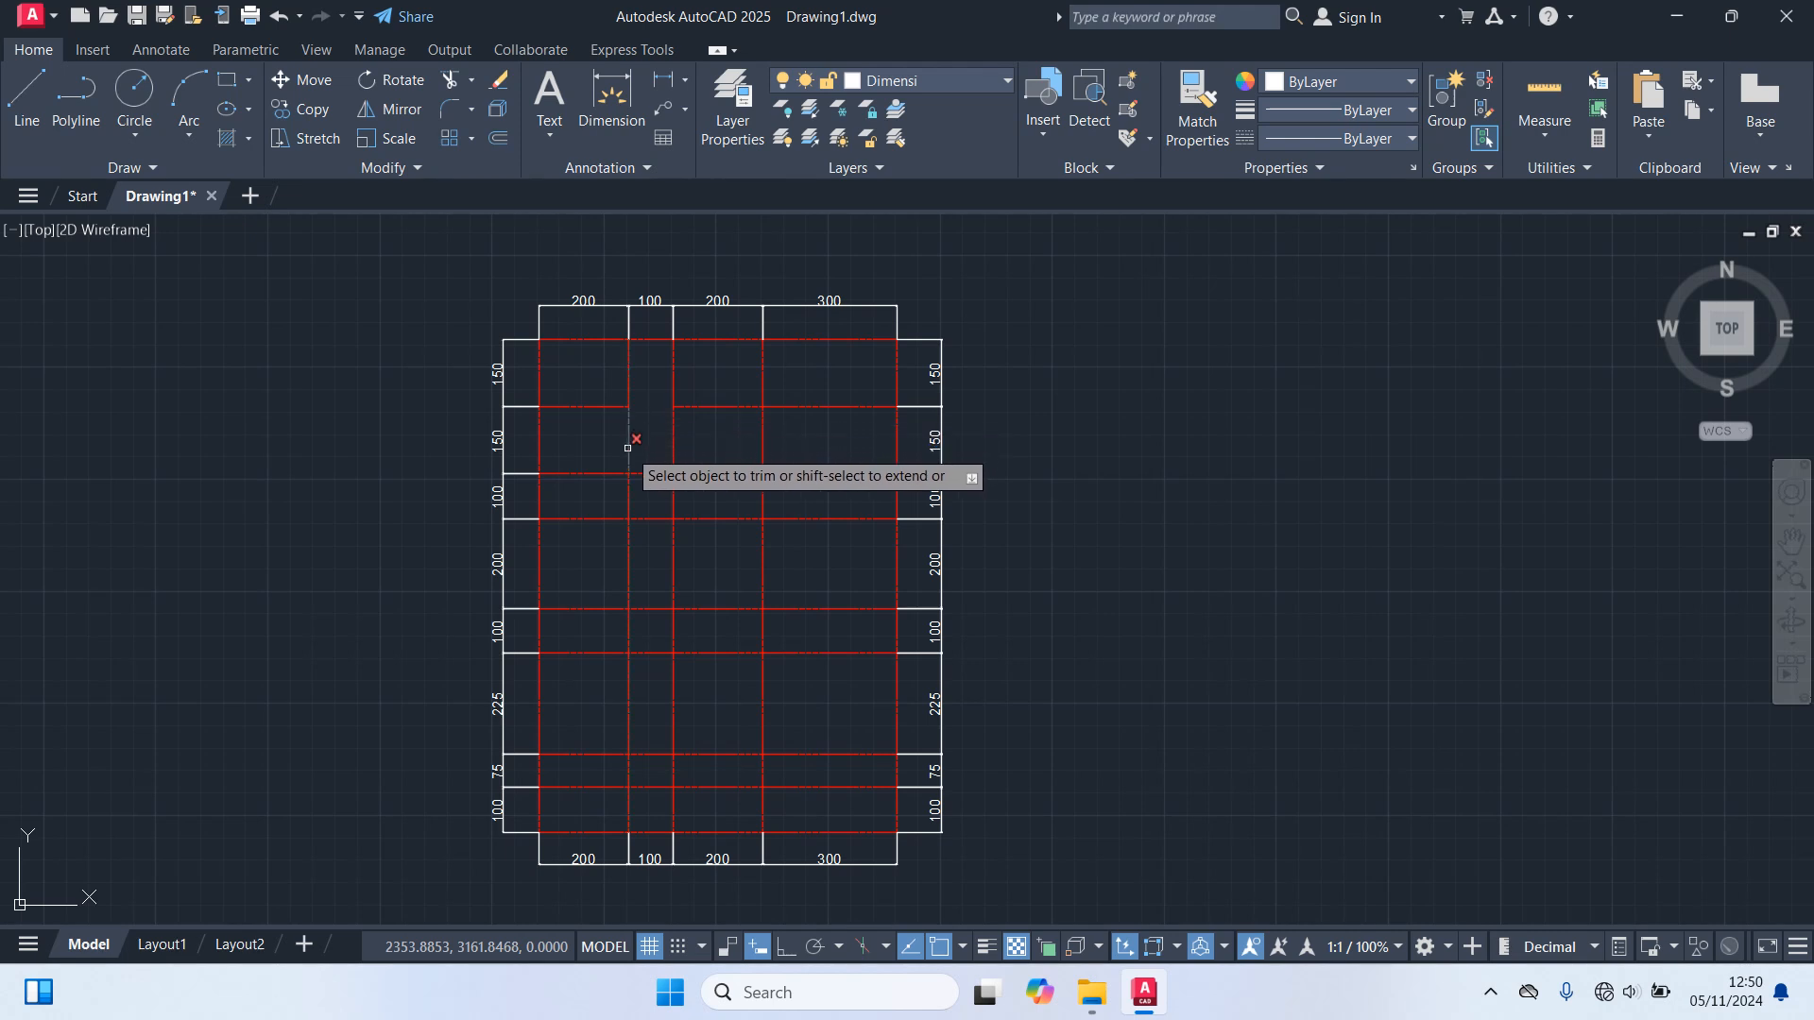
{"action": "left_click", "coordinate": [628, 447]}
{"action": "left_click", "coordinate": [671, 386]}
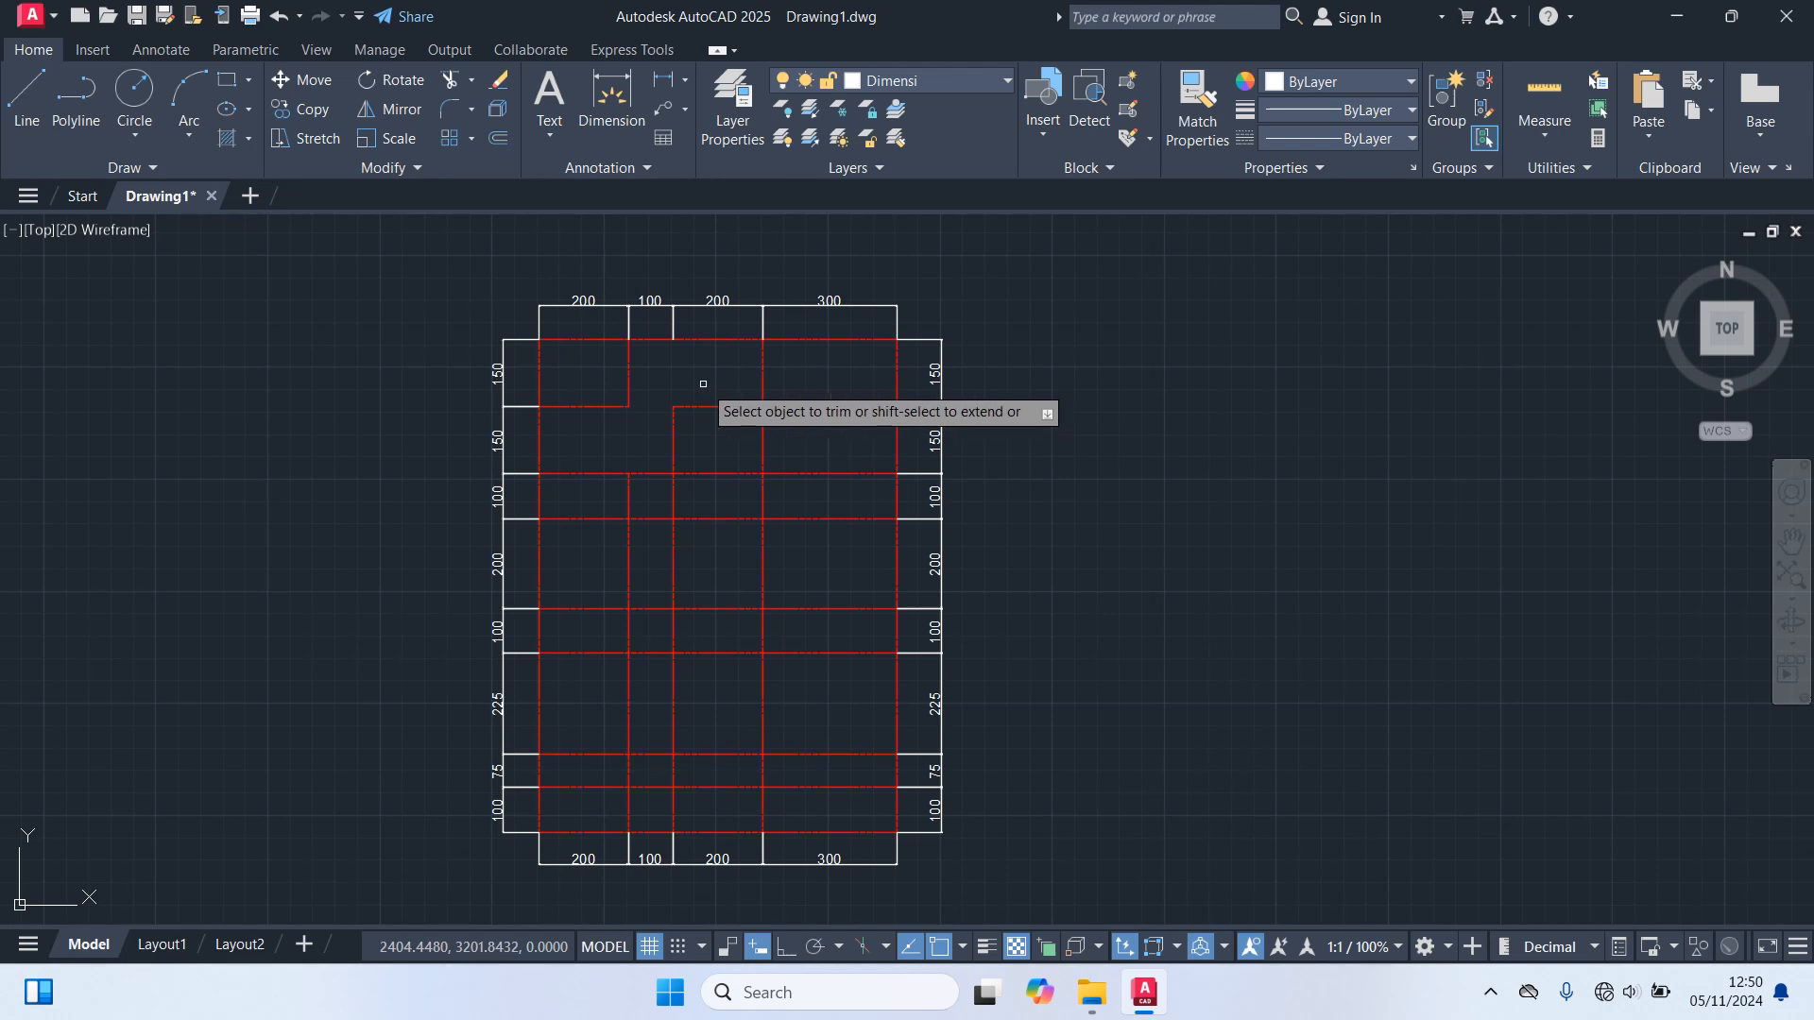
{"action": "left_click", "coordinate": [674, 436]}
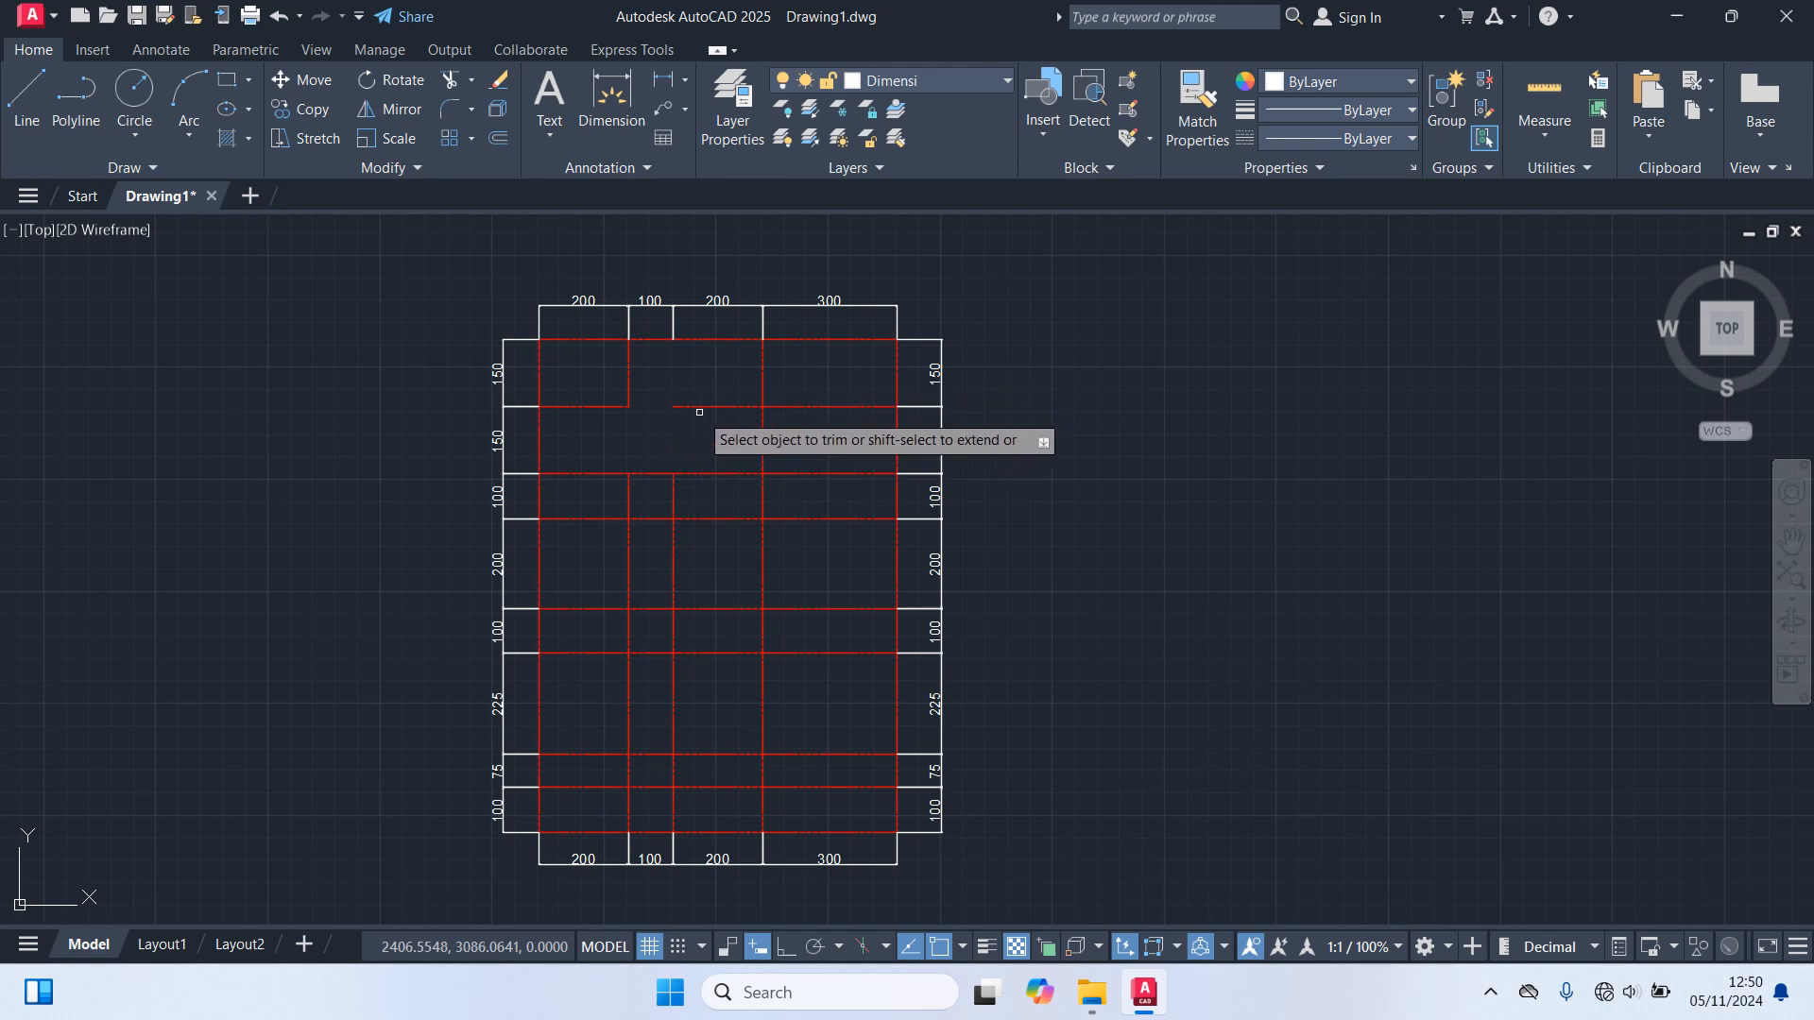
{"action": "left_click", "coordinate": [700, 406]}
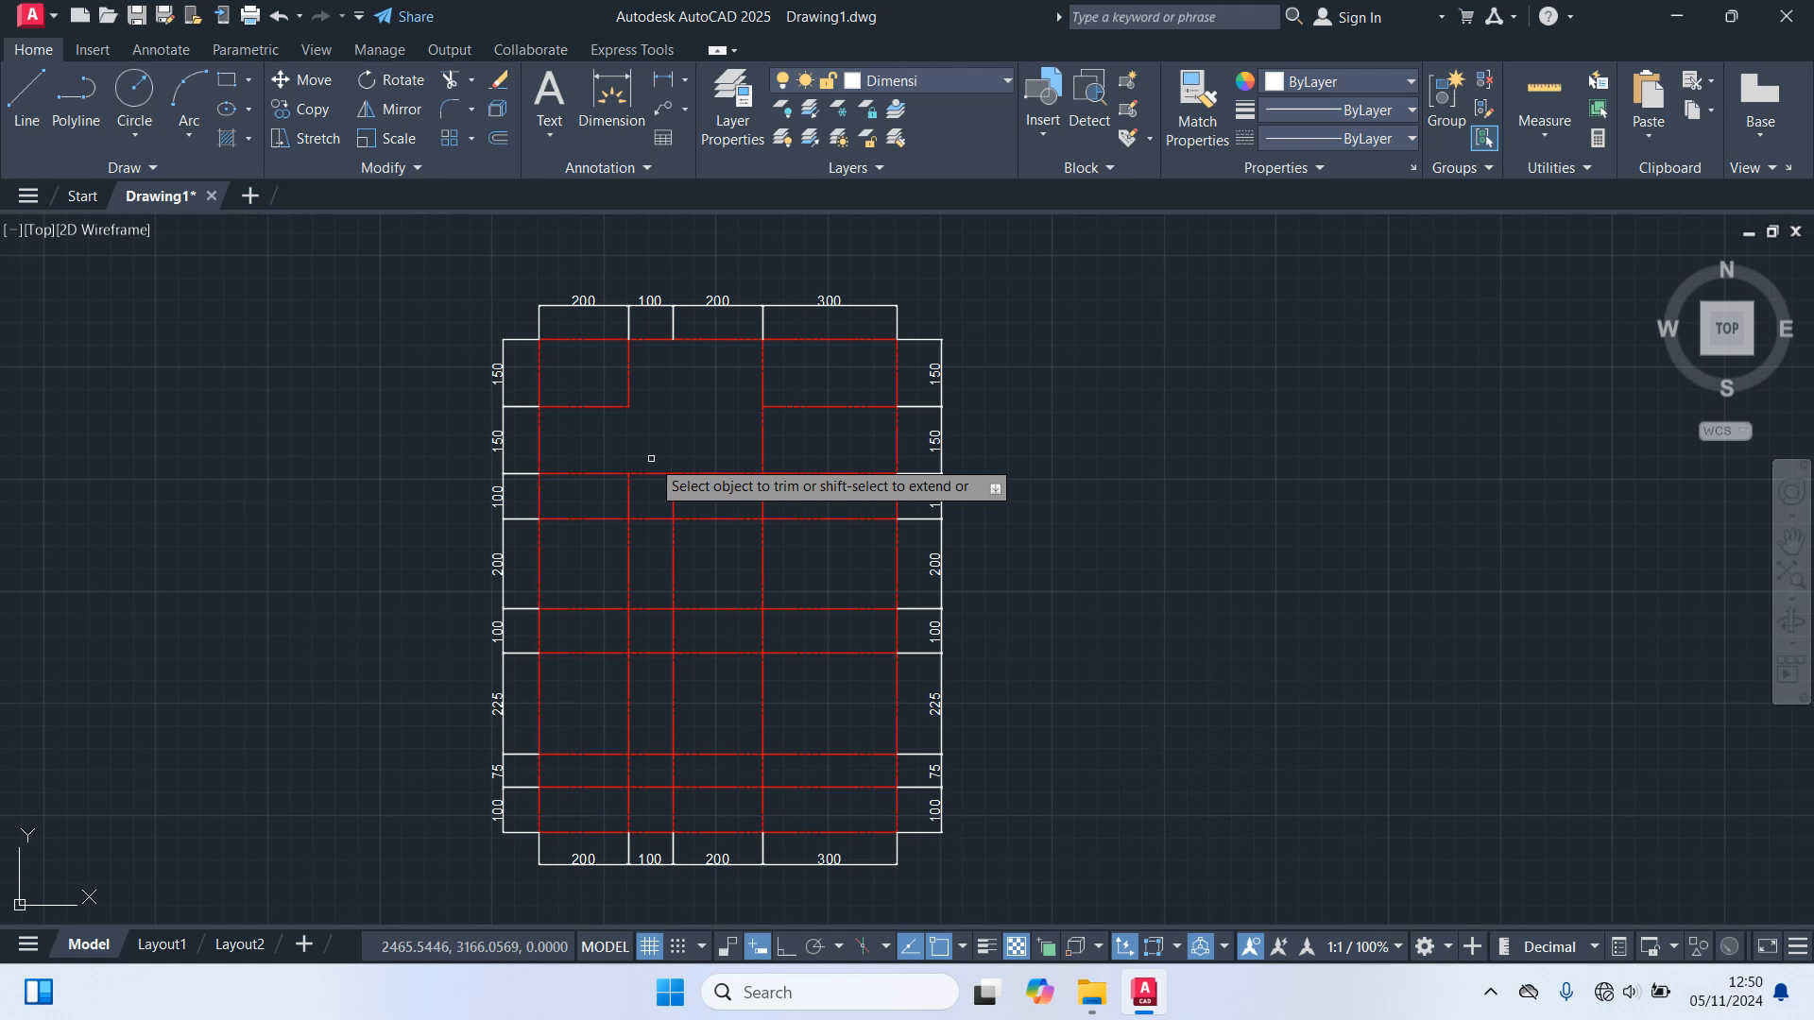
{"action": "left_click", "coordinate": [730, 474]}
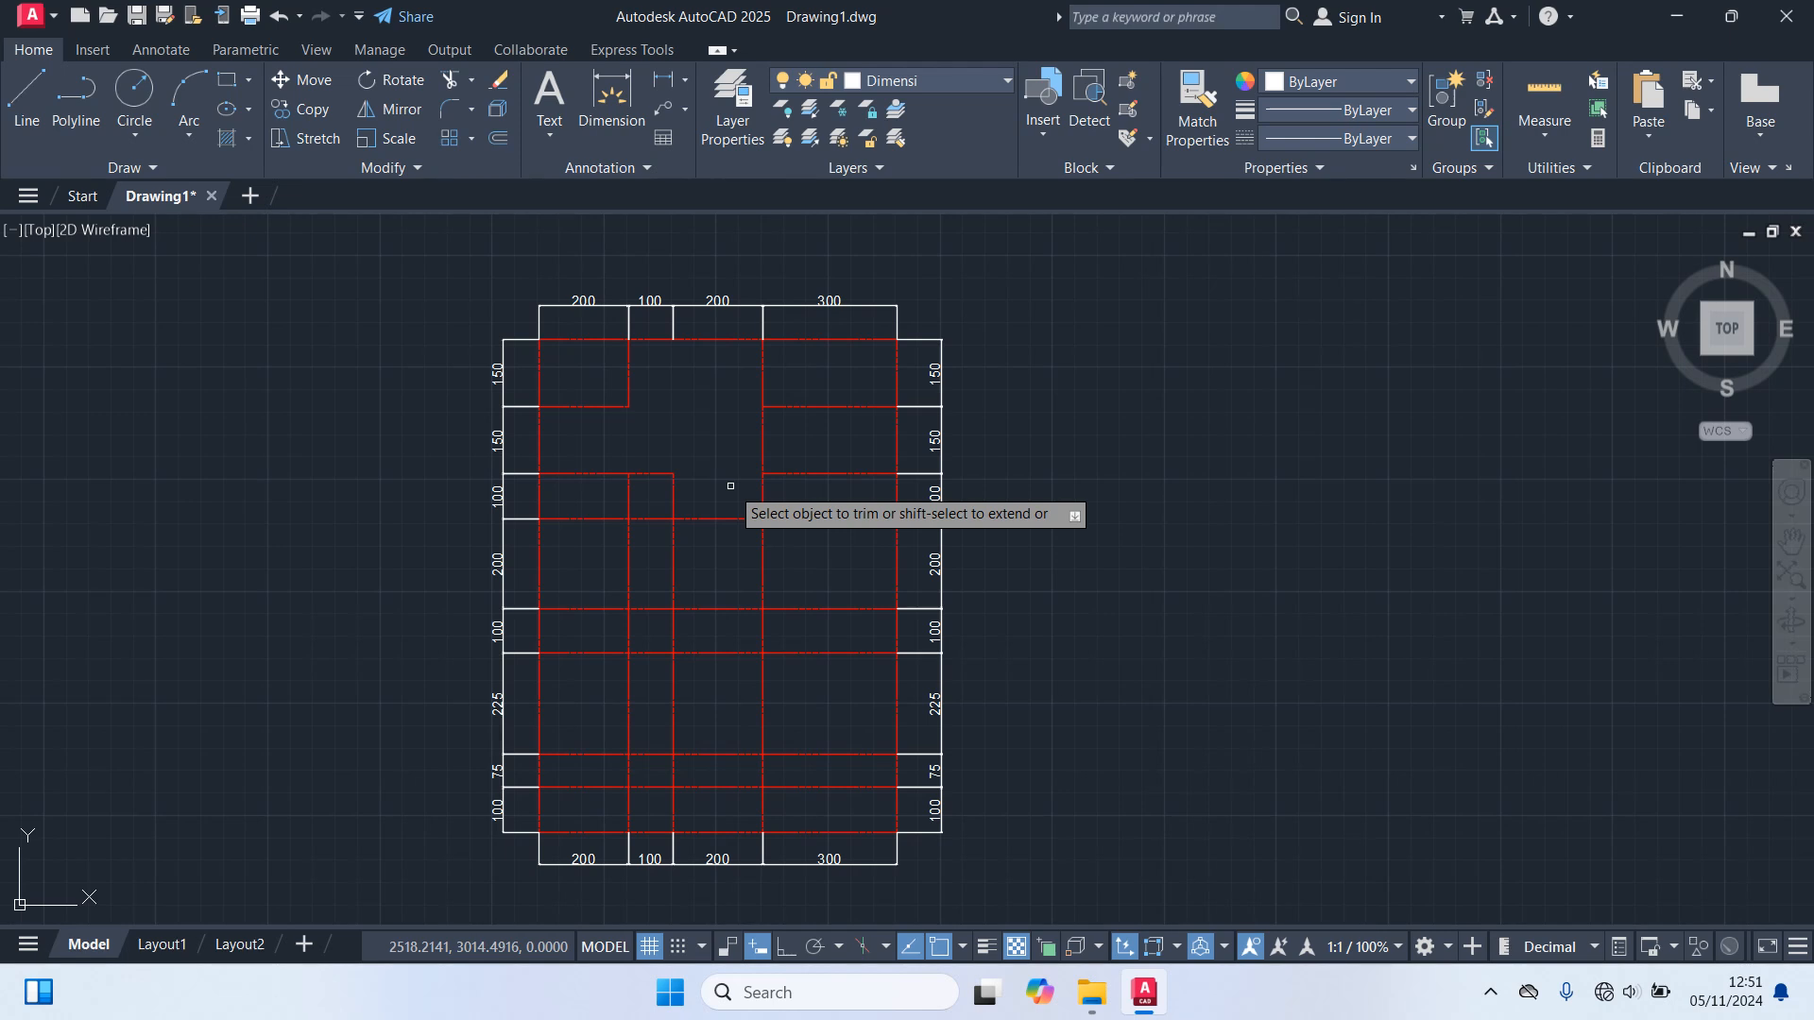
Try to trim further room segments, including the second and fourth horizontal lines right of the fourth vertical and the eighth horizontal line's left part.
{"action": "left_click", "coordinate": [830, 408]}
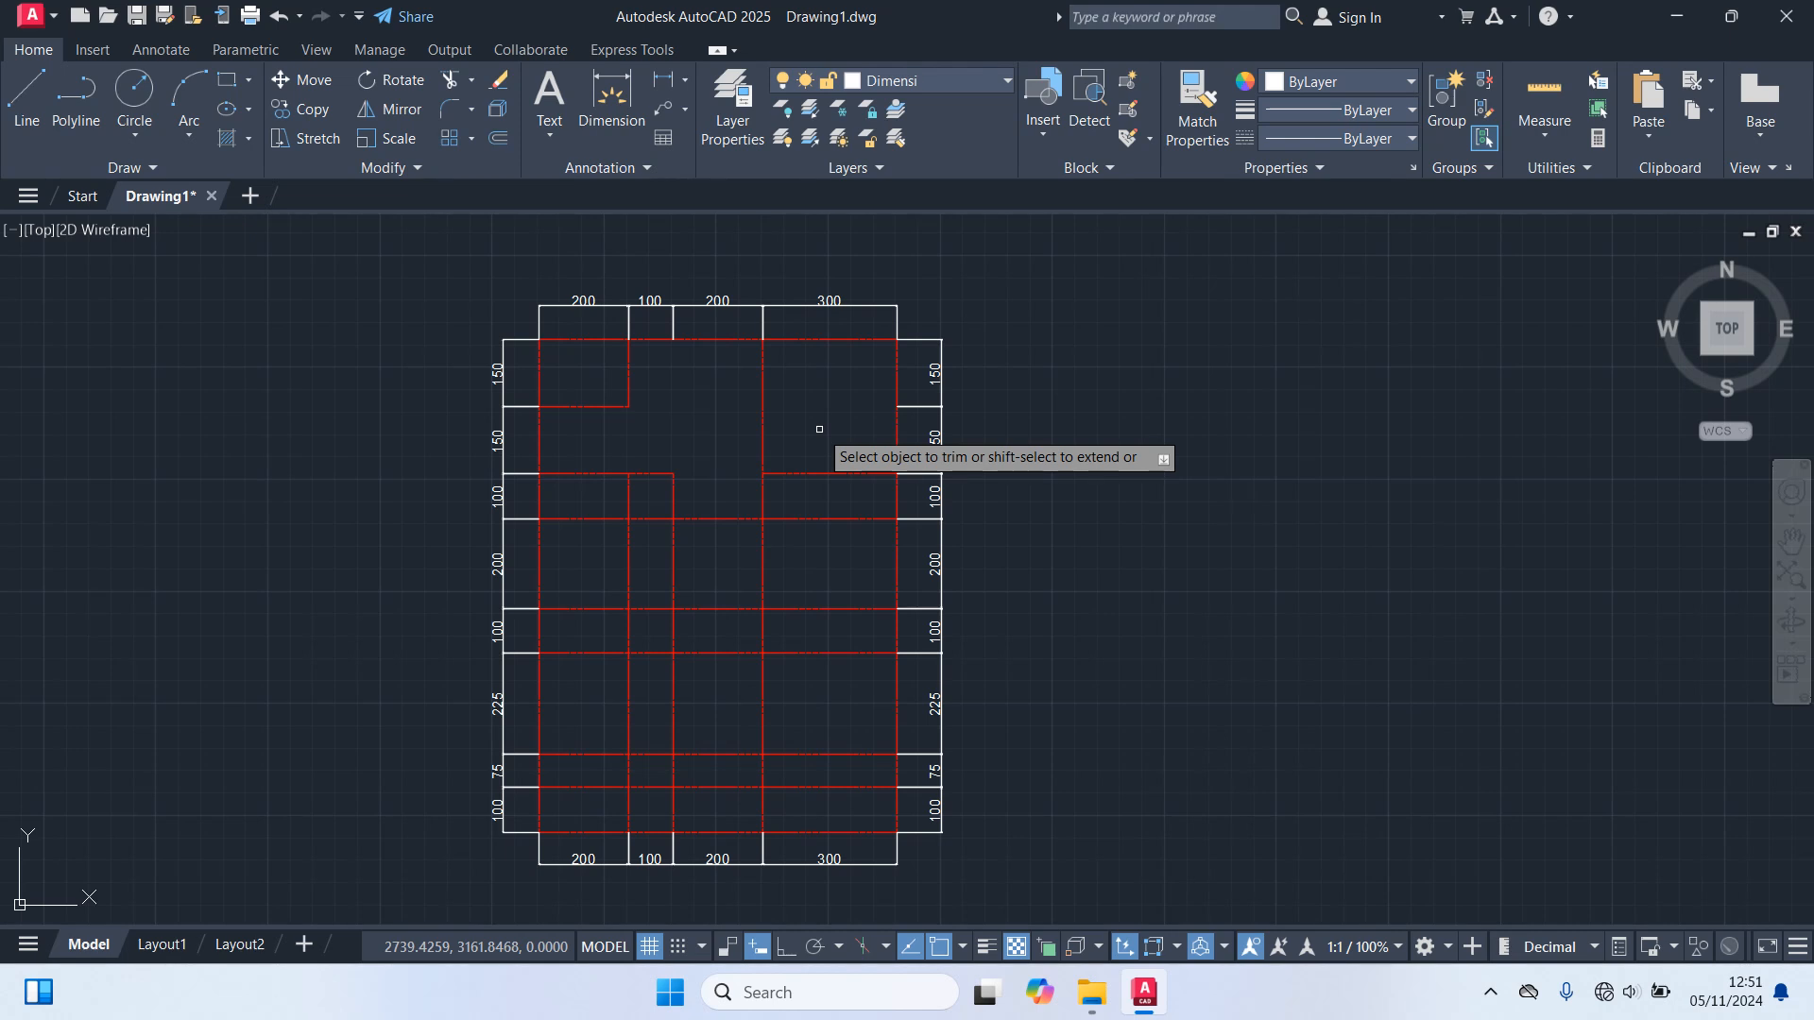
{"action": "left_click", "coordinate": [825, 518]}
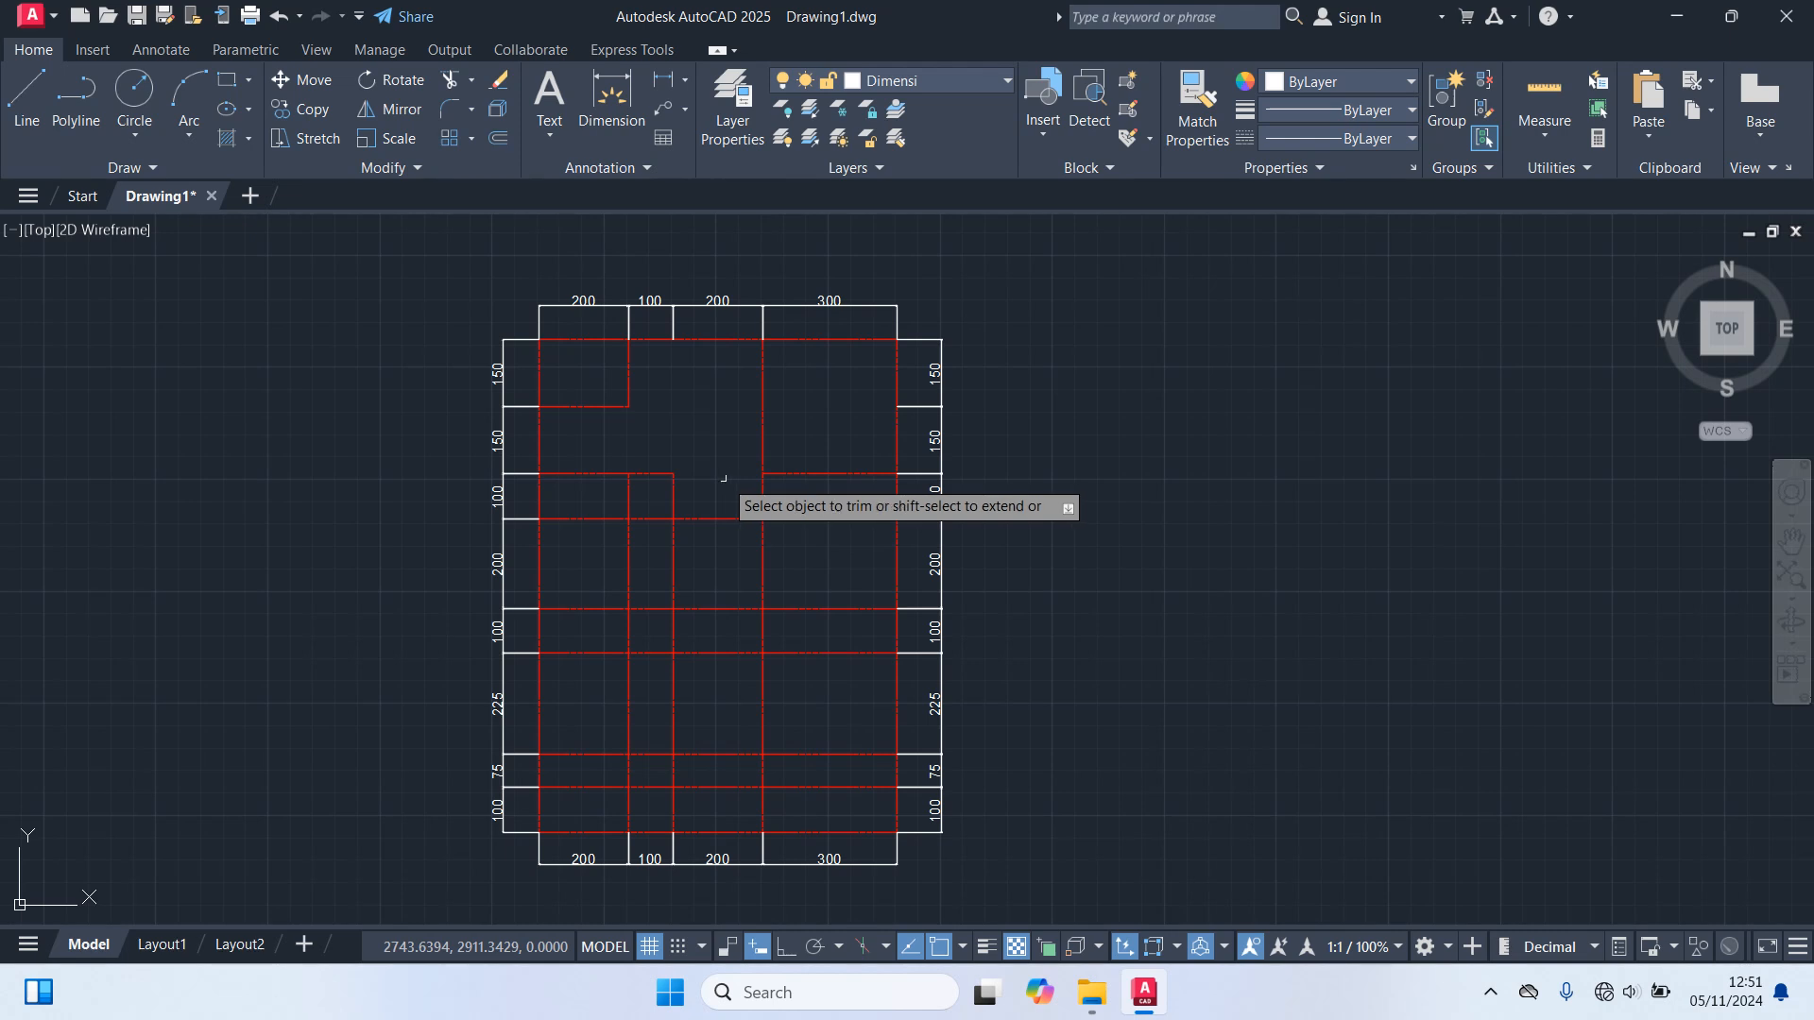
{"action": "left_click", "coordinate": [656, 470]}
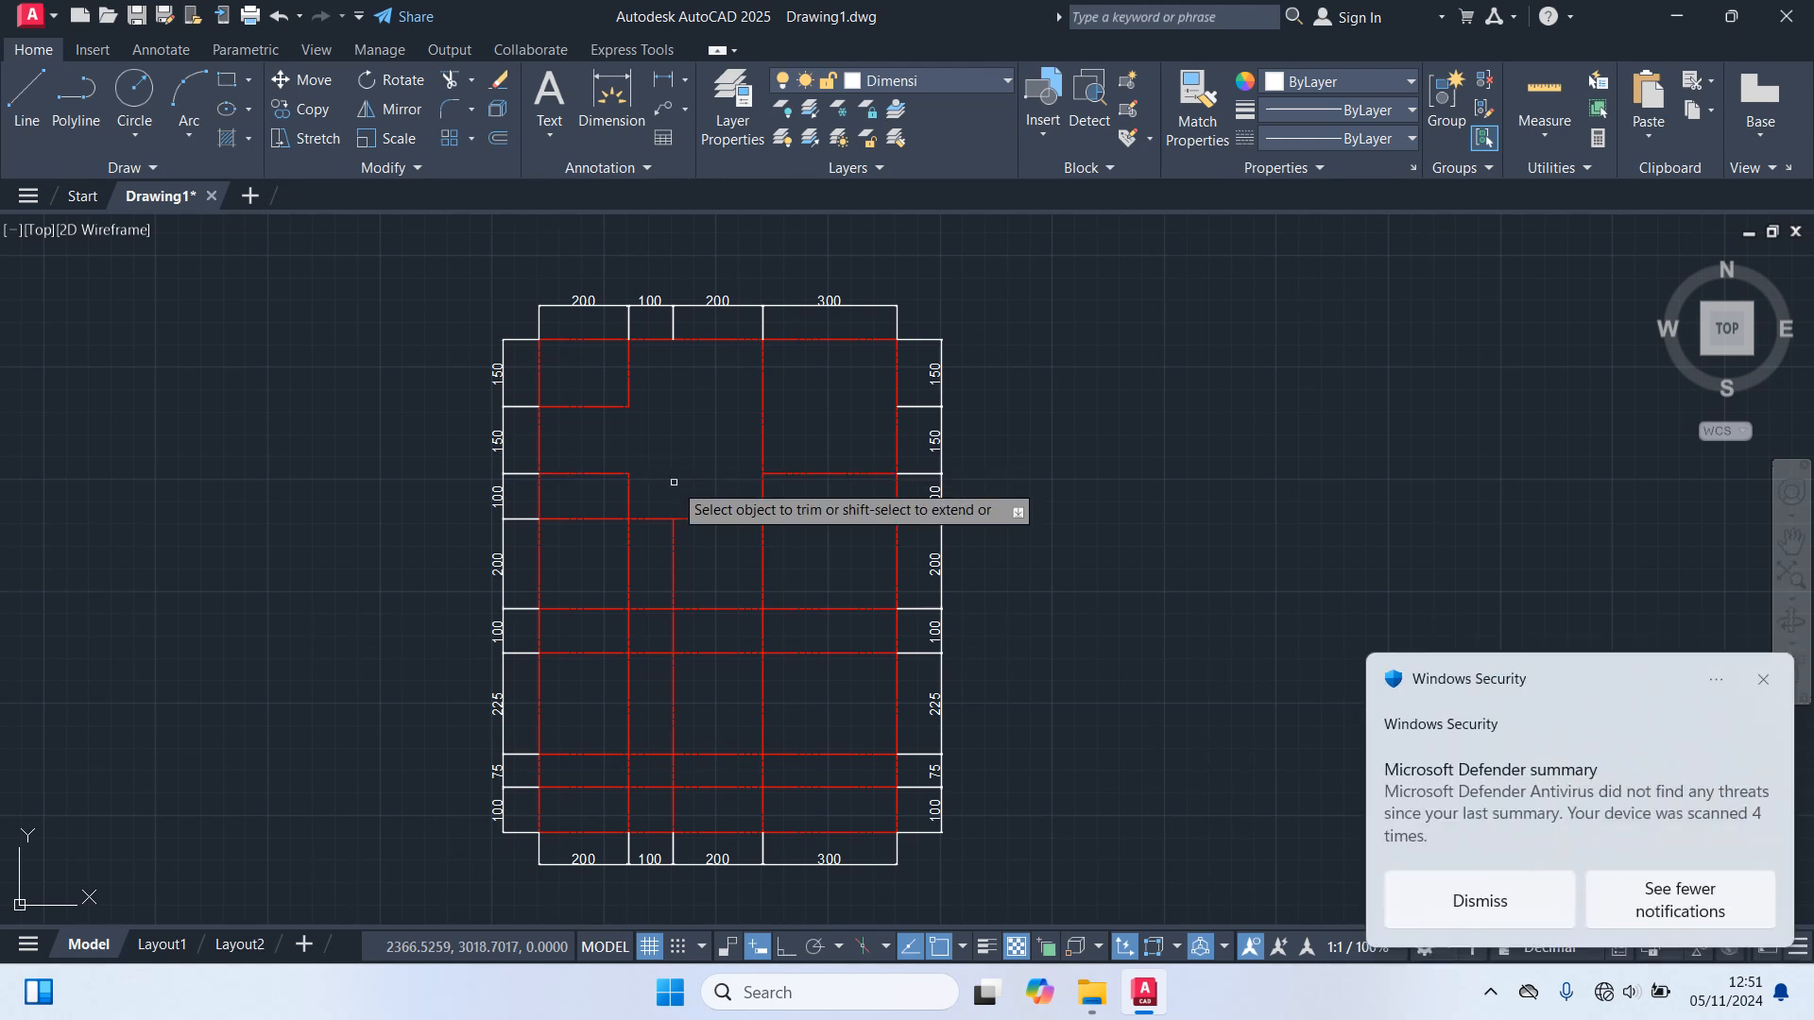
{"action": "left_click", "coordinate": [1763, 680]}
{"action": "left_click", "coordinate": [725, 606]}
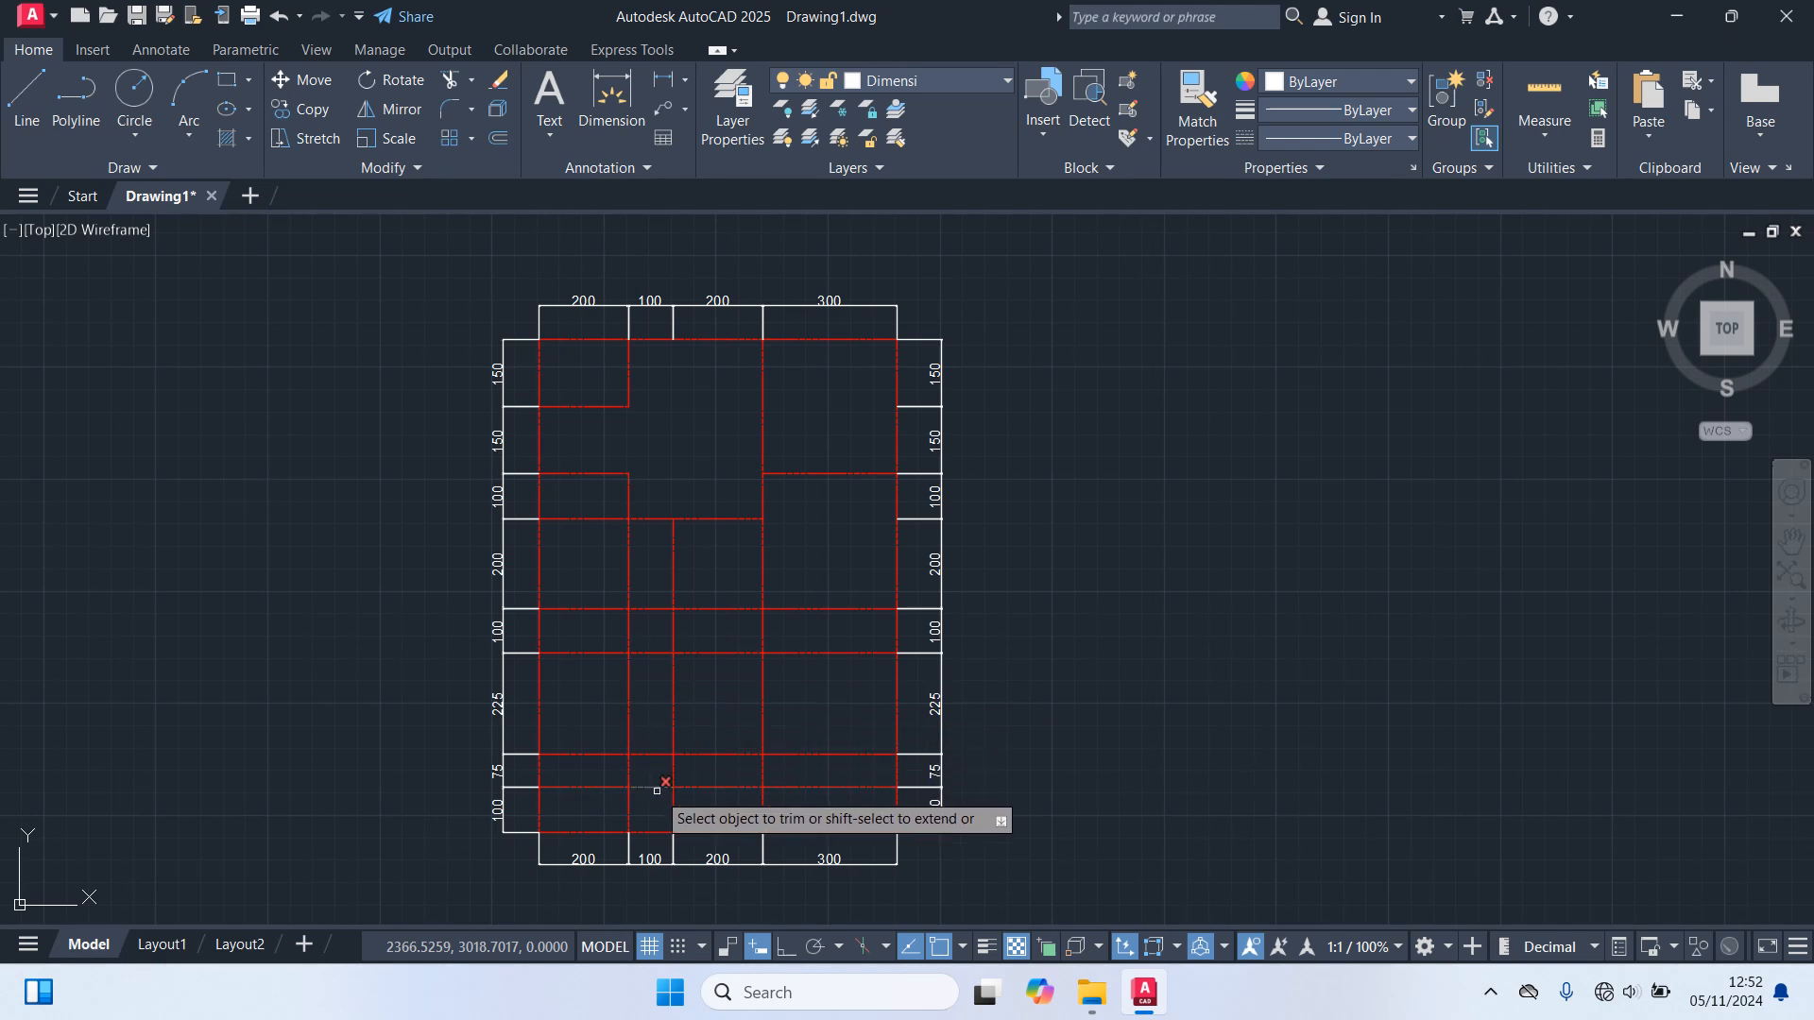
{"action": "left_click", "coordinate": [601, 785]}
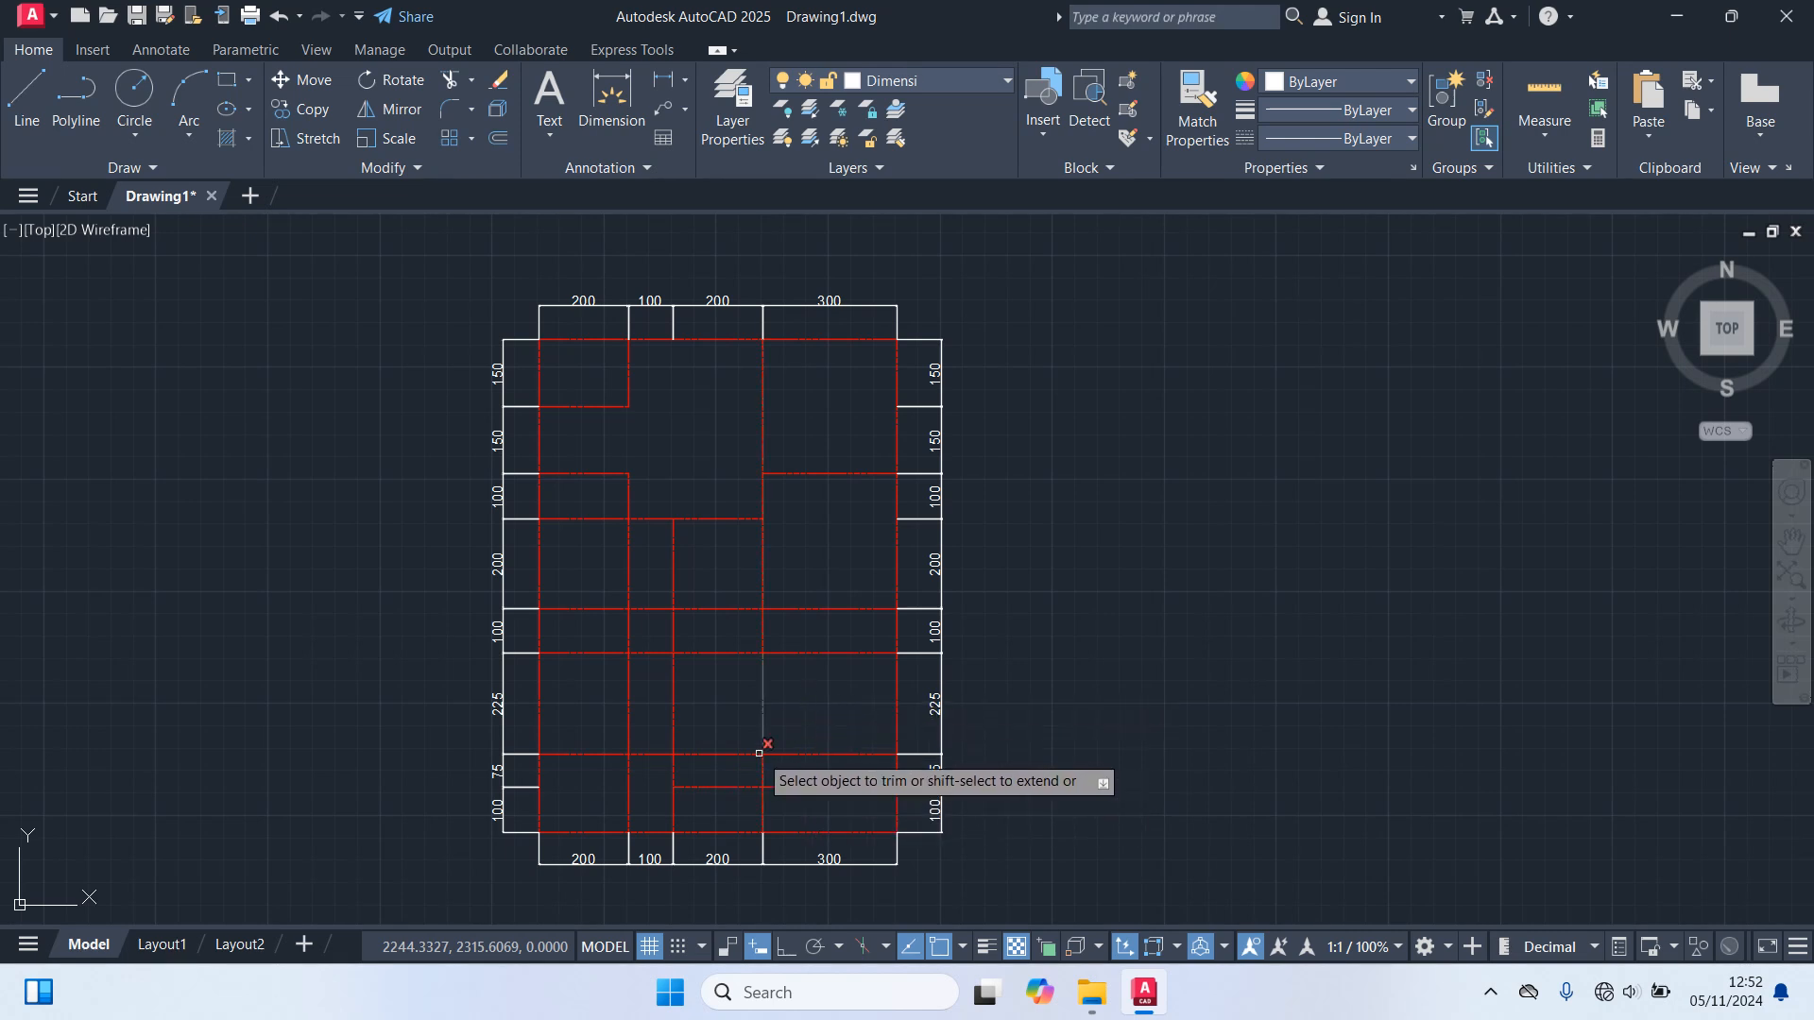
Undo all the trims made to the grid lines.
{"action": "key", "text": "Escape"}
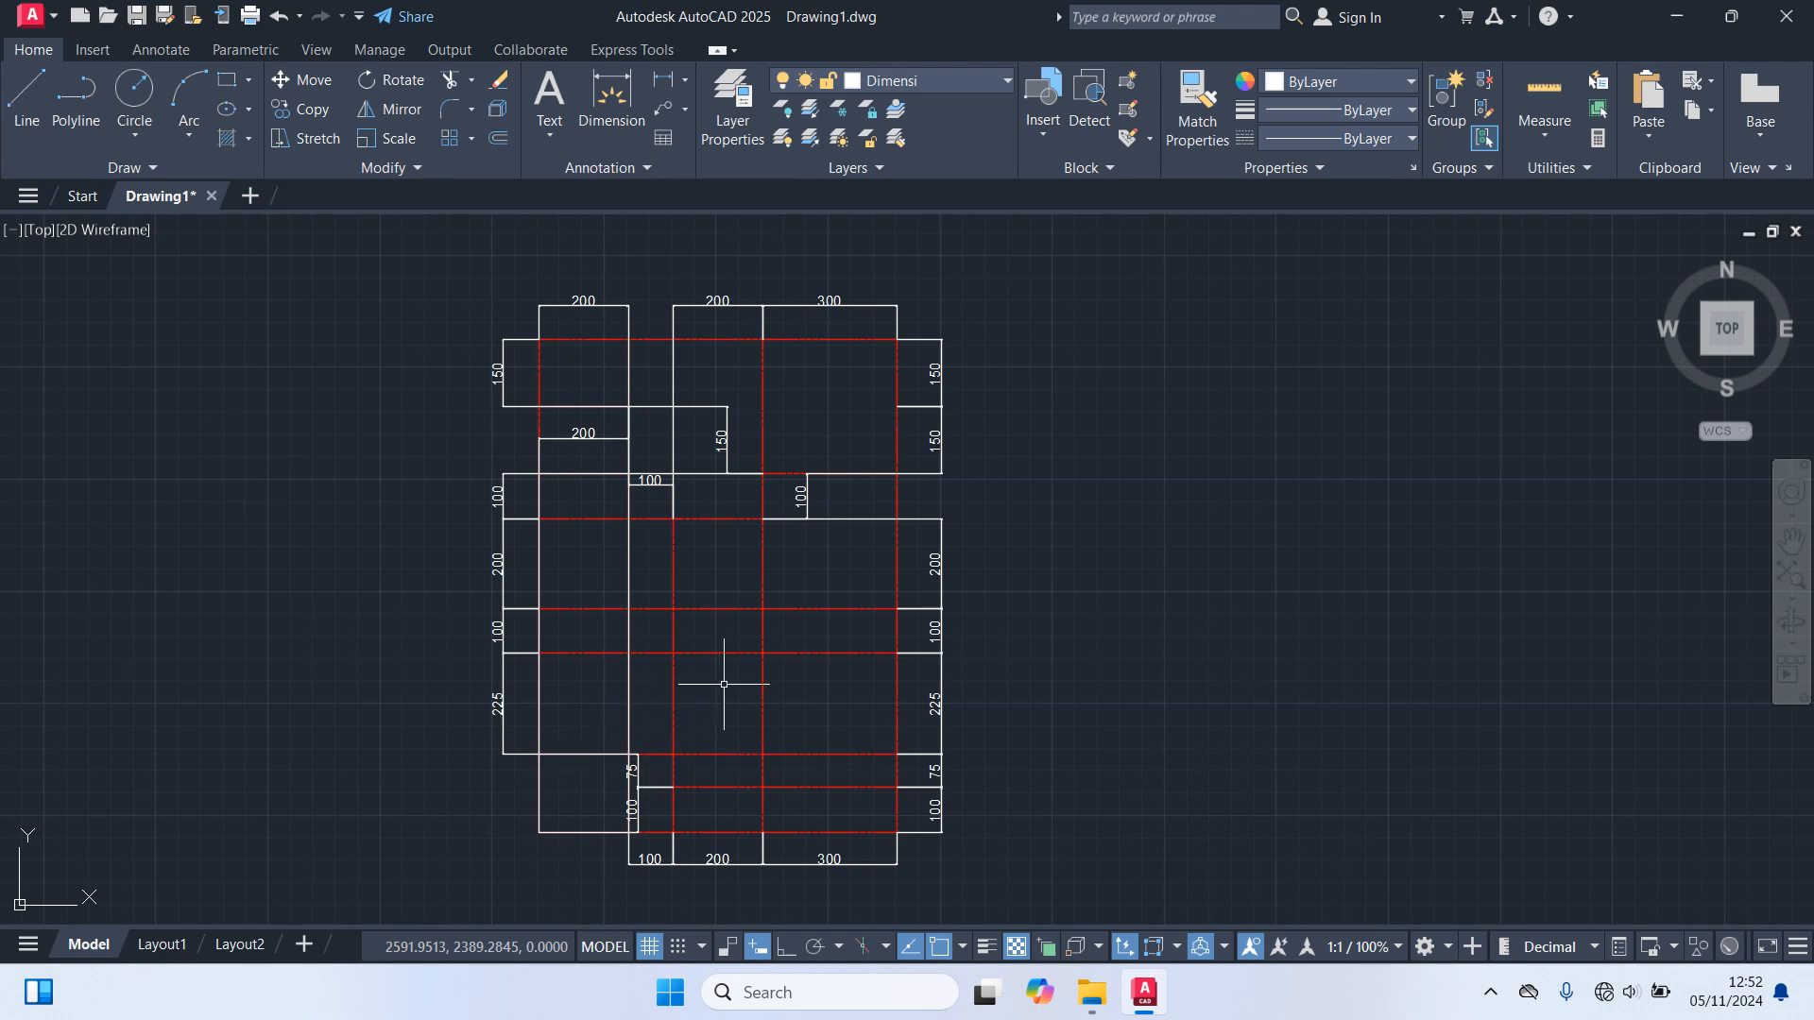
{"action": "key", "text": "ctrl+z"}
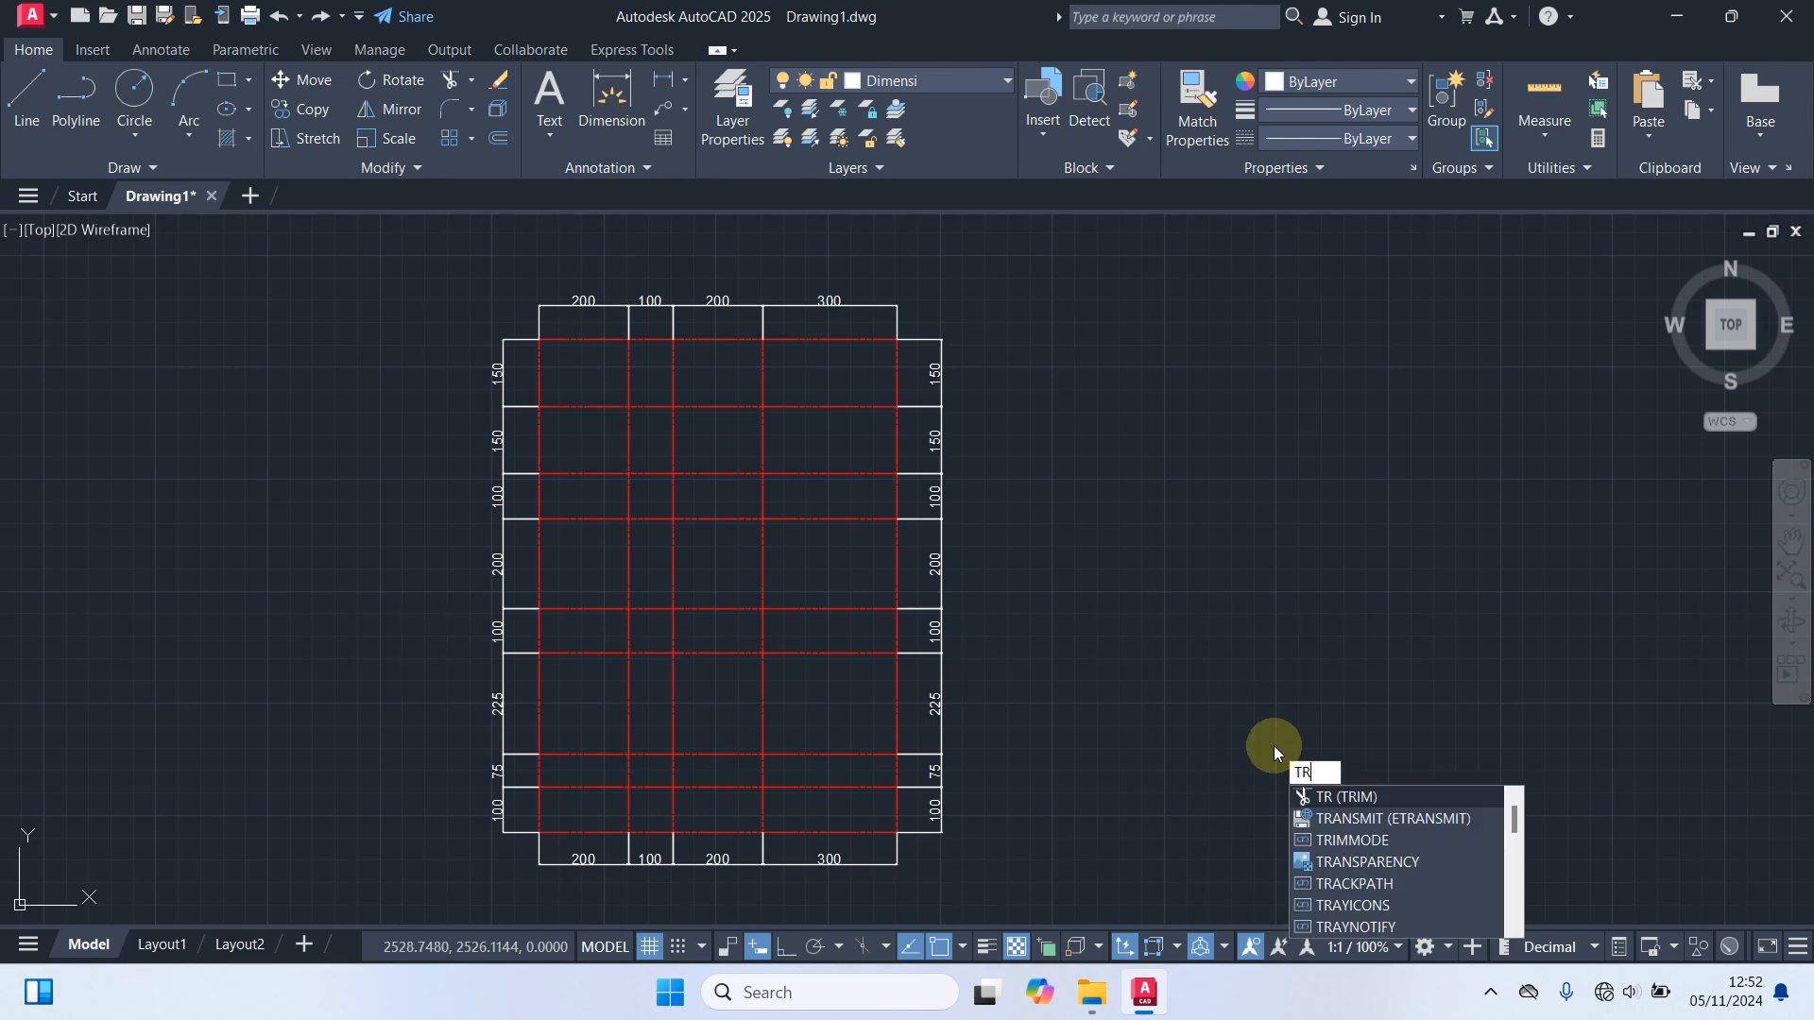
{"action": "key", "text": "Return"}
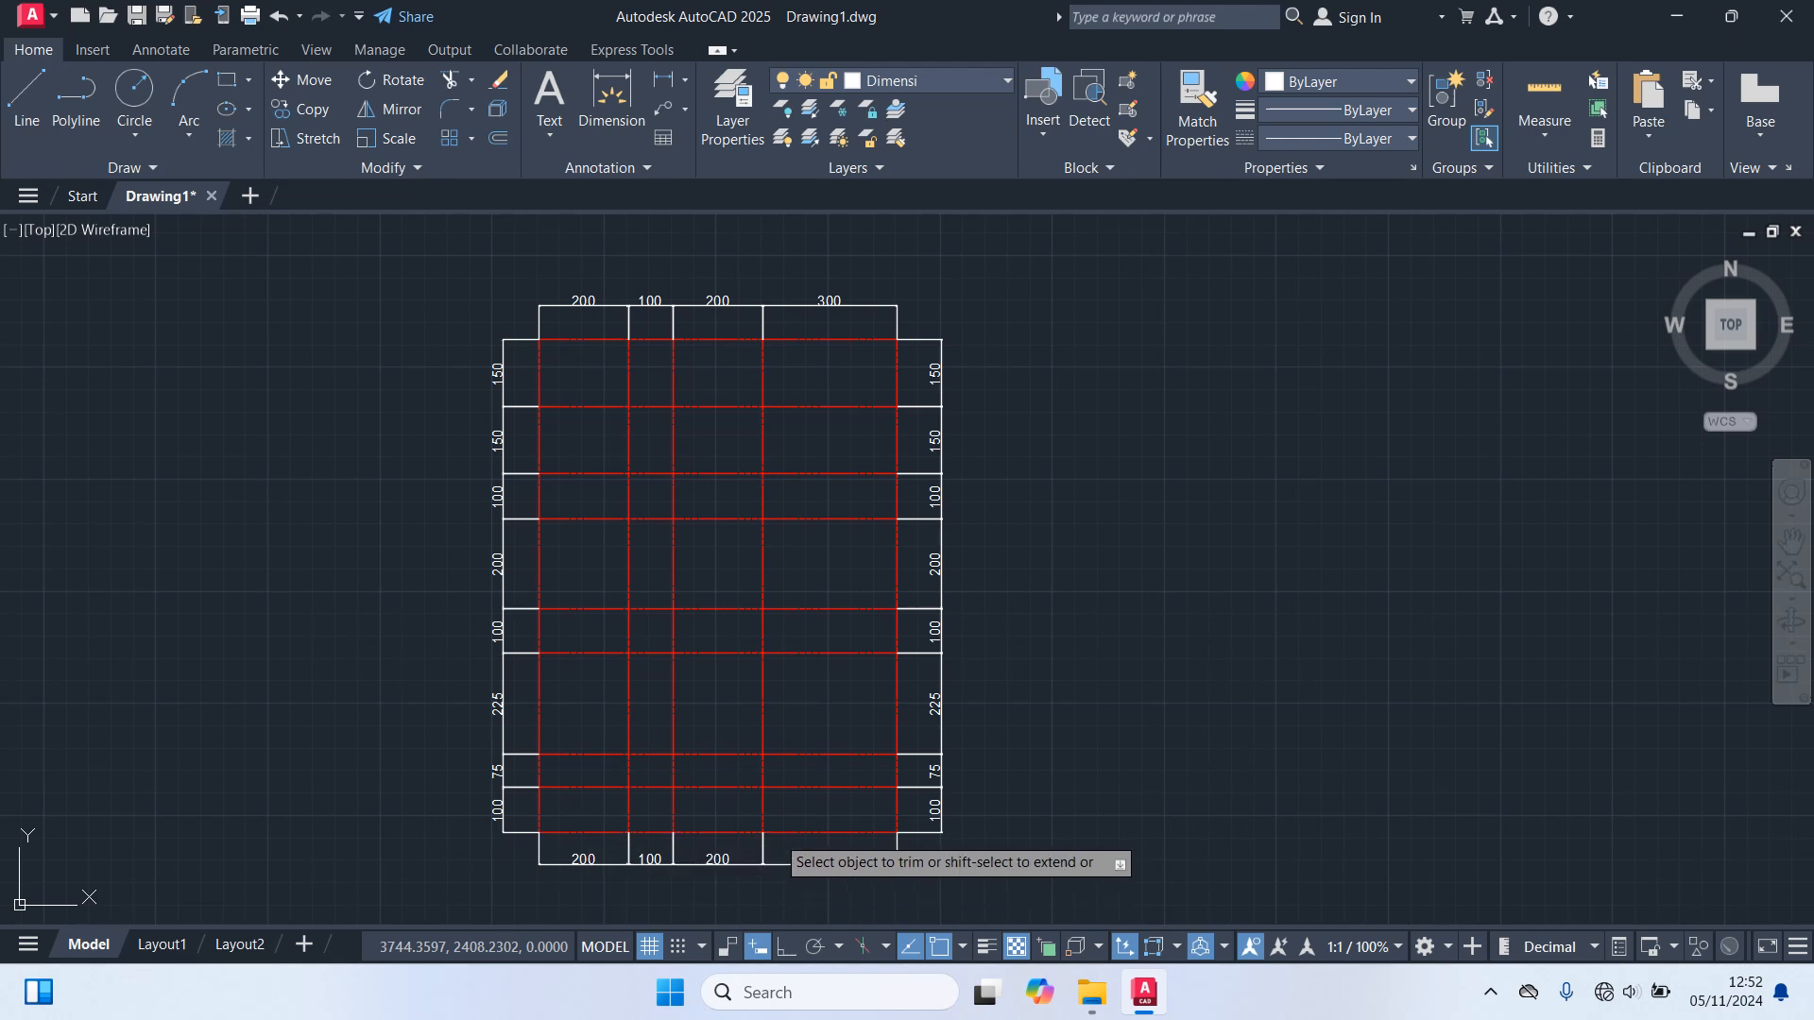
{"action": "key", "text": "Escape"}
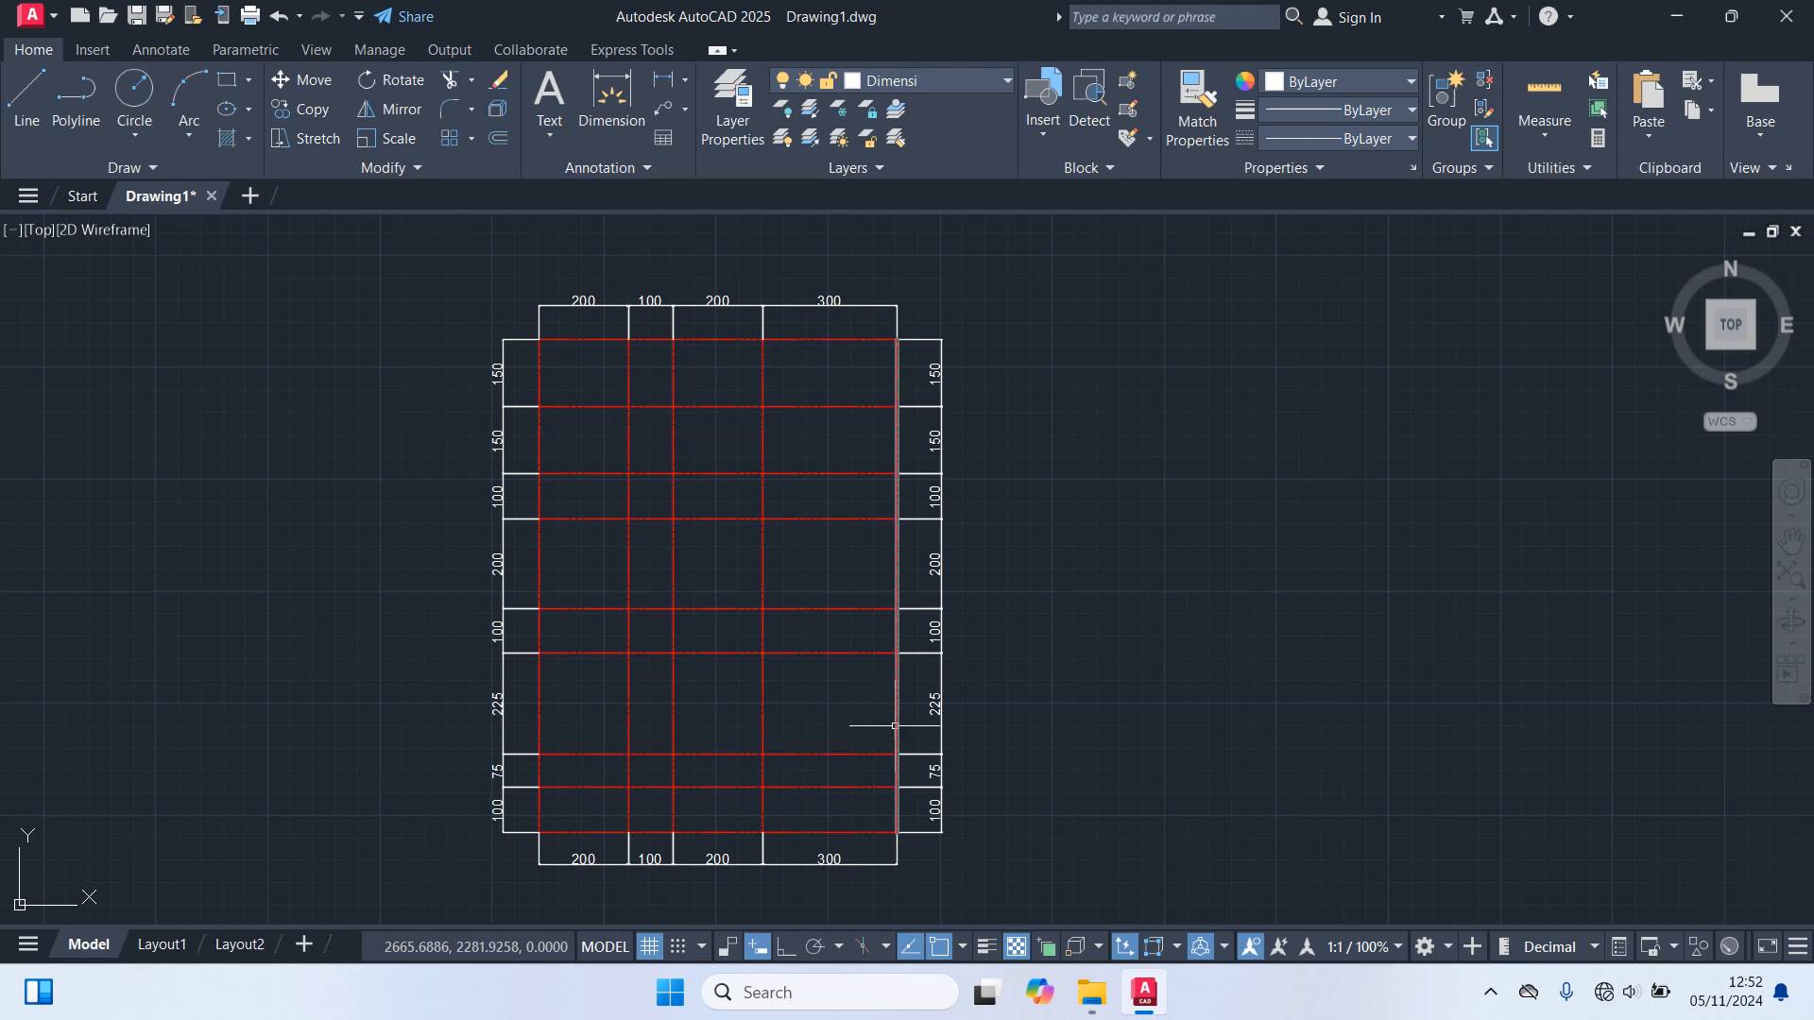
Offset the rightmost vertical grid line 200 to the left, into the grid.
{"action": "key", "text": "Return"}
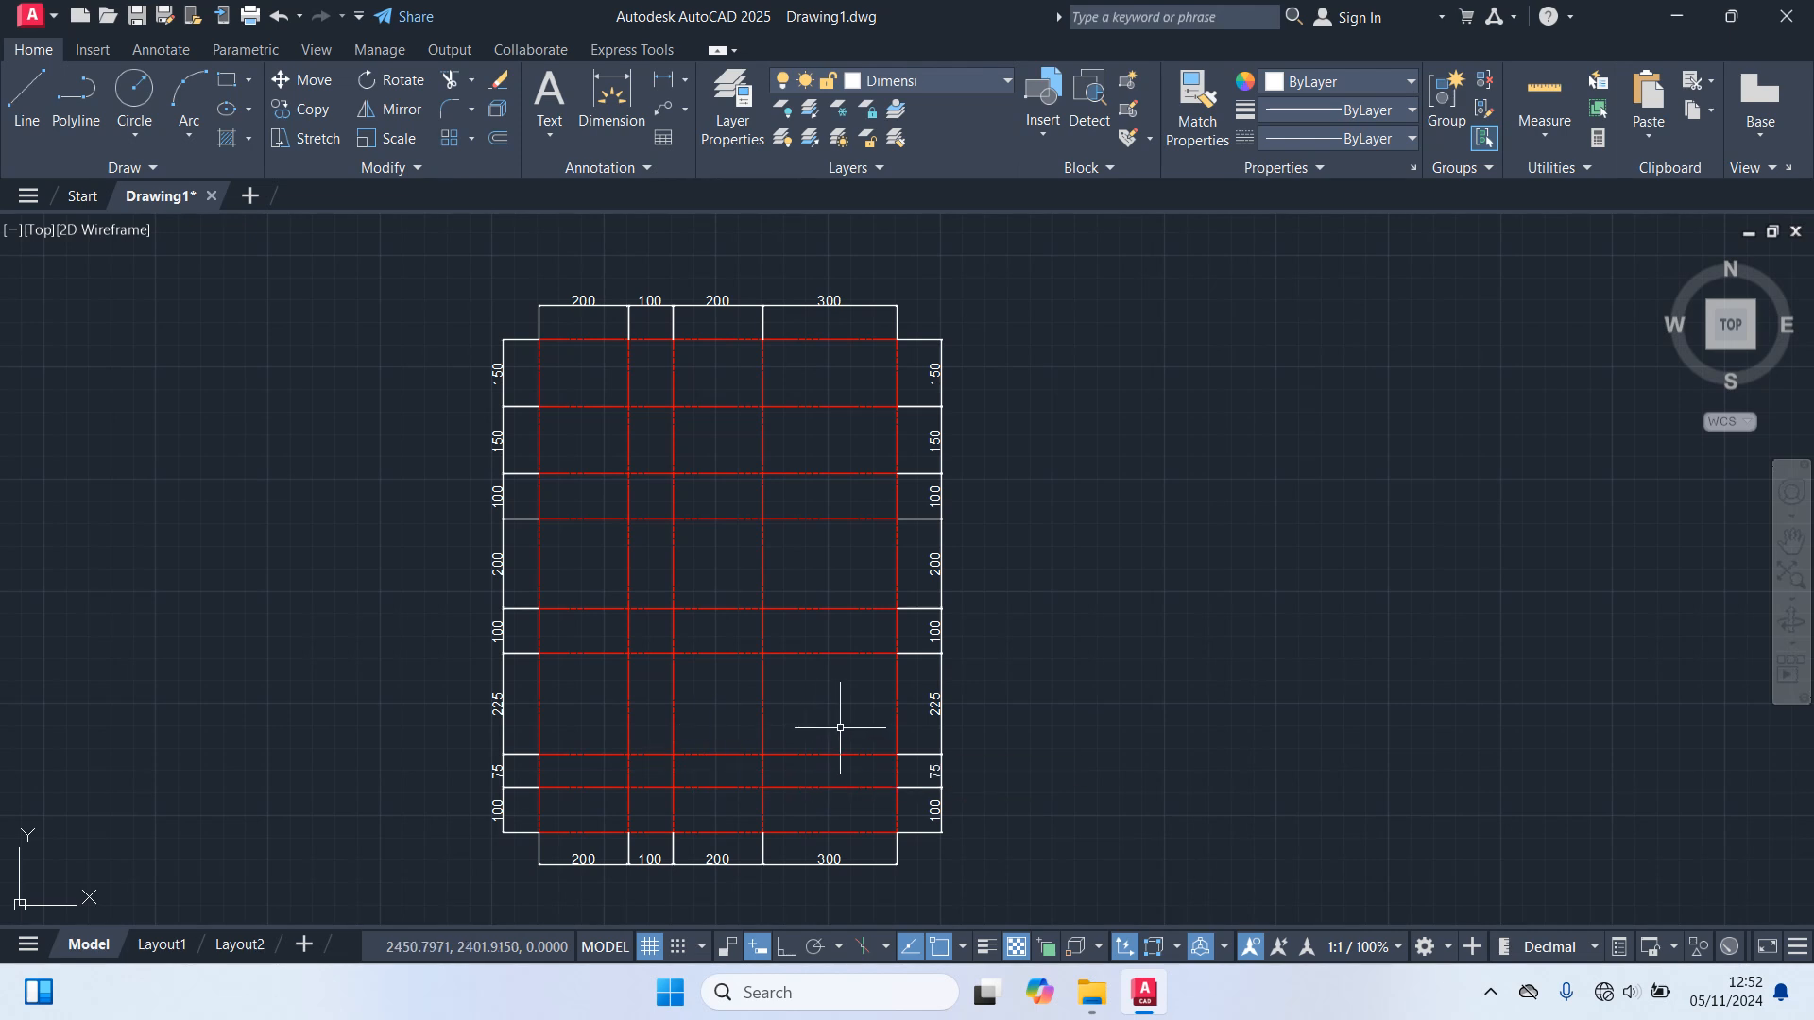
{"action": "type", "text": "o"}
{"action": "key", "text": "Return"}
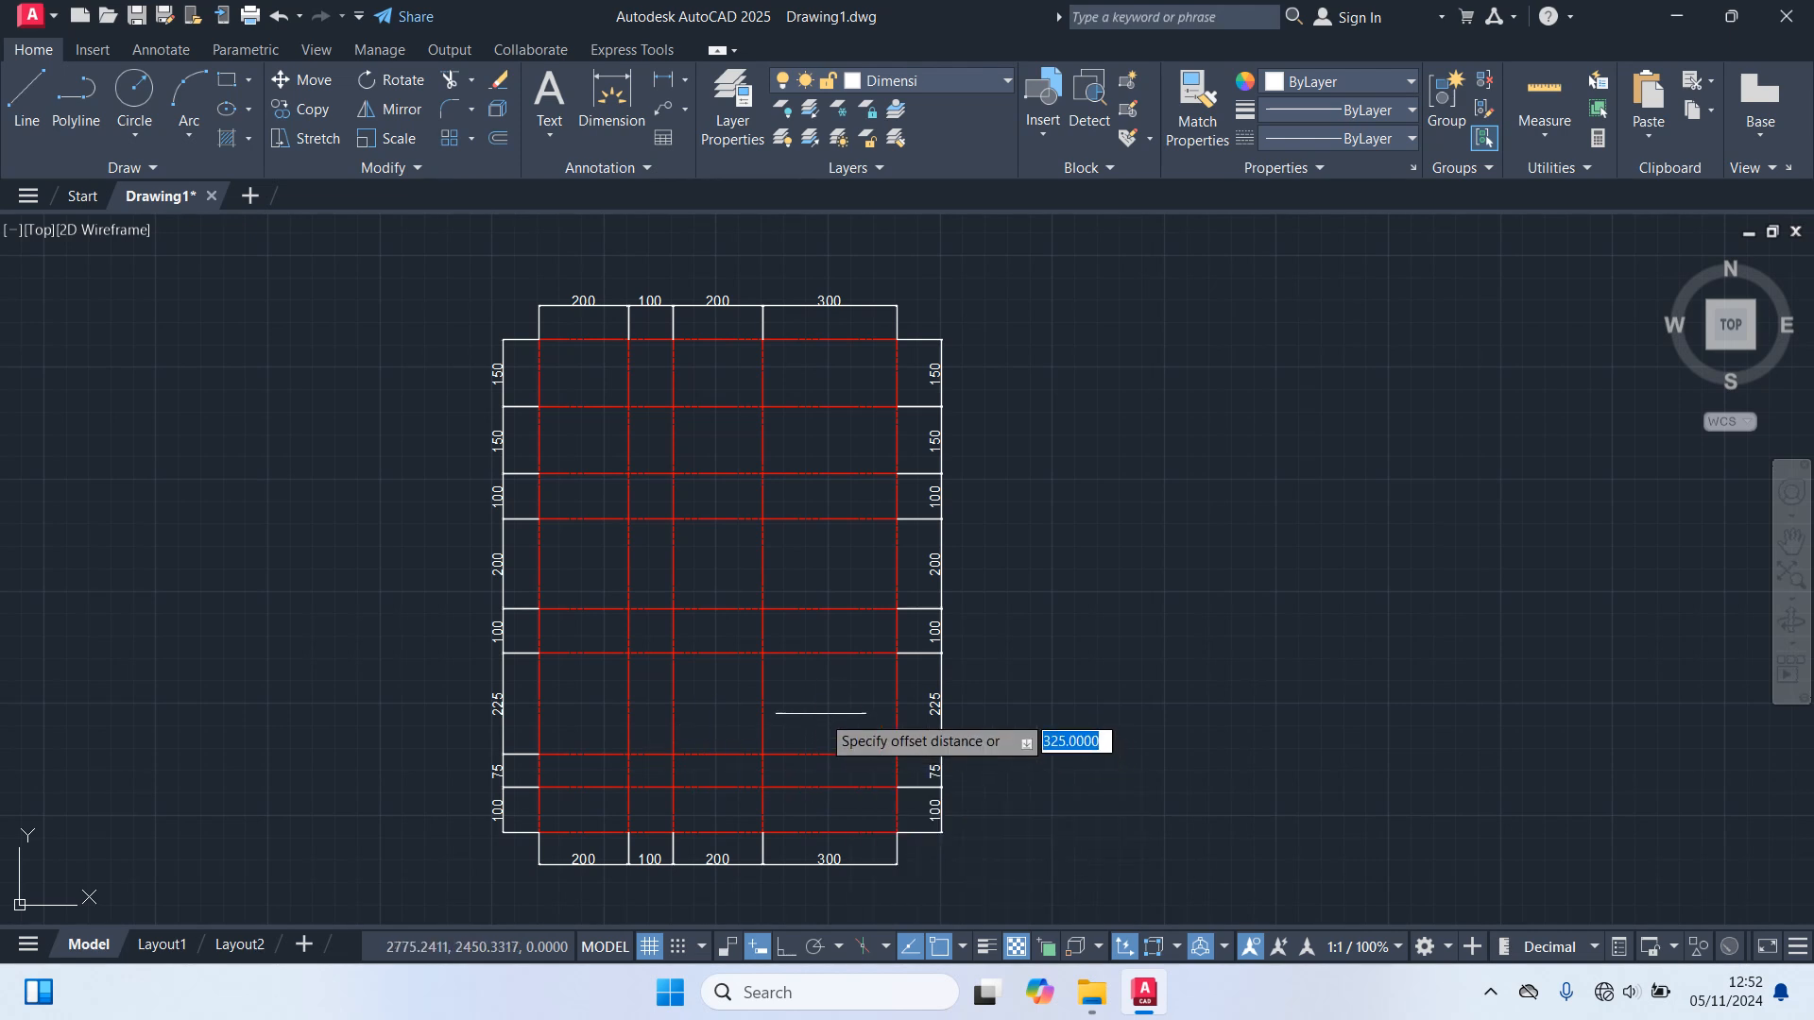
{"action": "type", "text": "100"}
{"action": "key", "text": "Return"}
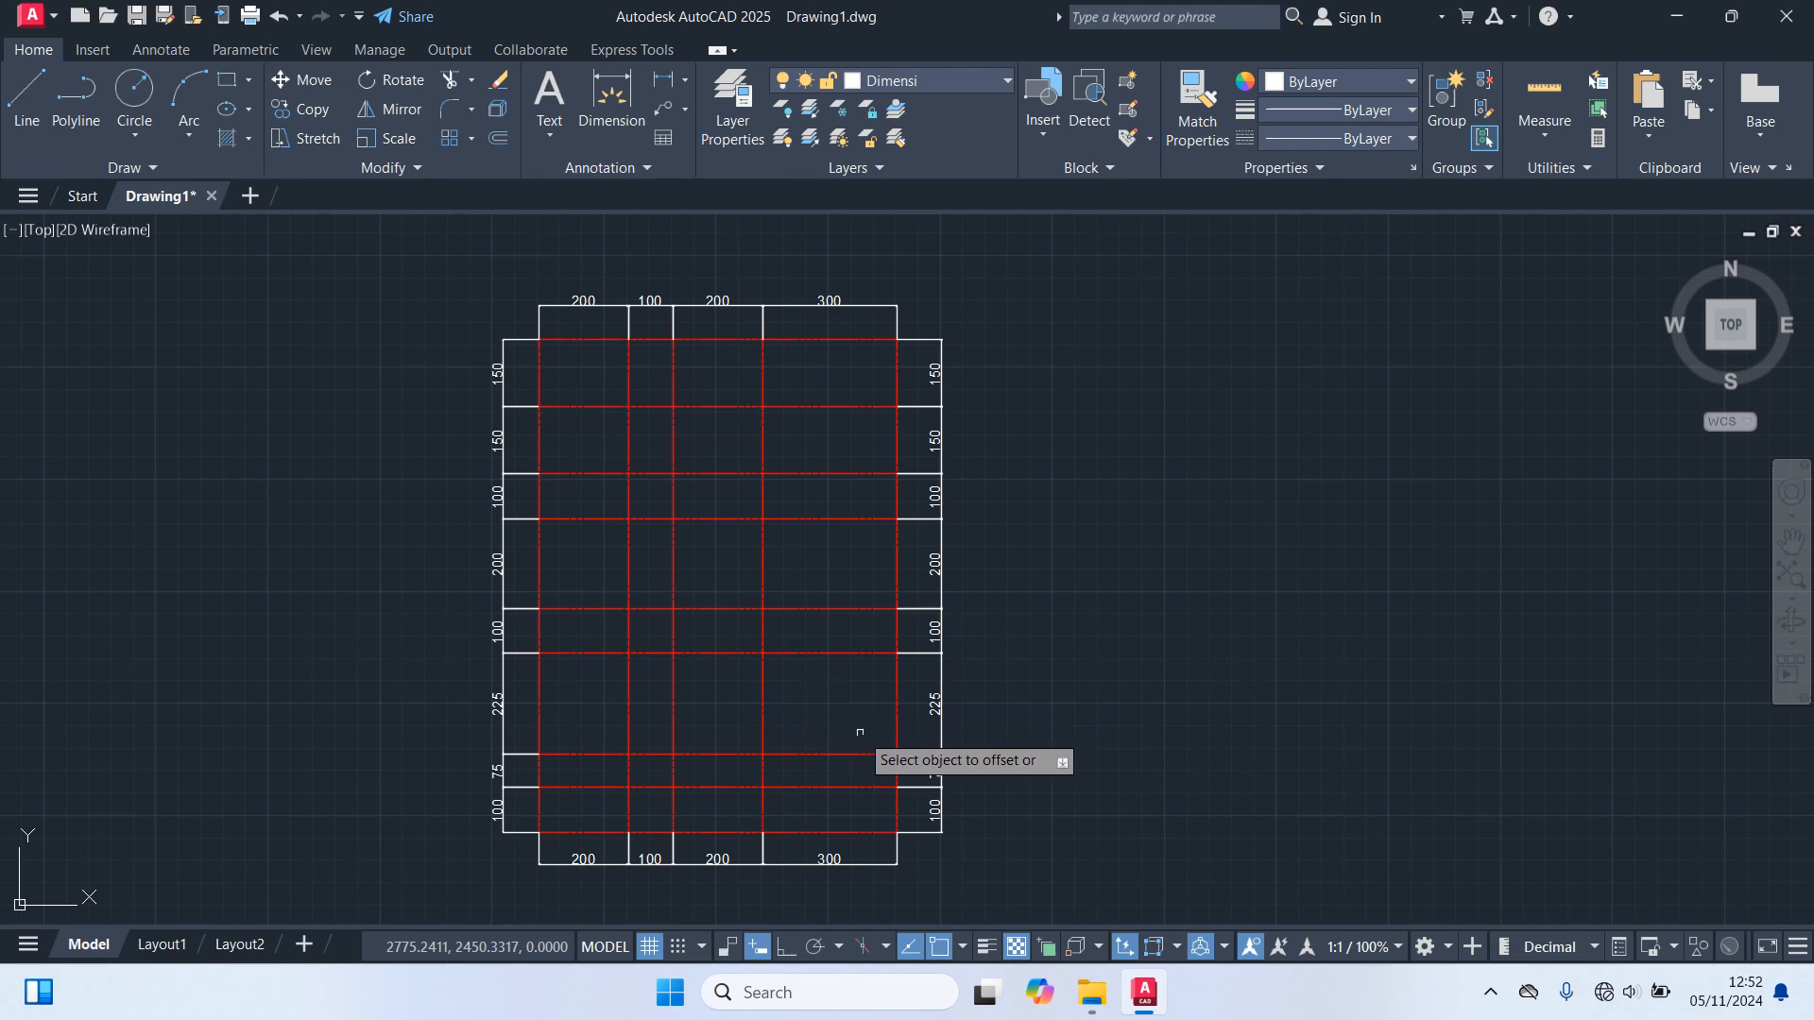
{"action": "left_click", "coordinate": [896, 734]}
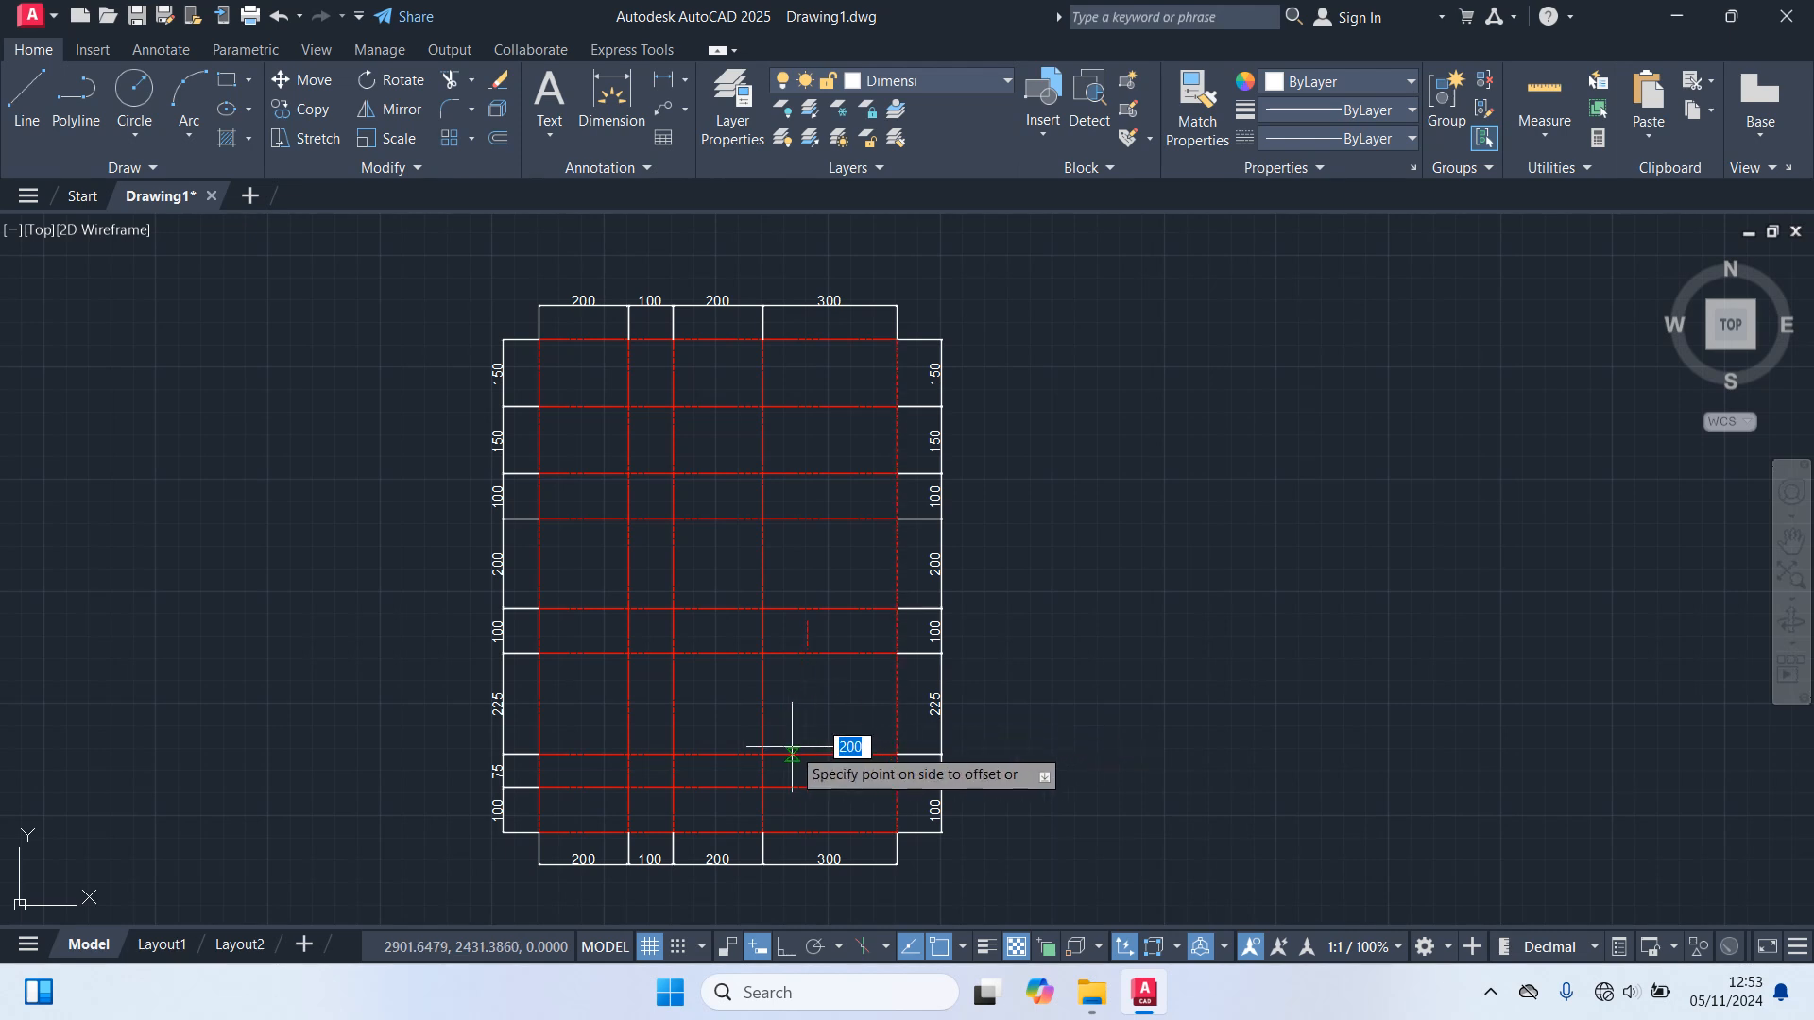
{"action": "left_click", "coordinate": [787, 733]}
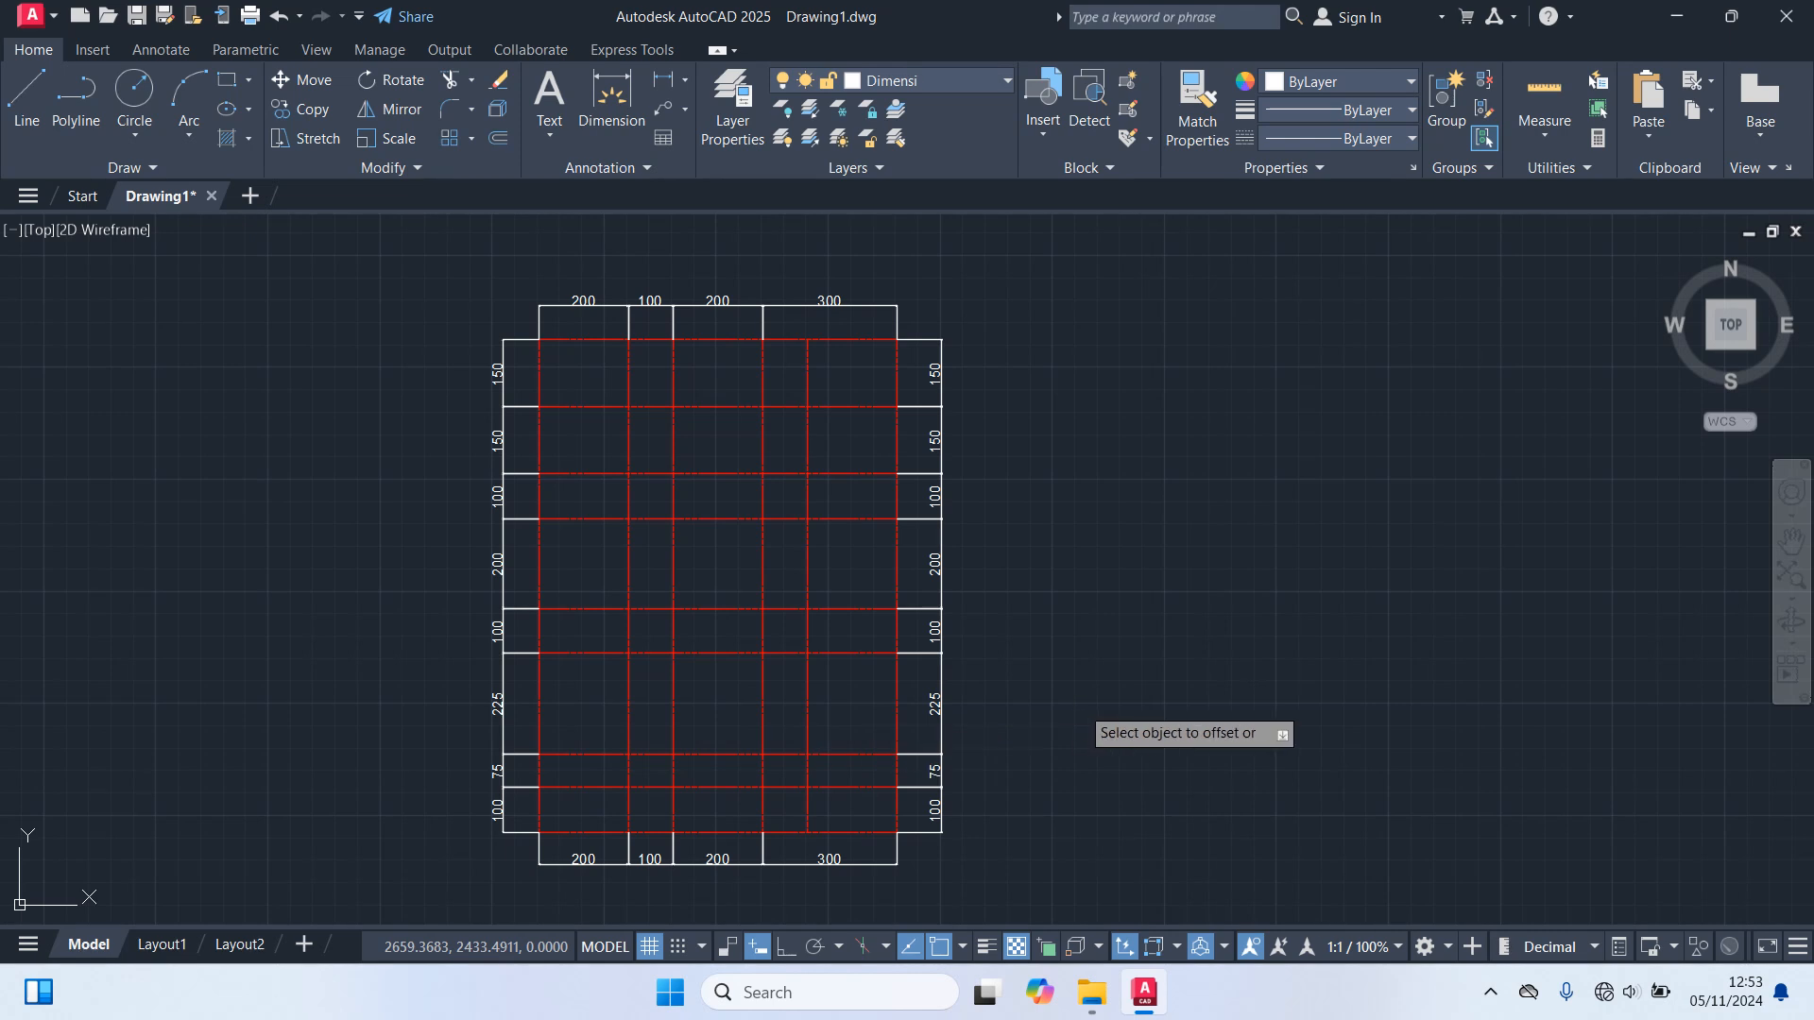
{"action": "key", "text": "Escape"}
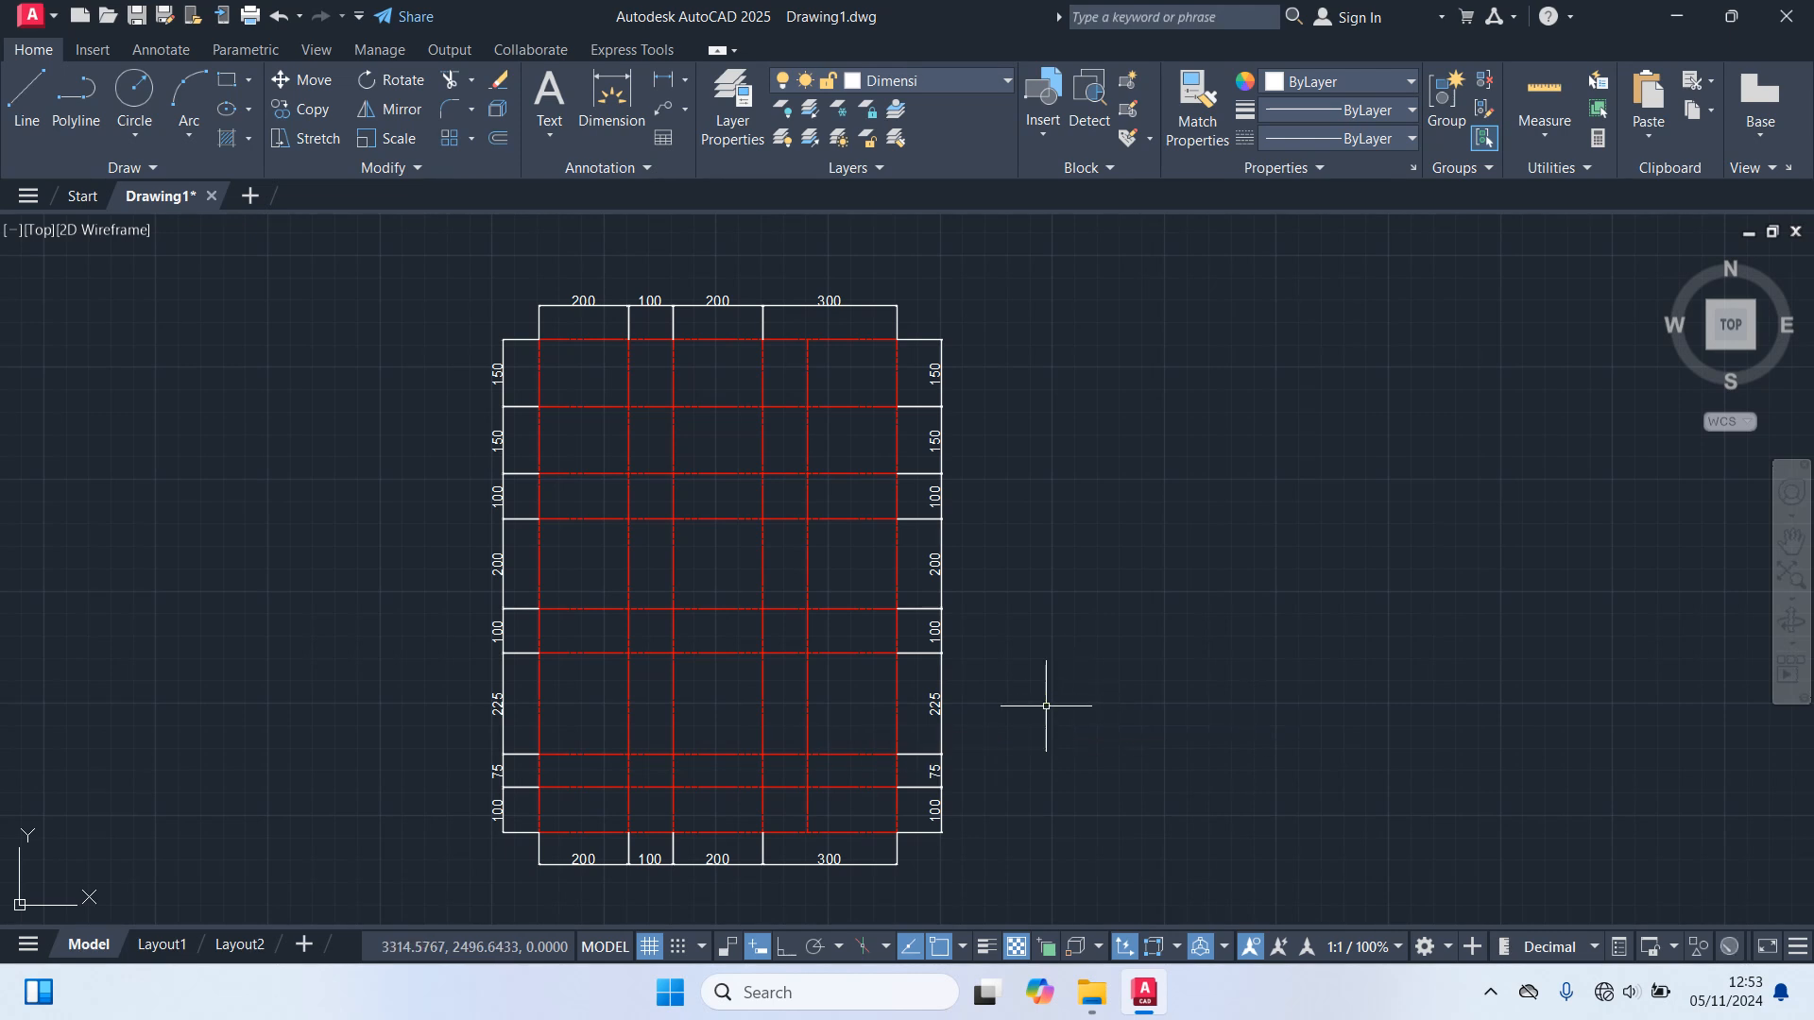
Trim the bottom grid row's outer segments left of the third vertical line and right of the new offset line.
{"action": "type", "text": "tr"}
{"action": "key", "text": "space"}
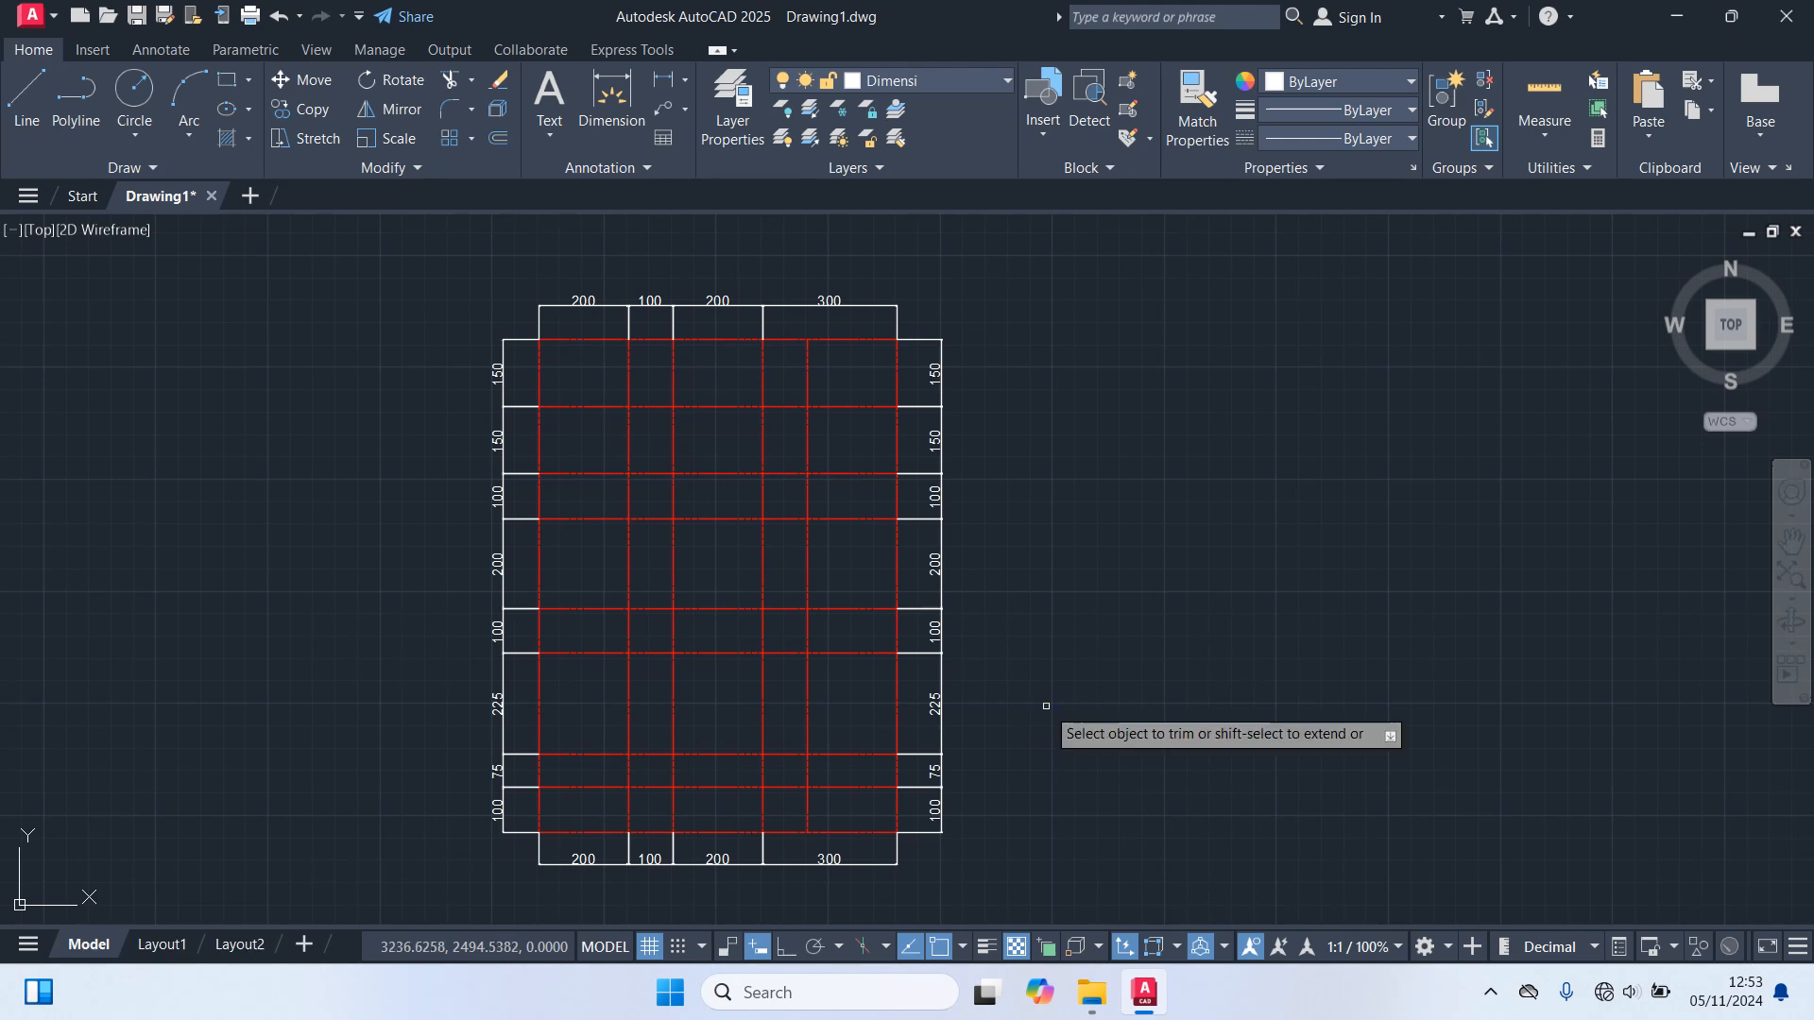
{"action": "left_click", "coordinate": [541, 812]}
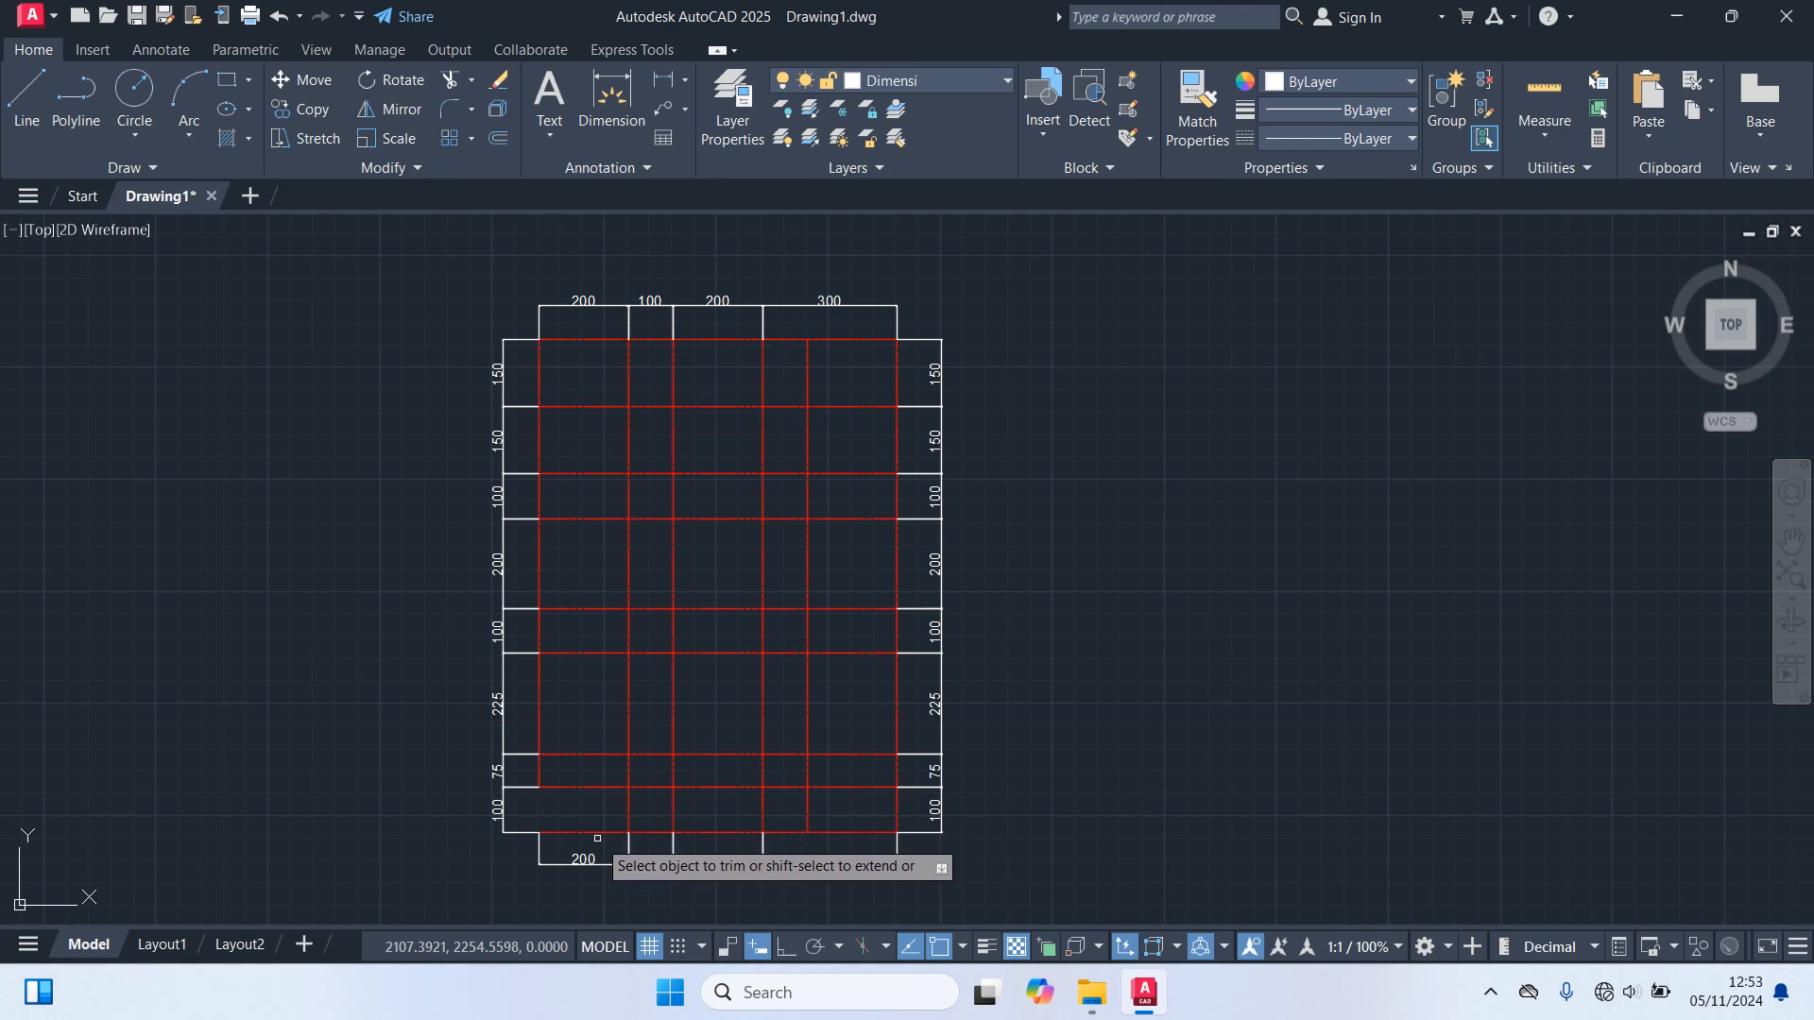
{"action": "left_click", "coordinate": [595, 832]}
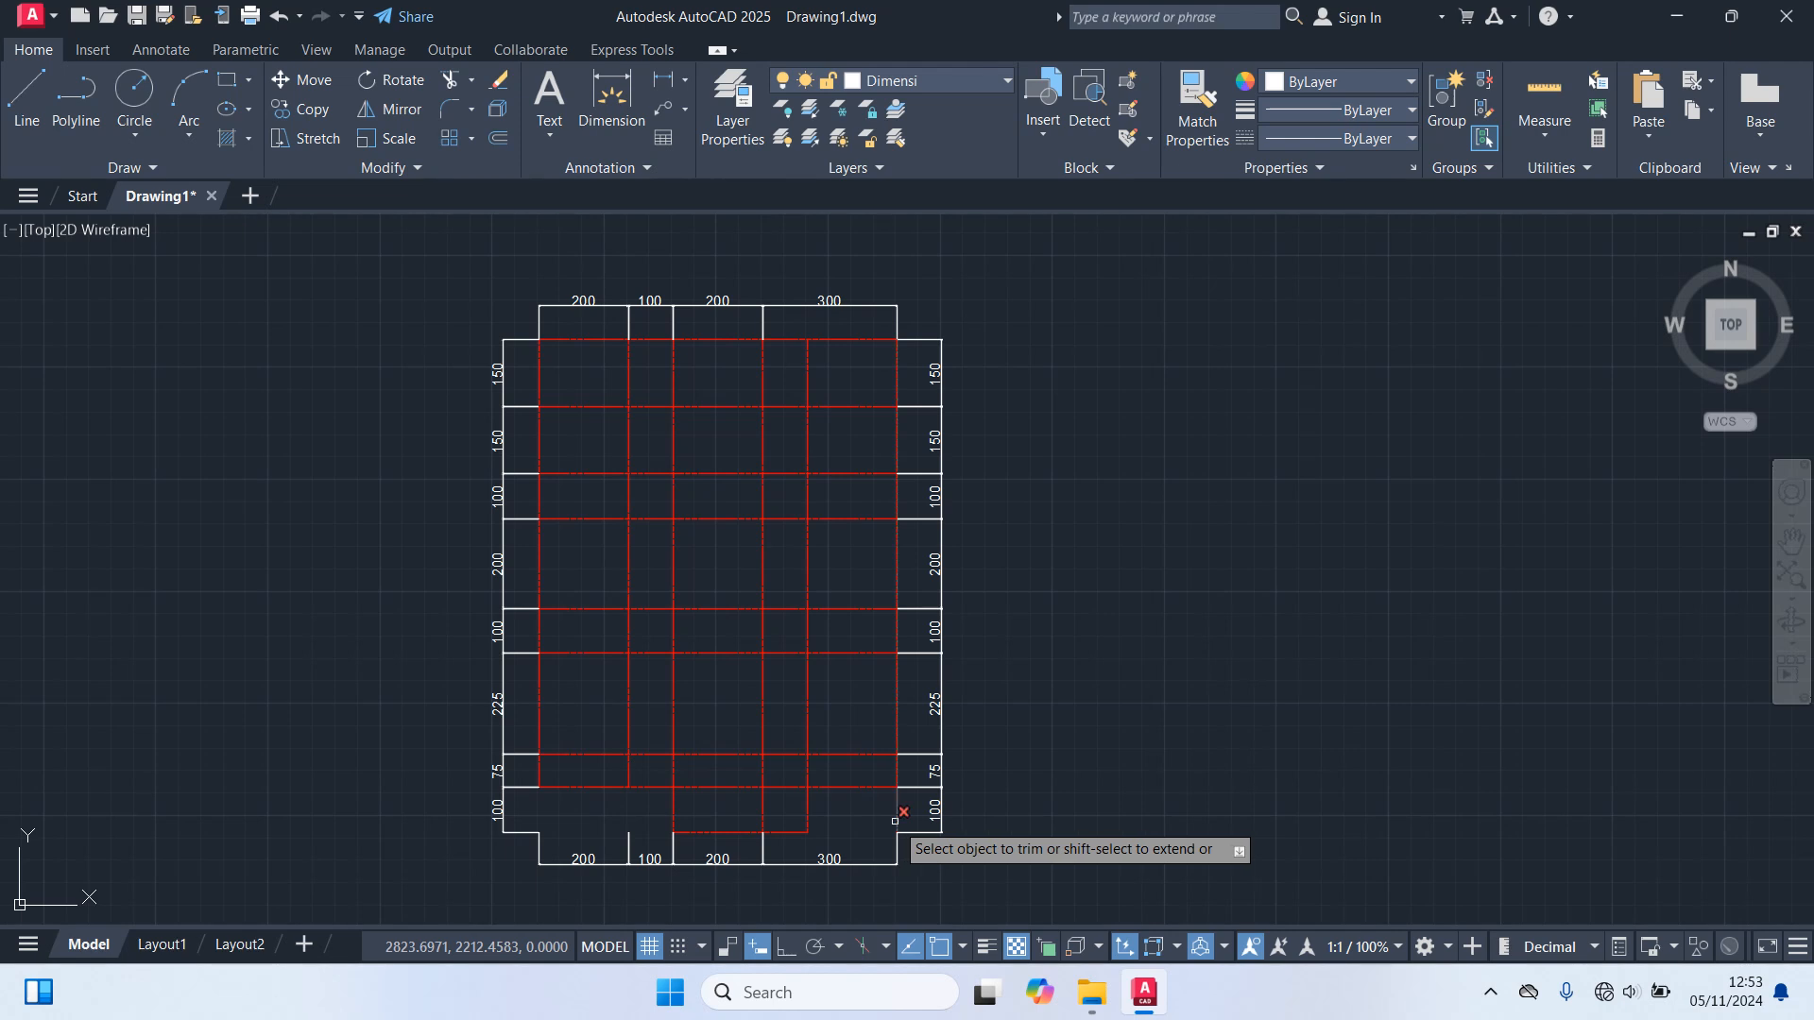
Trim all remaining grid segments right of the new offset line below the fifth horizontal line from the top.
{"action": "left_click", "coordinate": [860, 651]}
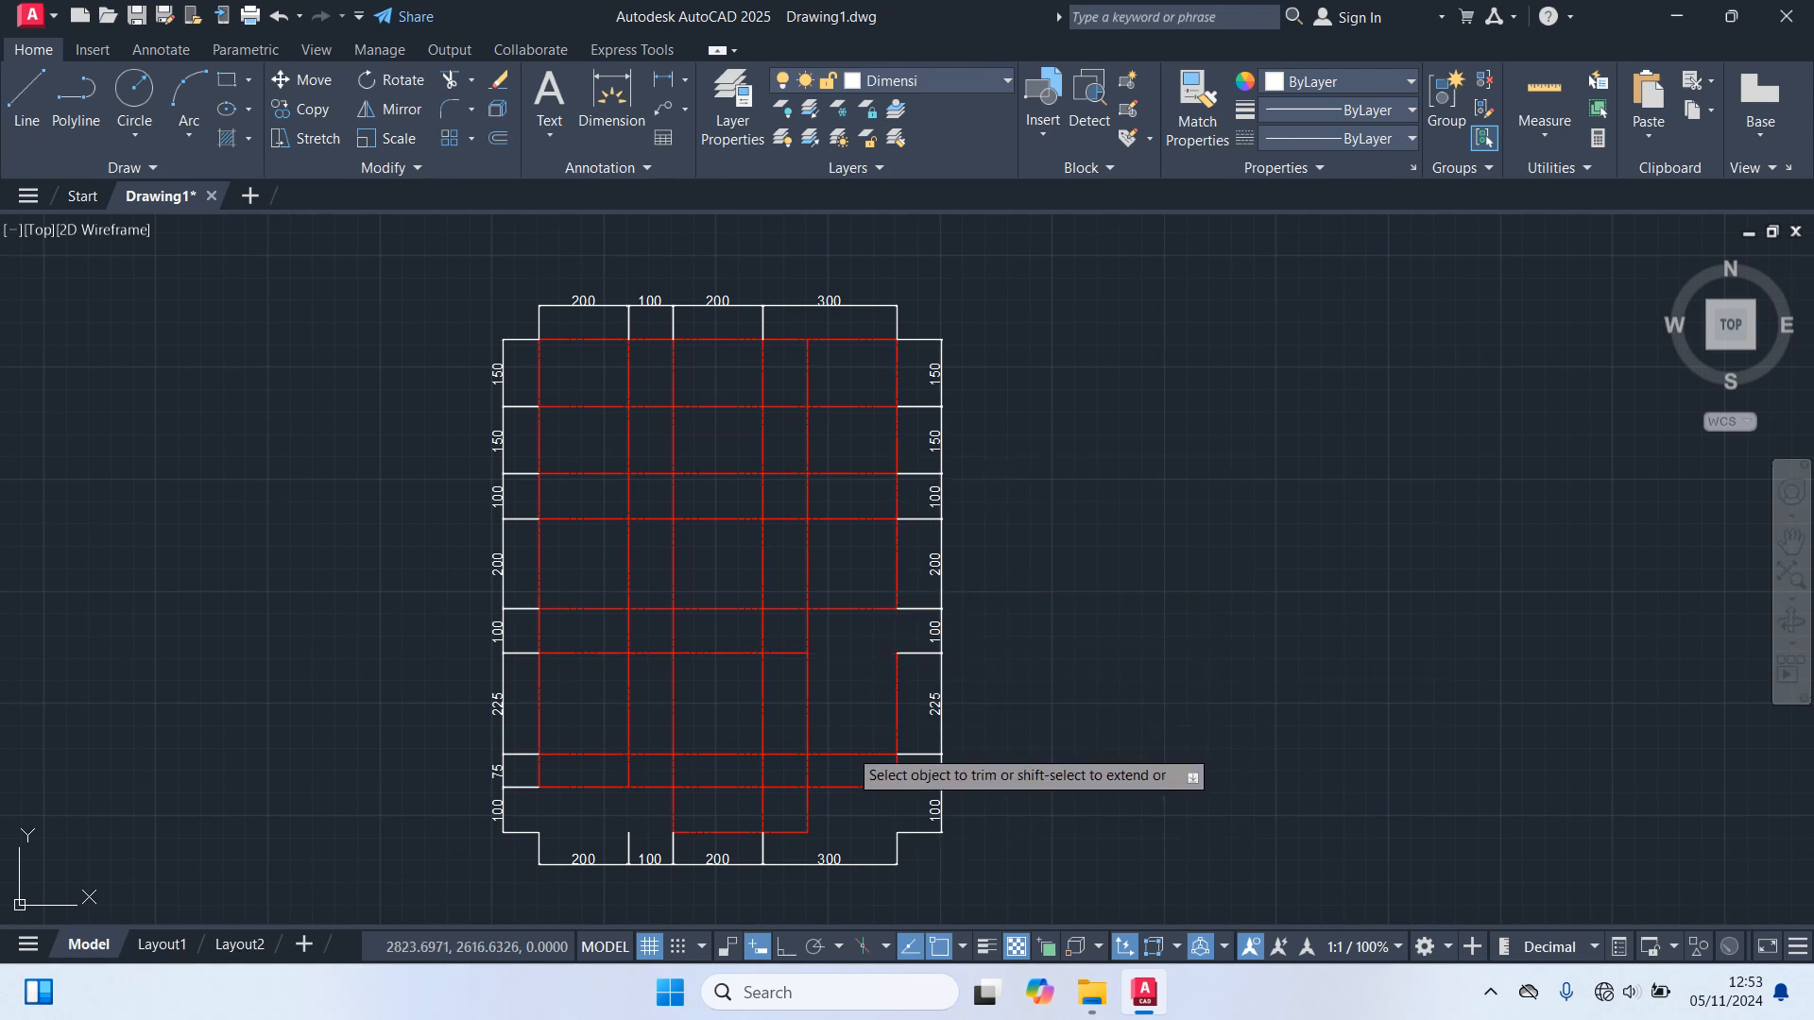
{"action": "left_click", "coordinate": [847, 753]}
{"action": "left_click", "coordinate": [856, 786]}
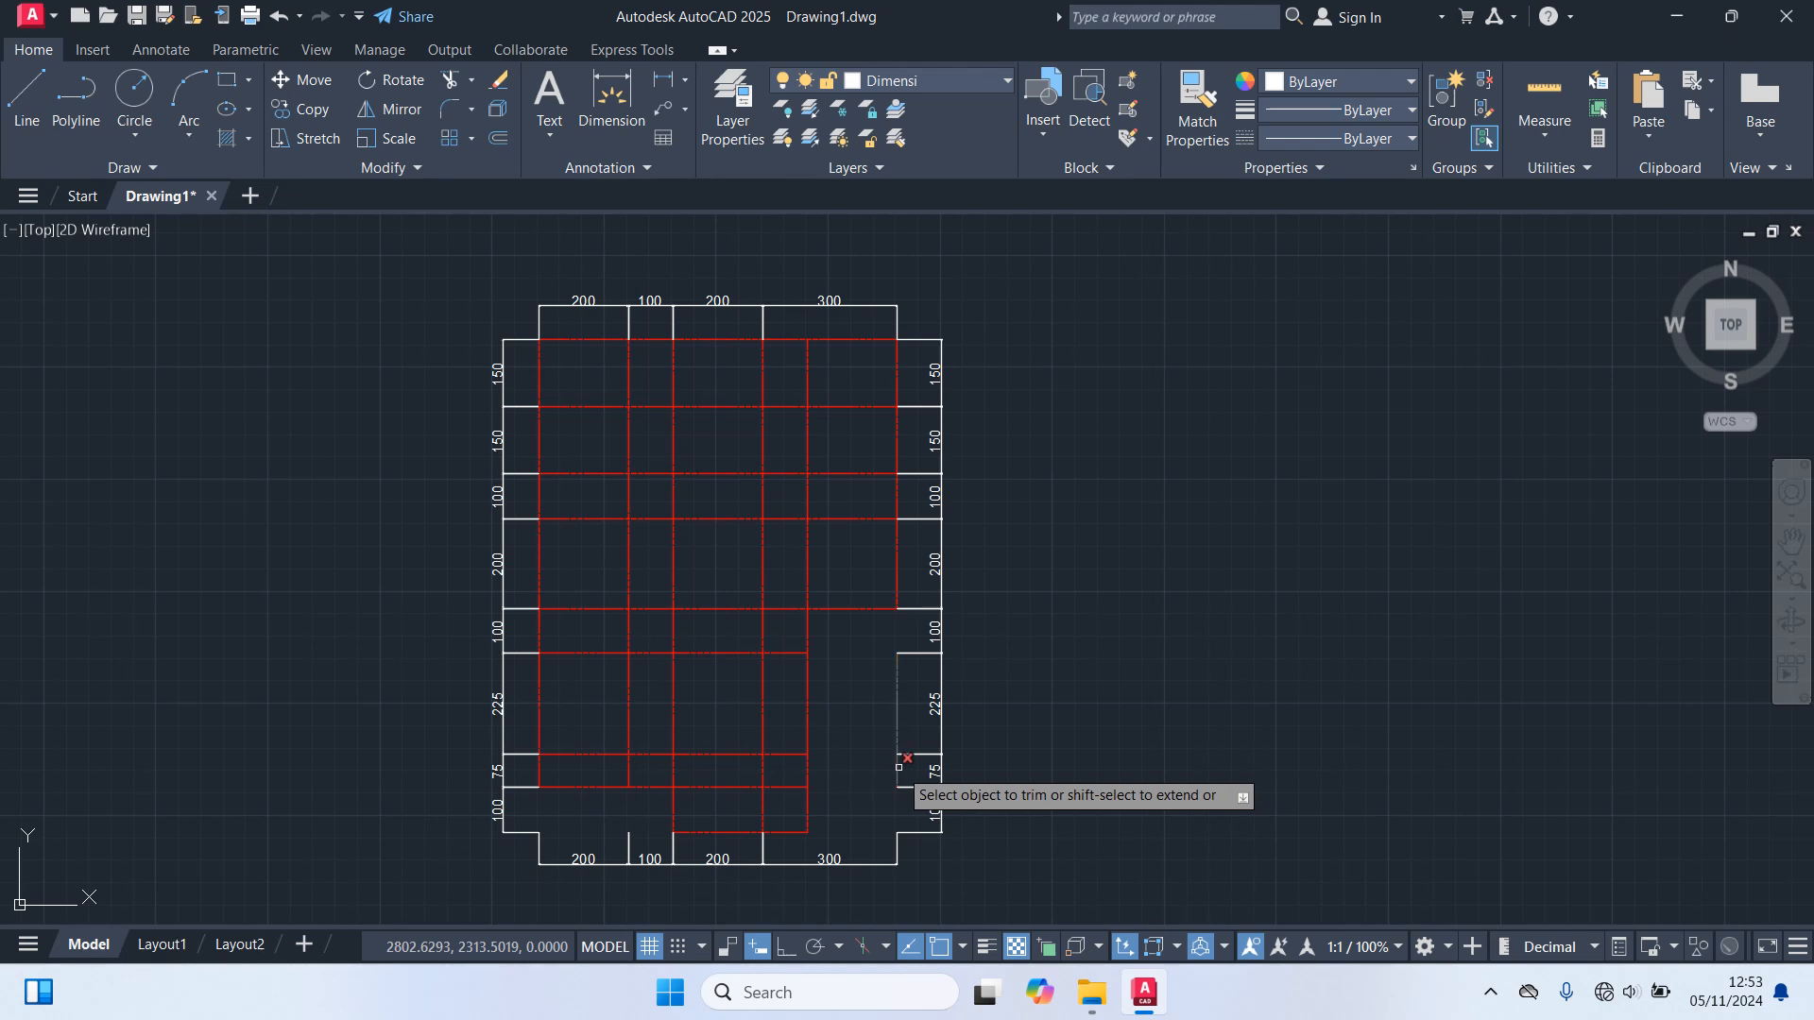
{"action": "left_click", "coordinate": [899, 768]}
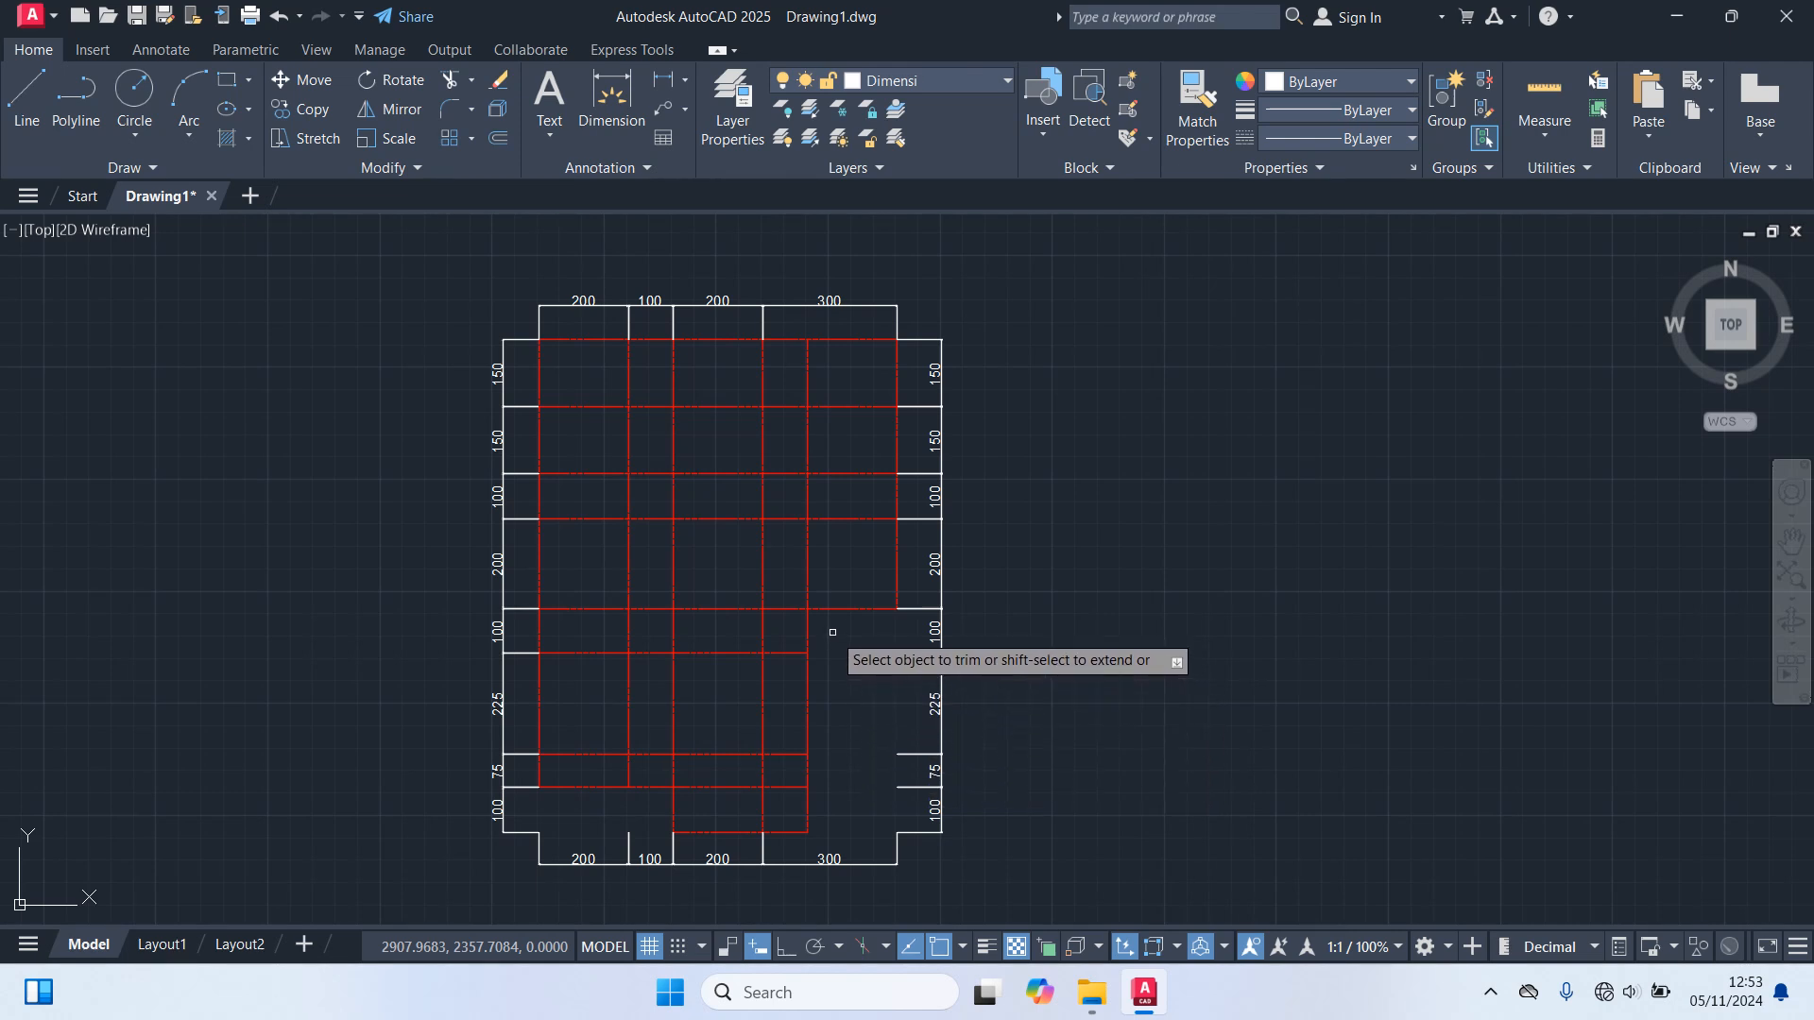
Trim the grid segments between the fourth and rightmost vertical lines above the fifth horizontal line, keeping only the third horizontal line as divider.
{"action": "left_click", "coordinate": [809, 578]}
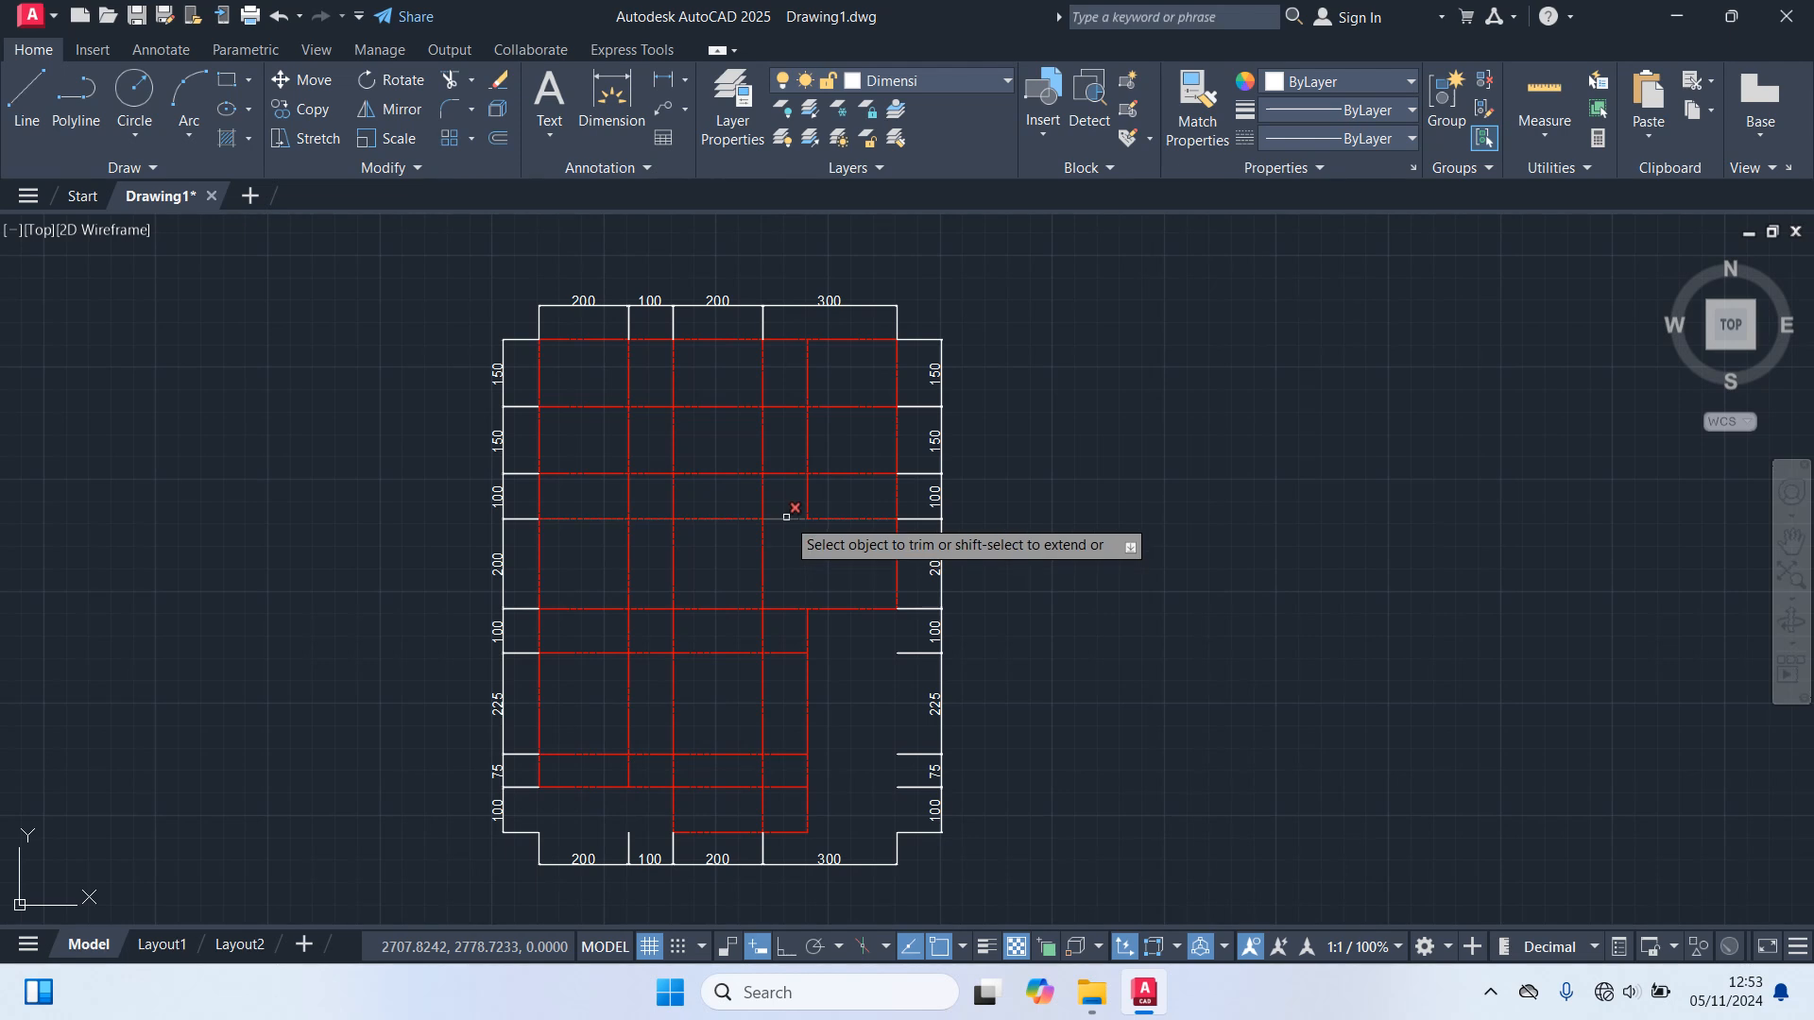
{"action": "left_click", "coordinate": [786, 518]}
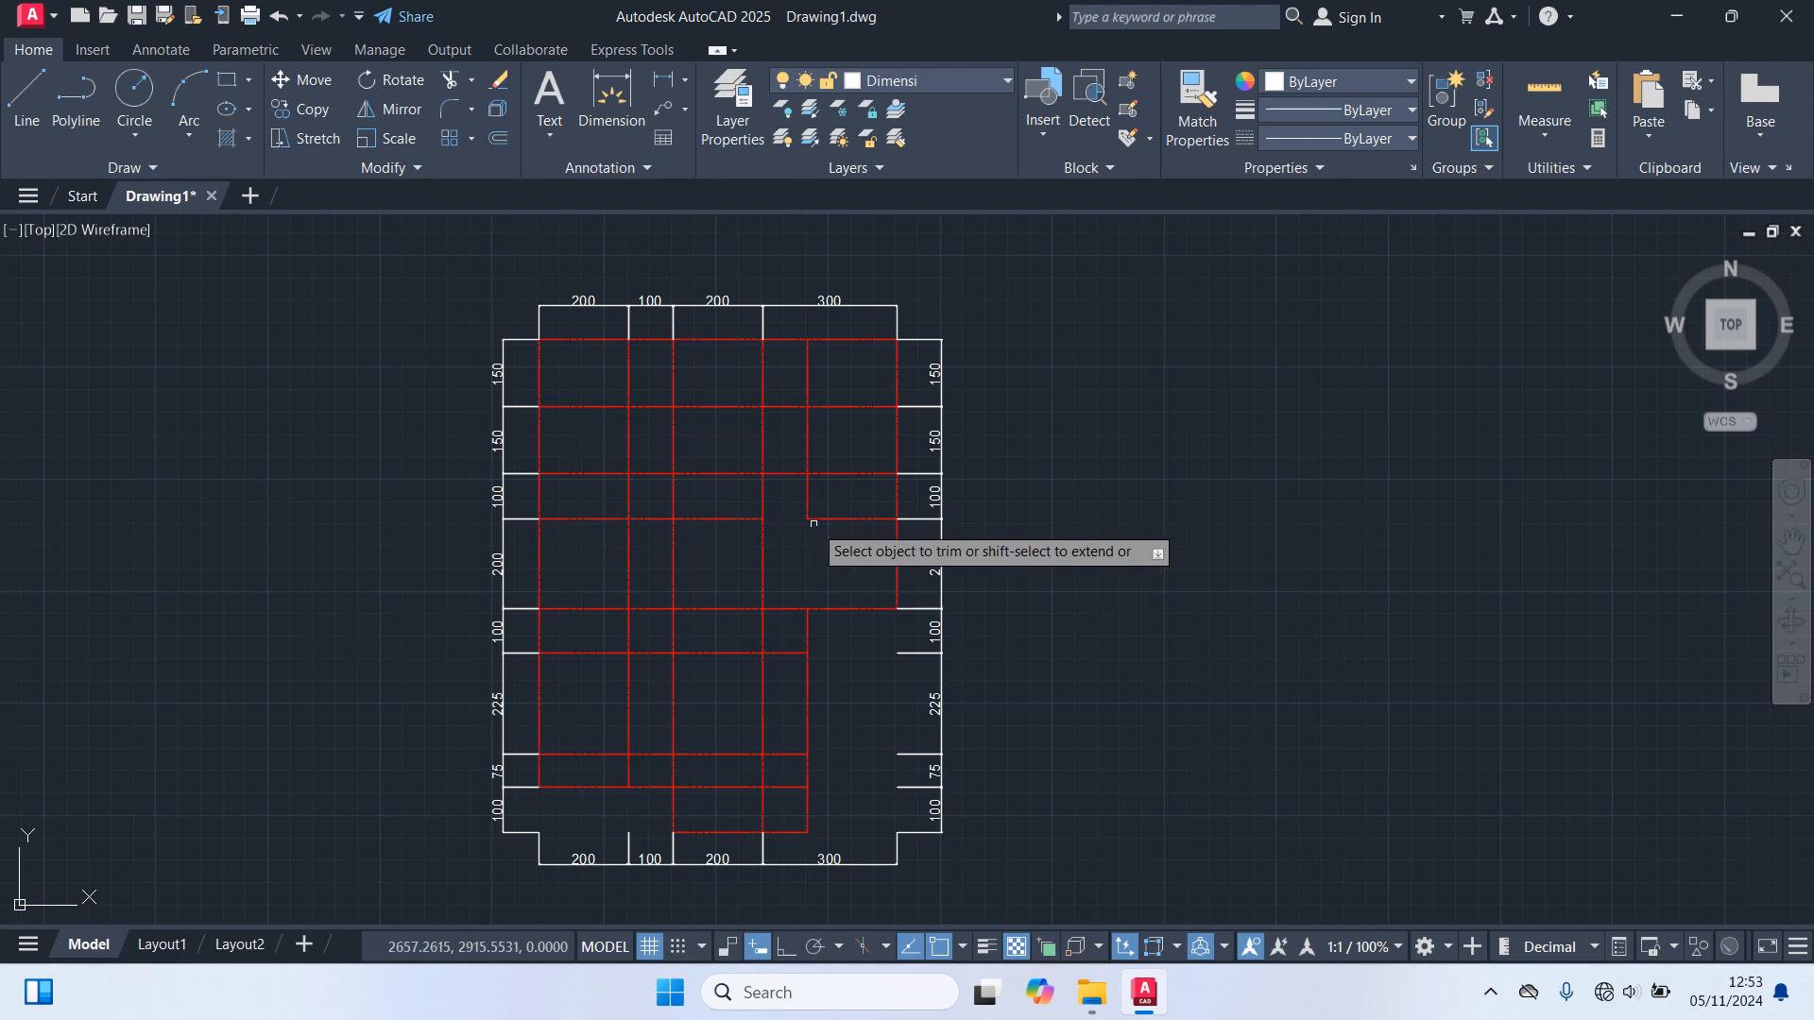
{"action": "left_click", "coordinate": [809, 505]}
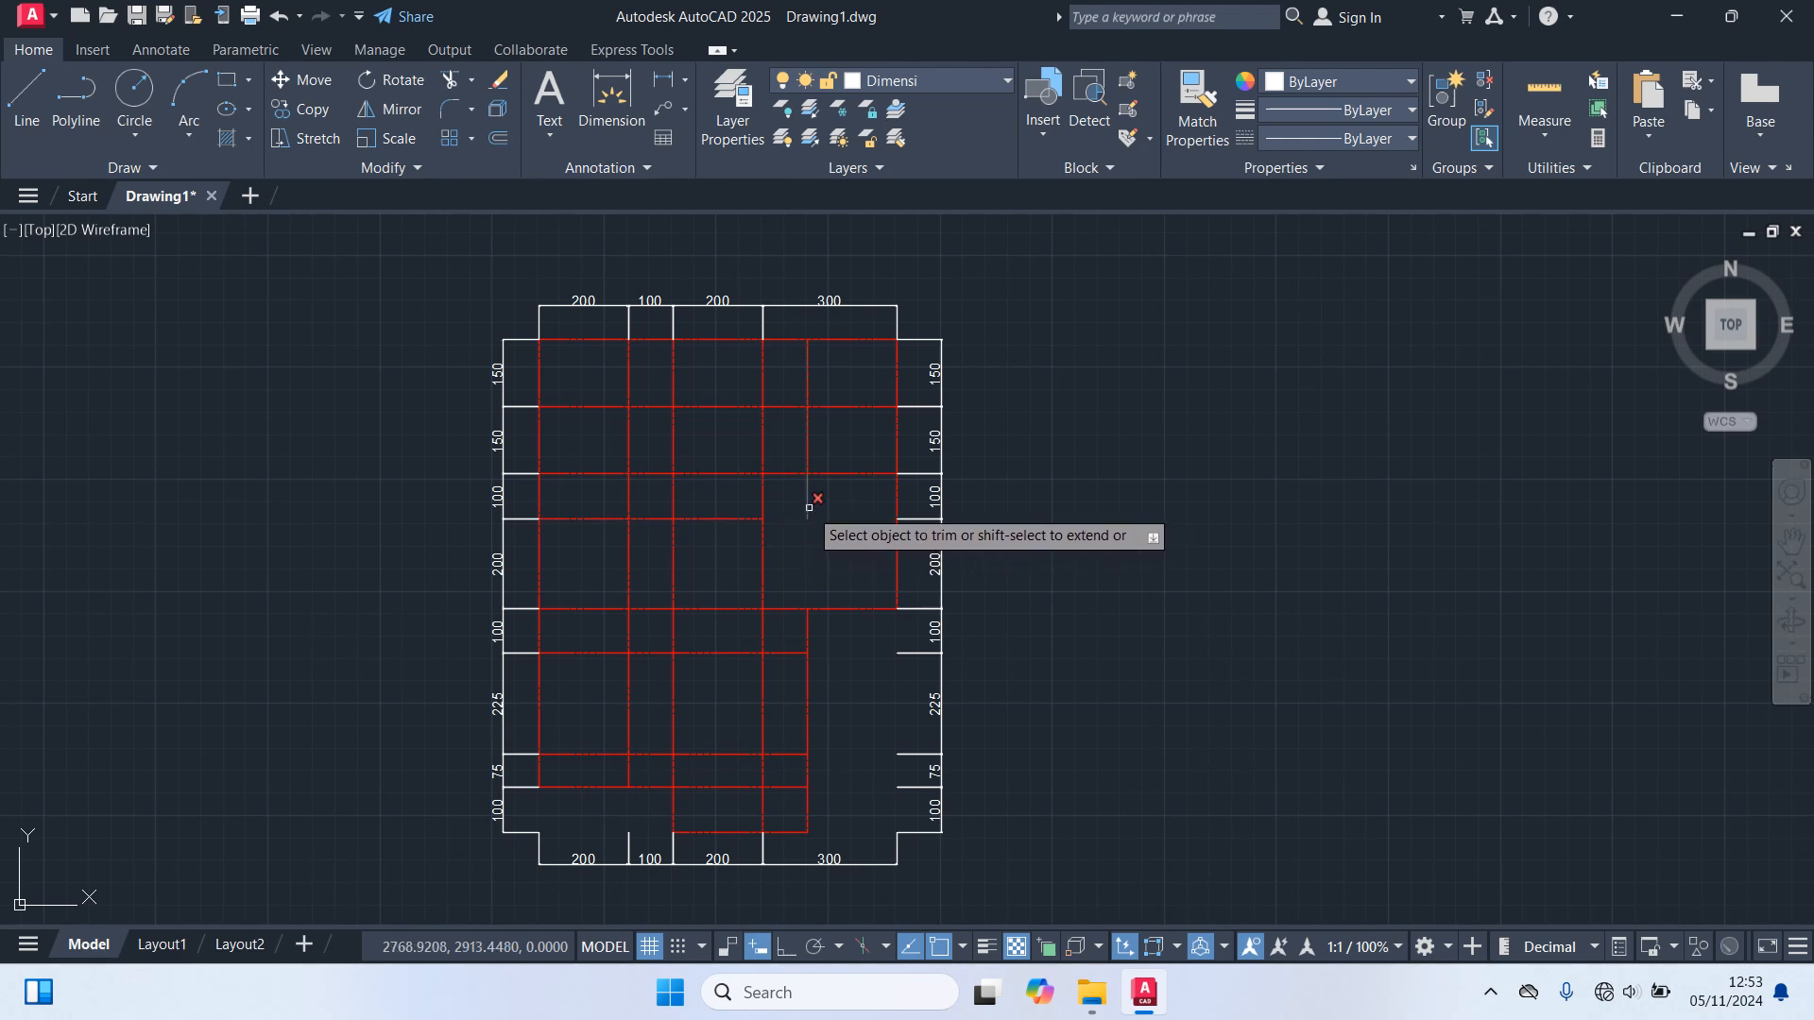
{"action": "left_click", "coordinate": [809, 463]}
{"action": "left_click", "coordinate": [809, 373]}
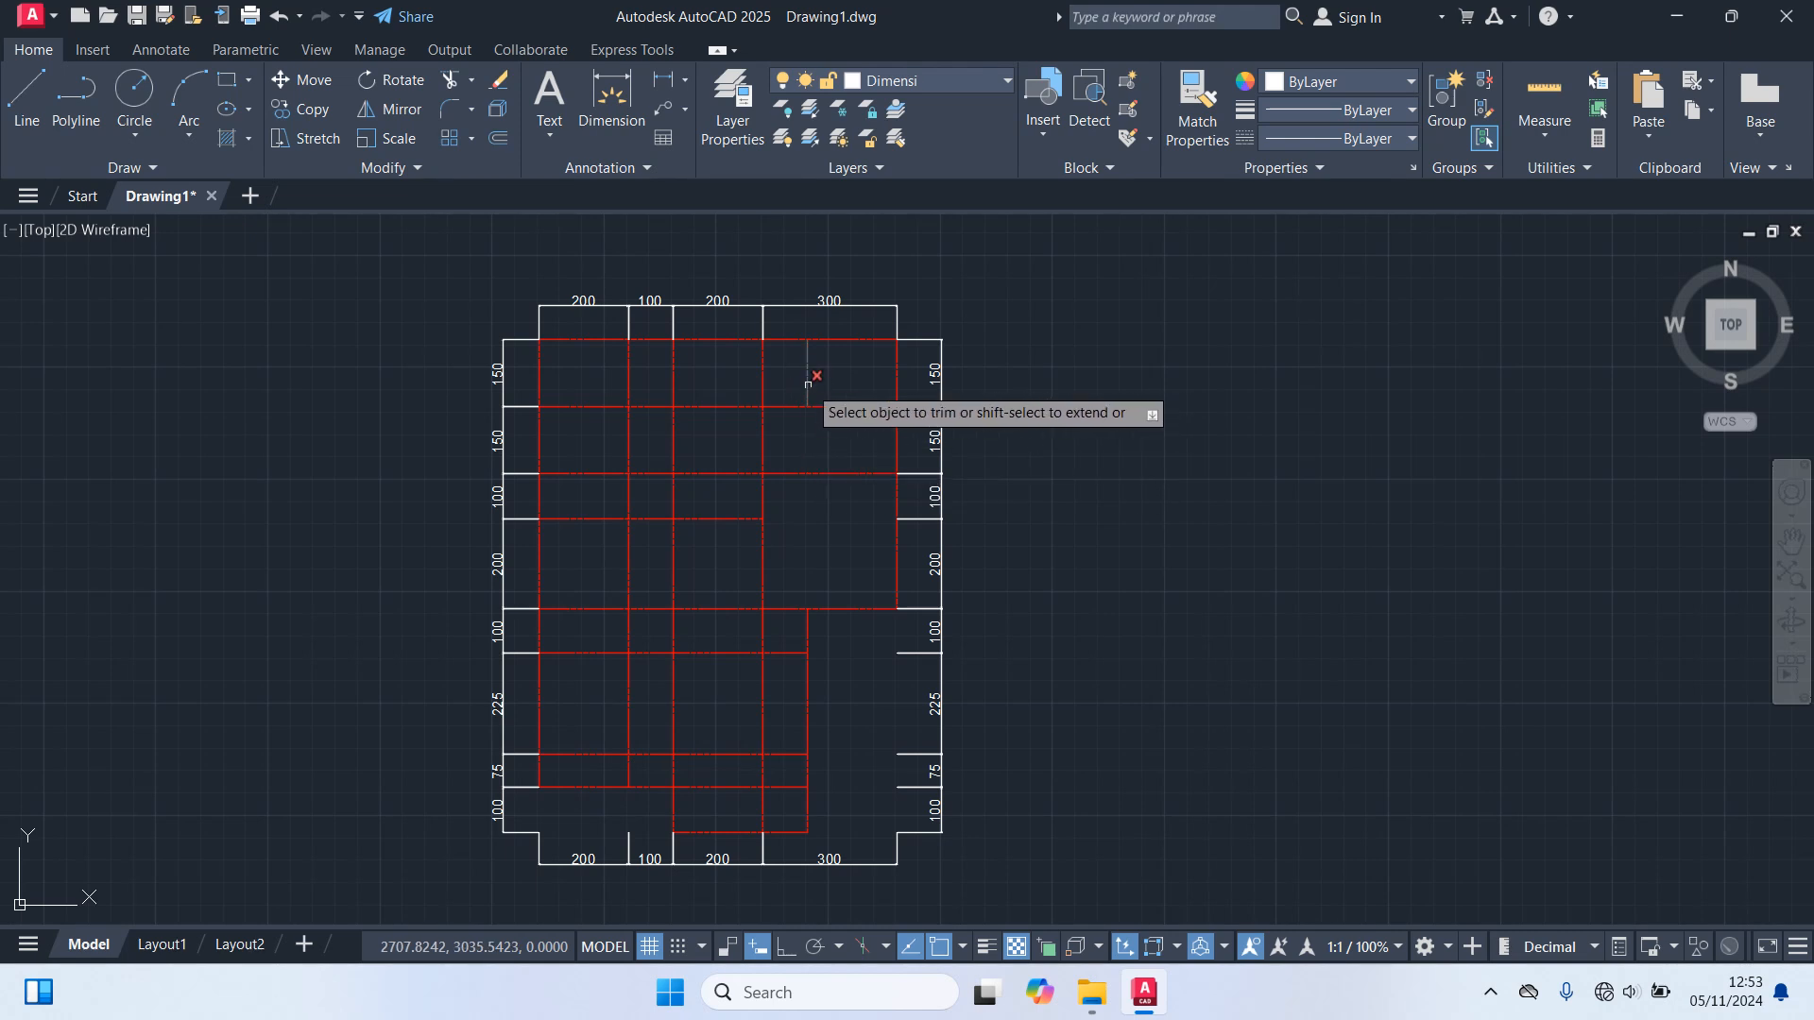
{"action": "left_click", "coordinate": [801, 405]}
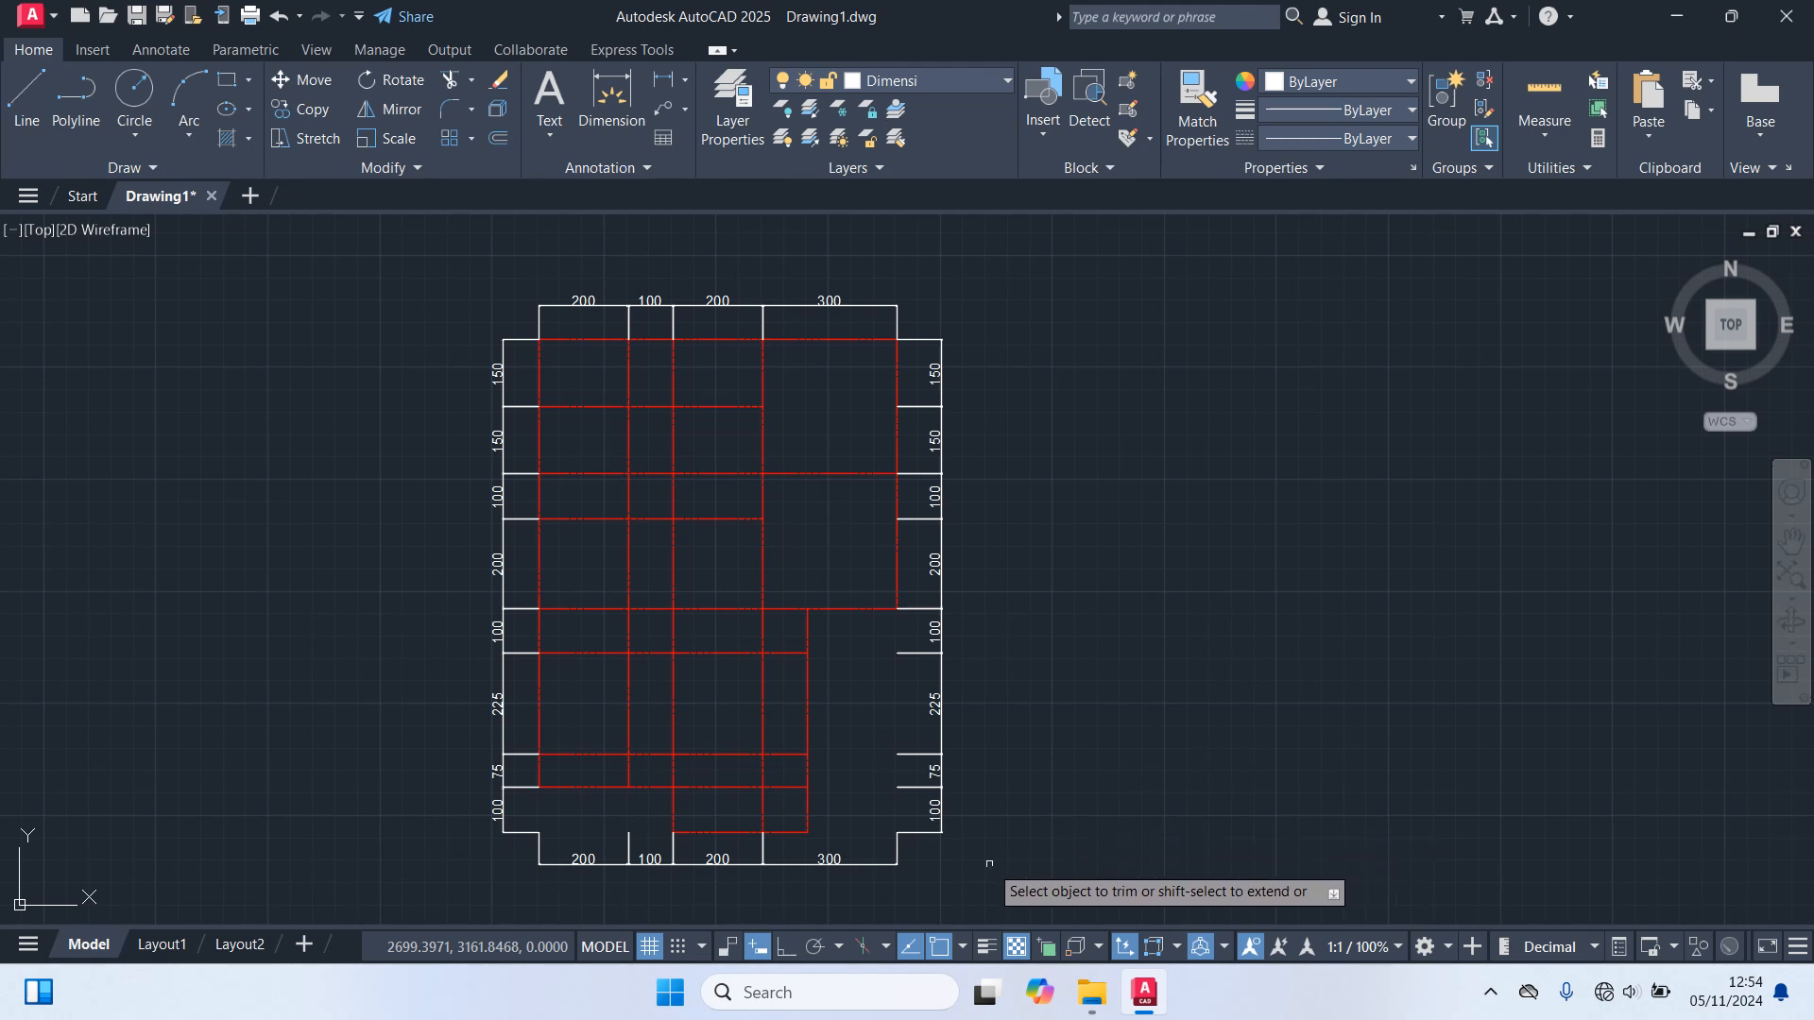
Trim all grid segments inside the area between the third vertical line and the offset line, below the sixth horizontal line.
{"action": "left_click", "coordinate": [777, 787]}
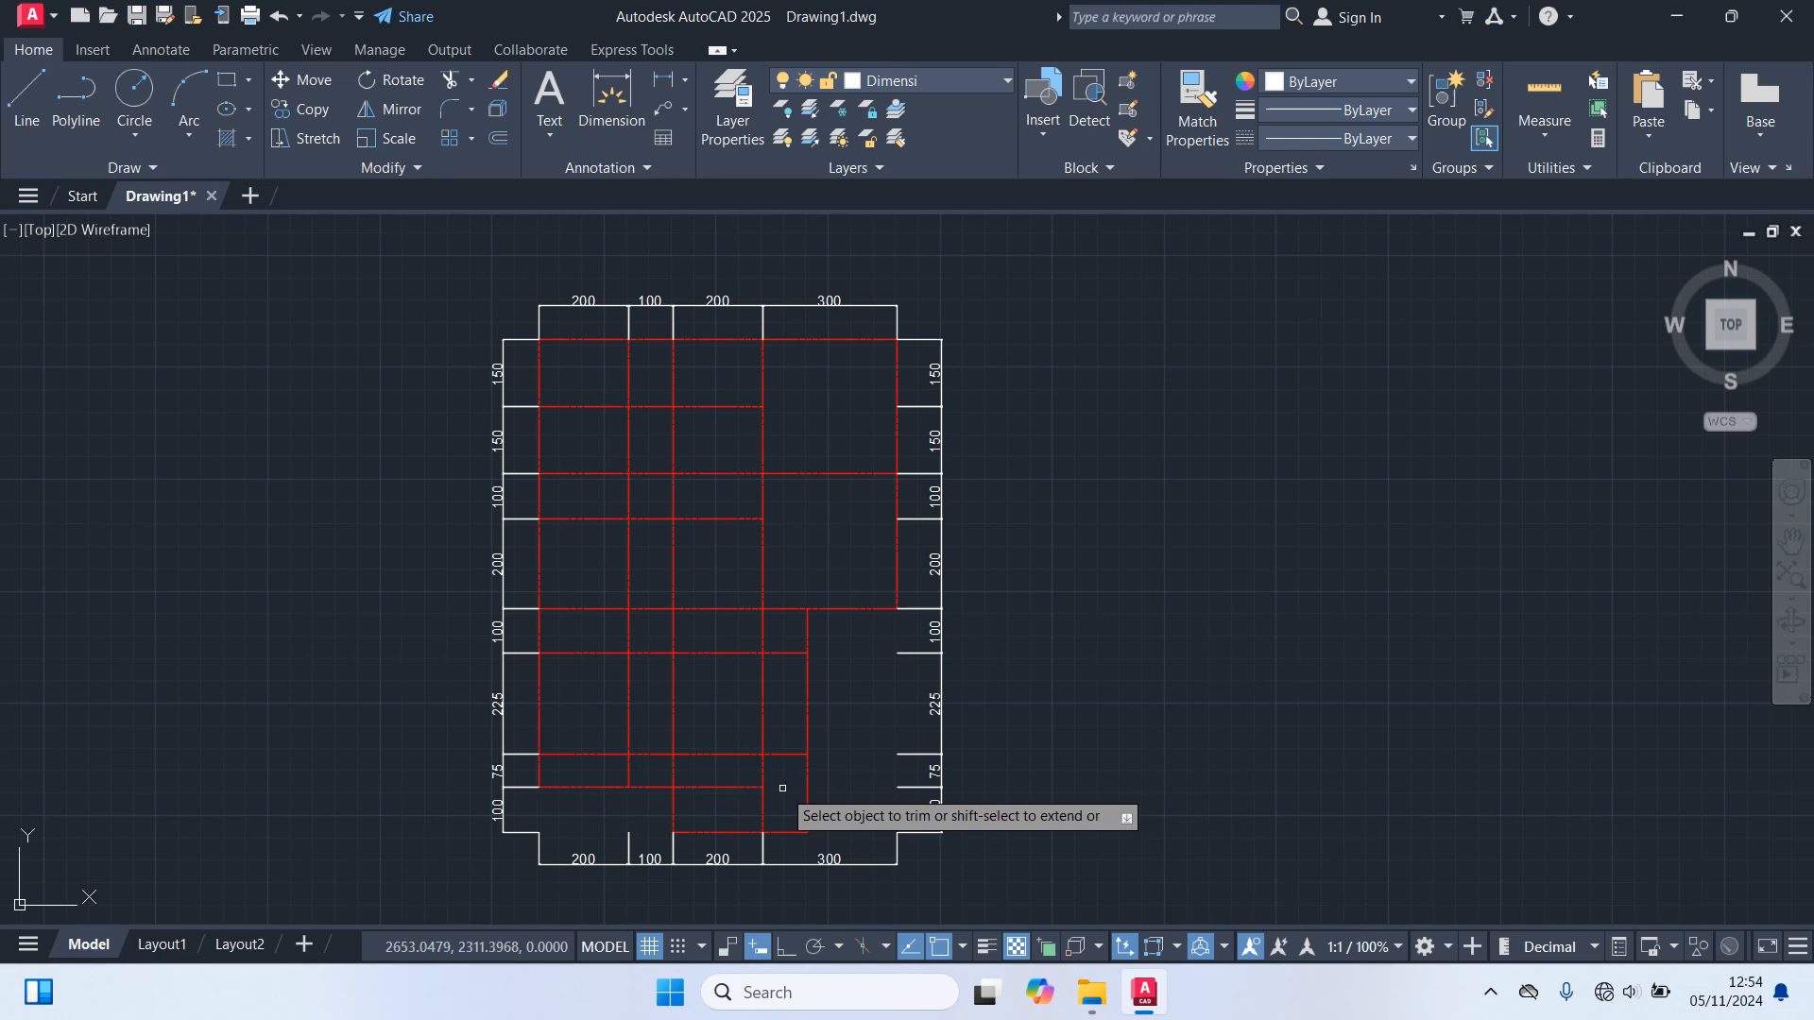
{"action": "left_click", "coordinate": [751, 786]}
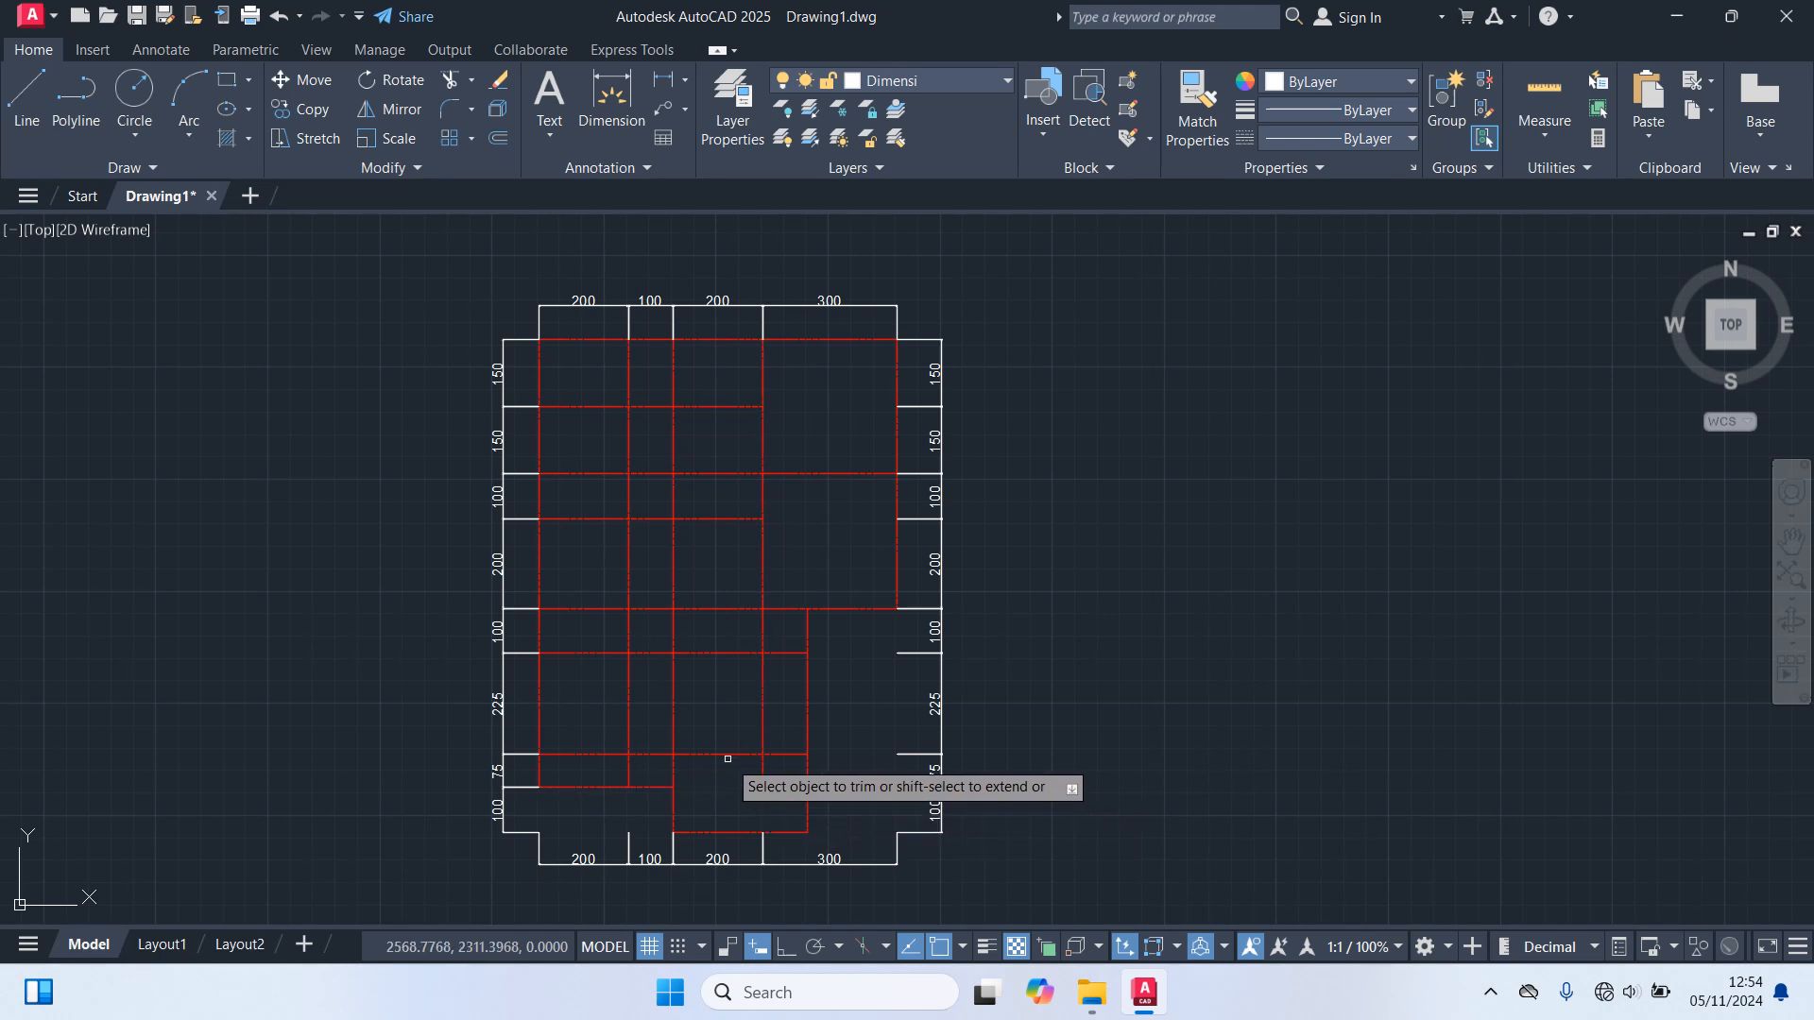
{"action": "left_click", "coordinate": [753, 754]}
{"action": "left_click", "coordinate": [759, 769]}
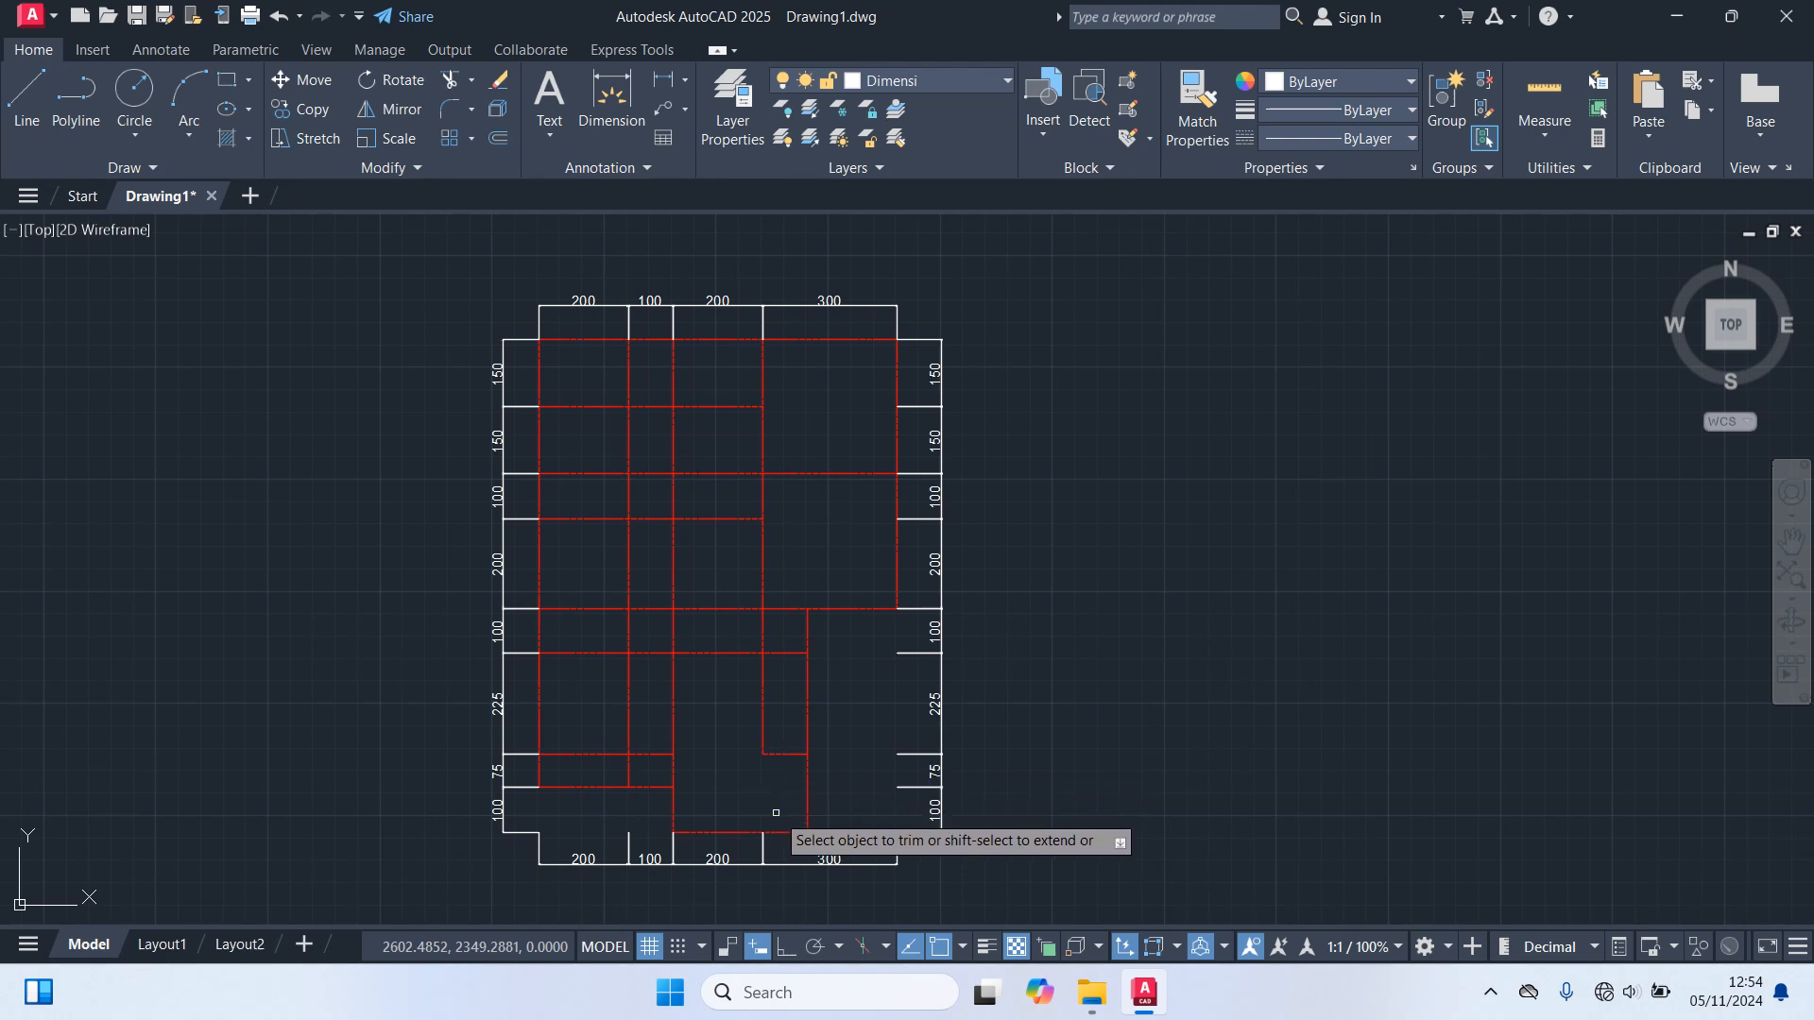
{"action": "left_click", "coordinate": [764, 739]}
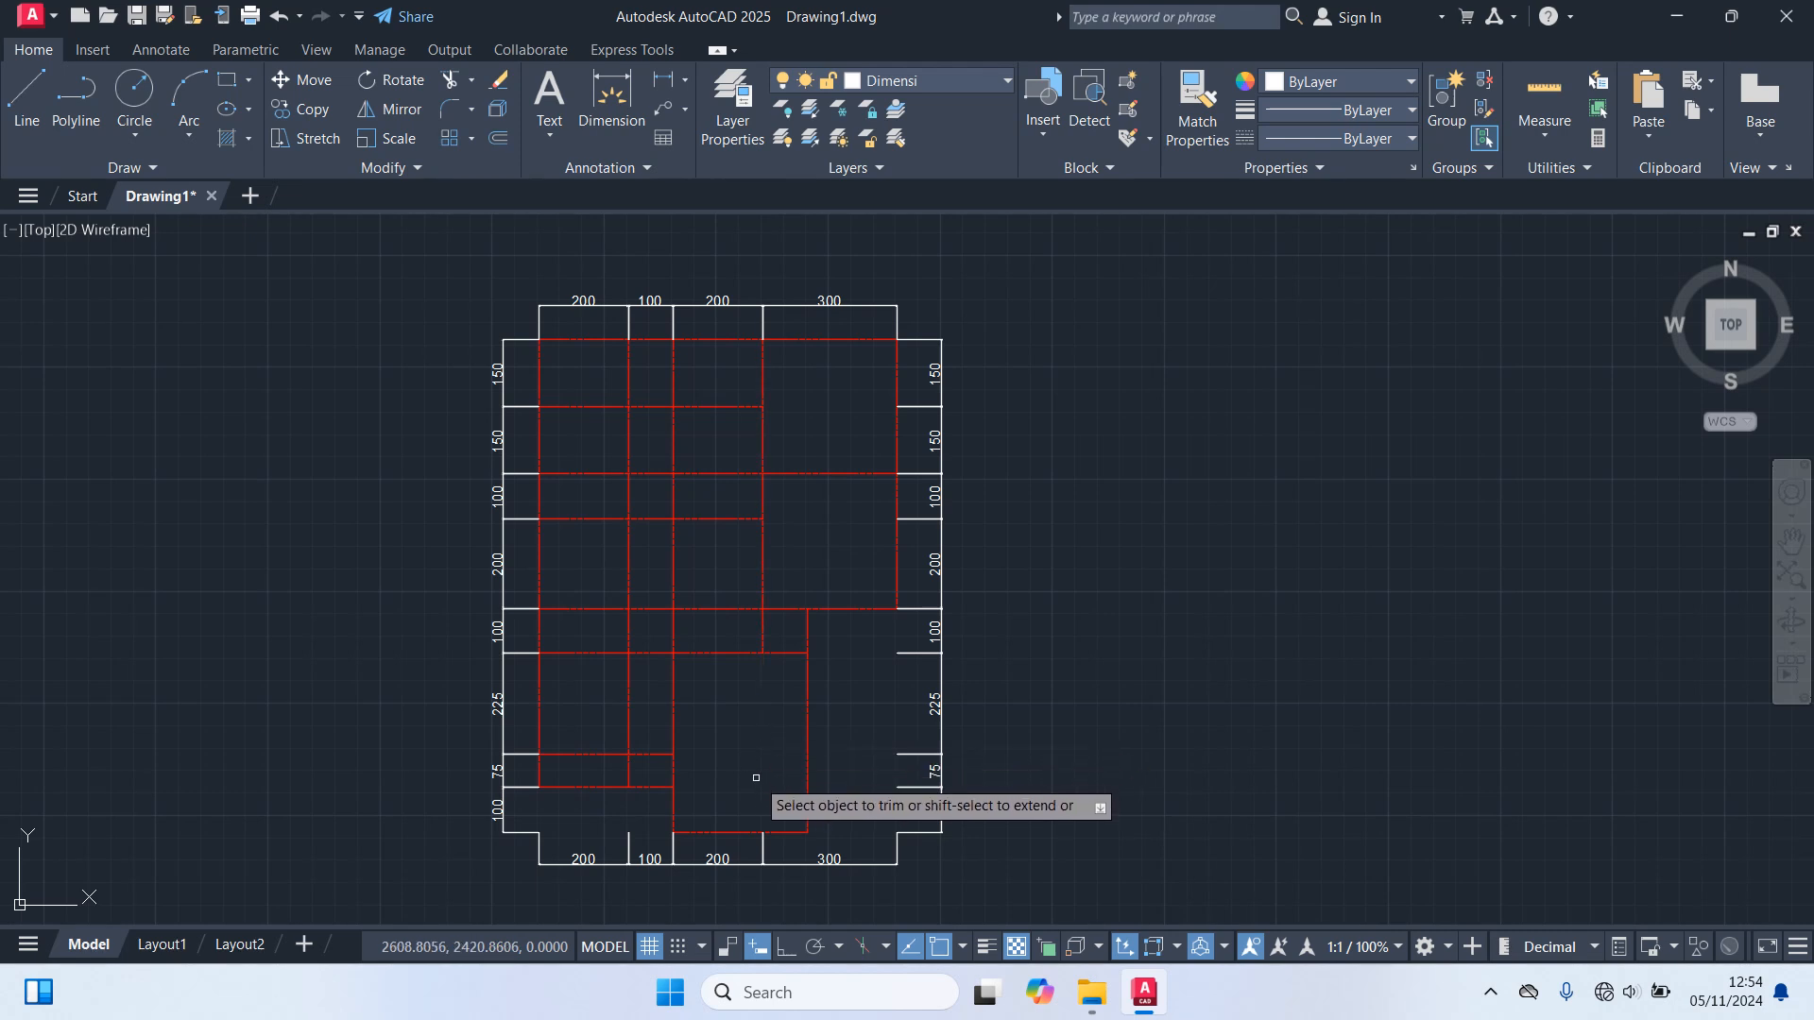
Trim the inner grid segments left of the third vertical line below the third horizontal line, keeping the sixth horizontal line.
{"action": "left_click", "coordinate": [609, 753]}
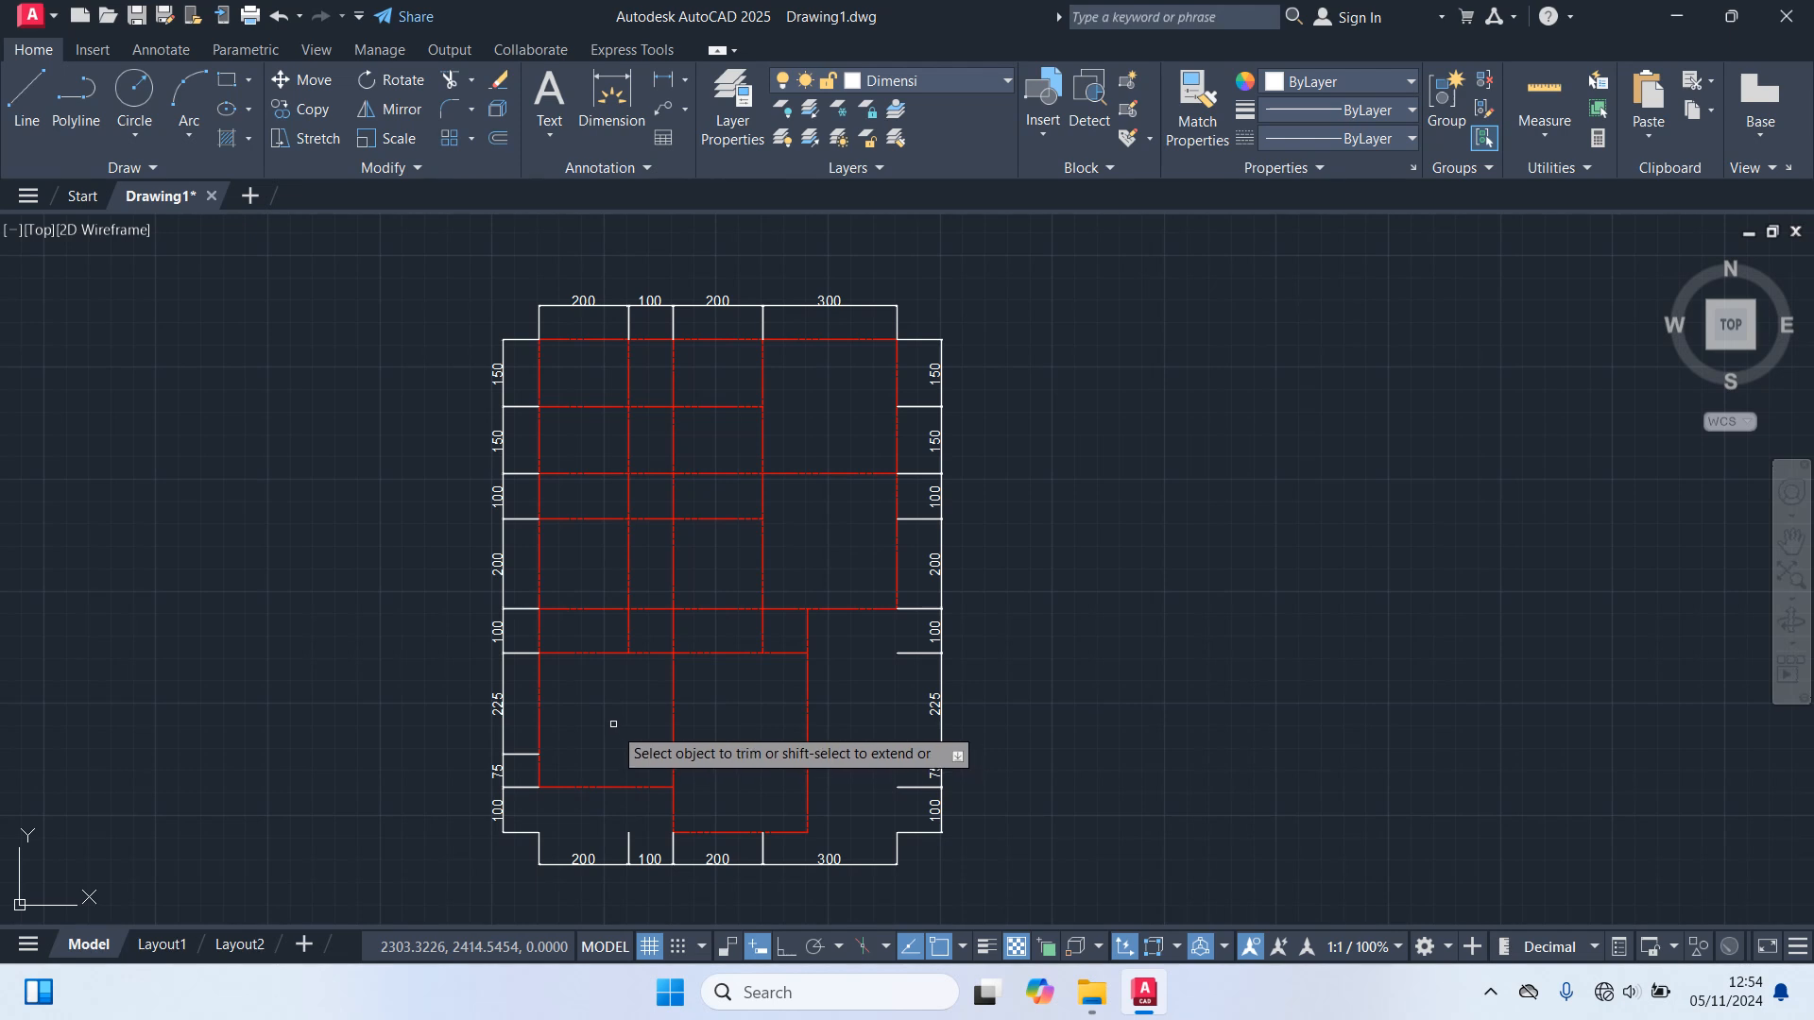
{"action": "left_click", "coordinate": [629, 640]}
{"action": "left_click", "coordinate": [654, 607]}
{"action": "left_click", "coordinate": [610, 606]}
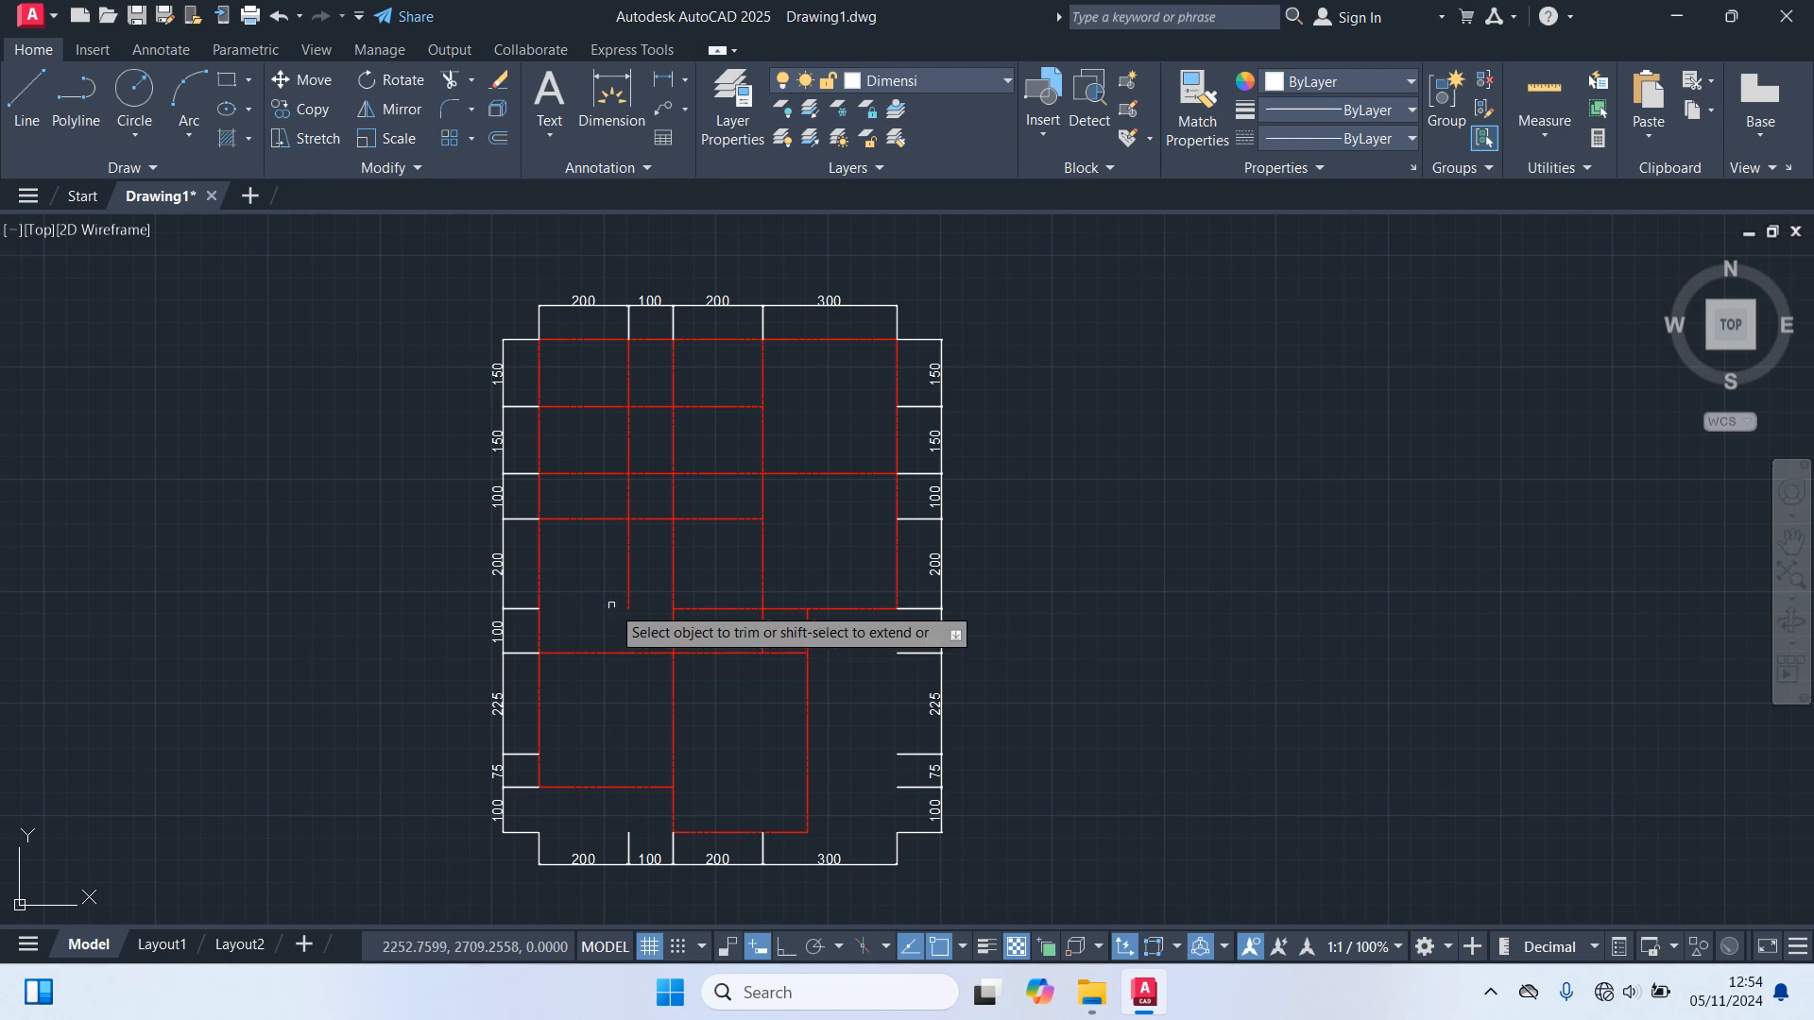
{"action": "left_click", "coordinate": [630, 586]}
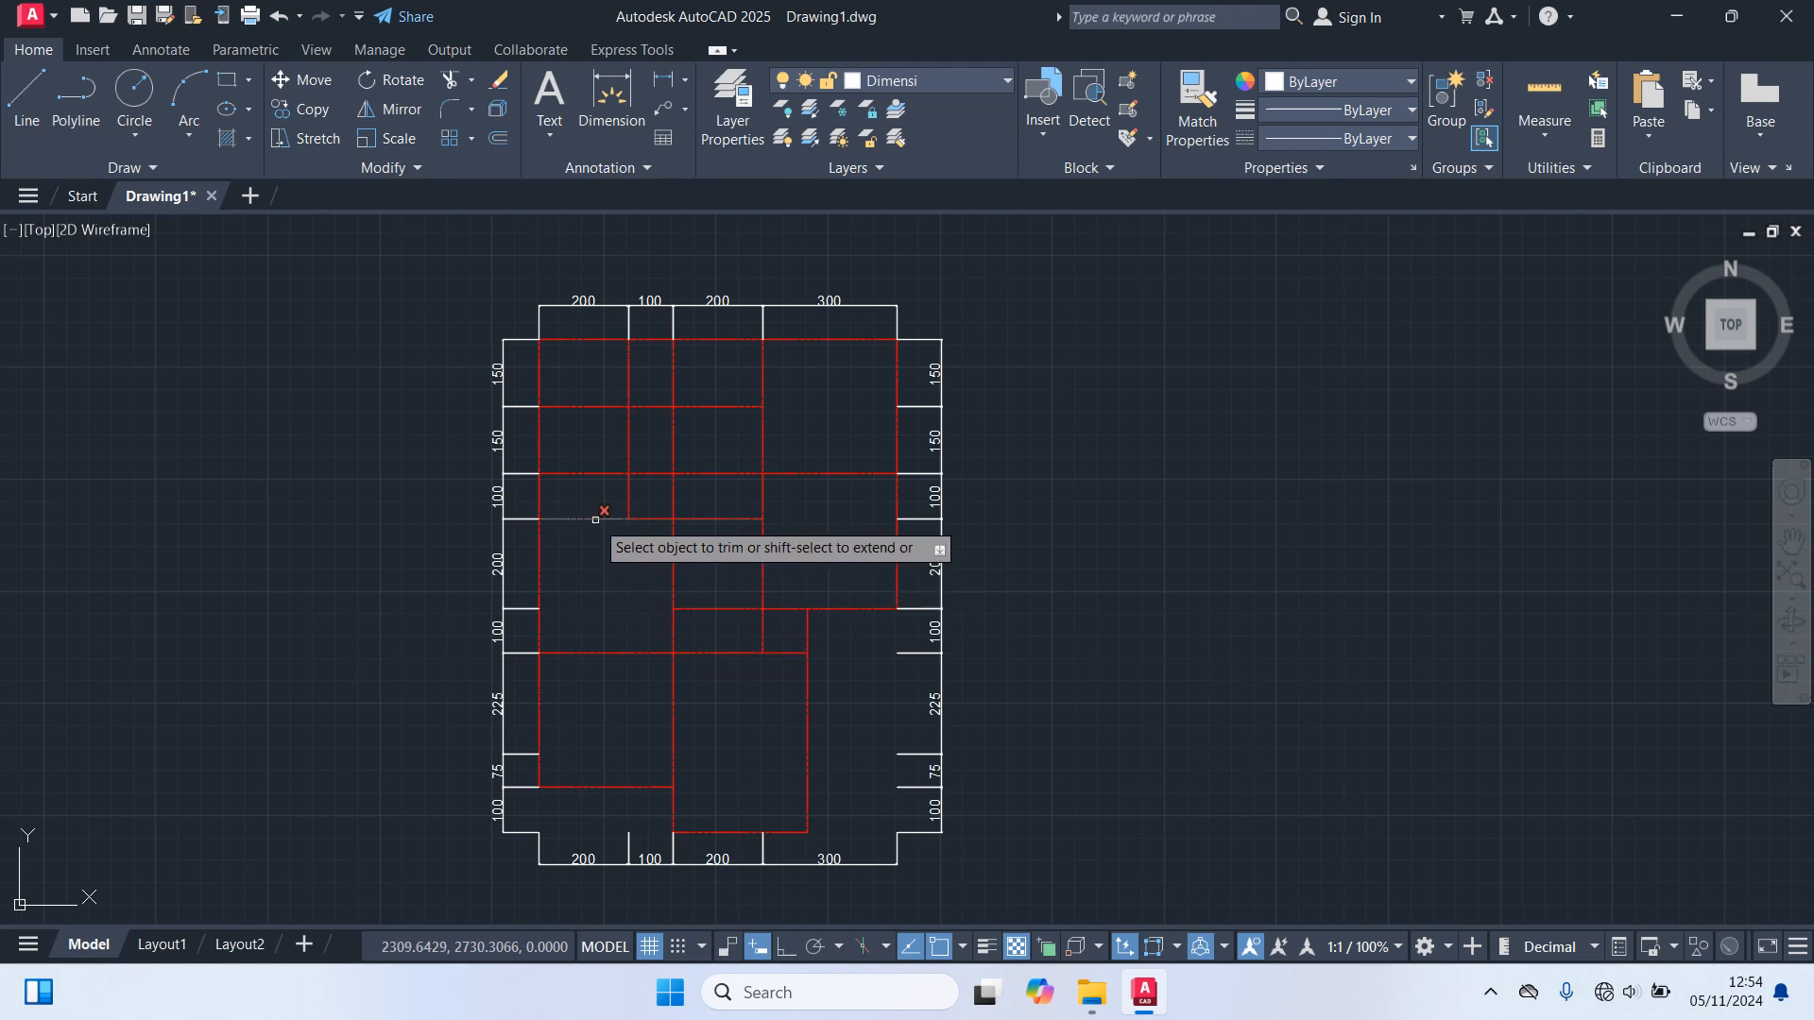
{"action": "left_click", "coordinate": [595, 519]}
{"action": "left_click", "coordinate": [643, 518]}
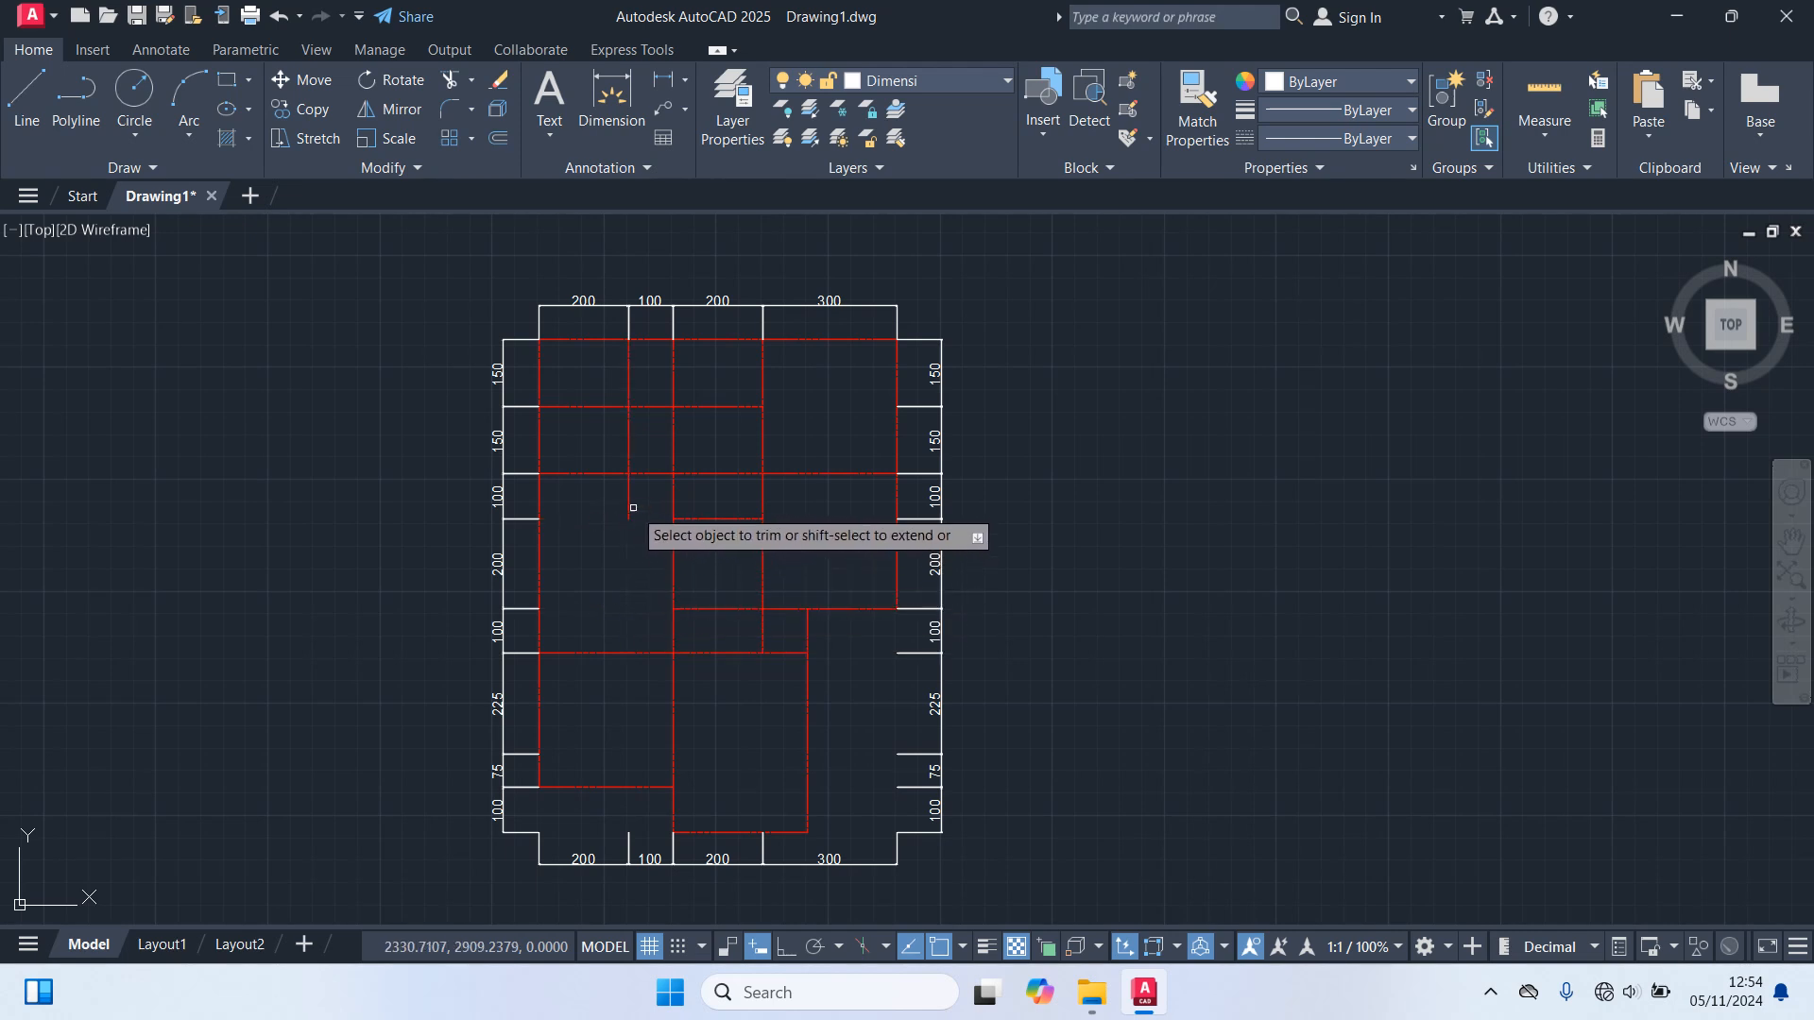
{"action": "left_click", "coordinate": [630, 507]}
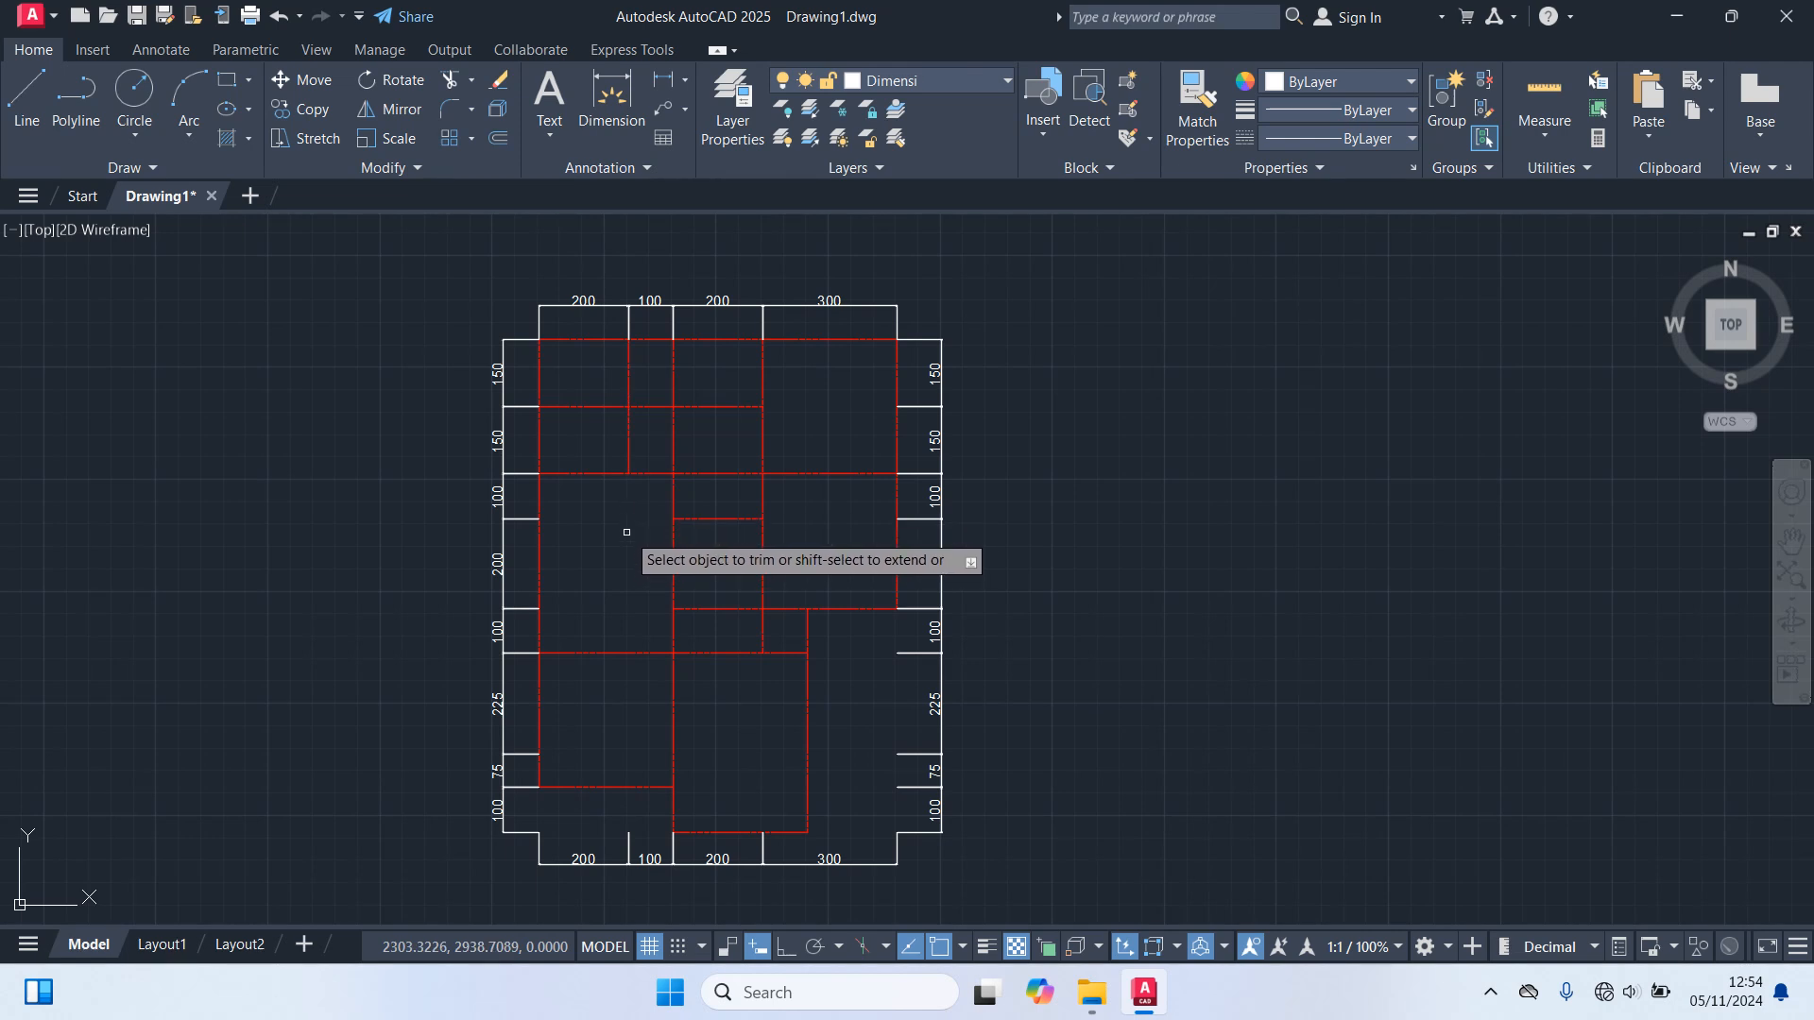
Clear the upper-middle grid segments between the second and fourth vertical lines, plus the second vertical line between the second and third horizontals.
{"action": "left_click", "coordinate": [653, 473]}
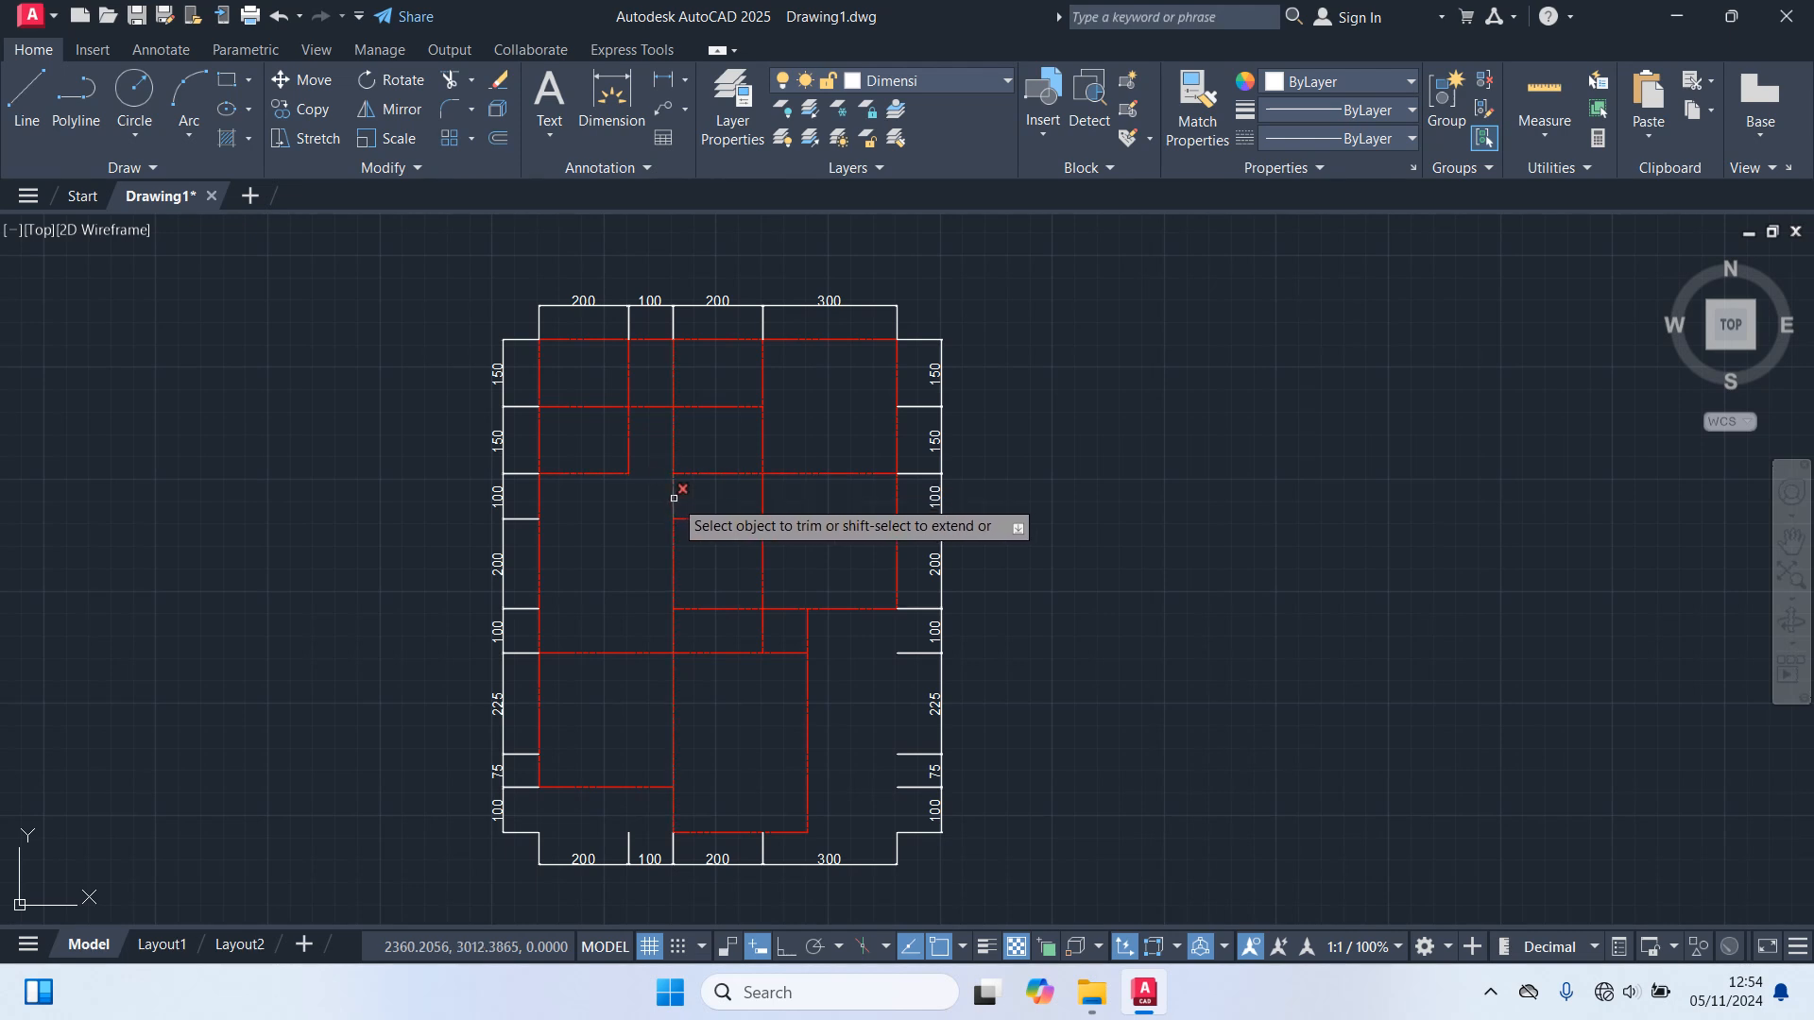
{"action": "left_click", "coordinate": [674, 498]}
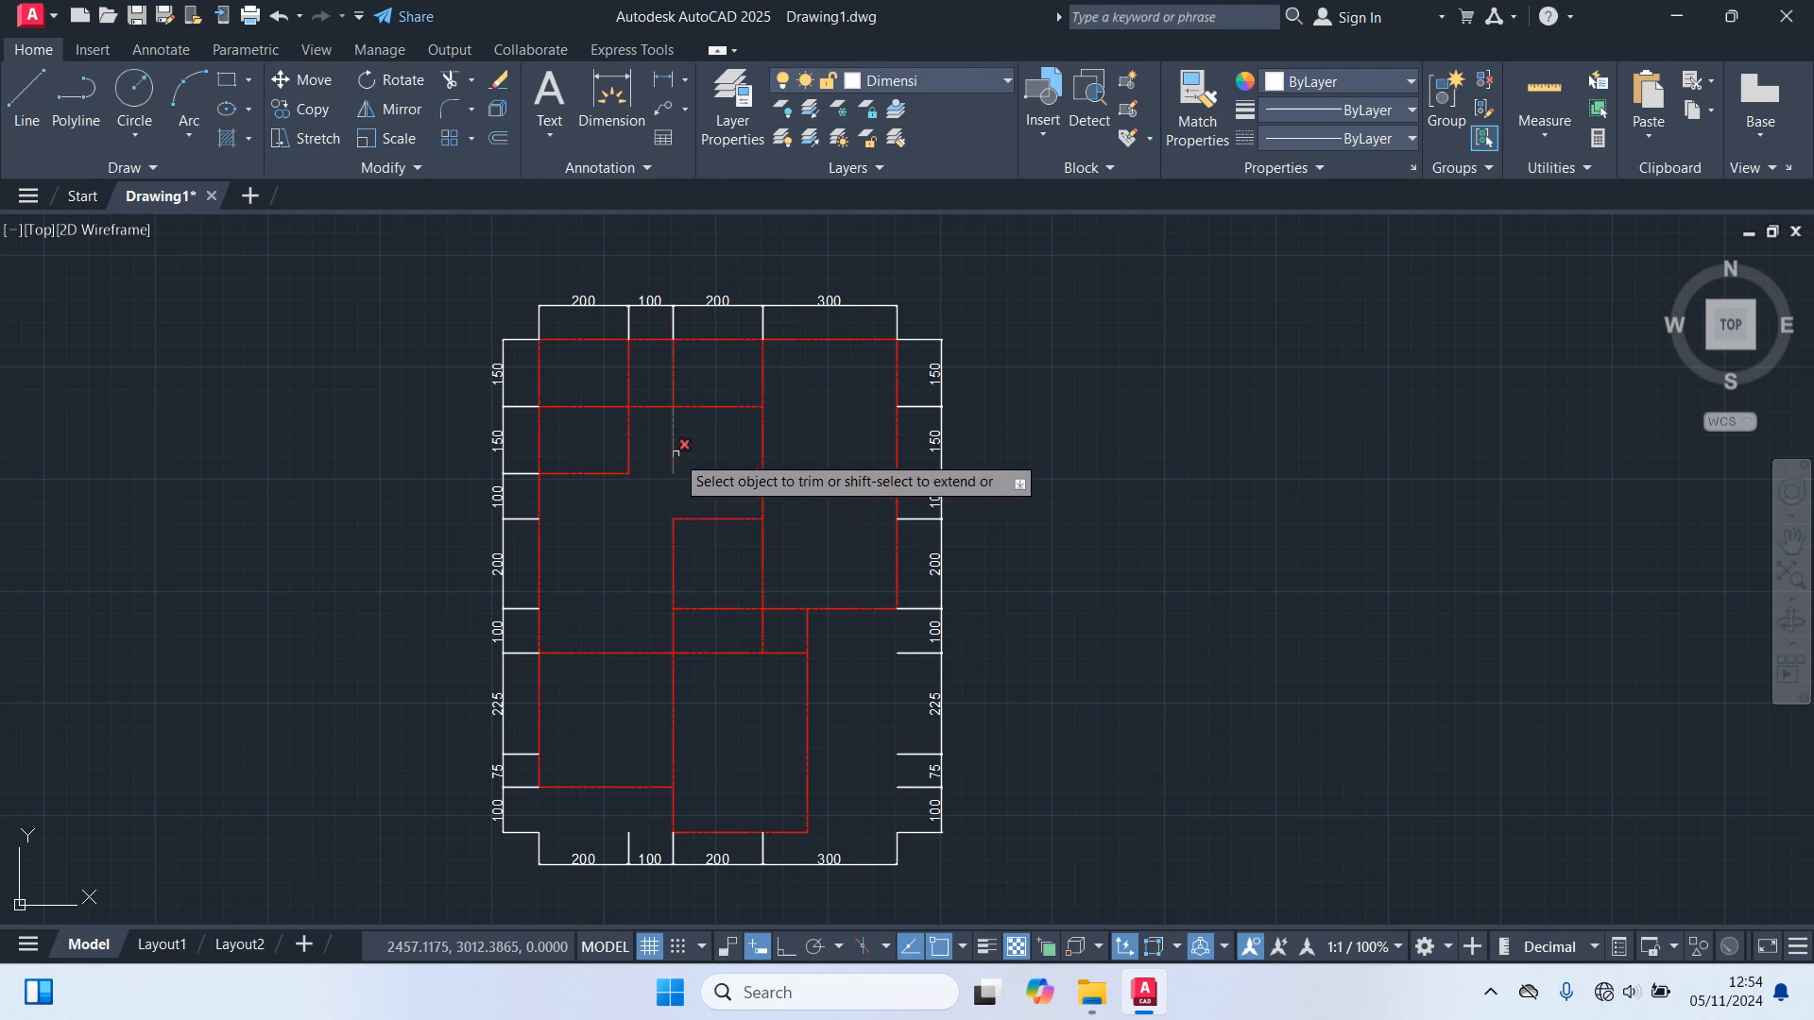
{"action": "left_click", "coordinate": [675, 453]}
{"action": "left_click", "coordinate": [654, 408]}
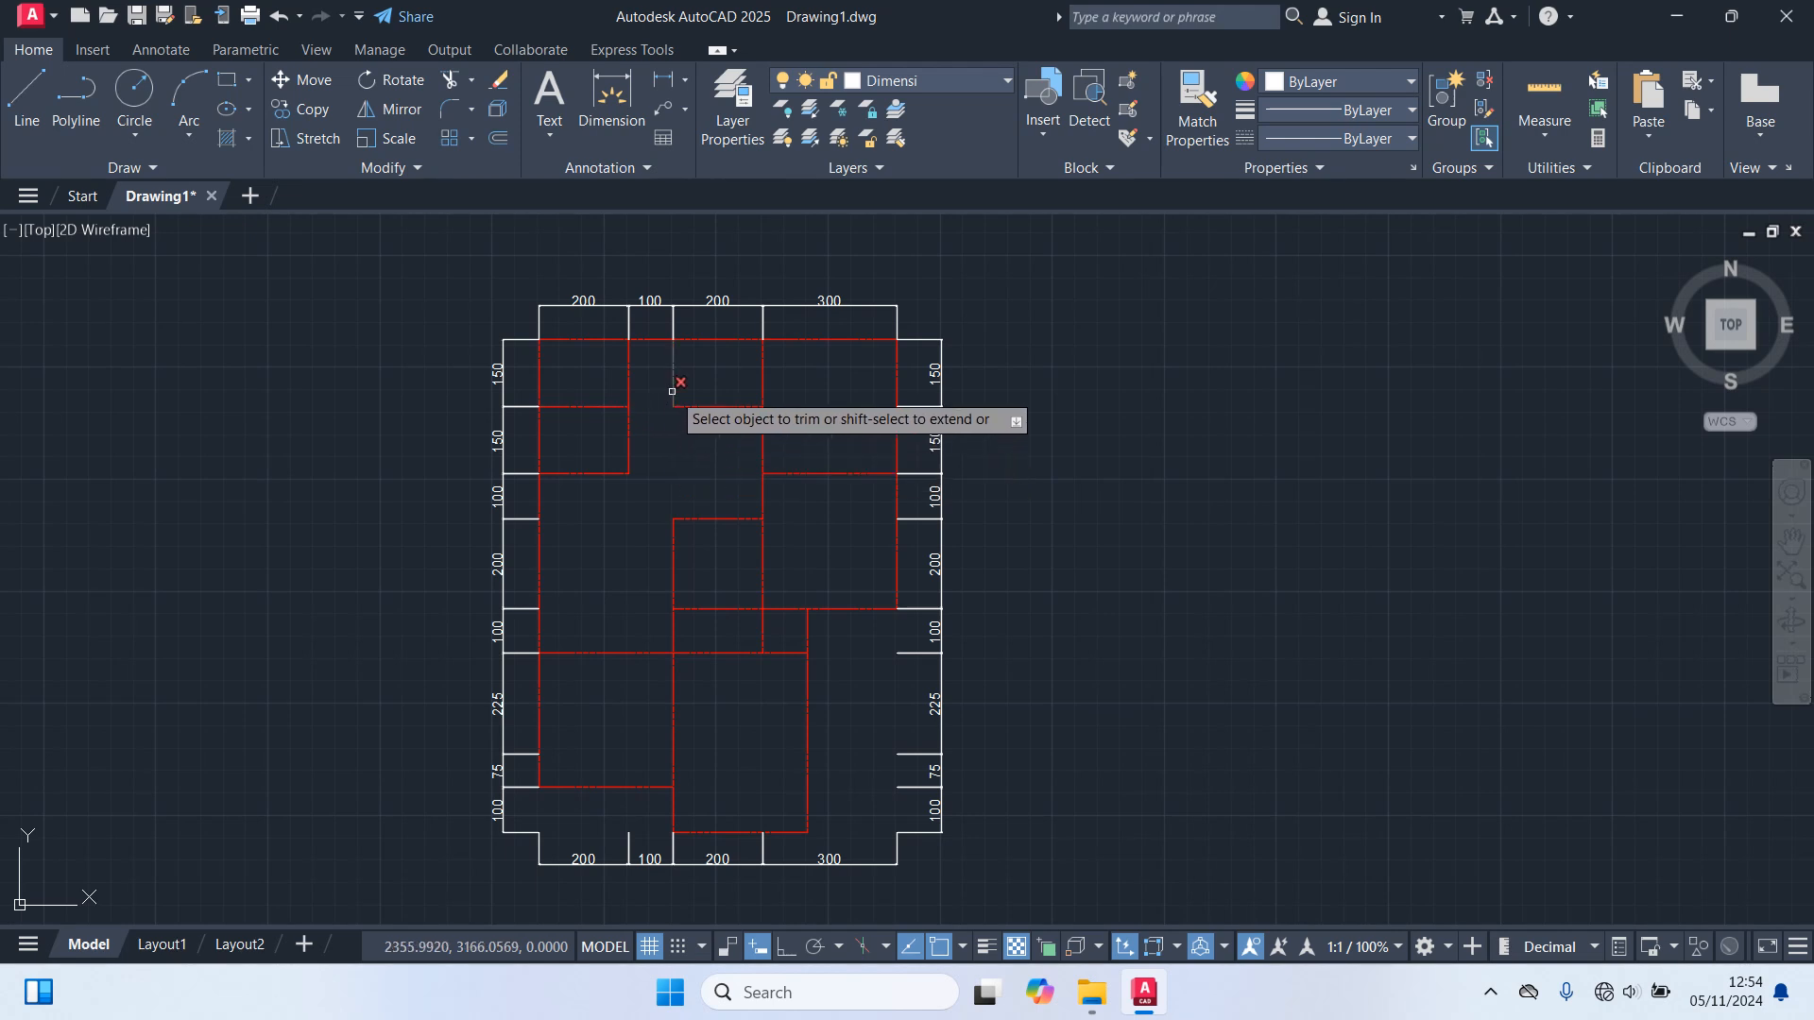
{"action": "left_click", "coordinate": [673, 382]}
{"action": "left_click", "coordinate": [685, 409]}
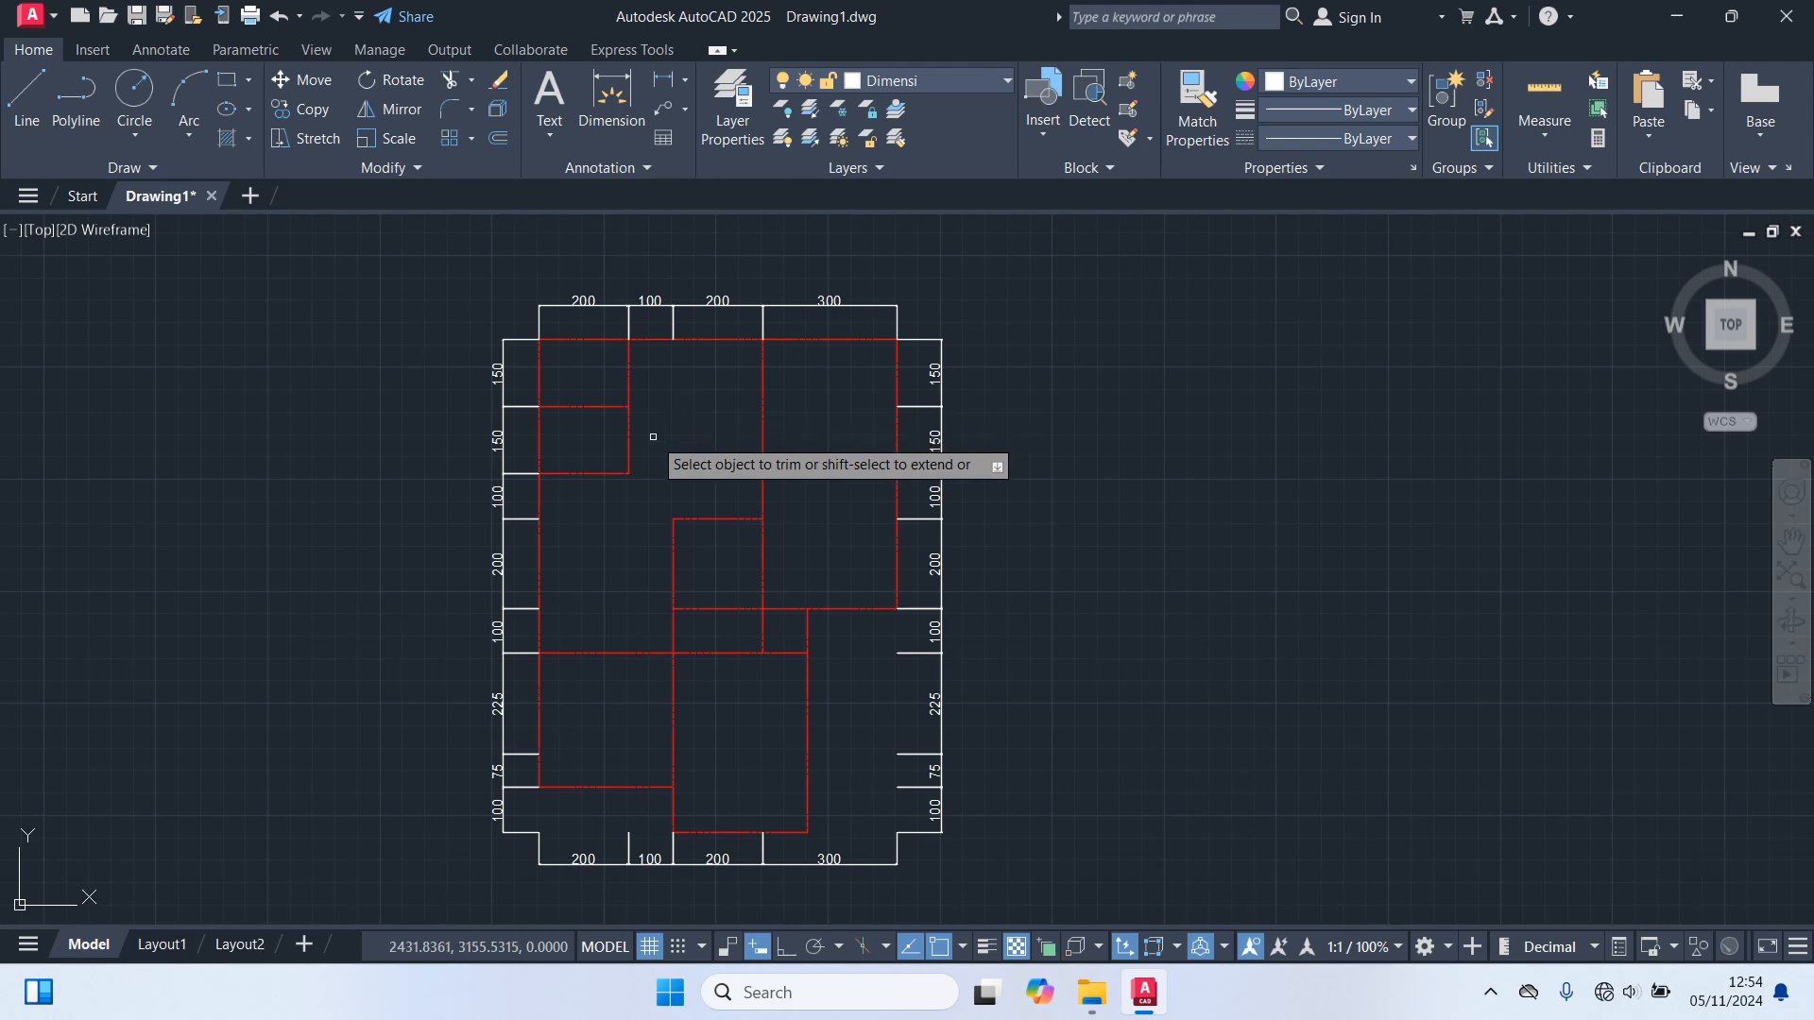
{"action": "left_click", "coordinate": [628, 452]}
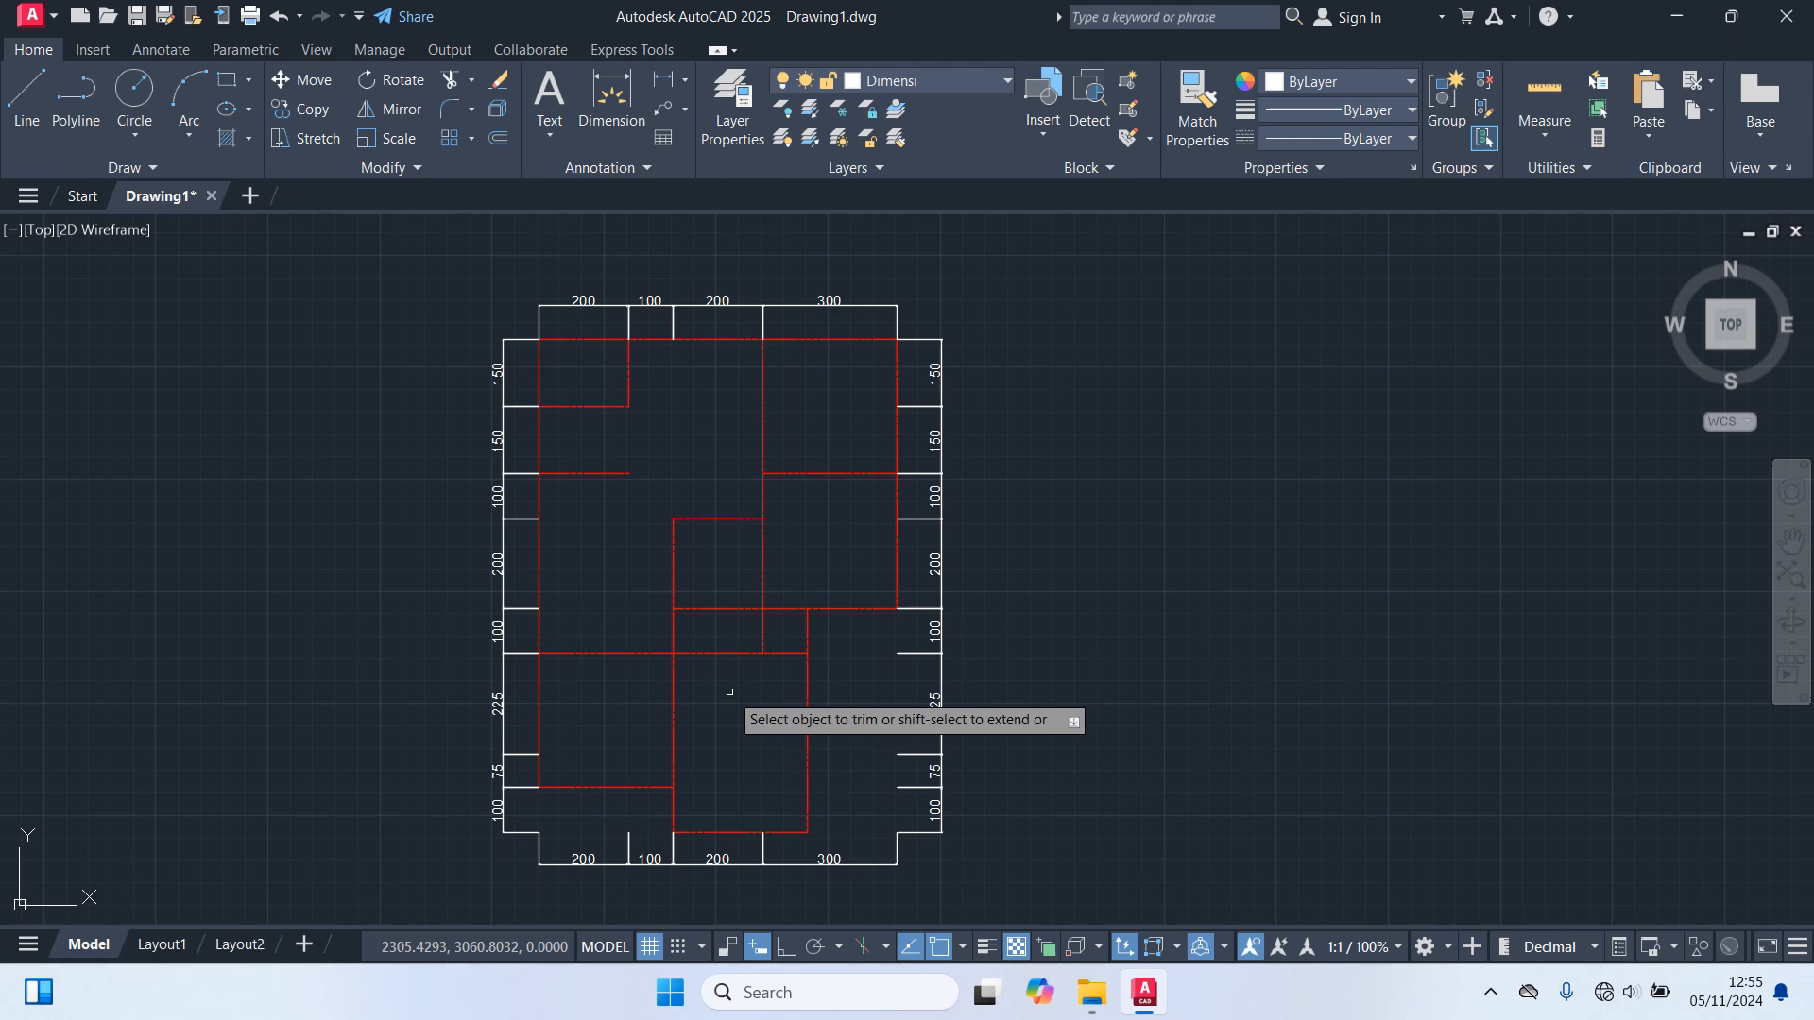
Trim the sixth horizontal line right of the third vertical line and the fourth vertical line's stub below the fifth horizontal.
{"action": "left_click", "coordinate": [783, 652]}
{"action": "left_click", "coordinate": [767, 631]}
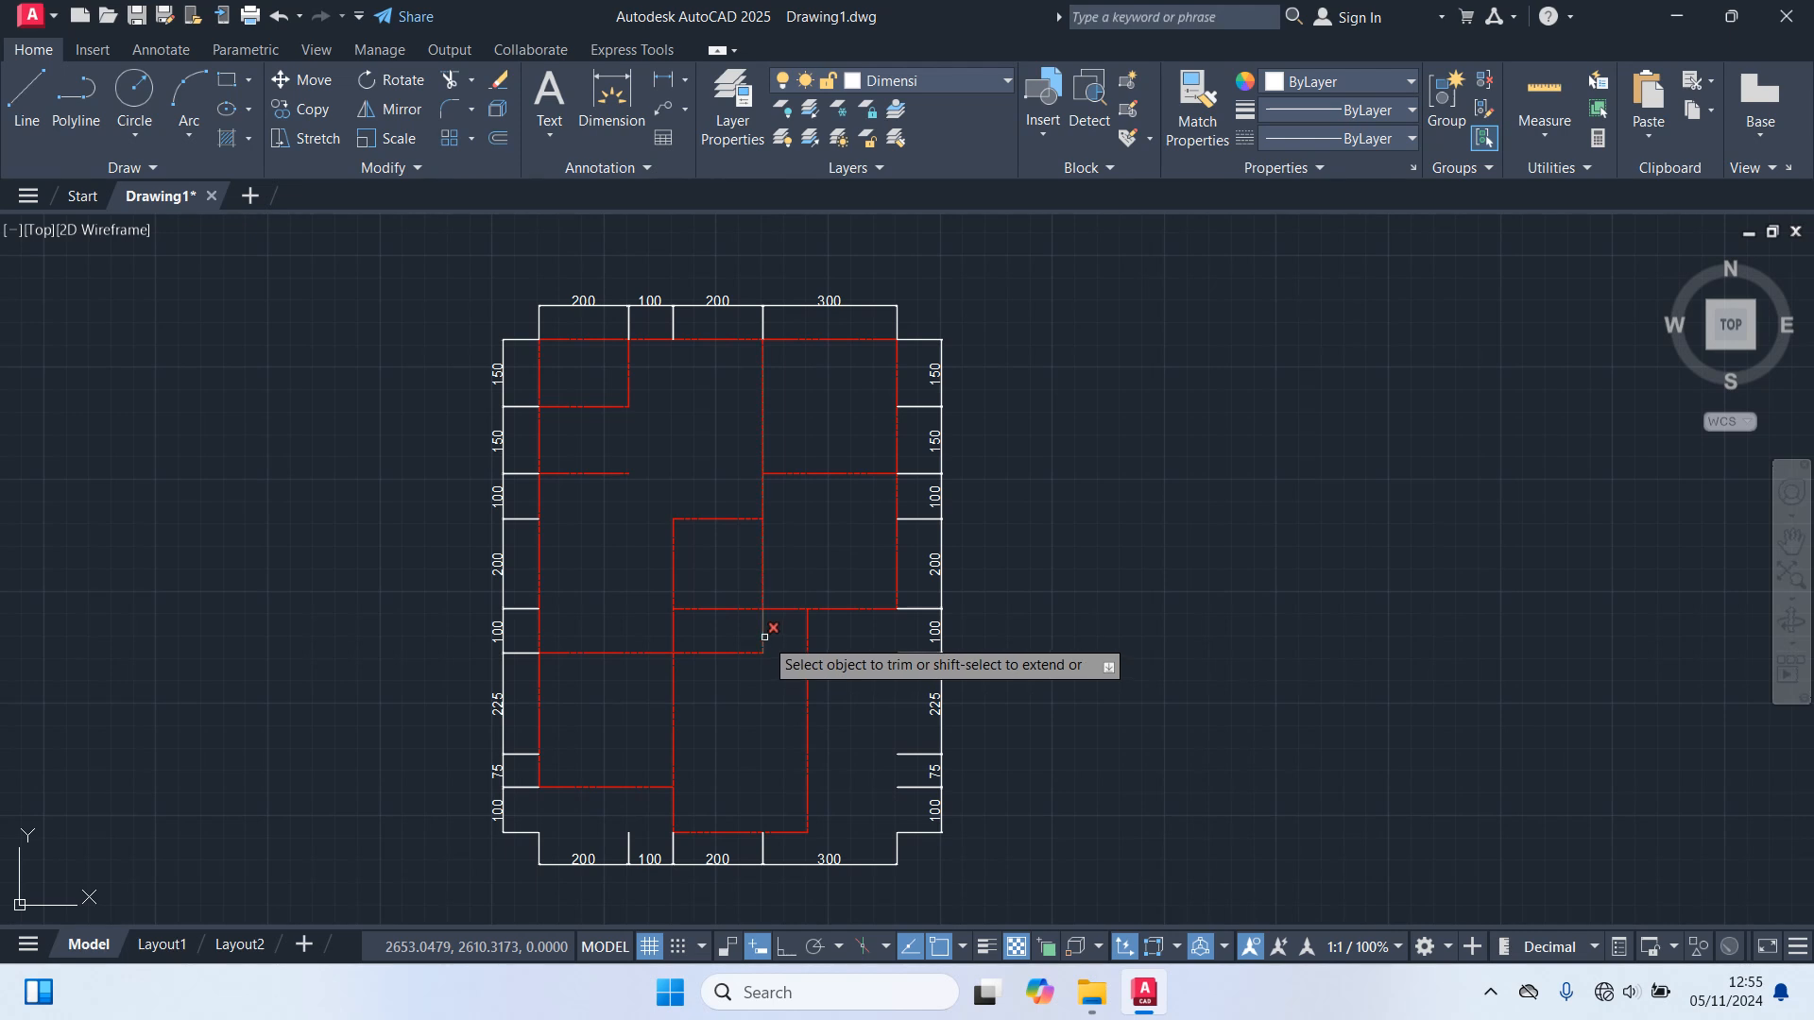
{"action": "left_click", "coordinate": [737, 652]}
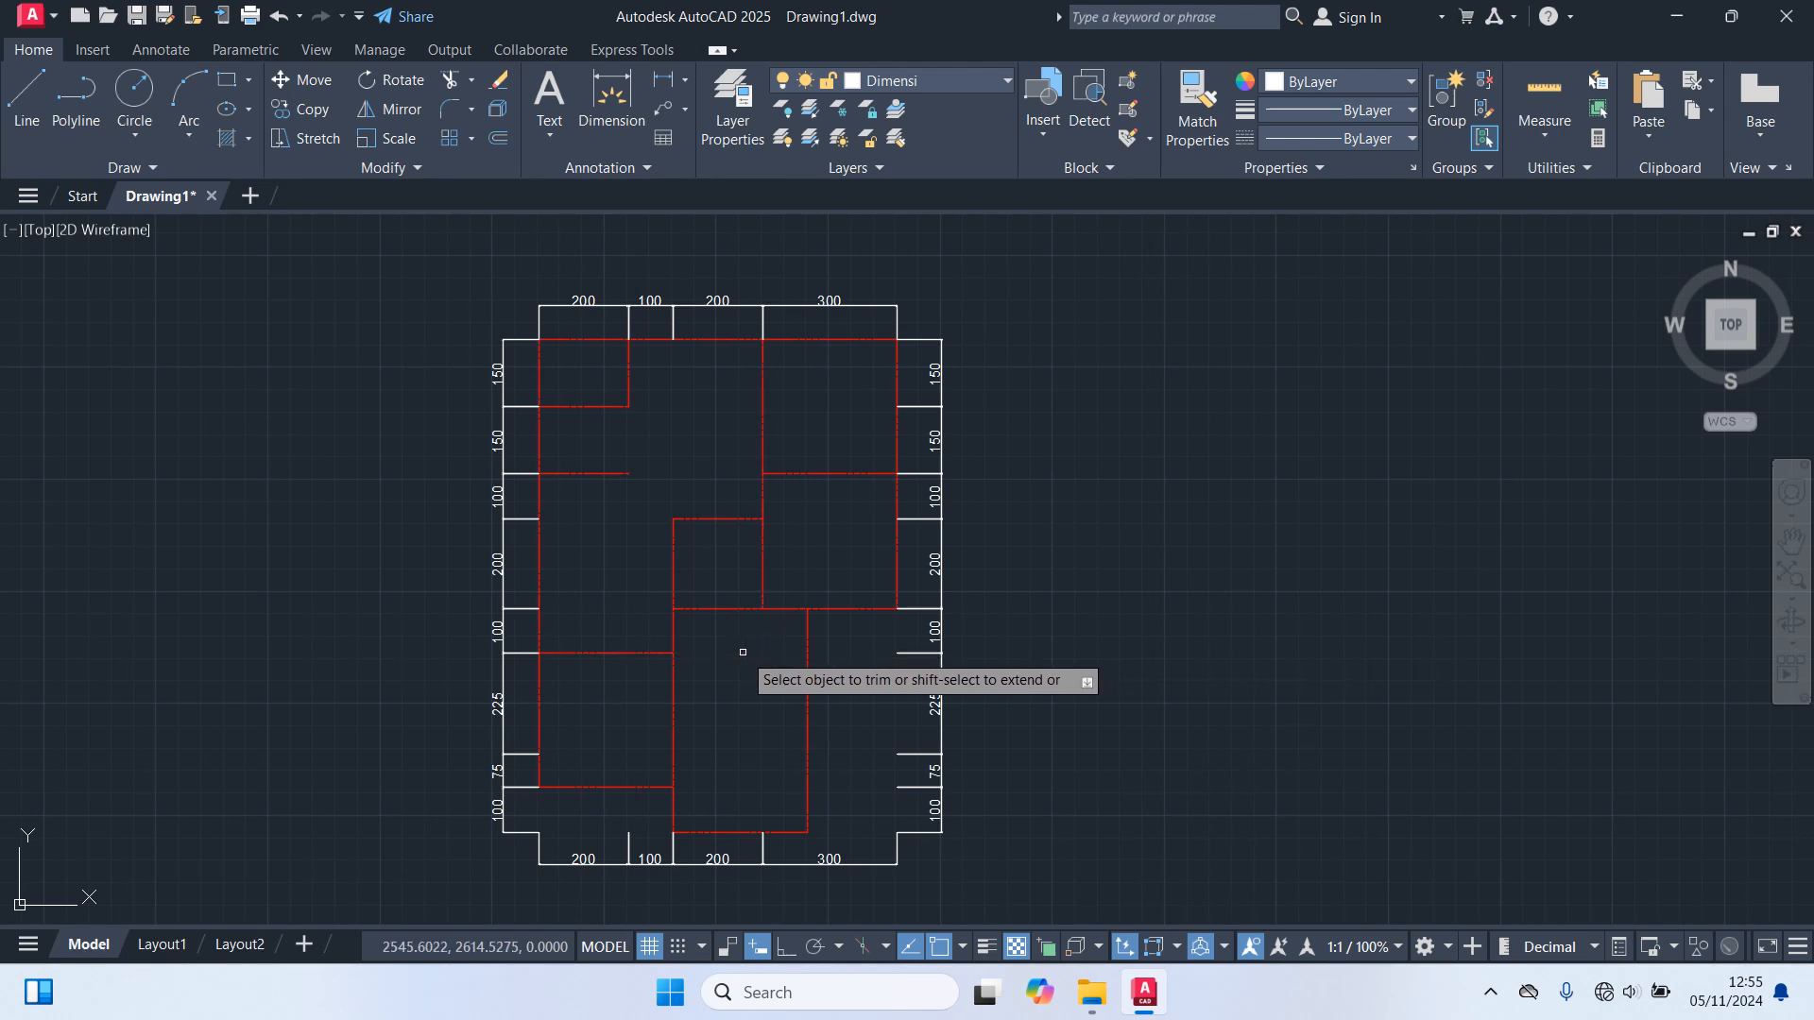
{"action": "key", "text": "Escape"}
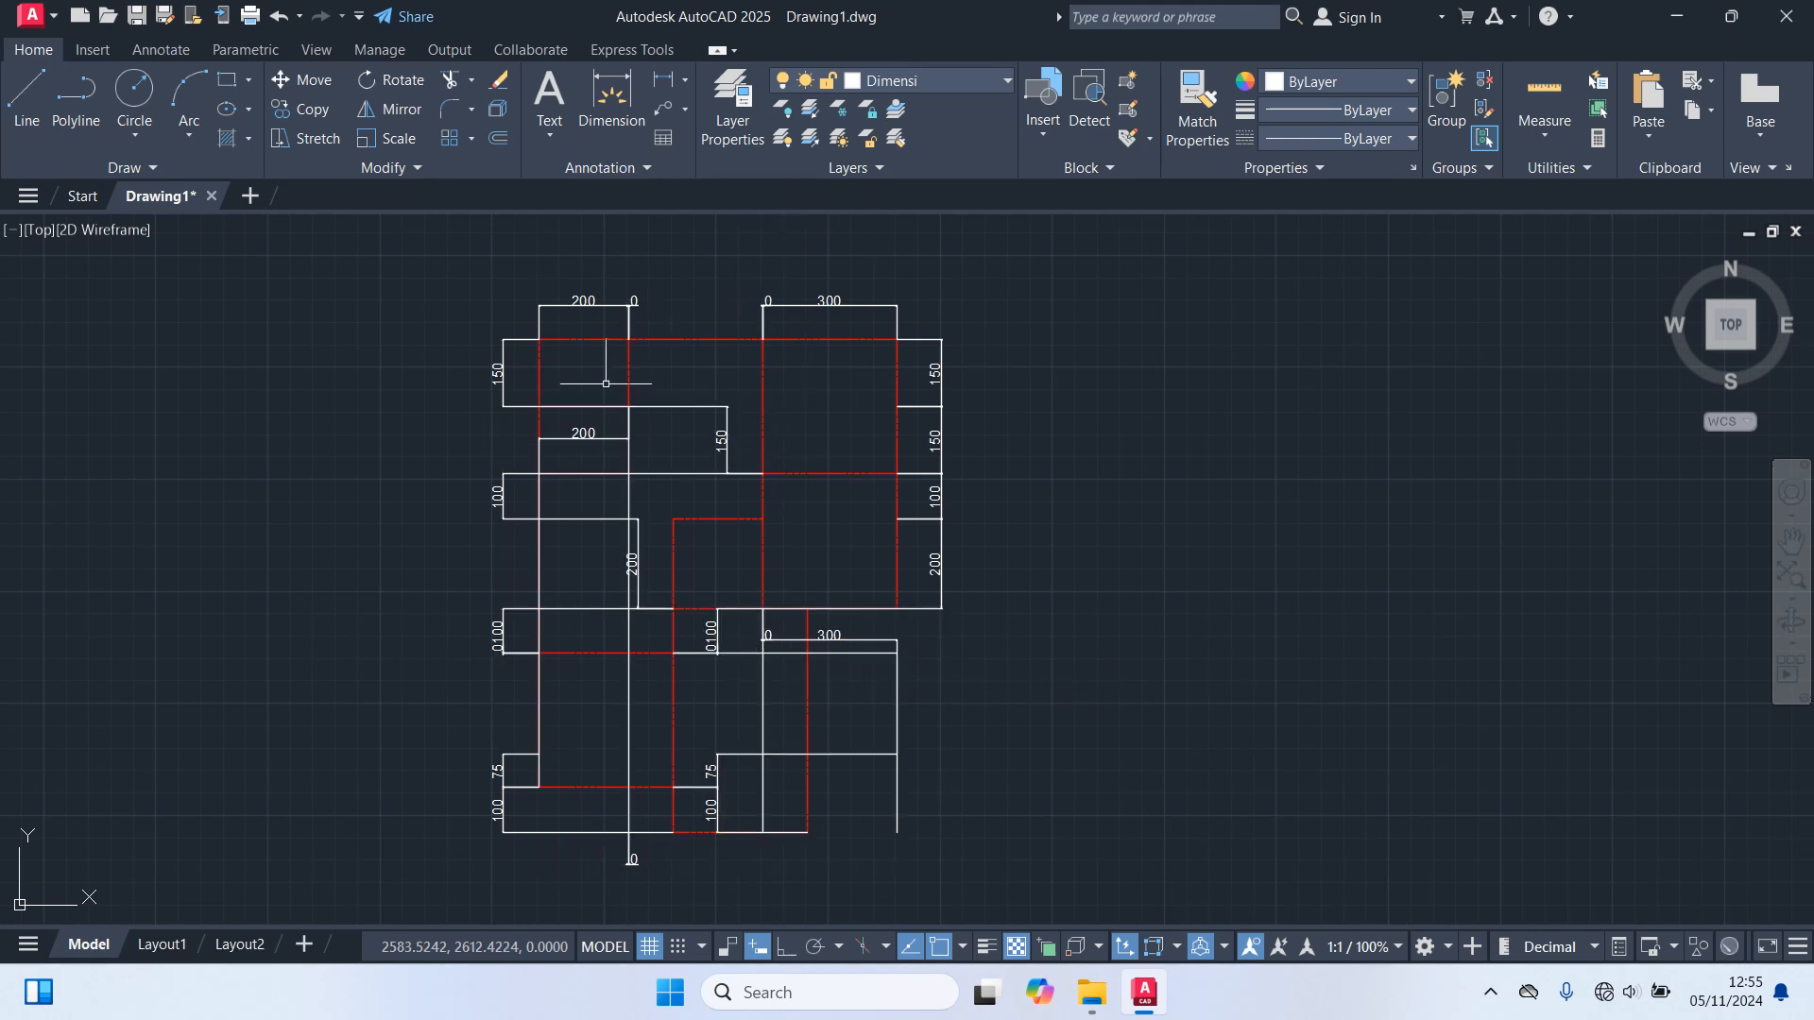
Turn off the Garis As layer and delete all the dimensions around the grid.
{"action": "left_click", "coordinate": [932, 76]}
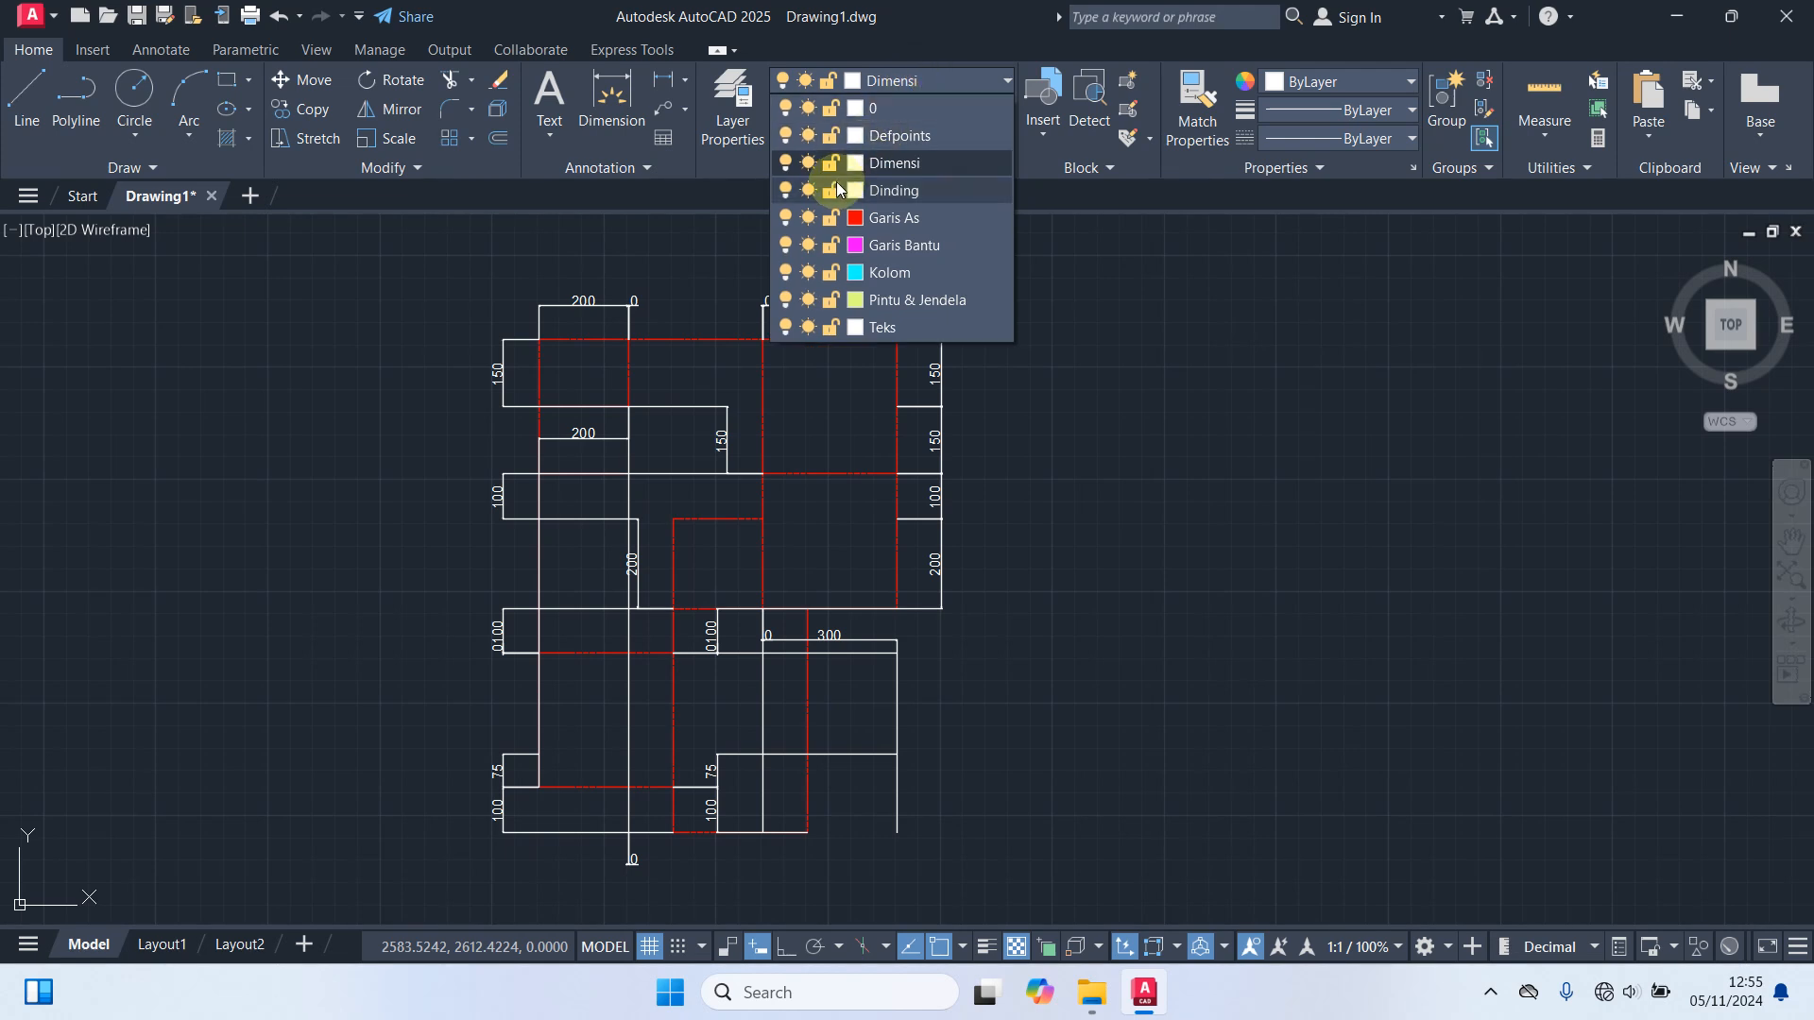
{"action": "left_click", "coordinate": [785, 218]}
{"action": "left_click", "coordinate": [1040, 456]}
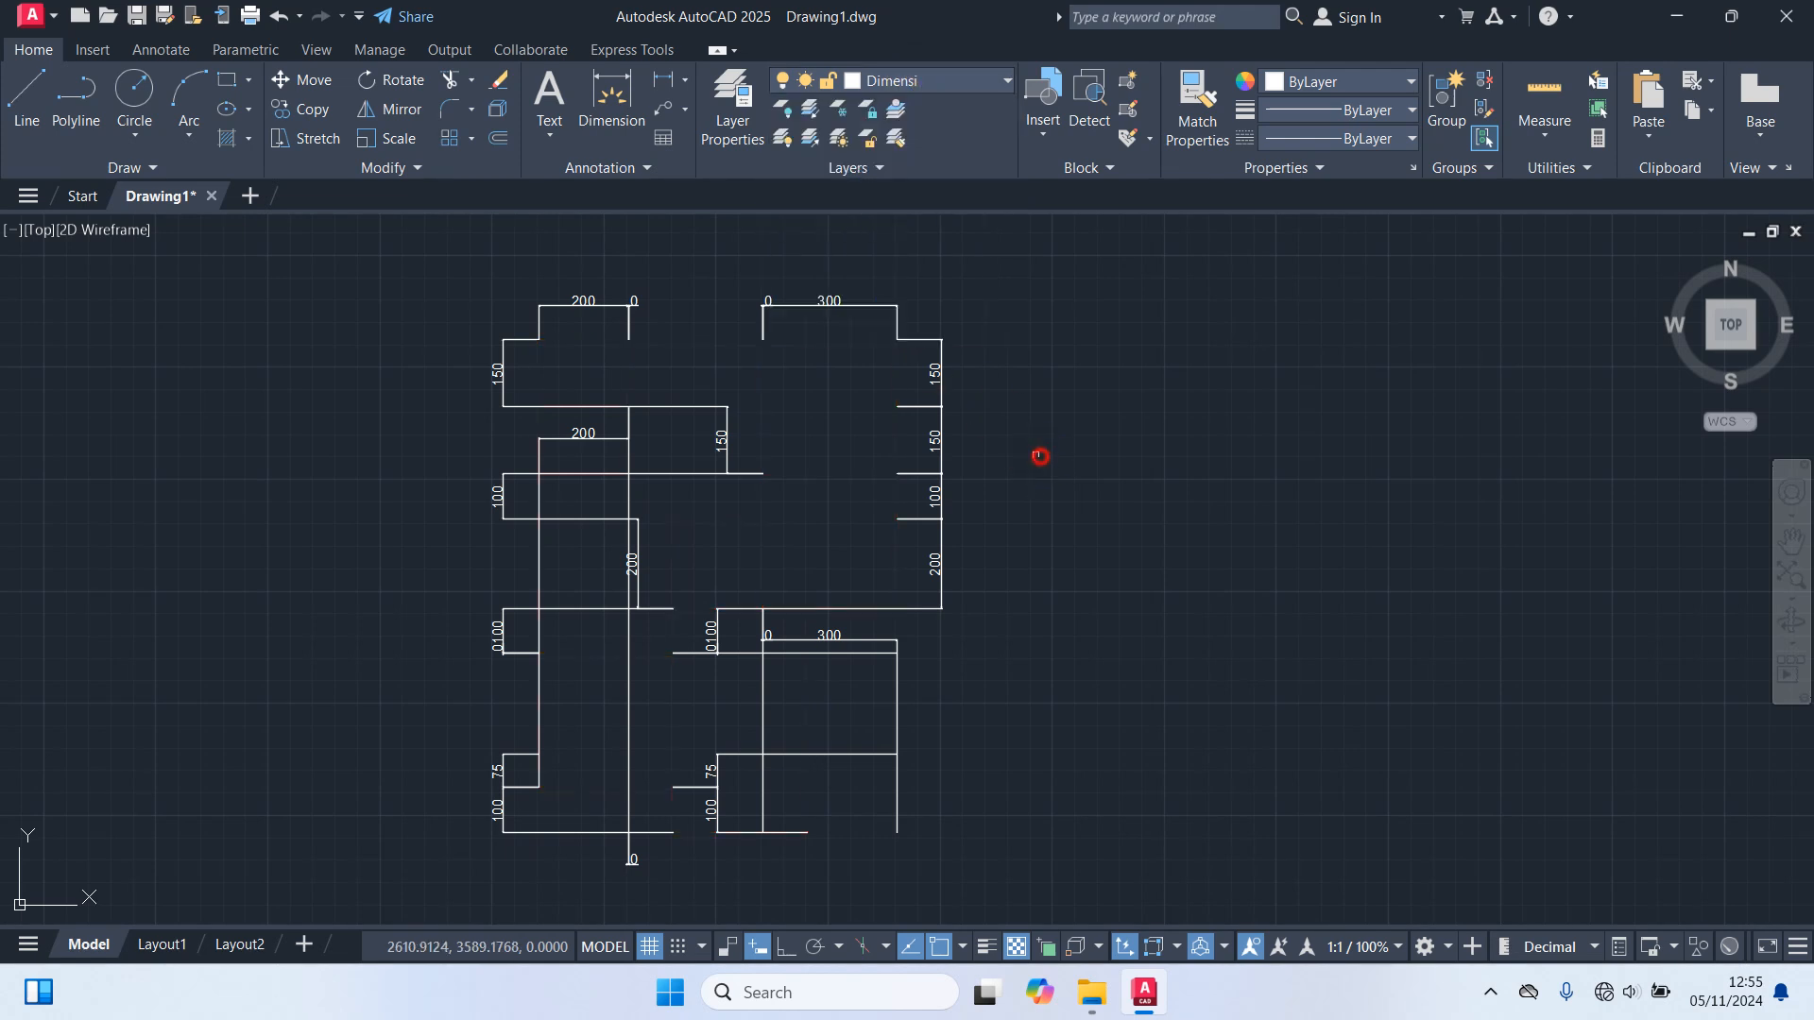
{"action": "left_click", "coordinate": [1075, 902]}
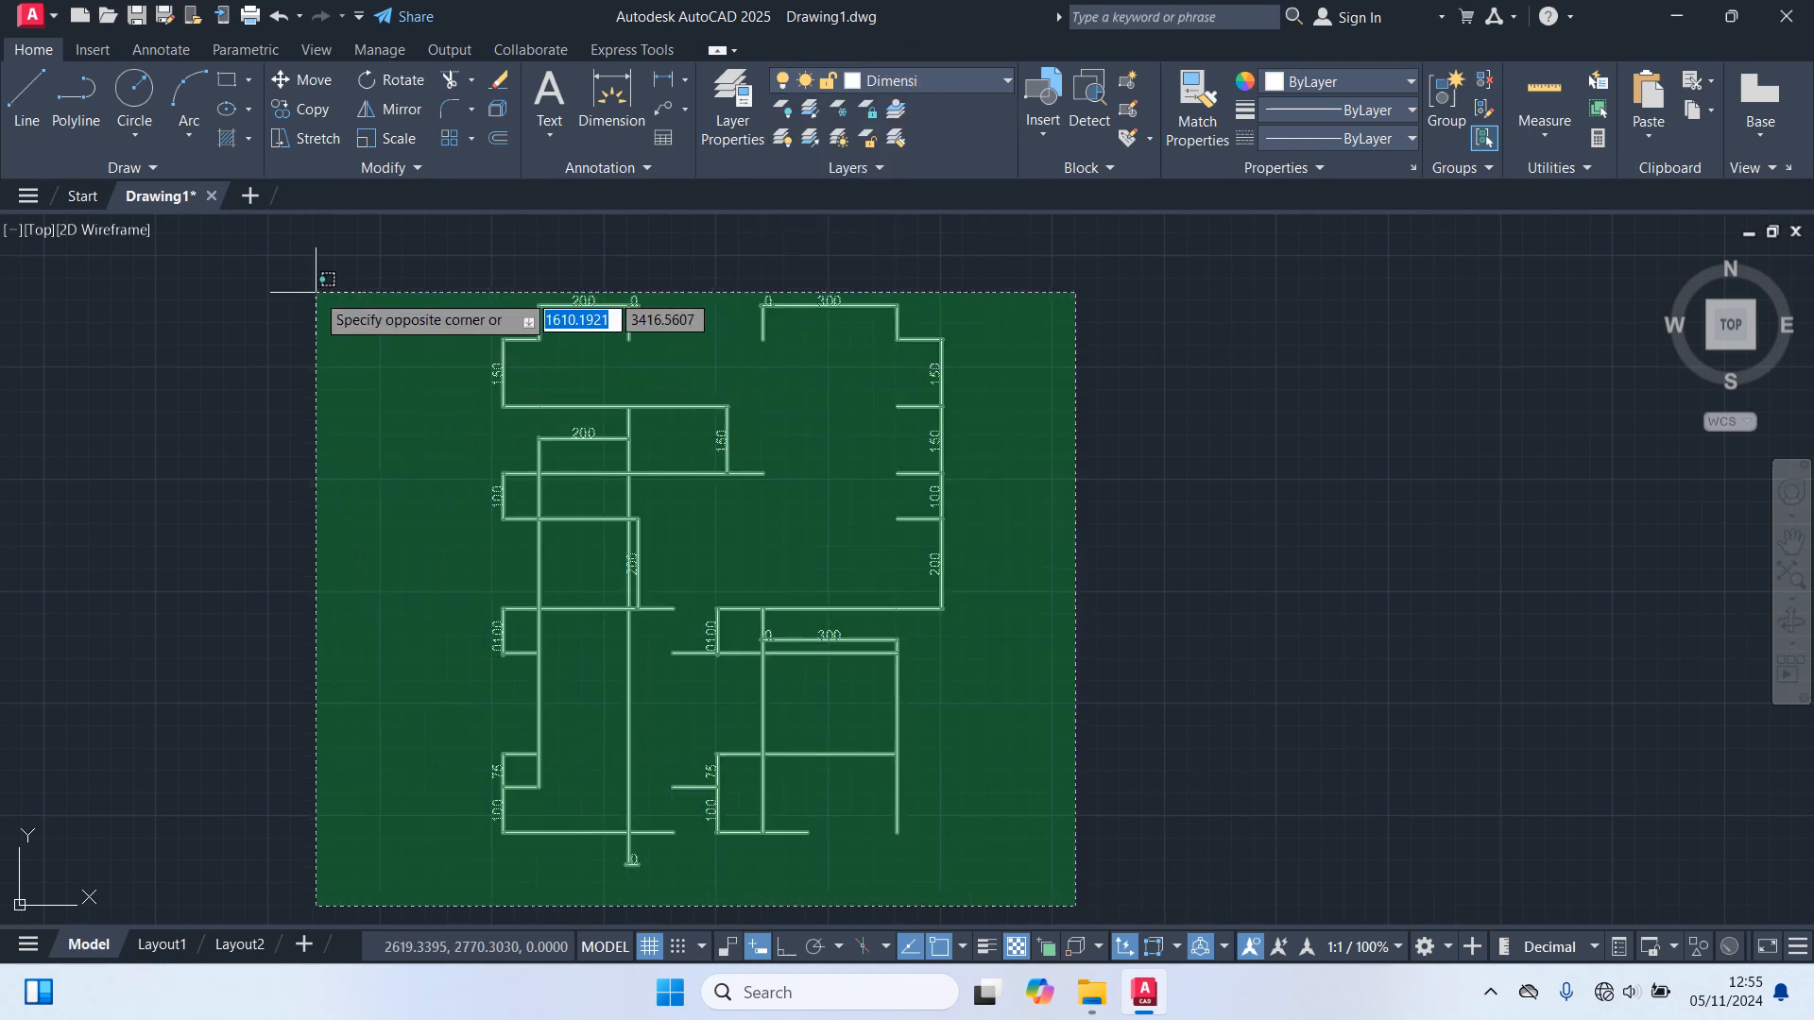
{"action": "left_click", "coordinate": [310, 256]}
{"action": "key", "text": "Delete"}
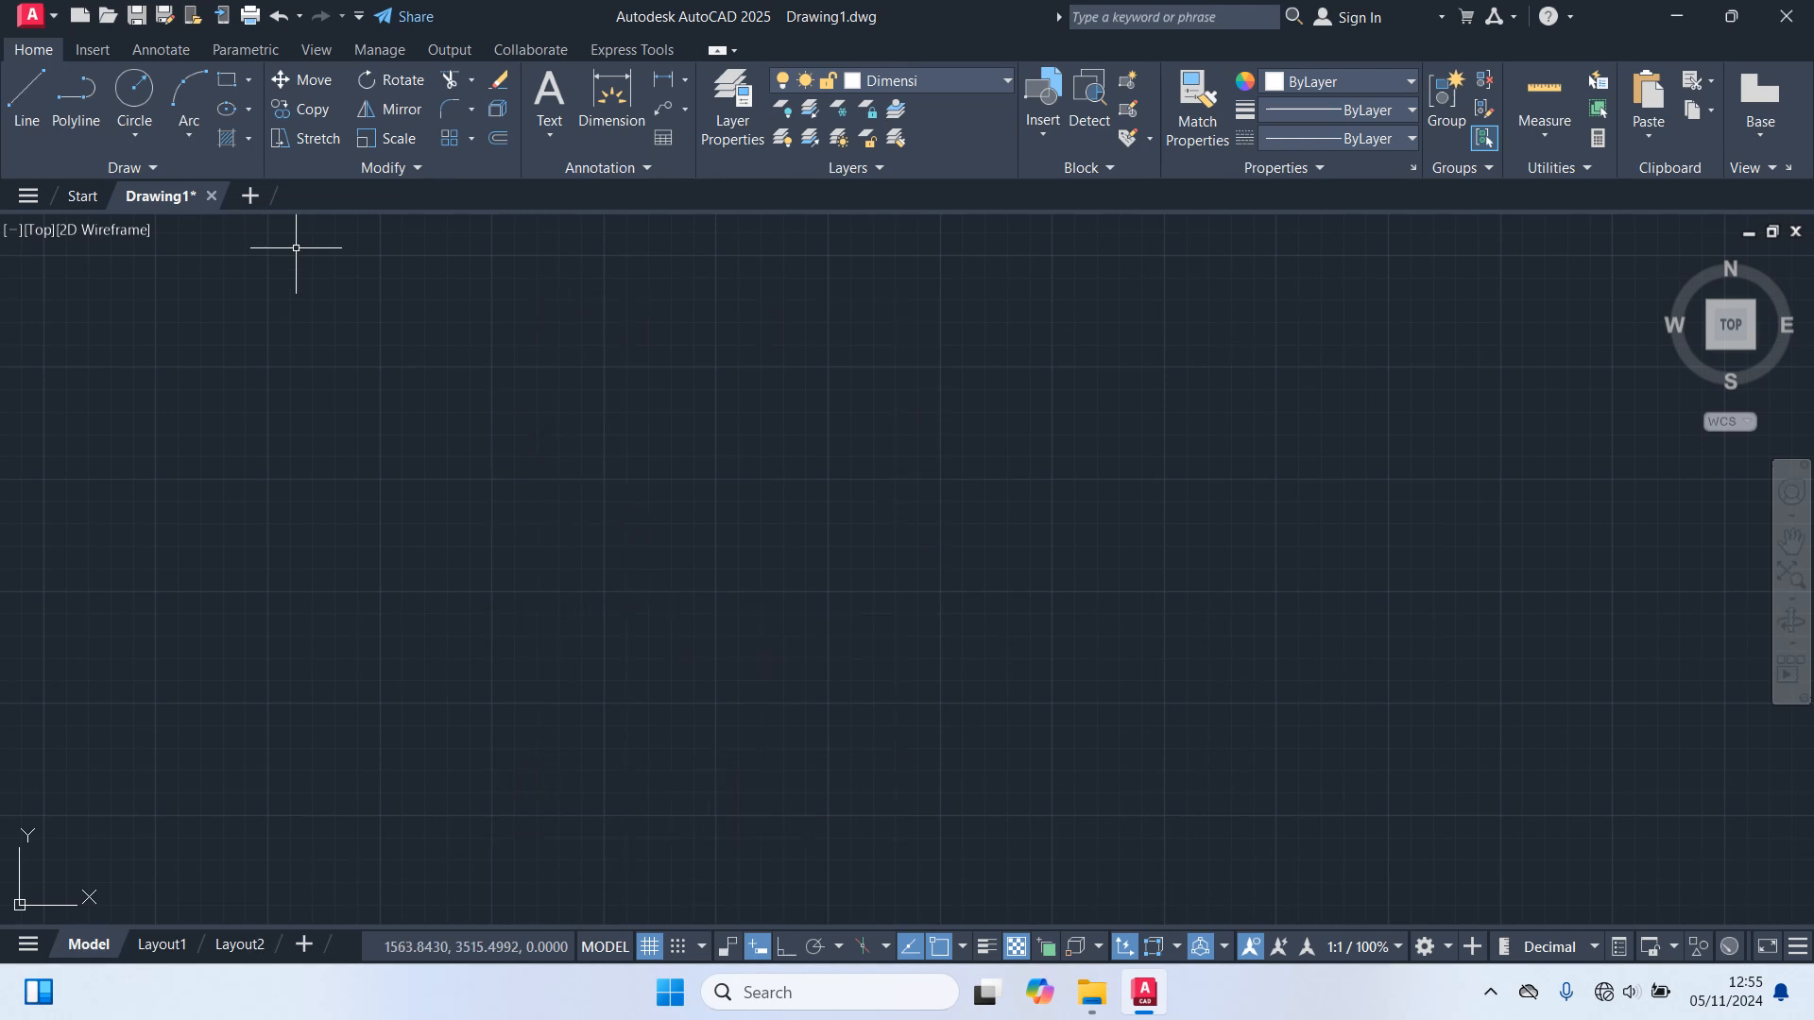
Turn the Garis As layer back on.
{"action": "left_click", "coordinate": [943, 83]}
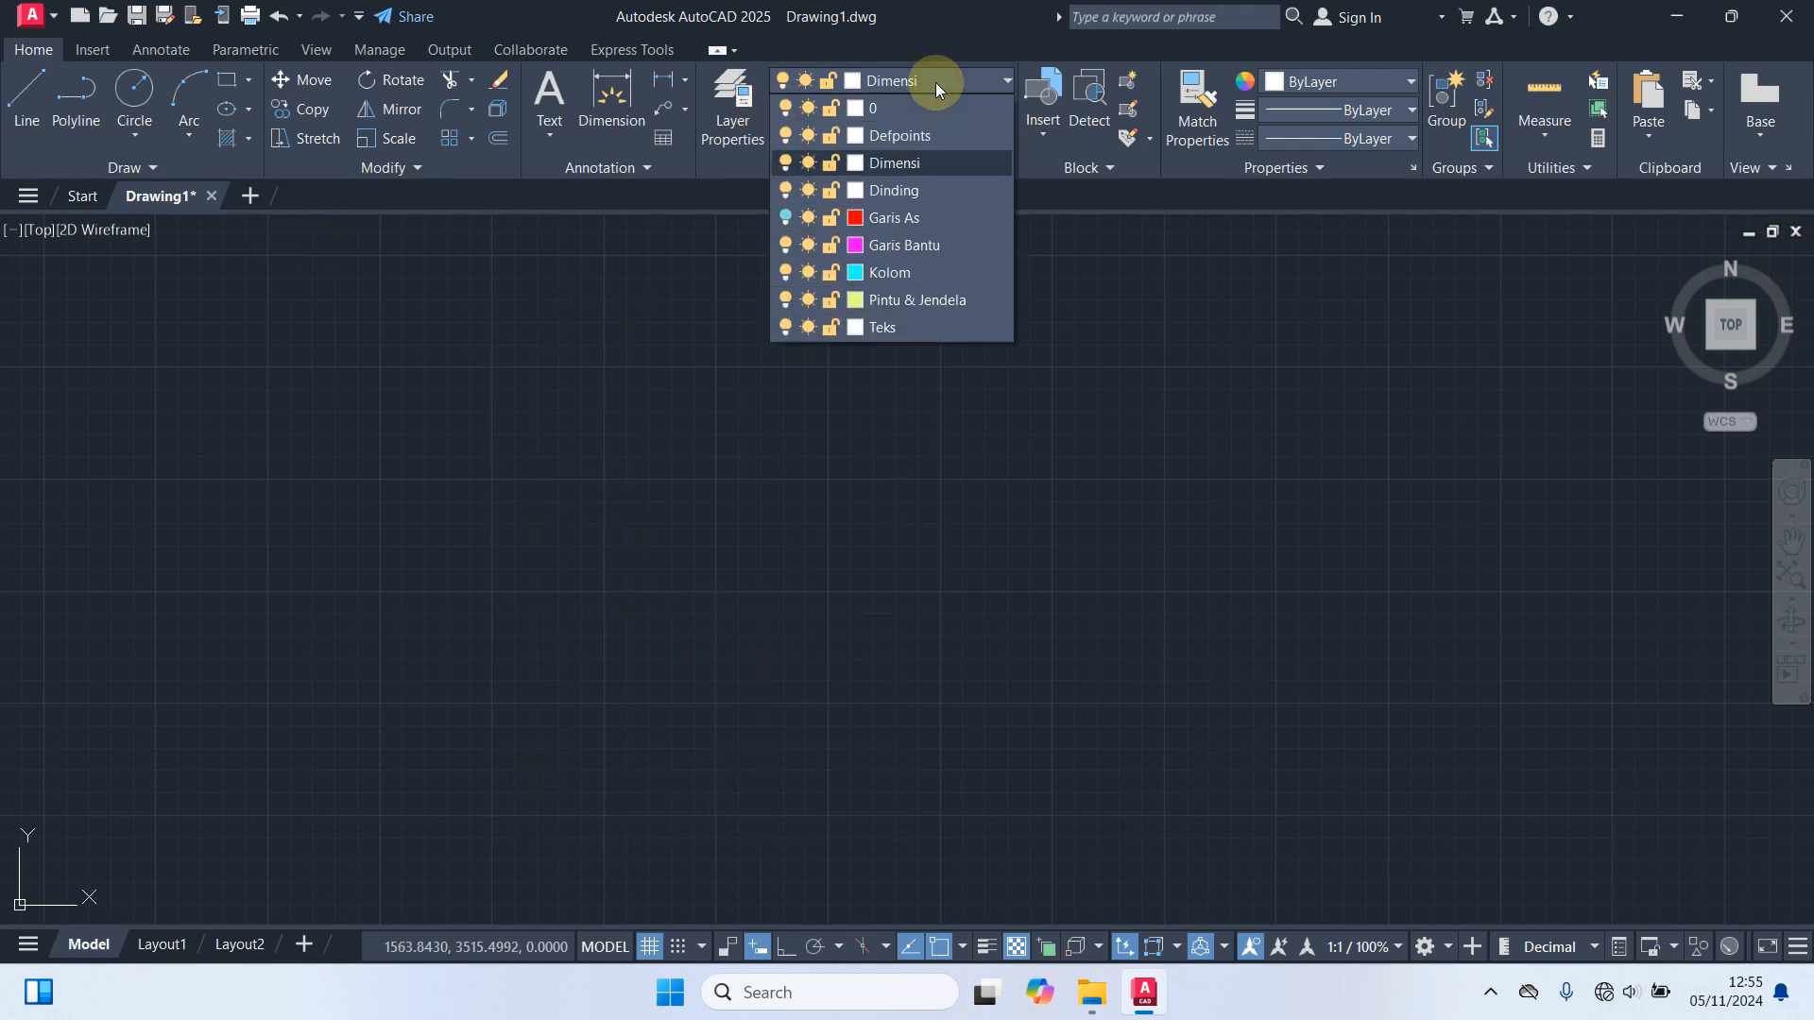
{"action": "left_click", "coordinate": [784, 217]}
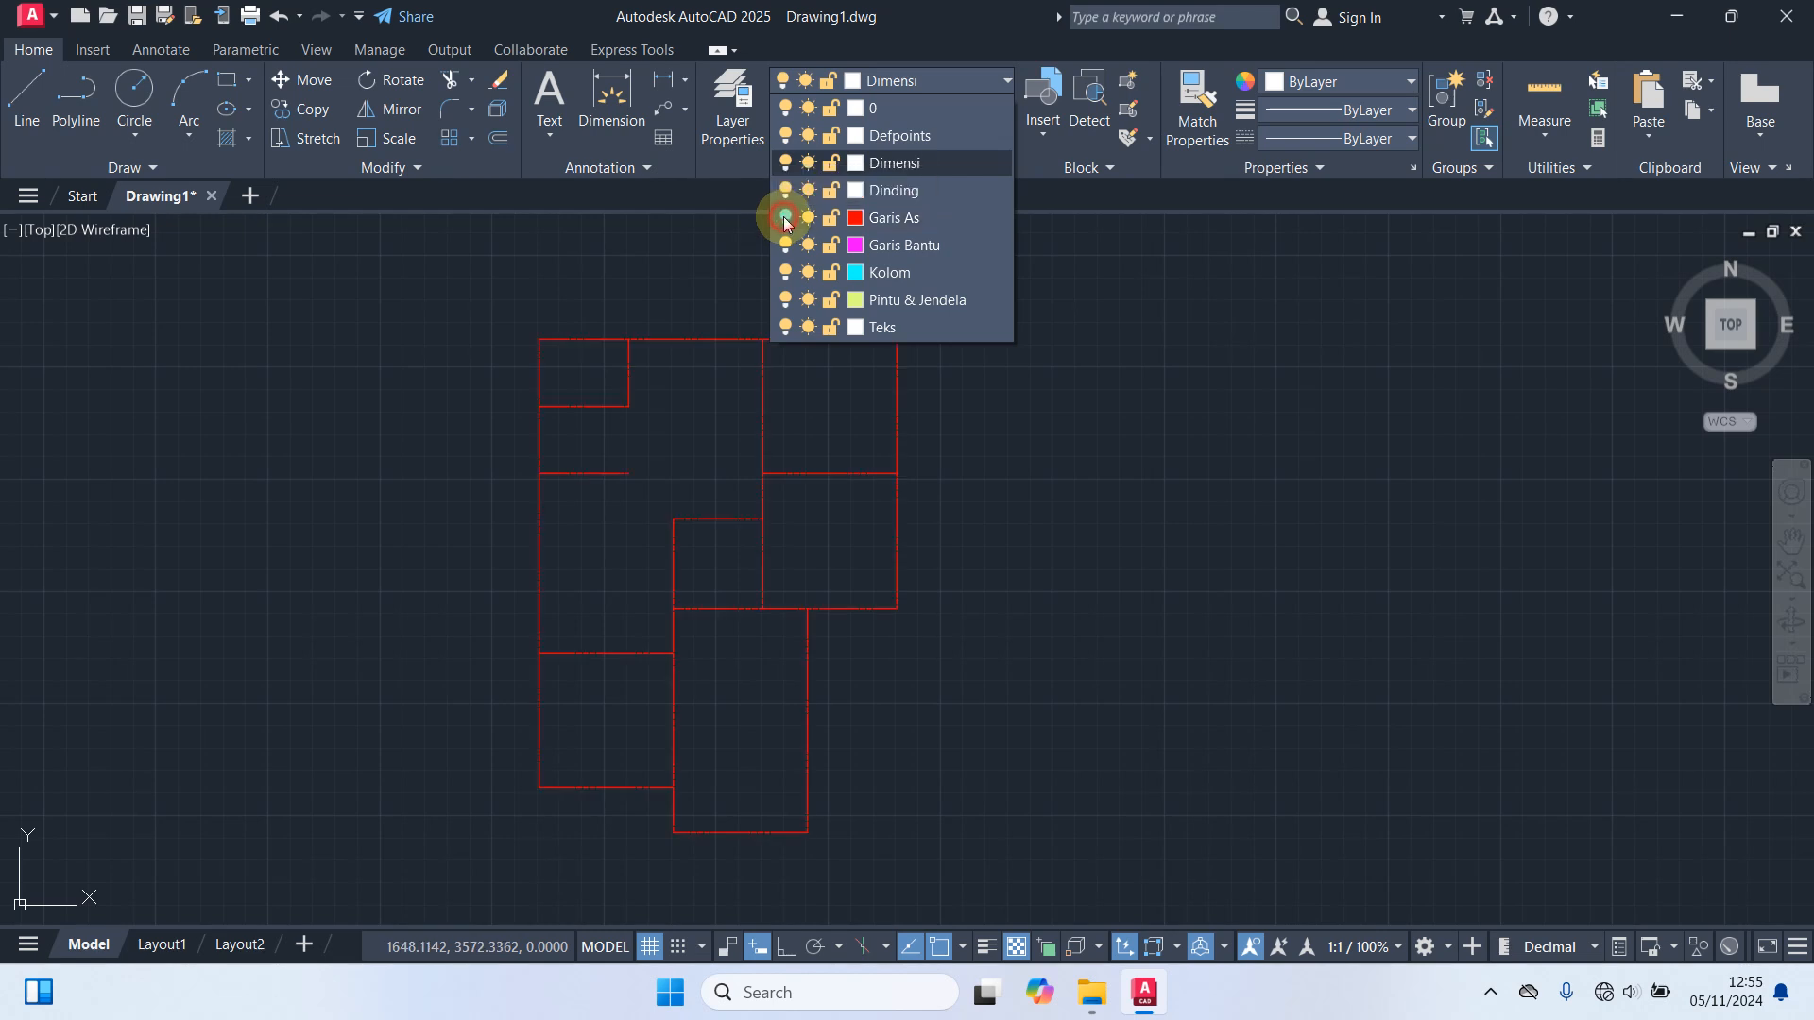
{"action": "left_click", "coordinate": [744, 393]}
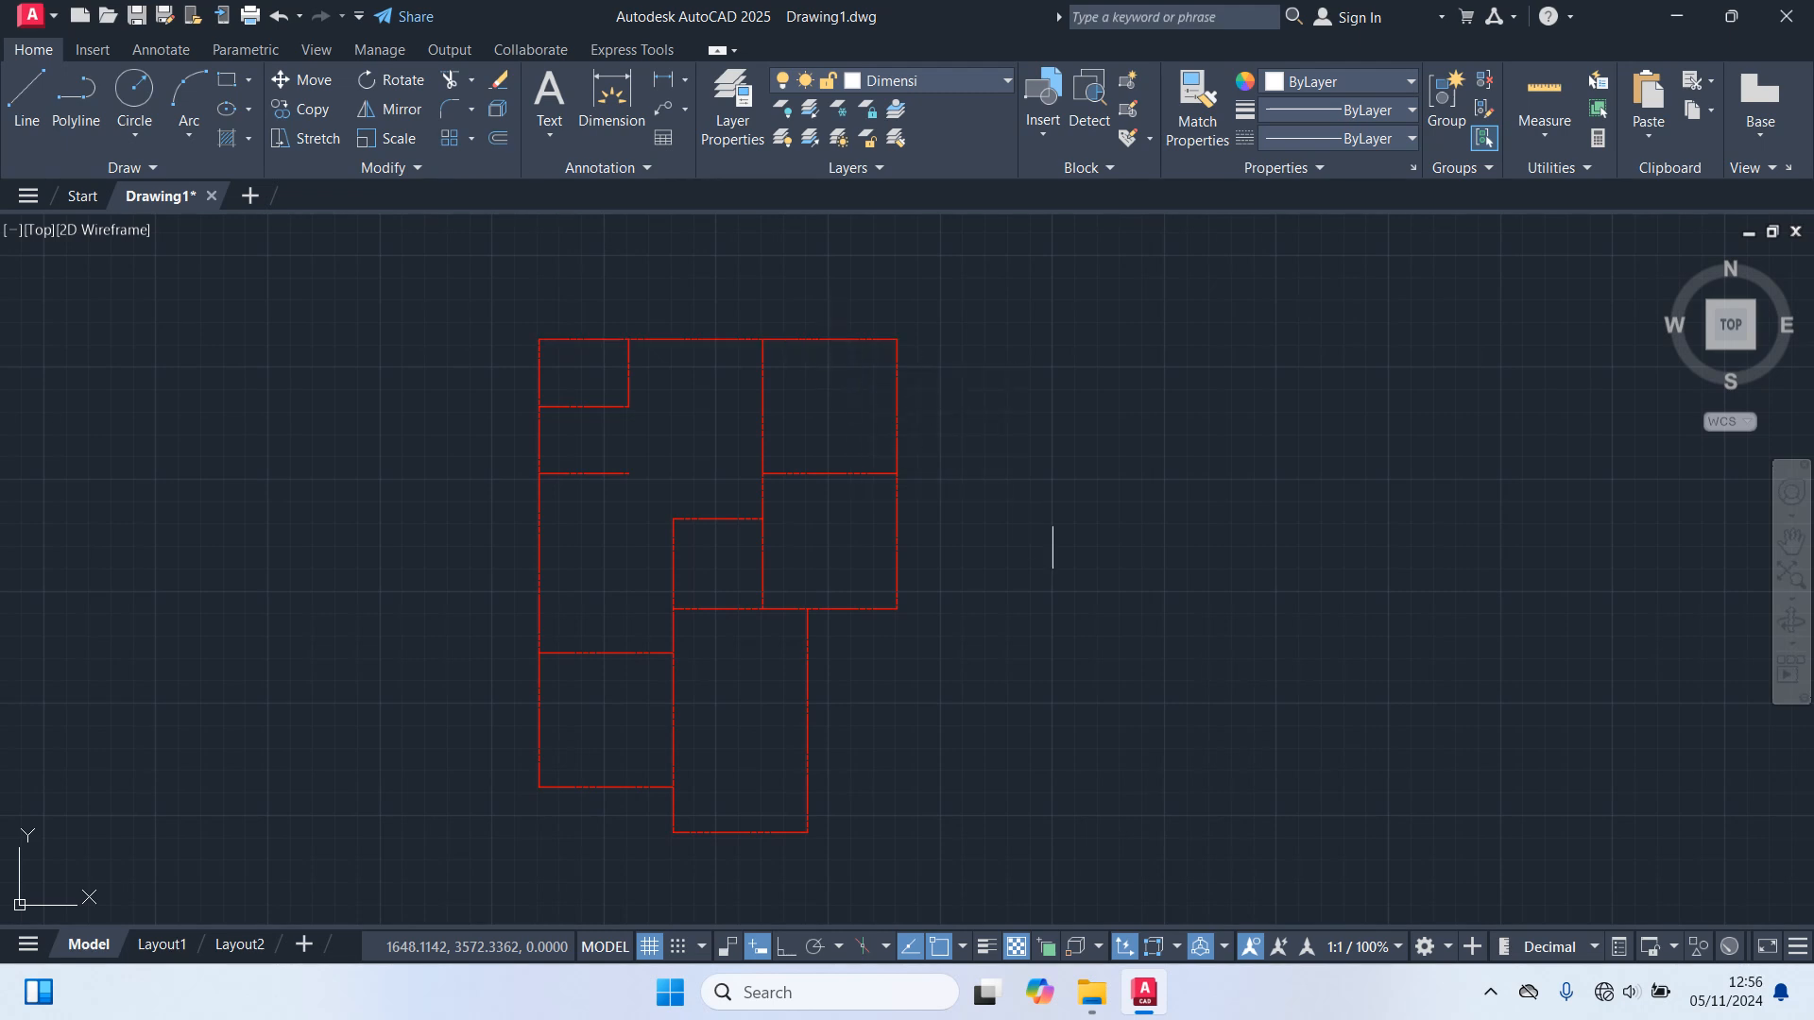
Offset the bottommost horizontal axis line 175 upward into the lower room.
{"action": "type", "text": "o"}
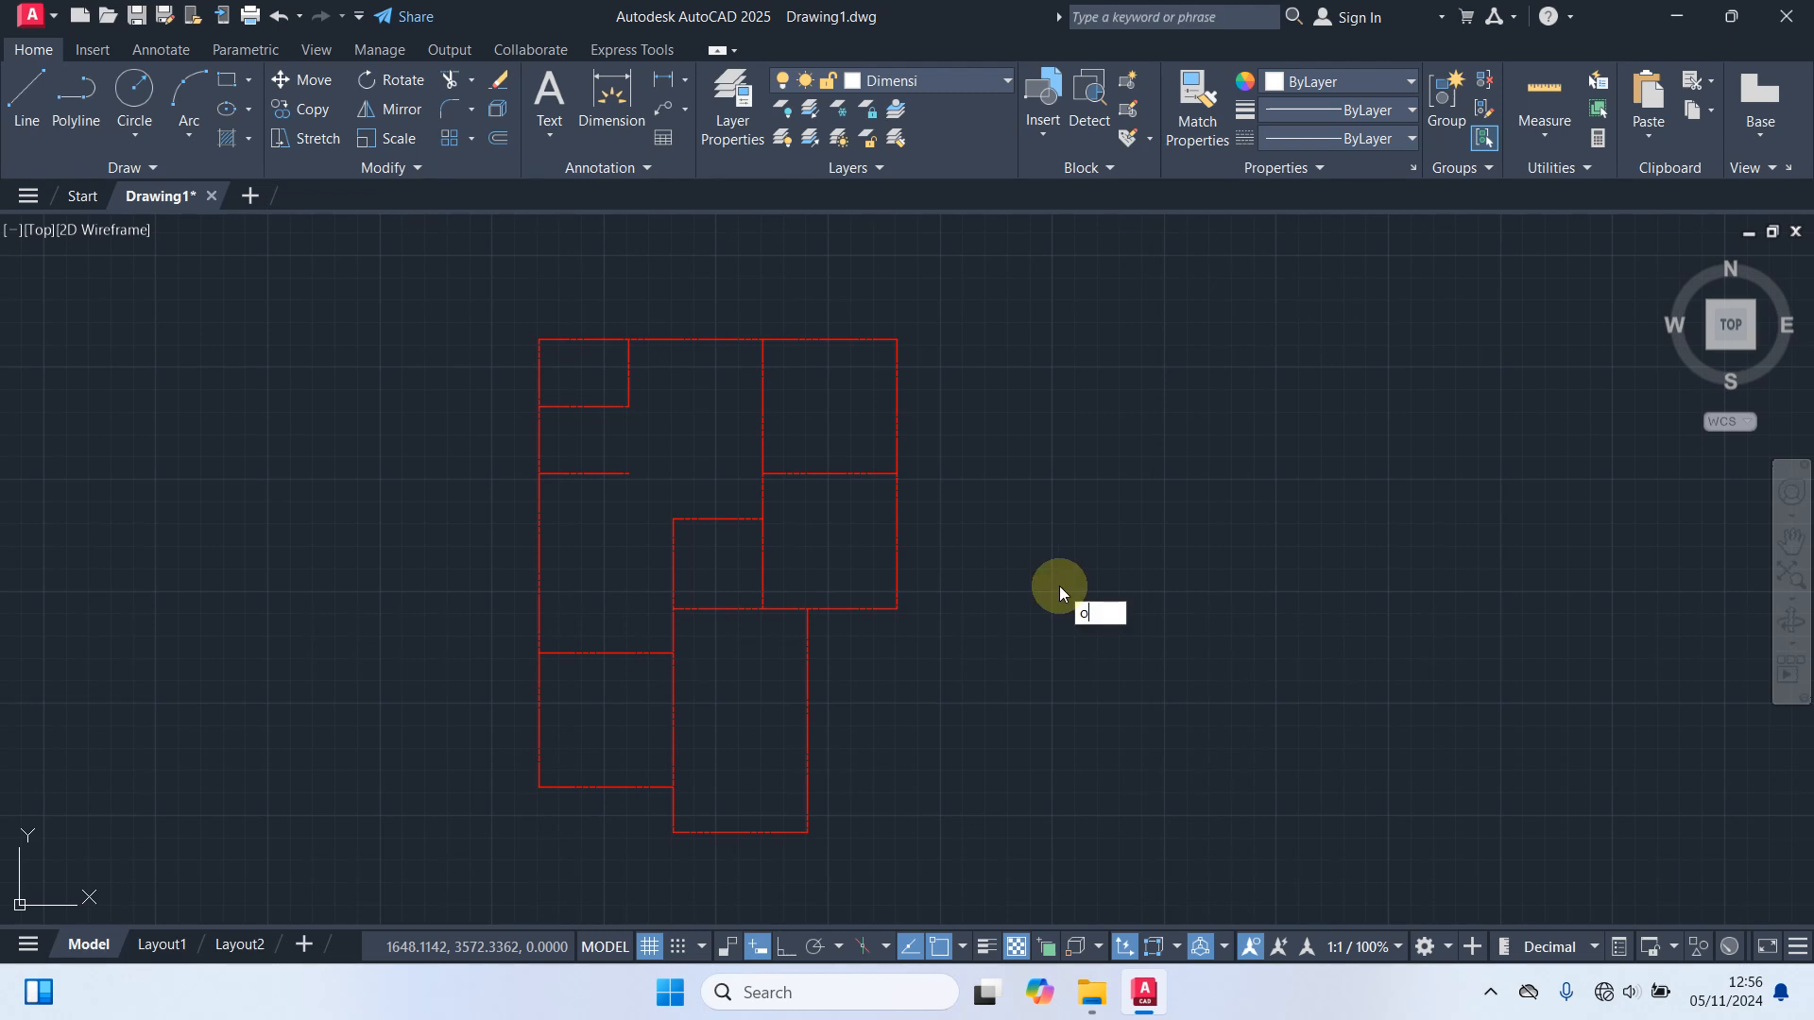
{"action": "key", "text": "Return"}
{"action": "type", "text": "175"}
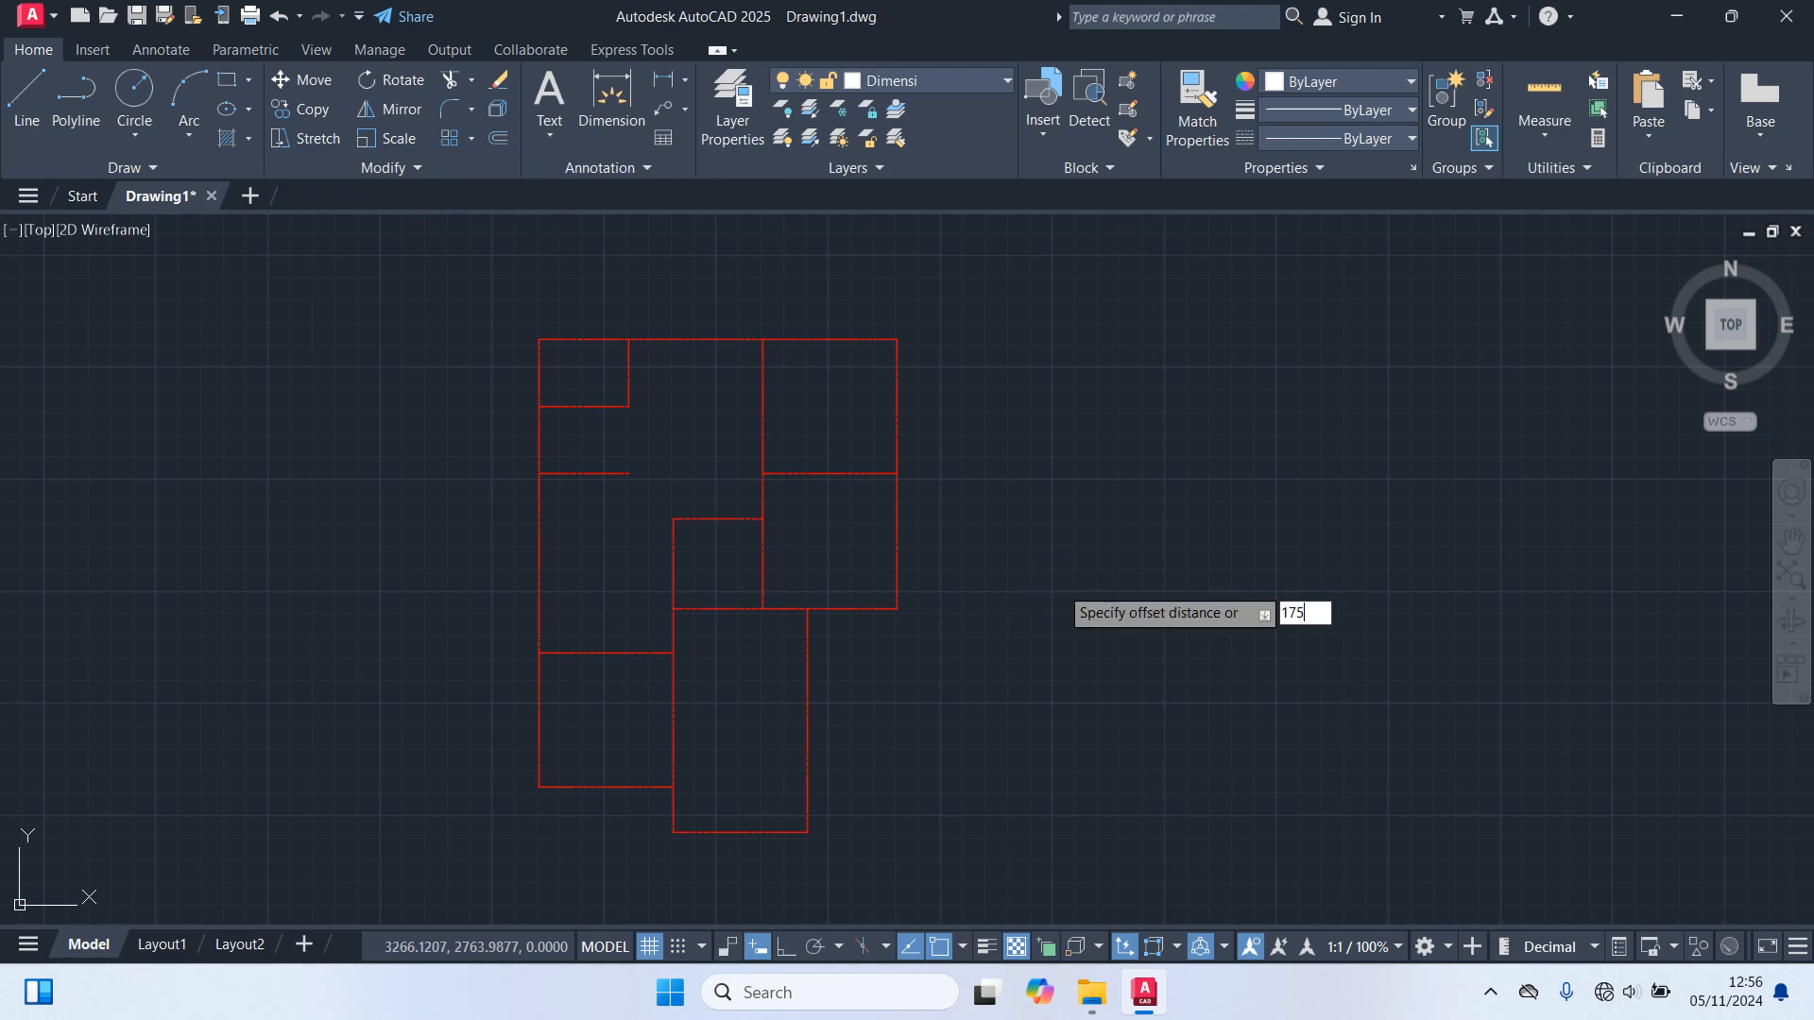
{"action": "key", "text": "Return"}
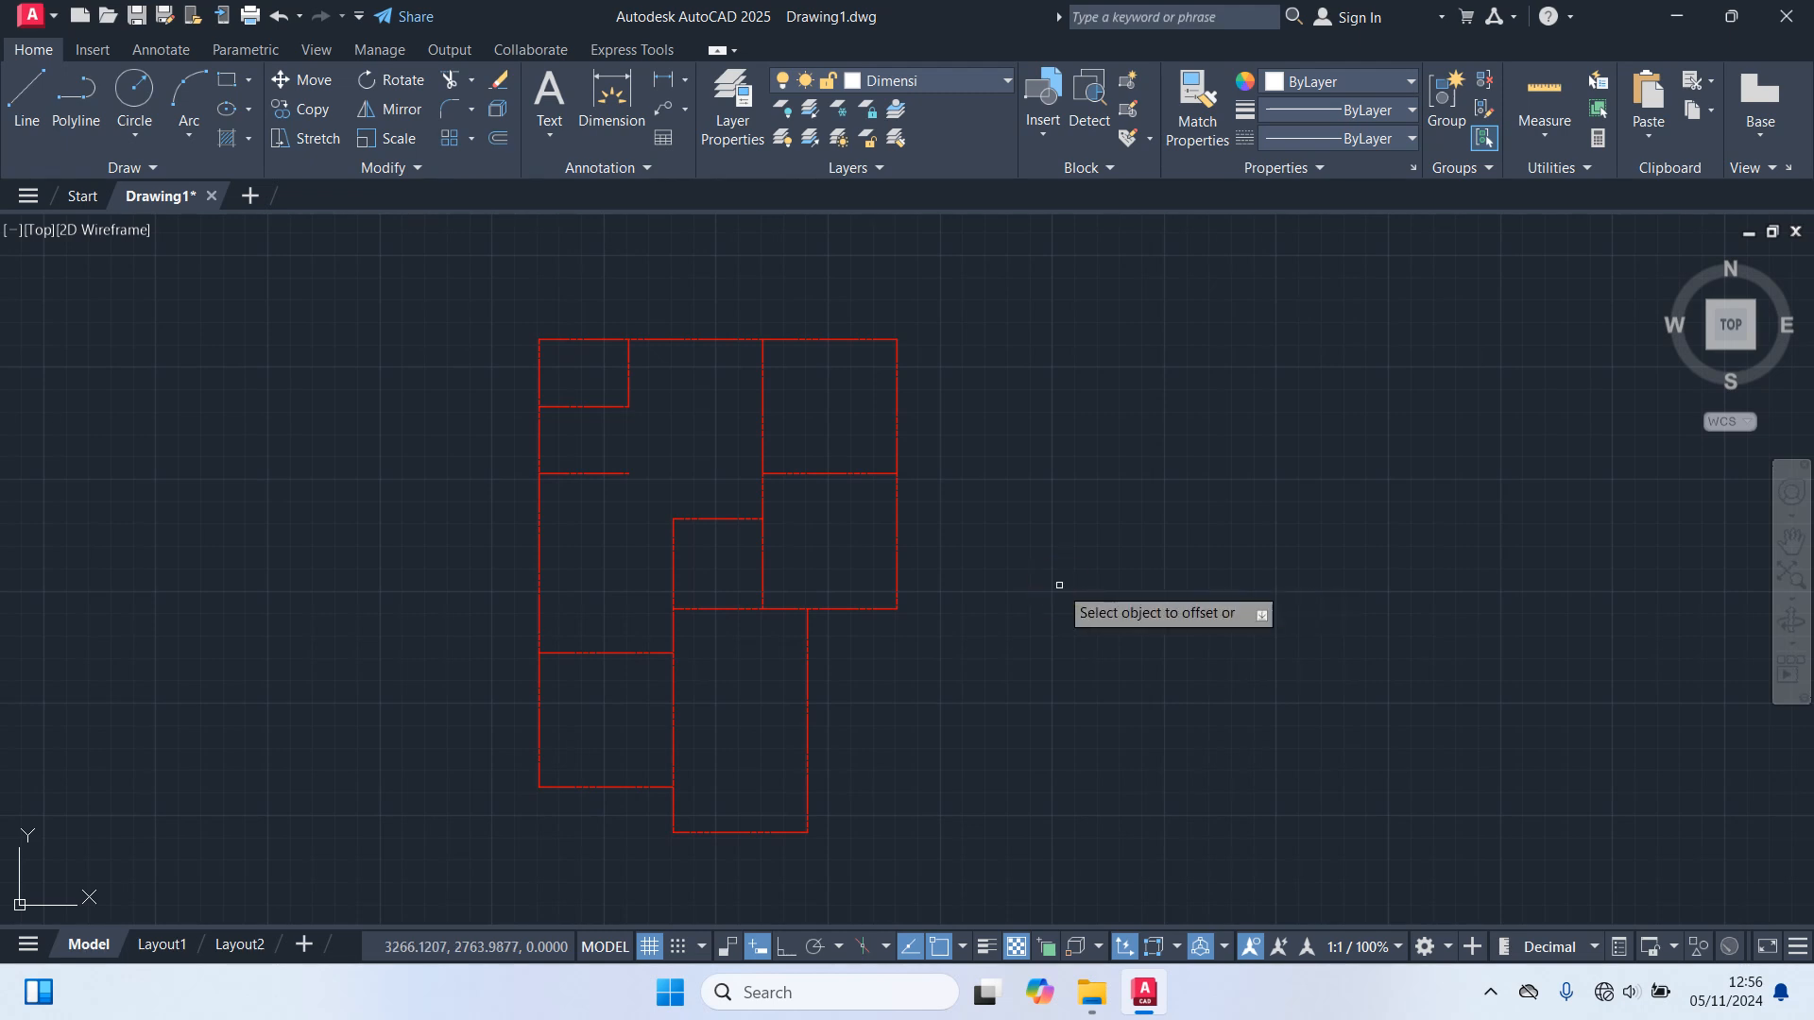
{"action": "left_click", "coordinate": [742, 832]}
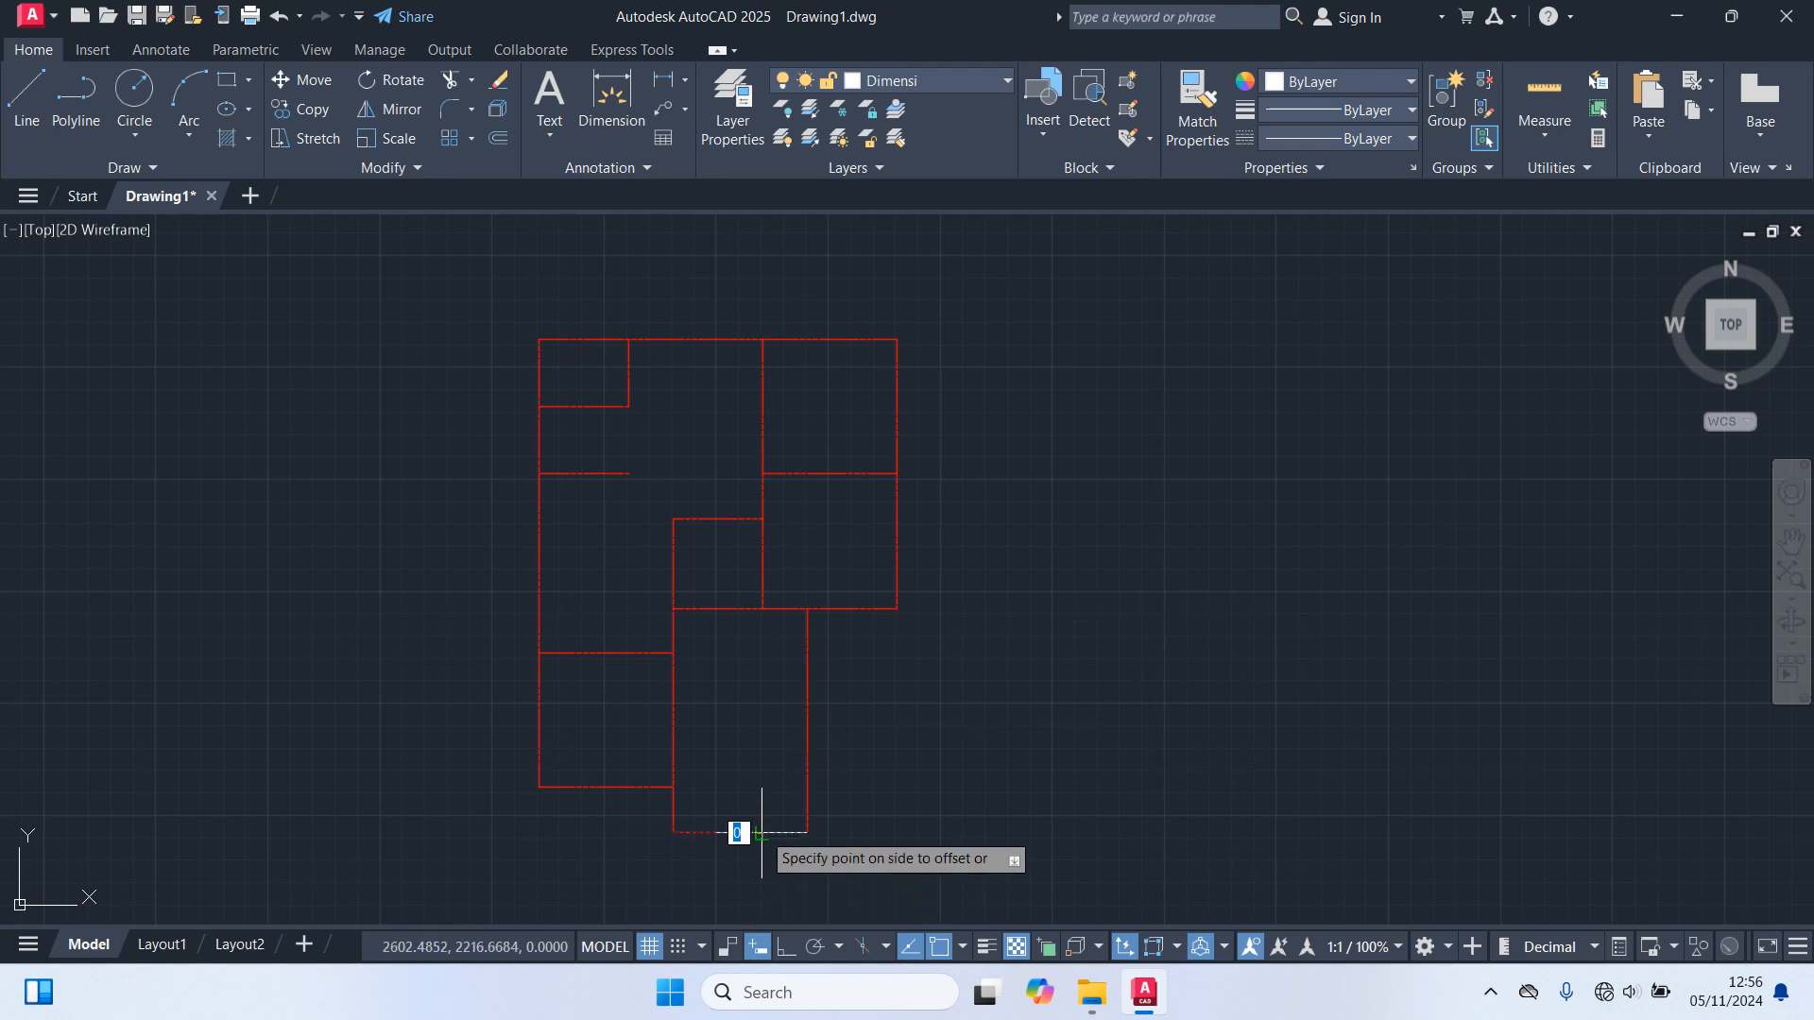
{"action": "left_click", "coordinate": [723, 718]}
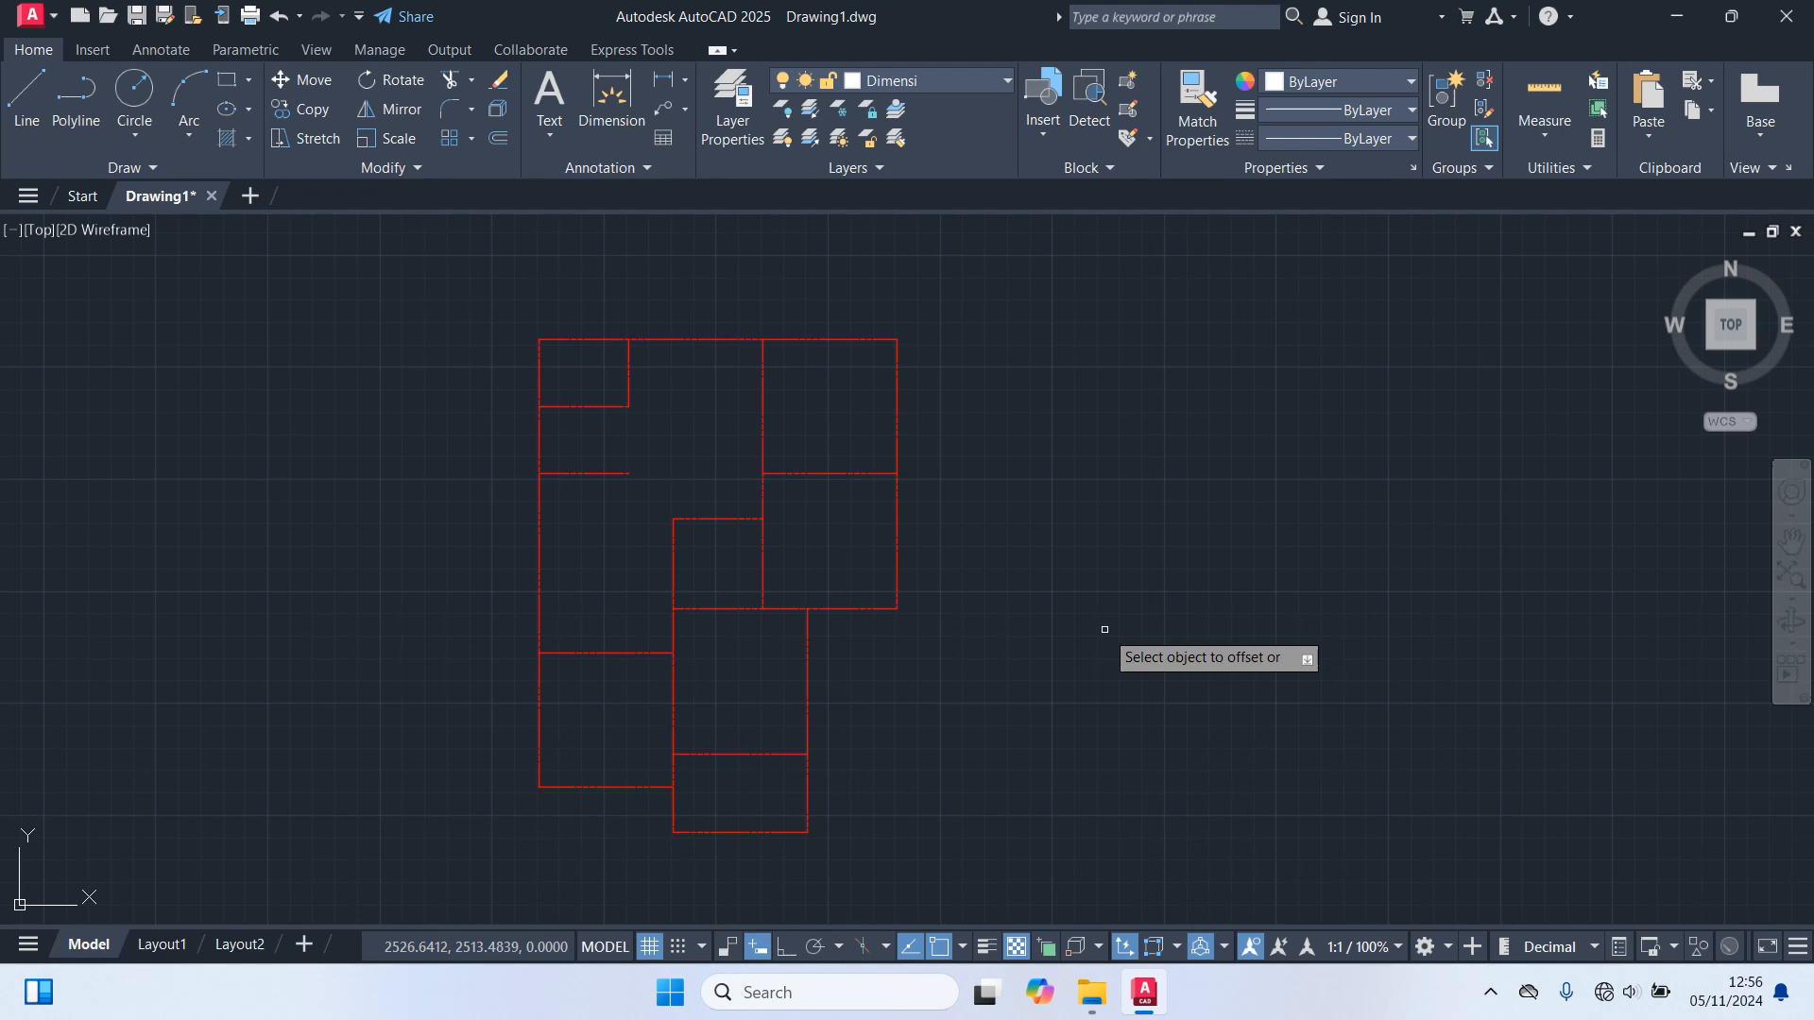
{"action": "key", "text": "Escape"}
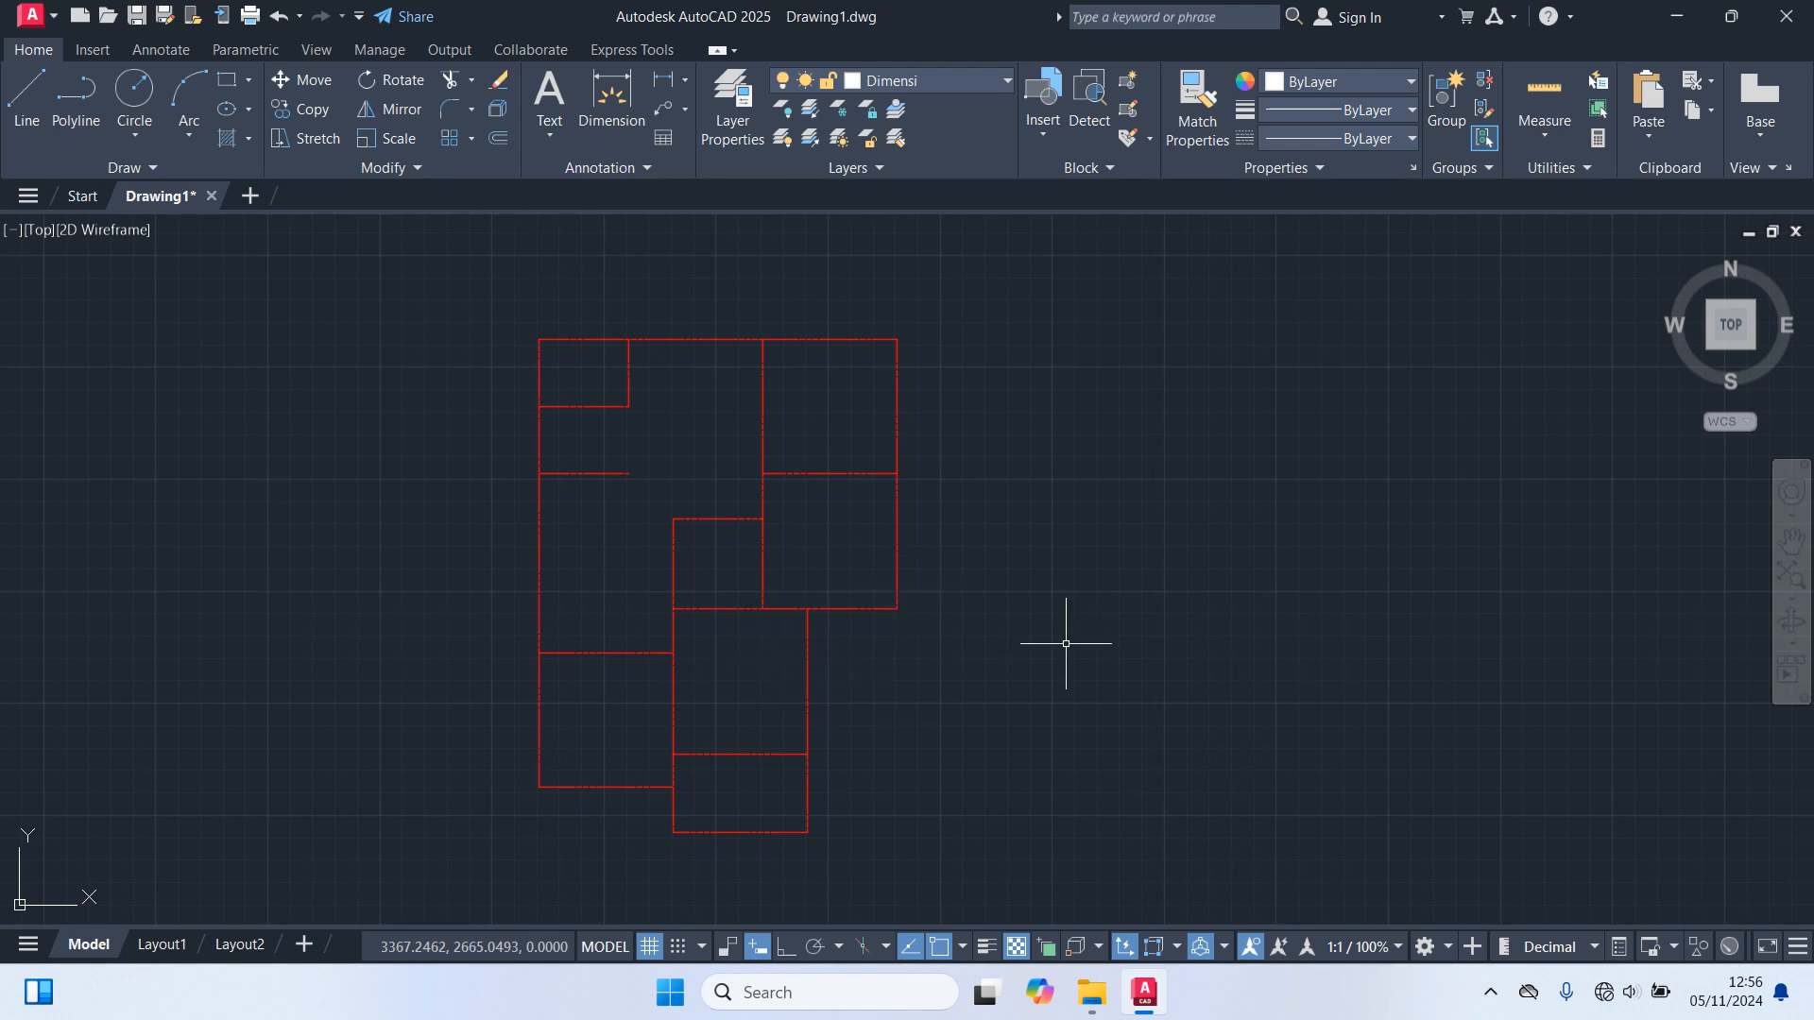
Make Kolom the current layer and draw a 15 by 15 column square in the empty space left of the axis grid.
{"action": "left_click", "coordinate": [953, 79]}
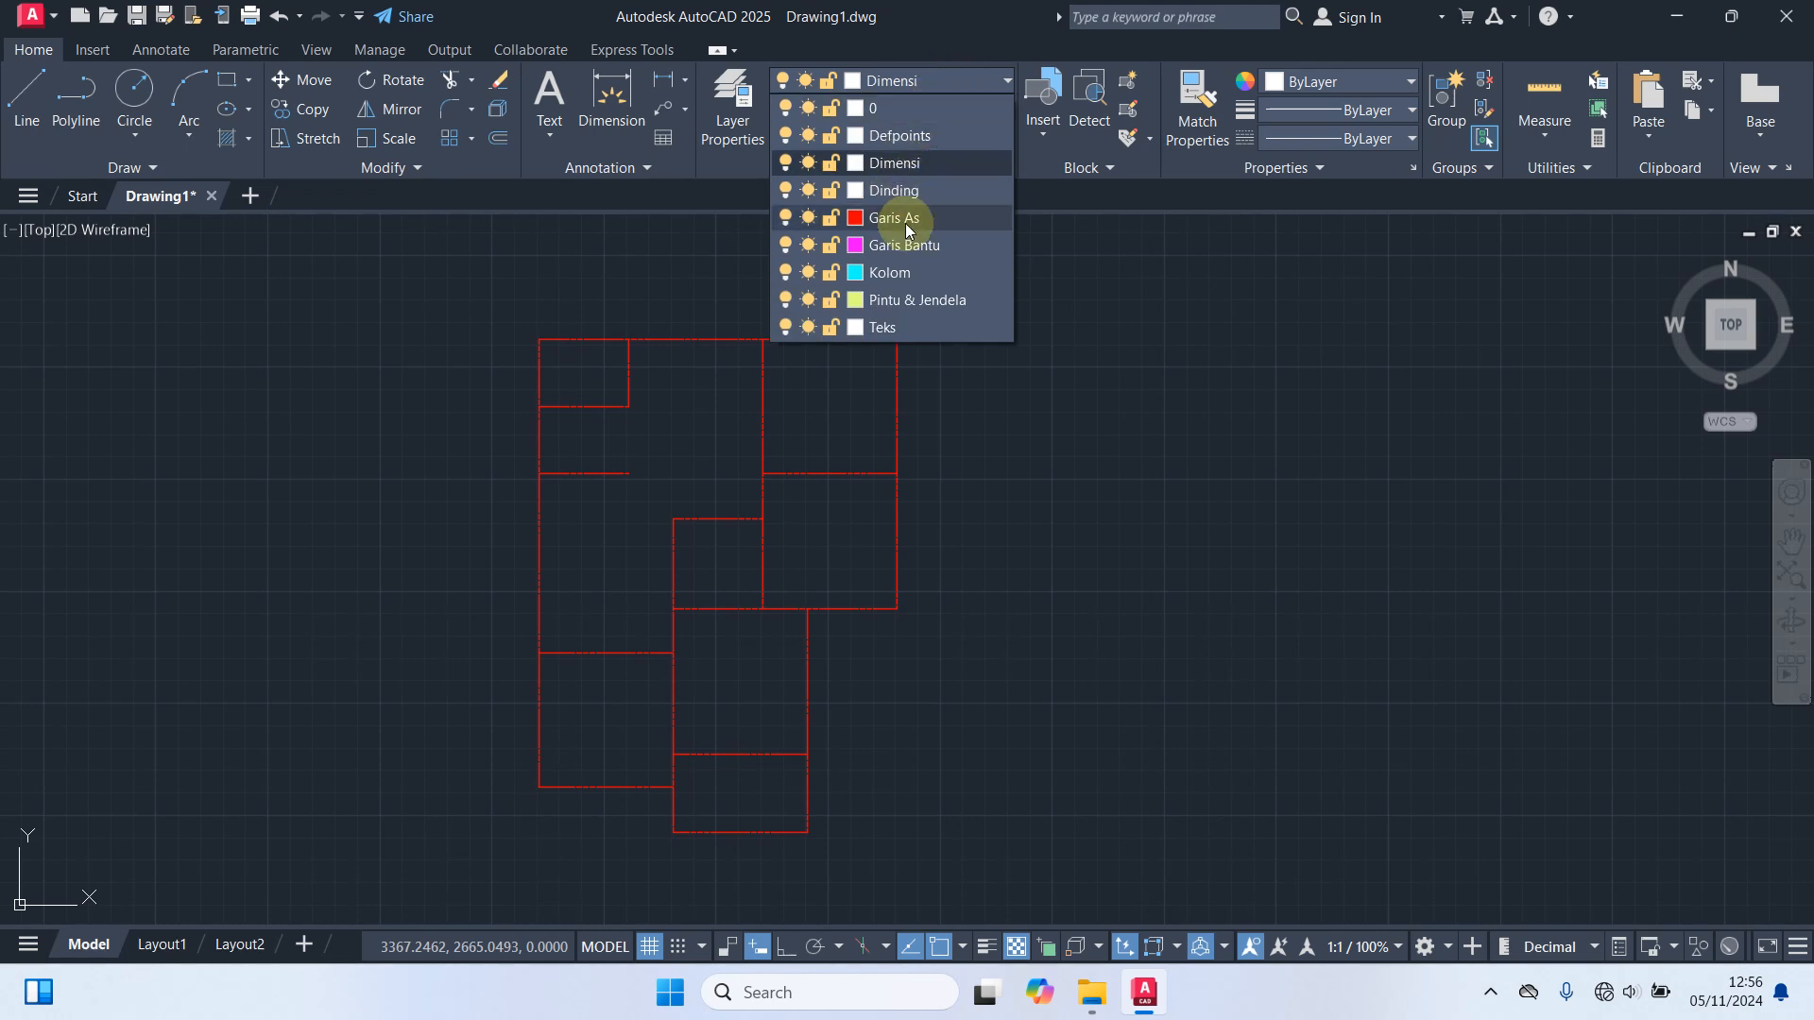
{"action": "left_click", "coordinate": [908, 281]}
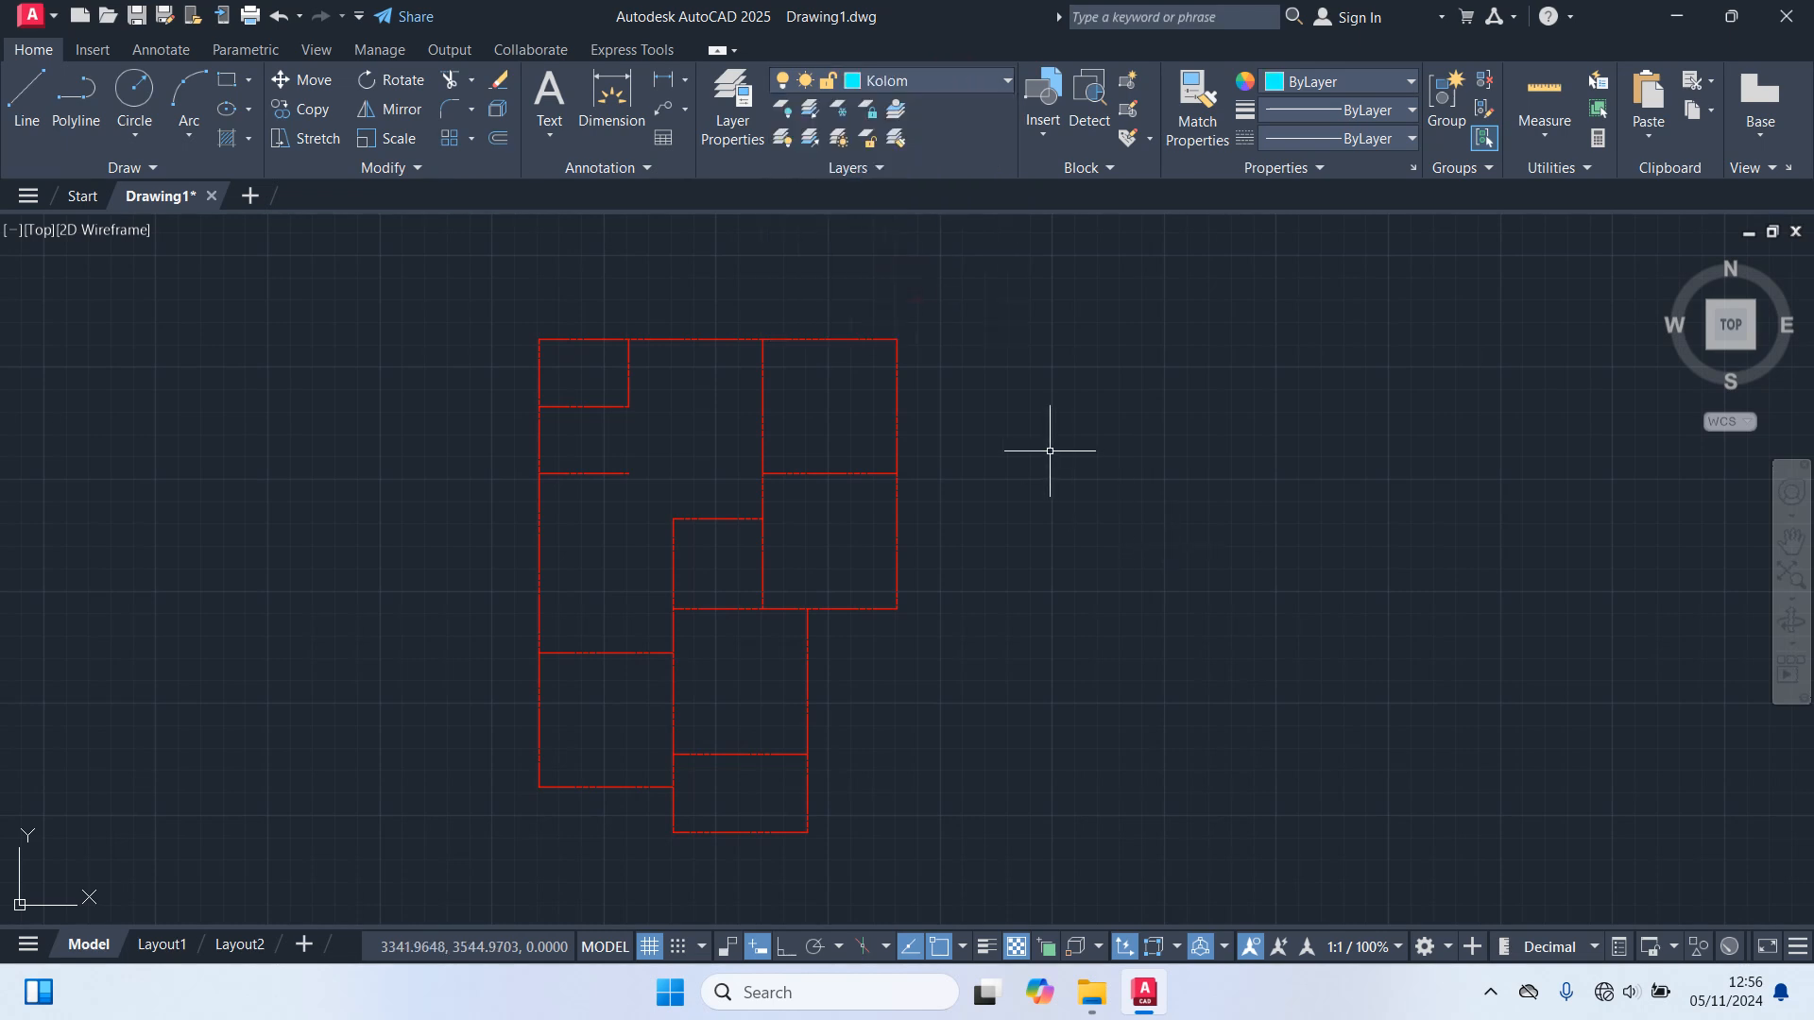
{"action": "type", "text": "rec"}
{"action": "key", "text": "Return"}
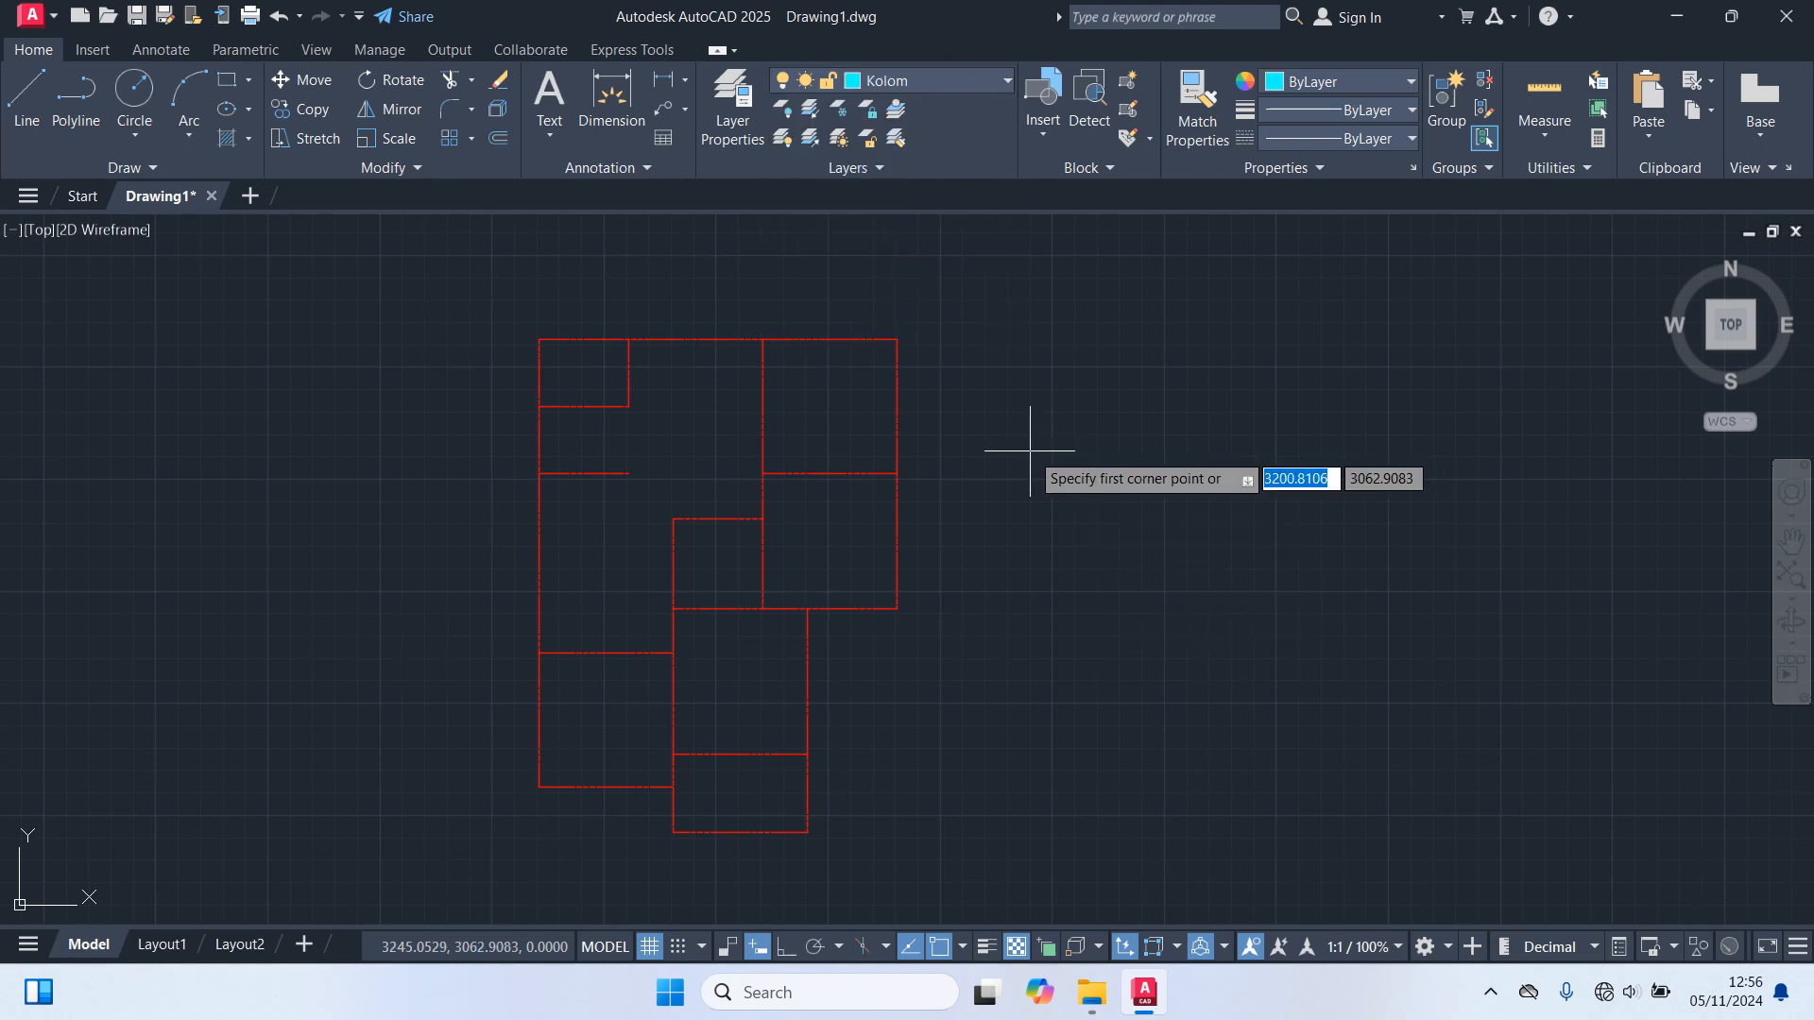
{"action": "left_click", "coordinate": [392, 346]}
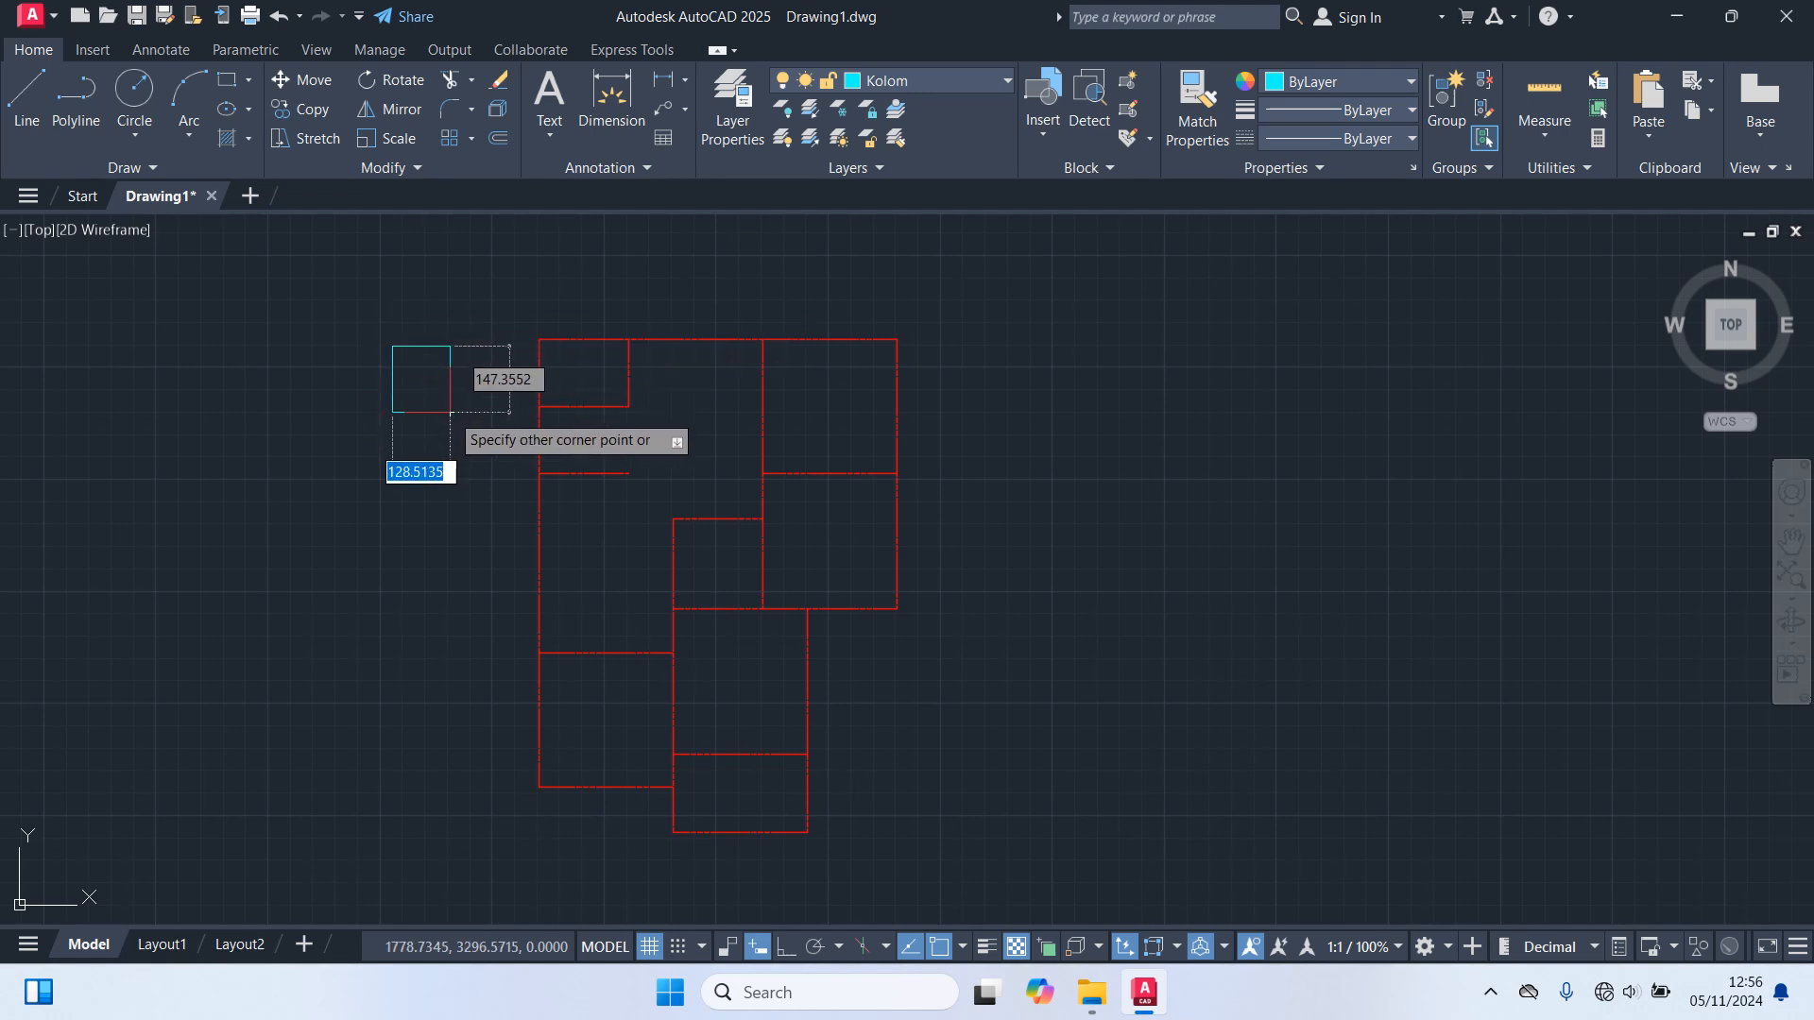
{"action": "type", "text": "15"}
{"action": "key", "text": "Tab"}
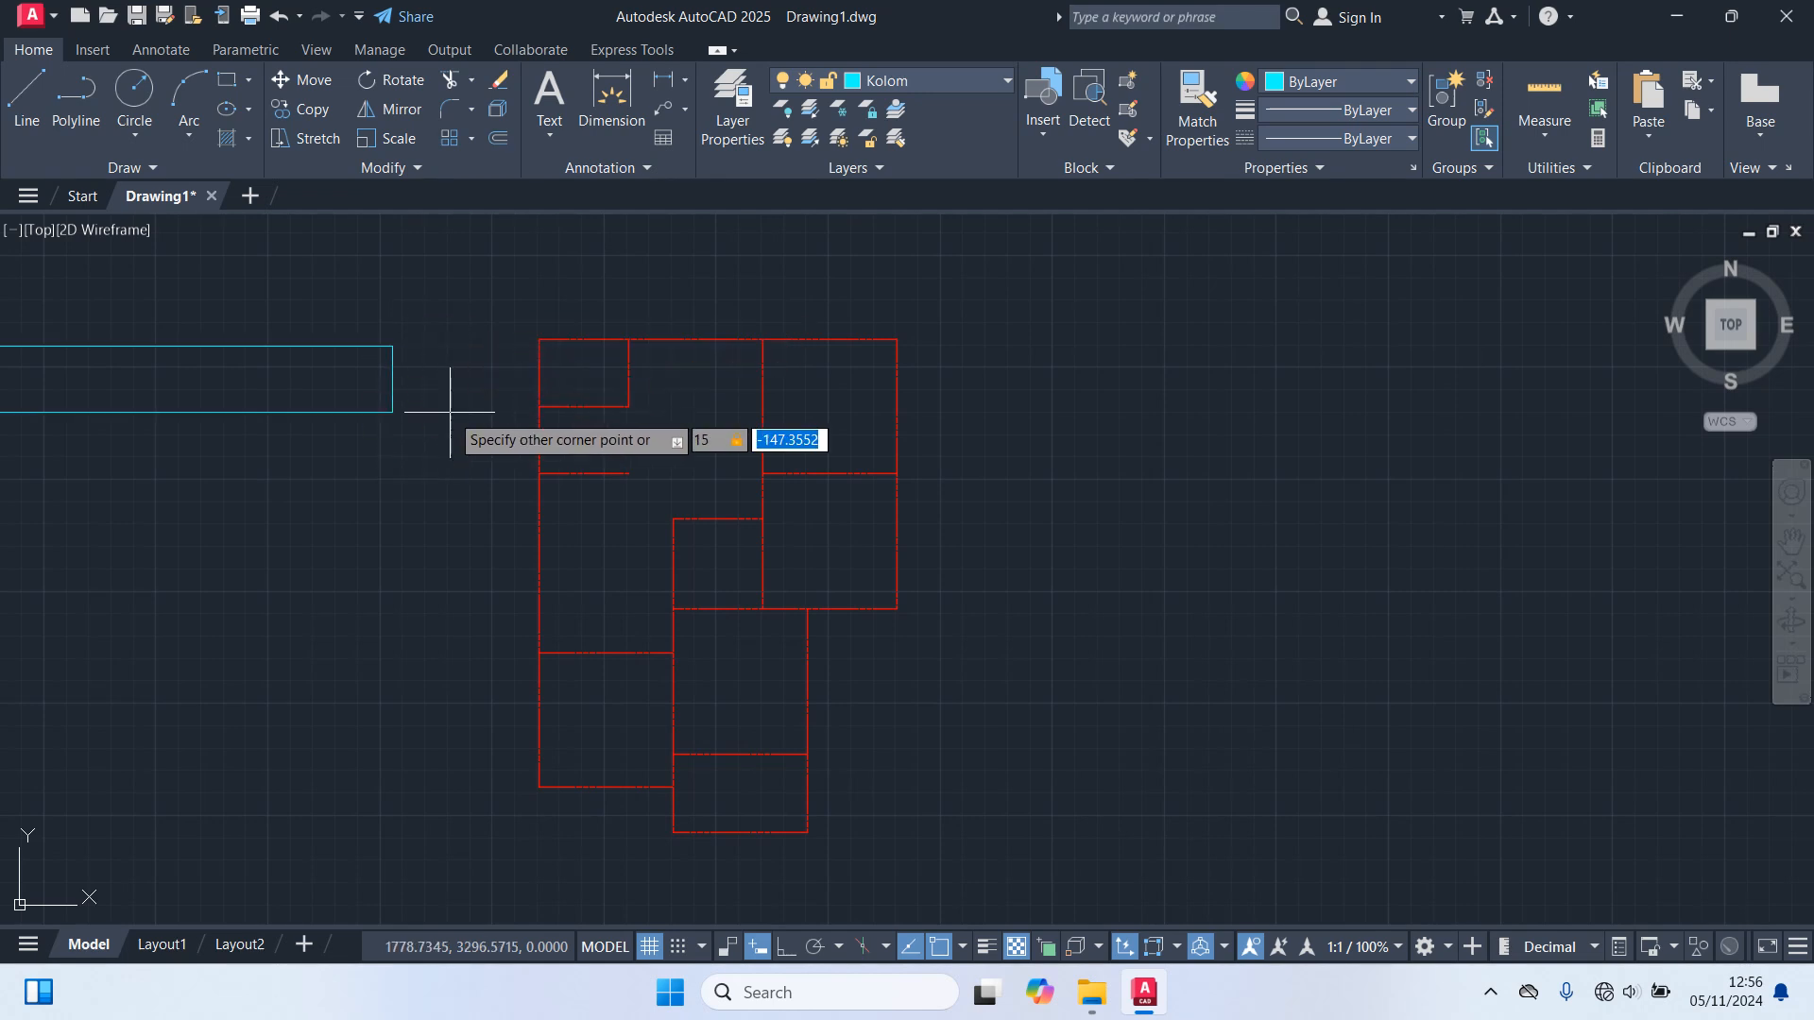
{"action": "type", "text": "15"}
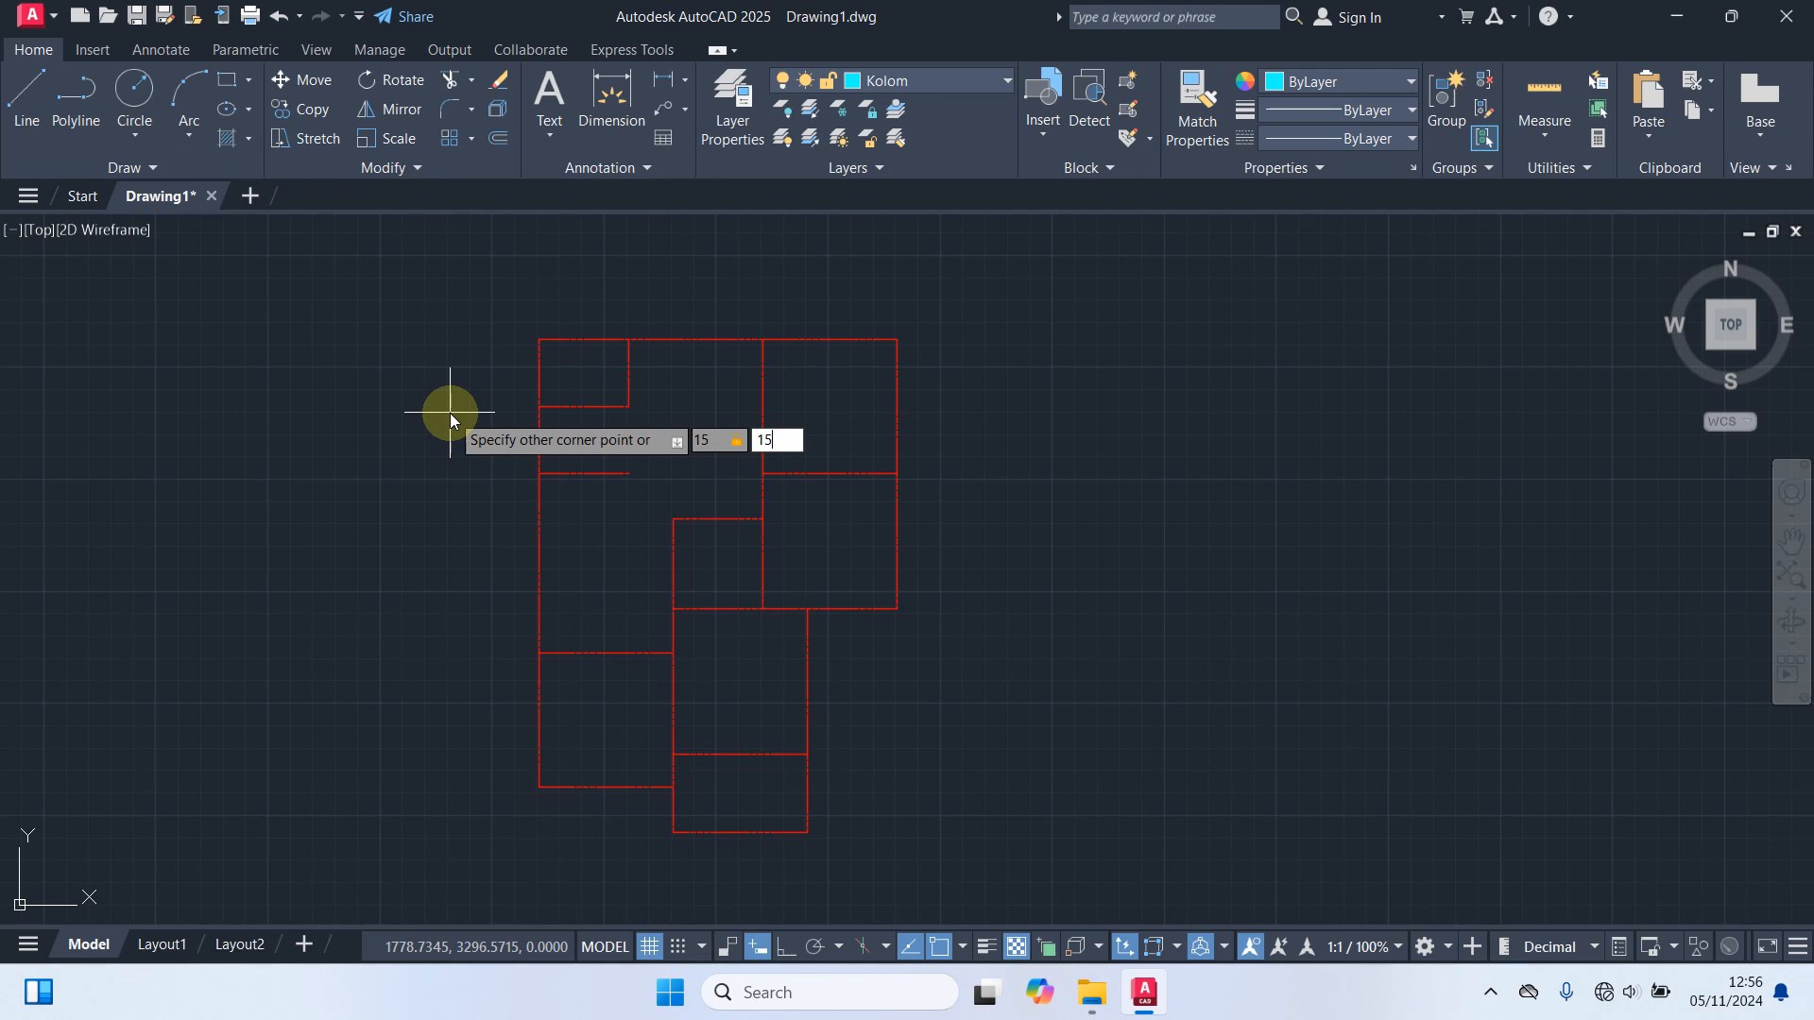
{"action": "key", "text": "Return"}
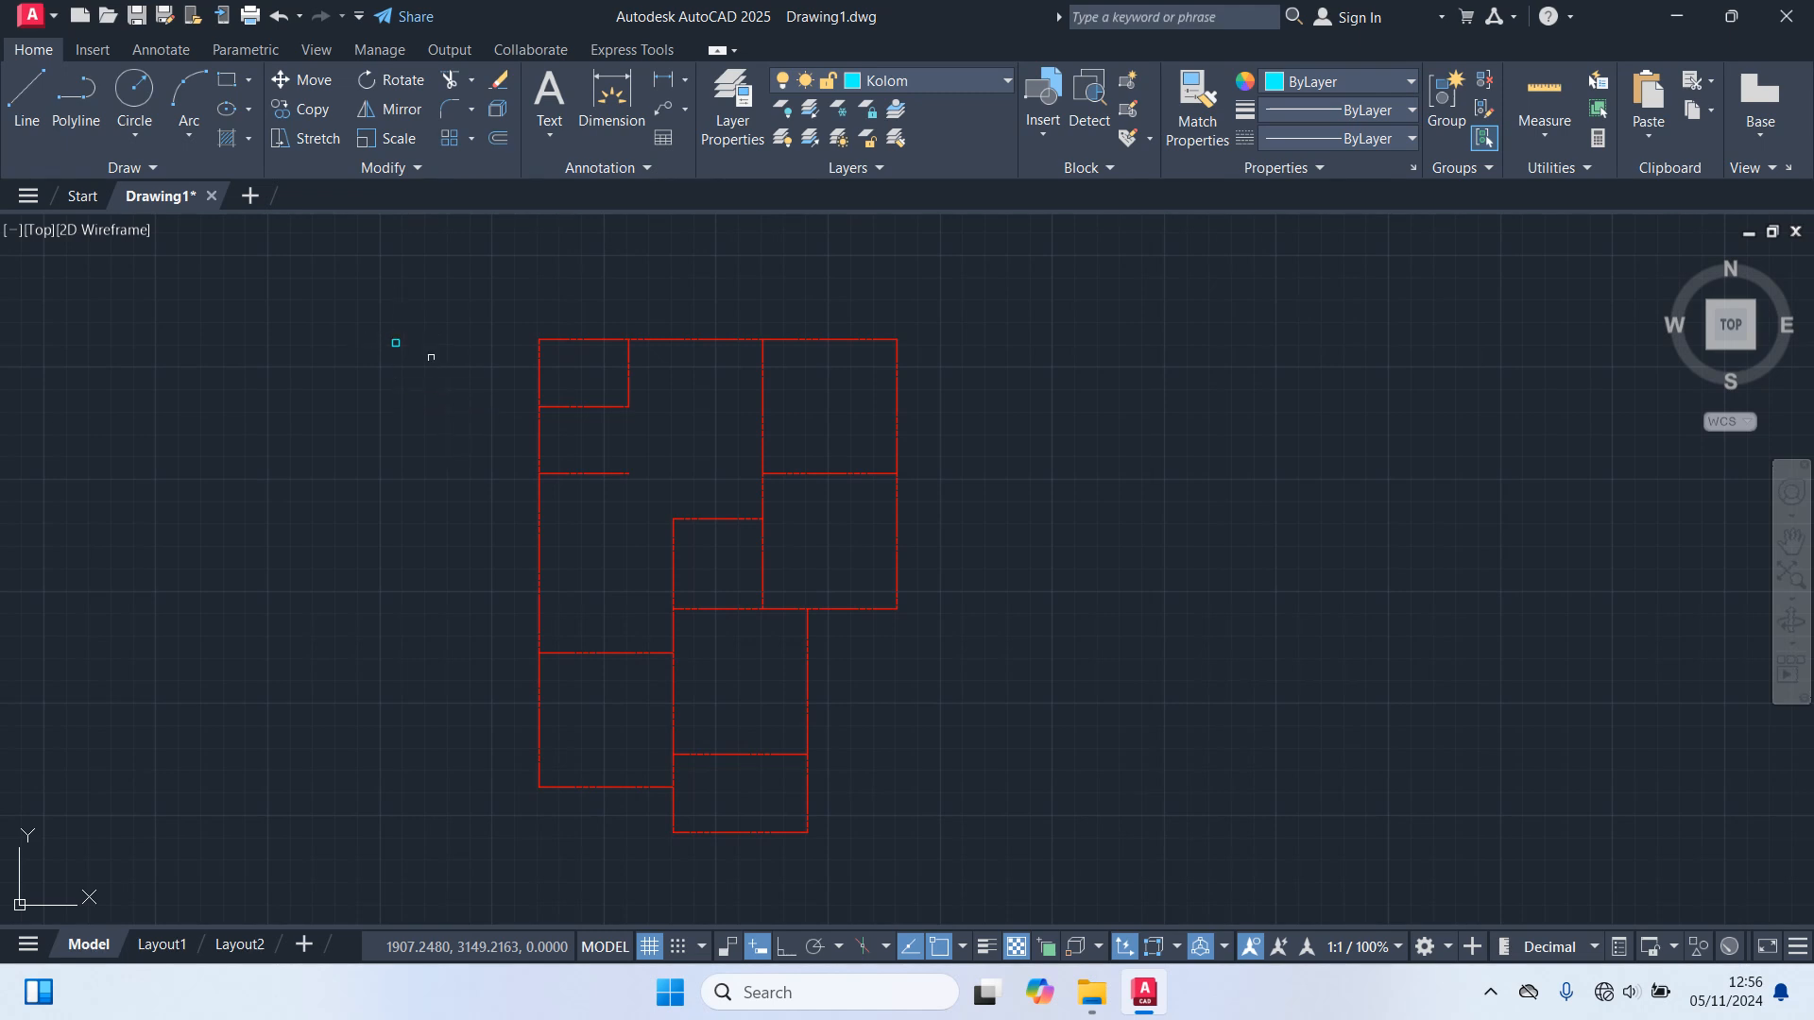
Move the column square by its centre onto the upper-left corner of the axis grid.
{"action": "left_click_drag", "start_coordinate": [431, 355], "coordinate": [290, 290]}
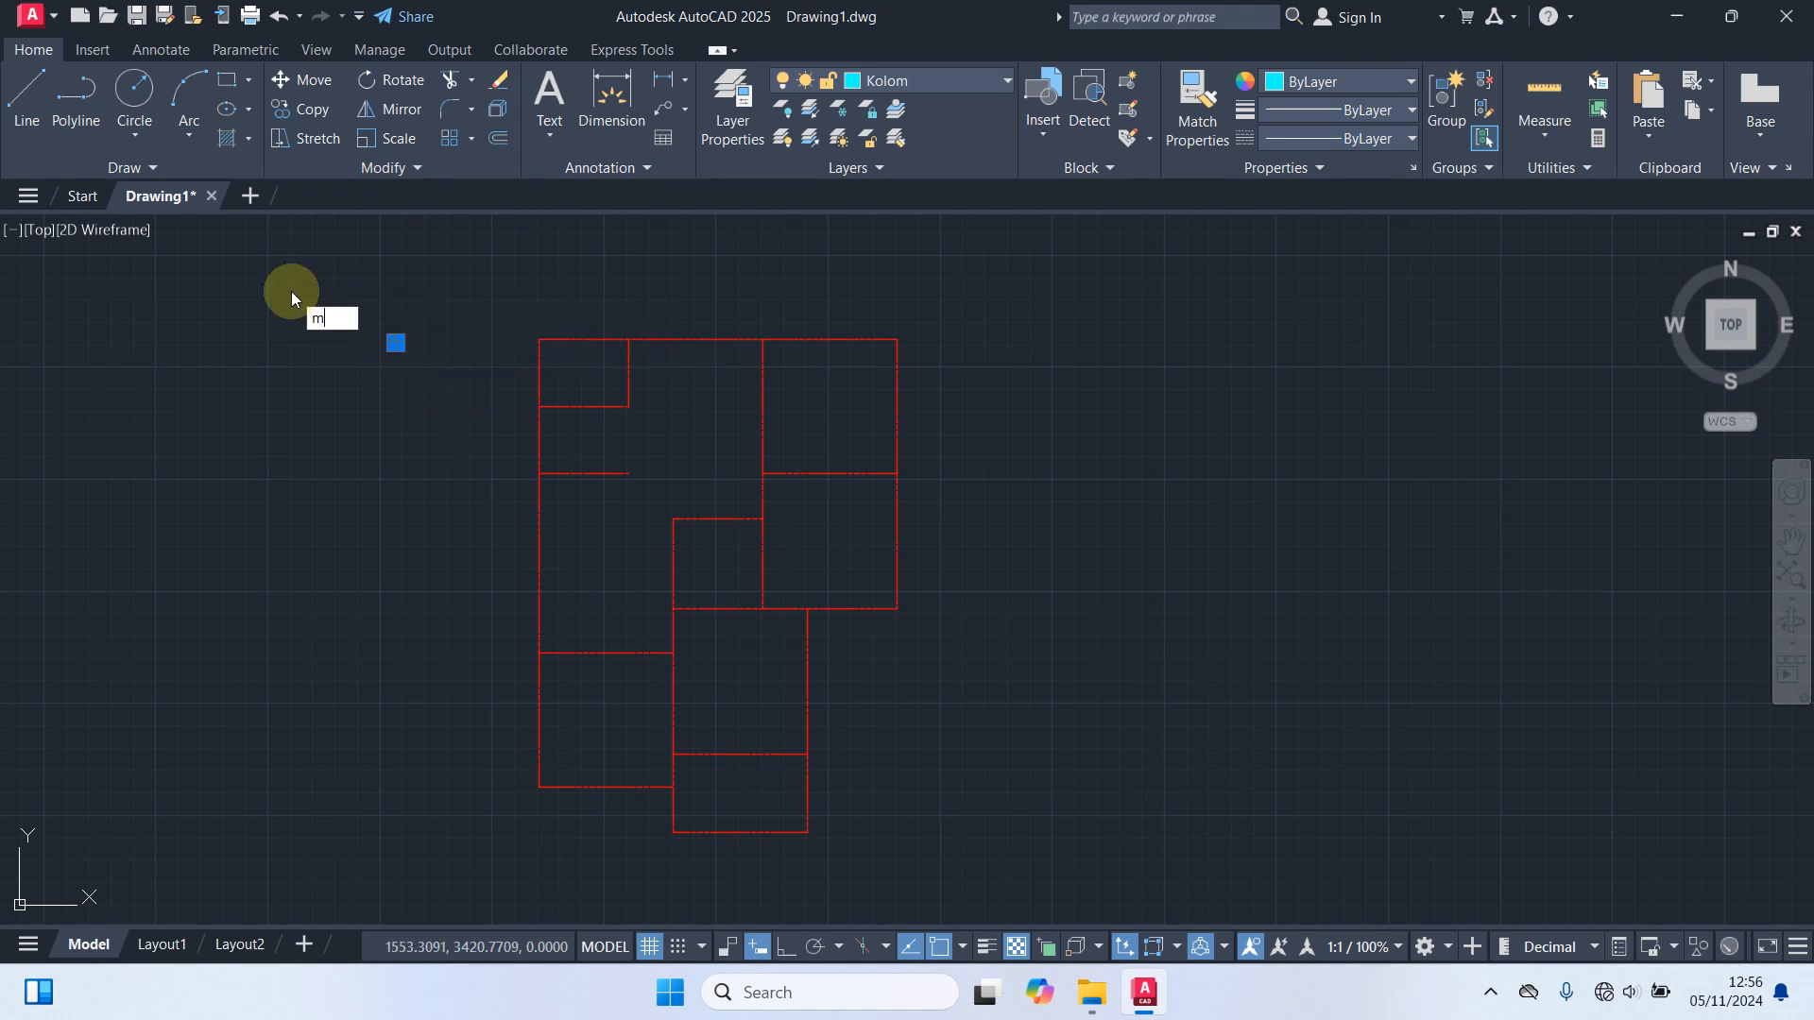
{"action": "type", "text": "m"}
{"action": "key", "text": "Return"}
{"action": "scroll", "coordinate": [378, 350], "scroll_direction": "up", "scroll_amount": 4}
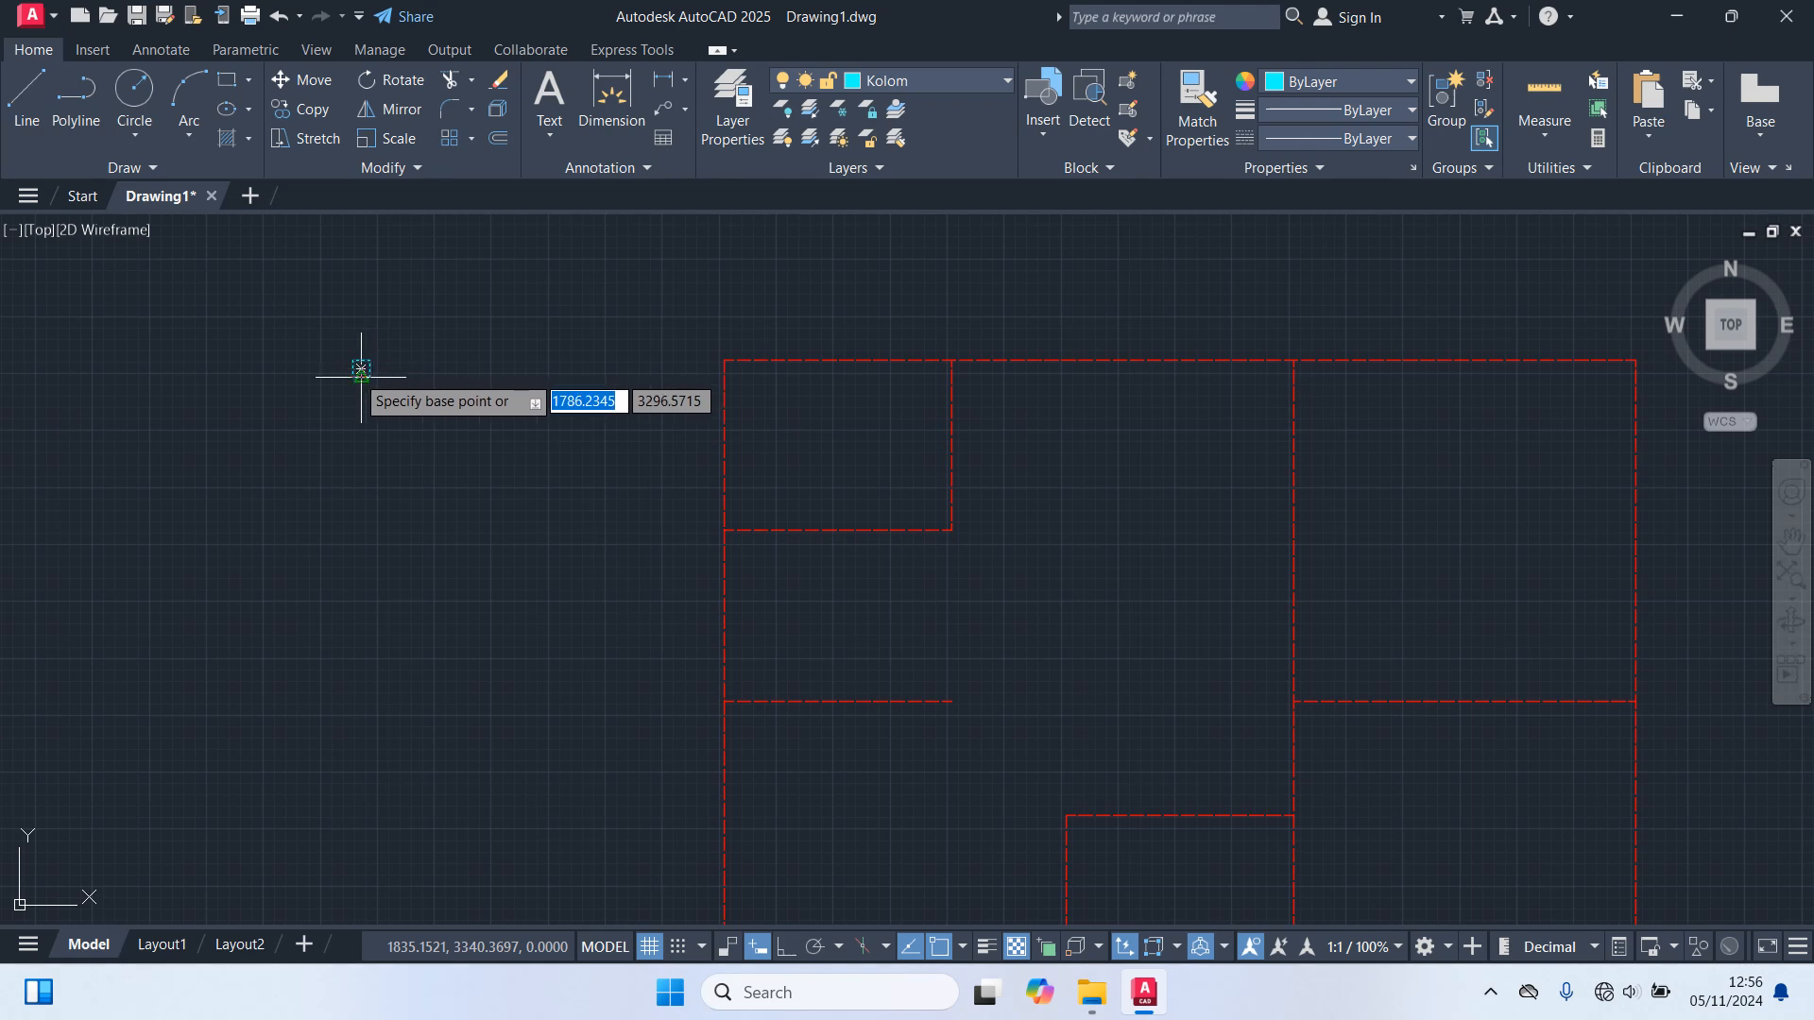
{"action": "scroll", "coordinate": [361, 370], "scroll_direction": "down", "scroll_amount": 3}
{"action": "left_click", "coordinate": [367, 371]}
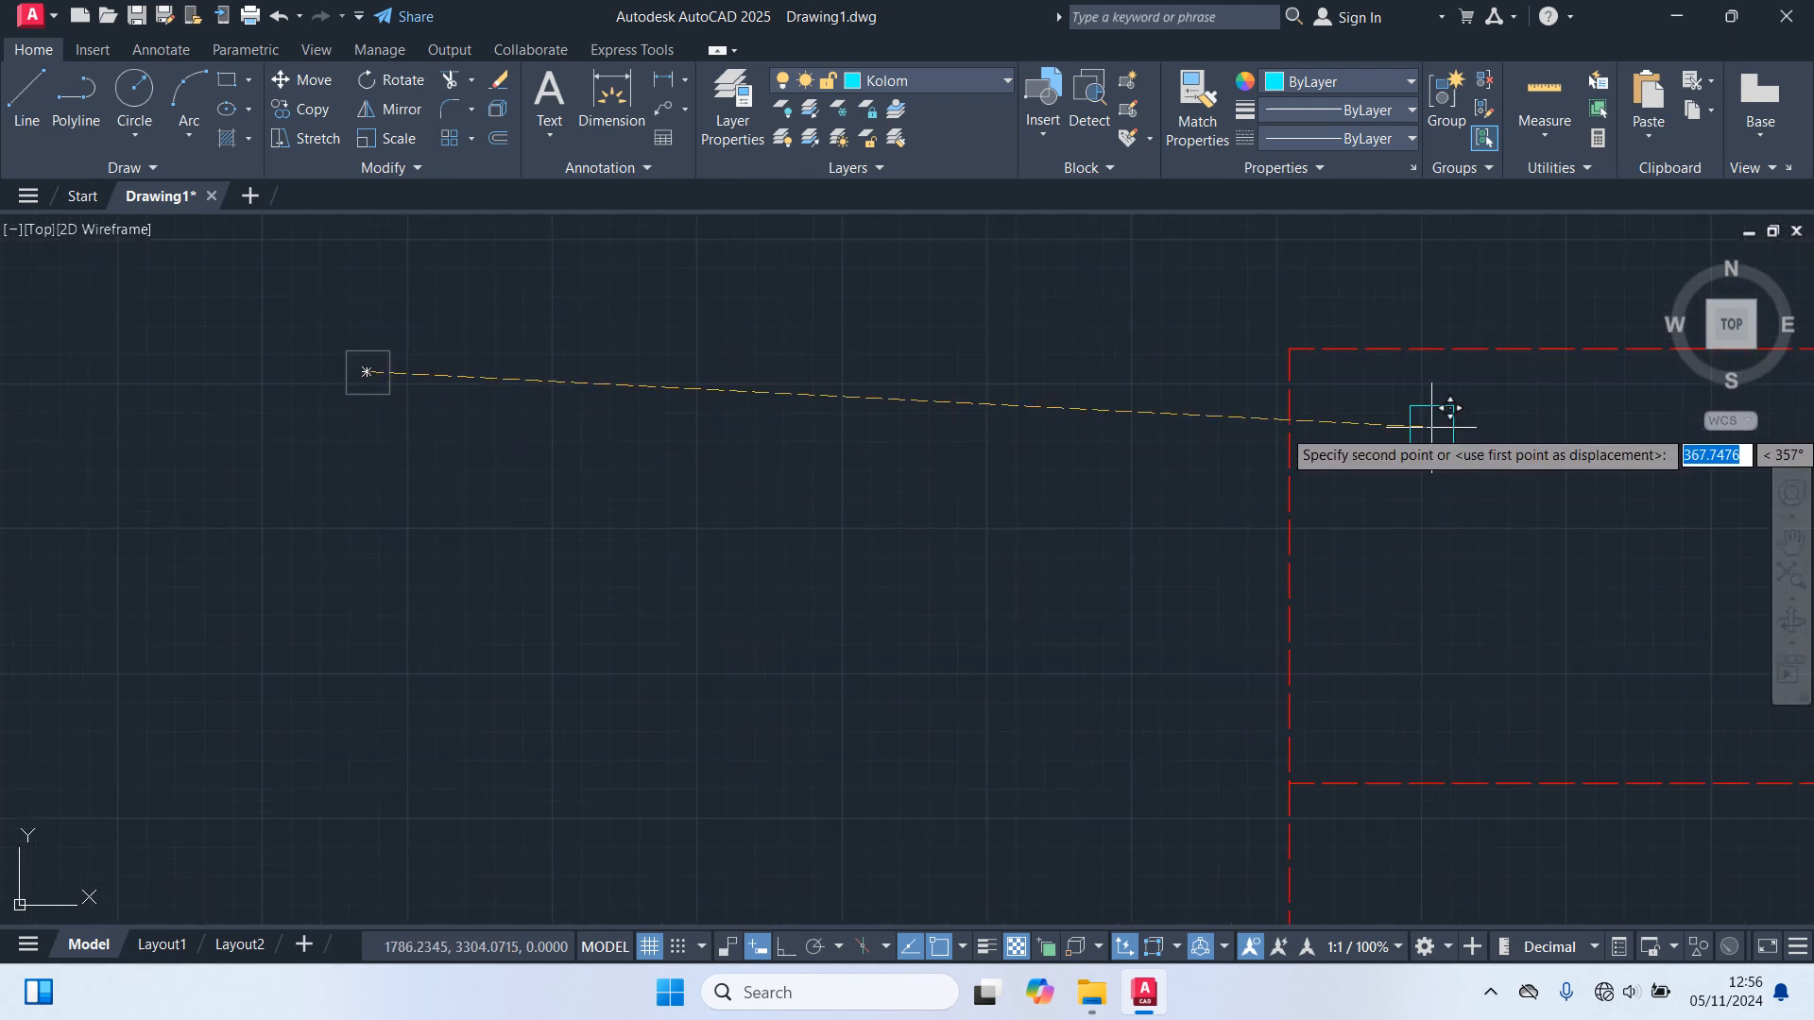
{"action": "scroll", "coordinate": [1431, 427], "scroll_direction": "up", "scroll_amount": 2}
{"action": "middle_click_drag", "start_coordinate": [1431, 427], "coordinate": [859, 486]}
{"action": "left_click", "coordinate": [661, 376]}
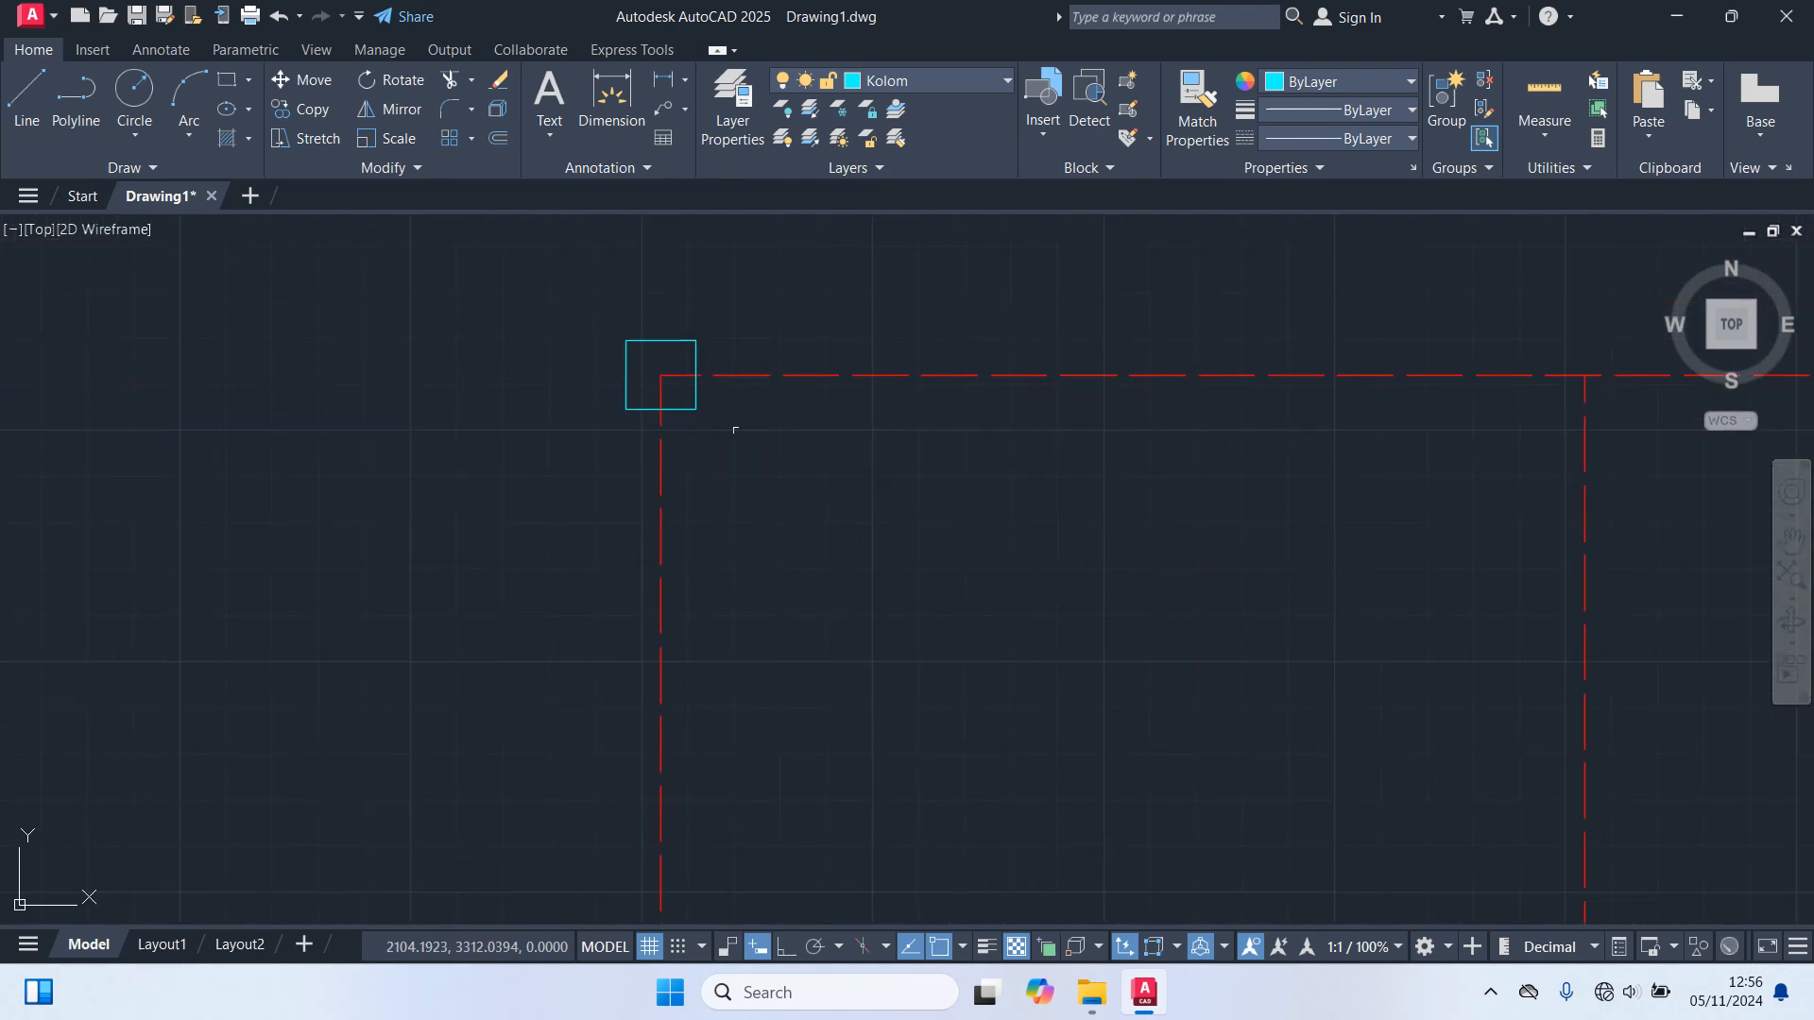
Copy the column from the grid's upper-left corner to the two right-hand corners of the small upper-left room.
{"action": "left_click", "coordinate": [694, 352]}
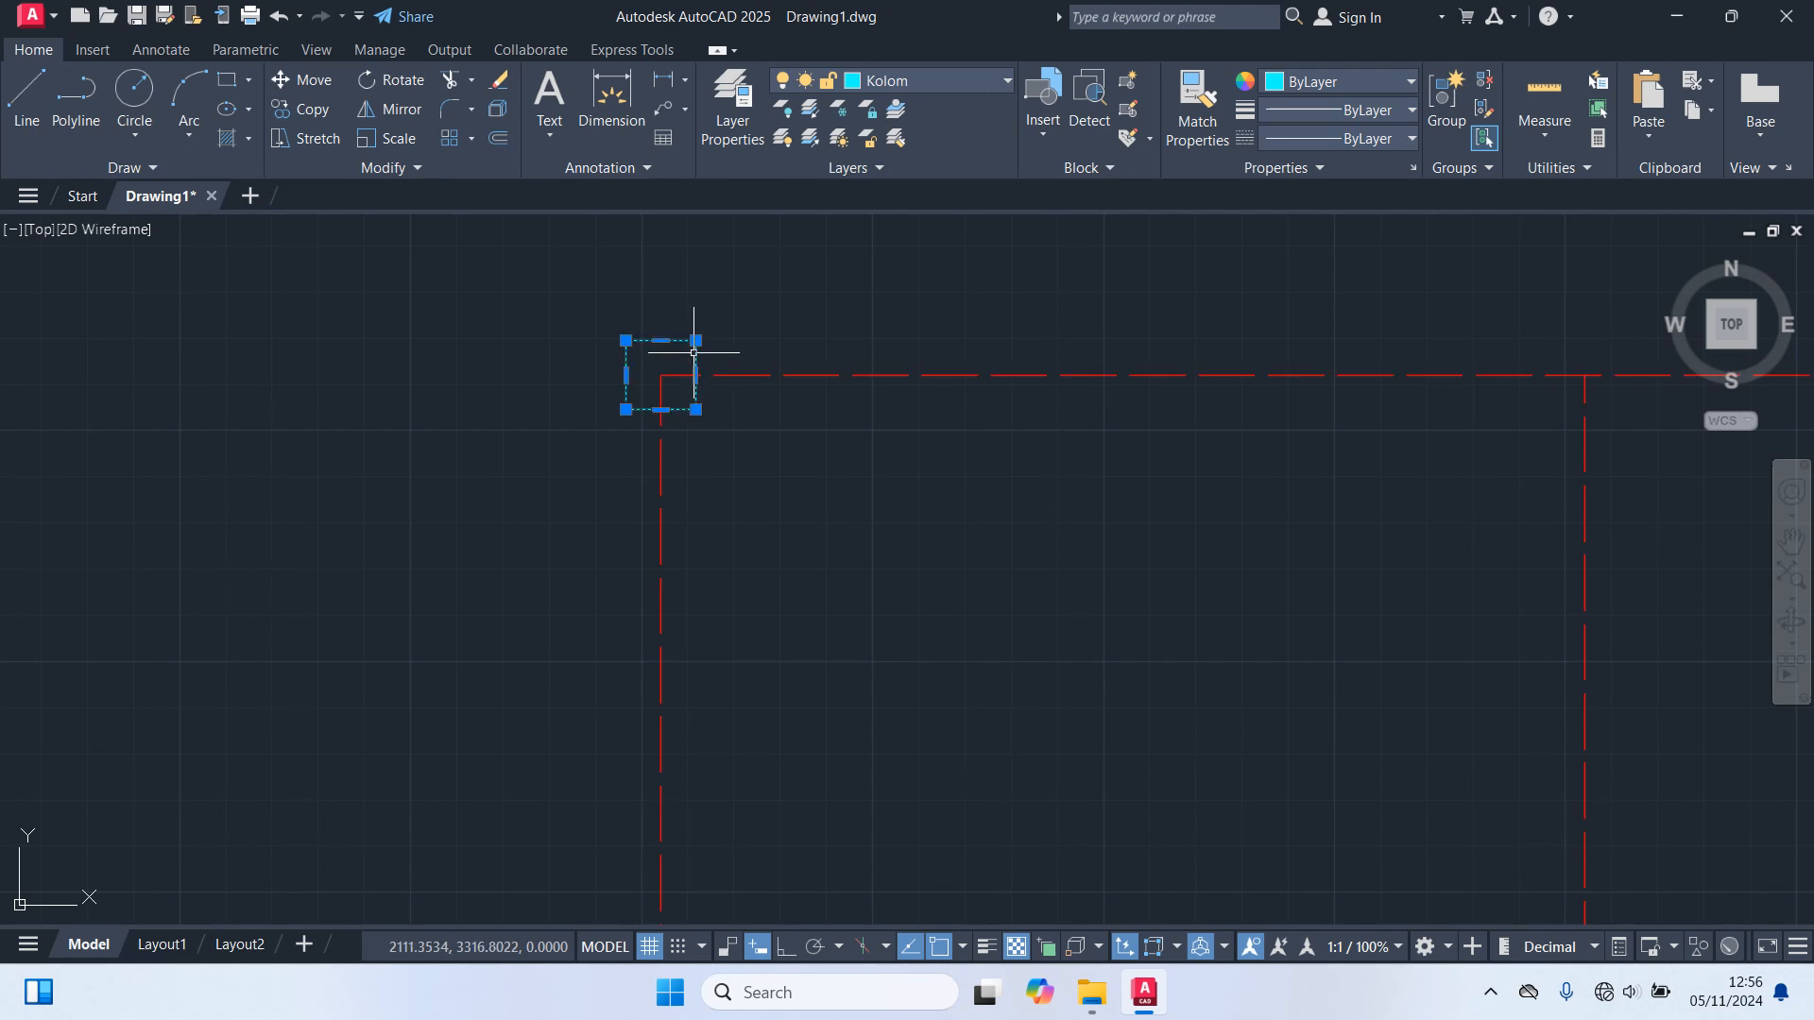
{"action": "type", "text": "m"}
{"action": "key", "text": "Return"}
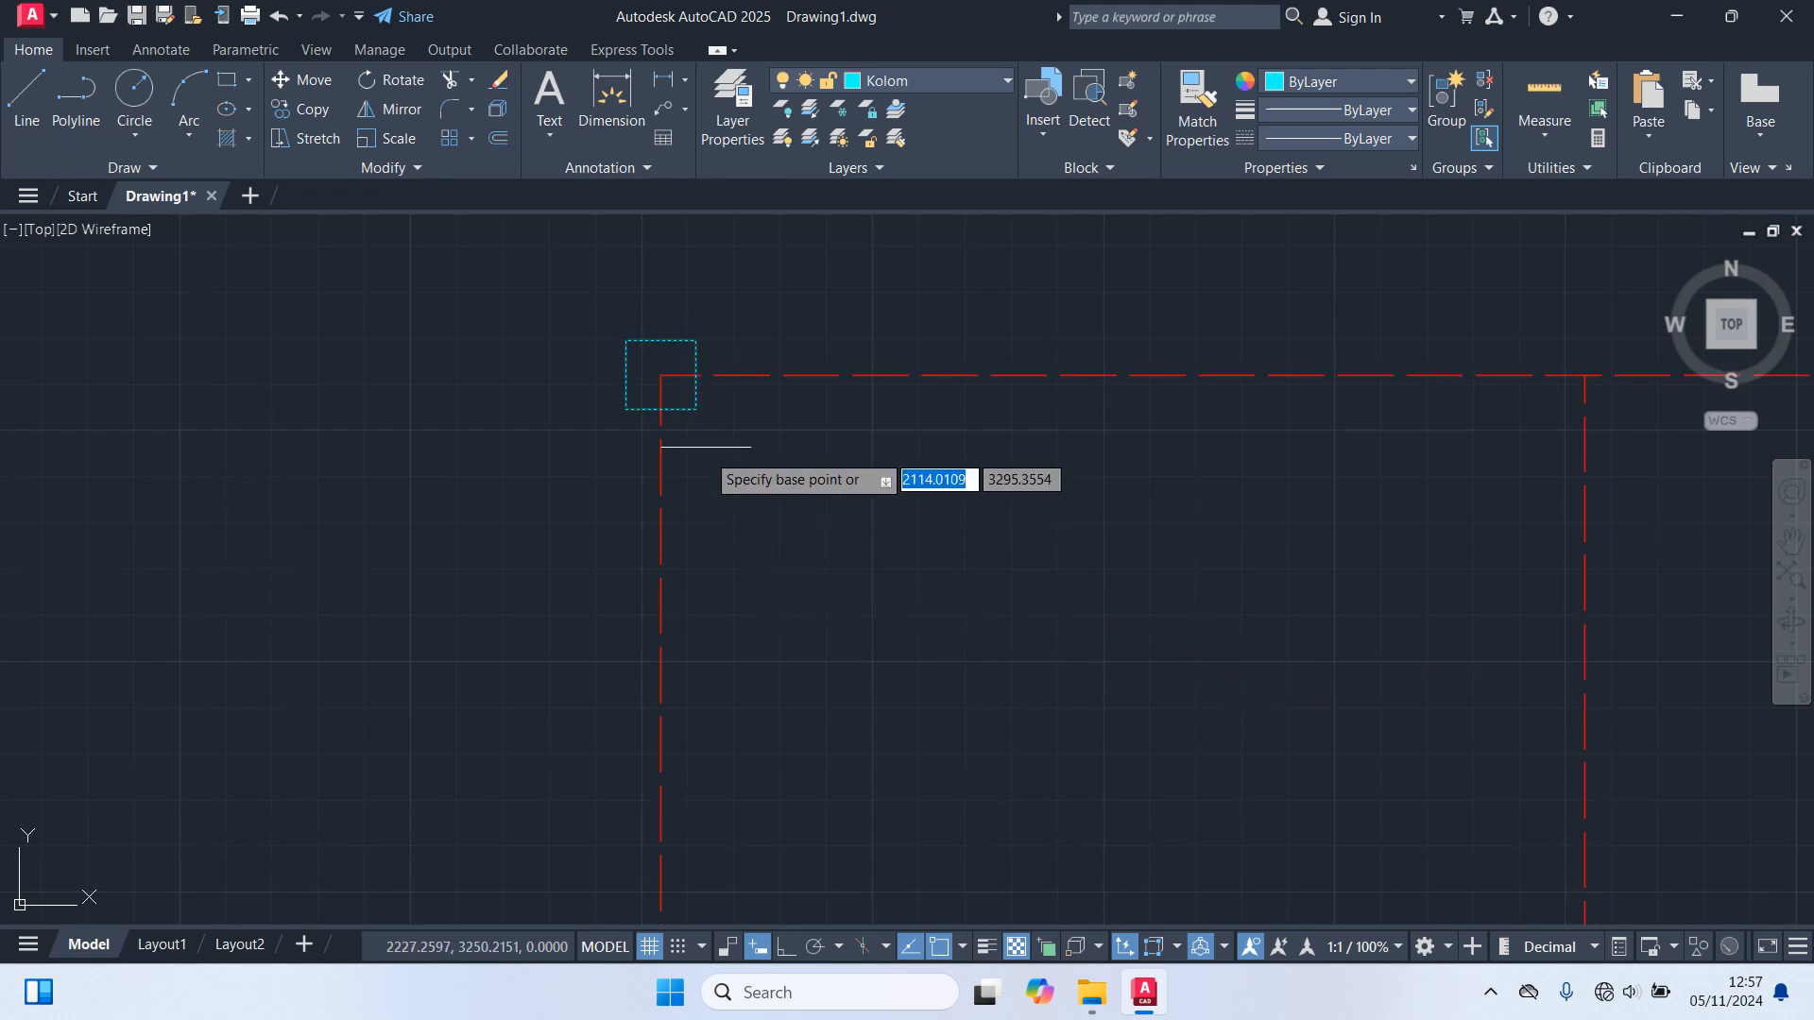
{"action": "left_click", "coordinate": [661, 375]}
{"action": "scroll", "coordinate": [906, 564], "scroll_direction": "down", "scroll_amount": 2}
{"action": "middle_click_drag", "start_coordinate": [1073, 584], "coordinate": [867, 497]}
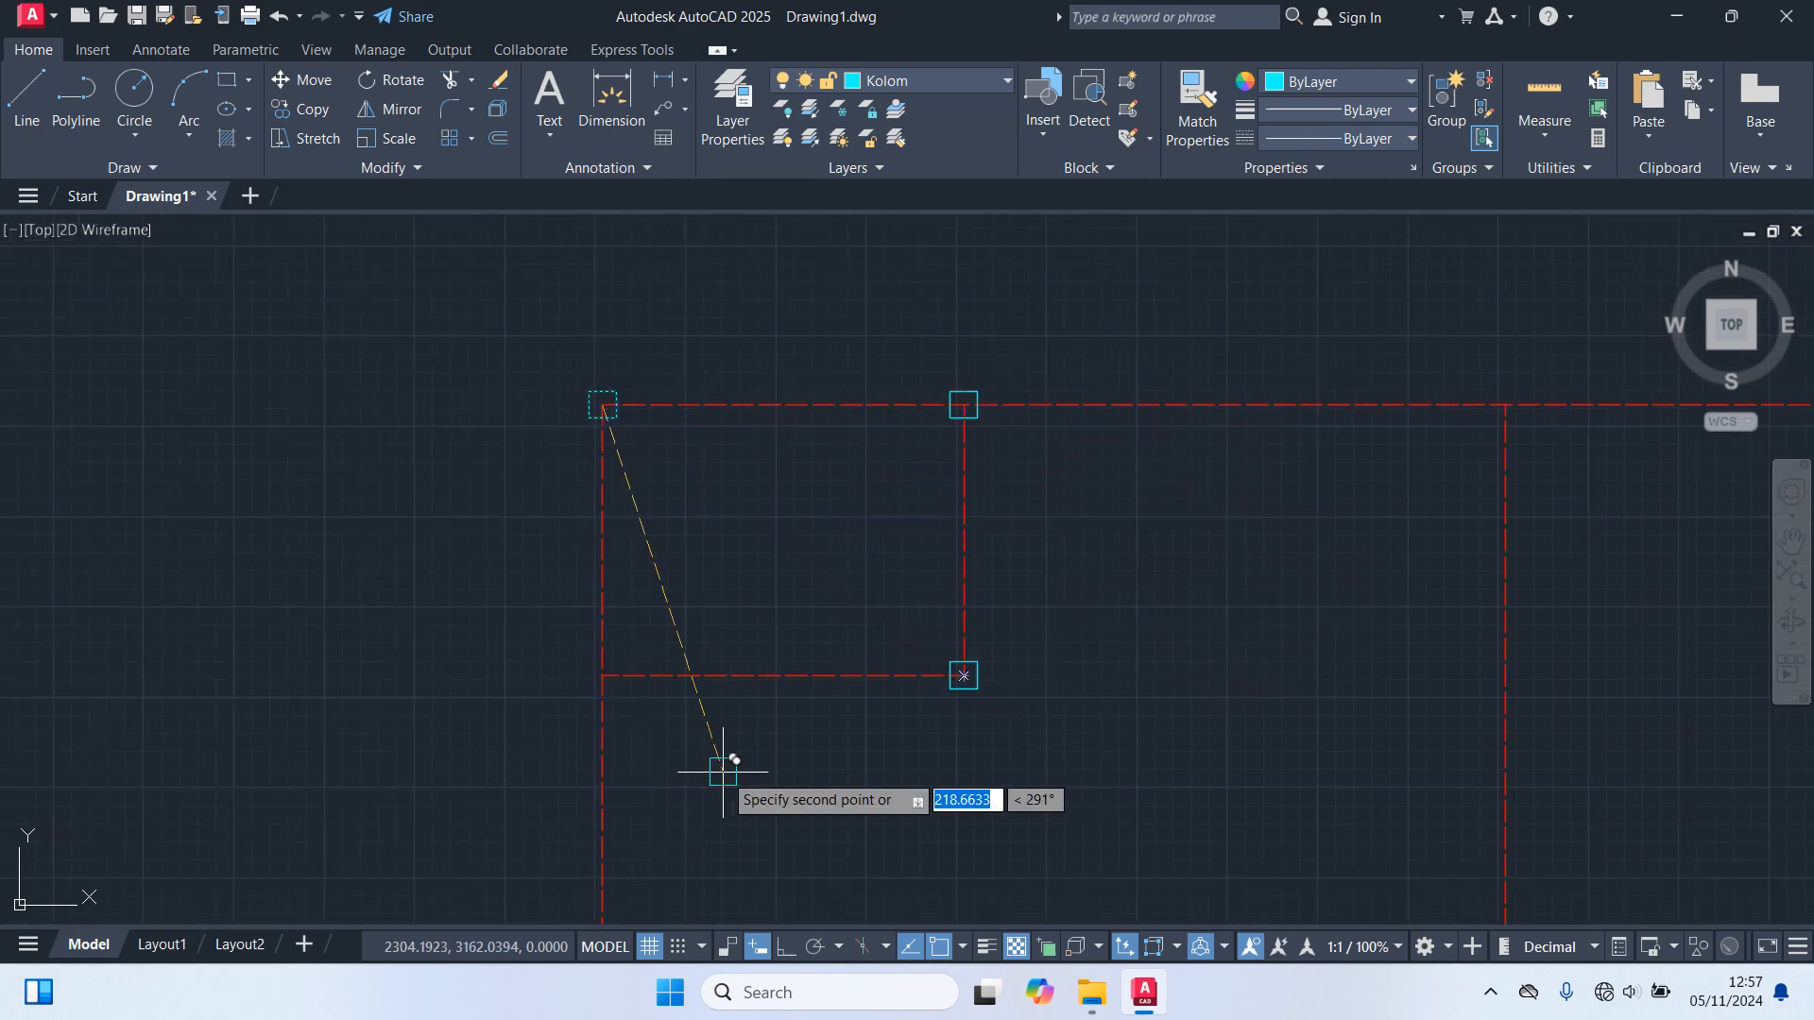
Copy the column to the small room's lower-left corner, the top line's two remaining intersections, and both ends of the upper-right room's lower line.
{"action": "scroll", "coordinate": [992, 651], "scroll_direction": "down", "scroll_amount": 2}
{"action": "scroll", "coordinate": [1092, 616], "scroll_direction": "down", "scroll_amount": 2}
{"action": "scroll", "coordinate": [1144, 594], "scroll_direction": "up", "scroll_amount": 2}
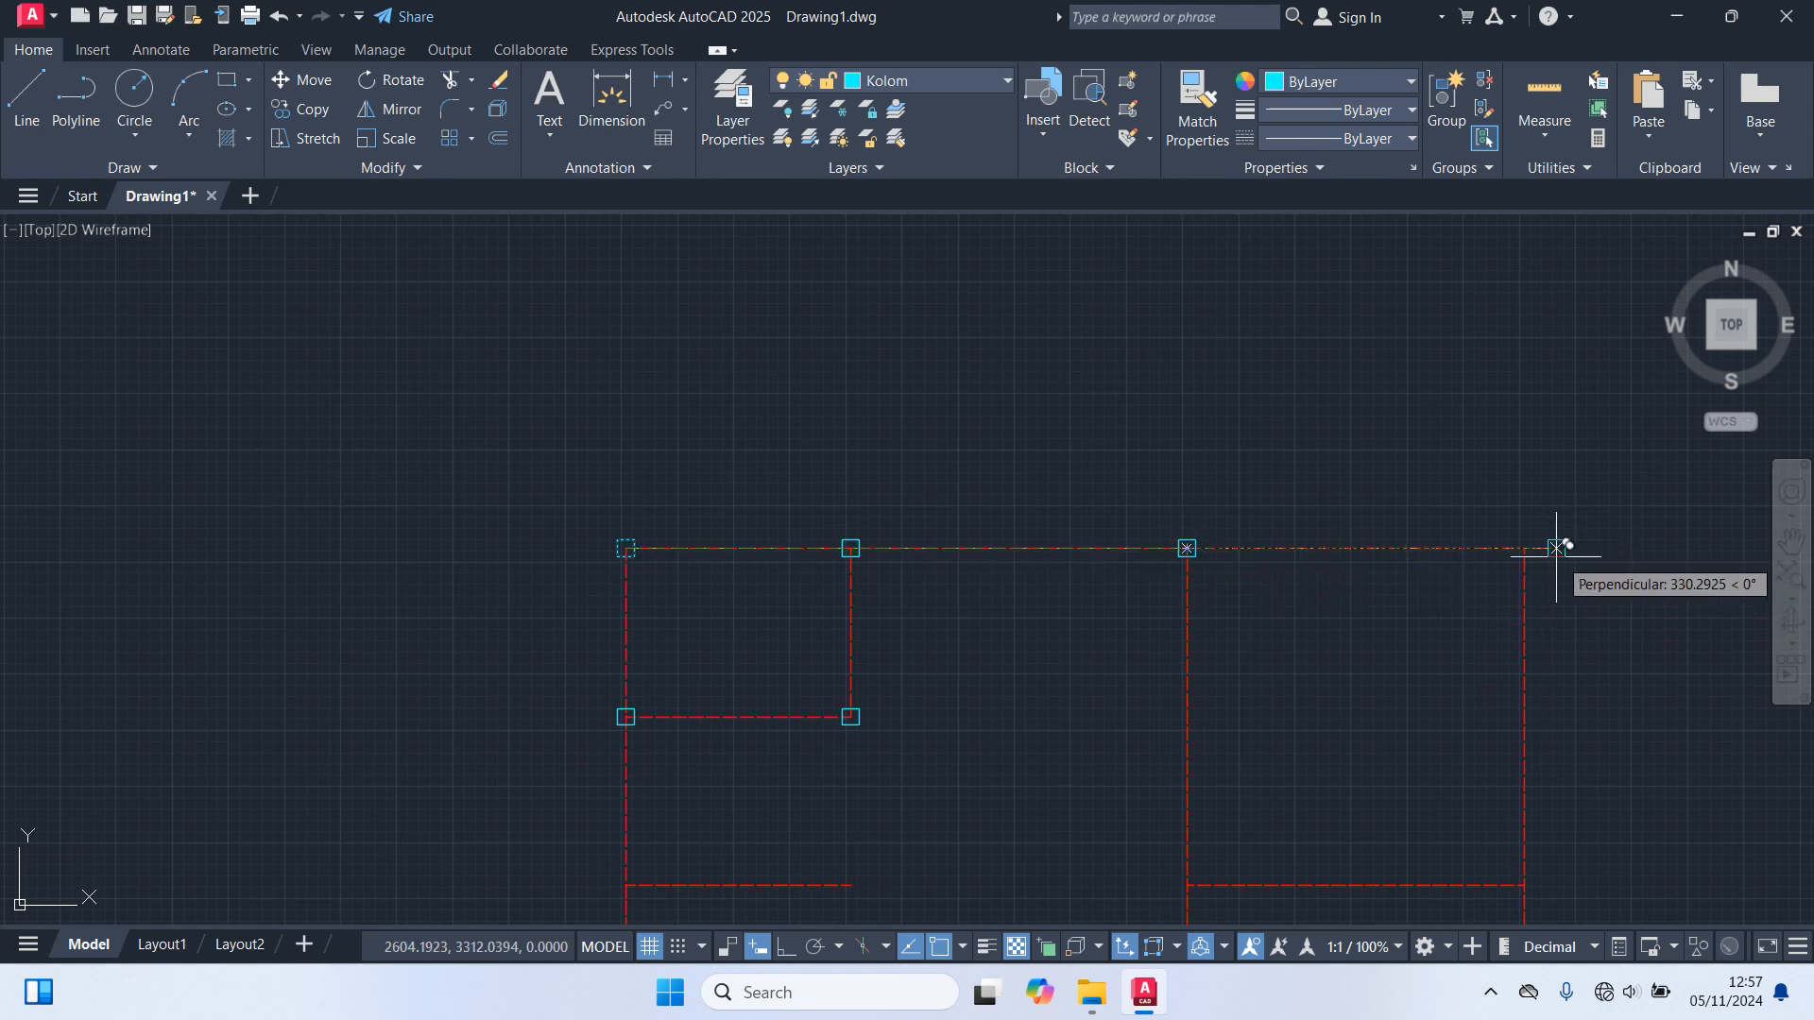
{"action": "middle_click_drag", "start_coordinate": [1583, 705], "coordinate": [1300, 389]}
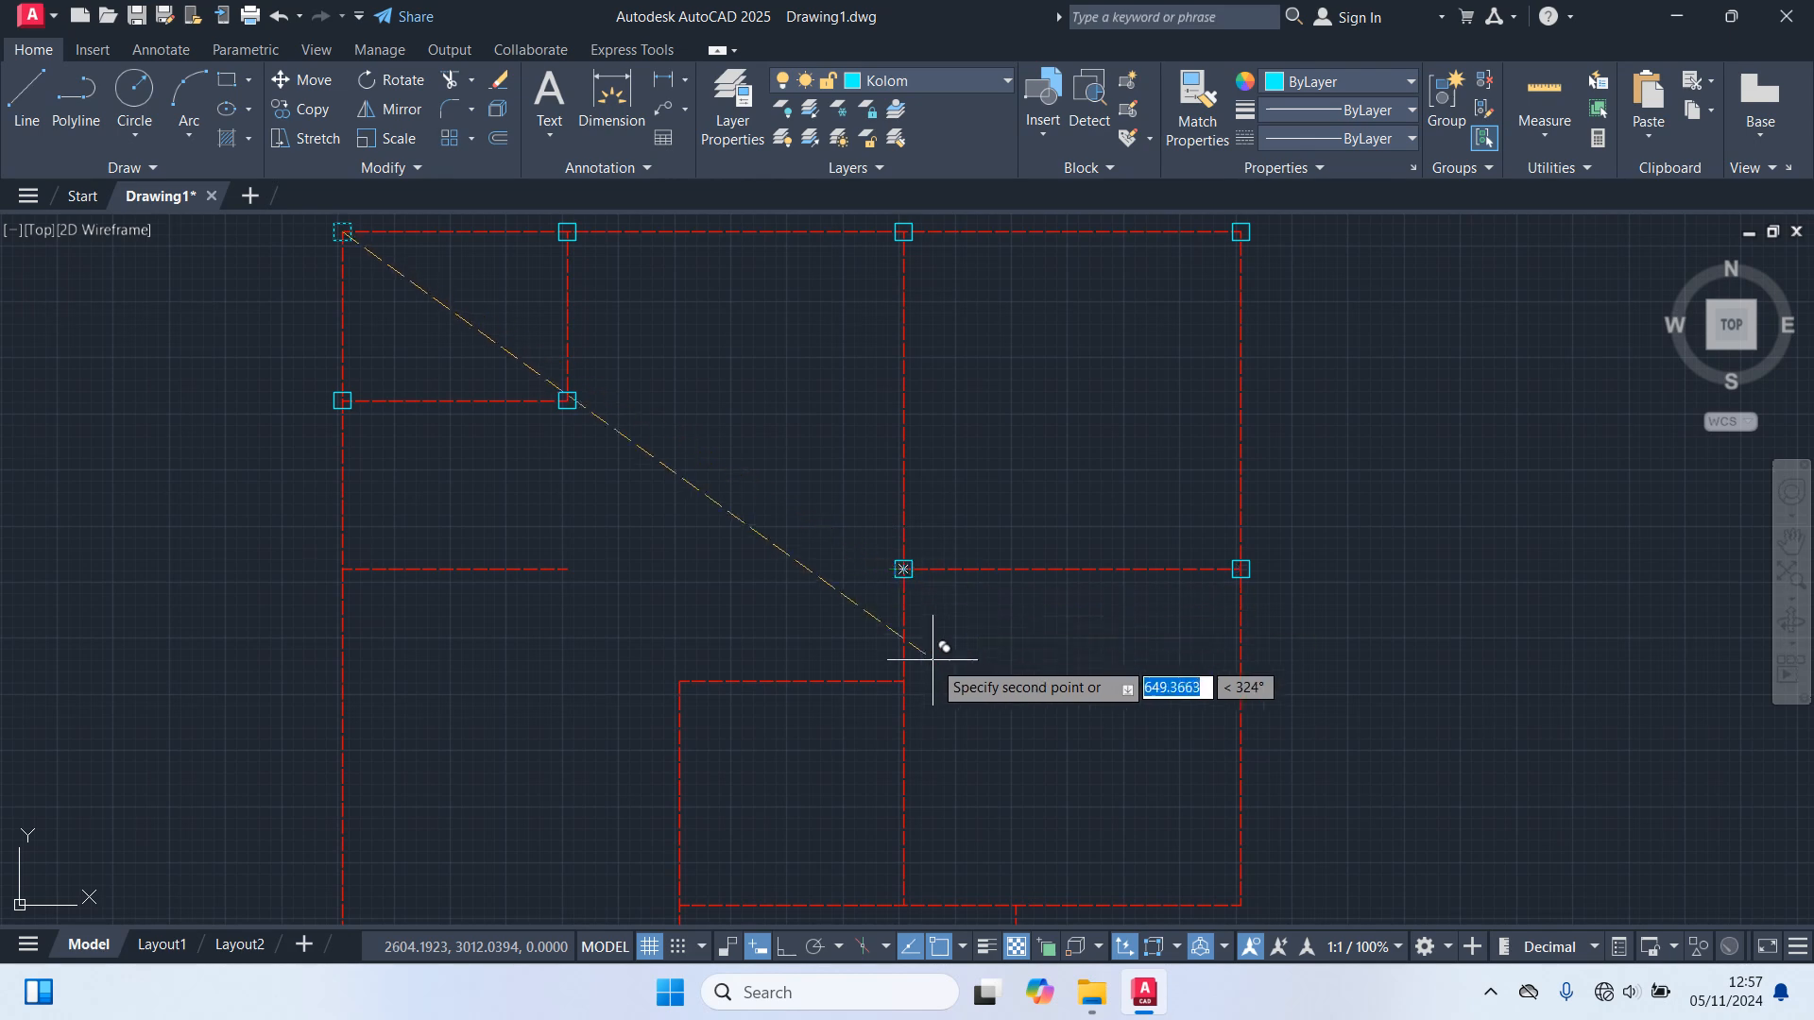
Copy the column to the small central room's two upper corners and the four intersections along the horizontal line beneath it.
{"action": "scroll", "coordinate": [640, 592], "scroll_direction": "up", "scroll_amount": 3}
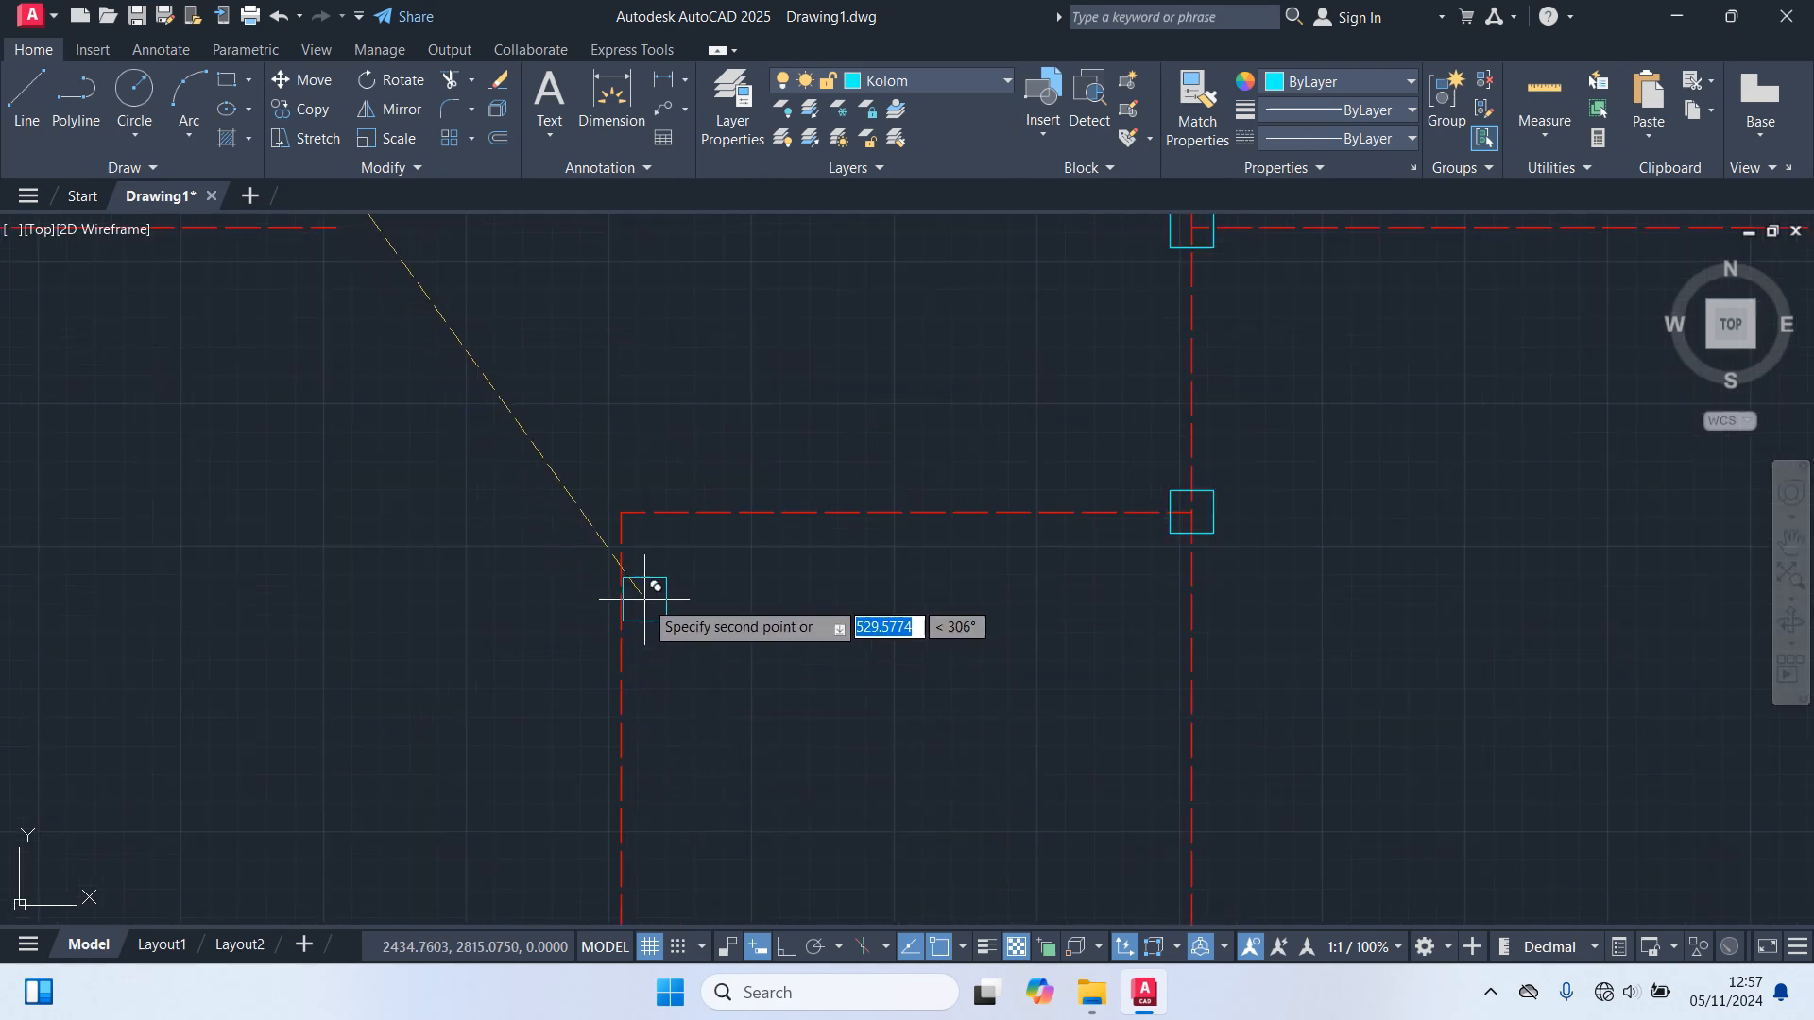
{"action": "left_click", "coordinate": [621, 512]}
{"action": "scroll", "coordinate": [691, 548], "scroll_direction": "down", "scroll_amount": 3}
{"action": "middle_click_drag", "start_coordinate": [813, 665], "coordinate": [829, 612]}
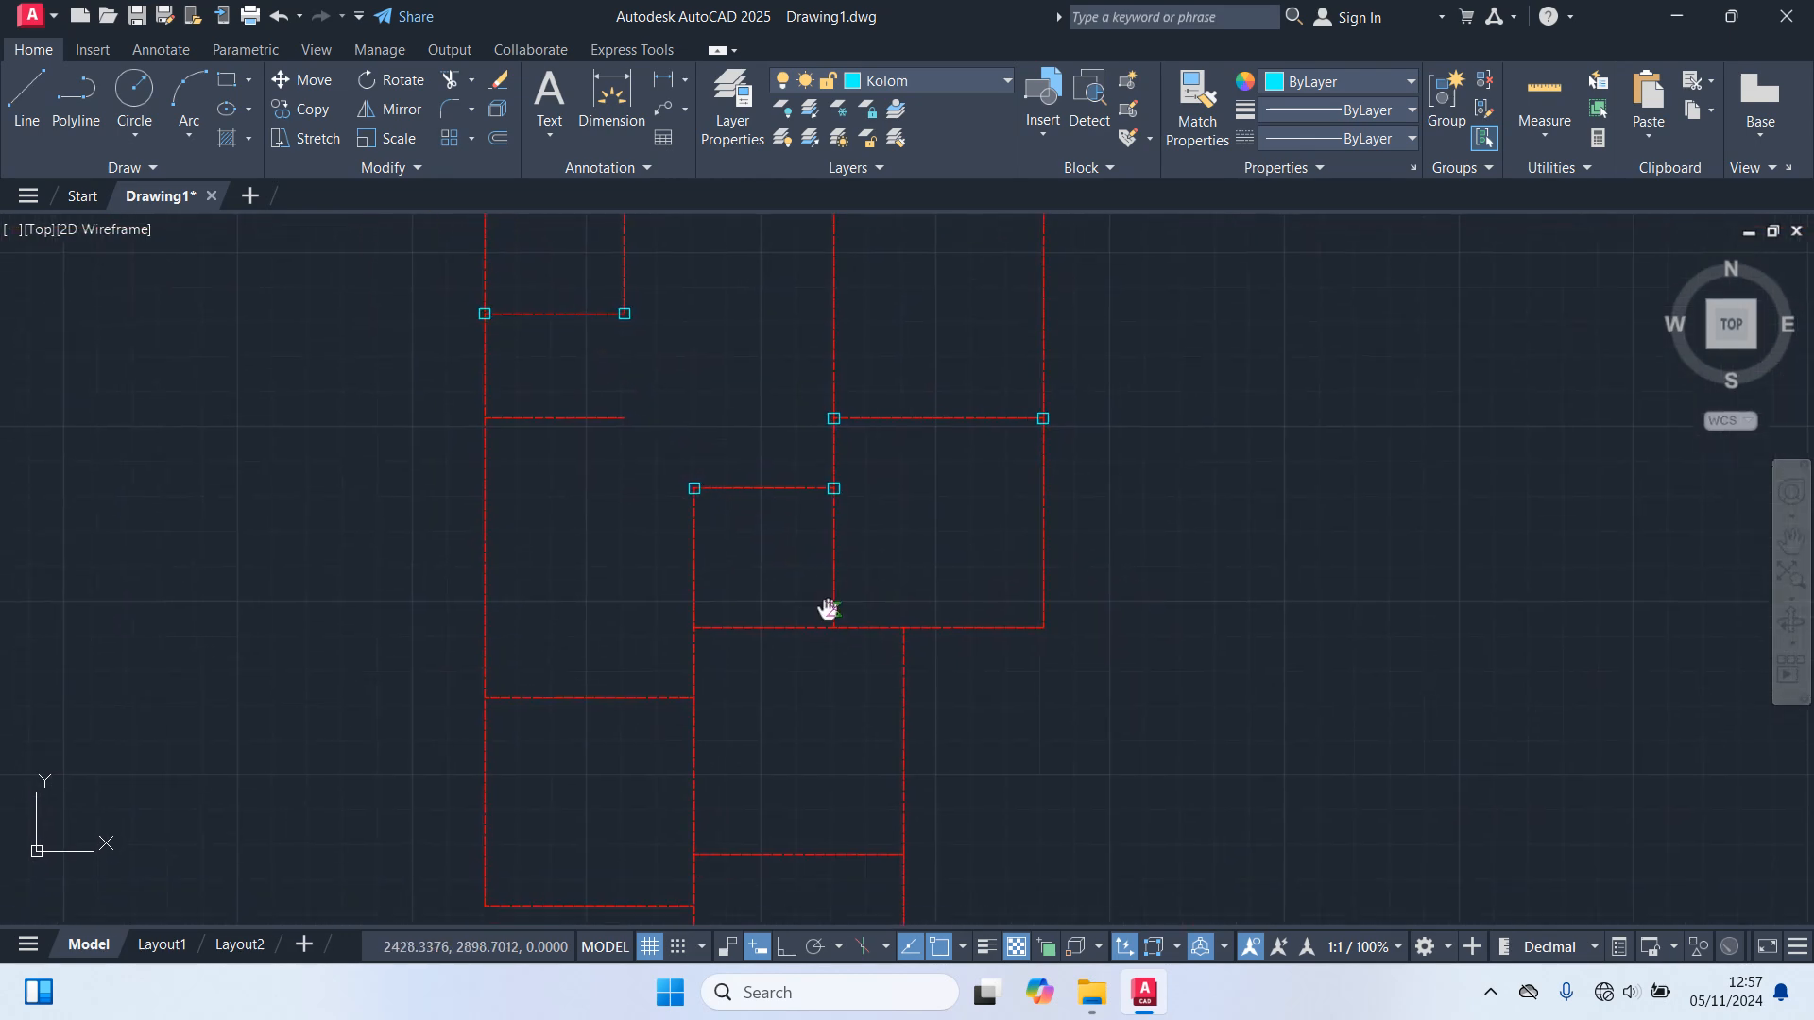
{"action": "scroll", "coordinate": [831, 608], "scroll_direction": "up", "scroll_amount": 2}
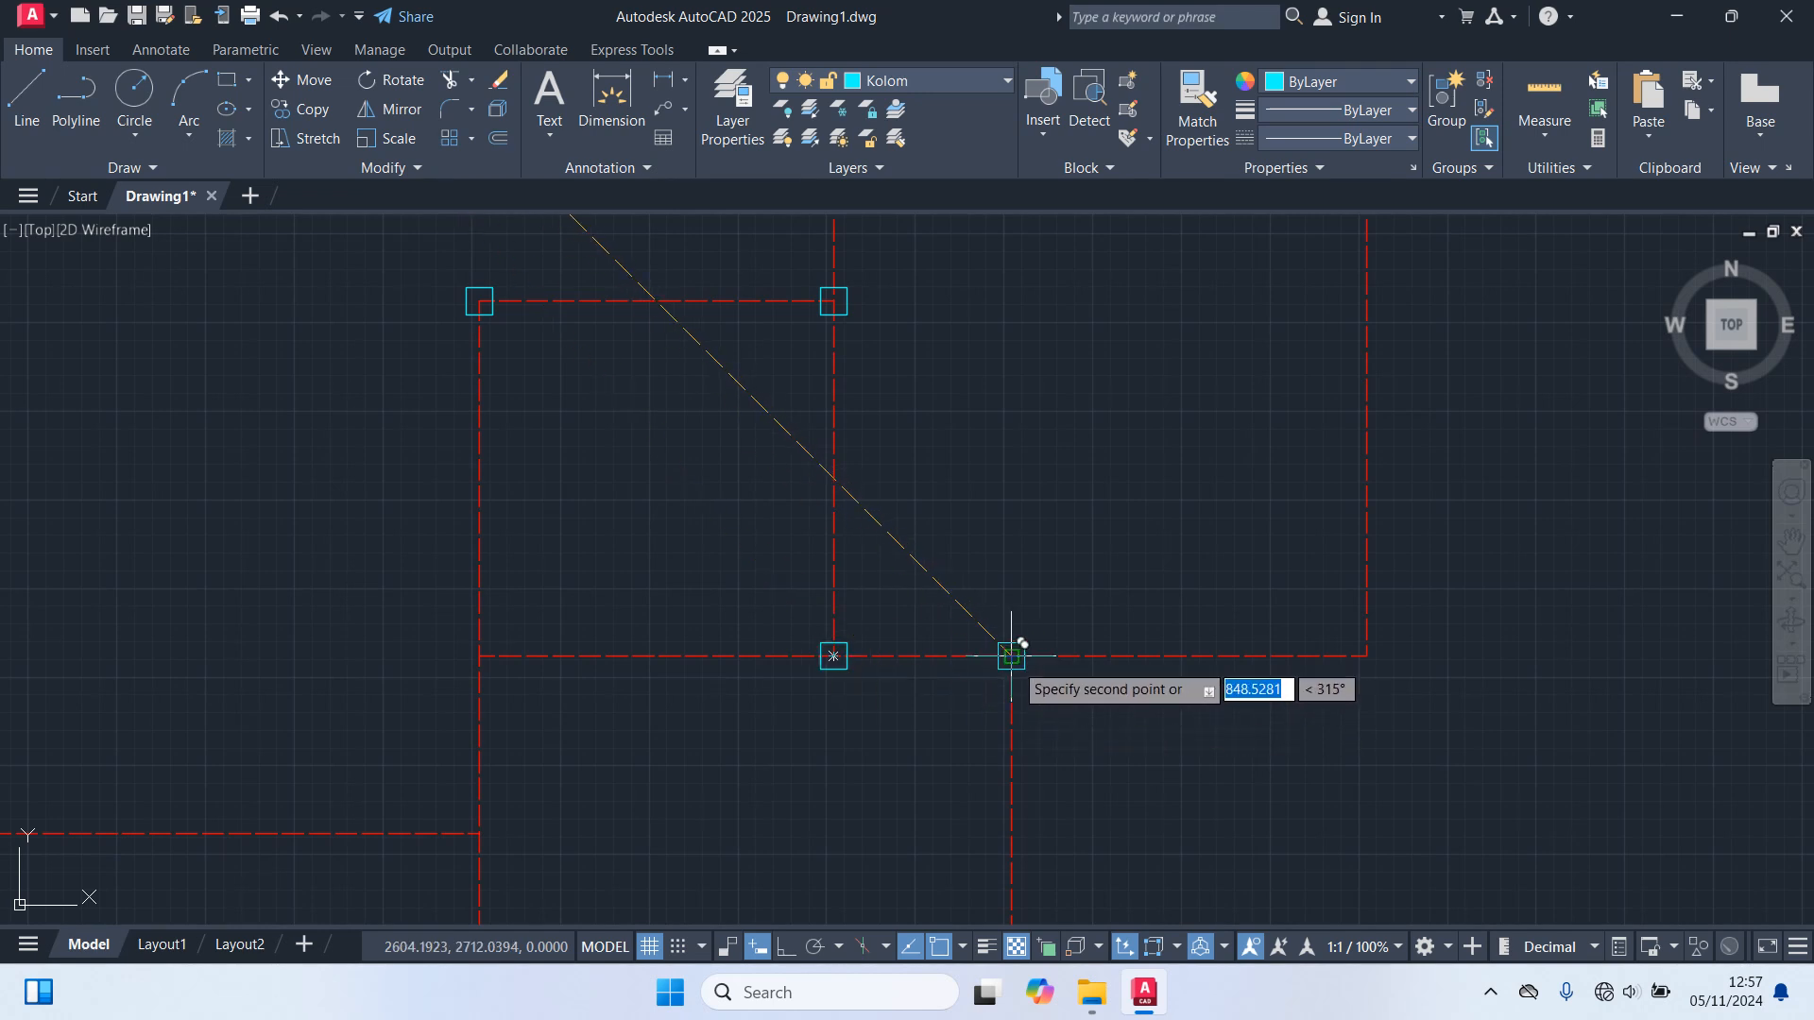
{"action": "left_click", "coordinate": [1366, 655]}
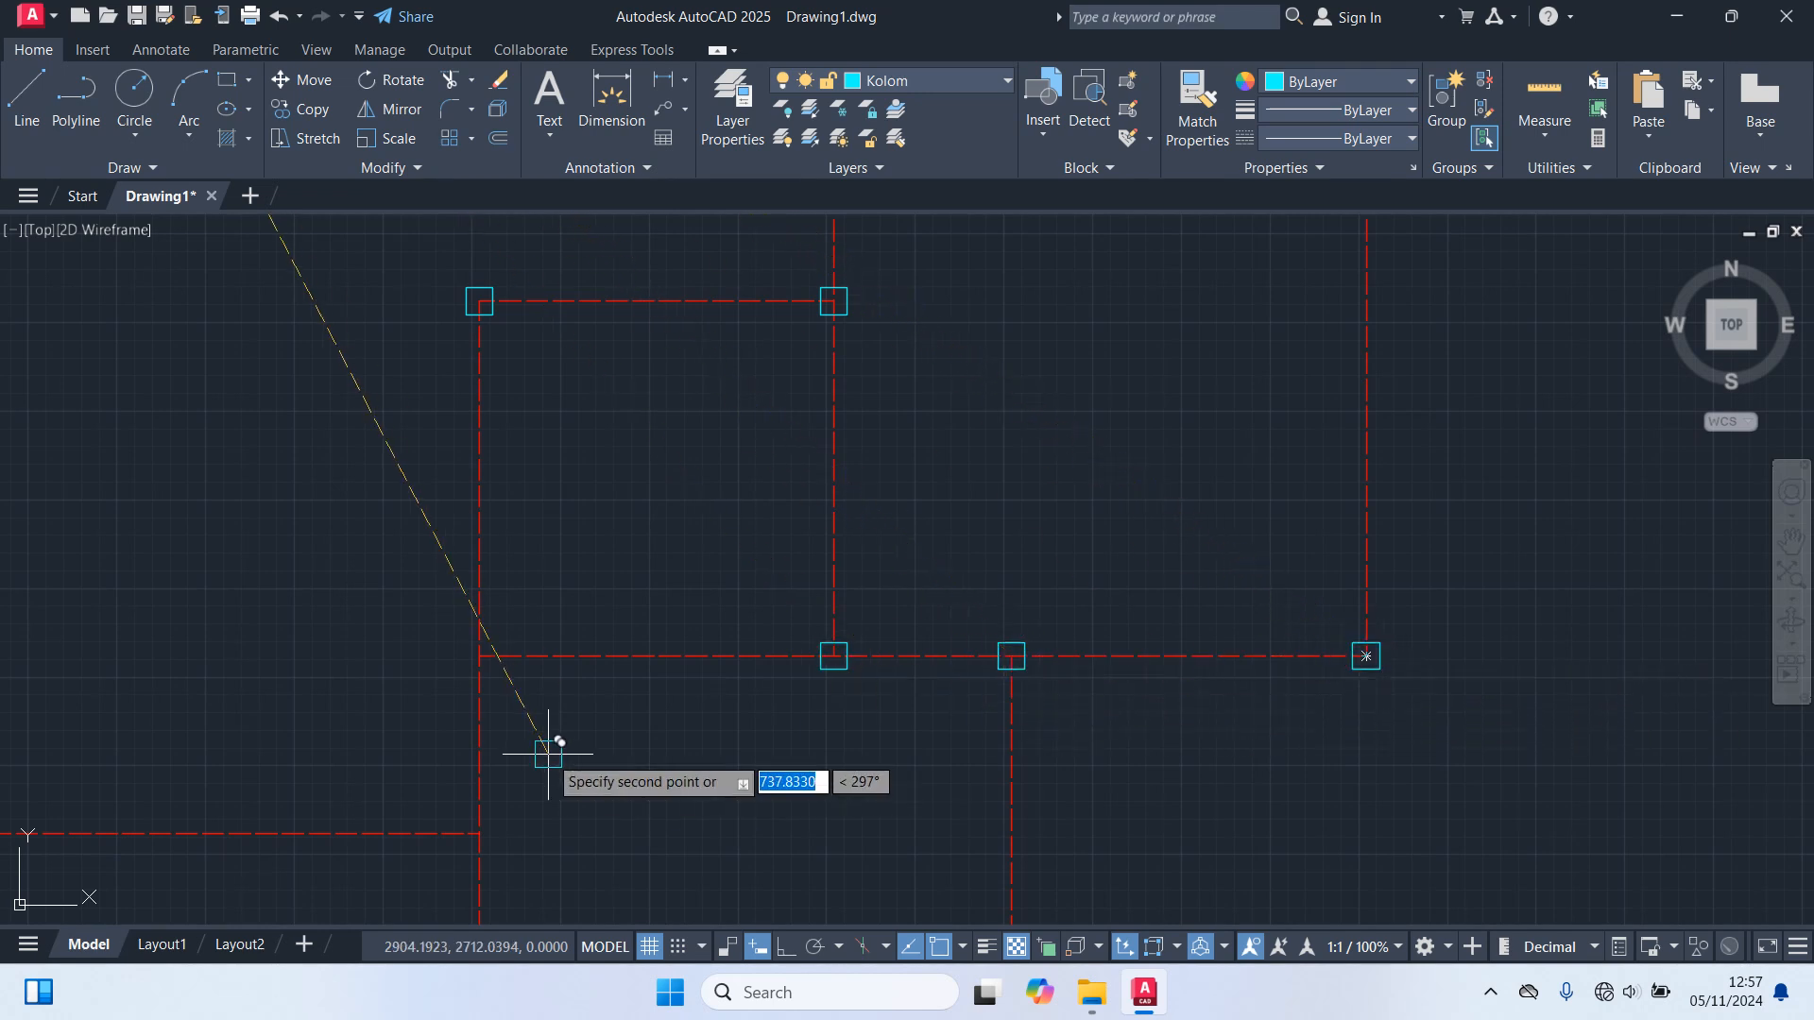
{"action": "left_click", "coordinate": [479, 656]}
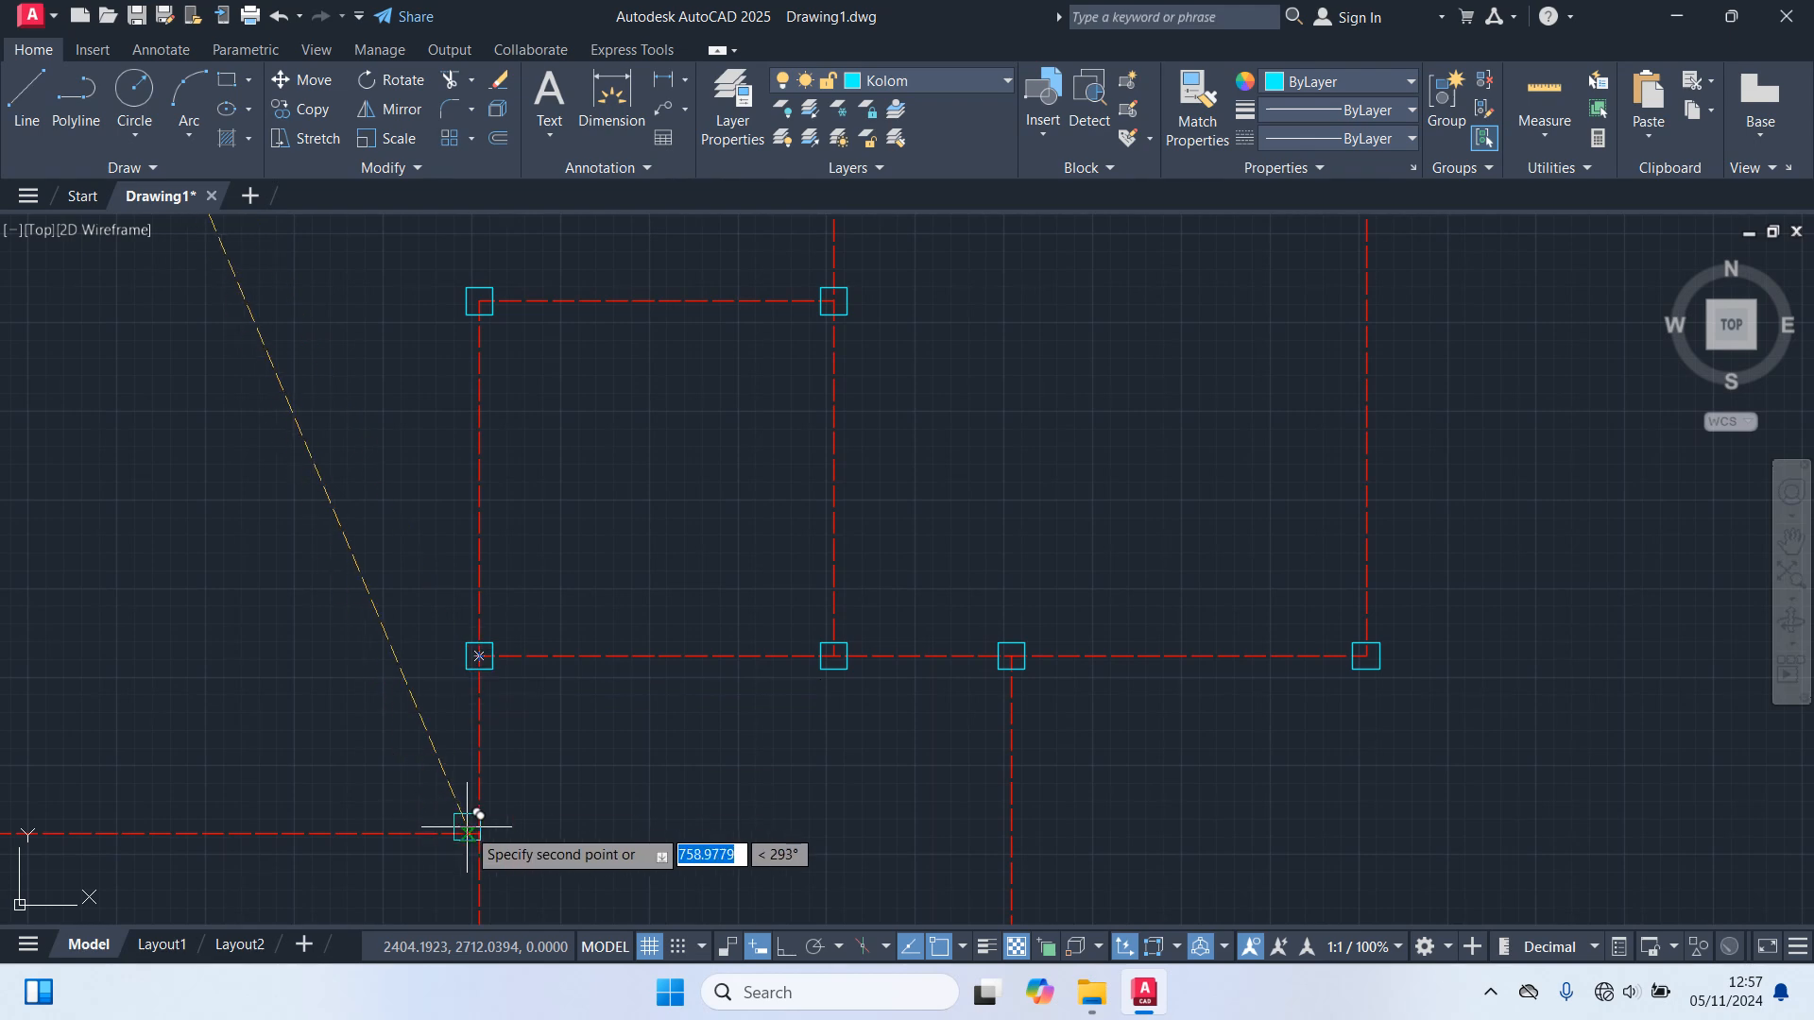
Copy the column to both ends of the lower-left room's top line and the free right end of the short horizontal line above.
{"action": "left_click", "coordinate": [479, 833]}
{"action": "scroll", "coordinate": [604, 816], "scroll_direction": "down", "scroll_amount": 2}
{"action": "middle_click_drag", "start_coordinate": [736, 791], "coordinate": [765, 703]}
{"action": "scroll", "coordinate": [519, 518], "scroll_direction": "up", "scroll_amount": 4}
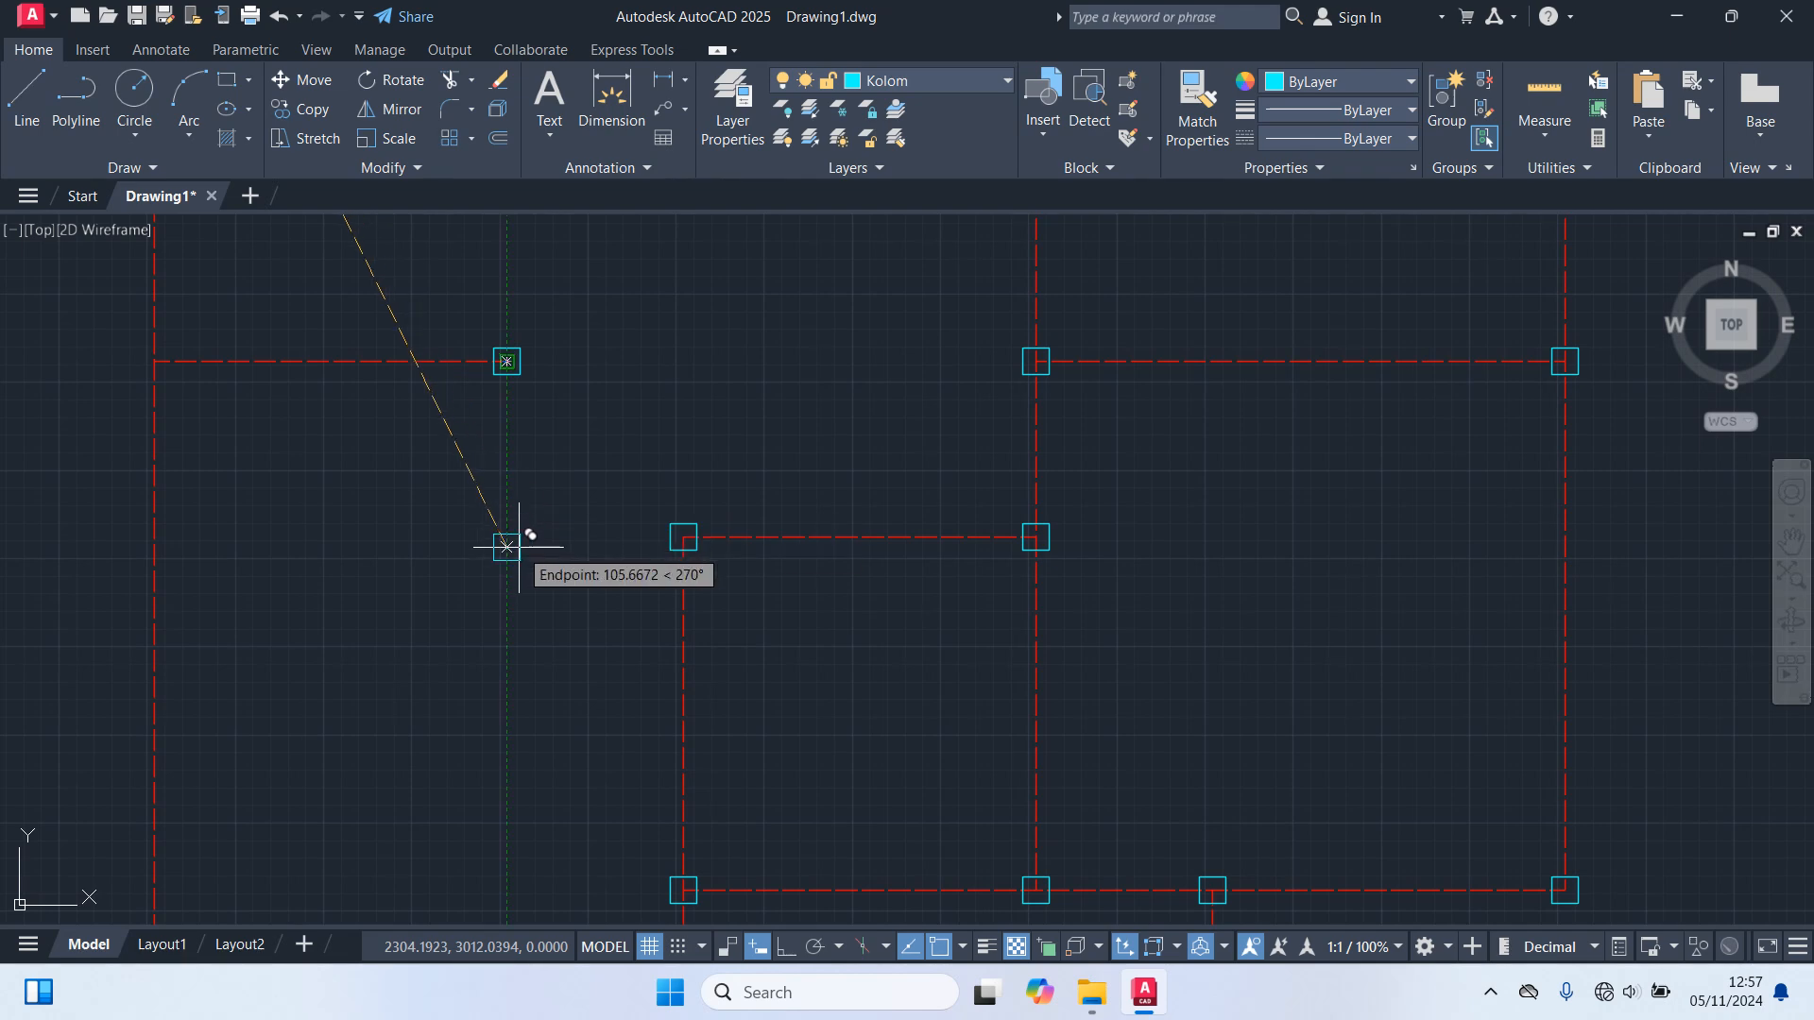
{"action": "scroll", "coordinate": [554, 526], "scroll_direction": "down", "scroll_amount": 3}
{"action": "scroll", "coordinate": [527, 548], "scroll_direction": "up", "scroll_amount": 5}
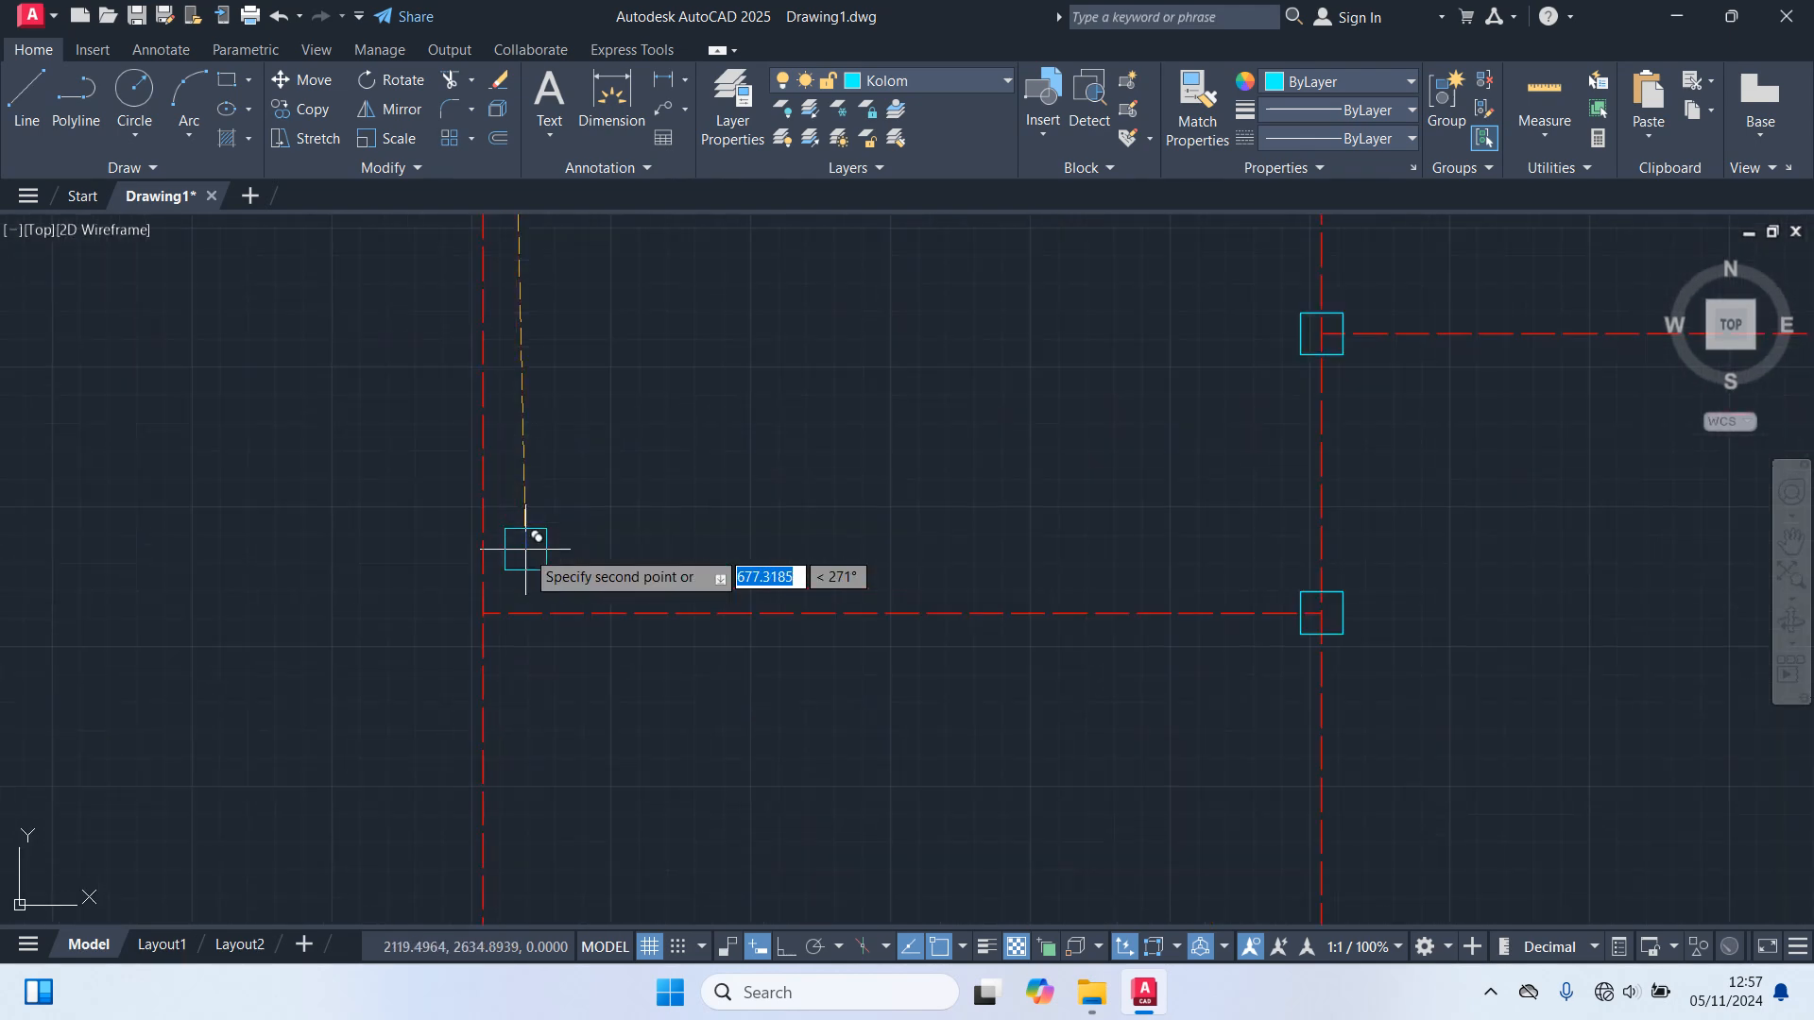
{"action": "left_click", "coordinate": [483, 614]}
Copy the column to the lower-left corner of the lower-left room.
{"action": "scroll", "coordinate": [630, 797], "scroll_direction": "down", "scroll_amount": 2}
{"action": "middle_click_drag", "start_coordinate": [628, 801], "coordinate": [790, 263]}
{"action": "scroll", "coordinate": [667, 725], "scroll_direction": "up", "scroll_amount": 2}
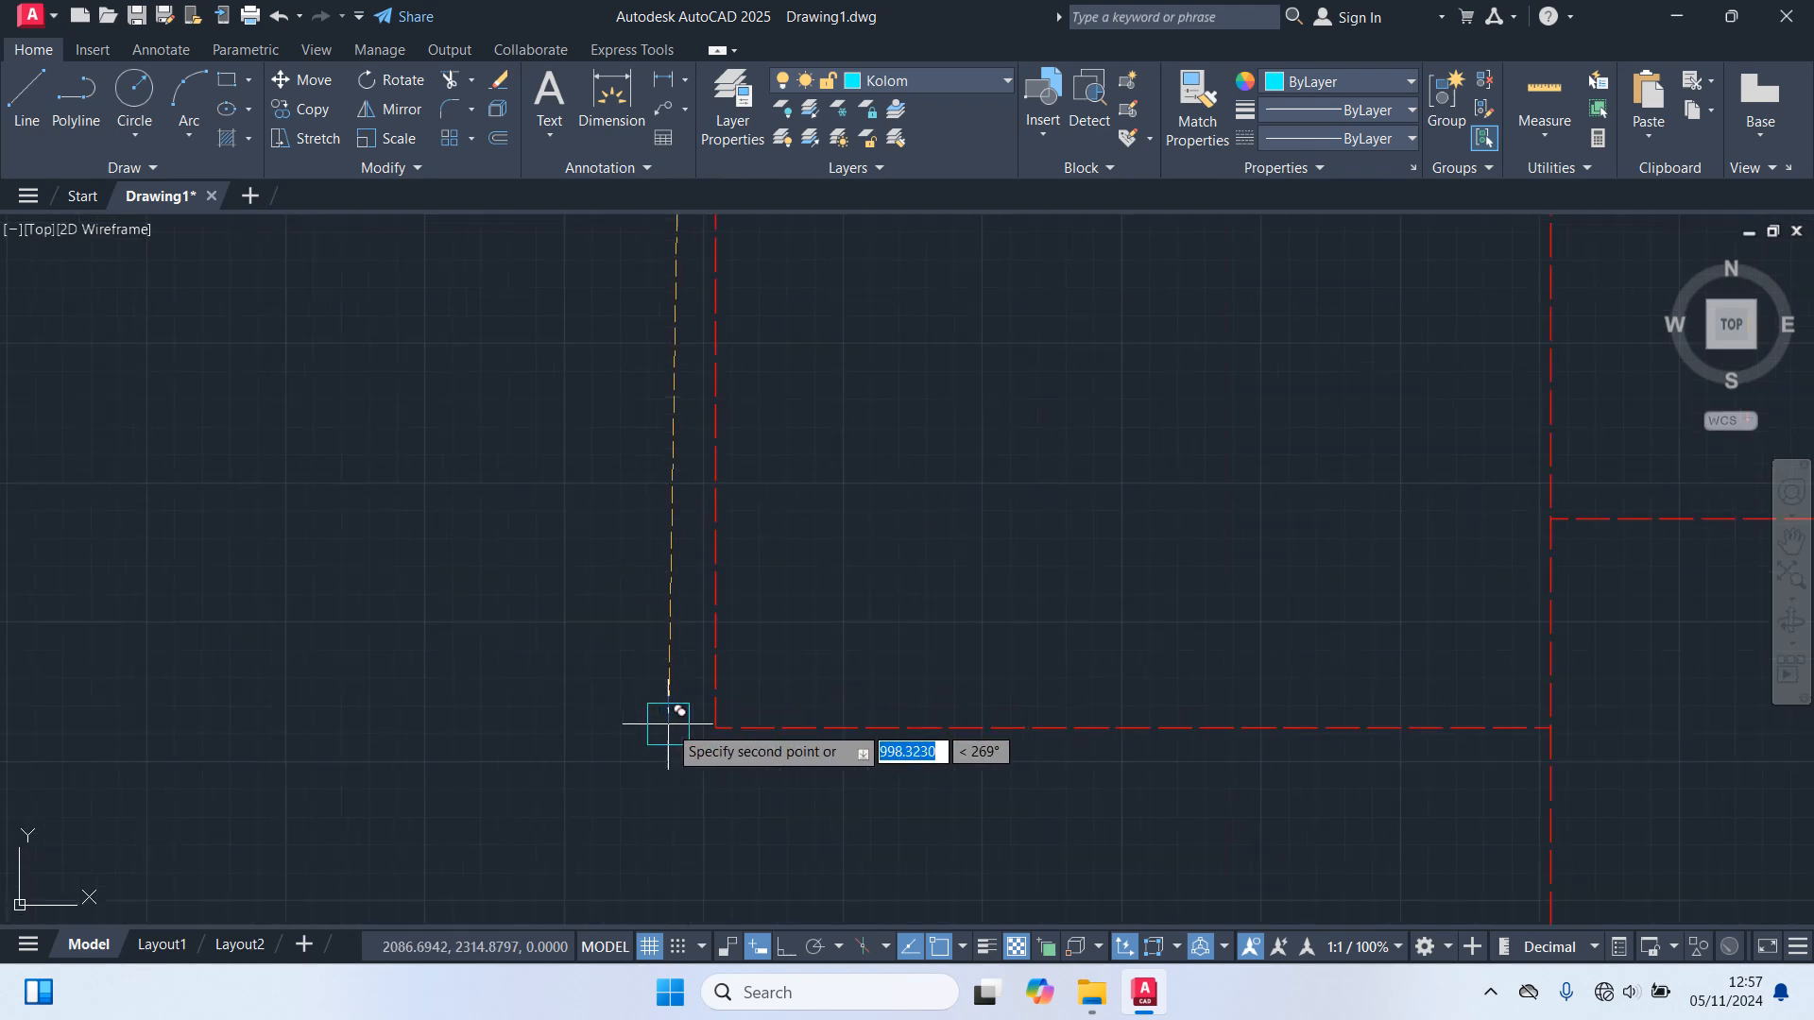
{"action": "scroll", "coordinate": [668, 723], "scroll_direction": "up", "scroll_amount": 1}
{"action": "left_click", "coordinate": [743, 731]}
Copy the column to the bottom room's two lower corners and its junction with the lower-left room's bottom line.
{"action": "scroll", "coordinate": [930, 738], "scroll_direction": "down", "scroll_amount": 3}
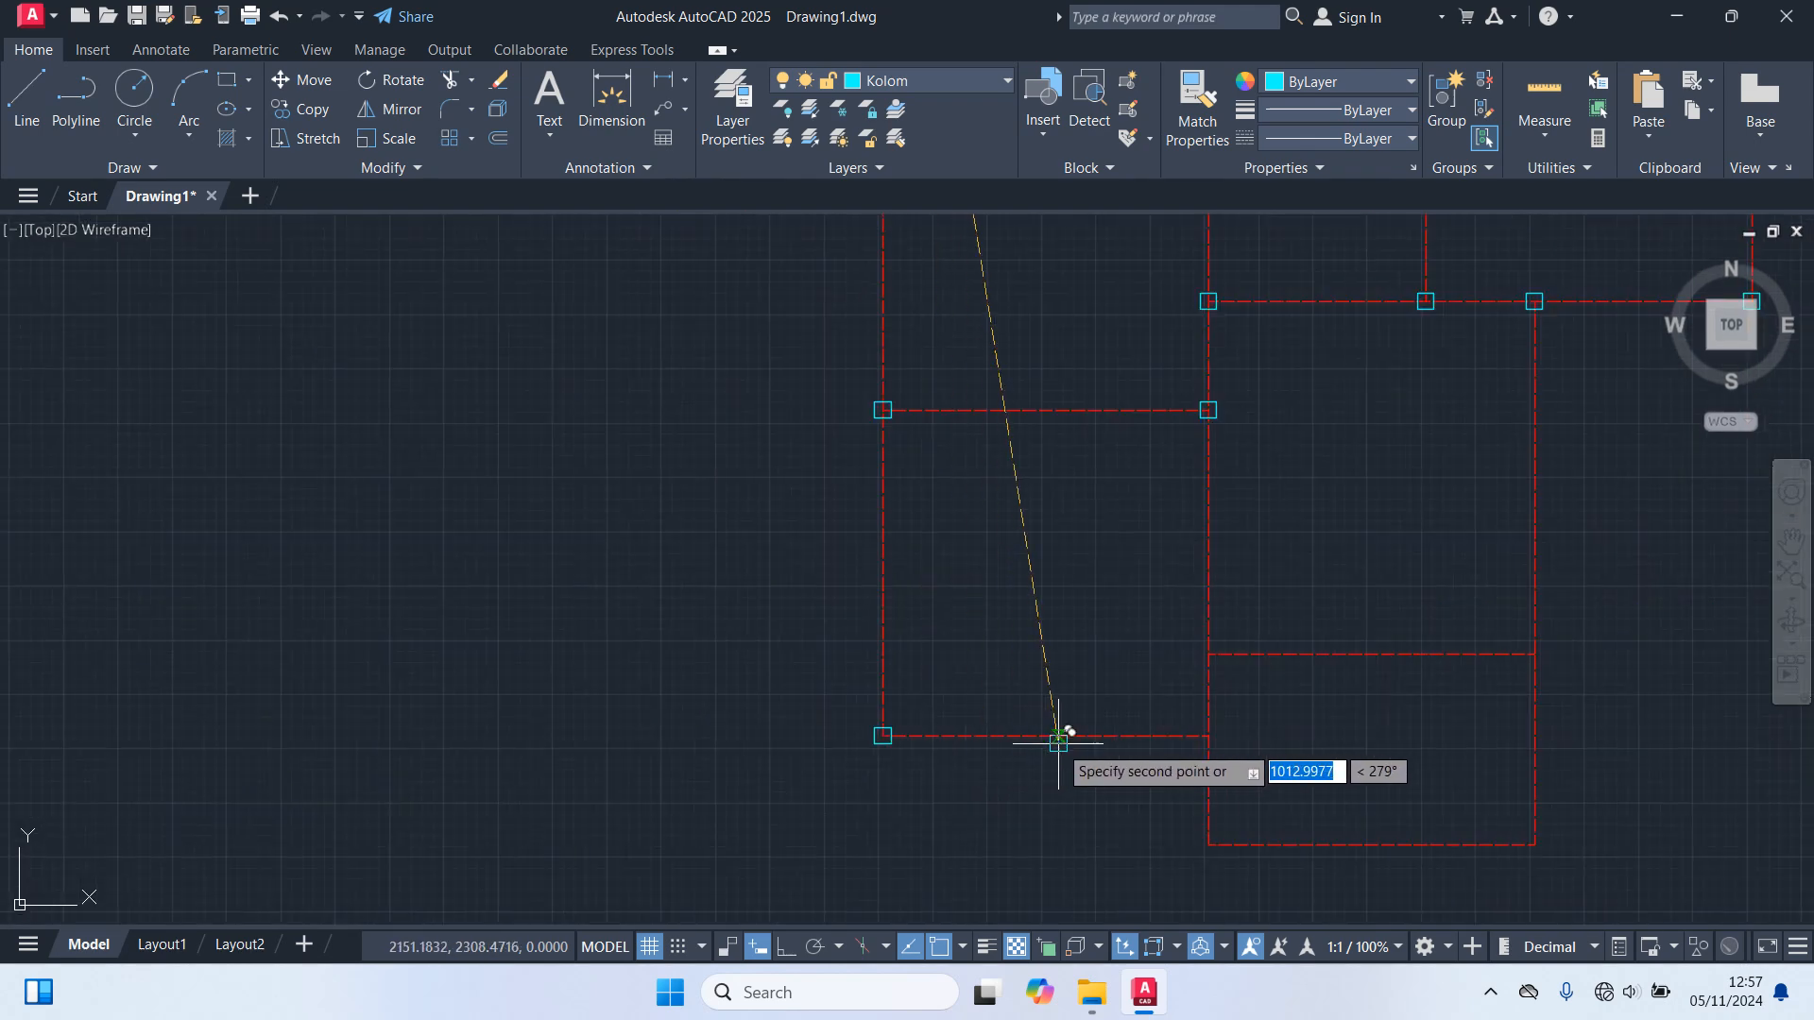
{"action": "middle_click_drag", "start_coordinate": [1058, 742], "coordinate": [661, 579]}
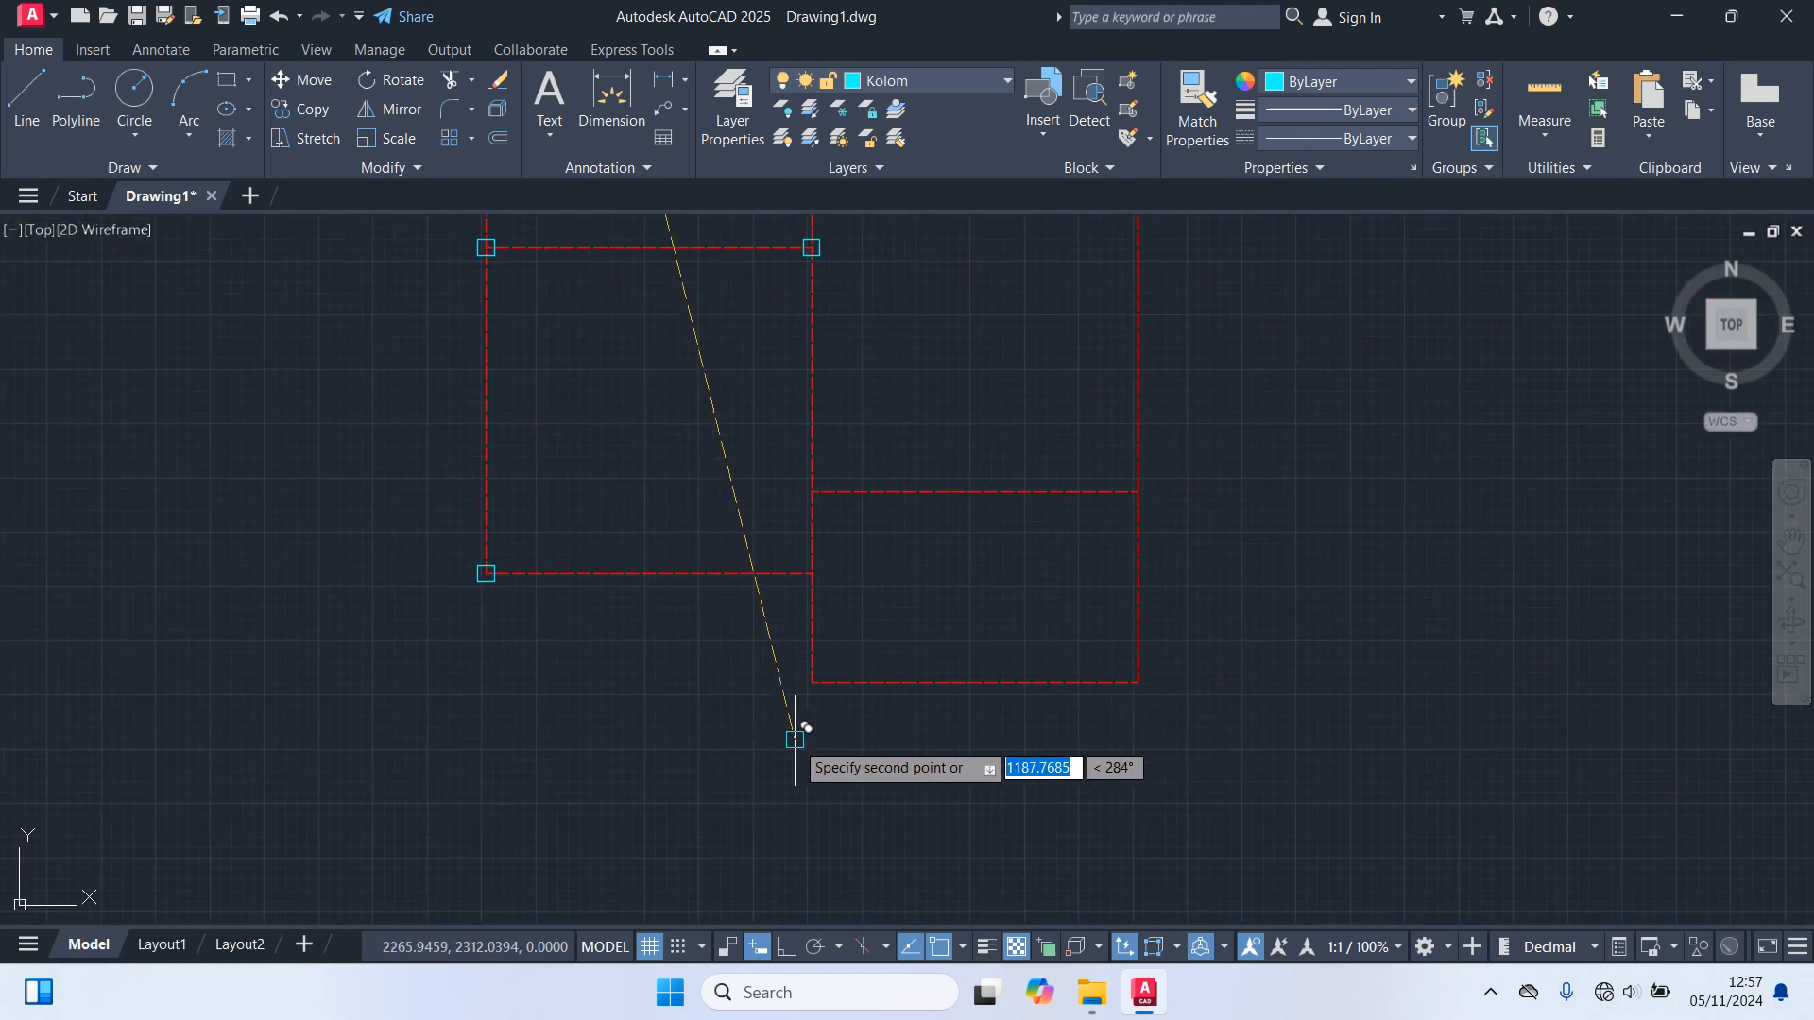
{"action": "scroll", "coordinate": [810, 704], "scroll_direction": "up", "scroll_amount": 4}
{"action": "left_click", "coordinate": [787, 653]}
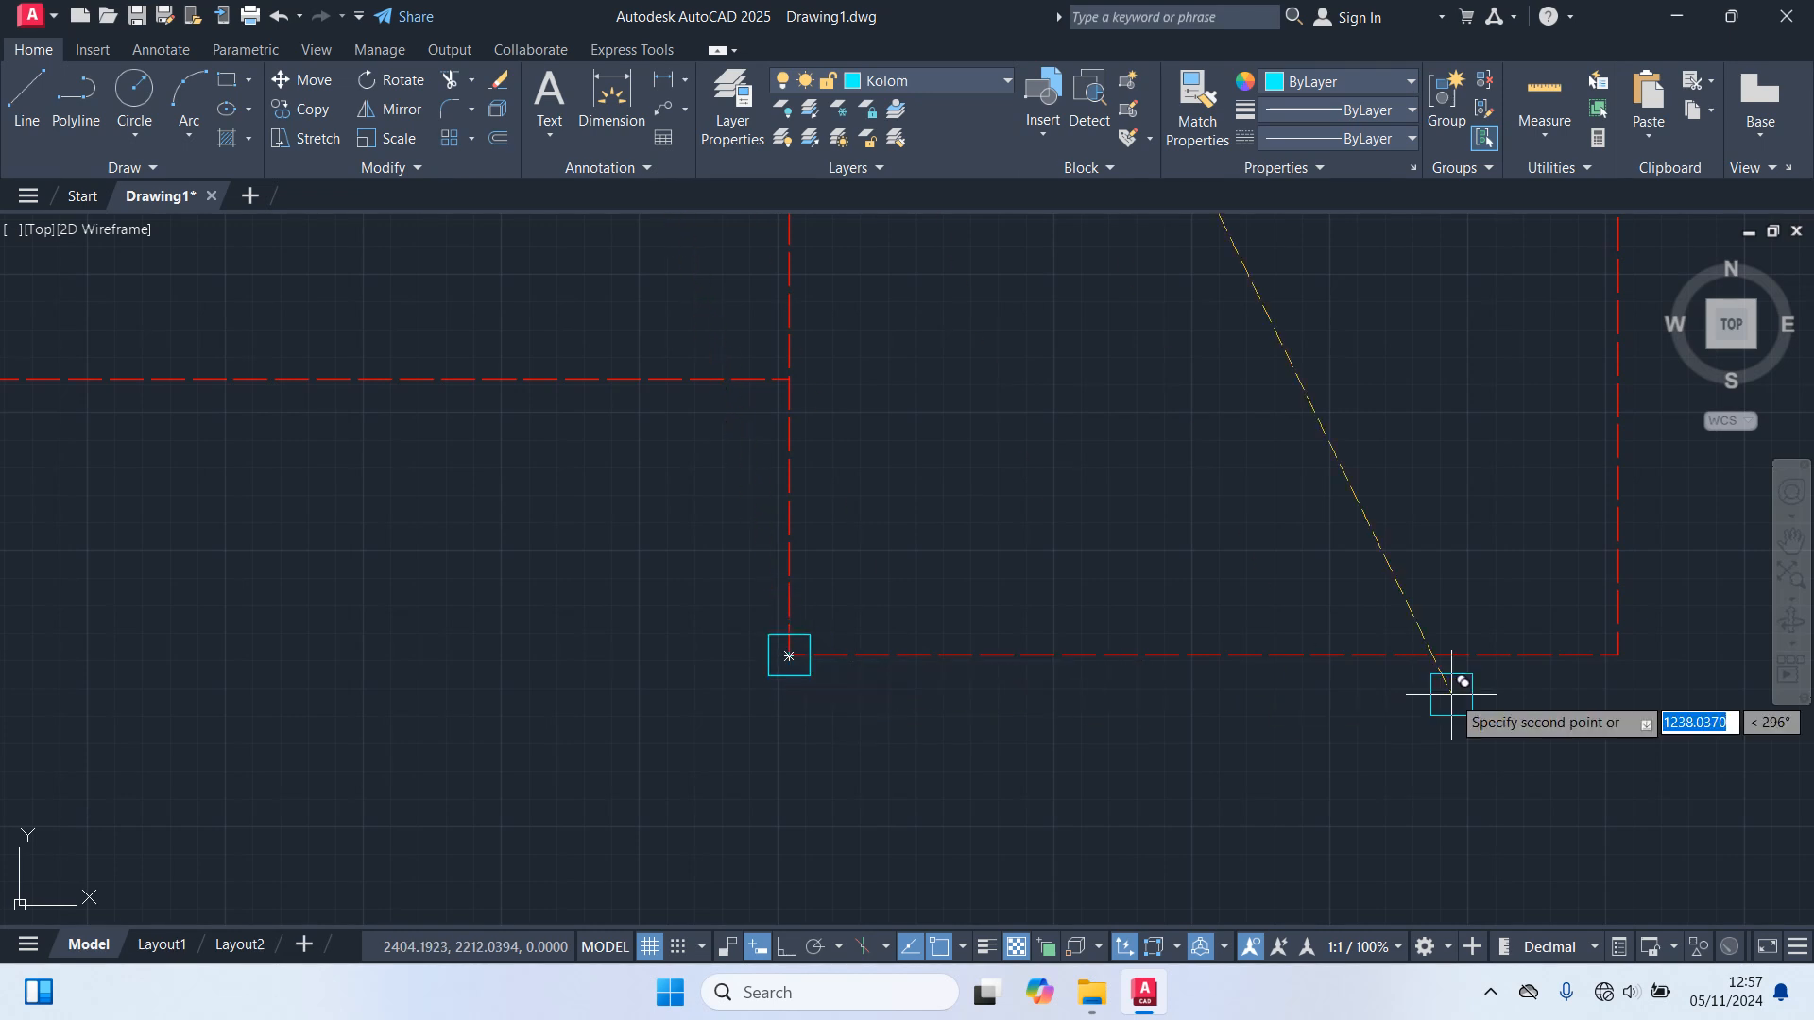
{"action": "left_click", "coordinate": [1618, 654]}
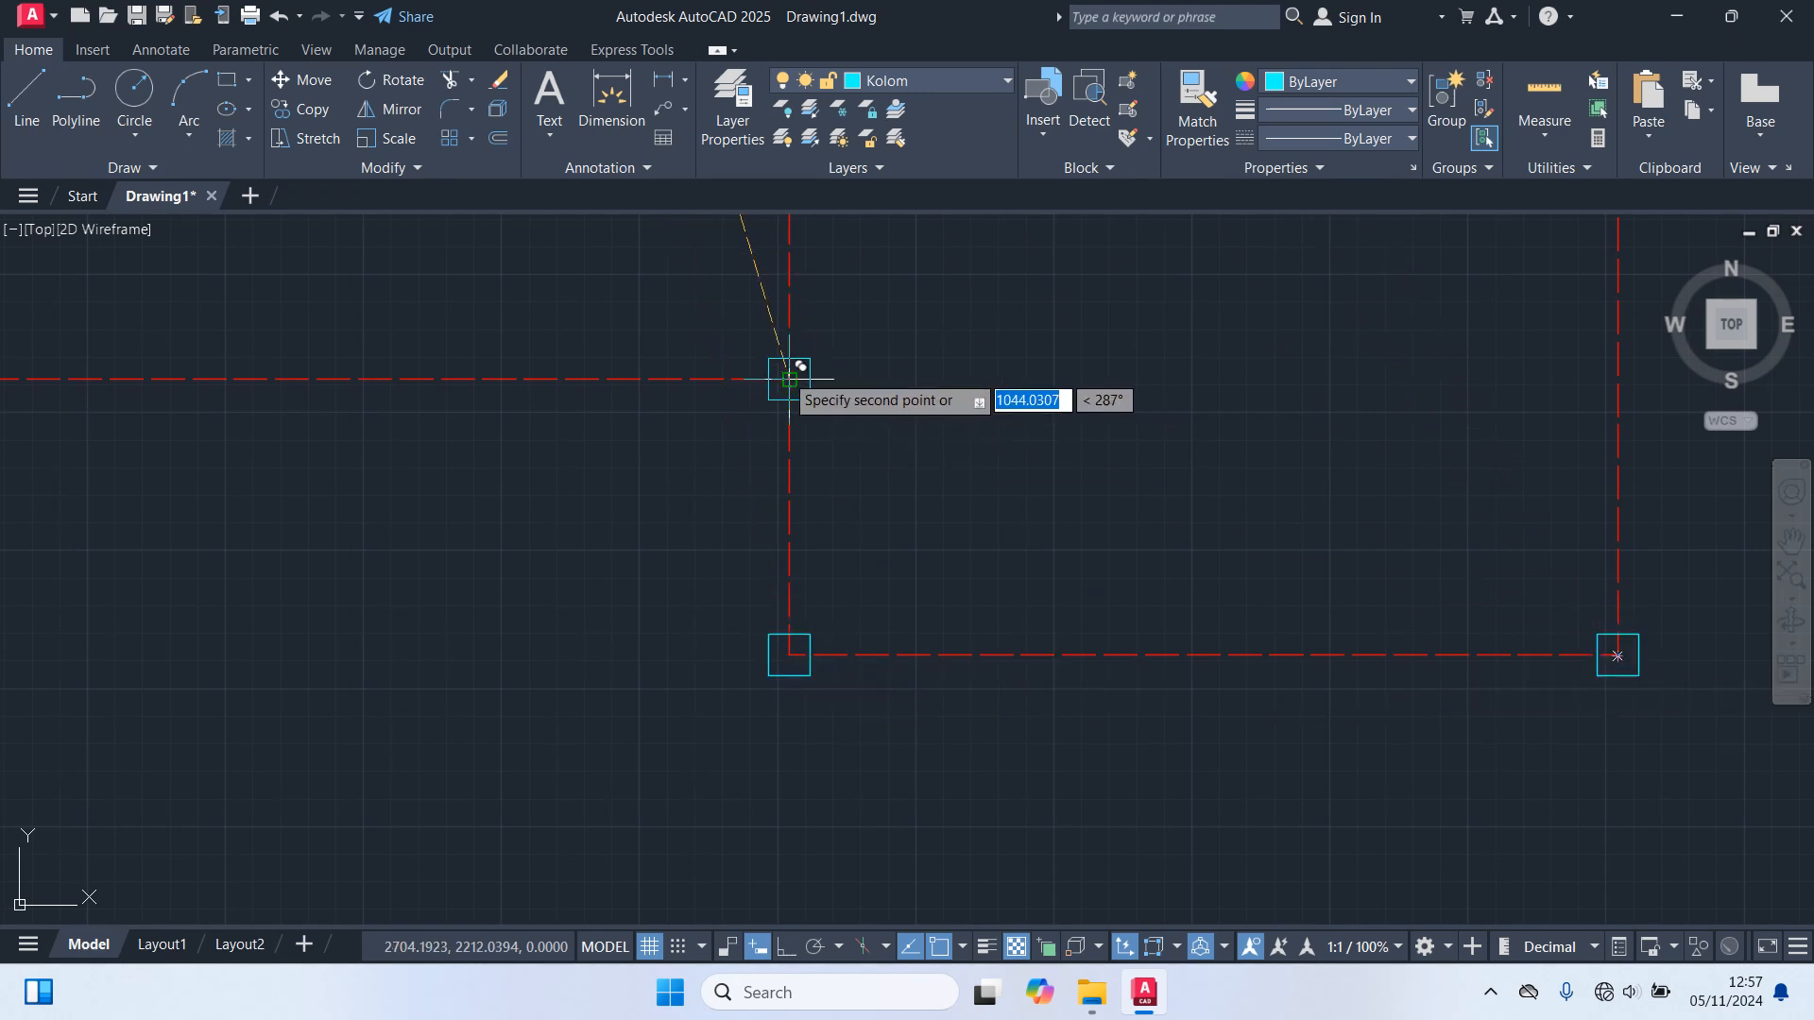
{"action": "left_click", "coordinate": [789, 379]}
Copy the column to both ends of the bottom room's upper line and finish copying.
{"action": "scroll", "coordinate": [831, 405], "scroll_direction": "down", "scroll_amount": 2}
{"action": "middle_click_drag", "start_coordinate": [933, 366], "coordinate": [647, 709]}
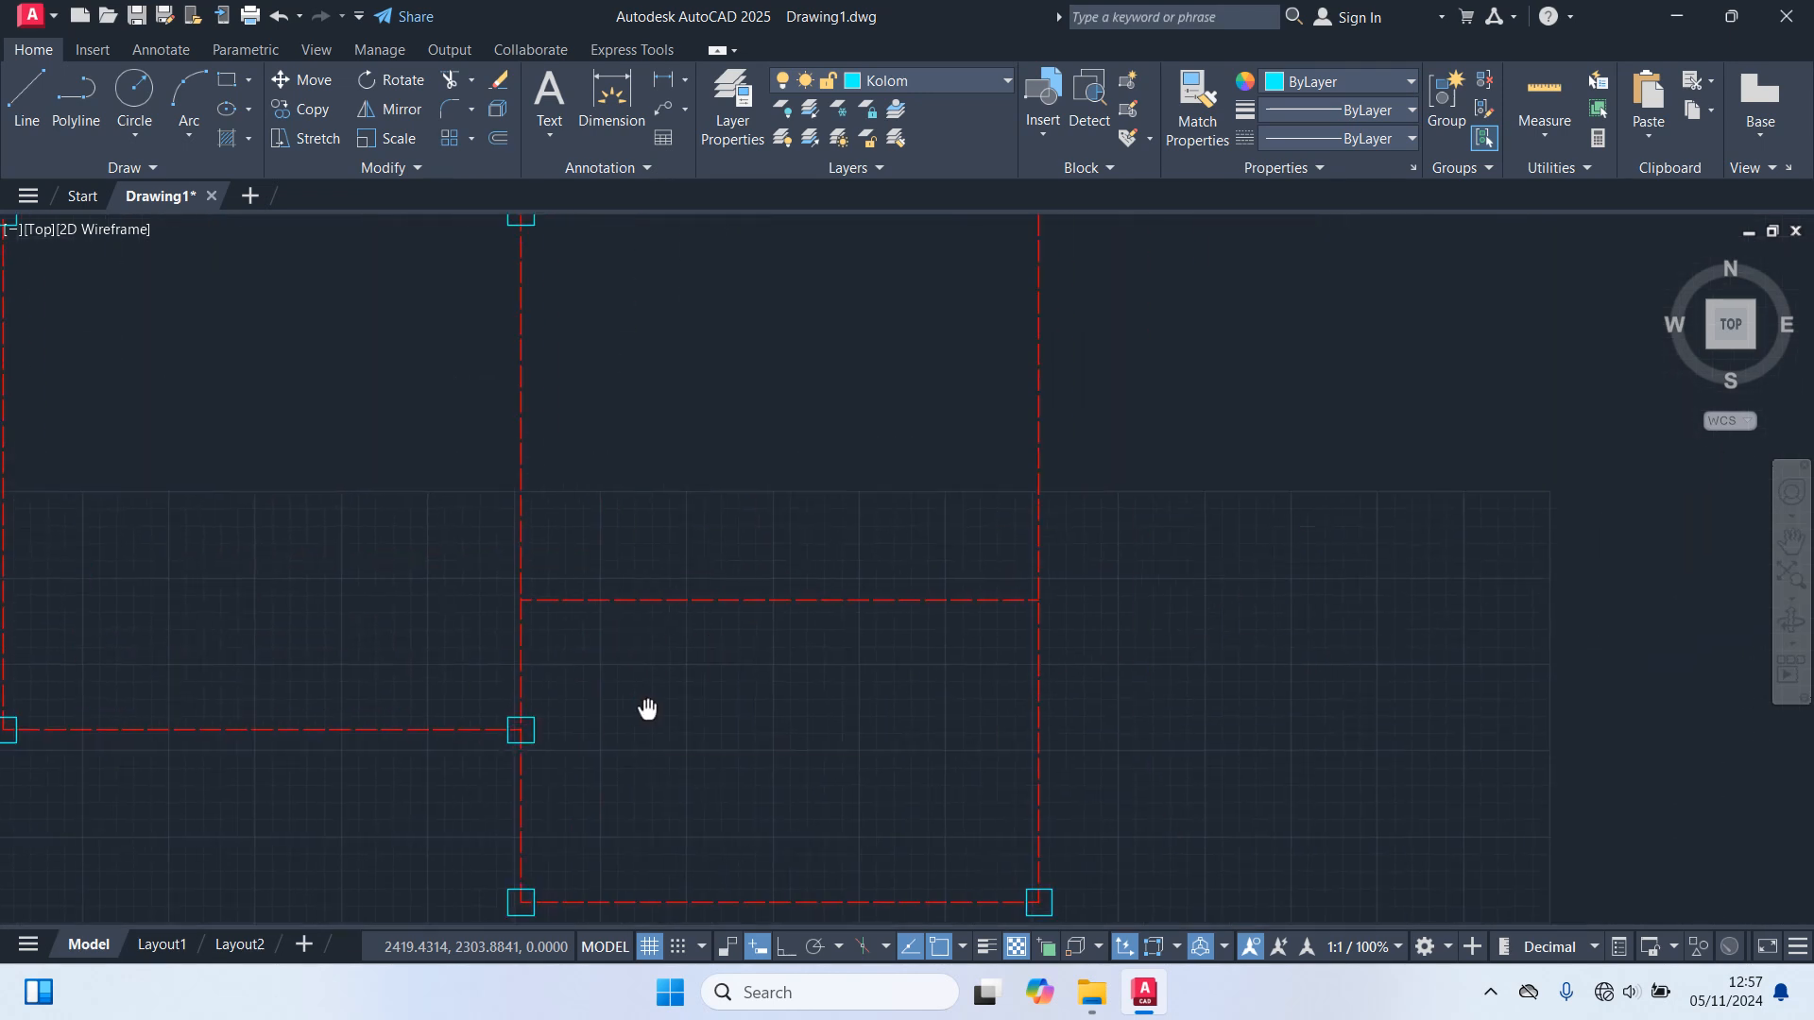
{"action": "scroll", "coordinate": [547, 652], "scroll_direction": "up", "scroll_amount": 2}
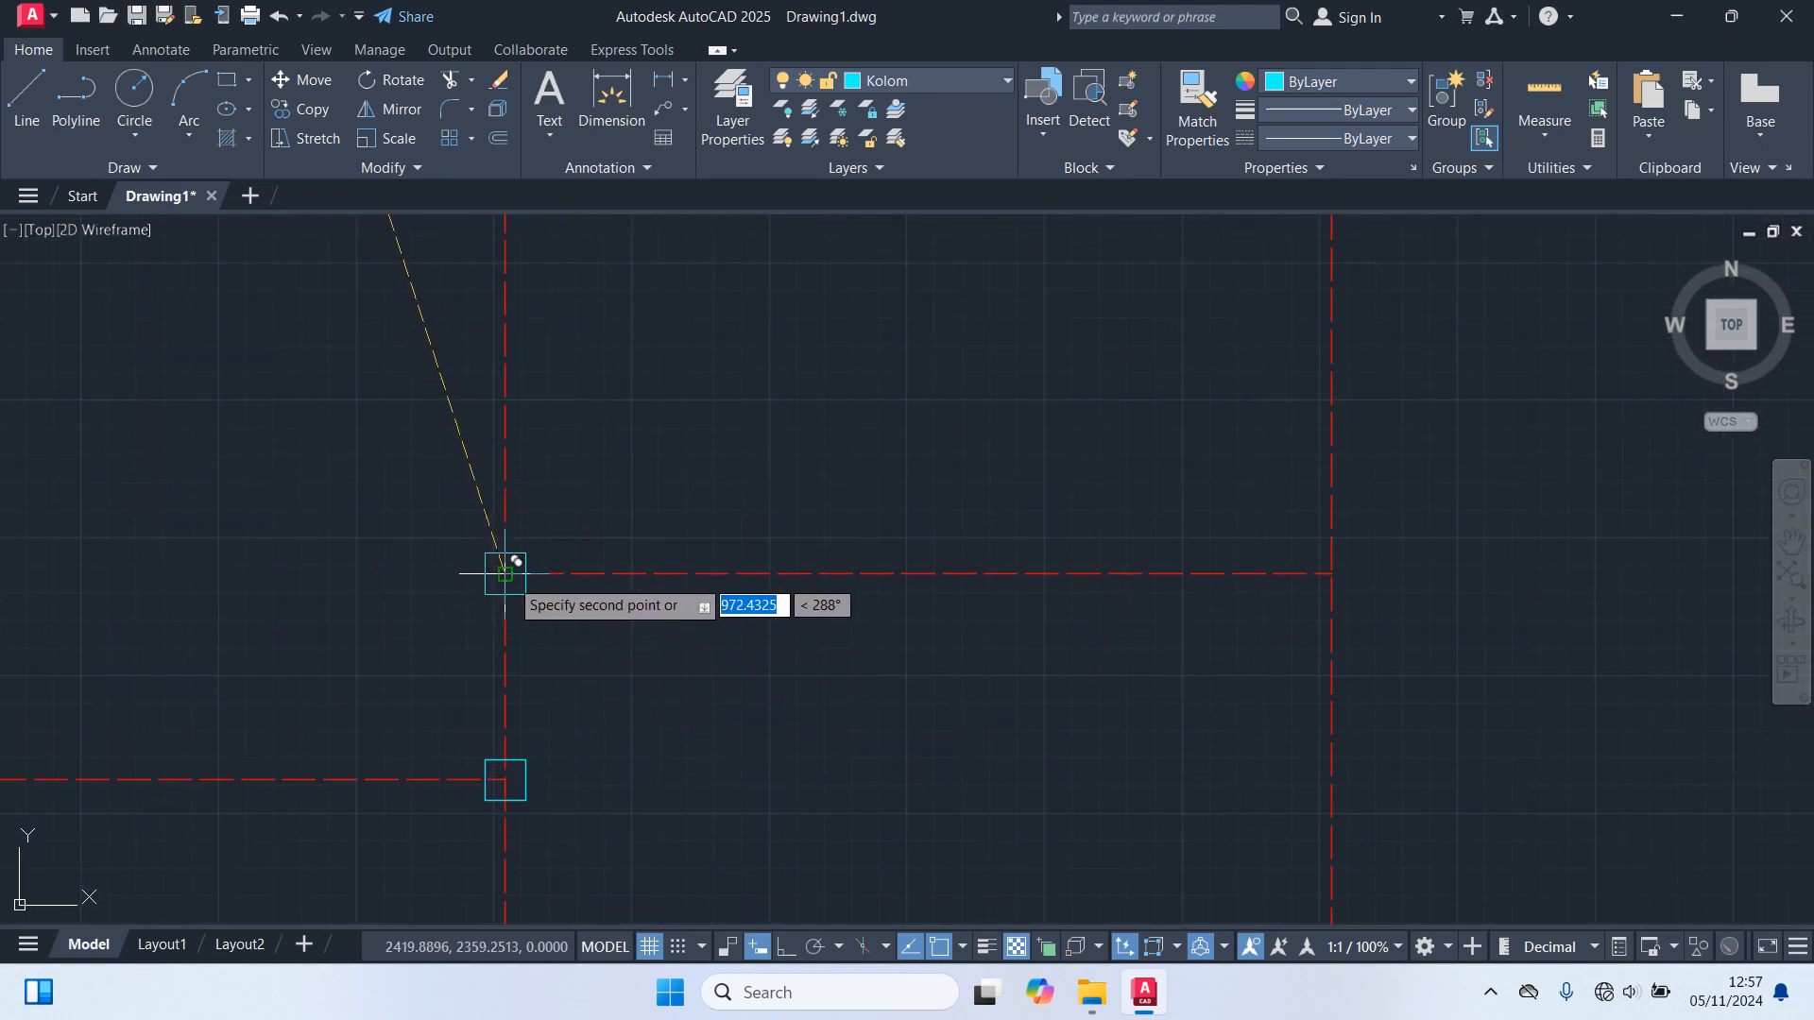
{"action": "left_click", "coordinate": [1332, 573]}
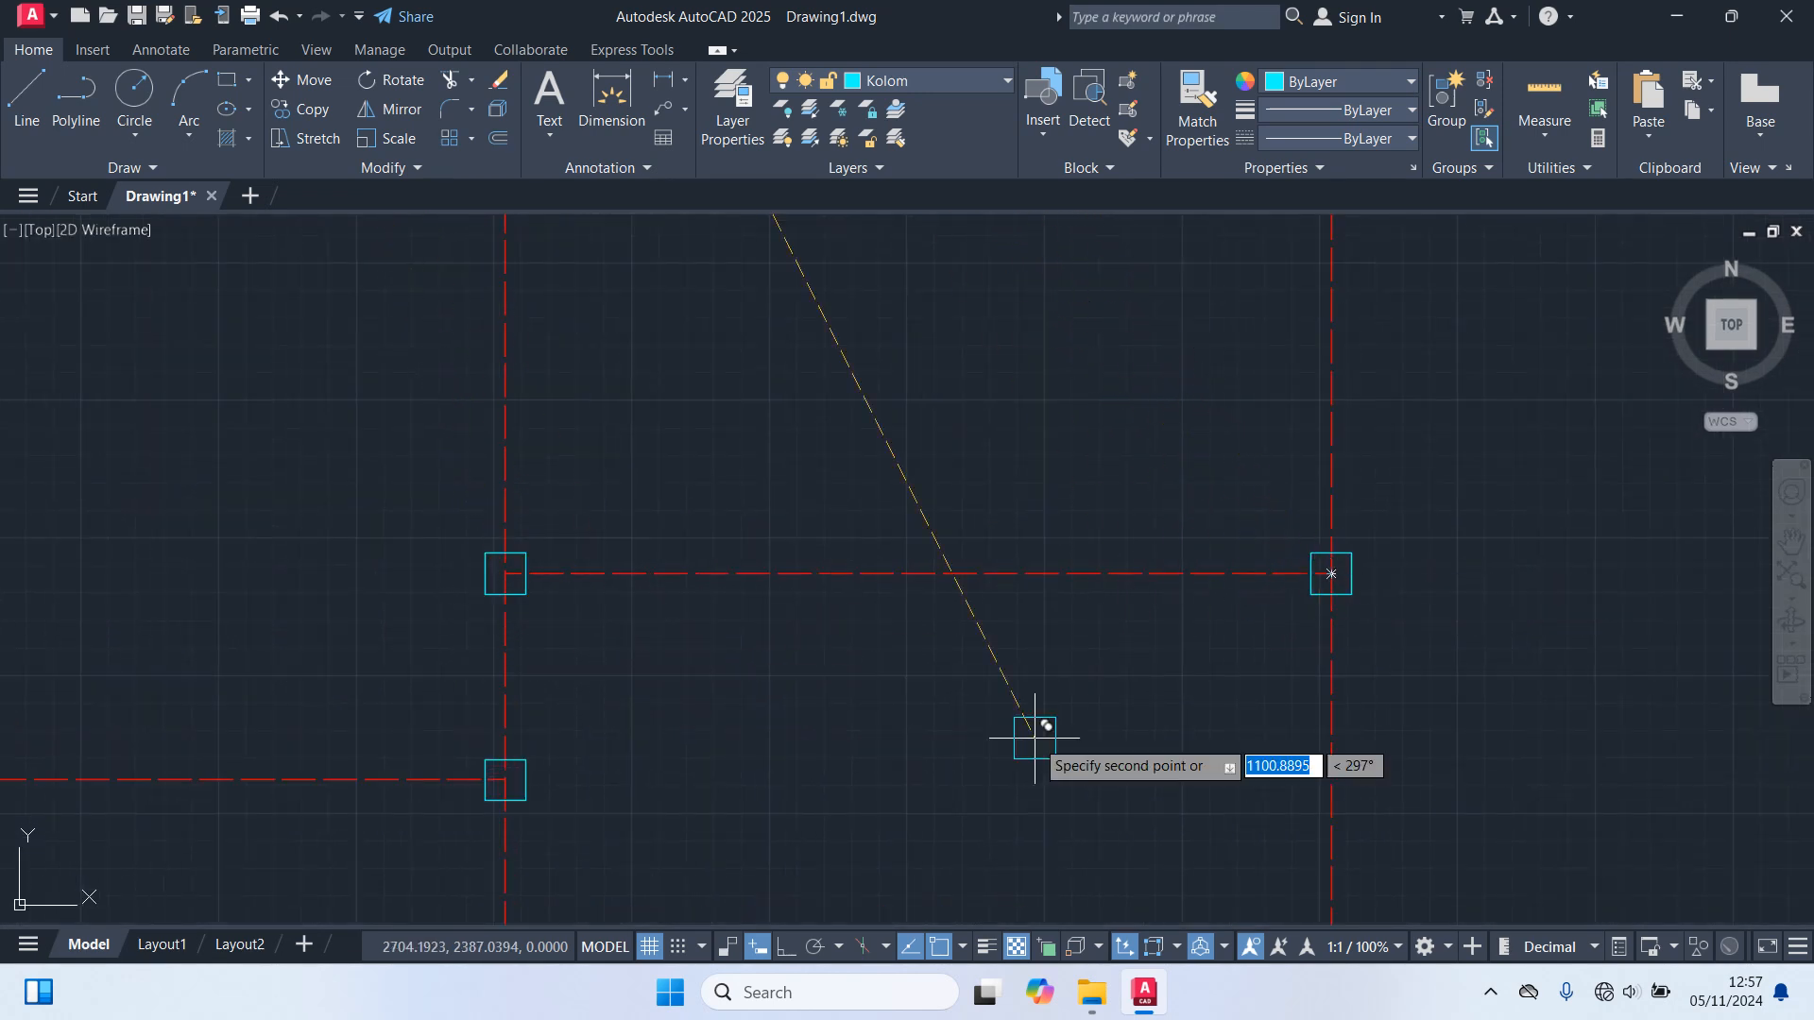
{"action": "scroll", "coordinate": [1034, 738], "scroll_direction": "down", "scroll_amount": 6}
{"action": "middle_click_drag", "start_coordinate": [1093, 635], "coordinate": [1081, 750]}
{"action": "scroll", "coordinate": [1081, 749], "scroll_direction": "down", "scroll_amount": 2}
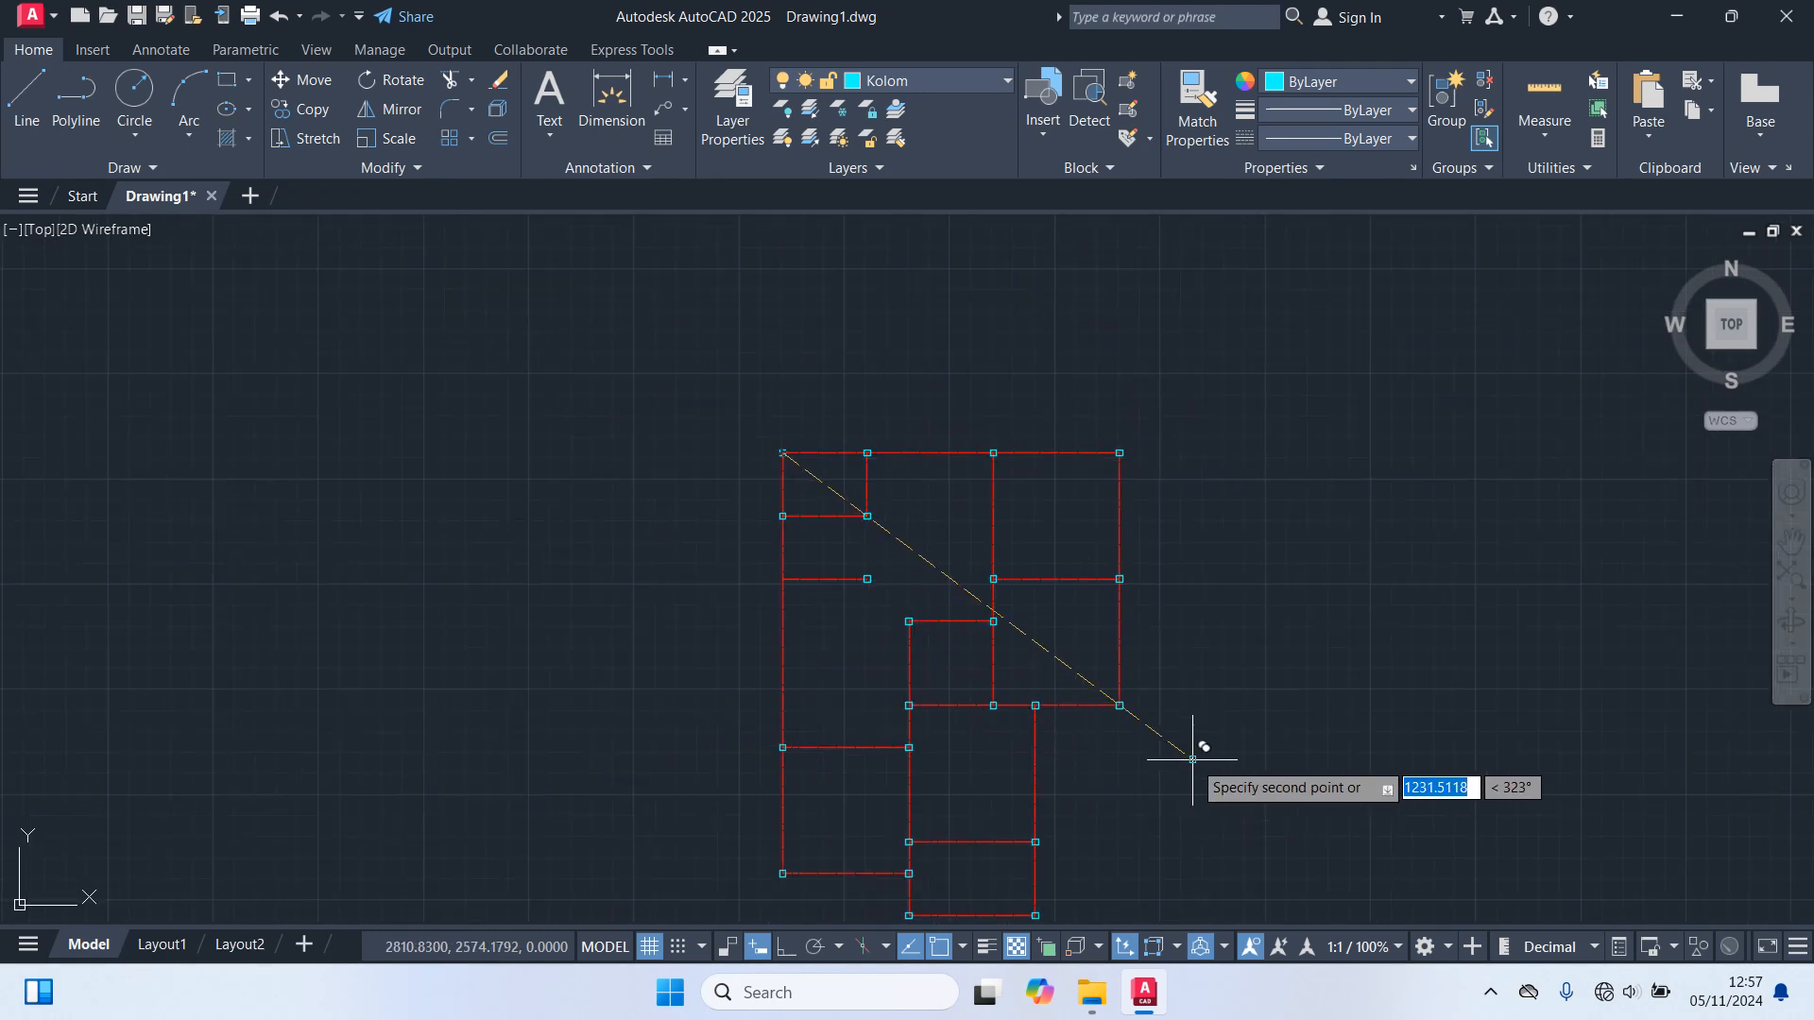
{"action": "middle_click_drag", "start_coordinate": [1193, 758], "coordinate": [1154, 599]}
{"action": "key", "text": "Escape"}
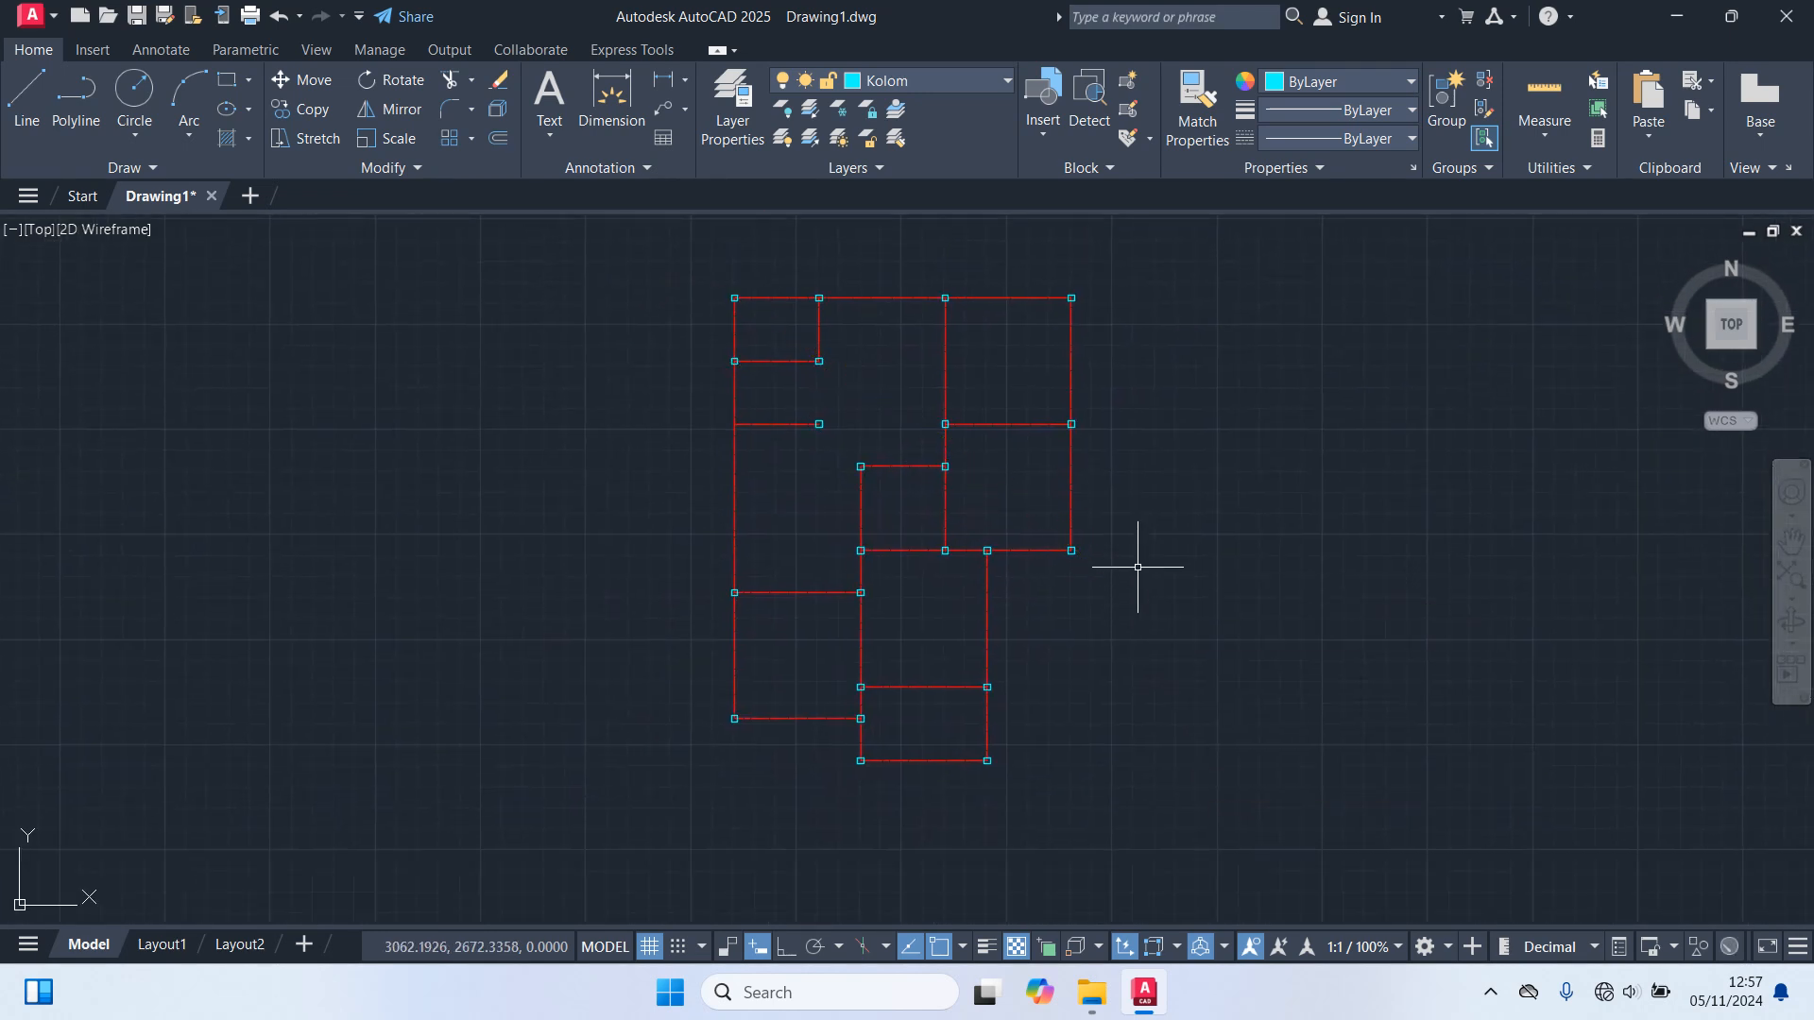
Make Dinding the current layer.
{"action": "scroll", "coordinate": [853, 367], "scroll_direction": "up", "scroll_amount": 2}
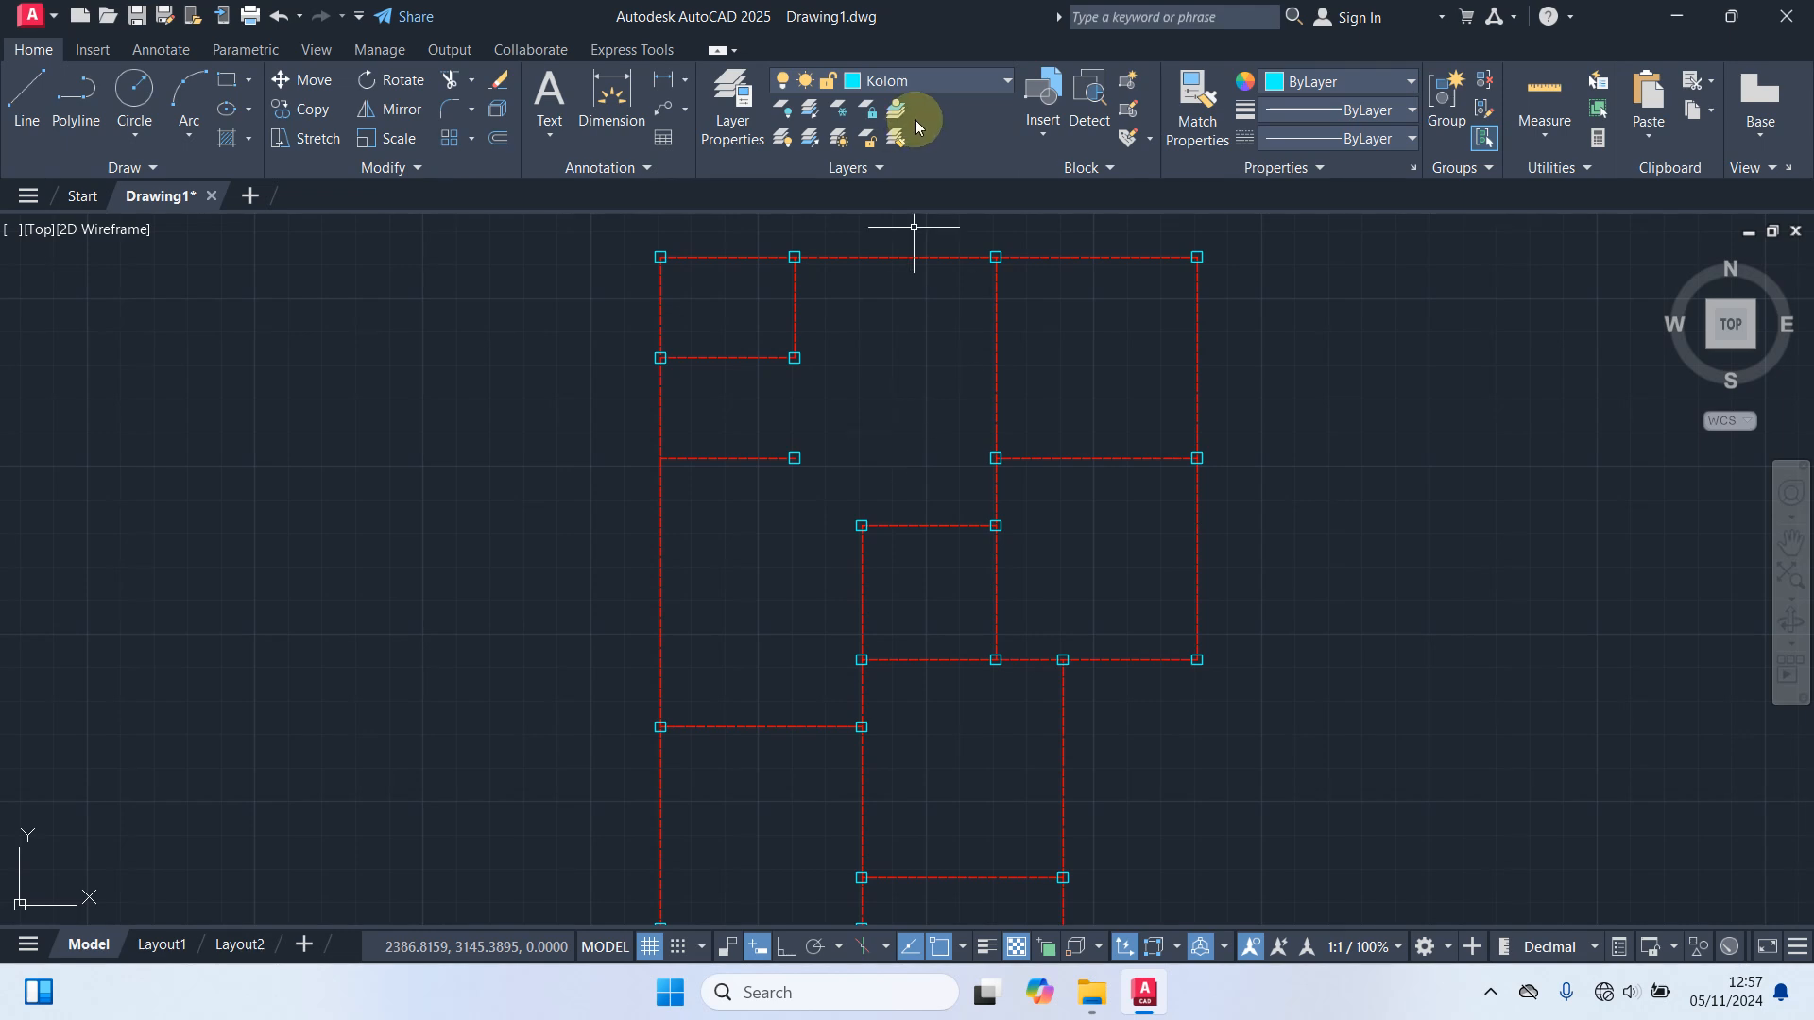
{"action": "left_click", "coordinate": [919, 74]}
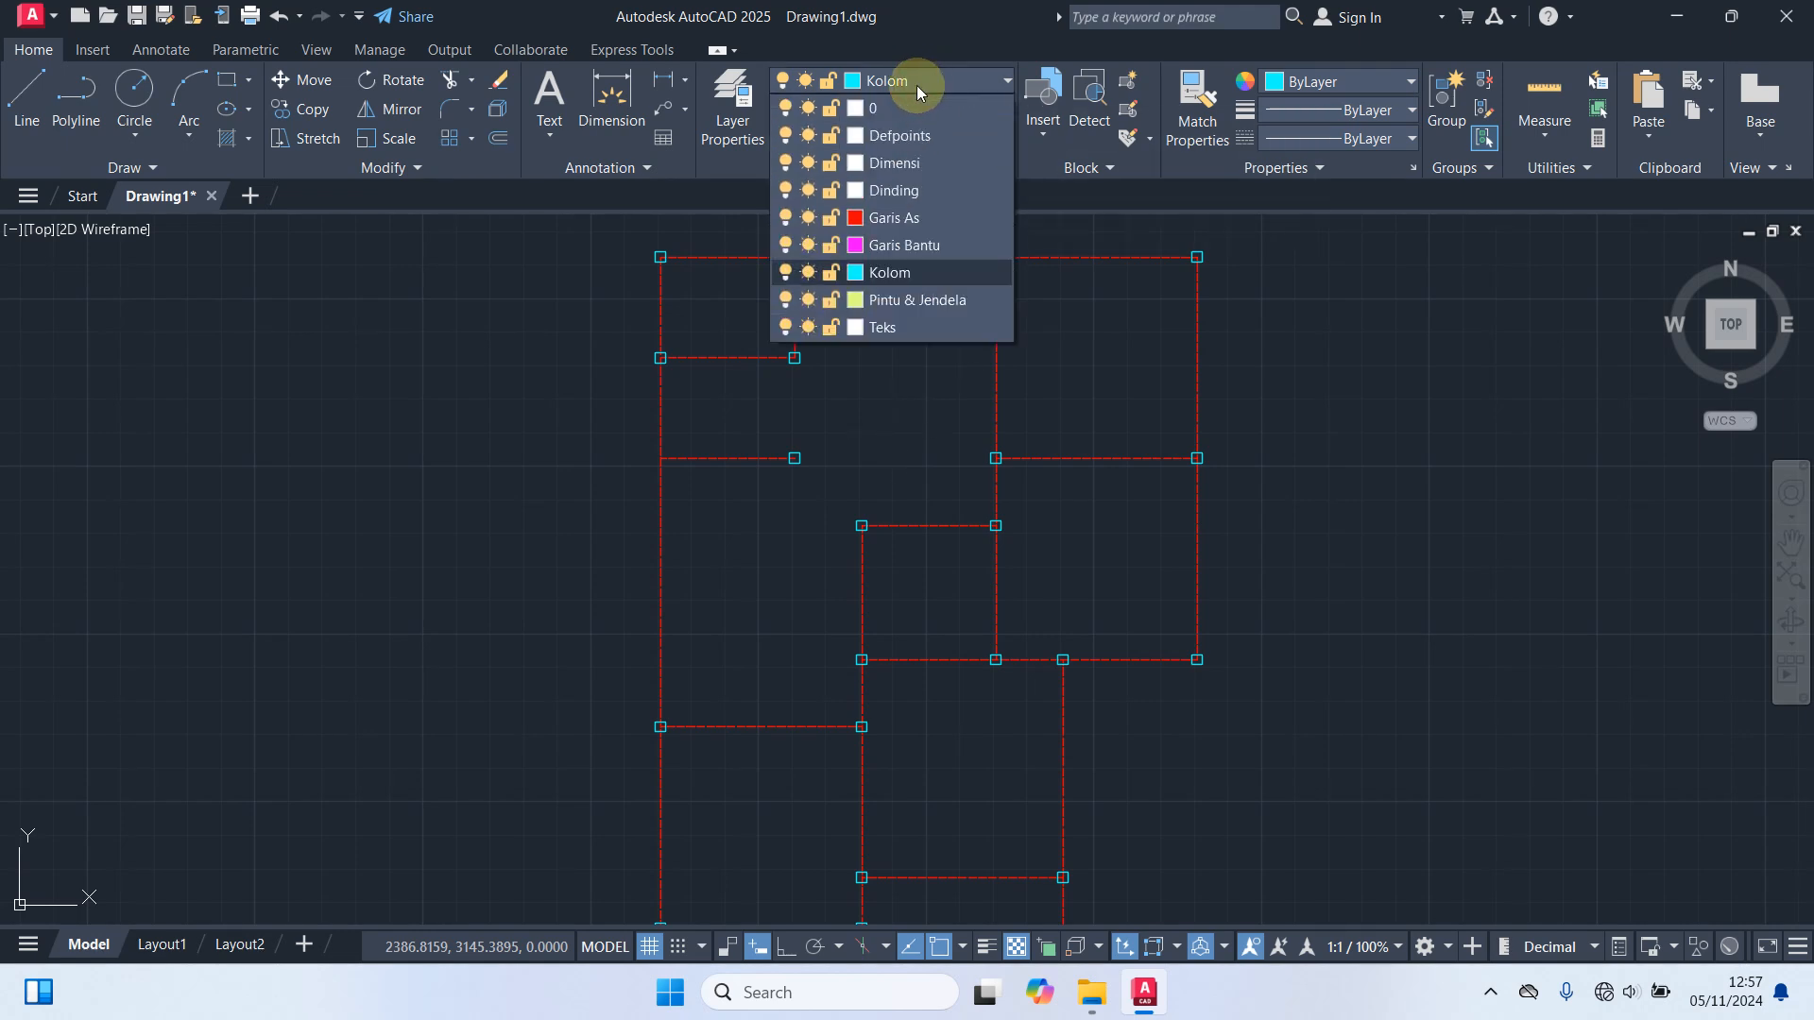
{"action": "left_click", "coordinate": [912, 192]}
Draw a wall rectangle along the plan's top line, between the inner sides of the upper-left and upper-right corner columns.
{"action": "type", "text": "r"}
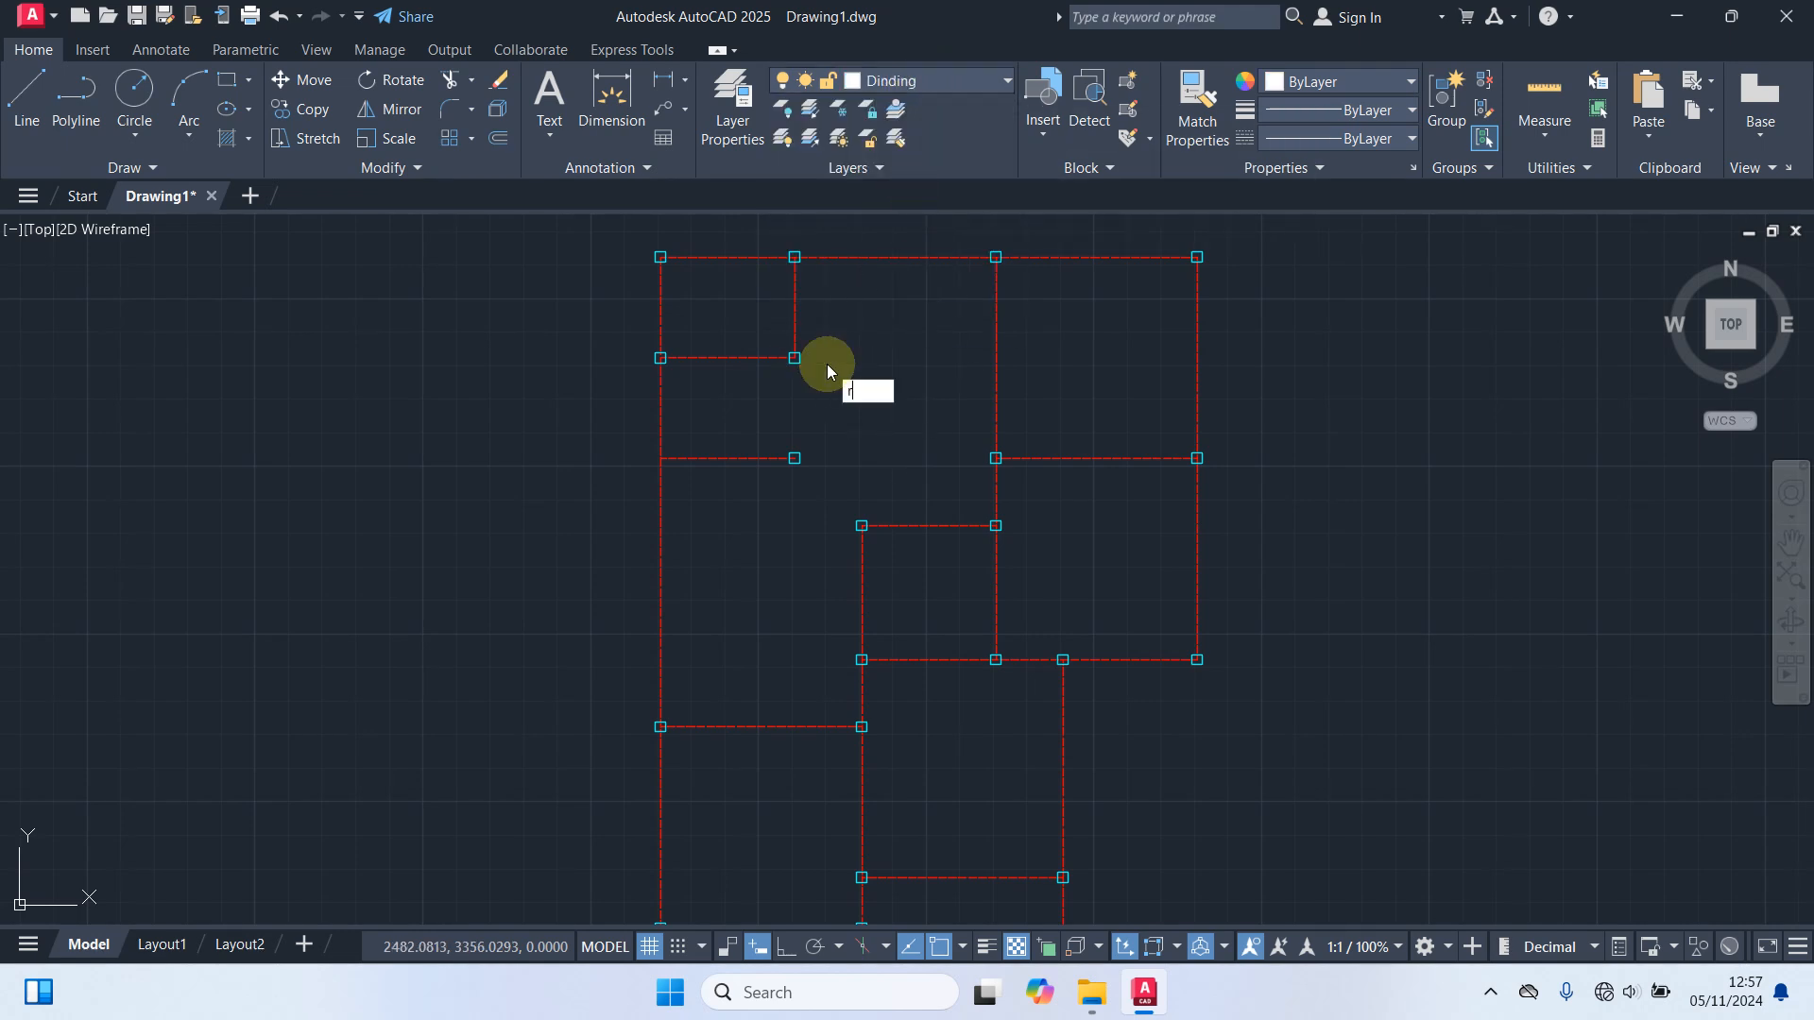
{"action": "type", "text": "ec"}
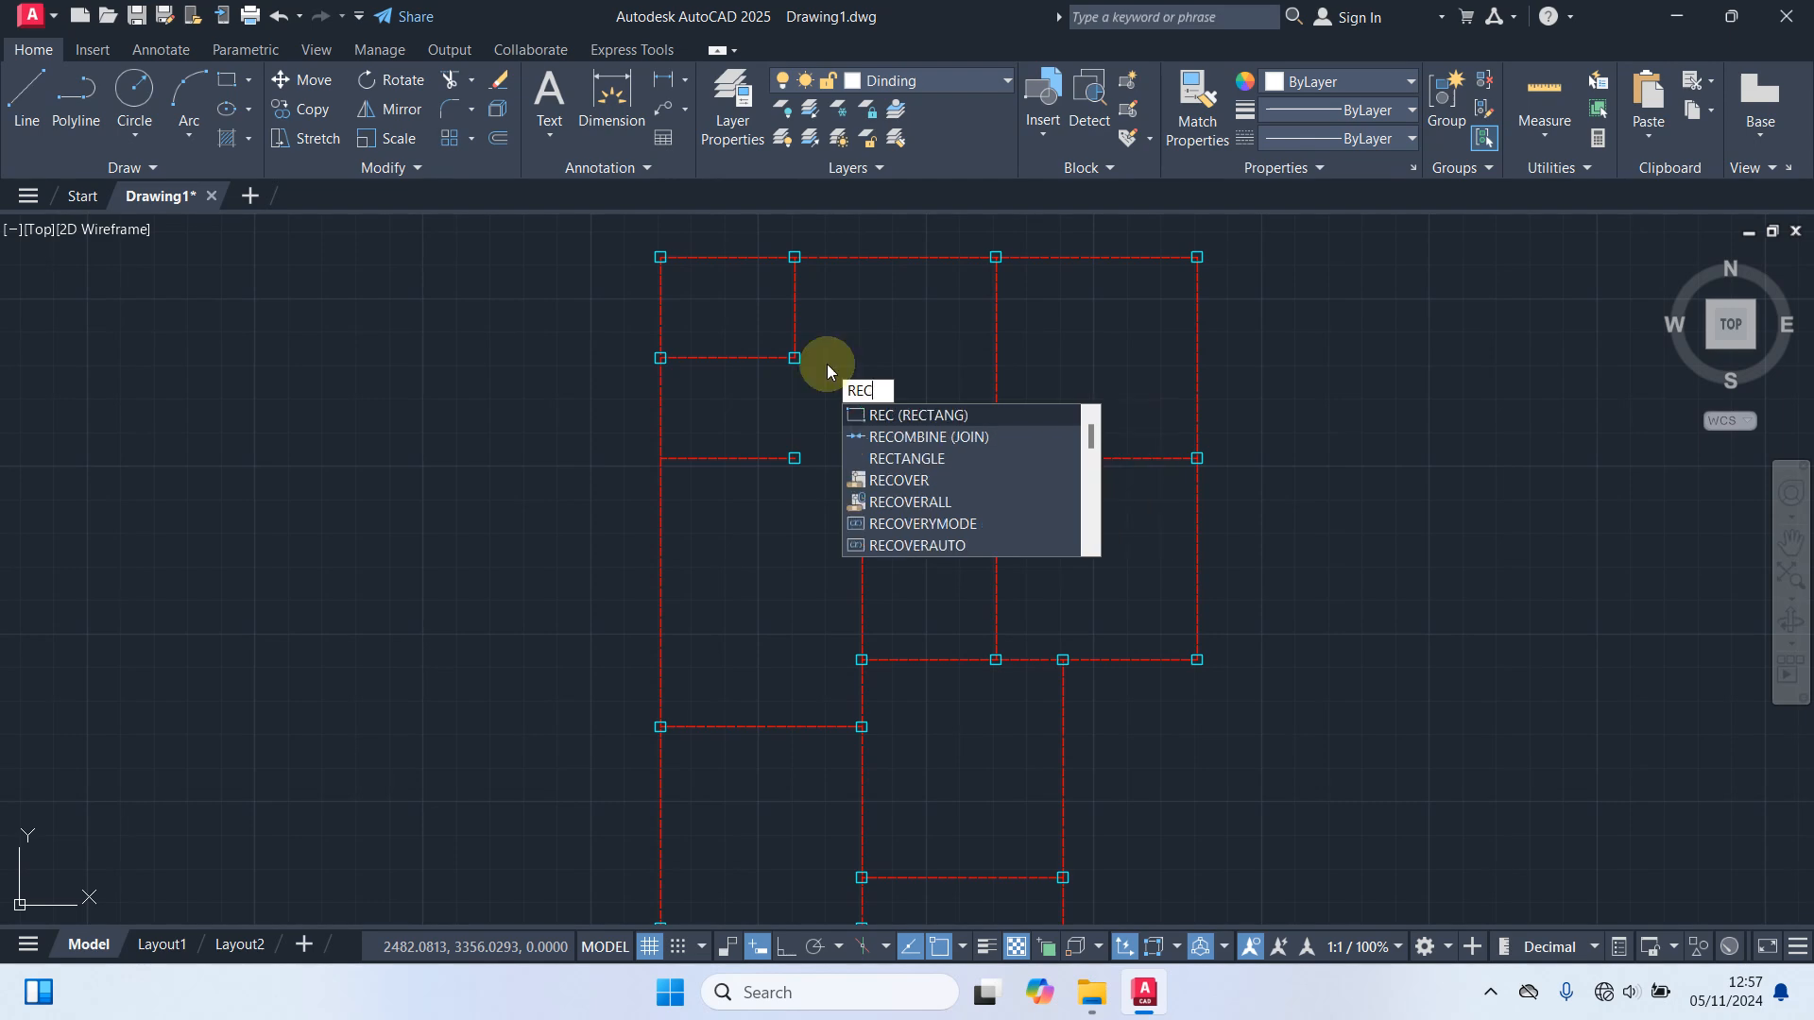
{"action": "key", "text": "Return"}
{"action": "scroll", "coordinate": [788, 278], "scroll_direction": "up", "scroll_amount": 3}
{"action": "middle_click_drag", "start_coordinate": [718, 345], "coordinate": [659, 591]}
{"action": "scroll", "coordinate": [425, 479], "scroll_direction": "up", "scroll_amount": 2}
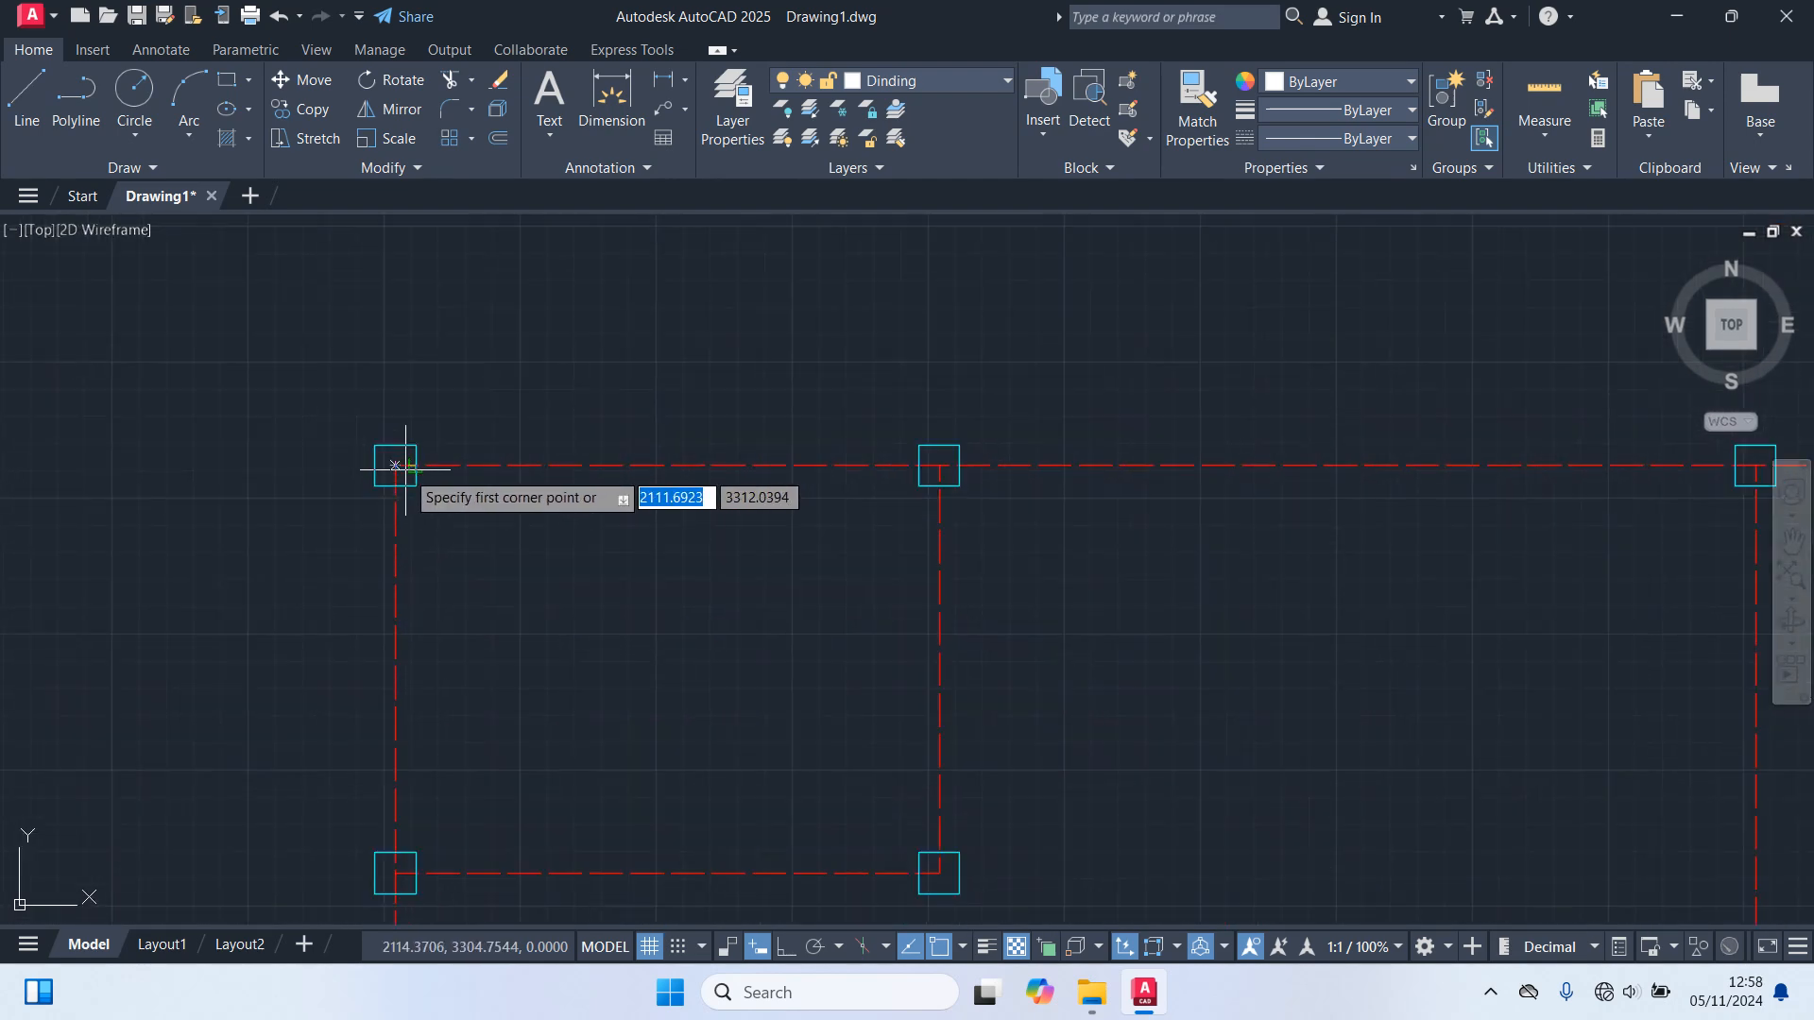
{"action": "left_click", "coordinate": [415, 445]}
{"action": "scroll", "coordinate": [997, 520], "scroll_direction": "down", "scroll_amount": 2}
{"action": "middle_click_drag", "start_coordinate": [1131, 475], "coordinate": [340, 503]}
{"action": "scroll", "coordinate": [577, 532], "scroll_direction": "up", "scroll_amount": 3}
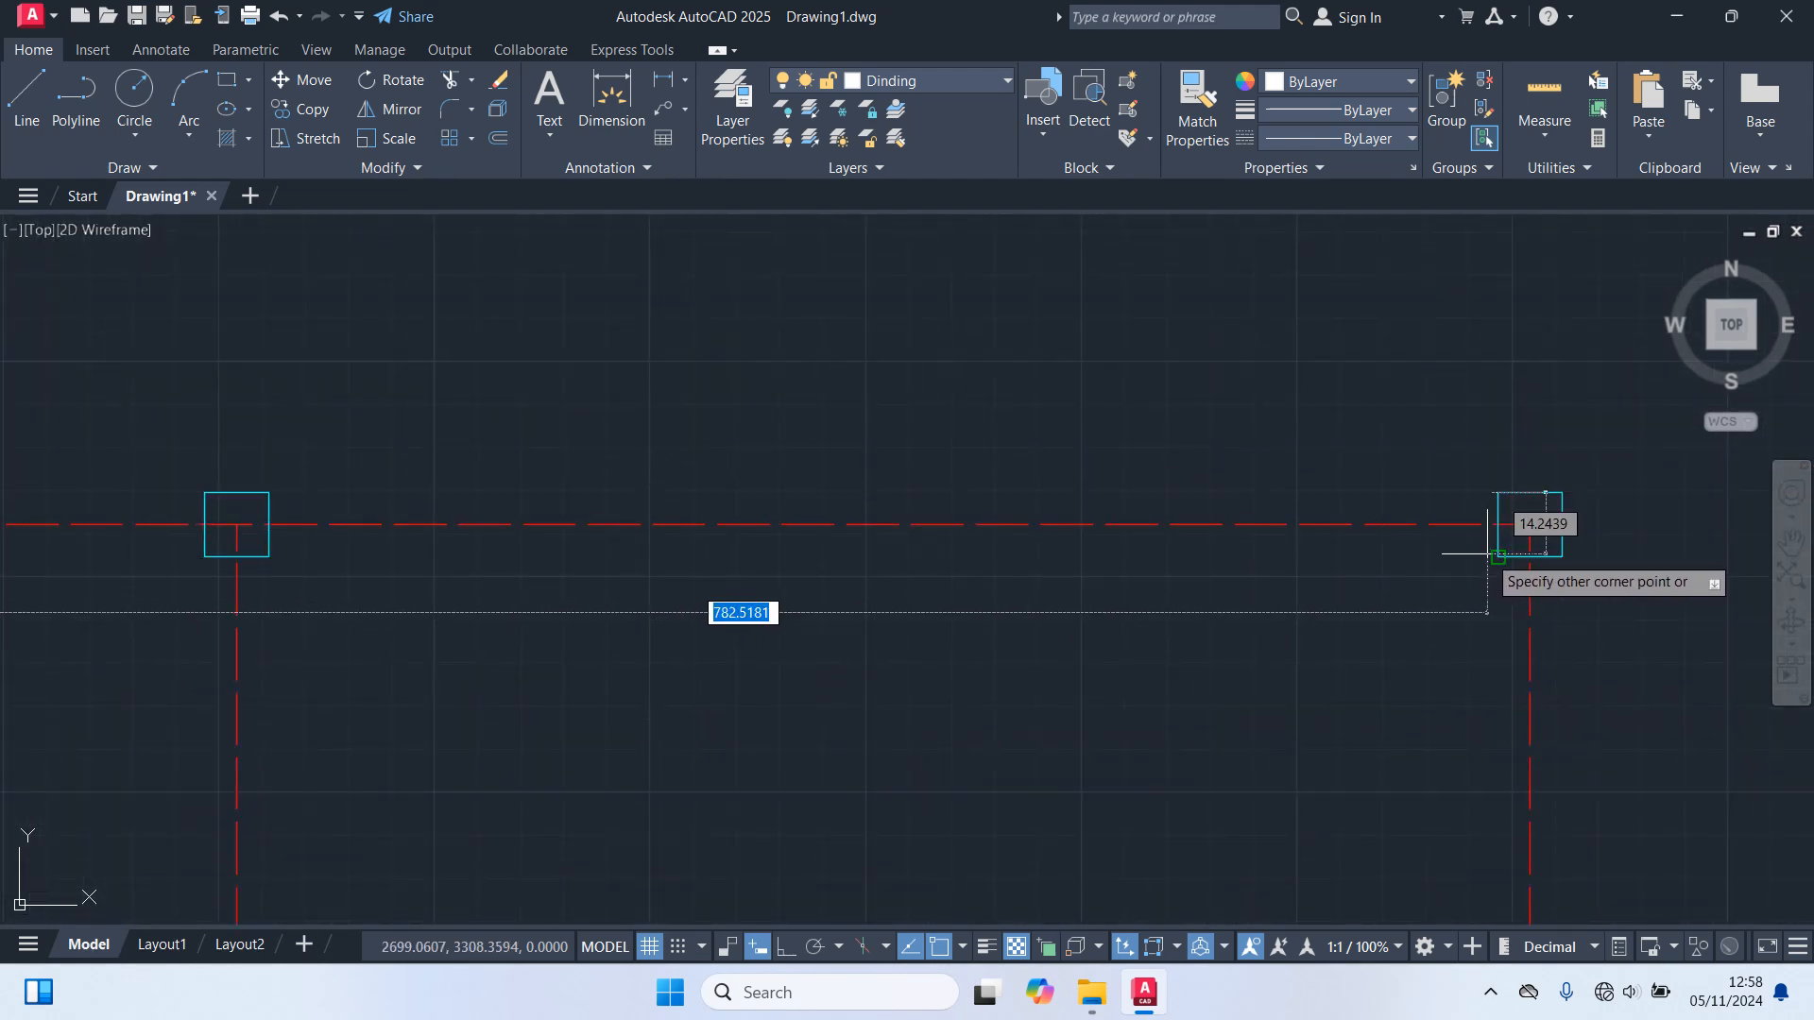
{"action": "left_click", "coordinate": [1499, 556]}
Draw a wall rectangle down the plan's right side, from the upper-right corner column to the column at the lower end.
{"action": "scroll", "coordinate": [1415, 567], "scroll_direction": "down", "scroll_amount": 3}
{"action": "middle_click_drag", "start_coordinate": [1404, 630], "coordinate": [1283, 510]}
{"action": "key", "text": "space"}
{"action": "scroll", "coordinate": [1313, 467], "scroll_direction": "up", "scroll_amount": 4}
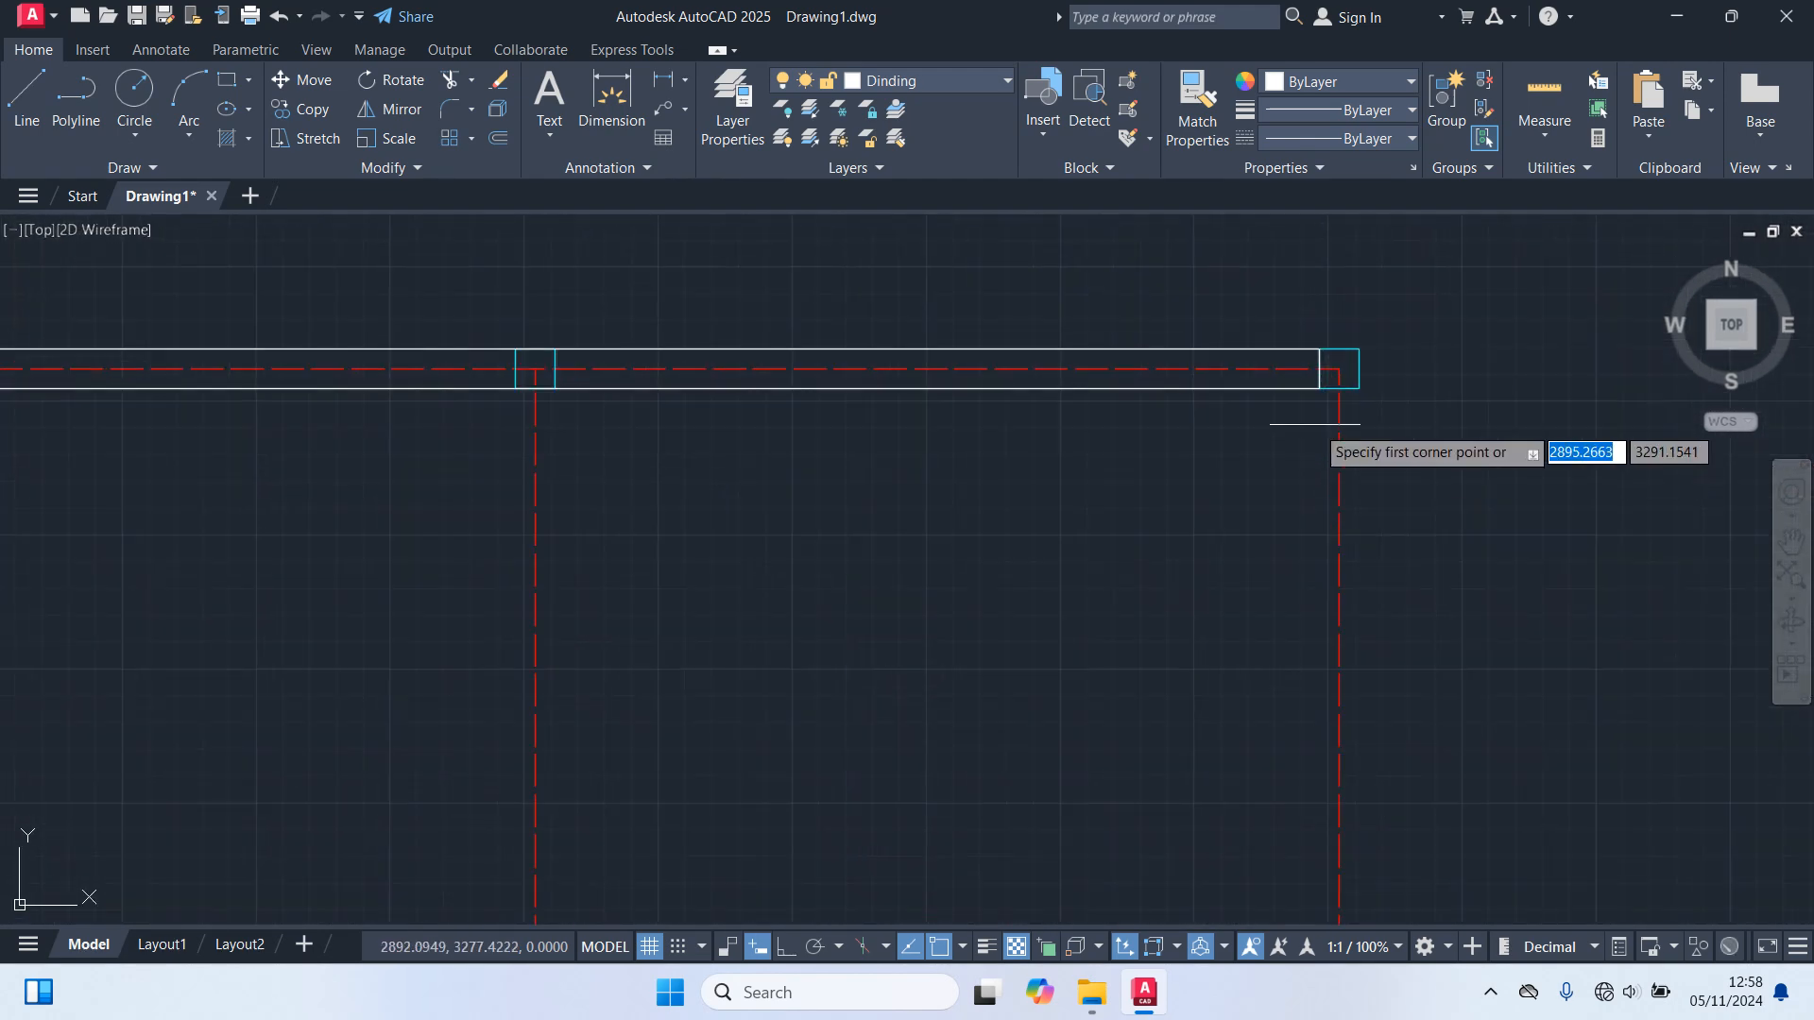
{"action": "left_click", "coordinate": [1320, 389]}
{"action": "scroll", "coordinate": [1375, 571], "scroll_direction": "down", "scroll_amount": 2}
{"action": "scroll", "coordinate": [1360, 700], "scroll_direction": "down", "scroll_amount": 3}
{"action": "middle_click_drag", "start_coordinate": [1350, 770], "coordinate": [1172, 87]}
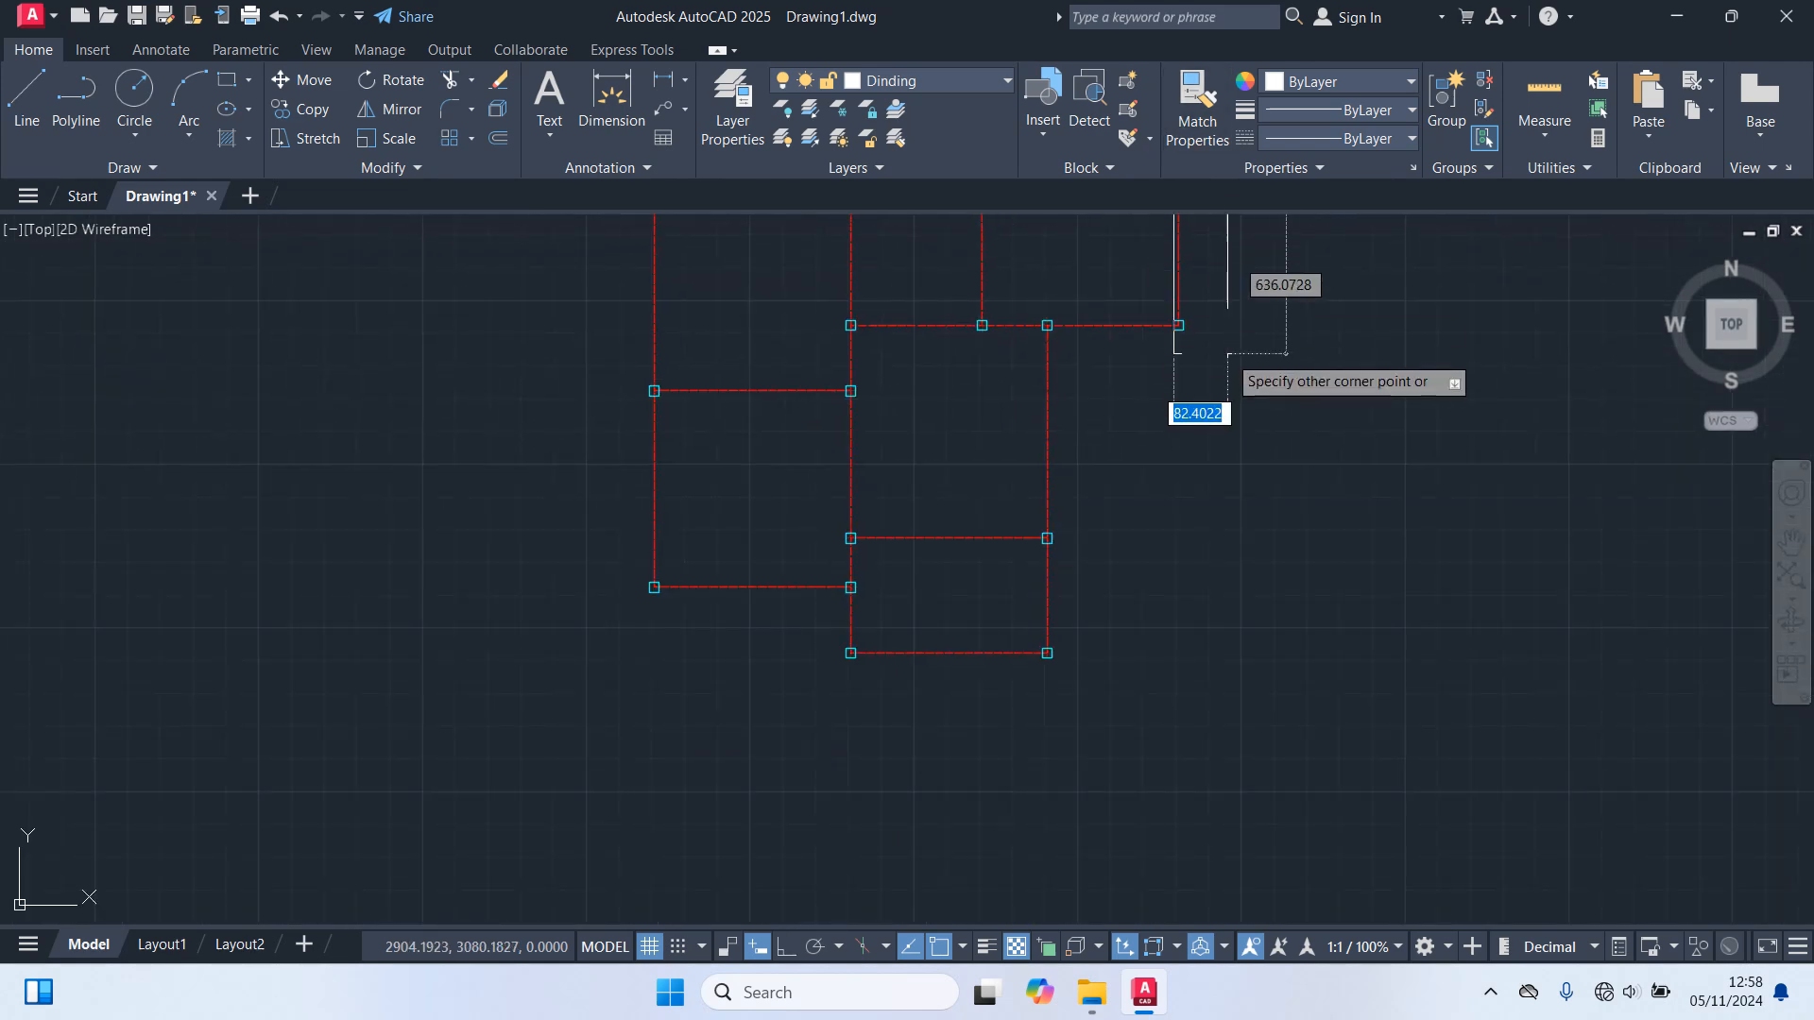
{"action": "scroll", "coordinate": [1228, 352], "scroll_direction": "up", "scroll_amount": 5}
{"action": "middle_click_drag", "start_coordinate": [973, 250], "coordinate": [1318, 755]}
{"action": "left_click", "coordinate": [1236, 670]}
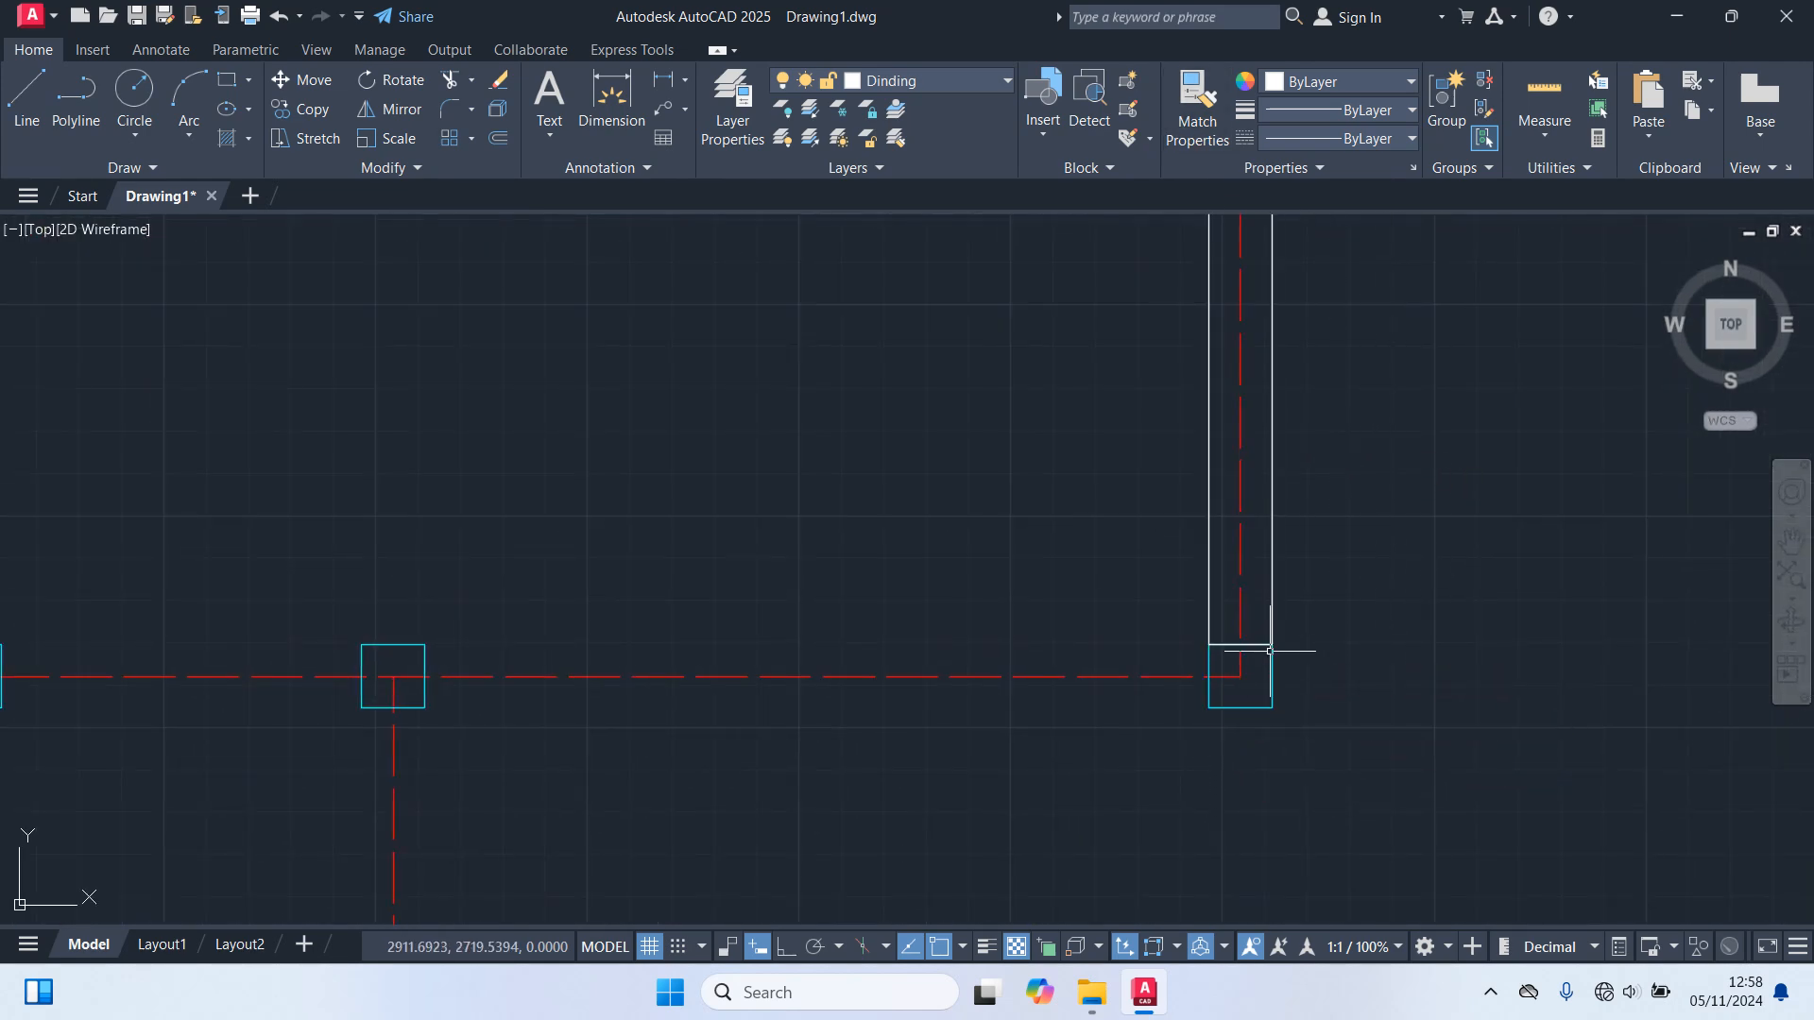
Draw a 485 by 15 wall rectangle along the lower line of the right-hand rooms, from the right corner column to the left end column.
{"action": "scroll", "coordinate": [1322, 699], "scroll_direction": "down", "scroll_amount": 3}
{"action": "key", "text": "space"}
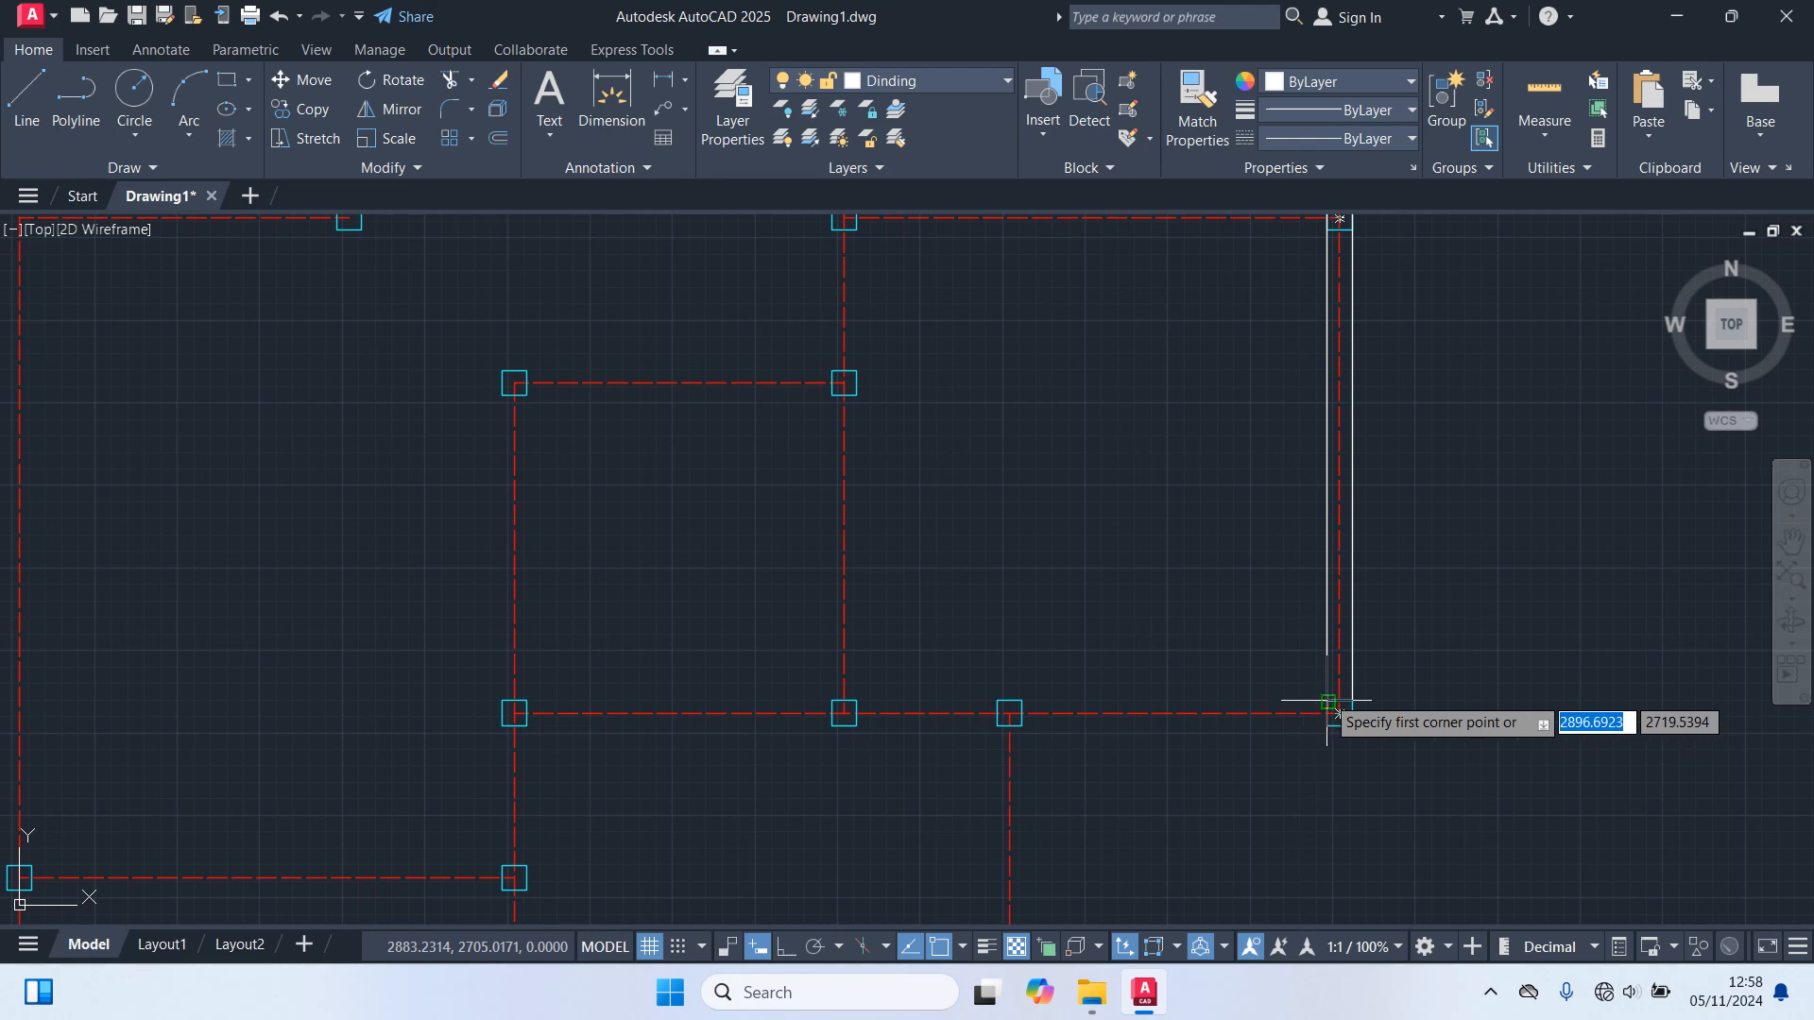
{"action": "left_click", "coordinate": [1314, 719]}
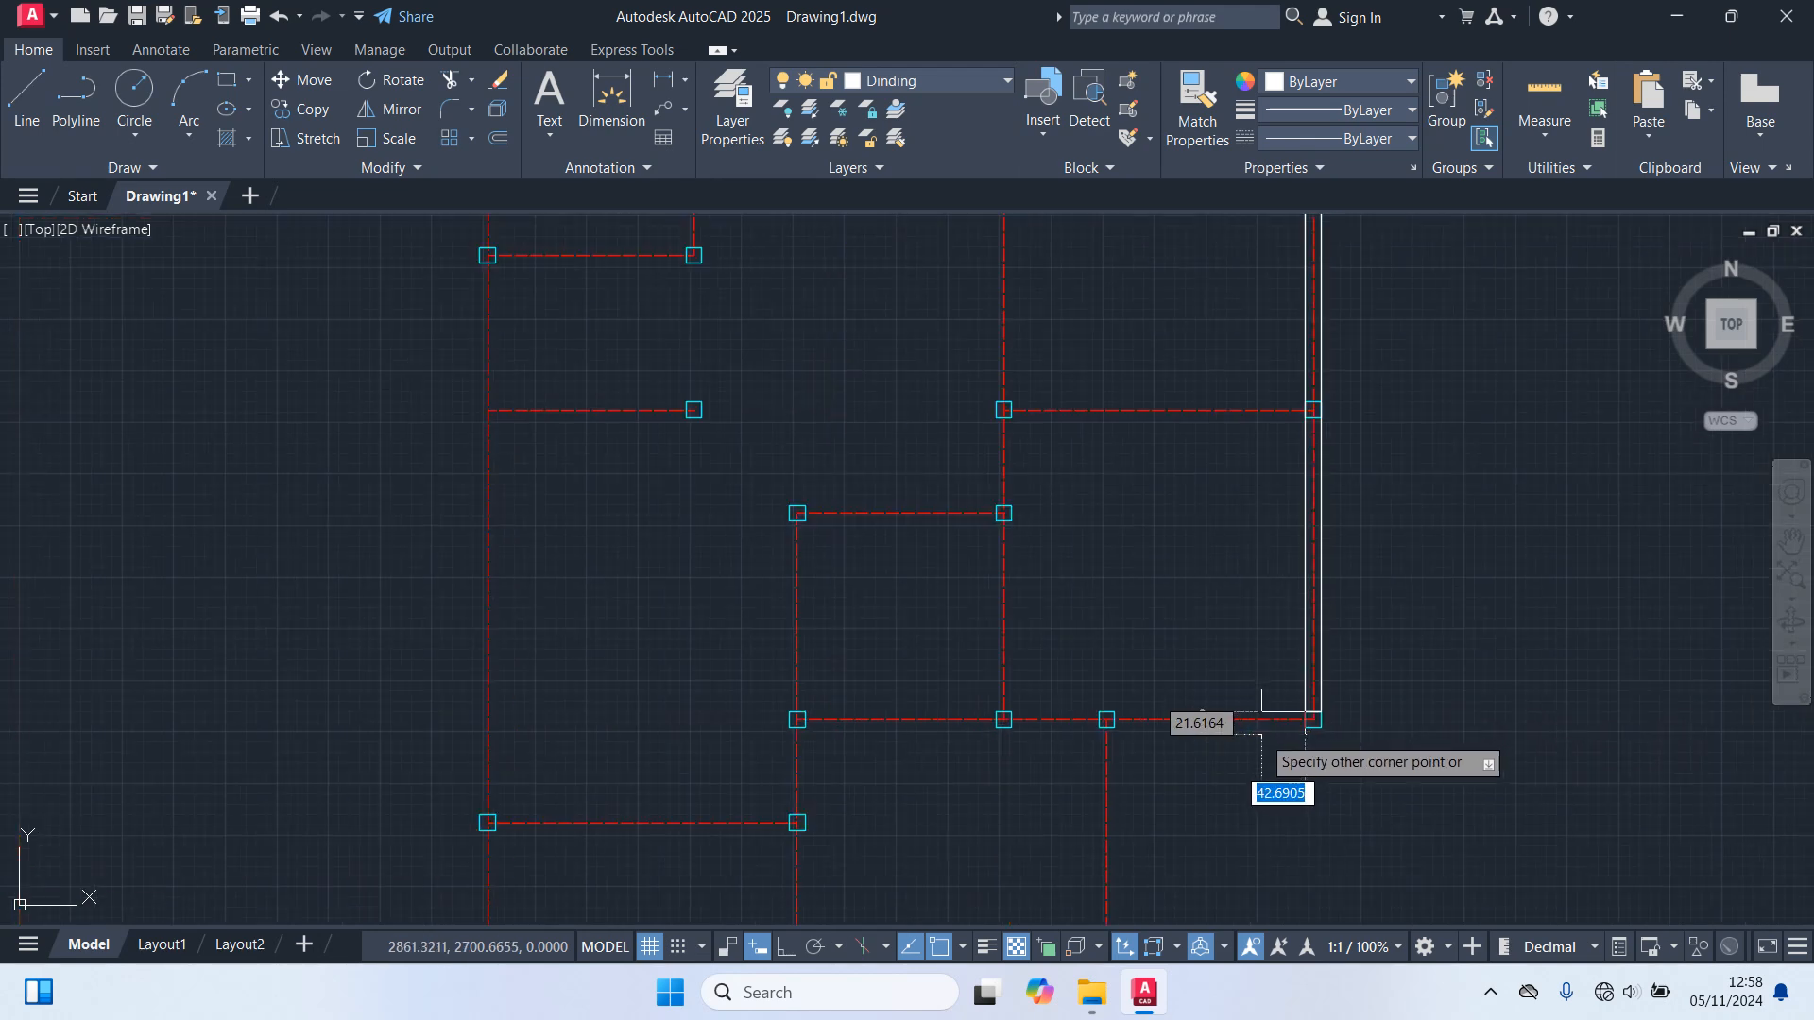
{"action": "scroll", "coordinate": [874, 742], "scroll_direction": "up", "scroll_amount": 5}
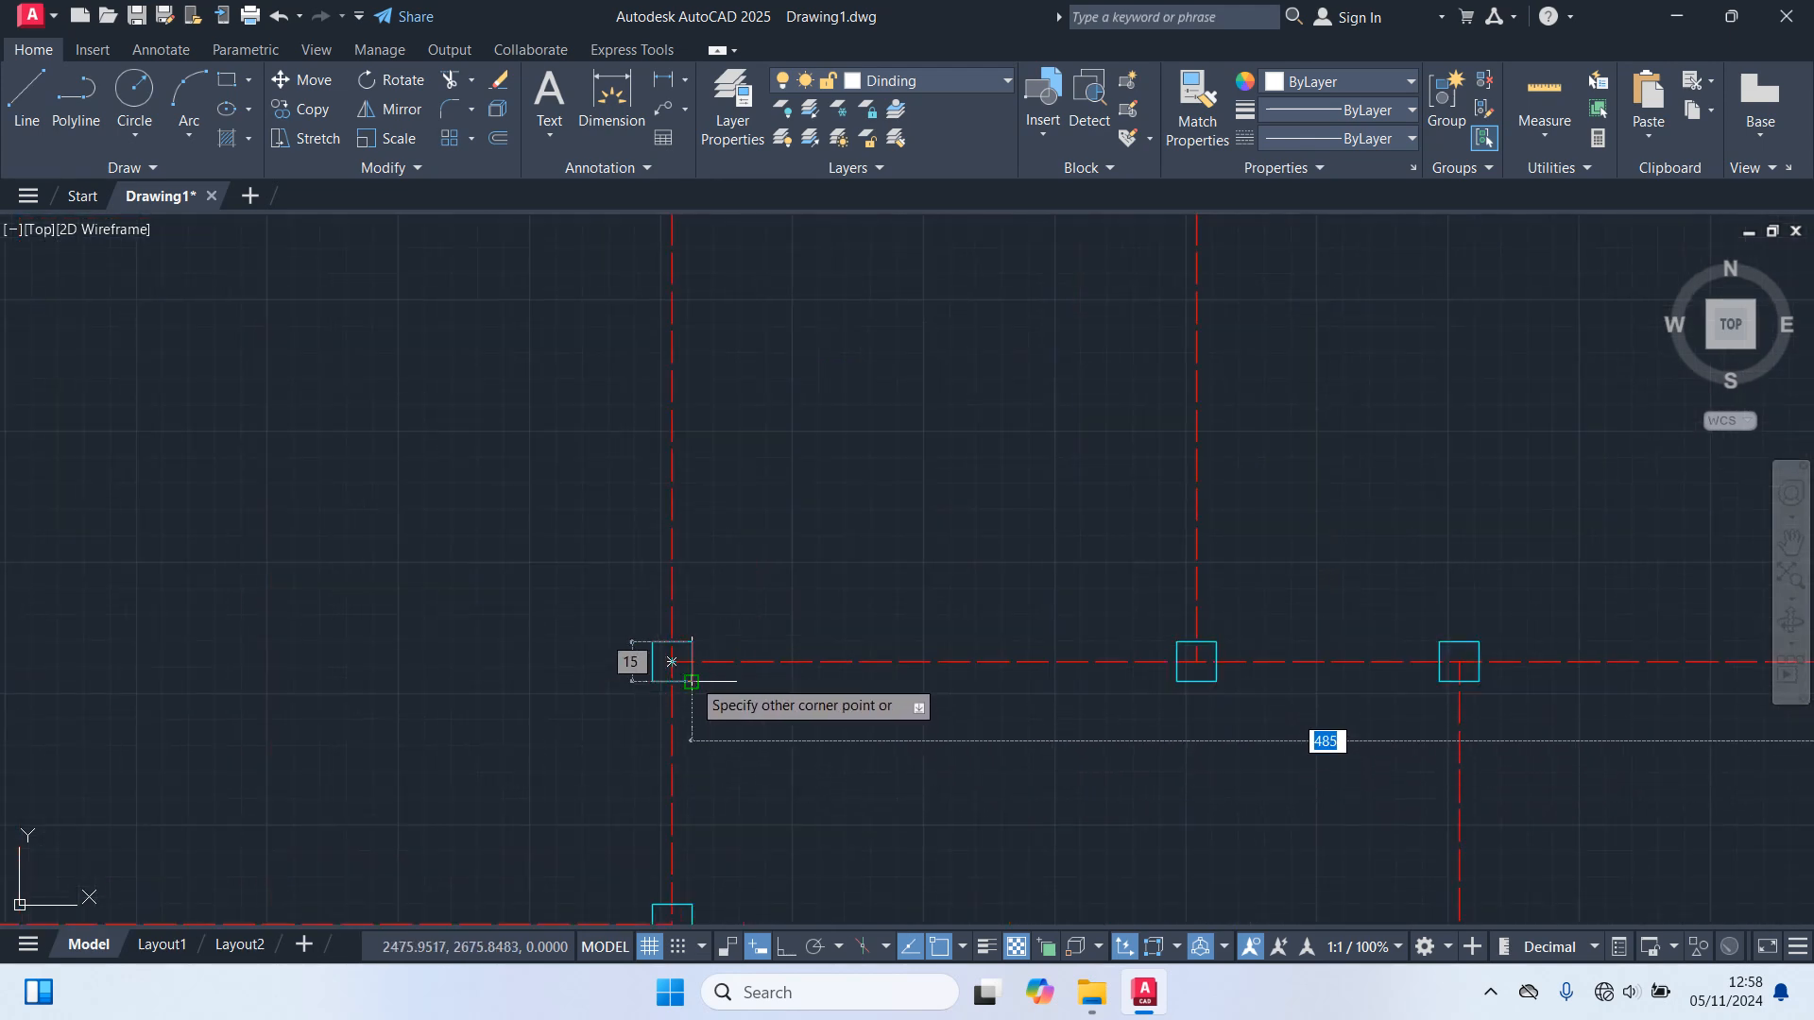
{"action": "left_click", "coordinate": [691, 682]}
Draw a wall rectangle from the column at the lower-left room's upper-right corner down to the bottom room's lower-left column.
{"action": "scroll", "coordinate": [854, 740], "scroll_direction": "down", "scroll_amount": 6}
{"action": "middle_click_drag", "start_coordinate": [879, 775], "coordinate": [870, 519]}
{"action": "key", "text": "space"}
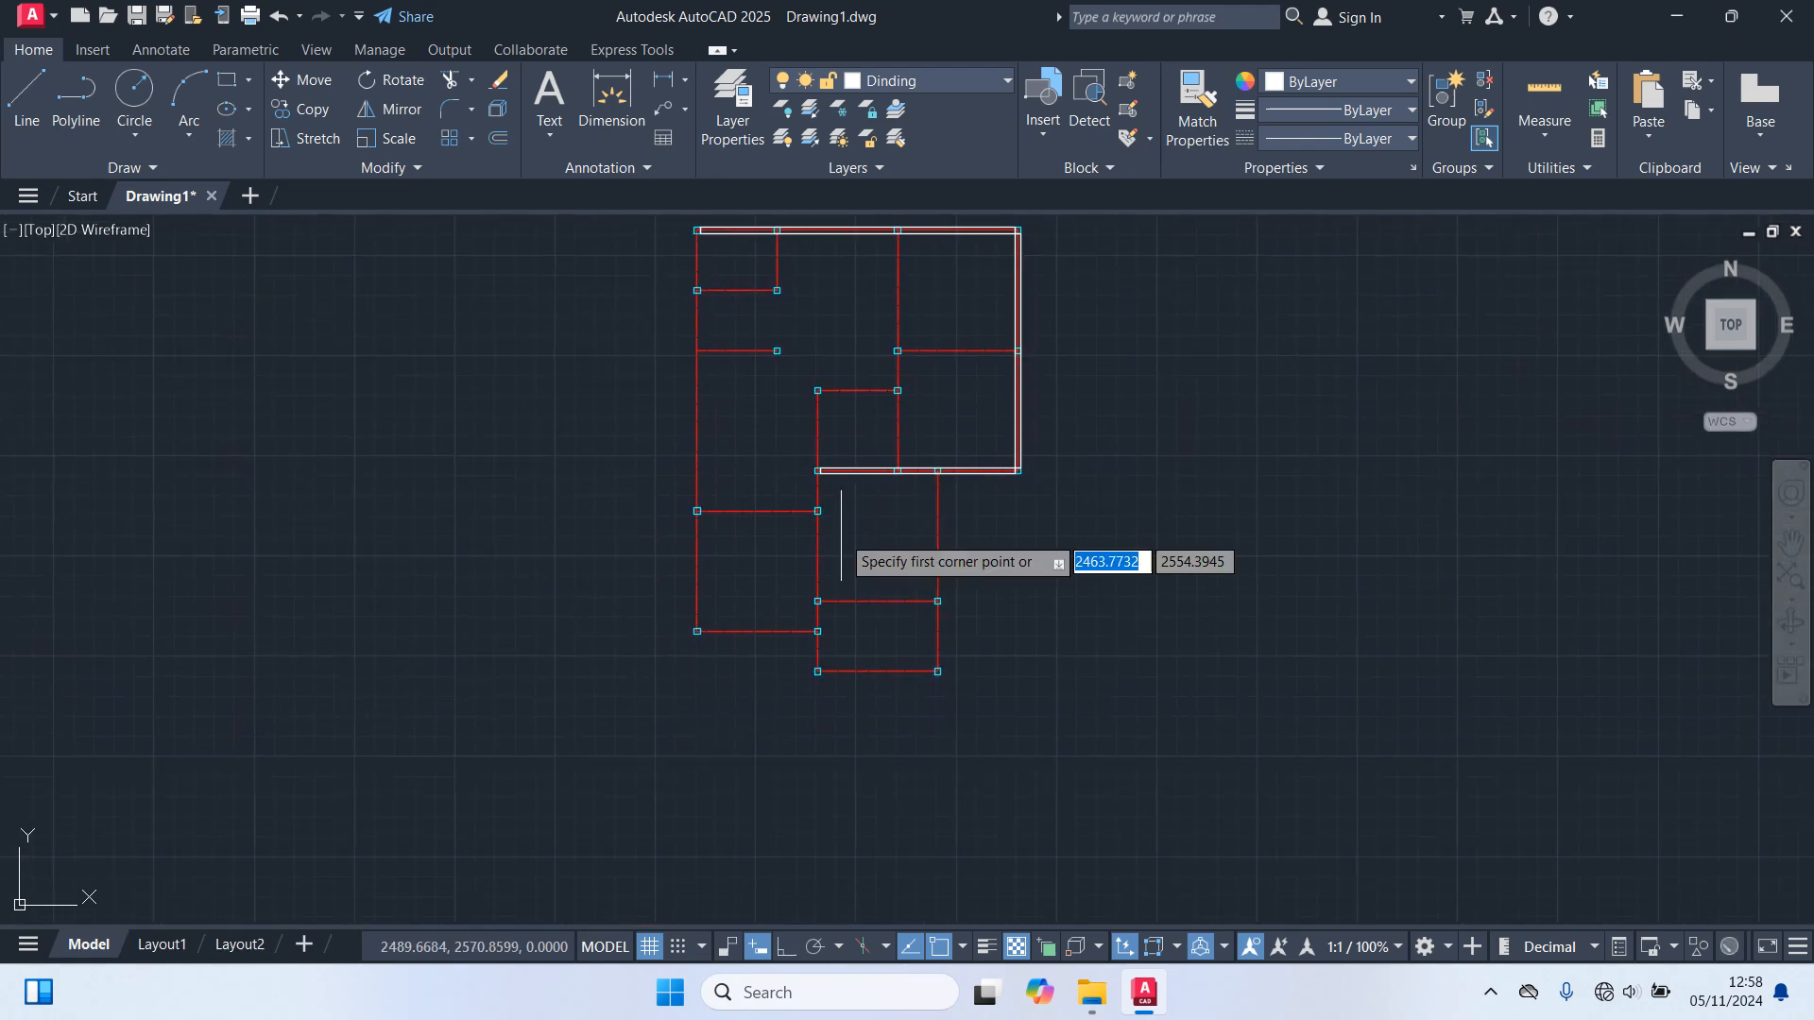
{"action": "scroll", "coordinate": [841, 534], "scroll_direction": "up", "scroll_amount": 6}
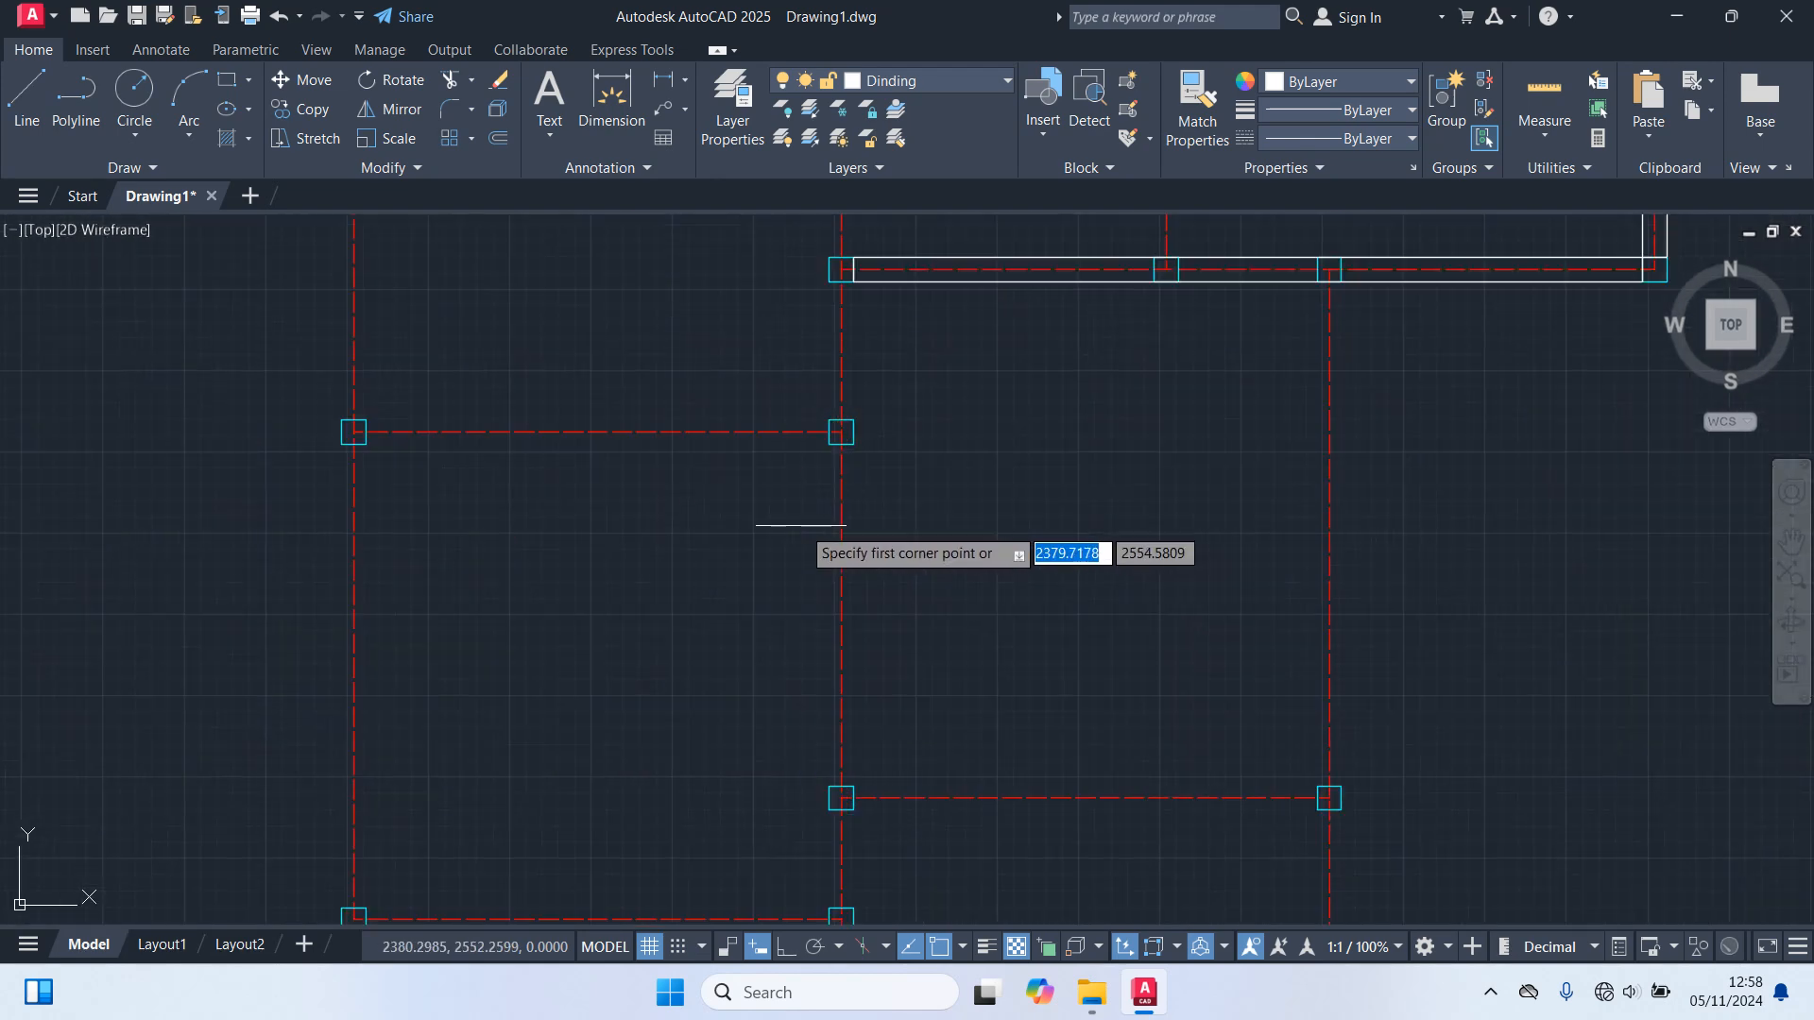
{"action": "left_click", "coordinate": [829, 443]}
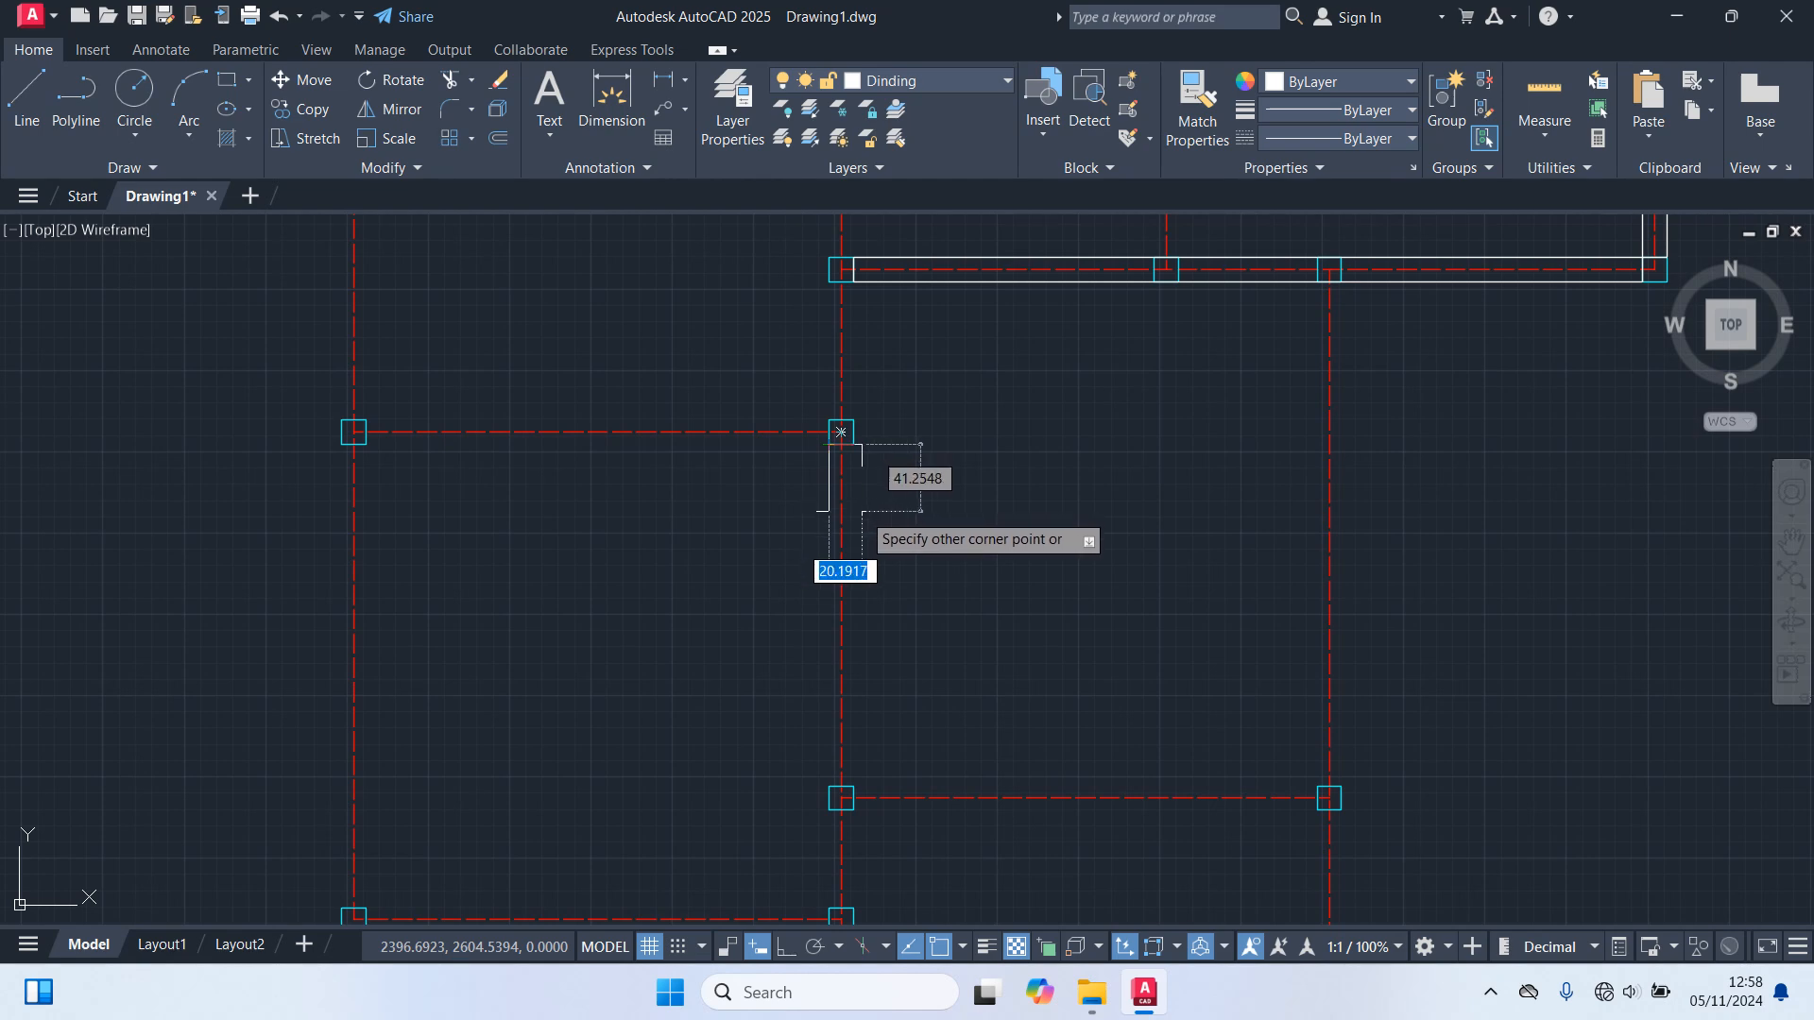
{"action": "scroll", "coordinate": [864, 520], "scroll_direction": "down", "scroll_amount": 4}
{"action": "middle_click_drag", "start_coordinate": [869, 529], "coordinate": [877, 416]}
{"action": "scroll", "coordinate": [875, 472], "scroll_direction": "up", "scroll_amount": 6}
{"action": "middle_click_drag", "start_coordinate": [849, 740], "coordinate": [866, 338]}
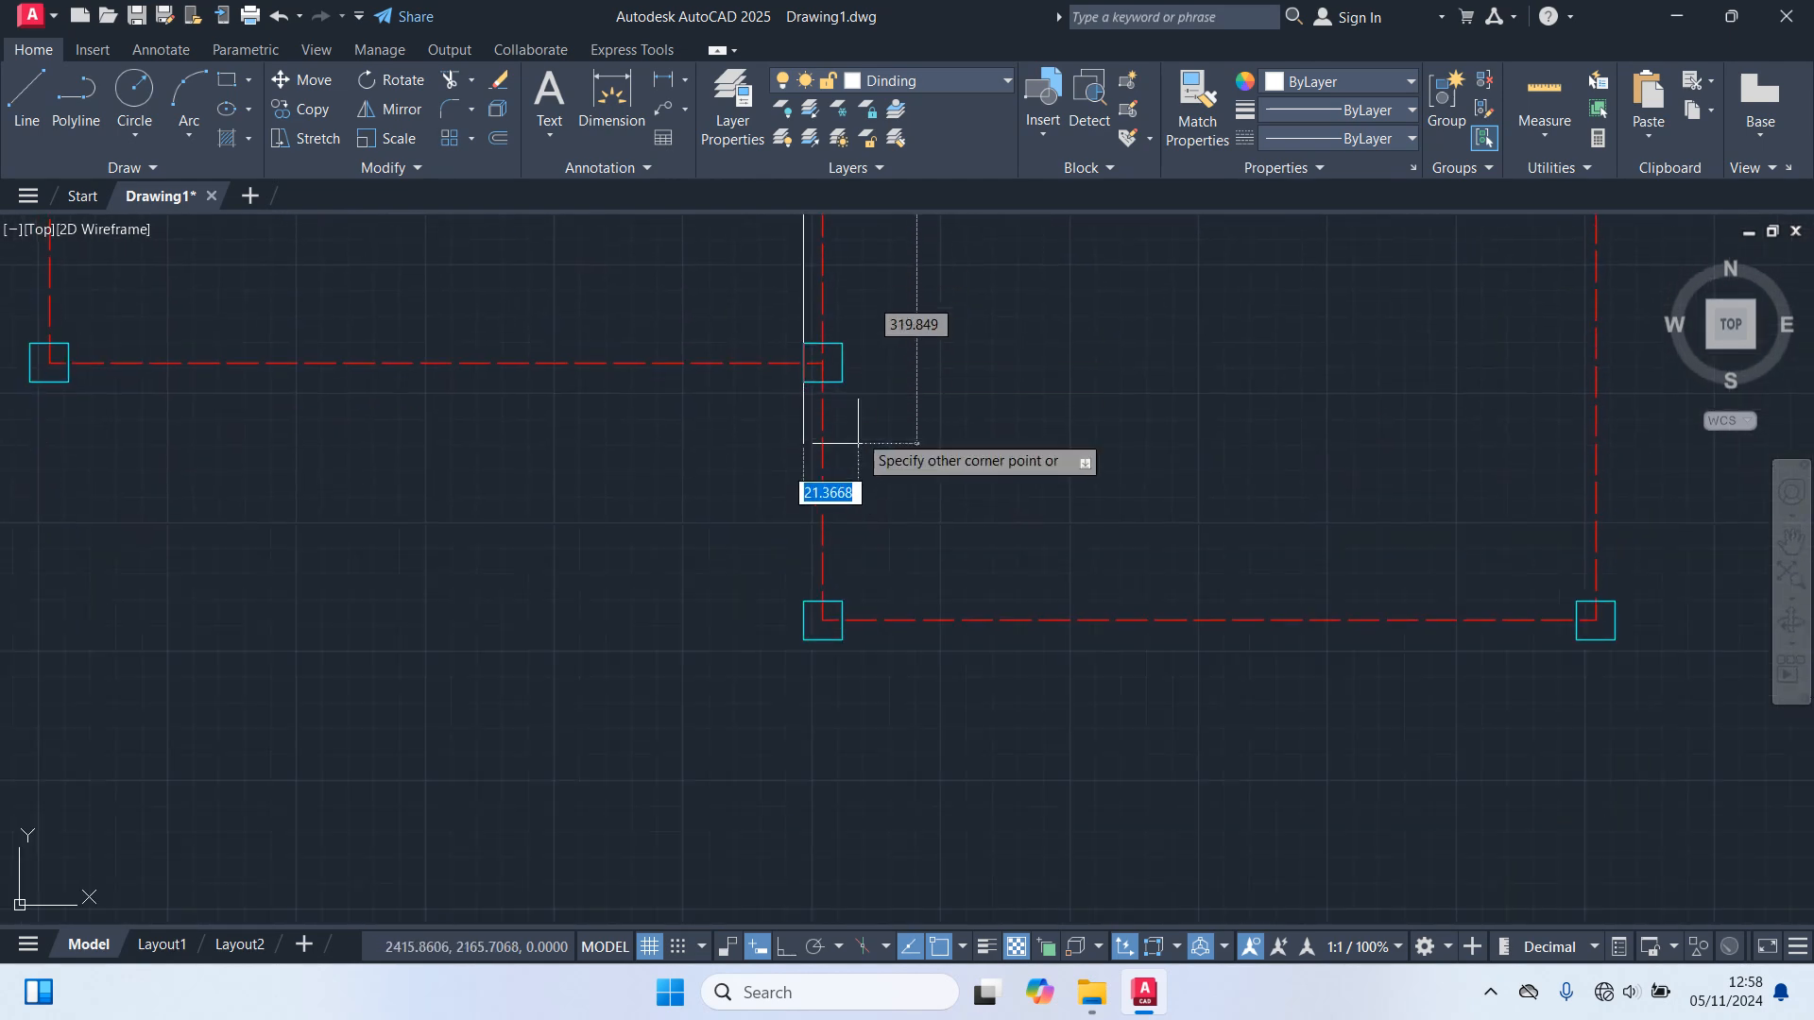
{"action": "left_click", "coordinate": [842, 608]}
Draw a wall rectangle along the bottom room's lower line, between its two corner columns.
{"action": "scroll", "coordinate": [1005, 717], "scroll_direction": "down", "scroll_amount": 4}
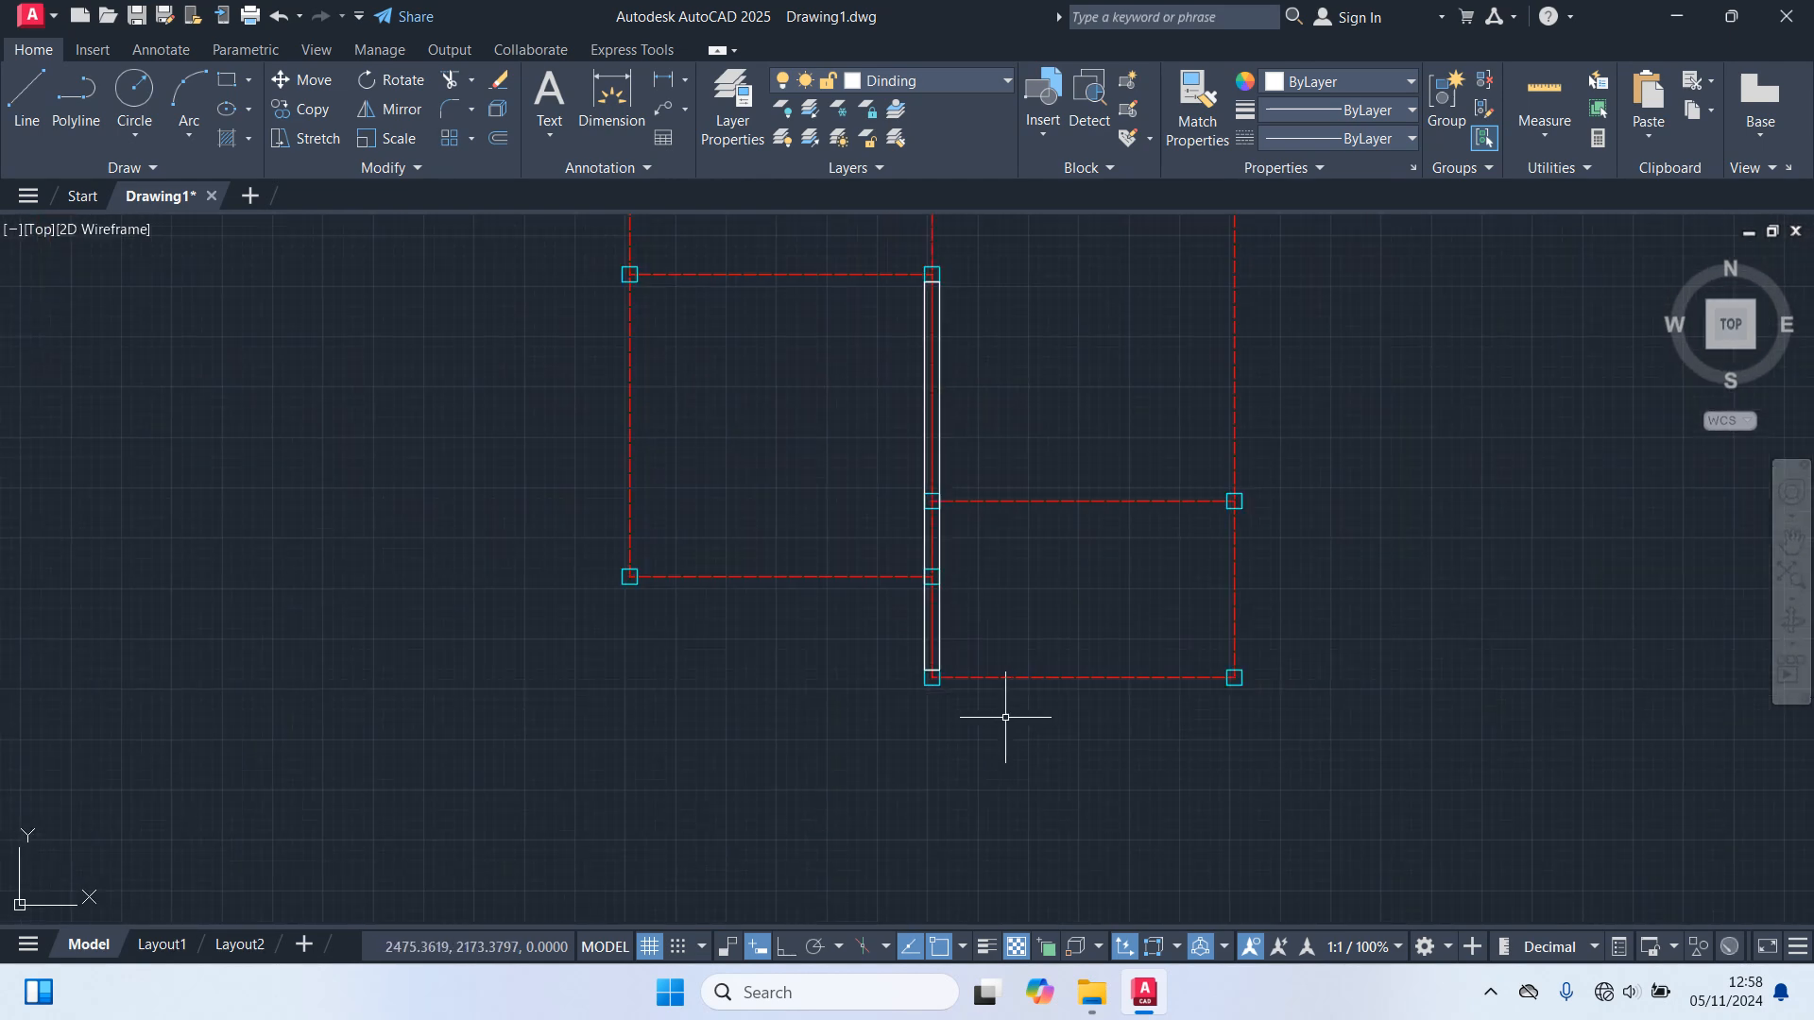
{"action": "key", "text": "Return"}
{"action": "scroll", "coordinate": [1002, 680], "scroll_direction": "up", "scroll_amount": 5}
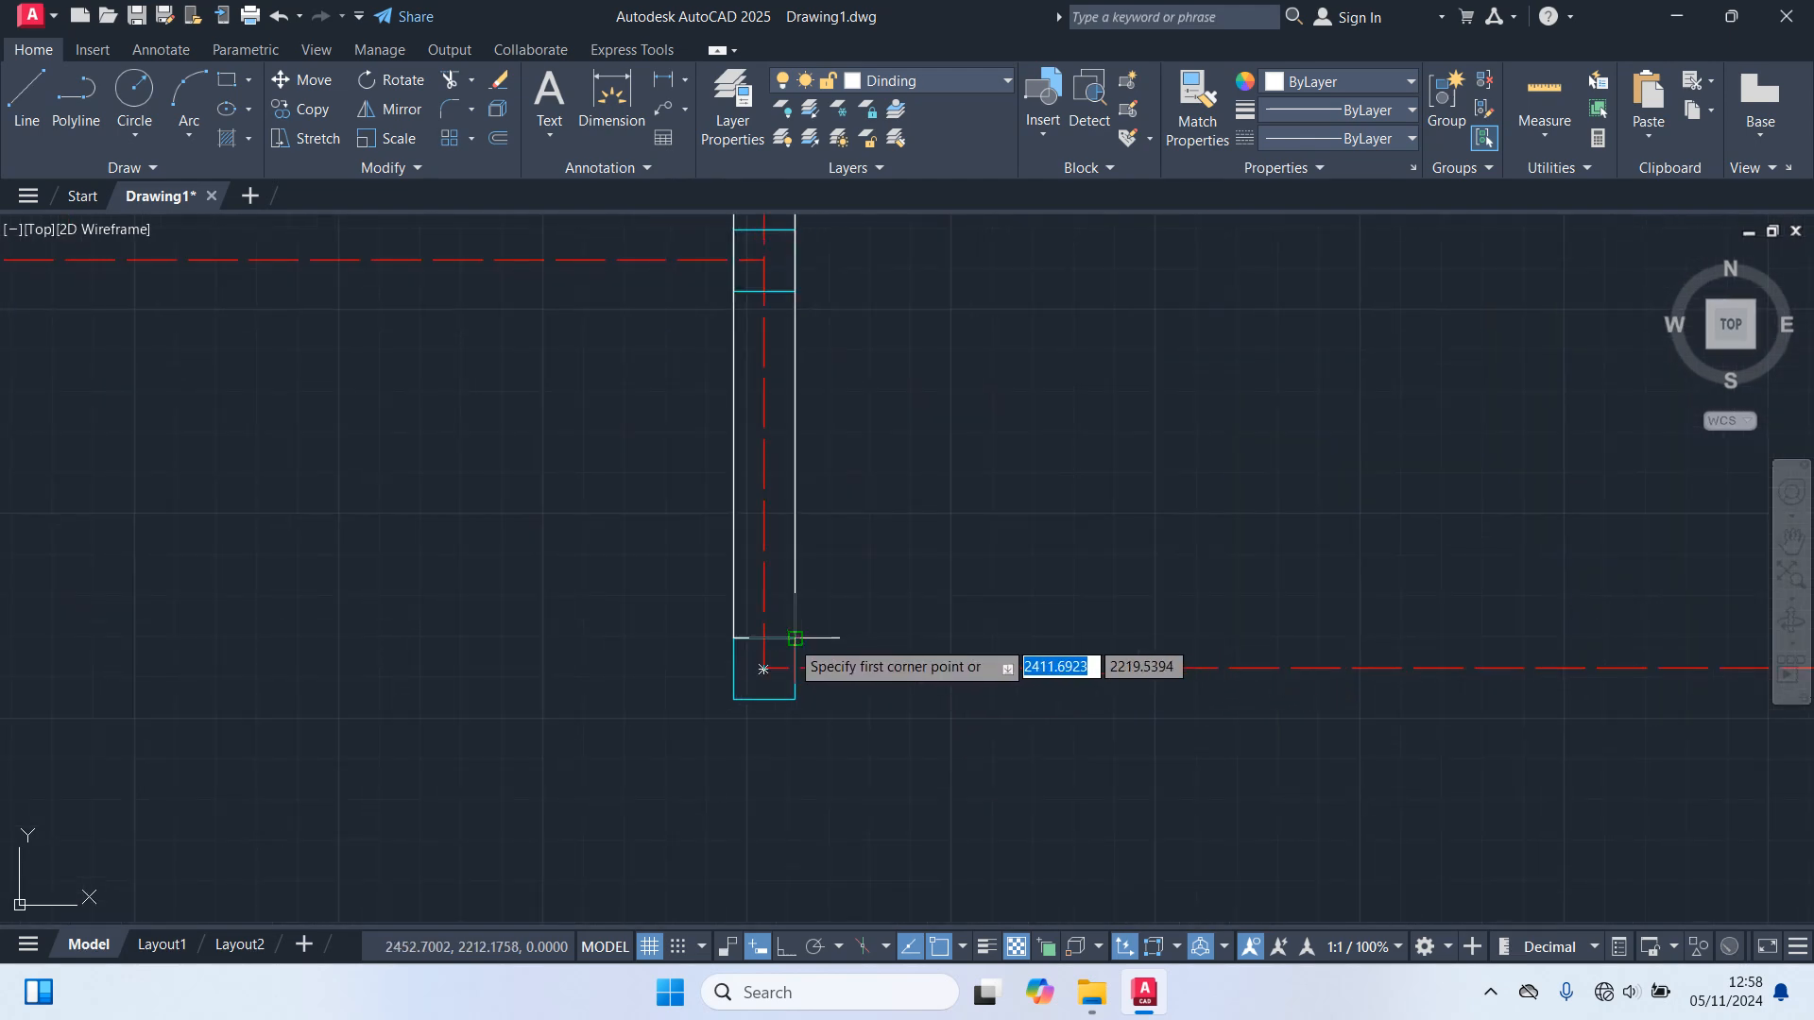
{"action": "left_click", "coordinate": [763, 669]}
{"action": "scroll", "coordinate": [1357, 680], "scroll_direction": "down", "scroll_amount": 3}
{"action": "scroll", "coordinate": [1085, 736], "scroll_direction": "up", "scroll_amount": 5}
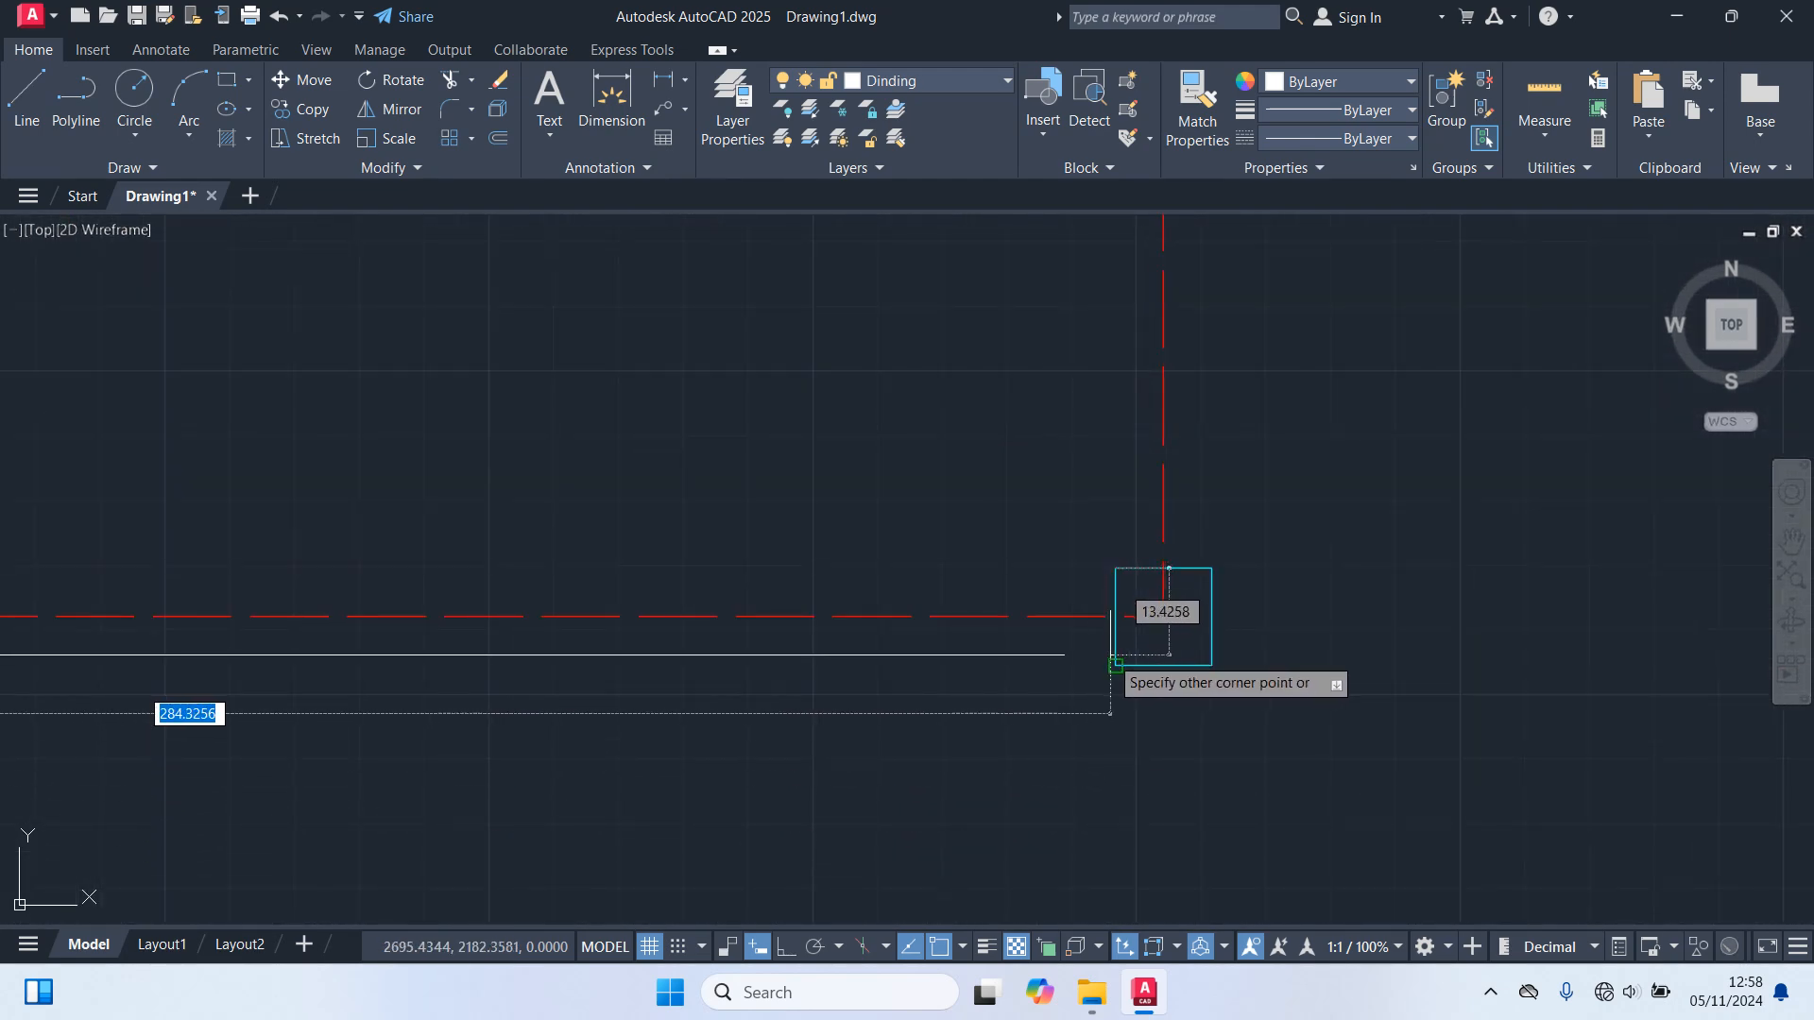
{"action": "left_click", "coordinate": [1116, 667]}
Draw a wall rectangle up the bottom room's right side, from its lower-right column to the column on the horizontal wall above.
{"action": "scroll", "coordinate": [1148, 789], "scroll_direction": "down", "scroll_amount": 3}
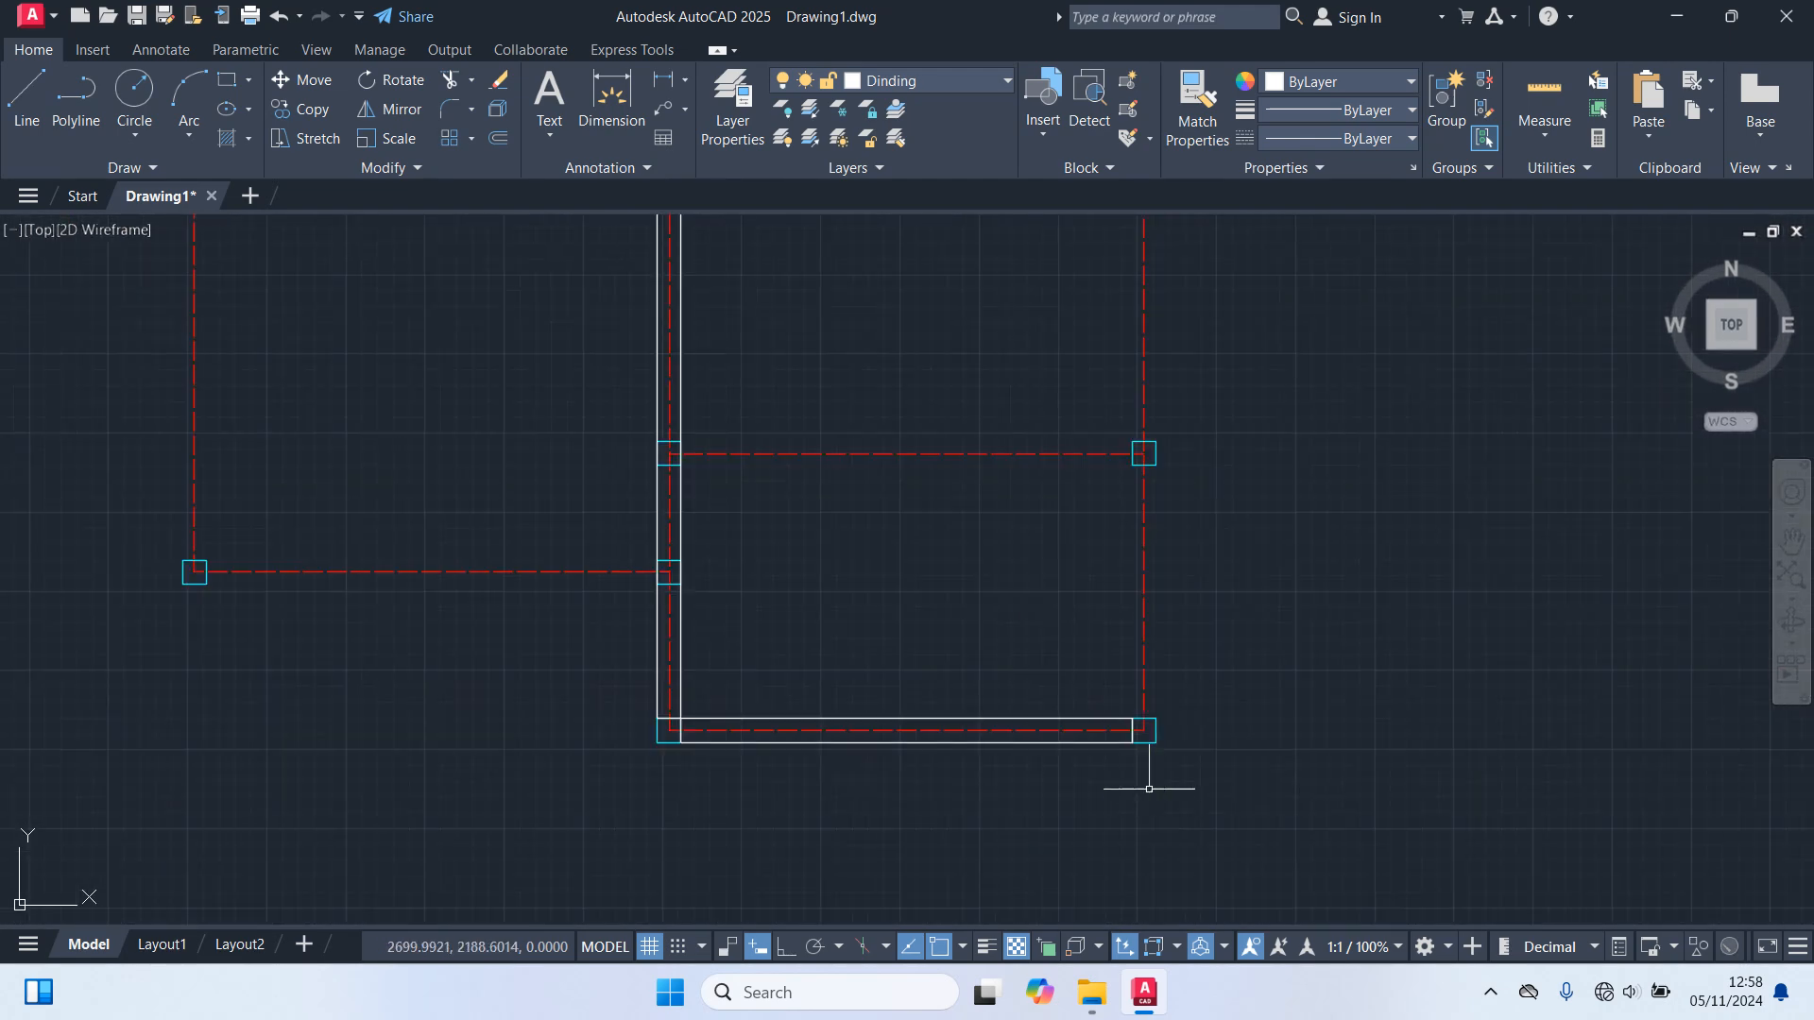
{"action": "left_click", "coordinate": [1144, 730]}
{"action": "scroll", "coordinate": [1093, 486], "scroll_direction": "down", "scroll_amount": 8}
{"action": "scroll", "coordinate": [1118, 649], "scroll_direction": "up", "scroll_amount": 4}
{"action": "scroll", "coordinate": [1117, 648], "scroll_direction": "up", "scroll_amount": 4}
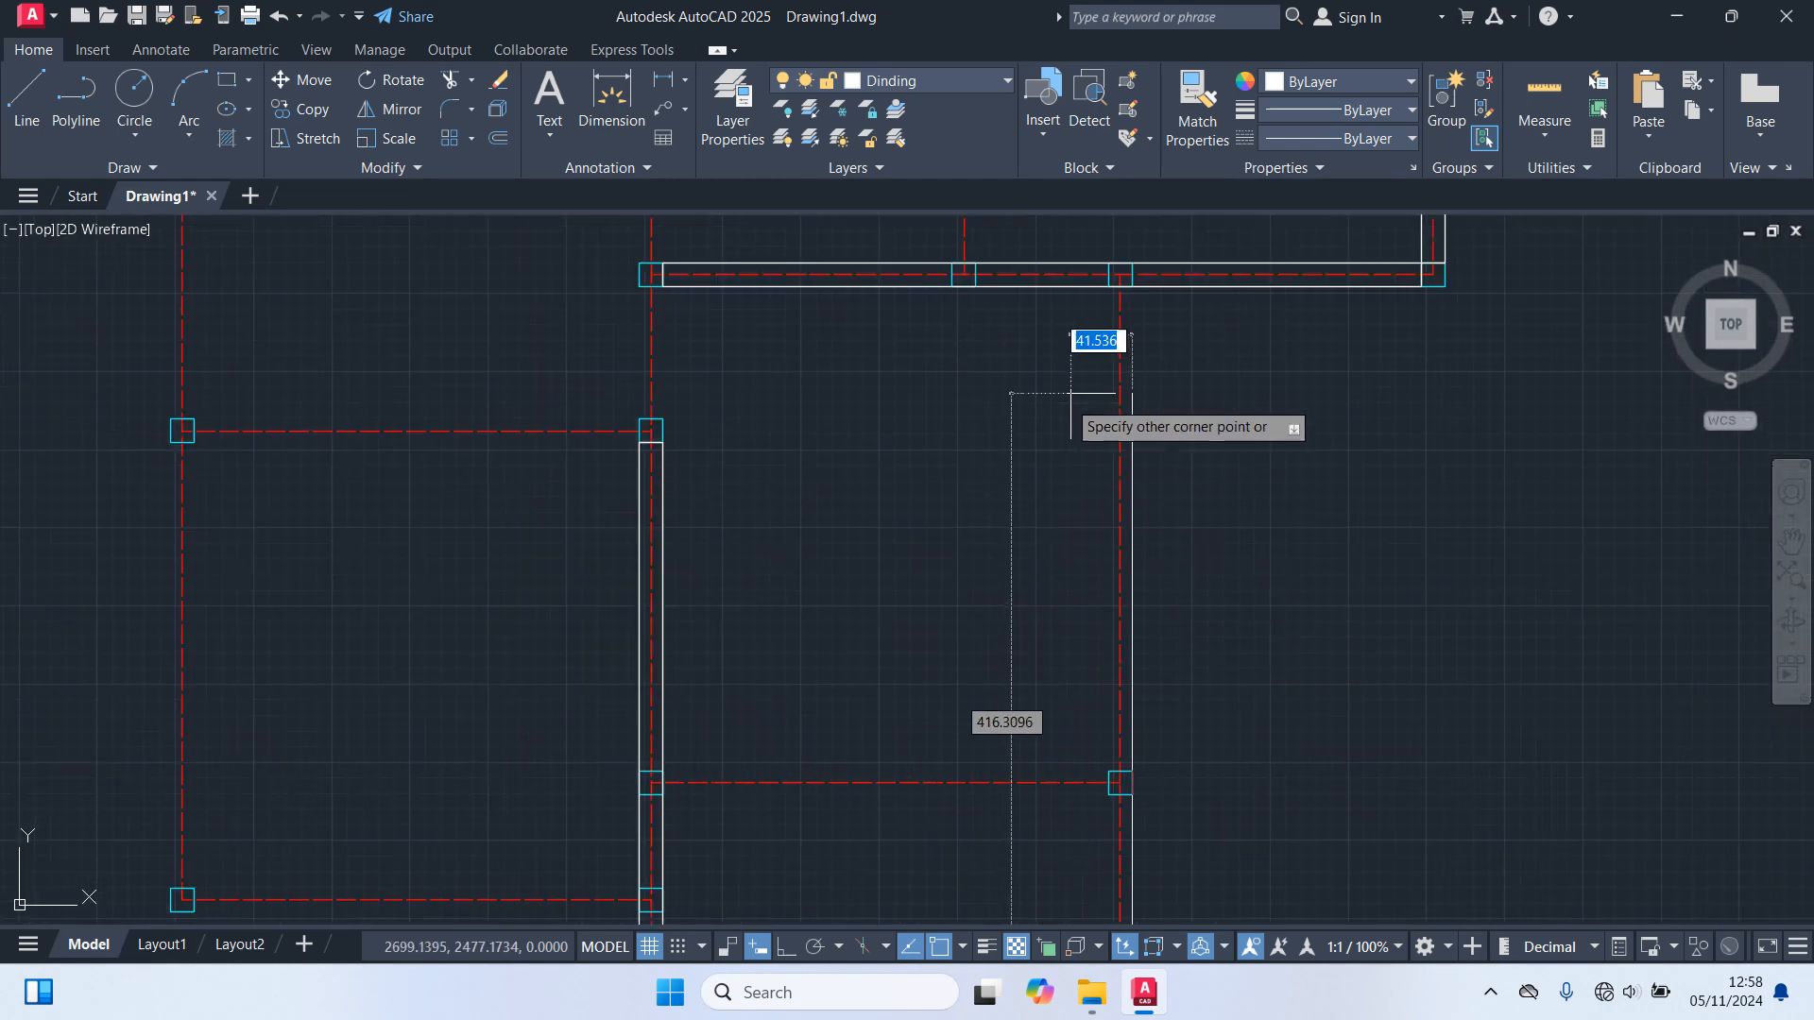
{"action": "left_click", "coordinate": [1112, 289]}
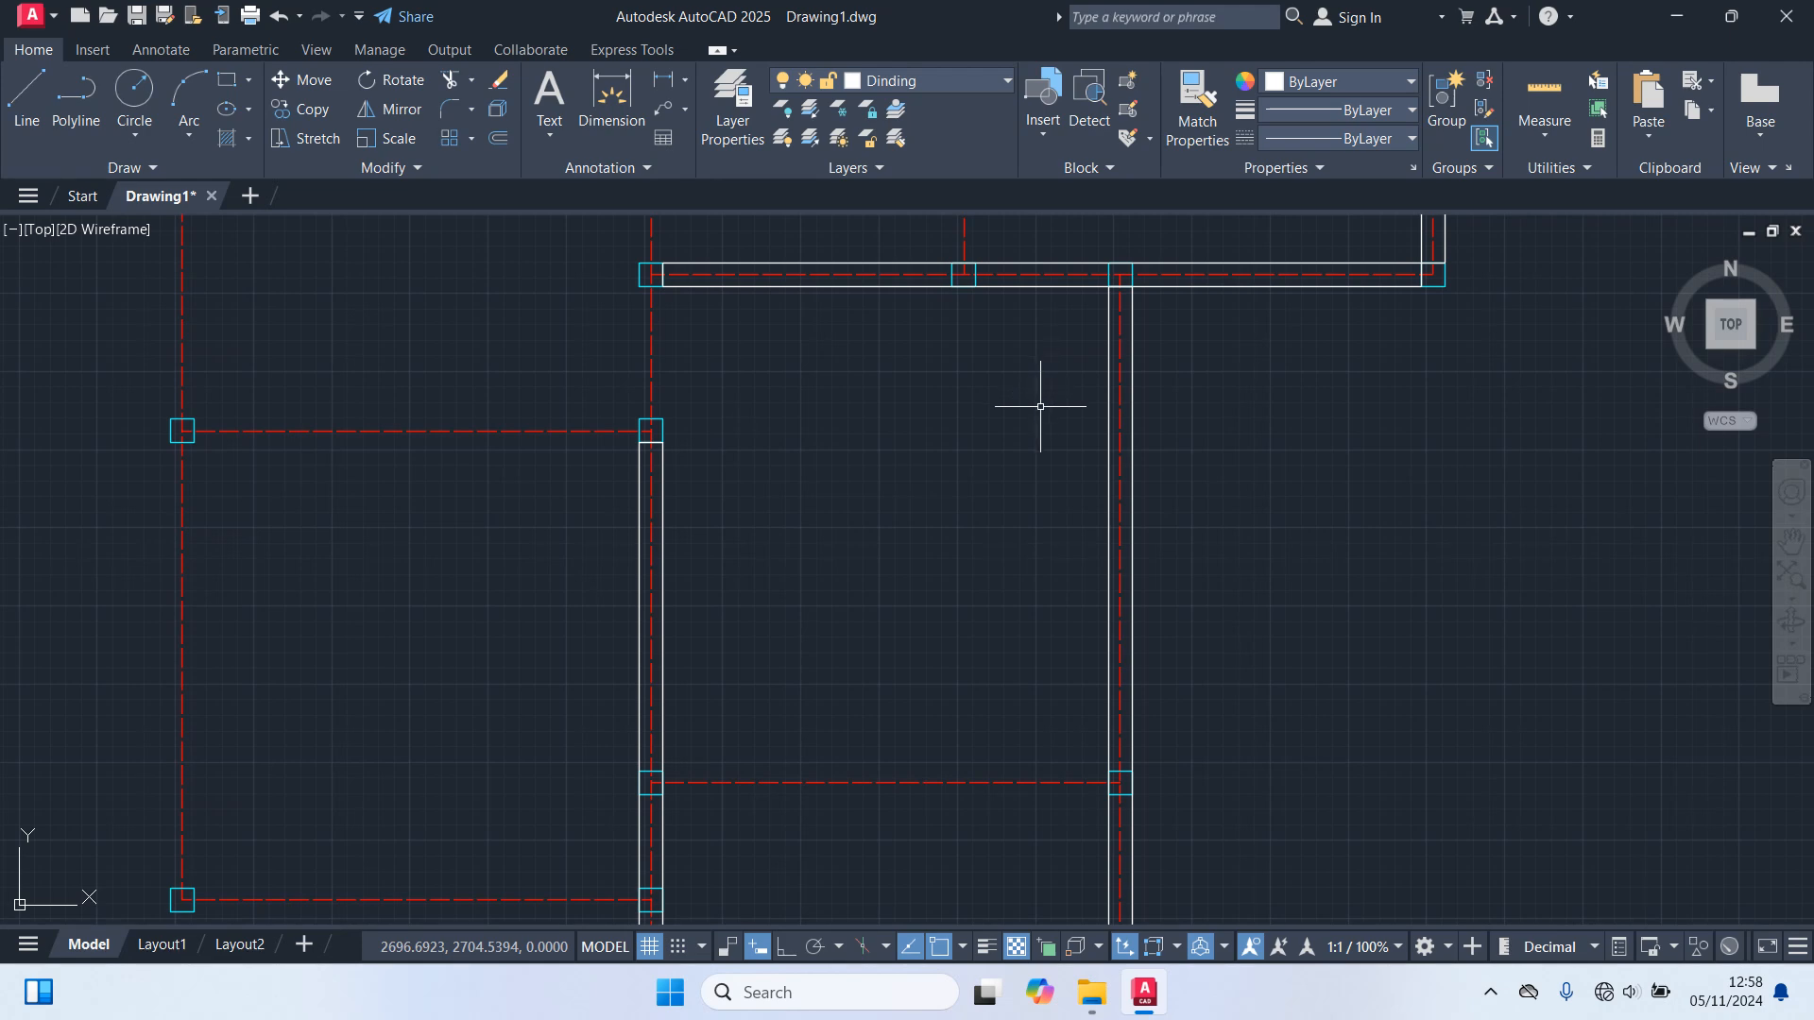
Draw a wall rectangle up the small middle room's left side, between its lower-left and upper-left columns.
{"action": "scroll", "coordinate": [1038, 420], "scroll_direction": "down", "scroll_amount": 4}
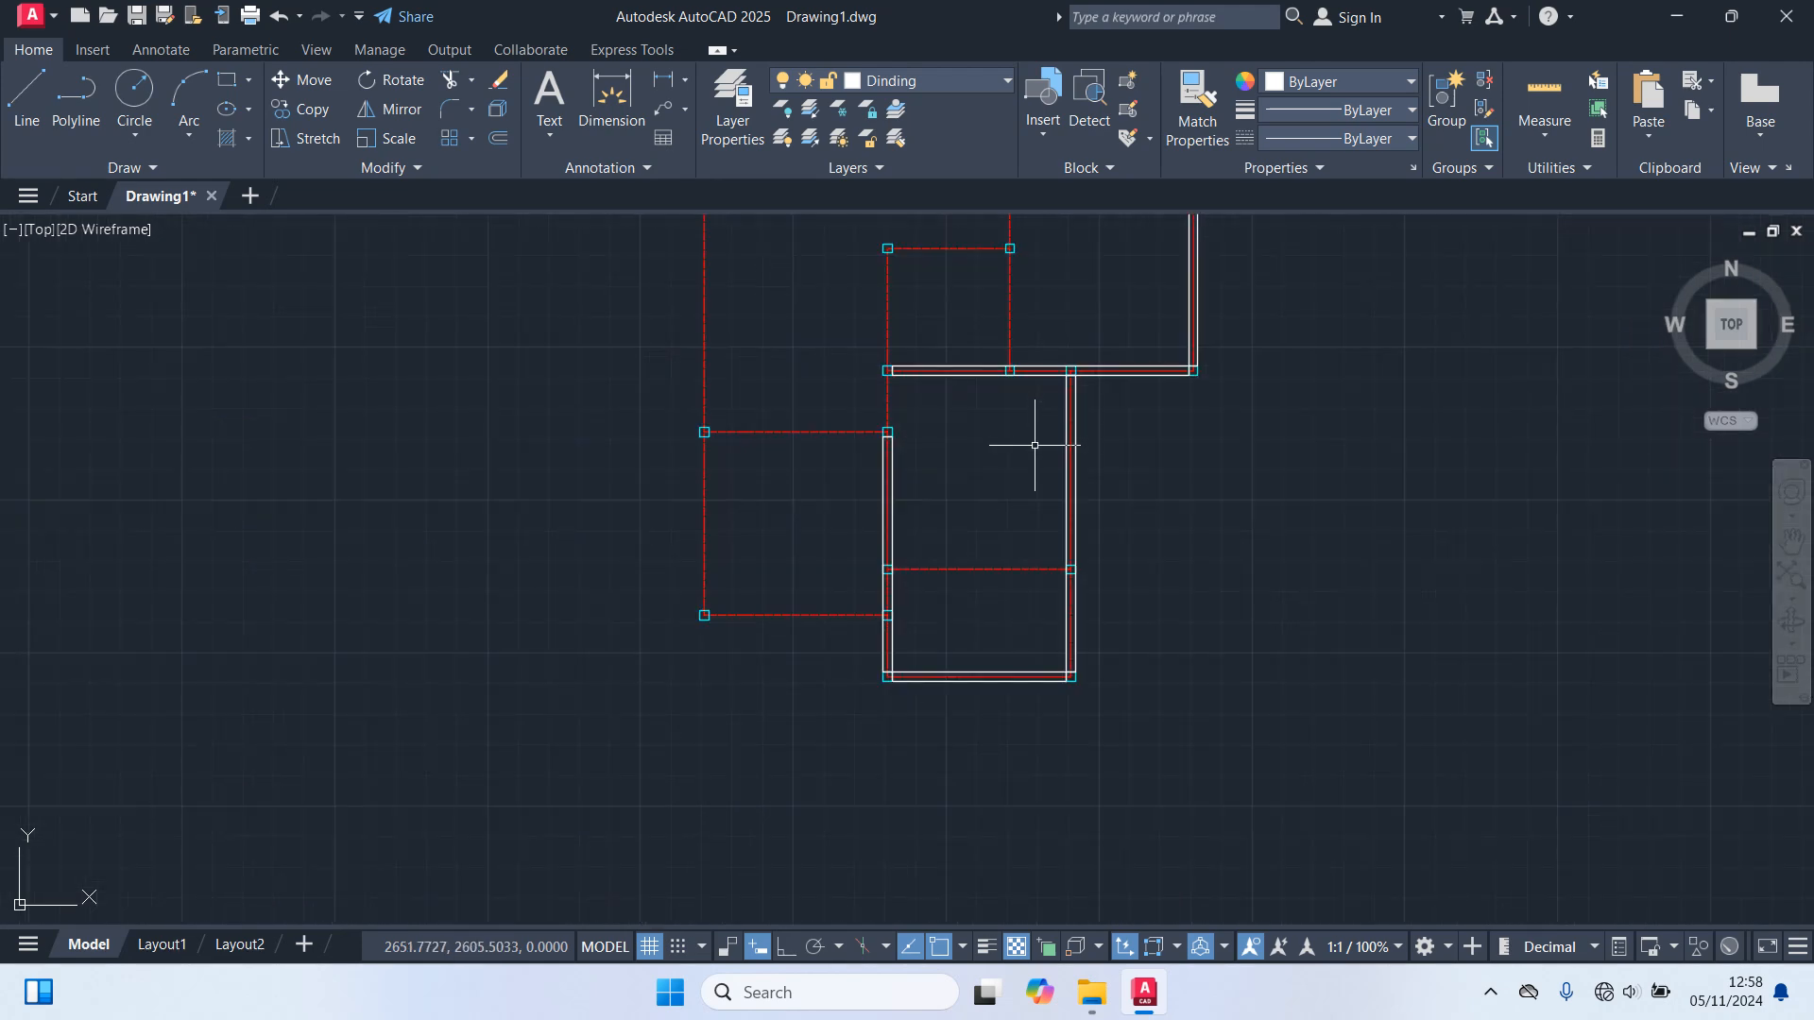
{"action": "key", "text": "Return"}
{"action": "scroll", "coordinate": [1039, 454], "scroll_direction": "up", "scroll_amount": 5}
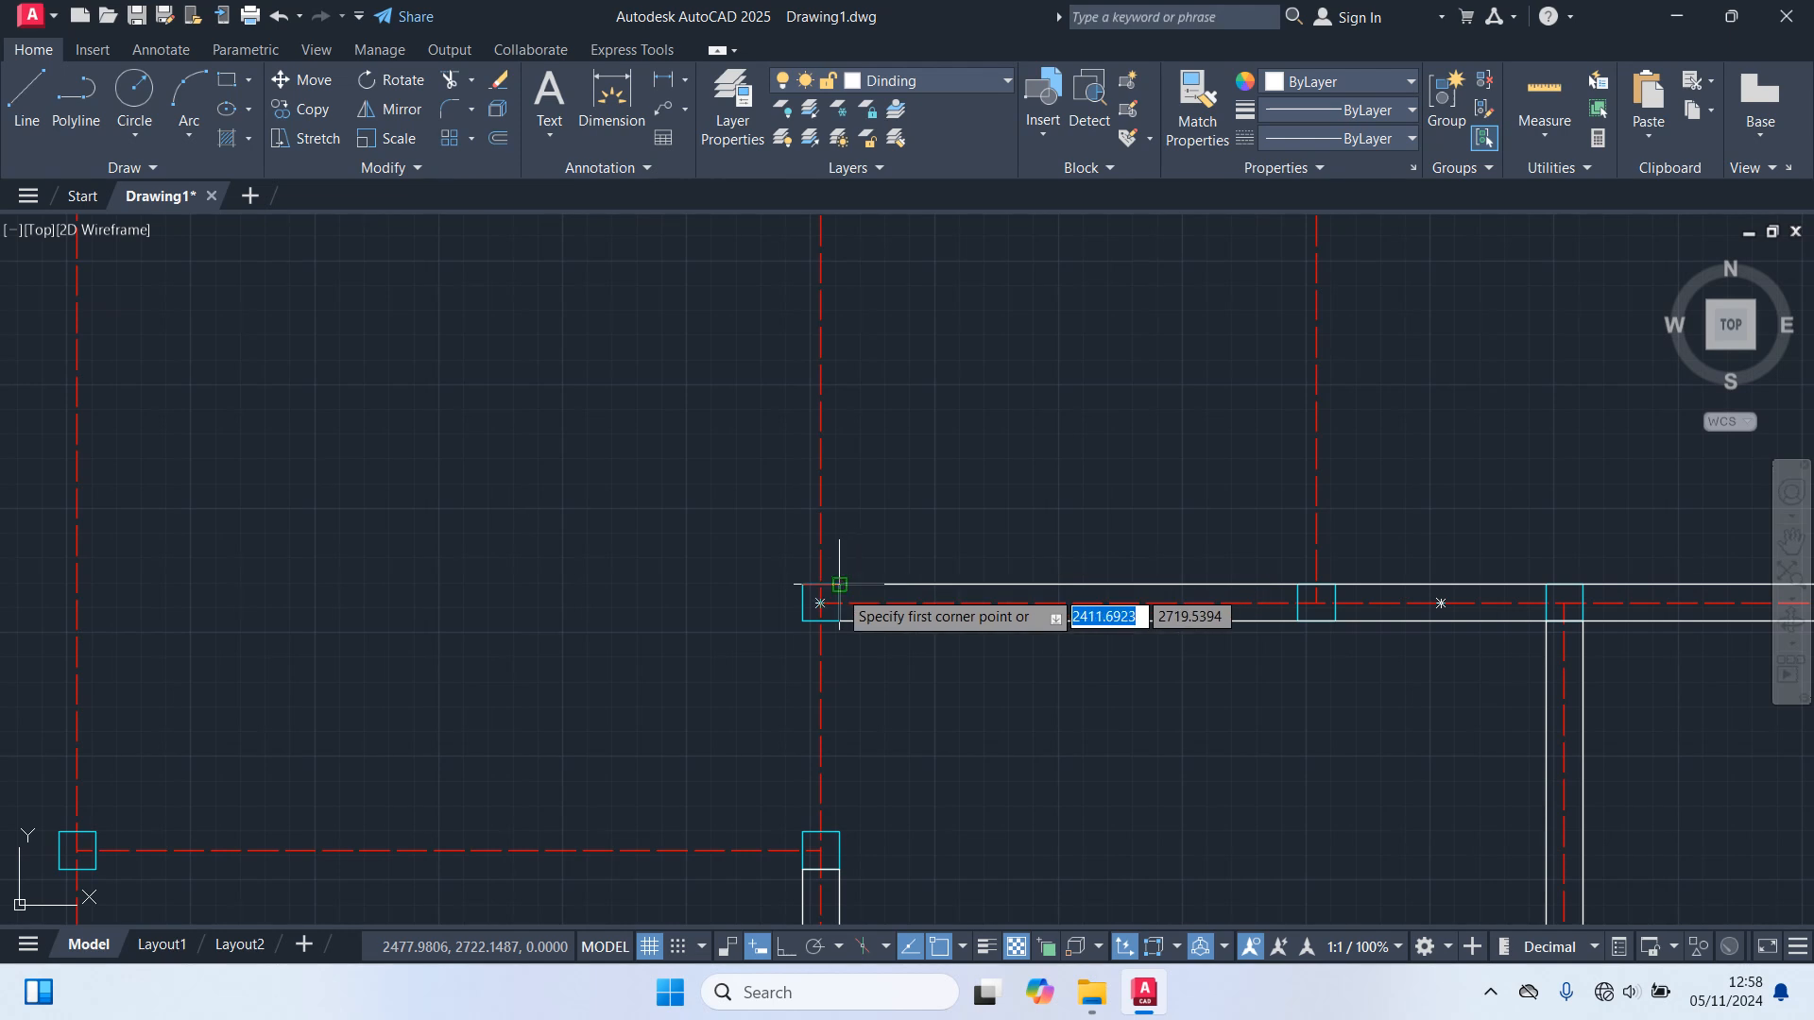
{"action": "left_click", "coordinate": [839, 585]}
{"action": "middle_click_drag", "start_coordinate": [775, 373], "coordinate": [899, 790]}
{"action": "scroll", "coordinate": [922, 586], "scroll_direction": "up", "scroll_amount": 4}
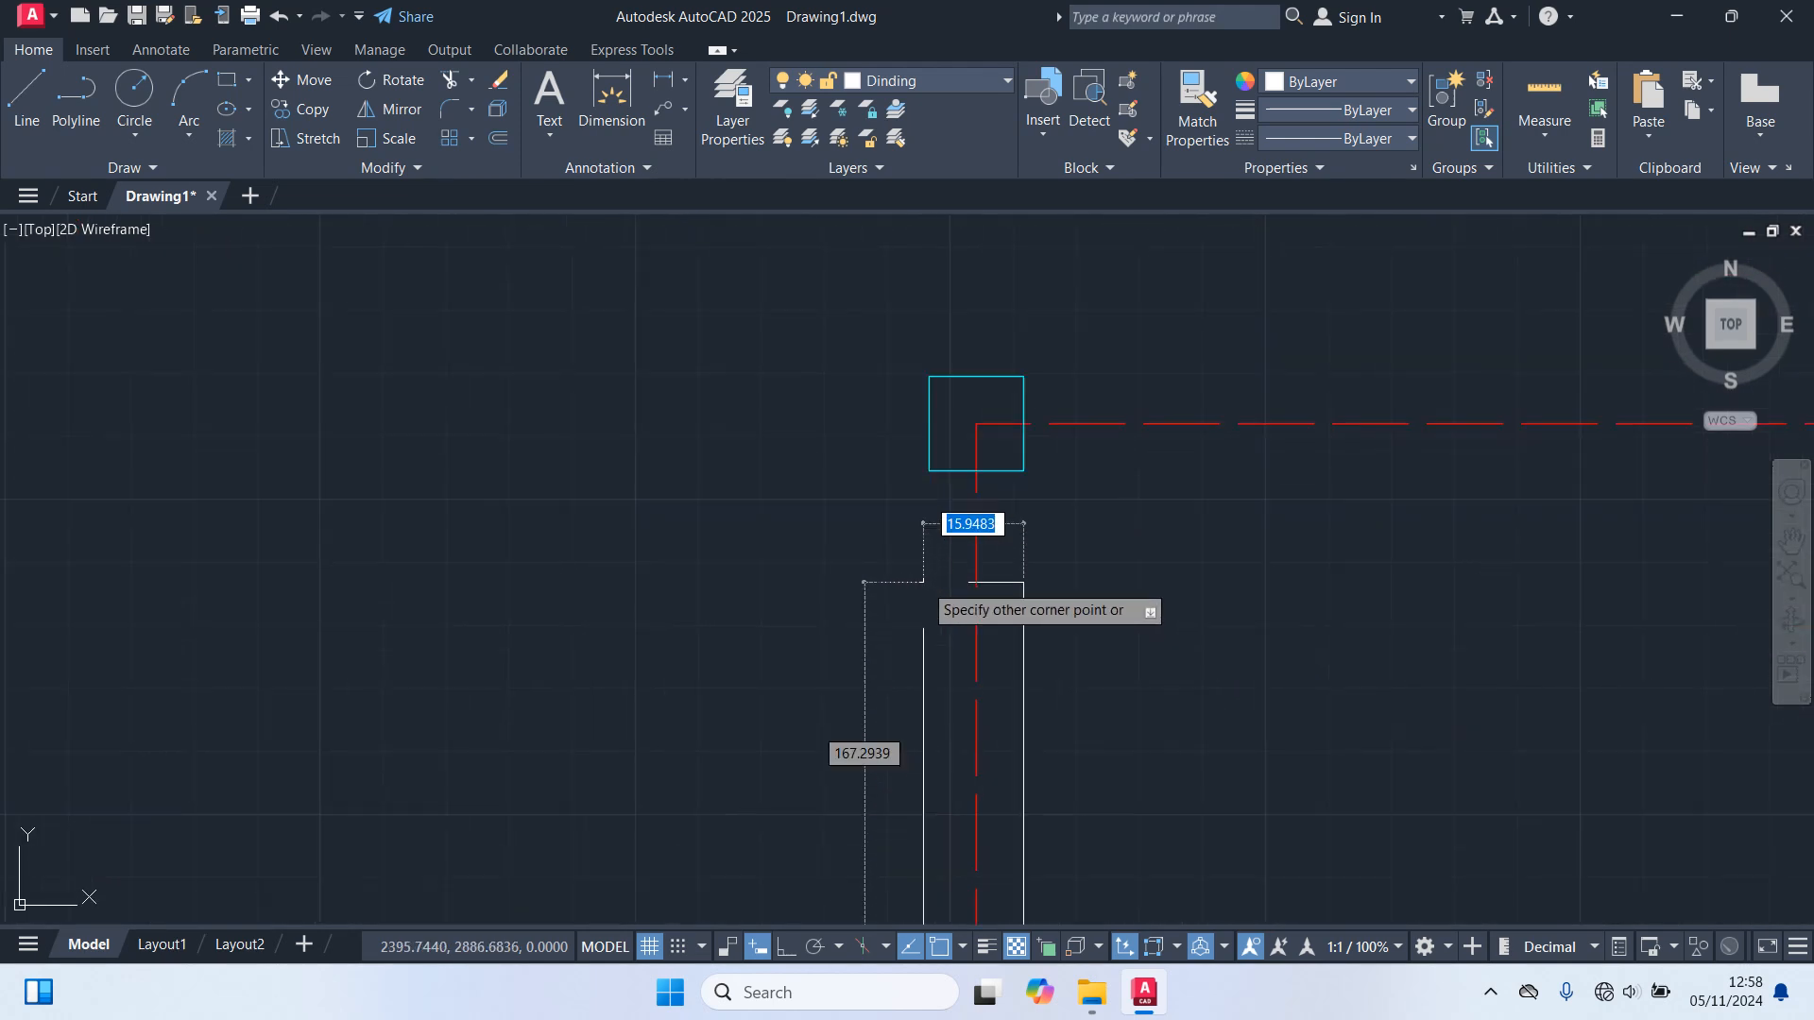
{"action": "left_click", "coordinate": [928, 472]}
Draw a wall rectangle along the small middle room's upper line, between its two upper corner columns.
{"action": "scroll", "coordinate": [1065, 558], "scroll_direction": "down", "scroll_amount": 4}
{"action": "key", "text": "Return"}
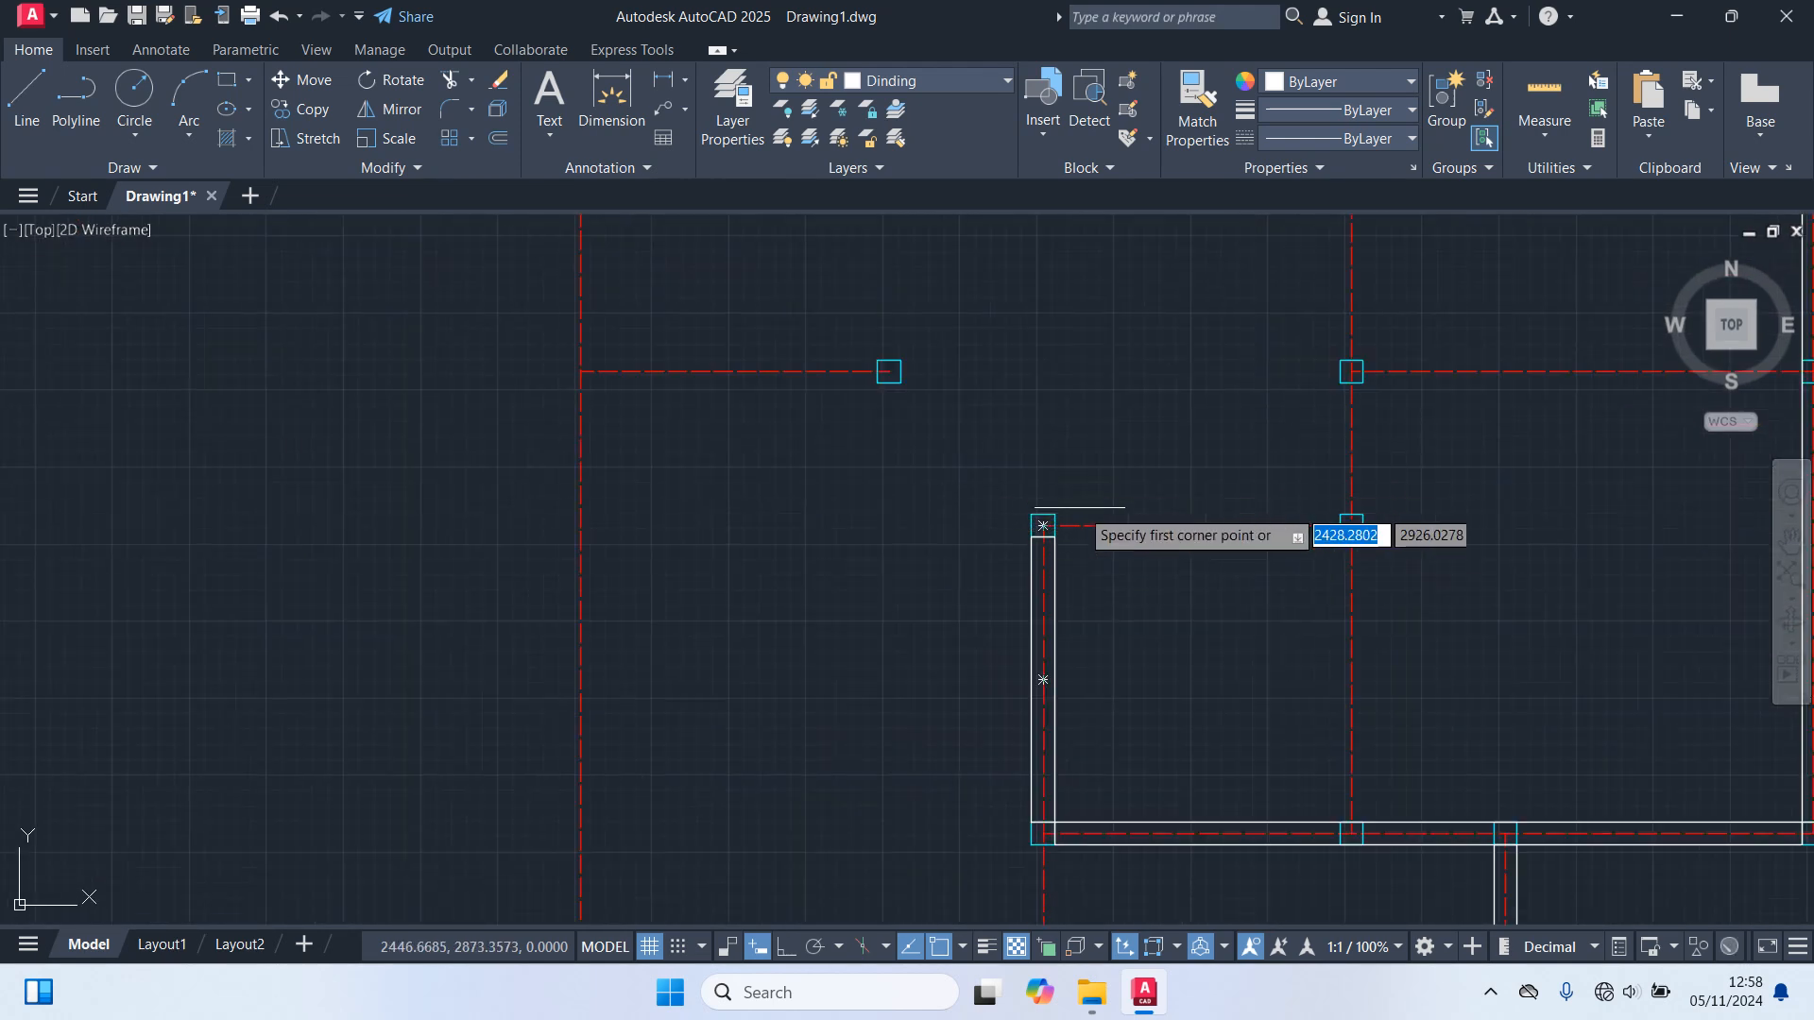
{"action": "scroll", "coordinate": [1101, 520], "scroll_direction": "up", "scroll_amount": 5}
{"action": "left_click", "coordinate": [887, 479]}
{"action": "scroll", "coordinate": [1072, 536], "scroll_direction": "down", "scroll_amount": 5}
{"action": "middle_click_drag", "start_coordinate": [1090, 533], "coordinate": [730, 445]}
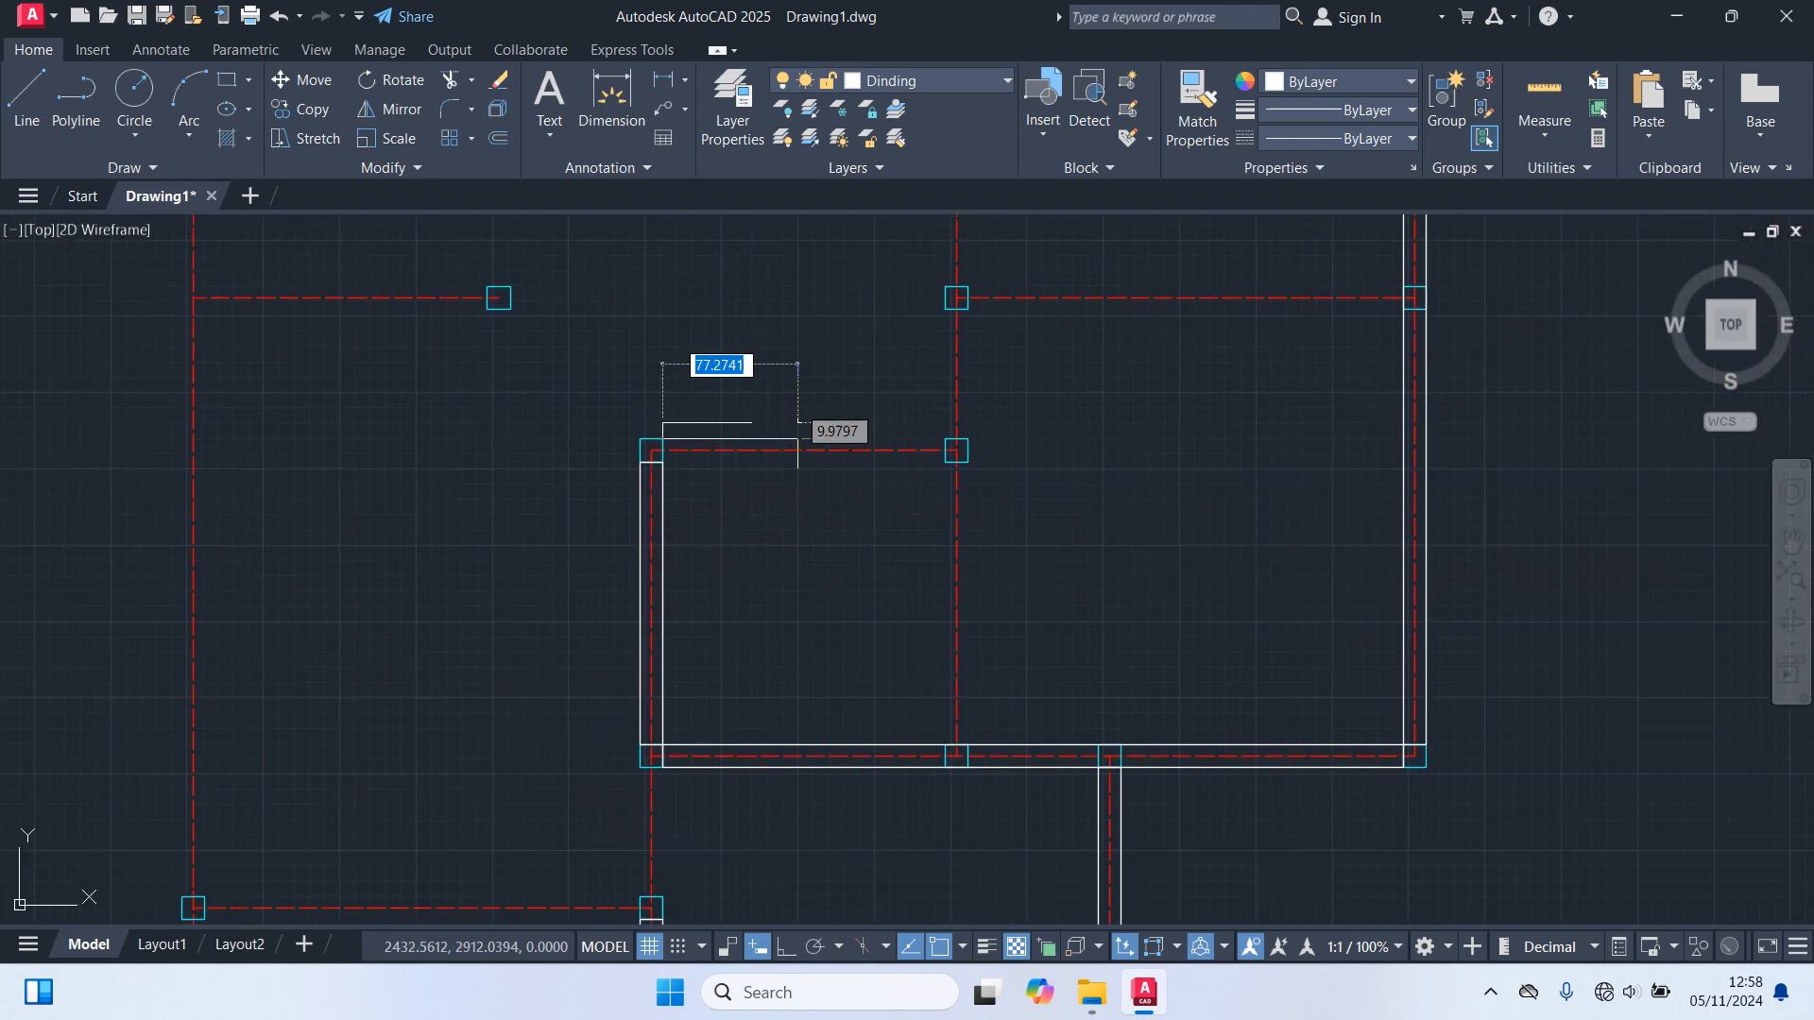
{"action": "scroll", "coordinate": [855, 427], "scroll_direction": "up", "scroll_amount": 4}
{"action": "left_click", "coordinate": [1072, 530]}
Draw a wall rectangle along the small middle room's right axis, from its lower-right column up to the plan's top wall.
{"action": "scroll", "coordinate": [1175, 628], "scroll_direction": "down", "scroll_amount": 4}
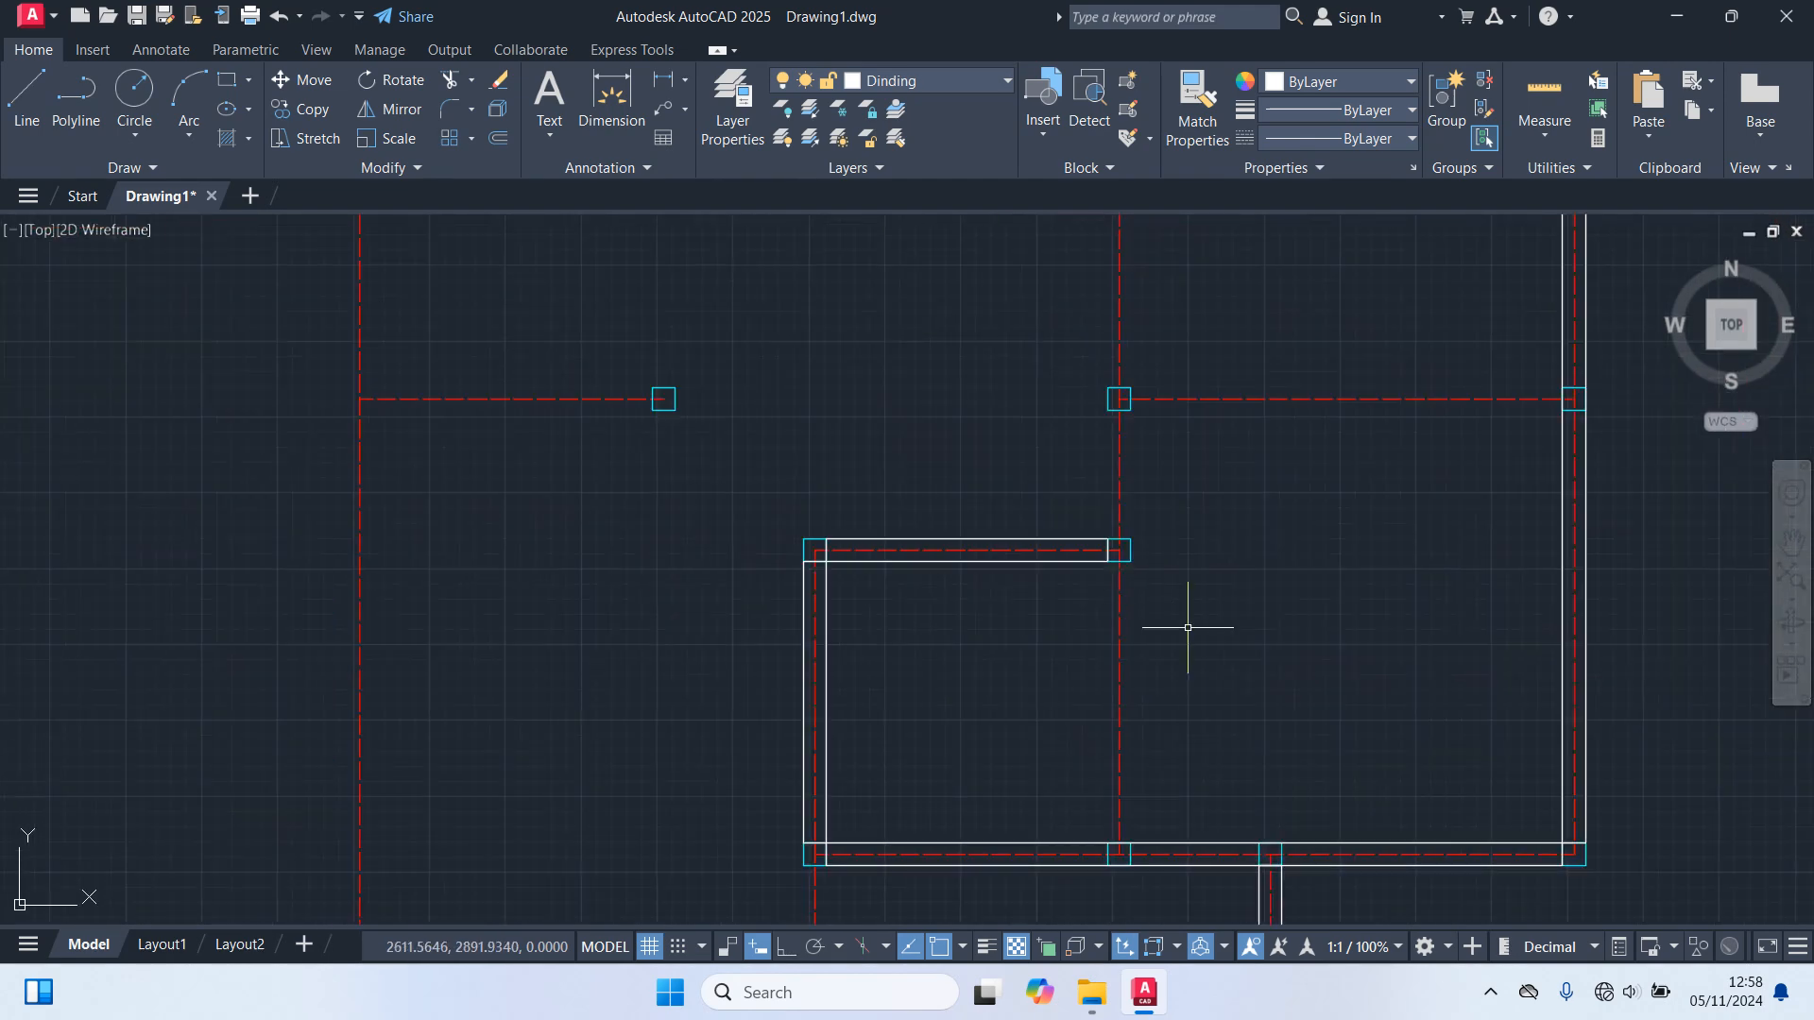
{"action": "middle_click_drag", "start_coordinate": [1176, 628], "coordinate": [1082, 539]}
{"action": "key", "text": "Return"}
{"action": "scroll", "coordinate": [992, 741], "scroll_direction": "up", "scroll_amount": 5}
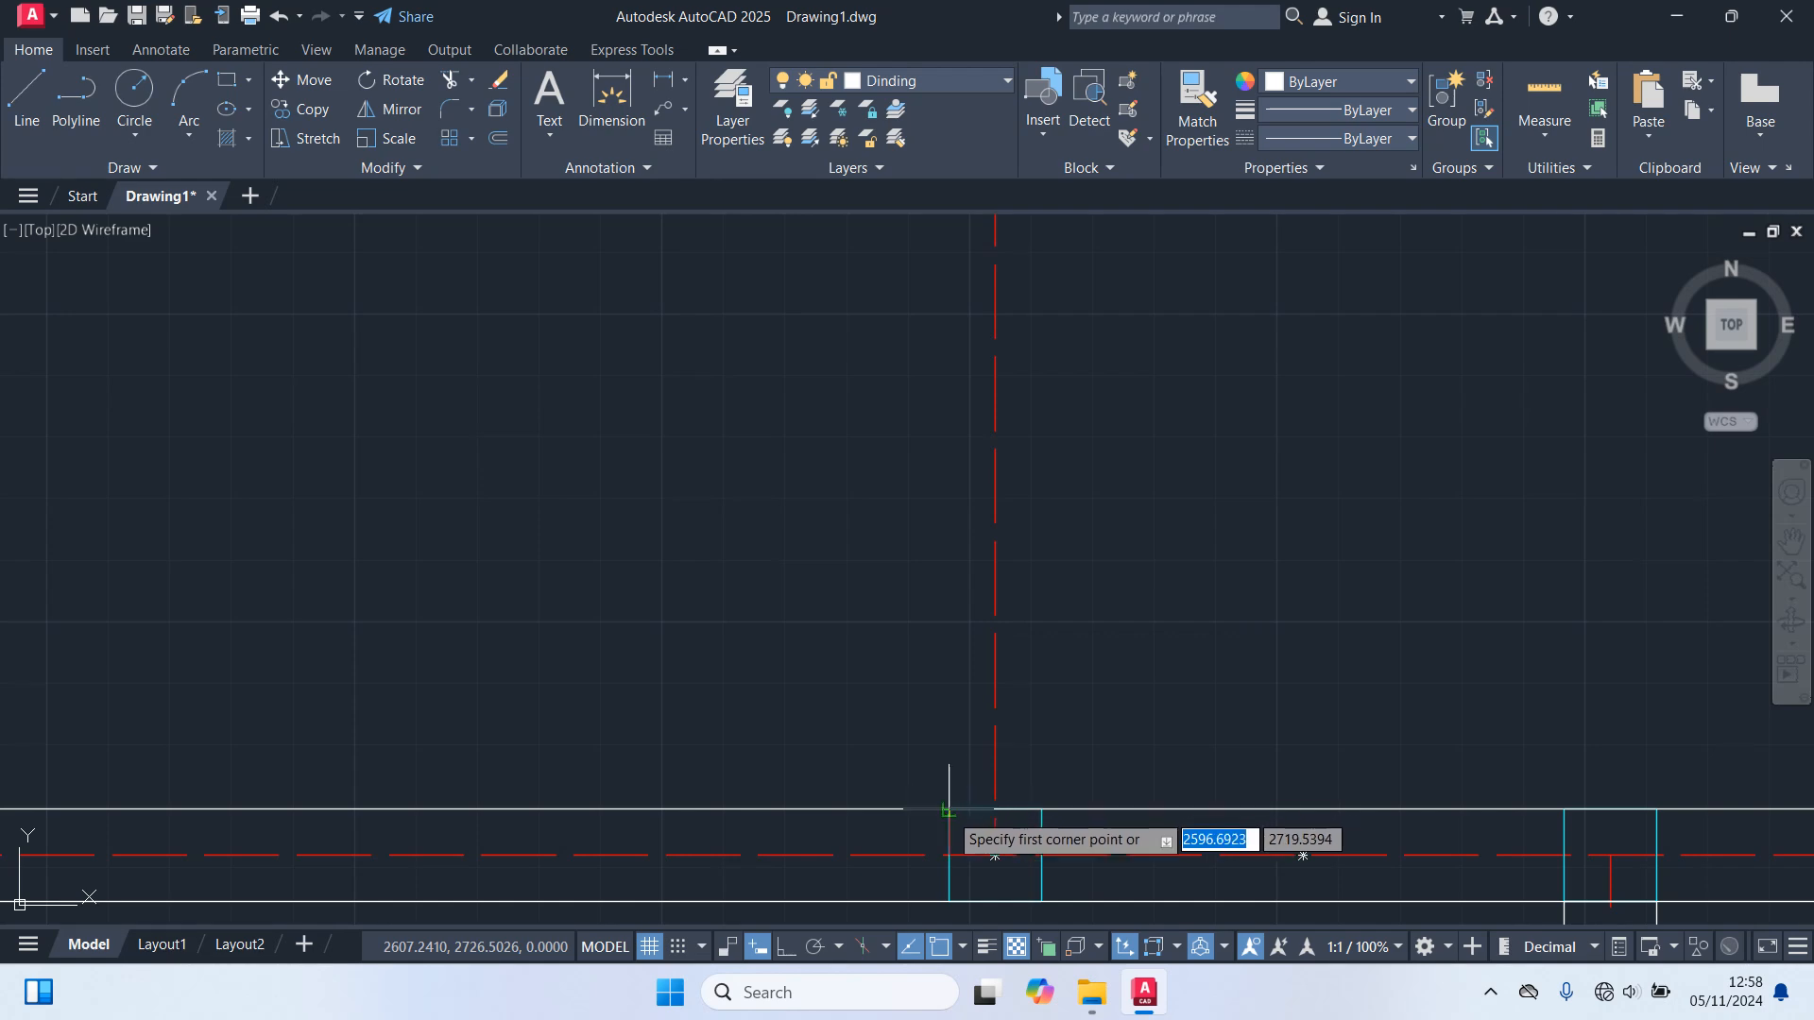
{"action": "scroll", "coordinate": [947, 740], "scroll_direction": "down", "scroll_amount": 5}
{"action": "middle_click_drag", "start_coordinate": [960, 506], "coordinate": [990, 414]}
{"action": "scroll", "coordinate": [1015, 510], "scroll_direction": "up", "scroll_amount": 7}
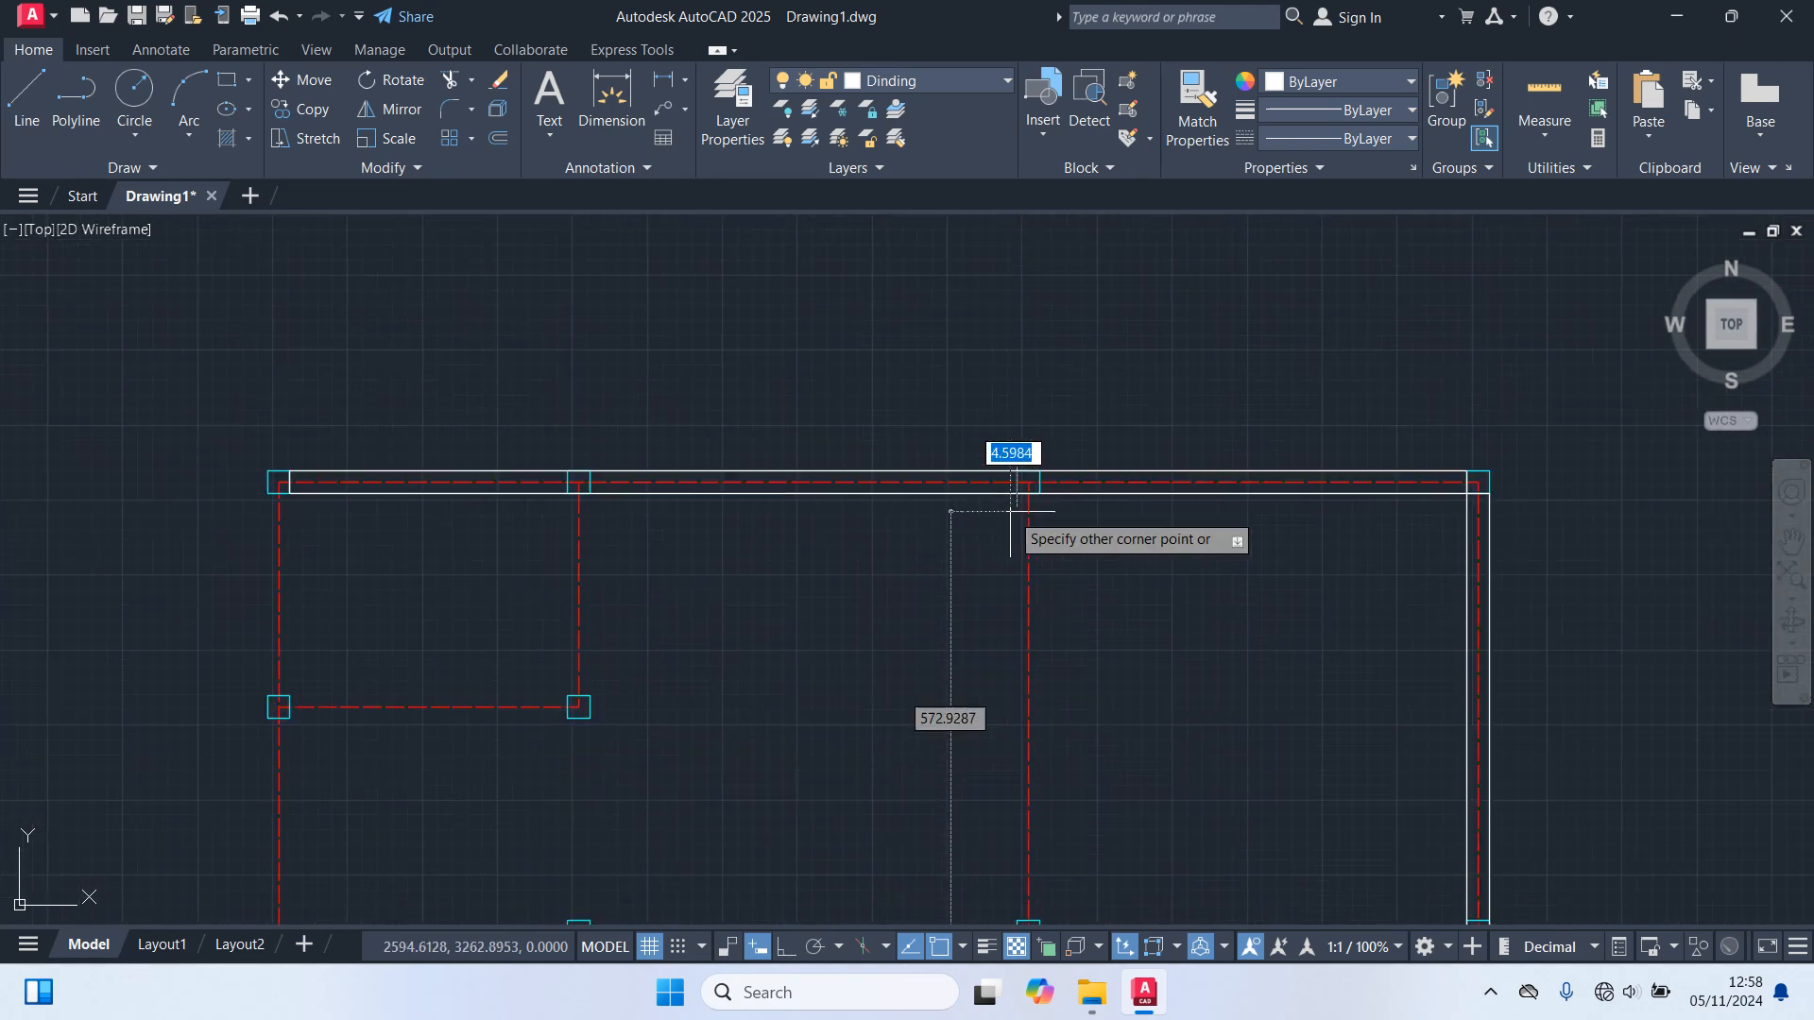
{"action": "scroll", "coordinate": [1084, 469], "scroll_direction": "down", "scroll_amount": 7}
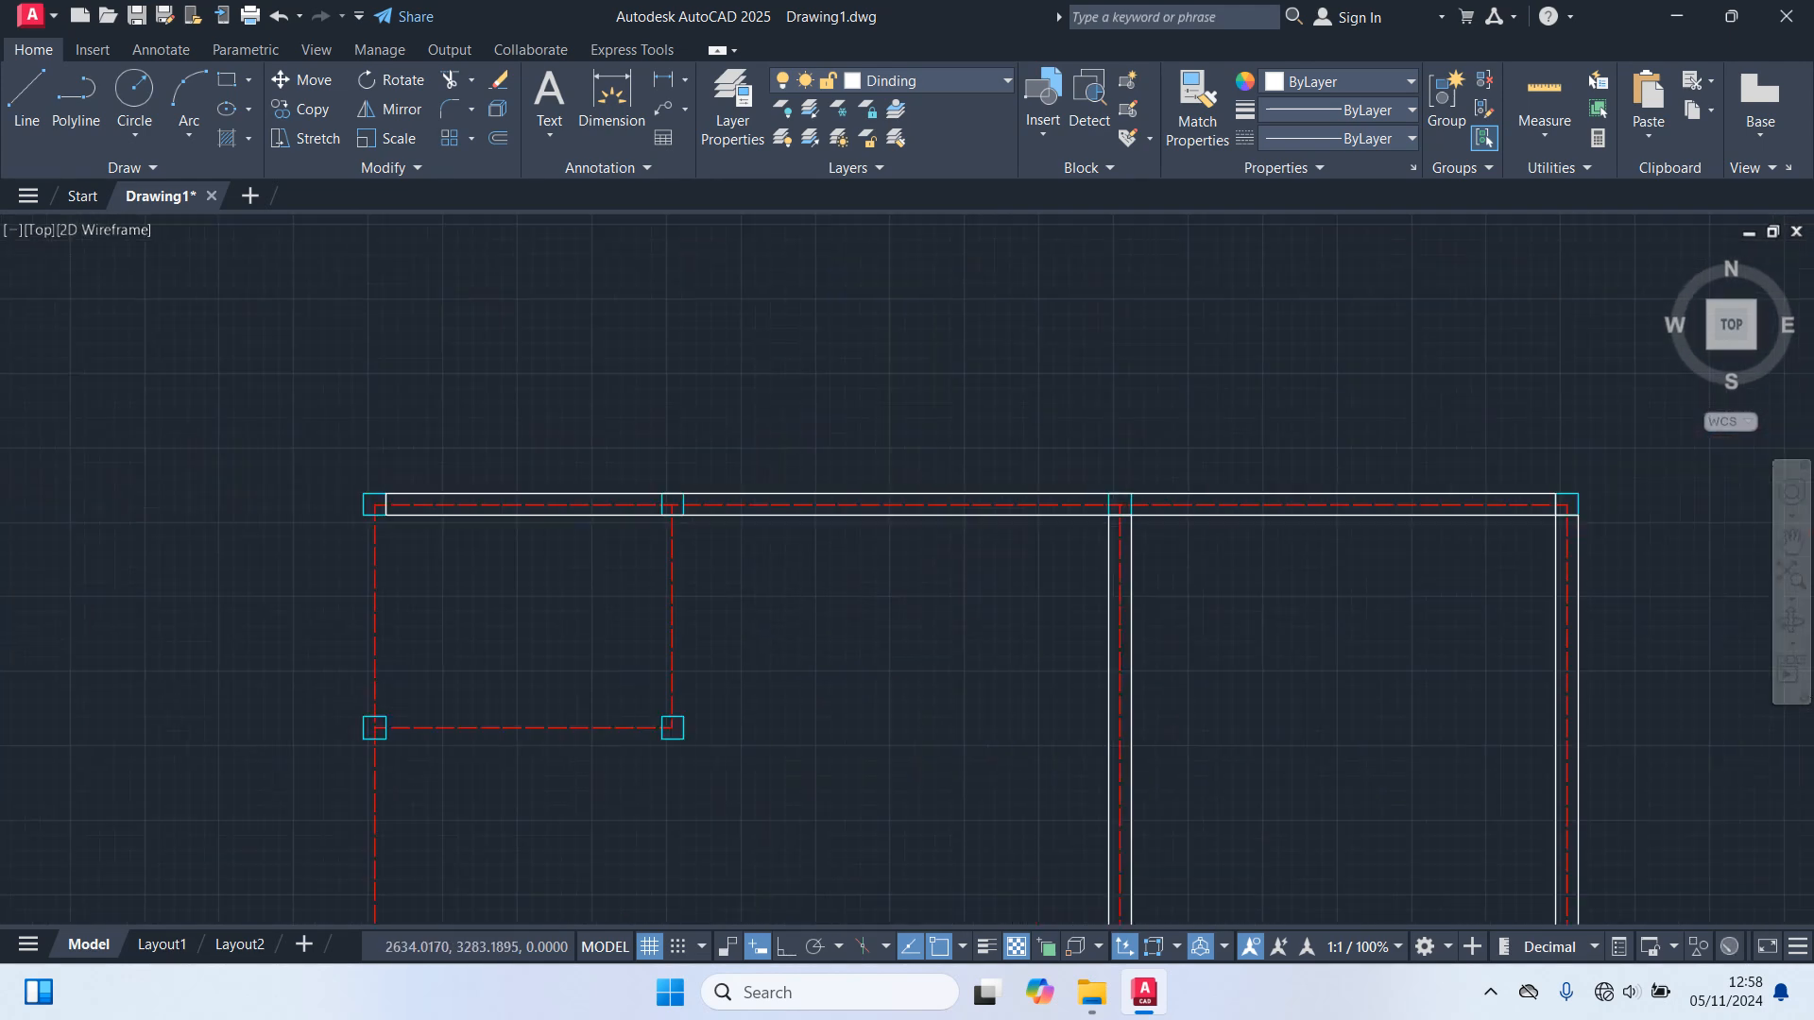
Draw a wall rectangle along the line dividing the two right-hand rooms, between the columns at its ends.
{"action": "scroll", "coordinate": [1009, 555], "scroll_direction": "up", "scroll_amount": 8}
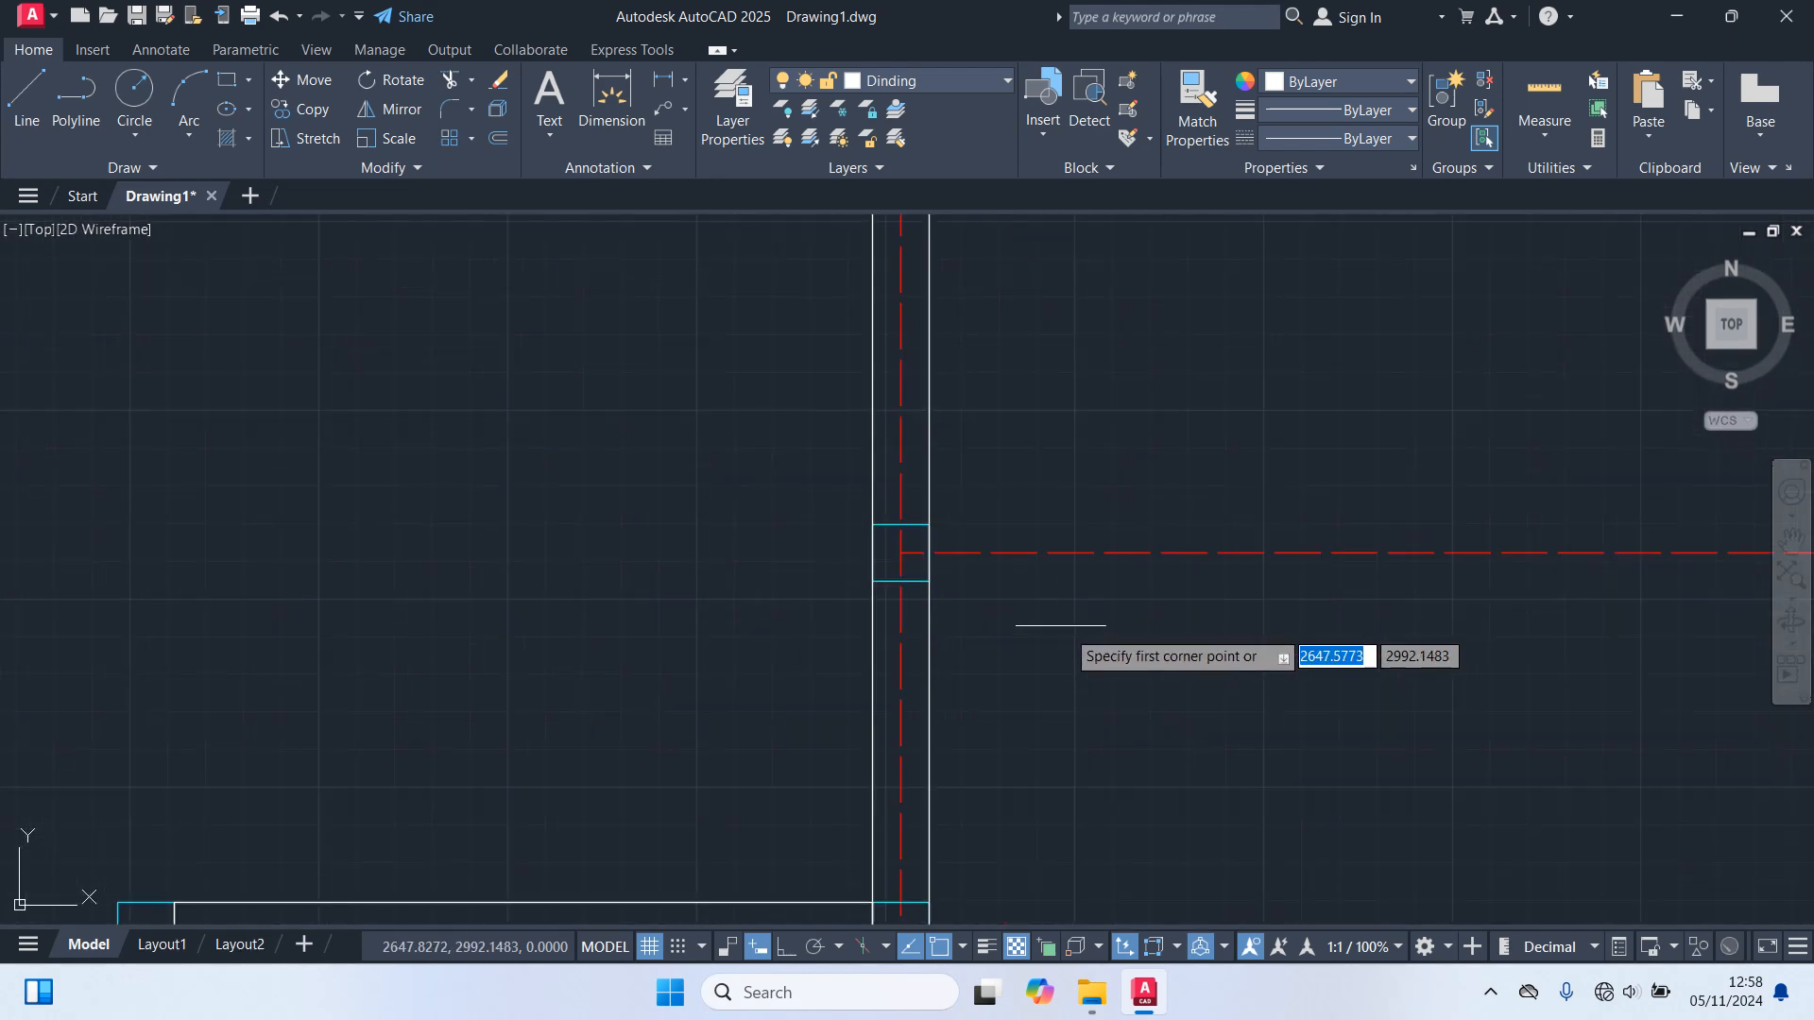
{"action": "left_click", "coordinate": [929, 524]}
{"action": "scroll", "coordinate": [972, 608], "scroll_direction": "down", "scroll_amount": 6}
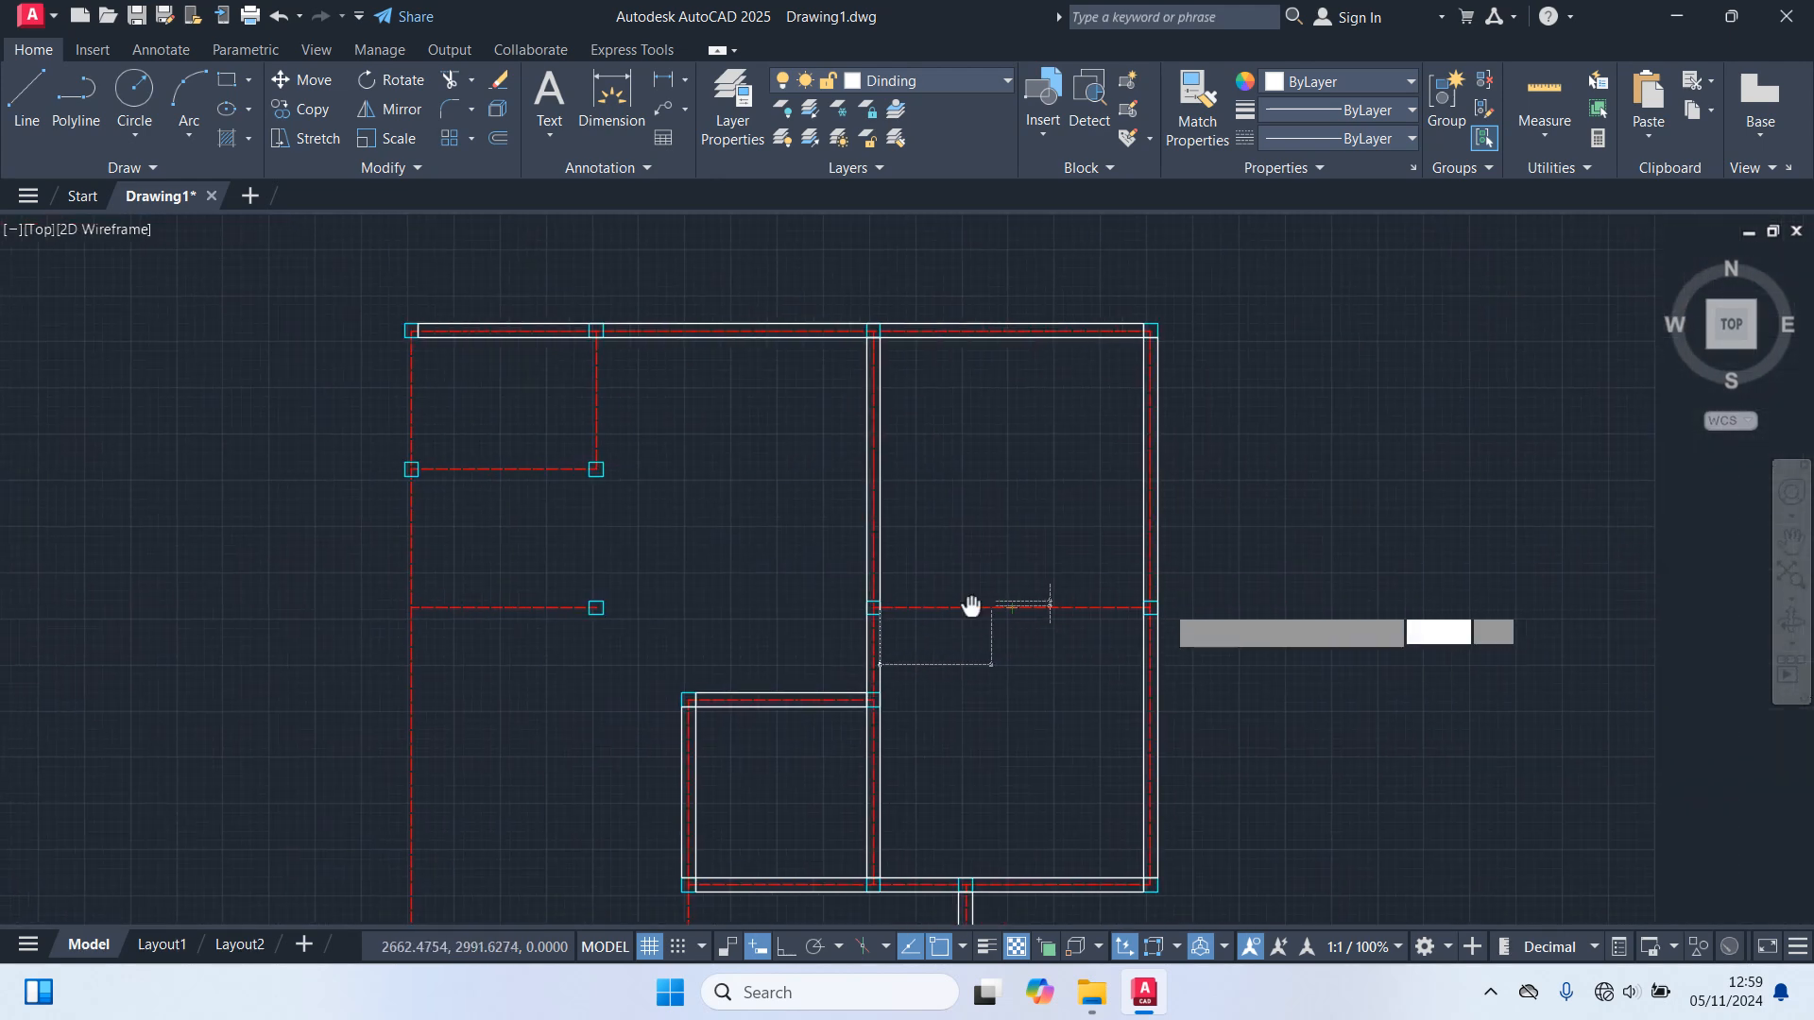
{"action": "scroll", "coordinate": [1279, 592], "scroll_direction": "up", "scroll_amount": 6}
{"action": "left_click", "coordinate": [1397, 633]}
Draw a wall rectangle down the small upper-left room's right side, from the top wall to its lower-right column.
{"action": "scroll", "coordinate": [1287, 622], "scroll_direction": "down", "scroll_amount": 6}
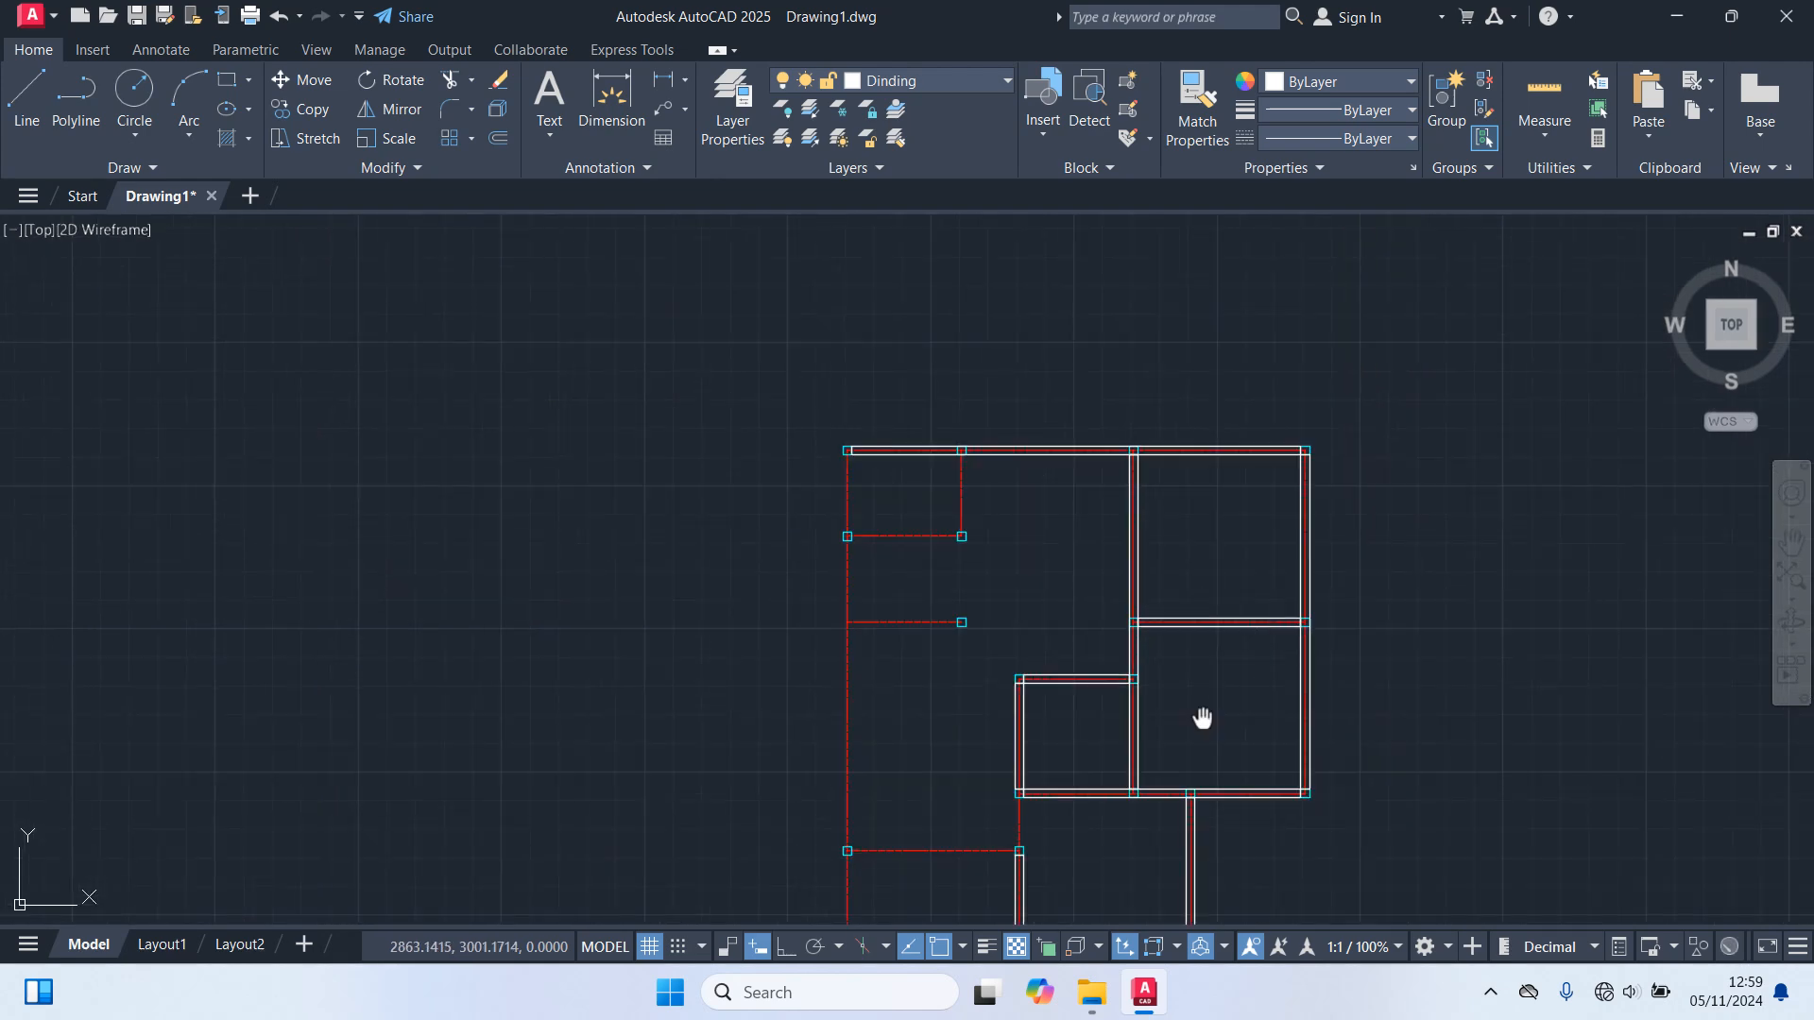
{"action": "middle_click_drag", "start_coordinate": [1202, 717], "coordinate": [1367, 488]}
{"action": "mouse_move", "coordinate": [1203, 376]}
{"action": "middle_mouse_down"}
{"action": "mouse_move", "coordinate": [1233, 578]}
{"action": "mouse_move", "coordinate": [1236, 376]}
{"action": "middle_mouse_up"}
{"action": "scroll", "coordinate": [1173, 437], "scroll_direction": "up", "scroll_amount": 4}
{"action": "key", "text": "space"}
{"action": "scroll", "coordinate": [1128, 425], "scroll_direction": "up", "scroll_amount": 6}
{"action": "left_click", "coordinate": [1124, 364]}
{"action": "scroll", "coordinate": [1222, 578], "scroll_direction": "down", "scroll_amount": 2}
{"action": "scroll", "coordinate": [1223, 578], "scroll_direction": "down", "scroll_amount": 2}
{"action": "scroll", "coordinate": [1235, 376], "scroll_direction": "up", "scroll_amount": 4}
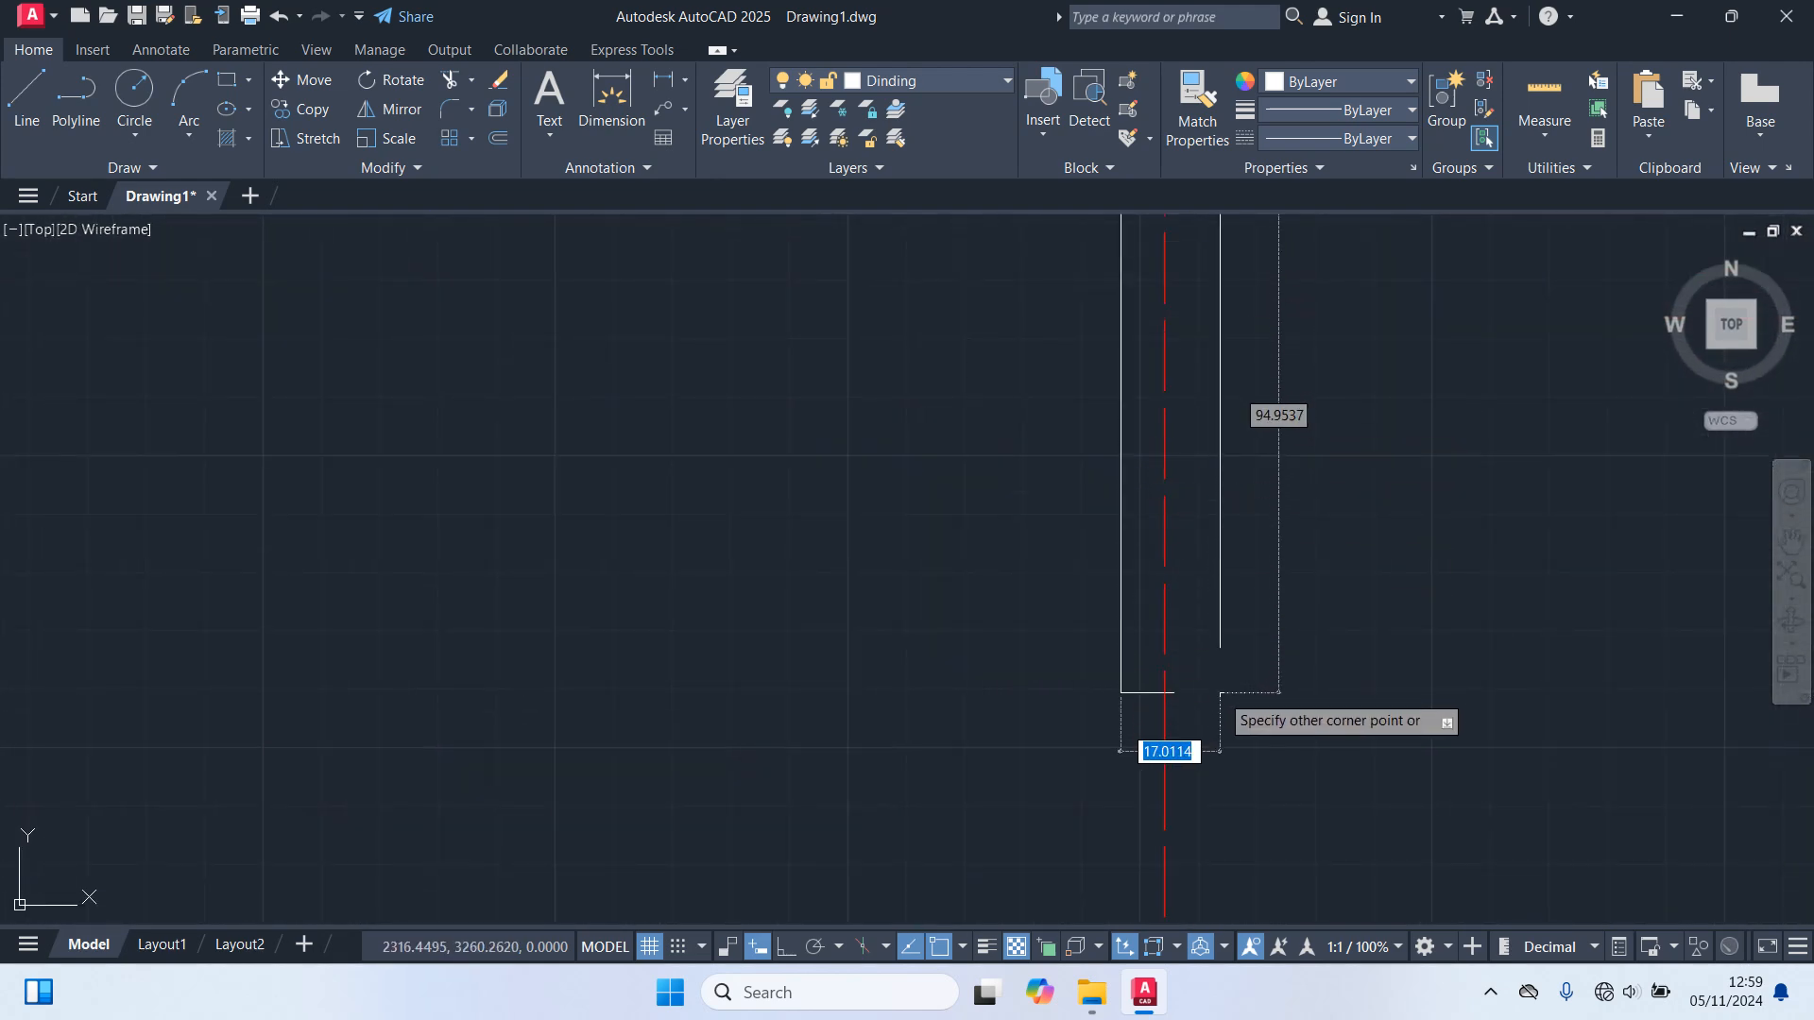
{"action": "middle_click_drag", "start_coordinate": [1217, 700], "coordinate": [1216, 280]}
{"action": "left_click", "coordinate": [1209, 506]}
{"action": "scroll", "coordinate": [1237, 544], "scroll_direction": "down", "scroll_amount": 4}
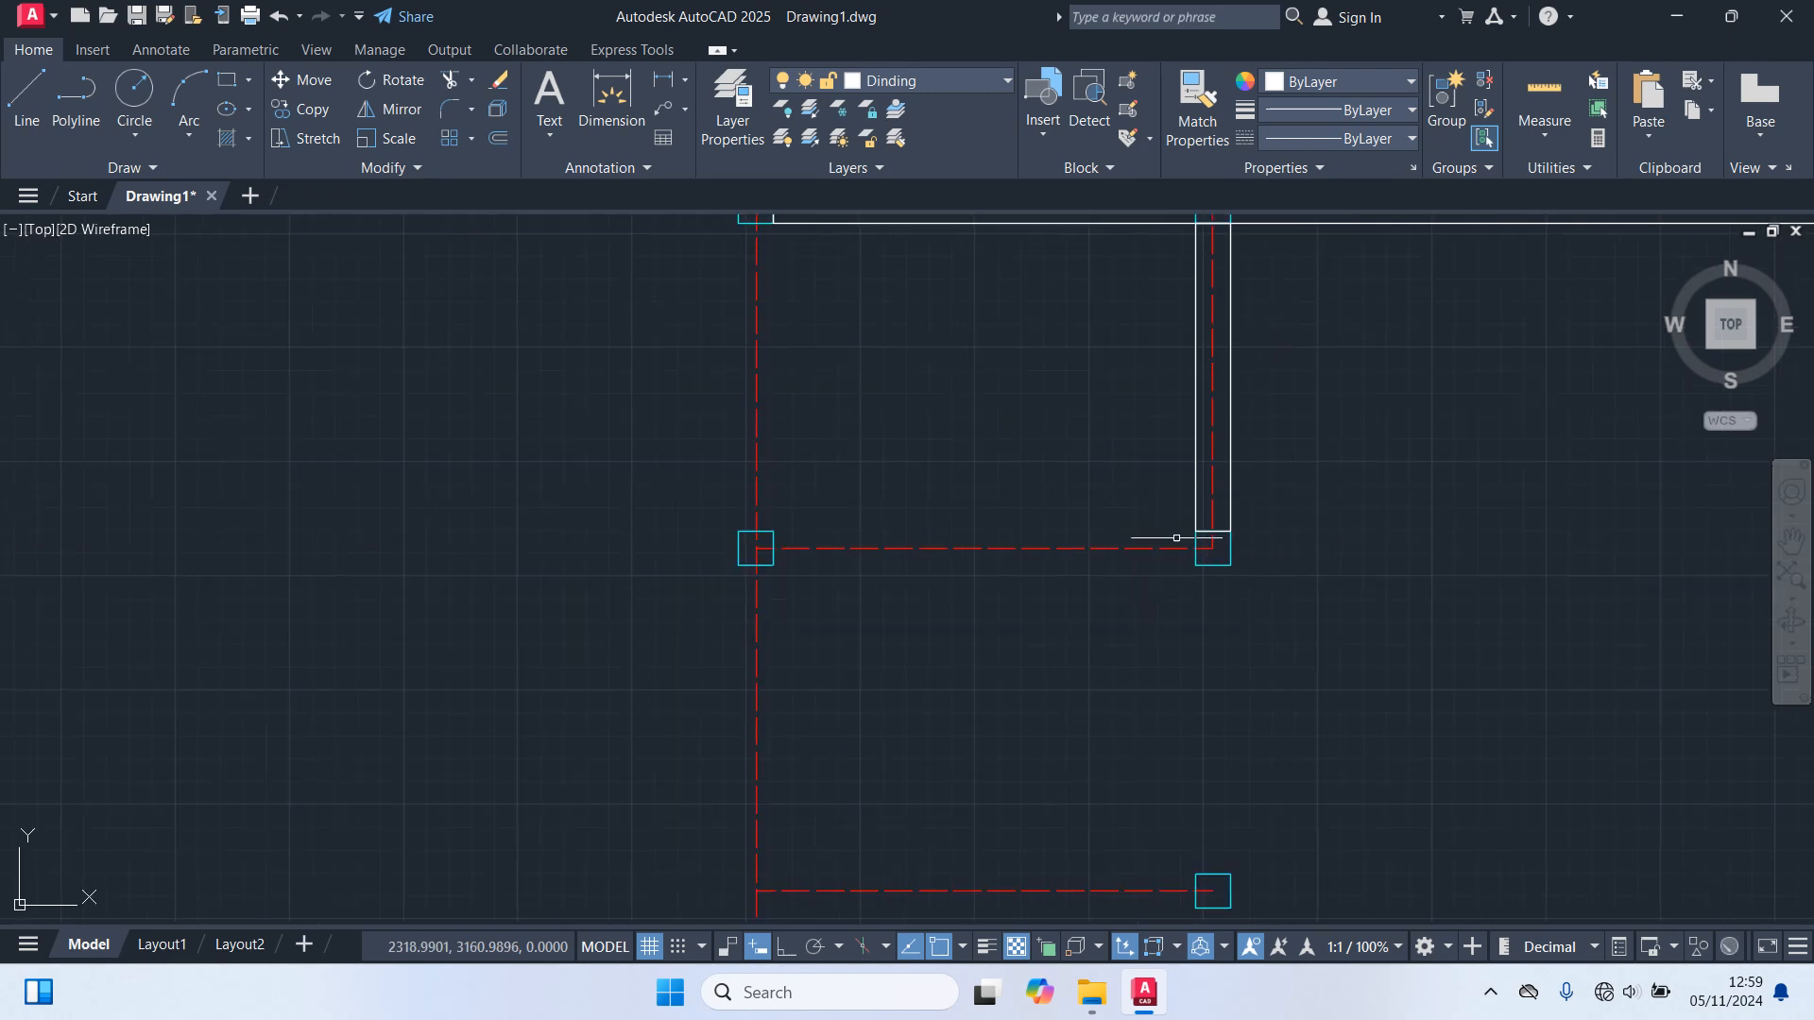
Draw a wall rectangle along the small upper-left room's lower line, between its two lower corner columns.
{"action": "scroll", "coordinate": [1171, 533], "scroll_direction": "up", "scroll_amount": 4}
{"action": "key", "text": "space"}
{"action": "left_click", "coordinate": [1230, 529]}
{"action": "scroll", "coordinate": [1110, 598], "scroll_direction": "down", "scroll_amount": 5}
{"action": "middle_click_drag", "start_coordinate": [1069, 620], "coordinate": [1393, 523]}
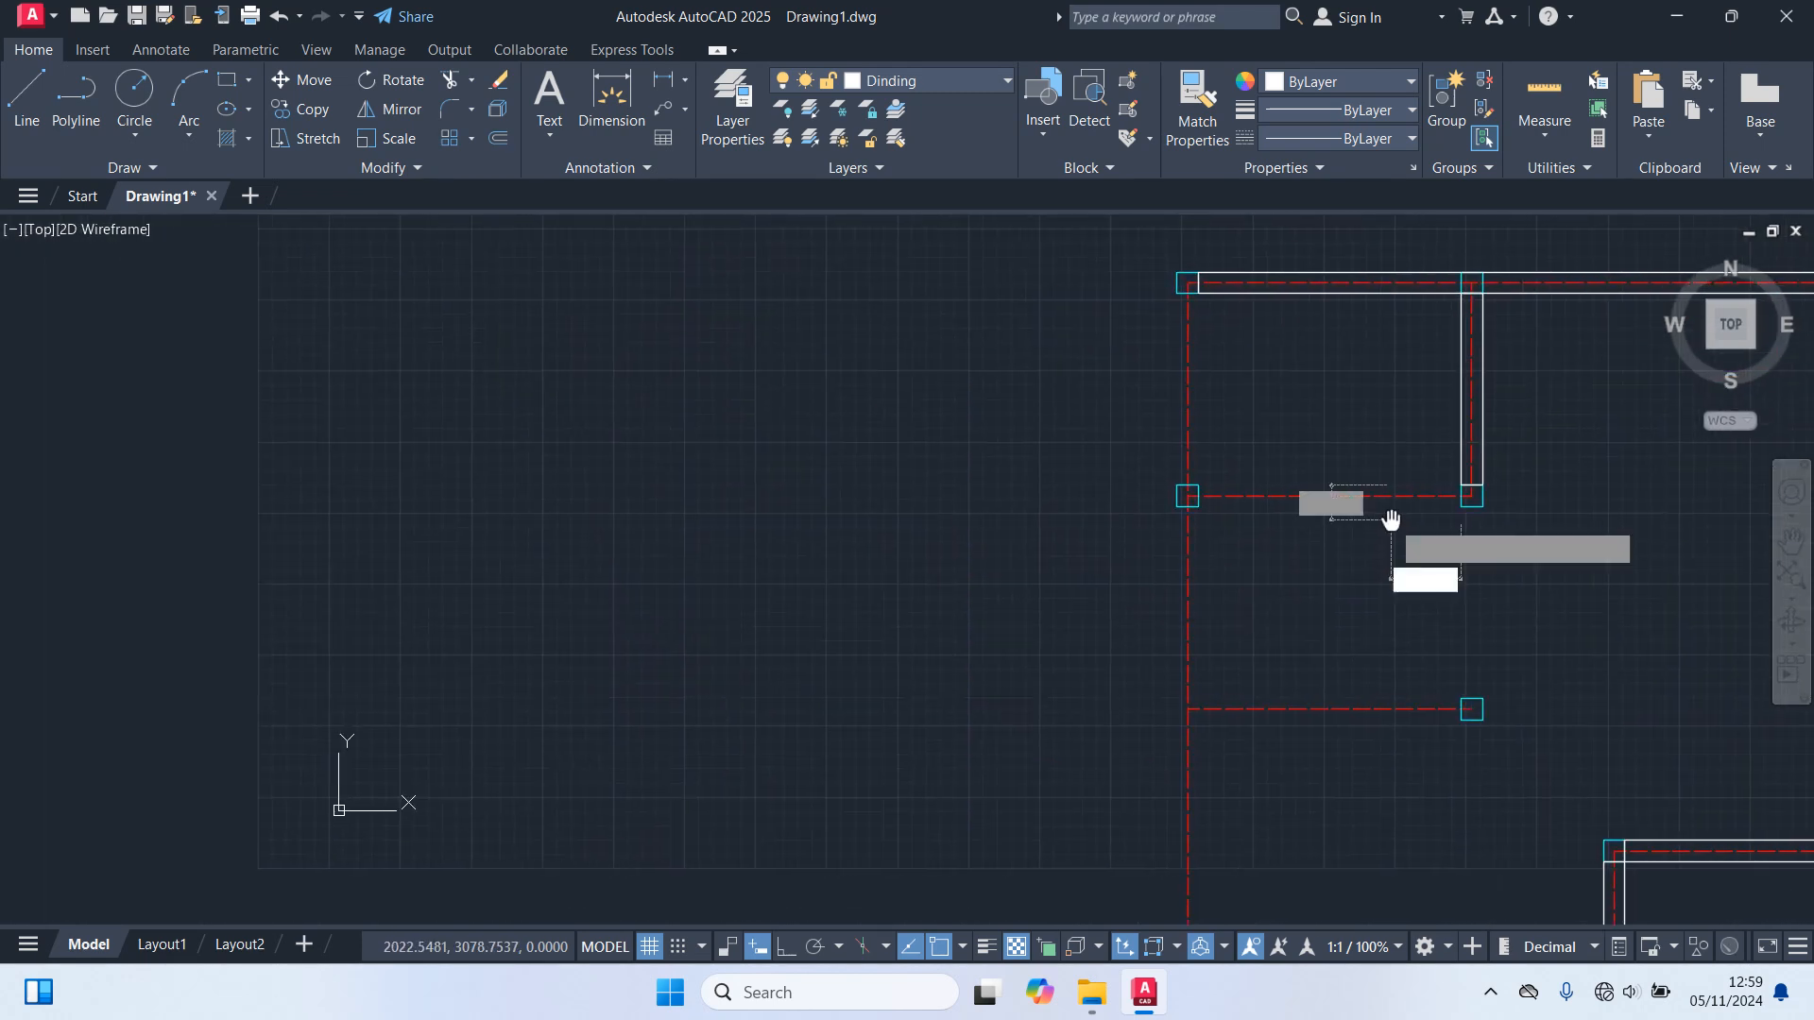
{"action": "scroll", "coordinate": [1304, 512], "scroll_direction": "up", "scroll_amount": 5}
{"action": "left_click", "coordinate": [885, 486]}
{"action": "scroll", "coordinate": [1018, 579], "scroll_direction": "down", "scroll_amount": 4}
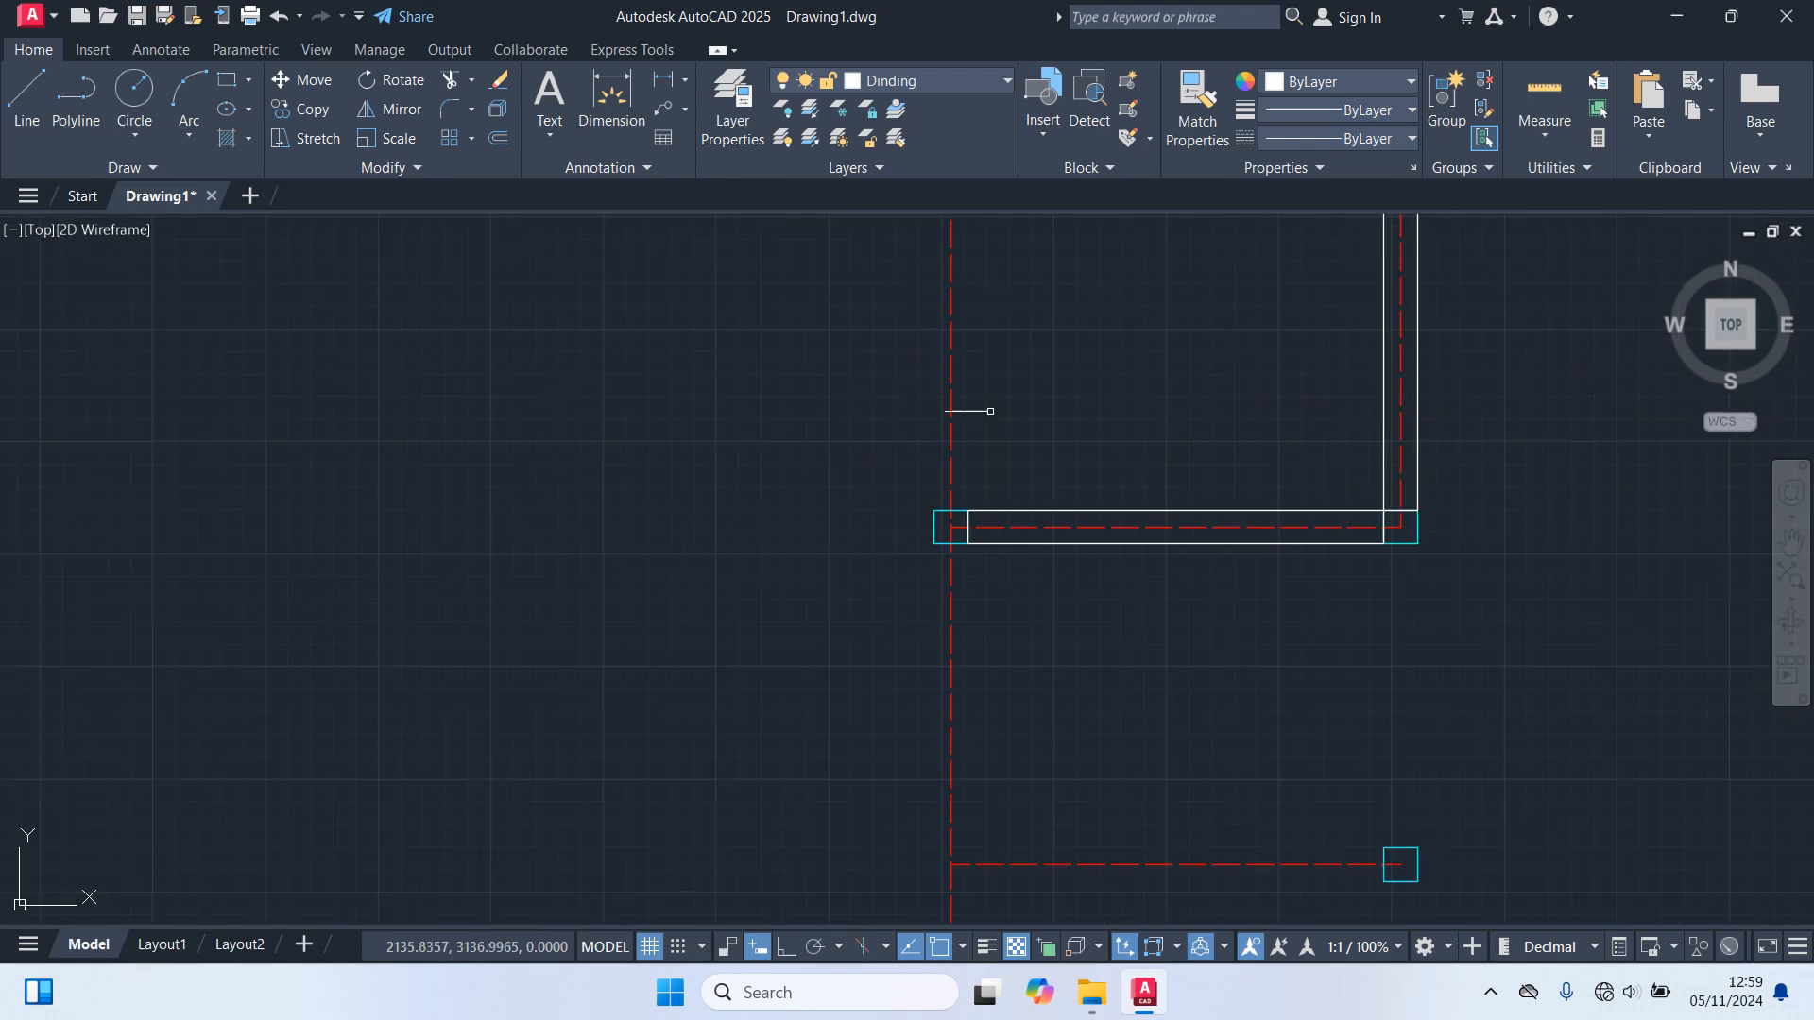
Draw a wall rectangle down the plan's left outer axis, from the top-left corner column to the bottom-left column.
{"action": "scroll", "coordinate": [991, 344], "scroll_direction": "down", "scroll_amount": 2}
{"action": "middle_click_drag", "start_coordinate": [960, 257], "coordinate": [1004, 402]}
{"action": "scroll", "coordinate": [1004, 402], "scroll_direction": "up", "scroll_amount": 3}
{"action": "key", "text": "space"}
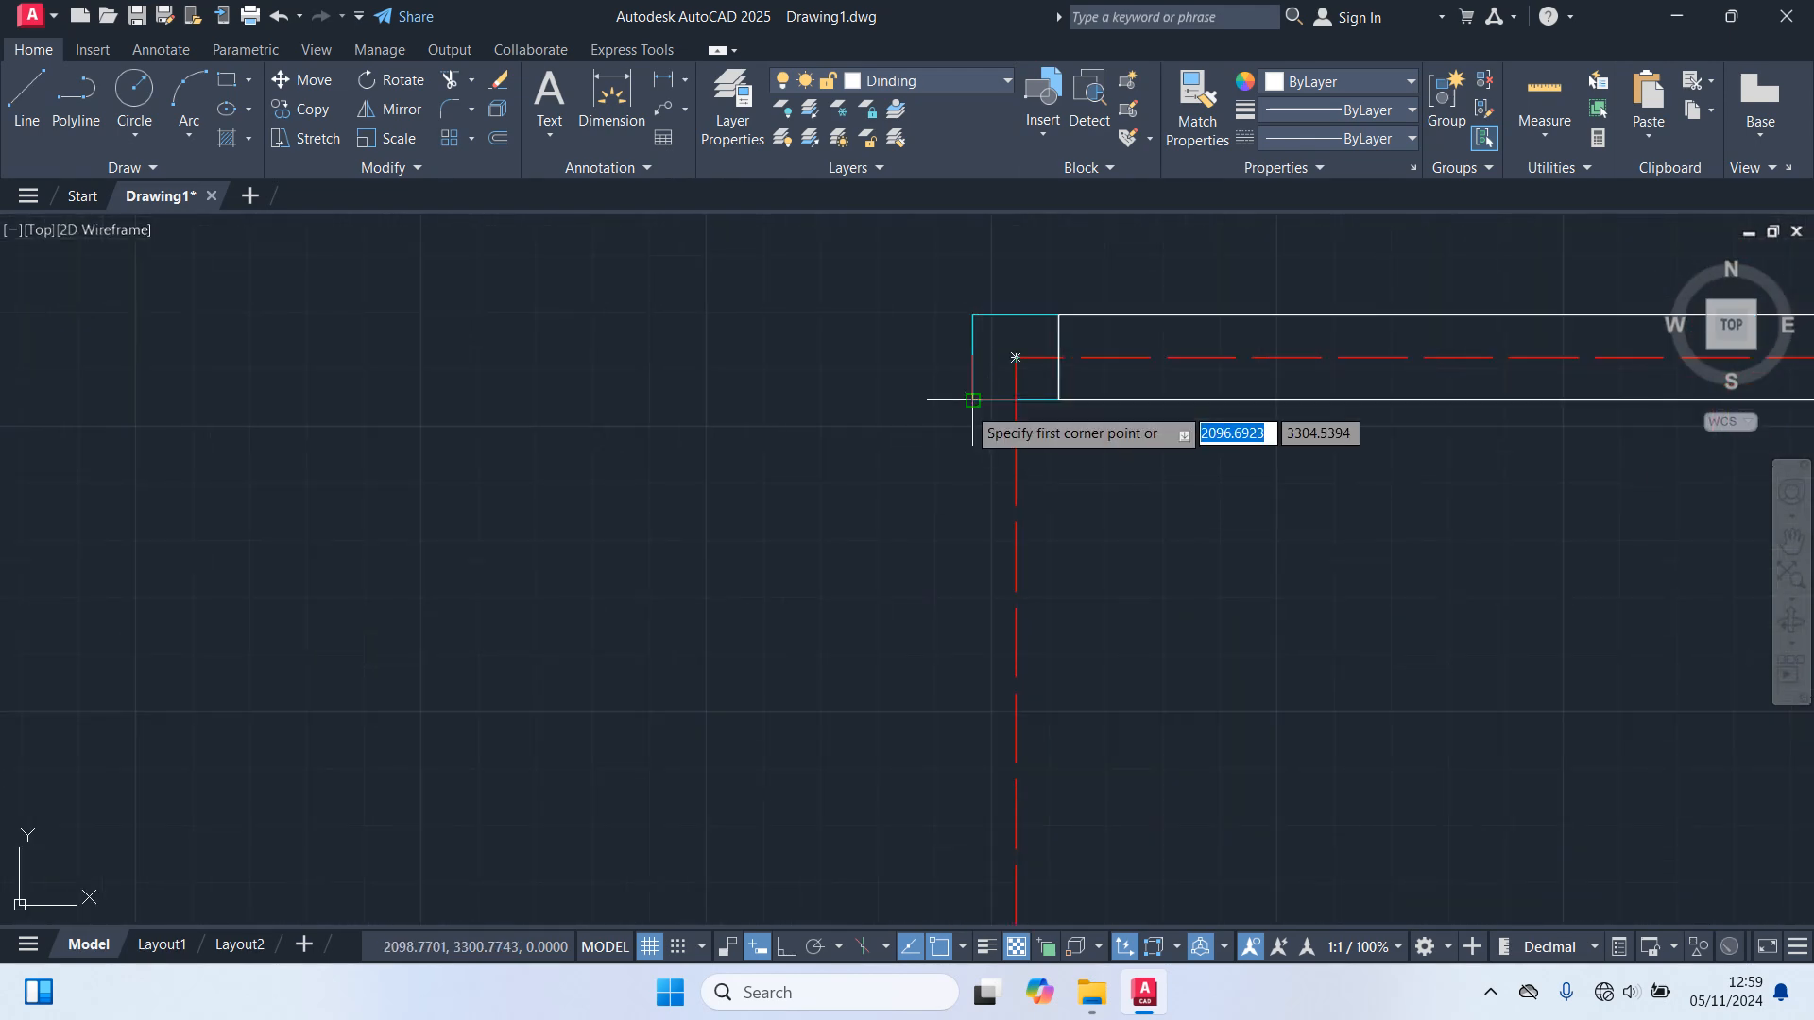
{"action": "left_click", "coordinate": [973, 399]}
{"action": "scroll", "coordinate": [1096, 564], "scroll_direction": "down", "scroll_amount": 5}
{"action": "middle_click_drag", "start_coordinate": [1129, 647], "coordinate": [1039, 216]}
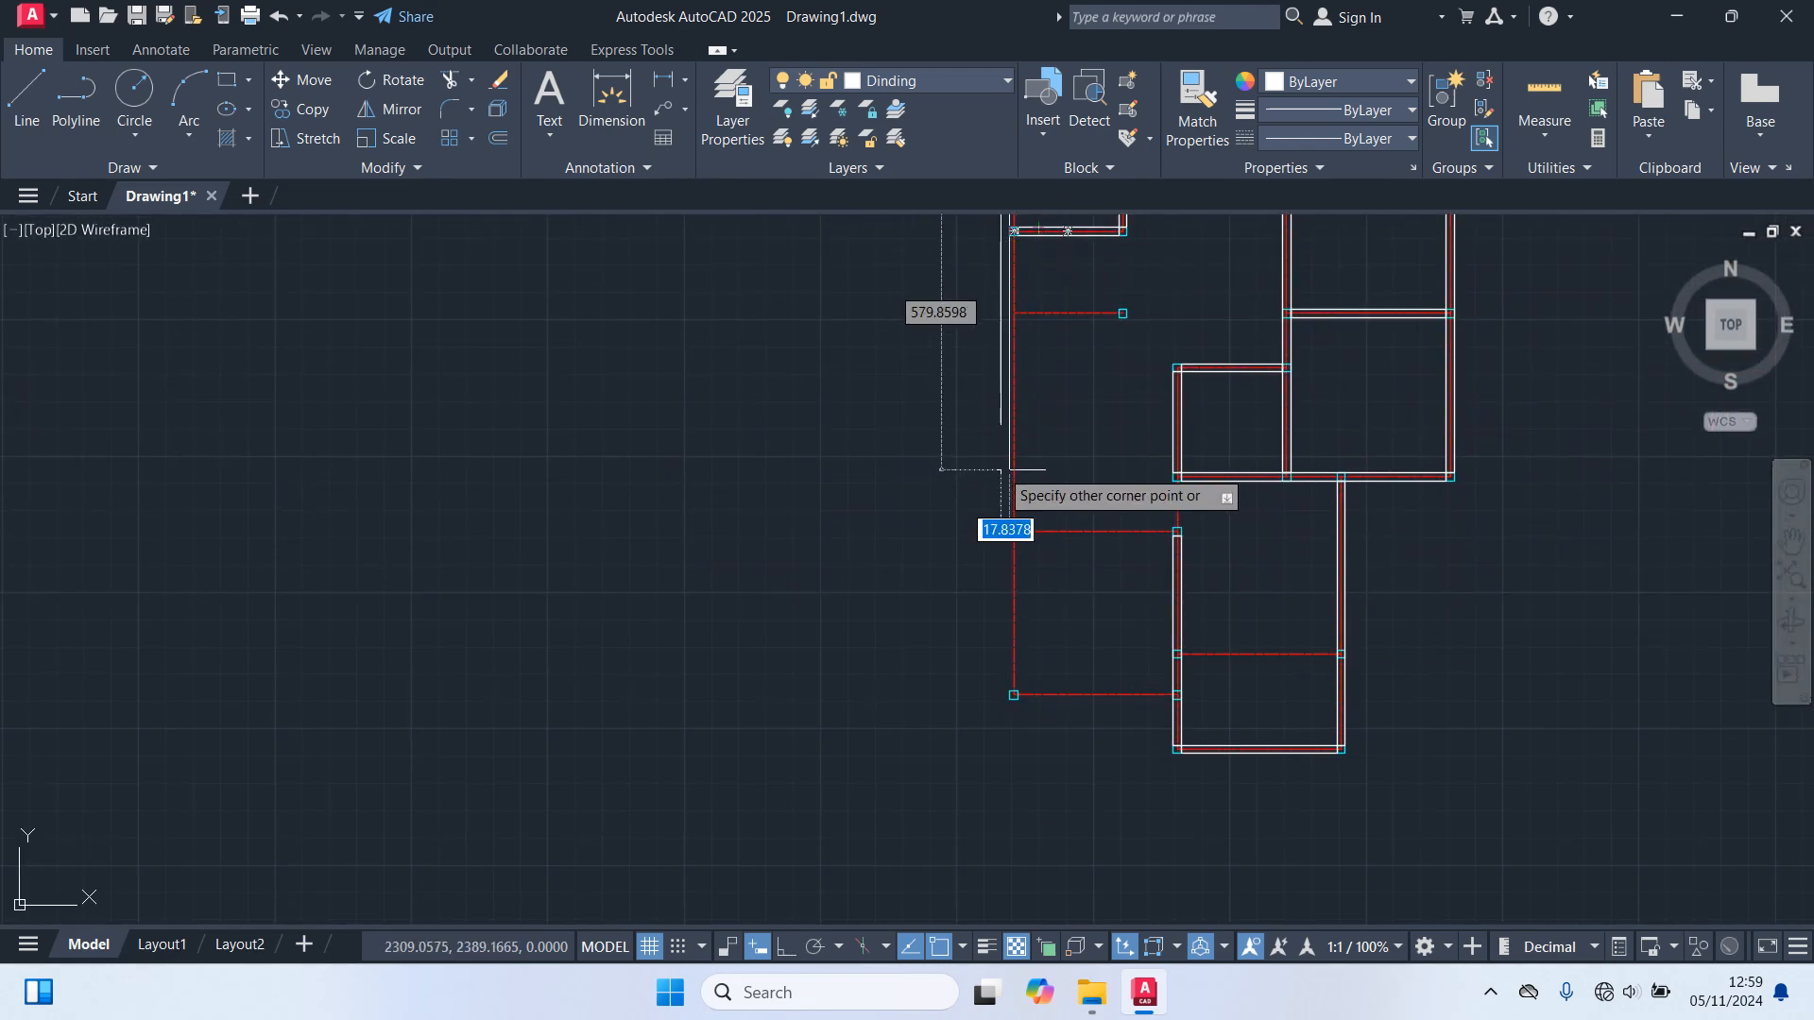
{"action": "middle_click_drag", "start_coordinate": [1070, 651], "coordinate": [1094, 403]}
{"action": "scroll", "coordinate": [1086, 407], "scroll_direction": "up", "scroll_amount": 8}
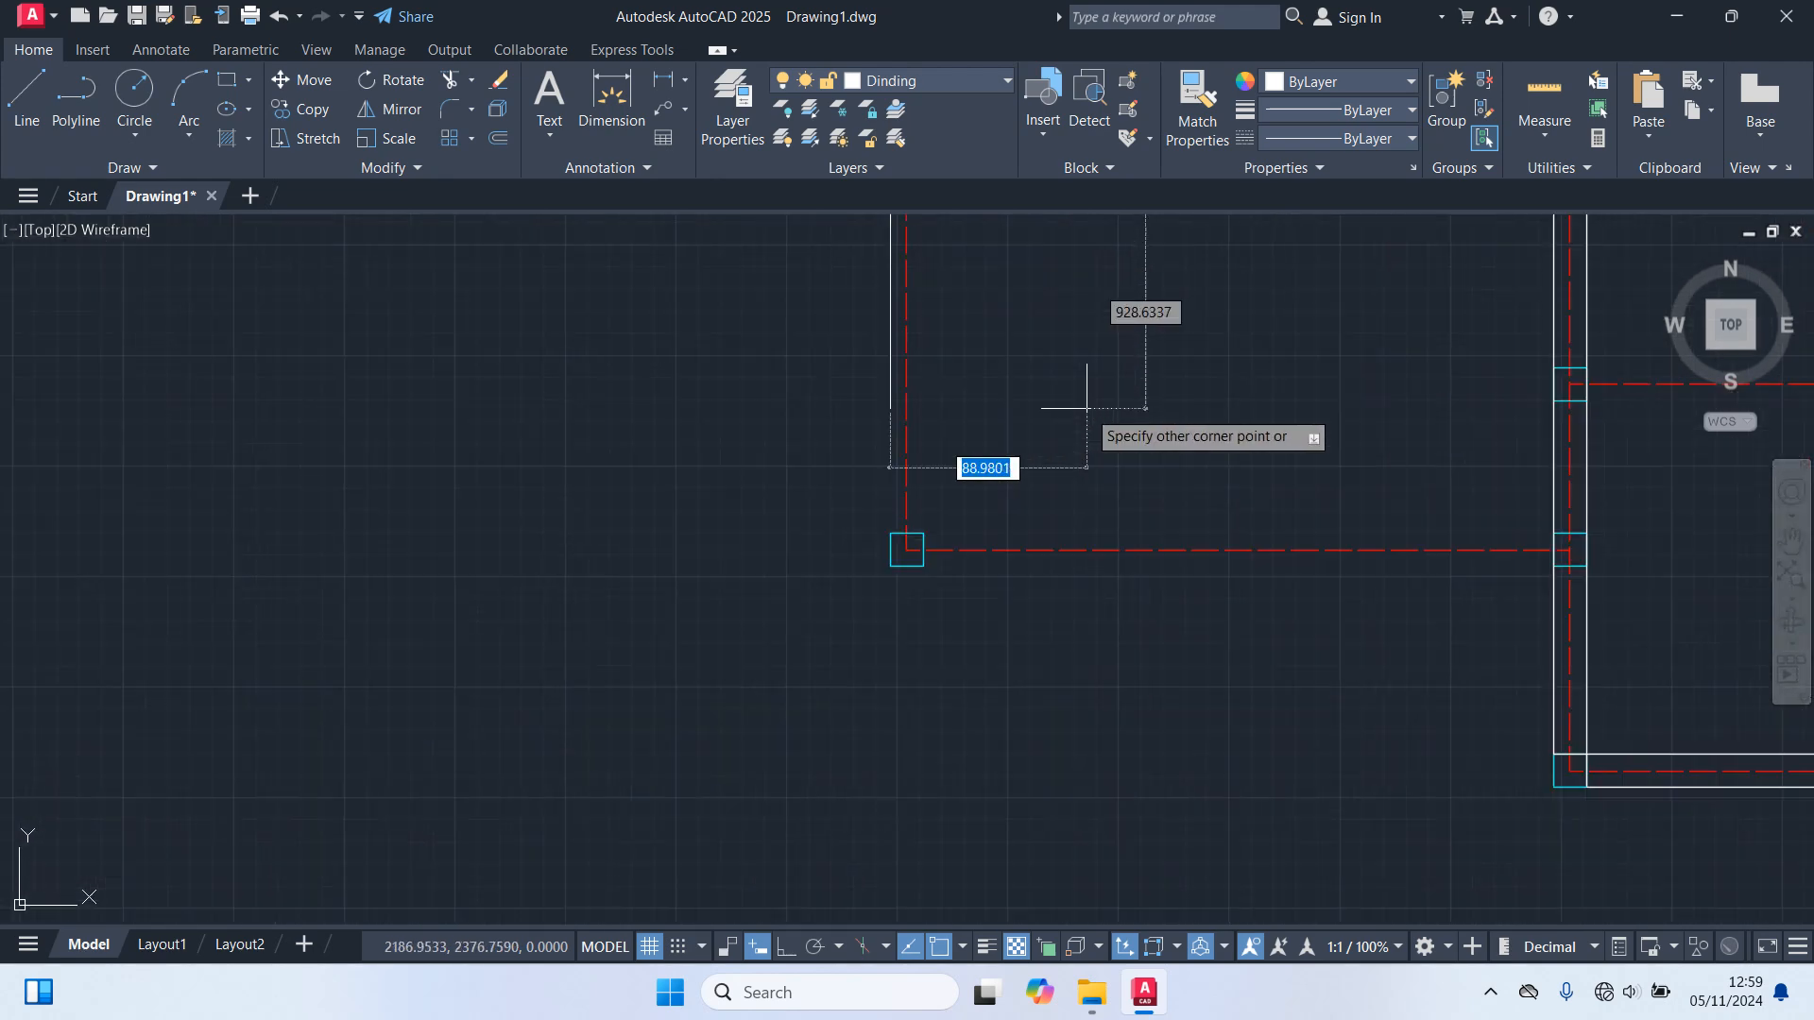
{"action": "left_click", "coordinate": [831, 606]}
{"action": "scroll", "coordinate": [959, 640], "scroll_direction": "down", "scroll_amount": 8}
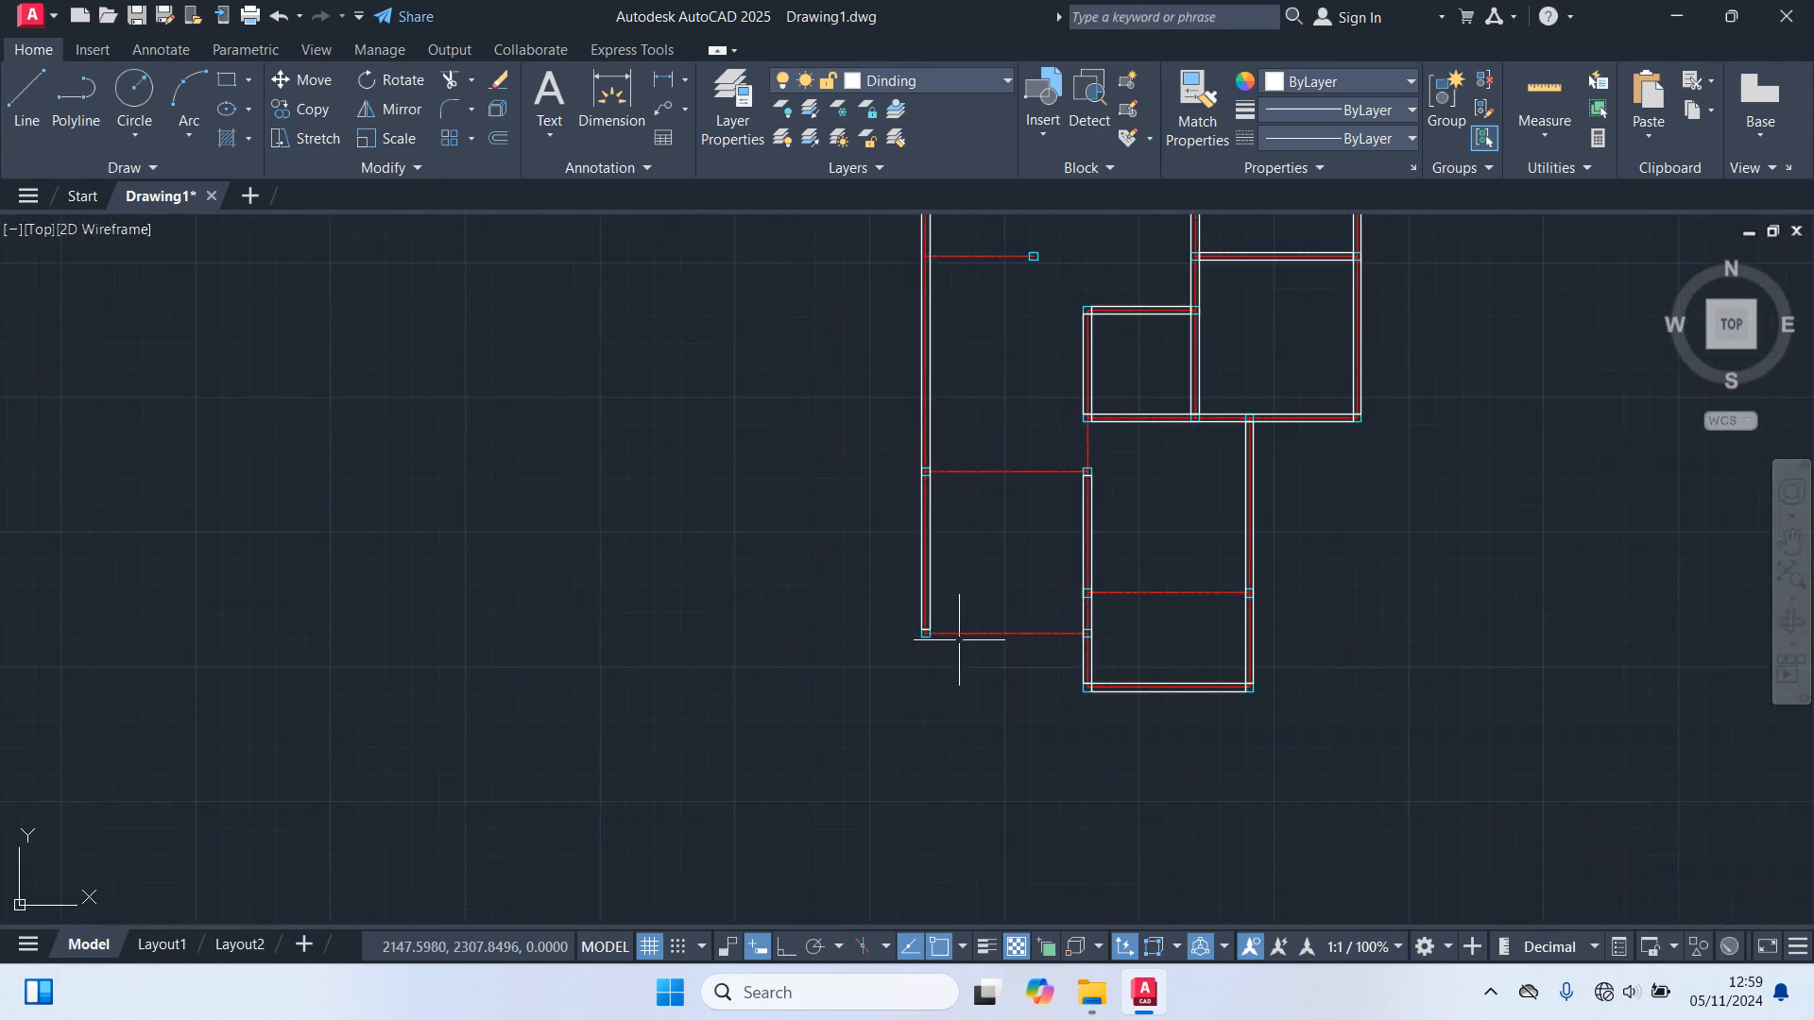
Draw a wall rectangle along the lower-left room's bottom line, from the bottom-left column to the adjoining room's left wall.
{"action": "key", "text": "Return"}
{"action": "scroll", "coordinate": [1002, 642], "scroll_direction": "up", "scroll_amount": 6}
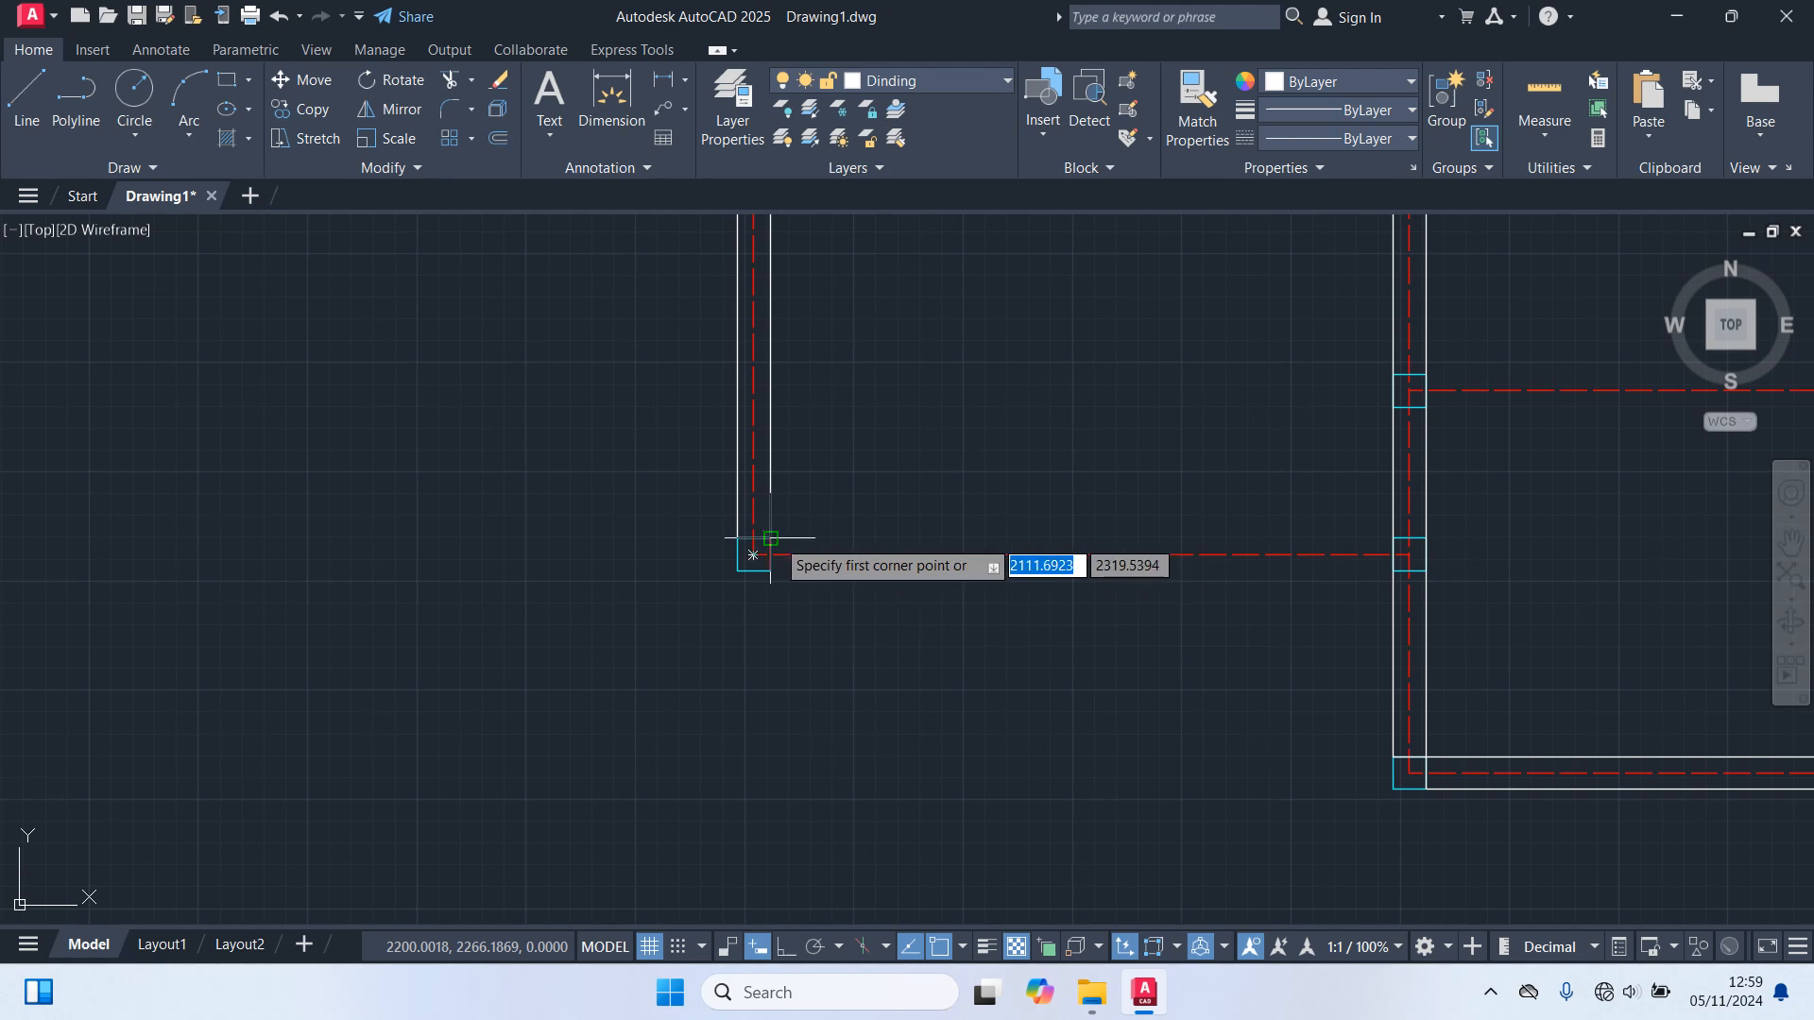
{"action": "left_click", "coordinate": [1394, 571]}
{"action": "scroll", "coordinate": [1242, 690], "scroll_direction": "down", "scroll_amount": 4}
{"action": "scroll", "coordinate": [1318, 648], "scroll_direction": "down", "scroll_amount": 2}
{"action": "middle_click_drag", "start_coordinate": [1389, 636], "coordinate": [1173, 686]}
Draw a wall rectangle along the line crossing the bottom middle room, between the columns on its two side walls.
{"action": "key", "text": "Return"}
{"action": "scroll", "coordinate": [1170, 685], "scroll_direction": "up", "scroll_amount": 7}
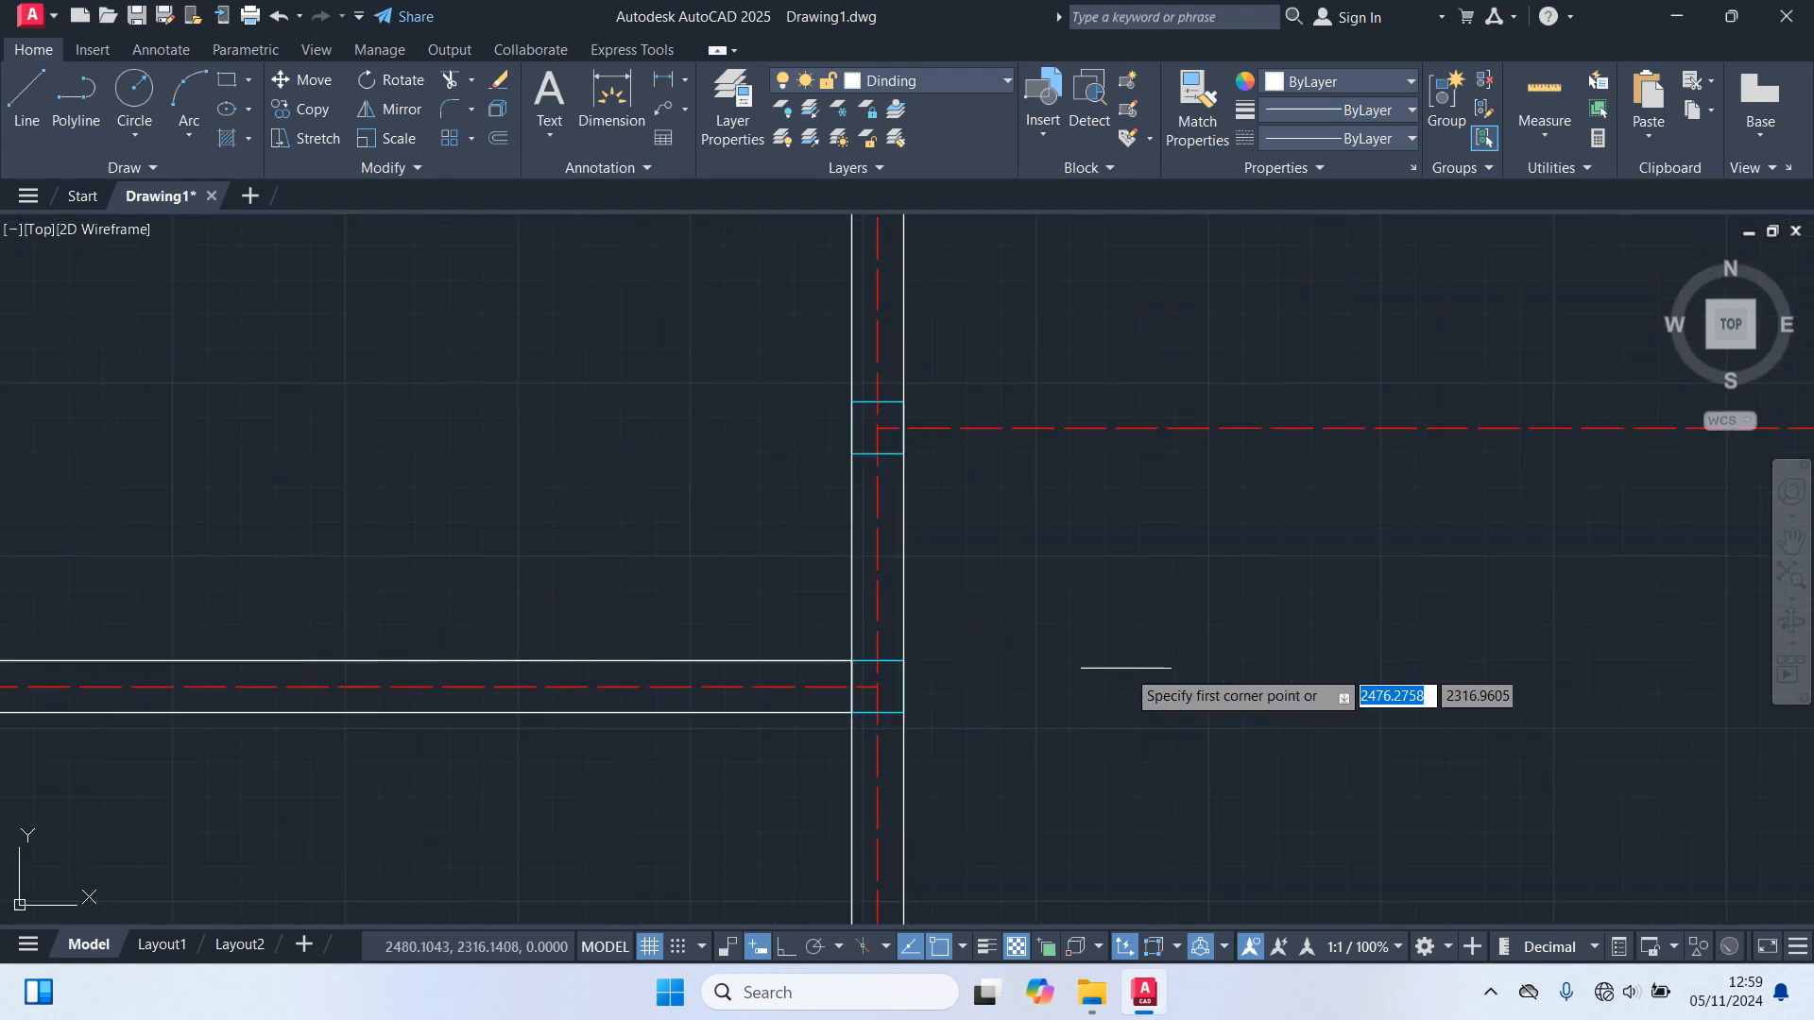
{"action": "left_click", "coordinate": [903, 402]}
{"action": "scroll", "coordinate": [1161, 526], "scroll_direction": "down", "scroll_amount": 6}
{"action": "middle_click_drag", "start_coordinate": [1329, 480], "coordinate": [1094, 531]}
{"action": "scroll", "coordinate": [1077, 578], "scroll_direction": "up", "scroll_amount": 6}
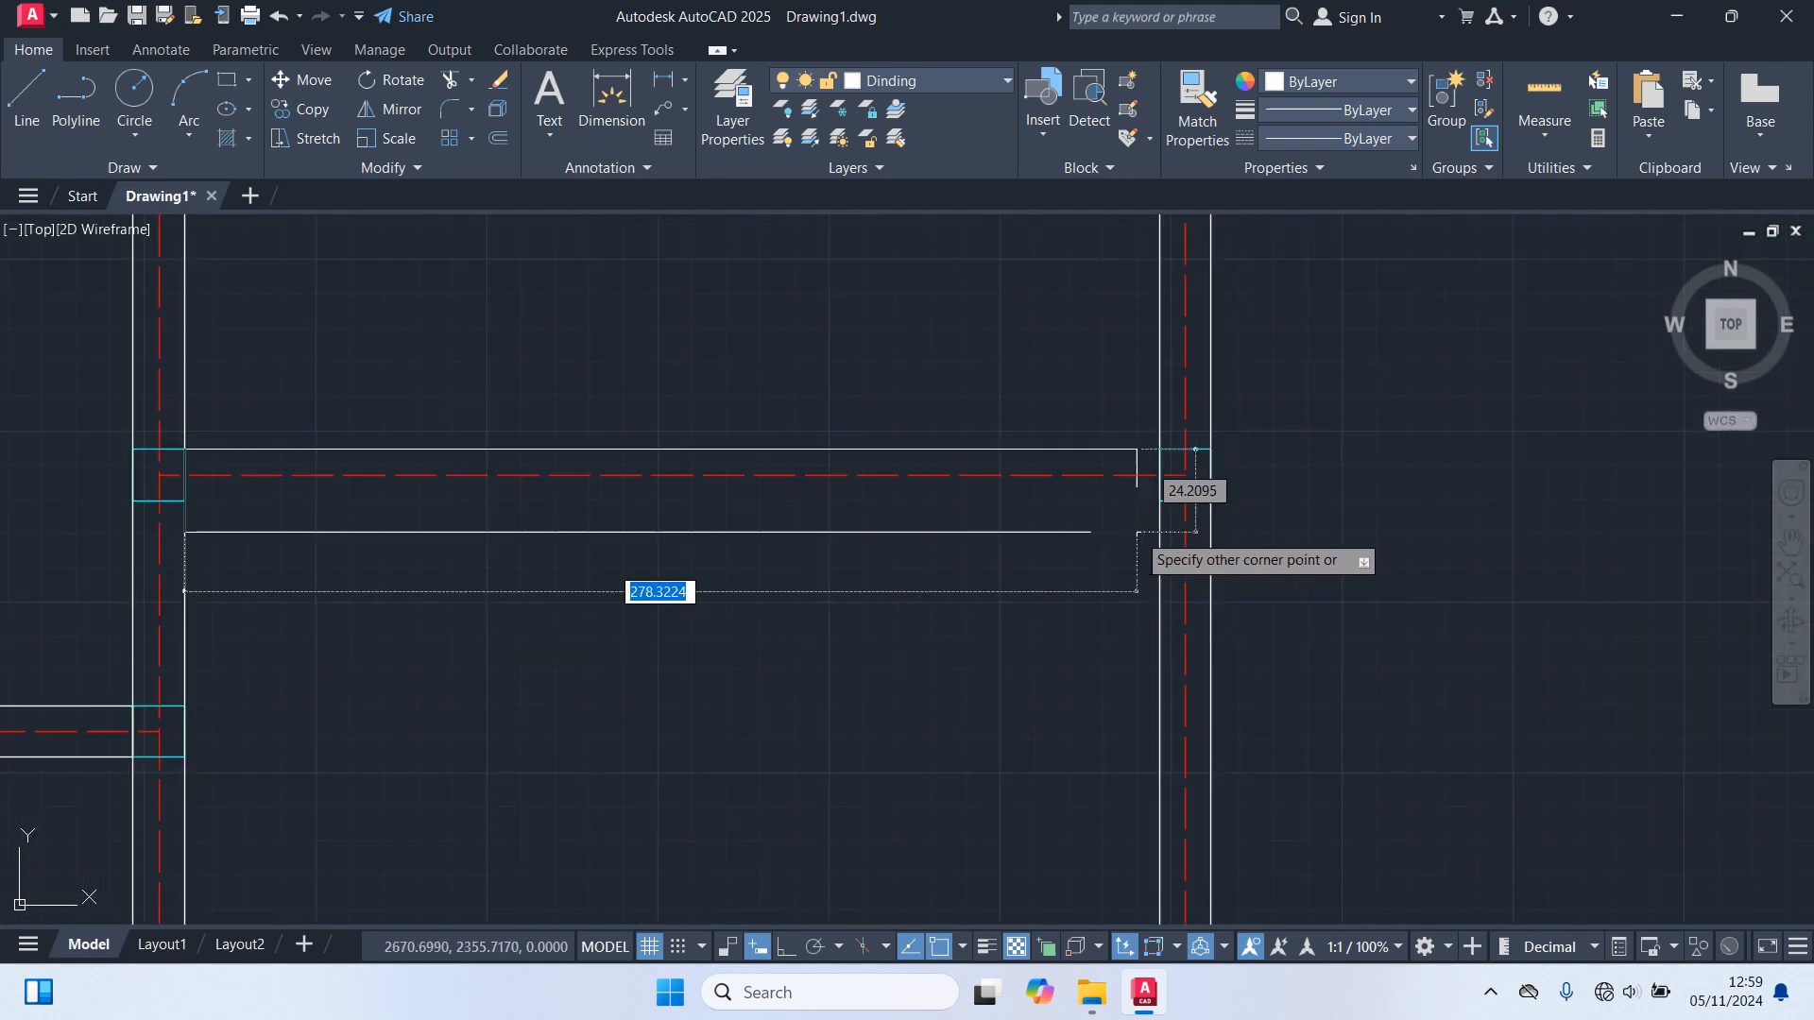
{"action": "left_click", "coordinate": [1181, 501]}
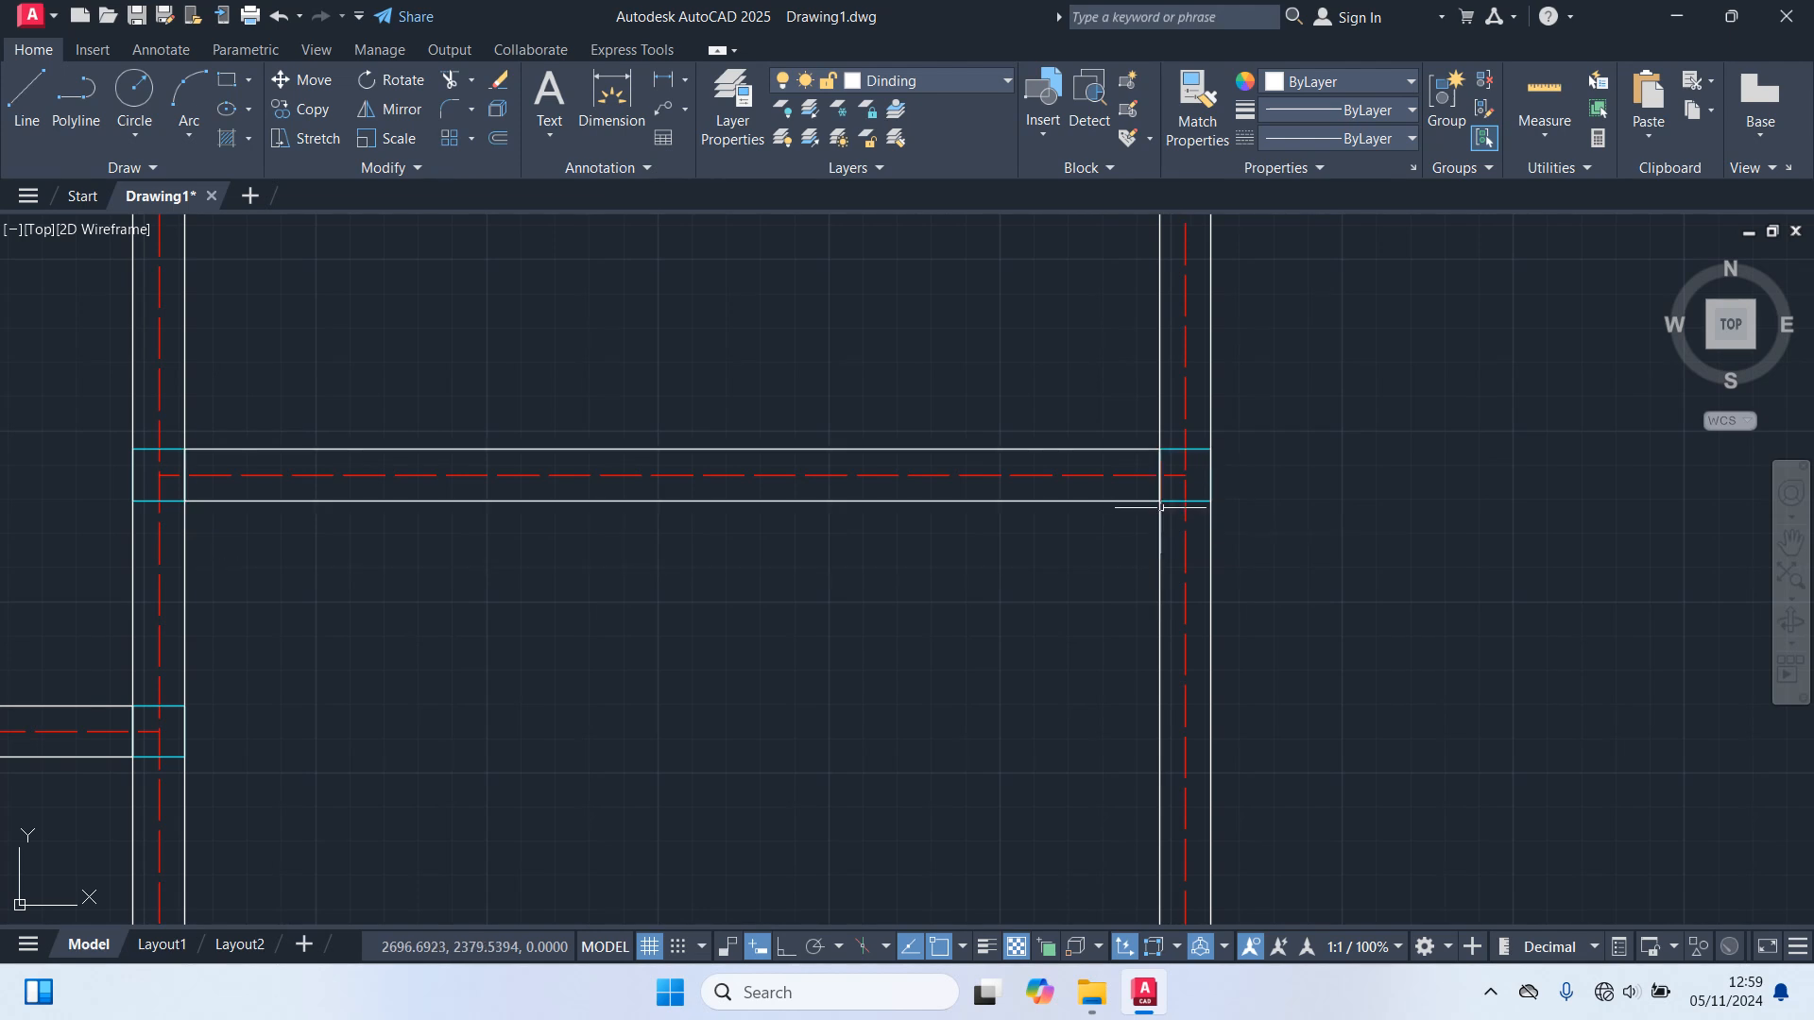
{"action": "scroll", "coordinate": [1148, 581], "scroll_direction": "down", "scroll_amount": 6}
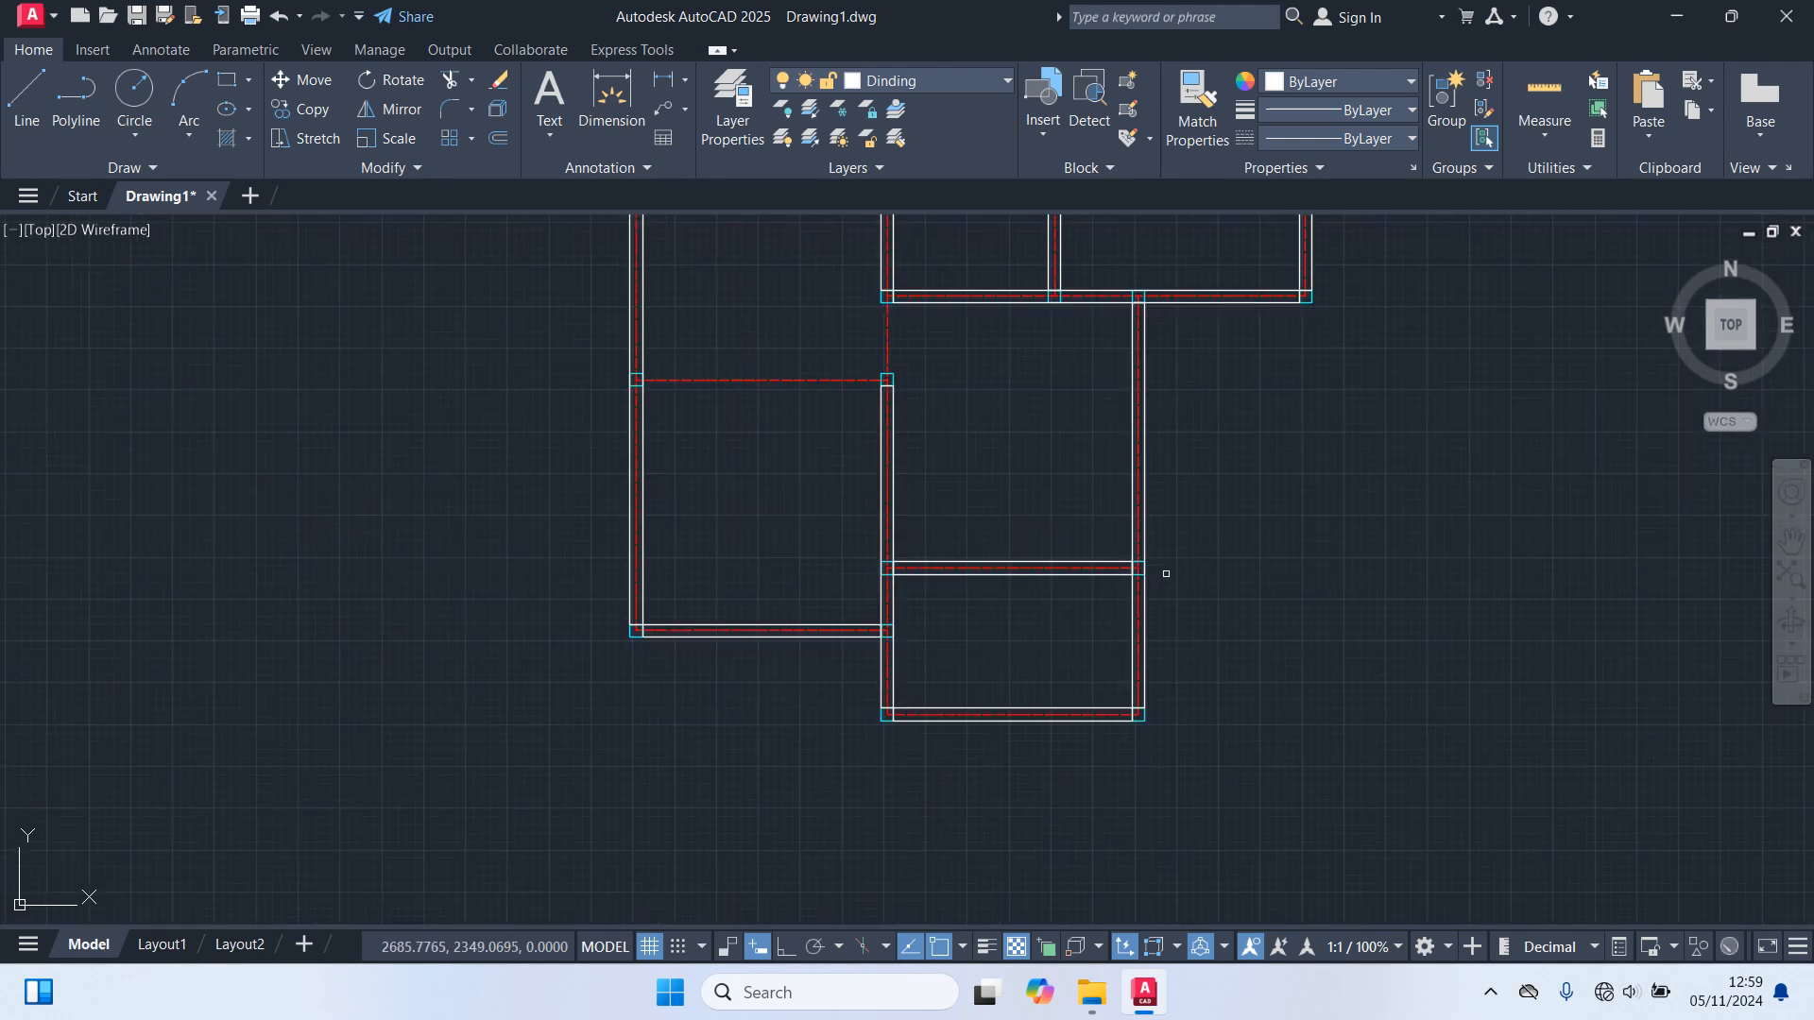
Draw a wall rectangle along the lower-left room's upper line, from the left outer wall's column to the upper-right corner column.
{"action": "scroll", "coordinate": [1165, 567], "scroll_direction": "down", "scroll_amount": 2}
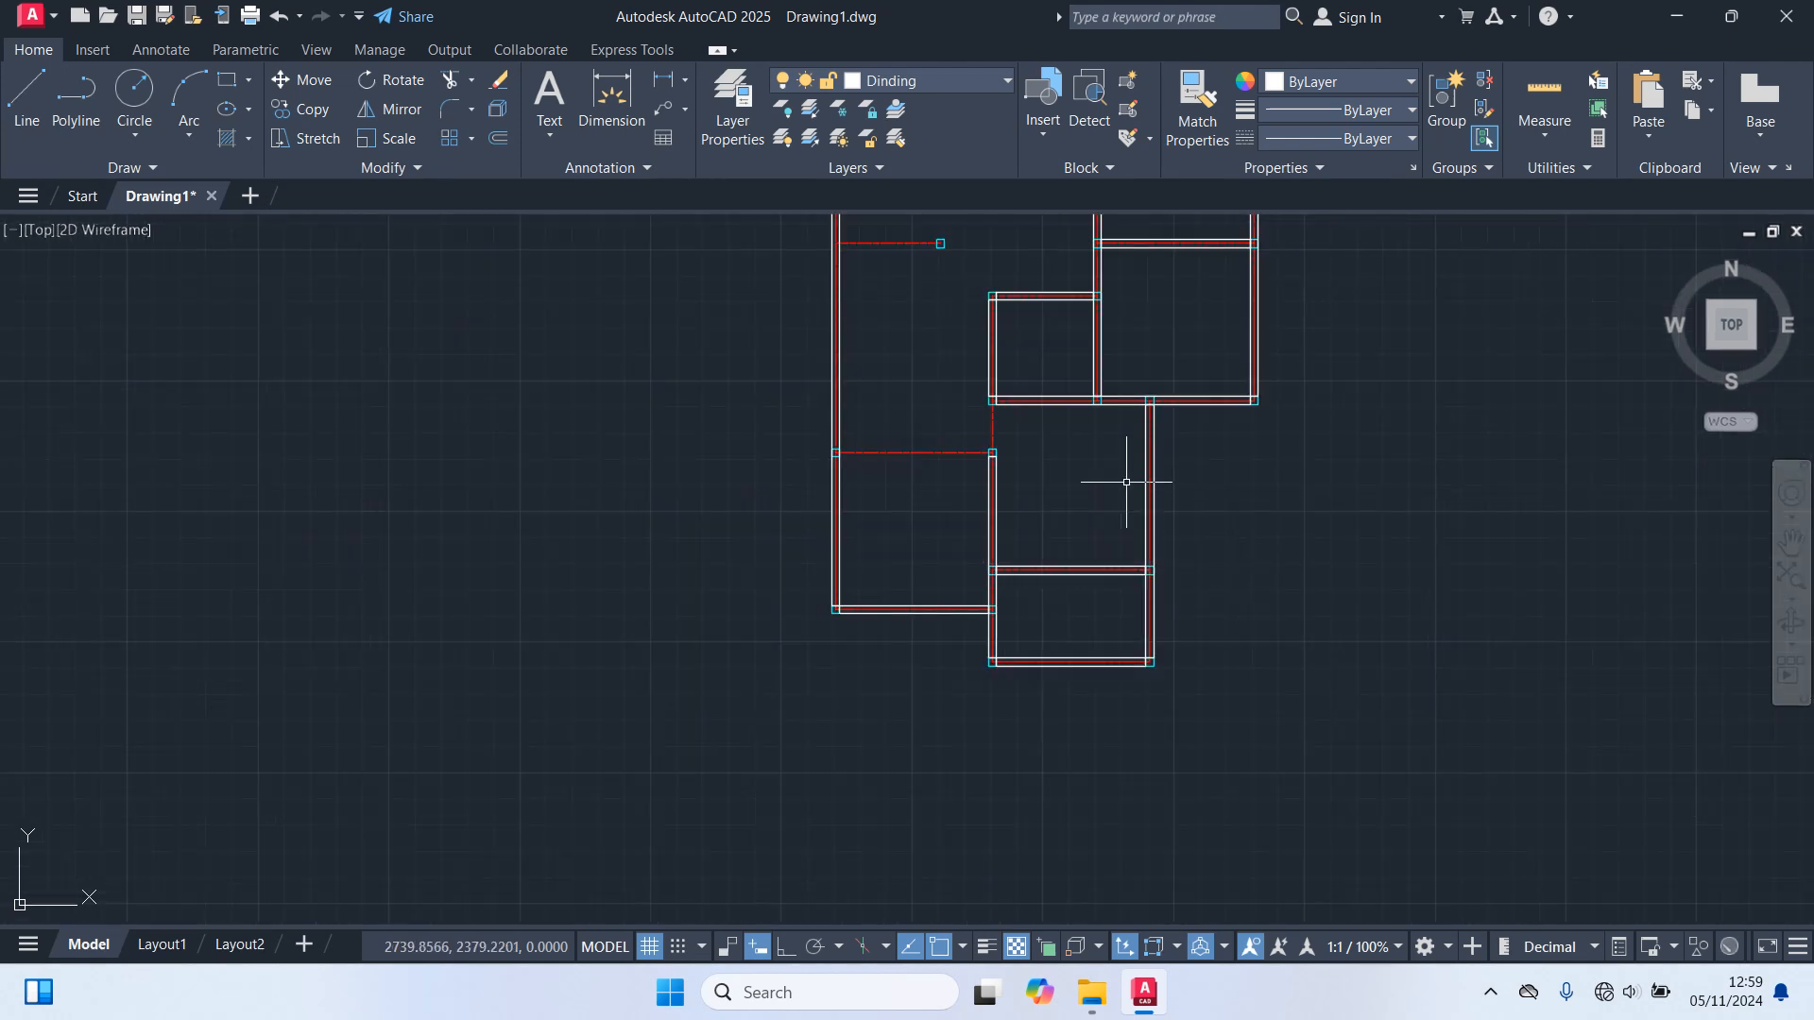
{"action": "scroll", "coordinate": [832, 468], "scroll_direction": "up", "scroll_amount": 8}
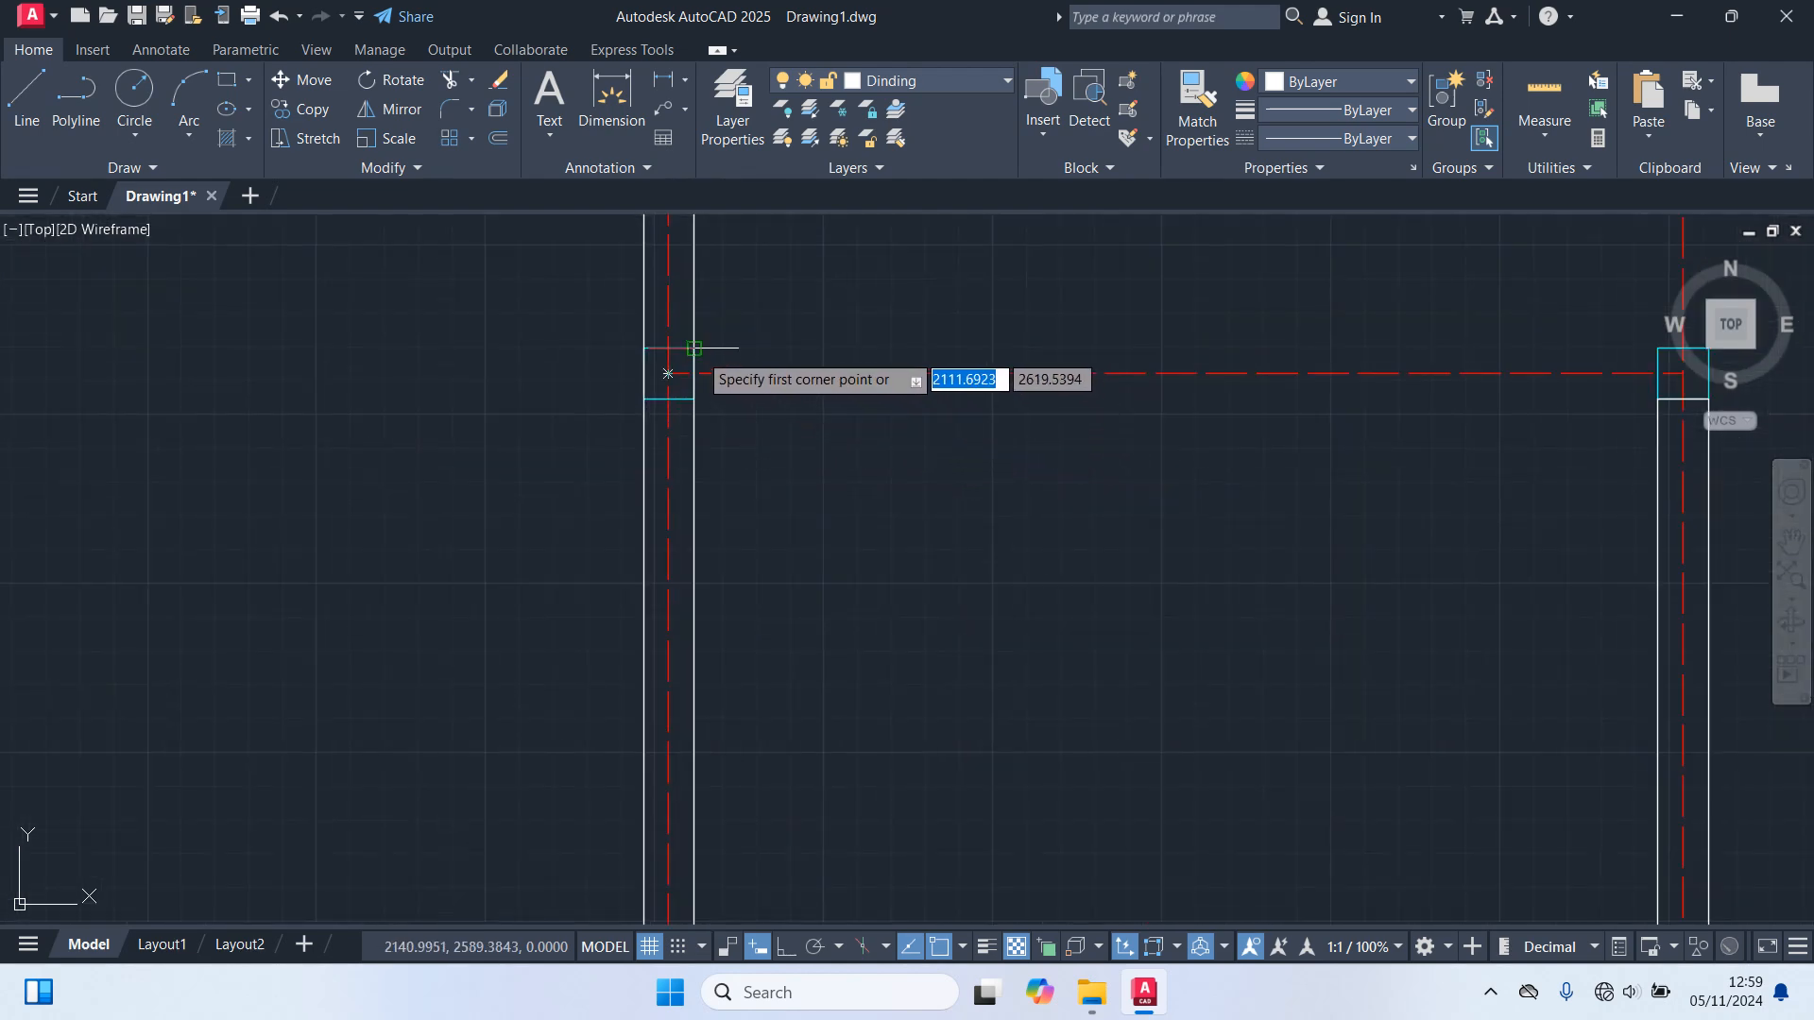
{"action": "scroll", "coordinate": [992, 475], "scroll_direction": "down", "scroll_amount": 4}
{"action": "middle_click_drag", "start_coordinate": [1201, 448], "coordinate": [1056, 454]}
{"action": "scroll", "coordinate": [1043, 435], "scroll_direction": "up", "scroll_amount": 6}
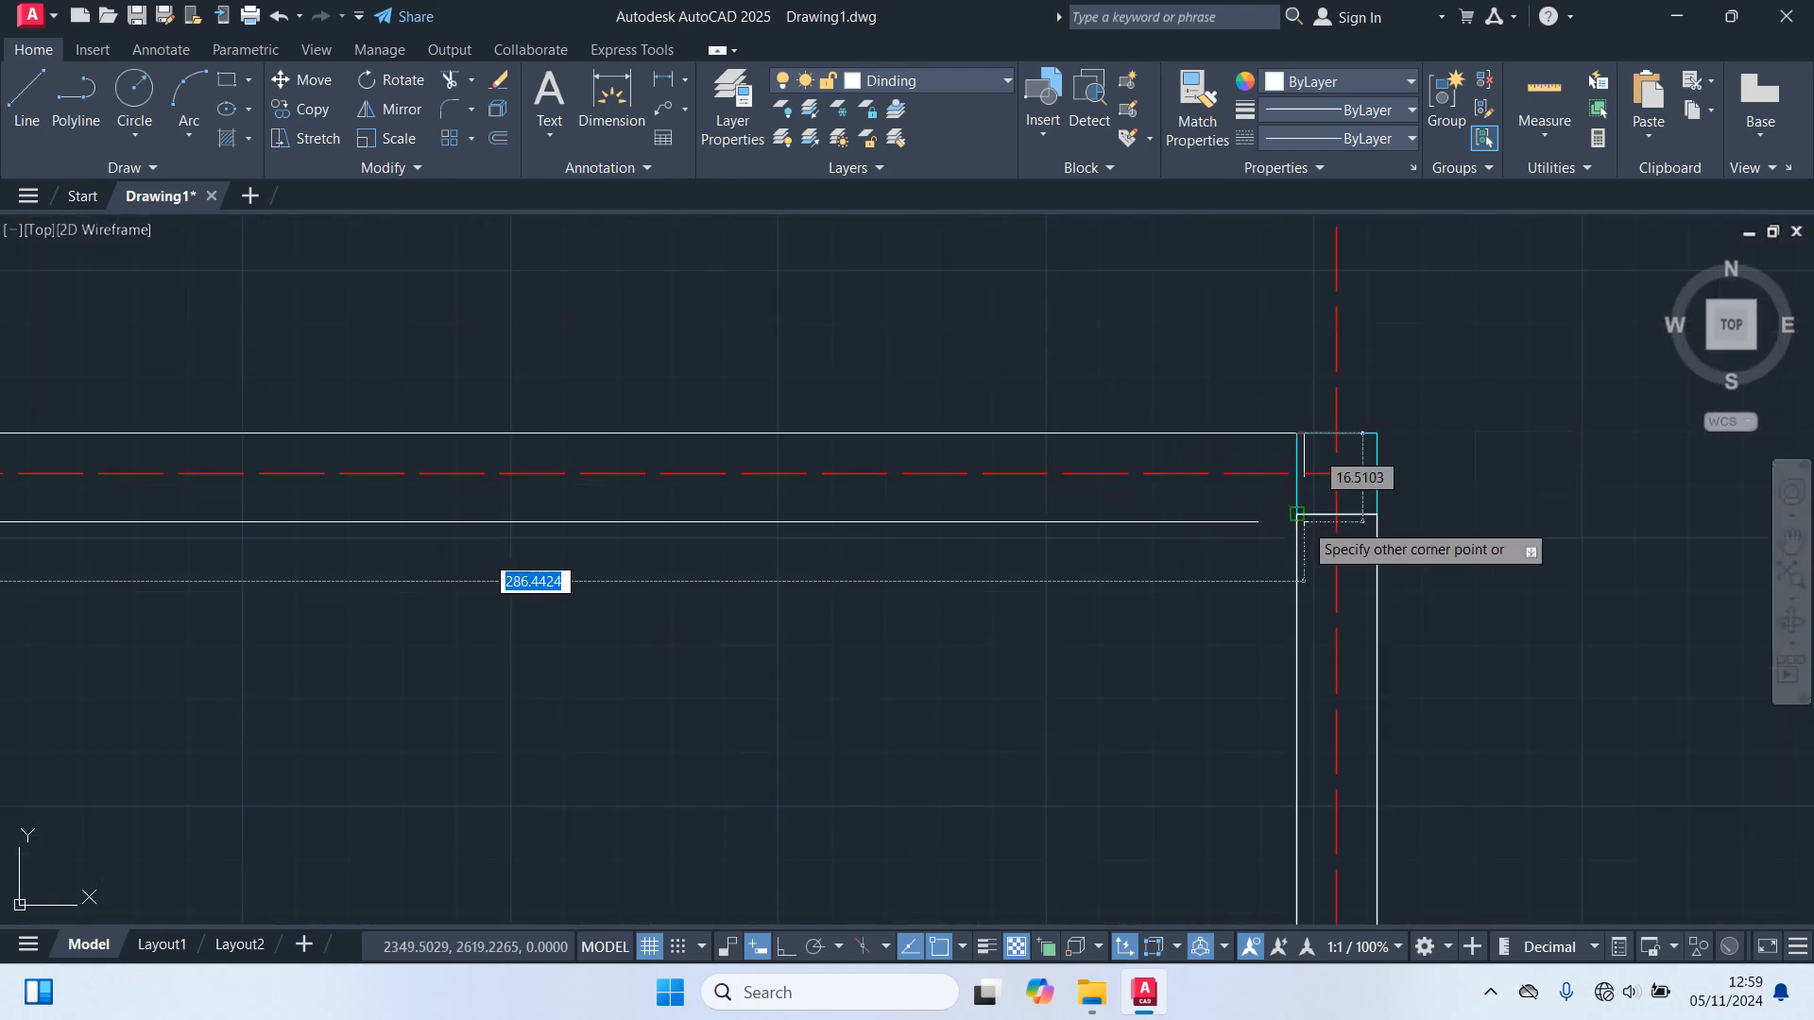
{"action": "left_click", "coordinate": [1296, 514]}
{"action": "scroll", "coordinate": [1119, 574], "scroll_direction": "down", "scroll_amount": 8}
{"action": "scroll", "coordinate": [1189, 572], "scroll_direction": "down", "scroll_amount": 2}
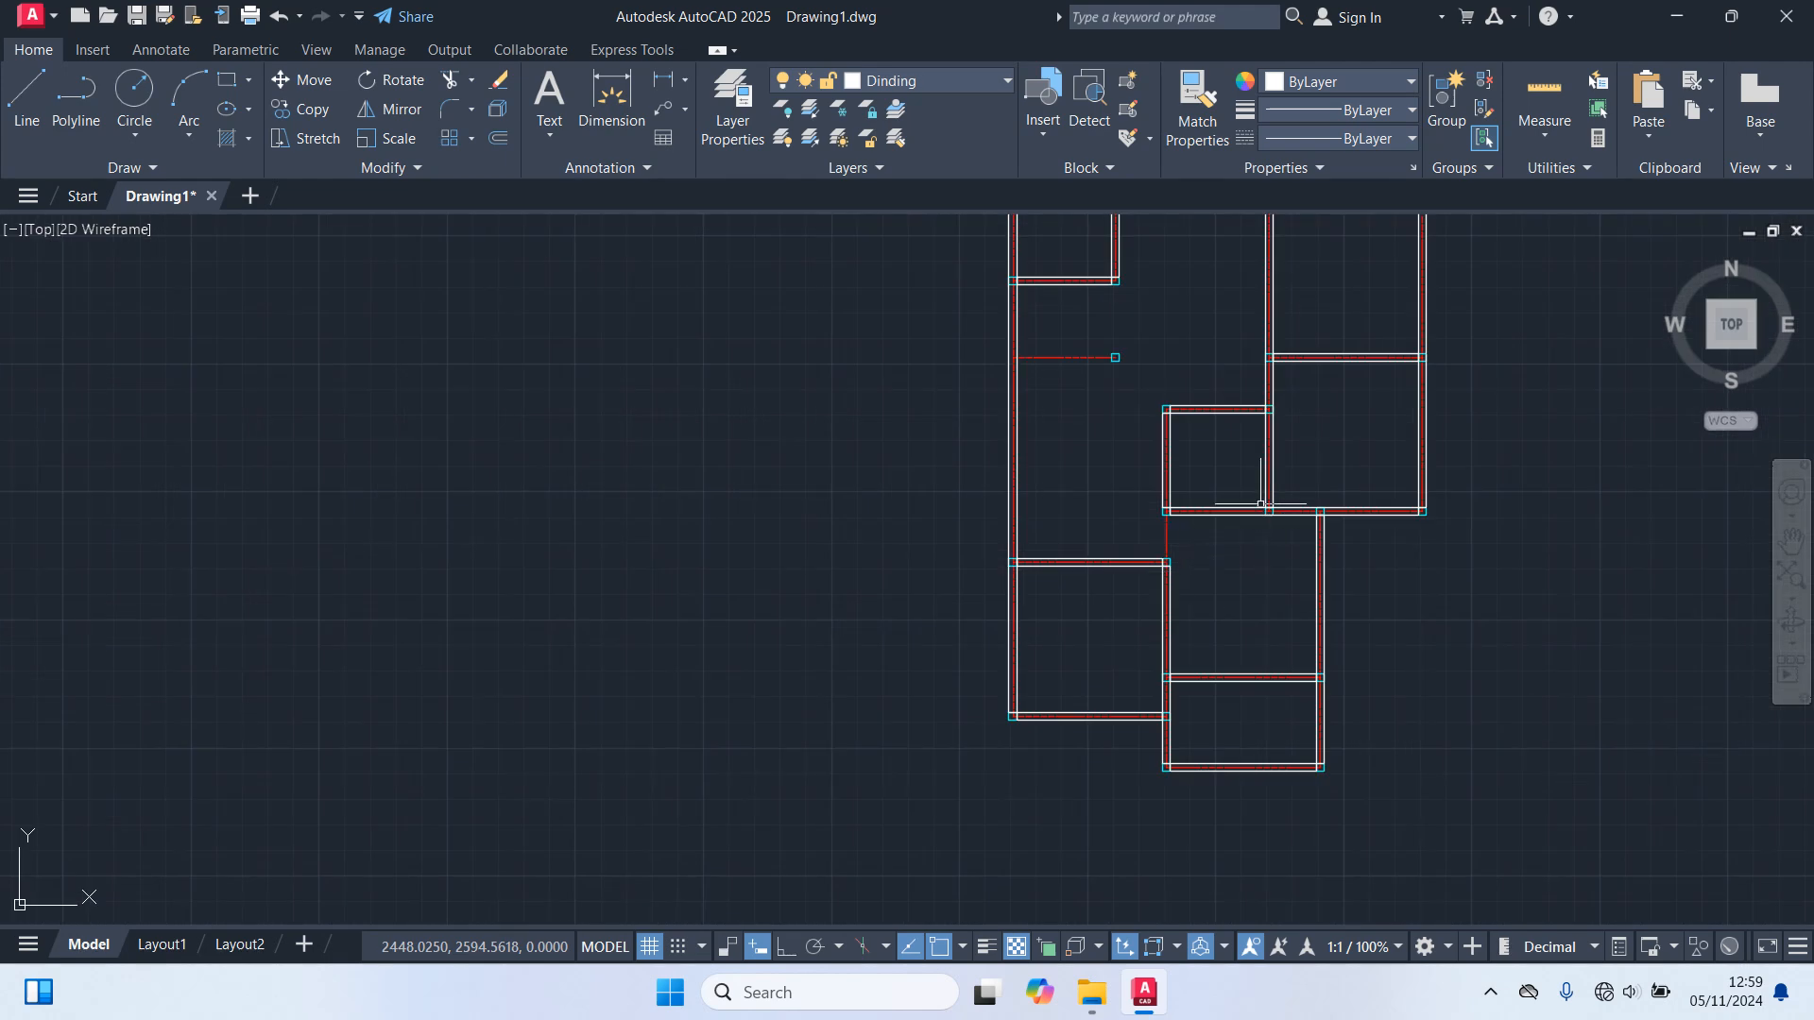
Draw a wall rectangle along the short axis from the free-standing column to the left outer wall's axis.
{"action": "middle_click_drag", "start_coordinate": [1247, 486], "coordinate": [1159, 721]}
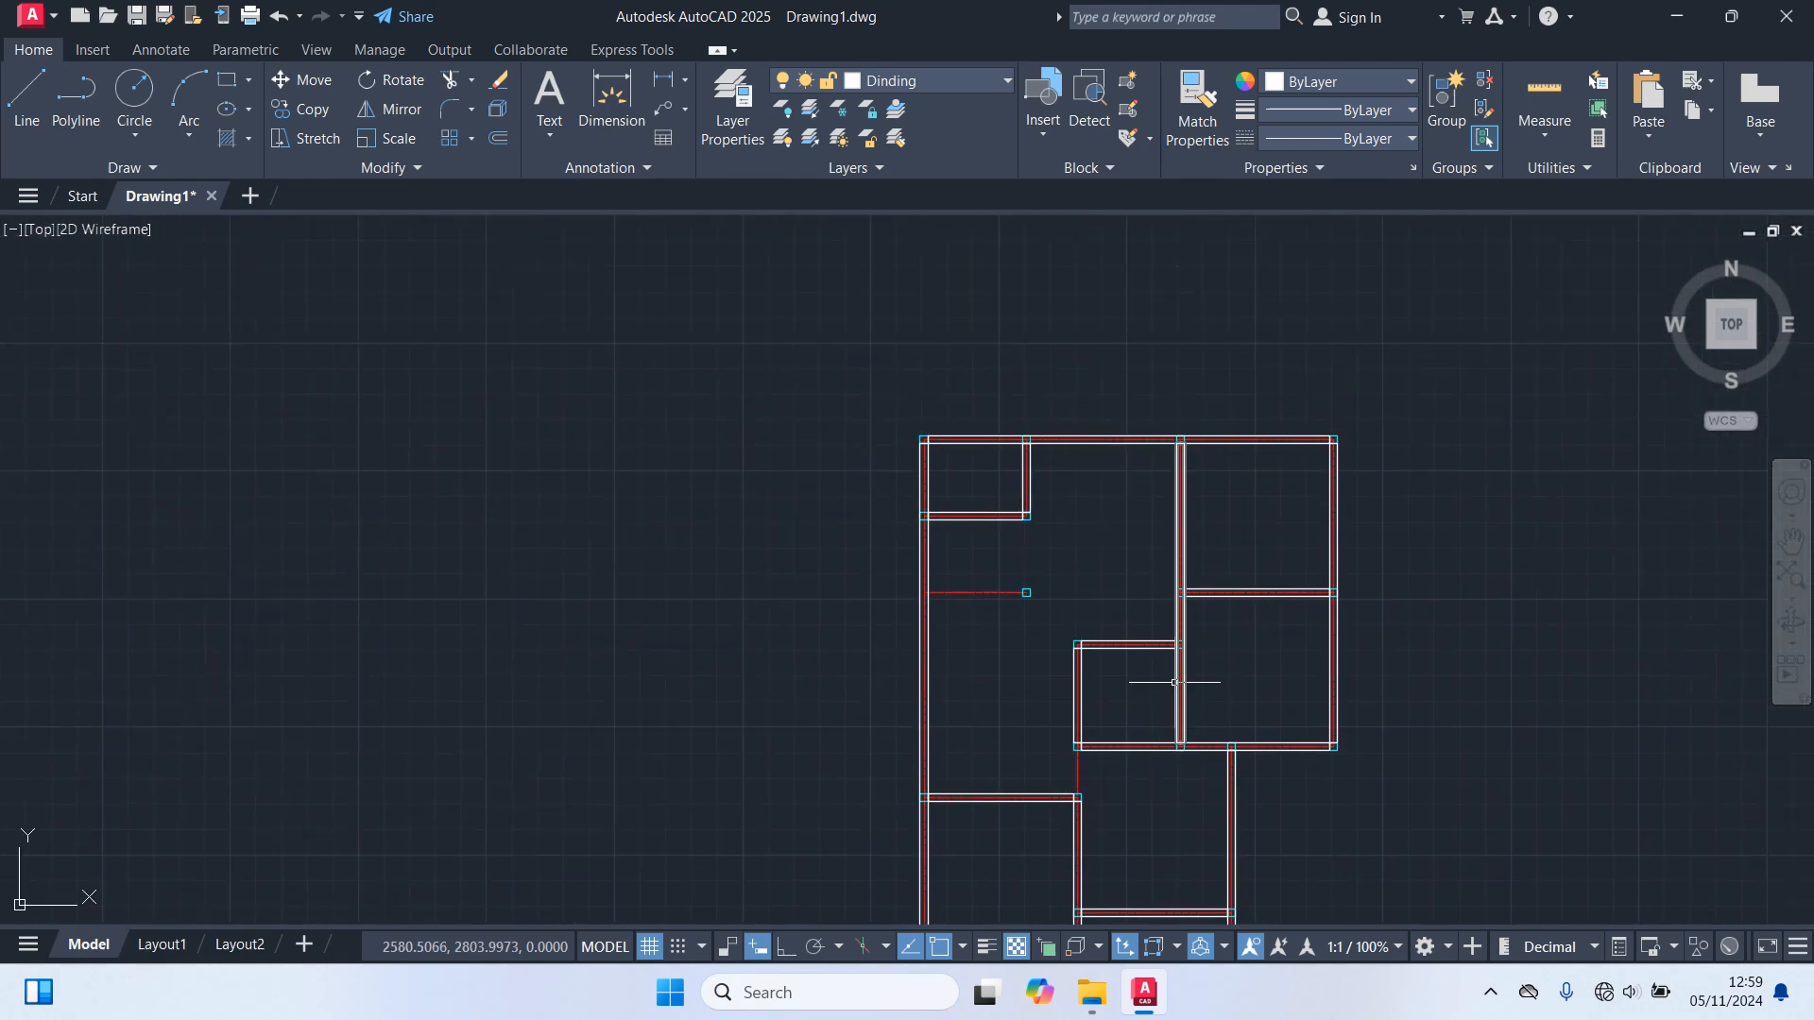
{"action": "key", "text": "space"}
{"action": "scroll", "coordinate": [923, 571], "scroll_direction": "up", "scroll_amount": 5}
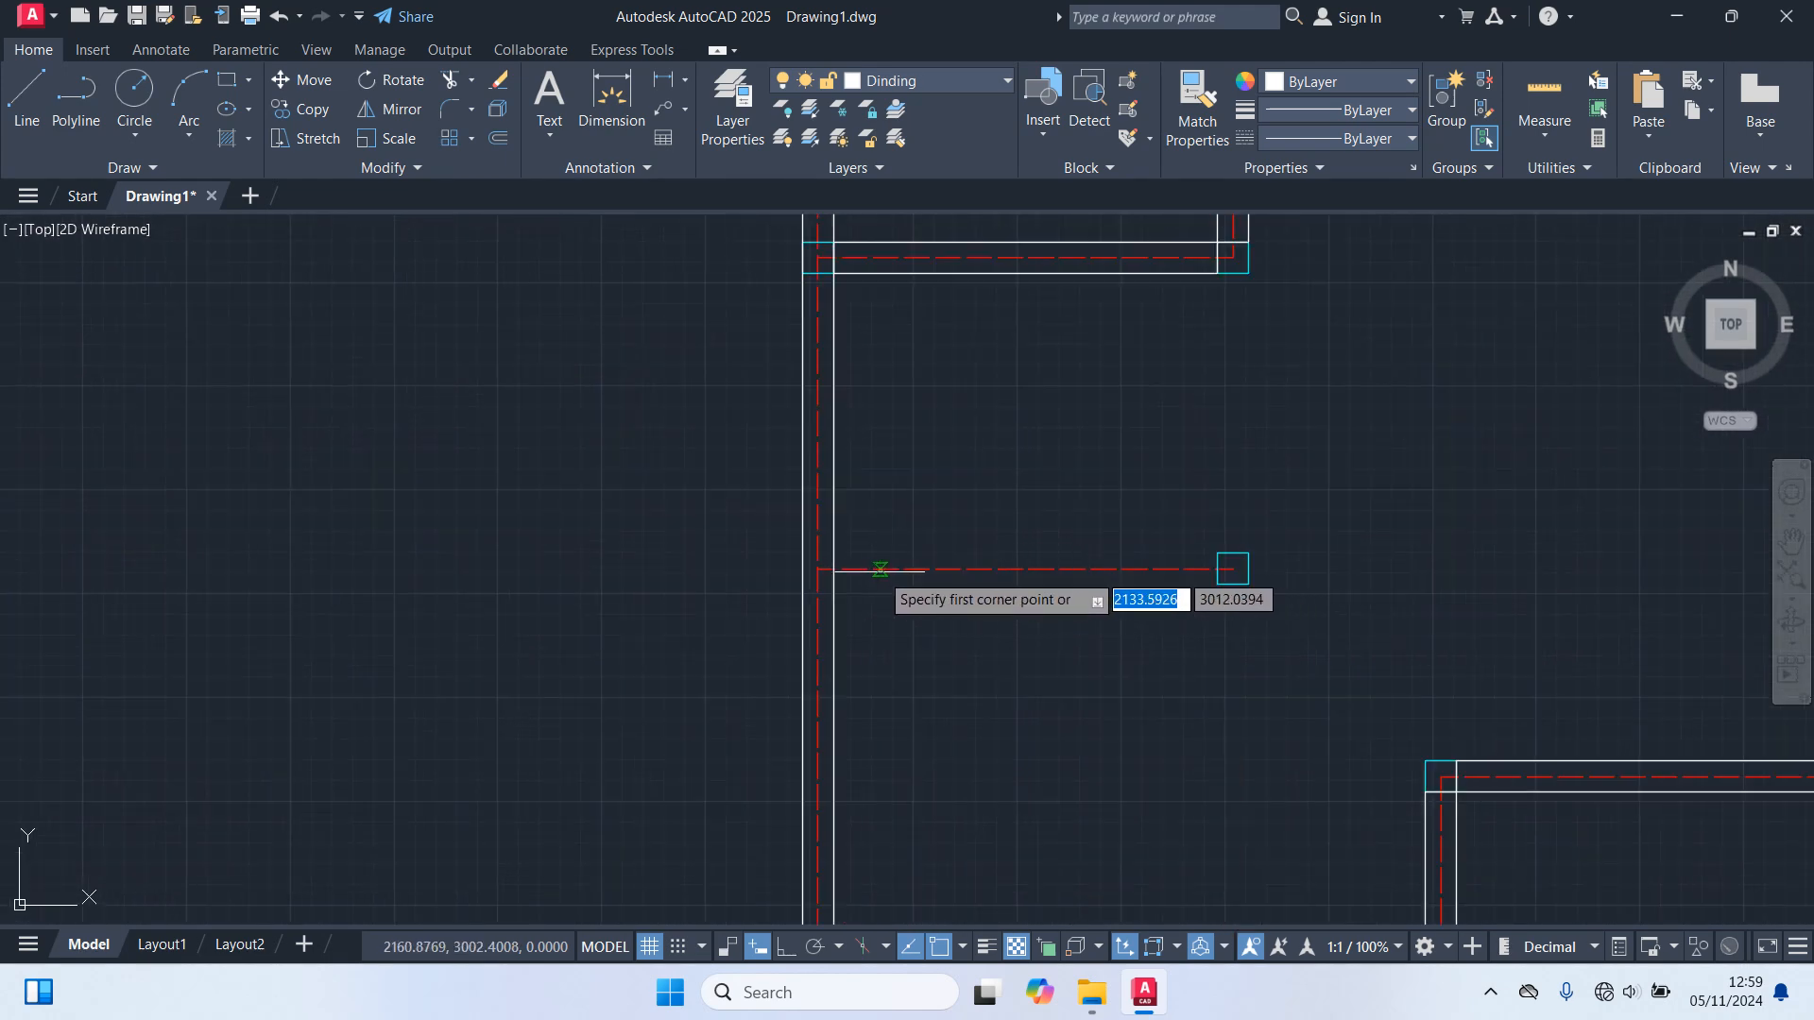
{"action": "scroll", "coordinate": [1087, 568], "scroll_direction": "up", "scroll_amount": 4}
{"action": "left_click", "coordinate": [1441, 530]}
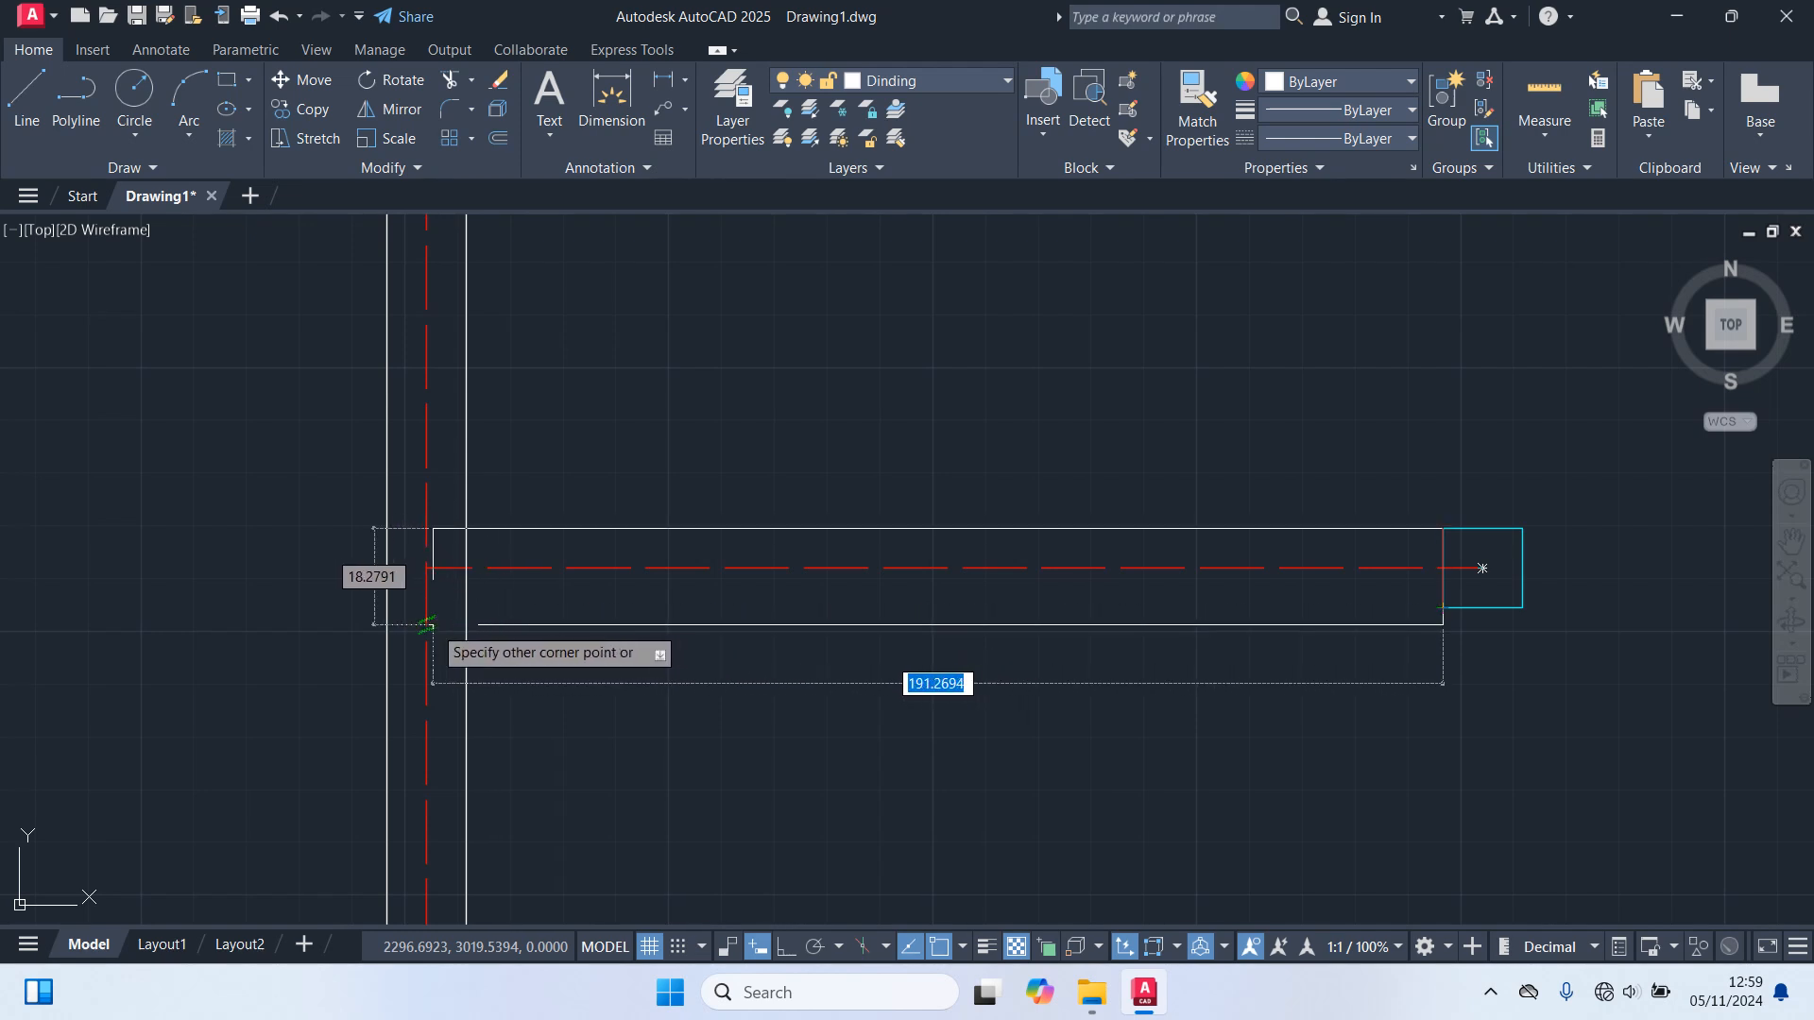
{"action": "left_click", "coordinate": [427, 625]}
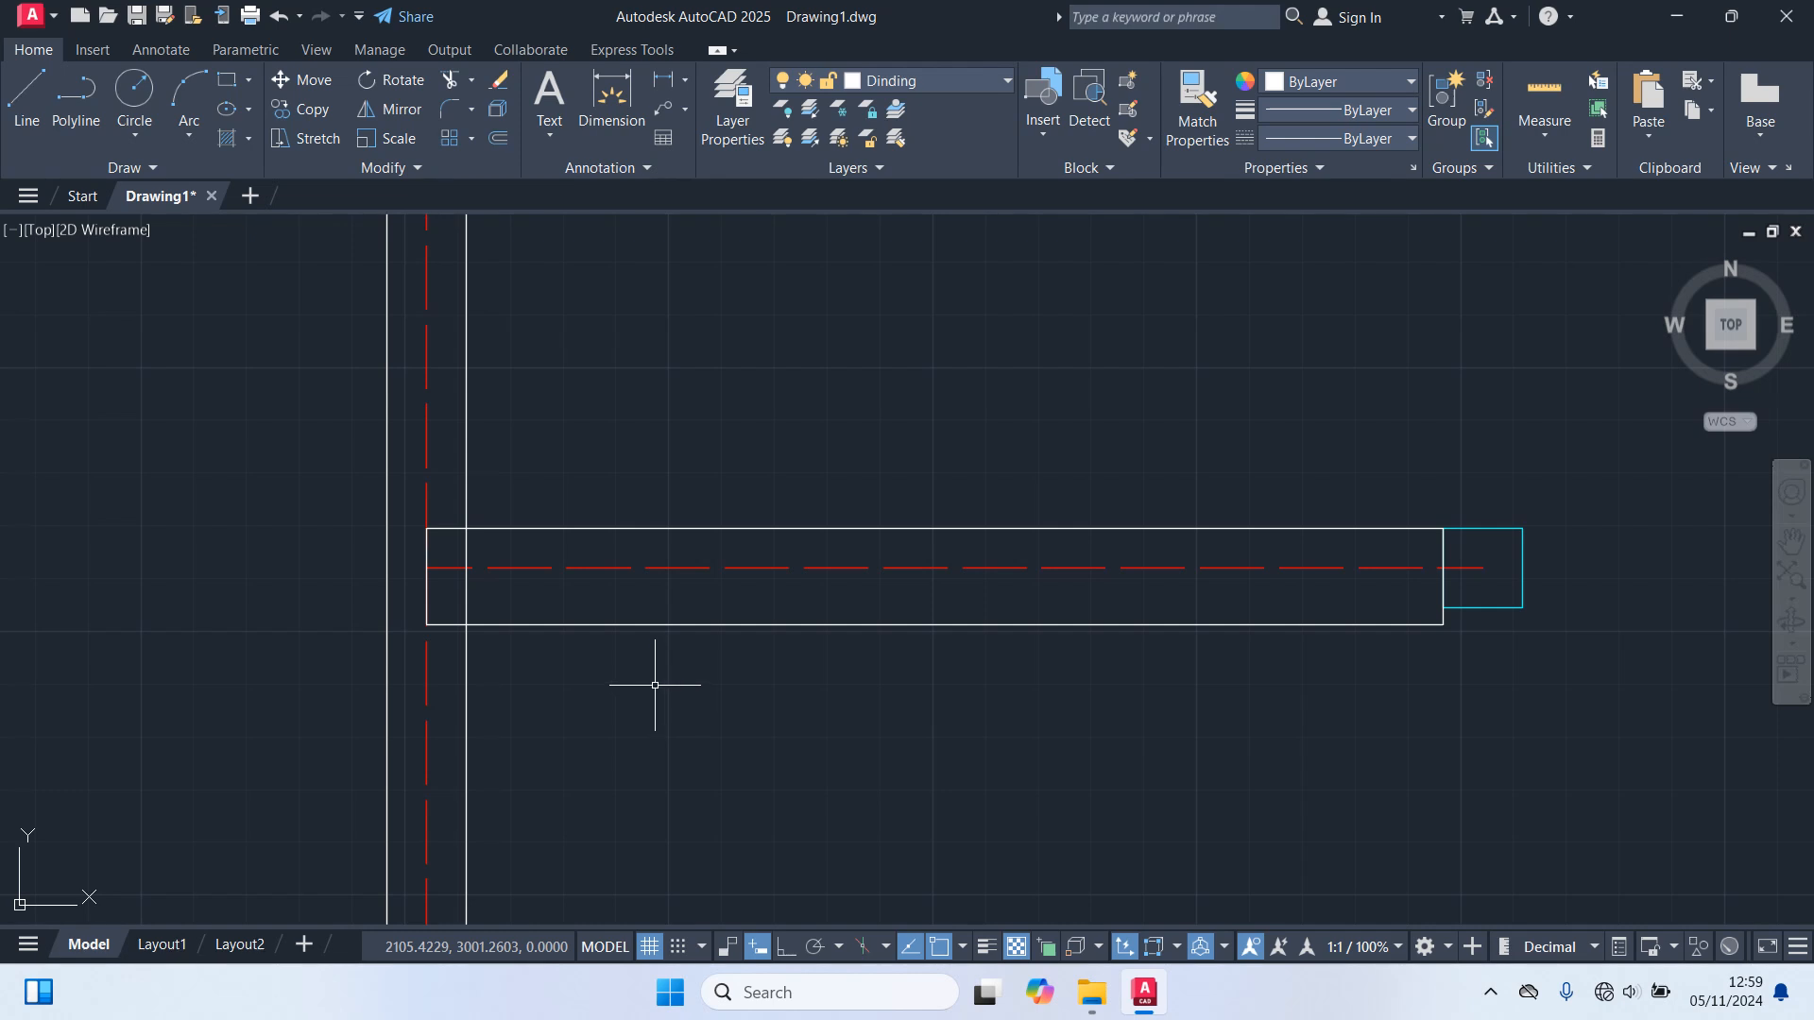
Stretch the short wall's left end to the outer wall's outside face and its lower-right corner to the column's corner.
{"action": "left_click", "coordinate": [429, 578]}
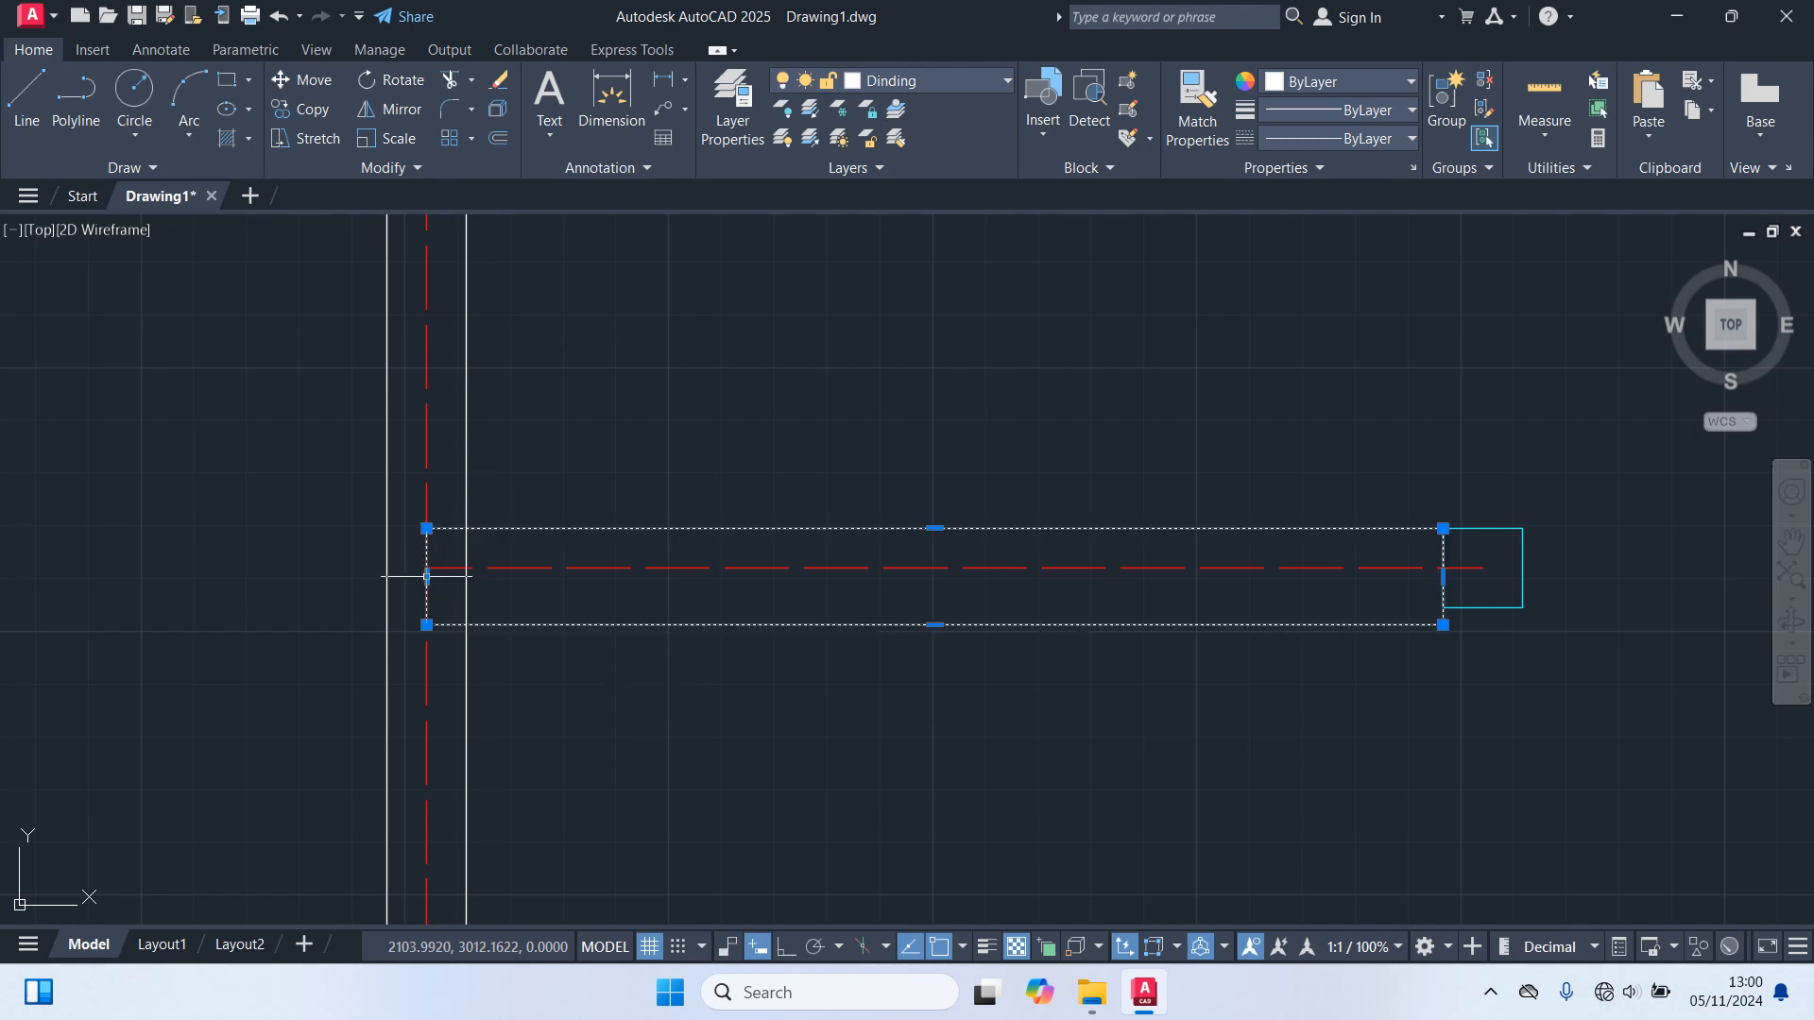
{"action": "left_click", "coordinate": [427, 576]}
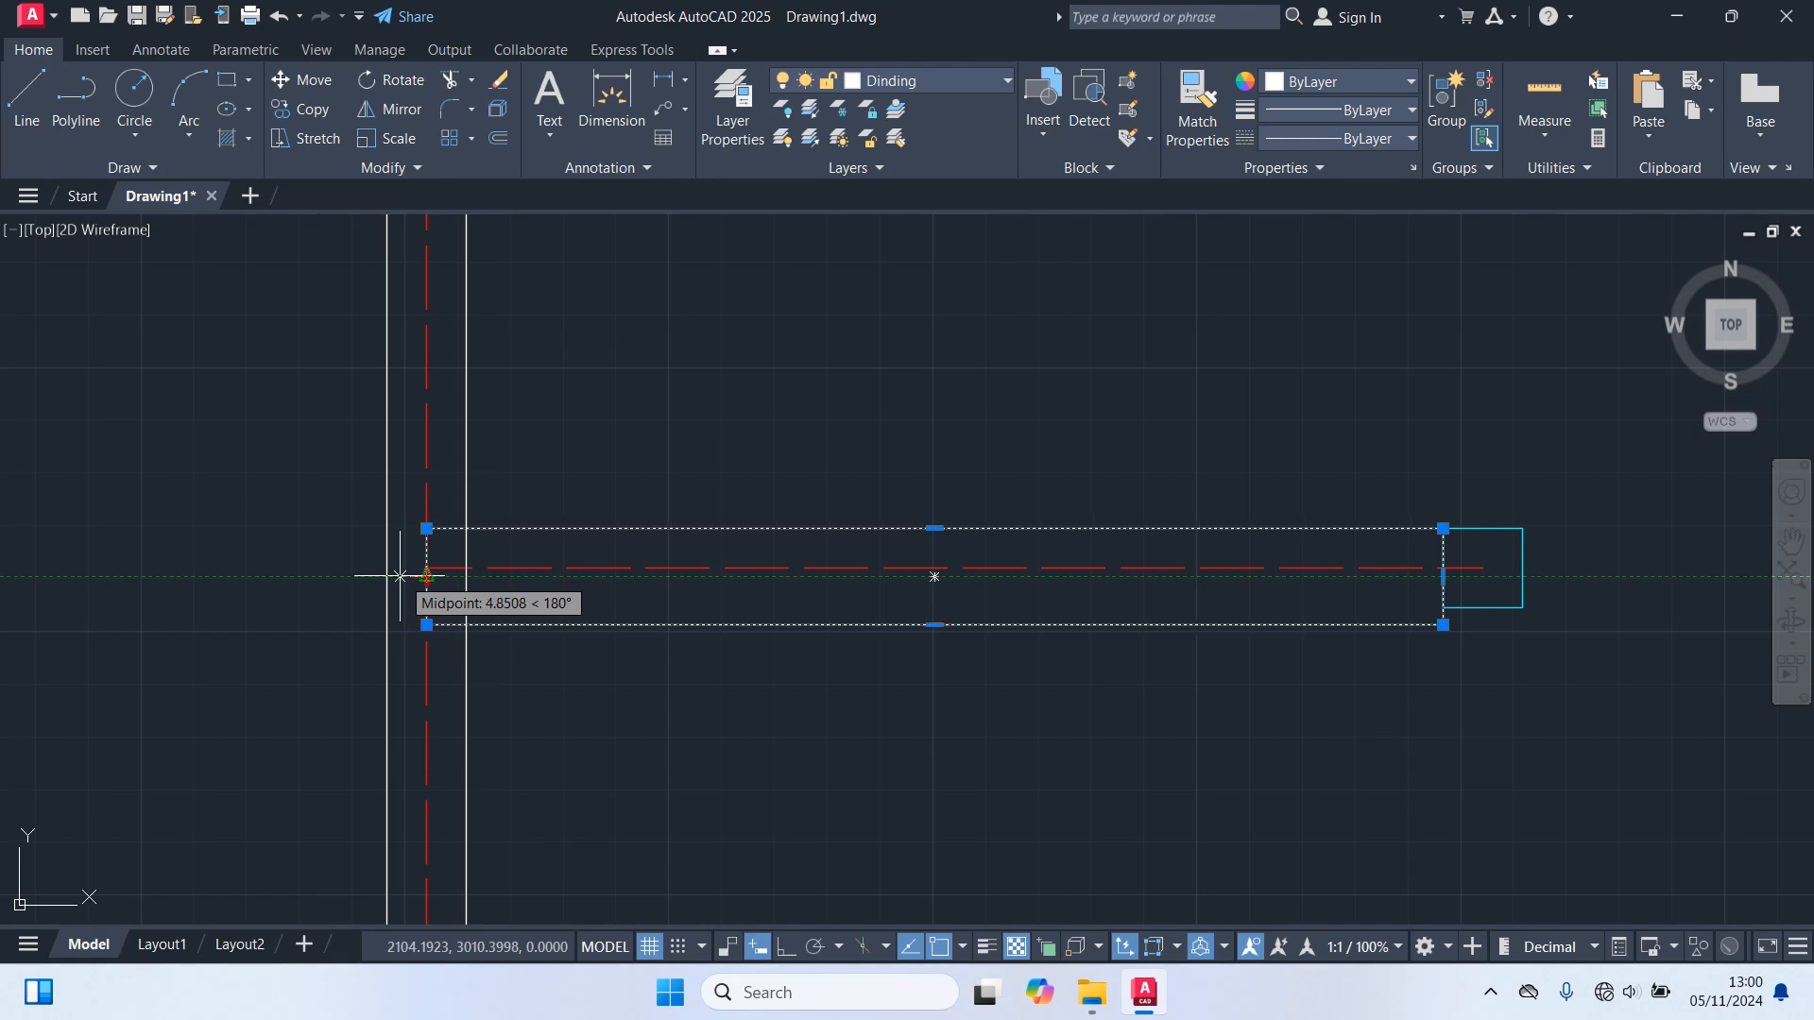
{"action": "left_click", "coordinate": [389, 577]}
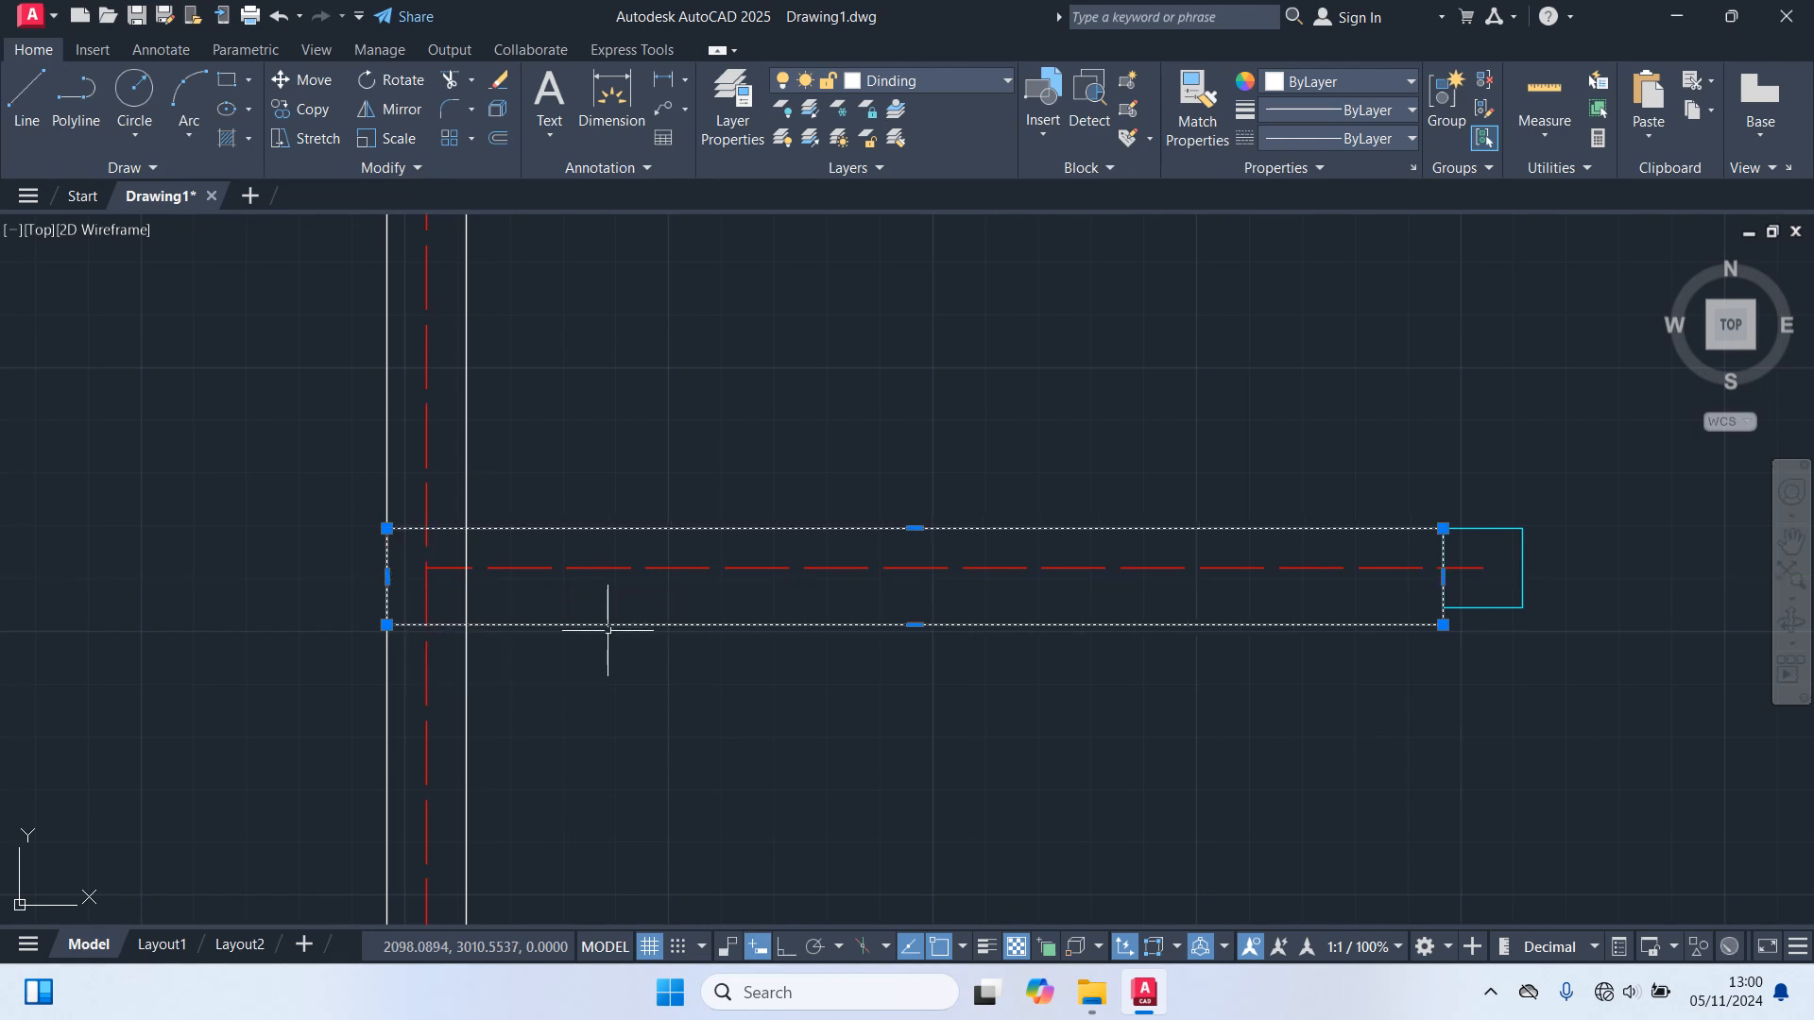
{"action": "scroll", "coordinate": [1441, 633], "scroll_direction": "up", "scroll_amount": 2}
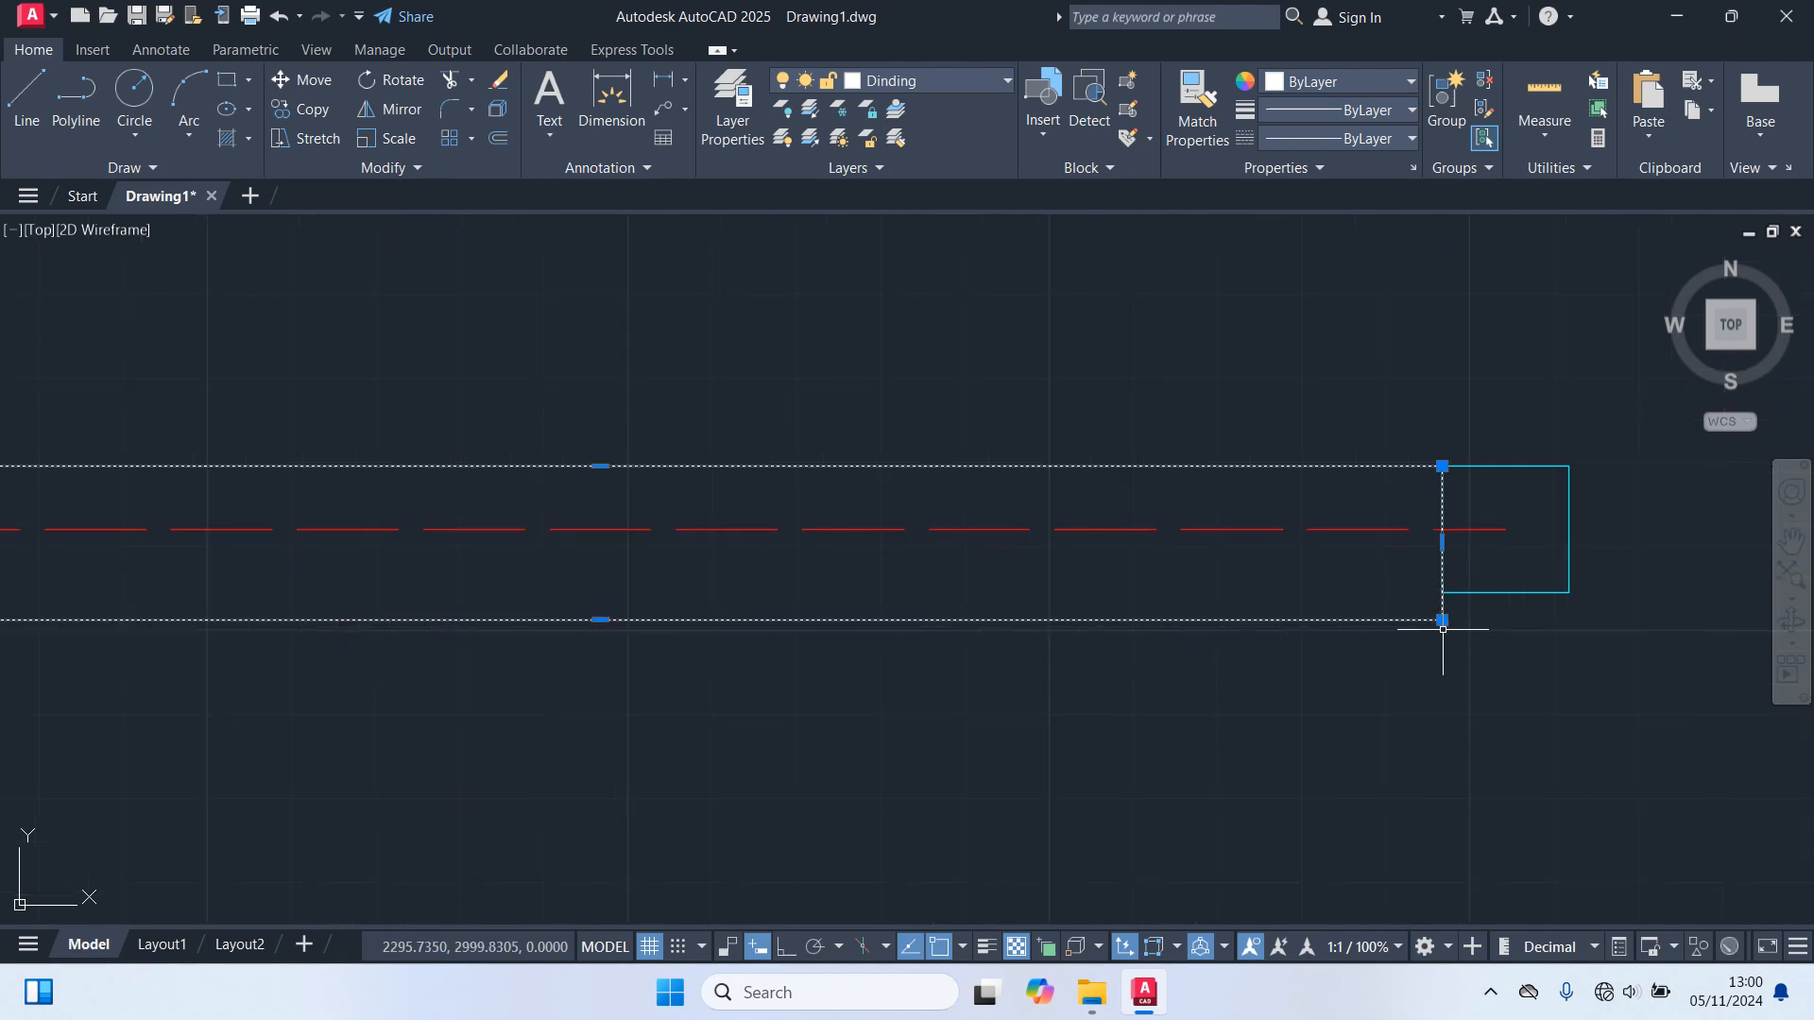
{"action": "scroll", "coordinate": [1443, 629], "scroll_direction": "down", "scroll_amount": 2}
{"action": "left_click", "coordinate": [1441, 623]}
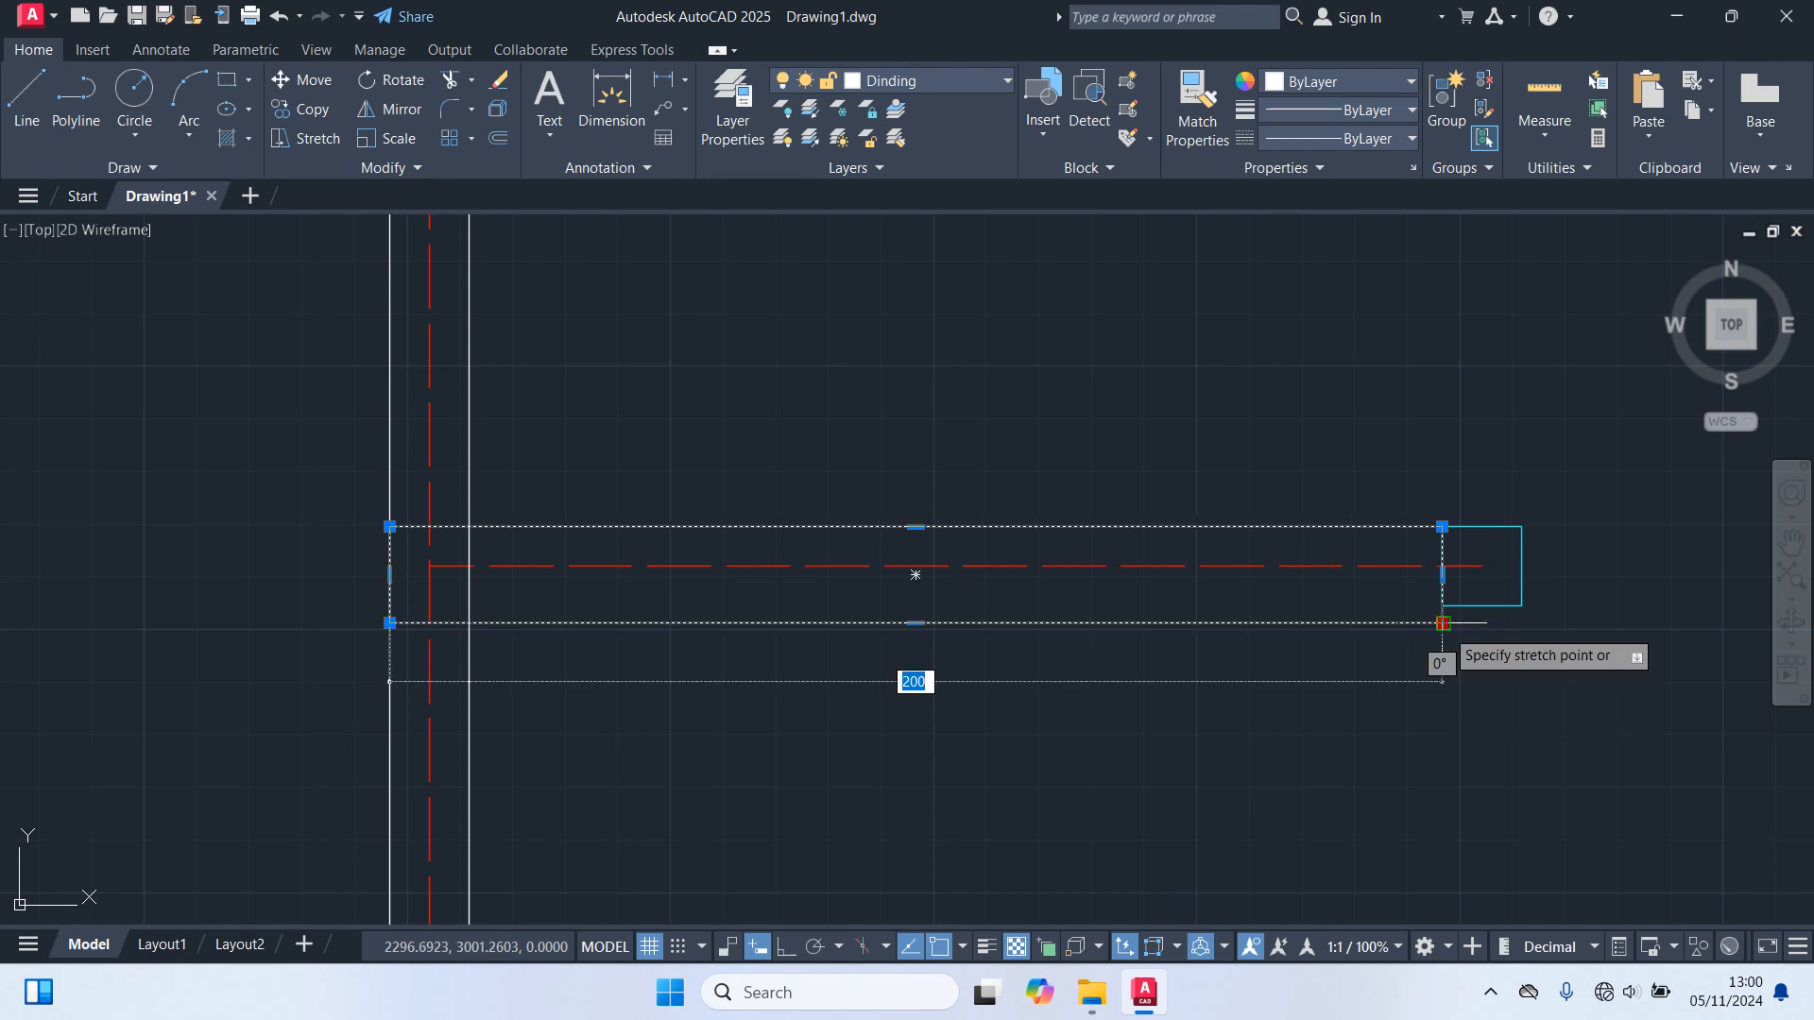
{"action": "left_click", "coordinate": [1442, 606]}
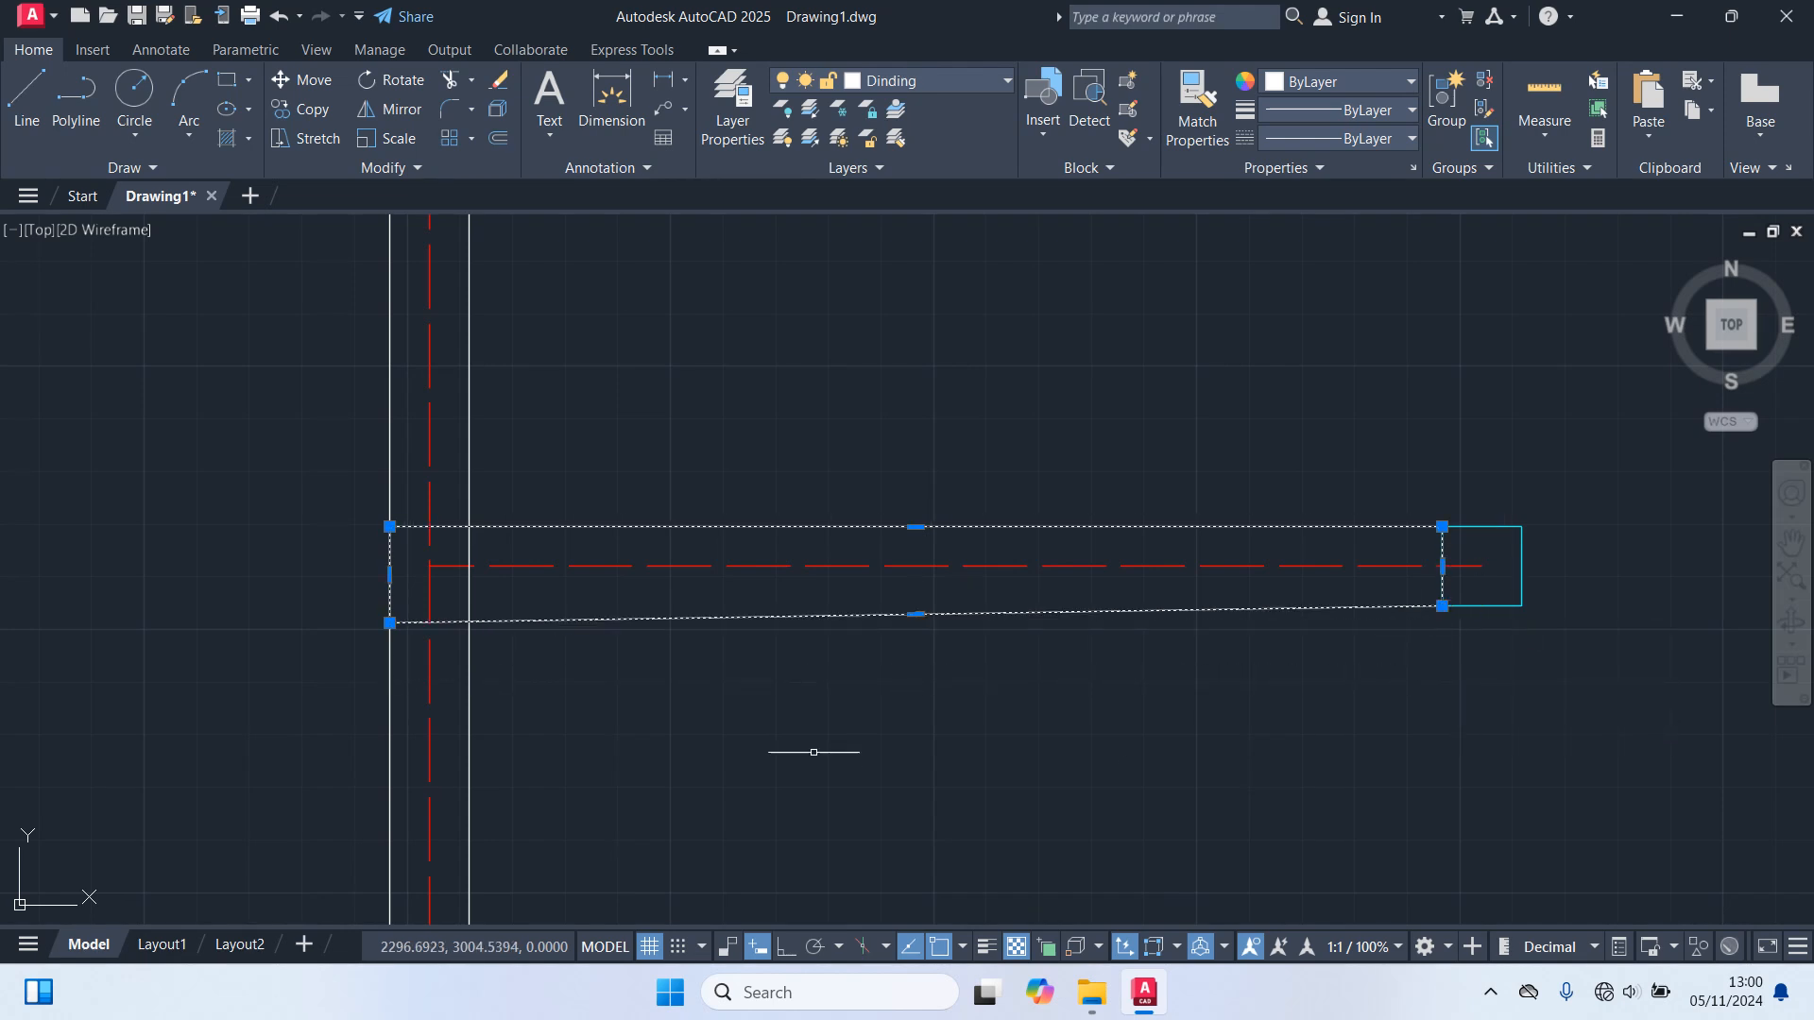
Try to straighten the short wall's lower-left corner with Ortho on, and delete the wall rectangle.
{"action": "left_click", "coordinate": [390, 622]}
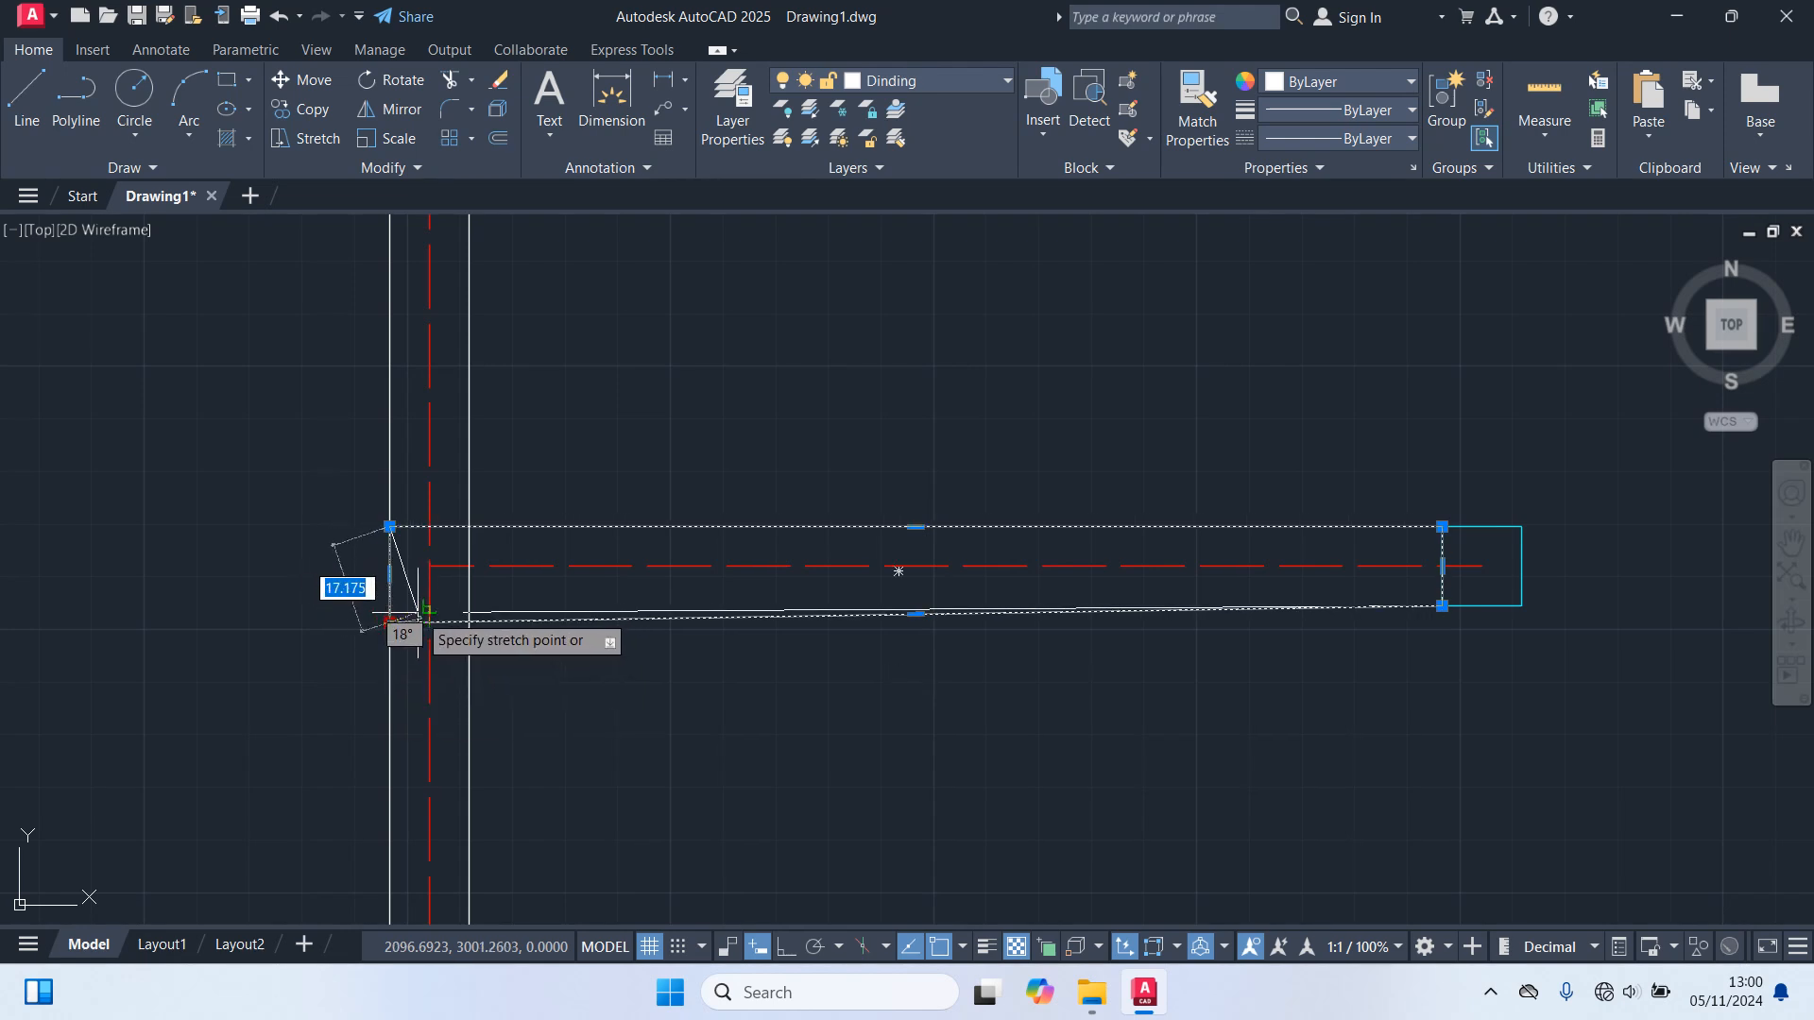
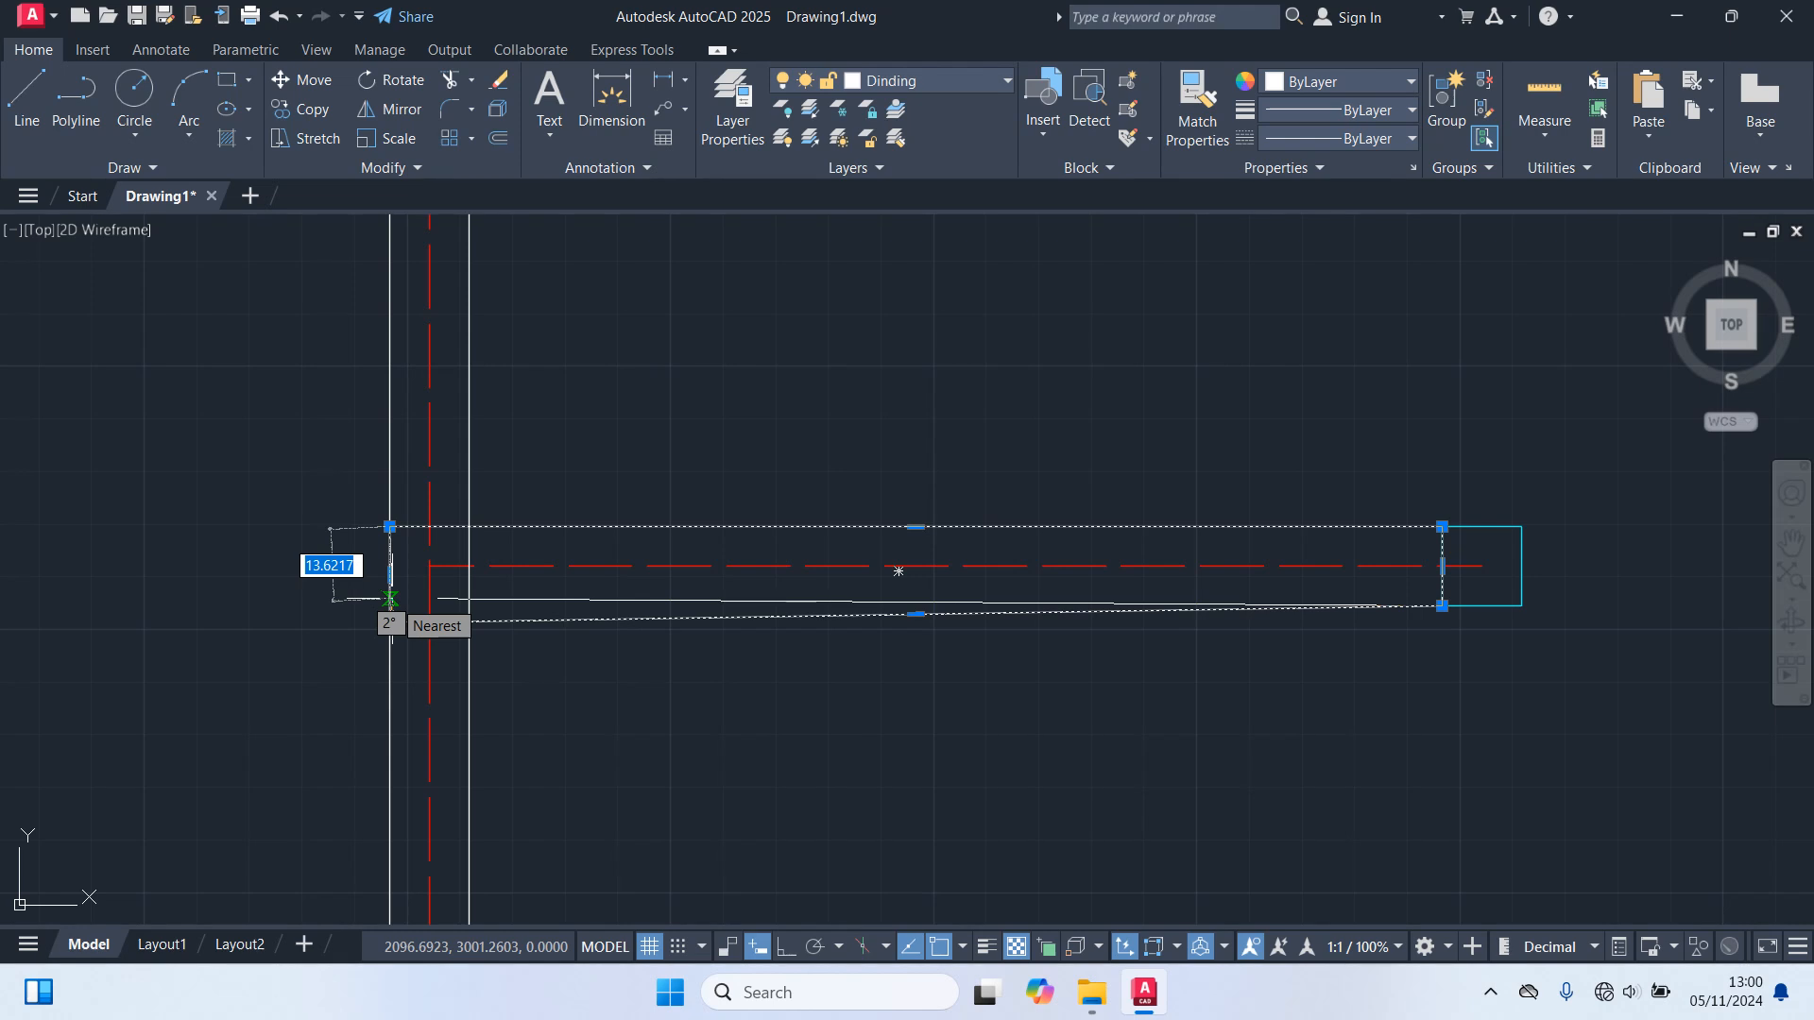
{"action": "key", "text": "F8"}
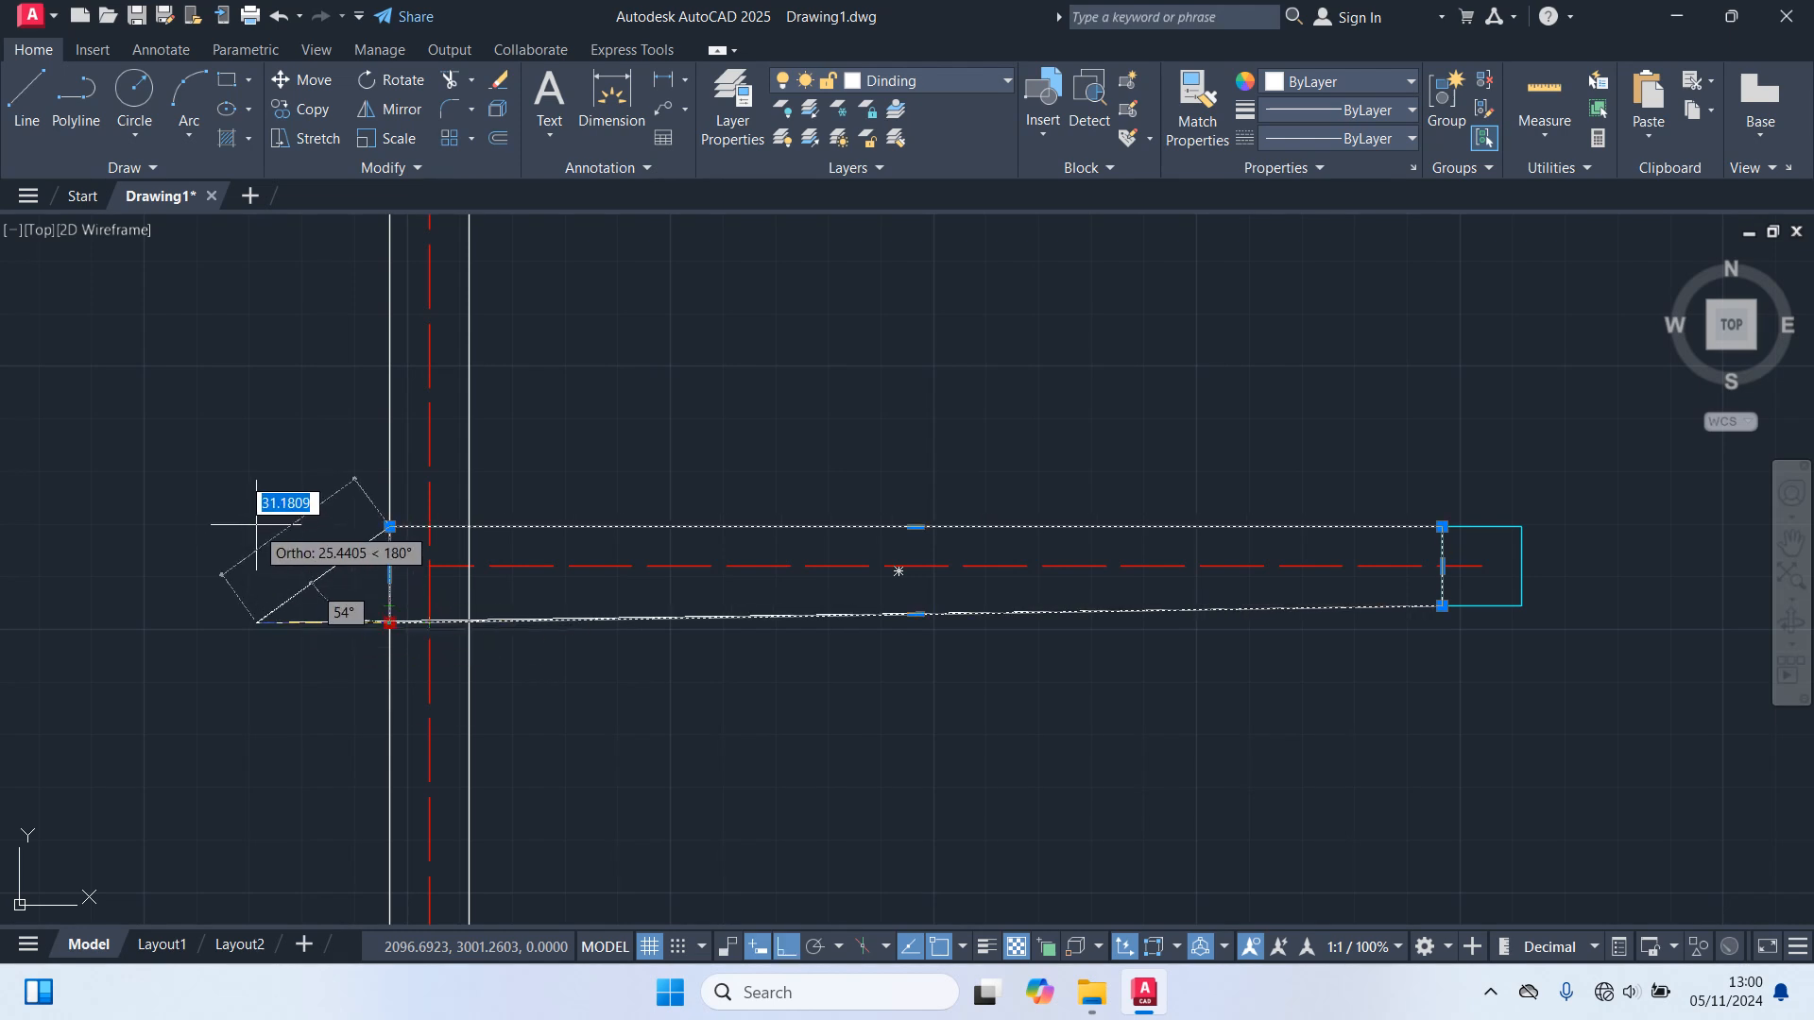
{"action": "key", "text": "Escape"}
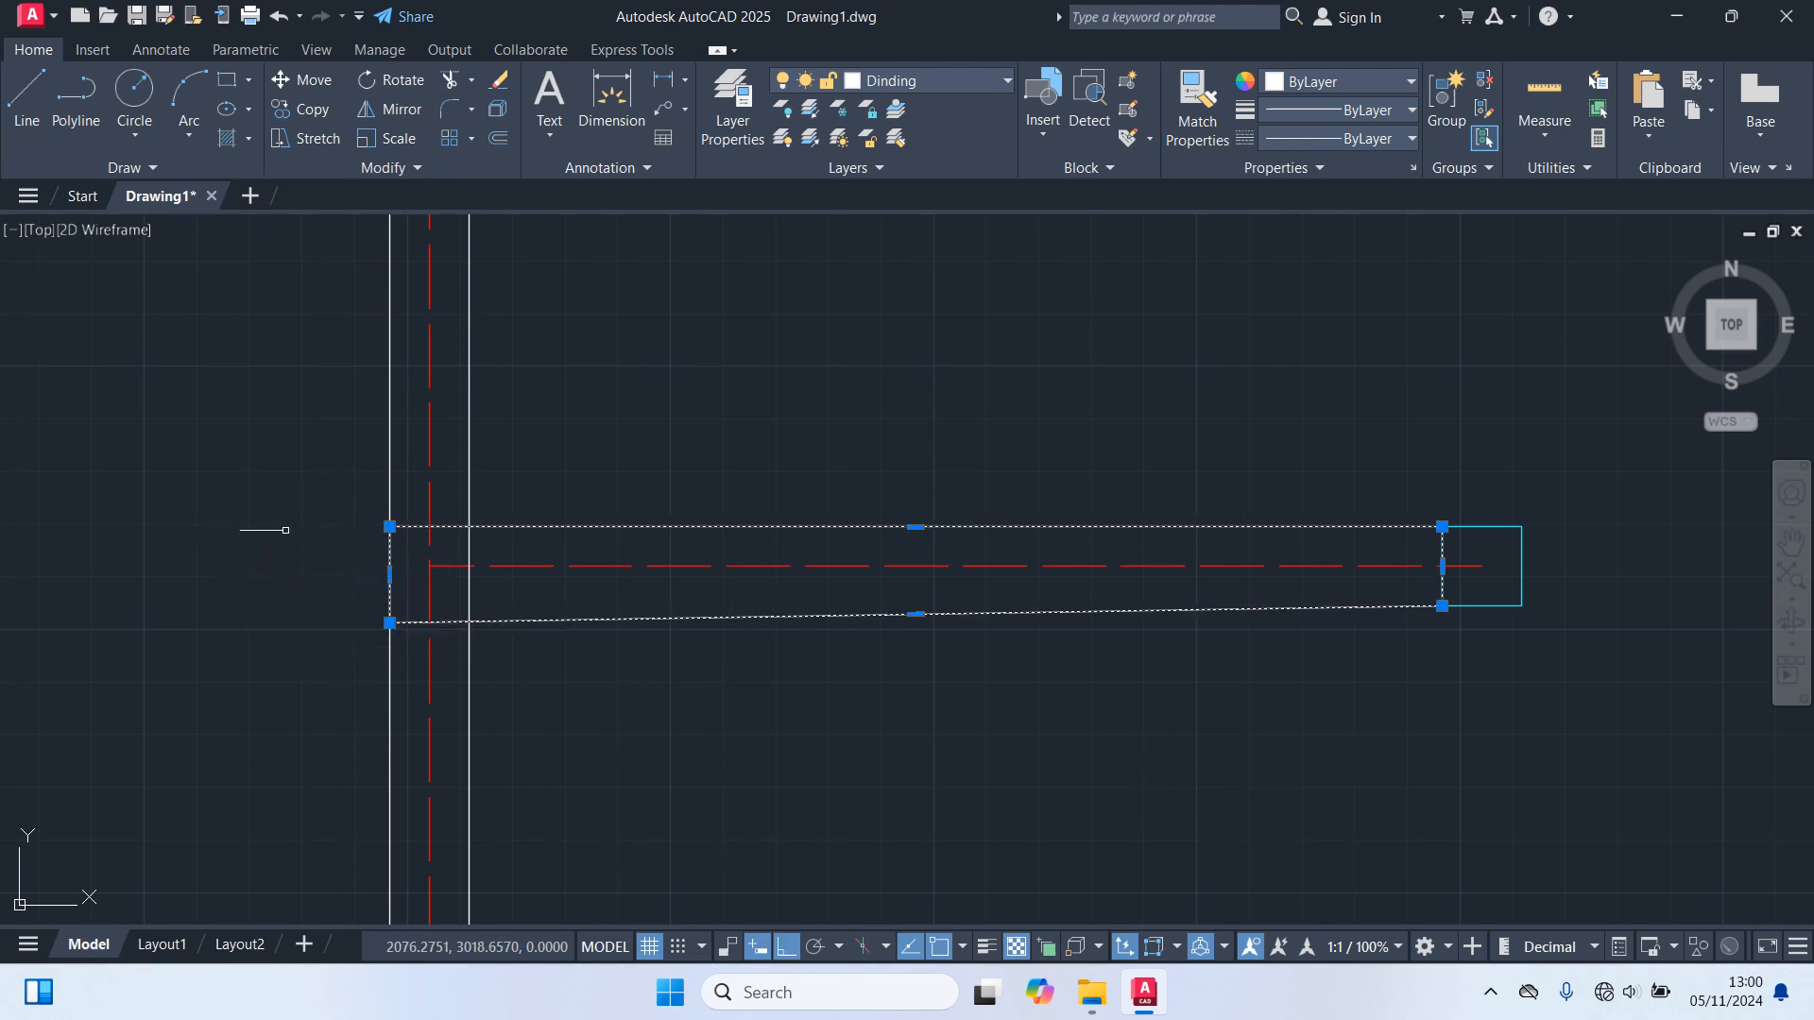
{"action": "key", "text": "Delete"}
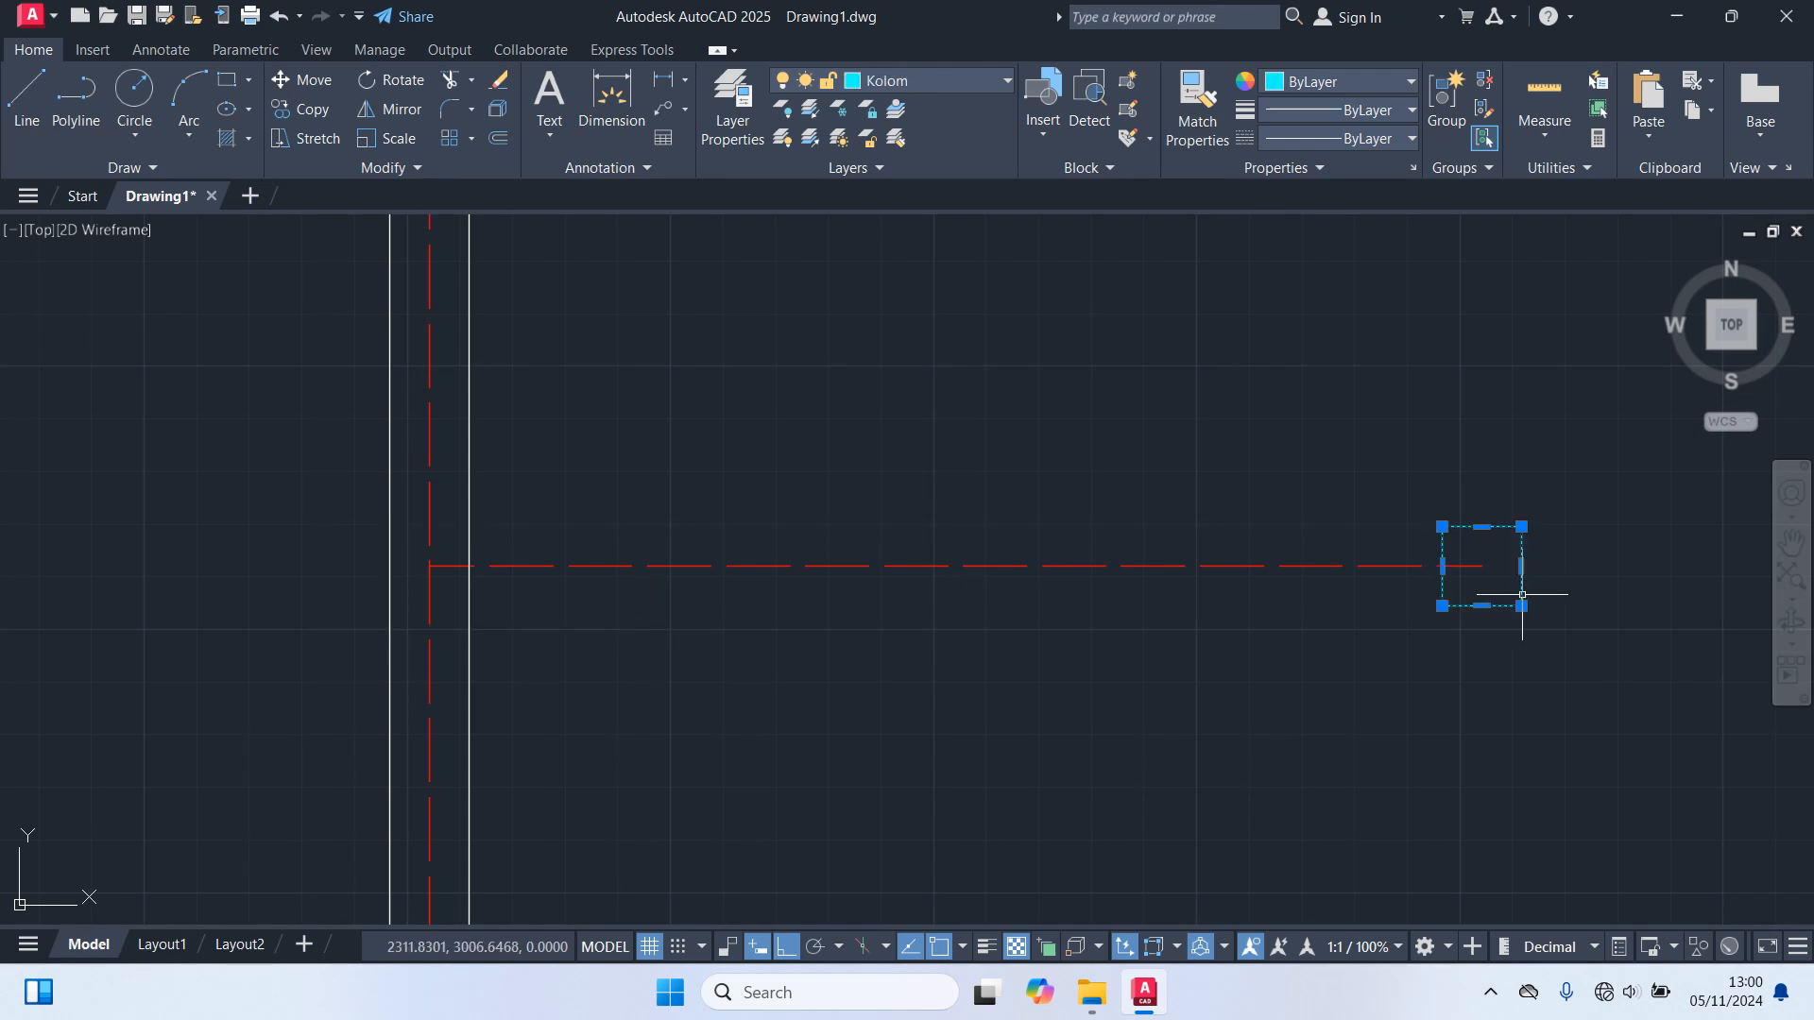
Copy the free-standing column by its center to where its axis meets the left outer wall's axis.
{"action": "type", "text": "o"}
{"action": "key", "text": "Return"}
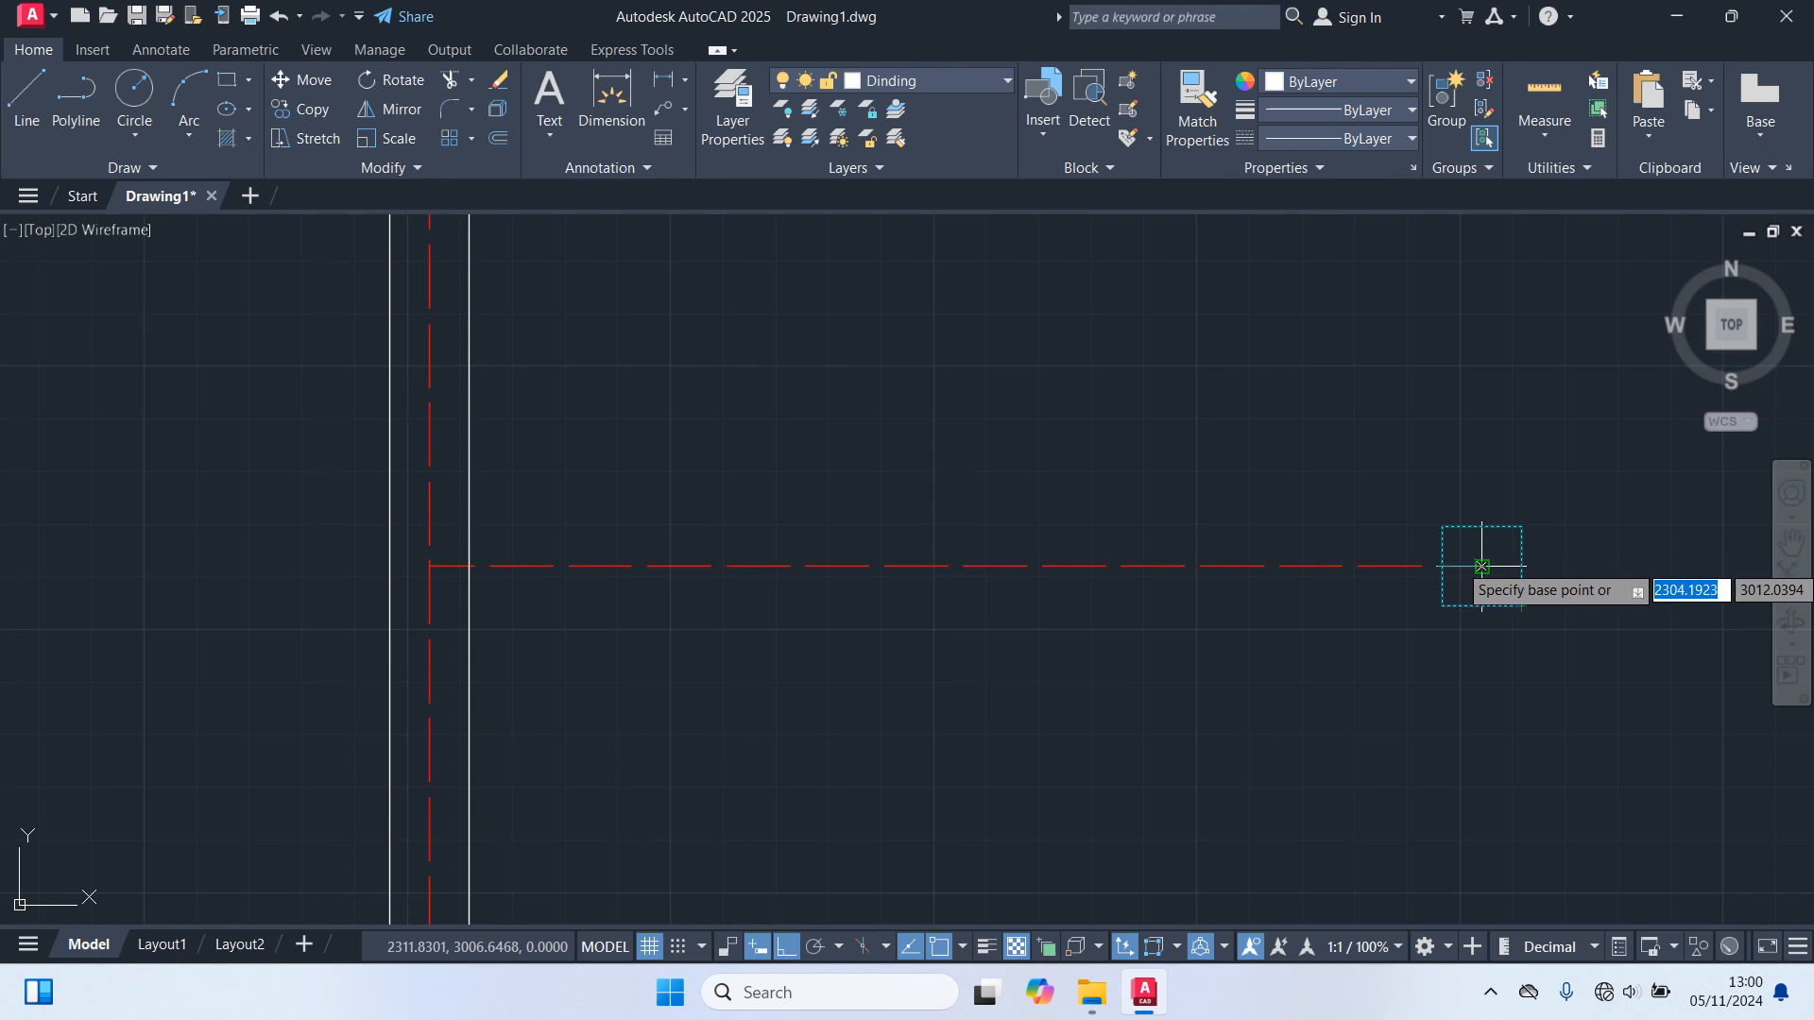
{"action": "left_click", "coordinate": [429, 566]}
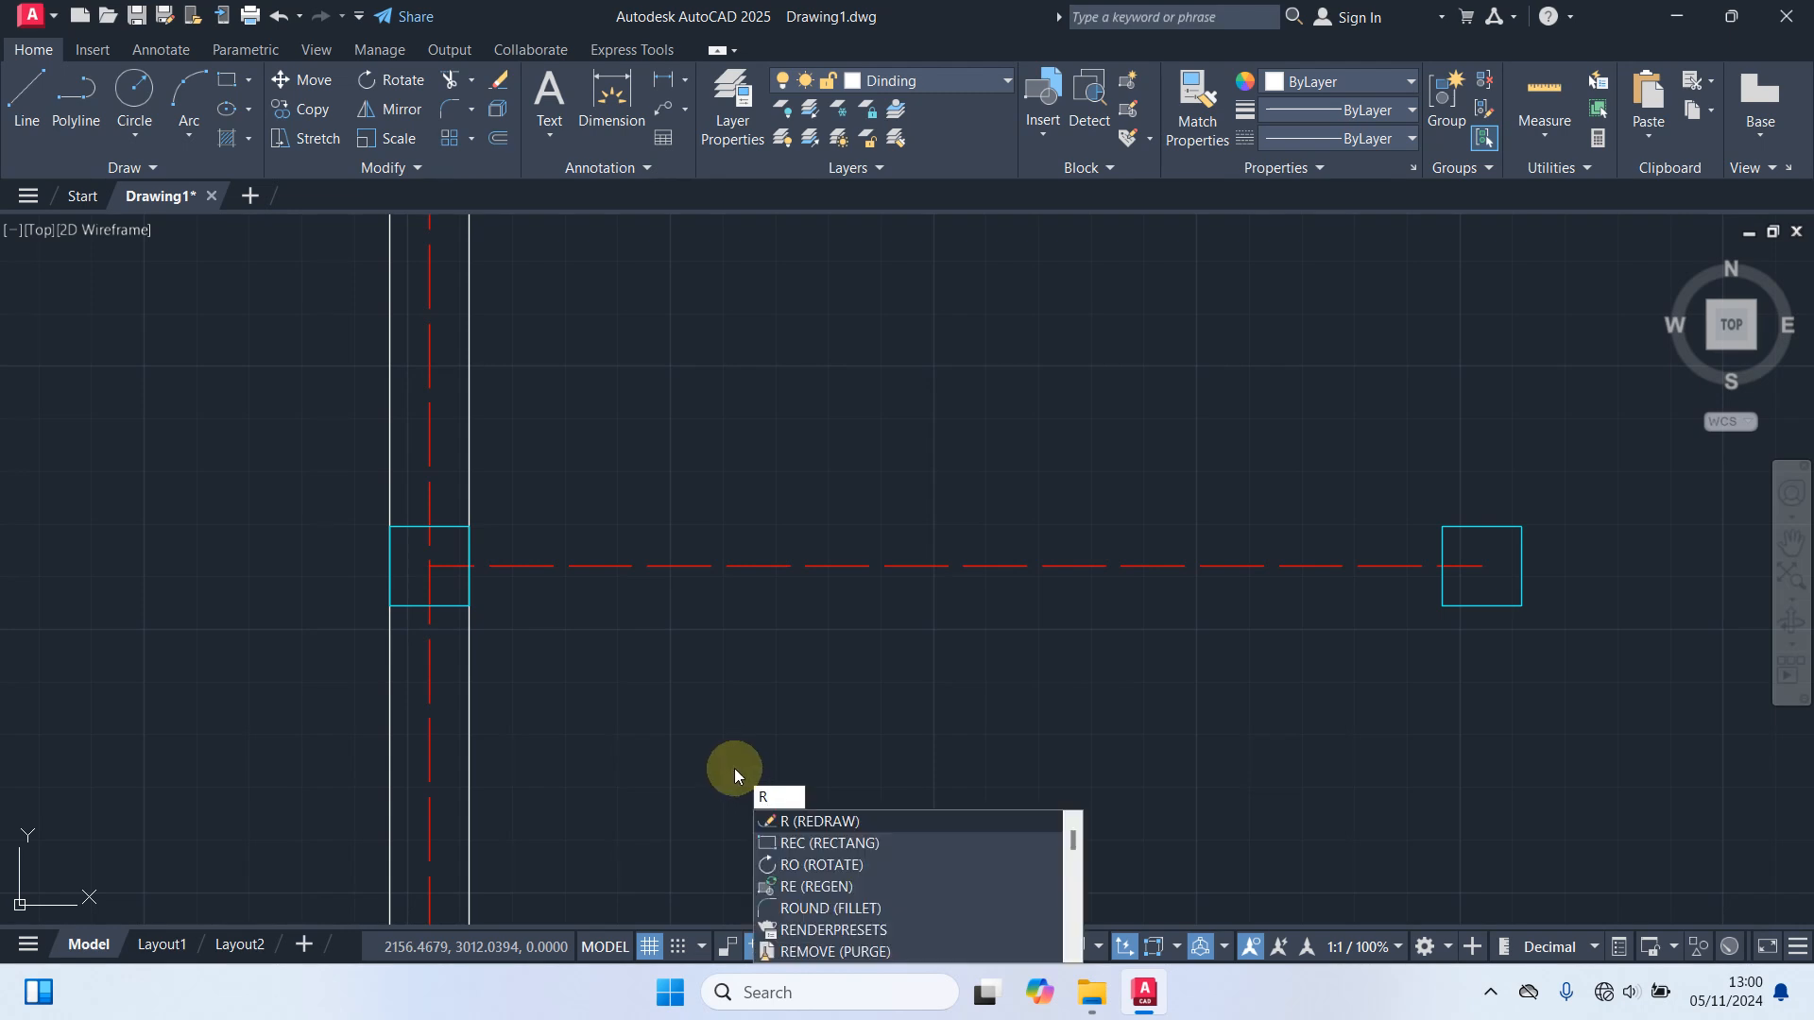
Draw a wall rectangle from the free-standing column's upper-left corner to the lower-right corner of the column on the left outer wall.
{"action": "type", "text": "ec"}
{"action": "key", "text": "Return"}
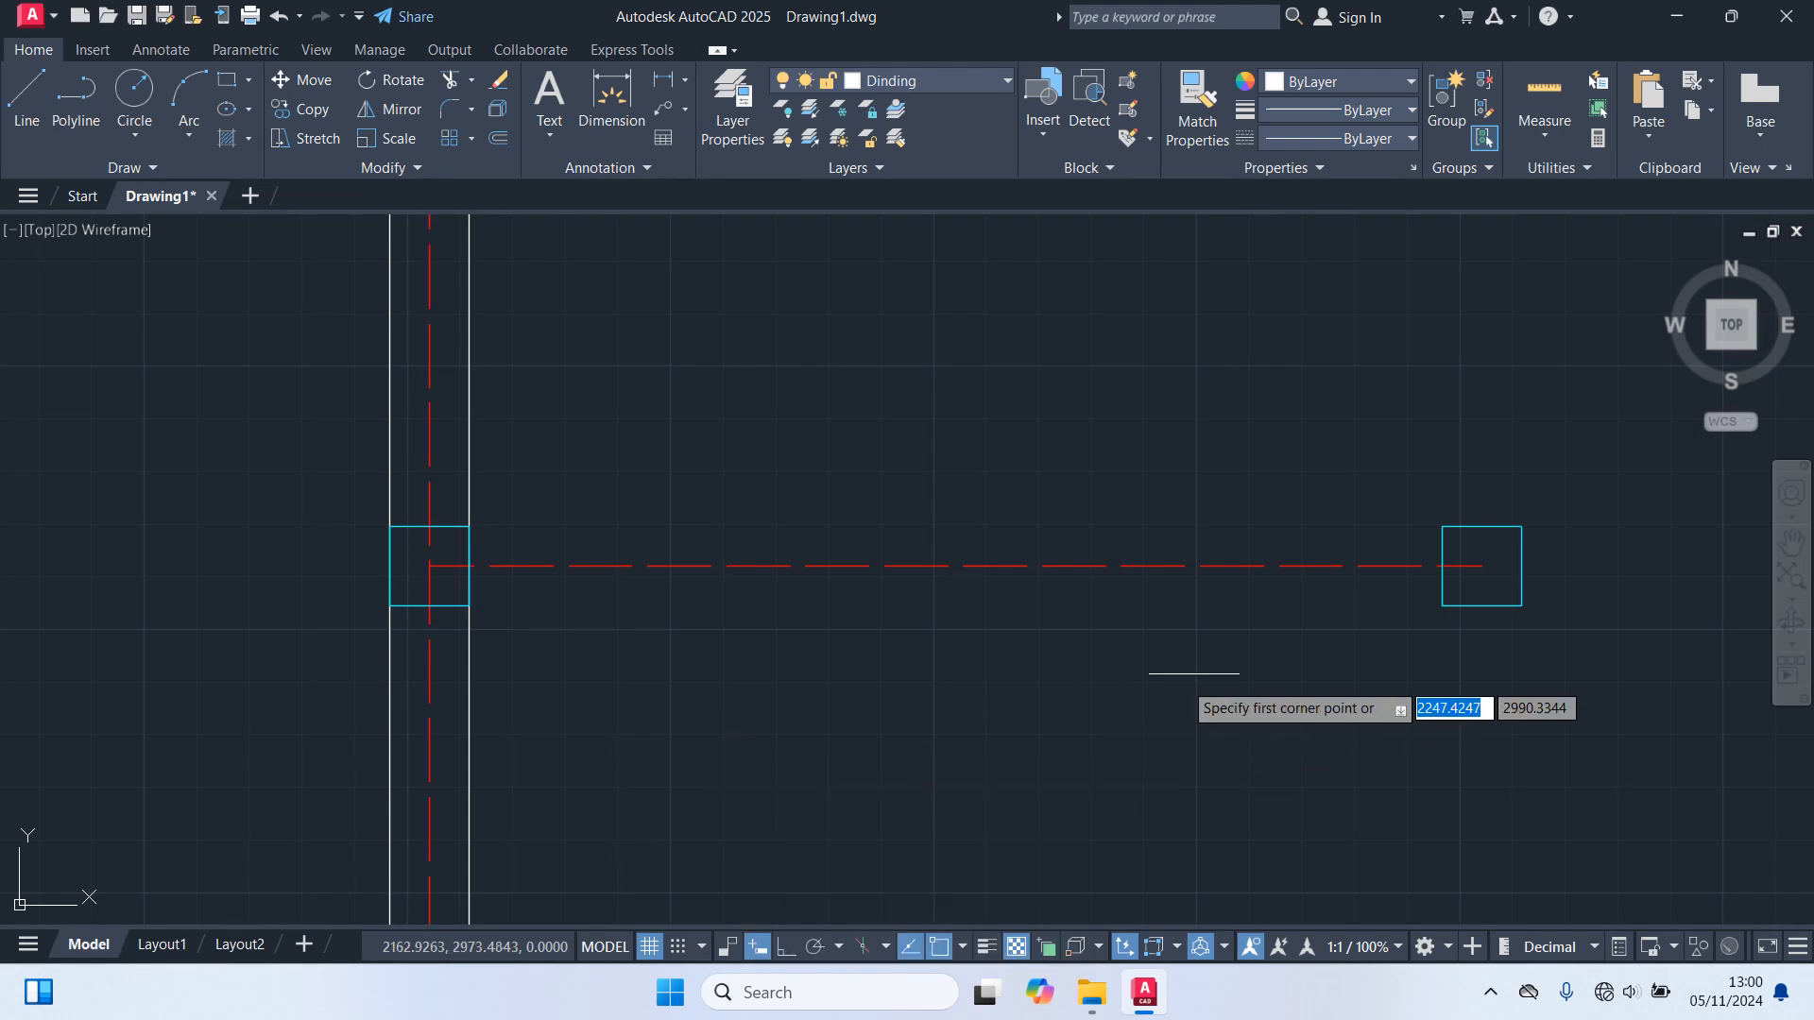
{"action": "left_click", "coordinate": [1442, 526]}
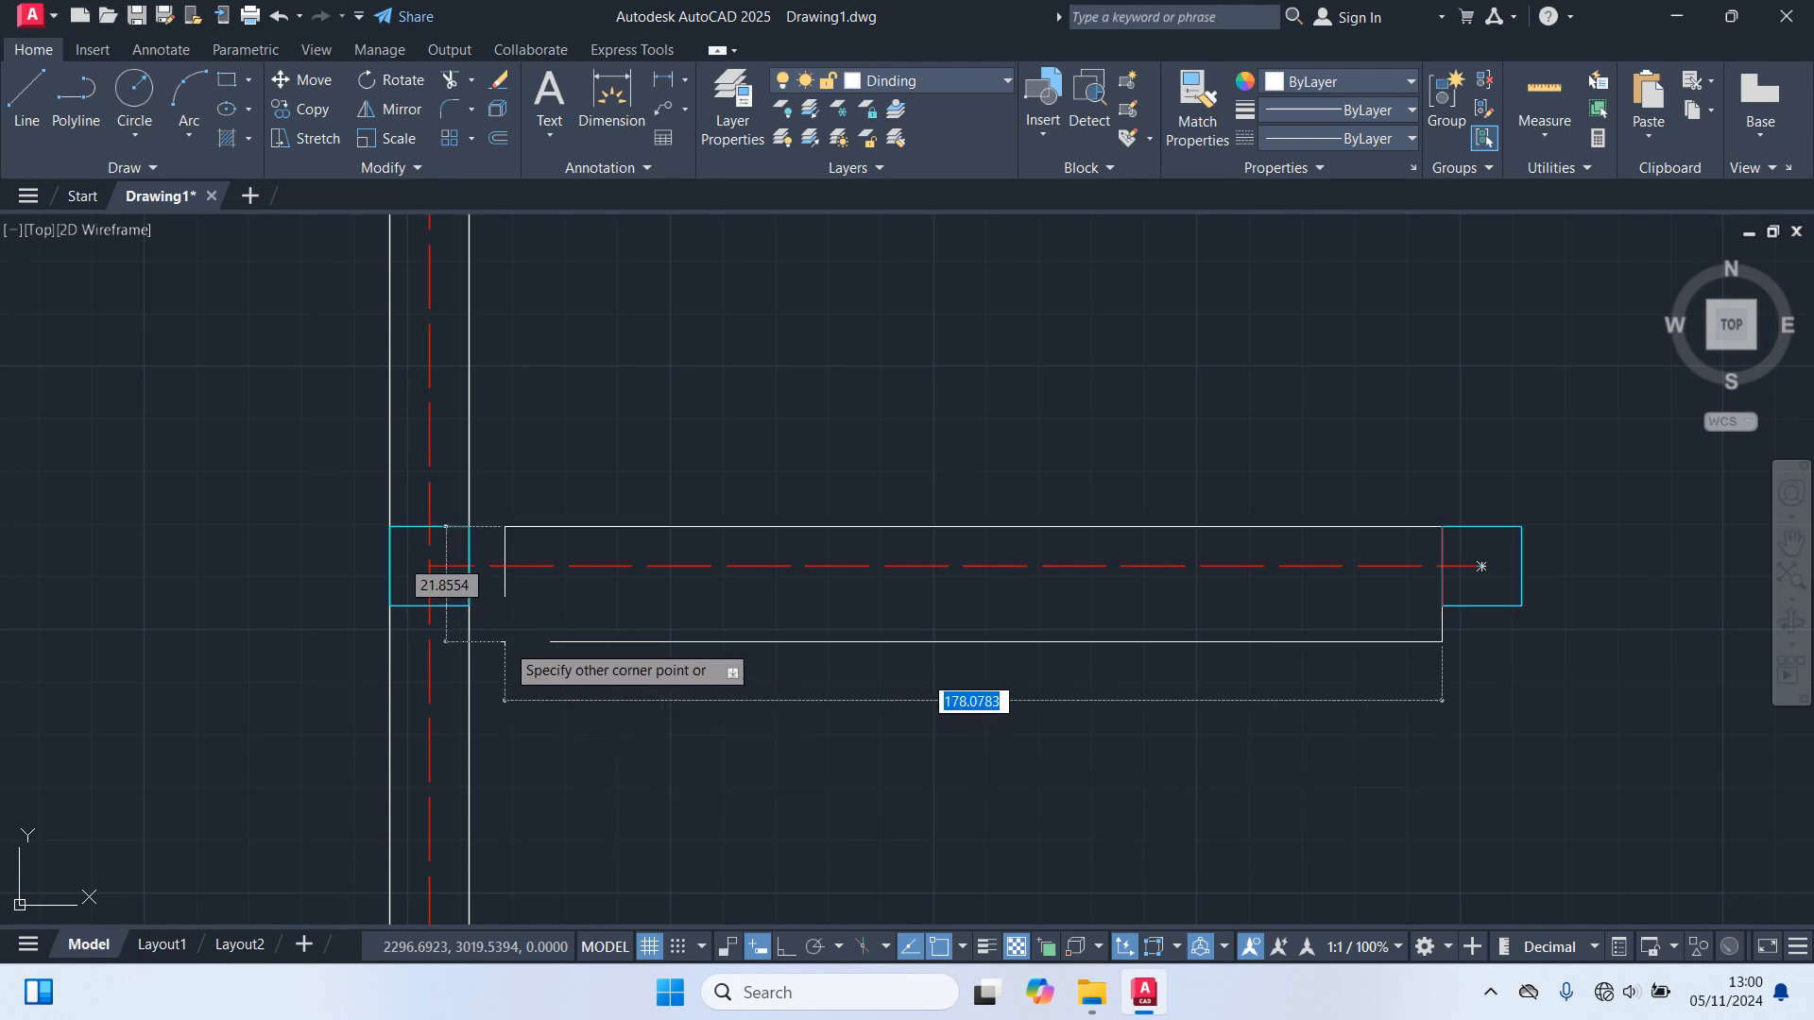
{"action": "left_click", "coordinate": [469, 606]}
{"action": "scroll", "coordinate": [615, 700], "scroll_direction": "down", "scroll_amount": 5}
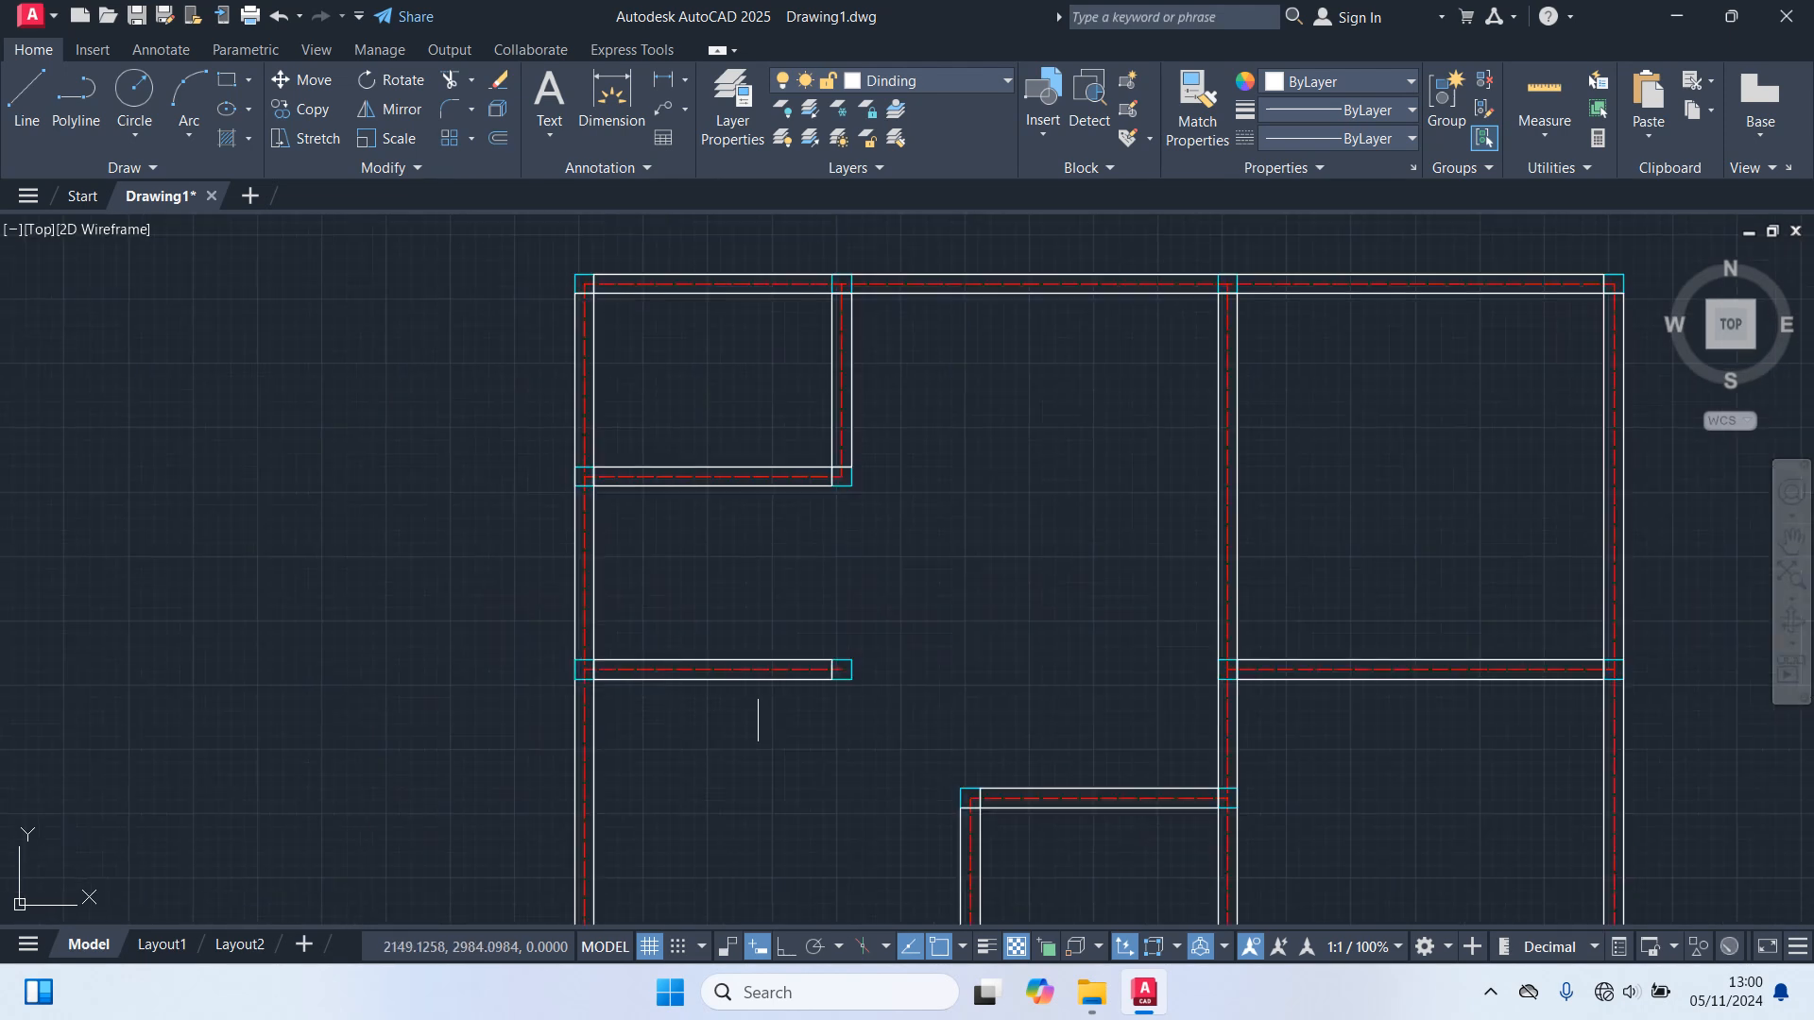
{"action": "scroll", "coordinate": [758, 720], "scroll_direction": "down", "scroll_amount": 4}
{"action": "middle_click_drag", "start_coordinate": [787, 756], "coordinate": [792, 517]}
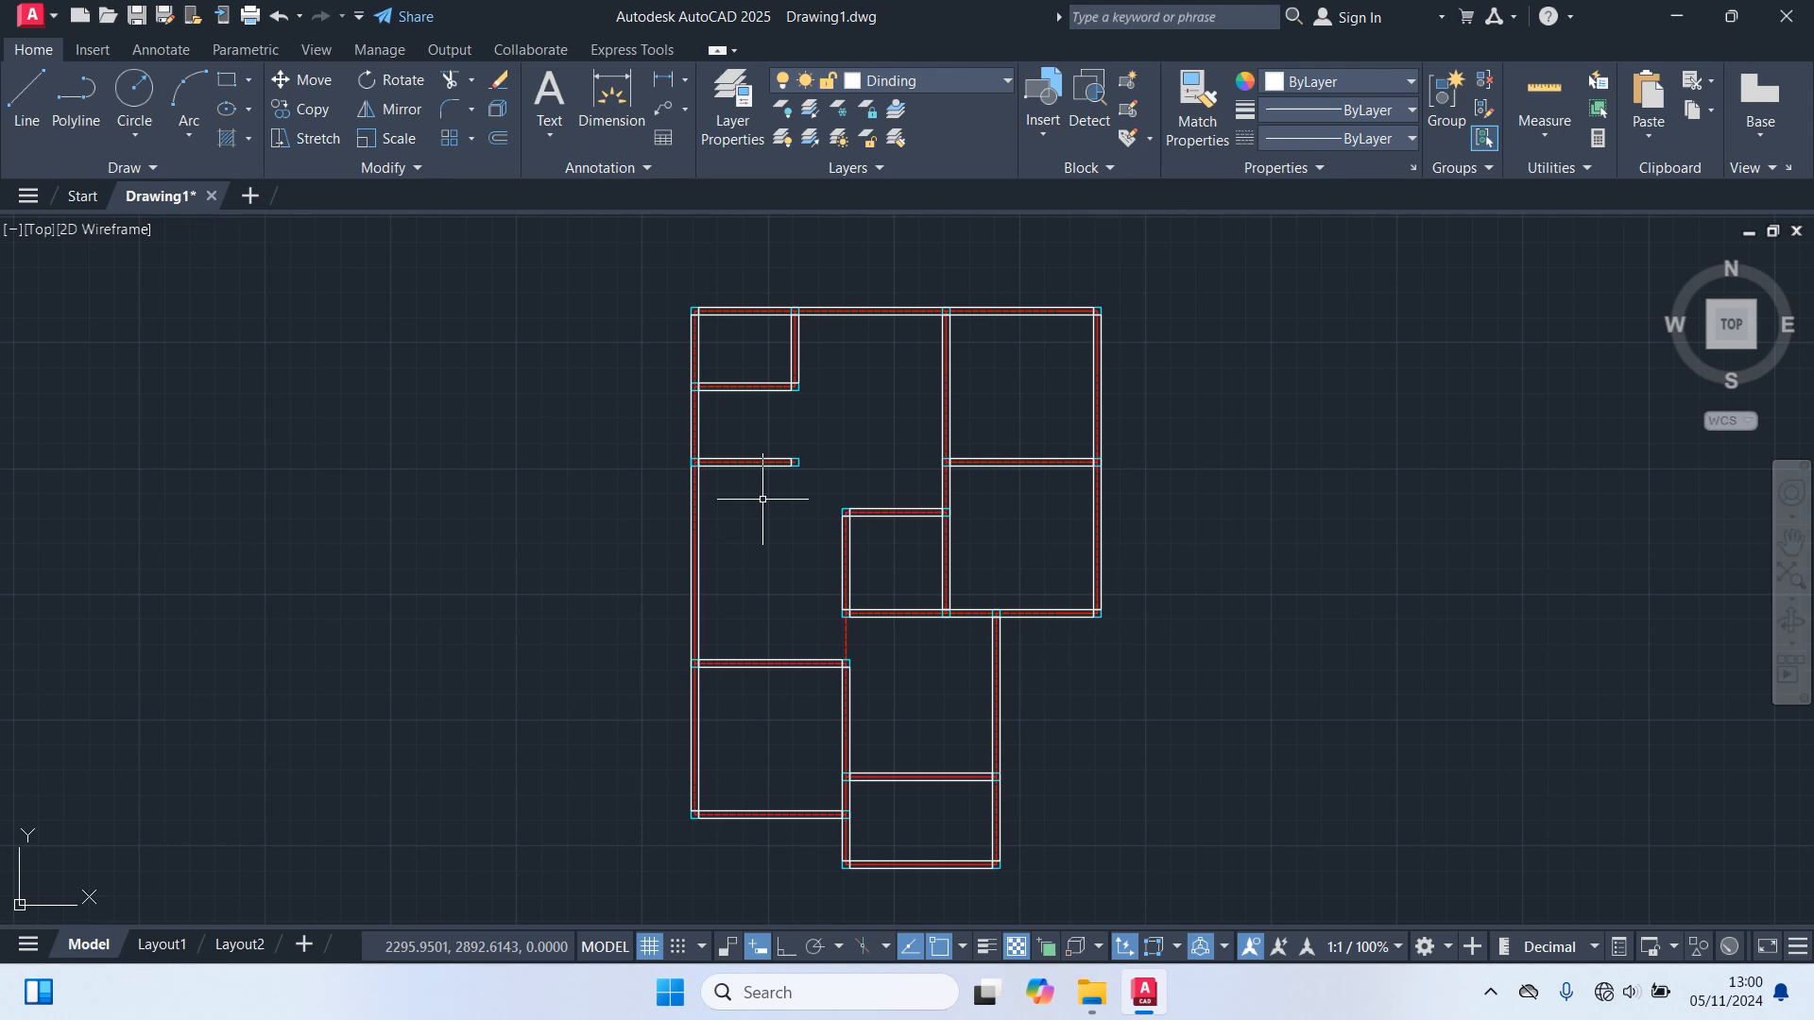
Make Pintu & Jendela the current layer and draw a 5 by 15 door jamb rectangle in the empty area beside the plan.
{"action": "middle_click_drag", "start_coordinate": [1357, 475], "coordinate": [986, 483]}
{"action": "left_click", "coordinate": [937, 88]}
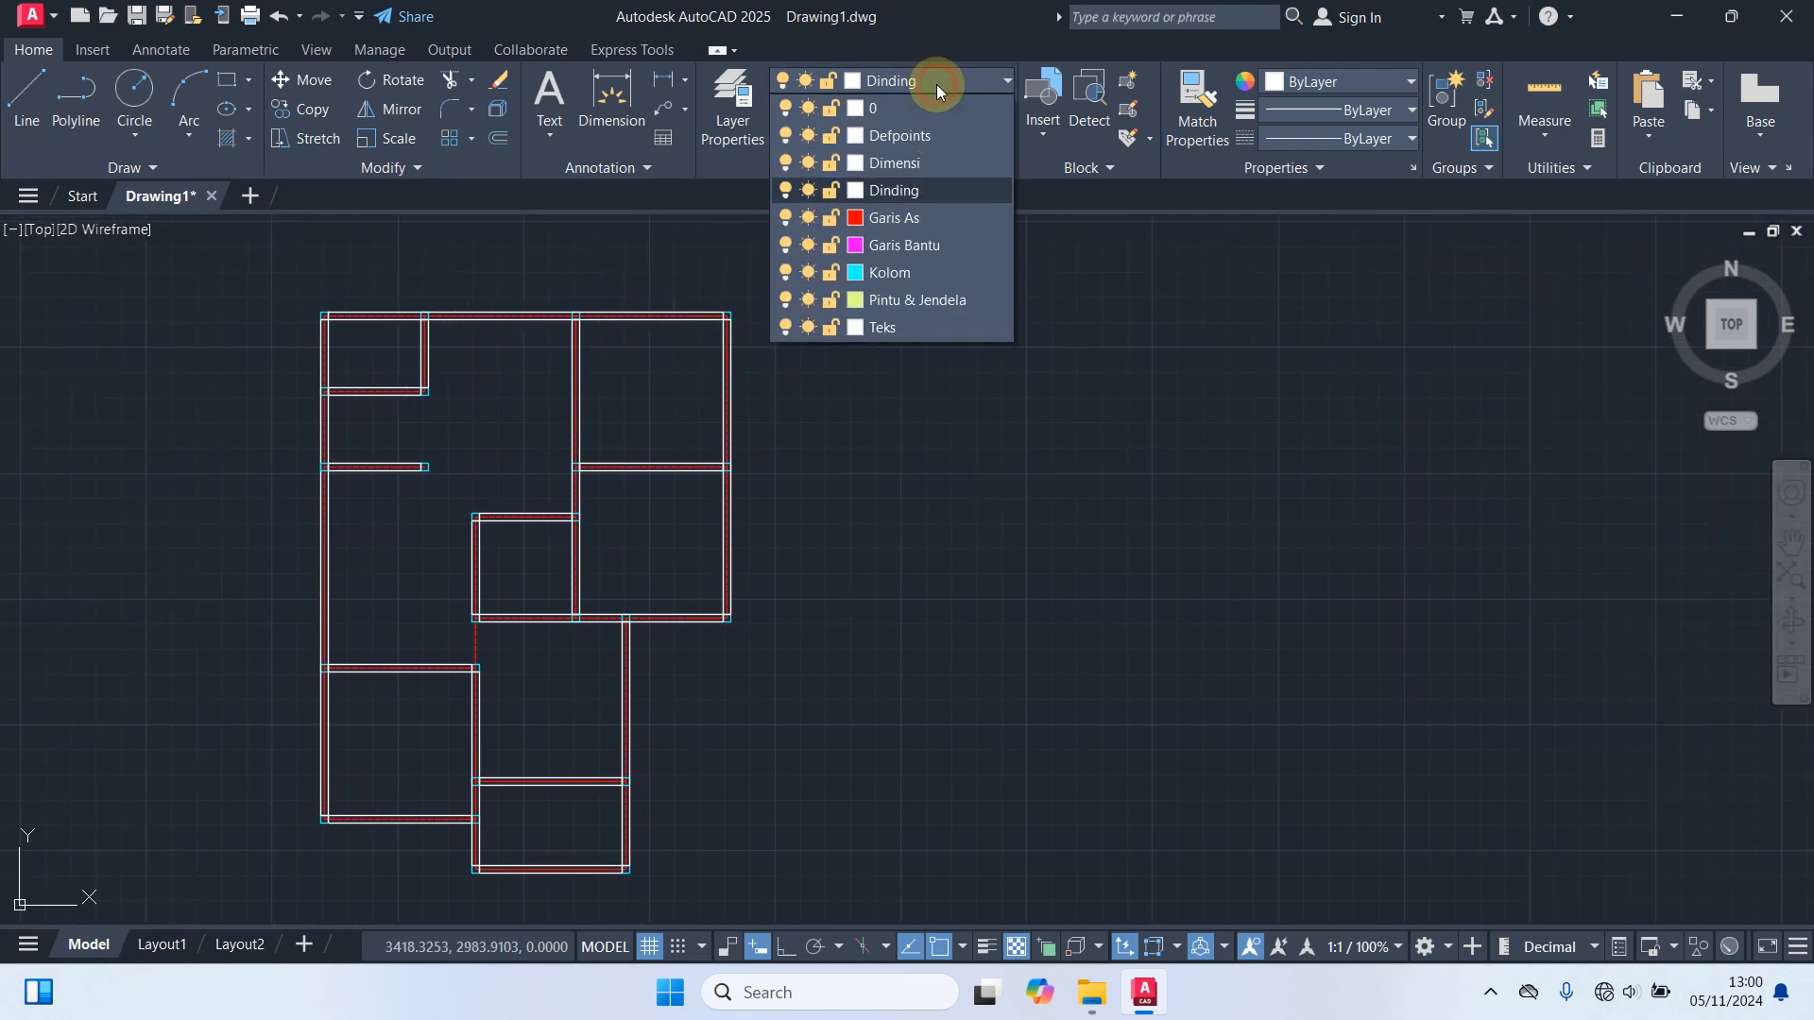
{"action": "left_click", "coordinate": [940, 304]}
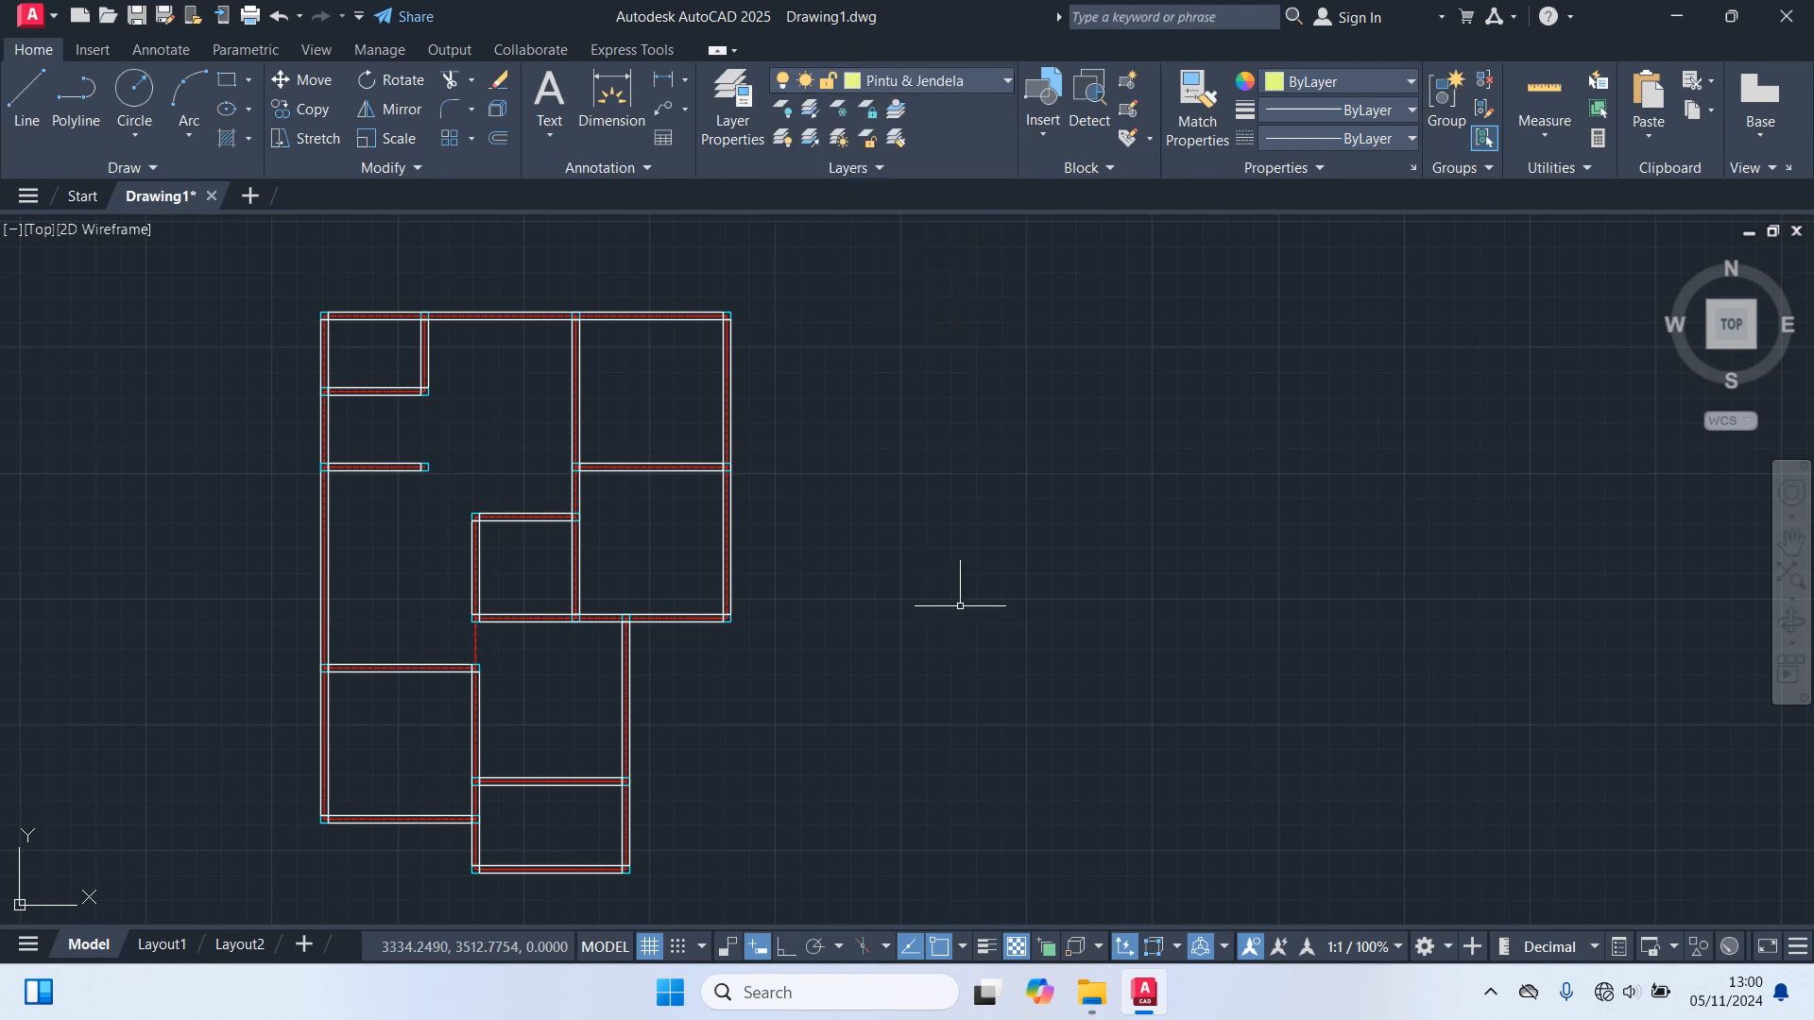
{"action": "type", "text": "rec"}
{"action": "key", "text": "Return"}
{"action": "left_click", "coordinate": [907, 390]}
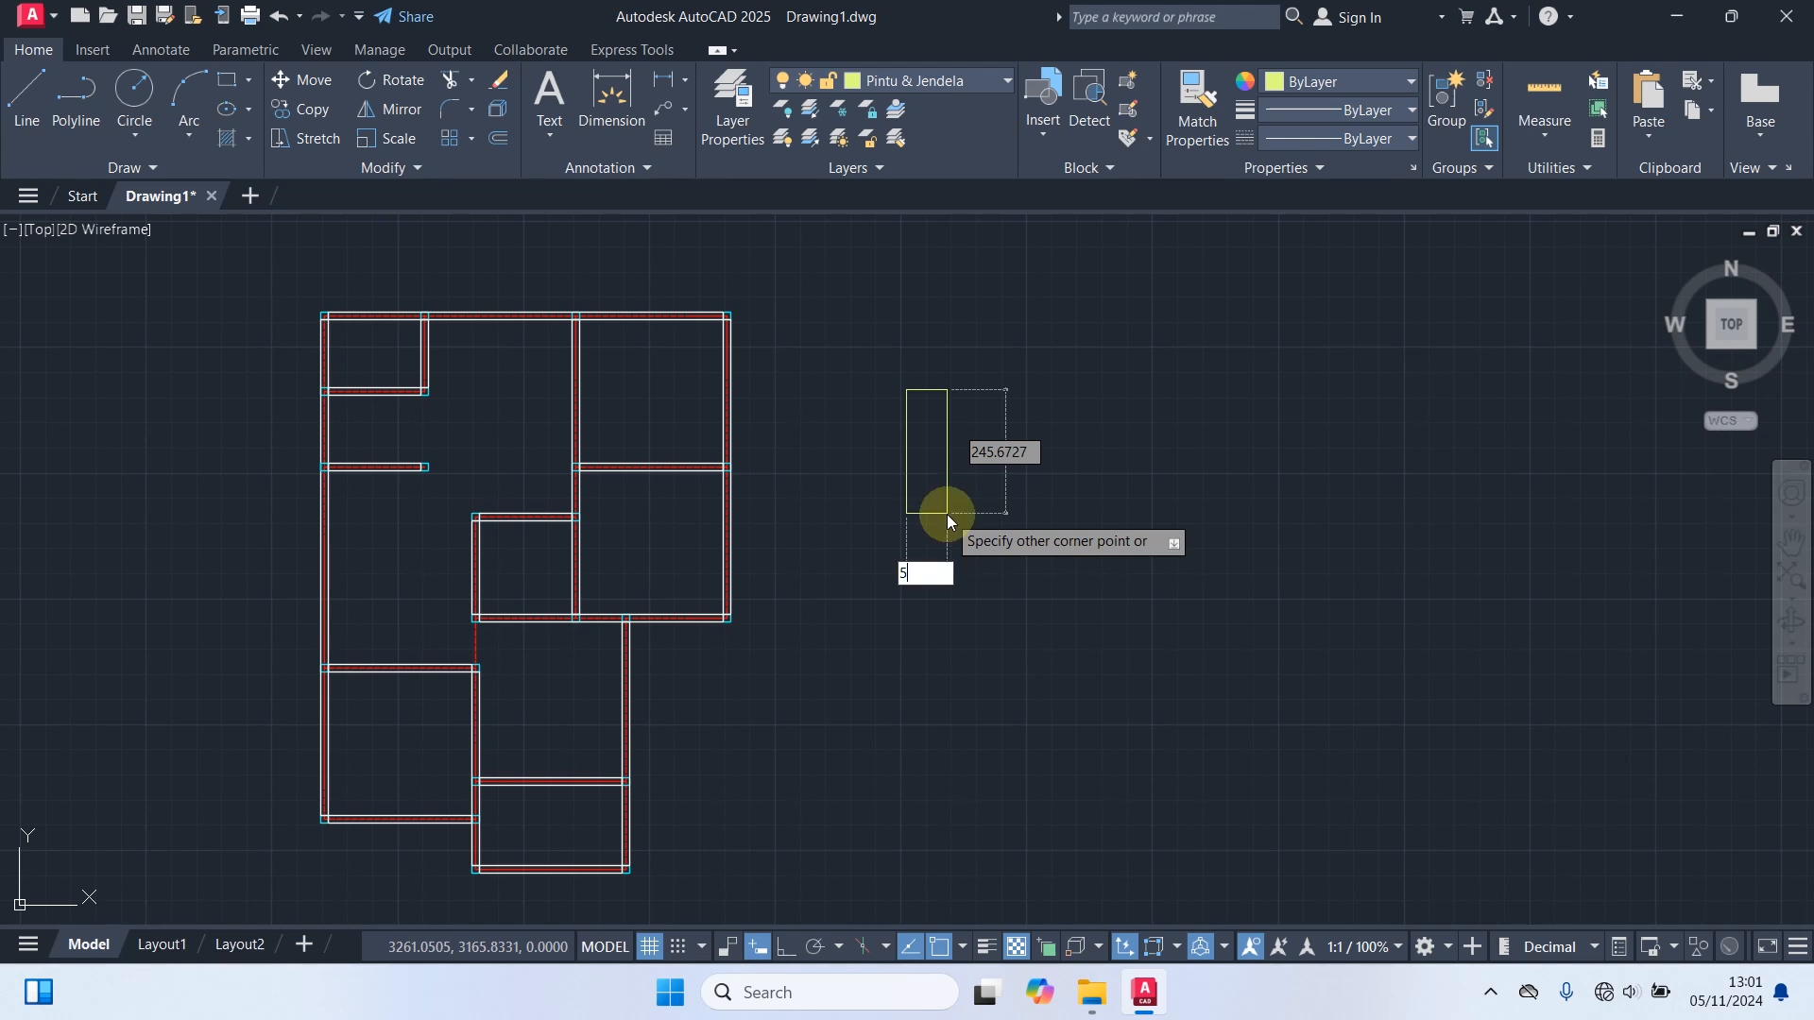
{"action": "key", "text": "Tab"}
{"action": "type", "text": "15"}
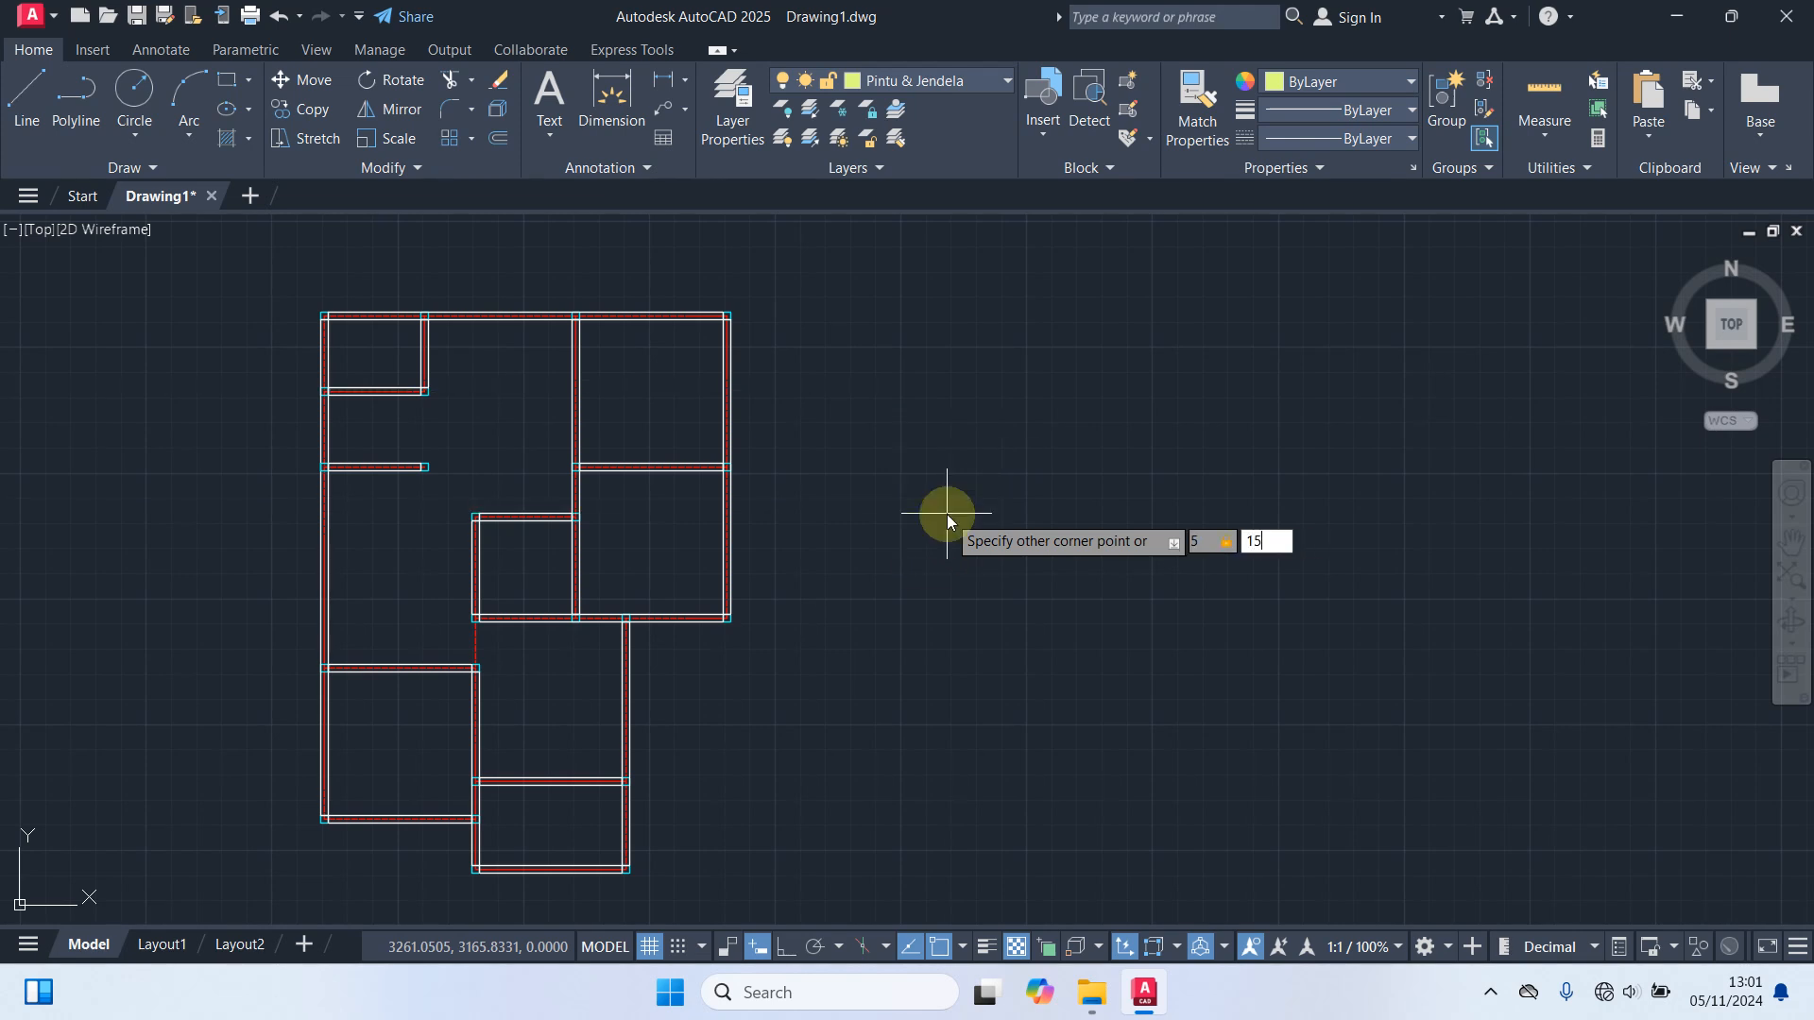
{"action": "key", "text": "Return"}
Draw a horizontal line 75 long to the right from the jamb's upper-right corner.
{"action": "scroll", "coordinate": [919, 367], "scroll_direction": "up", "scroll_amount": 5}
{"action": "type", "text": "l"}
{"action": "key", "text": "Return"}
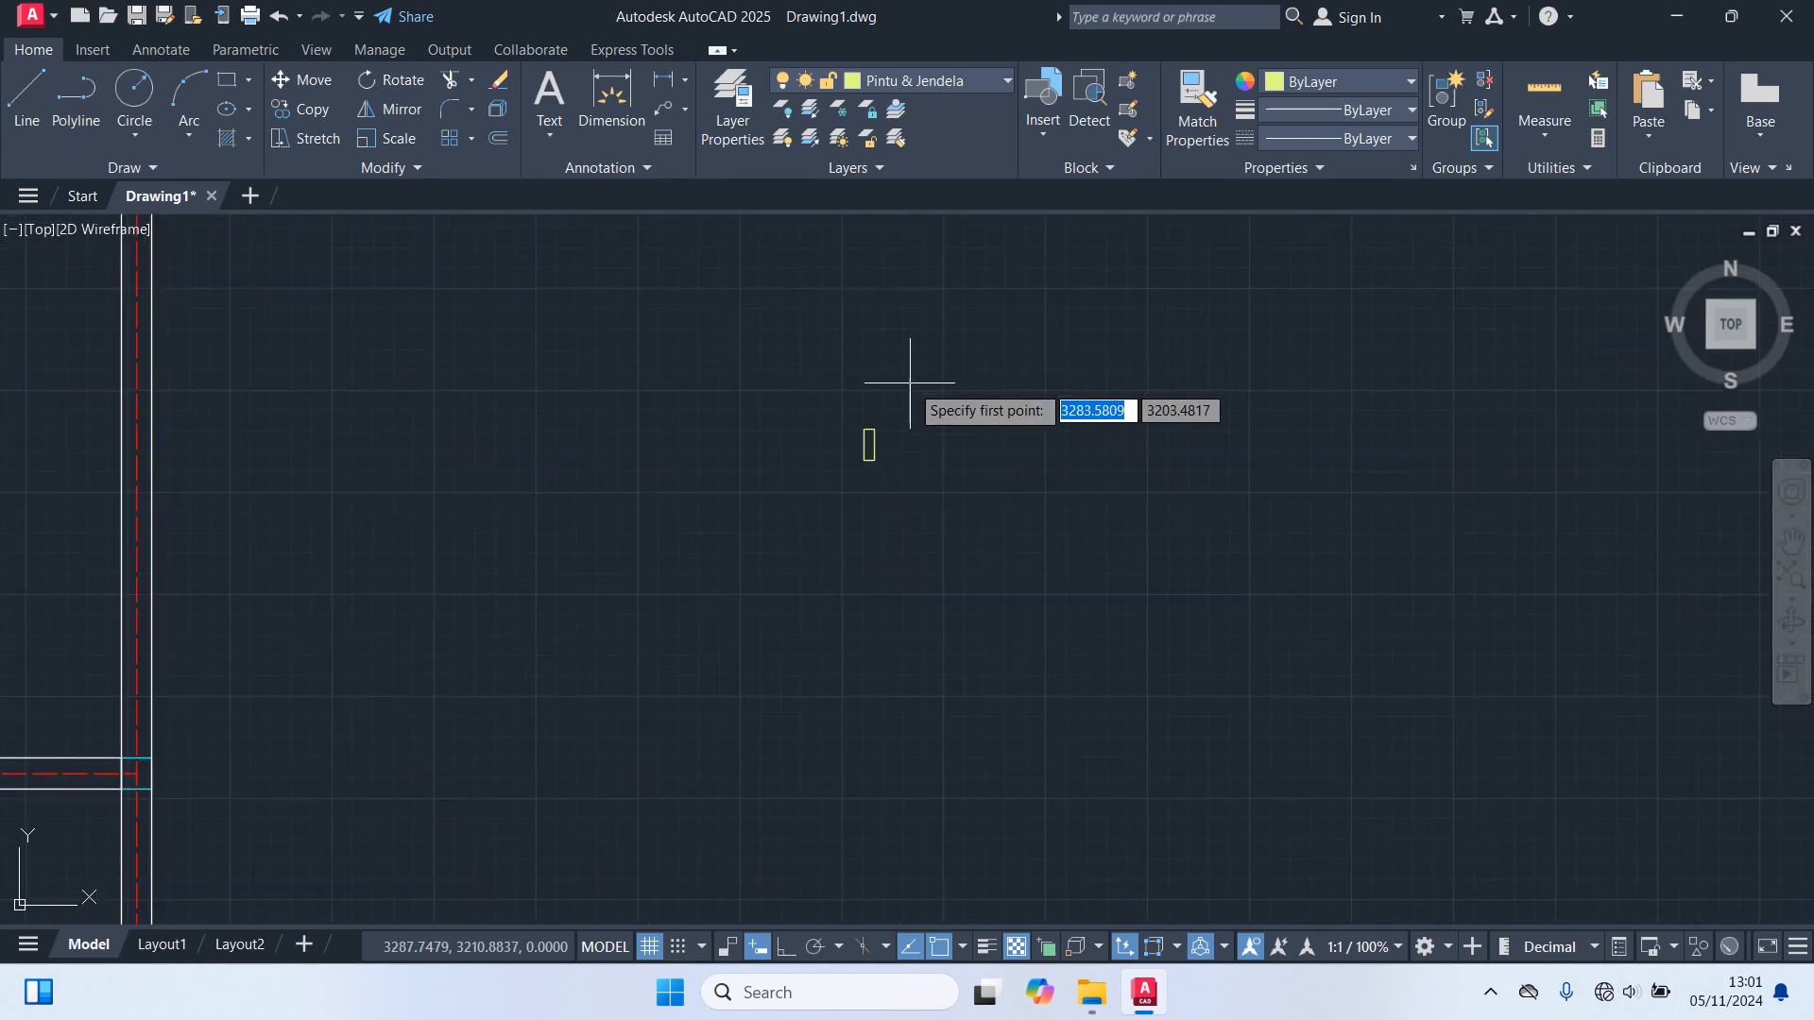
{"action": "scroll", "coordinate": [913, 406], "scroll_direction": "up", "scroll_amount": 5}
{"action": "left_click", "coordinate": [813, 416]}
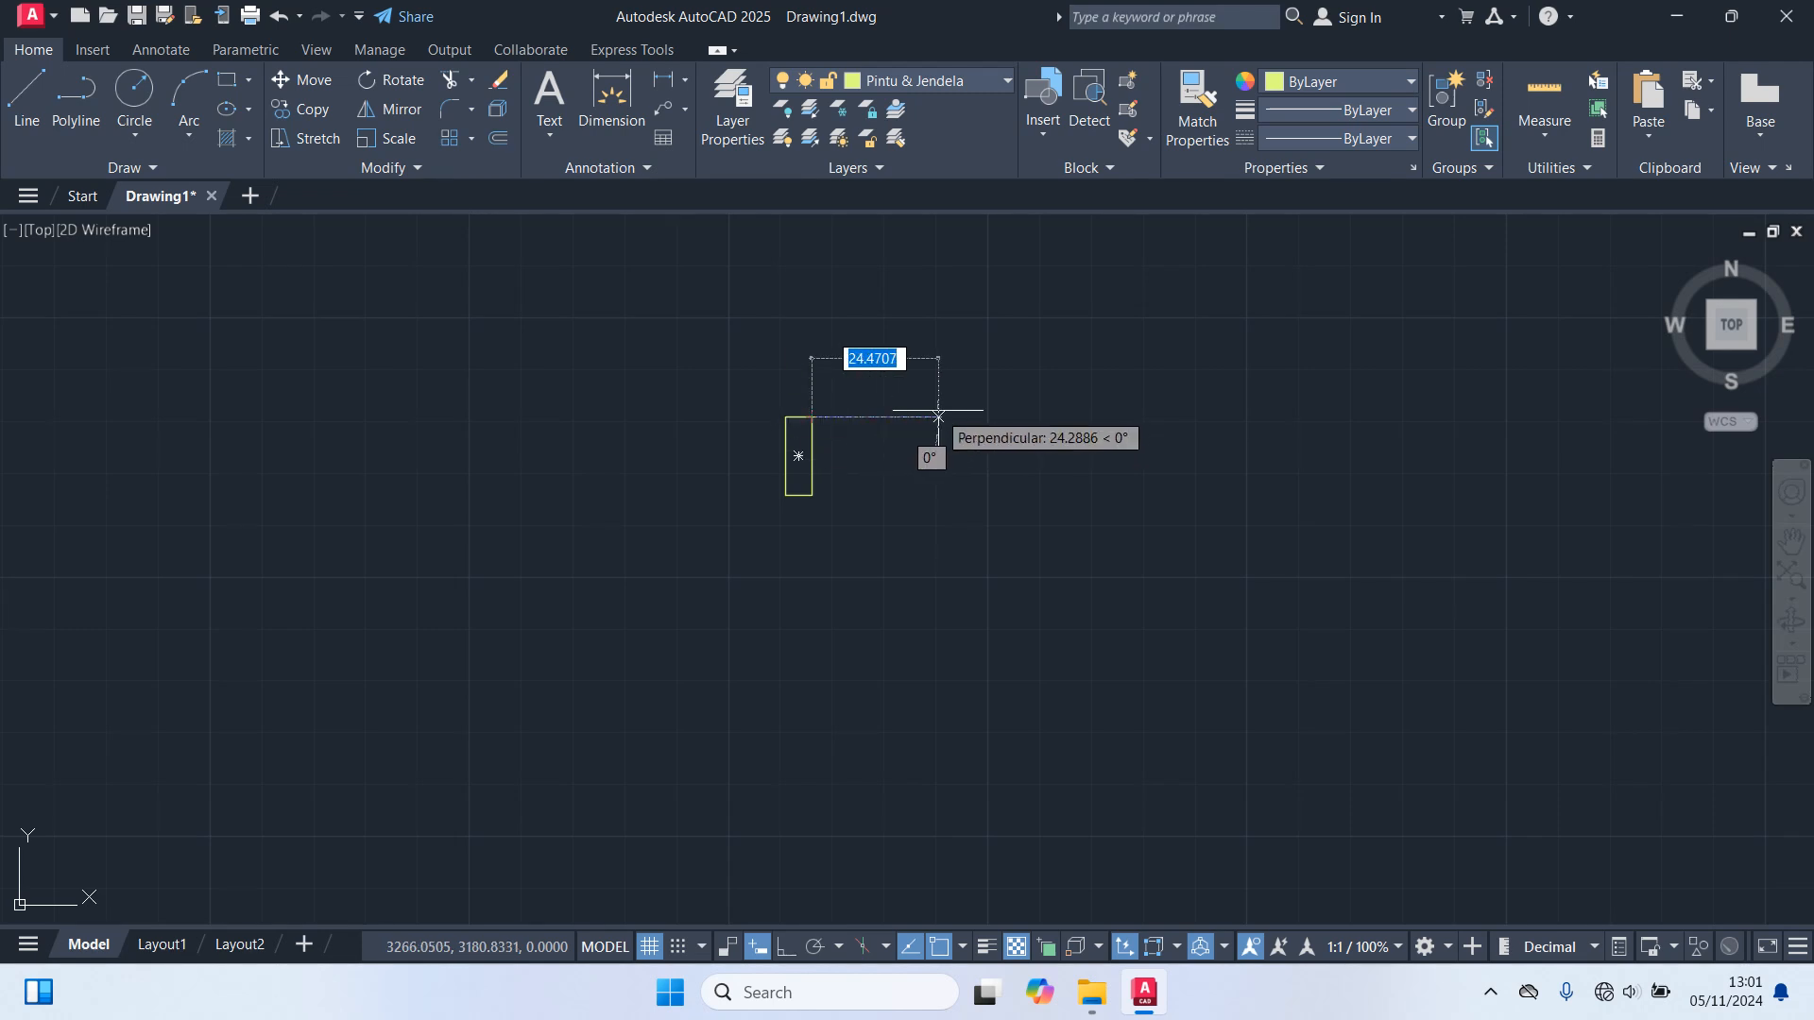
{"action": "type", "text": "7"}
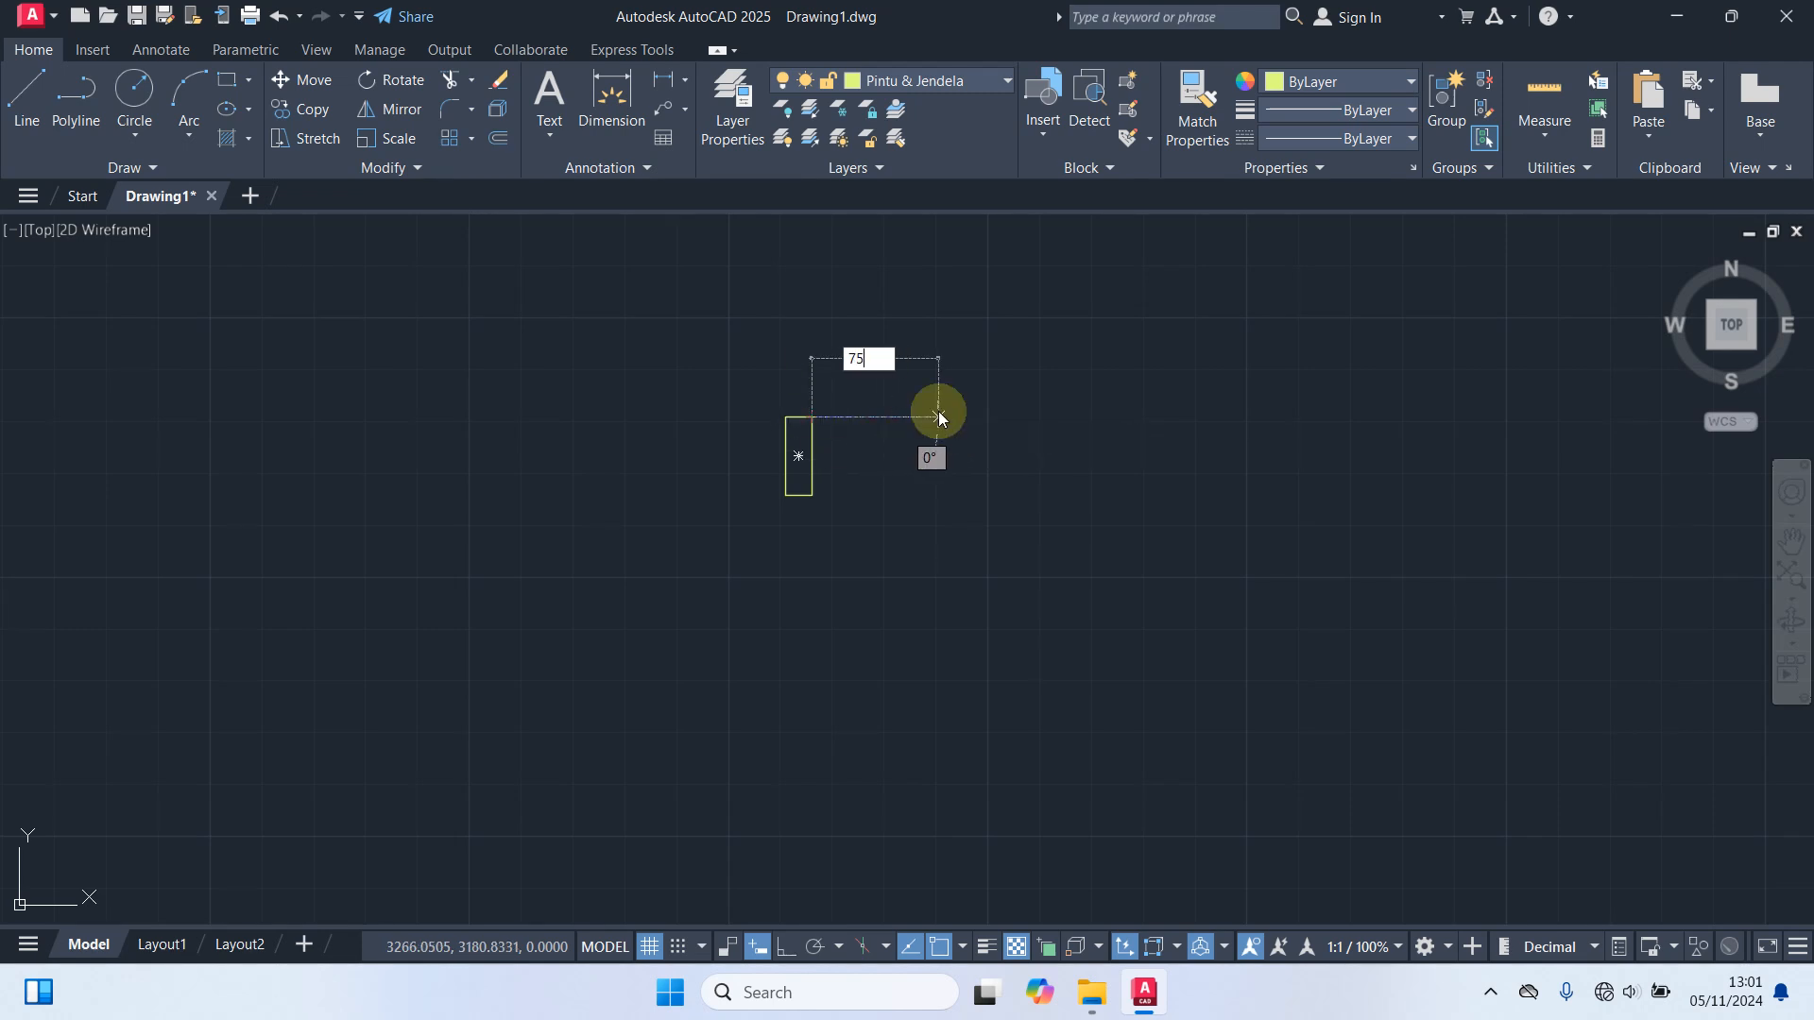
{"action": "type", "text": "5"}
{"action": "key", "text": "Return"}
{"action": "key", "text": "Return"}
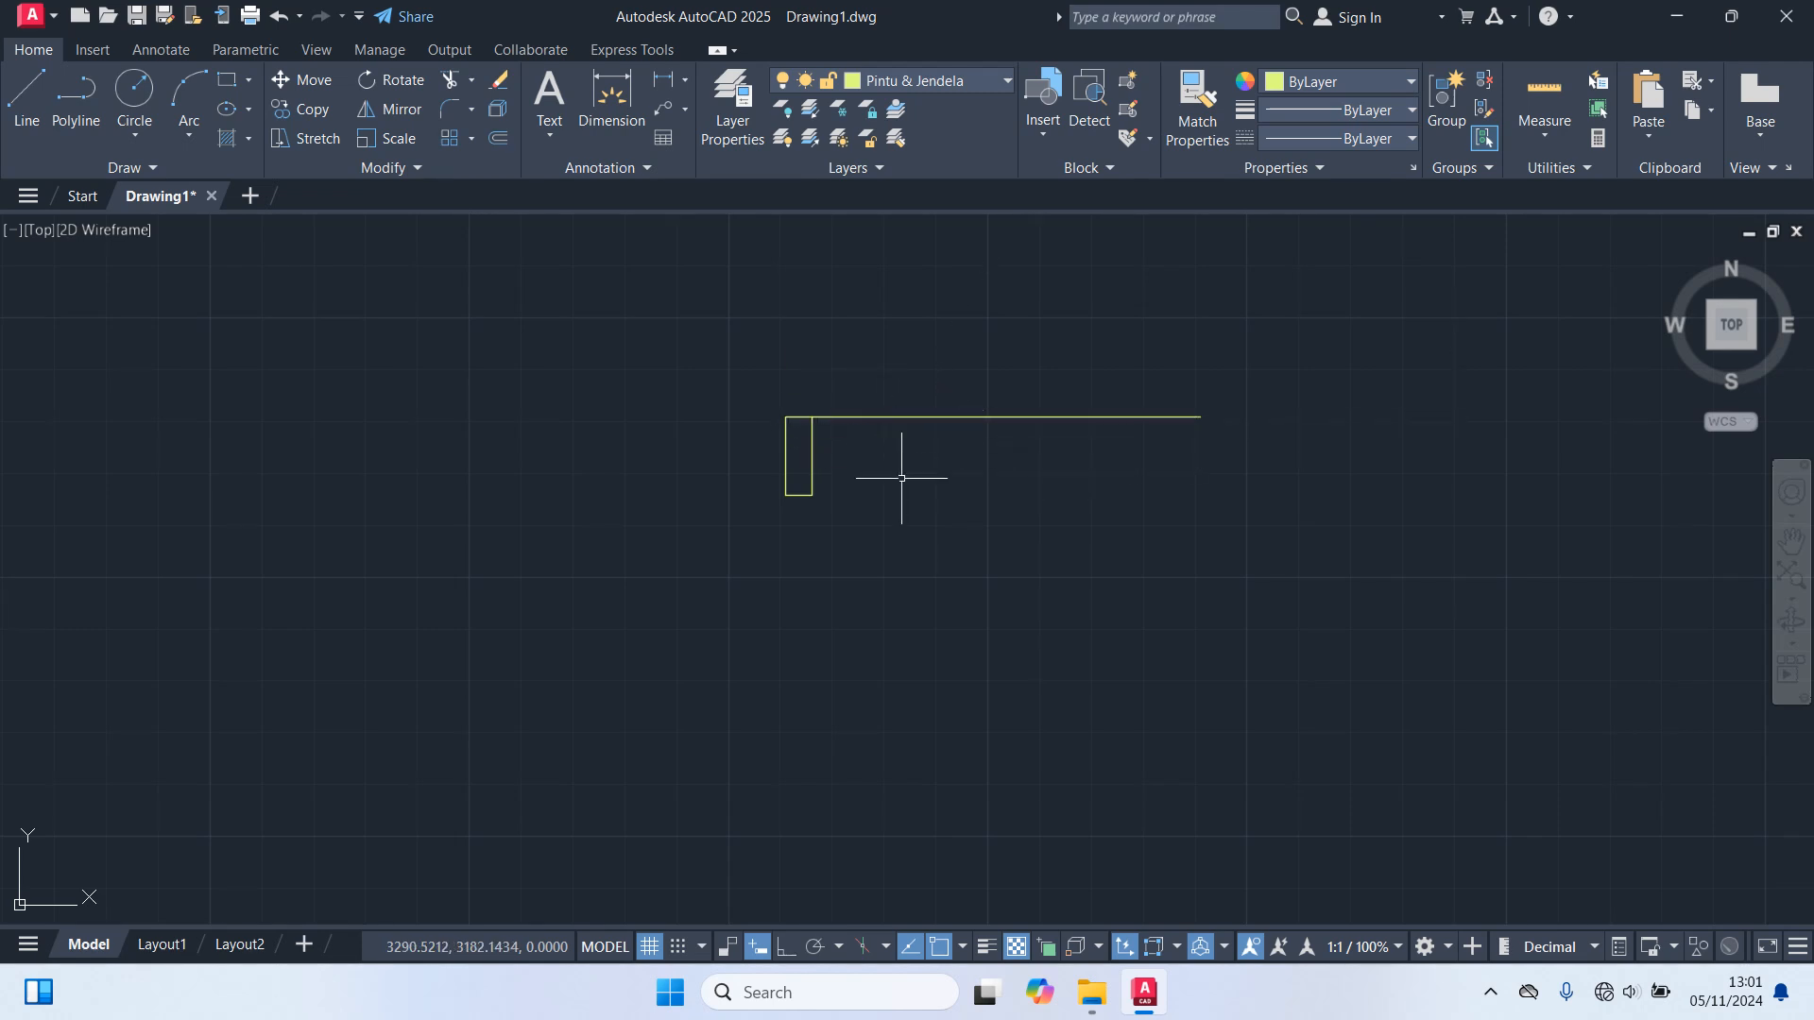
Copy the jamb by its upper-left corner to the right end of the 75 line.
{"action": "left_click", "coordinate": [784, 489]}
{"action": "mouse_move", "coordinate": [786, 495]}
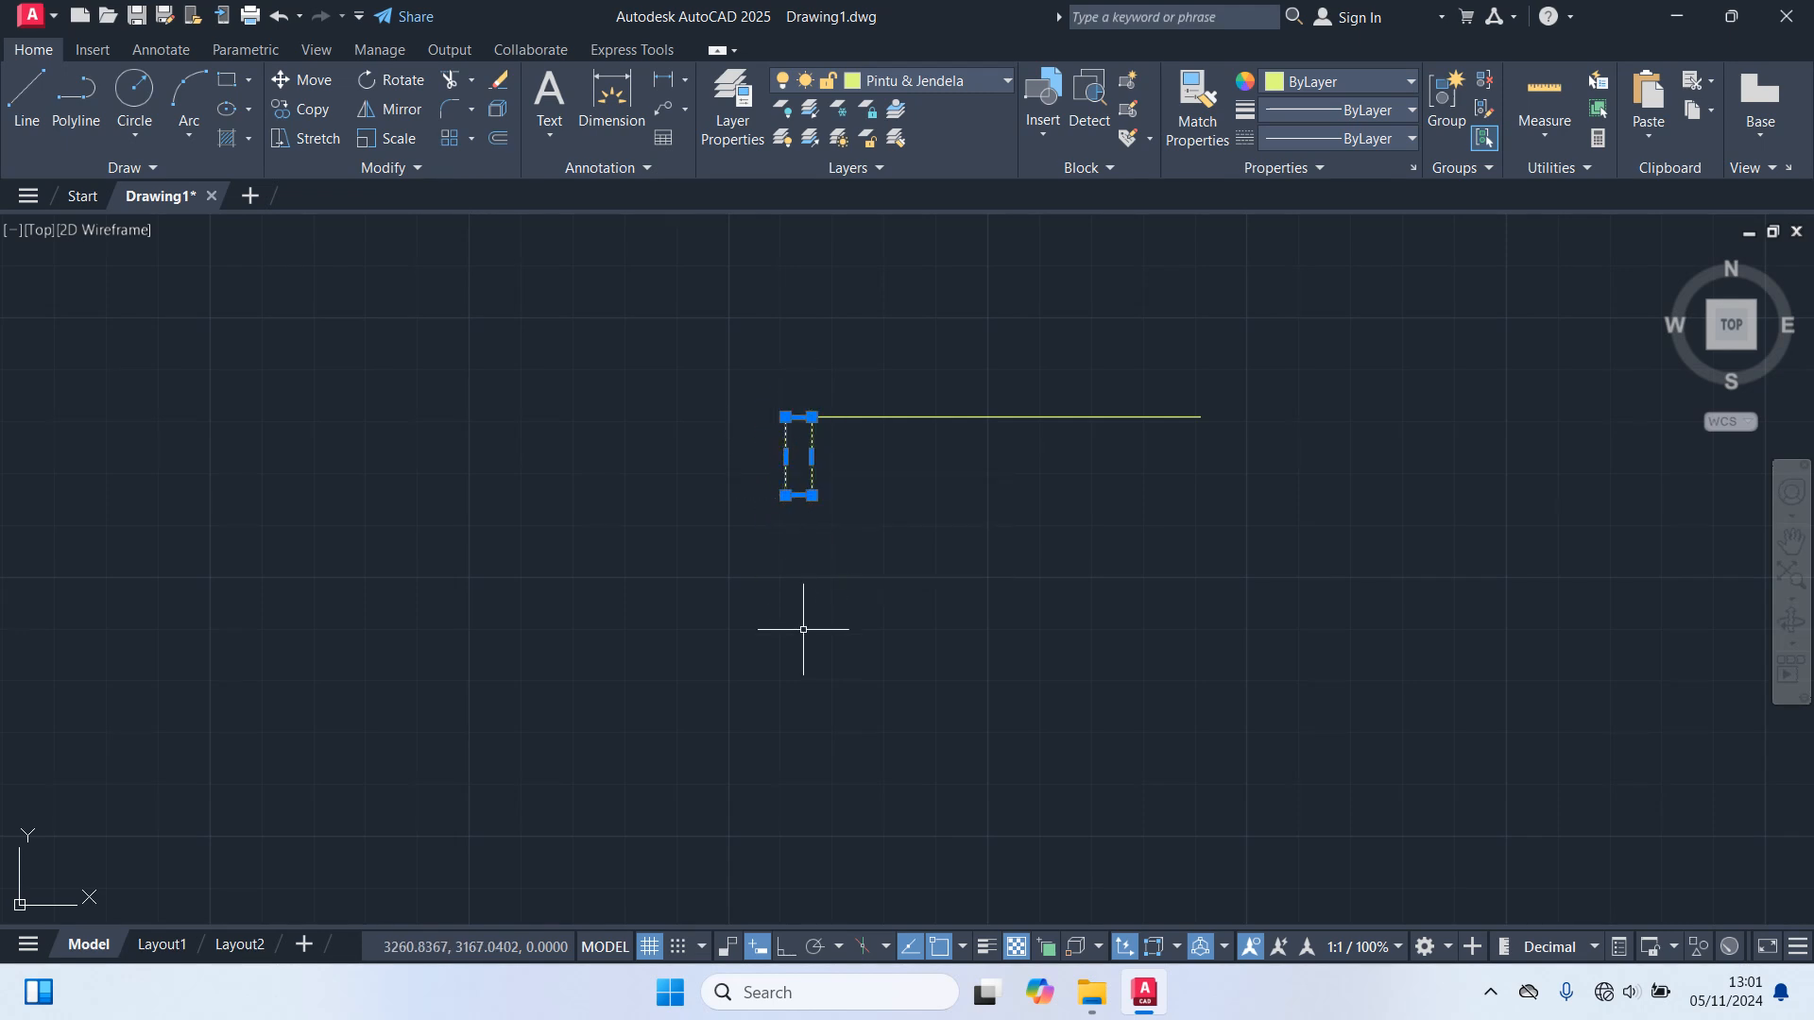
{"action": "type", "text": "m"}
{"action": "key", "text": "Return"}
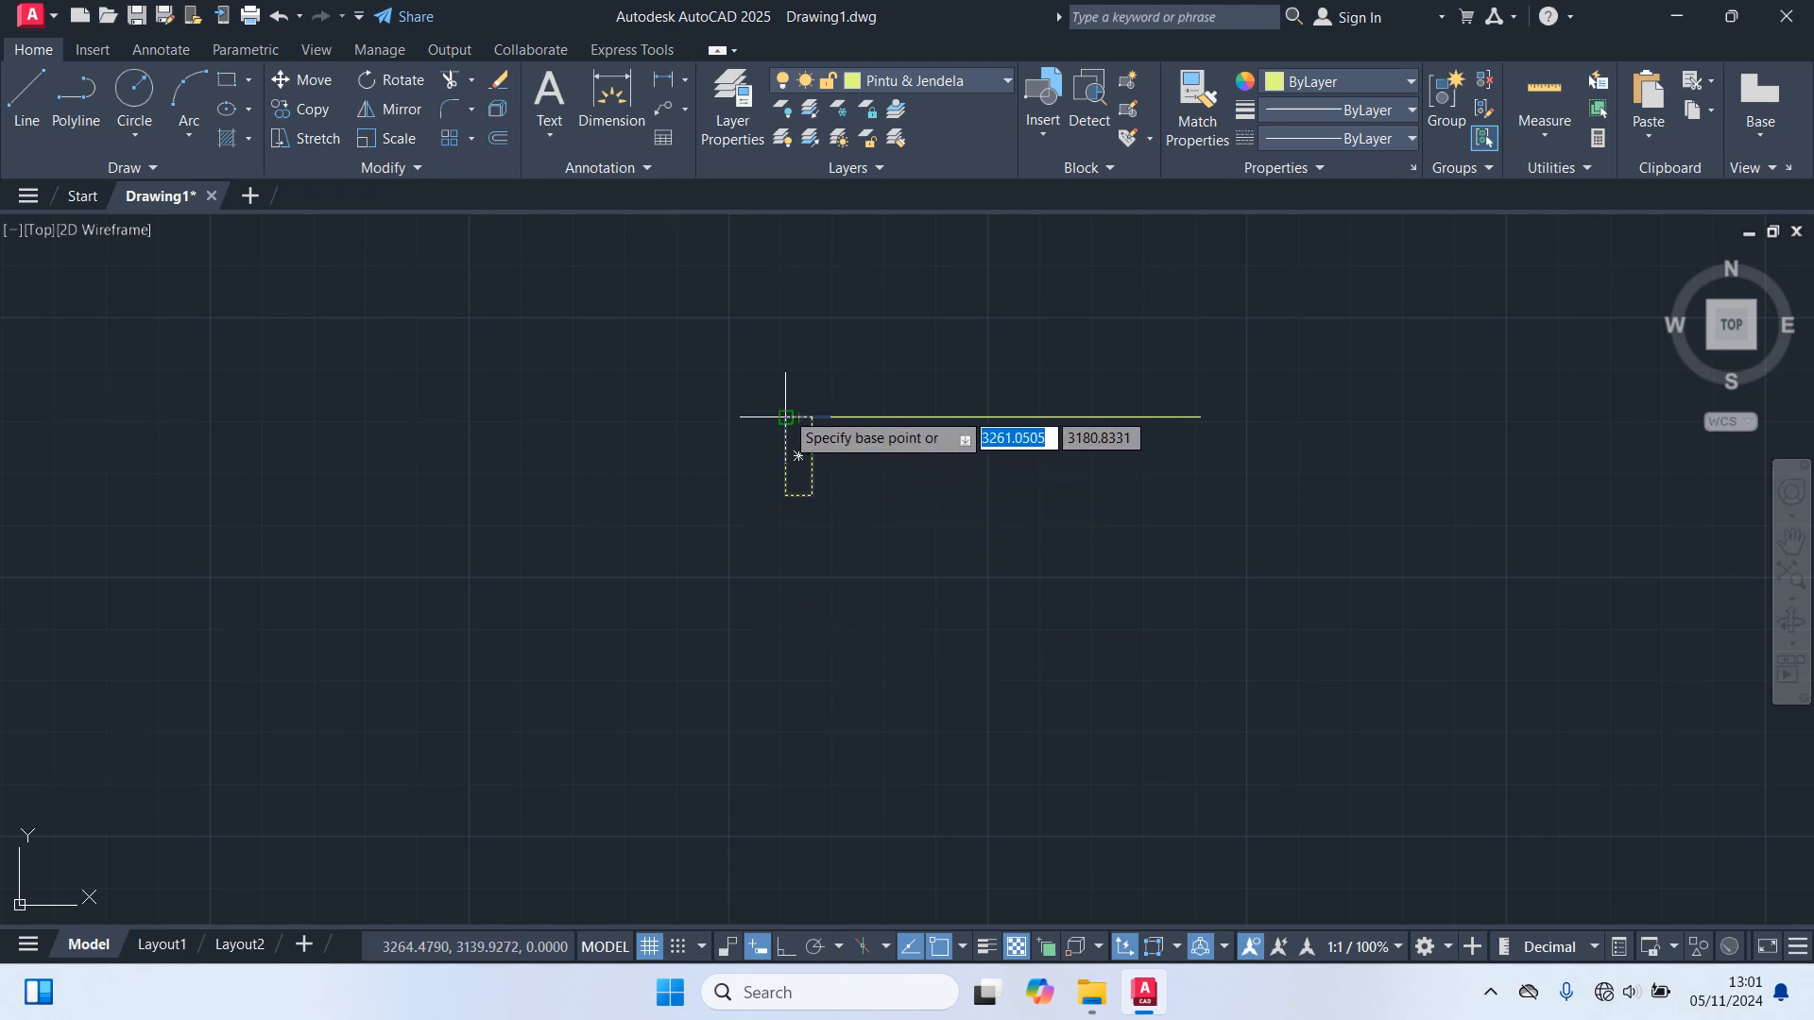
{"action": "left_click", "coordinate": [784, 417]}
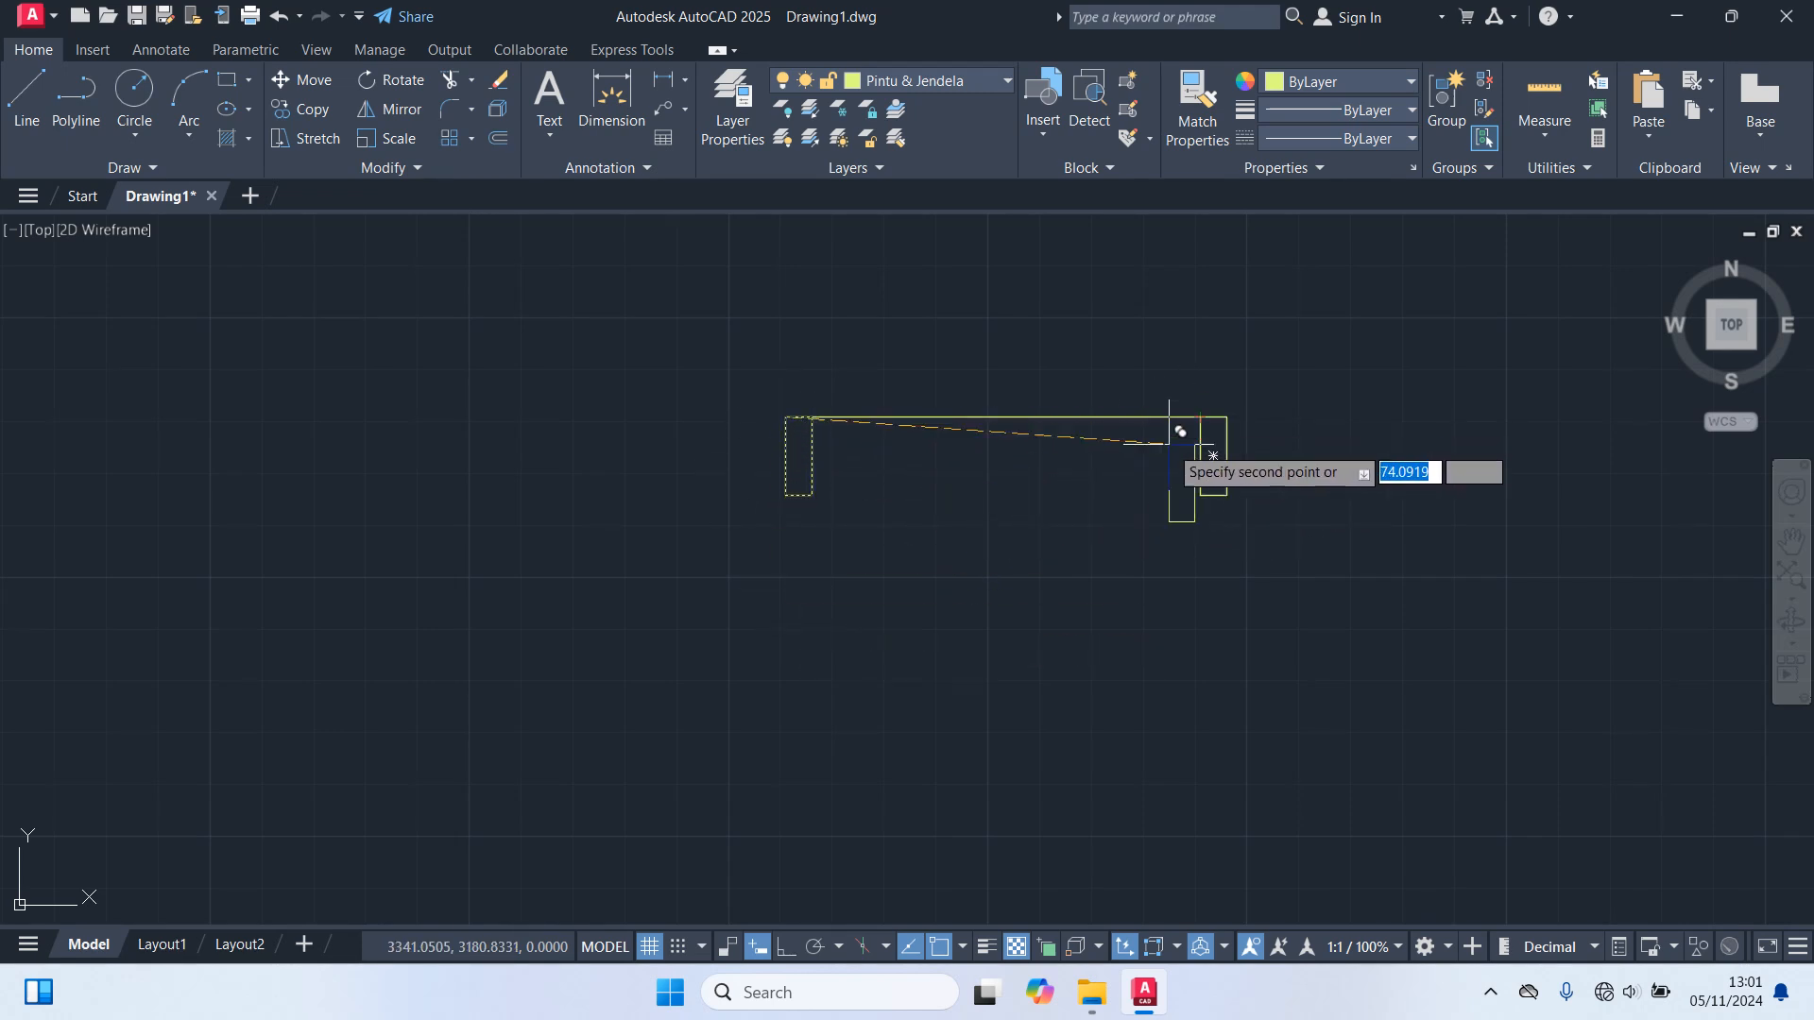
{"action": "left_click", "coordinate": [1200, 417]}
{"action": "key", "text": "Escape"}
Delete the horizontal line between the two jambs.
{"action": "middle_click_drag", "start_coordinate": [1016, 531], "coordinate": [970, 739]}
{"action": "left_click_drag", "start_coordinate": [1005, 689], "coordinate": [889, 551]}
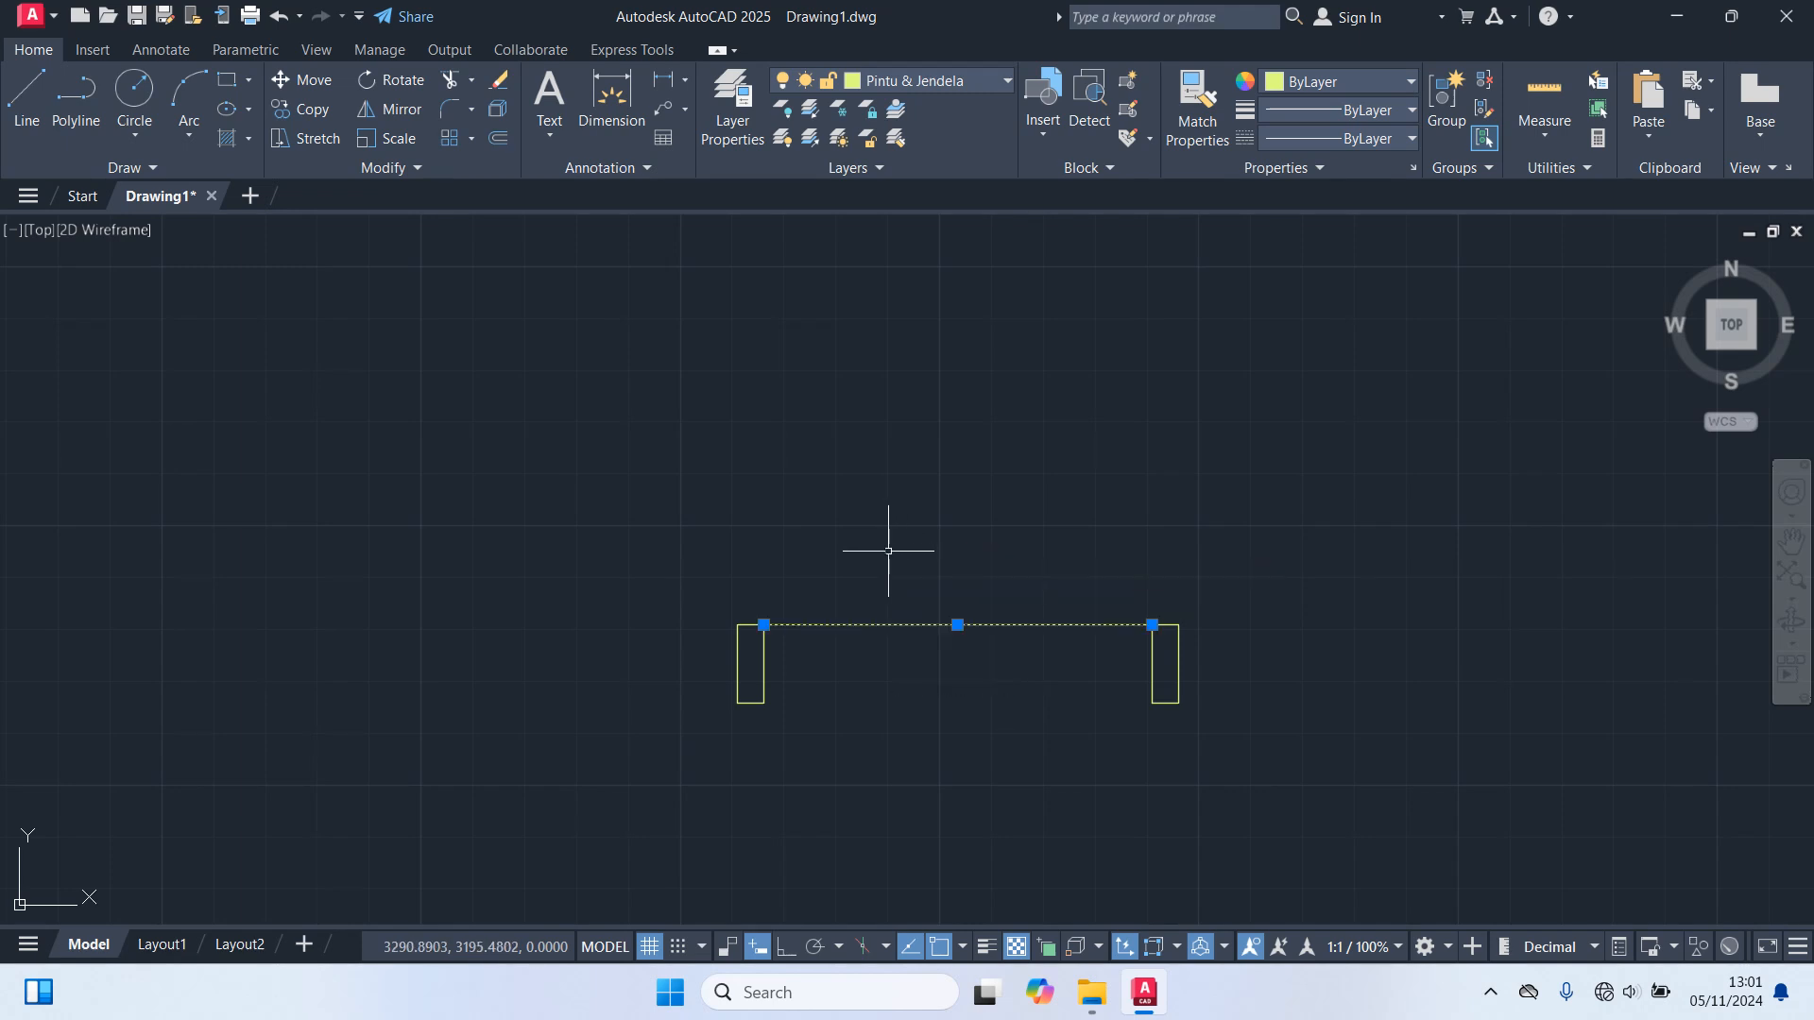
{"action": "middle_click_drag", "start_coordinate": [953, 725], "coordinate": [927, 687]}
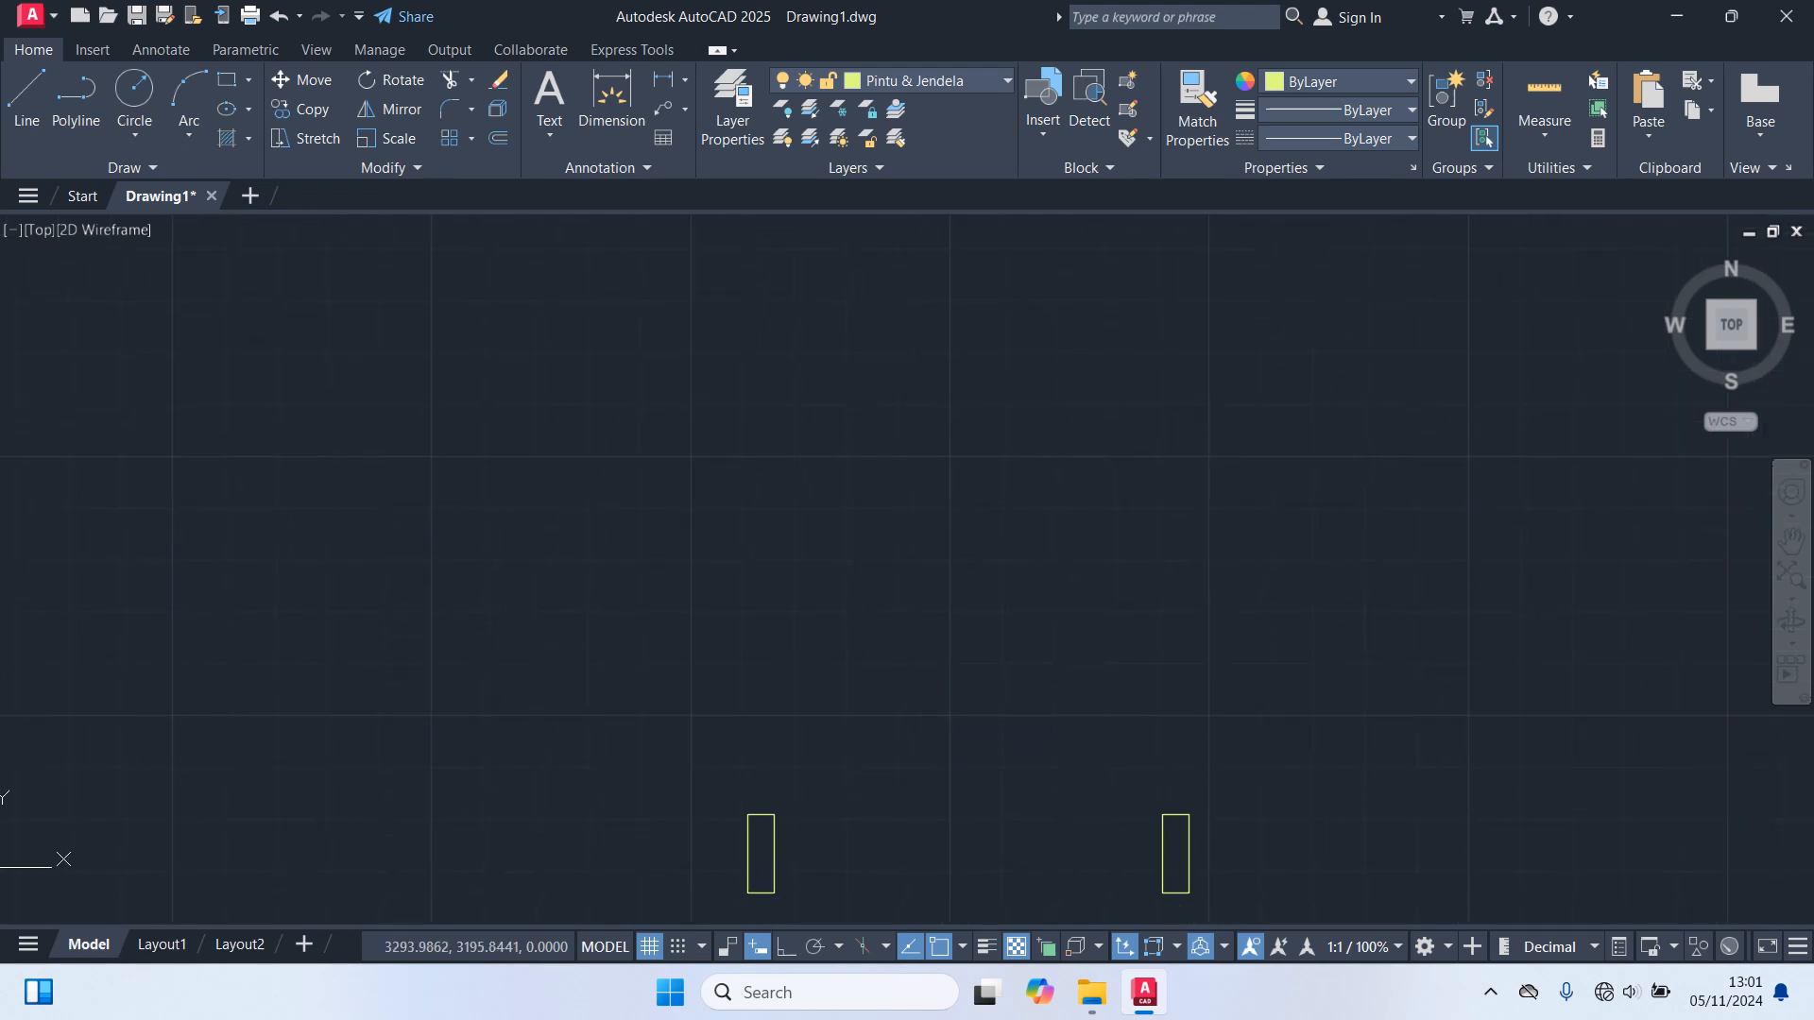
Draw a 3 by 80 upright rectangle above the jambs for the door leaf.
{"action": "type", "text": "rec"}
{"action": "key", "text": "Return"}
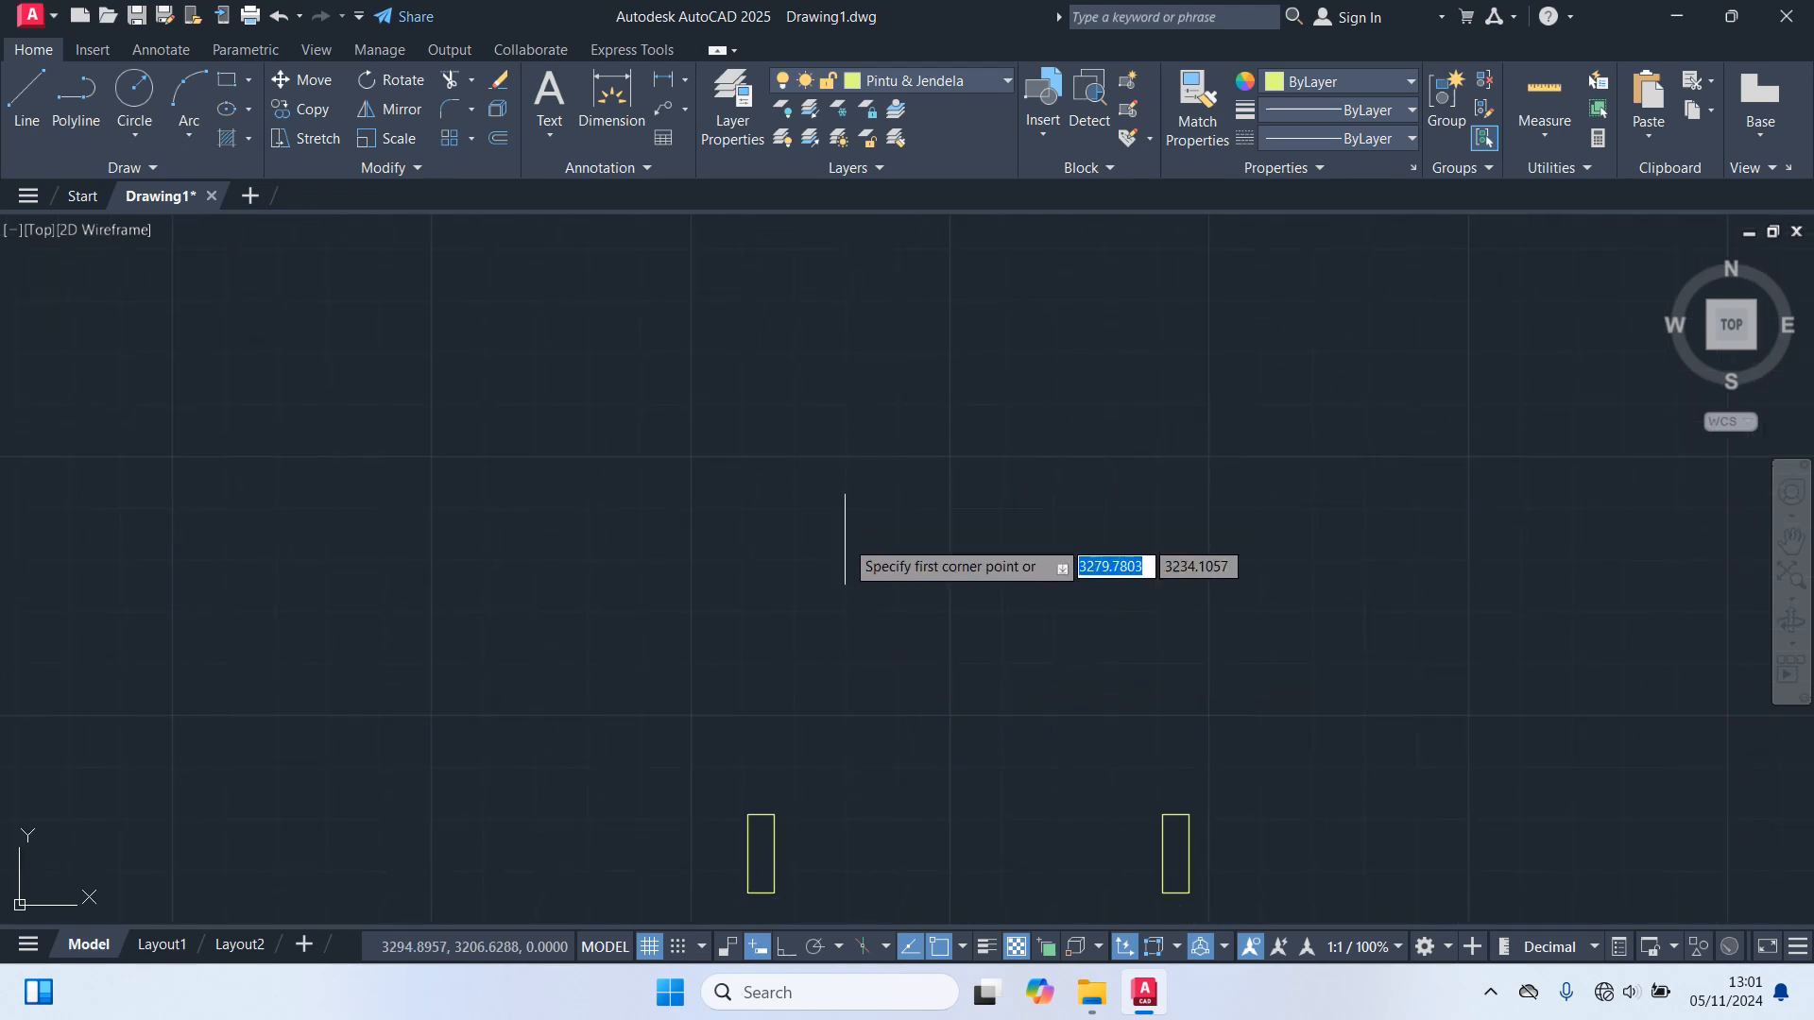
{"action": "left_click", "coordinate": [1012, 498]}
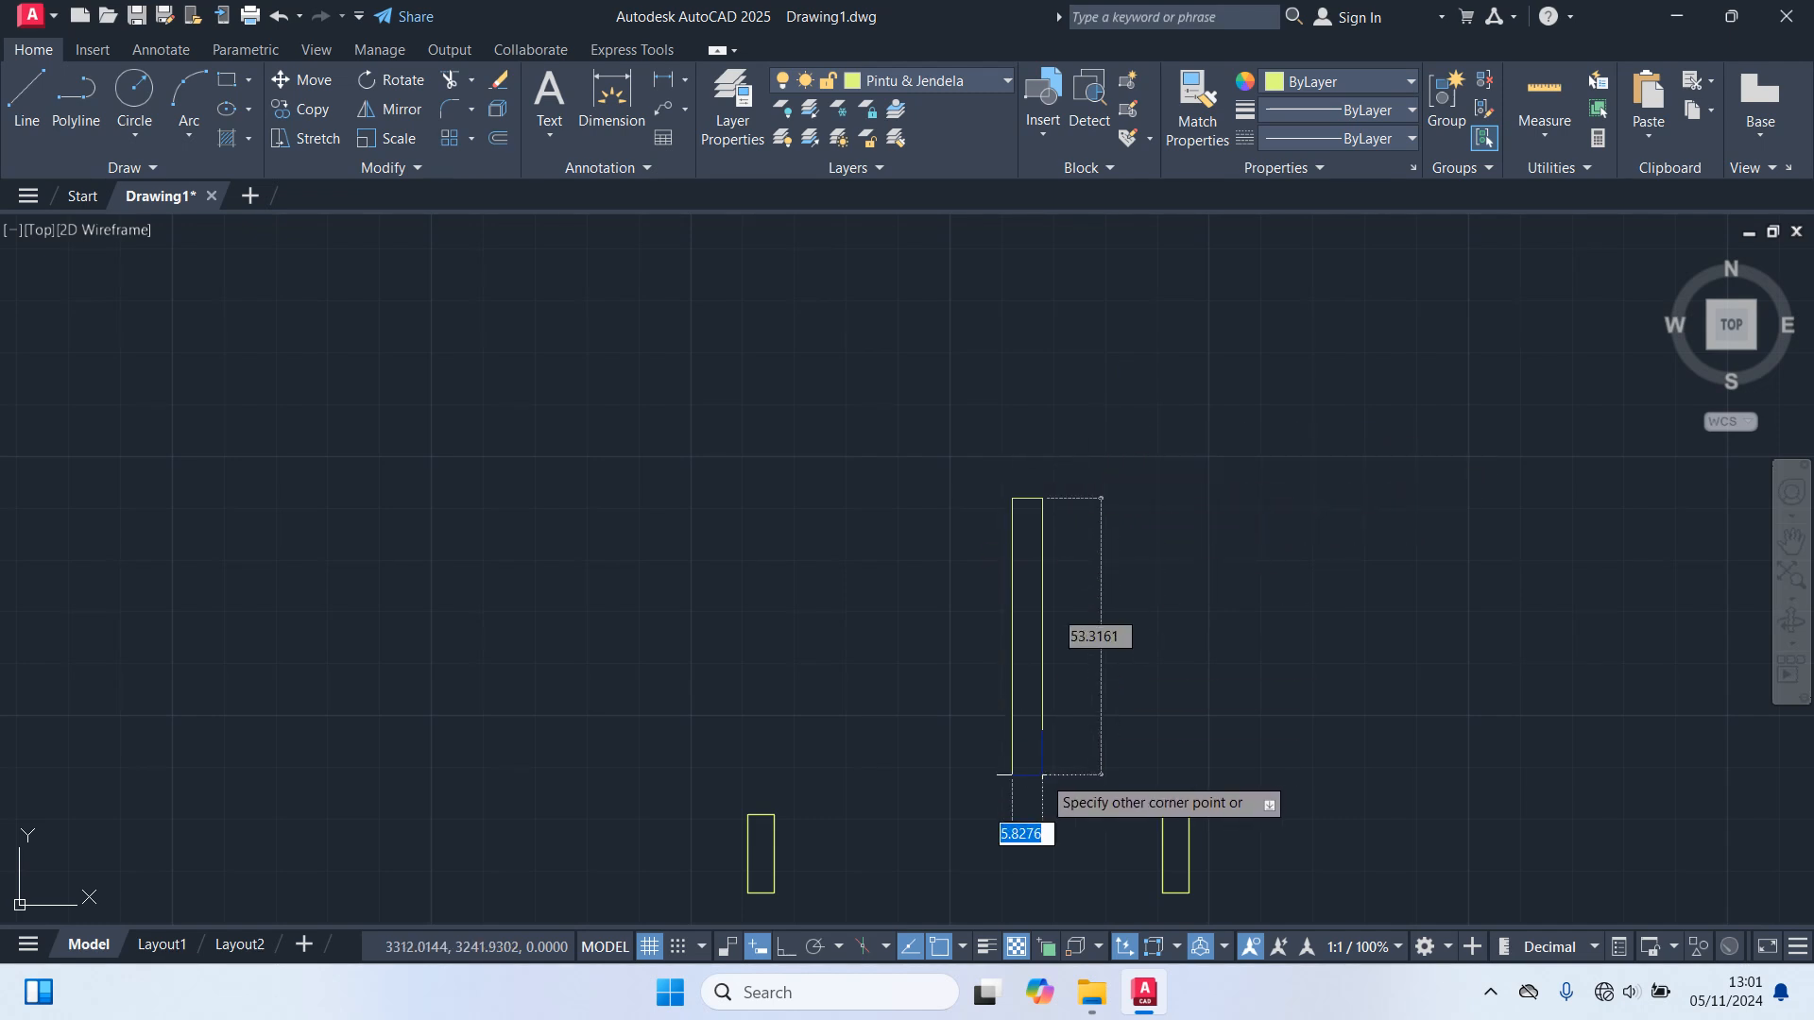
{"action": "type", "text": "3"}
{"action": "key", "text": "Tab"}
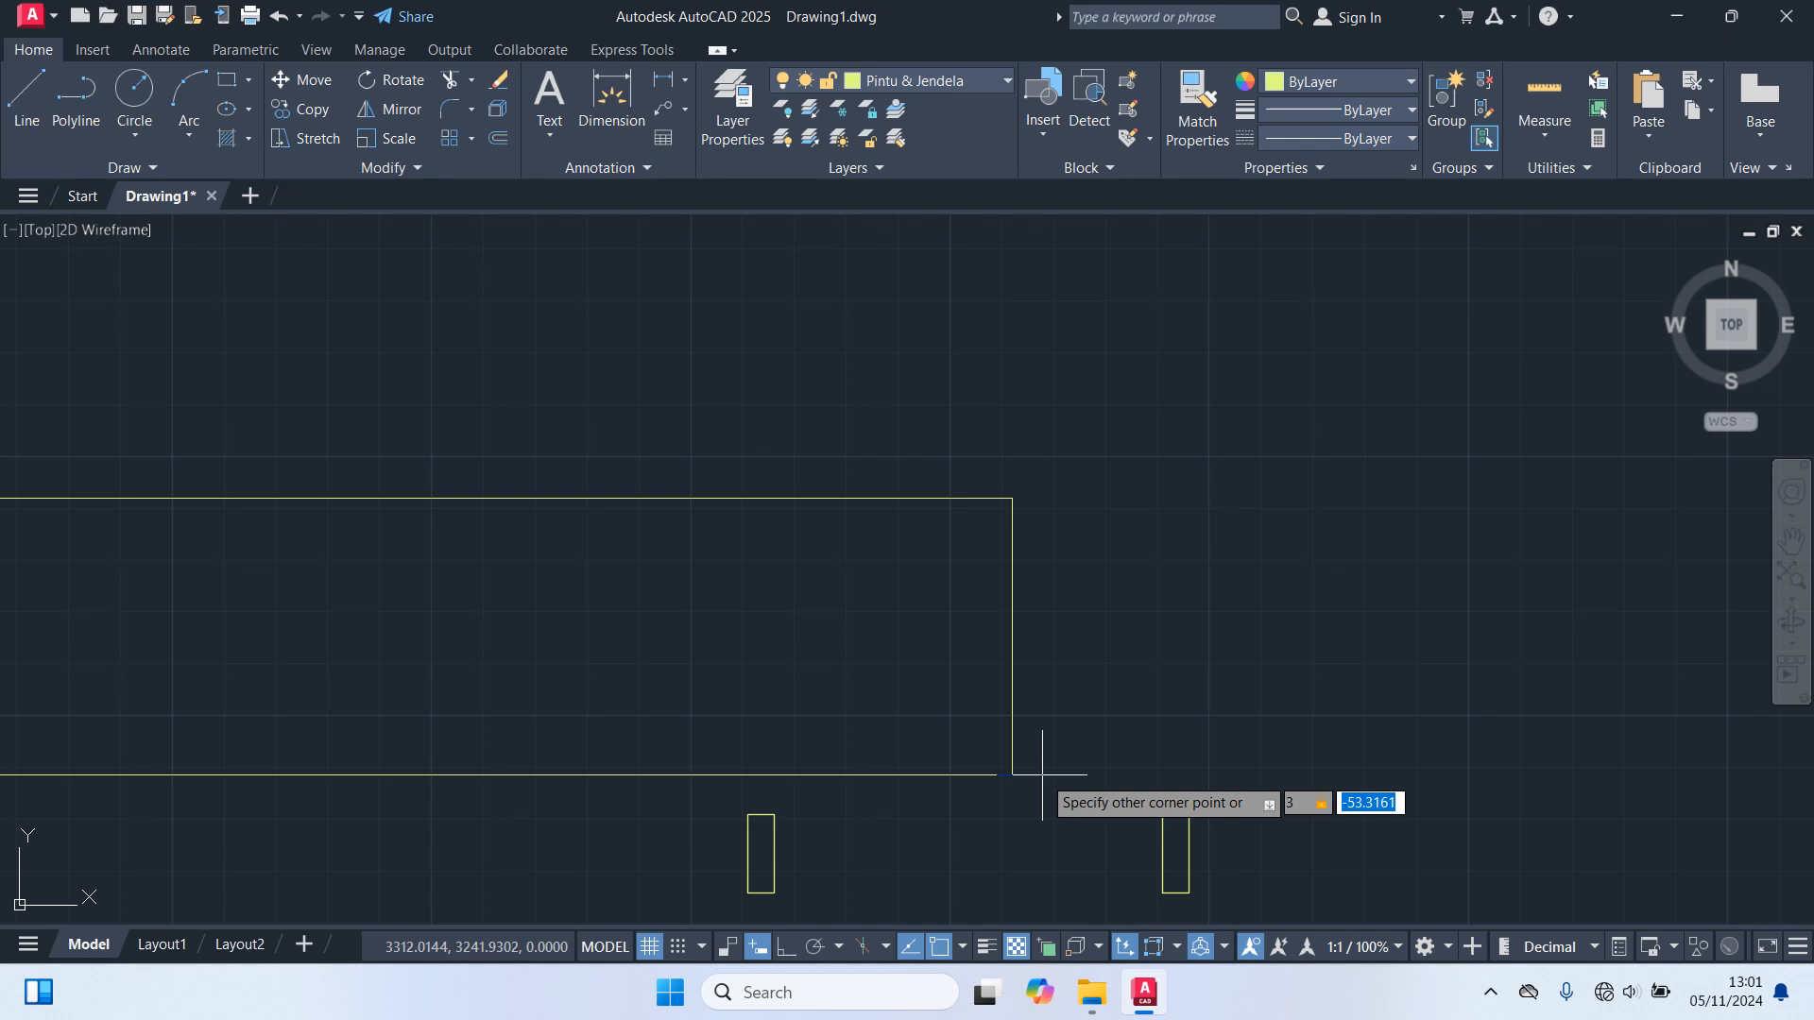
{"action": "type", "text": "80"}
{"action": "key", "text": "Return"}
Move the door leaf by its lower-right corner to the right jamb's upper-left corner.
{"action": "left_click_drag", "start_coordinate": [1082, 555], "coordinate": [944, 437]}
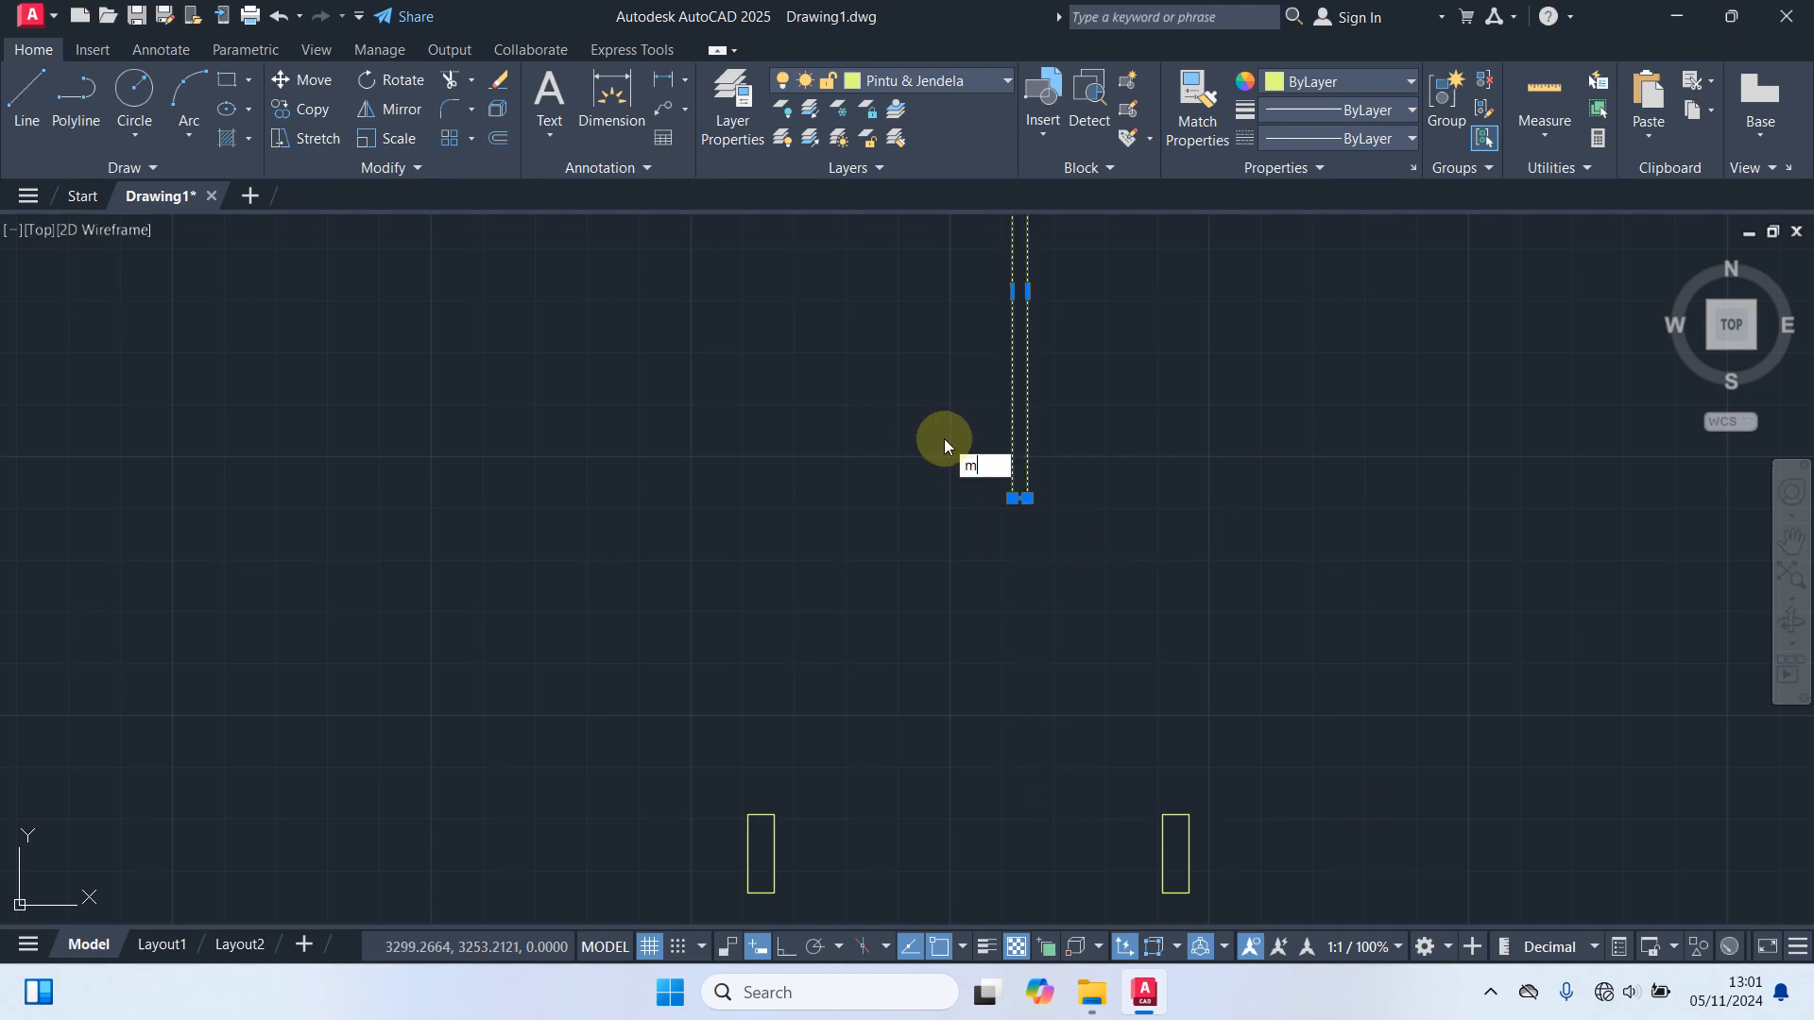
{"action": "key", "text": "Return"}
{"action": "left_click", "coordinate": [1027, 497]}
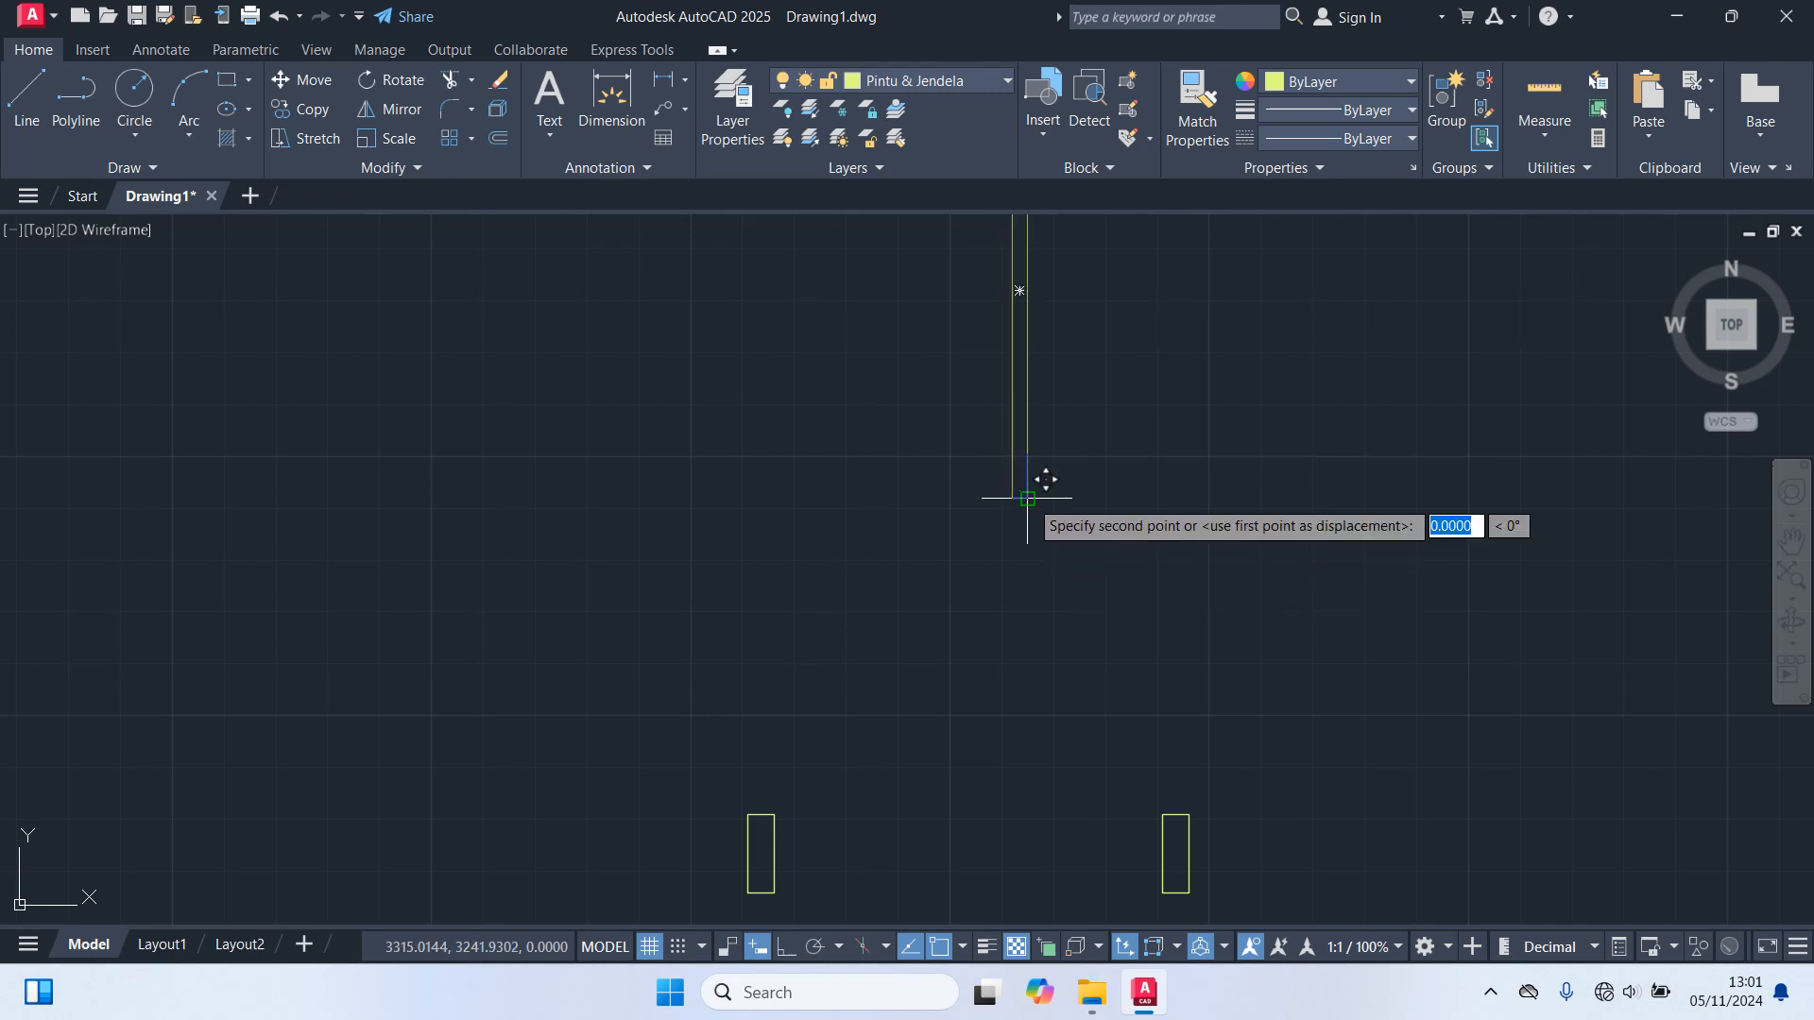
{"action": "left_click", "coordinate": [1162, 815]}
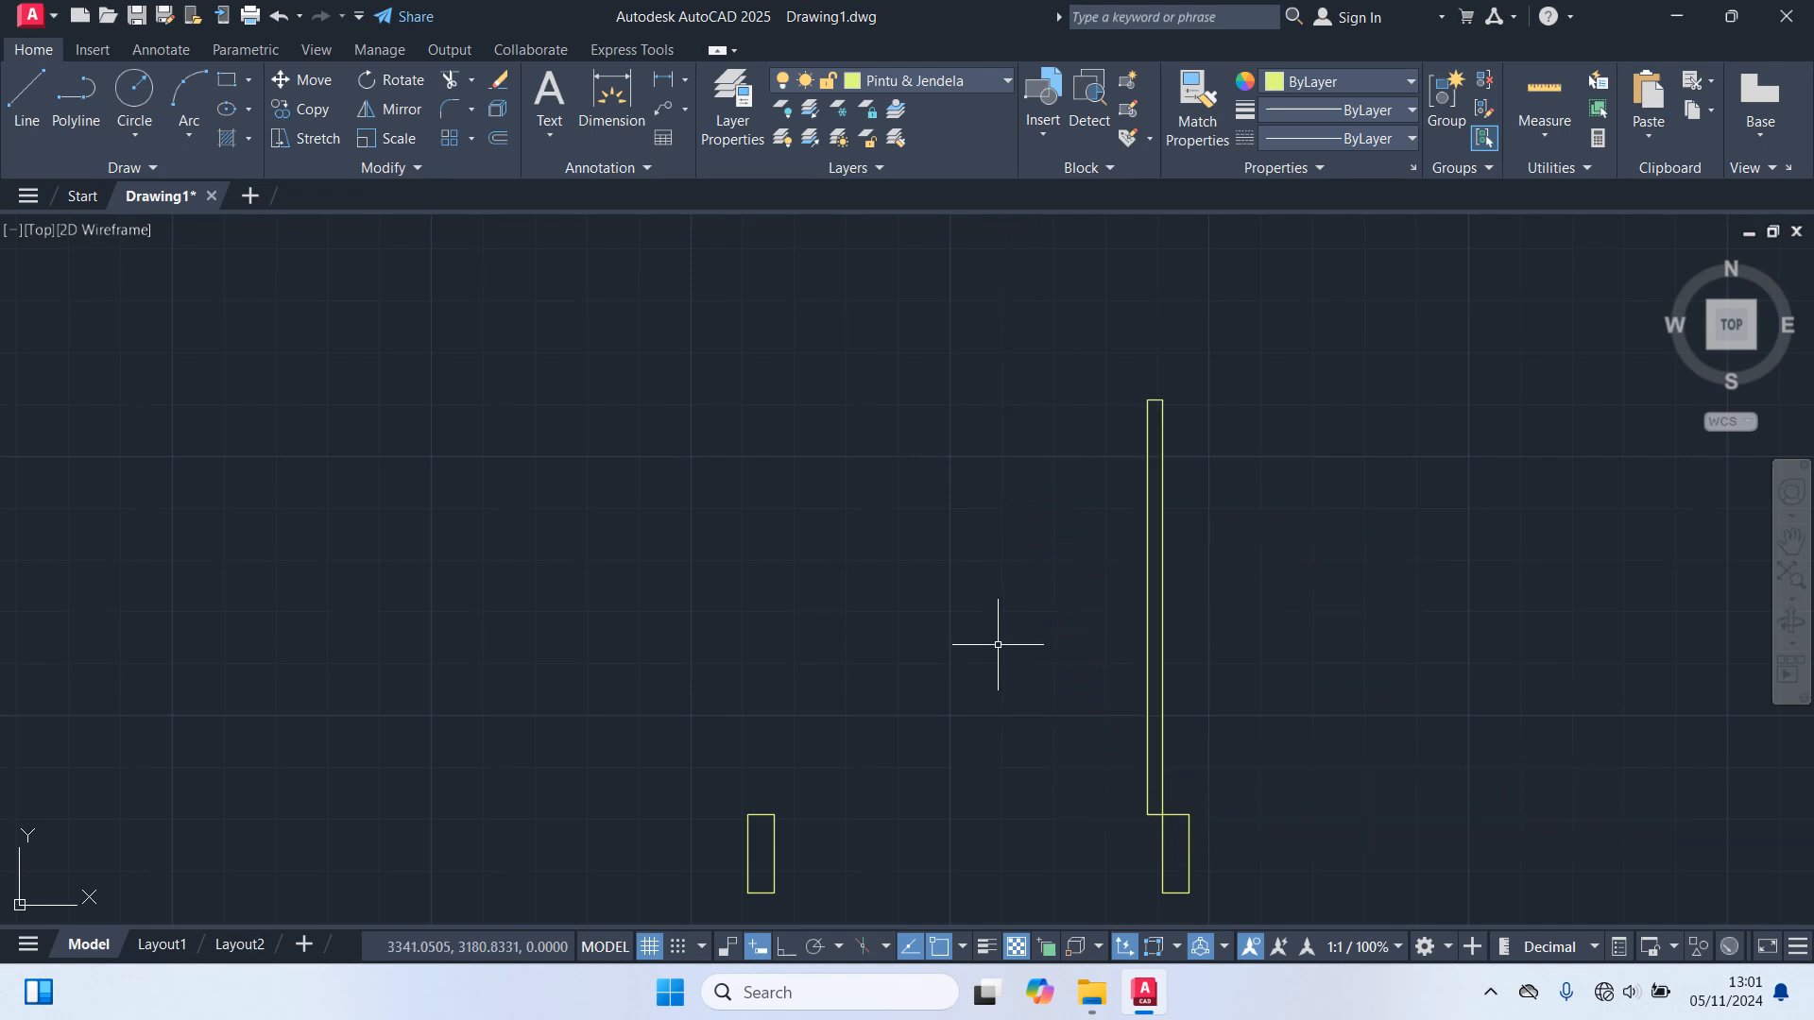
Draw the door swing arc from the leaf's upper-left corner through the left jamb's upper-right corner to that jamb's lower-right corner.
{"action": "type", "text": "arc"}
{"action": "key", "text": "Return"}
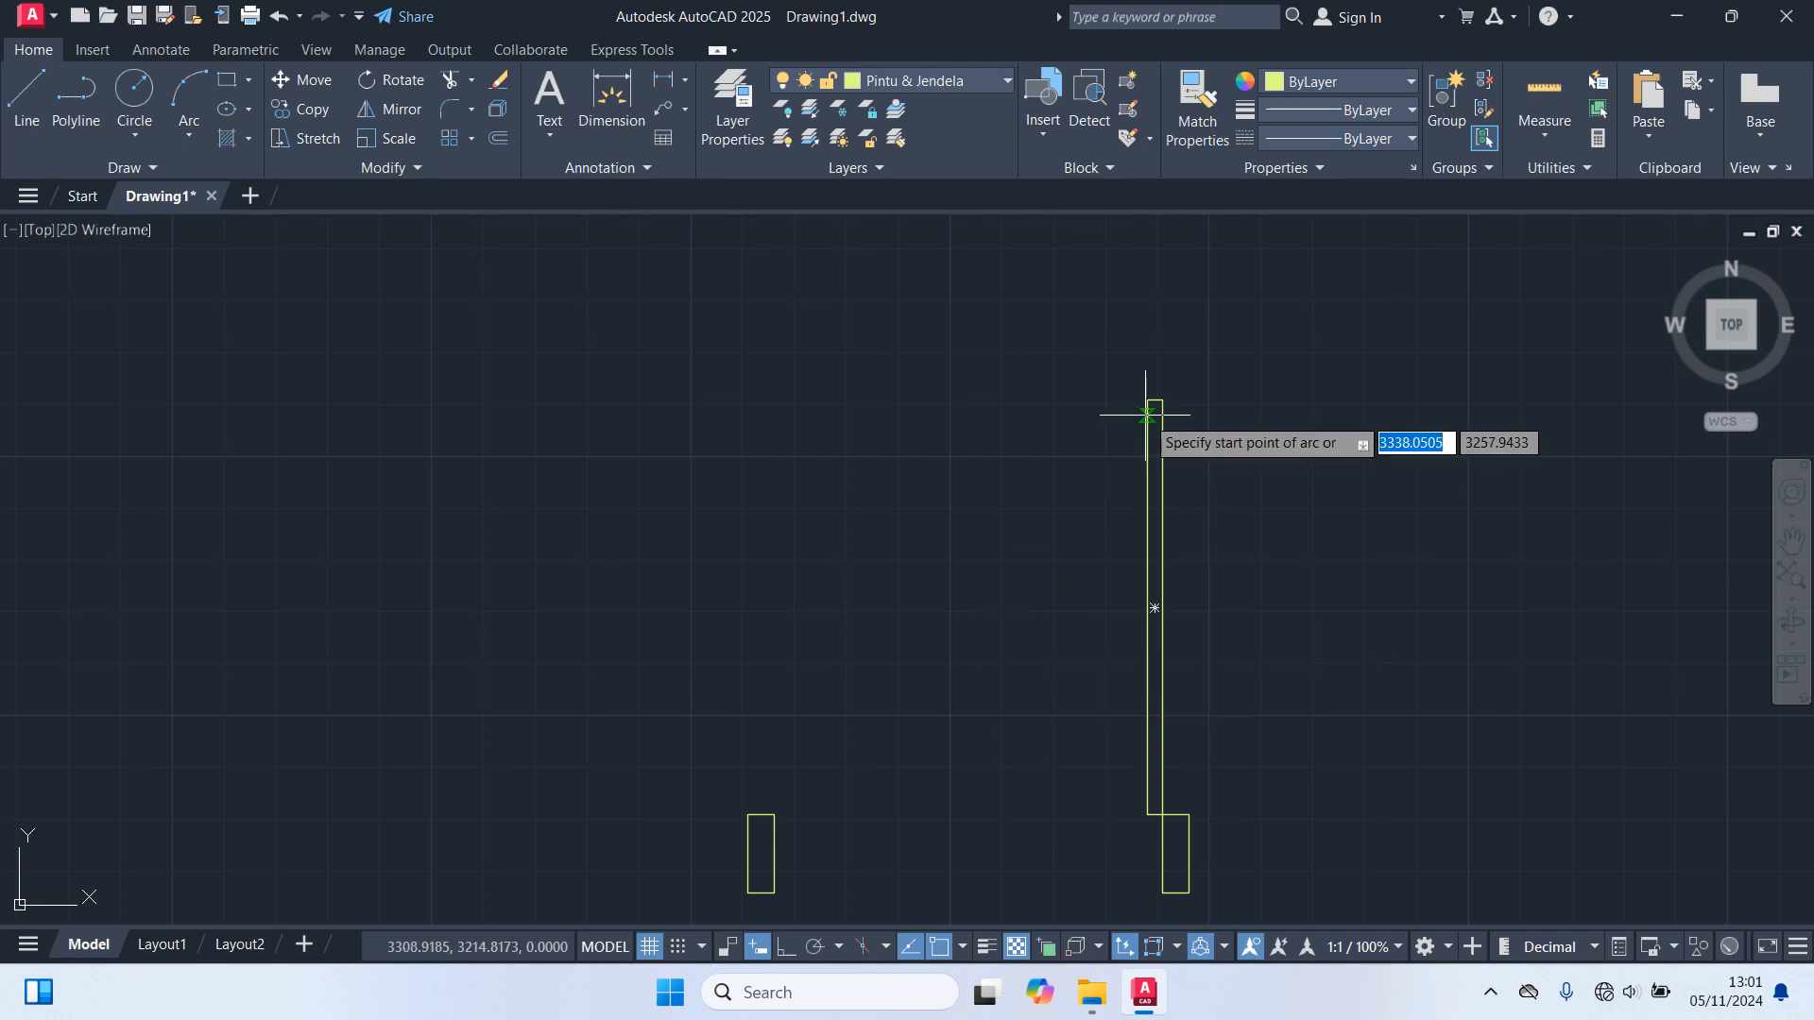
{"action": "left_click", "coordinate": [1148, 399]}
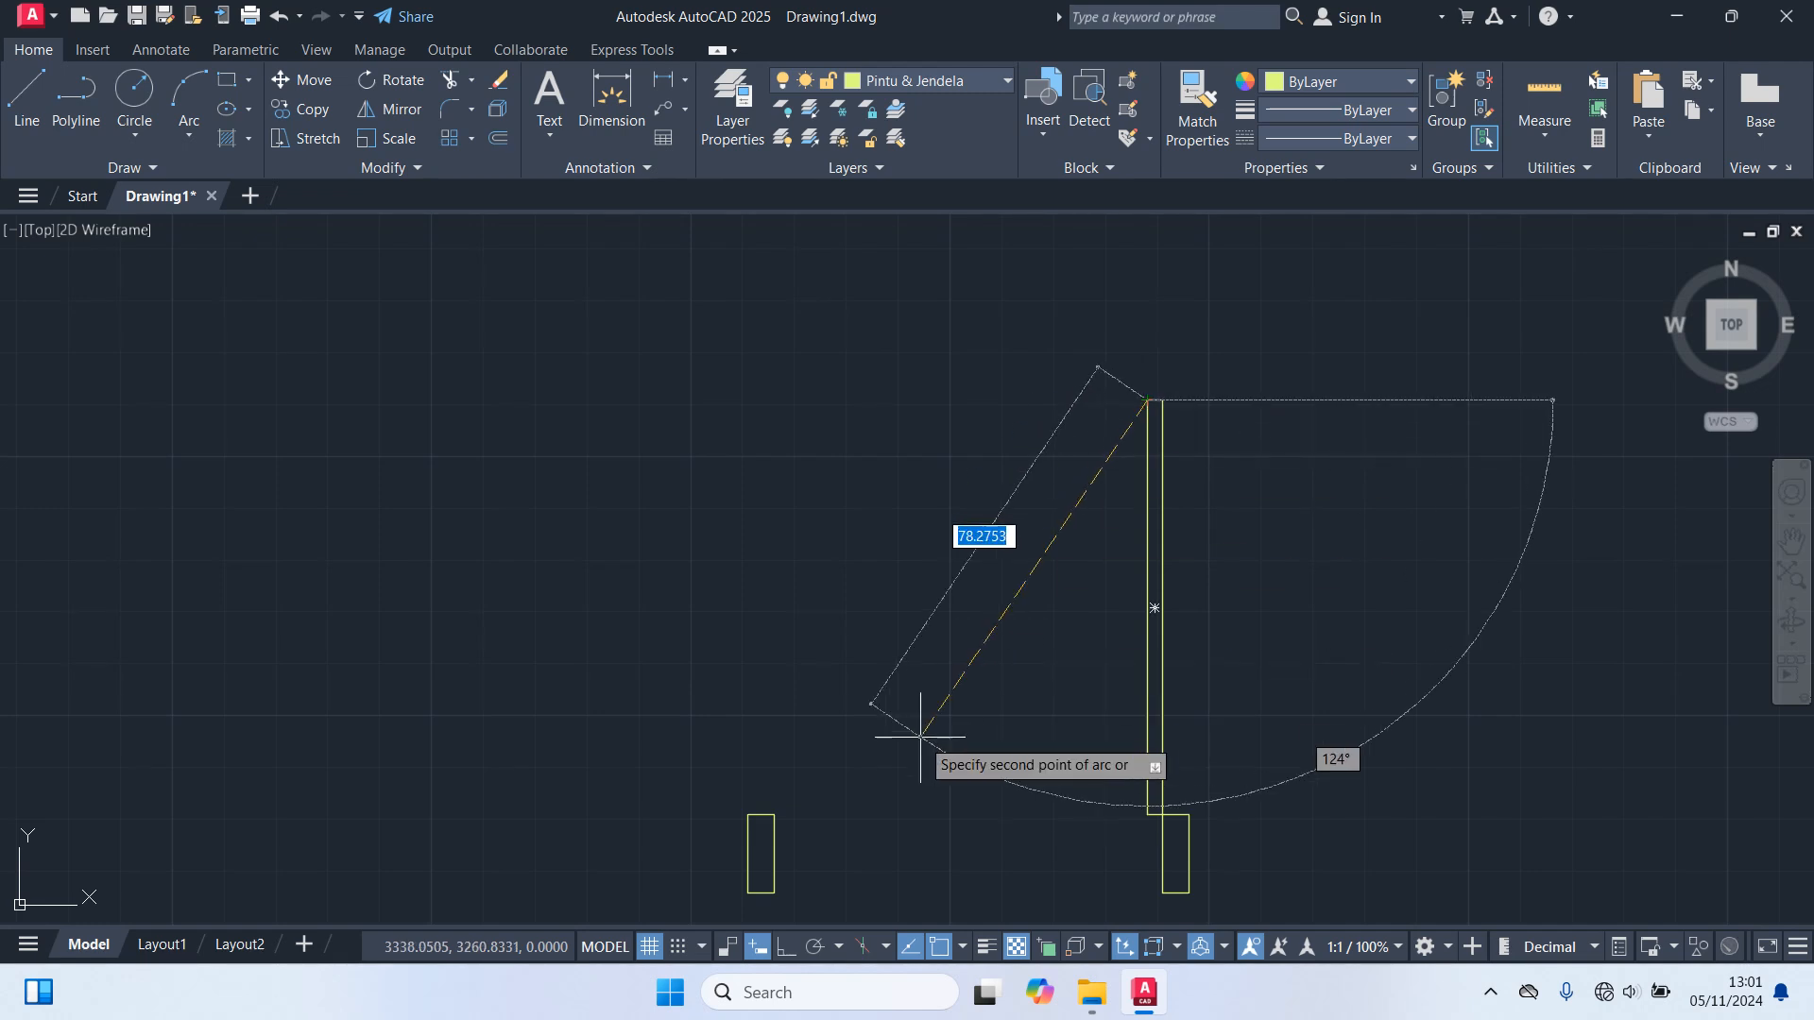
{"action": "left_click", "coordinate": [776, 815]}
{"action": "middle_click_drag", "start_coordinate": [735, 743], "coordinate": [697, 312]}
{"action": "scroll", "coordinate": [700, 311], "scroll_direction": "up", "scroll_amount": 4}
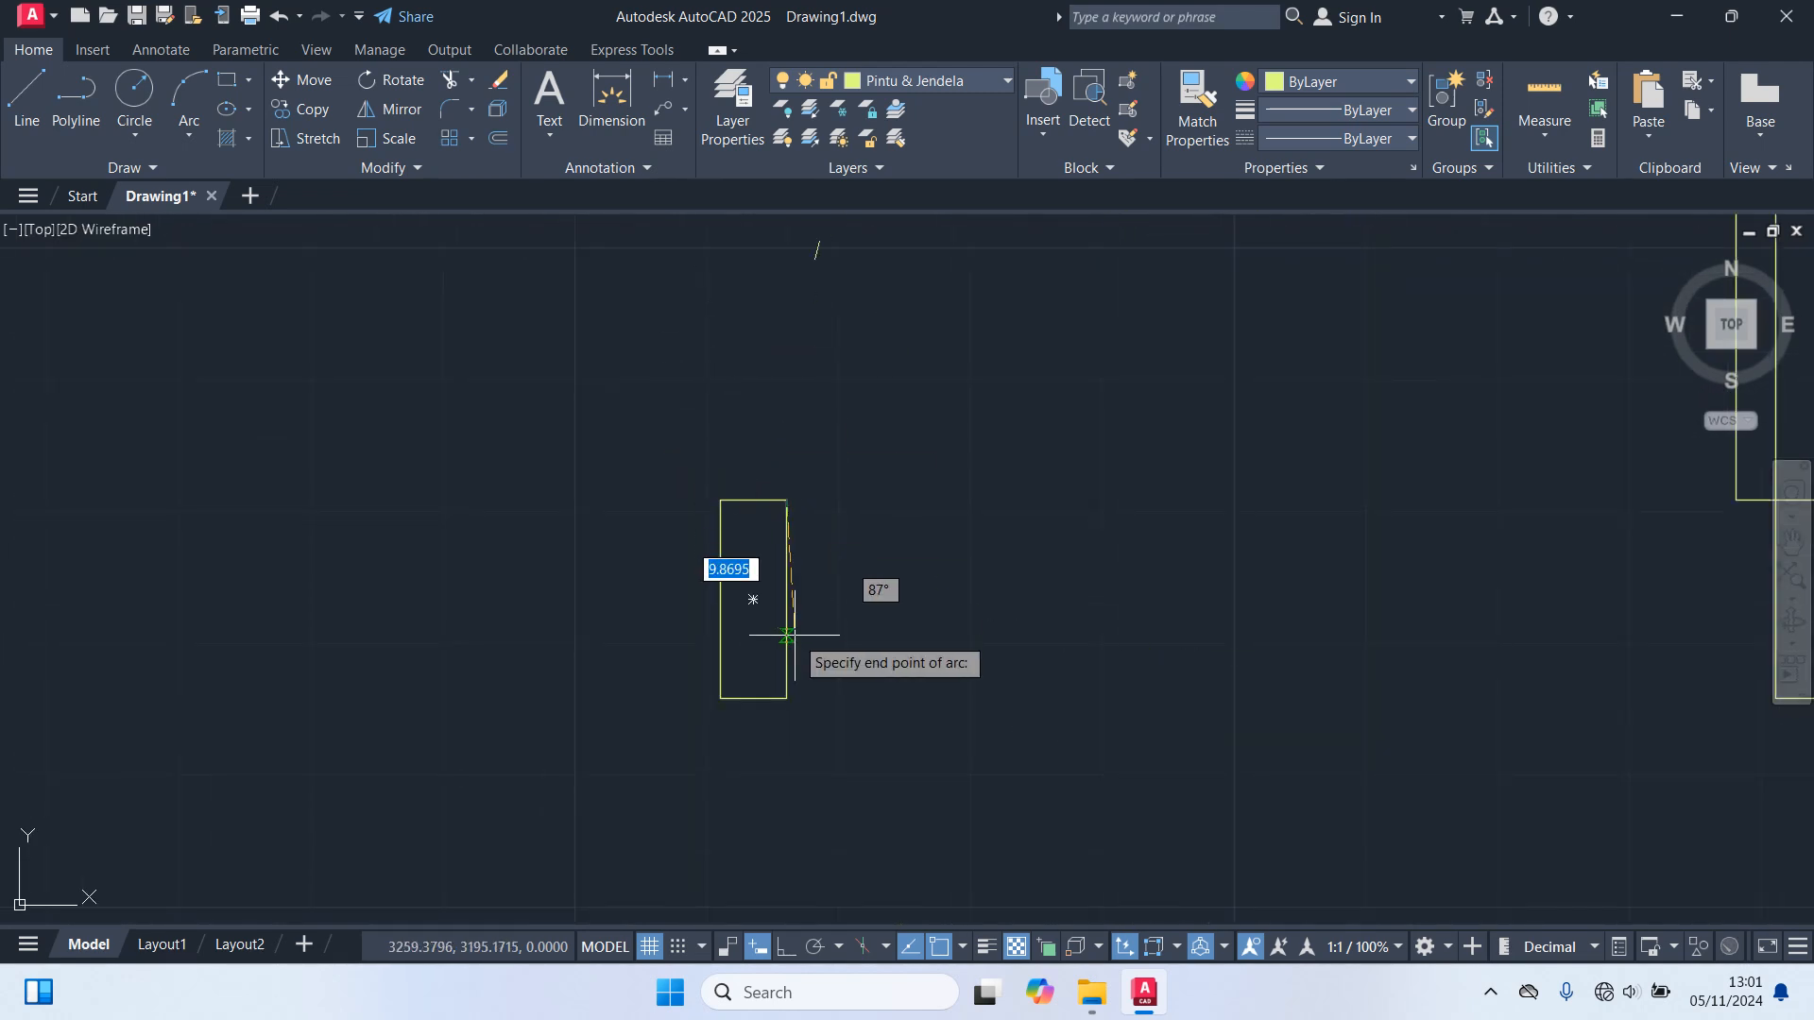
{"action": "left_click", "coordinate": [786, 699]}
Trim off the part of the swing arc that runs inside the left jamb.
{"action": "scroll", "coordinate": [784, 624], "scroll_direction": "up", "scroll_amount": 5}
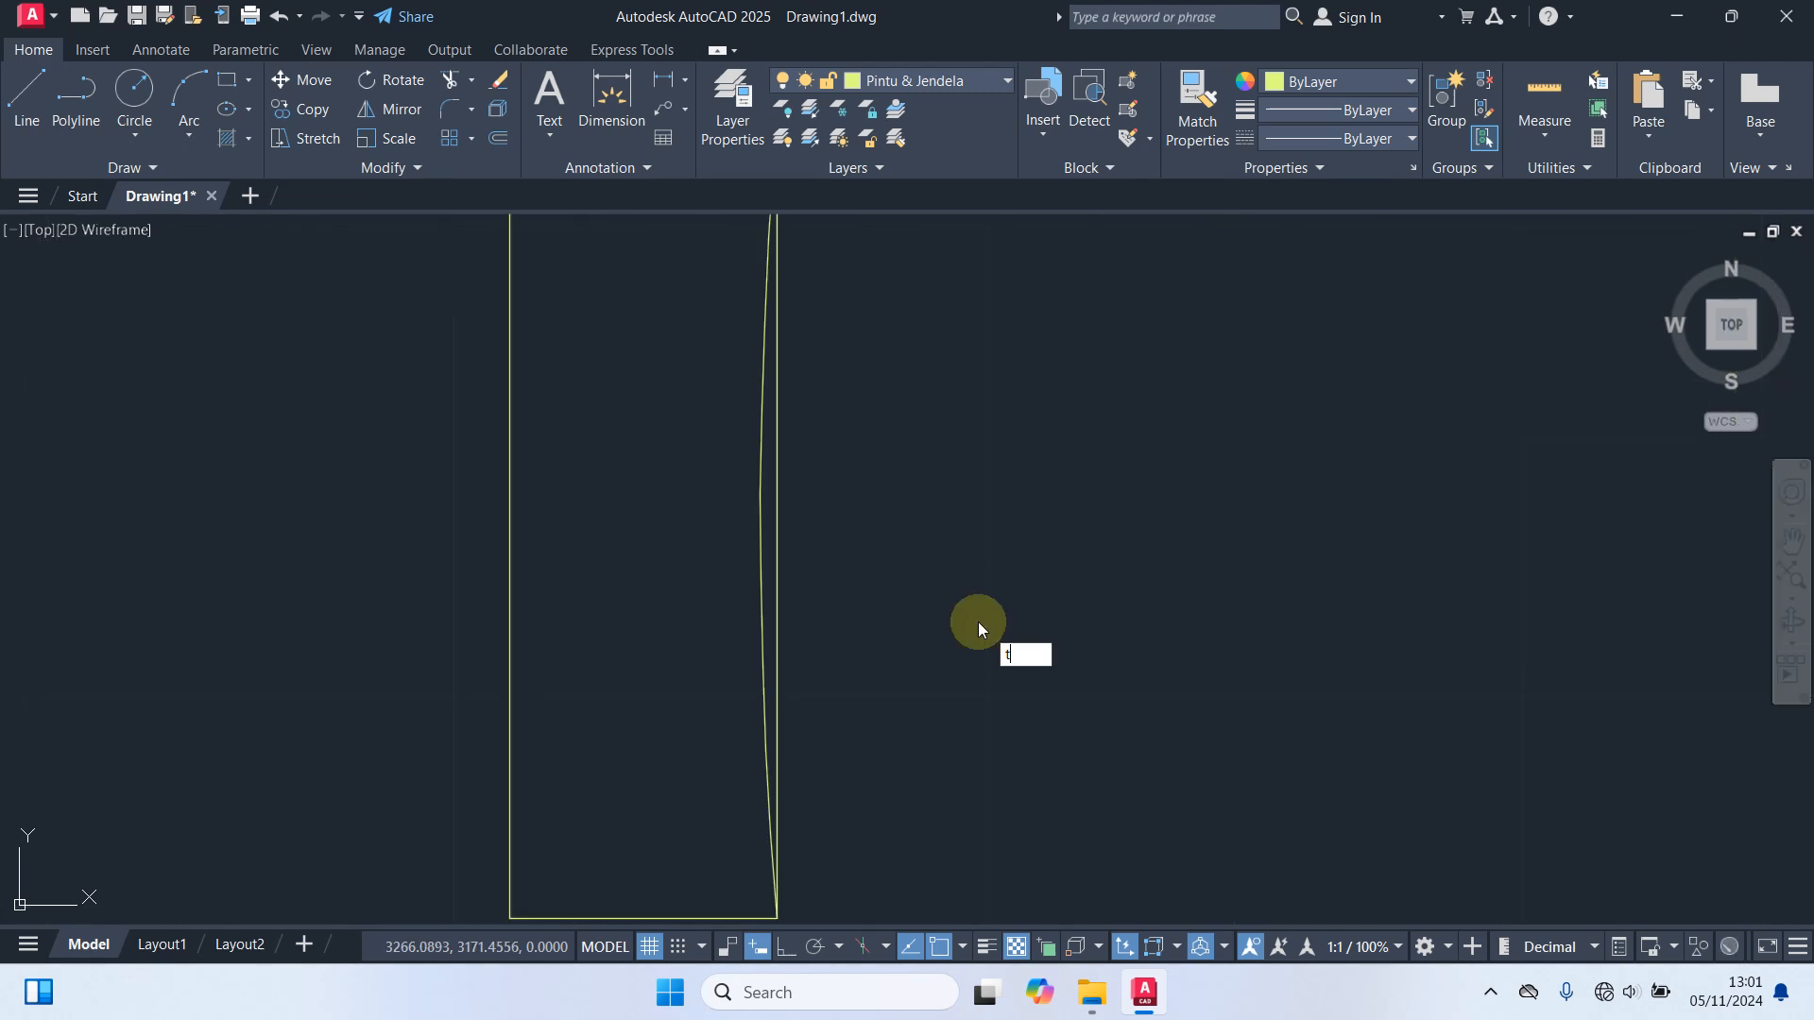
{"action": "key", "text": "Return"}
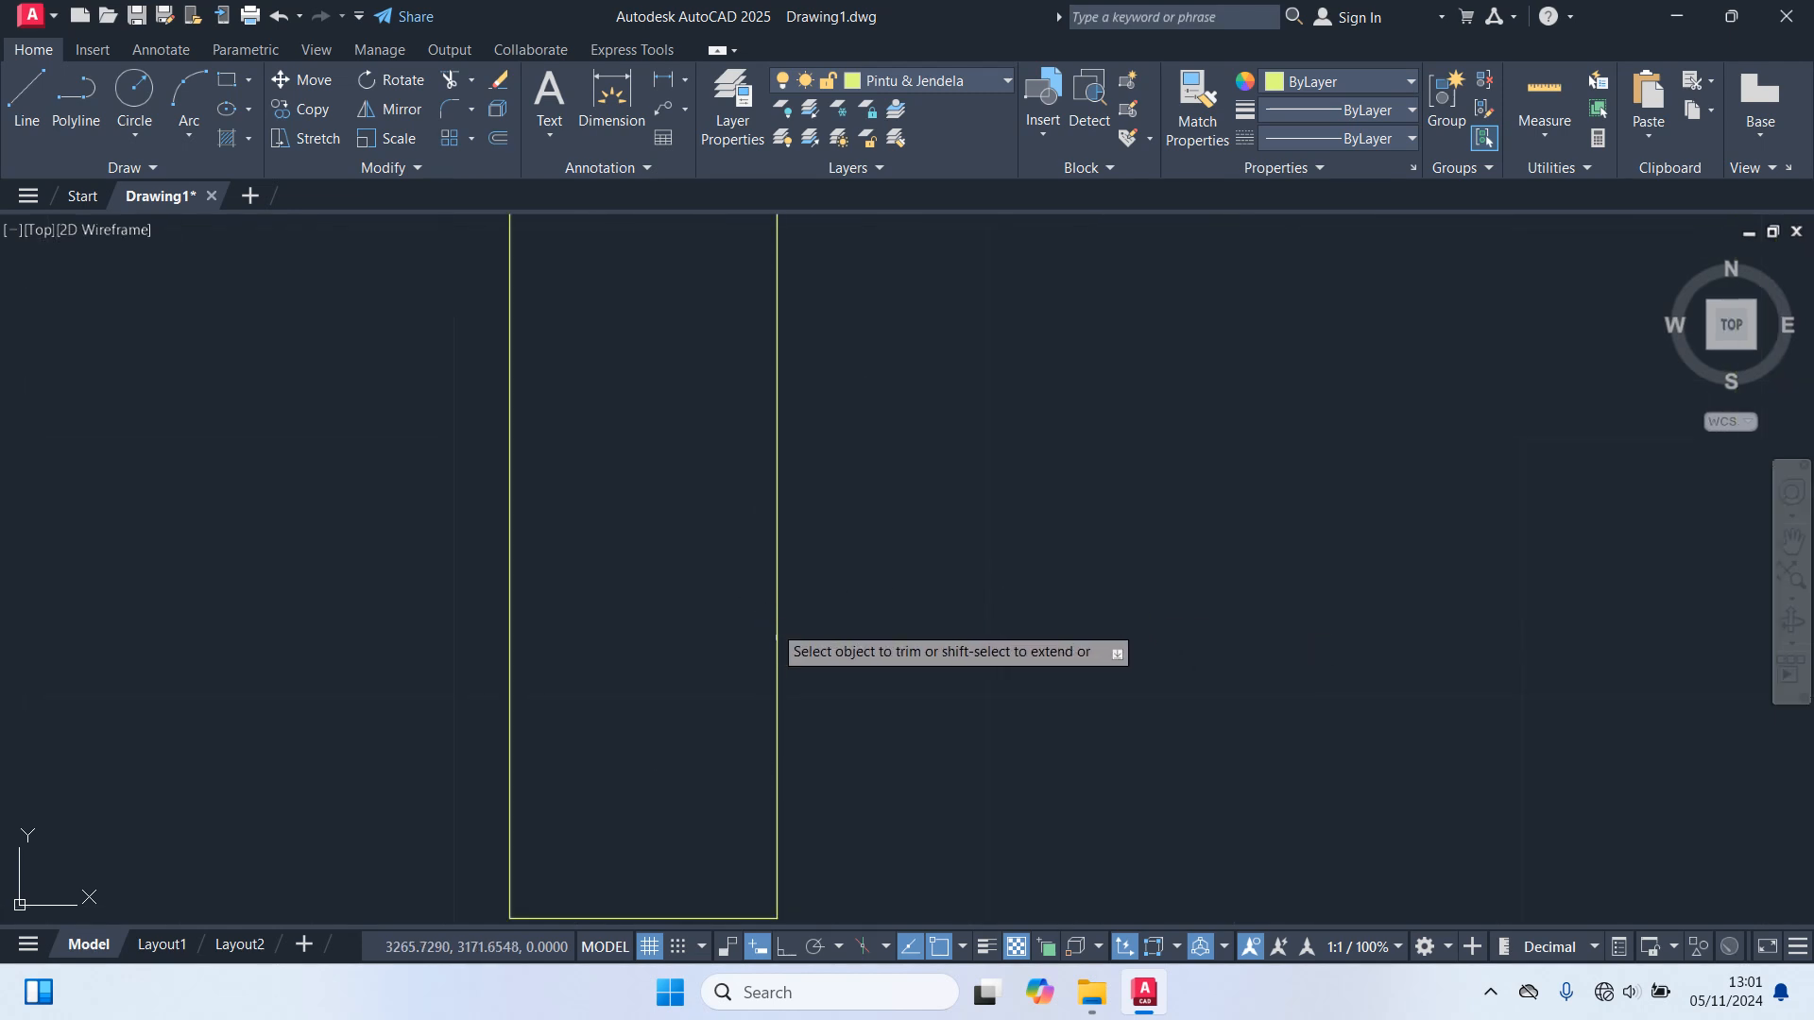
{"action": "scroll", "coordinate": [984, 708], "scroll_direction": "down", "scroll_amount": 4}
{"action": "middle_click_drag", "start_coordinate": [1030, 700], "coordinate": [636, 648]}
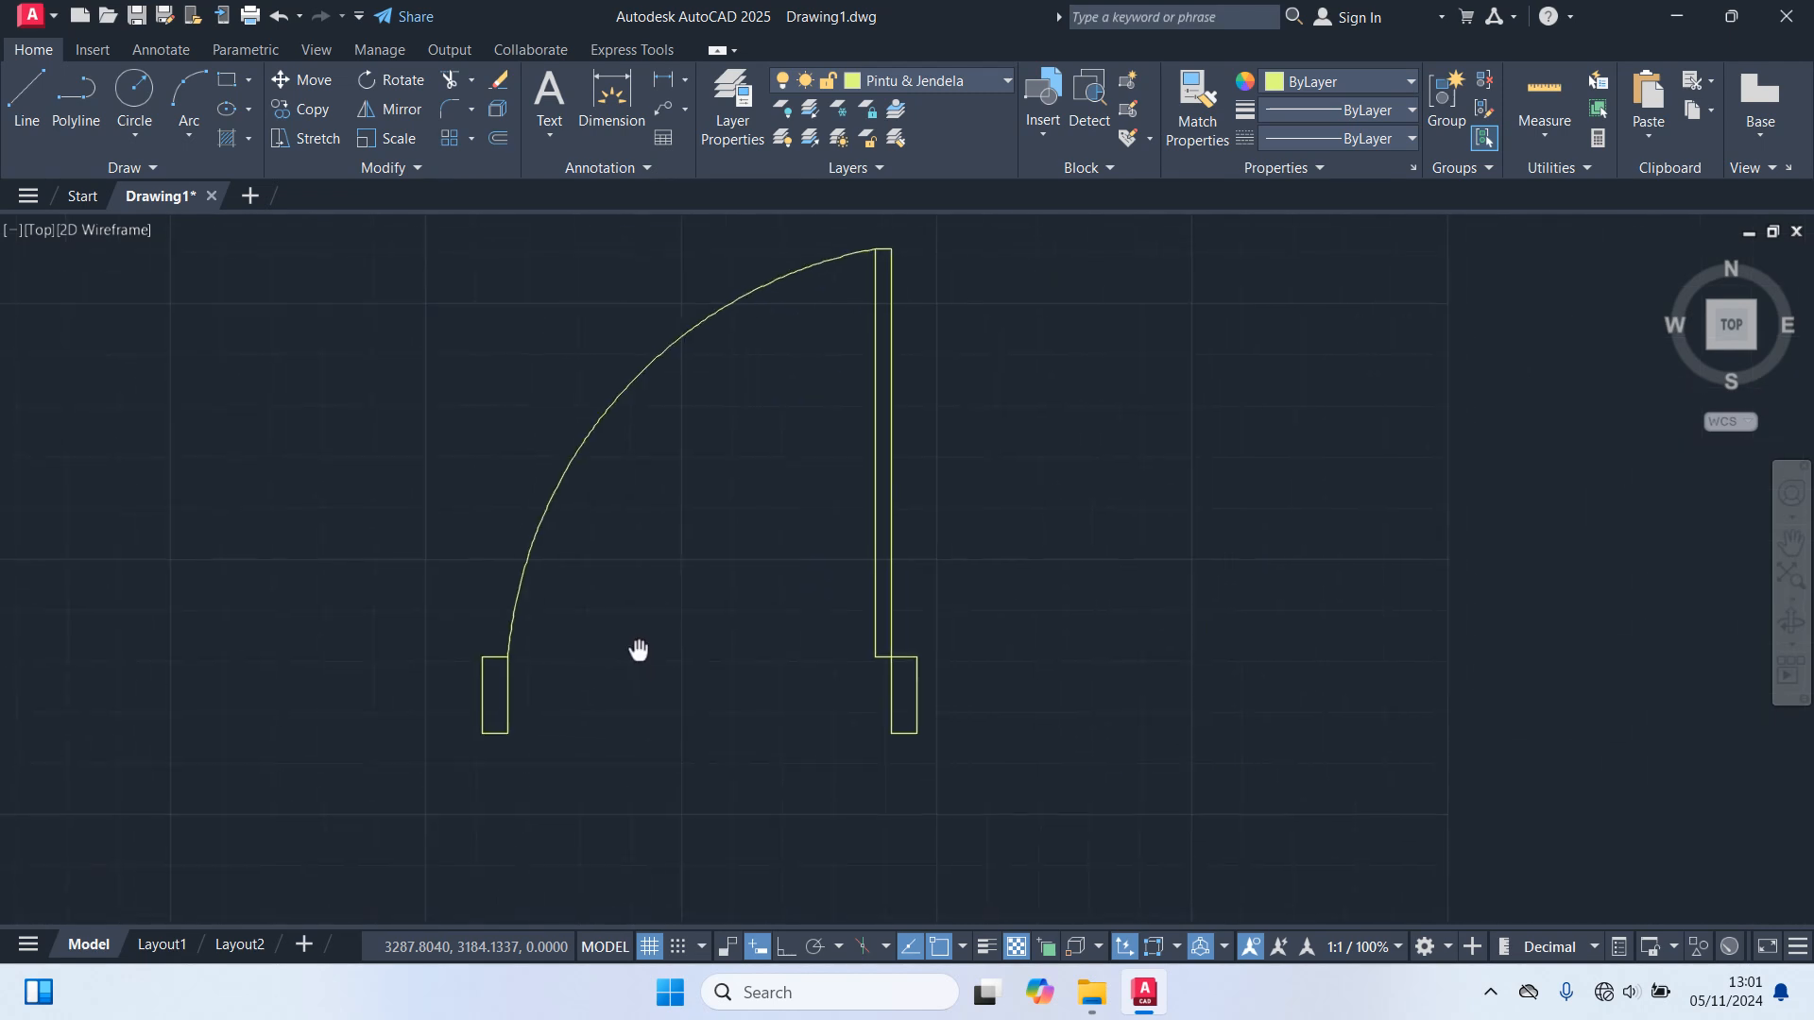
Copy the whole door horizontally about 336 units to the right and delete the copy's left jamb.
{"action": "scroll", "coordinate": [668, 648], "scroll_direction": "down", "scroll_amount": 2}
{"action": "left_click", "coordinate": [929, 746]}
{"action": "left_click", "coordinate": [476, 435]}
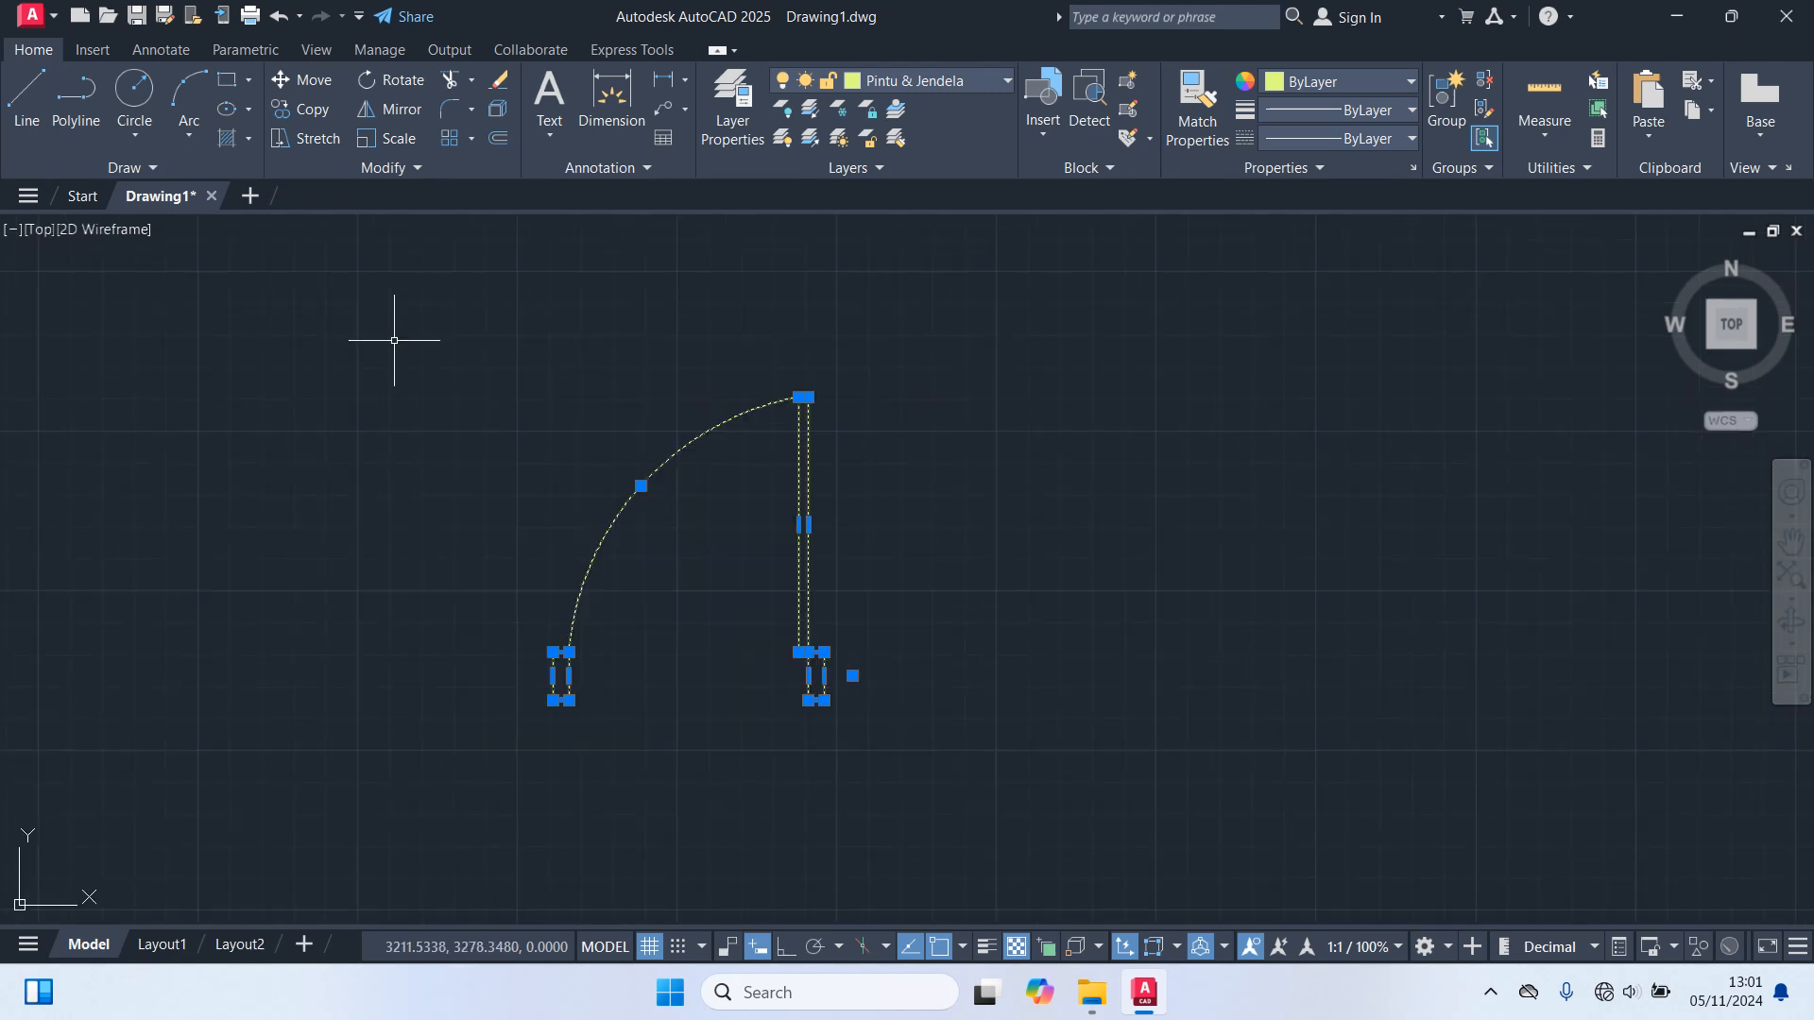
{"action": "key", "text": "Return"}
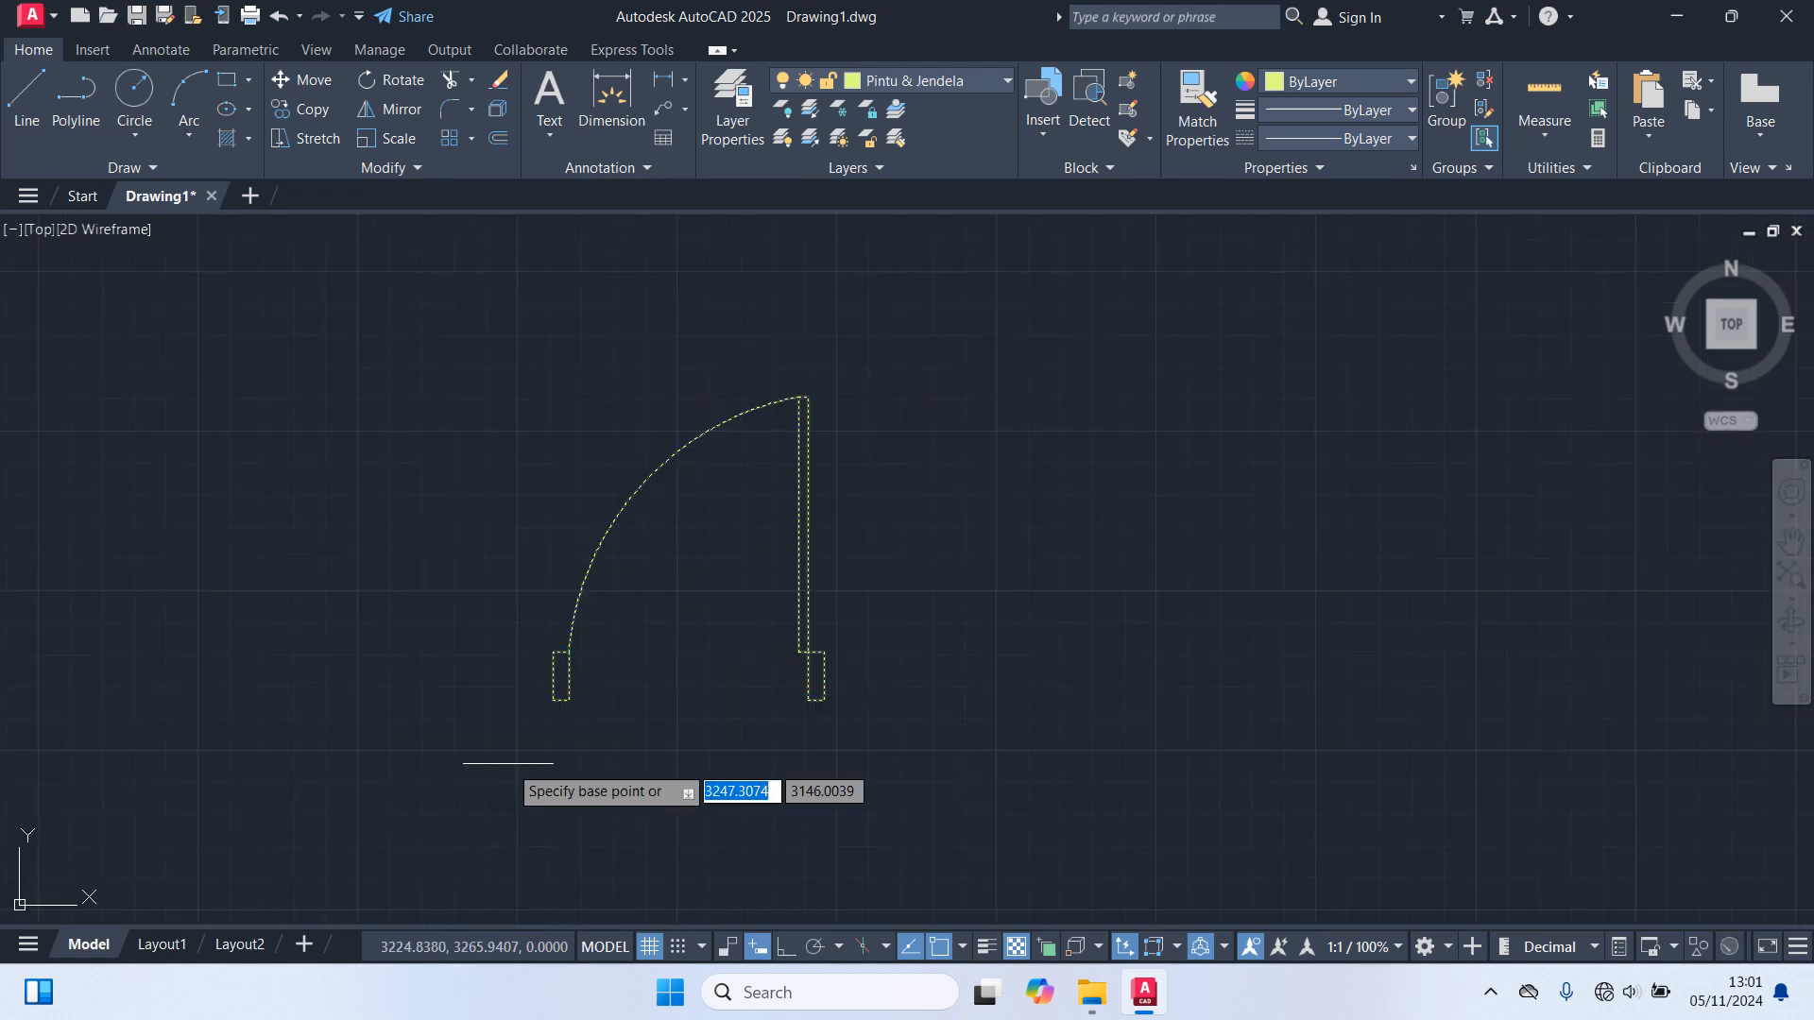
{"action": "left_click", "coordinate": [540, 701]}
{"action": "middle_click_drag", "start_coordinate": [1539, 745], "coordinate": [1089, 698]}
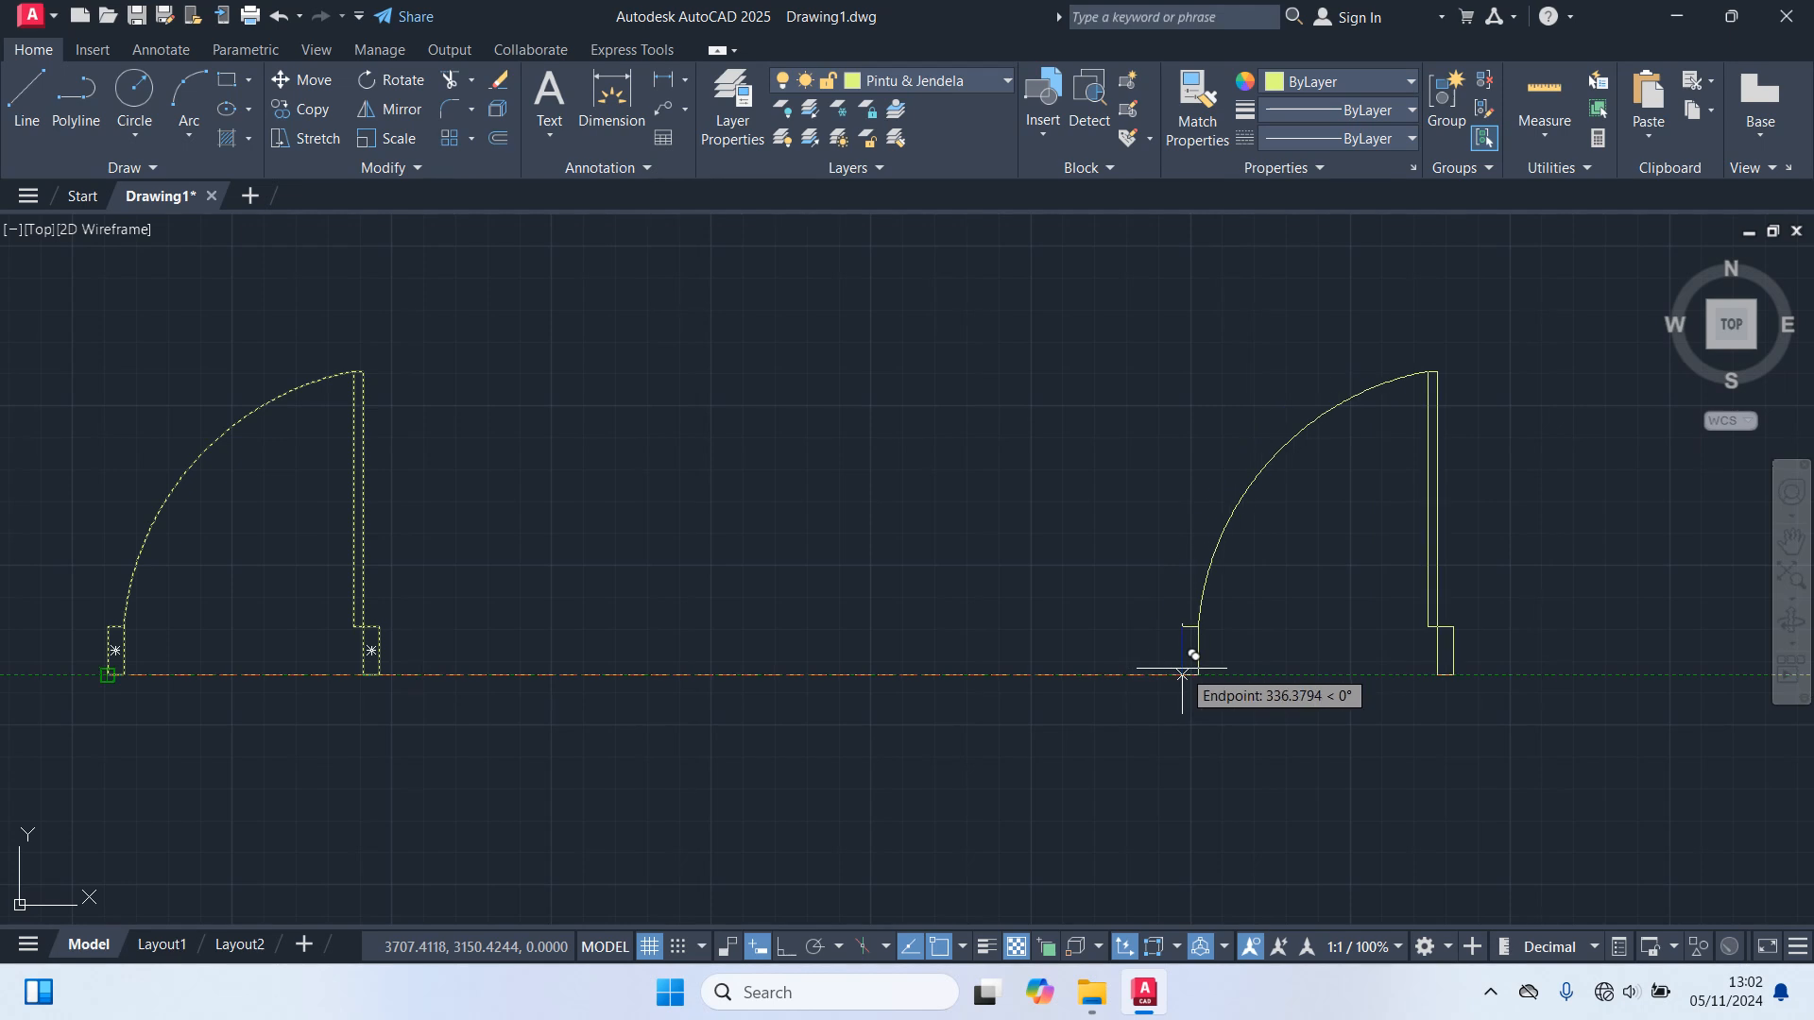
{"action": "left_click", "coordinate": [1182, 675]}
{"action": "key", "text": "Escape"}
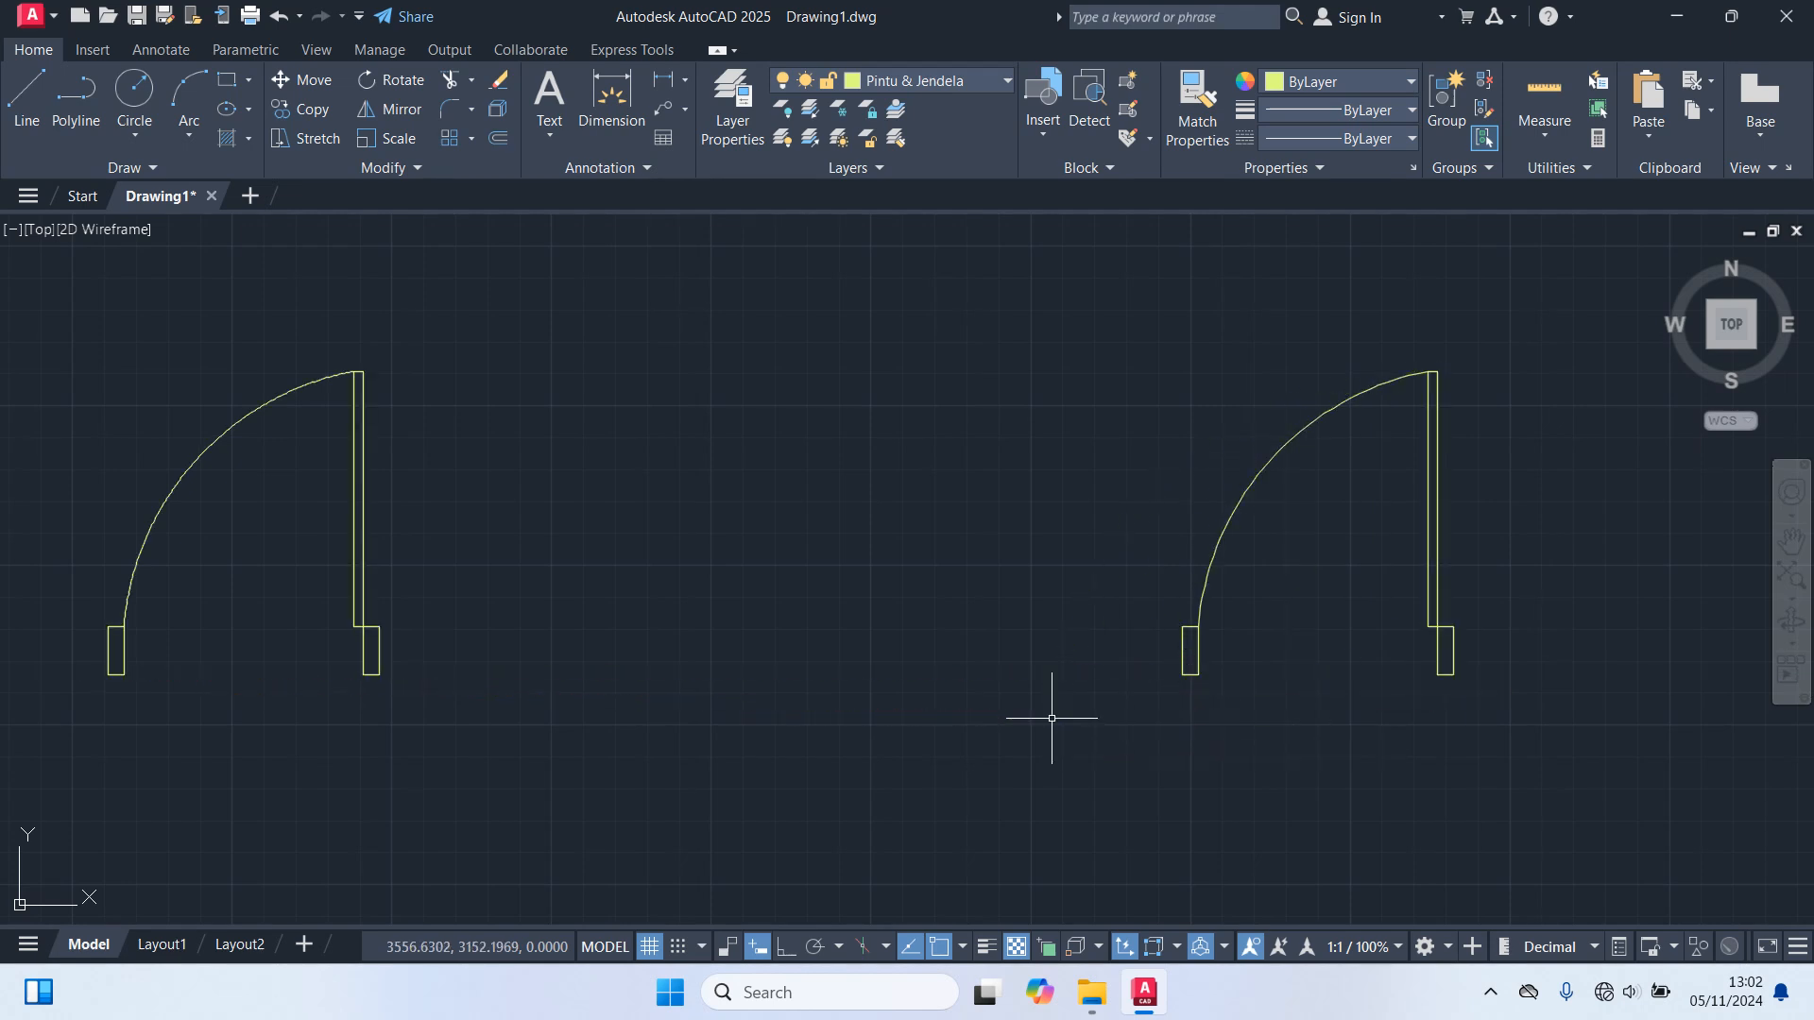
{"action": "left_click", "coordinate": [1183, 672]}
{"action": "key", "text": "Delete"}
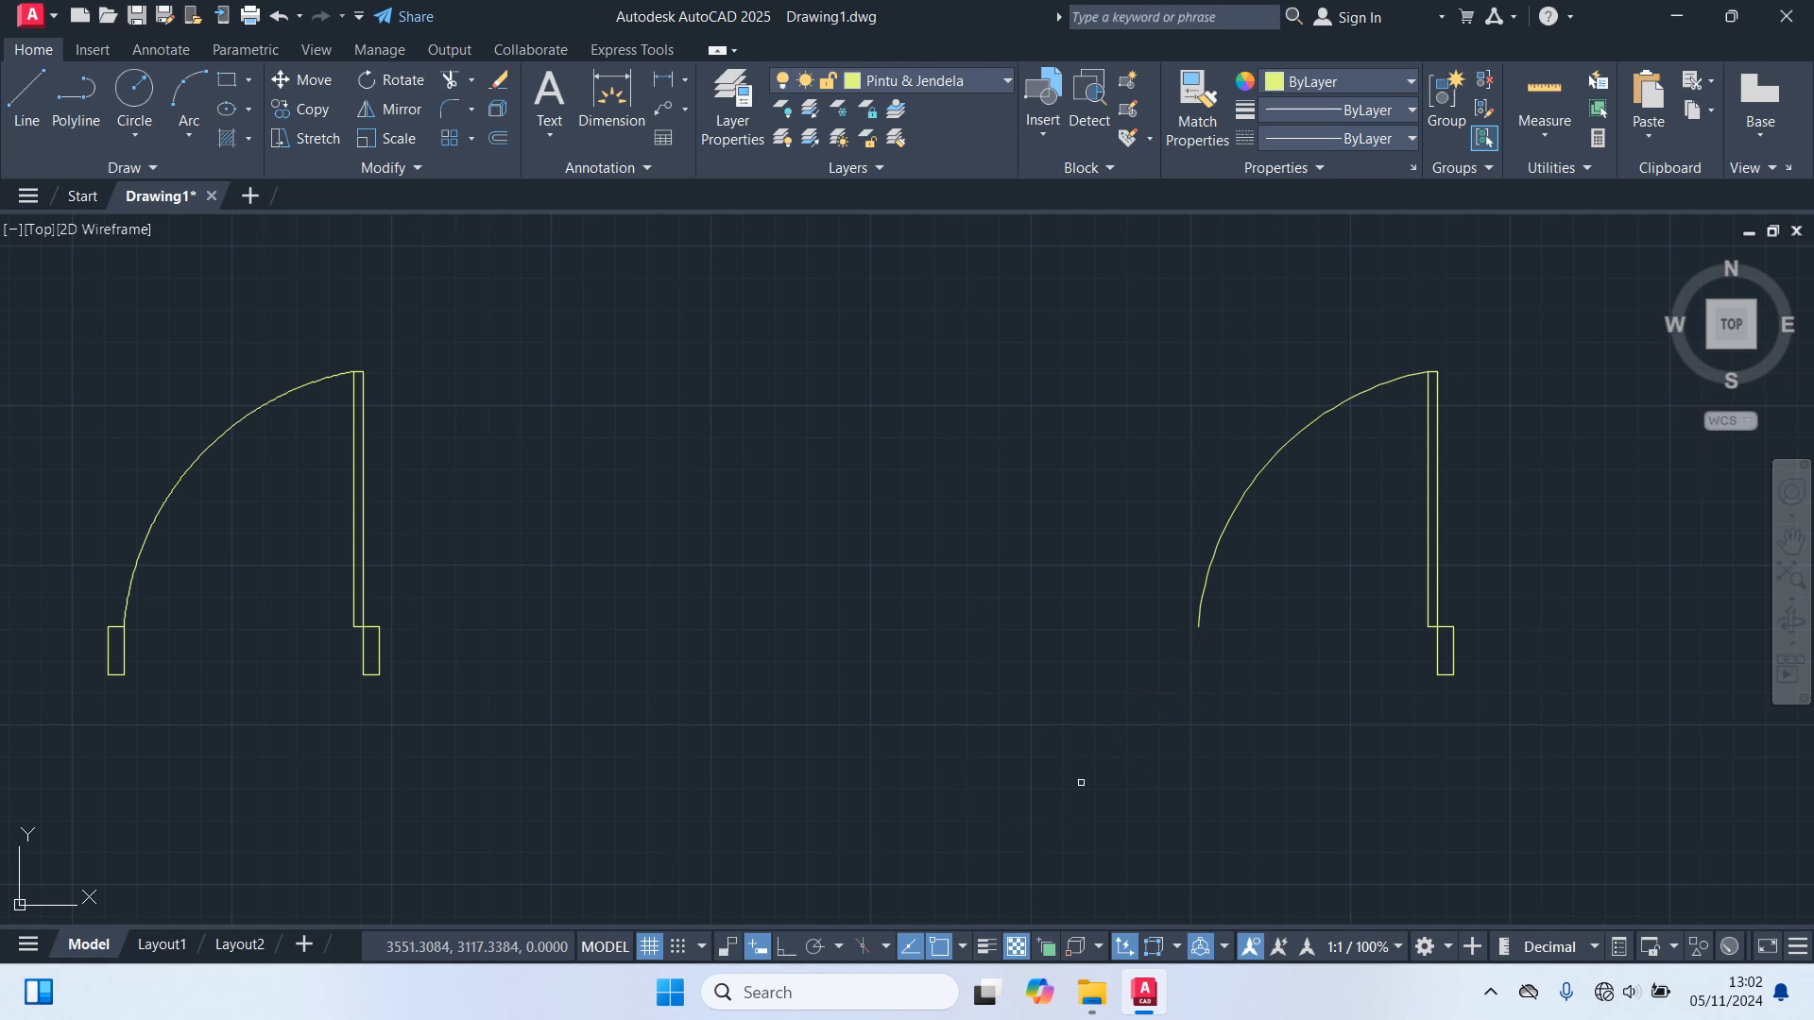
Mirror the right-hand door copy about a vertical line through the swing arc's lower end, keeping the original, to form a double door.
{"action": "left_click", "coordinate": [1532, 751]}
{"action": "left_click", "coordinate": [1089, 294]}
{"action": "type", "text": "mi"}
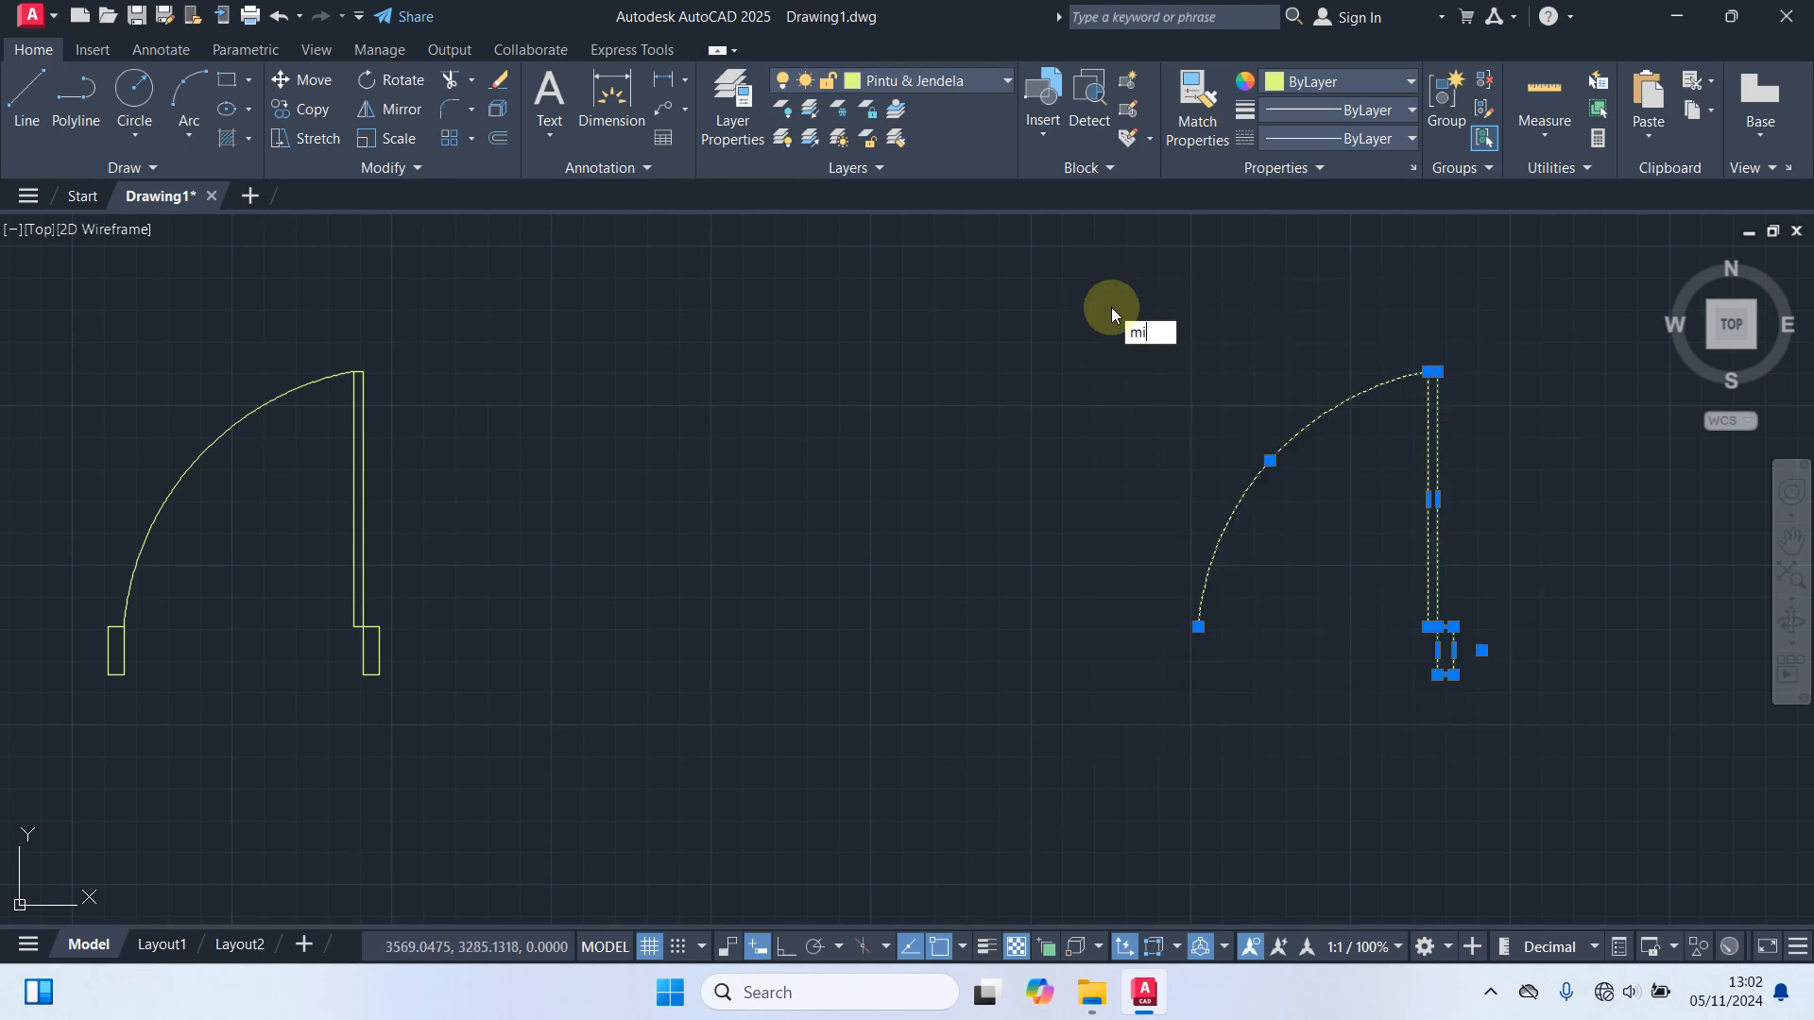
{"action": "key", "text": "Return"}
{"action": "left_click", "coordinate": [1198, 627]}
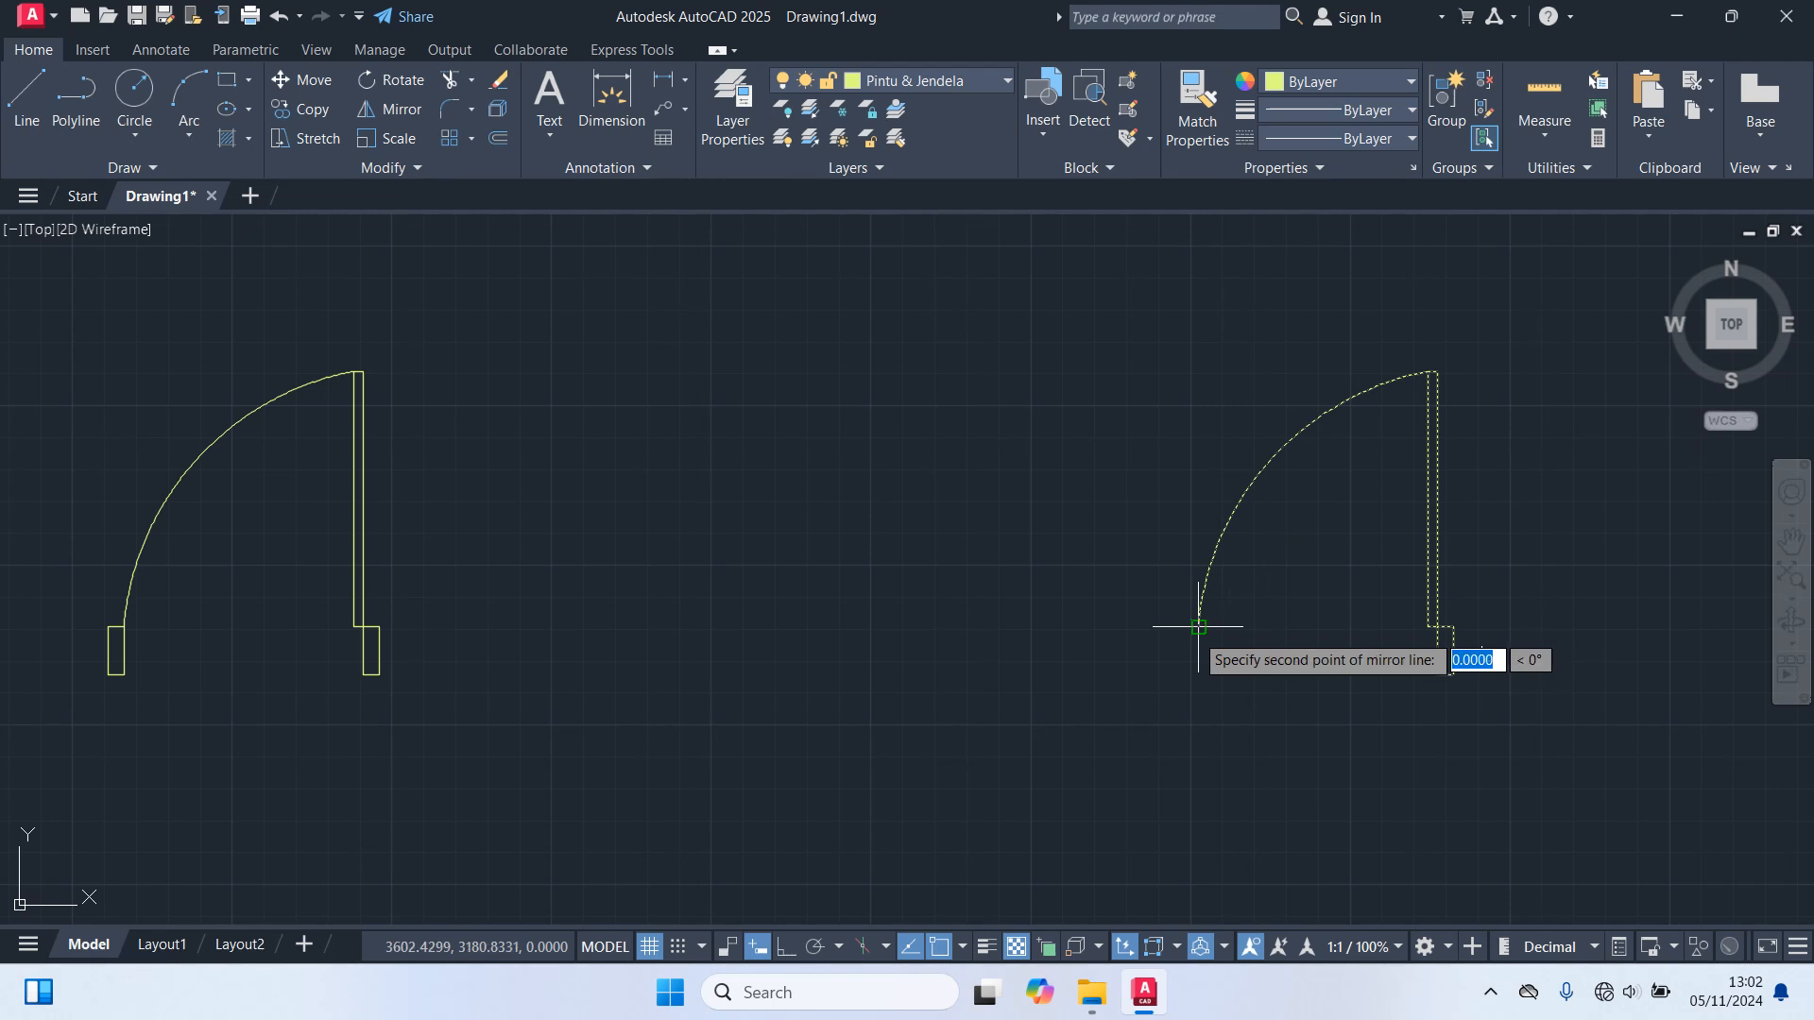
{"action": "left_click", "coordinate": [1198, 681]}
{"action": "left_click", "coordinate": [1250, 773]}
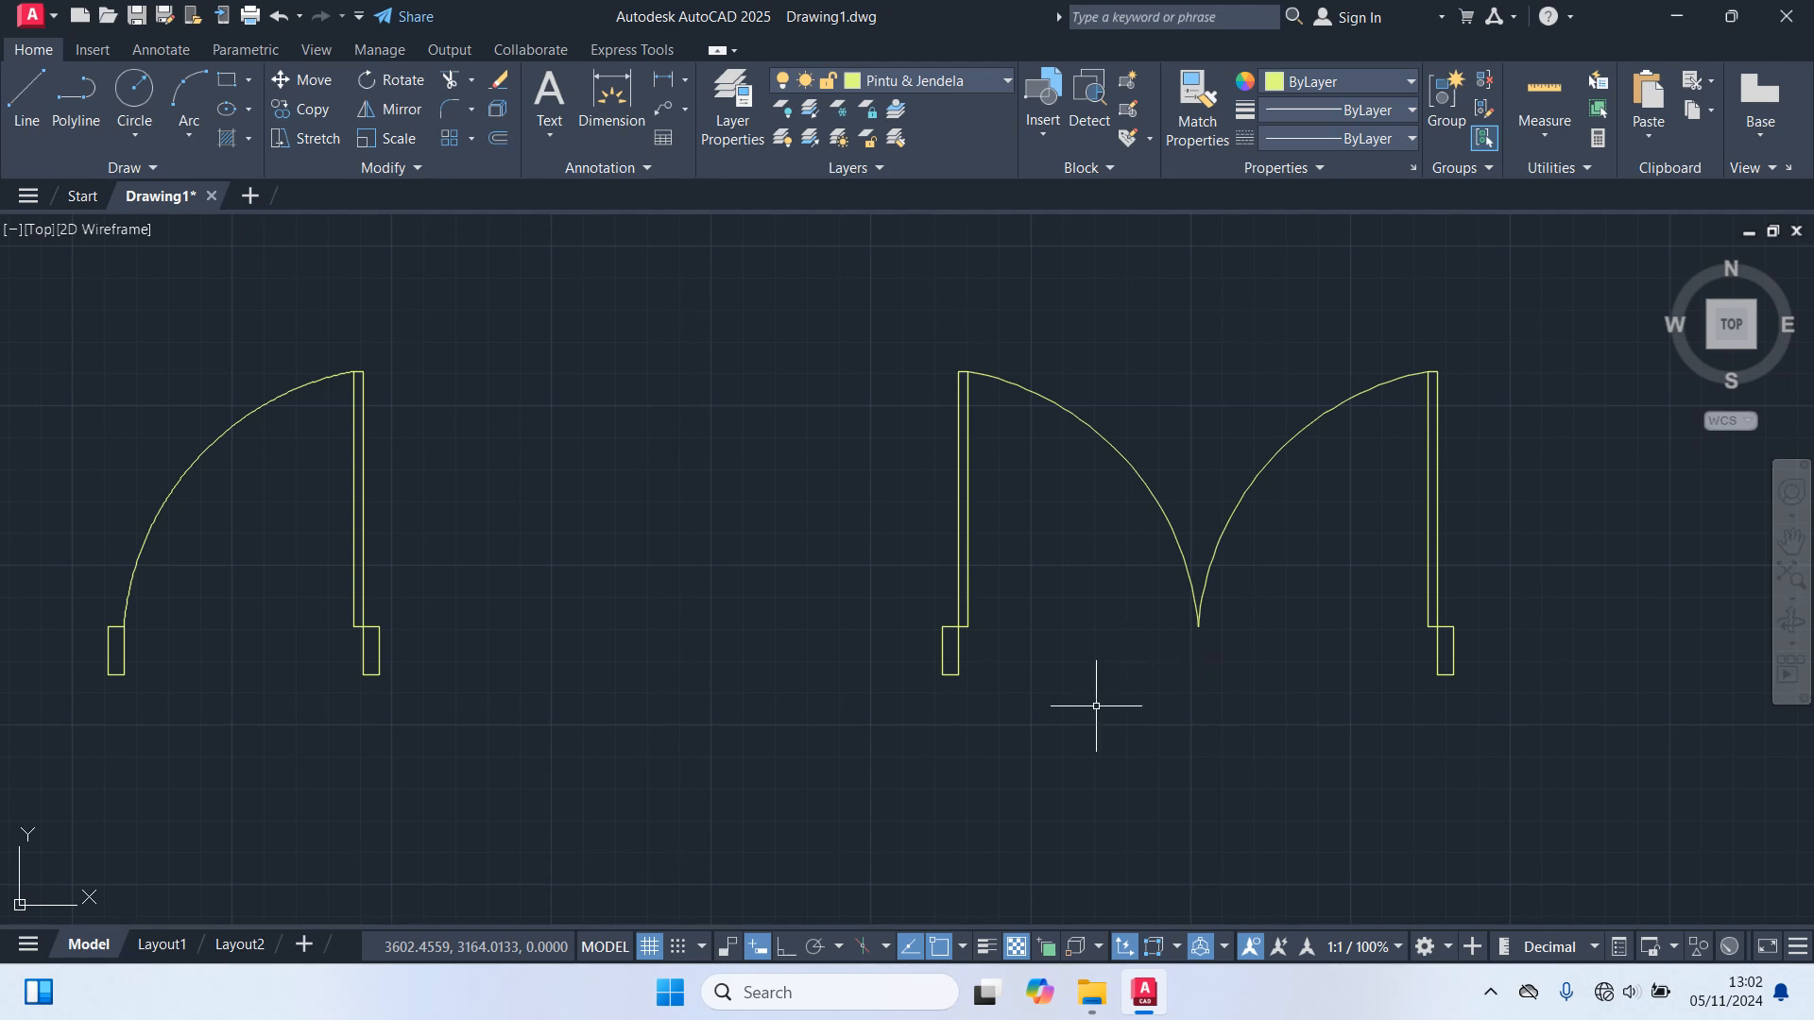
Define the single door as block "Pintu 1" with its base point at the right jamb's lower-right corner.
{"action": "key", "text": "Return"}
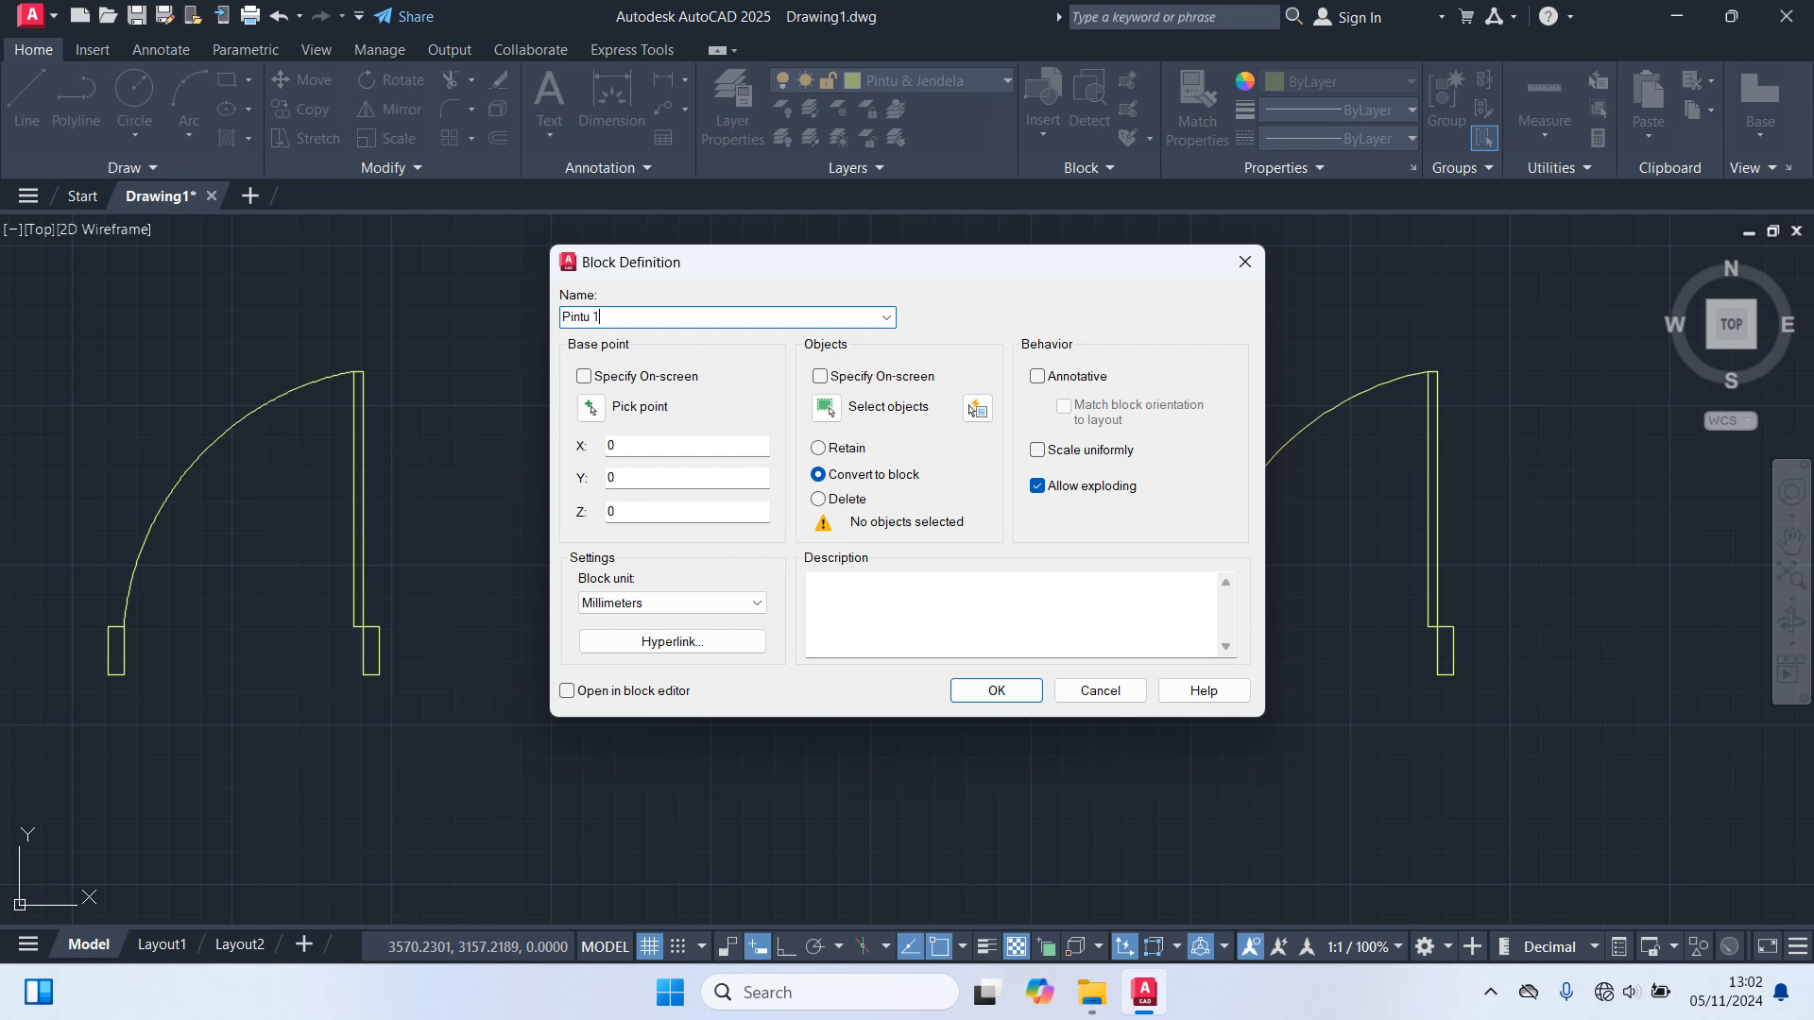
{"action": "left_click", "coordinate": [594, 416]}
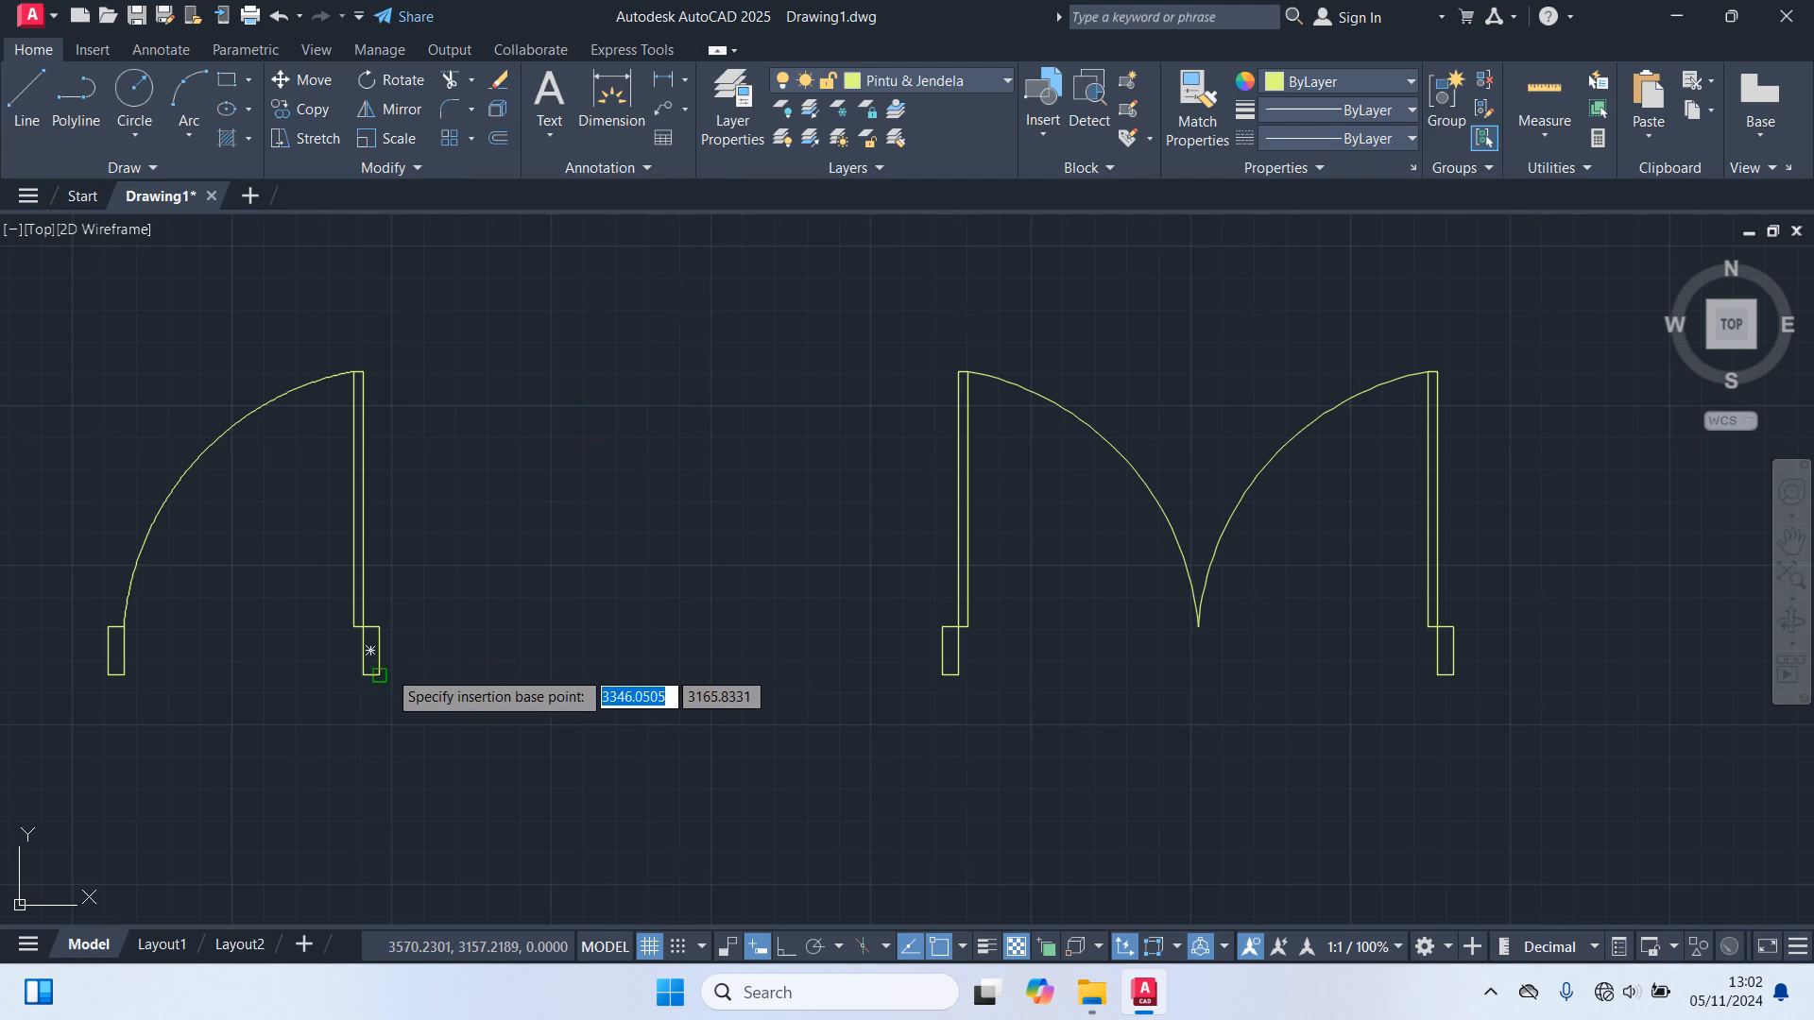
{"action": "left_click", "coordinate": [372, 666]}
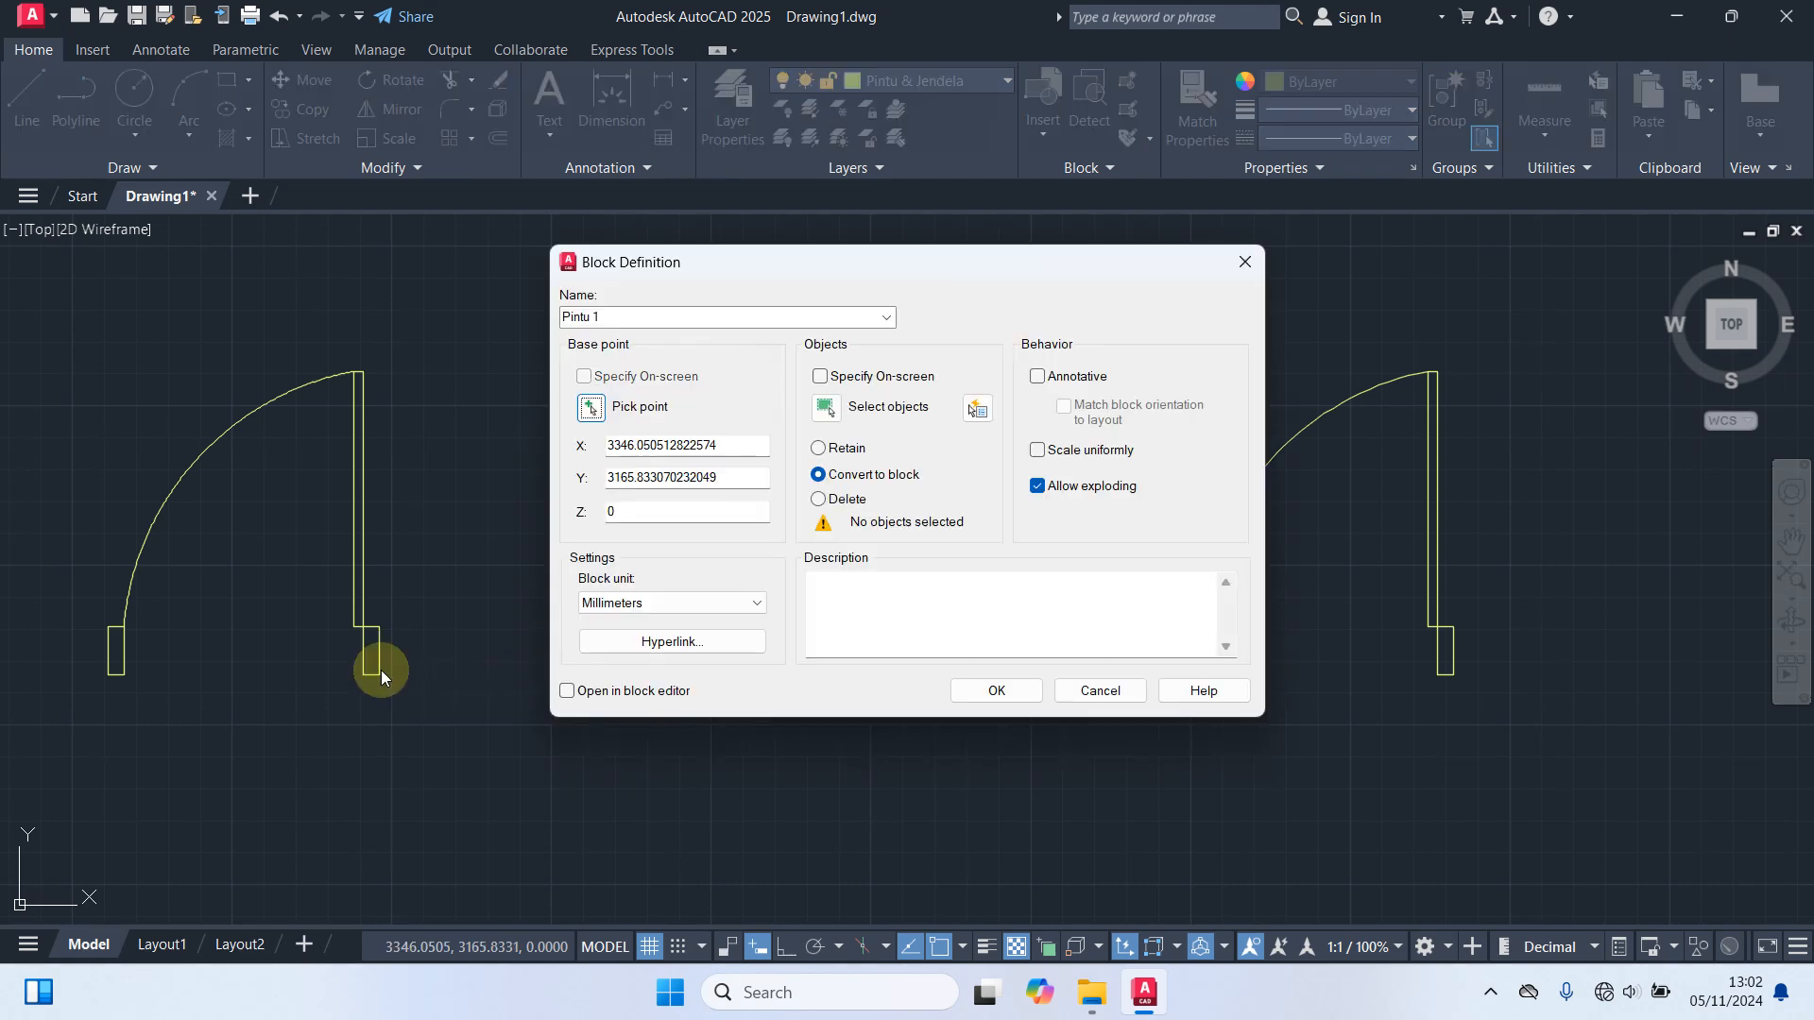
{"action": "left_click", "coordinate": [826, 407]}
{"action": "left_click", "coordinate": [574, 732]}
{"action": "left_click", "coordinate": [37, 265]}
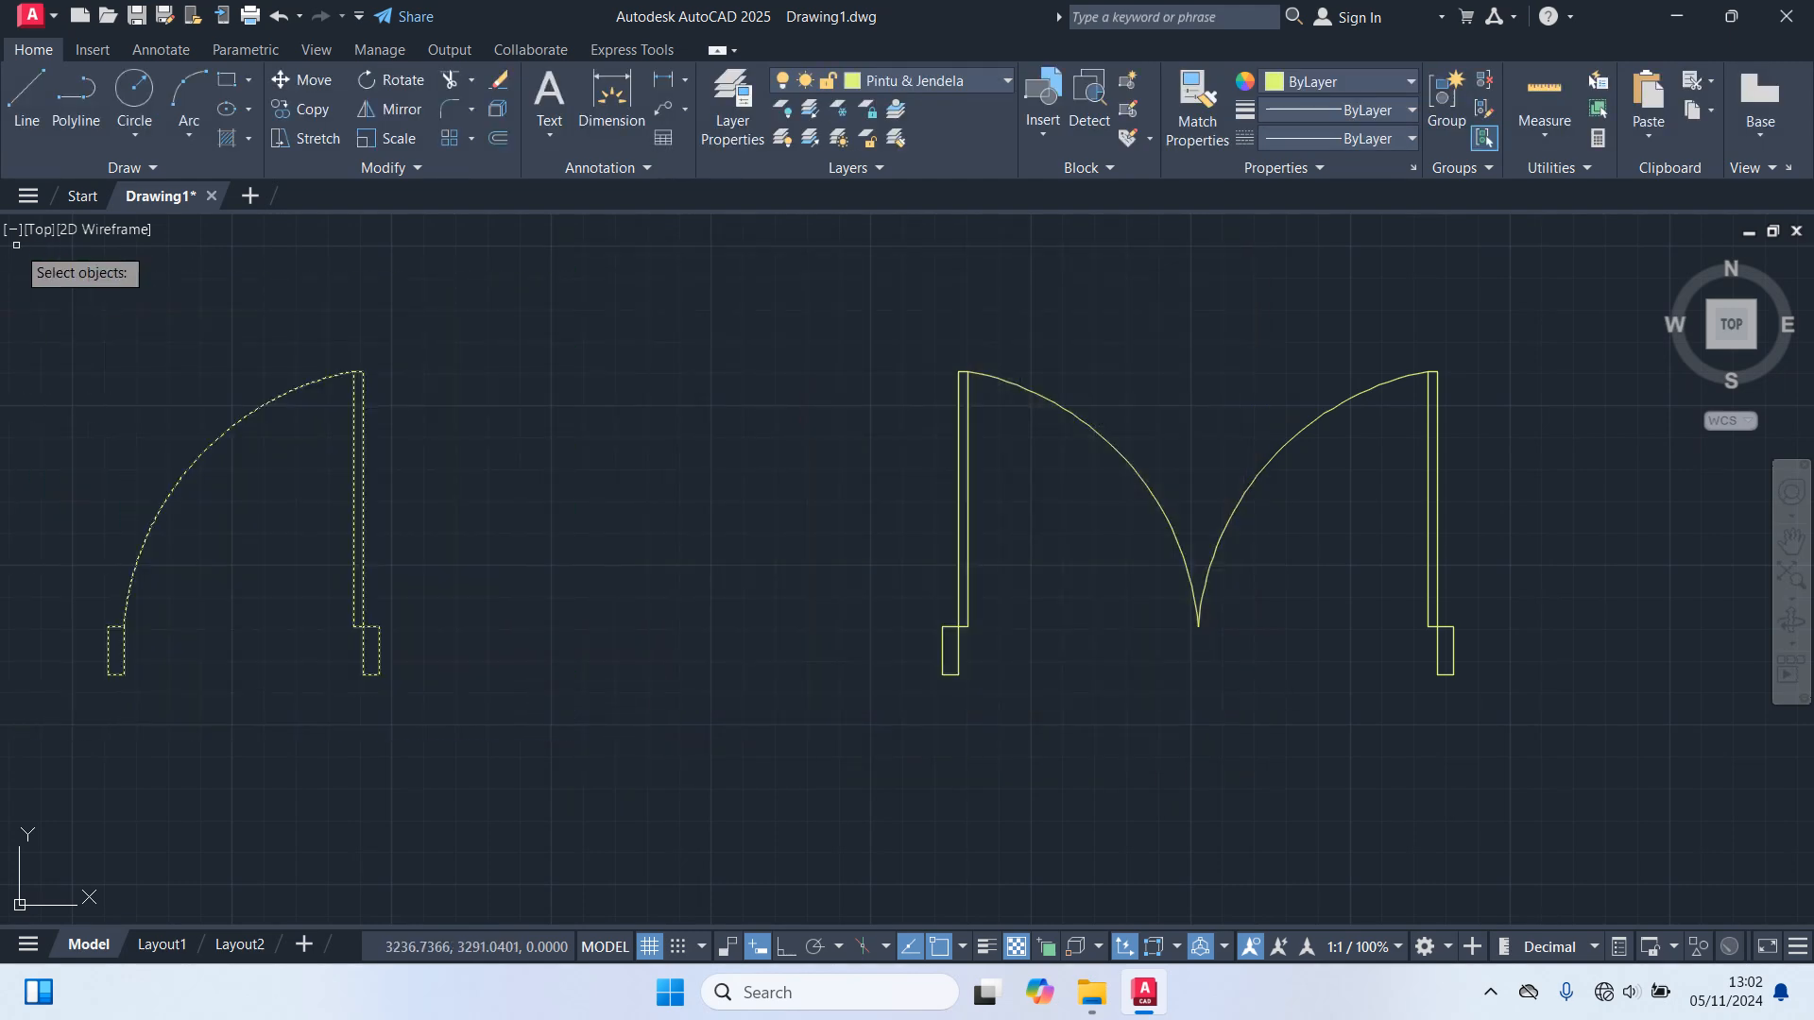
{"action": "key", "text": "Return"}
{"action": "left_click", "coordinate": [1034, 693]}
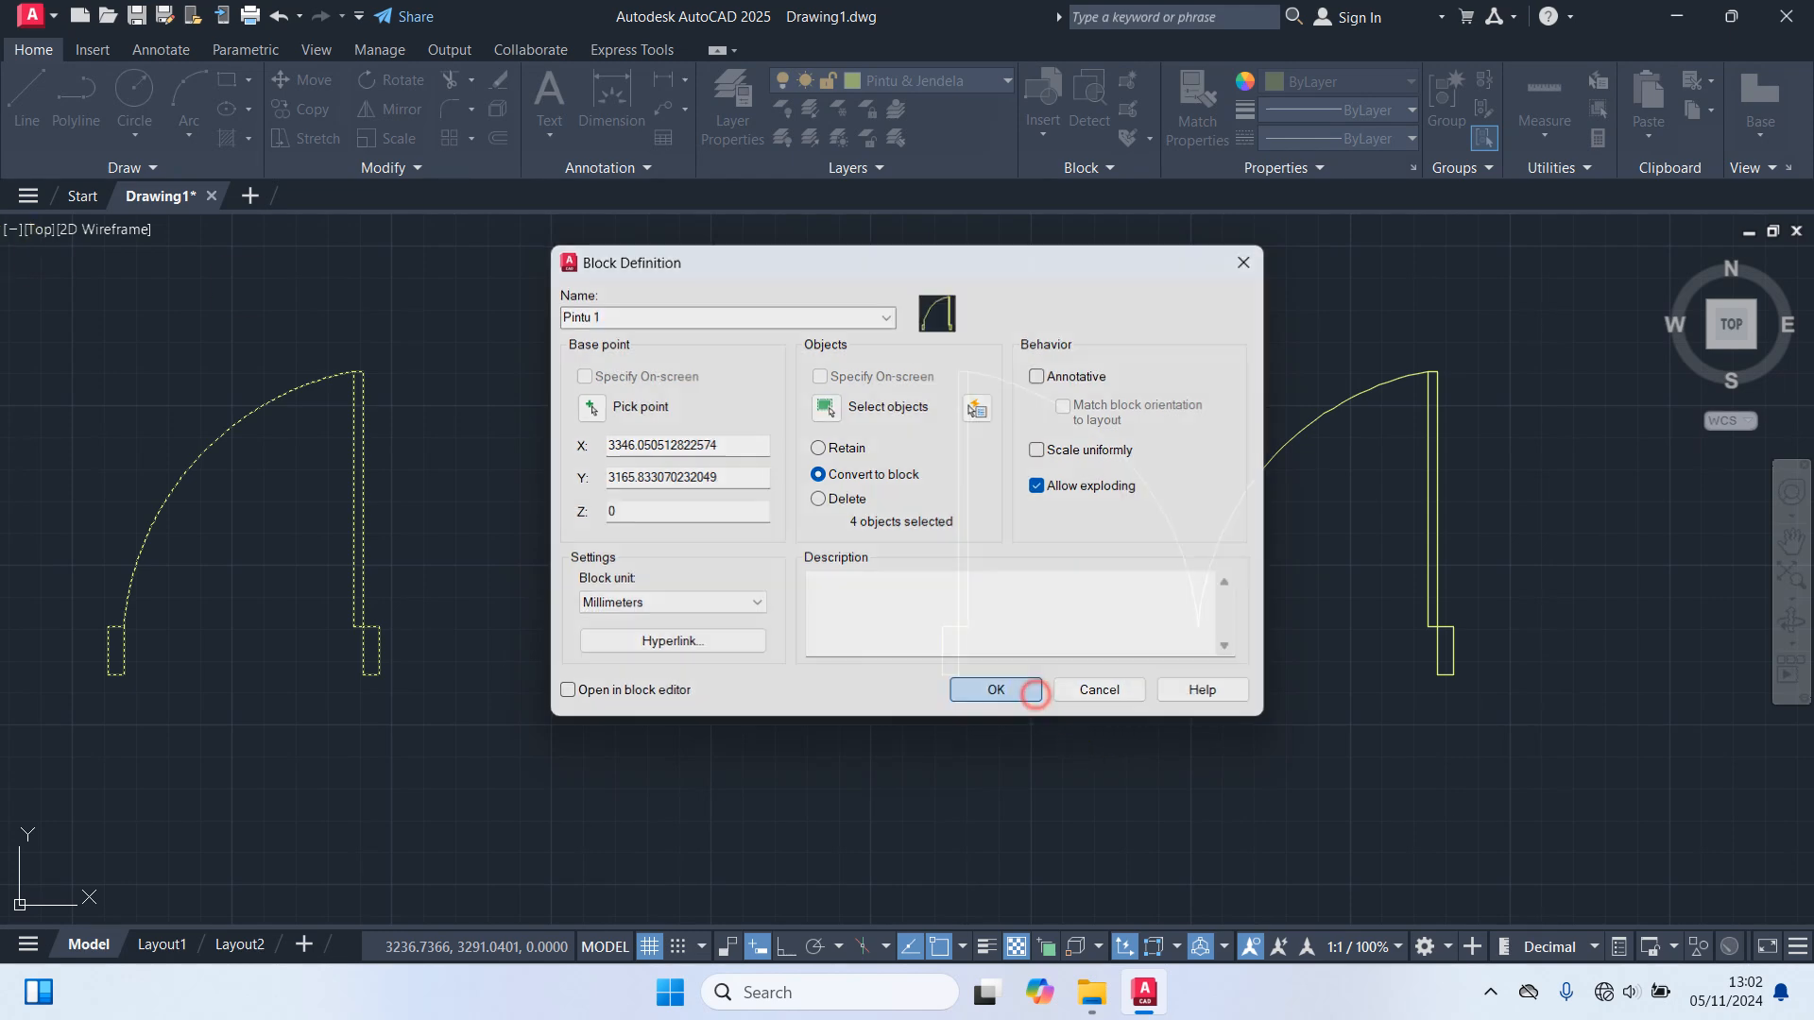
Define the double door as block "Pintu 2" with its base point where the two swing arcs meet.
{"action": "key", "text": "Return"}
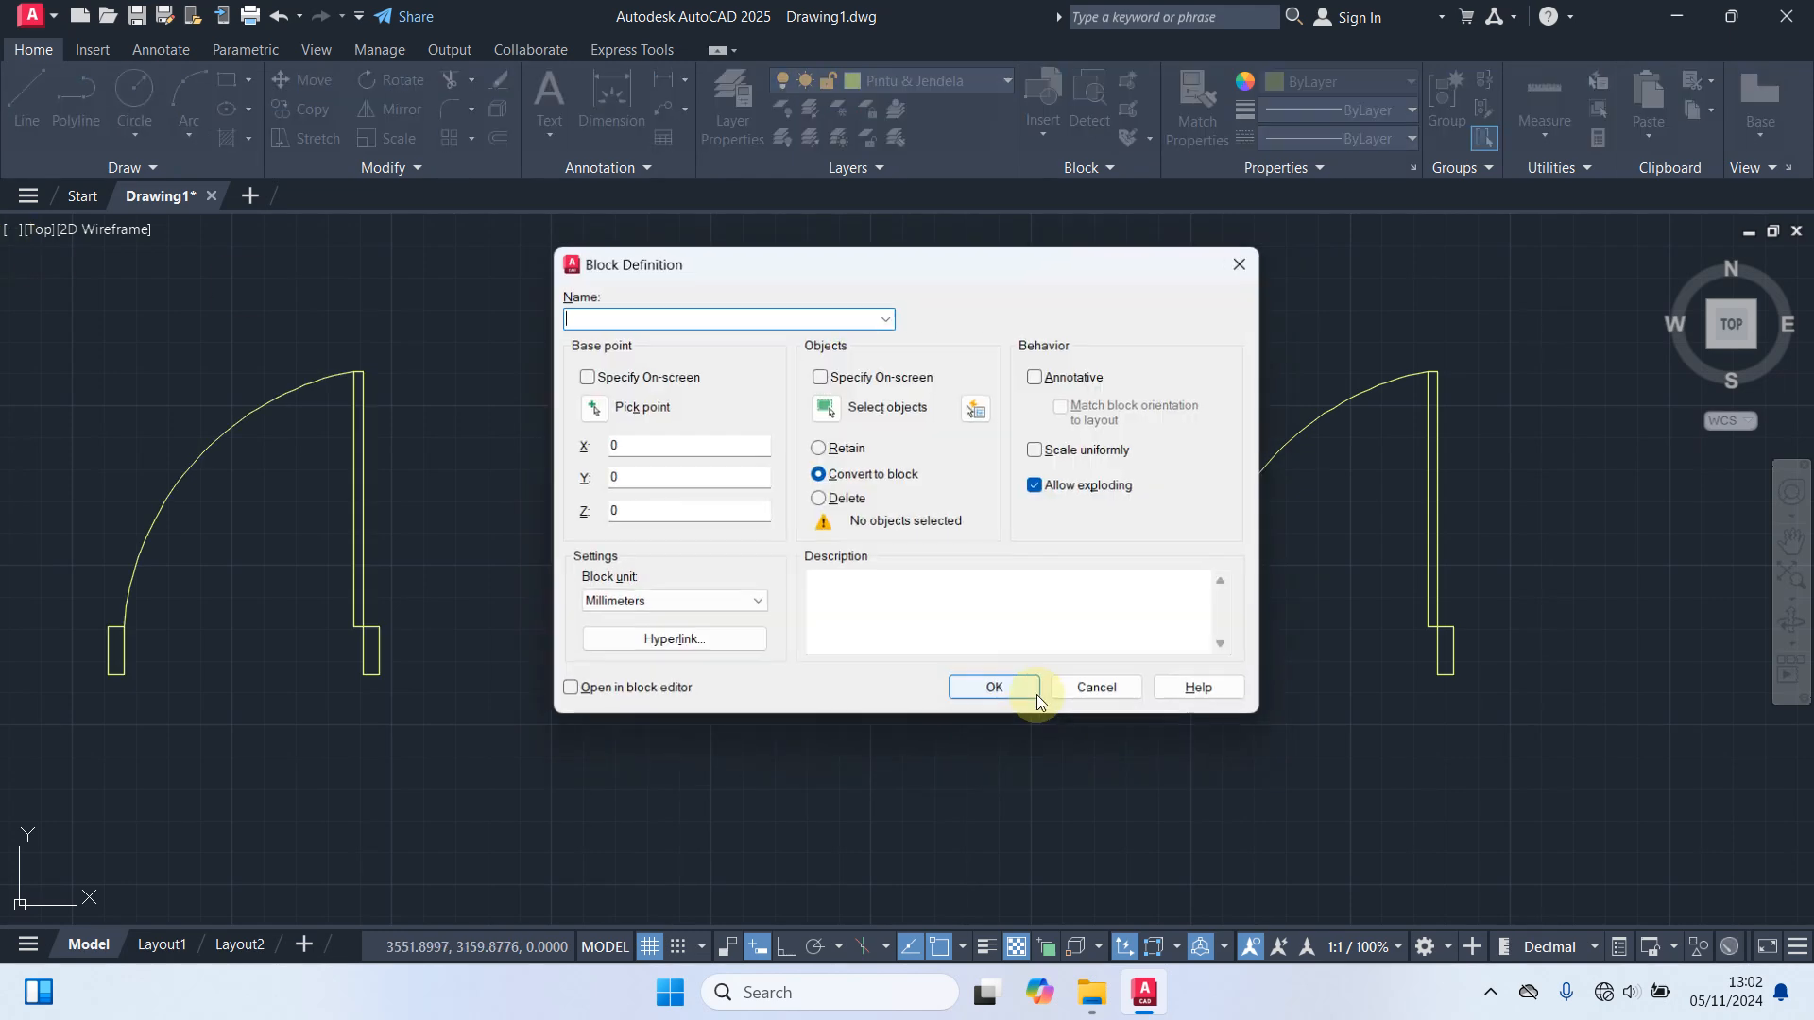
{"action": "type", "text": "Pintu 2"}
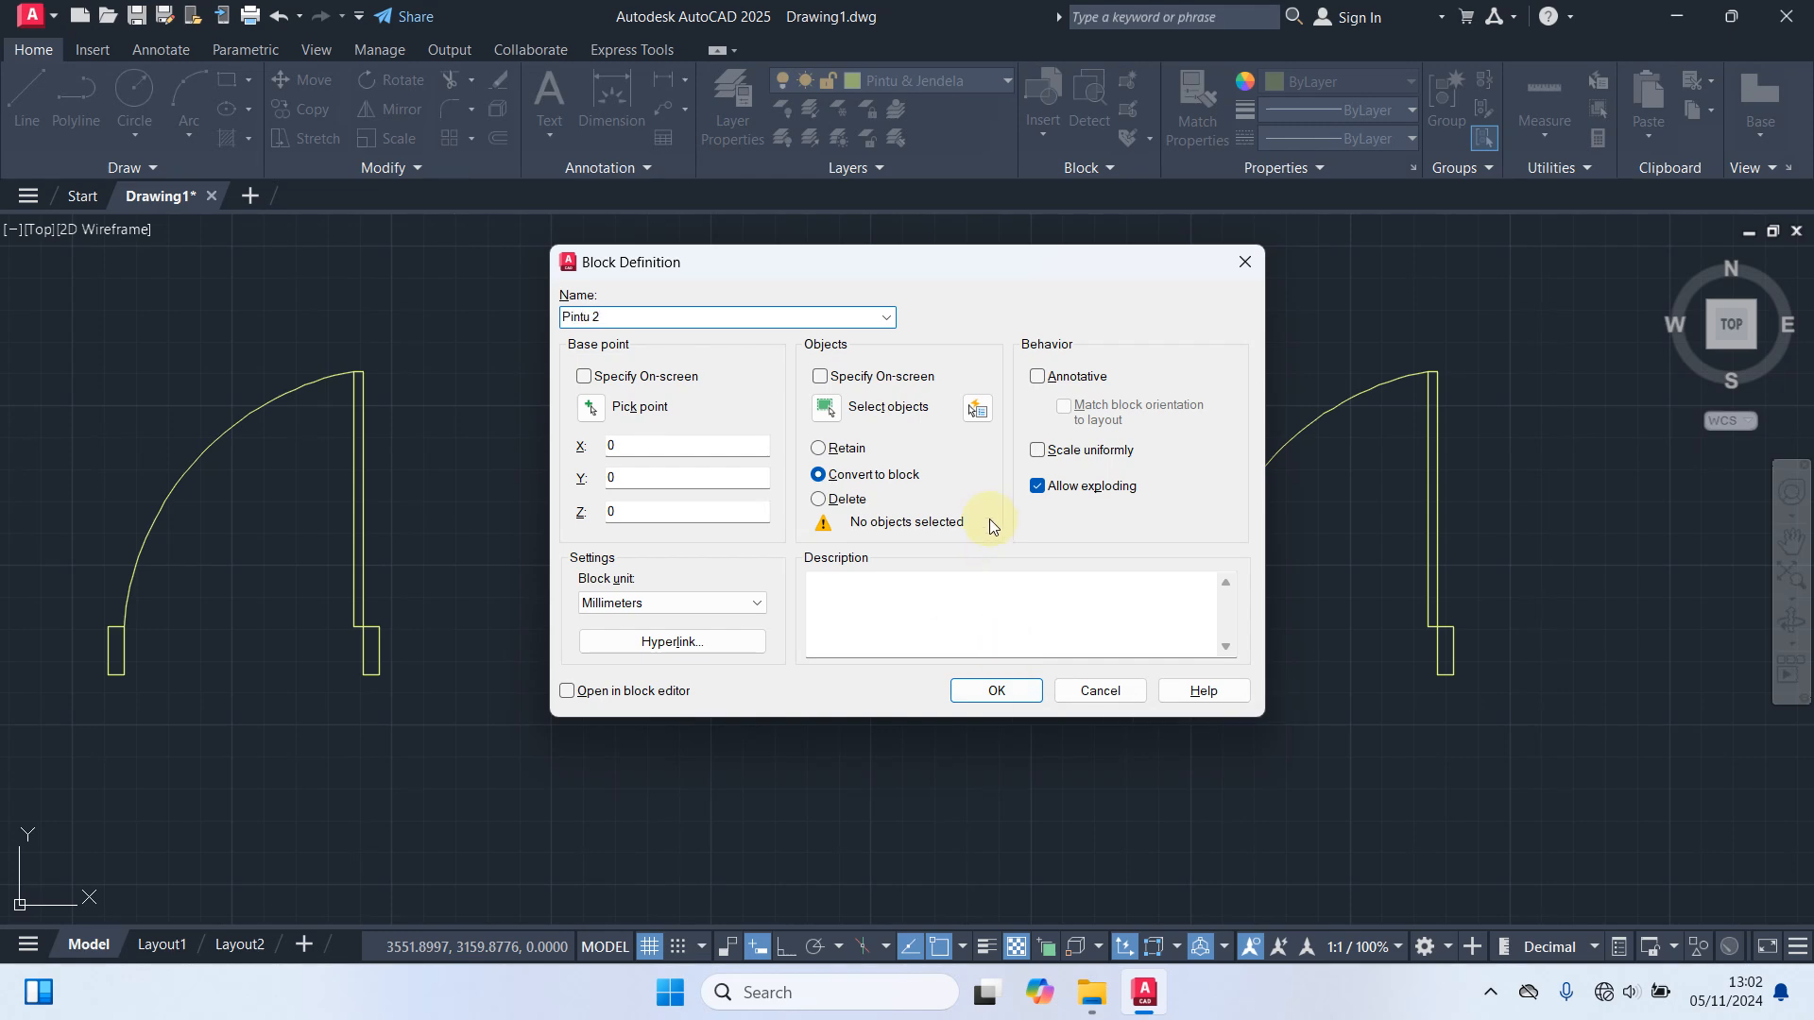
{"action": "left_click", "coordinate": [591, 407]}
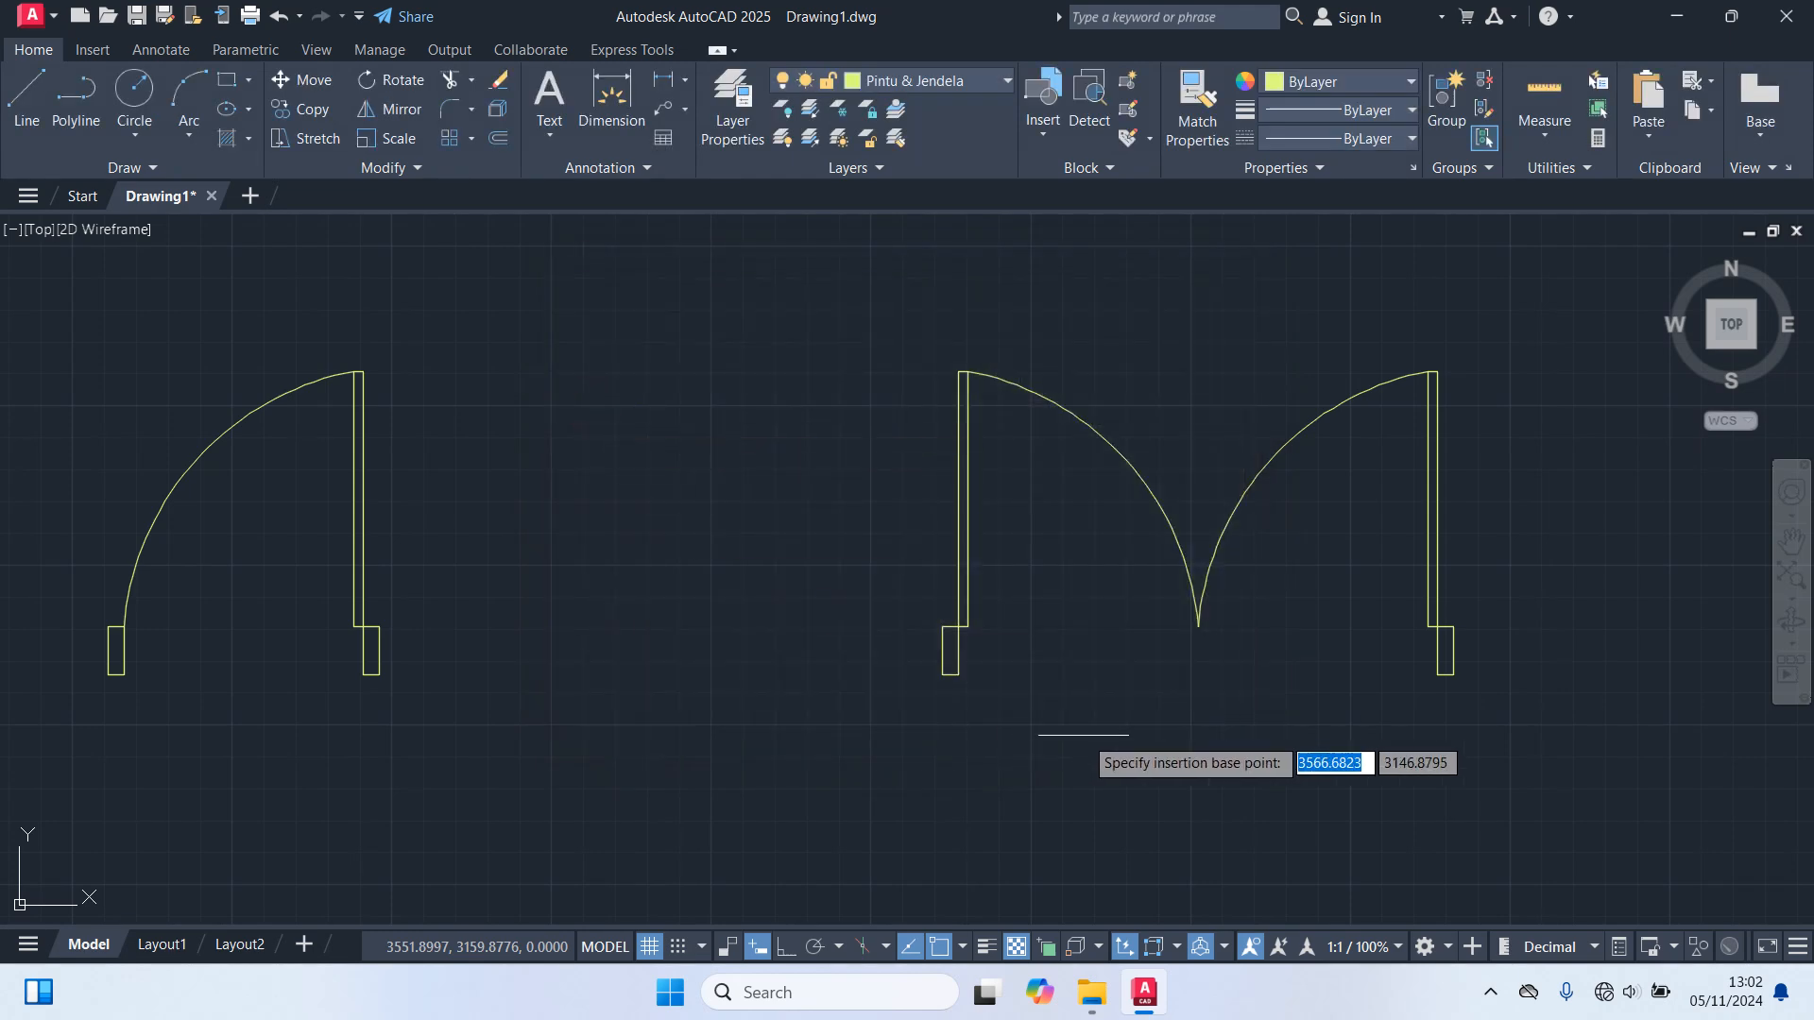
{"action": "left_click", "coordinate": [1203, 639]}
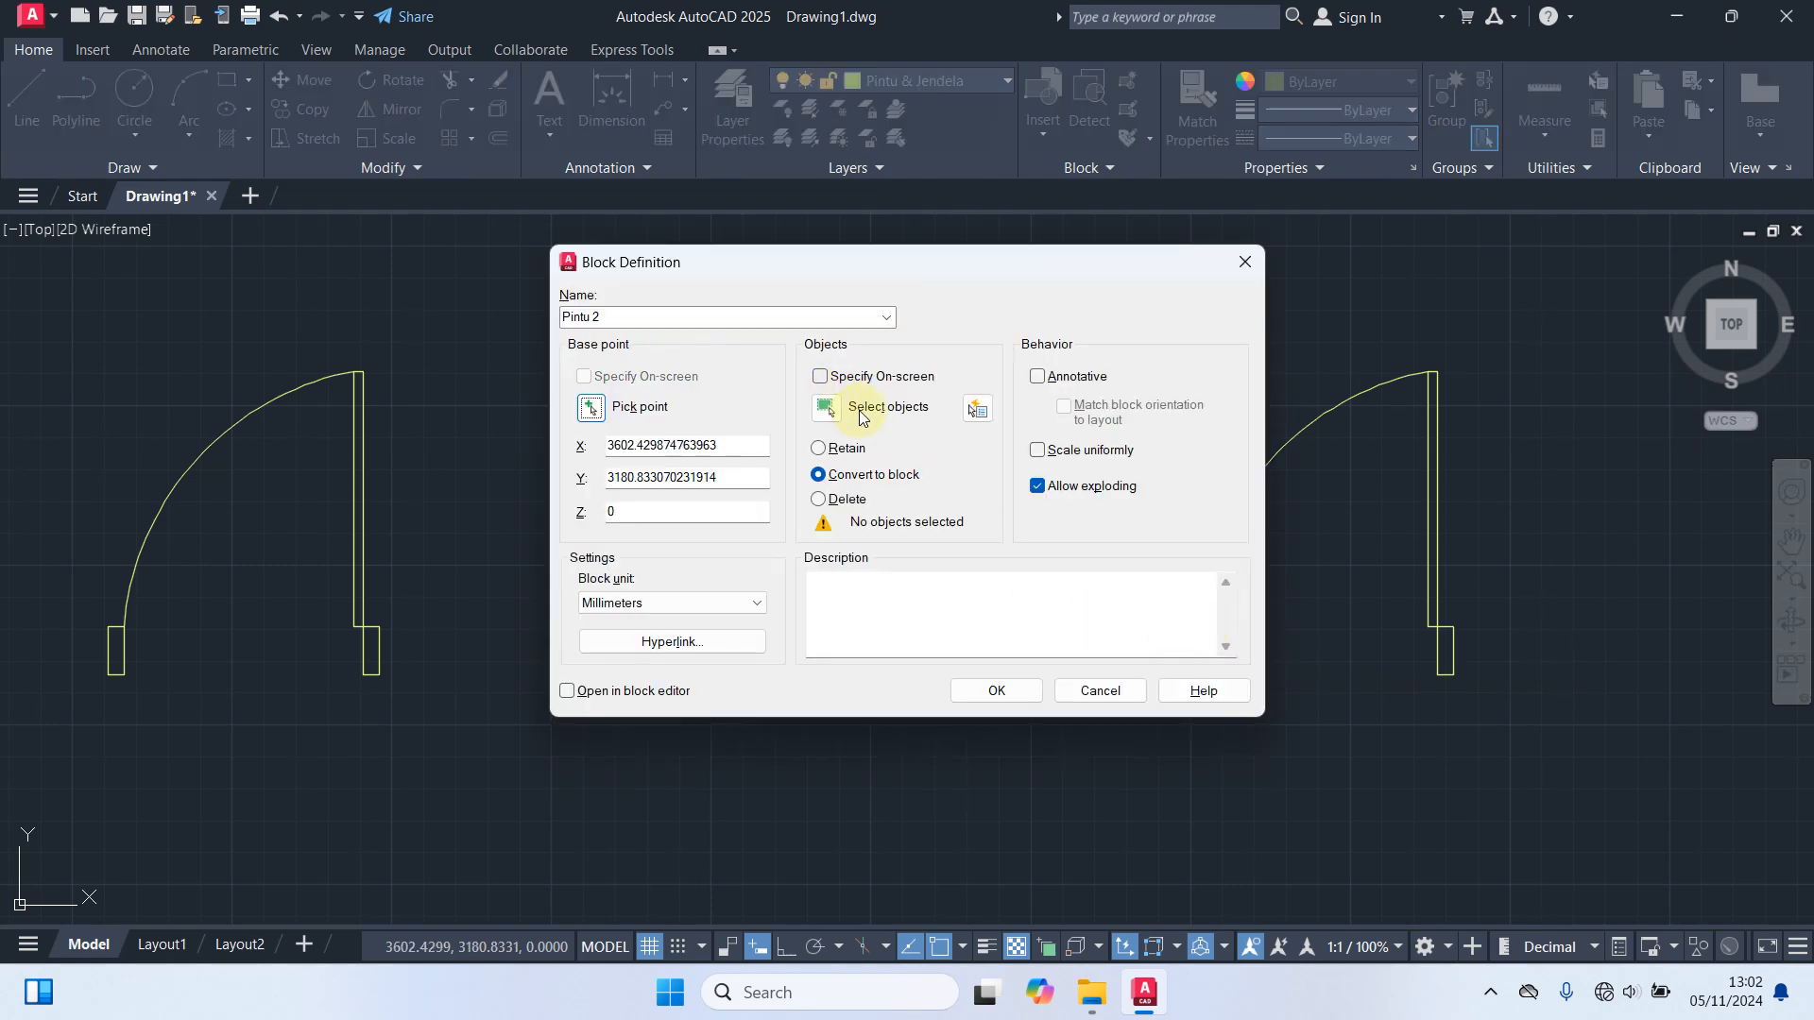
{"action": "left_click", "coordinate": [824, 414]}
{"action": "left_click_drag", "start_coordinate": [1528, 794], "coordinate": [792, 290]}
{"action": "key", "text": "Return"}
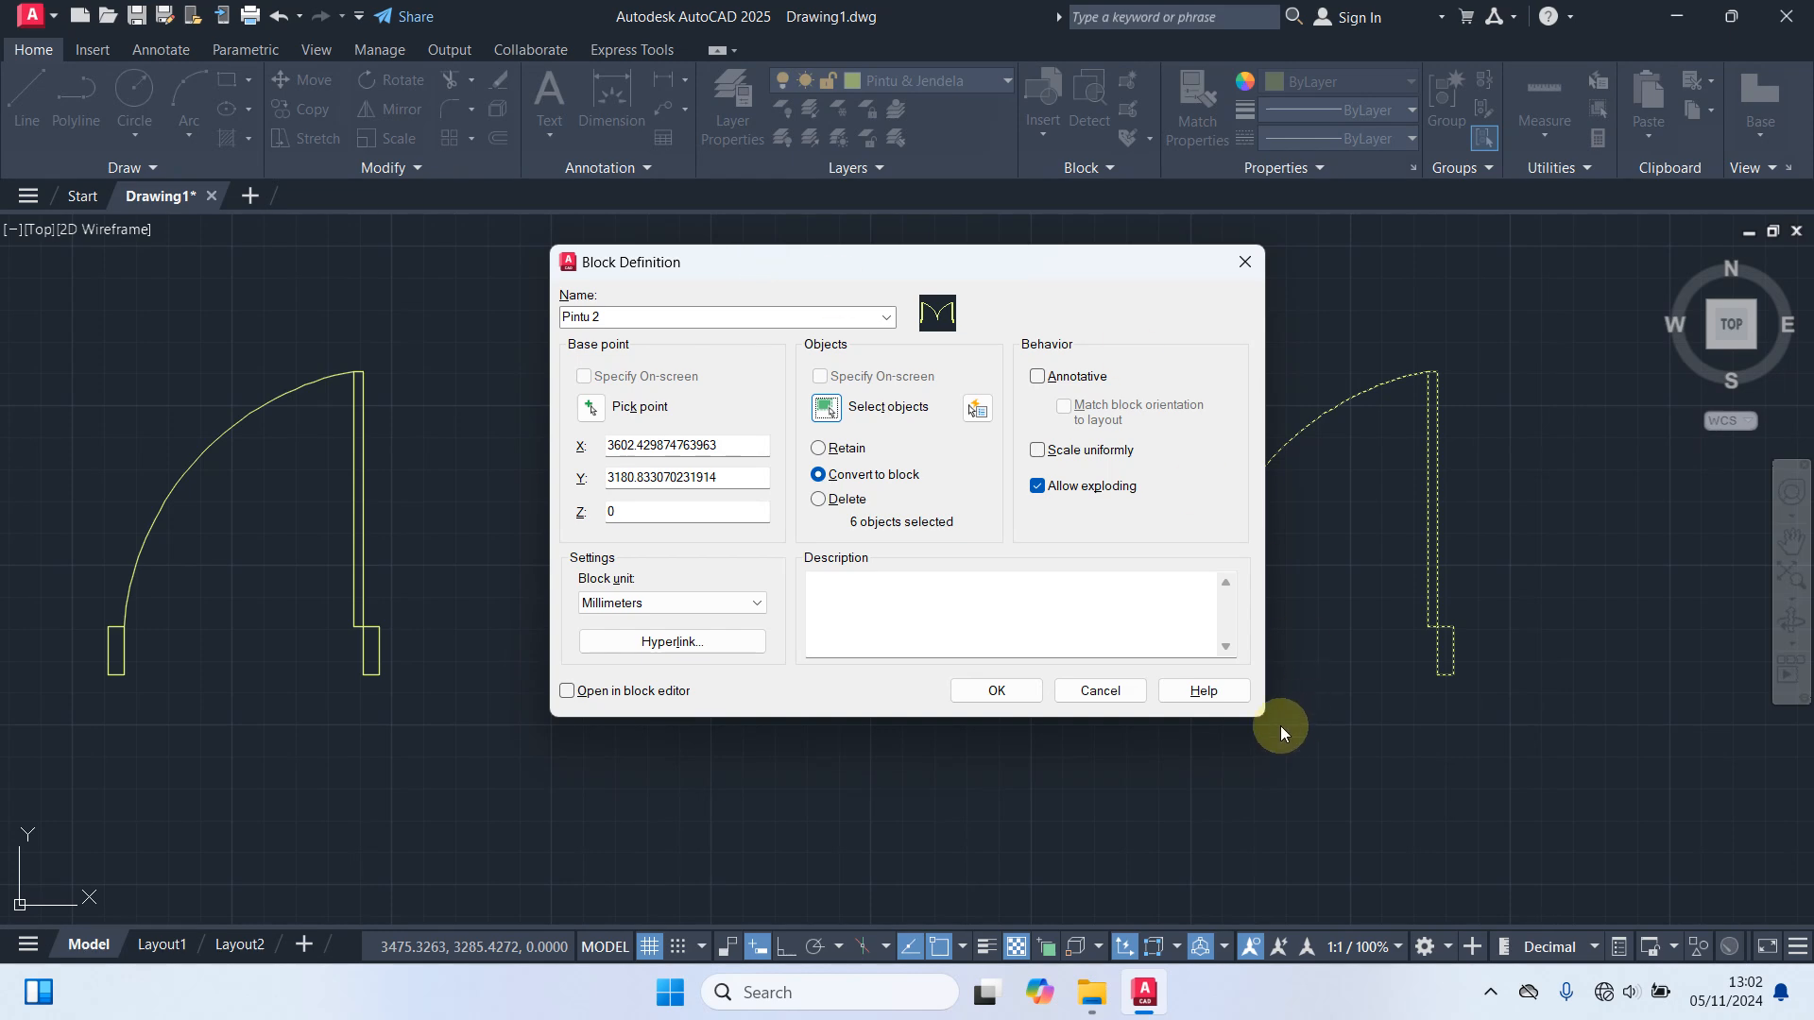
{"action": "left_click", "coordinate": [1012, 694]}
{"action": "scroll", "coordinate": [667, 463], "scroll_direction": "down", "scroll_amount": 2}
{"action": "middle_click_drag", "start_coordinate": [667, 463], "coordinate": [813, 293]}
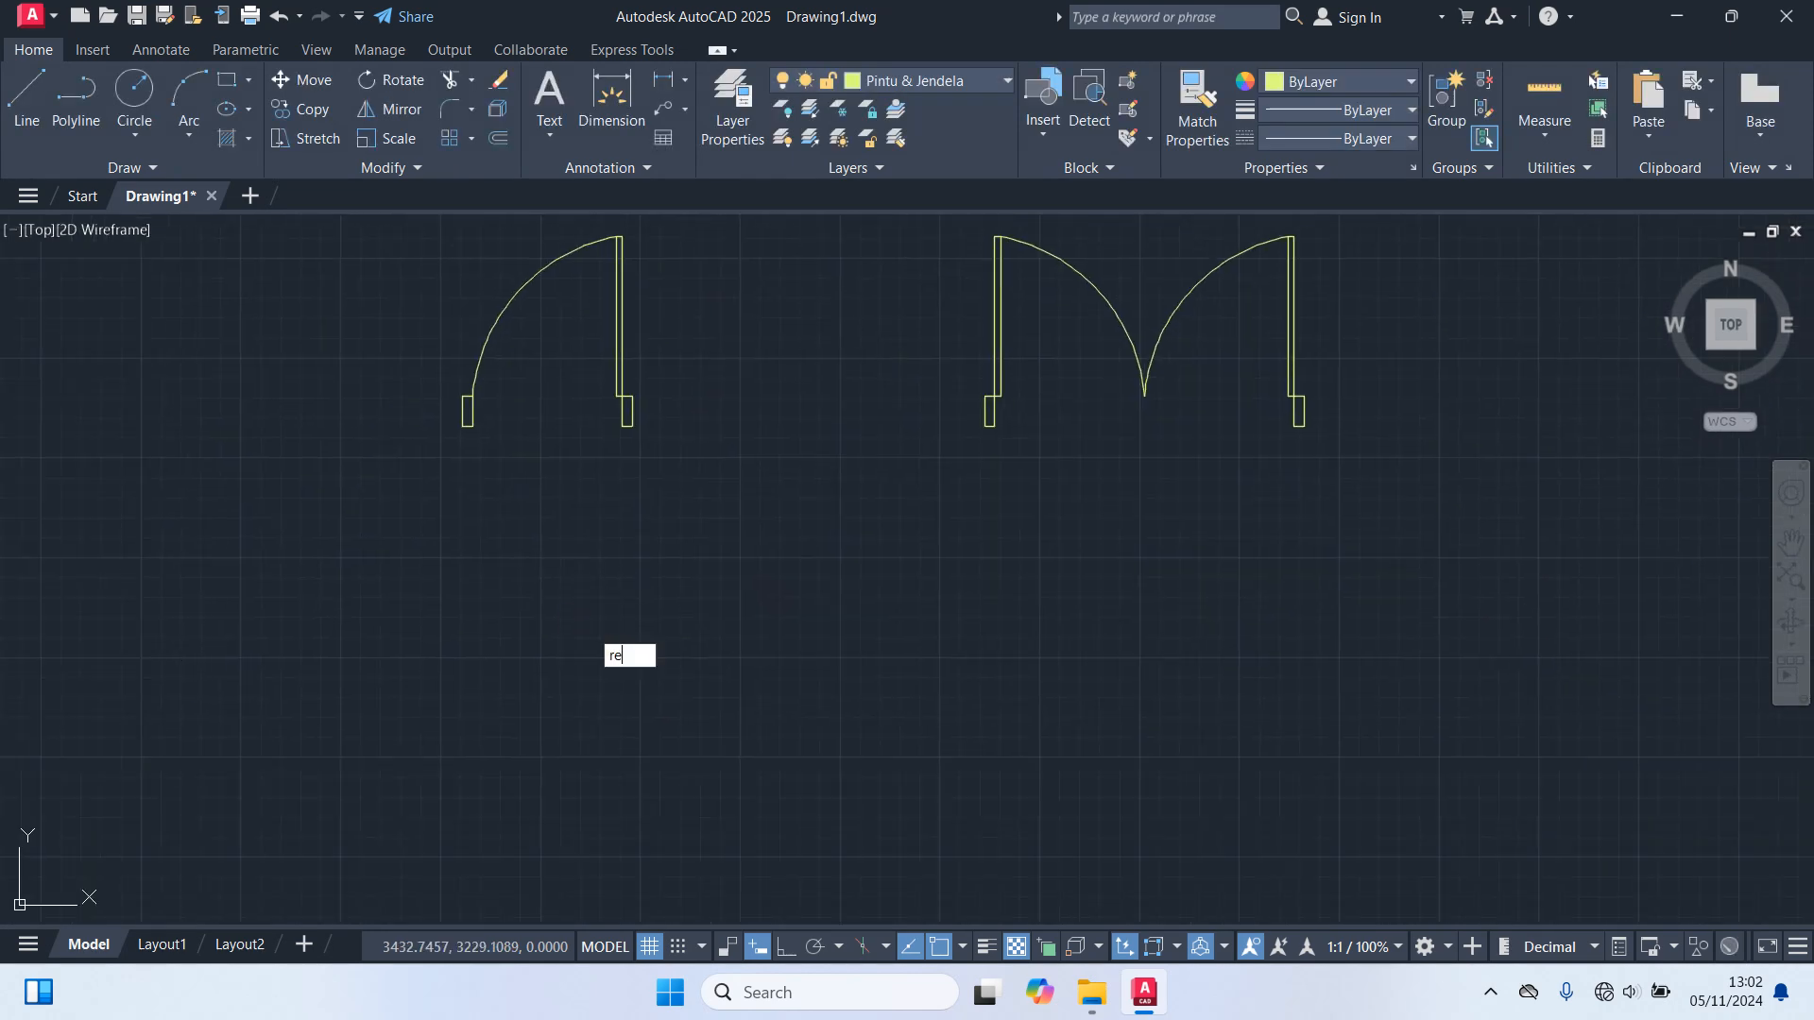
{"action": "type", "text": "ec"}
{"action": "key", "text": "Return"}
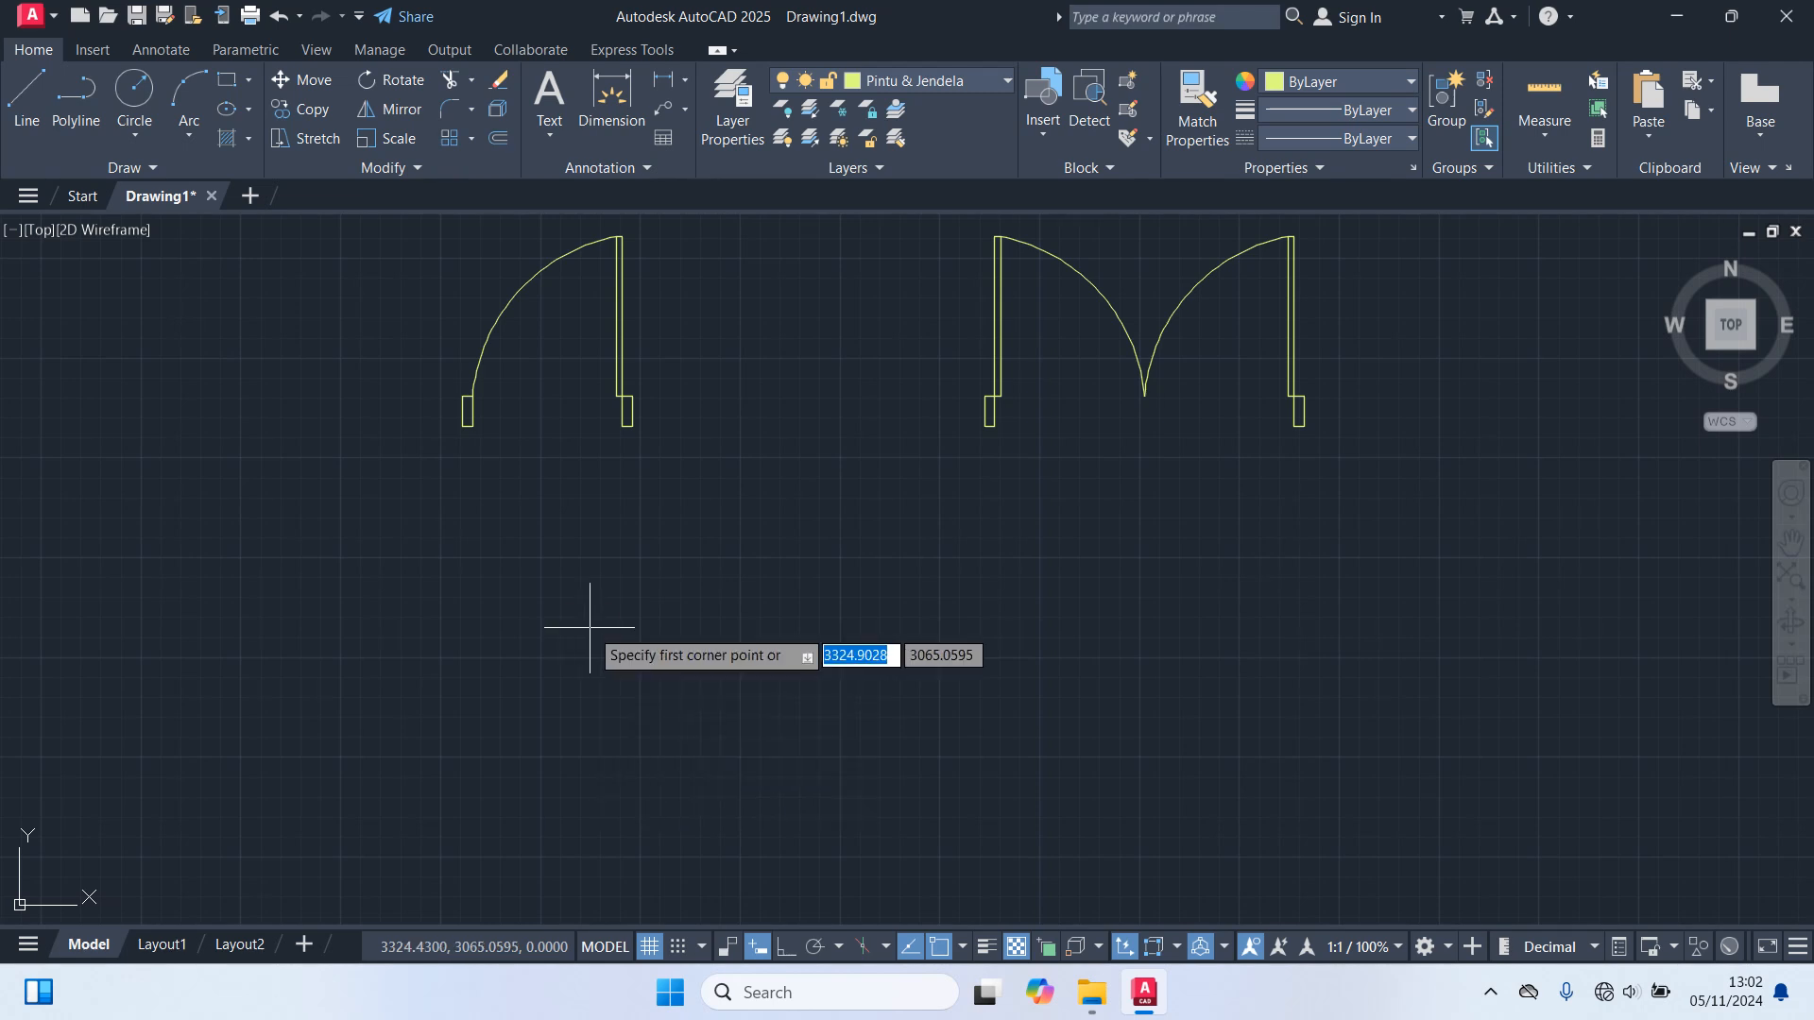
{"action": "left_click", "coordinate": [538, 599]}
{"action": "left_click", "coordinate": [592, 674]}
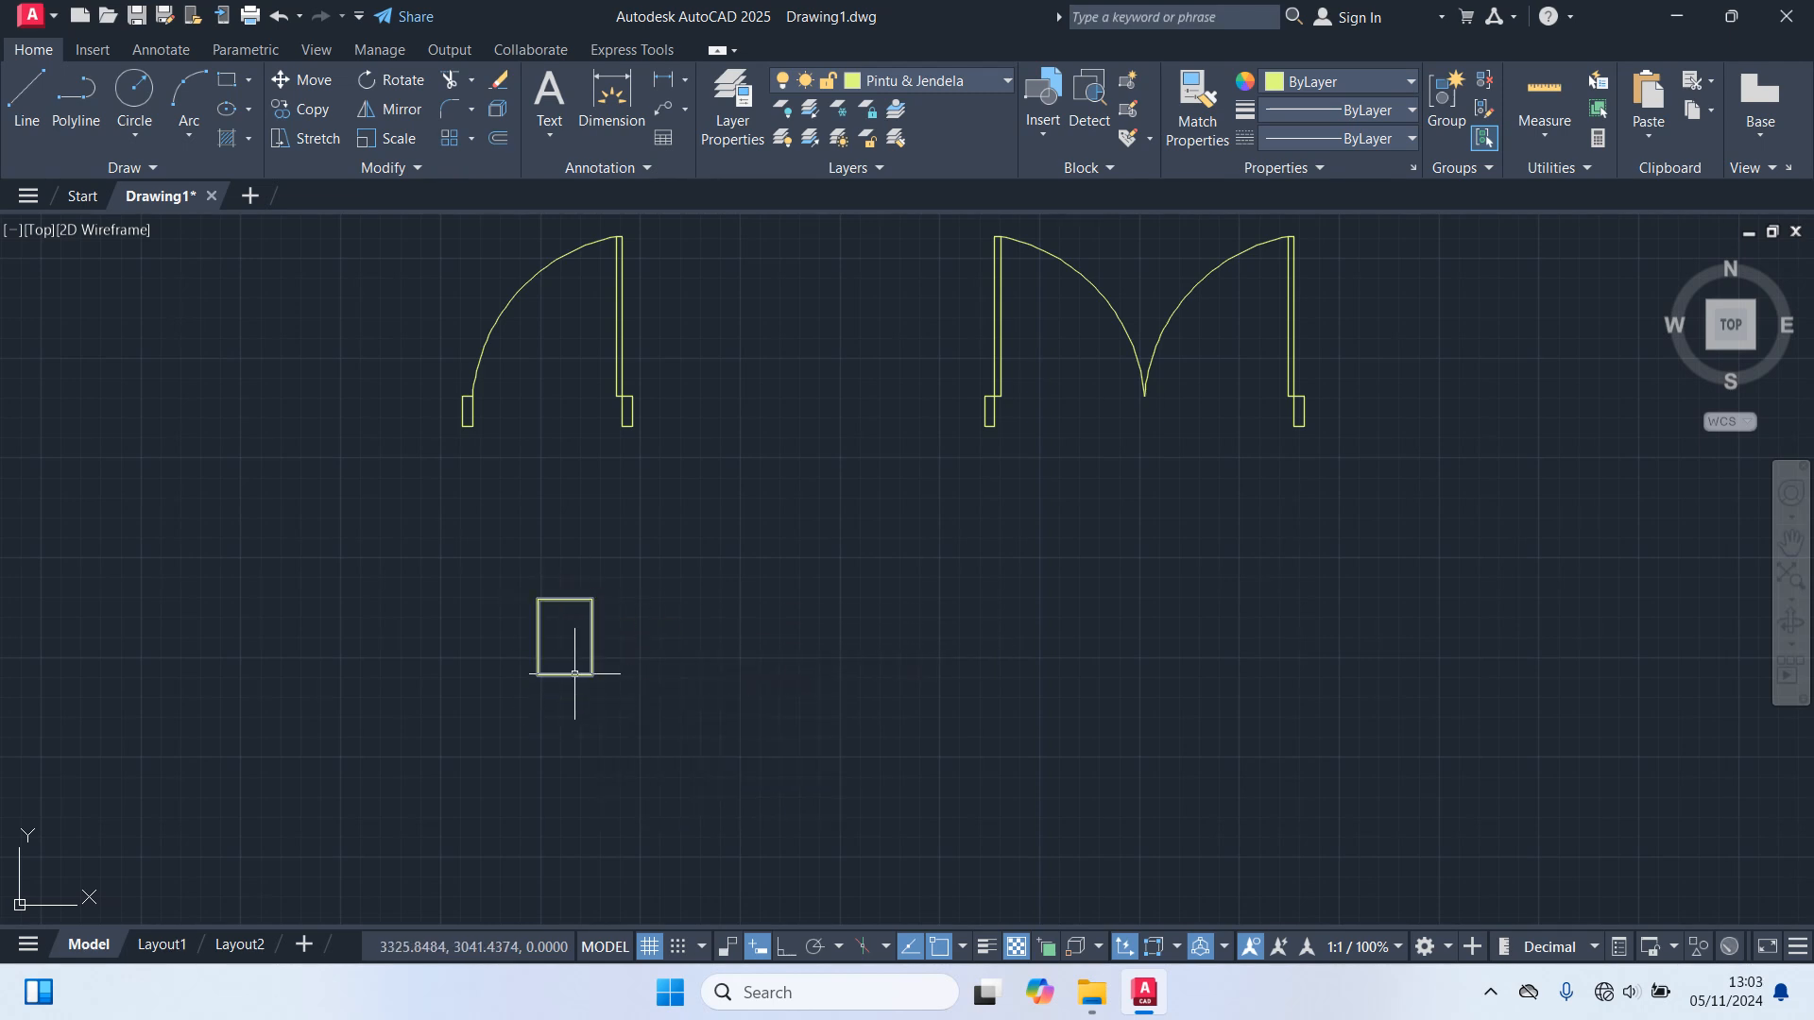
{"action": "left_click", "coordinate": [574, 675]}
{"action": "key", "text": "Delete"}
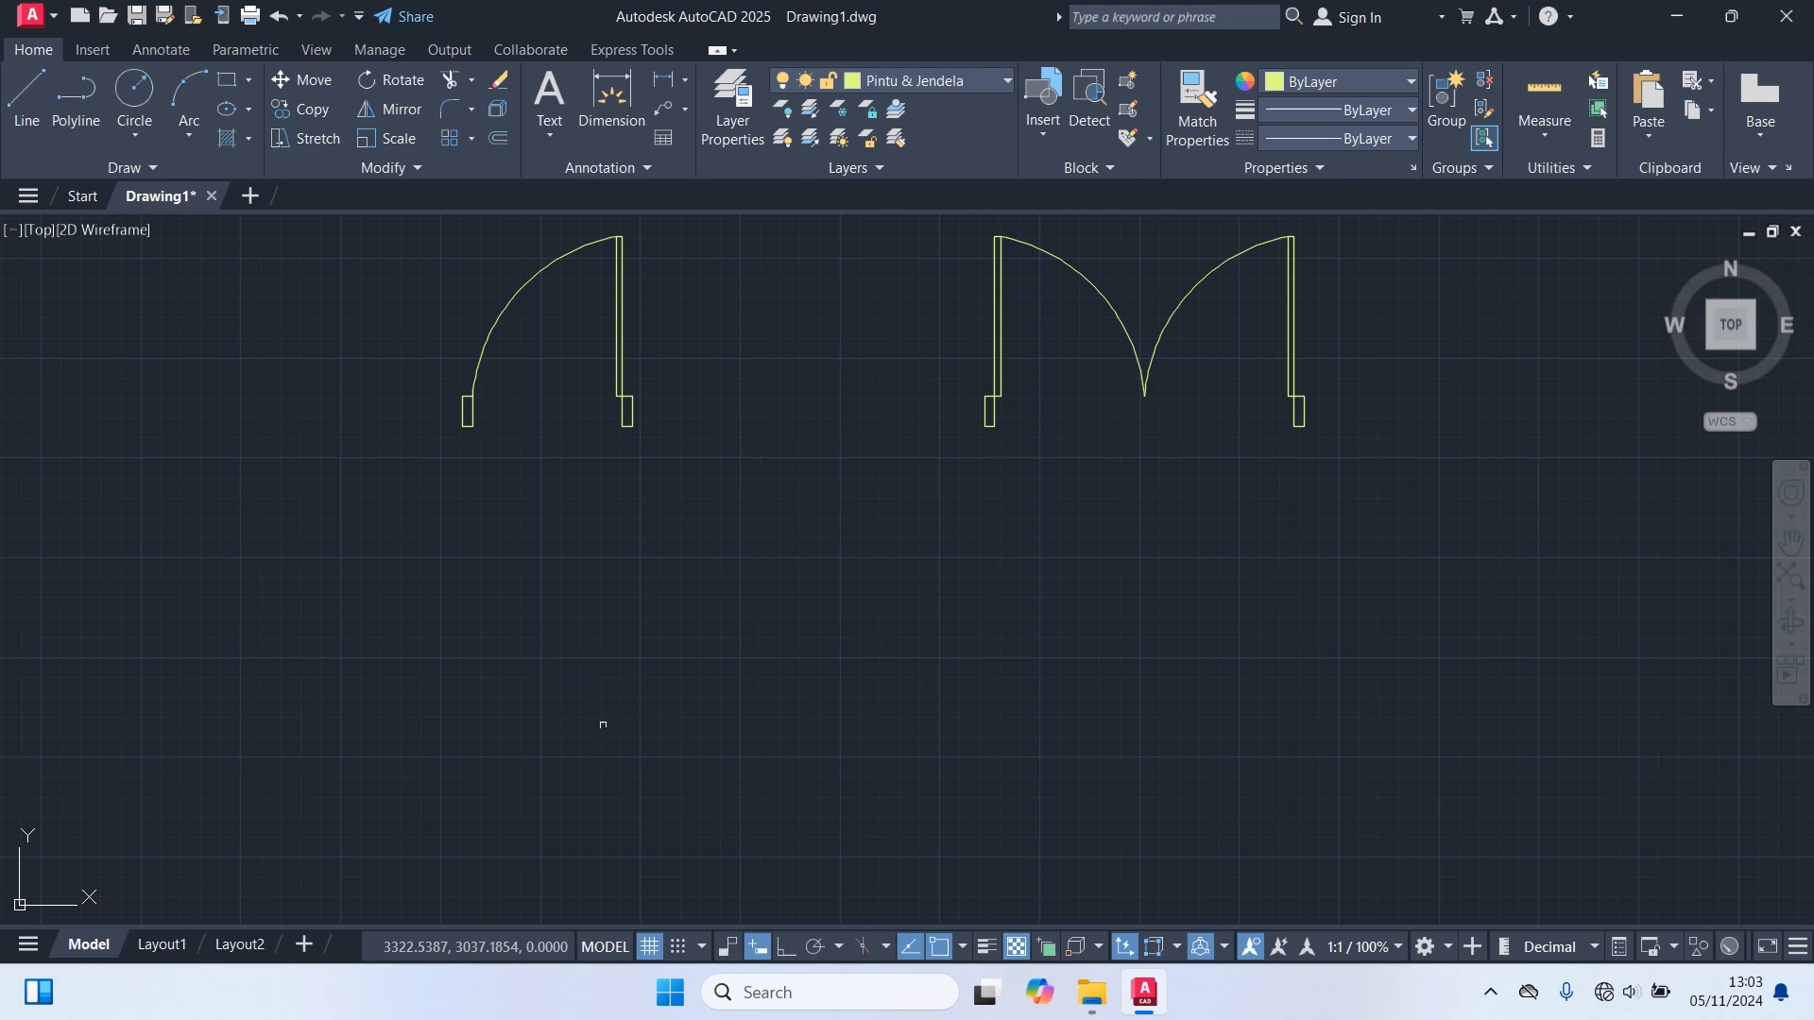
Draw a rectangle 5 wide and 15 high in the empty area below the single door.
{"action": "type", "text": "rec"}
{"action": "key", "text": "Return"}
{"action": "left_click", "coordinate": [504, 611]}
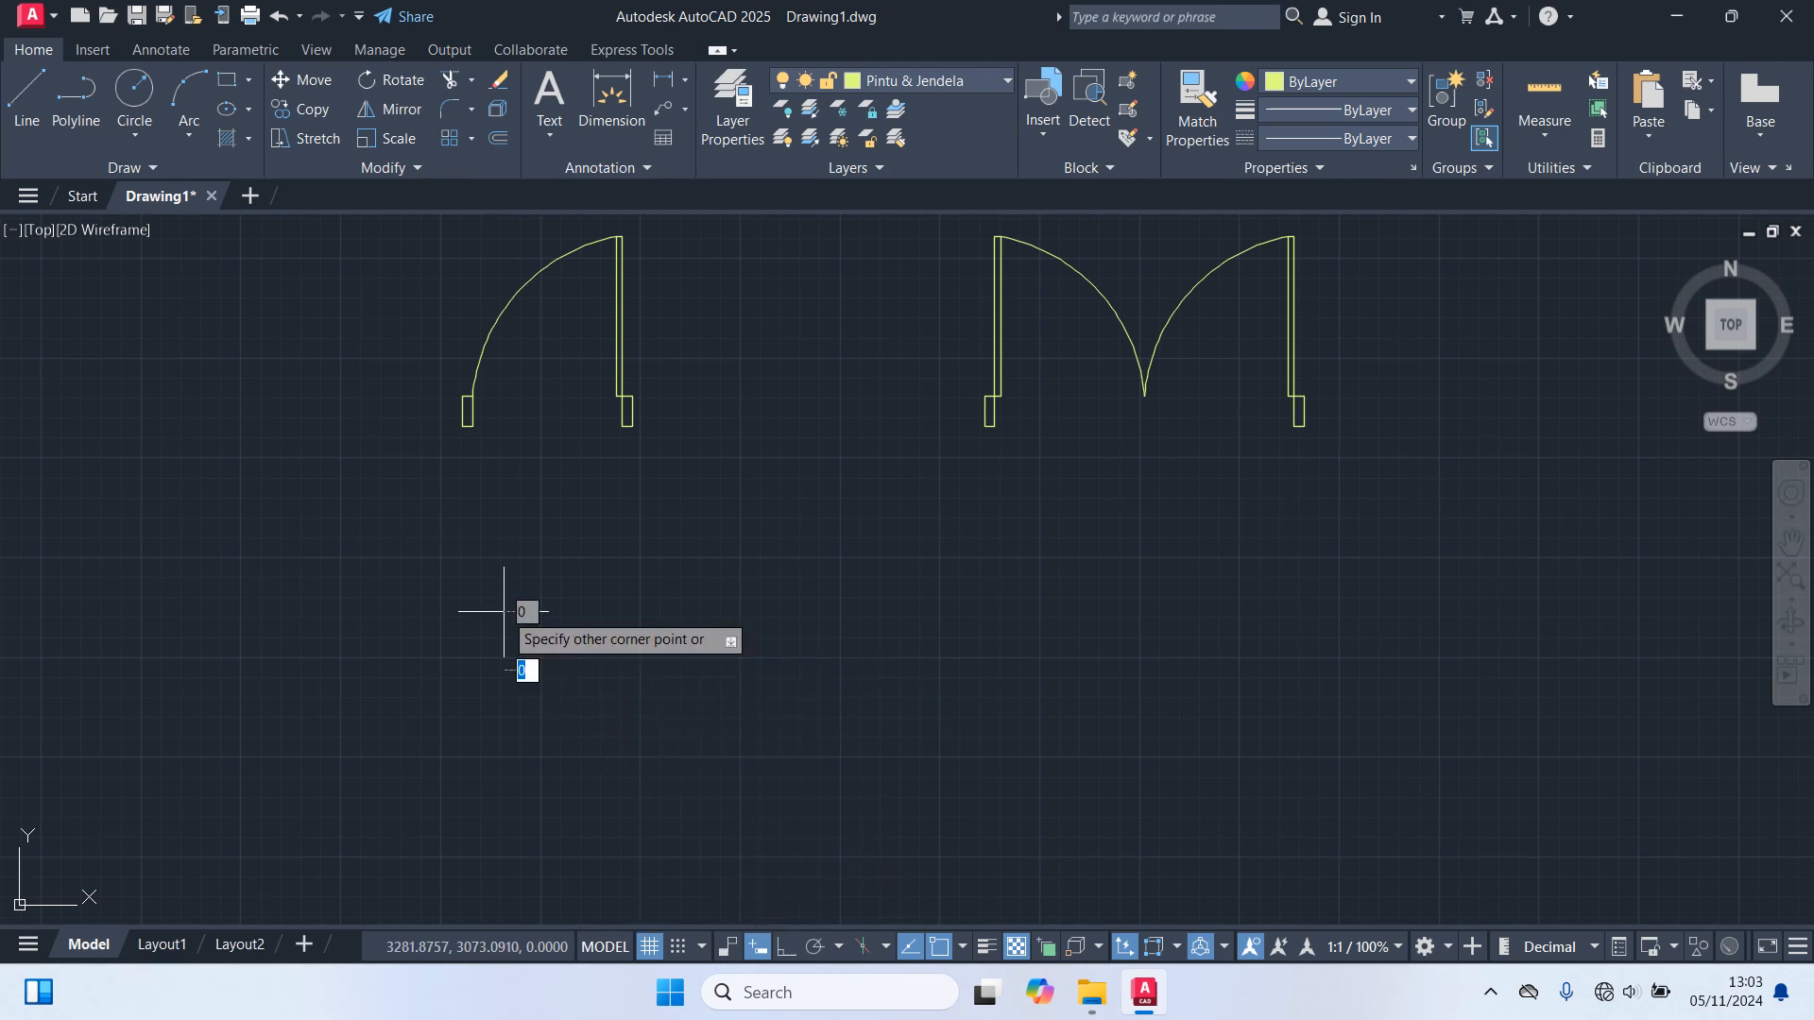
{"action": "type", "text": "5"}
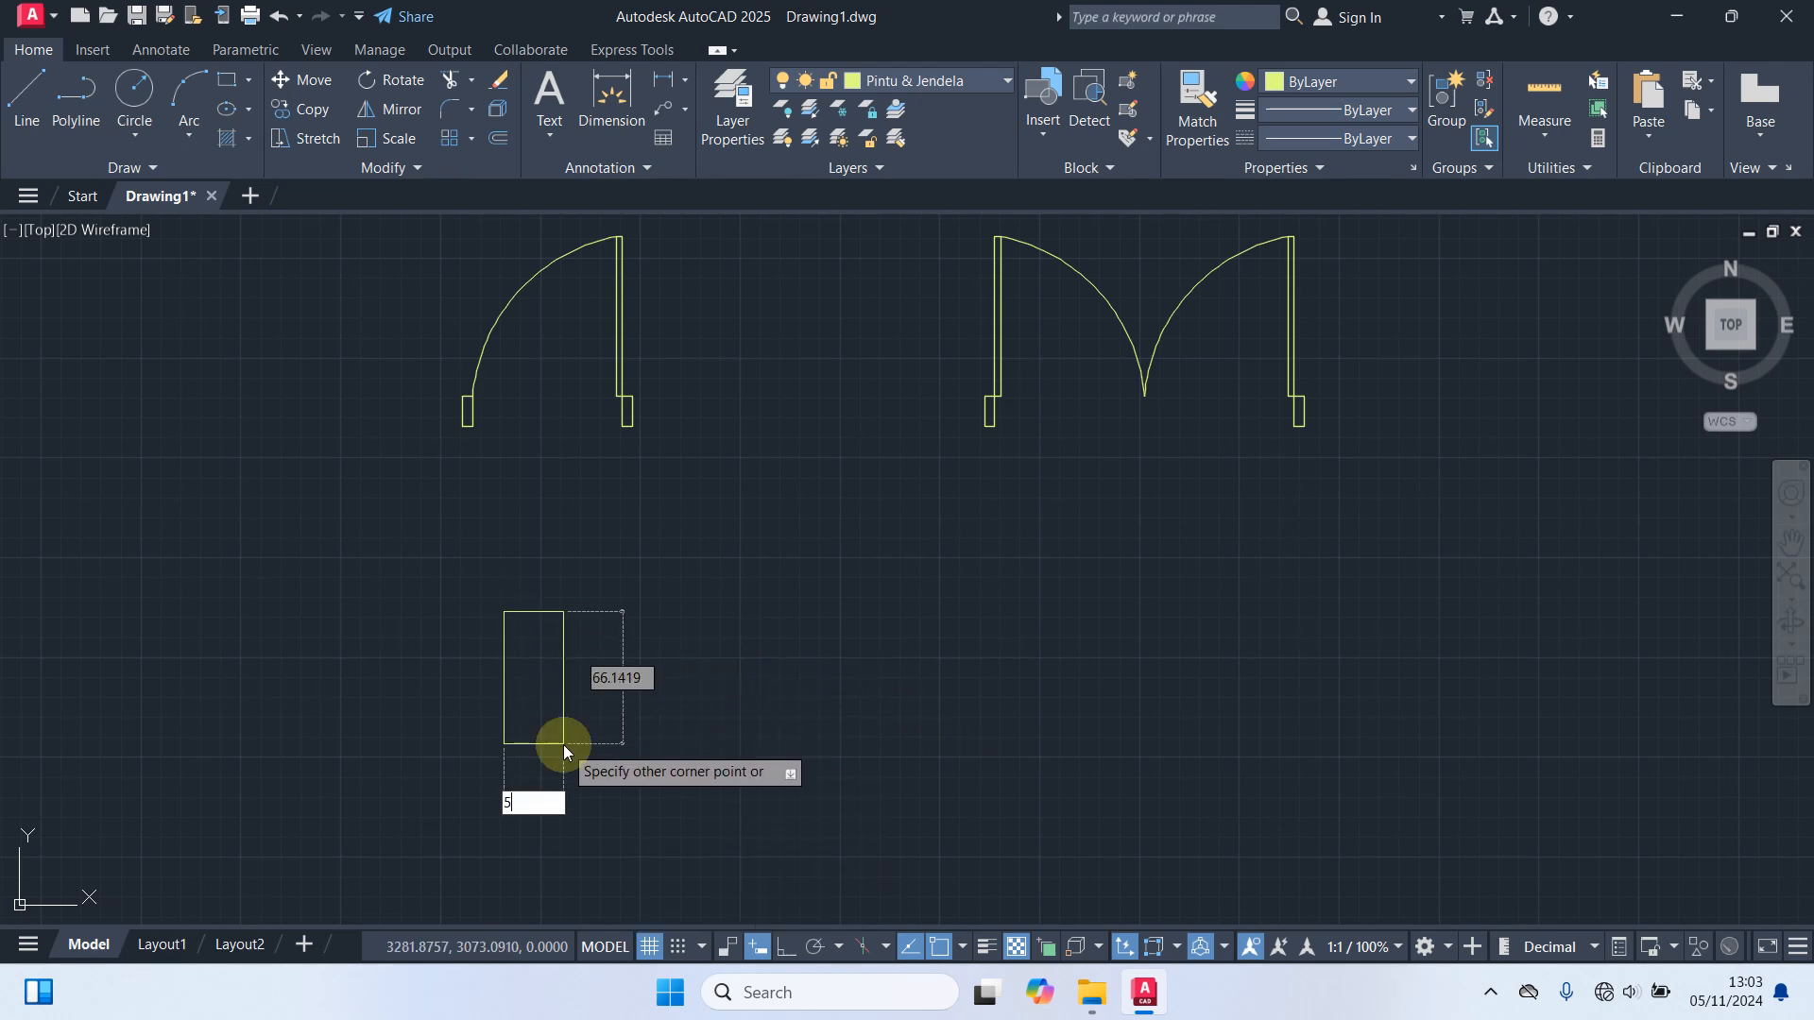
{"action": "key", "text": "Tab"}
{"action": "type", "text": "15"}
{"action": "key", "text": "Return"}
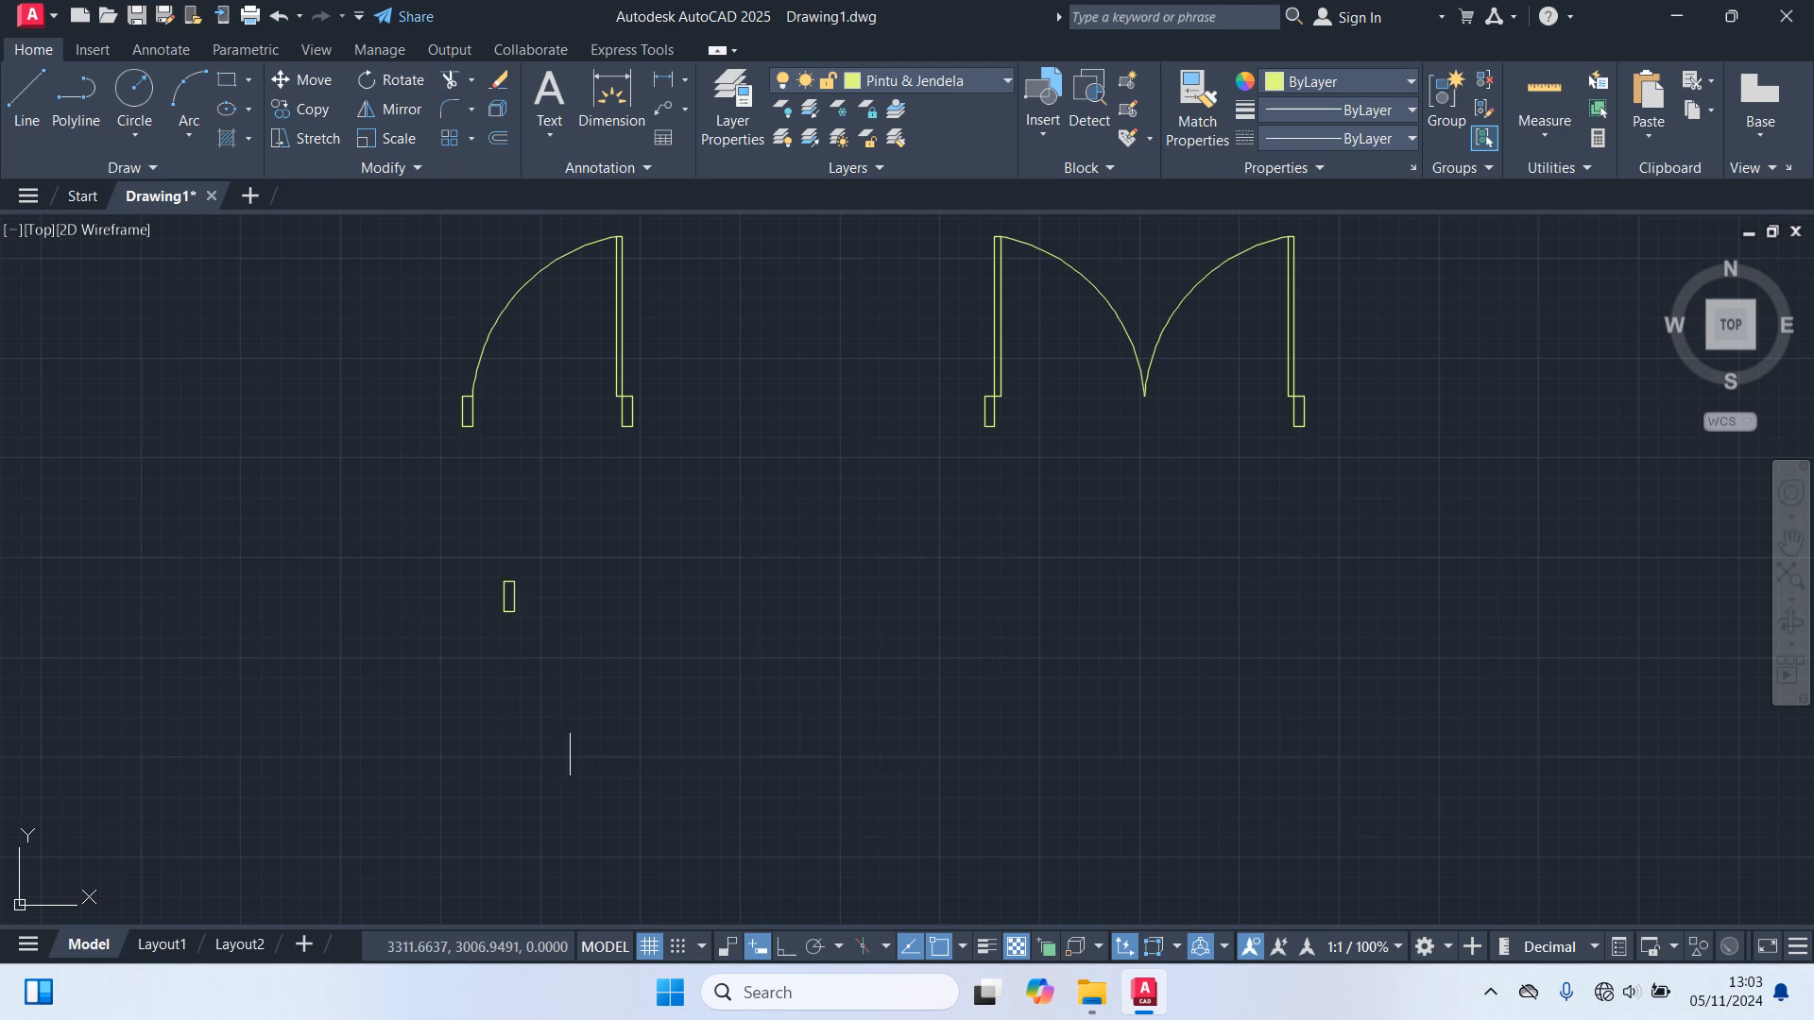
Draw a horizontal line 30 long to the right from the small rectangle's upper-right corner.
{"action": "scroll", "coordinate": [548, 603], "scroll_direction": "up", "scroll_amount": 2}
{"action": "type", "text": "l"}
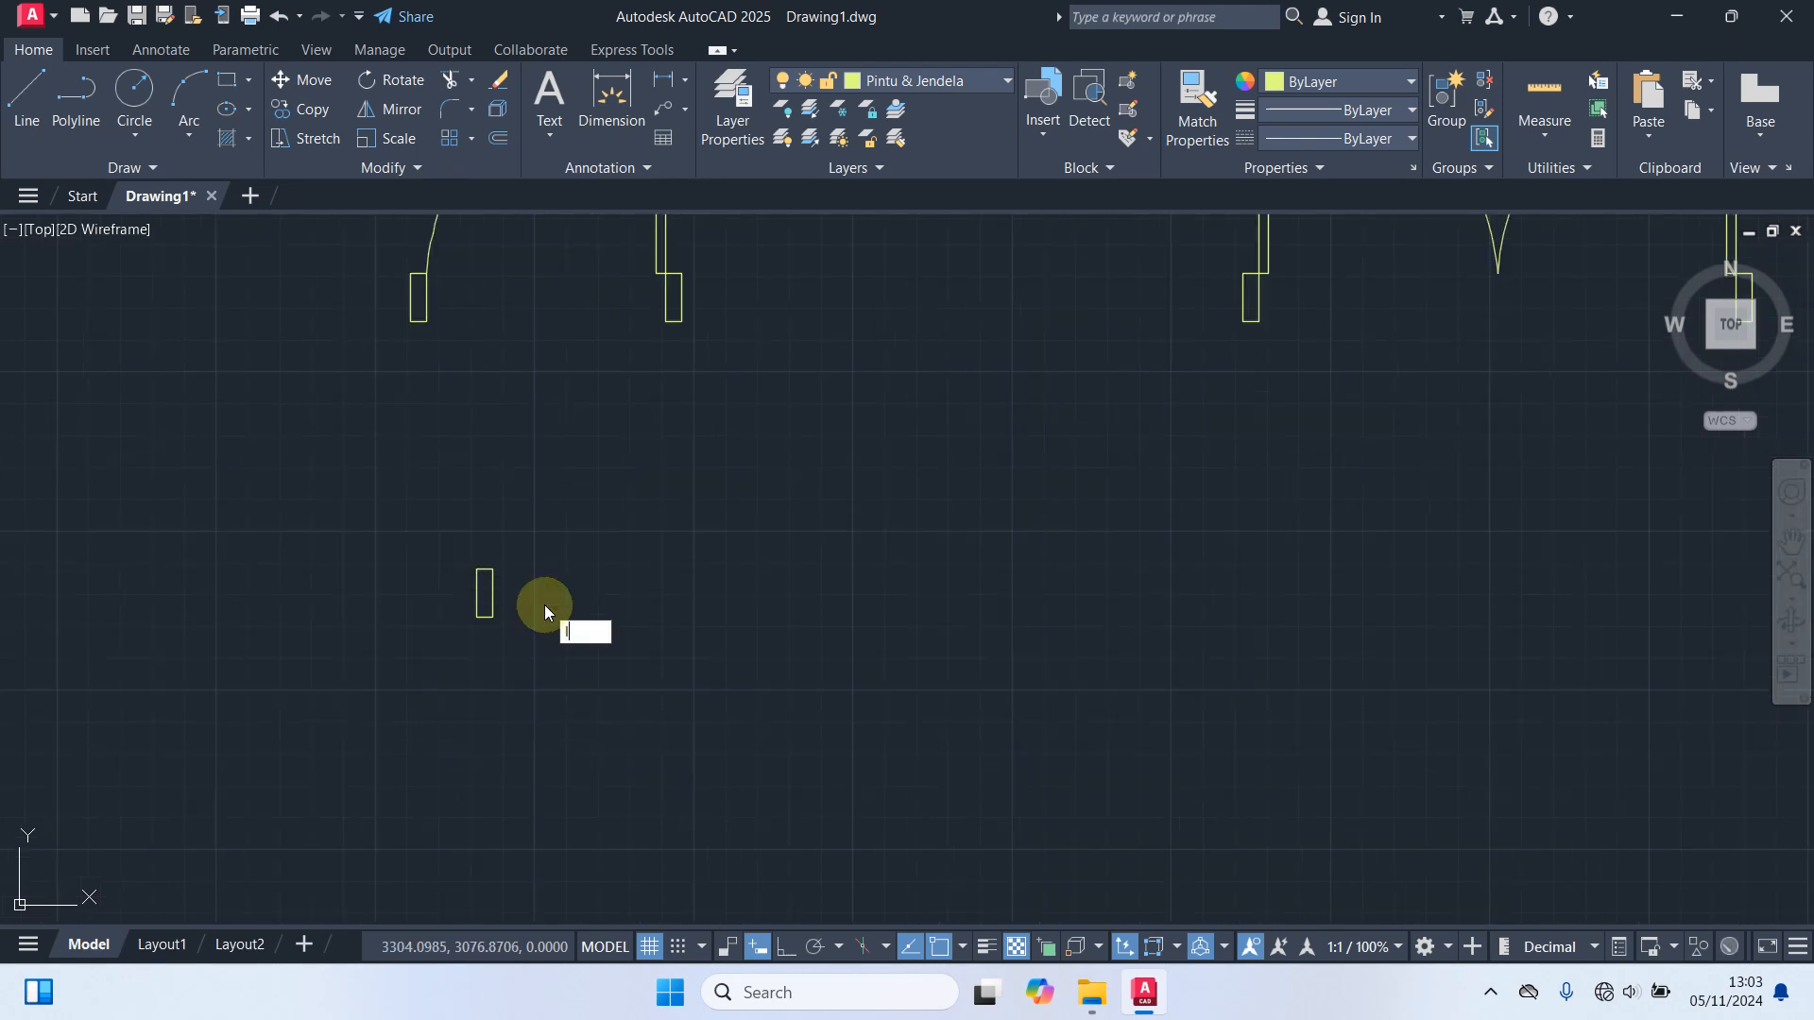
{"action": "key", "text": "Return"}
{"action": "left_click", "coordinate": [492, 569]}
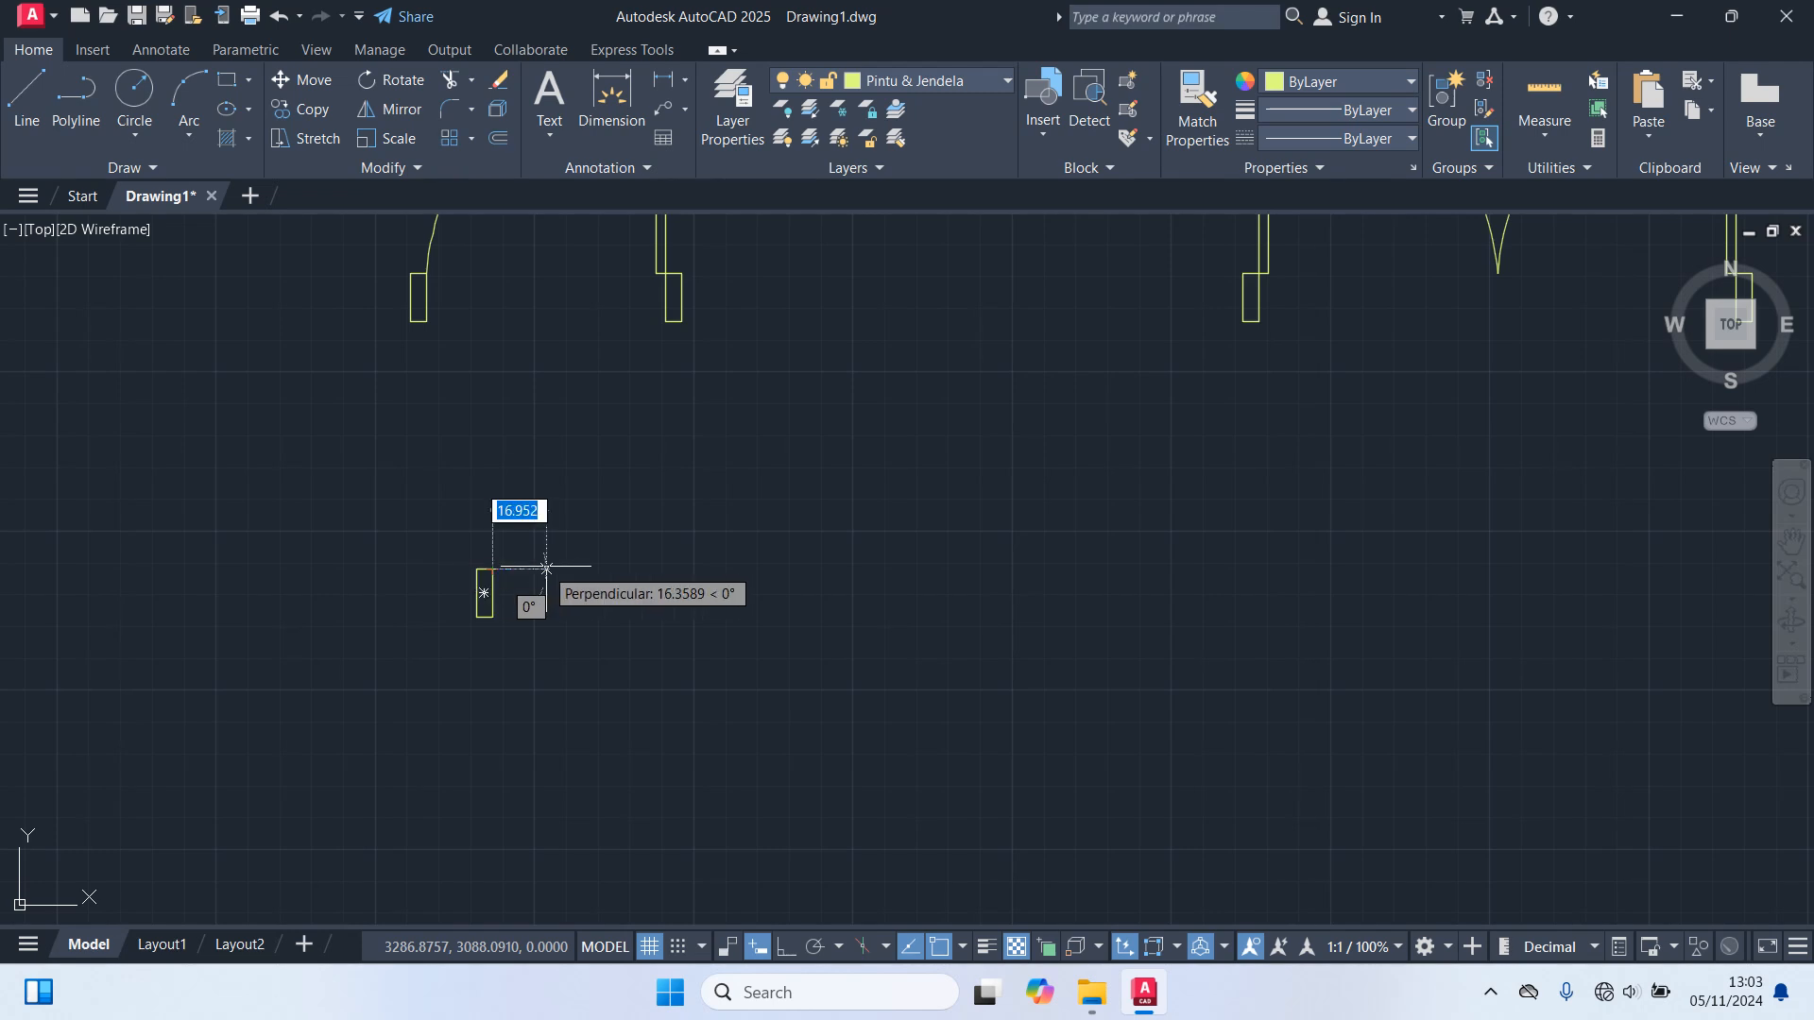
{"action": "type", "text": "30"}
{"action": "key", "text": "Return"}
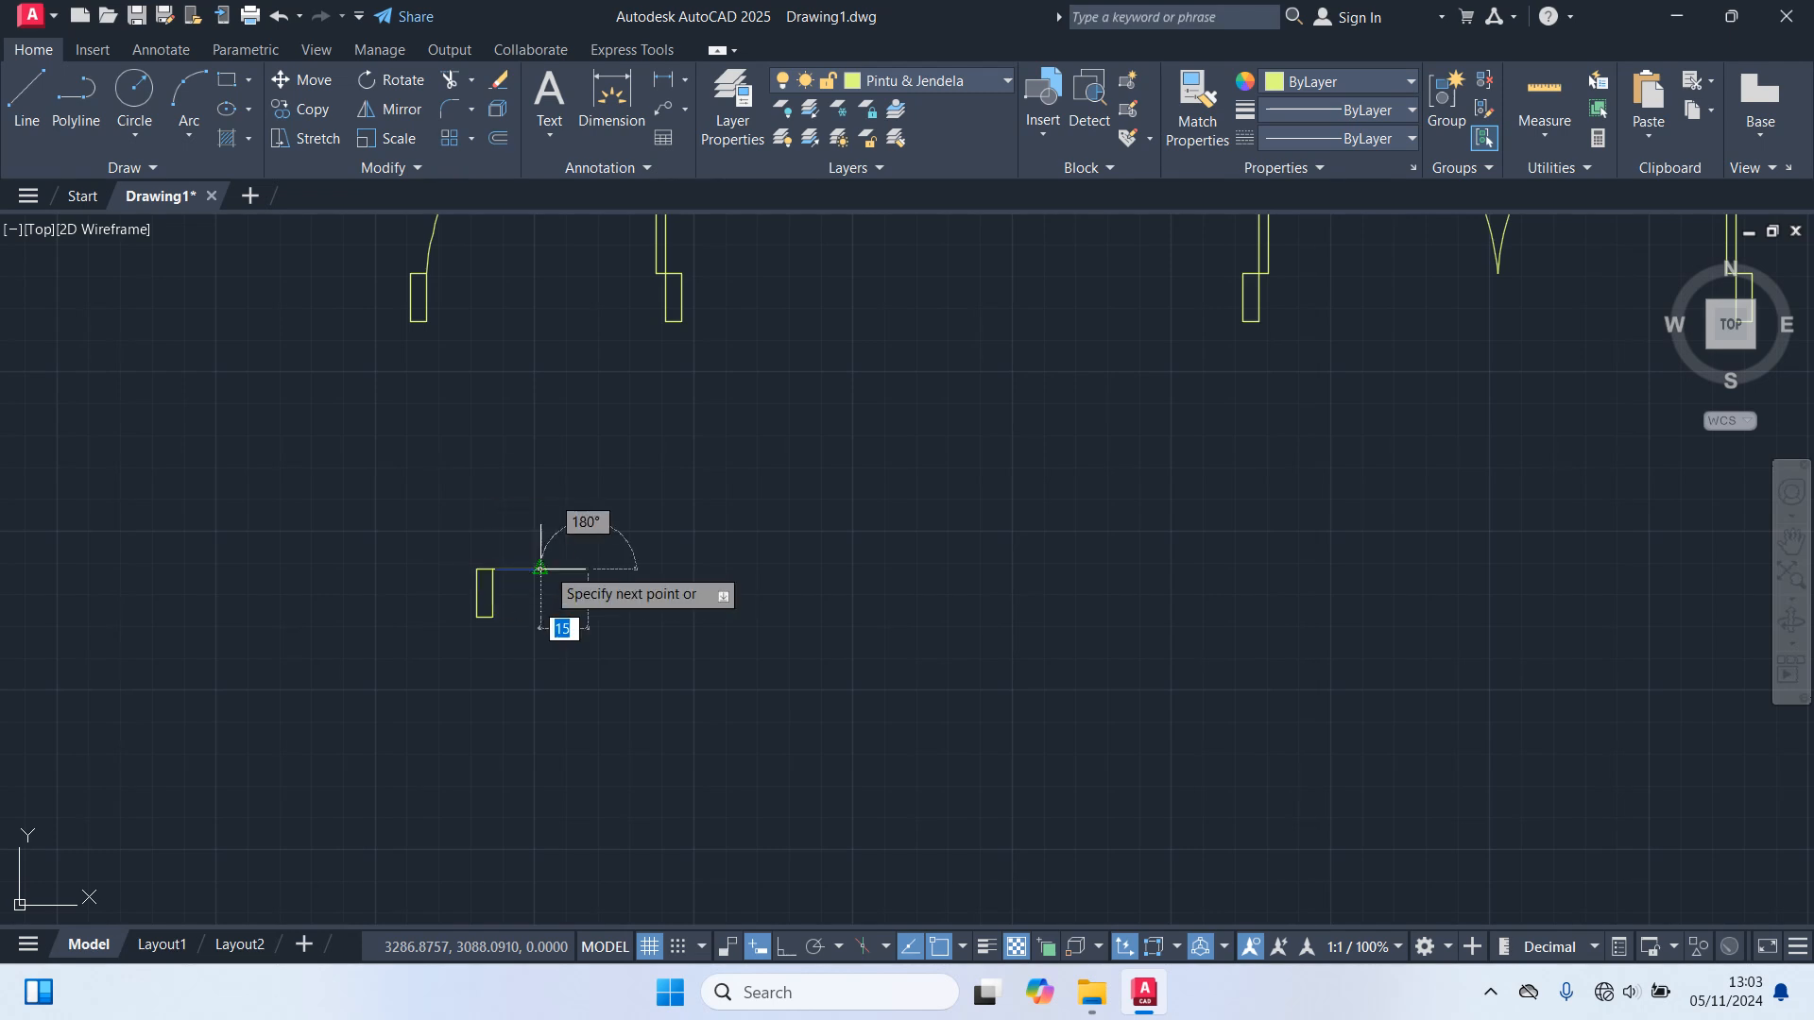
{"action": "scroll", "coordinate": [551, 614], "scroll_direction": "up", "scroll_amount": 2}
{"action": "key", "text": "Return"}
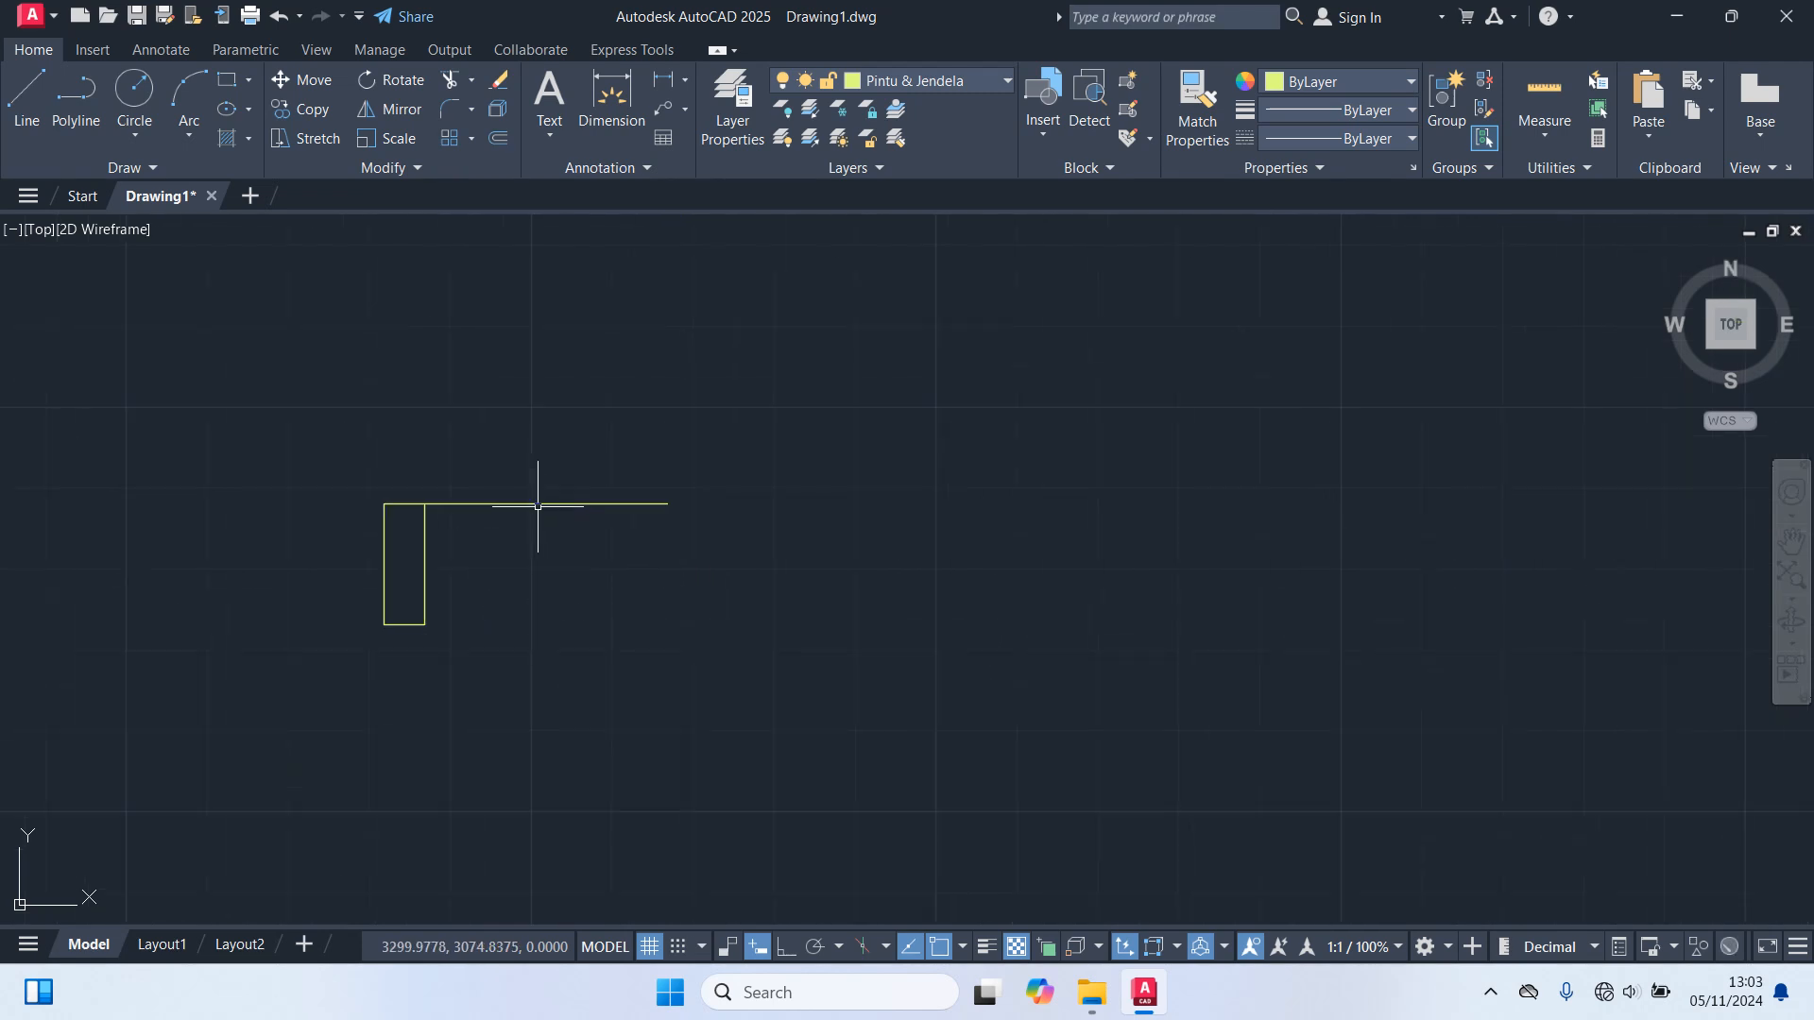
Copy the horizontal line from the rectangle's upper-right corner down to its lower-right corner.
{"action": "left_click", "coordinate": [538, 506]}
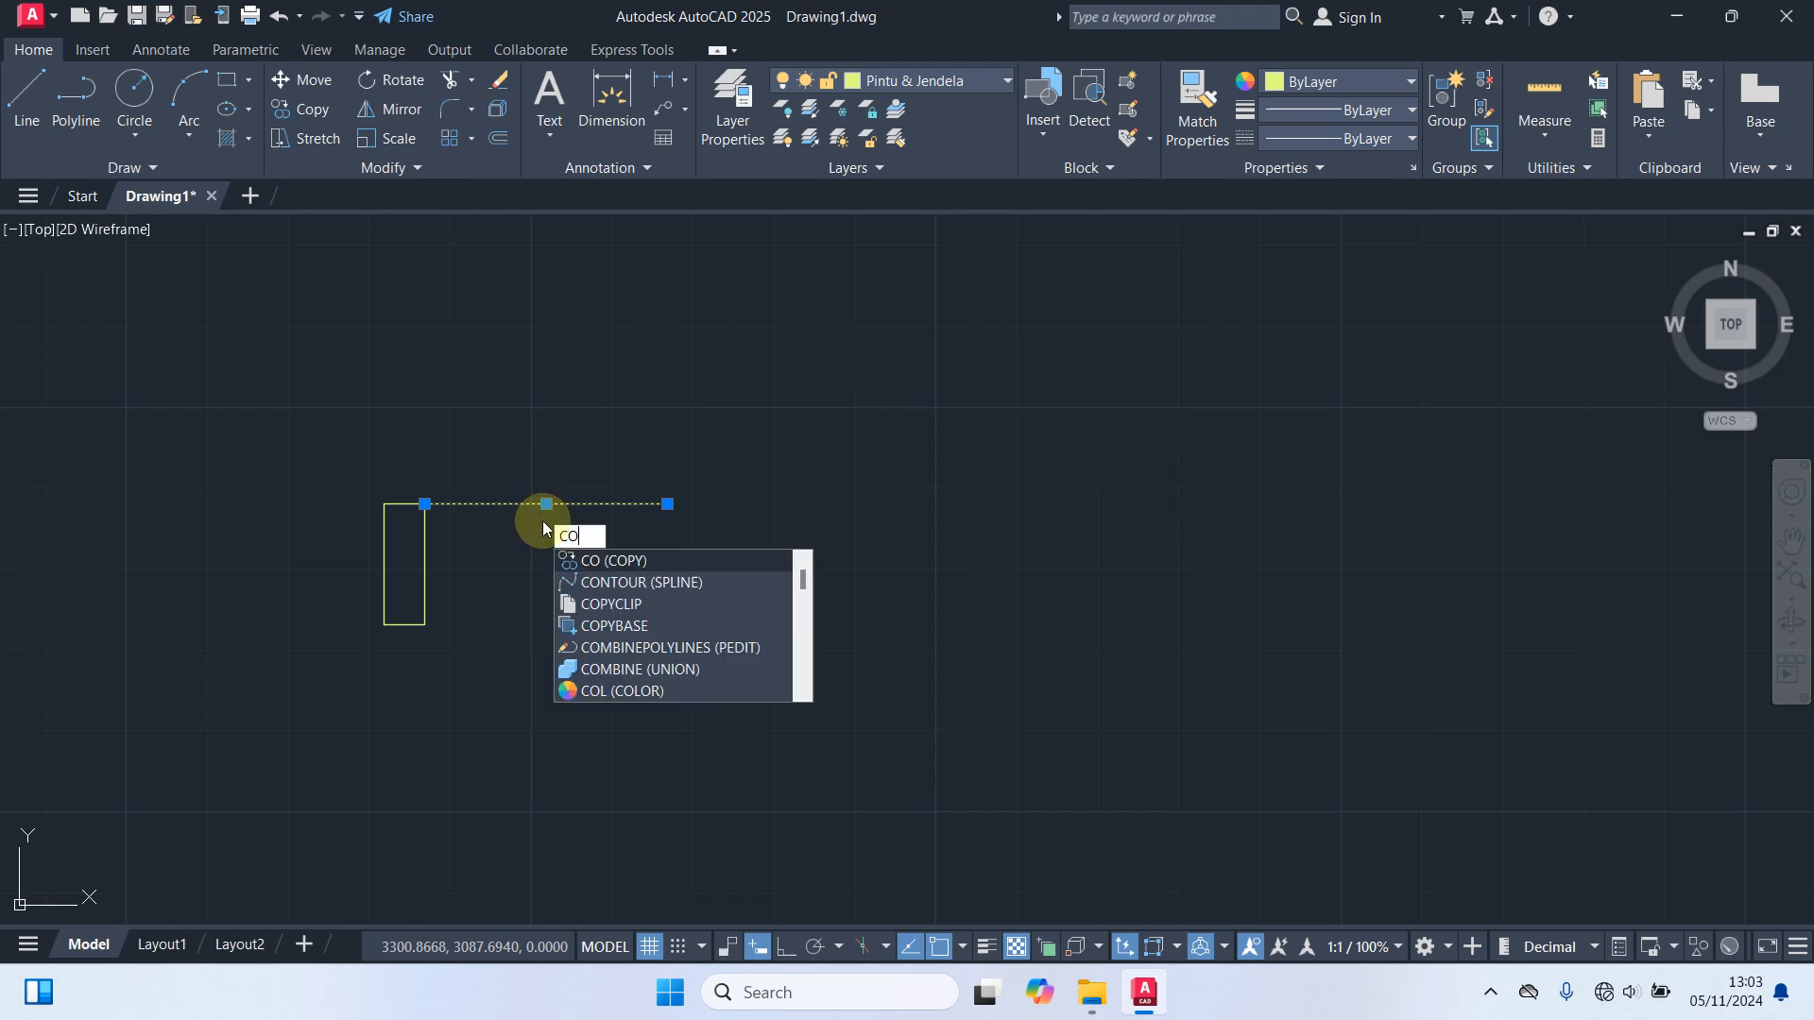
{"action": "key", "text": "Return"}
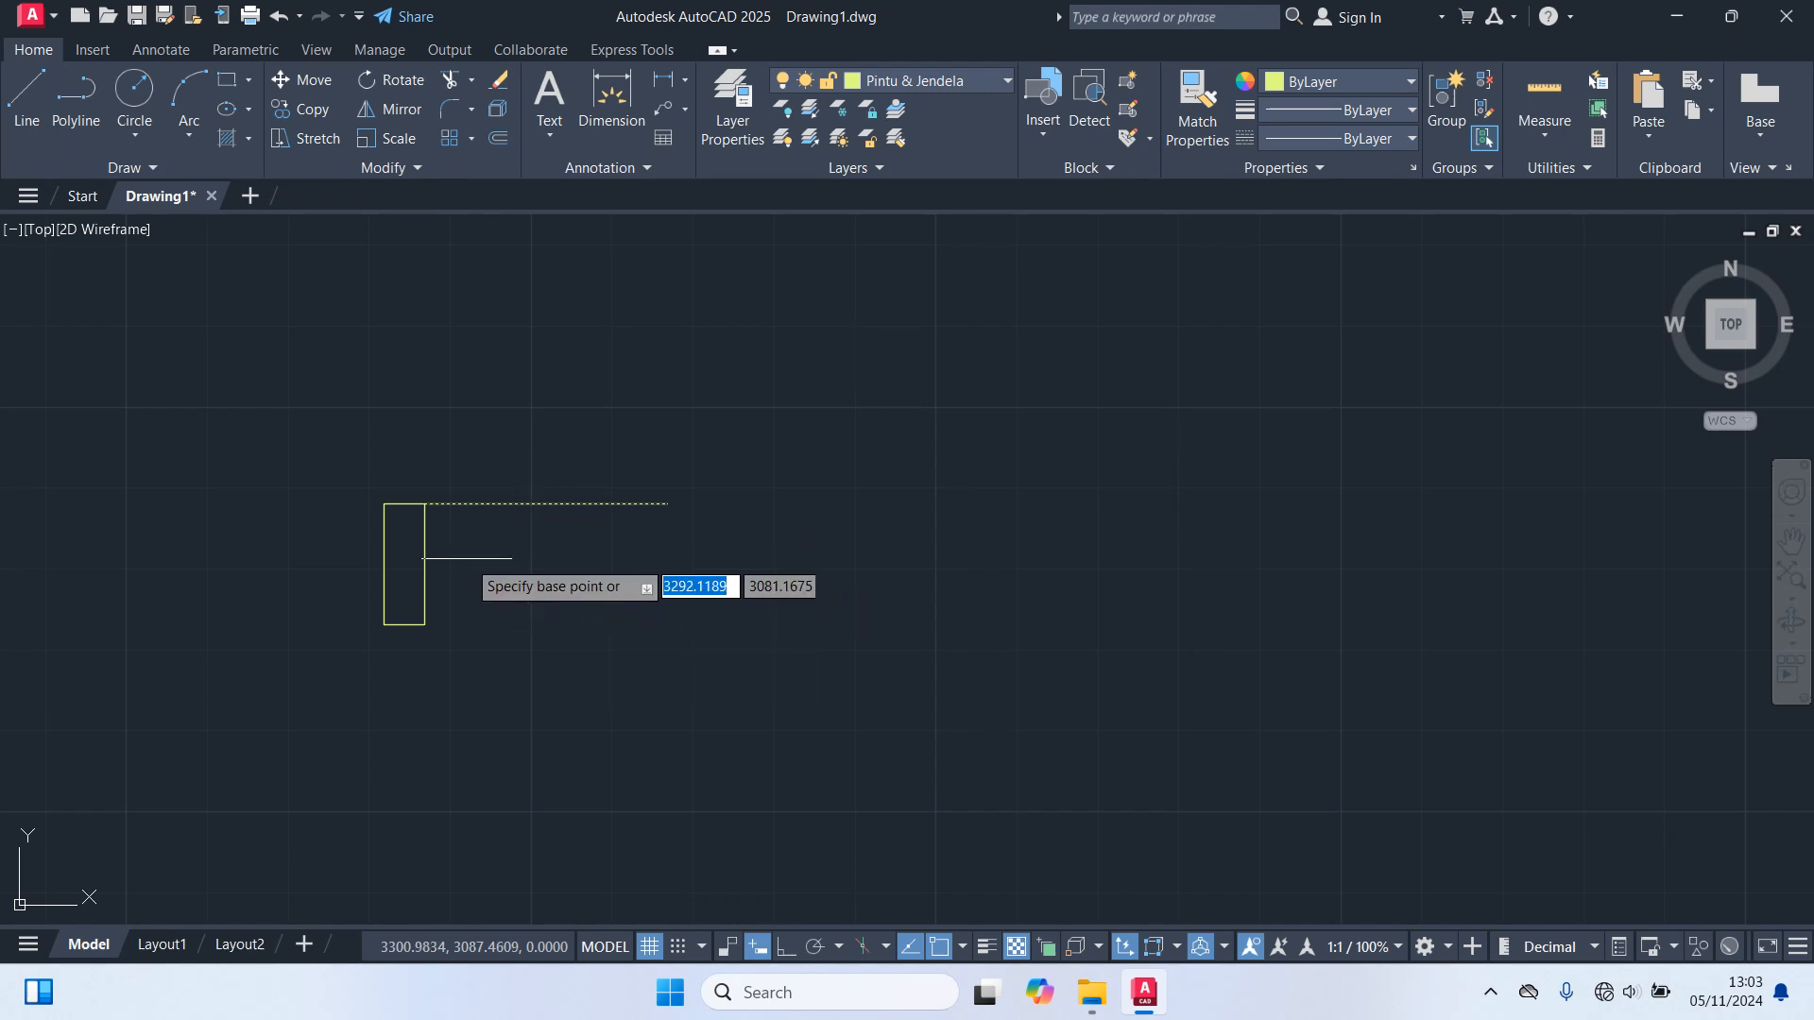
{"action": "left_click", "coordinate": [424, 505]}
{"action": "left_click", "coordinate": [424, 625]}
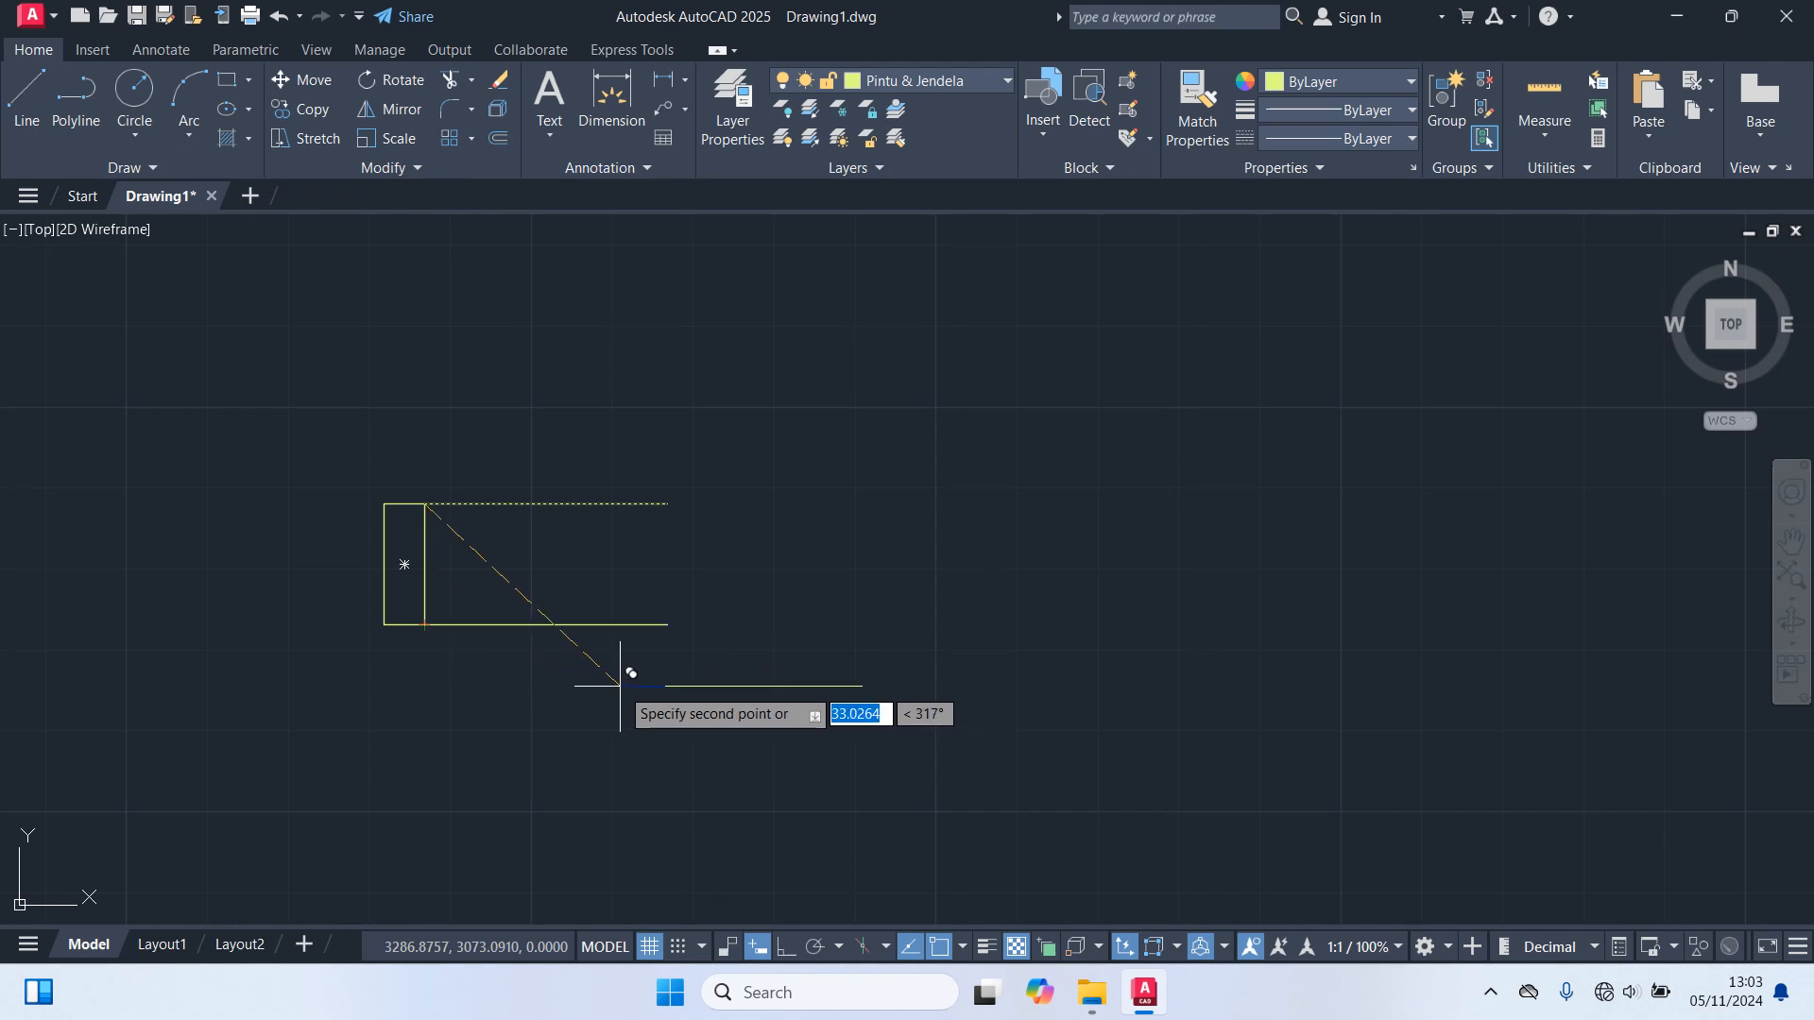
{"action": "key", "text": "Return"}
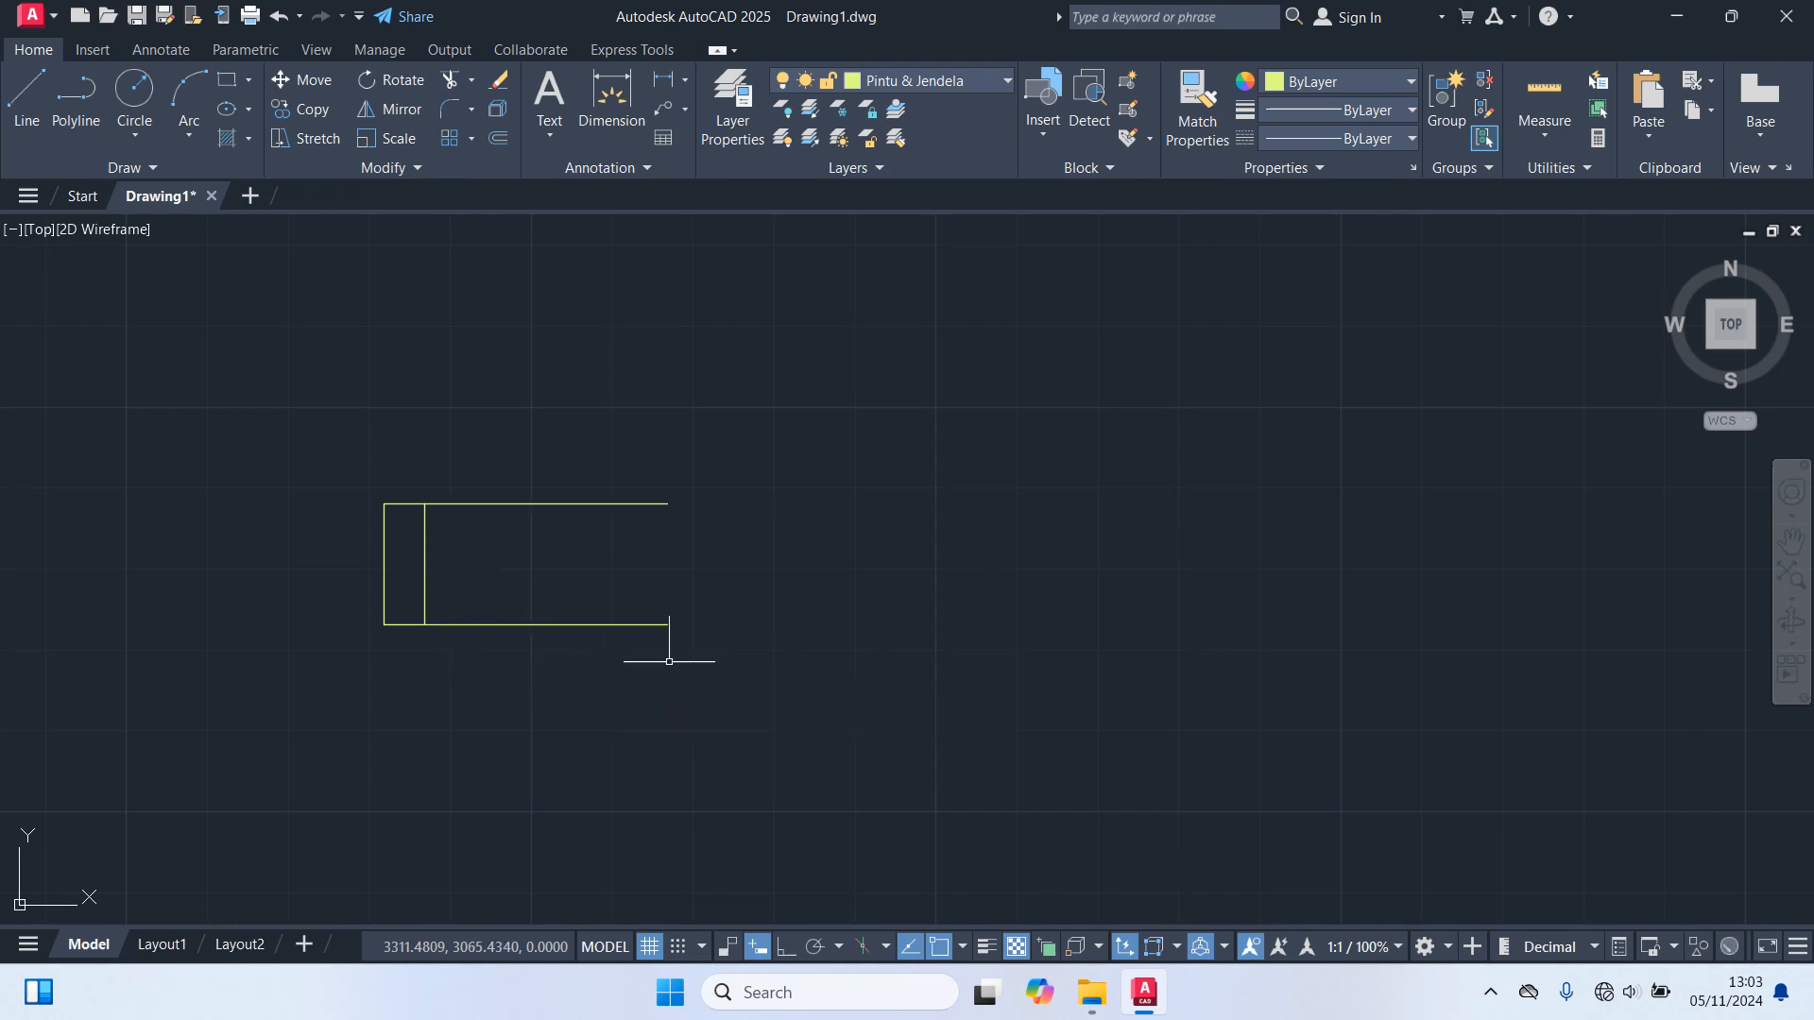
Copy the small rectangle by its upper-left corner to the right end of the upper horizontal line.
{"action": "left_click", "coordinate": [424, 576]}
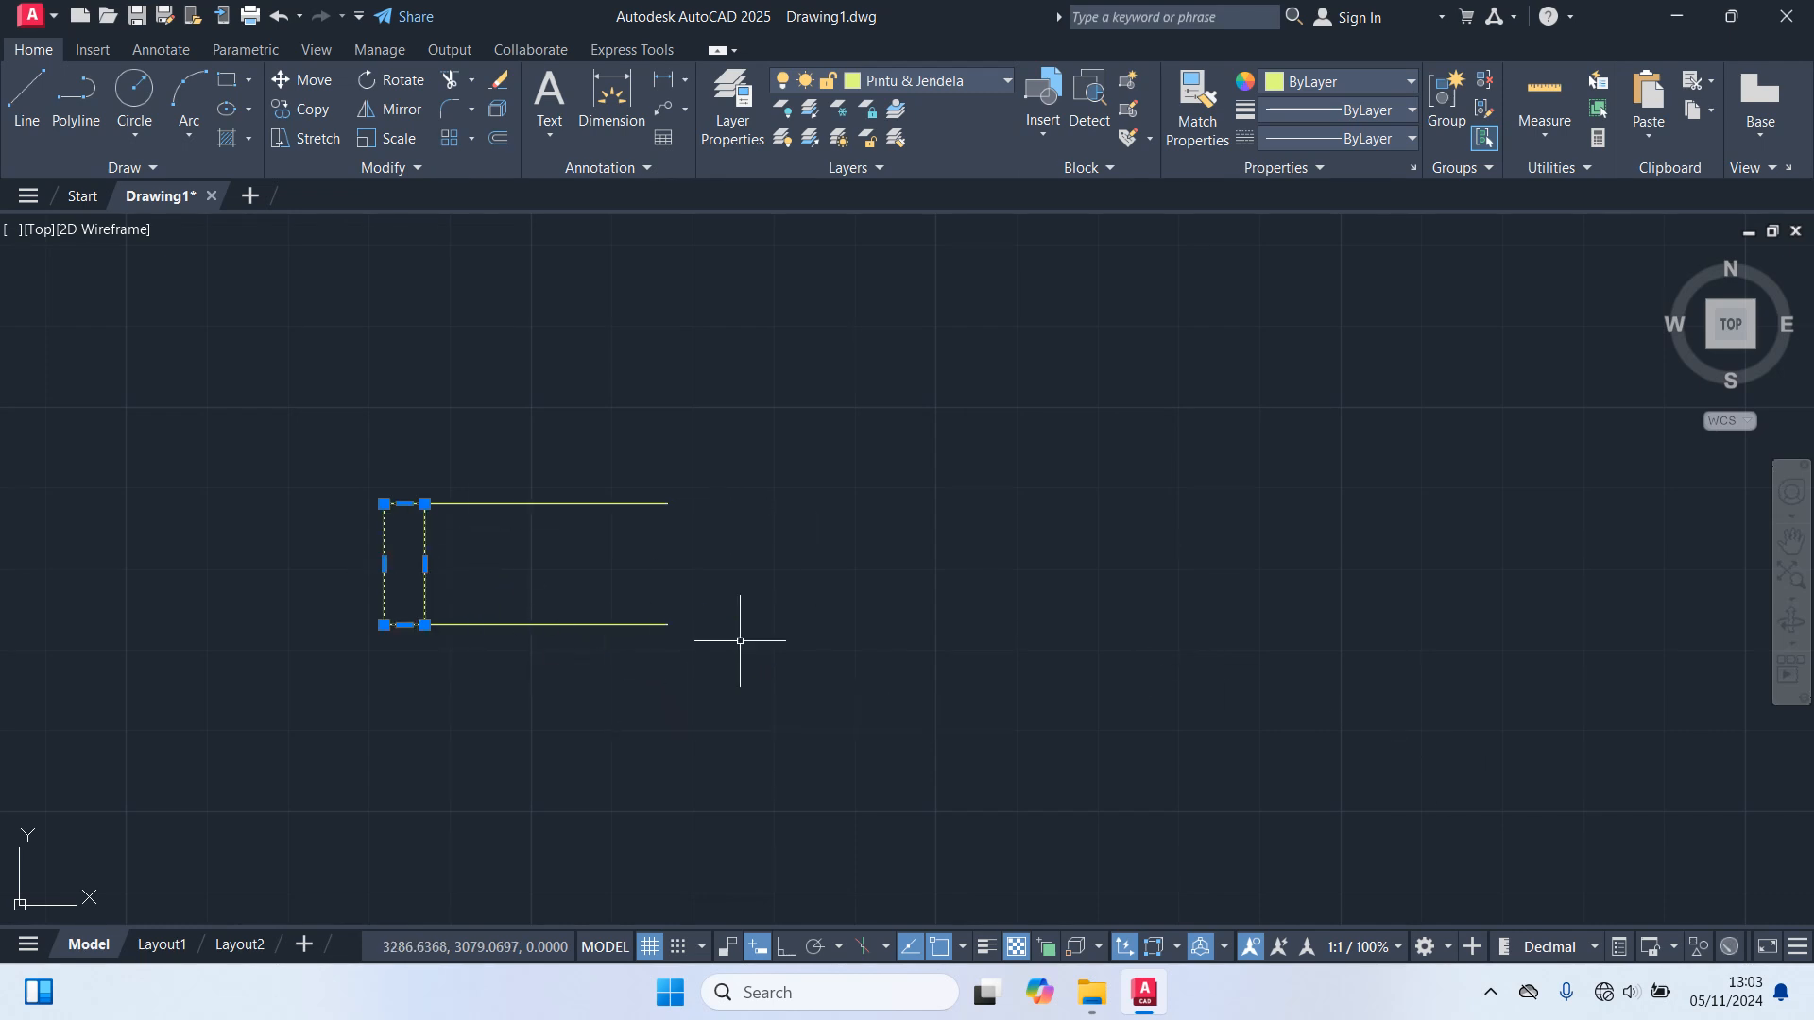
{"action": "type", "text": "co"}
{"action": "key", "text": "Return"}
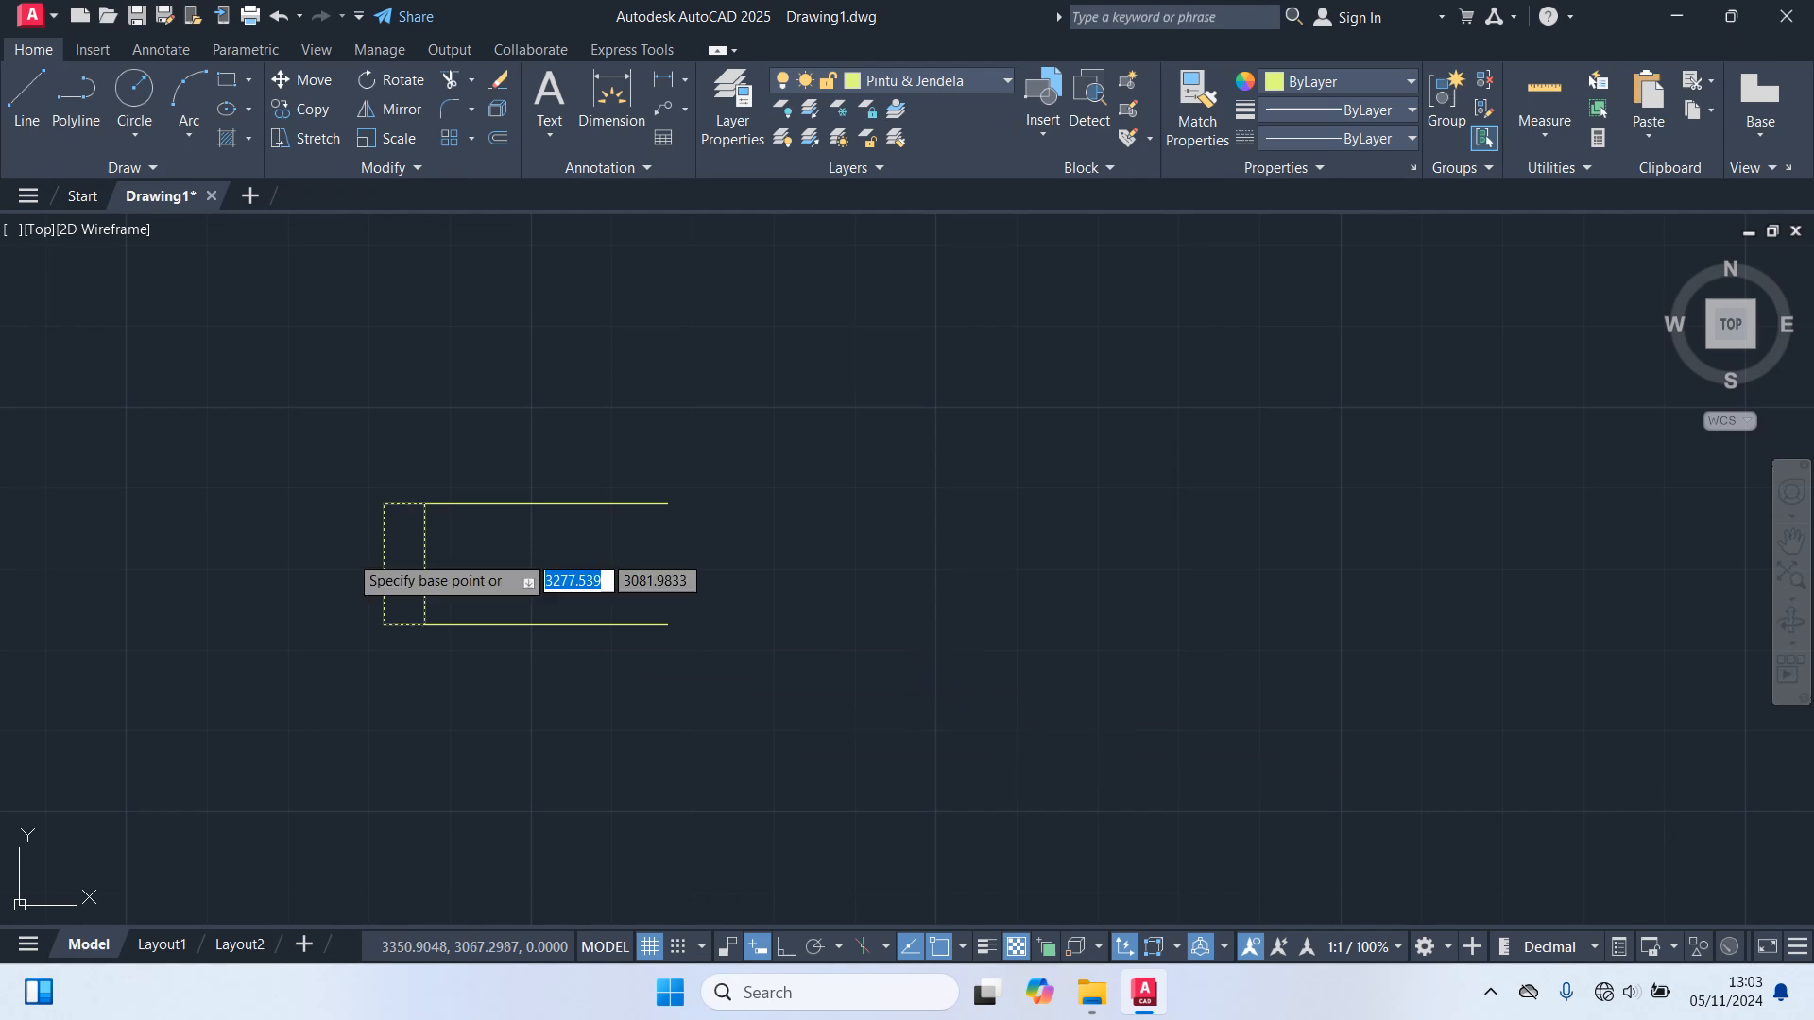
{"action": "left_click", "coordinate": [383, 504]}
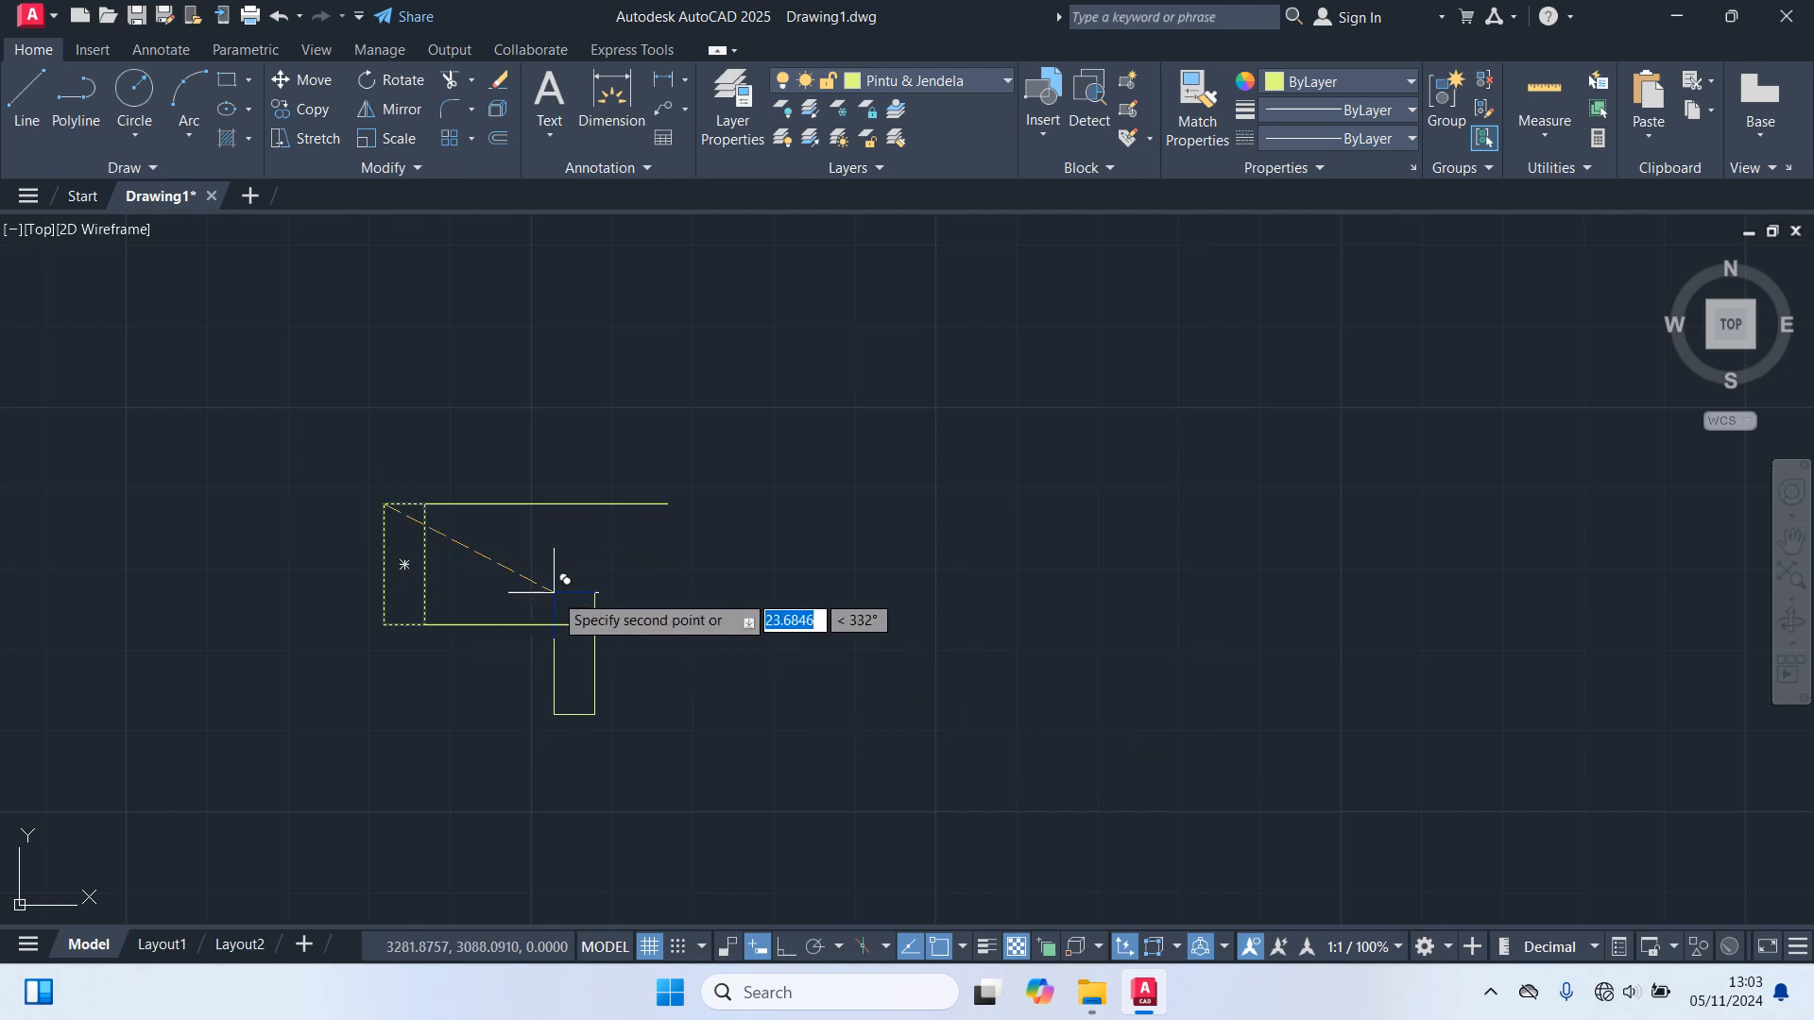
{"action": "left_click", "coordinate": [671, 493]}
{"action": "key", "text": "Escape"}
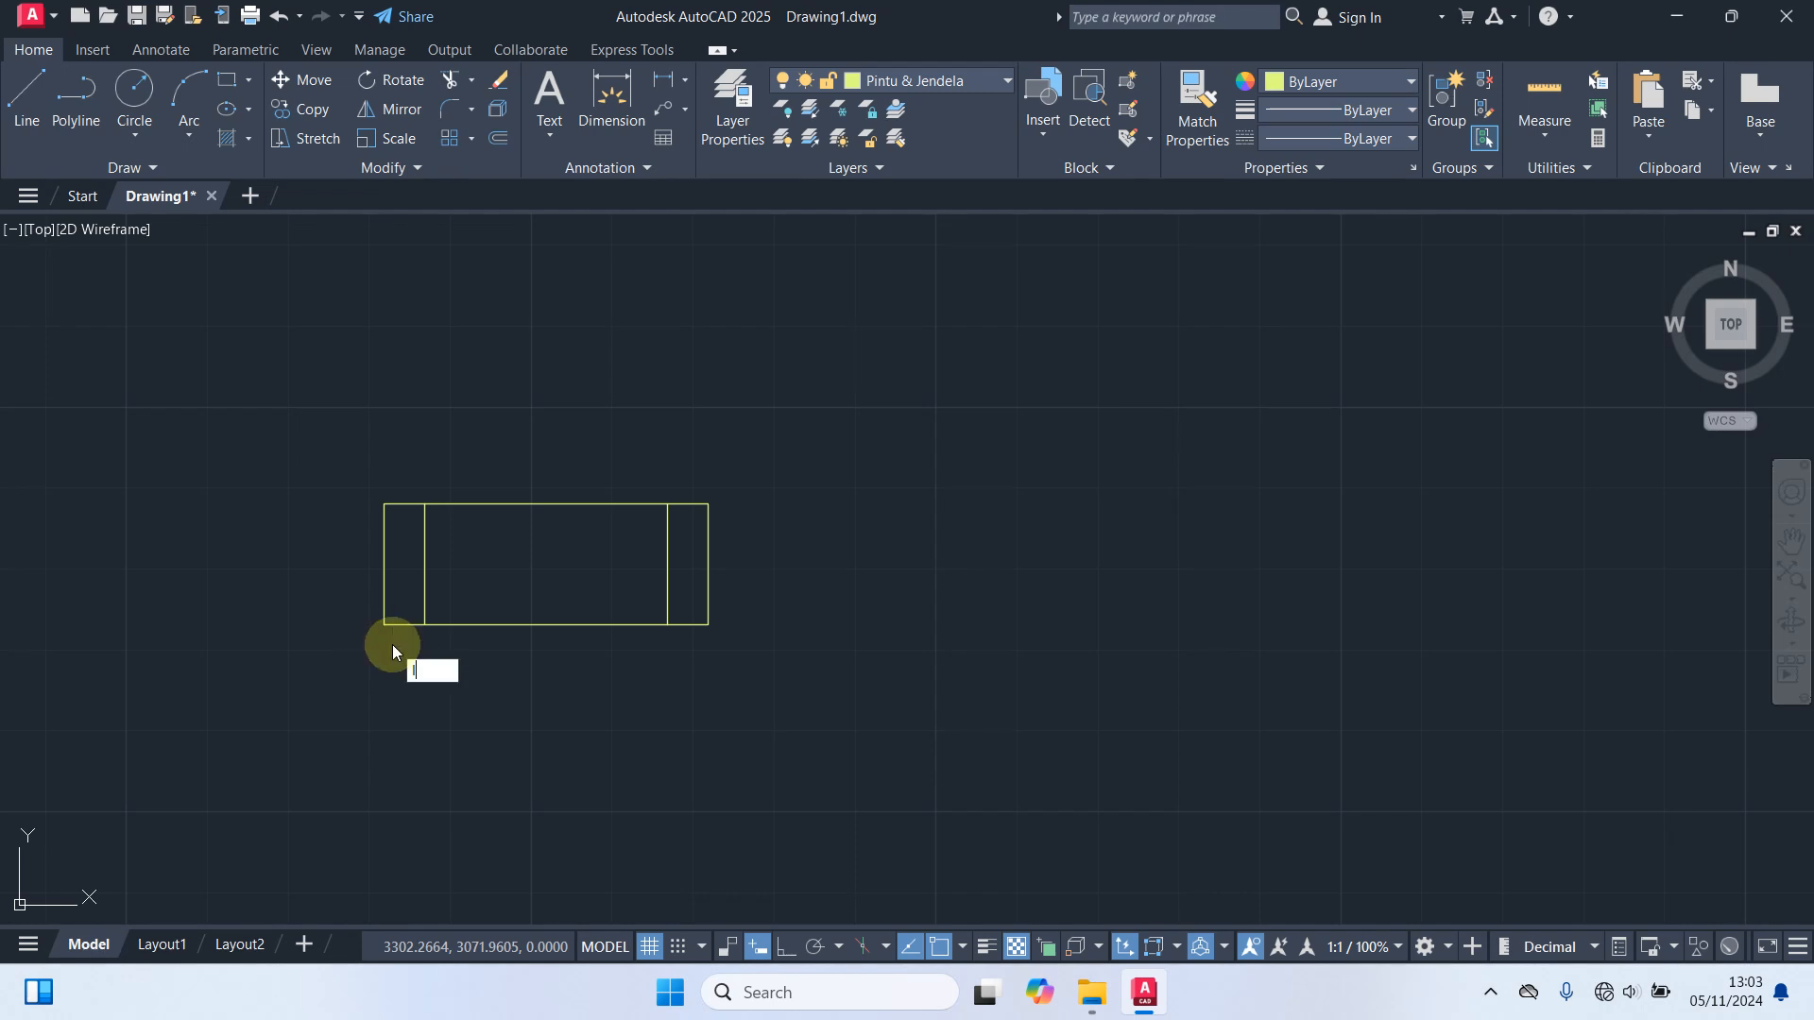
Draw a horizontal centre line between the midpoints of the two end rectangles' inner sides.
{"action": "key", "text": "Return"}
{"action": "left_click", "coordinate": [404, 564]}
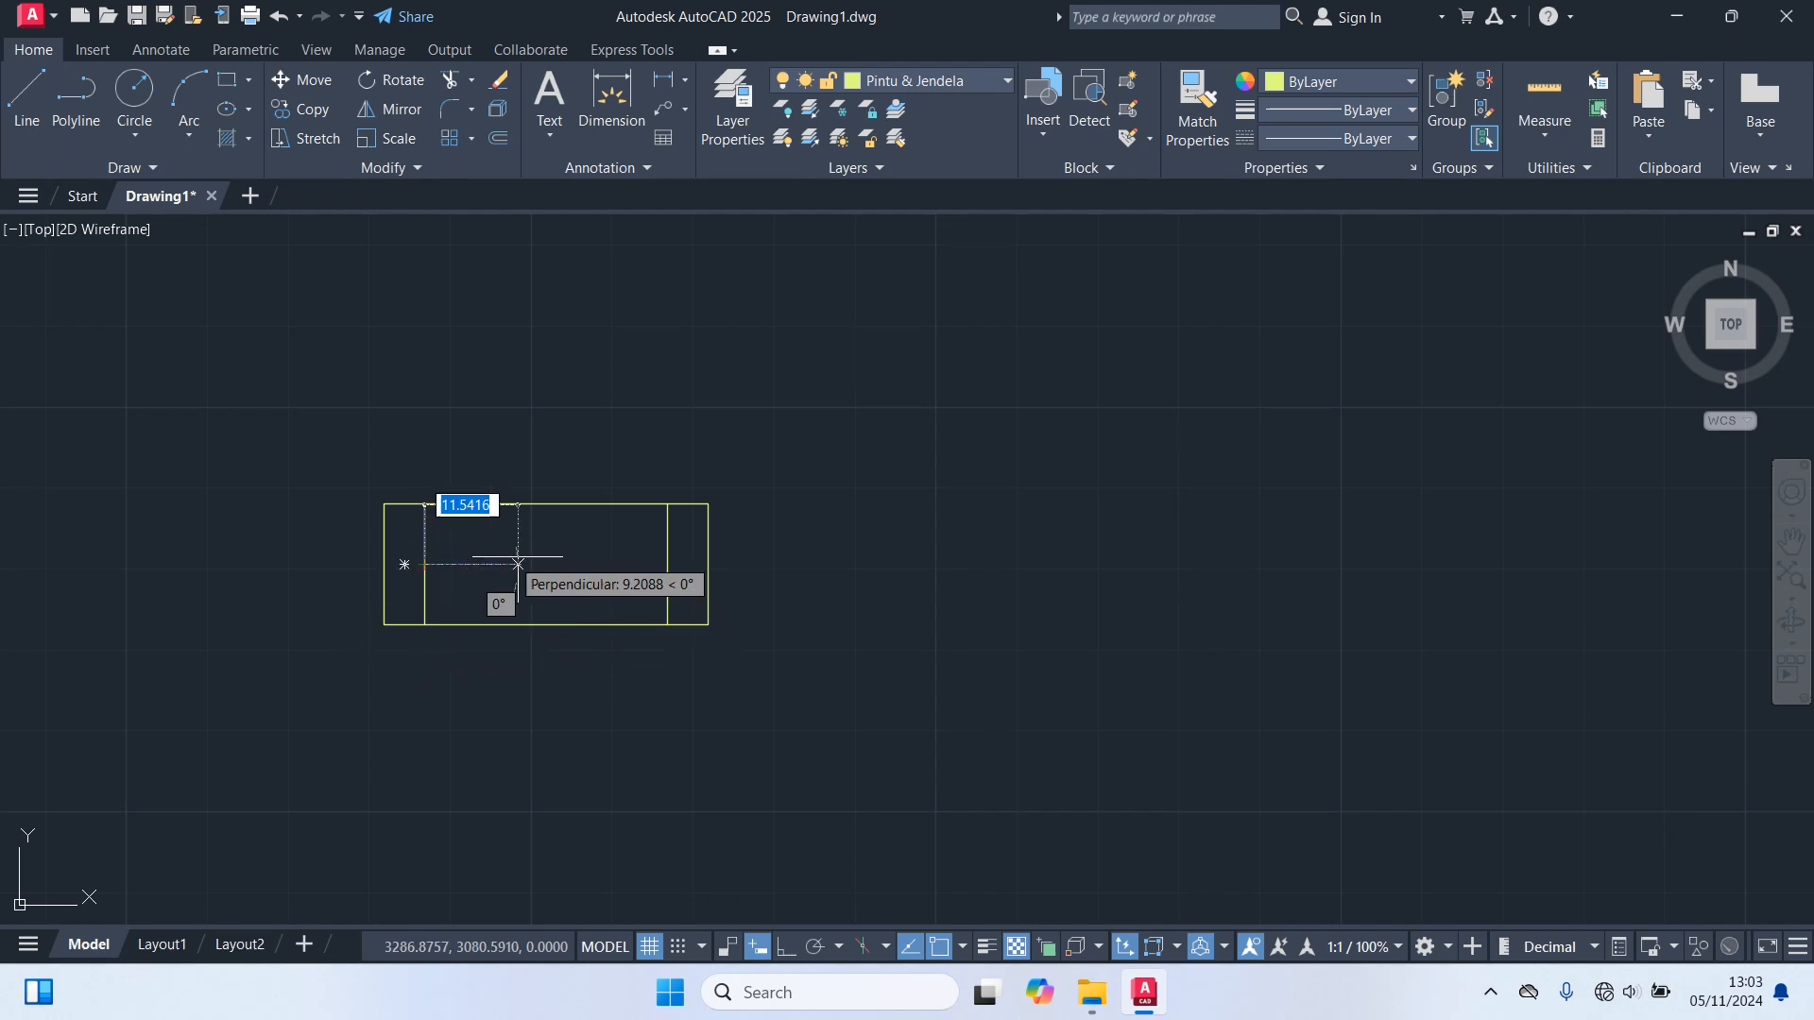
{"action": "left_click", "coordinate": [667, 567]}
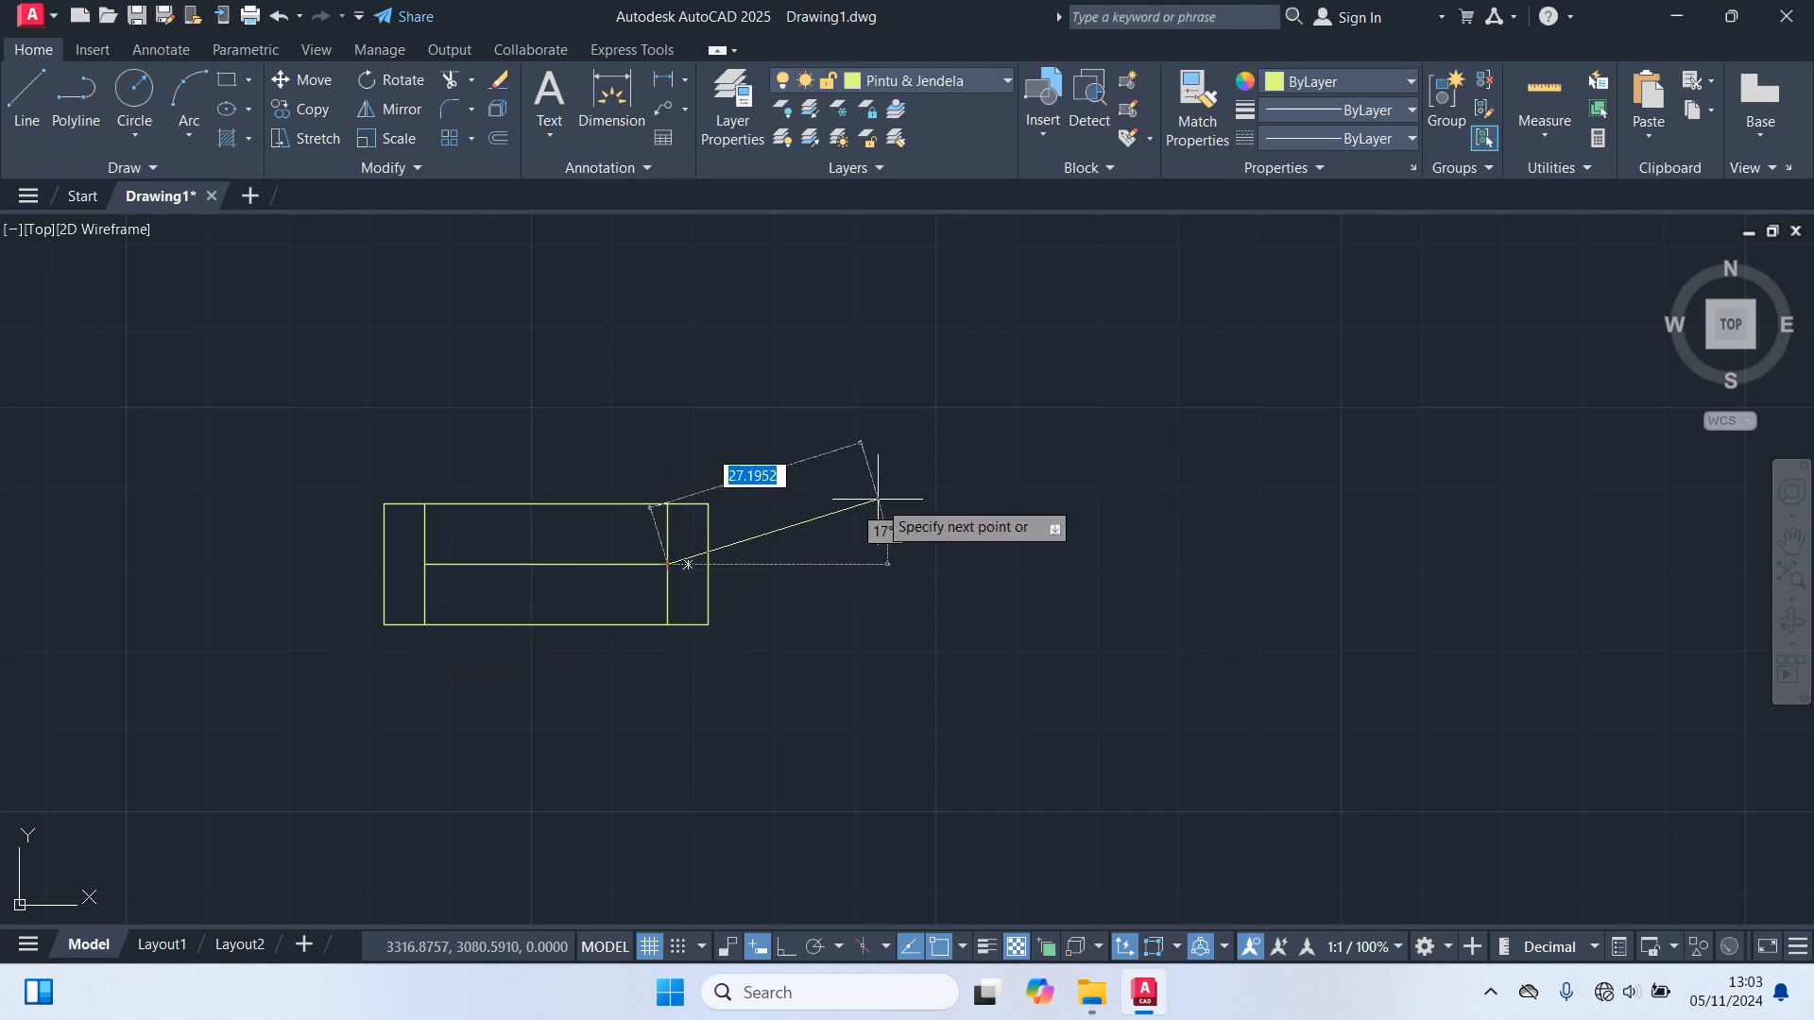
{"action": "key", "text": "Escape"}
Copy the window's left end rectangle straight down about 32 units, using its upper-right corner as base point.
{"action": "left_click", "coordinate": [384, 547]}
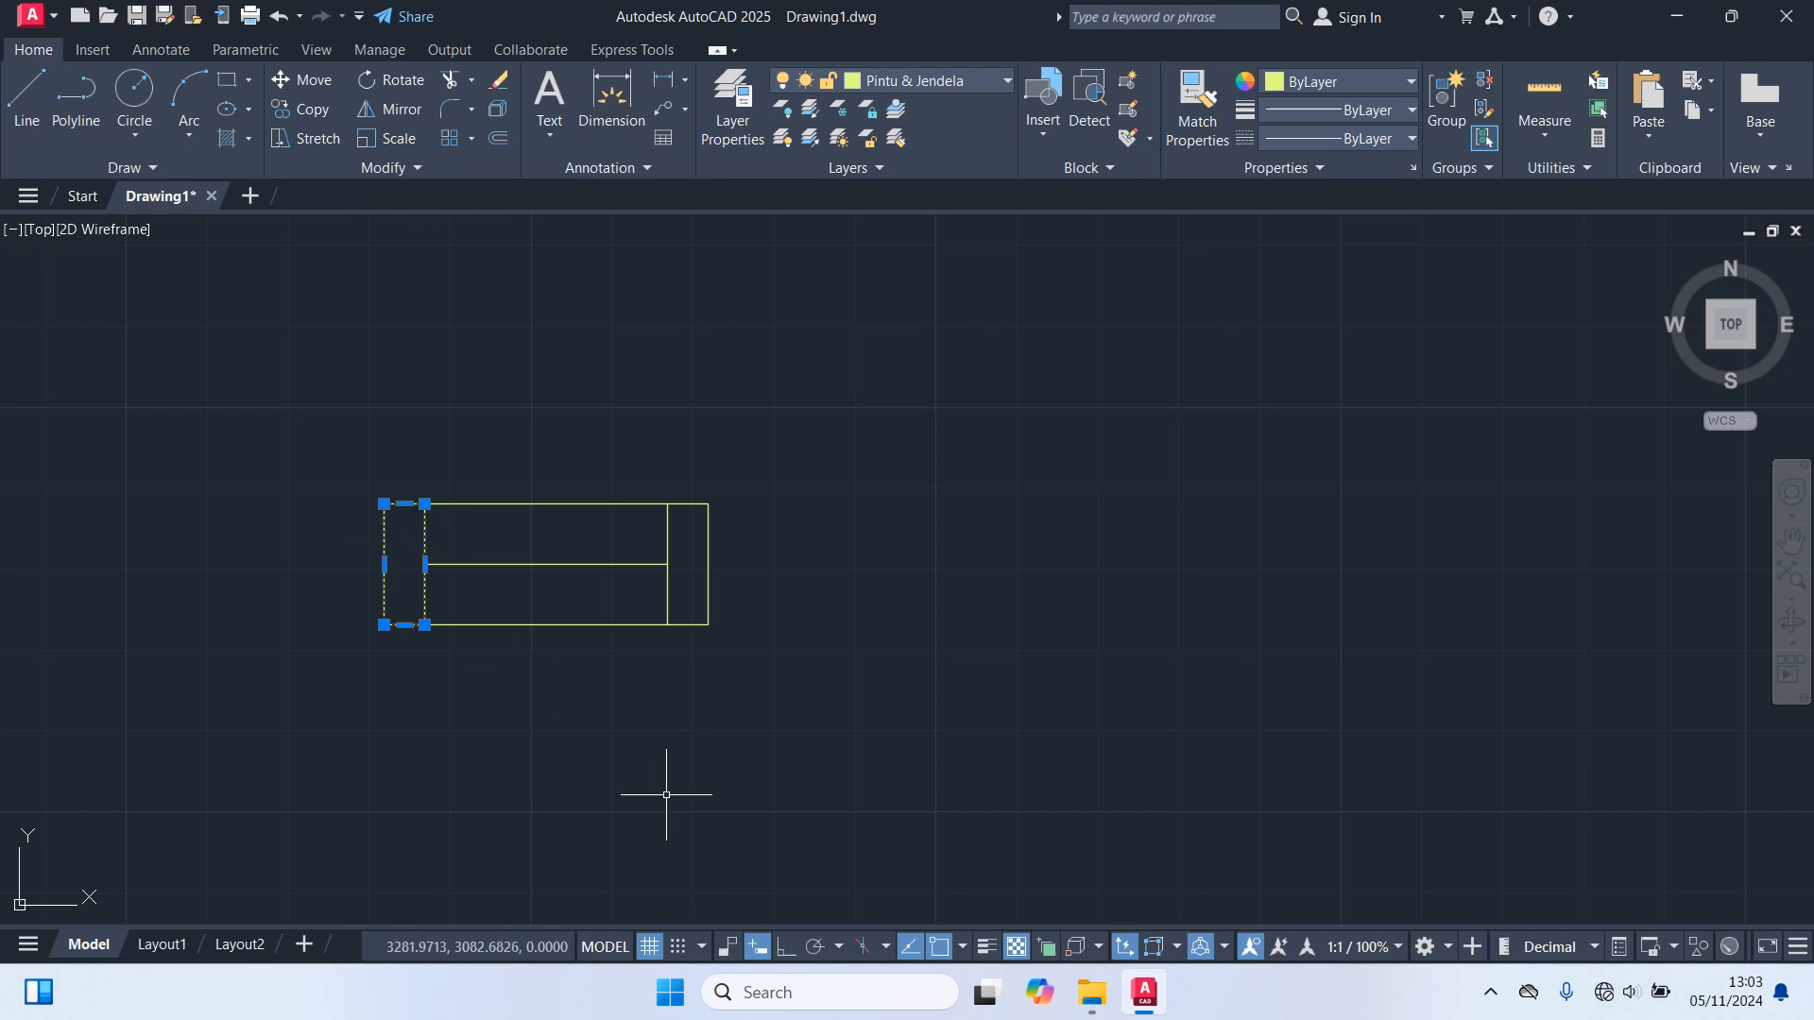
{"action": "type", "text": "co"}
{"action": "key", "text": "Return"}
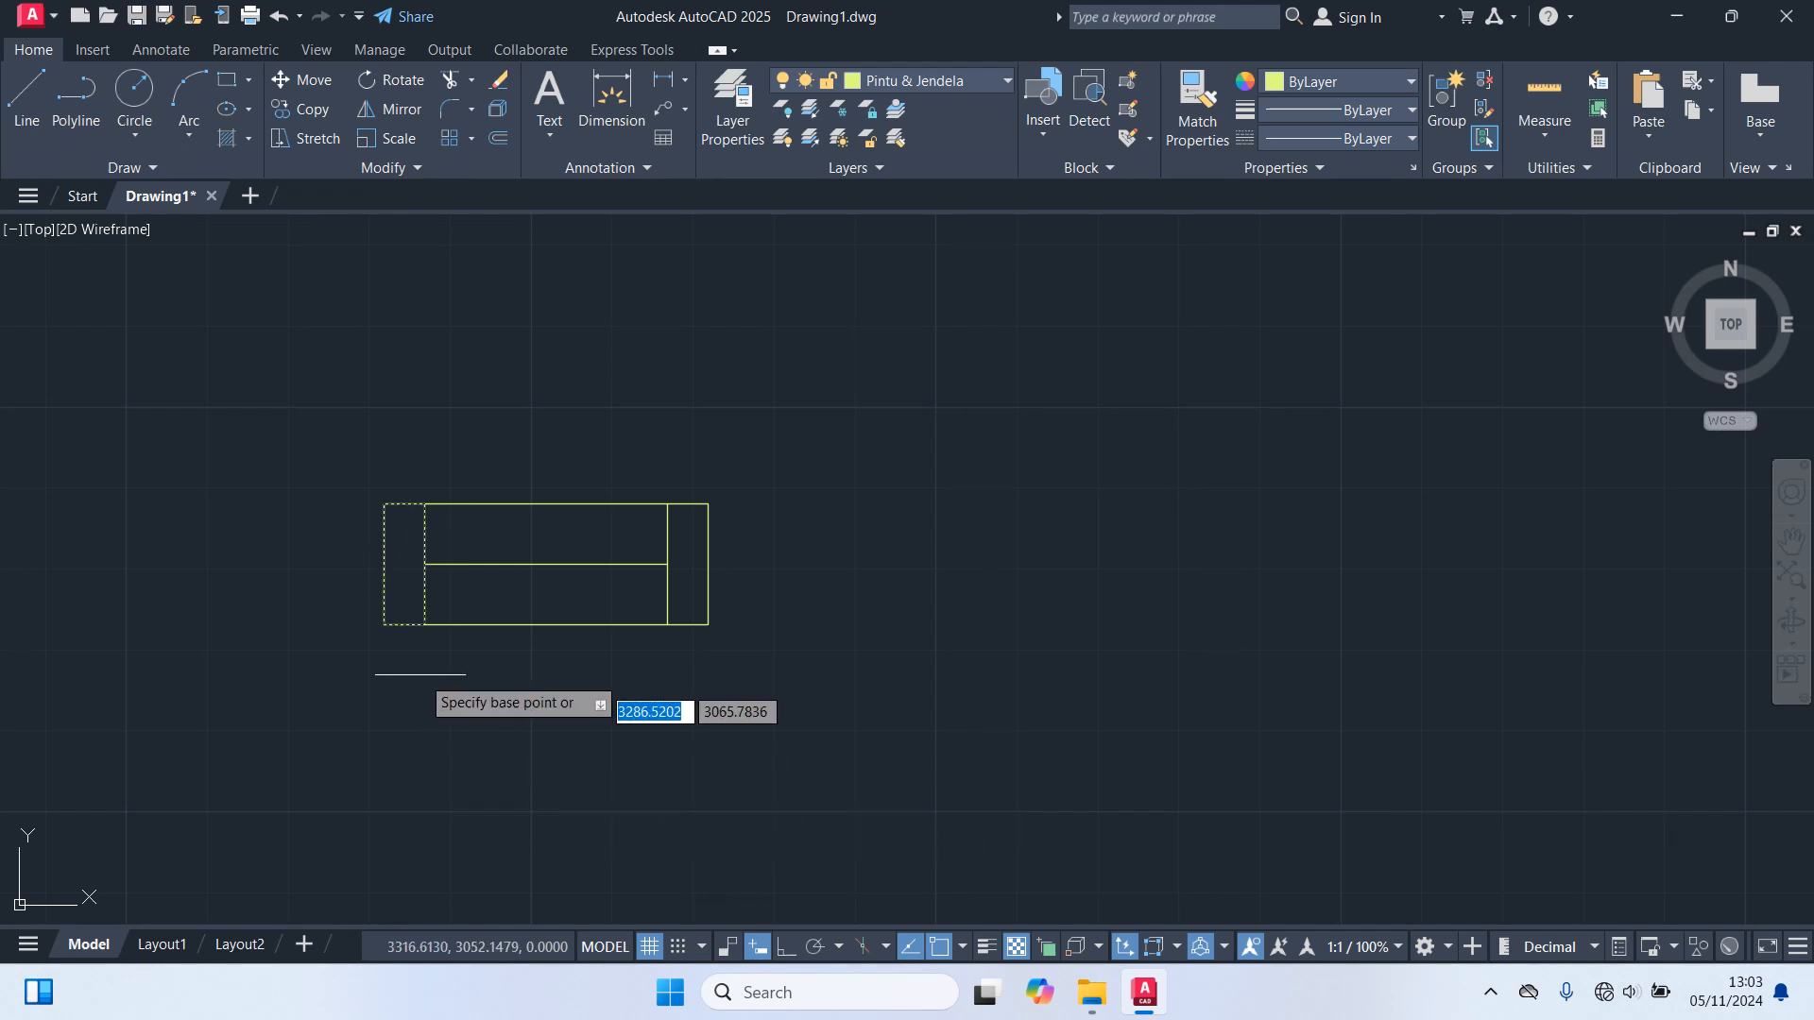
{"action": "left_click", "coordinate": [425, 505]}
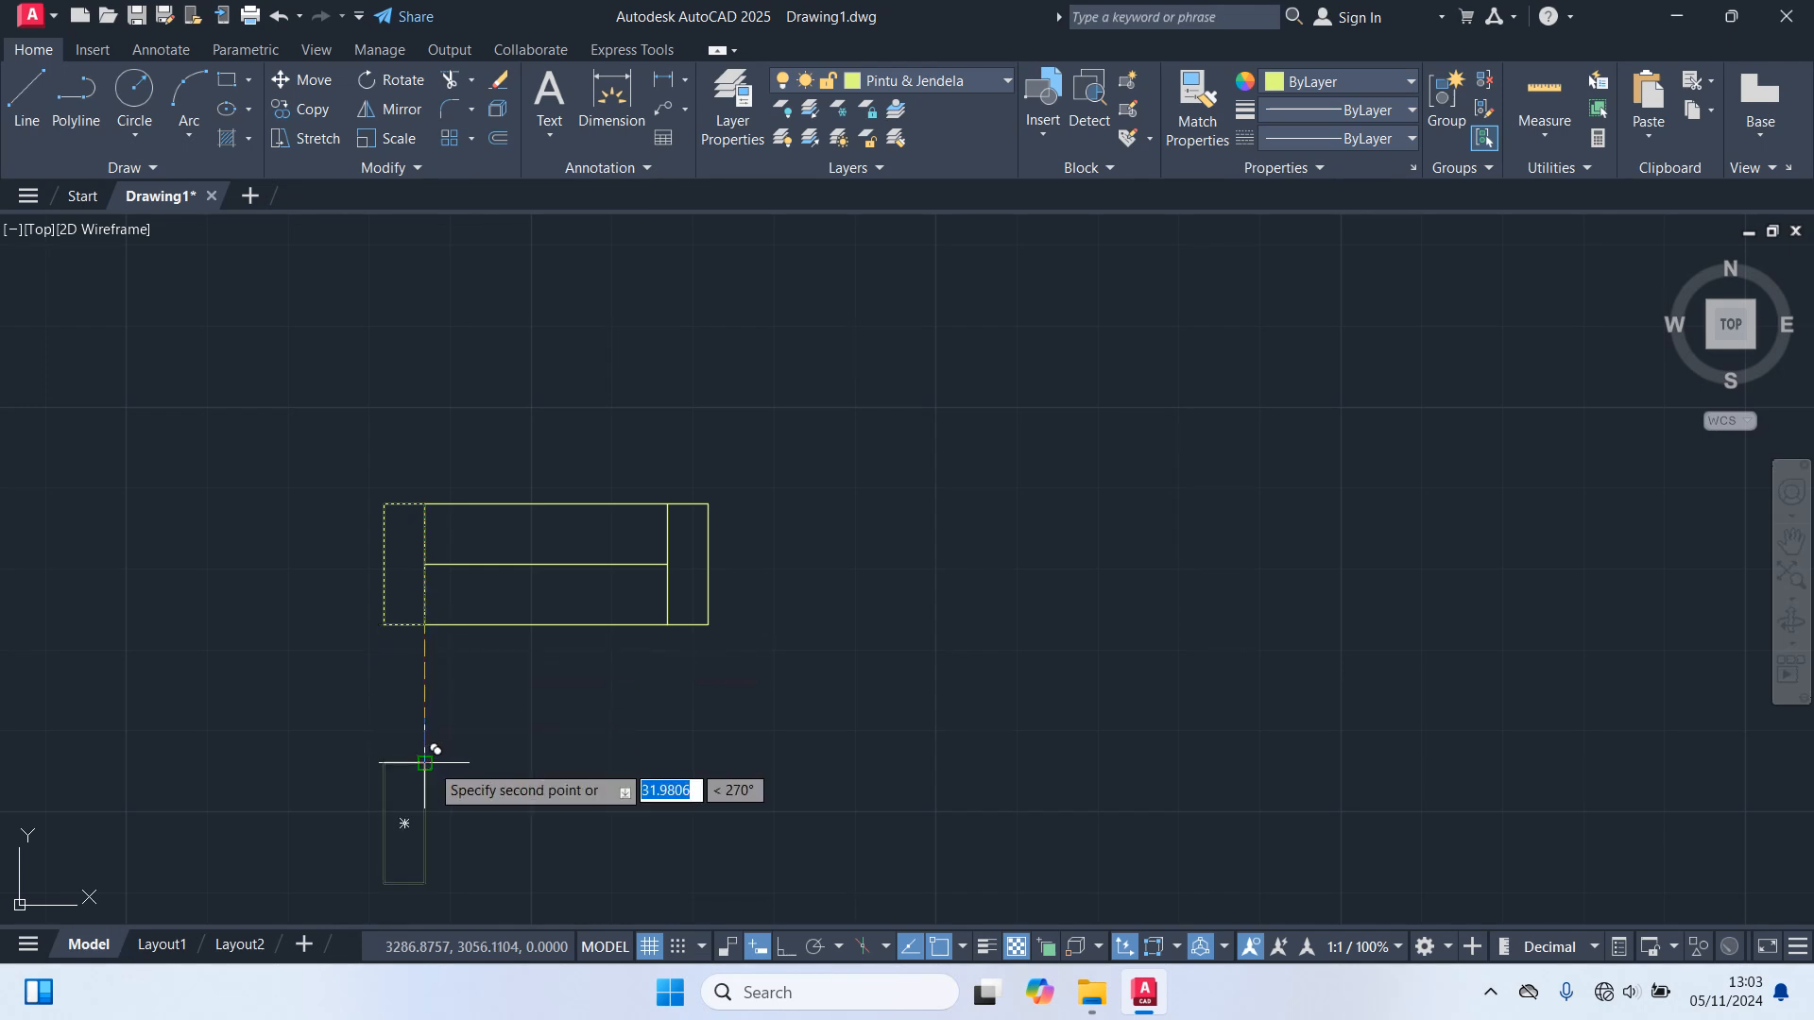
{"action": "left_click", "coordinate": [425, 762]}
{"action": "key", "text": "Escape"}
Draw a horizontal line 60 long to the right from the copied rectangle's upper-right corner.
{"action": "type", "text": "l"}
{"action": "key", "text": "Return"}
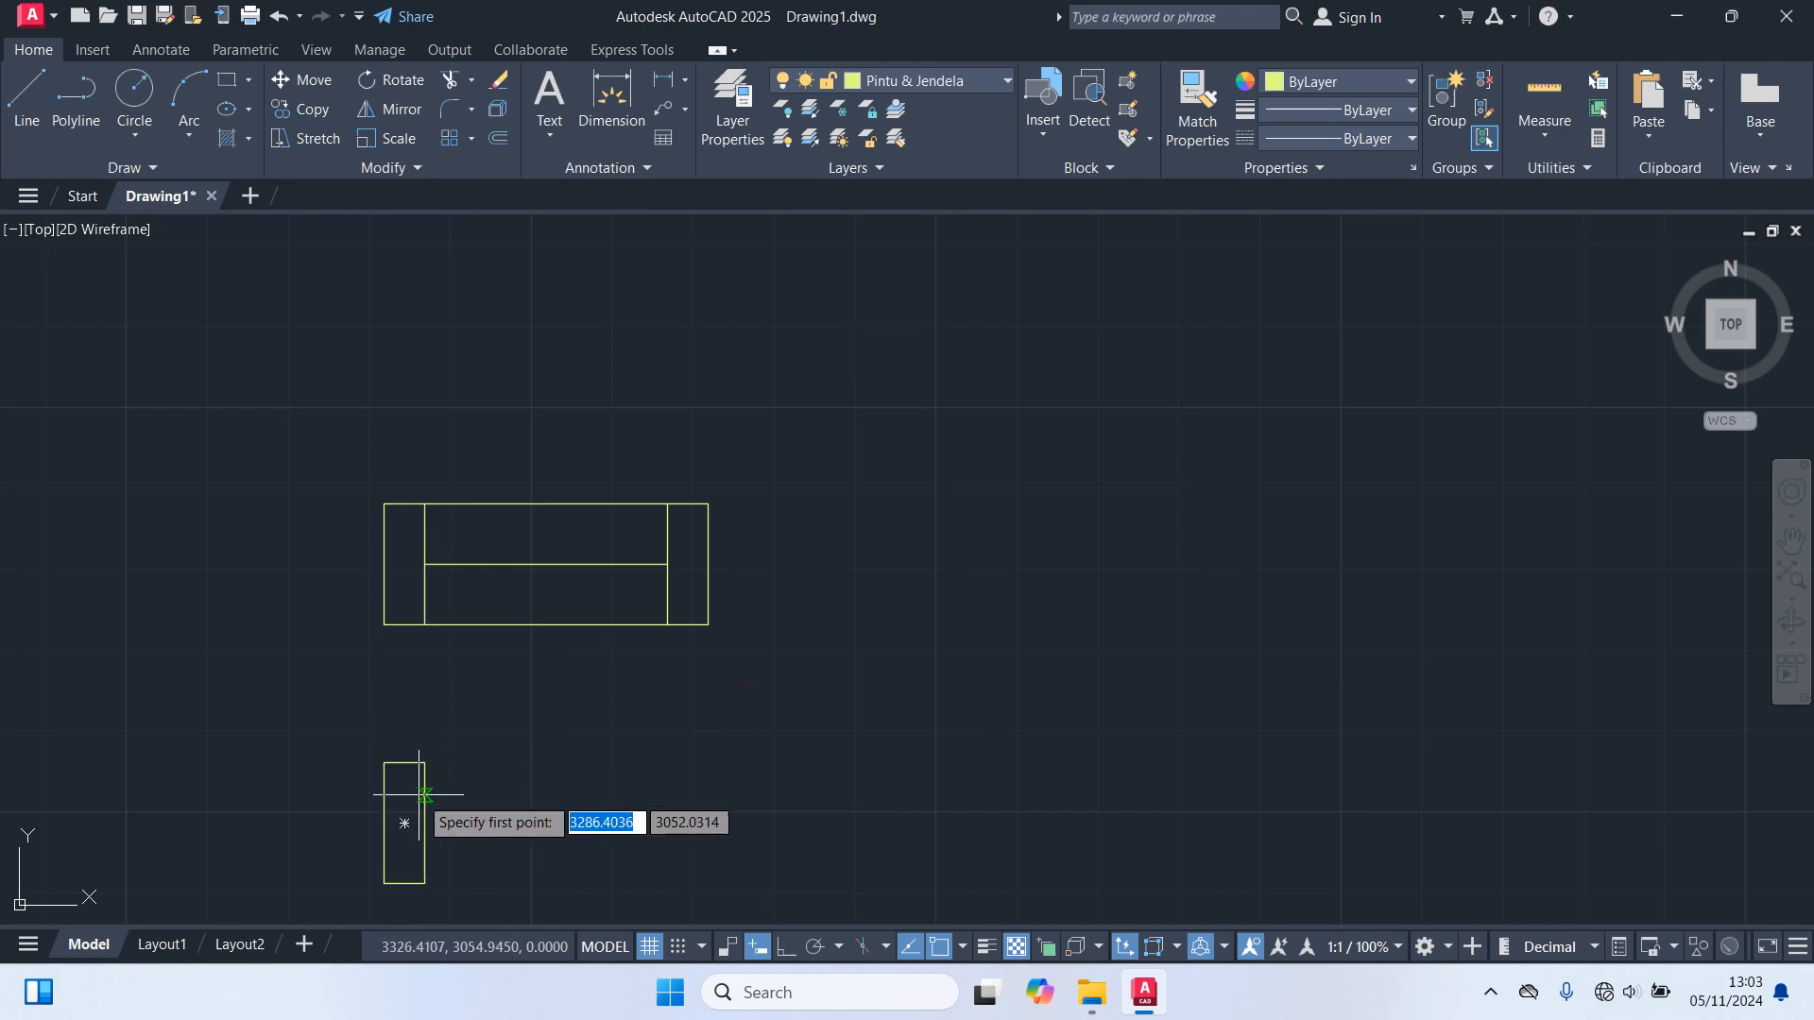
{"action": "left_click", "coordinate": [425, 763]}
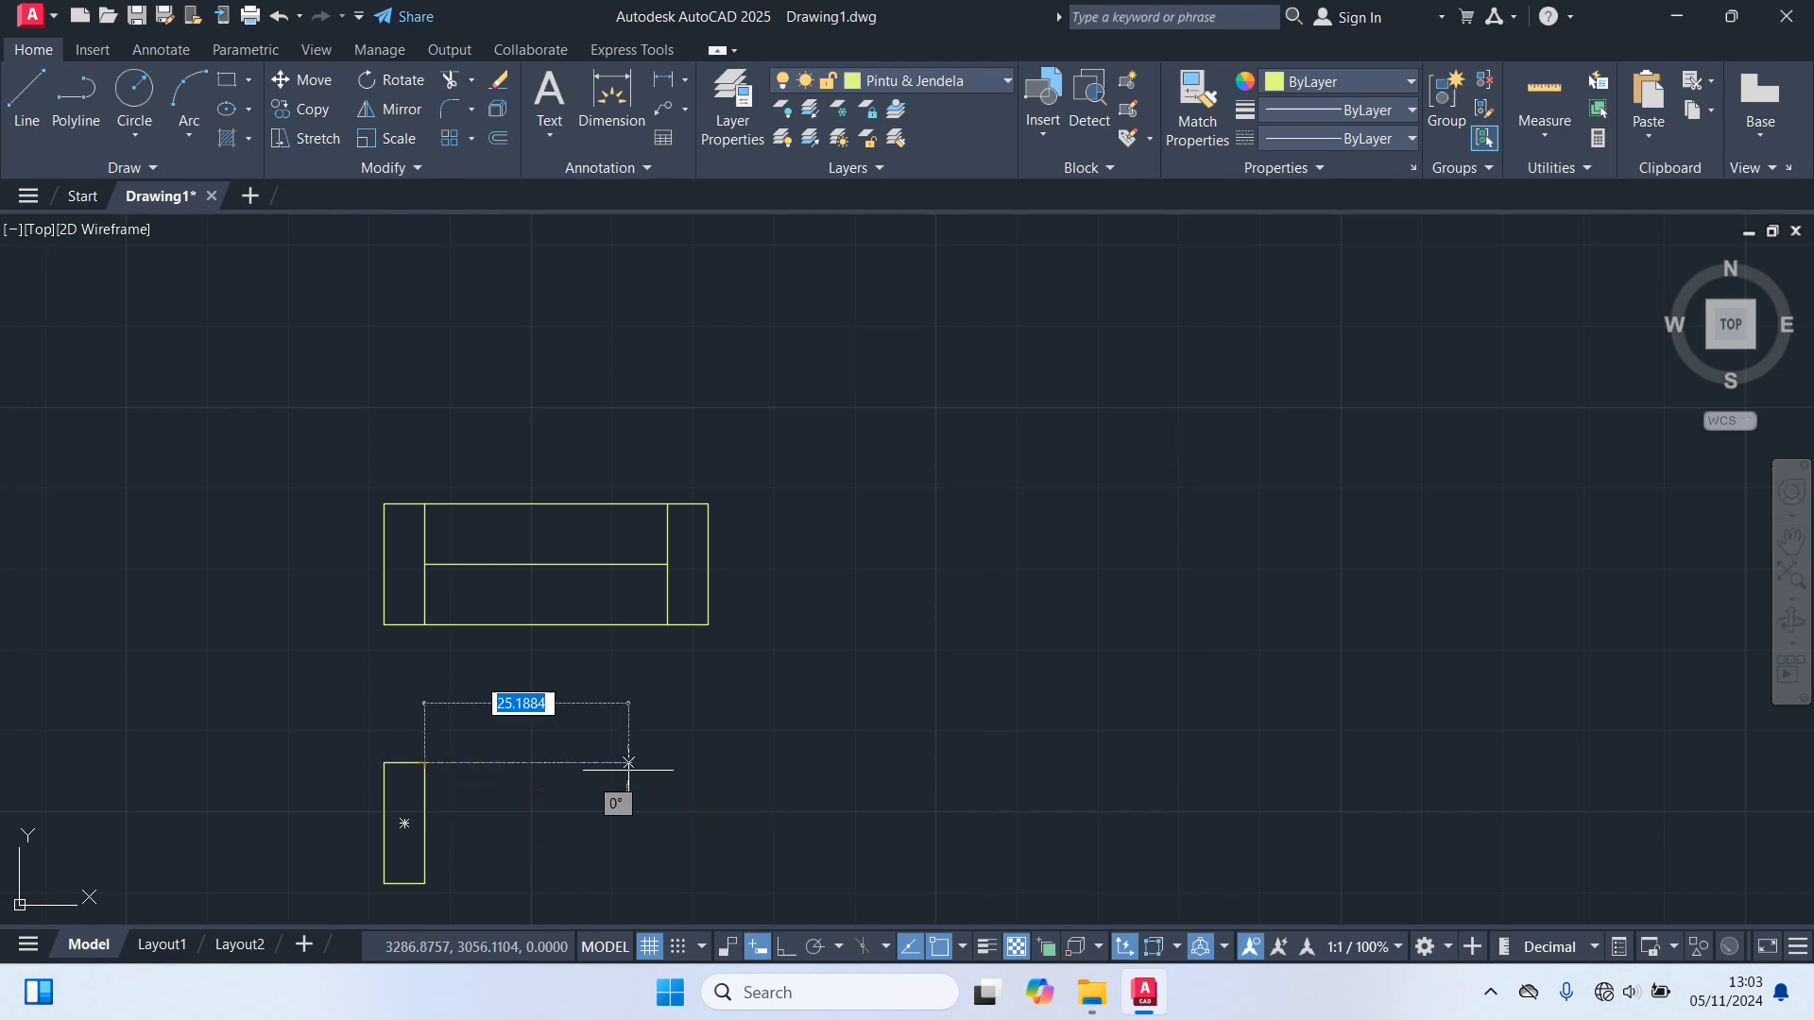
{"action": "type", "text": "60"}
{"action": "key", "text": "Return"}
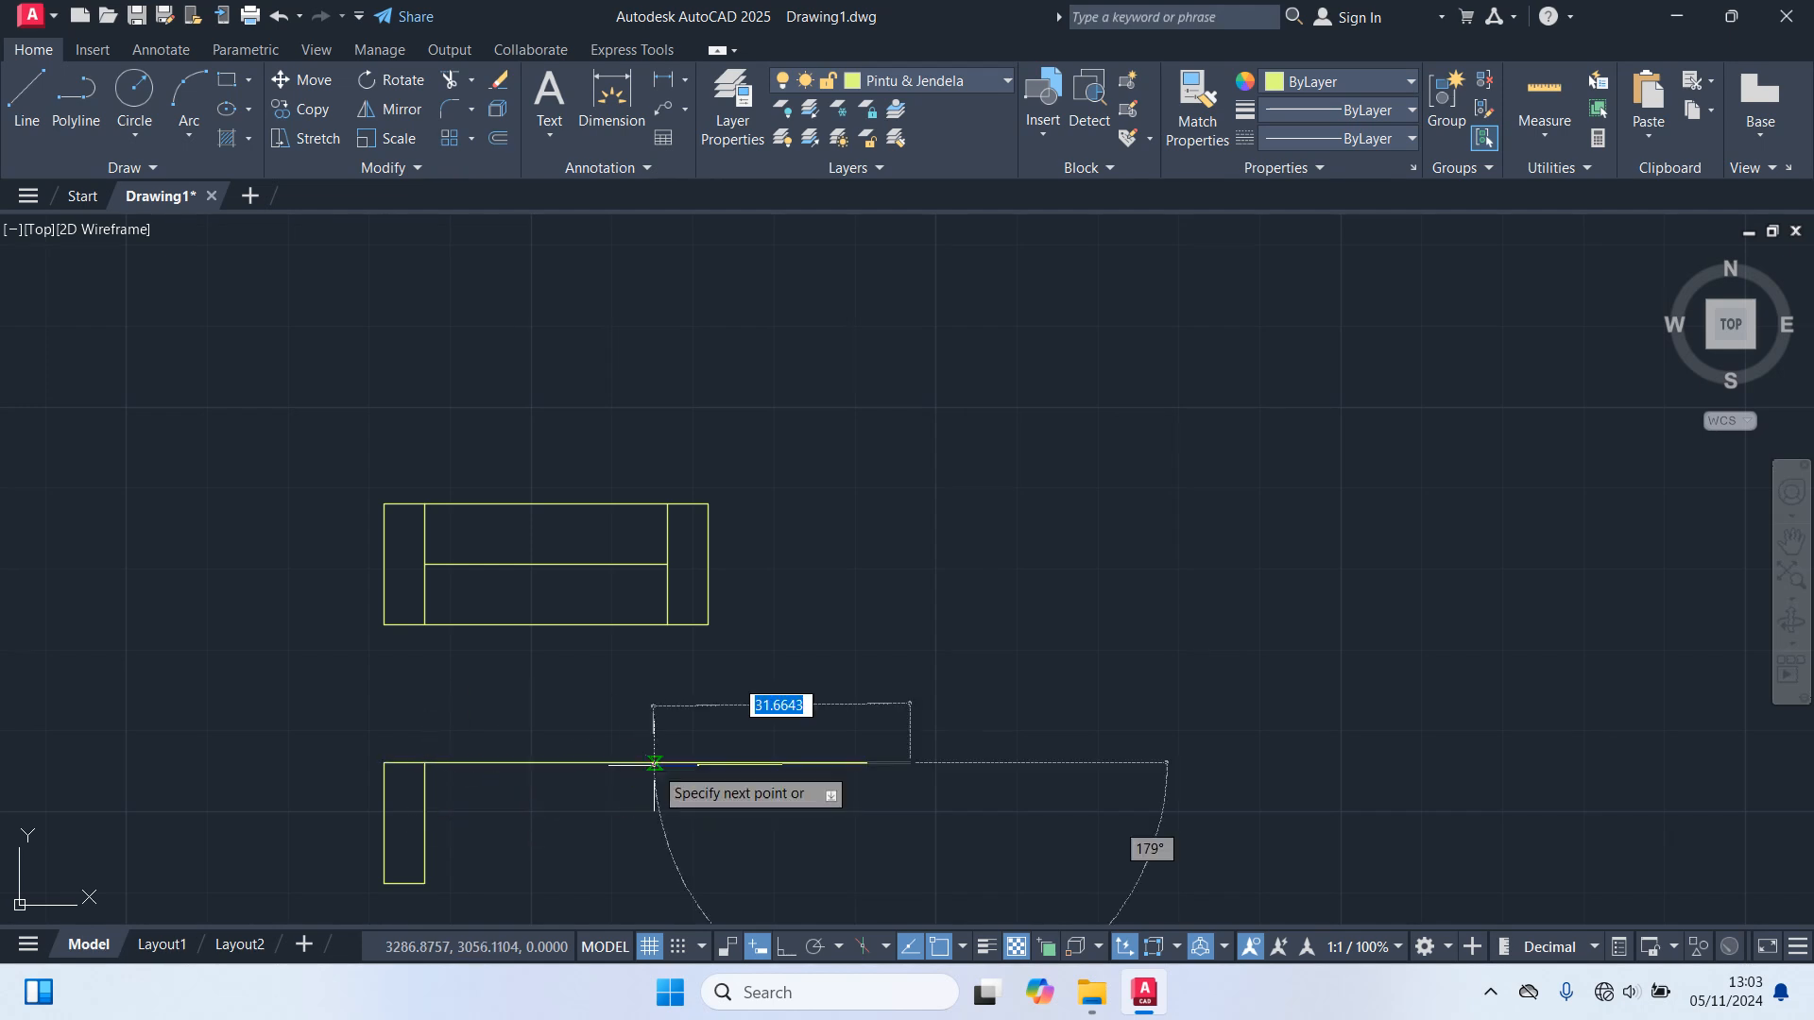
{"action": "key", "text": "Return"}
Copy the 60-long line from the copied rectangle's upper-right corner down to its lower-right corner.
{"action": "left_click", "coordinate": [587, 762]}
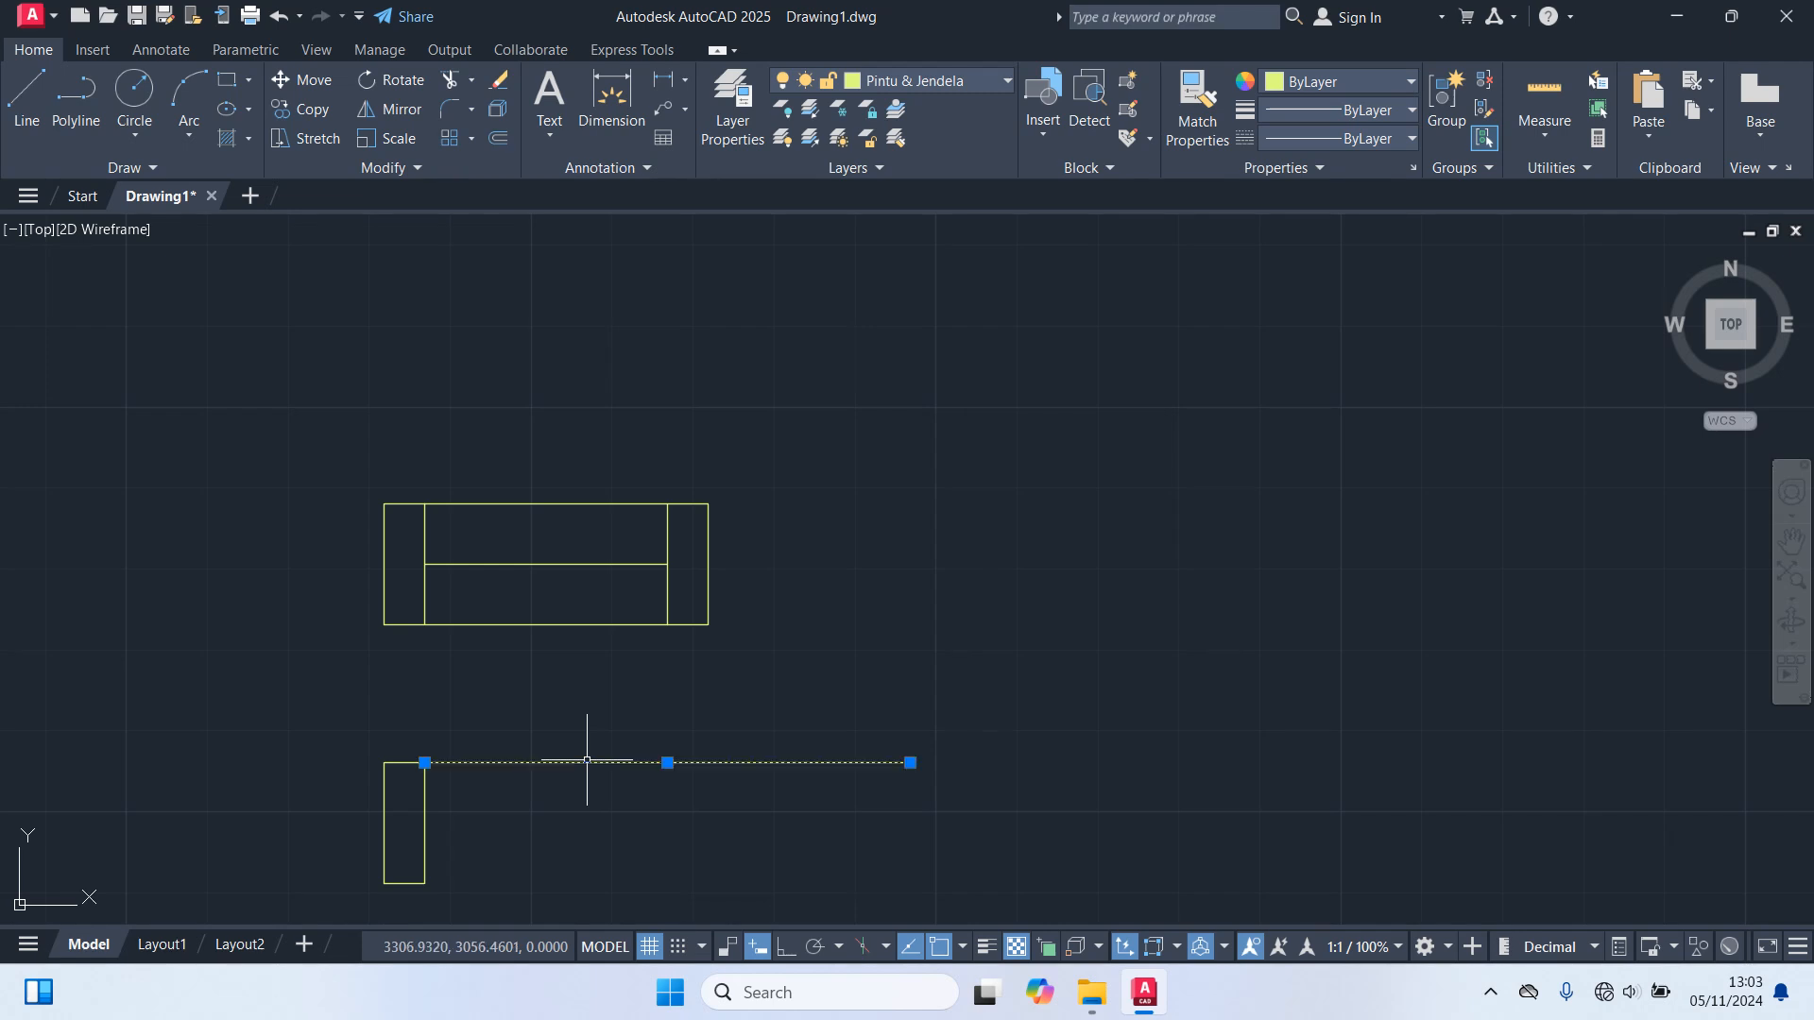
{"action": "type", "text": "co"}
{"action": "key", "text": "Return"}
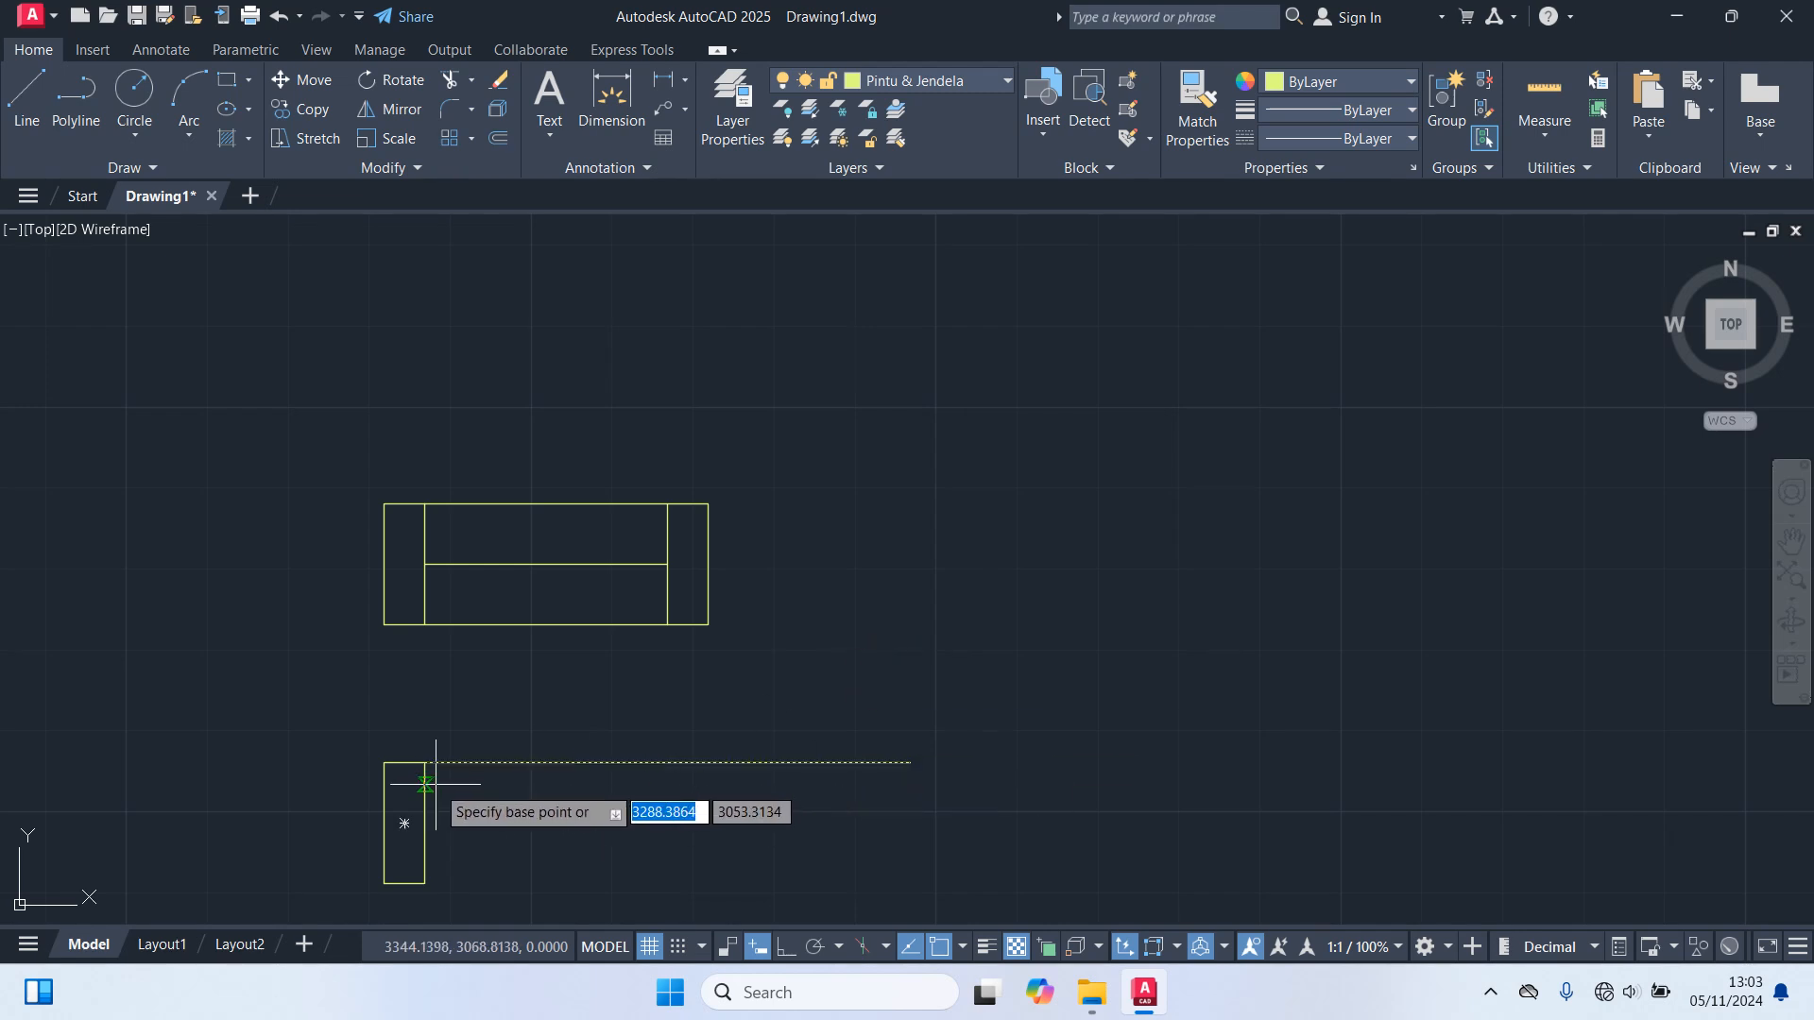
{"action": "left_click", "coordinate": [425, 763]}
{"action": "left_click", "coordinate": [425, 883]}
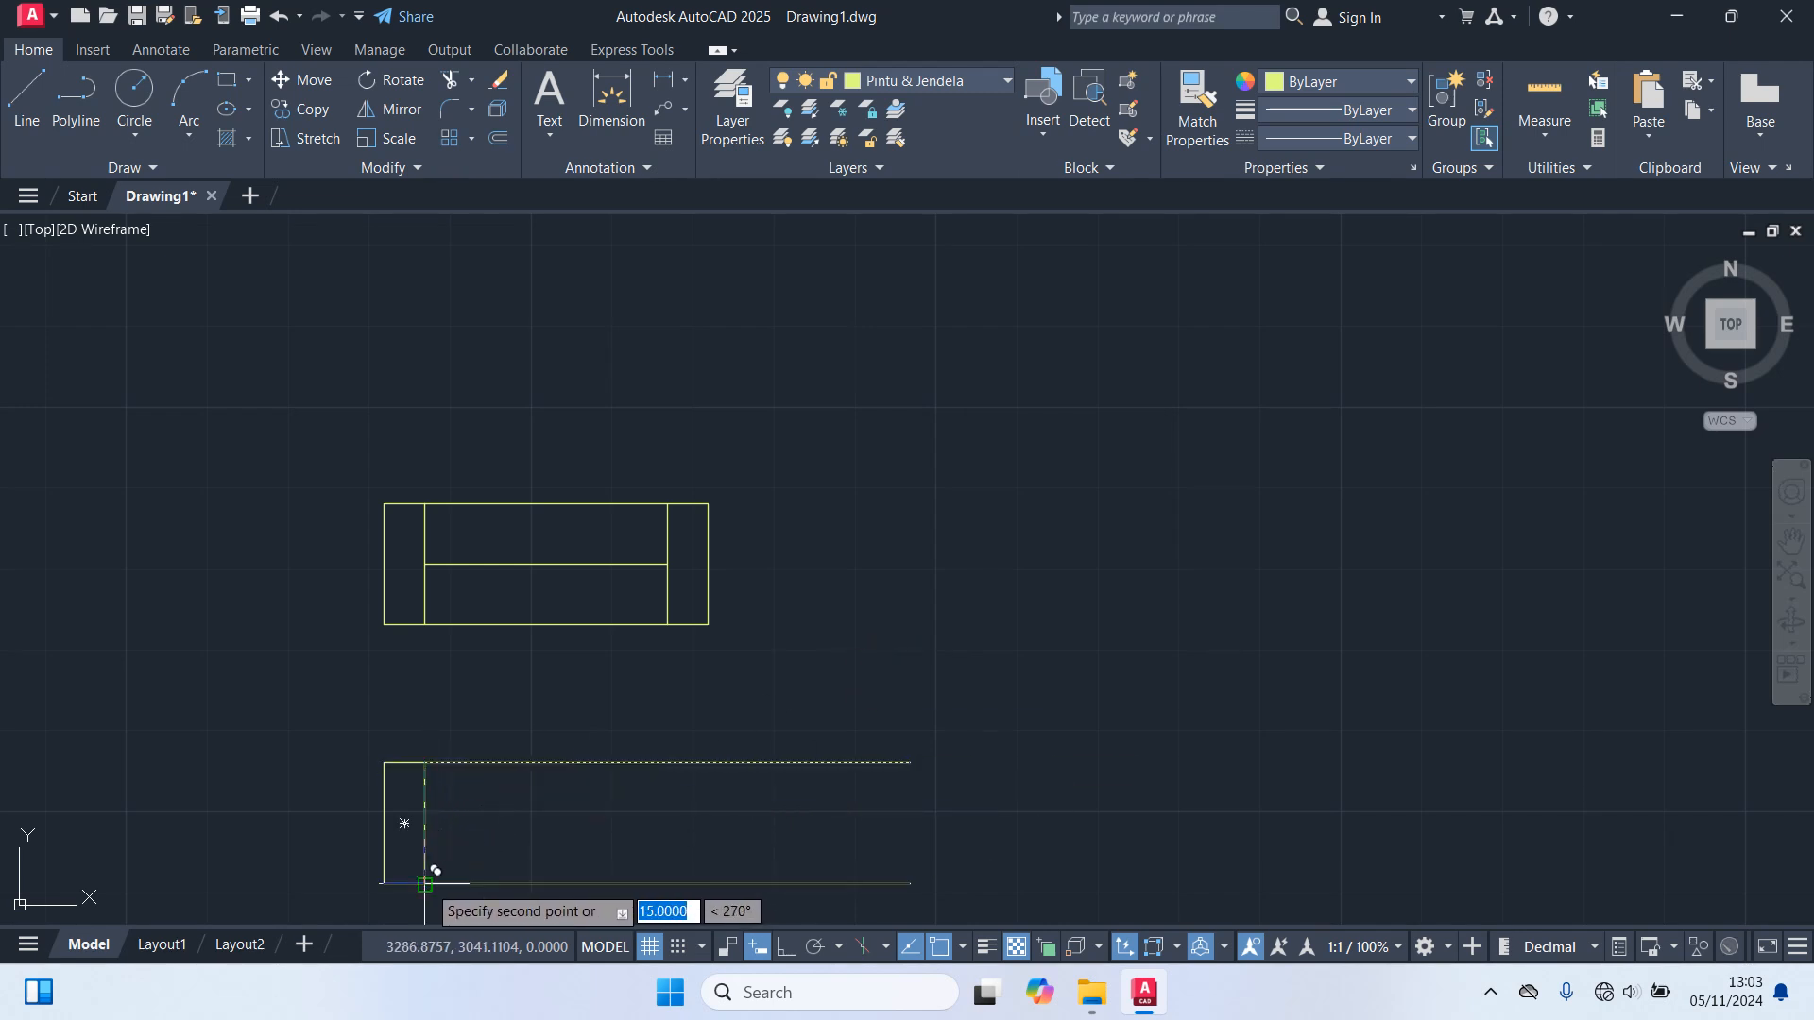
{"action": "key", "text": "Return"}
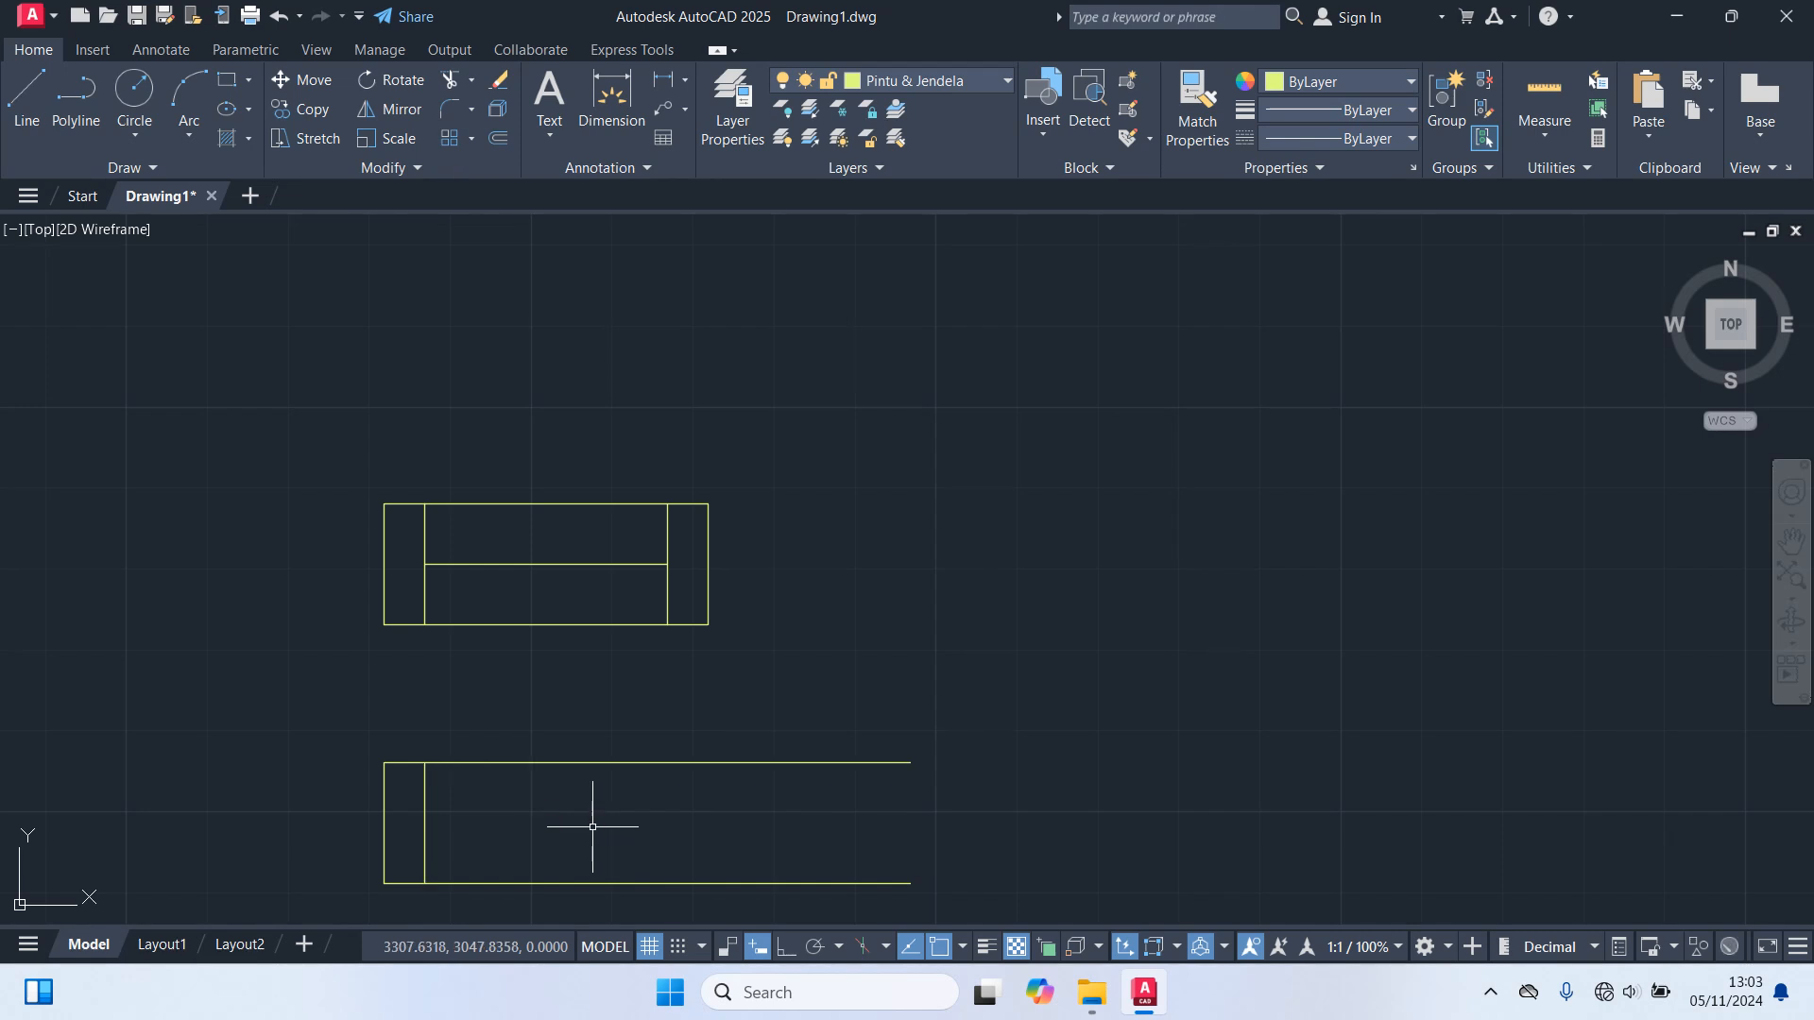
Copy the lower window's end rectangle by its upper-left corner to the right end of the upper 60-long line.
{"action": "left_click", "coordinate": [422, 833]}
{"action": "type", "text": "co"}
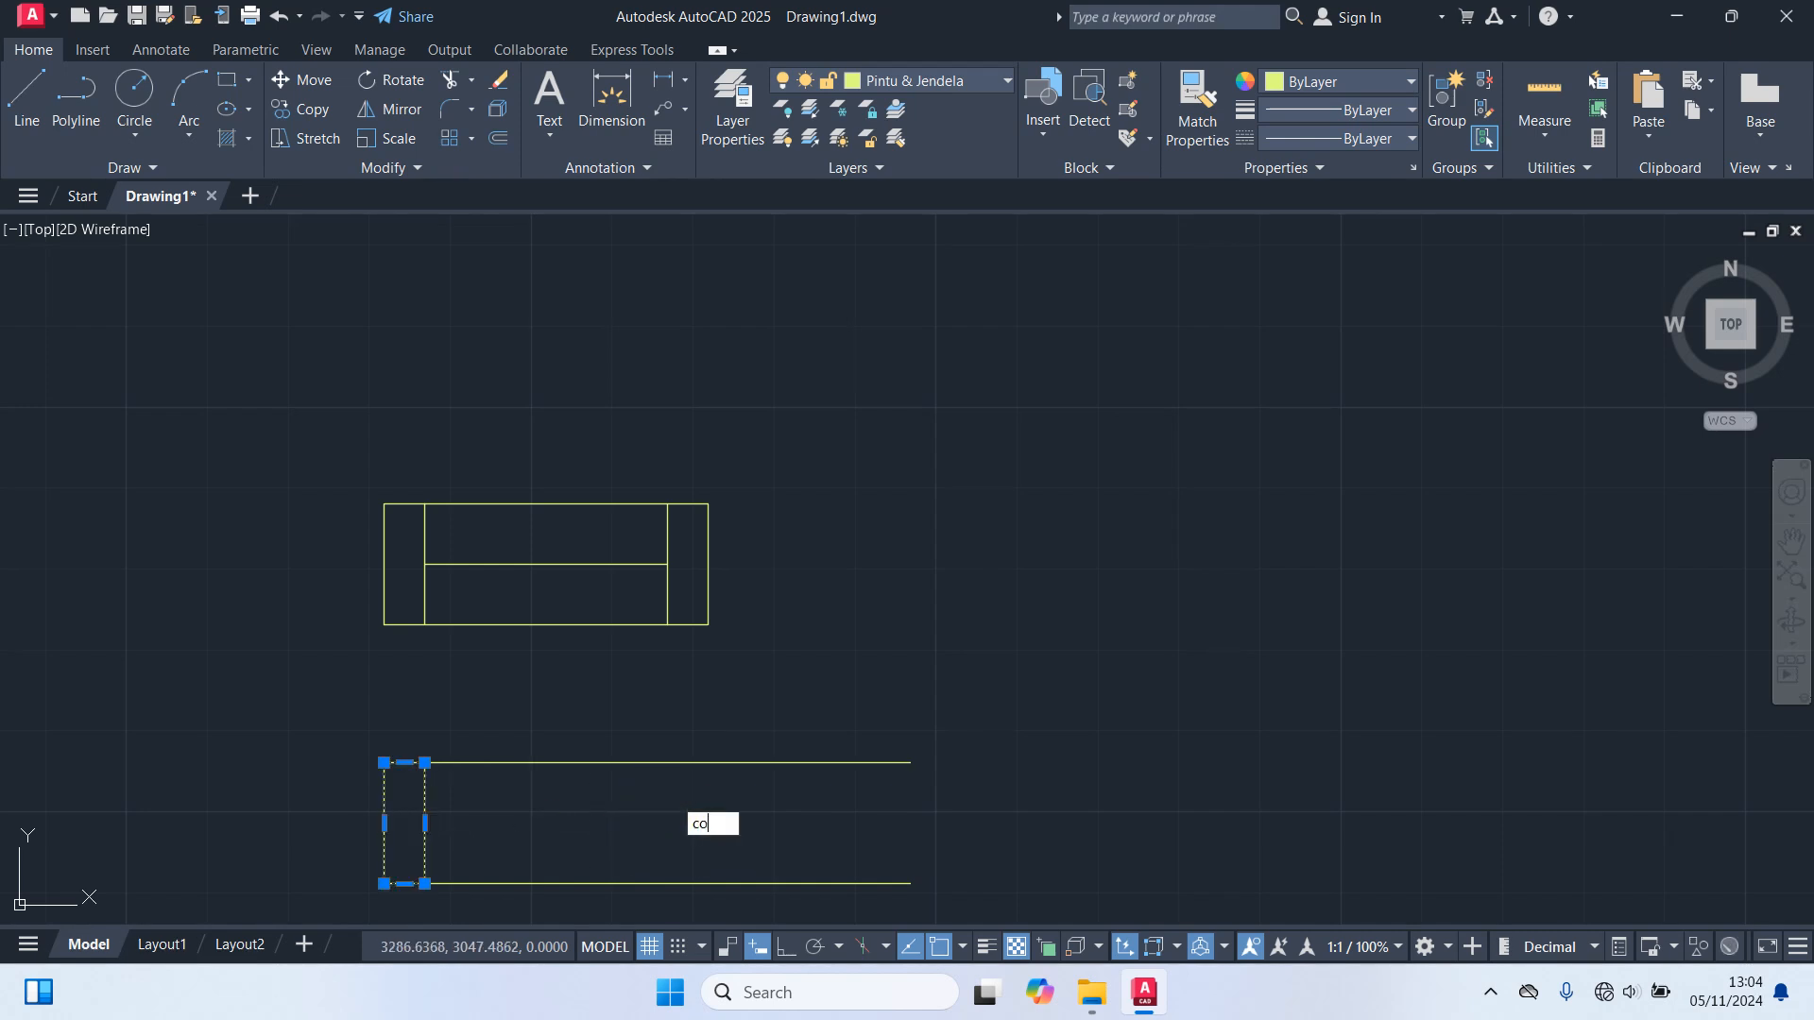
{"action": "key", "text": "Return"}
{"action": "left_click", "coordinate": [404, 824]}
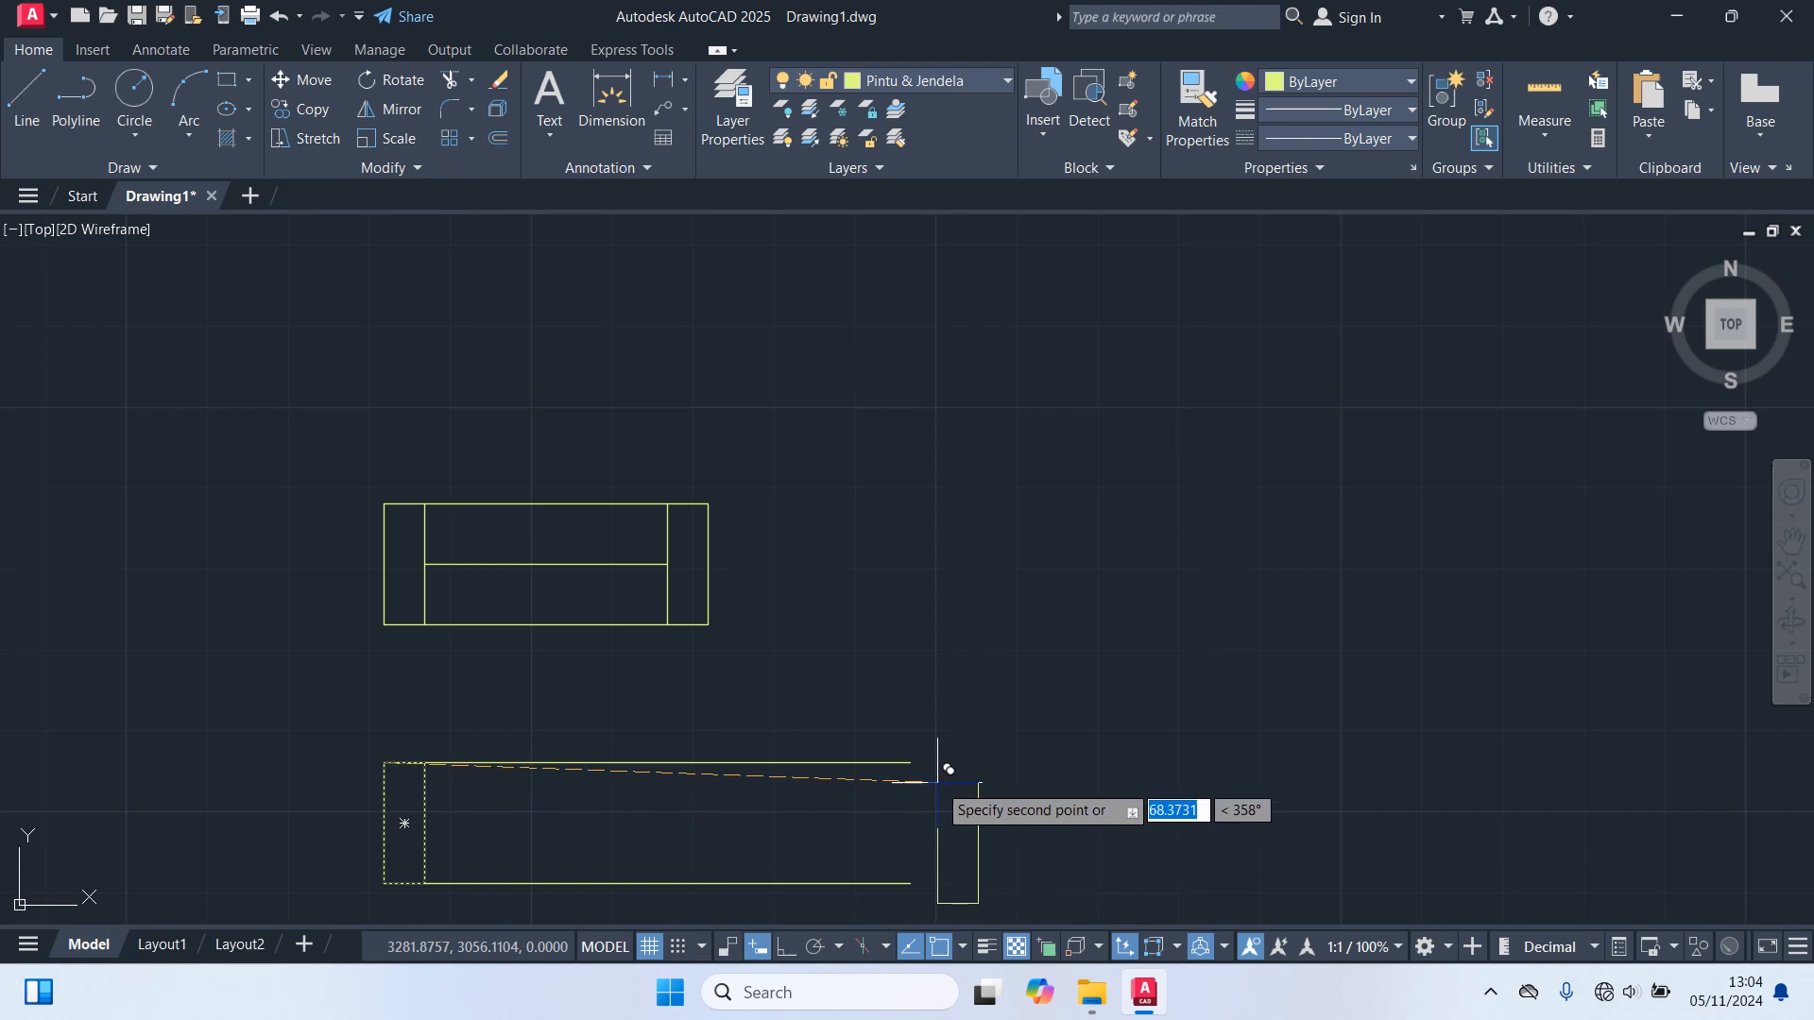
{"action": "left_click", "coordinate": [913, 758]}
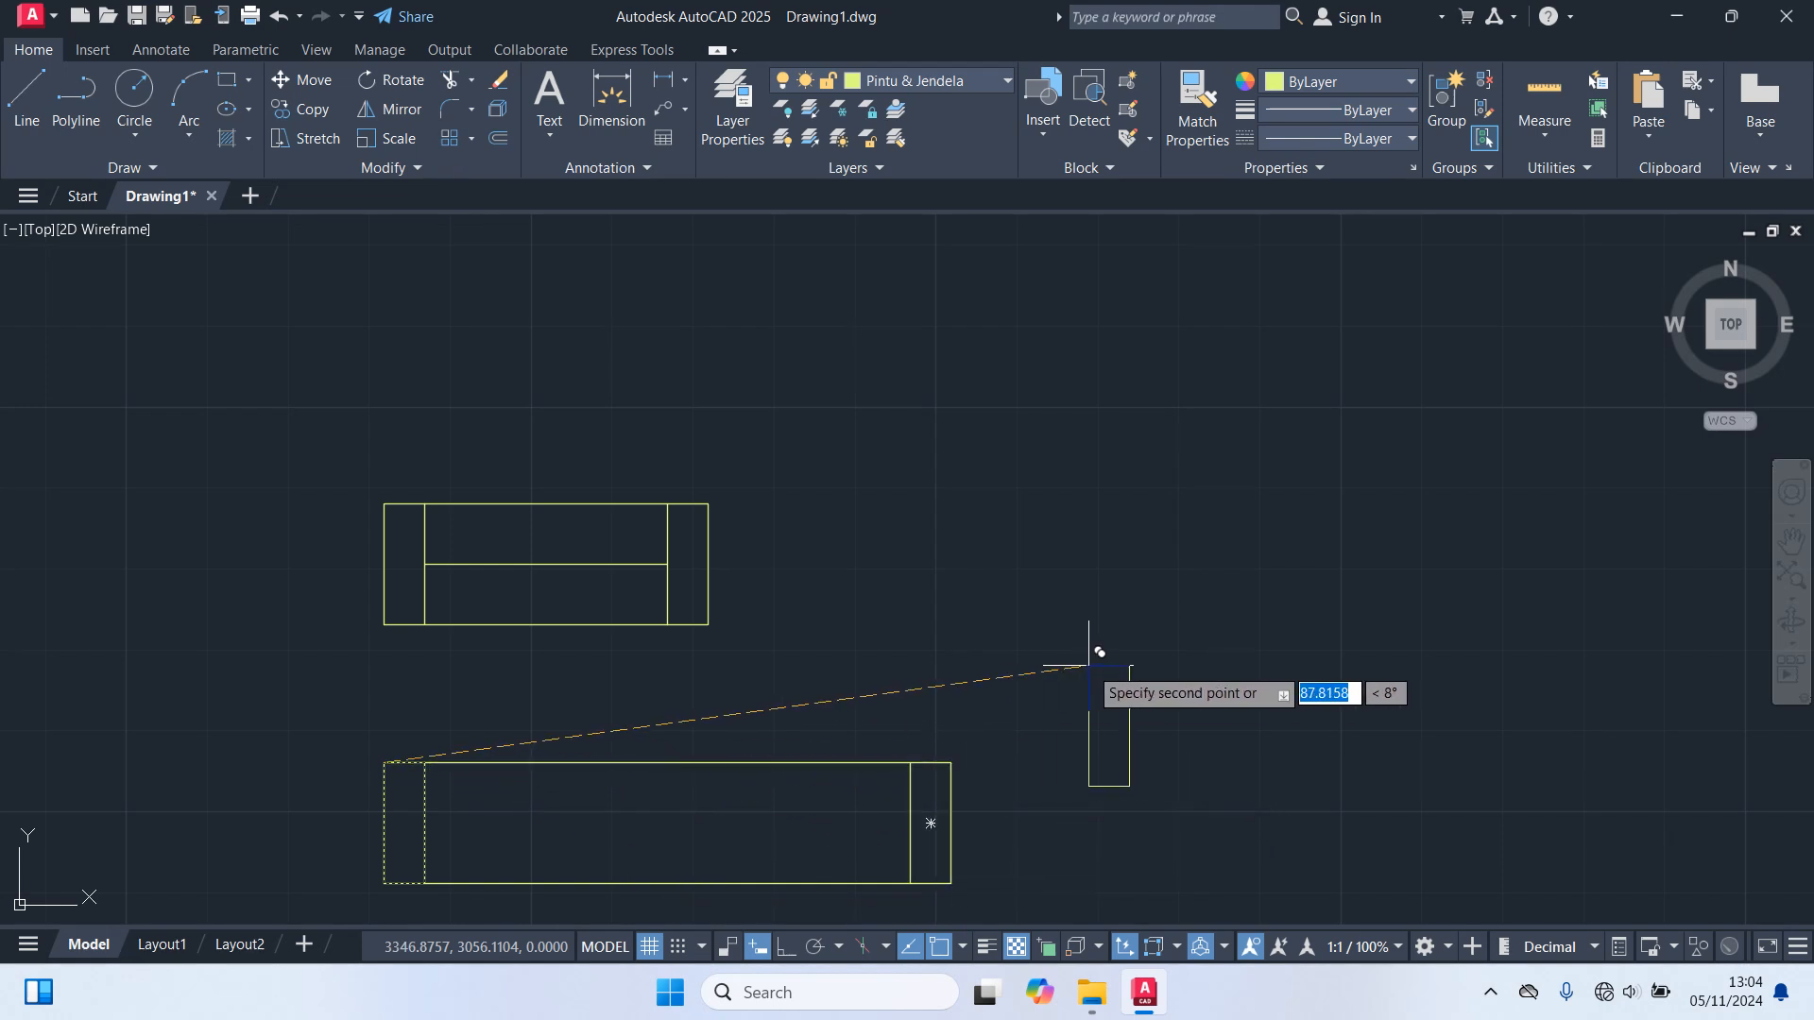
{"action": "key", "text": "Return"}
Draw a horizontal centre line between the inner side midpoints of the lower window's two end rectangles.
{"action": "type", "text": "l"}
{"action": "key", "text": "Return"}
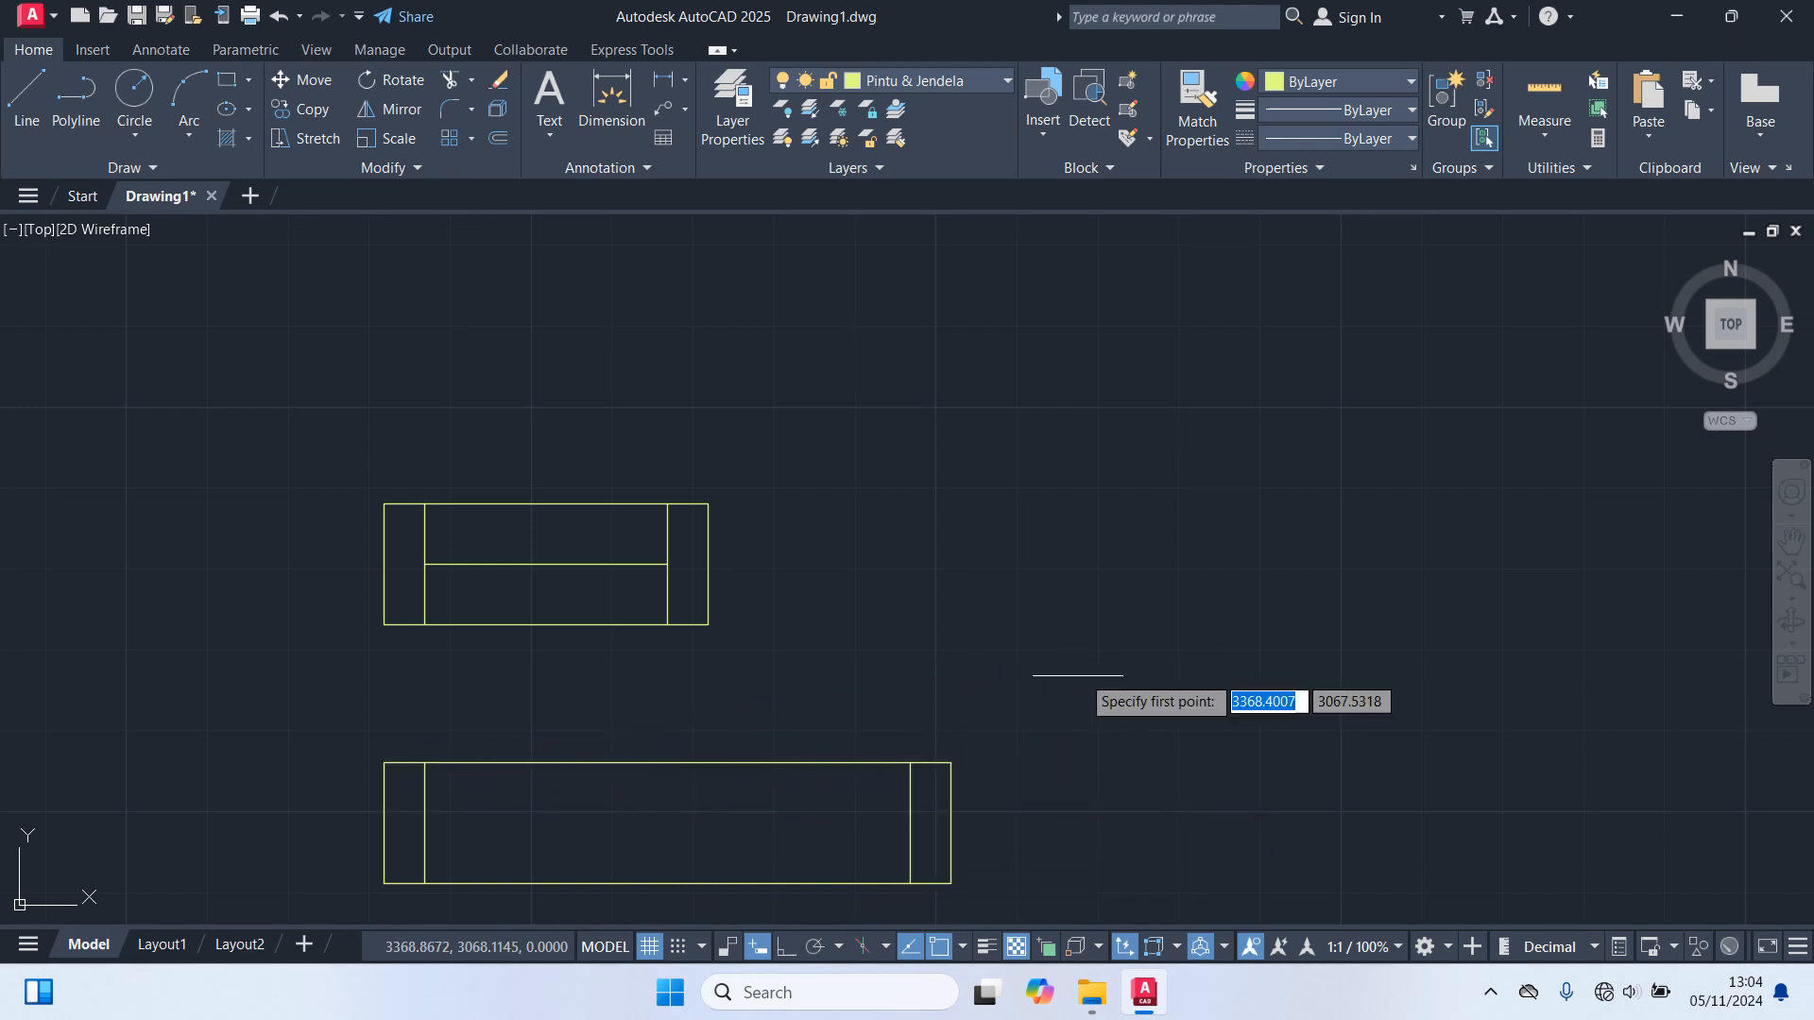
{"action": "left_click", "coordinate": [424, 823]}
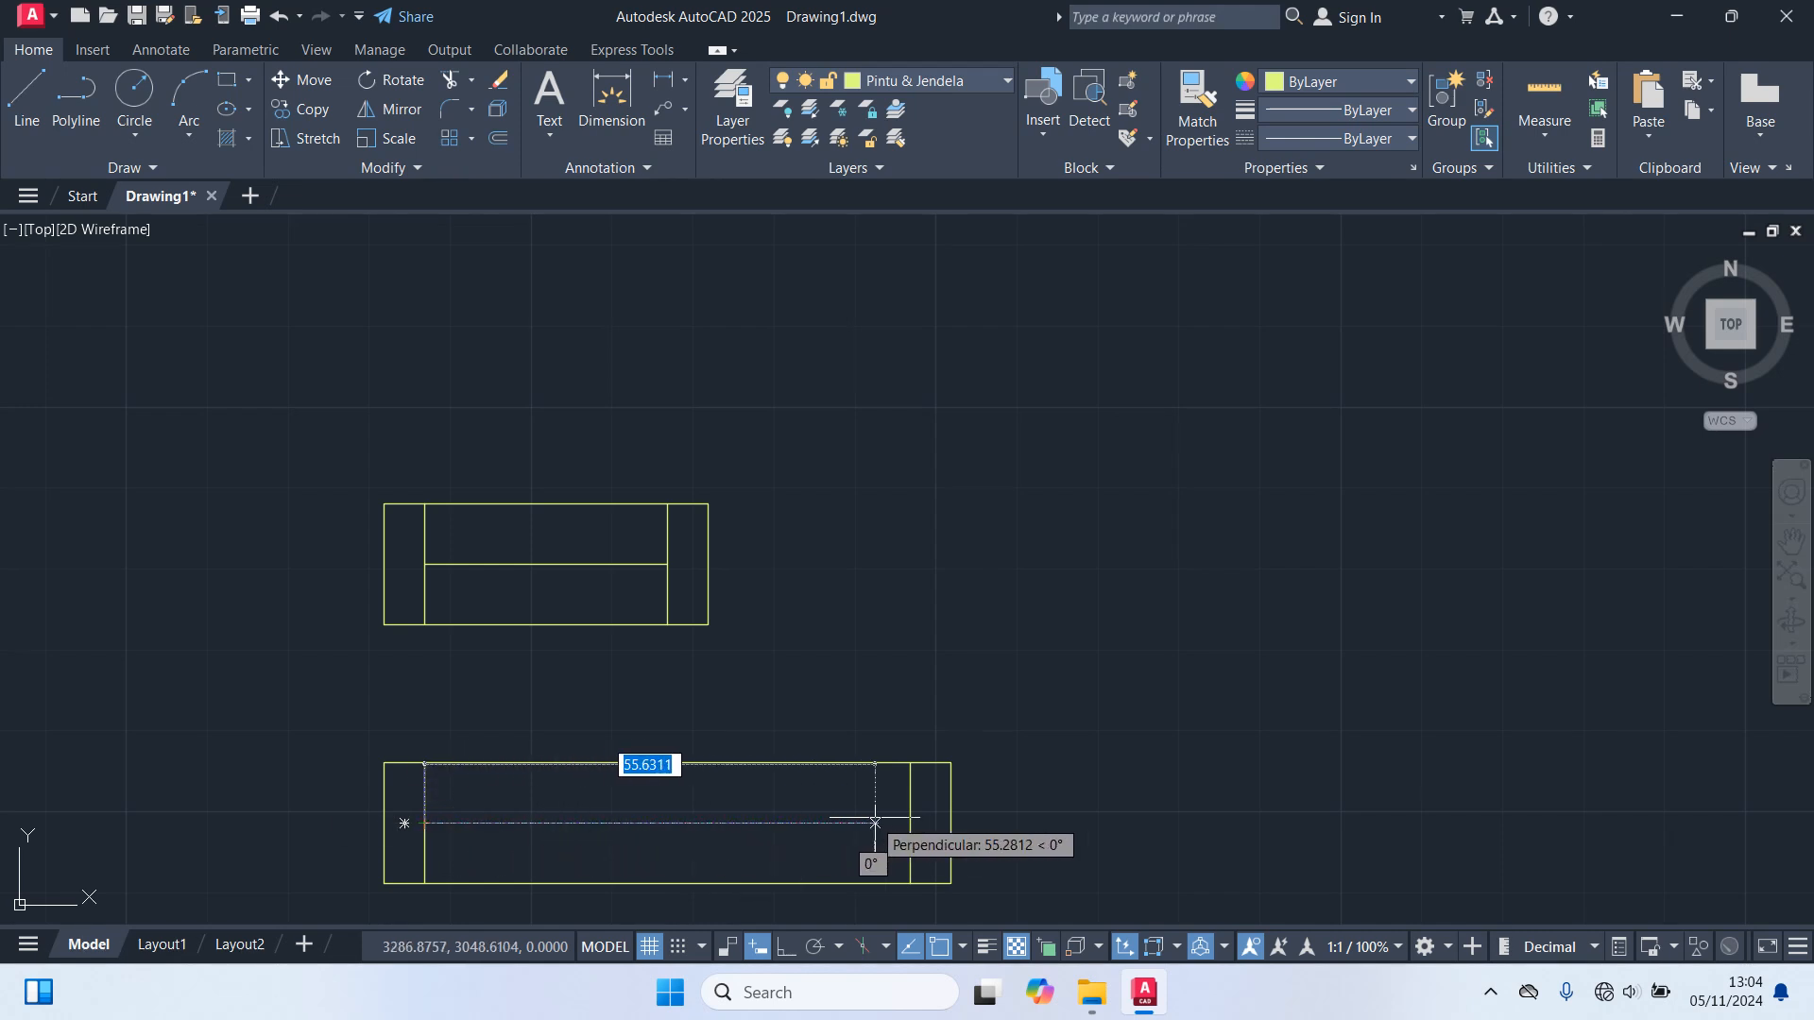
{"action": "left_click", "coordinate": [909, 823]}
{"action": "key", "text": "Return"}
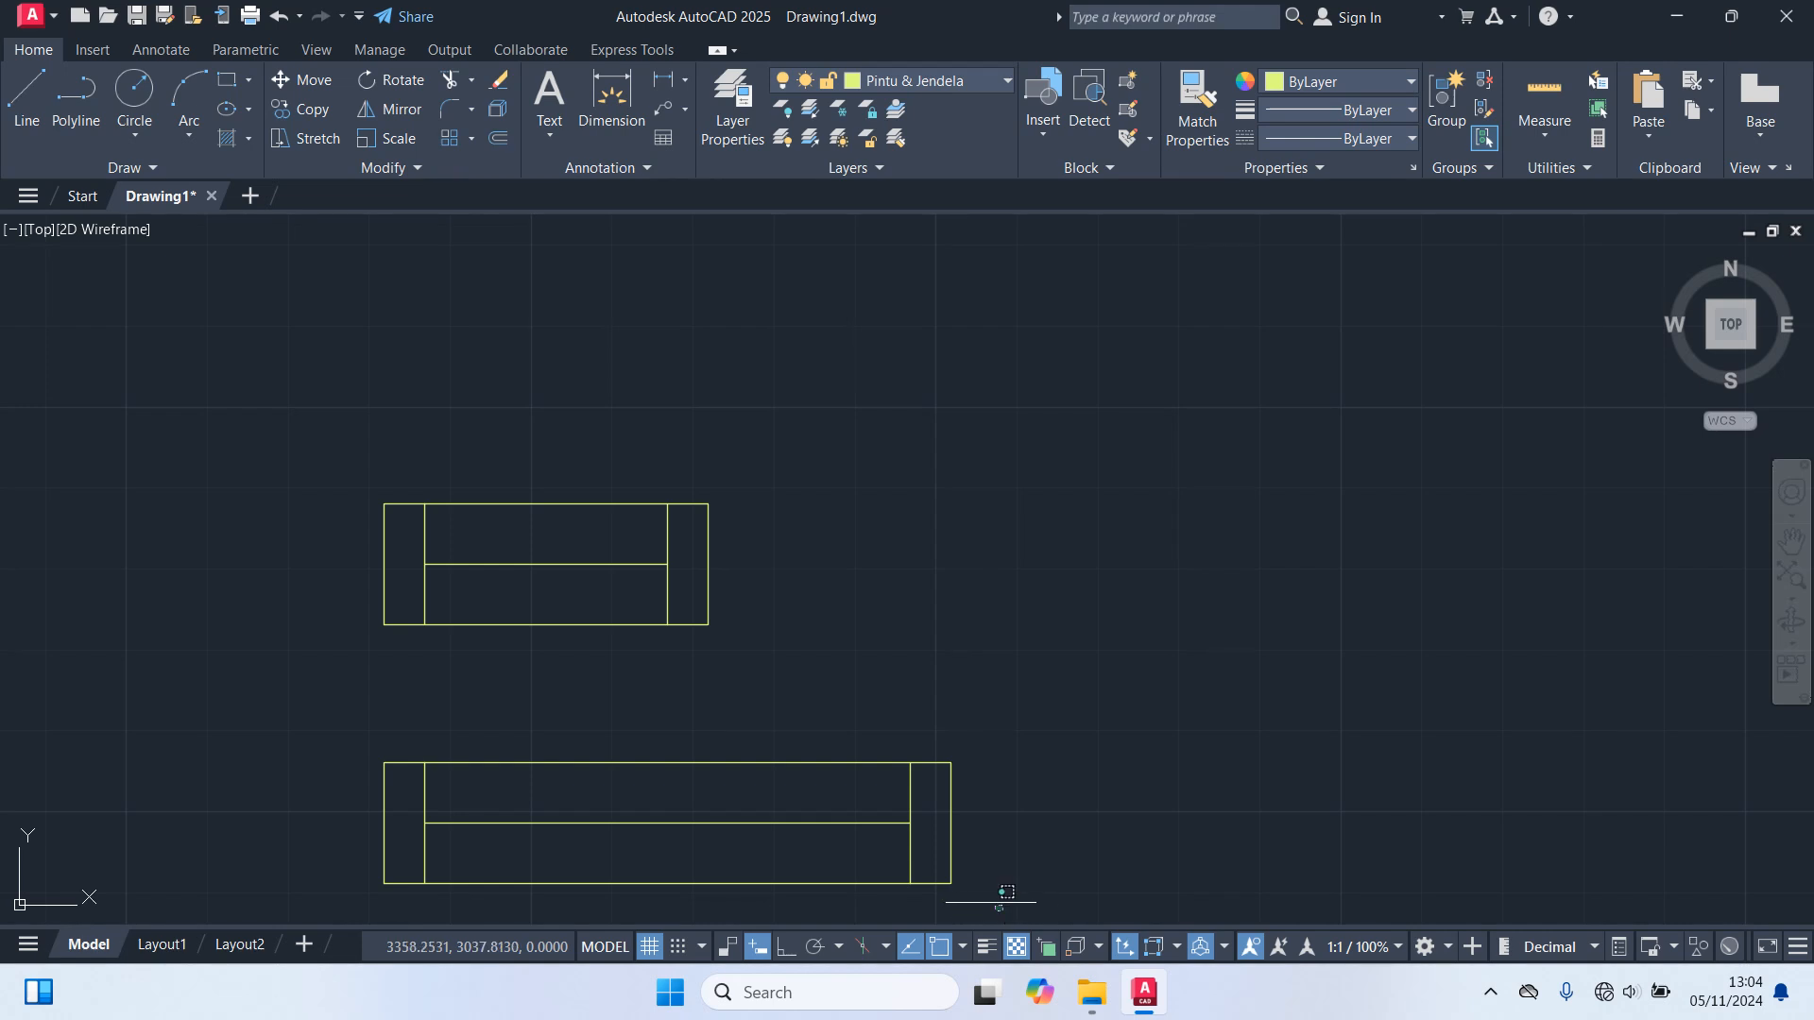
Copy the lower window's three lines and right end rectangle from the left rectangle's upper-right corner to the right rectangle's upper-right corner.
{"action": "left_click", "coordinate": [1001, 903]}
{"action": "left_click", "coordinate": [767, 717]}
{"action": "type", "text": "co"}
{"action": "key", "text": "Return"}
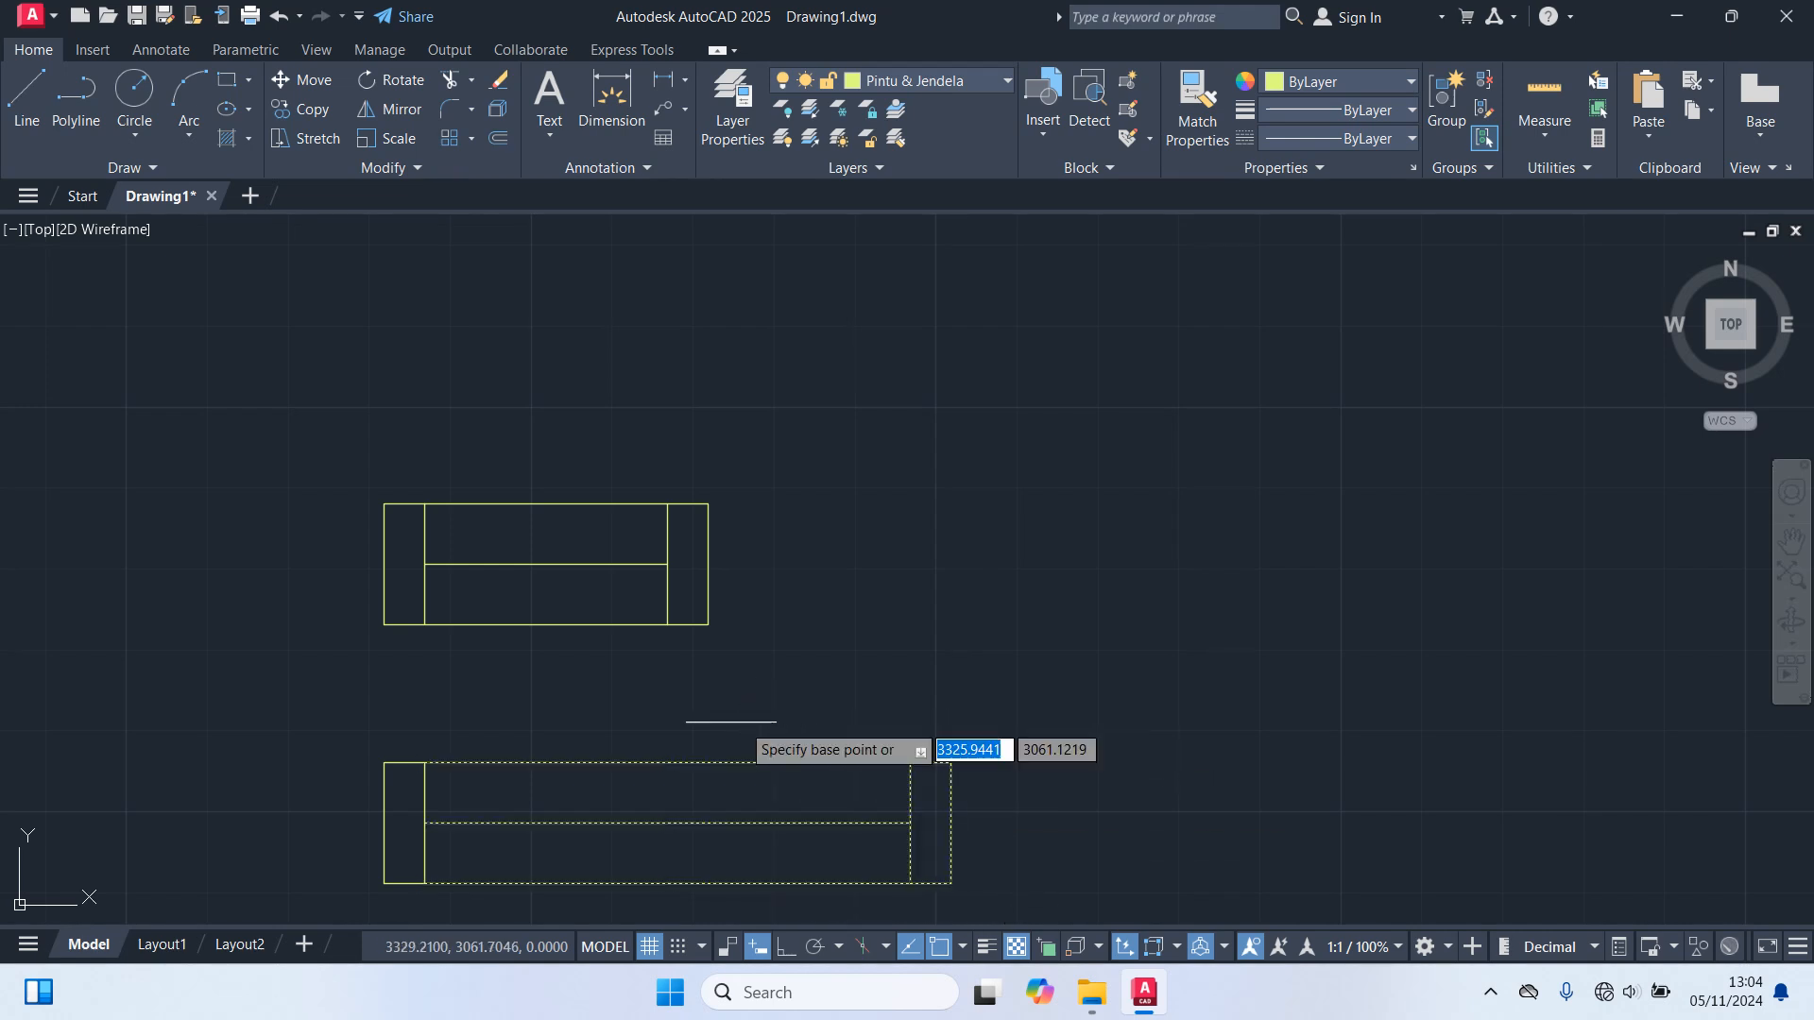
{"action": "left_click", "coordinate": [425, 763]}
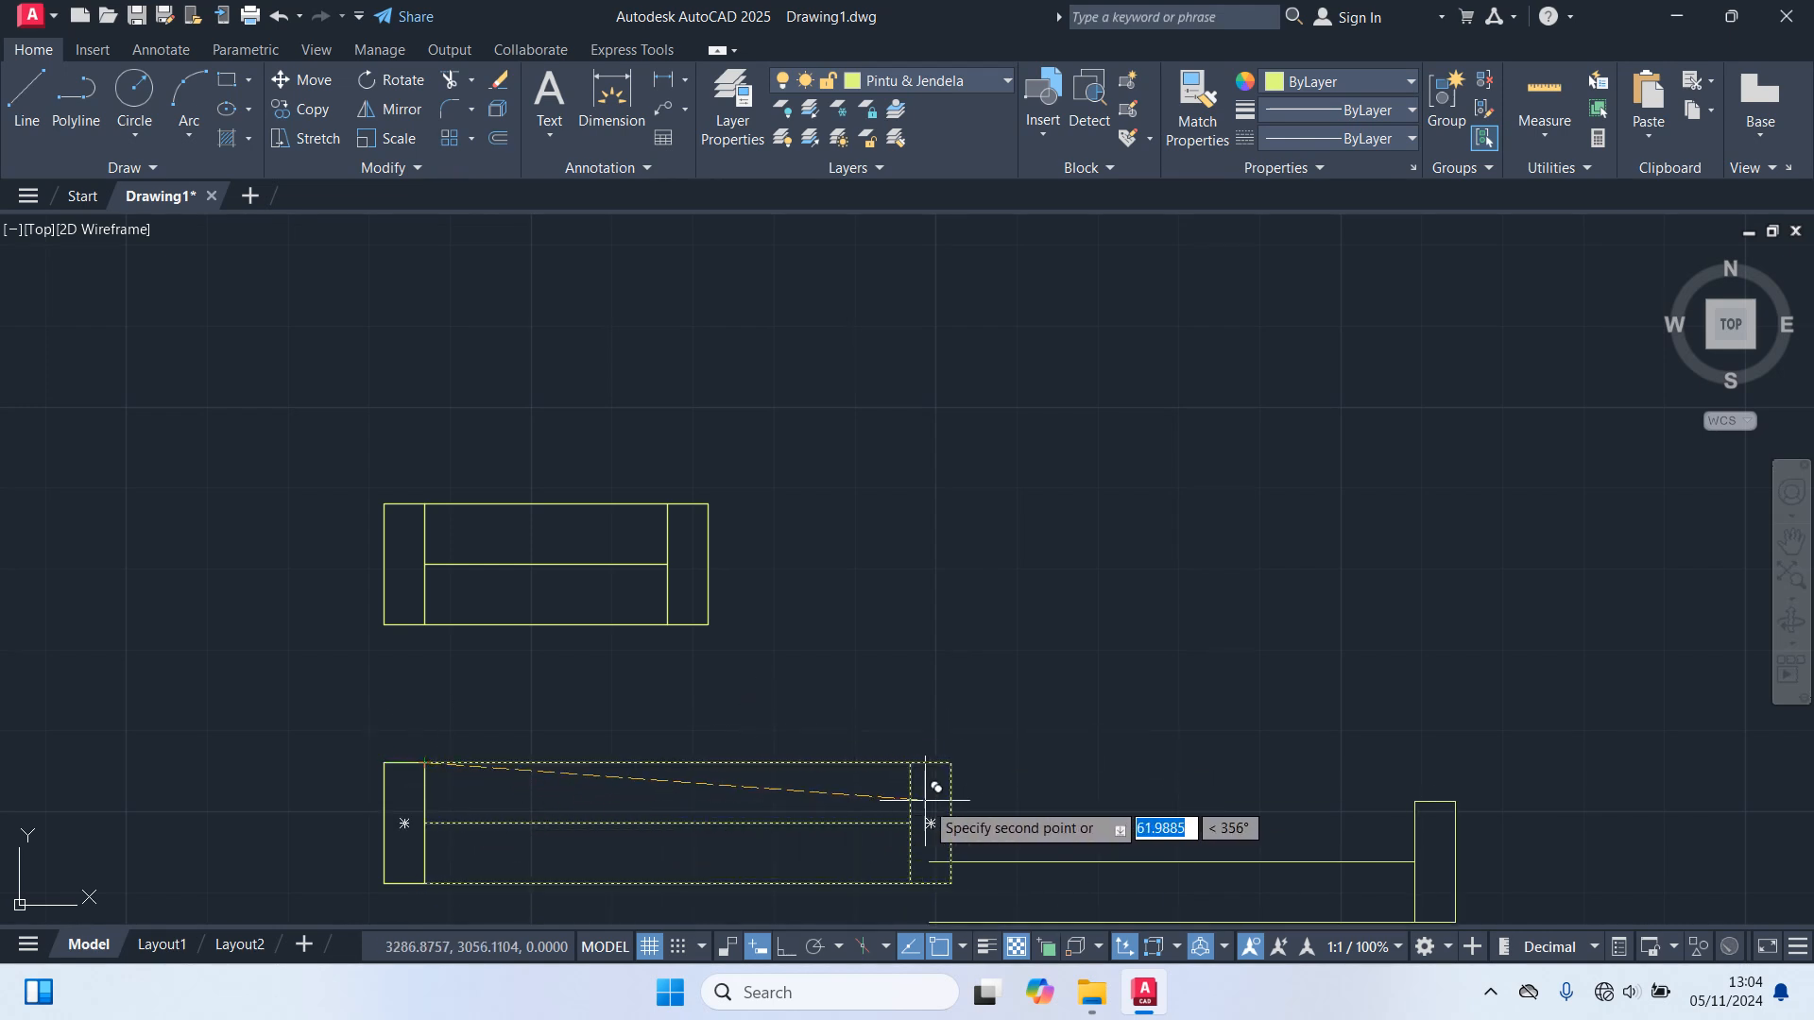
{"action": "left_click", "coordinate": [951, 763]}
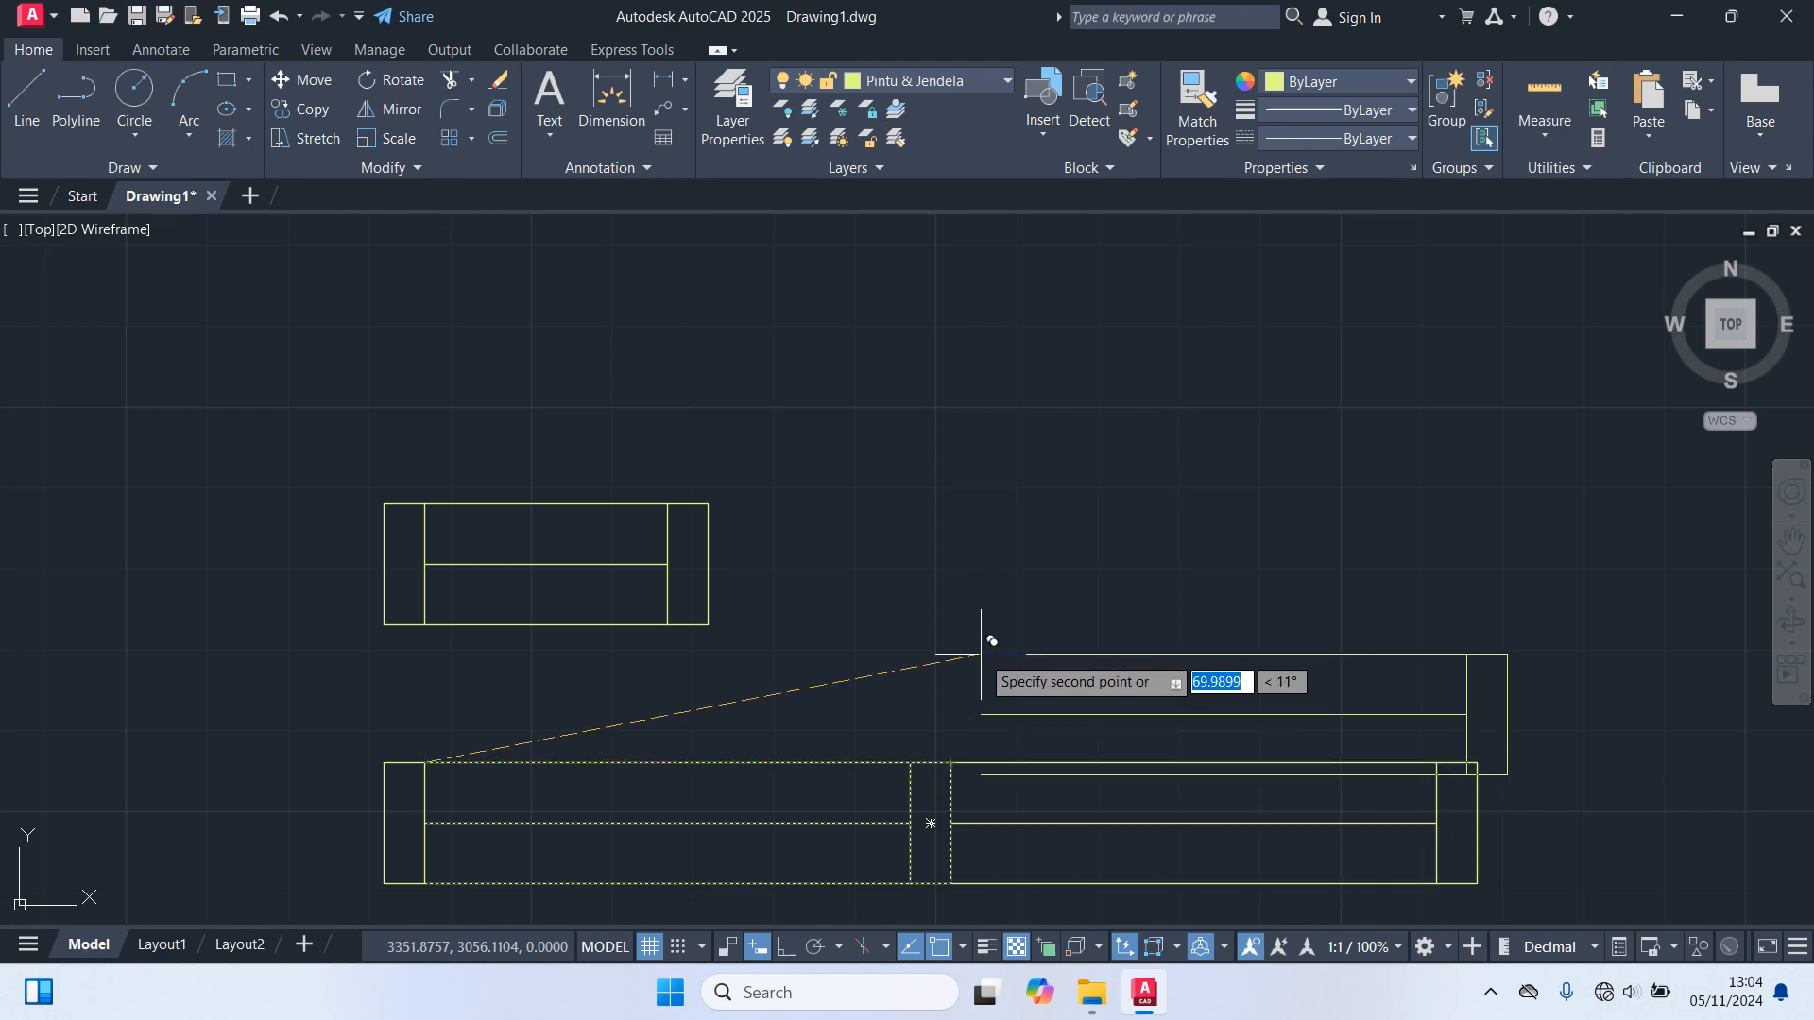
{"action": "key", "text": "Escape"}
Define the upper single window as block "Jendela 1" with its base point at the midpoint of the centre line.
{"action": "mouse_move", "coordinate": [980, 648]}
{"action": "middle_mouse_down"}
{"action": "mouse_move", "coordinate": [891, 604]}
{"action": "mouse_move", "coordinate": [716, 609]}
{"action": "middle_mouse_up"}
{"action": "type", "text": "b"}
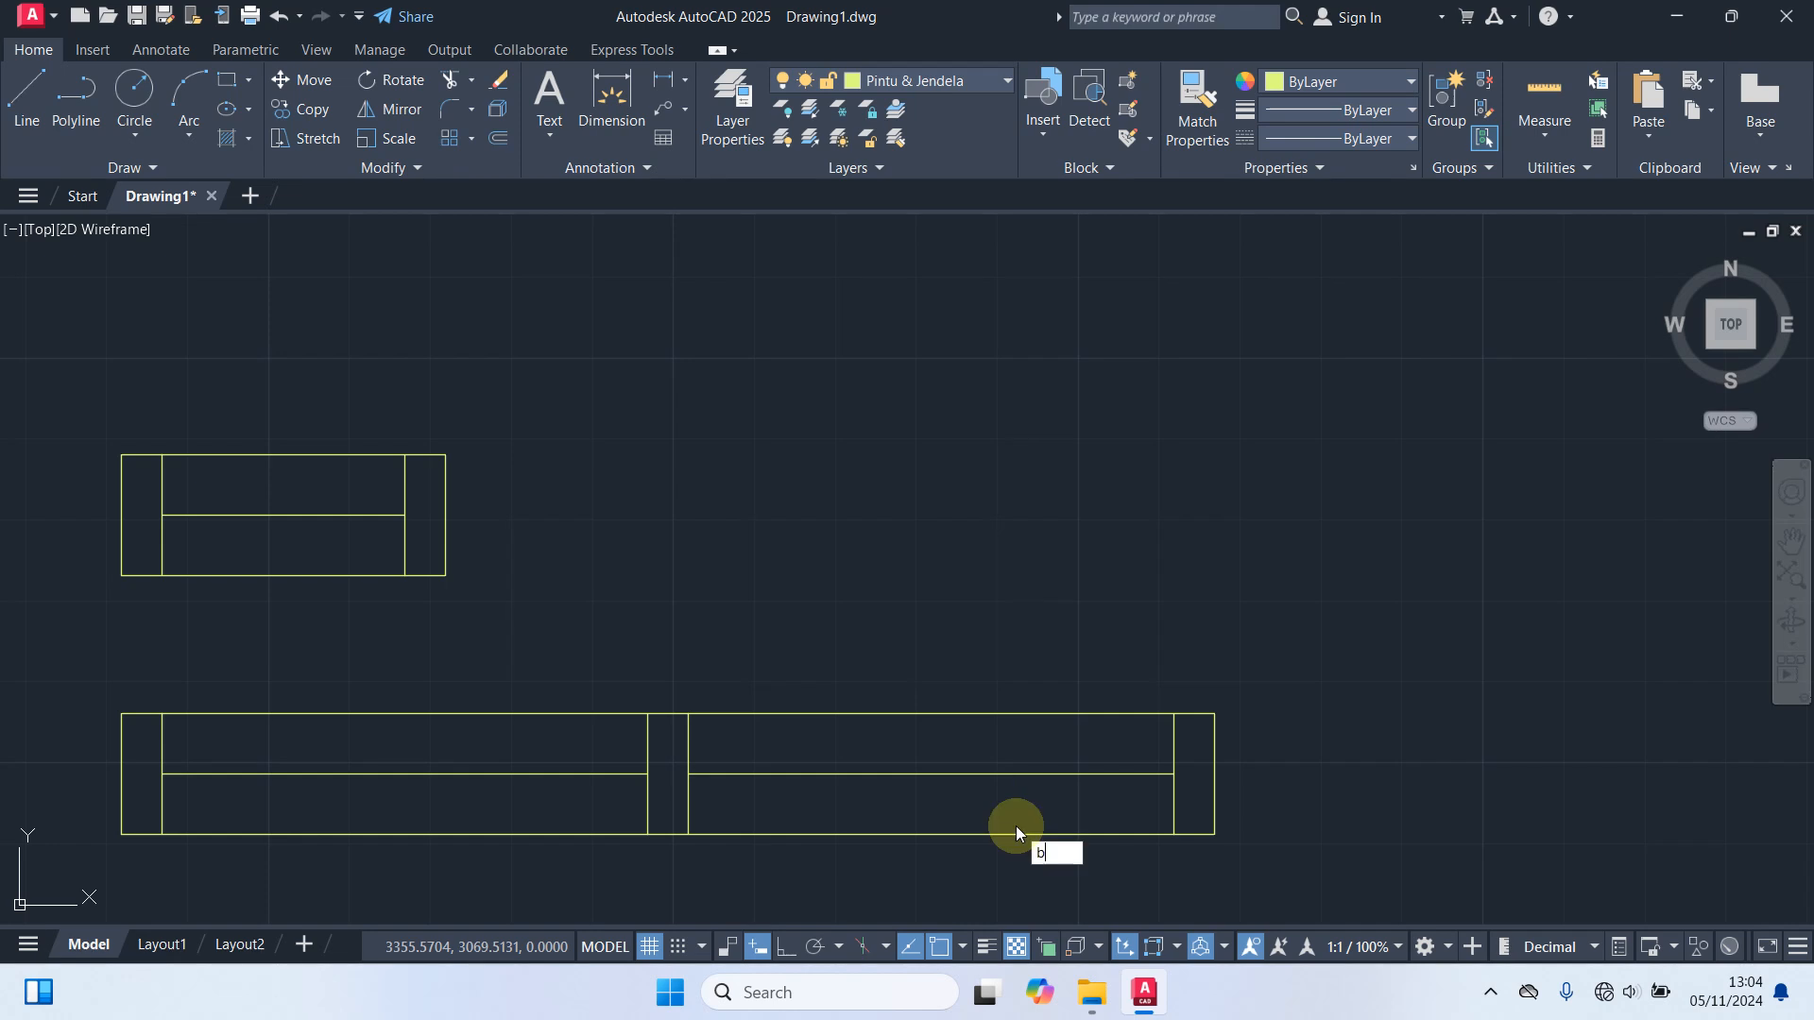
{"action": "key", "text": "Return"}
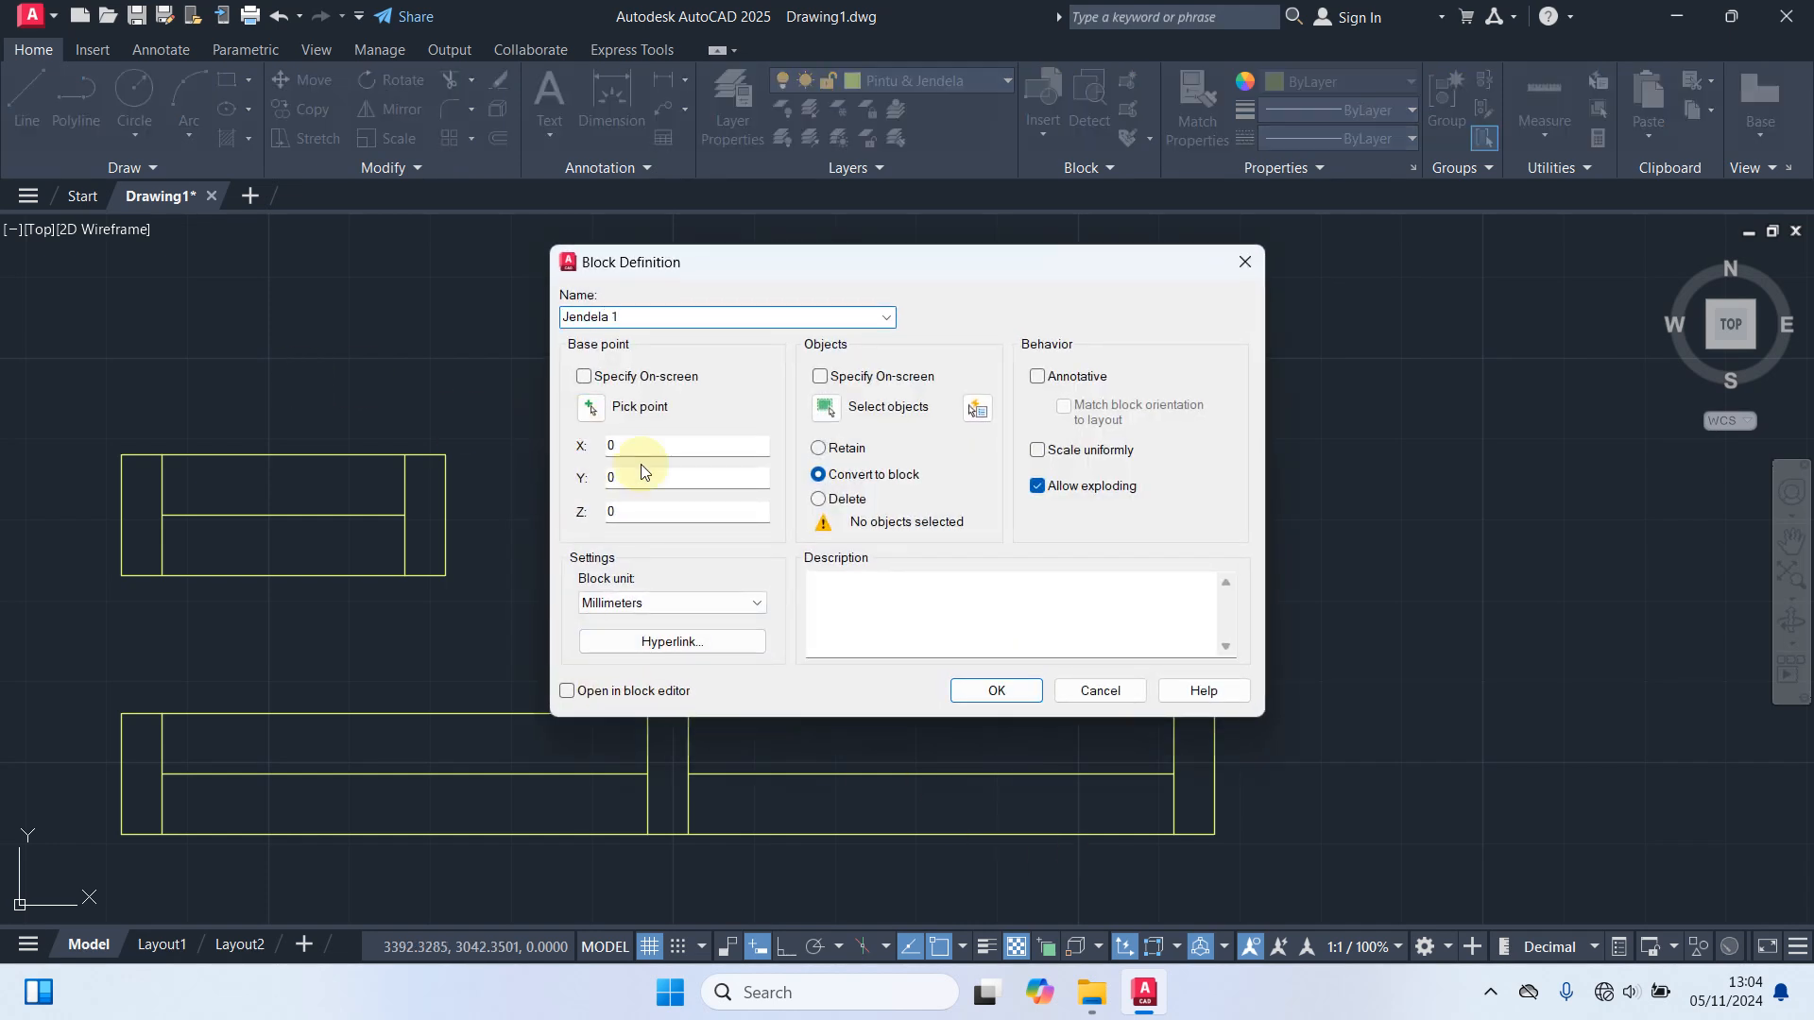
{"action": "left_click", "coordinate": [590, 408]}
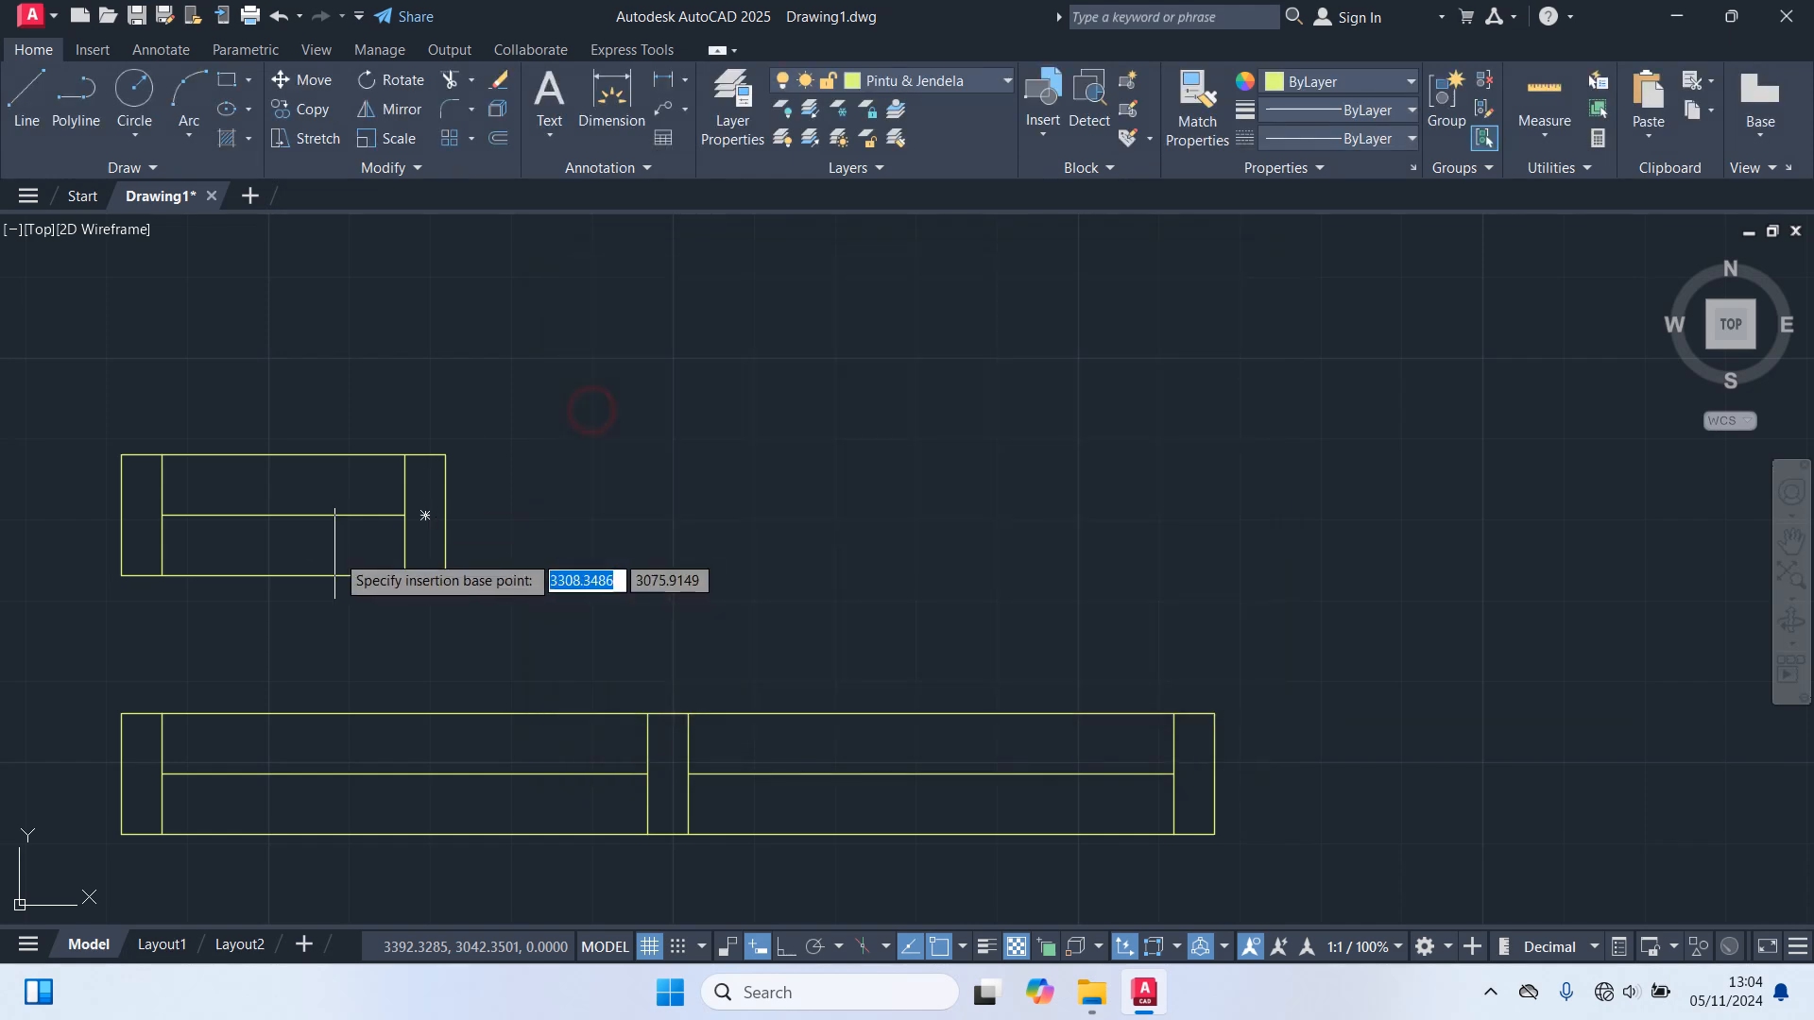
{"action": "left_click", "coordinate": [283, 515]}
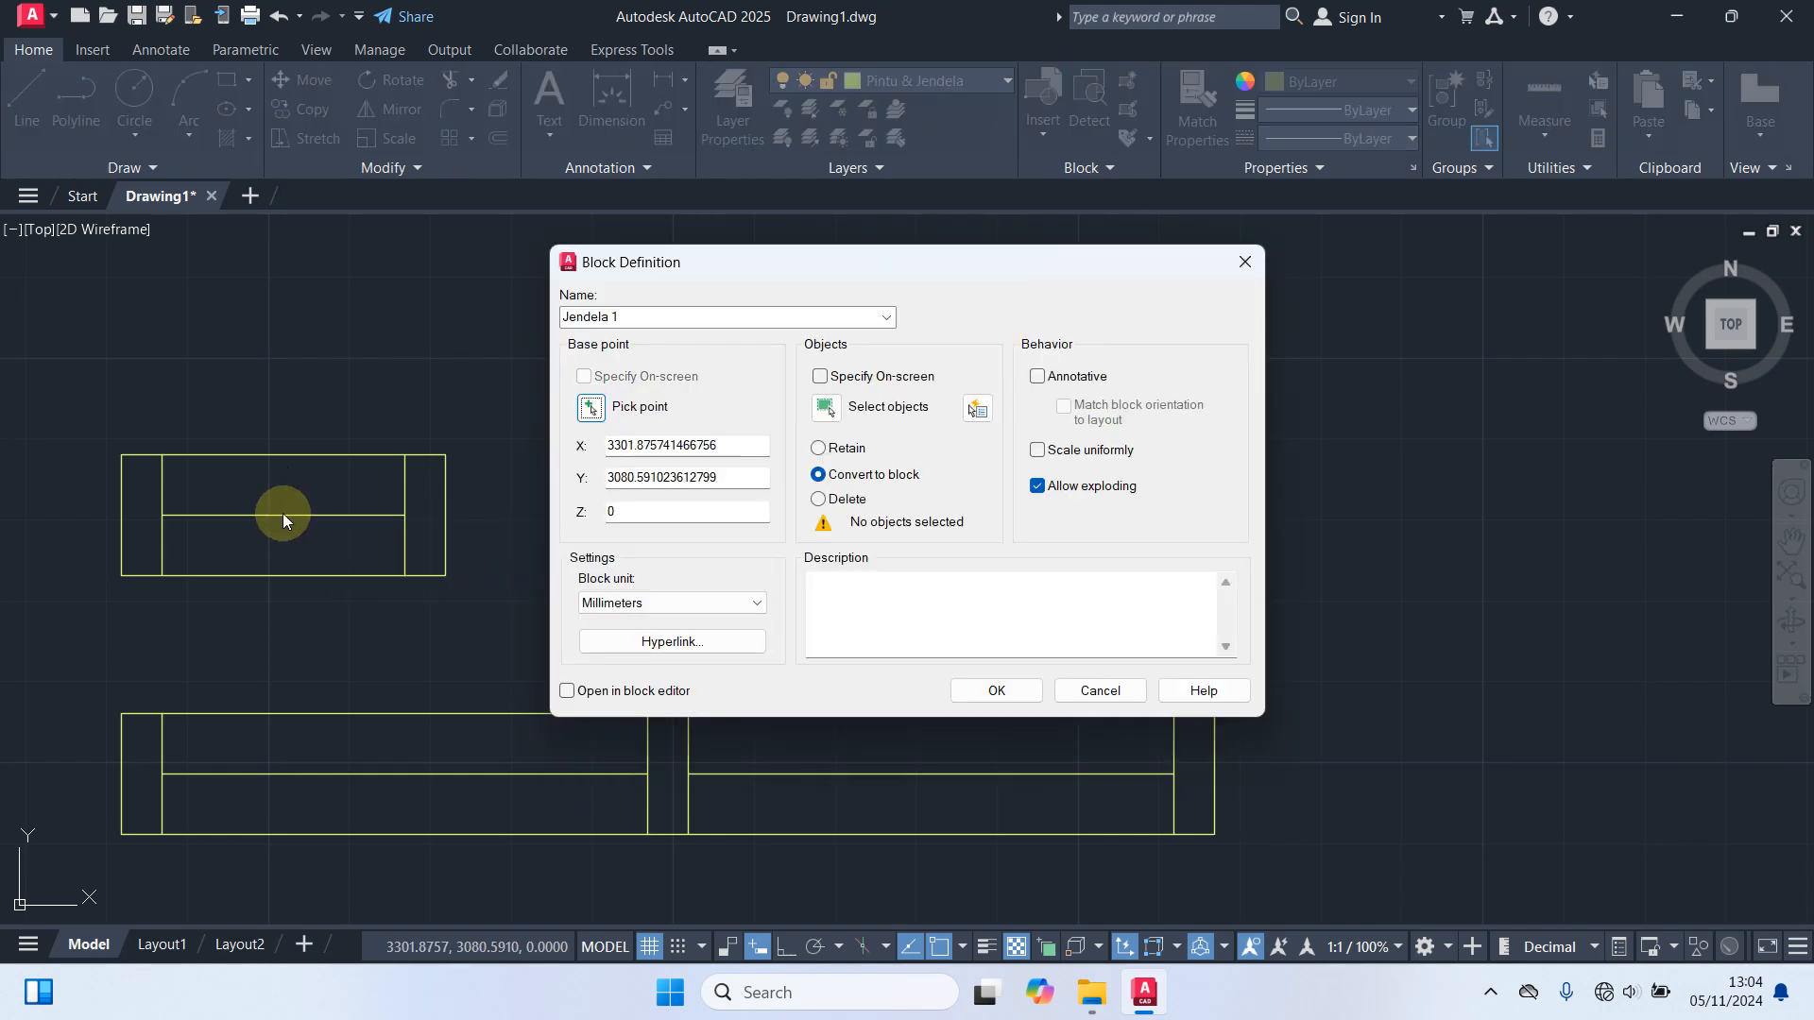
{"action": "left_click", "coordinate": [824, 408]}
{"action": "left_click", "coordinate": [551, 597]}
{"action": "left_click", "coordinate": [25, 374]}
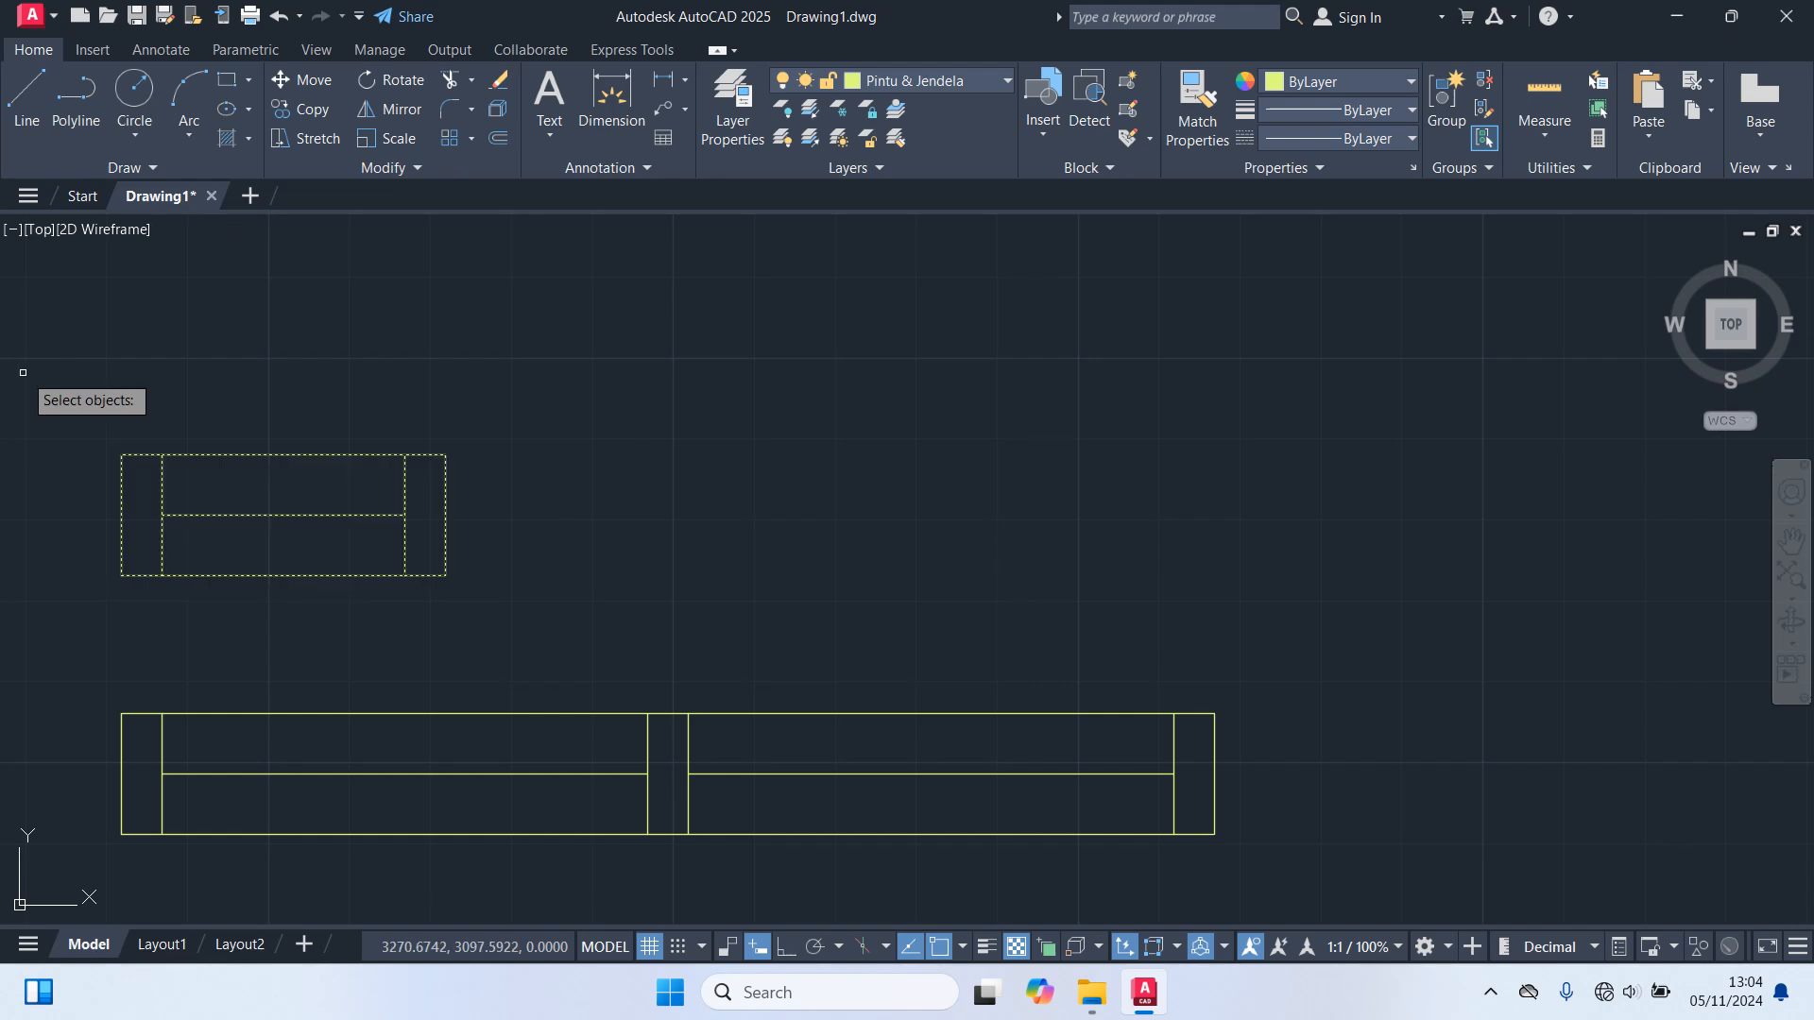
{"action": "key", "text": "Return"}
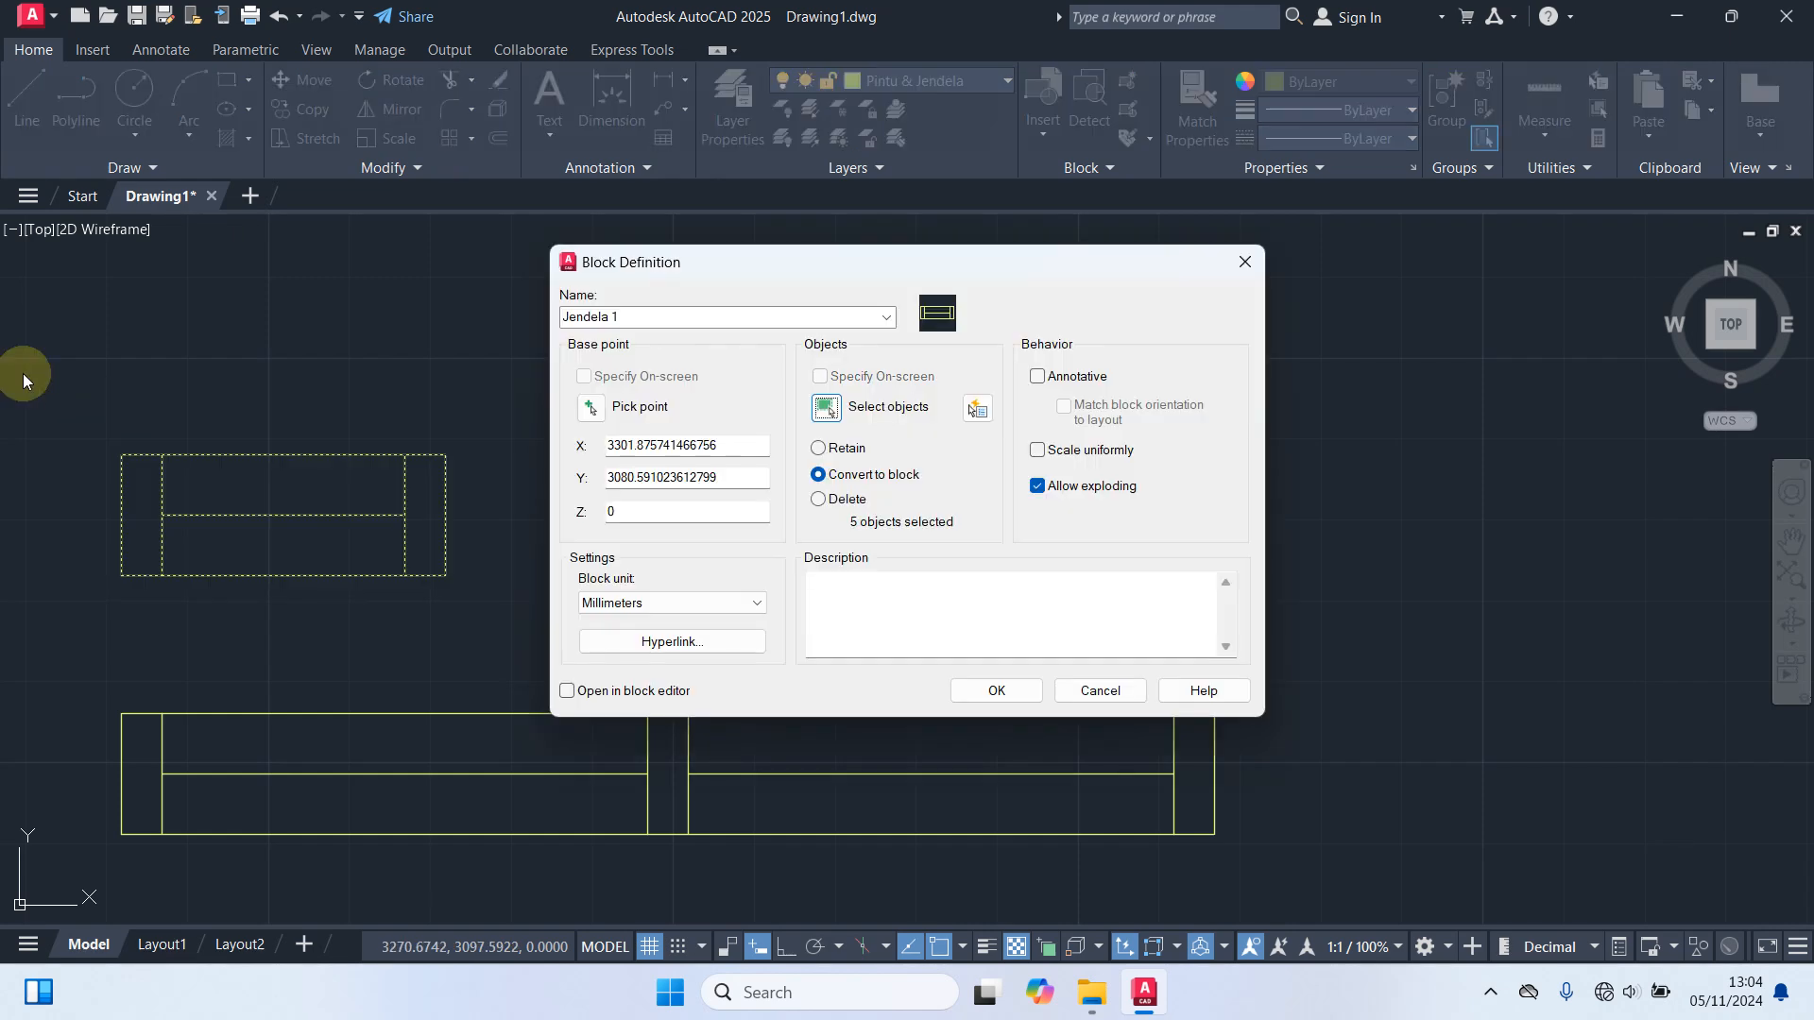
{"action": "left_click", "coordinate": [998, 691]}
{"action": "type", "text": "rec"}
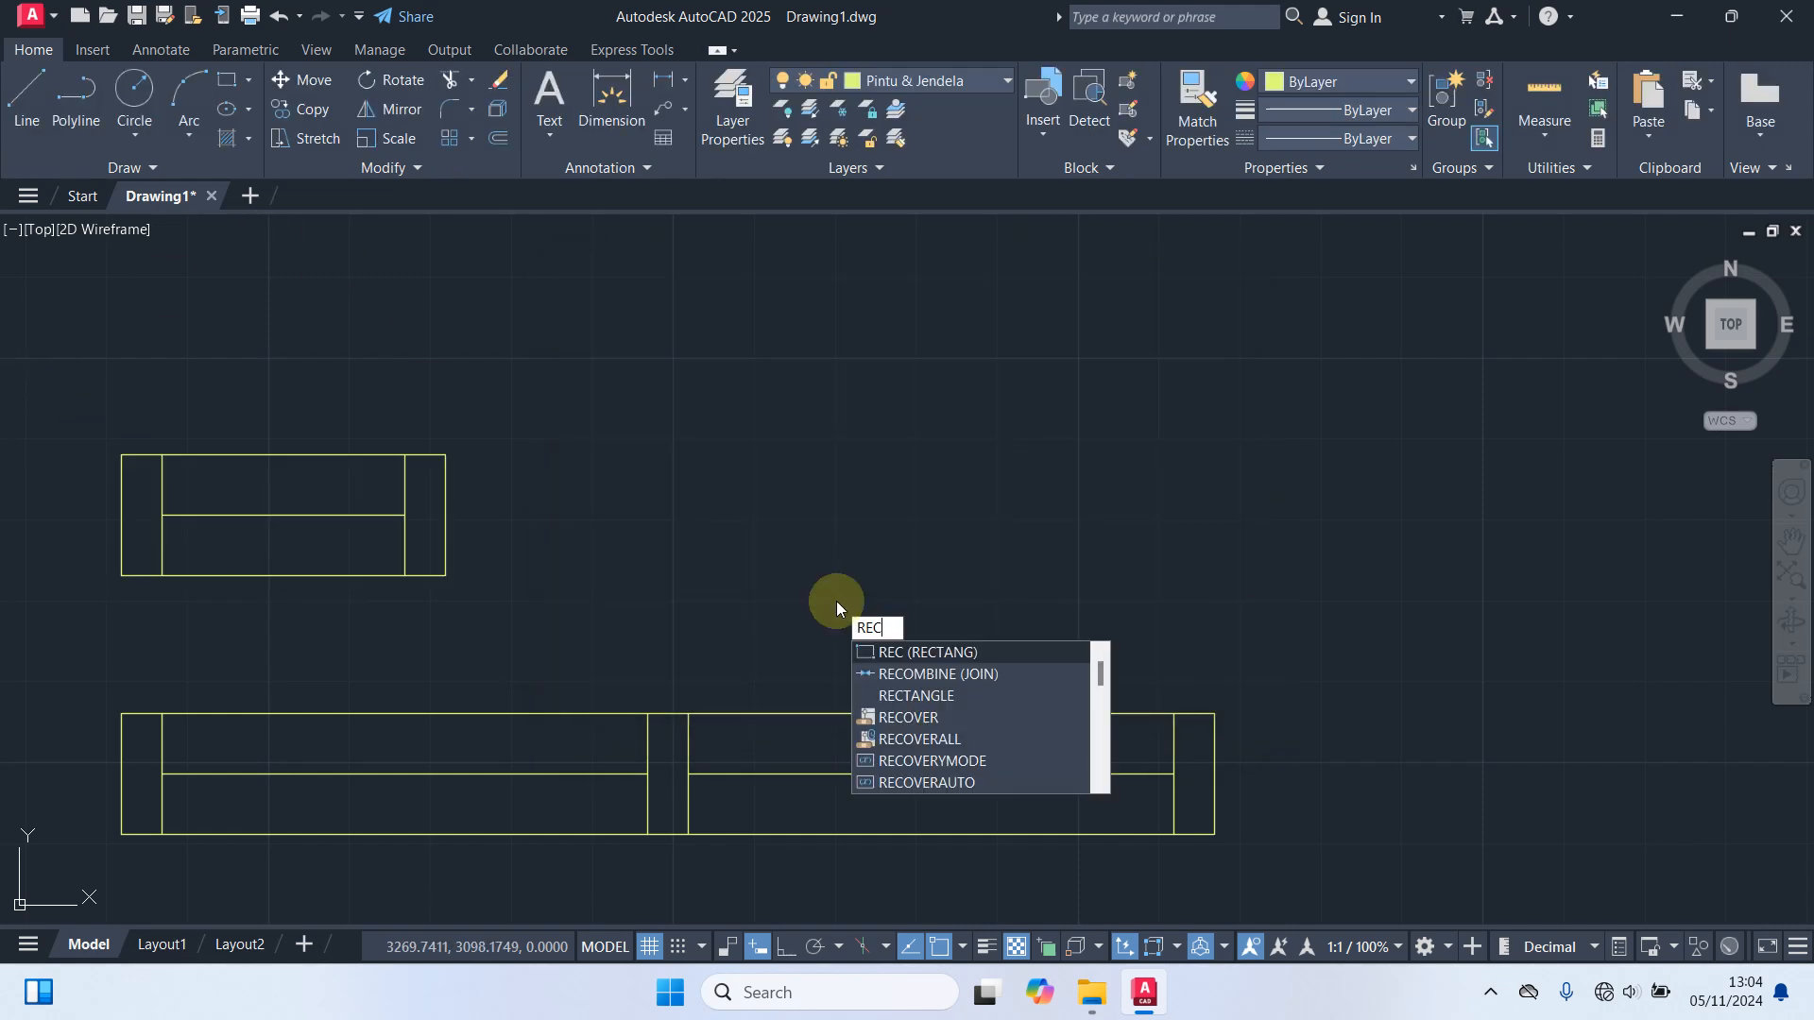
{"action": "key", "text": "Return"}
{"action": "left_click", "coordinate": [1264, 880]}
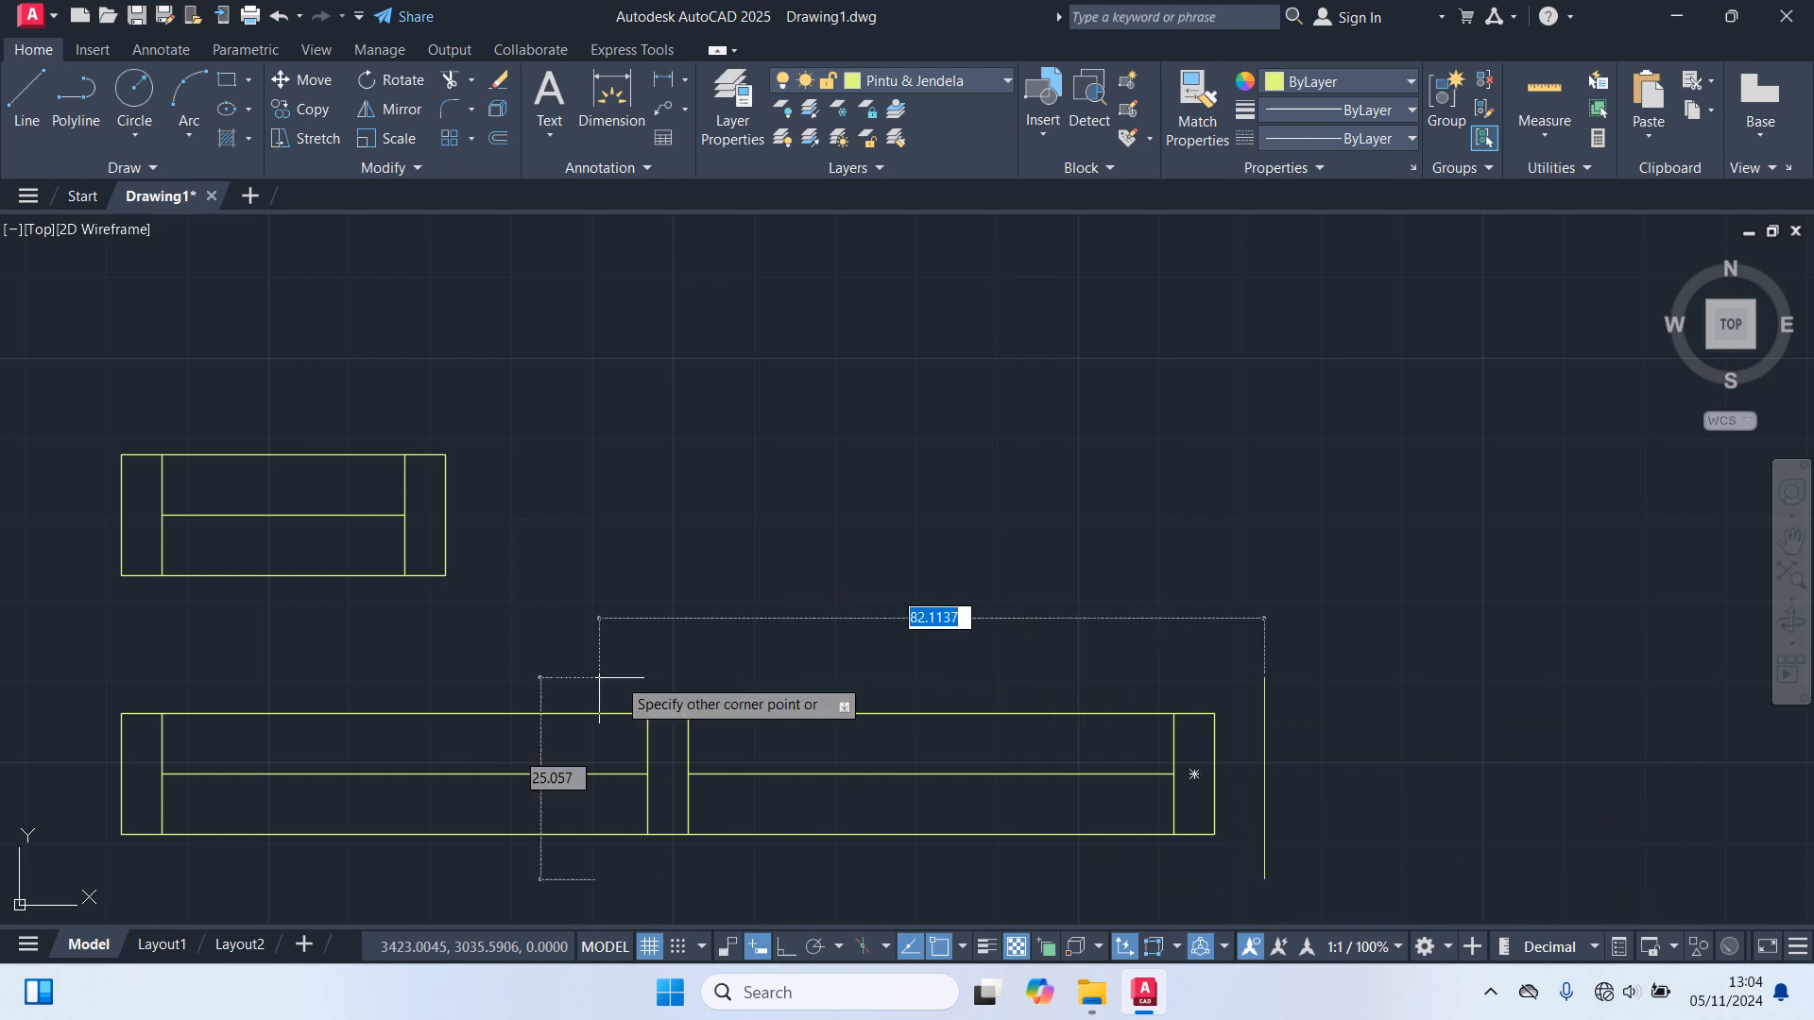
{"action": "key", "text": "Escape"}
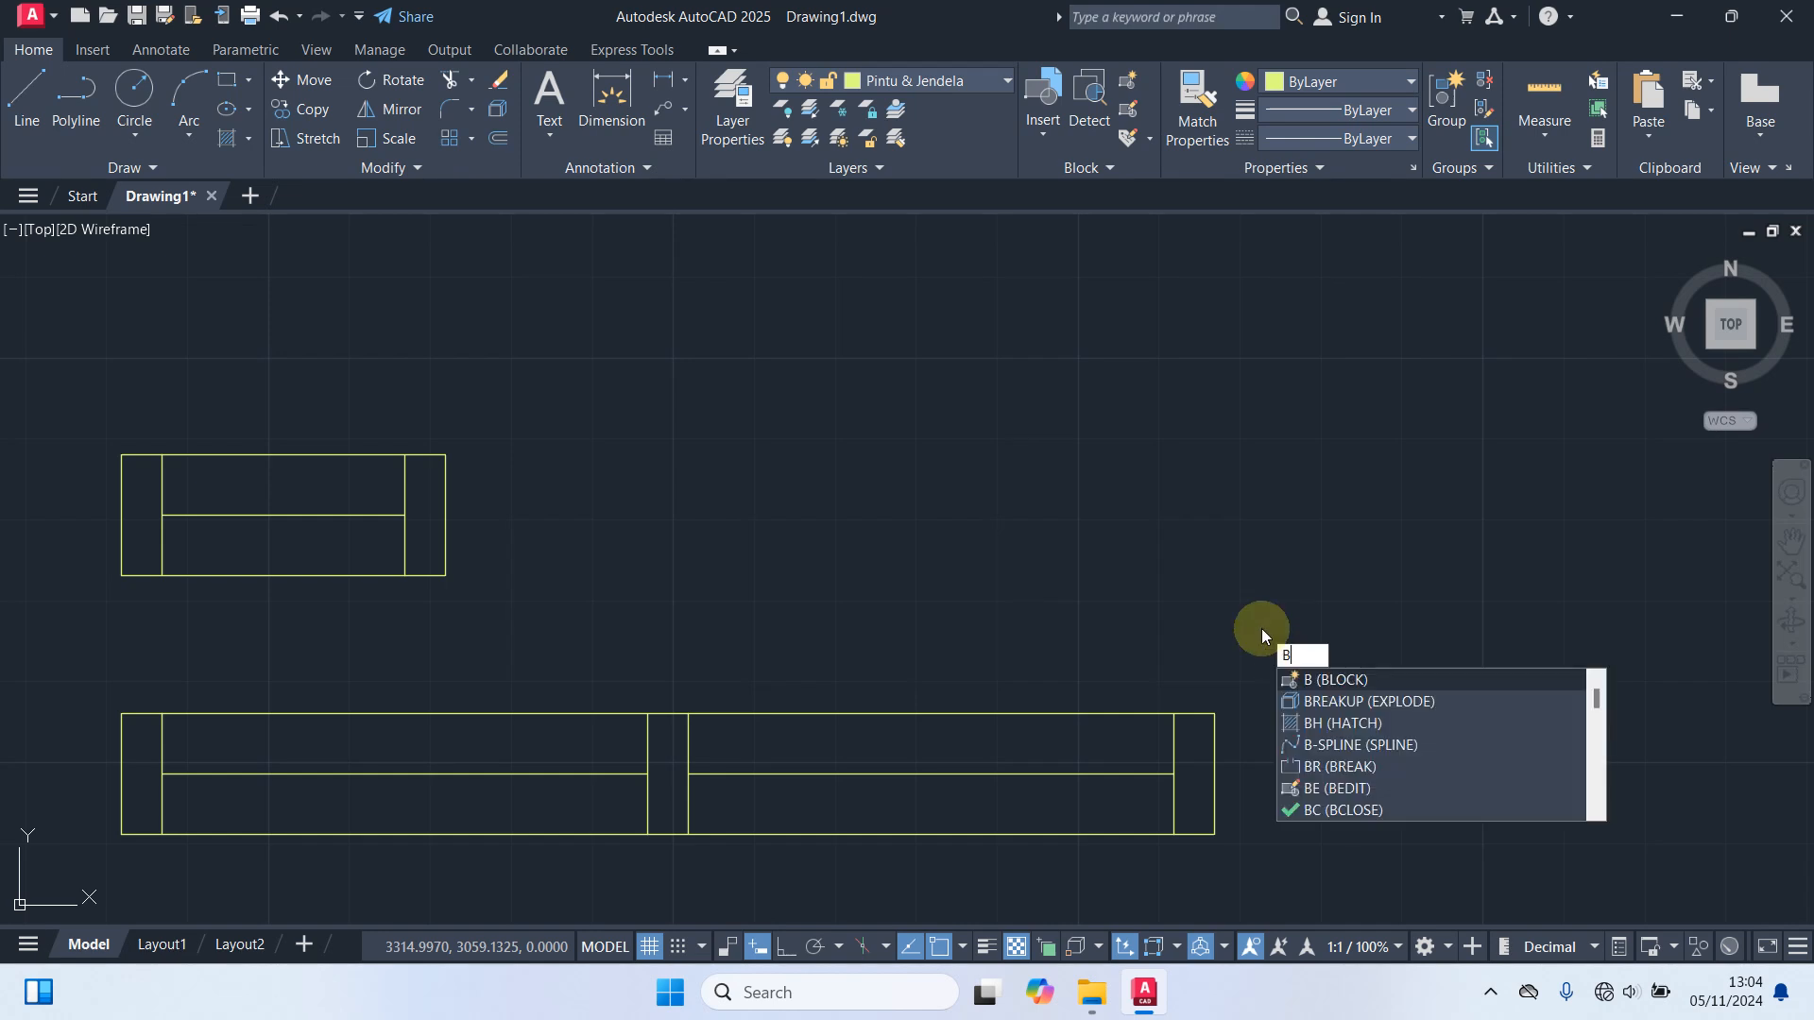
Define the lower double window as block "Jendela 2" with its base point at the centre of the middle rectangle.
{"action": "key", "text": "Return"}
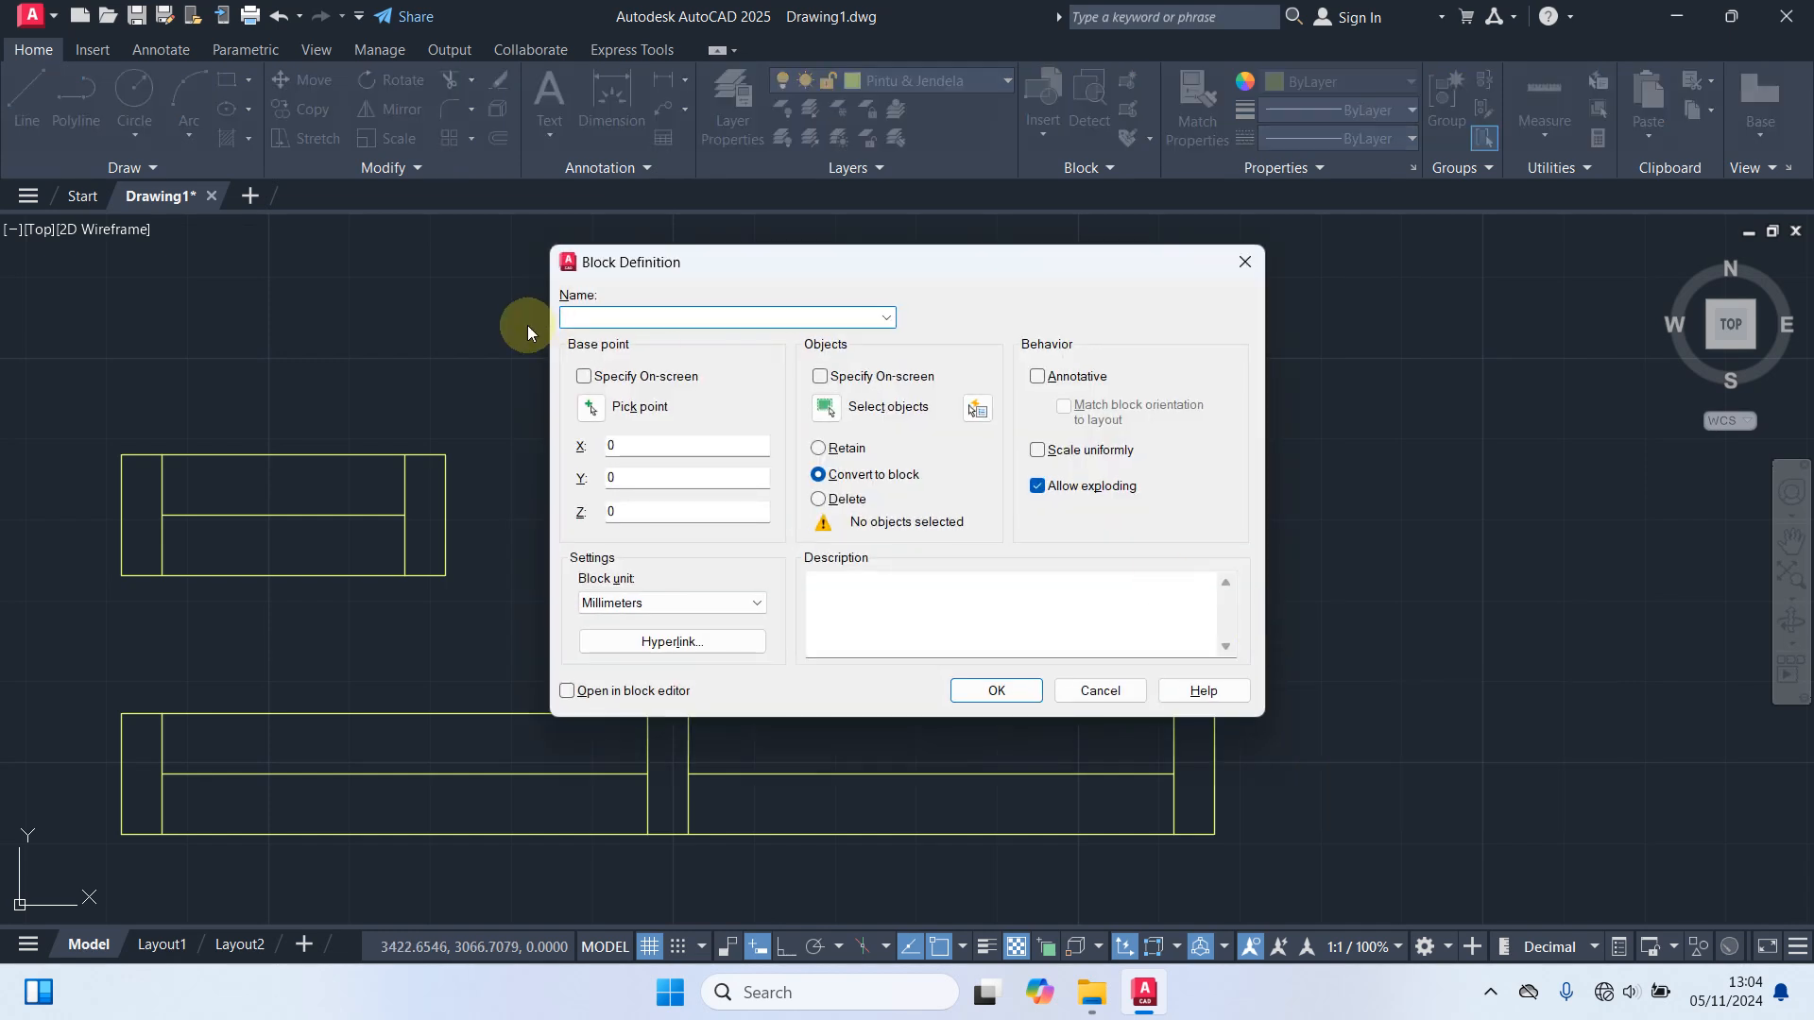
{"action": "type", "text": "Jendela 2"}
{"action": "left_click", "coordinate": [592, 416]}
{"action": "left_click", "coordinate": [666, 773]}
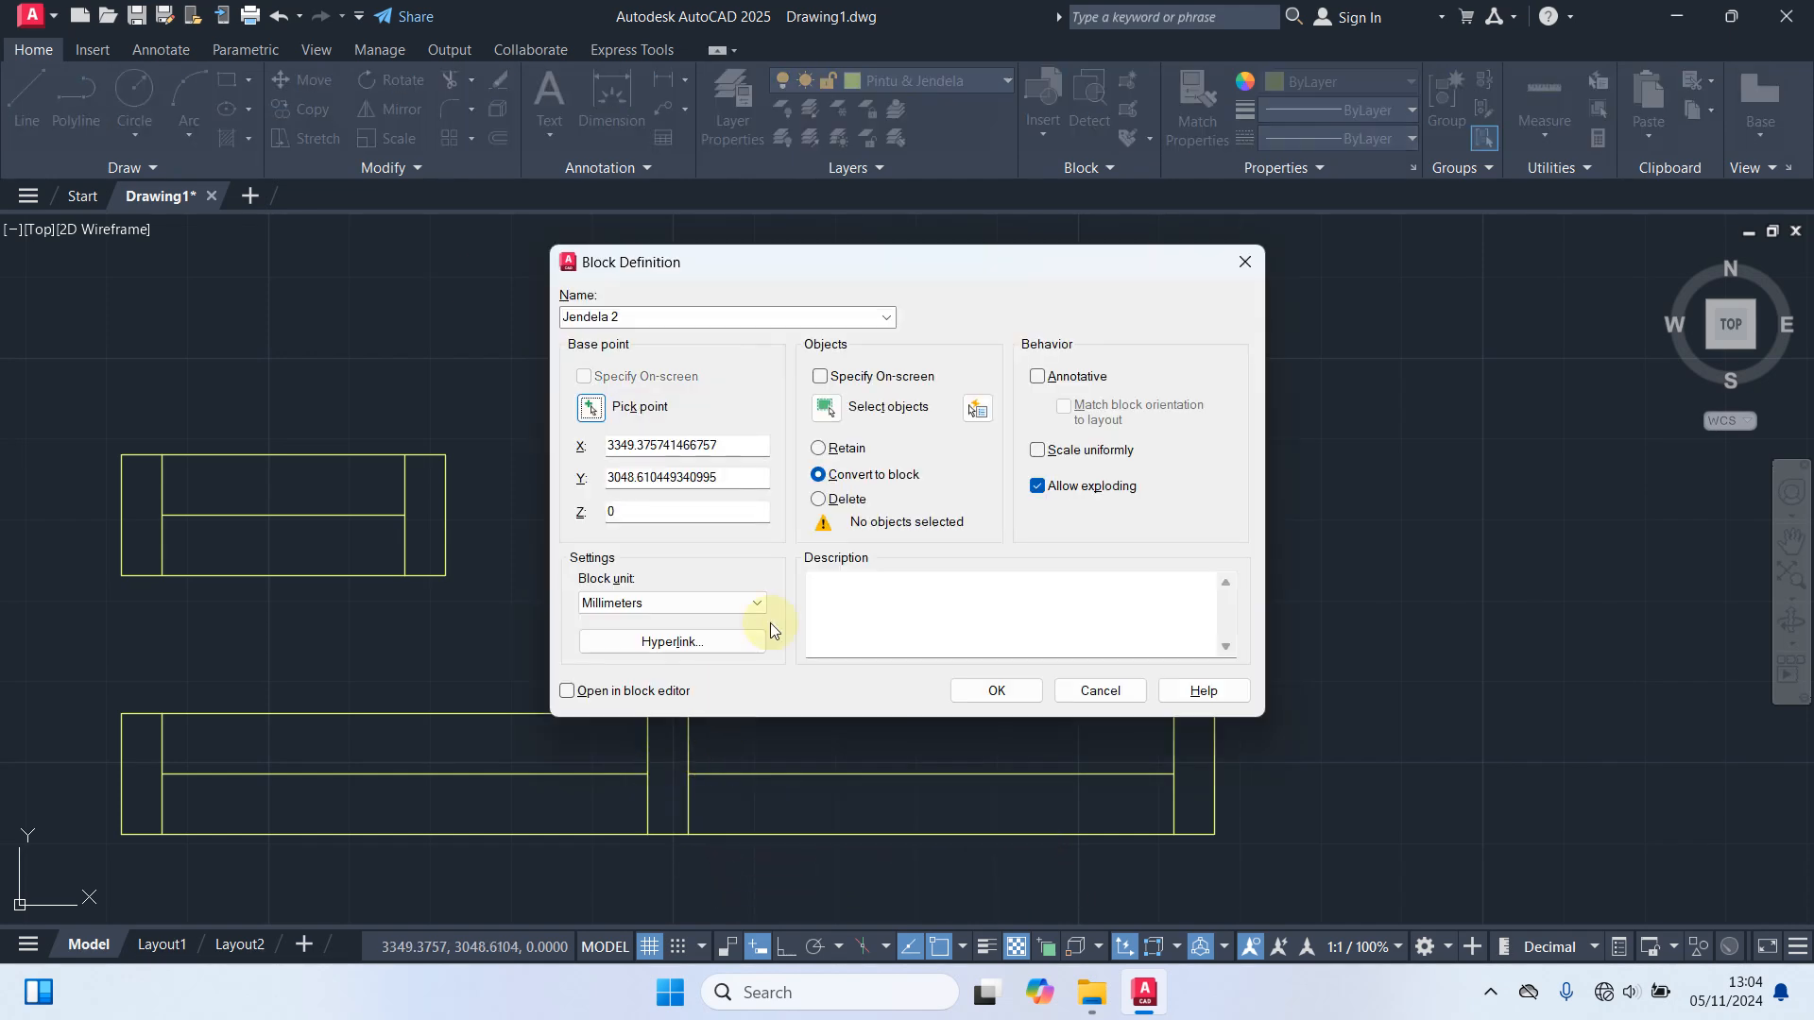
{"action": "left_click", "coordinate": [822, 413]}
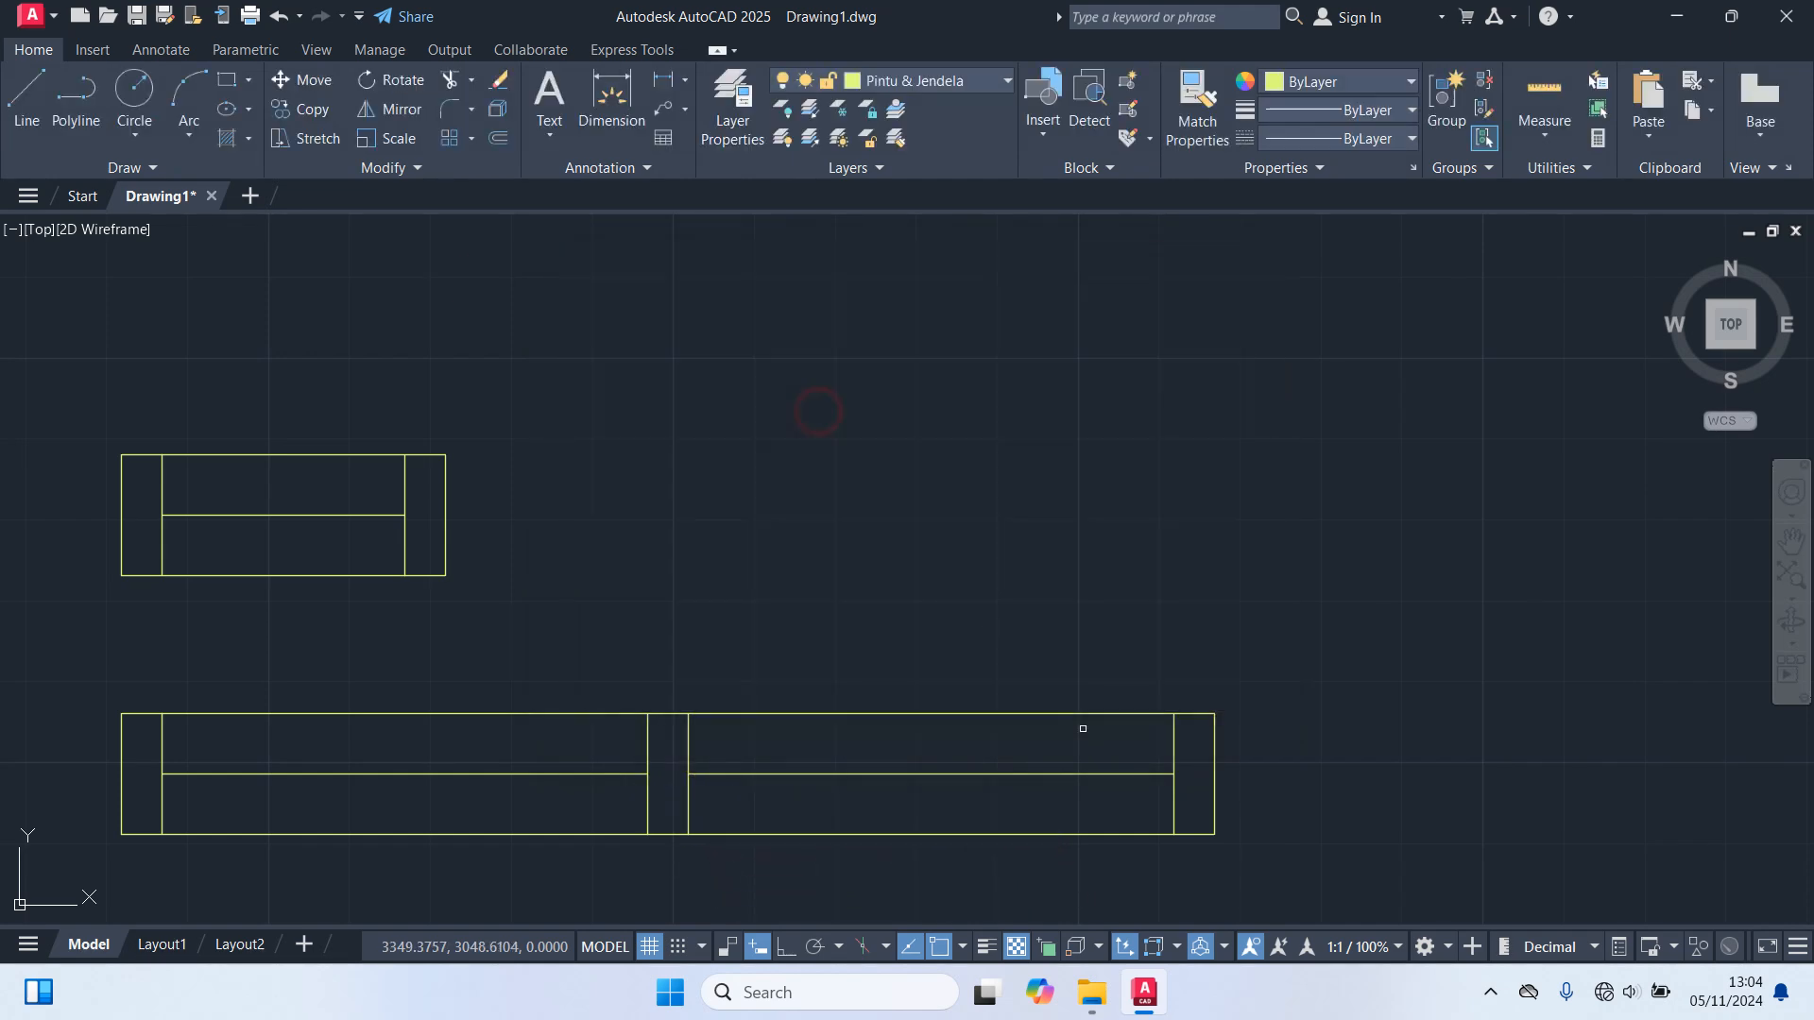
{"action": "left_click", "coordinate": [1253, 870]}
{"action": "left_click", "coordinate": [71, 664]}
{"action": "right_click", "coordinate": [46, 653]}
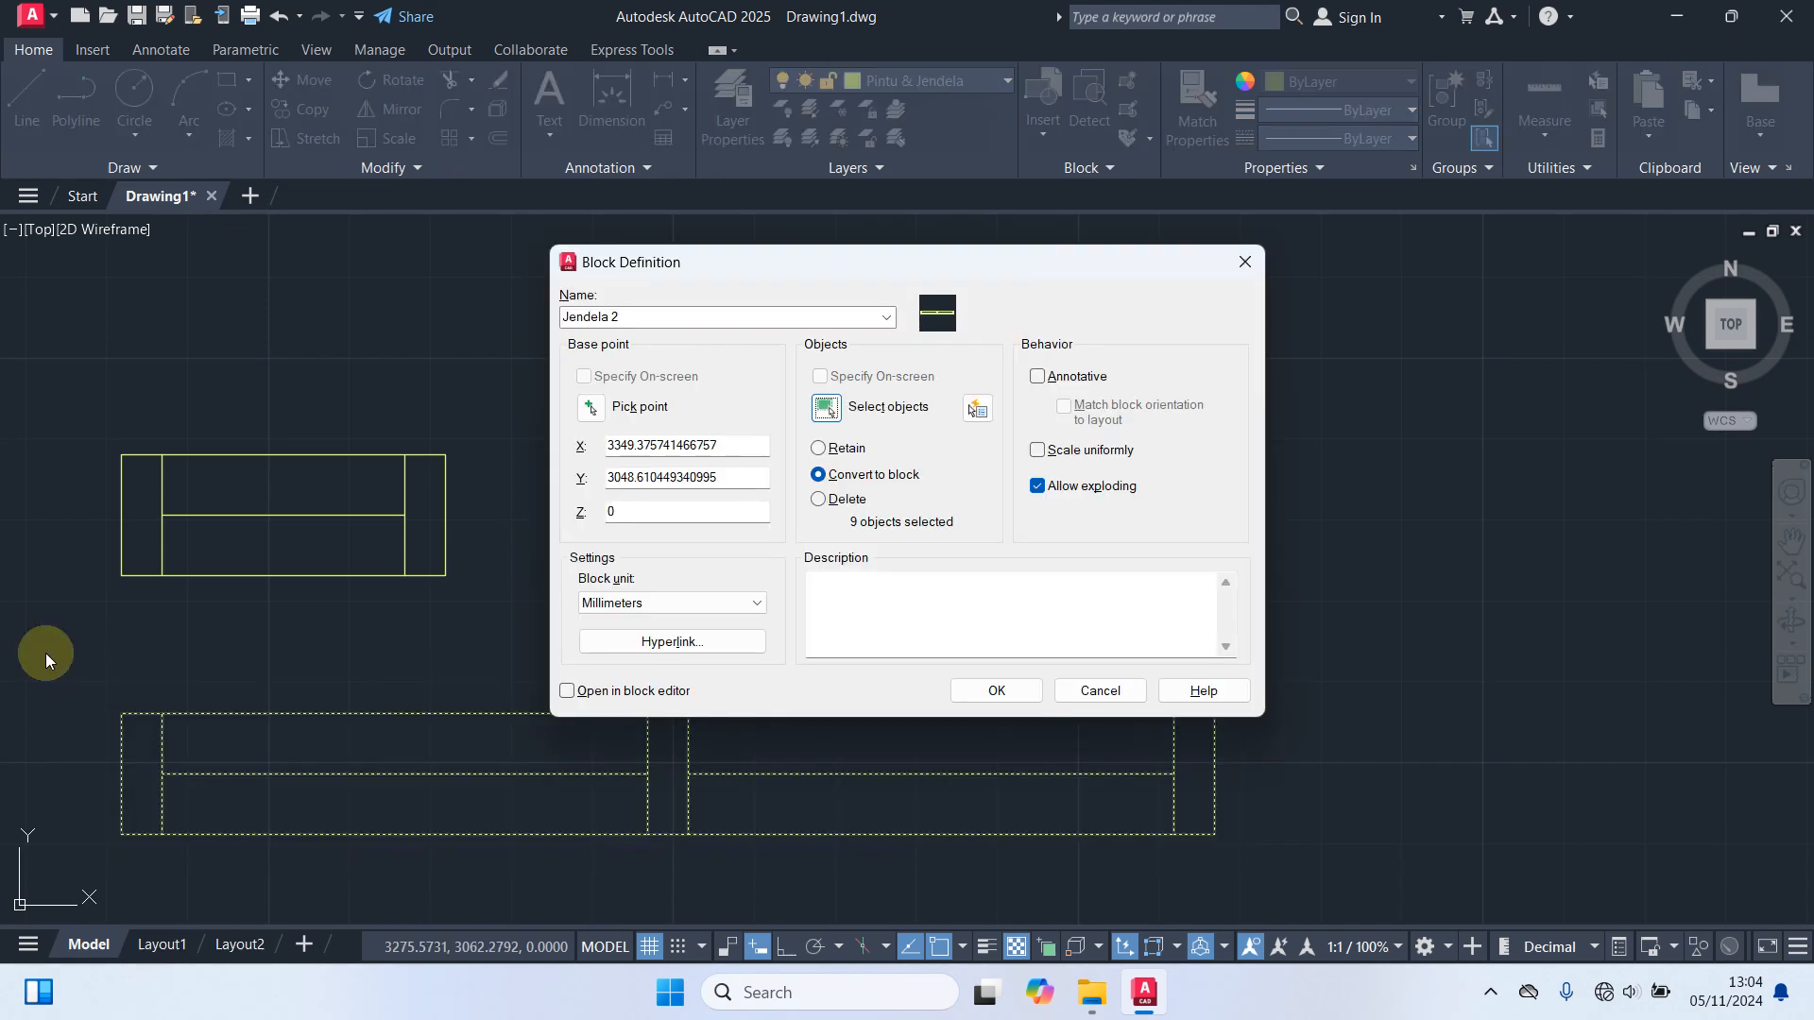
{"action": "left_click", "coordinate": [987, 699]}
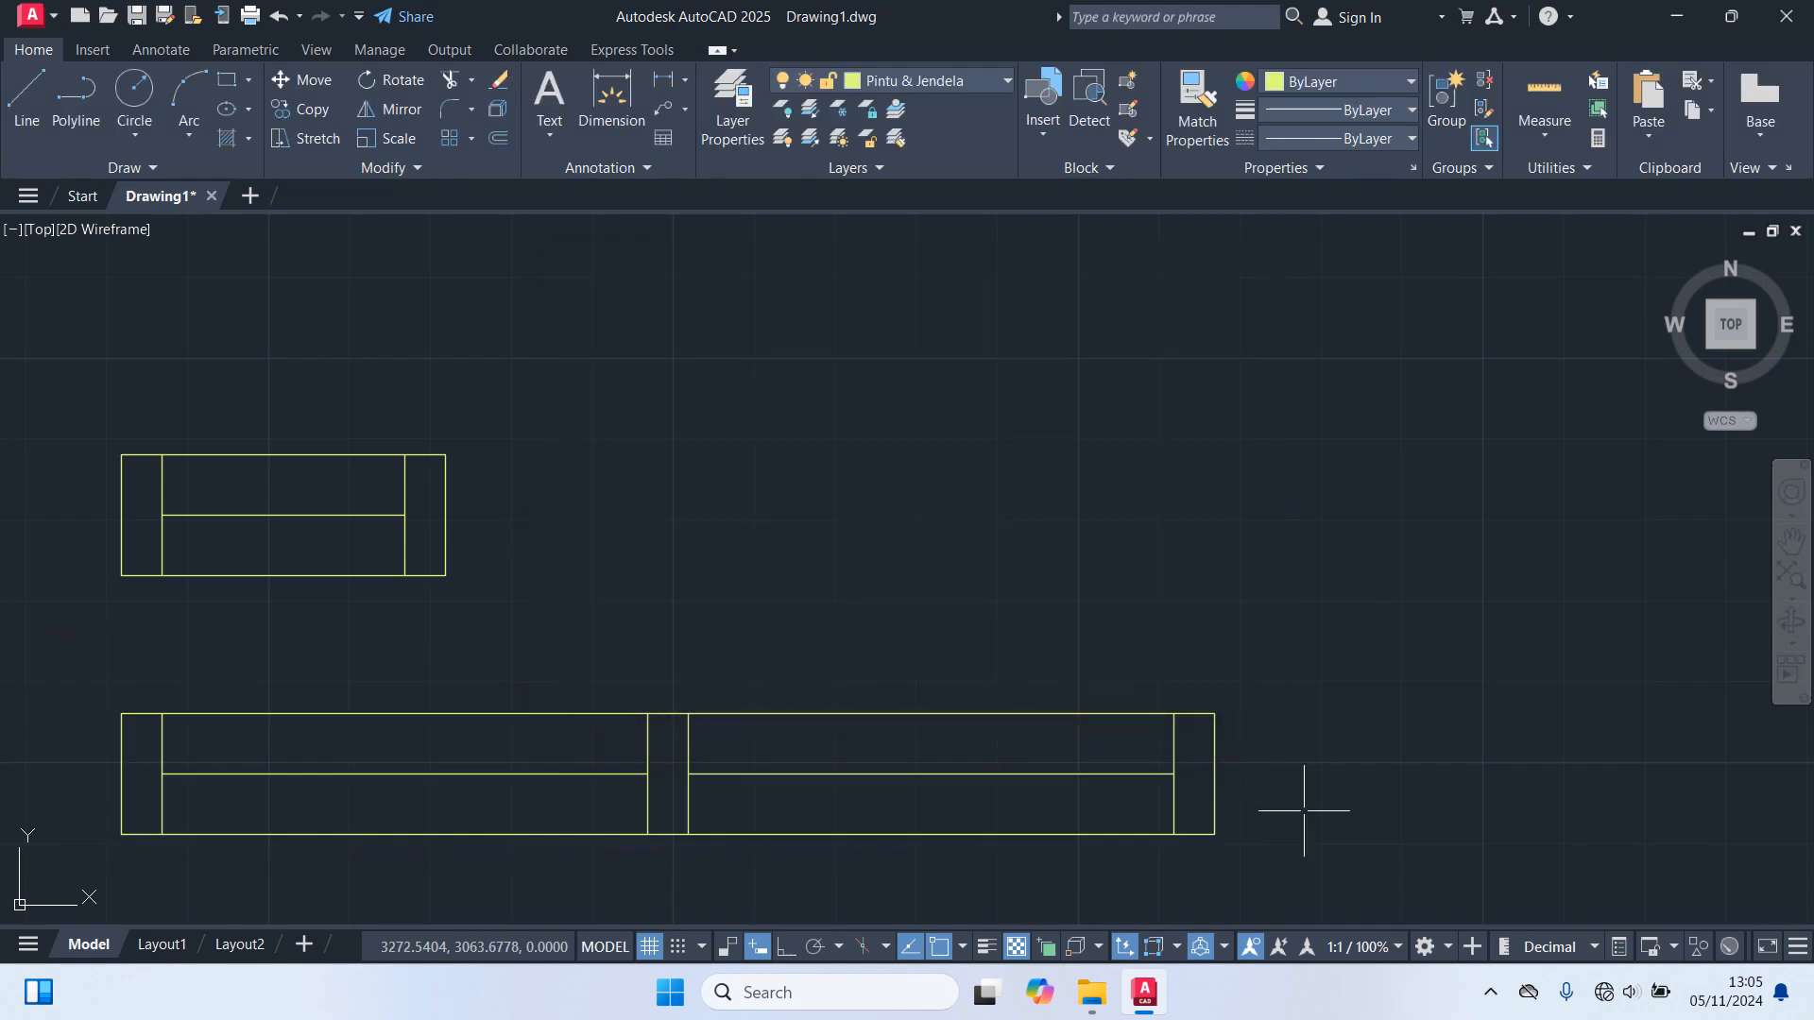
Copy both window blocks about 206 units to the right, using the centre of the double window's left end rectangle as base point.
{"action": "scroll", "coordinate": [1304, 810], "scroll_direction": "down", "scroll_amount": 3}
{"action": "mouse_move", "coordinate": [1287, 851]}
{"action": "middle_mouse_down"}
{"action": "mouse_move", "coordinate": [1065, 746]}
{"action": "mouse_move", "coordinate": [818, 741]}
{"action": "middle_mouse_up"}
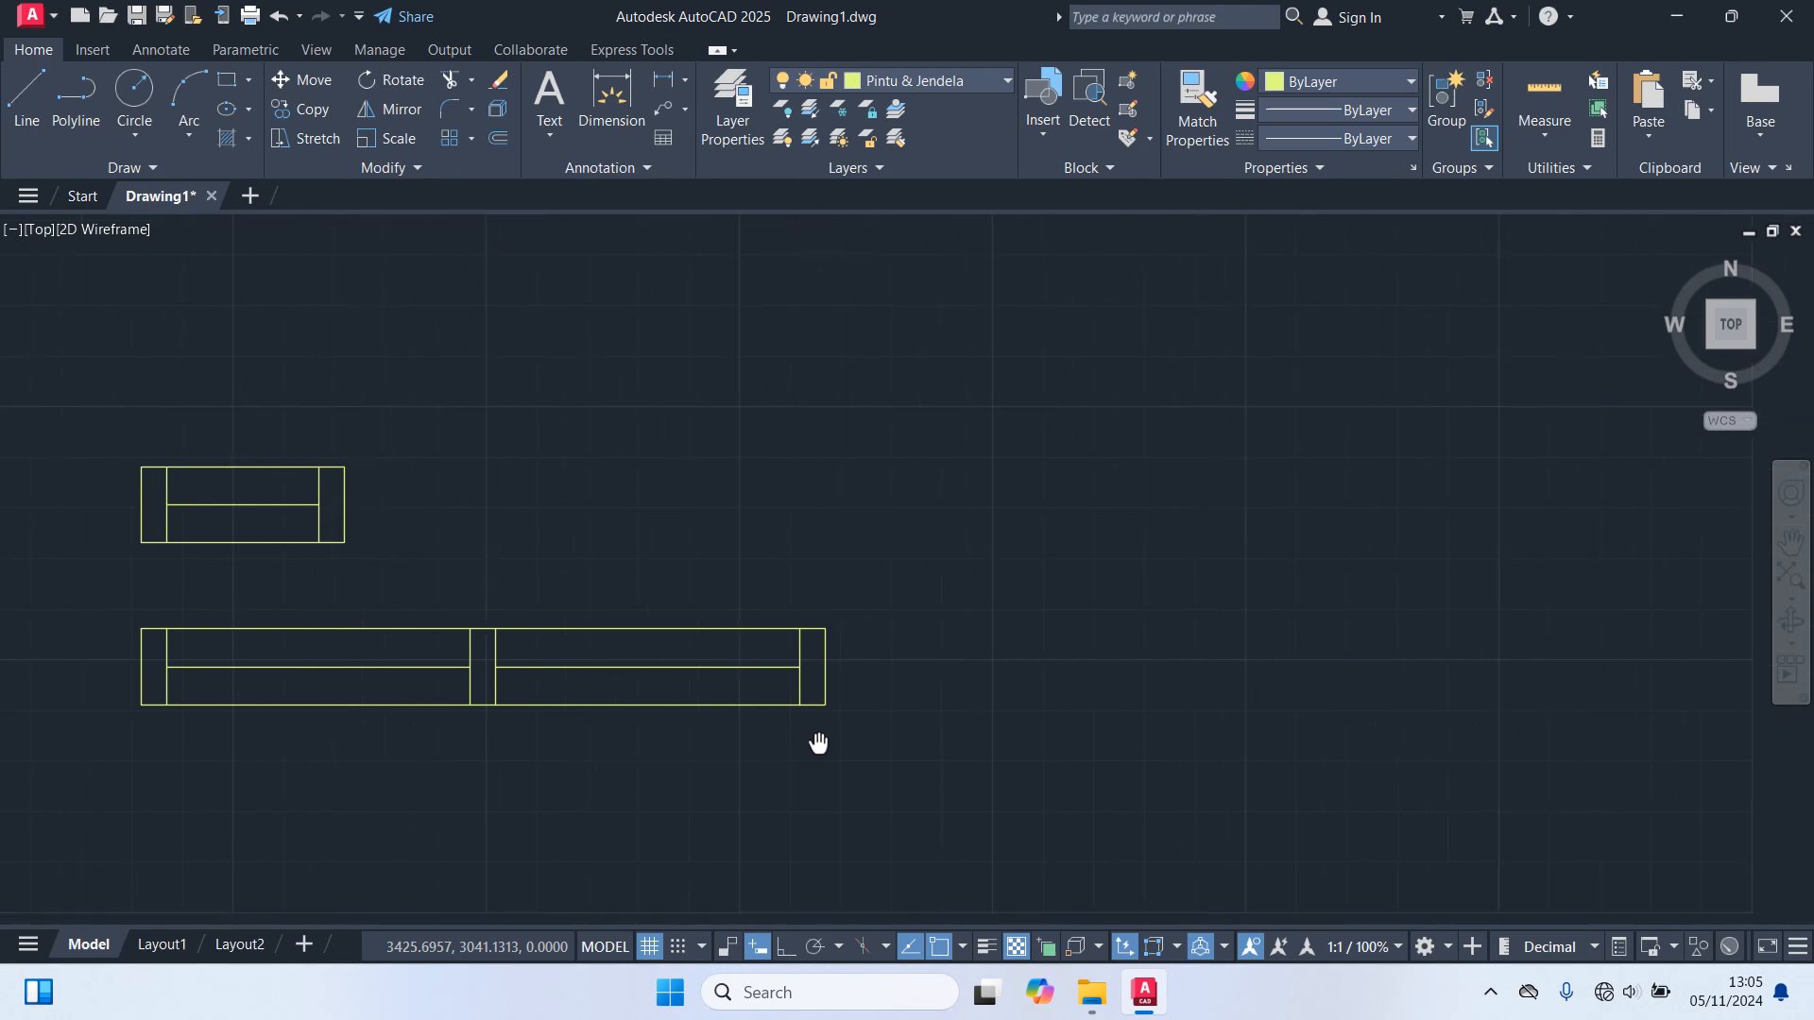
{"action": "left_click", "coordinate": [970, 753]}
{"action": "left_click", "coordinate": [77, 410]}
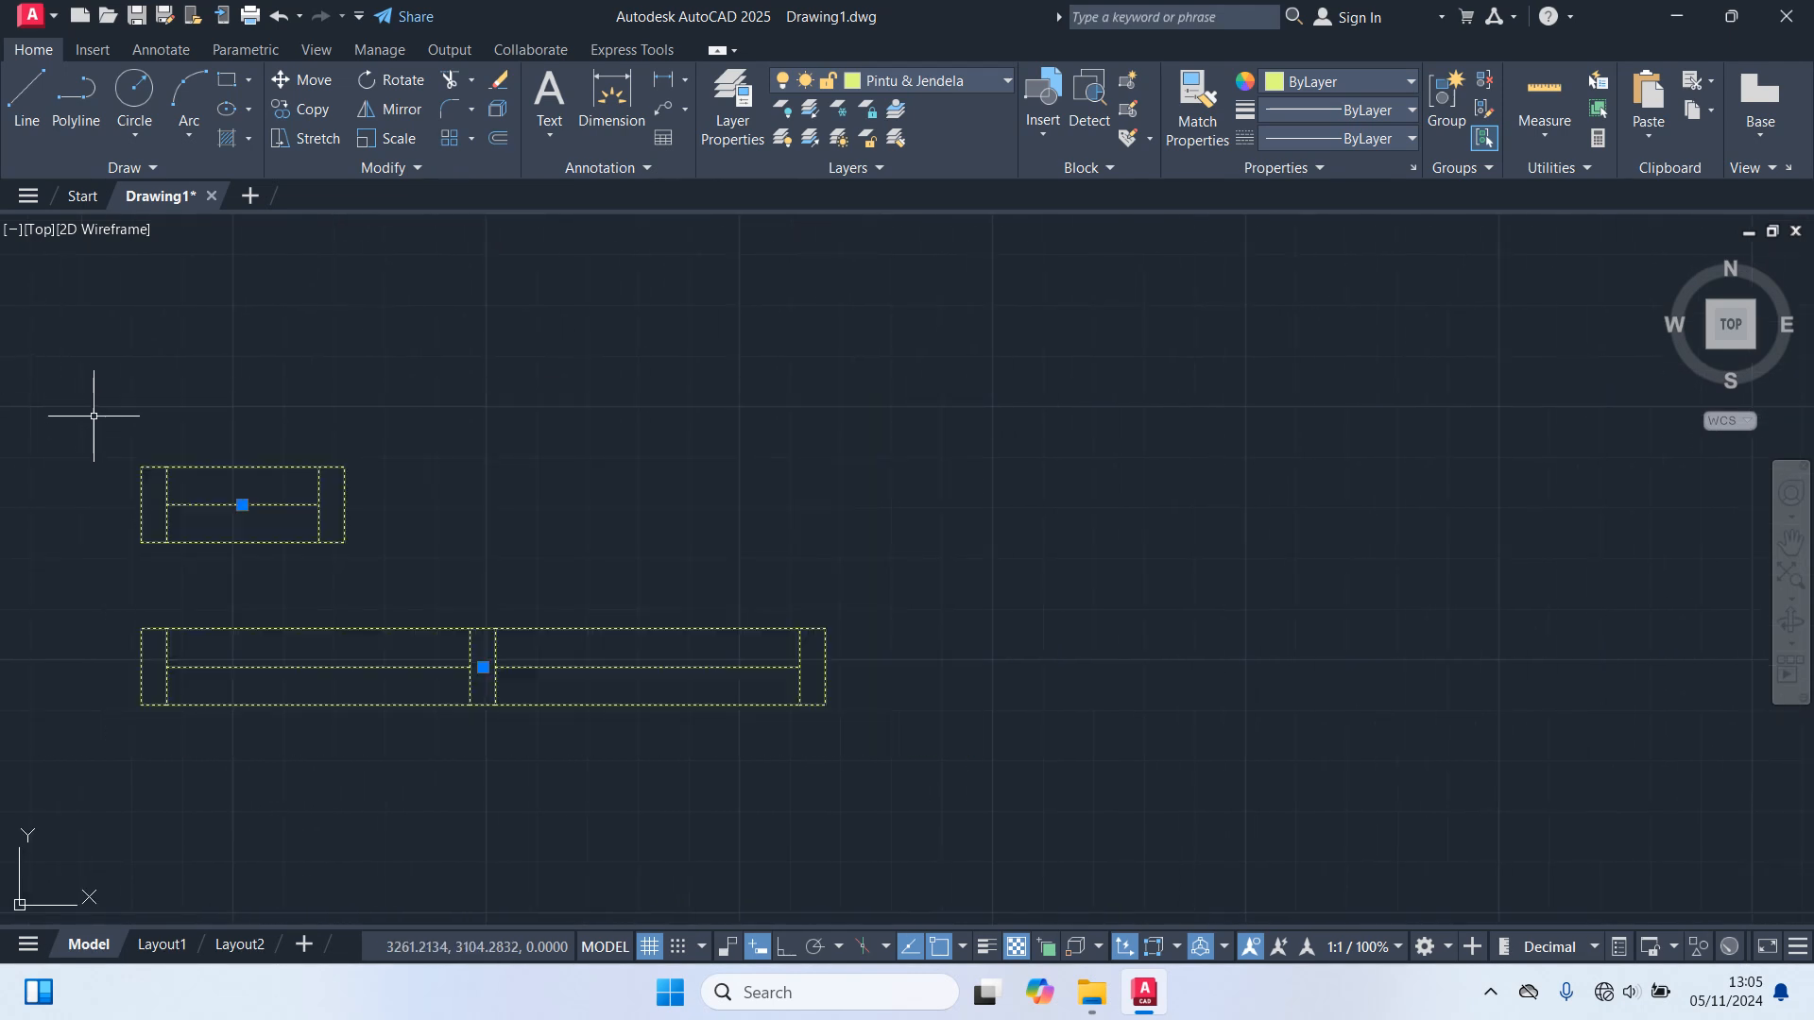
{"action": "type", "text": "co"}
{"action": "key", "text": "Return"}
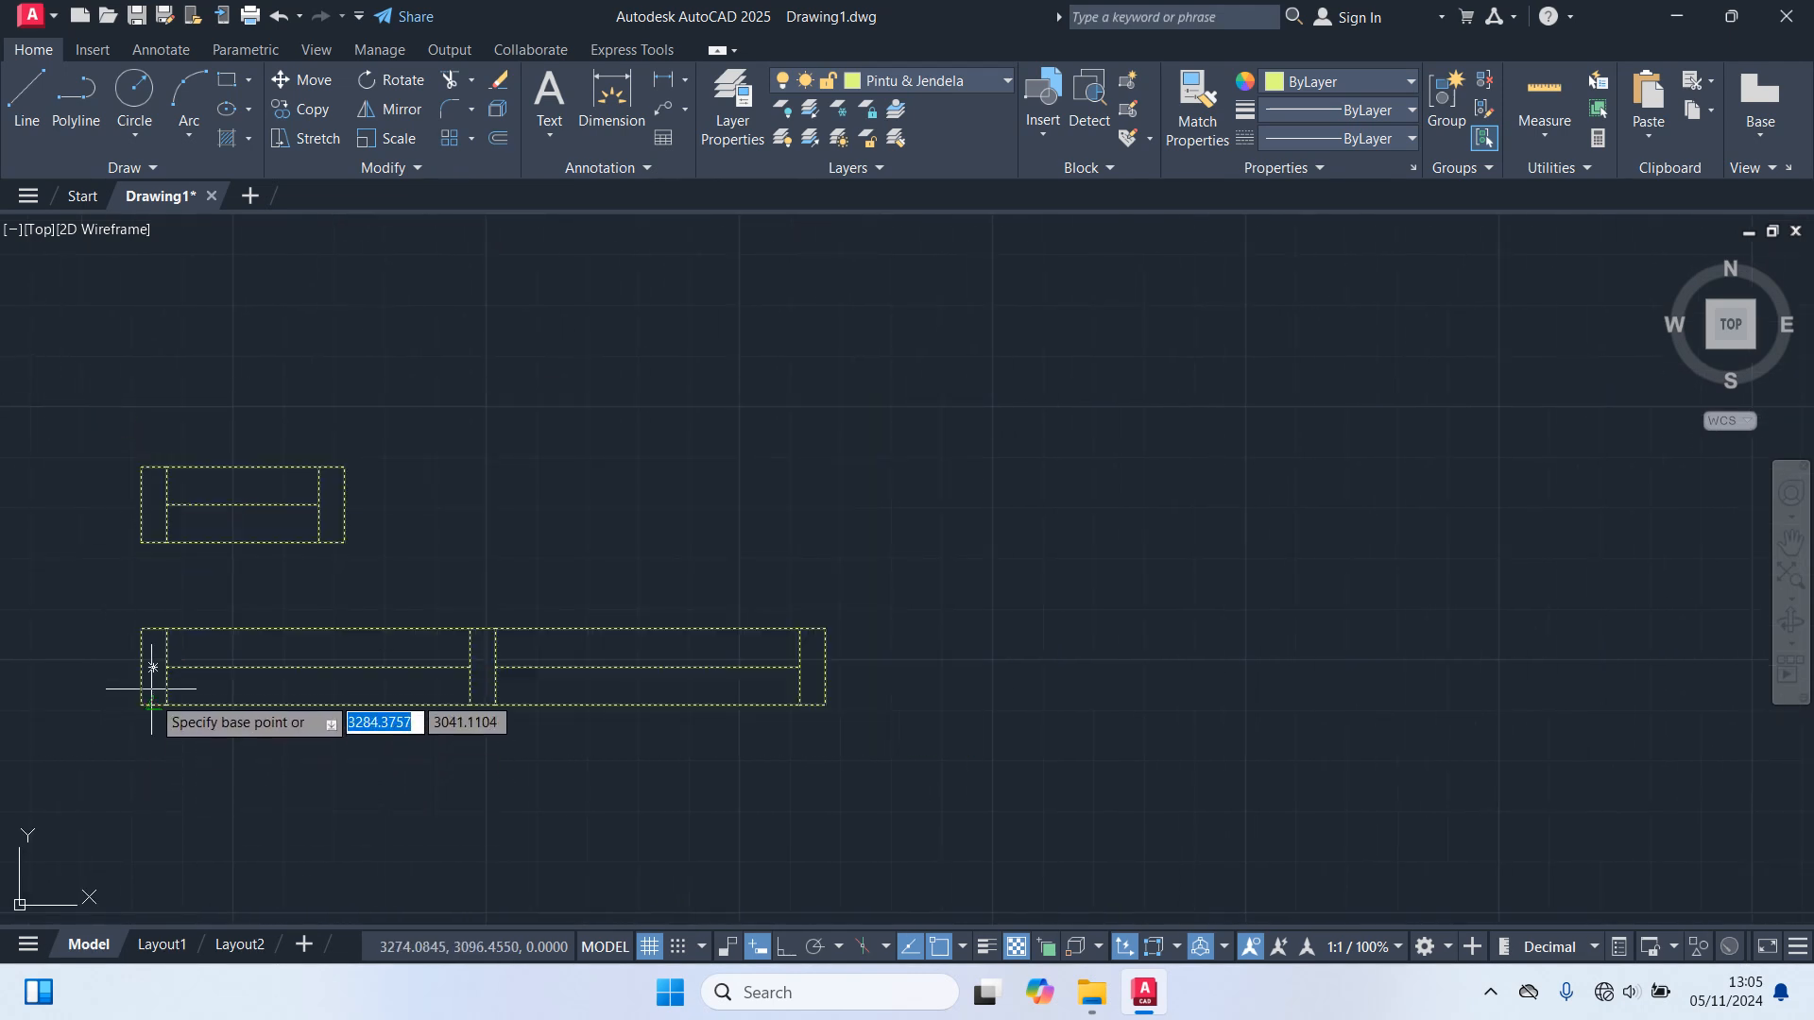
{"action": "left_click", "coordinate": [153, 667]}
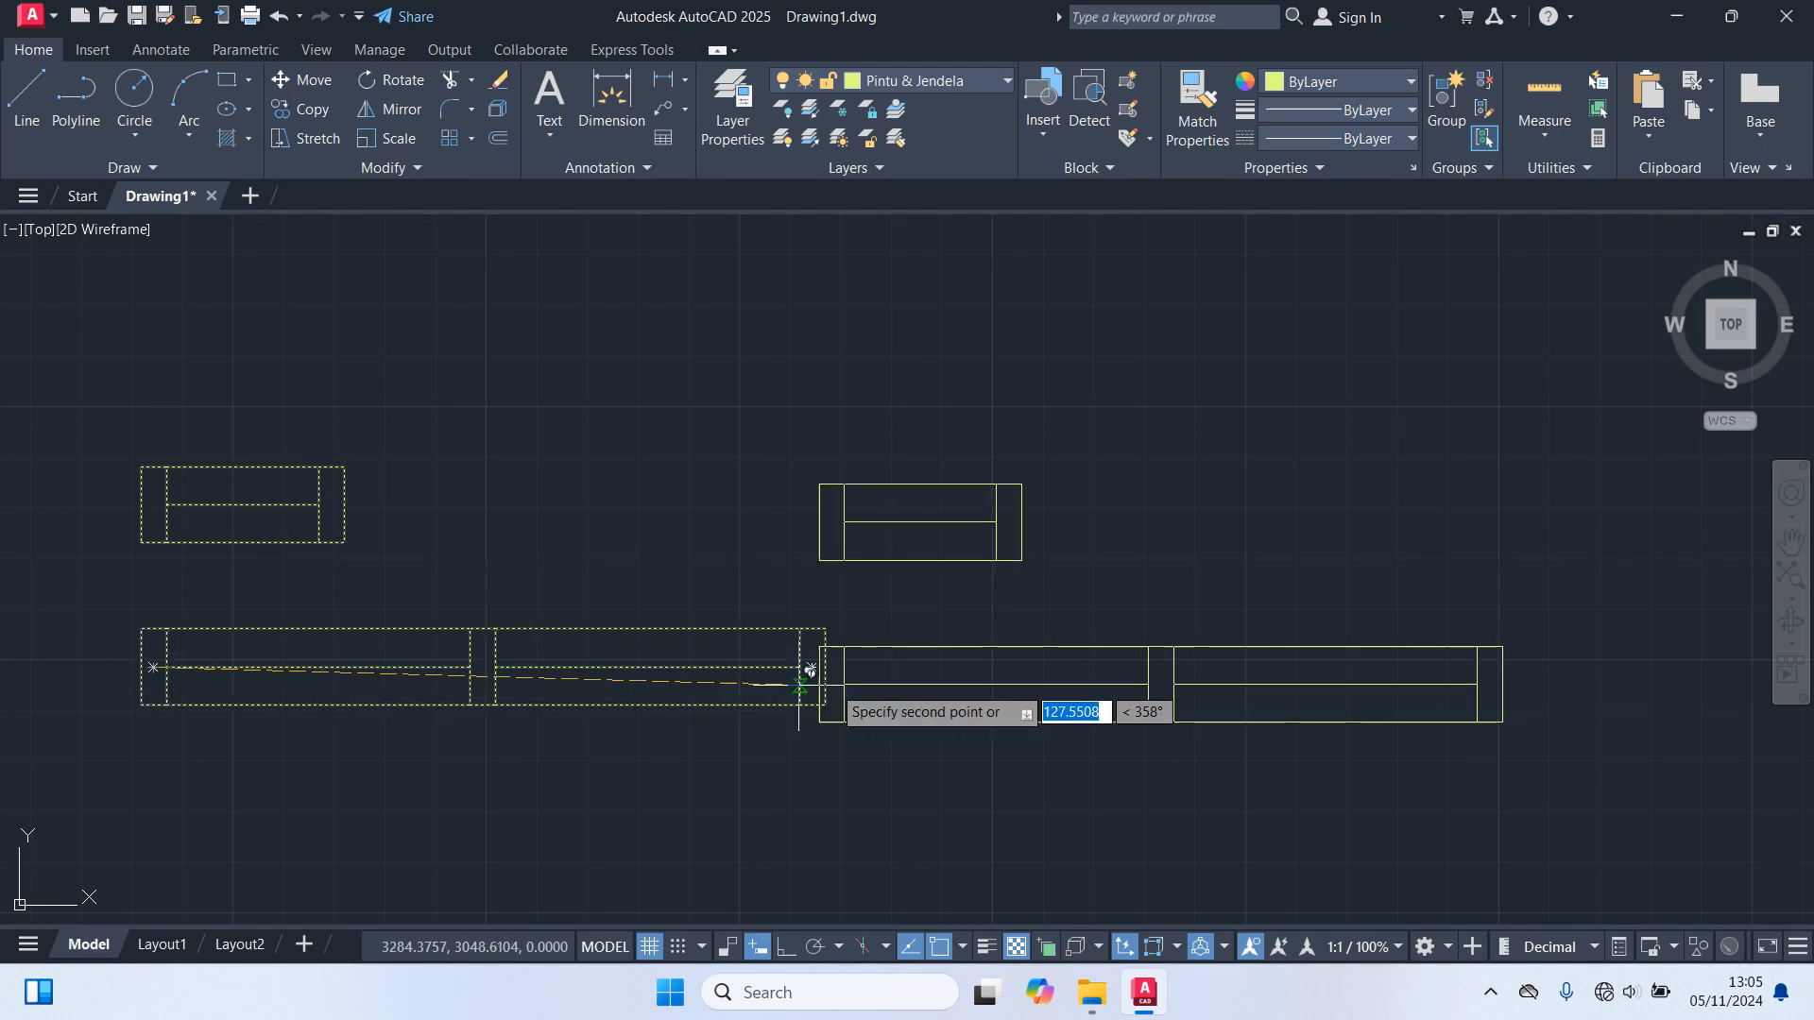
{"action": "middle_click_drag", "start_coordinate": [1085, 667], "coordinate": [751, 657]}
{"action": "scroll", "coordinate": [750, 657], "scroll_direction": "up", "scroll_amount": 2}
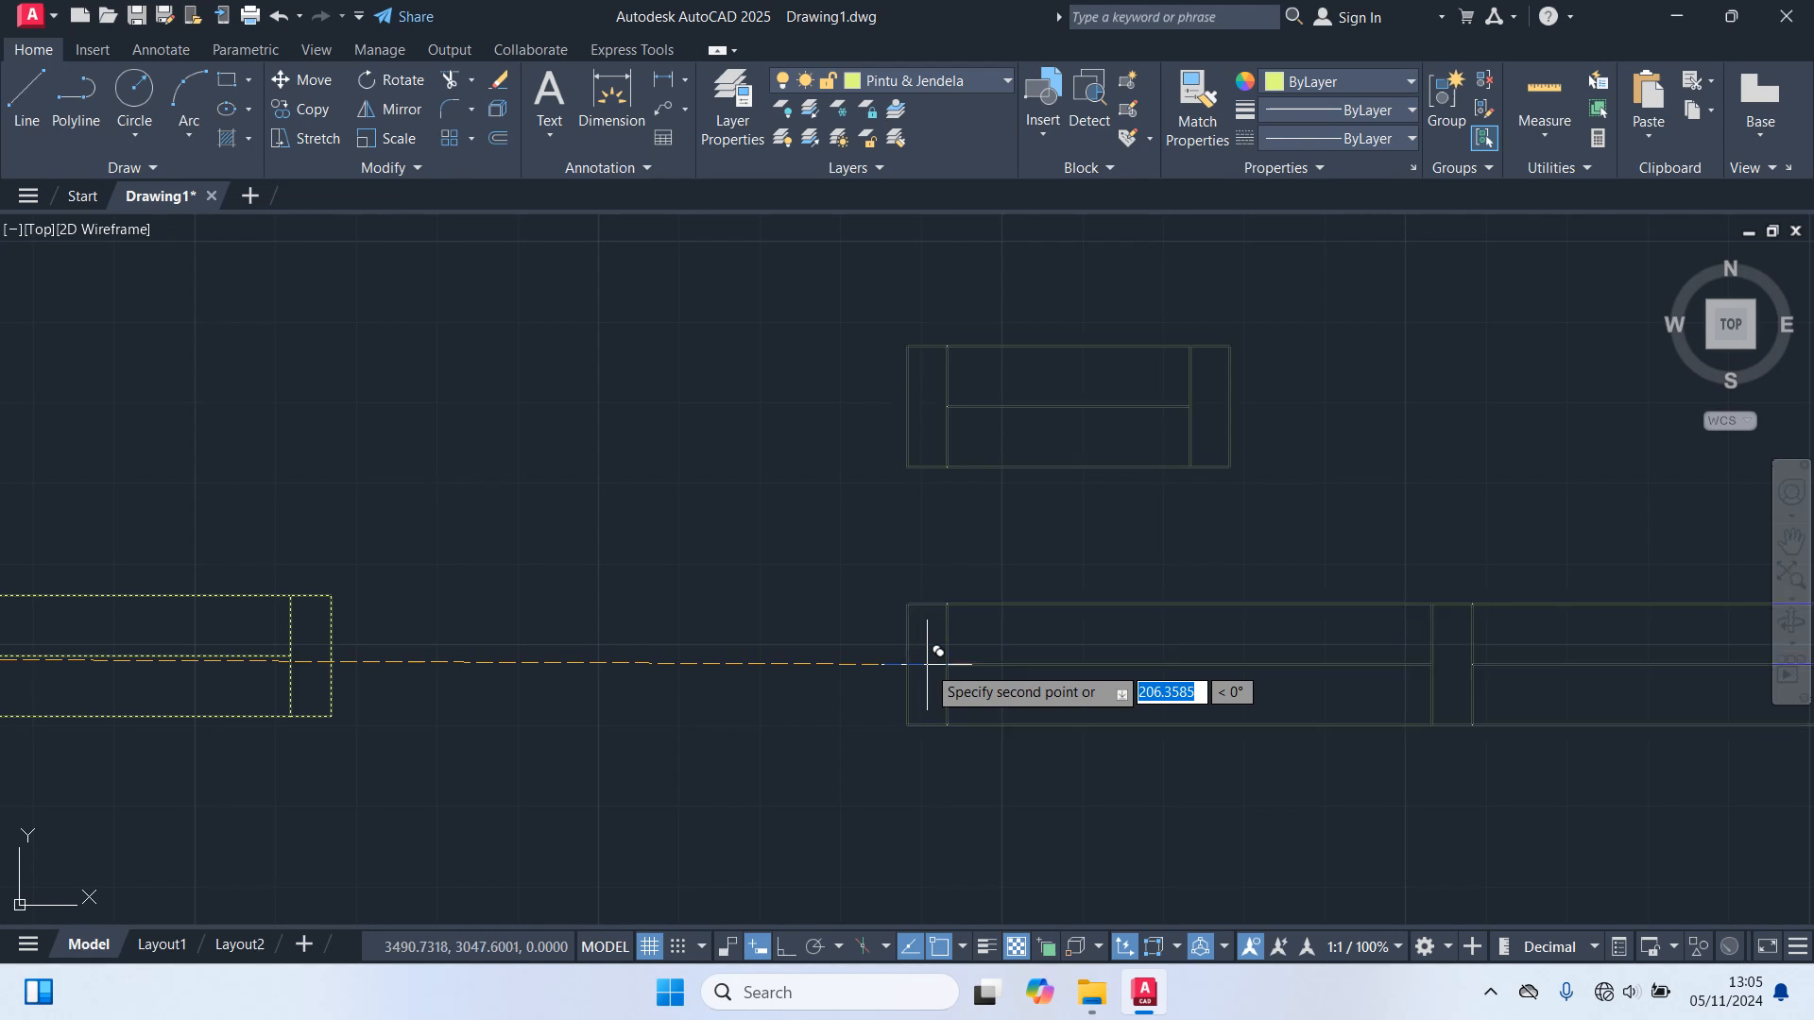
{"action": "key", "text": "Escape"}
{"action": "scroll", "coordinate": [760, 744], "scroll_direction": "down", "scroll_amount": 4}
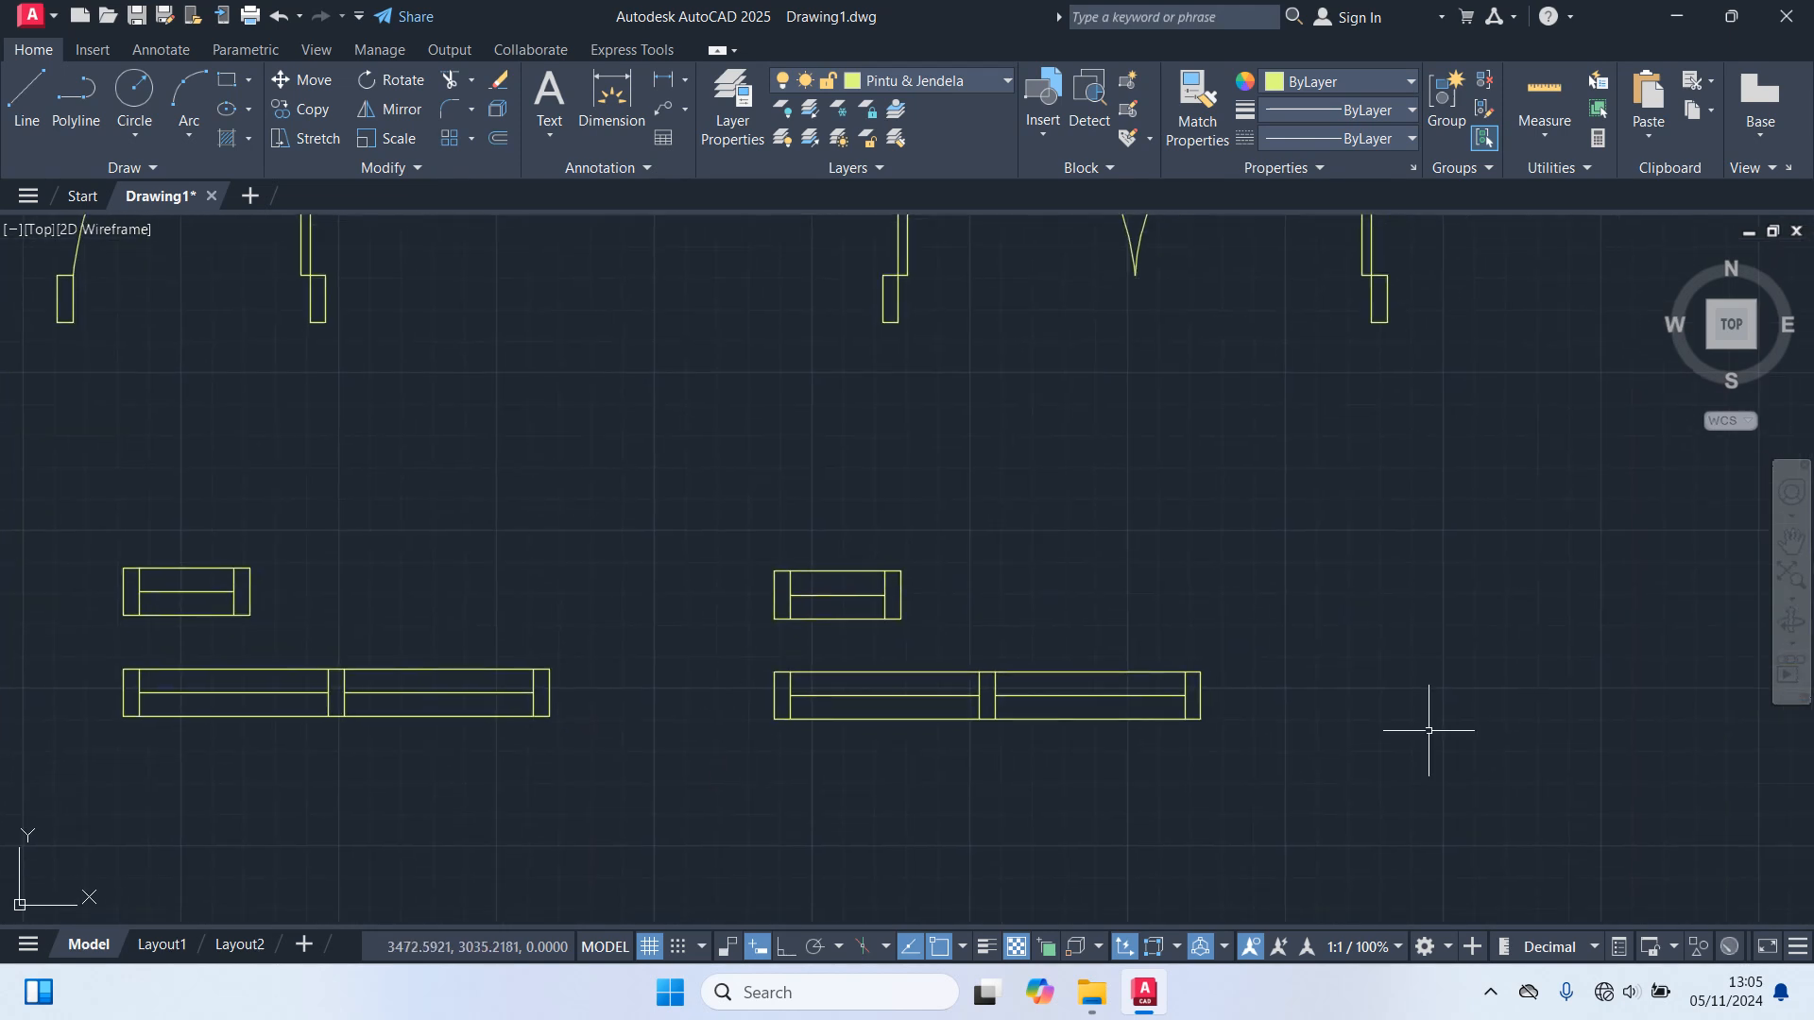
Rotate the two copied window blocks by 90 degrees about the lower-left corner of the copied double window.
{"action": "left_click", "coordinate": [1441, 803]}
{"action": "left_click", "coordinate": [673, 474]}
{"action": "type", "text": "co"}
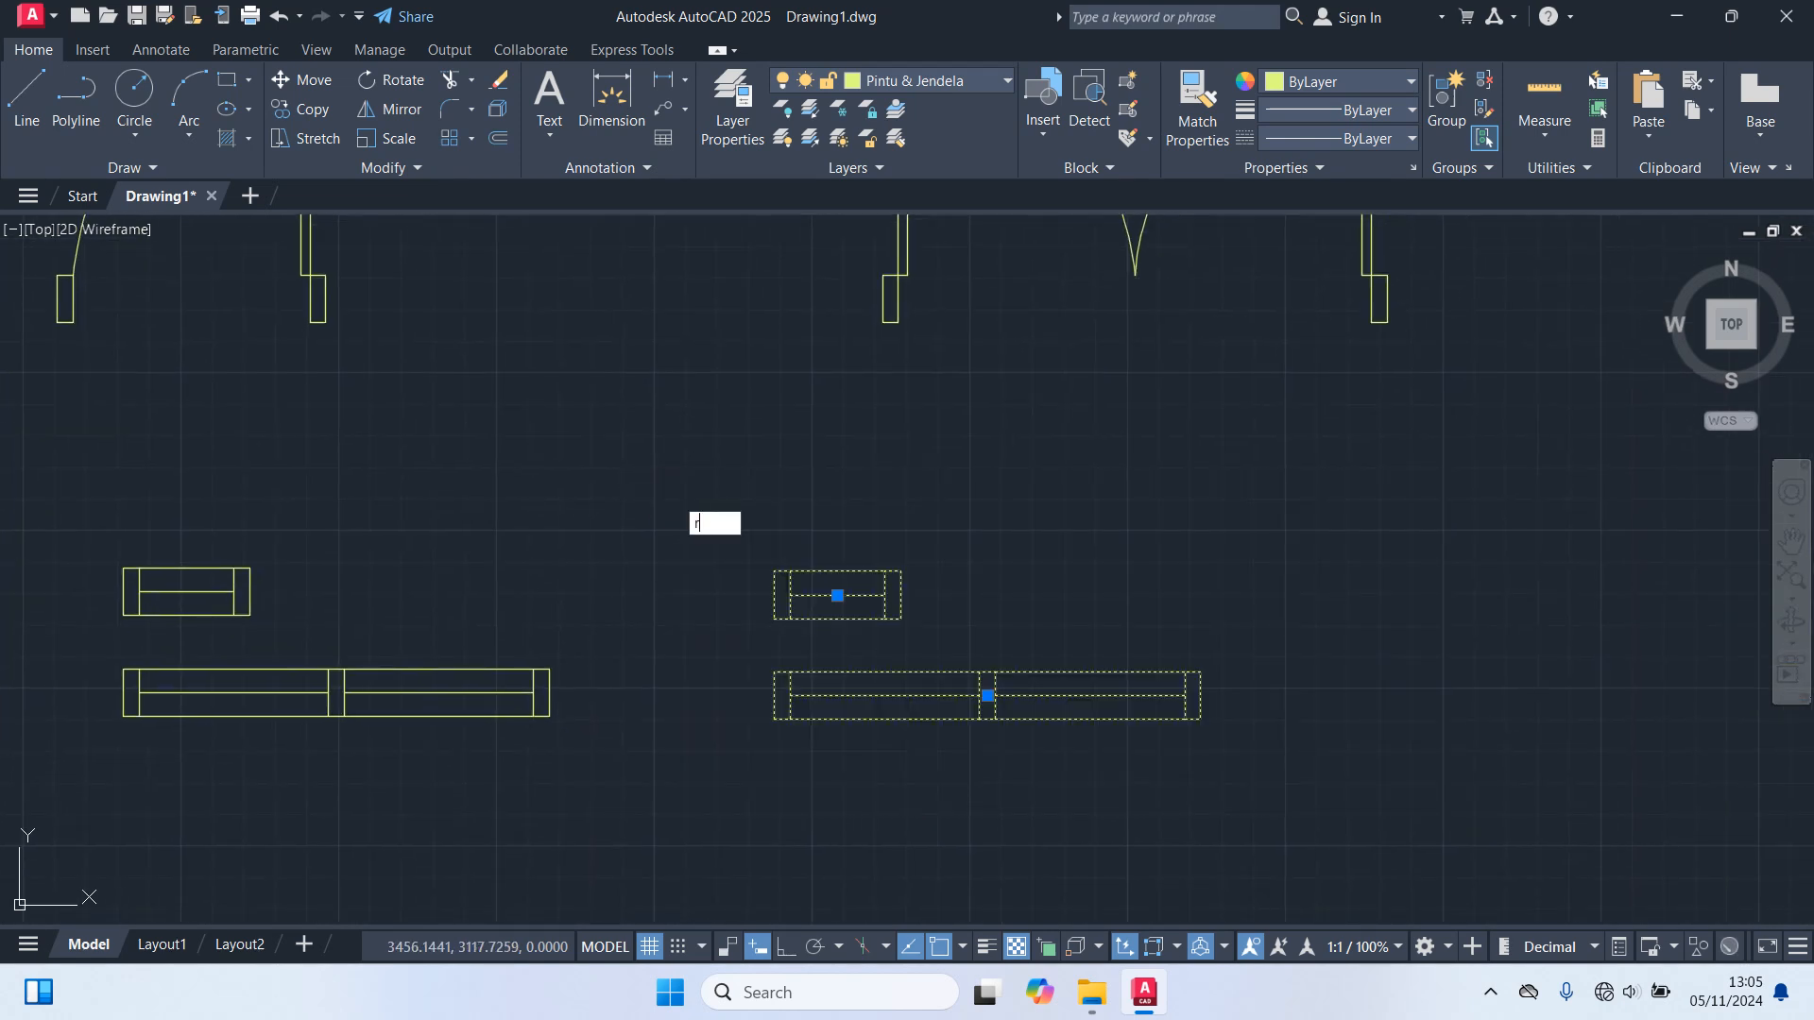
{"action": "key", "text": "Return"}
{"action": "left_click", "coordinate": [775, 721]}
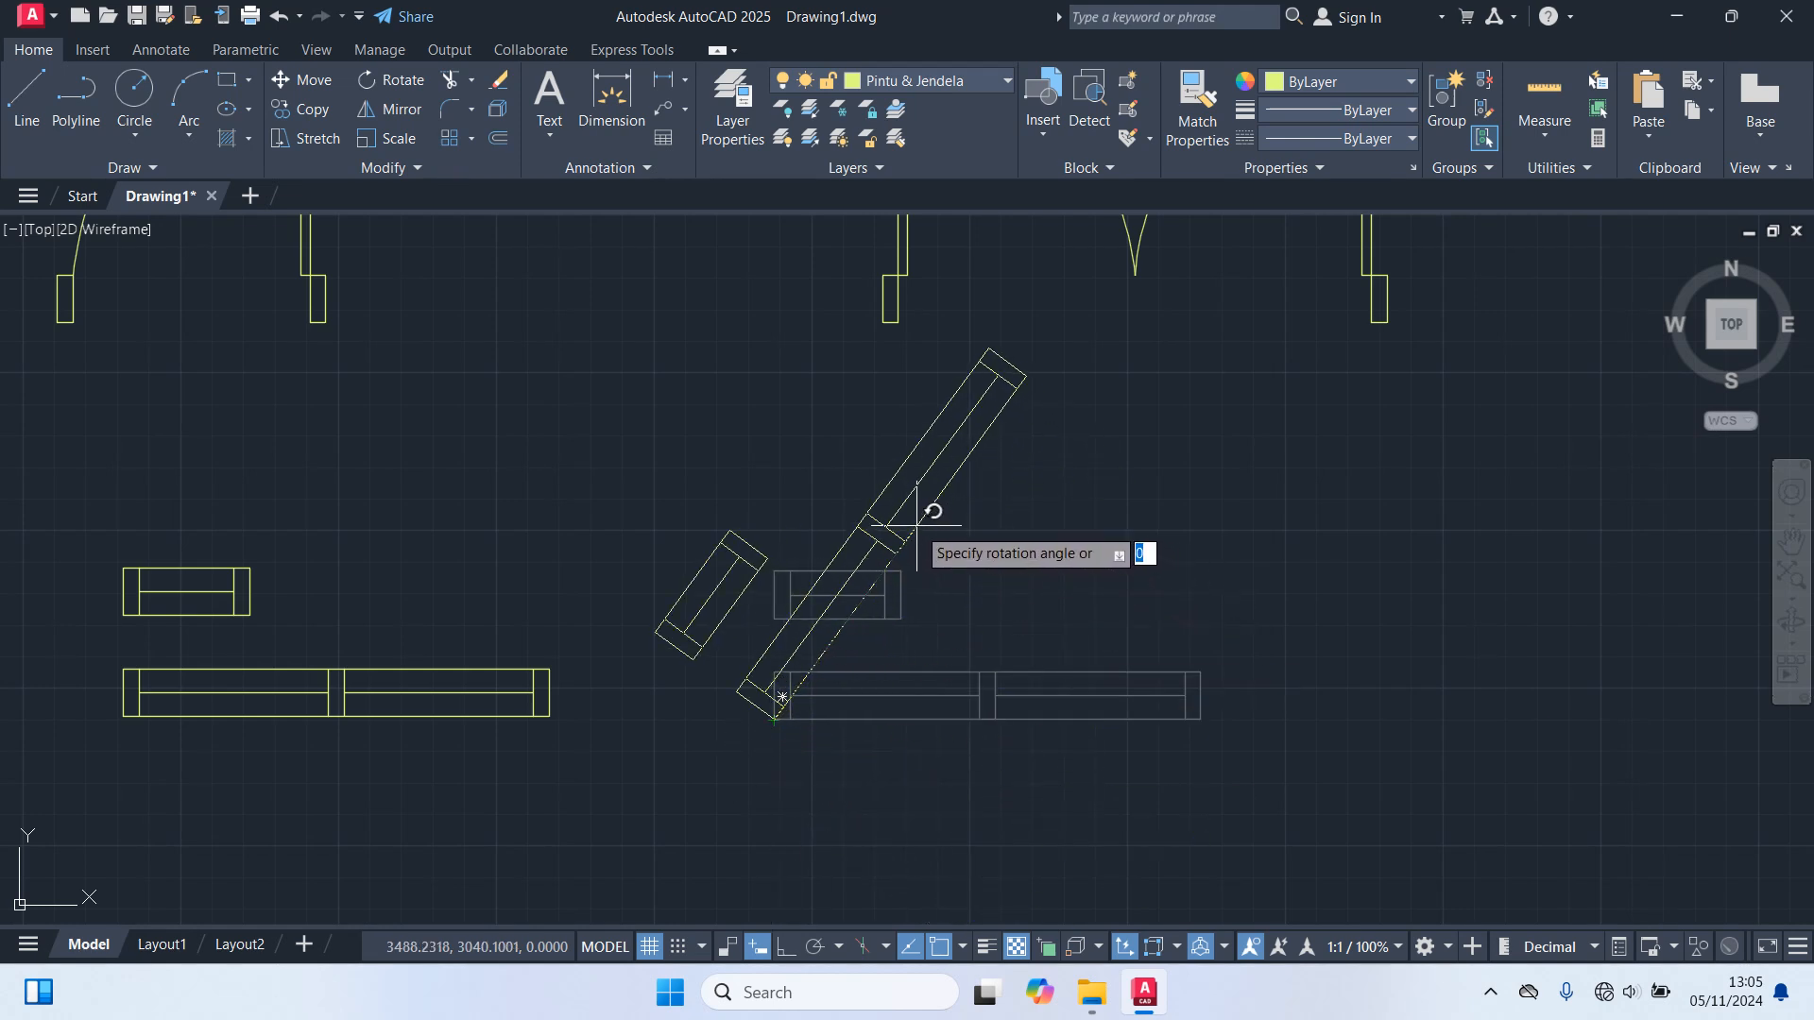
{"action": "type", "text": "90"}
{"action": "key", "text": "Return"}
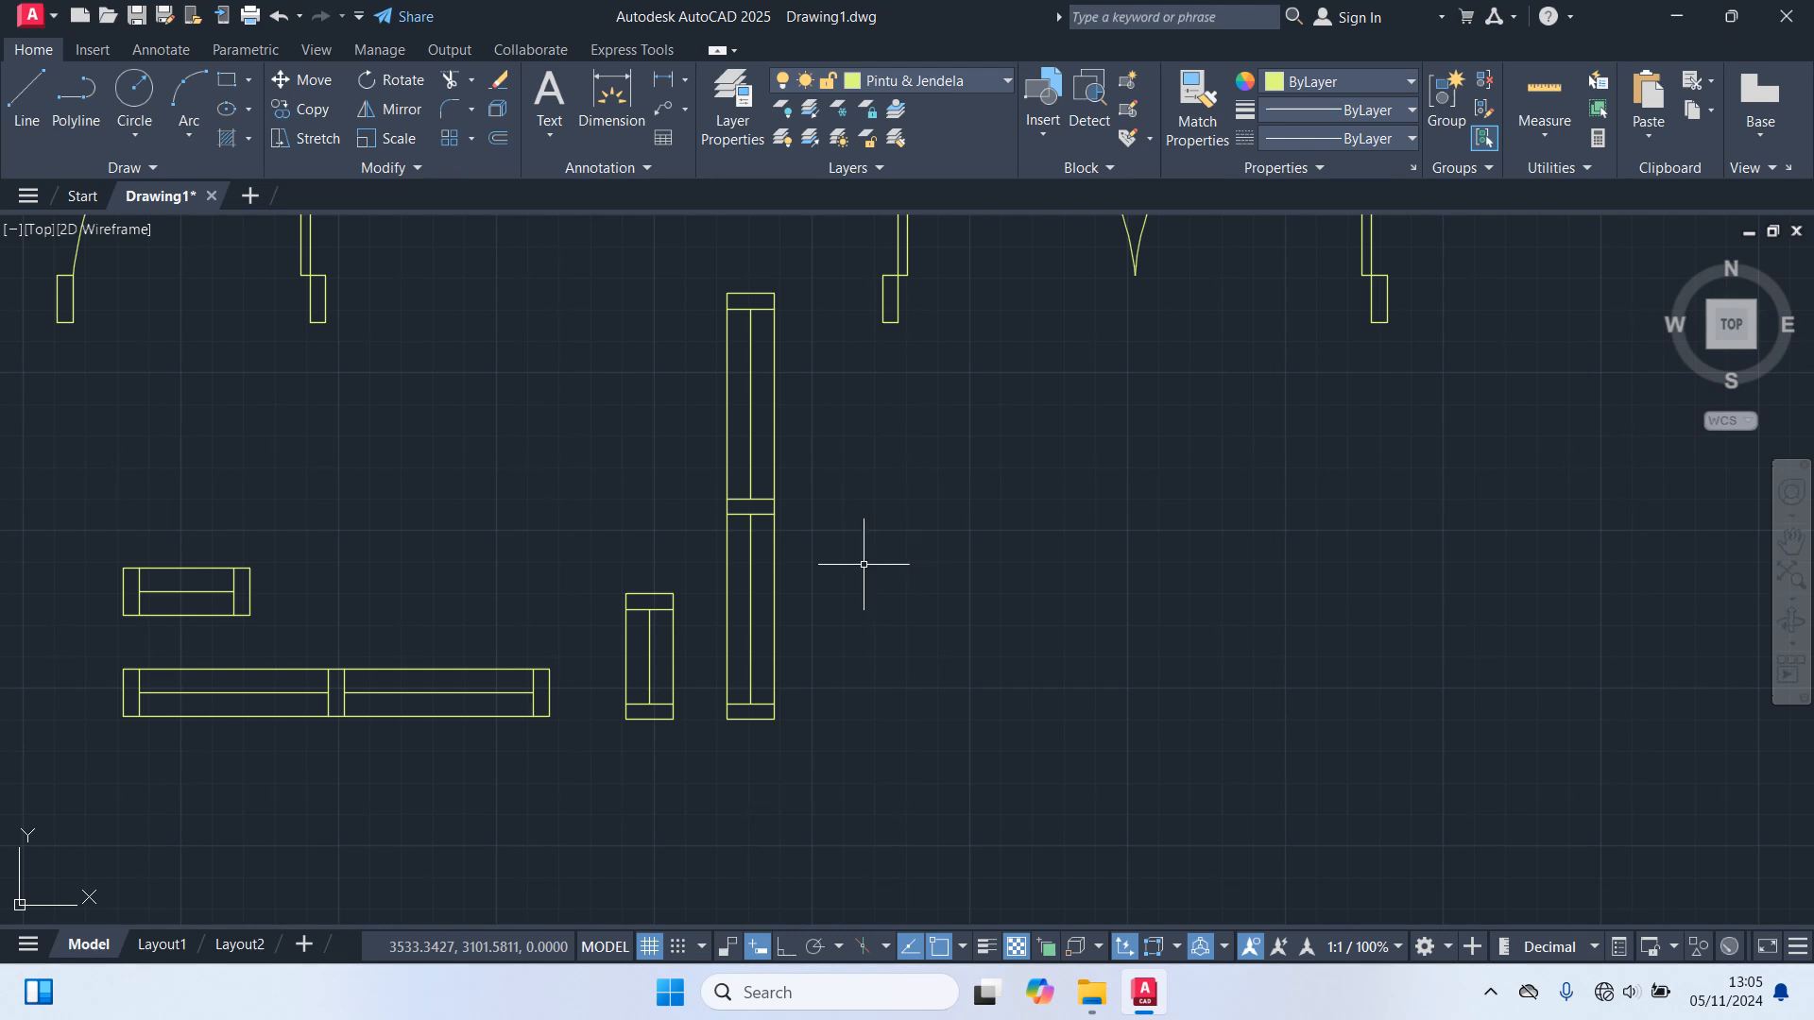
{"action": "middle_click_drag", "start_coordinate": [858, 566], "coordinate": [1003, 817]}
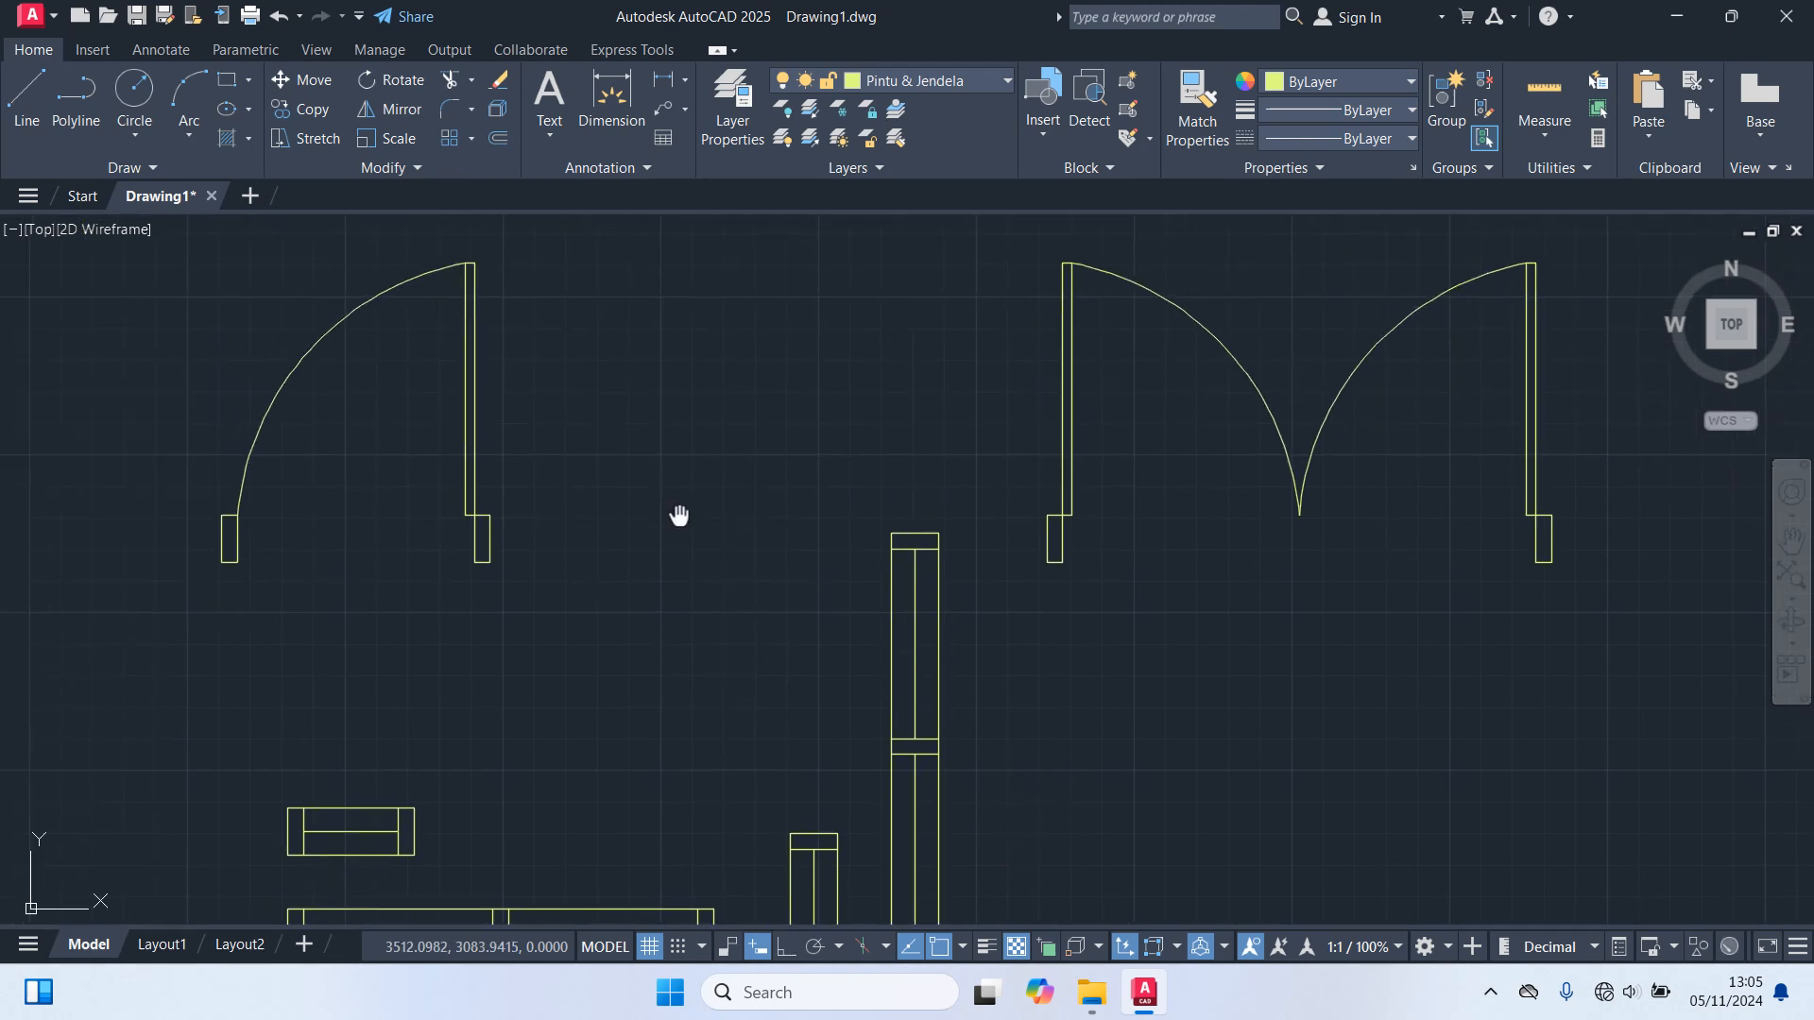
Move the single-door symbol up and to the left into the empty space between the floor plan and the double door.
{"action": "mouse_move", "coordinate": [677, 514]}
{"action": "middle_mouse_down"}
{"action": "mouse_move", "coordinate": [927, 591]}
{"action": "mouse_move", "coordinate": [870, 636]}
{"action": "mouse_move", "coordinate": [952, 694]}
{"action": "middle_mouse_up"}
{"action": "scroll", "coordinate": [921, 598], "scroll_direction": "down", "scroll_amount": 2}
{"action": "left_click", "coordinate": [973, 740]}
{"action": "left_click", "coordinate": [611, 412]}
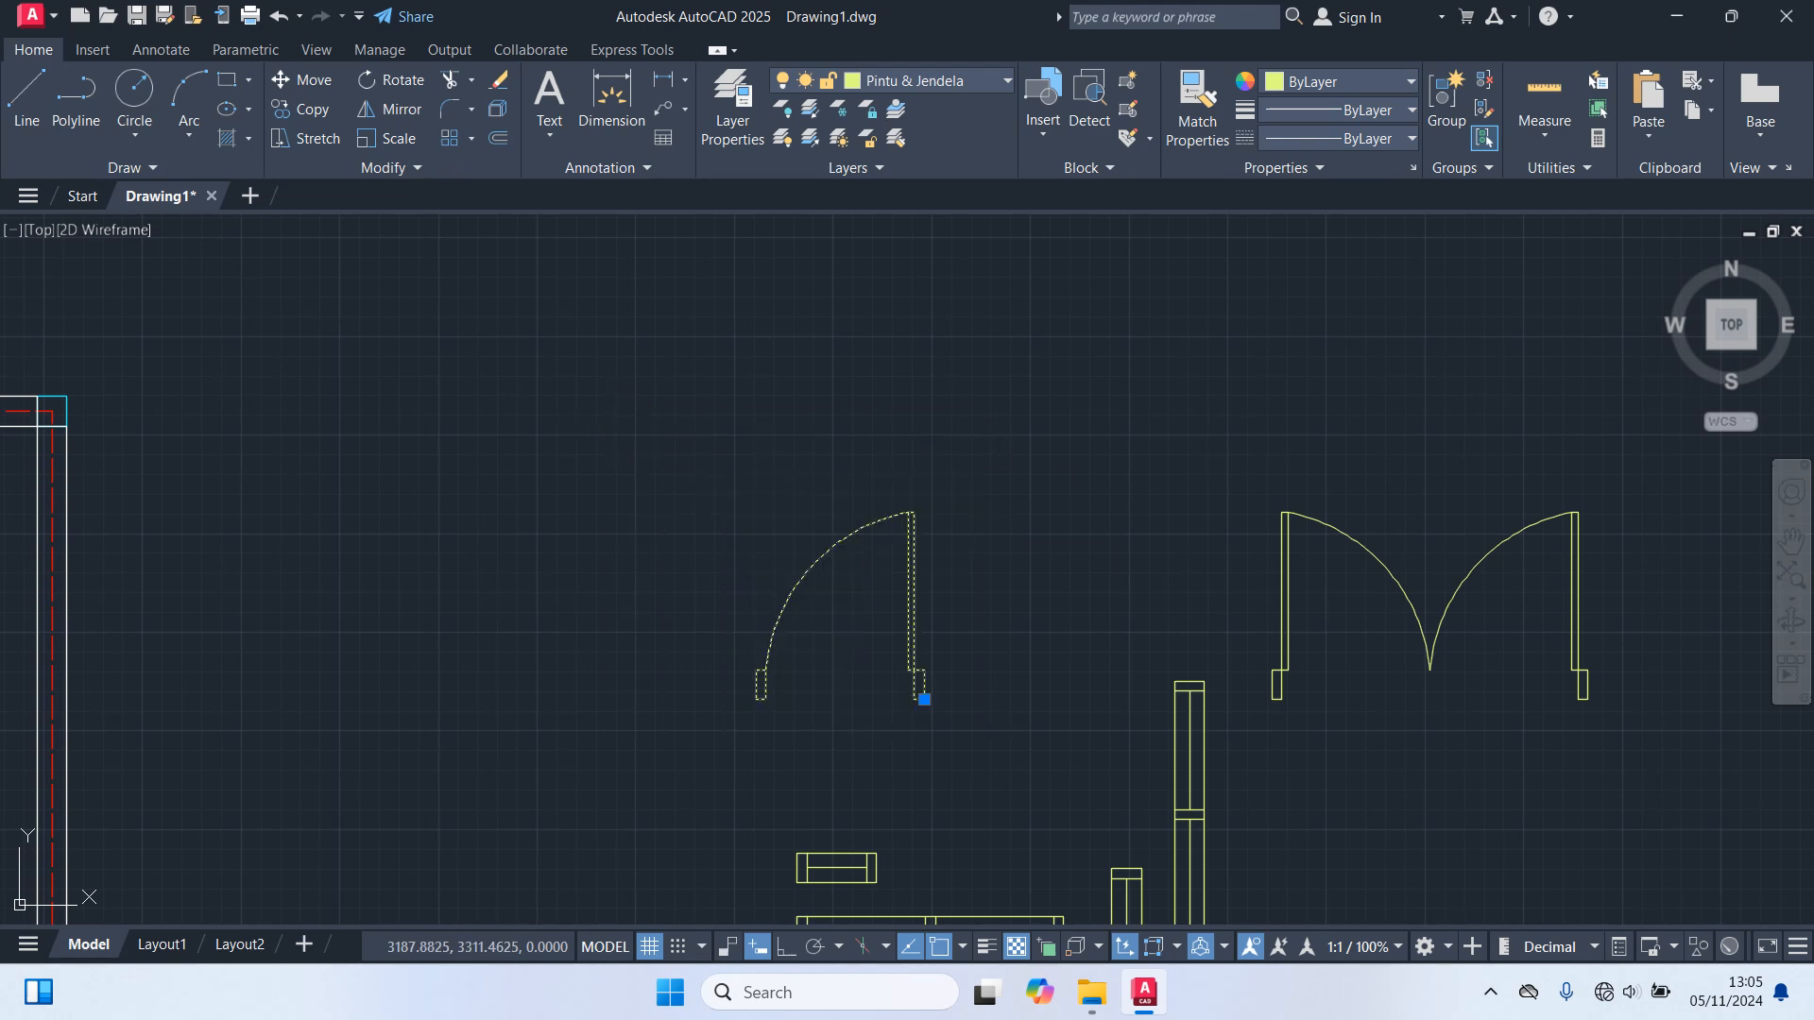
{"action": "type", "text": "m"}
{"action": "key", "text": "Return"}
{"action": "left_click", "coordinate": [826, 692]}
{"action": "left_click", "coordinate": [609, 481]}
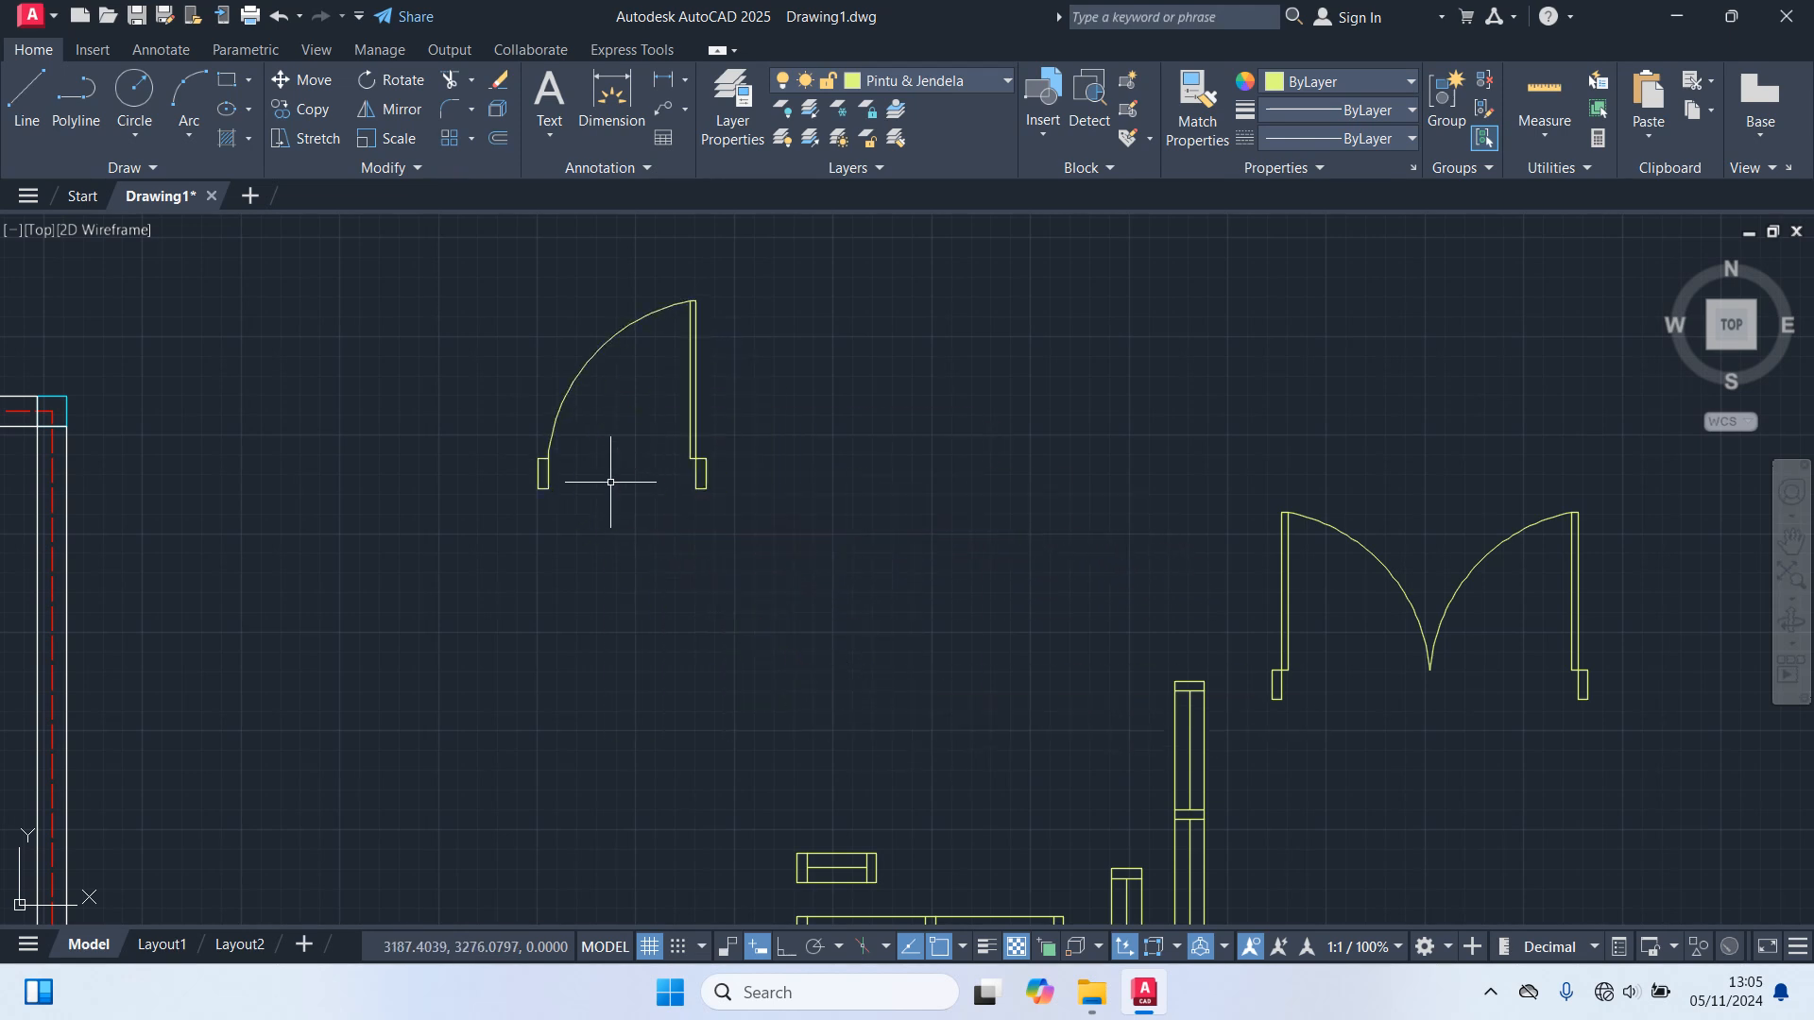
Mirror the single door about a vertical line through its right jamb's outer corner, keeping the original.
{"action": "left_click", "coordinate": [708, 472]}
{"action": "type", "text": "m"}
{"action": "key", "text": "Return"}
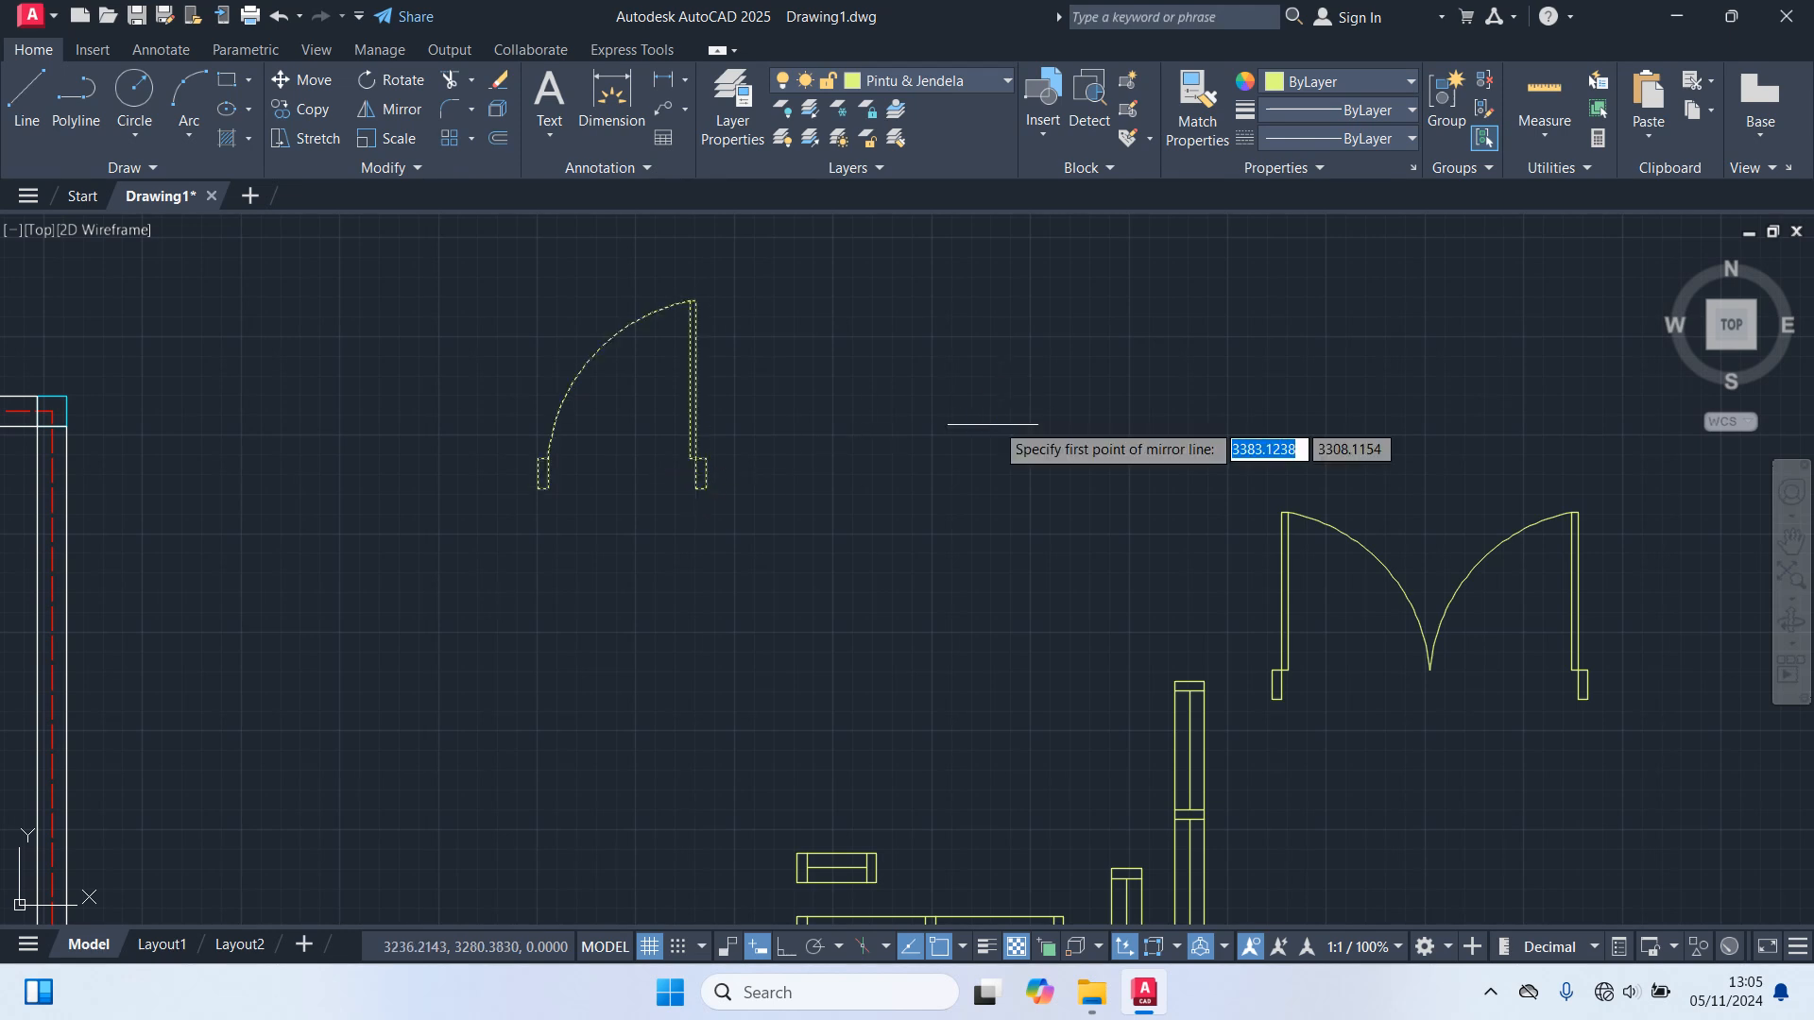
{"action": "scroll", "coordinate": [750, 478], "scroll_direction": "up", "scroll_amount": 2}
{"action": "middle_click_drag", "start_coordinate": [750, 478], "coordinate": [813, 608]}
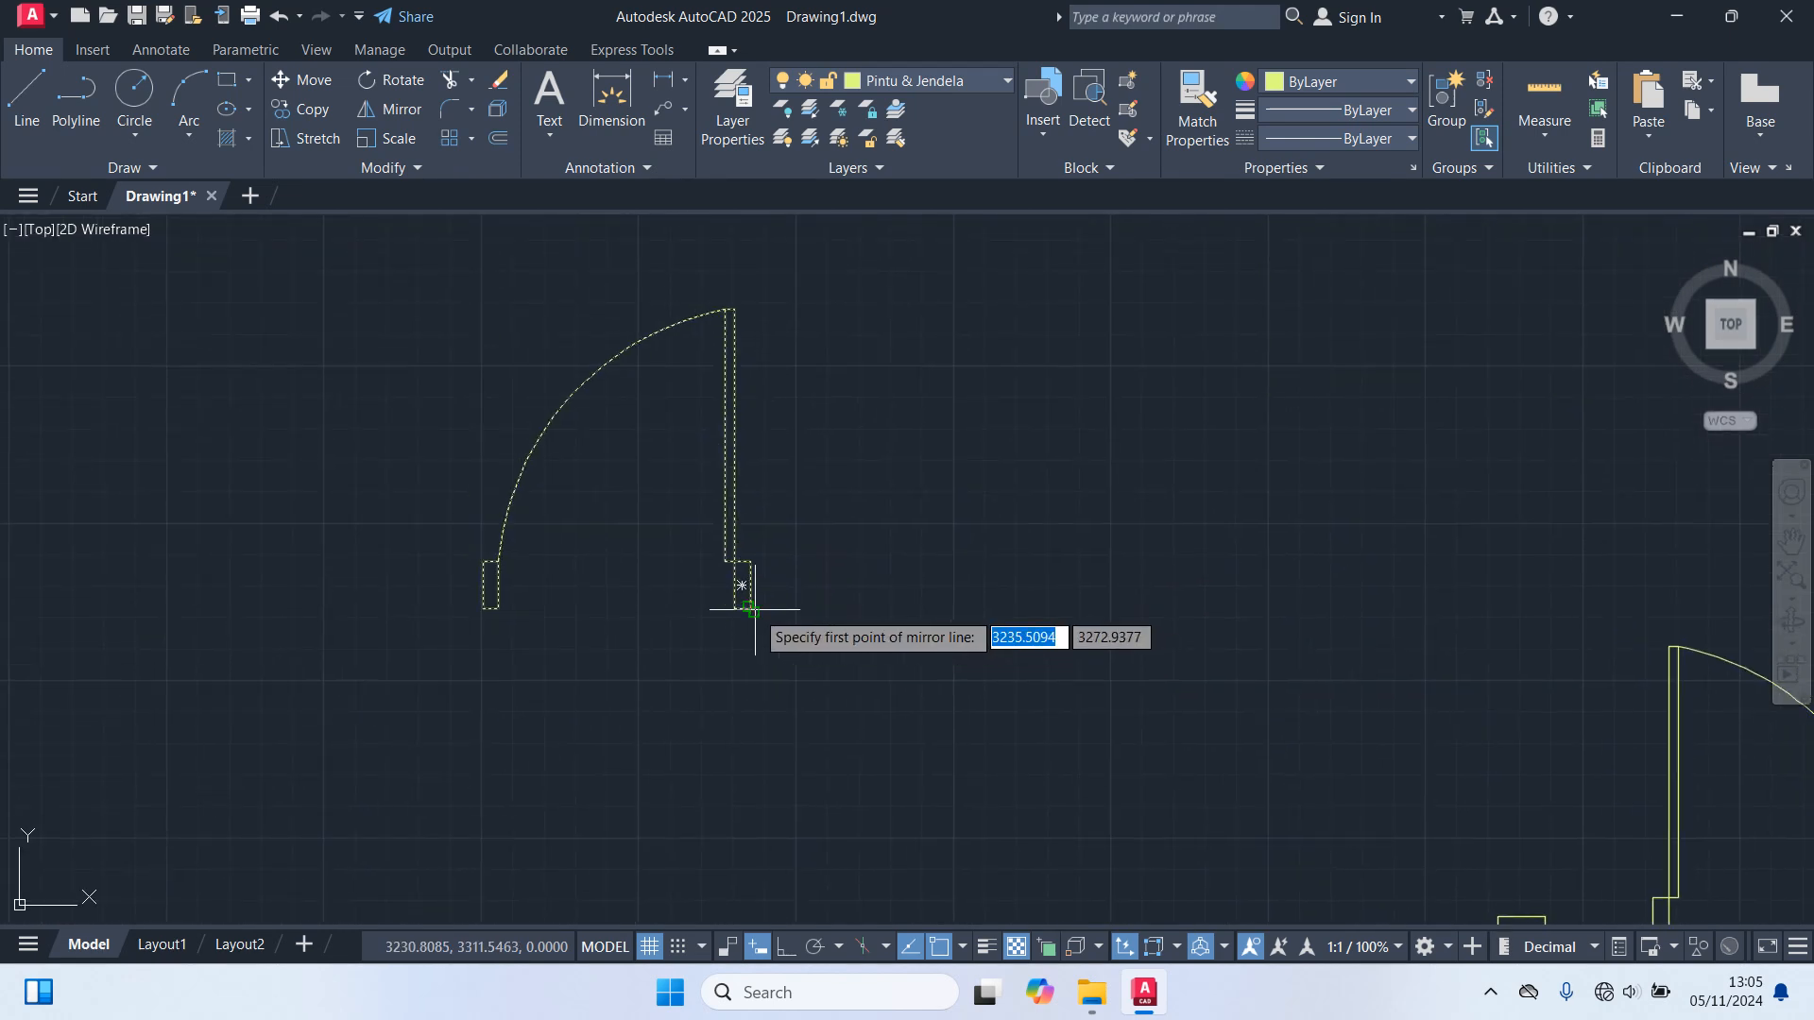
{"action": "left_click", "coordinate": [742, 587]}
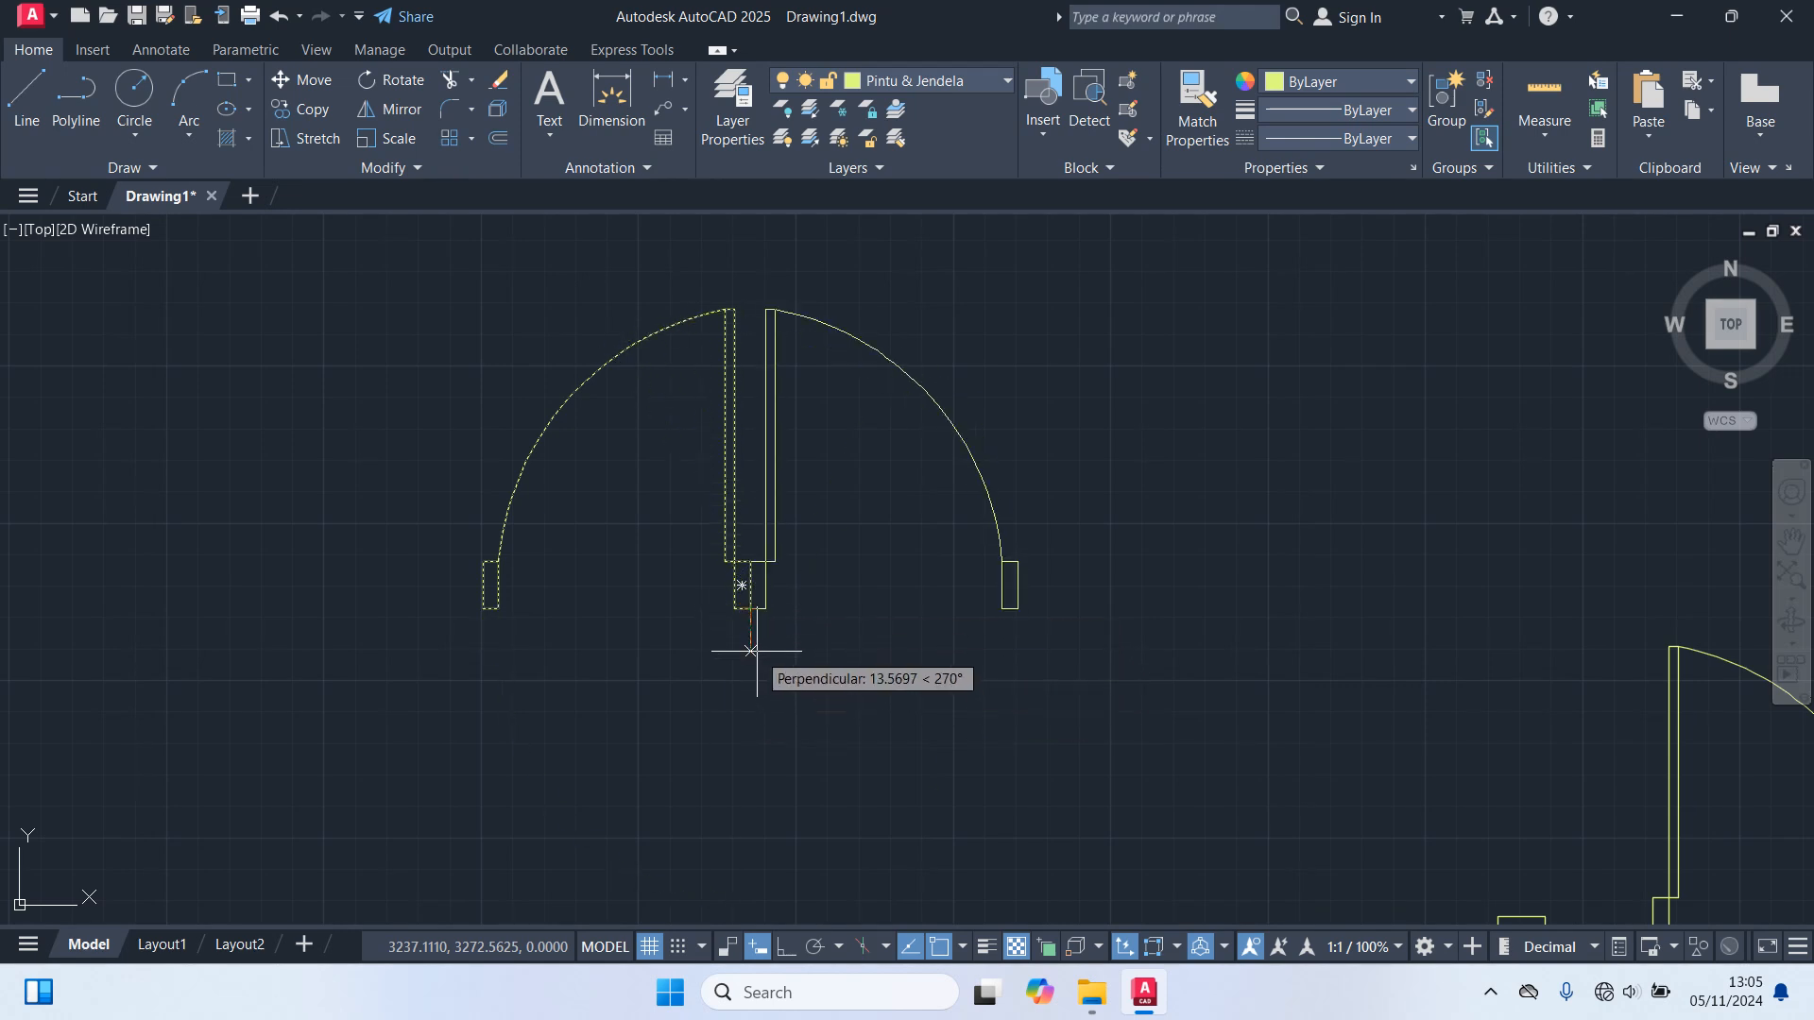
{"action": "left_click", "coordinate": [751, 651]}
{"action": "left_click", "coordinate": [807, 735]}
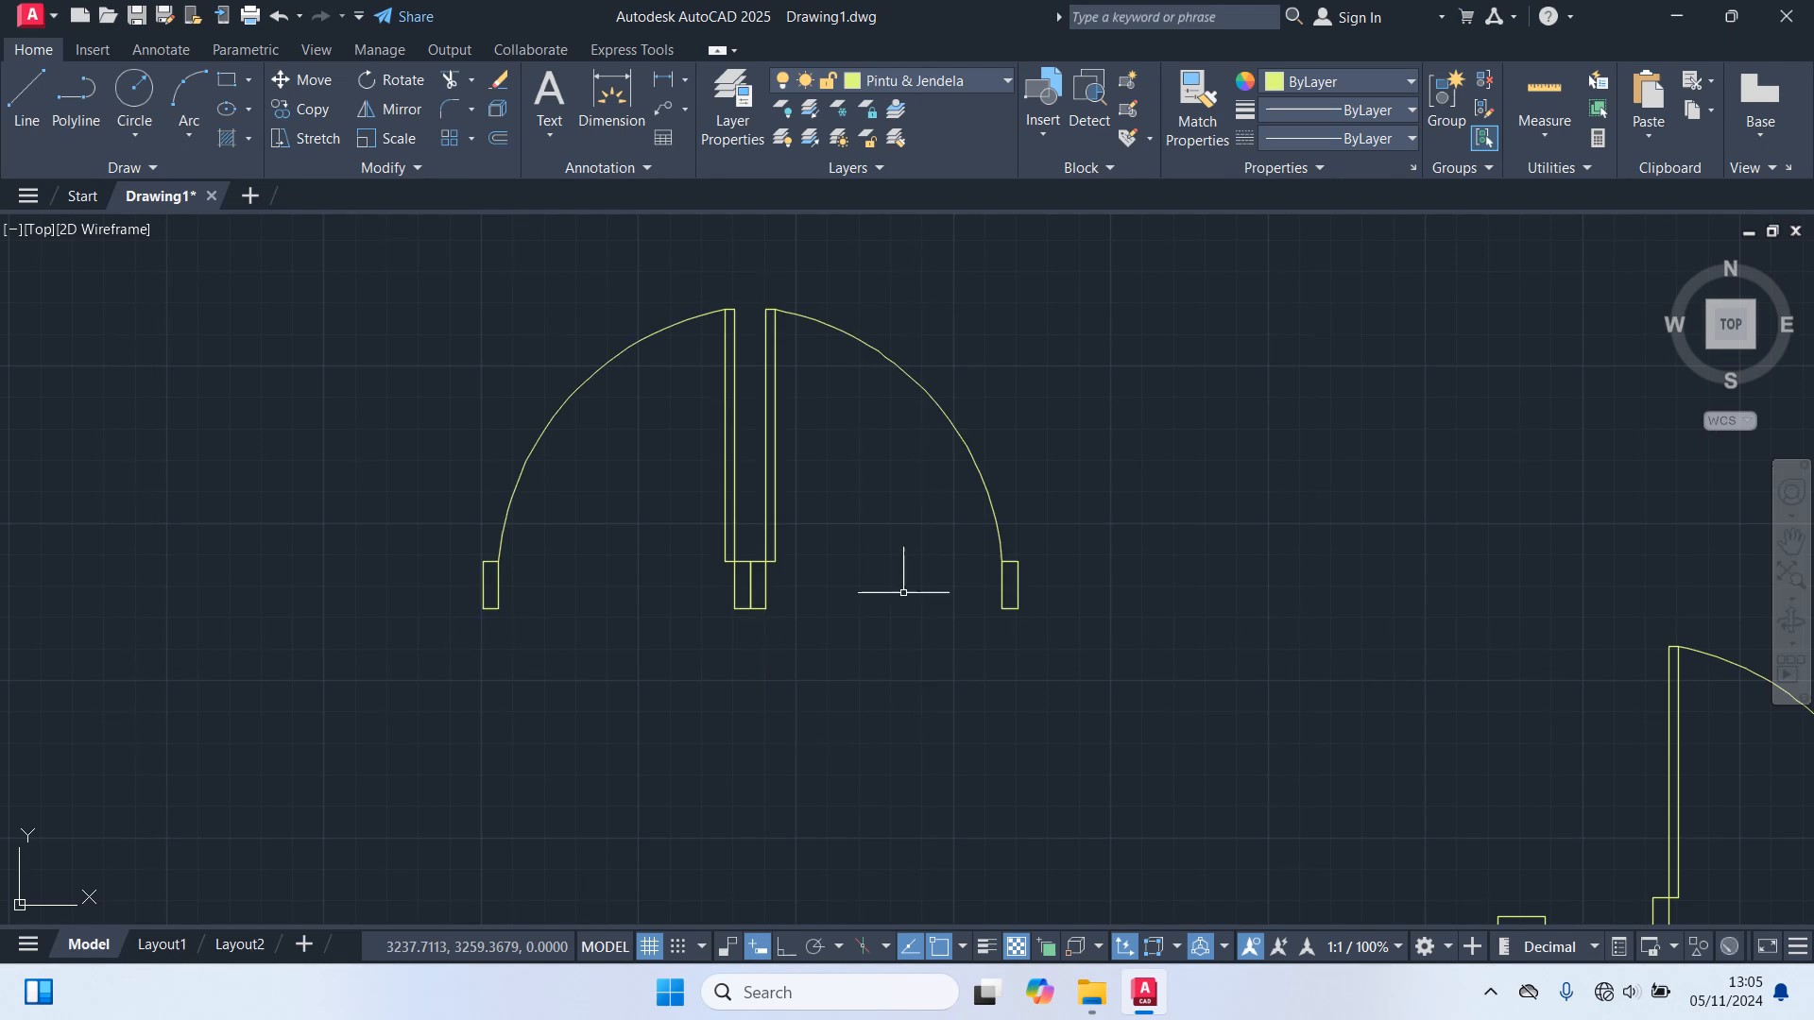
Mirror both single doors downward about a horizontal line through the bottom of their jambs, keeping the originals.
{"action": "left_click", "coordinate": [832, 649]}
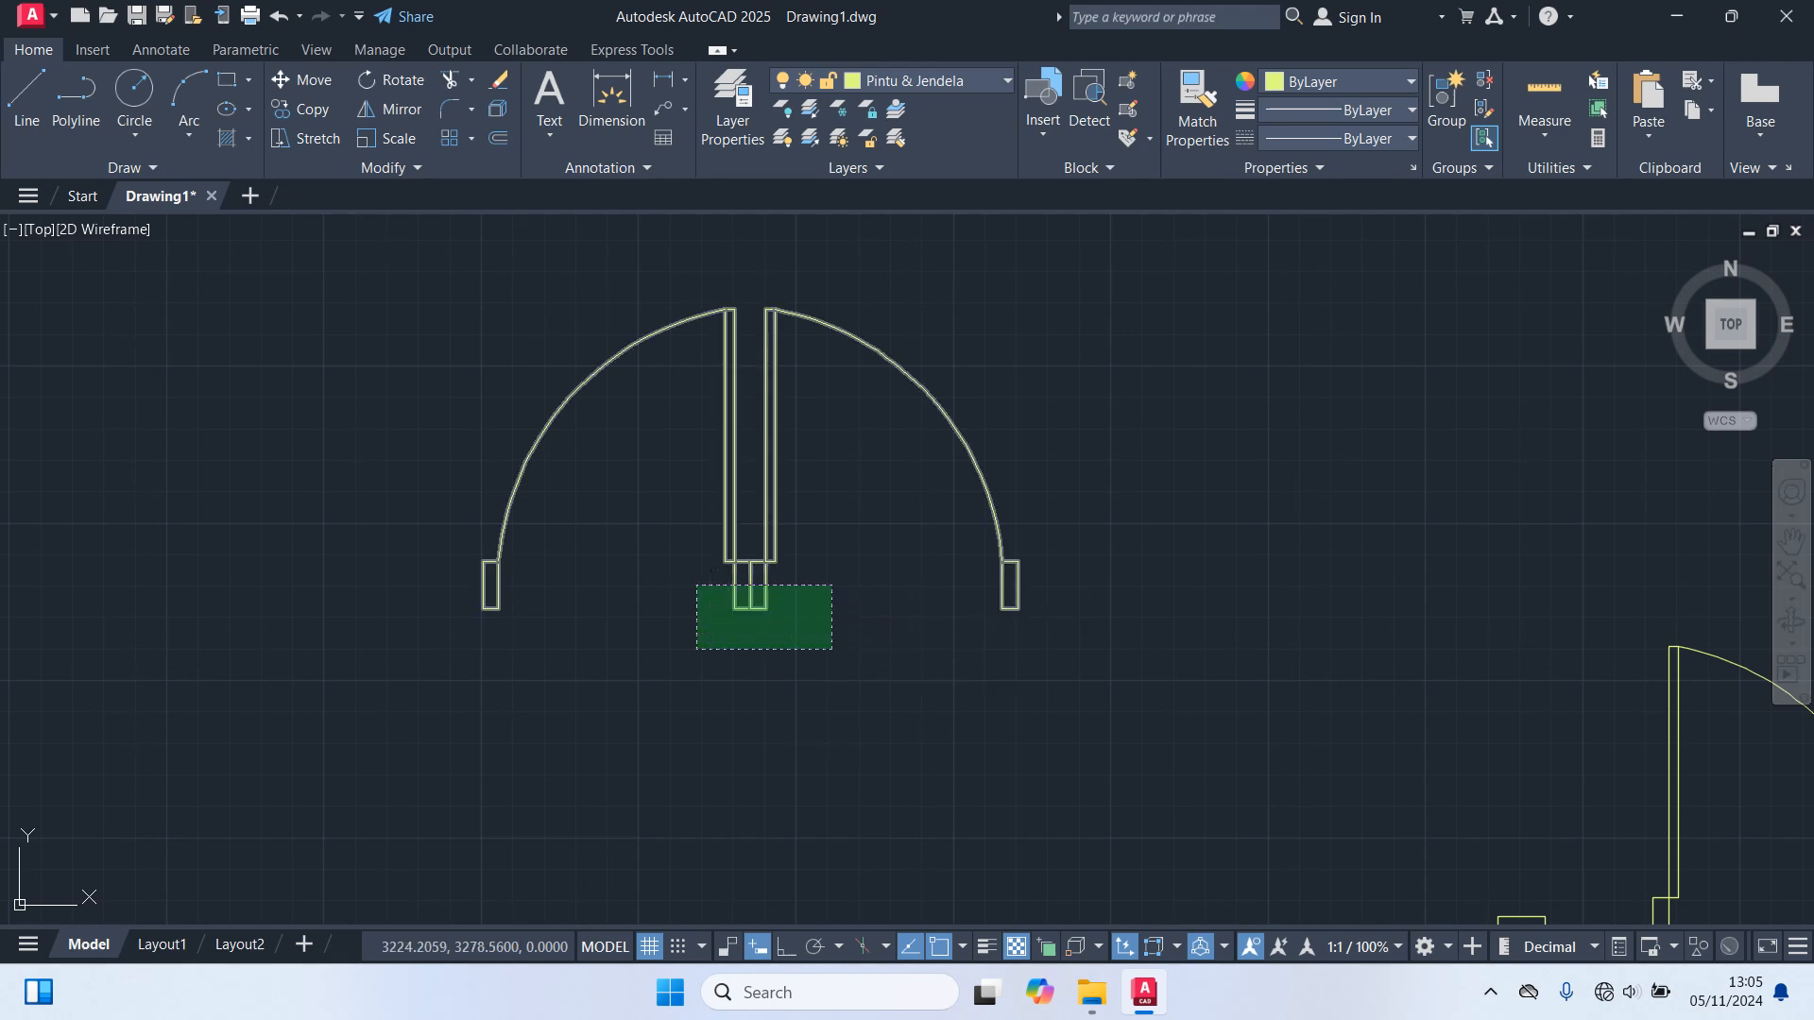
{"action": "left_click", "coordinate": [711, 590]}
{"action": "left_click", "coordinate": [753, 646]}
{"action": "left_click", "coordinate": [642, 479]}
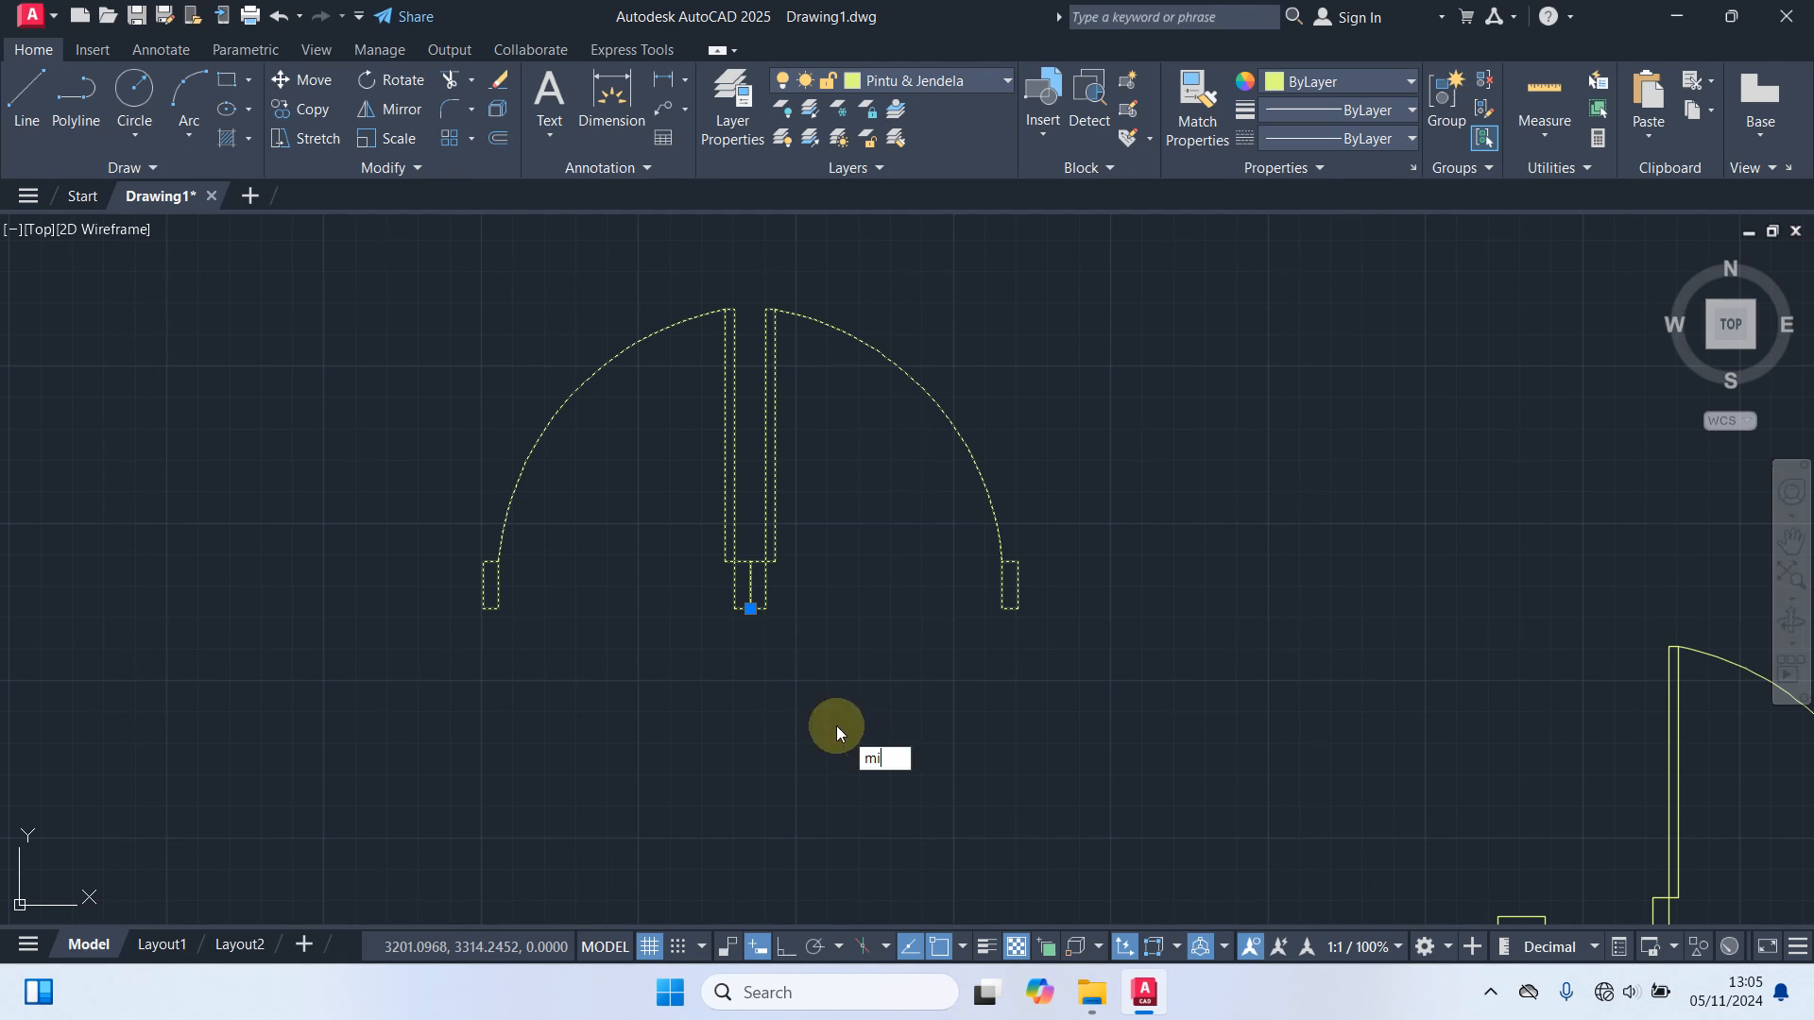
{"action": "type", "text": "i"}
{"action": "key", "text": "Return"}
{"action": "left_click", "coordinate": [748, 610]}
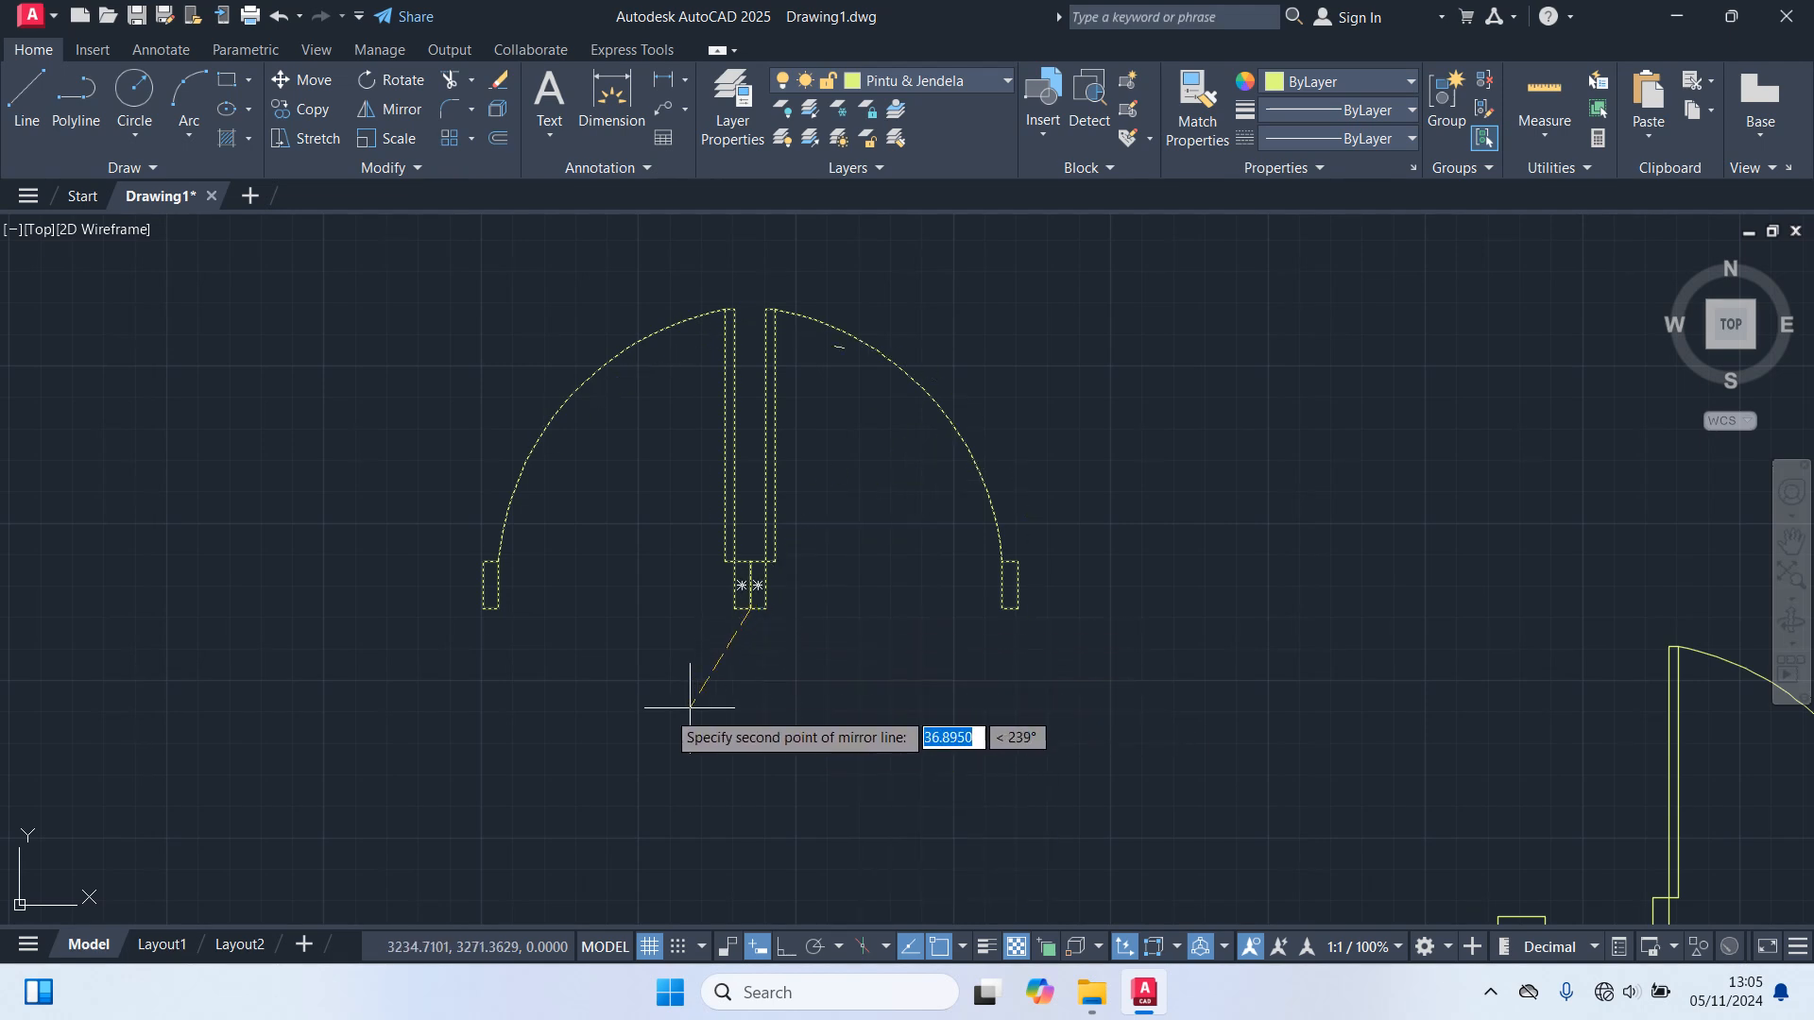
{"action": "left_click", "coordinate": [416, 609]}
{"action": "left_click", "coordinate": [467, 702]}
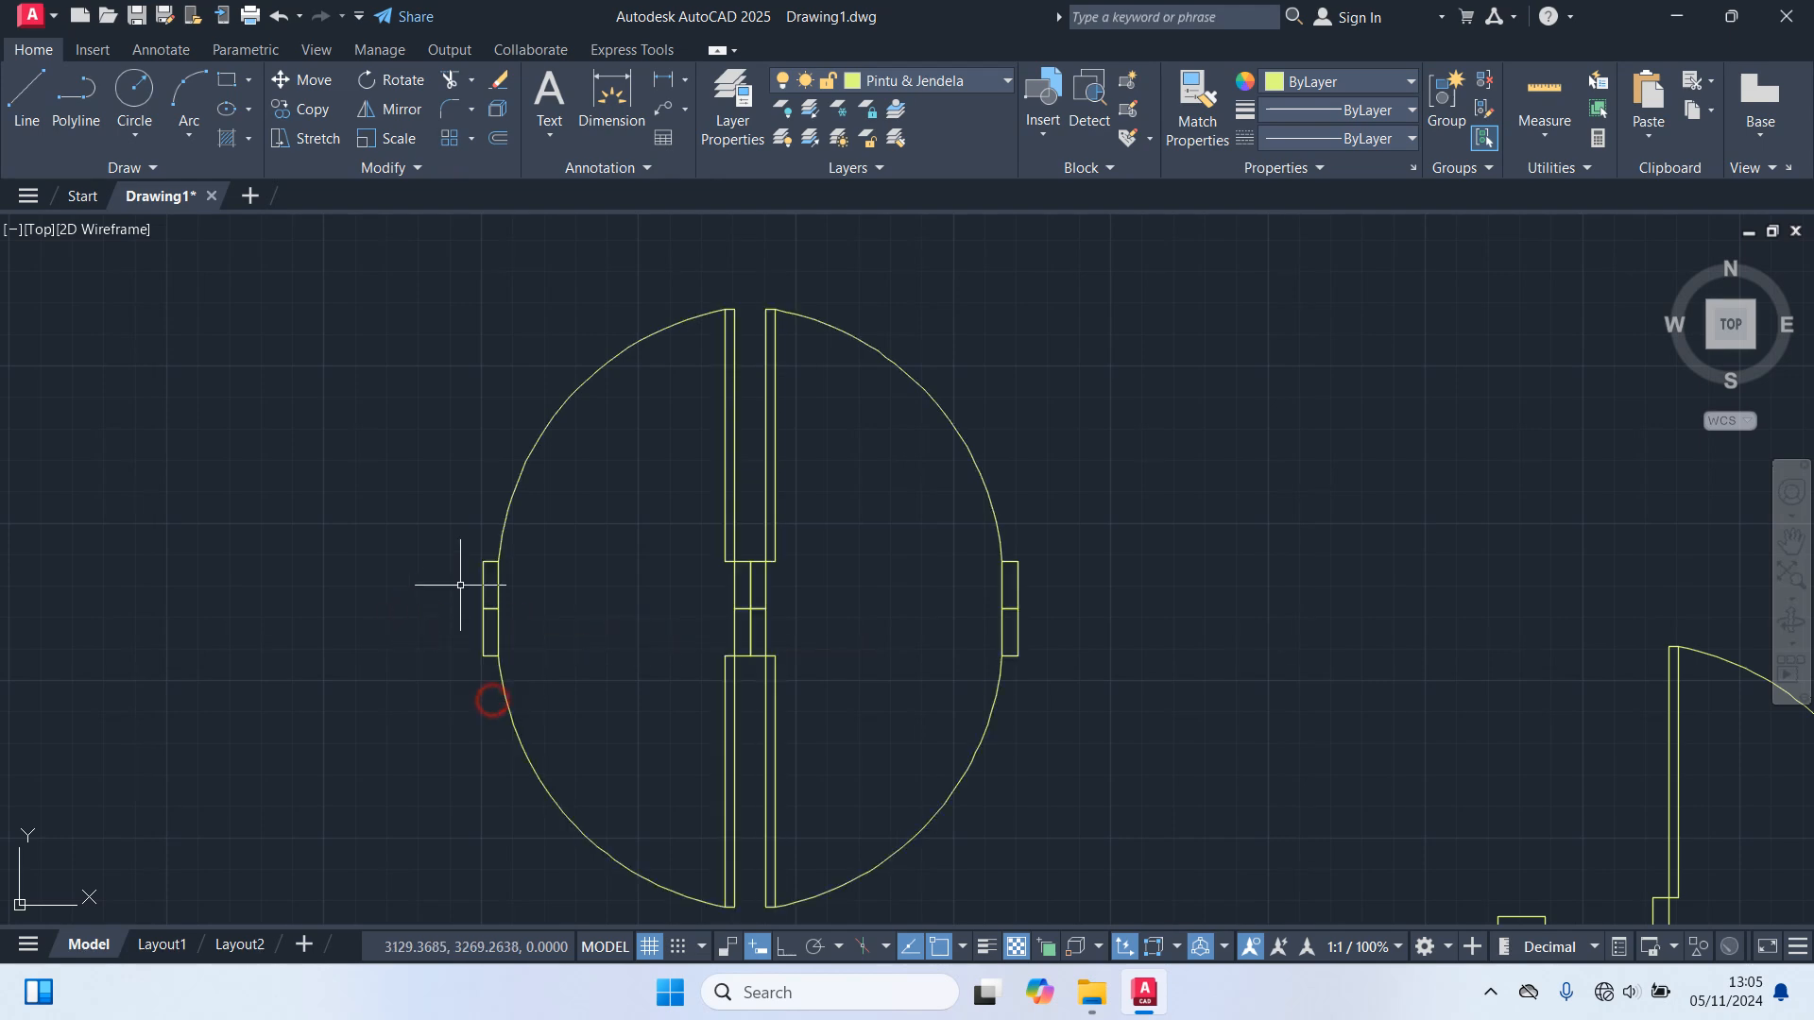
Copy the double door from its center point to the midpoint of the bottommost room's upper wall.
{"action": "scroll", "coordinate": [670, 515], "scroll_direction": "down", "scroll_amount": 5}
{"action": "middle_click_drag", "start_coordinate": [699, 591], "coordinate": [958, 450]}
{"action": "left_click", "coordinate": [1216, 449]}
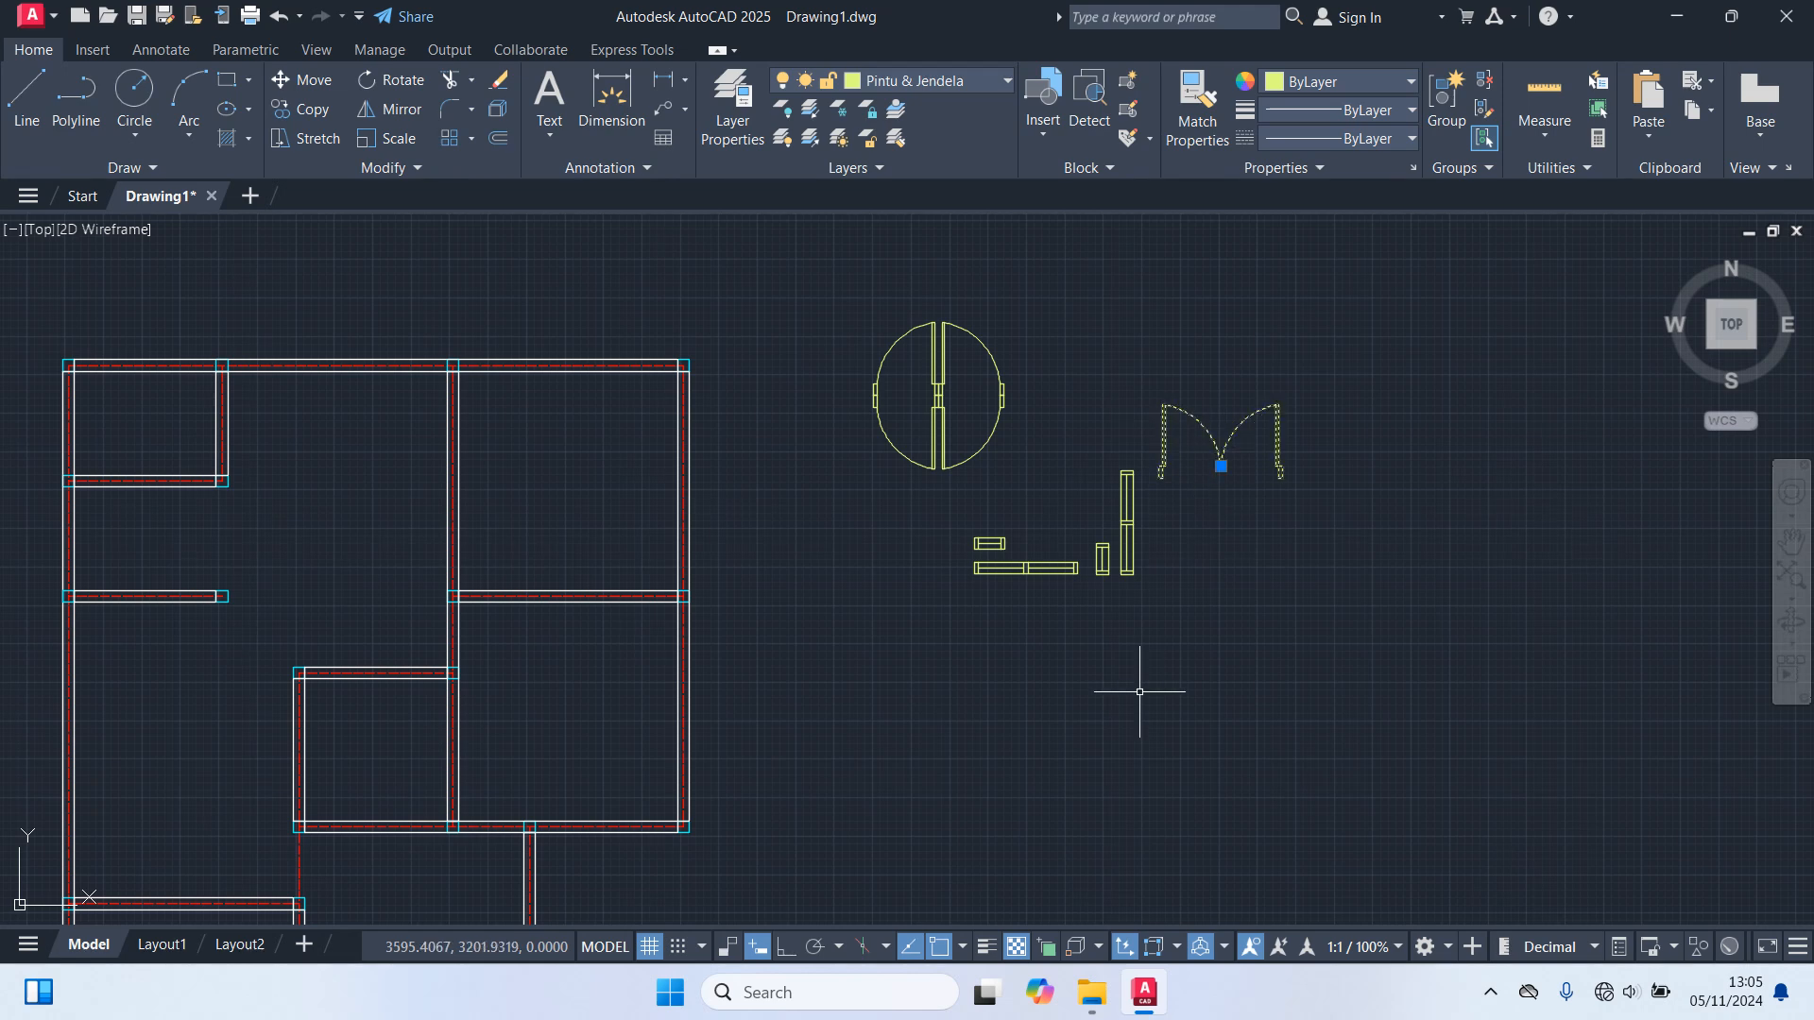
{"action": "key", "text": "Return"}
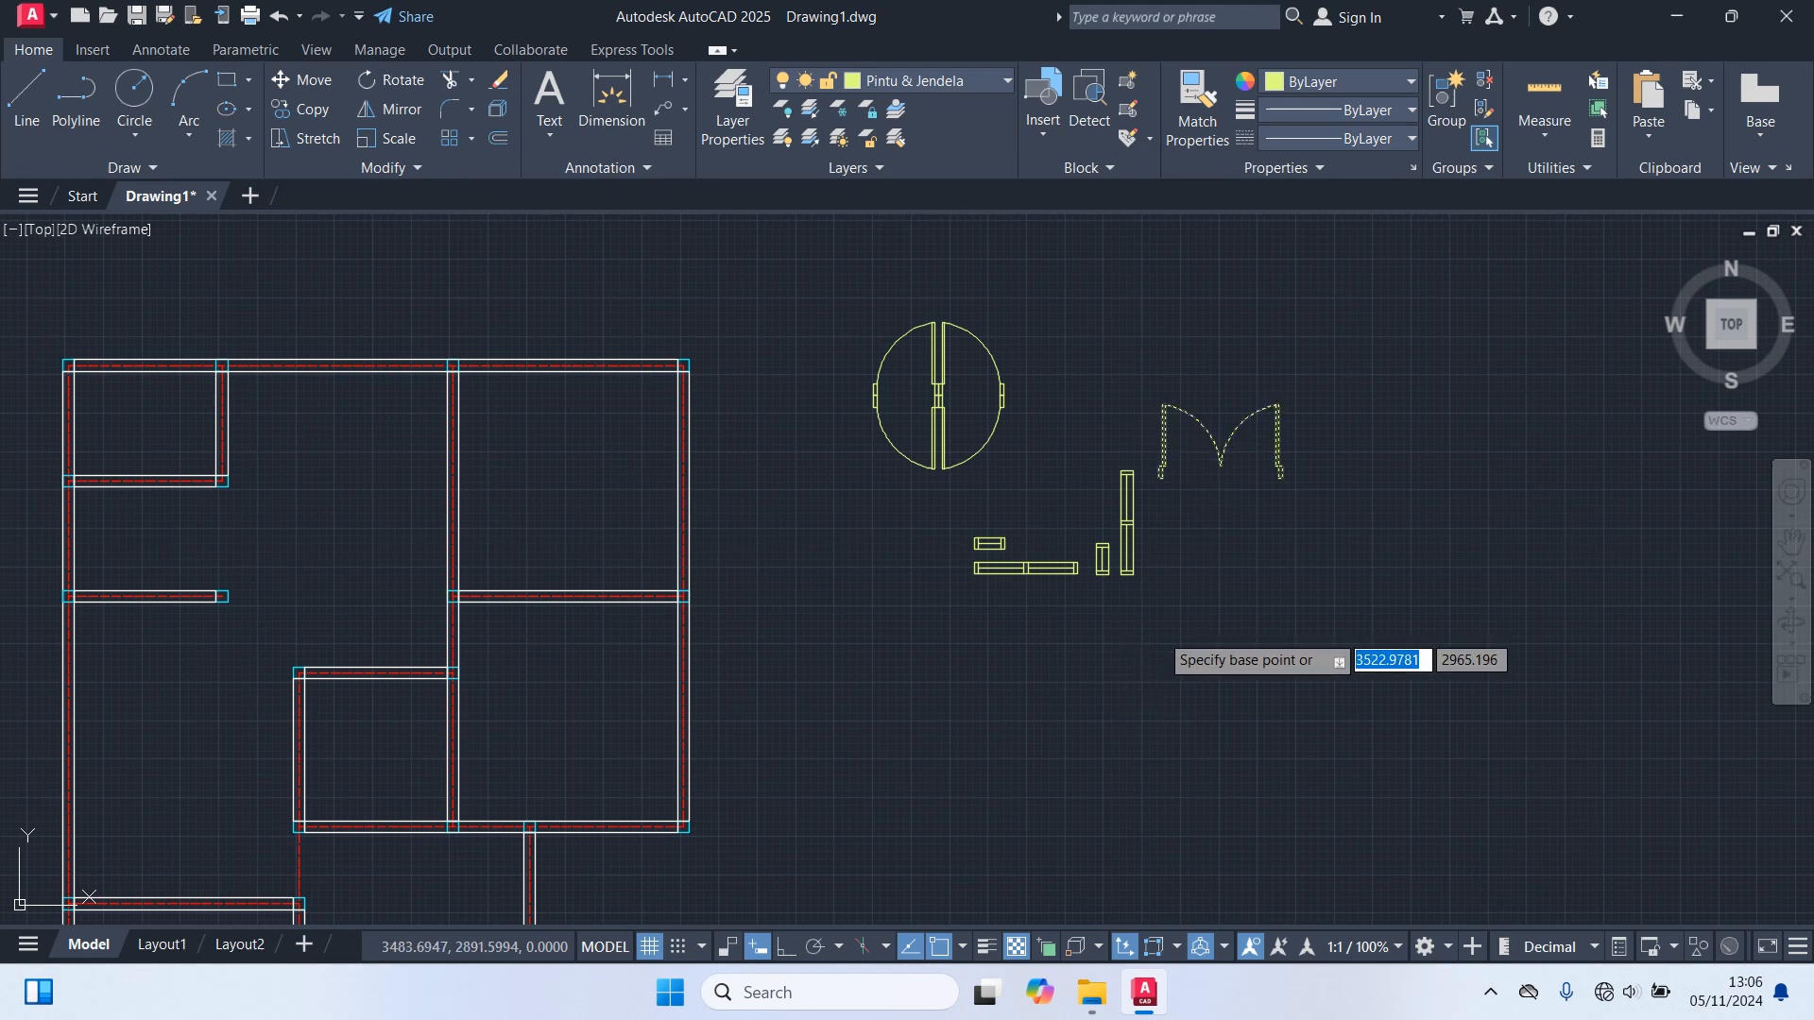
{"action": "left_click", "coordinate": [1221, 465]}
{"action": "scroll", "coordinate": [1171, 567], "scroll_direction": "down", "scroll_amount": 5}
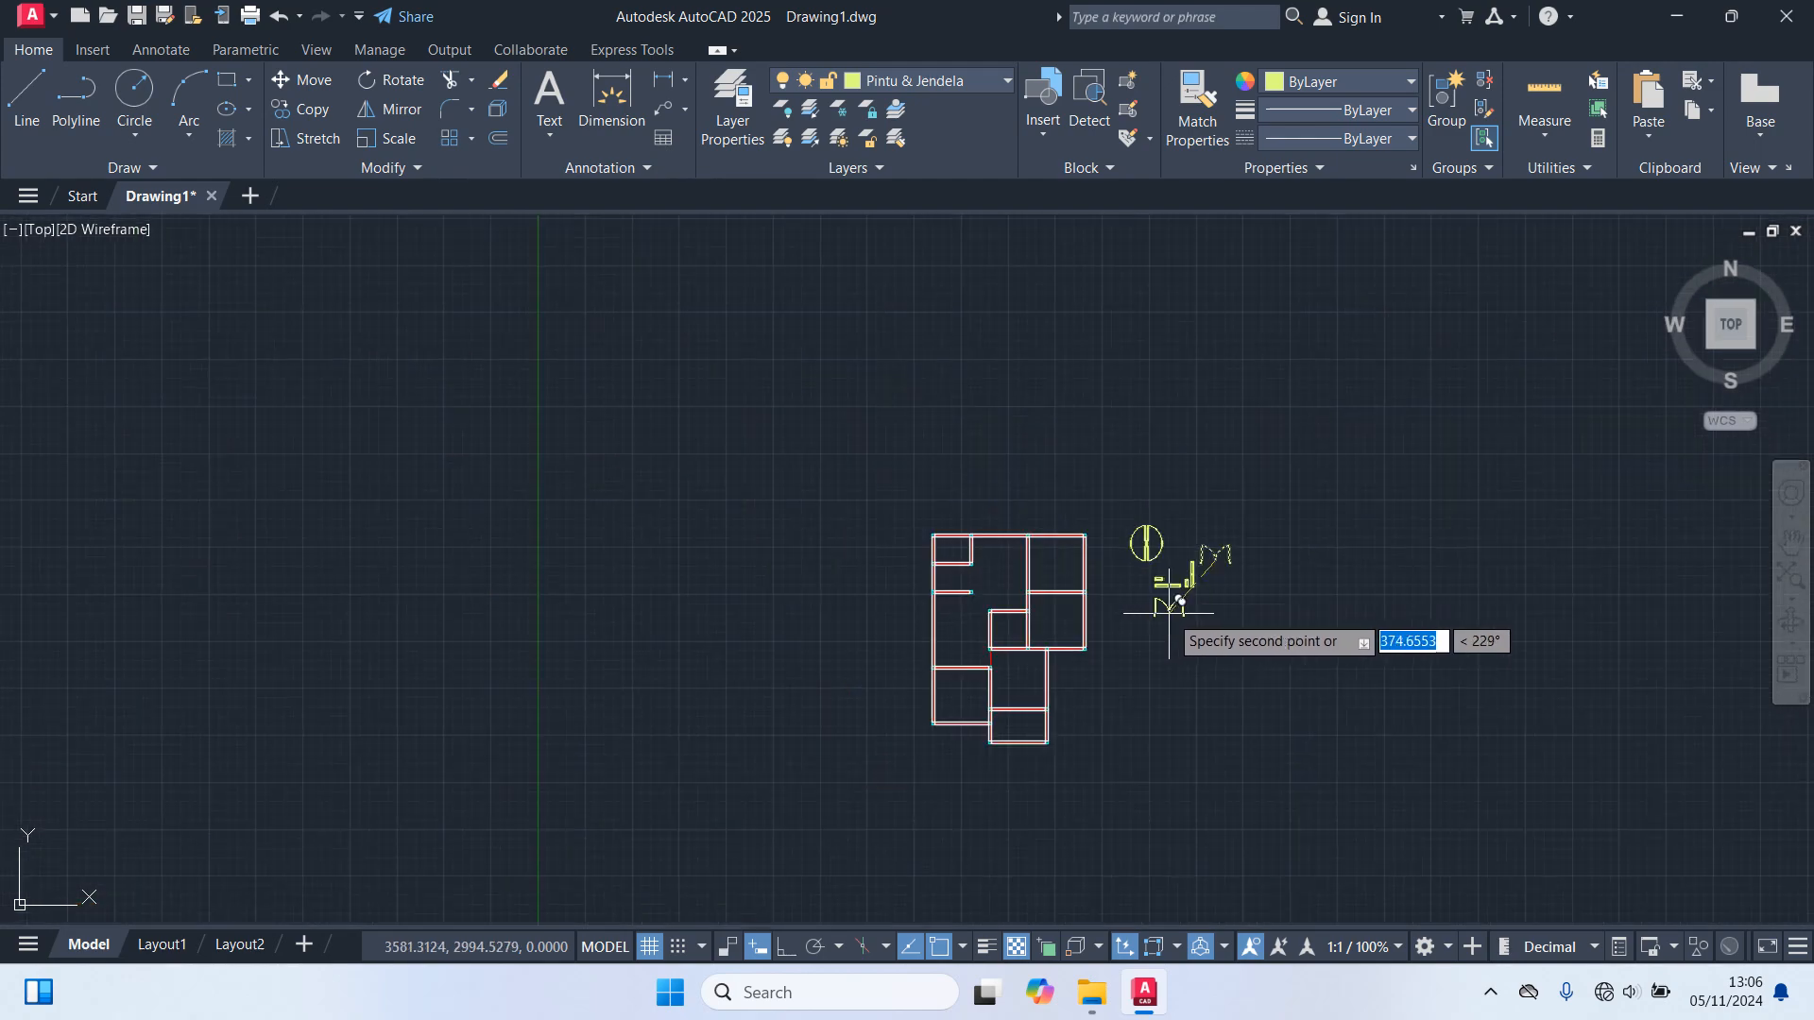
{"action": "scroll", "coordinate": [1040, 595], "scroll_direction": "up", "scroll_amount": 8}
{"action": "scroll", "coordinate": [1007, 605], "scroll_direction": "up", "scroll_amount": 4}
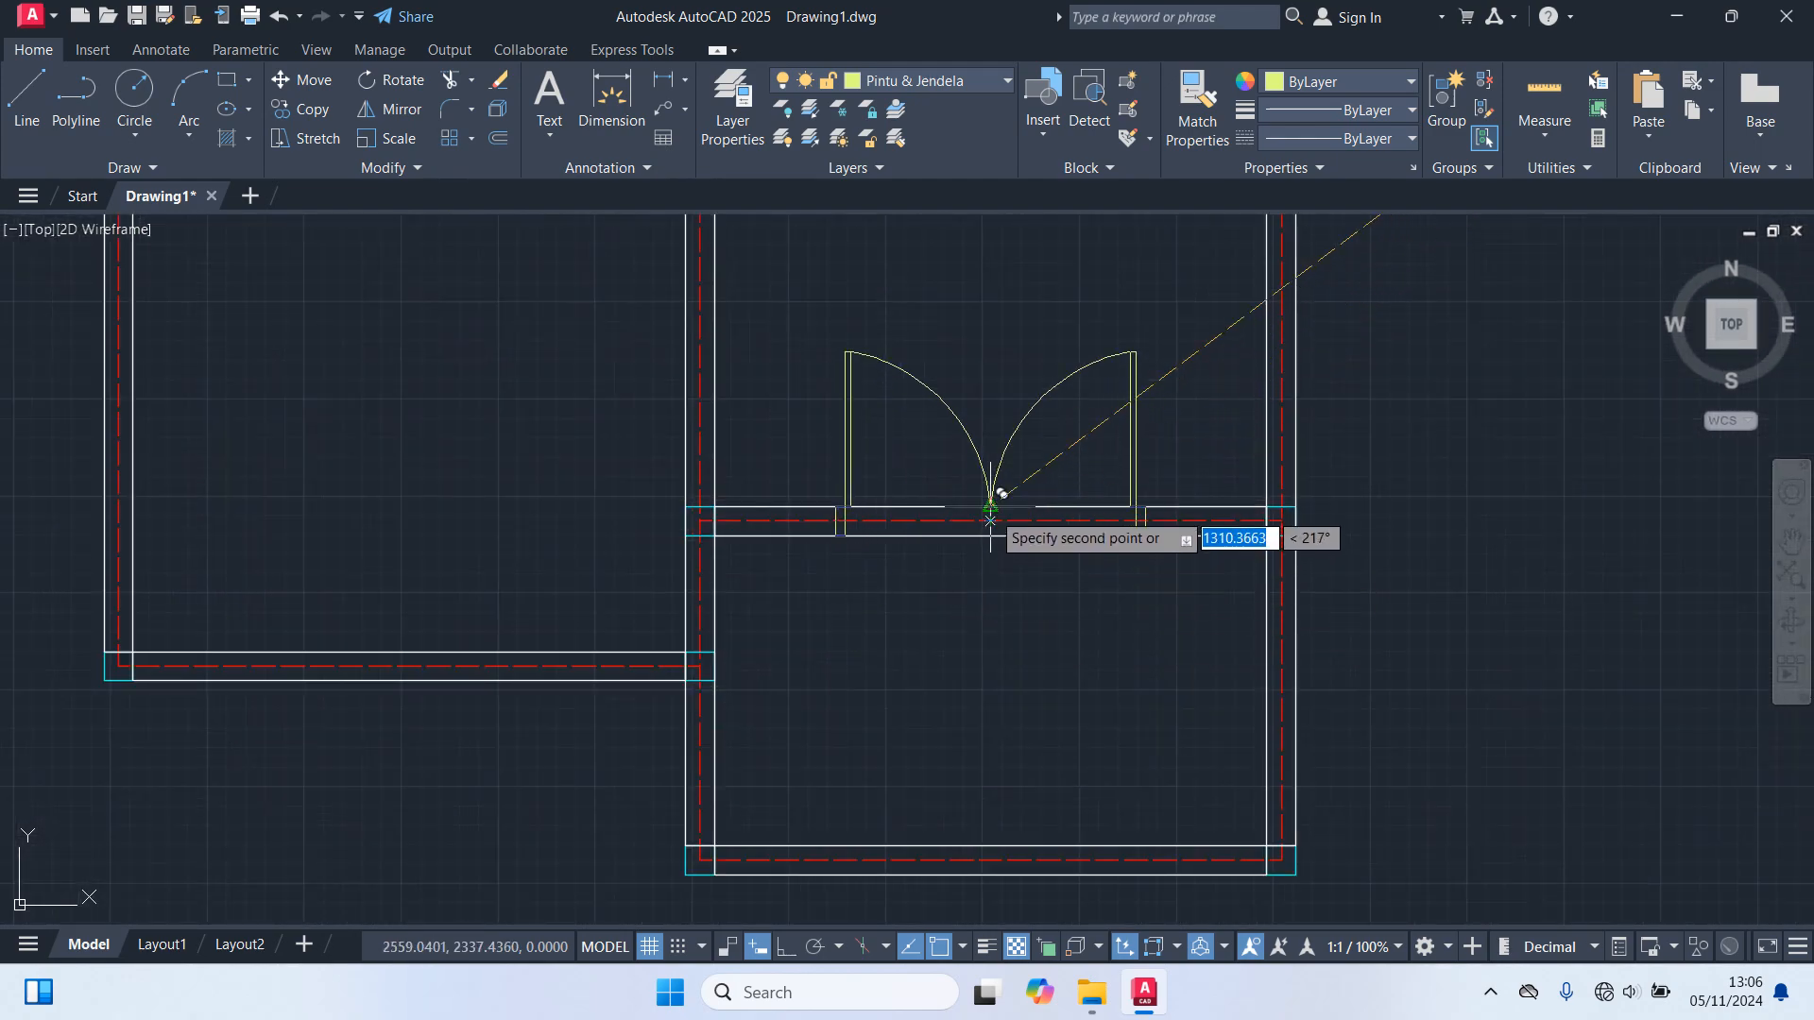
{"action": "key", "text": "Escape"}
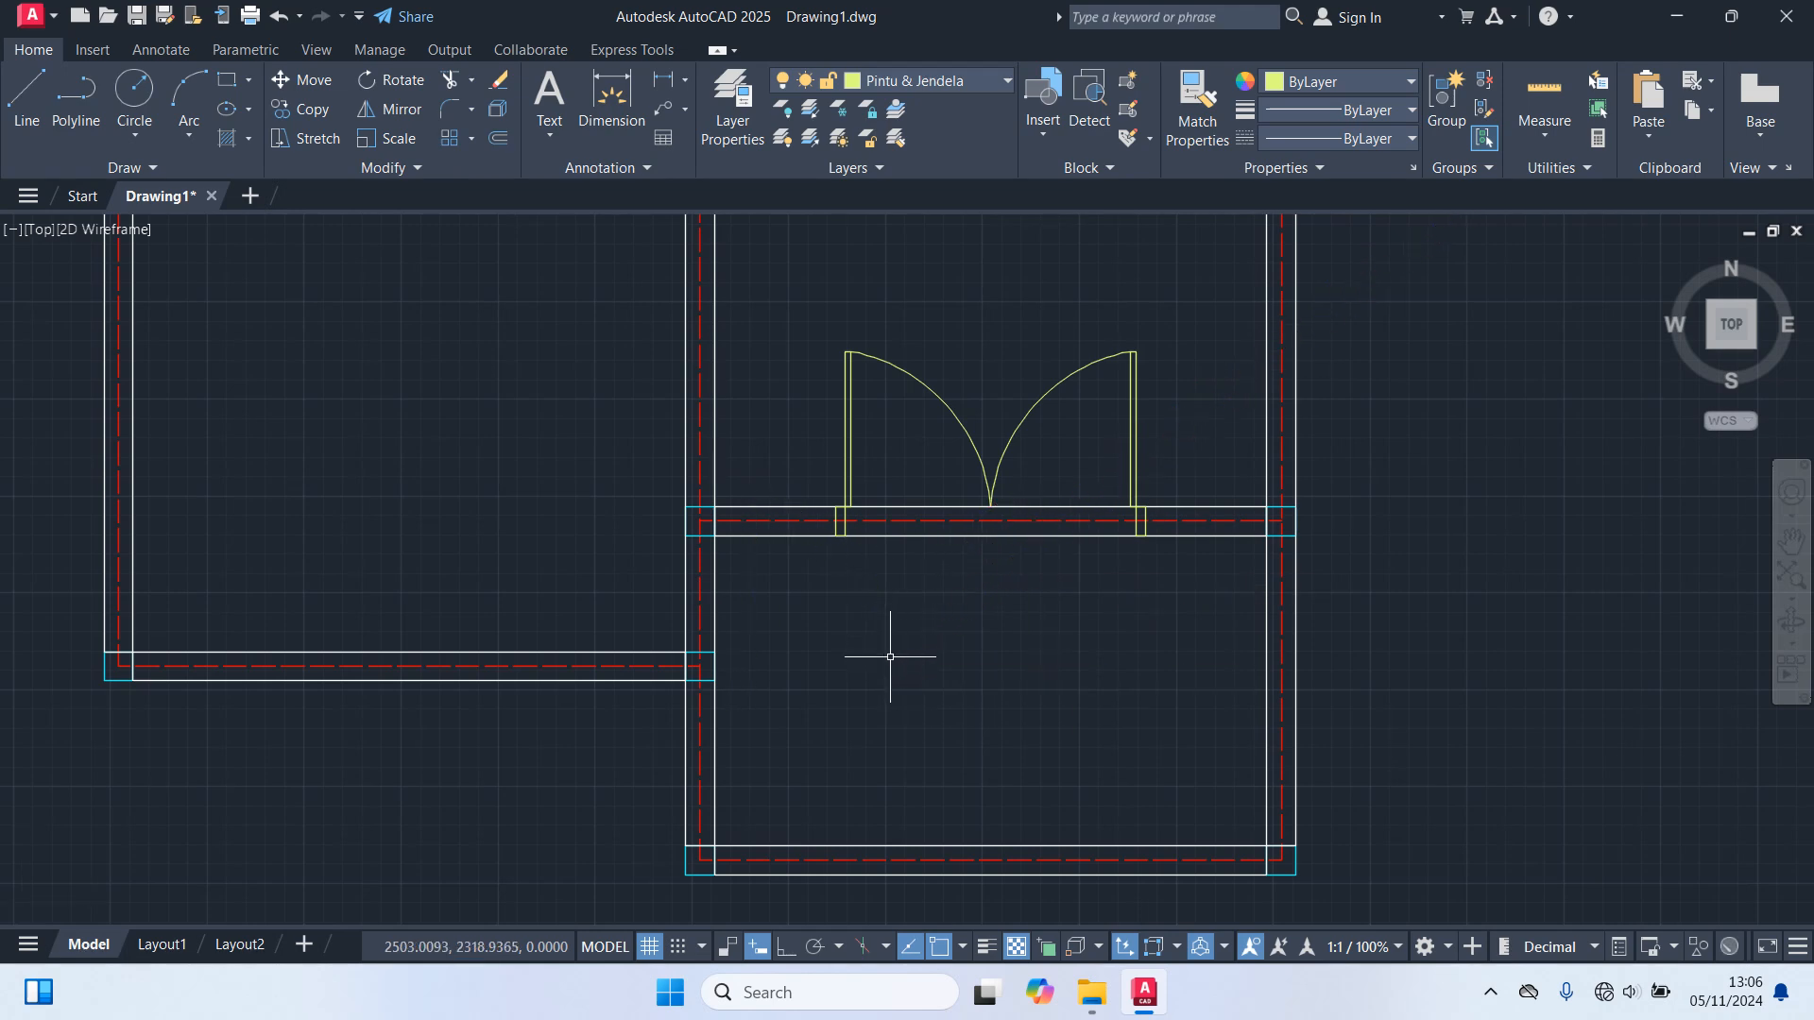
Copy the lower-left single door from the door set's central corner to the right end of the lower-left room's top wall.
{"action": "scroll", "coordinate": [890, 656], "scroll_direction": "down", "scroll_amount": 6}
{"action": "middle_click_drag", "start_coordinate": [1291, 312], "coordinate": [1152, 457]}
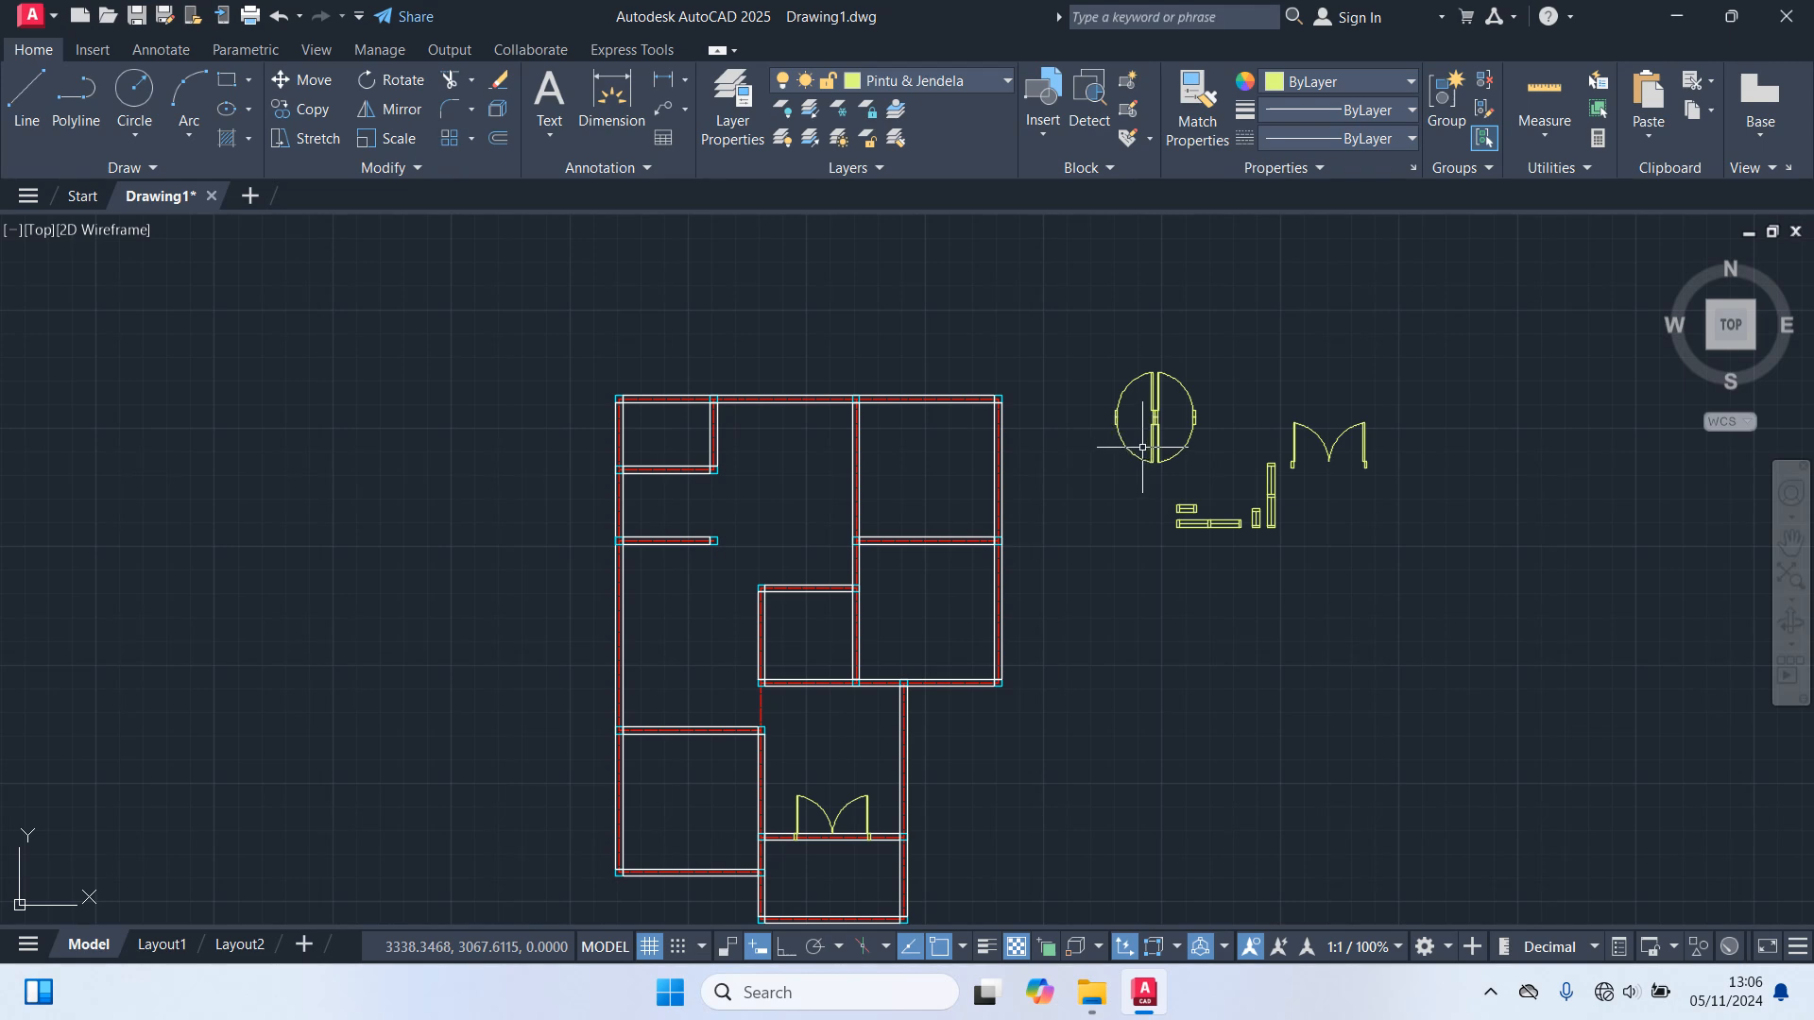
{"action": "scroll", "coordinate": [1133, 454], "scroll_direction": "up", "scroll_amount": 6}
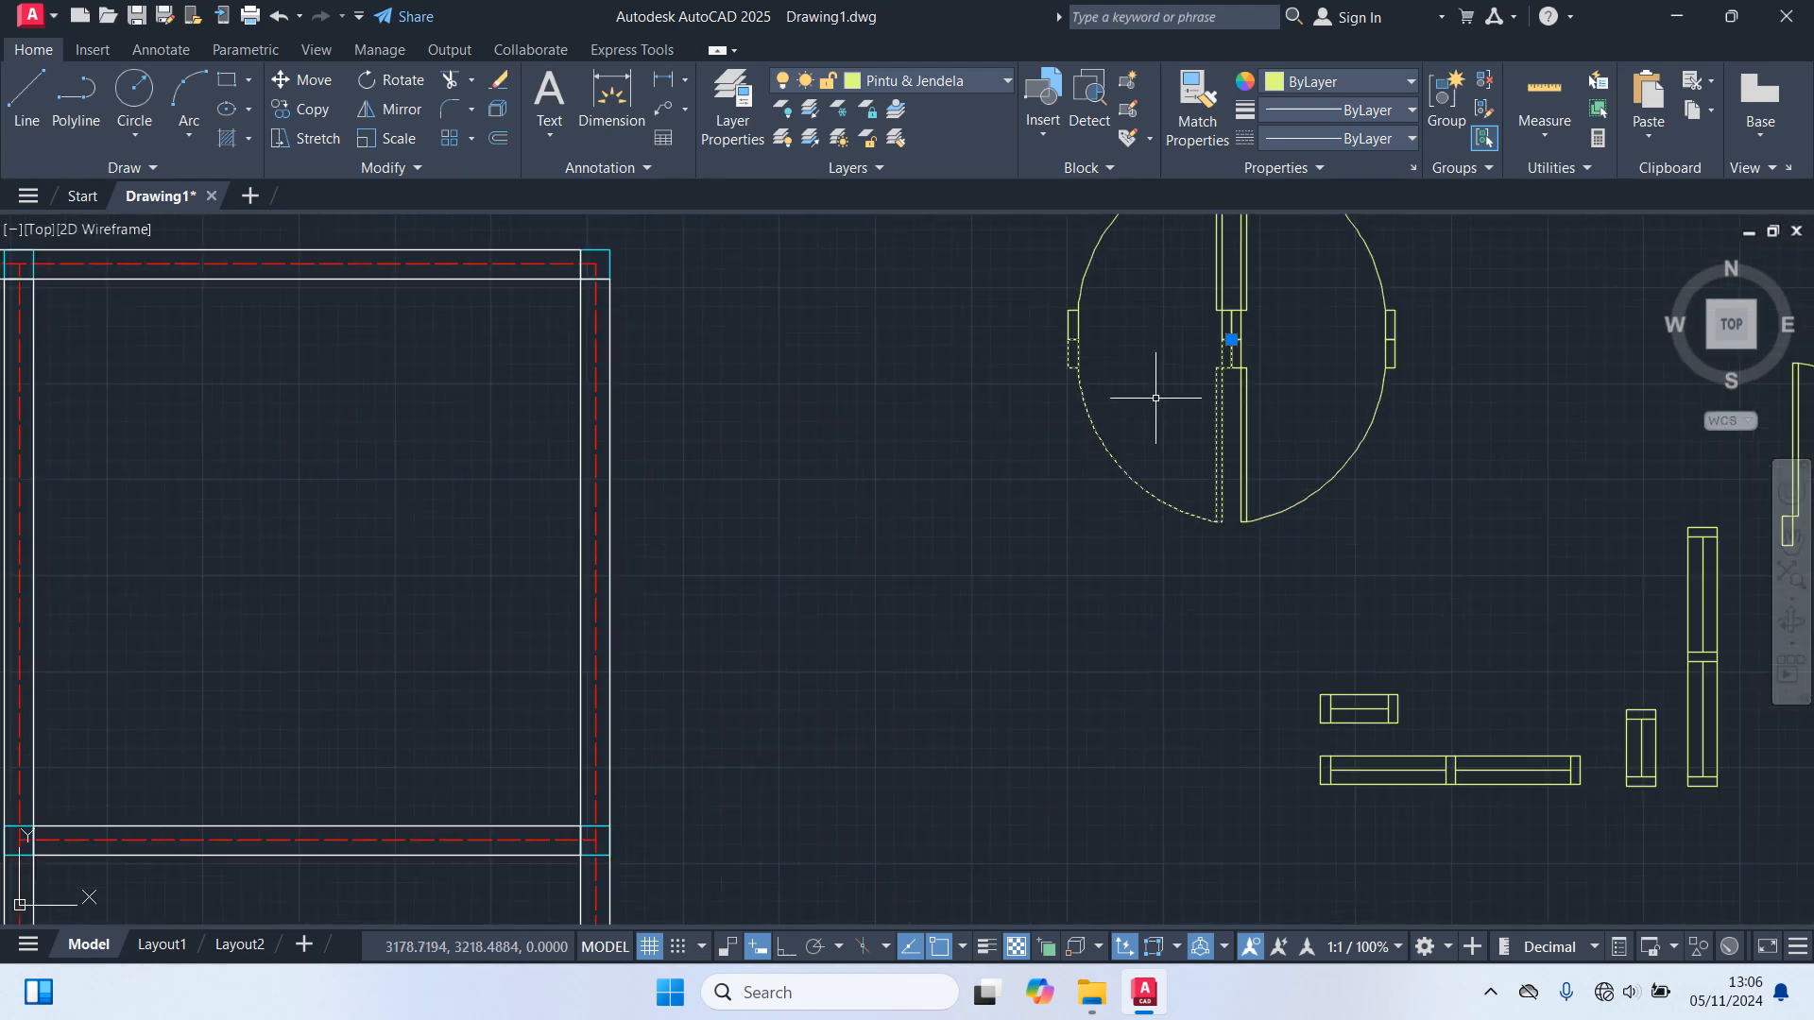
{"action": "type", "text": "co"}
{"action": "key", "text": "Return"}
{"action": "scroll", "coordinate": [1273, 354], "scroll_direction": "up", "scroll_amount": 6}
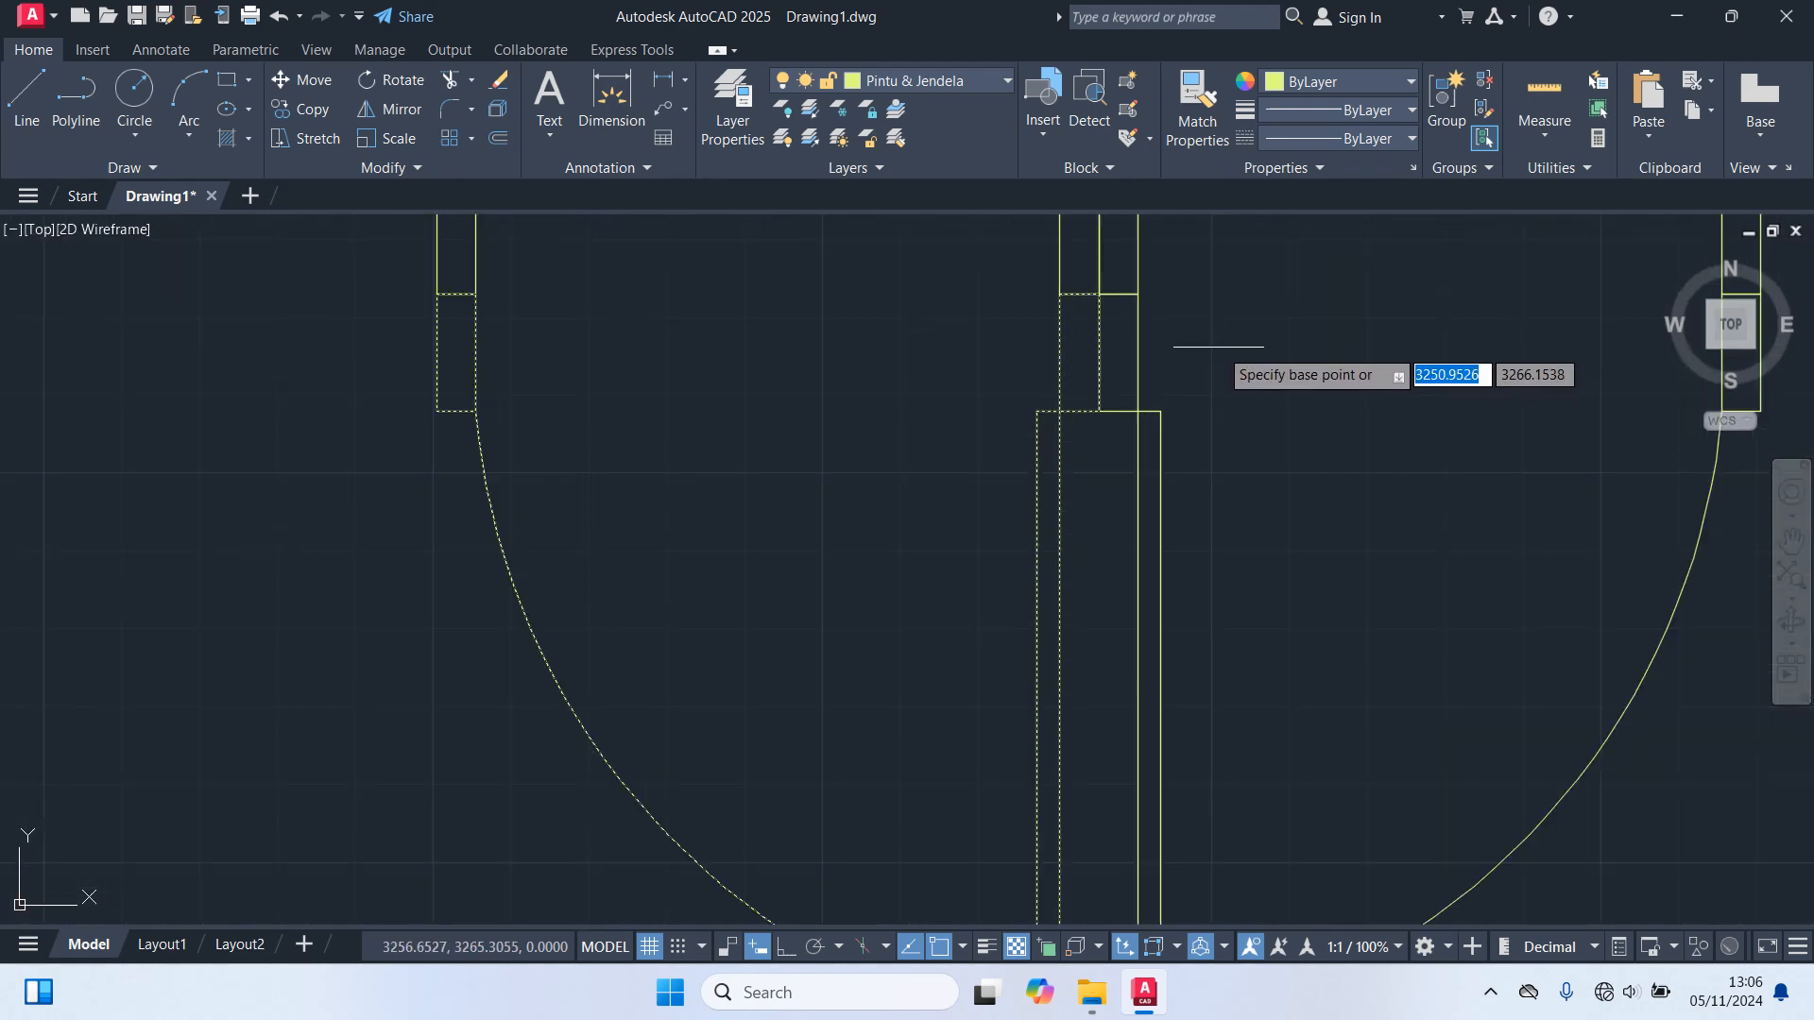
{"action": "left_click", "coordinate": [1117, 294]}
{"action": "scroll", "coordinate": [860, 605], "scroll_direction": "down", "scroll_amount": 6}
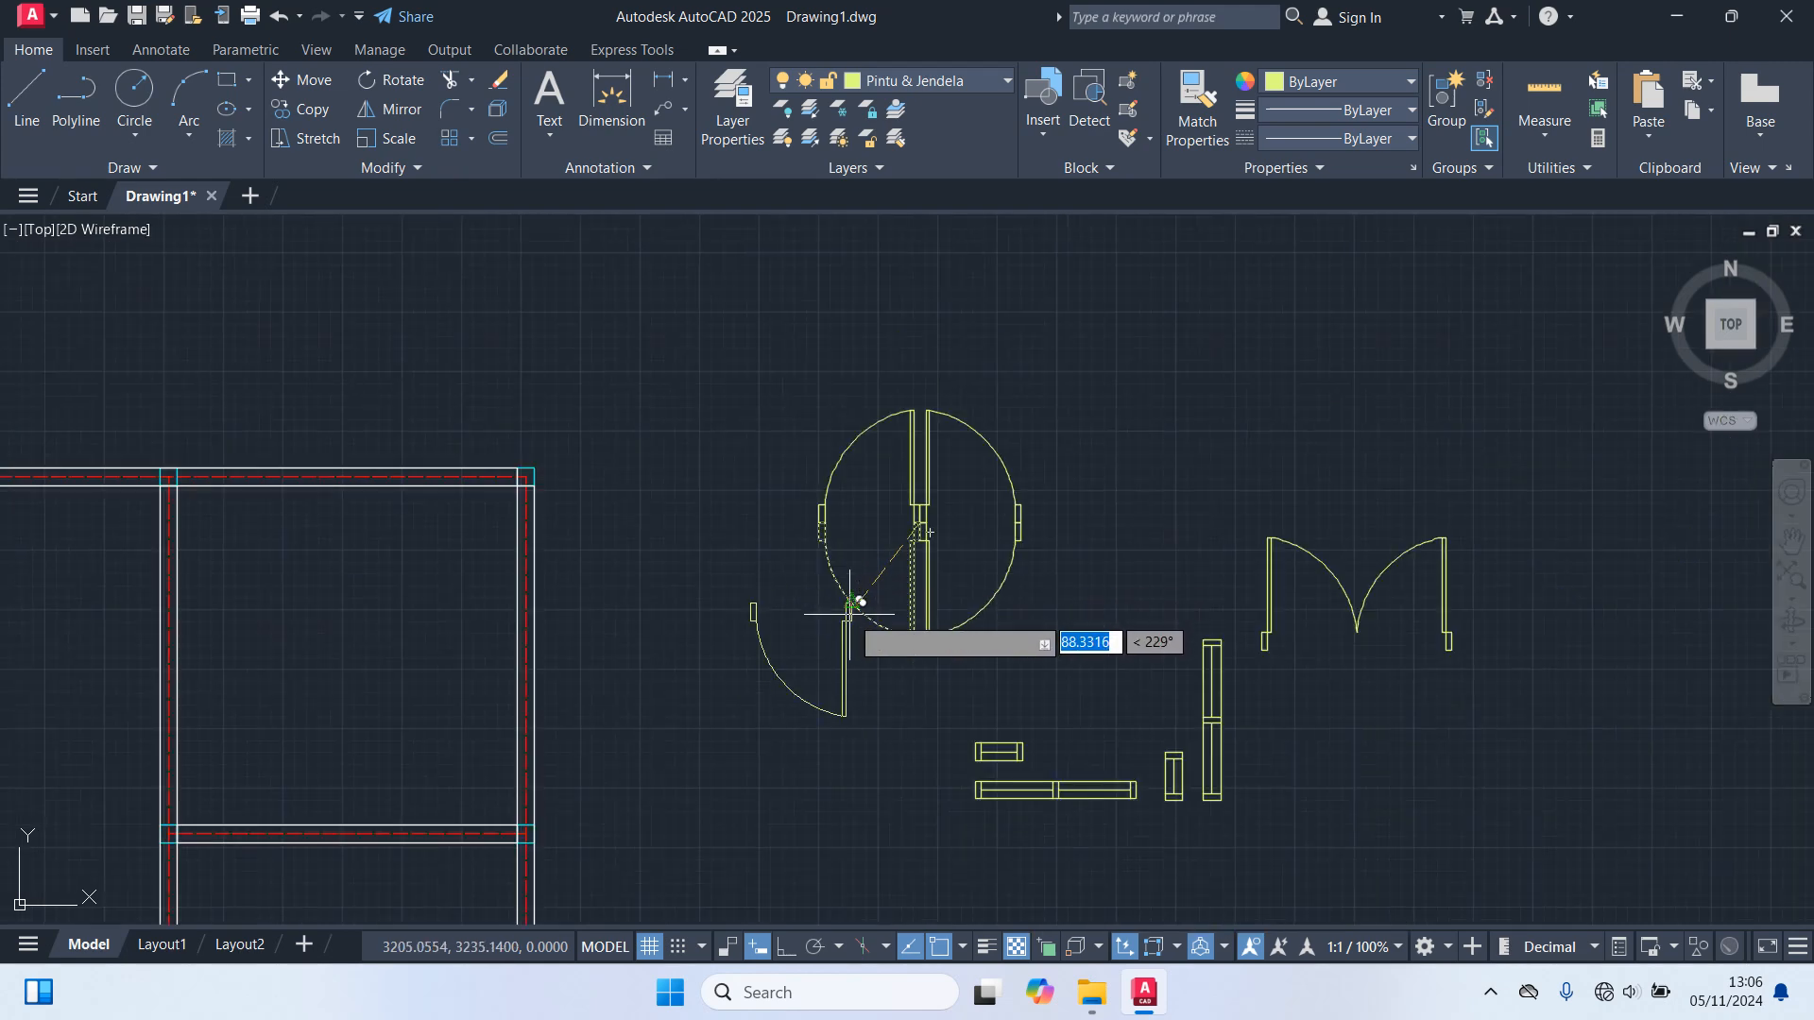
{"action": "middle_click_drag", "start_coordinate": [849, 614], "coordinate": [996, 412]}
{"action": "scroll", "coordinate": [984, 492], "scroll_direction": "down", "scroll_amount": 6}
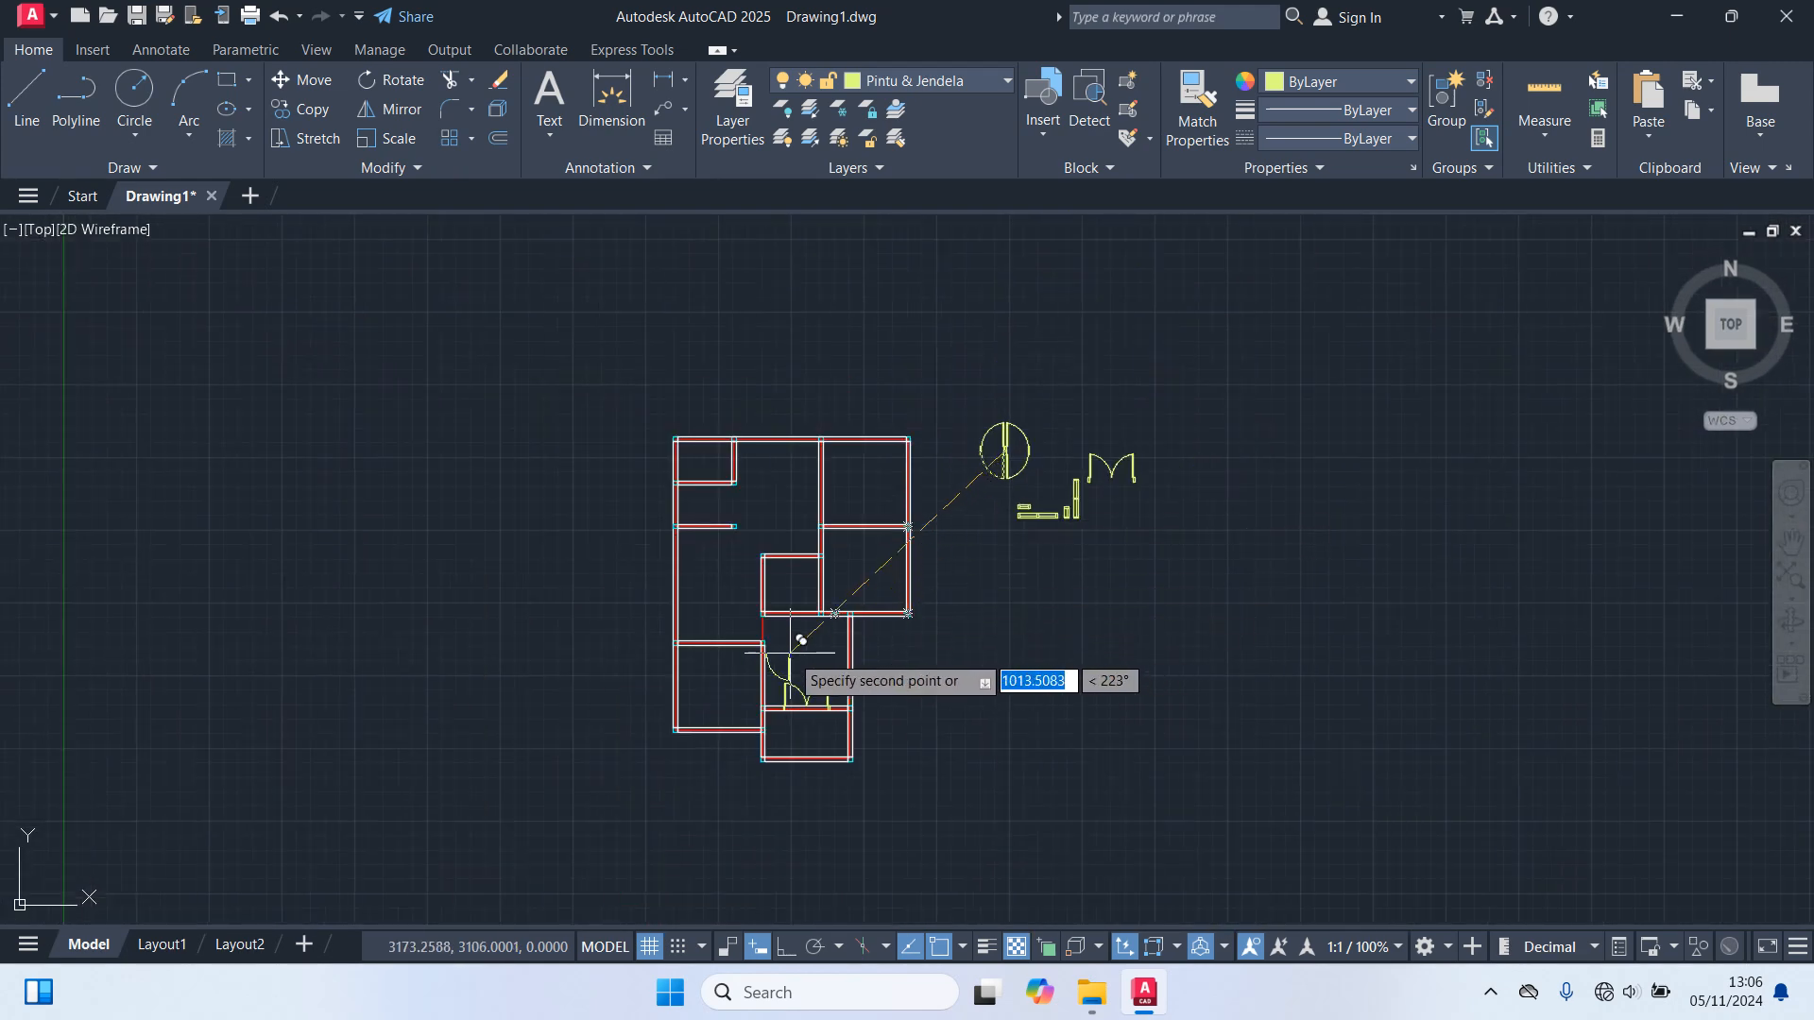
{"action": "scroll", "coordinate": [780, 666], "scroll_direction": "up", "scroll_amount": 6}
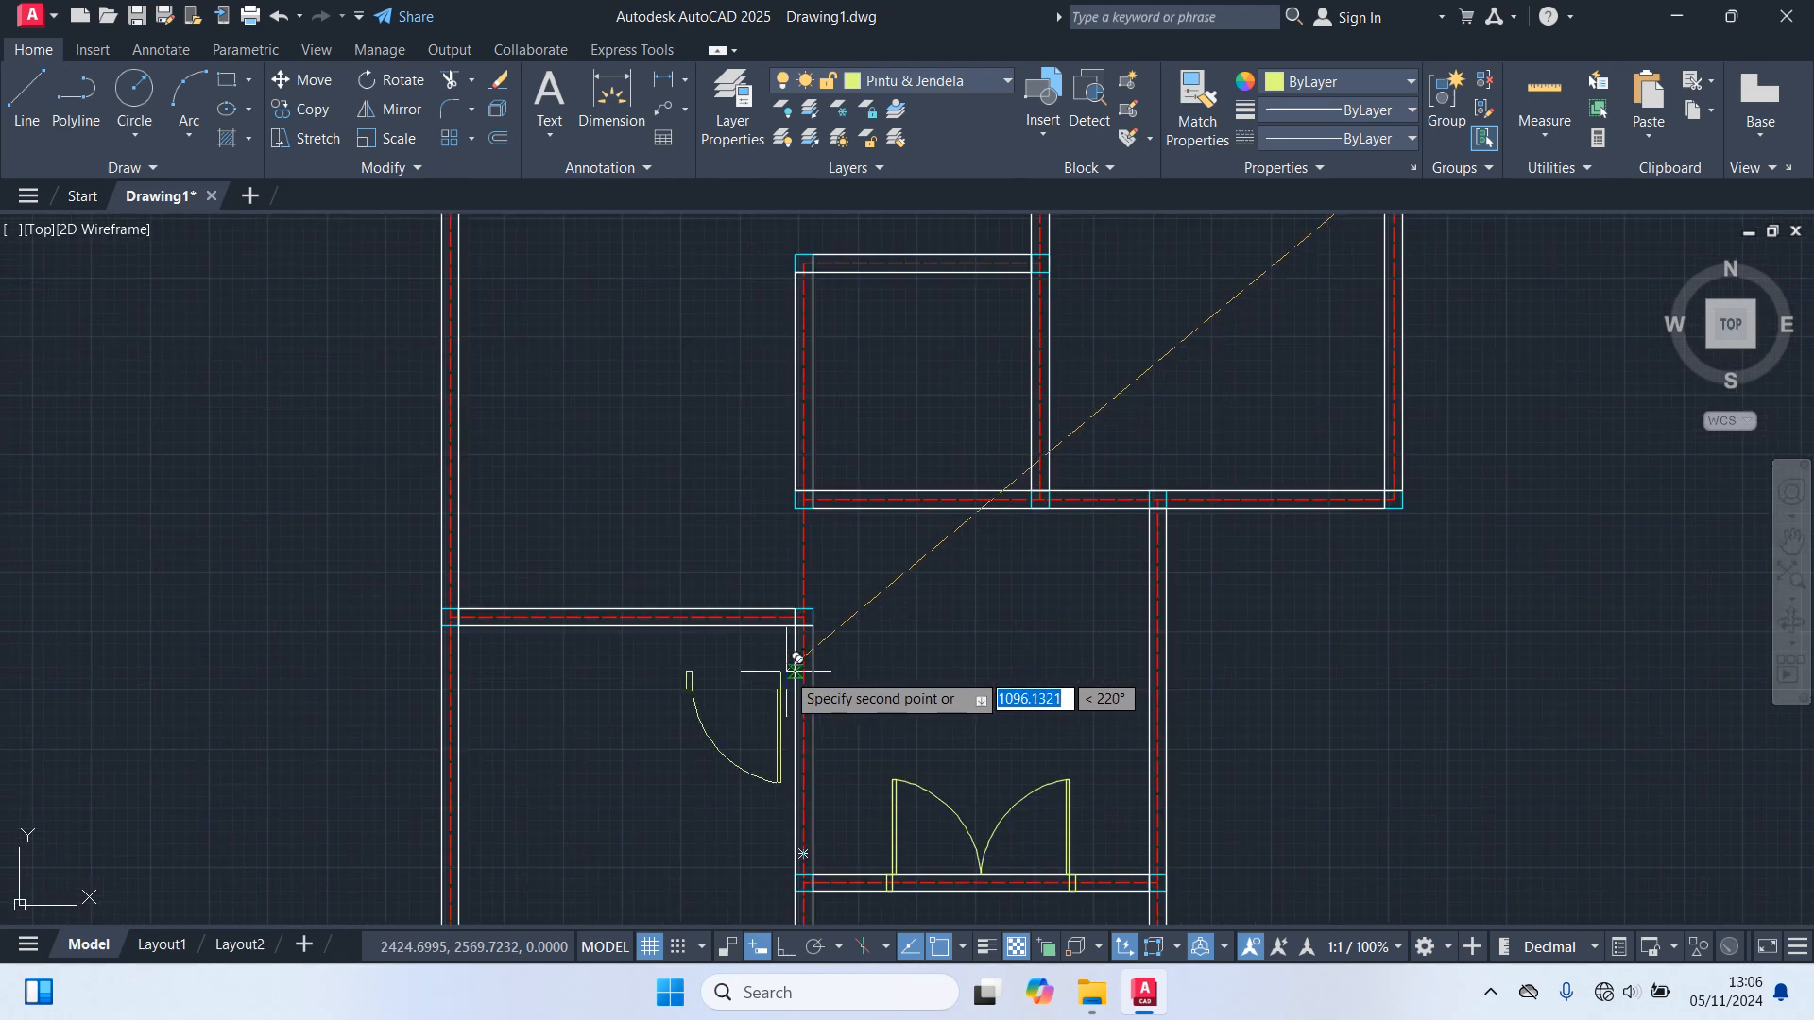
{"action": "scroll", "coordinate": [796, 659], "scroll_direction": "up", "scroll_amount": 5}
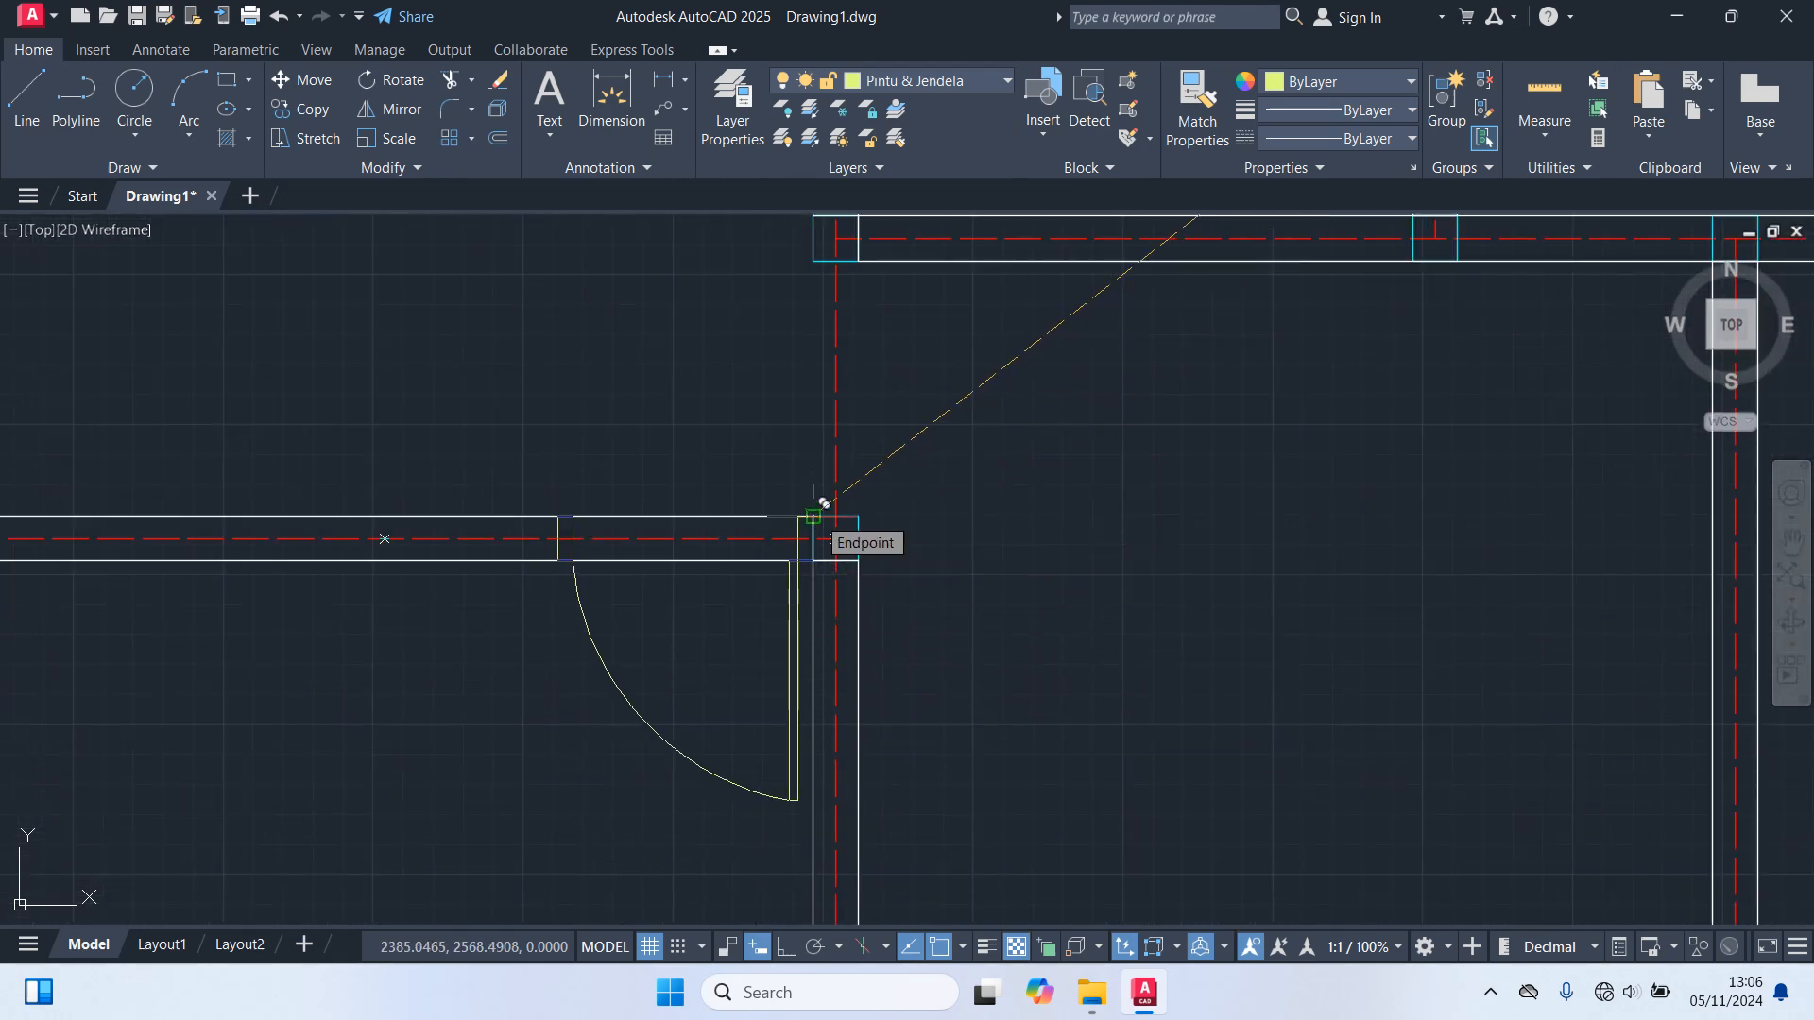
{"action": "left_click", "coordinate": [814, 517]}
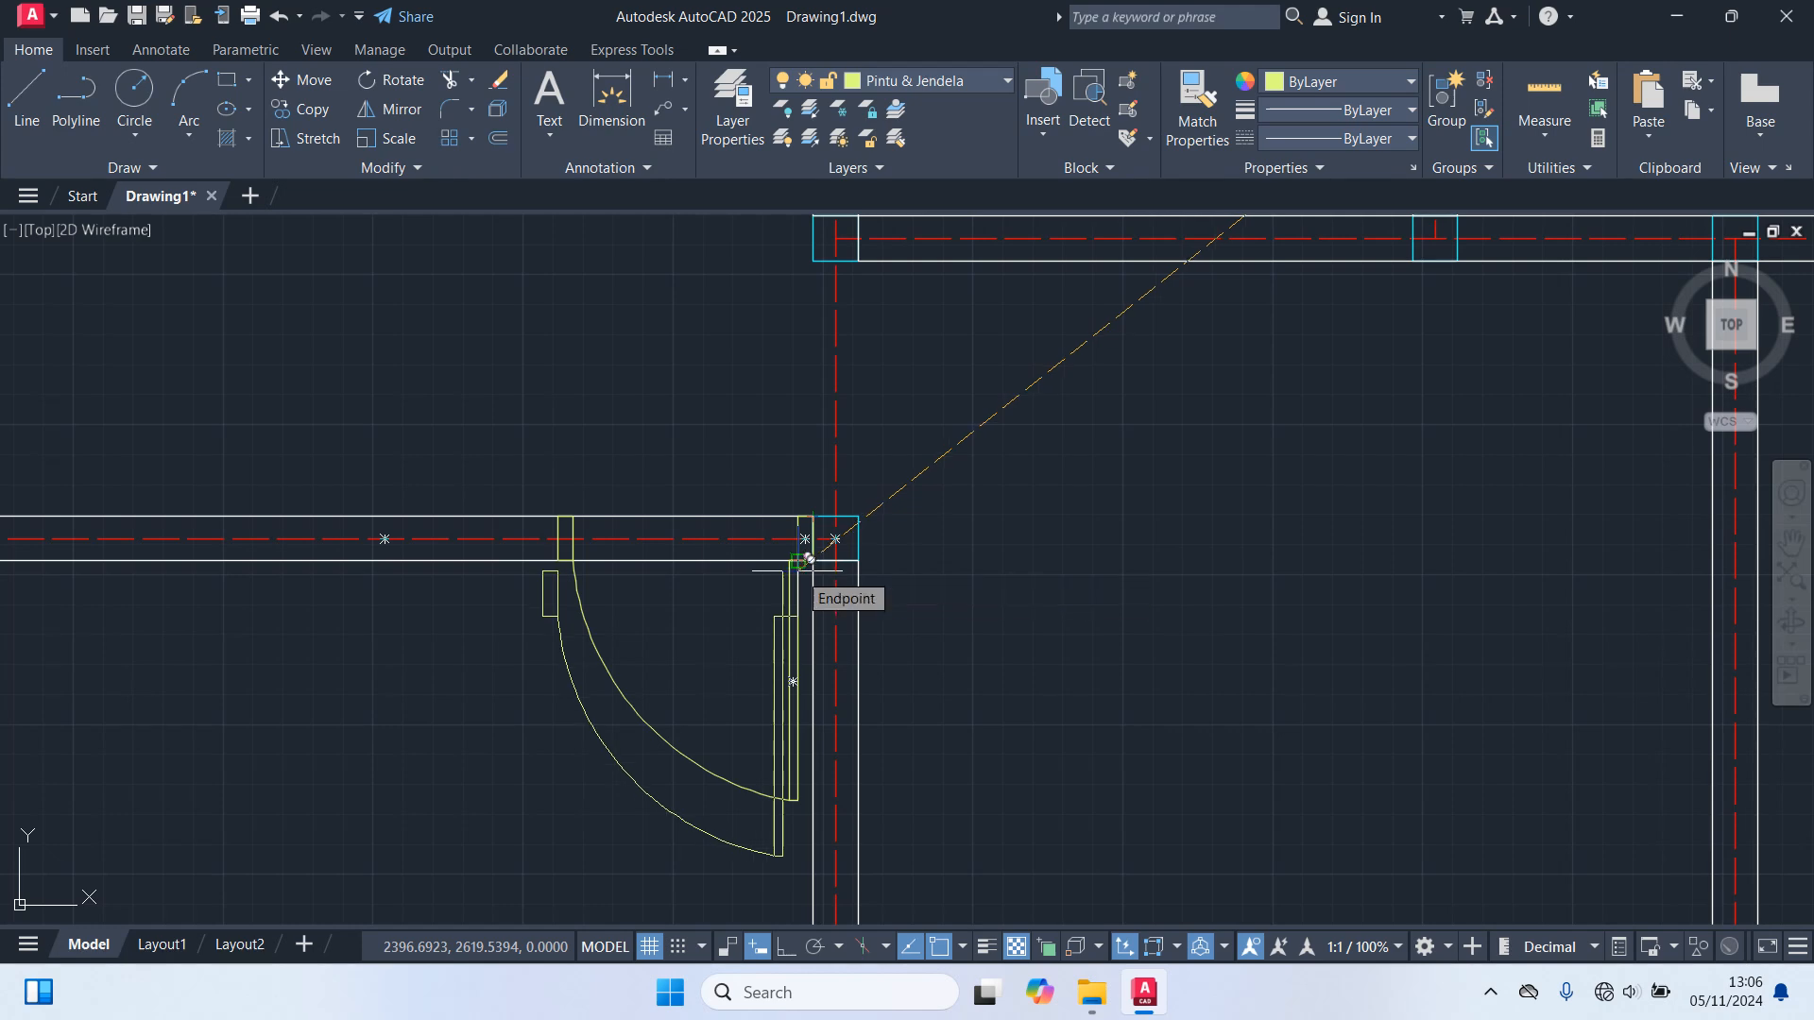
{"action": "scroll", "coordinate": [813, 584], "scroll_direction": "down", "scroll_amount": 2}
{"action": "key", "text": "Escape"}
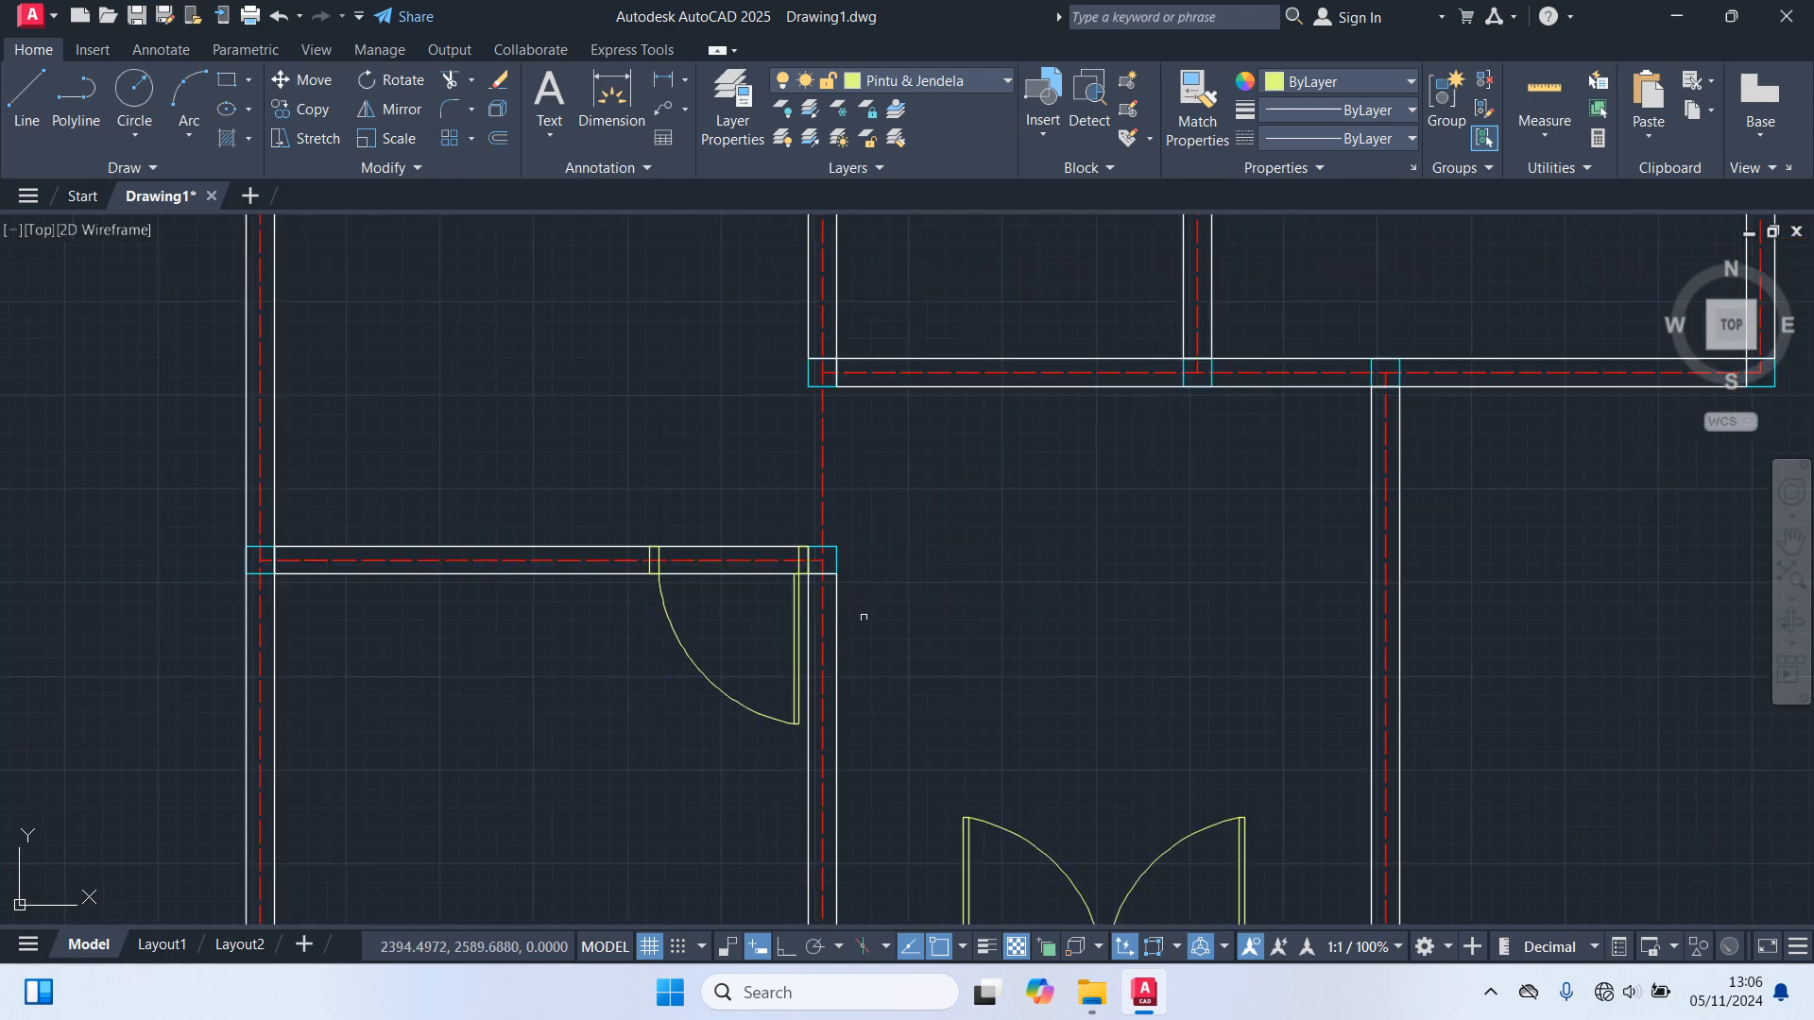
Copy the upper-left single door from the door set's central corner to the right end of the small upper-left room's bottom wall.
{"action": "scroll", "coordinate": [1028, 634], "scroll_direction": "down", "scroll_amount": 4}
{"action": "middle_click_drag", "start_coordinate": [1460, 317], "coordinate": [1115, 704]}
{"action": "scroll", "coordinate": [1168, 518], "scroll_direction": "up", "scroll_amount": 2}
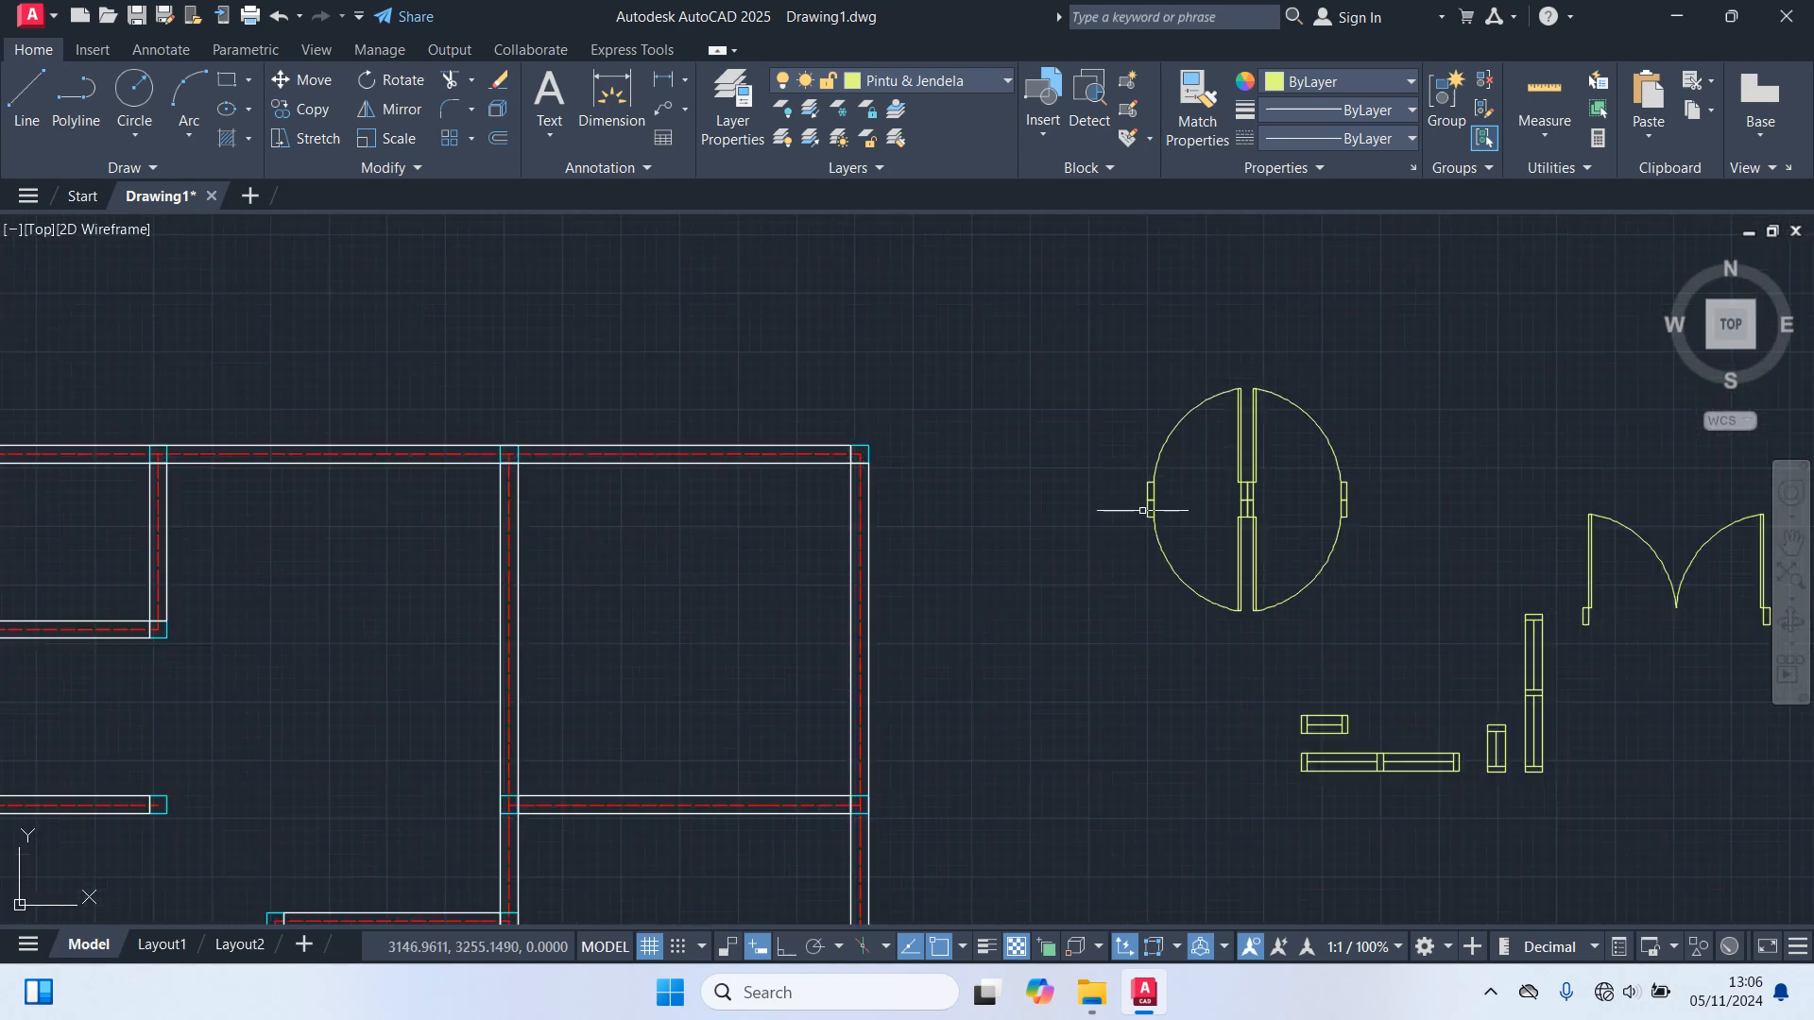
{"action": "left_click", "coordinate": [1157, 462]}
{"action": "type", "text": "co"}
{"action": "key", "text": "Return"}
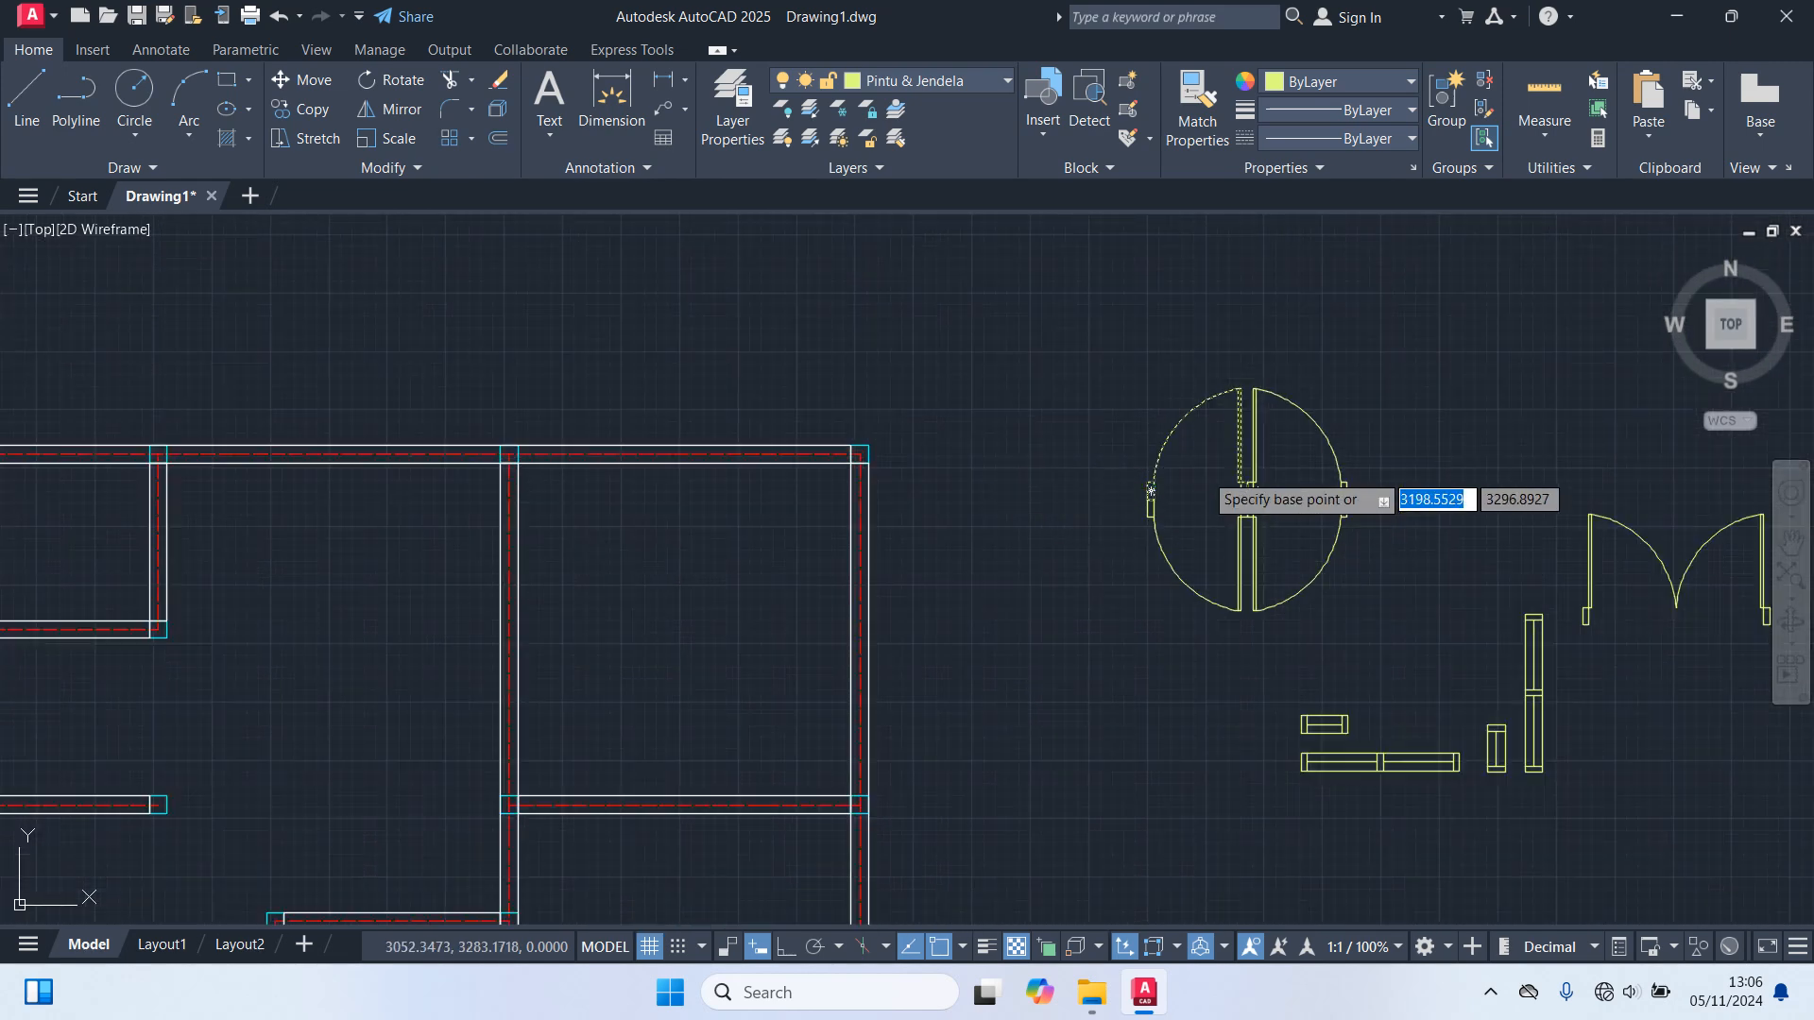
{"action": "scroll", "coordinate": [1247, 500], "scroll_direction": "up", "scroll_amount": 5}
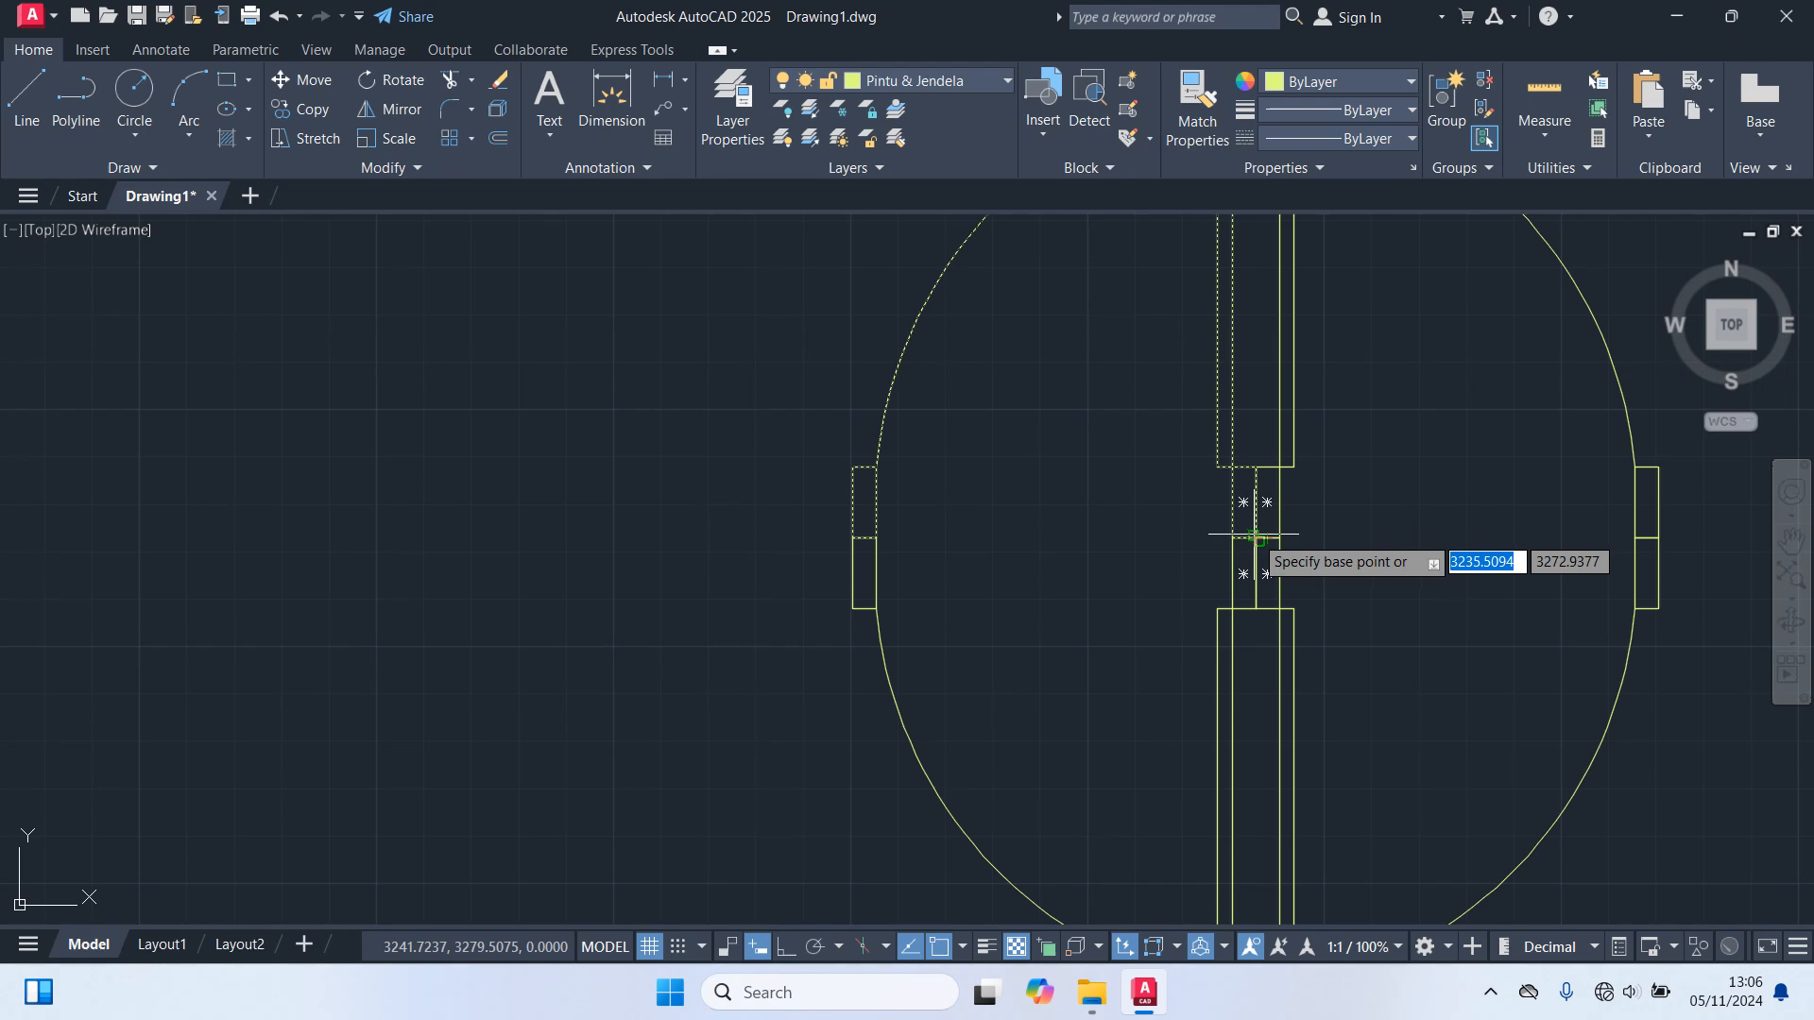
{"action": "left_click", "coordinate": [1255, 537]}
{"action": "scroll", "coordinate": [1077, 620], "scroll_direction": "down", "scroll_amount": 5}
{"action": "middle_click_drag", "start_coordinate": [953, 666], "coordinate": [1028, 564]}
{"action": "scroll", "coordinate": [756, 586], "scroll_direction": "up", "scroll_amount": 6}
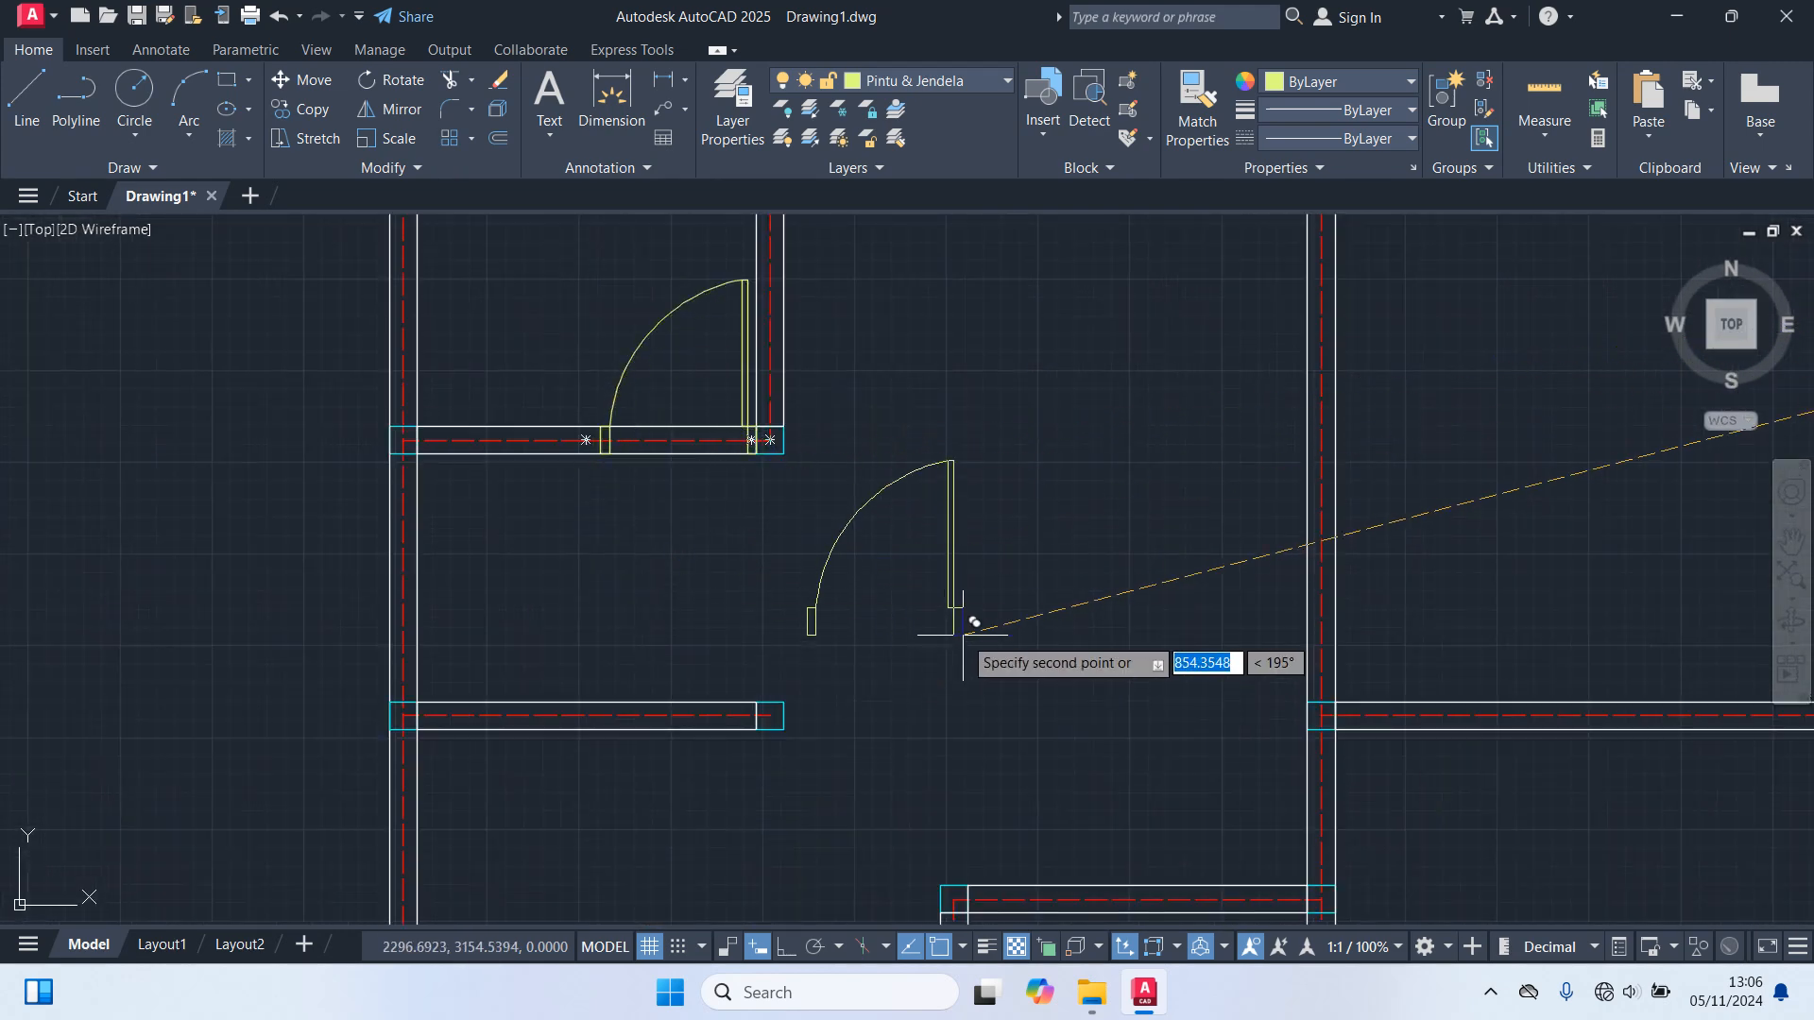
{"action": "key", "text": "Escape"}
Copy the lower-right single door from the door set's central corner to the top outer wall, against the small upper-left room's right wall.
{"action": "scroll", "coordinate": [968, 644], "scroll_direction": "down", "scroll_amount": 4}
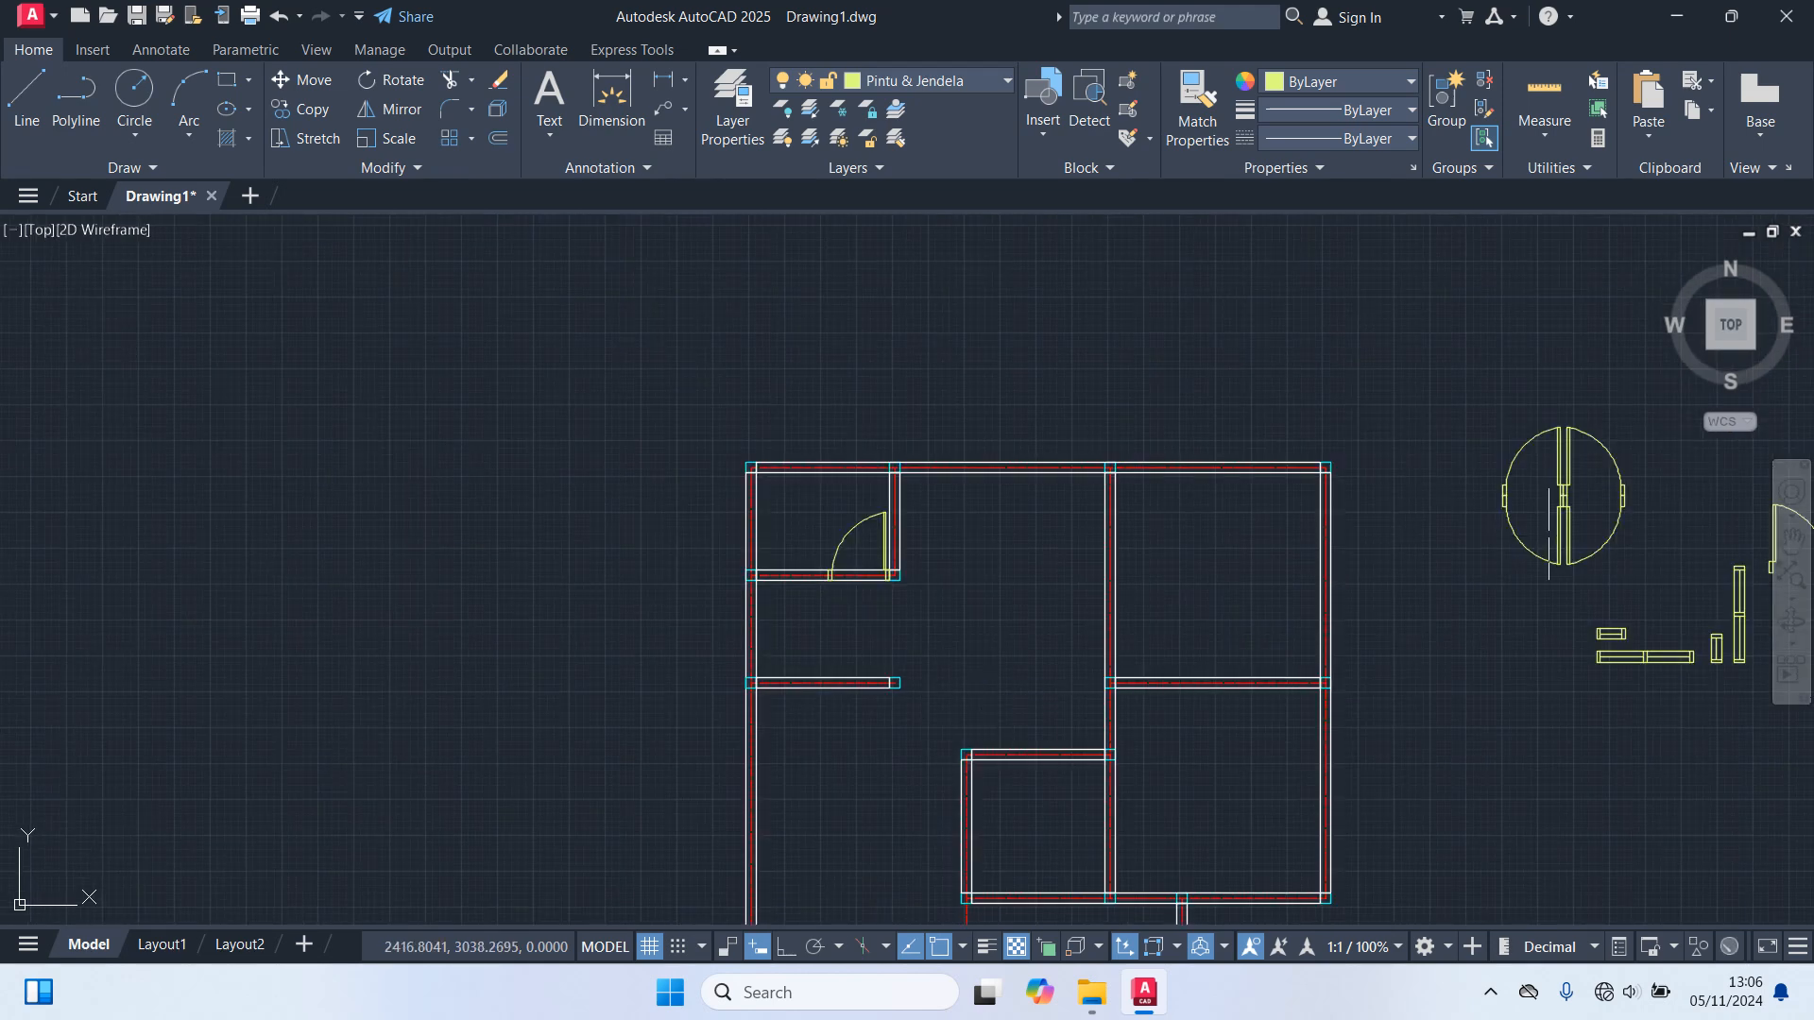
{"action": "middle_click_drag", "start_coordinate": [1550, 510], "coordinate": [1407, 599]}
{"action": "scroll", "coordinate": [1408, 605], "scroll_direction": "down", "scroll_amount": 2}
{"action": "scroll", "coordinate": [1491, 662], "scroll_direction": "up", "scroll_amount": 4}
{"action": "left_click", "coordinate": [1351, 590]}
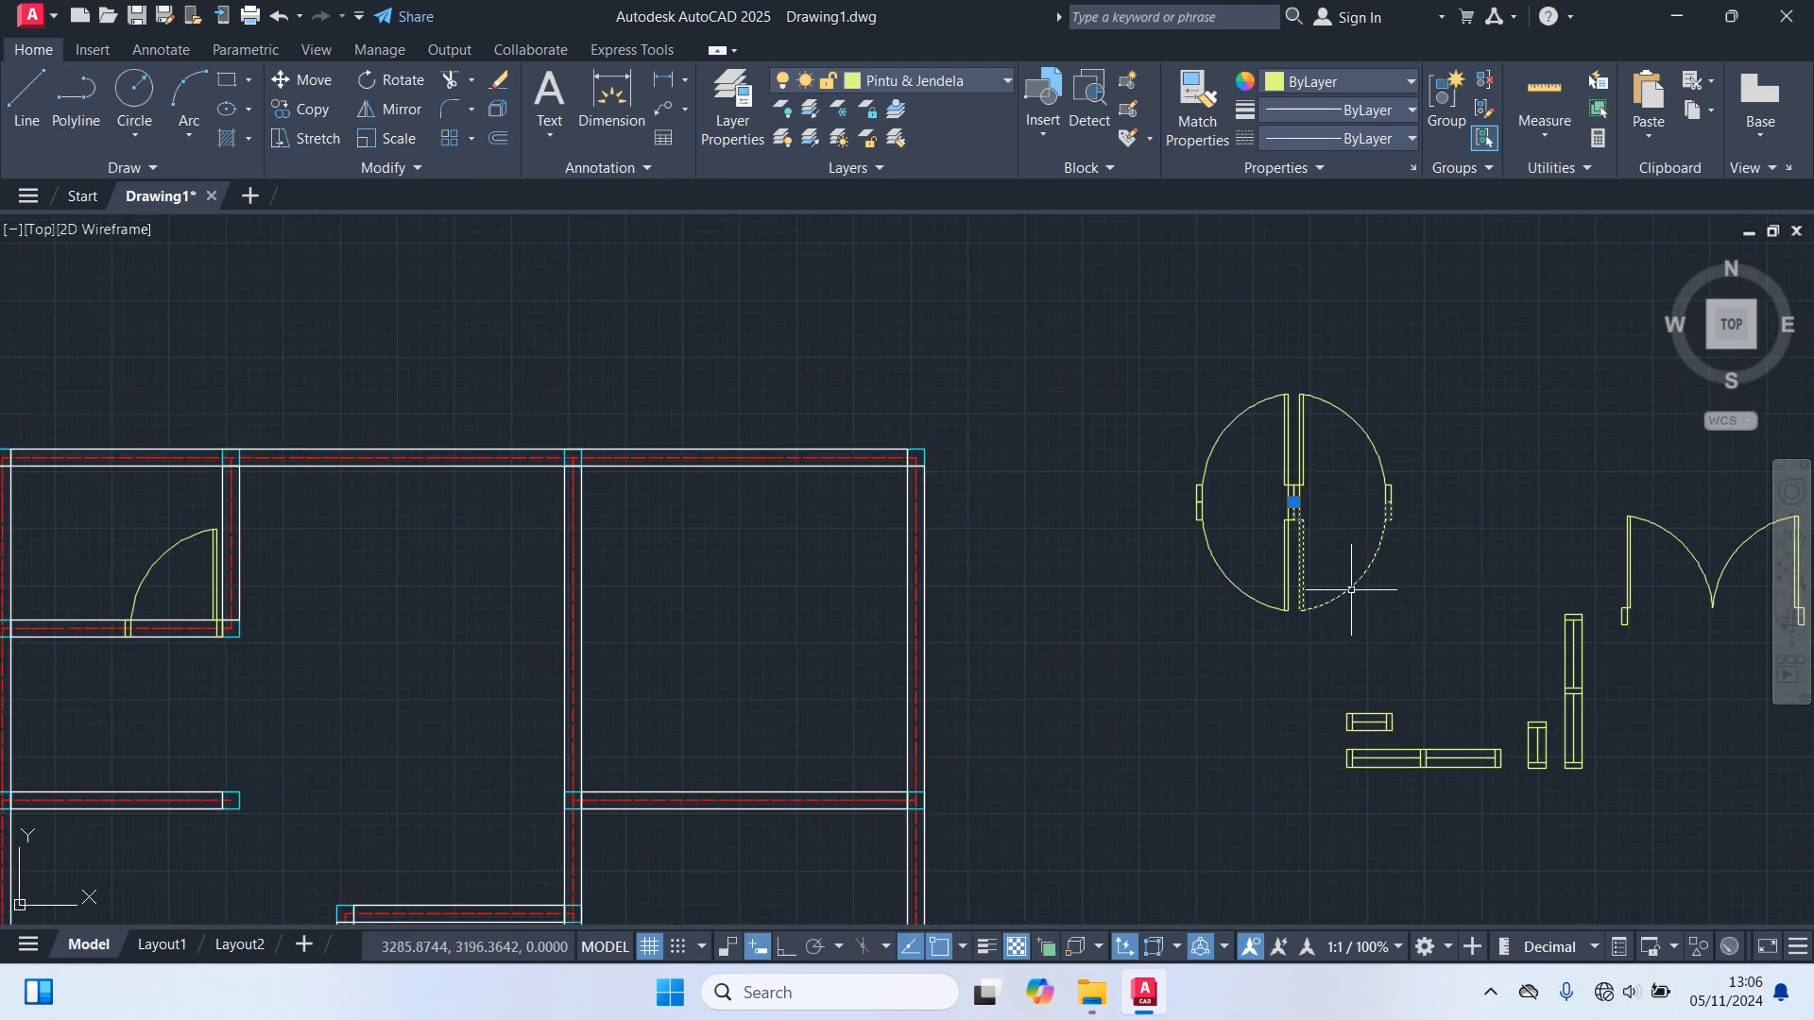
{"action": "left_click", "coordinate": [1302, 484]}
{"action": "type", "text": "co"}
{"action": "key", "text": "Return"}
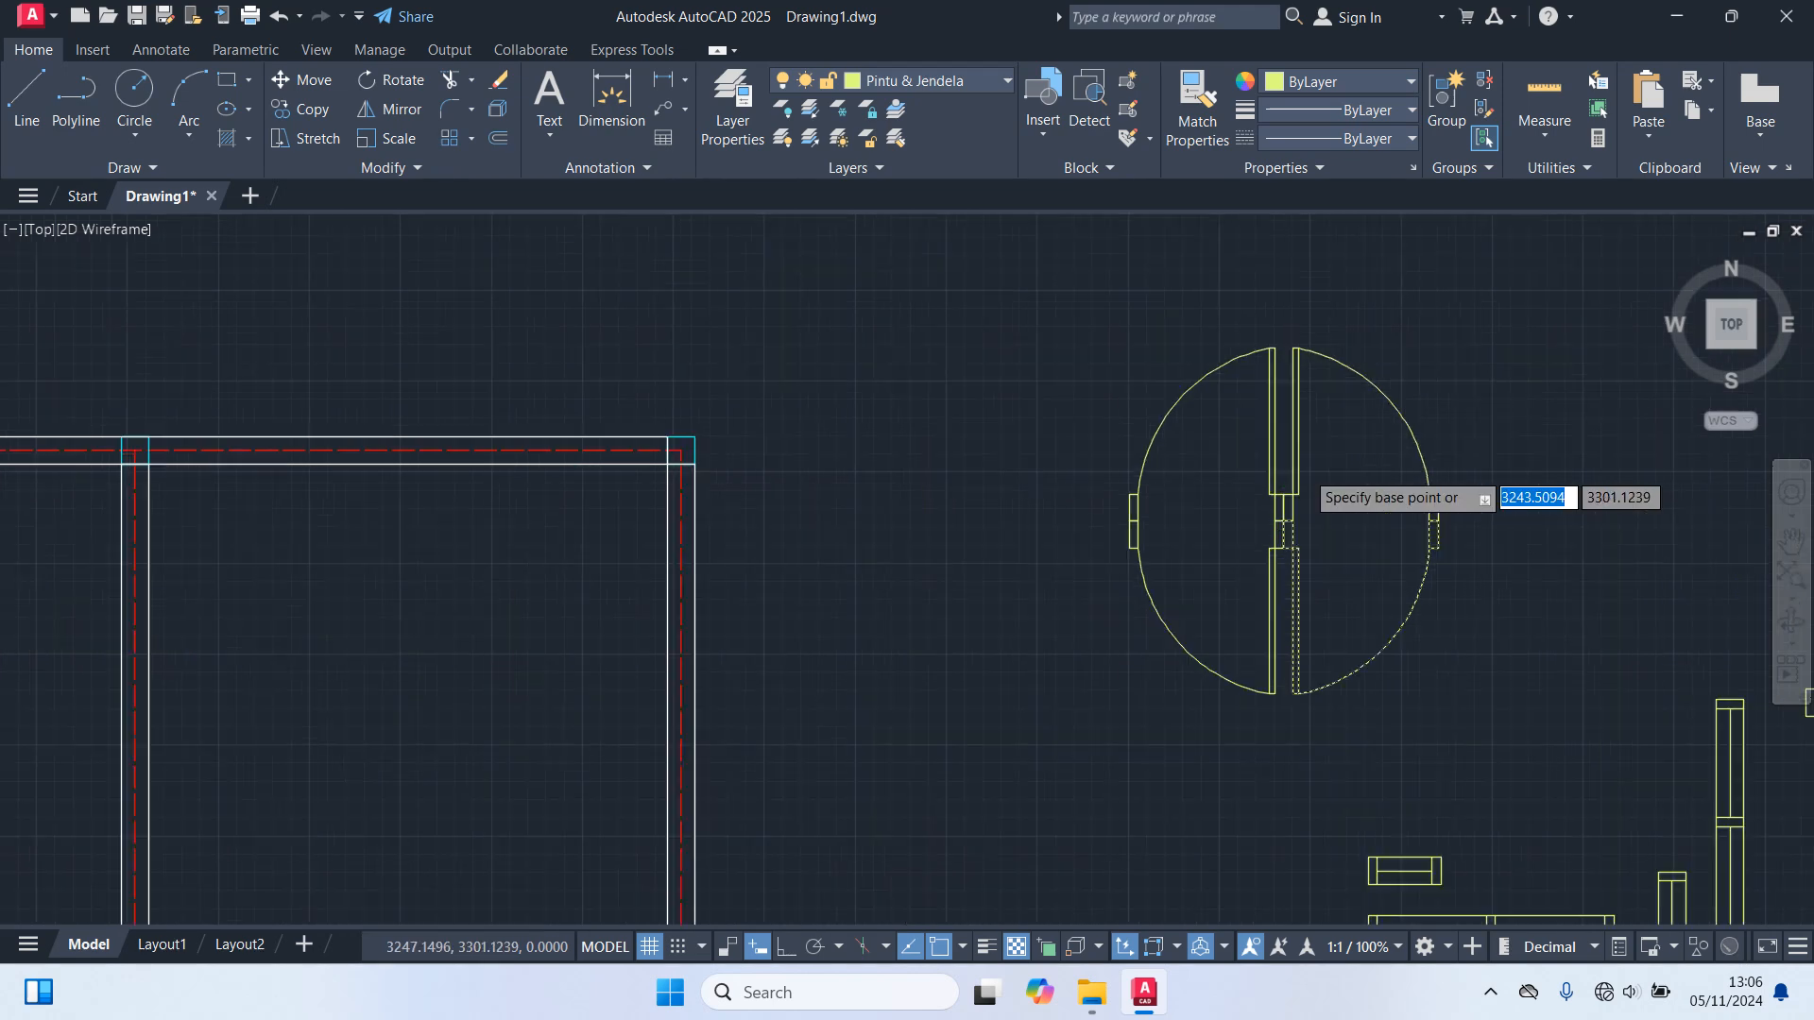
{"action": "scroll", "coordinate": [1280, 529], "scroll_direction": "up", "scroll_amount": 5}
{"action": "left_click", "coordinate": [1242, 595]}
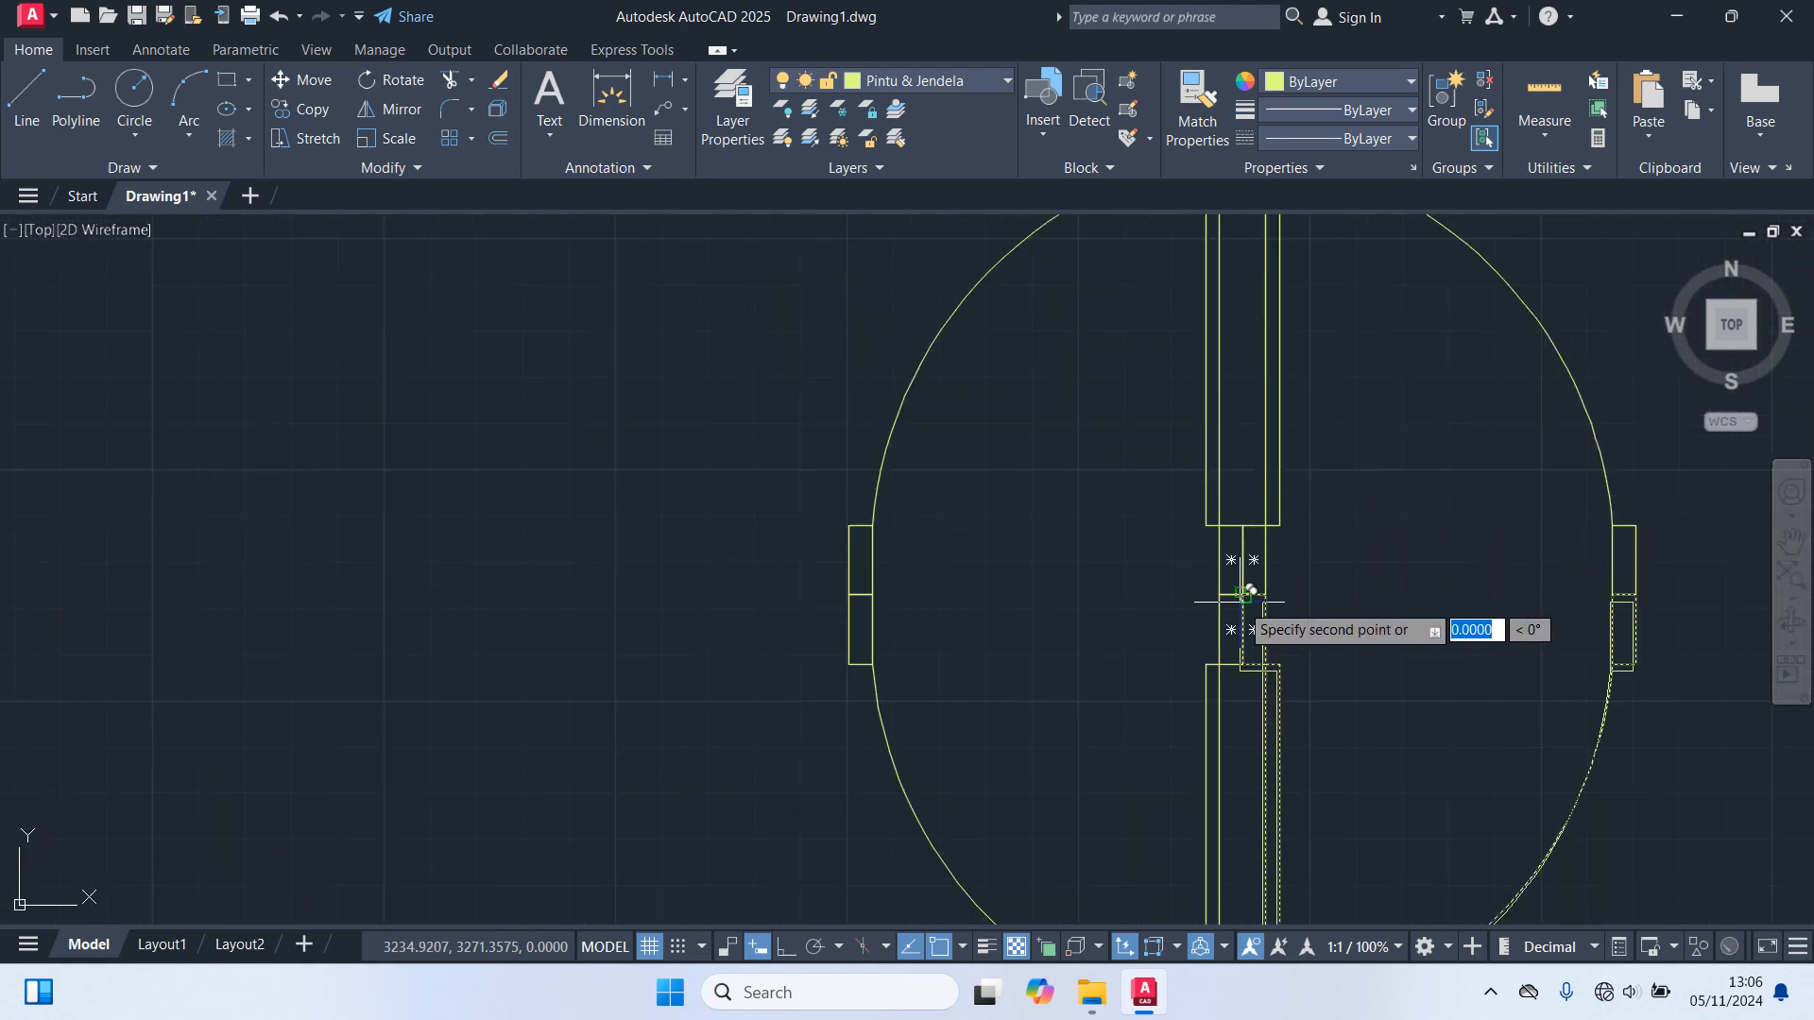
{"action": "scroll", "coordinate": [1030, 718], "scroll_direction": "down", "scroll_amount": 6}
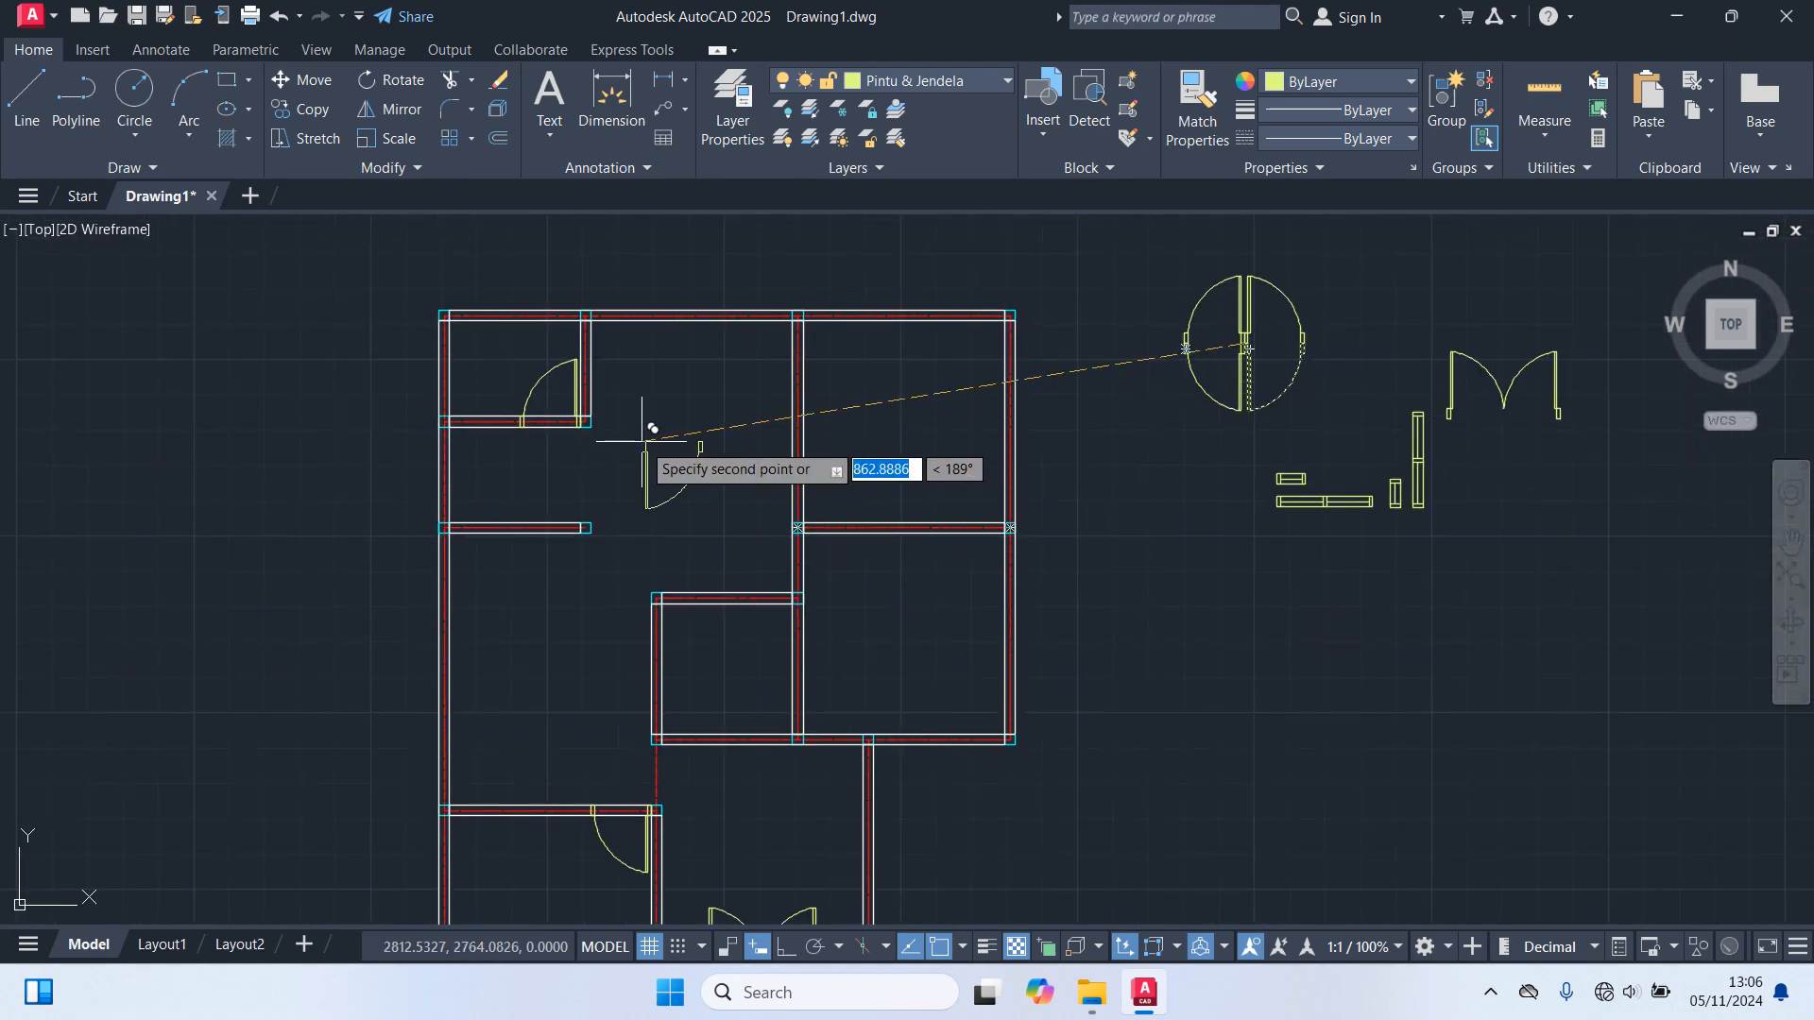
{"action": "scroll", "coordinate": [597, 338], "scroll_direction": "up", "scroll_amount": 4}
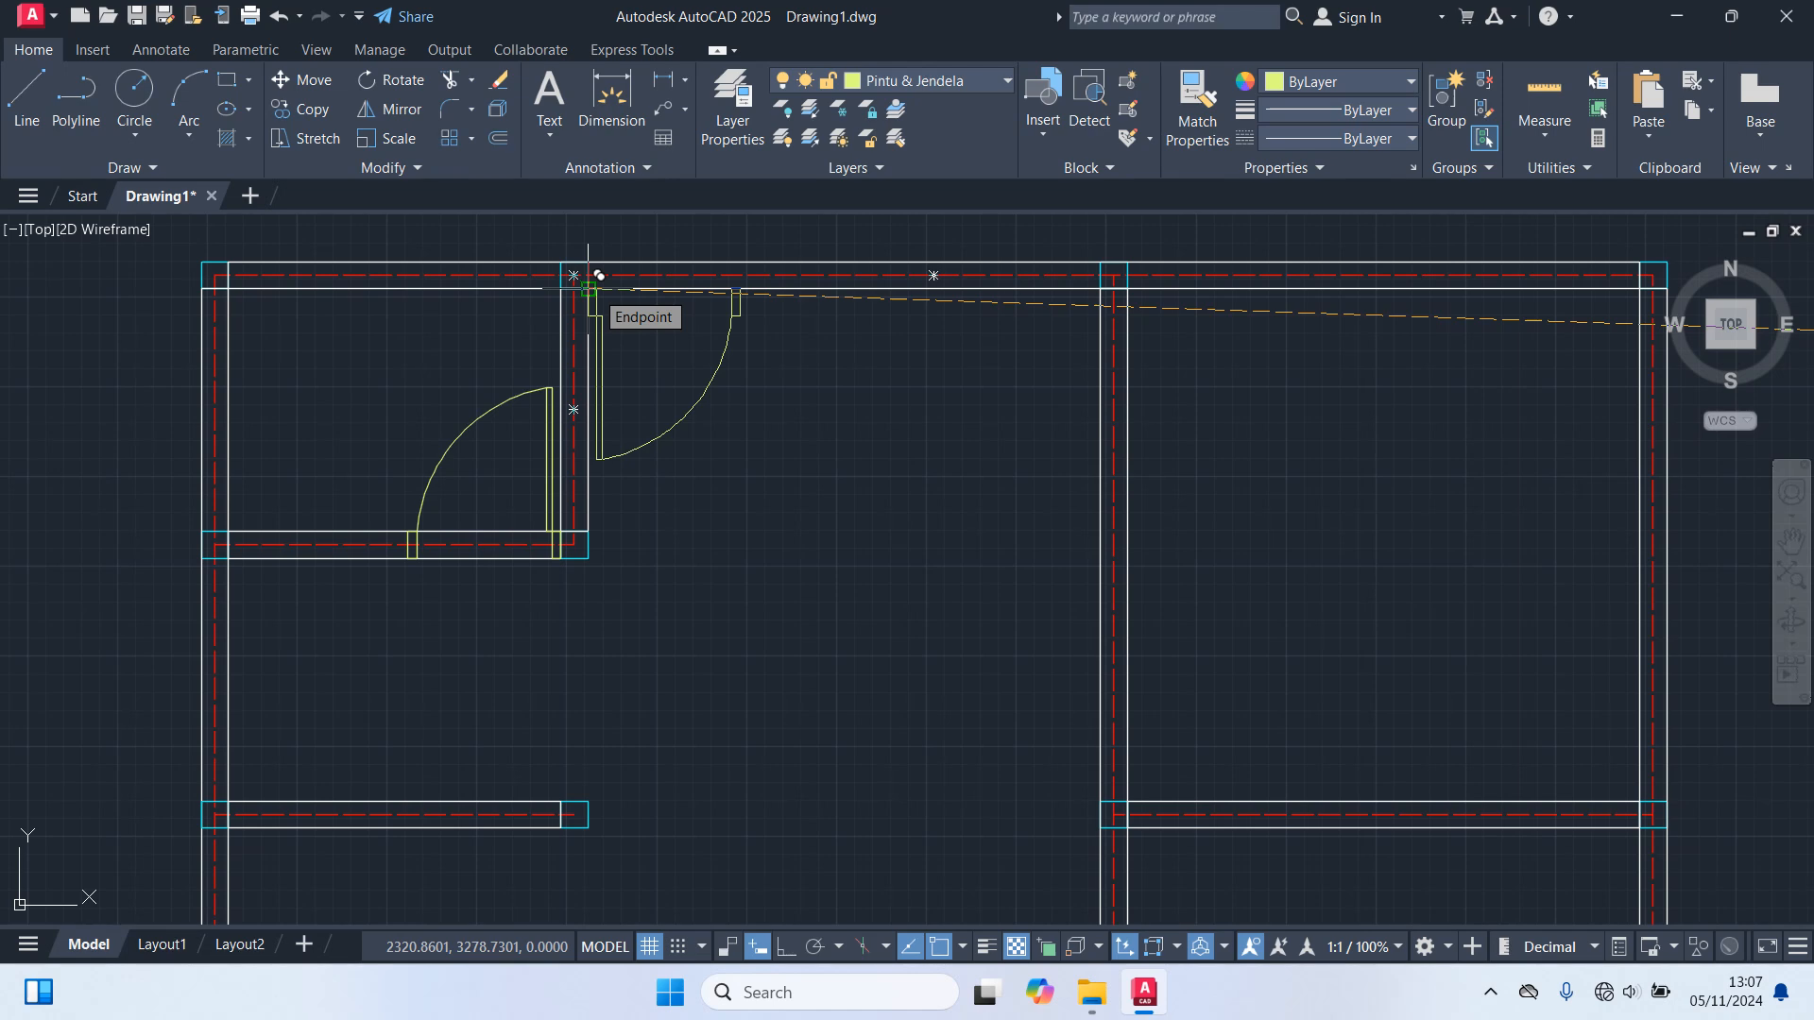
{"action": "scroll", "coordinate": [588, 288], "scroll_direction": "up", "scroll_amount": 5}
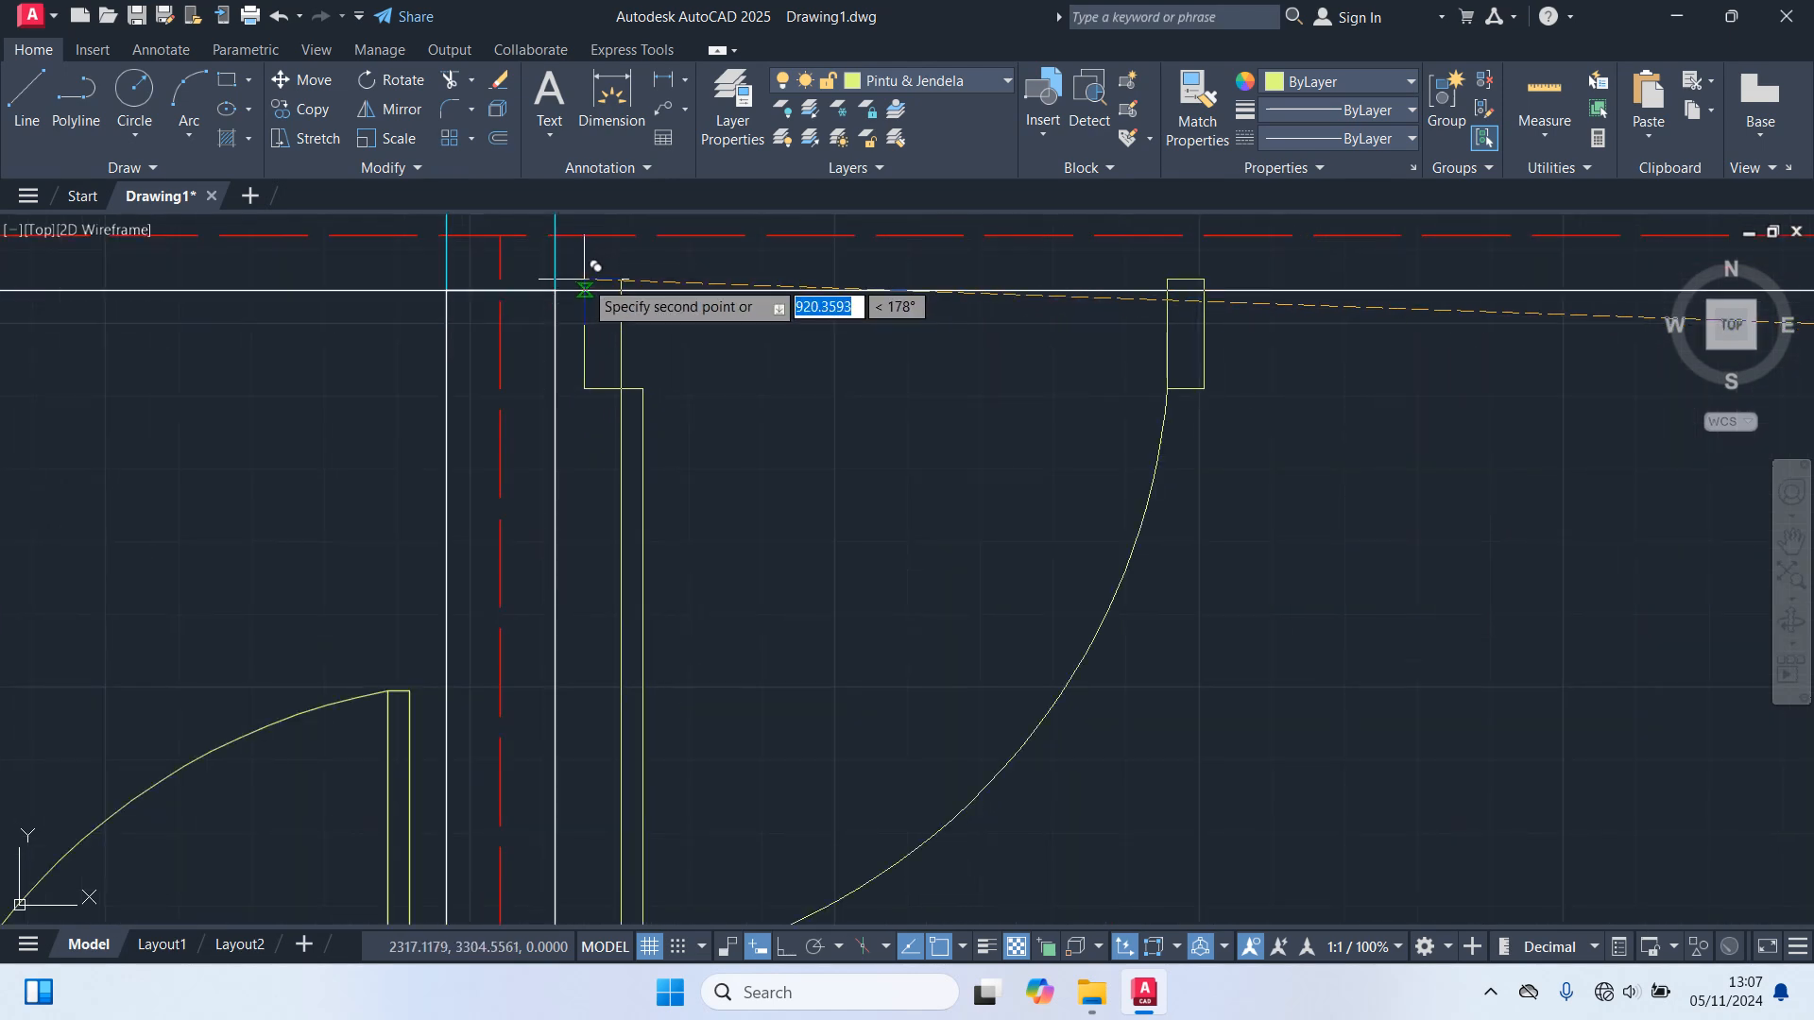
{"action": "scroll", "coordinate": [983, 478], "scroll_direction": "down", "scroll_amount": 8}
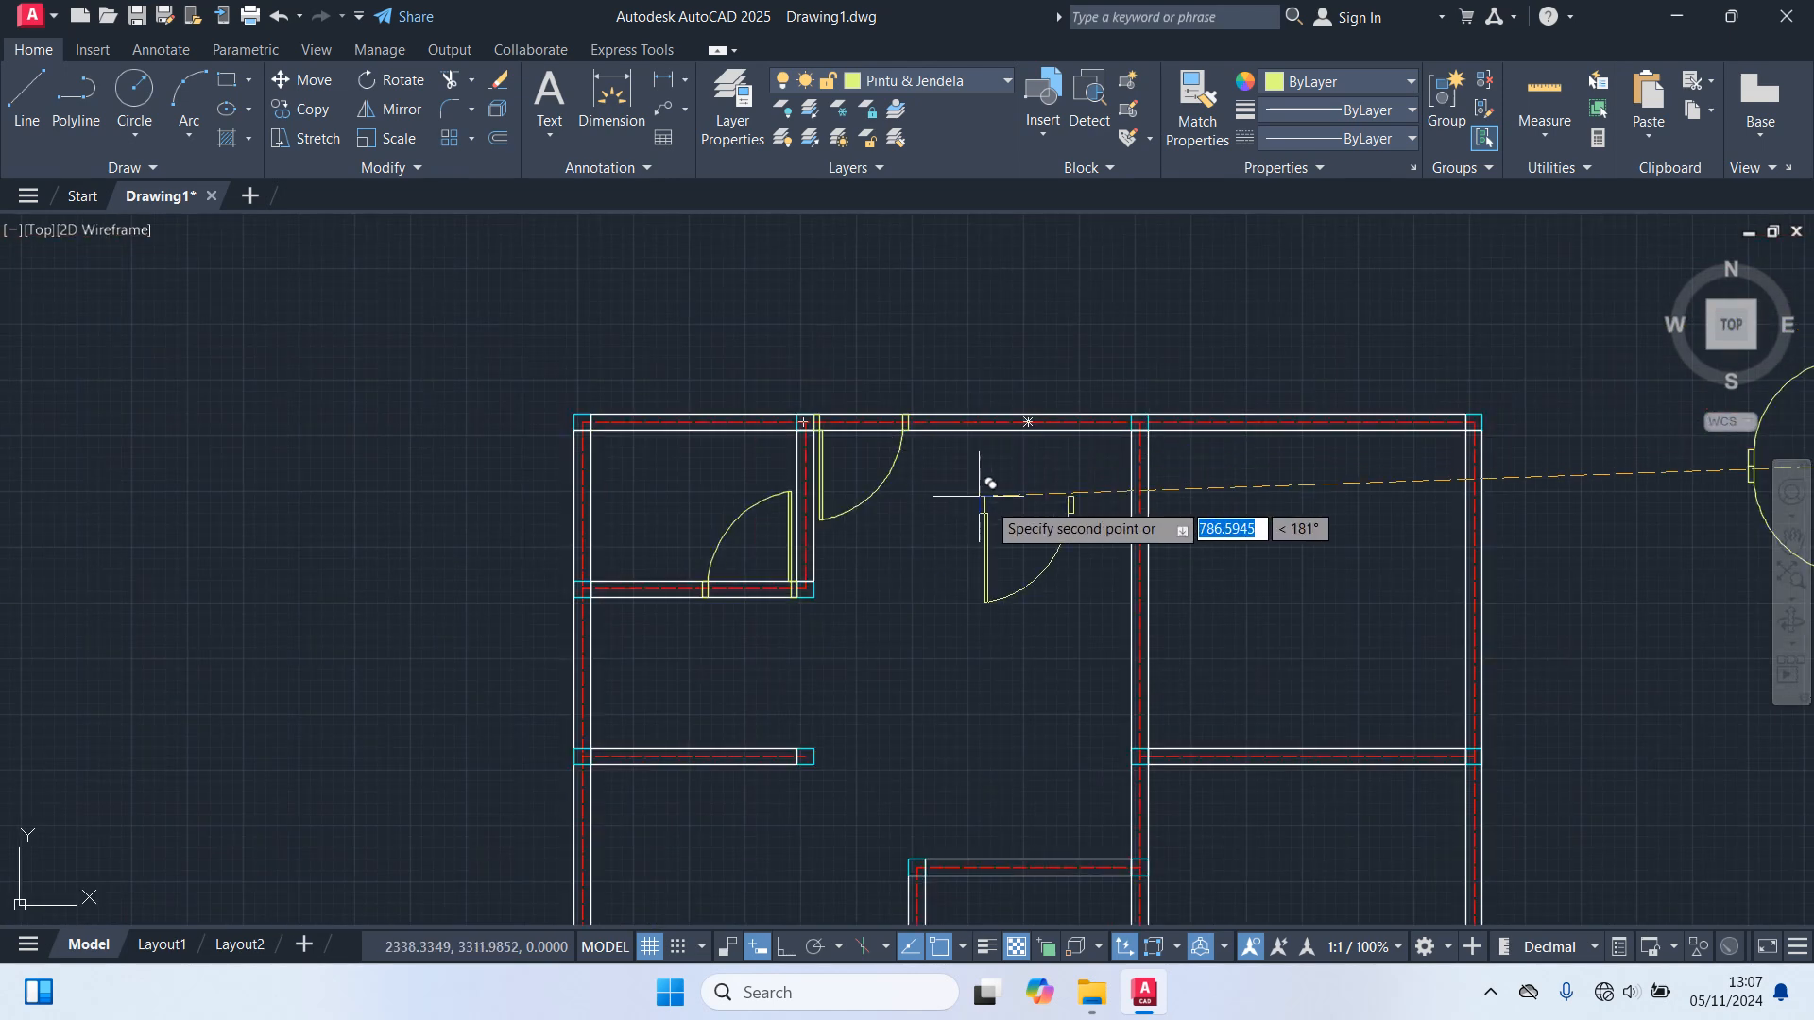
{"action": "key", "text": "Escape"}
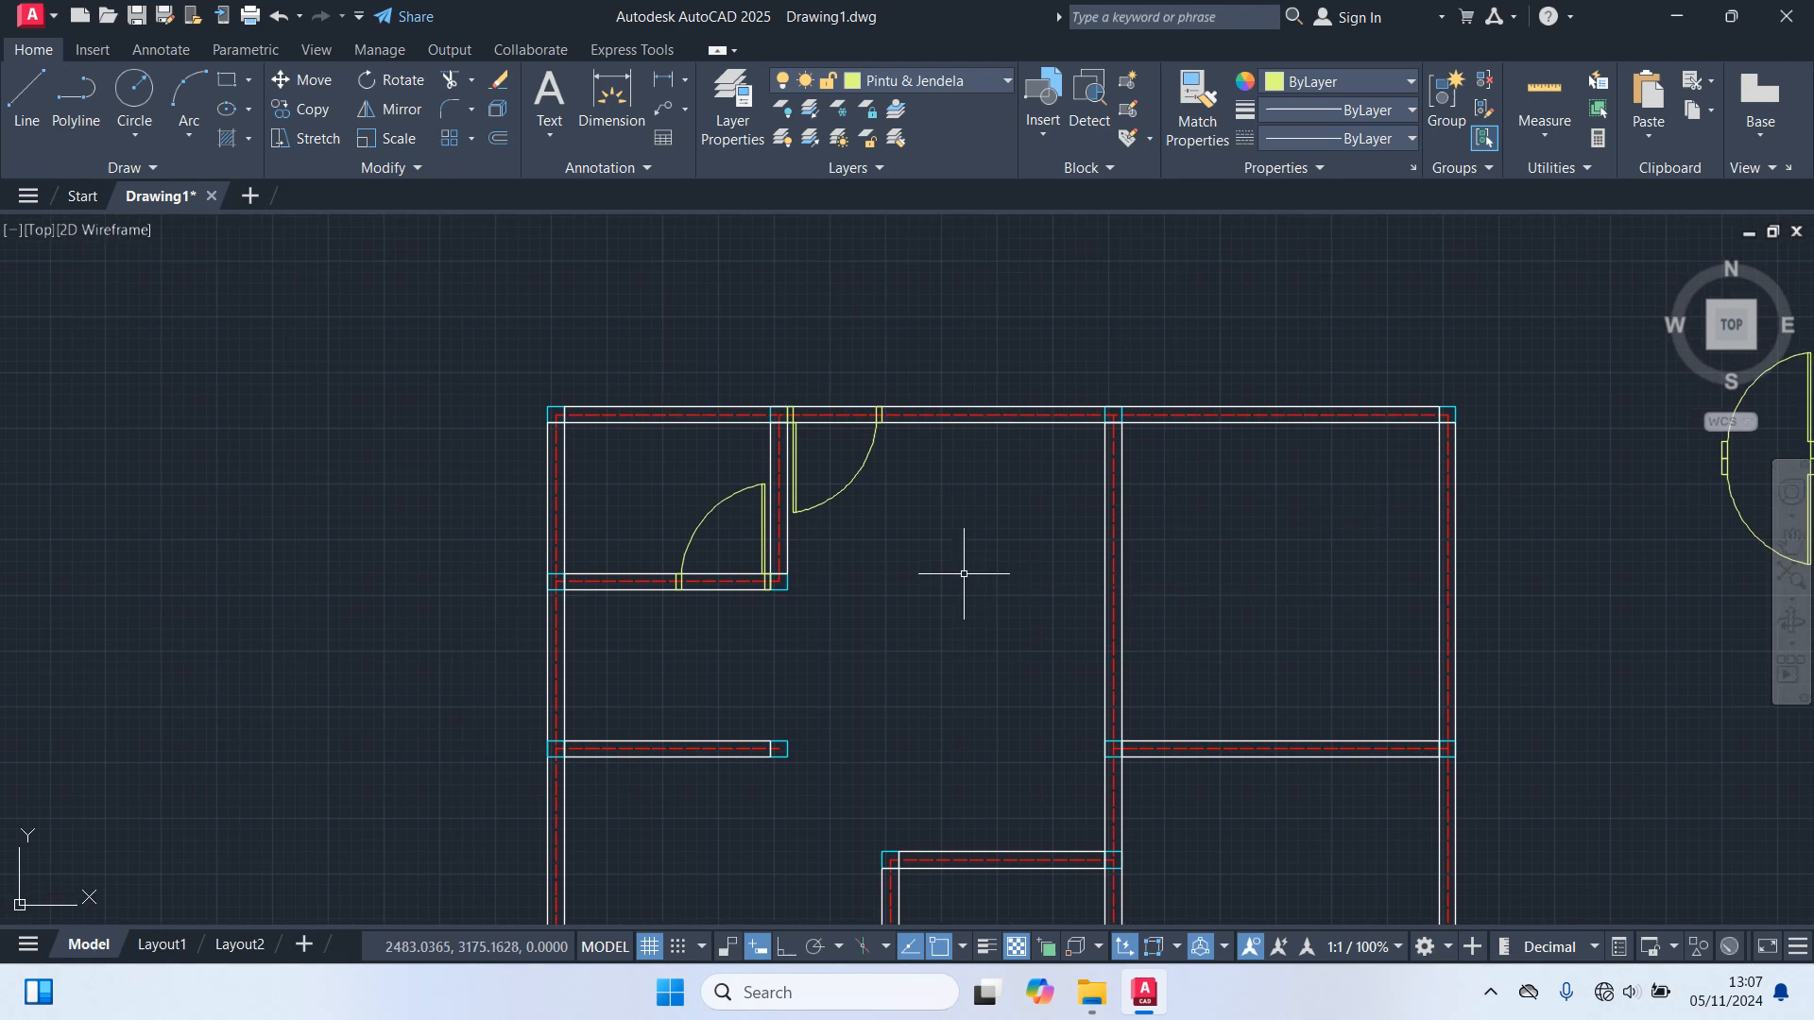
Copy the whole set of four single doors from its center to the empty area above the double-door symbol.
{"action": "scroll", "coordinate": [974, 581], "scroll_direction": "down", "scroll_amount": 4}
{"action": "scroll", "coordinate": [1432, 548], "scroll_direction": "up", "scroll_amount": 4}
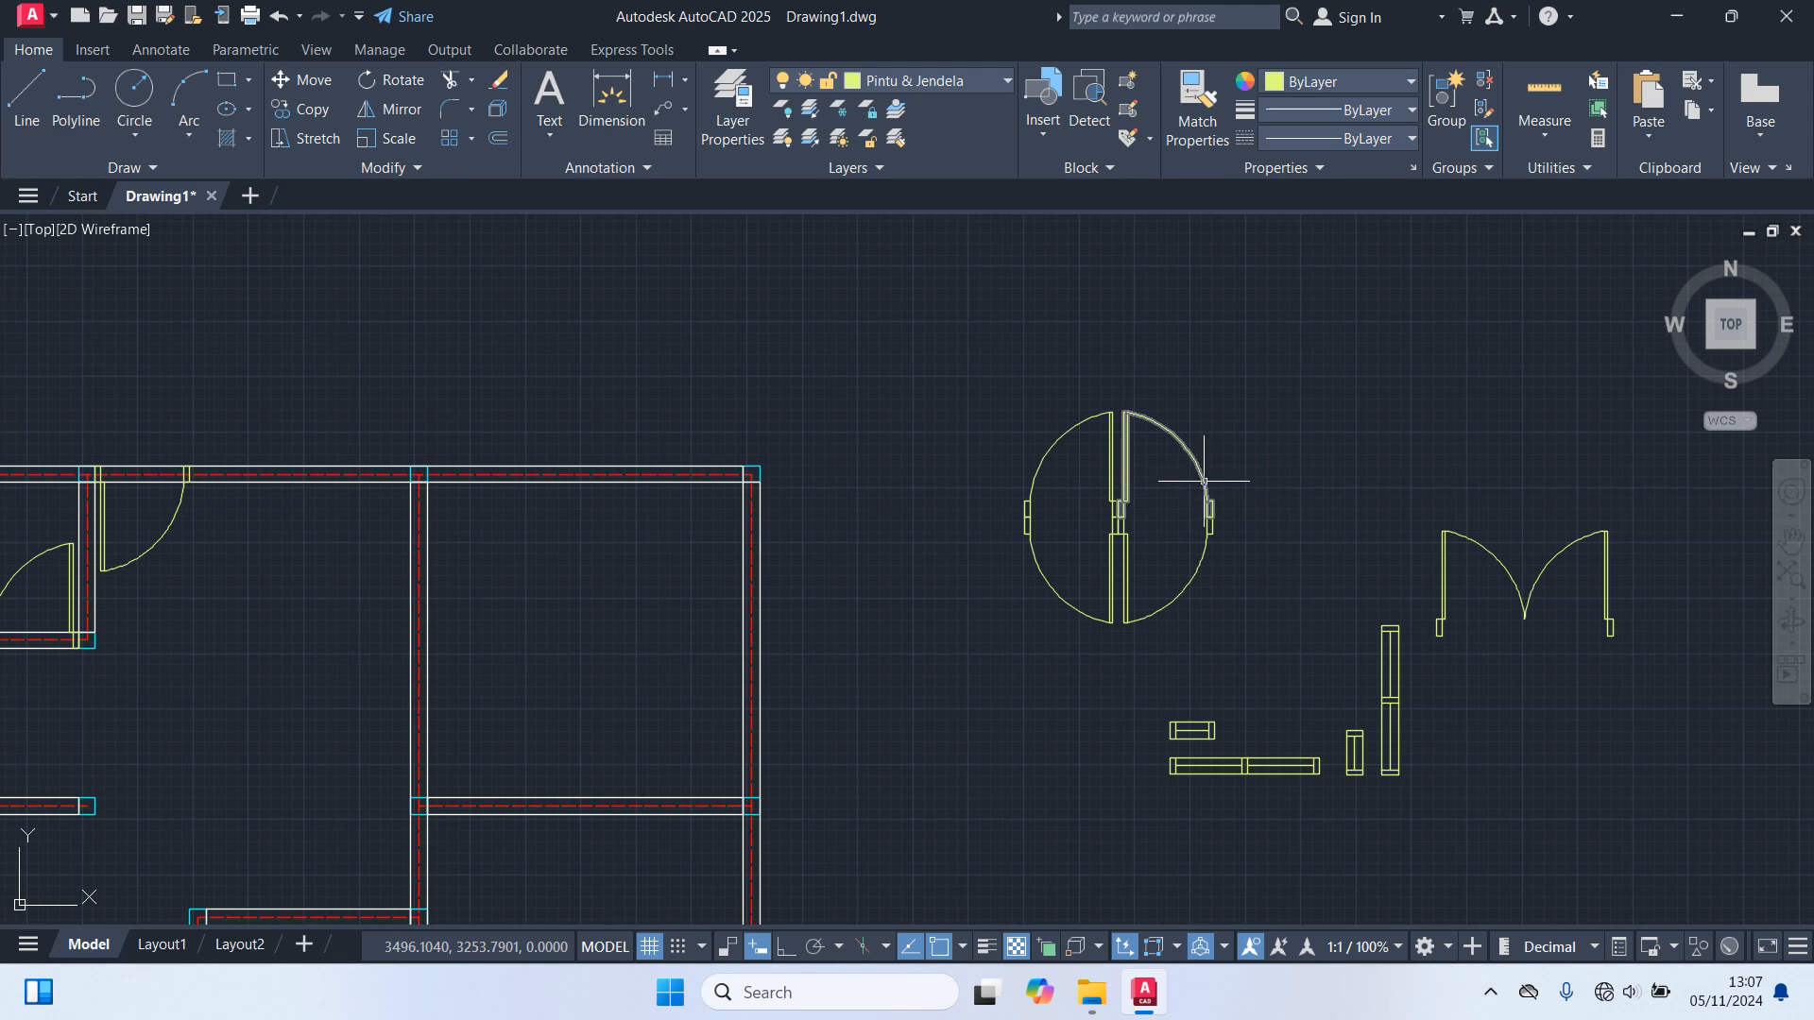
{"action": "scroll", "coordinate": [1274, 561], "scroll_direction": "down", "scroll_amount": 2}
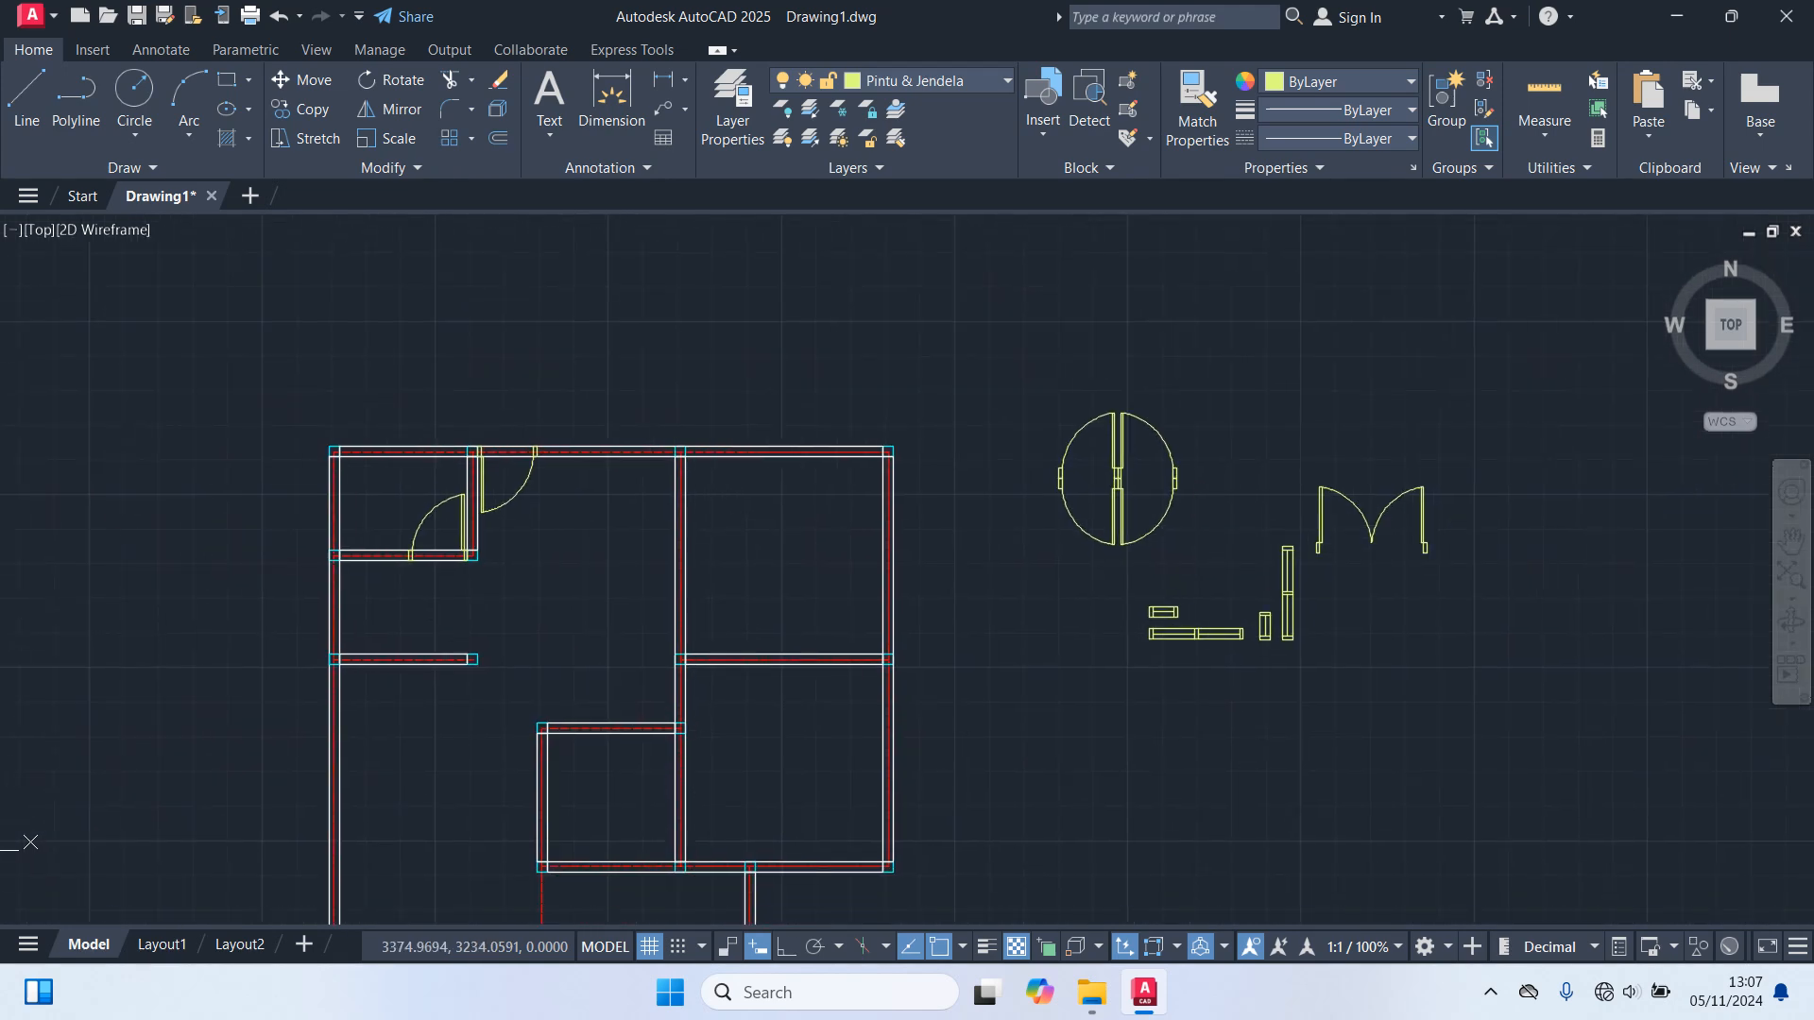
{"action": "mouse_move", "coordinate": [1205, 510]}
{"action": "middle_mouse_down"}
{"action": "mouse_move", "coordinate": [1166, 599]}
{"action": "mouse_move", "coordinate": [1166, 679]}
{"action": "middle_mouse_up"}
{"action": "left_click", "coordinate": [1170, 675]}
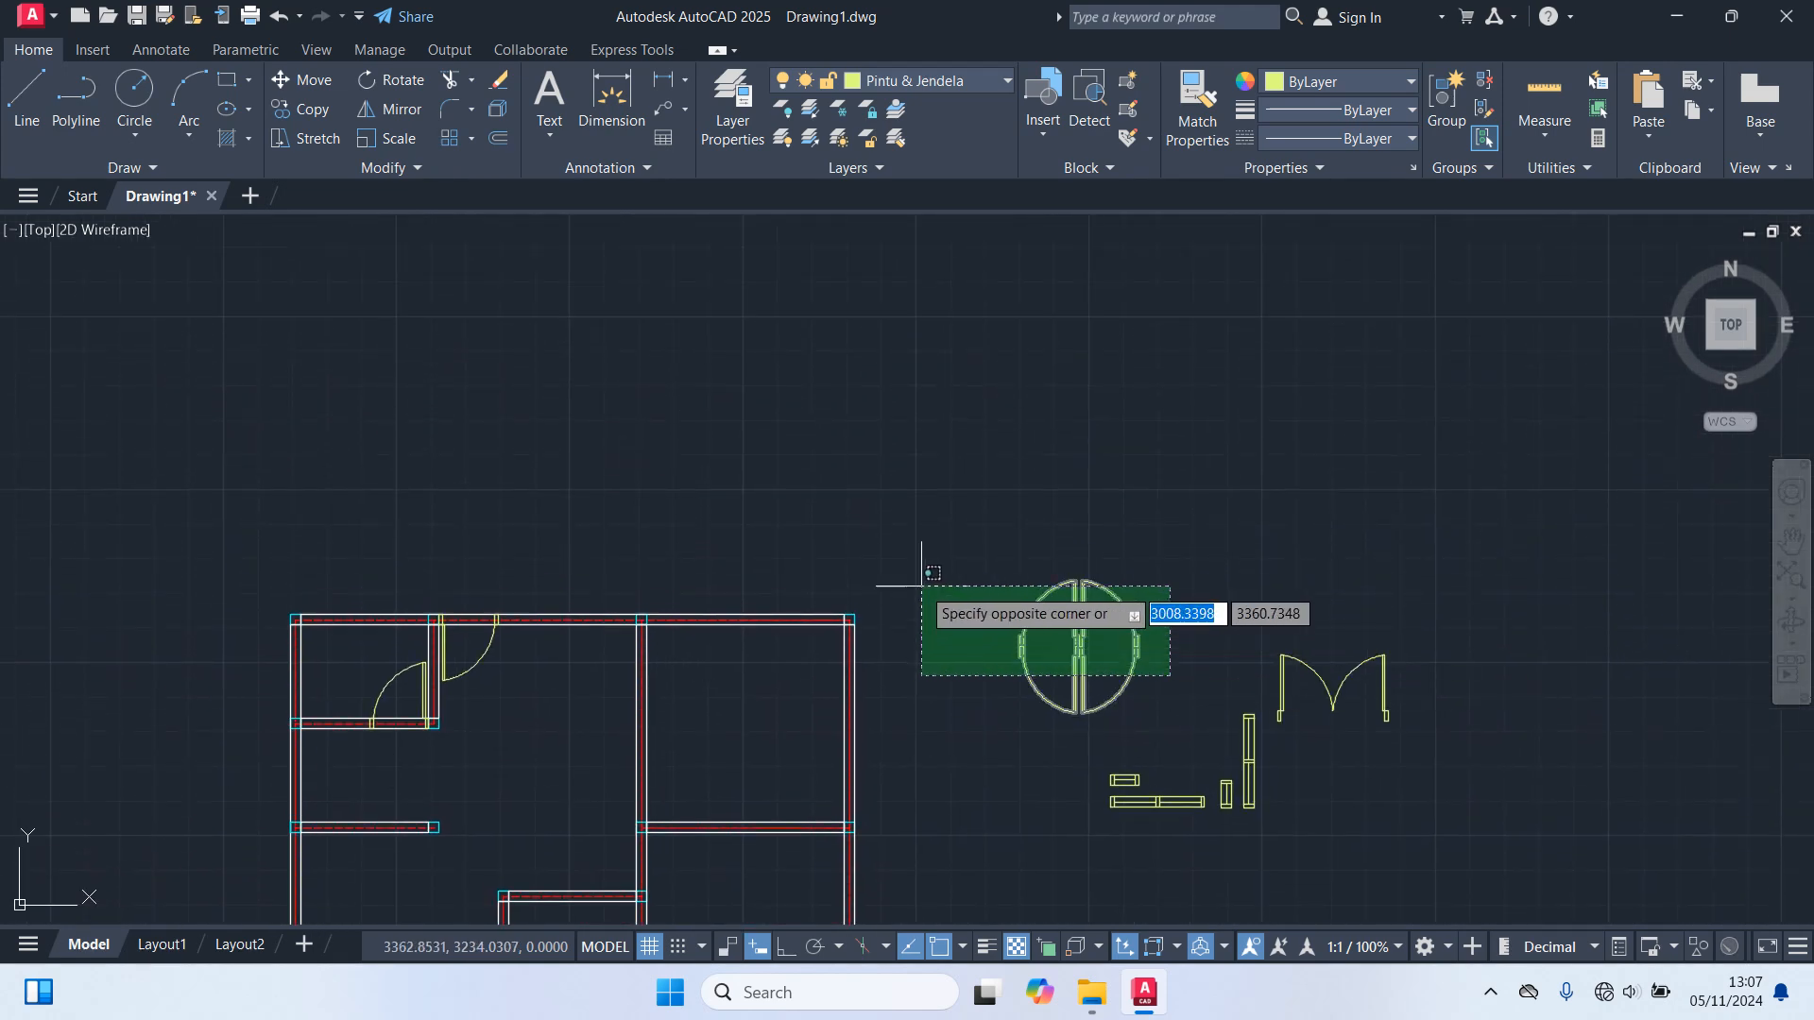
{"action": "left_click", "coordinate": [923, 586]}
{"action": "type", "text": "co"}
{"action": "key", "text": "Return"}
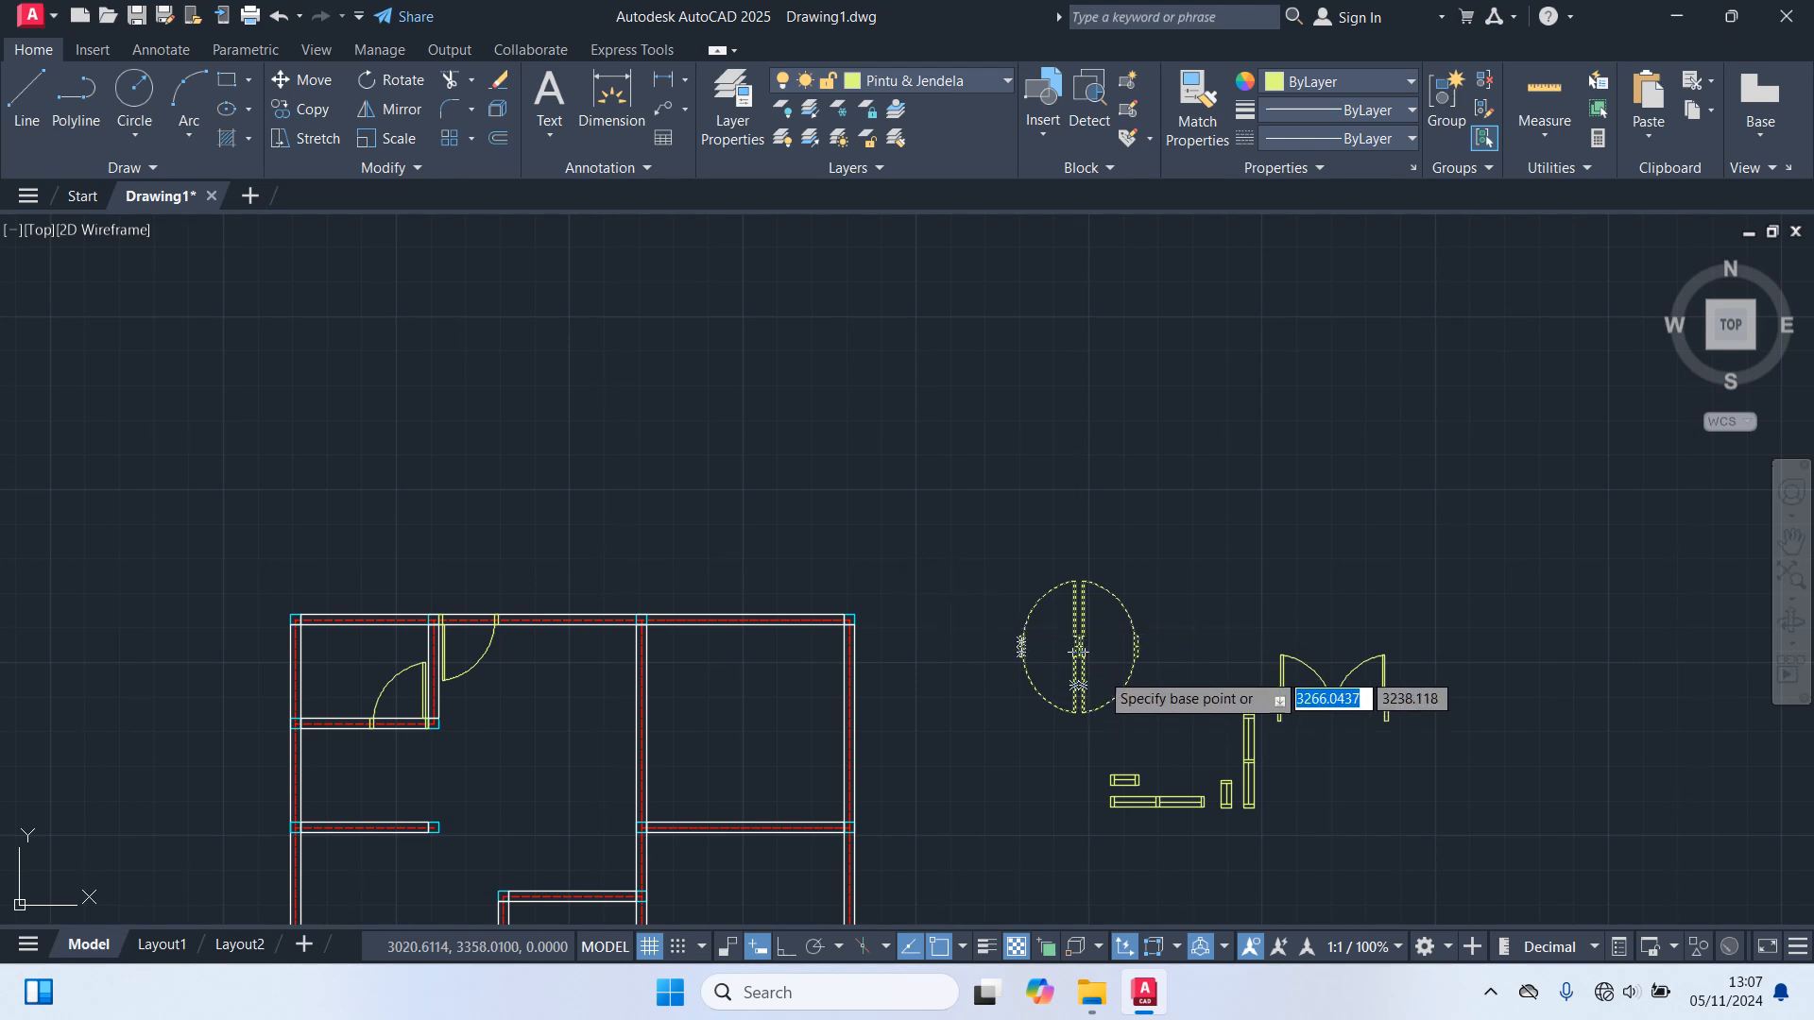
{"action": "left_click", "coordinate": [1079, 645]}
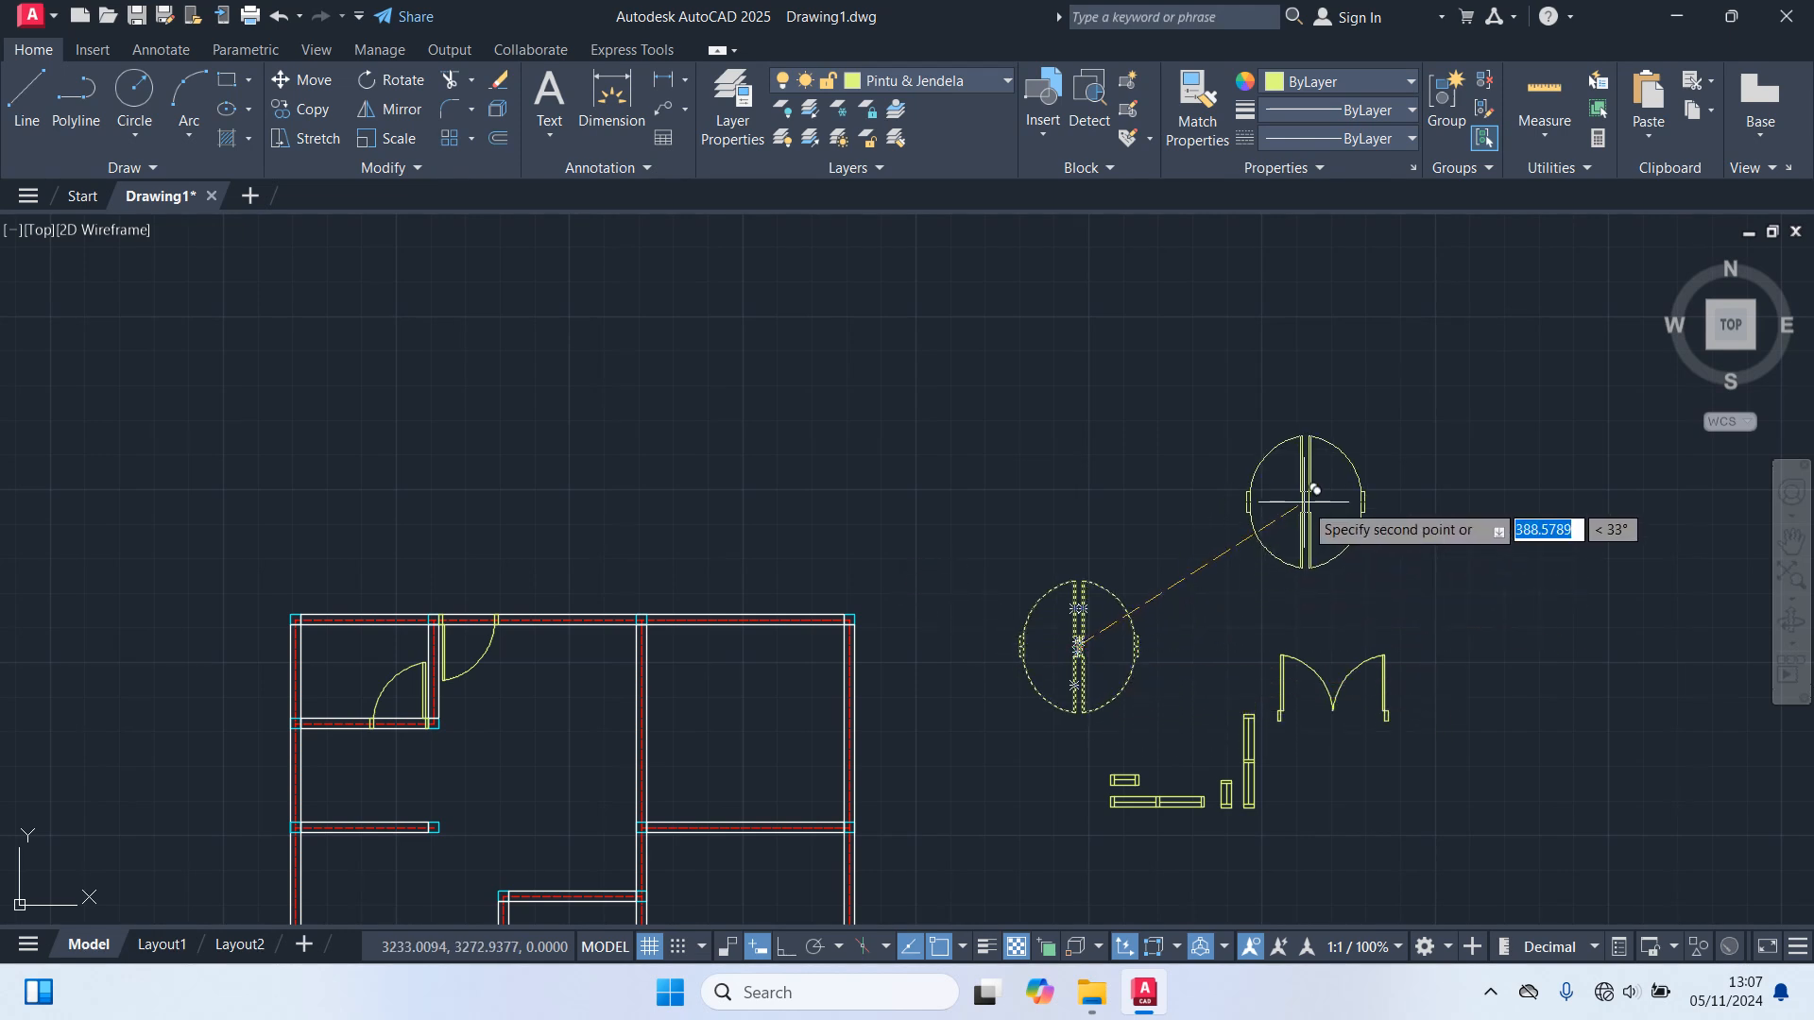
{"action": "left_click", "coordinate": [1307, 503]}
{"action": "key", "text": "Return"}
Rotate the copied door set 90° about a point near its center.
{"action": "left_click", "coordinate": [1440, 587]}
{"action": "left_click", "coordinate": [1228, 451]}
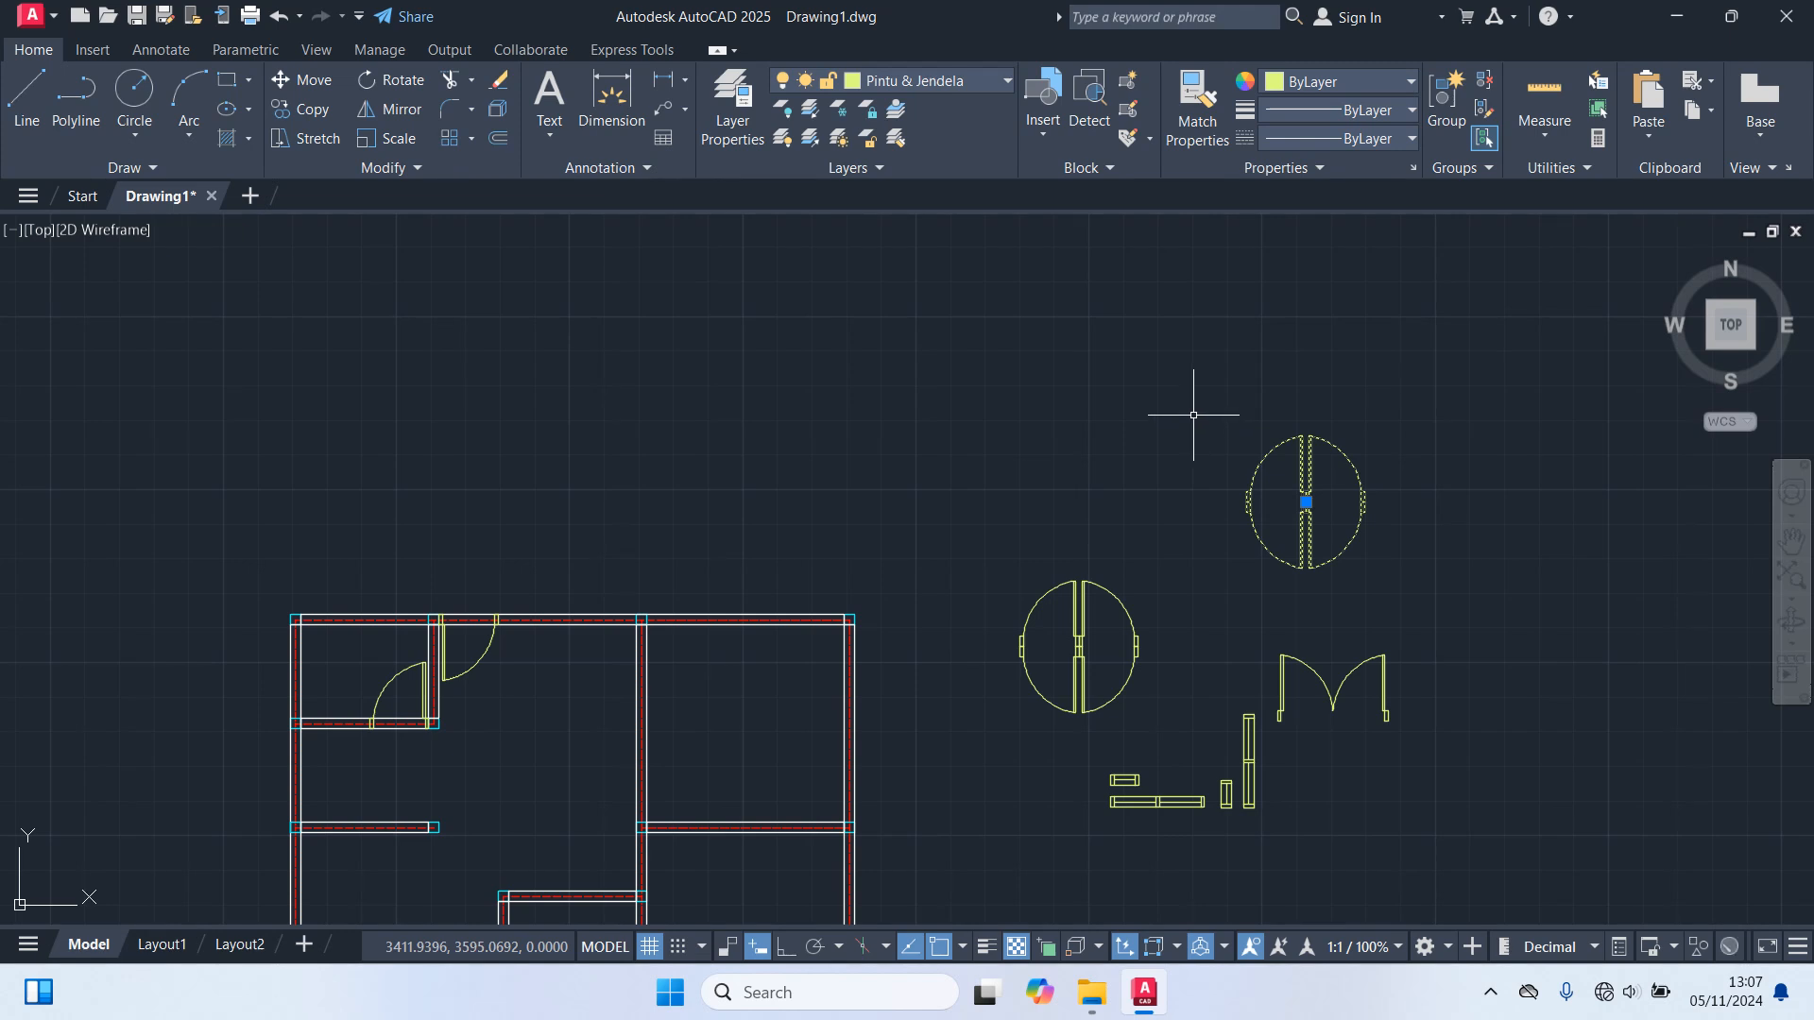
{"action": "type", "text": "ro"}
{"action": "key", "text": "Return"}
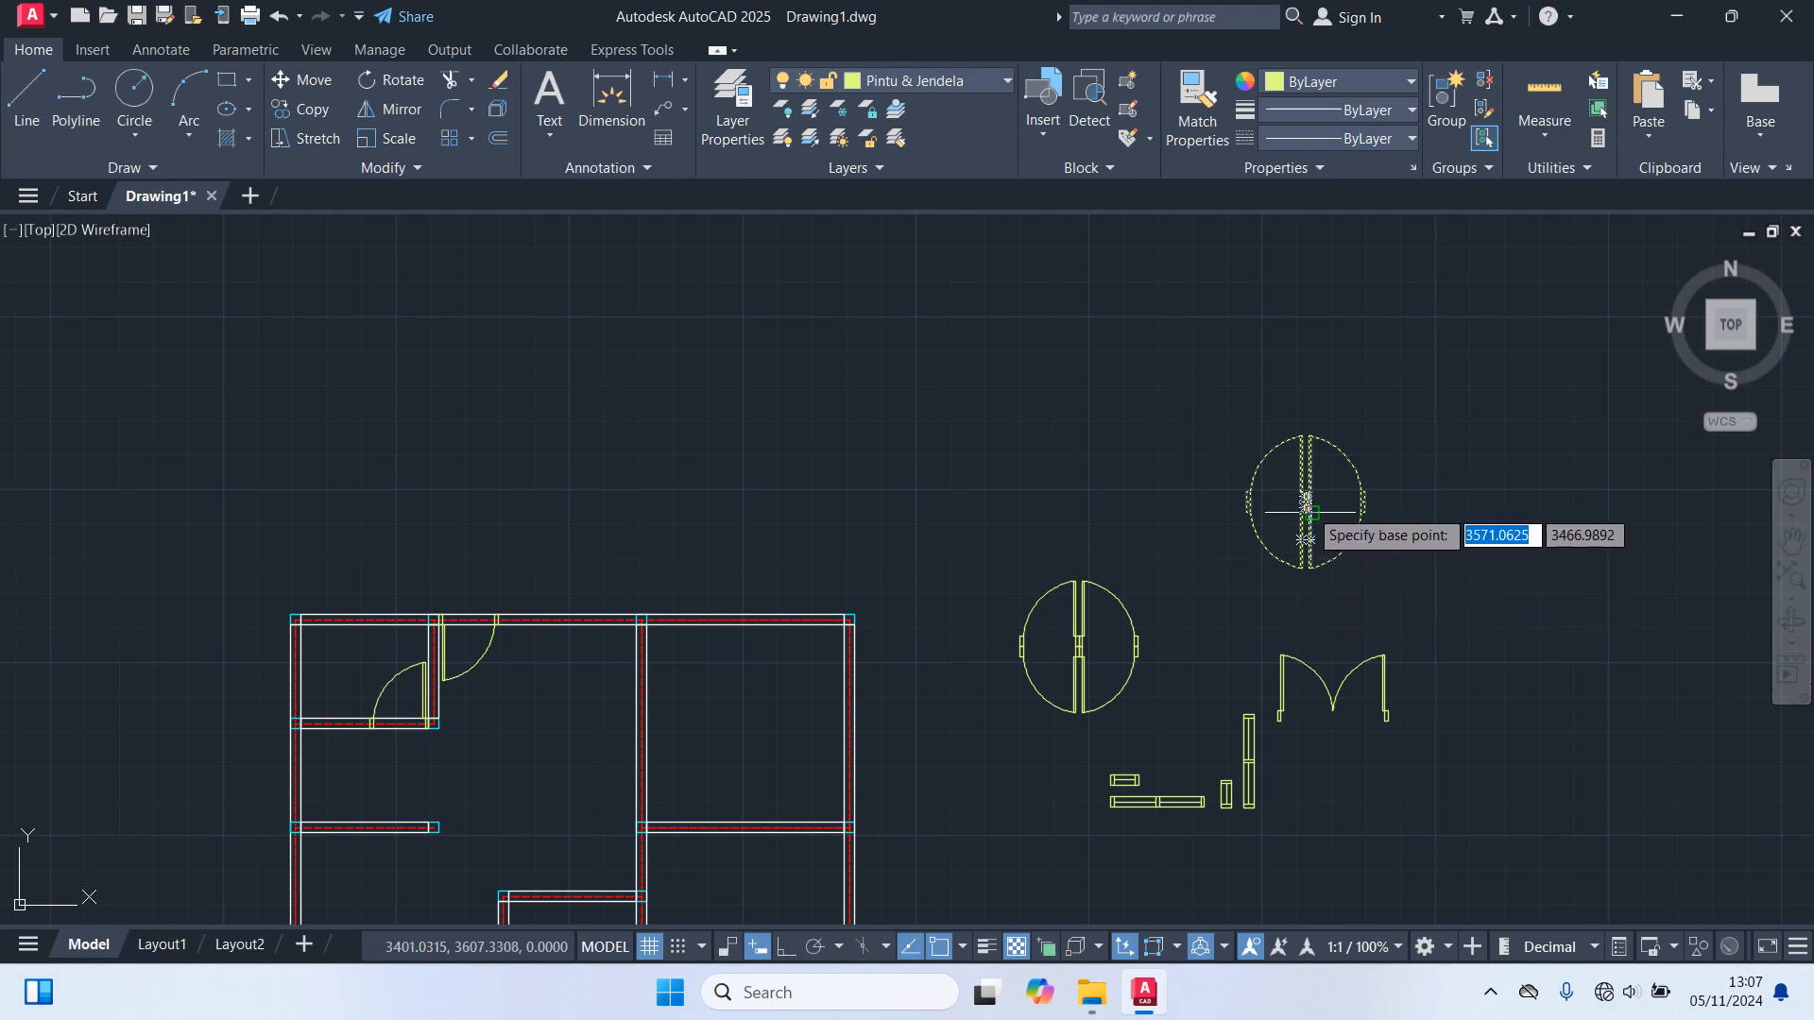
{"action": "left_click", "coordinate": [1306, 512]}
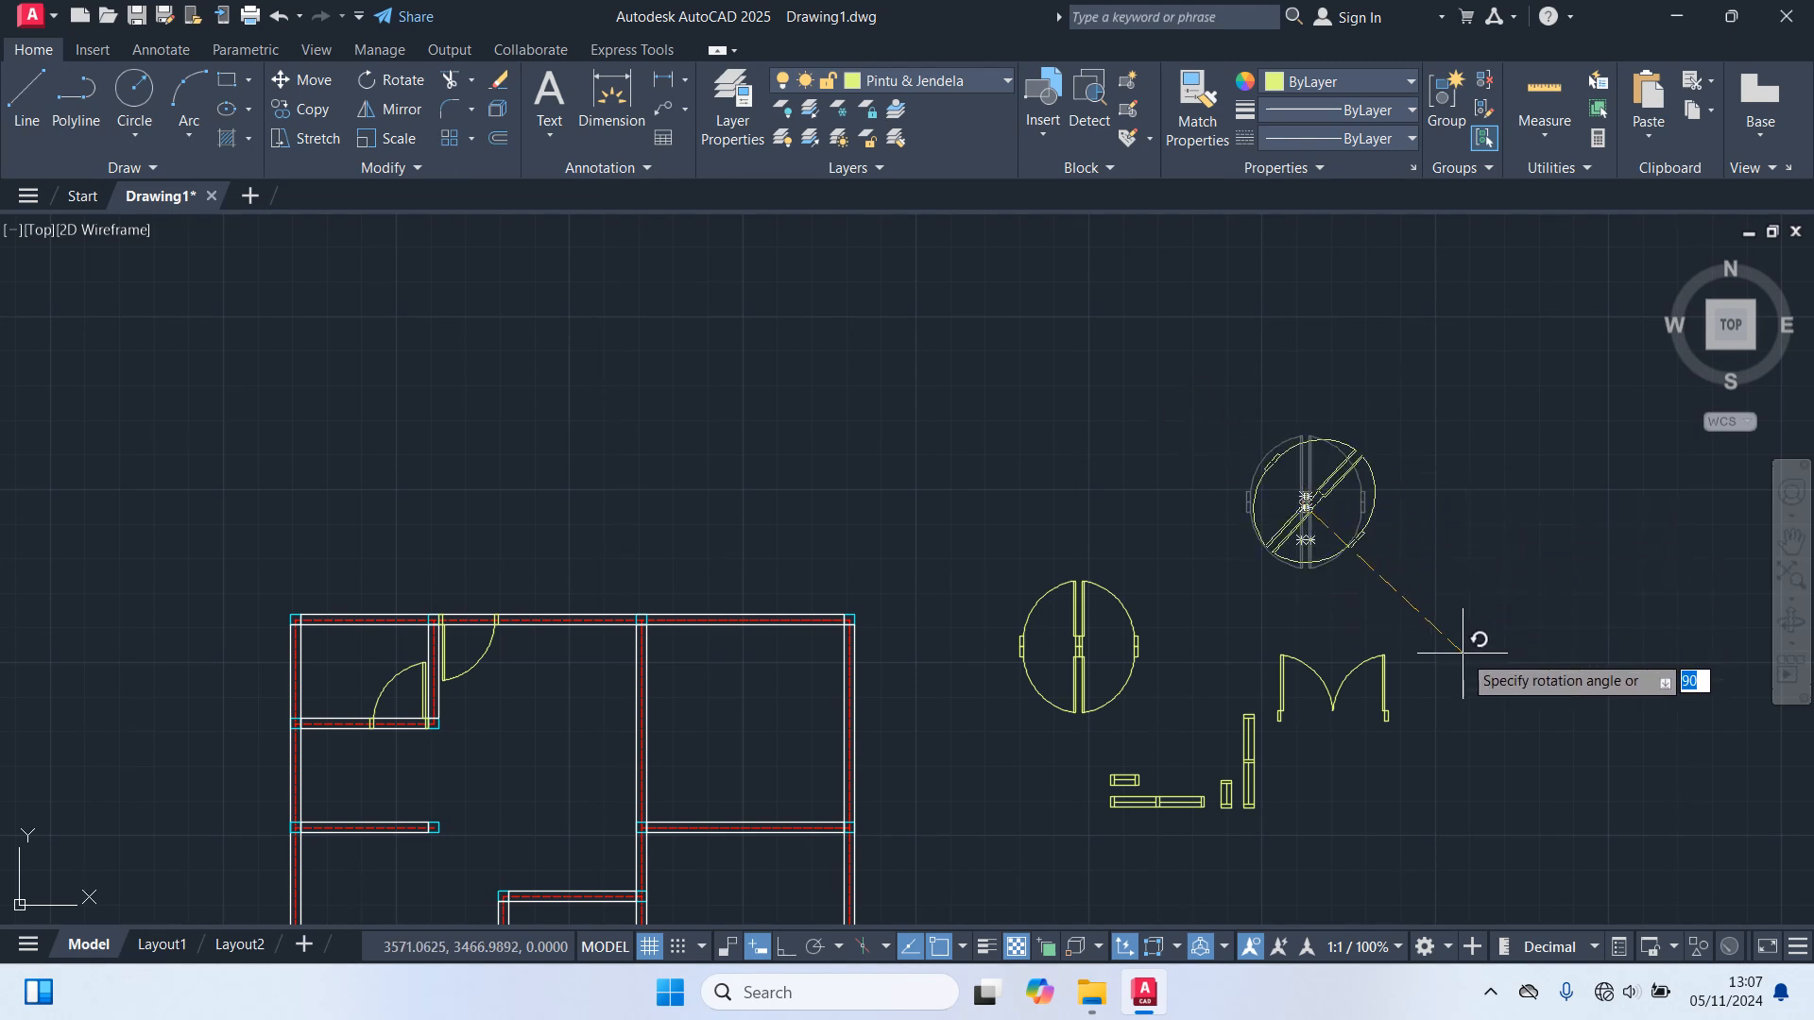
{"action": "key", "text": "Return"}
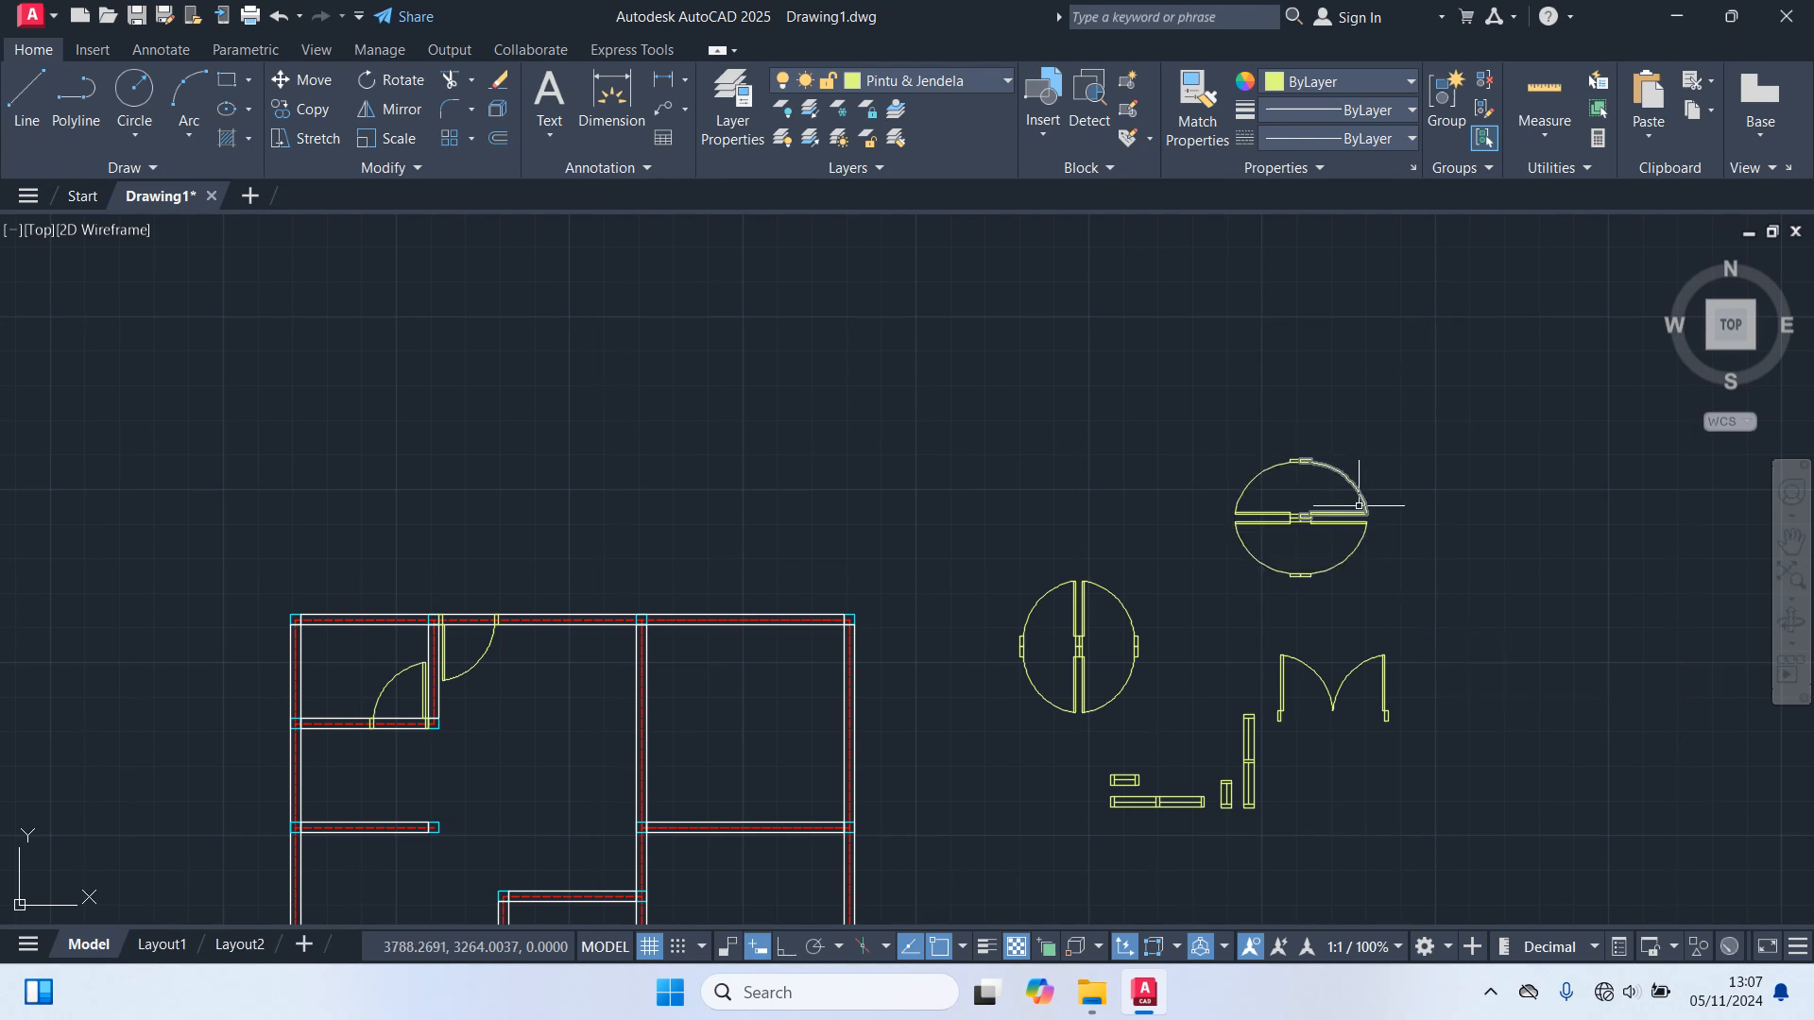
Copy the rotated set's two right-hand doors from its center to the lower-left corner of the wall junction between the two right-side rooms.
{"action": "scroll", "coordinate": [1355, 502], "scroll_direction": "up", "scroll_amount": 3}
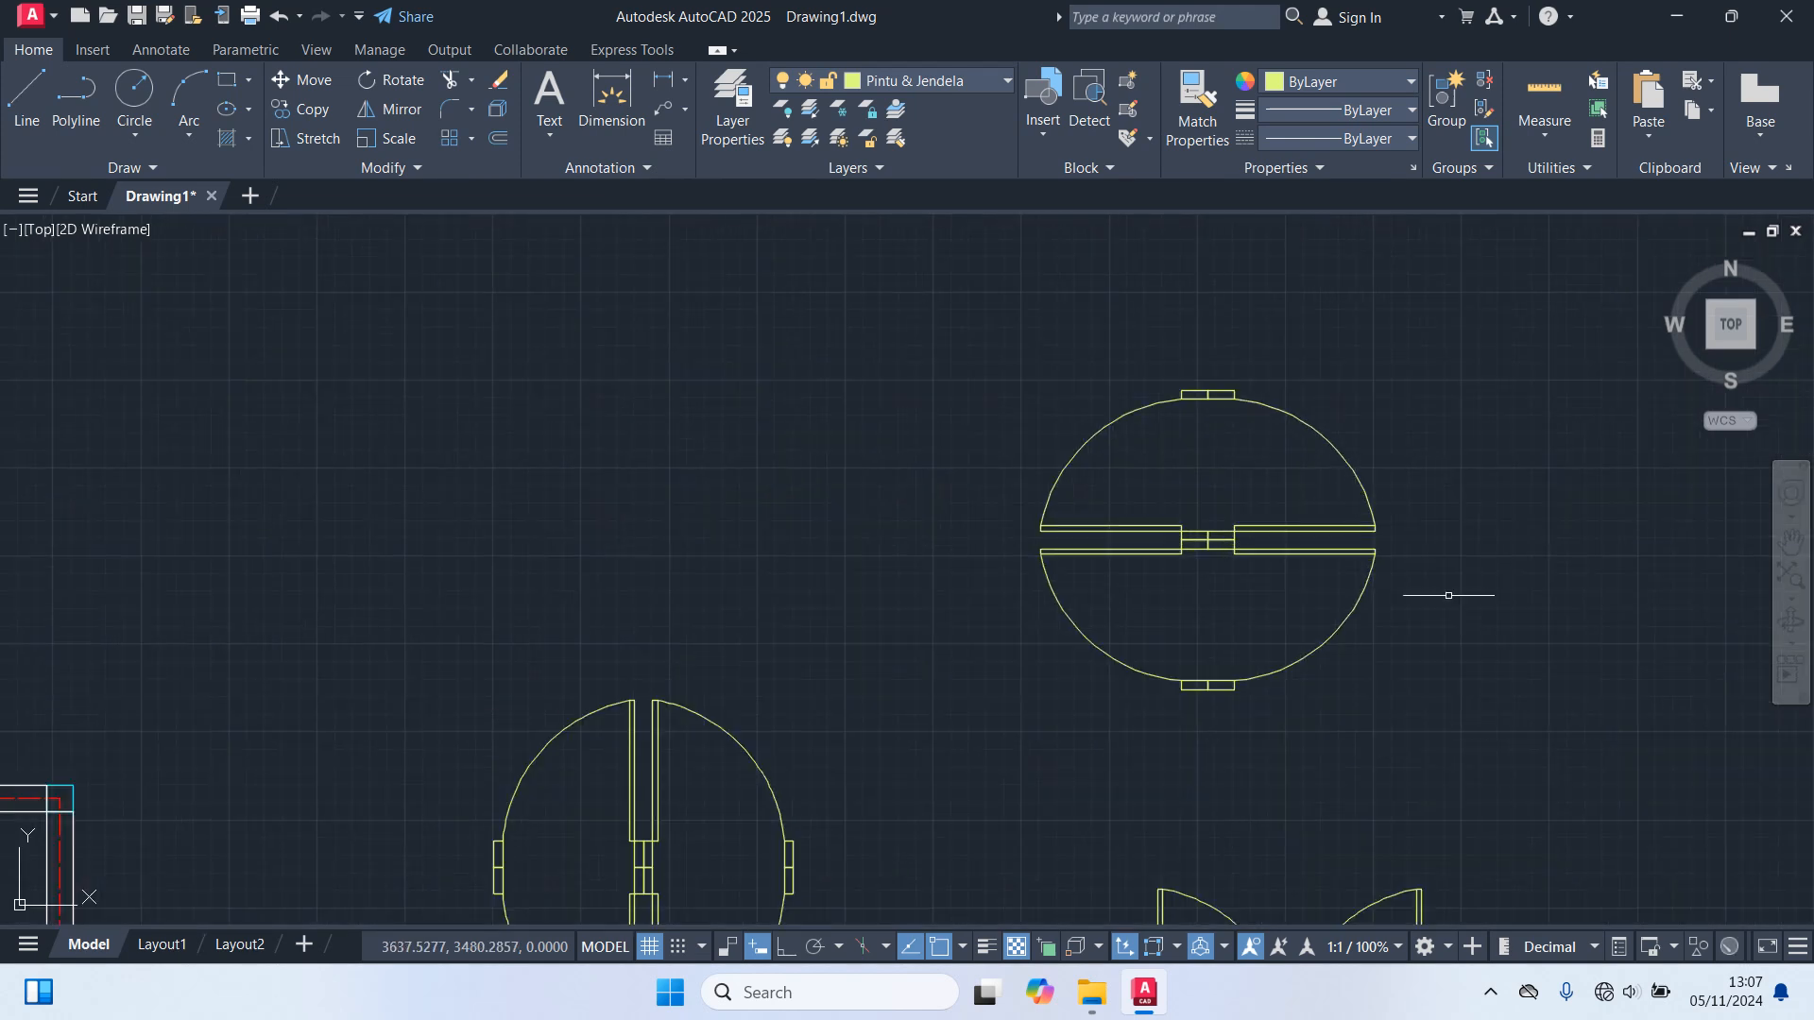
{"action": "left_click", "coordinate": [1449, 595]}
{"action": "left_click", "coordinate": [1297, 508]}
{"action": "type", "text": "co"}
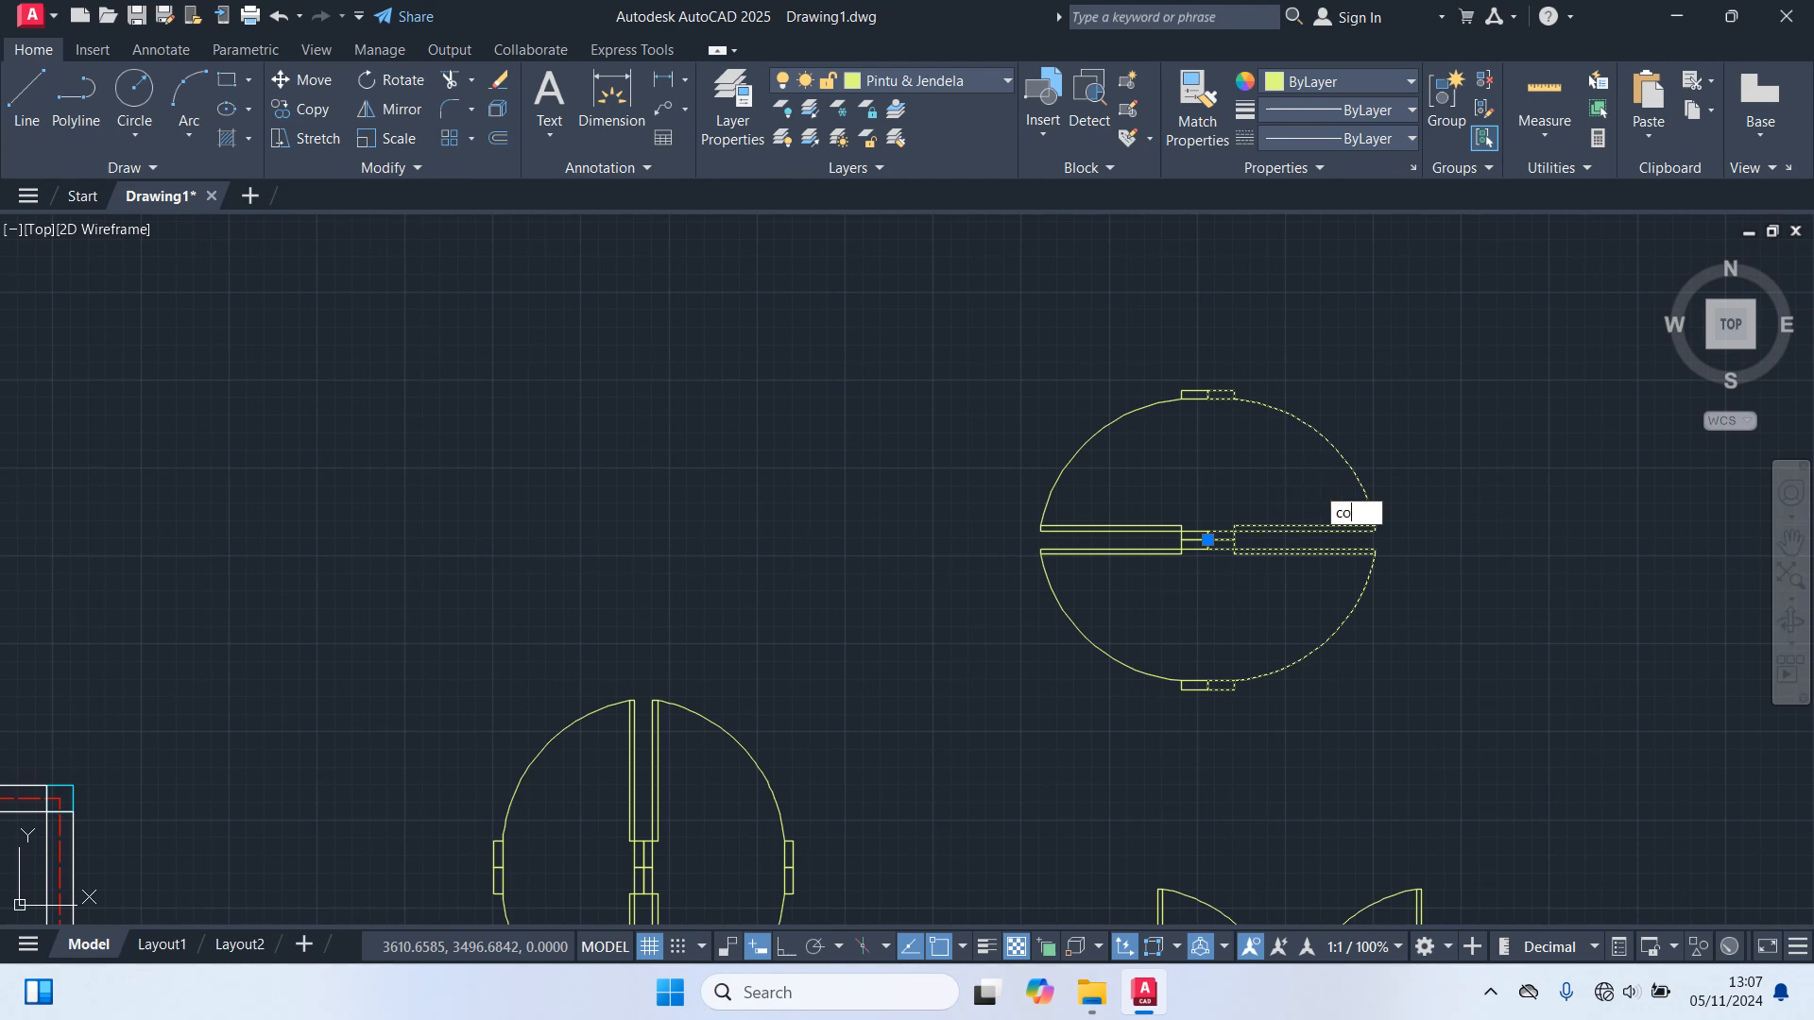
{"action": "key", "text": "Return"}
{"action": "scroll", "coordinate": [1211, 546], "scroll_direction": "up", "scroll_amount": 4}
{"action": "left_click", "coordinate": [1193, 519]}
{"action": "scroll", "coordinate": [1194, 519], "scroll_direction": "down", "scroll_amount": 10}
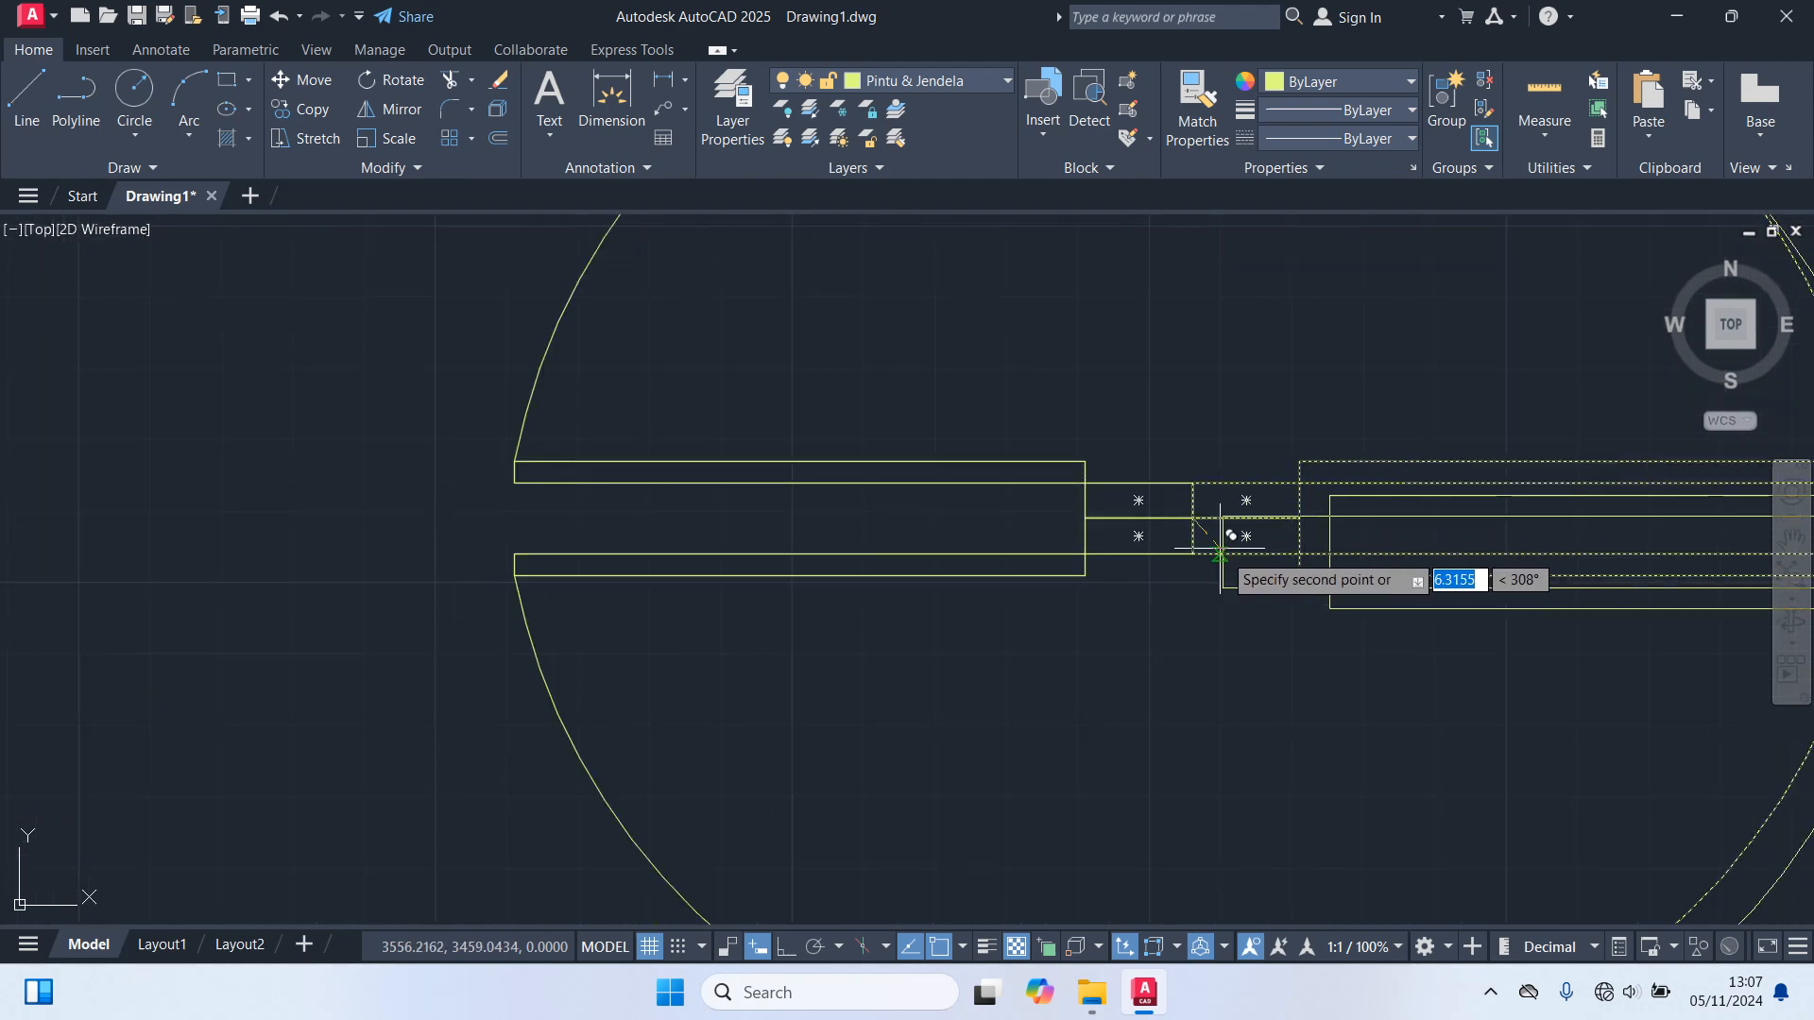
{"action": "scroll", "coordinate": [954, 737], "scroll_direction": "up", "scroll_amount": 3}
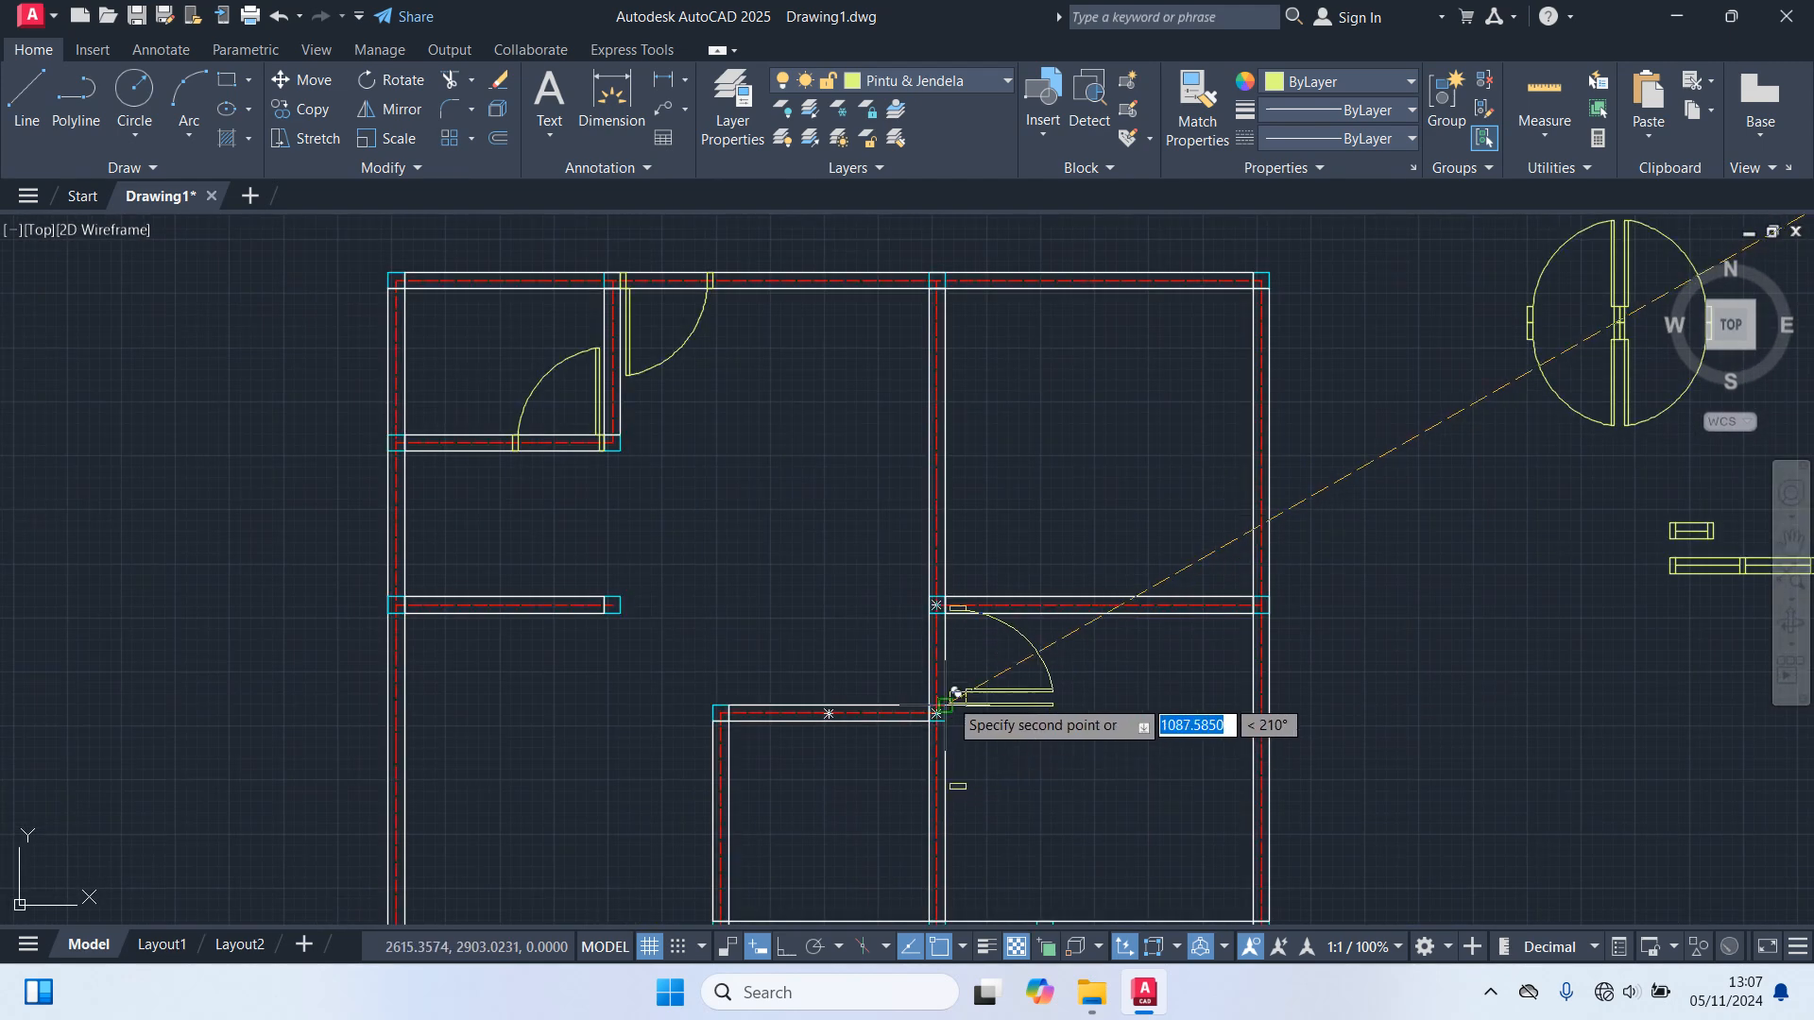
{"action": "scroll", "coordinate": [973, 713], "scroll_direction": "up", "scroll_amount": 5}
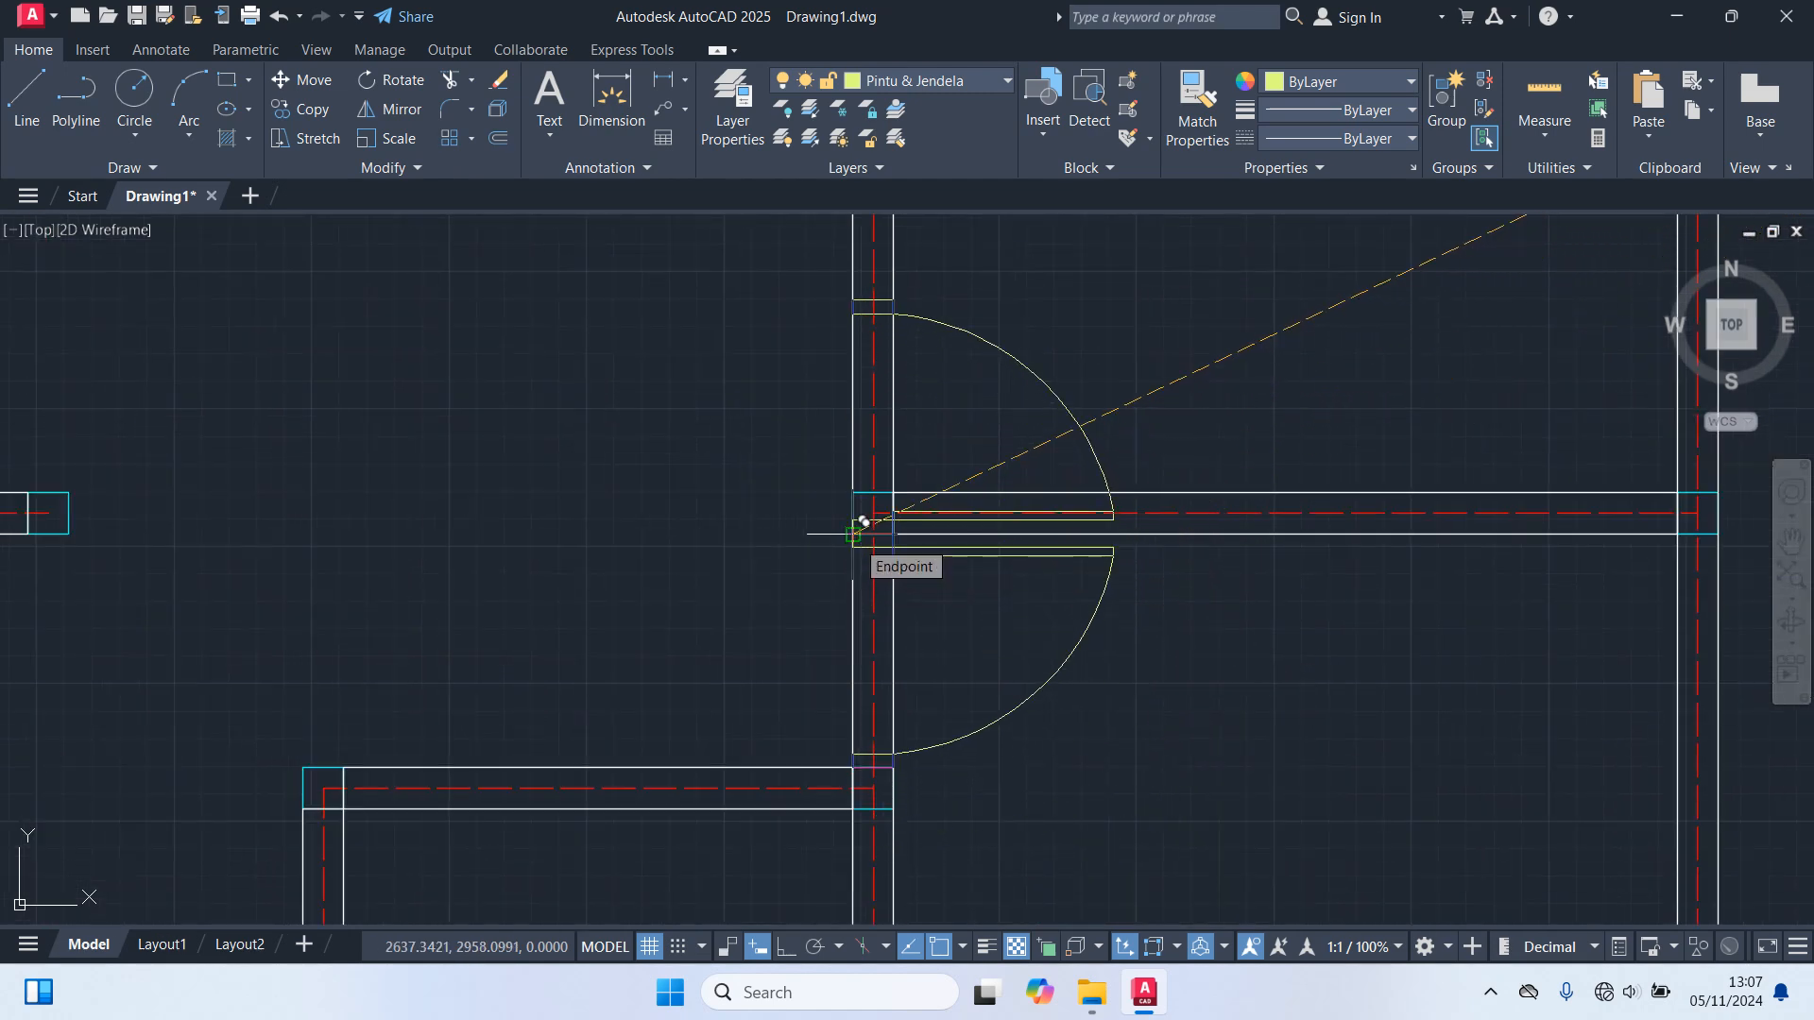
{"action": "left_click", "coordinate": [1084, 570]}
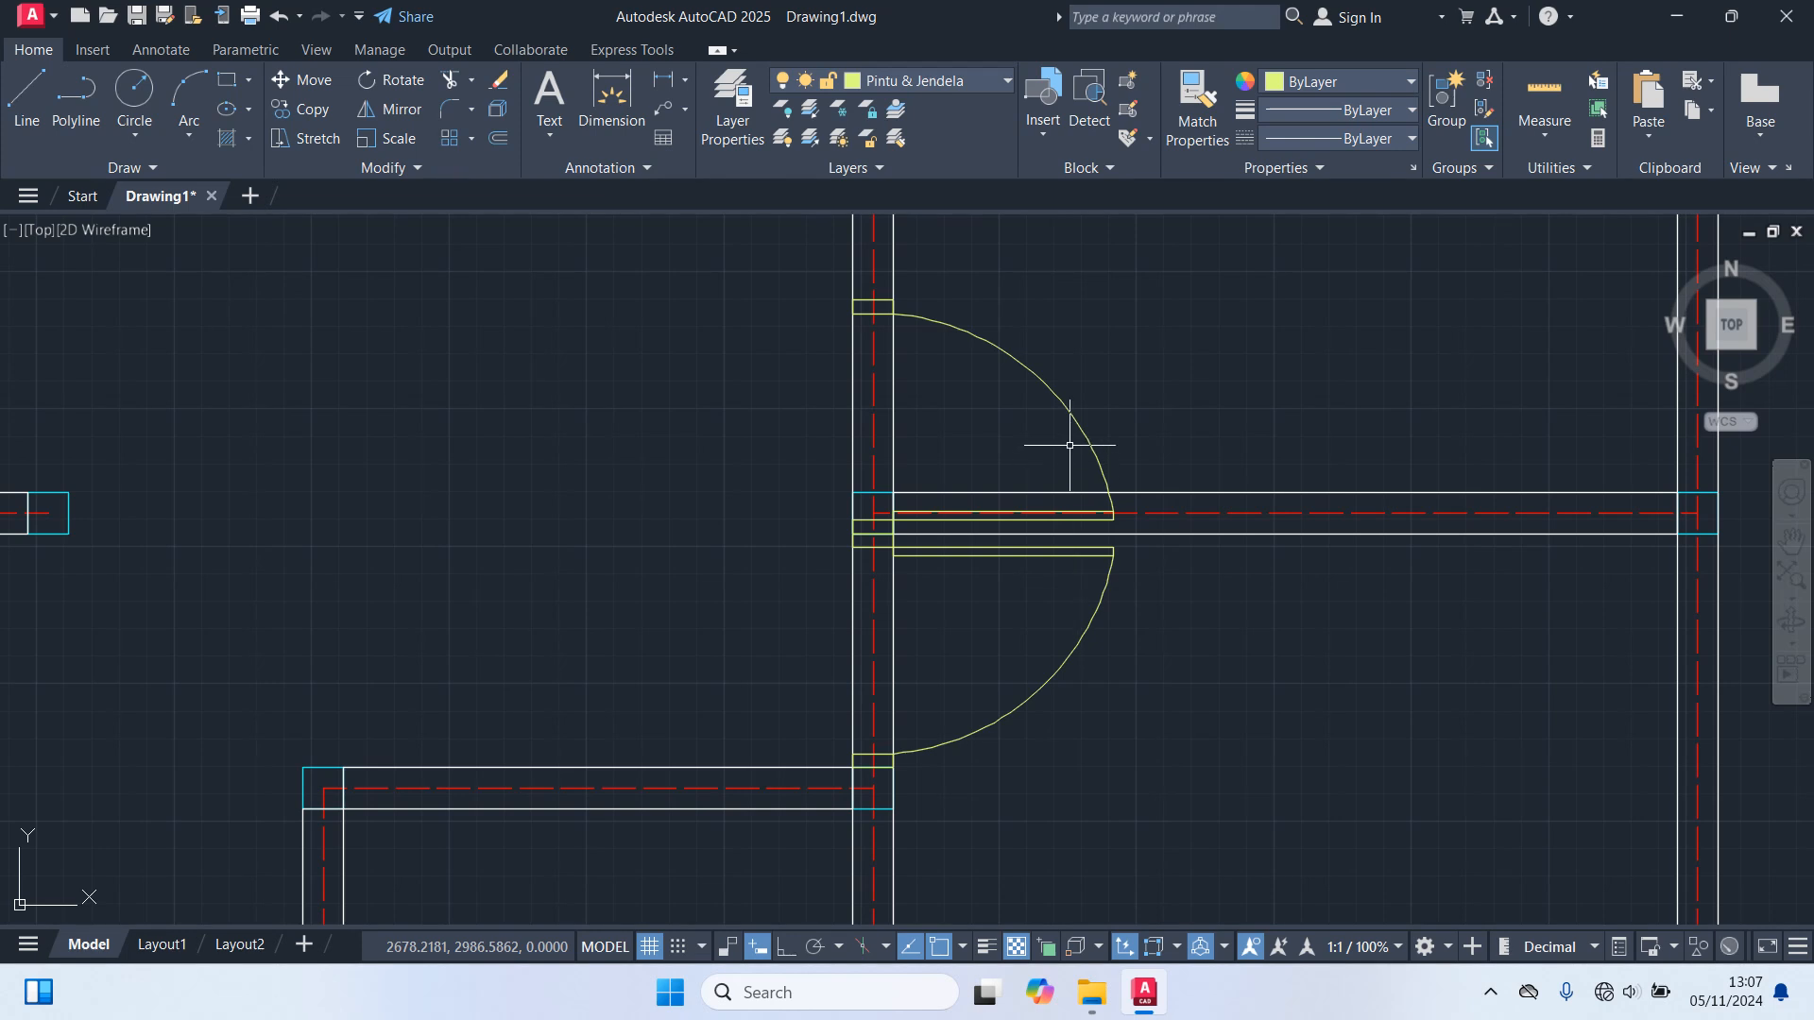
Move the upper of the two copied doors from its lower-left jamb corner to the upper-left corner of the wall junction.
{"action": "left_click", "coordinate": [1103, 457]}
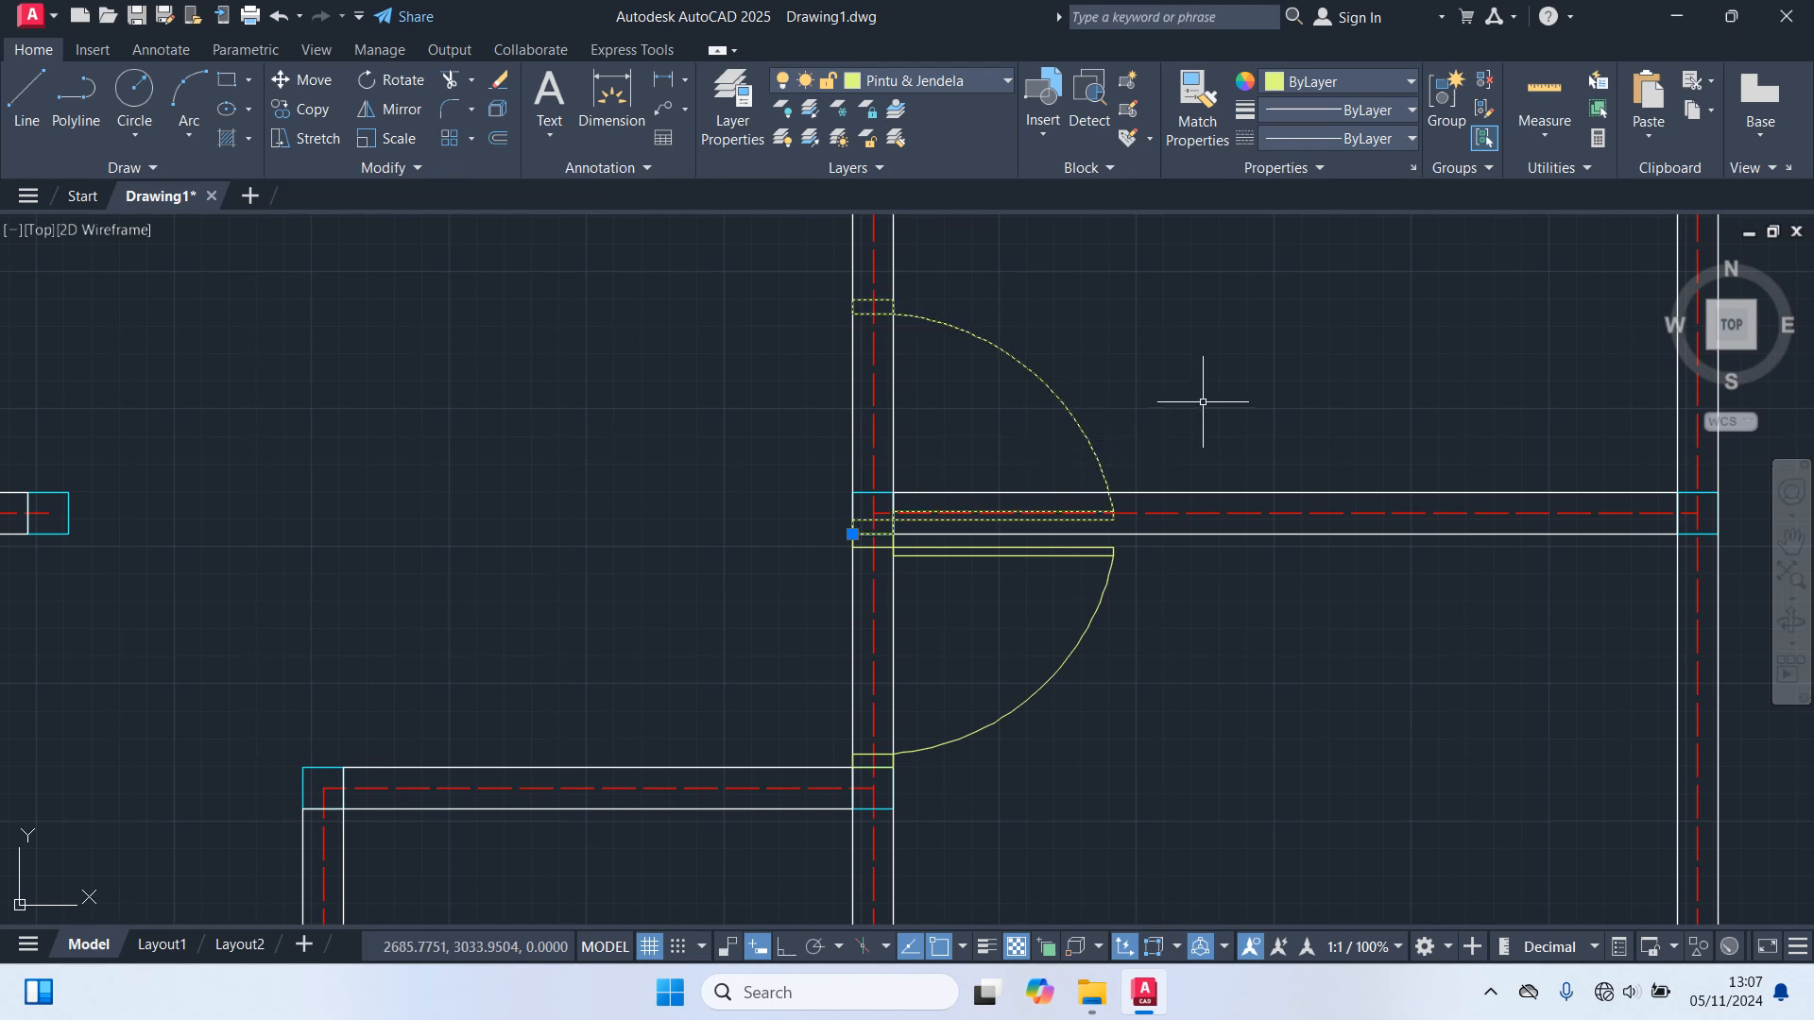
{"action": "key", "text": "Return"}
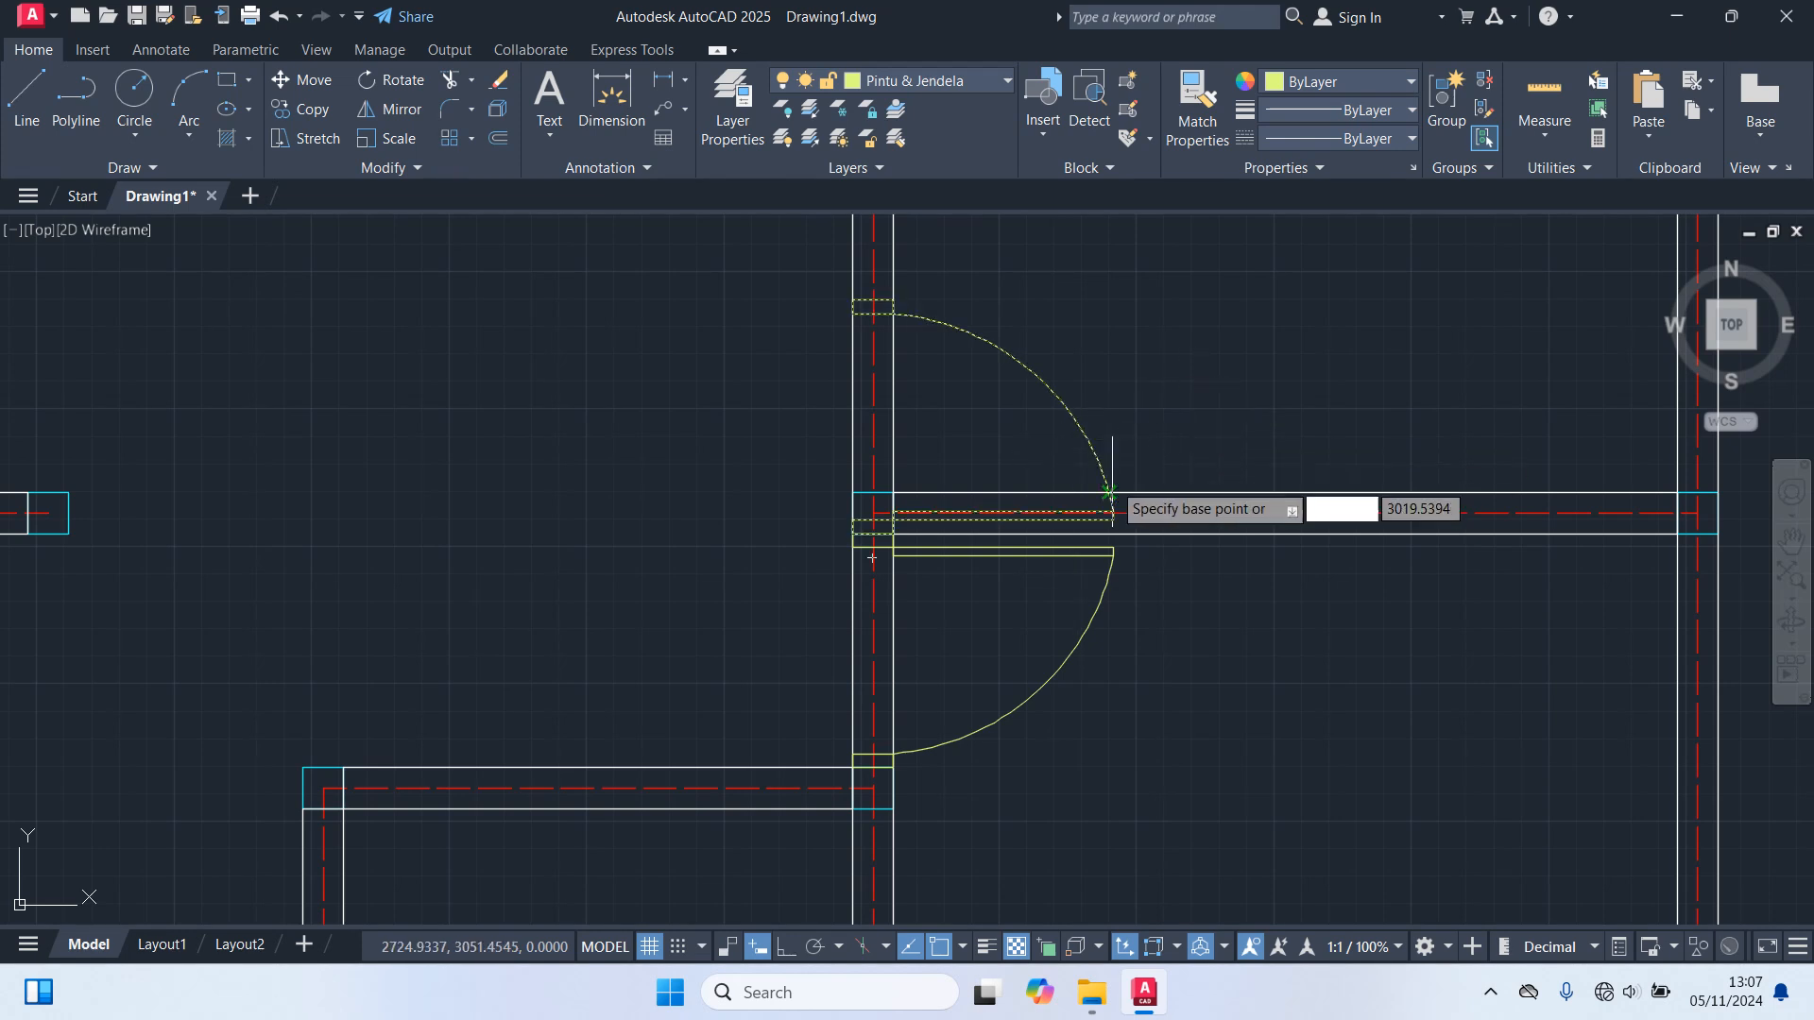
{"action": "scroll", "coordinate": [1053, 514], "scroll_direction": "up", "scroll_amount": 6}
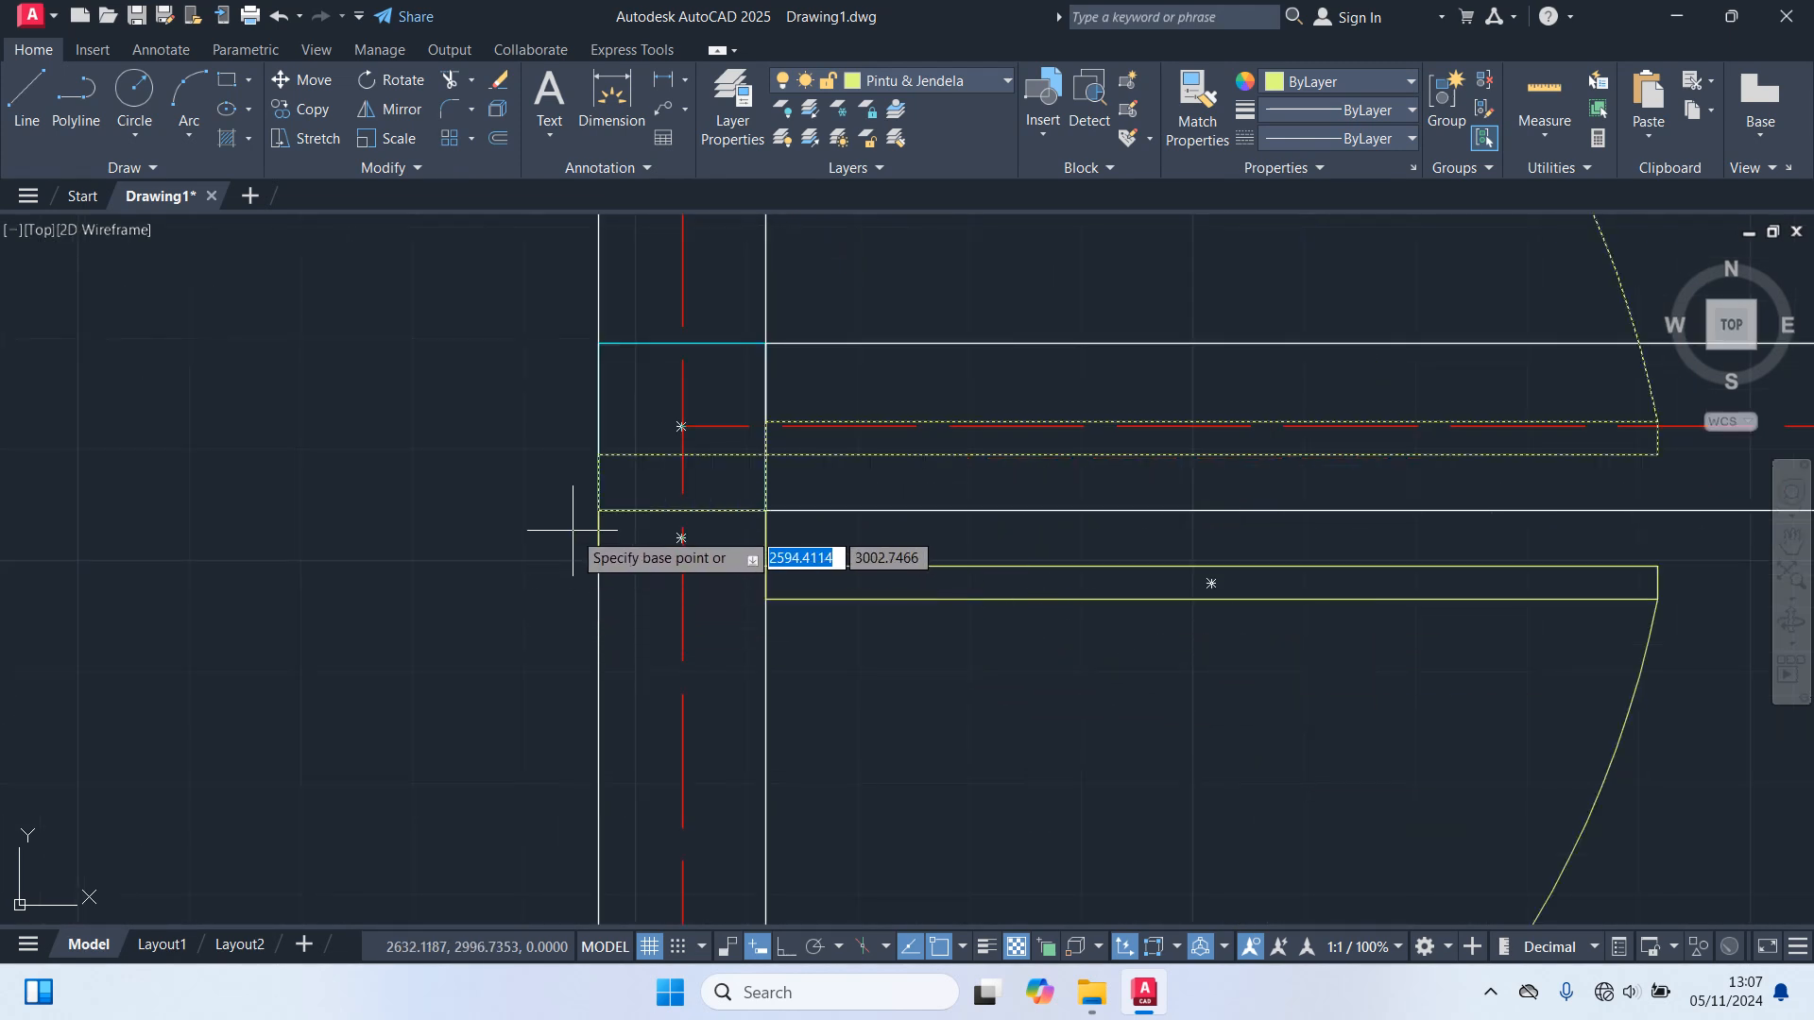
{"action": "left_click", "coordinate": [599, 510]}
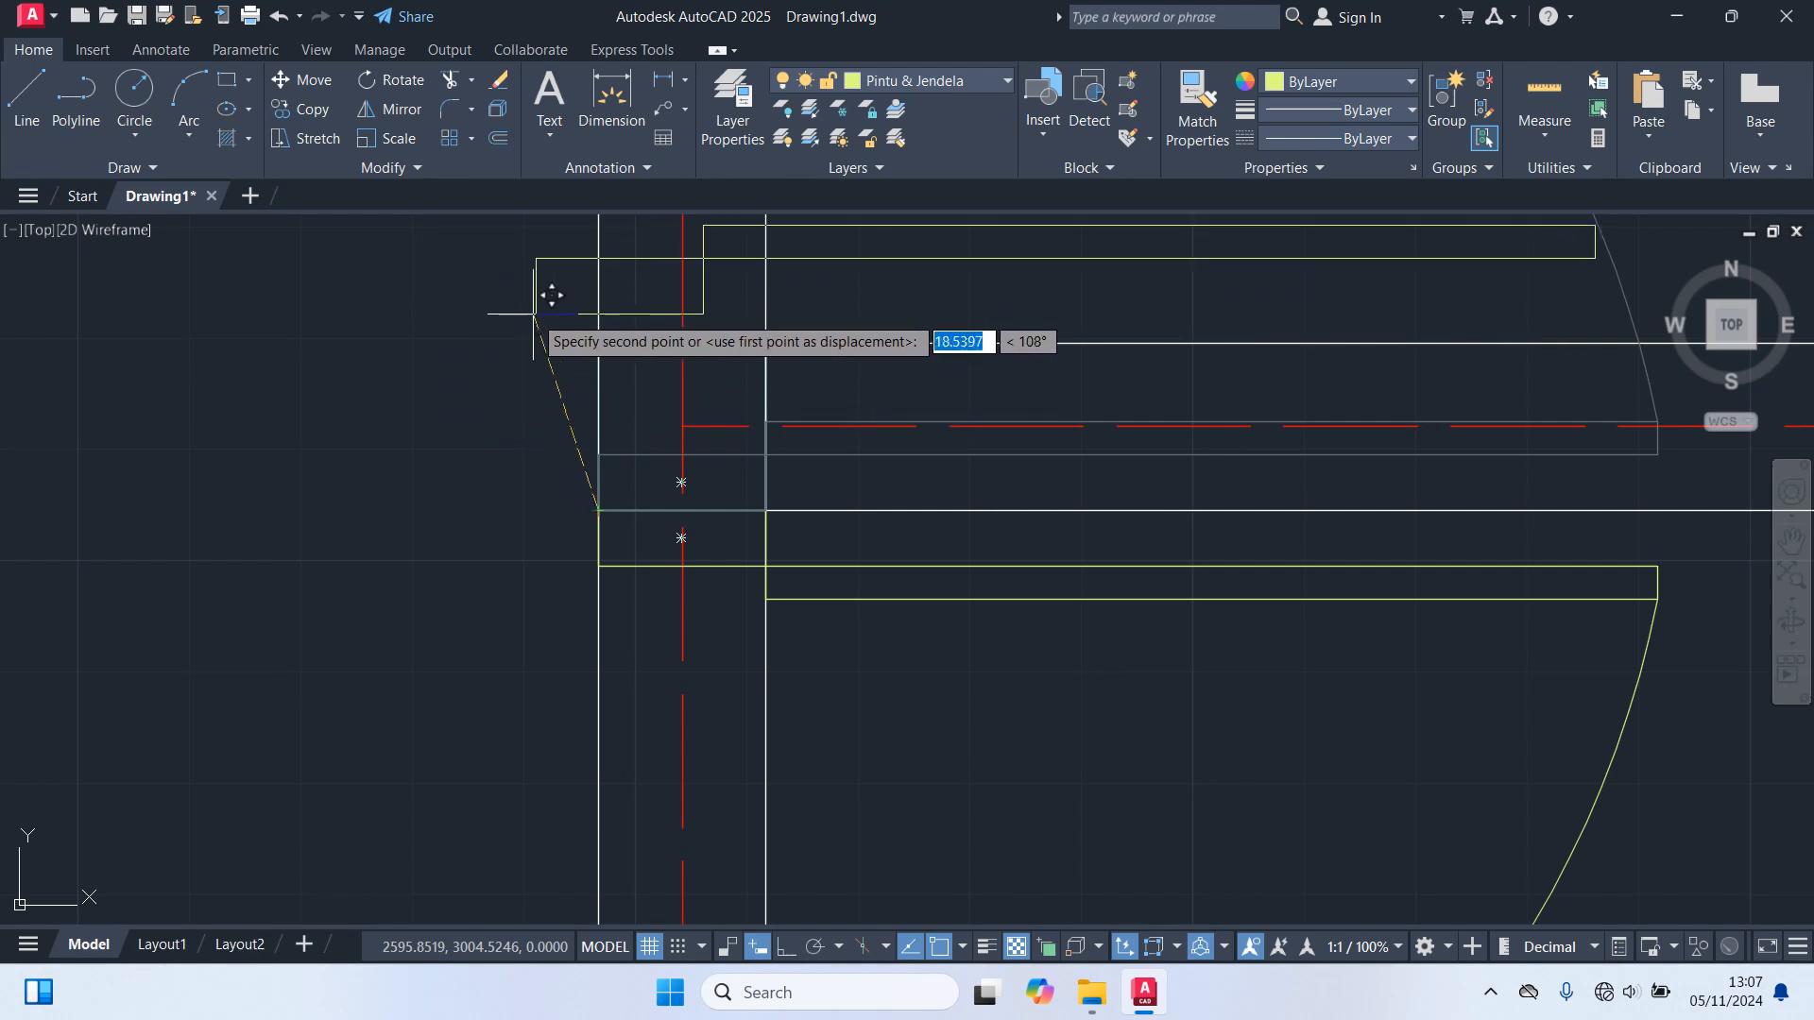
{"action": "left_click", "coordinate": [613, 323]}
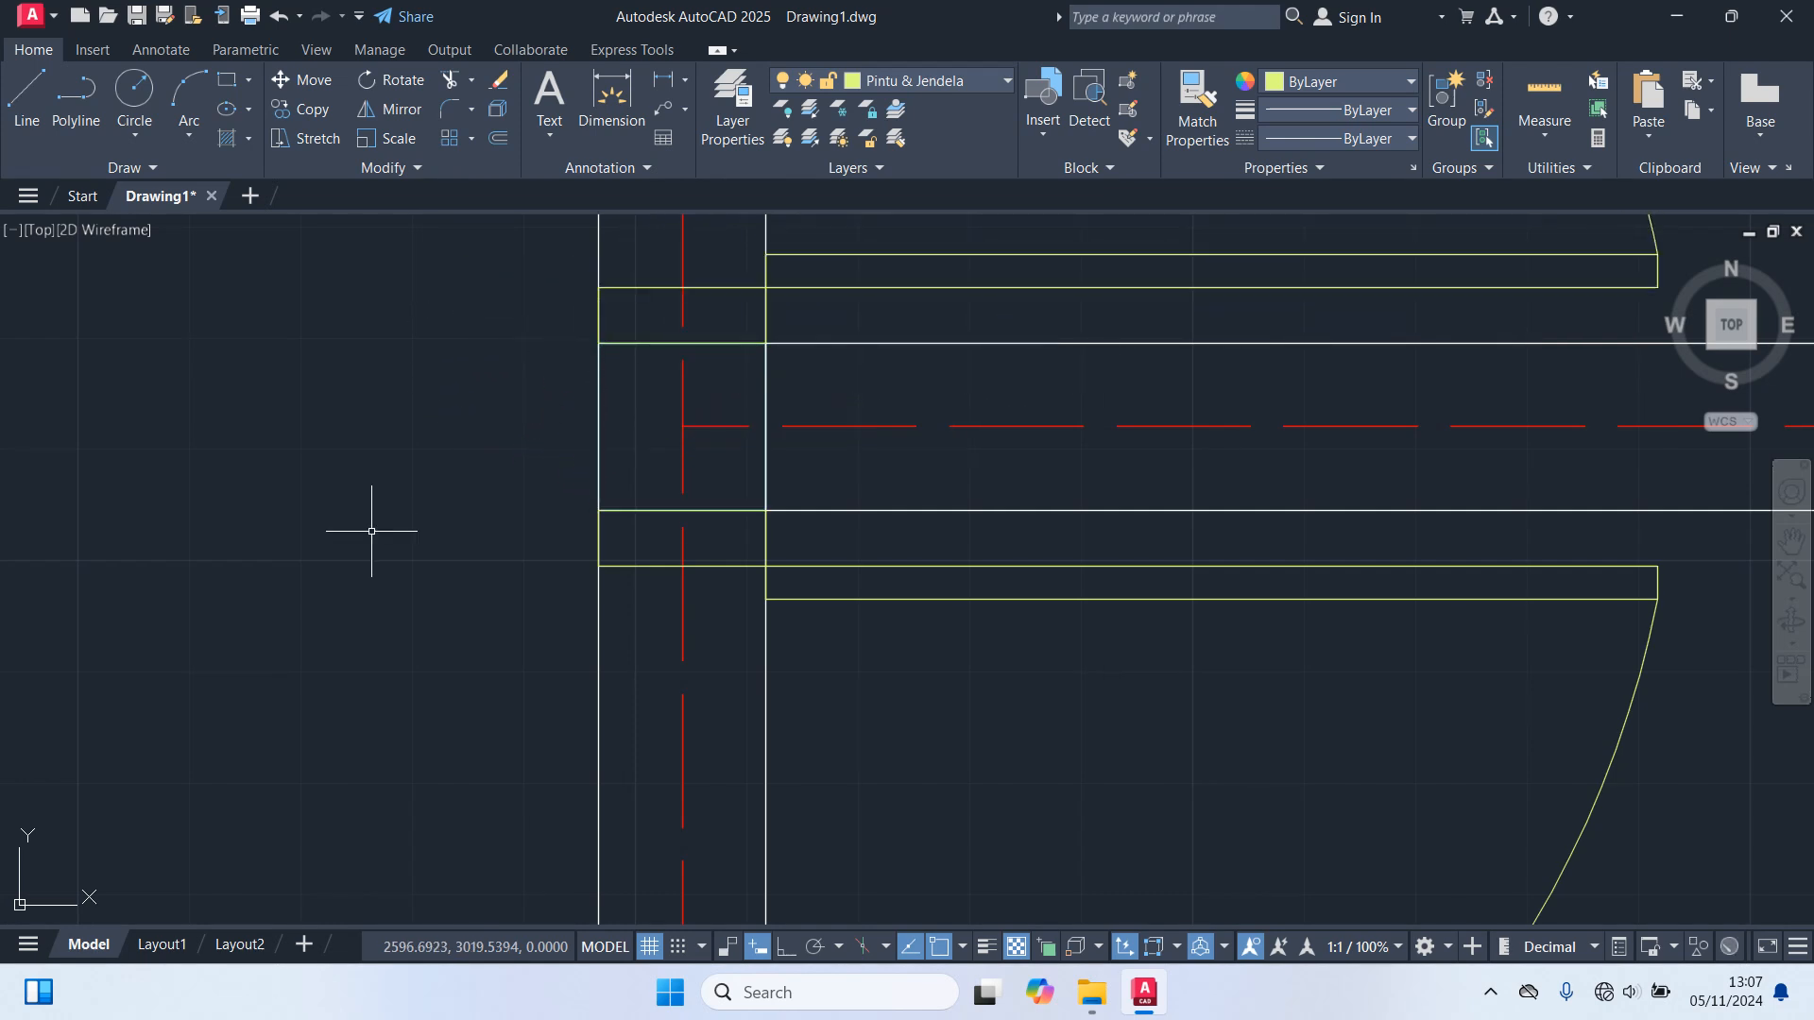
{"action": "scroll", "coordinate": [382, 535], "scroll_direction": "down", "scroll_amount": 4}
{"action": "scroll", "coordinate": [387, 540], "scroll_direction": "down", "scroll_amount": 2}
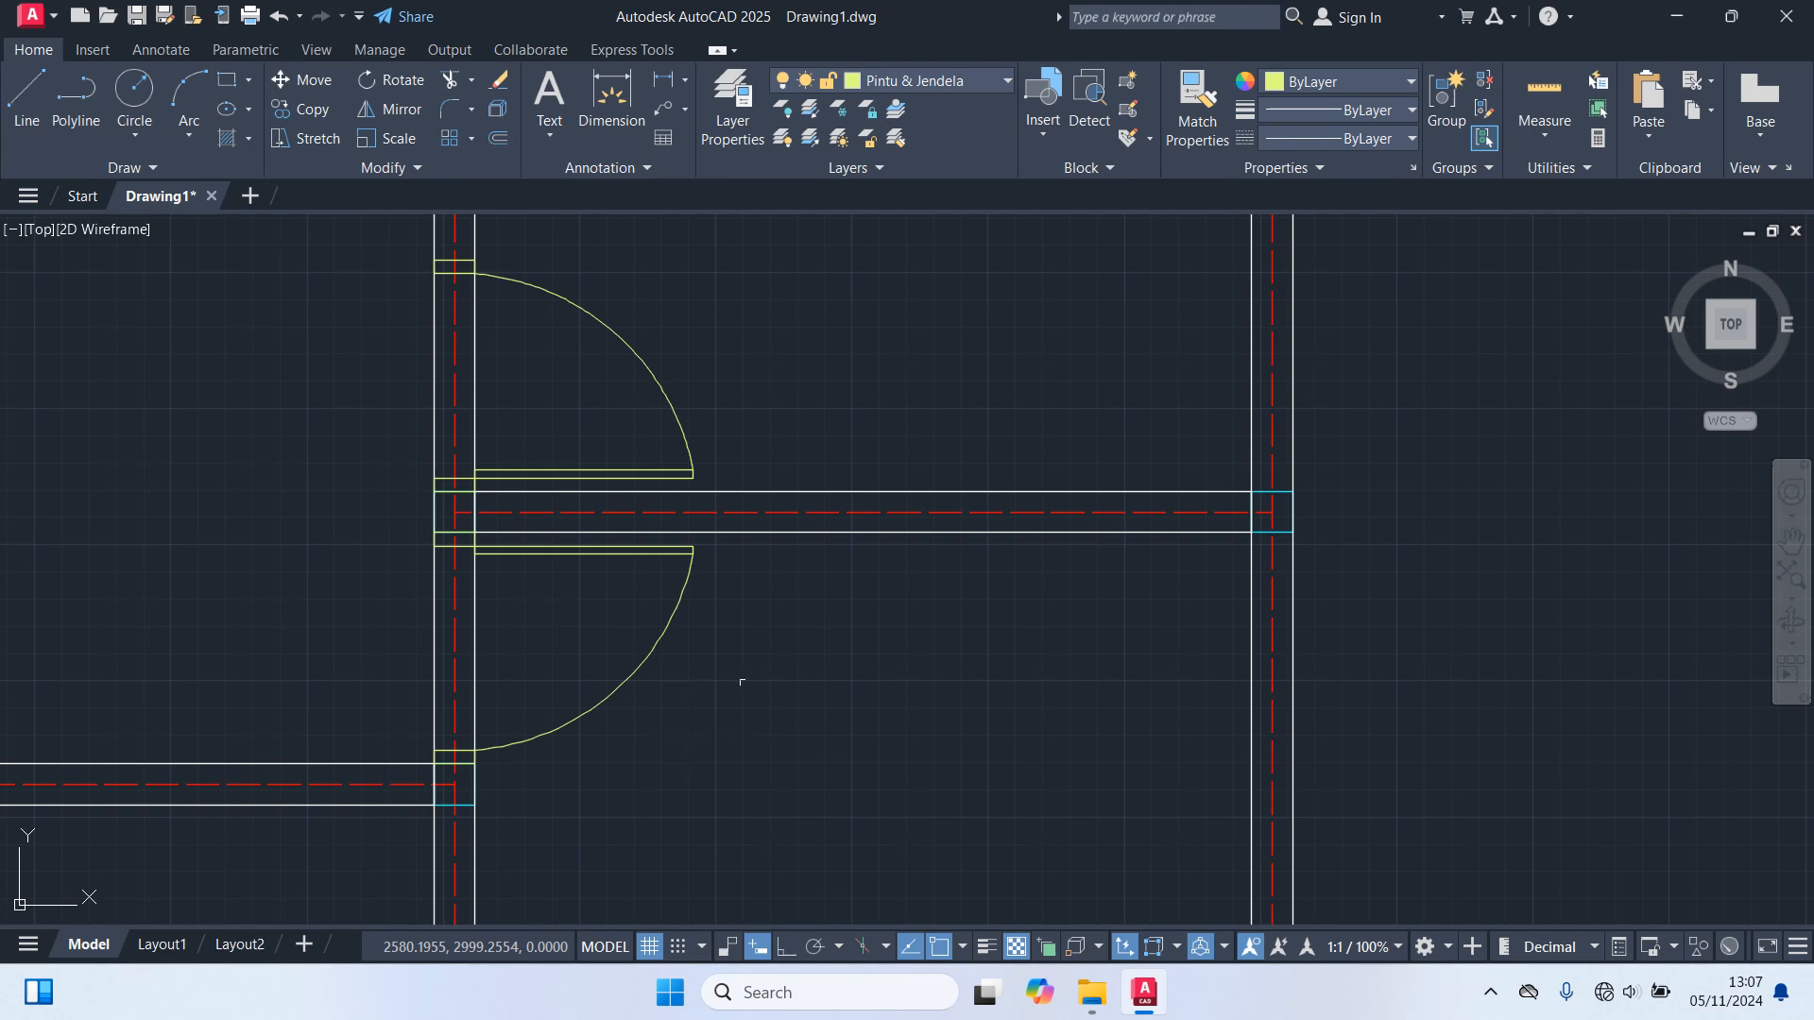
{"action": "scroll", "coordinate": [747, 685], "scroll_direction": "down", "scroll_amount": 4}
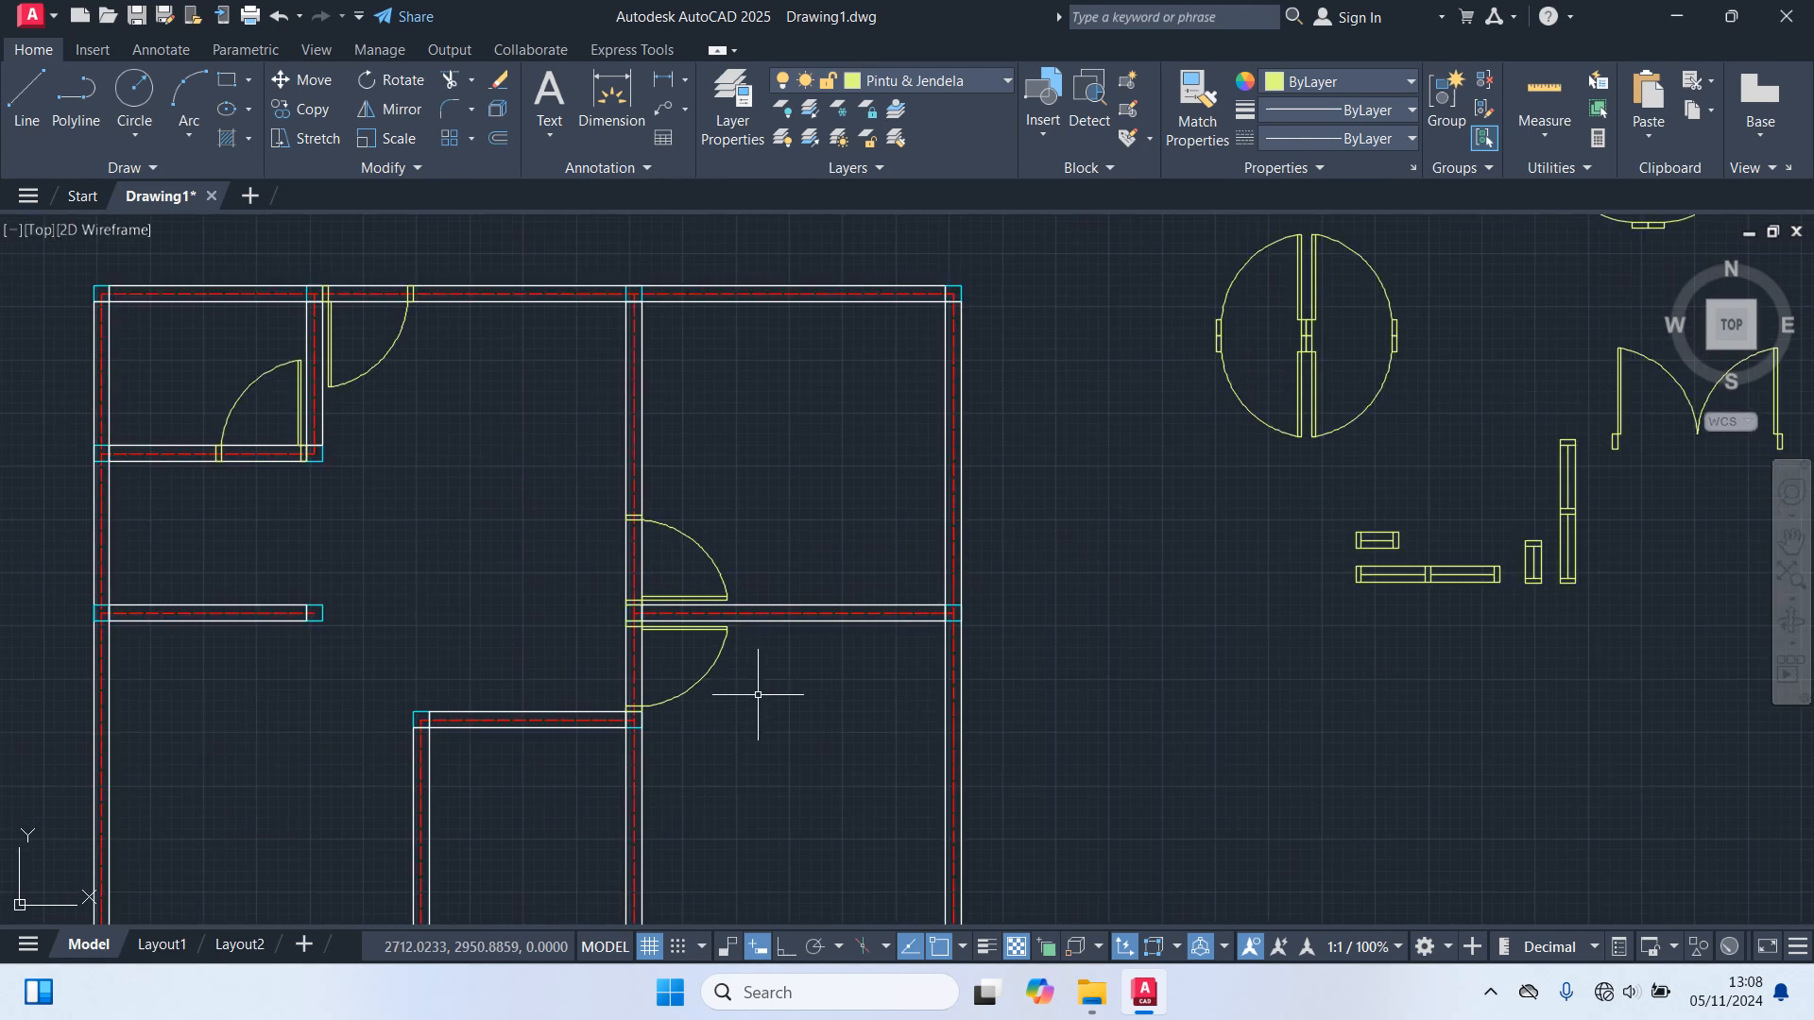
{"action": "scroll", "coordinate": [767, 690], "scroll_direction": "down", "scroll_amount": 2}
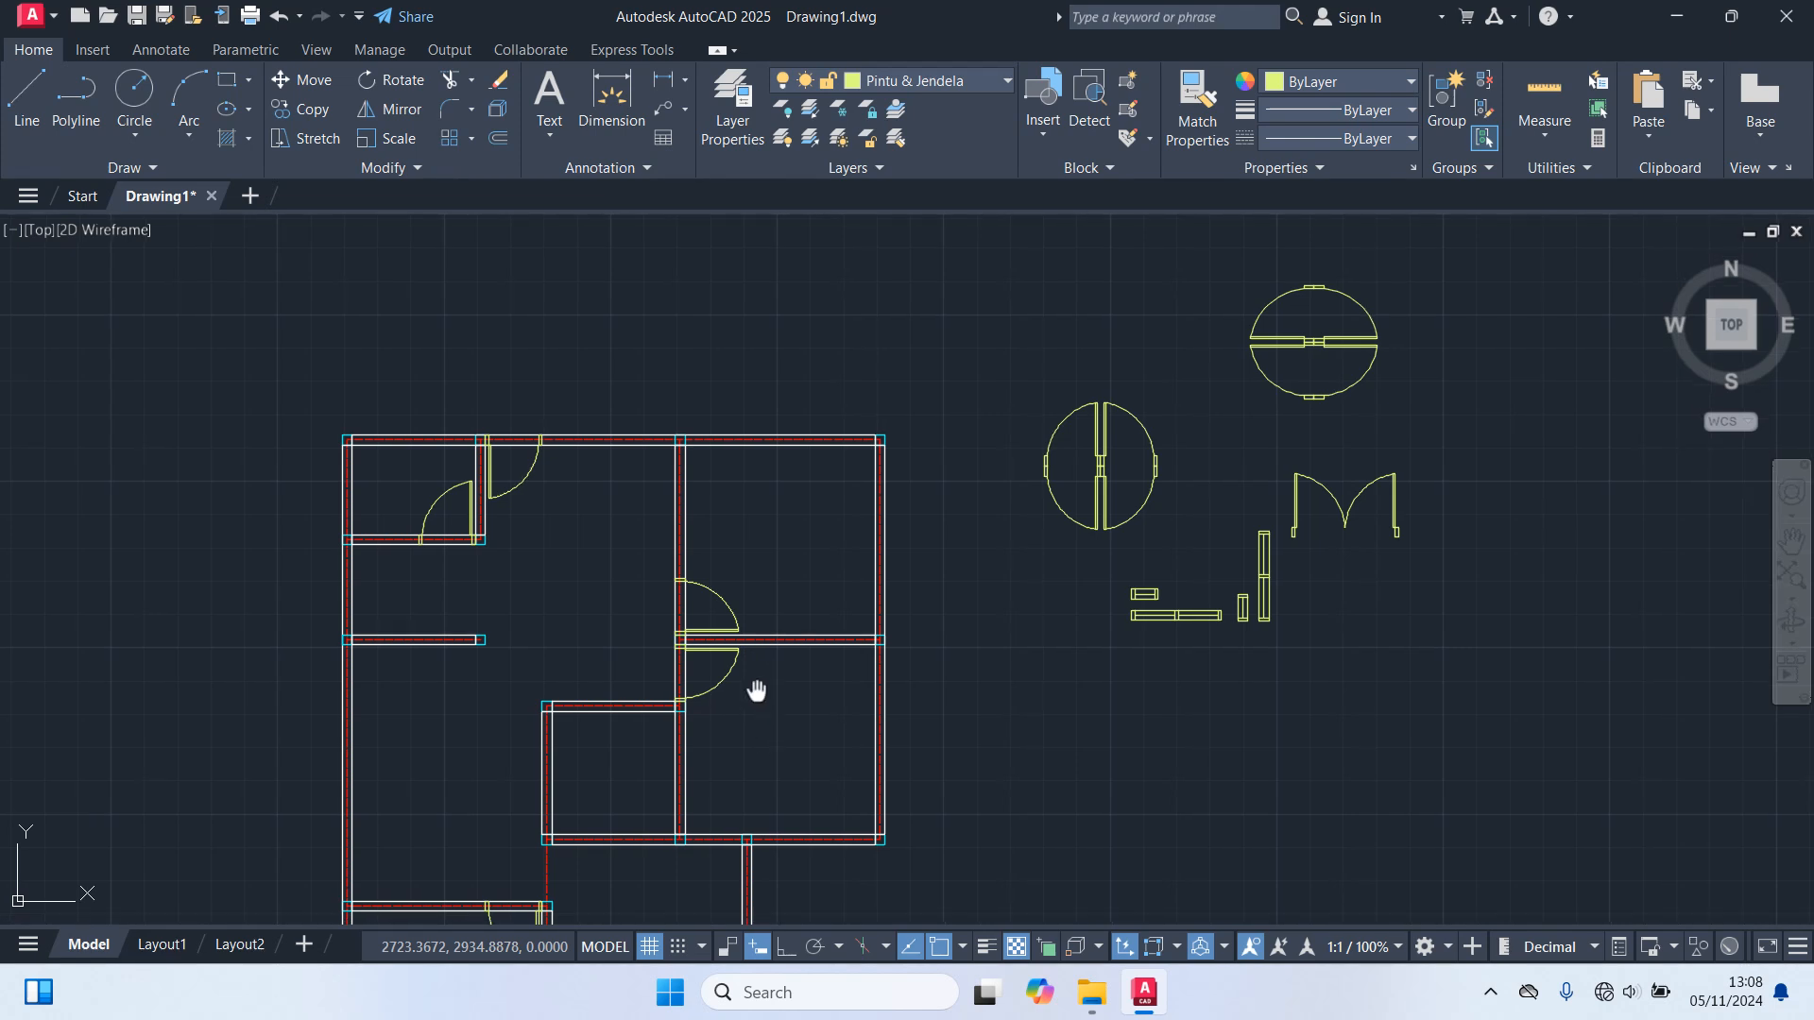
{"action": "middle_click_drag", "start_coordinate": [754, 689], "coordinate": [724, 542]}
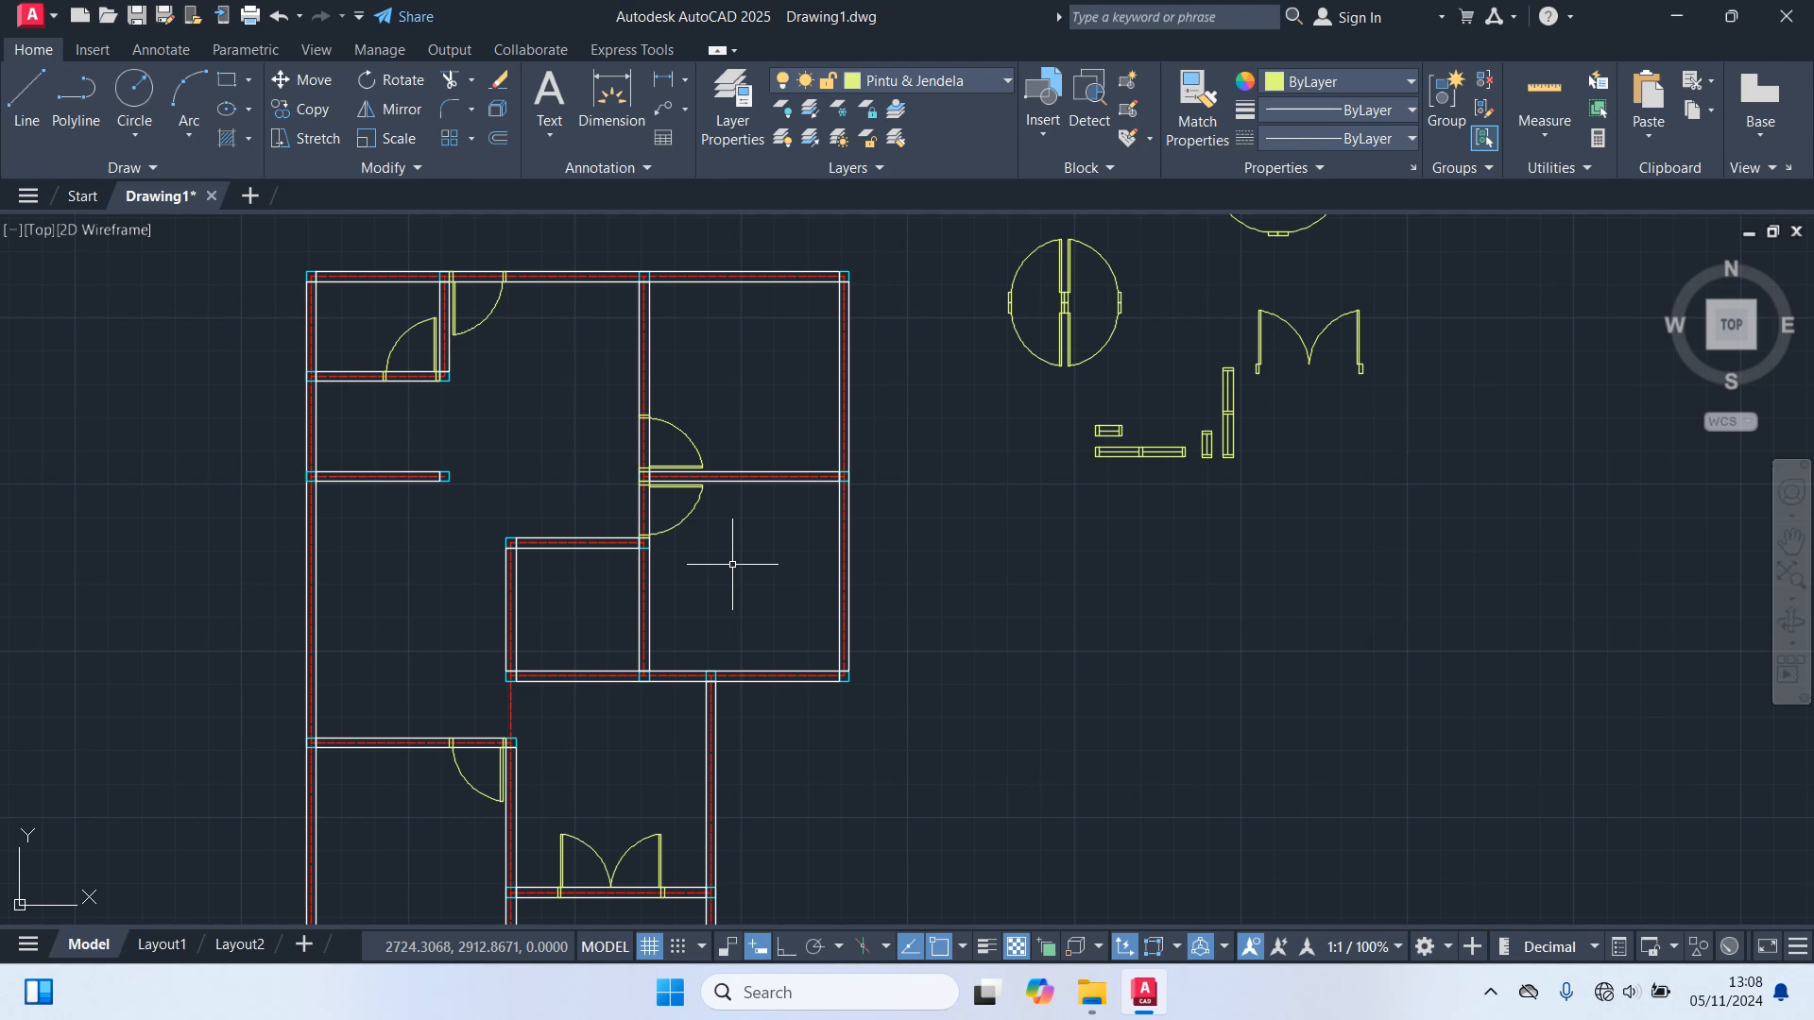
{"action": "middle_click_drag", "start_coordinate": [732, 564], "coordinate": [740, 430]}
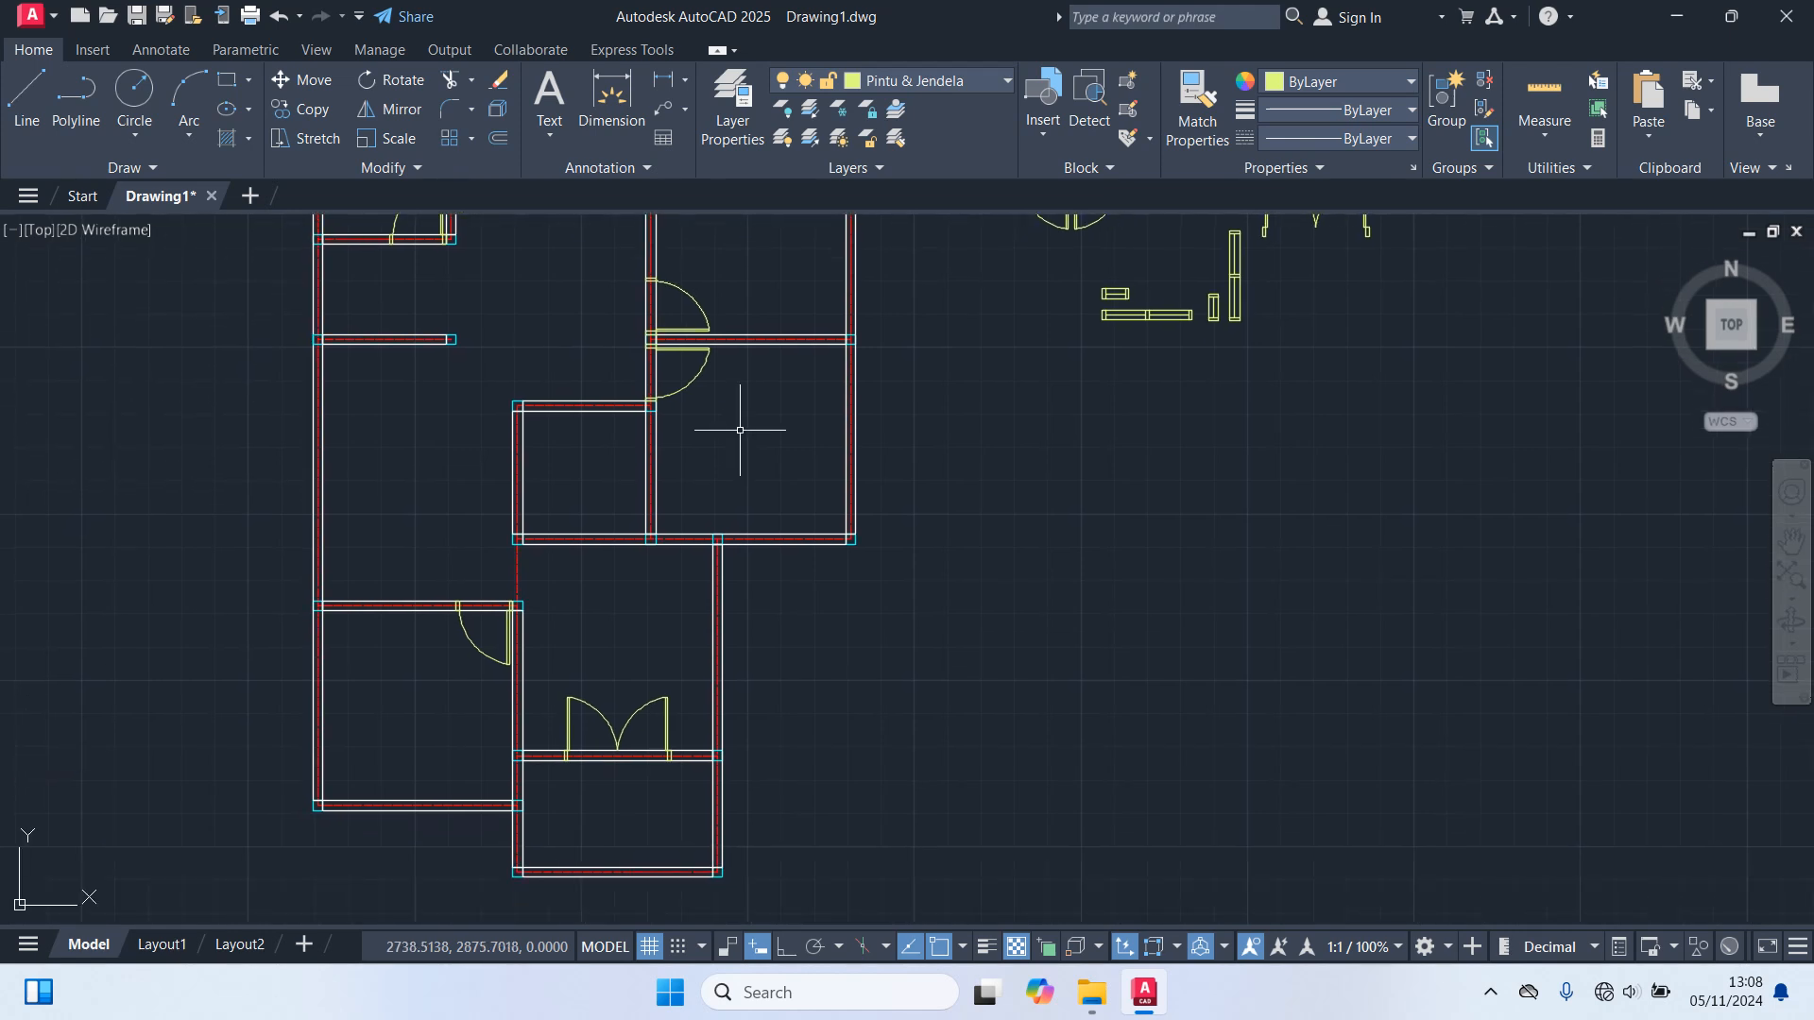
{"action": "mouse_move", "coordinate": [739, 430]}
{"action": "middle_mouse_down"}
{"action": "mouse_move", "coordinate": [831, 718]}
{"action": "mouse_move", "coordinate": [759, 608]}
{"action": "middle_mouse_up"}
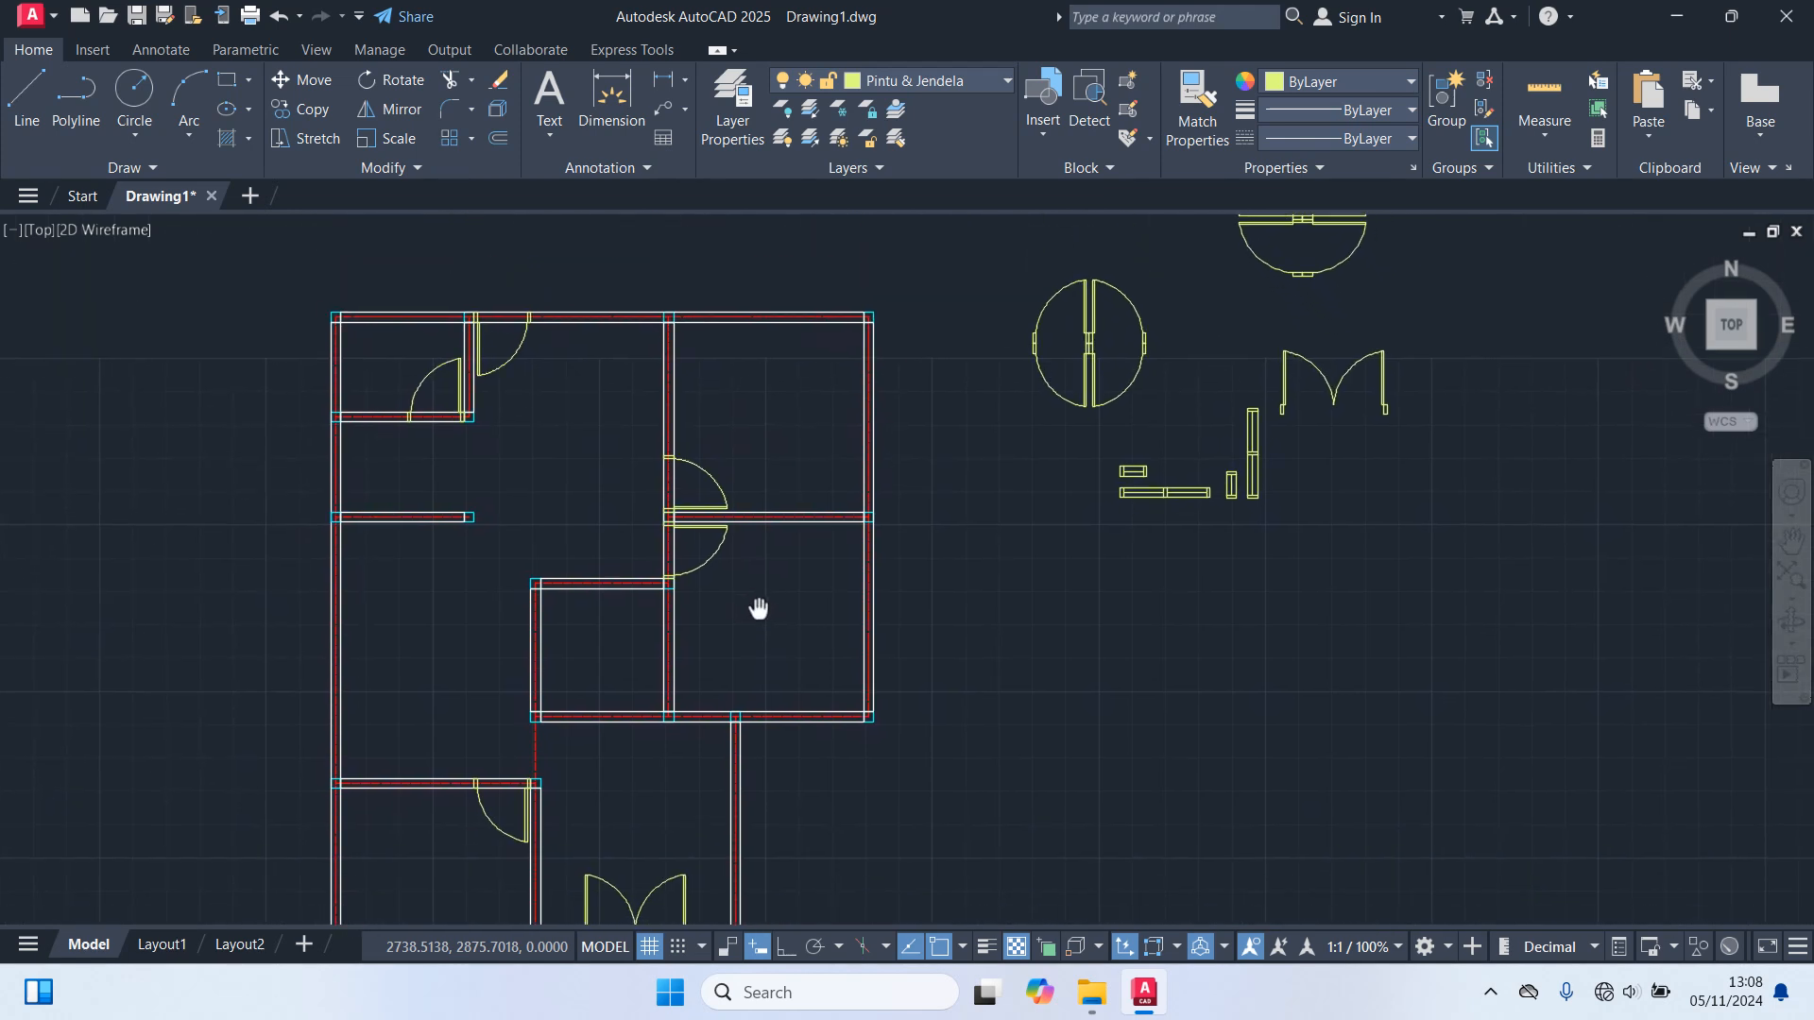
Copy the small horizontal window from its center into the wall on both sides of the double door.
{"action": "scroll", "coordinate": [1168, 452], "scroll_direction": "up", "scroll_amount": 6}
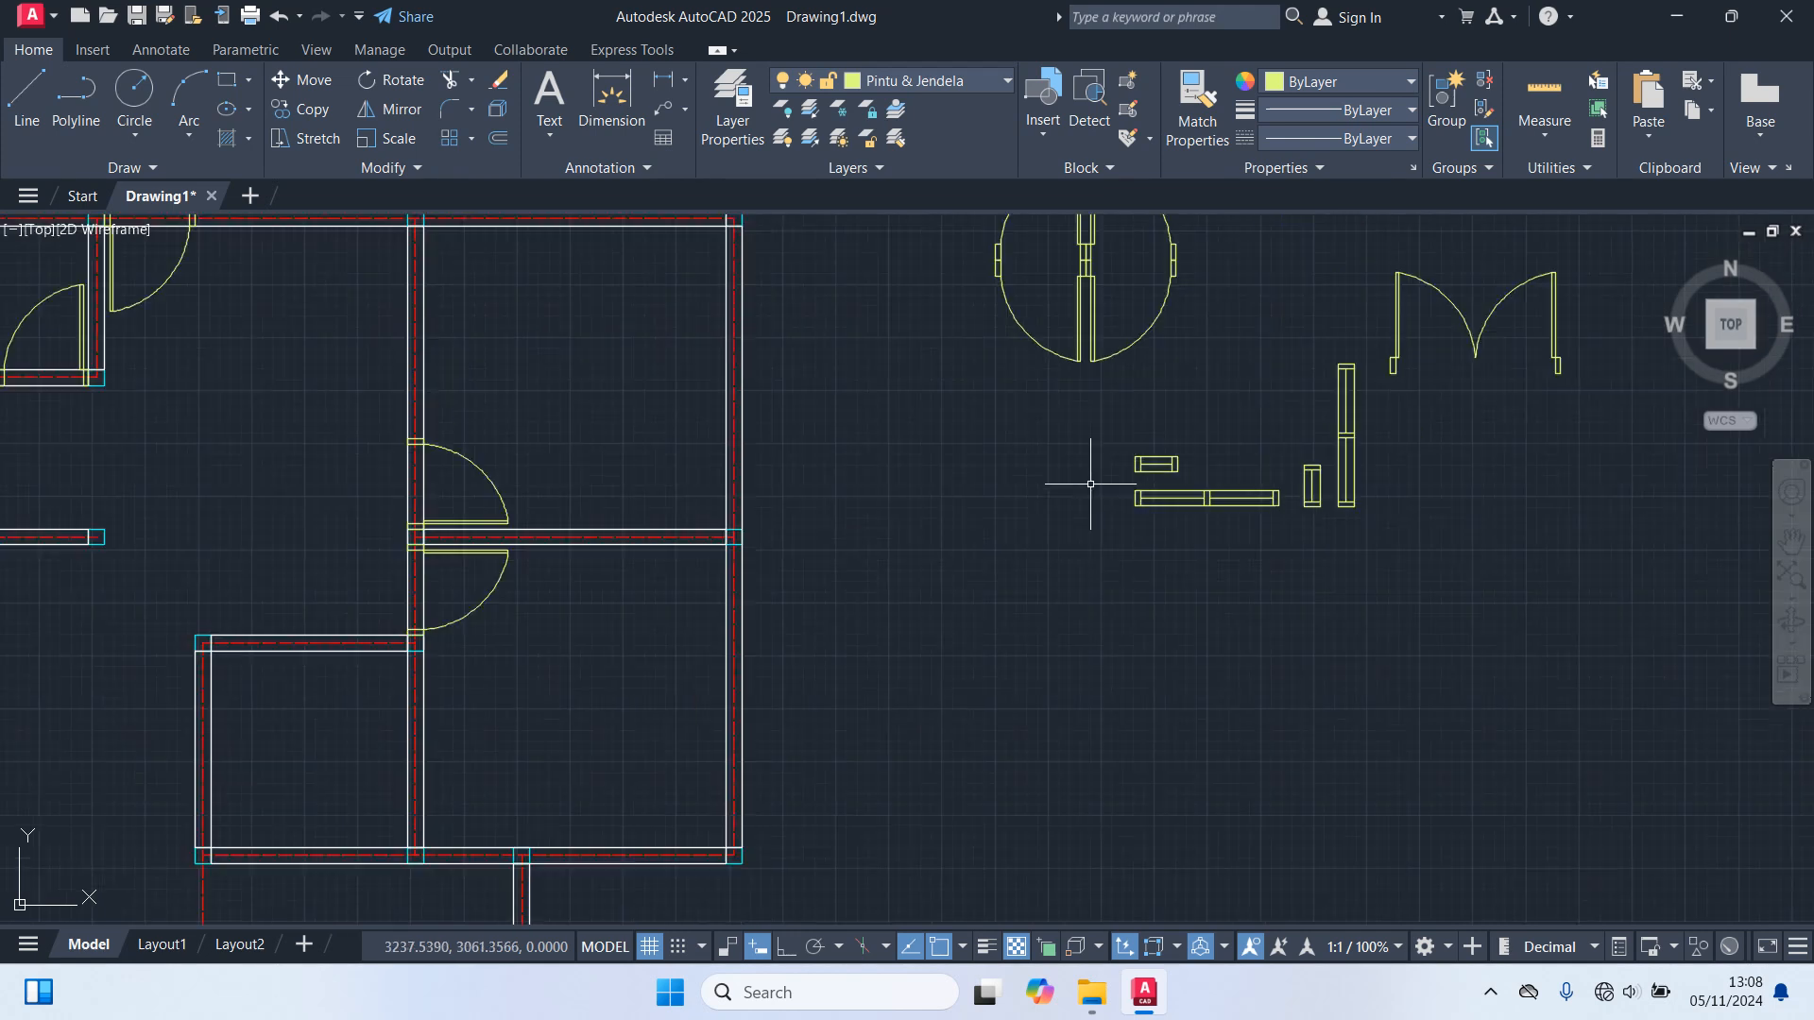
{"action": "left_click", "coordinate": [1211, 459]}
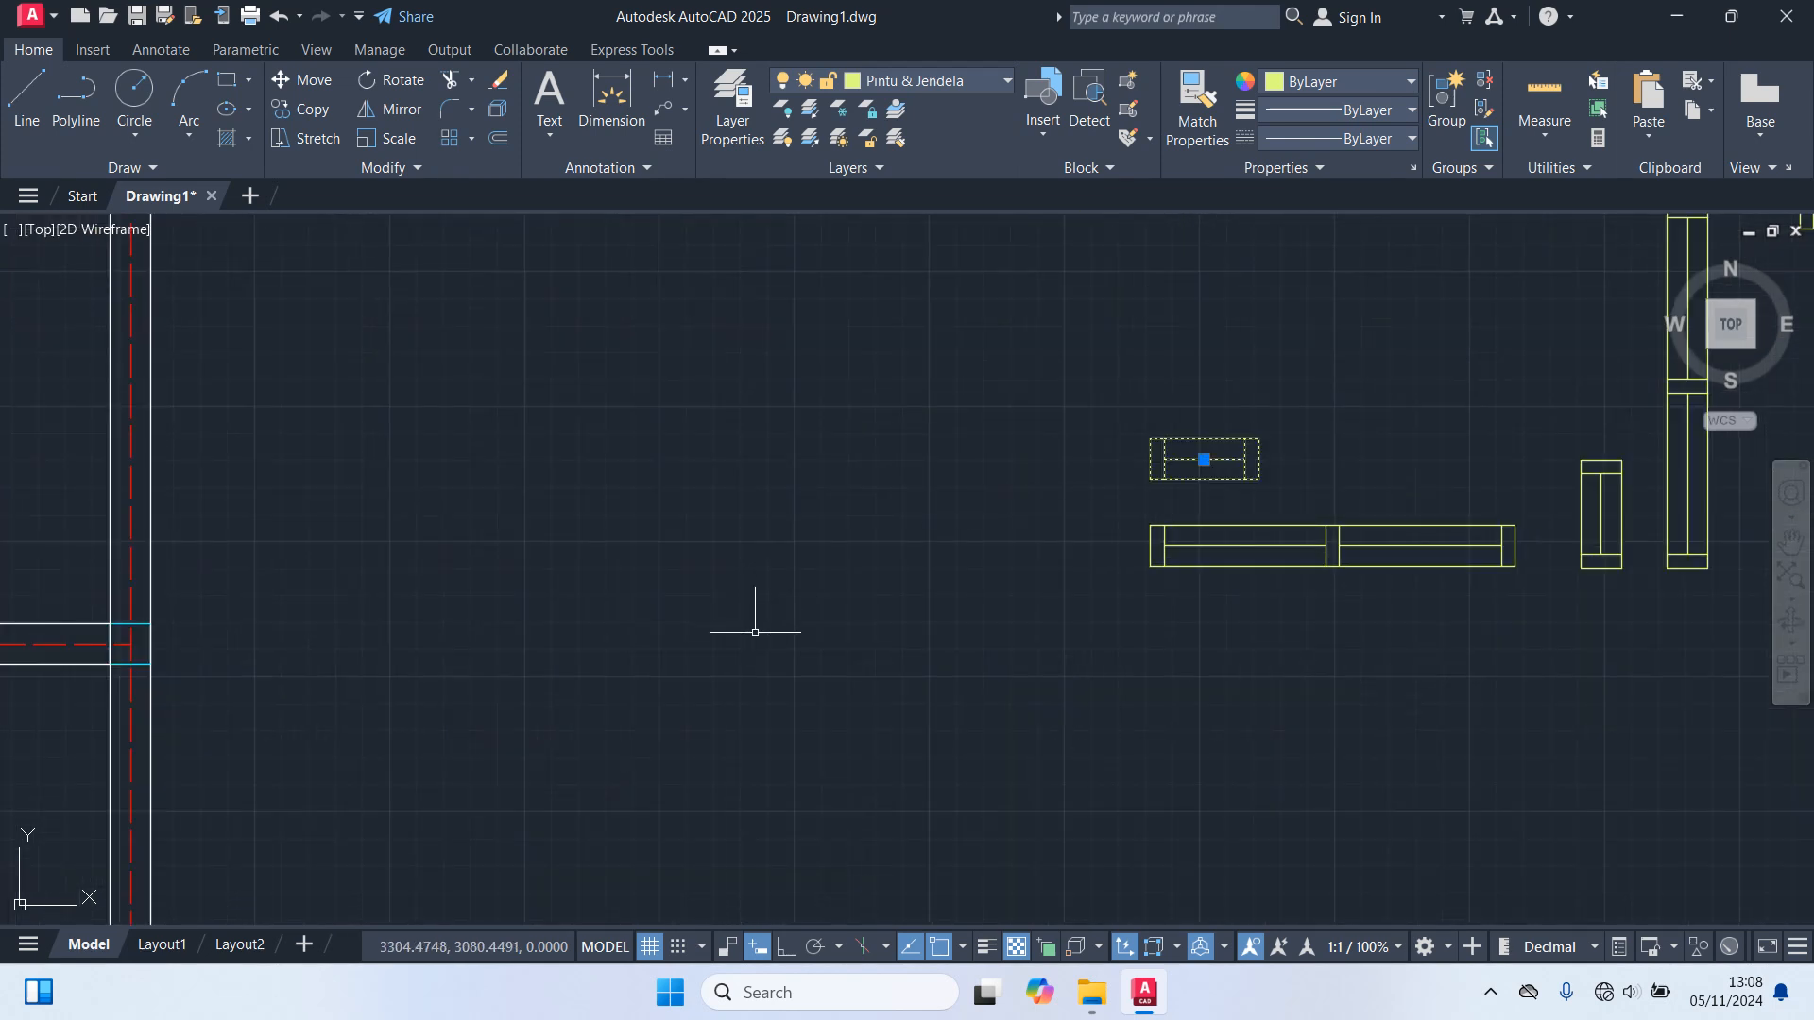
{"action": "type", "text": "co"}
{"action": "key", "text": "Return"}
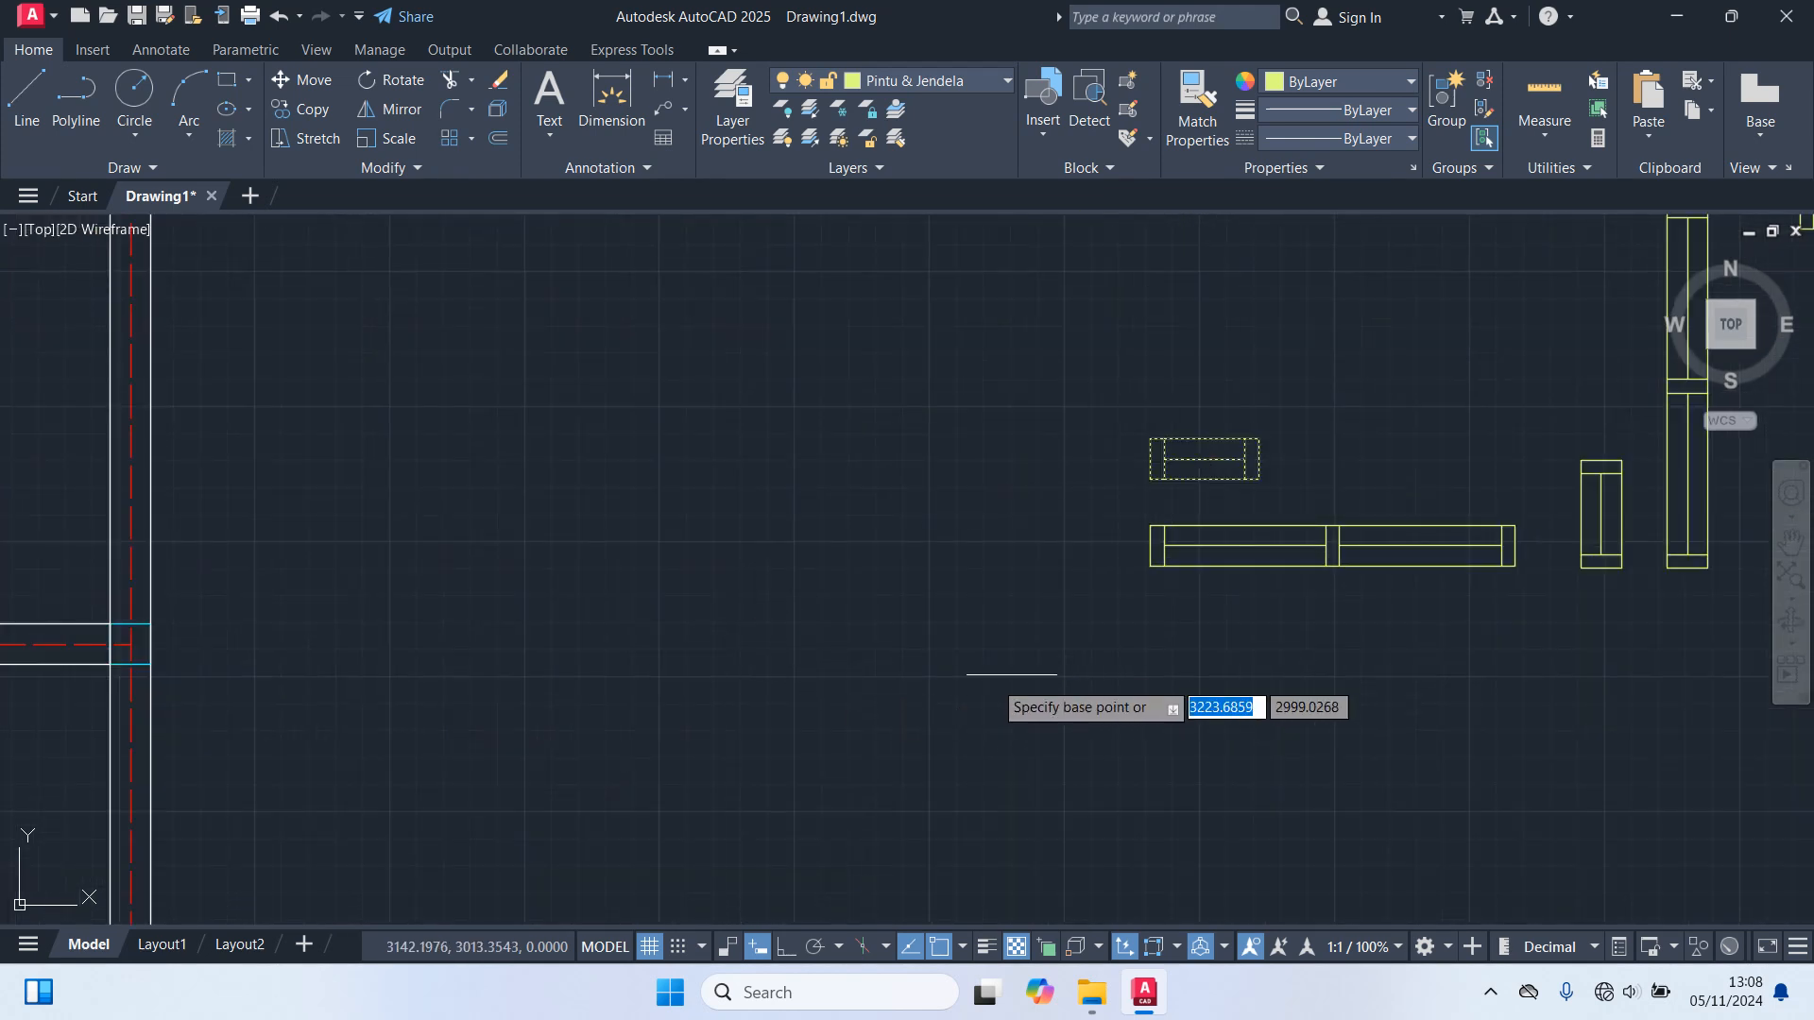
{"action": "left_click", "coordinate": [1206, 460]}
{"action": "scroll", "coordinate": [1148, 525], "scroll_direction": "down", "scroll_amount": 7}
{"action": "scroll", "coordinate": [794, 652], "scroll_direction": "up", "scroll_amount": 1}
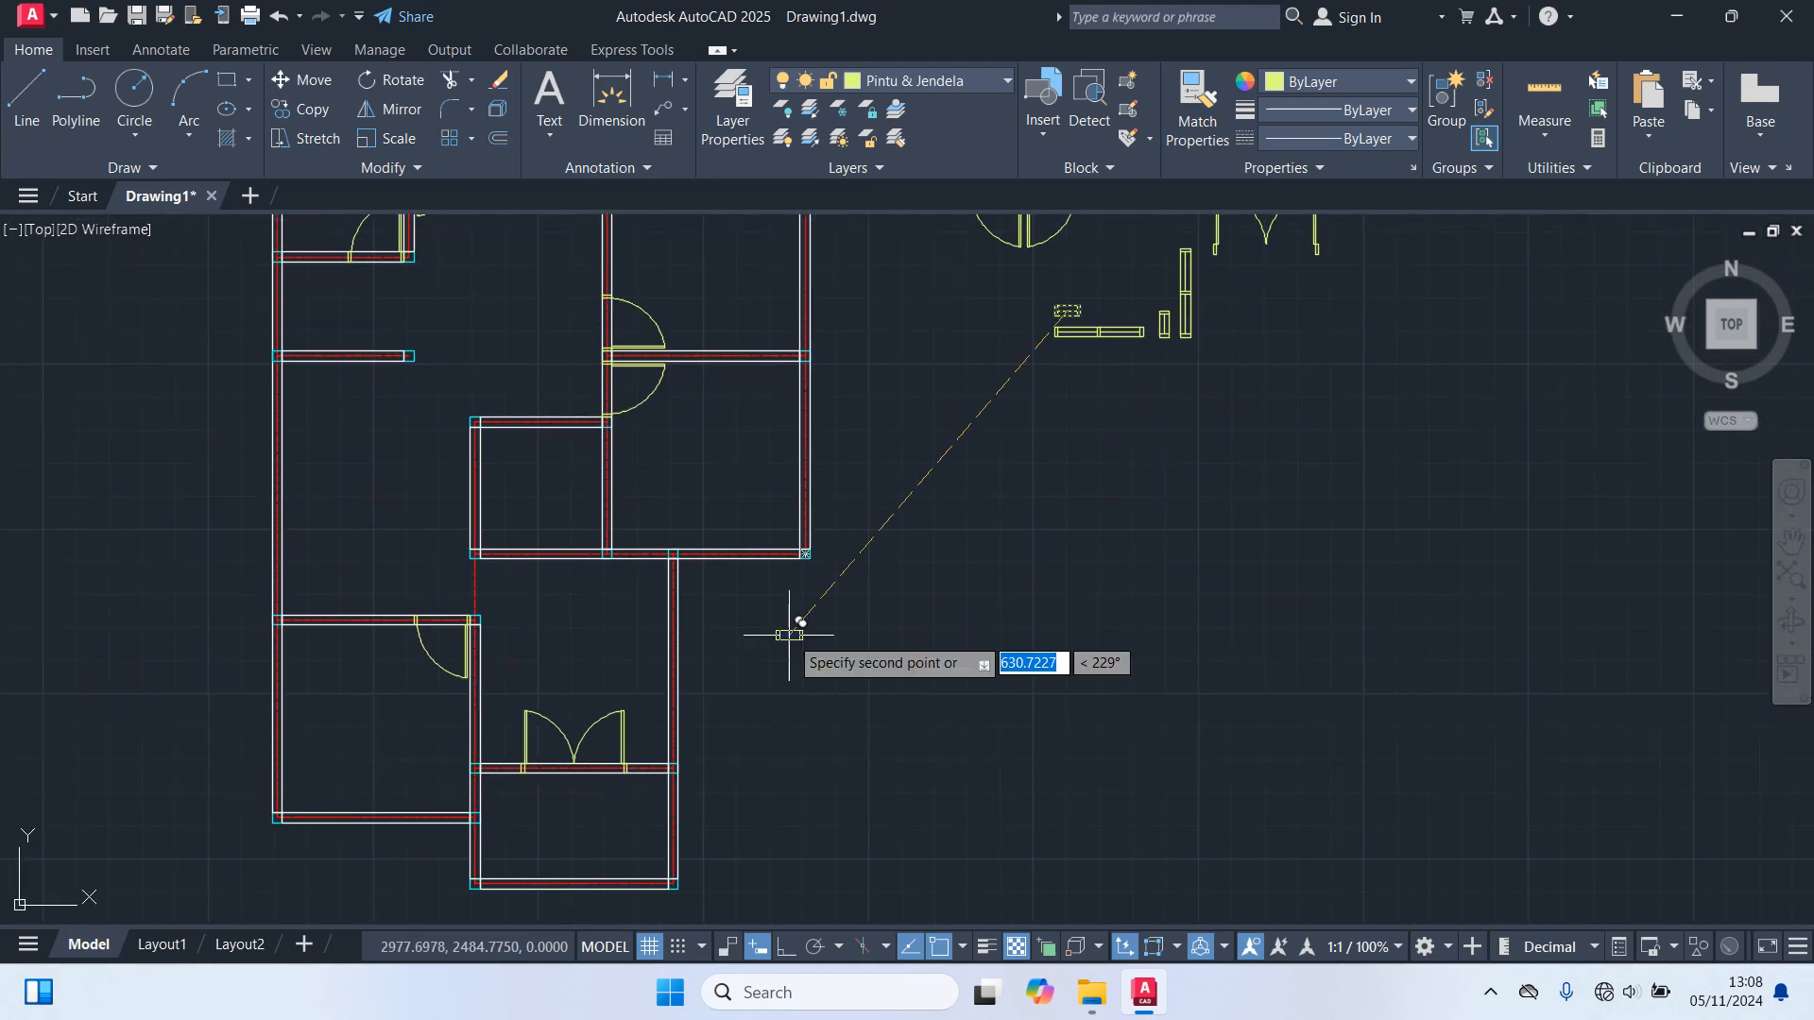
{"action": "scroll", "coordinate": [445, 843], "scroll_direction": "up", "scroll_amount": 8}
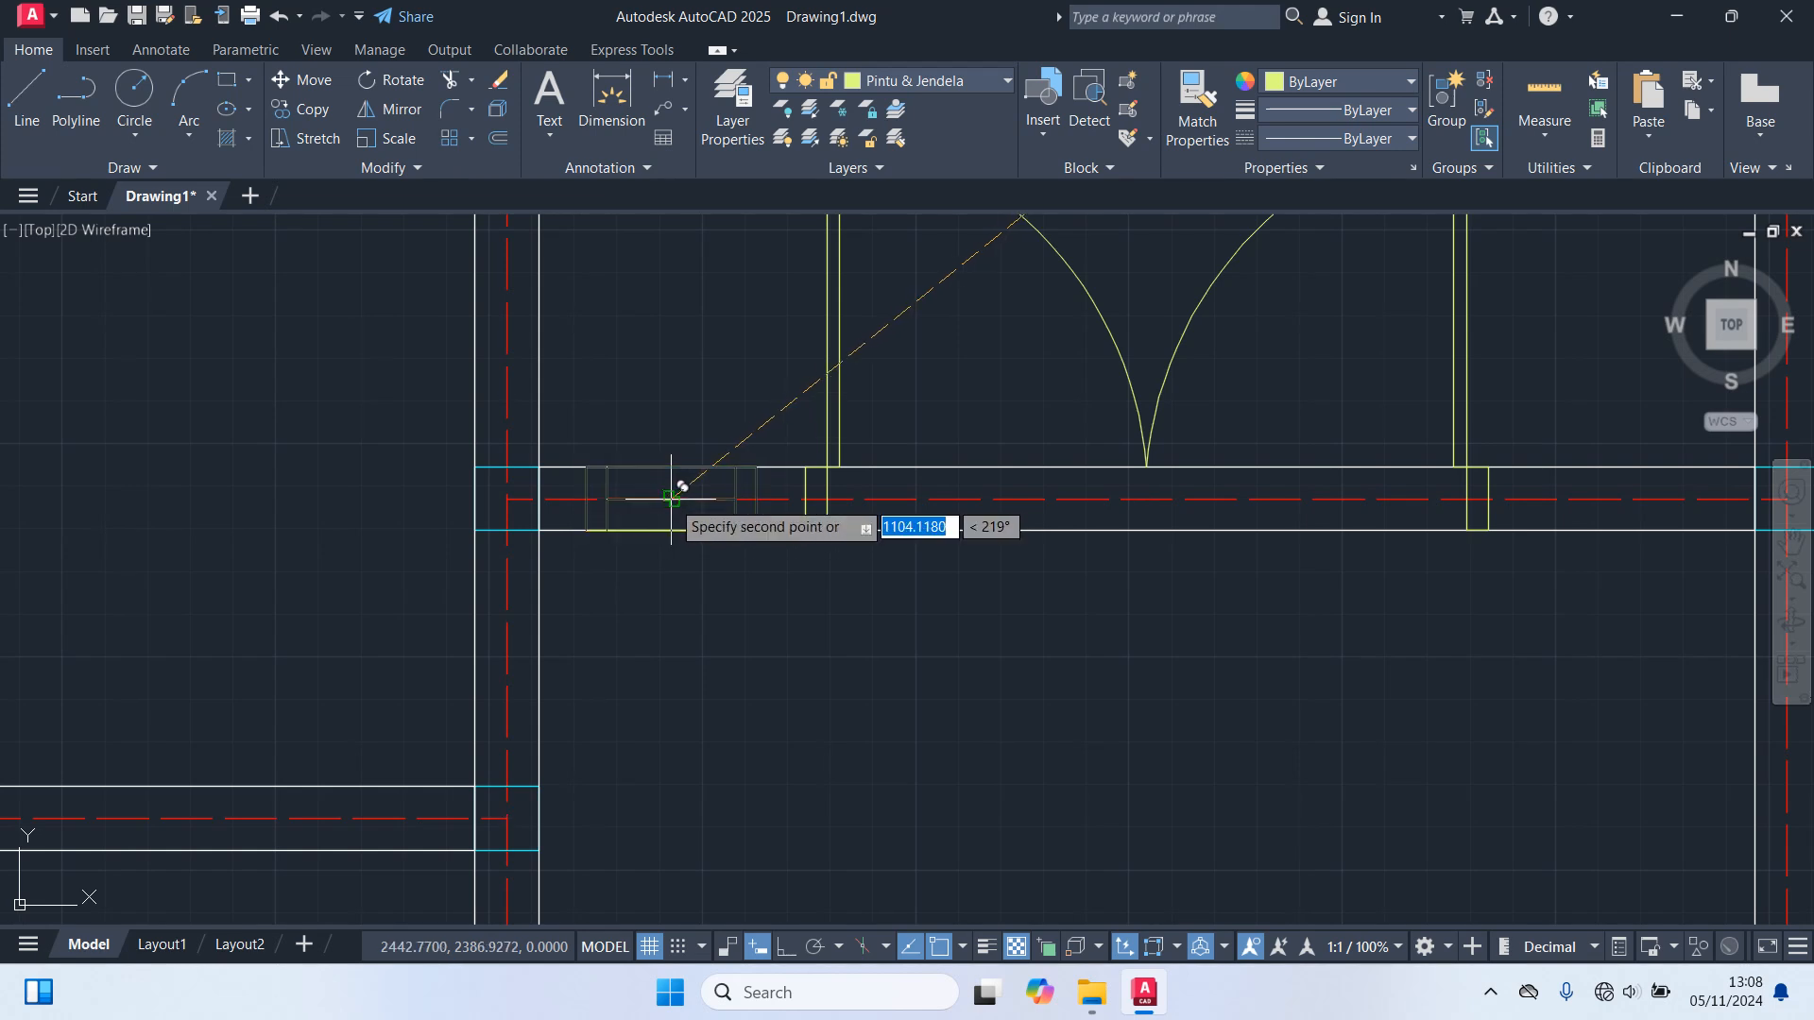
{"action": "scroll", "coordinate": [885, 587], "scroll_direction": "down", "scroll_amount": 2}
{"action": "middle_click_drag", "start_coordinate": [885, 587], "coordinate": [531, 621]}
{"action": "scroll", "coordinate": [998, 566], "scroll_direction": "up", "scroll_amount": 2}
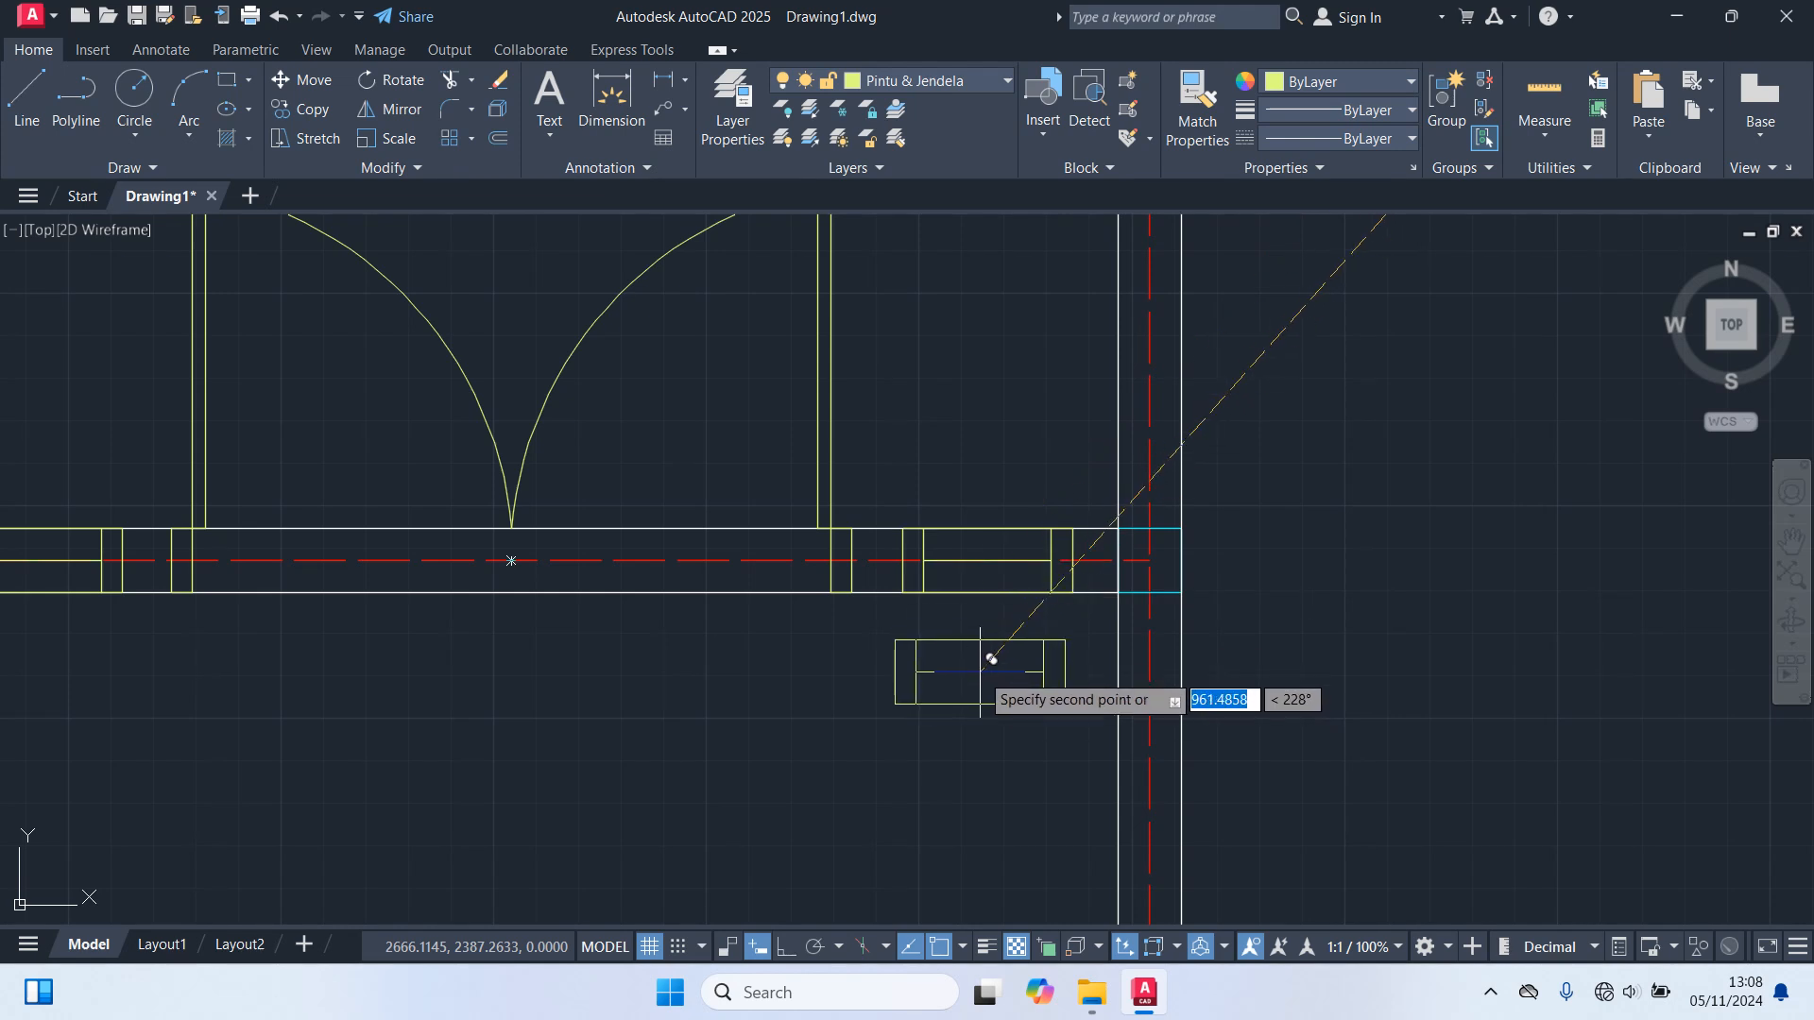
Place another copy of the small horizontal window in the top wall of the small upper-left room and finish copying.
{"action": "scroll", "coordinate": [980, 672], "scroll_direction": "down", "scroll_amount": 10}
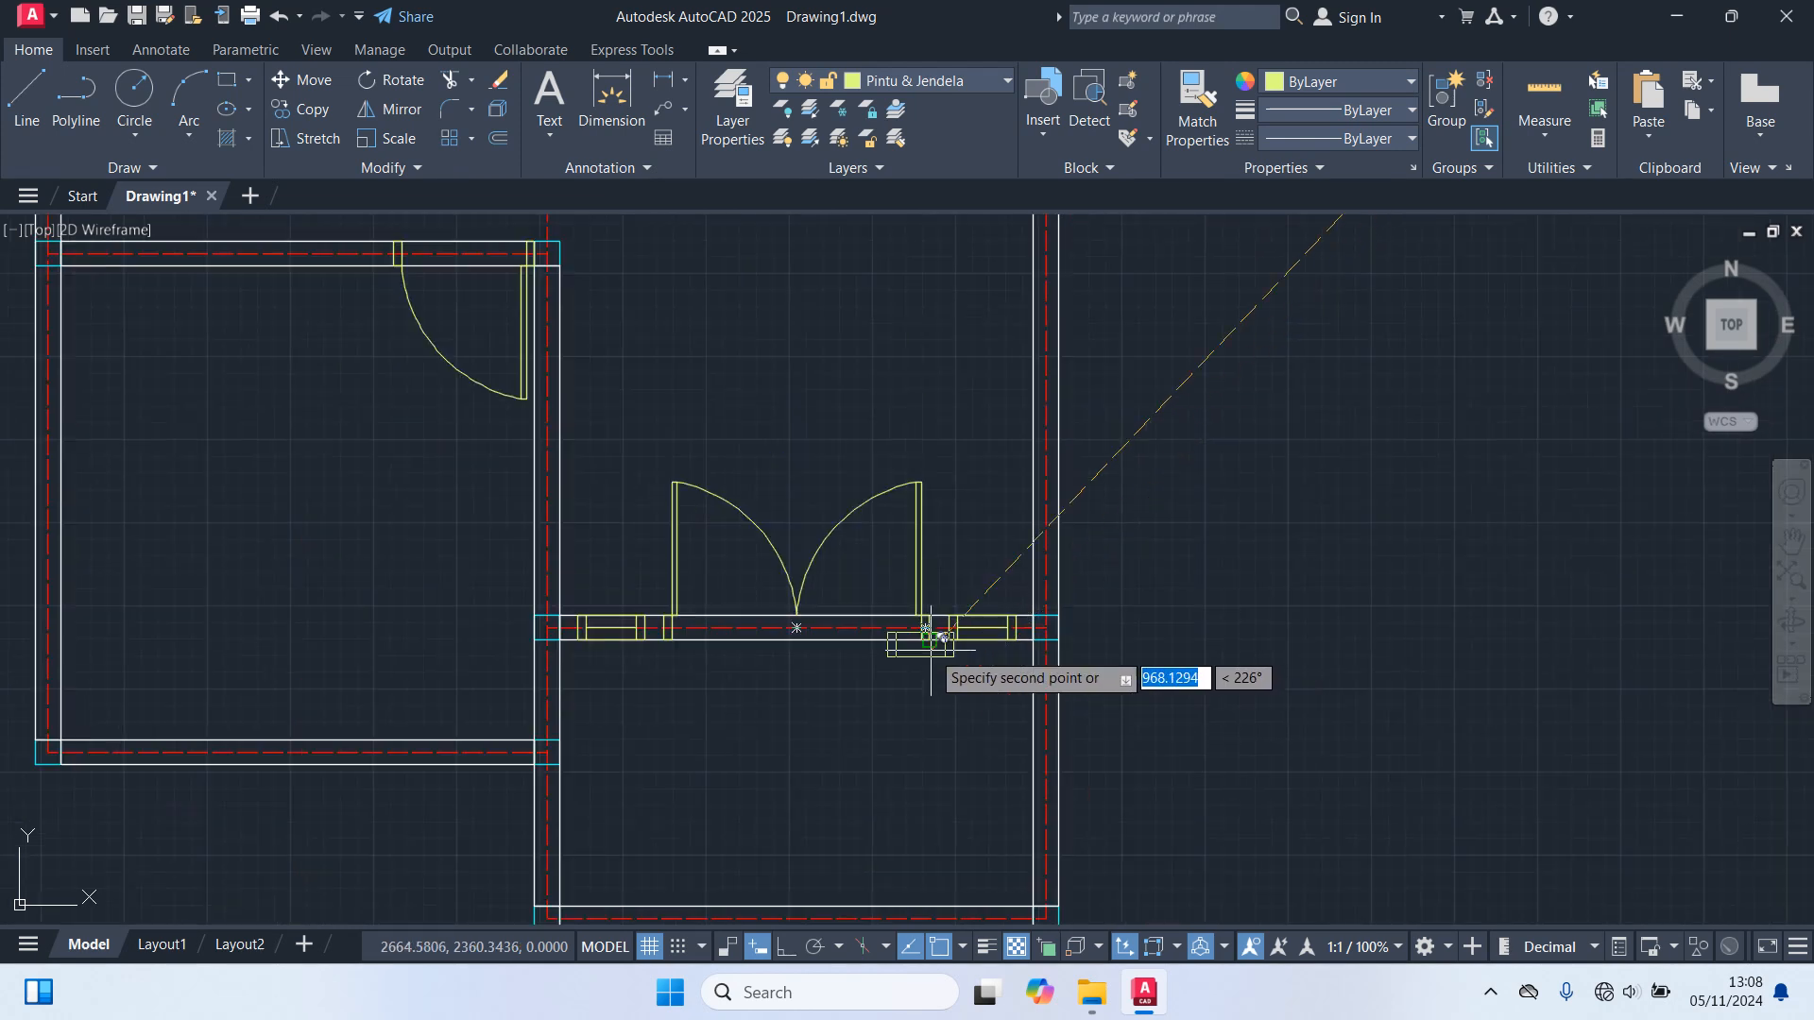
{"action": "scroll", "coordinate": [707, 426], "scroll_direction": "up", "scroll_amount": 1}
{"action": "scroll", "coordinate": [707, 426], "scroll_direction": "up", "scroll_amount": 5}
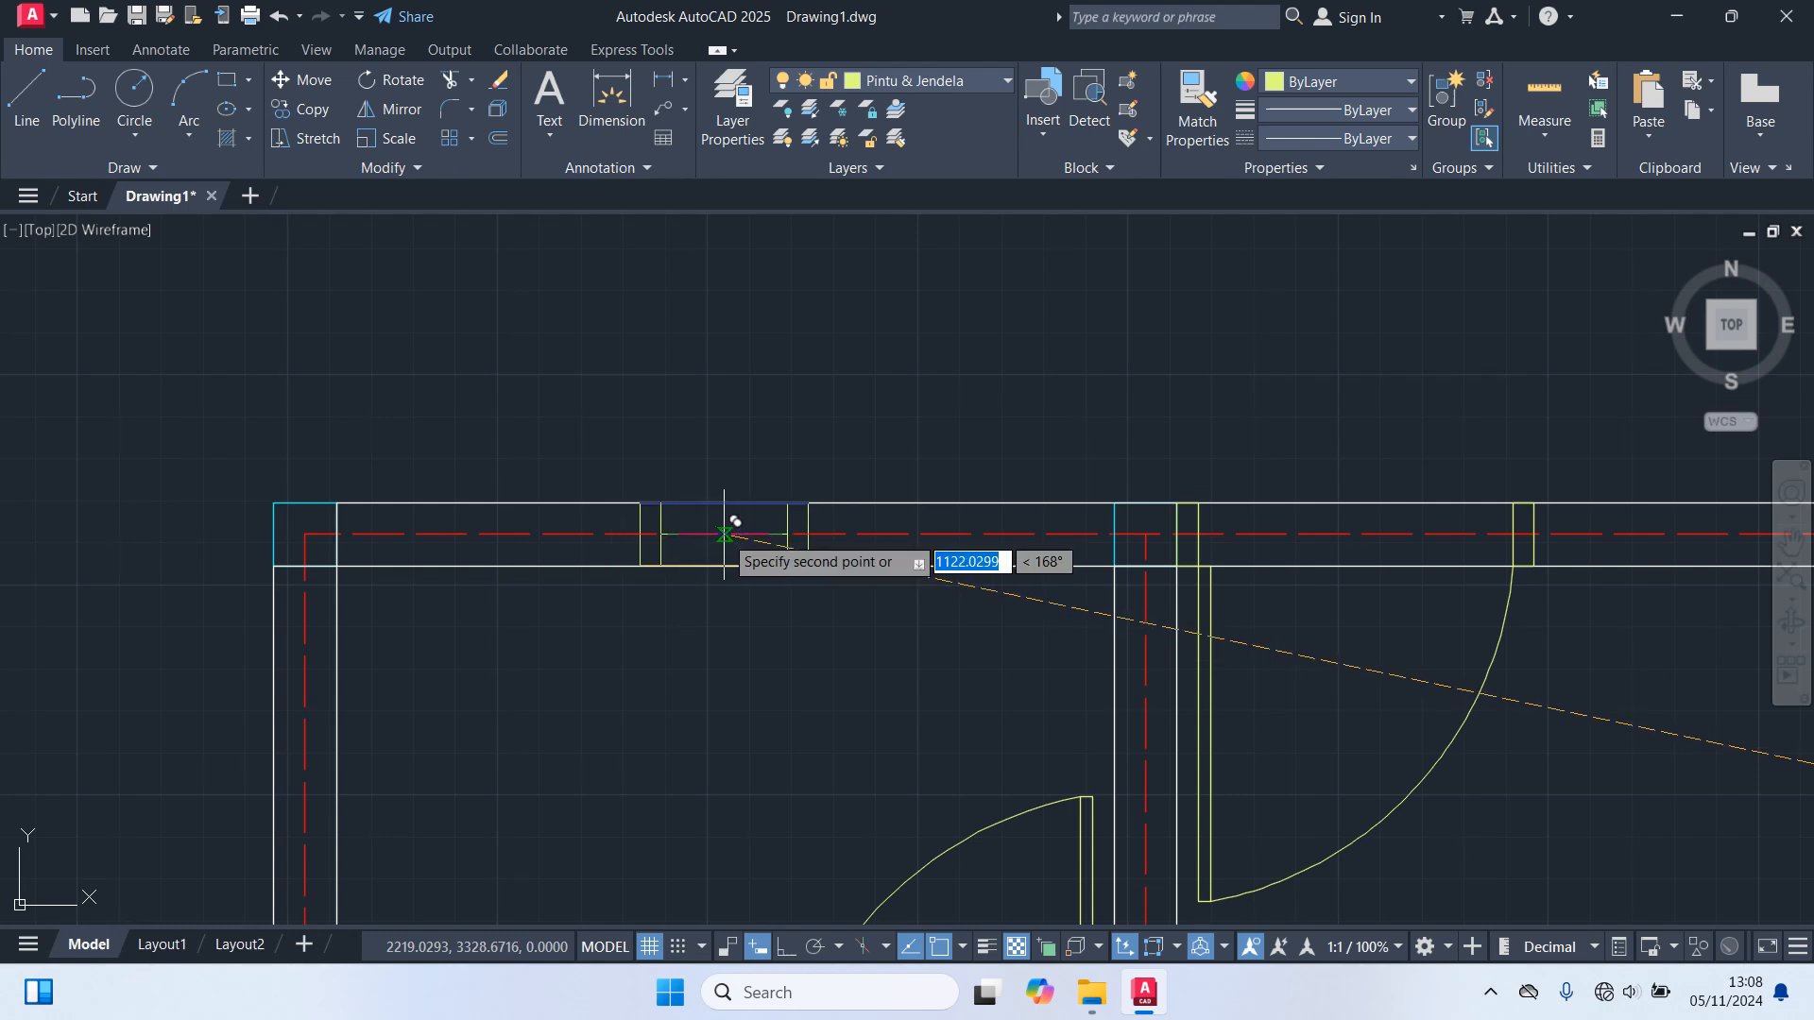
{"action": "scroll", "coordinate": [725, 534], "scroll_direction": "down", "scroll_amount": 3}
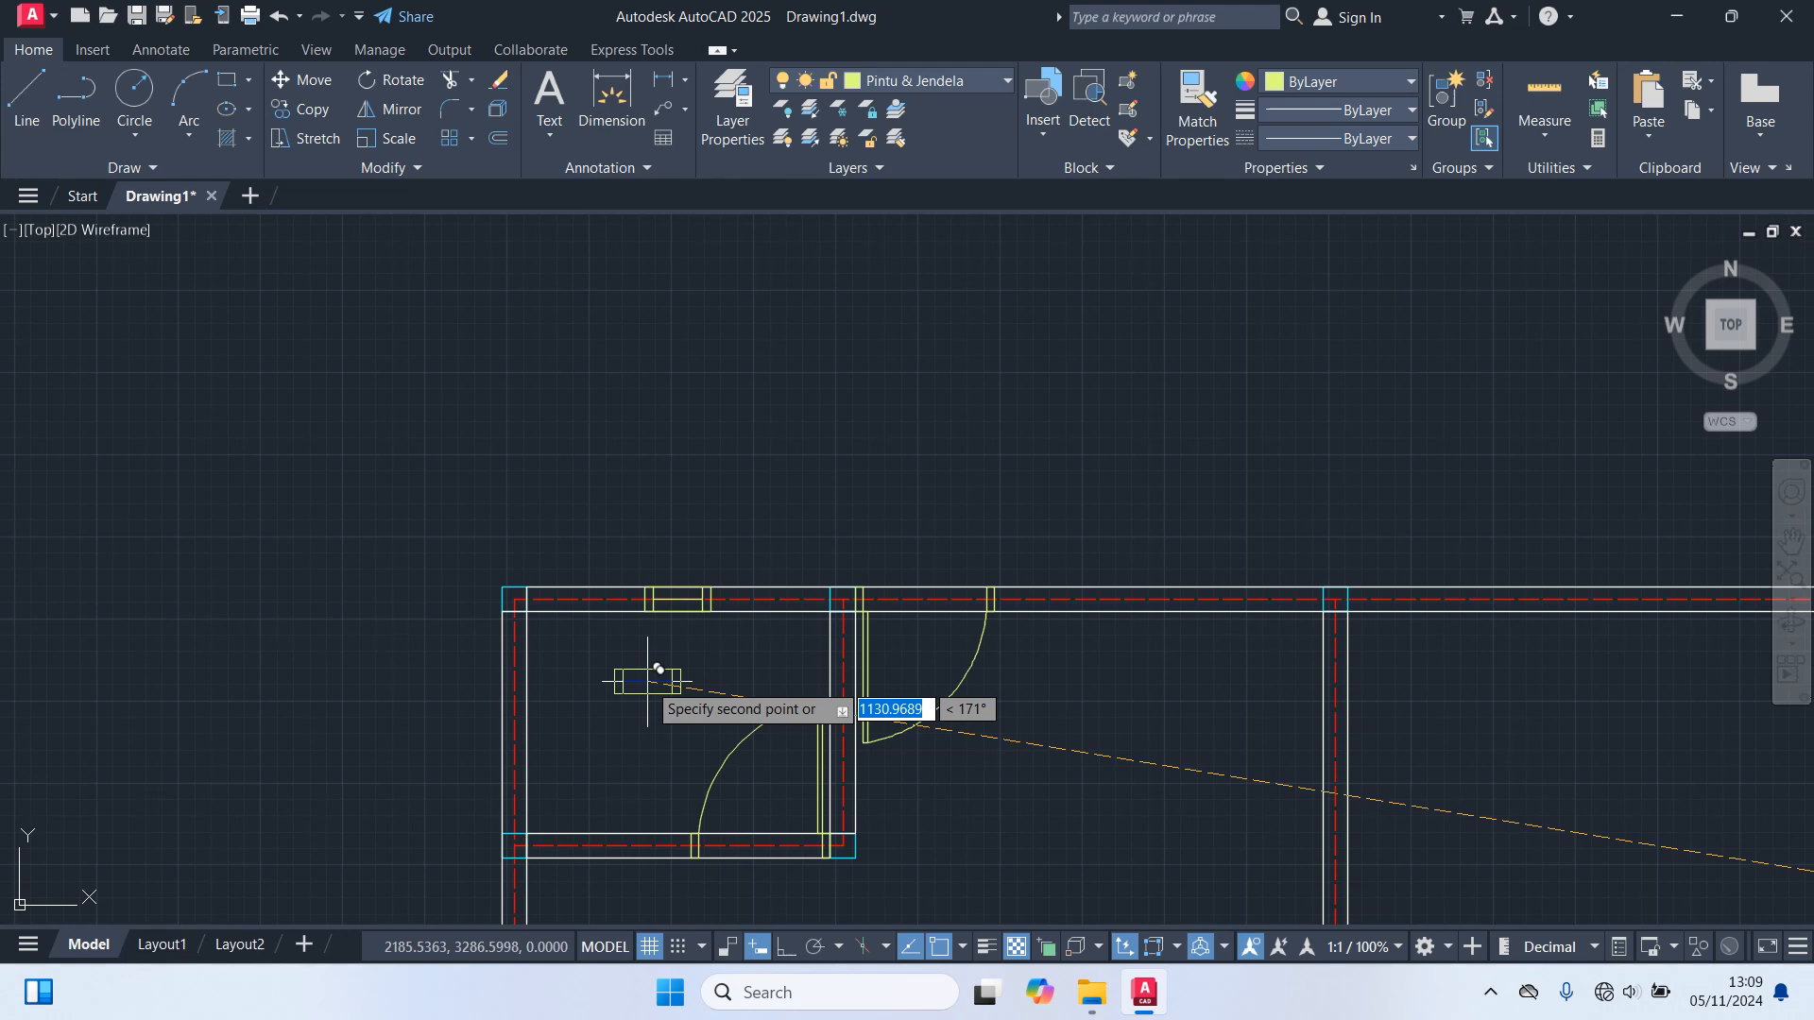
{"action": "key", "text": "Escape"}
Copy the small vertical window from its center into the left outer wall, between the small upper-left room and the short stub wall.
{"action": "scroll", "coordinate": [702, 711], "scroll_direction": "down", "scroll_amount": 6}
{"action": "scroll", "coordinate": [1168, 785], "scroll_direction": "up", "scroll_amount": 8}
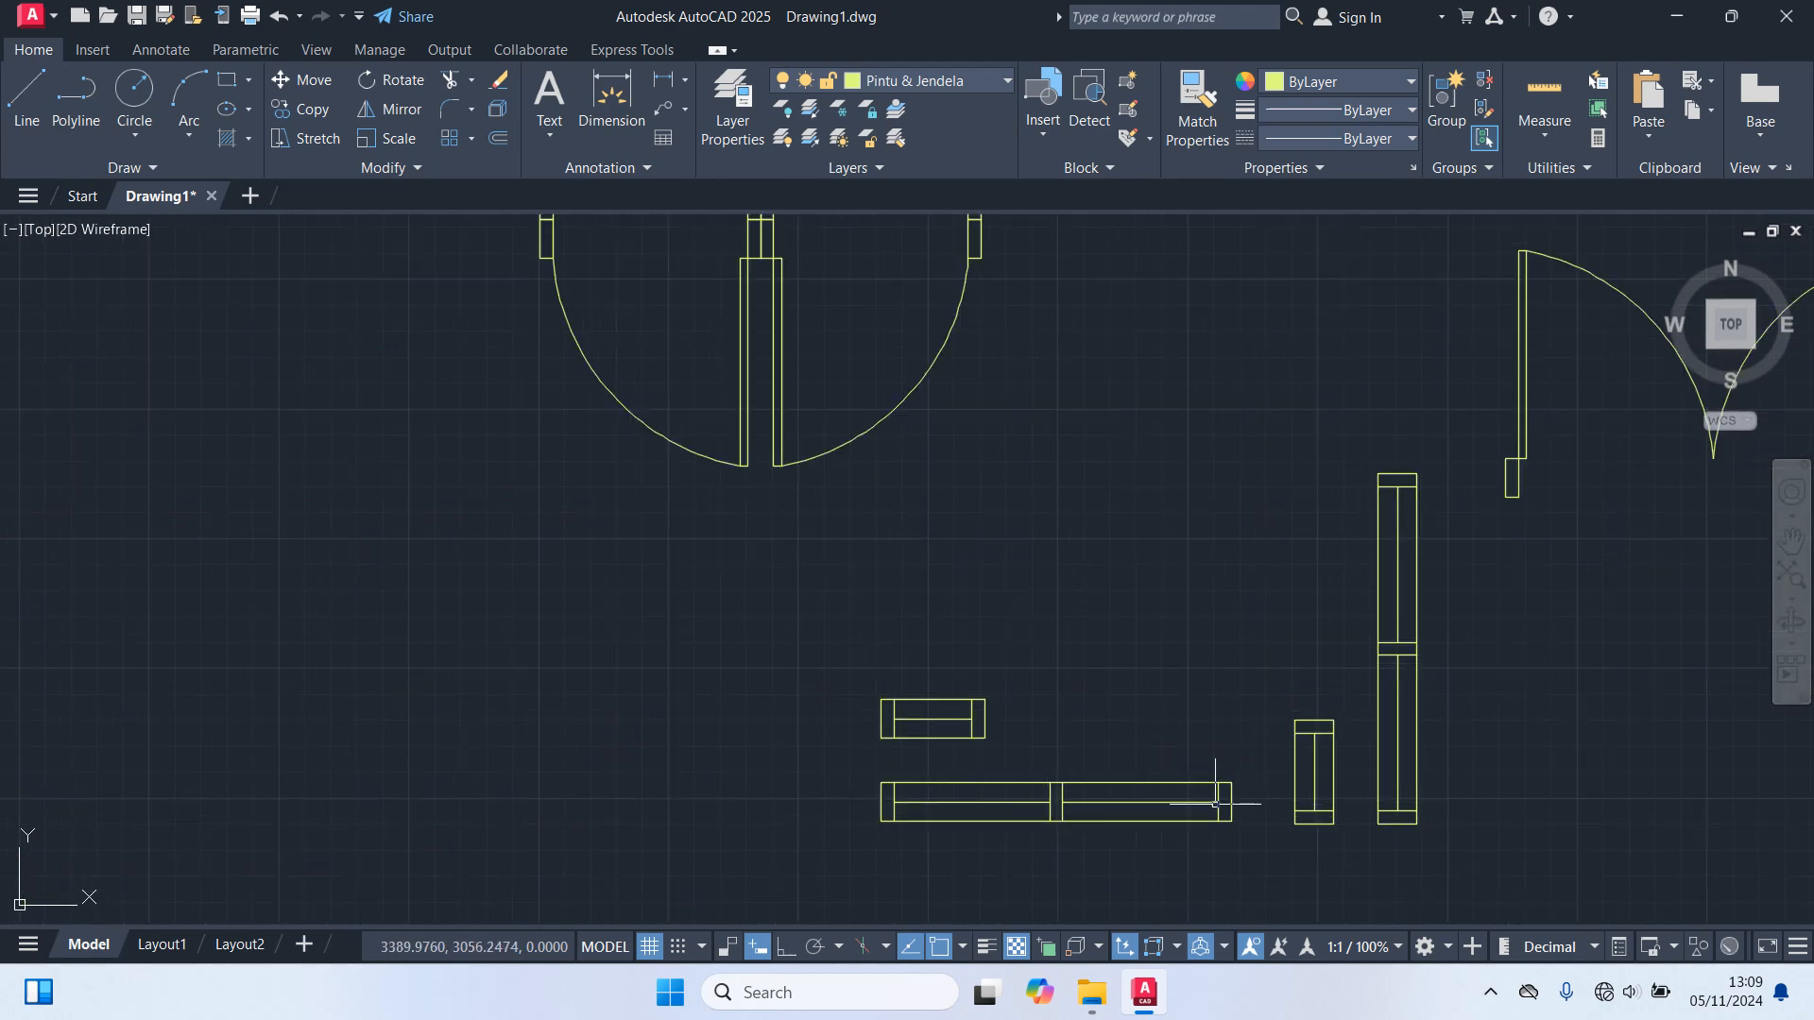
{"action": "left_click", "coordinate": [1317, 787]}
{"action": "type", "text": "co"}
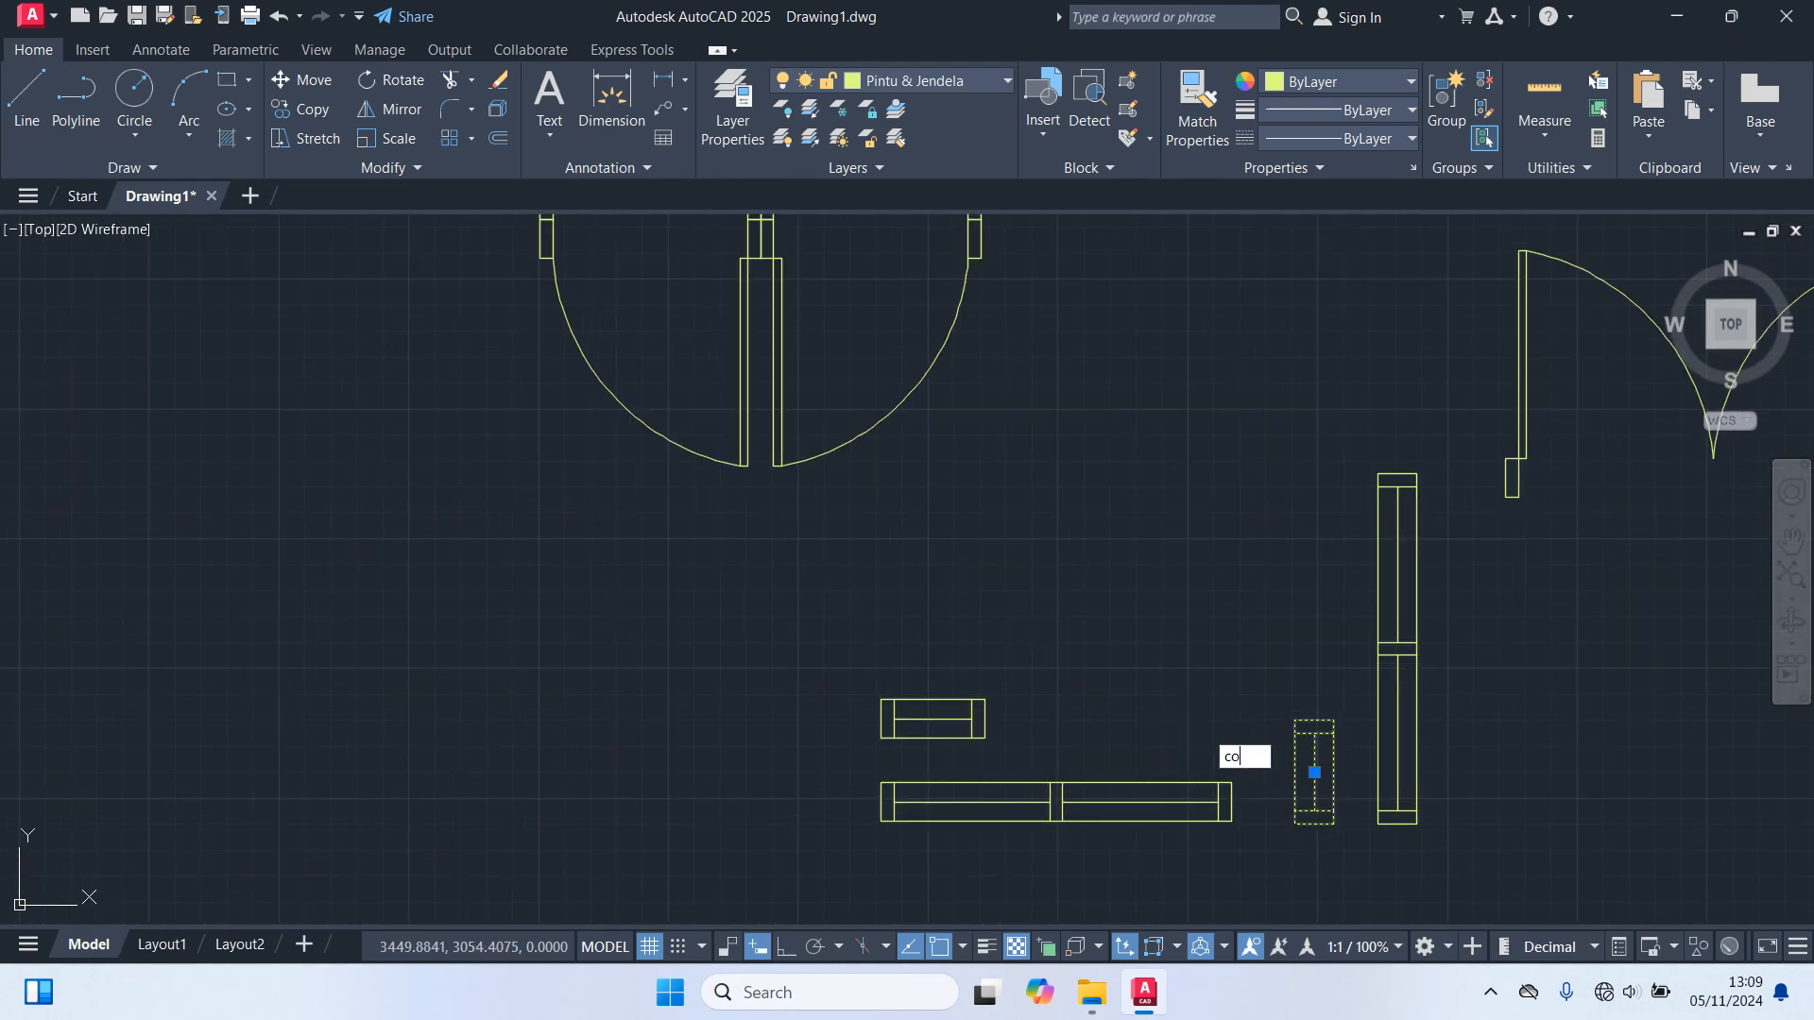
{"action": "key", "text": "Return"}
{"action": "left_click", "coordinate": [1315, 781]}
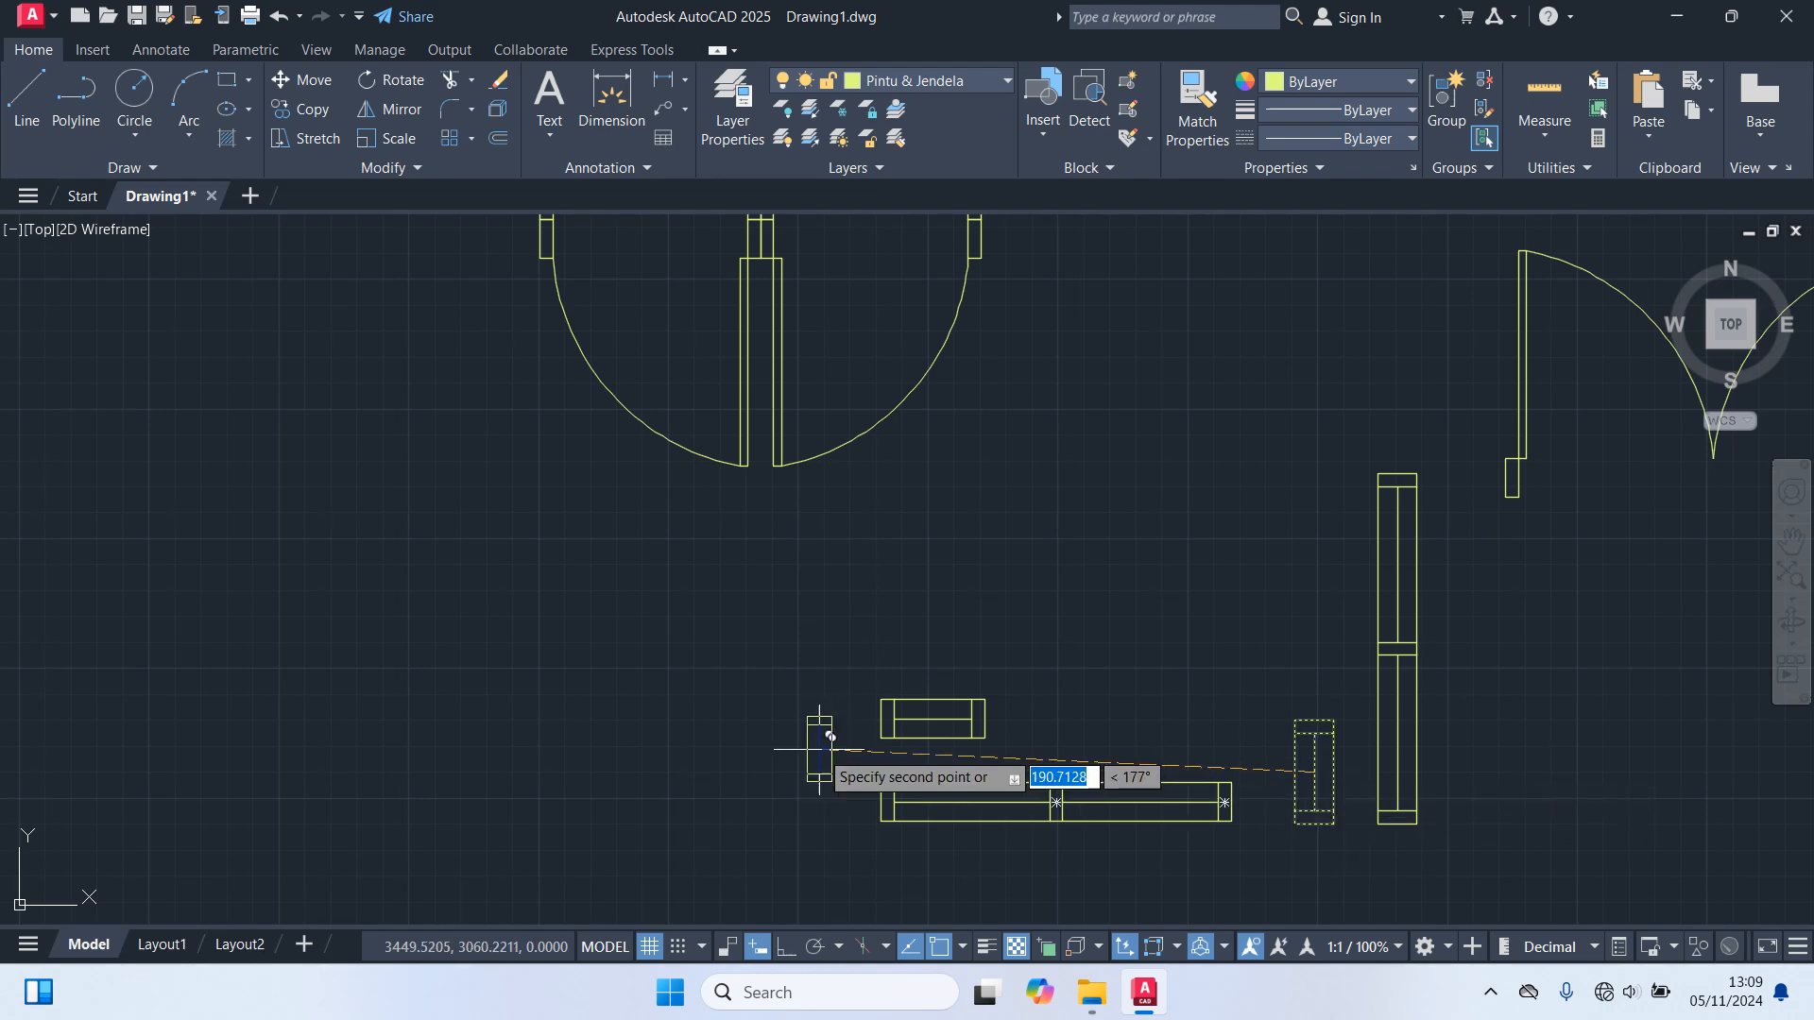
{"action": "scroll", "coordinate": [555, 810], "scroll_direction": "down", "scroll_amount": 6}
{"action": "middle_click_drag", "start_coordinate": [555, 810], "coordinate": [993, 543]}
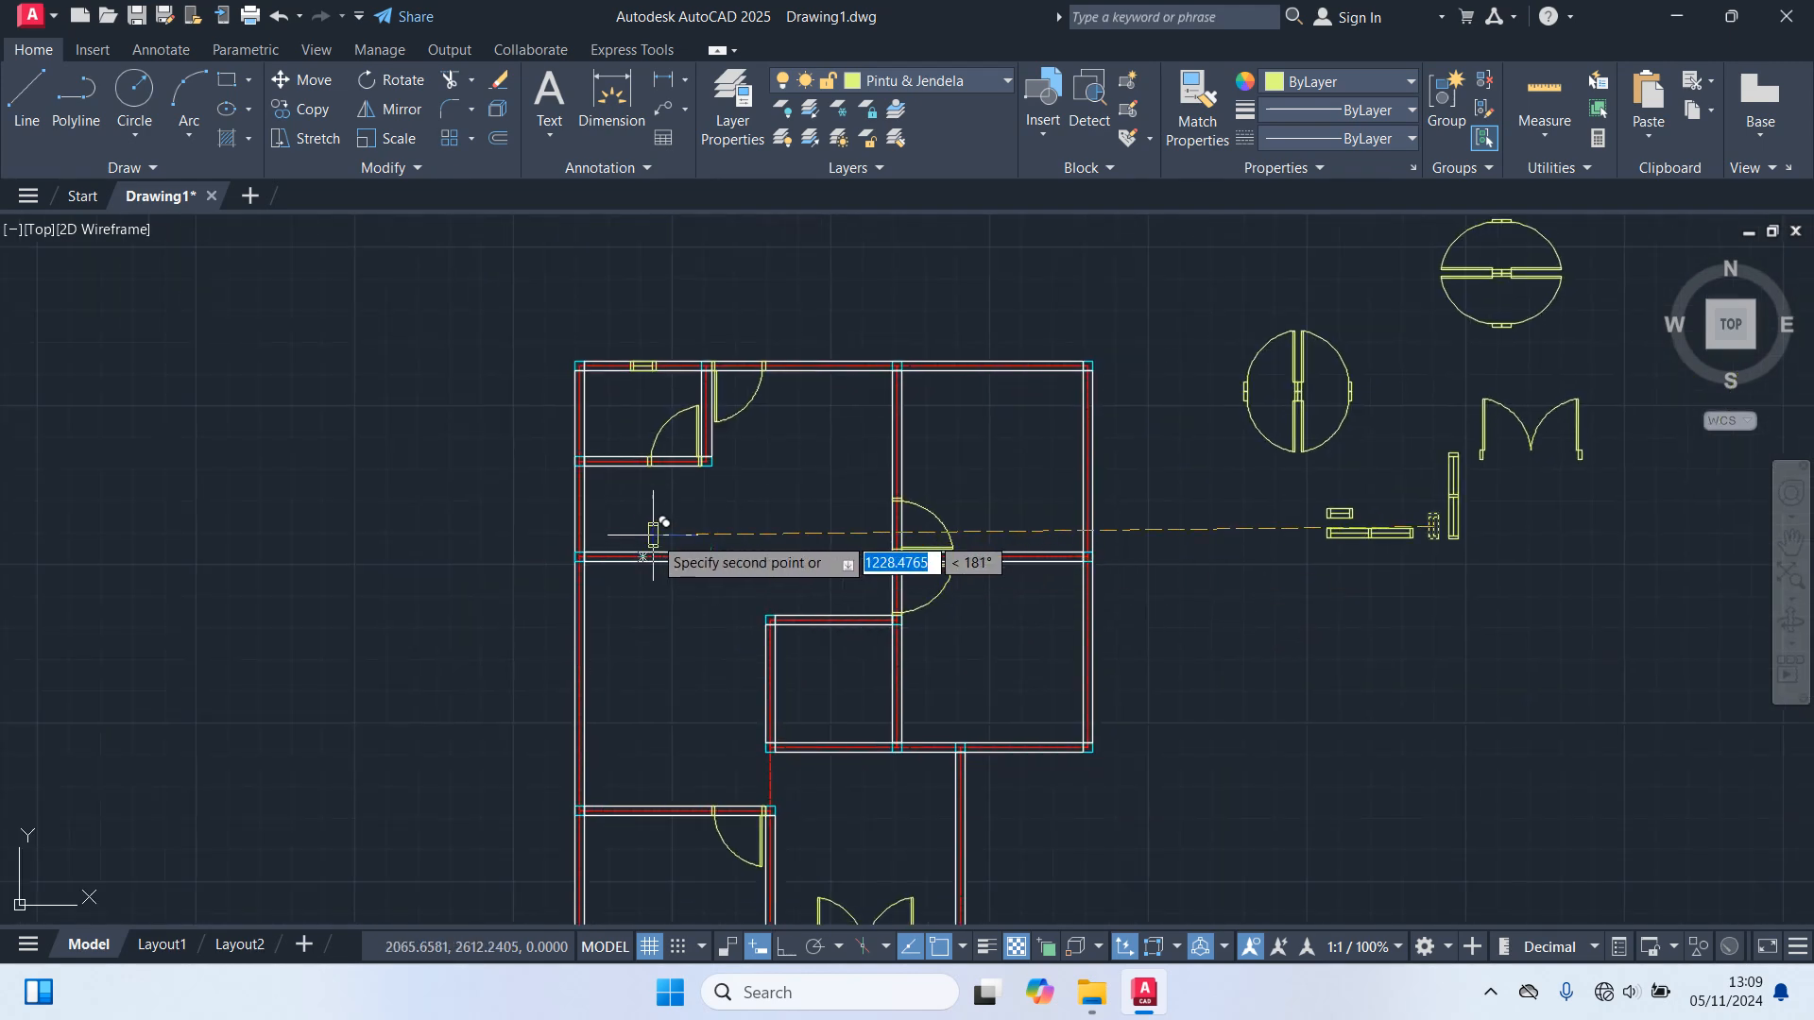
{"action": "scroll", "coordinate": [586, 514], "scroll_direction": "up", "scroll_amount": 5}
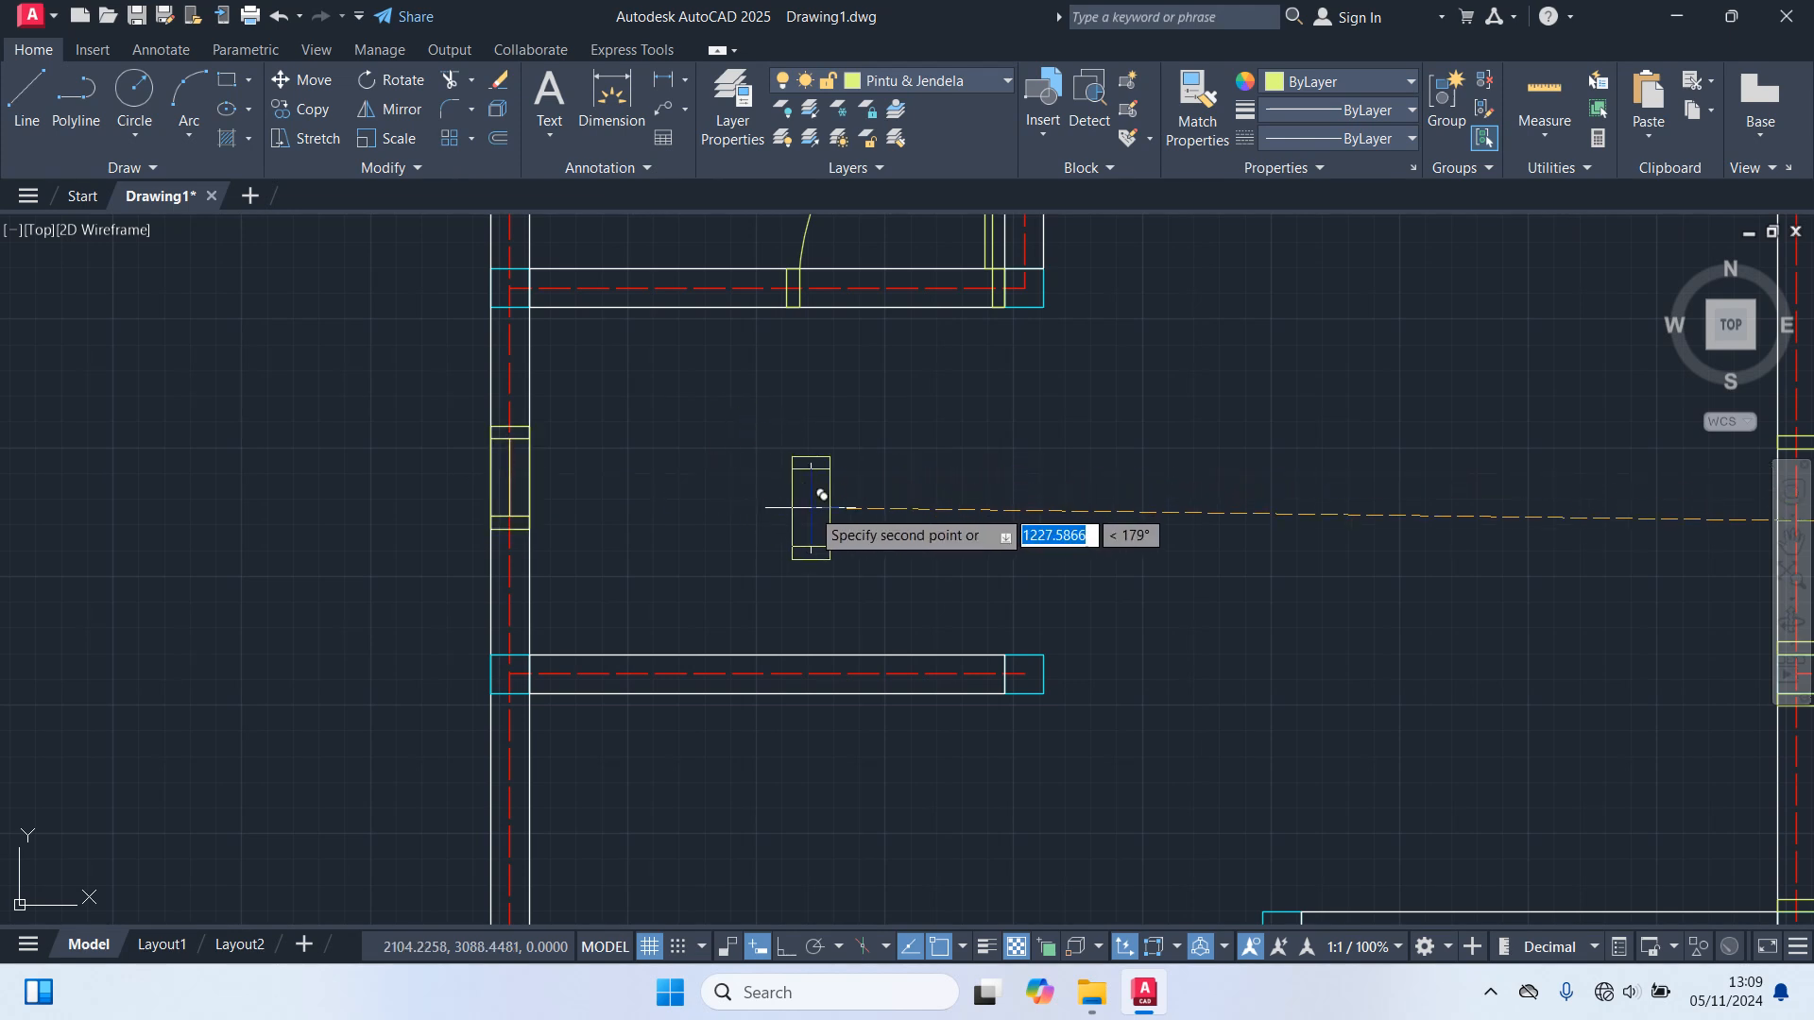
Copy the two-pane horizontal window from its center to the middle of the lower-left room's bottom wall.
{"action": "scroll", "coordinate": [822, 501], "scroll_direction": "down", "scroll_amount": 5}
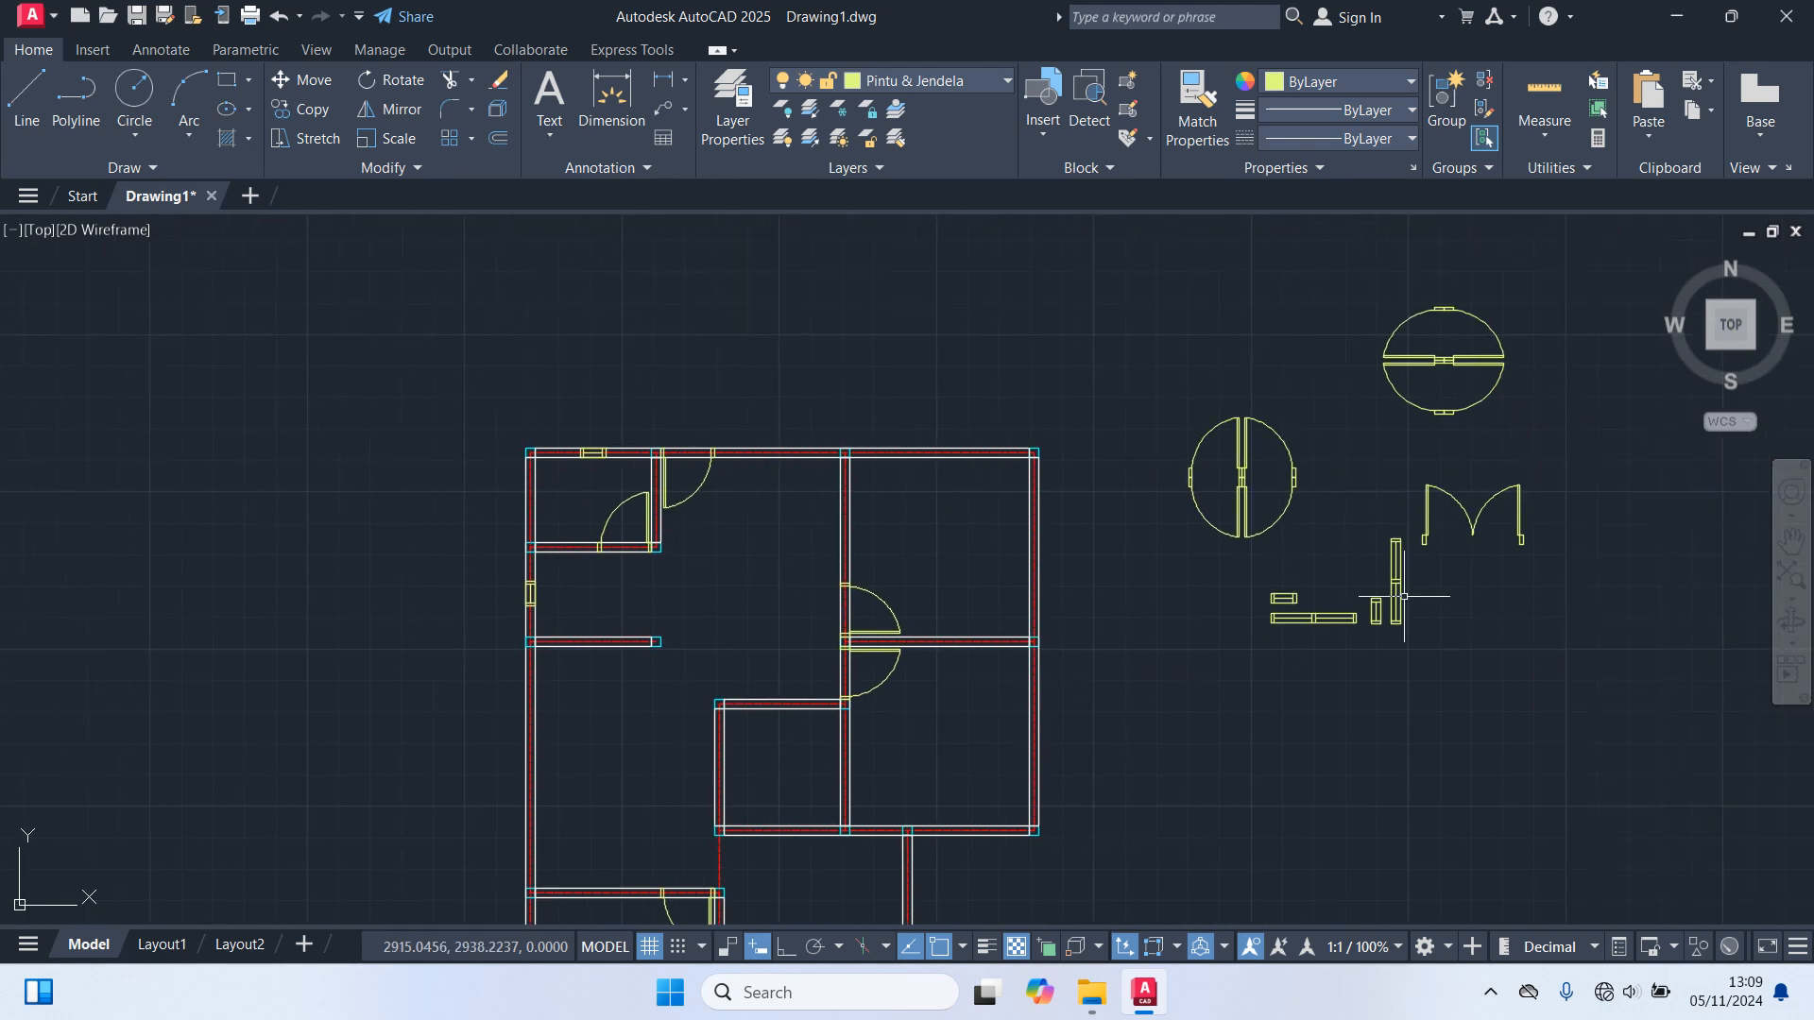
{"action": "scroll", "coordinate": [1404, 596], "scroll_direction": "up", "scroll_amount": 5}
{"action": "left_click", "coordinate": [1297, 584]}
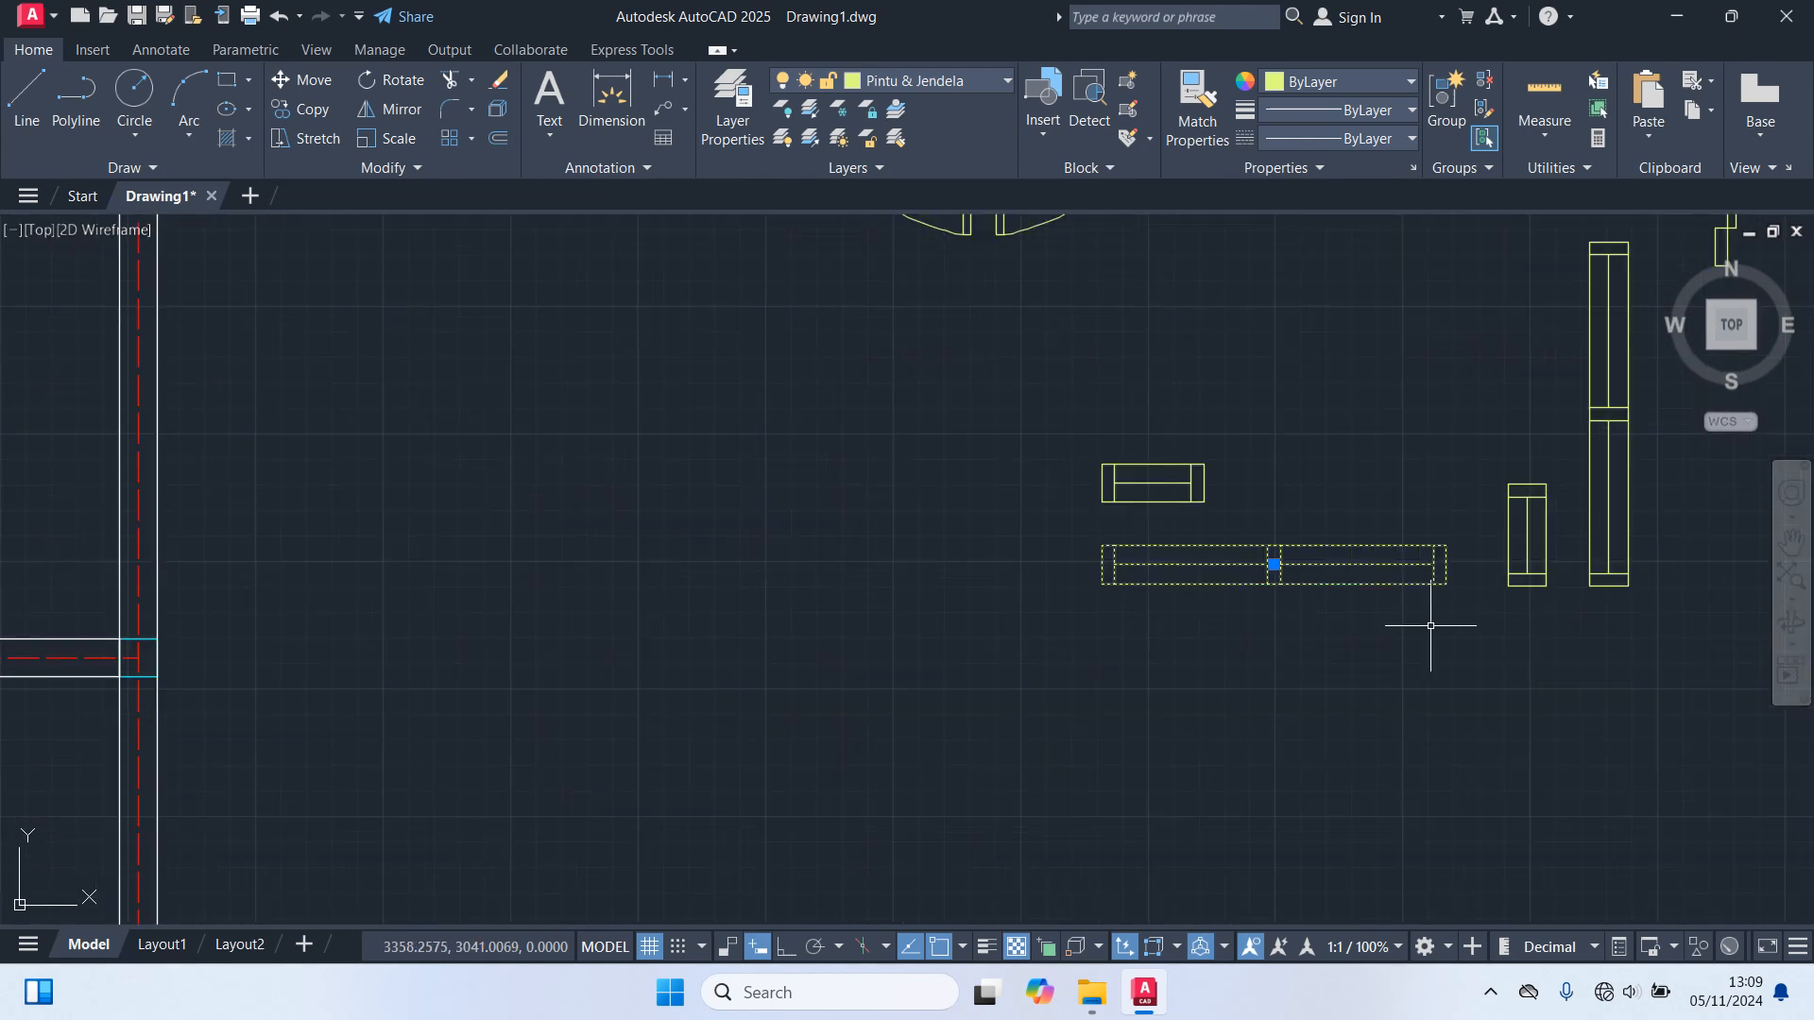
{"action": "type", "text": "co"}
{"action": "key", "text": "Return"}
{"action": "scroll", "coordinate": [1323, 590], "scroll_direction": "up", "scroll_amount": 3}
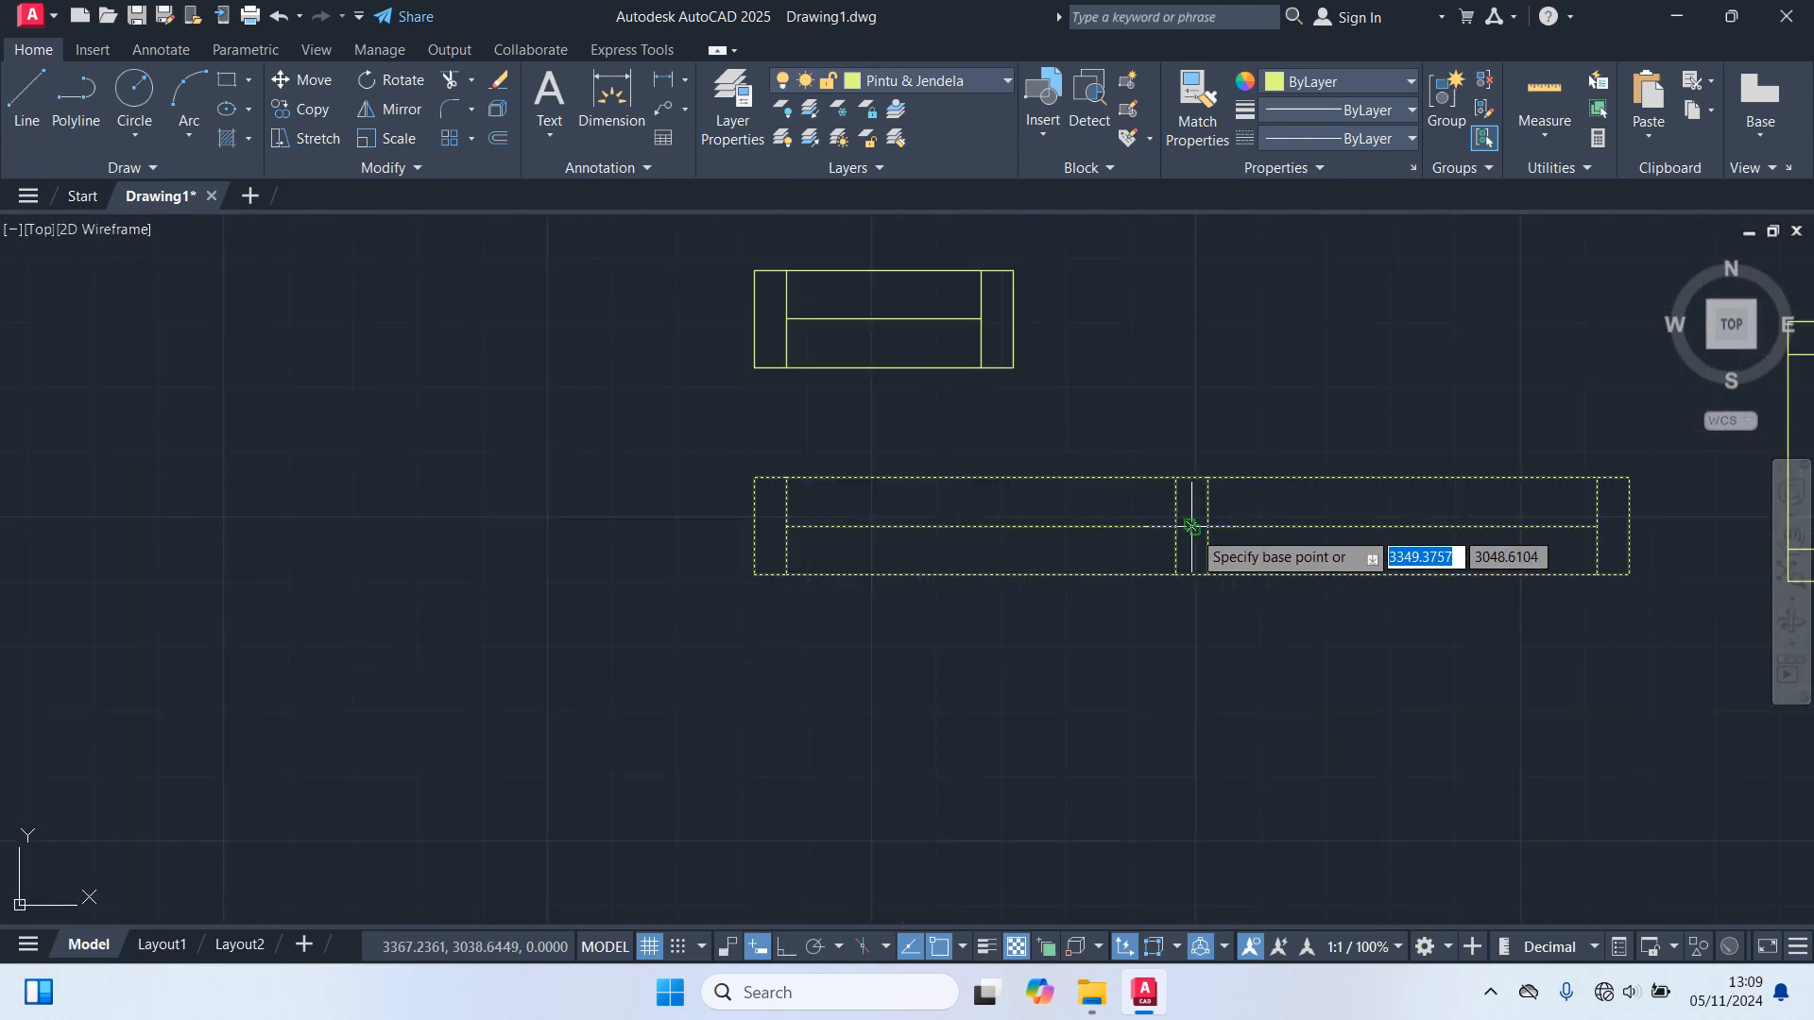
{"action": "left_click", "coordinate": [1192, 526]}
{"action": "scroll", "coordinate": [1191, 526], "scroll_direction": "down", "scroll_amount": 6}
{"action": "scroll", "coordinate": [1148, 662], "scroll_direction": "up", "scroll_amount": 2}
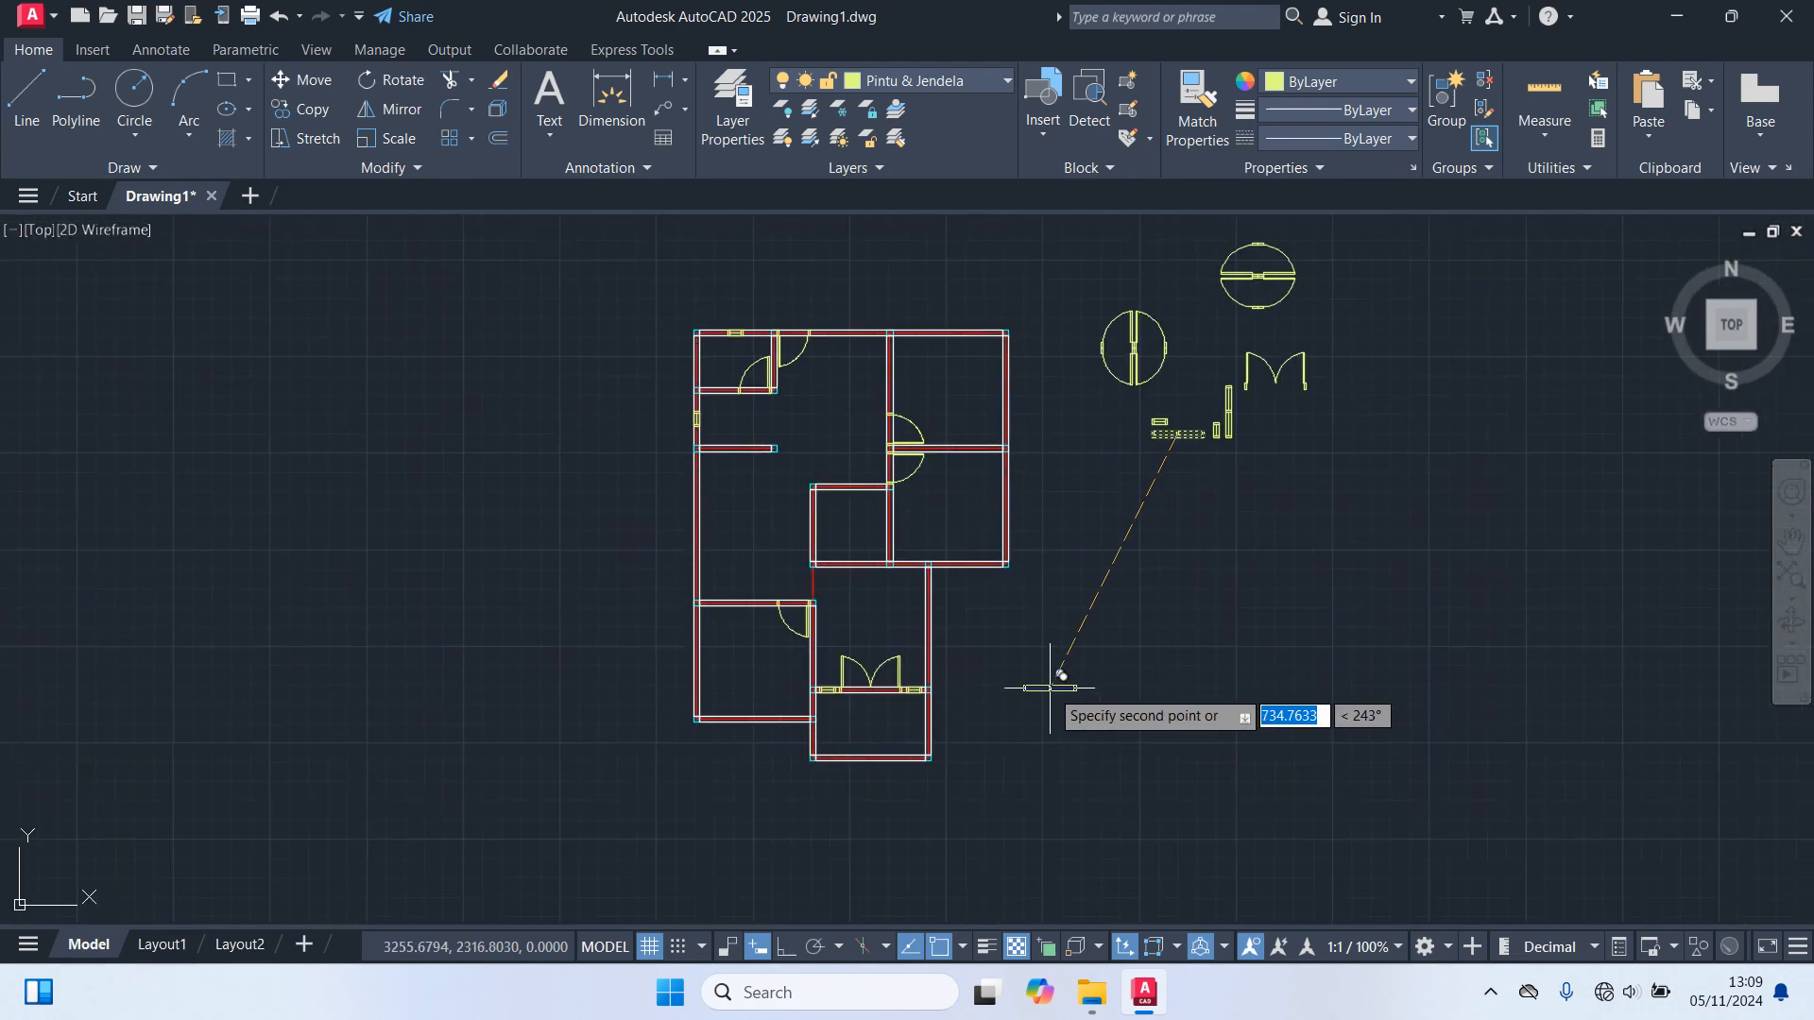
{"action": "scroll", "coordinate": [753, 737], "scroll_direction": "up", "scroll_amount": 6}
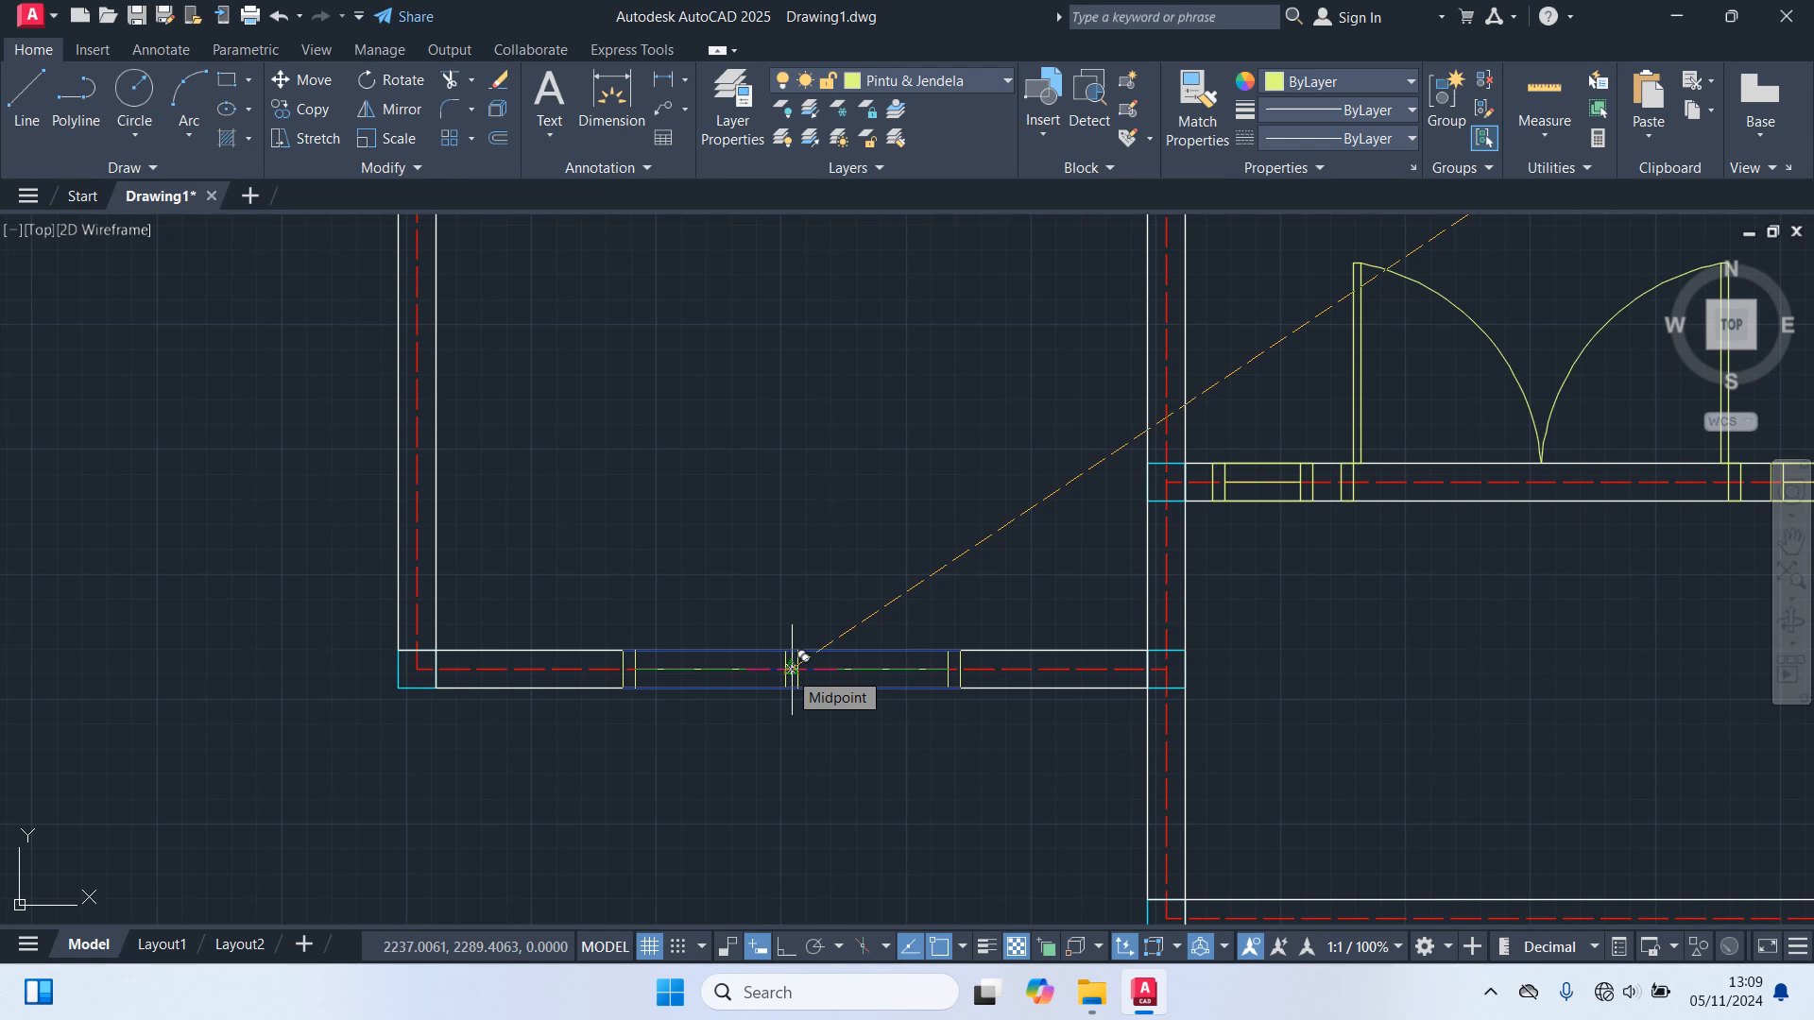
{"action": "left_click", "coordinate": [792, 668]}
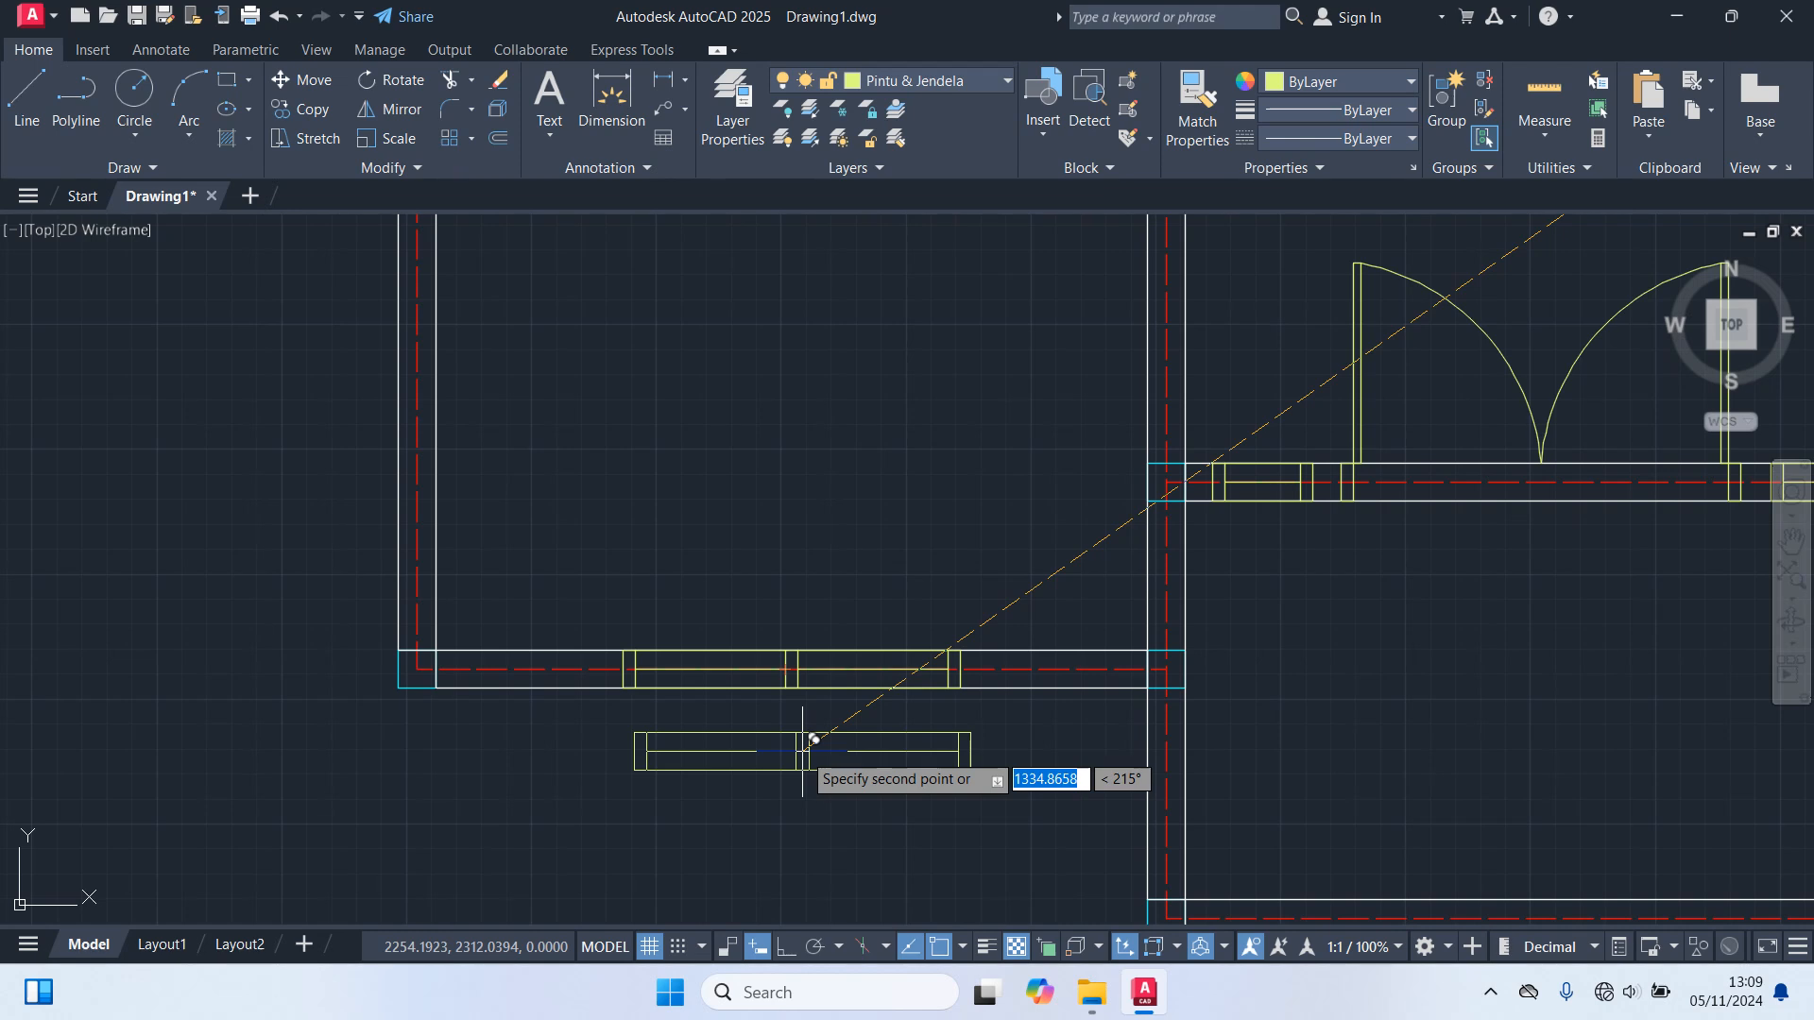
Place another two-pane window copy in the lower-right room's bottom wall, between the wall junction and the right corner.
{"action": "scroll", "coordinate": [802, 751], "scroll_direction": "down", "scroll_amount": 4}
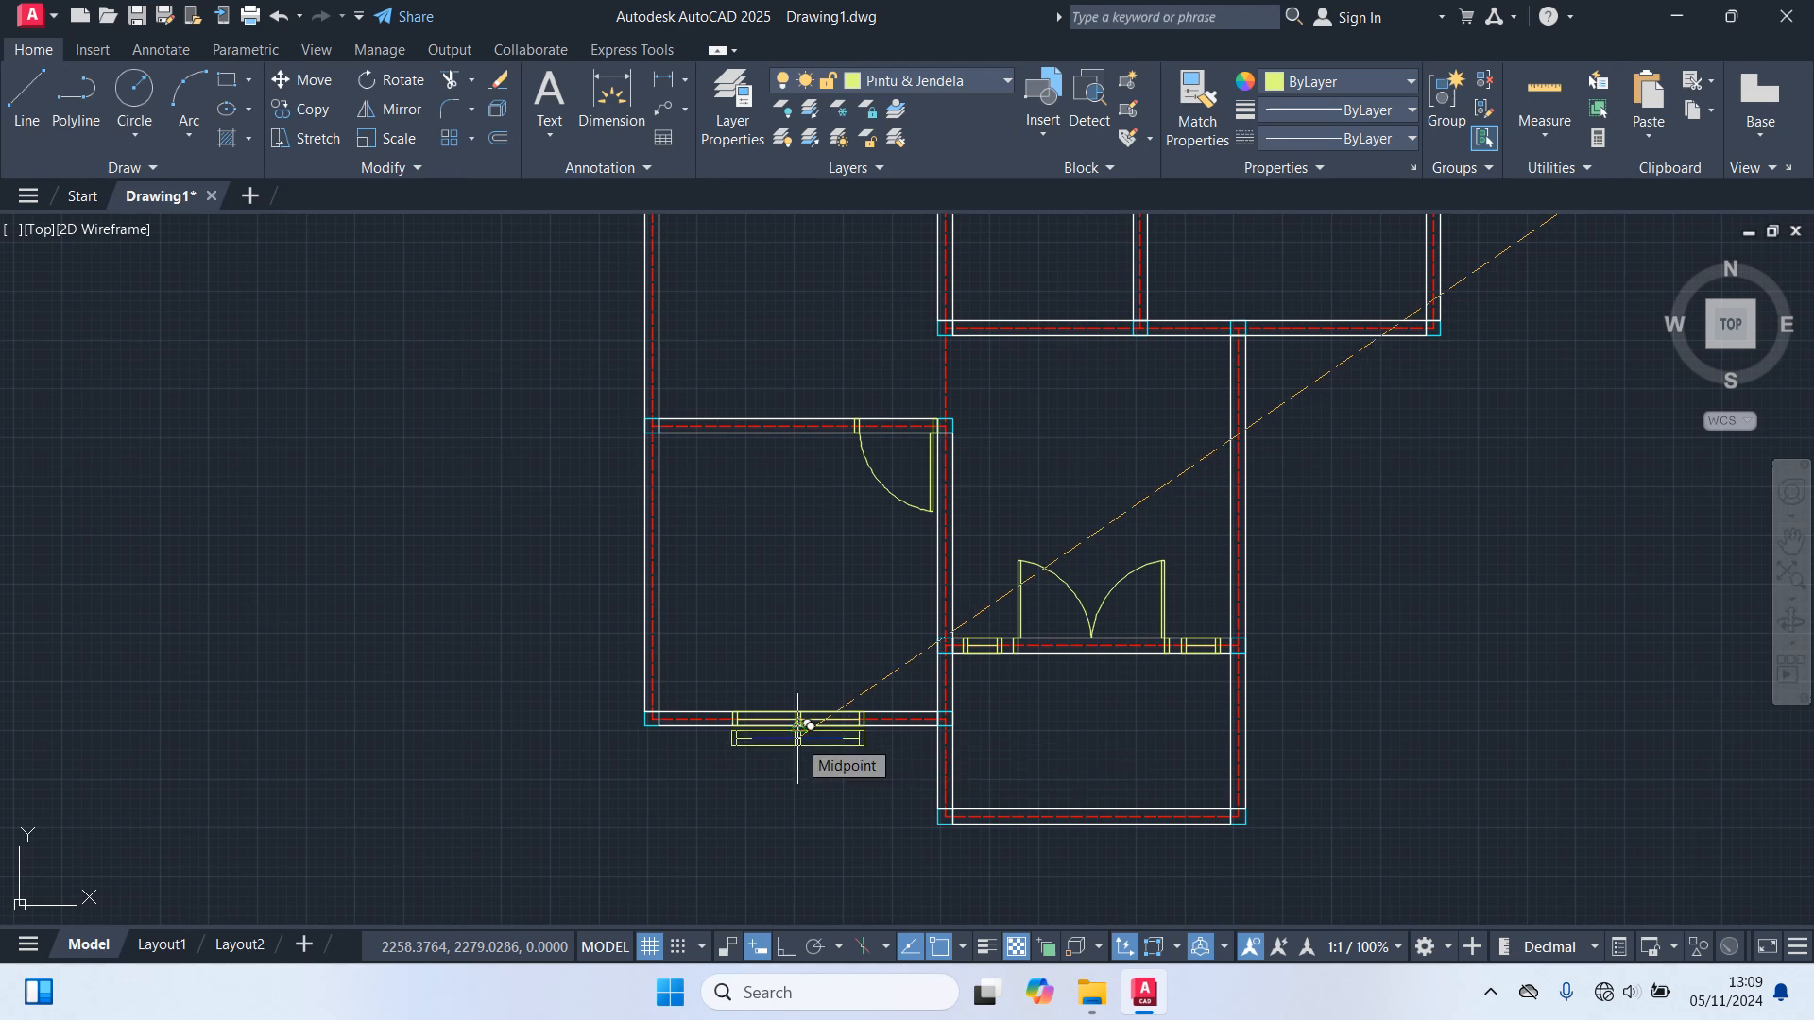
{"action": "scroll", "coordinate": [799, 736], "scroll_direction": "down", "scroll_amount": 2}
{"action": "middle_click_drag", "start_coordinate": [1163, 517], "coordinate": [1096, 680]}
{"action": "scroll", "coordinate": [1092, 672], "scroll_direction": "up", "scroll_amount": 6}
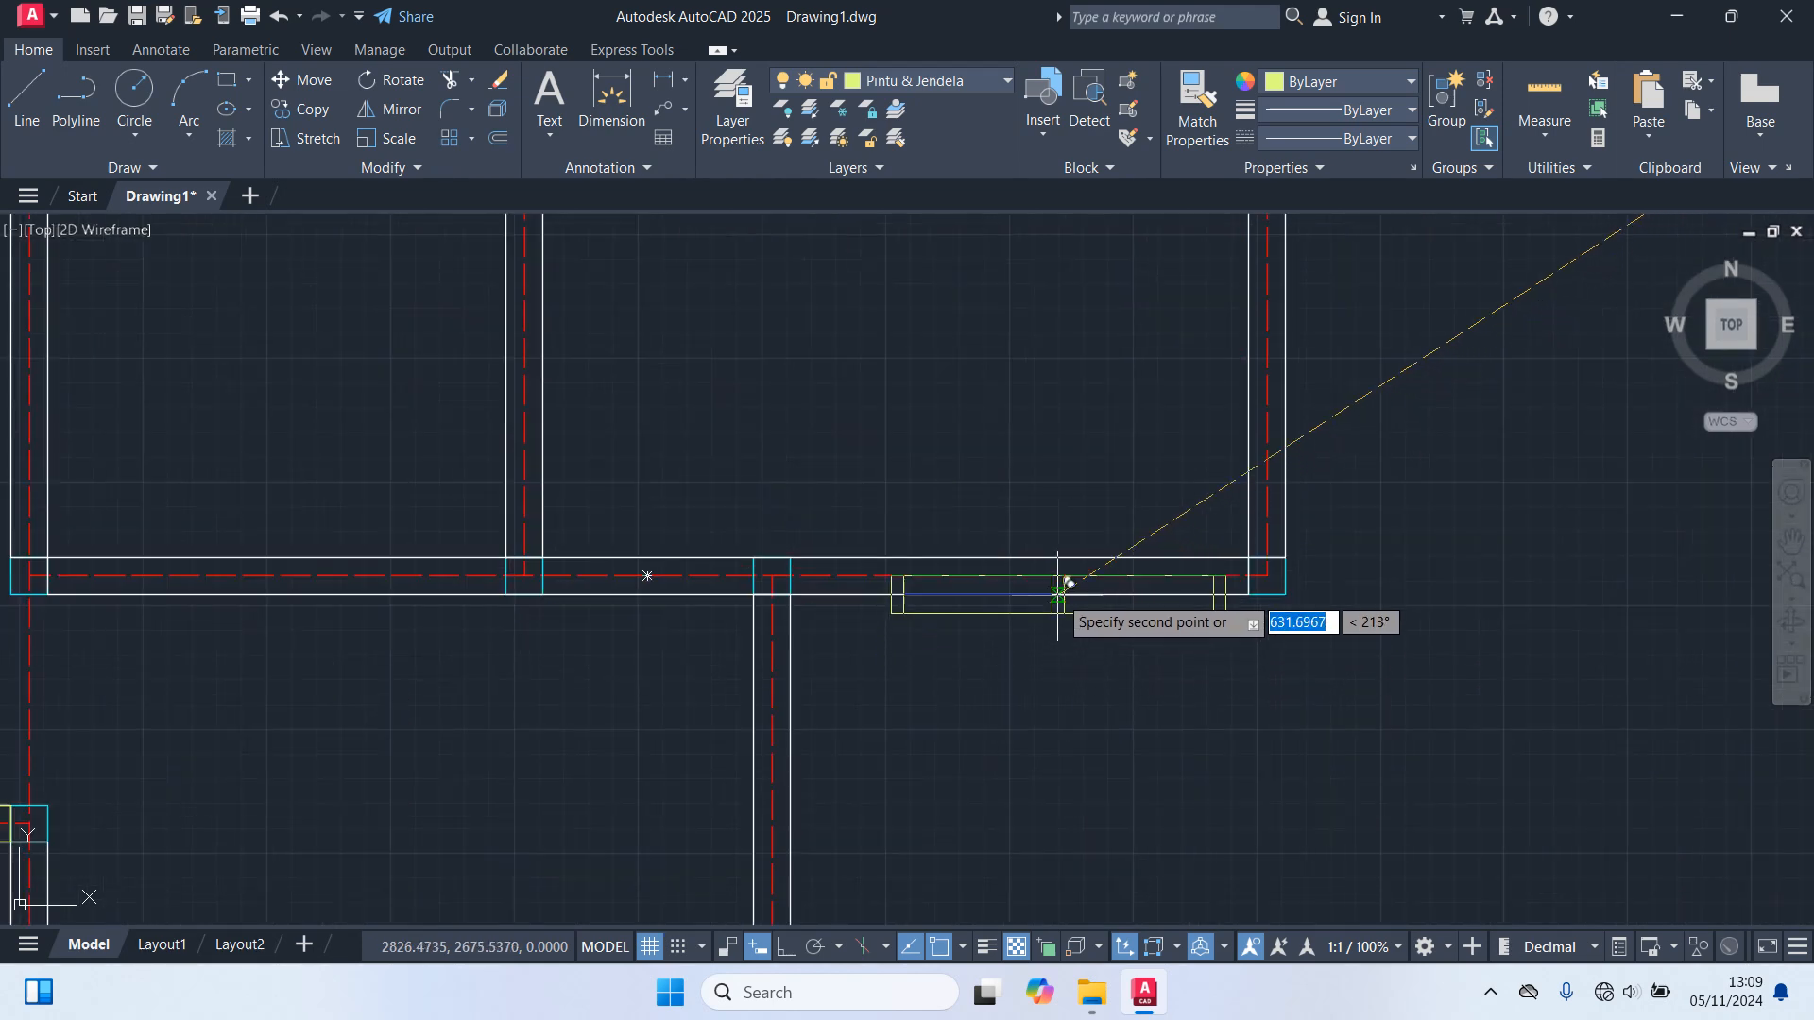
{"action": "scroll", "coordinate": [1058, 583], "scroll_direction": "up", "scroll_amount": 2}
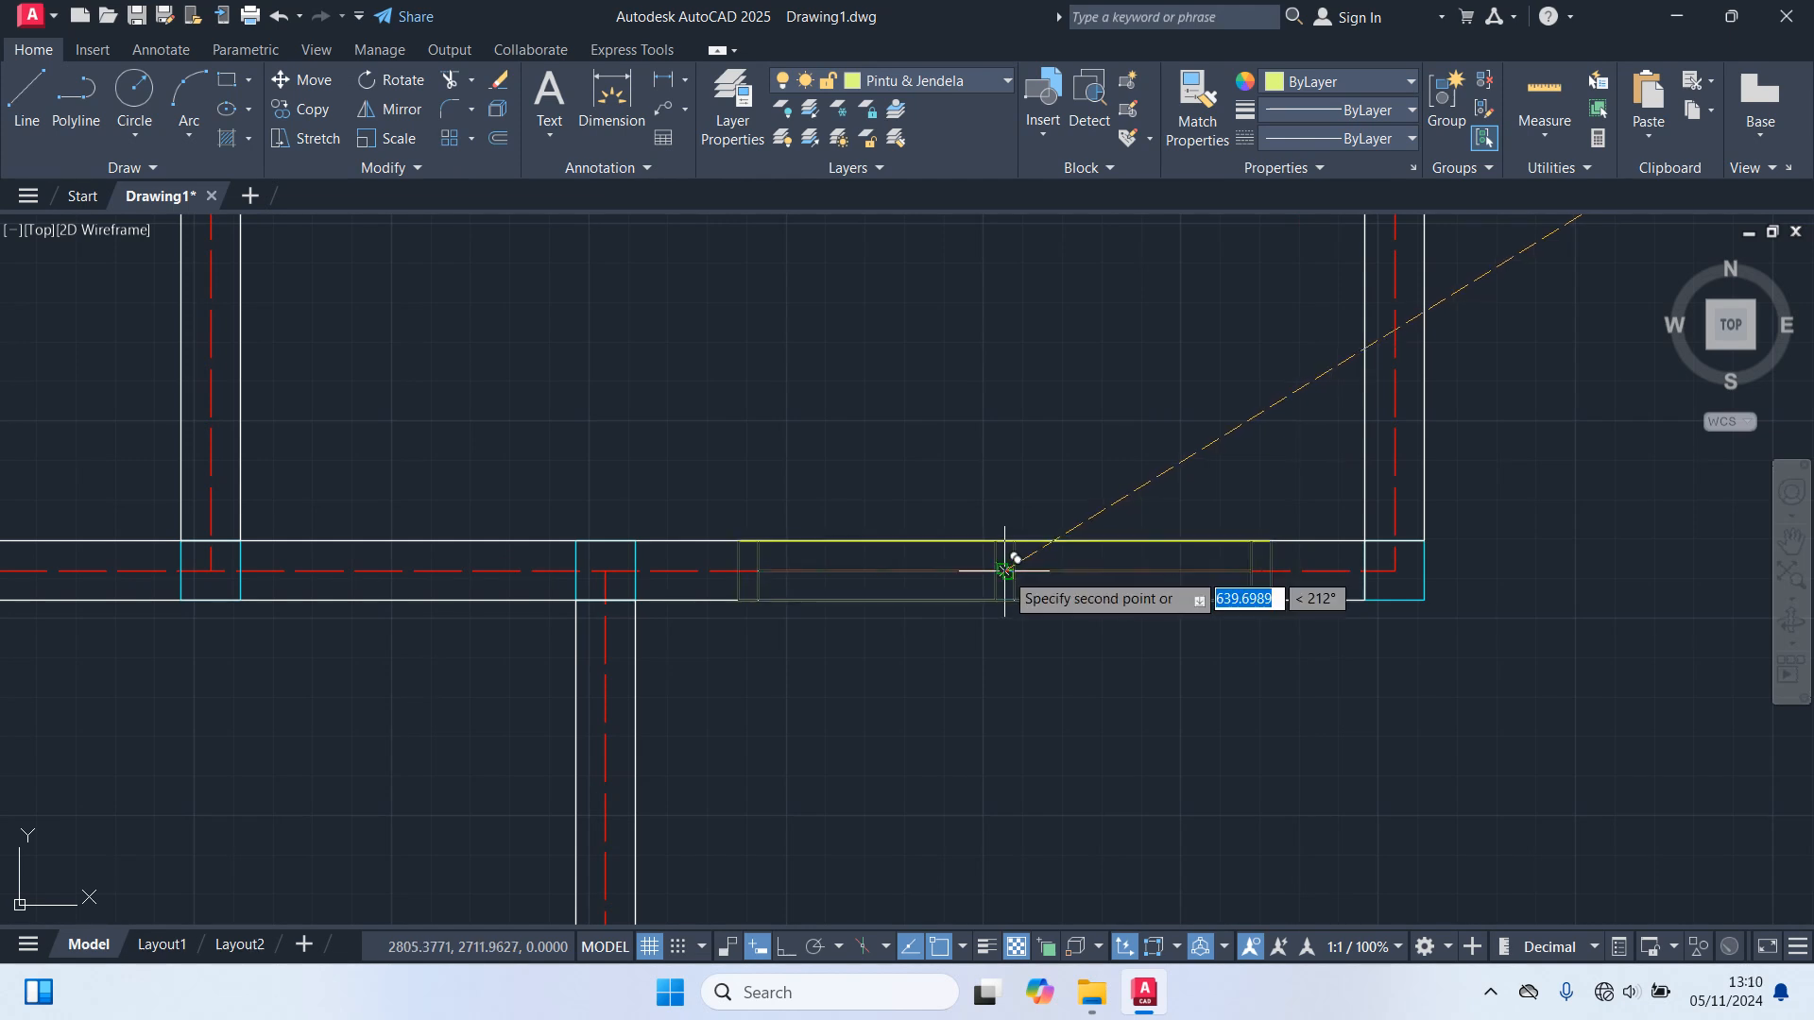
Place another two-pane window copy in the top wall of the upper-right room.
{"action": "scroll", "coordinate": [1007, 567], "scroll_direction": "down", "scroll_amount": 6}
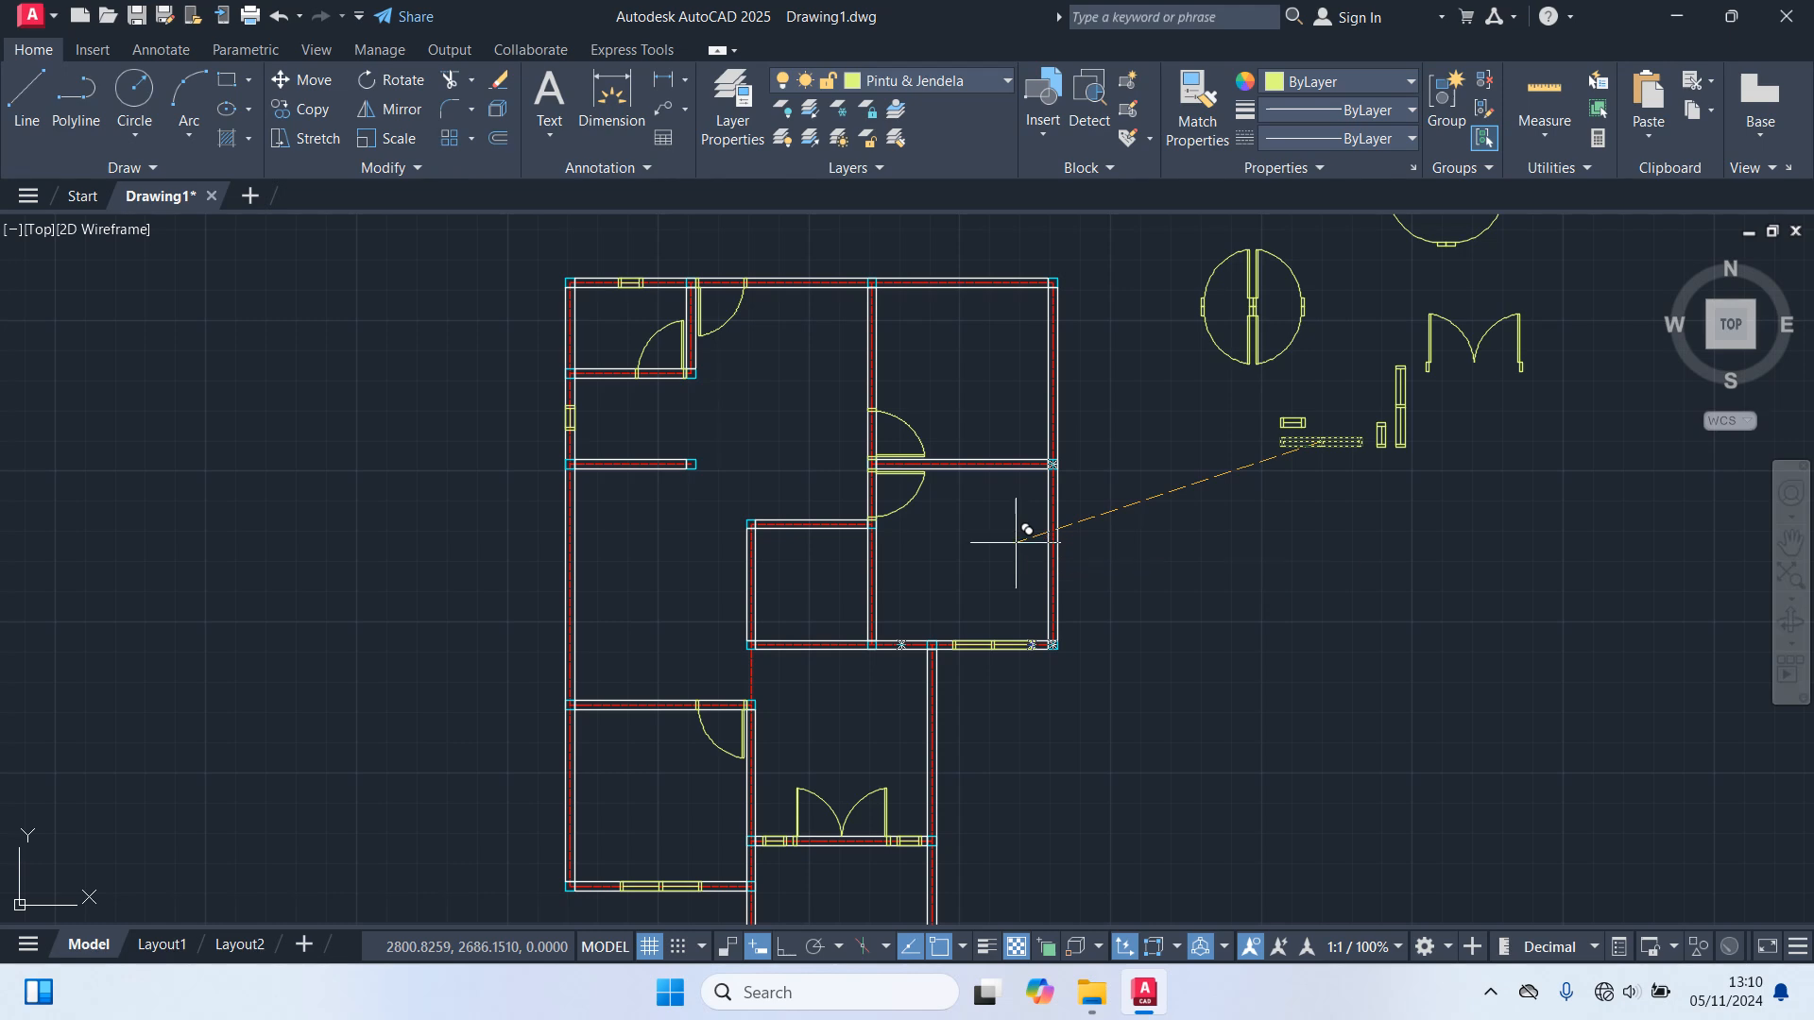
{"action": "scroll", "coordinate": [1021, 530], "scroll_direction": "up", "scroll_amount": 5}
{"action": "scroll", "coordinate": [1036, 617], "scroll_direction": "up", "scroll_amount": 2}
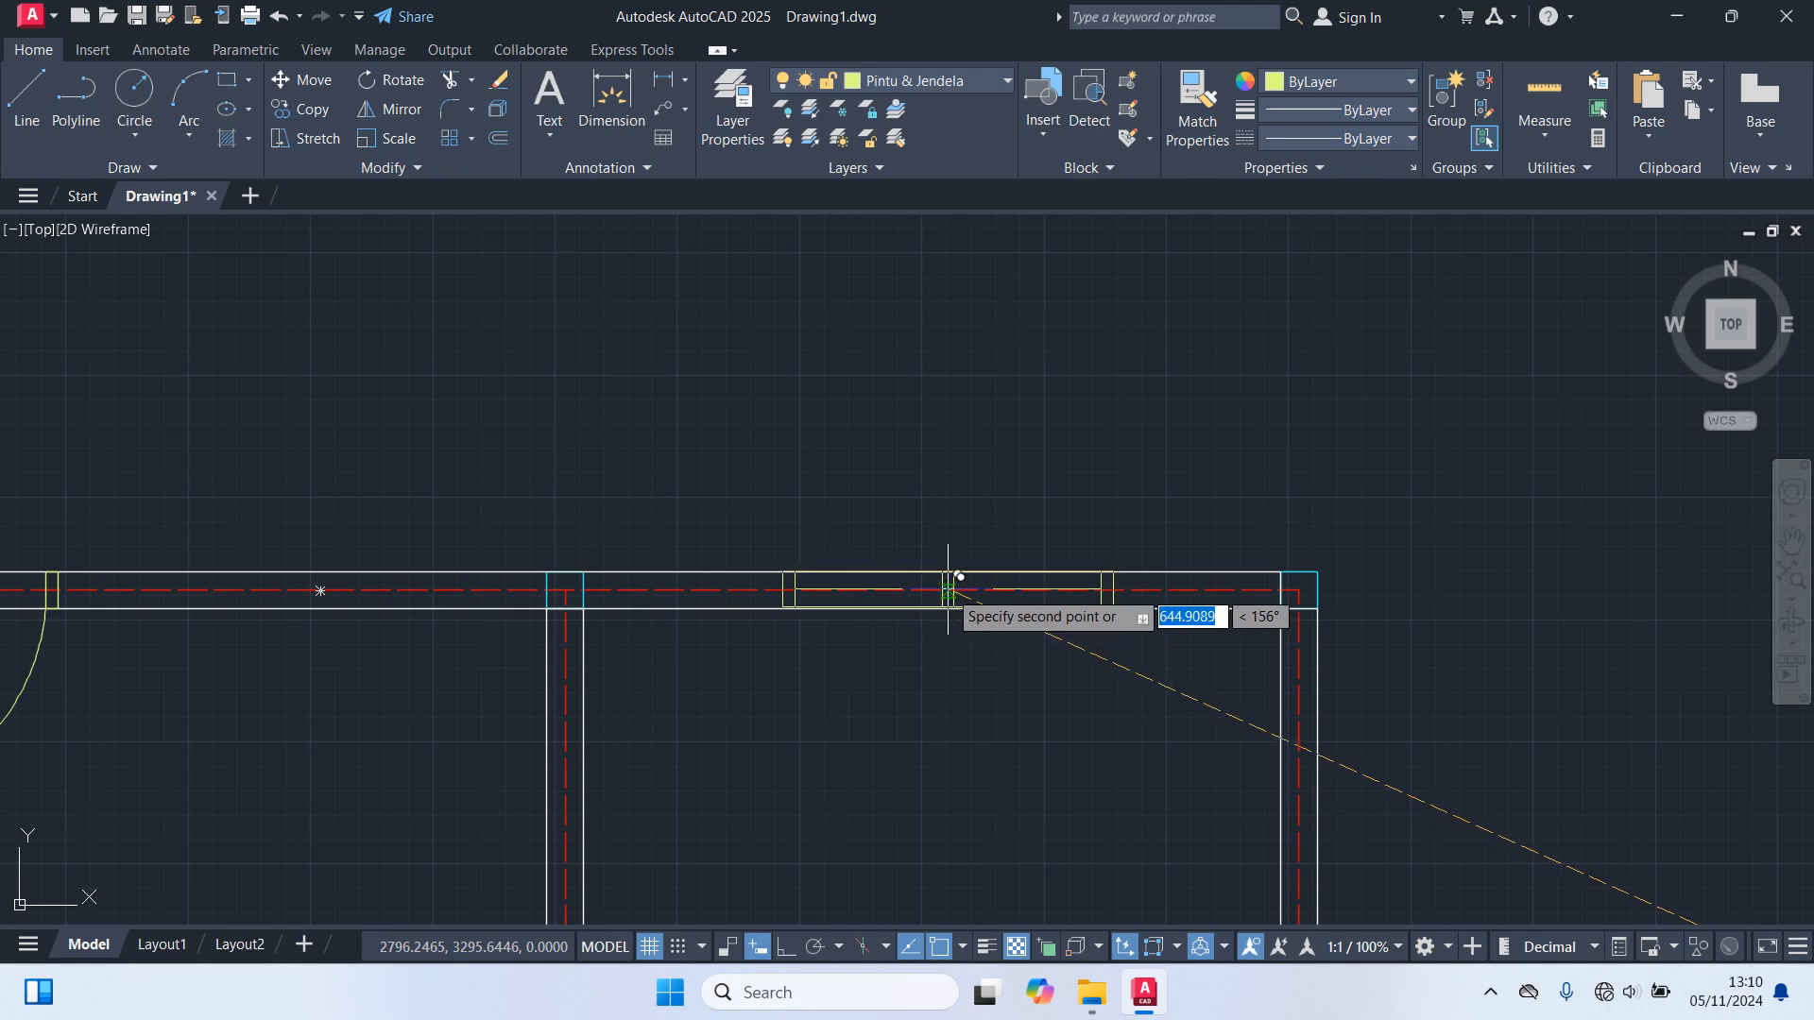
Place a two-pane window copy in the top wall between the single door and the upper-right room, and finish copying.
{"action": "scroll", "coordinate": [948, 593], "scroll_direction": "down", "scroll_amount": 5}
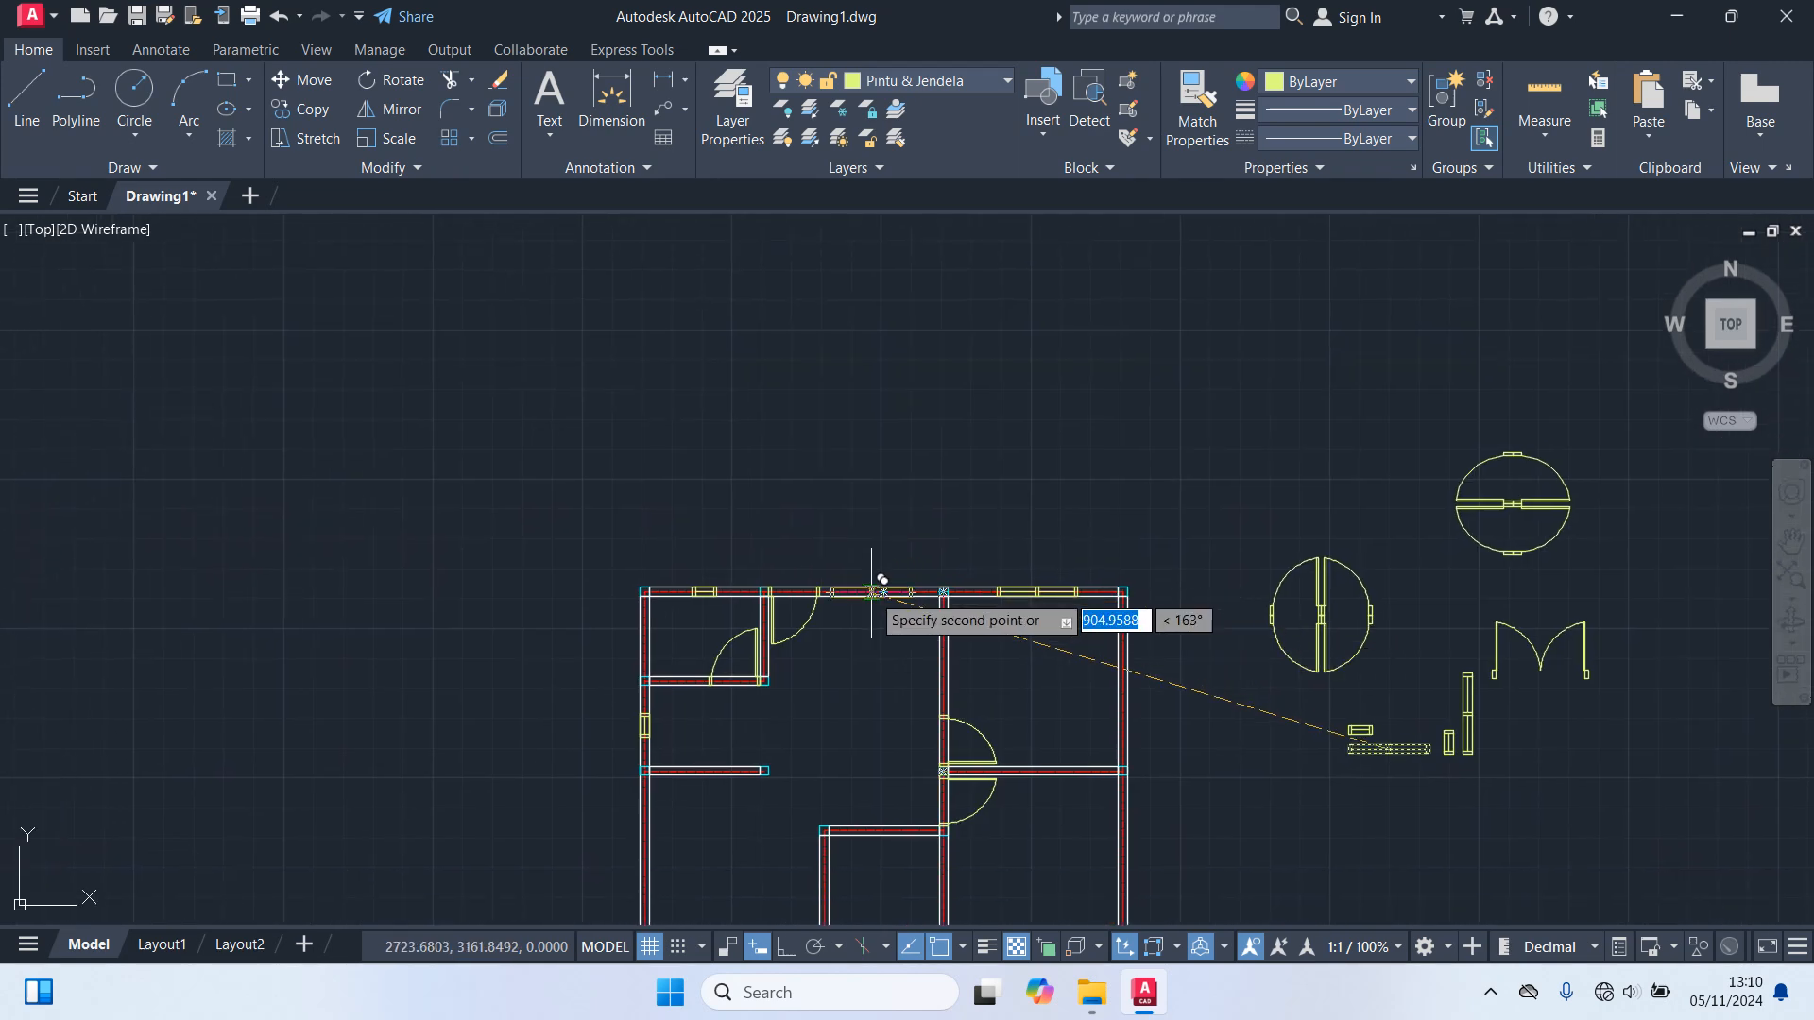
{"action": "scroll", "coordinate": [871, 592], "scroll_direction": "up", "scroll_amount": 5}
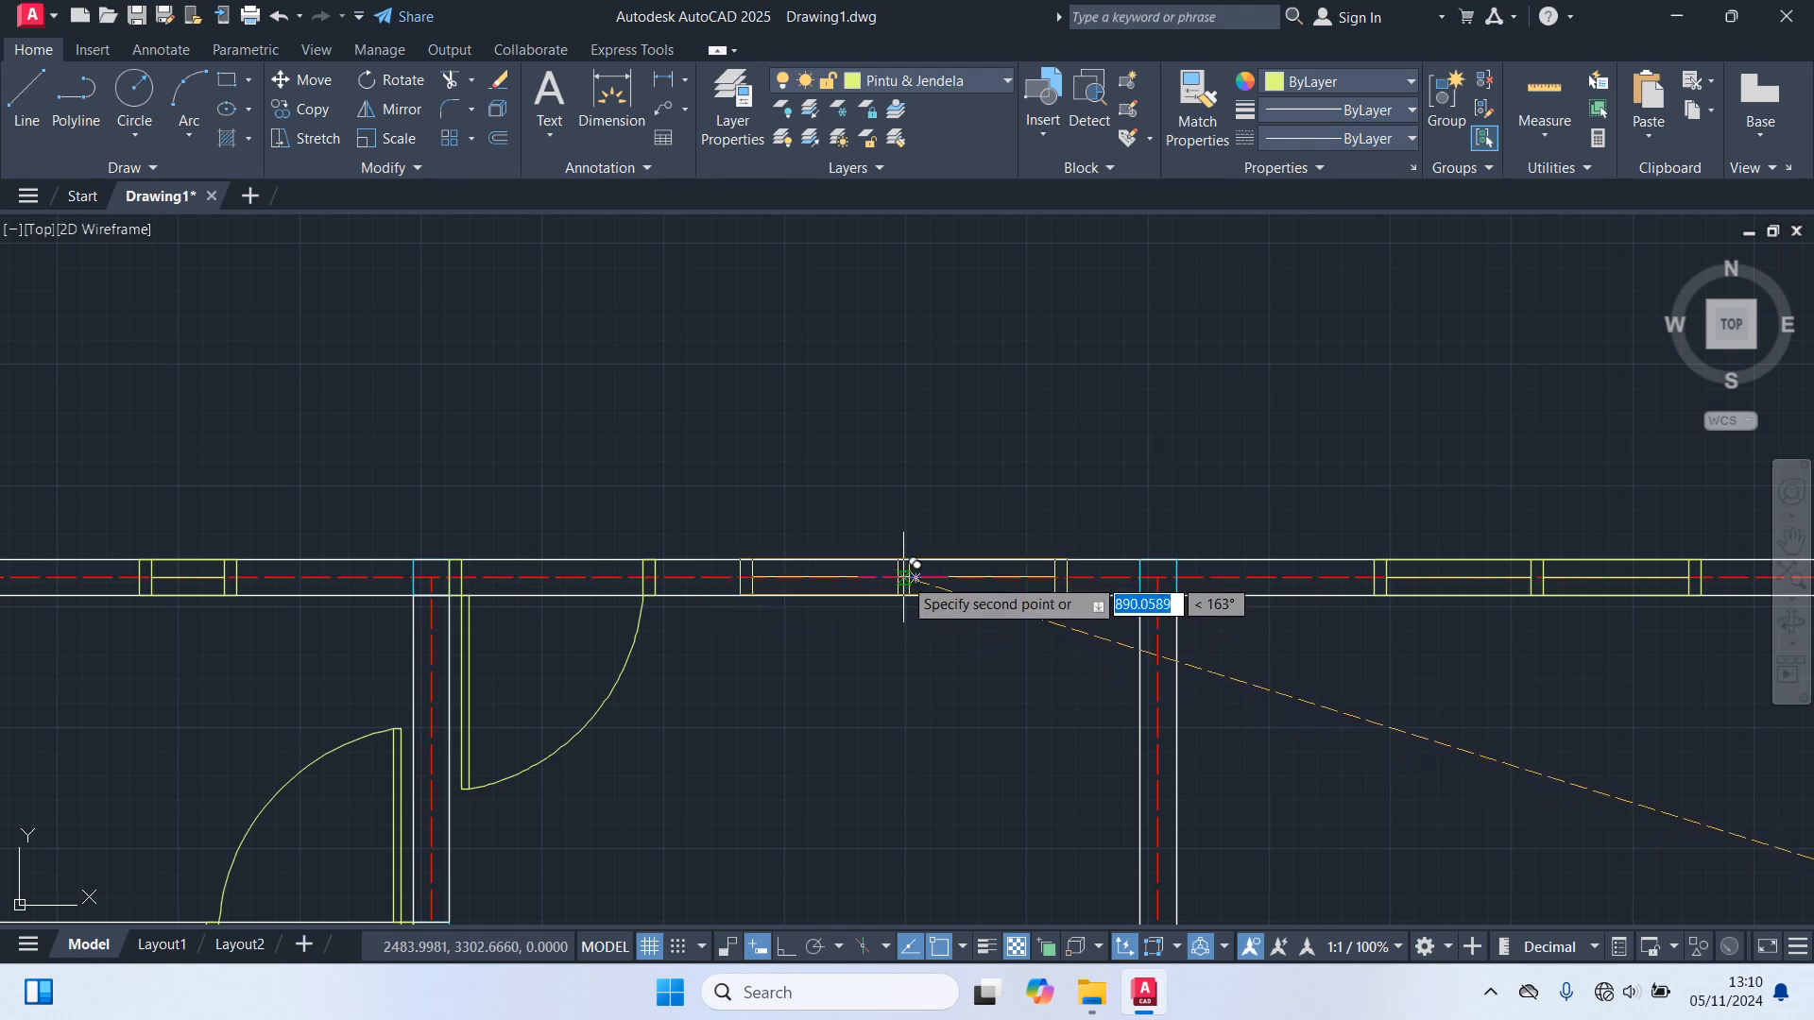
{"action": "scroll", "coordinate": [851, 680], "scroll_direction": "down", "scroll_amount": 4}
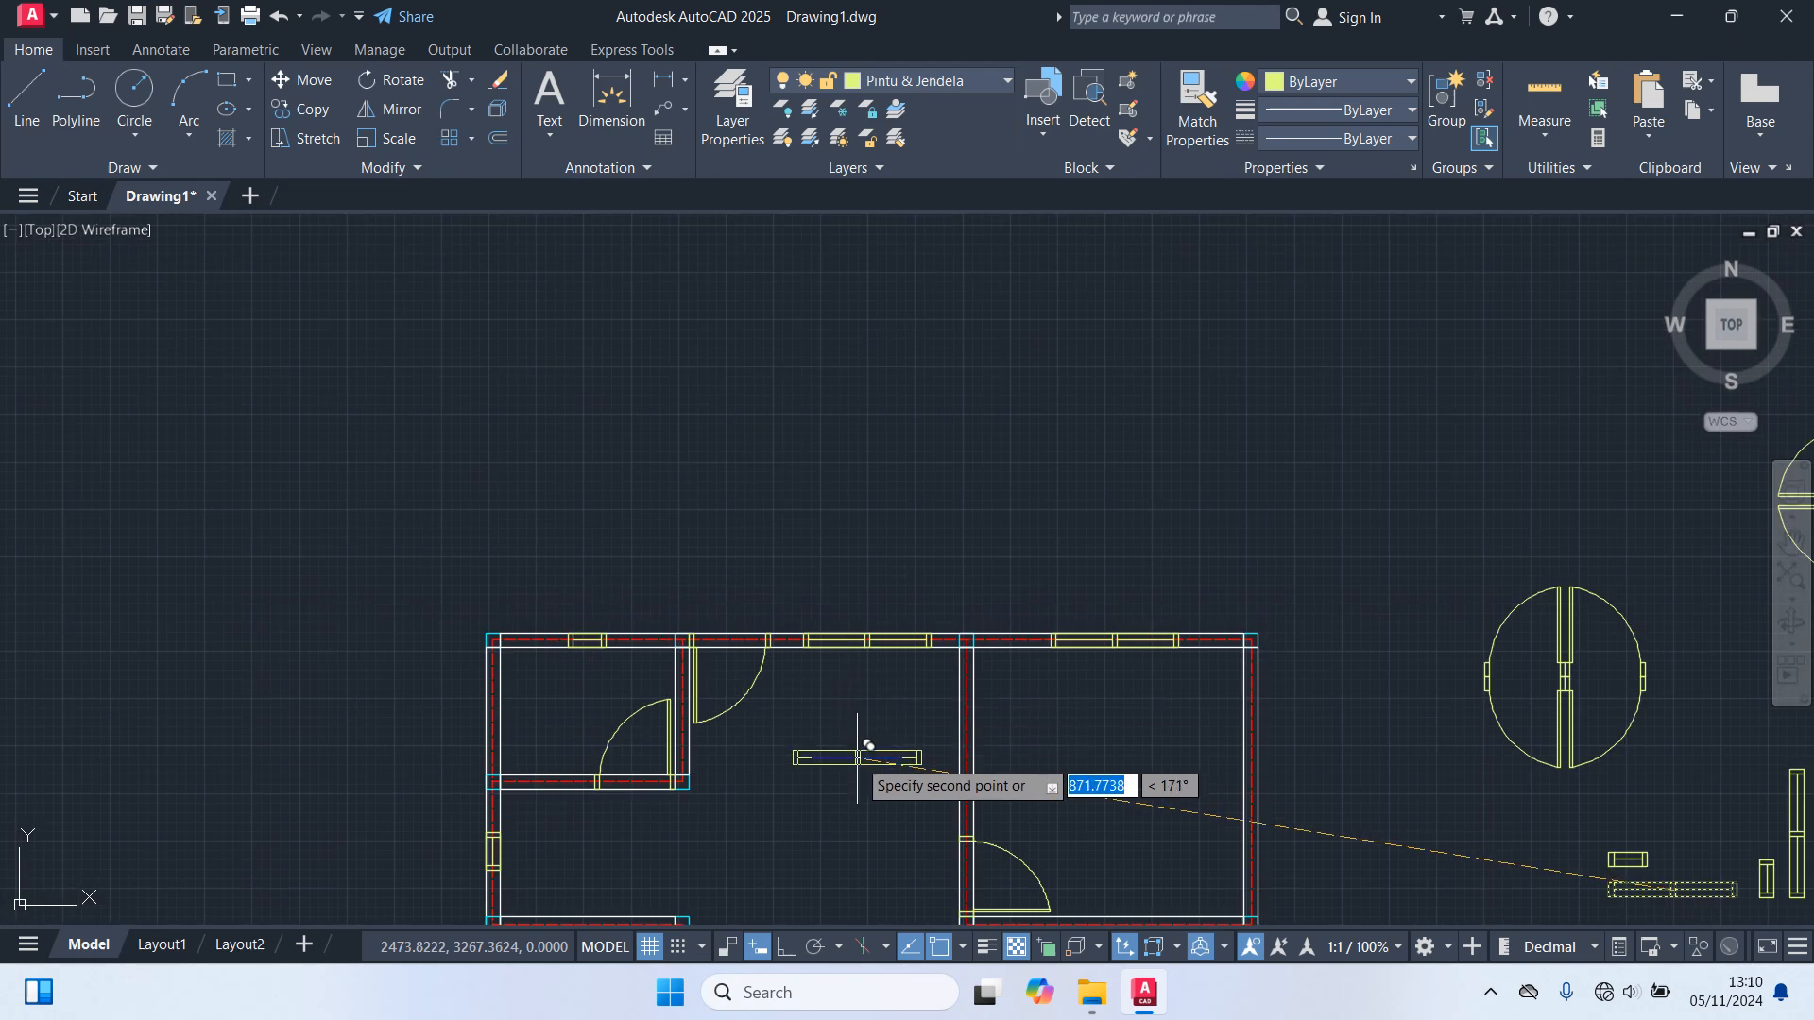
{"action": "middle_click_drag", "start_coordinate": [847, 751], "coordinate": [794, 543]}
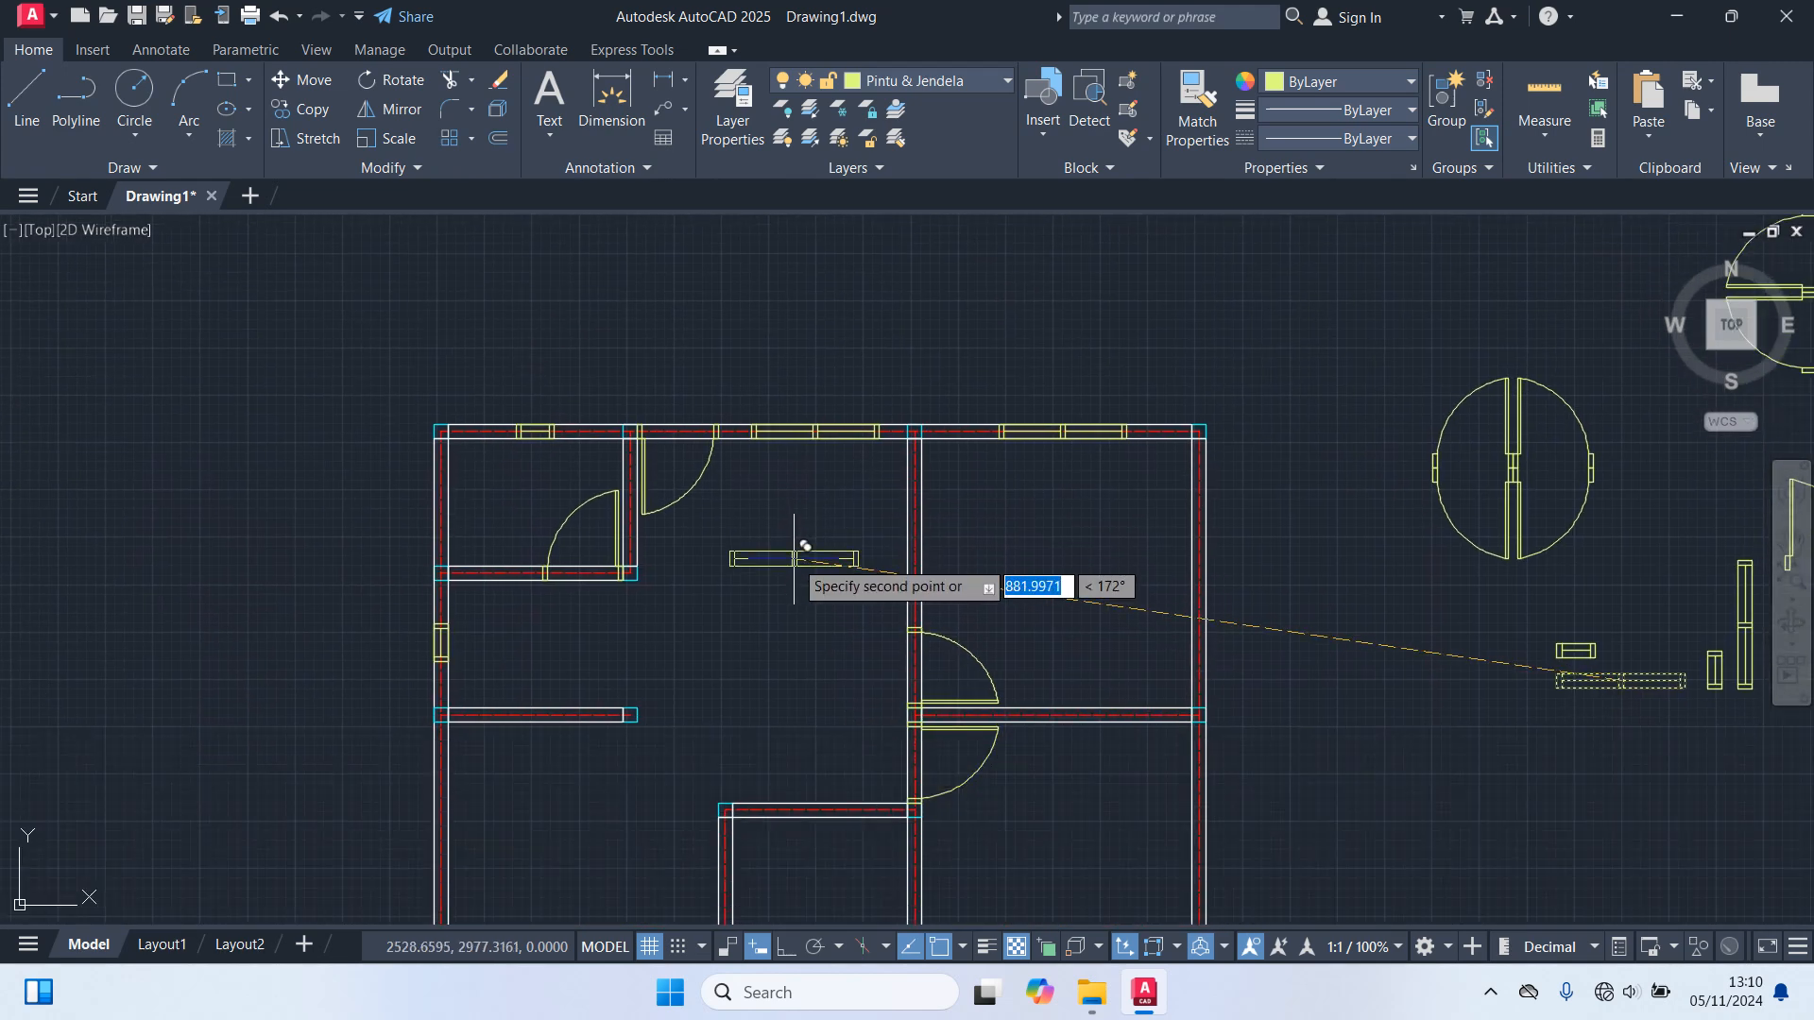
{"action": "scroll", "coordinate": [793, 560], "scroll_direction": "down", "scroll_amount": 4}
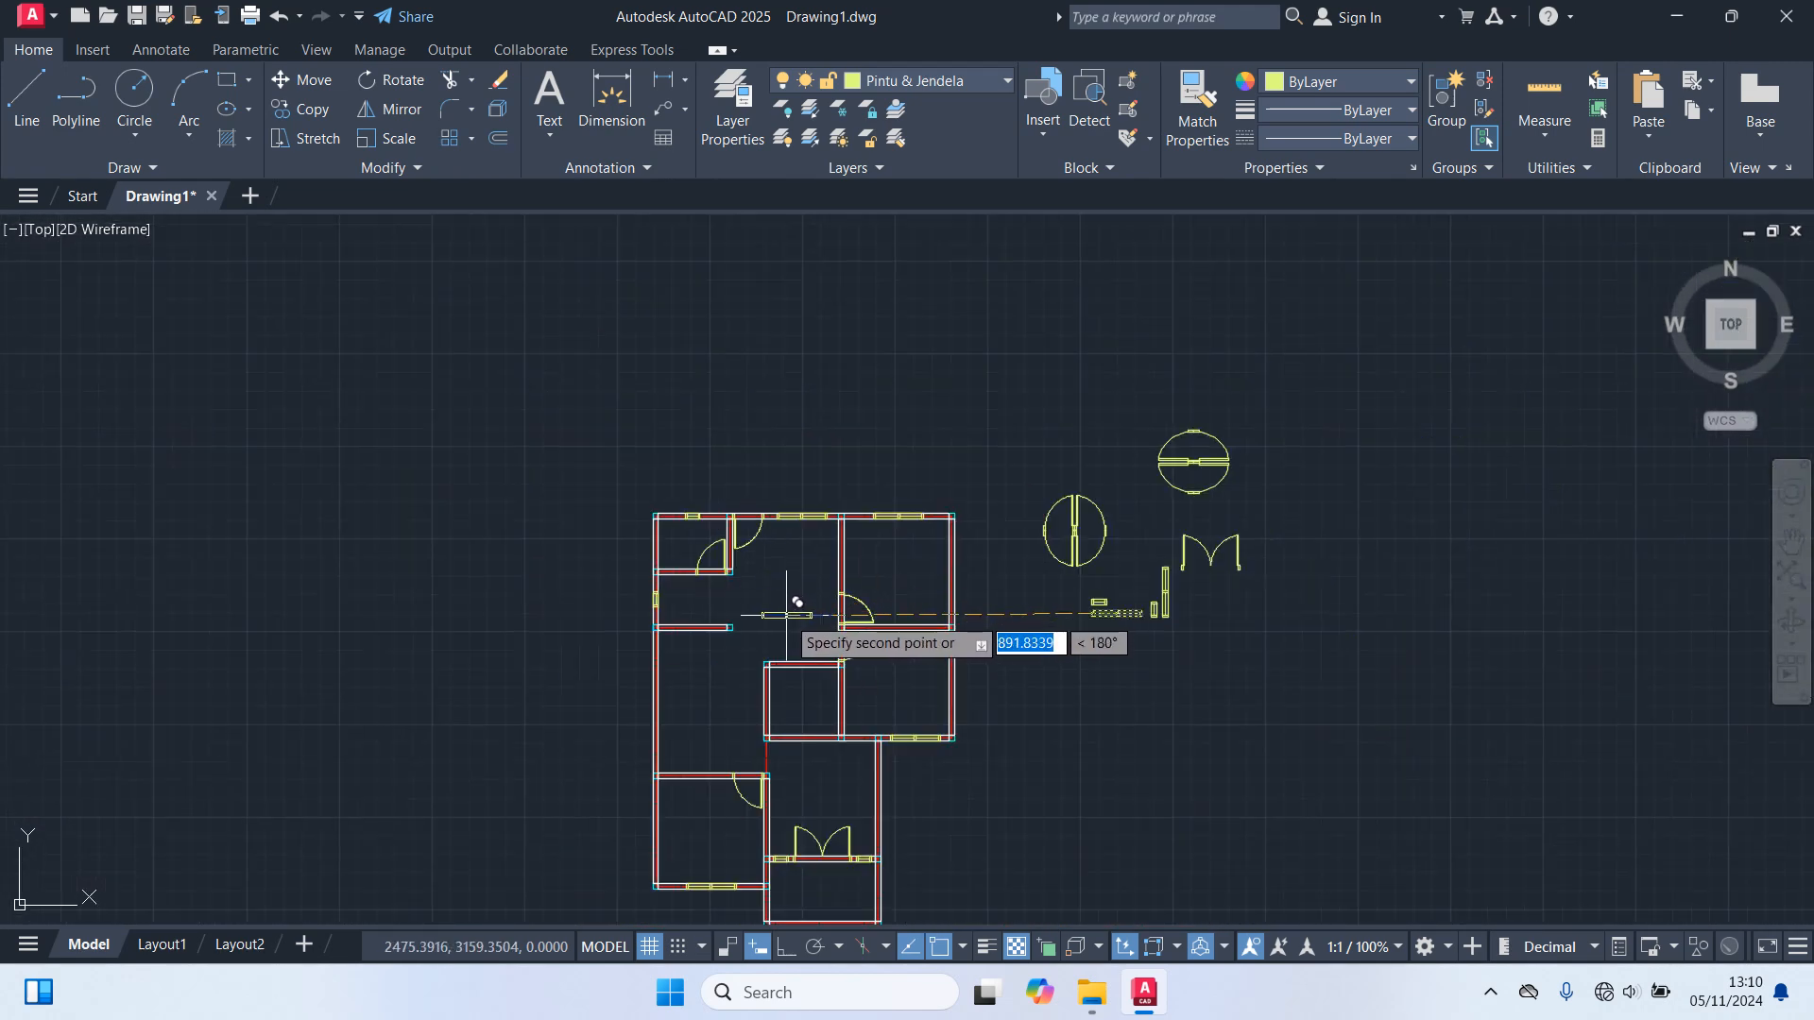
{"action": "key", "text": "Escape"}
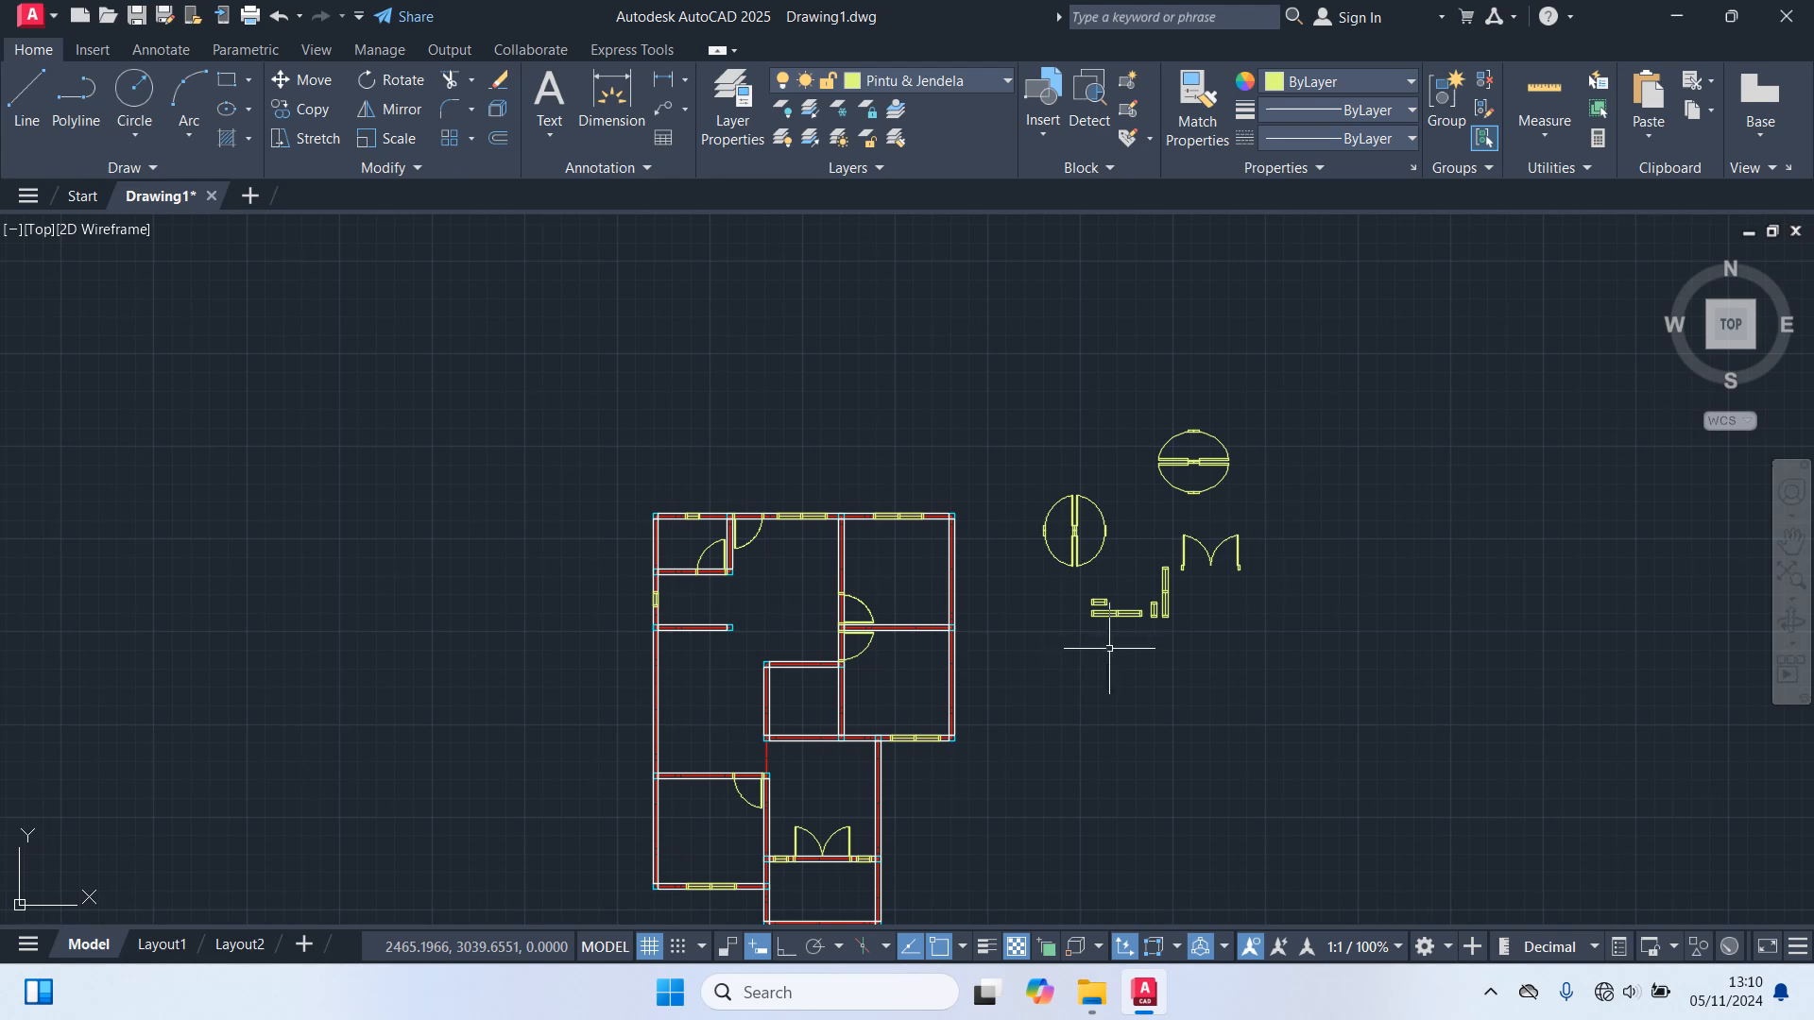
Copy the vertical two-pane window from its center into the left outer wall, midway between the partition stub and the lower-left room, and finish copying.
{"action": "scroll", "coordinate": [1110, 648], "scroll_direction": "up", "scroll_amount": 6}
{"action": "left_click", "coordinate": [1224, 622]}
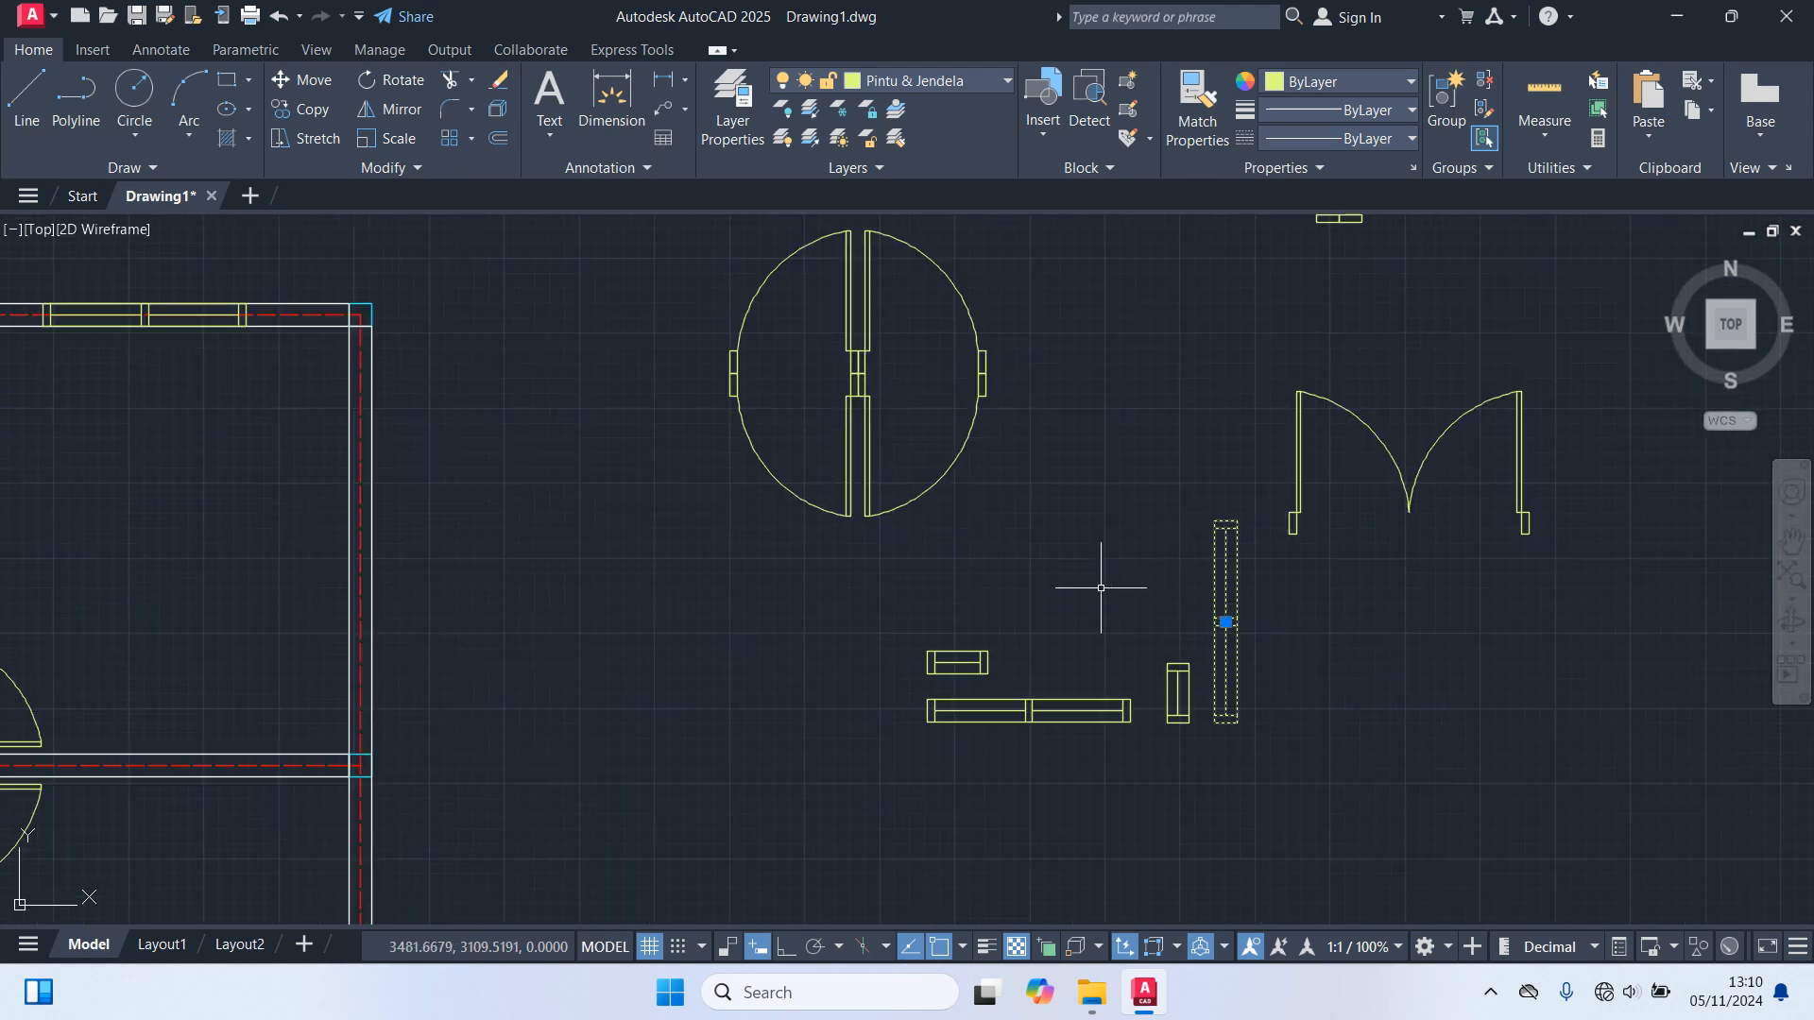
{"action": "type", "text": "o"}
{"action": "key", "text": "Return"}
{"action": "scroll", "coordinate": [1212, 636], "scroll_direction": "up", "scroll_amount": 6}
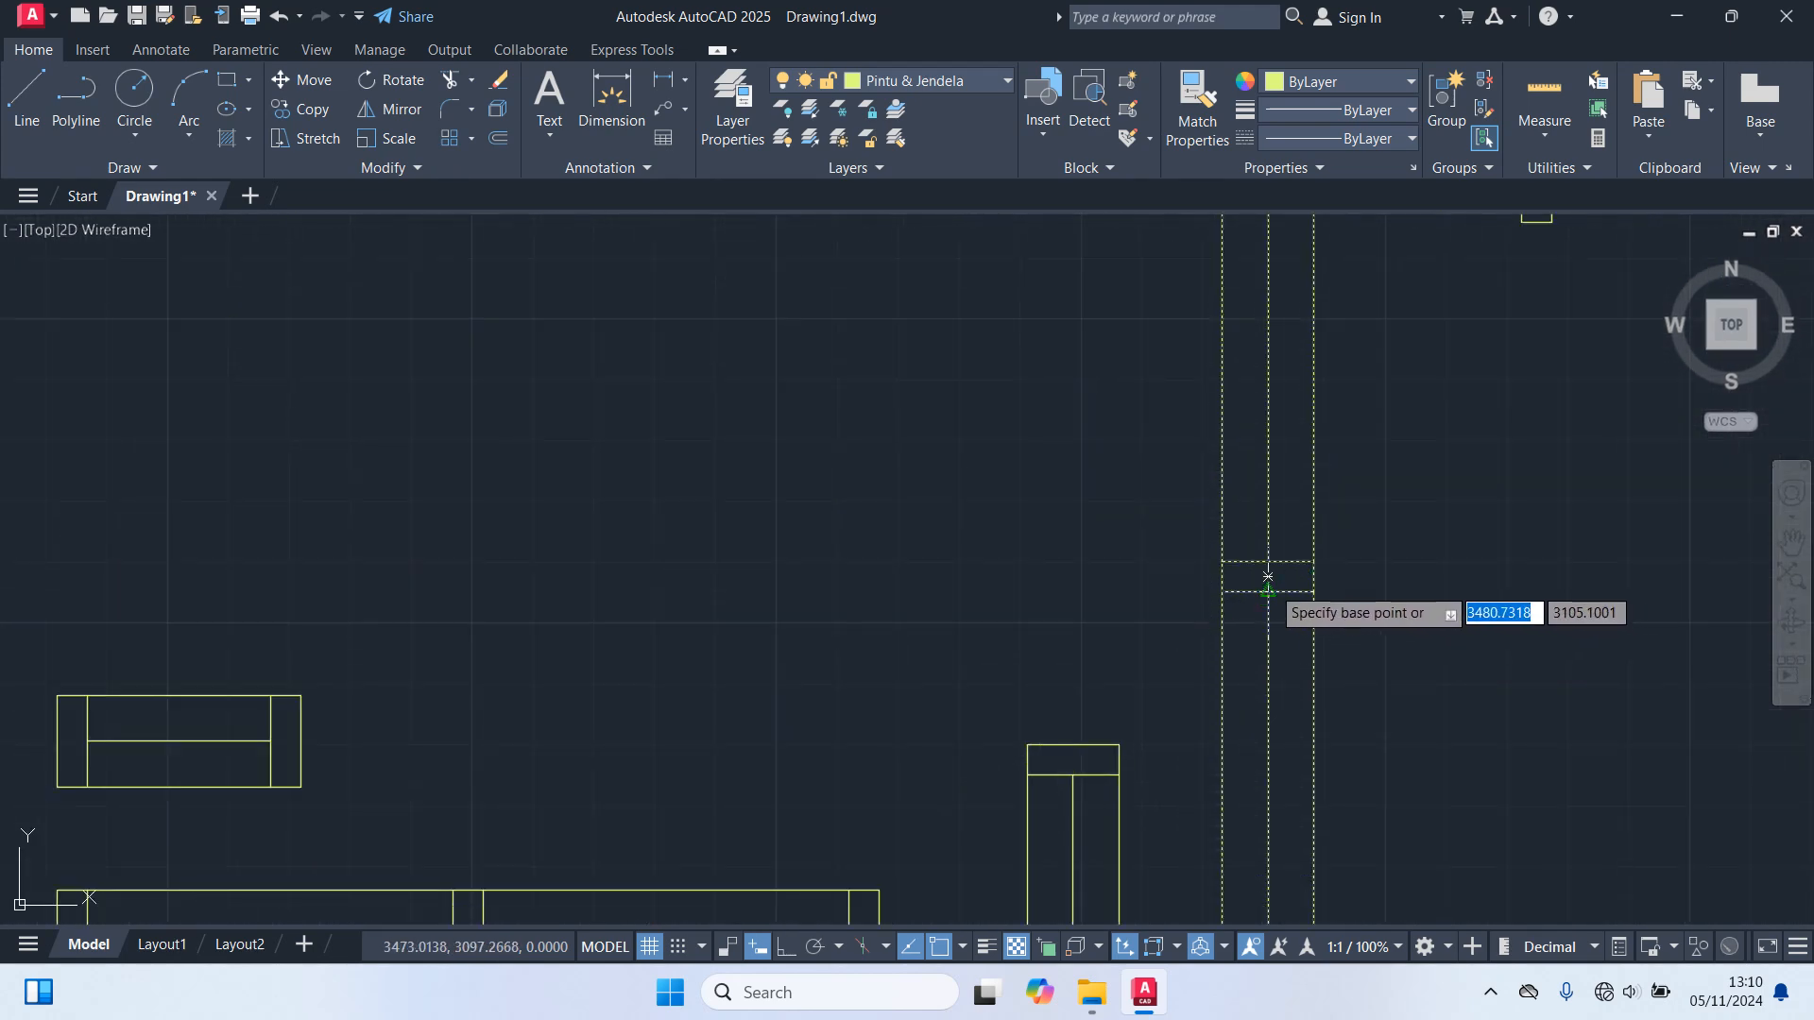
{"action": "left_click", "coordinate": [1267, 577]}
{"action": "scroll", "coordinate": [883, 690], "scroll_direction": "down", "scroll_amount": 10}
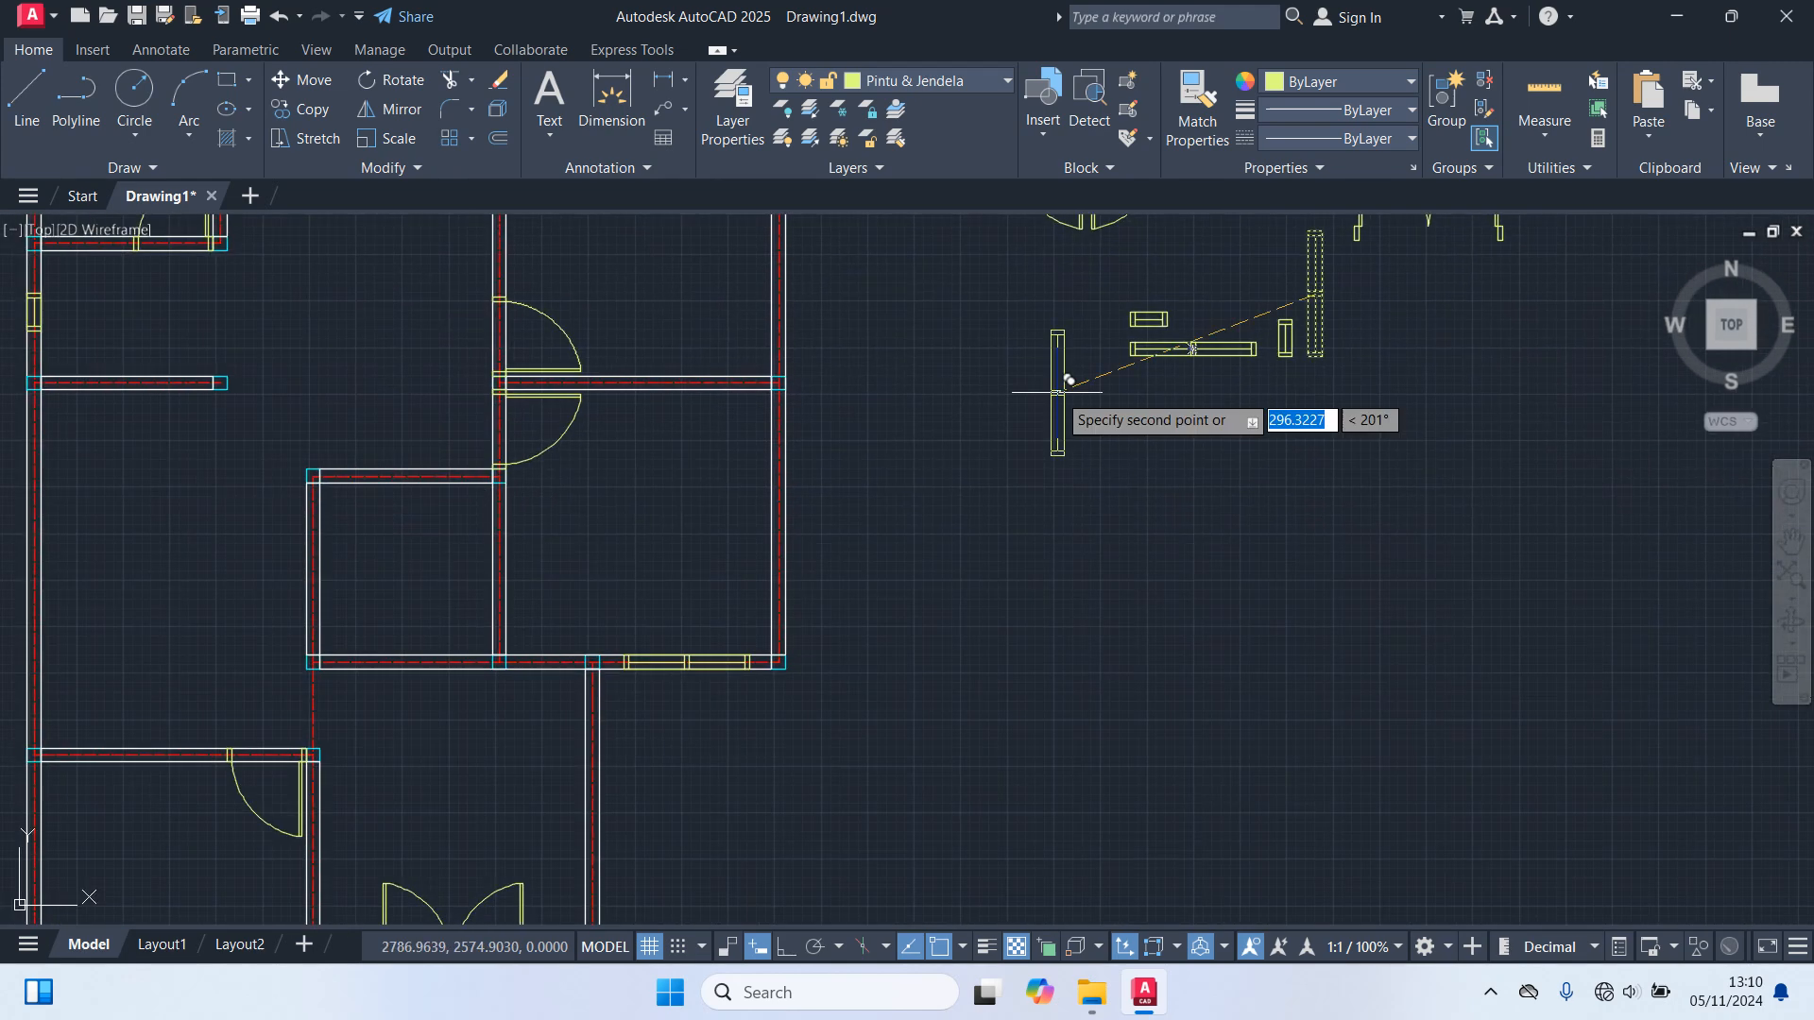
{"action": "scroll", "coordinate": [567, 503], "scroll_direction": "up", "scroll_amount": 8}
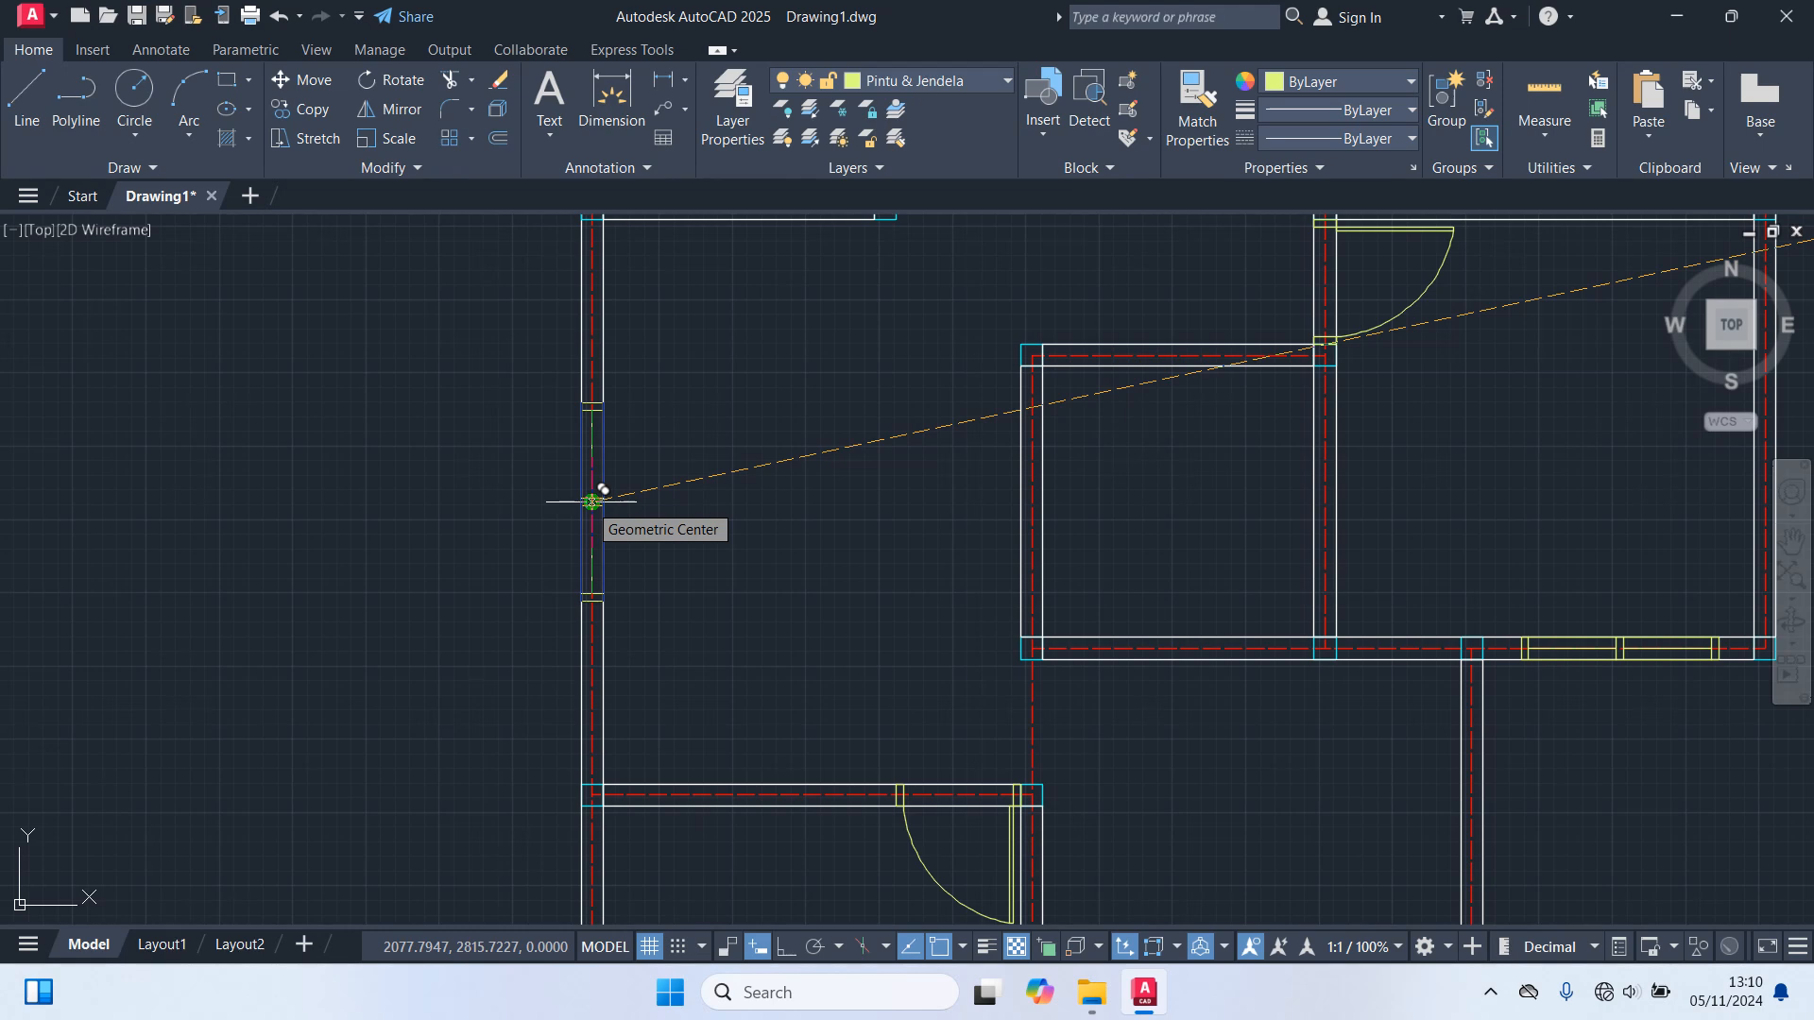
{"action": "scroll", "coordinate": [713, 500], "scroll_direction": "down", "scroll_amount": 5}
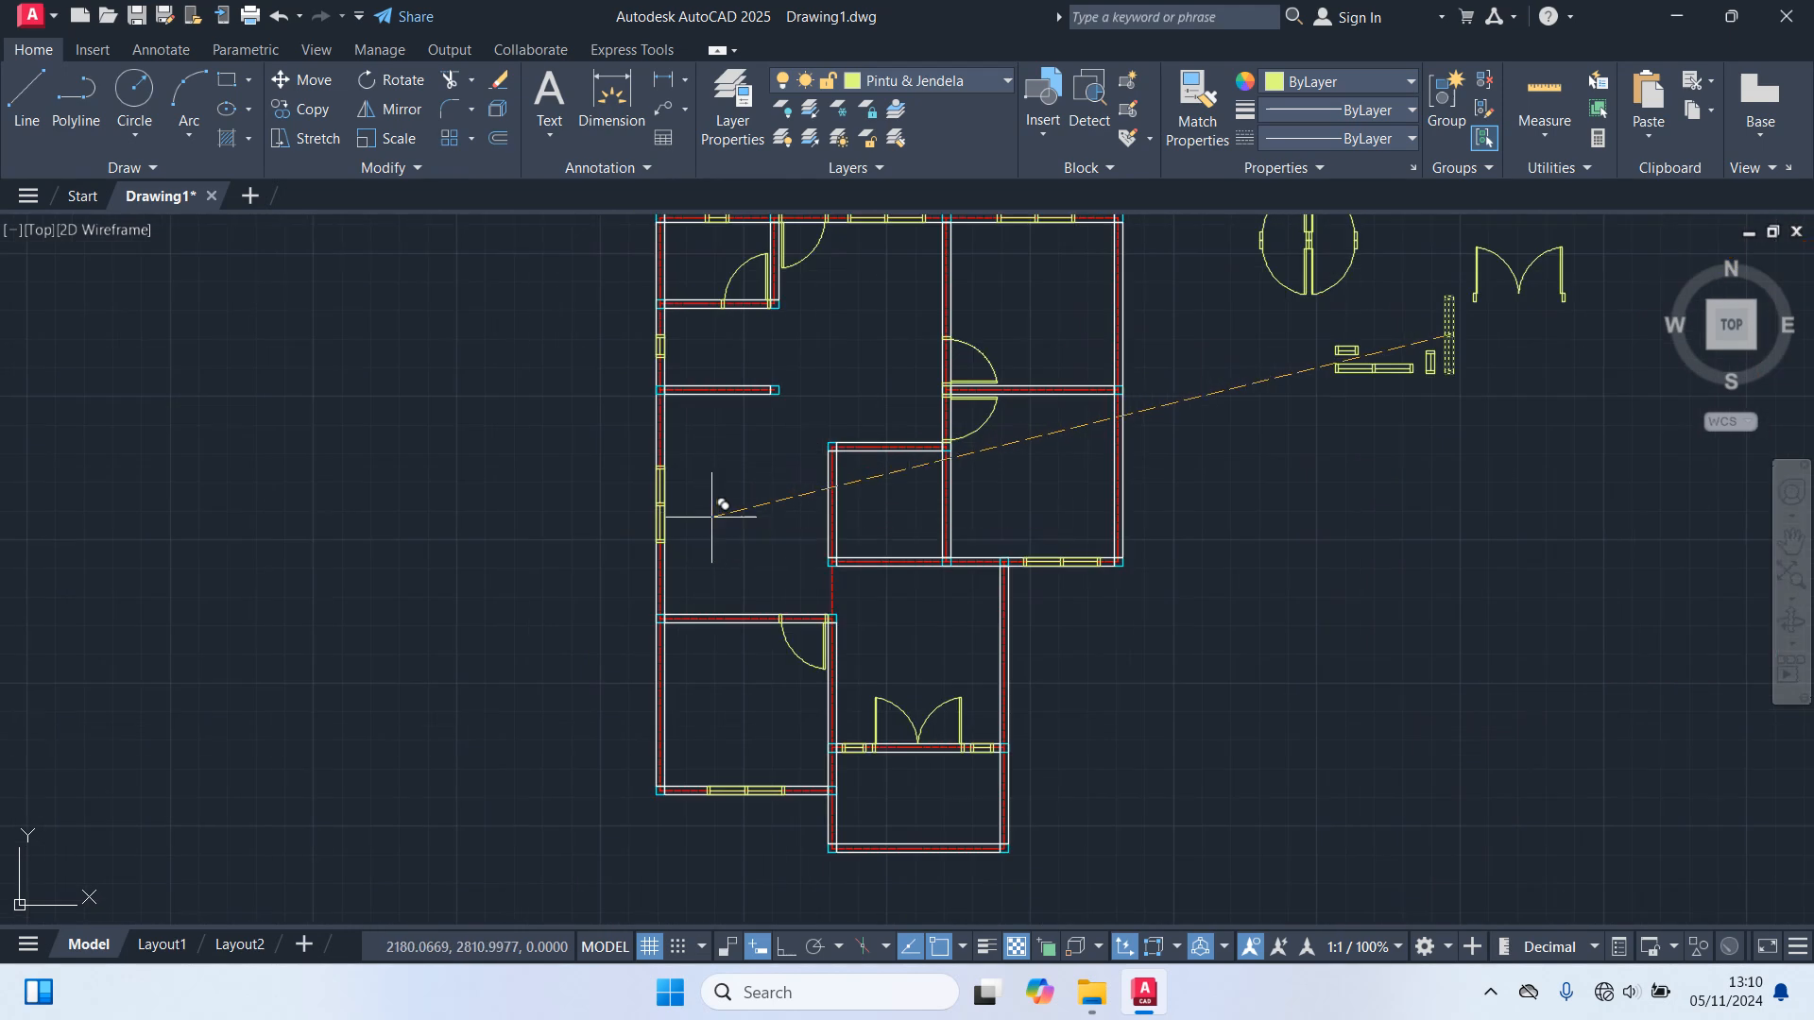
{"action": "middle_click_drag", "start_coordinate": [713, 498], "coordinate": [643, 582]}
{"action": "key", "text": "Escape"}
Shorten the small central room's top wall by 100 from its left end, keeping the stretch orthogonal.
{"action": "middle_click_drag", "start_coordinate": [811, 625], "coordinate": [761, 552]}
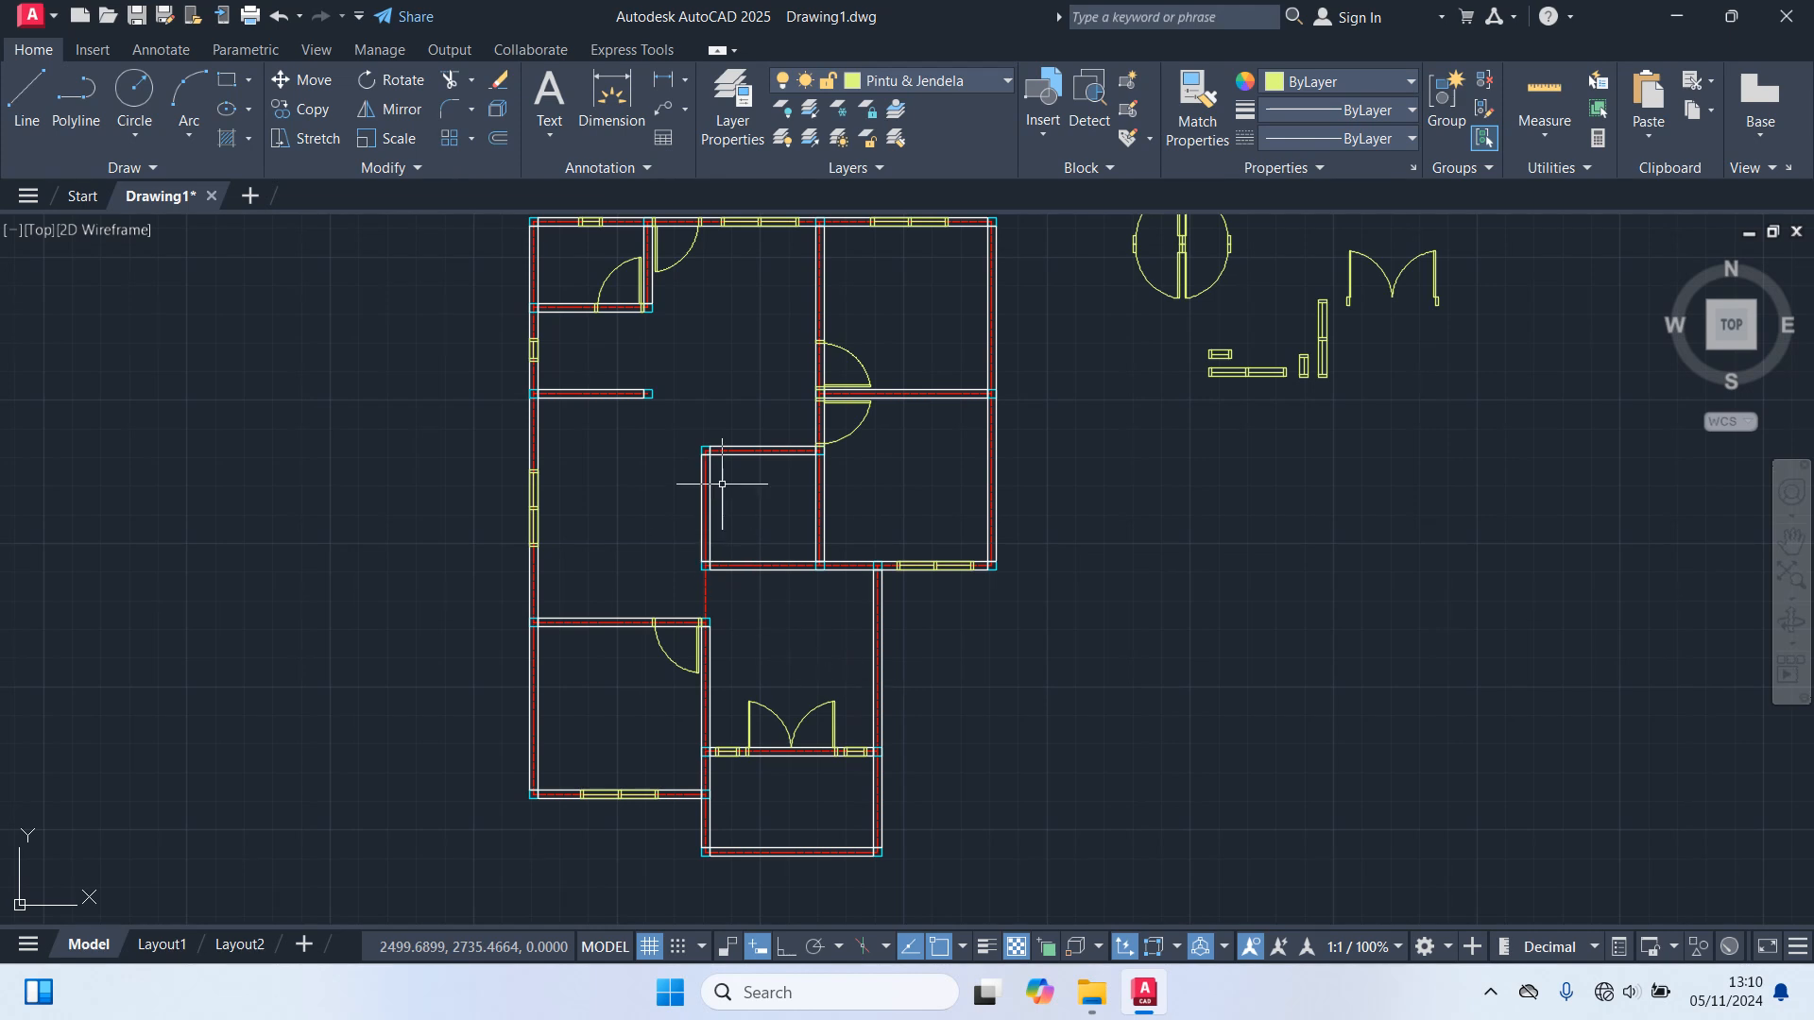
{"action": "mouse_move", "coordinate": [722, 483]}
{"action": "middle_mouse_down"}
{"action": "mouse_move", "coordinate": [770, 568]}
{"action": "mouse_move", "coordinate": [746, 466]}
{"action": "middle_mouse_up"}
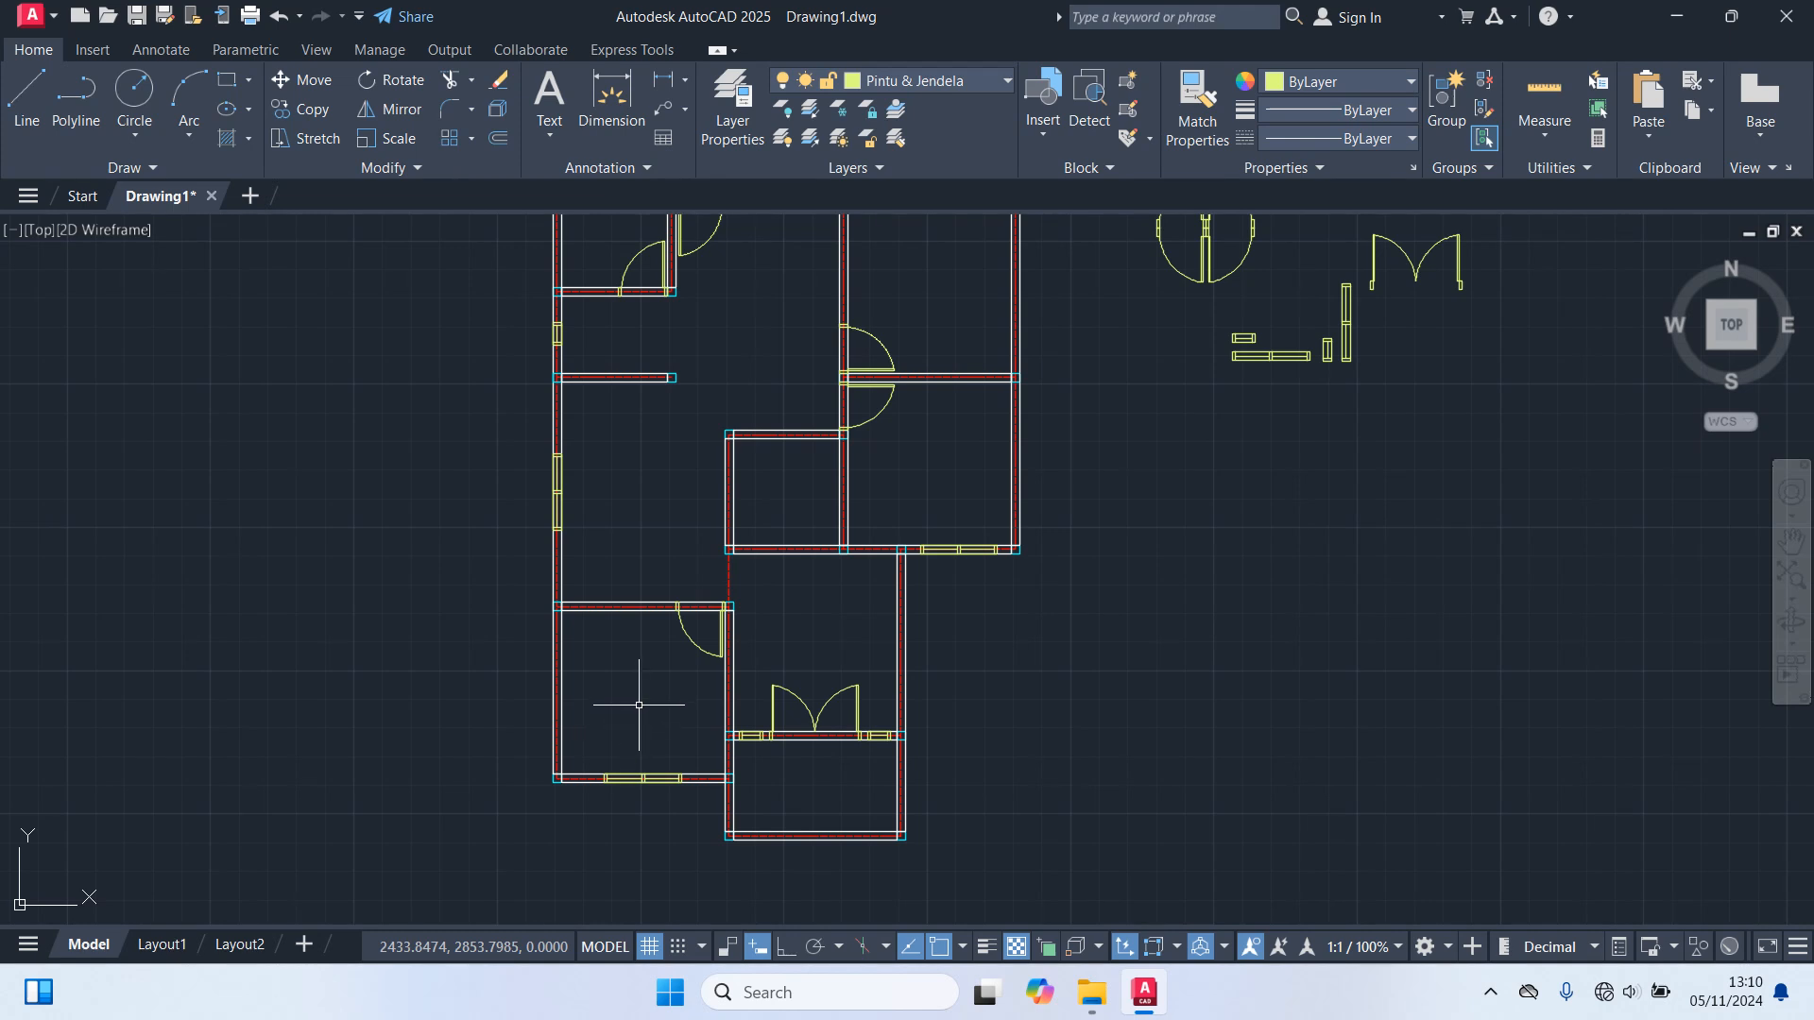
{"action": "middle_click_drag", "start_coordinate": [635, 707], "coordinate": [646, 775]}
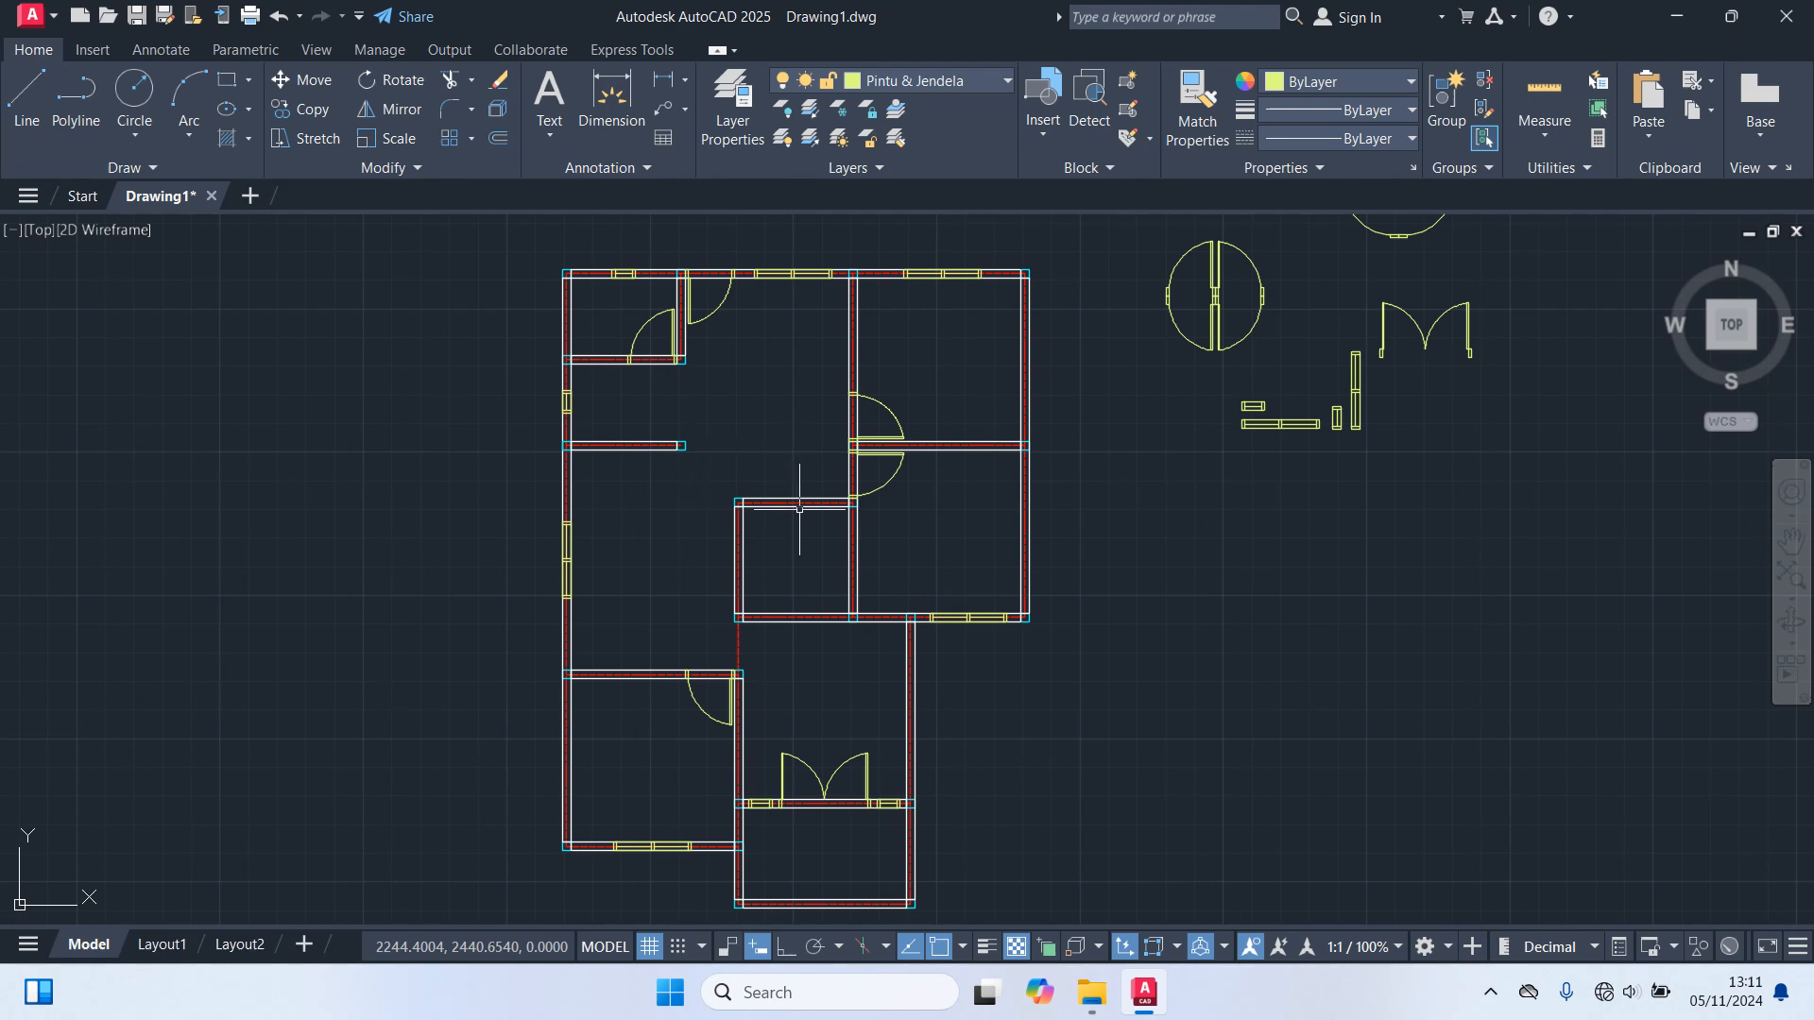
{"action": "scroll", "coordinate": [800, 512], "scroll_direction": "up", "scroll_amount": 5}
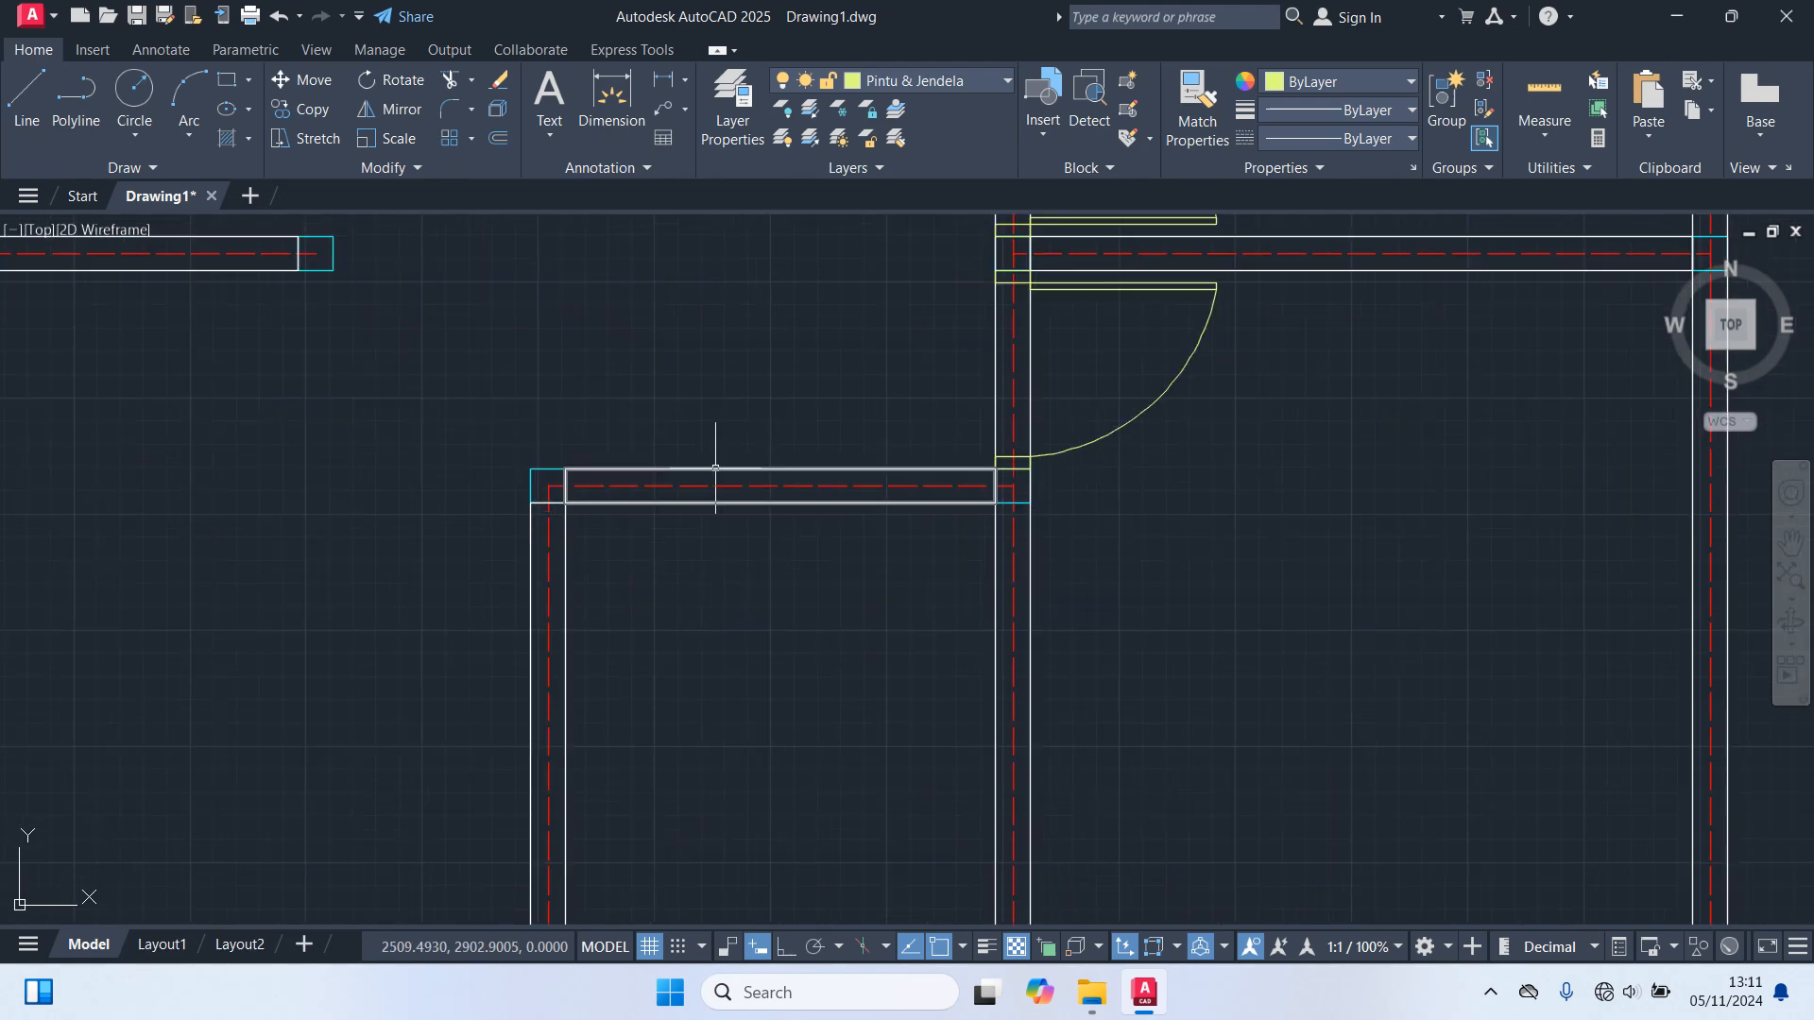
{"action": "left_click", "coordinate": [671, 494]}
{"action": "scroll", "coordinate": [607, 512], "scroll_direction": "up", "scroll_amount": 4}
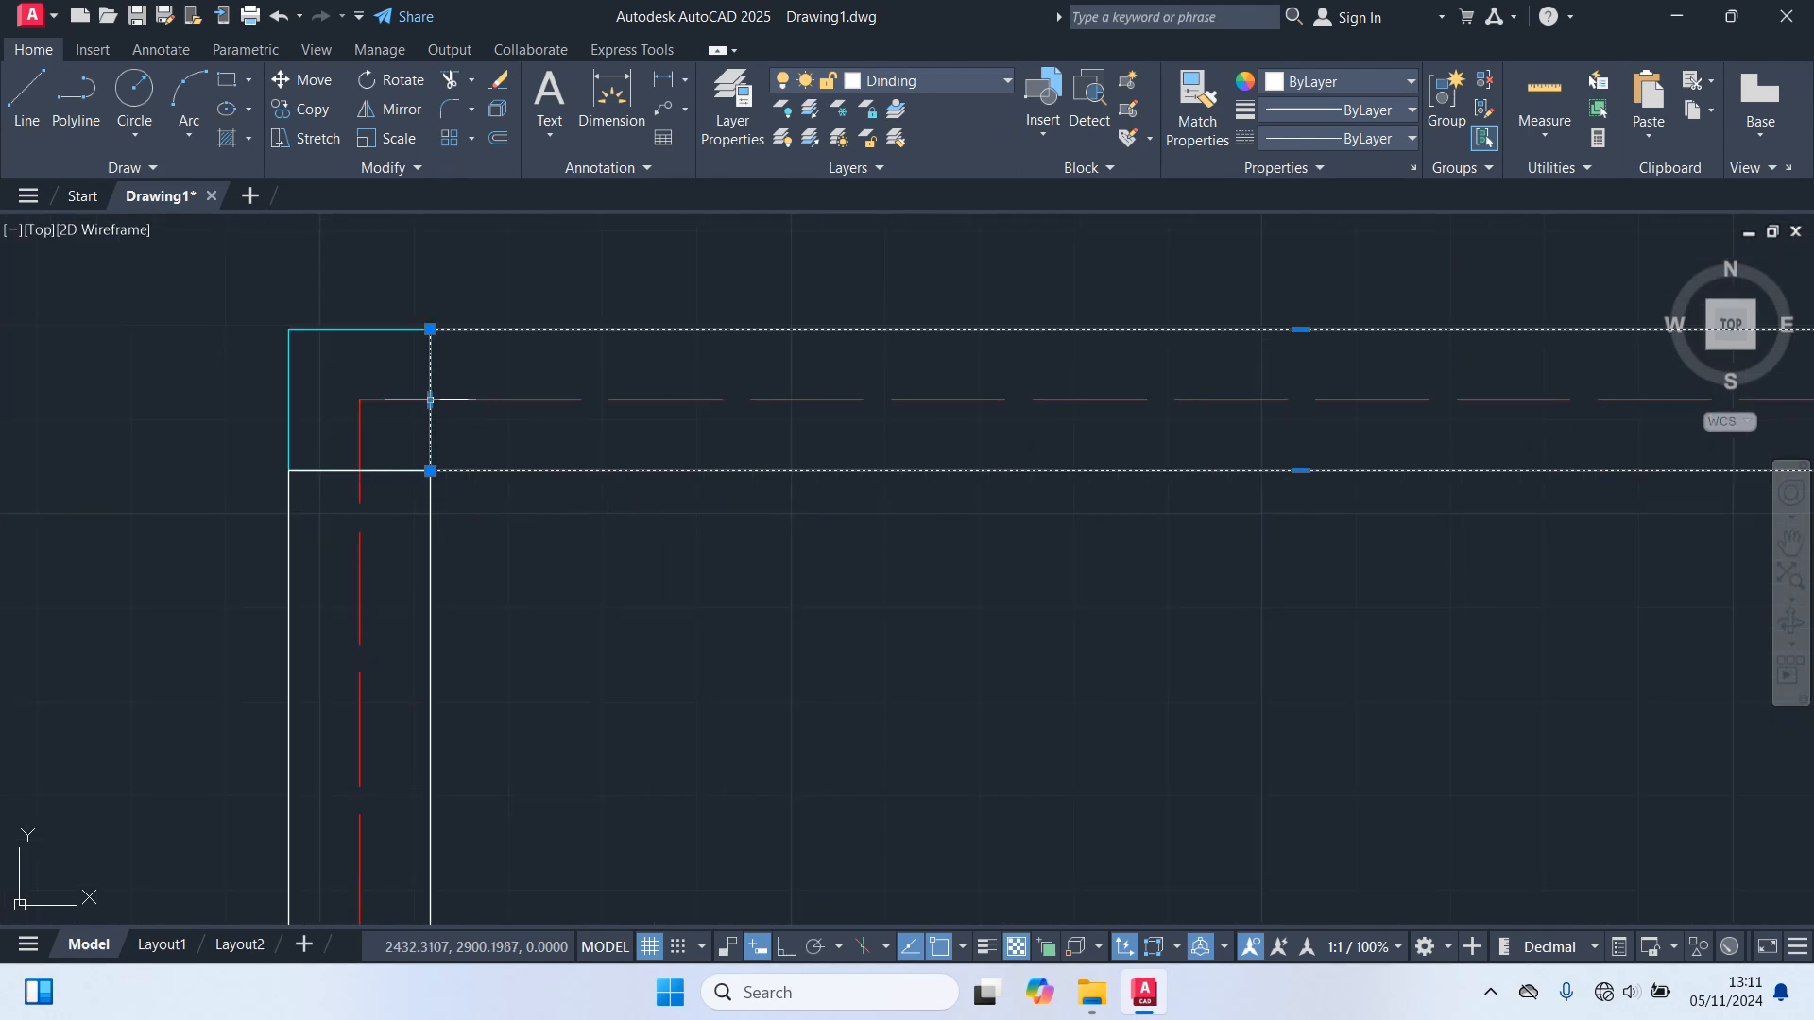
{"action": "left_click", "coordinate": [429, 399]}
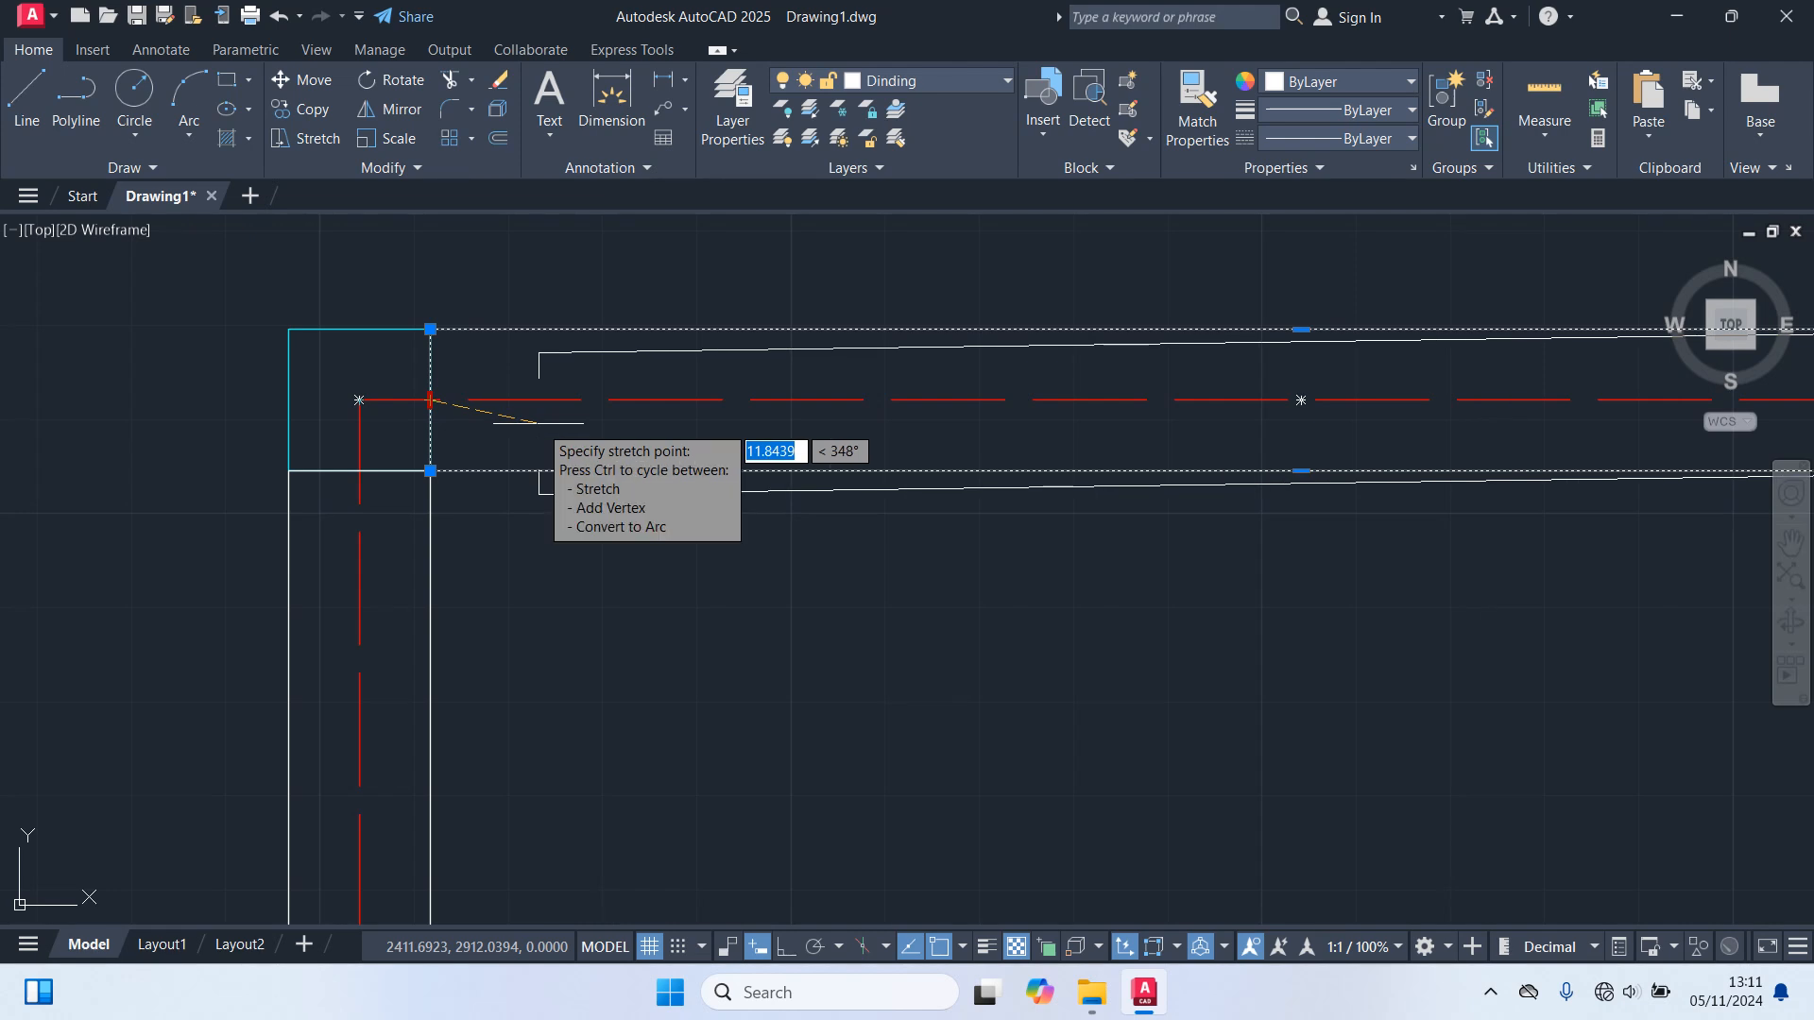
{"action": "key", "text": "F8"}
{"action": "type", "text": "100"}
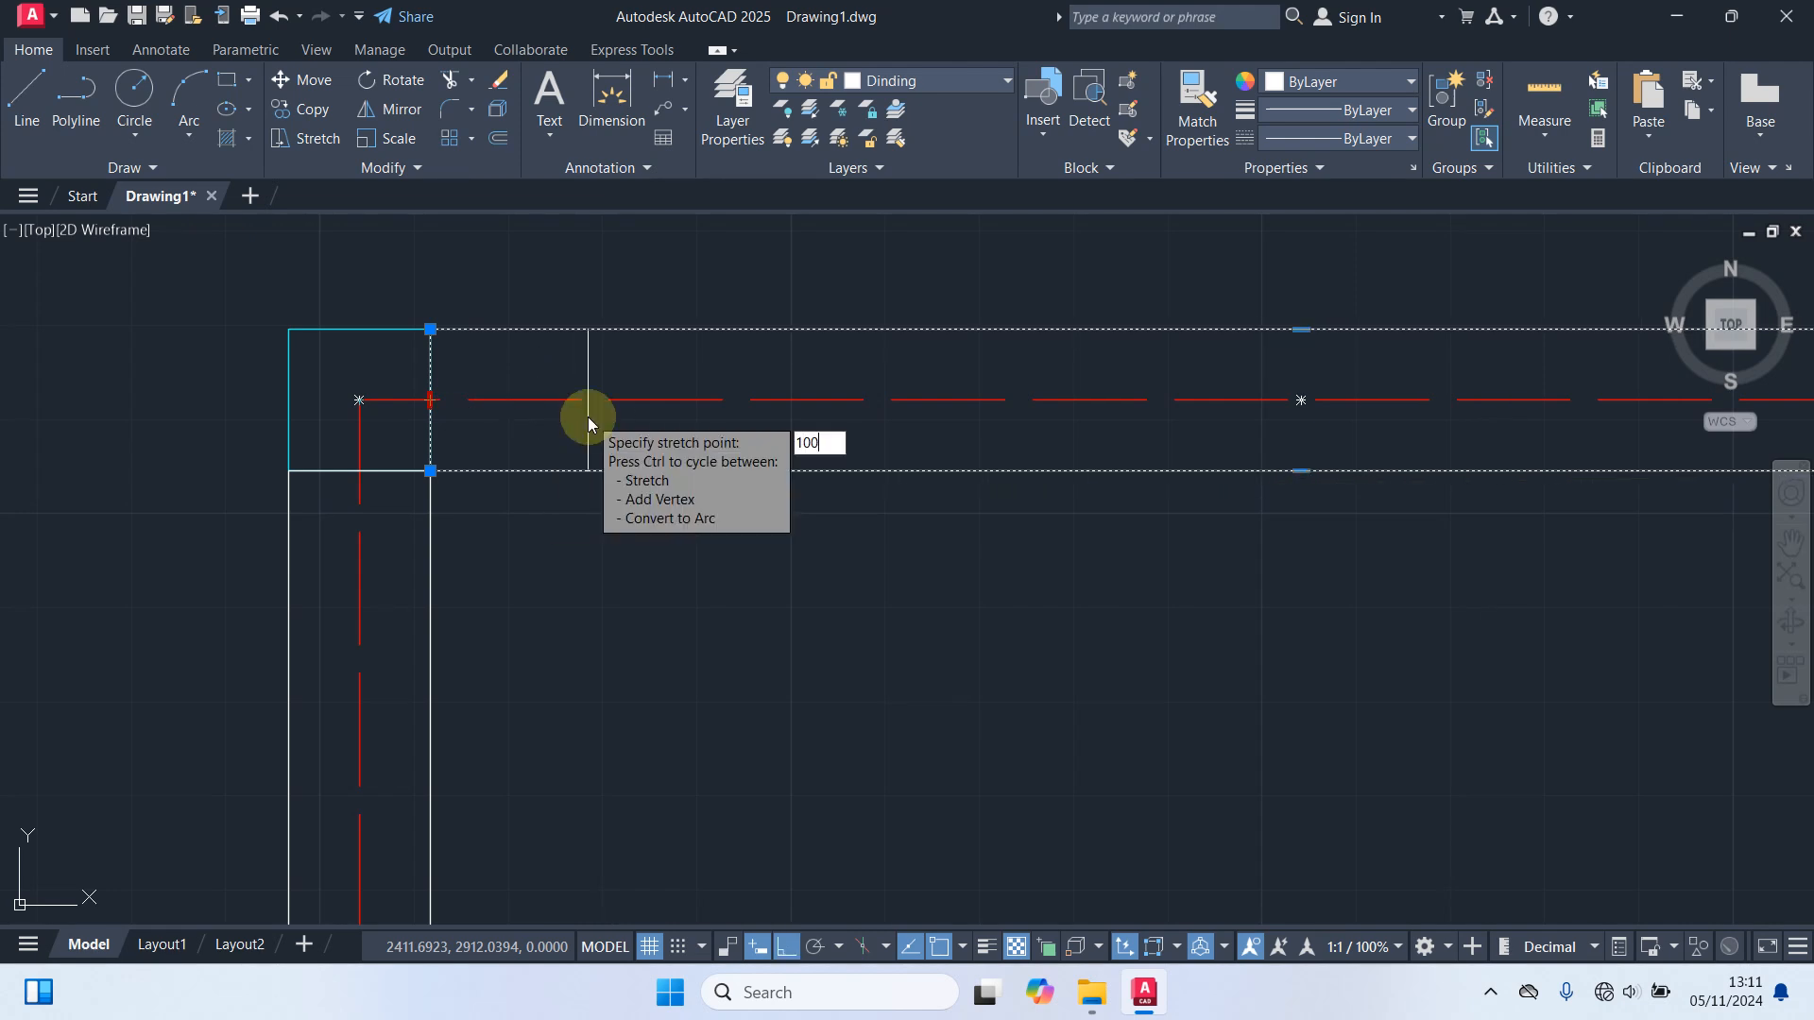
{"action": "key", "text": "Return"}
{"action": "scroll", "coordinate": [697, 474], "scroll_direction": "down", "scroll_amount": 3}
{"action": "key", "text": "Escape"}
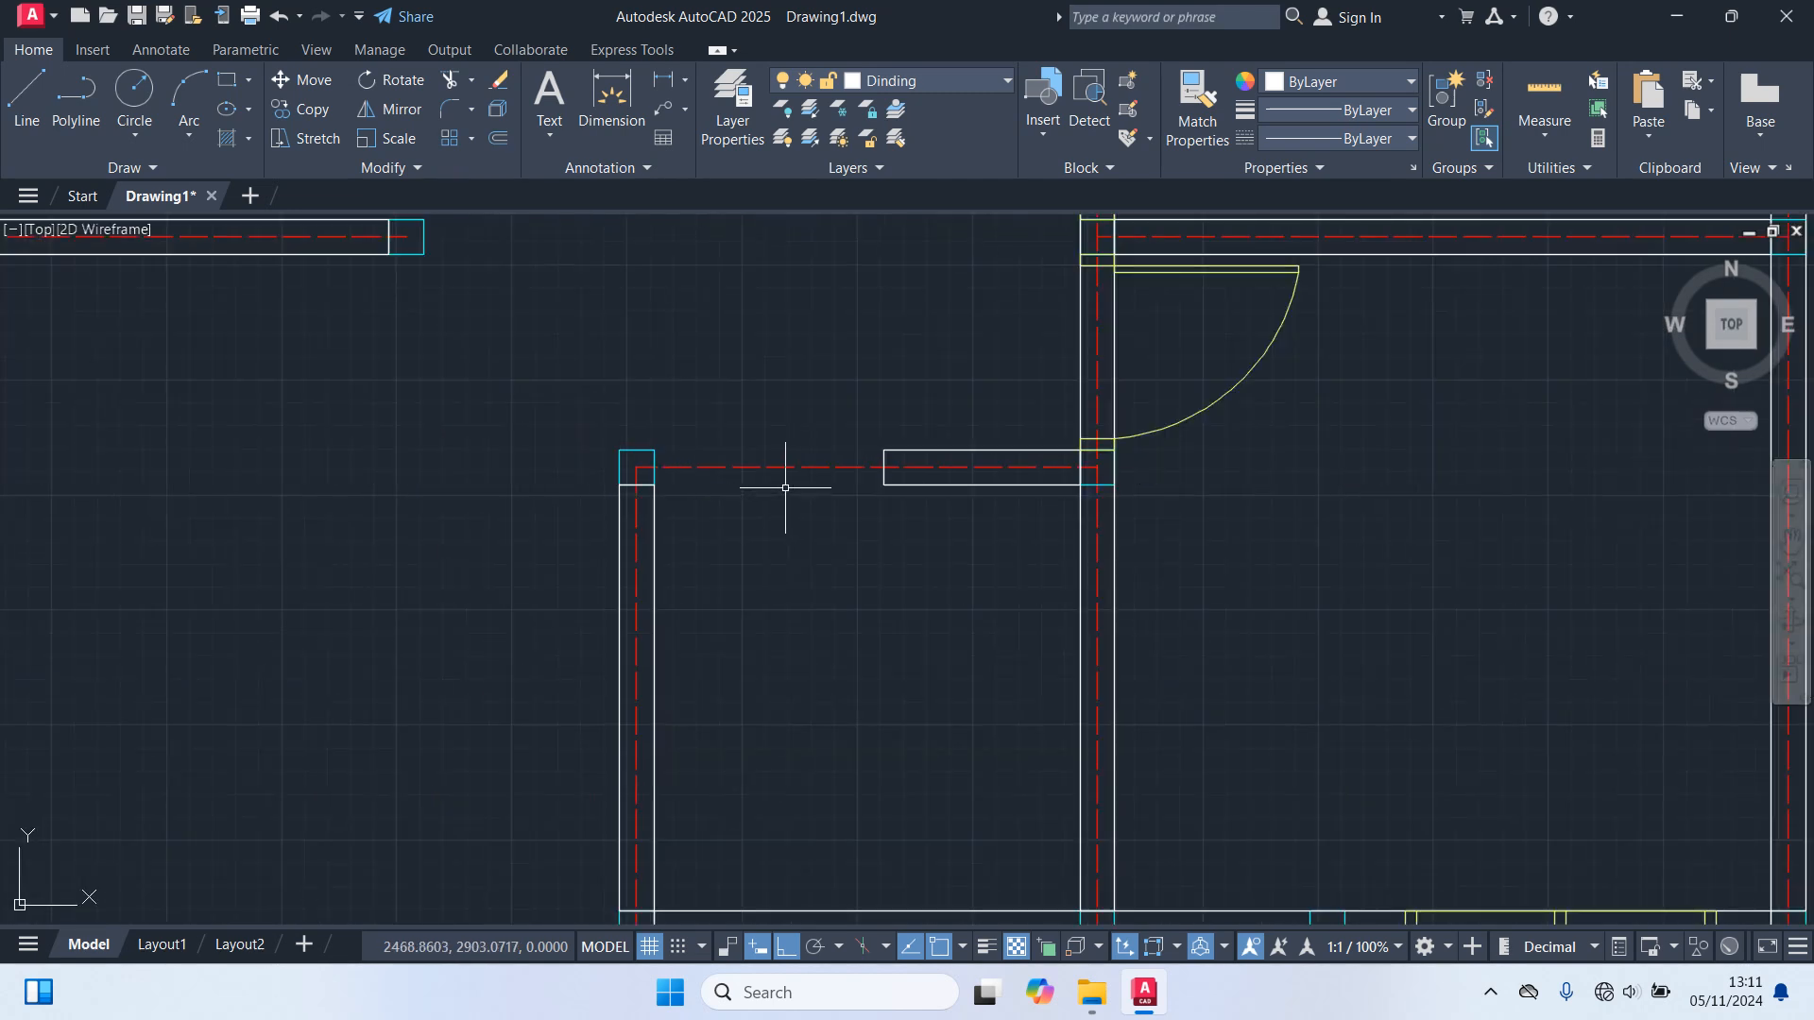
Make Dinding the current layer.
{"action": "scroll", "coordinate": [804, 510], "scroll_direction": "down", "scroll_amount": 1}
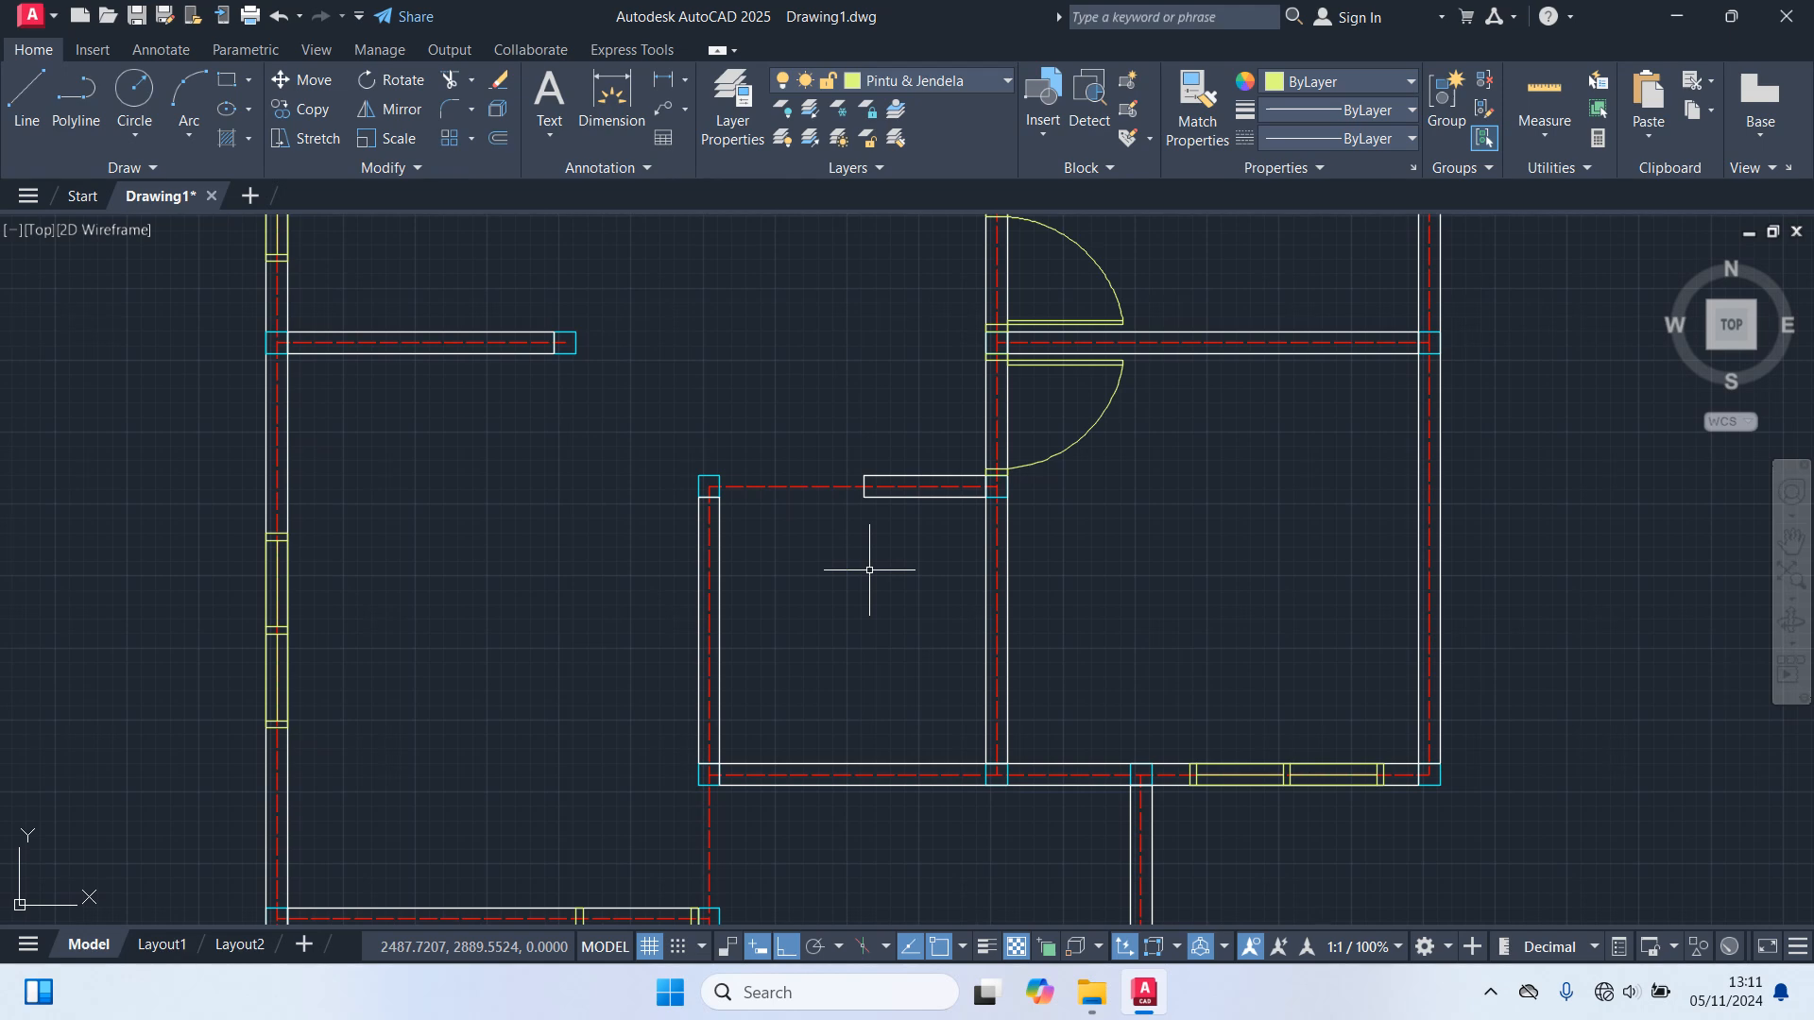
{"action": "mouse_move", "coordinate": [708, 486]}
{"action": "middle_mouse_down"}
{"action": "mouse_move", "coordinate": [955, 753]}
{"action": "mouse_move", "coordinate": [972, 809]}
{"action": "middle_mouse_up"}
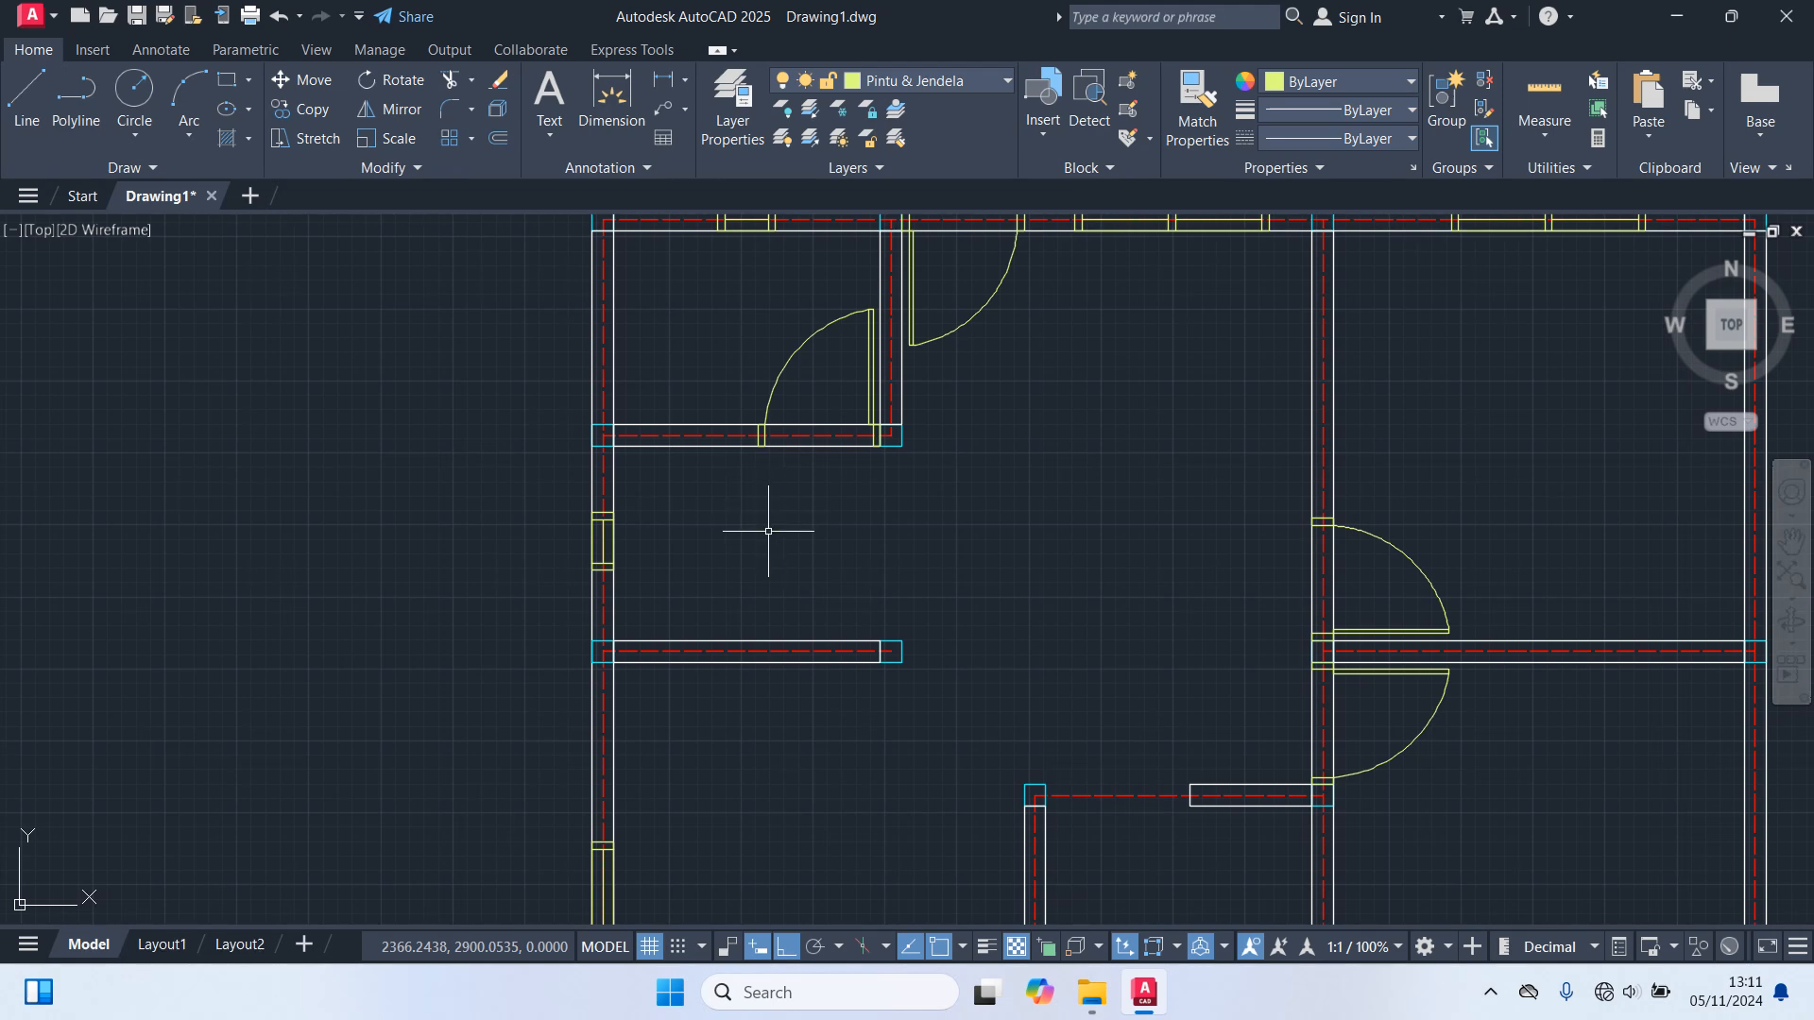
{"action": "scroll", "coordinate": [749, 510], "scroll_direction": "down", "scroll_amount": 2}
{"action": "middle_click_drag", "start_coordinate": [765, 515], "coordinate": [971, 576]}
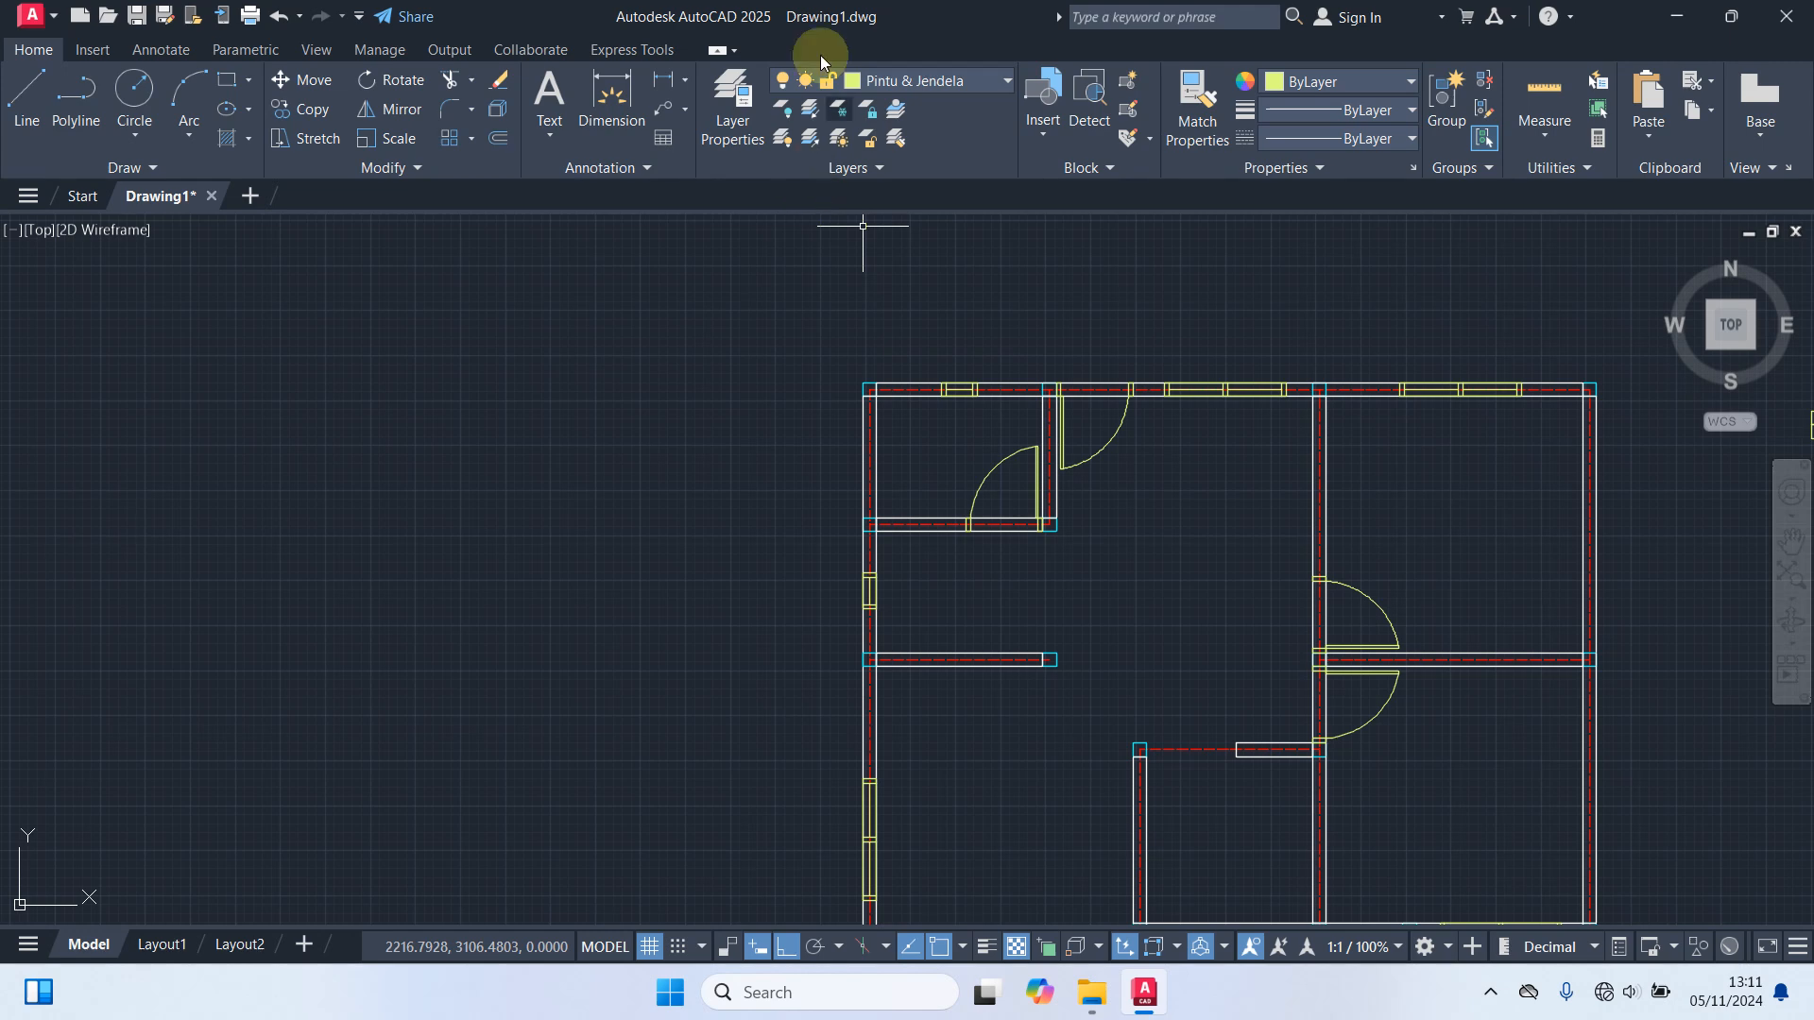
{"action": "left_click", "coordinate": [917, 85]}
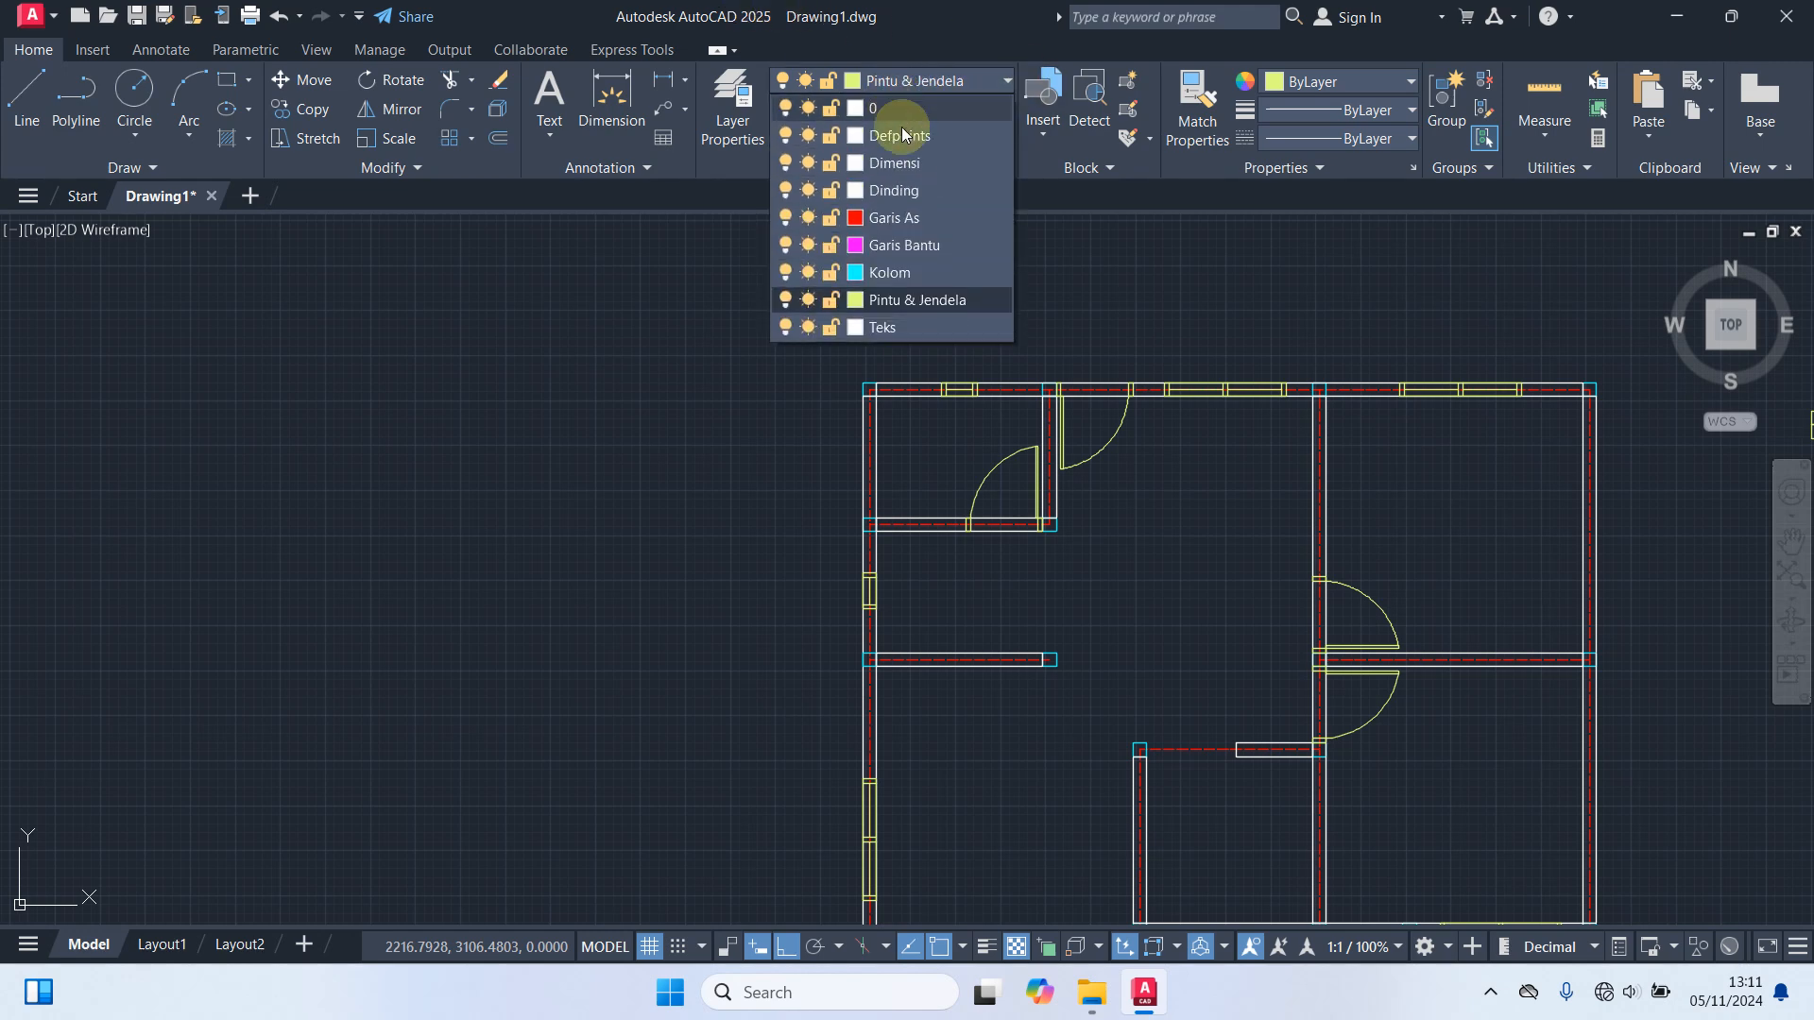
{"action": "left_click", "coordinate": [905, 190]}
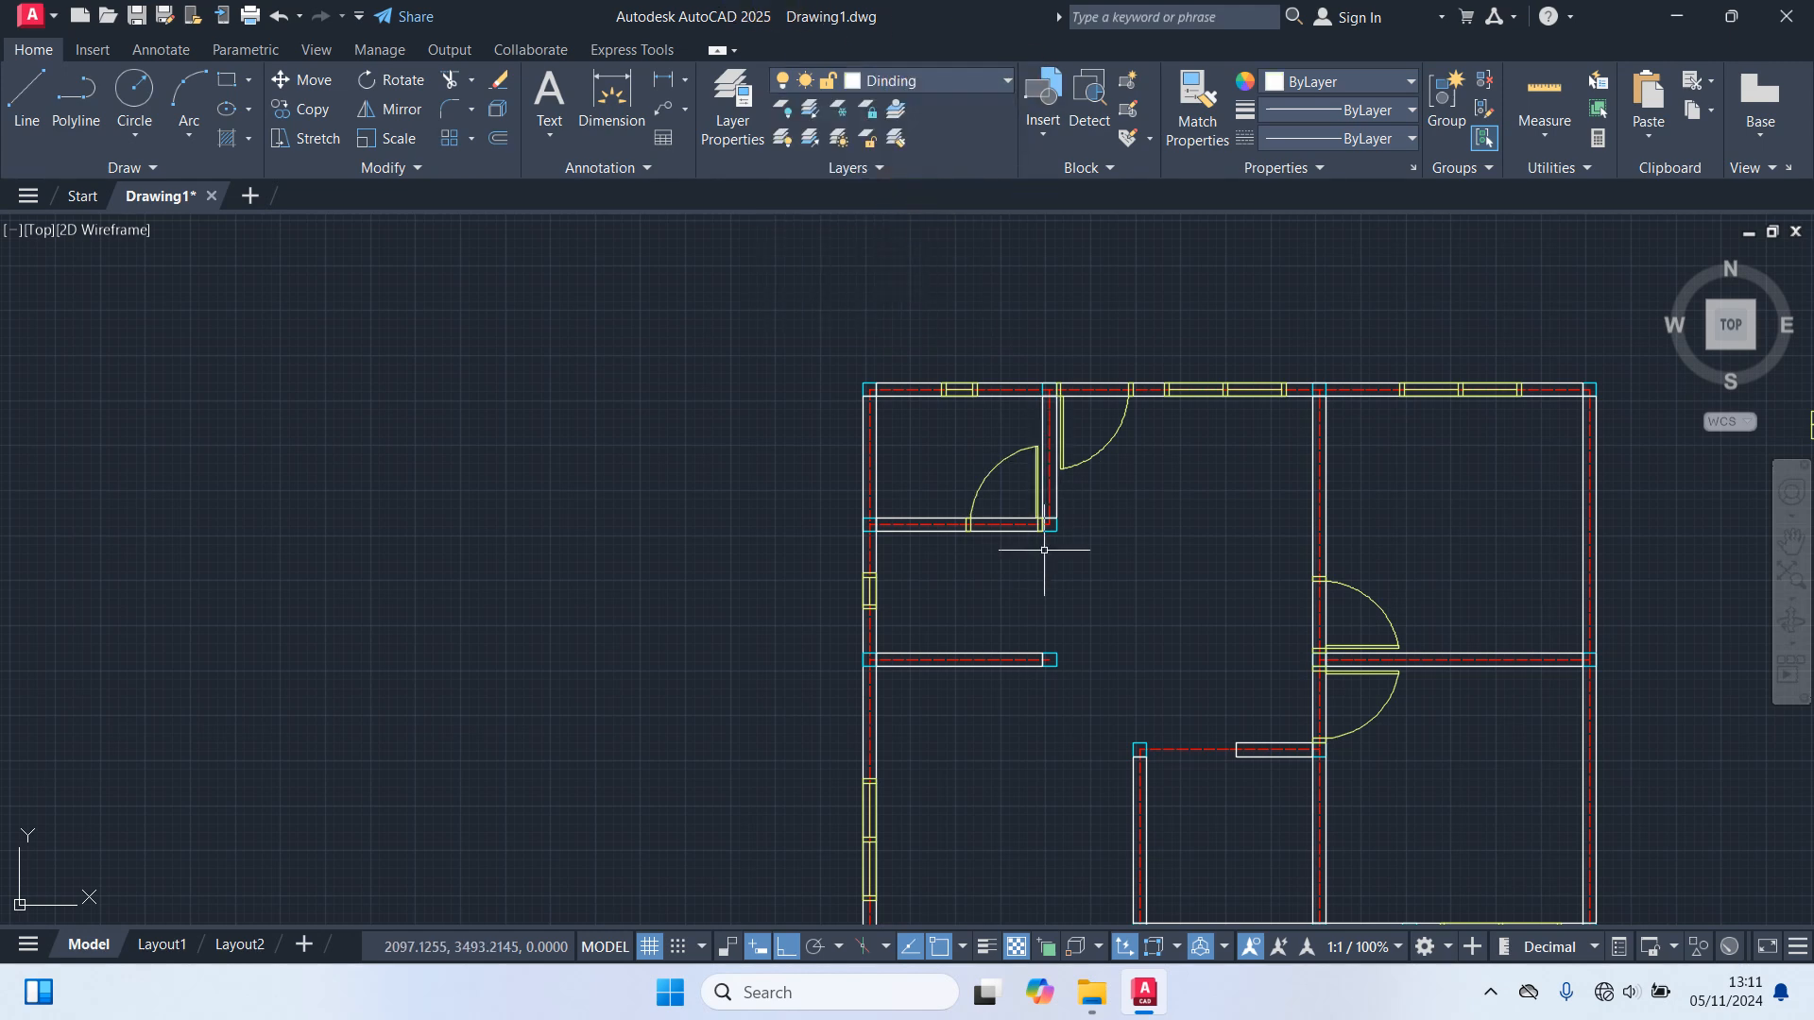
Draw a vertical line from the inner edge of the upper-left room's left door jamb straight down to the partition wall below.
{"action": "scroll", "coordinate": [1054, 570], "scroll_direction": "up", "scroll_amount": 4}
{"action": "middle_click_drag", "start_coordinate": [1029, 561], "coordinate": [1154, 452]}
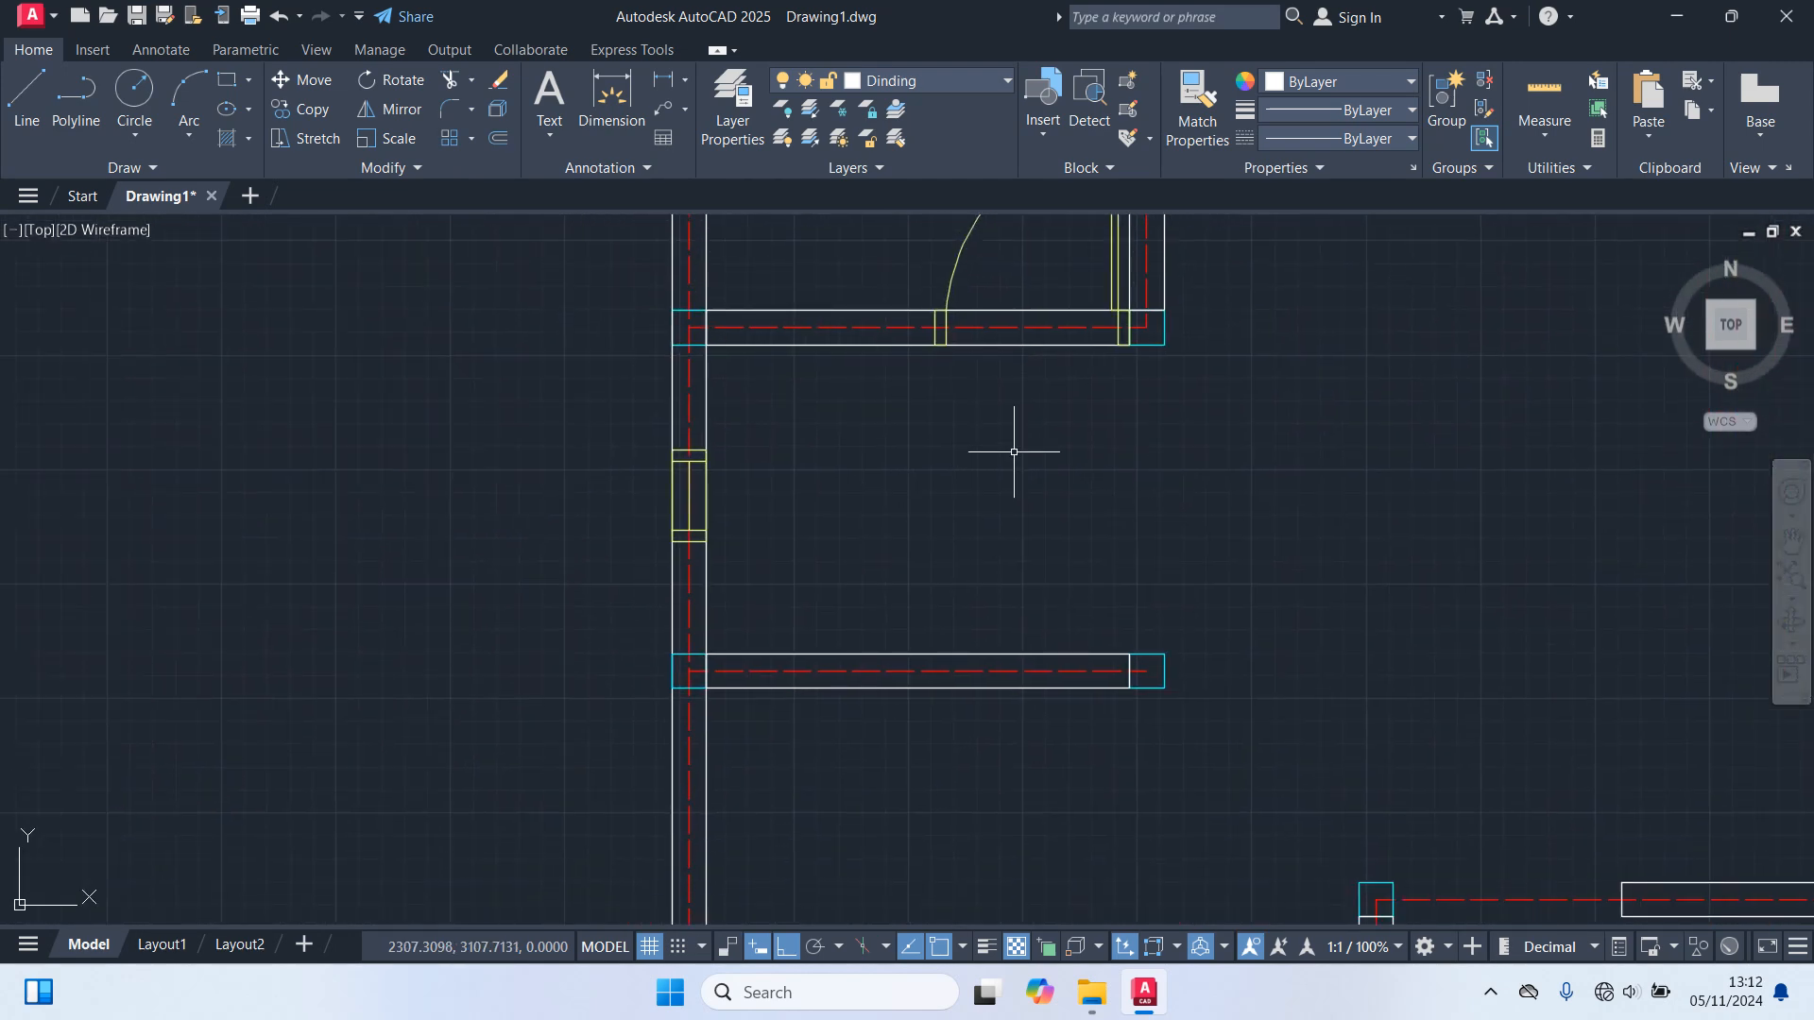
{"action": "type", "text": "l"}
{"action": "key", "text": "Return"}
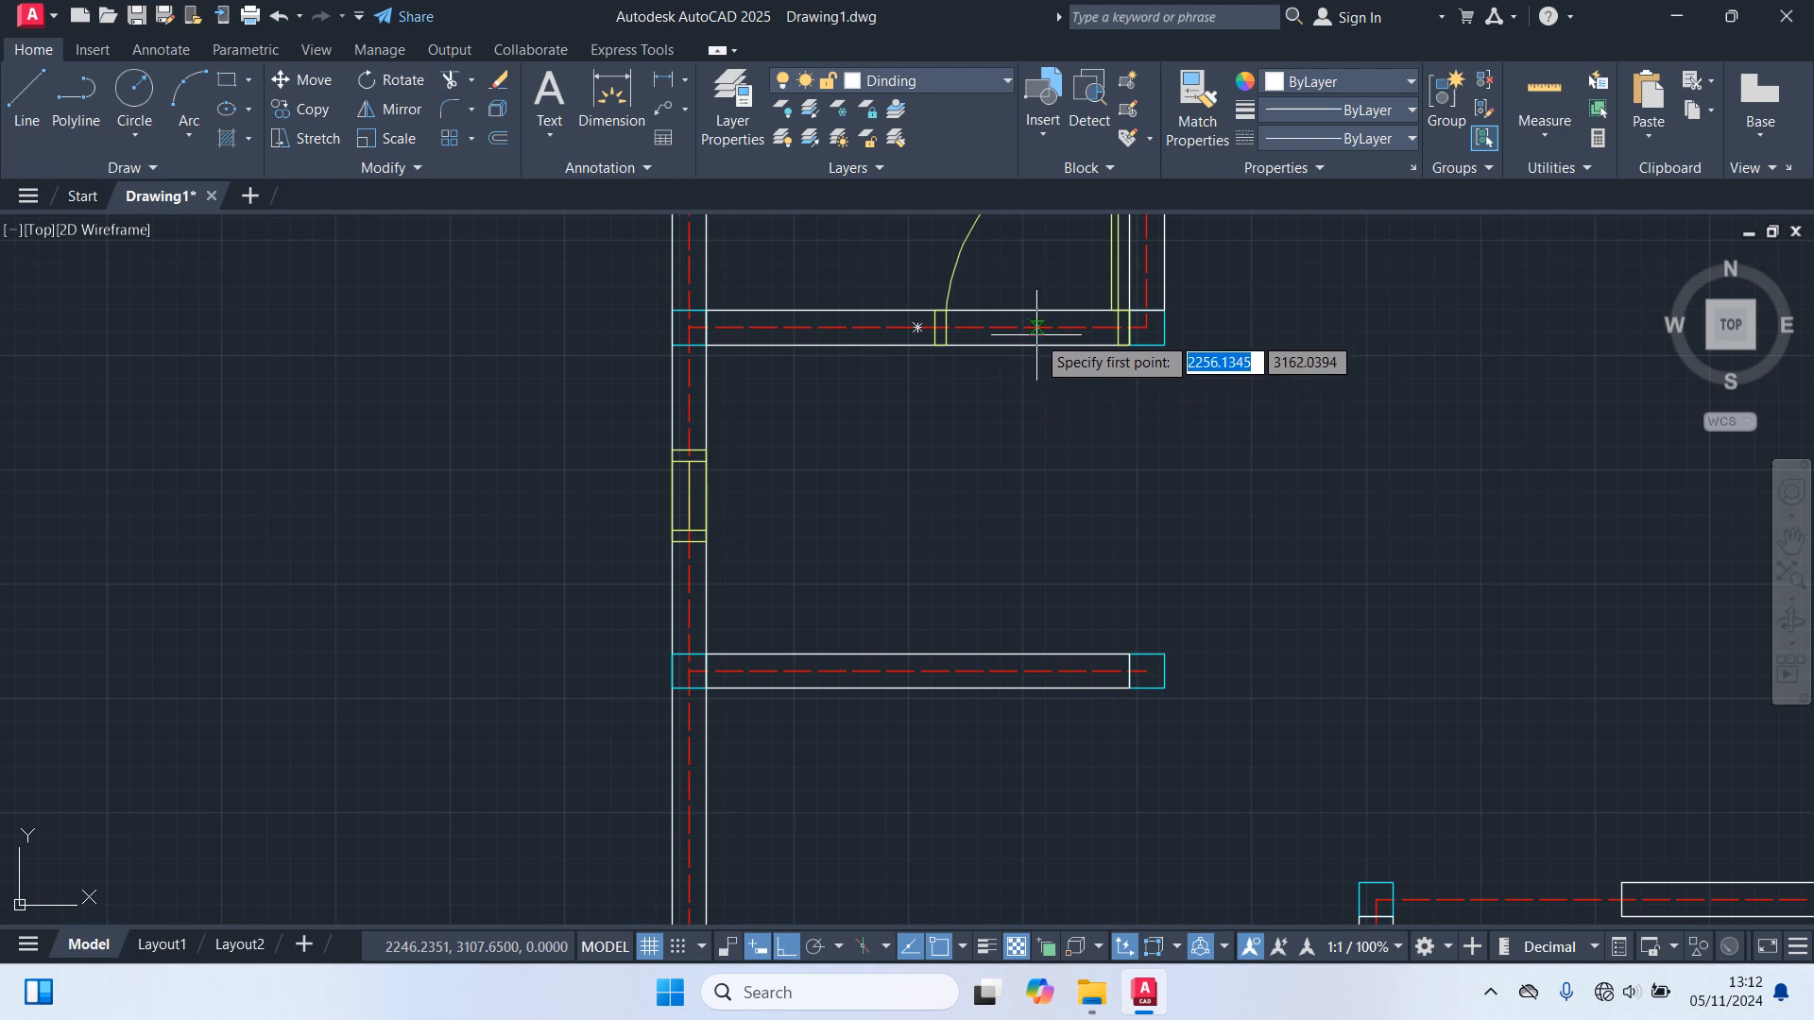
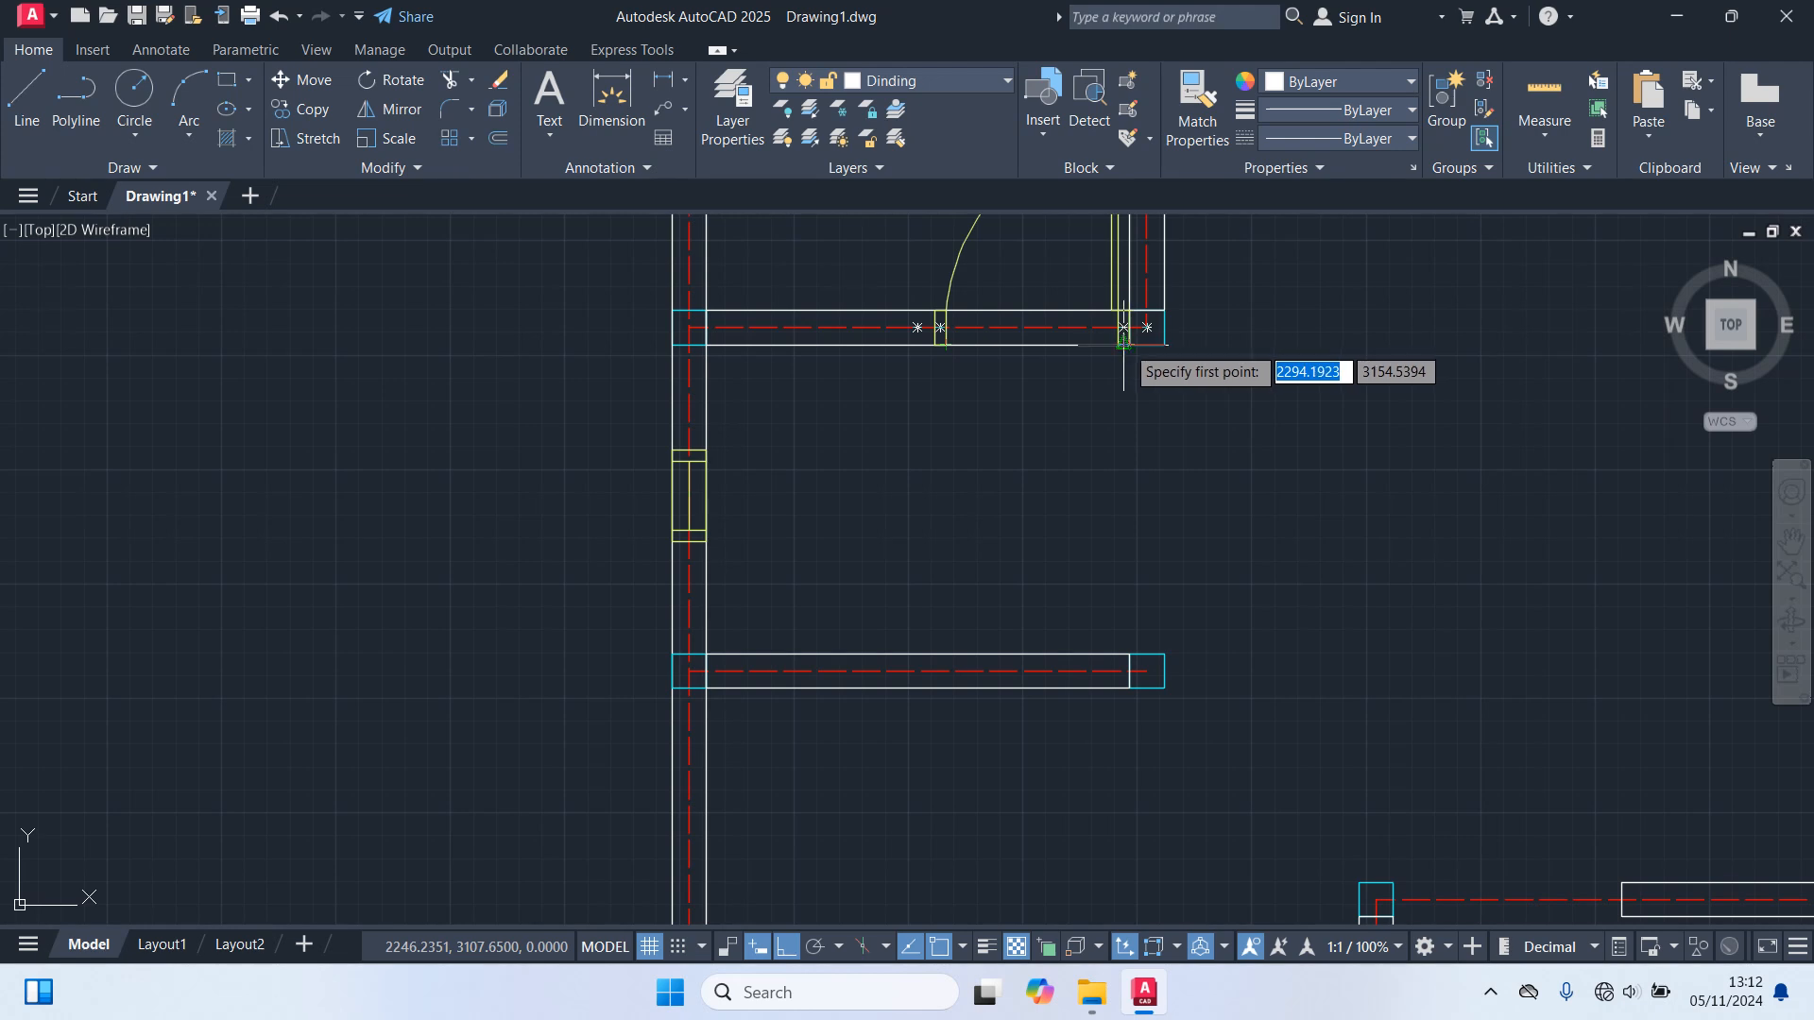
{"action": "left_click", "coordinate": [946, 362]}
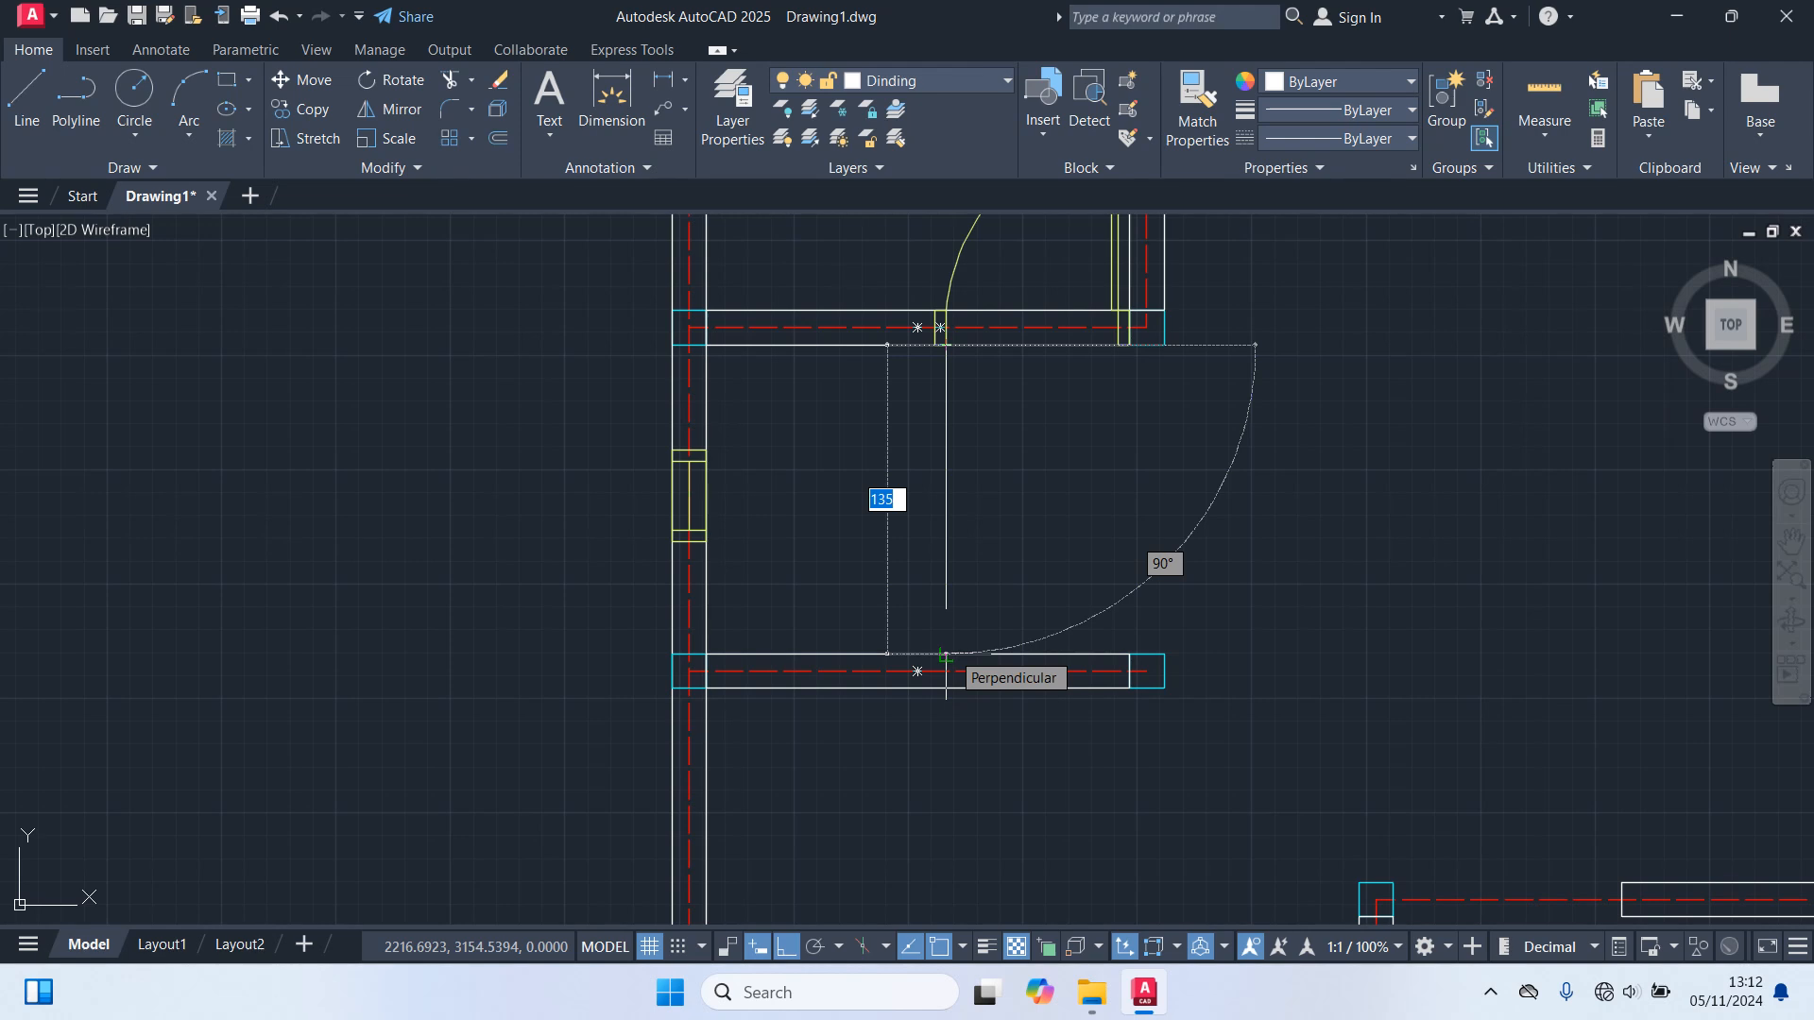
{"action": "left_click", "coordinate": [946, 654]}
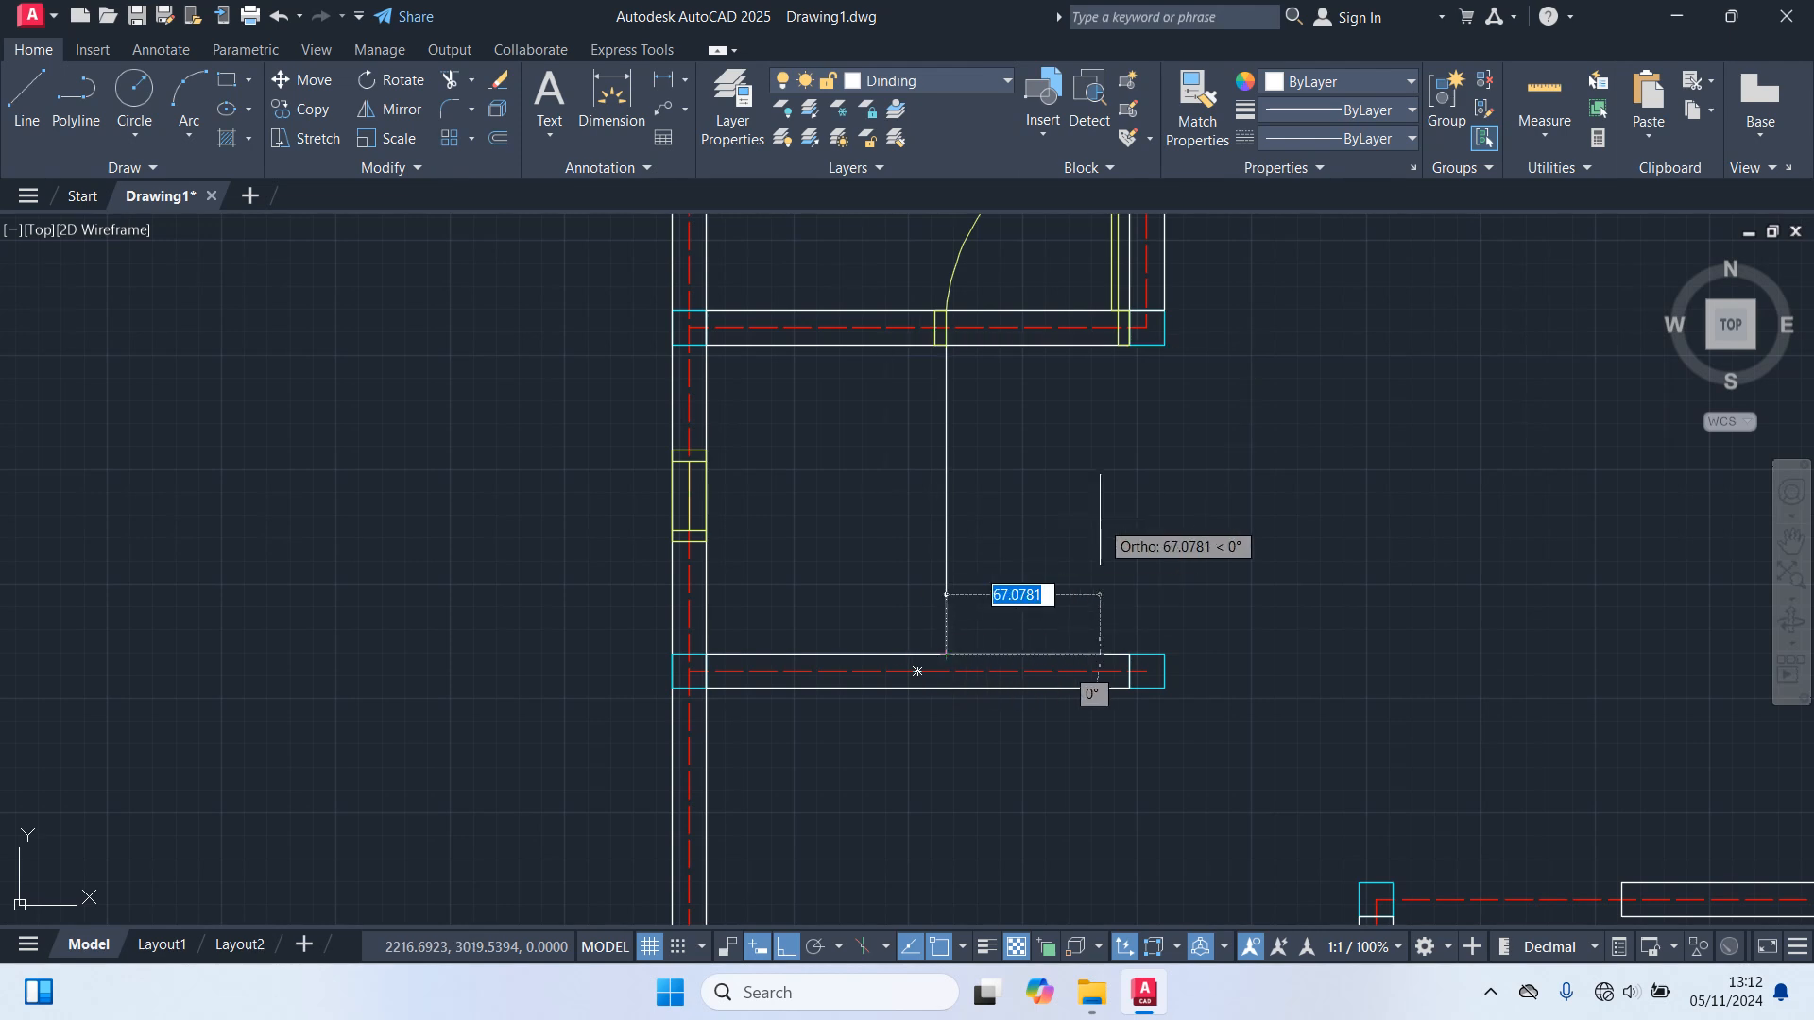
{"action": "key", "text": "Escape"}
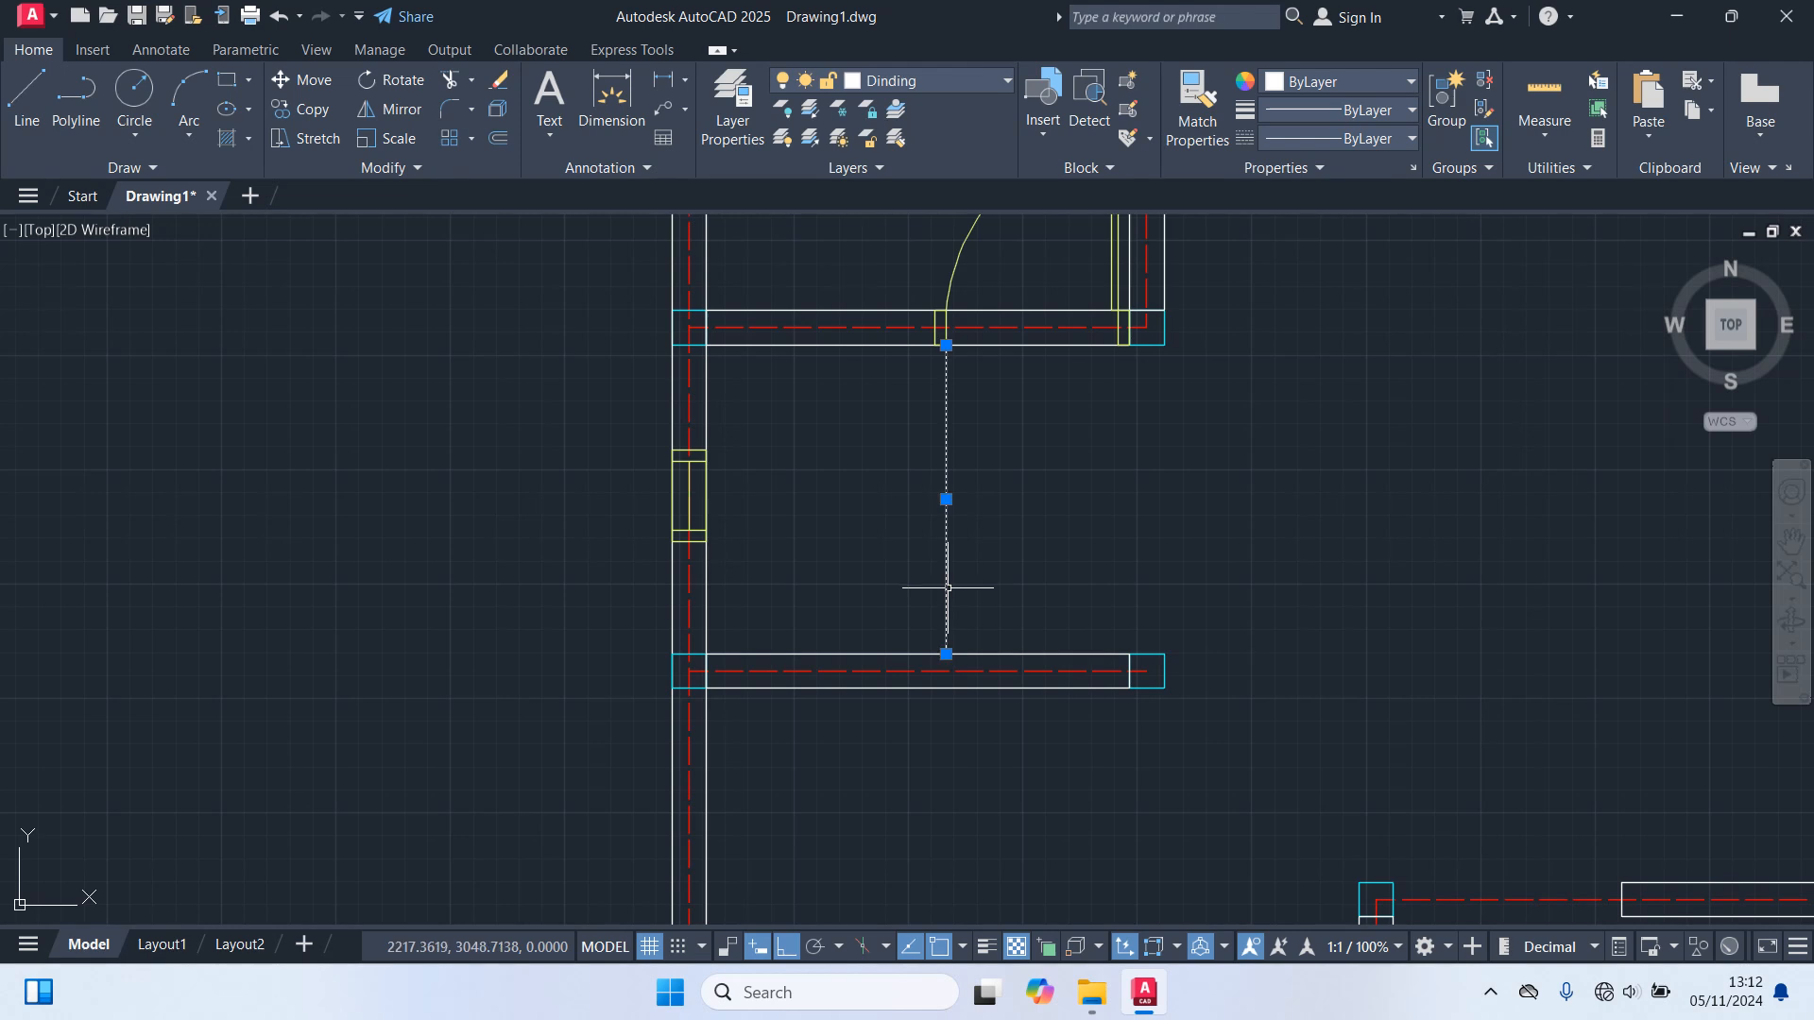
Move the new vertical line about 50 units to the right, between the upper-left room's wall and the partition wall.
{"action": "type", "text": "m"}
{"action": "key", "text": "Return"}
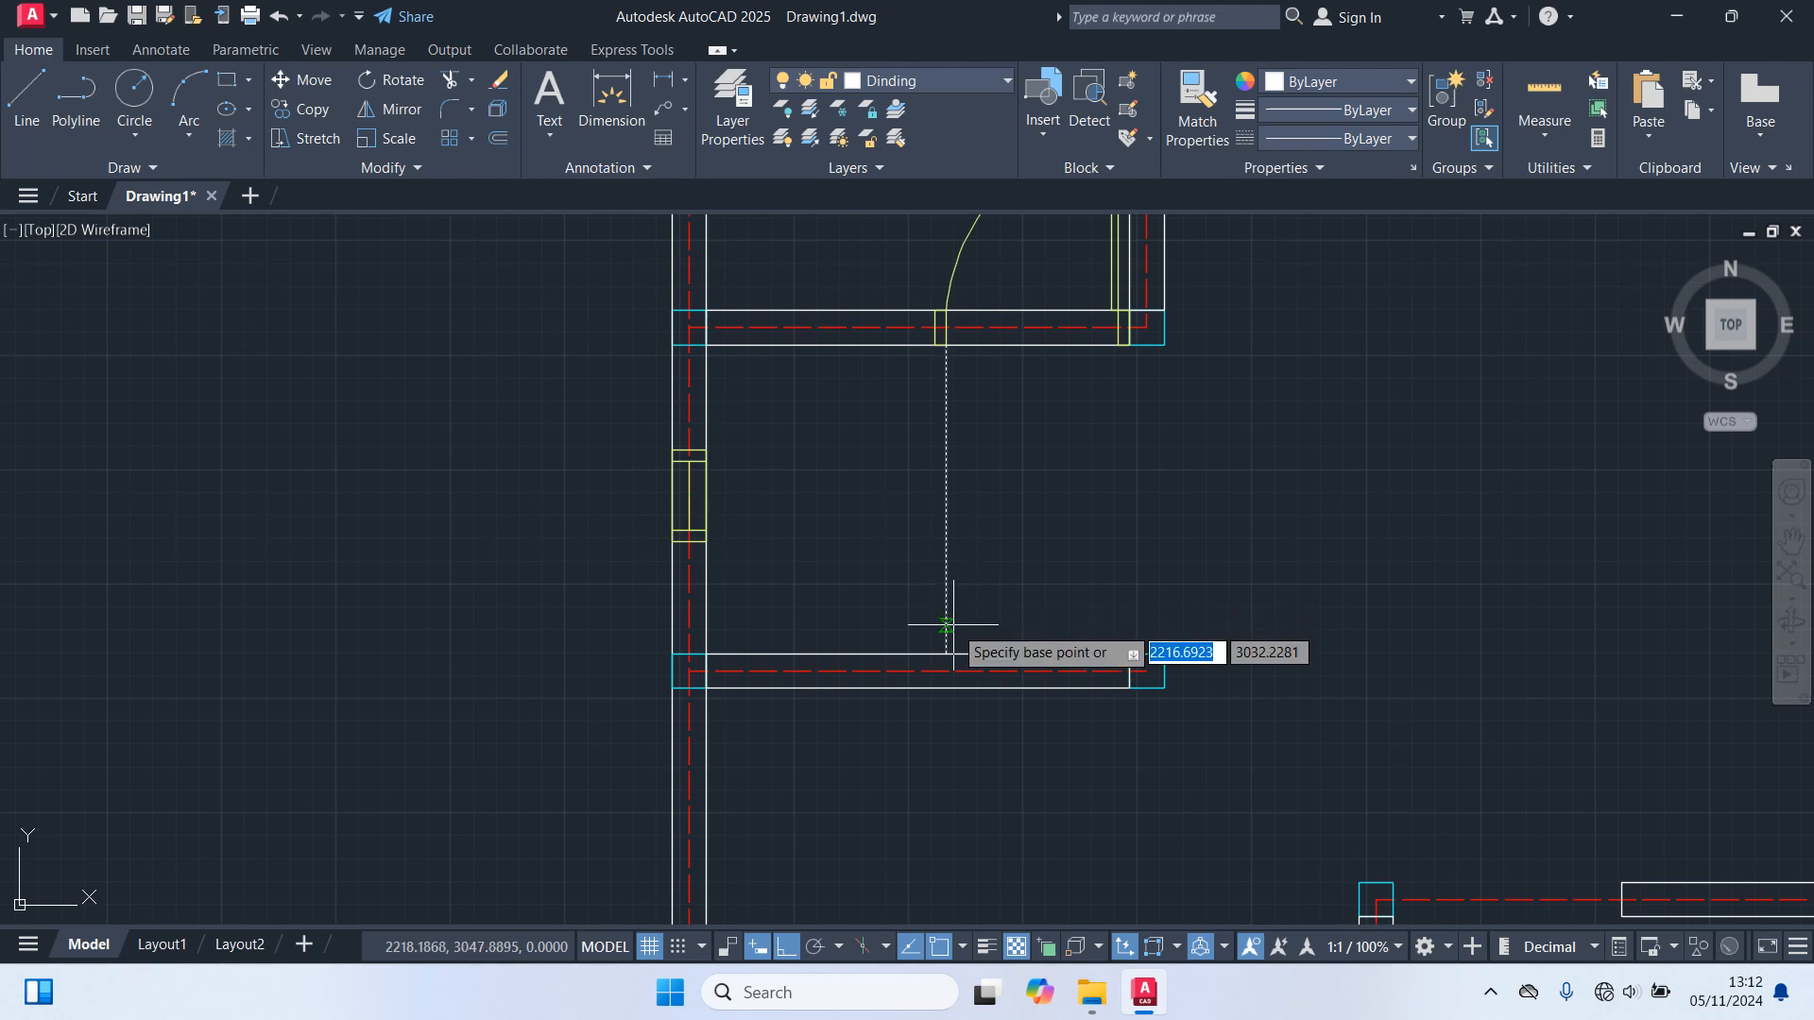
{"action": "left_click", "coordinate": [946, 653]}
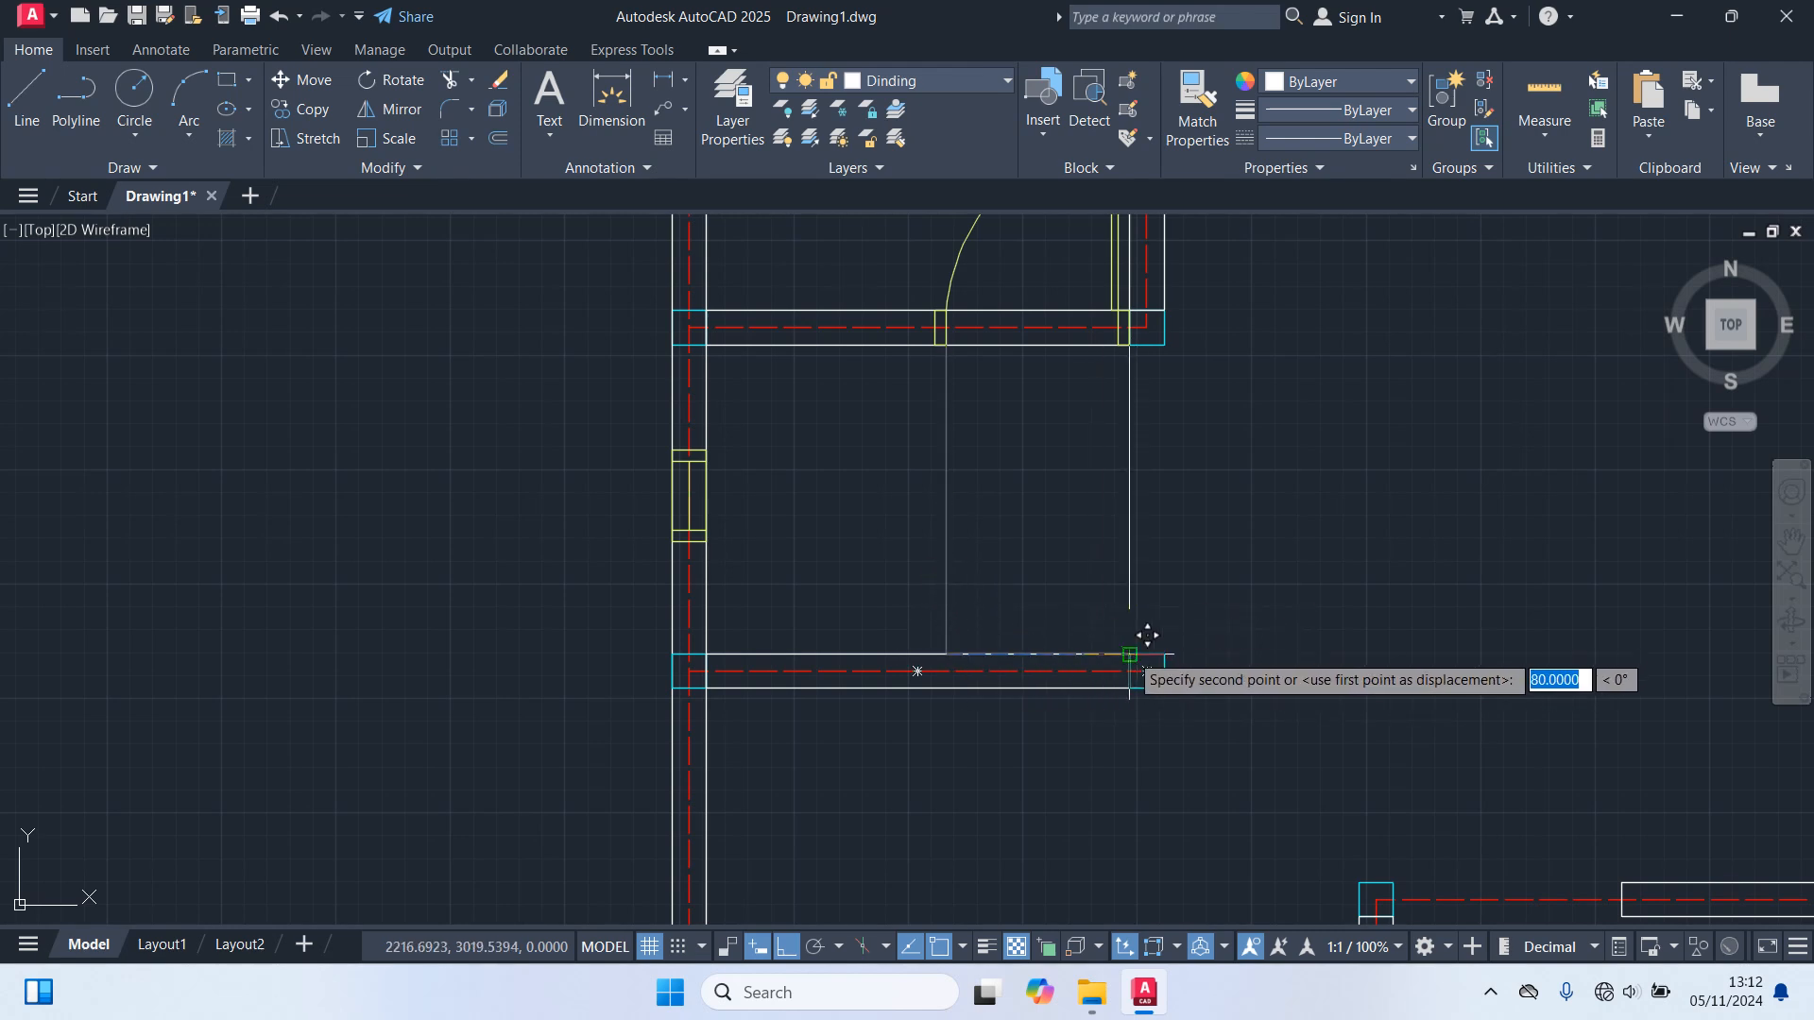
{"action": "left_click", "coordinate": [1130, 654]}
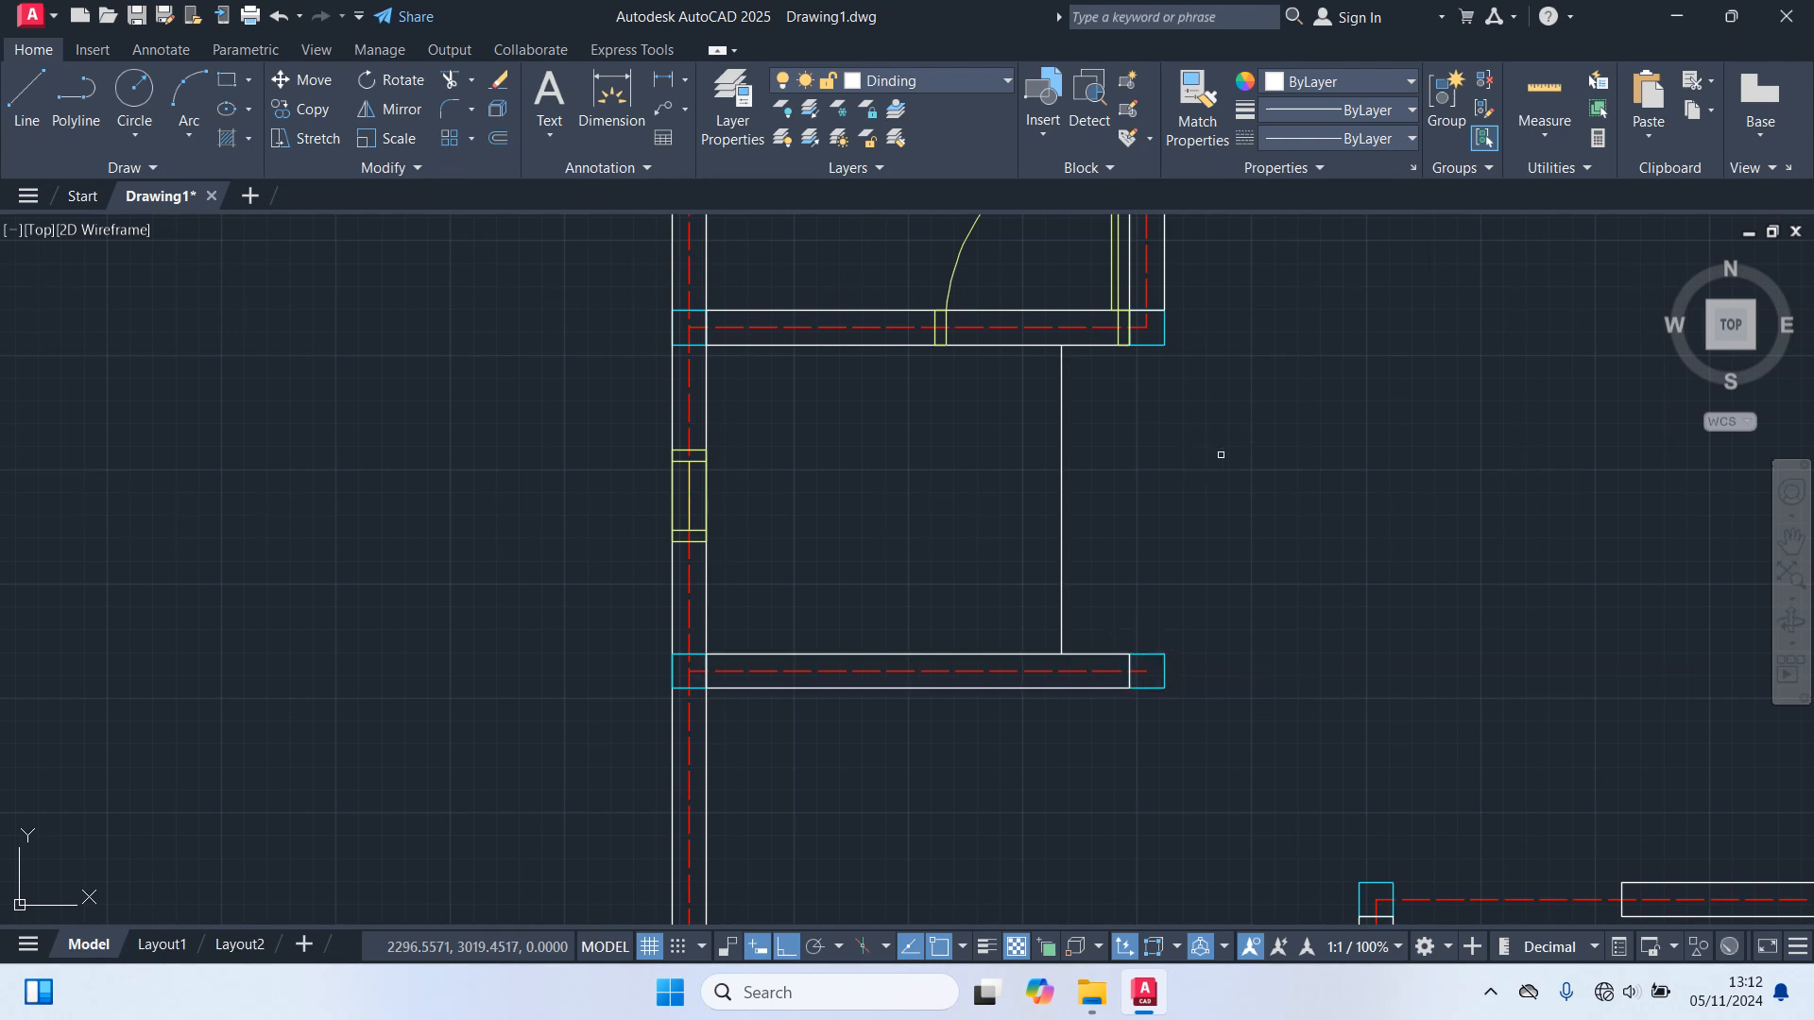
{"action": "scroll", "coordinate": [1228, 494], "scroll_direction": "down", "scroll_amount": 2}
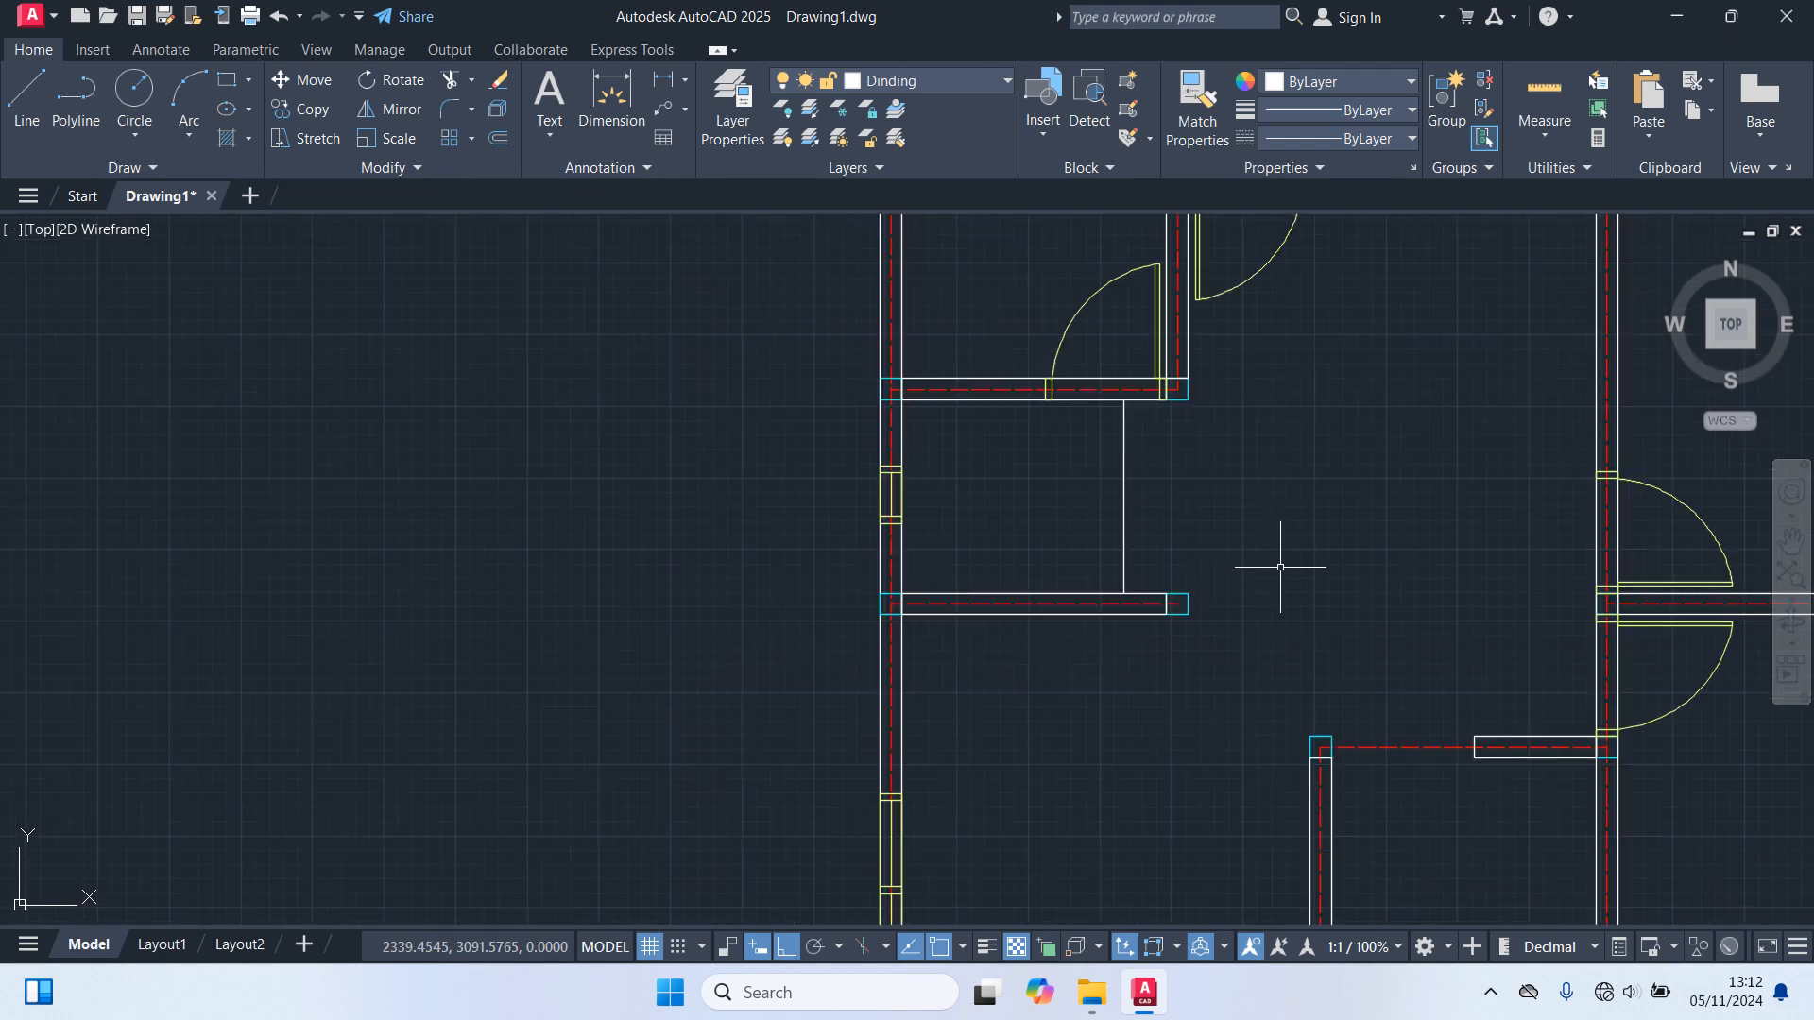
Move the vertical line by its upper endpoint to the inner edge of the upper-left room's left door jamb.
{"action": "scroll", "coordinate": [1280, 567], "scroll_direction": "down", "scroll_amount": 4}
{"action": "scroll", "coordinate": [1278, 570], "scroll_direction": "up", "scroll_amount": 2}
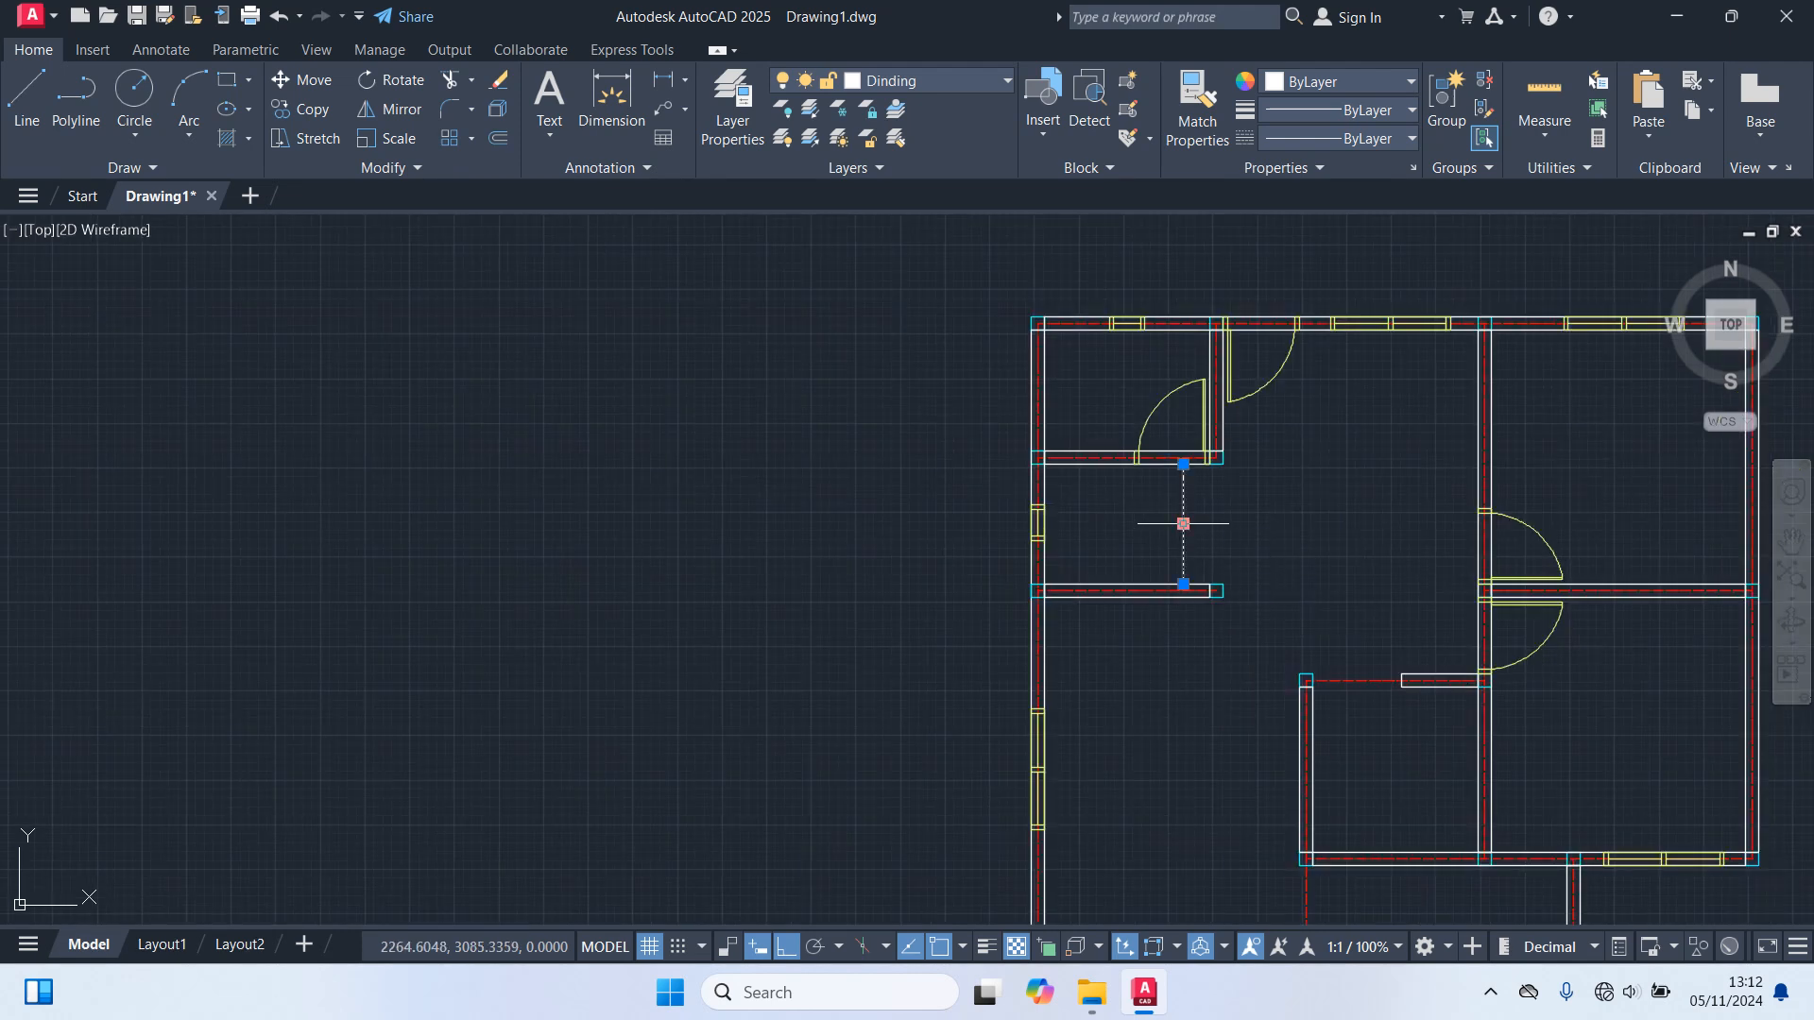
{"action": "type", "text": "m"}
{"action": "key", "text": "Return"}
{"action": "scroll", "coordinate": [1173, 476], "scroll_direction": "up", "scroll_amount": 4}
{"action": "left_click", "coordinate": [1197, 451]}
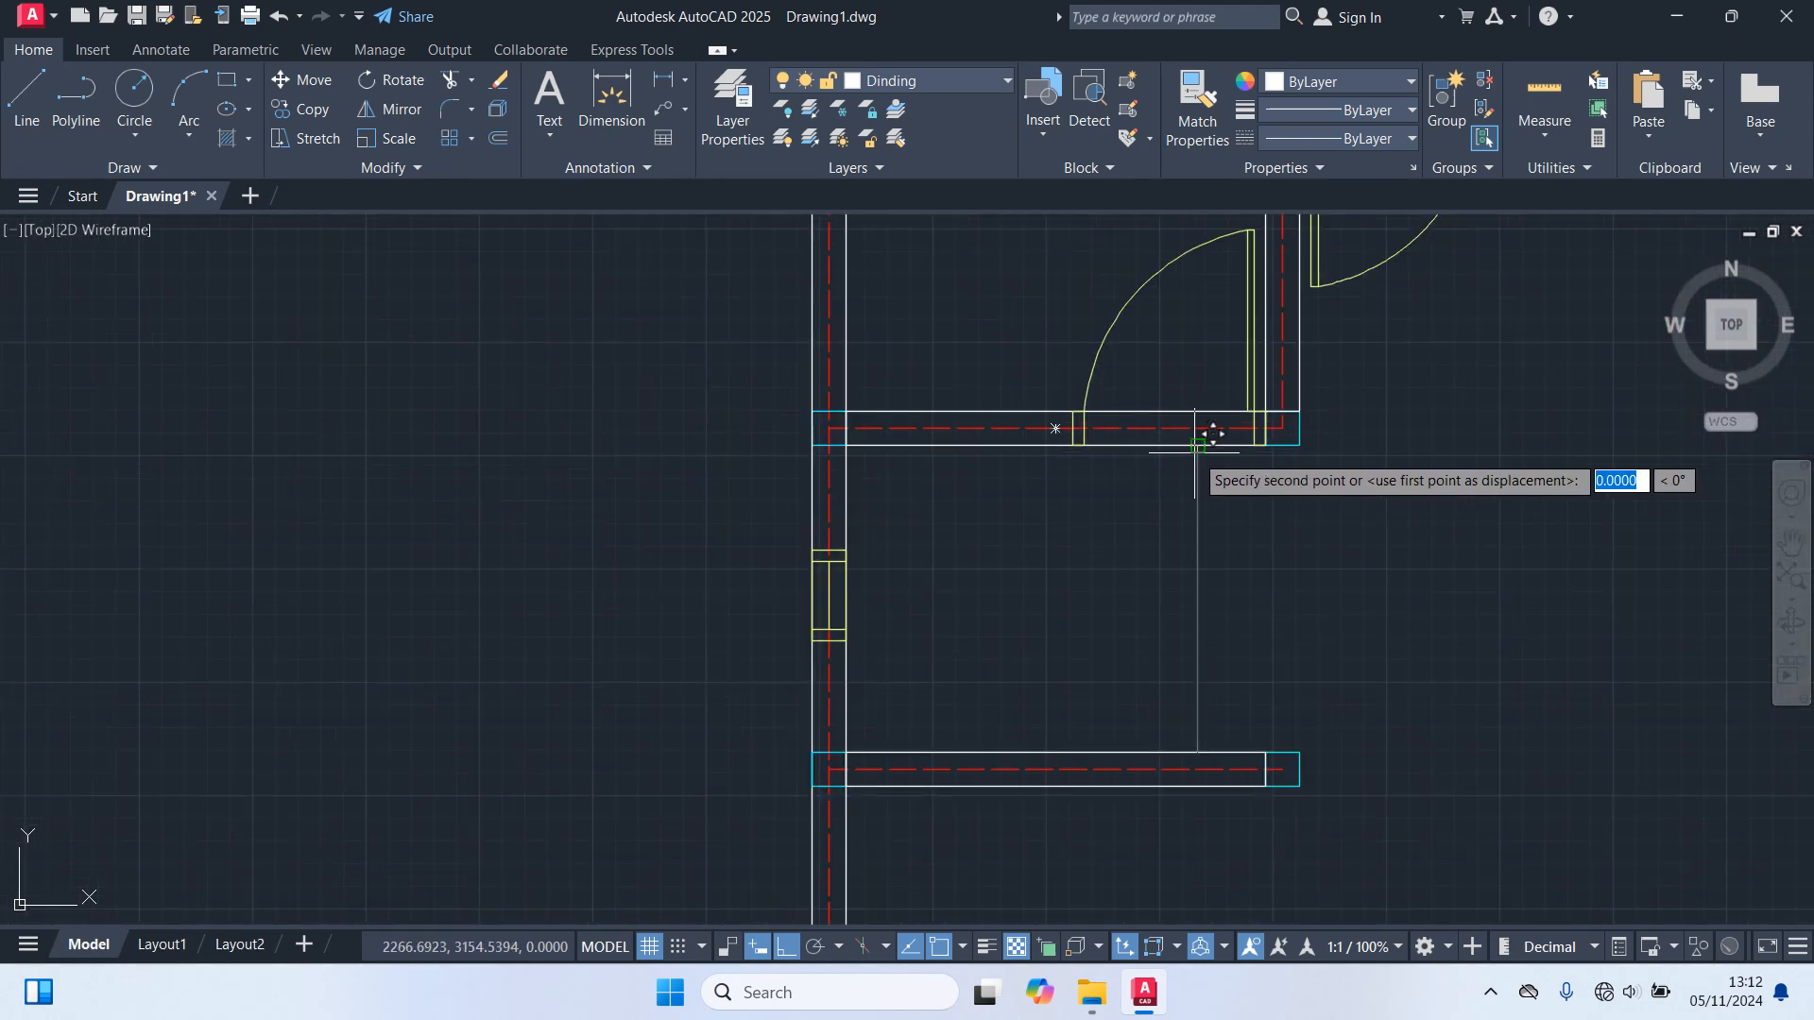
{"action": "left_click", "coordinate": [1085, 447]}
{"action": "scroll", "coordinate": [1270, 539], "scroll_direction": "down", "scroll_amount": 4}
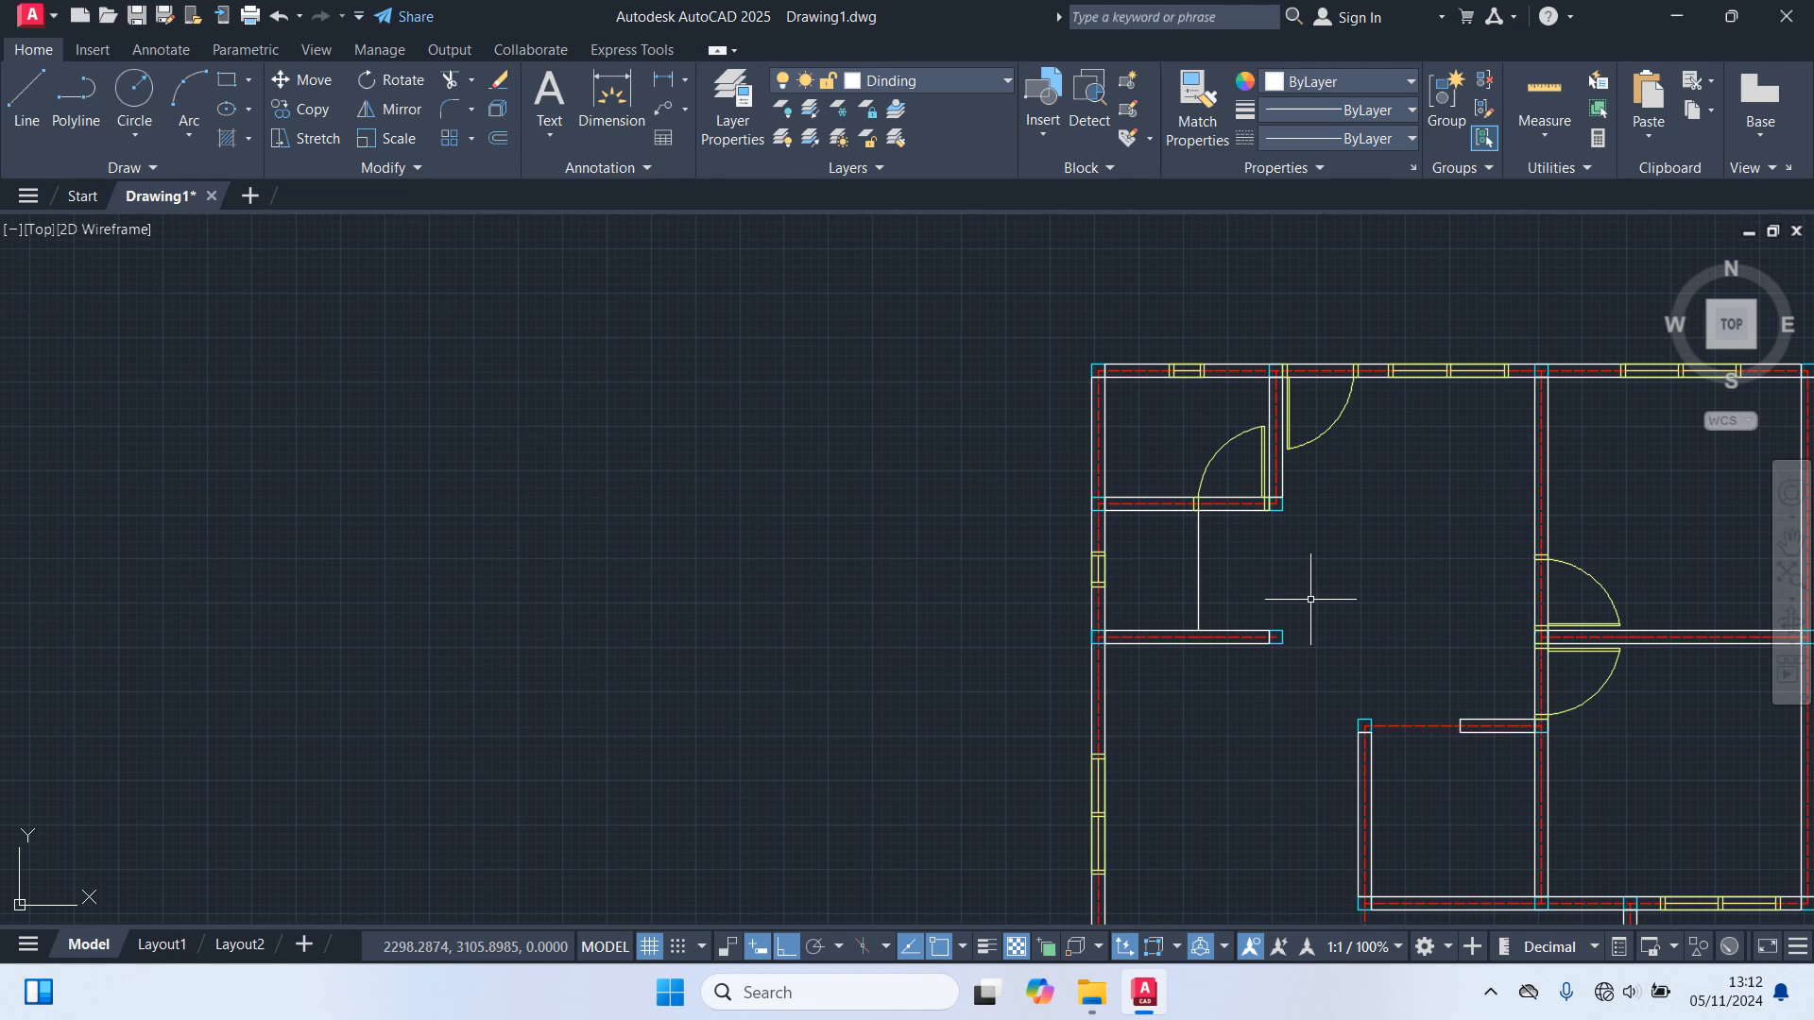
Trim the wall lines crossing the door openings throughout the plan, including the outer line across the double entrance door.
{"action": "middle_click_drag", "start_coordinate": [1323, 613], "coordinate": [1077, 599]}
{"action": "type", "text": "t"}
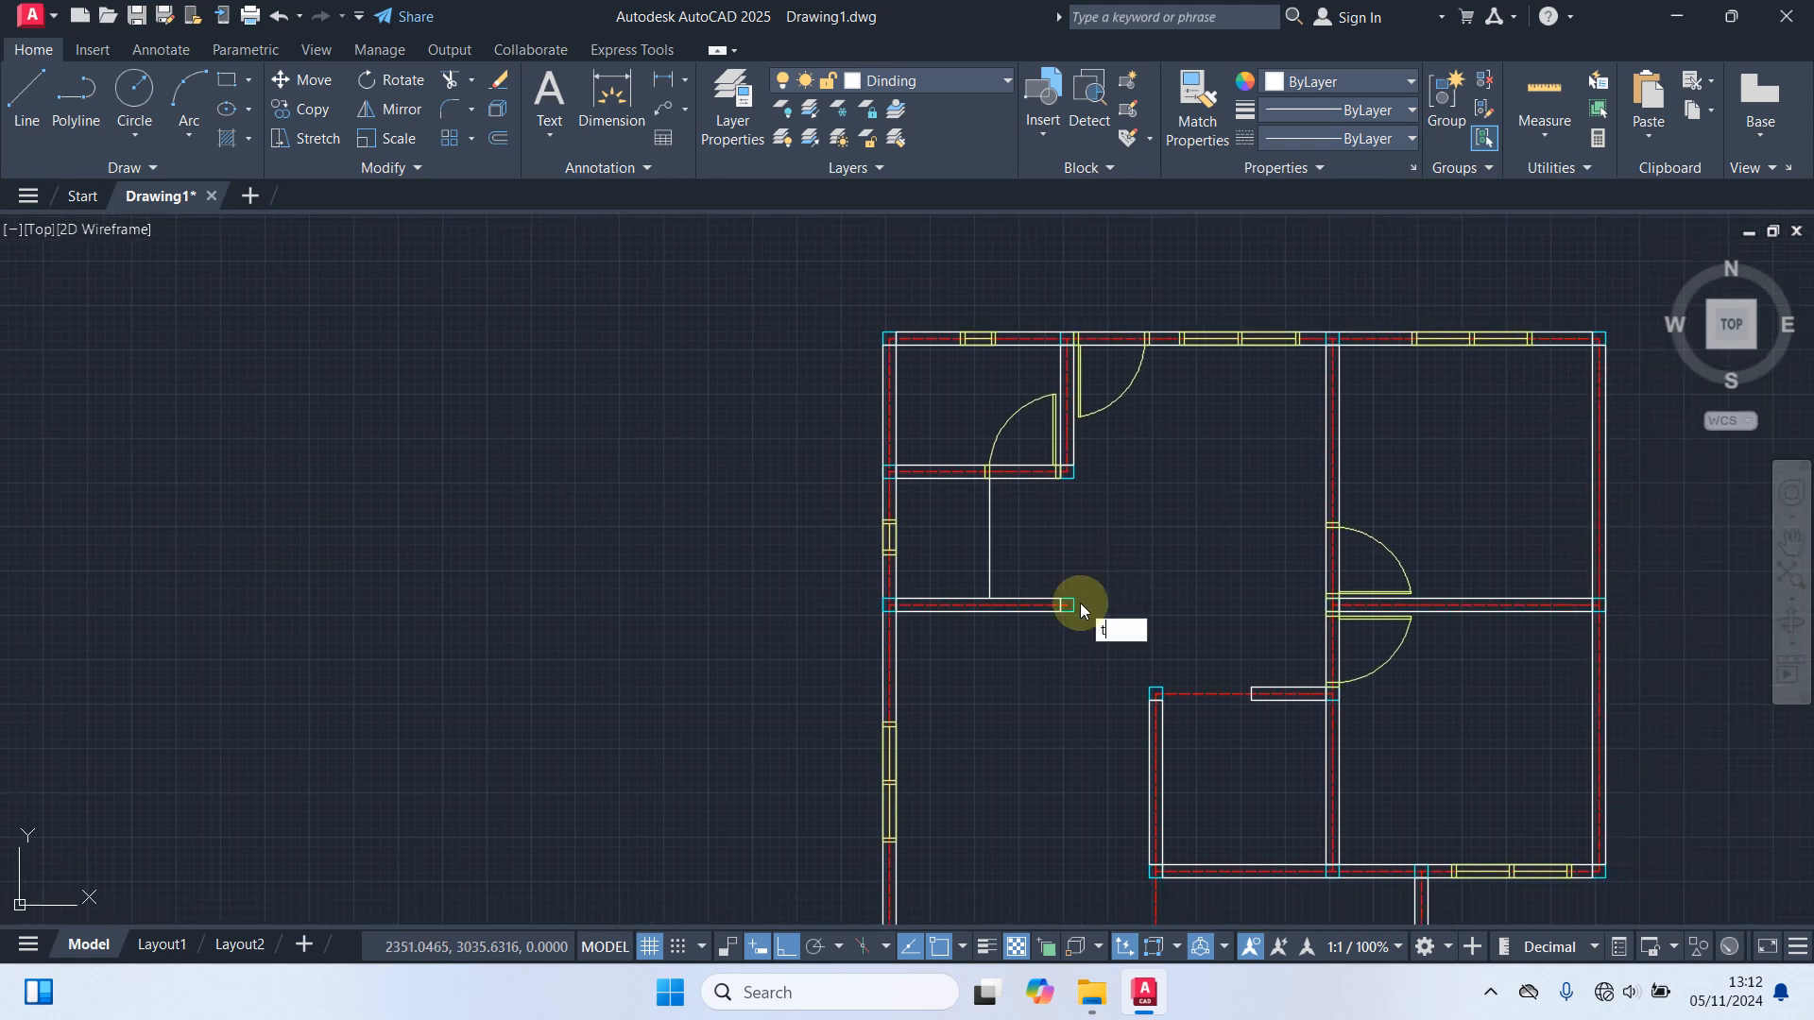
{"action": "type", "text": "r"}
{"action": "key", "text": "Return"}
{"action": "scroll", "coordinate": [1110, 335], "scroll_direction": "up", "scroll_amount": 2}
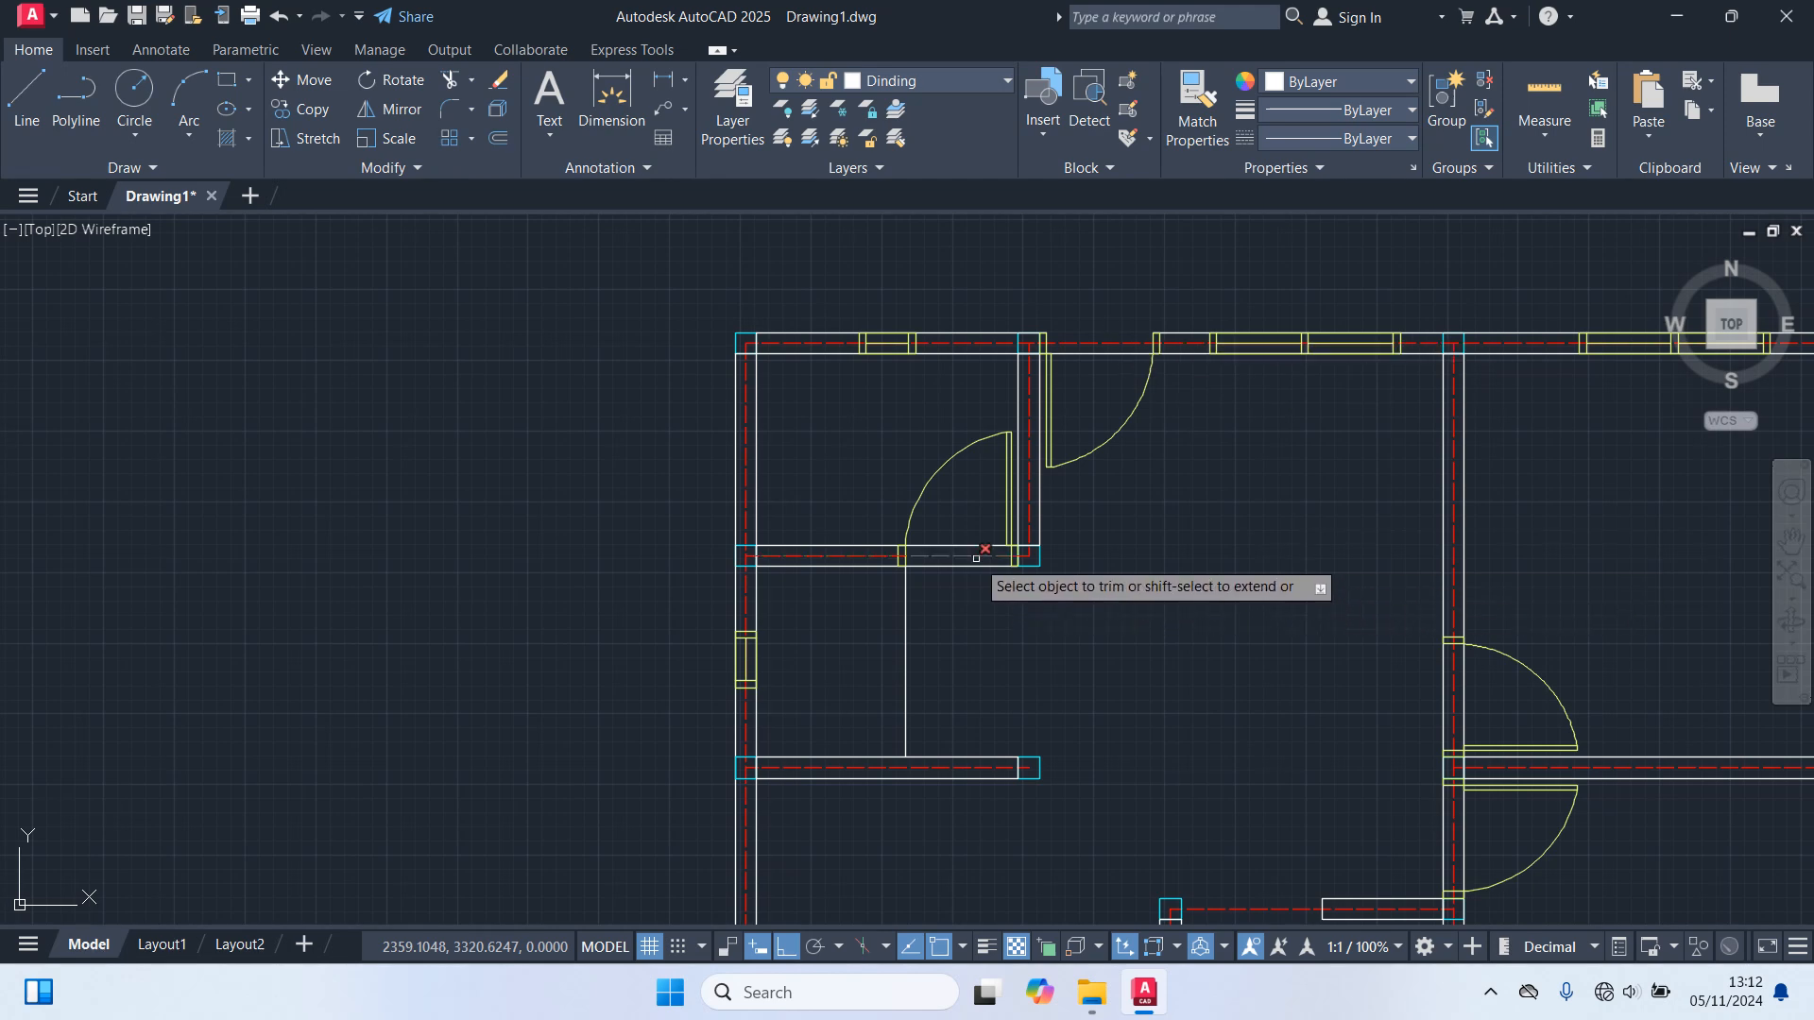
{"action": "scroll", "coordinate": [1096, 642], "scroll_direction": "down", "scroll_amount": 3}
{"action": "scroll", "coordinate": [1074, 579], "scroll_direction": "up", "scroll_amount": 3}
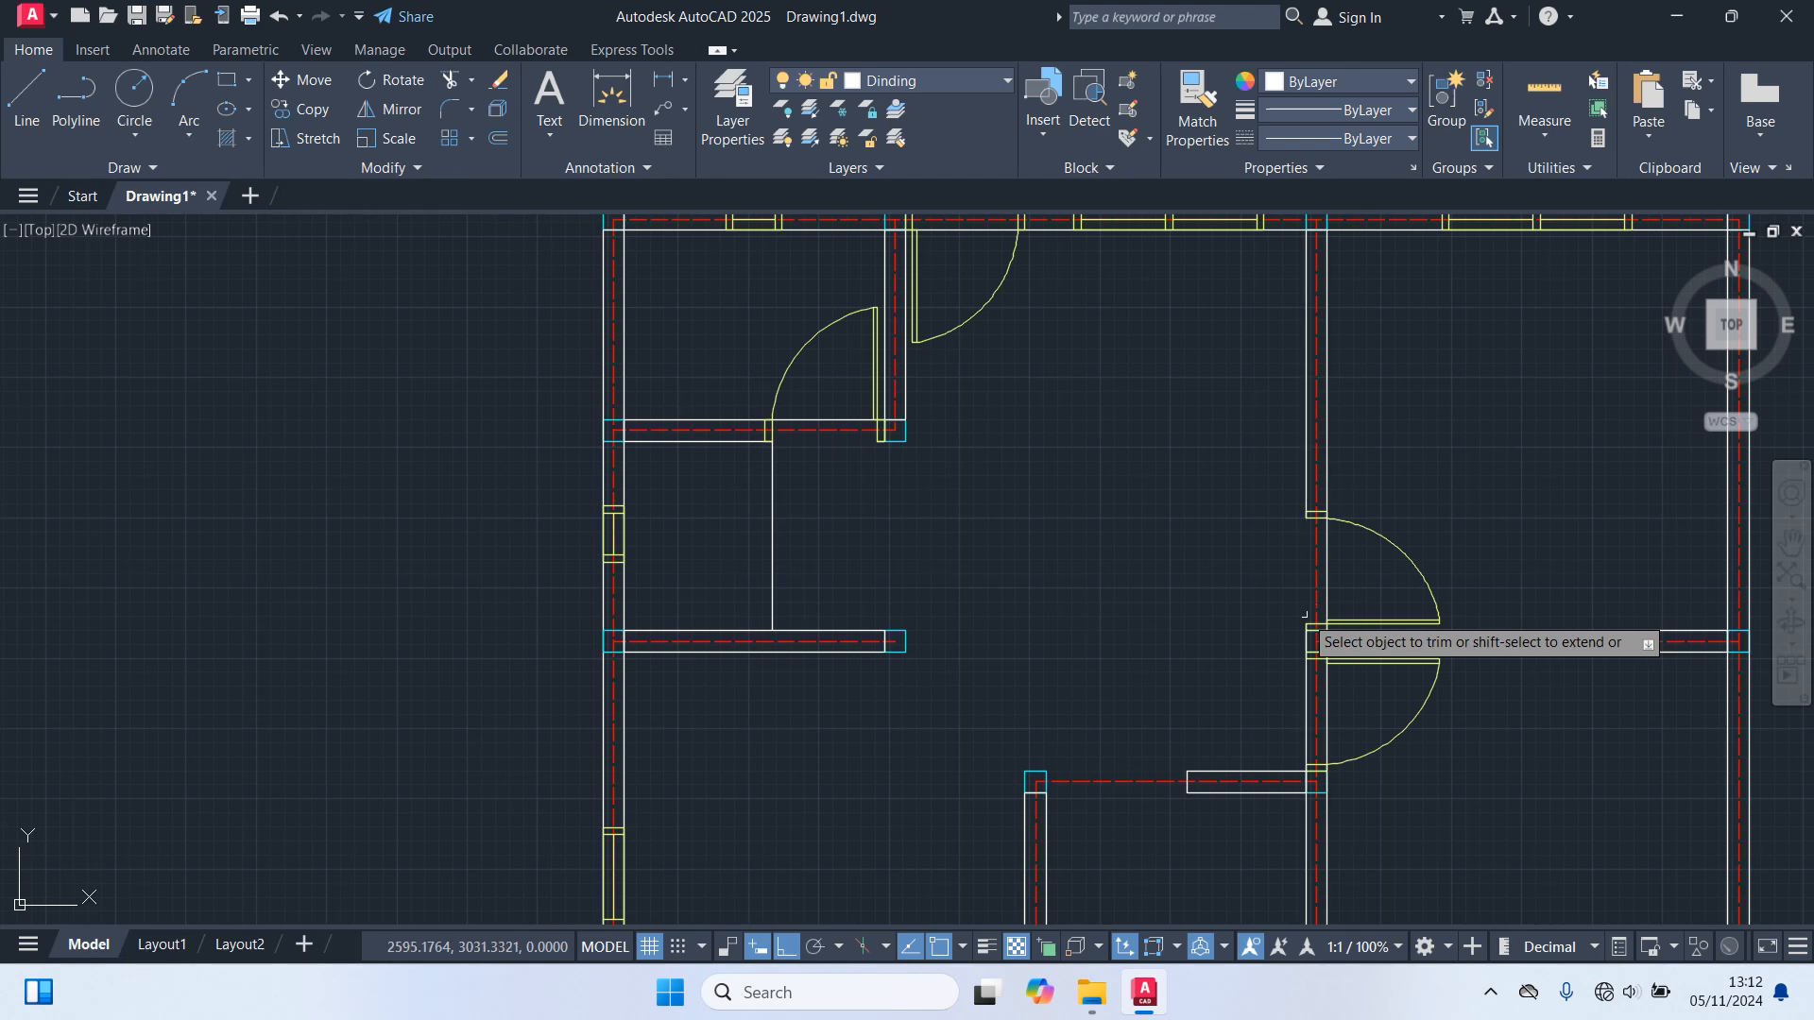
{"action": "scroll", "coordinate": [1146, 644], "scroll_direction": "down", "scroll_amount": 3}
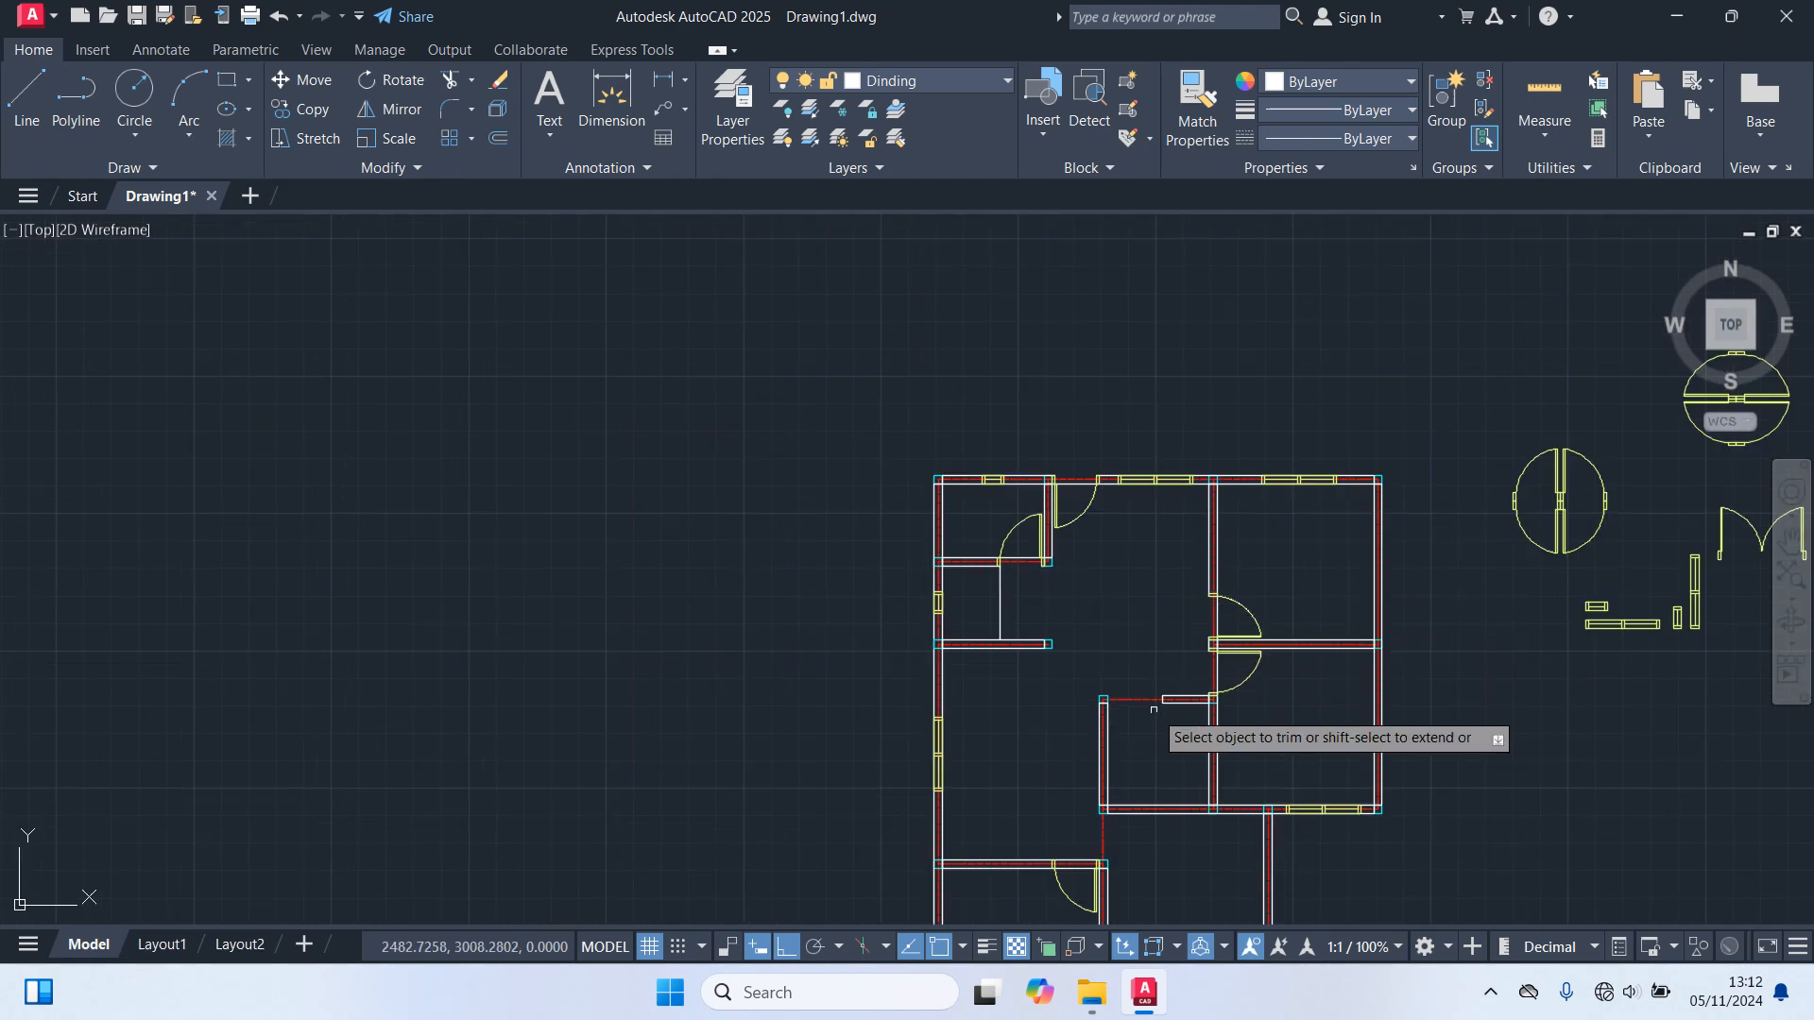
{"action": "scroll", "coordinate": [1153, 709], "scroll_direction": "up", "scroll_amount": 2}
{"action": "scroll", "coordinate": [1133, 590], "scroll_direction": "up", "scroll_amount": 1}
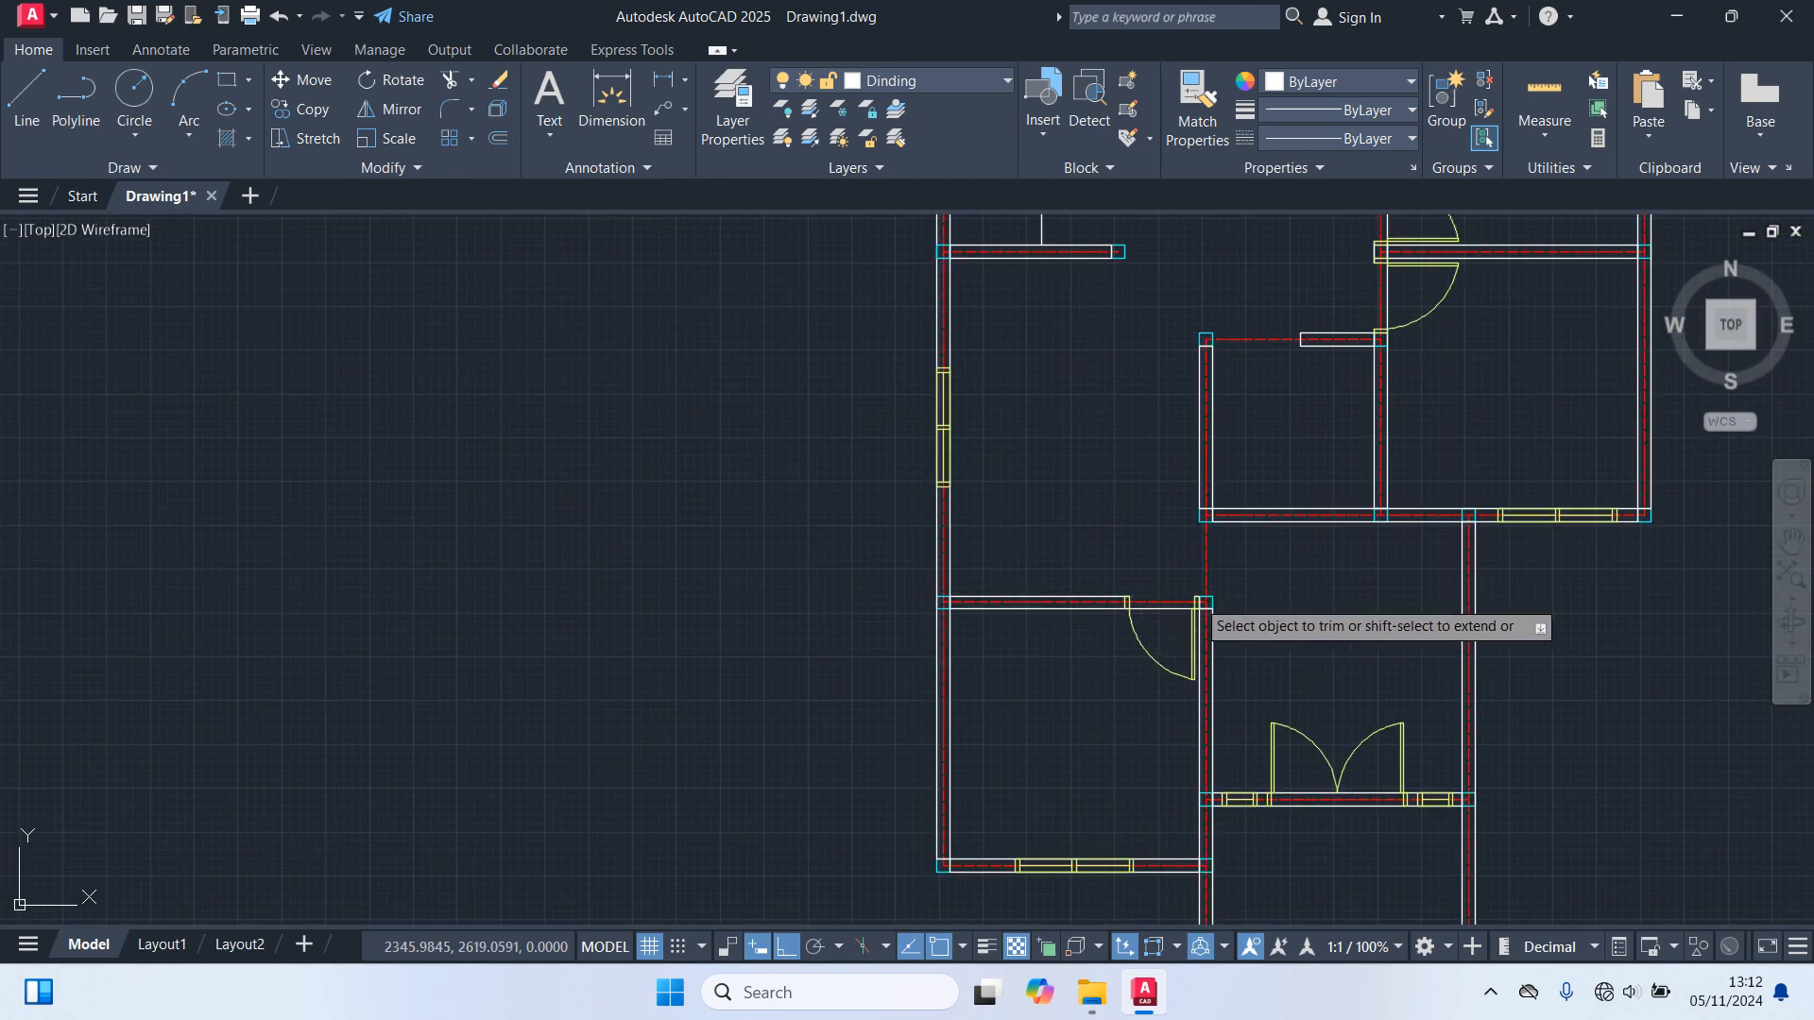
{"action": "middle_click_drag", "start_coordinate": [1196, 599], "coordinate": [1203, 420]}
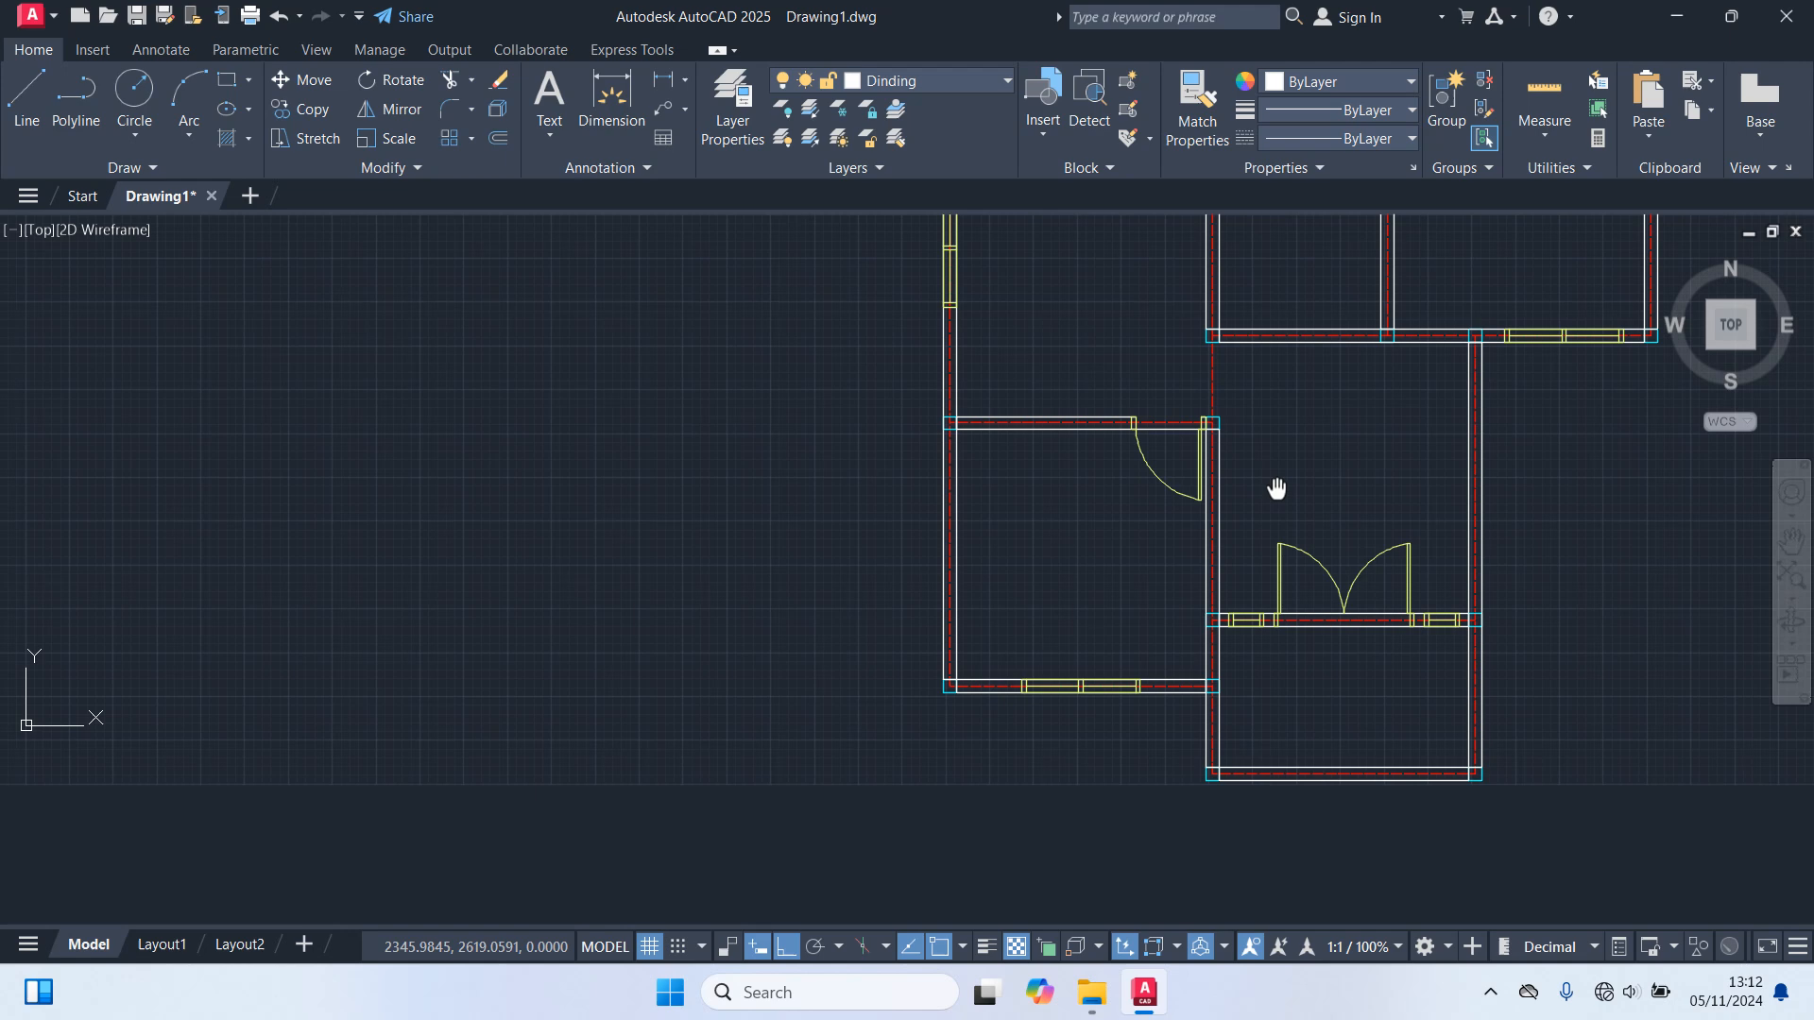
{"action": "left_click", "coordinate": [1339, 620]}
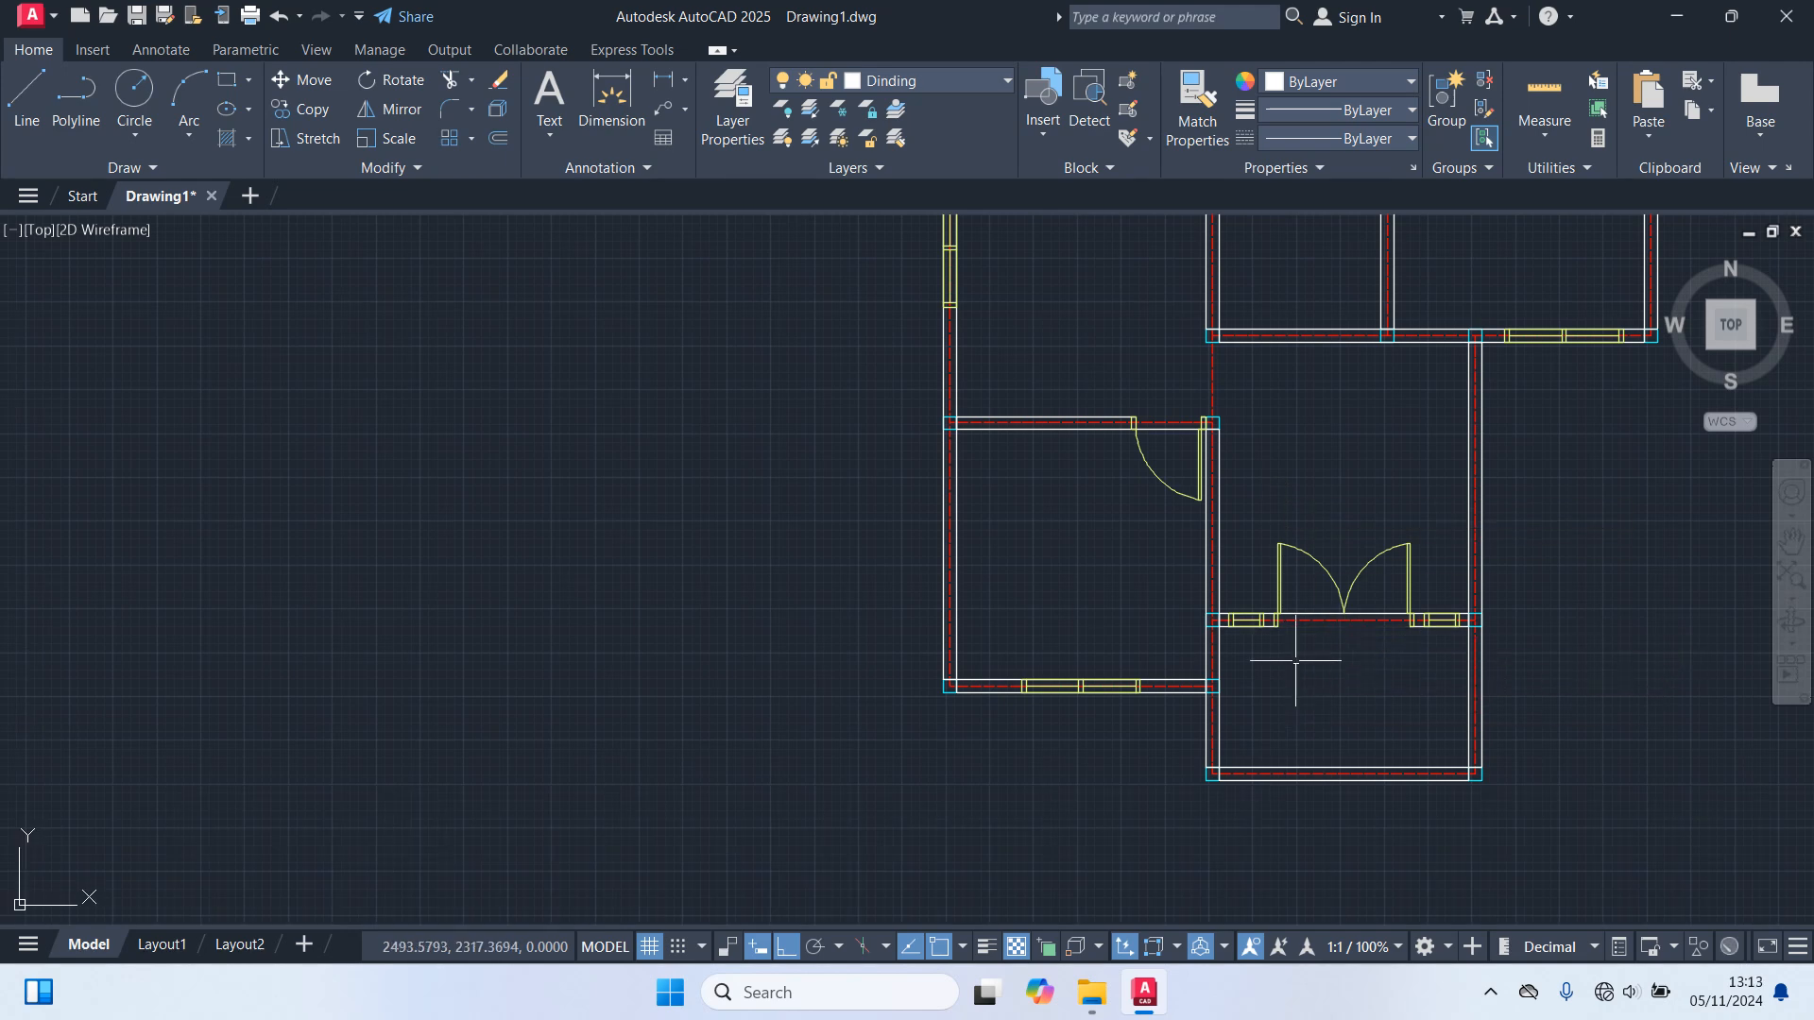
Trim away the inner wall lines on the three outer sides of the porch below the double door.
{"action": "middle_click_drag", "start_coordinate": [1297, 527], "coordinate": [1216, 564]}
{"action": "type", "text": "tr"}
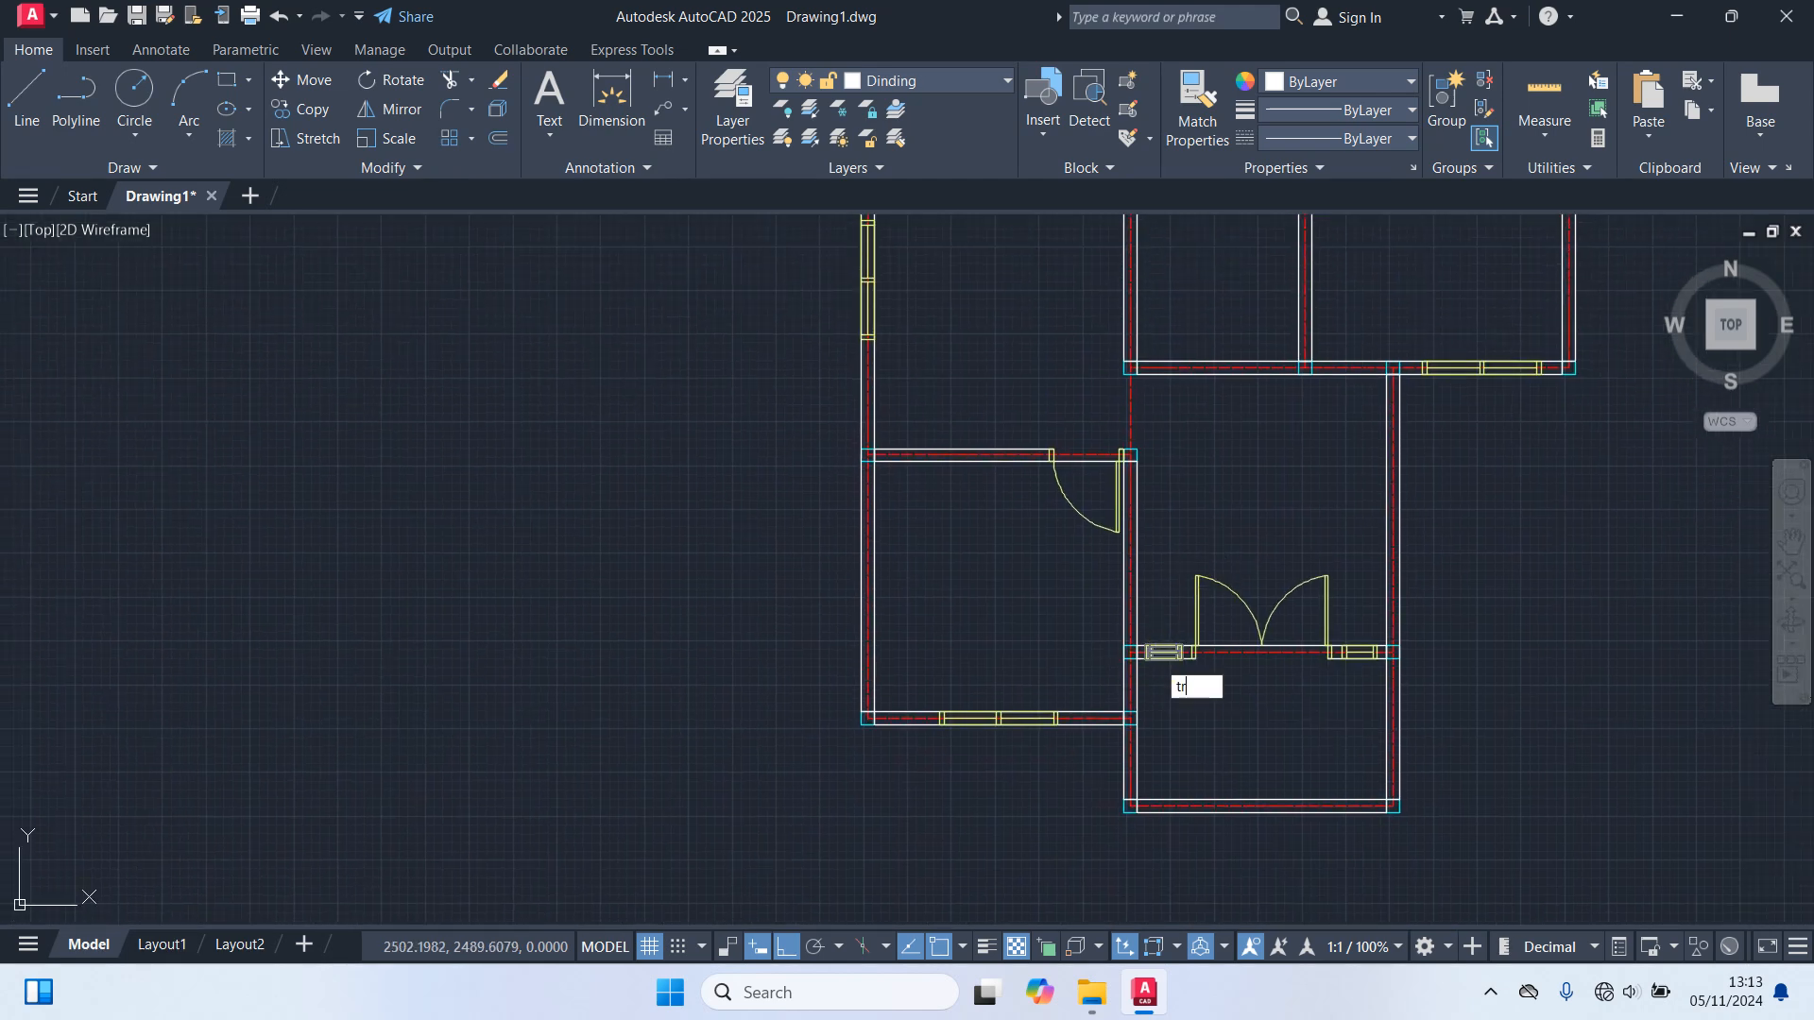
{"action": "key", "text": "Return"}
{"action": "scroll", "coordinate": [1158, 748], "scroll_direction": "up", "scroll_amount": 4}
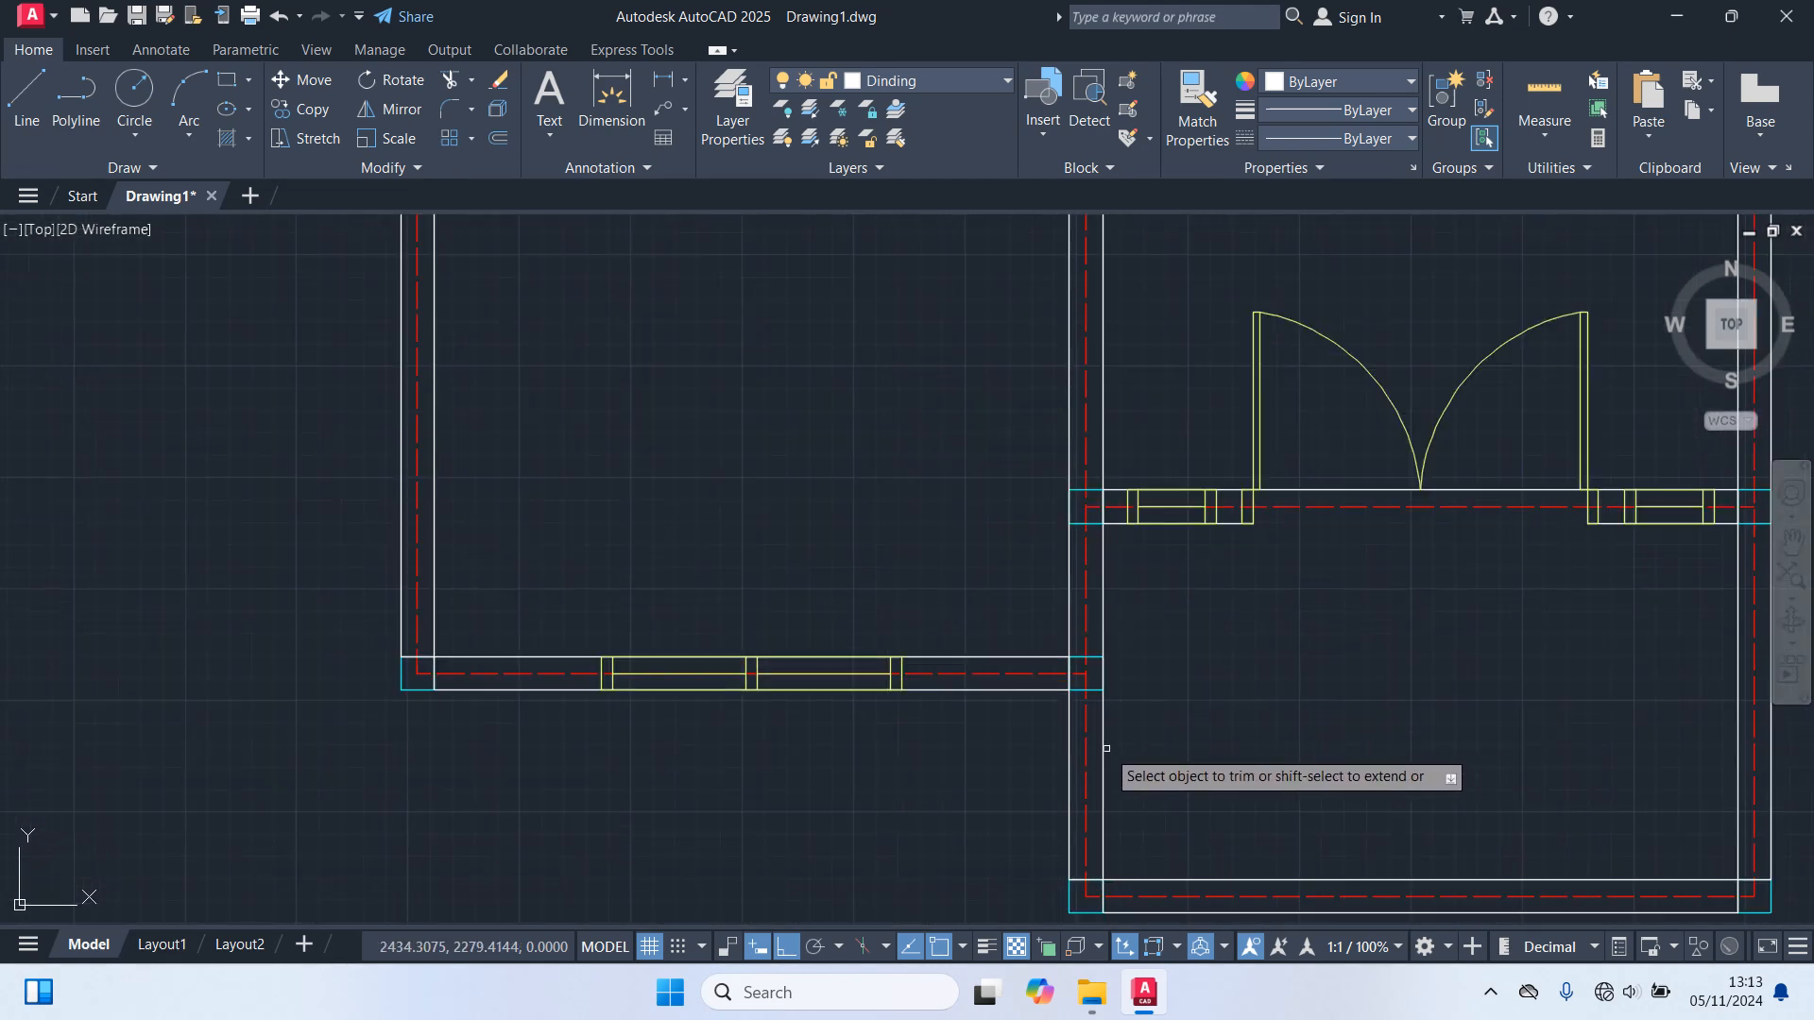
{"action": "left_click", "coordinate": [1102, 743]}
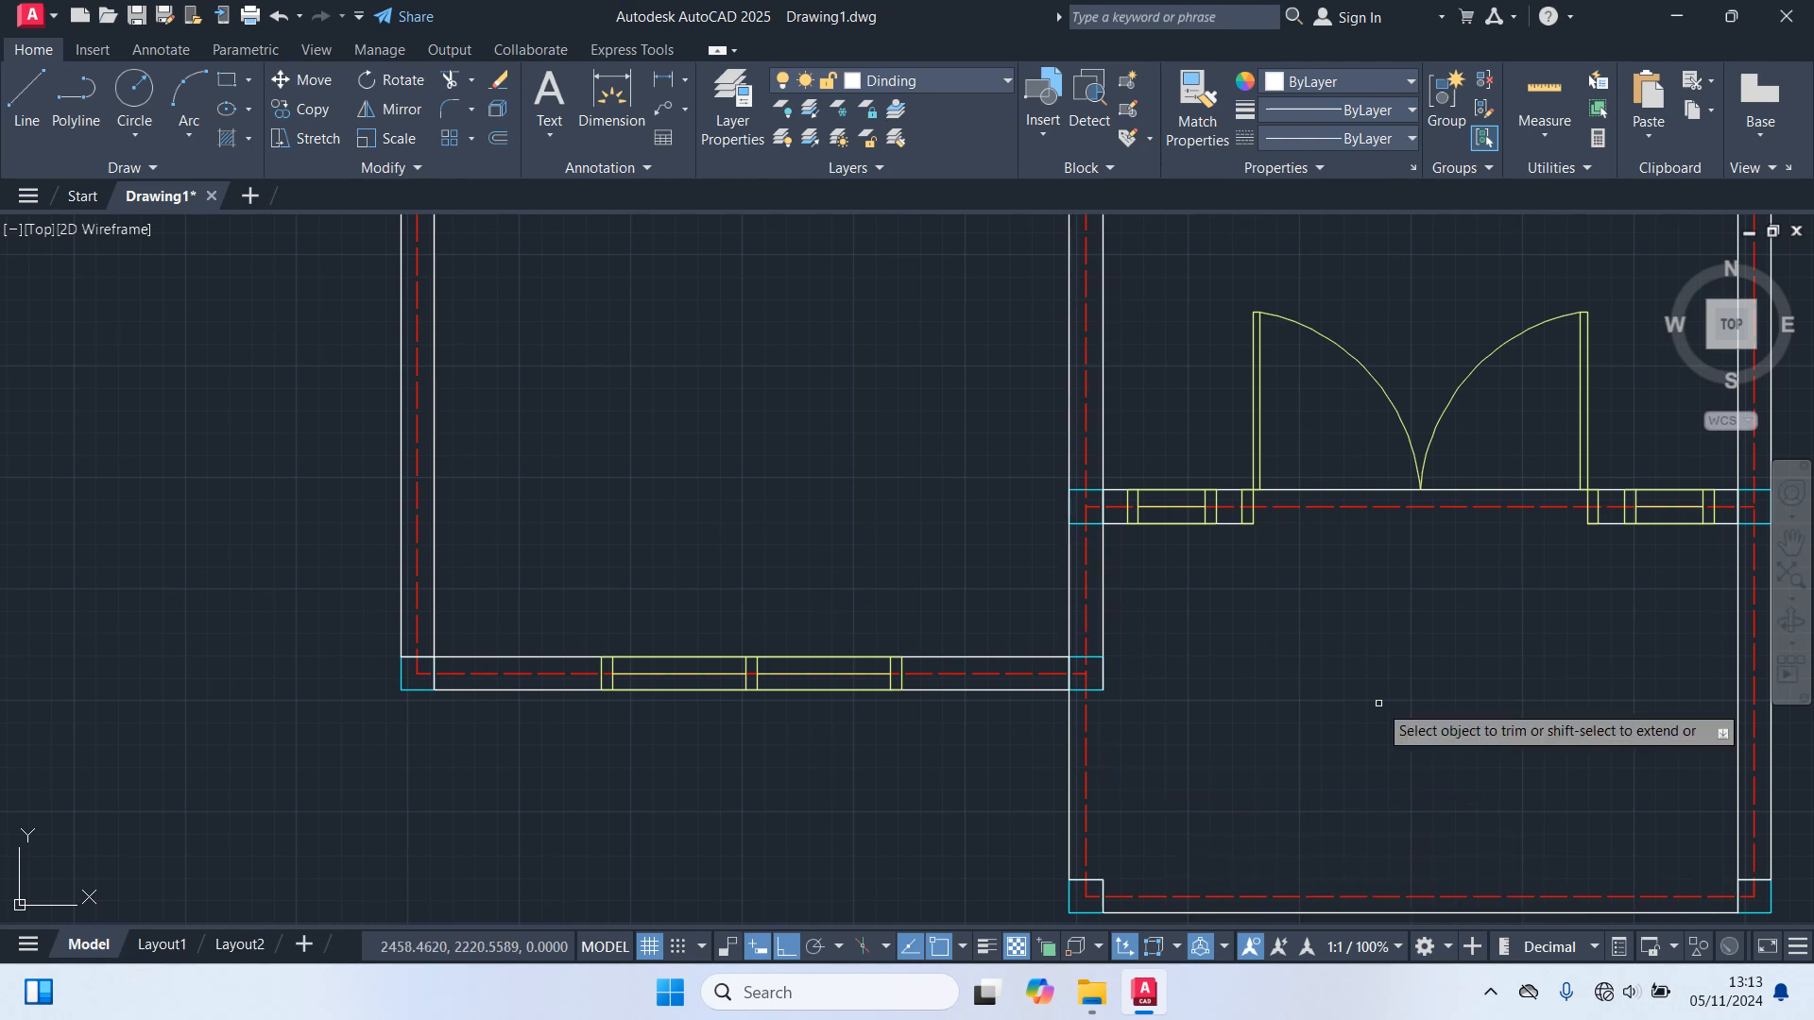
{"action": "scroll", "coordinate": [1153, 732], "scroll_direction": "down", "scroll_amount": 3}
{"action": "left_click", "coordinate": [1371, 757]}
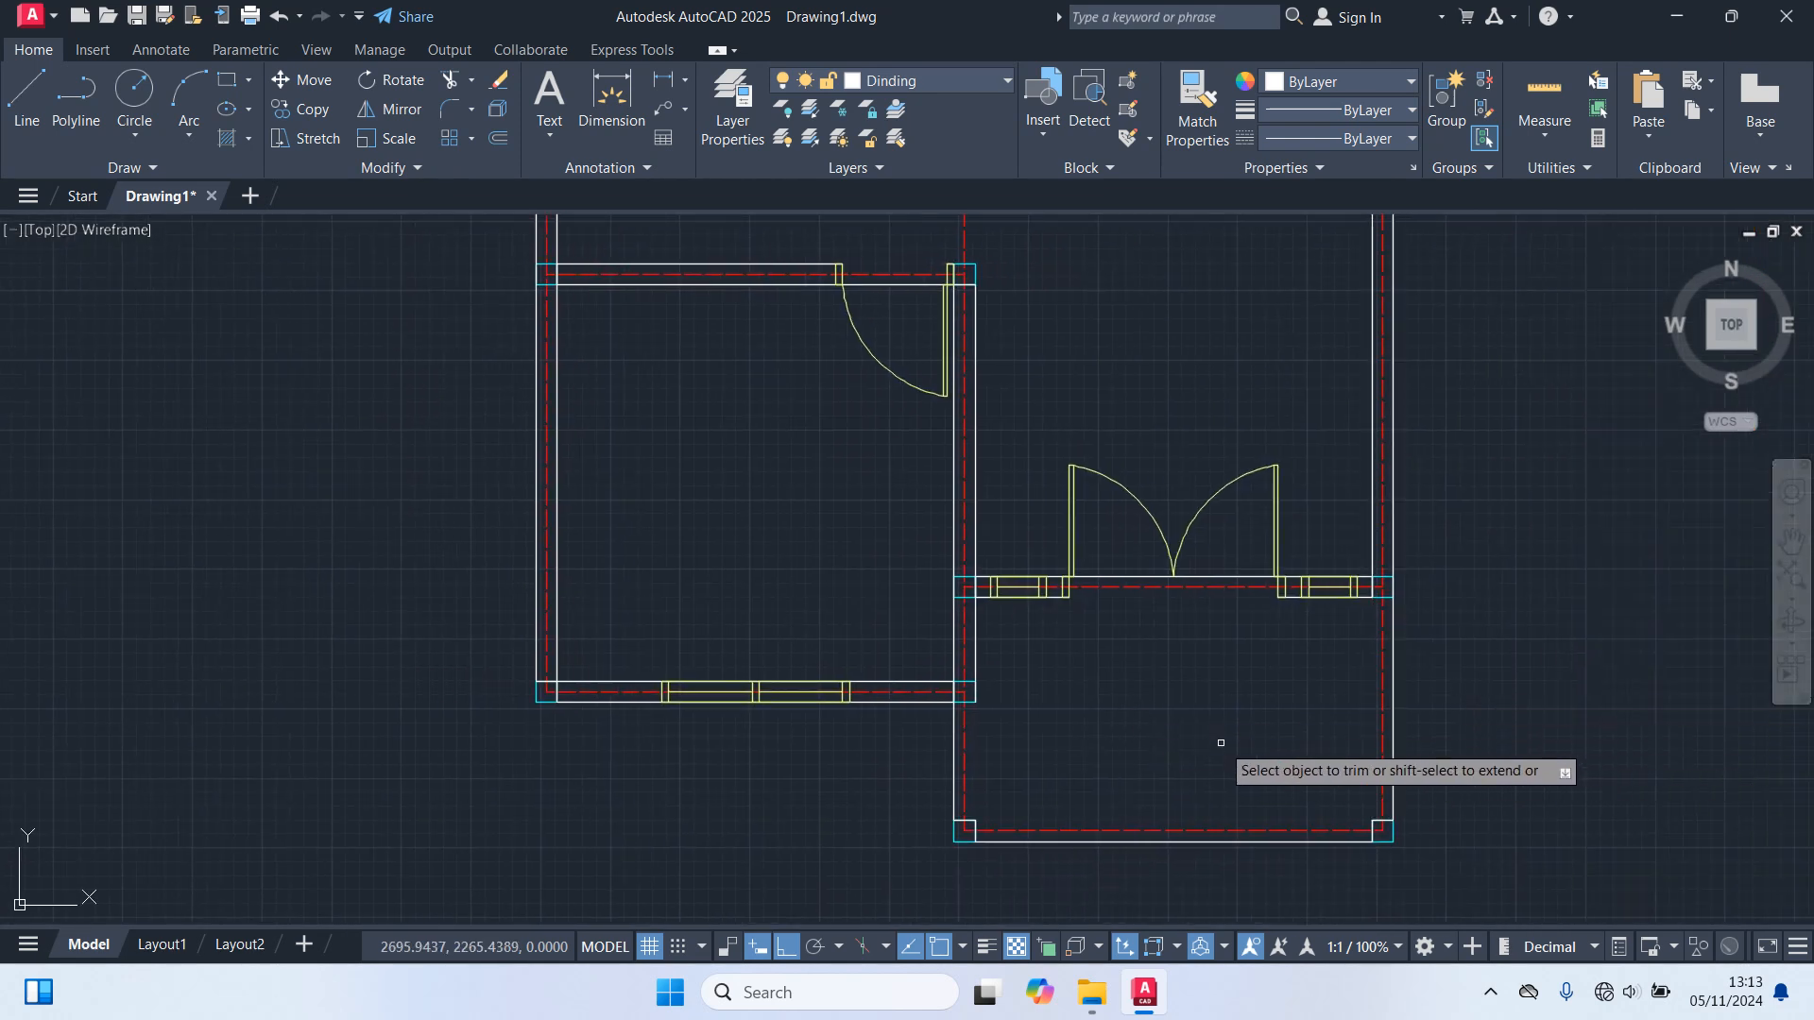
{"action": "scroll", "coordinate": [1191, 747], "scroll_direction": "down", "scroll_amount": 3}
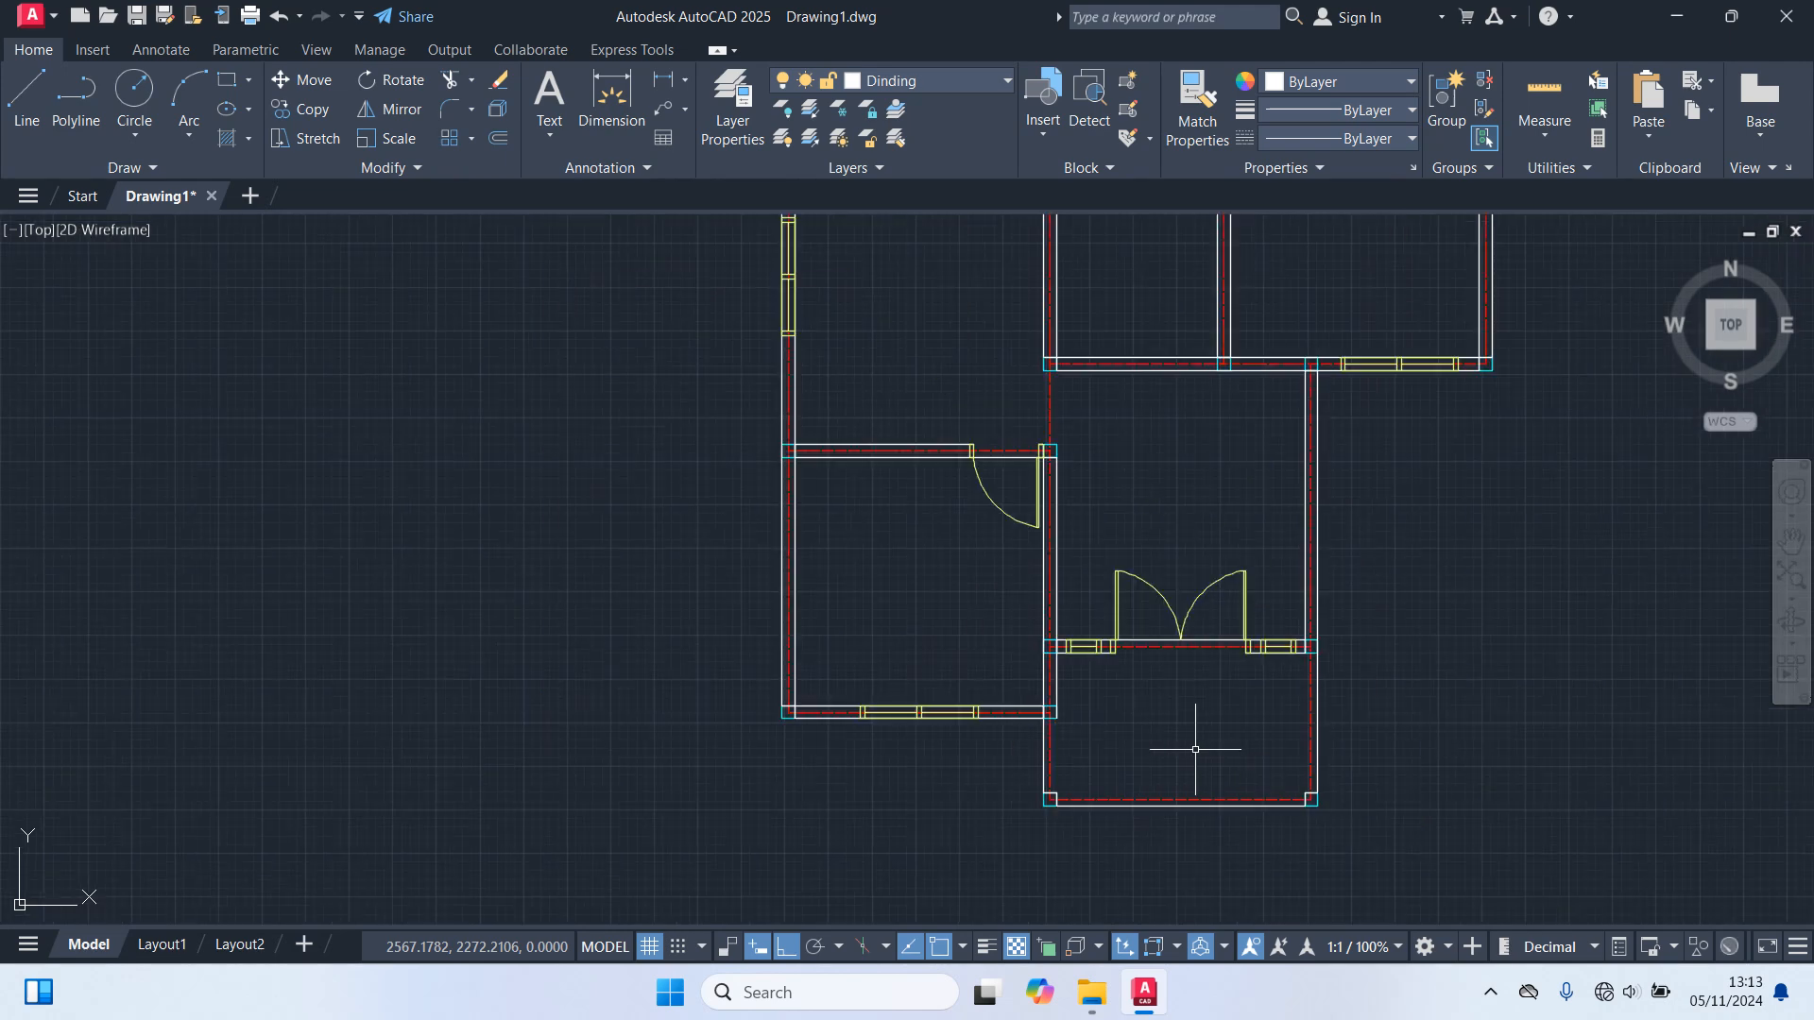
Delete the spare door and window symbols standing to the right of the floor plan.
{"action": "middle_click_drag", "start_coordinate": [1193, 741], "coordinate": [1193, 797]}
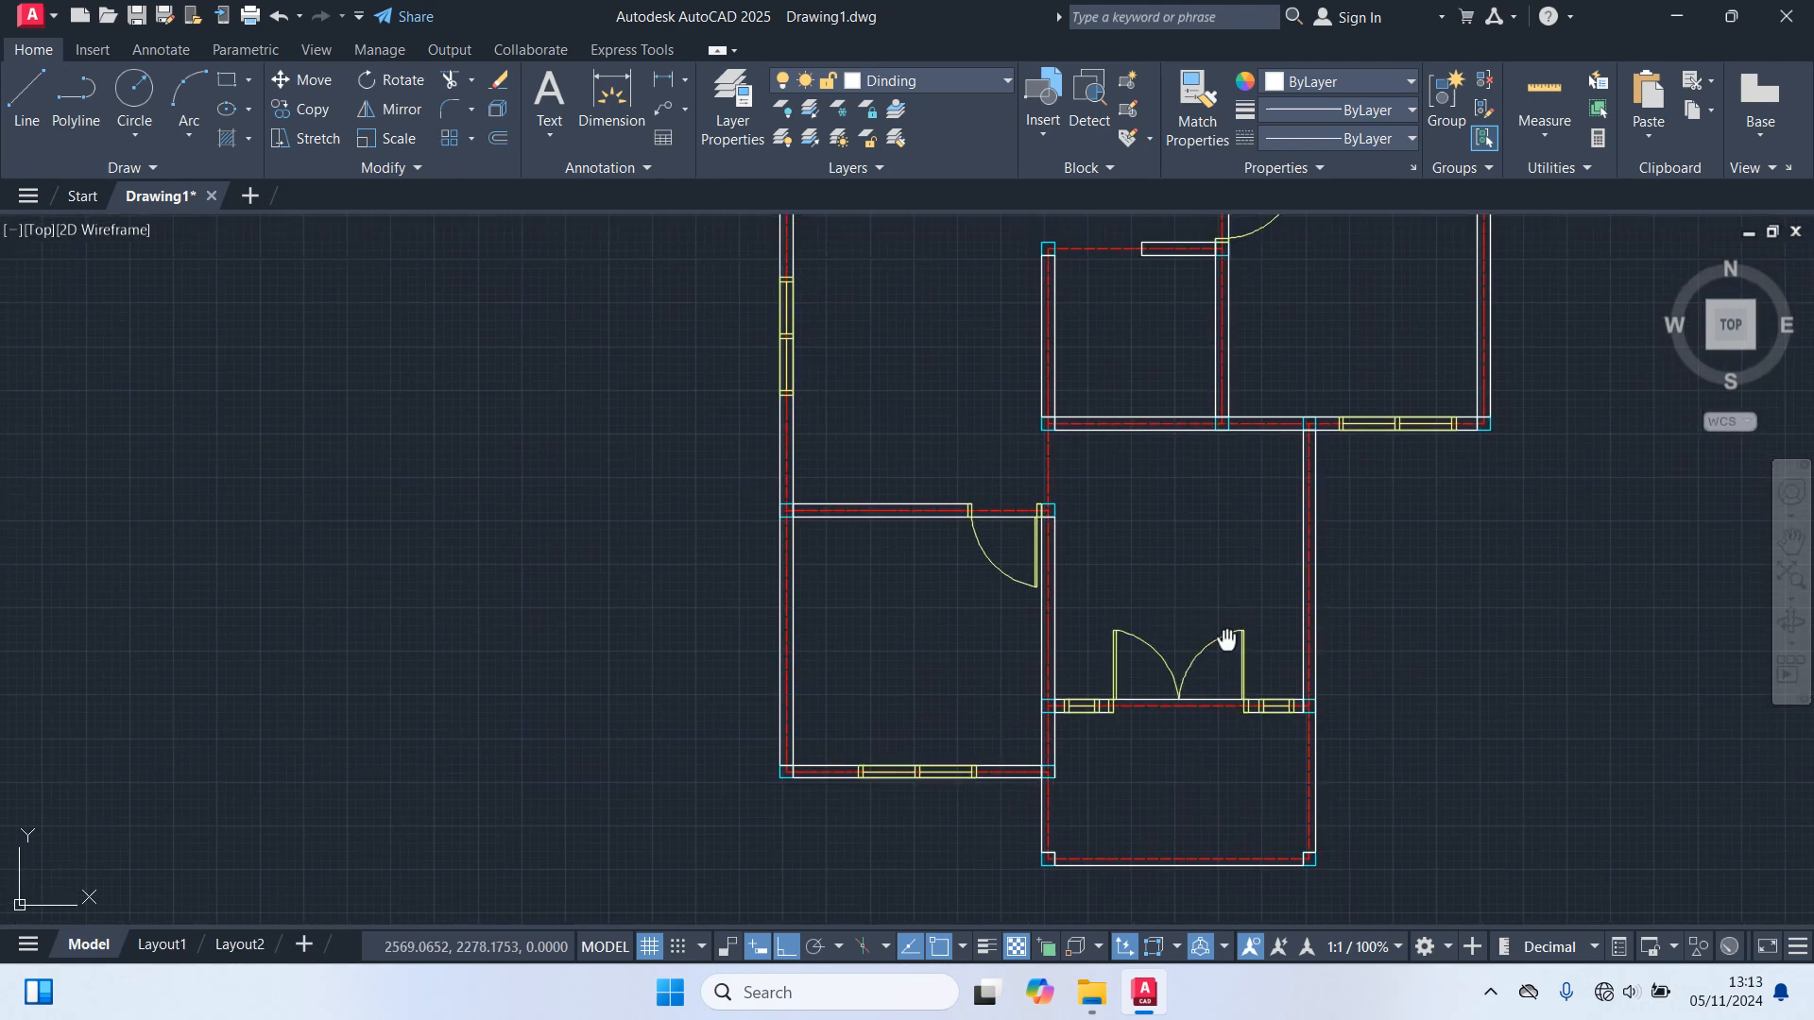
{"action": "middle_click_drag", "start_coordinate": [1206, 689], "coordinate": [1209, 740]}
{"action": "middle_click_drag", "start_coordinate": [1124, 621], "coordinate": [1121, 694]}
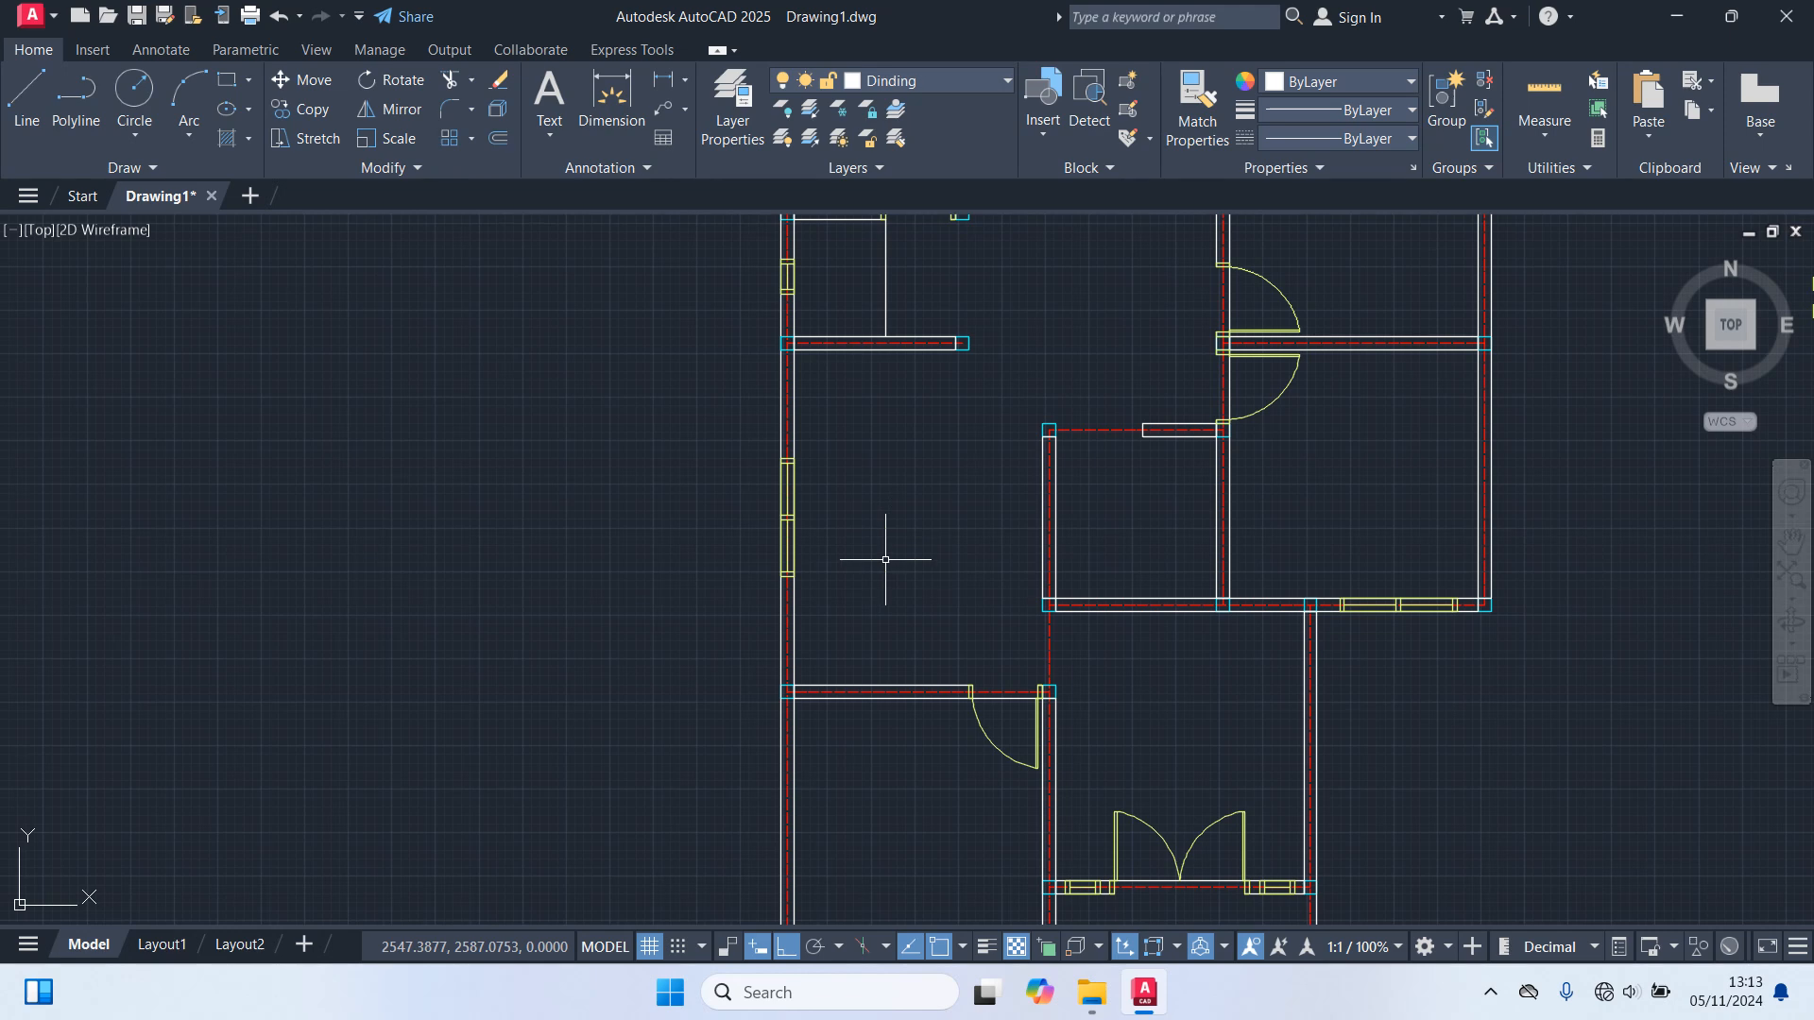
{"action": "middle_click_drag", "start_coordinate": [885, 560], "coordinate": [910, 720]}
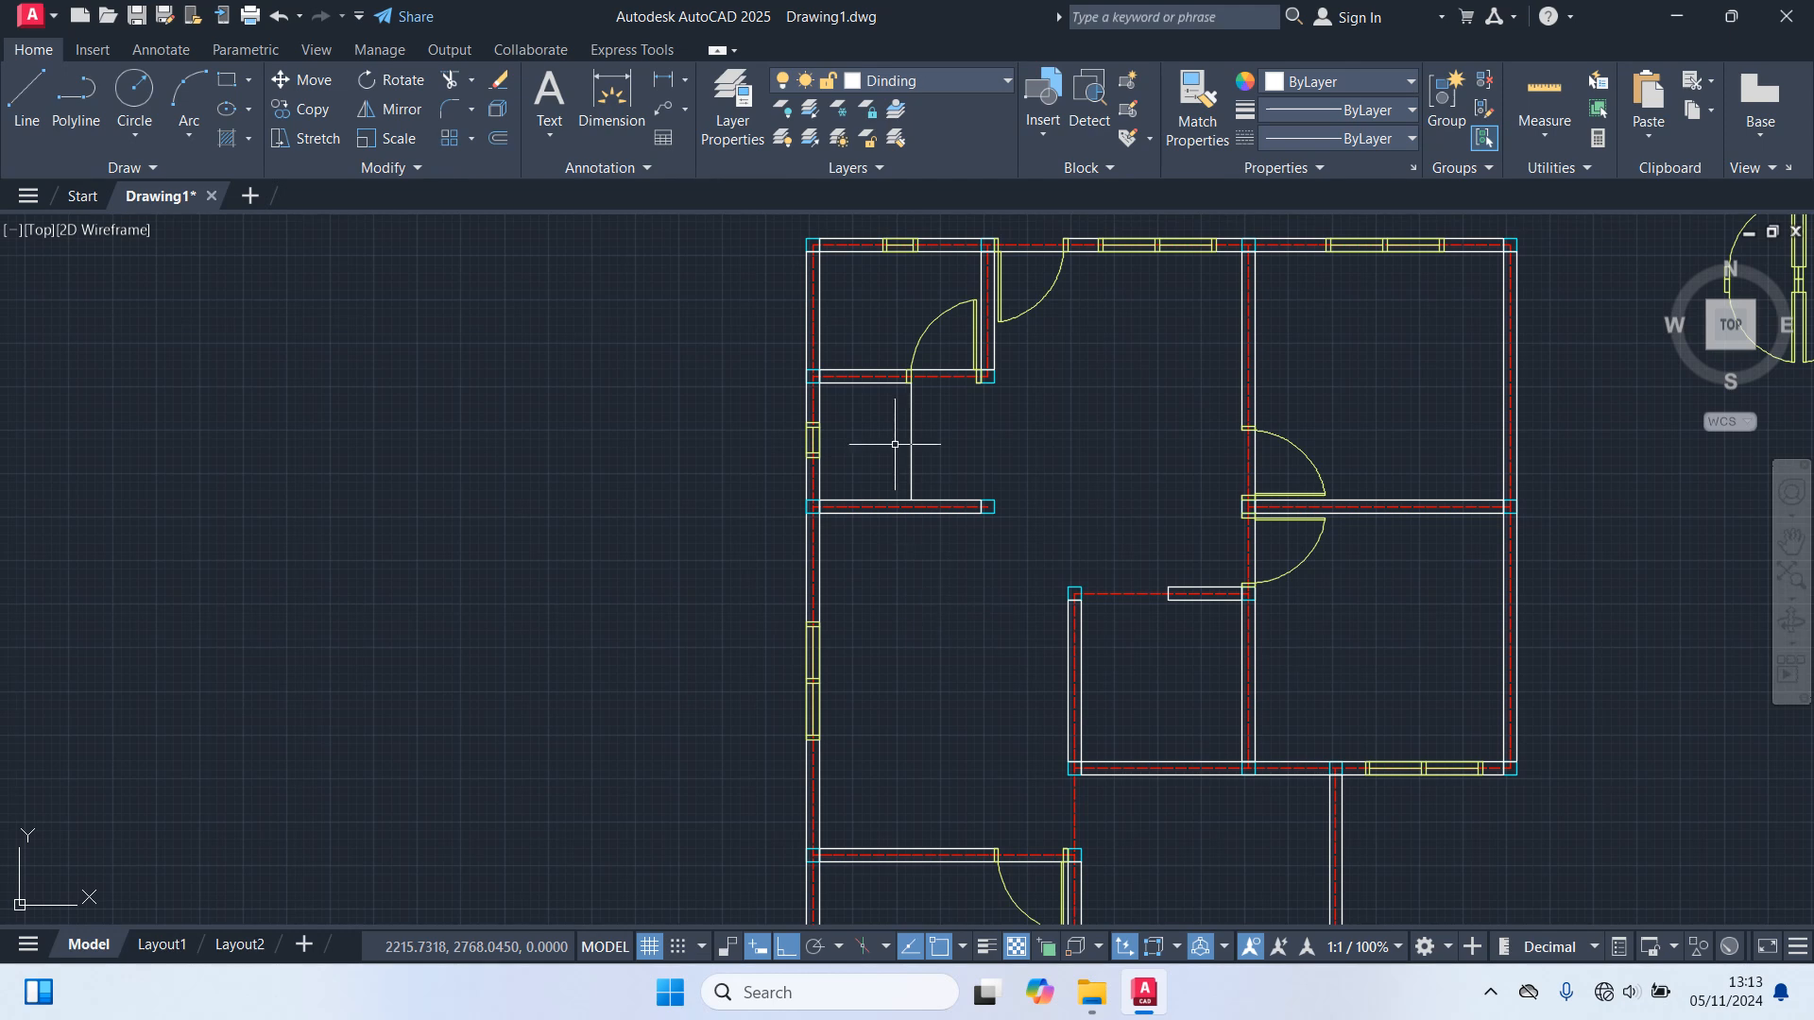
{"action": "middle_click_drag", "start_coordinate": [1131, 537], "coordinate": [902, 751]}
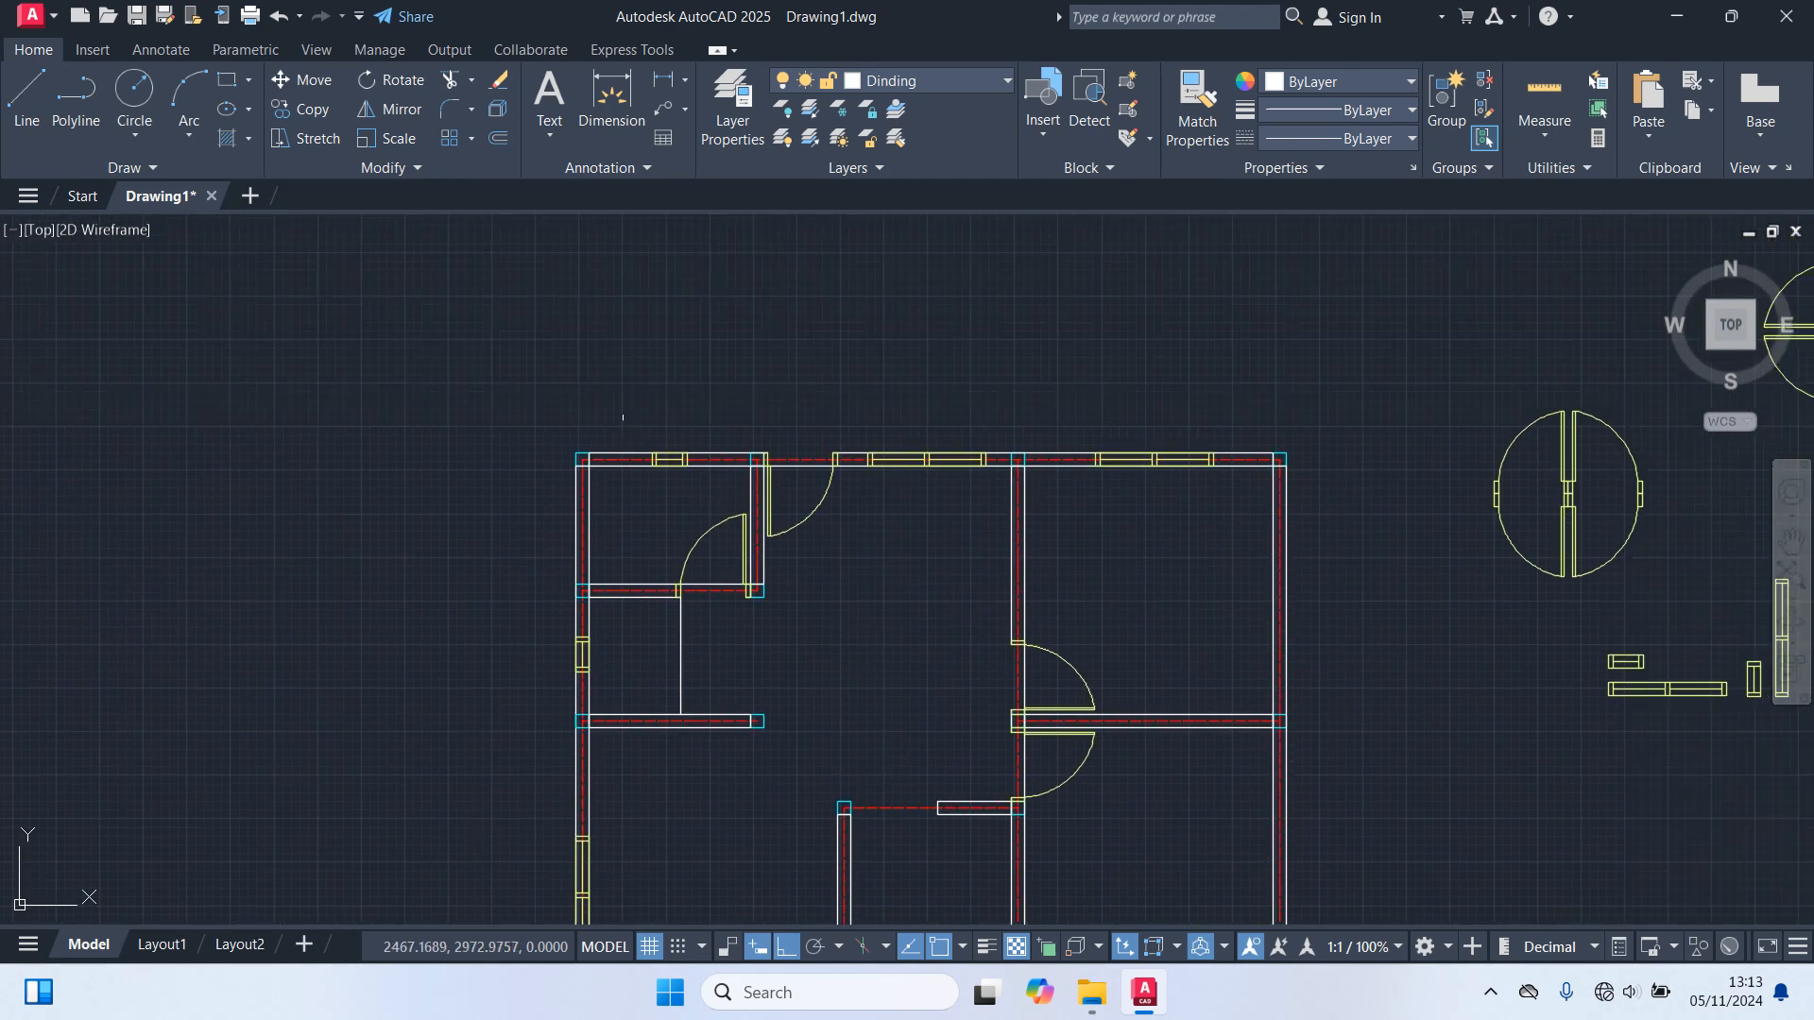
{"action": "scroll", "coordinate": [1124, 323], "scroll_direction": "down", "scroll_amount": 2}
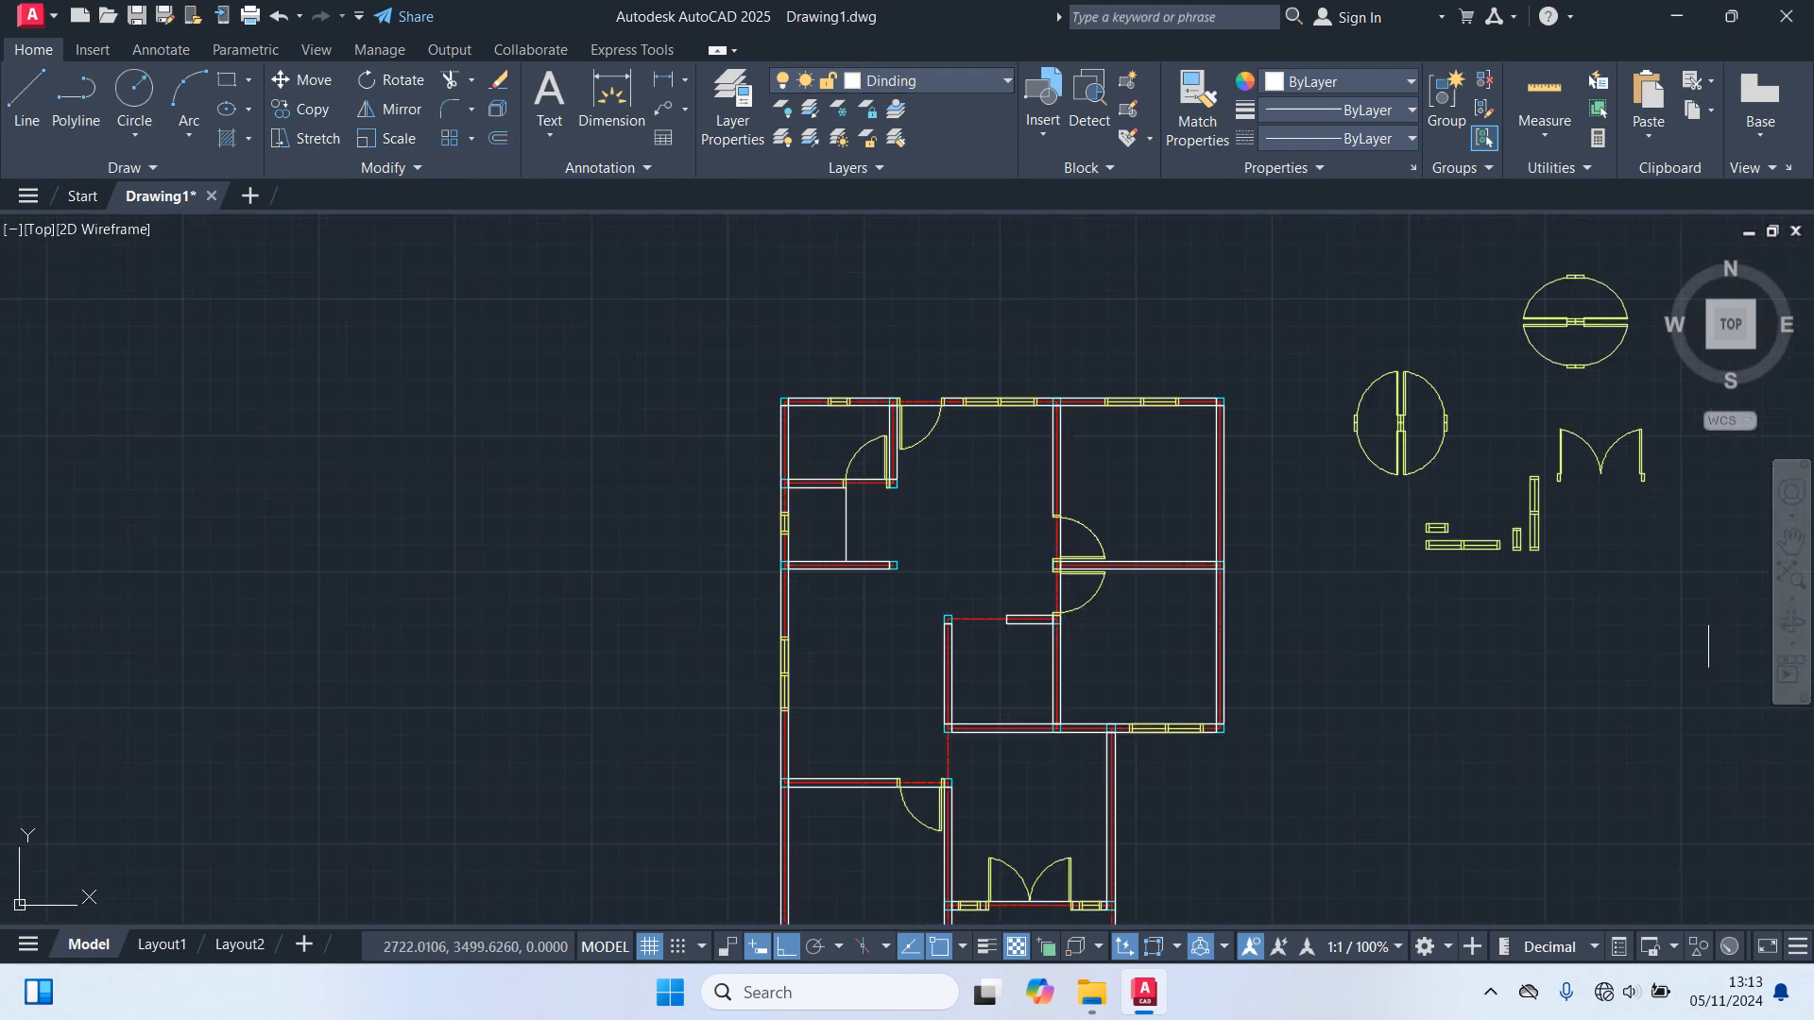
{"action": "left_click", "coordinate": [1746, 628]}
{"action": "left_click", "coordinate": [1362, 267]}
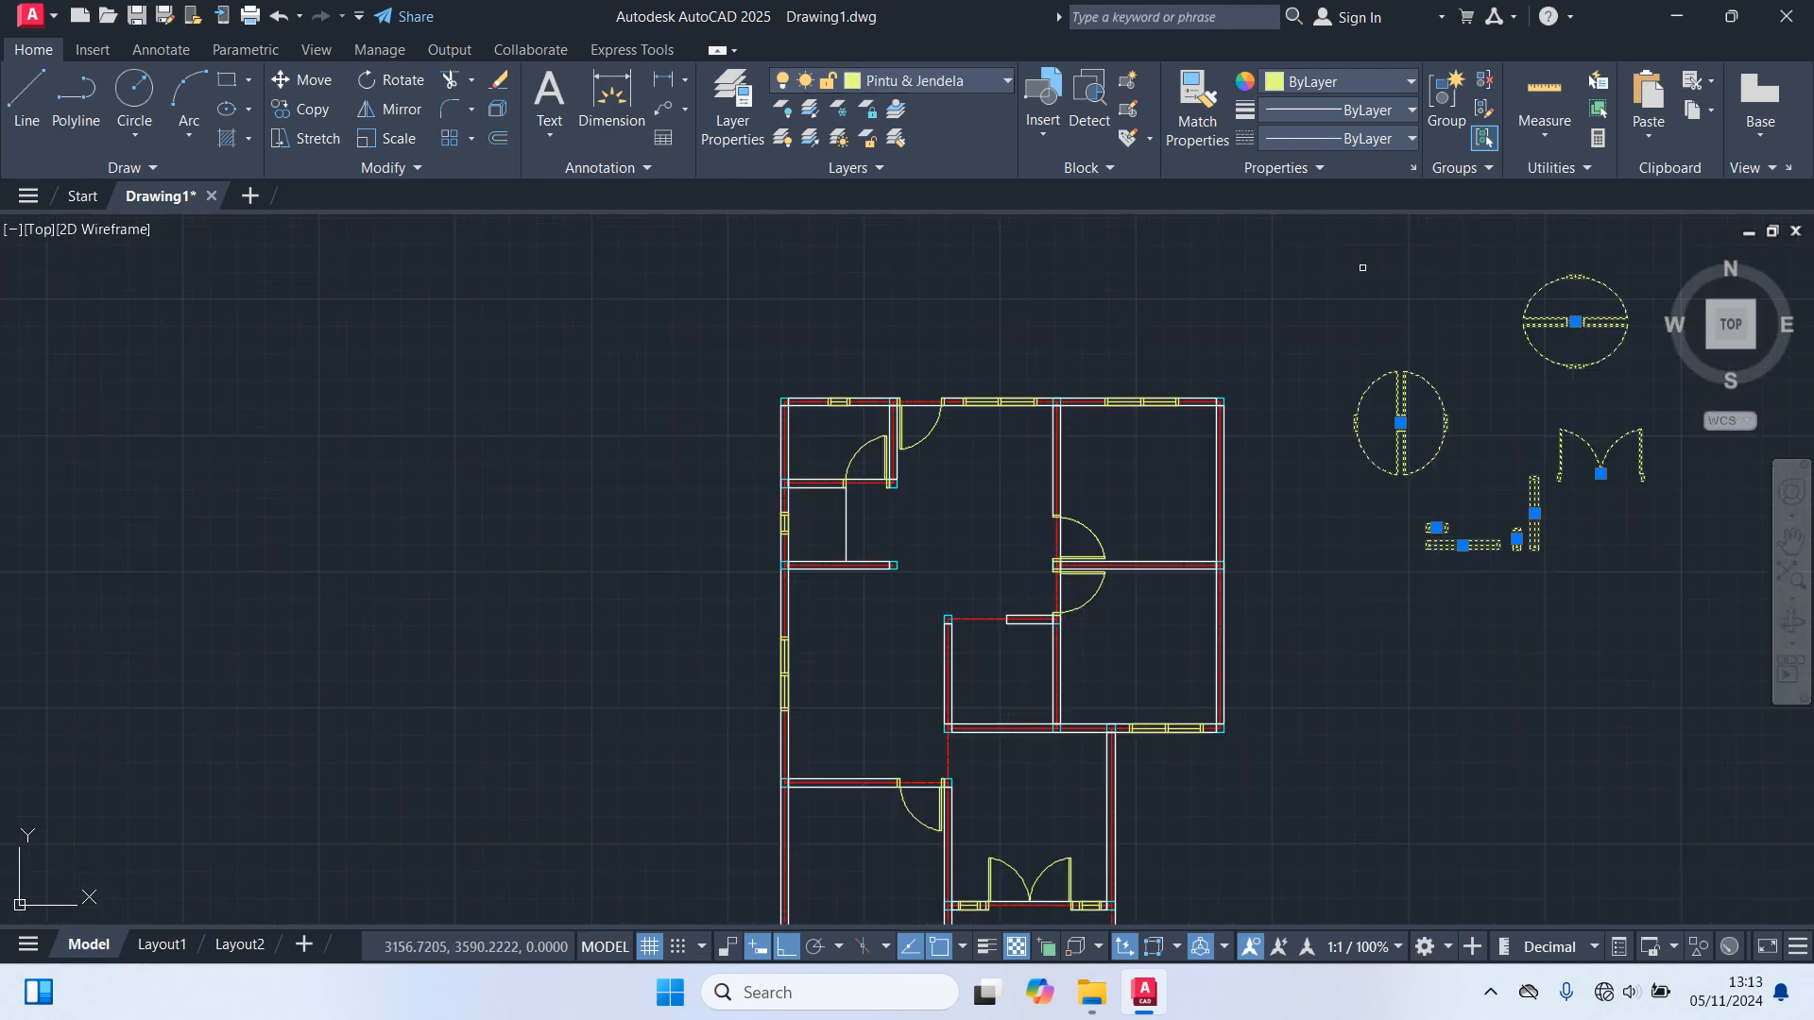
{"action": "key", "text": "Delete"}
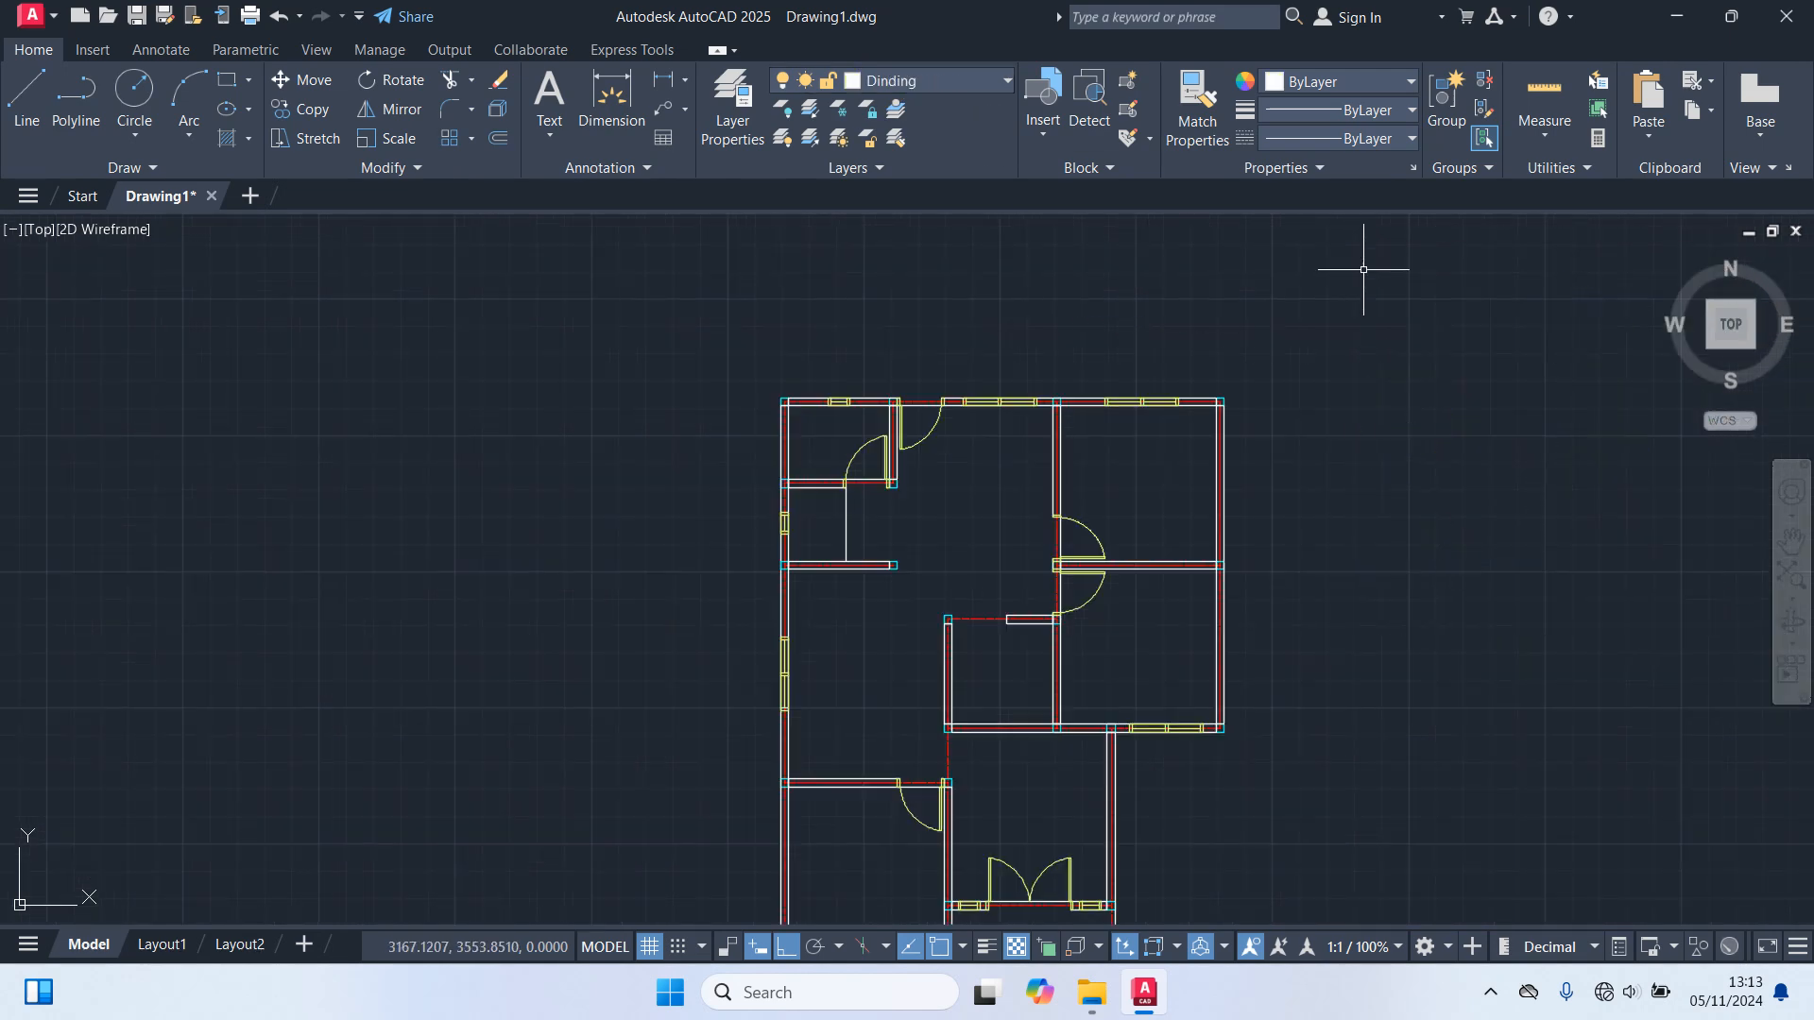
Make Garis Bantu the current layer and draw a 50-unit line upward from the axis corner at the plan's upper left.
{"action": "left_click", "coordinate": [926, 85]}
{"action": "left_click", "coordinate": [905, 245]}
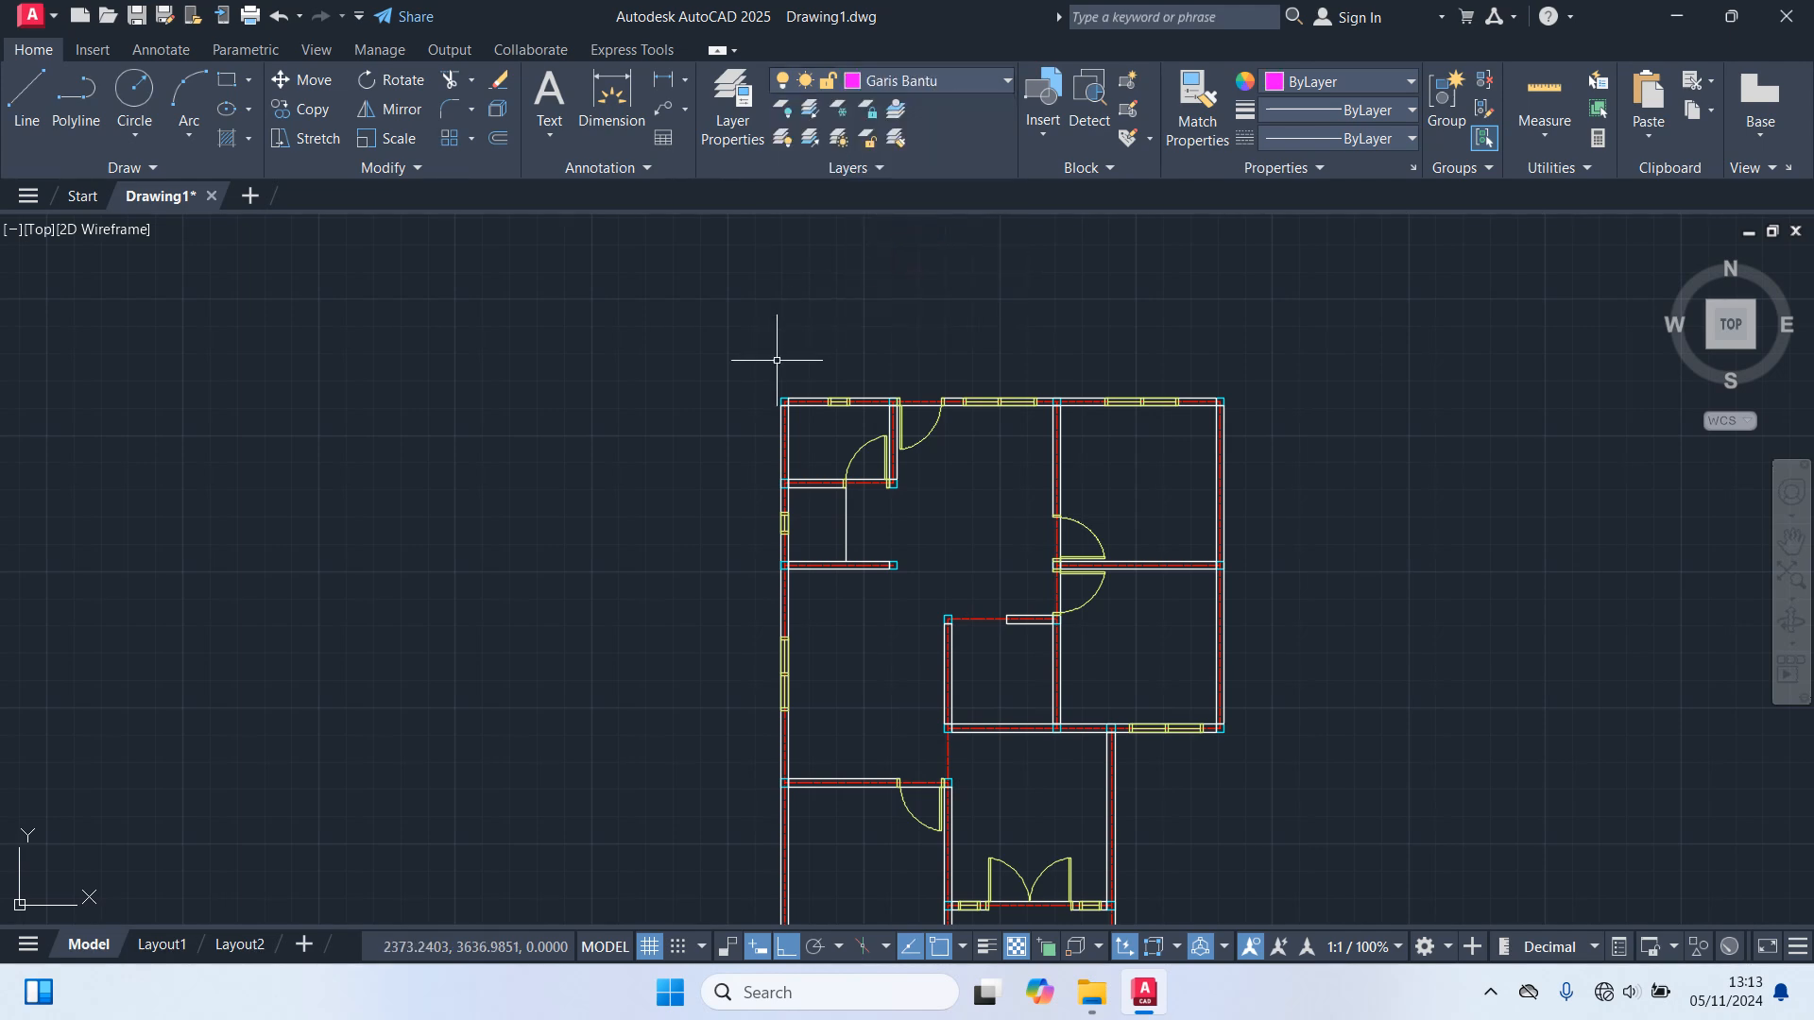
{"action": "scroll", "coordinate": [756, 359], "scroll_direction": "up", "scroll_amount": 3}
{"action": "key", "text": "l"}
{"action": "key", "text": "Return"}
{"action": "scroll", "coordinate": [789, 467], "scroll_direction": "up", "scroll_amount": 4}
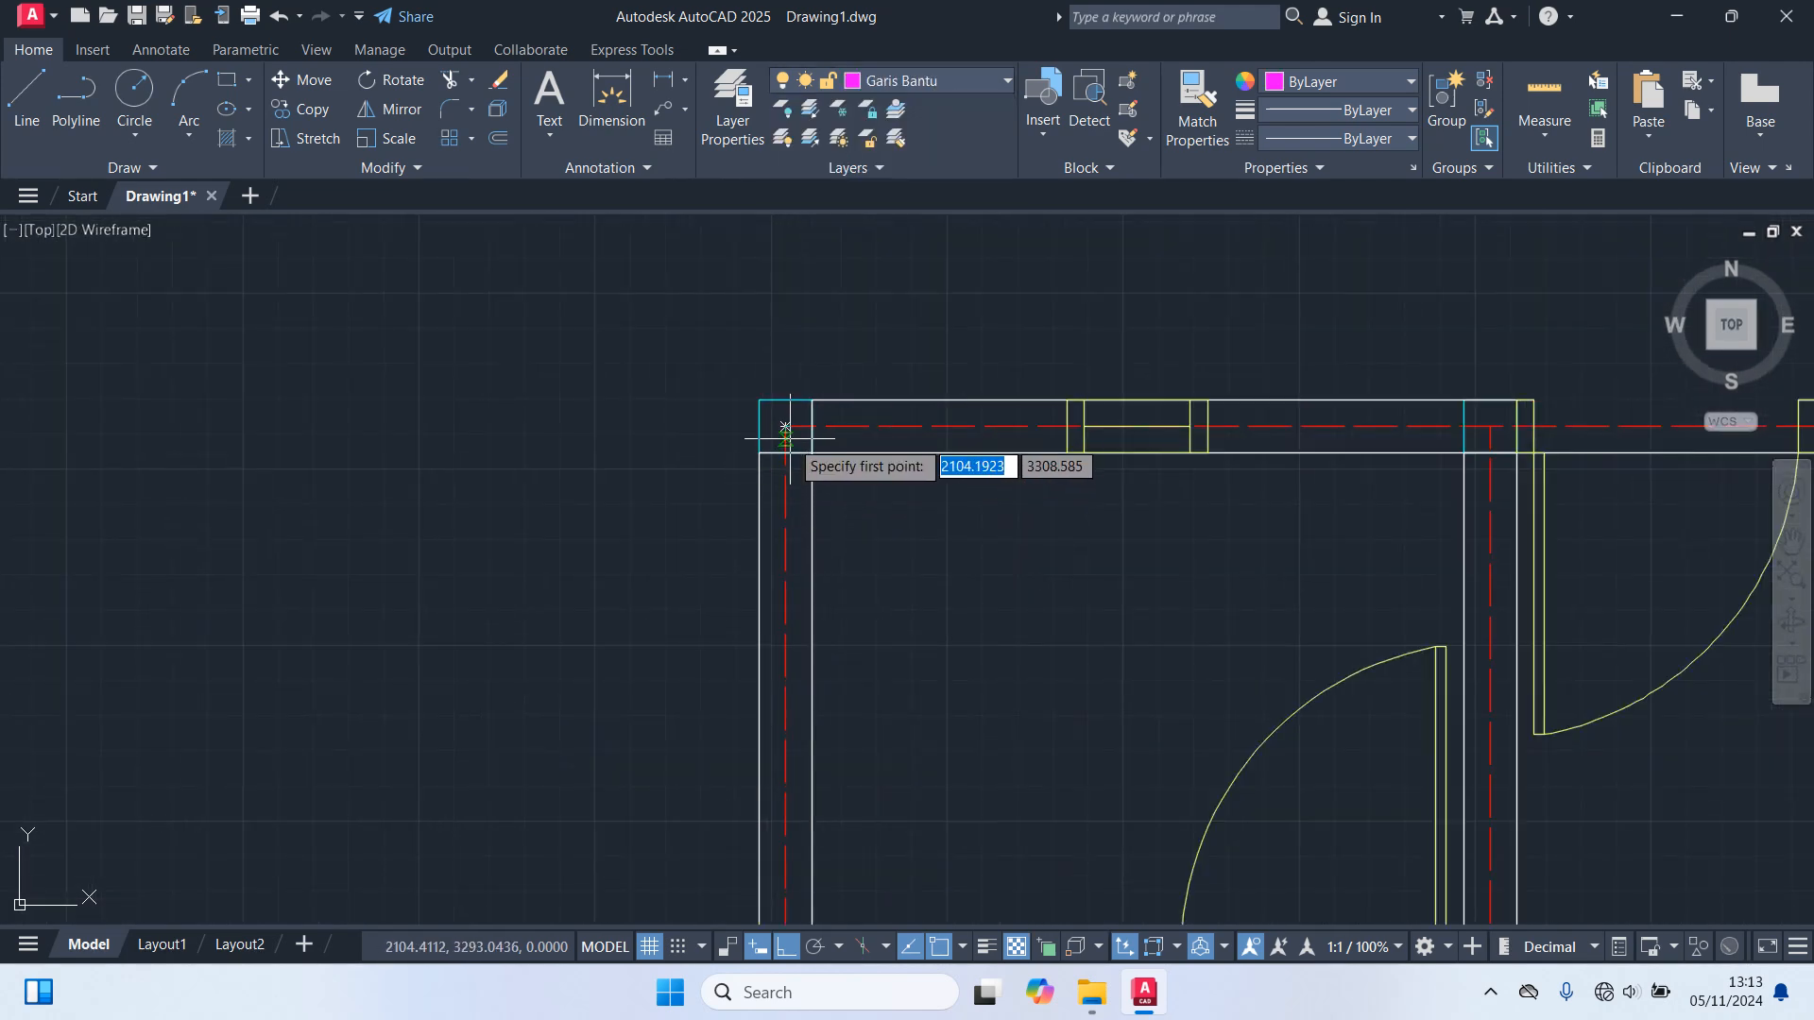
{"action": "left_click", "coordinate": [785, 426]}
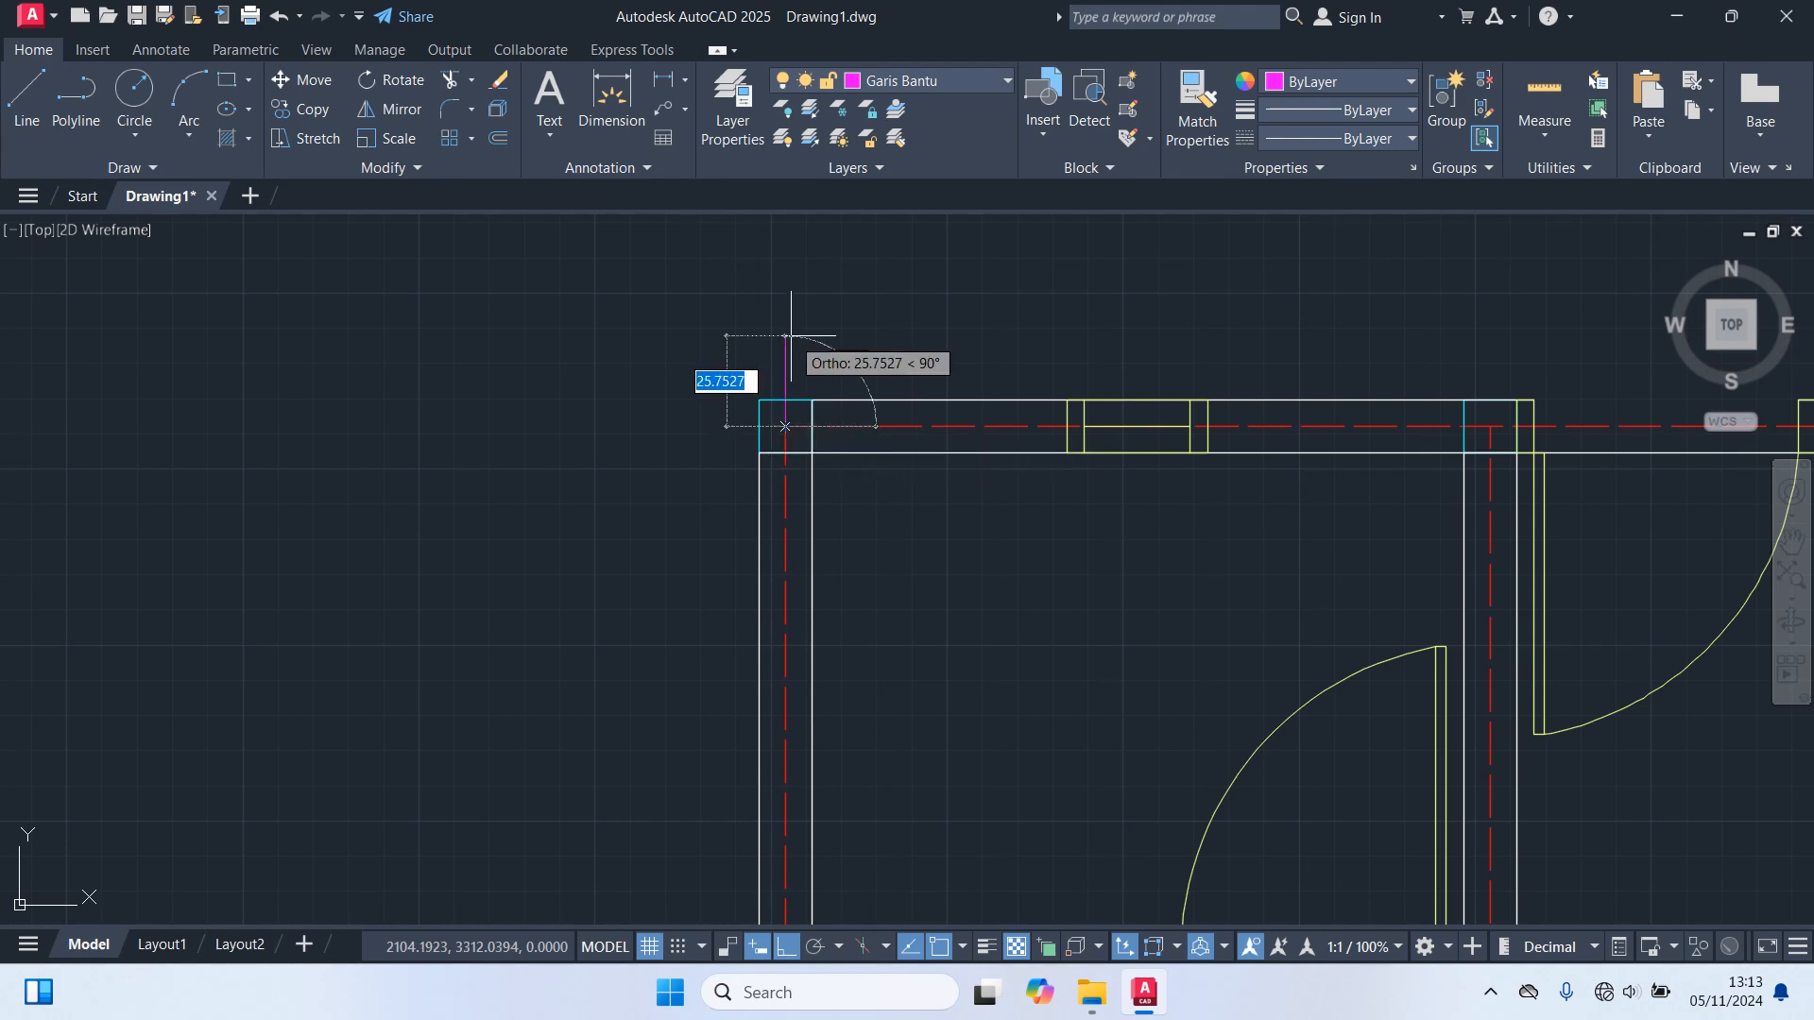
{"action": "type", "text": "50"}
{"action": "key", "text": "Return"}
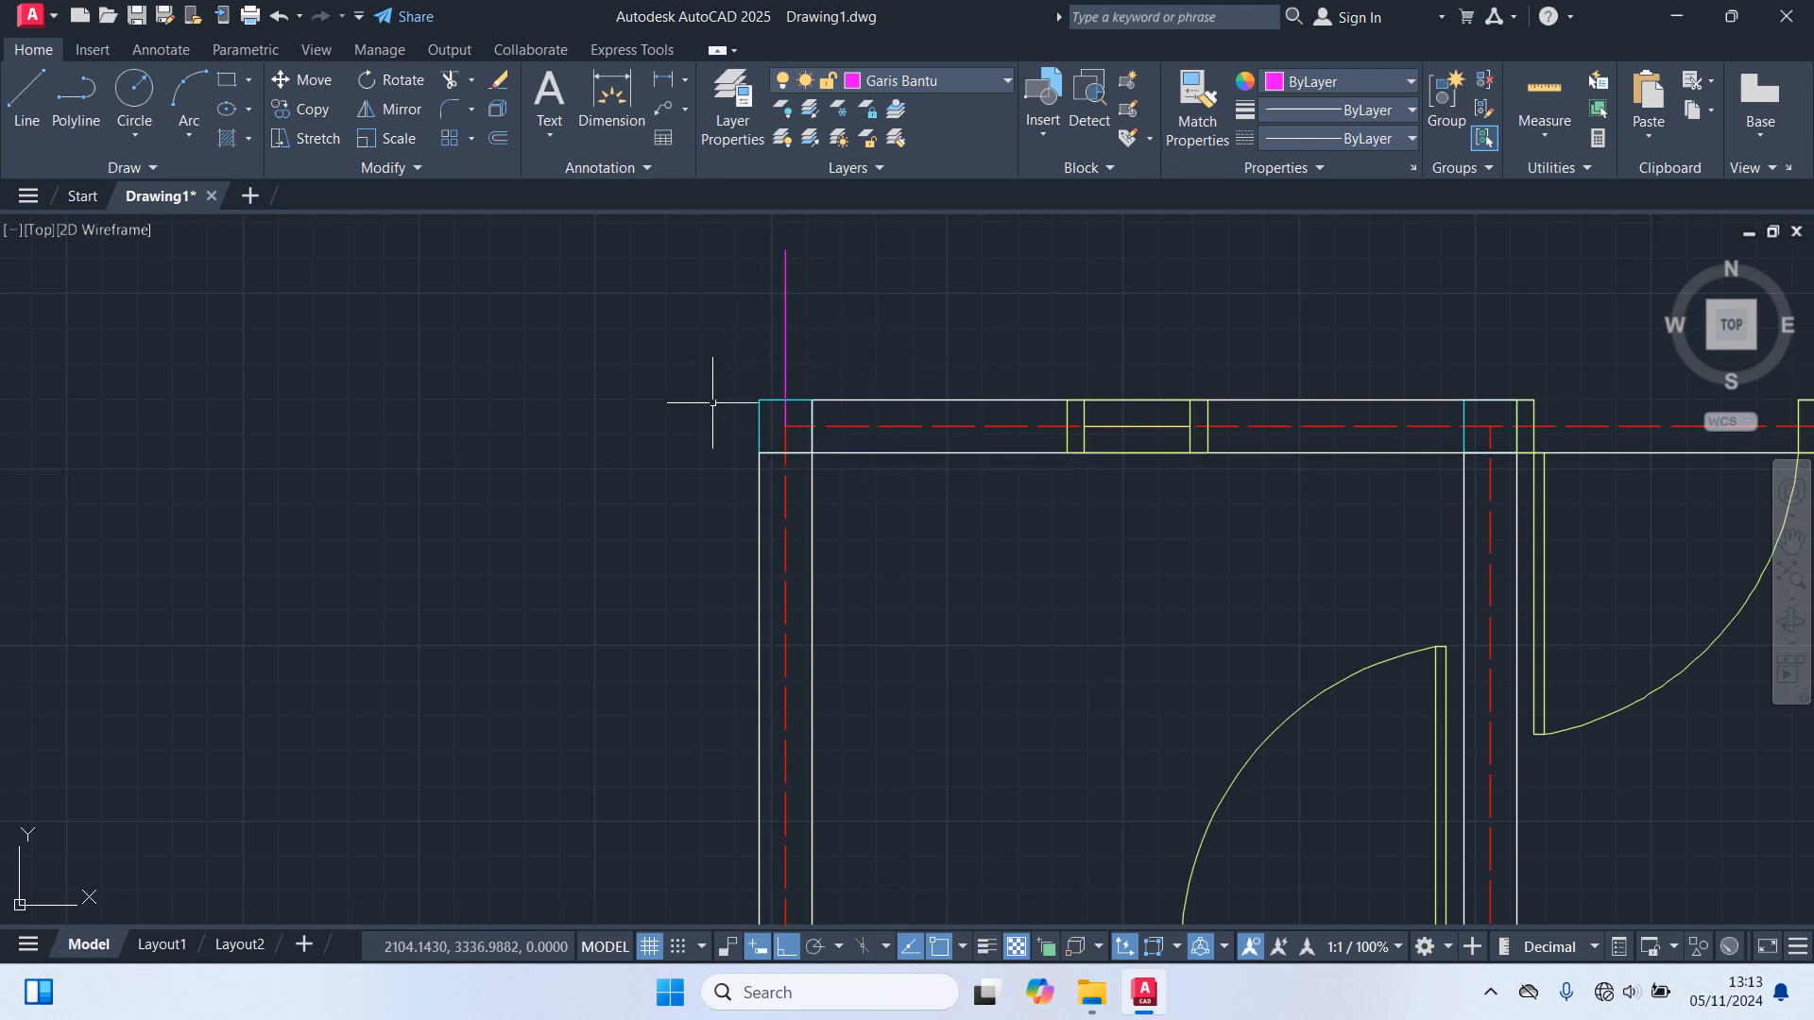
Draw a 50-unit line to the left from the axis corner at the plan's upper left.
{"action": "key", "text": "Return"}
{"action": "left_click", "coordinate": [785, 426]}
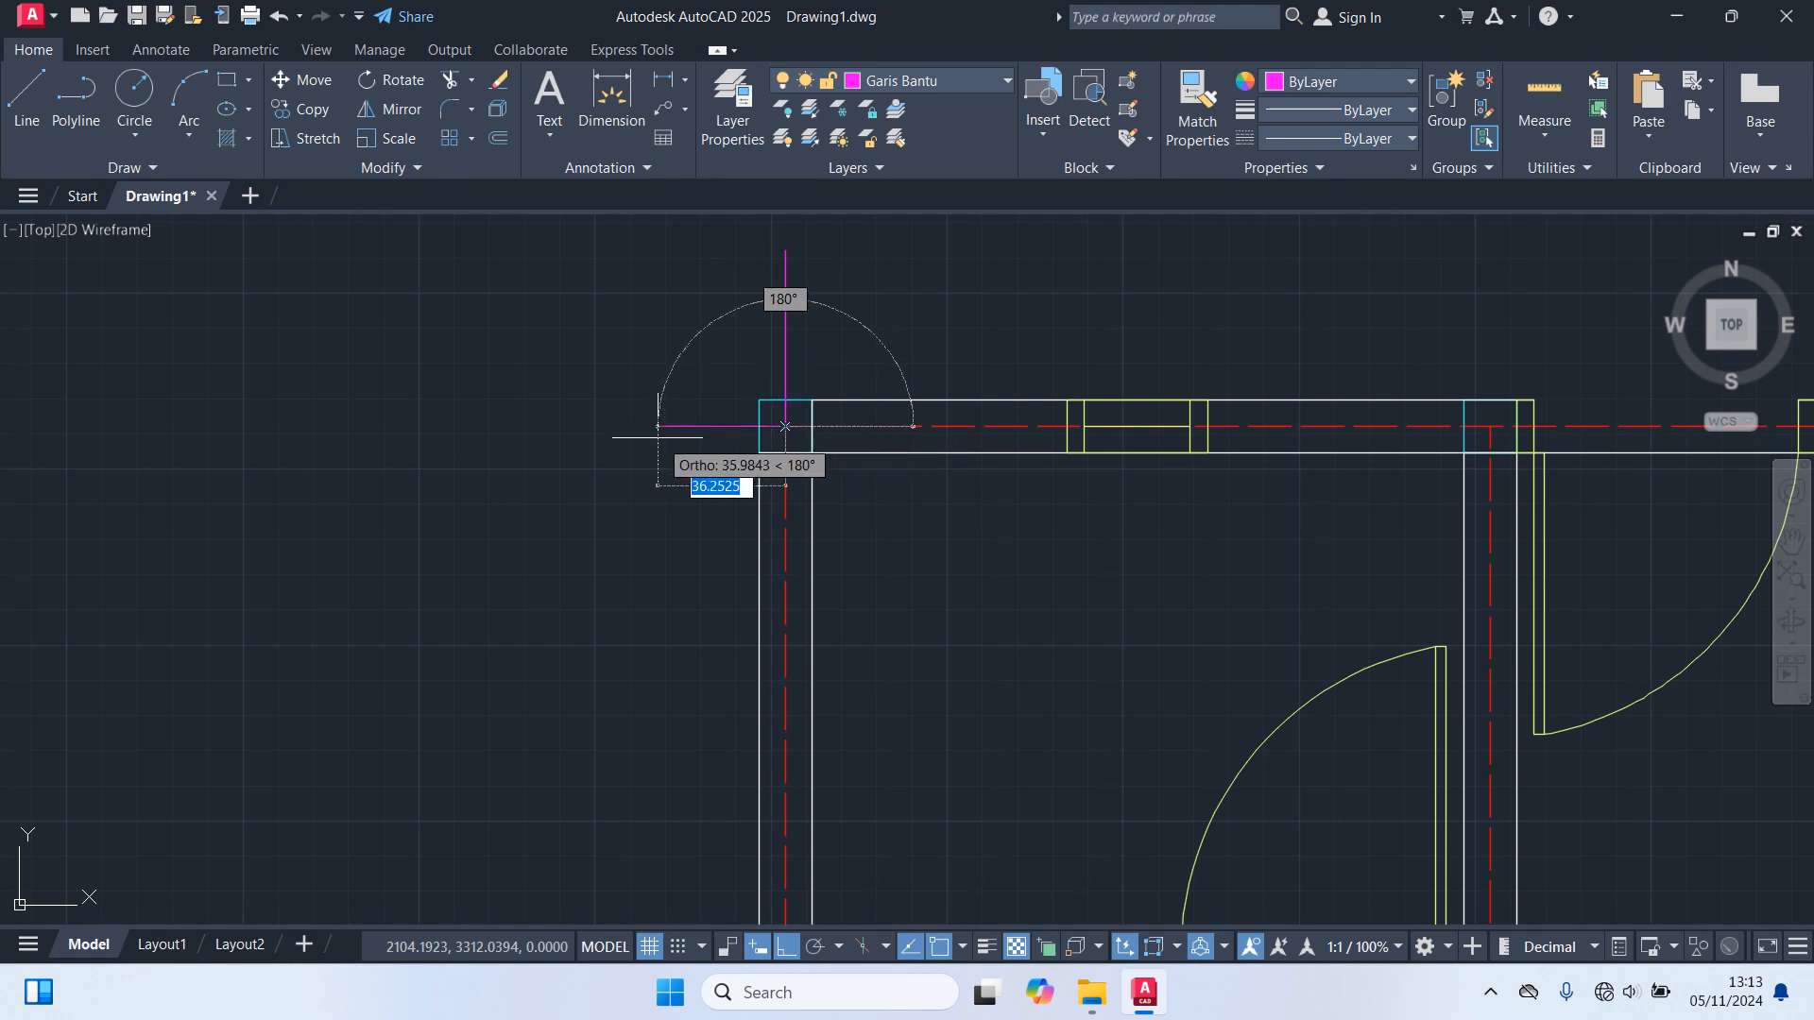
{"action": "type", "text": "50"}
{"action": "key", "text": "Return"}
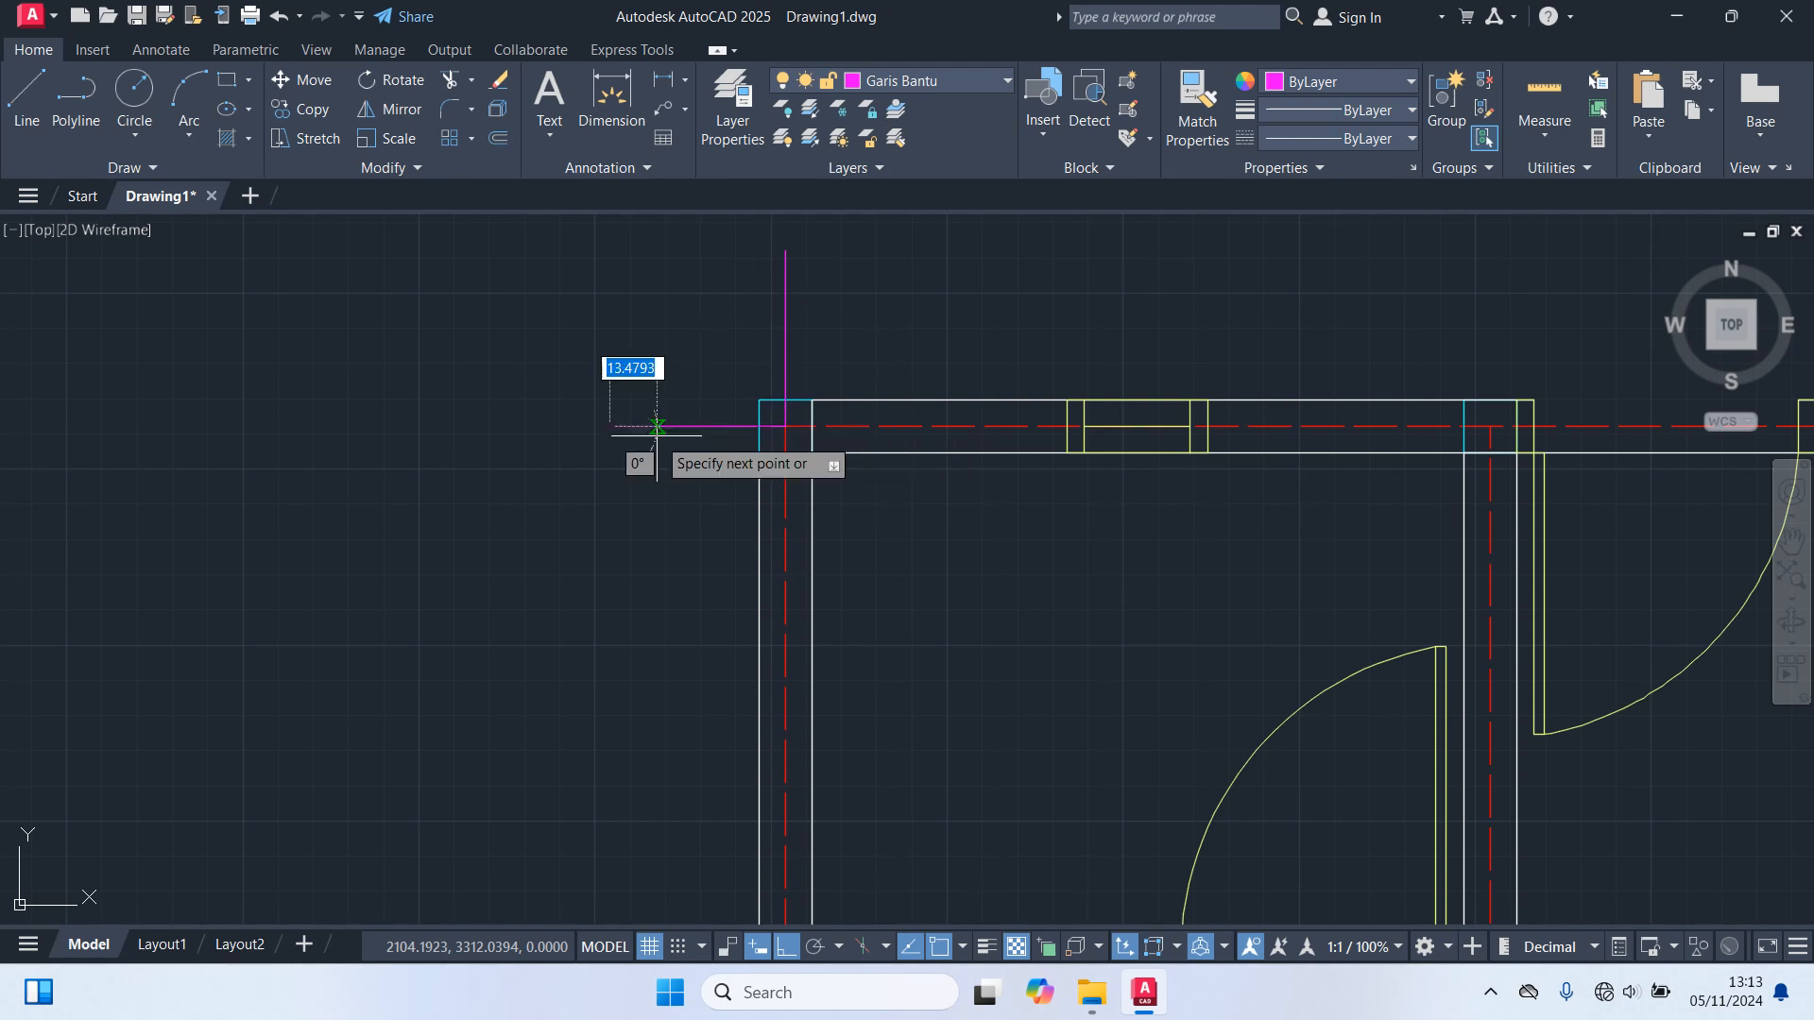
{"action": "key", "text": "Return"}
Draw a 50-unit line upward from the axis corner at the plan's upper right.
{"action": "scroll", "coordinate": [639, 483], "scroll_direction": "down", "scroll_amount": 1}
{"action": "key", "text": "Return"}
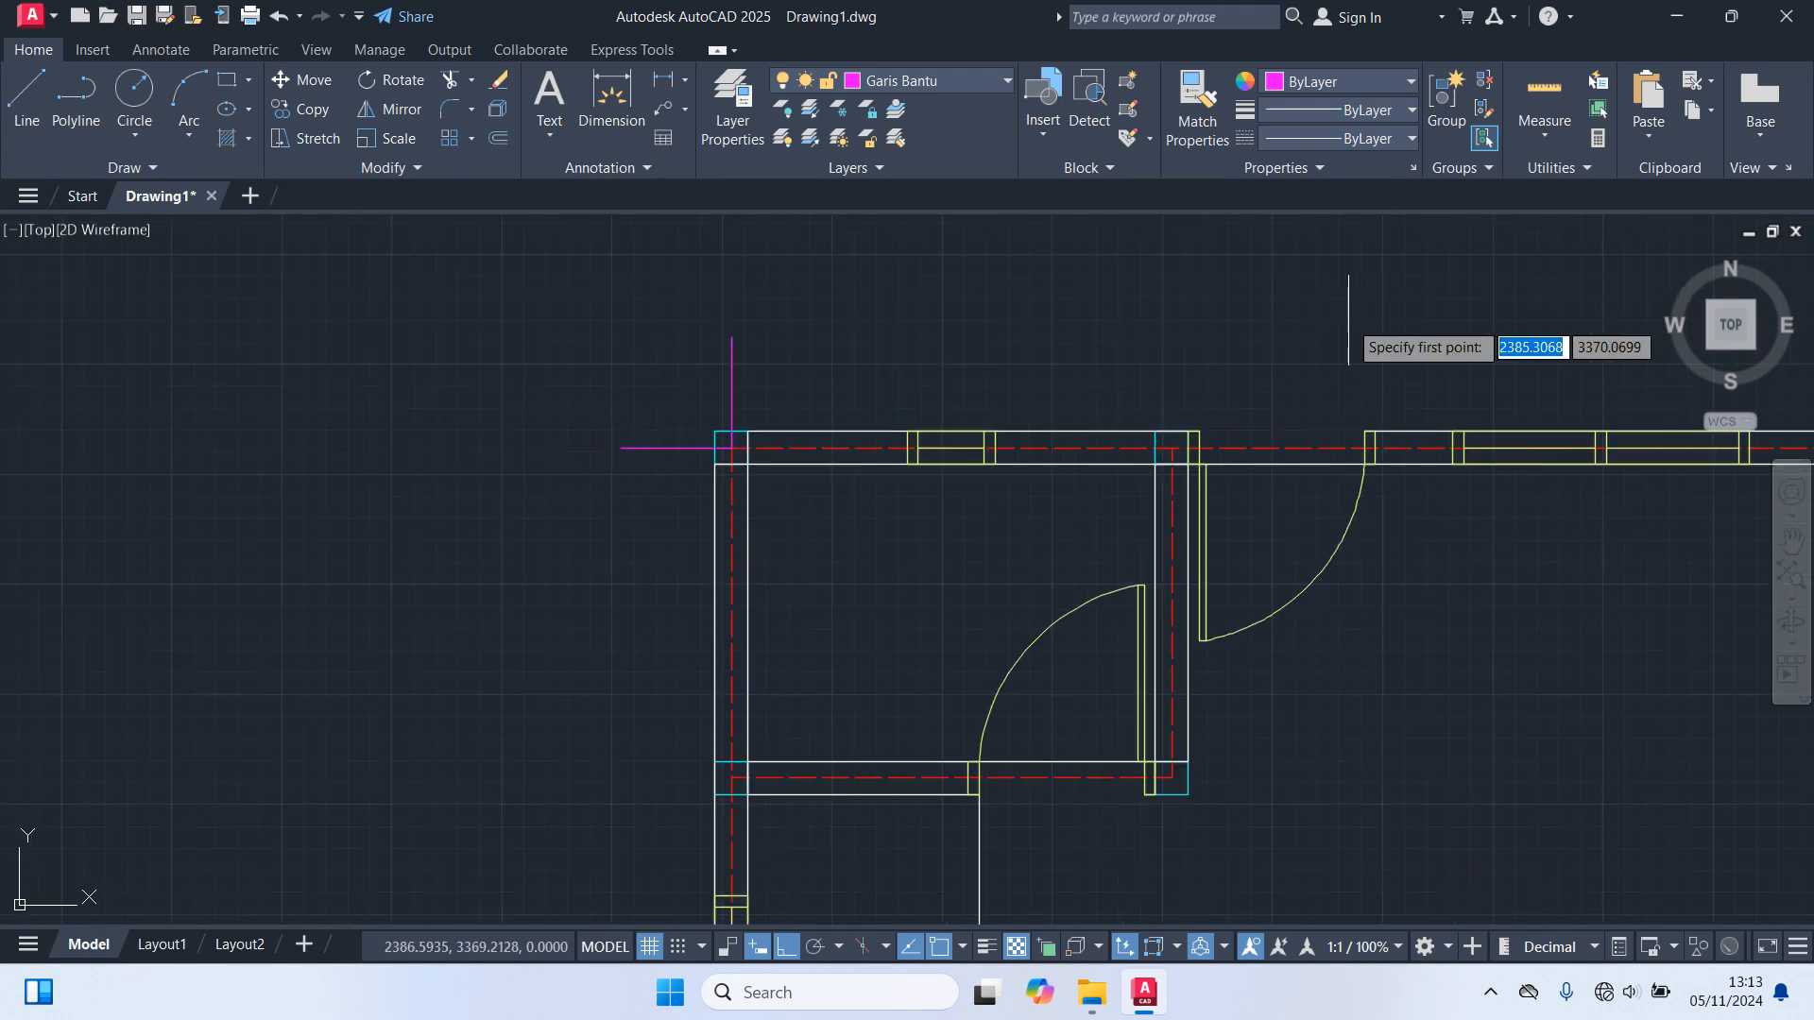
{"action": "middle_click_drag", "start_coordinate": [1350, 321], "coordinate": [633, 475]}
{"action": "middle_click_drag", "start_coordinate": [1650, 460], "coordinate": [687, 510]}
{"action": "scroll", "coordinate": [798, 647], "scroll_direction": "up", "scroll_amount": 4}
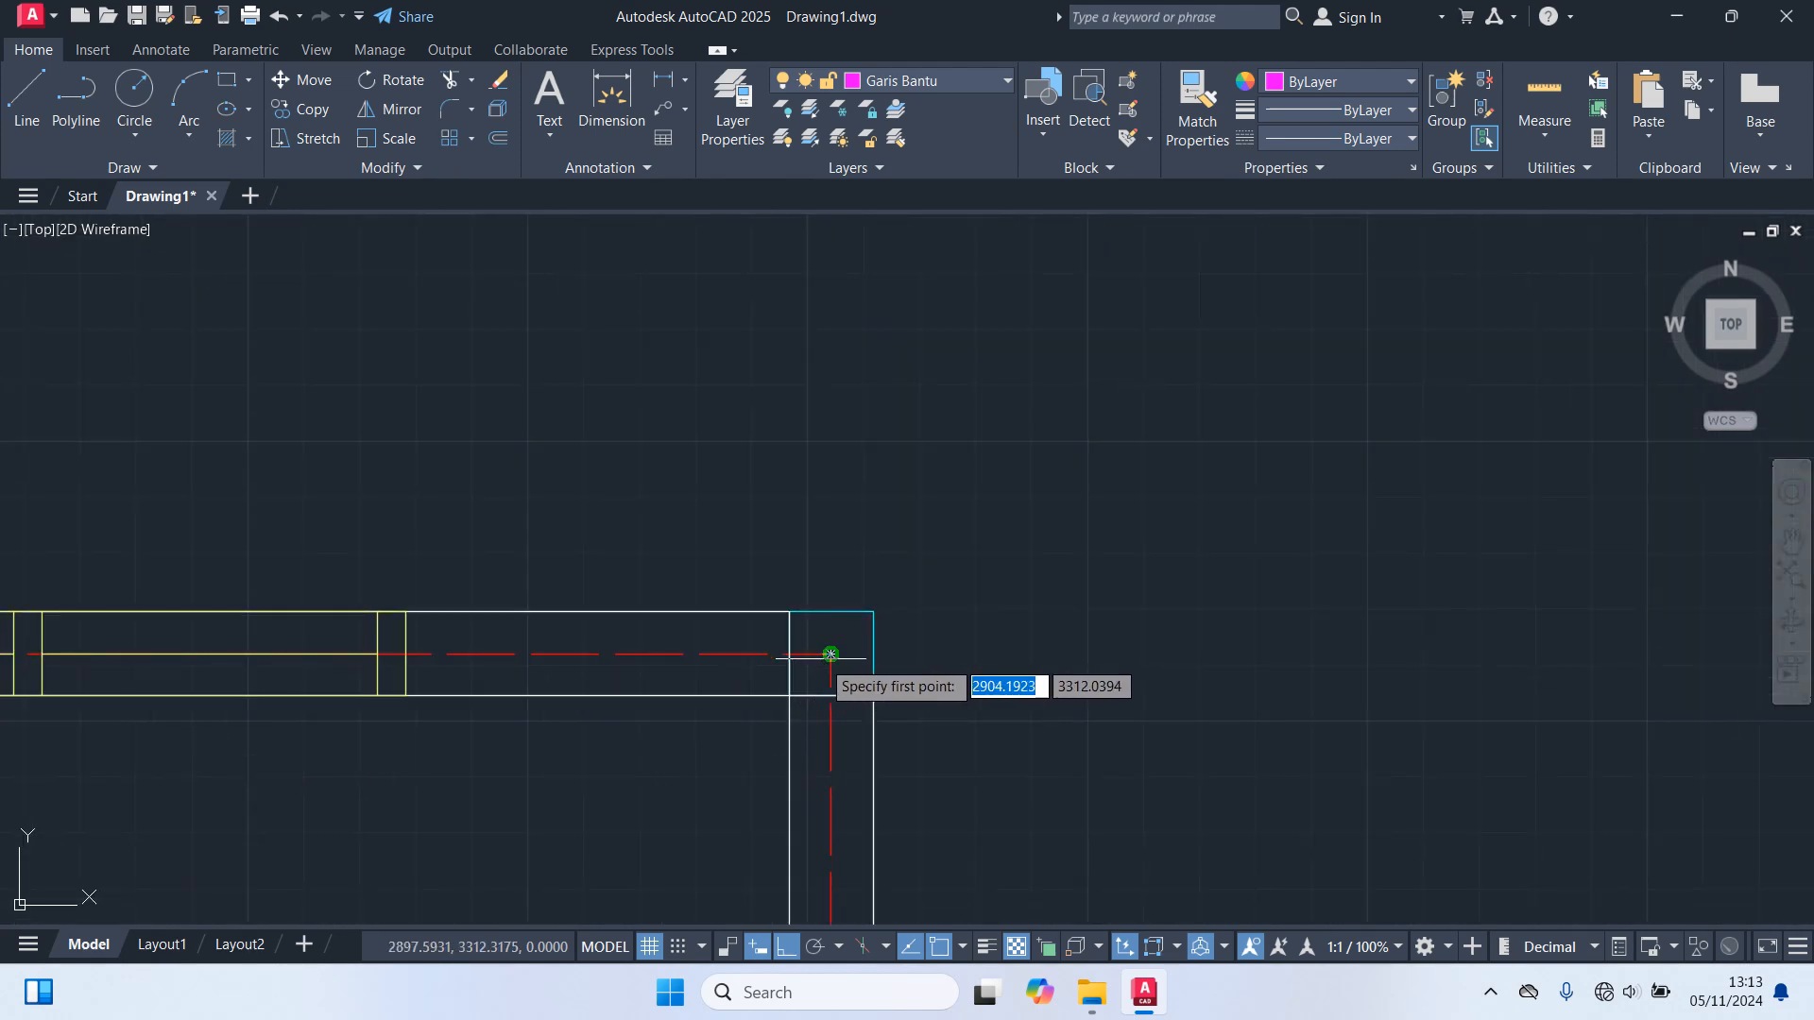
{"action": "left_click", "coordinate": [831, 653]}
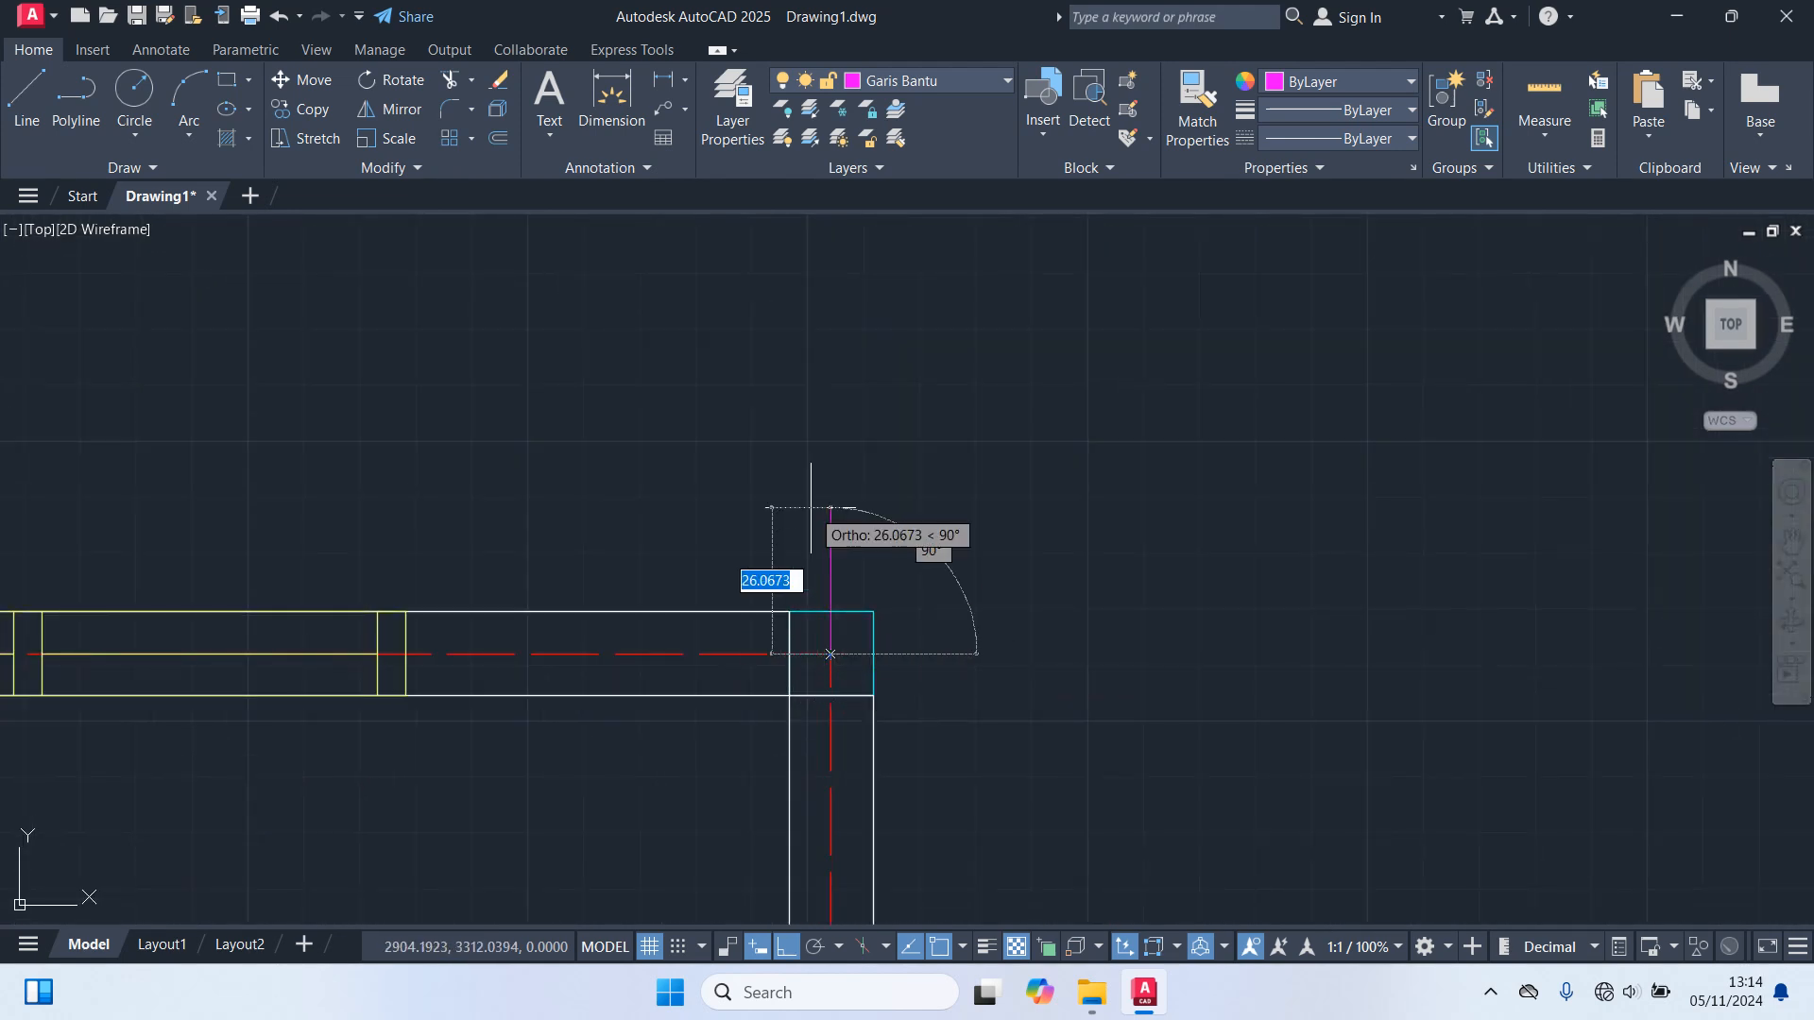
{"action": "type", "text": "50"}
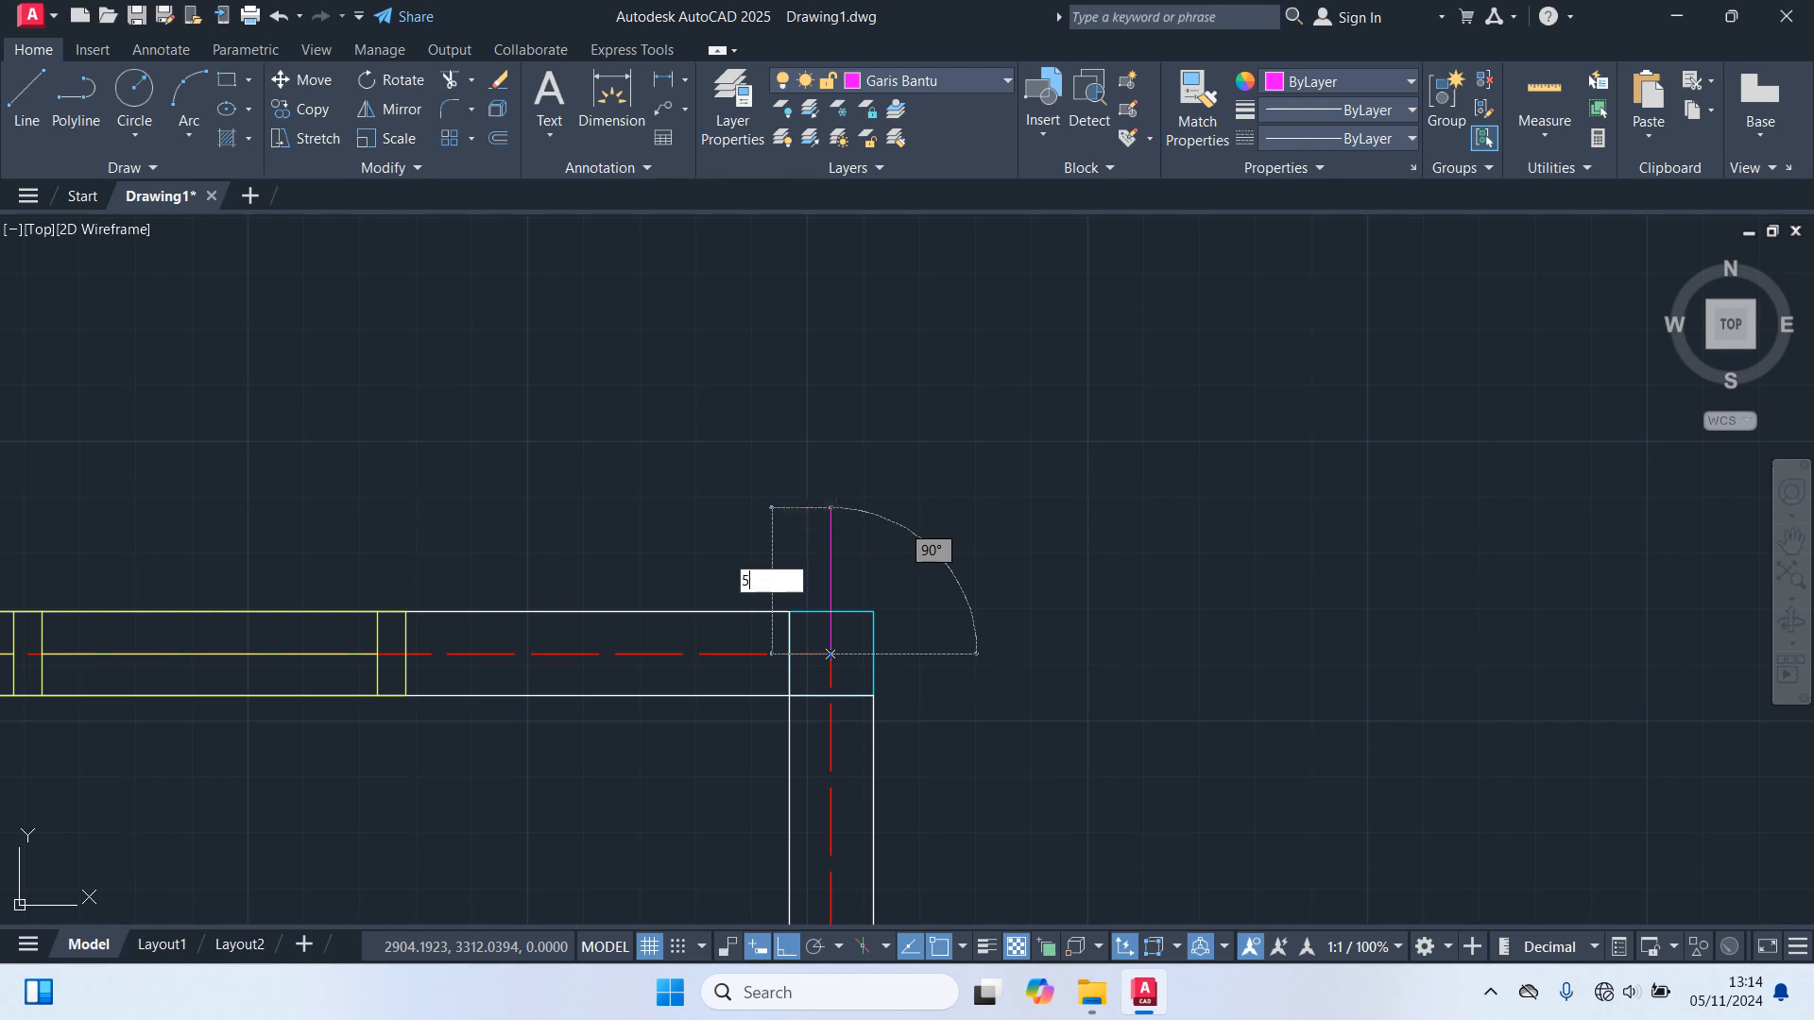
{"action": "key", "text": "Return"}
{"action": "key", "text": "Return"}
Draw a 50-unit line to the right from the axis corner at the plan's upper right.
{"action": "key", "text": "Return"}
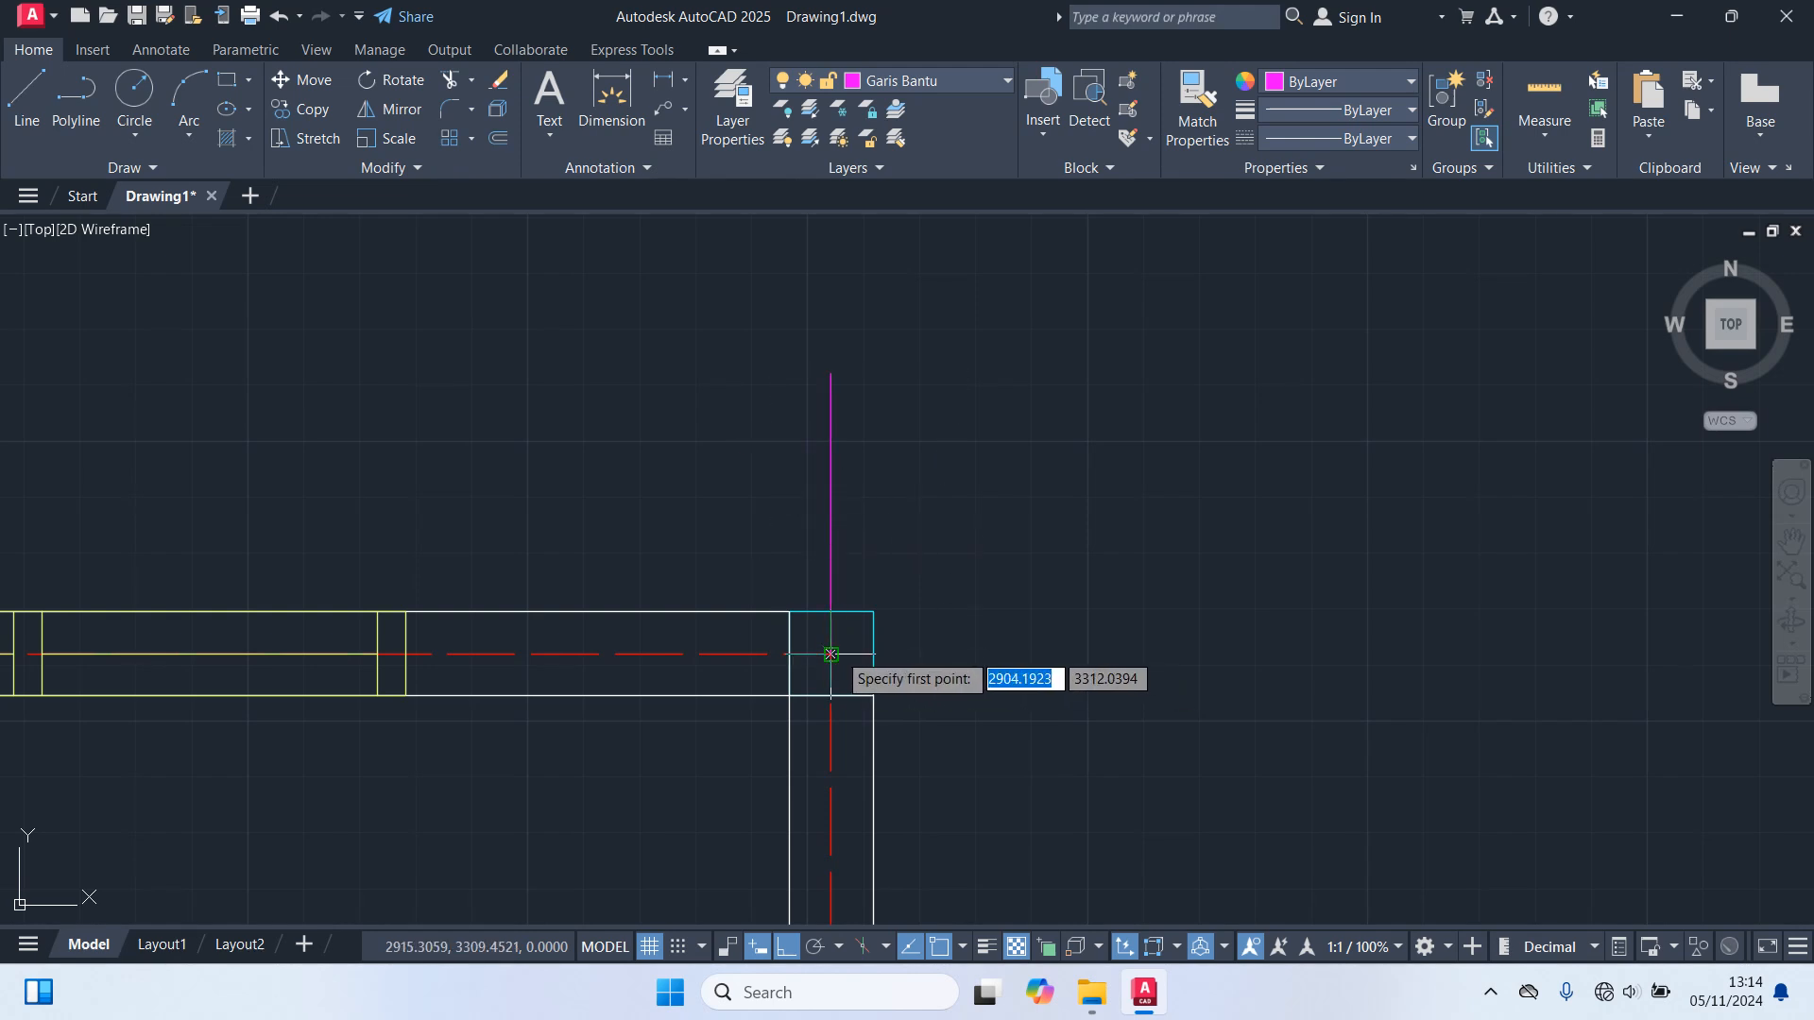
{"action": "left_click", "coordinate": [831, 654]}
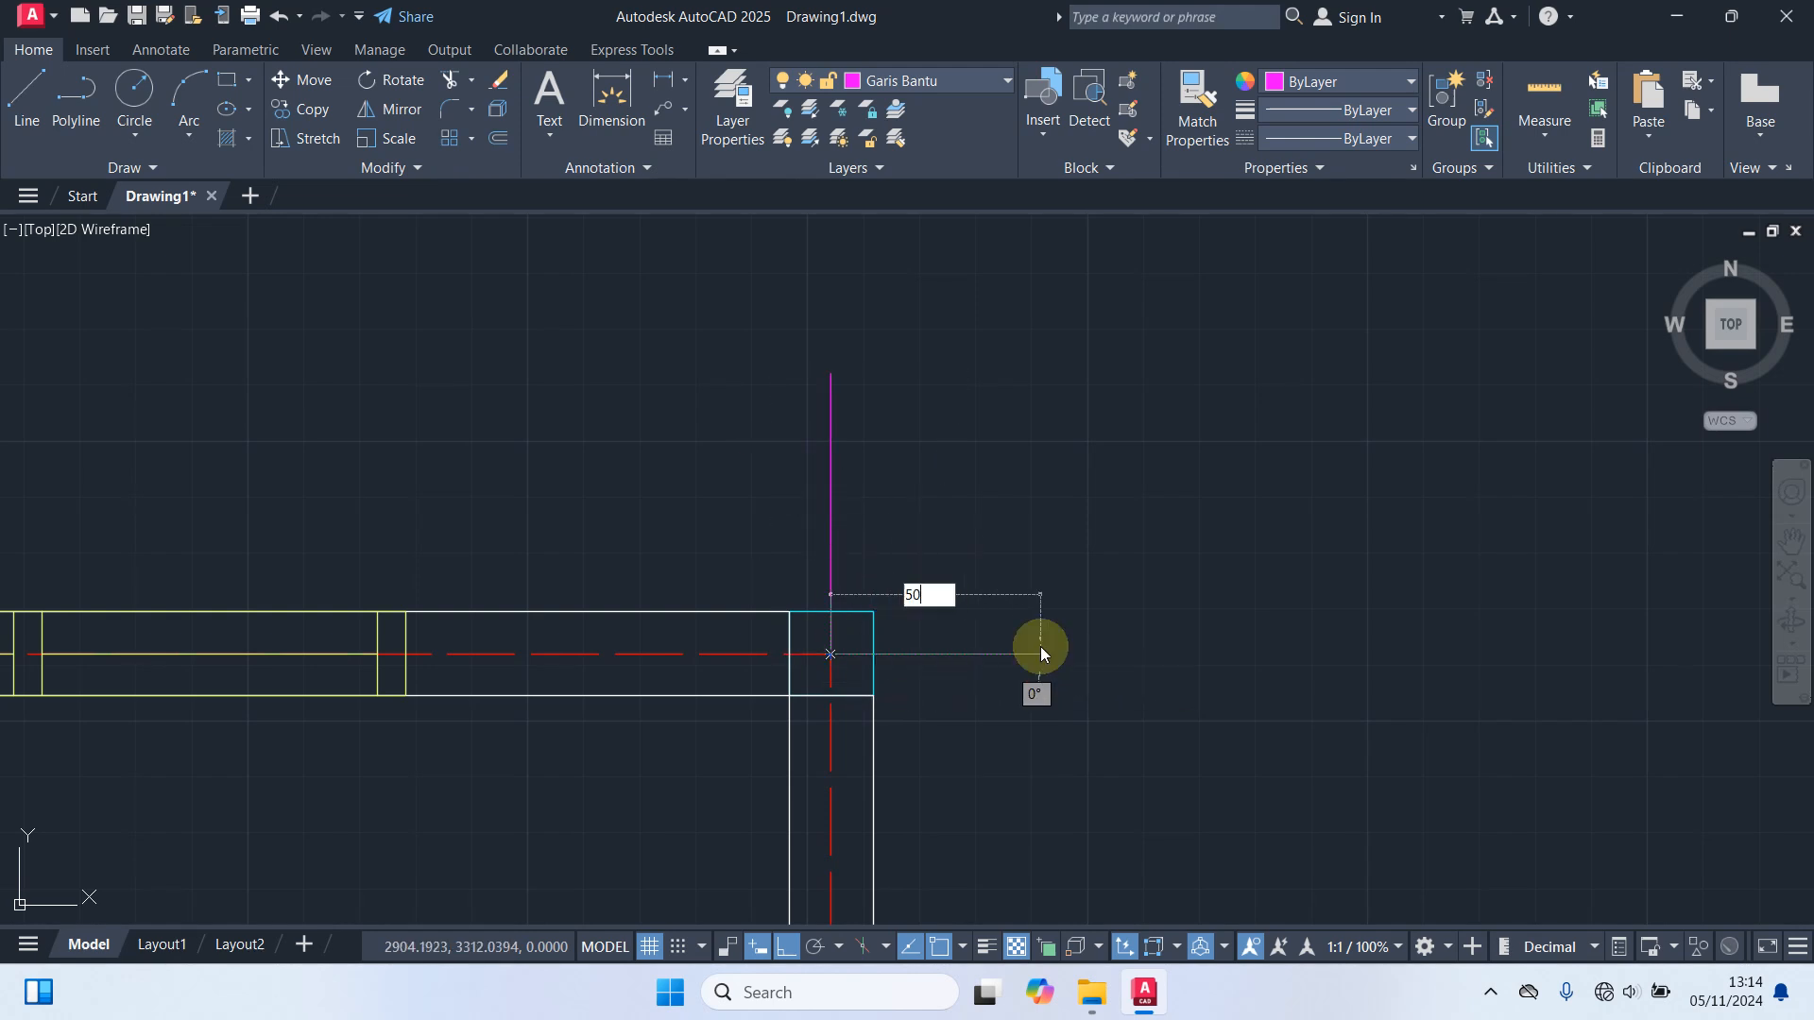
{"action": "type", "text": "50"}
{"action": "key", "text": "Return"}
{"action": "key", "text": "Return"}
Draw guide lines from the porch's lower-right axis corner, one about 50 units downward and one to the right.
{"action": "scroll", "coordinate": [1134, 661], "scroll_direction": "down", "scroll_amount": 6}
{"action": "mouse_move", "coordinate": [1206, 740]}
{"action": "middle_mouse_down"}
{"action": "mouse_move", "coordinate": [1194, 393]}
{"action": "mouse_move", "coordinate": [1267, 316]}
{"action": "mouse_move", "coordinate": [1114, 425]}
{"action": "mouse_move", "coordinate": [1033, 385]}
{"action": "mouse_move", "coordinate": [1029, 584]}
{"action": "middle_mouse_up"}
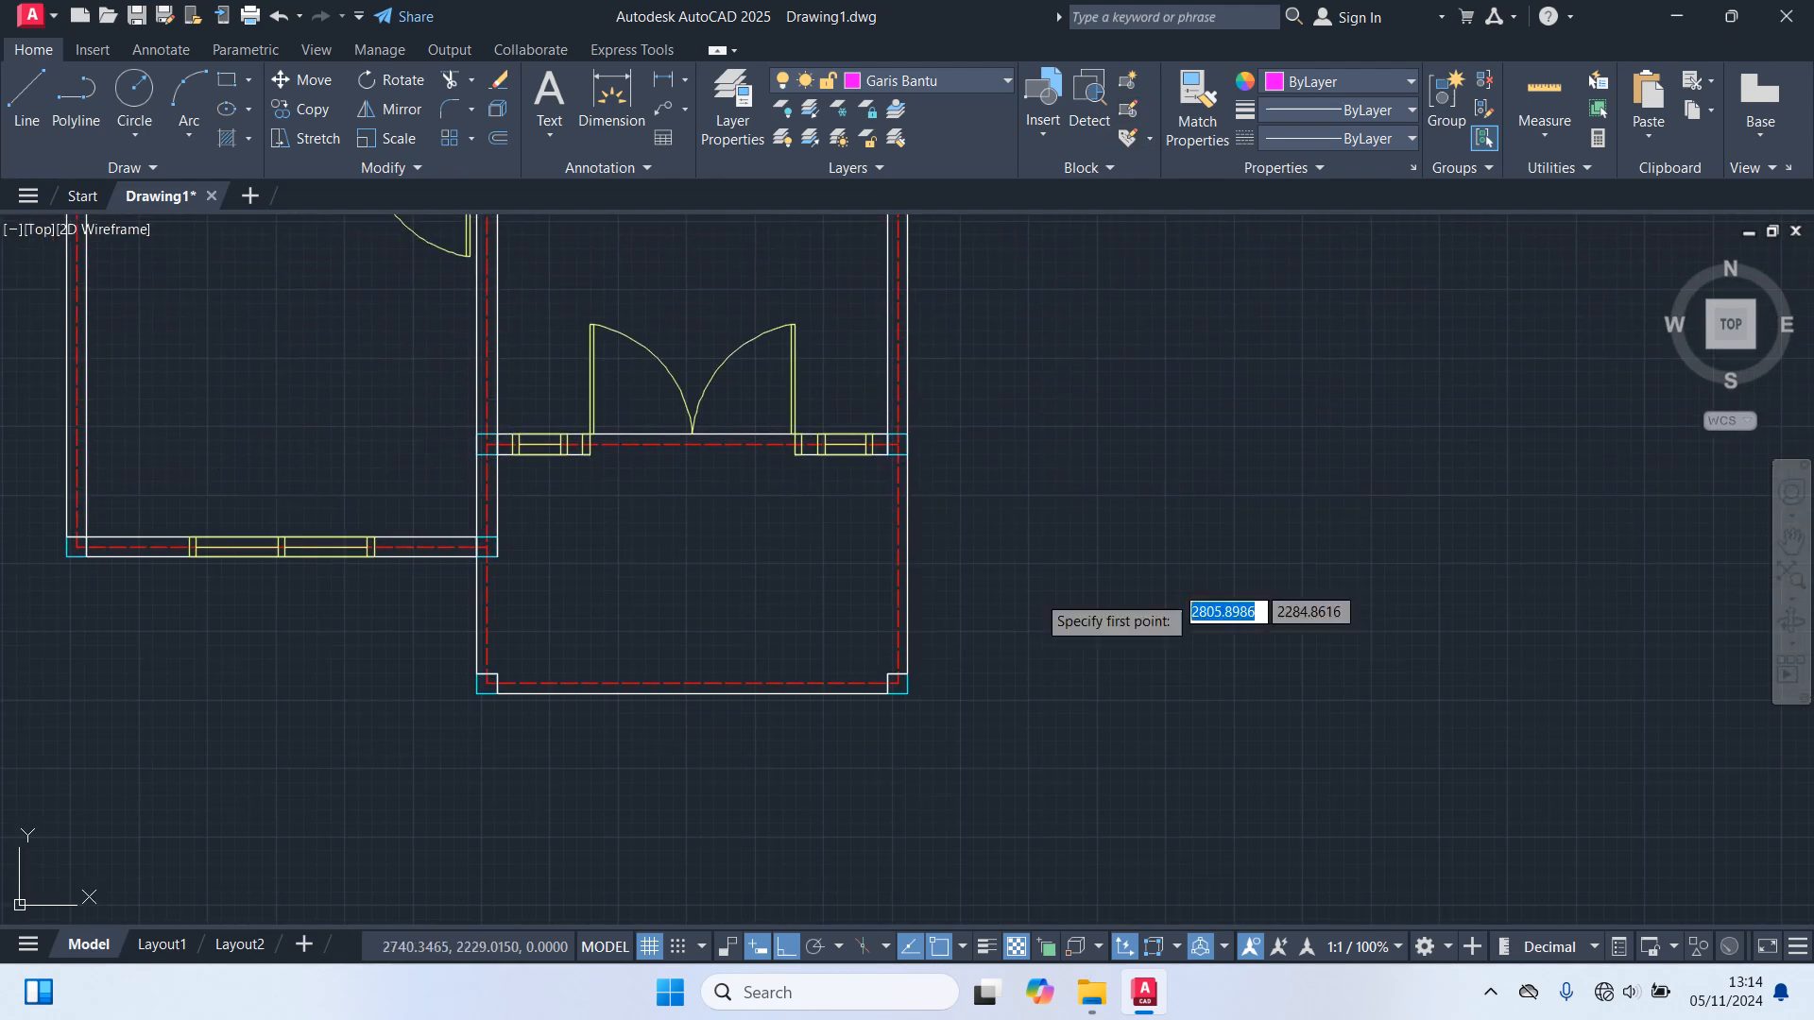
{"action": "scroll", "coordinate": [813, 692], "scroll_direction": "up", "scroll_amount": 5}
{"action": "left_click", "coordinate": [813, 696]}
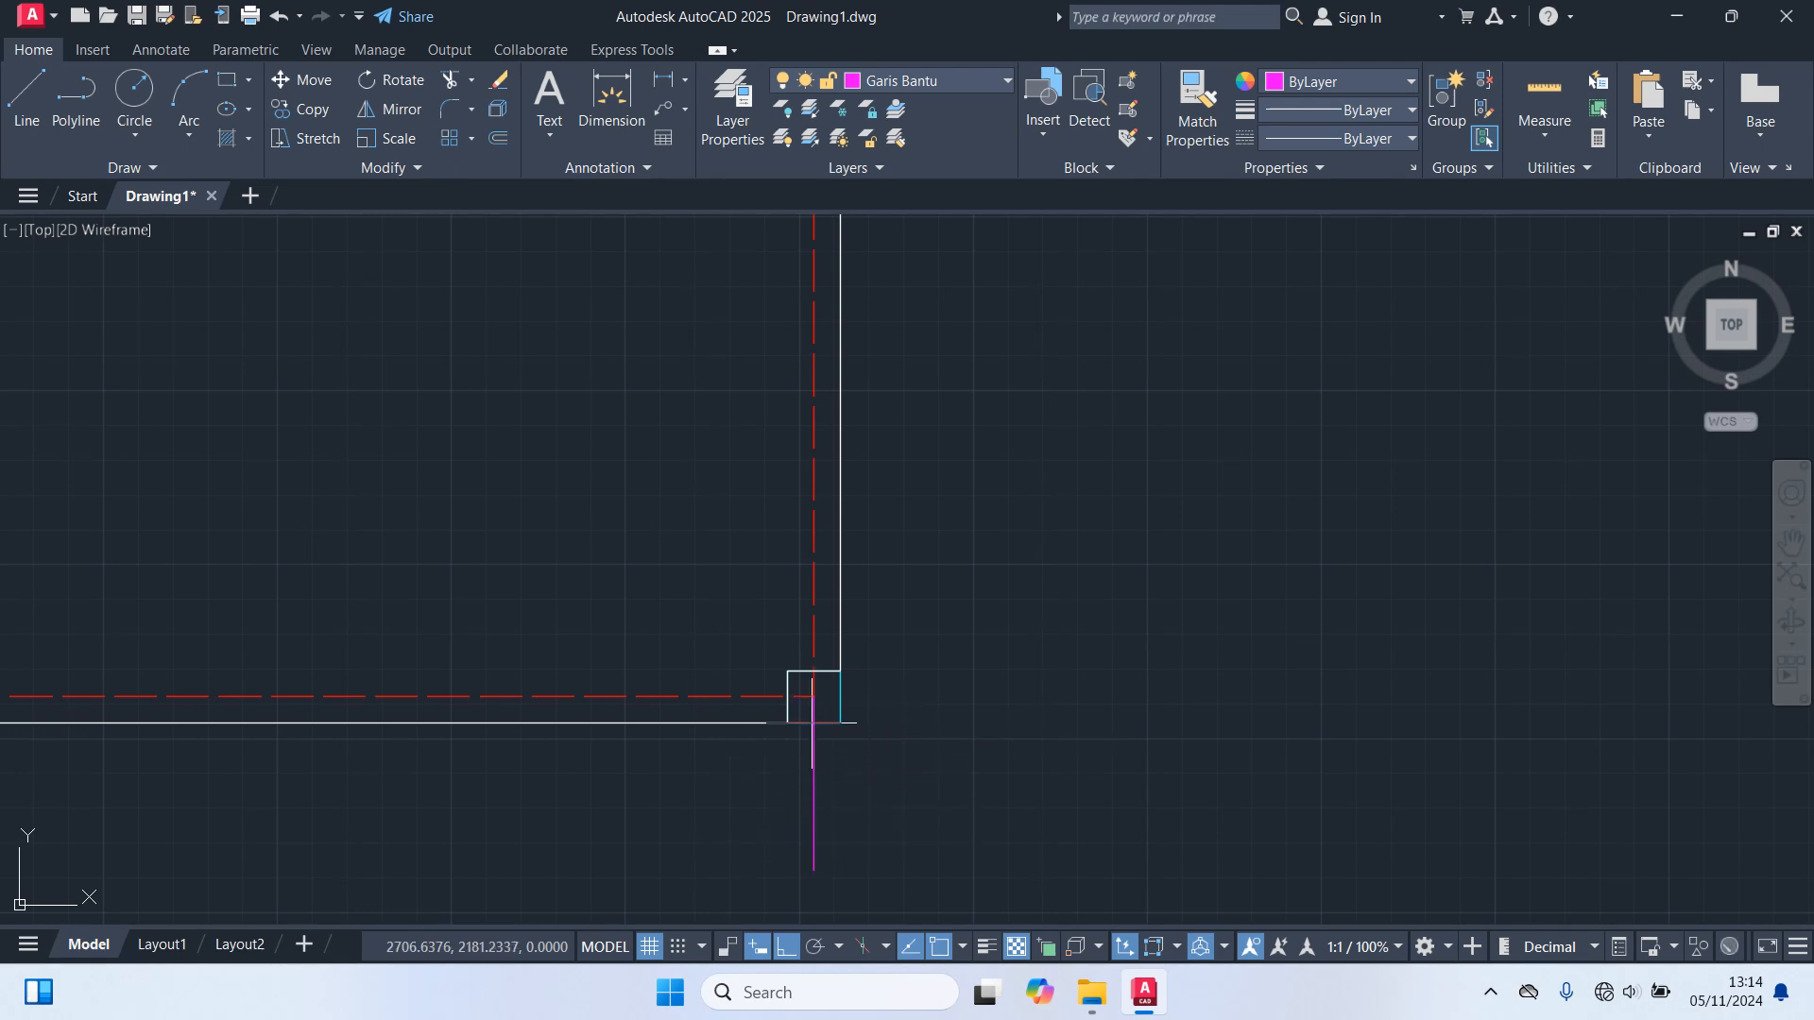
{"action": "left_click", "coordinate": [926, 700]}
Draw a guide line about 50 units downward from the porch's lower-left axis corner.
{"action": "scroll", "coordinate": [1012, 733], "scroll_direction": "down", "scroll_amount": 4}
{"action": "middle_click_drag", "start_coordinate": [661, 792], "coordinate": [1148, 714]}
{"action": "scroll", "coordinate": [1183, 670], "scroll_direction": "up", "scroll_amount": 6}
{"action": "key", "text": "space"}
{"action": "left_click", "coordinate": [1147, 644]}
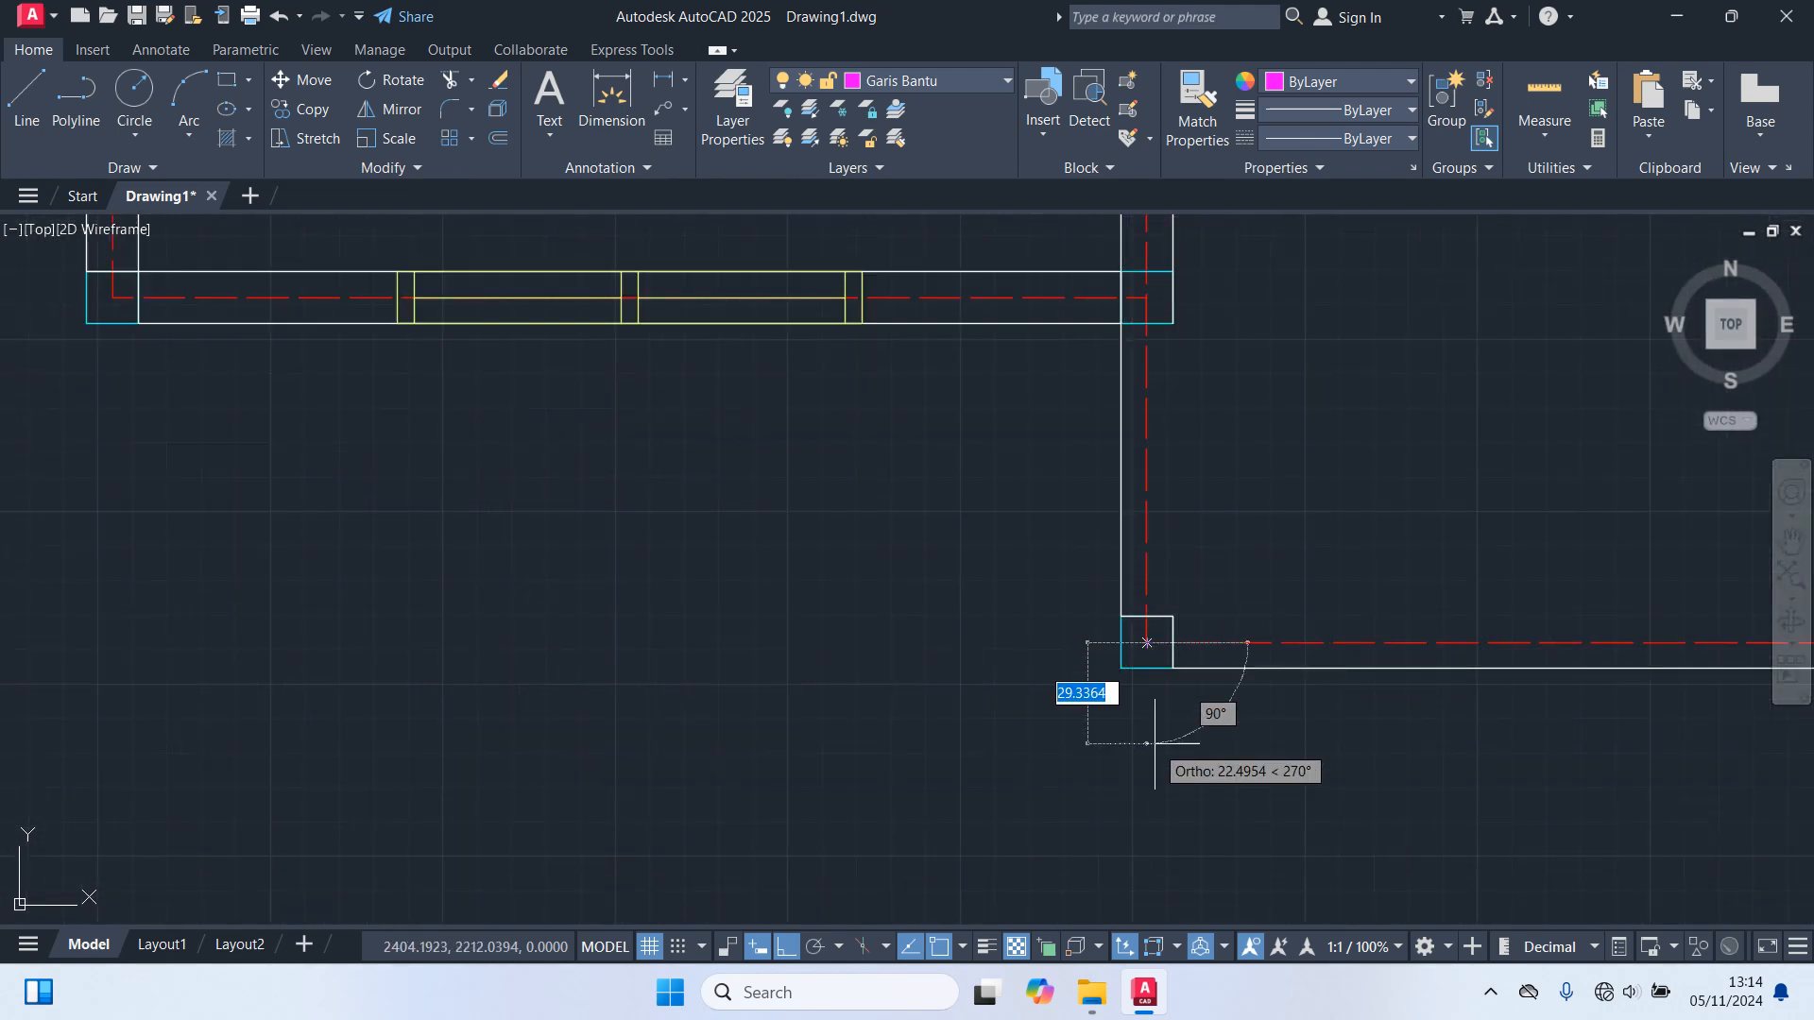
{"action": "left_click", "coordinate": [1141, 838]}
{"action": "key", "text": "space"}
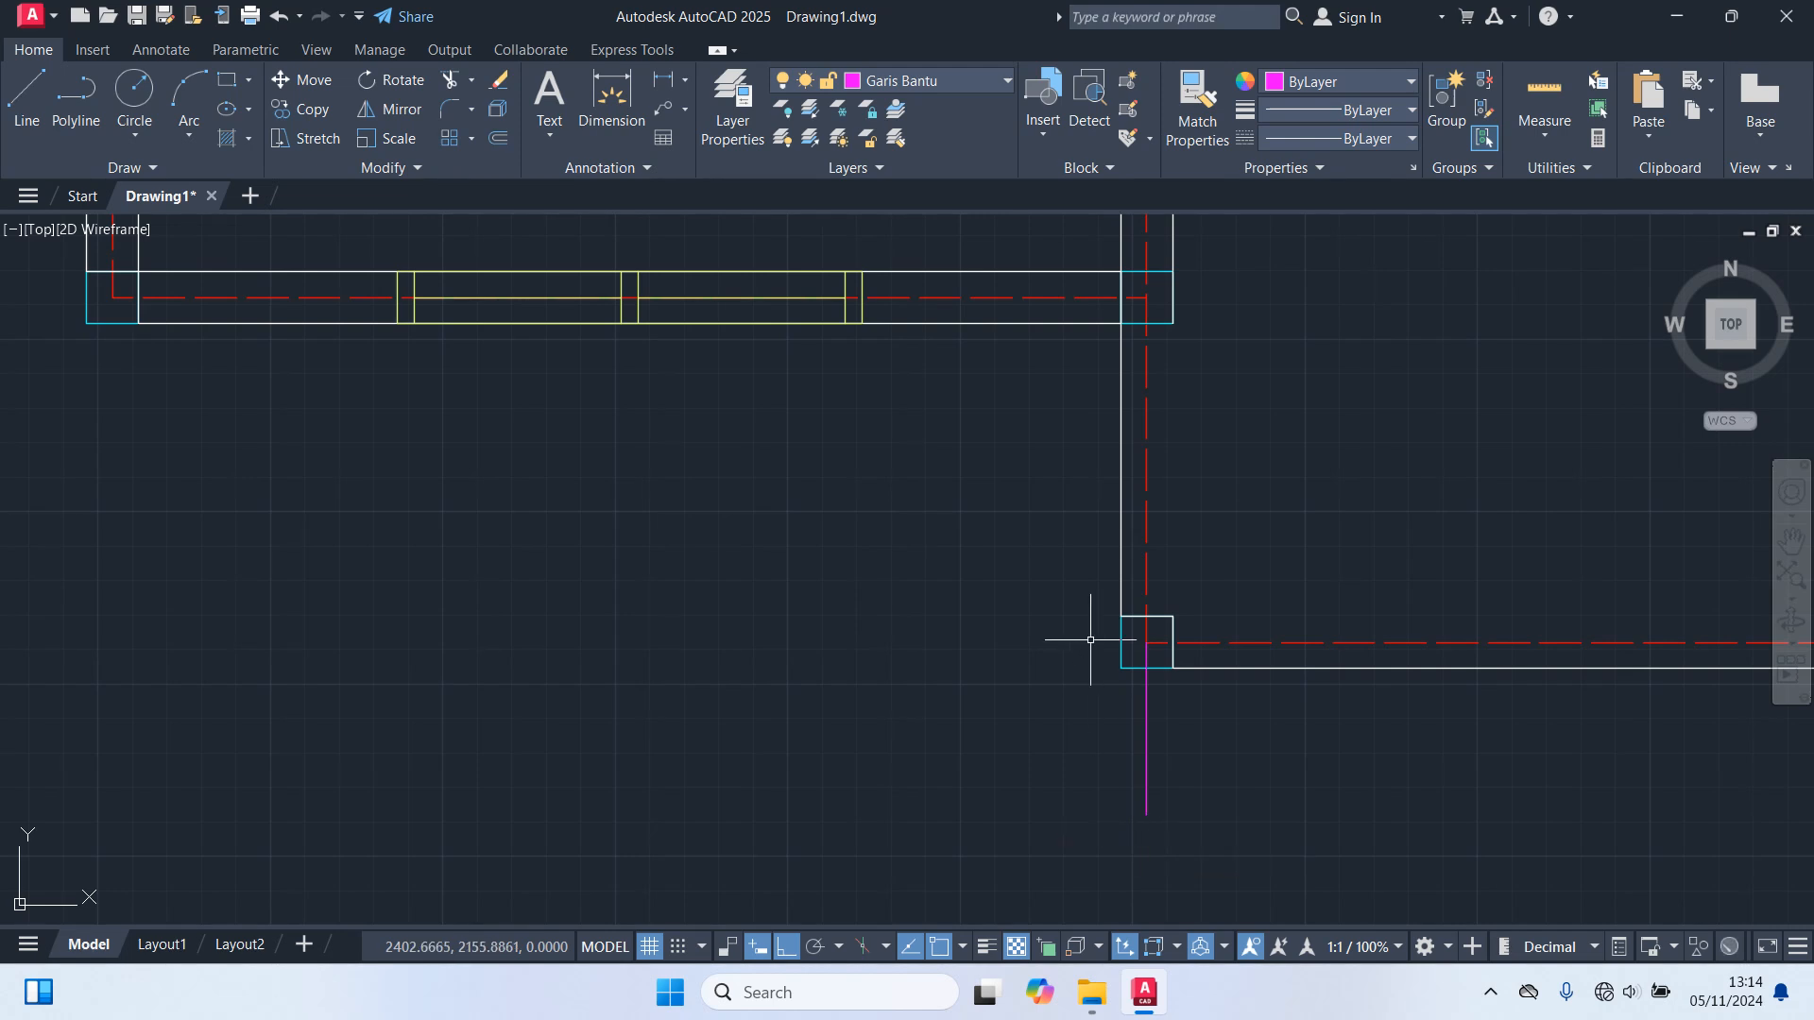
Draw a 50-unit guide line to the left from the porch's lower-left axis corner.
{"action": "key", "text": "space"}
{"action": "left_click", "coordinate": [1147, 643]}
{"action": "type", "text": "5"}
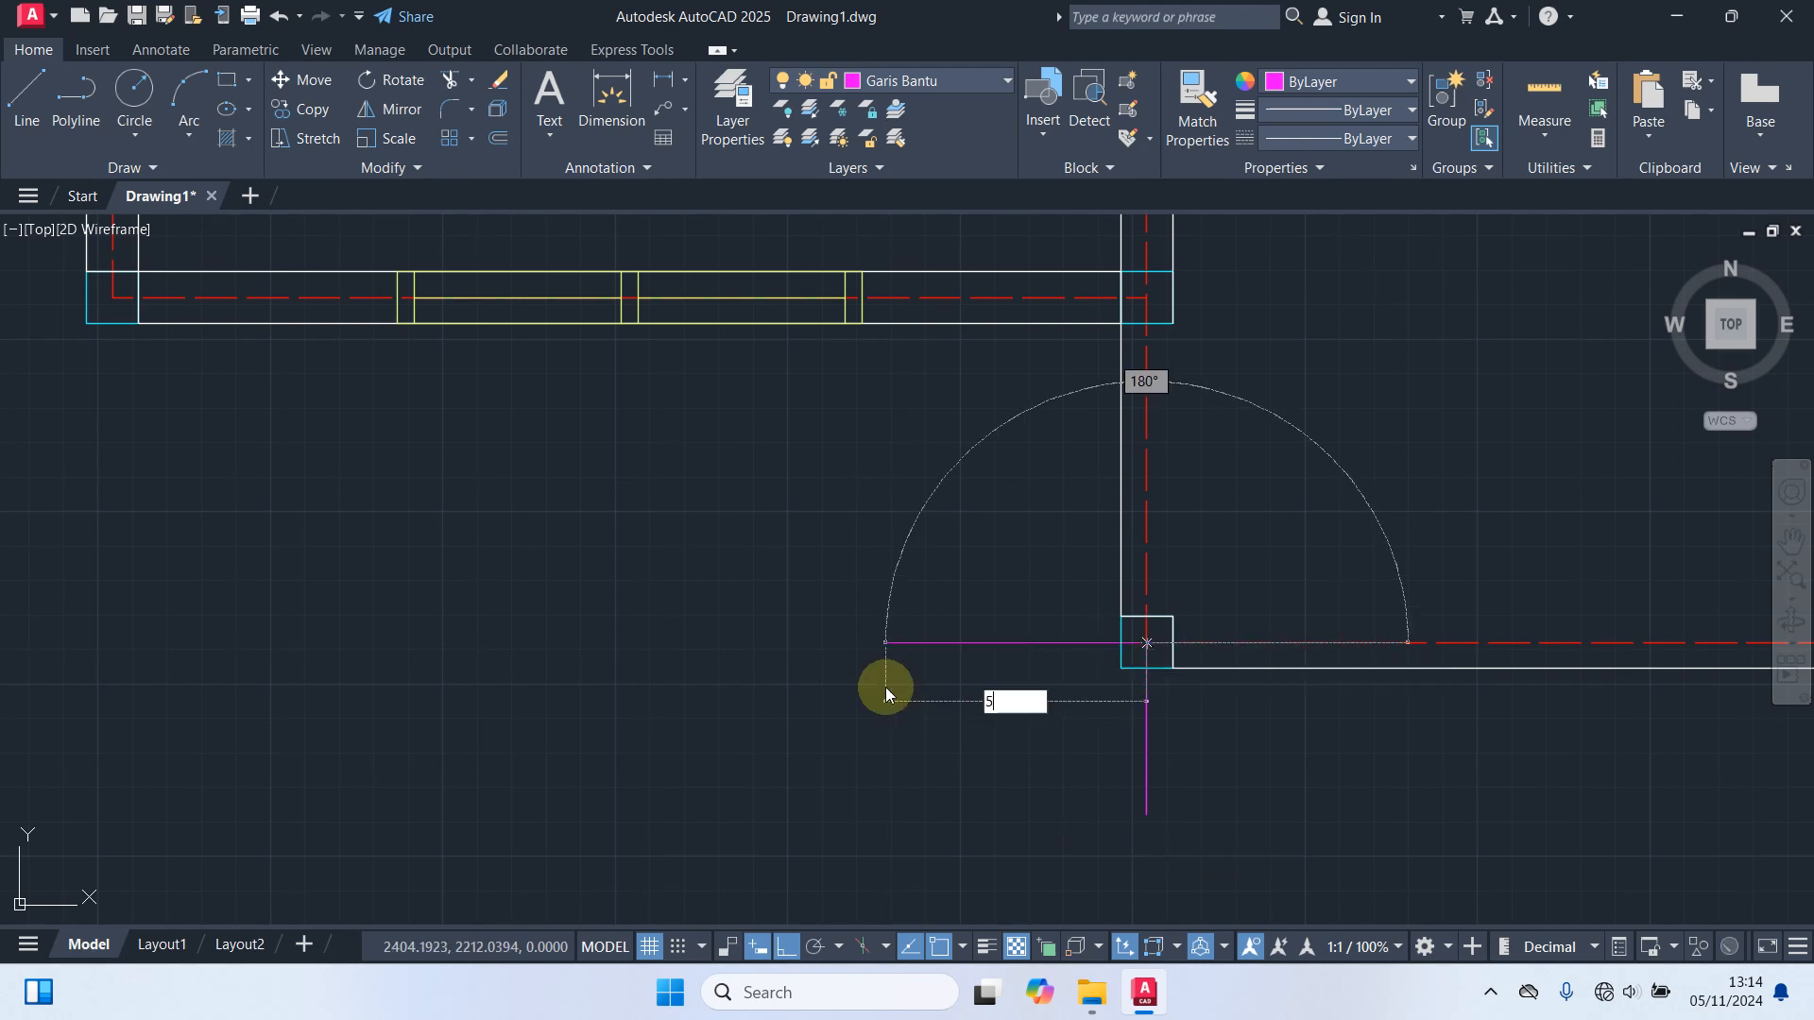
{"action": "key", "text": "Return"}
{"action": "key", "text": "space"}
Move the porch's lower-left pair of guide lines horizontally left until it aligns with the left room's outer wall axis.
{"action": "scroll", "coordinate": [1061, 697], "scroll_direction": "down", "scroll_amount": 2}
{"action": "scroll", "coordinate": [1162, 772], "scroll_direction": "up", "scroll_amount": 2}
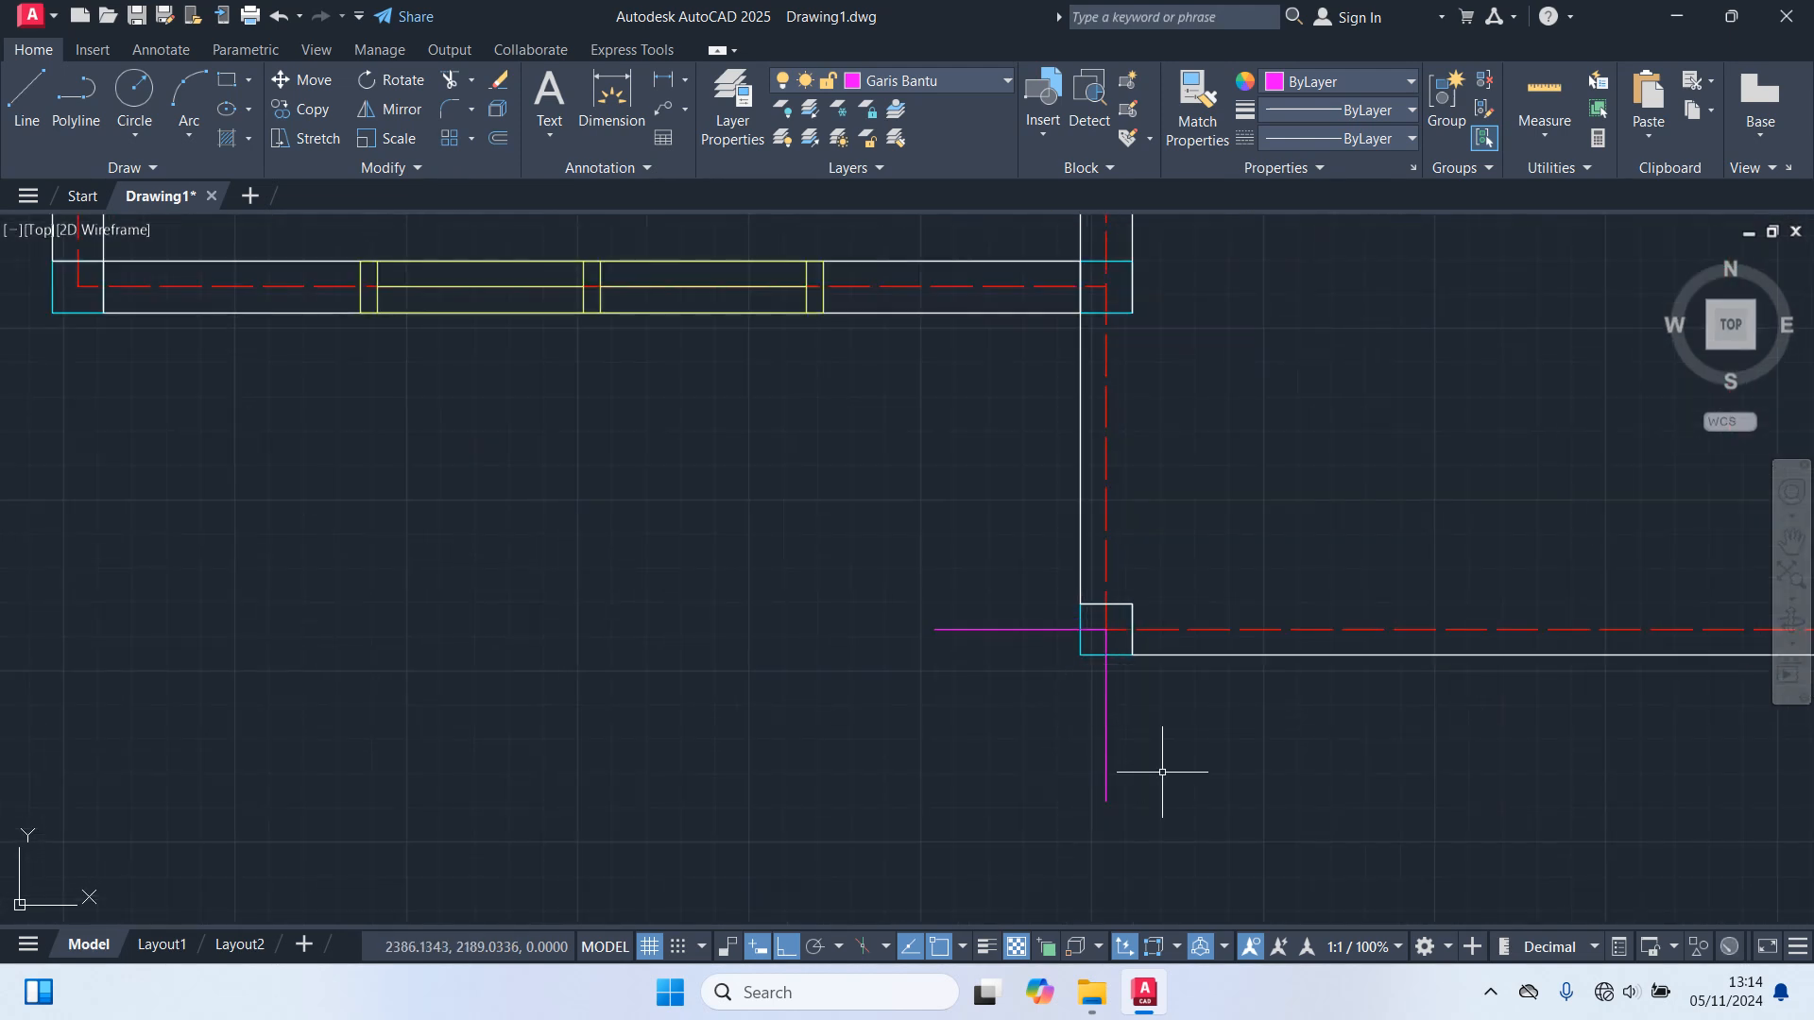
{"action": "left_click", "coordinate": [1162, 772]}
{"action": "left_click", "coordinate": [1062, 716]}
{"action": "left_click", "coordinate": [972, 677]}
{"action": "left_click", "coordinate": [888, 548]}
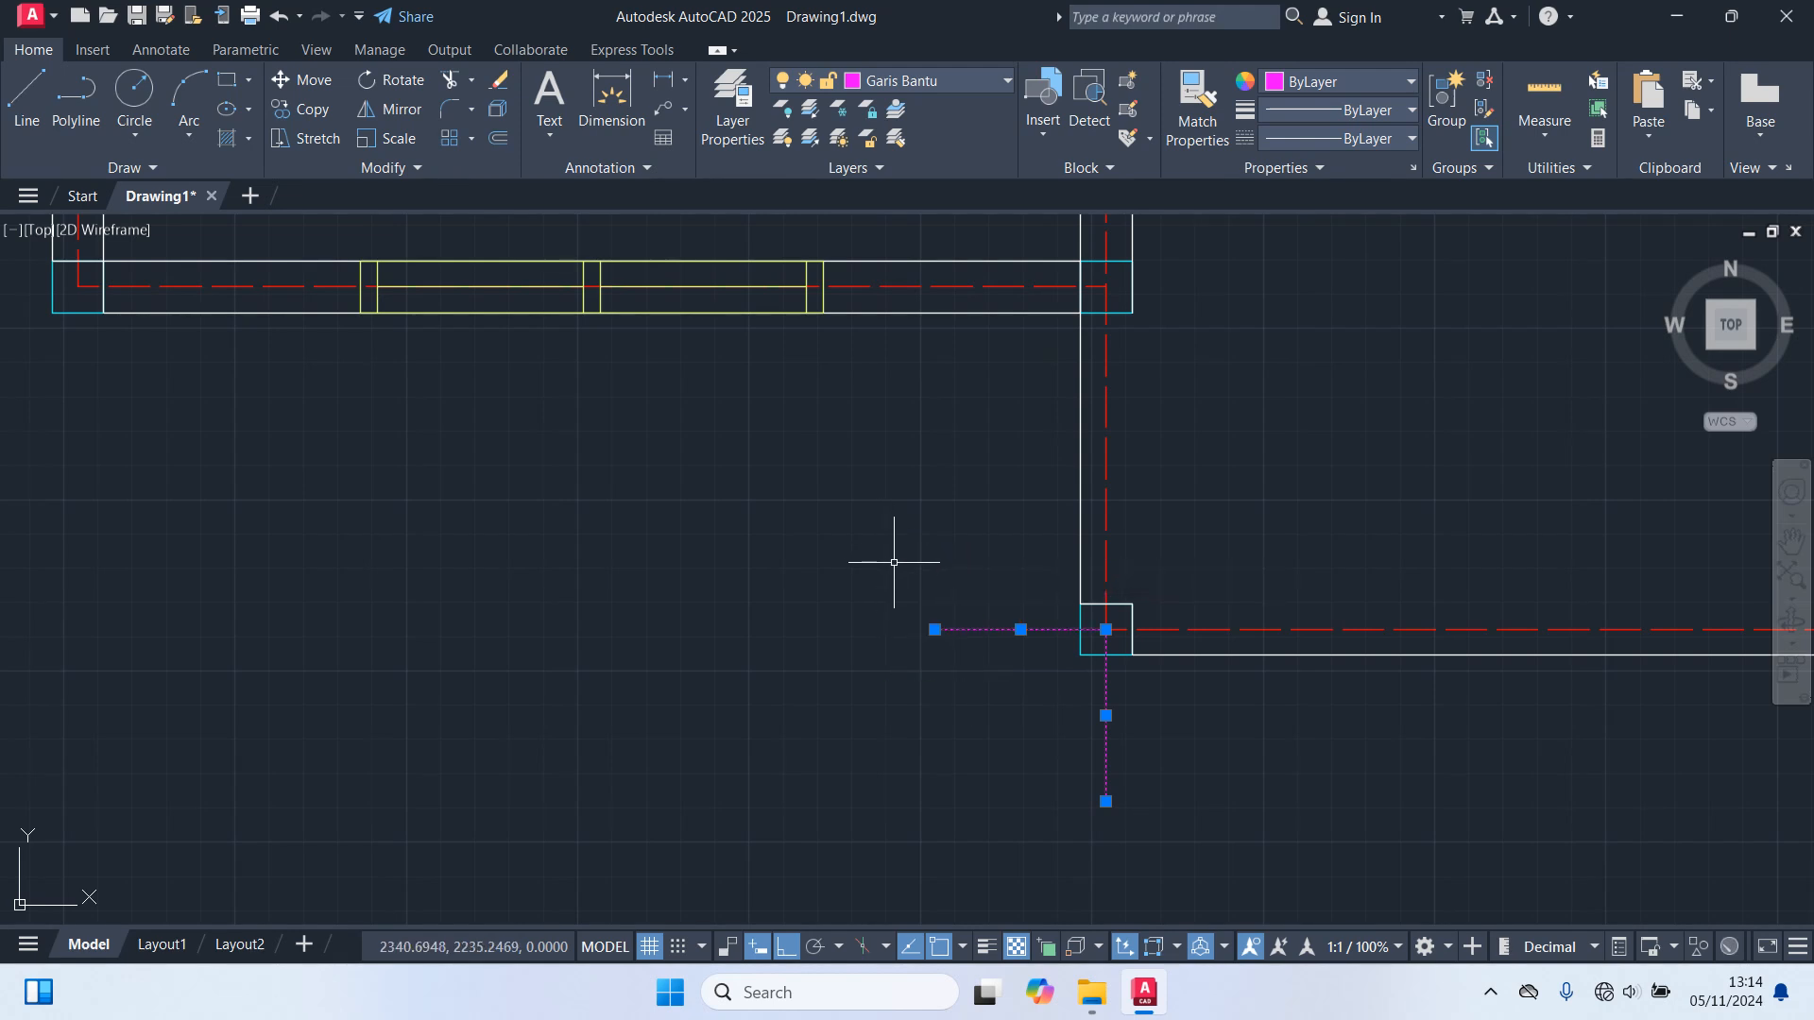
{"action": "type", "text": "m"}
{"action": "key", "text": "Return"}
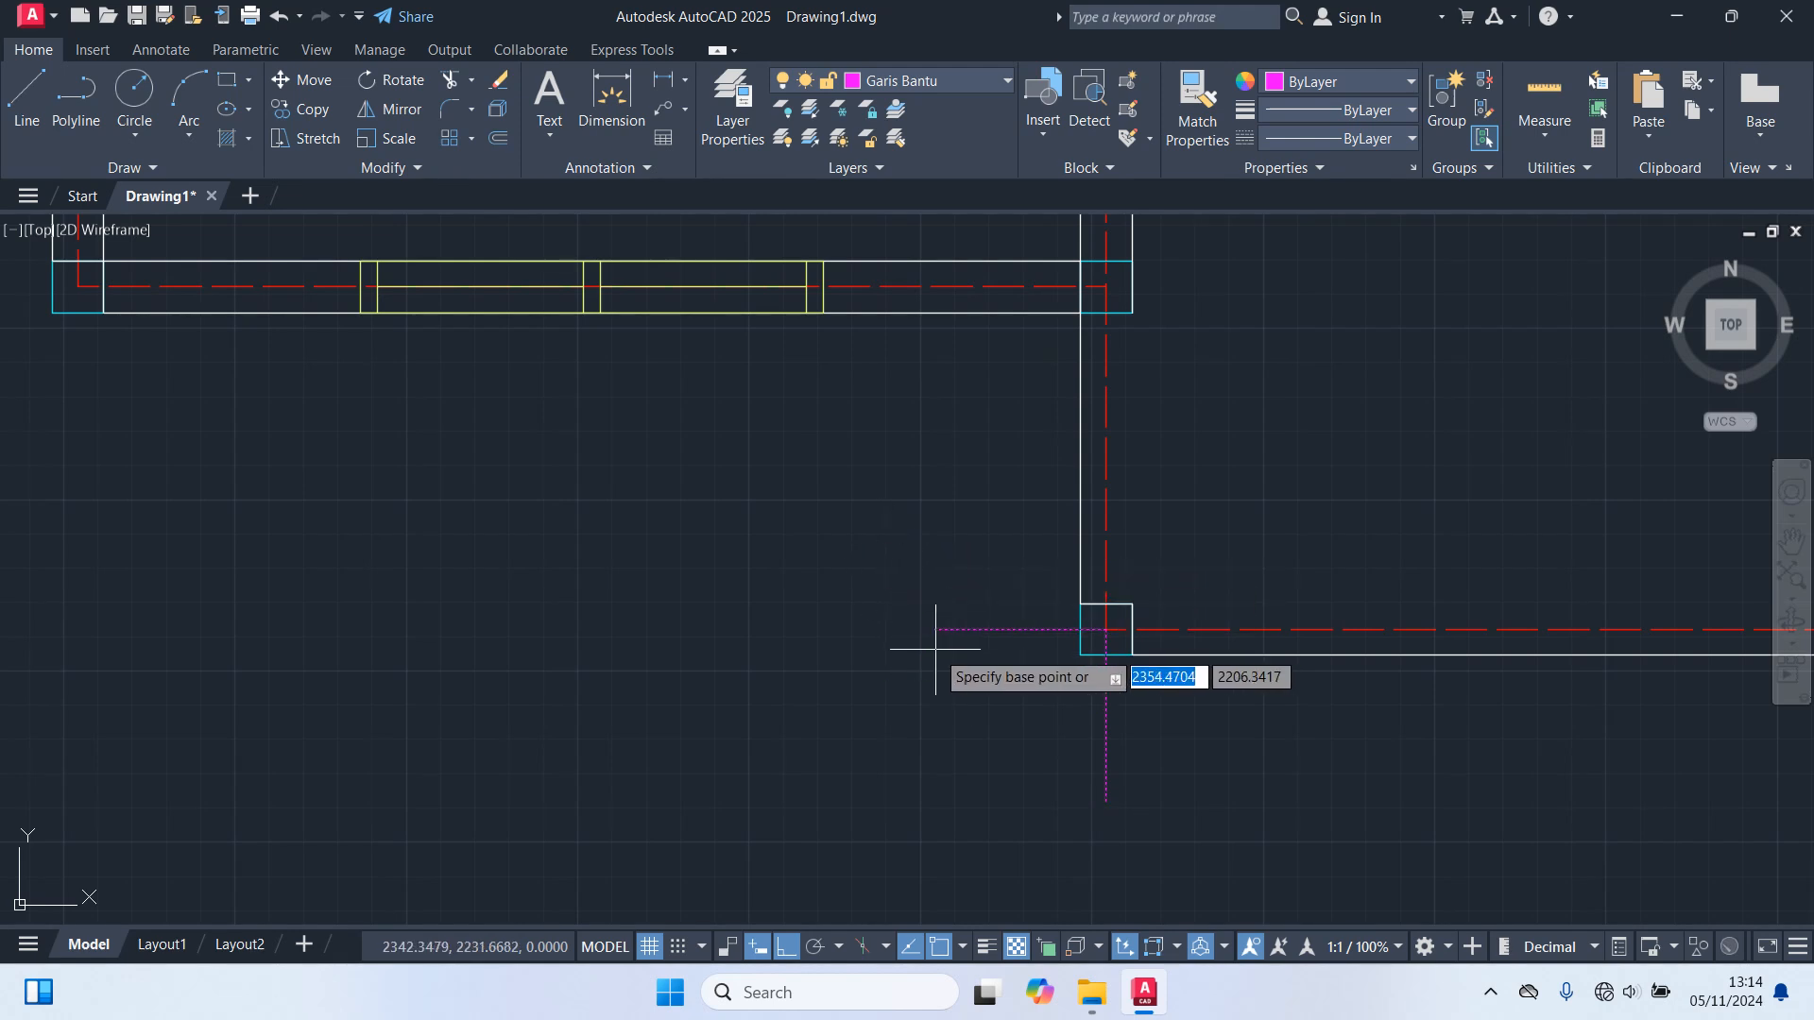
{"action": "middle_click_drag", "start_coordinate": [935, 650], "coordinate": [1280, 743]}
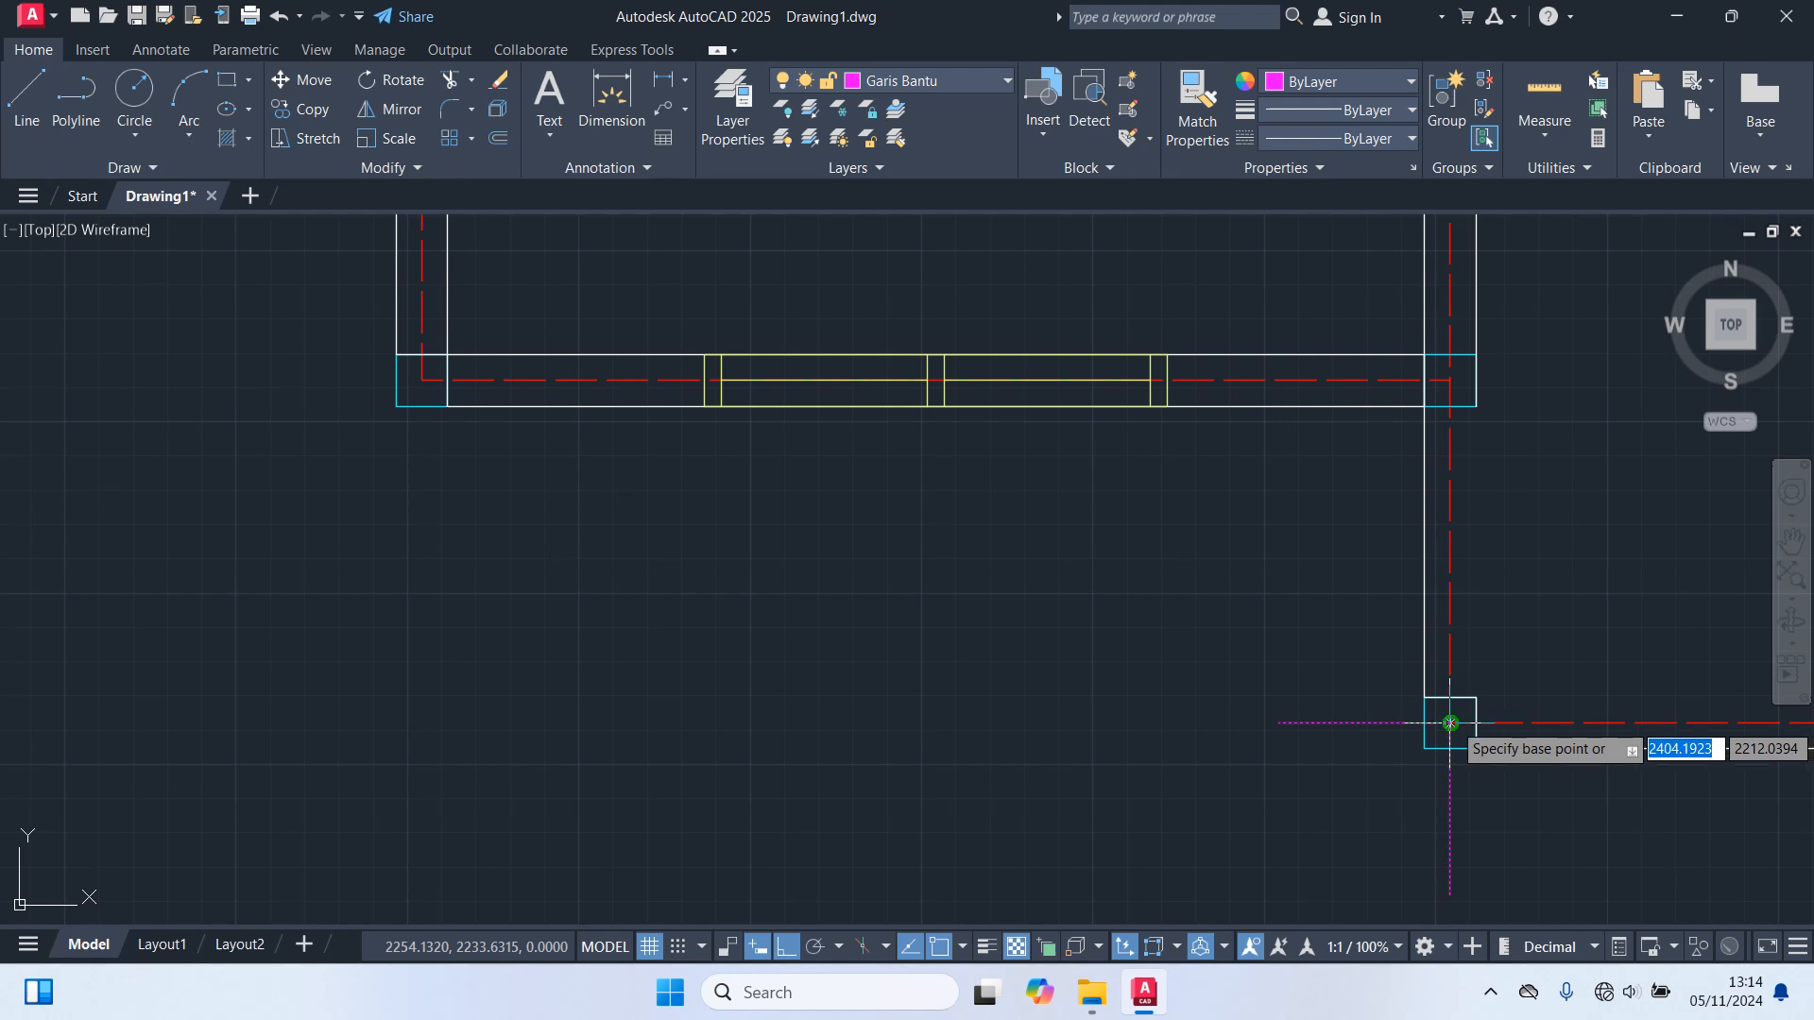
{"action": "left_click", "coordinate": [1451, 723]}
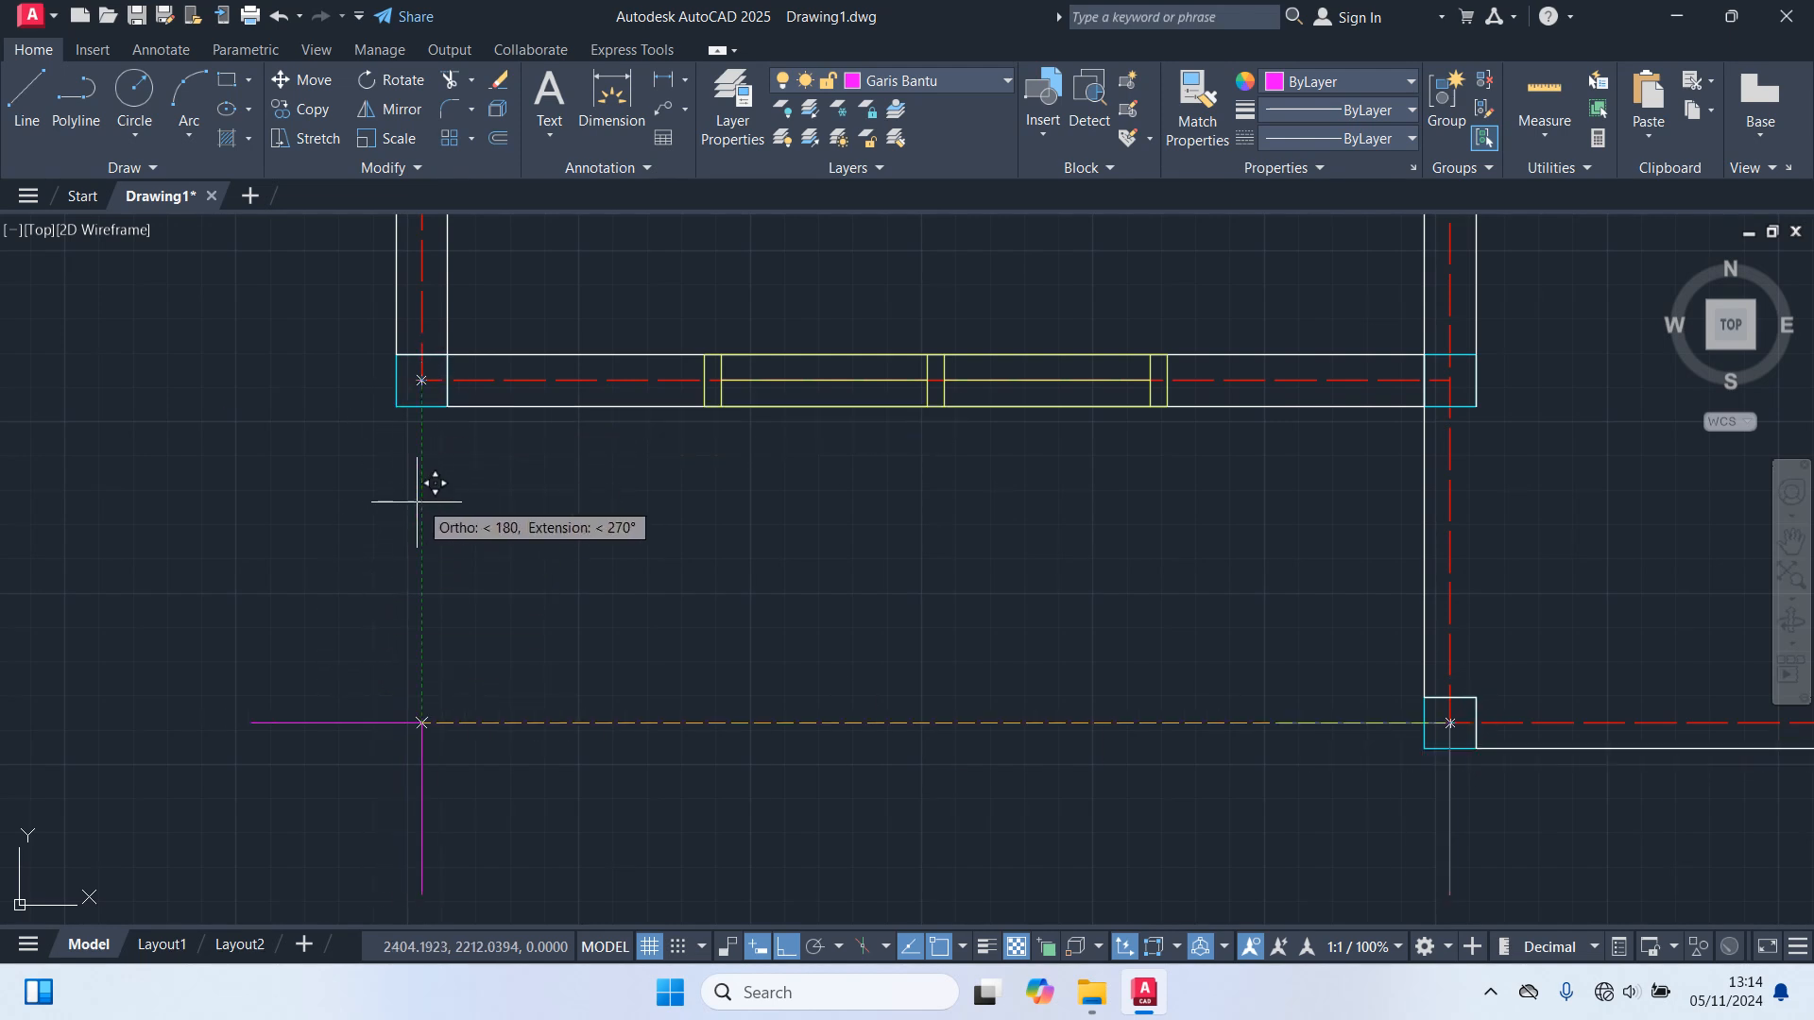
{"action": "left_click", "coordinate": [421, 723]}
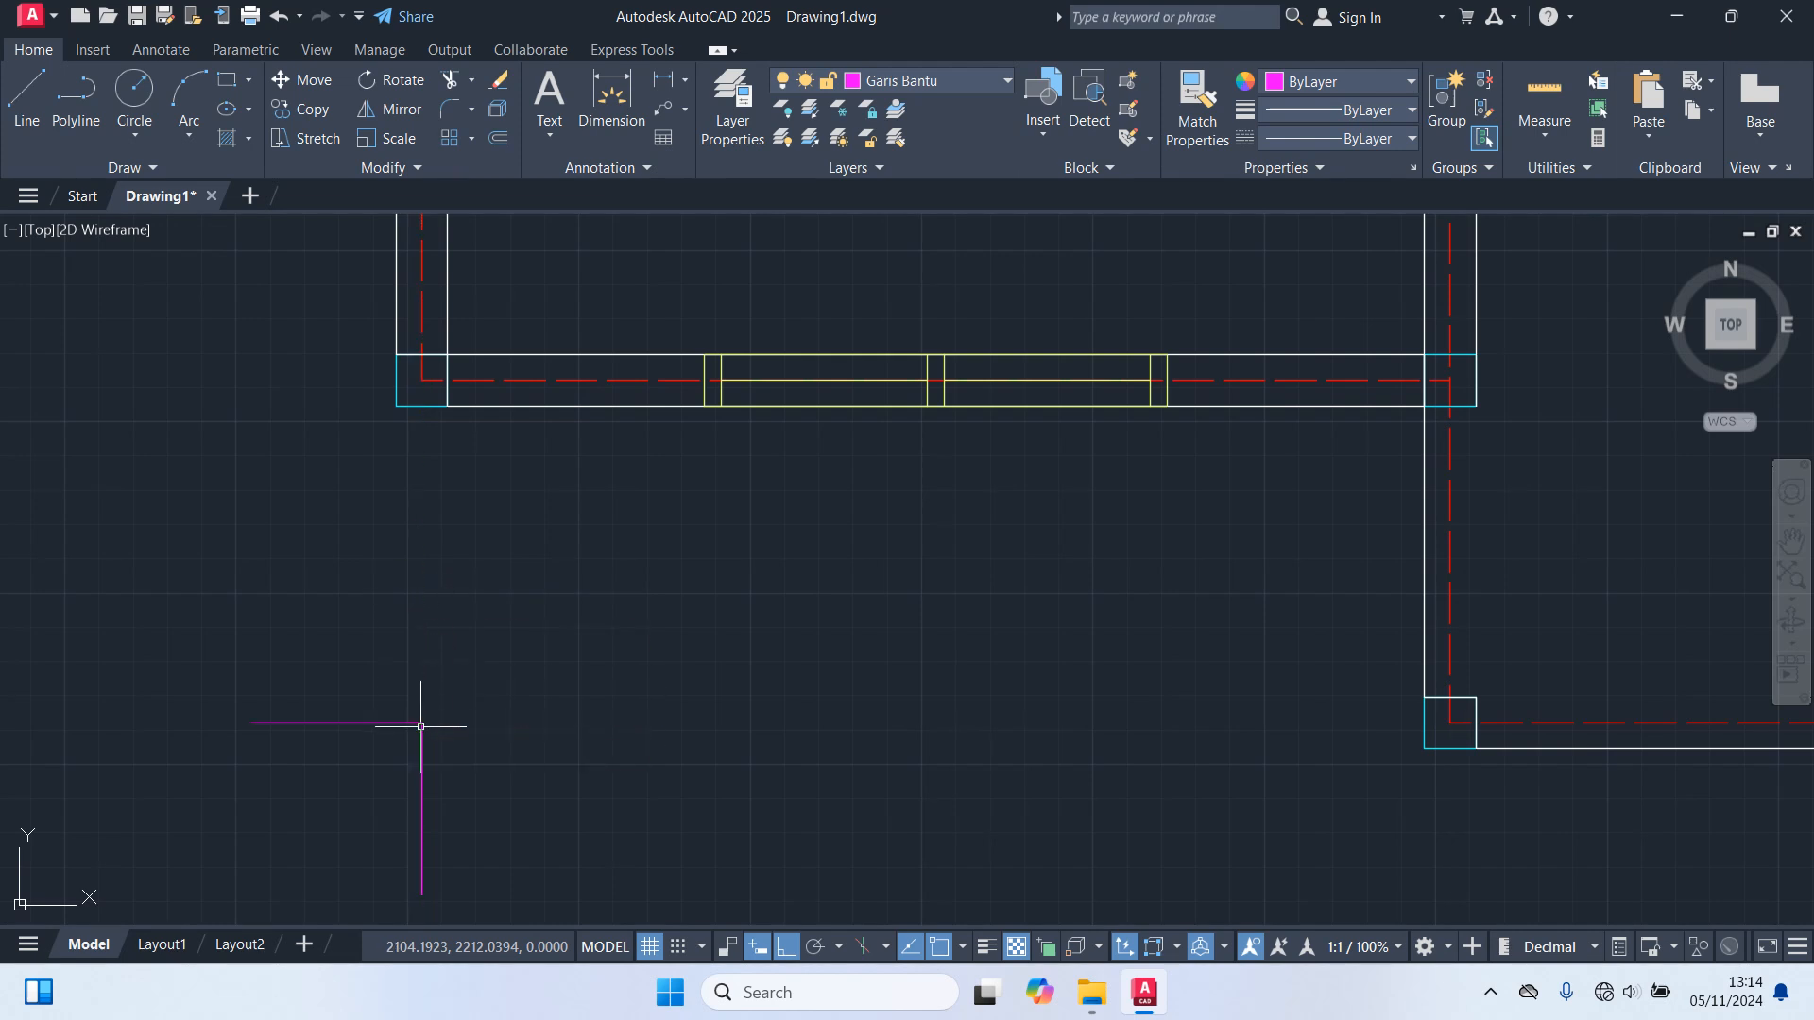
Move the porch's lower-right pair of guide lines horizontally right to align with the building's outermost right wall axis.
{"action": "scroll", "coordinate": [439, 658], "scroll_direction": "down", "scroll_amount": 4}
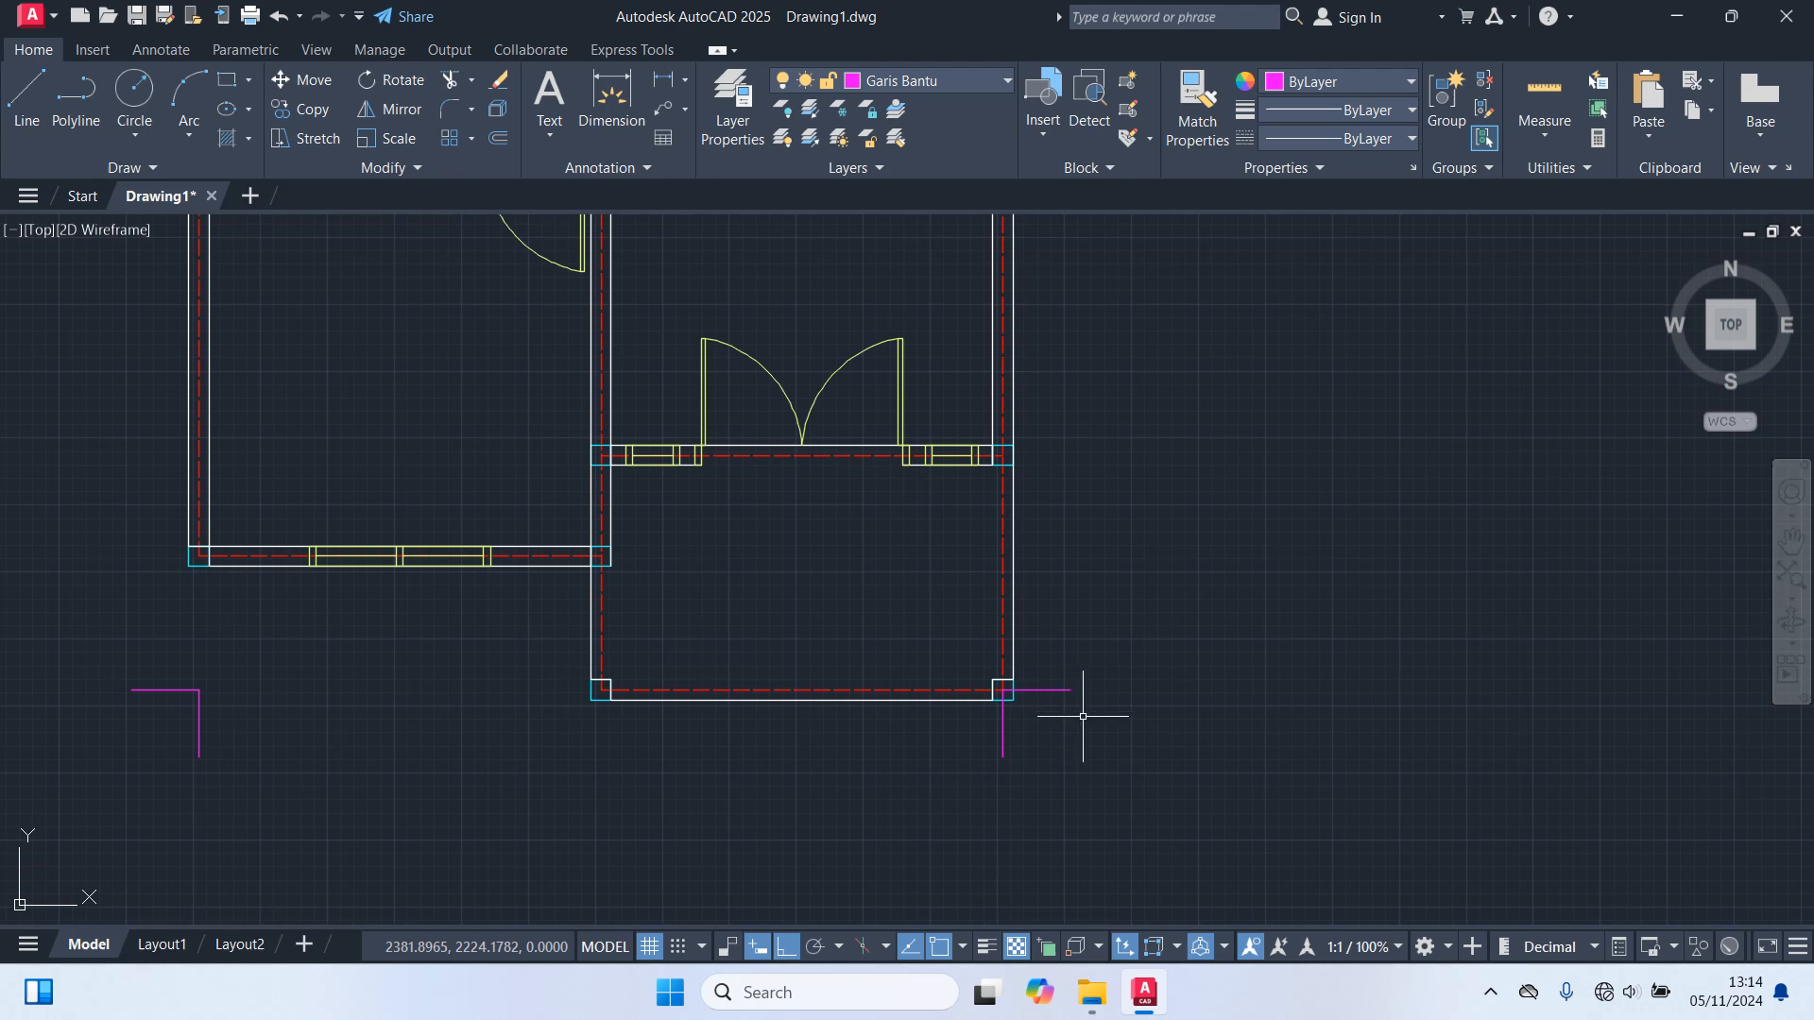
{"action": "left_click", "coordinate": [1047, 770]}
{"action": "left_click", "coordinate": [960, 737]}
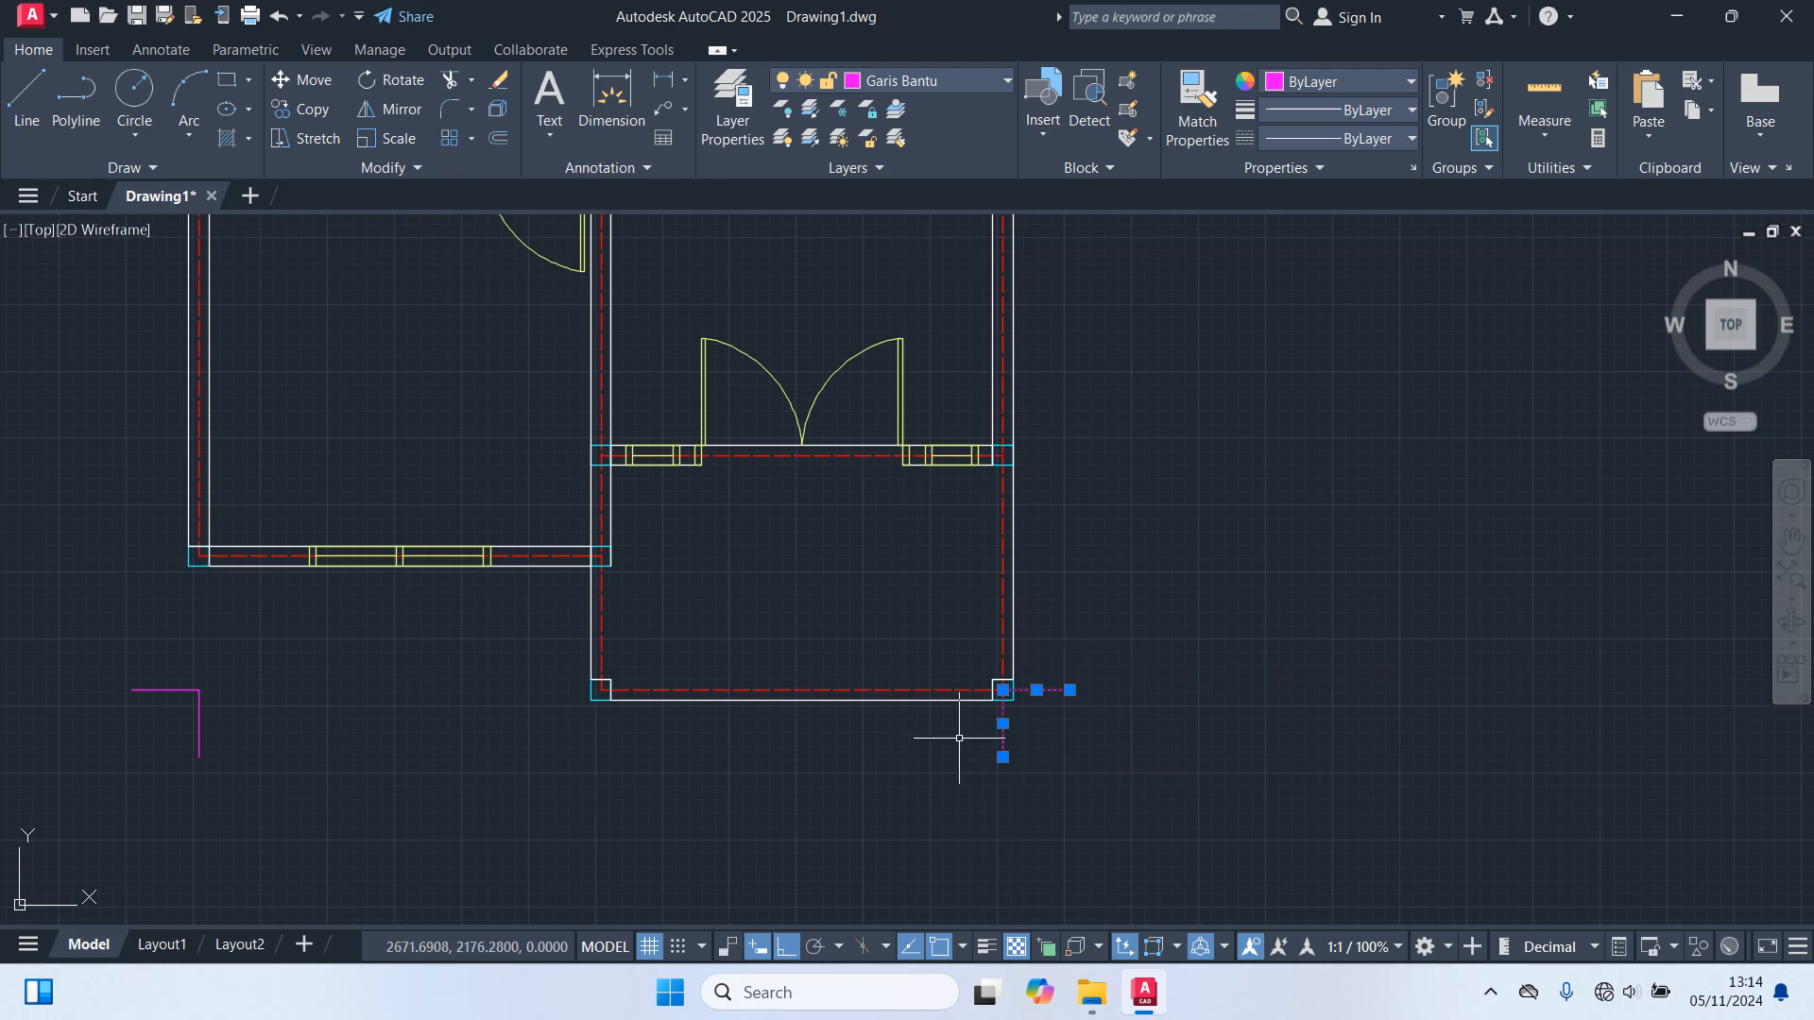
{"action": "type", "text": "m"}
{"action": "key", "text": "Return"}
{"action": "scroll", "coordinate": [955, 769], "scroll_direction": "down", "scroll_amount": 2}
{"action": "middle_click_drag", "start_coordinate": [1073, 654], "coordinate": [1021, 736]}
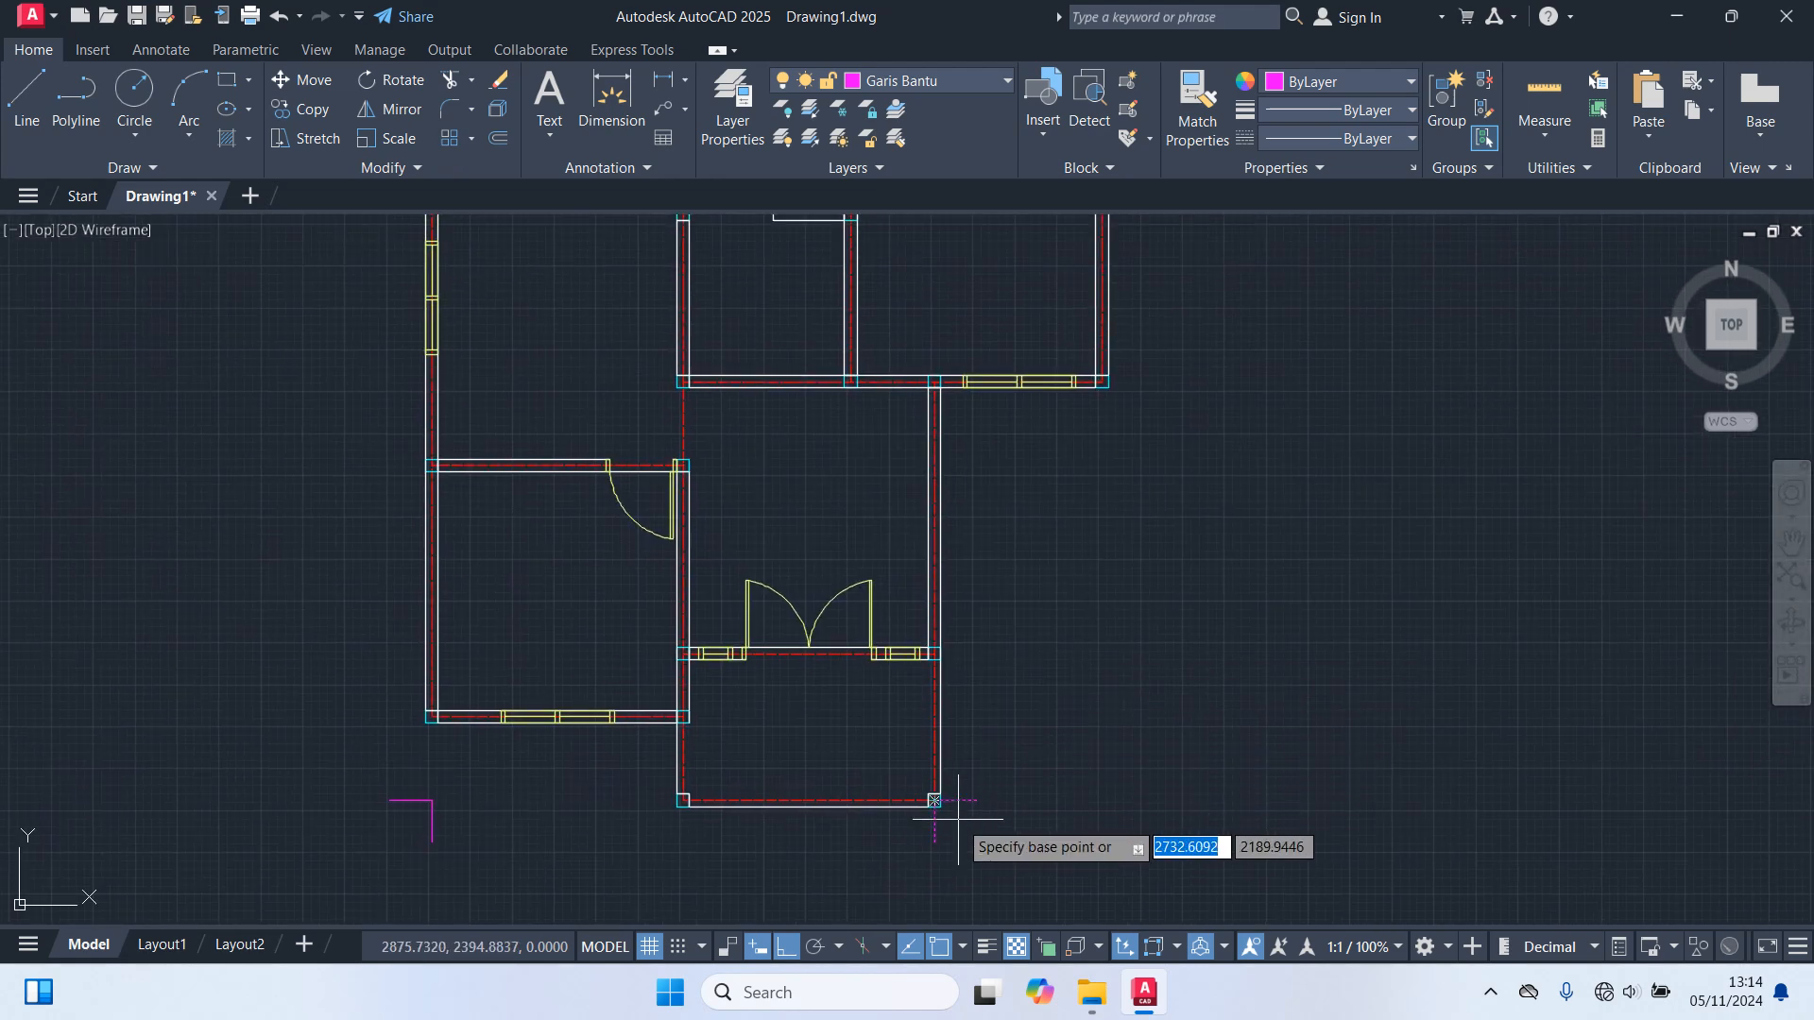
{"action": "scroll", "coordinate": [958, 816], "scroll_direction": "up", "scroll_amount": 2}
{"action": "middle_click_drag", "start_coordinate": [1079, 669], "coordinate": [1045, 753]}
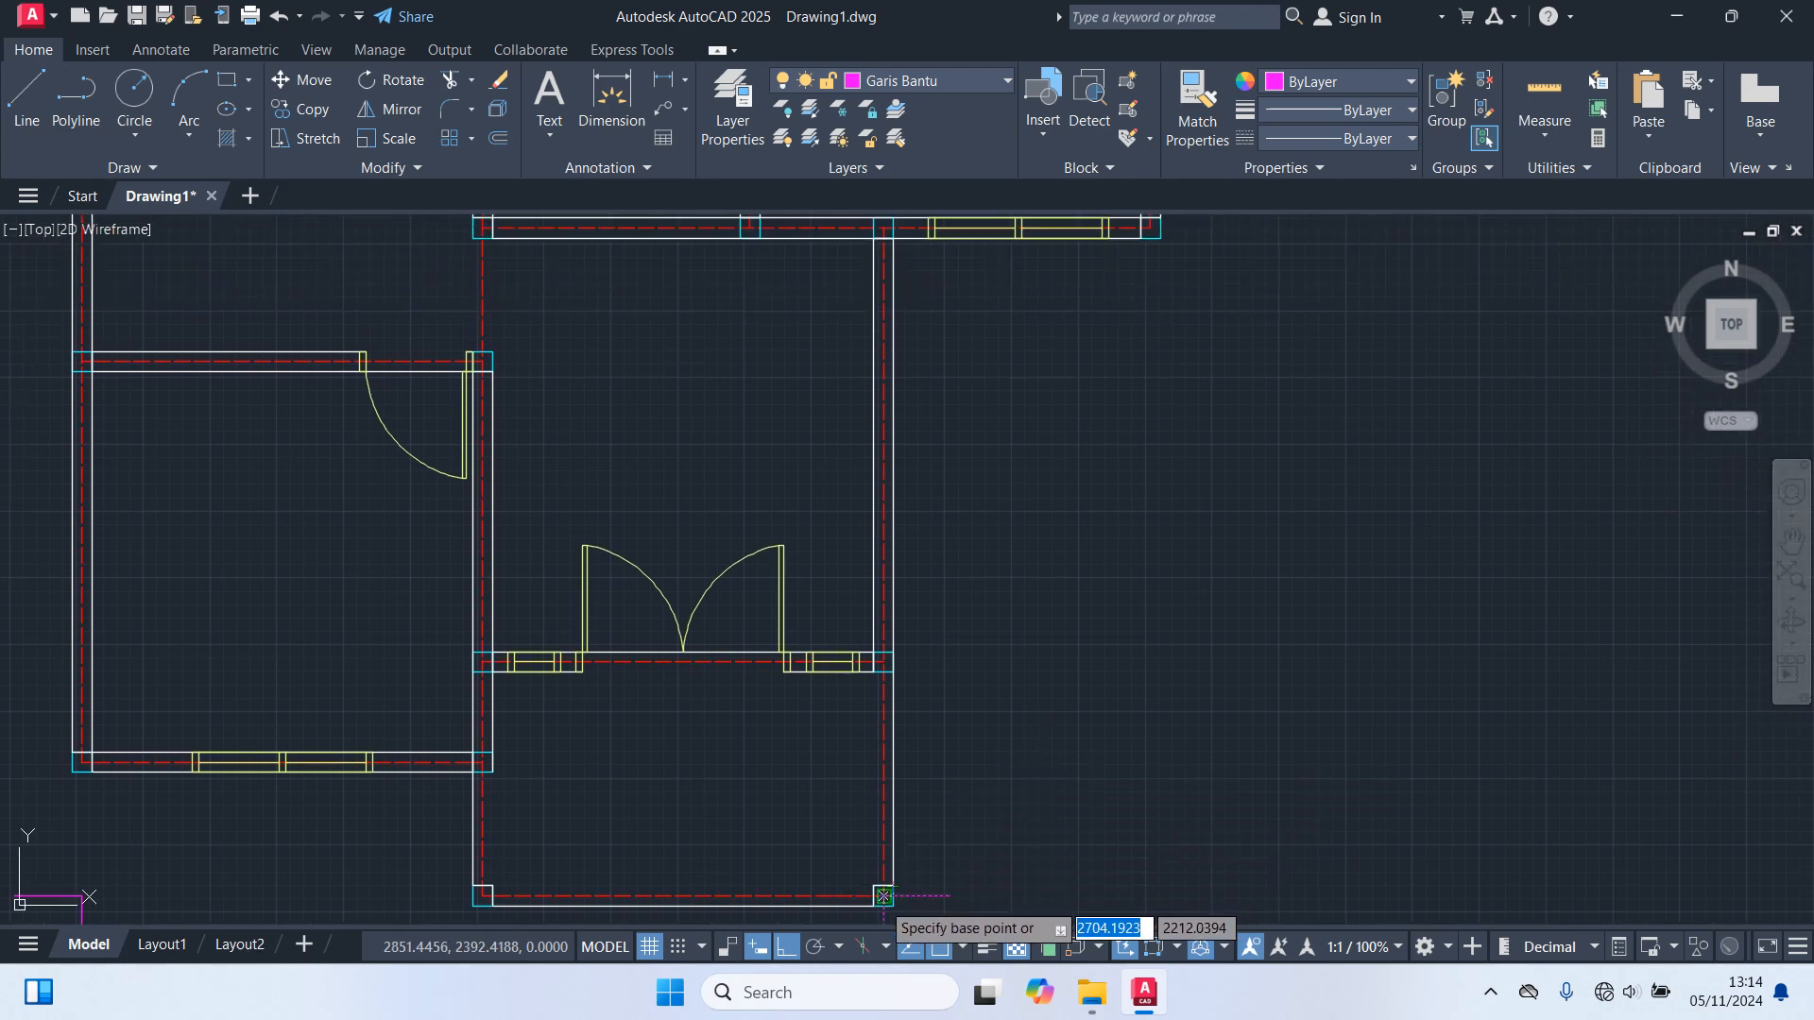
{"action": "left_click", "coordinate": [883, 896]}
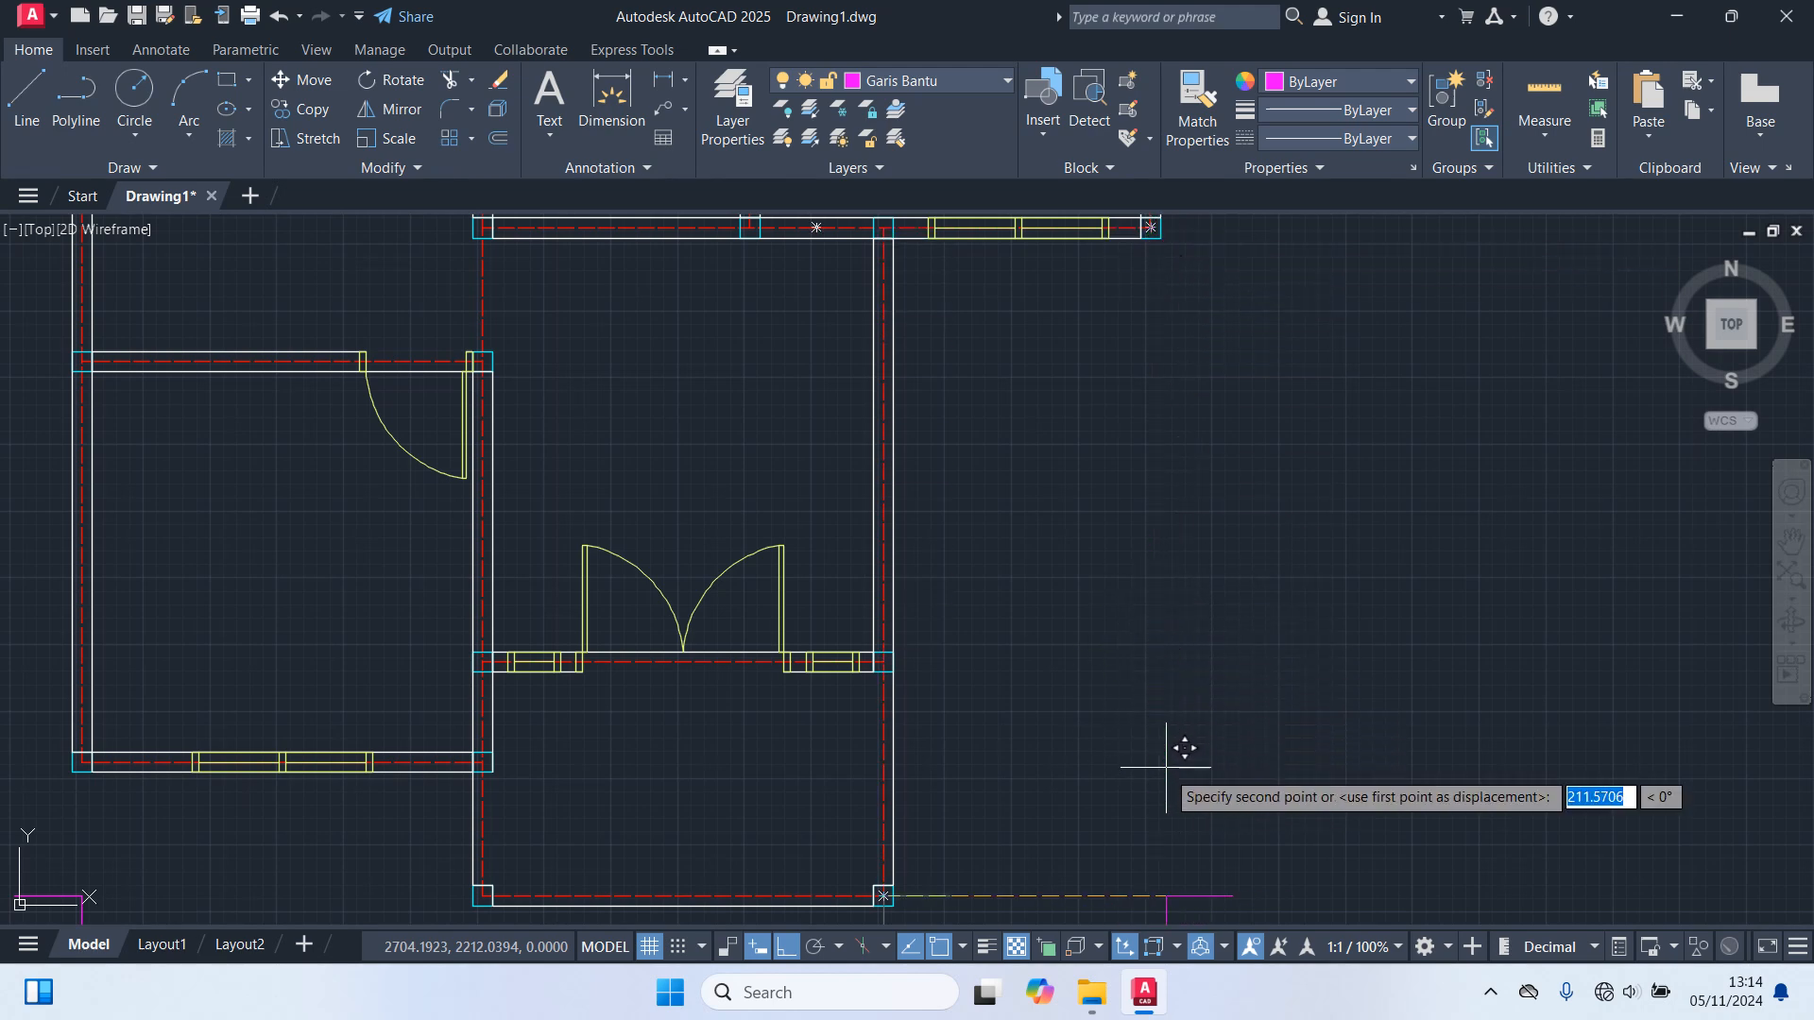
{"action": "left_click", "coordinate": [1154, 833]}
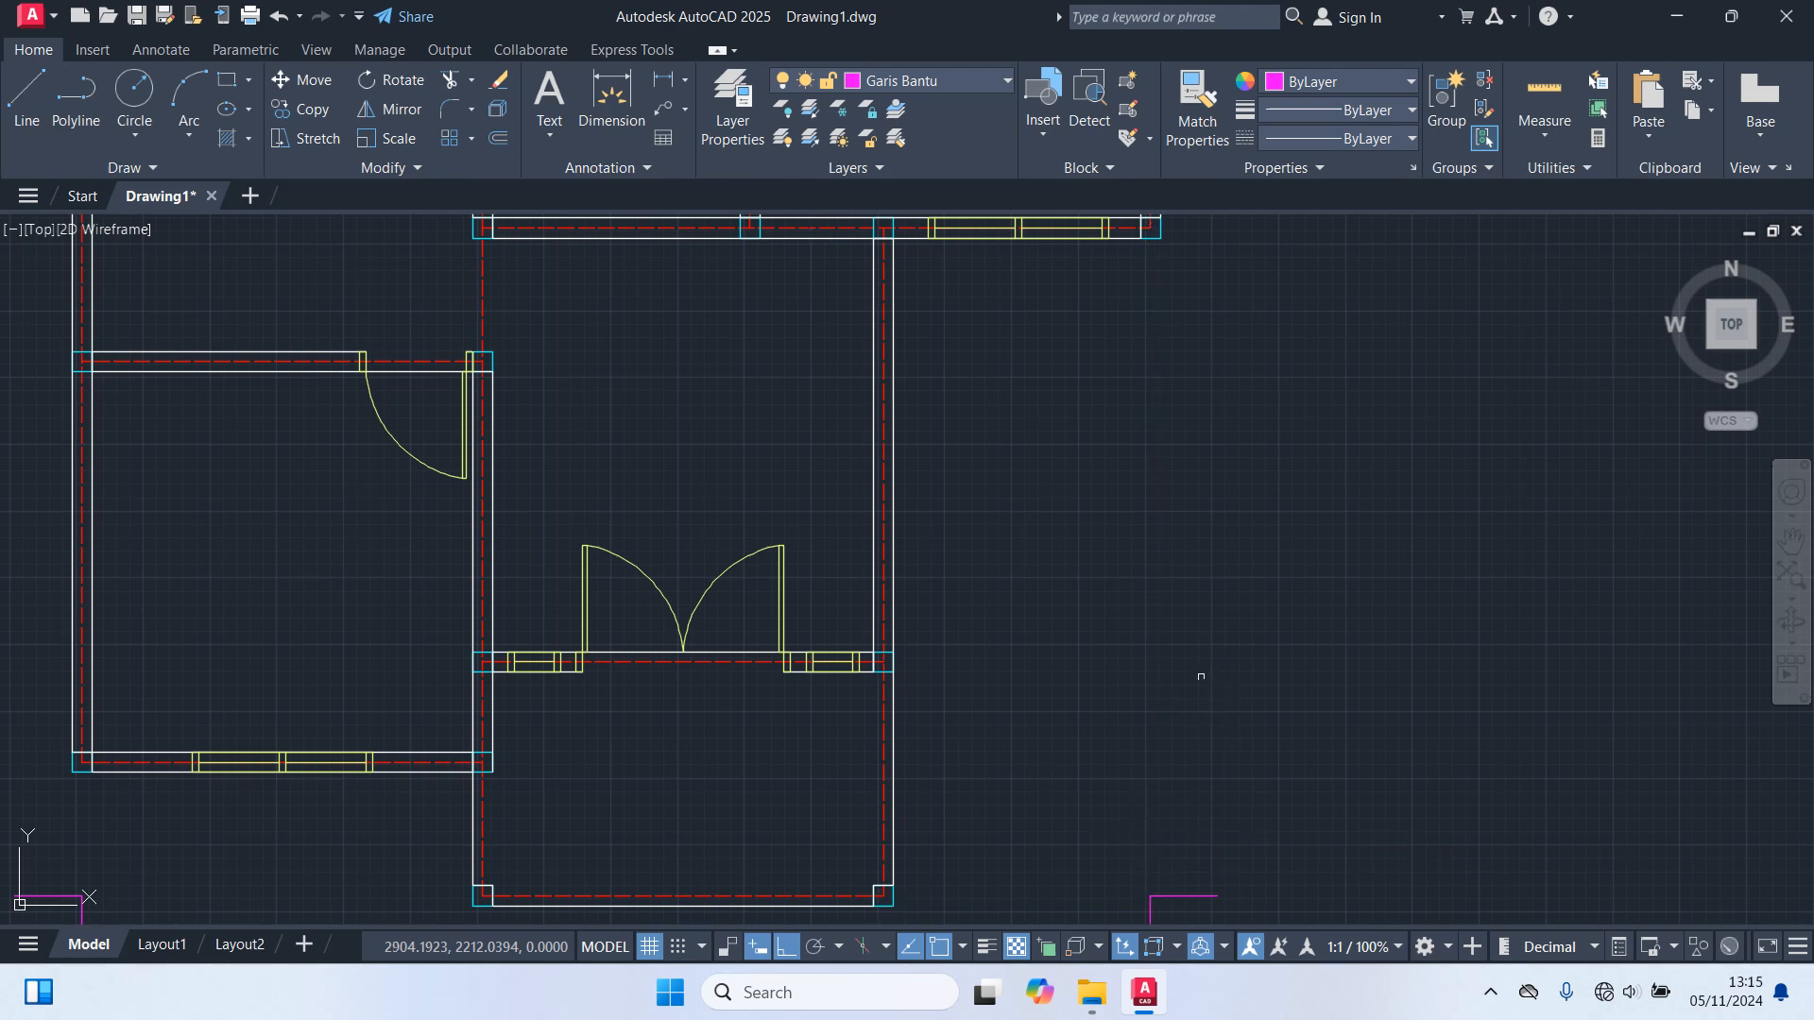
{"action": "middle_click_drag", "start_coordinate": [1201, 677], "coordinate": [1131, 551]}
{"action": "key", "text": "Return"}
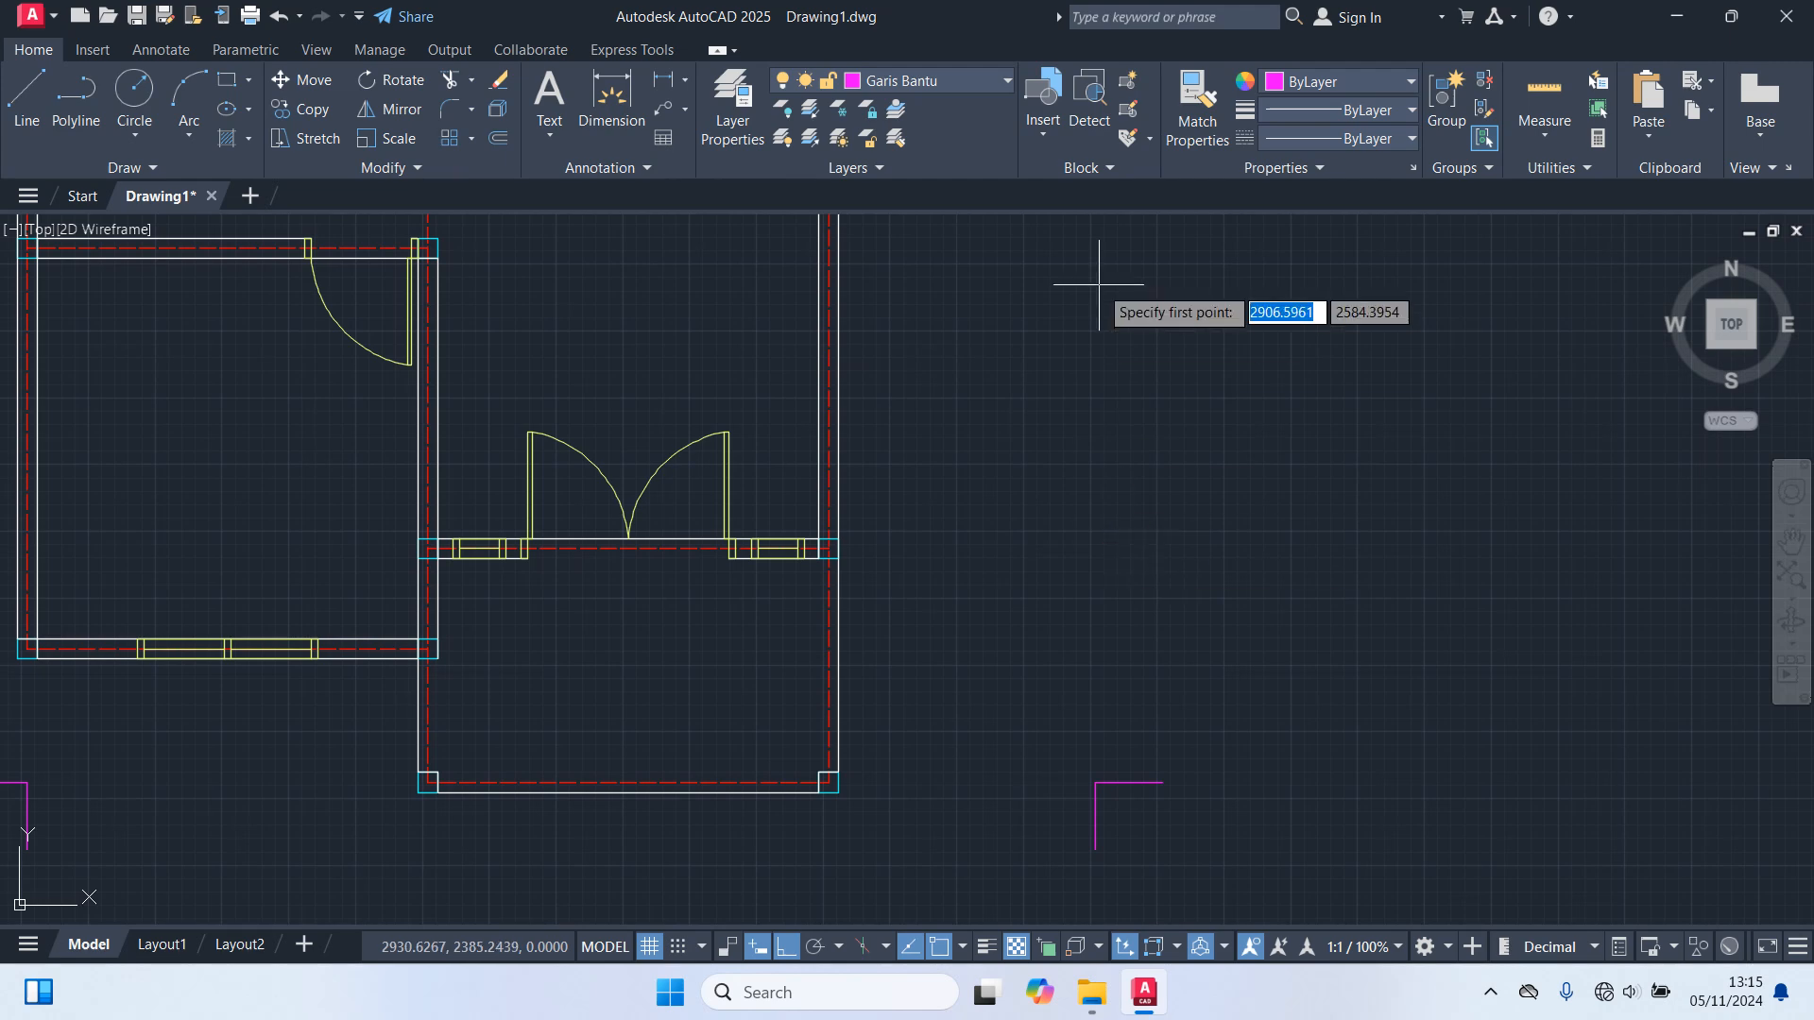
{"action": "middle_click_drag", "start_coordinate": [1102, 236], "coordinate": [1140, 476]}
{"action": "scroll", "coordinate": [1138, 427], "scroll_direction": "up", "scroll_amount": 4}
{"action": "left_click", "coordinate": [1121, 236]}
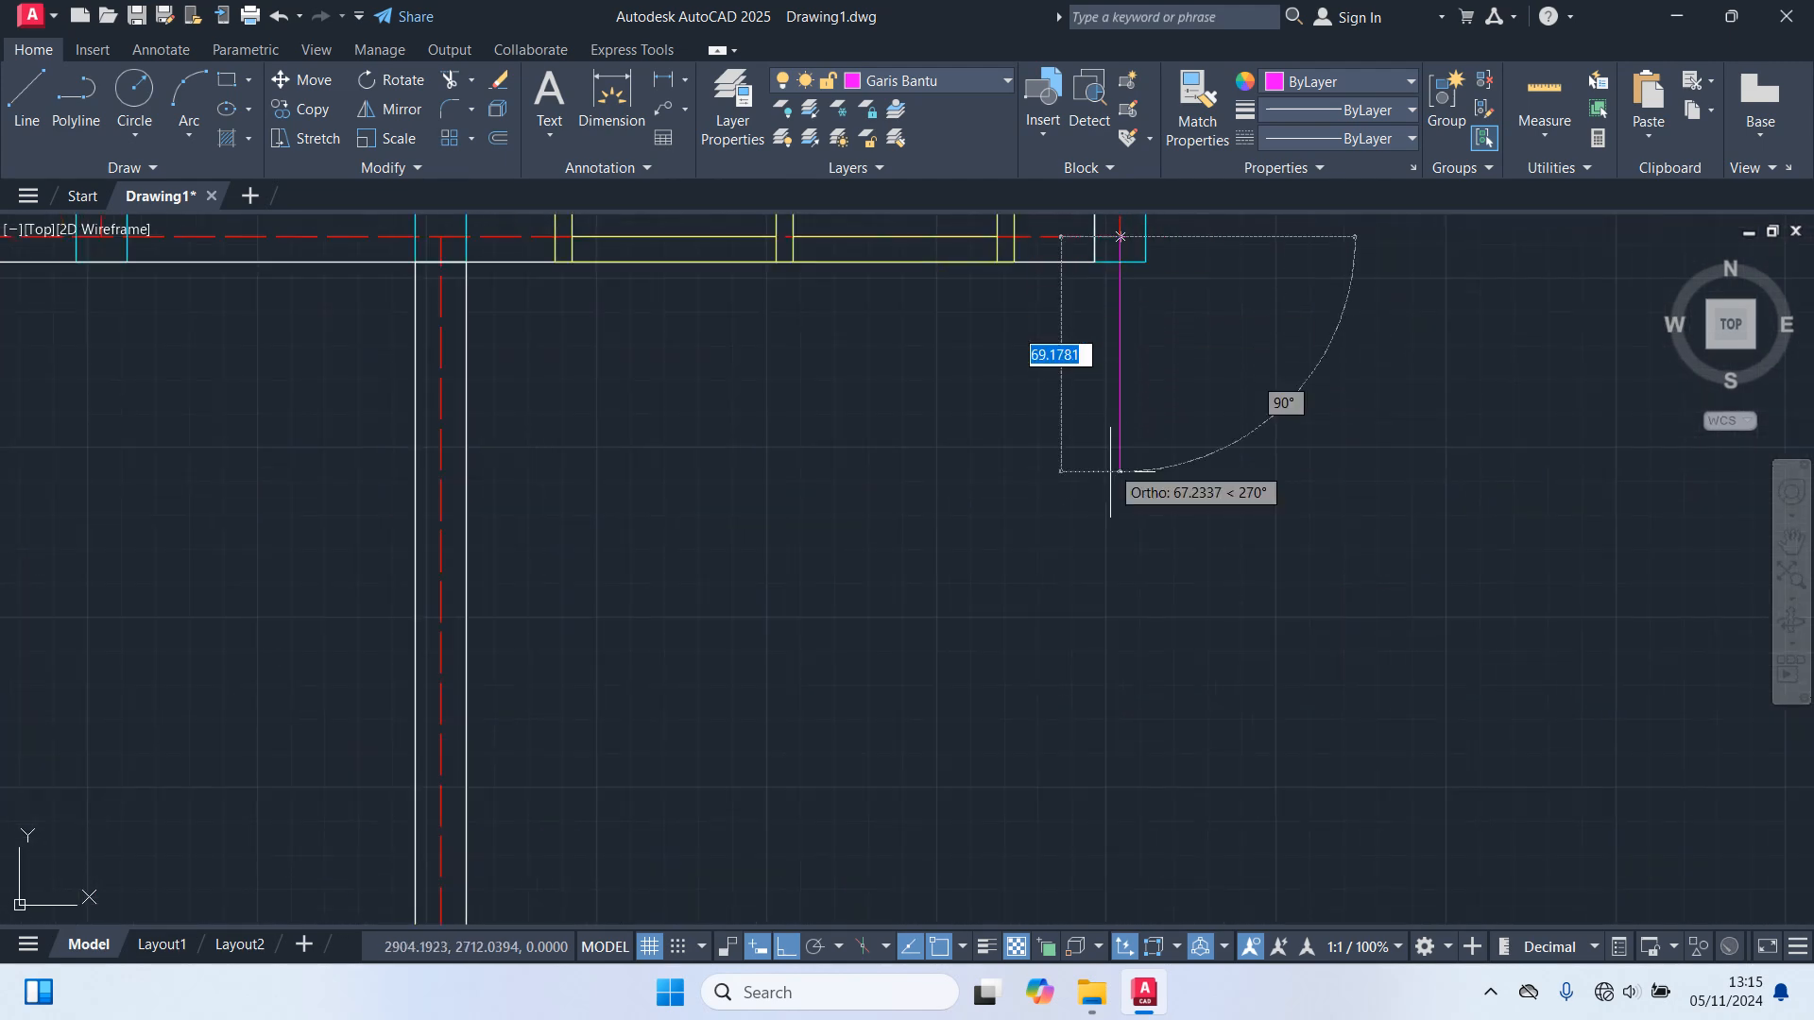
{"action": "scroll", "coordinate": [1109, 547], "scroll_direction": "down", "scroll_amount": 3}
{"action": "scroll", "coordinate": [1118, 605], "scroll_direction": "up", "scroll_amount": 2}
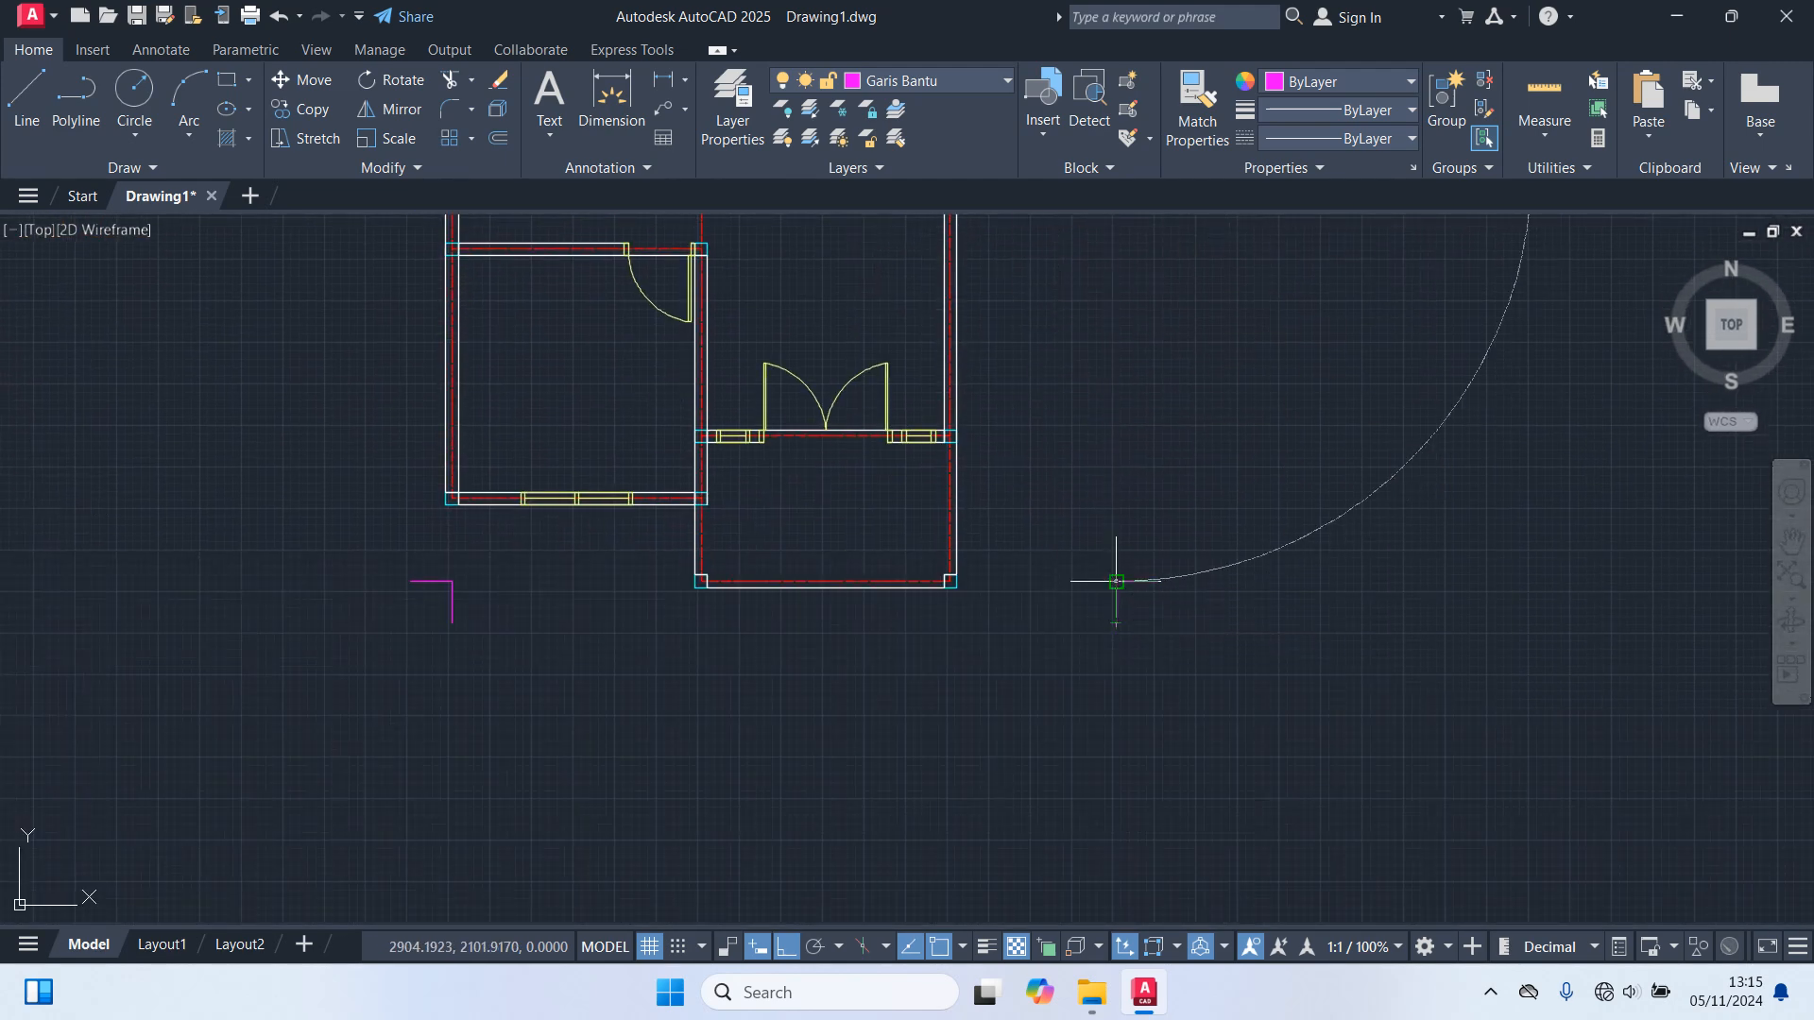
{"action": "scroll", "coordinate": [1133, 525], "scroll_direction": "up", "scroll_amount": 4}
{"action": "key", "text": "Escape"}
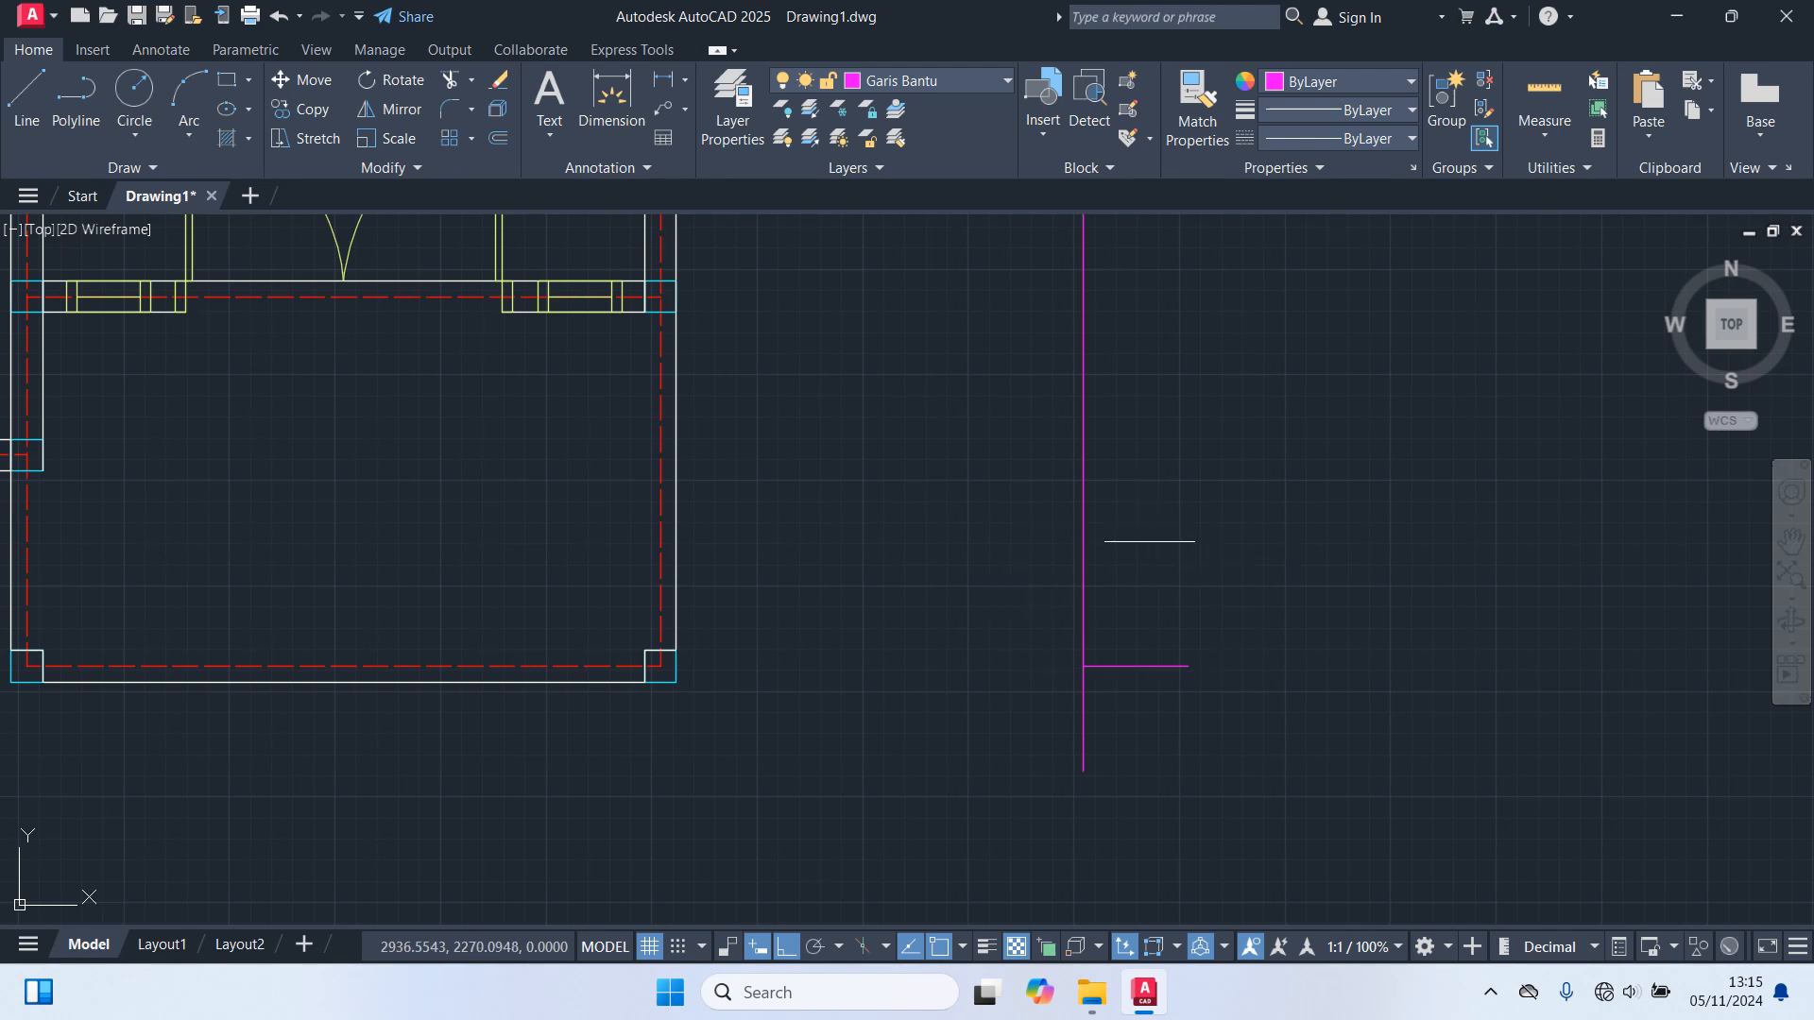
Copy the vertical line of the far-right guide pair to the porch's lower-right axis corner.
{"action": "scroll", "coordinate": [1002, 453], "scroll_direction": "down", "scroll_amount": 3}
{"action": "middle_click_drag", "start_coordinate": [1036, 514], "coordinate": [1010, 714]}
{"action": "scroll", "coordinate": [1032, 815], "scroll_direction": "up", "scroll_amount": 2}
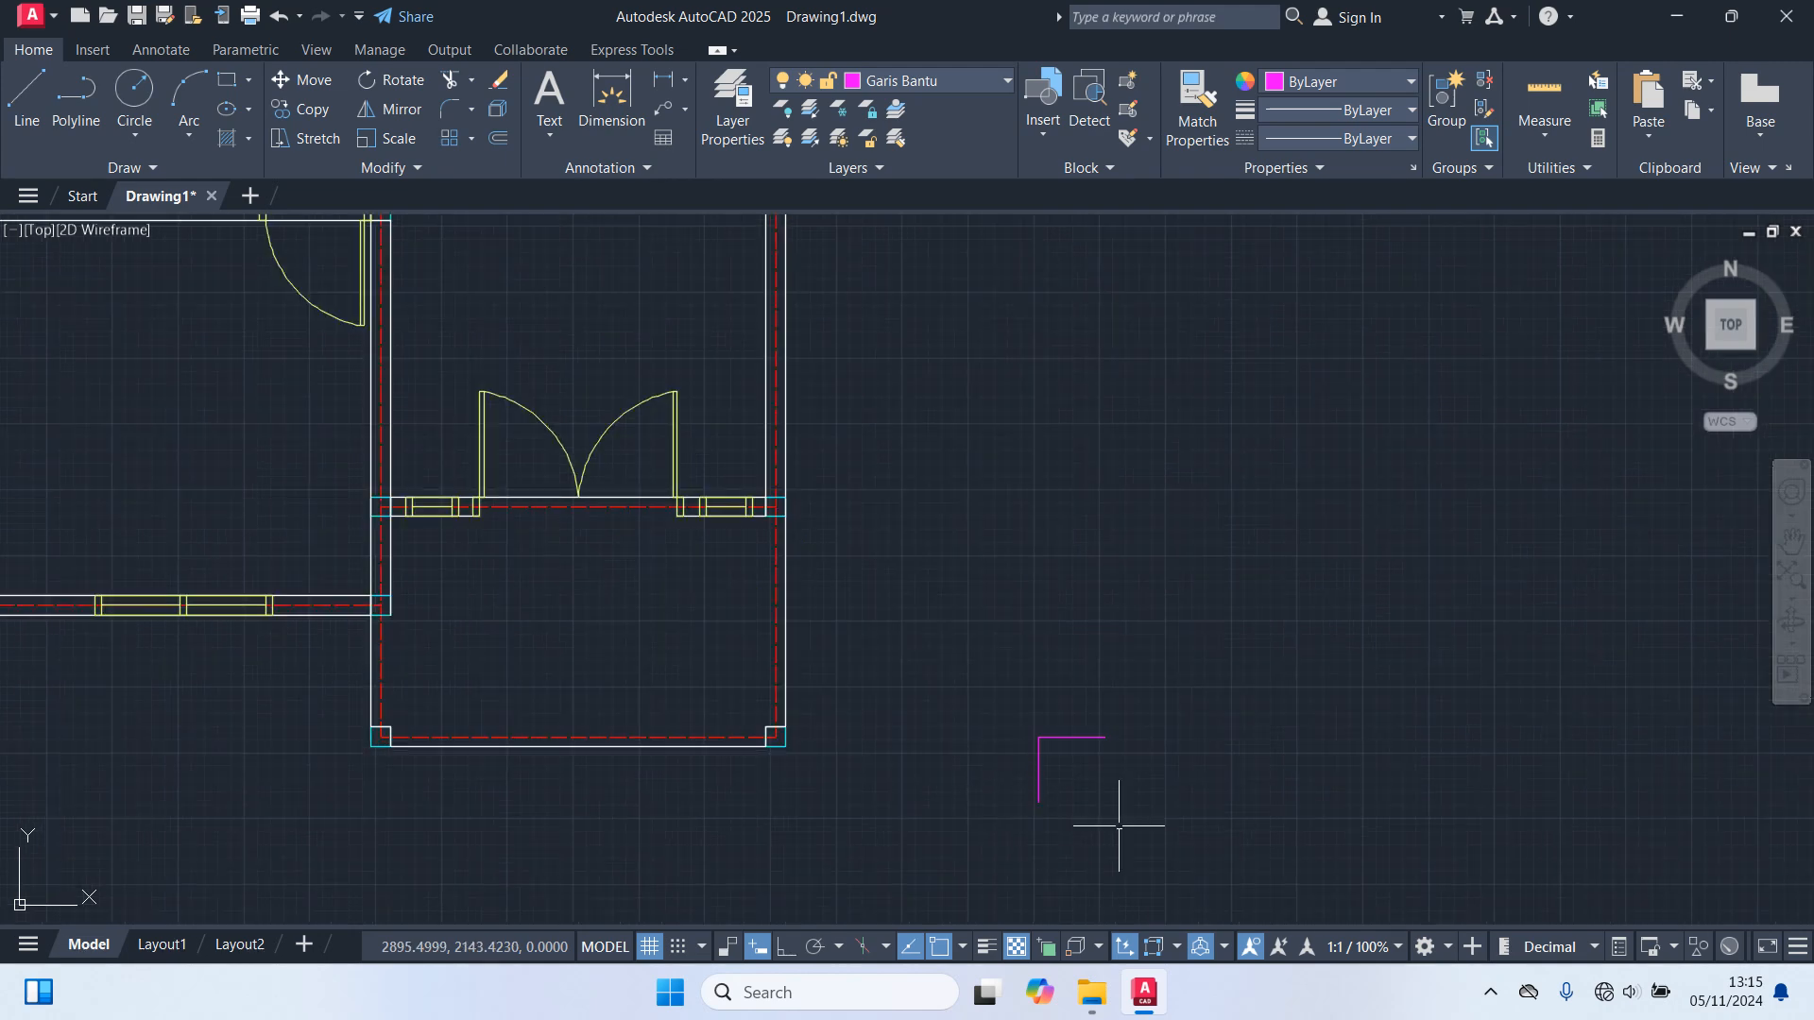
{"action": "scroll", "coordinate": [1124, 608], "scroll_direction": "down", "scroll_amount": 2}
{"action": "mouse_move", "coordinate": [1113, 608]}
{"action": "middle_mouse_down"}
{"action": "mouse_move", "coordinate": [1138, 661]}
{"action": "mouse_move", "coordinate": [1138, 606]}
{"action": "middle_mouse_up"}
{"action": "scroll", "coordinate": [1086, 728], "scroll_direction": "up", "scroll_amount": 2}
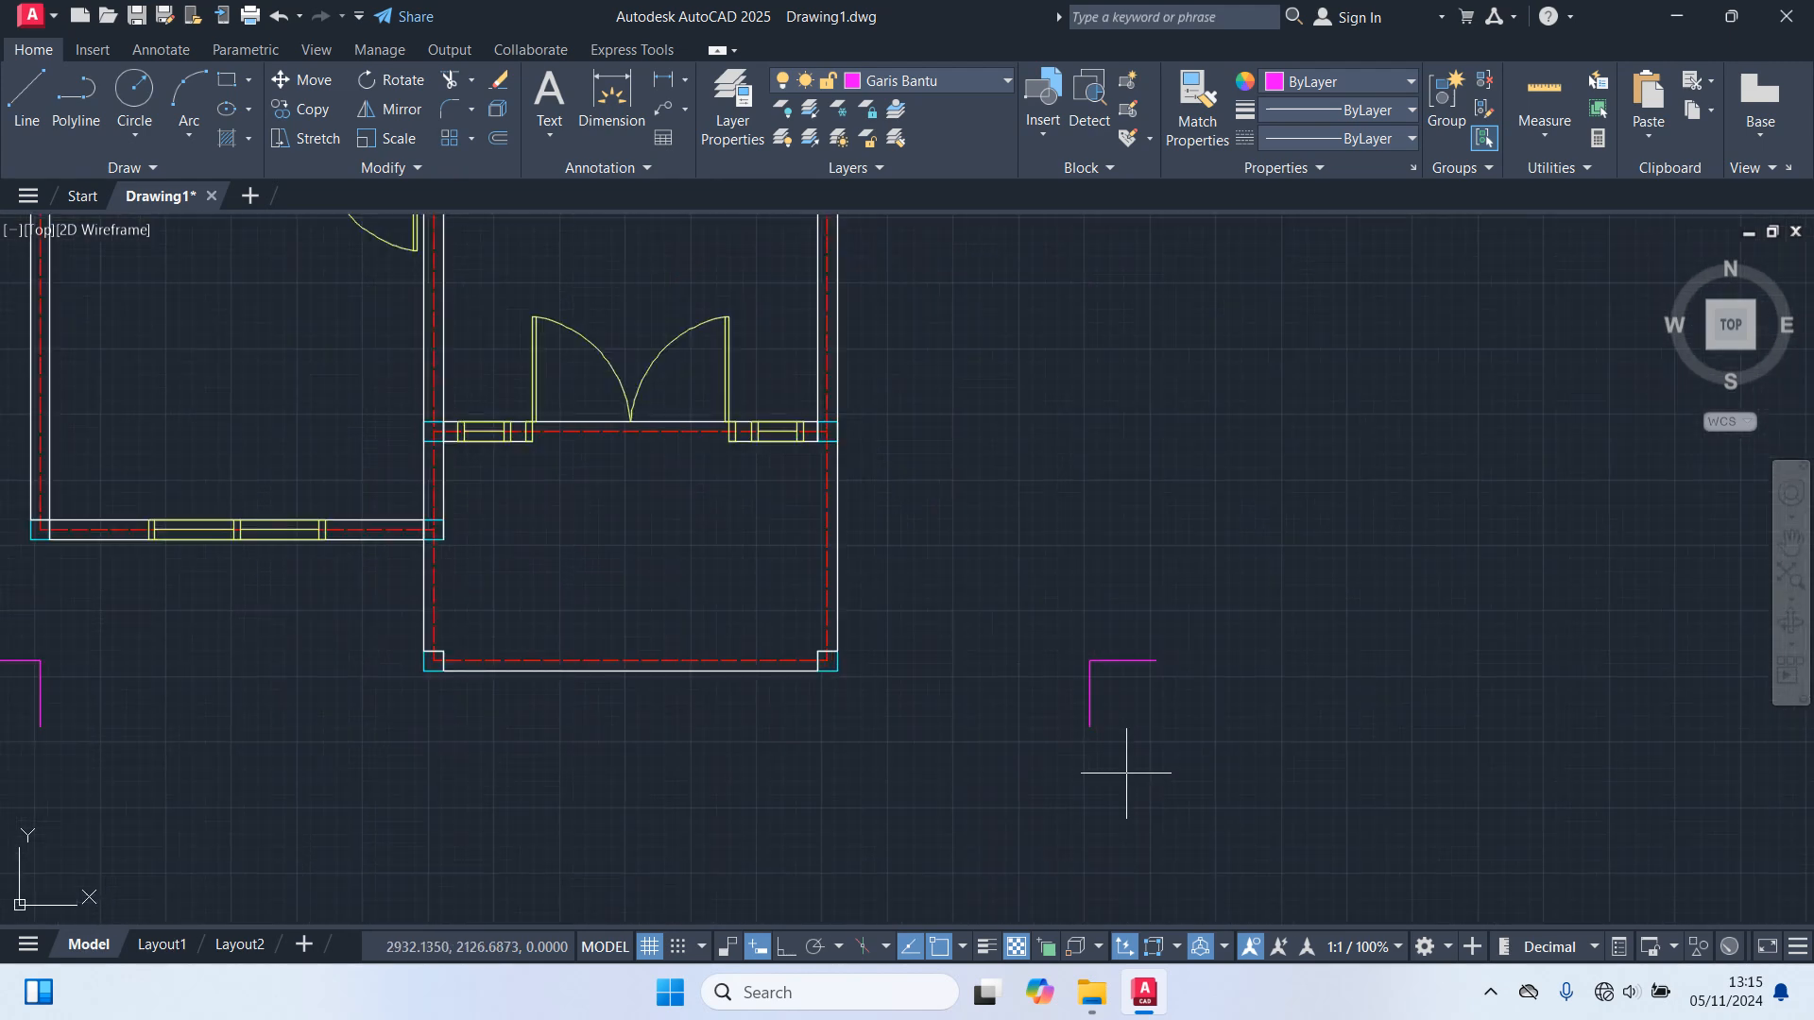
{"action": "left_click", "coordinate": [1127, 773]}
{"action": "left_click", "coordinate": [1054, 693]}
{"action": "type", "text": "co"}
{"action": "key", "text": "Return"}
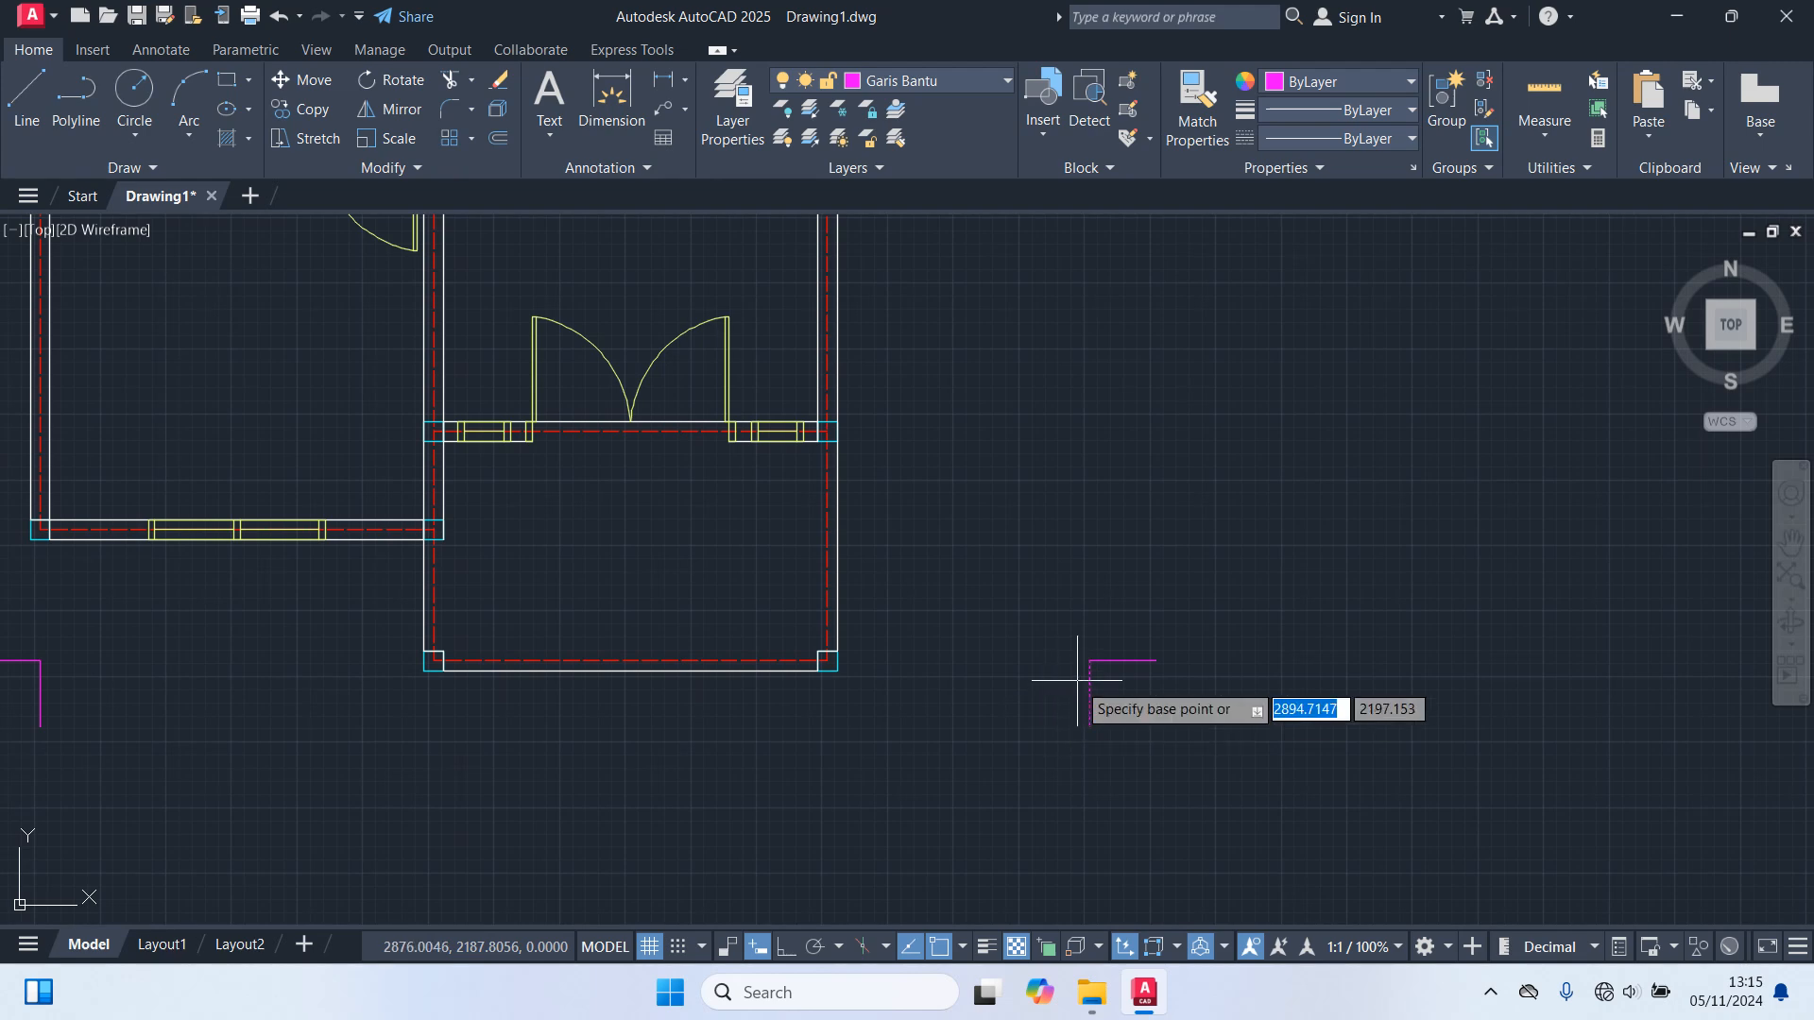
{"action": "scroll", "coordinate": [1083, 661], "scroll_direction": "up", "scroll_amount": 5}
{"action": "left_click", "coordinate": [1095, 650]}
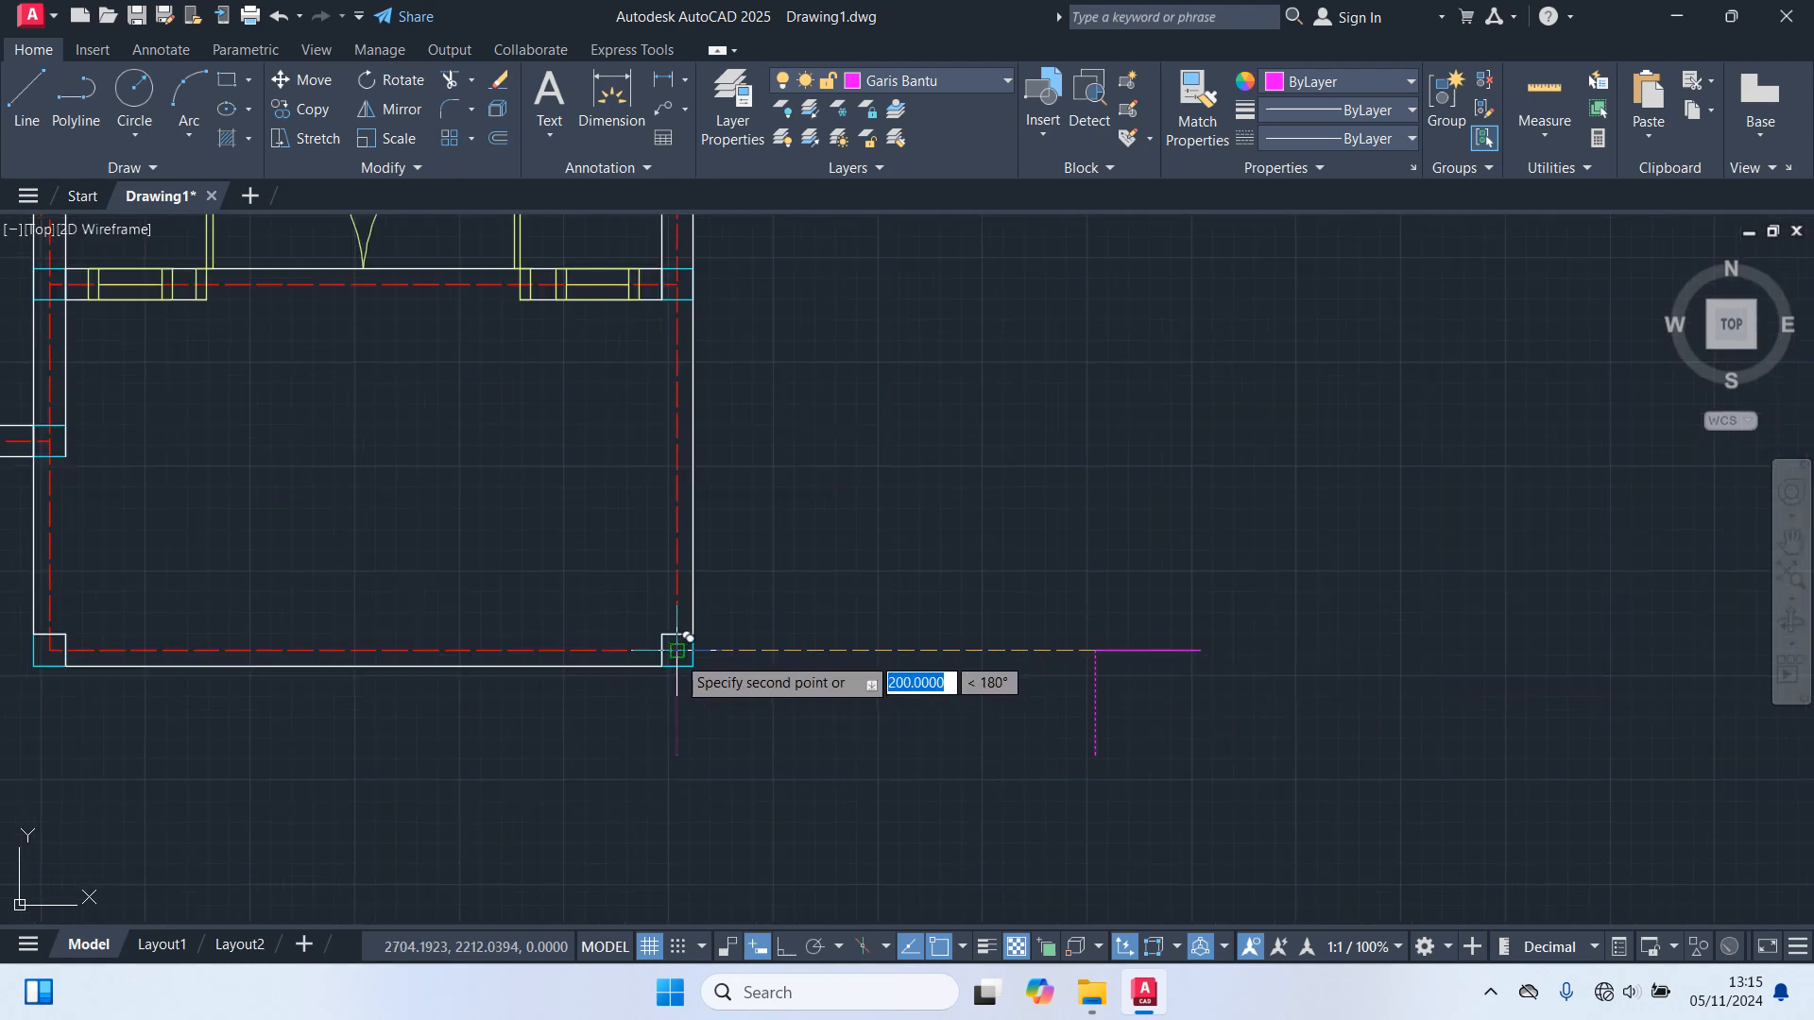
{"action": "left_click", "coordinate": [677, 651]}
Place another copy of the vertical guide line at the porch's lower-left axis corner and finish copying.
{"action": "scroll", "coordinate": [554, 745], "scroll_direction": "down", "scroll_amount": 5}
{"action": "middle_click_drag", "start_coordinate": [554, 744], "coordinate": [864, 720]}
{"action": "scroll", "coordinate": [662, 723], "scroll_direction": "up", "scroll_amount": 5}
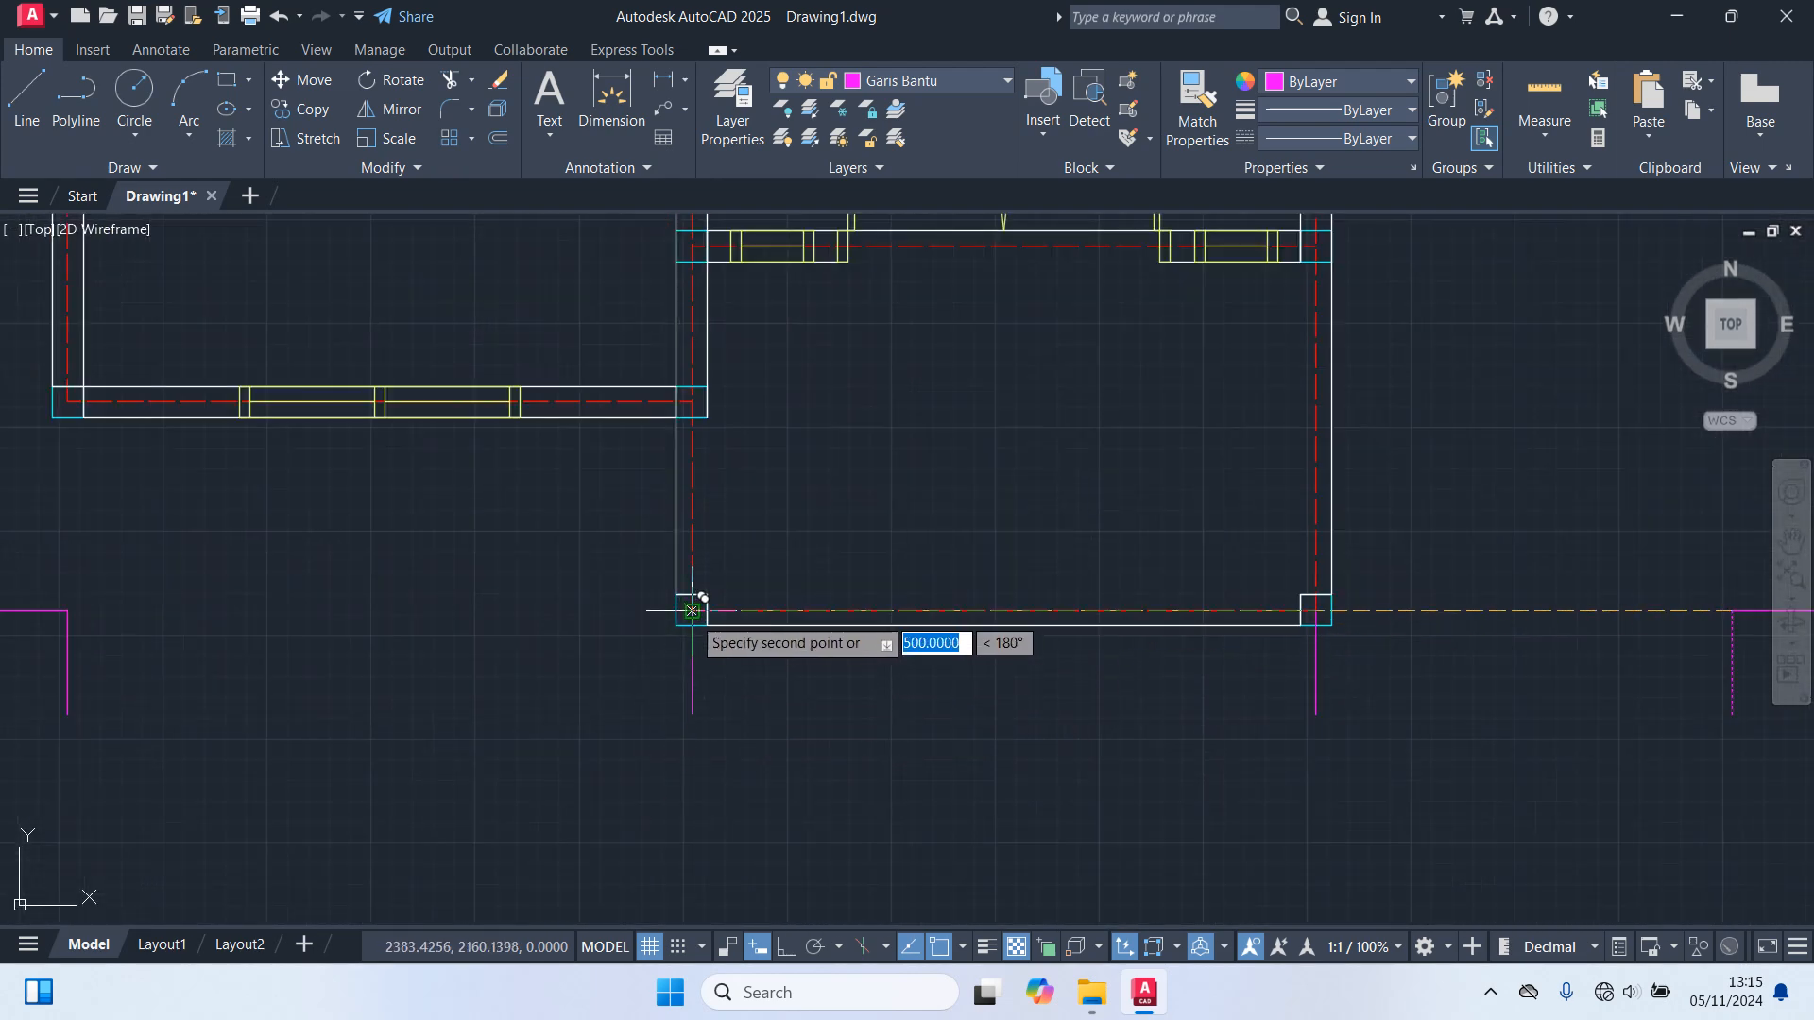
{"action": "left_click", "coordinate": [692, 611]}
{"action": "scroll", "coordinate": [718, 689], "scroll_direction": "down", "scroll_amount": 4}
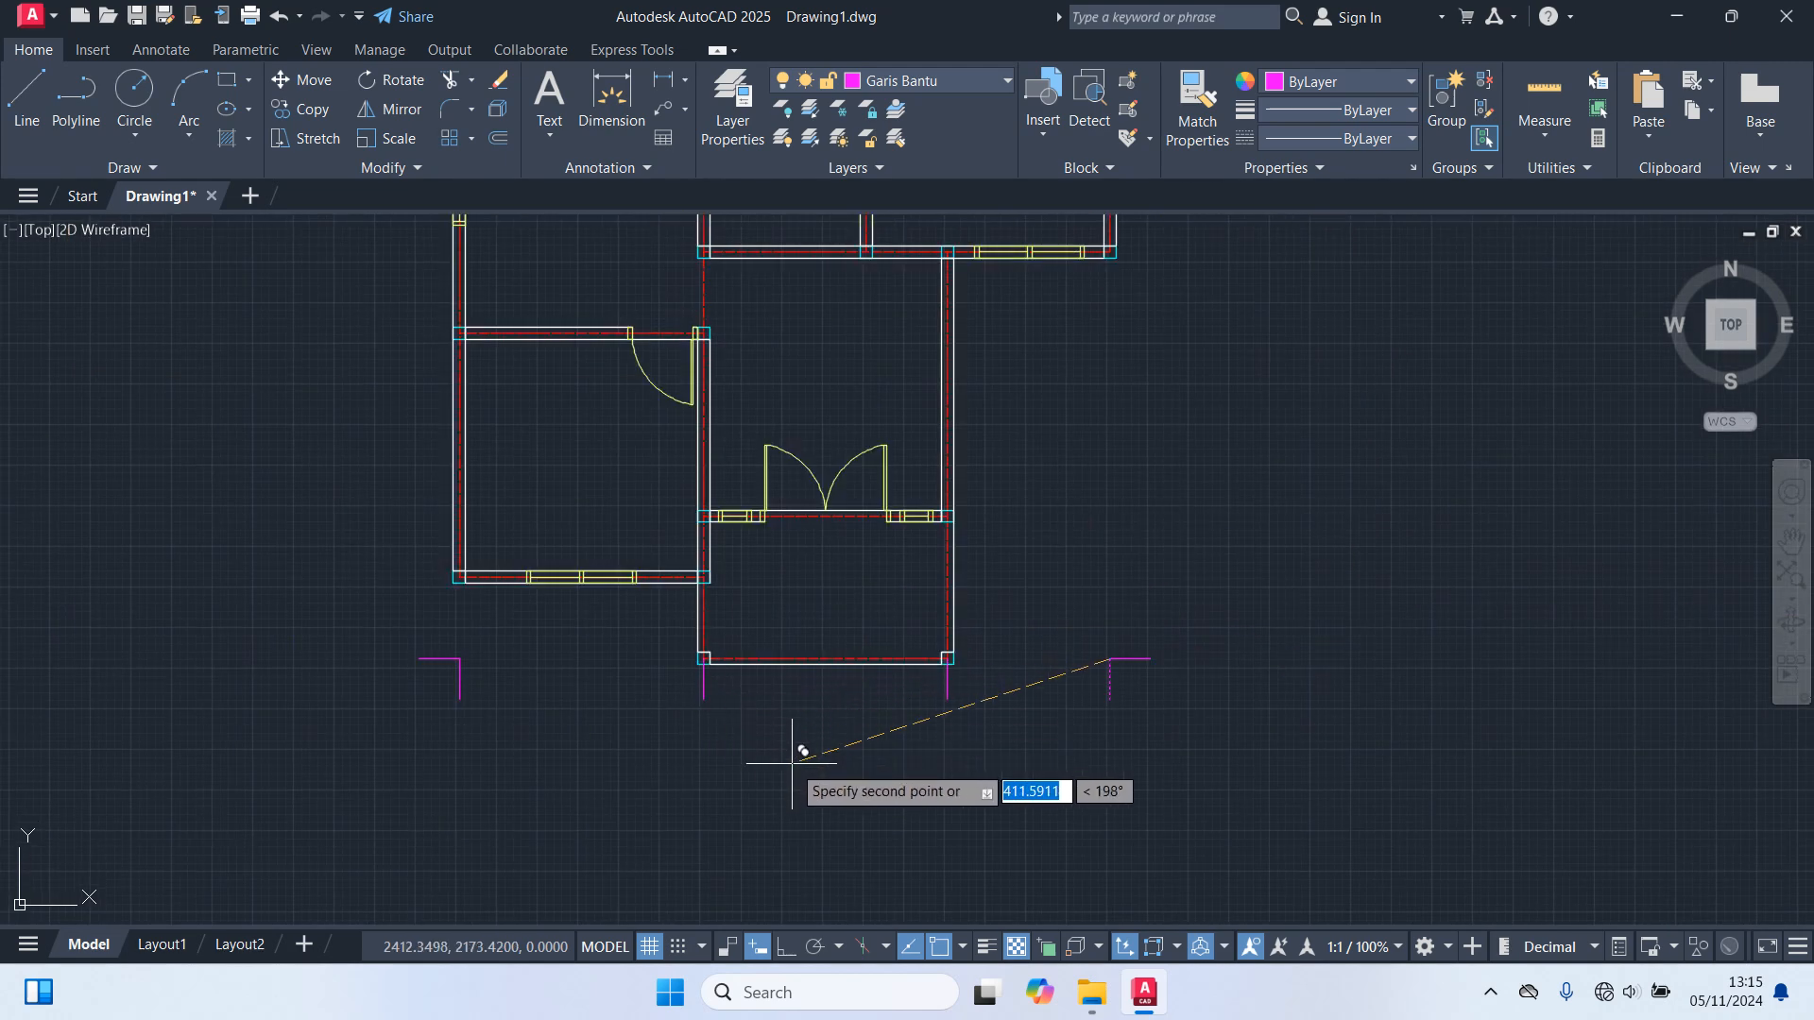
{"action": "key", "text": "Escape"}
Copy the far-right pair's horizontal guide line to the front-door wall axis and level with the left room's lower wall axis.
{"action": "scroll", "coordinate": [806, 777], "scroll_direction": "down", "scroll_amount": 2}
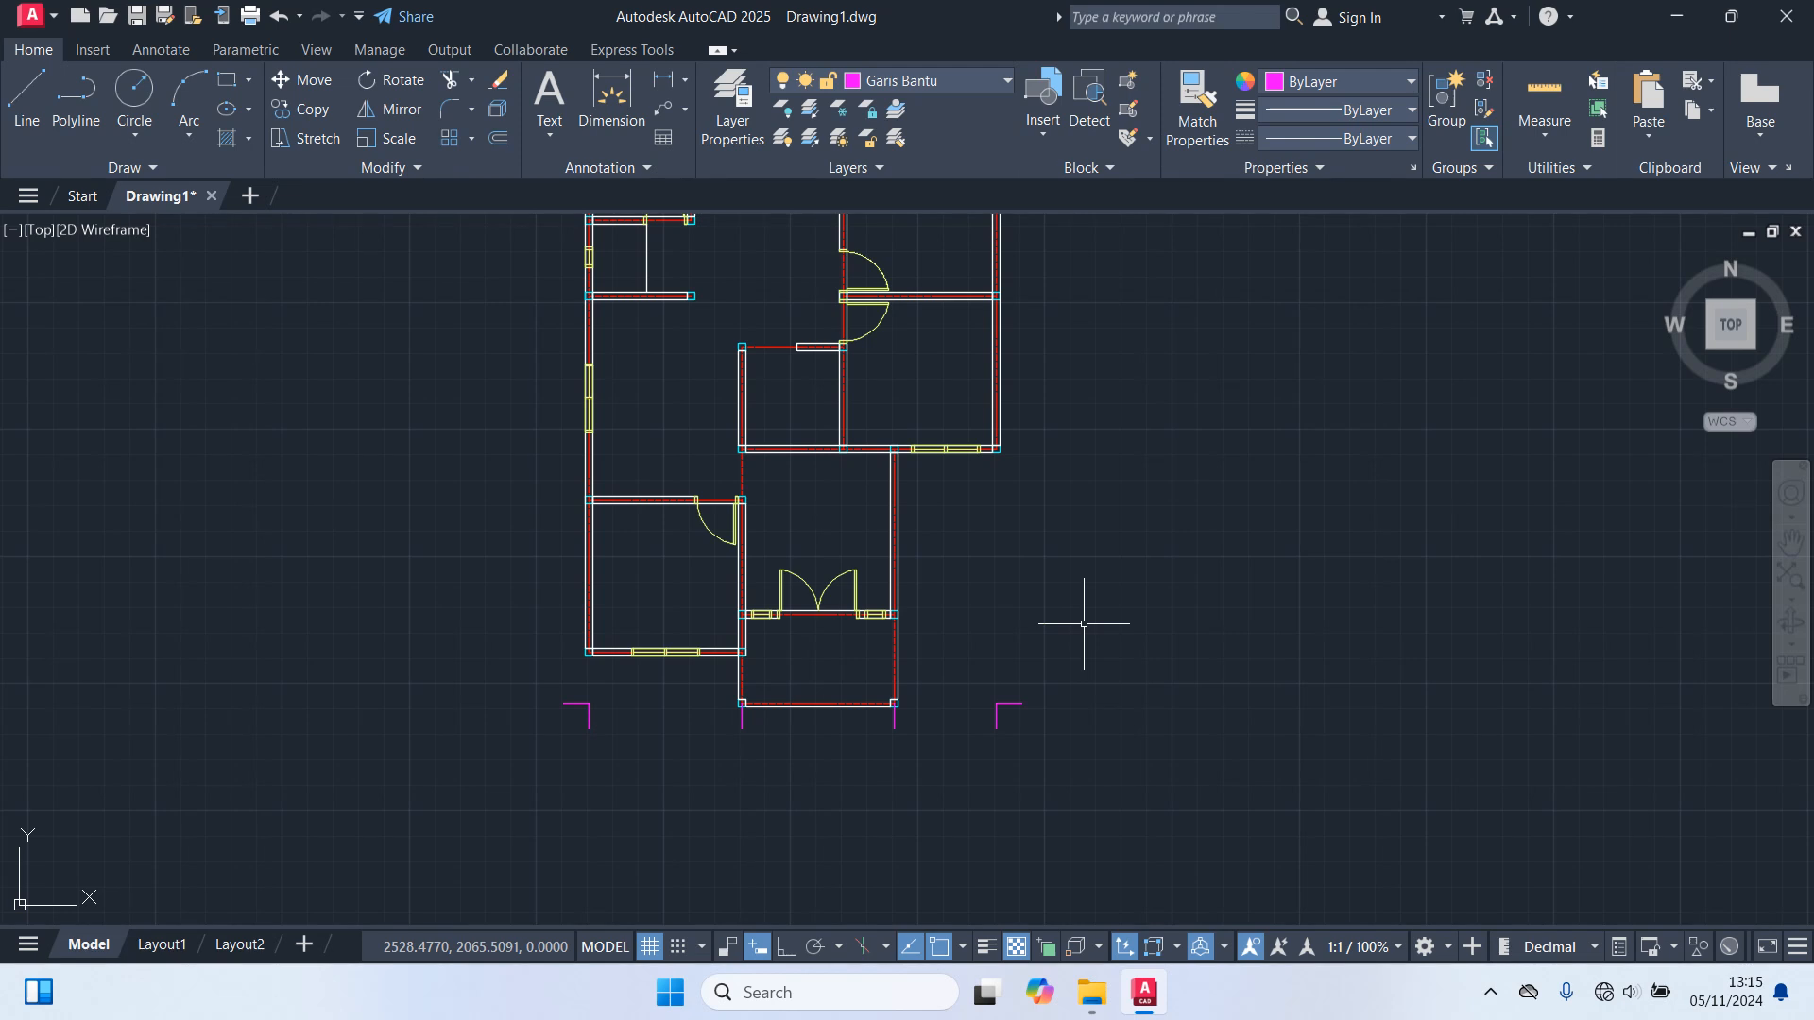
{"action": "scroll", "coordinate": [1037, 687], "scroll_direction": "up", "scroll_amount": 2}
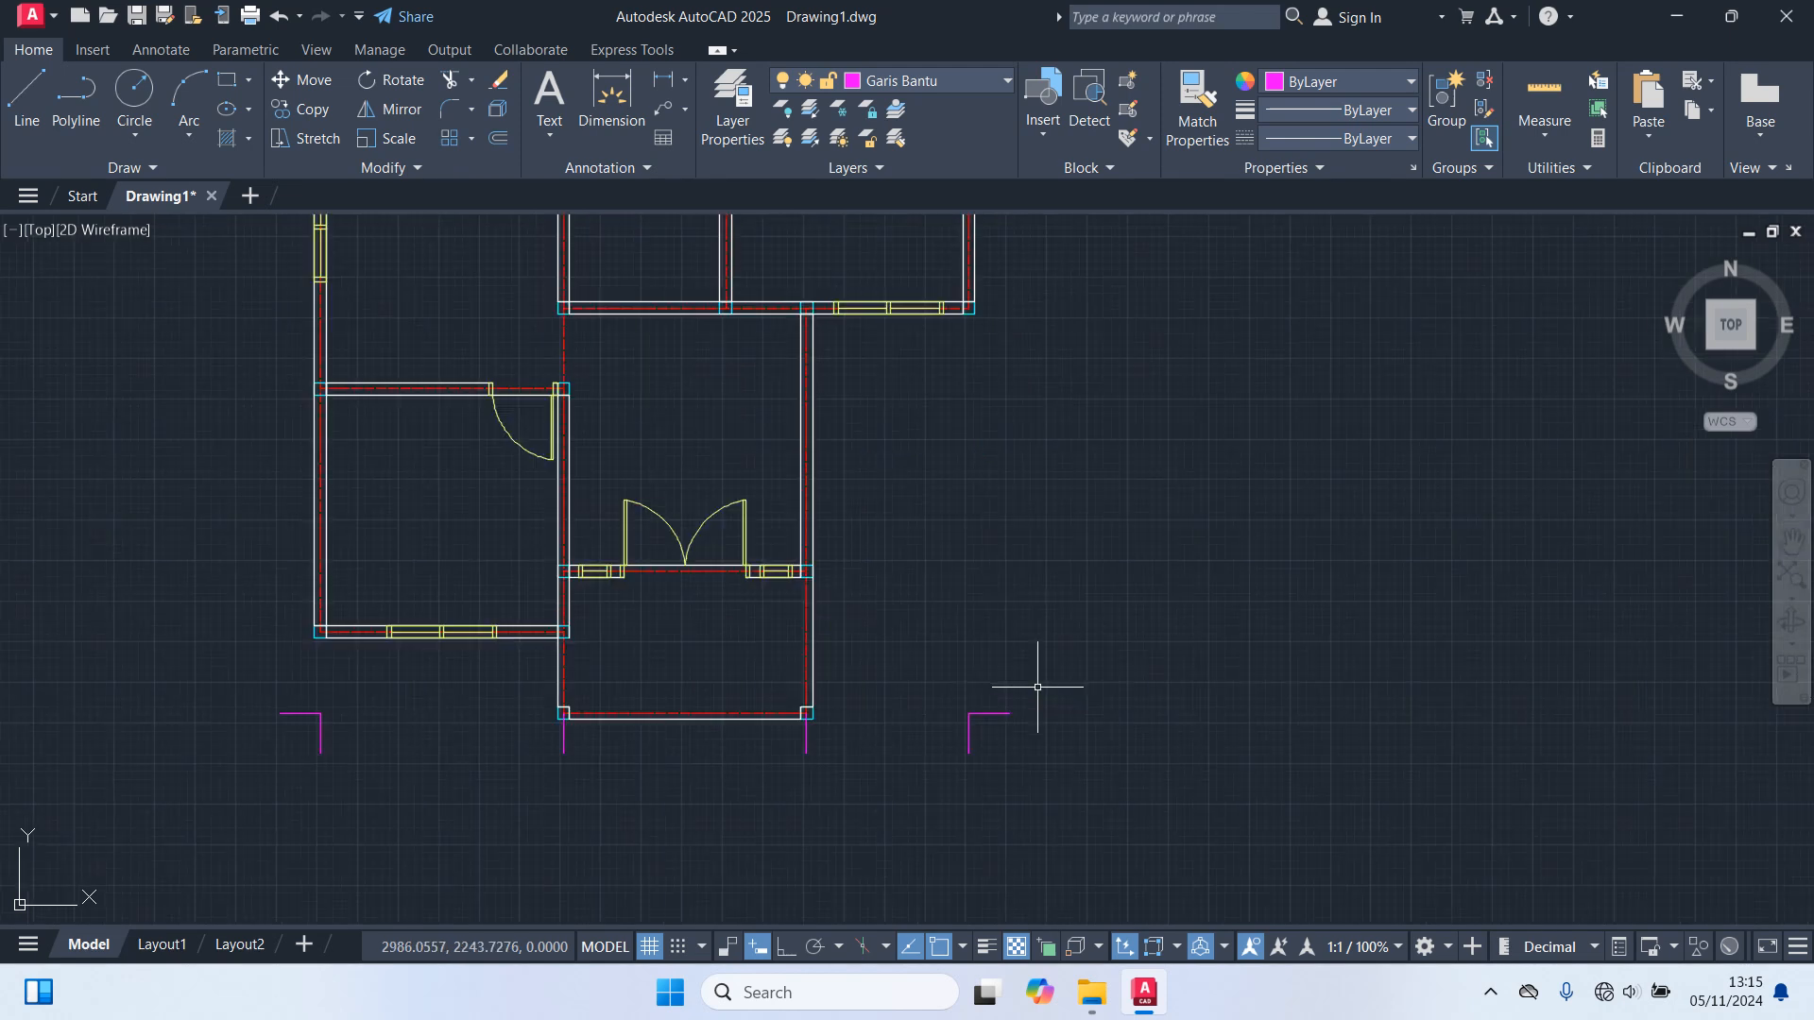
{"action": "scroll", "coordinate": [1038, 750], "scroll_direction": "up", "scroll_amount": 2}
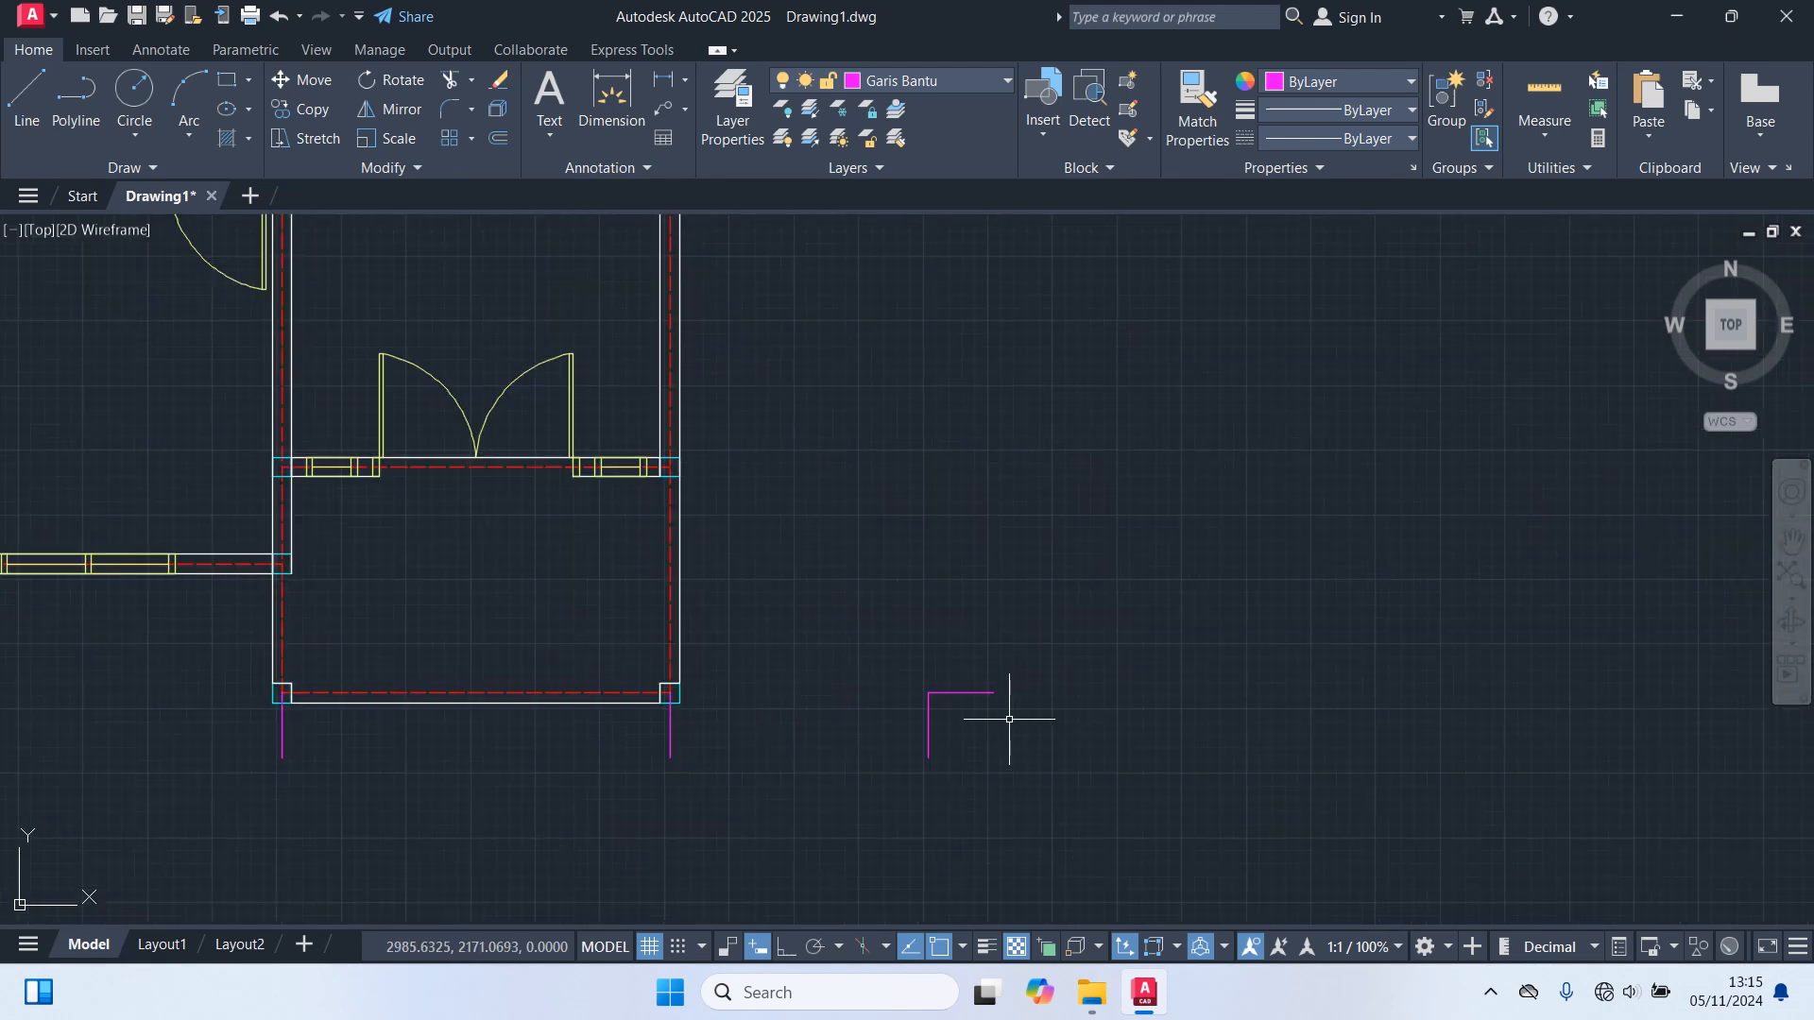
{"action": "middle_click_drag", "start_coordinate": [1009, 719], "coordinate": [1036, 734]}
{"action": "left_click", "coordinate": [995, 705]}
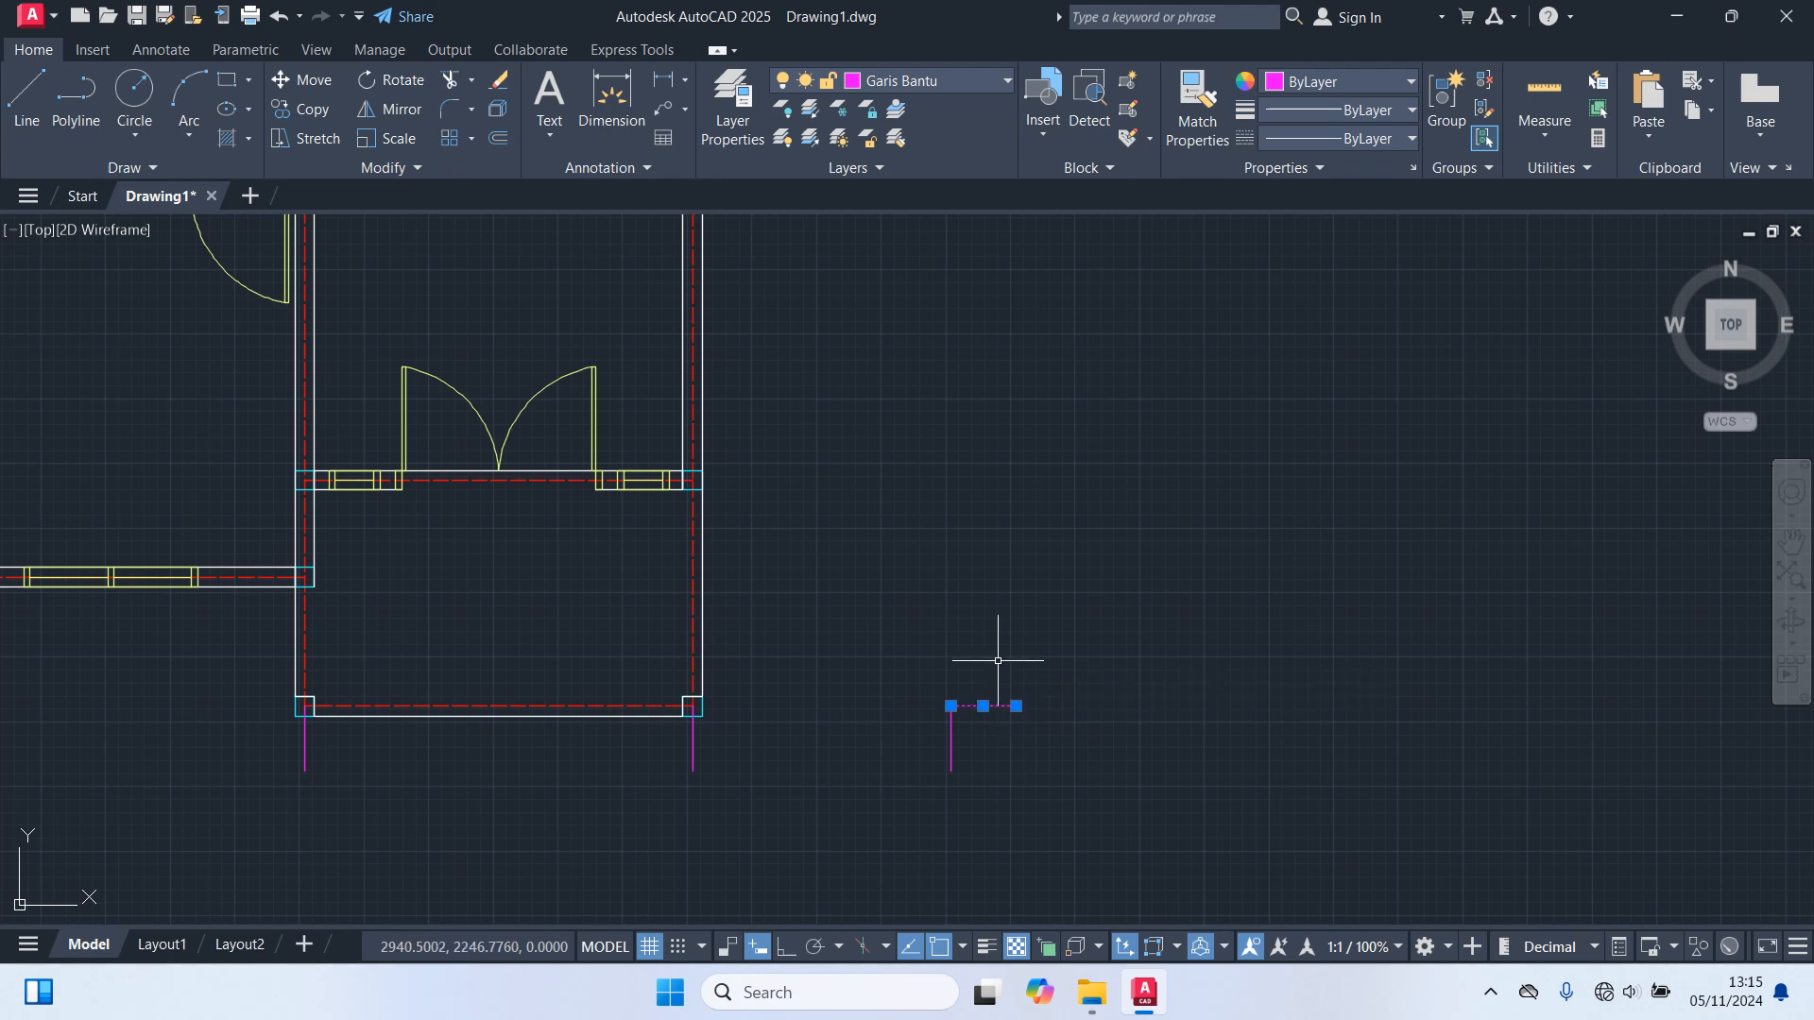
{"action": "type", "text": "co"}
{"action": "key", "text": "Return"}
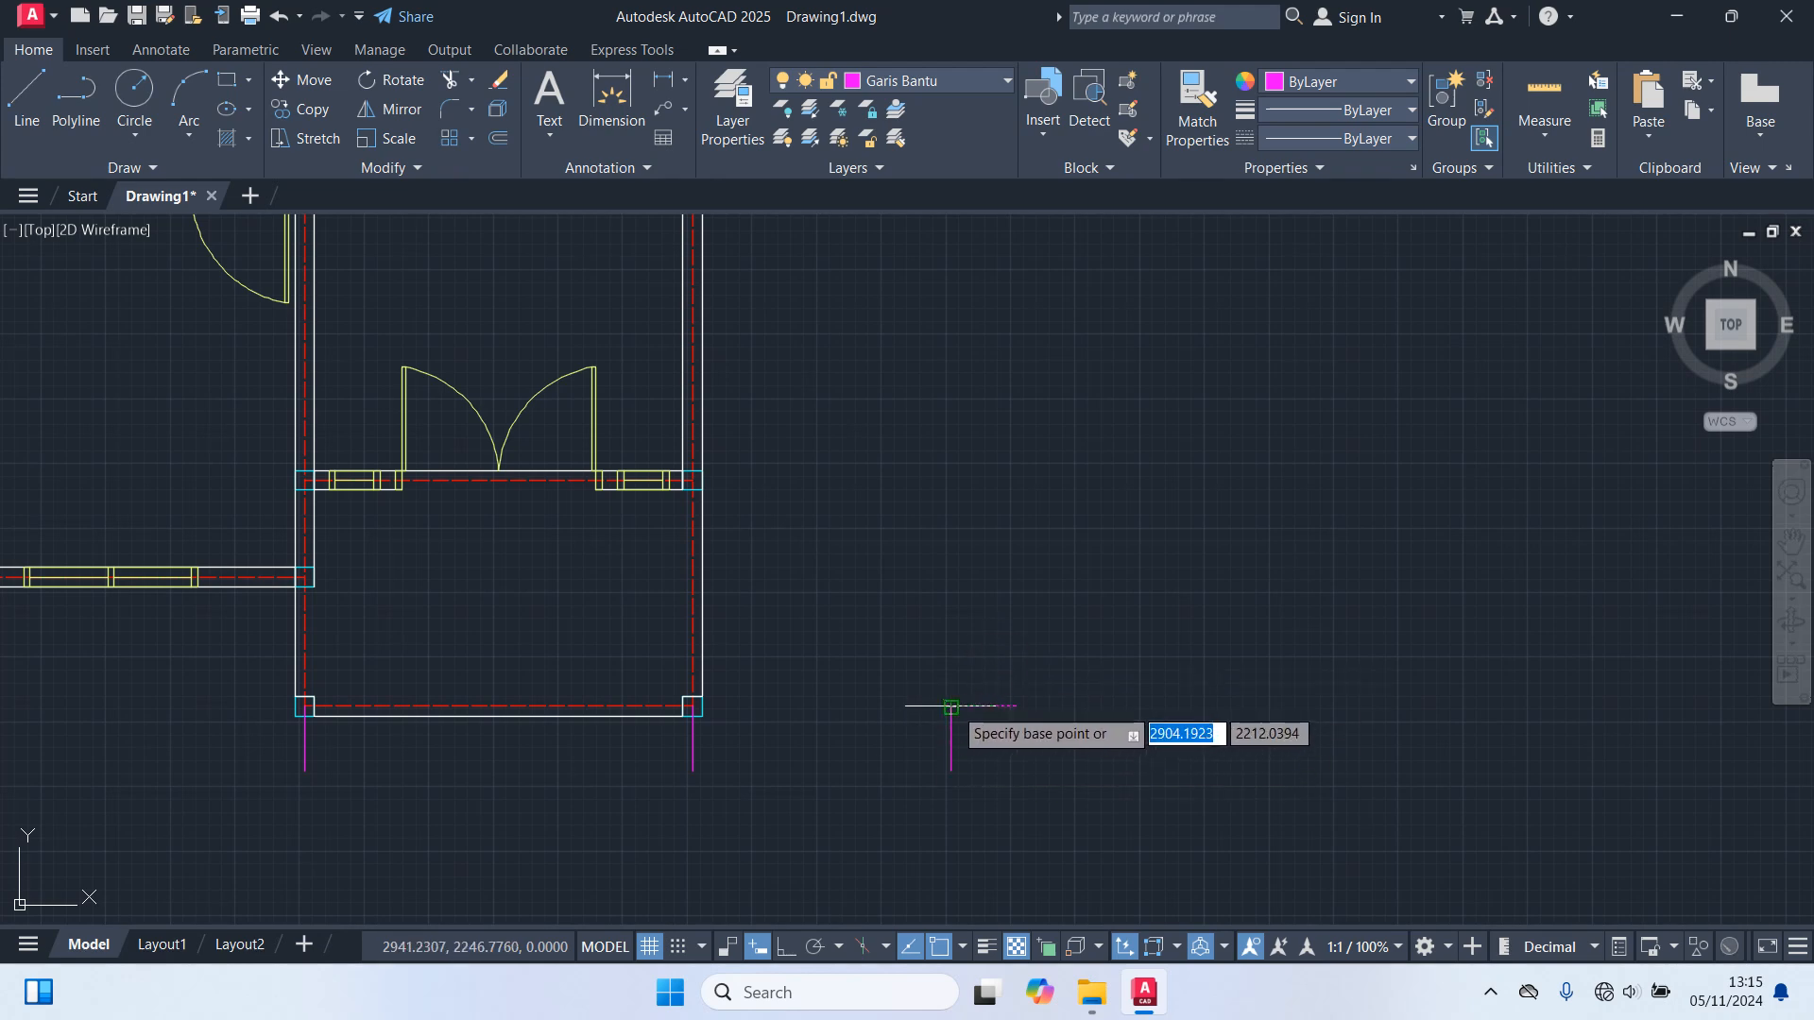
{"action": "left_click", "coordinate": [950, 706]}
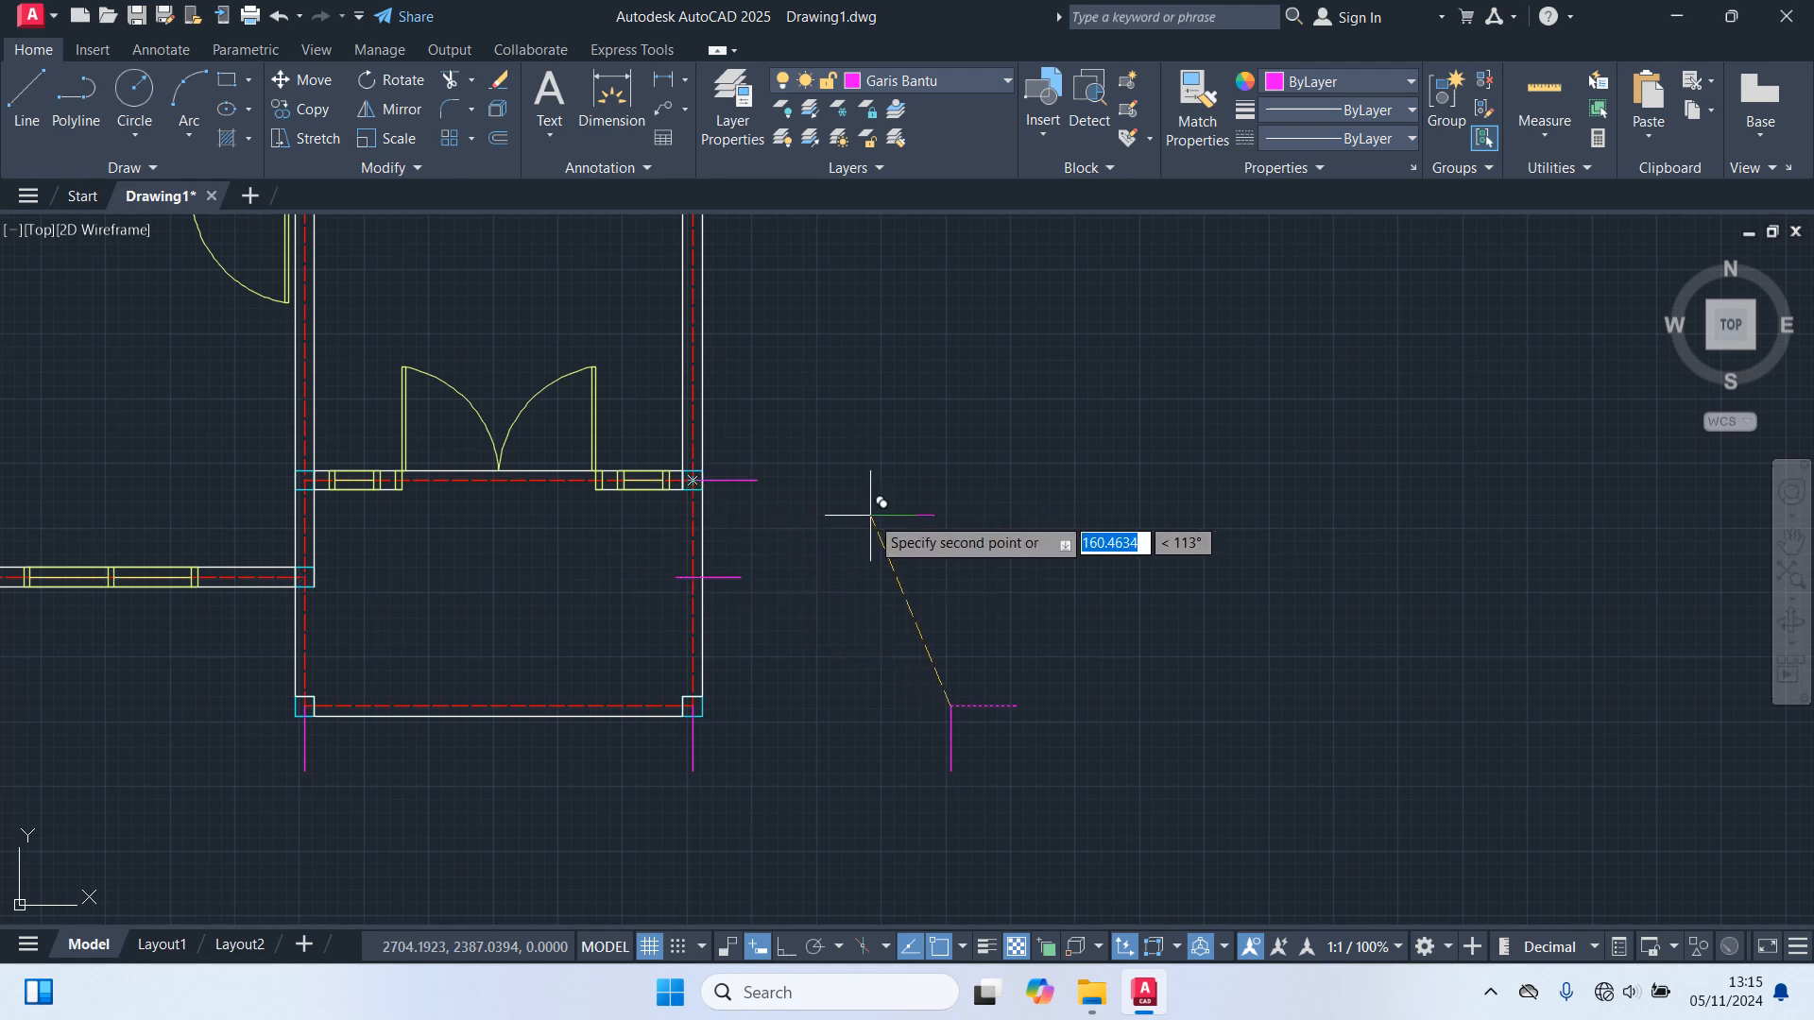
Move the lower copied horizontal guide line so that it starts on the porch's right wall axis.
{"action": "scroll", "coordinate": [874, 510], "scroll_direction": "up", "scroll_amount": 5}
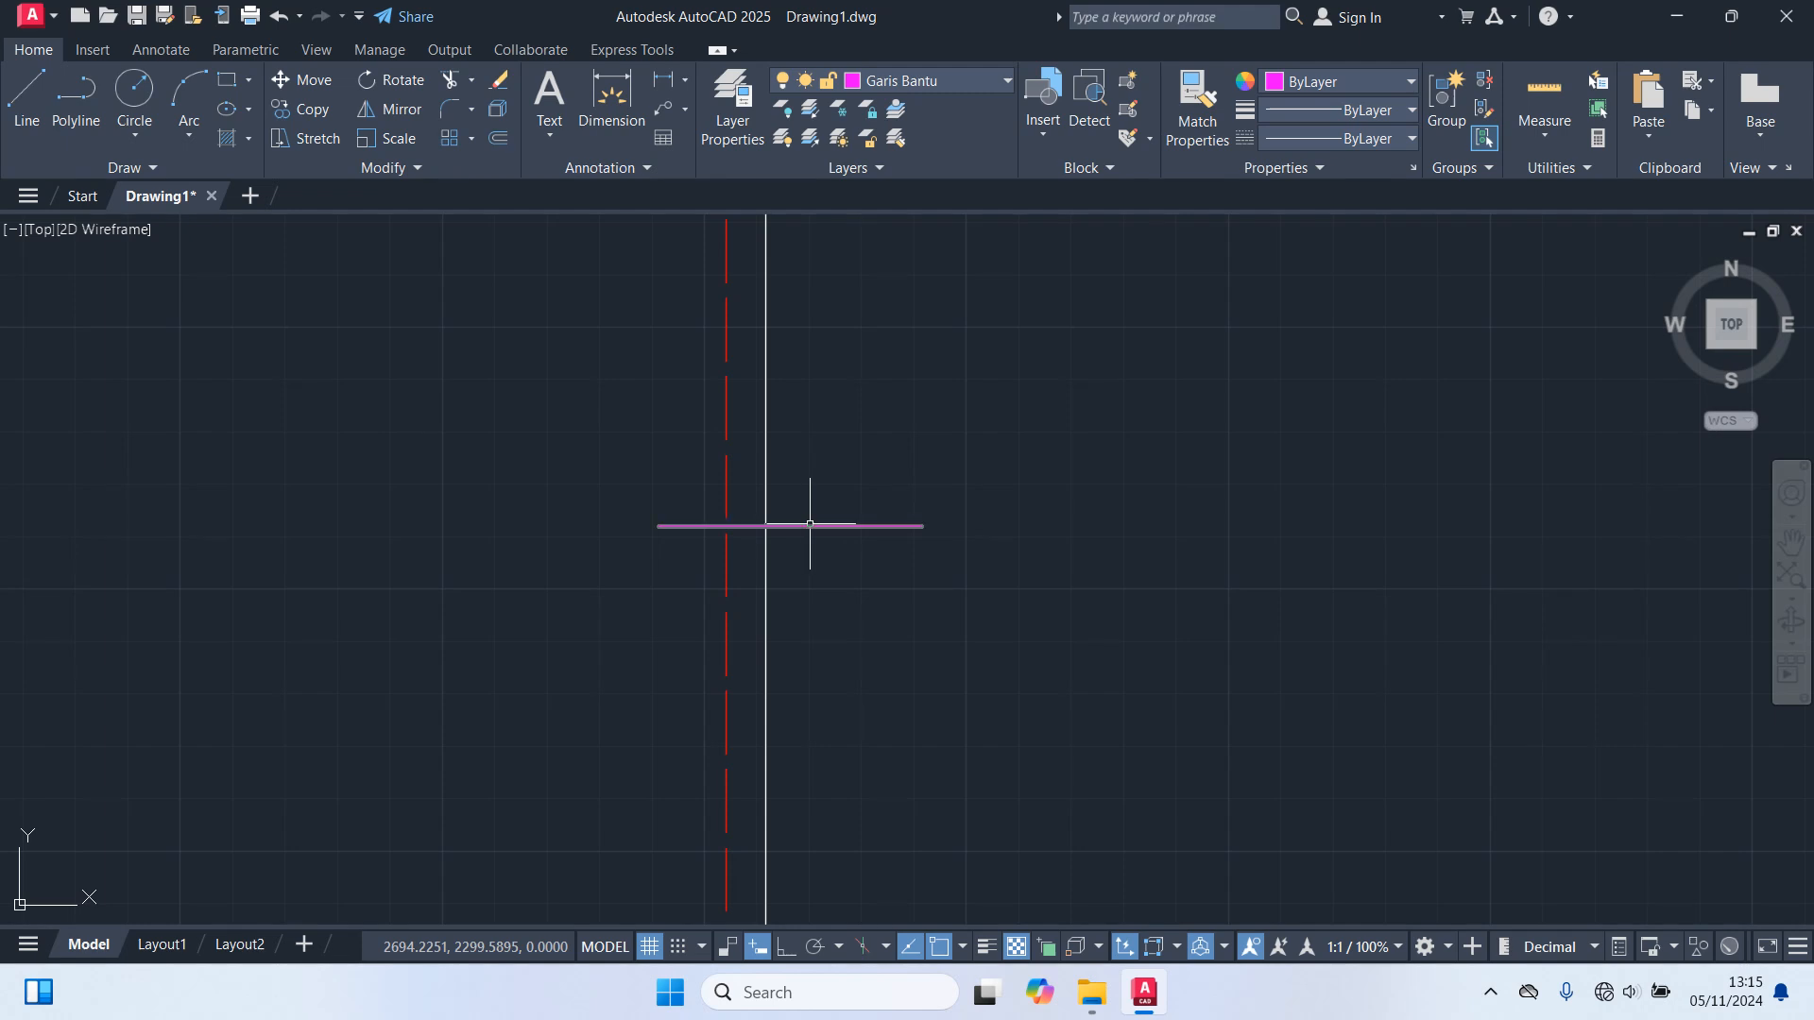
{"action": "key", "text": "Return"}
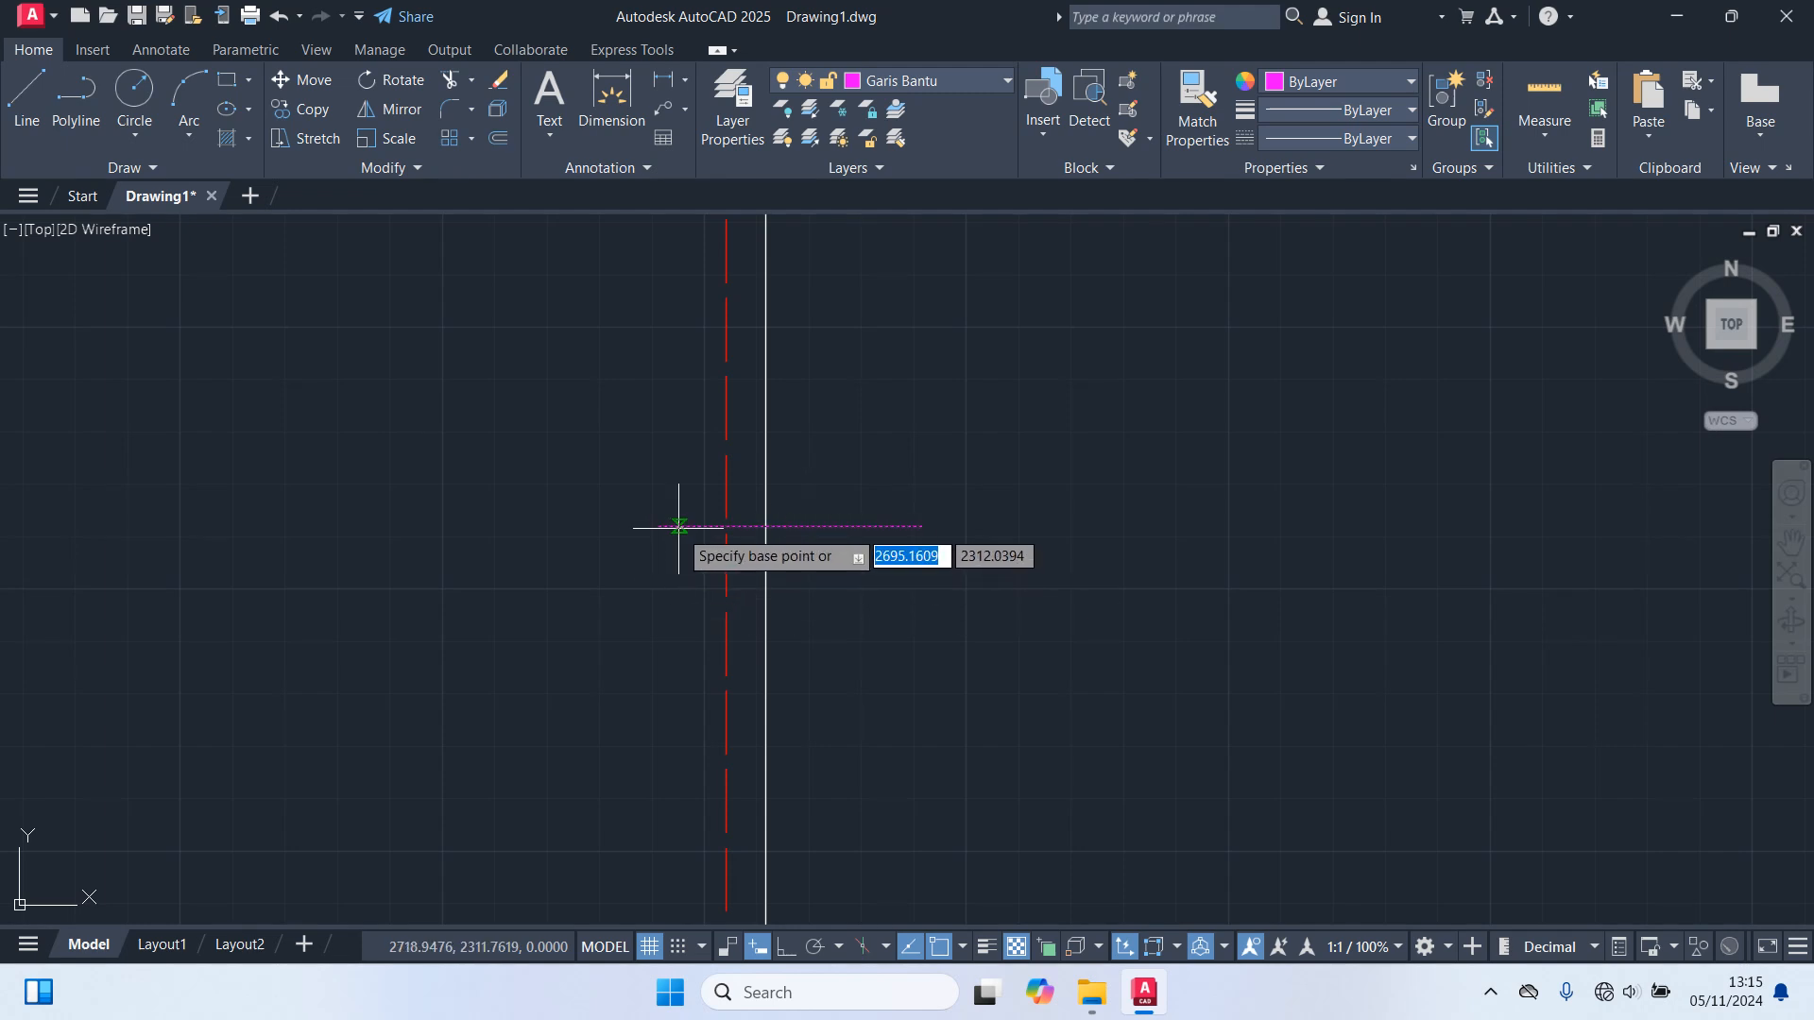
{"action": "left_click", "coordinate": [662, 527]}
{"action": "left_click", "coordinate": [766, 527]}
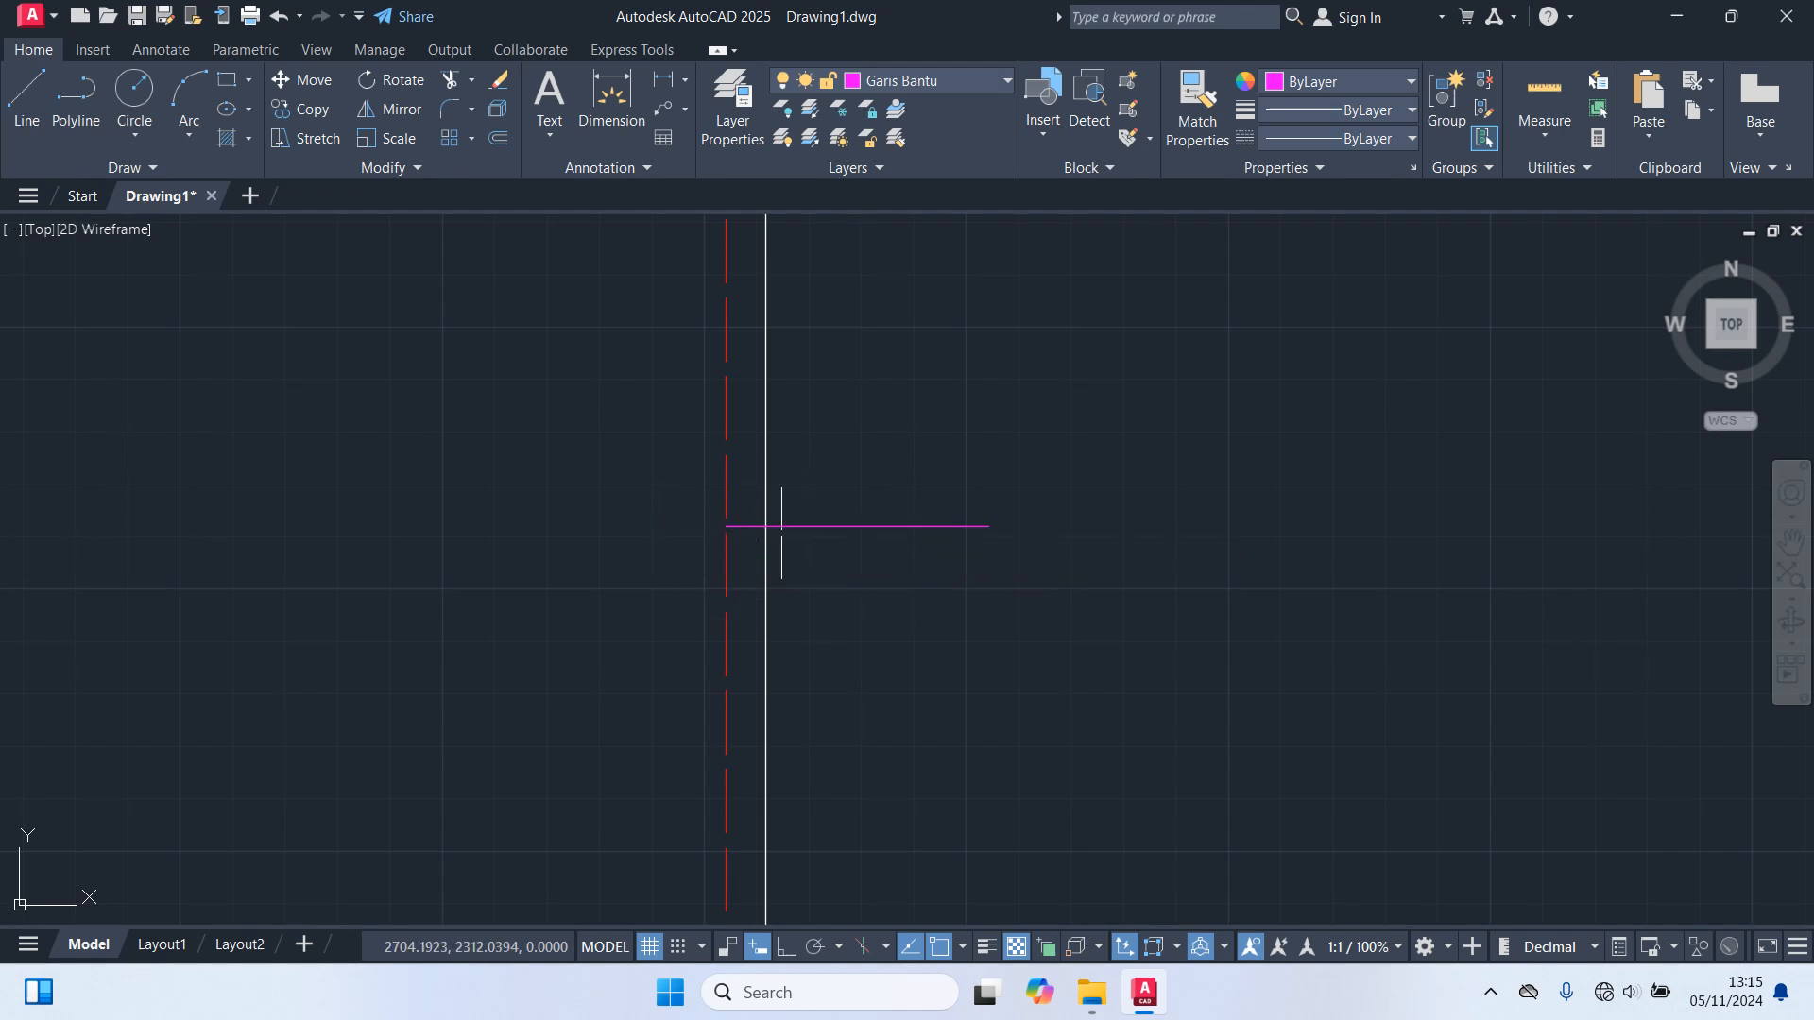
Move the two horizontal guide lines beside the porch outward so they start in line with the far-right vertical wall axis.
{"action": "scroll", "coordinate": [930, 553], "scroll_direction": "down", "scroll_amount": 4}
{"action": "scroll", "coordinate": [935, 531], "scroll_direction": "down", "scroll_amount": 2}
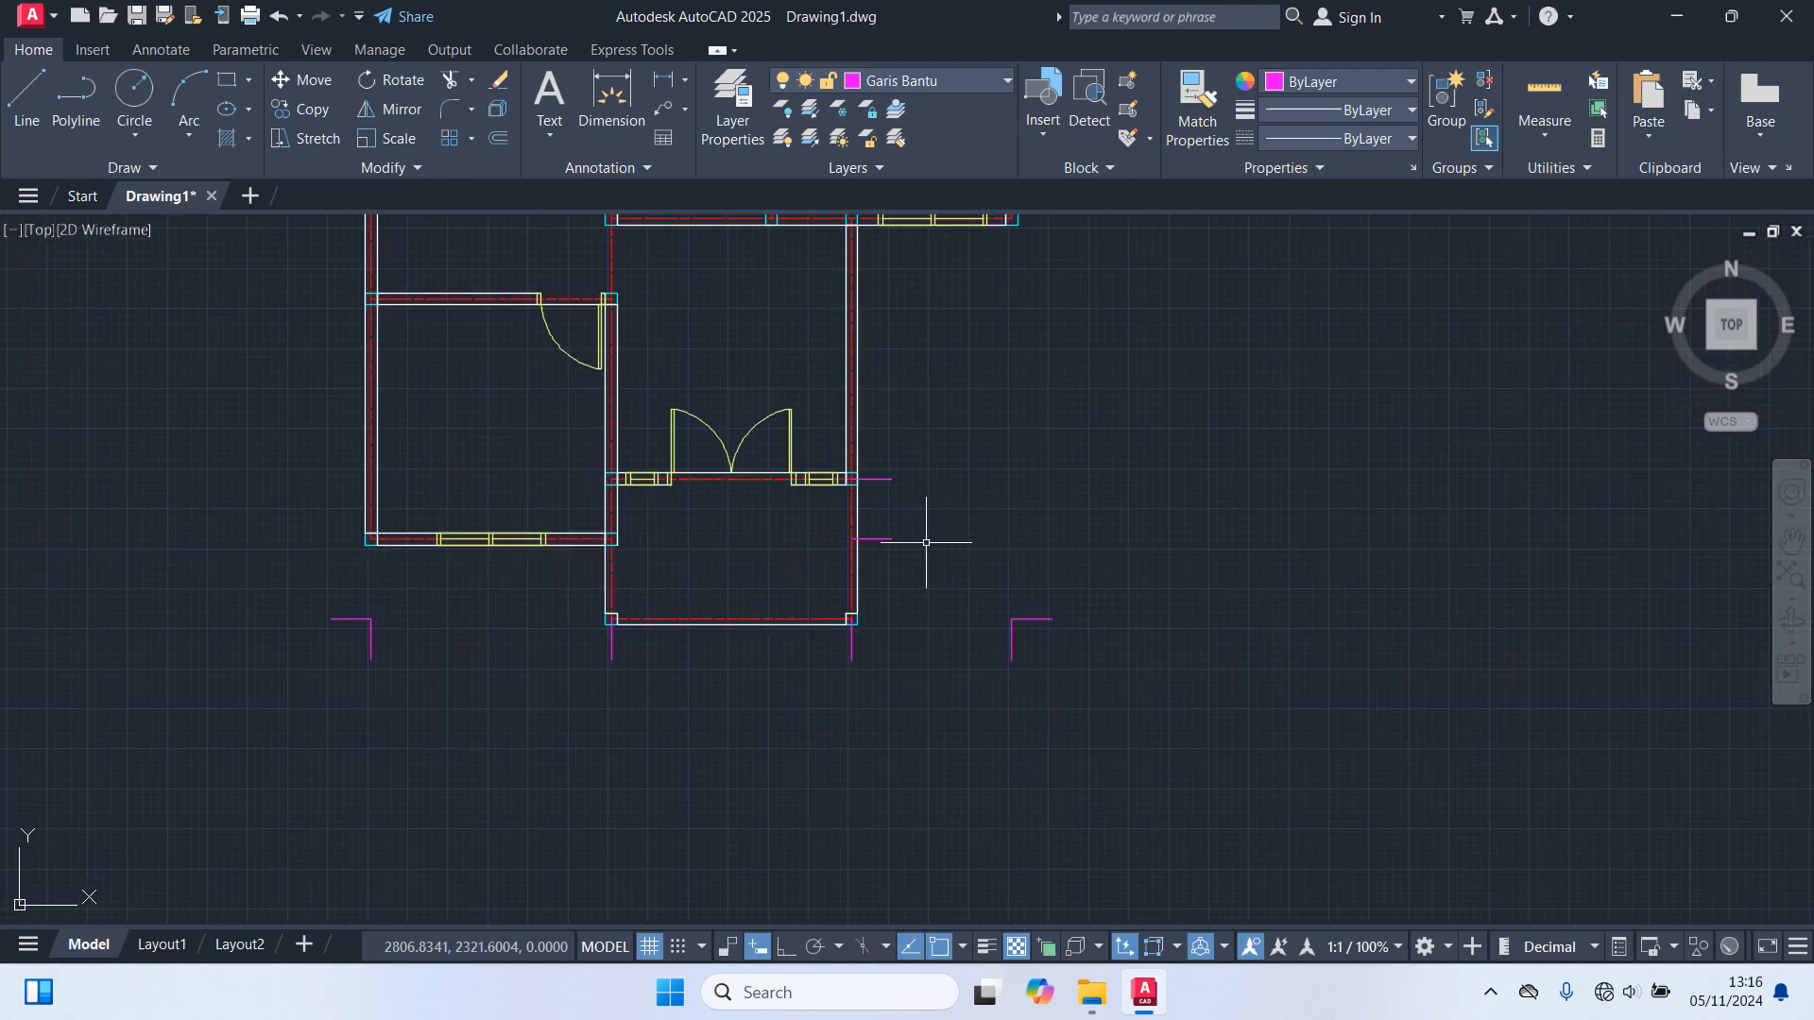
{"action": "scroll", "coordinate": [926, 542], "scroll_direction": "up", "scroll_amount": 2}
{"action": "scroll", "coordinate": [862, 686], "scroll_direction": "up", "scroll_amount": 2}
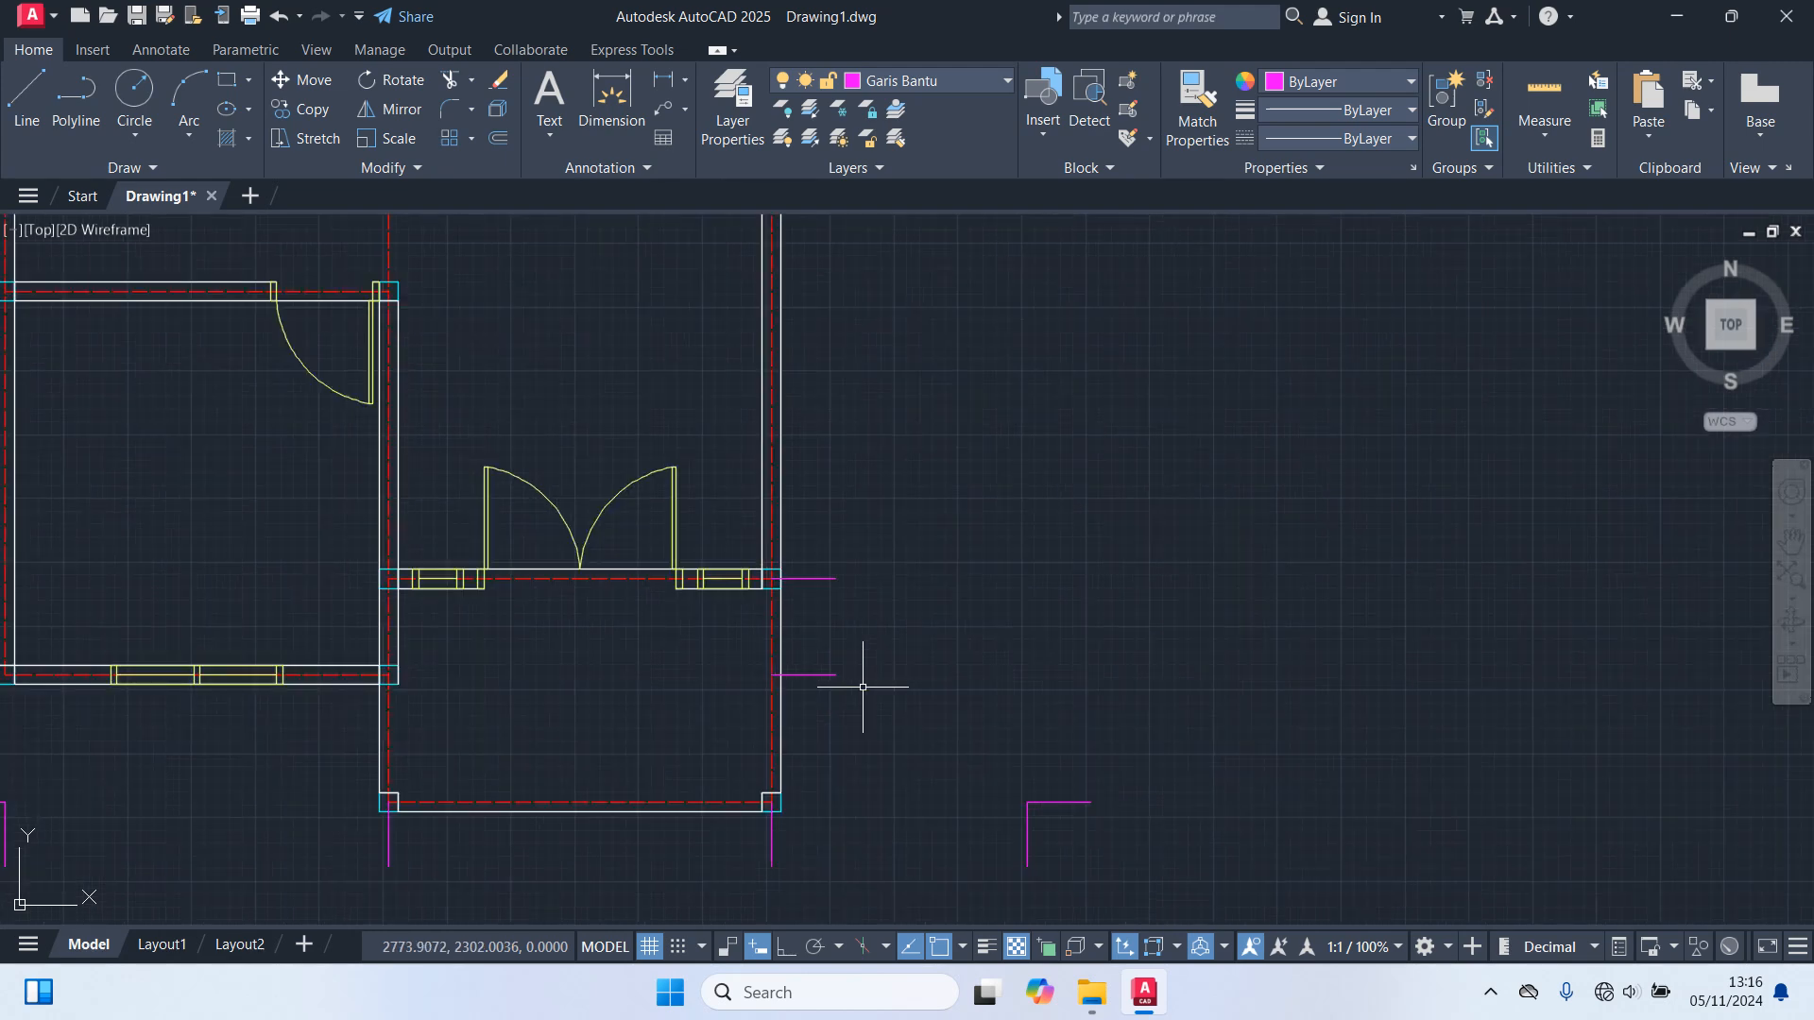
{"action": "left_click", "coordinate": [876, 715]}
{"action": "left_click", "coordinate": [819, 510]}
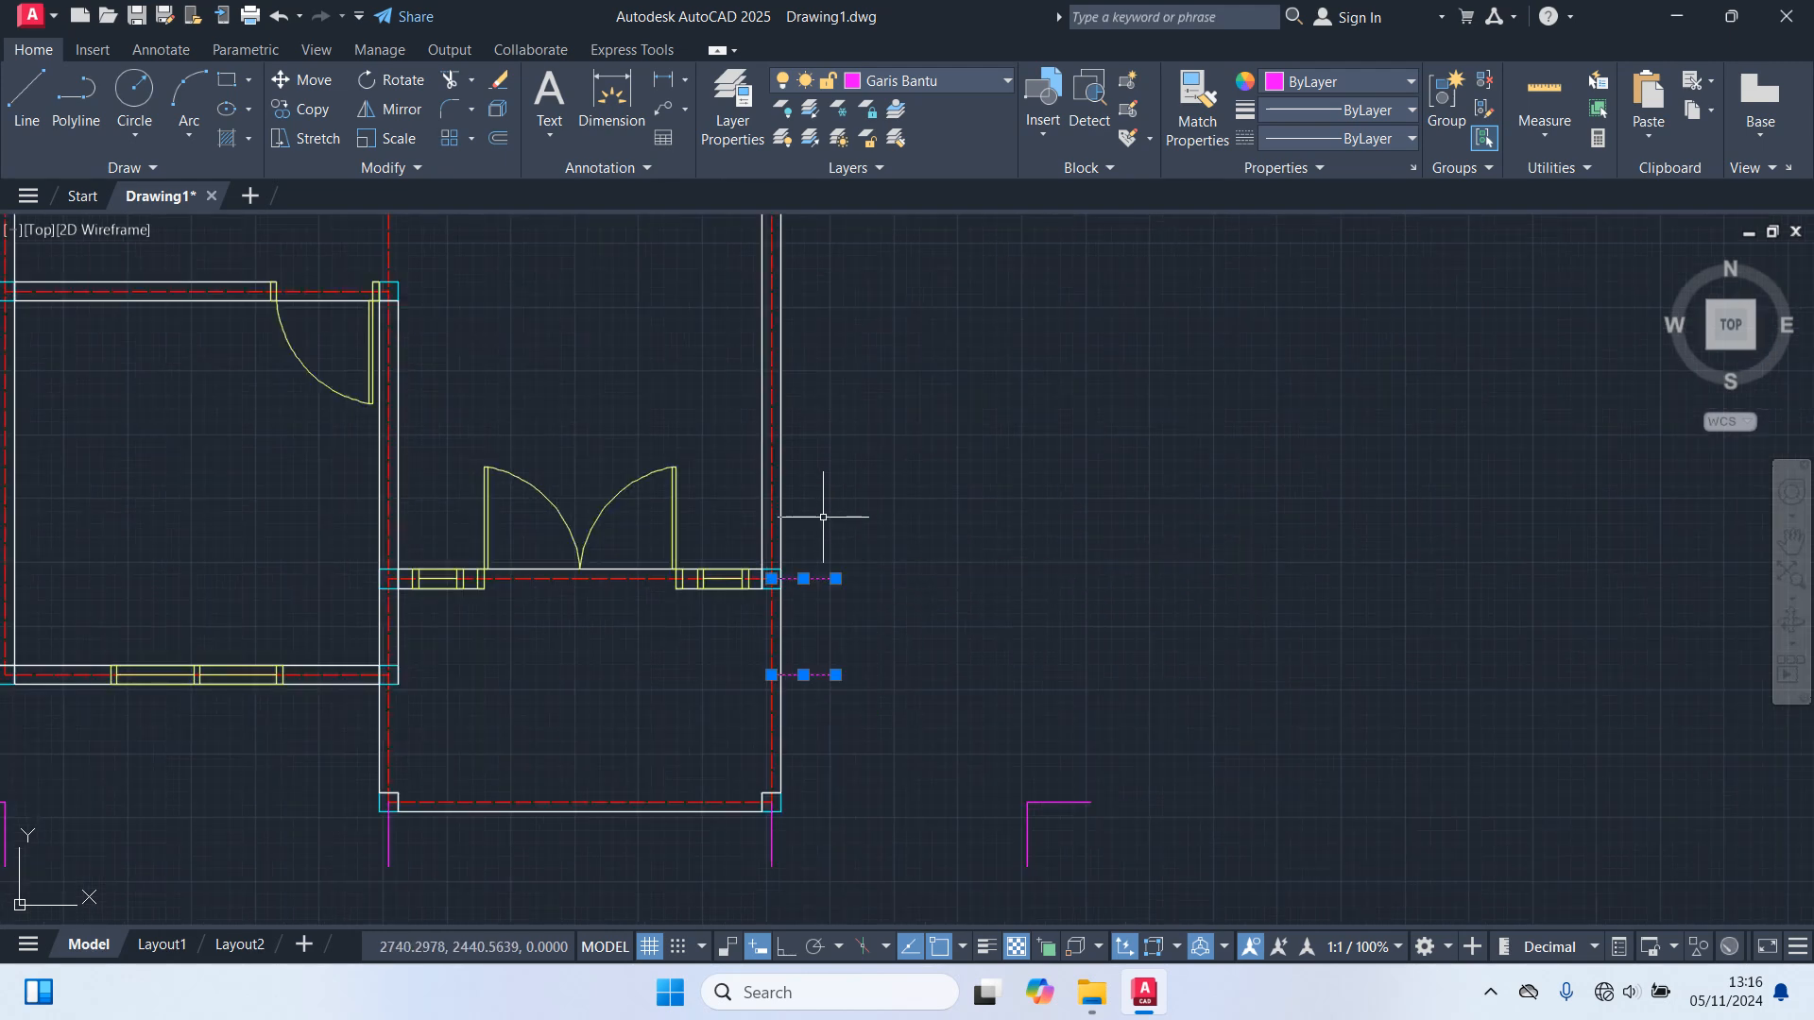
{"action": "type", "text": "m"}
{"action": "key", "text": "Return"}
{"action": "scroll", "coordinate": [732, 714], "scroll_direction": "up", "scroll_amount": 2}
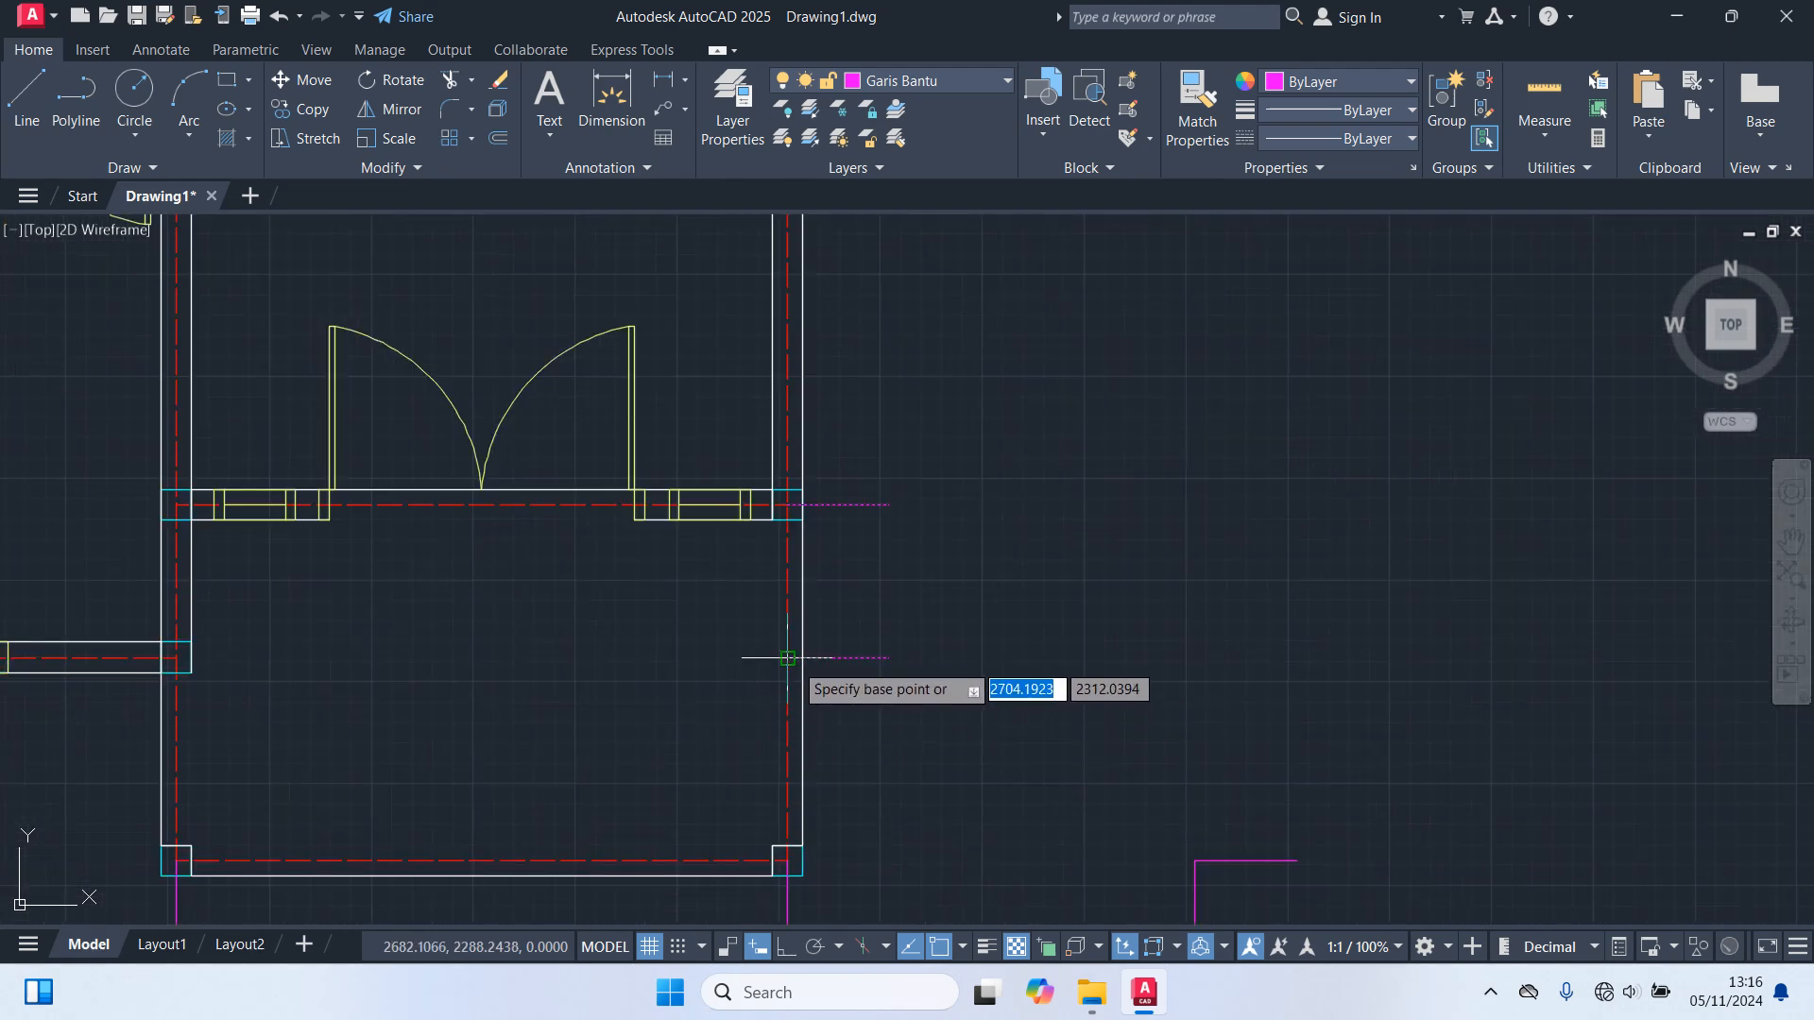
{"action": "left_click", "coordinate": [788, 658]}
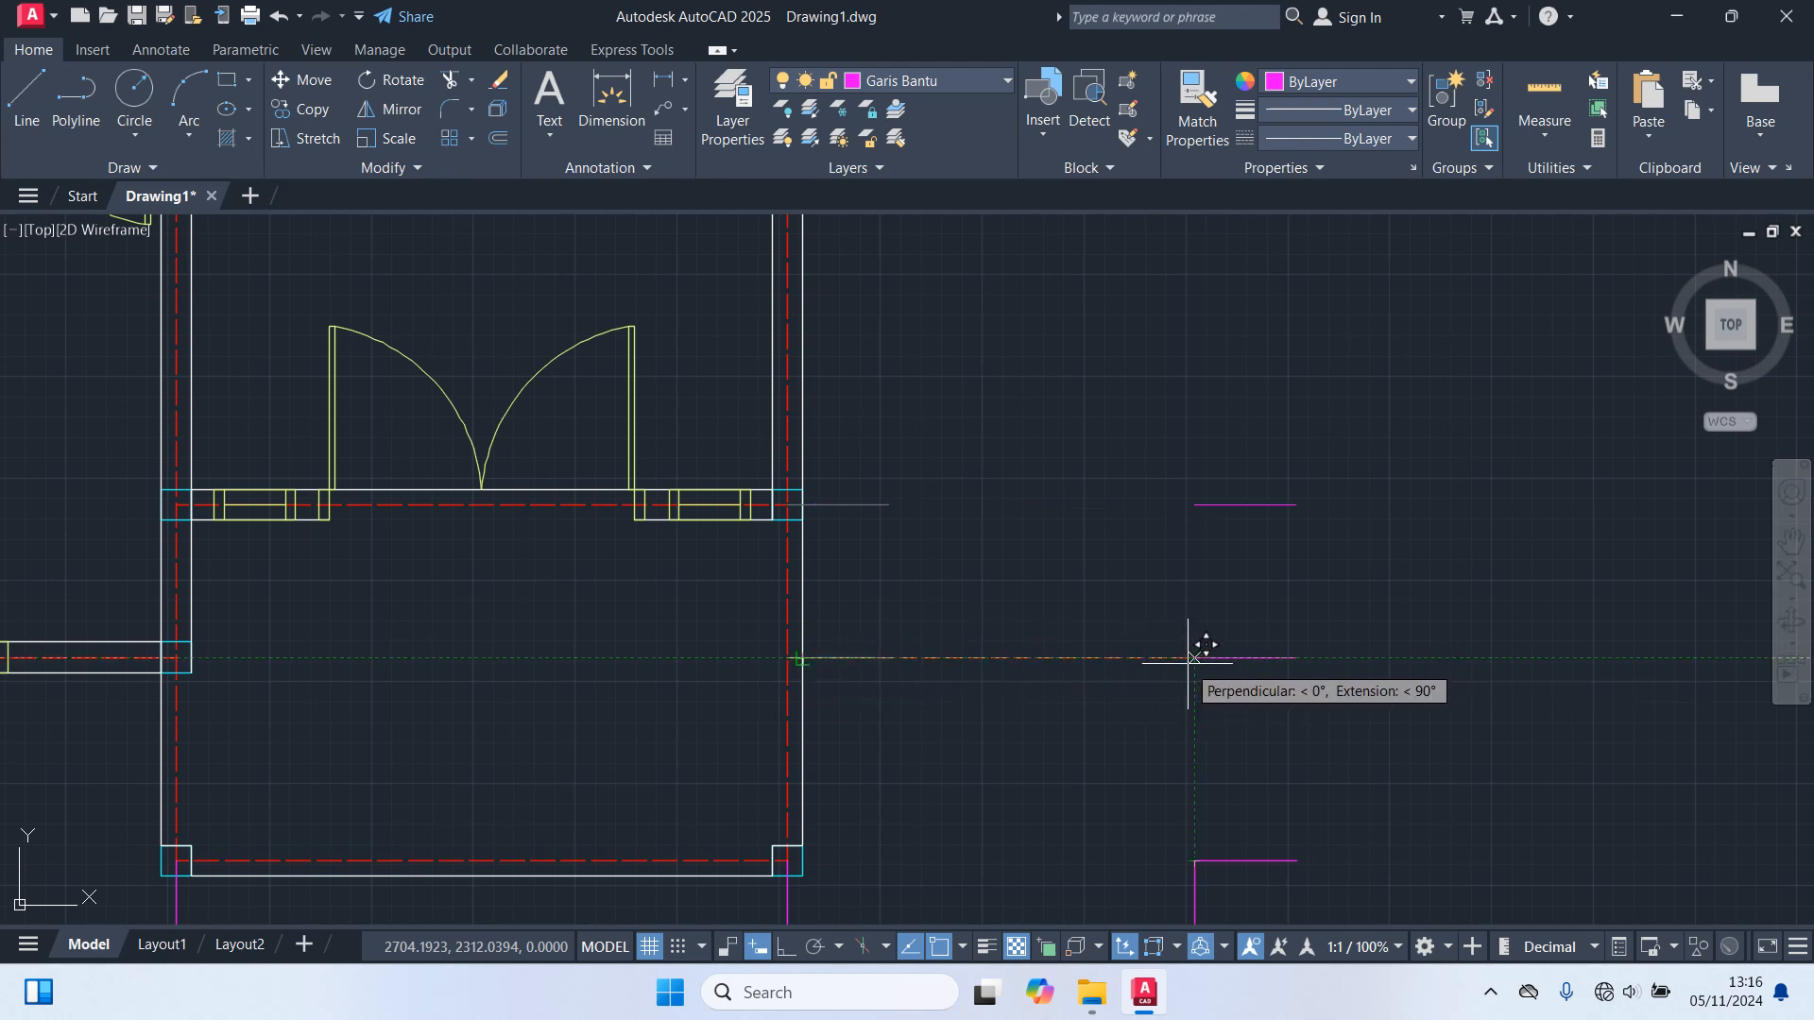
{"action": "left_click", "coordinate": [1190, 662]}
{"action": "scroll", "coordinate": [1364, 497], "scroll_direction": "down", "scroll_amount": 7}
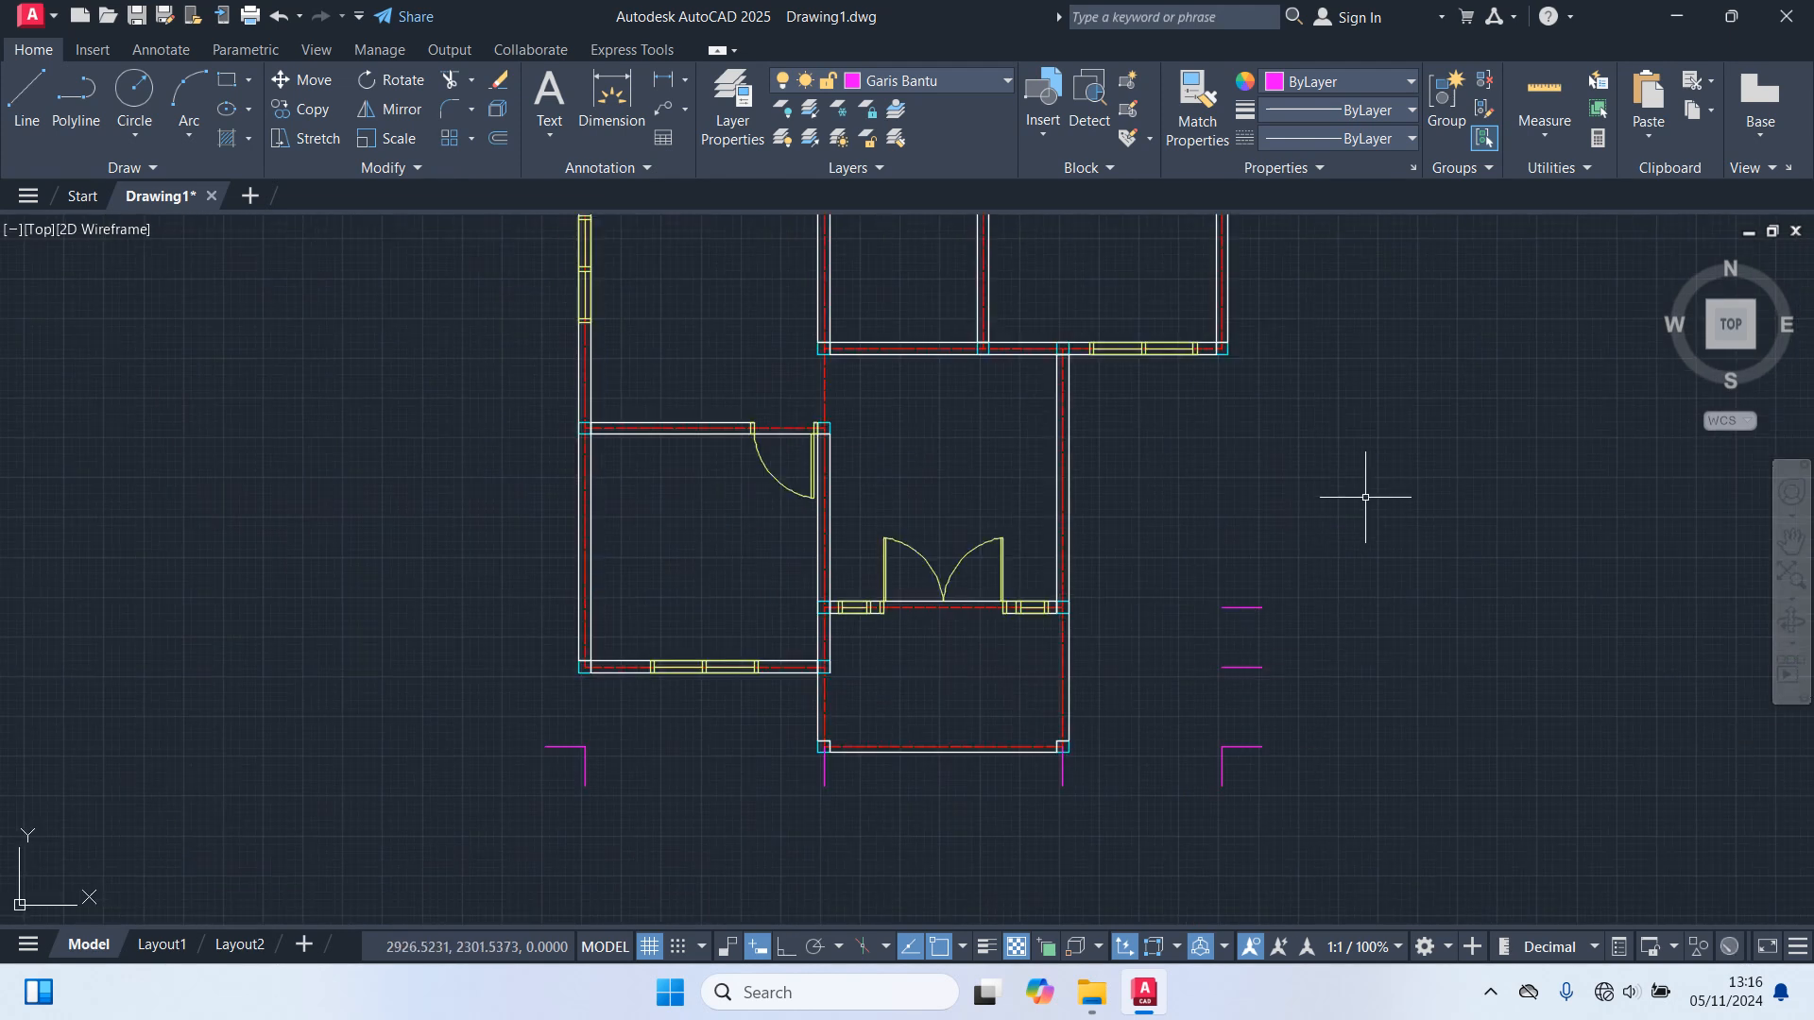
Copy the upper of the two moved guide lines to the right wall at the lower and middle wall axes of the right-hand rooms.
{"action": "scroll", "coordinate": [1151, 737], "scroll_direction": "up", "scroll_amount": 5}
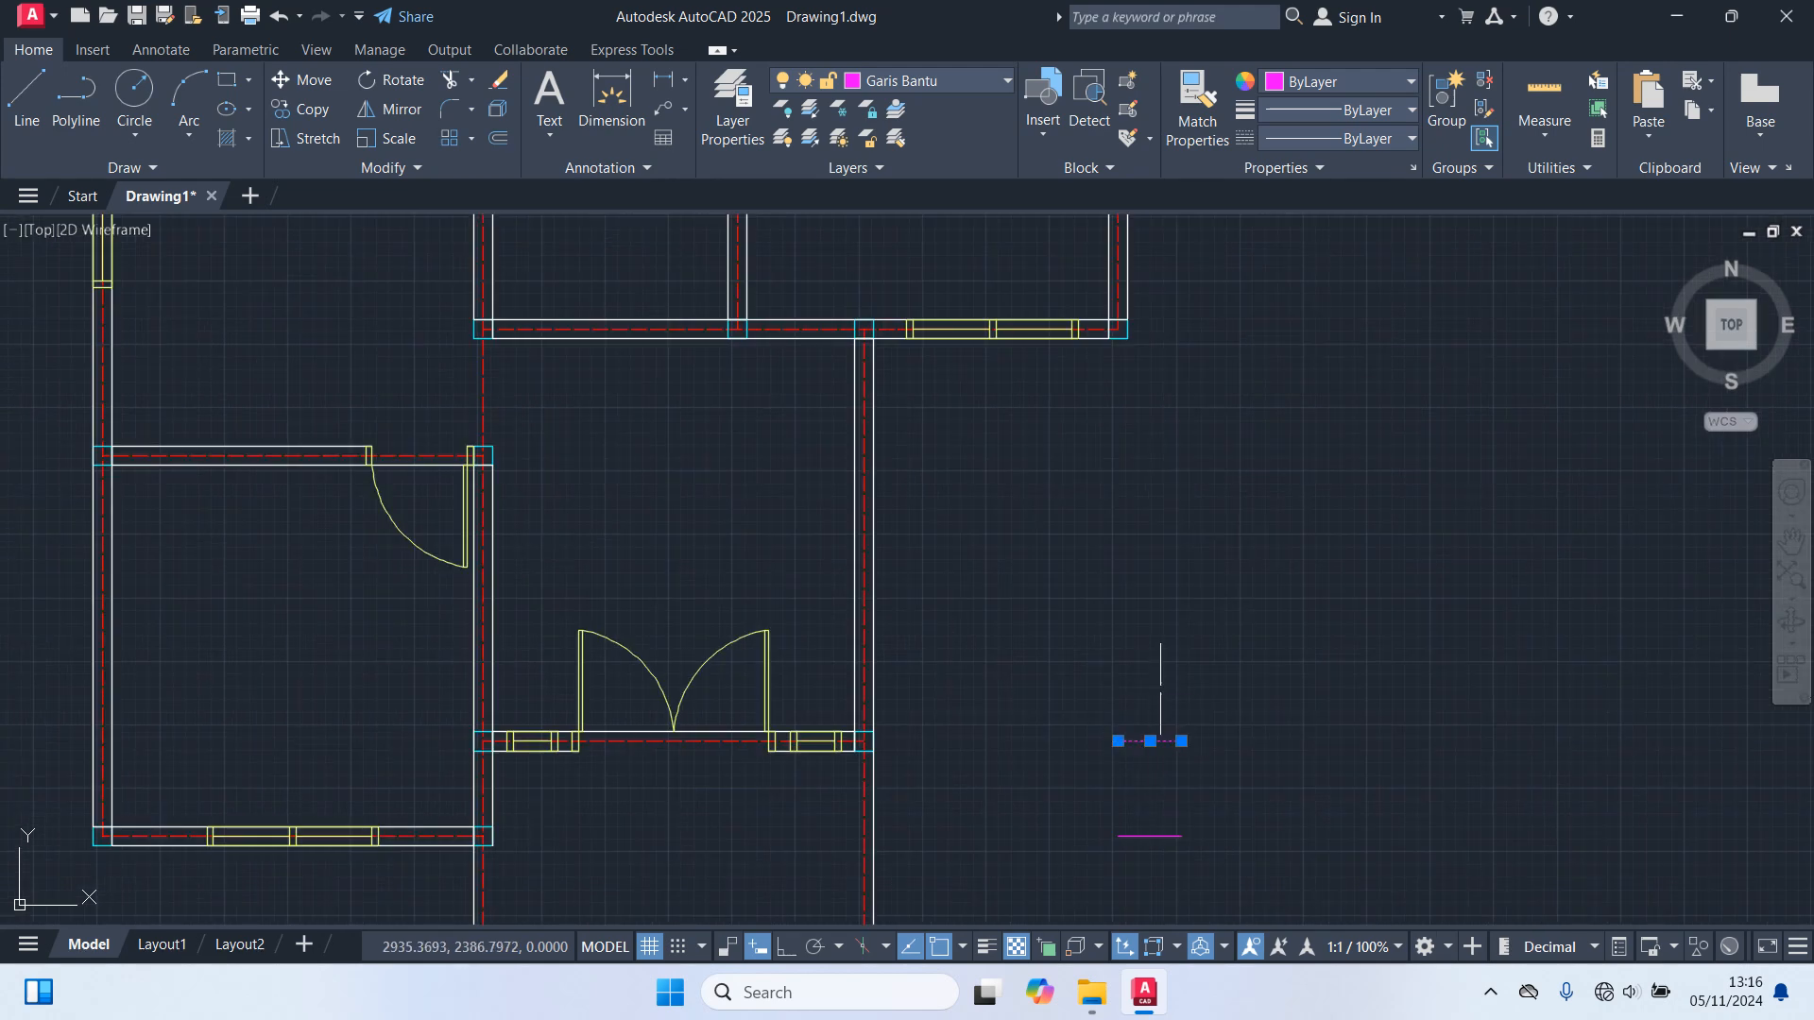
{"action": "key", "text": "Return"}
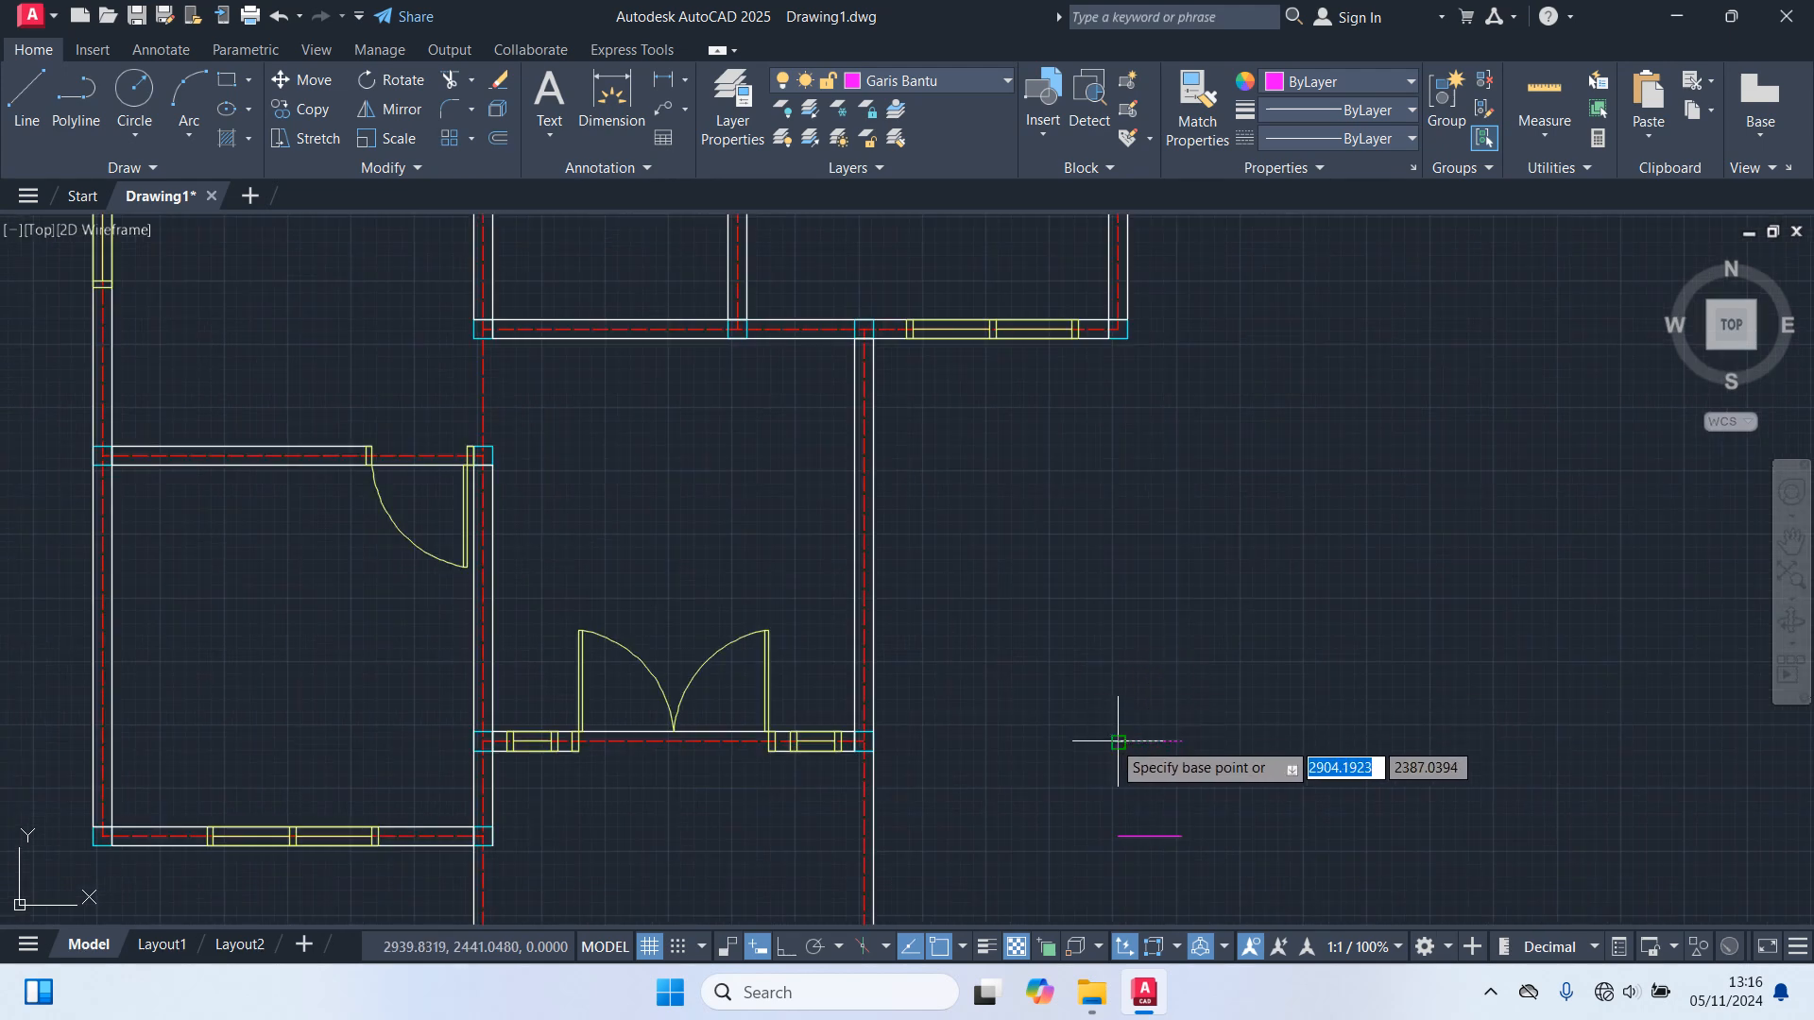
{"action": "left_click", "coordinate": [1117, 741]}
{"action": "scroll", "coordinate": [1143, 375], "scroll_direction": "up", "scroll_amount": 2}
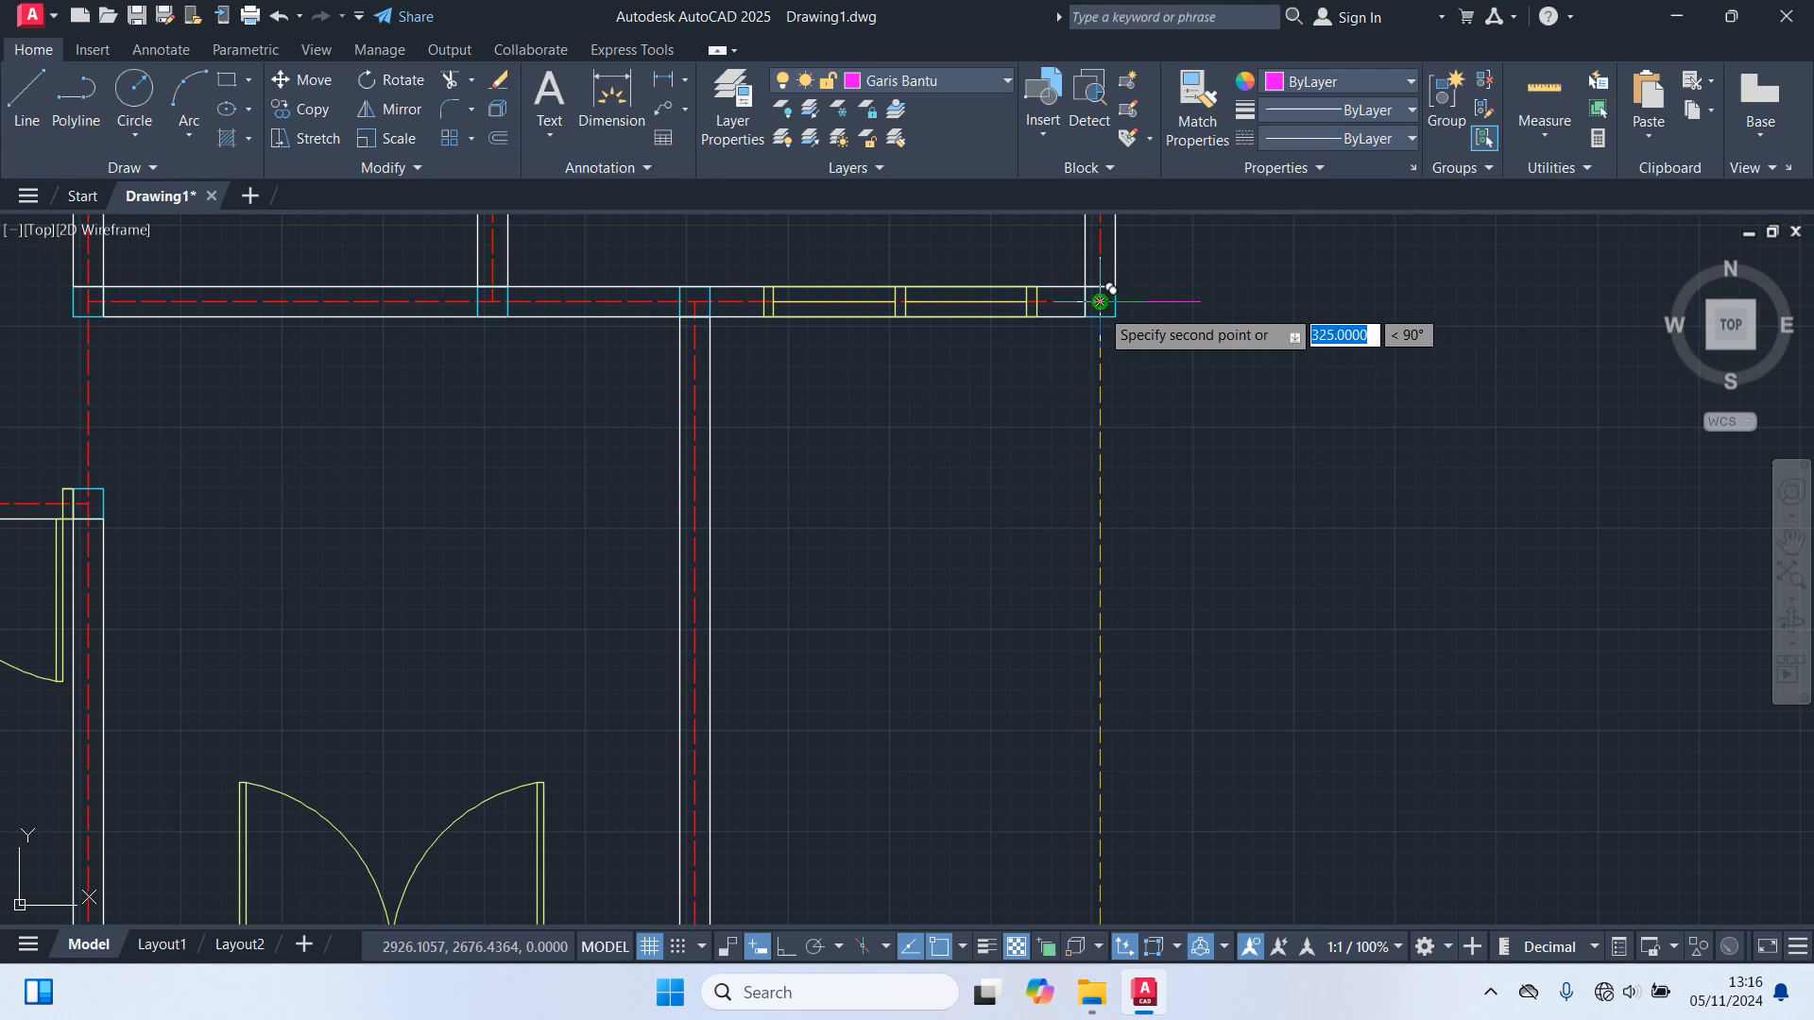
{"action": "scroll", "coordinate": [1133, 359], "scroll_direction": "down", "scroll_amount": 3}
{"action": "middle_click_drag", "start_coordinate": [1162, 417], "coordinate": [1146, 567]}
{"action": "scroll", "coordinate": [1134, 538], "scroll_direction": "up", "scroll_amount": 5}
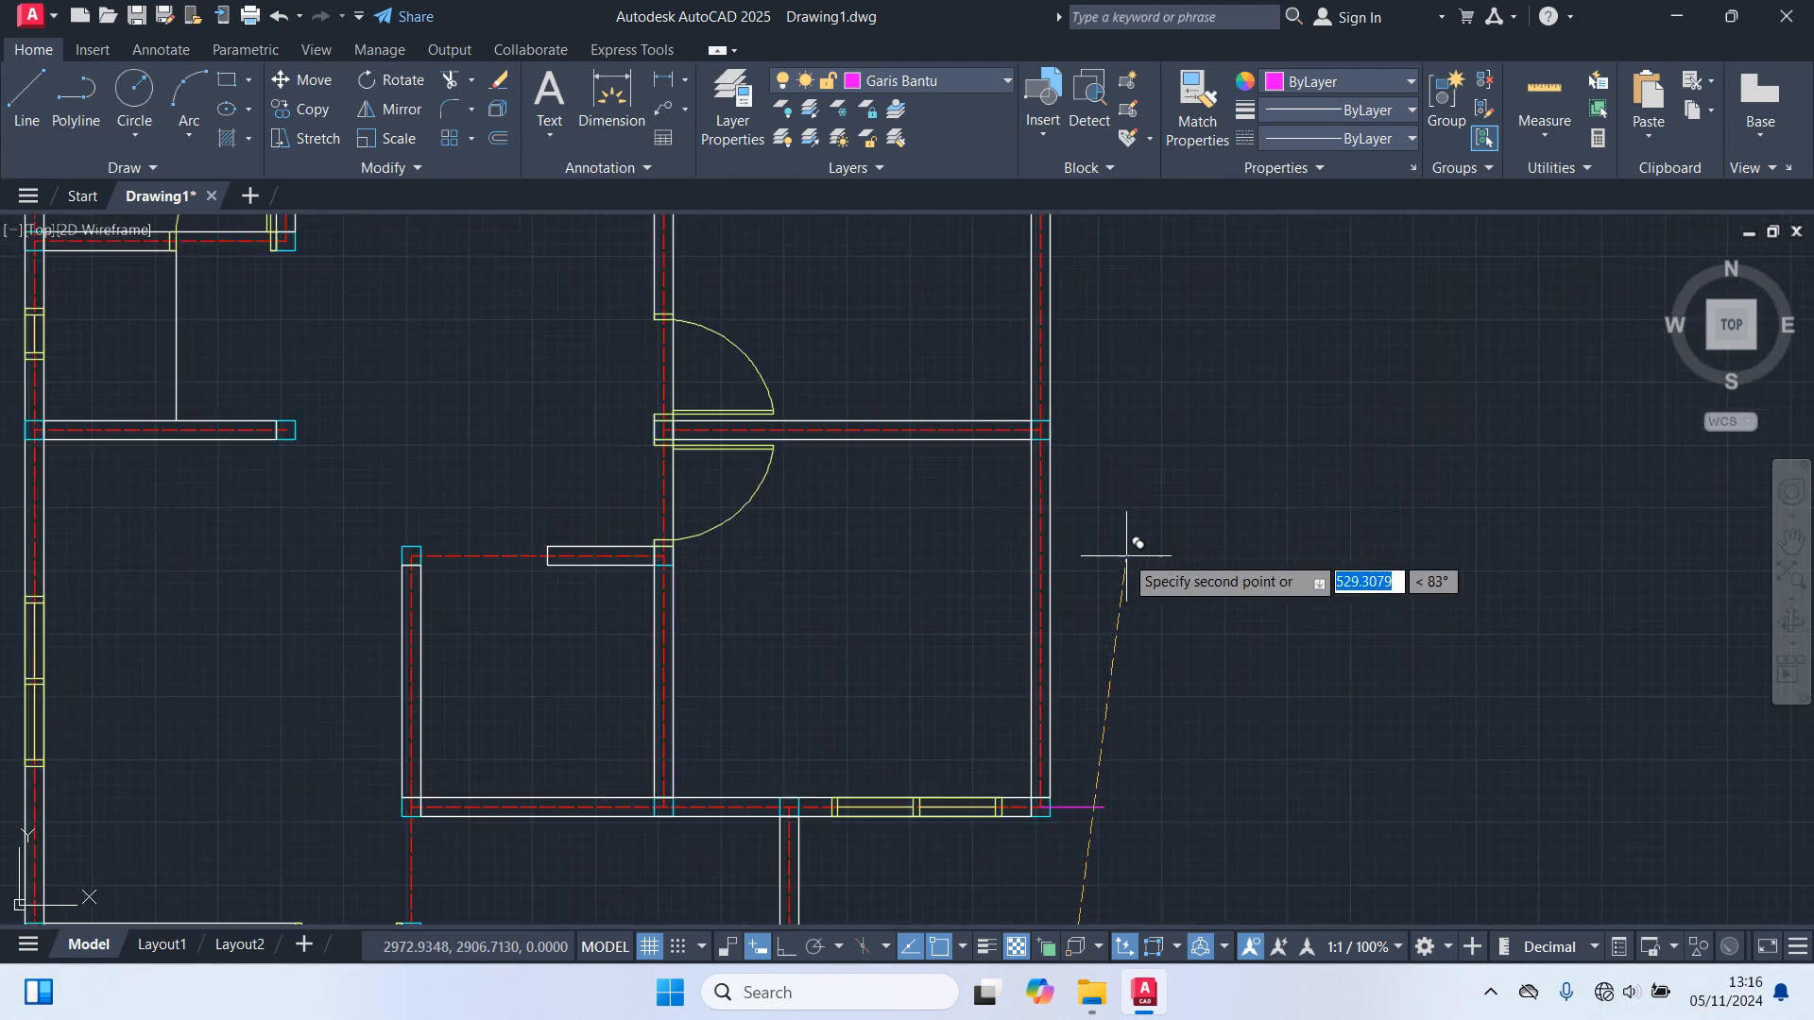
{"action": "scroll", "coordinate": [992, 356], "scroll_direction": "up", "scroll_amount": 2}
{"action": "scroll", "coordinate": [1200, 507], "scroll_direction": "down", "scroll_amount": 4}
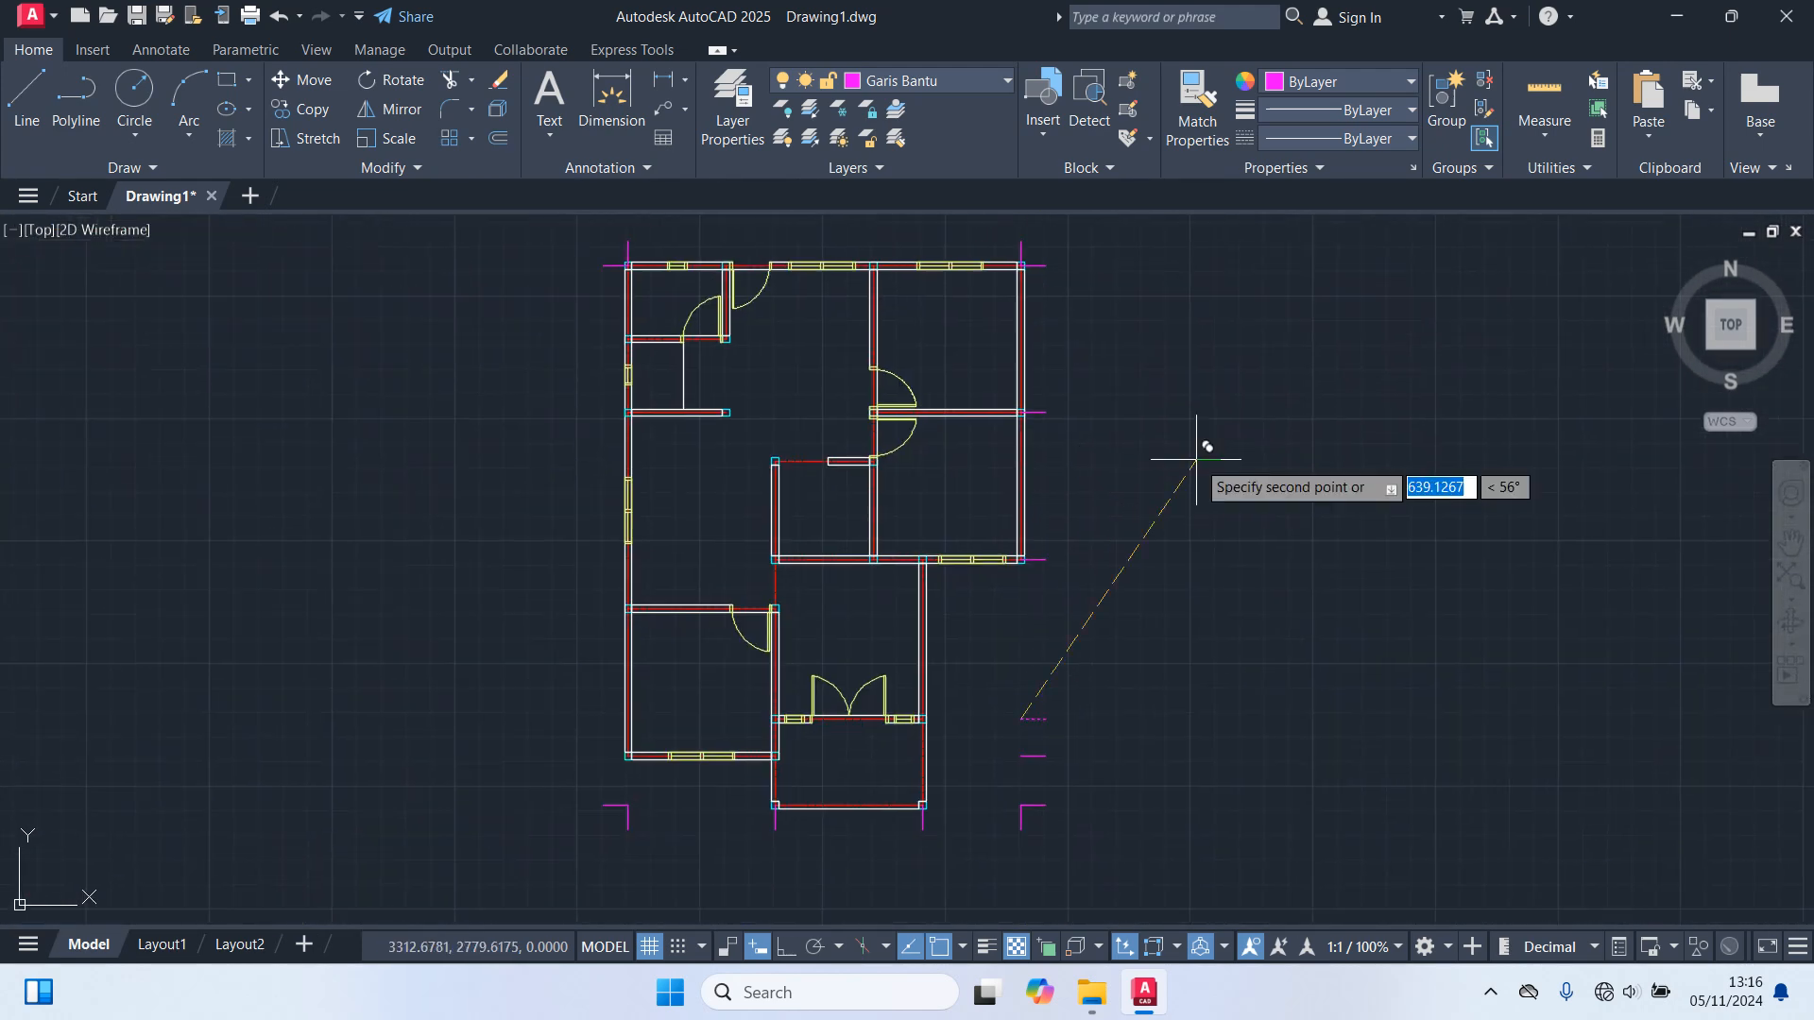
{"action": "key", "text": "Escape"}
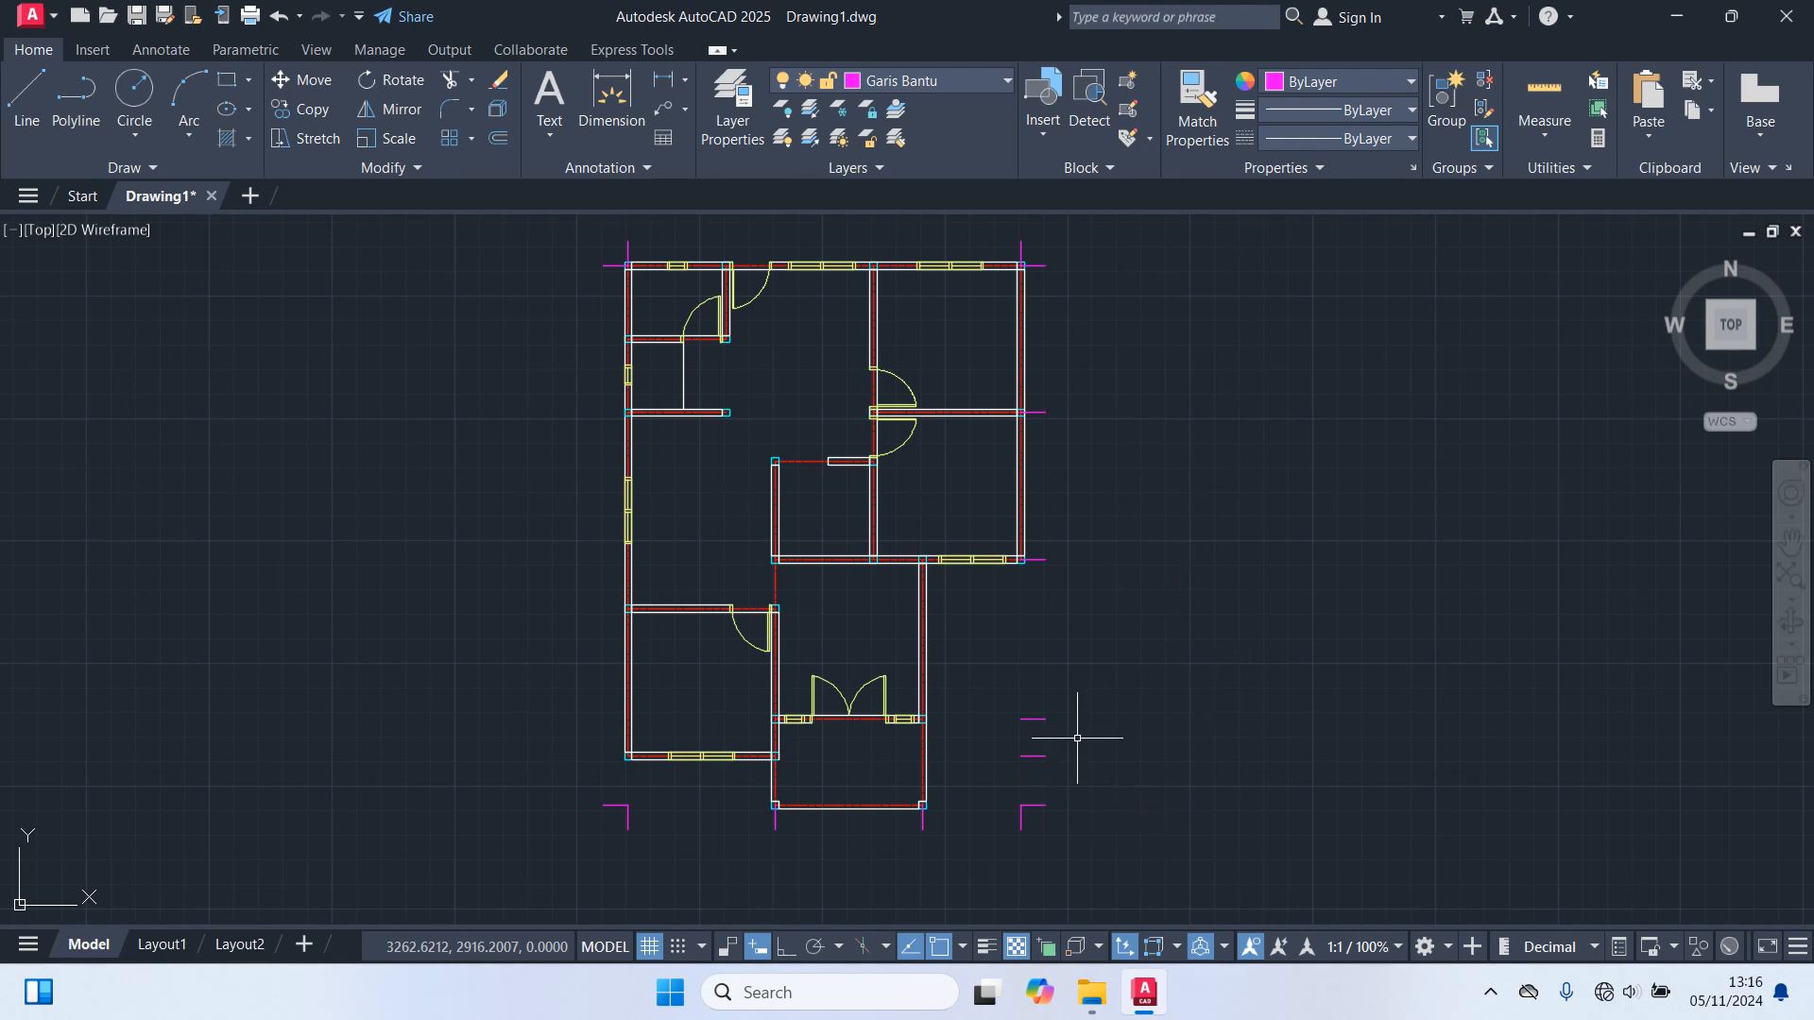
Copy the middle-wall guide line down the right wall axis, level with the short interior wall's axis.
{"action": "middle_click_drag", "start_coordinate": [1065, 645], "coordinate": [1056, 807]}
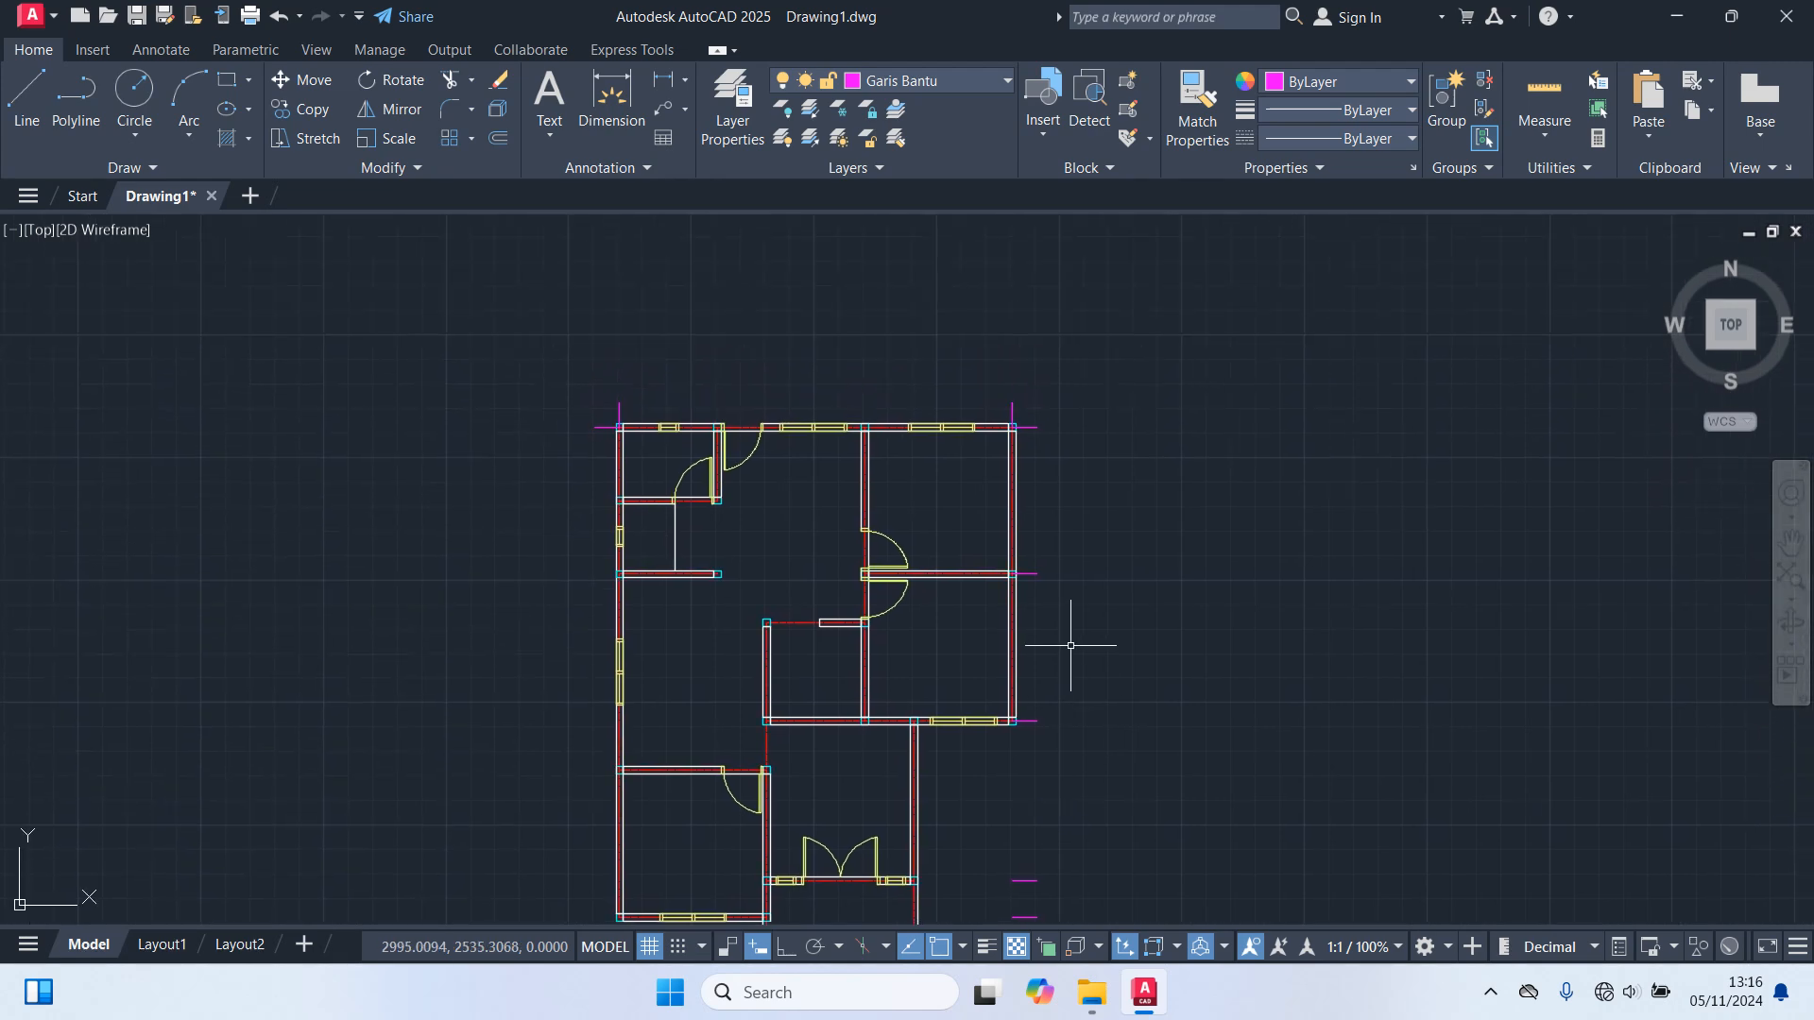
{"action": "scroll", "coordinate": [1071, 645], "scroll_direction": "up", "scroll_amount": 6}
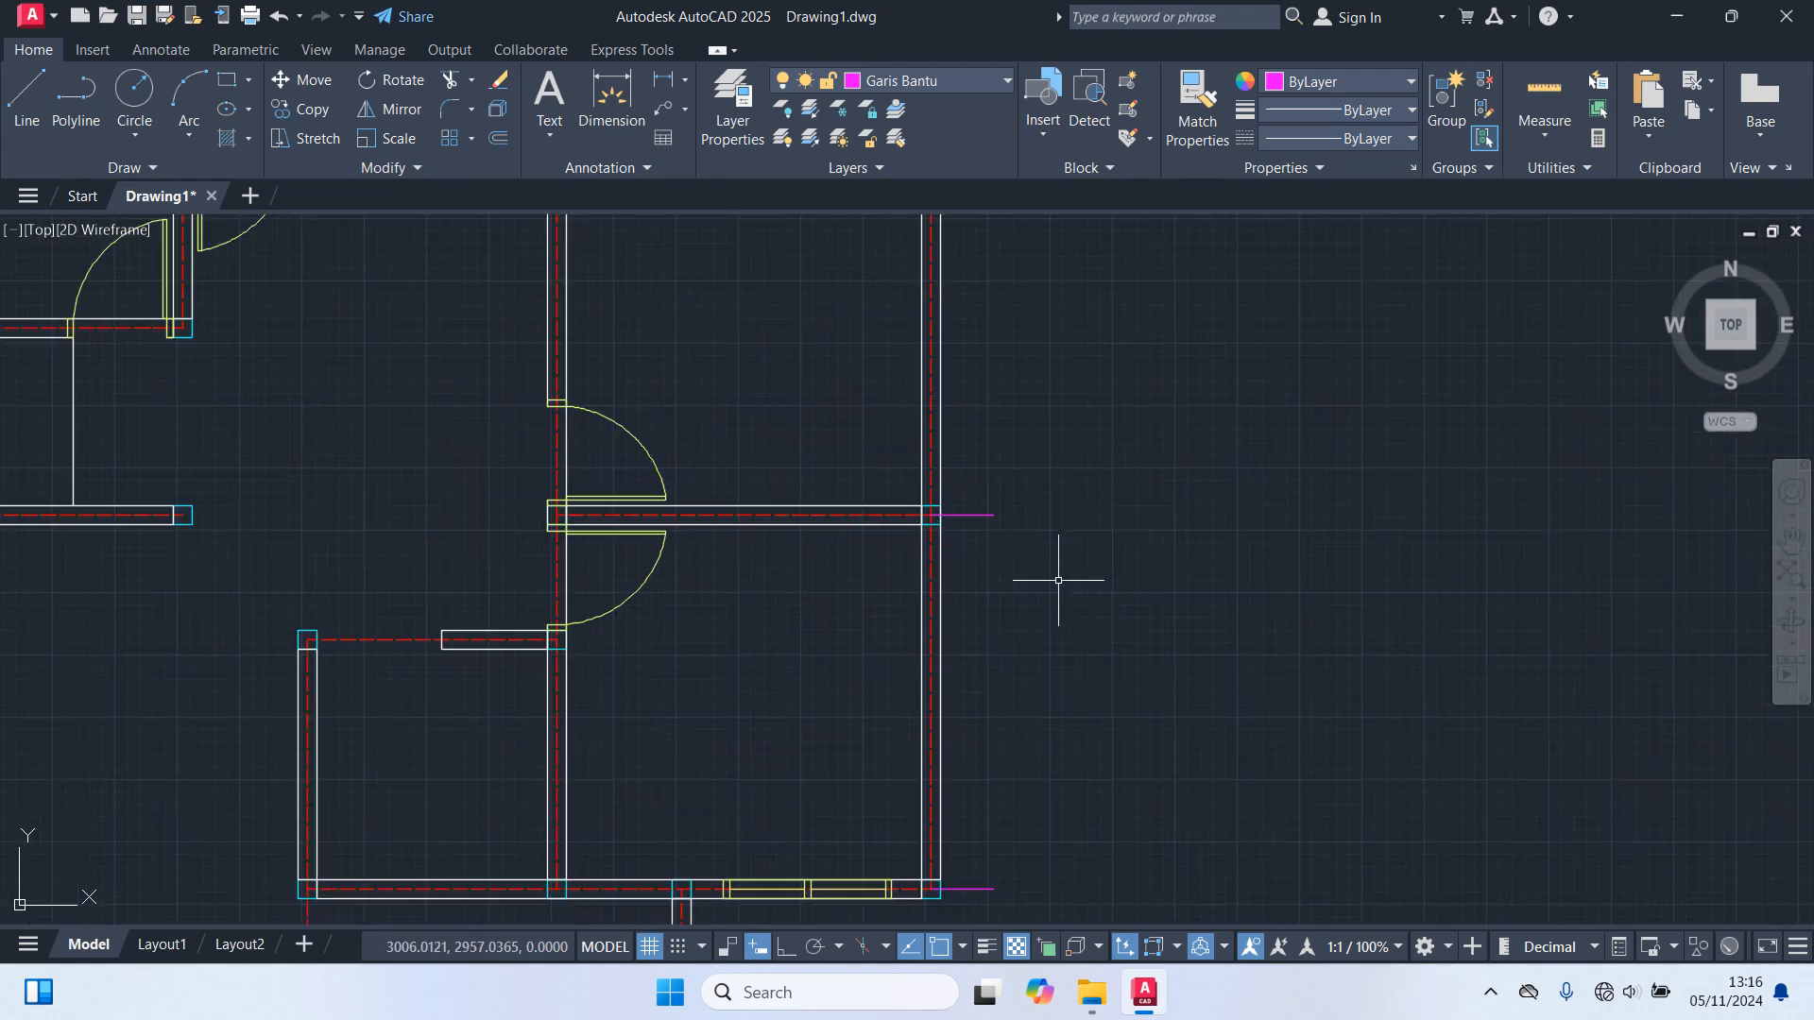
{"action": "left_click", "coordinate": [931, 478]}
{"action": "type", "text": "m"}
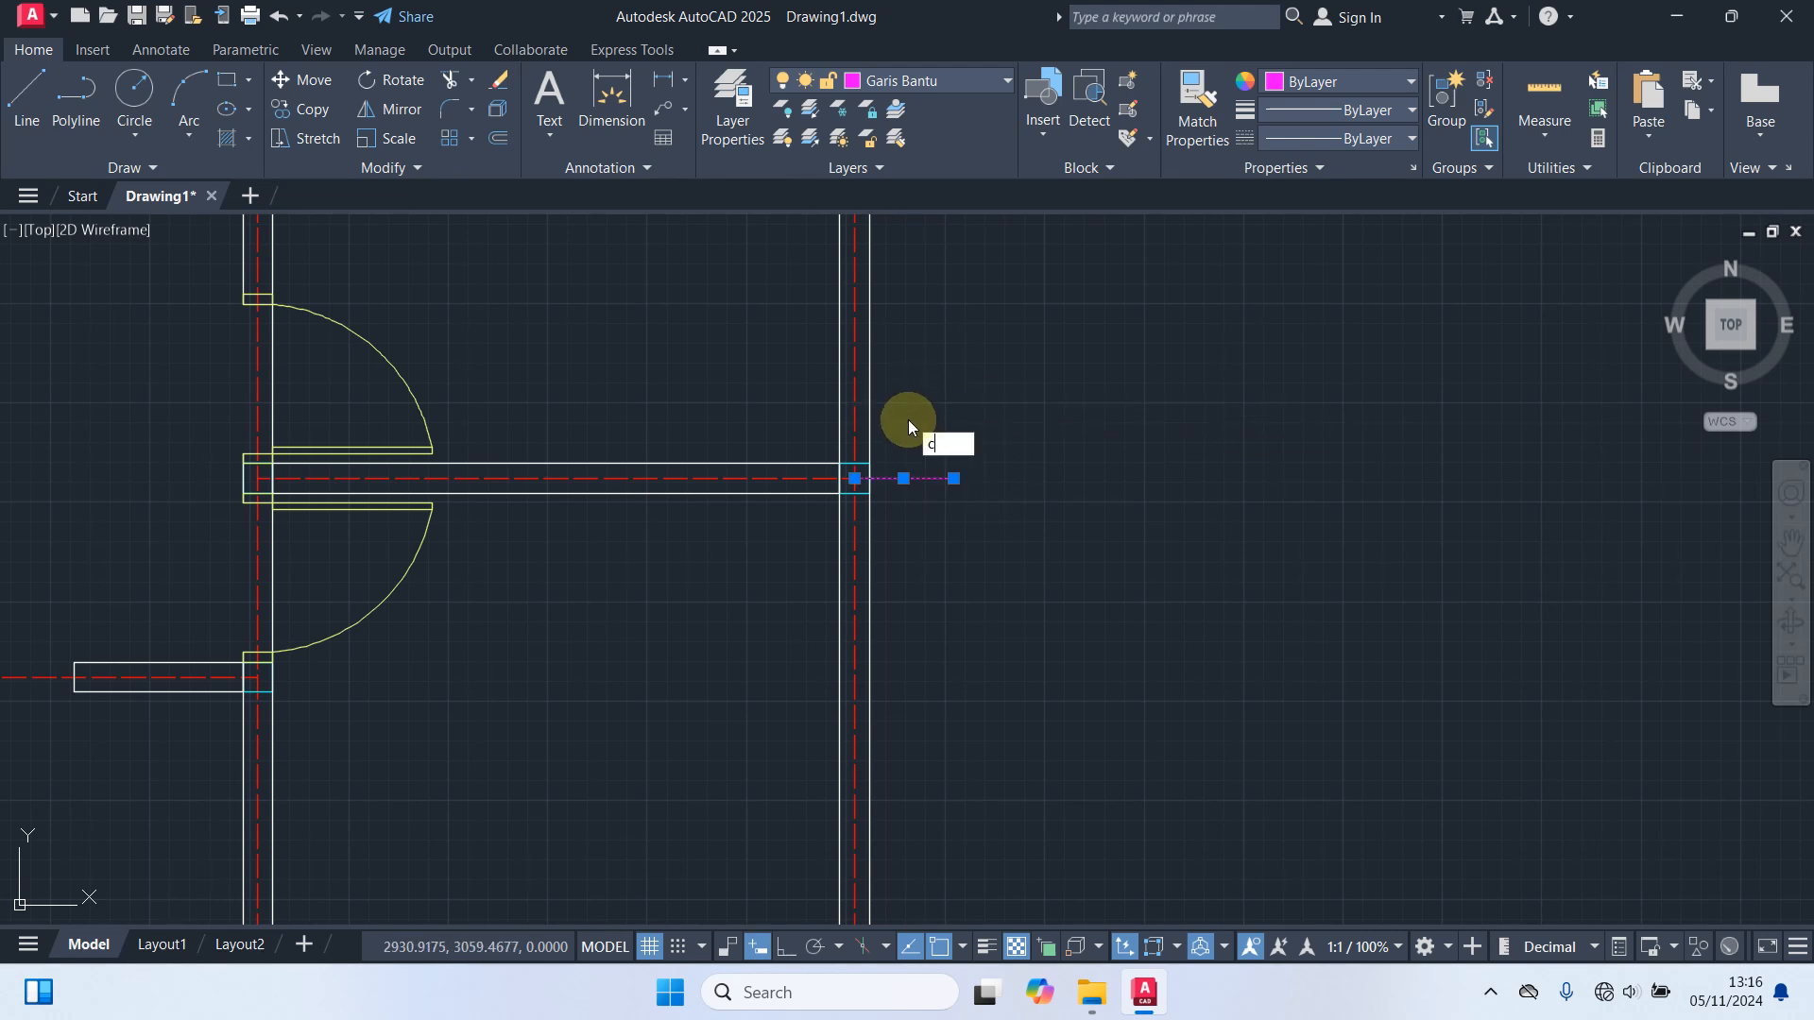
{"action": "key", "text": "Return"}
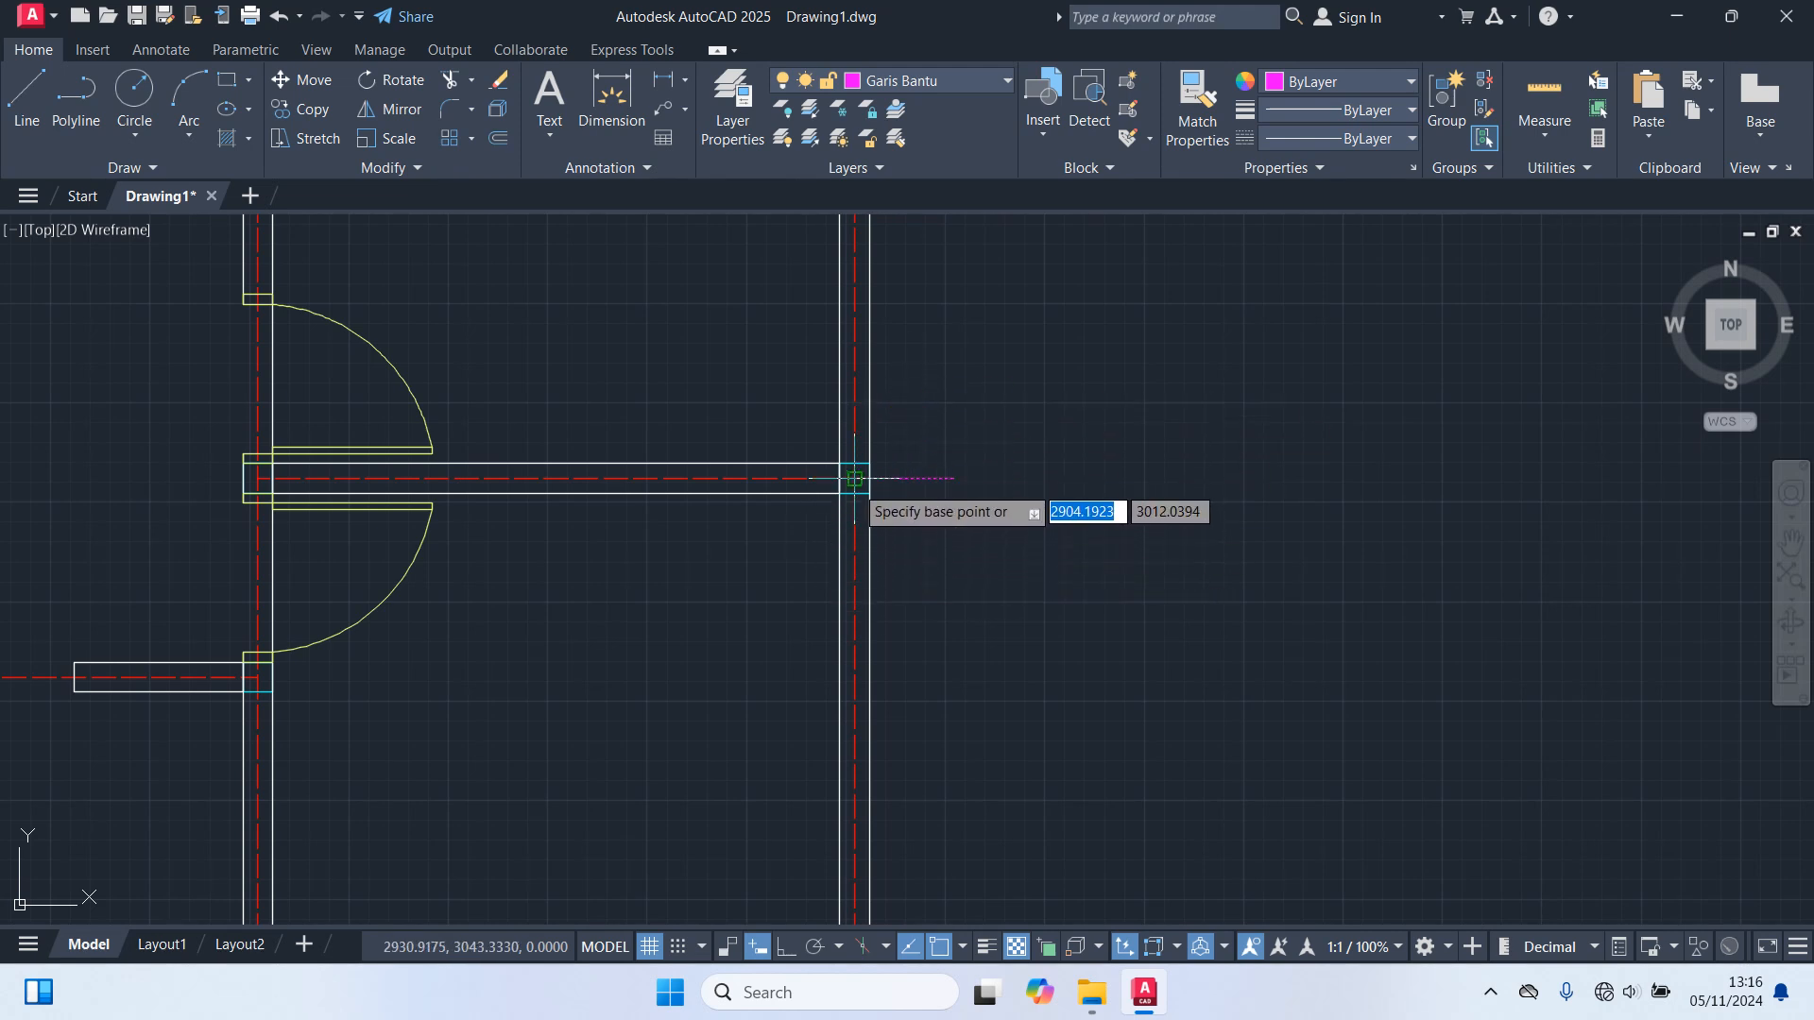
{"action": "left_click", "coordinate": [855, 478]}
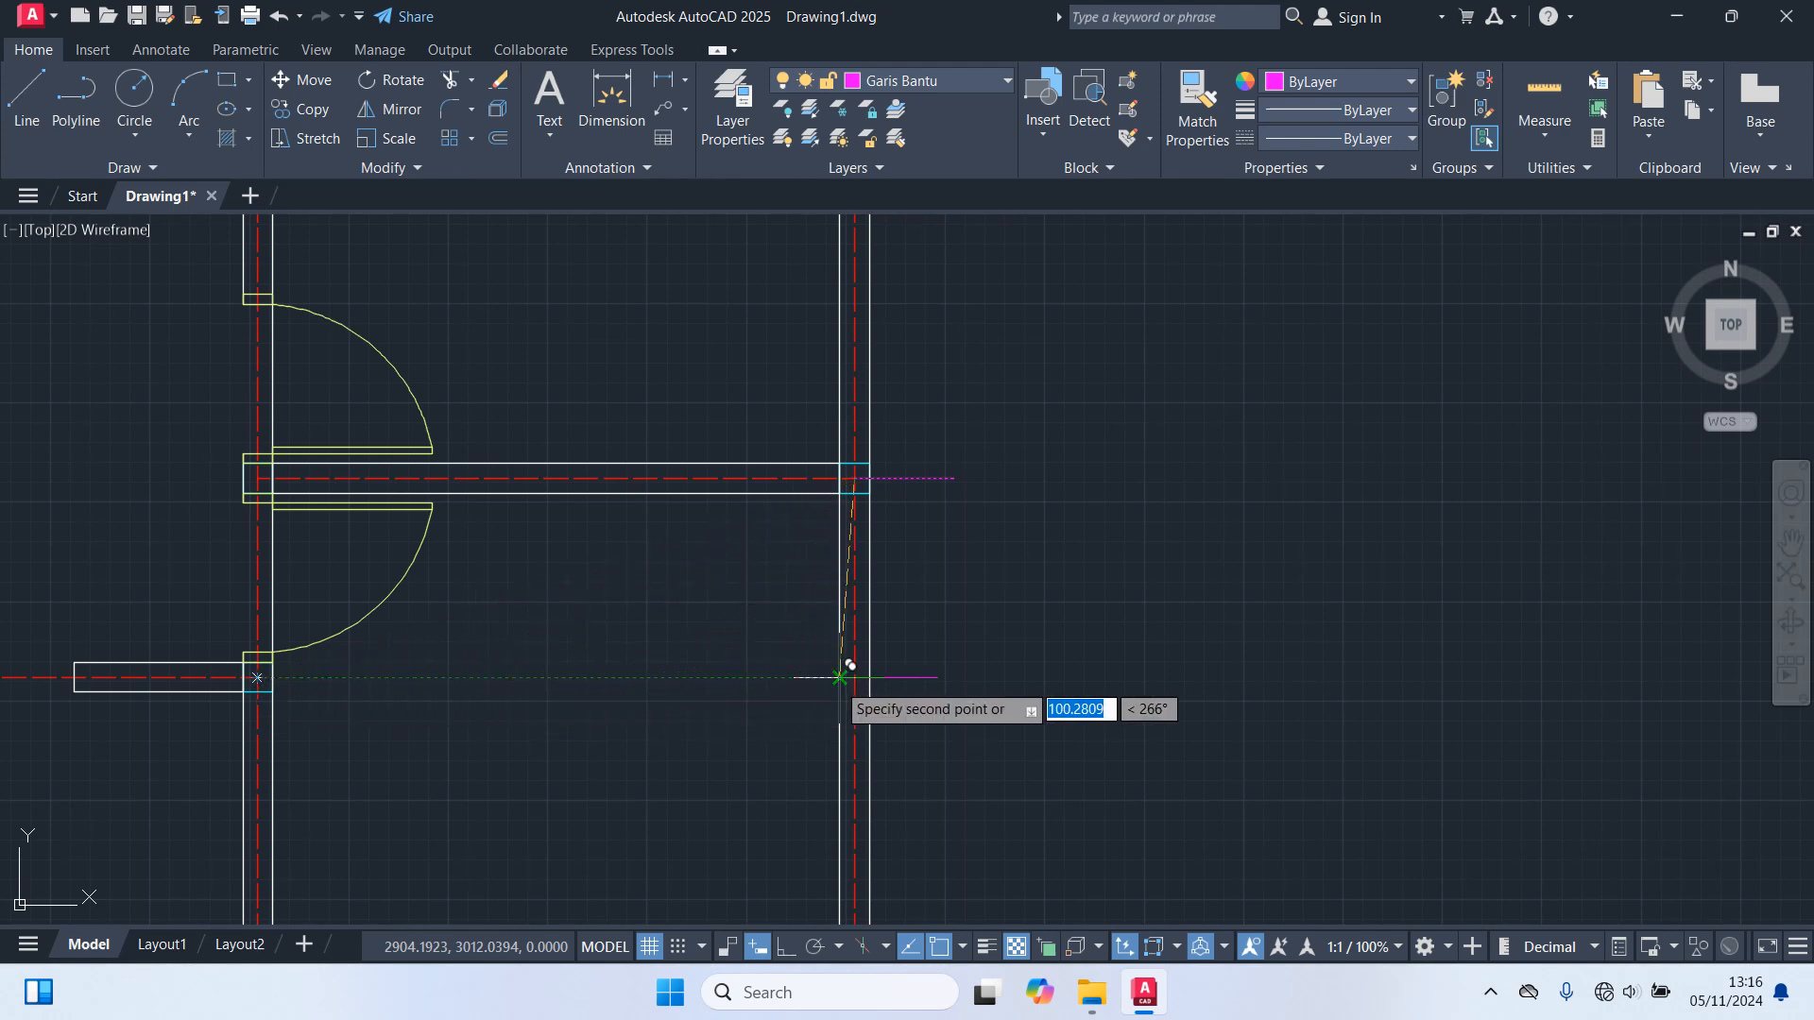
{"action": "left_click", "coordinate": [855, 678]}
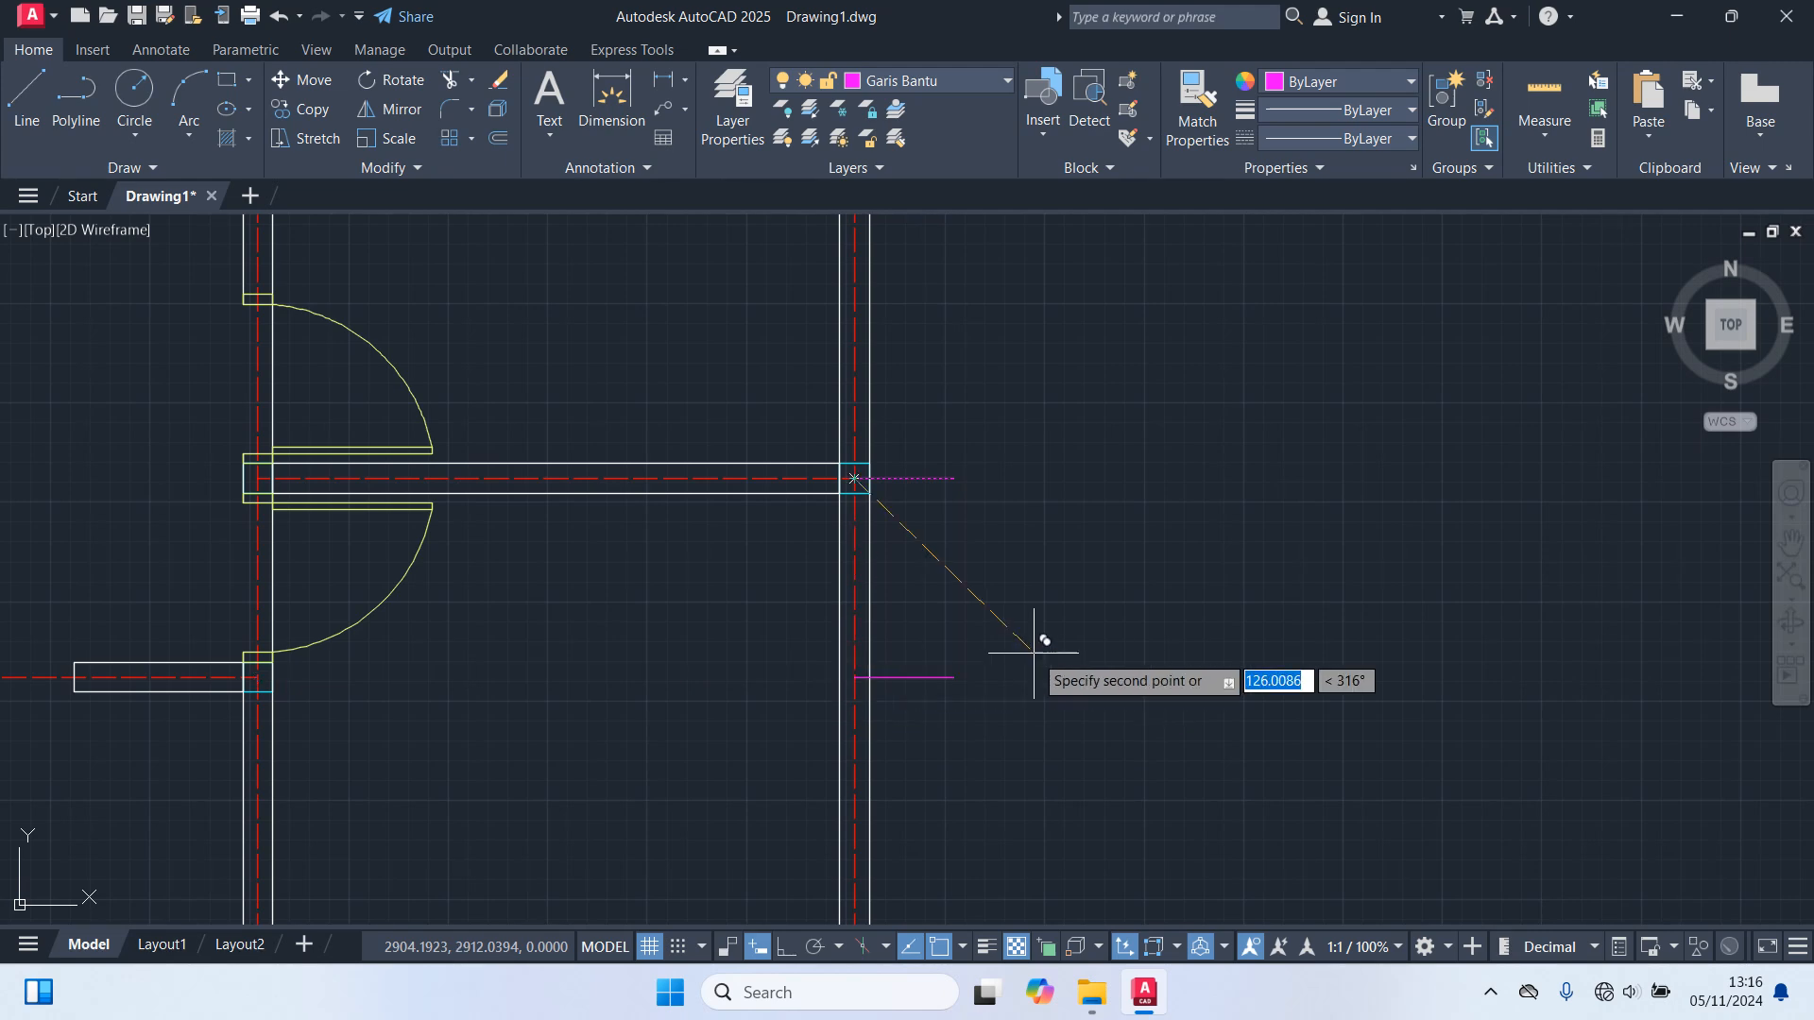
{"action": "key", "text": "Escape"}
{"action": "scroll", "coordinate": [1052, 682], "scroll_direction": "down", "scroll_amount": 6}
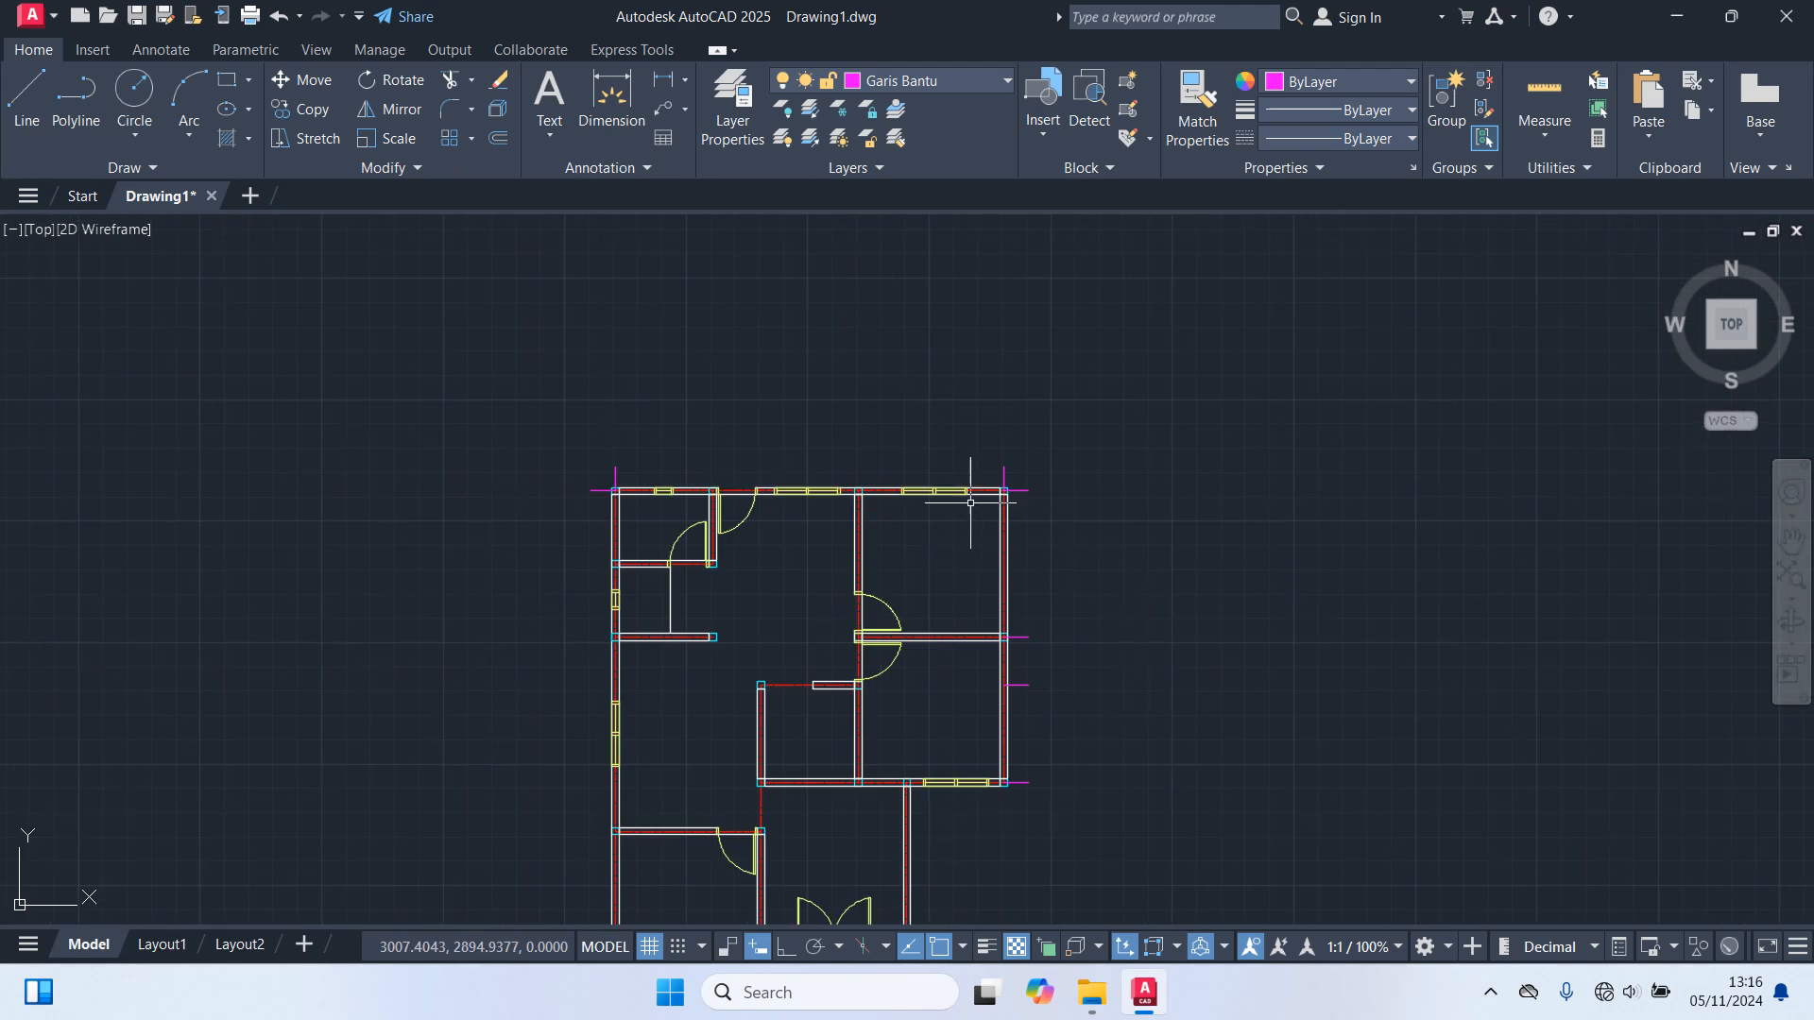
Copy the upper-right corner's vertical guide line to the top wall at the axis of the right-hand rooms' partition wall.
{"action": "scroll", "coordinate": [1046, 437], "scroll_direction": "up", "scroll_amount": 4}
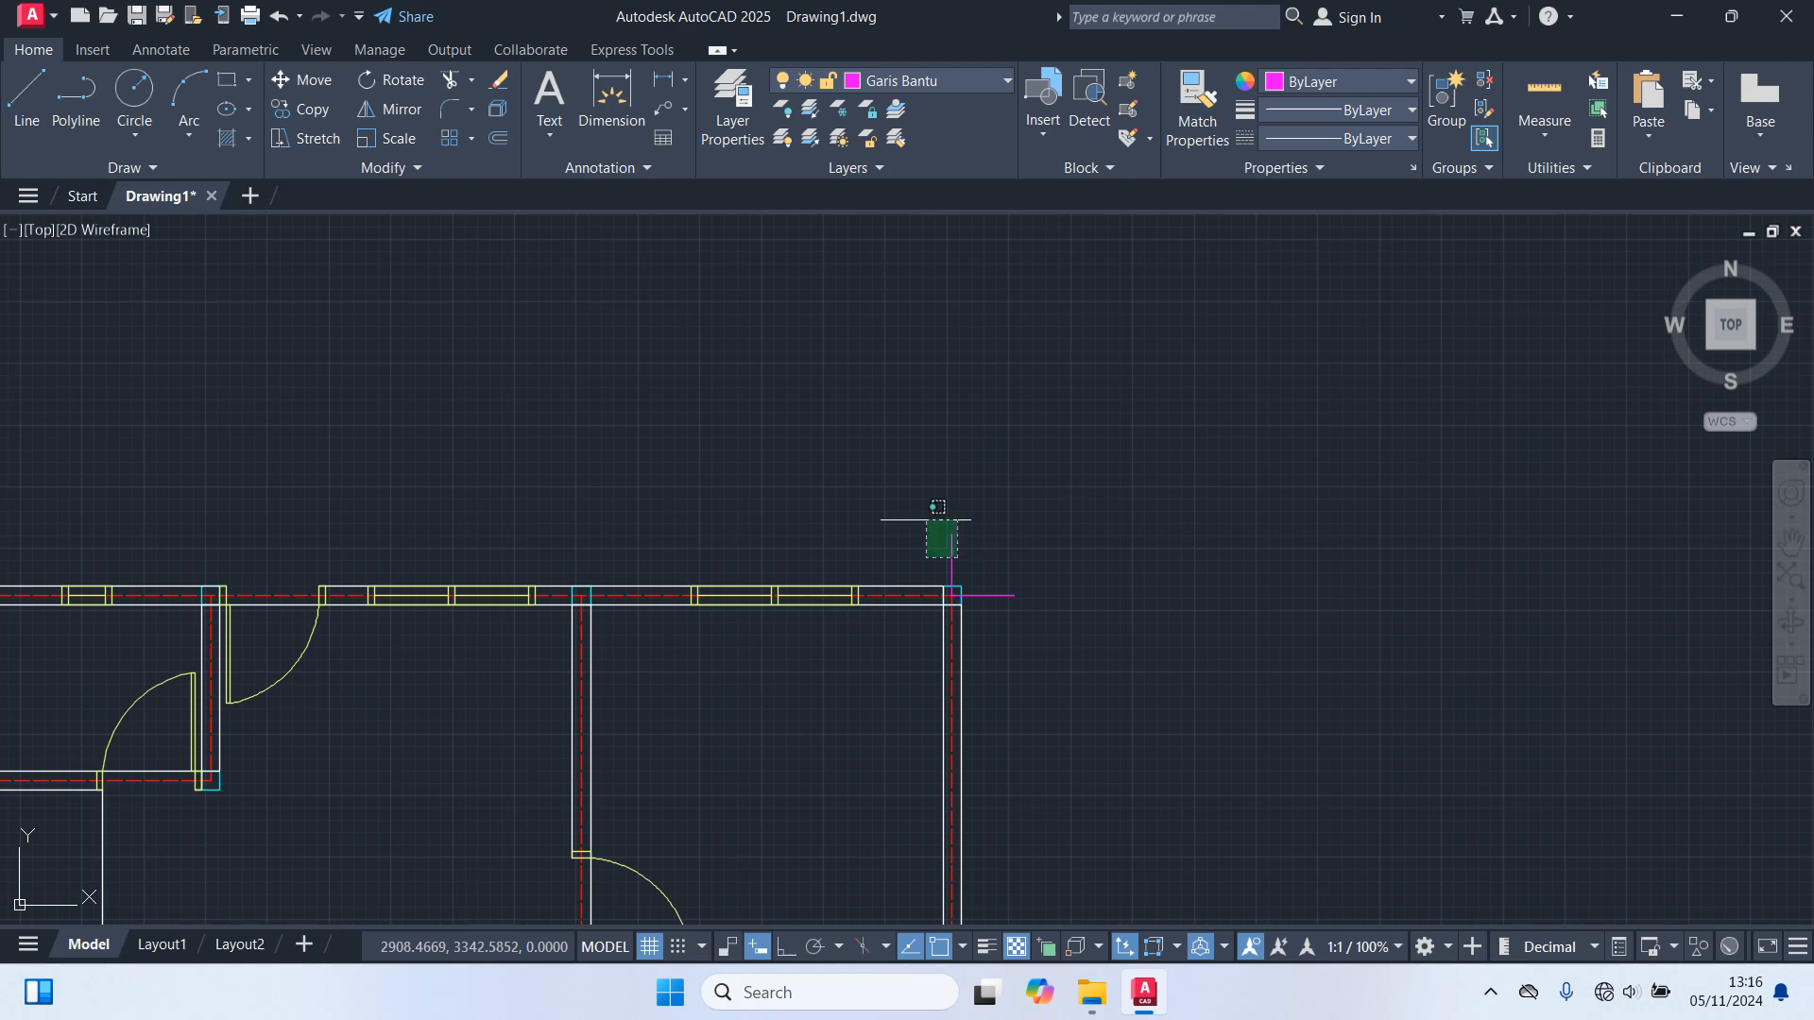
{"action": "type", "text": "co"}
{"action": "key", "text": "Return"}
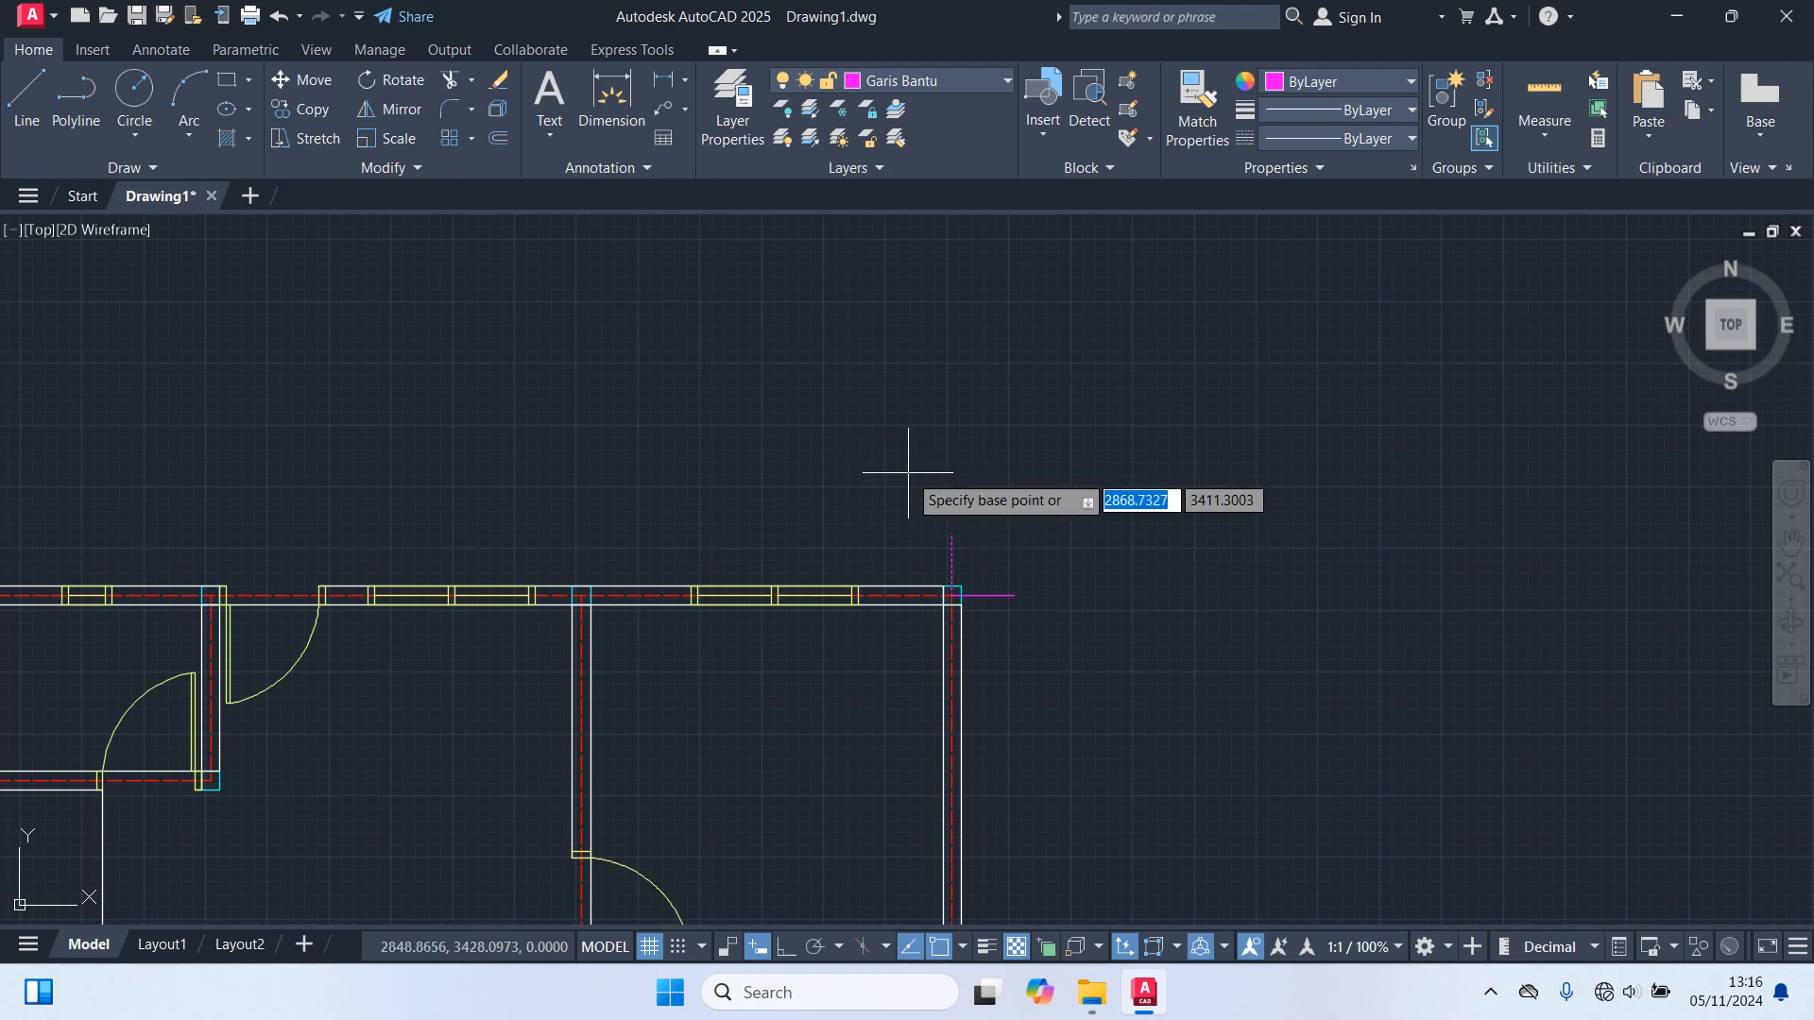
{"action": "scroll", "coordinate": [895, 585], "scroll_direction": "up", "scroll_amount": 2}
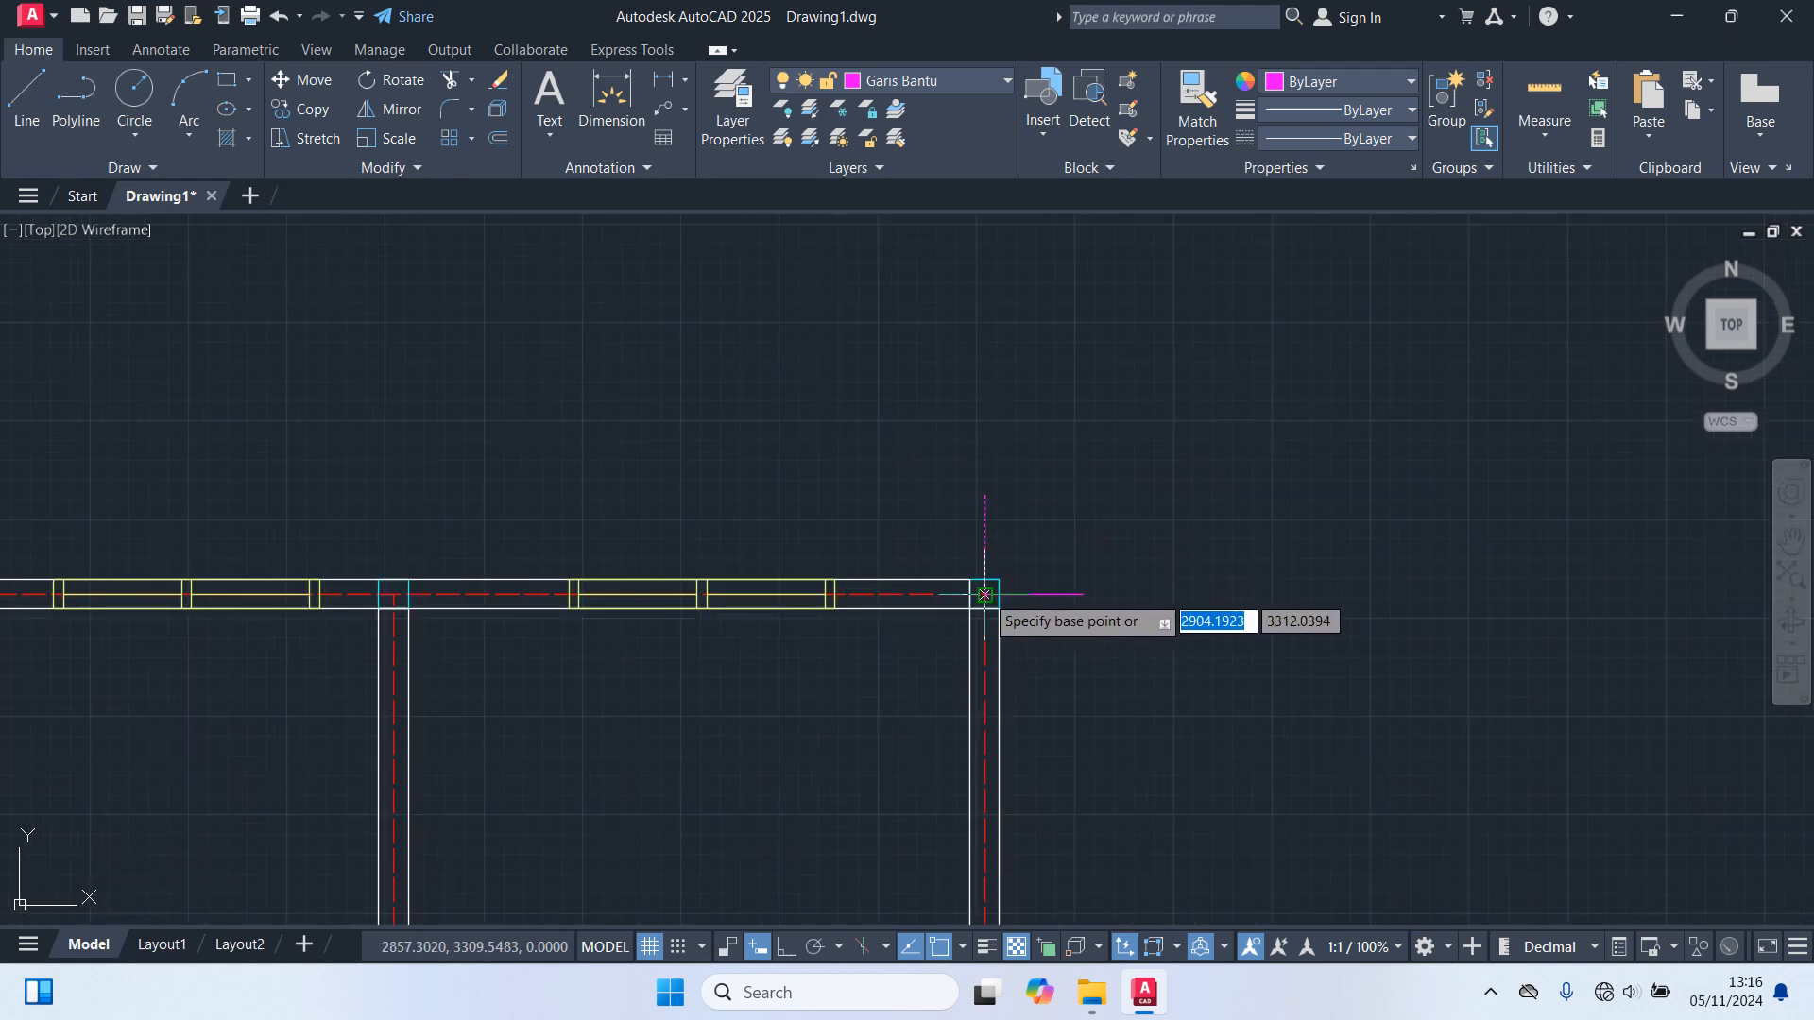
{"action": "left_click", "coordinate": [984, 594]}
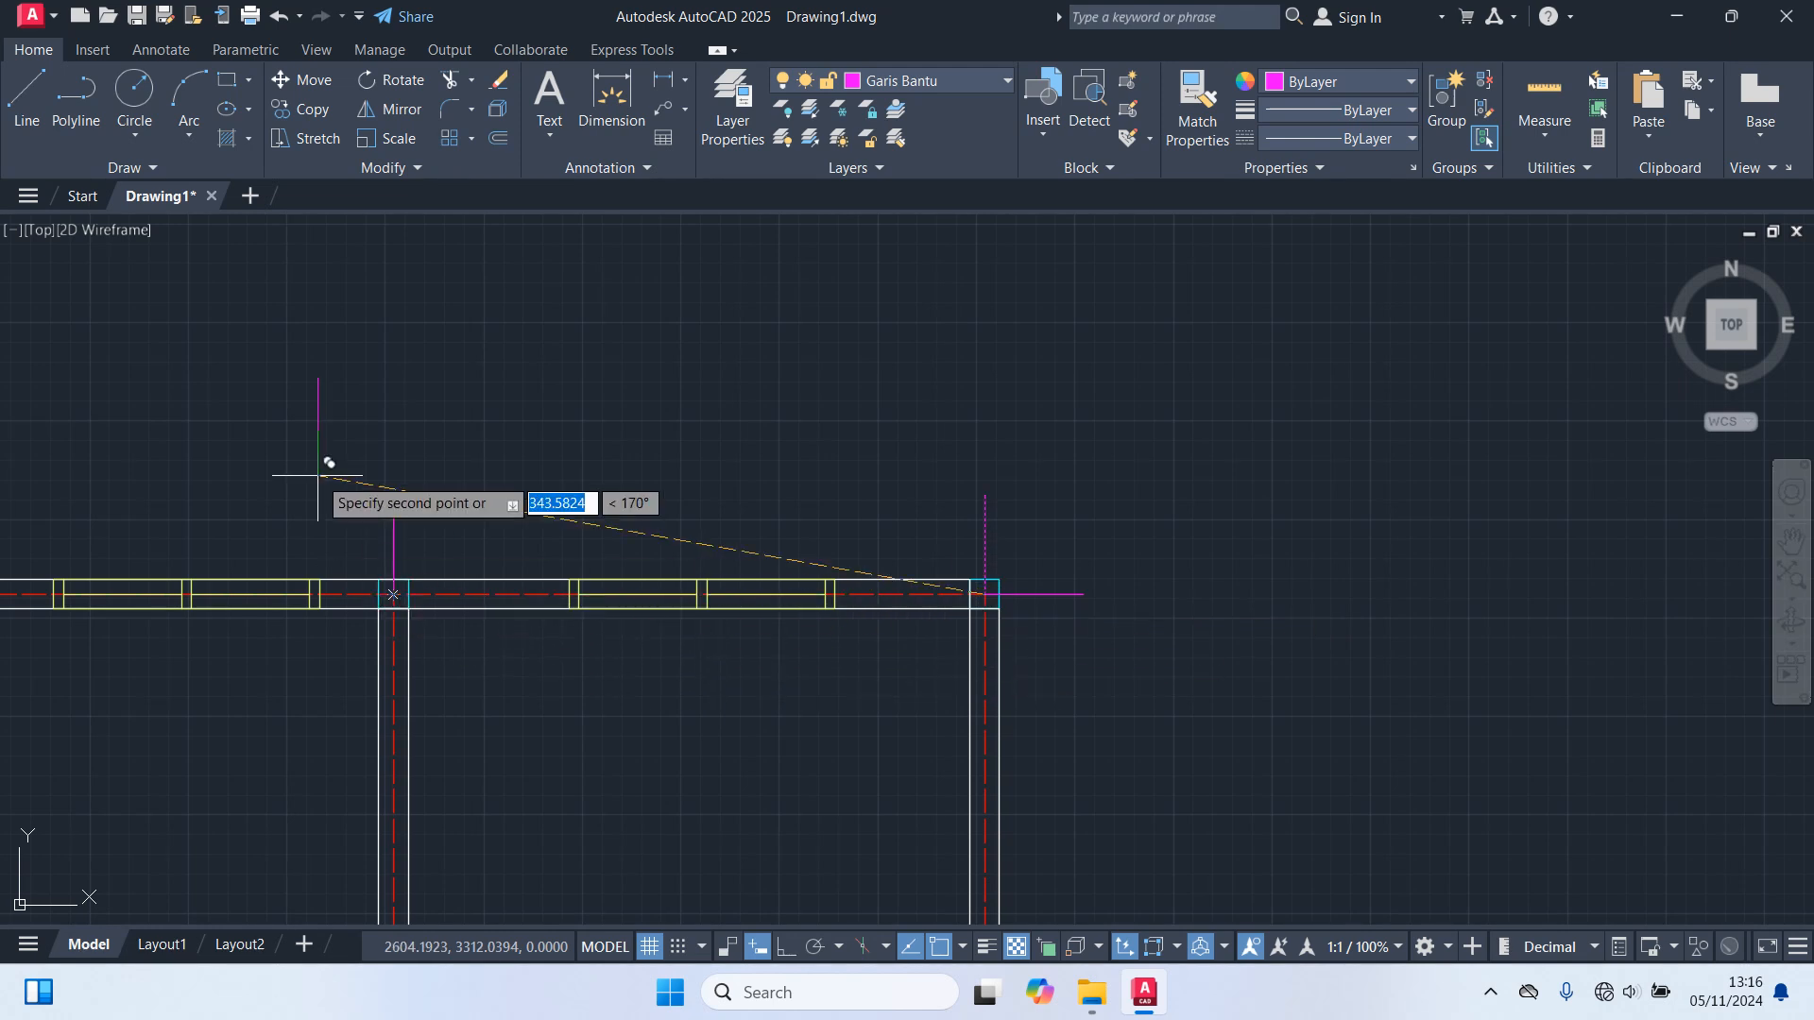
{"action": "mouse_move", "coordinate": [324, 458]}
{"action": "middle_mouse_down"}
{"action": "mouse_move", "coordinate": [438, 478]}
{"action": "mouse_move", "coordinate": [988, 436]}
{"action": "middle_mouse_up"}
{"action": "scroll", "coordinate": [854, 473], "scroll_direction": "down", "scroll_amount": 2}
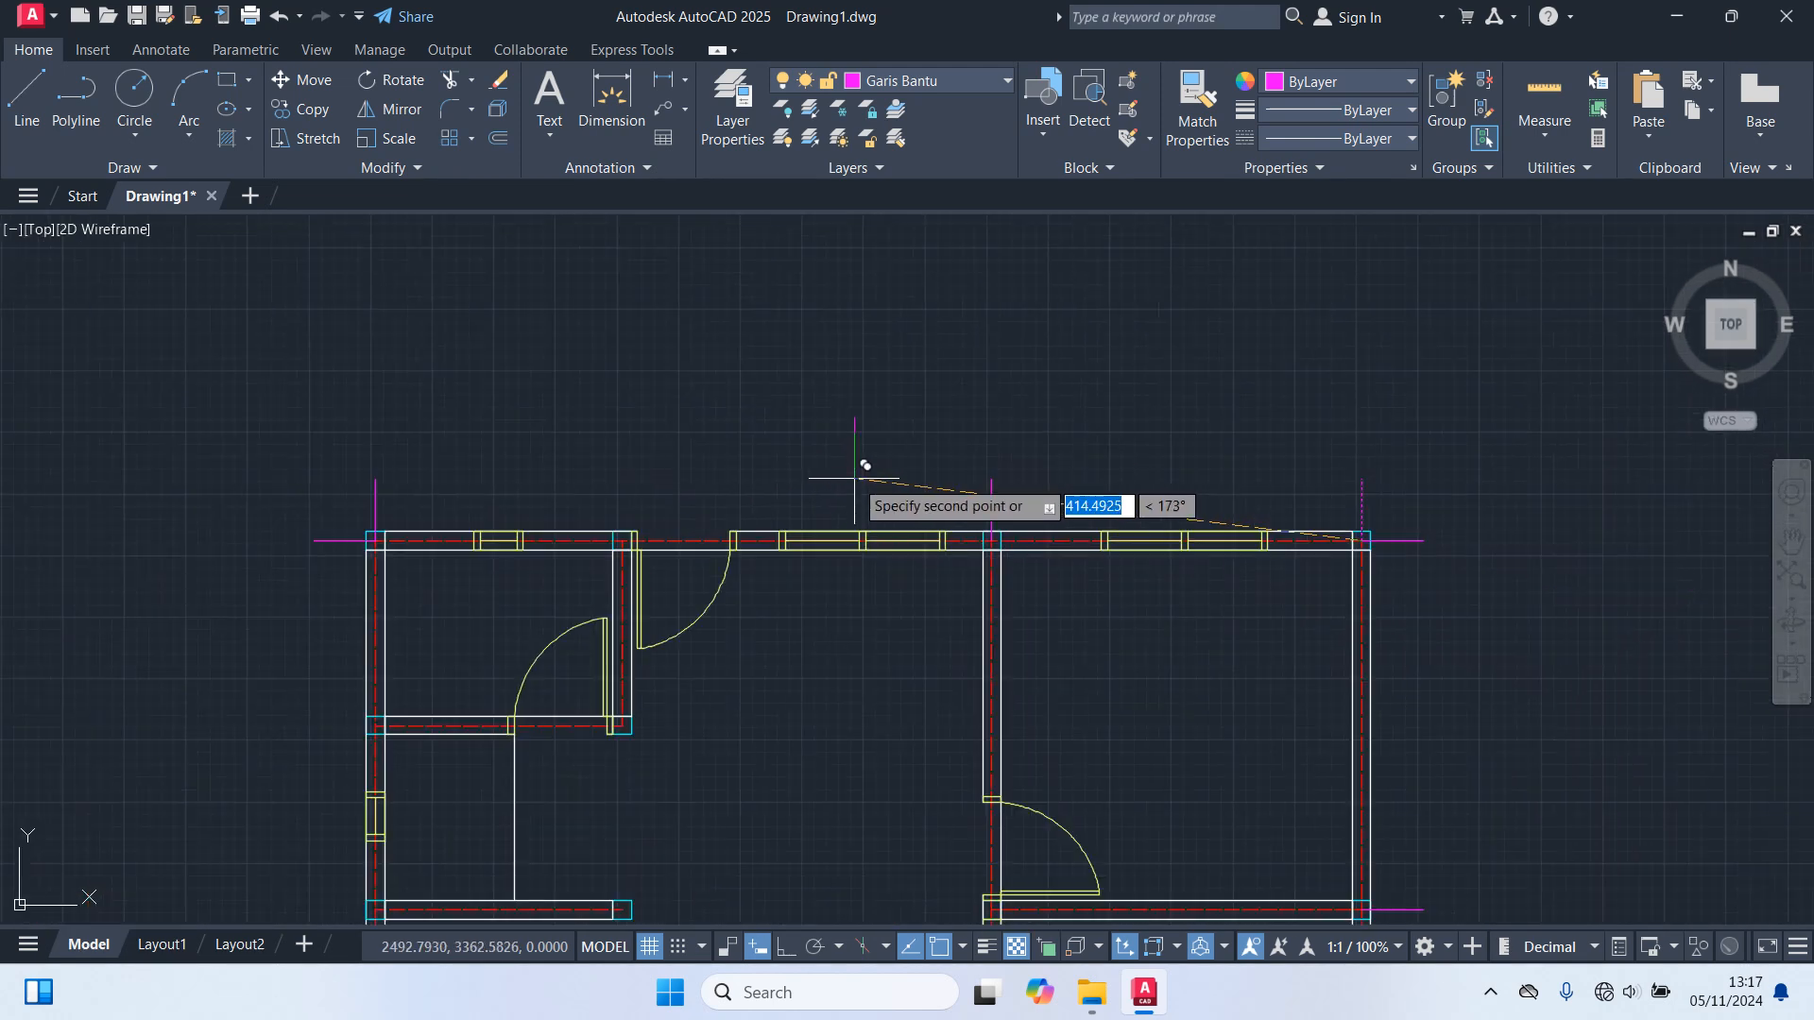
Place further copies of the vertical guide at the upper-left small room's right wall axis and in line with the central small room's left wall axis.
{"action": "middle_click_drag", "start_coordinate": [854, 473], "coordinate": [881, 333]}
{"action": "scroll", "coordinate": [680, 365], "scroll_direction": "up", "scroll_amount": 2}
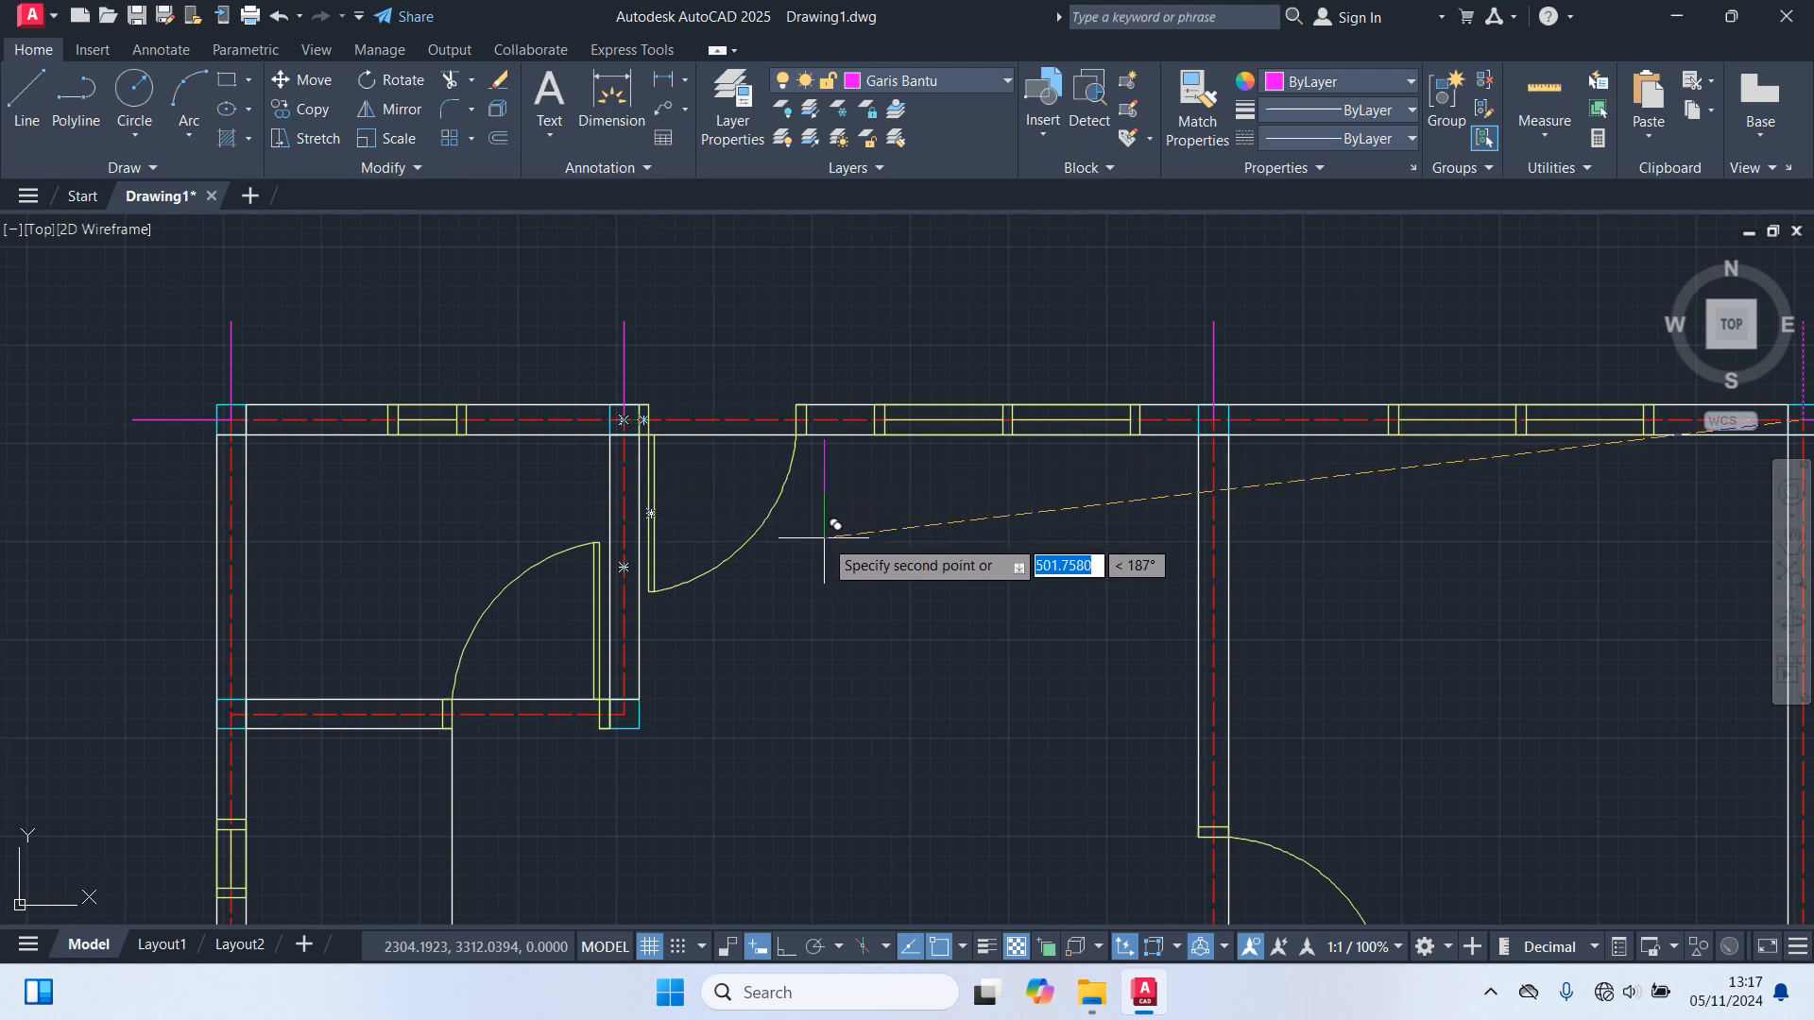
{"action": "mouse_move", "coordinate": [836, 538]}
{"action": "middle_mouse_down"}
{"action": "mouse_move", "coordinate": [851, 255]}
{"action": "mouse_move", "coordinate": [834, 457]}
{"action": "middle_mouse_up"}
{"action": "scroll", "coordinate": [842, 387], "scroll_direction": "down", "scroll_amount": 2}
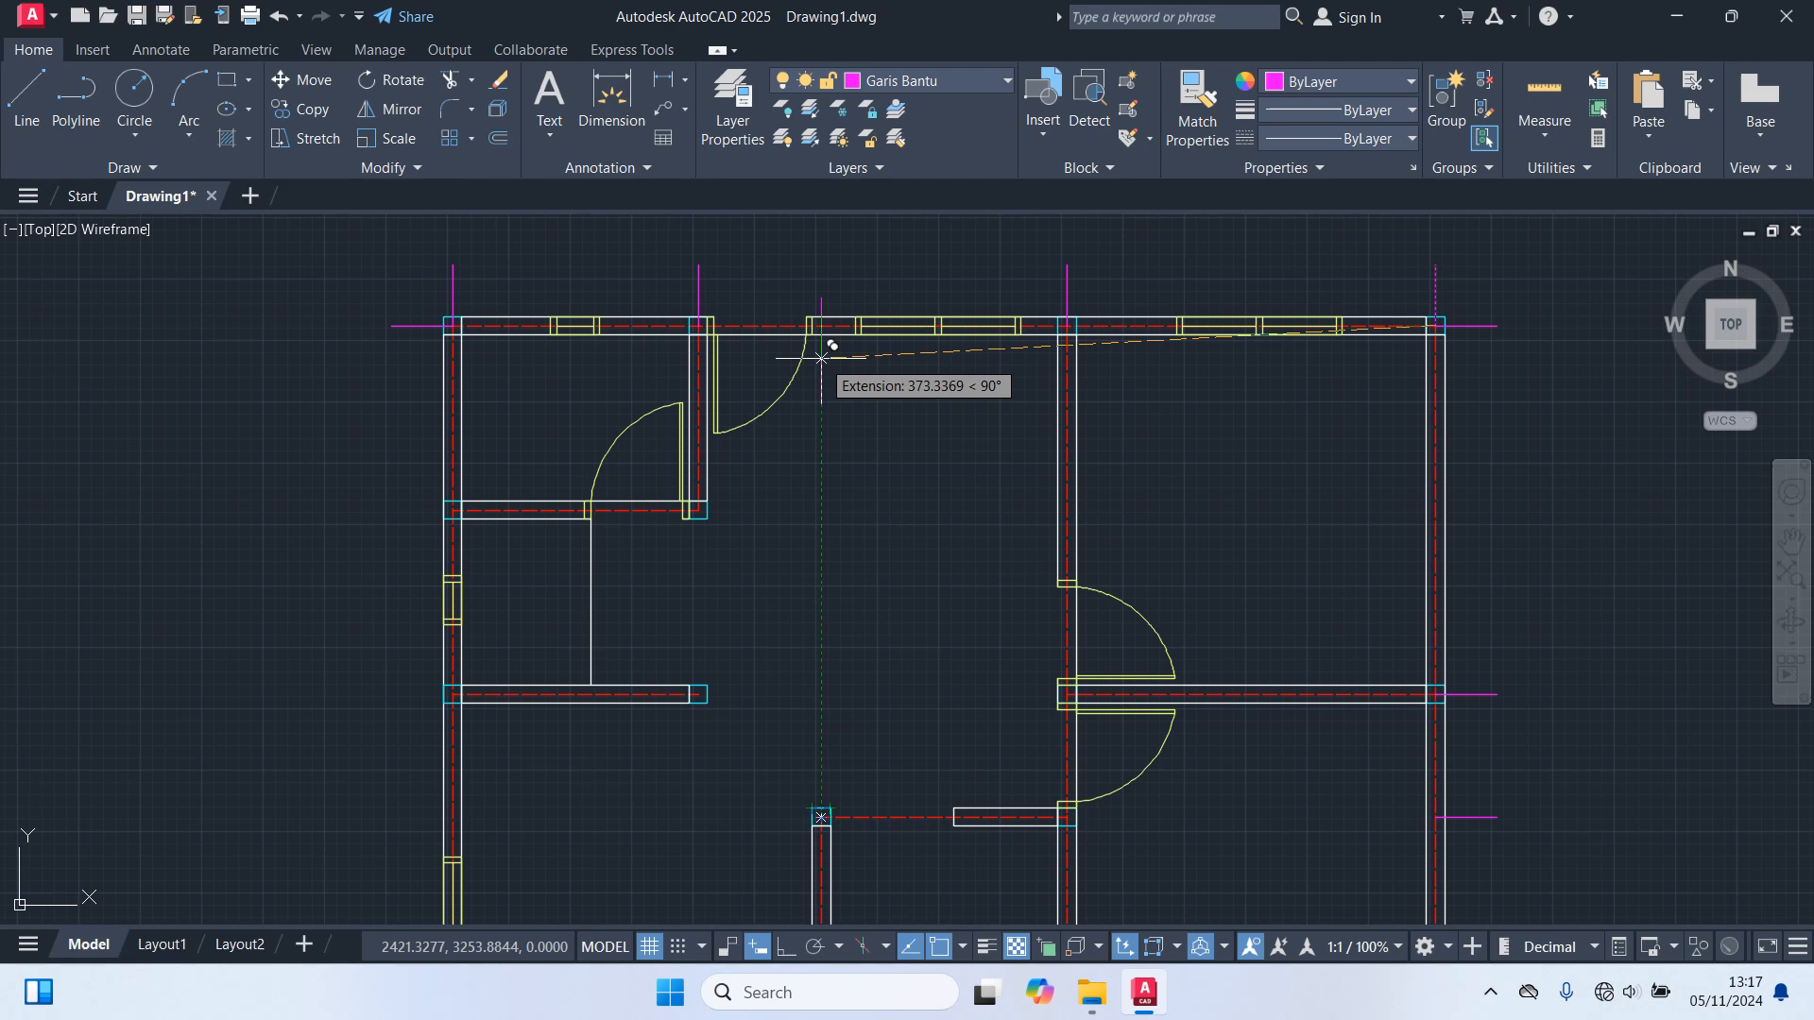
Move the misplaced vertical guide beside the back door straight up so that it starts on the top wall's axis.
{"action": "scroll", "coordinate": [822, 529], "scroll_direction": "up", "scroll_amount": 4}
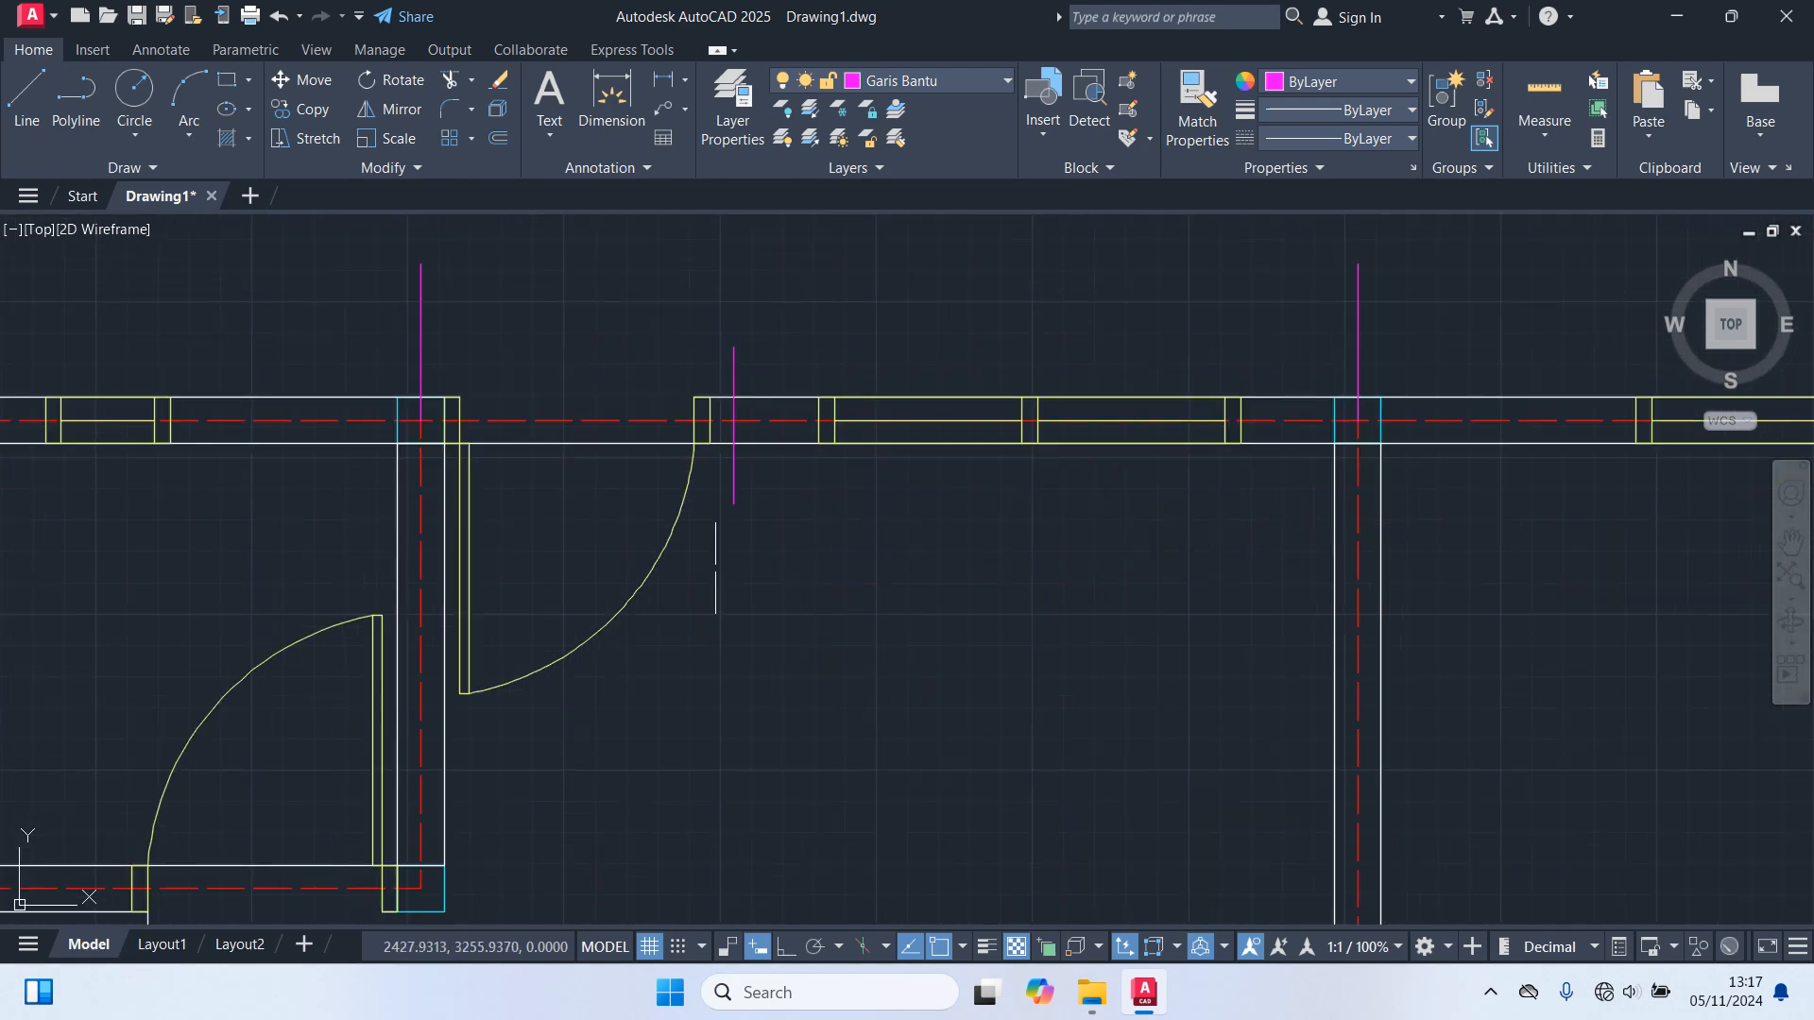
{"action": "key", "text": "Return"}
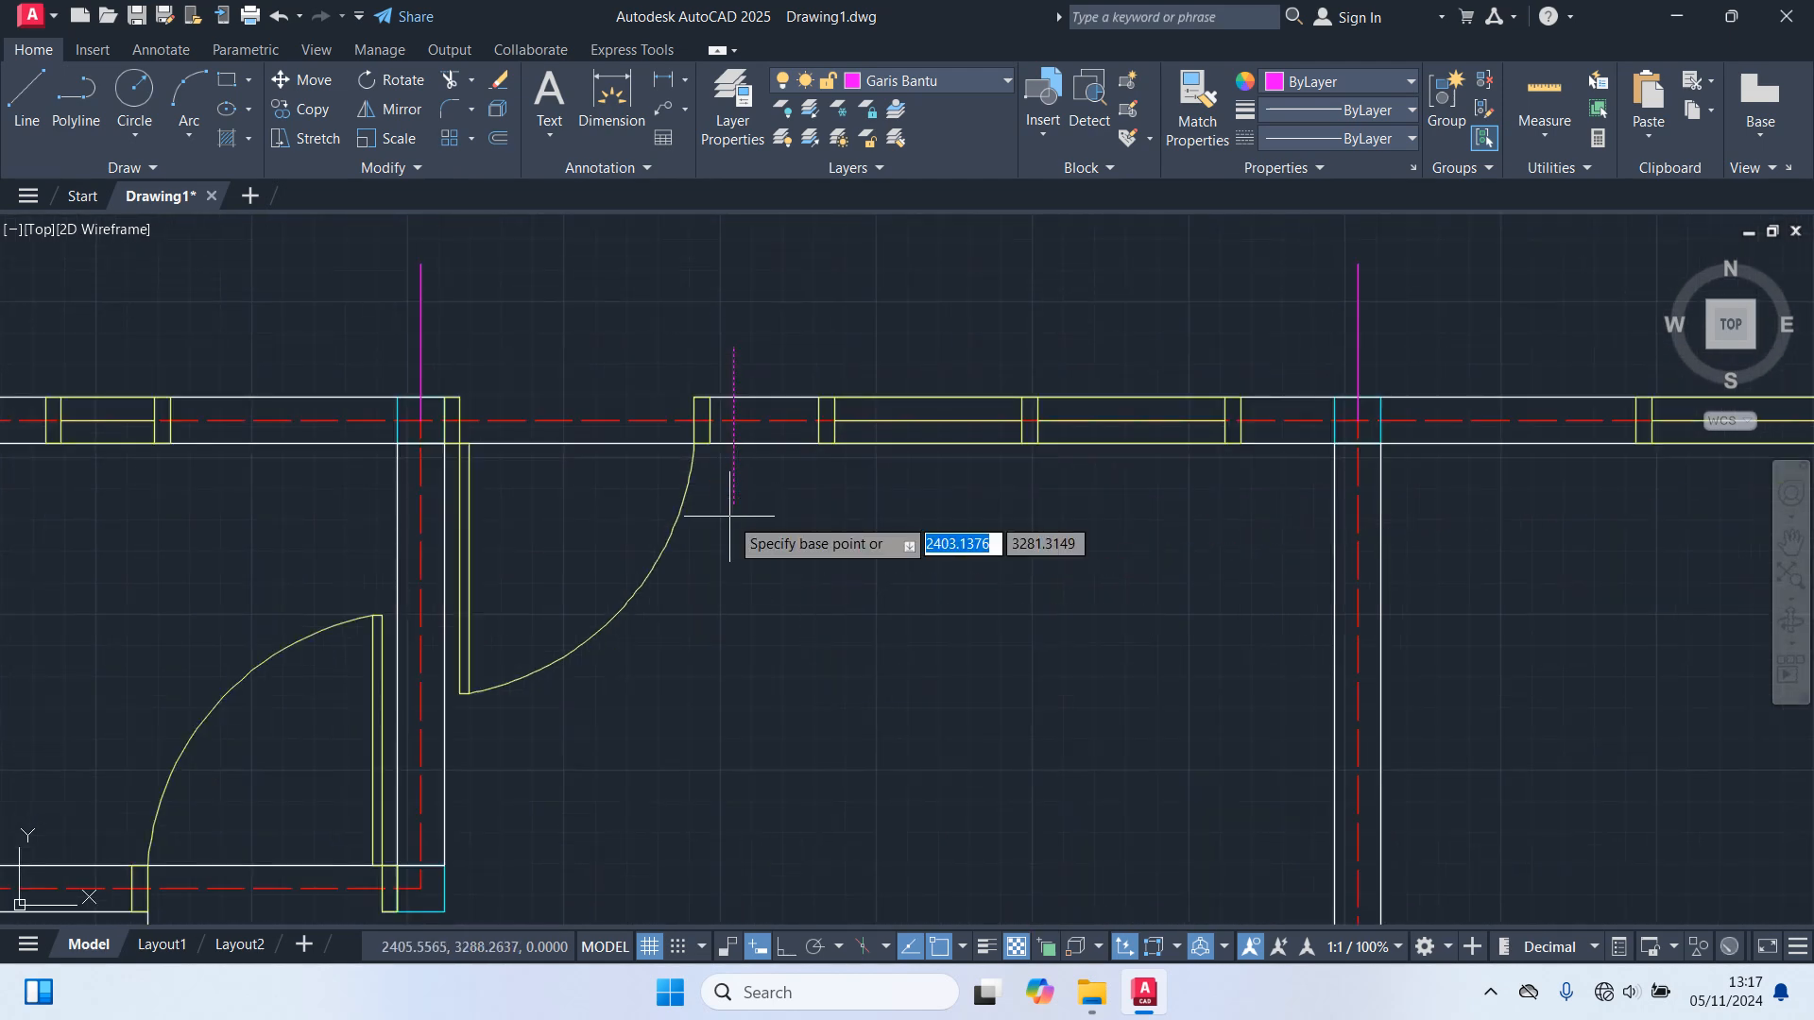
{"action": "left_click", "coordinate": [734, 504]}
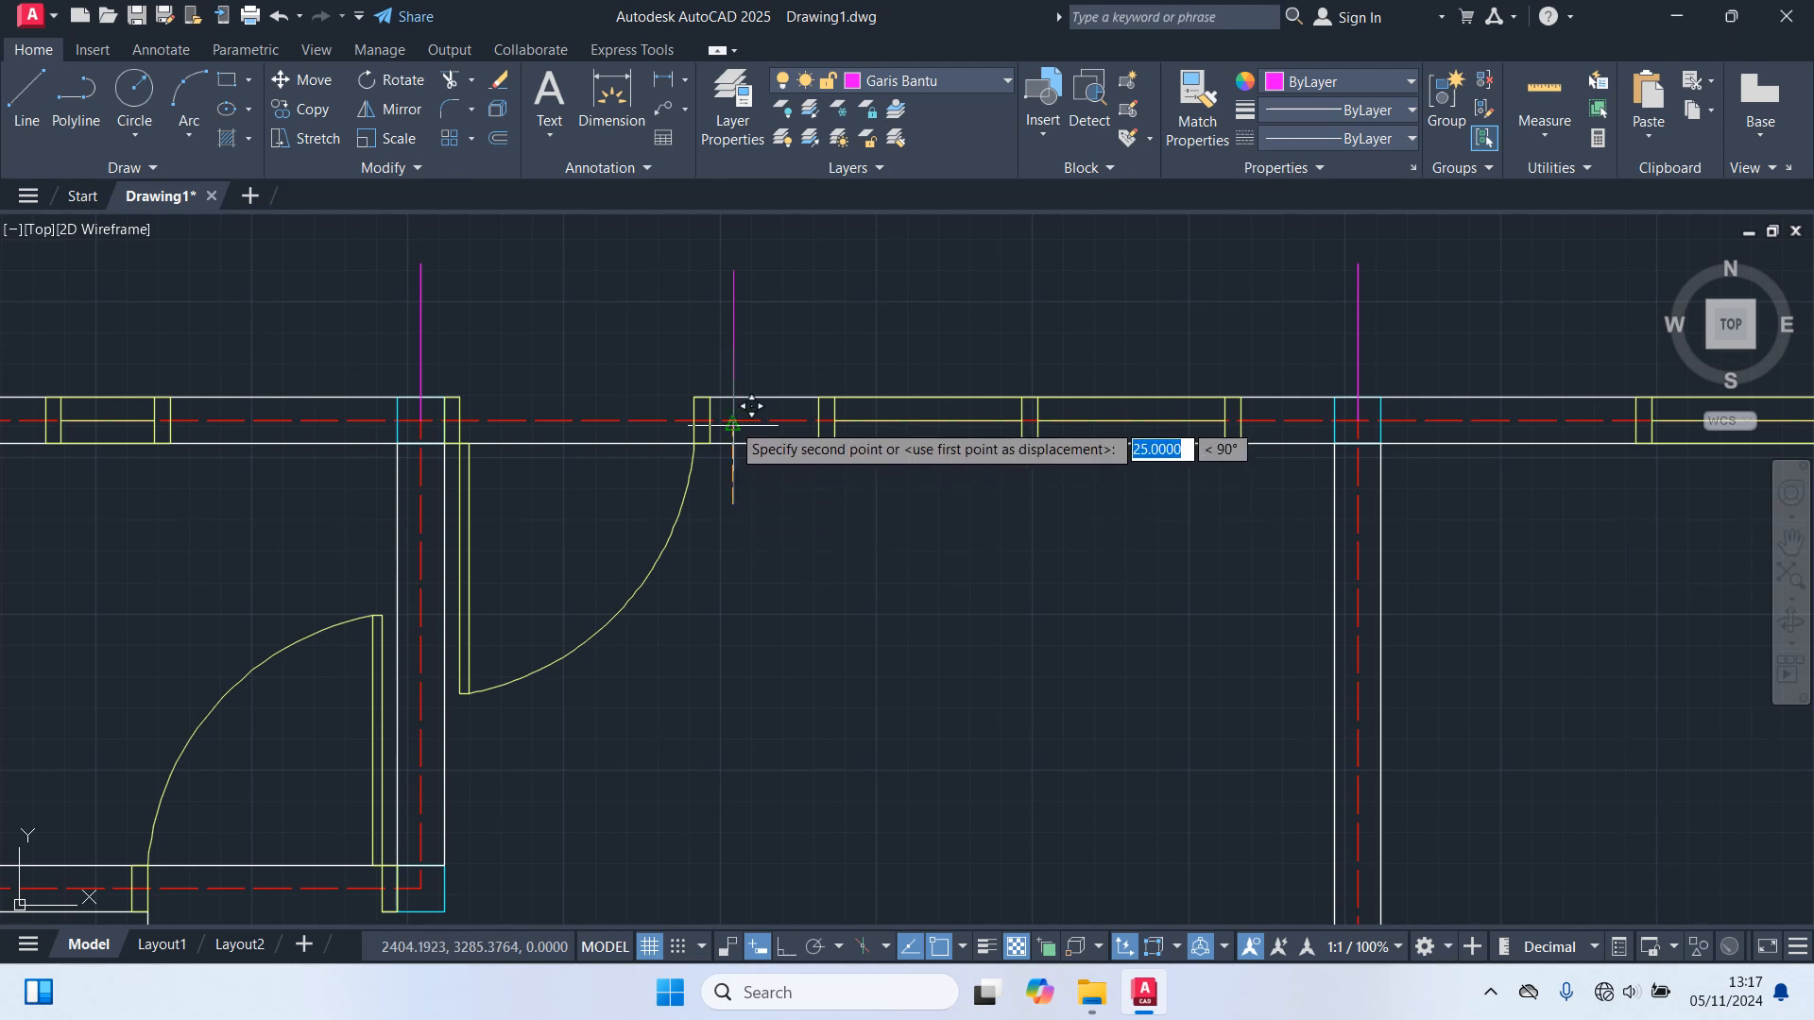
{"action": "left_click", "coordinate": [751, 402]}
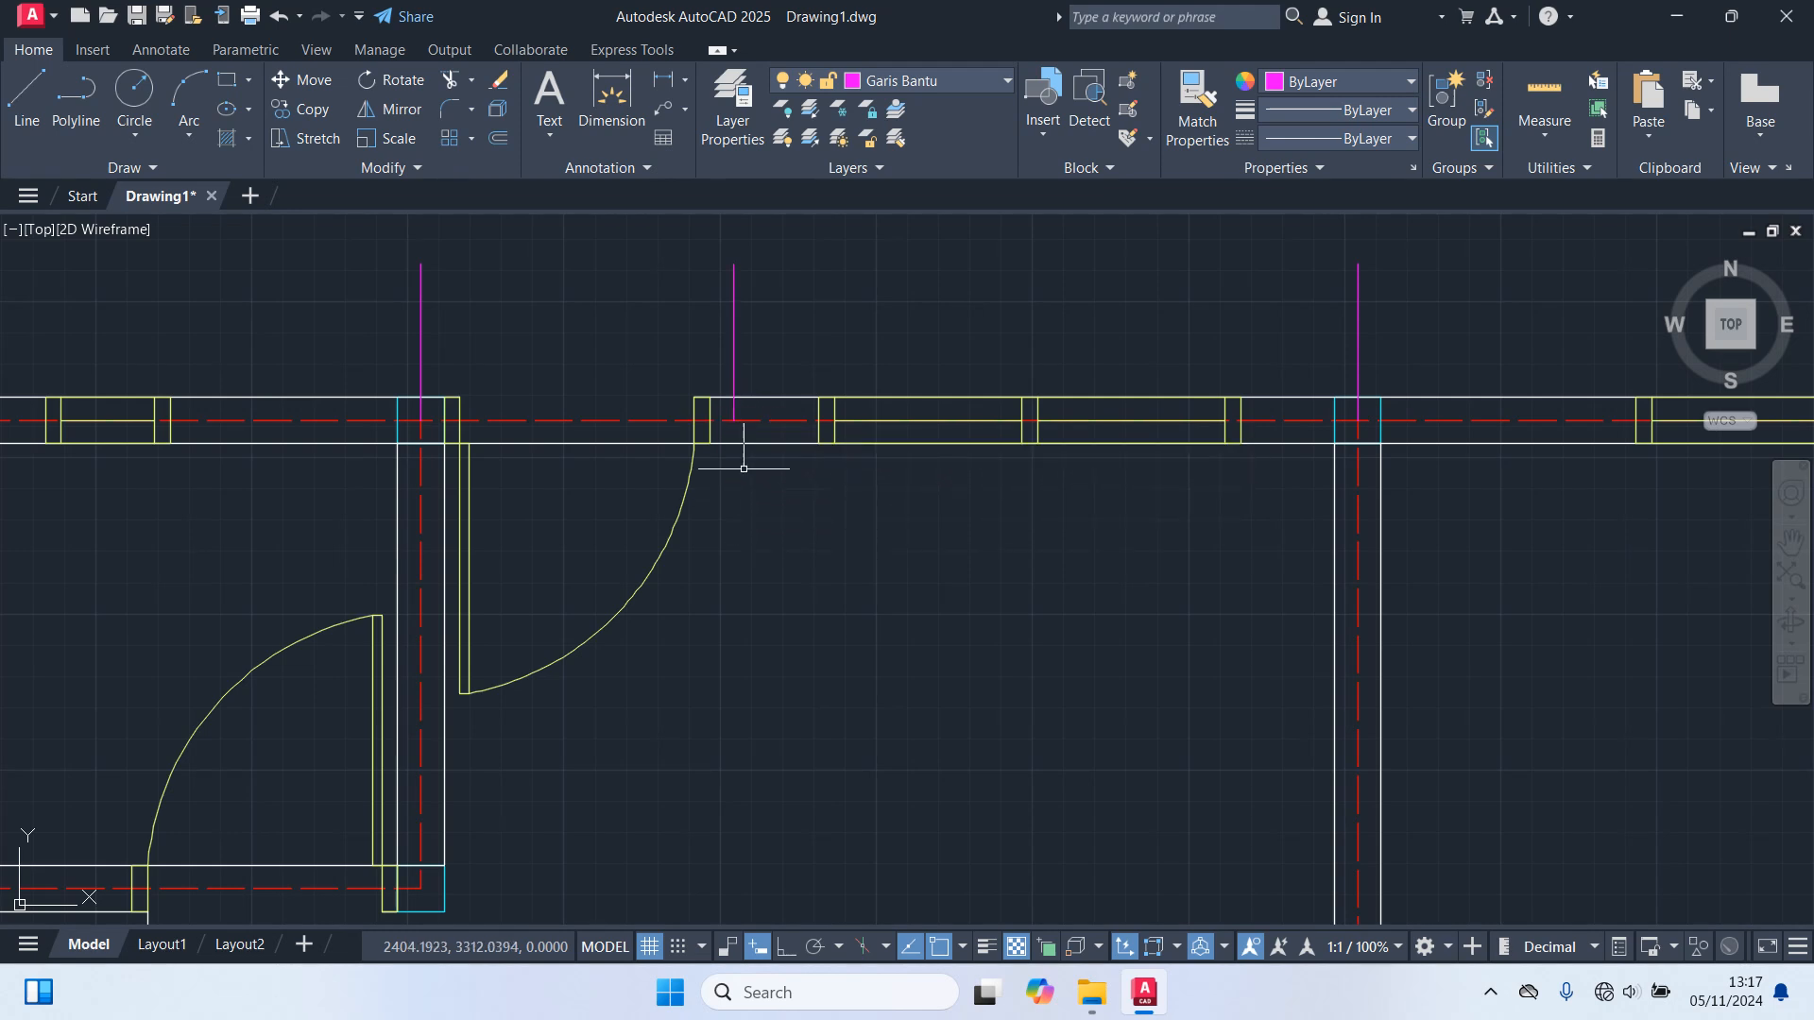
{"action": "scroll", "coordinate": [749, 454], "scroll_direction": "down", "scroll_amount": 5}
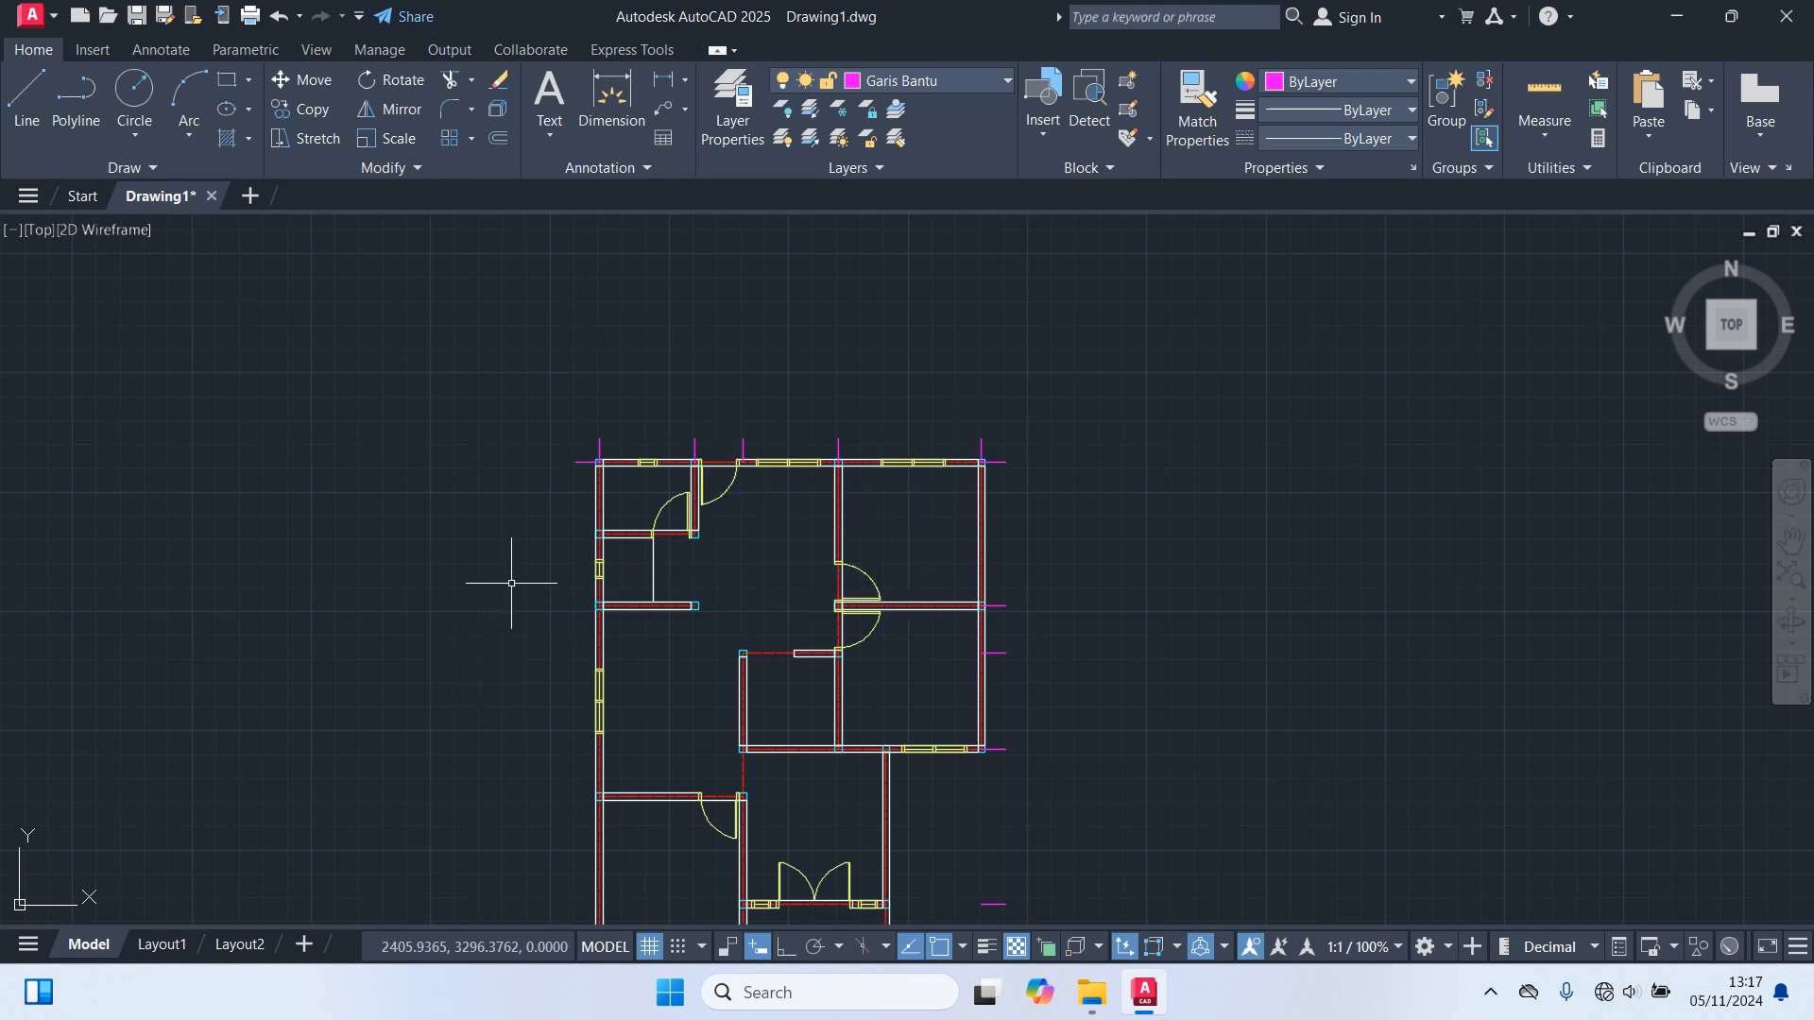
Copy the upper-left corner's horizontal guide down the left wall axis to the axes of the upper-left small room's bottom wall and the short wall below it.
{"action": "scroll", "coordinate": [556, 481], "scroll_direction": "up", "scroll_amount": 5}
{"action": "left_click", "coordinate": [716, 457]}
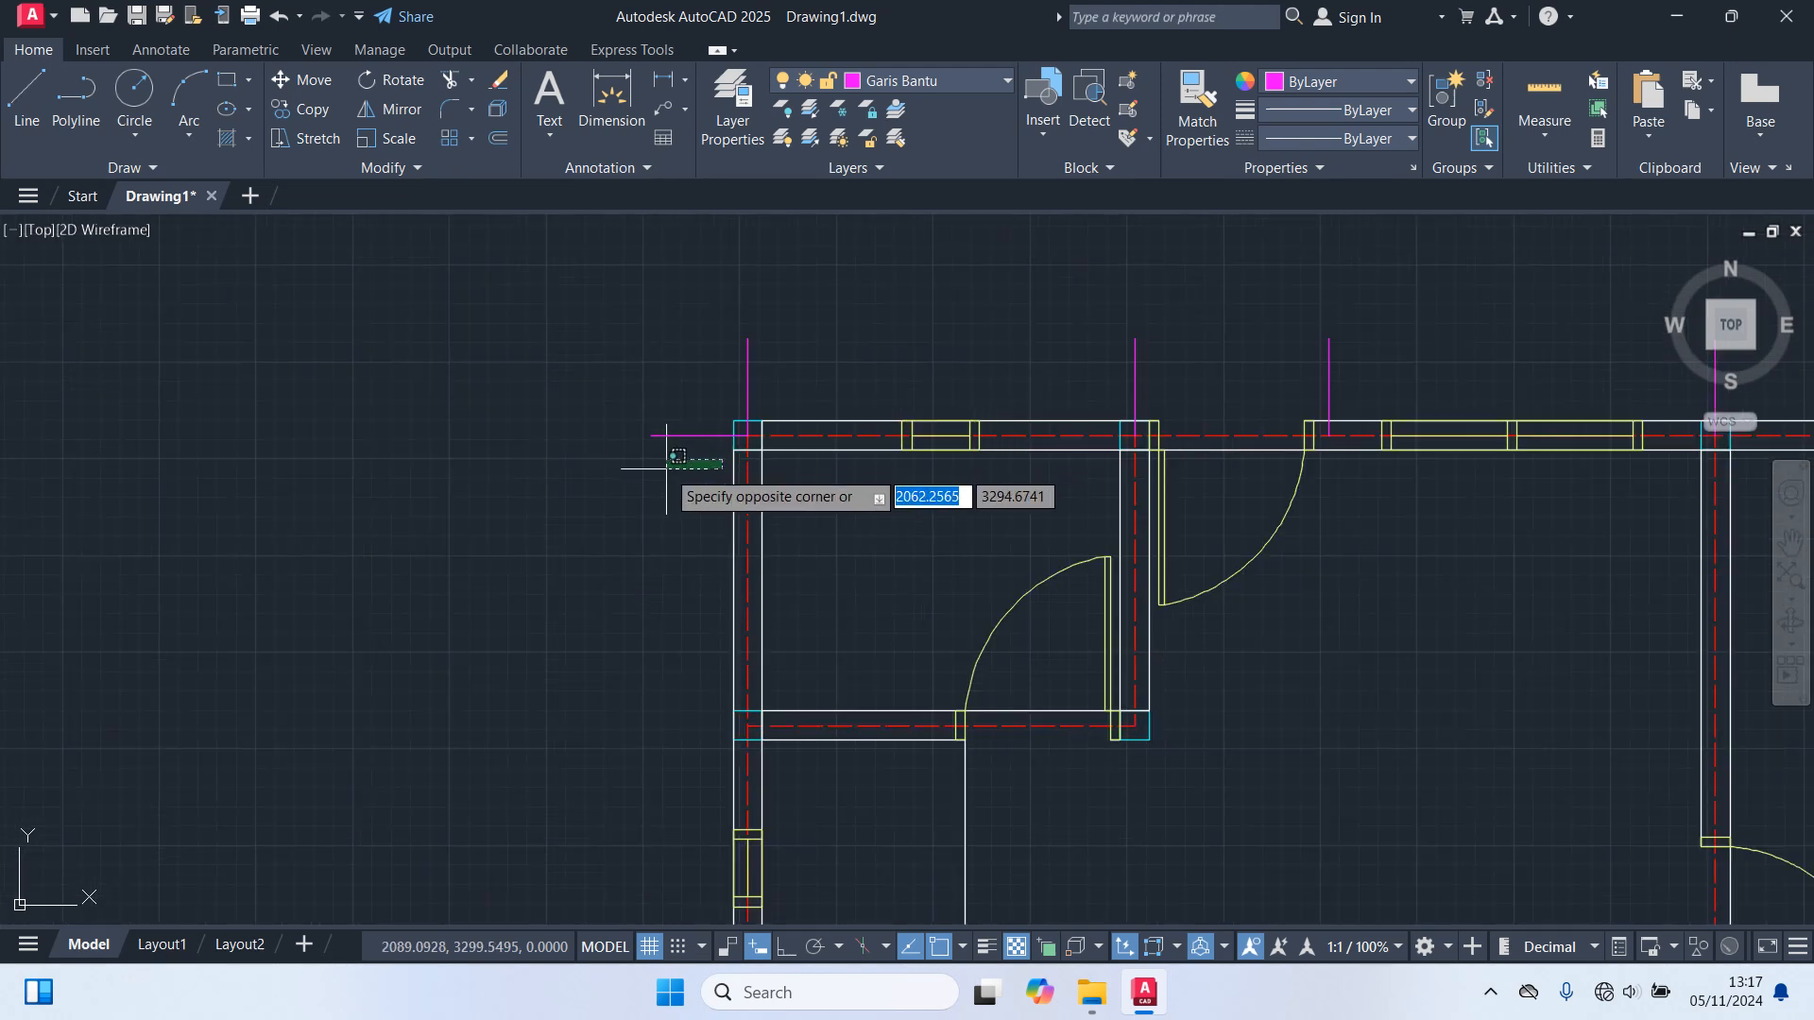
{"action": "left_click", "coordinate": [681, 469]}
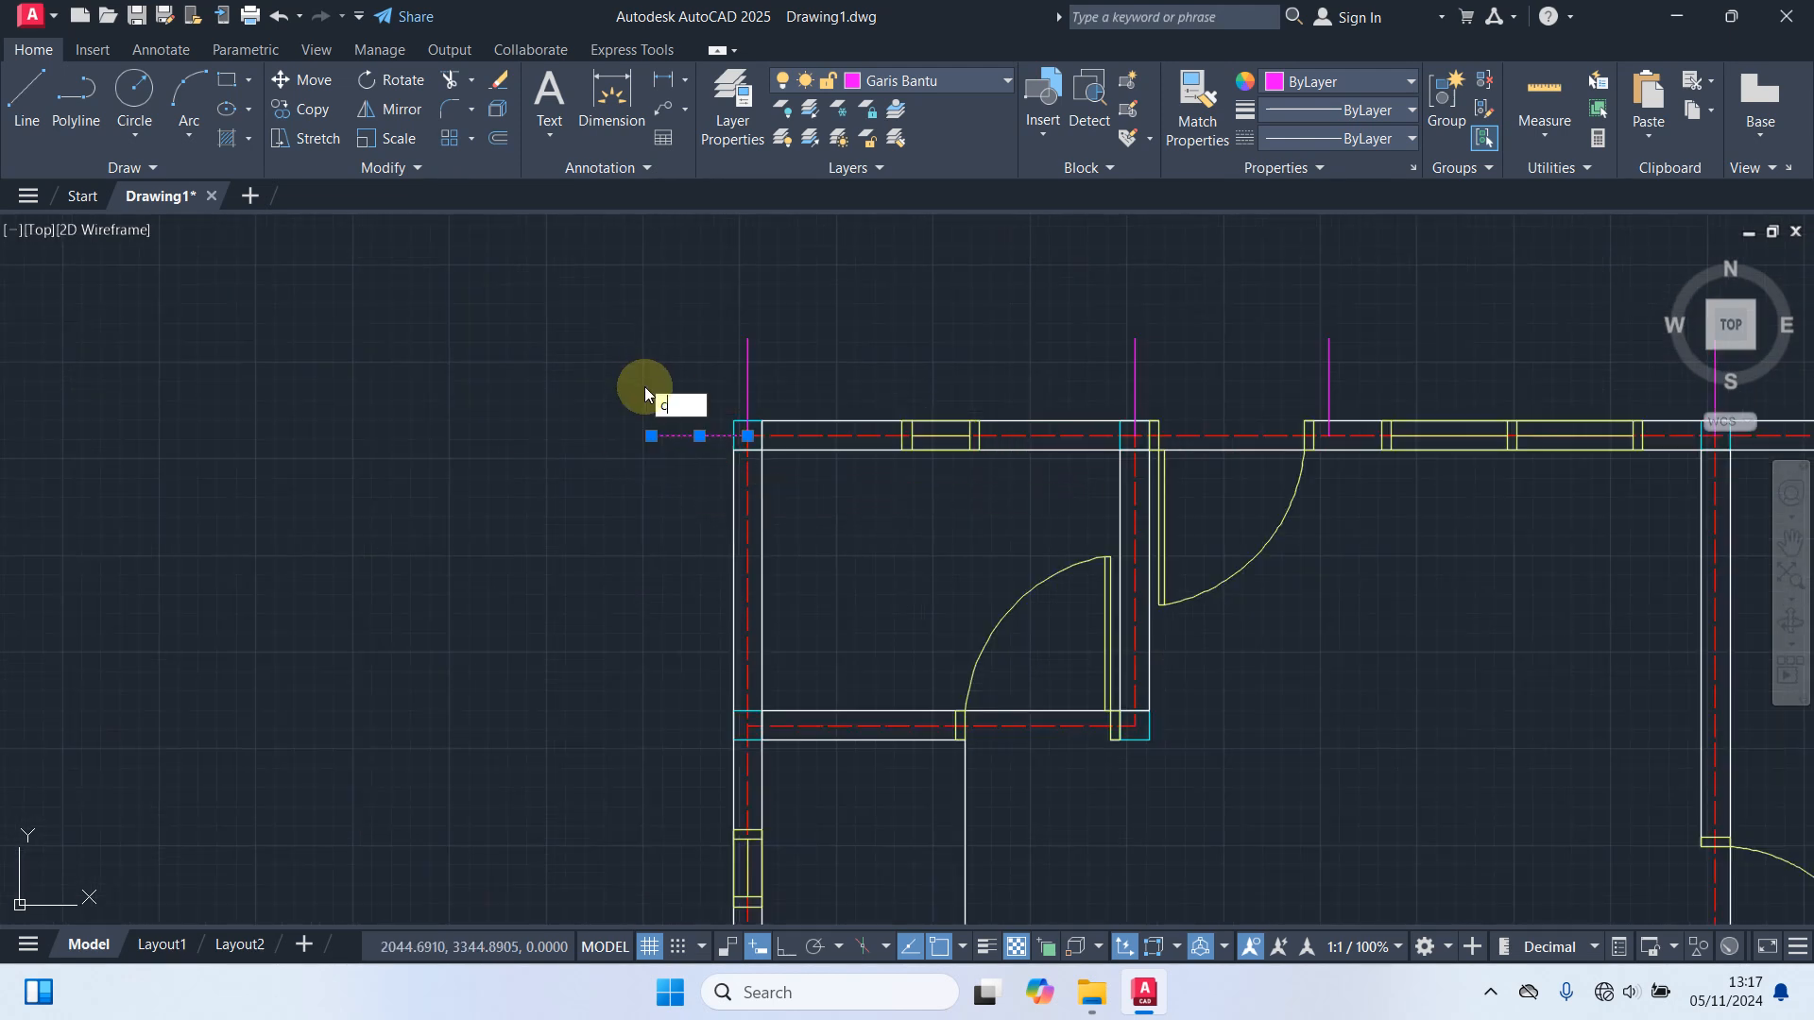
{"action": "key", "text": "Return"}
{"action": "scroll", "coordinate": [696, 443], "scroll_direction": "up", "scroll_amount": 2}
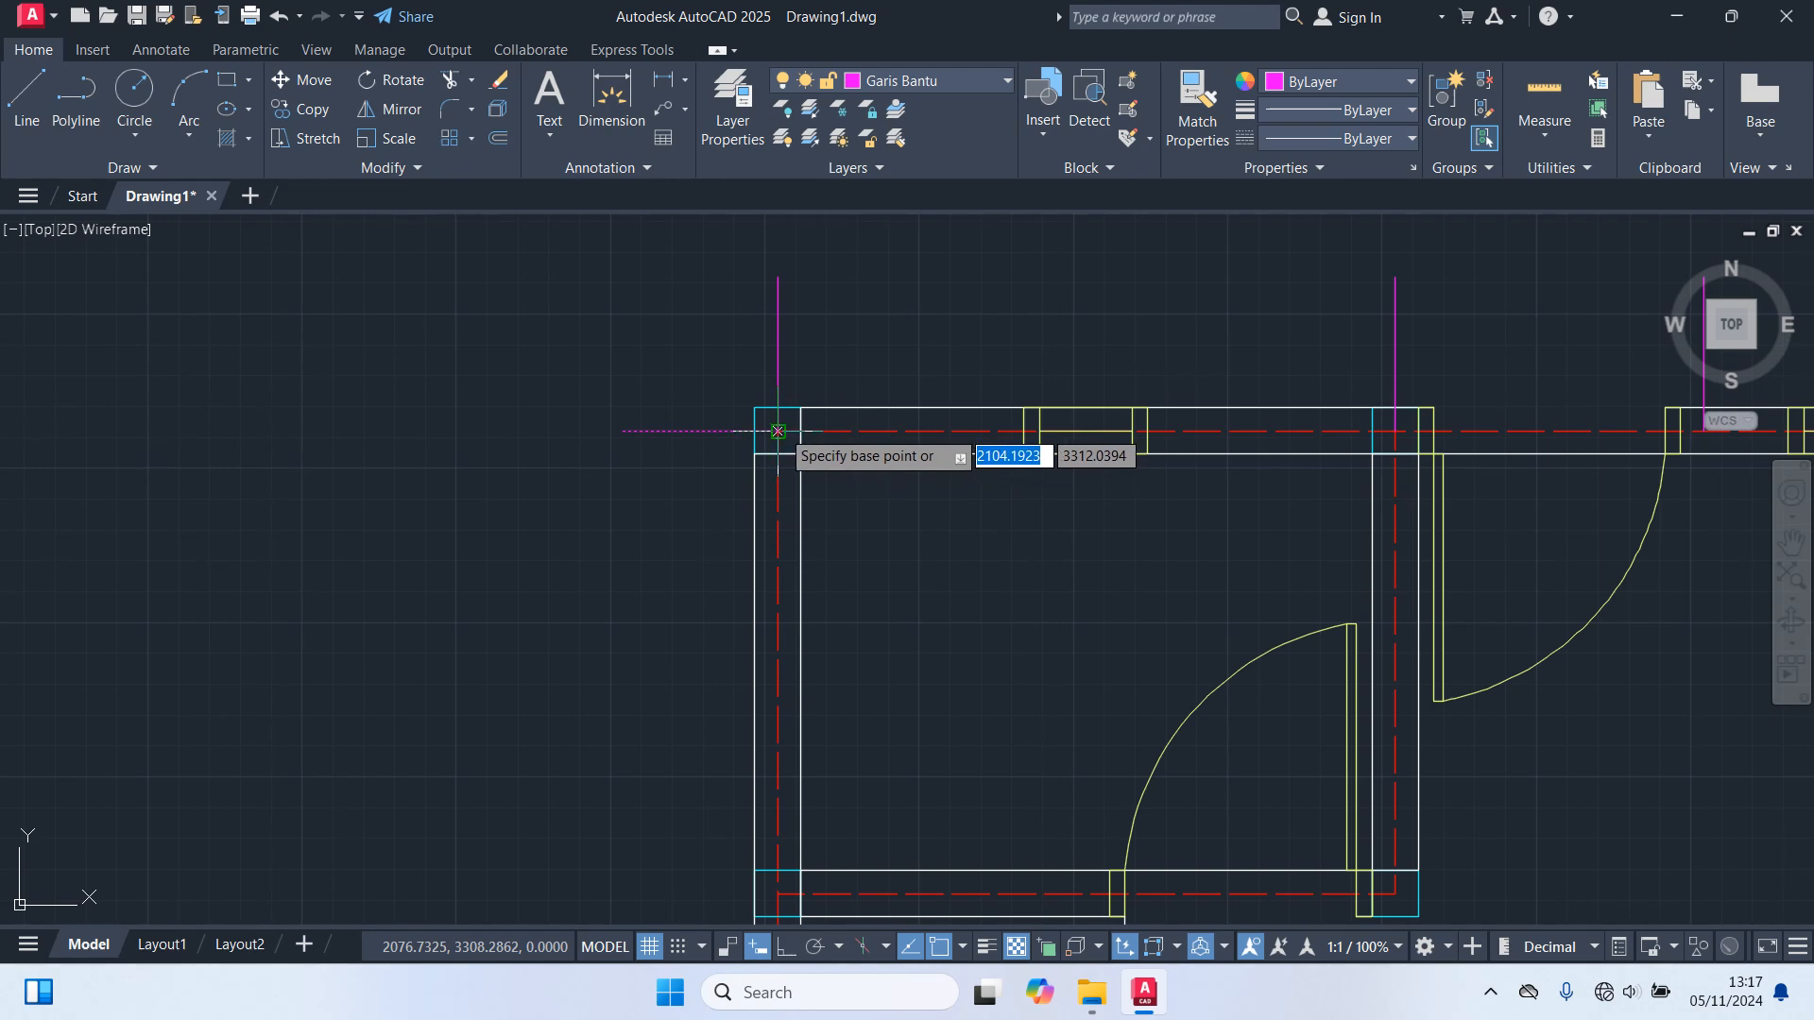
{"action": "middle_click_drag", "start_coordinate": [627, 649], "coordinate": [672, 388]}
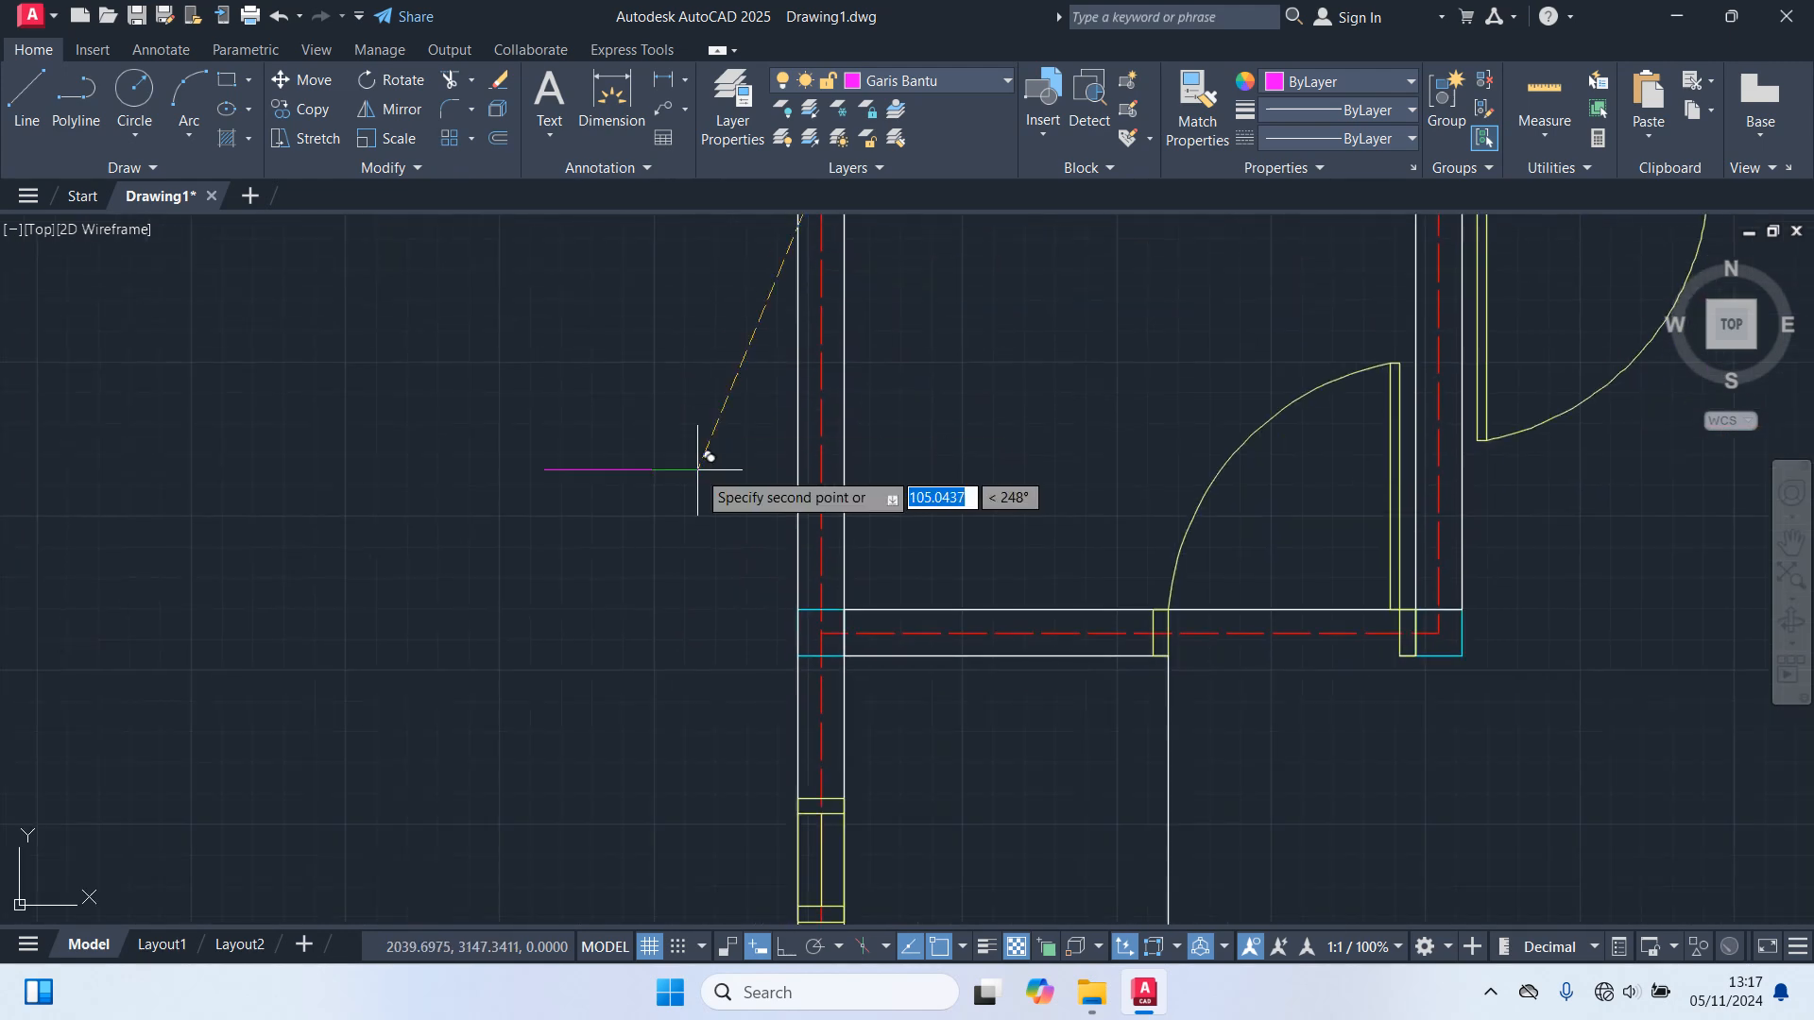
{"action": "scroll", "coordinate": [821, 633], "scroll_direction": "down", "scroll_amount": 5}
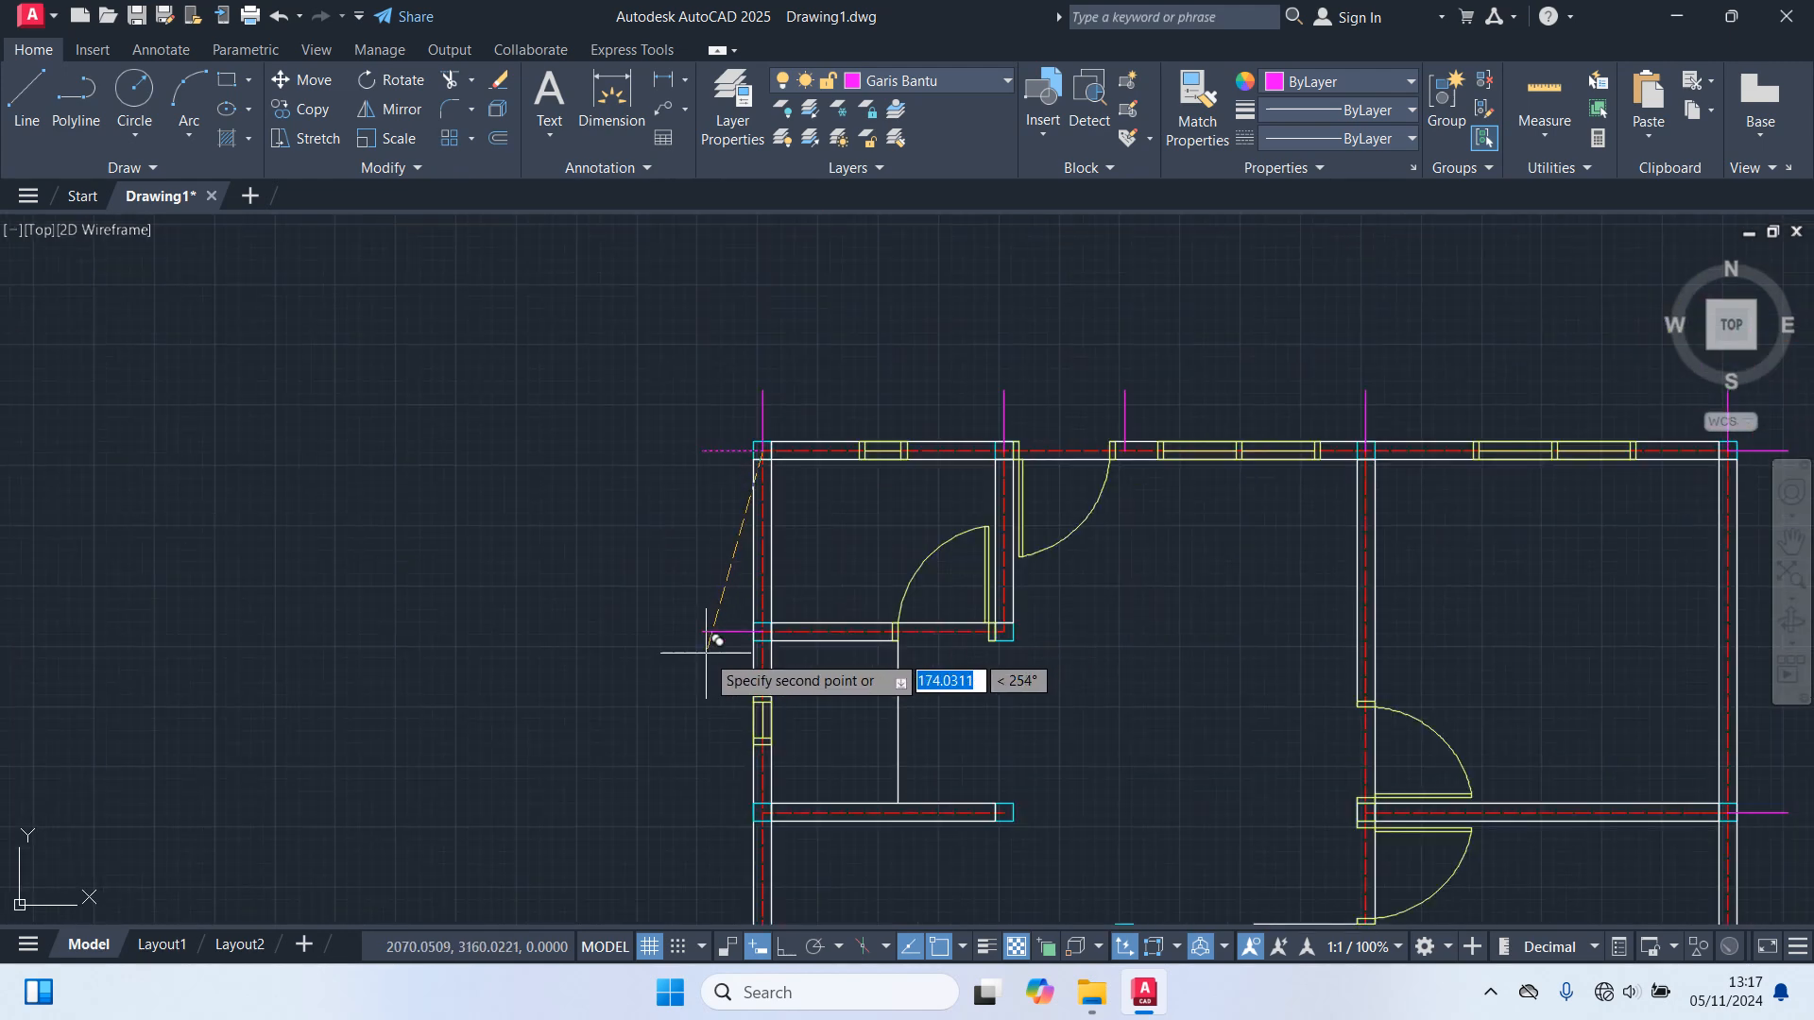
{"action": "middle_click_drag", "start_coordinate": [714, 636], "coordinate": [713, 487]}
{"action": "scroll", "coordinate": [734, 607], "scroll_direction": "up", "scroll_amount": 5}
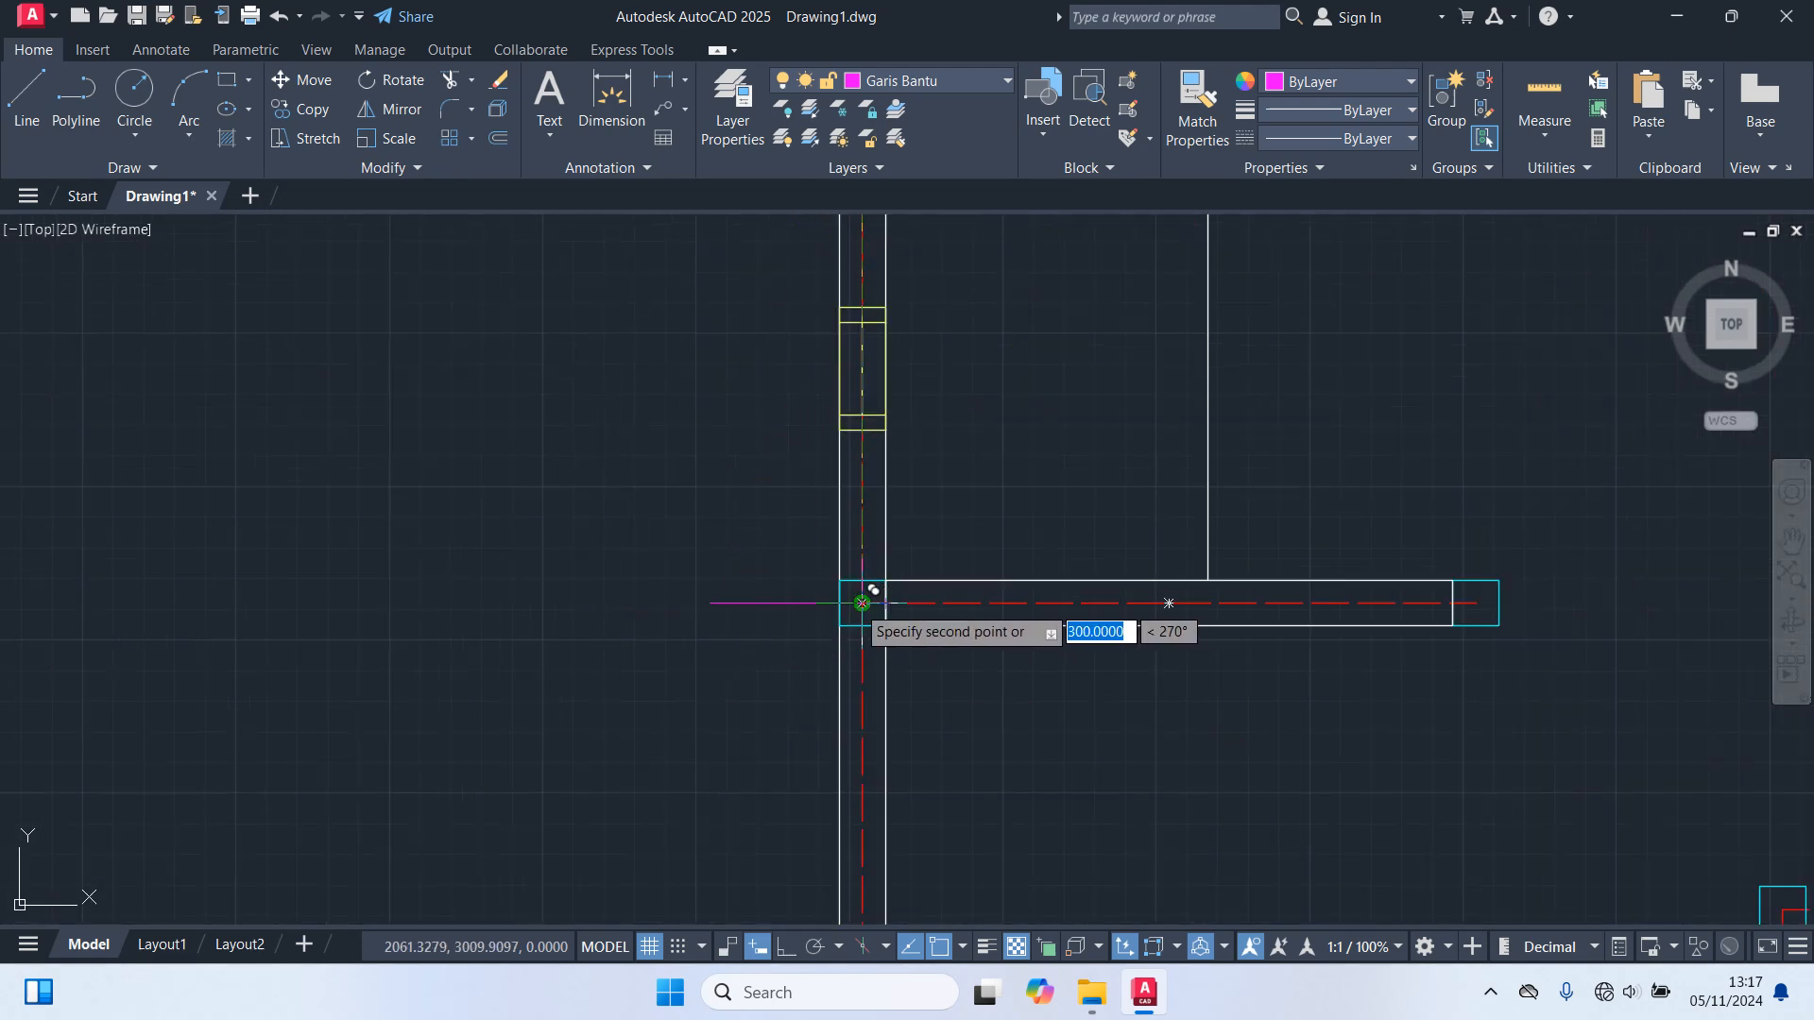
{"action": "scroll", "coordinate": [654, 622], "scroll_direction": "down", "scroll_amount": 4}
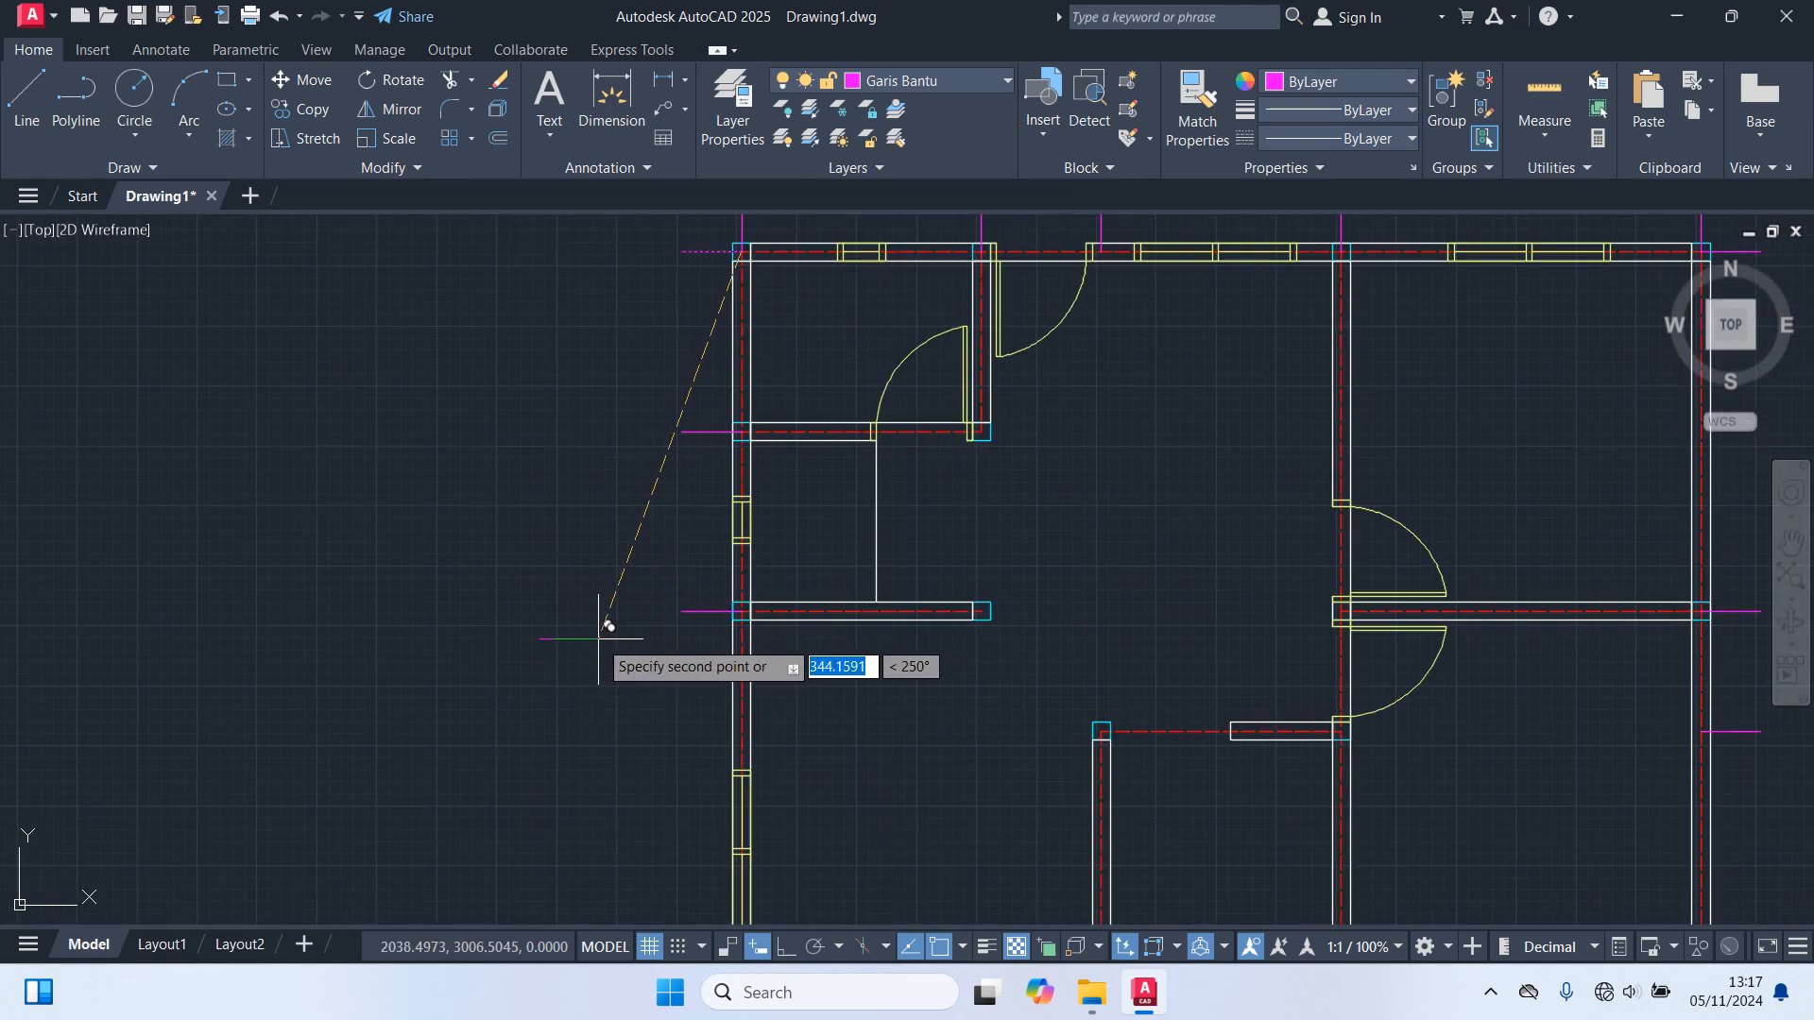
Place further copies of the horizontal guide on the left wall axis at the lower-left room's top and bottom wall axes.
{"action": "scroll", "coordinate": [609, 635], "scroll_direction": "down", "scroll_amount": 2}
{"action": "middle_click_drag", "start_coordinate": [608, 635], "coordinate": [707, 388]}
{"action": "scroll", "coordinate": [783, 583], "scroll_direction": "up", "scroll_amount": 6}
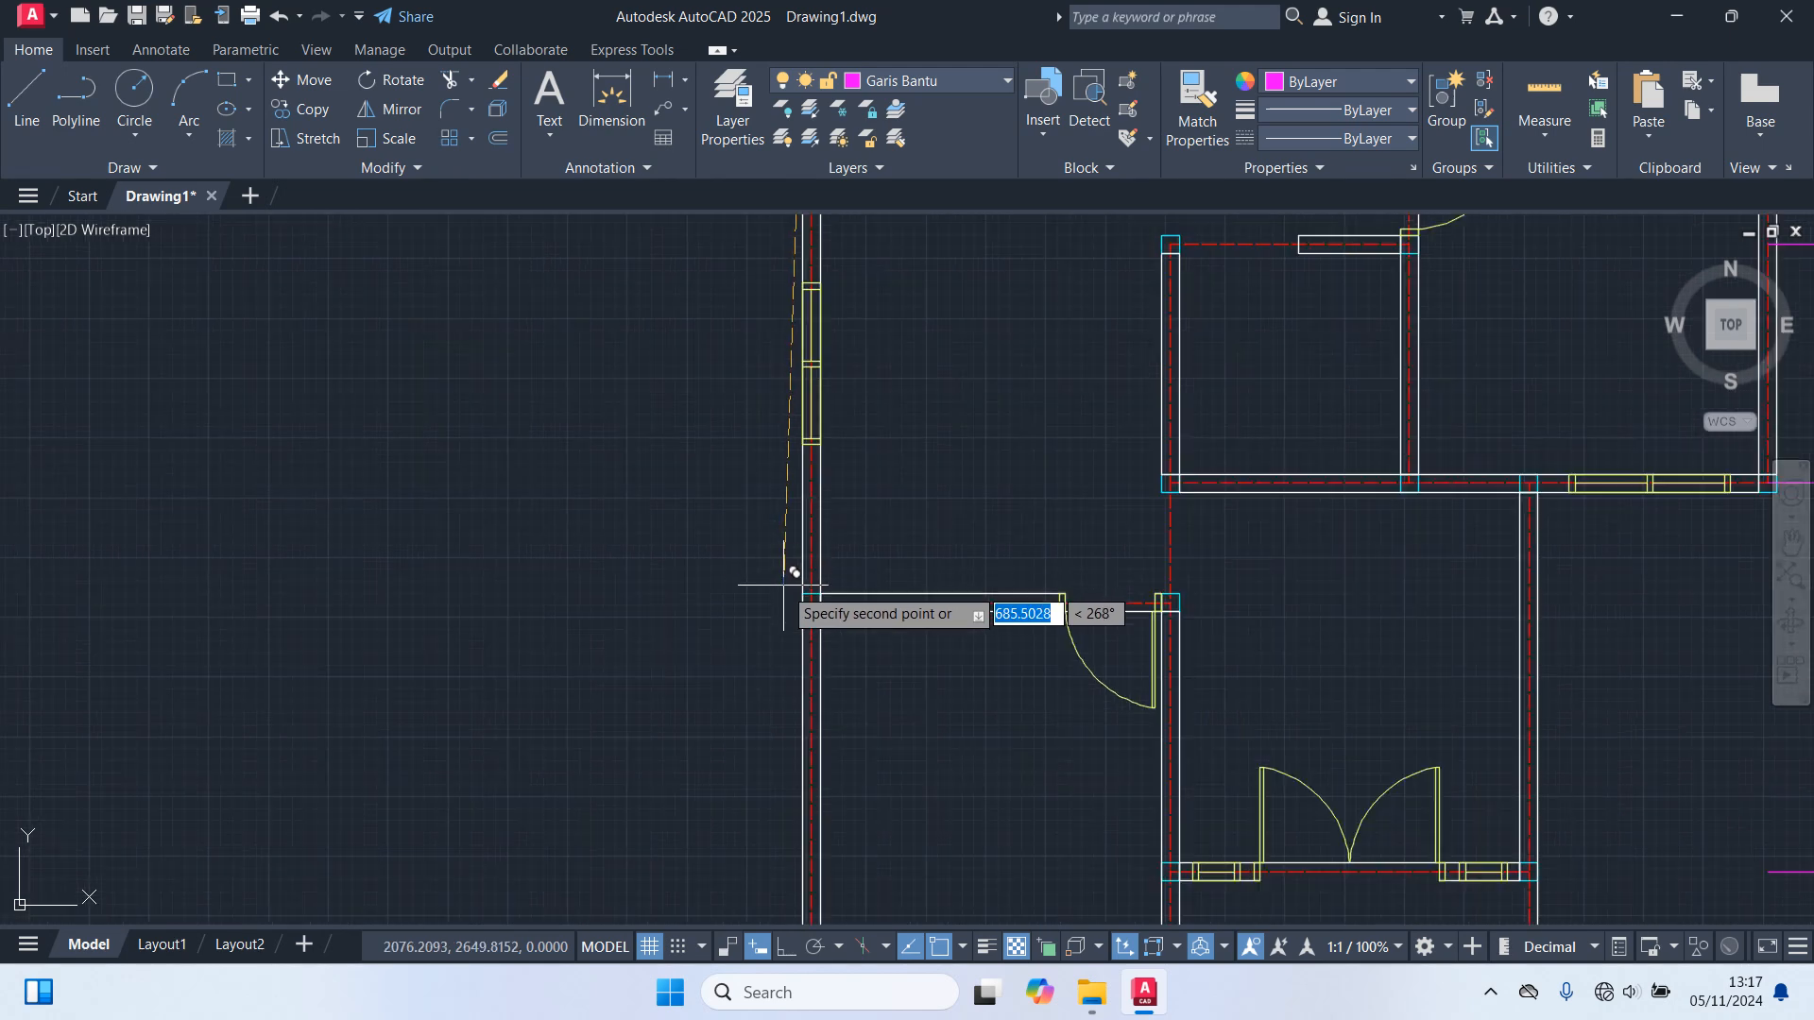
{"action": "scroll", "coordinate": [607, 605], "scroll_direction": "down", "scroll_amount": 6}
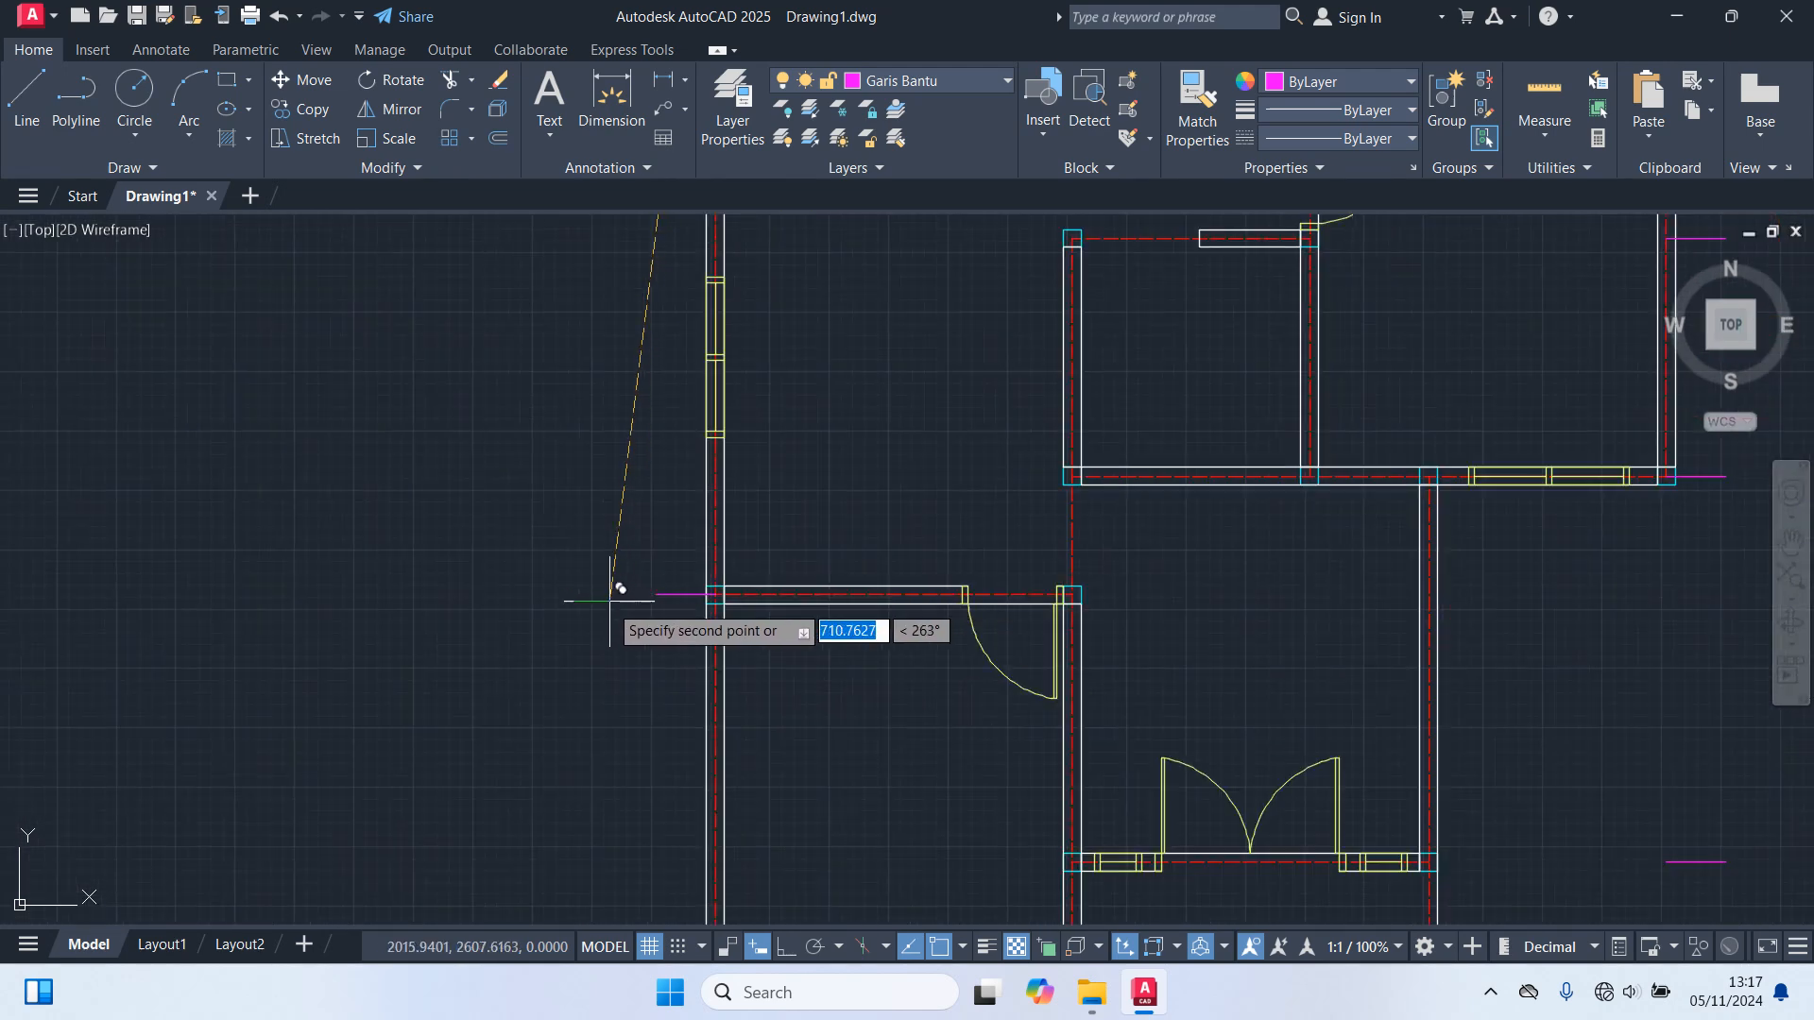
{"action": "scroll", "coordinate": [592, 625], "scroll_direction": "down", "scroll_amount": 3}
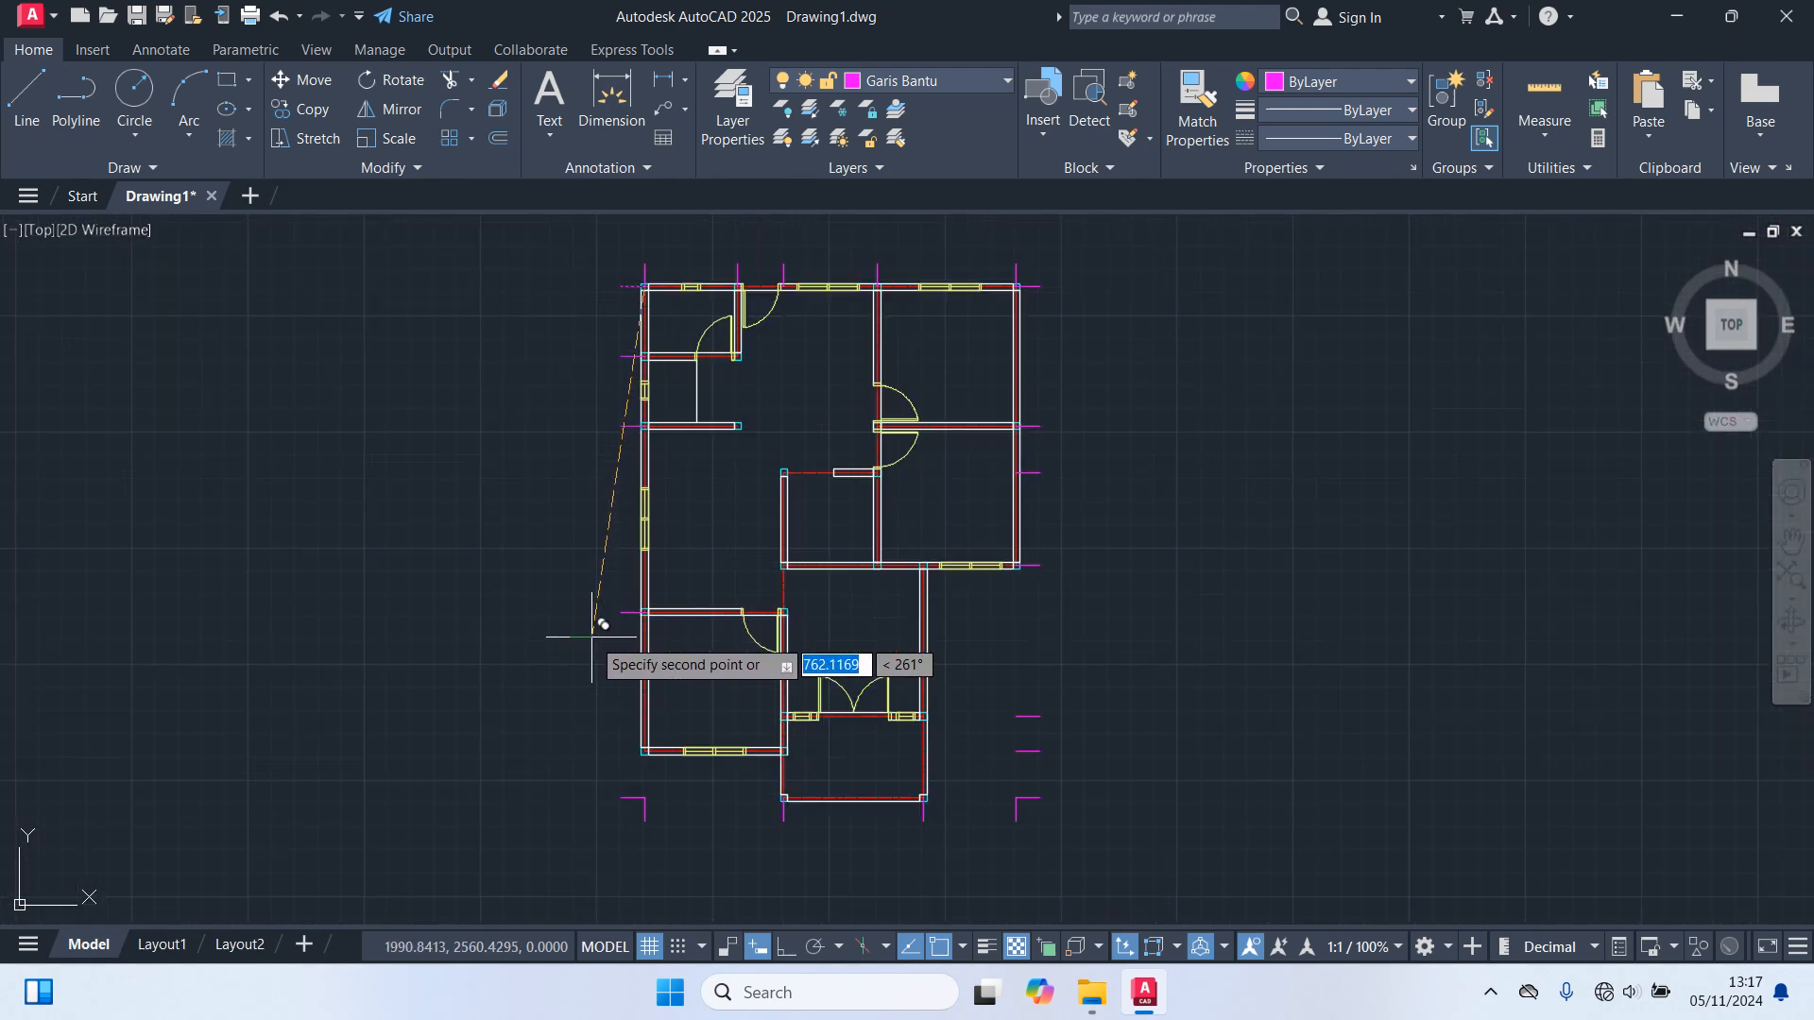
{"action": "scroll", "coordinate": [620, 748], "scroll_direction": "up", "scroll_amount": 7}
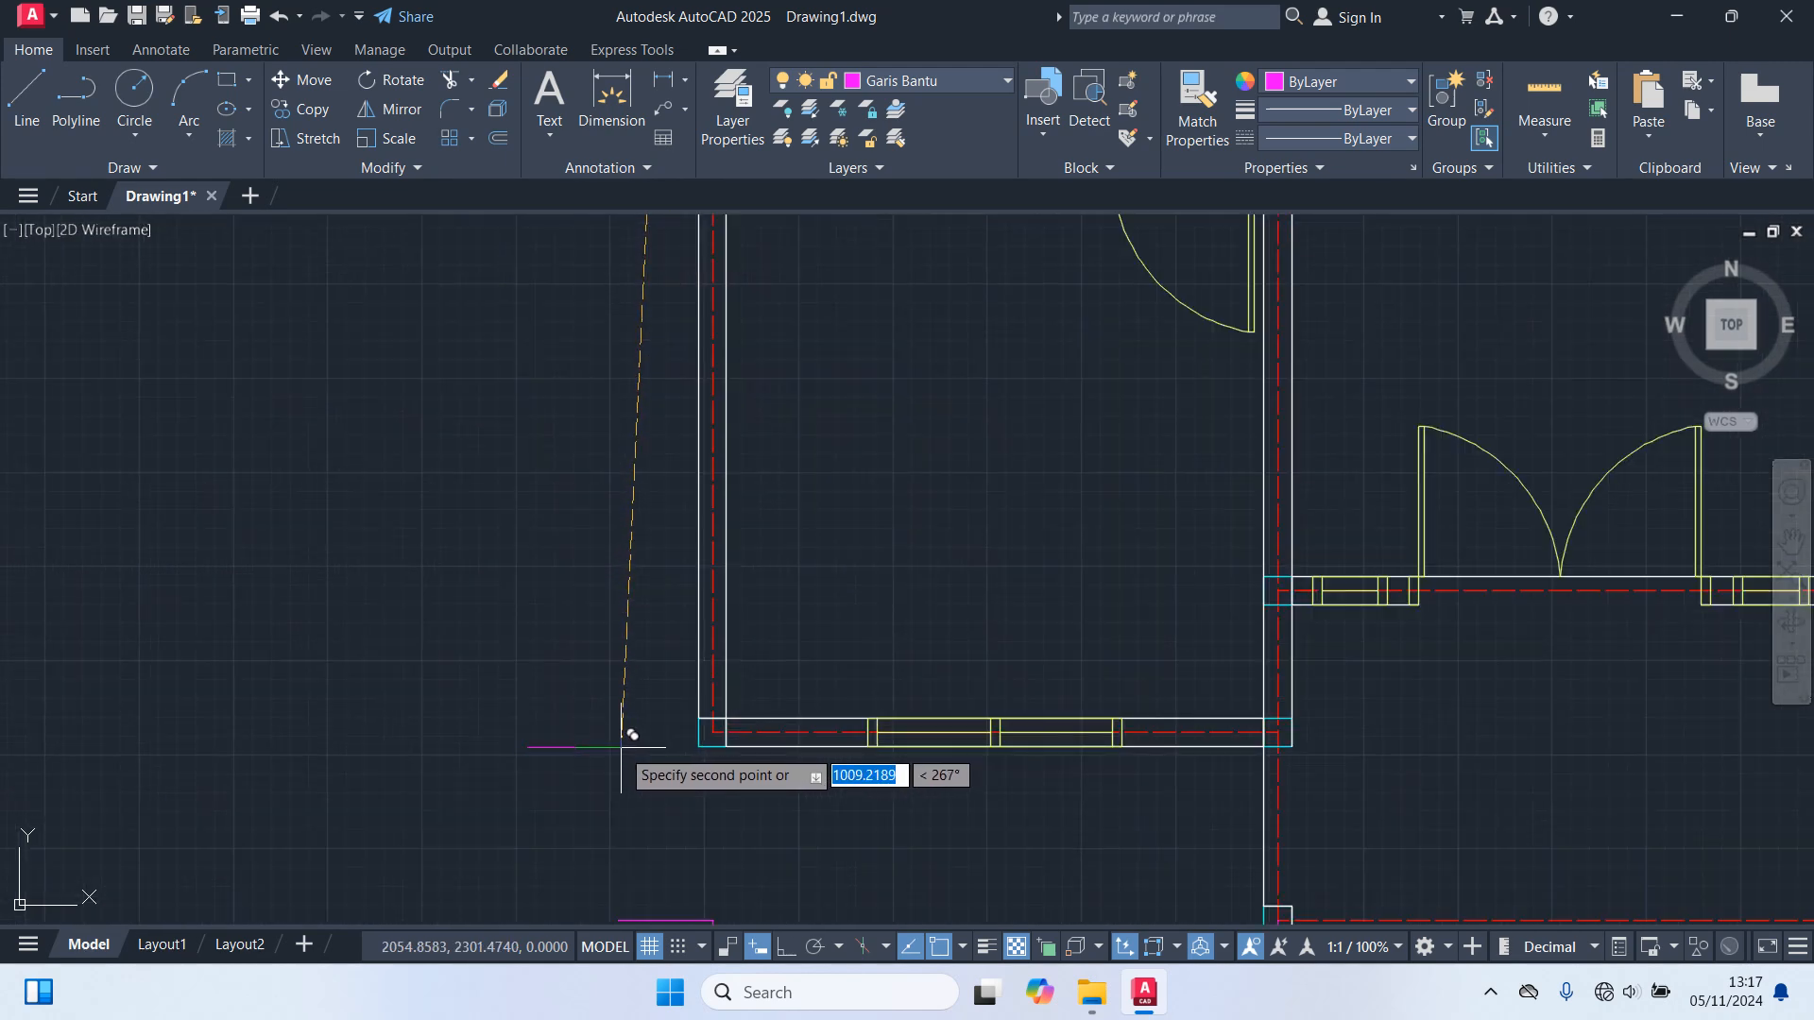
{"action": "scroll", "coordinate": [652, 767], "scroll_direction": "up", "scroll_amount": 4}
{"action": "scroll", "coordinate": [718, 633], "scroll_direction": "down", "scroll_amount": 8}
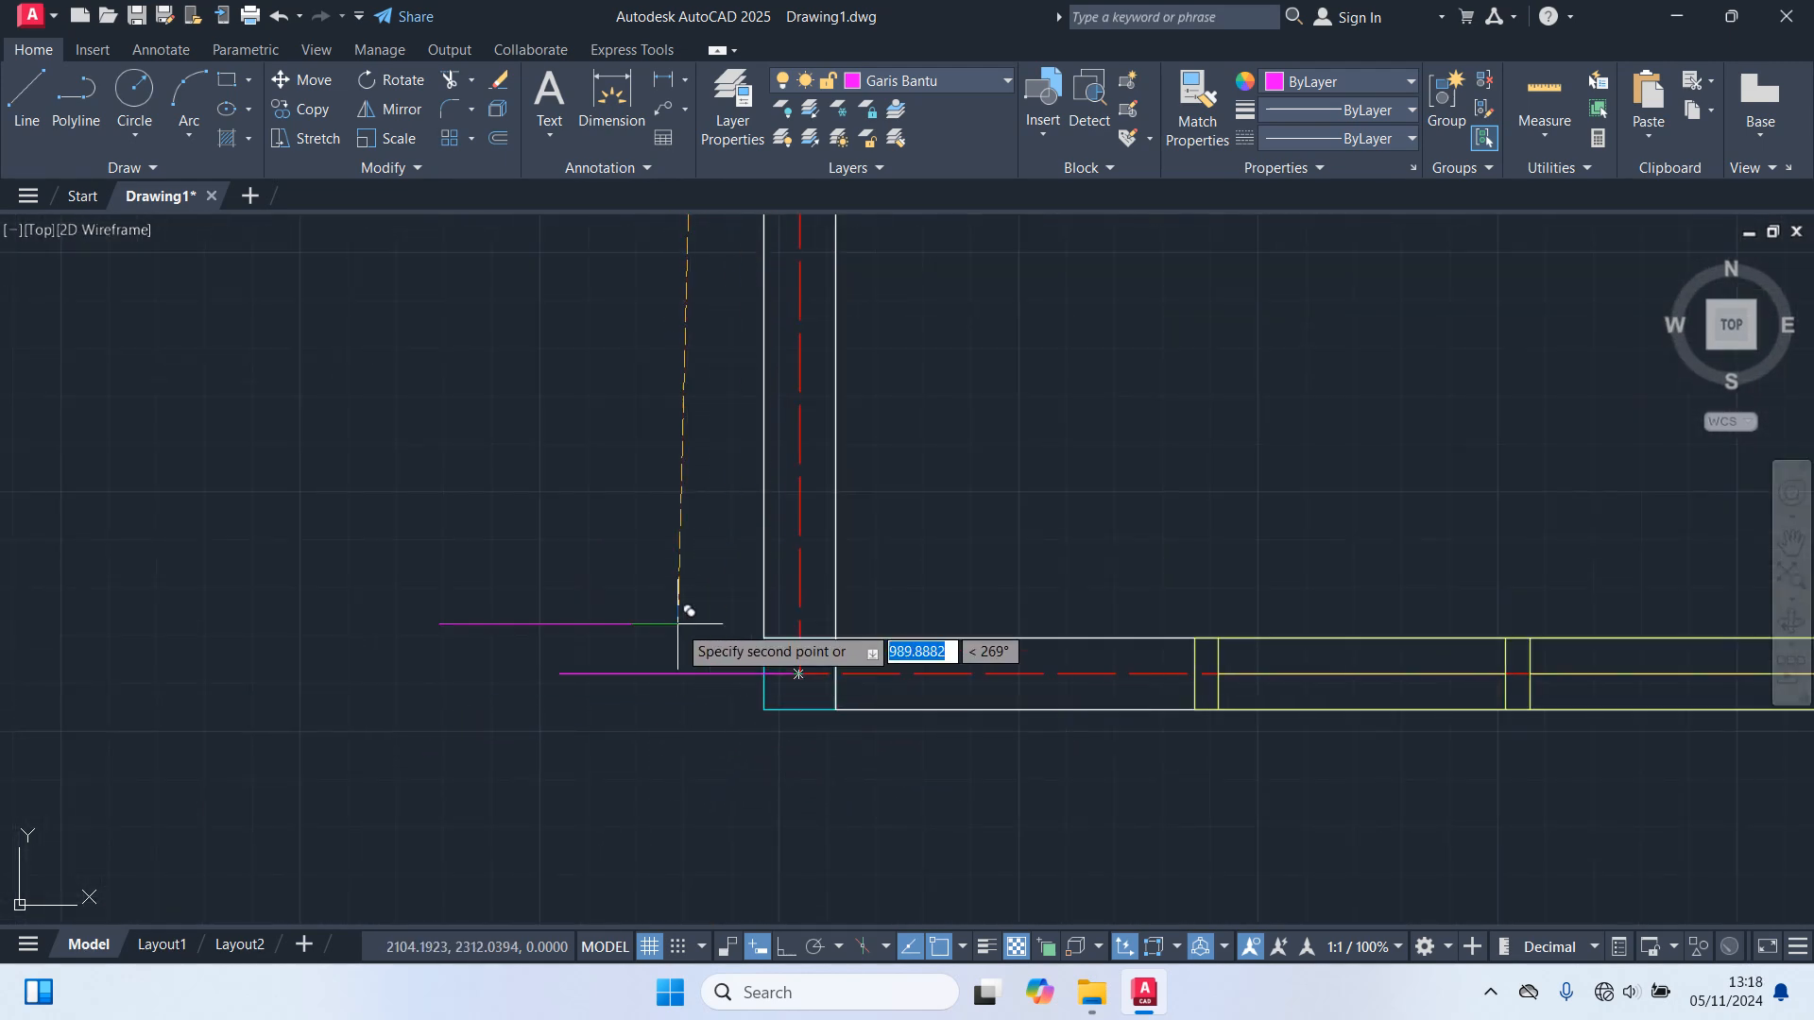
{"action": "key", "text": "Escape"}
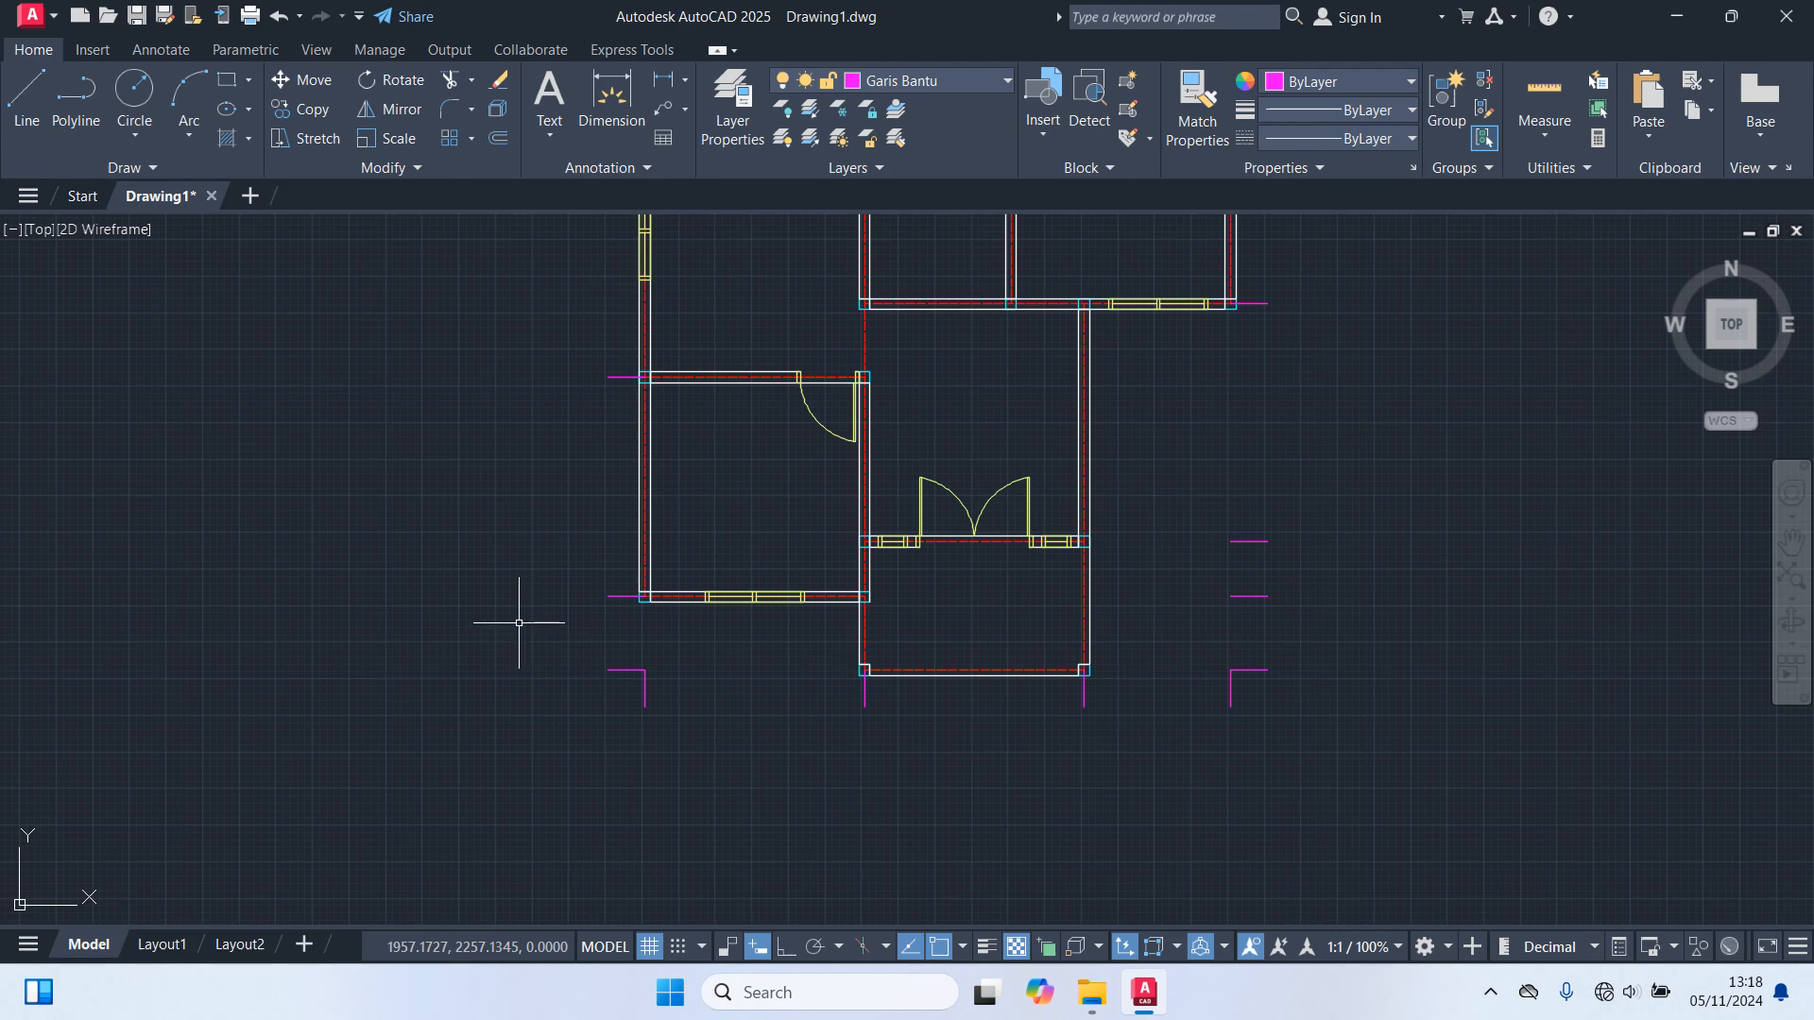
{"action": "scroll", "coordinate": [513, 634], "scroll_direction": "down", "scroll_amount": 6}
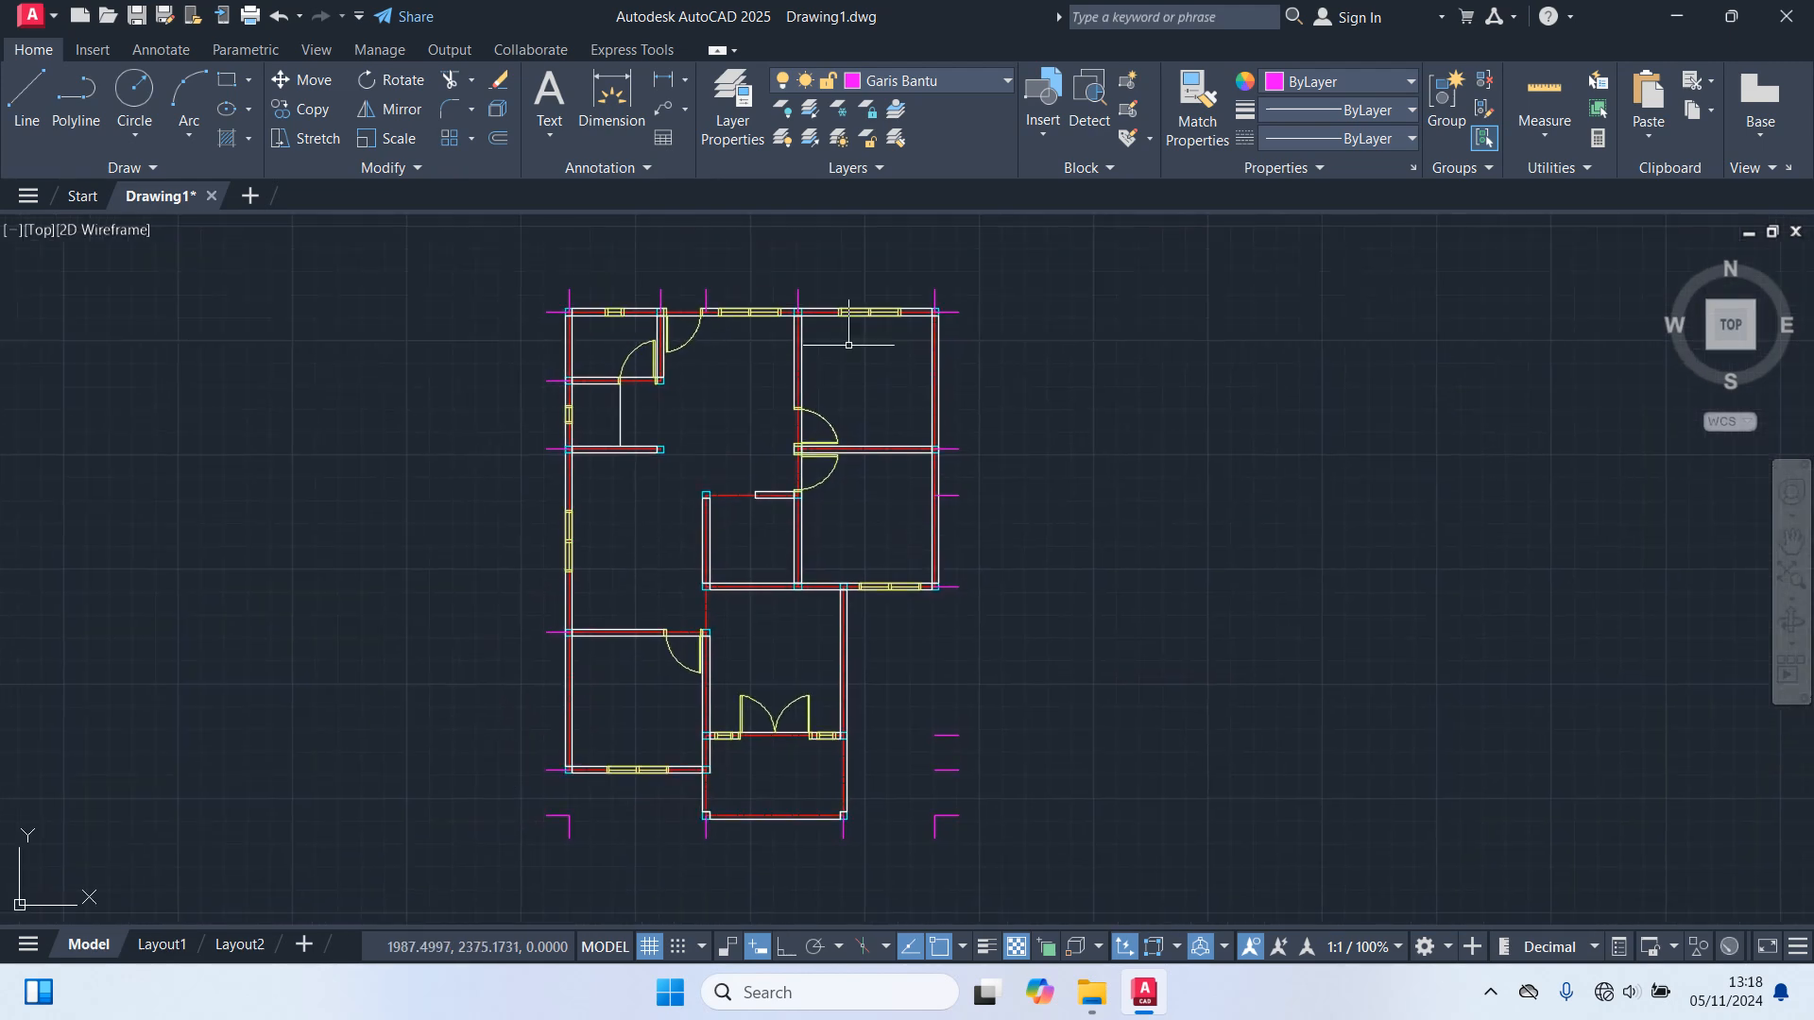
Make the Dimensi layer current and create a dimension style named Skala 100 based on ISO-25.
{"action": "left_click", "coordinate": [983, 85]}
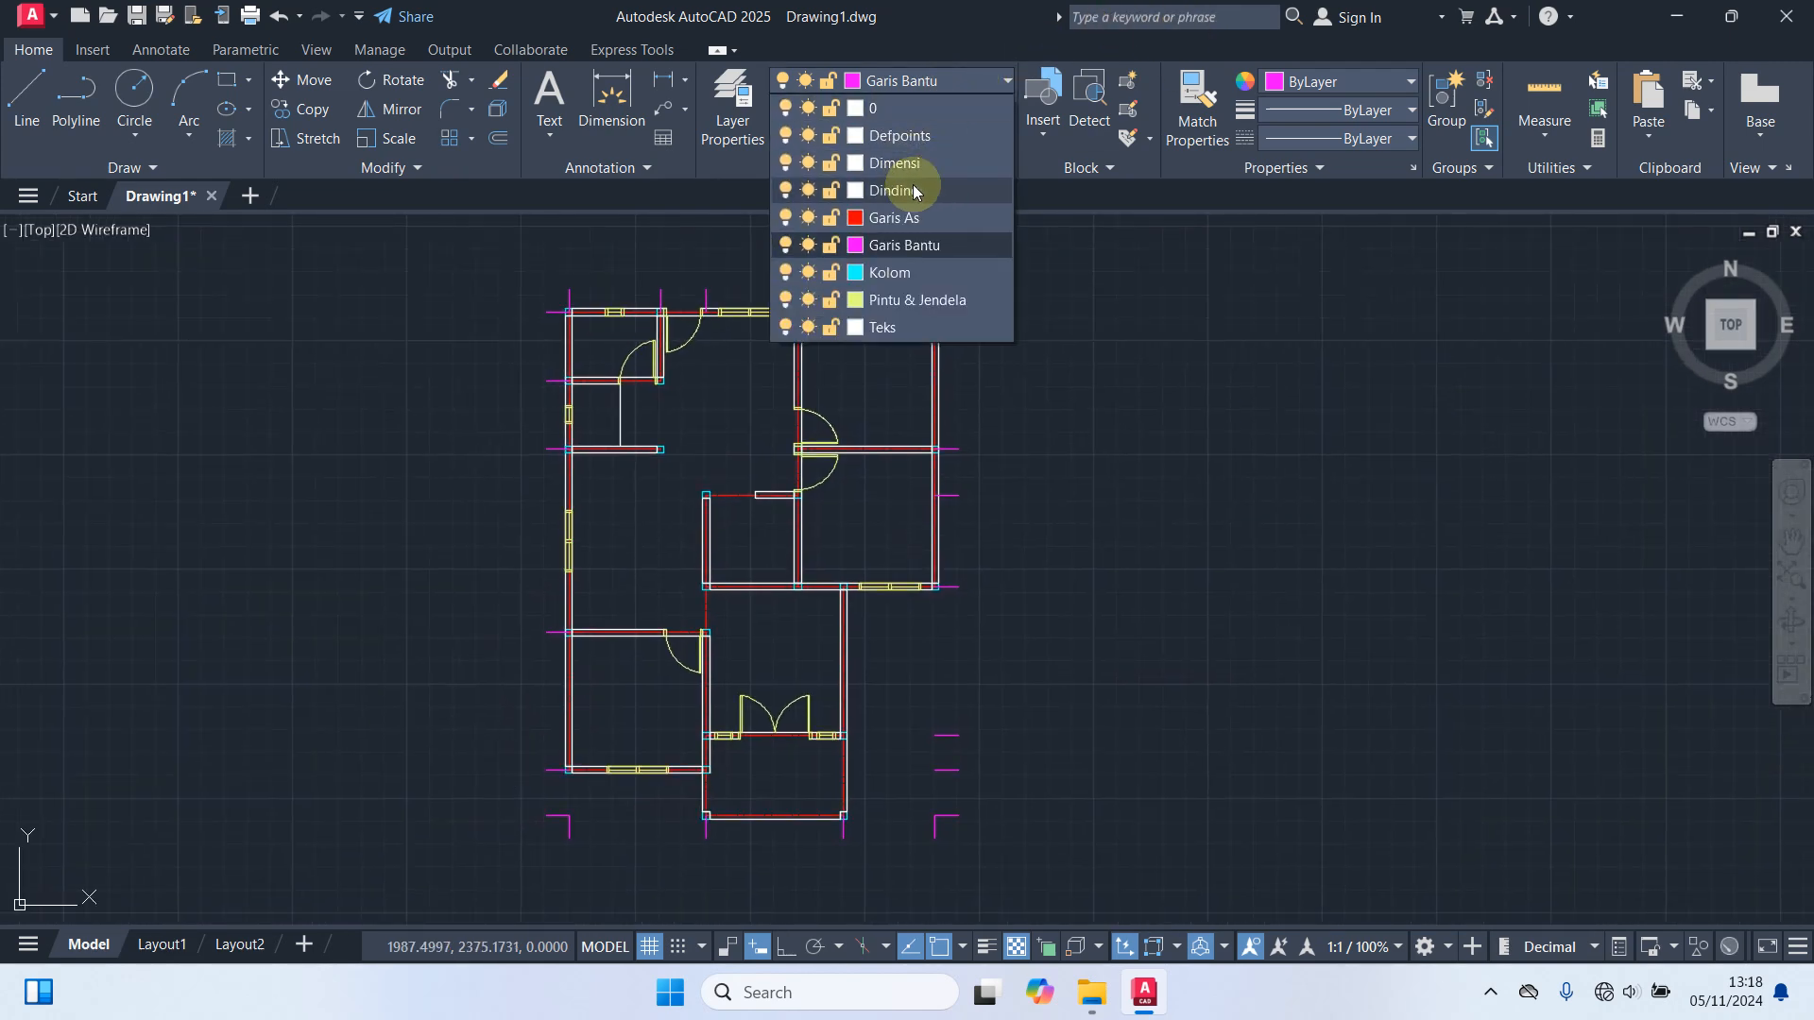
{"action": "left_click", "coordinate": [898, 158]}
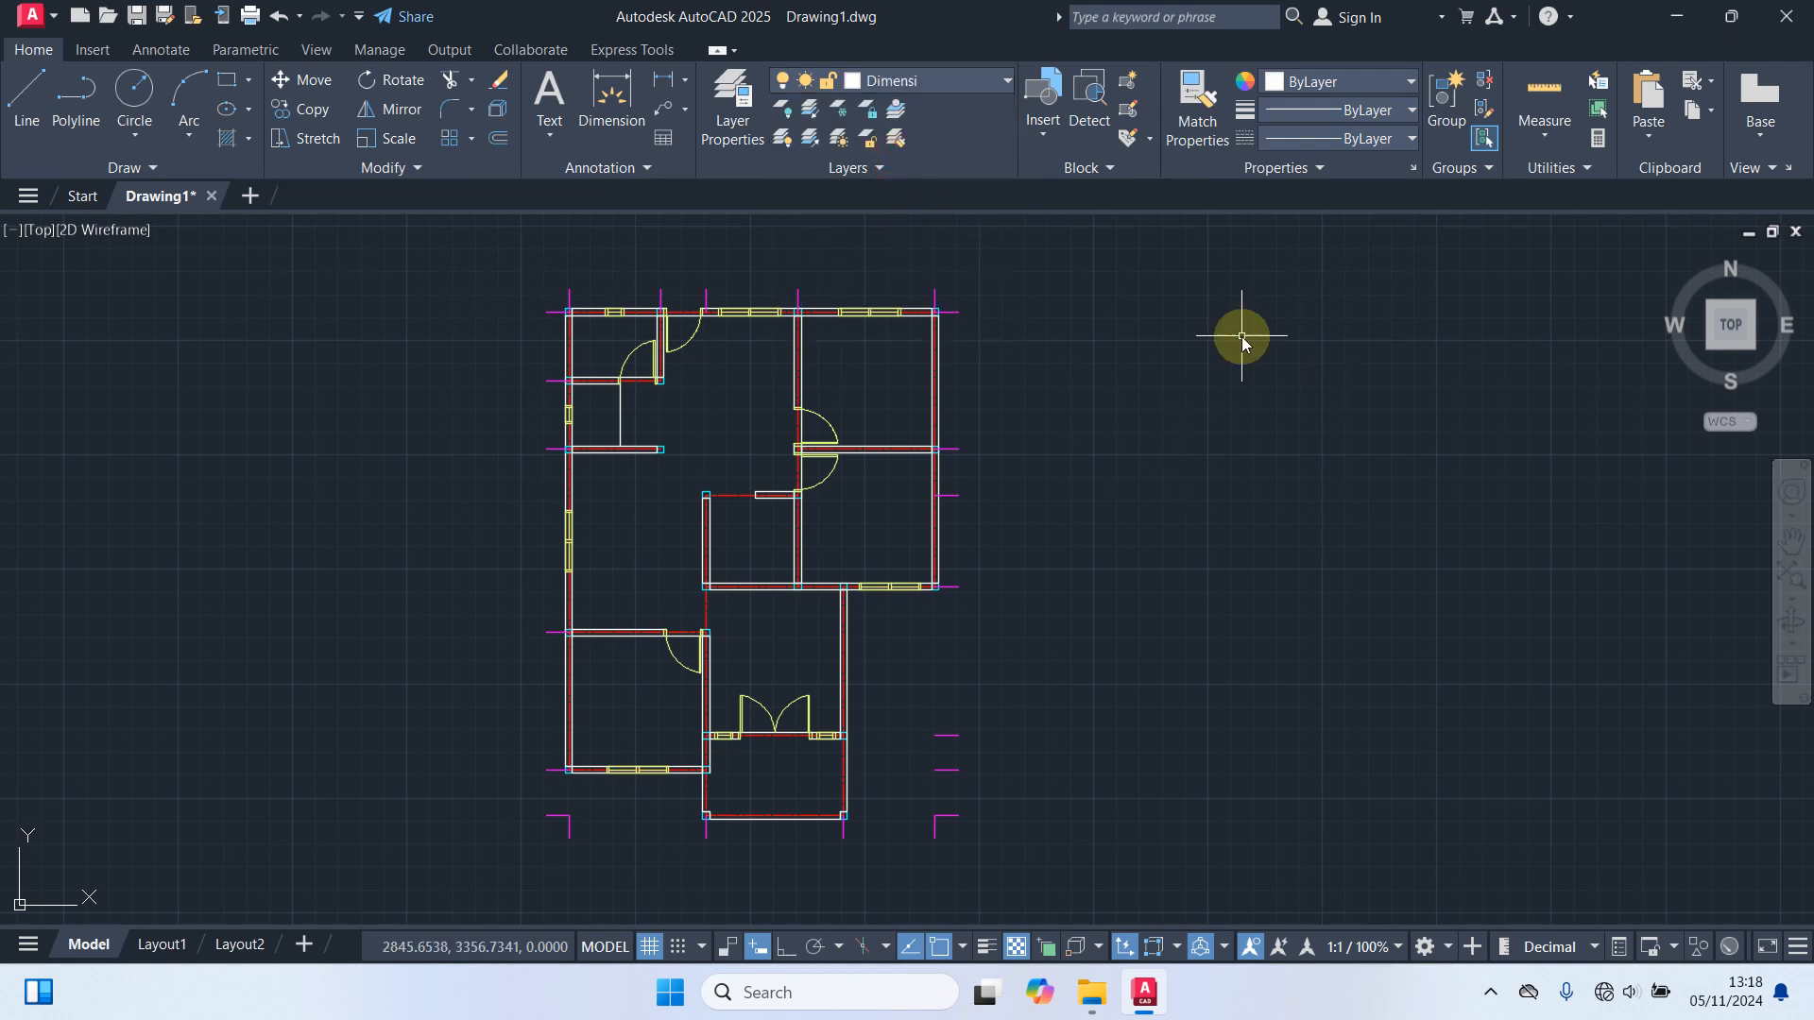
{"action": "type", "text": "d"}
{"action": "key", "text": "Return"}
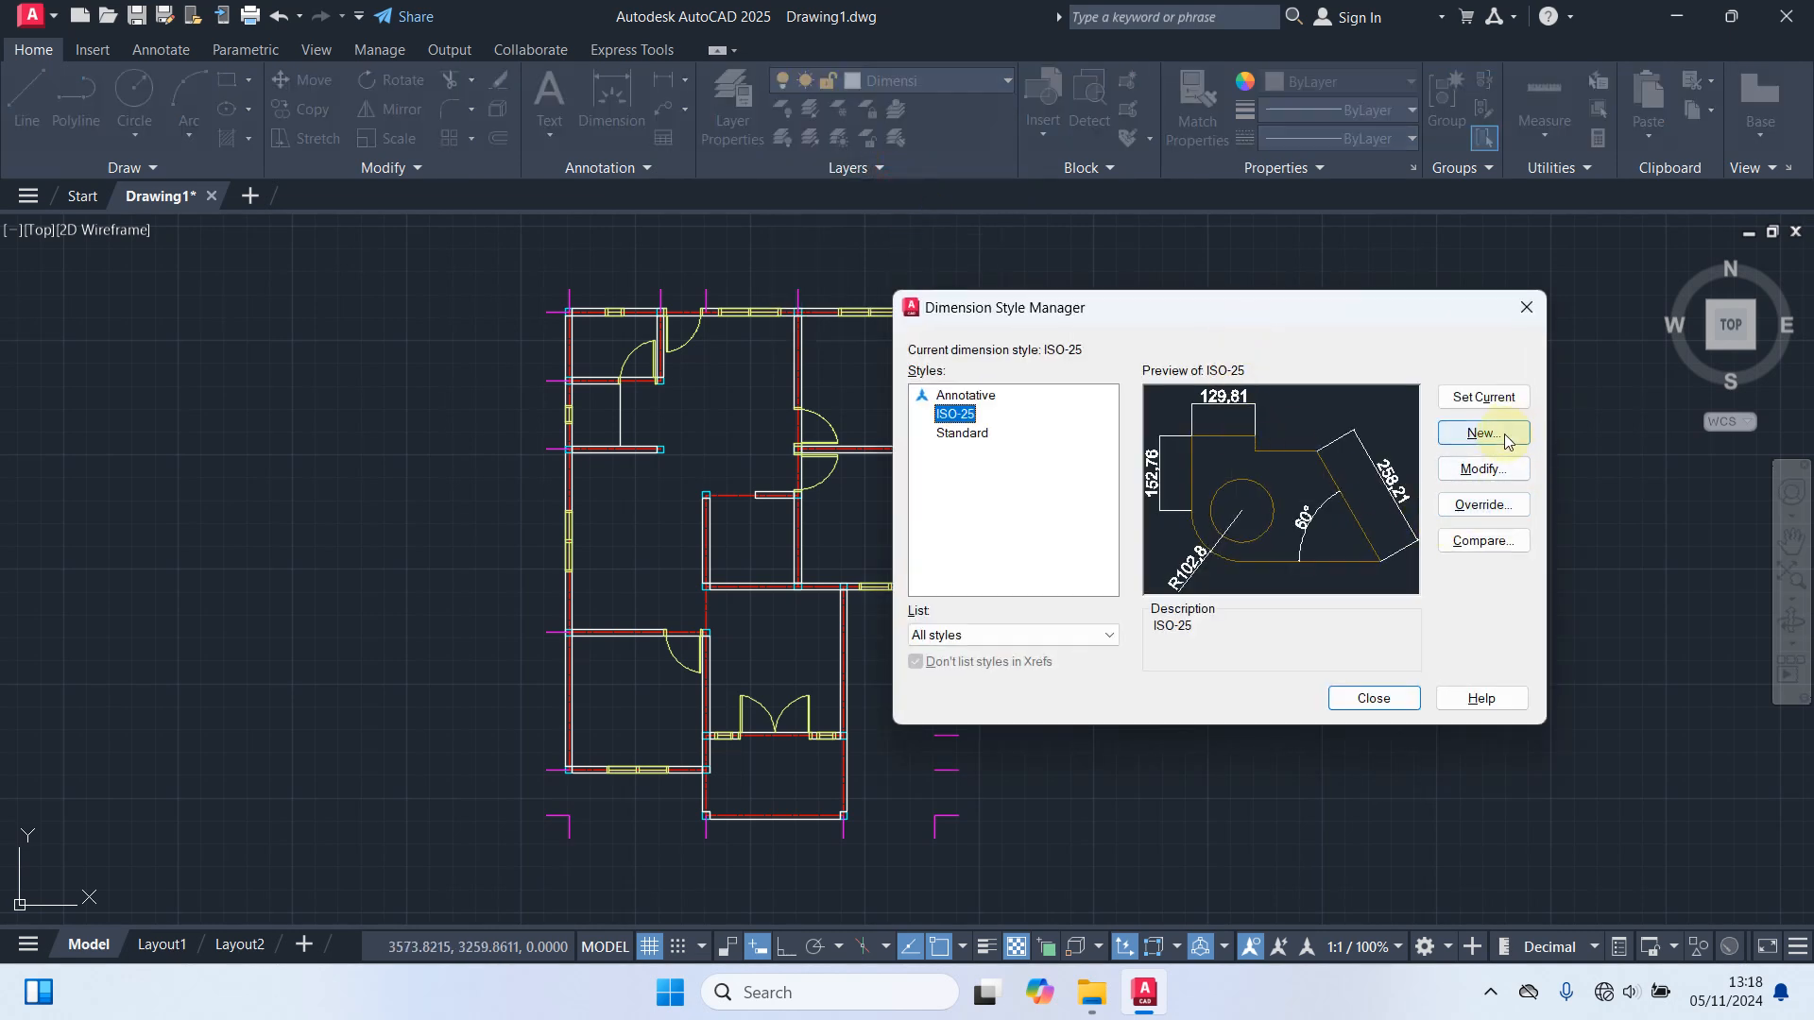
{"action": "left_click", "coordinate": [1482, 434]}
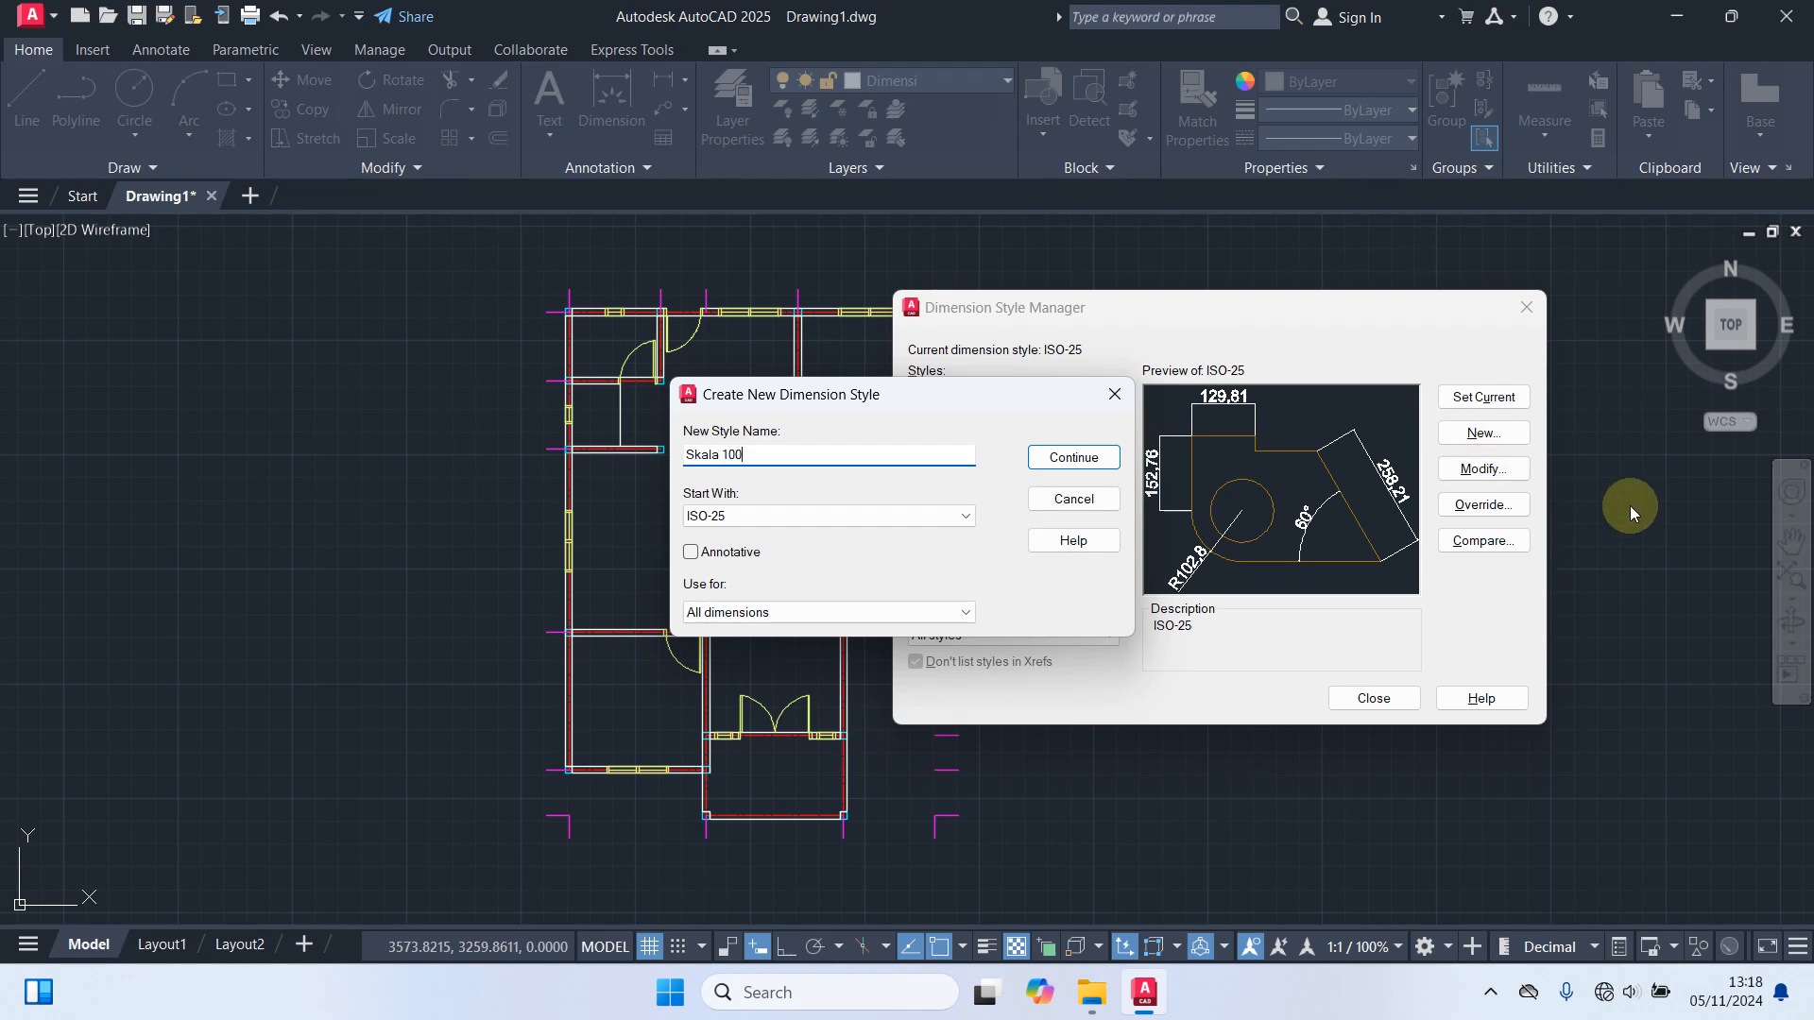
{"action": "left_click", "coordinate": [1060, 462]}
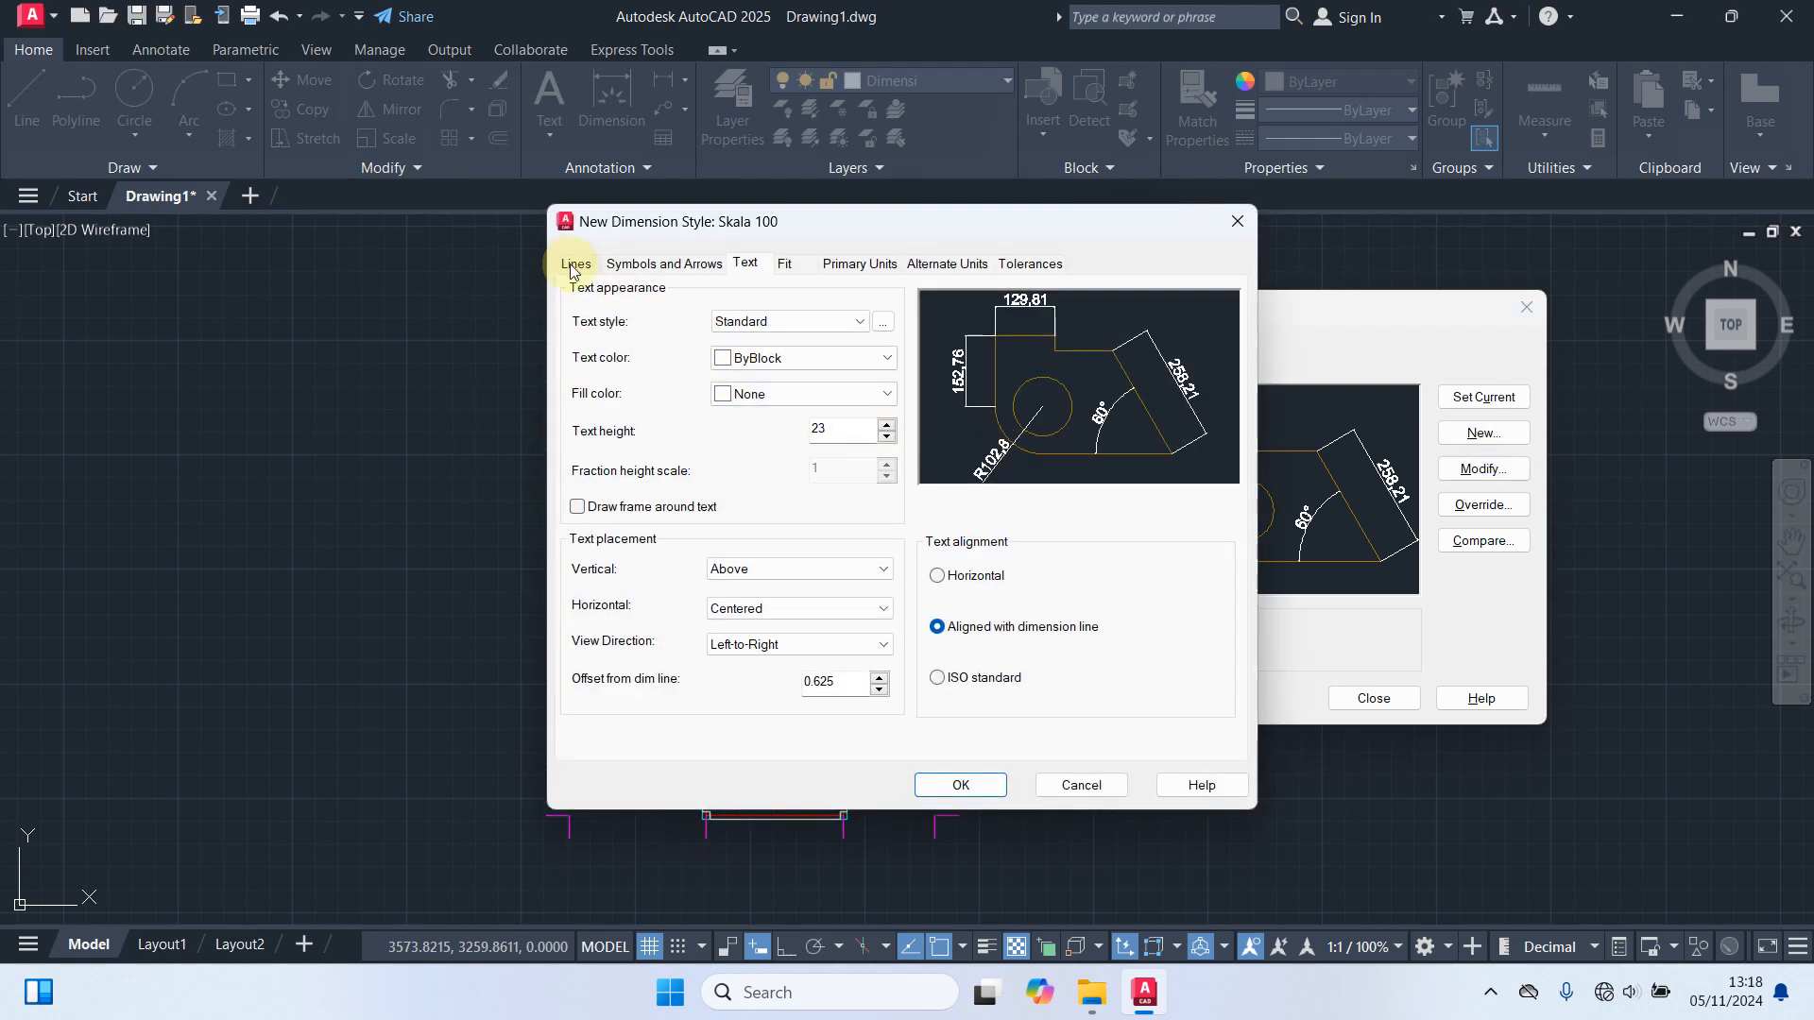
Set the Skala 100 style's dimension line color to Cyan and its extension line color to Yellow.
{"action": "left_click", "coordinate": [573, 265]}
{"action": "left_click", "coordinate": [742, 314]}
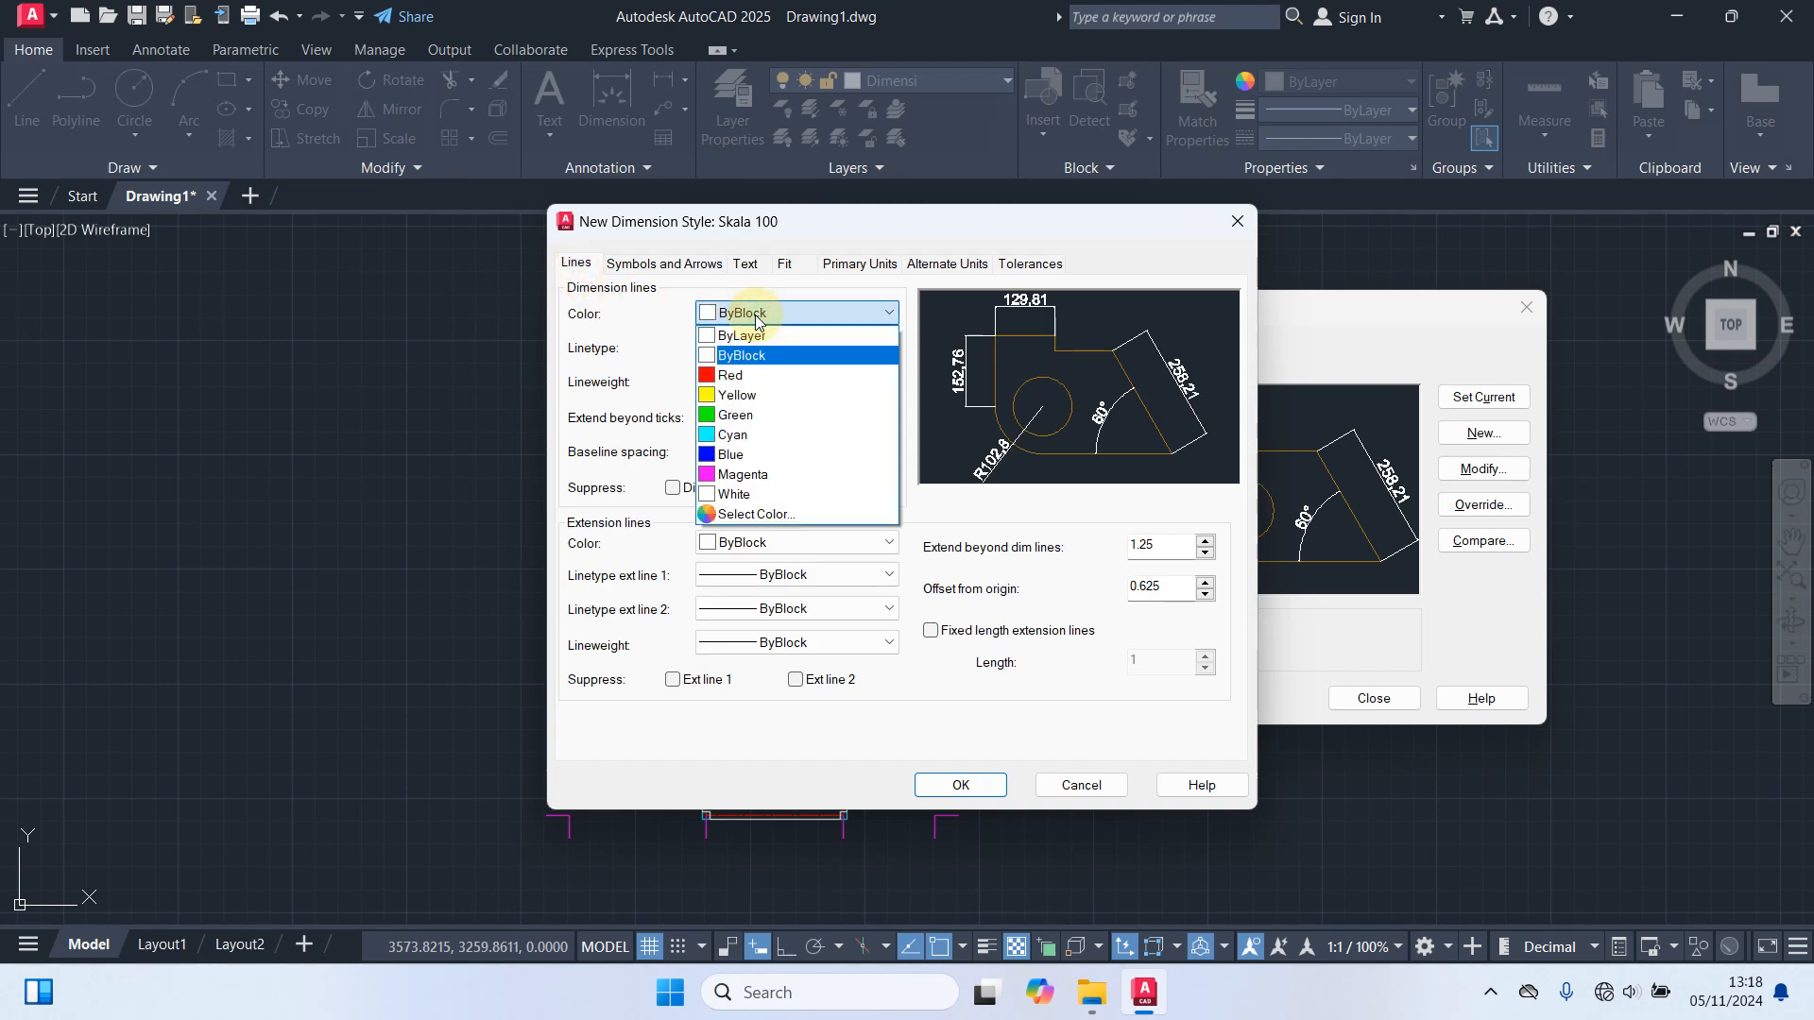
{"action": "left_click", "coordinate": [763, 436]}
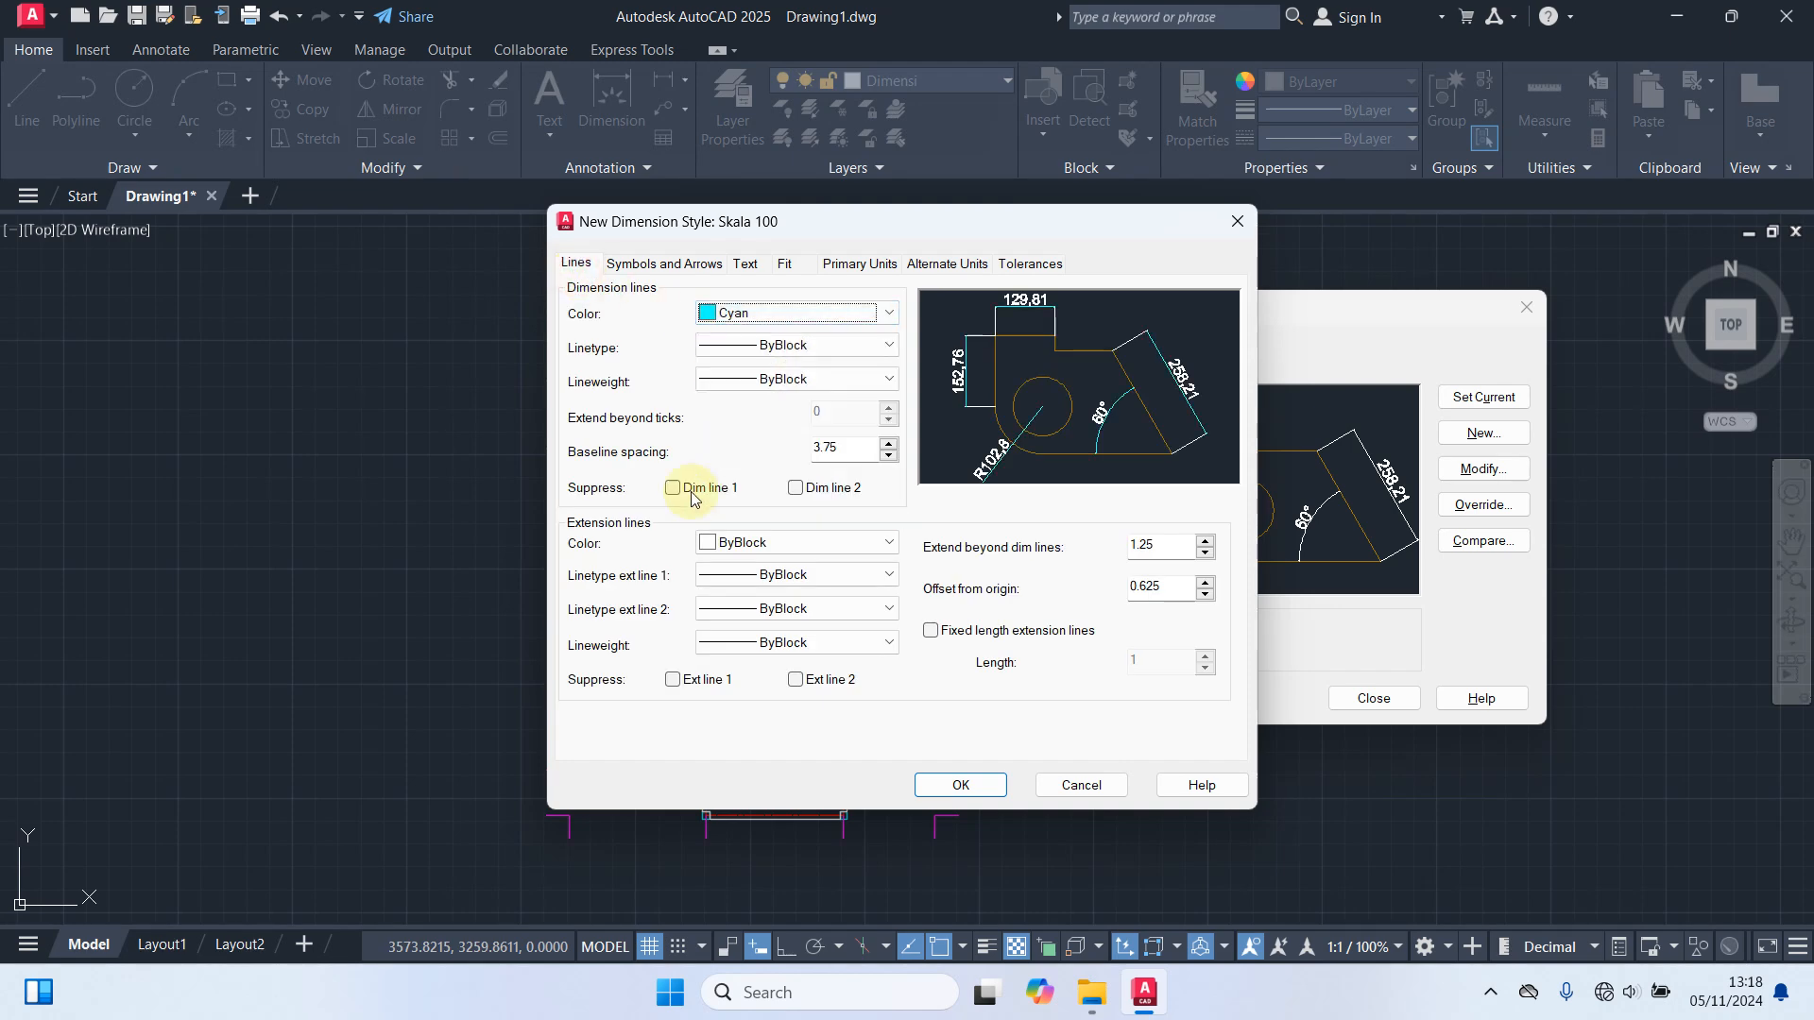
{"action": "left_click", "coordinate": [814, 547]}
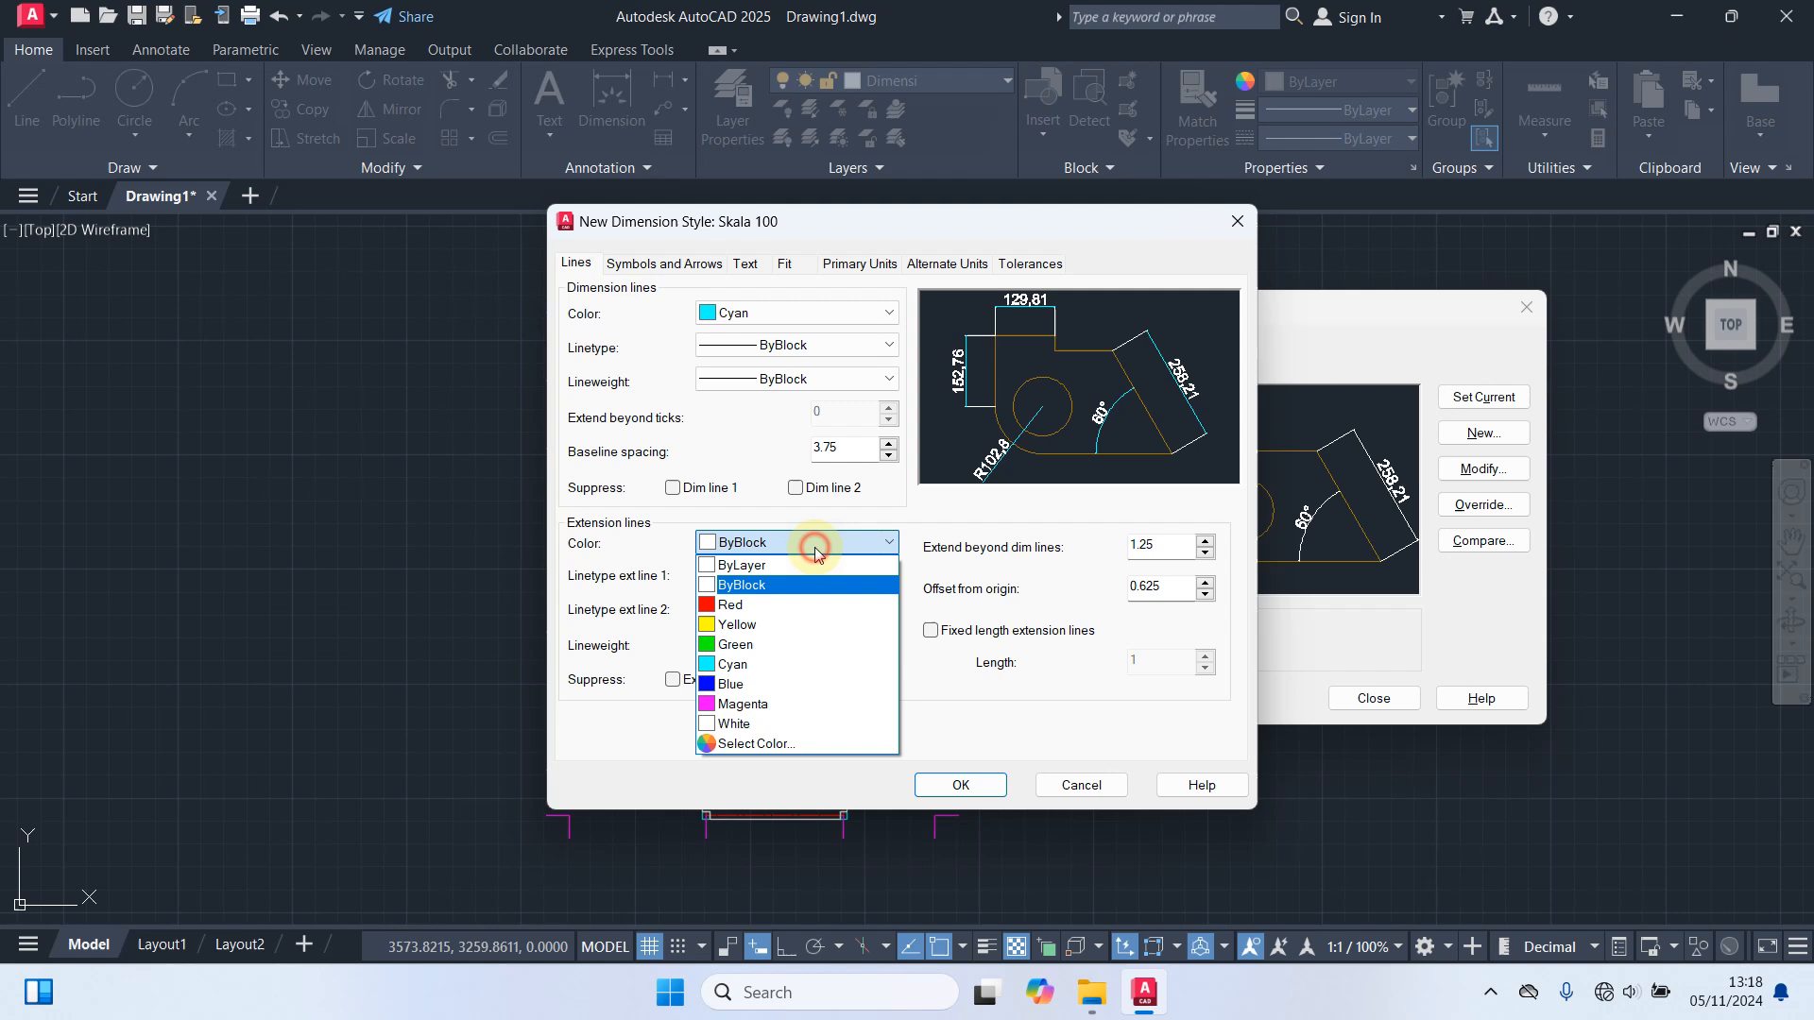
{"action": "left_click", "coordinate": [761, 625]}
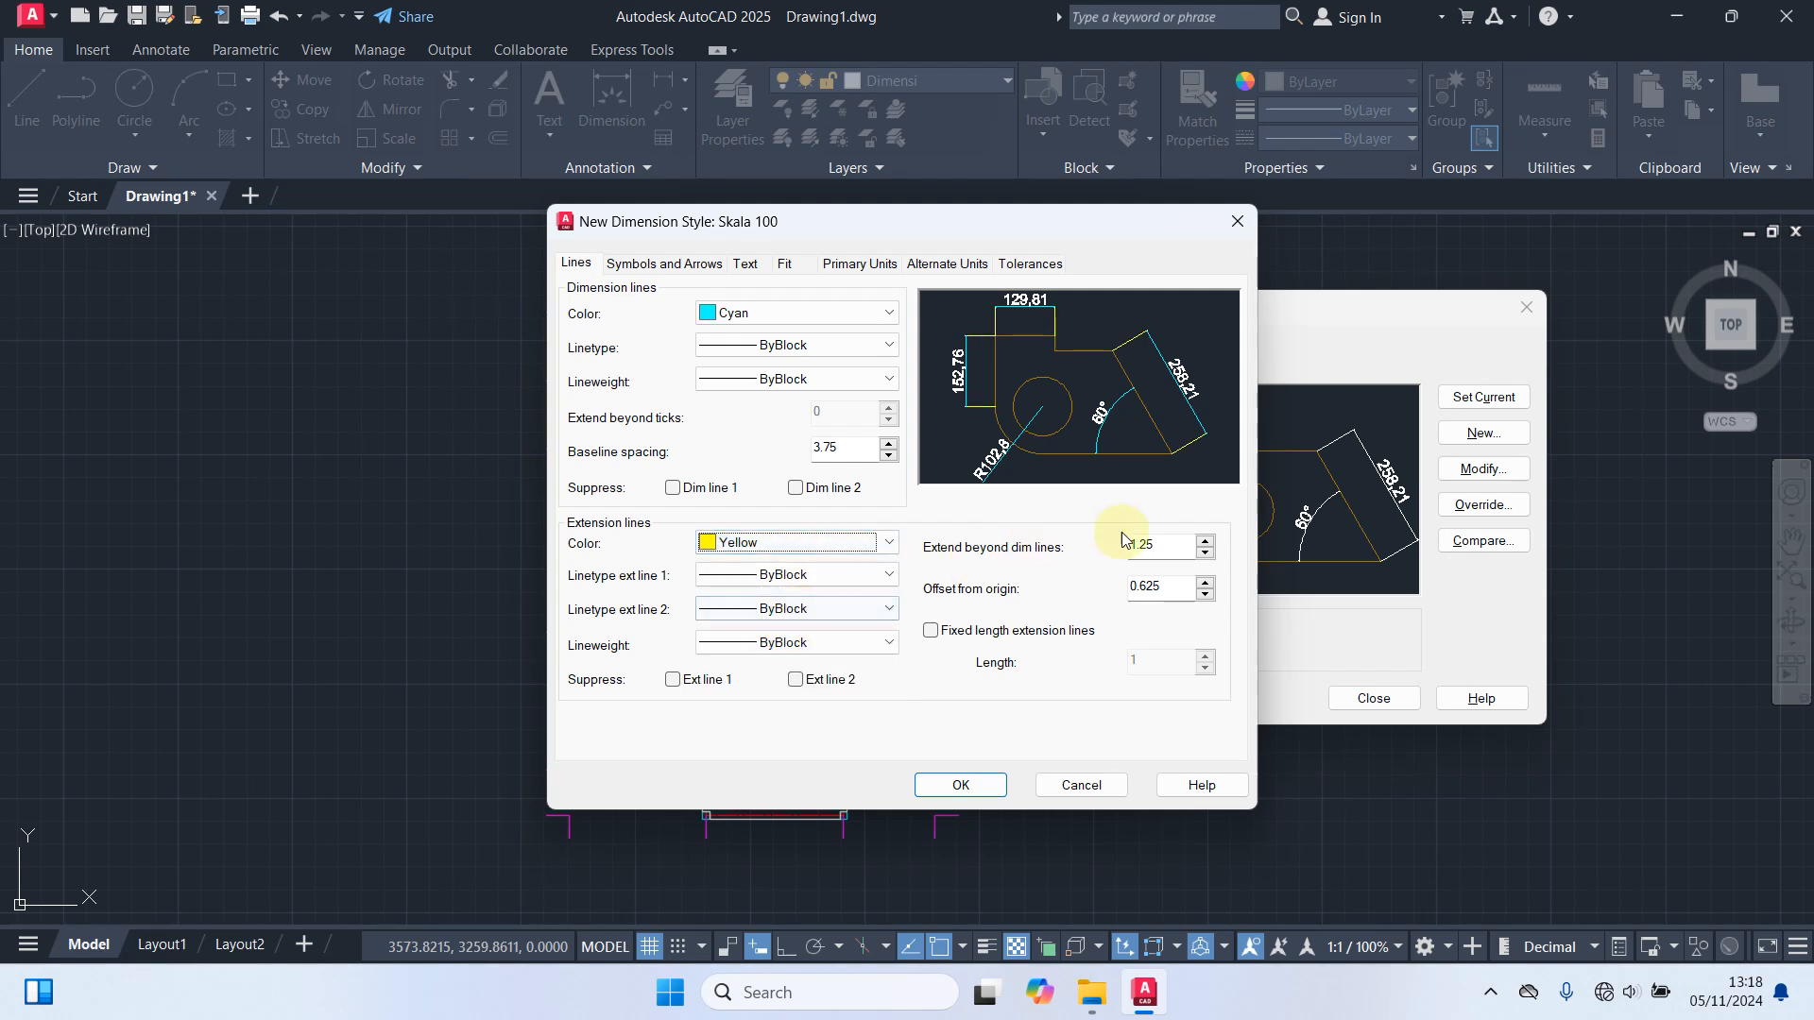
Extend the style's extension lines 20 beyond the dimension lines and select the offset from origin value for editing.
{"action": "double_click", "coordinate": [1179, 547]}
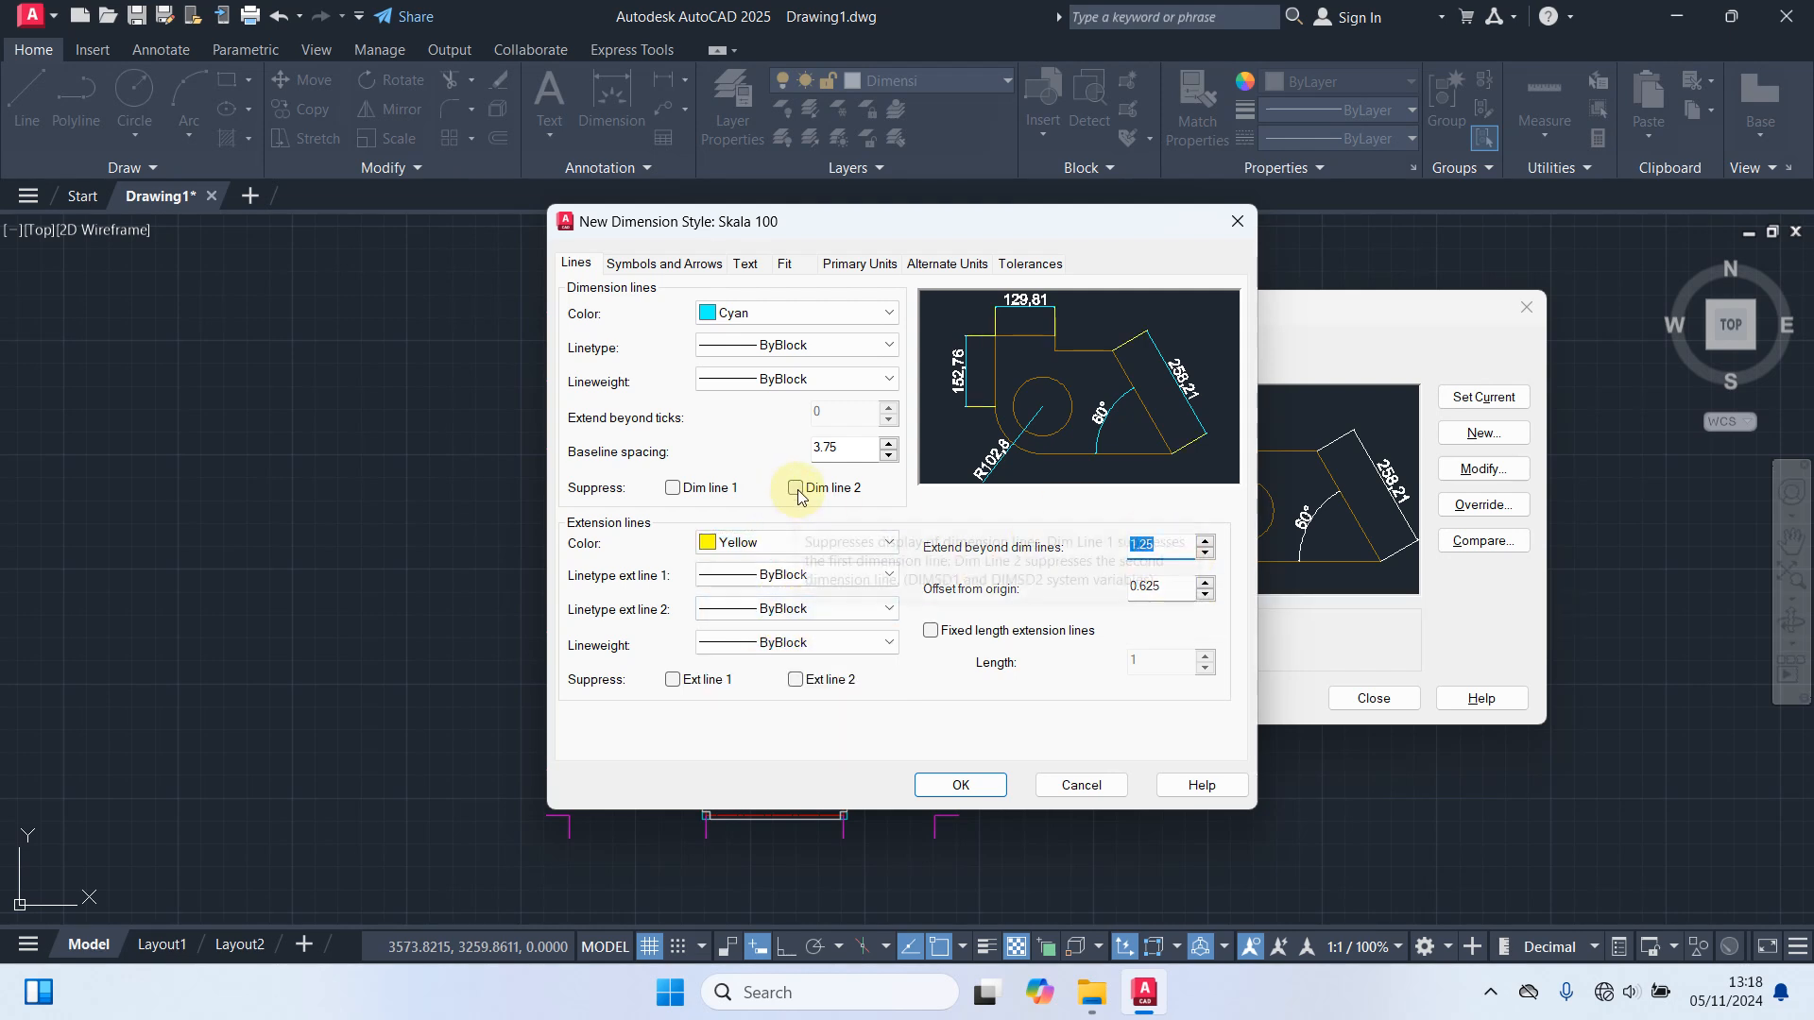
{"action": "type", "text": "20"}
{"action": "double_click", "coordinate": [1189, 586]}
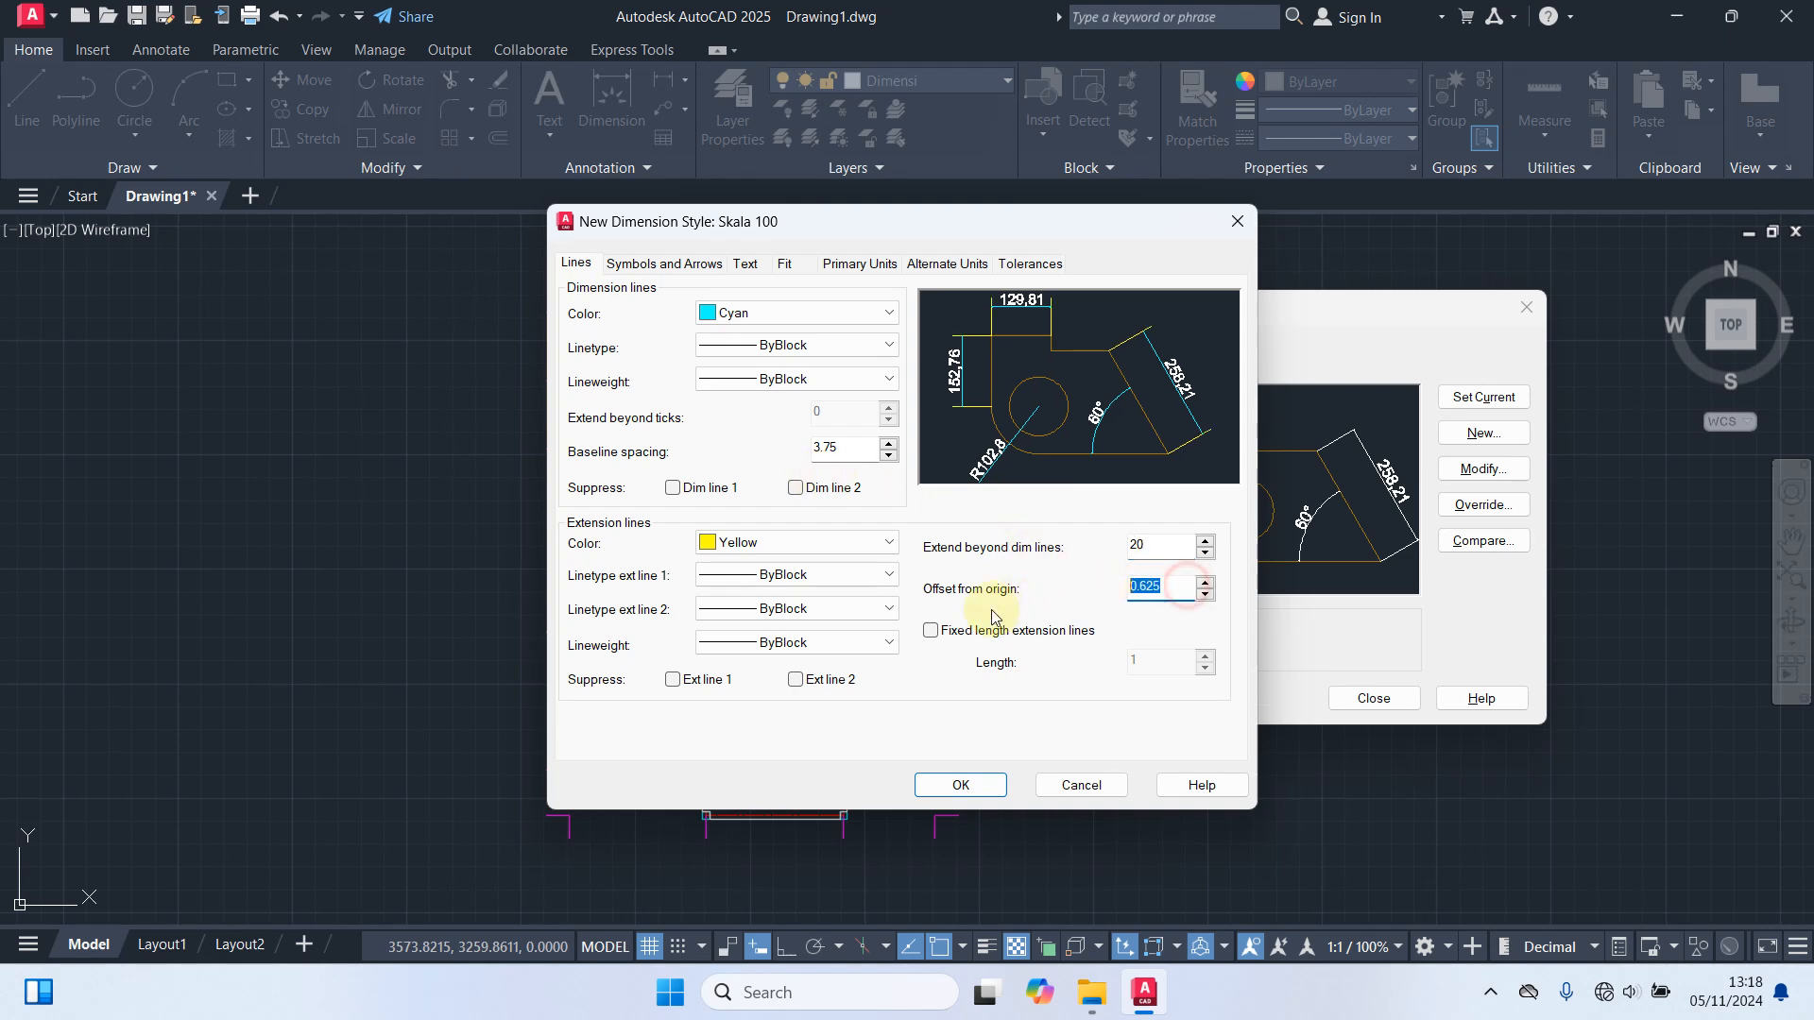
Set both of the style's dimension arrowheads to Architectural tick with an arrow size of 8.
{"action": "left_click", "coordinate": [665, 266]}
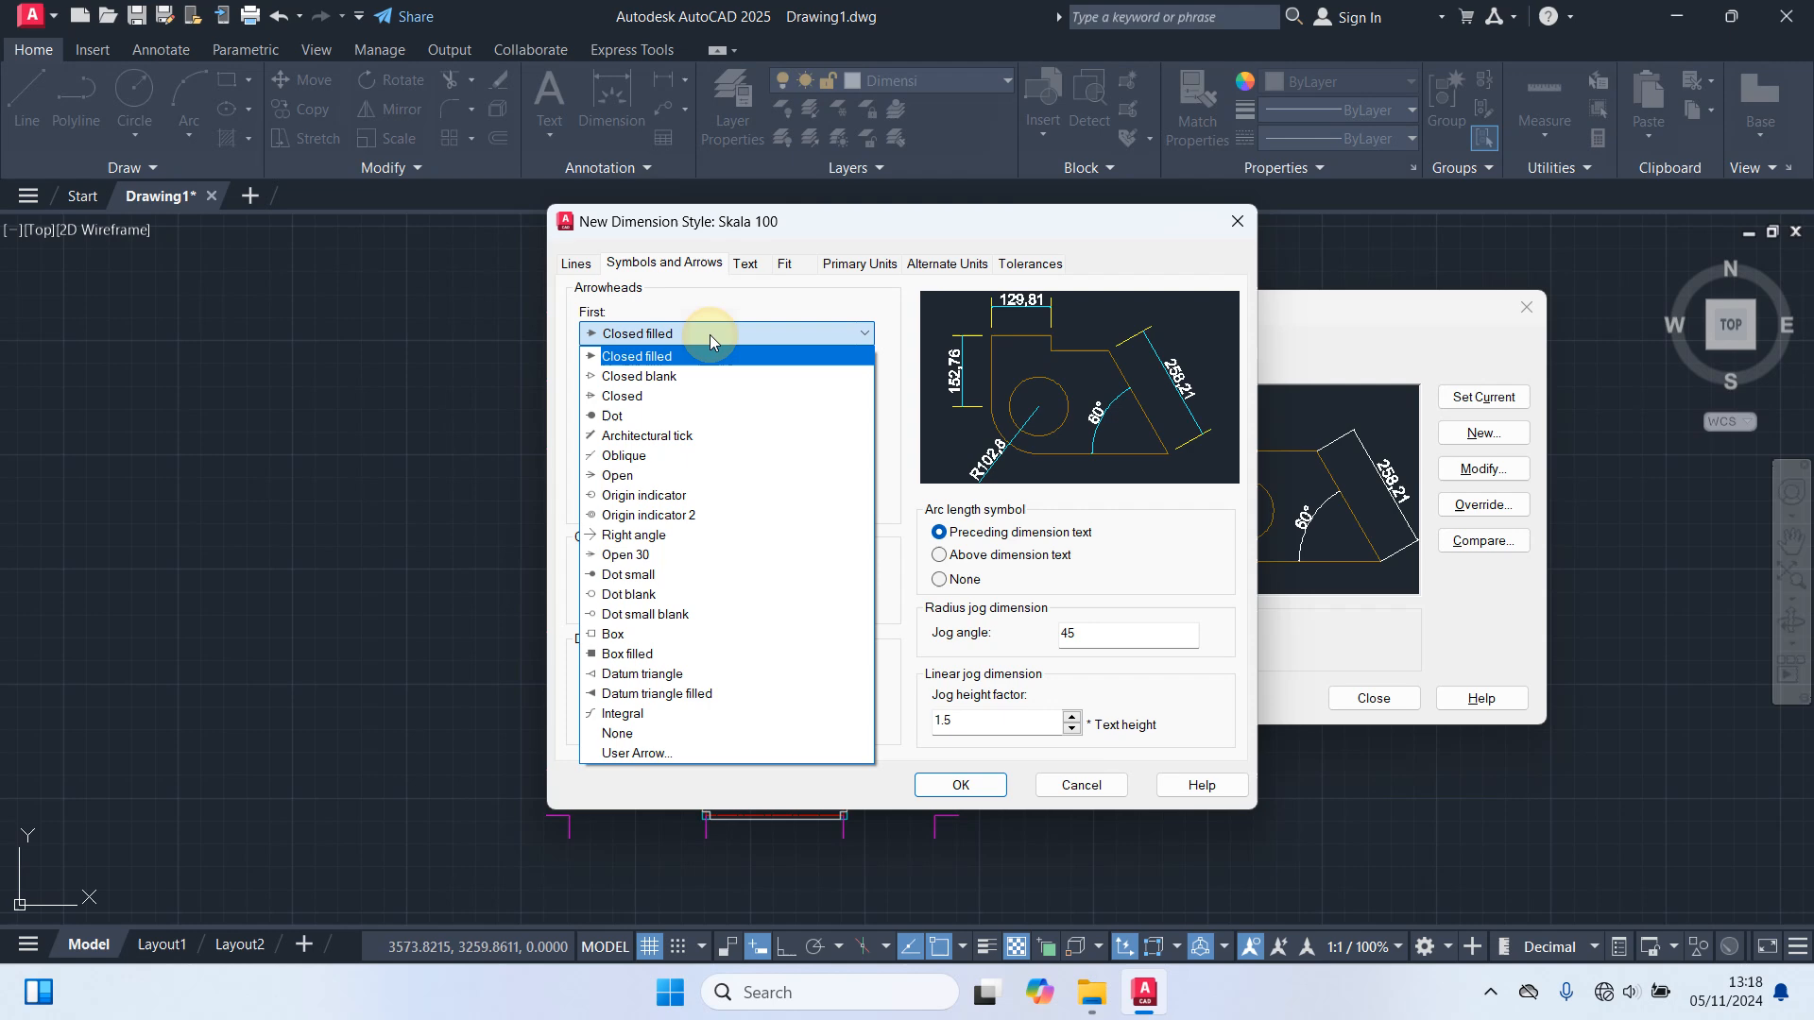
{"action": "left_click", "coordinate": [643, 437]}
{"action": "double_click", "coordinate": [590, 494]}
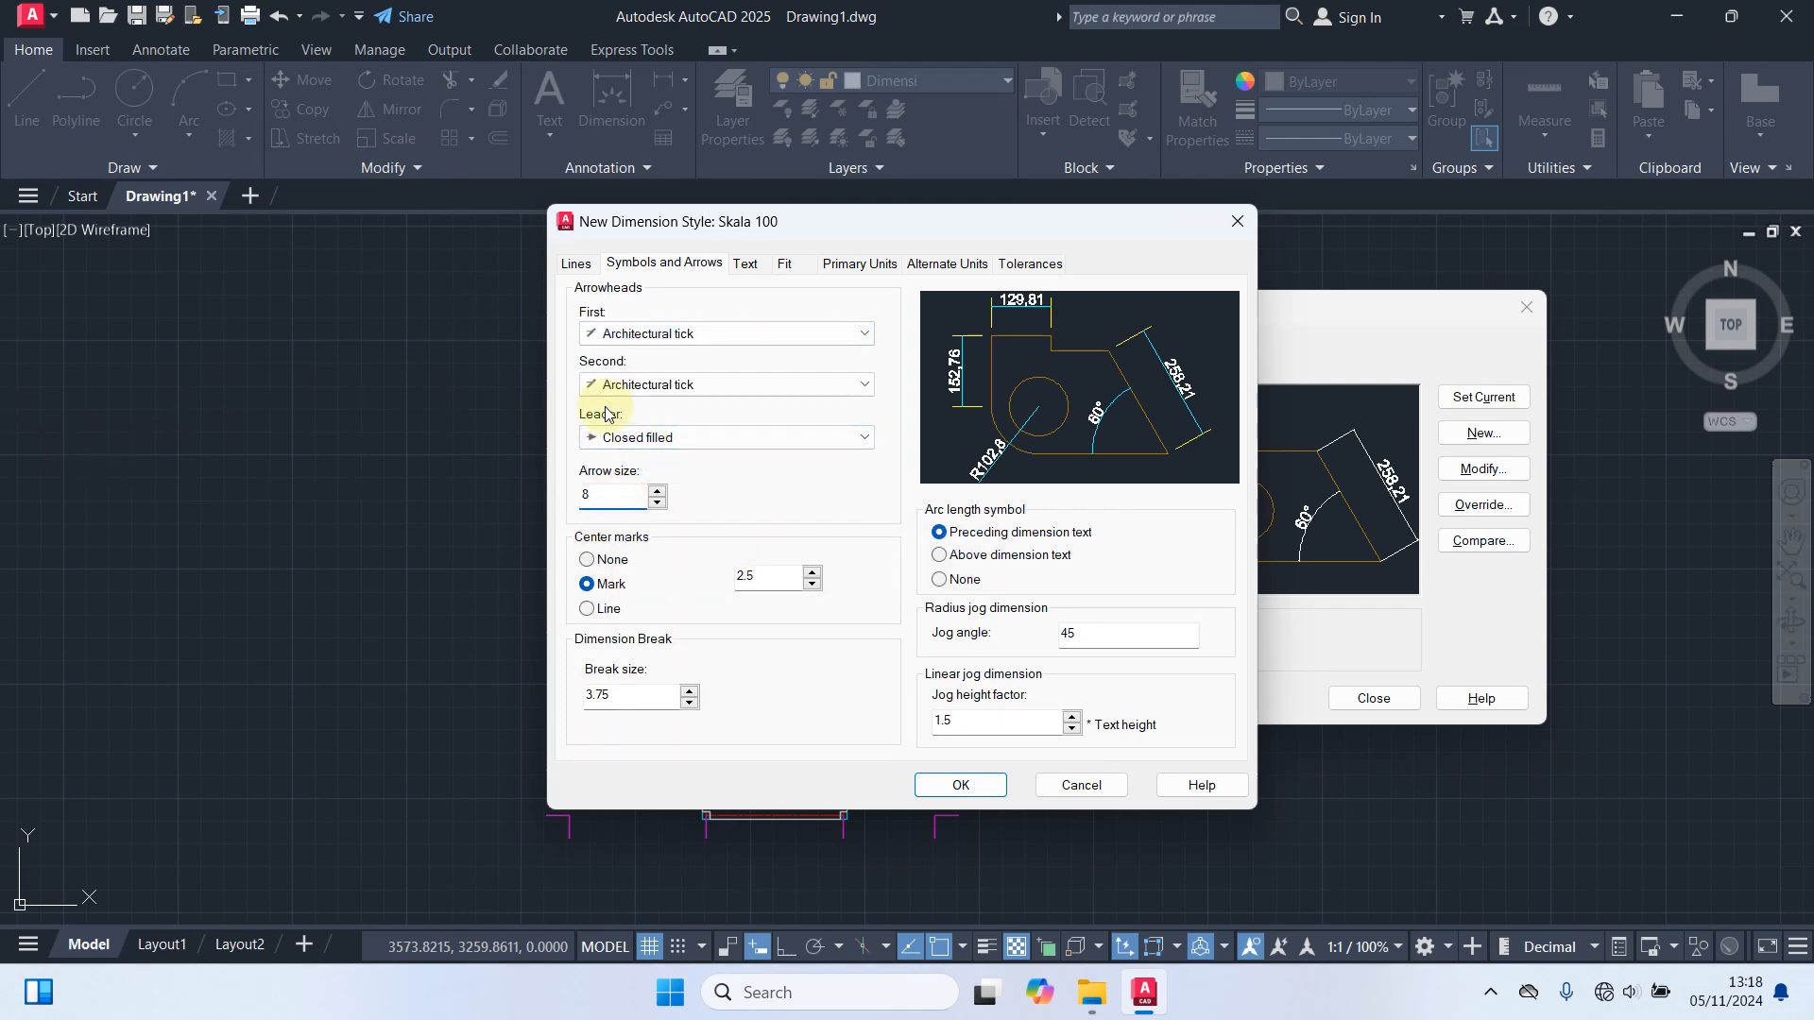
Create a new text style named Skala 100 from the dimension style's text settings.
{"action": "left_click", "coordinate": [747, 268]}
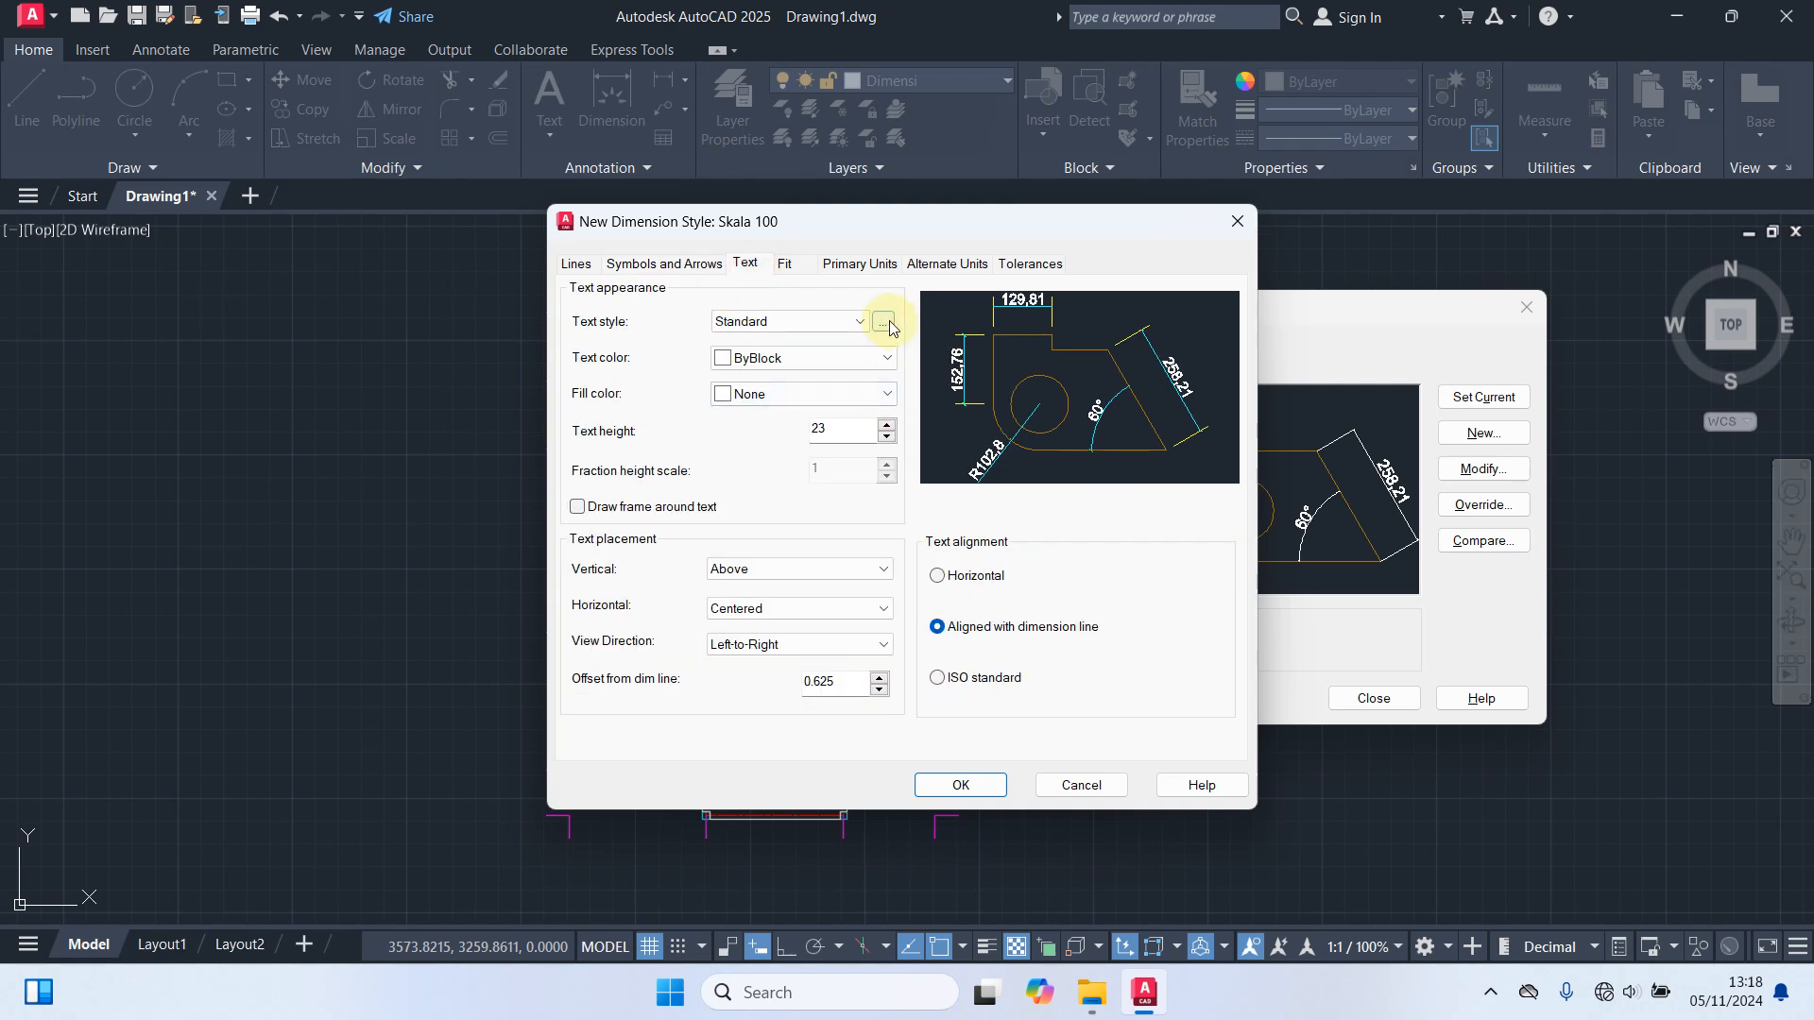
{"action": "left_click", "coordinate": [884, 324]}
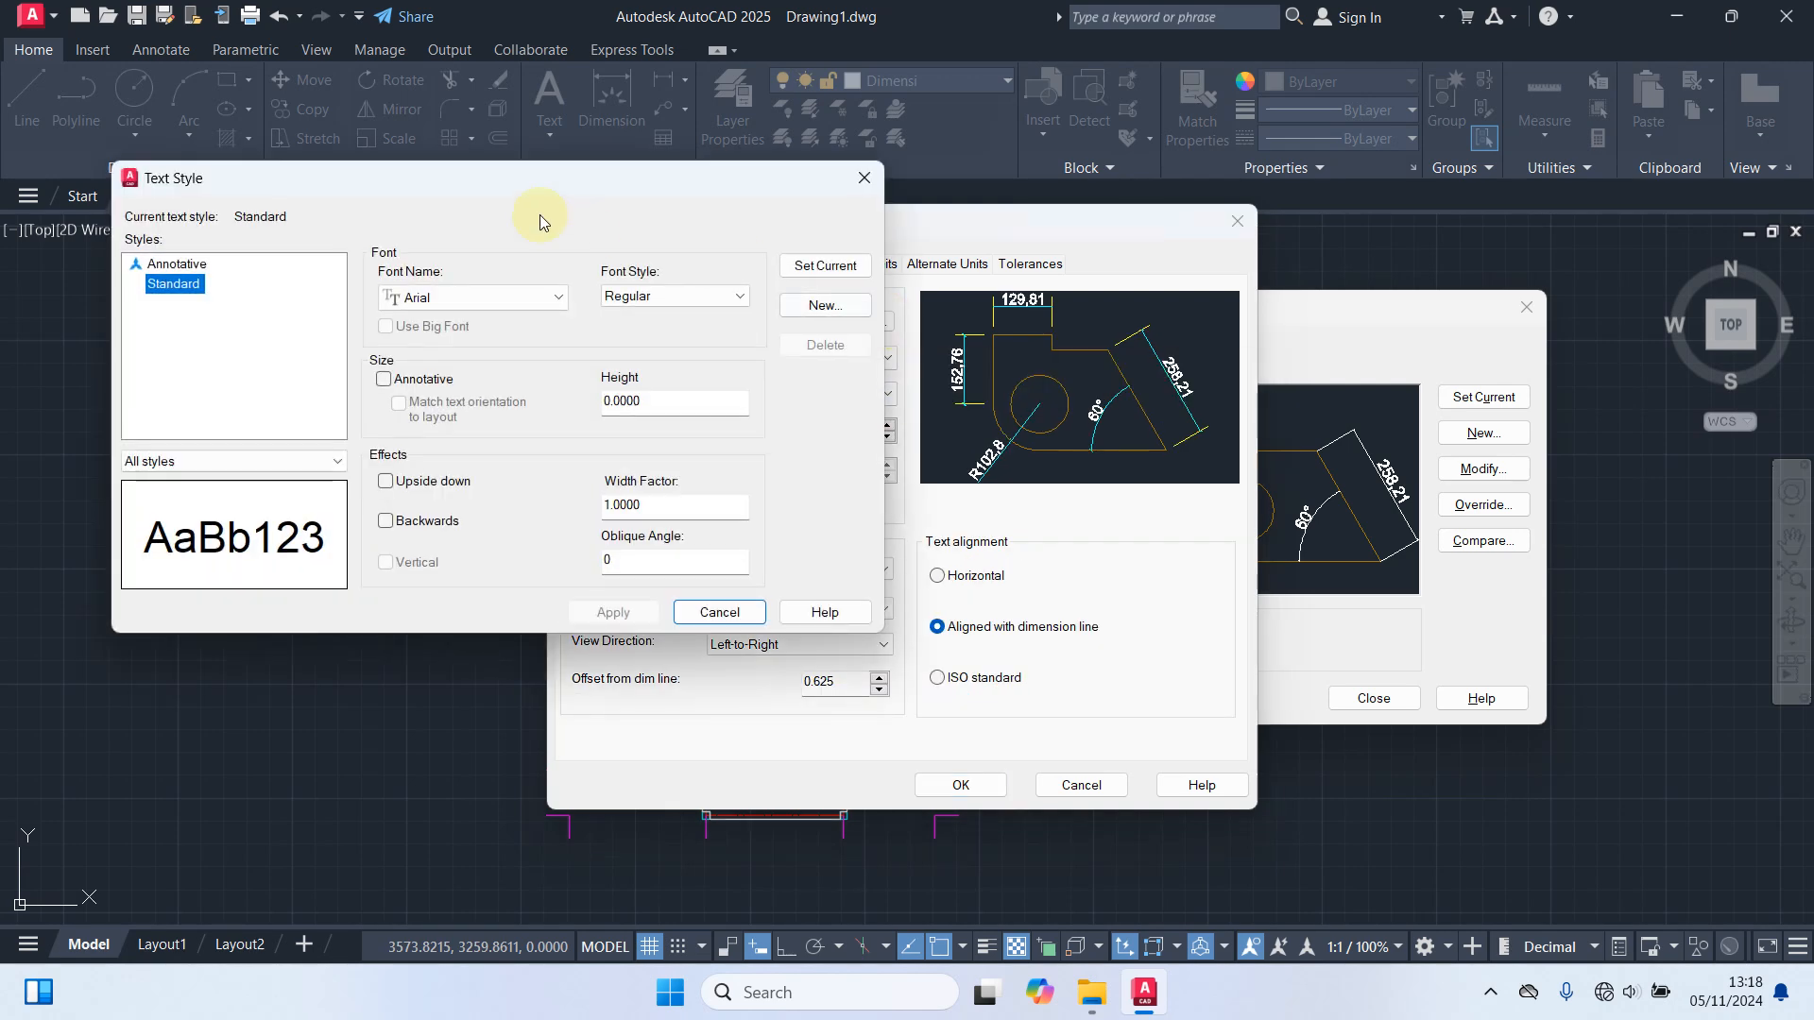
{"action": "left_click", "coordinate": [826, 310]}
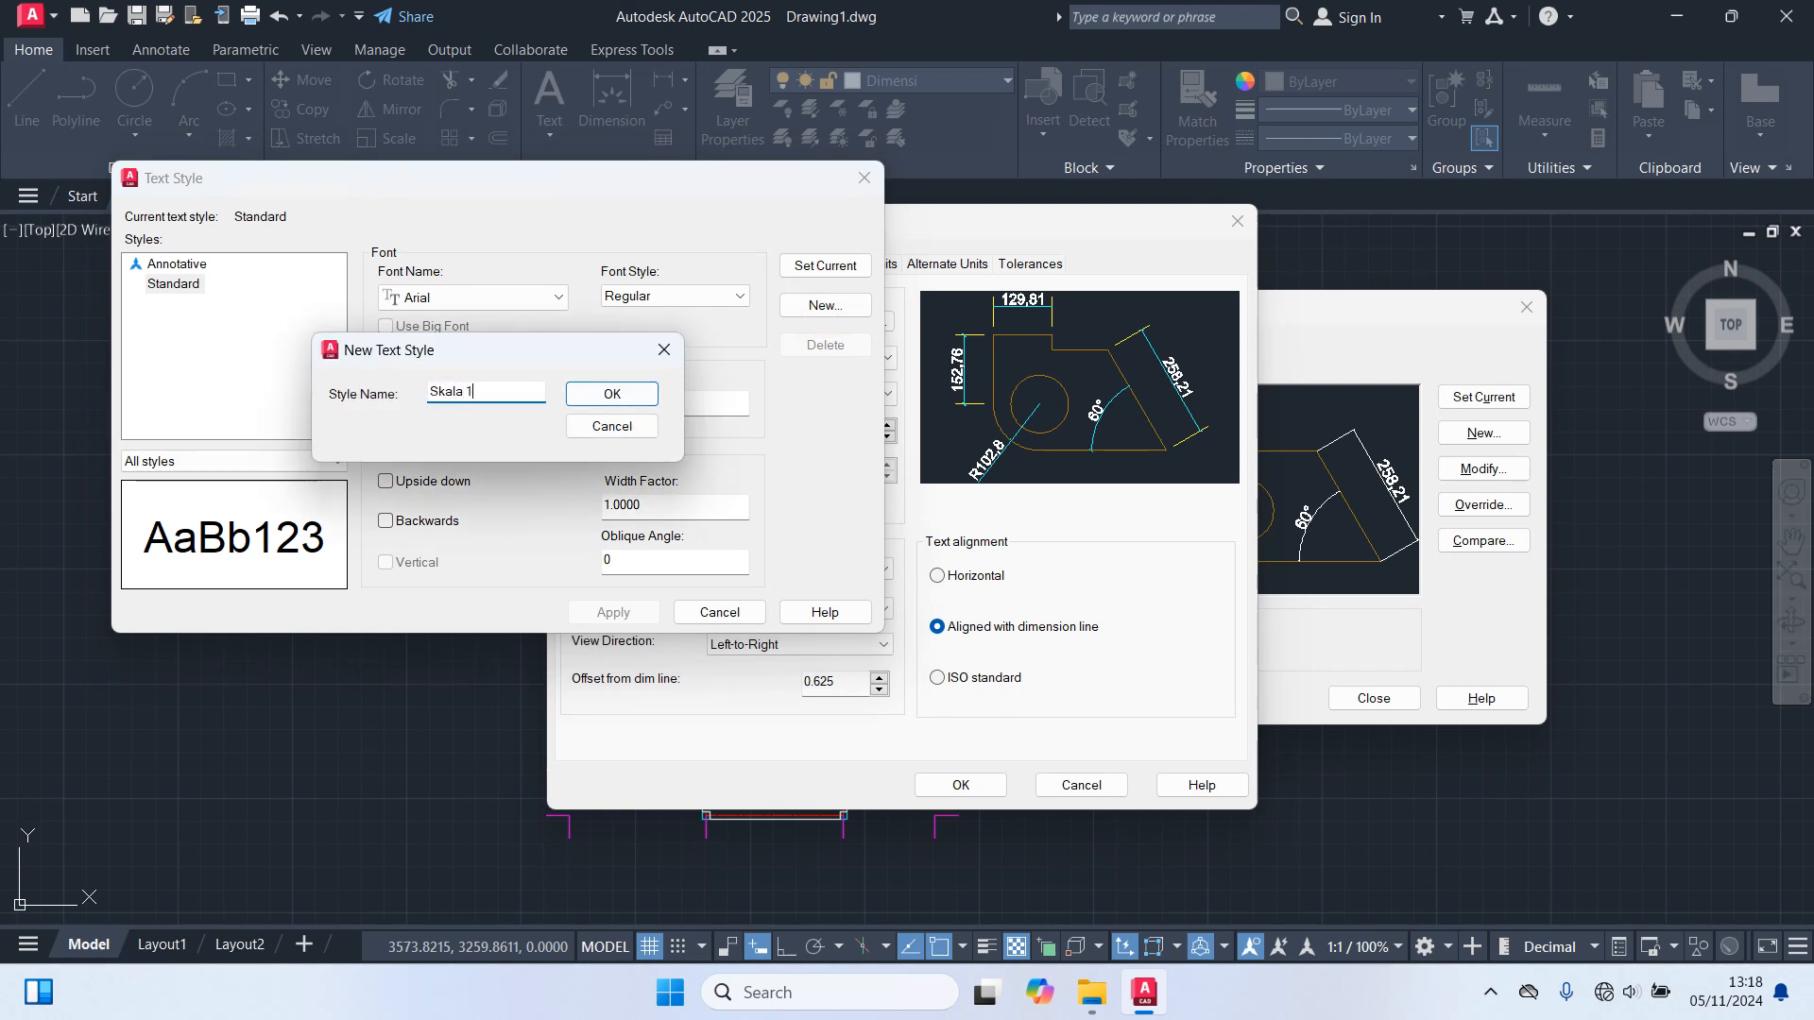
{"action": "left_click", "coordinate": [613, 395]}
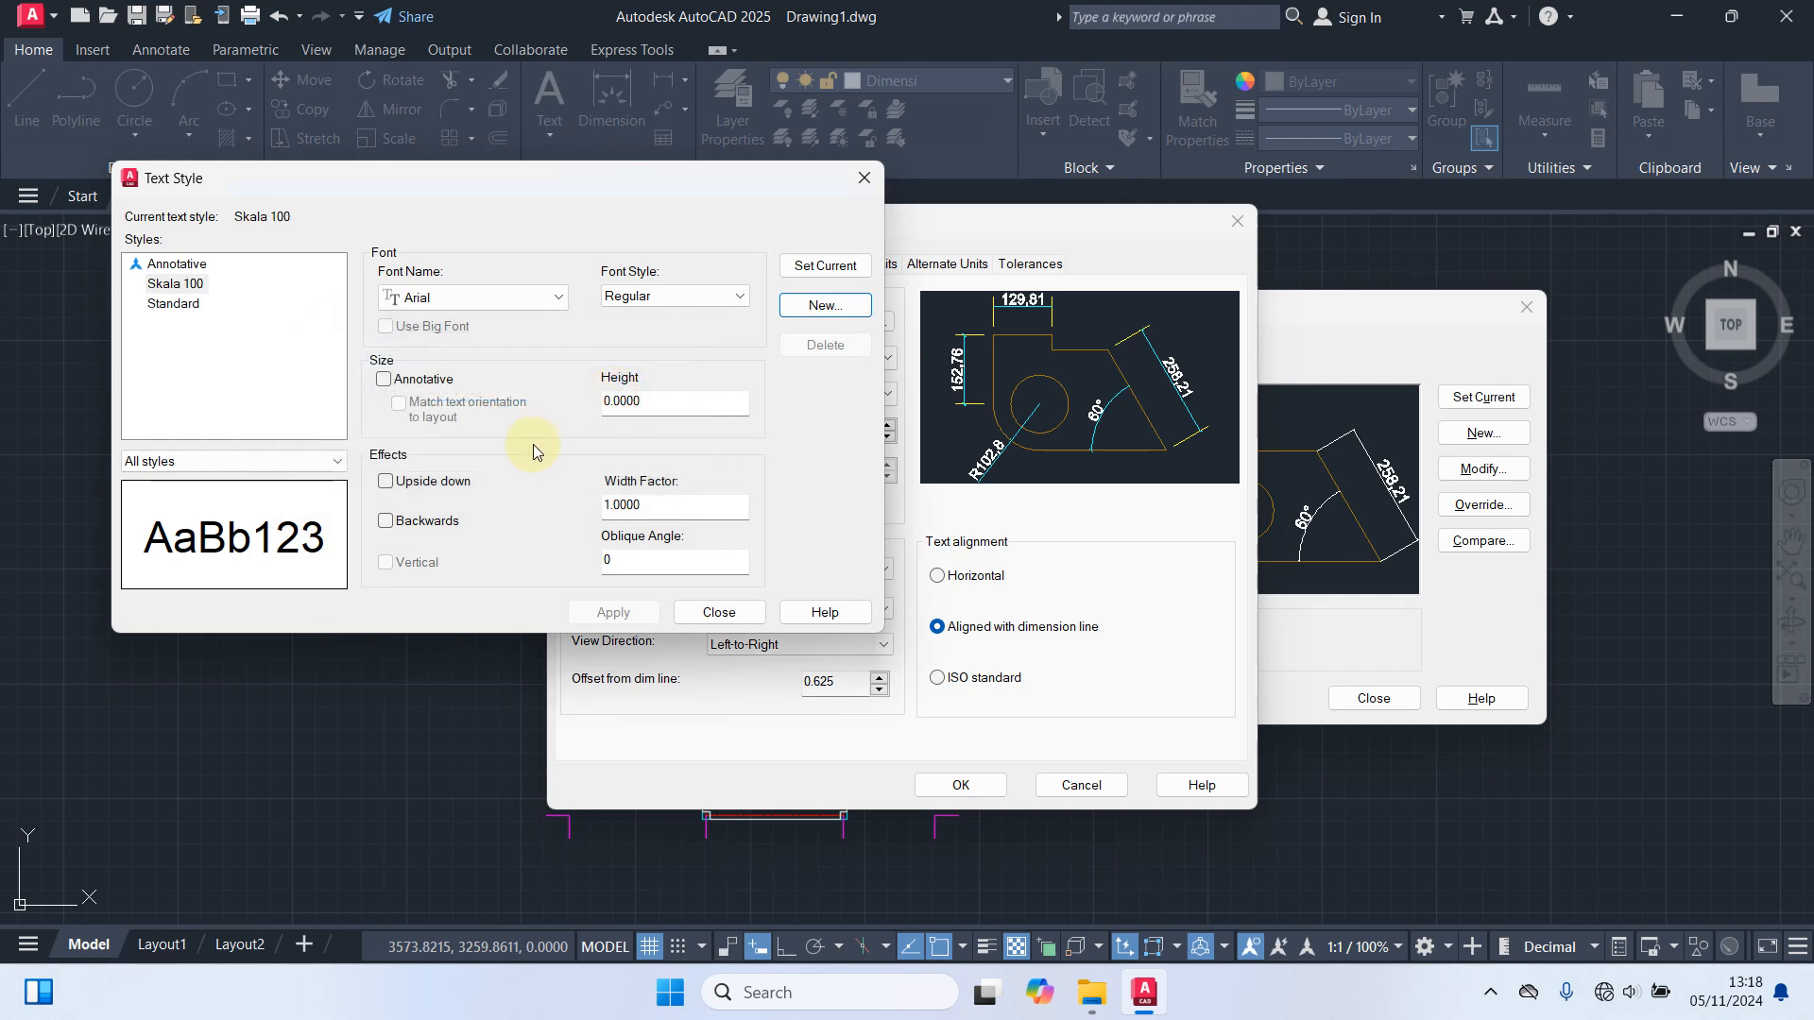
Give the Skala 100 text style the Romantic font and a height of 23, and apply the changes.
{"action": "left_click", "coordinate": [477, 295]}
{"action": "type", "text": "romant.shx"}
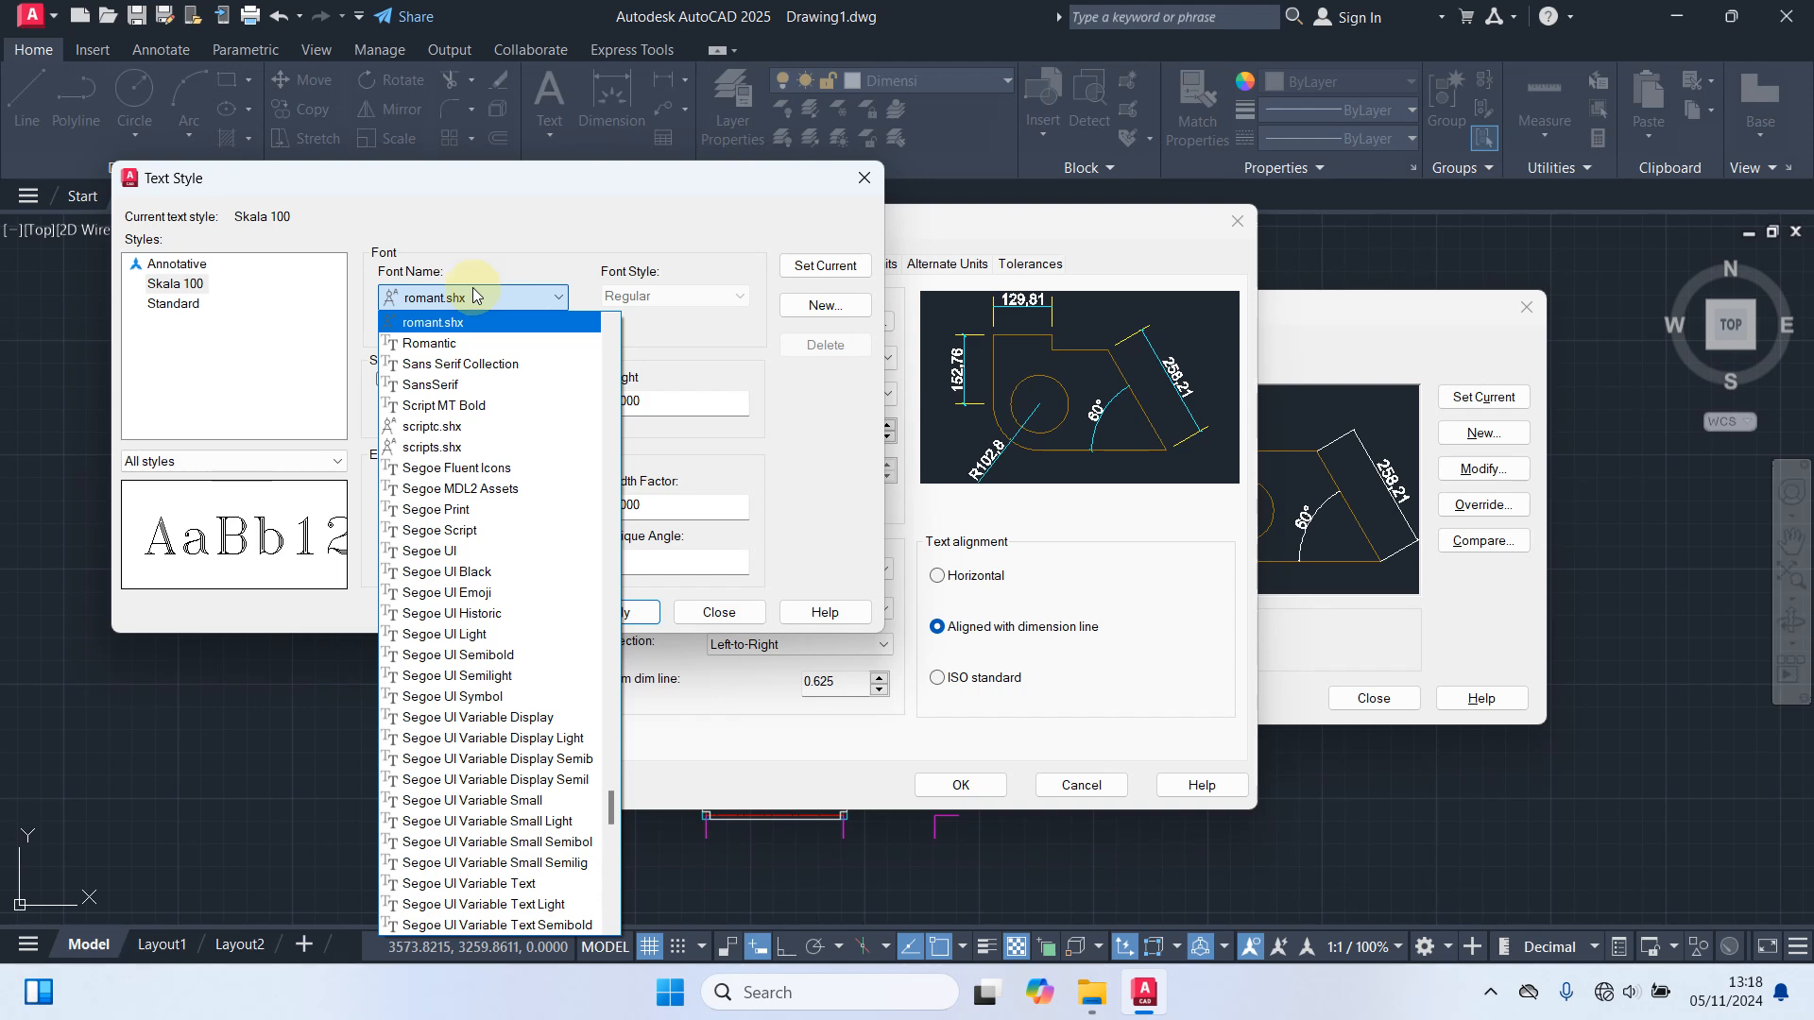
{"action": "left_click", "coordinate": [482, 343]}
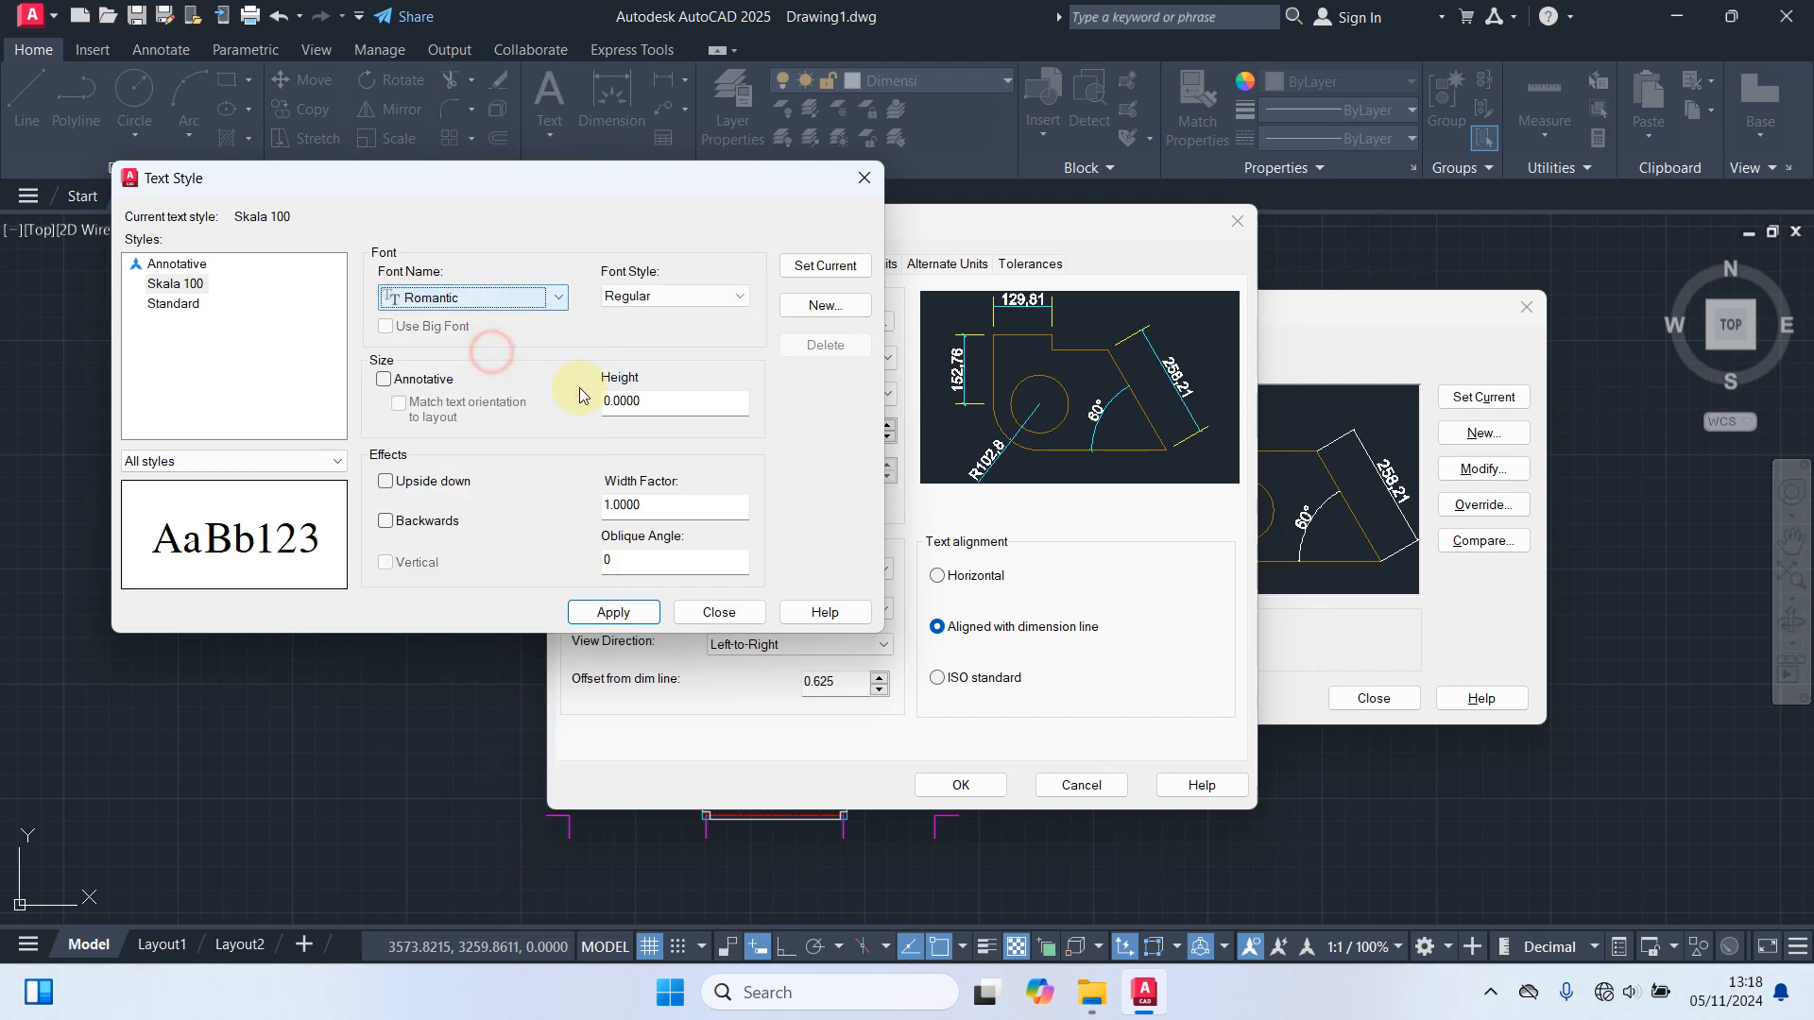
{"action": "double_click", "coordinate": [667, 395]}
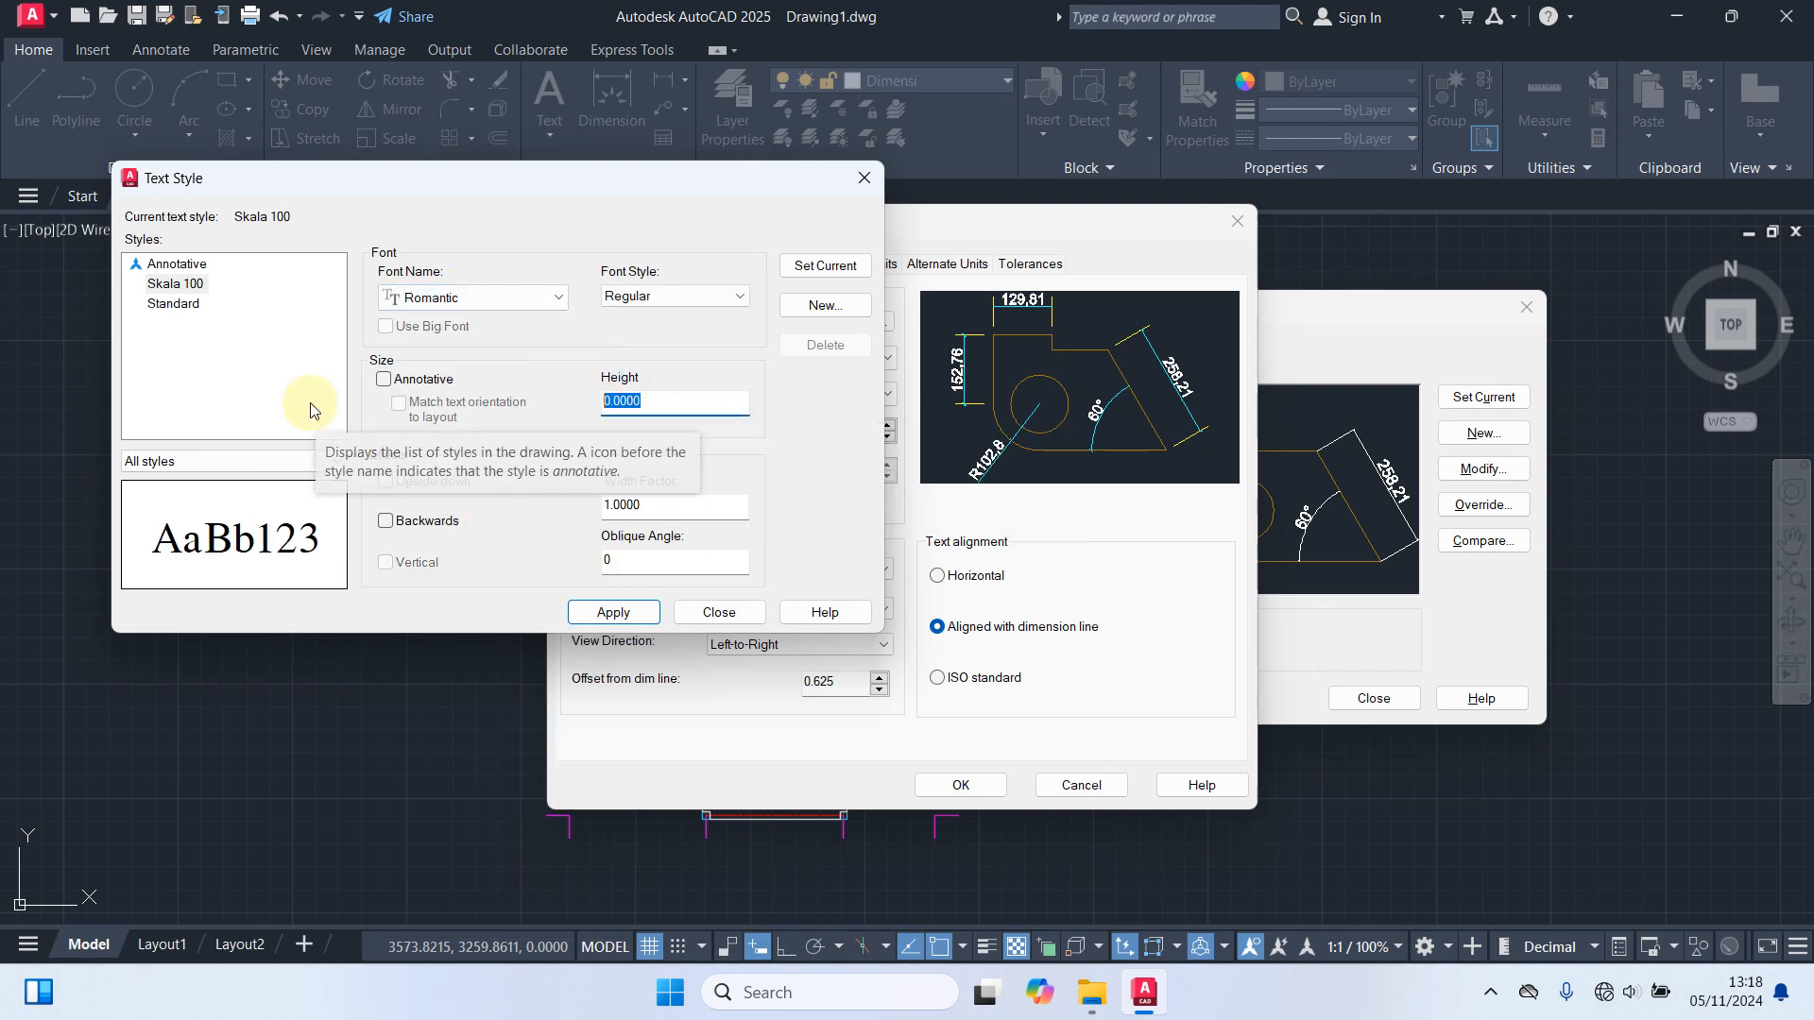
{"action": "type", "text": "23"}
{"action": "left_click", "coordinate": [618, 614]}
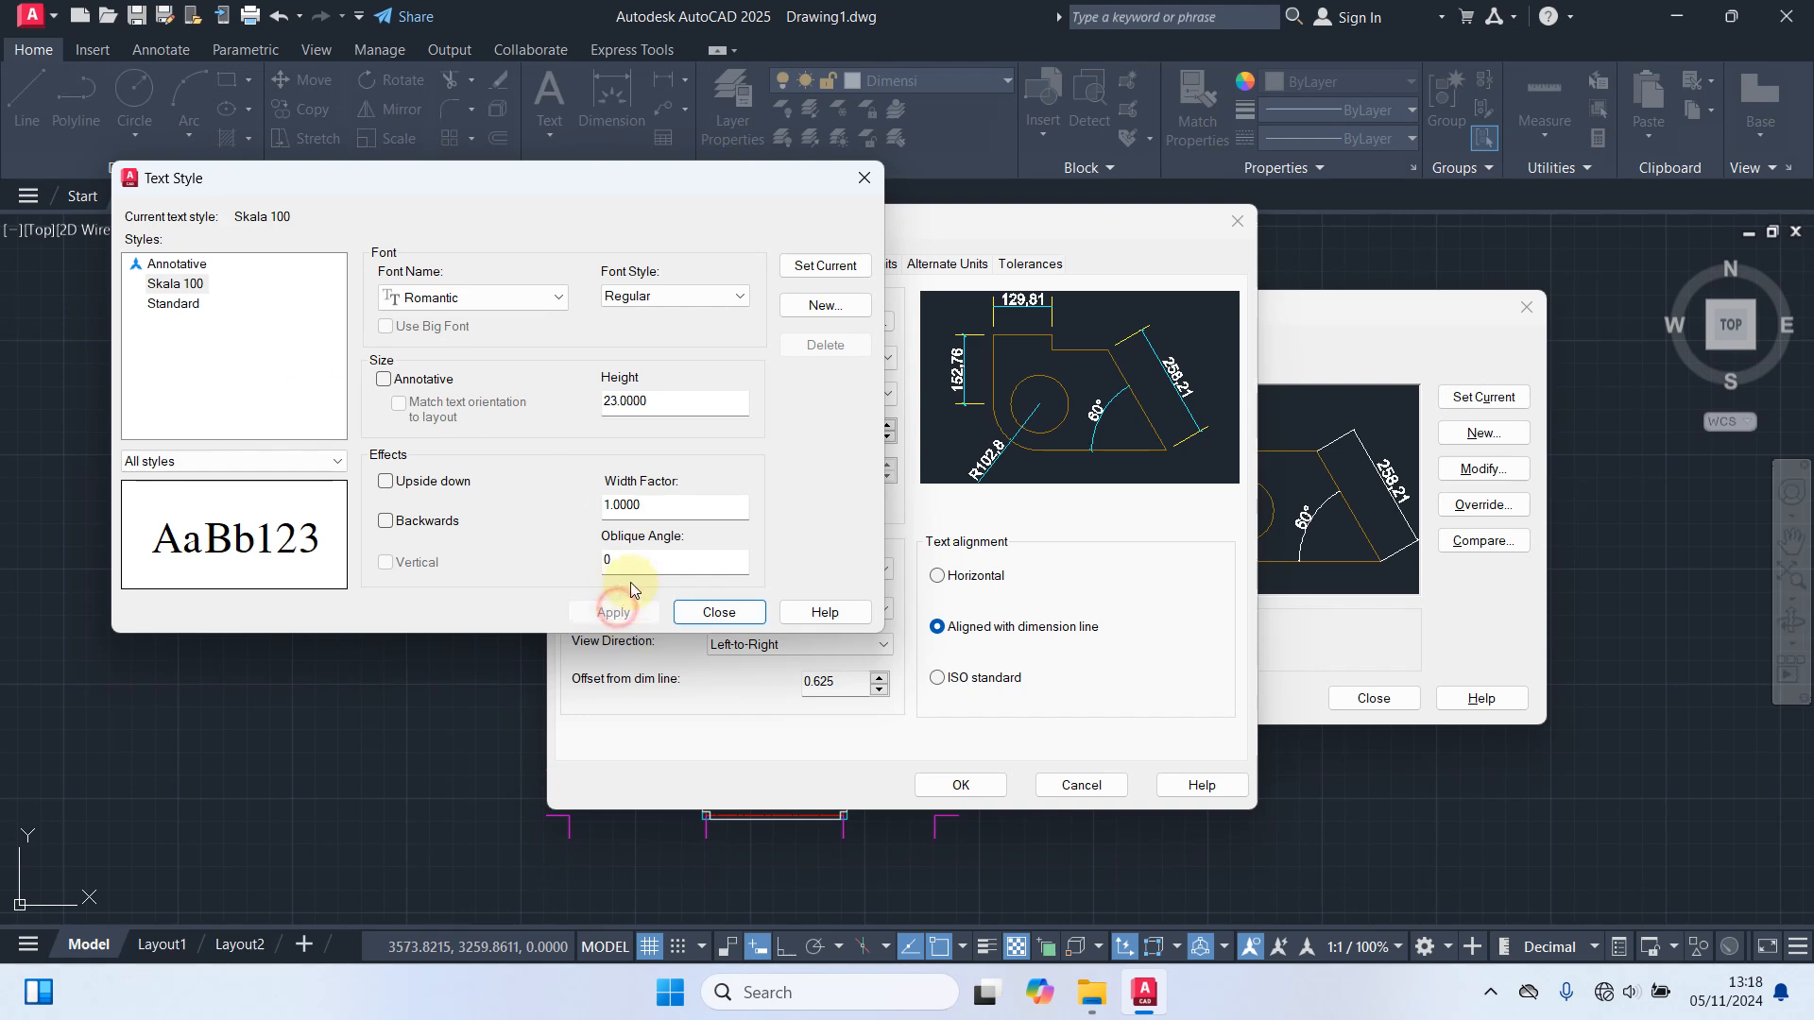
Assign the Skala 100 text style to the dimension text and set its color to index color 31.
{"action": "left_click", "coordinate": [761, 623]}
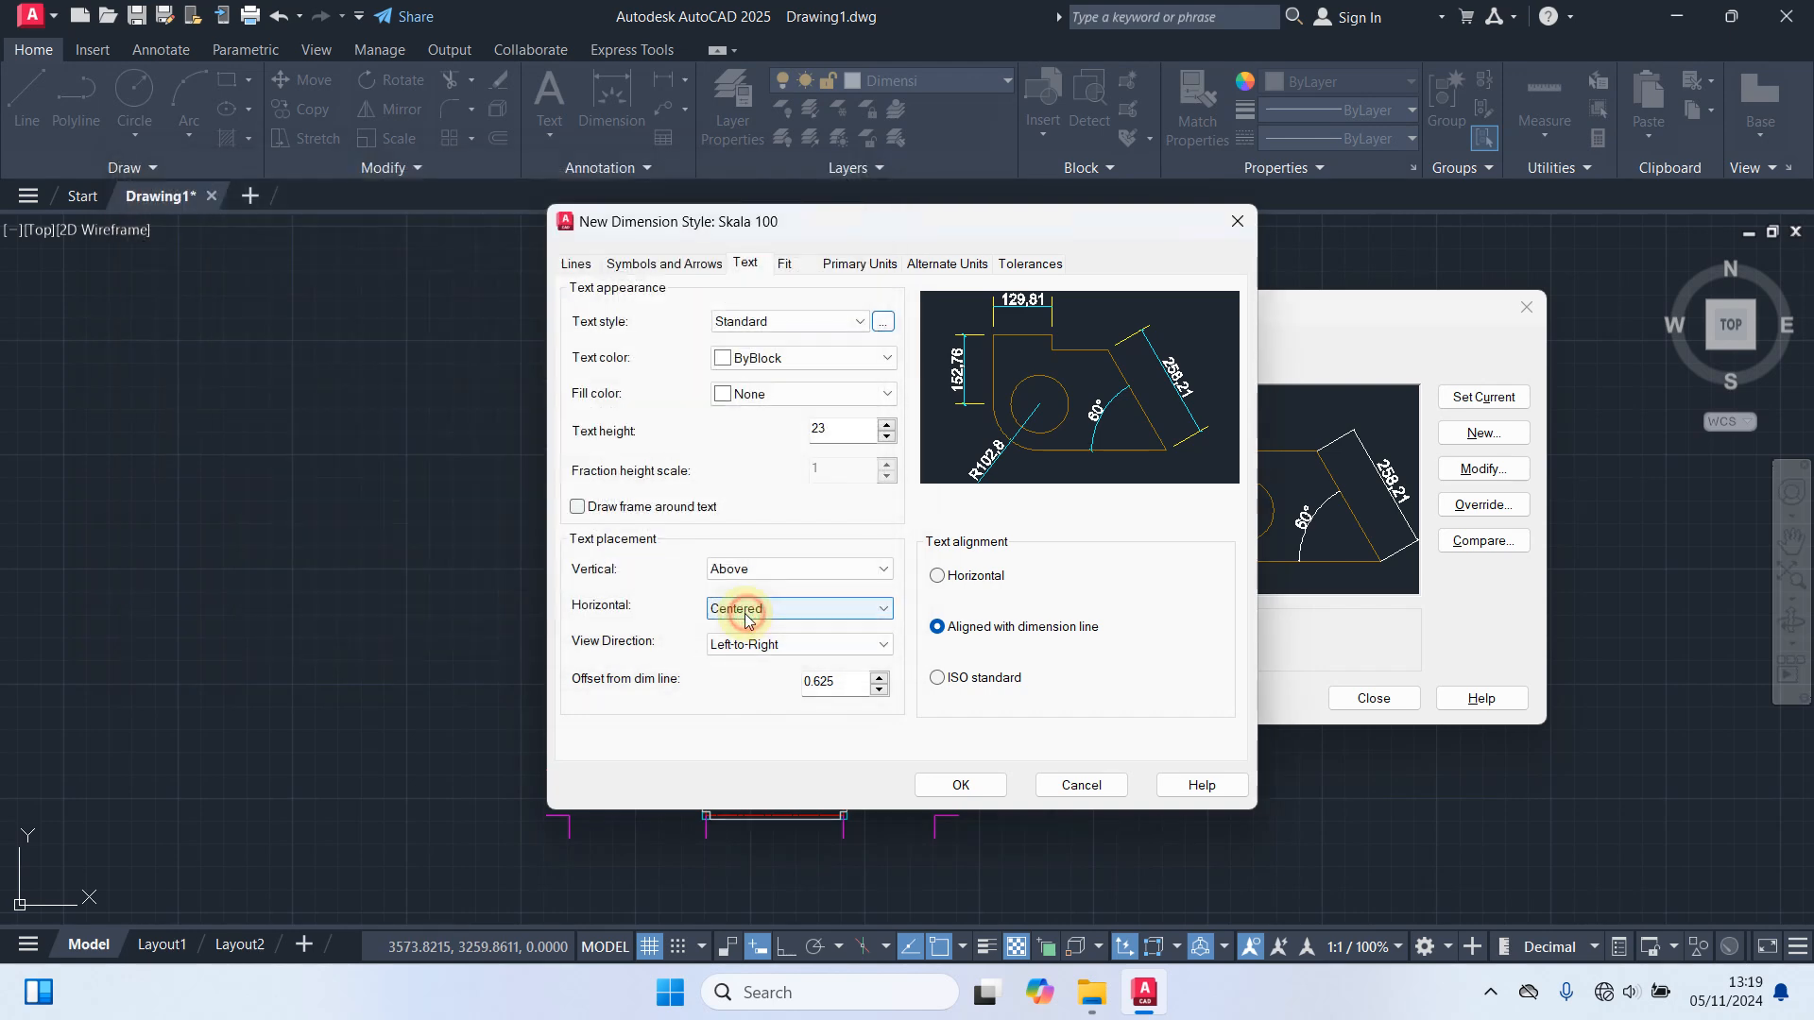
{"action": "left_click", "coordinate": [801, 323]}
{"action": "left_click", "coordinate": [831, 359]}
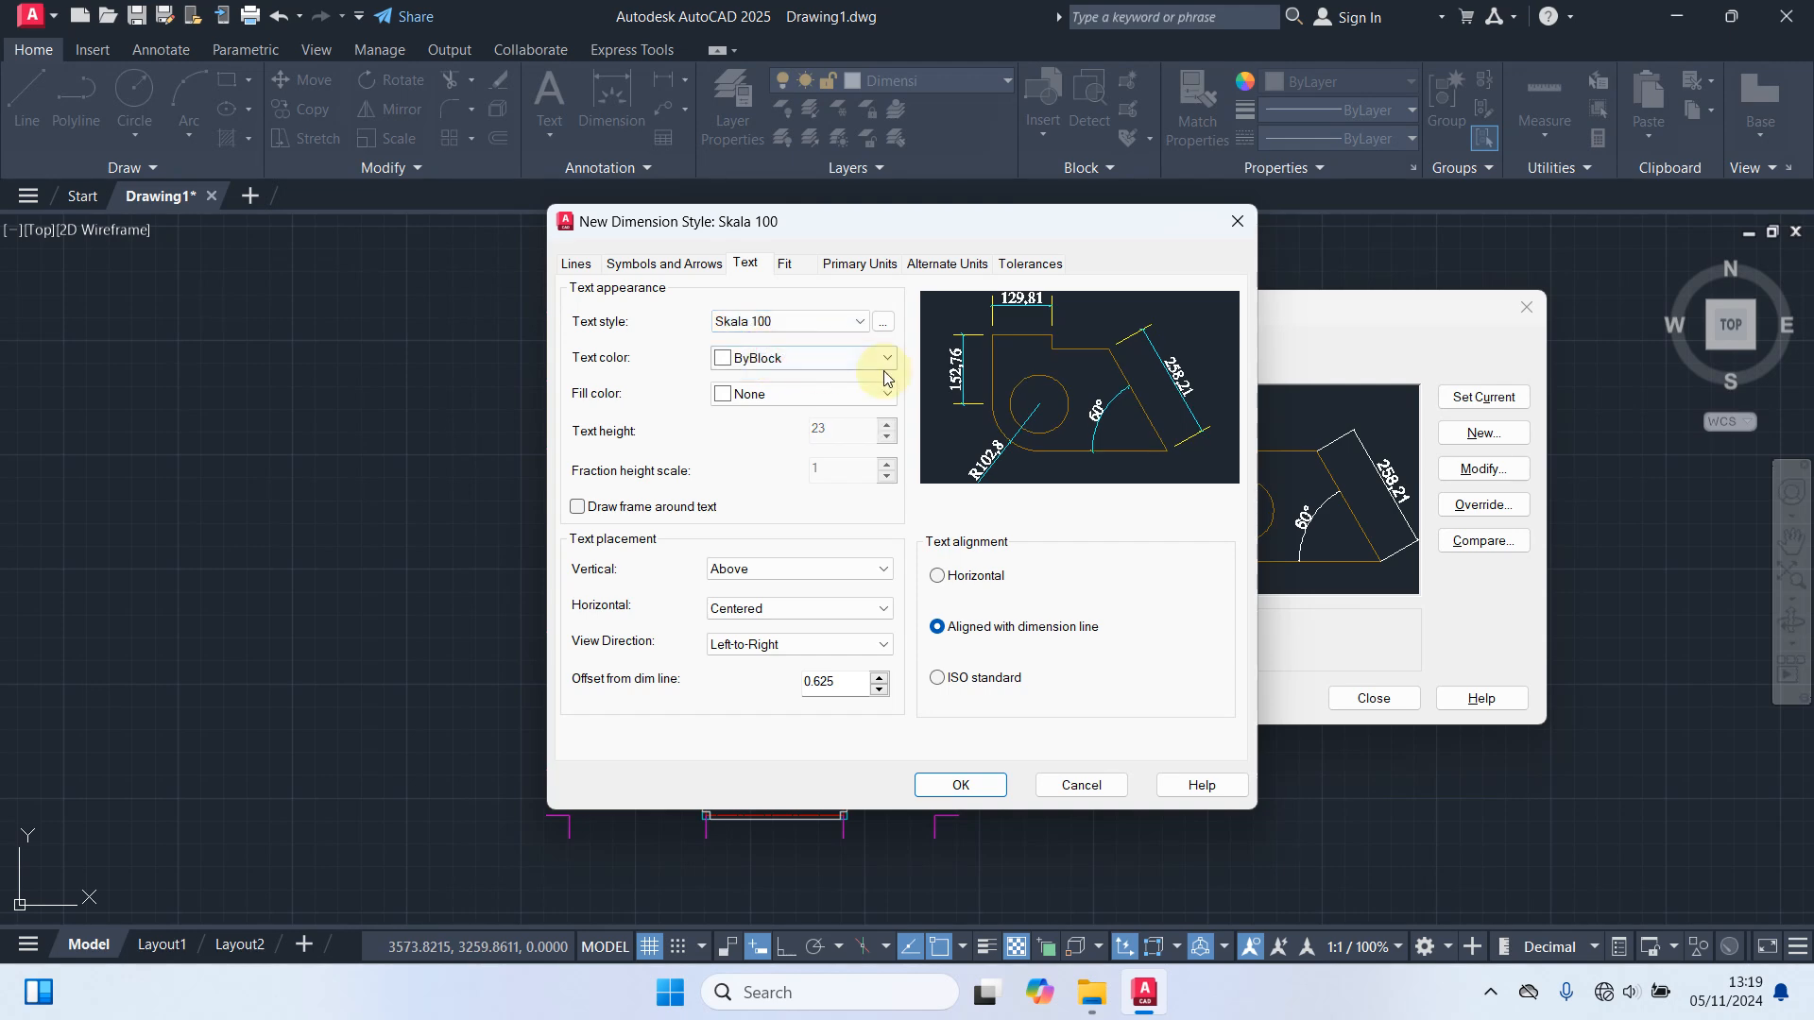
{"action": "left_click", "coordinate": [728, 372]}
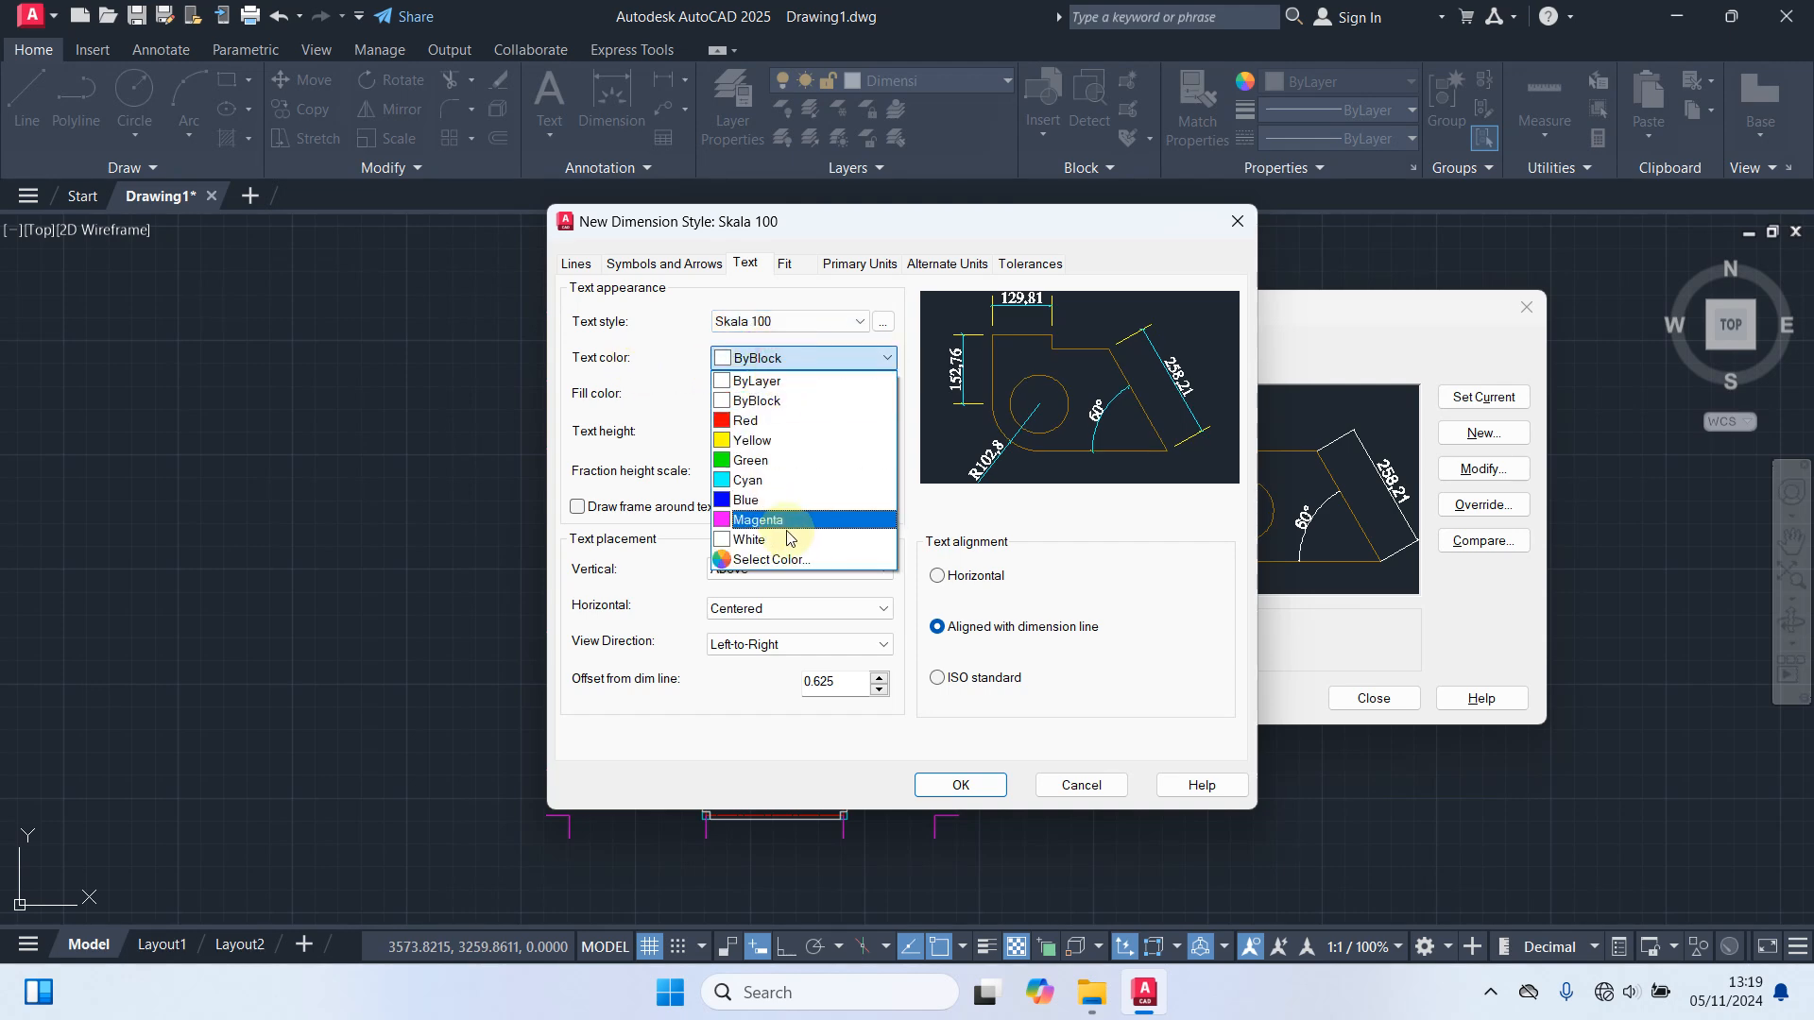
{"action": "left_click", "coordinate": [790, 563]}
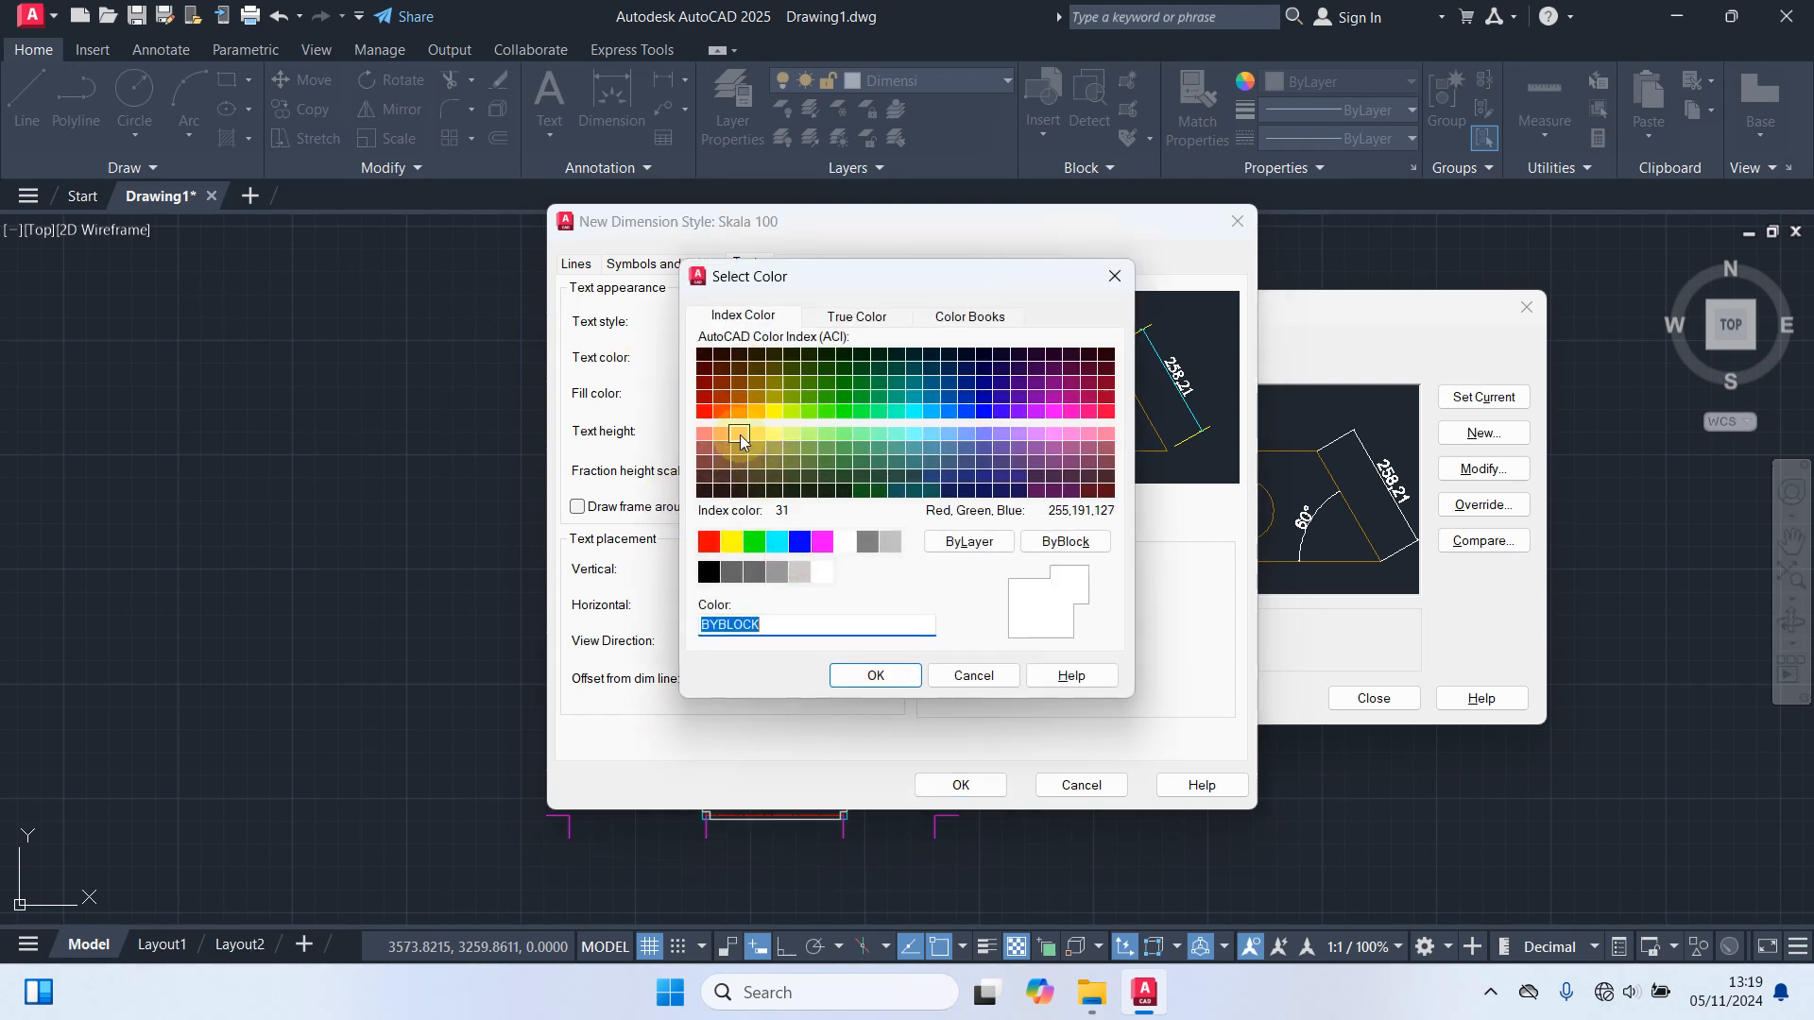
{"action": "left_click", "coordinate": [740, 434]}
{"action": "left_click", "coordinate": [879, 676]}
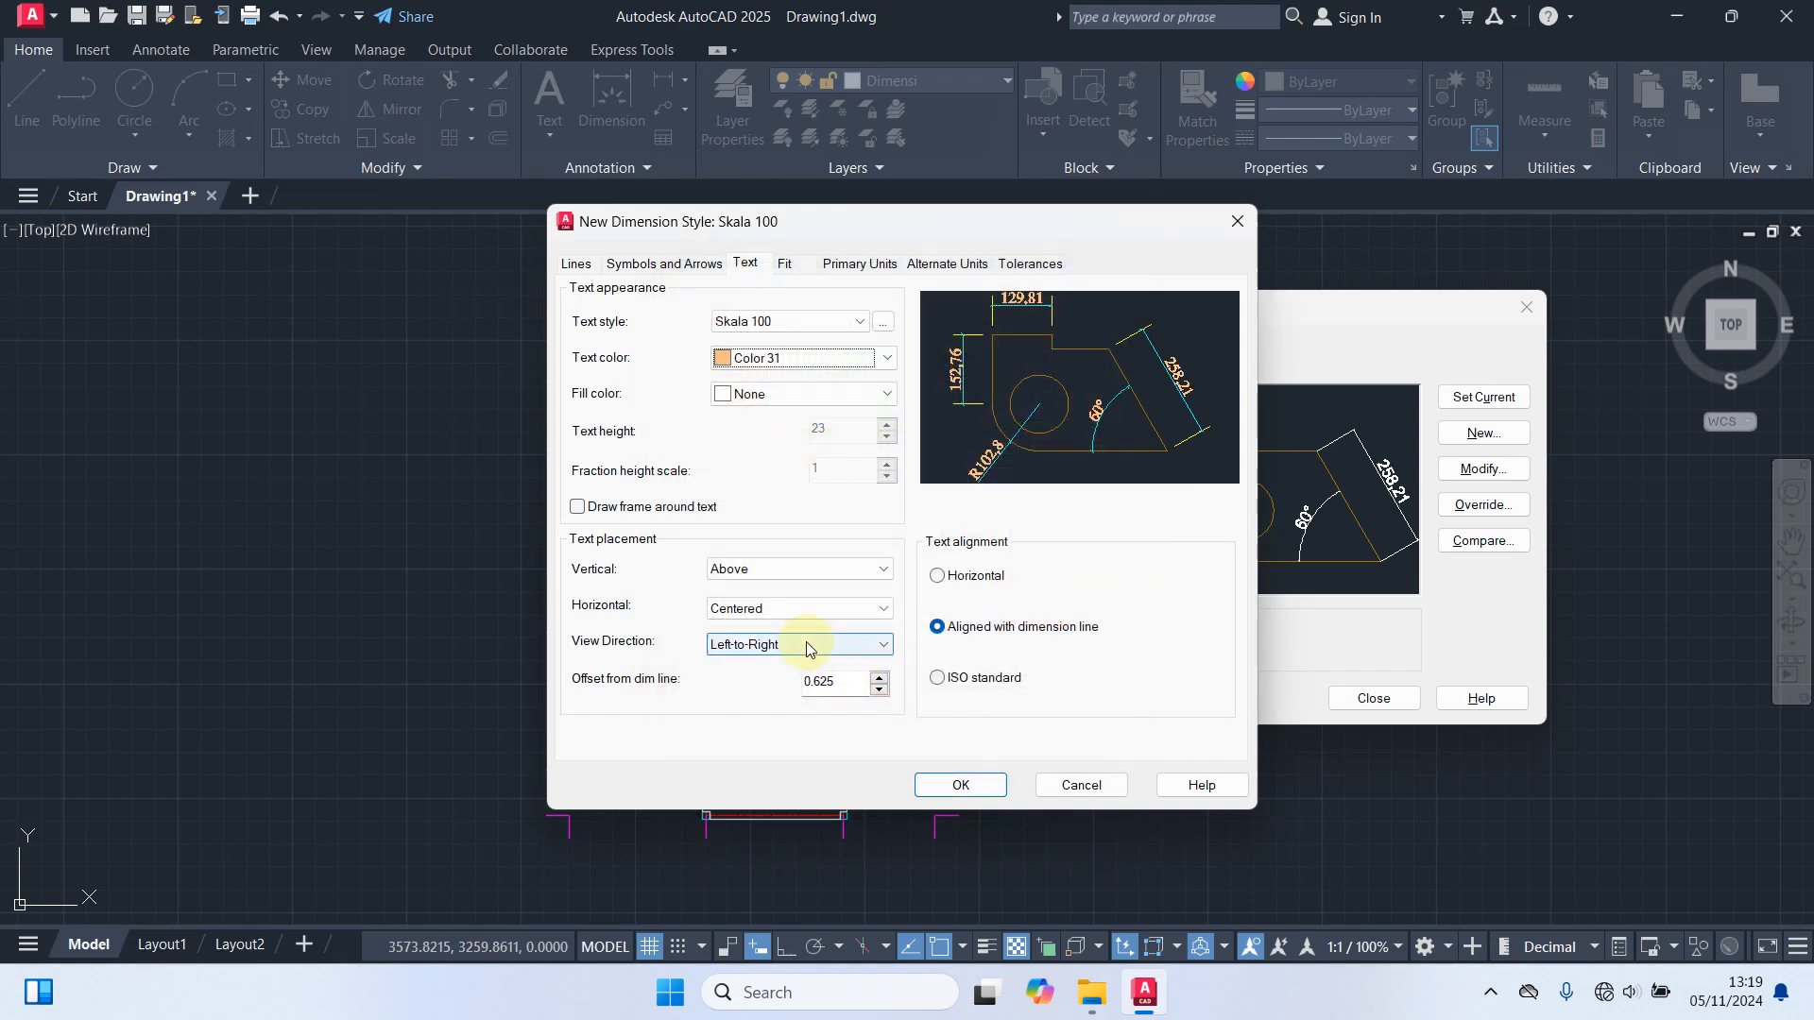
Center the dimension text vertically, set its offset from the dimension line to 8, and save the dimension style.
{"action": "left_click", "coordinate": [790, 572]}
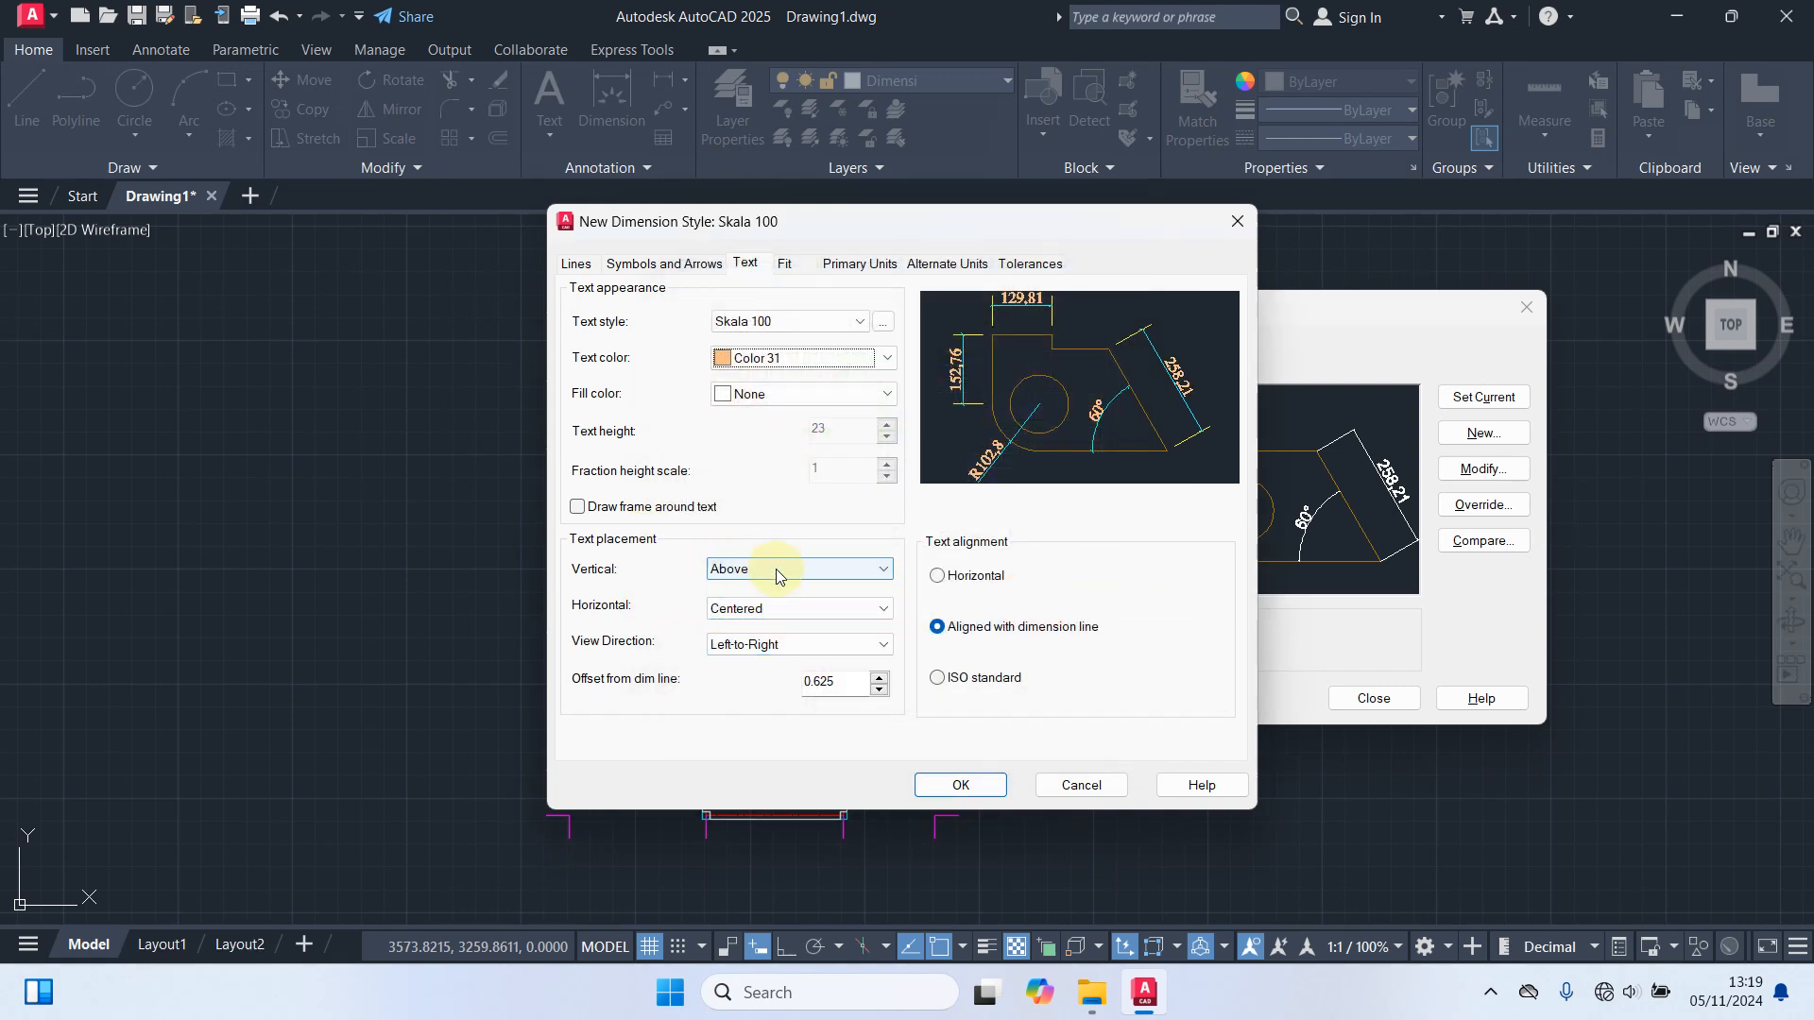
{"action": "left_click", "coordinate": [836, 570]}
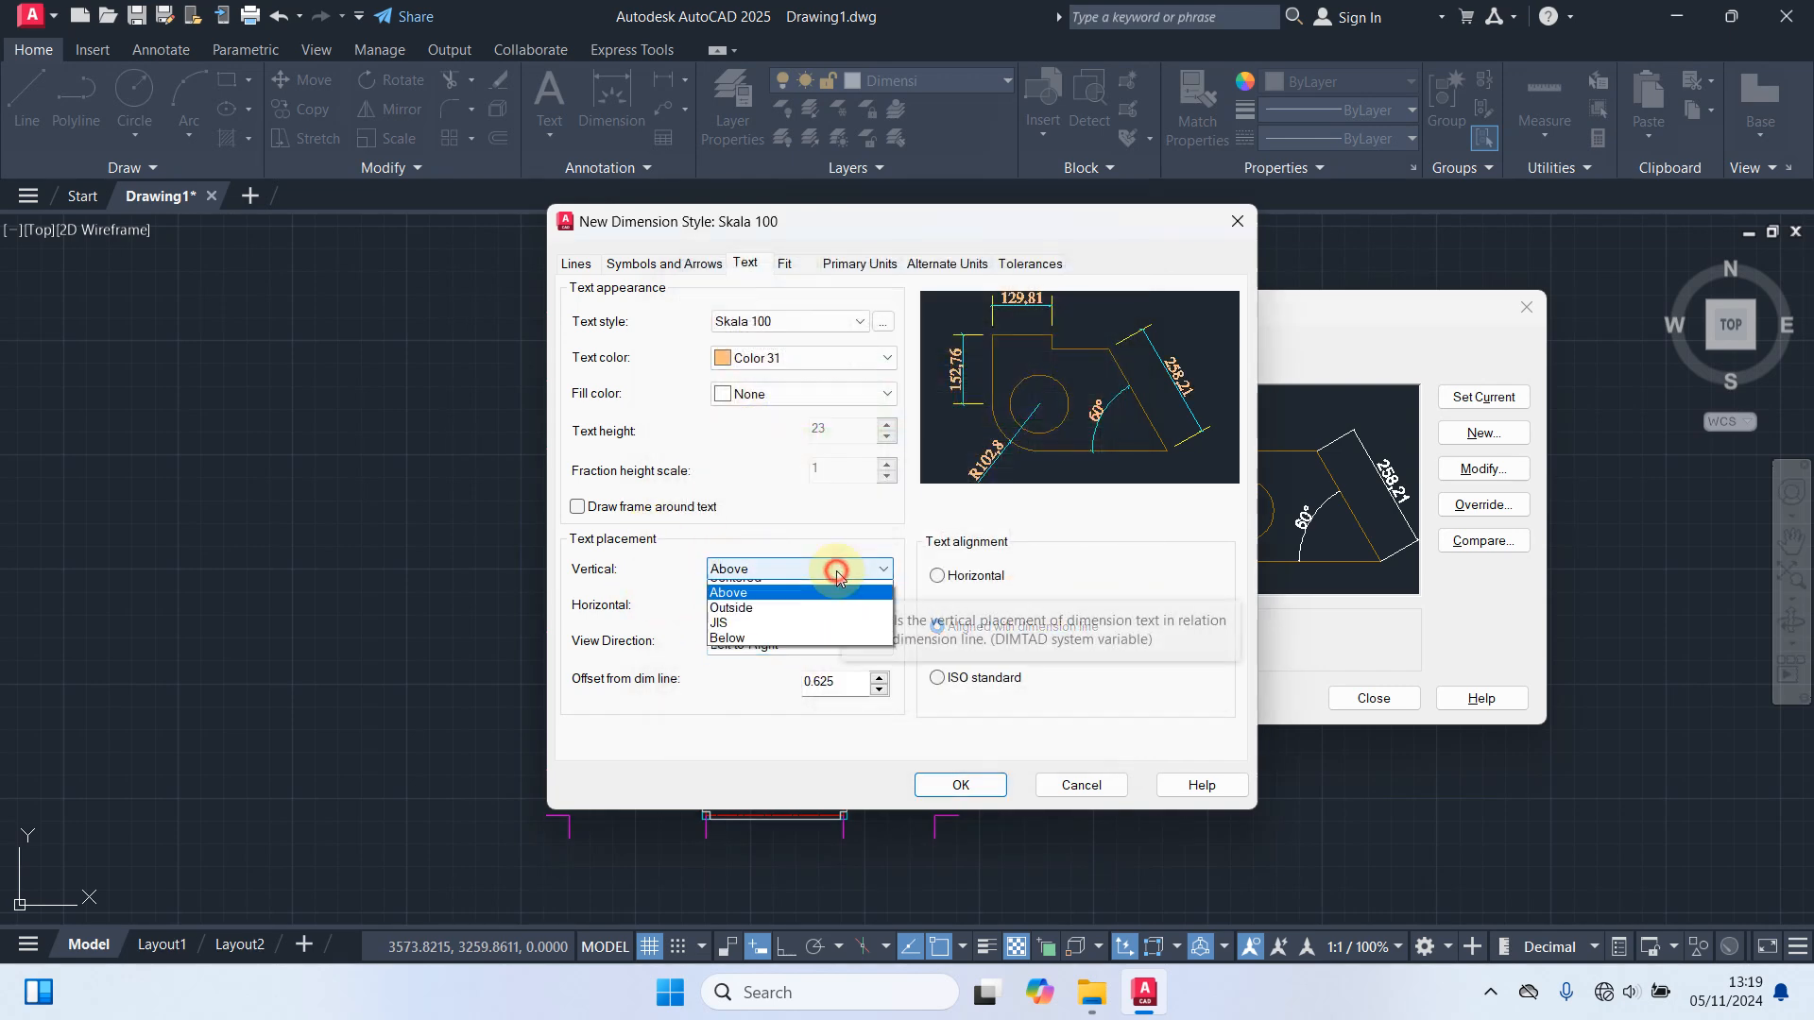
{"action": "left_click", "coordinate": [747, 590]}
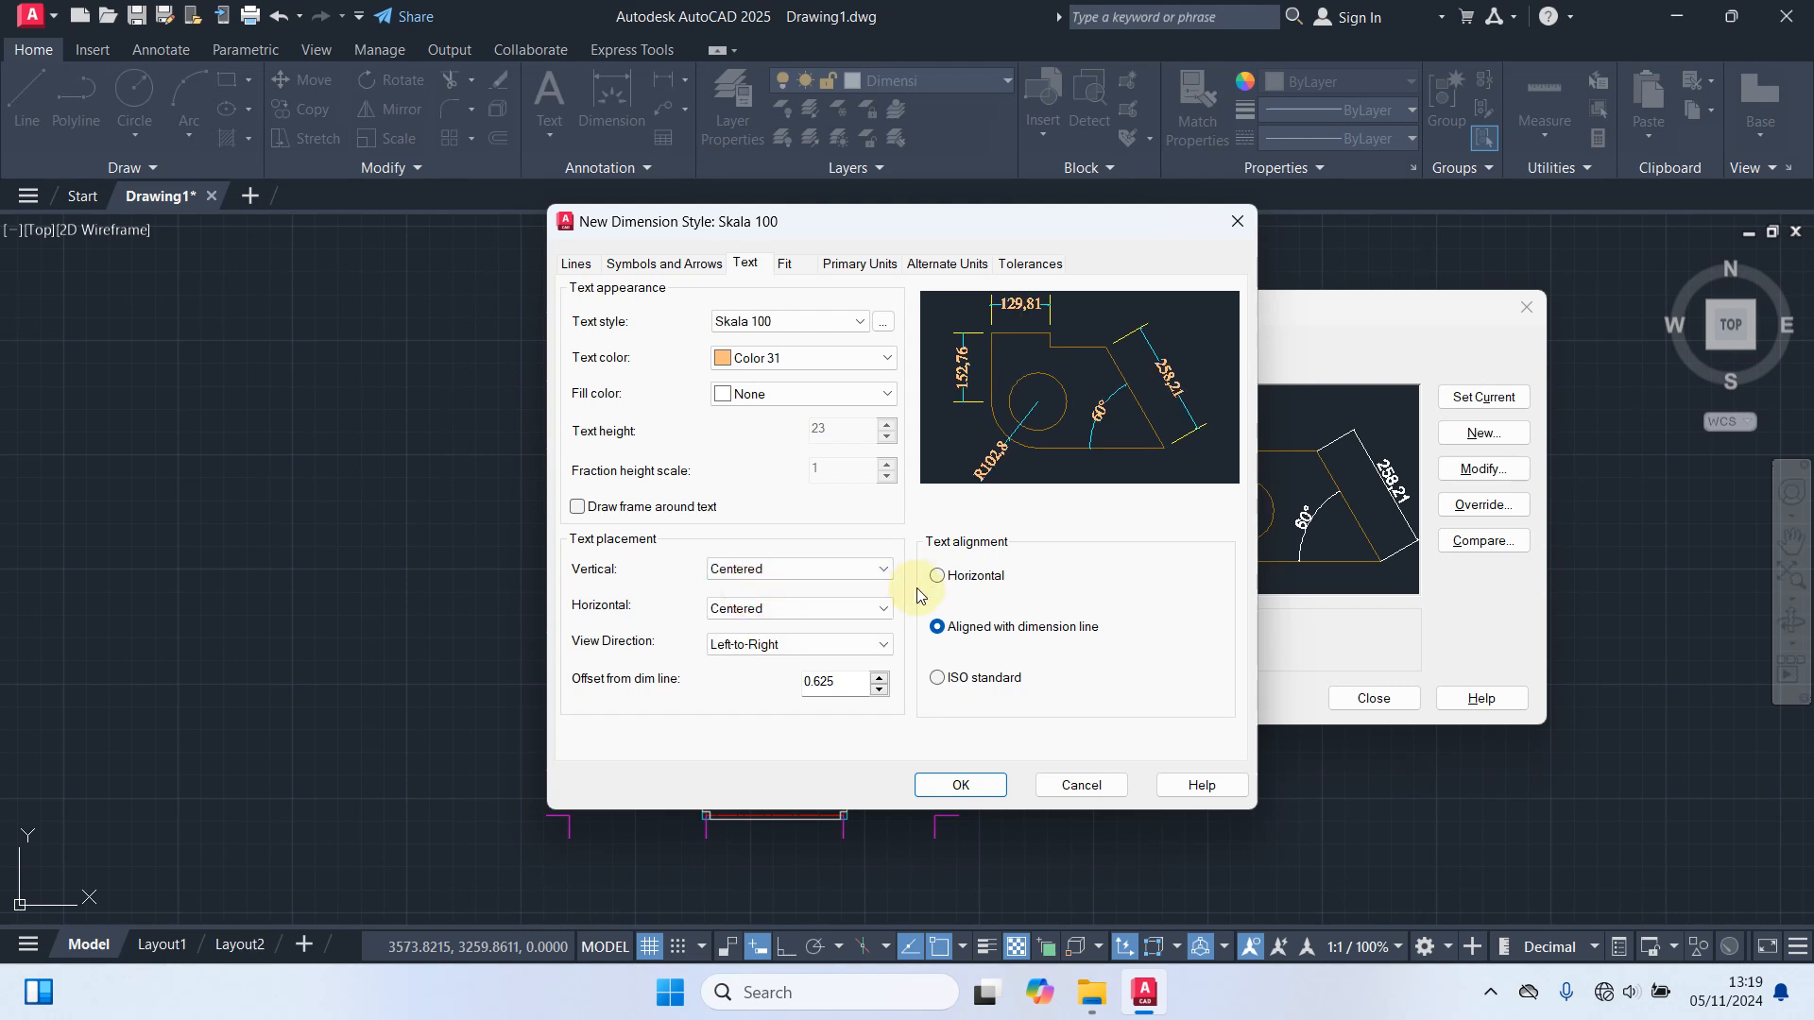
{"action": "double_click", "coordinate": [863, 683]}
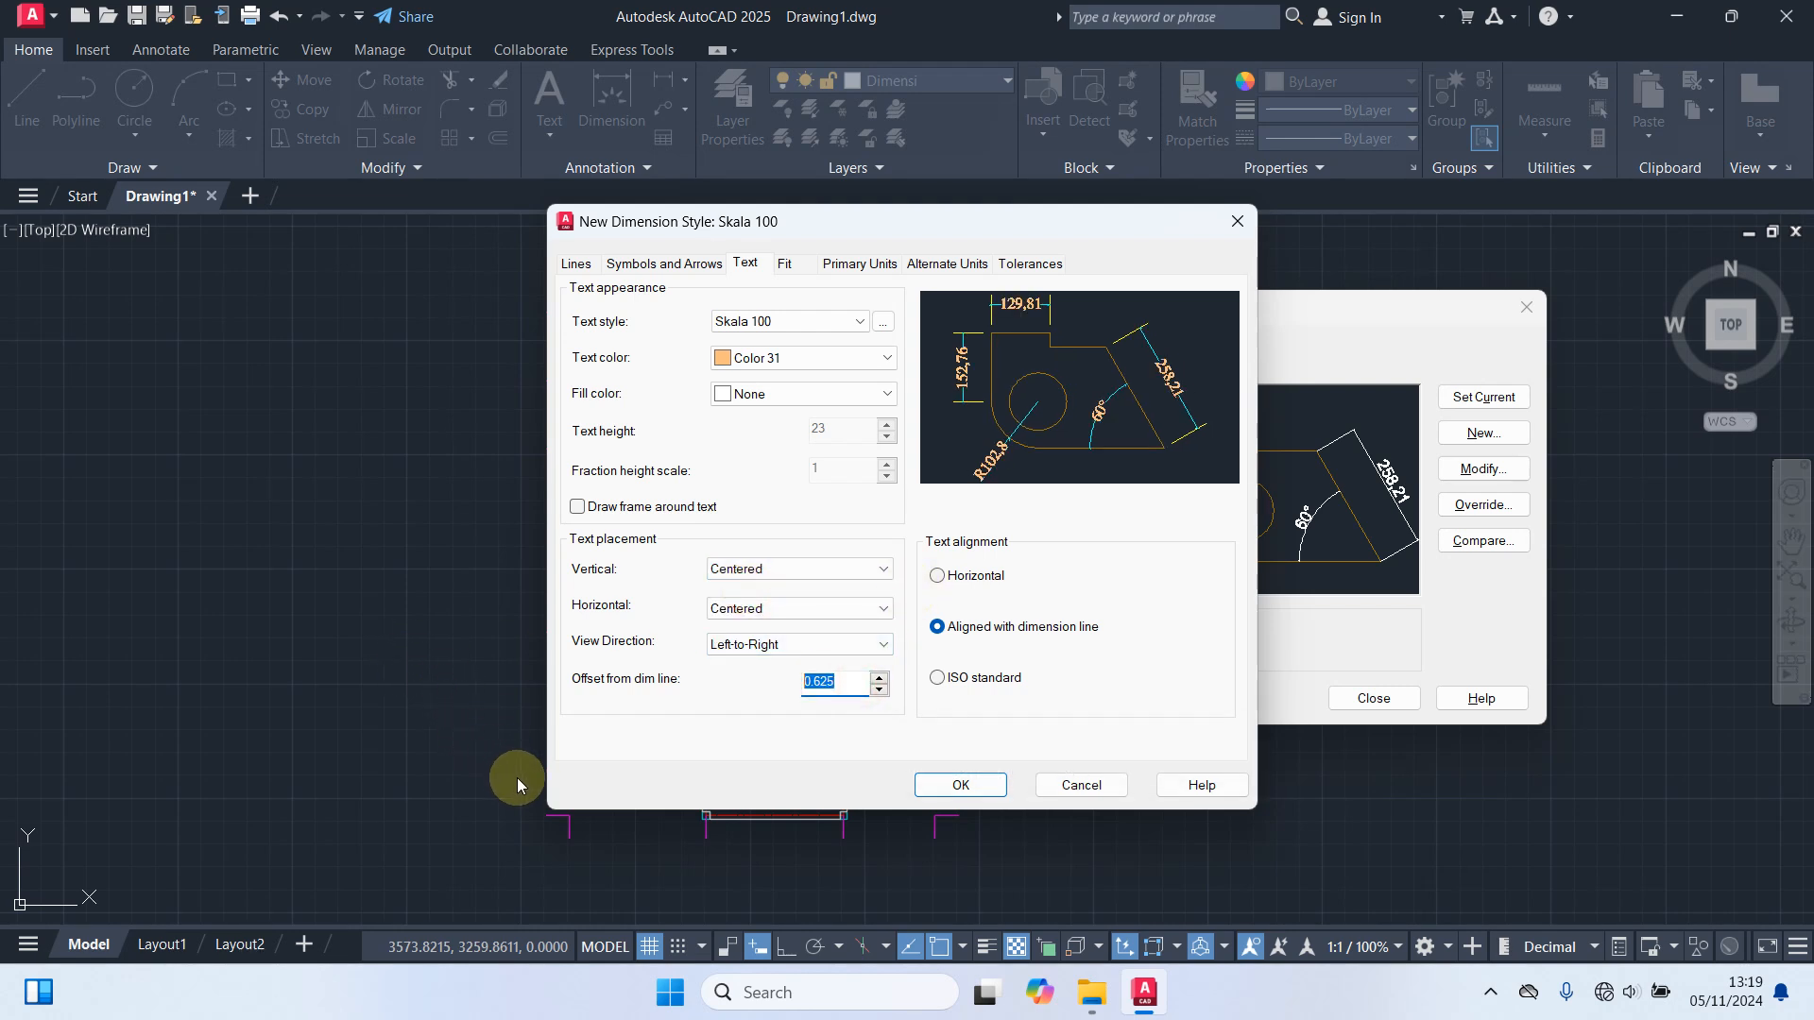
{"action": "type", "text": "8"}
{"action": "left_click", "coordinate": [961, 785]}
{"action": "left_click", "coordinate": [1353, 701]}
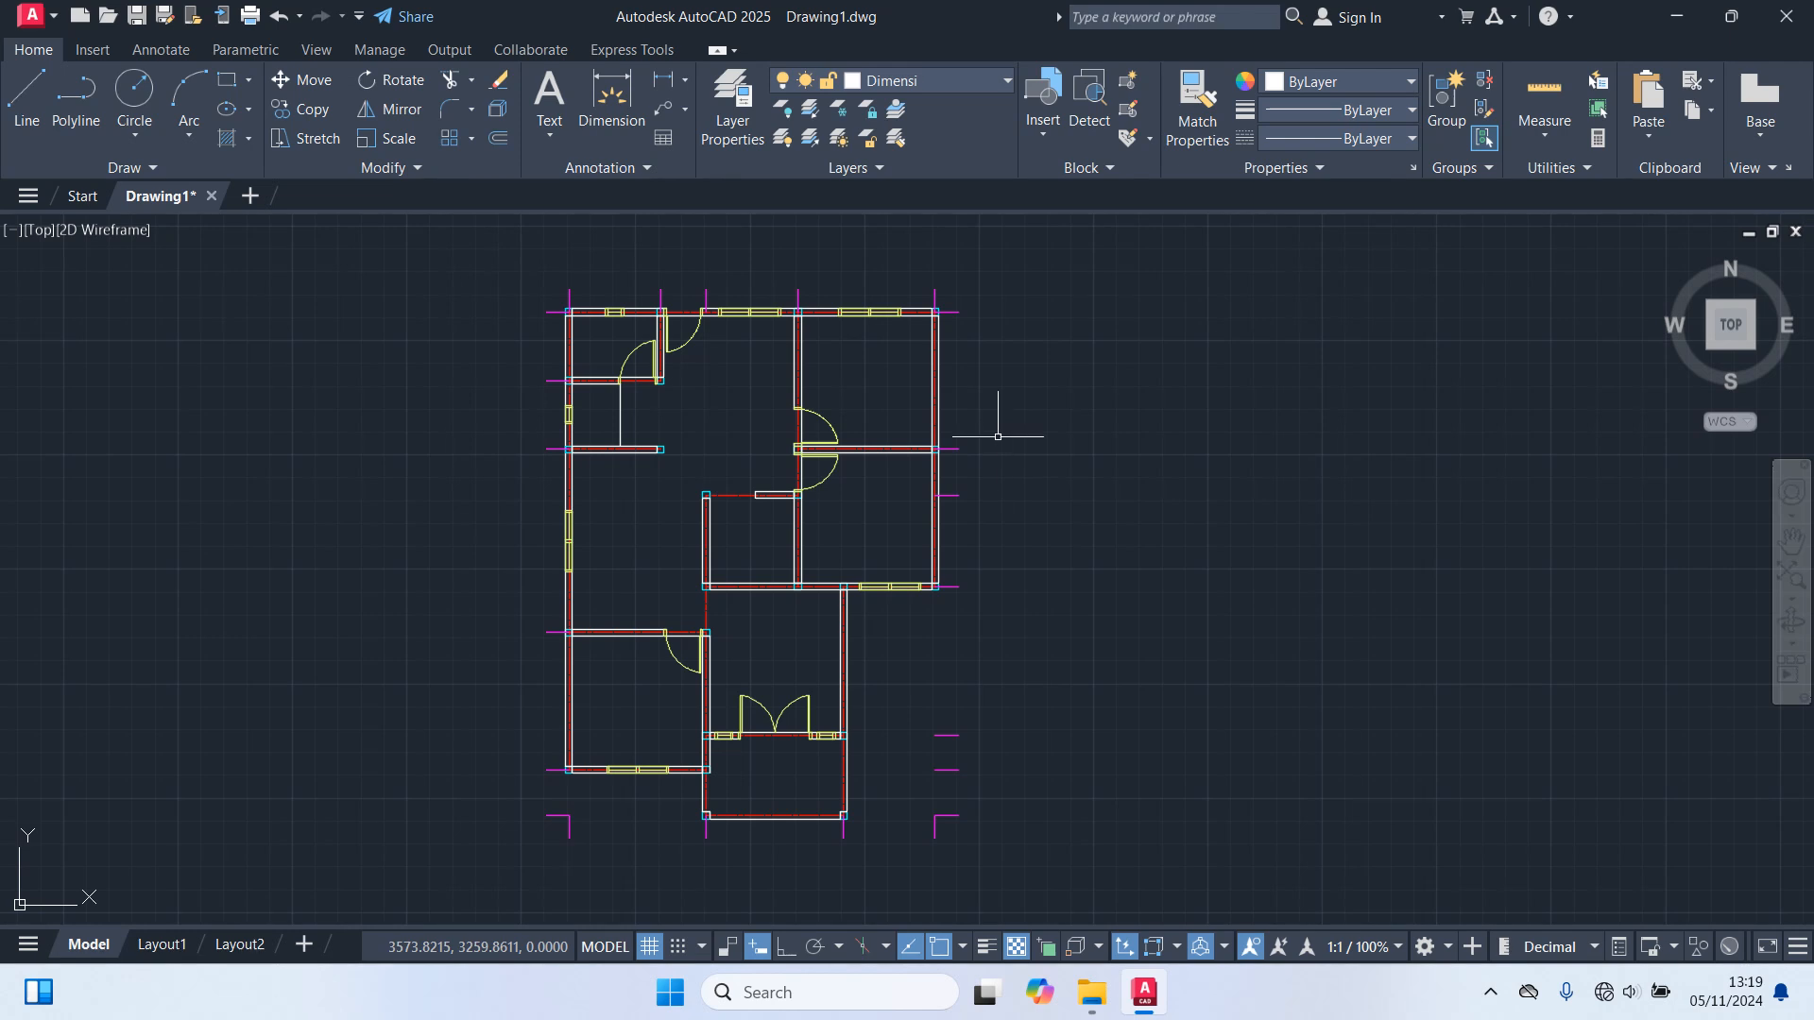
Quick-dimension the vertical wall-axis guide lines along the plan's top side, placing the dimension row just above them.
{"action": "type", "text": "qdim"}
{"action": "key", "text": "Return"}
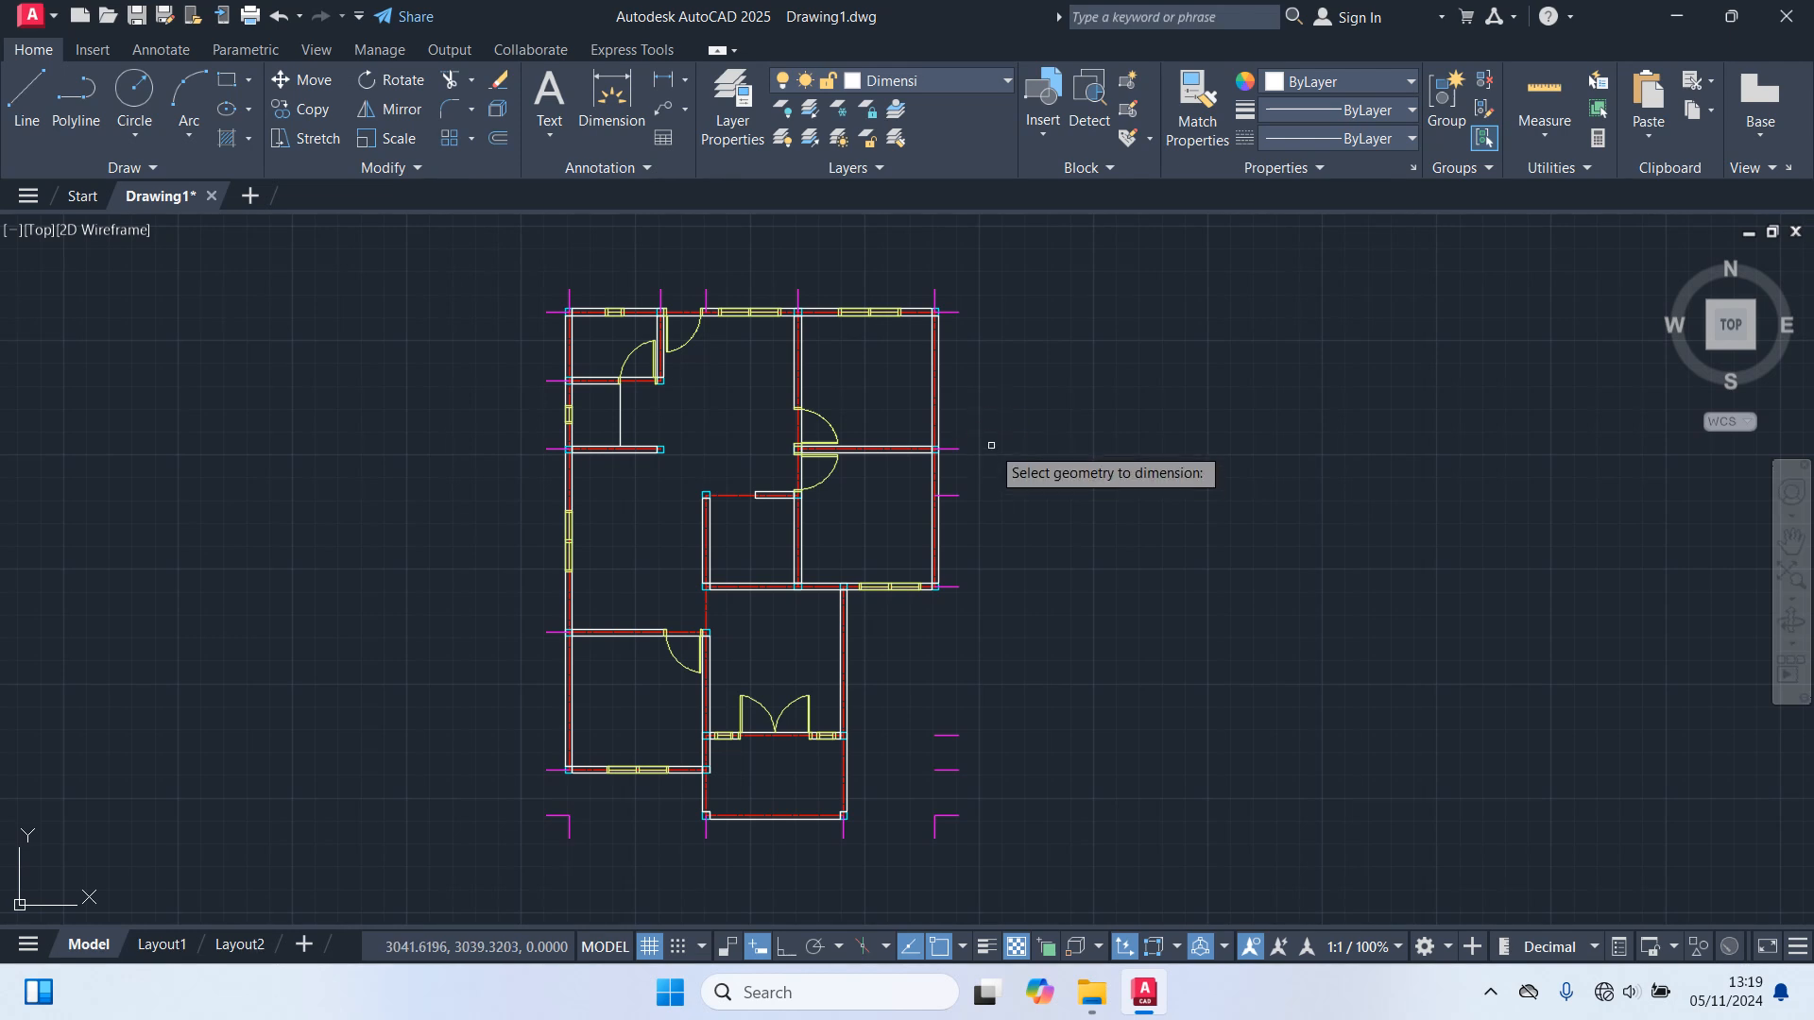
{"action": "scroll", "coordinate": [1096, 382], "scroll_direction": "up", "scroll_amount": 5}
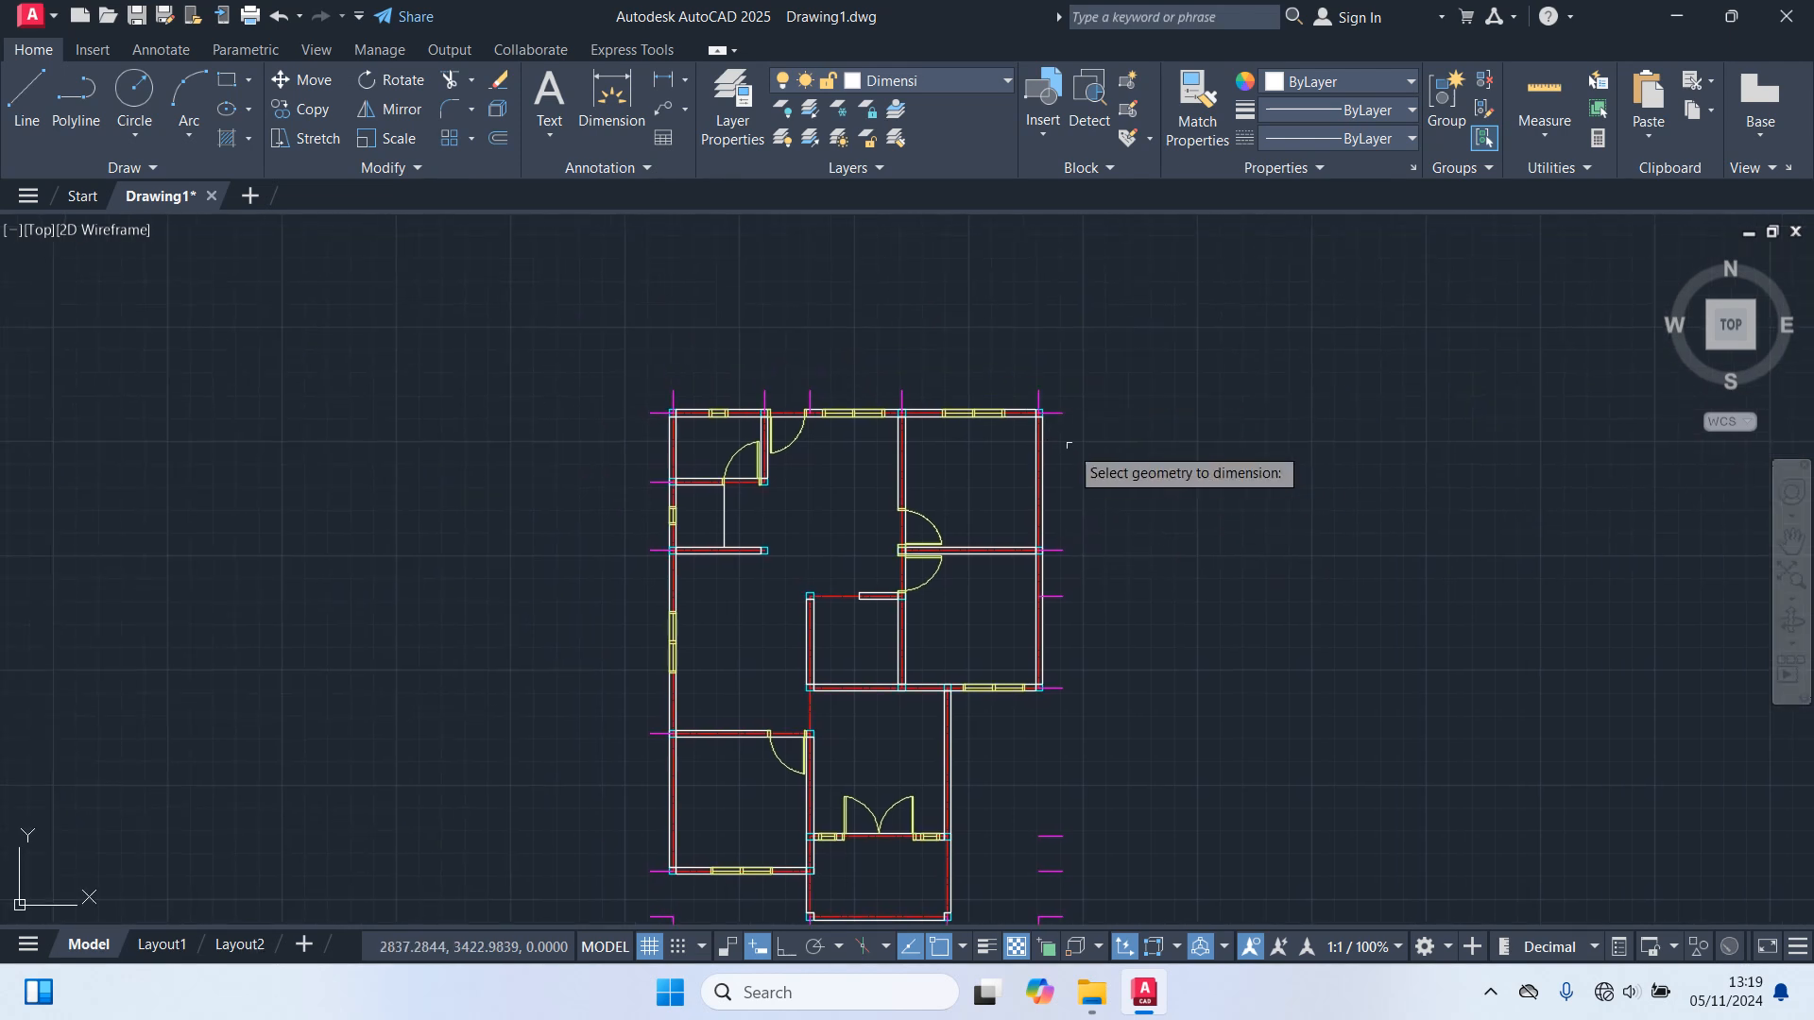
{"action": "middle_click_drag", "start_coordinate": [1081, 356], "coordinate": [1465, 576]}
{"action": "left_click", "coordinate": [1435, 599]}
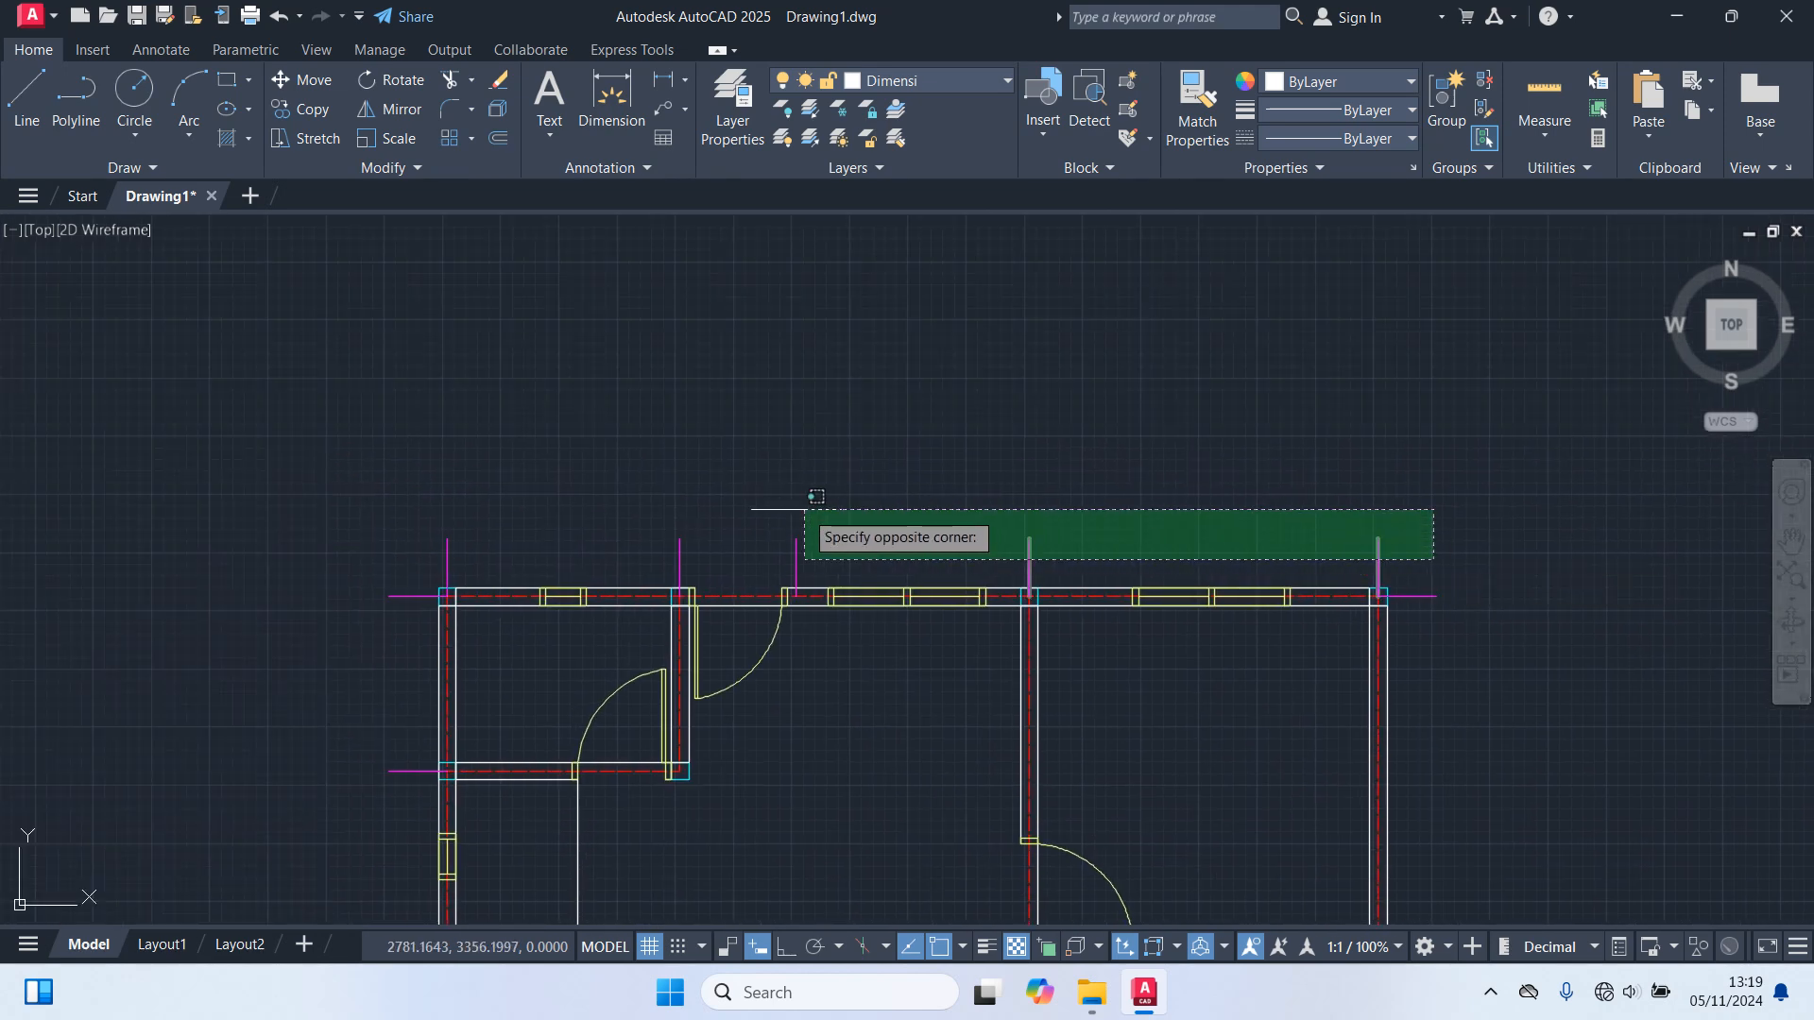
{"action": "left_click", "coordinate": [366, 463]}
{"action": "key", "text": "Return"}
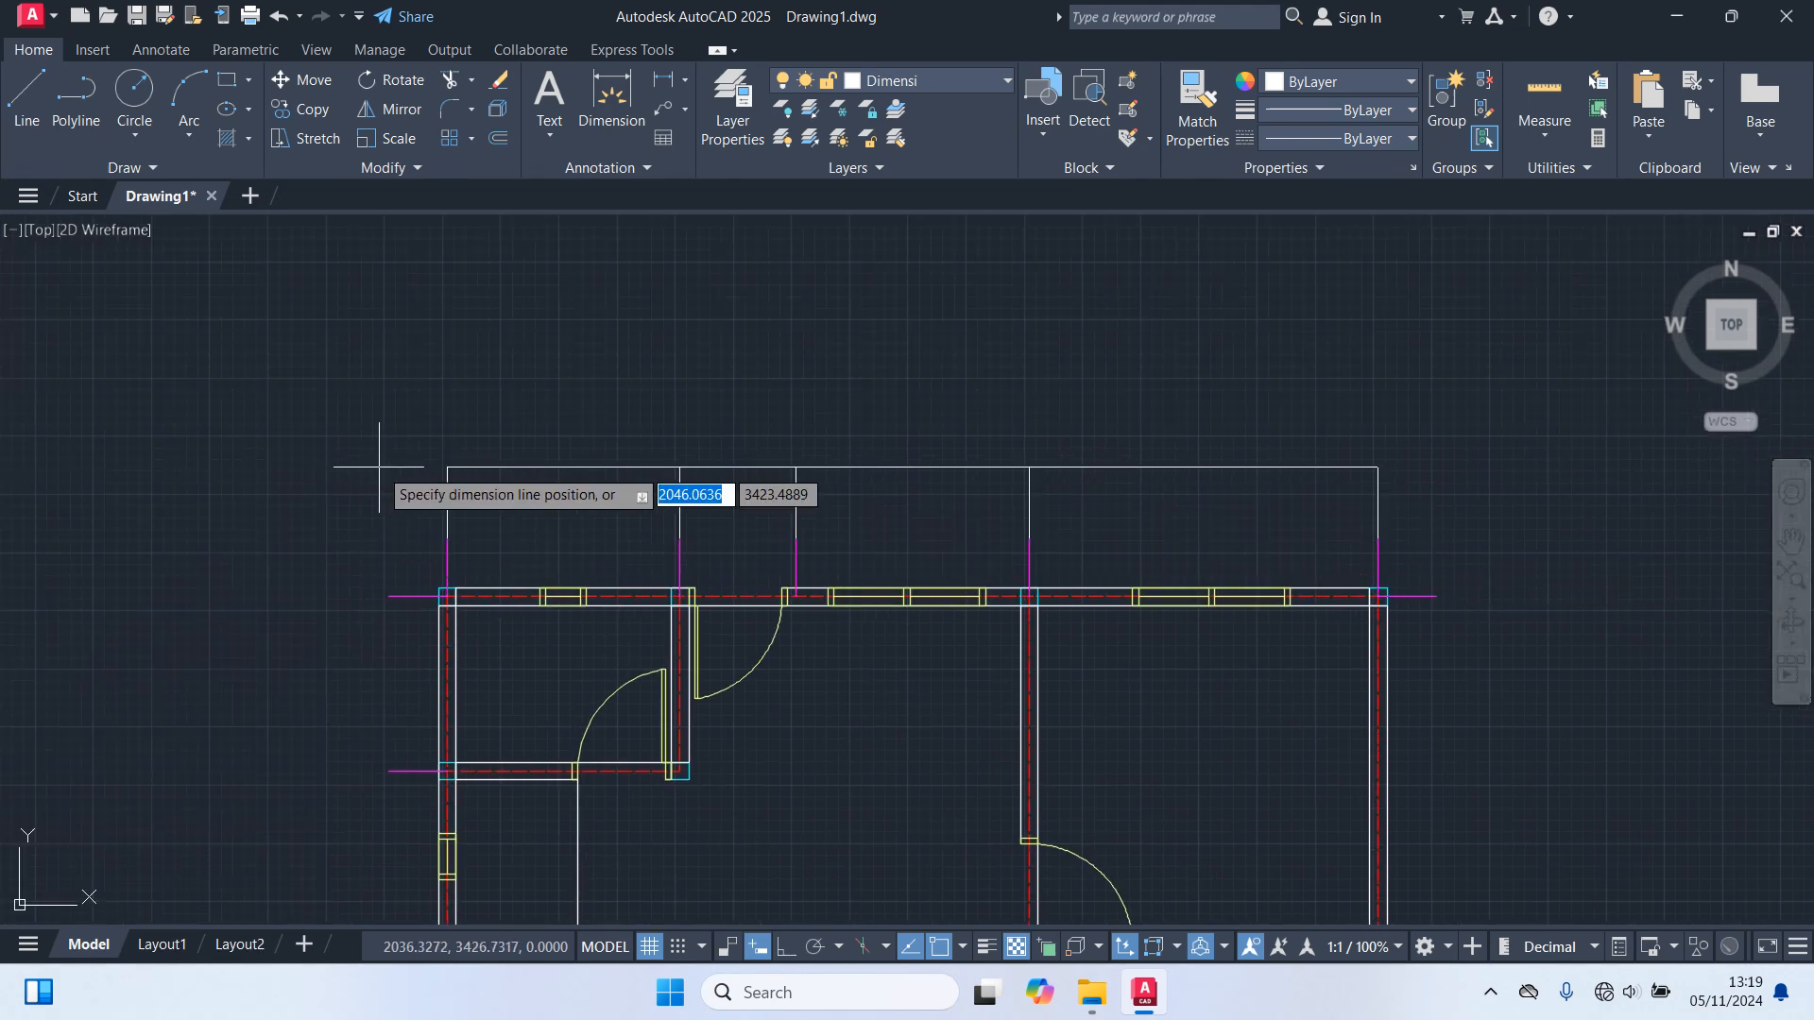
{"action": "left_click", "coordinate": [389, 493]}
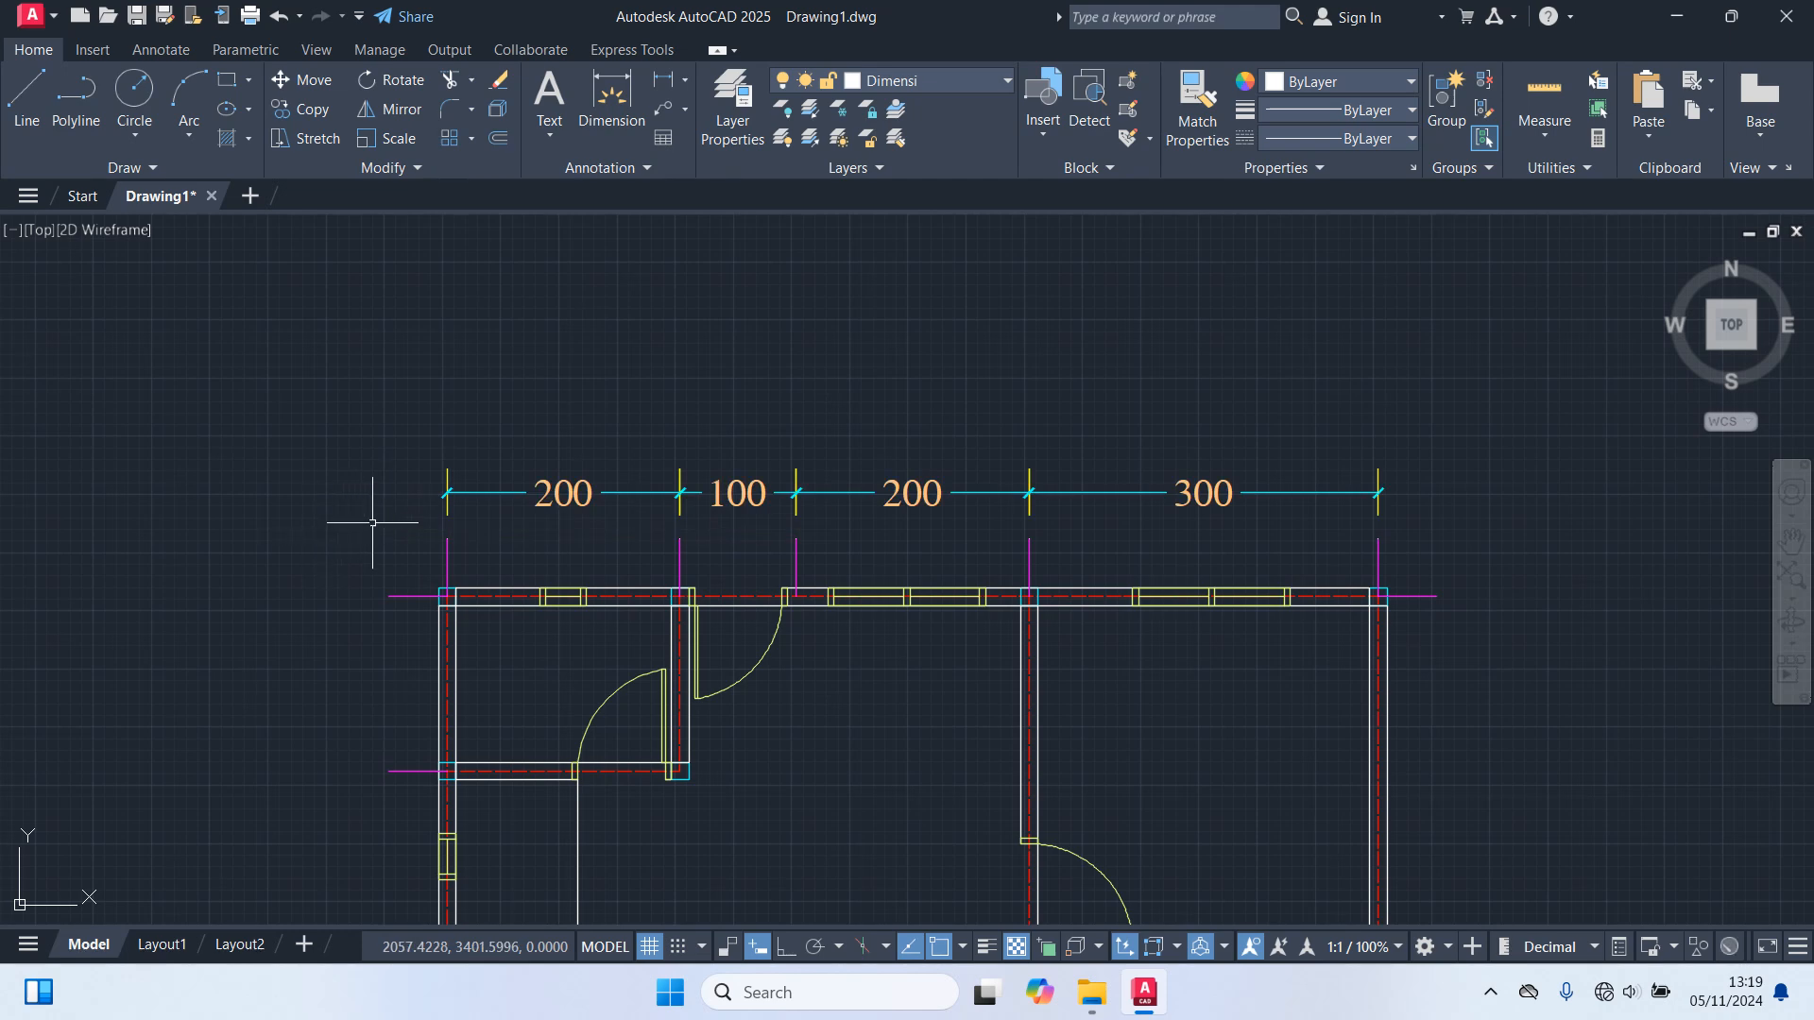
Quick-dimension all the horizontal guide lines along the plan's right side, placing the dimension column just outside them.
{"action": "middle_click_drag", "start_coordinate": [905, 824], "coordinate": [717, 502]}
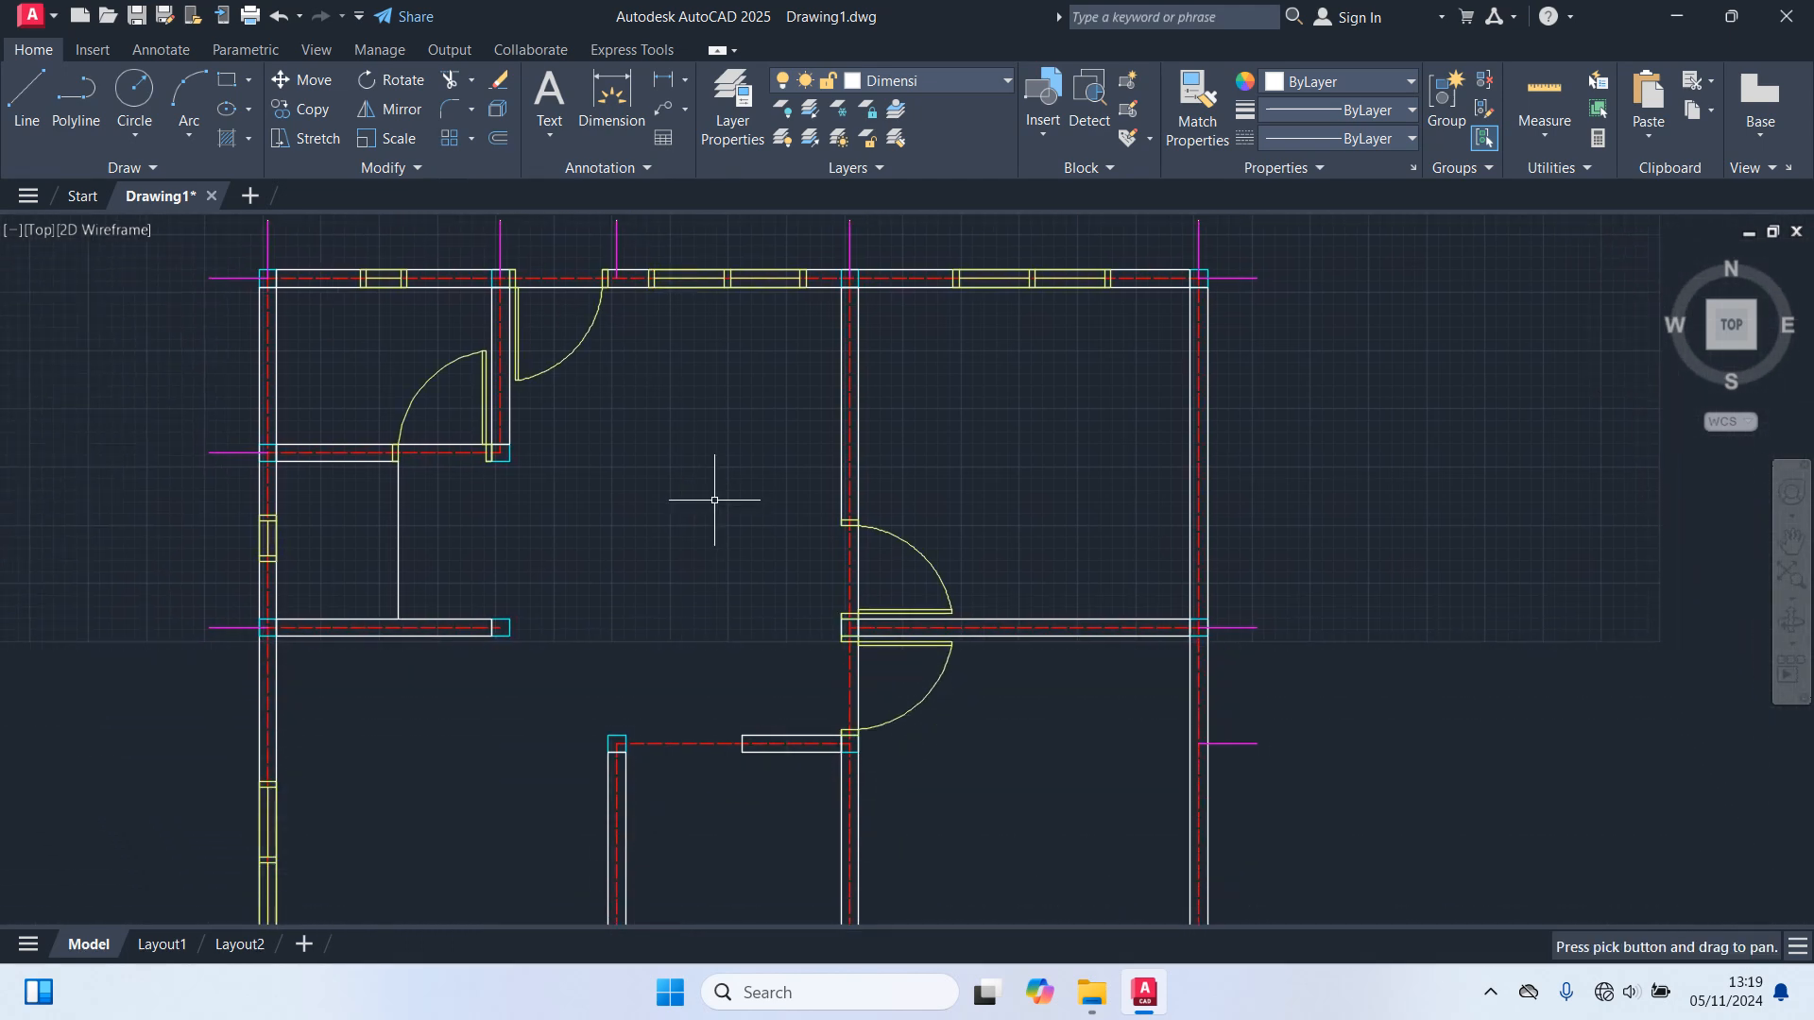
{"action": "key", "text": "Return"}
{"action": "scroll", "coordinate": [1294, 855], "scroll_direction": "down", "scroll_amount": 2}
{"action": "scroll", "coordinate": [1292, 831], "scroll_direction": "up", "scroll_amount": 2}
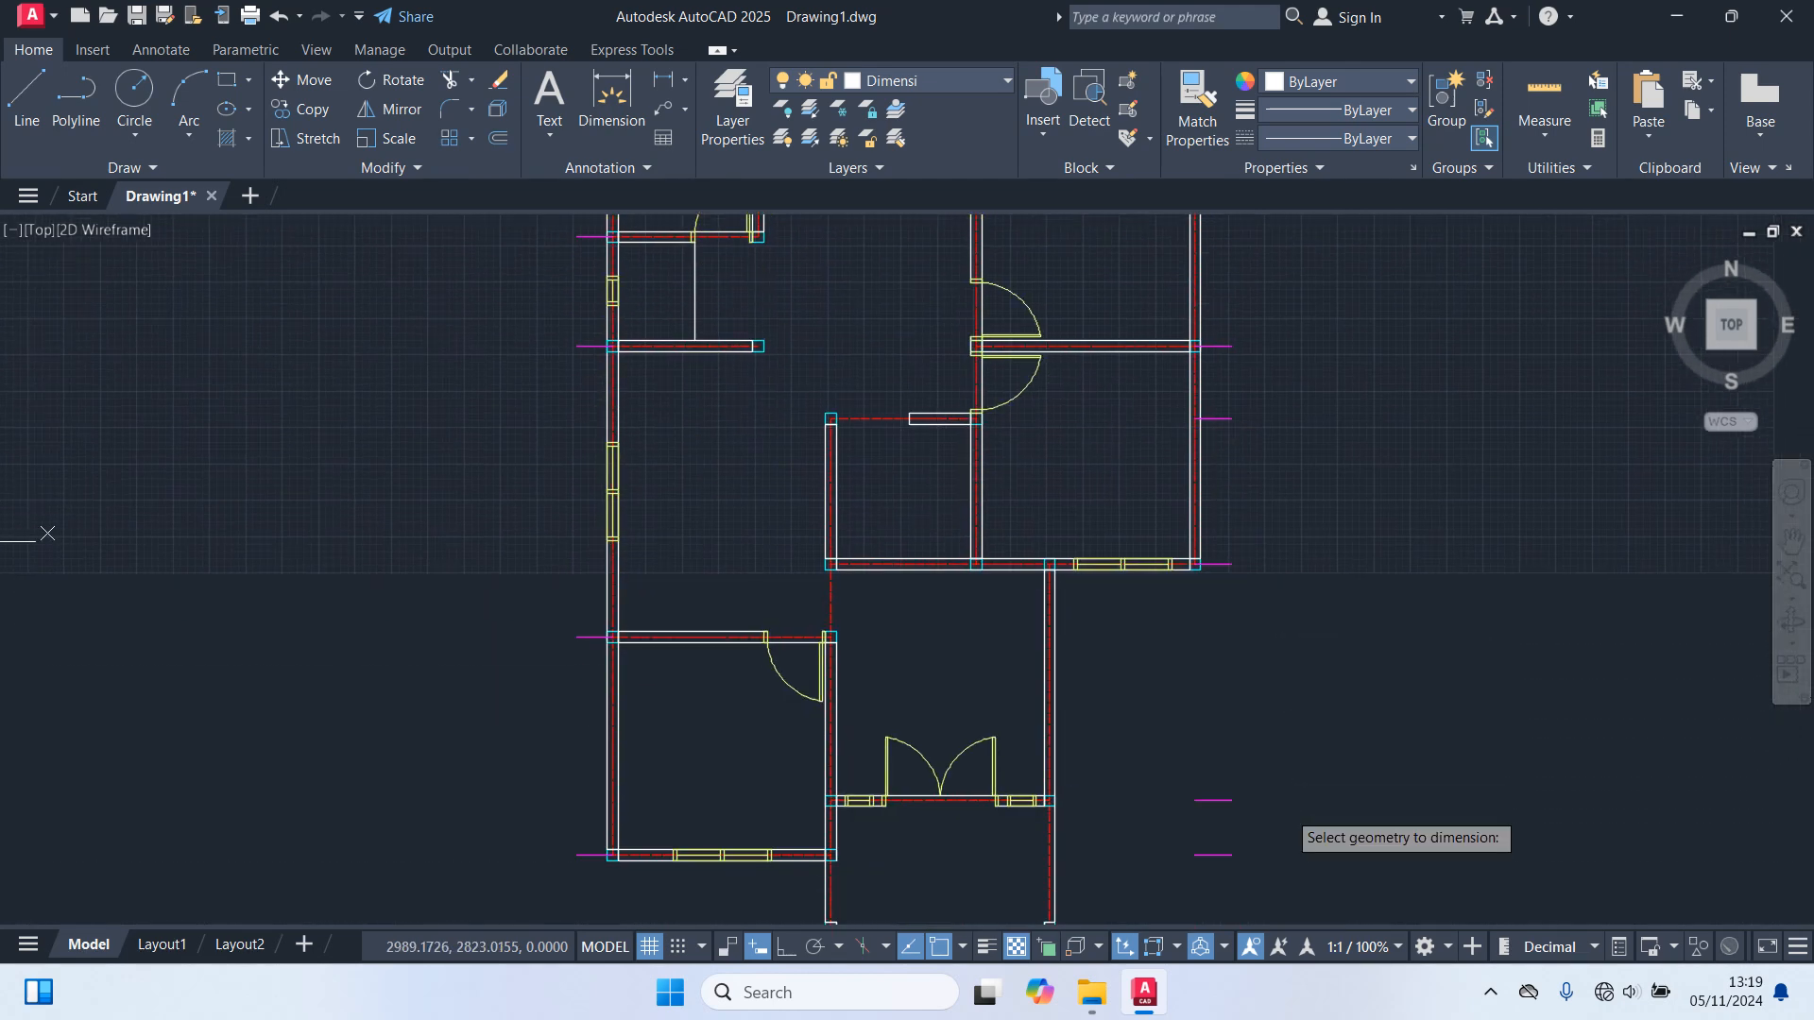
{"action": "scroll", "coordinate": [1291, 822], "scroll_direction": "down", "scroll_amount": 3}
{"action": "left_click", "coordinate": [1280, 853]}
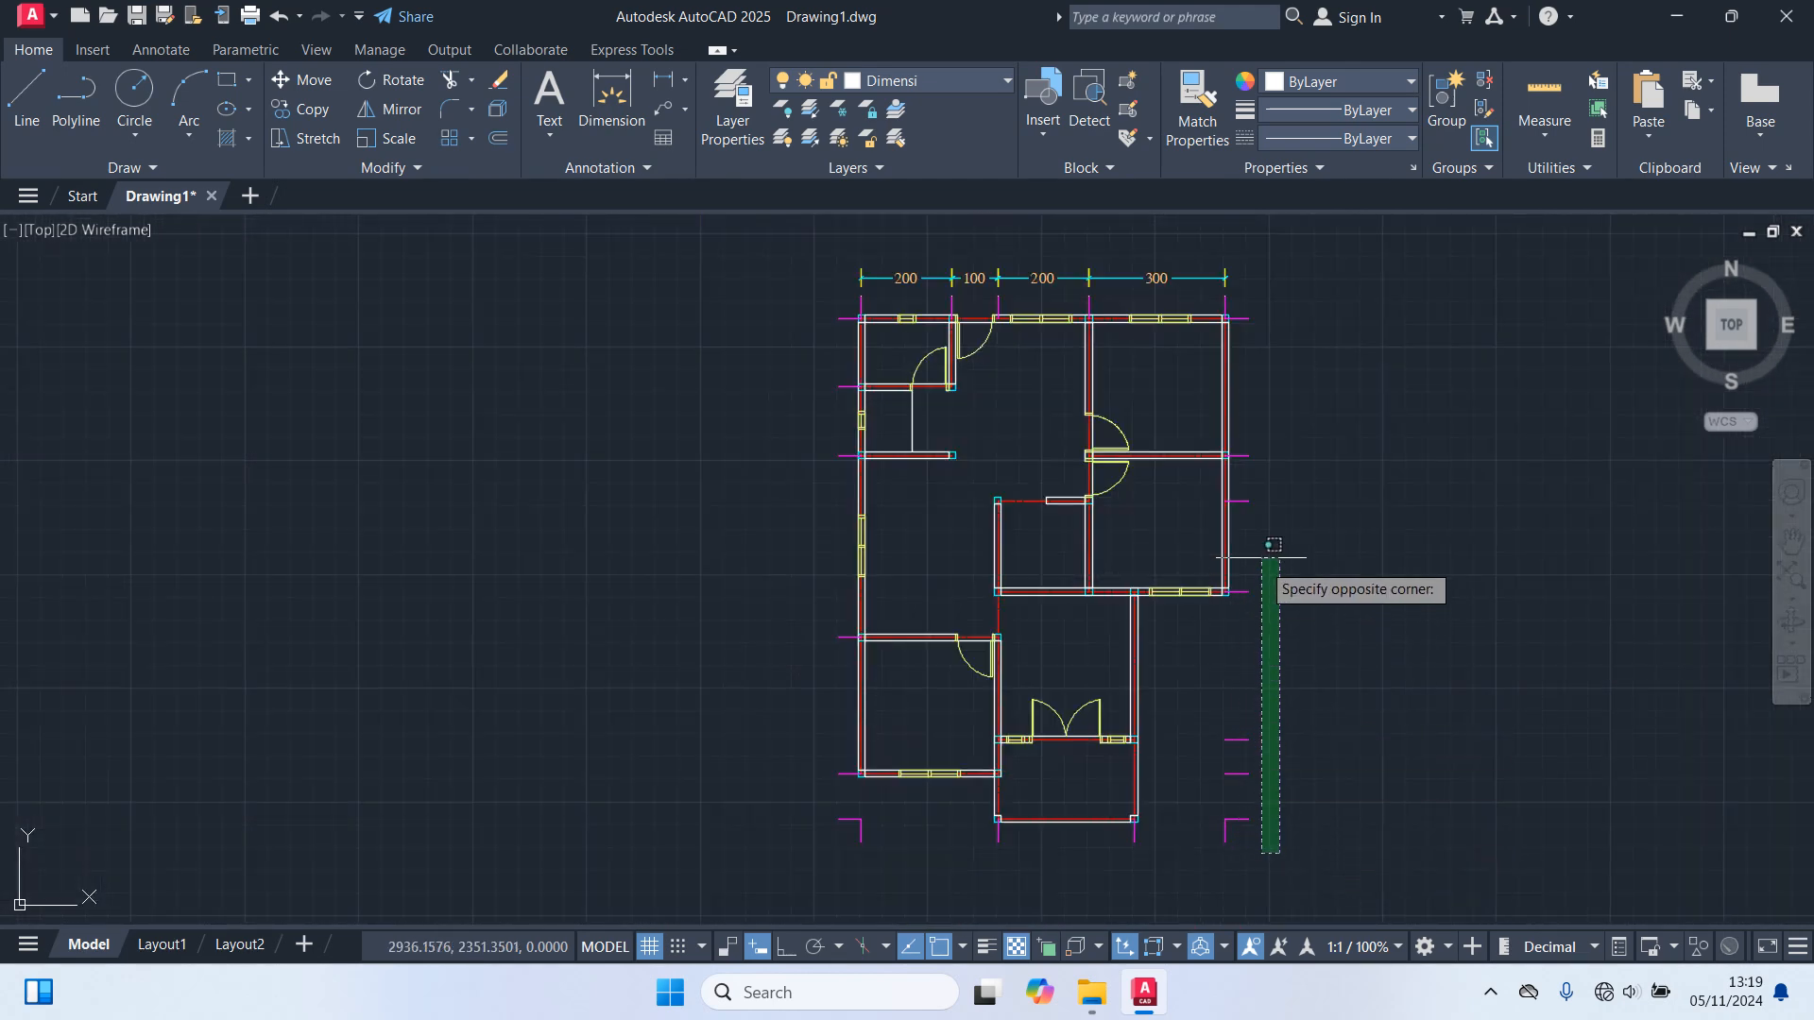
{"action": "left_click", "coordinate": [1243, 300]}
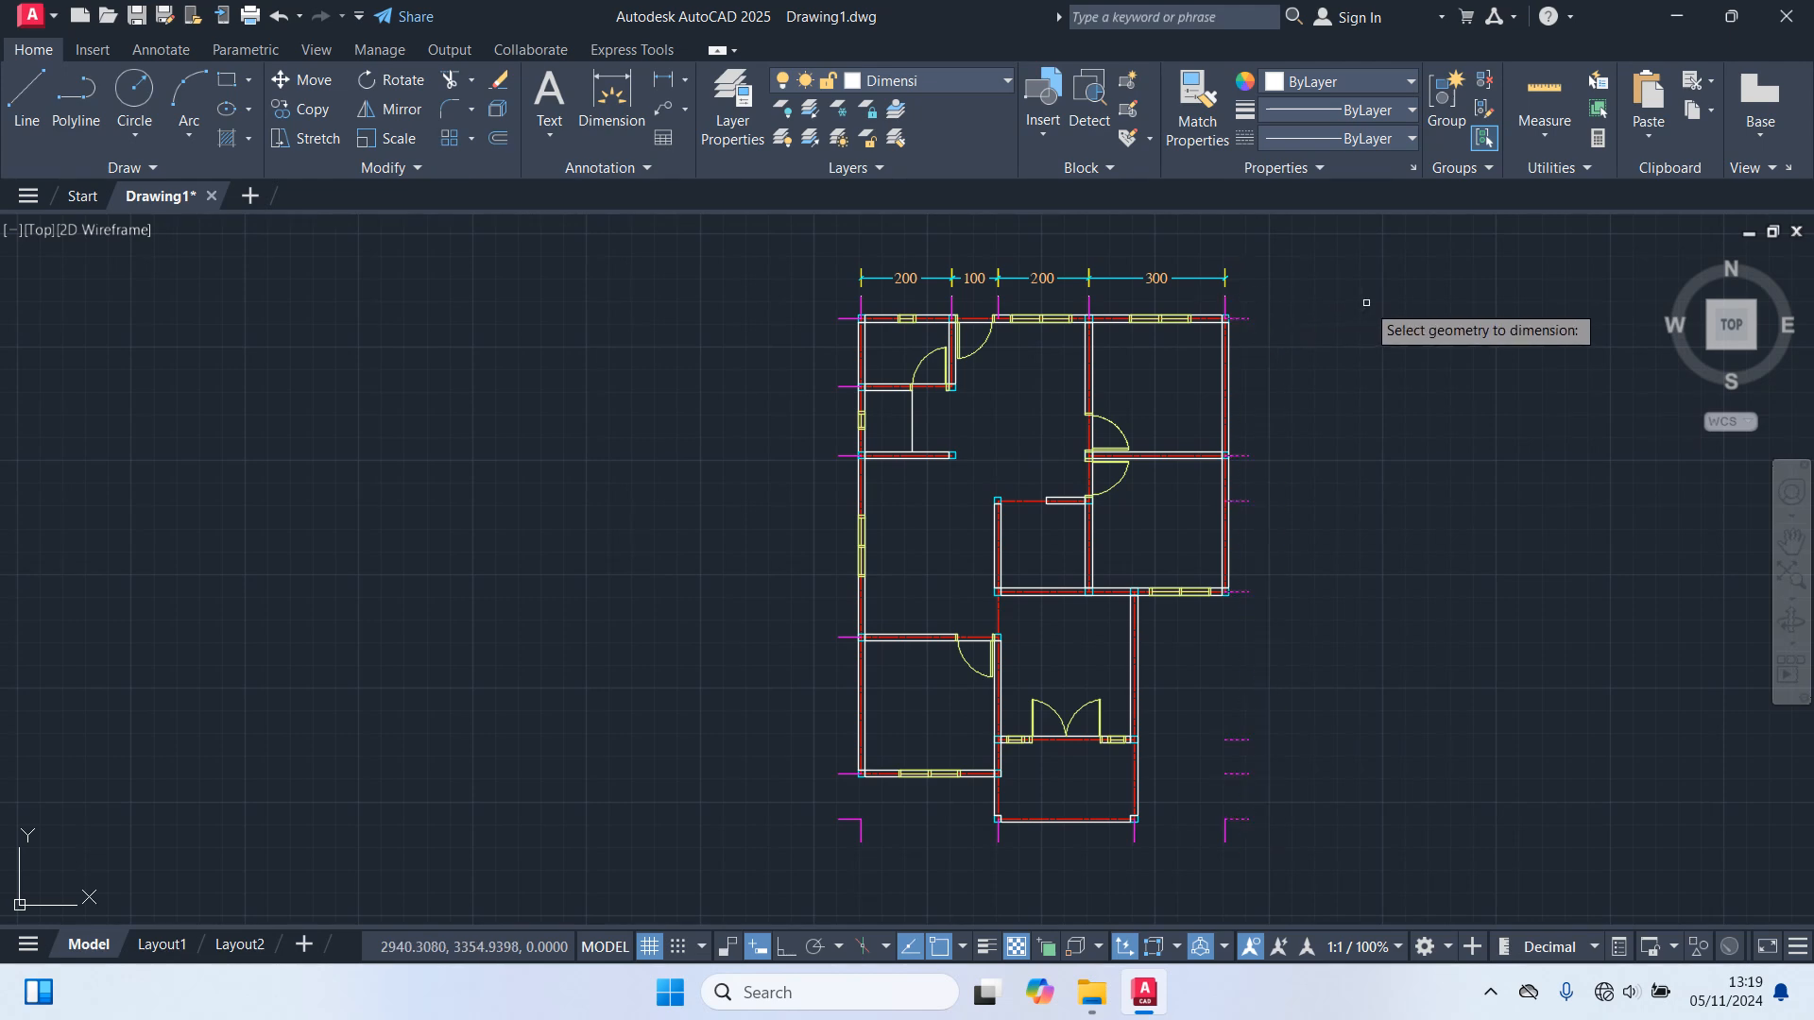
{"action": "key", "text": "Return"}
{"action": "scroll", "coordinate": [1309, 347], "scroll_direction": "up", "scroll_amount": 2}
{"action": "scroll", "coordinate": [1299, 348], "scroll_direction": "up", "scroll_amount": 2}
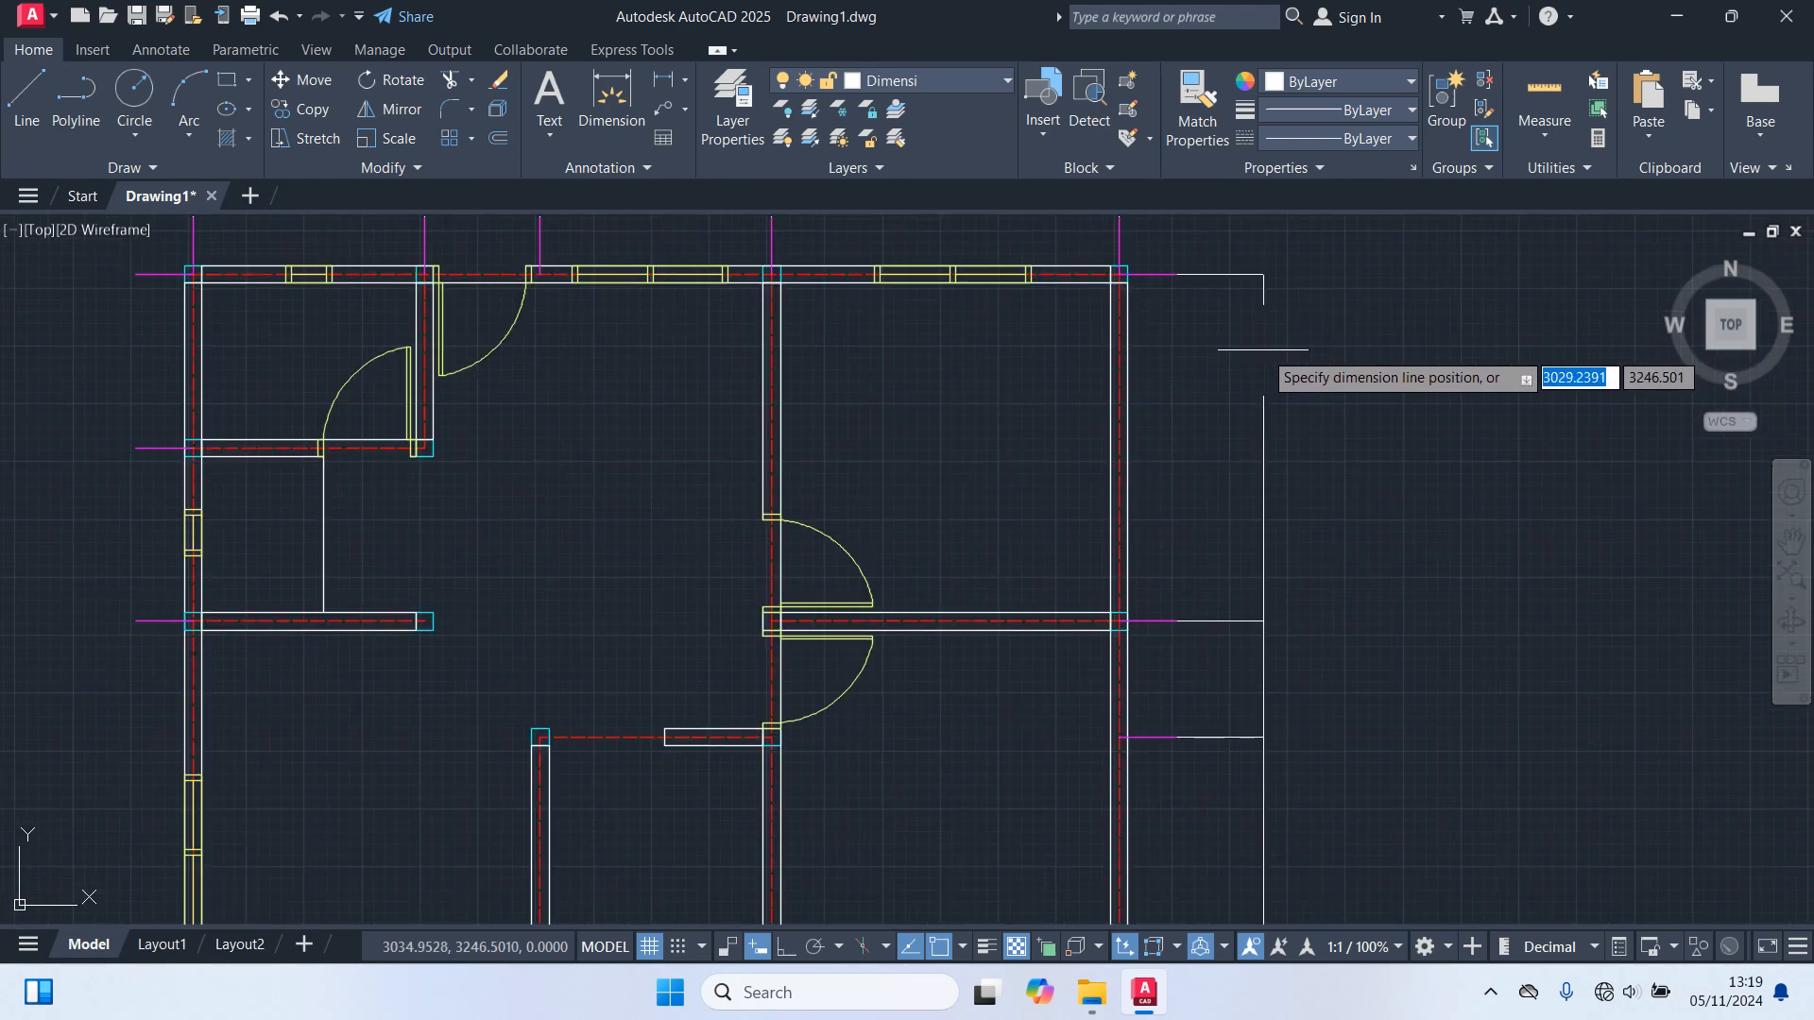
{"action": "left_click", "coordinate": [1229, 350]}
{"action": "scroll", "coordinate": [1336, 475], "scroll_direction": "down", "scroll_amount": 2}
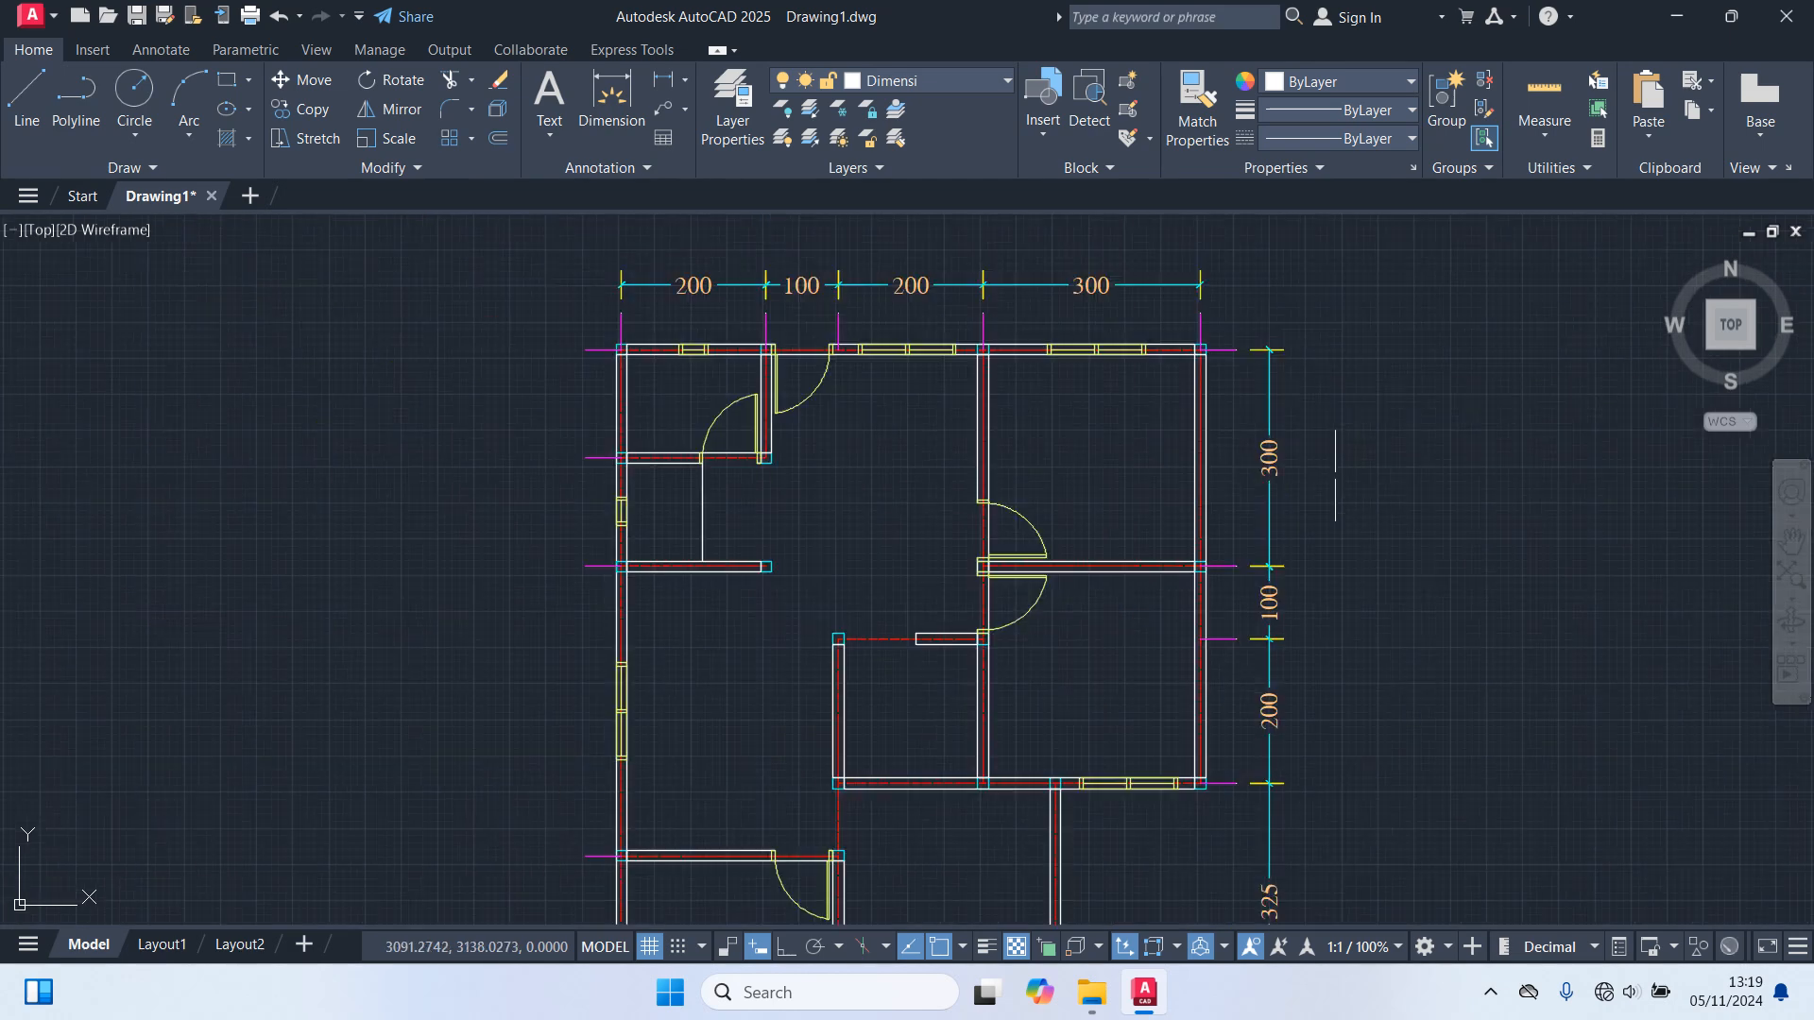
Quick-dimension the vertical guide lines along the plan's bottom side, placing the dimension row just below them.
{"action": "middle_click_drag", "start_coordinate": [1352, 575], "coordinate": [1292, 275]}
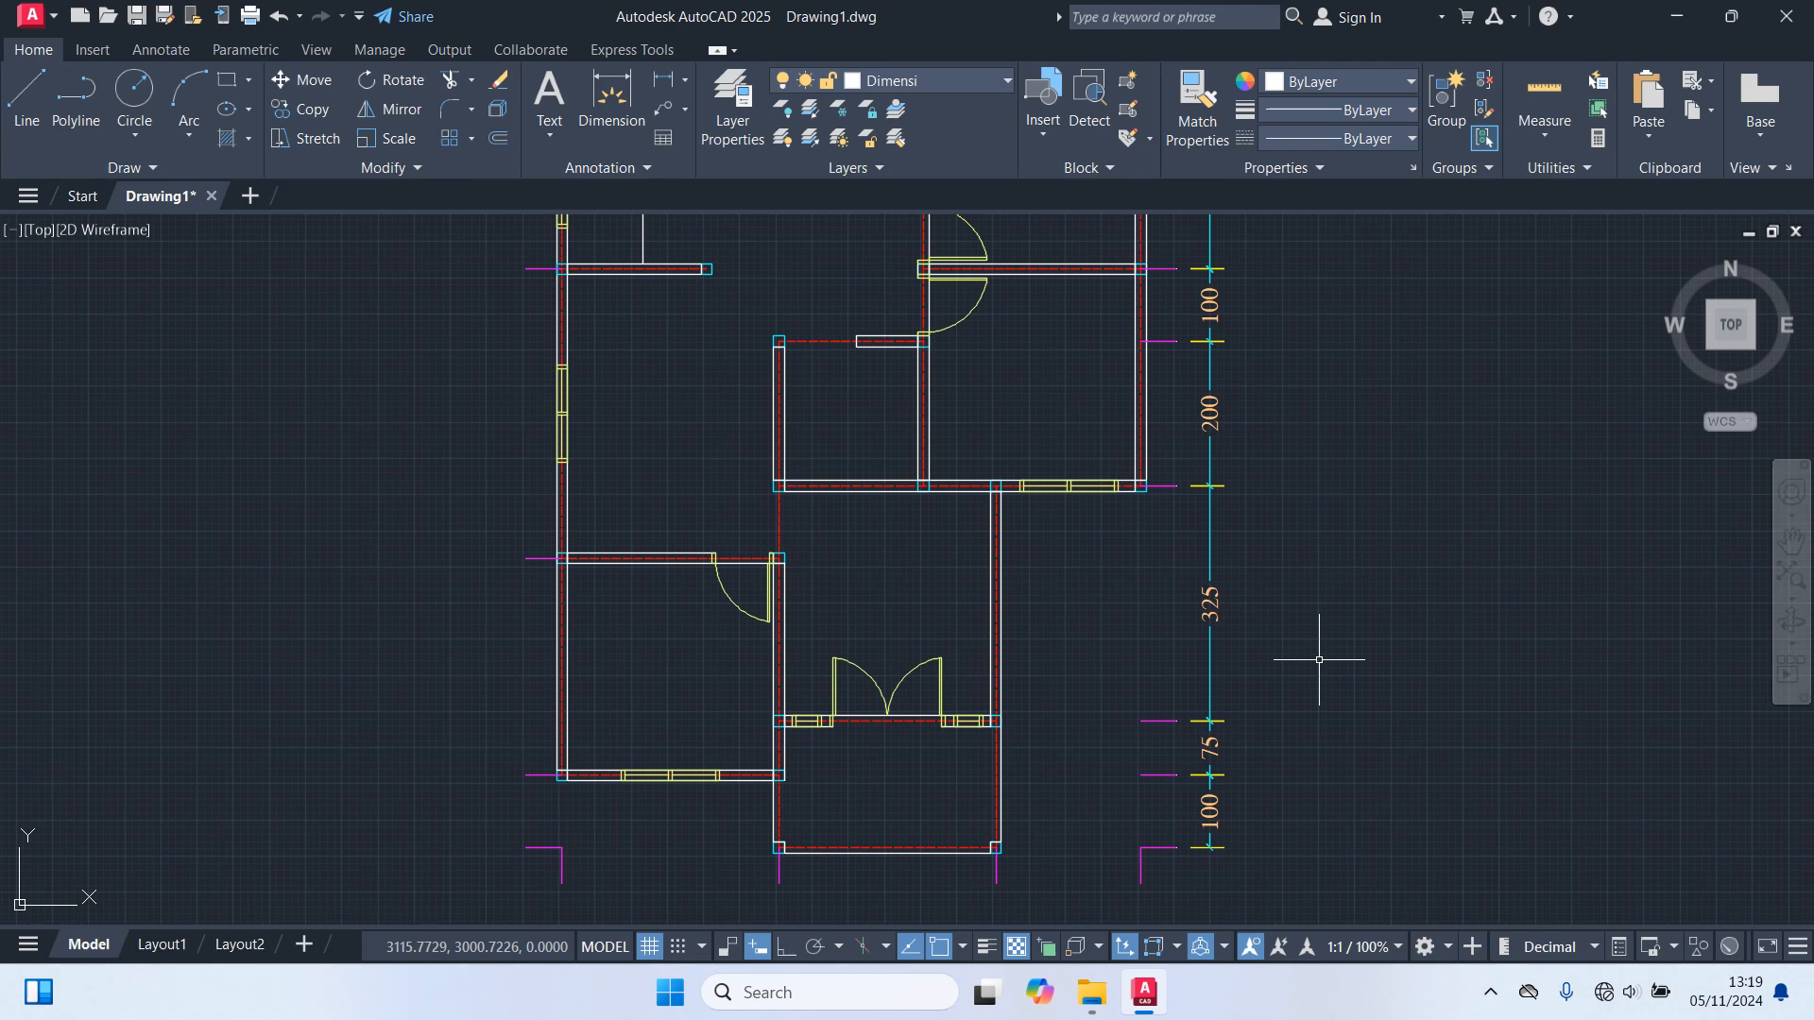
{"action": "middle_click_drag", "start_coordinate": [1319, 659], "coordinate": [1358, 395]}
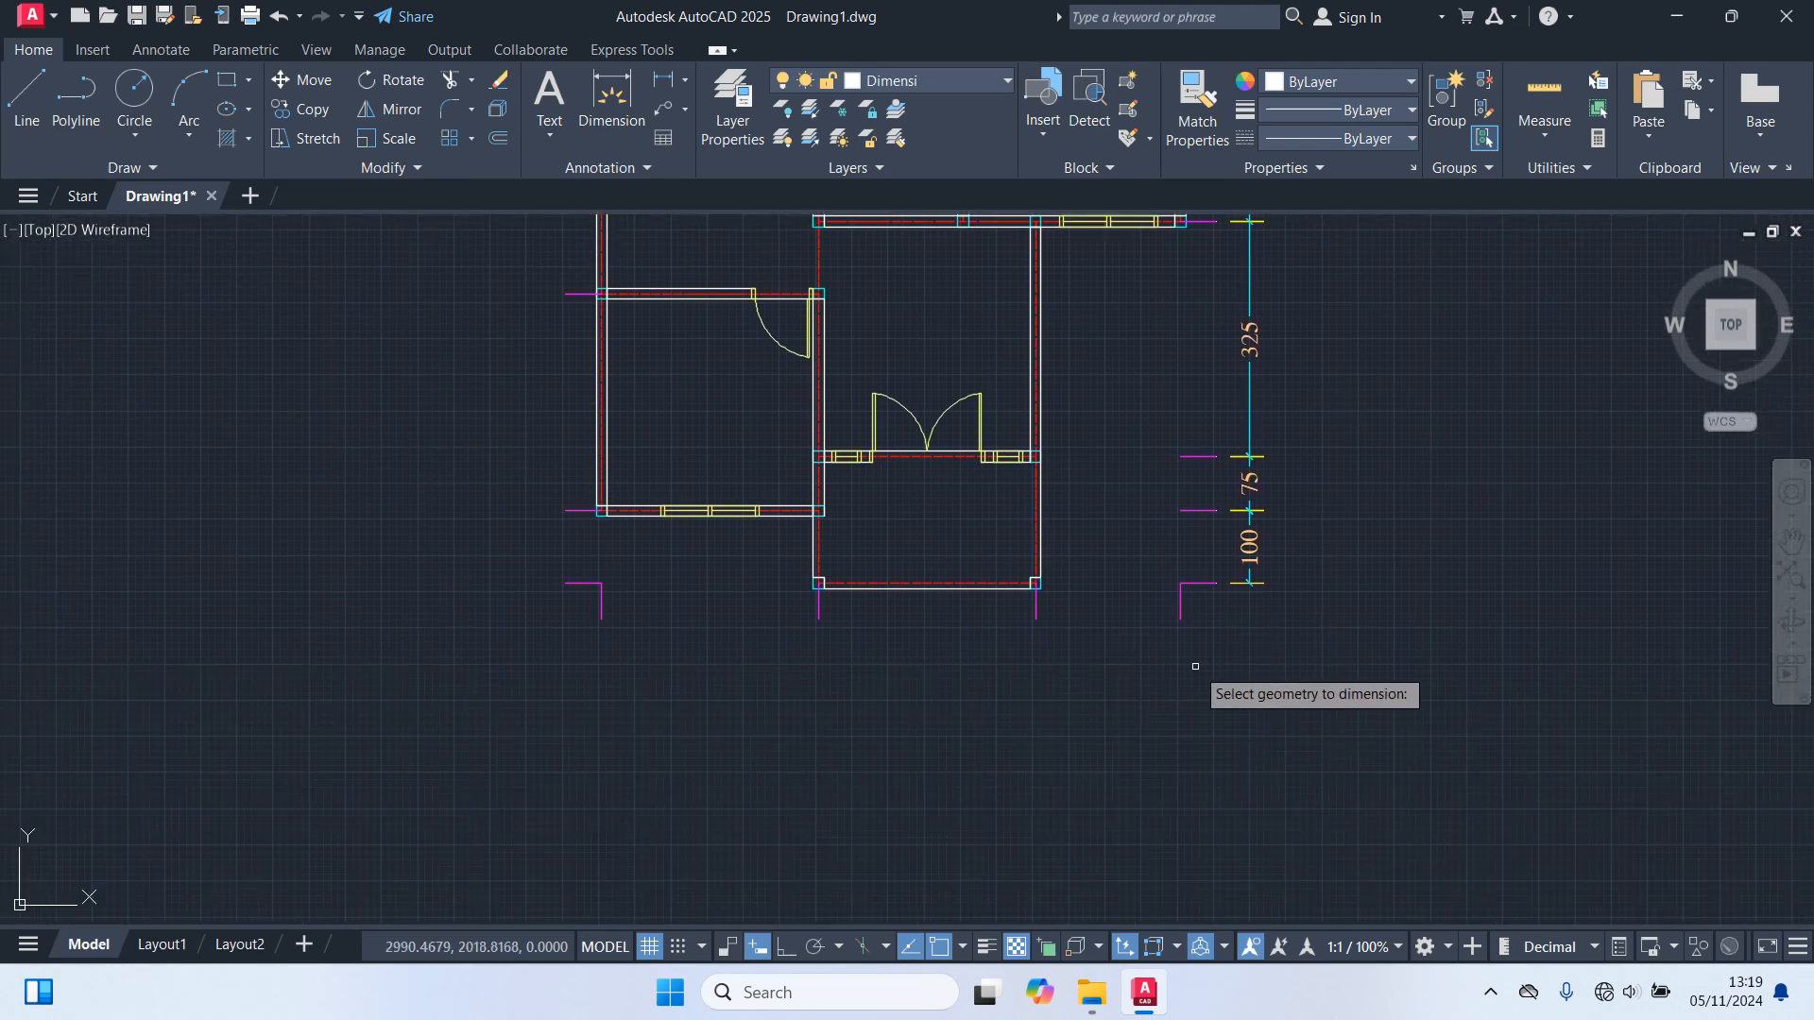
{"action": "left_click", "coordinate": [1246, 685]}
{"action": "left_click", "coordinate": [516, 616]}
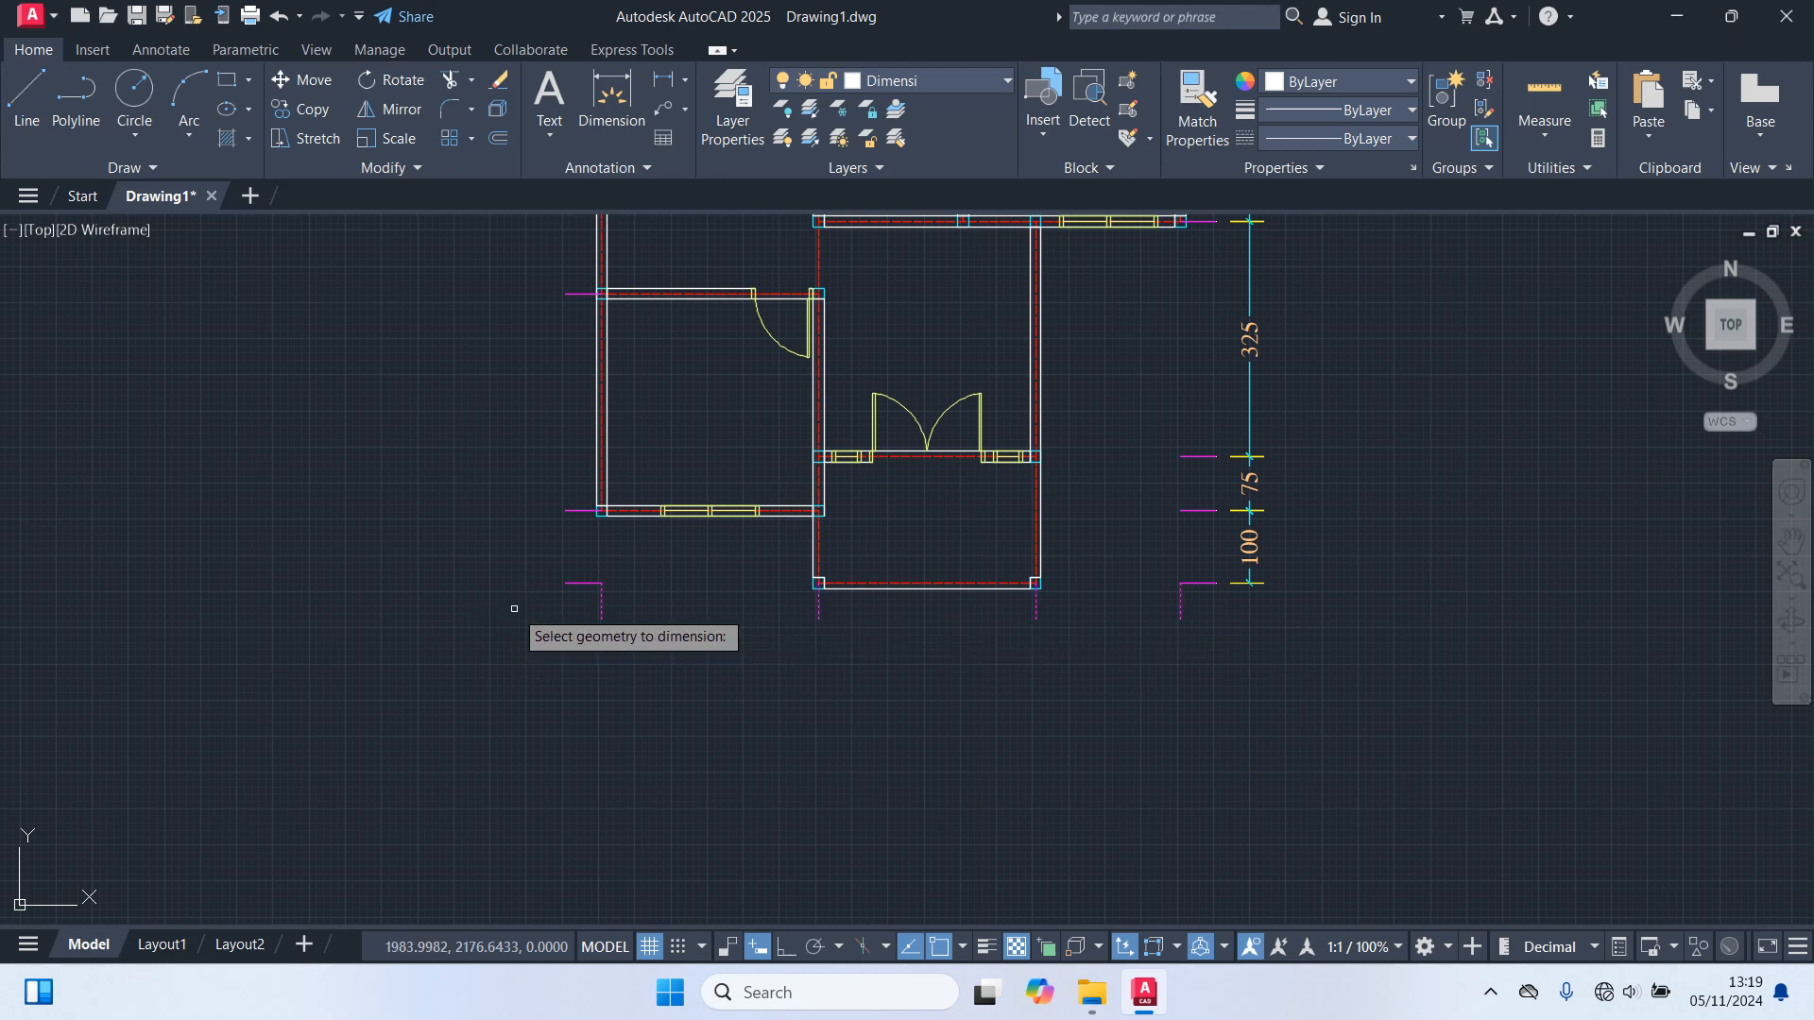
{"action": "key", "text": "Return"}
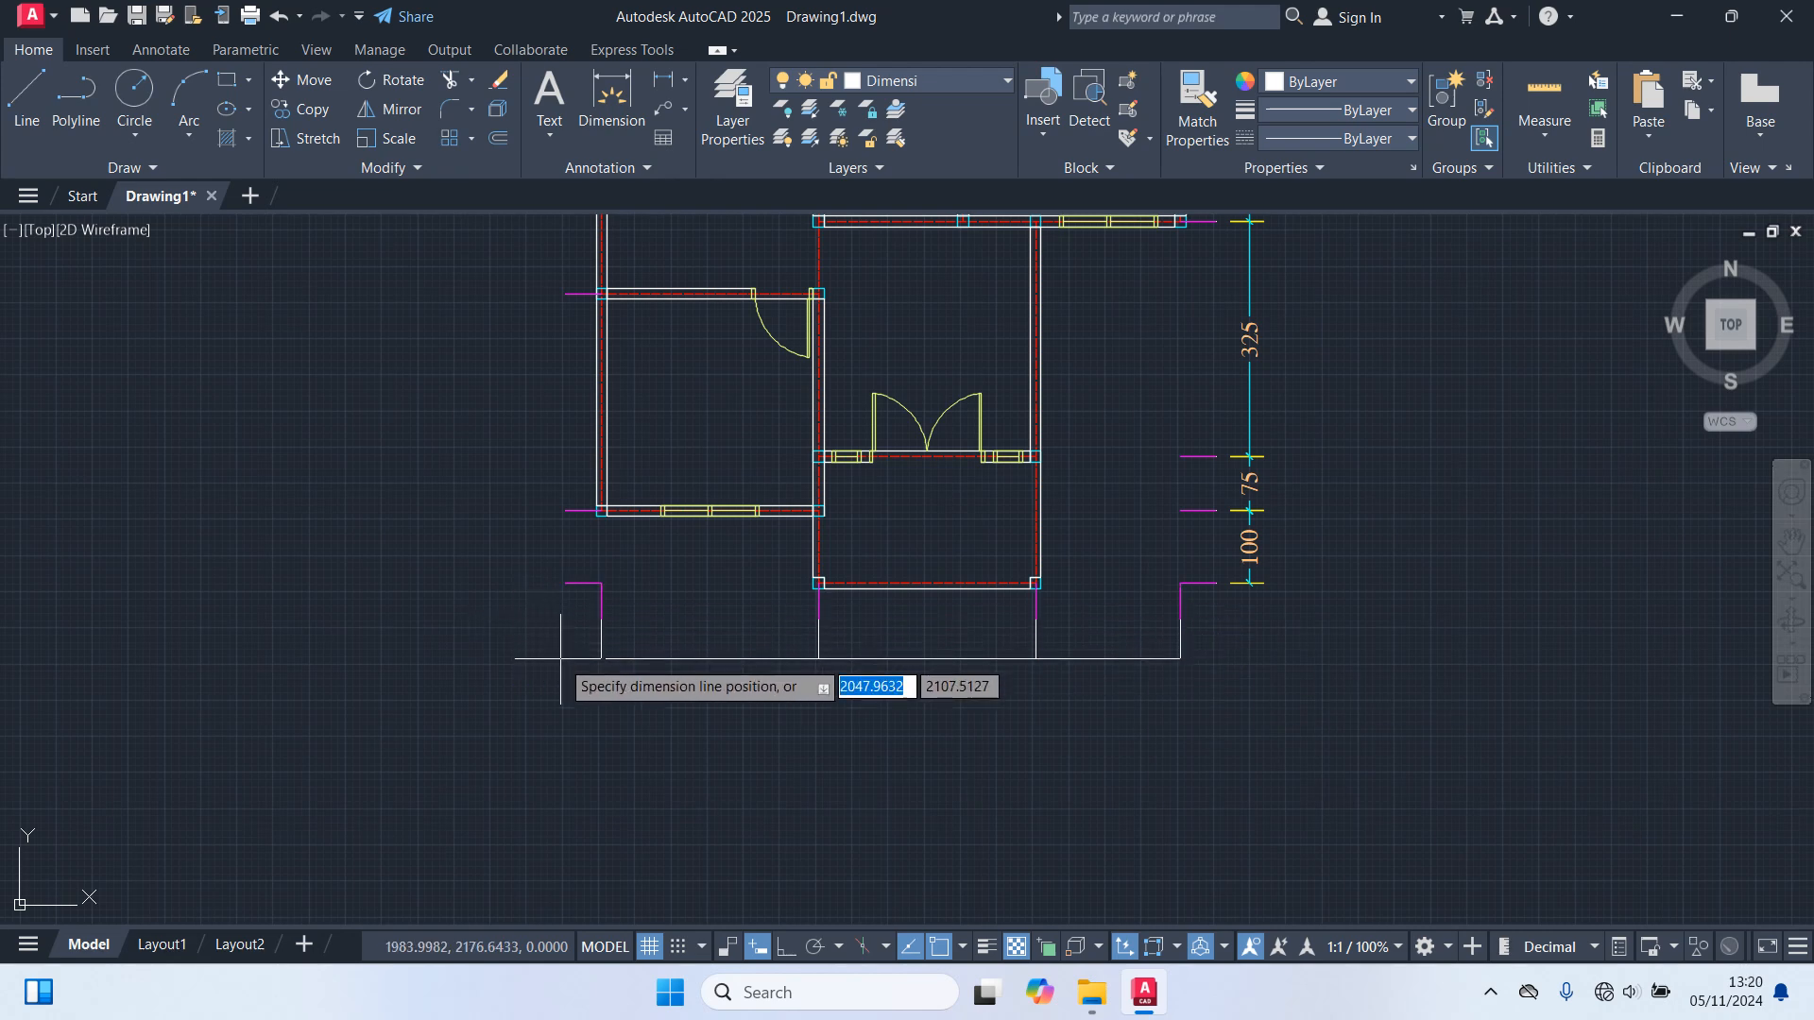
{"action": "left_click", "coordinate": [541, 646]}
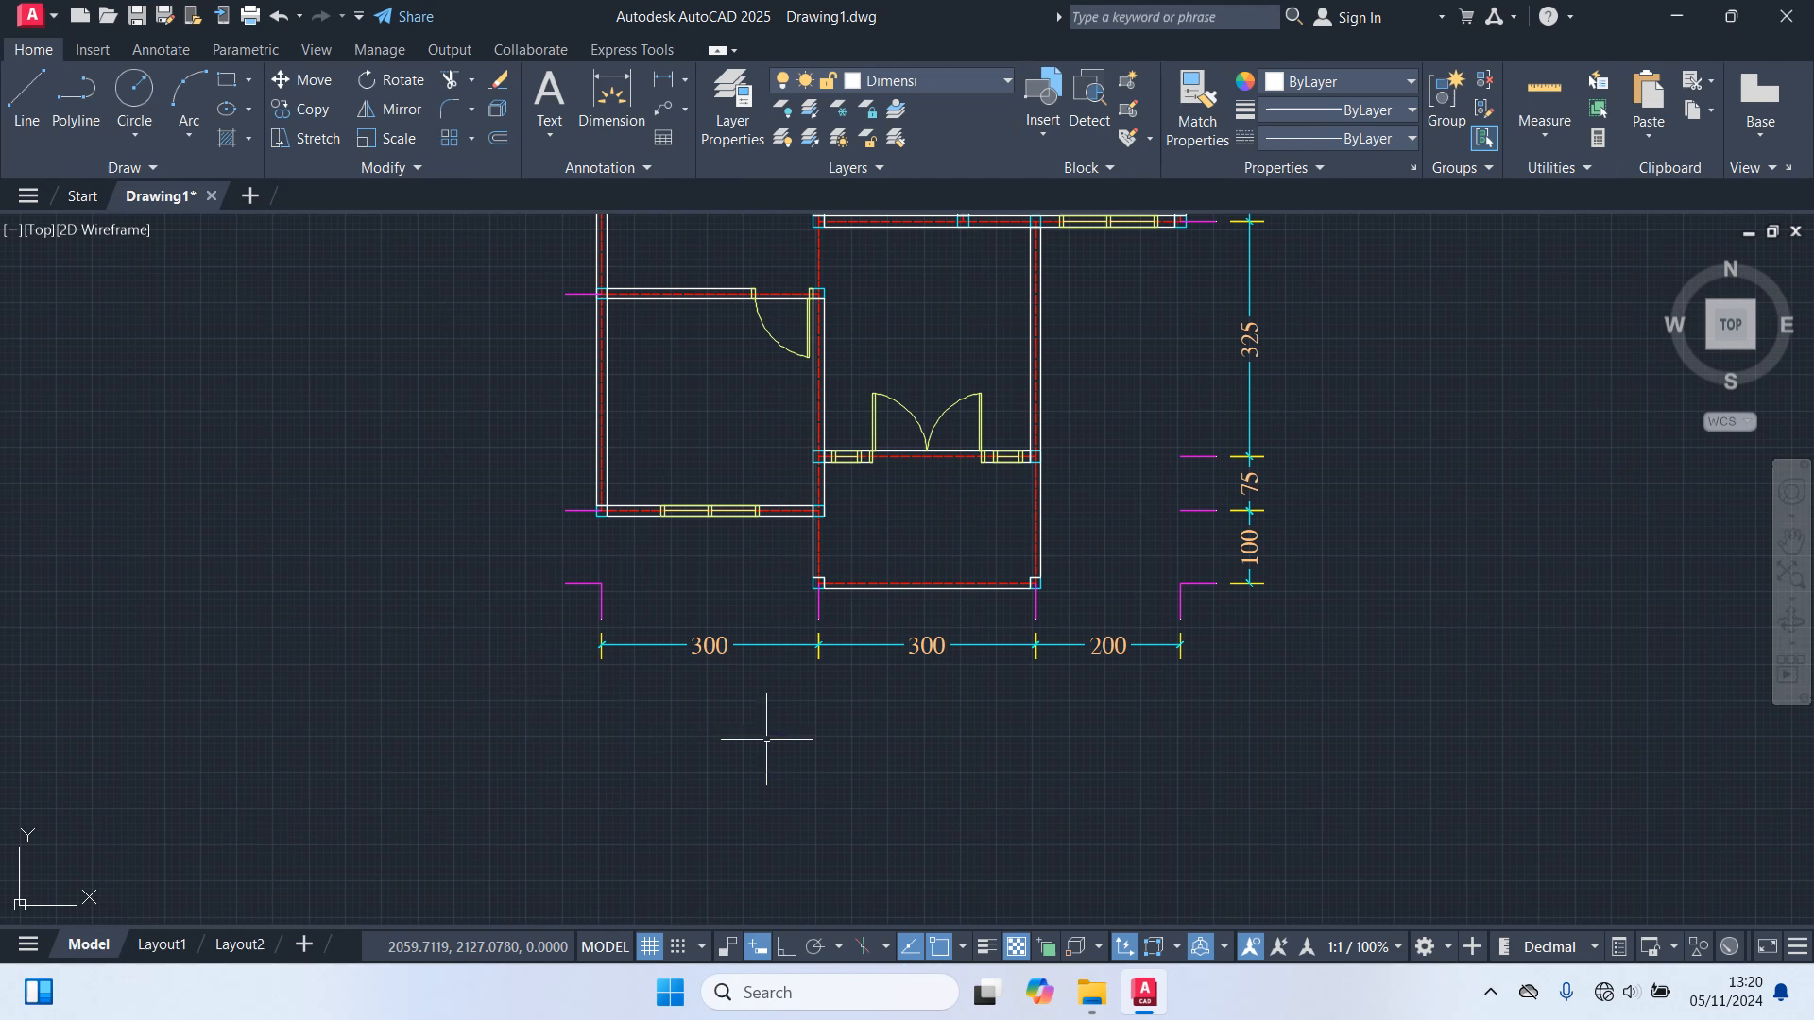
Quick-dimension all the horizontal guide lines along the plan's left side, placing the dimension column just outside them.
{"action": "key", "text": "Return"}
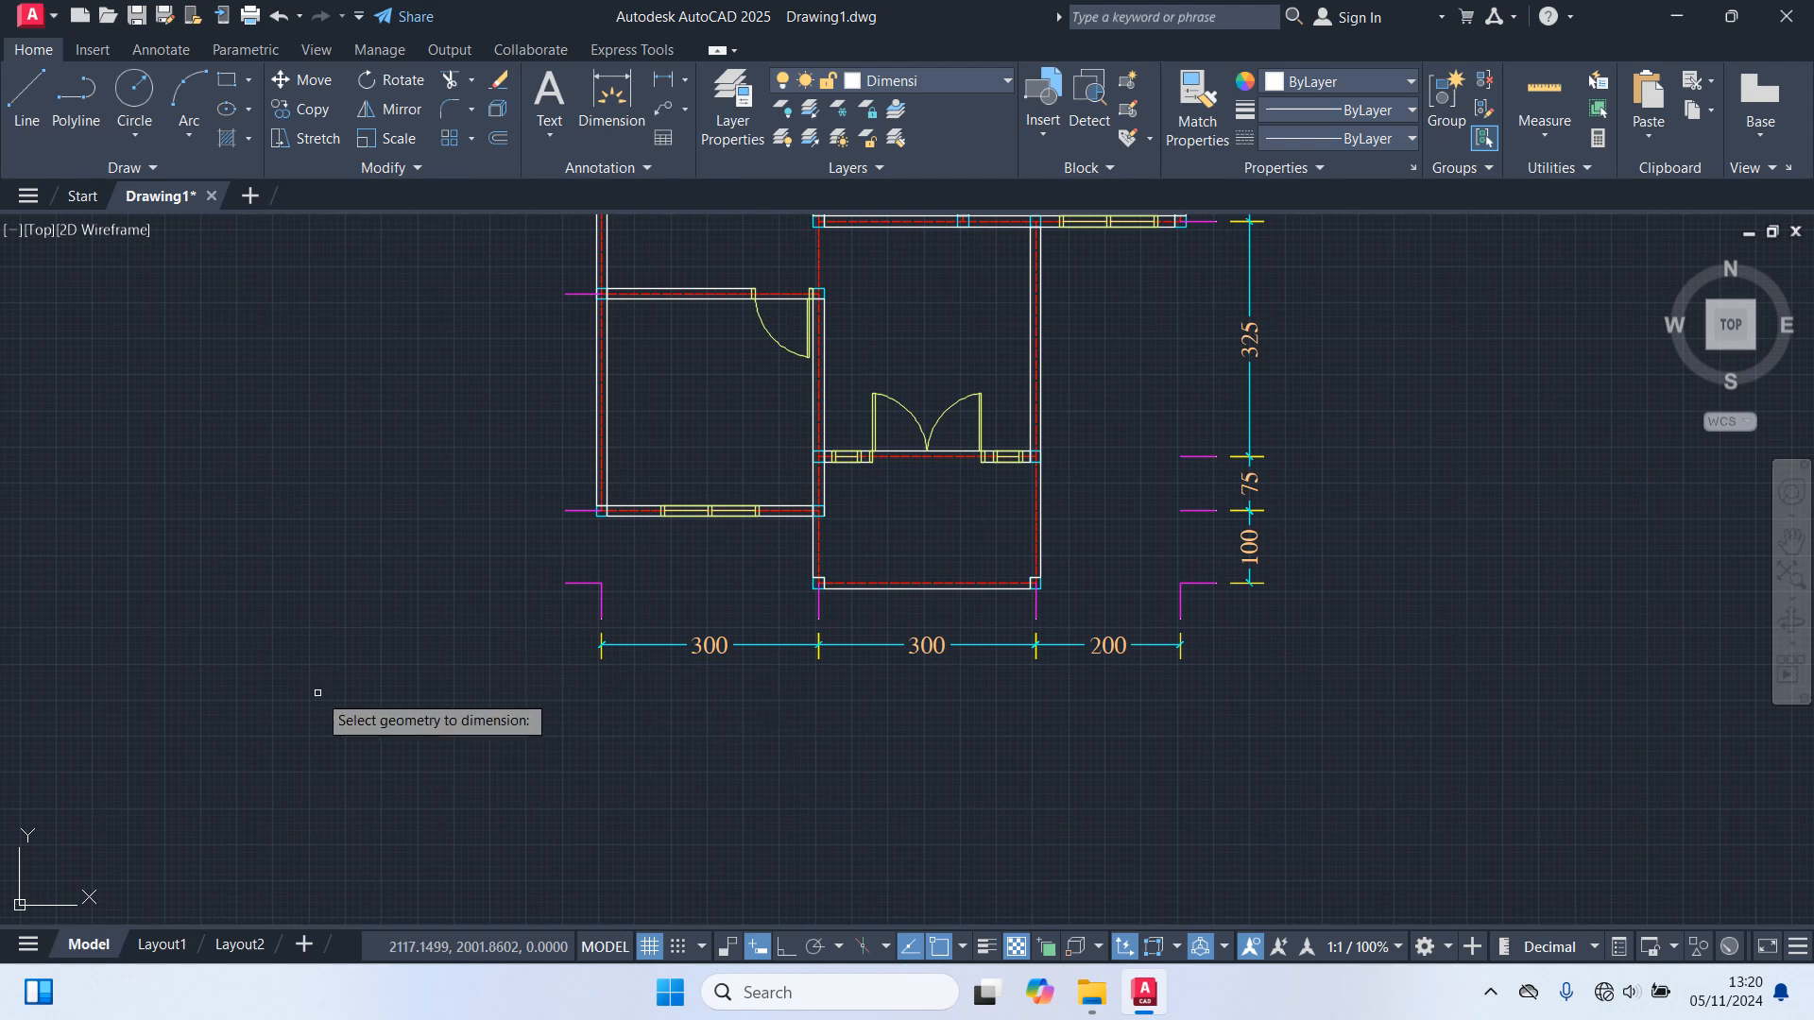
{"action": "middle_click_drag", "start_coordinate": [379, 655], "coordinate": [740, 900]}
{"action": "left_click", "coordinate": [950, 860]}
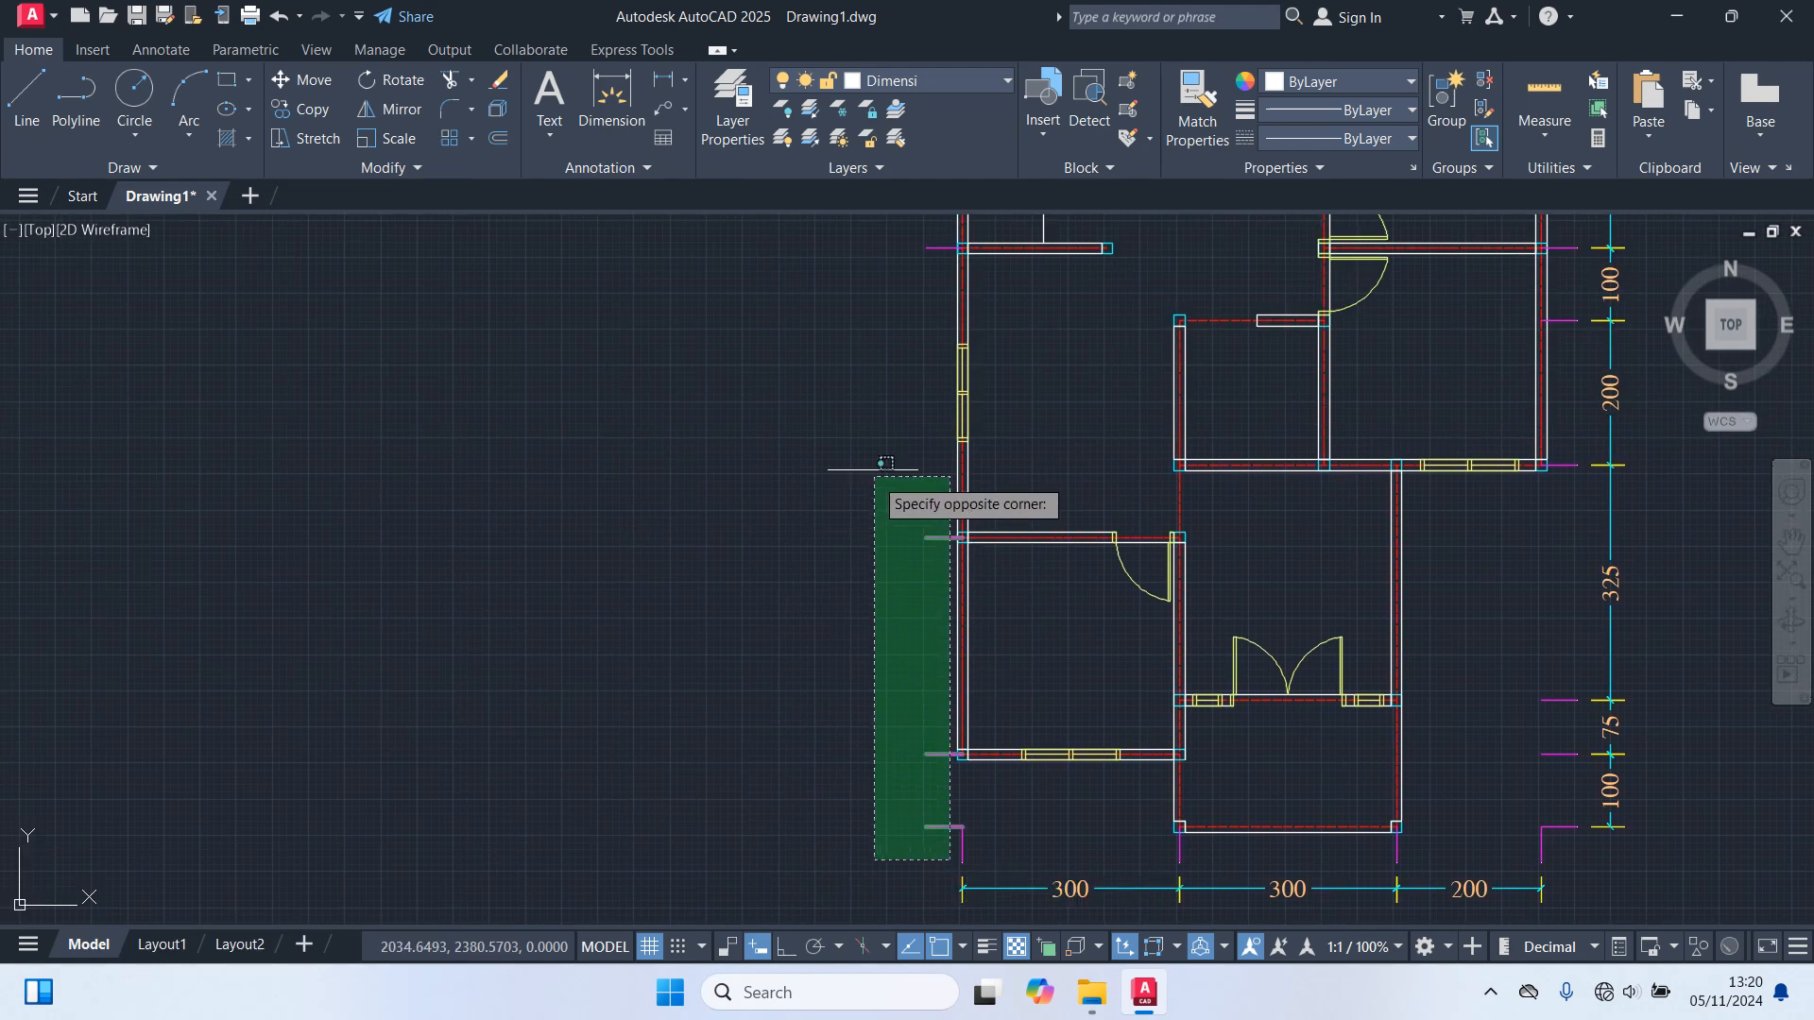
{"action": "scroll", "coordinate": [854, 349], "scroll_direction": "down", "scroll_amount": 2}
{"action": "middle_click_drag", "start_coordinate": [854, 348], "coordinate": [798, 526]}
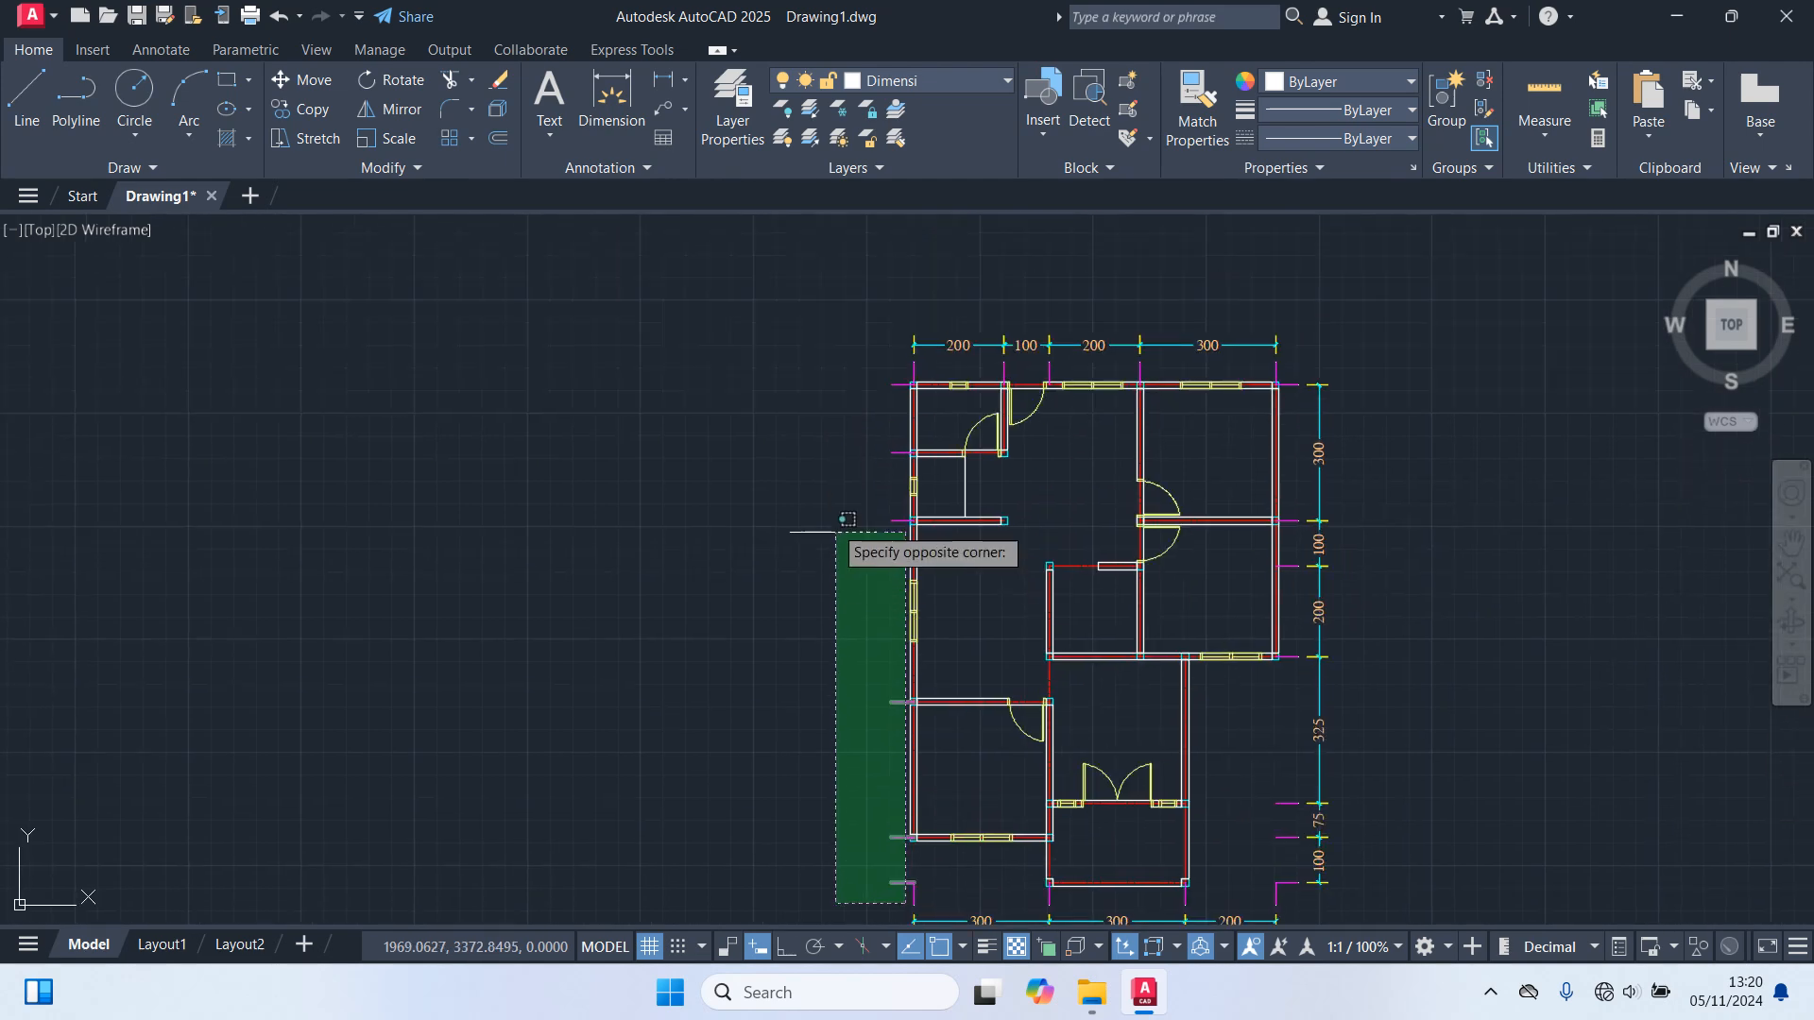
{"action": "left_click", "coordinate": [834, 345]}
{"action": "key", "text": "Return"}
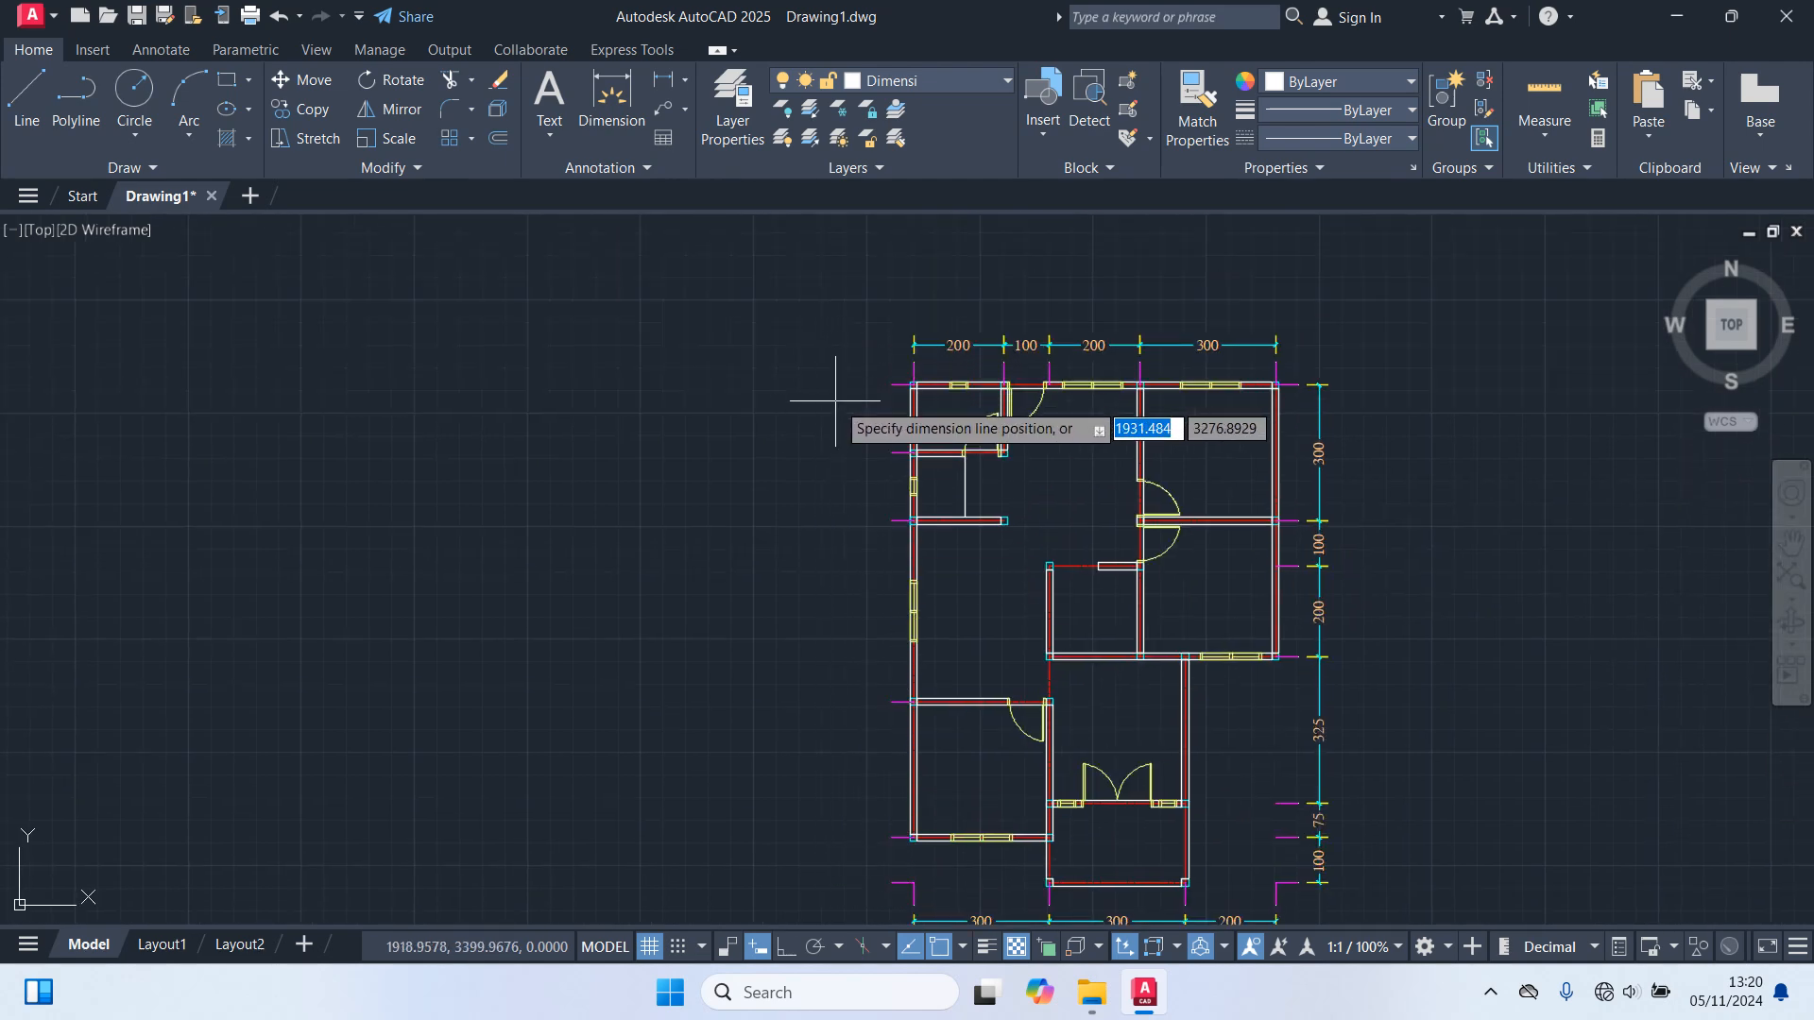
{"action": "scroll", "coordinate": [869, 398], "scroll_direction": "up", "scroll_amount": 3}
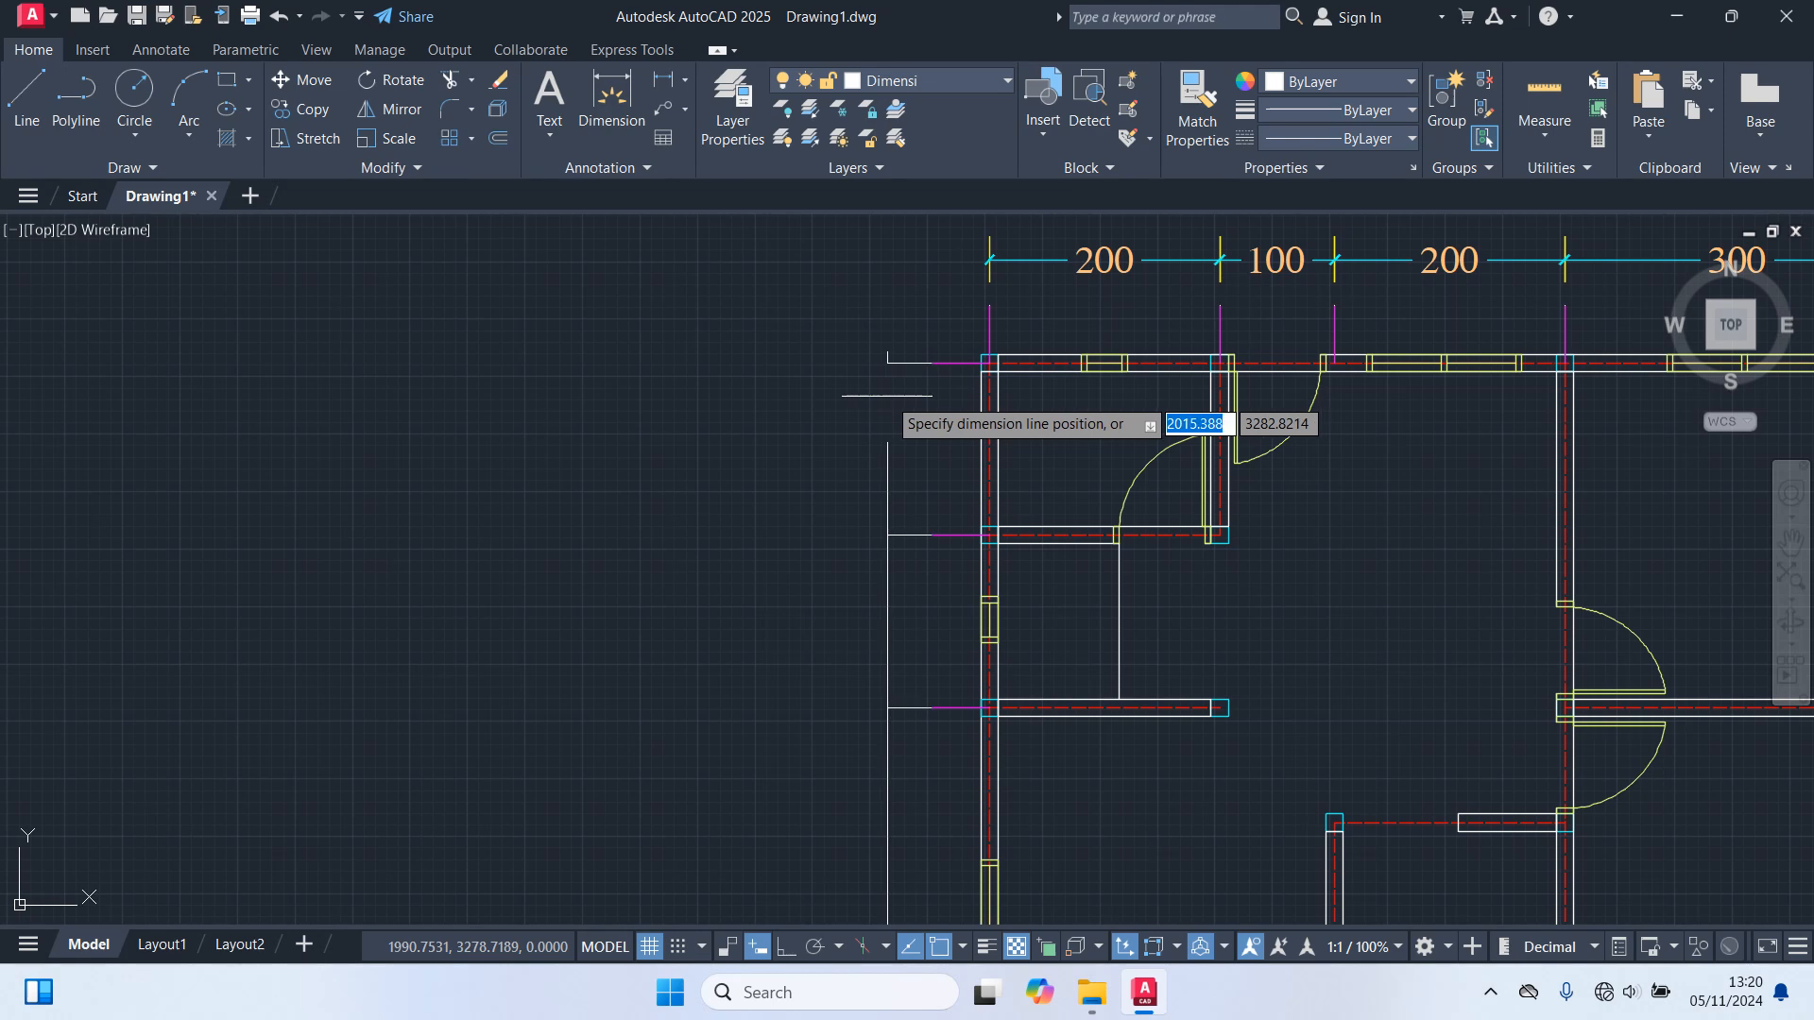
{"action": "left_click", "coordinate": [889, 401]}
Add an overall vertical dimension between the outermost axis corners on the plan's left side, placed outside the existing dimension column.
{"action": "scroll", "coordinate": [655, 454], "scroll_direction": "down", "scroll_amount": 2}
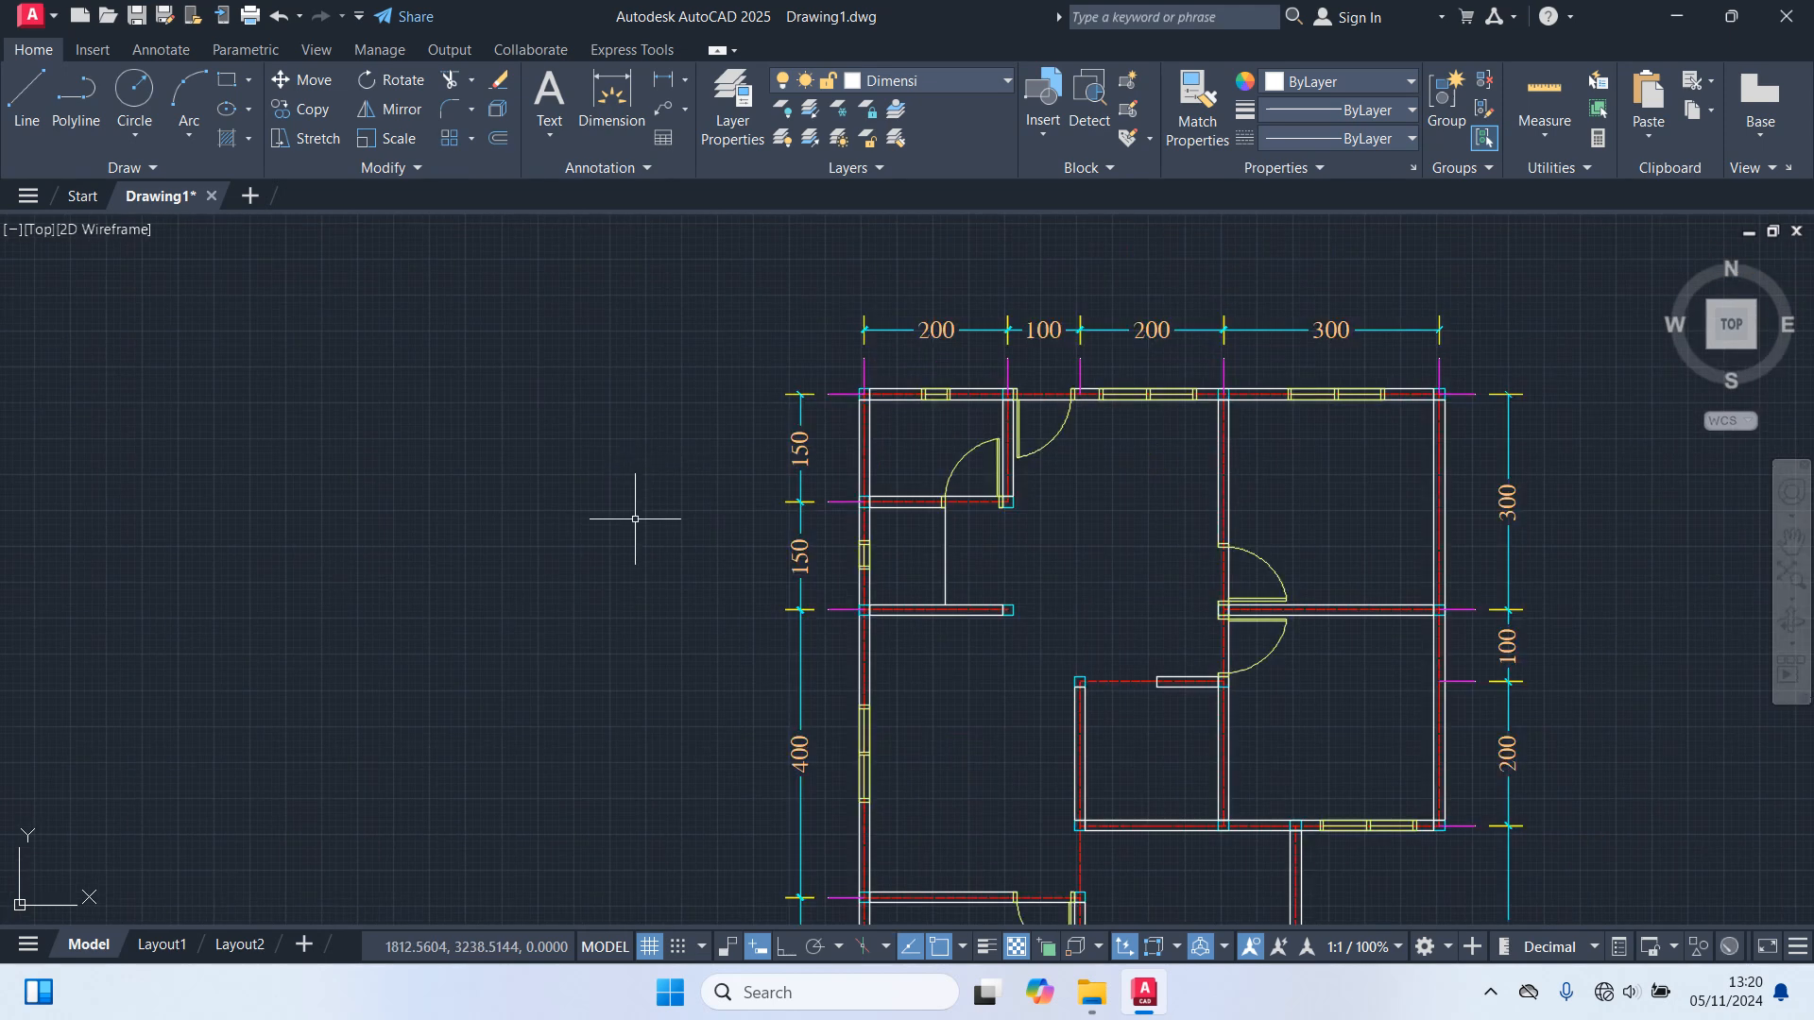
{"action": "middle_click_drag", "start_coordinate": [682, 679], "coordinate": [720, 279]}
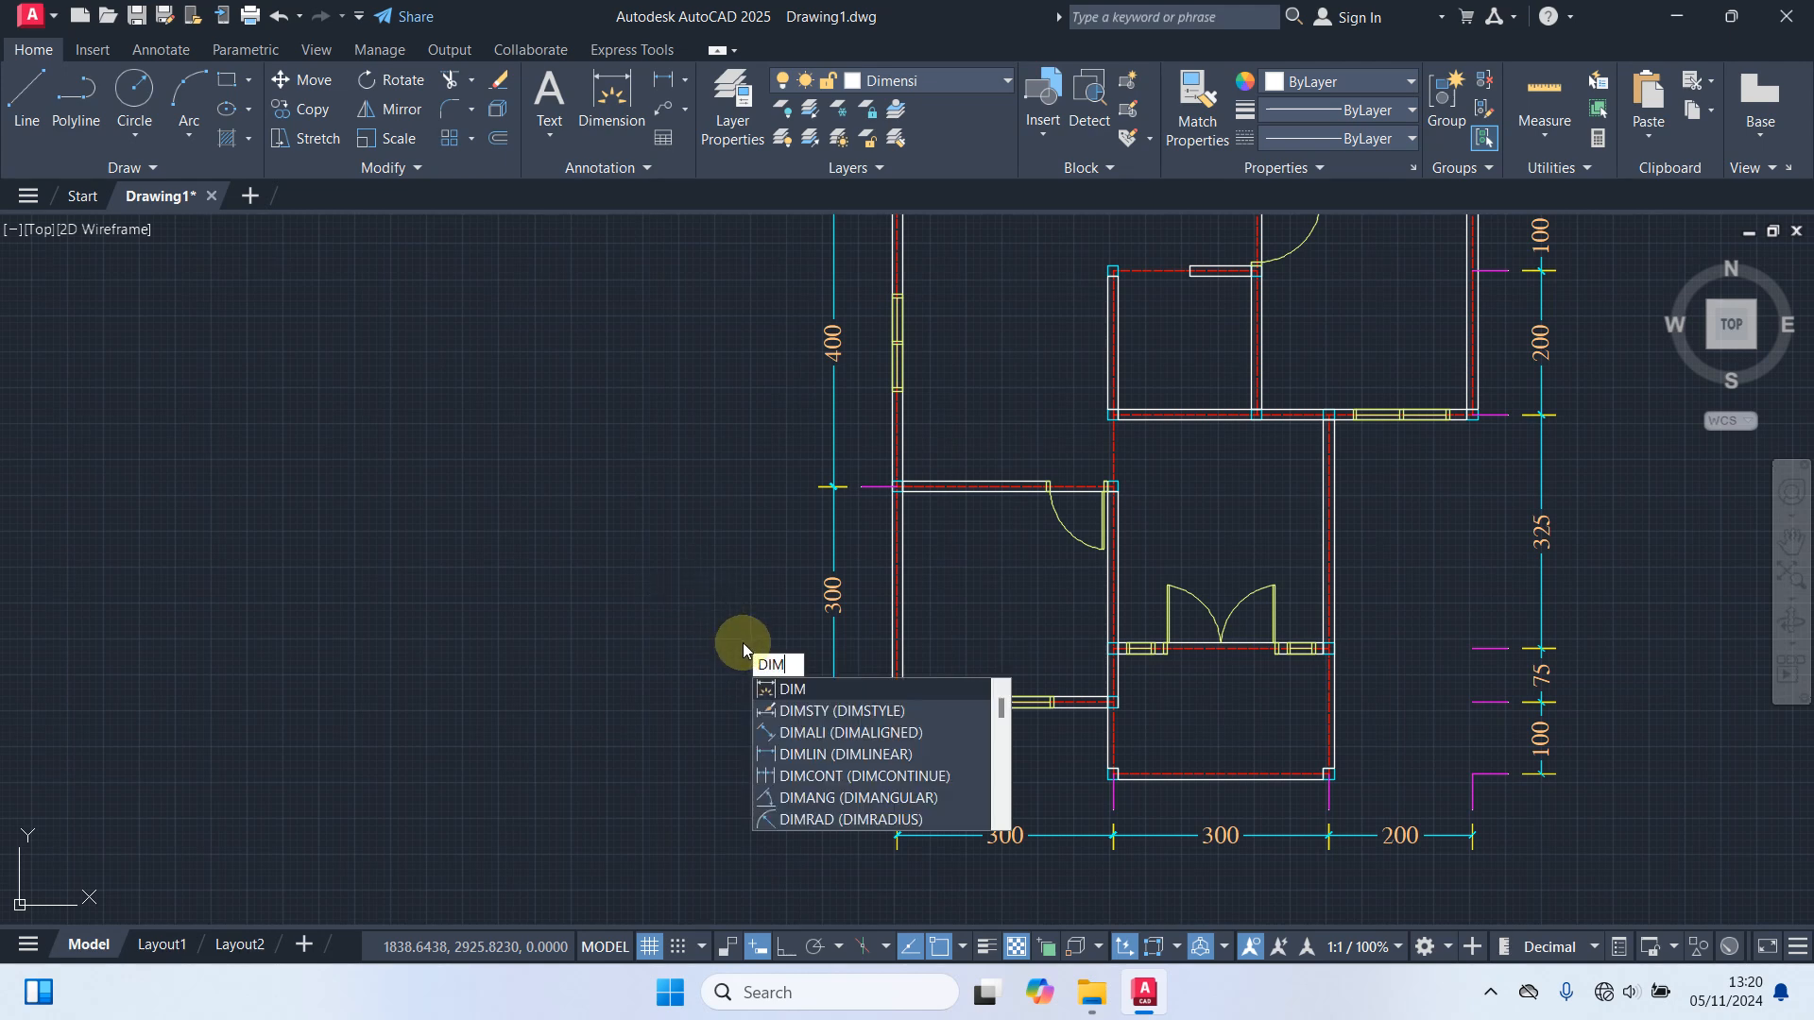
{"action": "key", "text": "Return"}
{"action": "scroll", "coordinate": [924, 726], "scroll_direction": "up", "scroll_amount": 4}
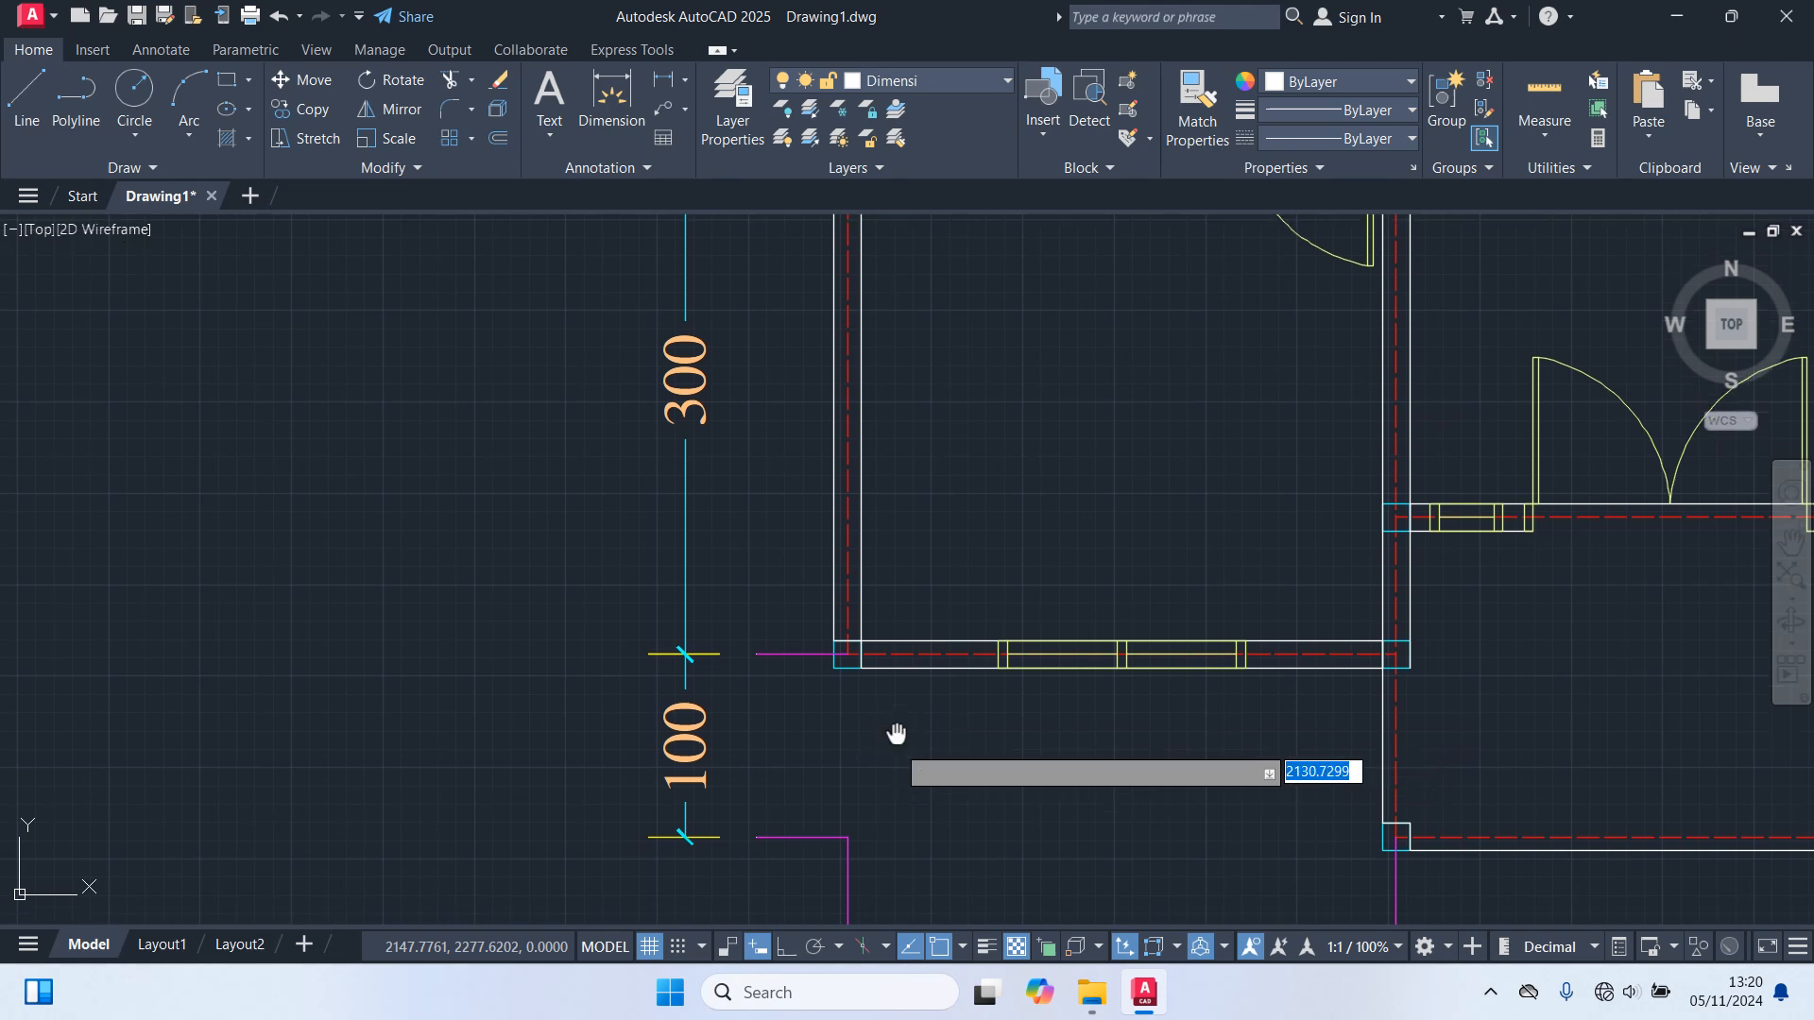
{"action": "middle_click_drag", "start_coordinate": [895, 733], "coordinate": [921, 557]}
{"action": "left_click", "coordinate": [885, 667]}
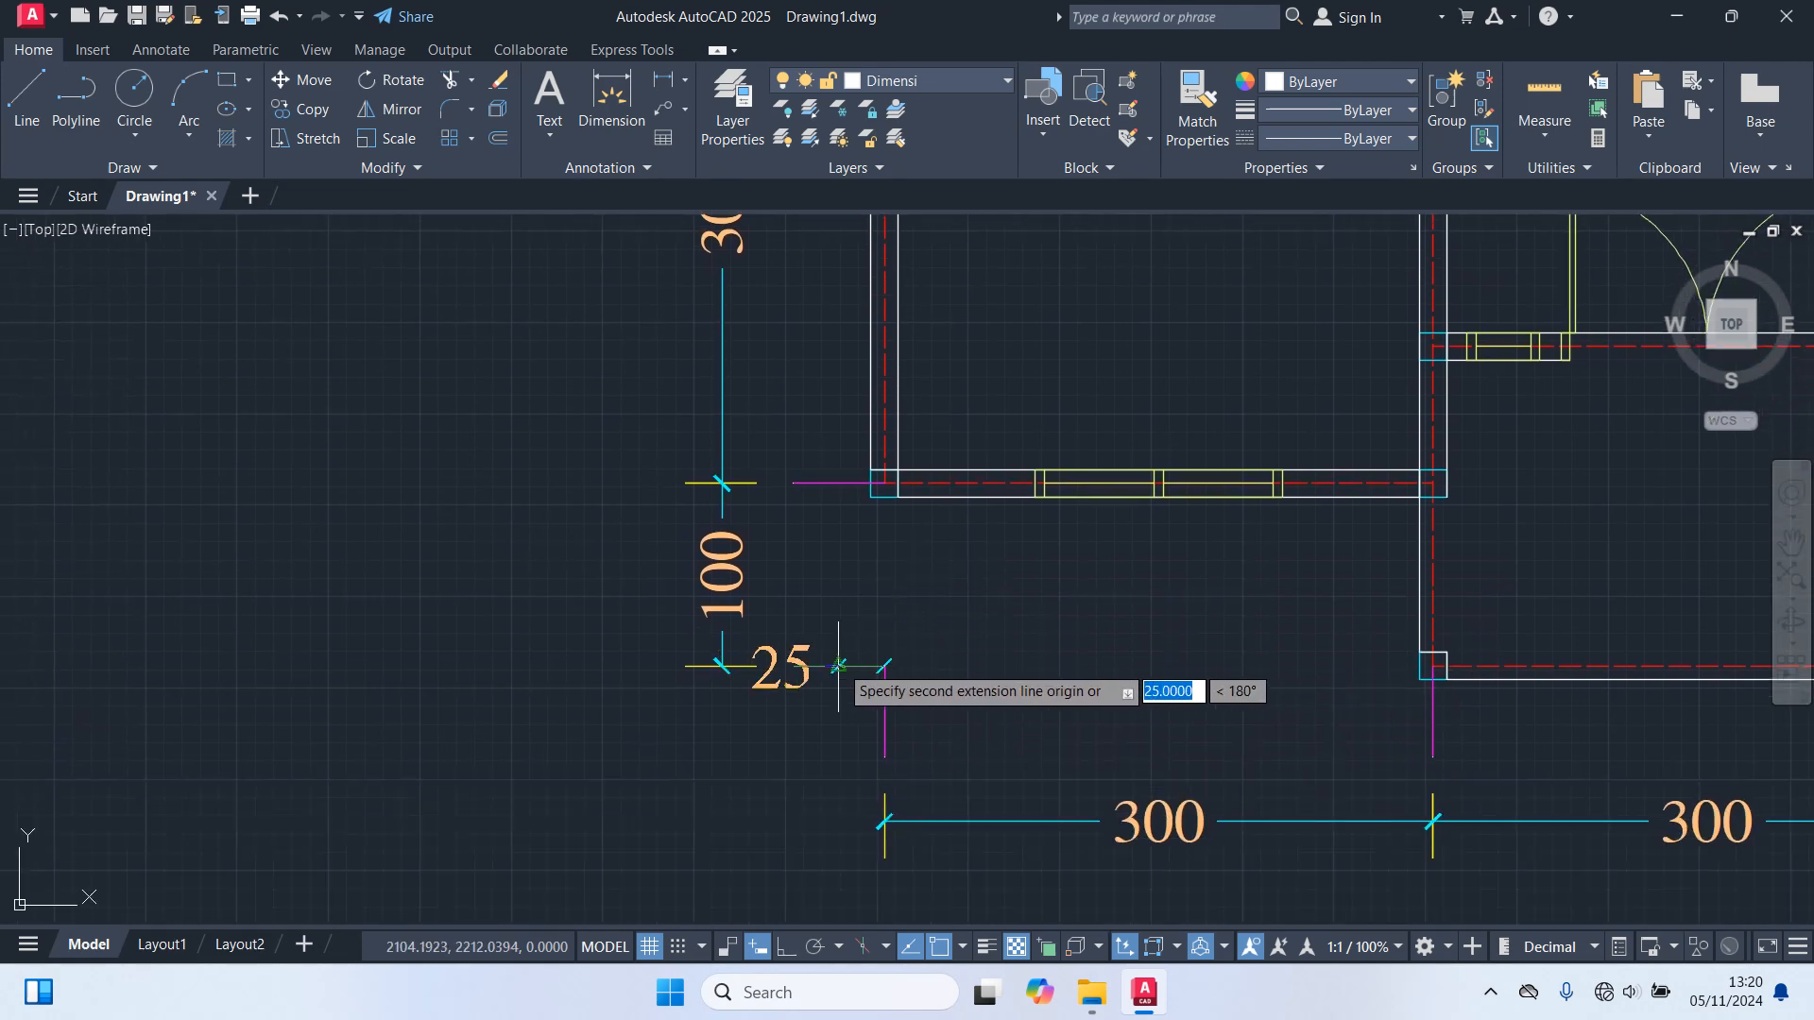
{"action": "scroll", "coordinate": [838, 665], "scroll_direction": "down", "scroll_amount": 6}
{"action": "middle_click_drag", "start_coordinate": [840, 428], "coordinate": [851, 673]}
{"action": "scroll", "coordinate": [850, 670], "scroll_direction": "up", "scroll_amount": 3}
{"action": "scroll", "coordinate": [862, 510], "scroll_direction": "up", "scroll_amount": 7}
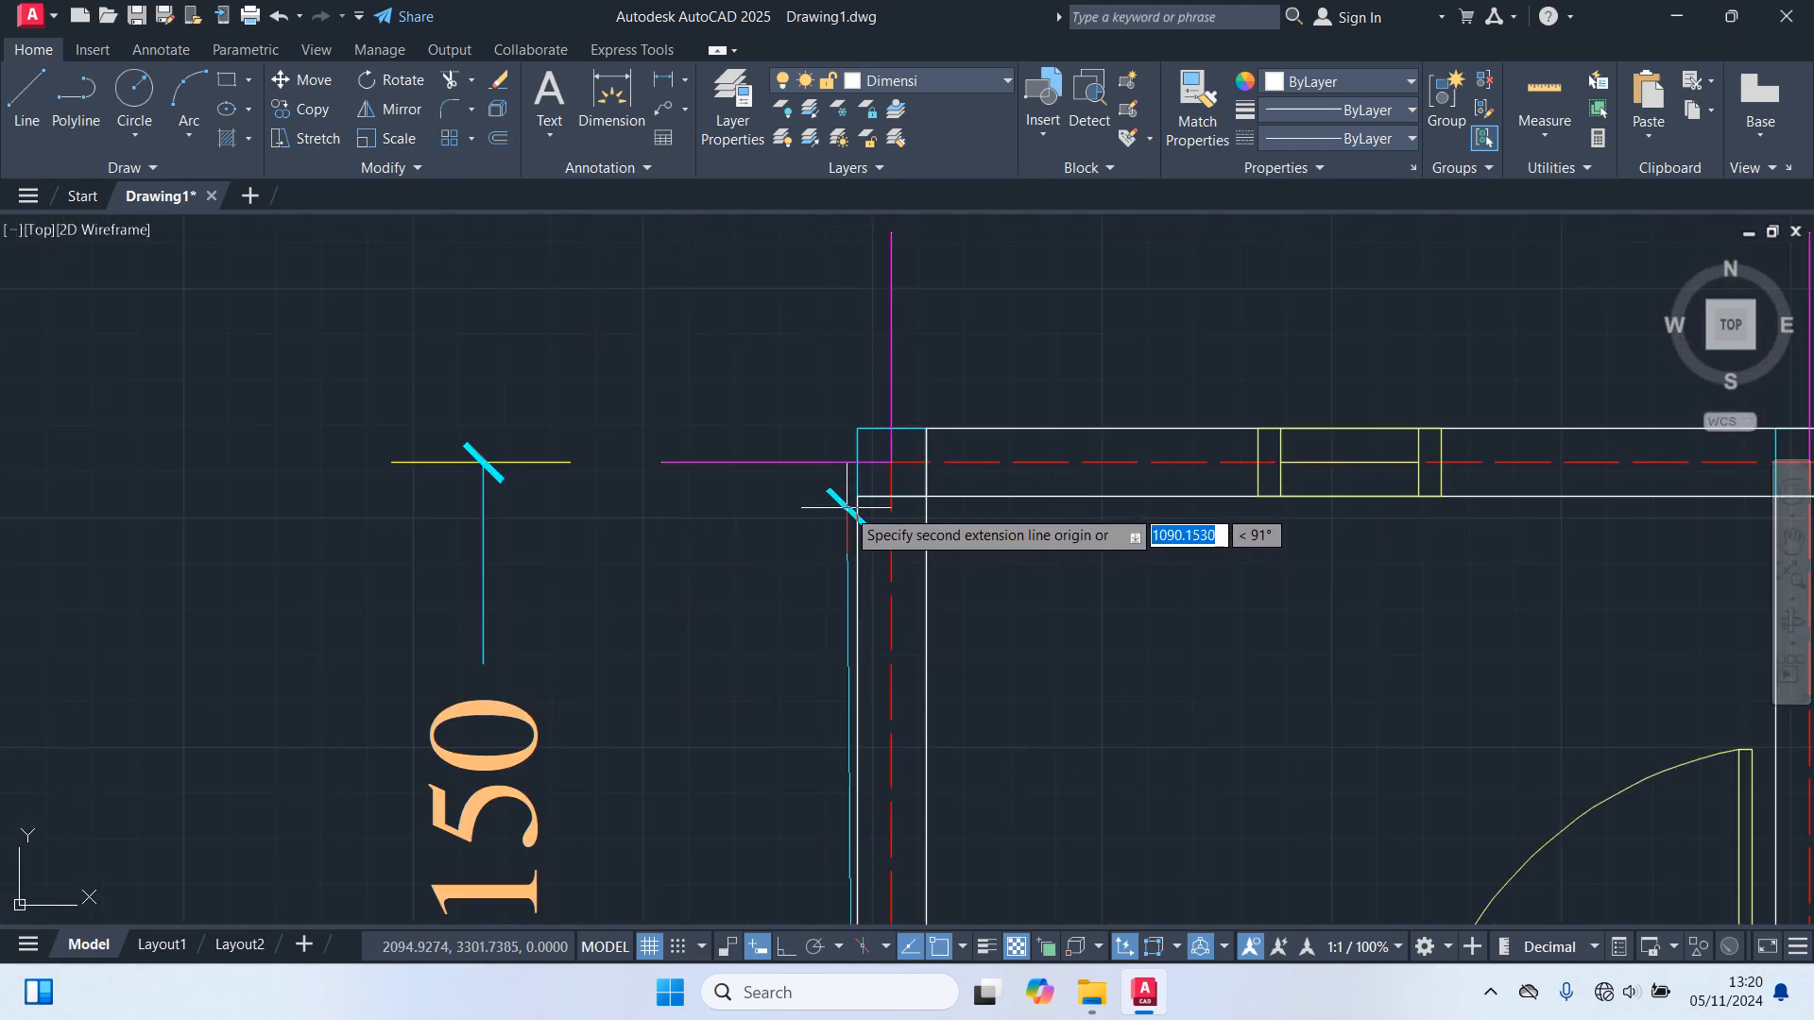
{"action": "left_click", "coordinate": [891, 463]}
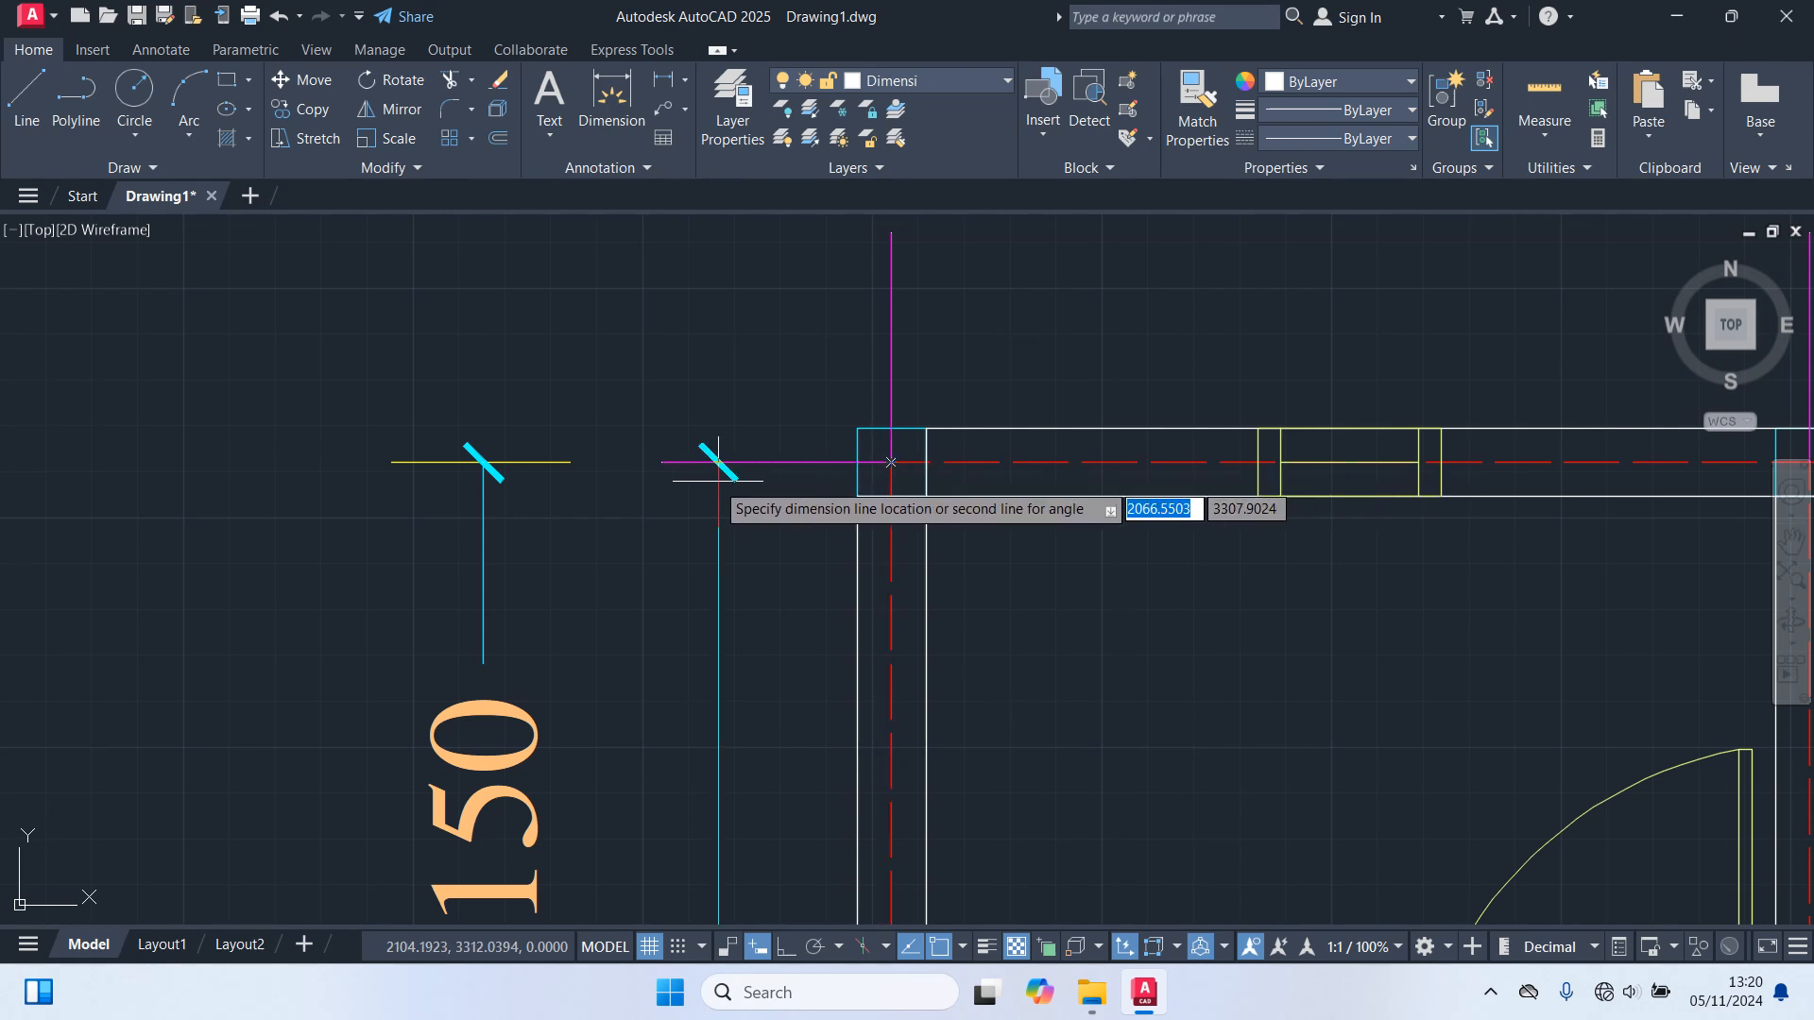
{"action": "scroll", "coordinate": [567, 473], "scroll_direction": "down", "scroll_amount": 6}
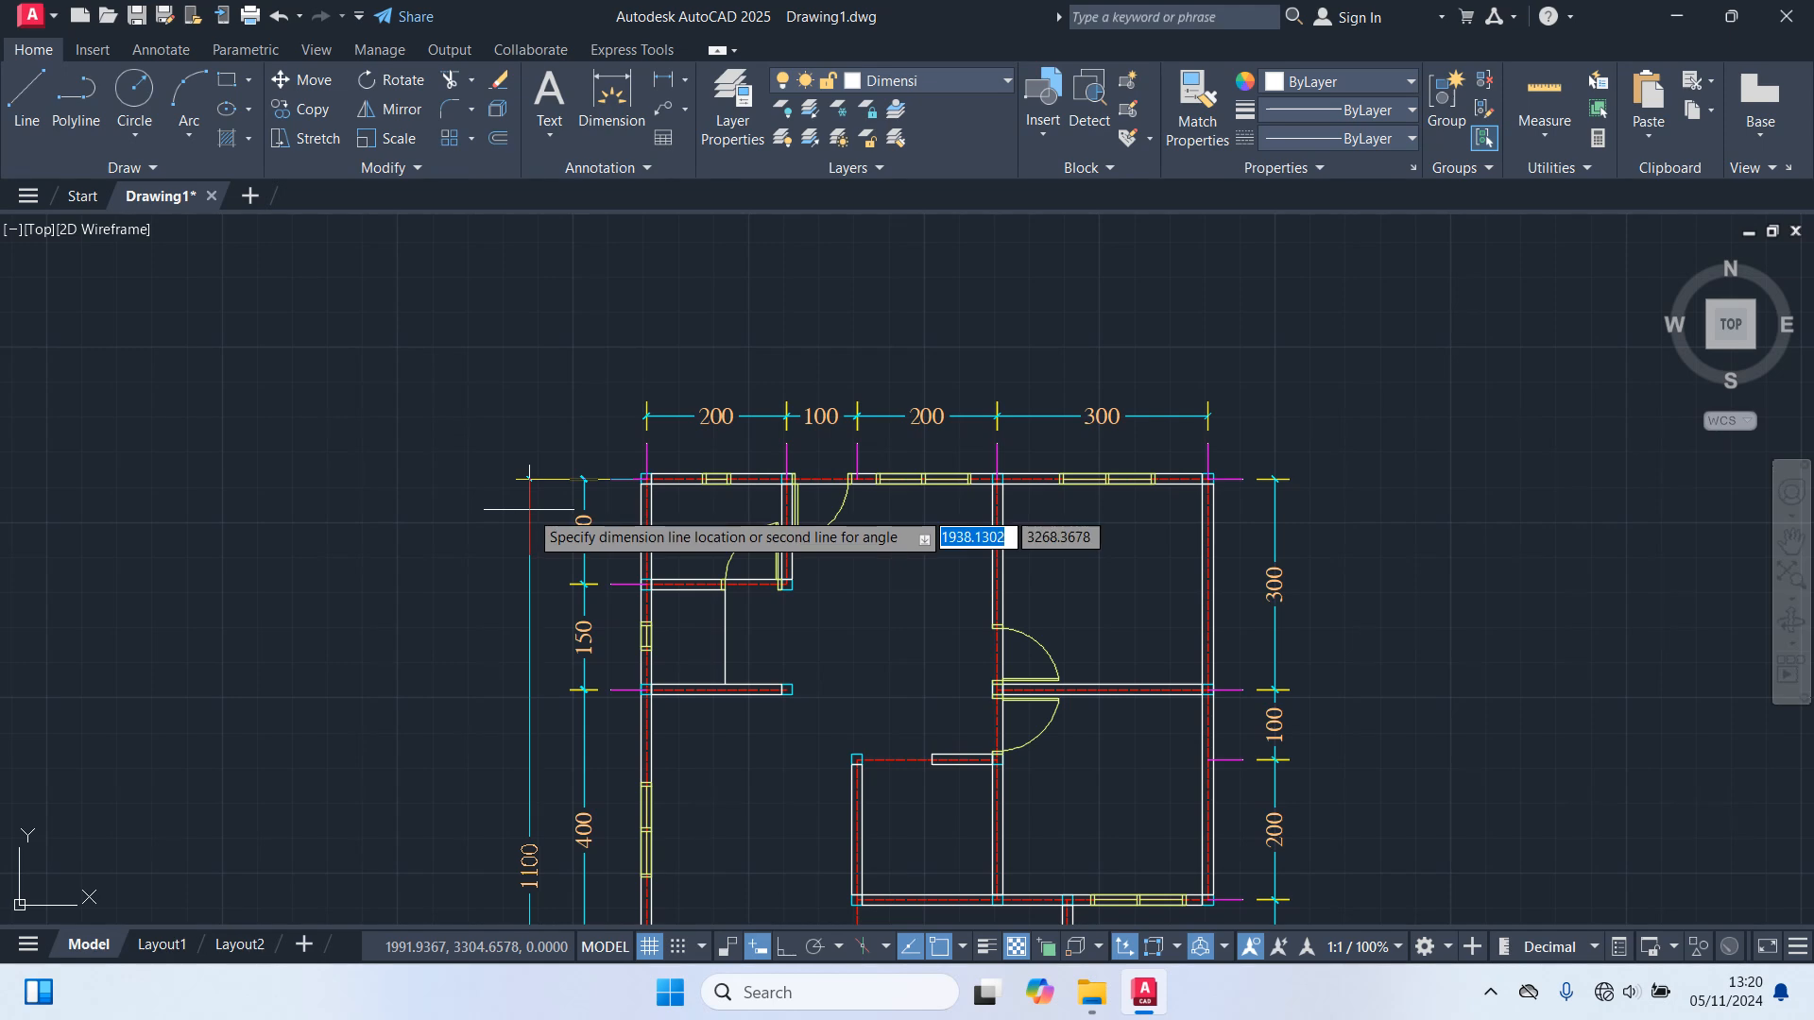
{"action": "left_click", "coordinate": [529, 507]}
Add an overall horizontal dimension between the outermost axis corners along the plan's top, placed above the existing dimension row.
{"action": "scroll", "coordinate": [525, 508], "scroll_direction": "down", "scroll_amount": 2}
{"action": "scroll", "coordinate": [557, 487], "scroll_direction": "up", "scroll_amount": 6}
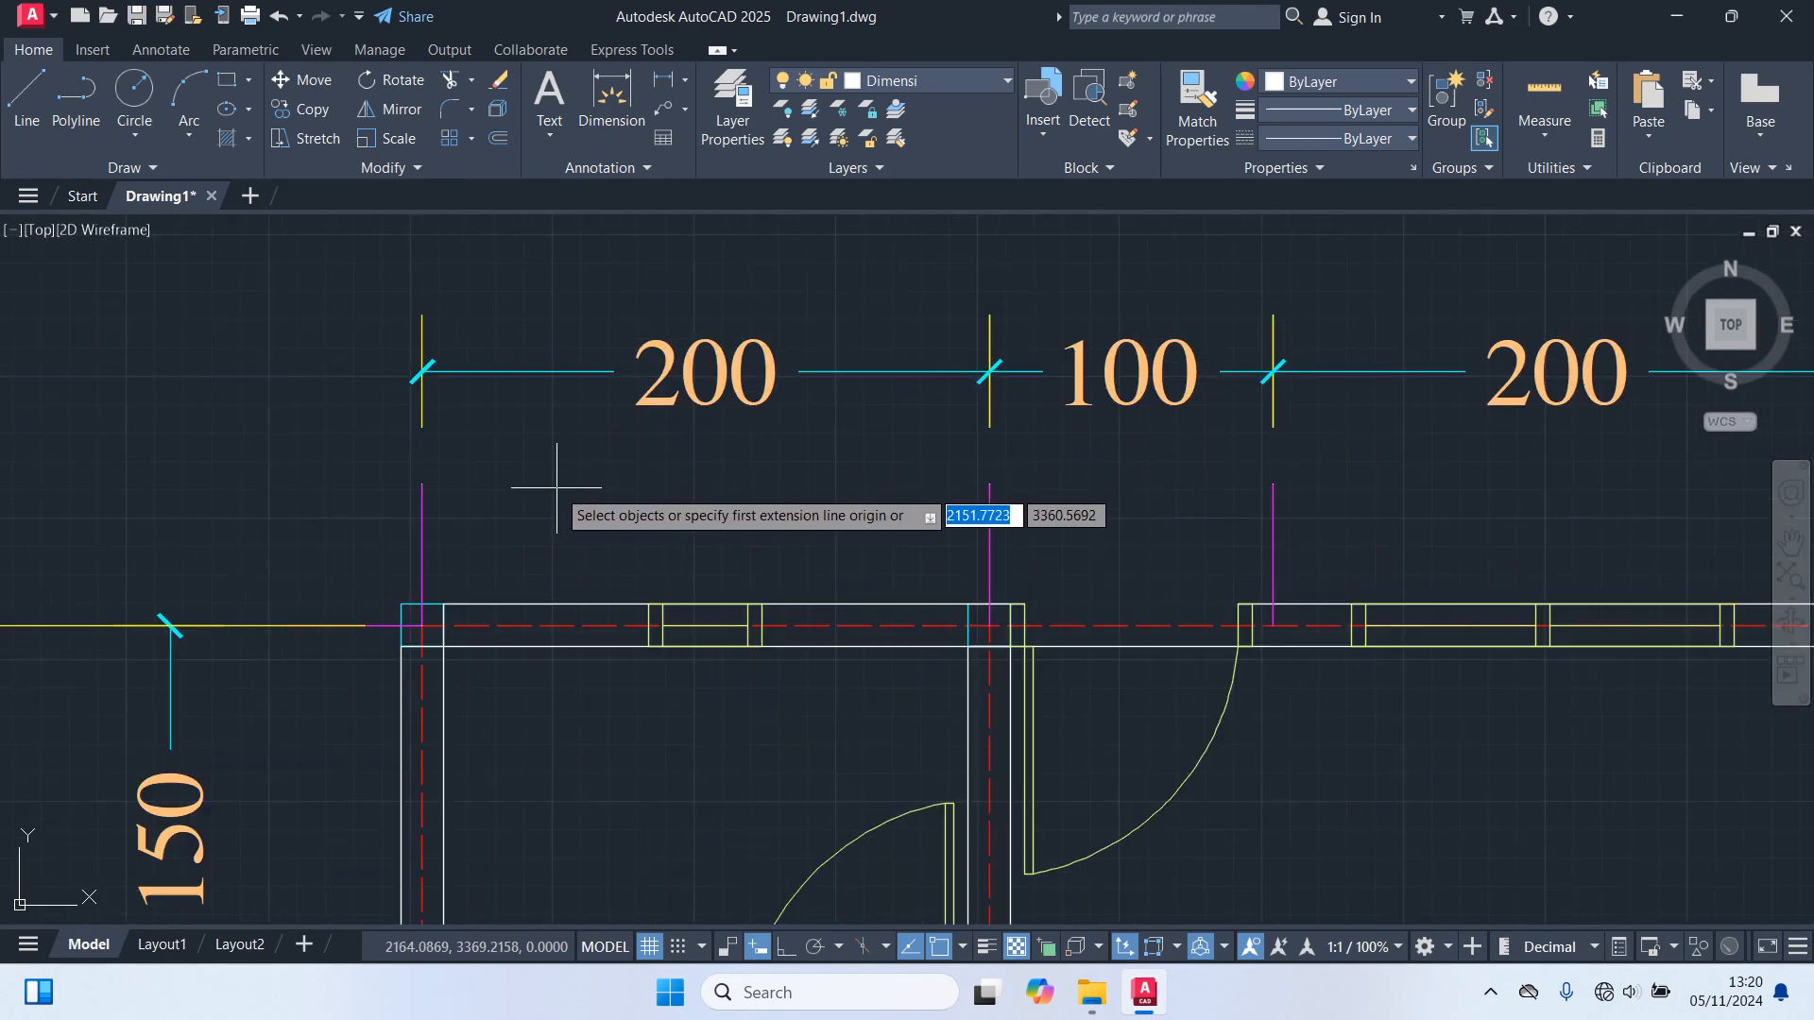
{"action": "left_click", "coordinate": [423, 626]}
{"action": "scroll", "coordinate": [633, 678], "scroll_direction": "down", "scroll_amount": 7}
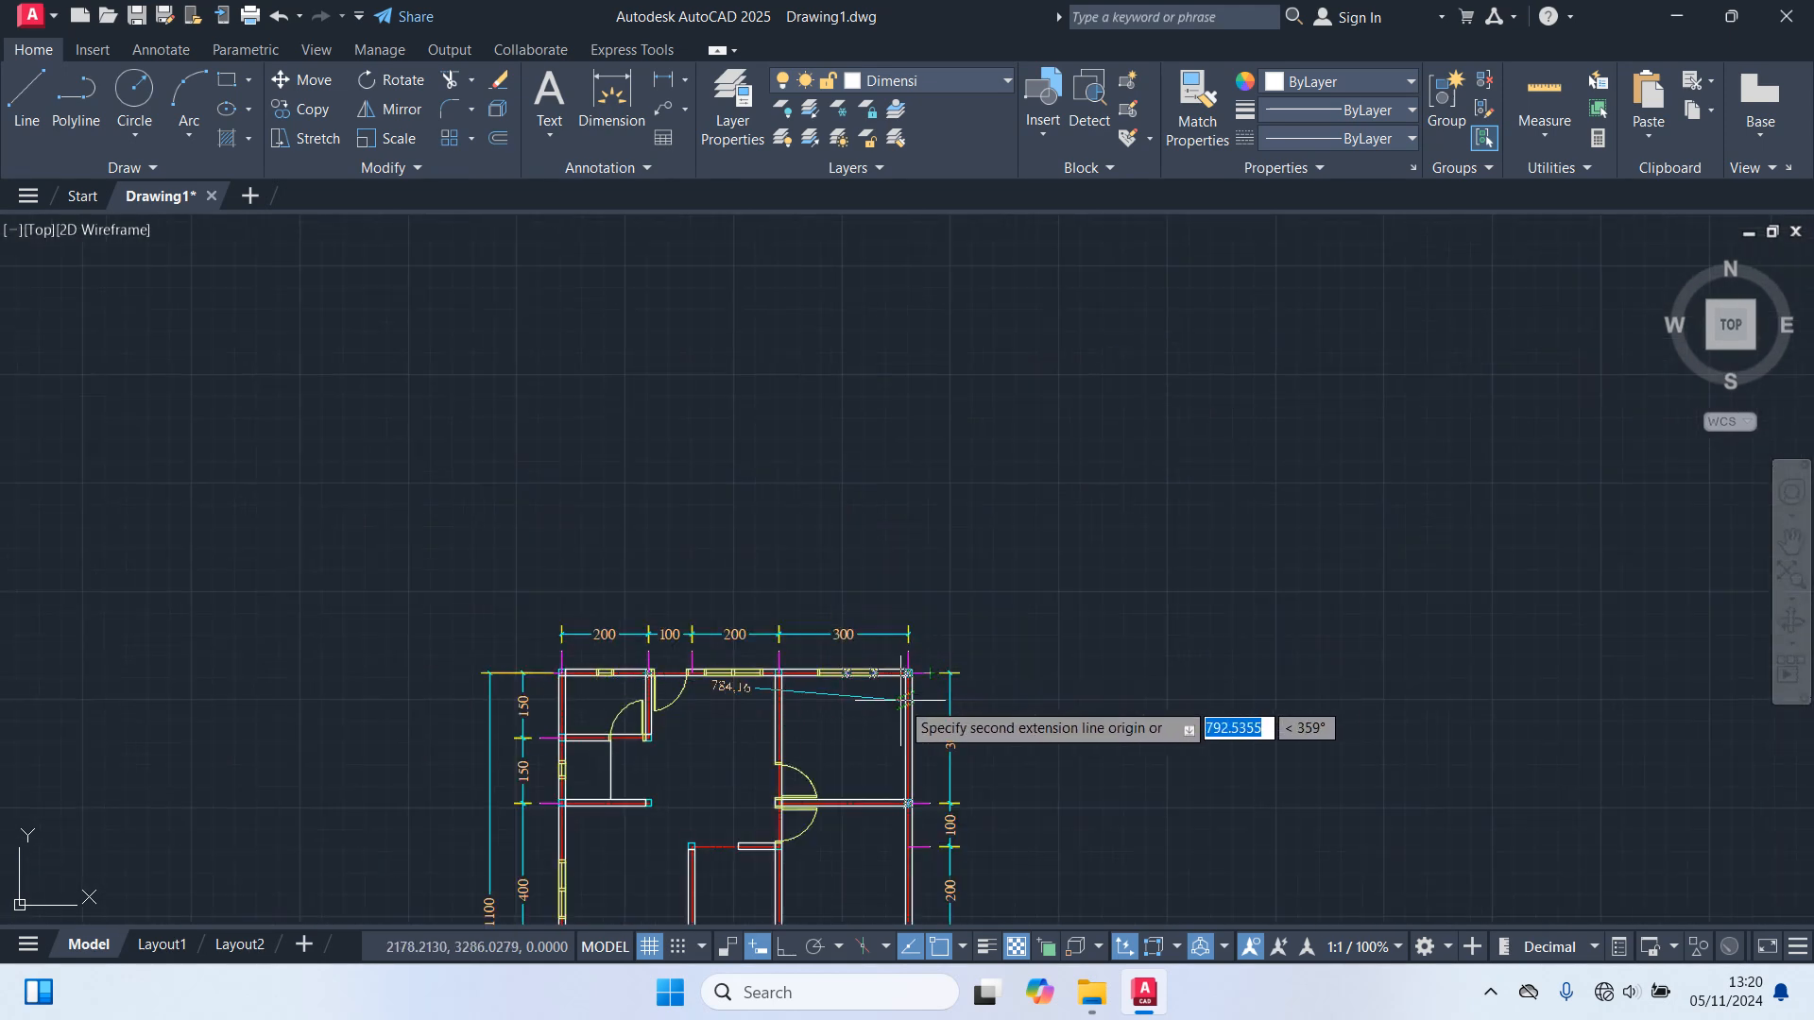
{"action": "scroll", "coordinate": [908, 682], "scroll_direction": "up", "scroll_amount": 8}
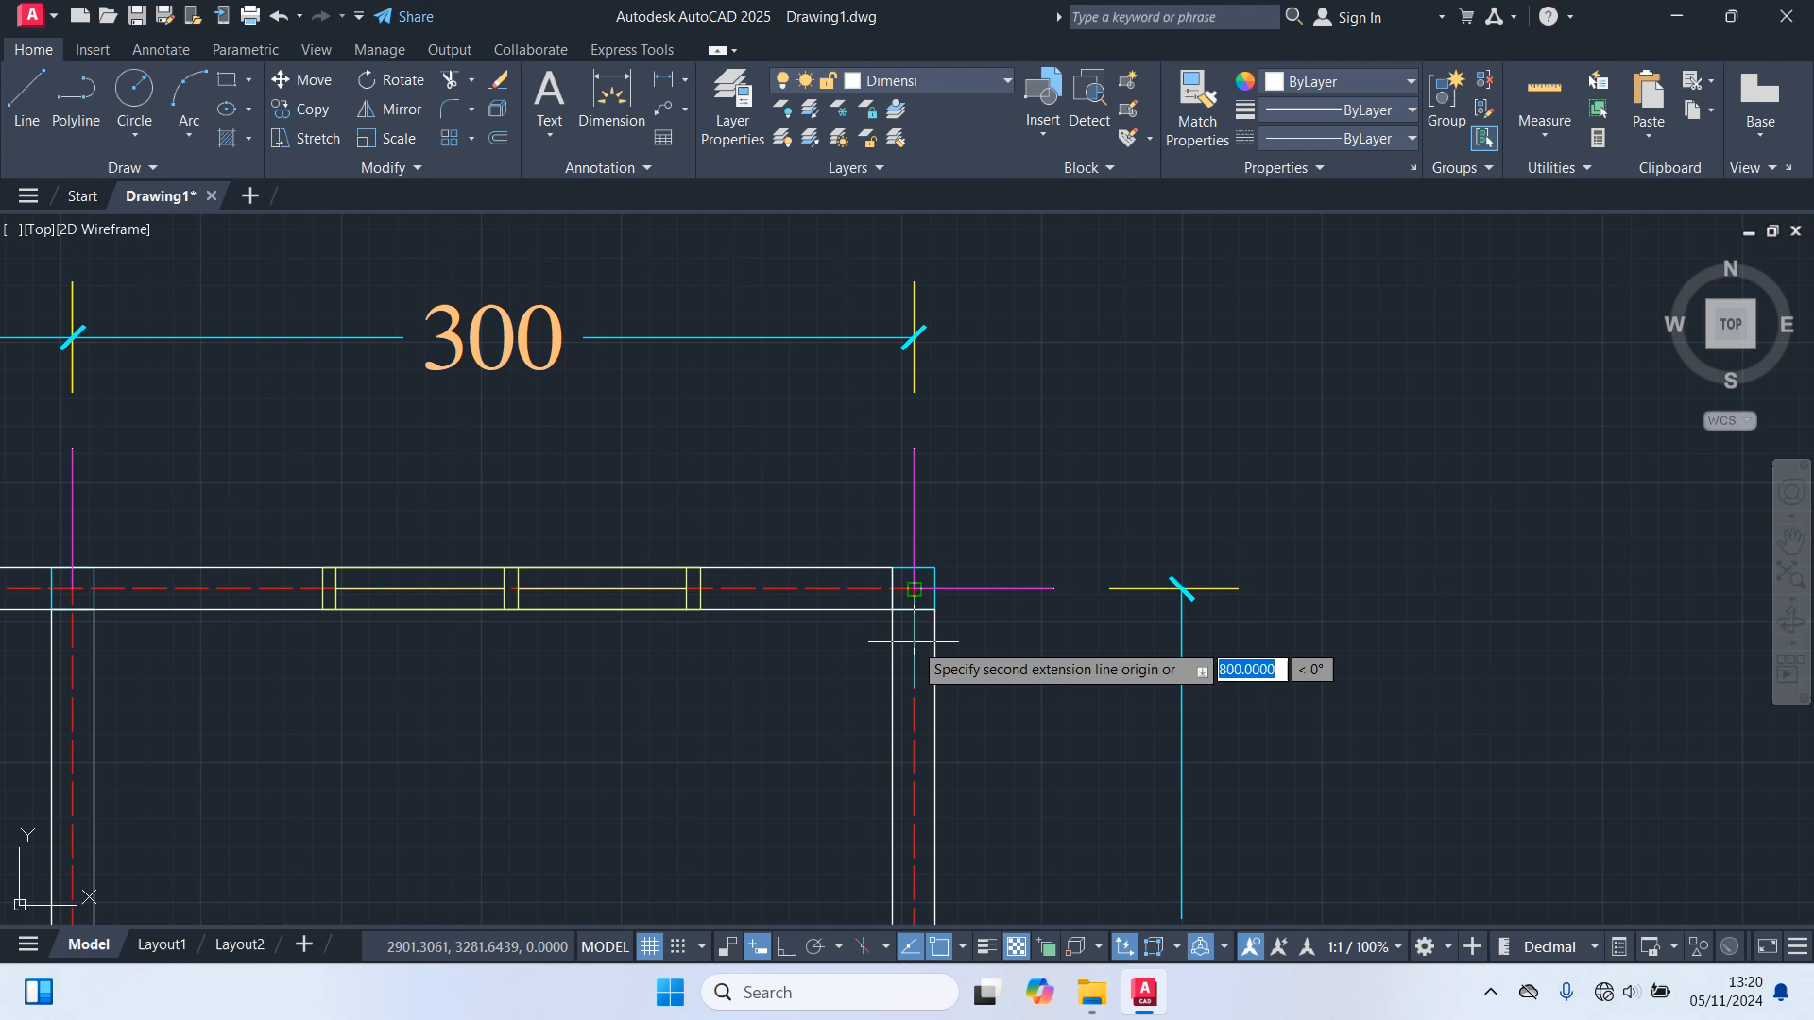
{"action": "scroll", "coordinate": [916, 589], "scroll_direction": "up", "scroll_amount": 2}
{"action": "left_click", "coordinate": [923, 588]}
{"action": "scroll", "coordinate": [907, 526], "scroll_direction": "down", "scroll_amount": 4}
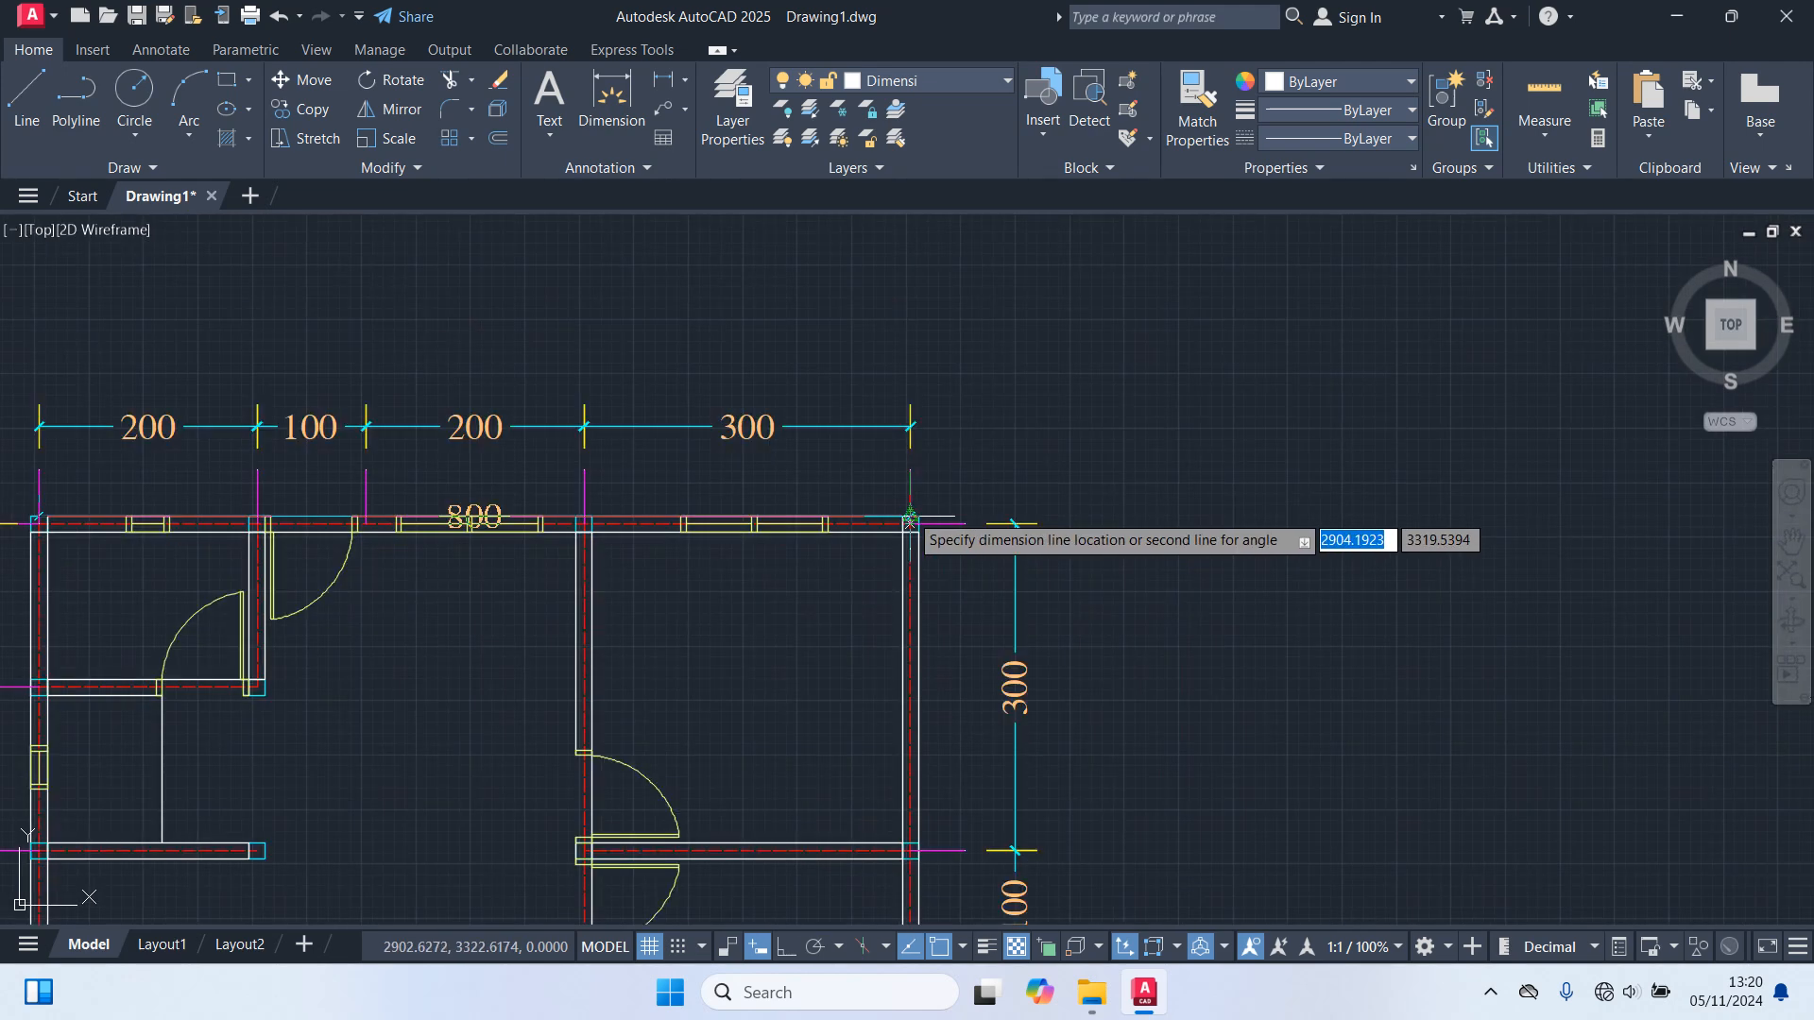
{"action": "scroll", "coordinate": [897, 492], "scroll_direction": "up", "scroll_amount": 2}
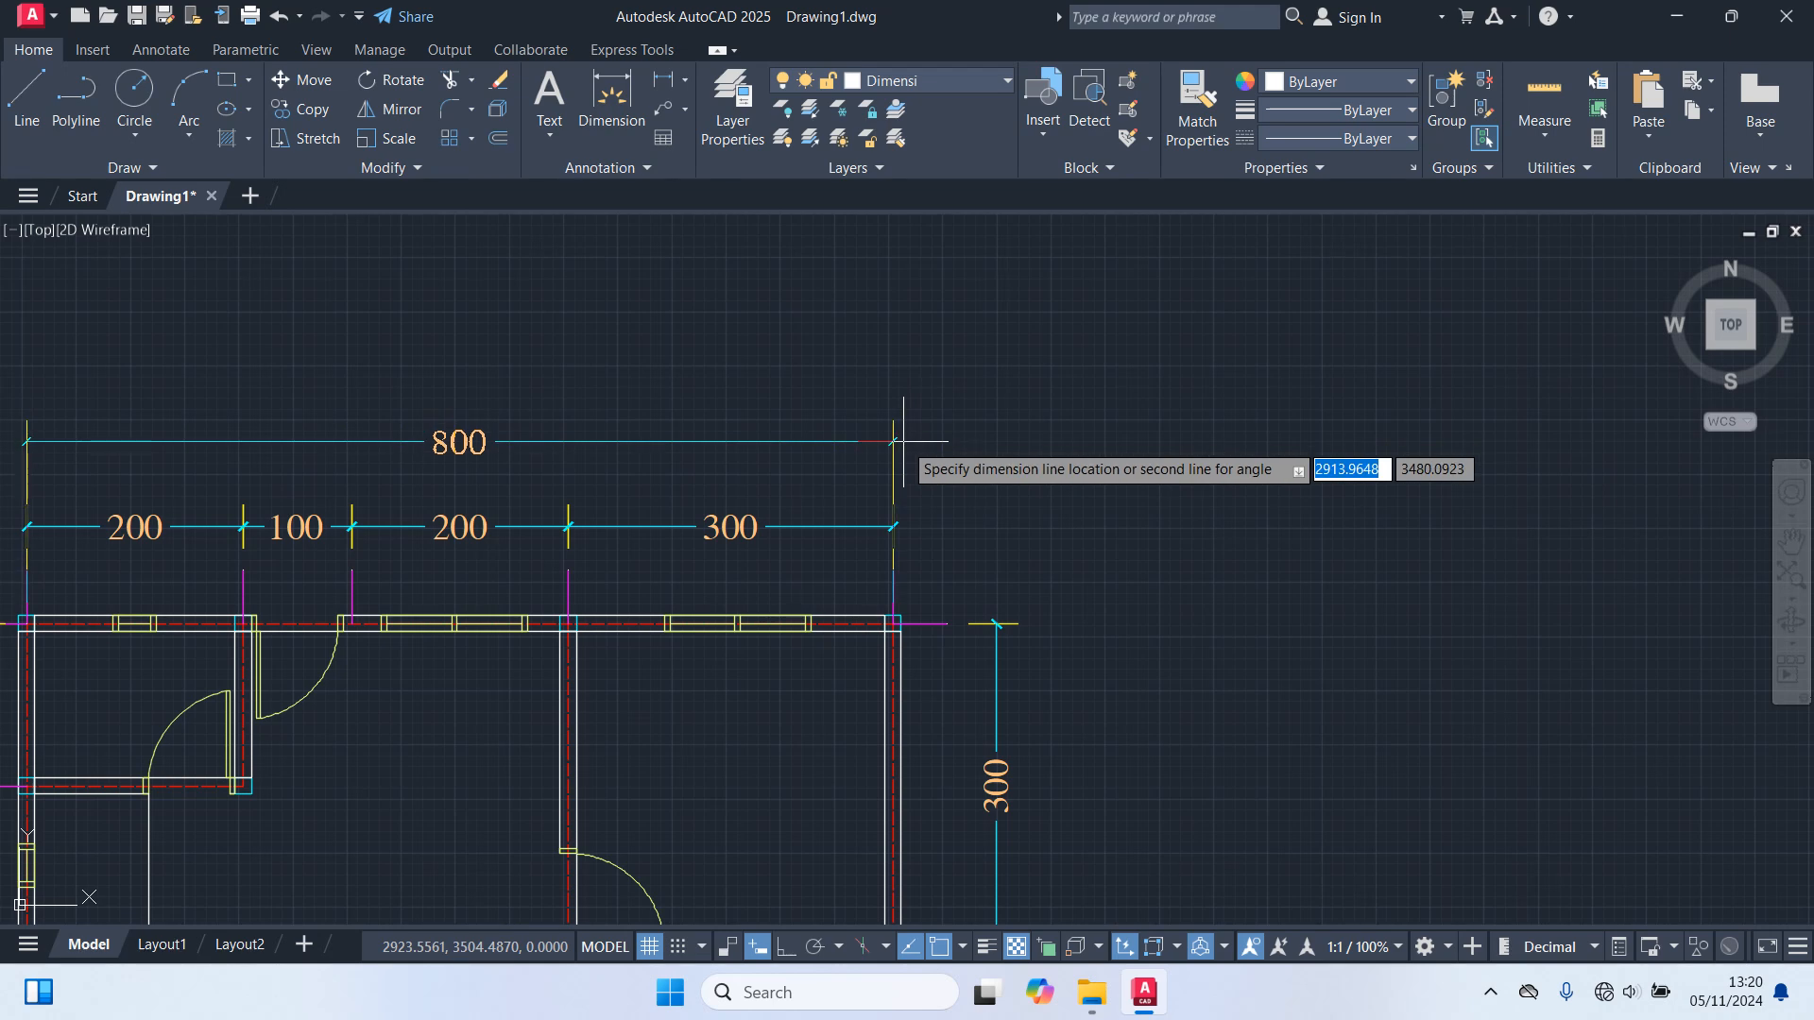
{"action": "left_click", "coordinate": [908, 432]}
{"action": "scroll", "coordinate": [1056, 466], "scroll_direction": "down", "scroll_amount": 4}
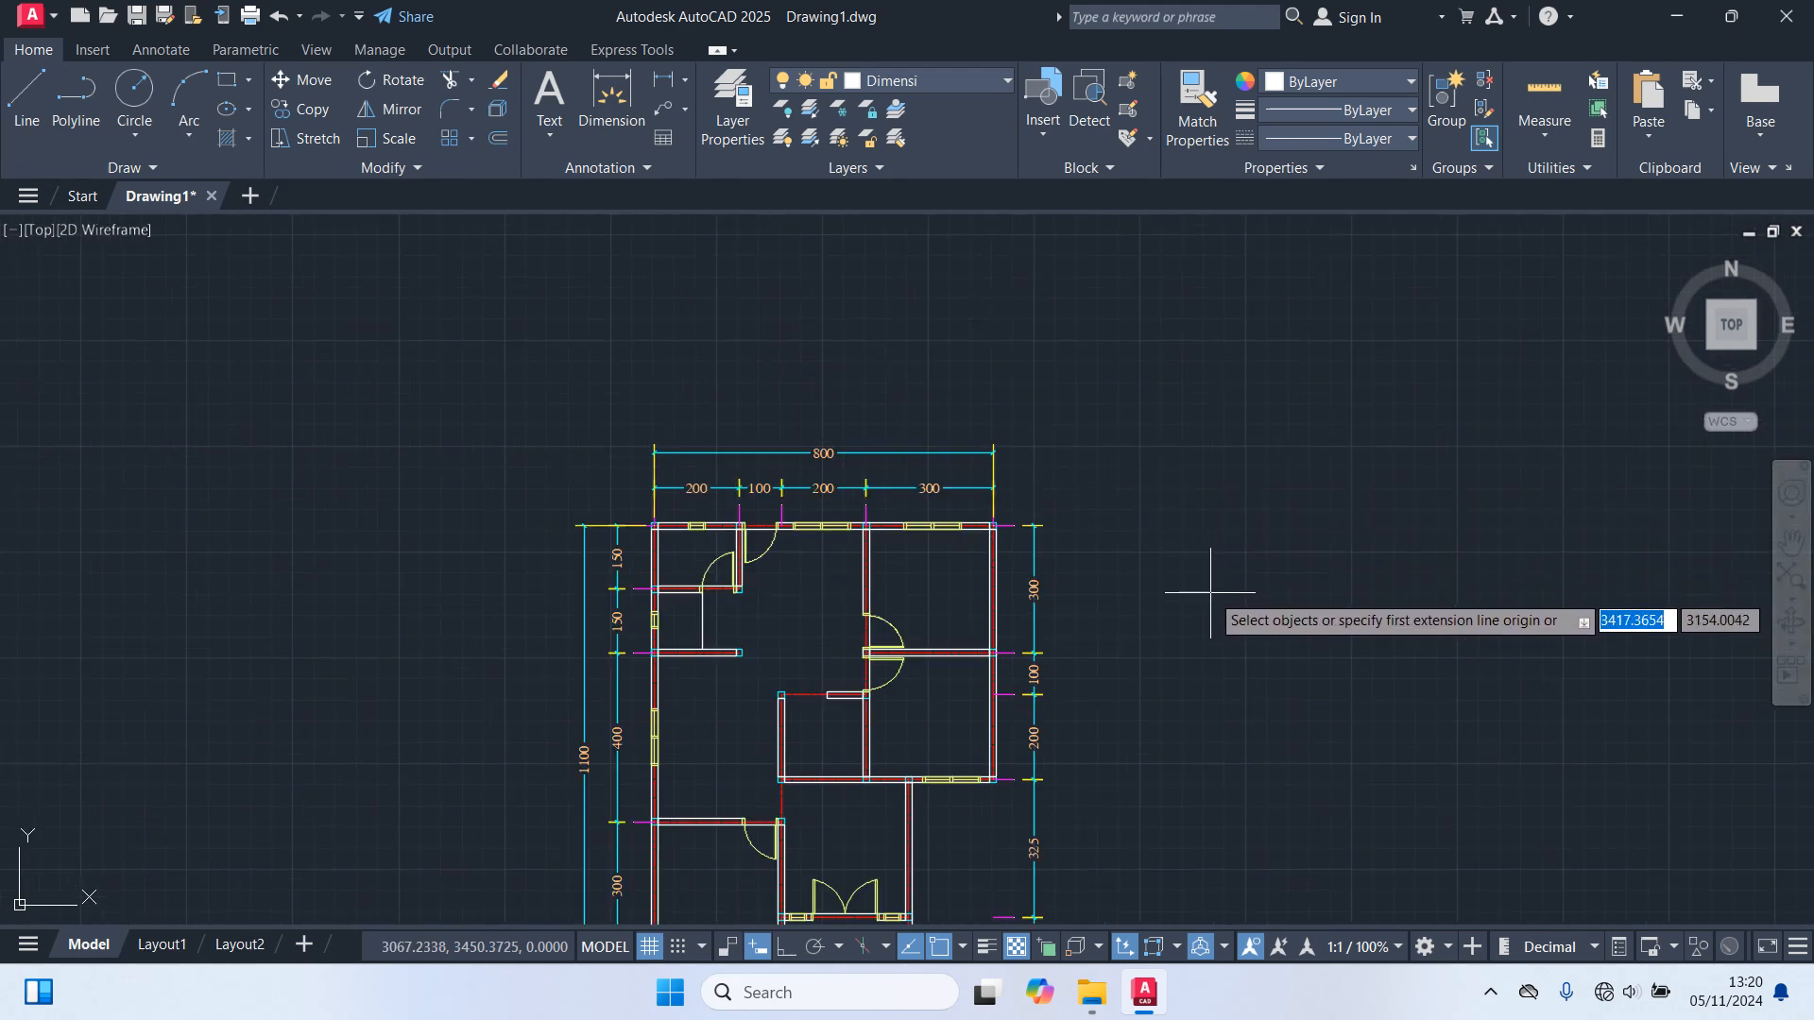
{"action": "middle_click_drag", "start_coordinate": [1201, 771], "coordinate": [1201, 513]}
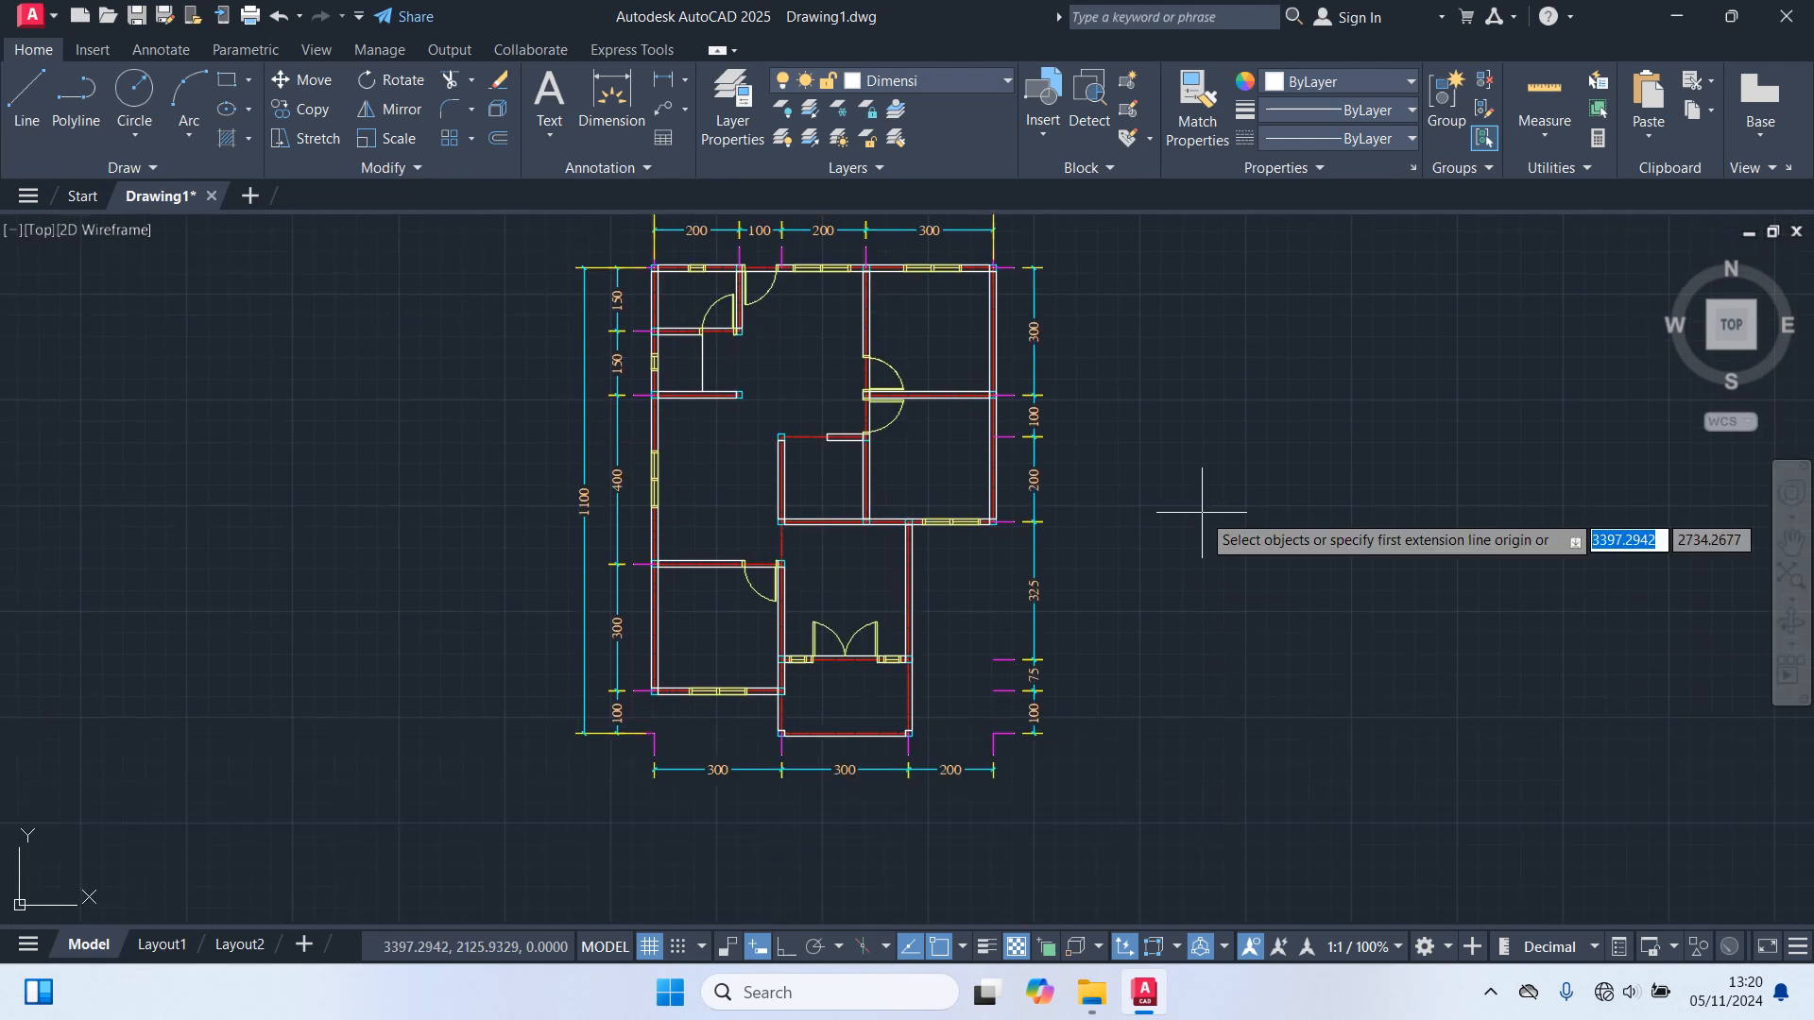
{"action": "key", "text": "Escape"}
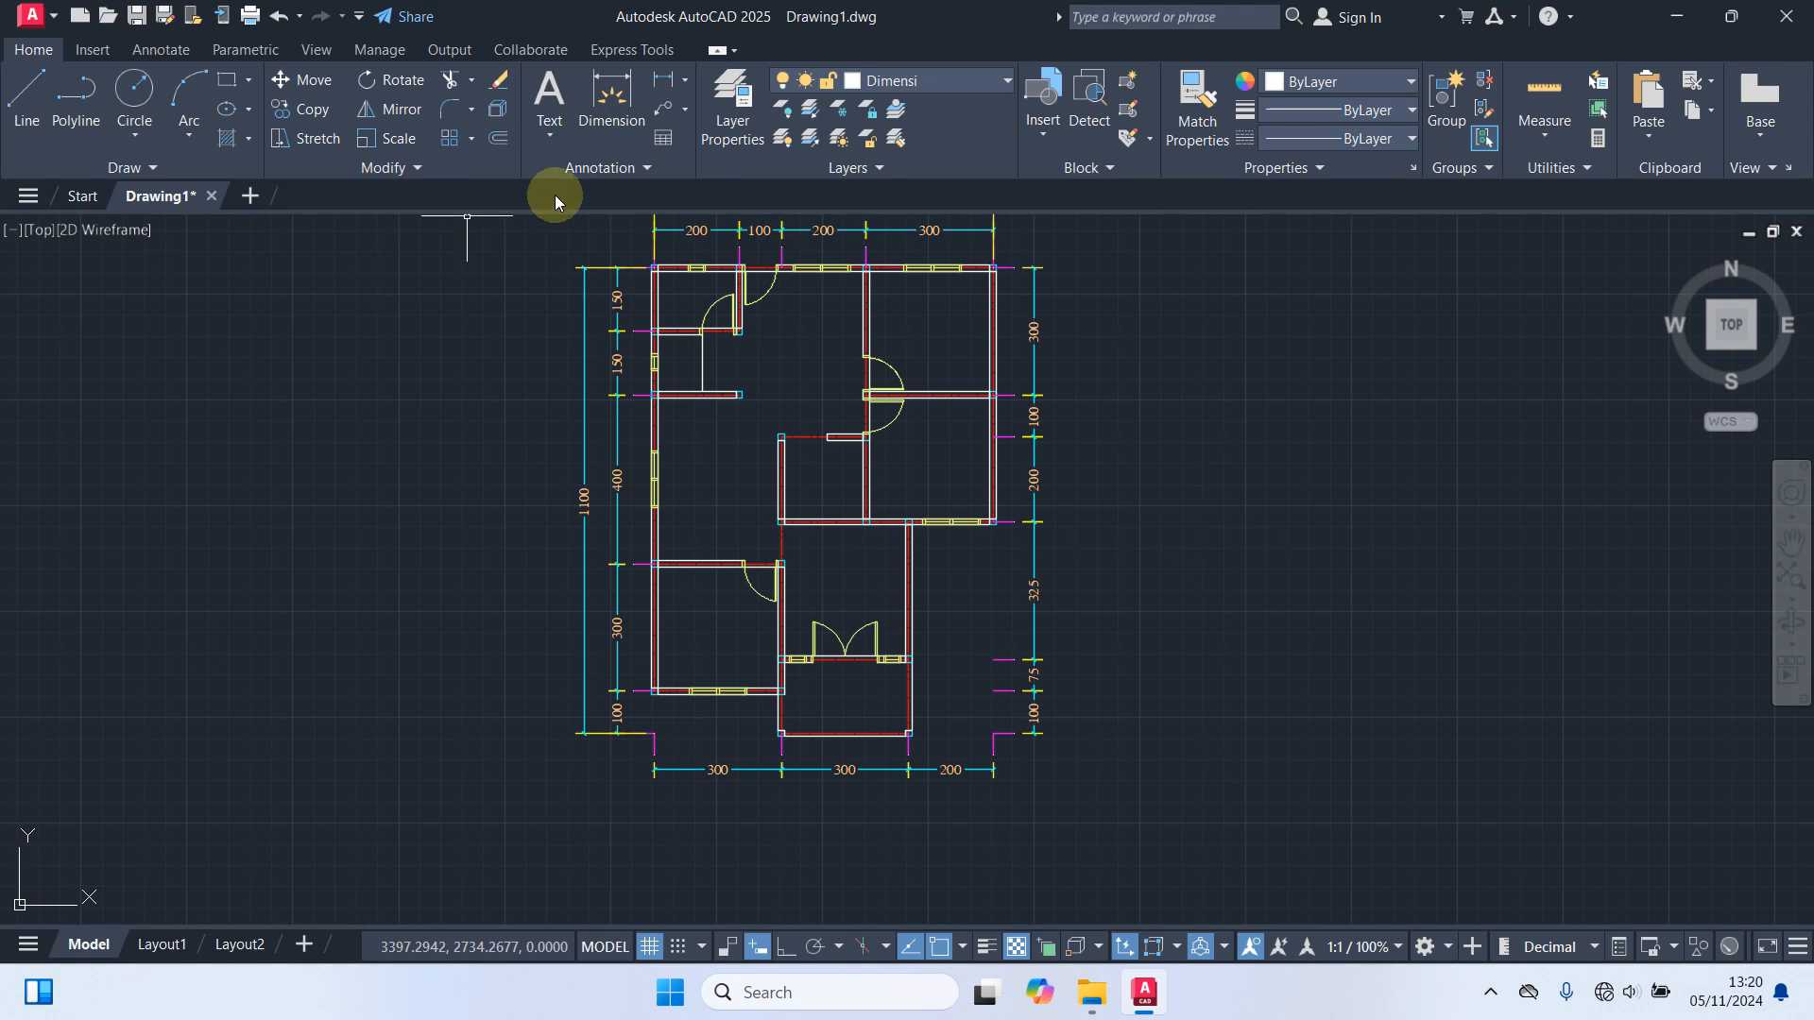
Turn off the Garis Bantu layer and make Teks the current layer.
{"action": "scroll", "coordinate": [598, 306], "scroll_direction": "up", "scroll_amount": 4}
{"action": "scroll", "coordinate": [812, 552], "scroll_direction": "down", "scroll_amount": 2}
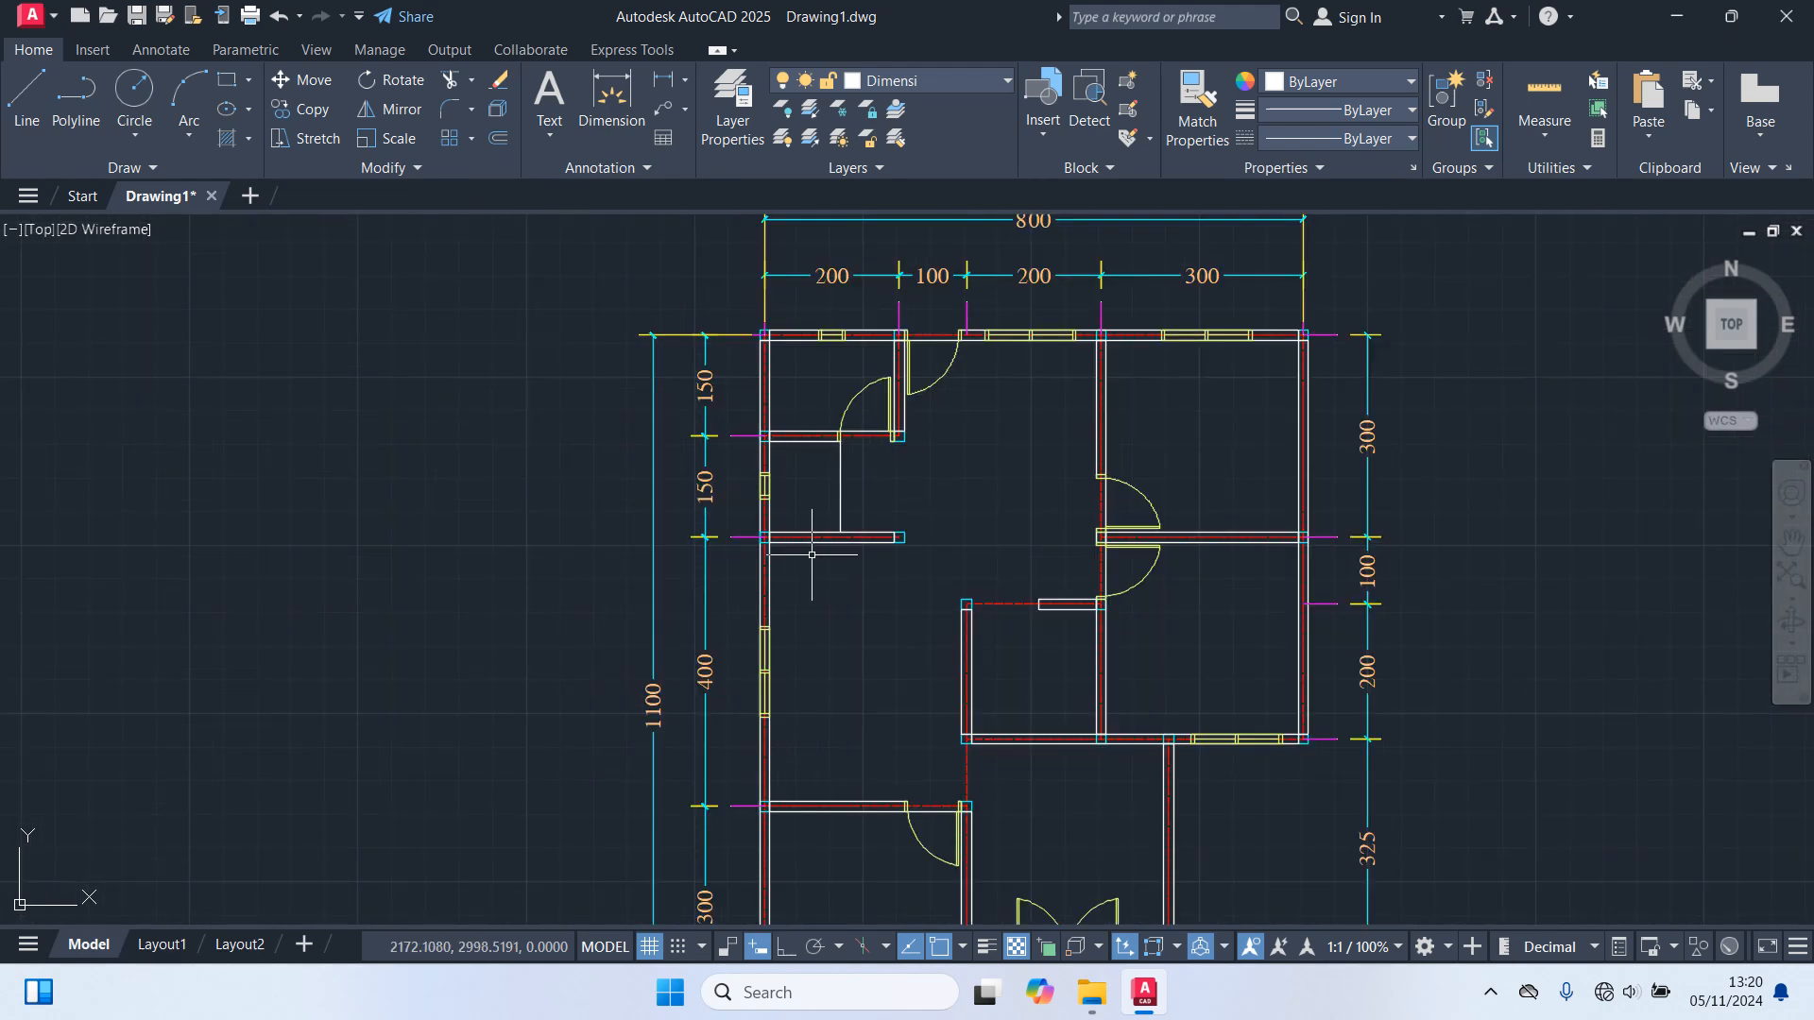
{"action": "scroll", "coordinate": [797, 470], "scroll_direction": "down", "scroll_amount": 2}
{"action": "middle_click_drag", "start_coordinate": [838, 510], "coordinate": [769, 457]}
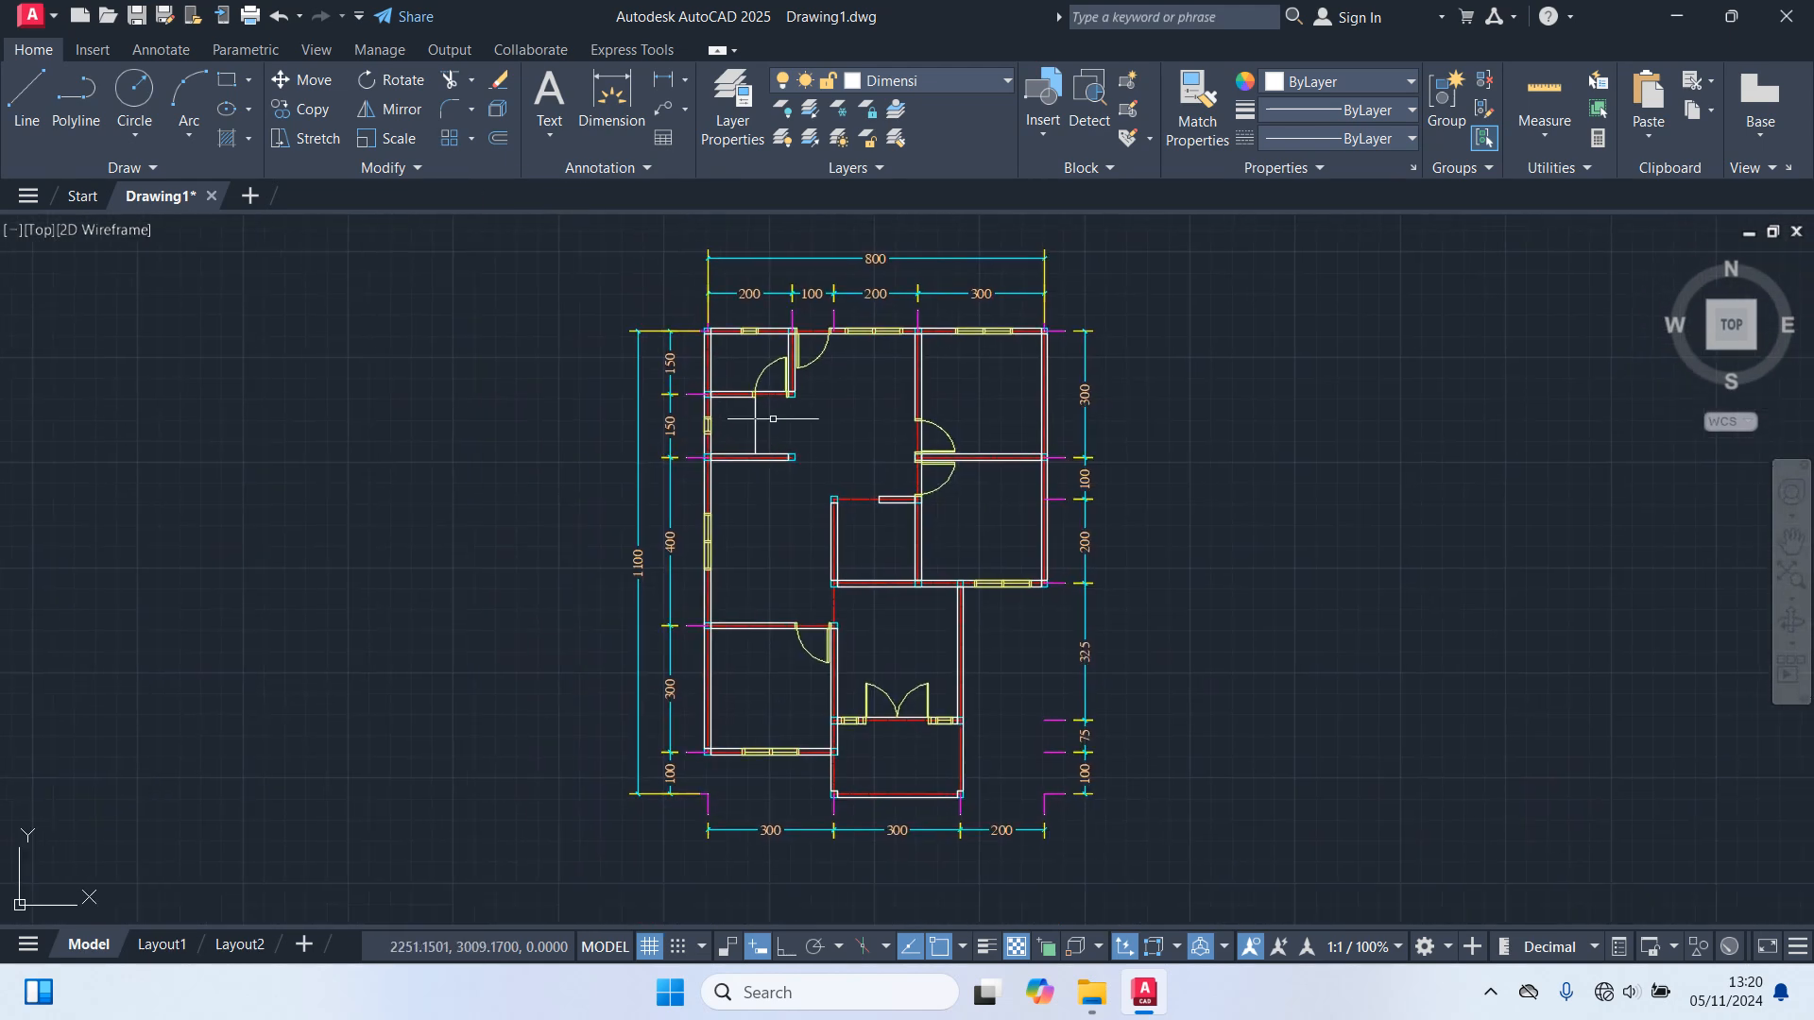
{"action": "left_click", "coordinate": [928, 83]}
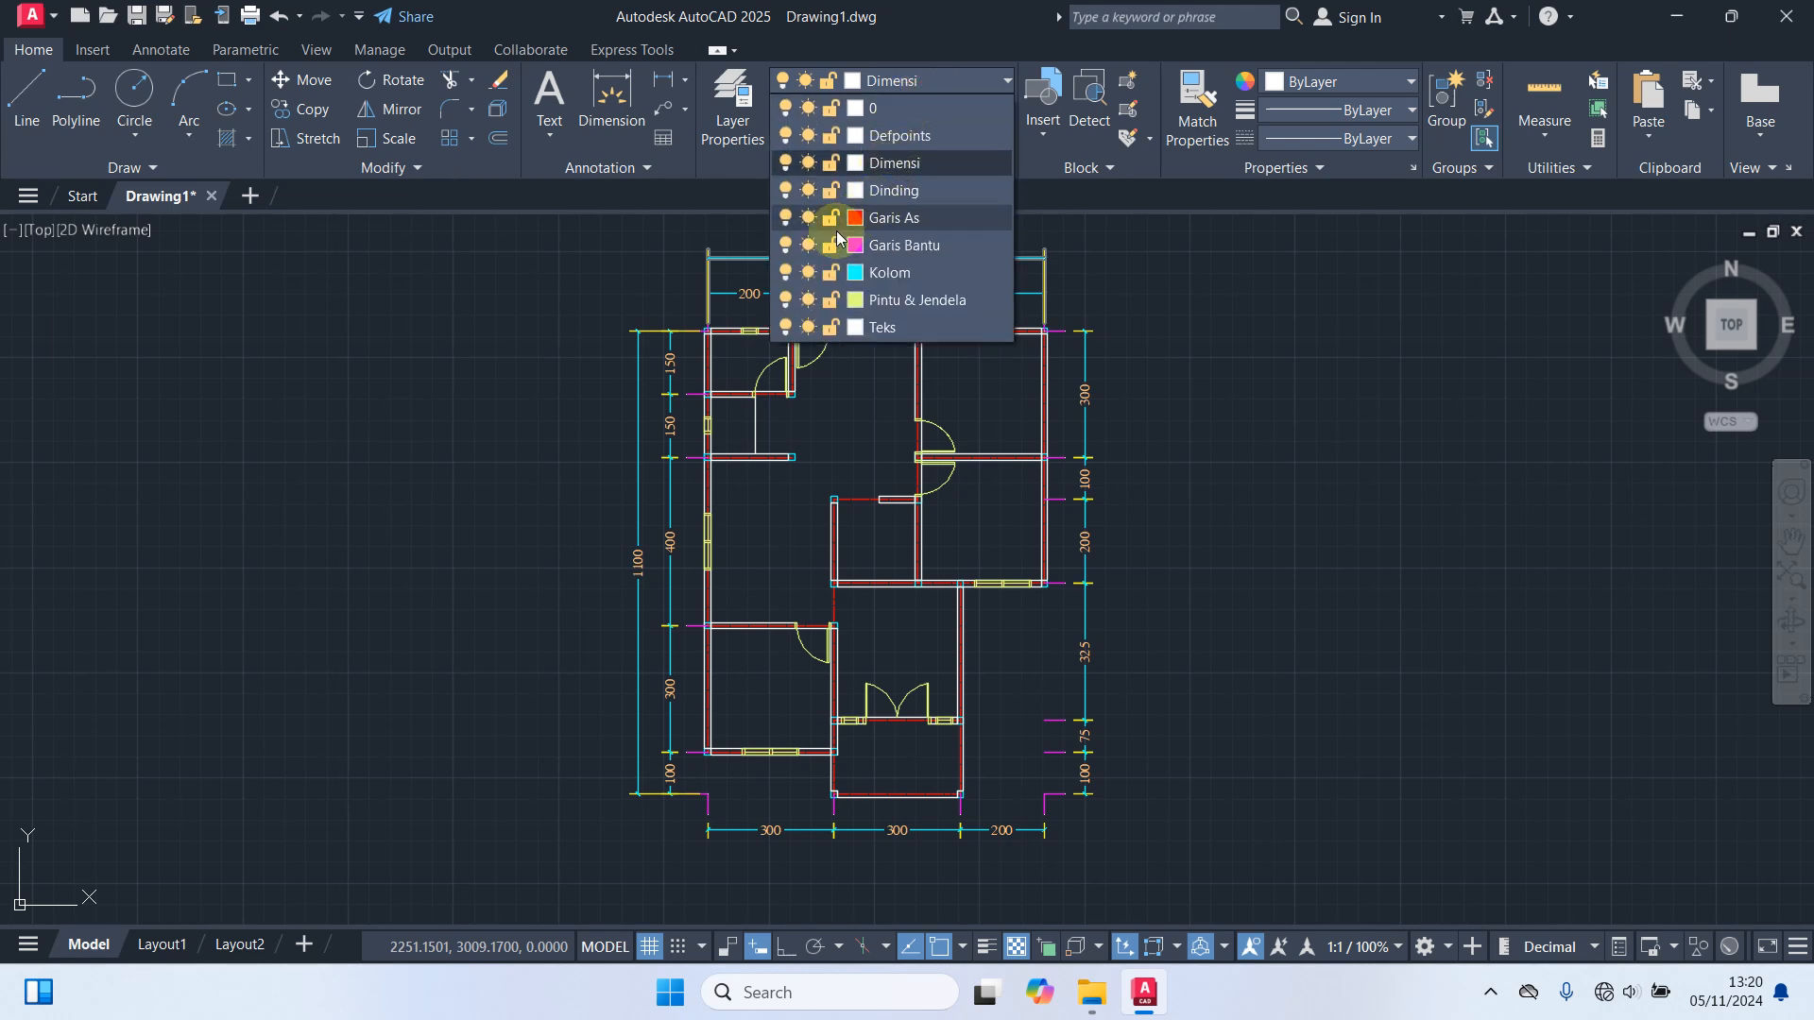
{"action": "left_click", "coordinate": [787, 246]}
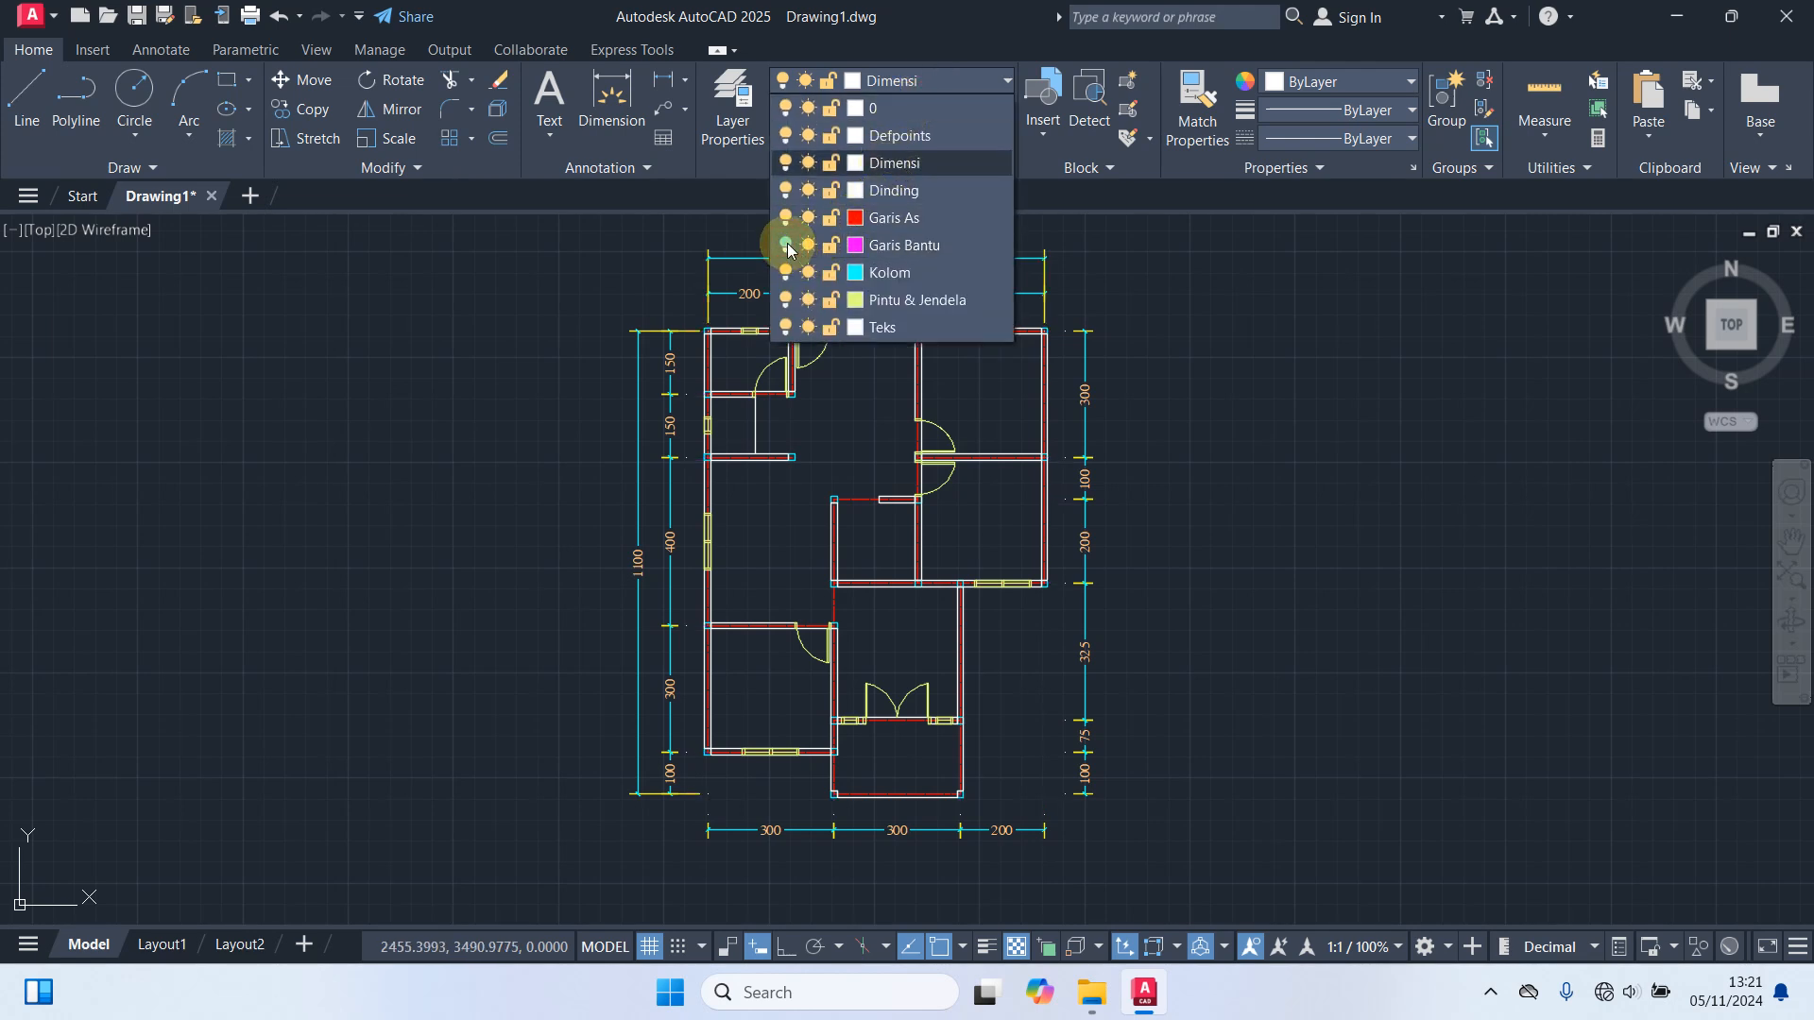
{"action": "left_click", "coordinate": [898, 327]}
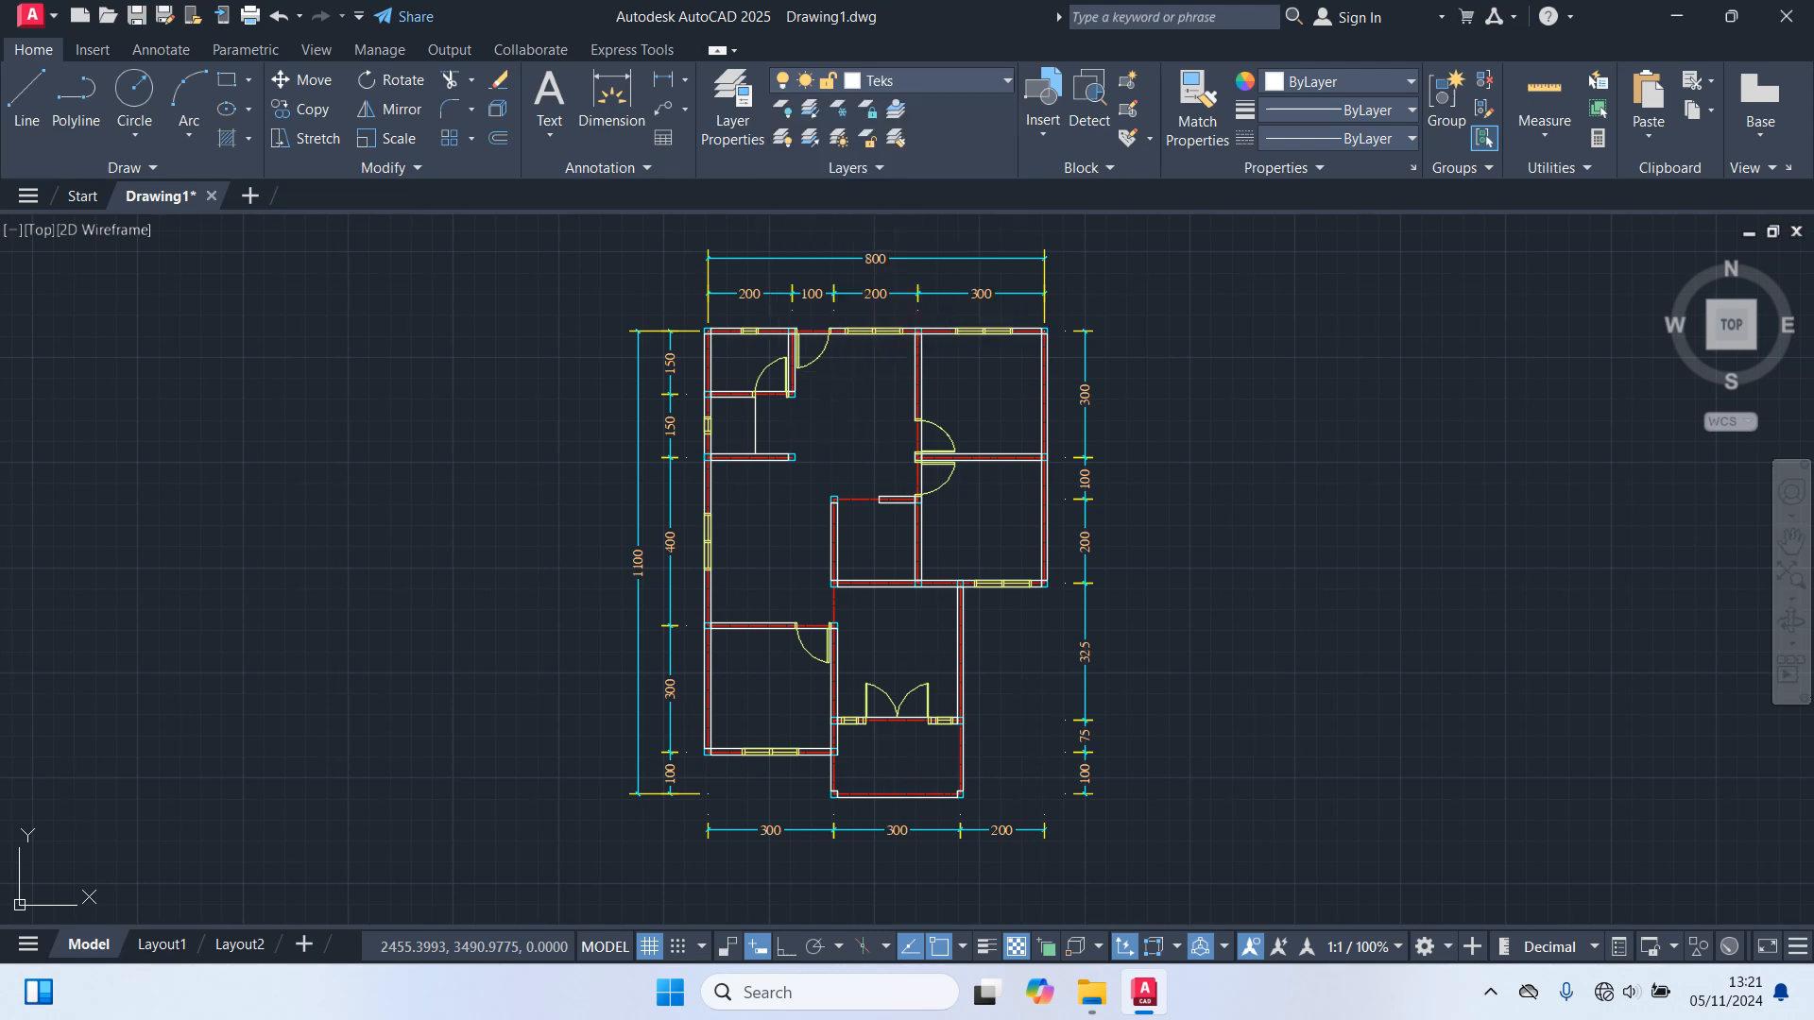
Create a multiline text reading "Teks" in the porch area below the double door.
{"action": "type", "text": "t"}
{"action": "key", "text": "Return"}
{"action": "scroll", "coordinate": [919, 794], "scroll_direction": "up", "scroll_amount": 6}
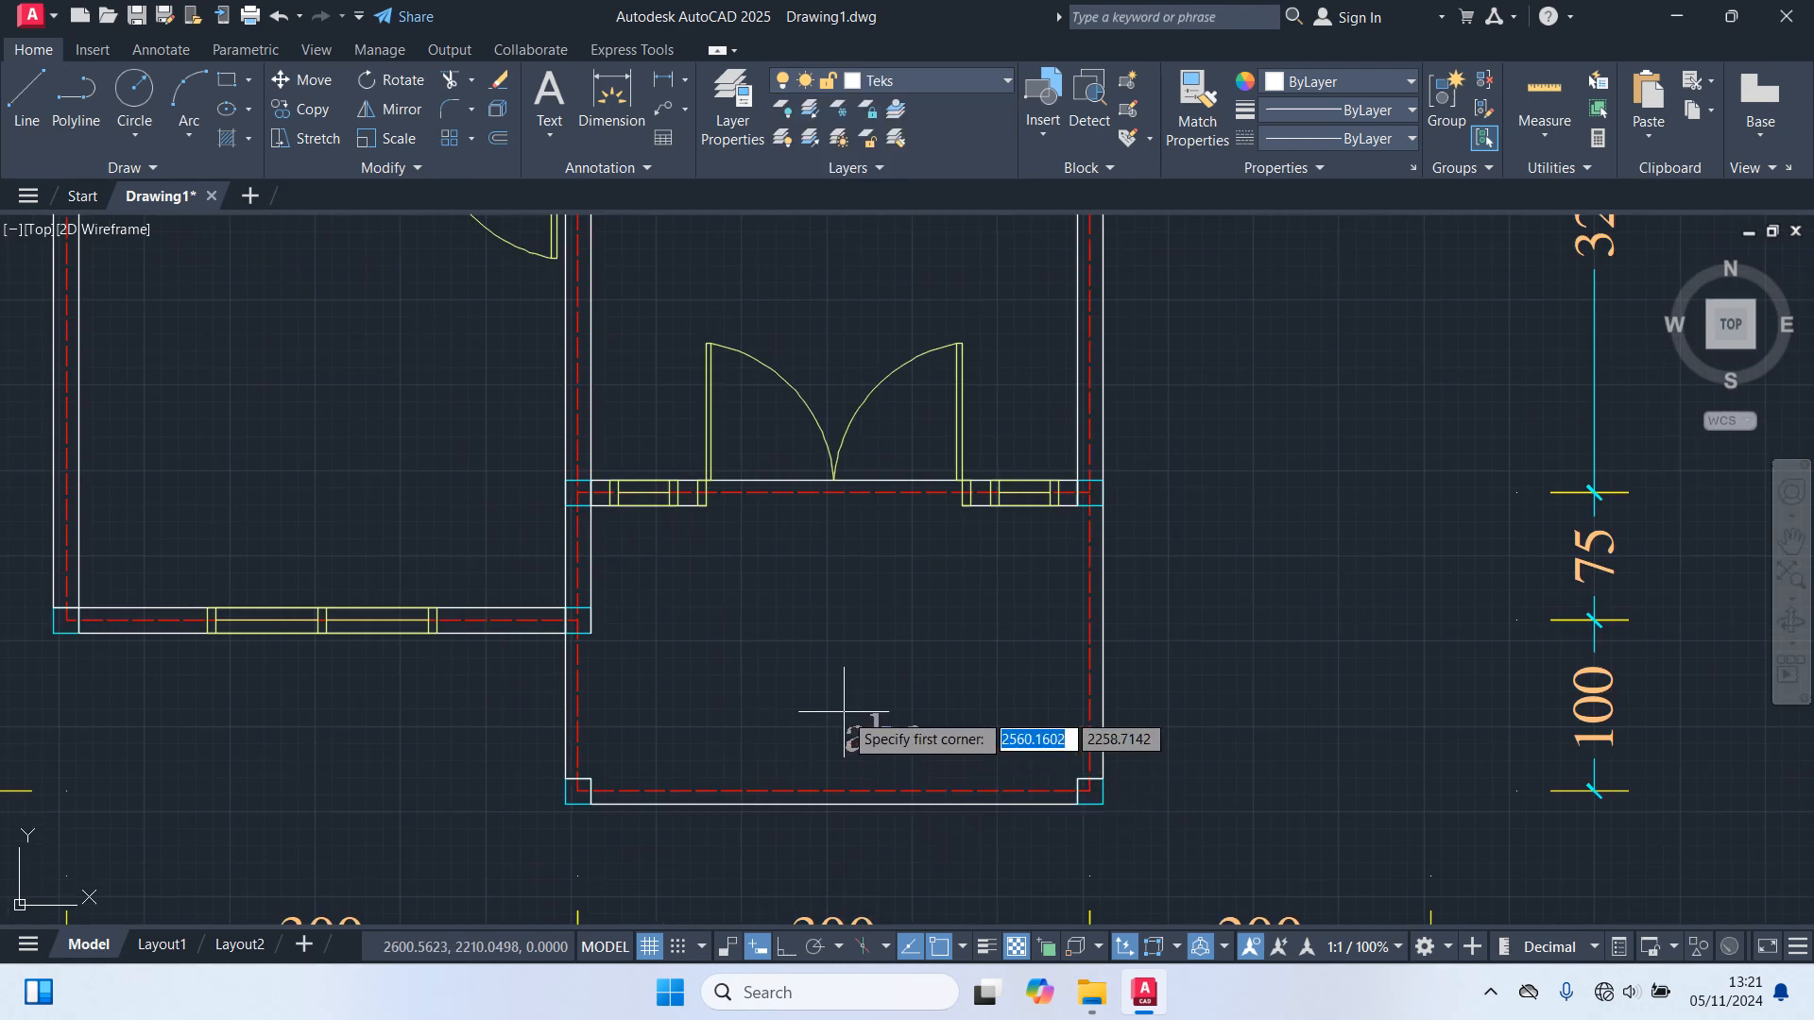
{"action": "middle_click_drag", "start_coordinate": [846, 712], "coordinate": [793, 668]}
{"action": "left_click", "coordinate": [628, 545]}
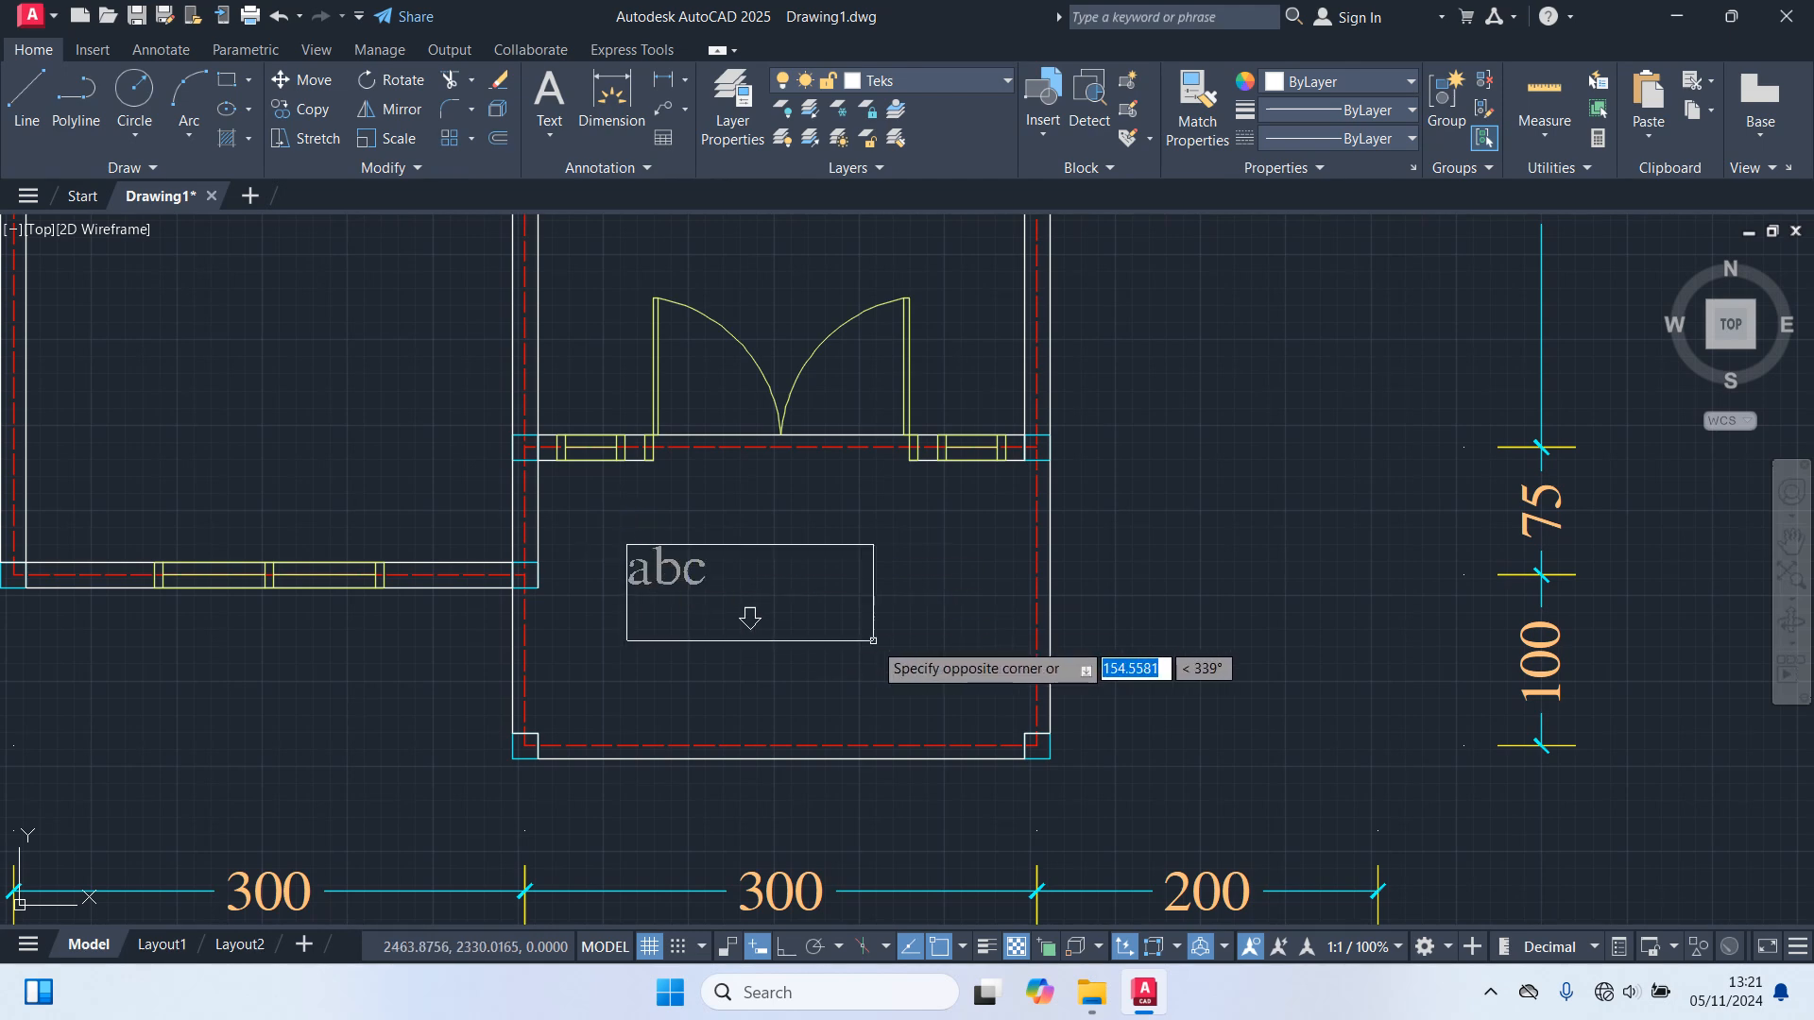
{"action": "left_click", "coordinate": [1014, 630]}
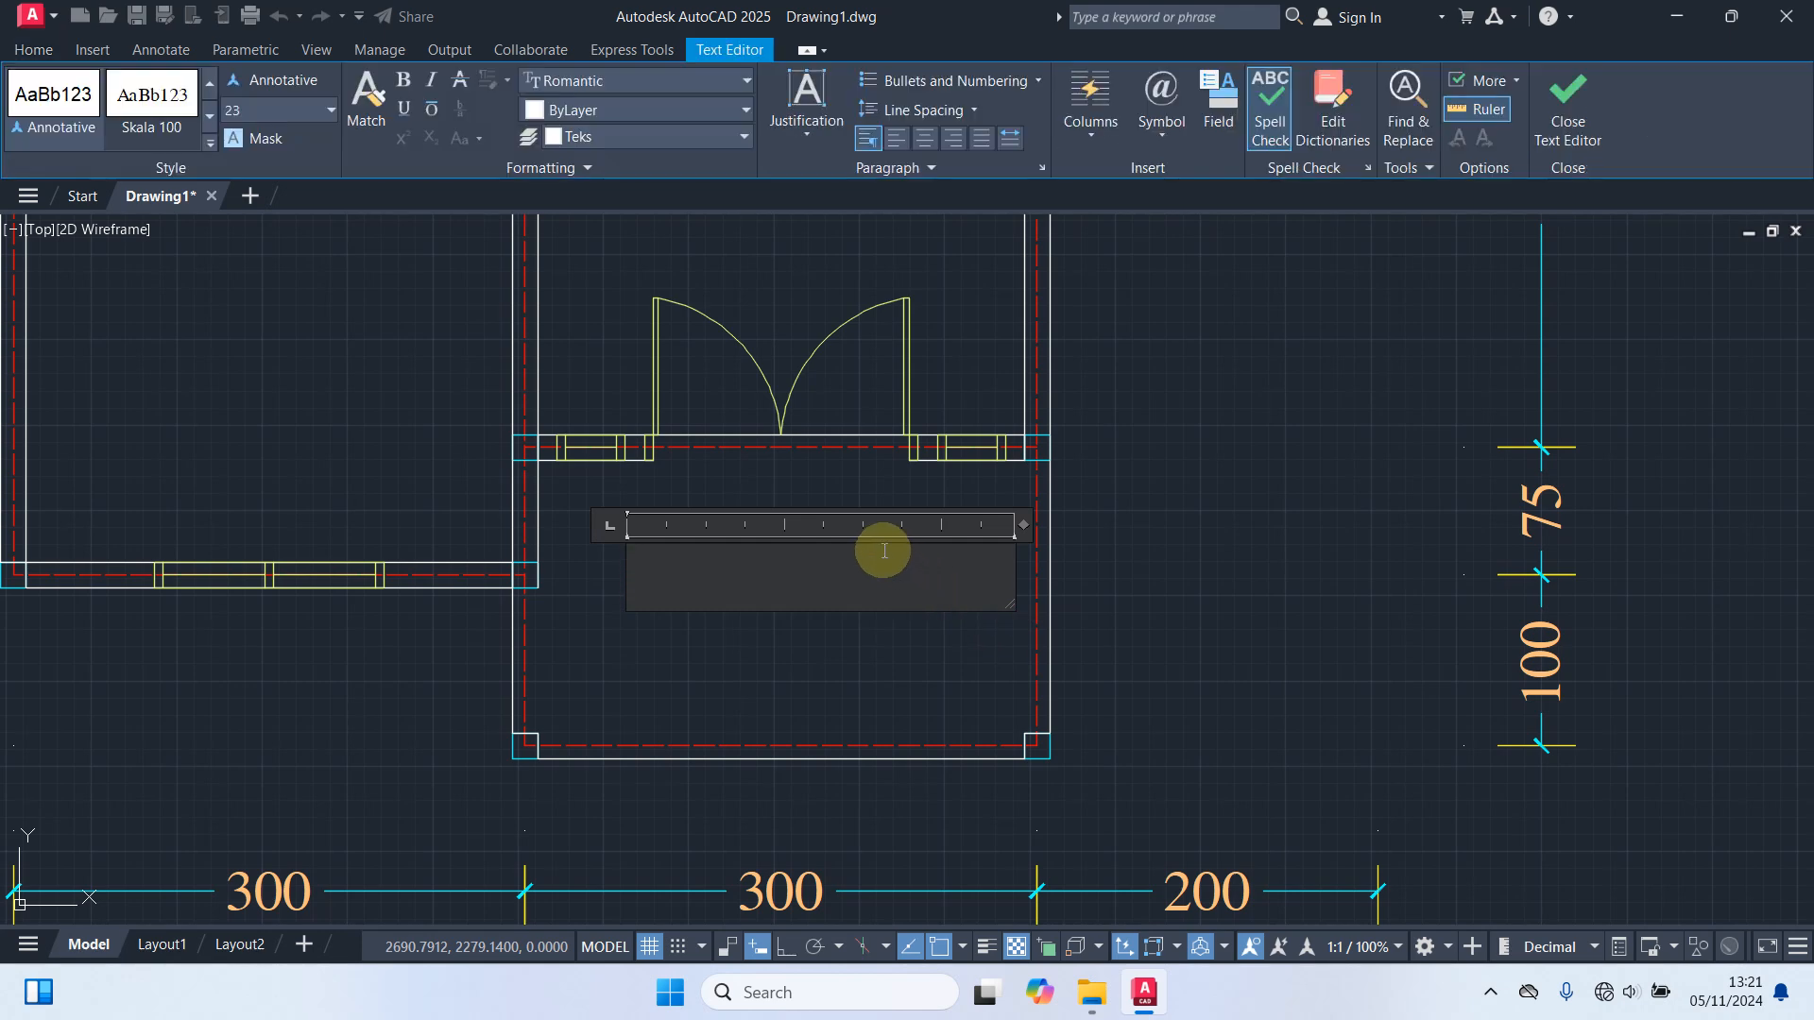
{"action": "type", "text": "Teks"}
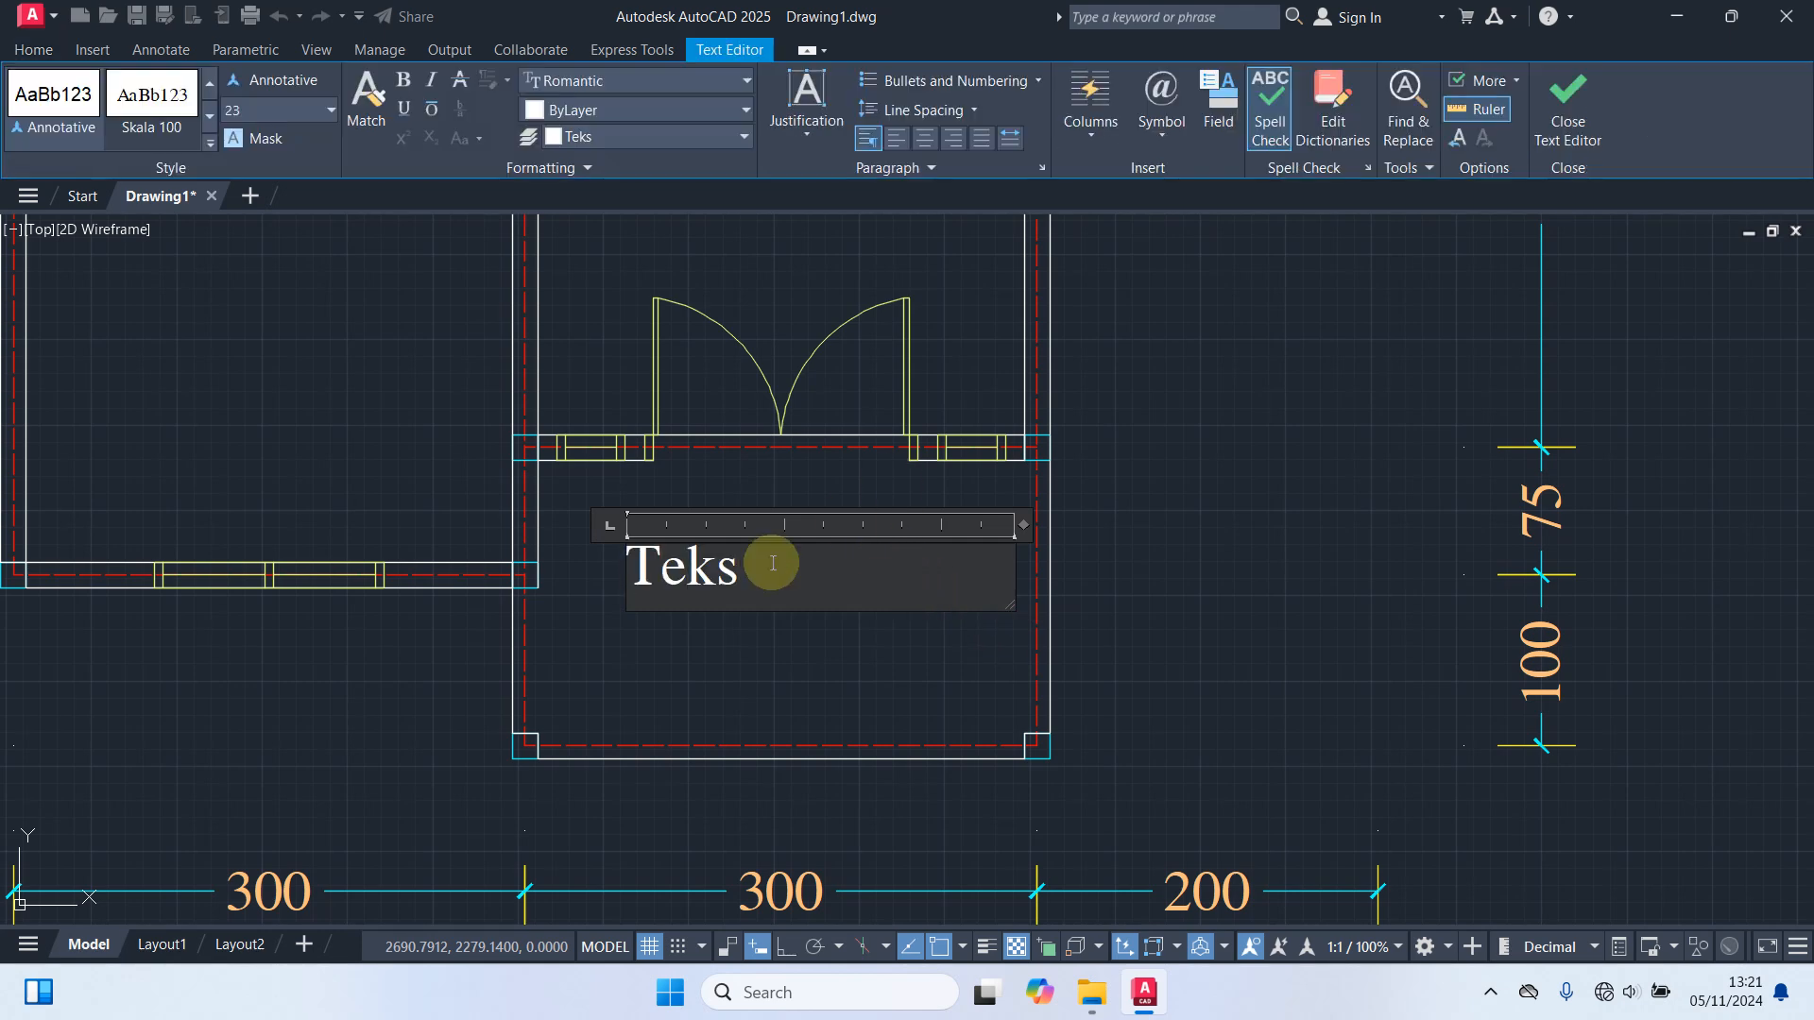
Centre-align the "Teks" label and move it to the middle of the porch area.
{"action": "left_click_drag", "start_coordinate": [769, 567], "coordinate": [195, 438]}
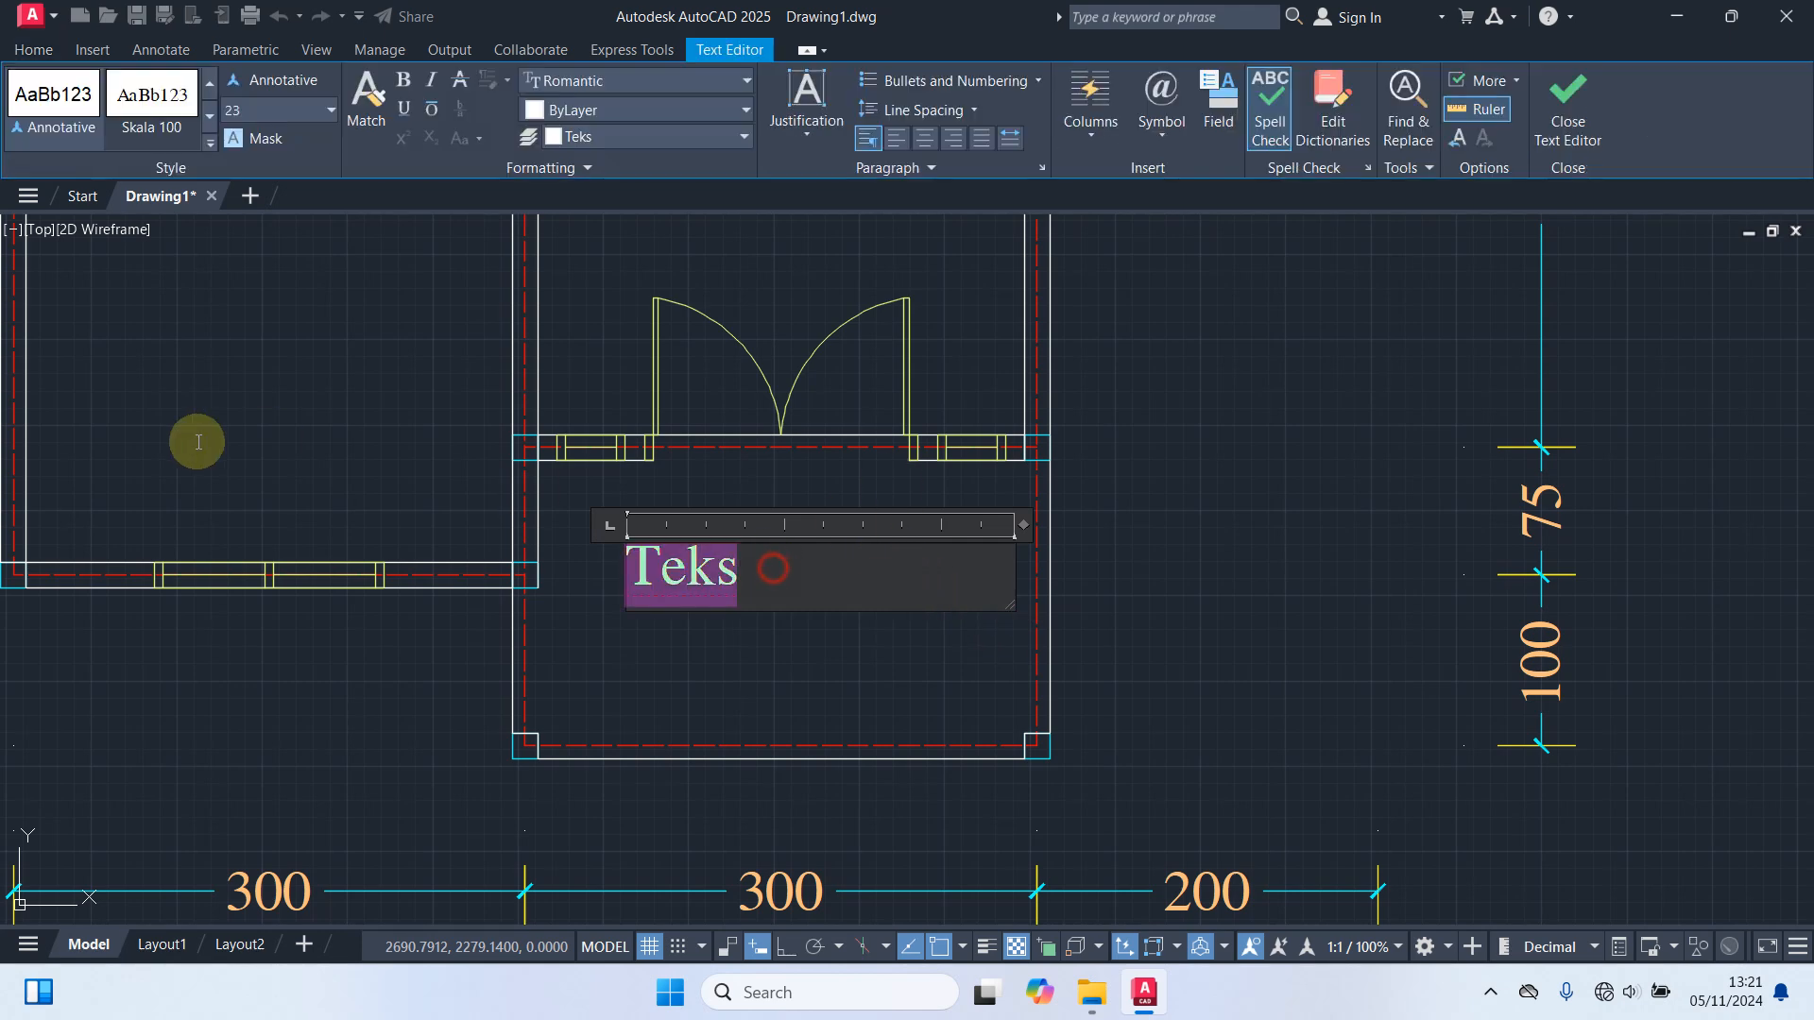
{"action": "left_click", "coordinate": [928, 142]}
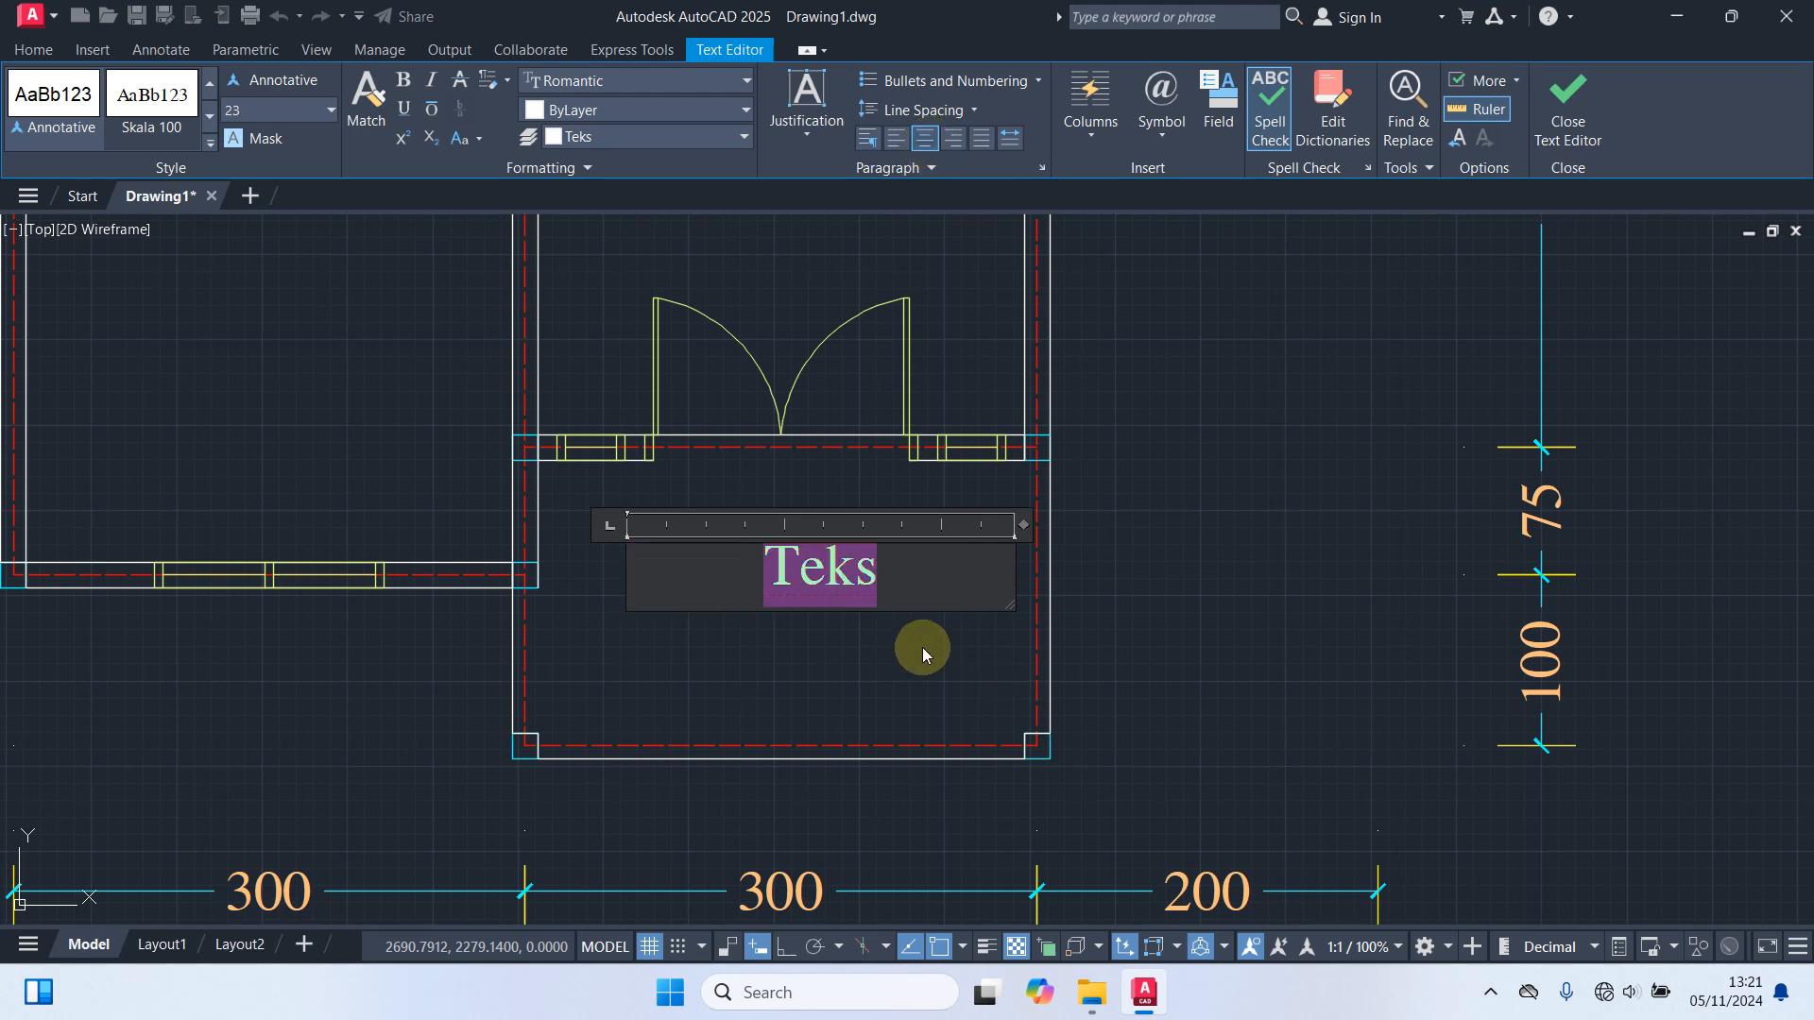
{"action": "left_click", "coordinate": [865, 646]}
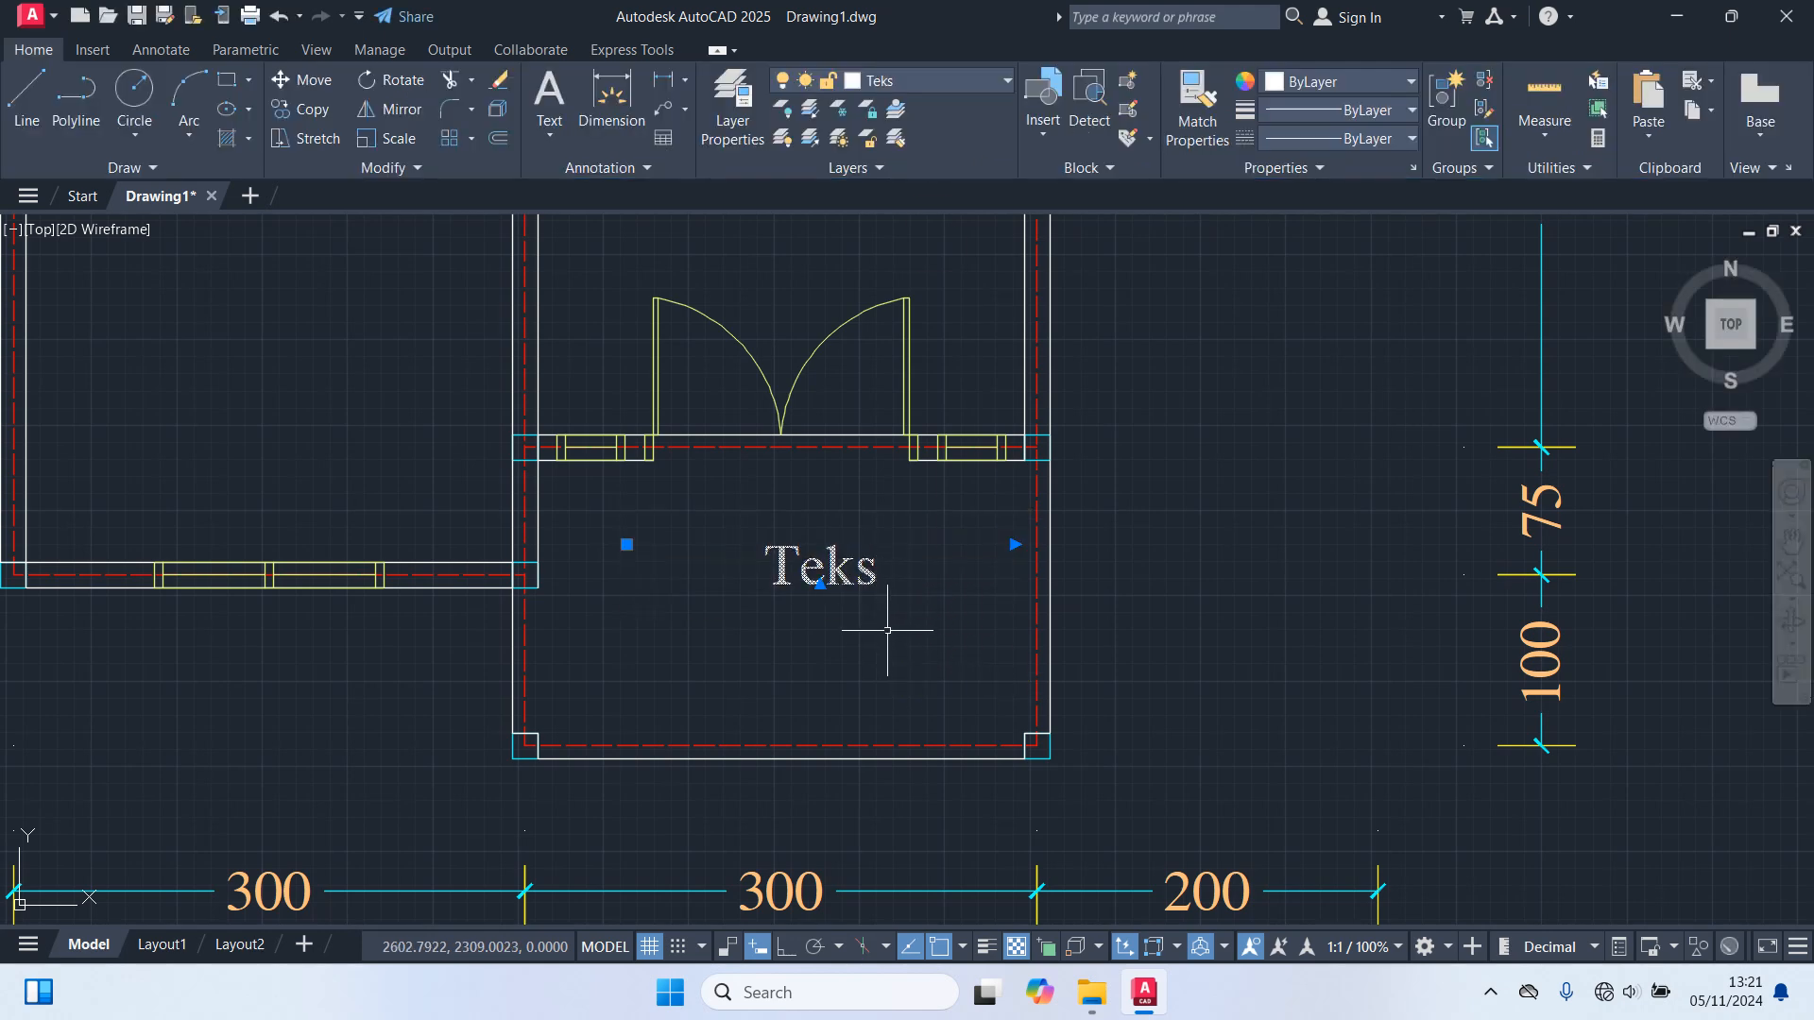
{"action": "type", "text": "m"}
{"action": "key", "text": "Return"}
{"action": "left_click", "coordinate": [1261, 610]}
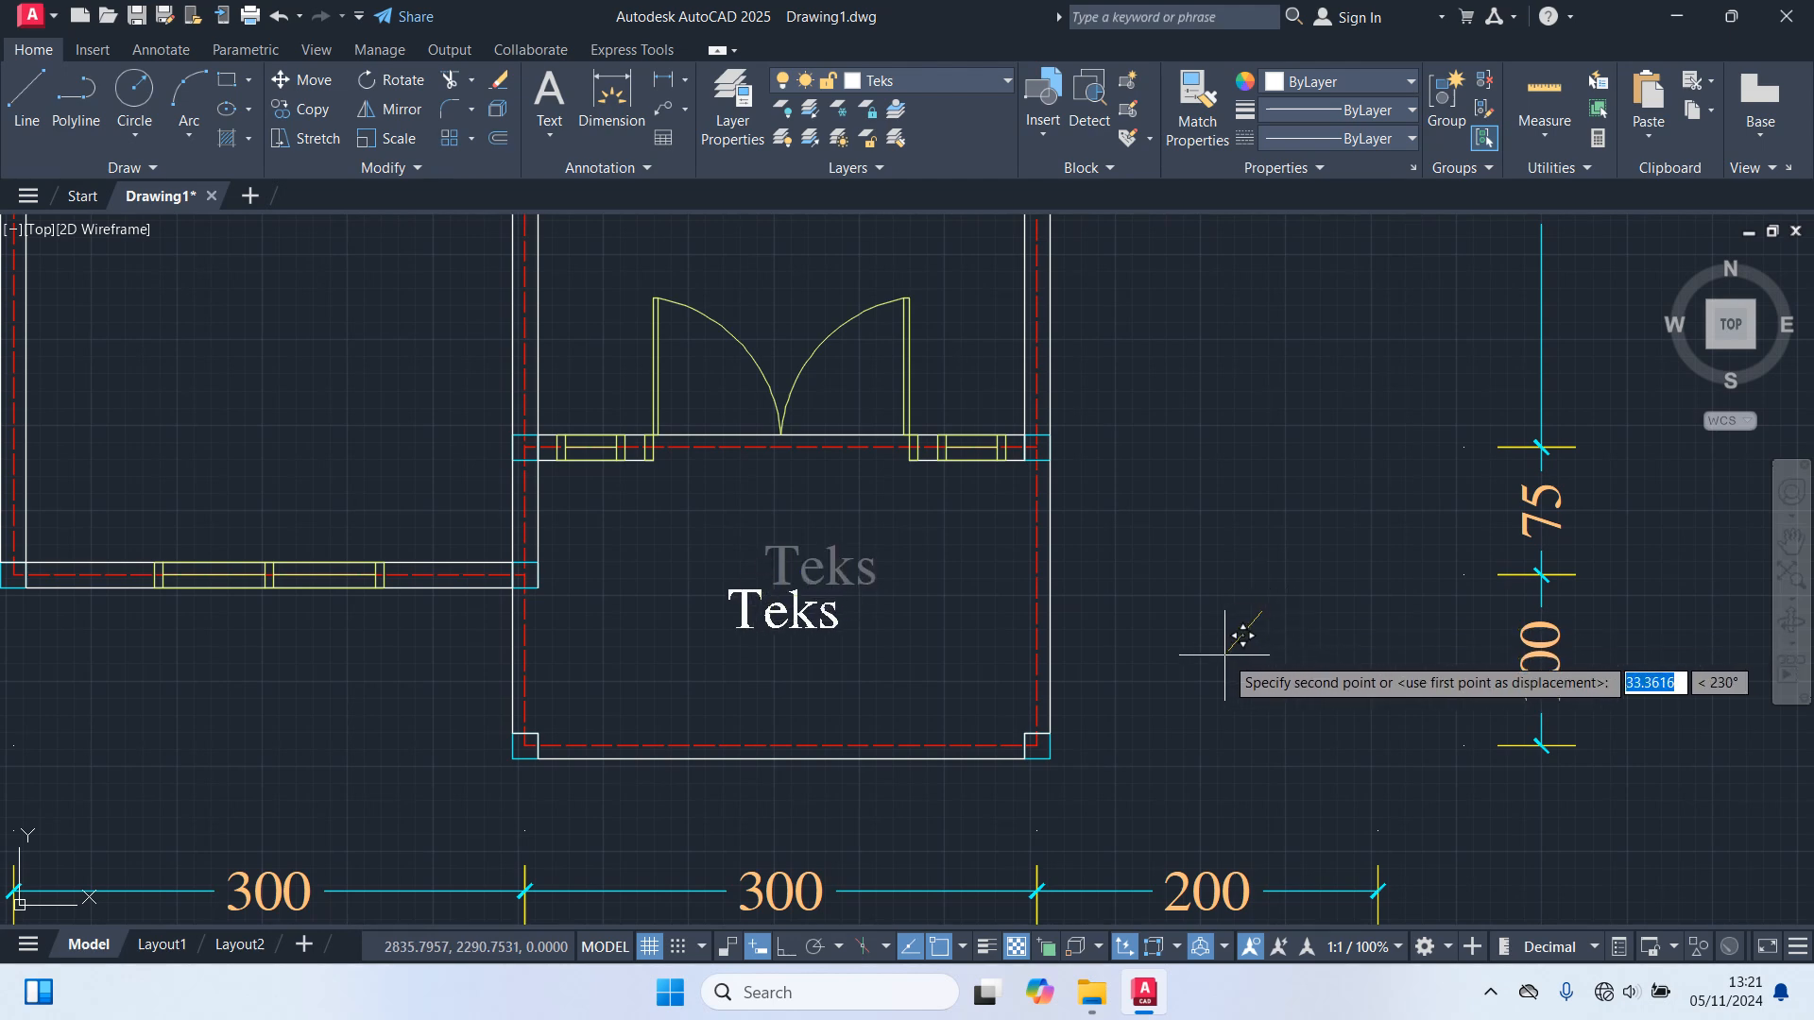
{"action": "left_click", "coordinate": [1230, 652]}
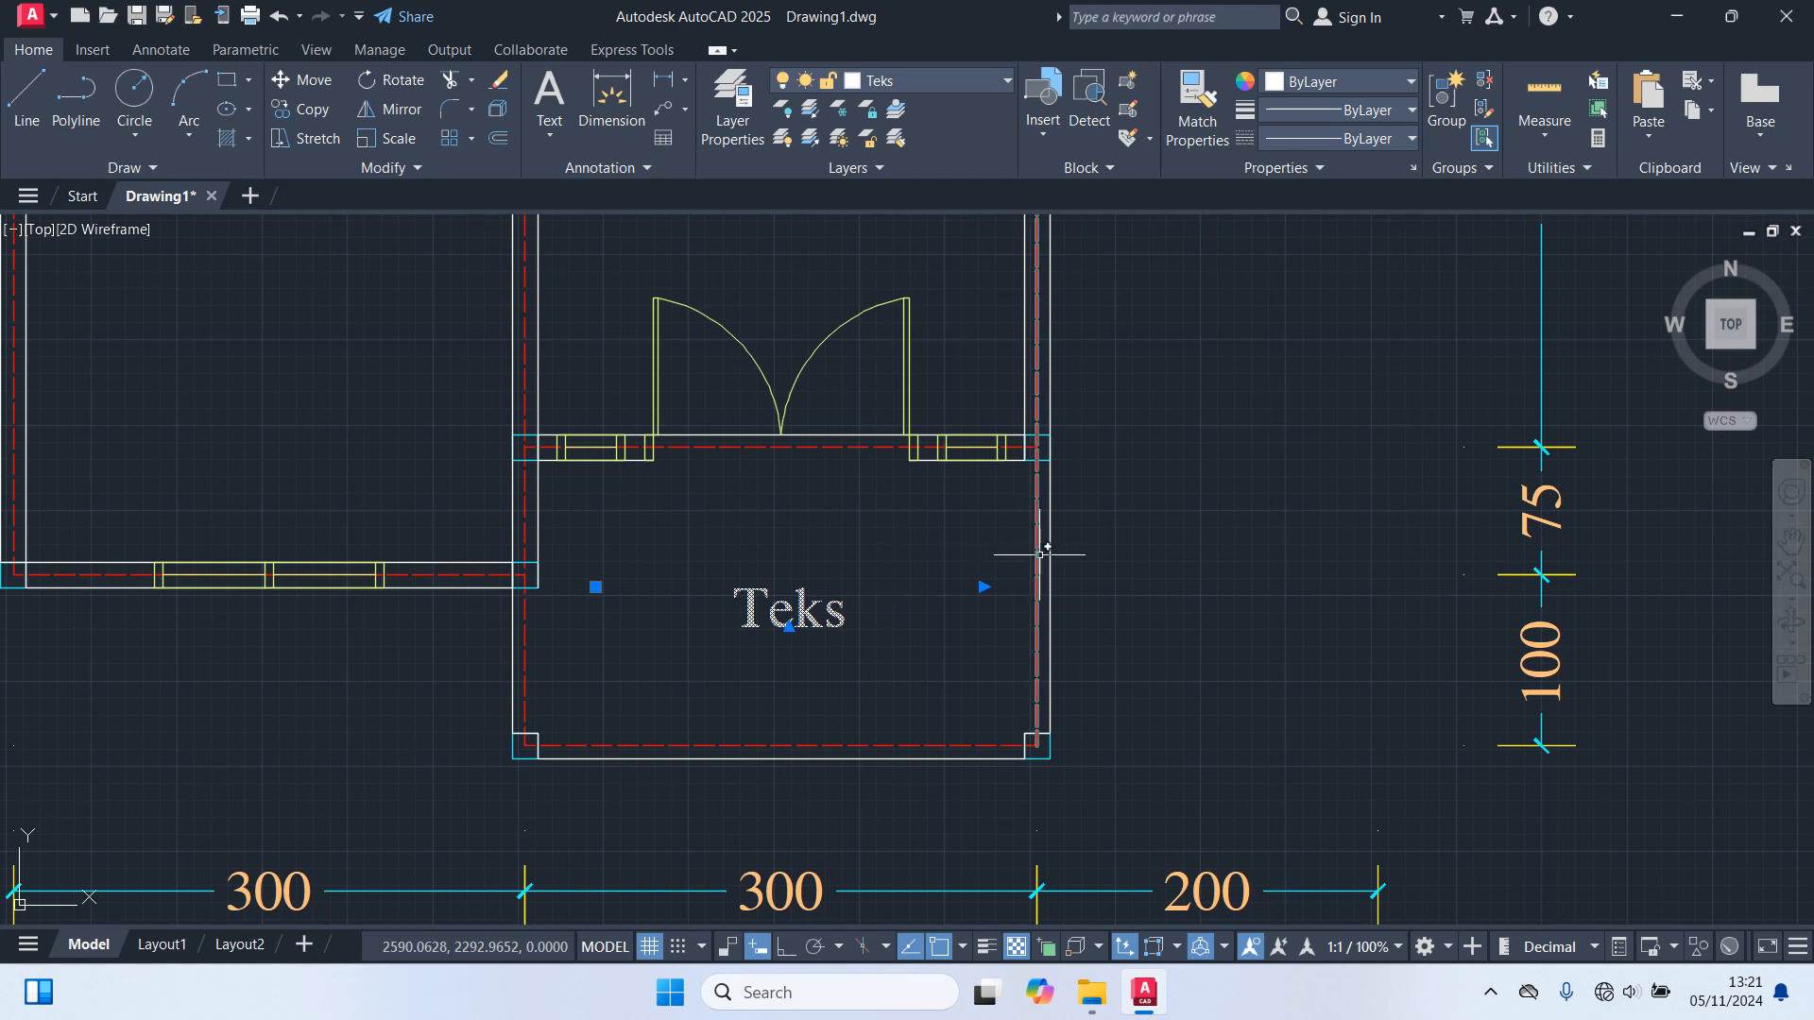
Copy the porch's "Teks" label into the plan's lower-left room and the room just inside the double door.
{"action": "type", "text": "m"}
{"action": "key", "text": "Return"}
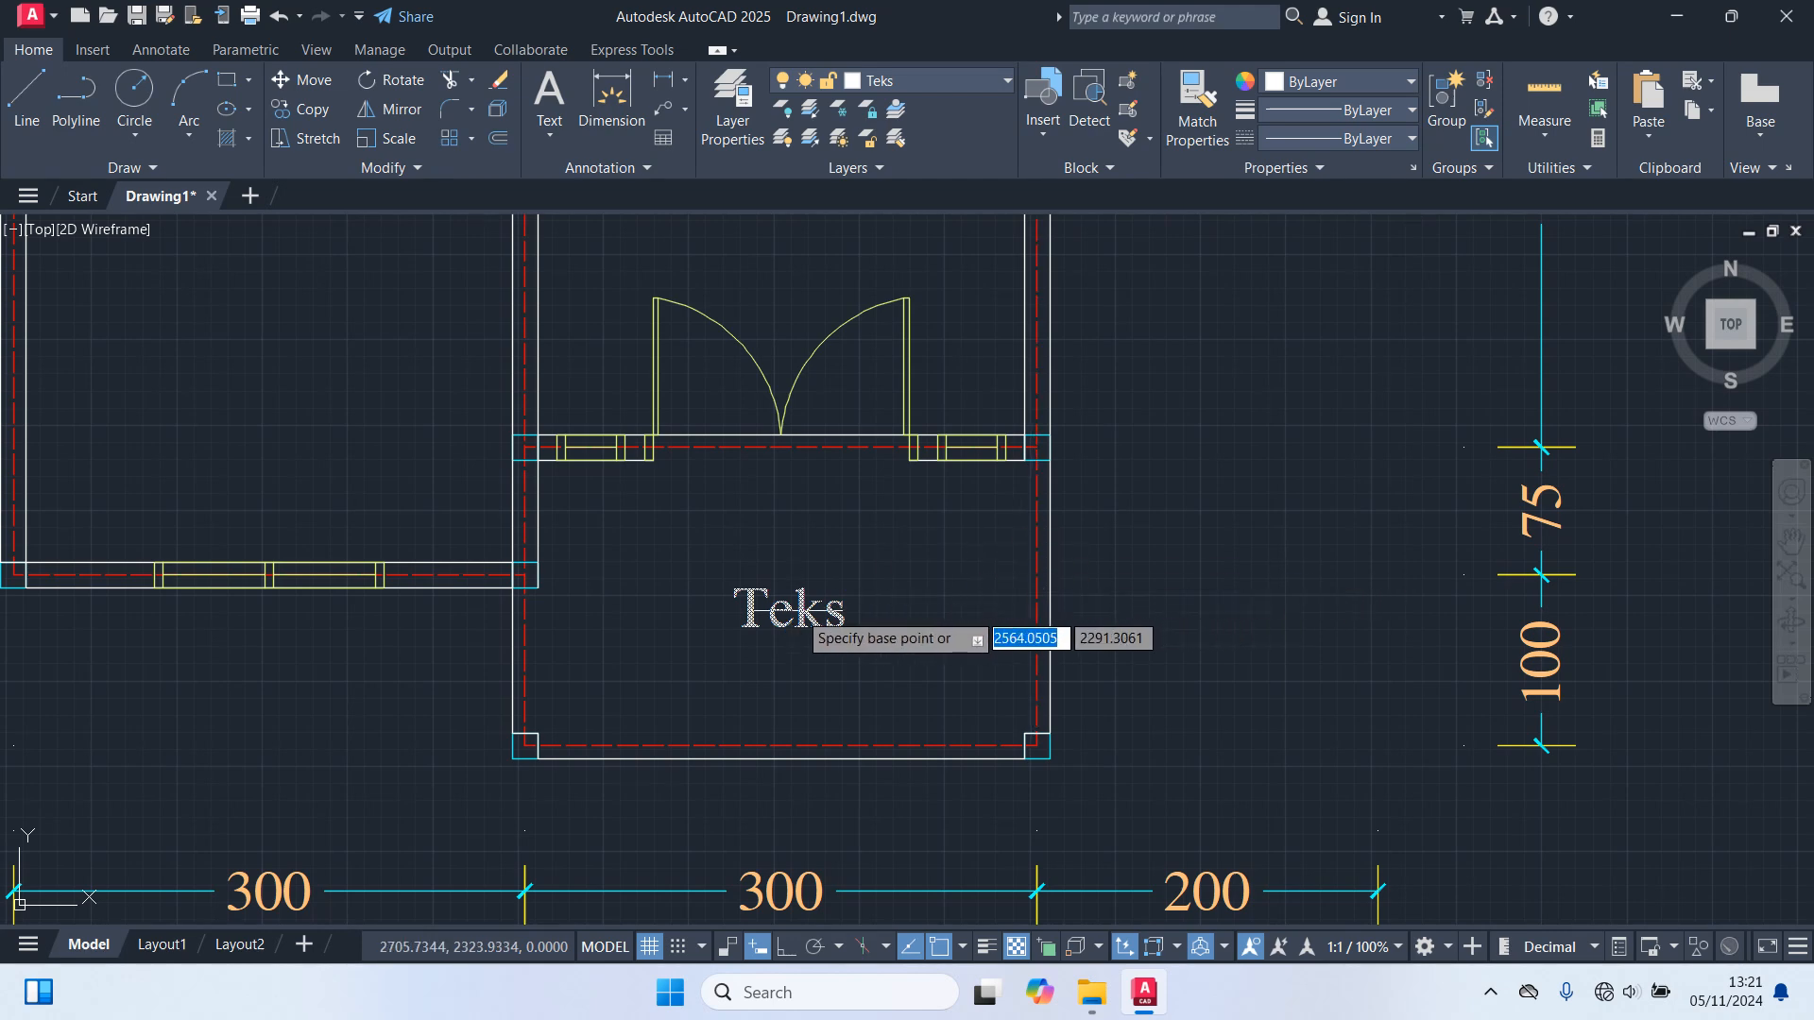
{"action": "left_click", "coordinate": [798, 611]}
{"action": "scroll", "coordinate": [718, 644], "scroll_direction": "down", "scroll_amount": 6}
{"action": "scroll", "coordinate": [616, 581], "scroll_direction": "up", "scroll_amount": 6}
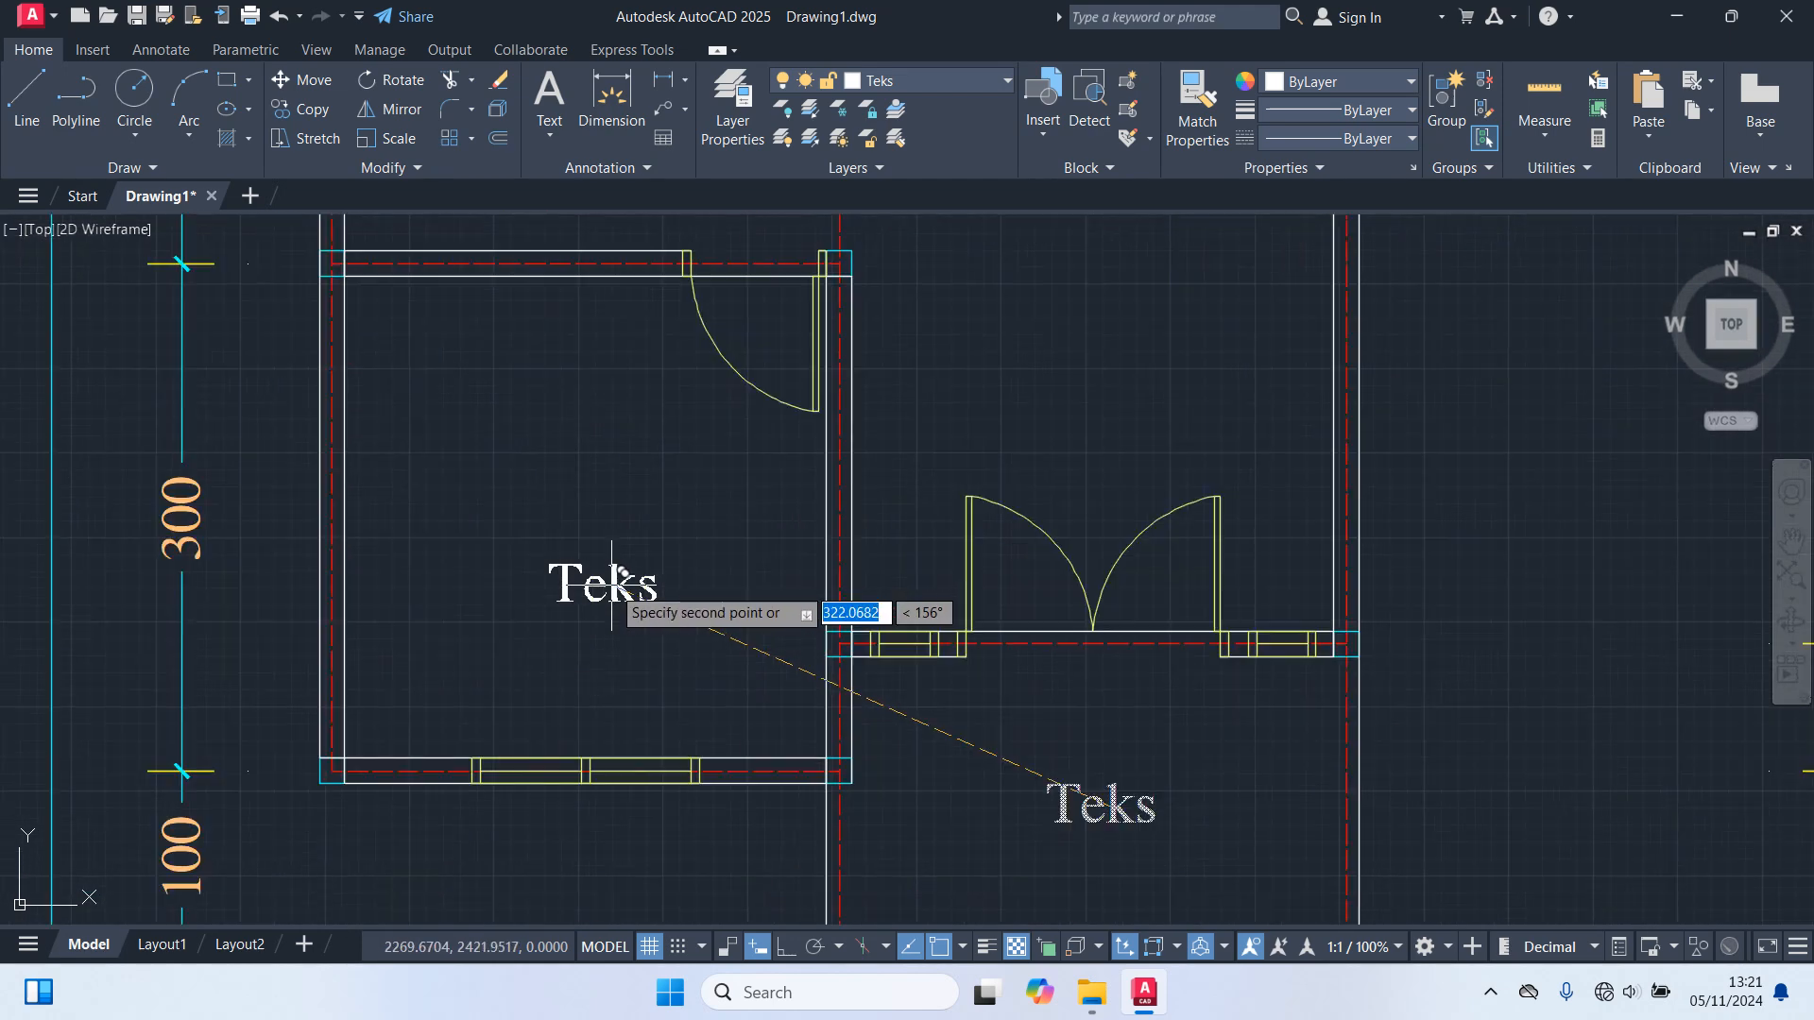
{"action": "left_click", "coordinate": [575, 519]}
{"action": "middle_click_drag", "start_coordinate": [1053, 393], "coordinate": [944, 636]}
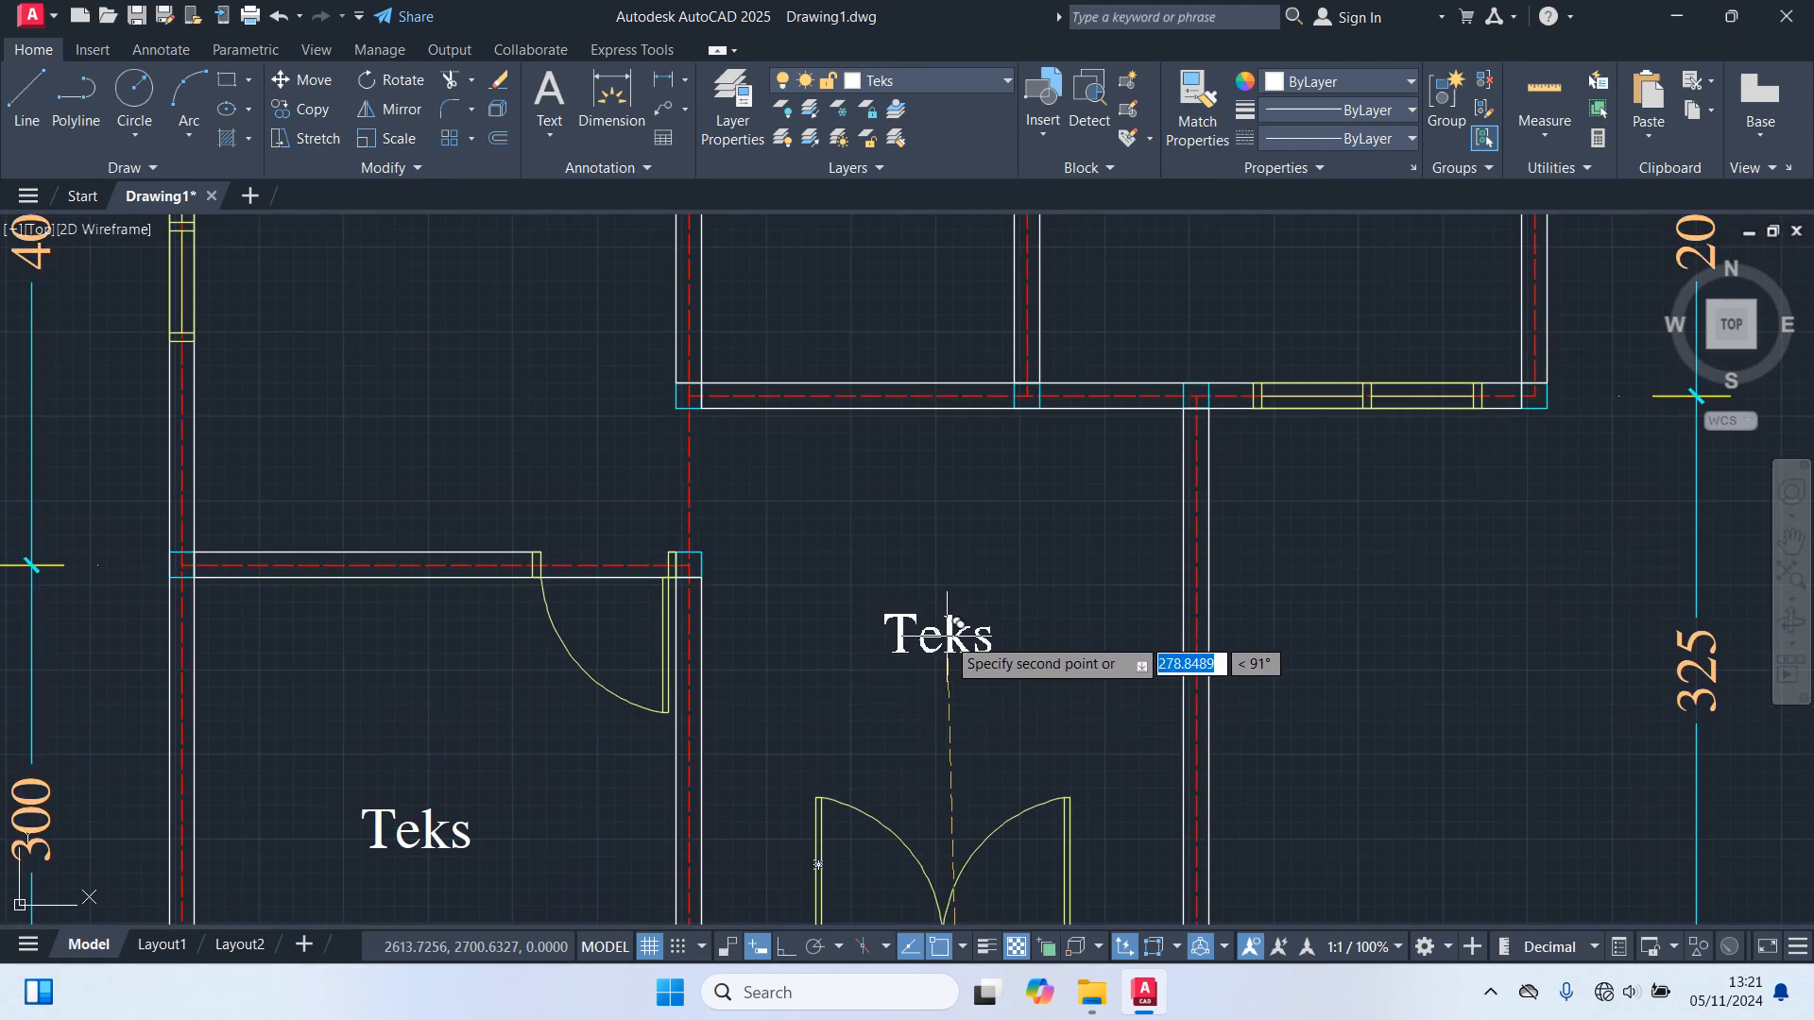
{"action": "left_click", "coordinate": [950, 662]}
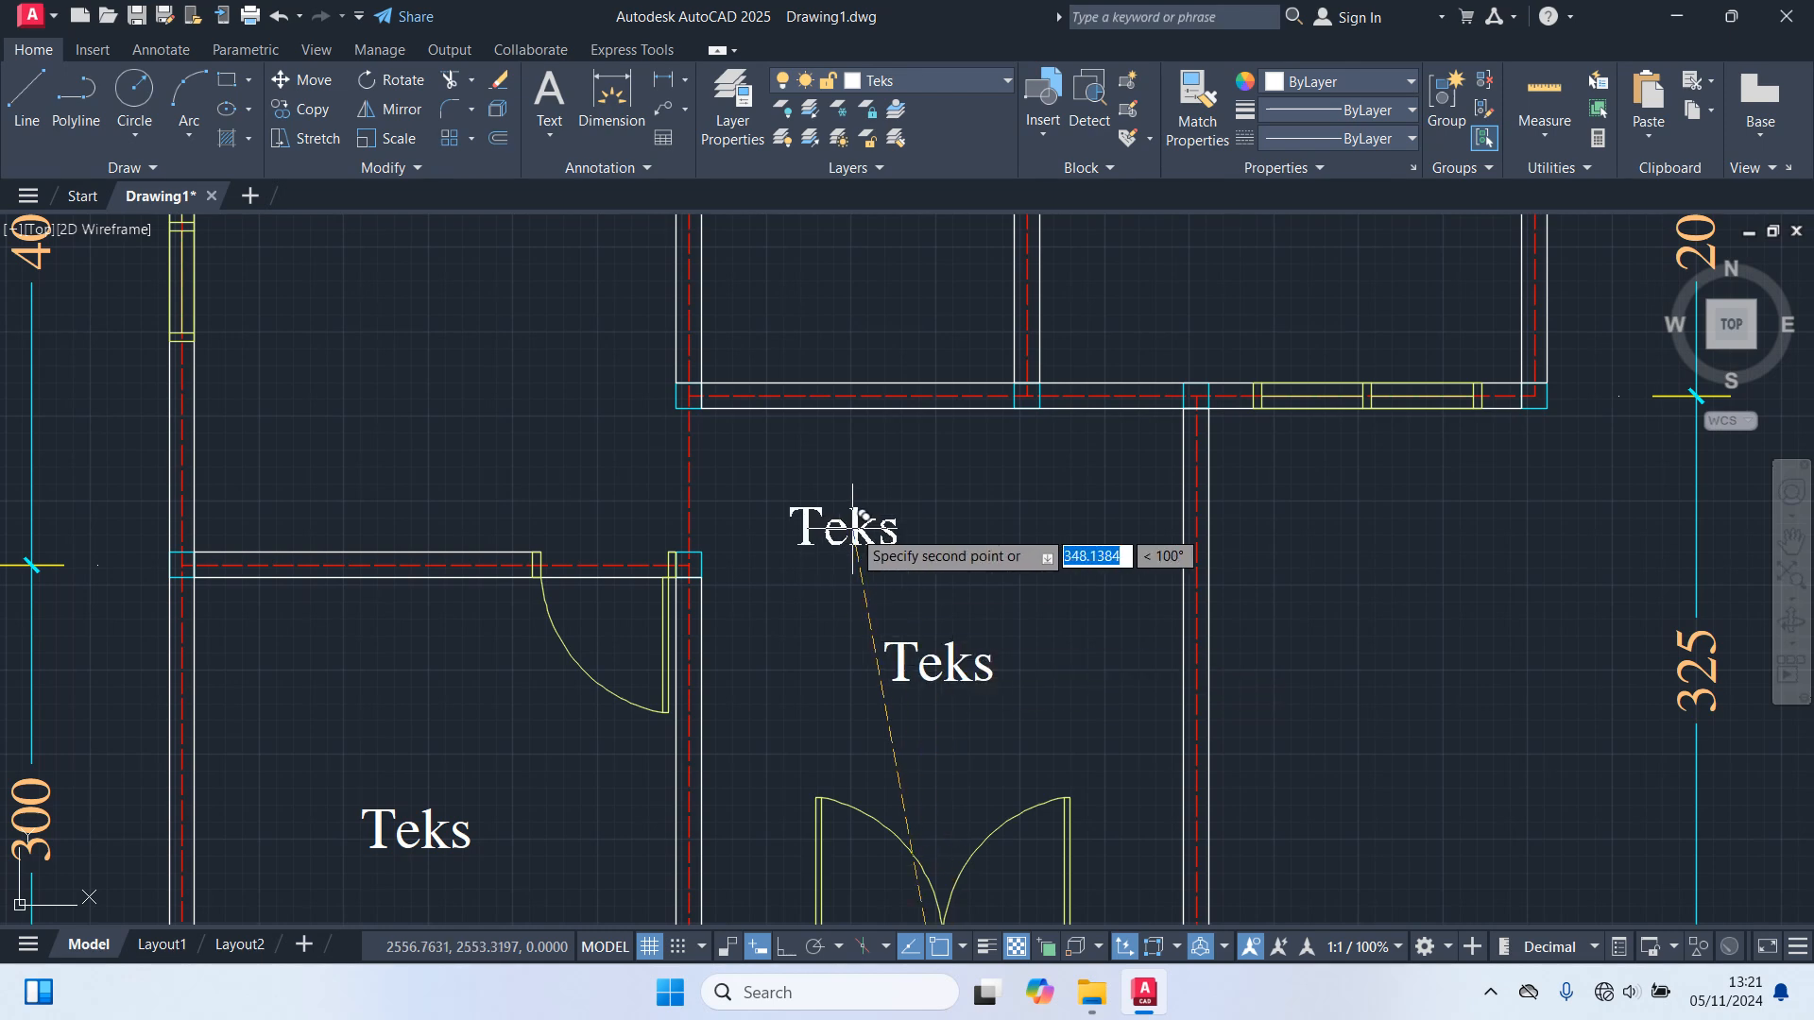
Place further "Teks" copies in the large west room, the small central room and the east room with the window in its lower wall.
{"action": "scroll", "coordinate": [839, 518], "scroll_direction": "down", "scroll_amount": 2}
{"action": "middle_click_drag", "start_coordinate": [715, 473], "coordinate": [828, 696]}
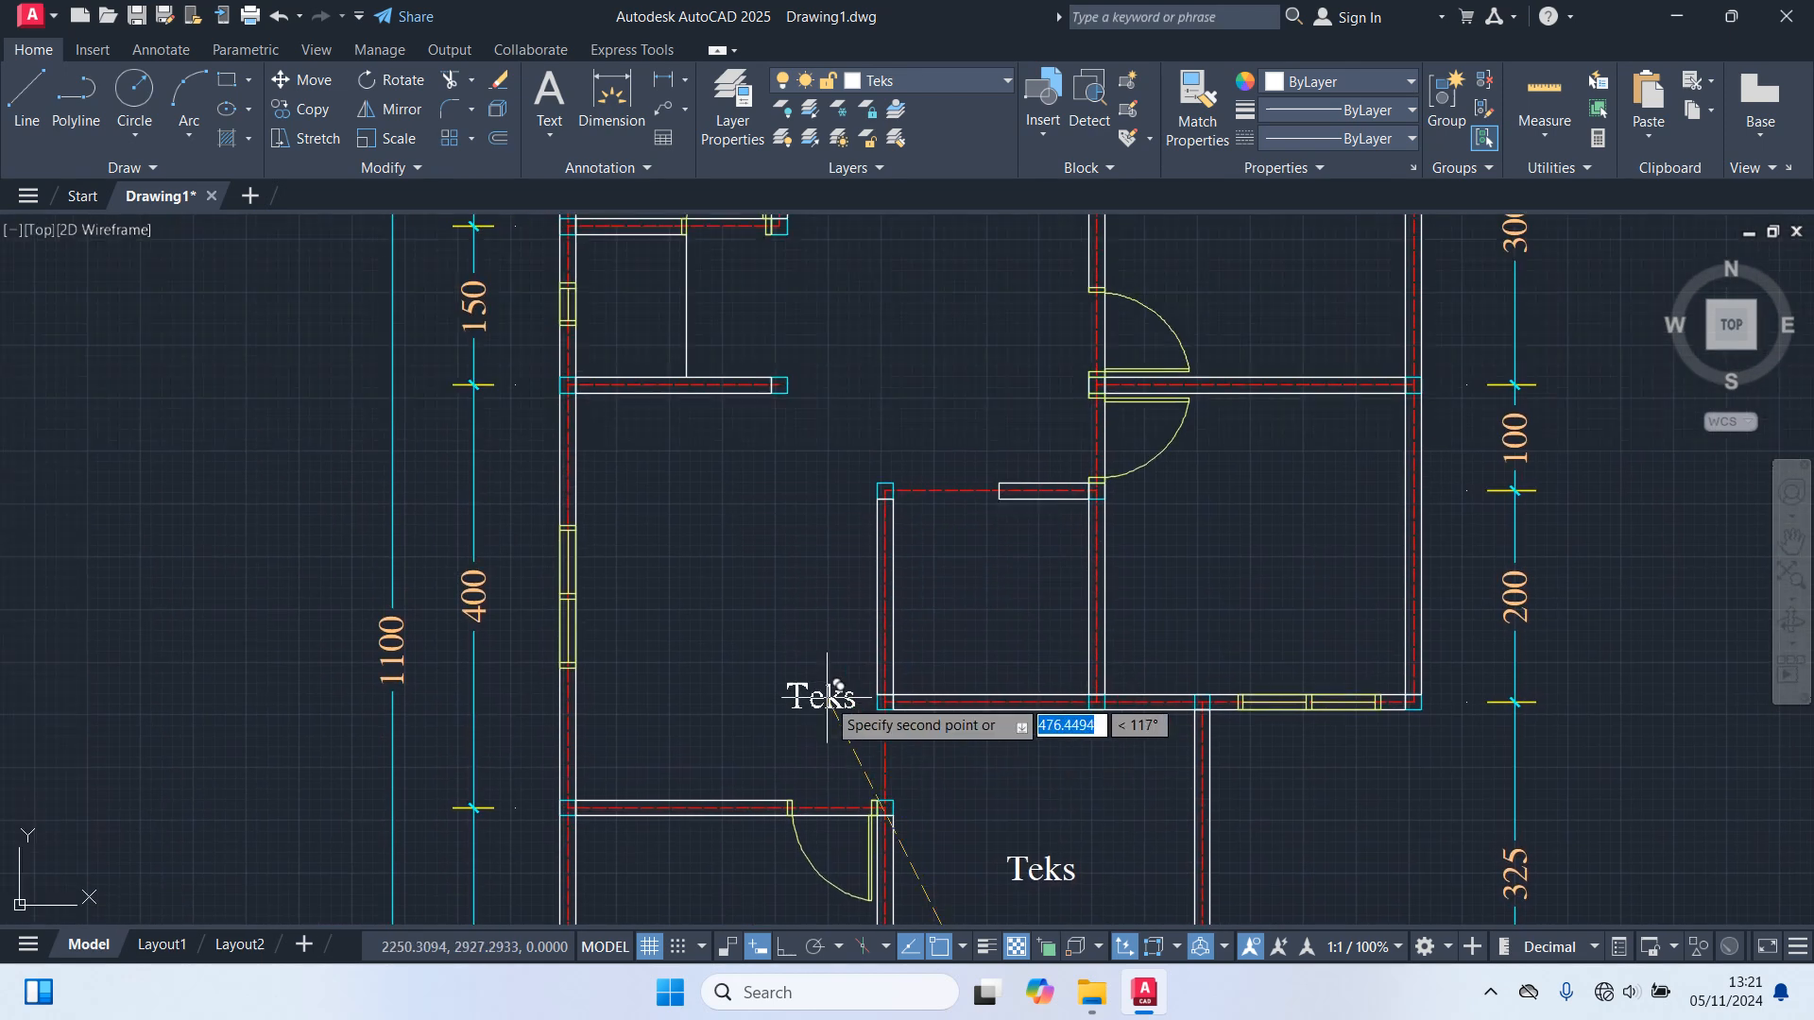
{"action": "left_click", "coordinate": [723, 595]}
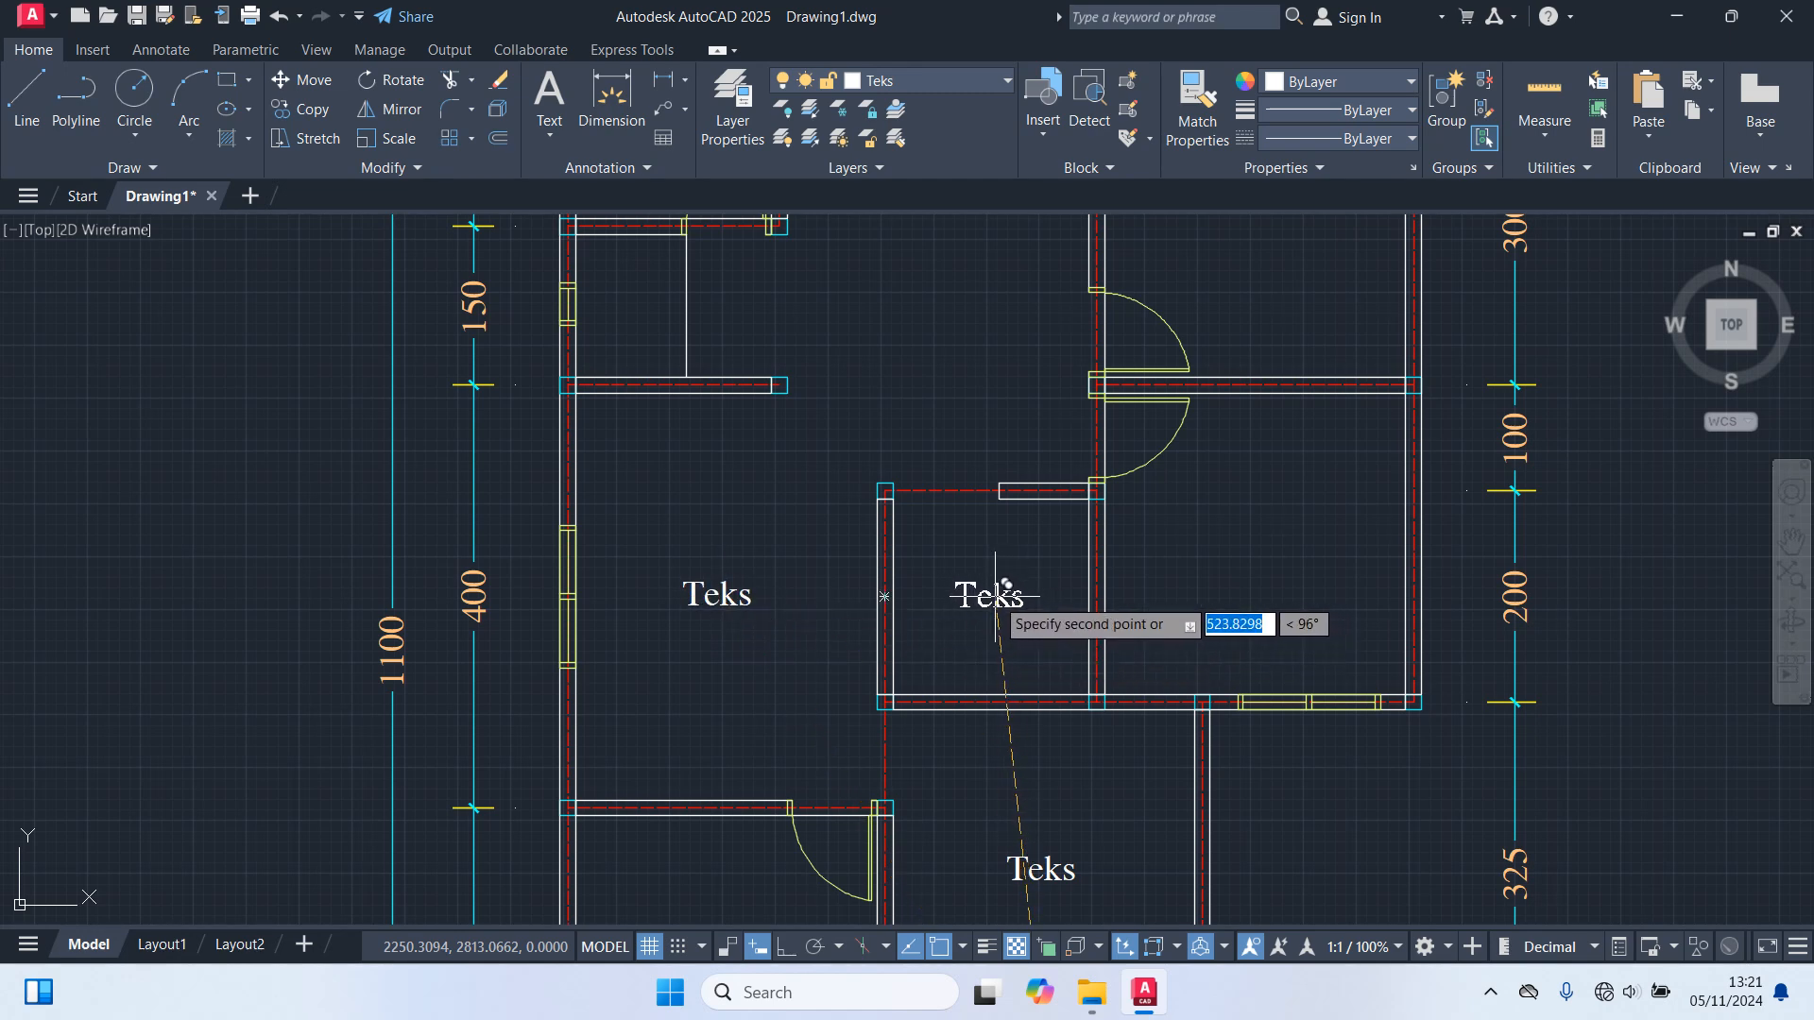
{"action": "left_click", "coordinate": [999, 594]}
{"action": "middle_click_drag", "start_coordinate": [1237, 567], "coordinate": [1057, 639]}
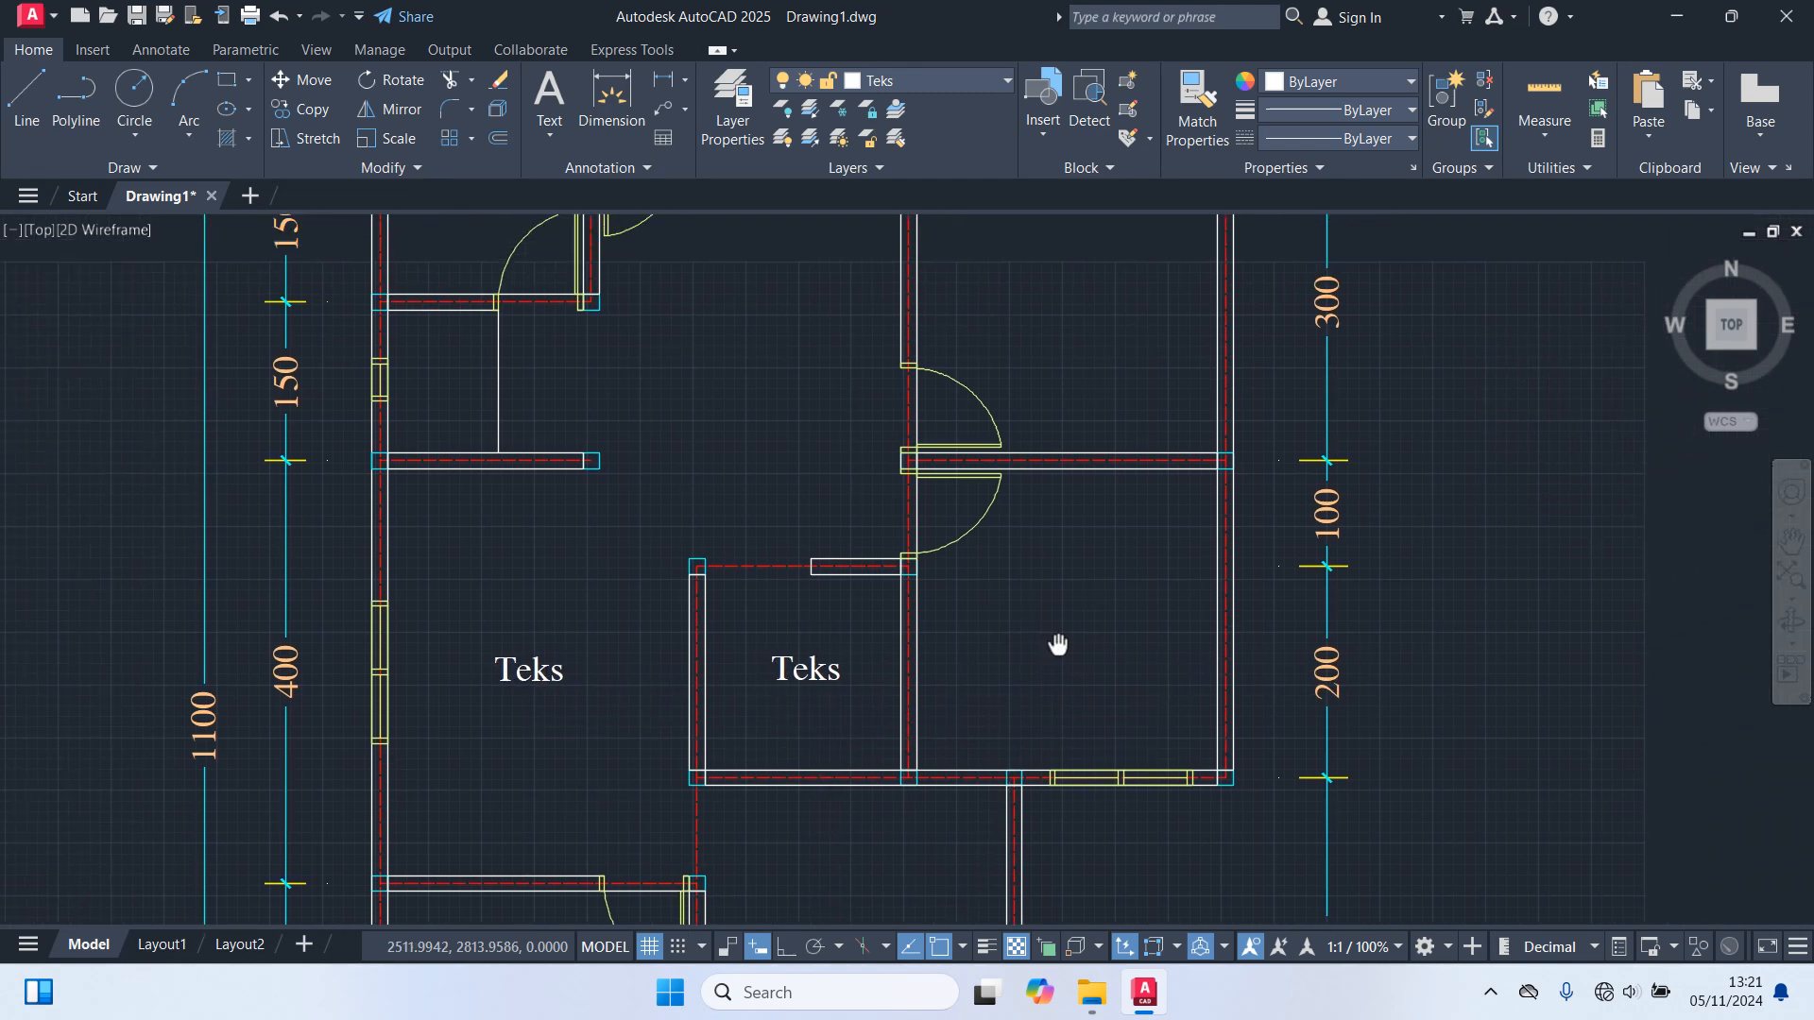
{"action": "left_click", "coordinate": [1077, 624]}
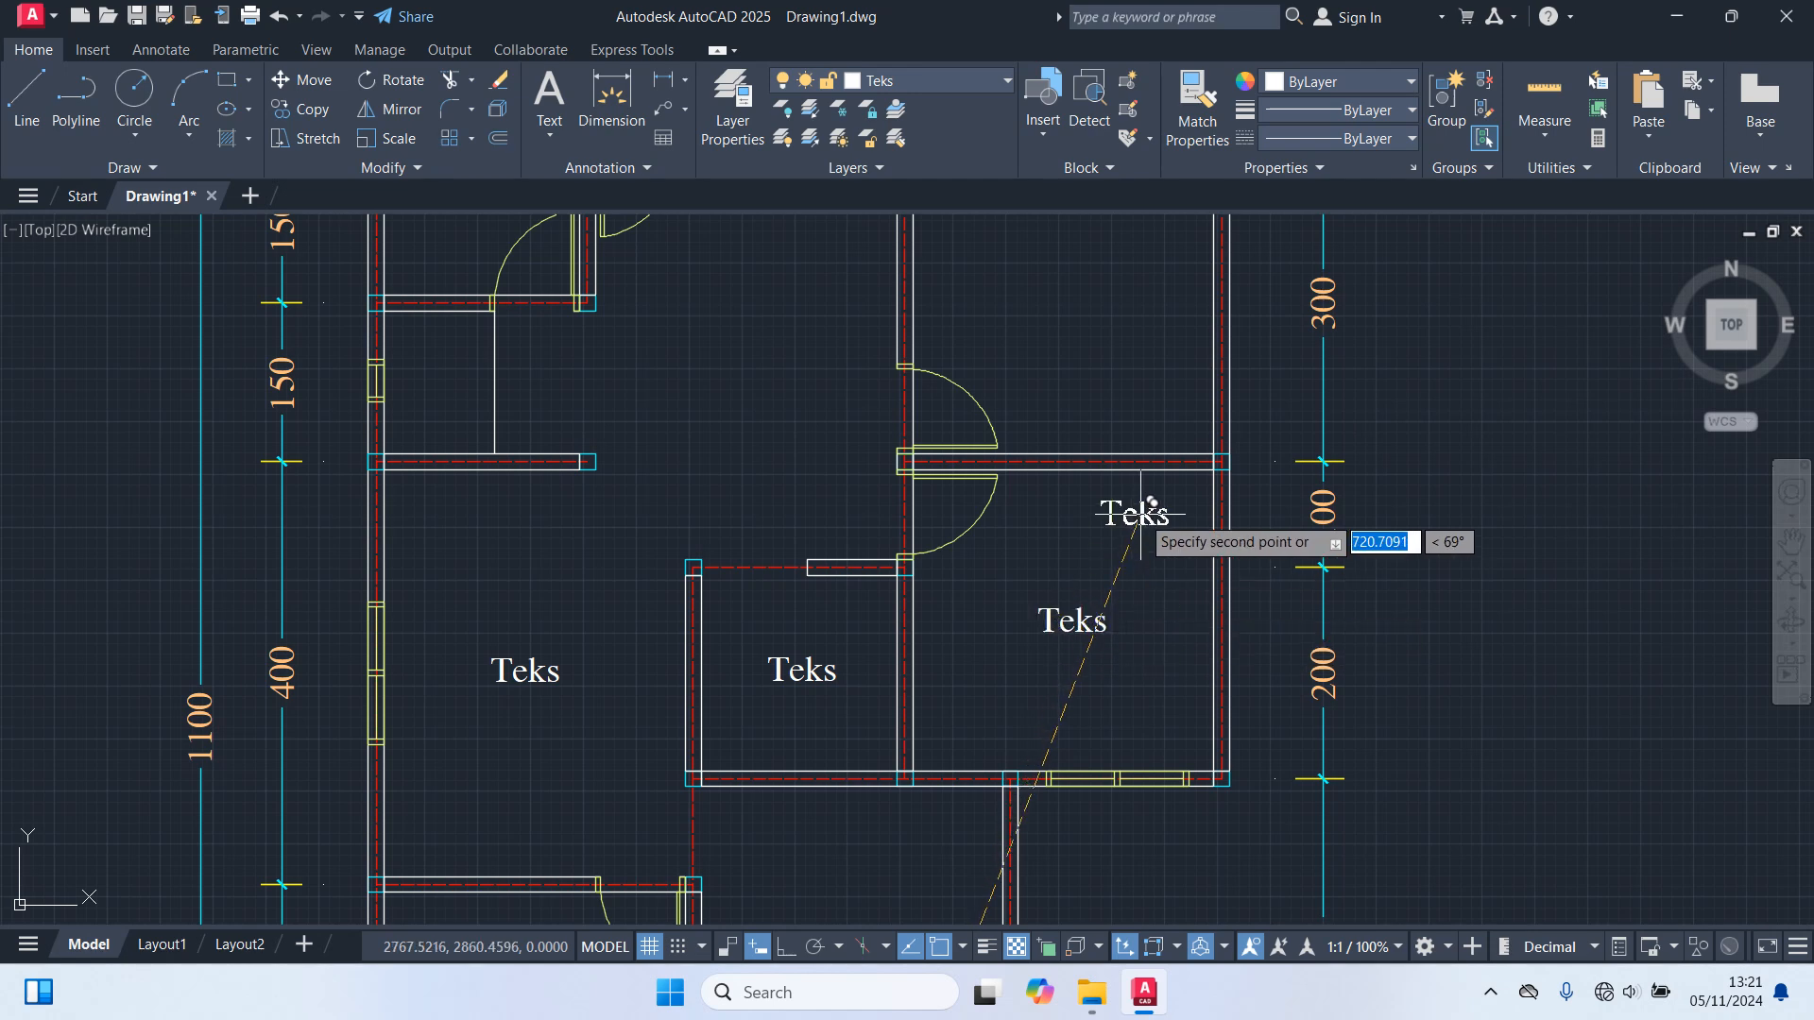
Place "Teks" copies in the upper-right room, the top middle room and the two small upper-left rooms, and finish copying.
{"action": "middle_click_drag", "start_coordinate": [1134, 510], "coordinate": [1040, 753]}
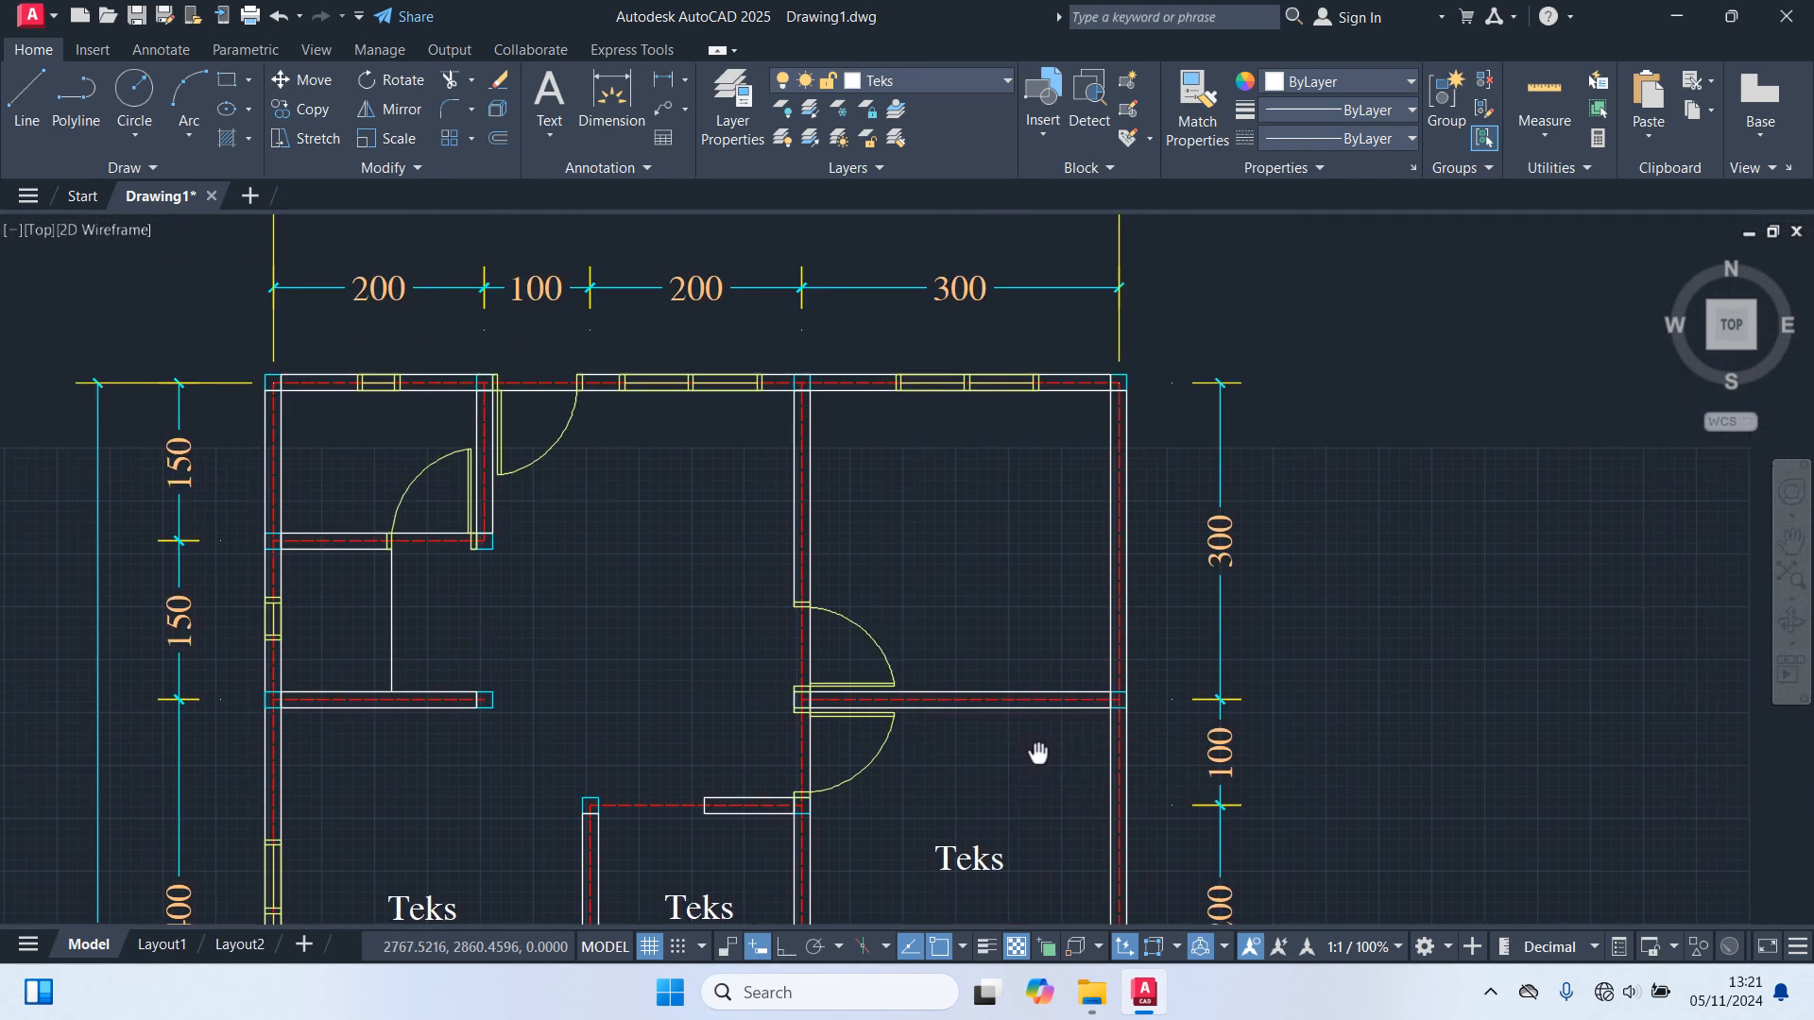
{"action": "left_click", "coordinate": [978, 544]}
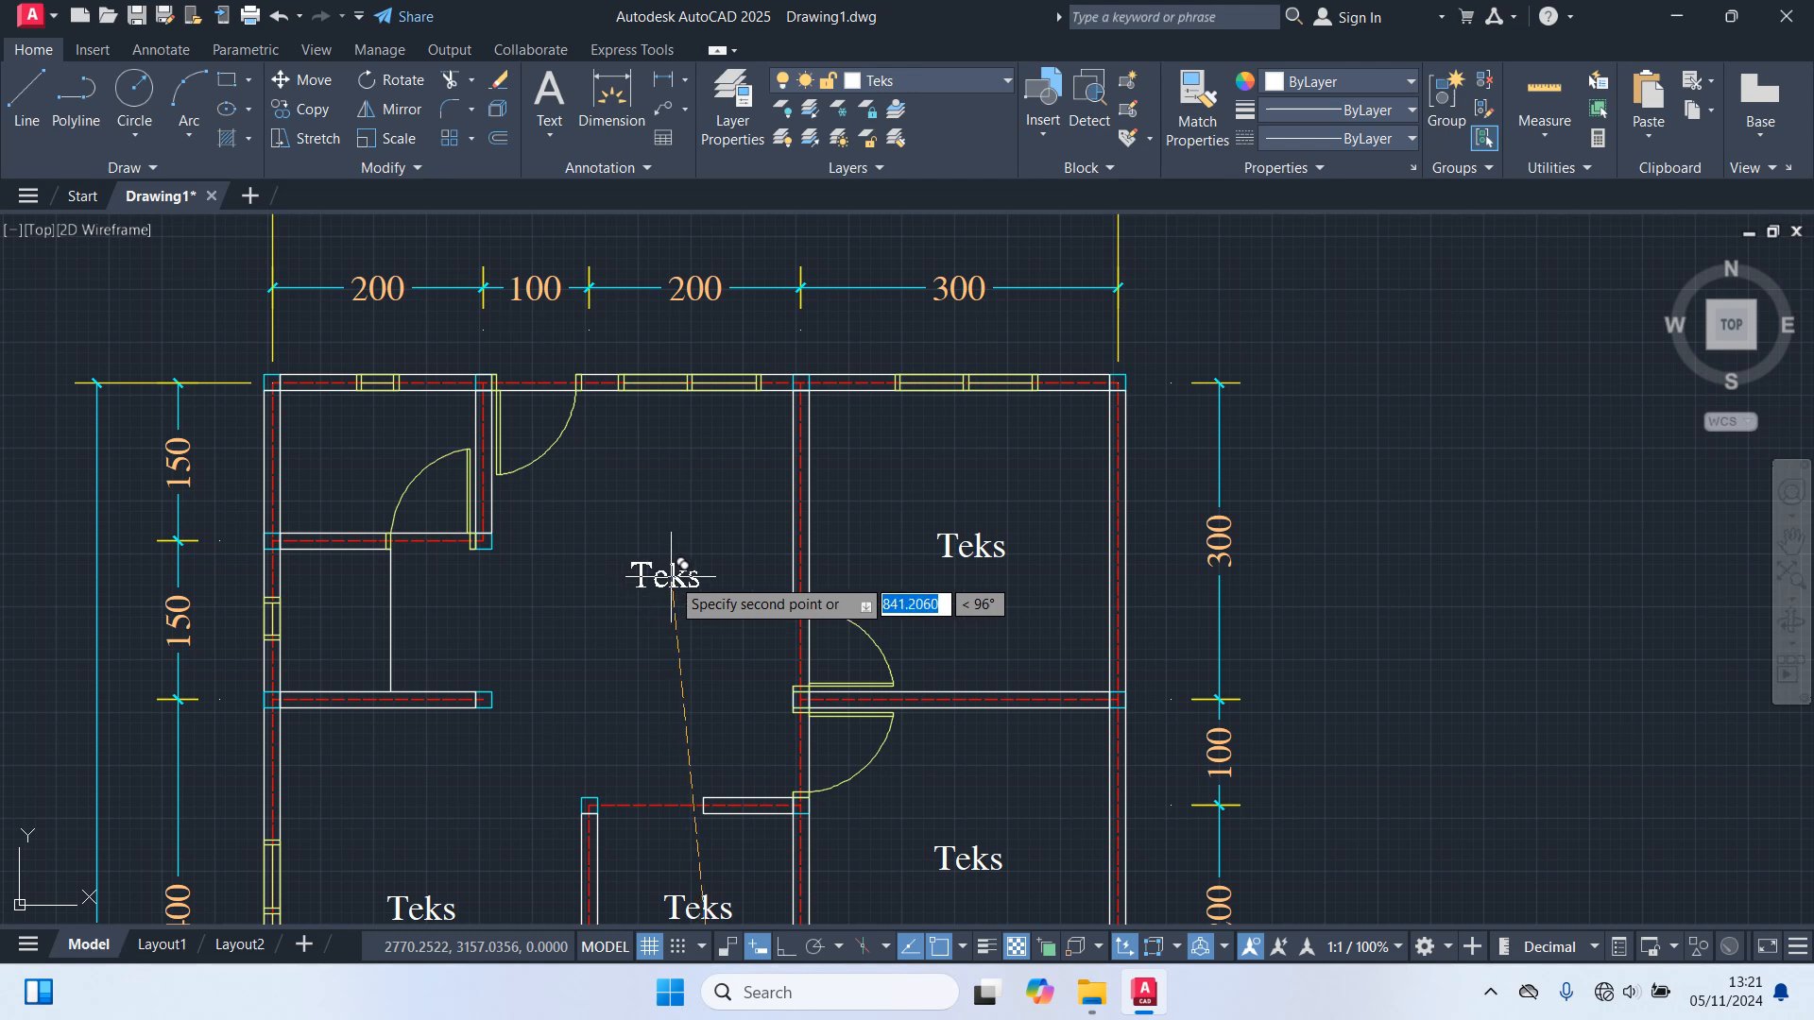
{"action": "left_click", "coordinate": [657, 526]}
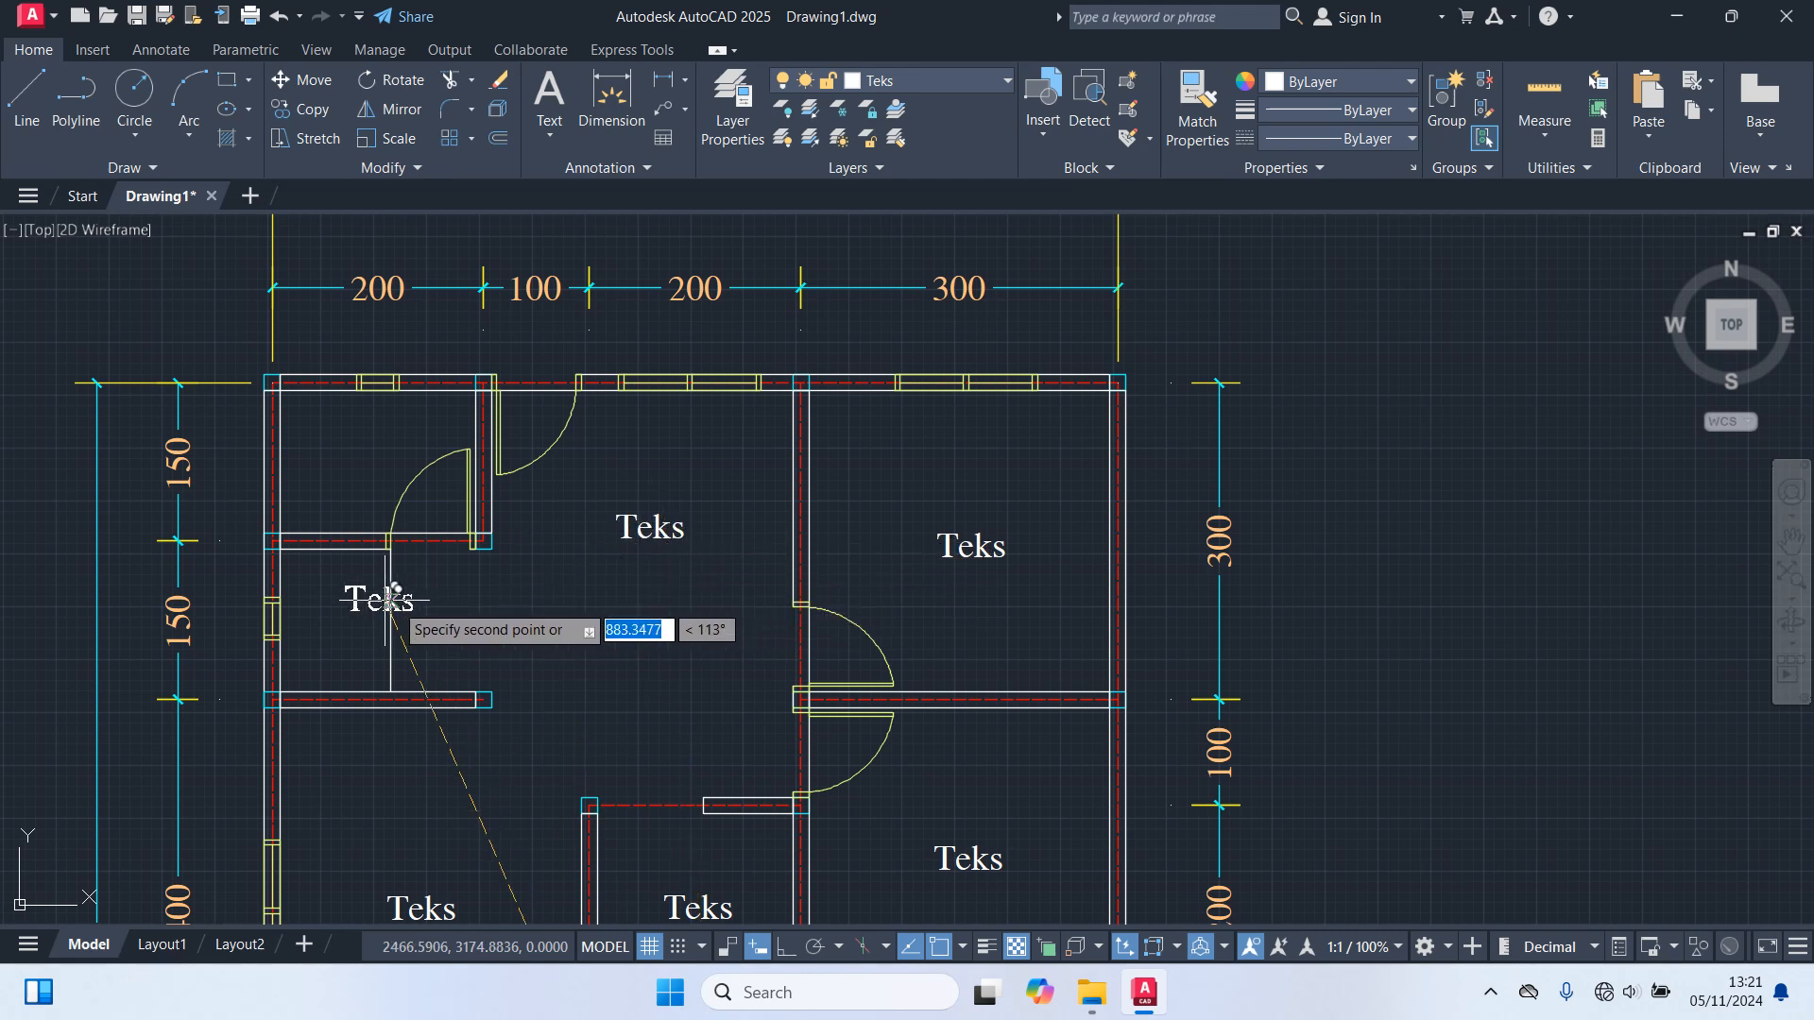
{"action": "scroll", "coordinate": [387, 598], "scroll_direction": "up", "scroll_amount": 2}
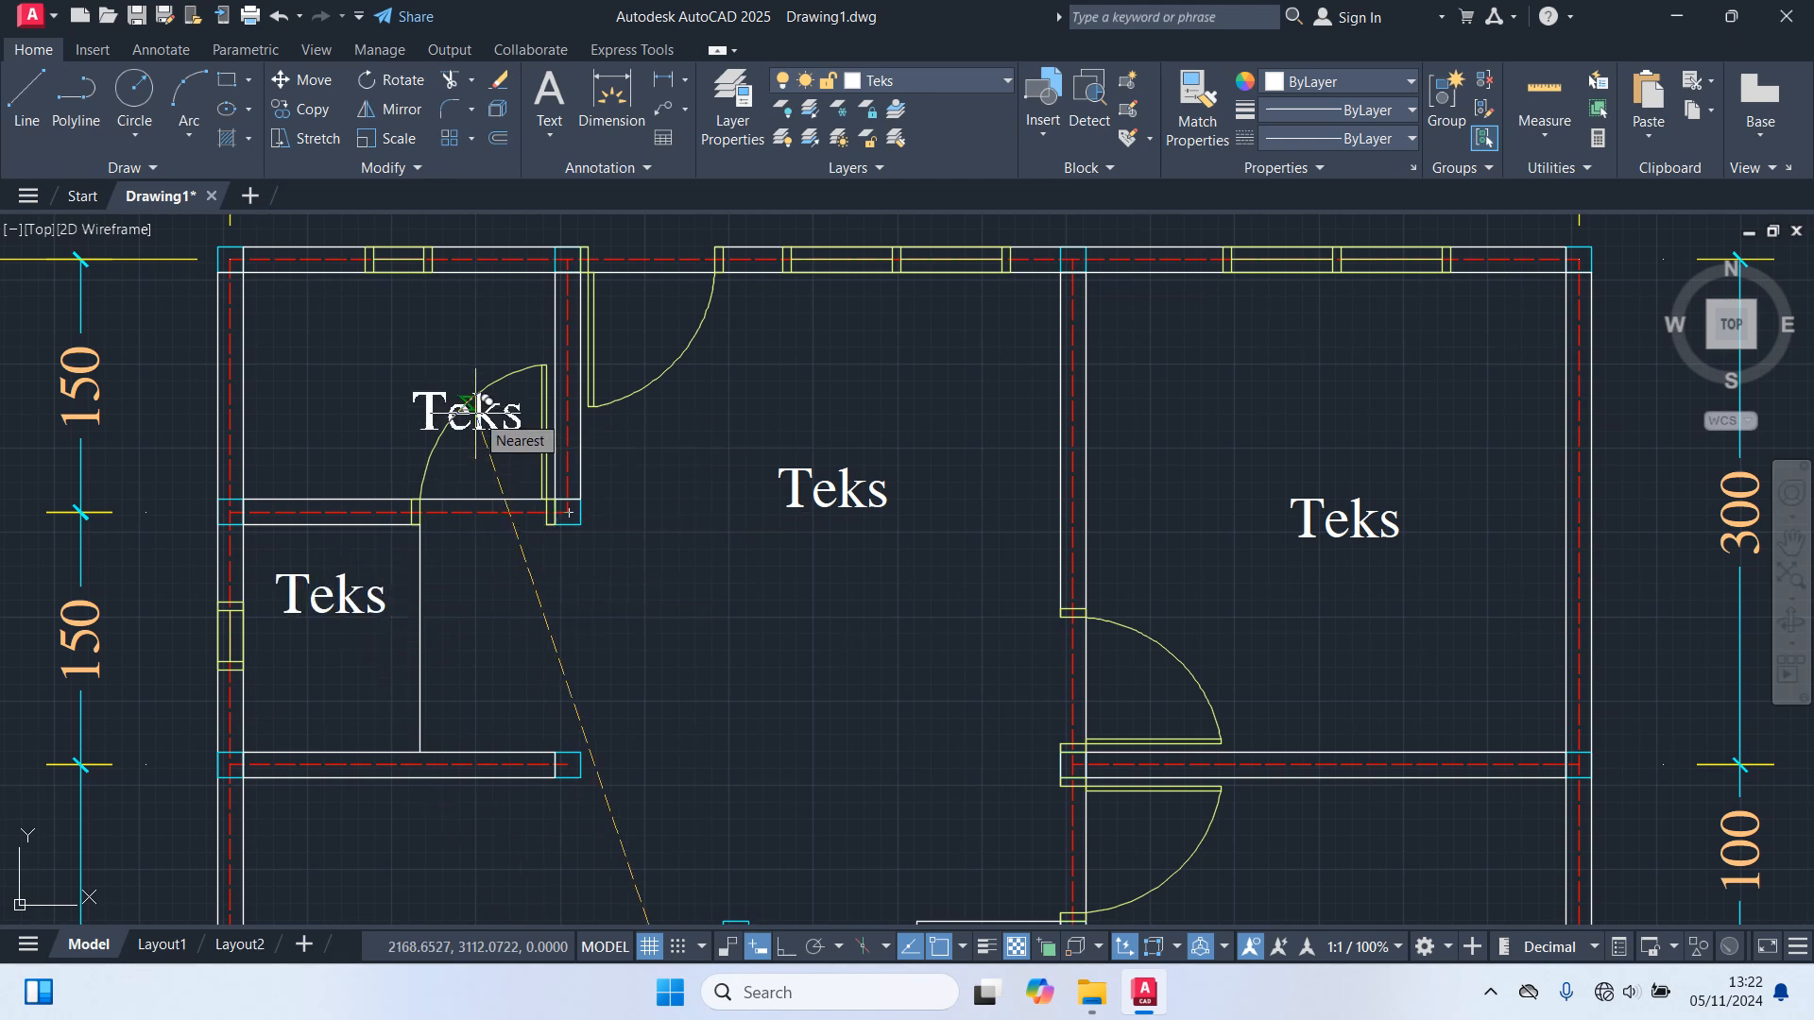
{"action": "middle_click_drag", "start_coordinate": [475, 406], "coordinate": [567, 552]}
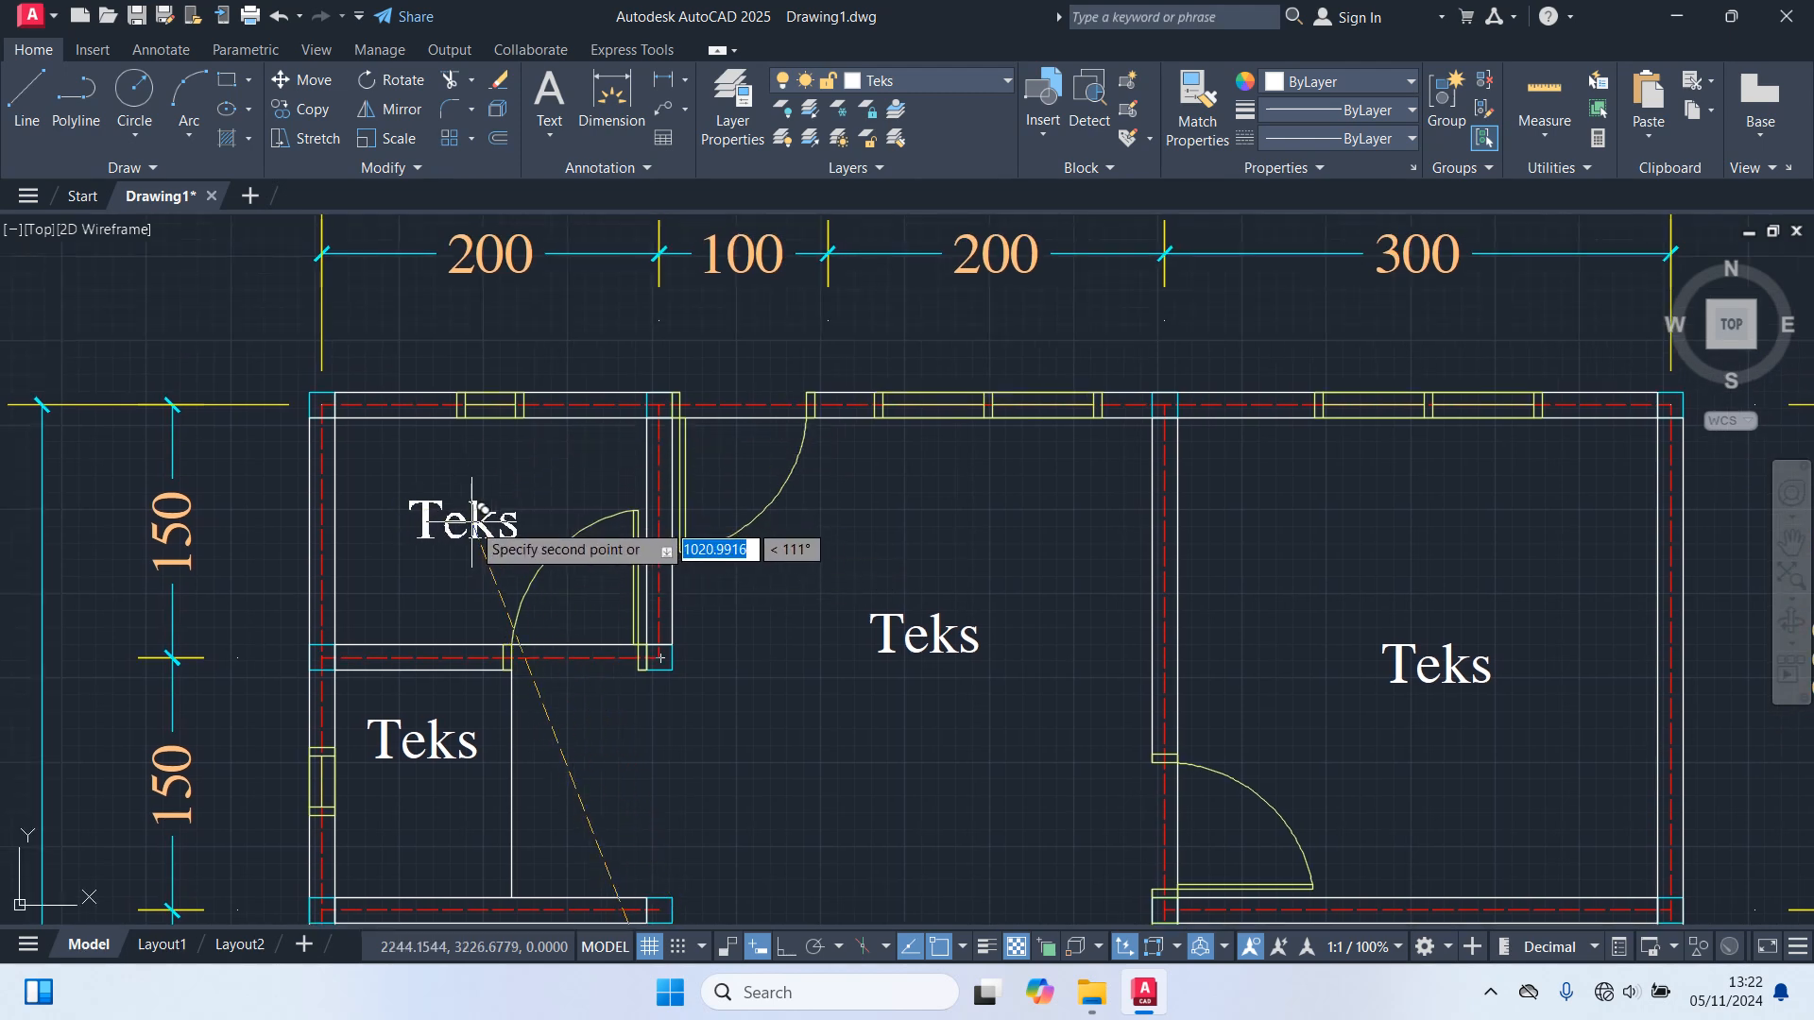
{"action": "scroll", "coordinate": [892, 609], "scroll_direction": "down", "scroll_amount": 4}
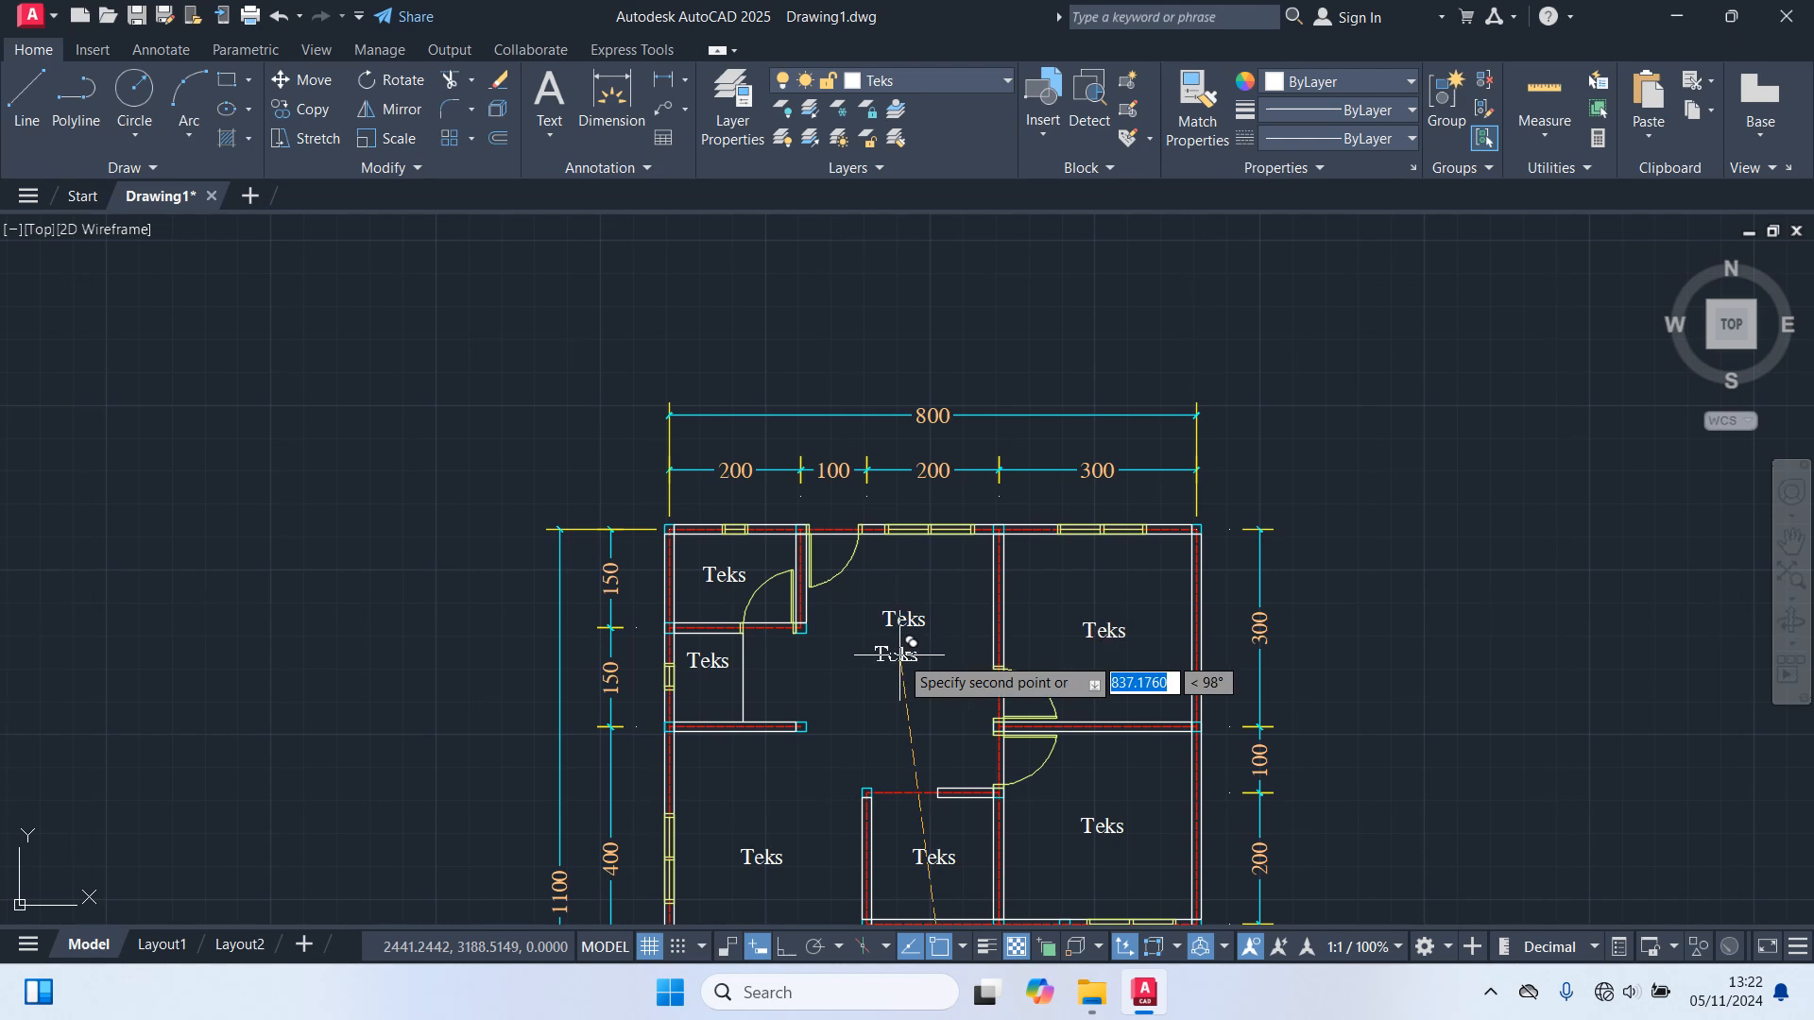
{"action": "key", "text": "Escape"}
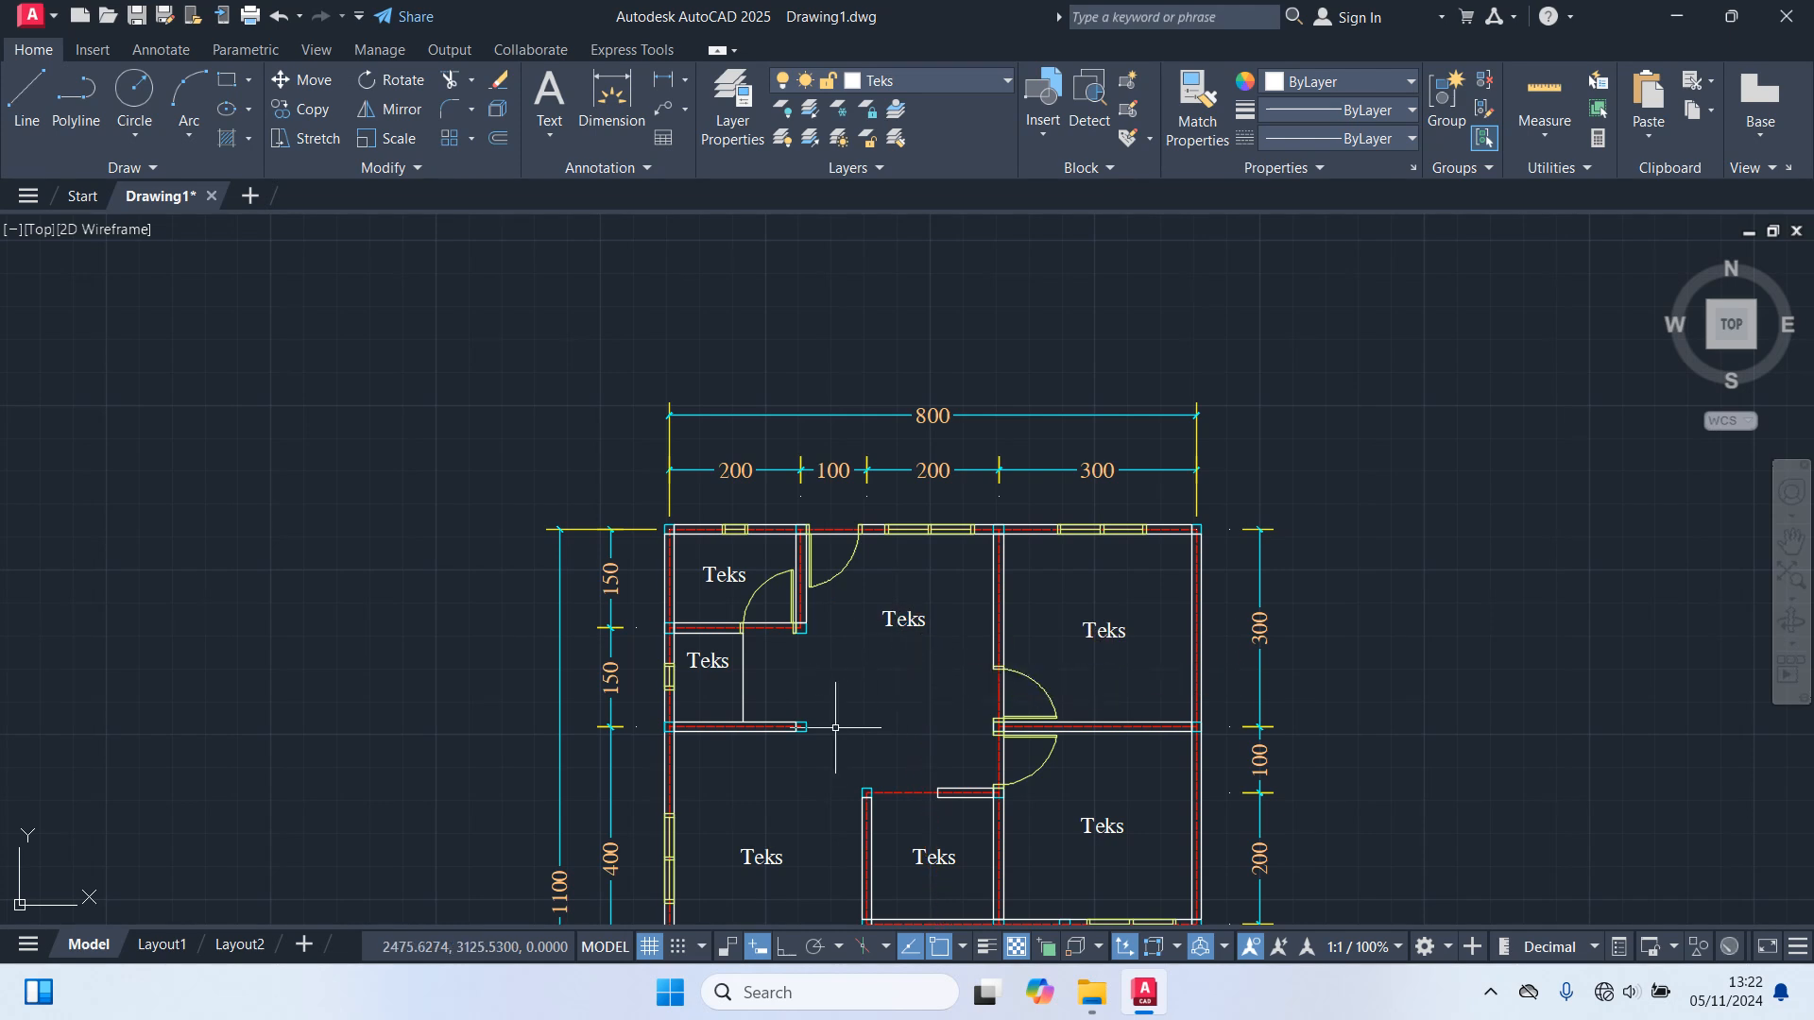
Change the porch area's label text to "Teras".
{"action": "scroll", "coordinate": [836, 727], "scroll_direction": "down", "scroll_amount": 2}
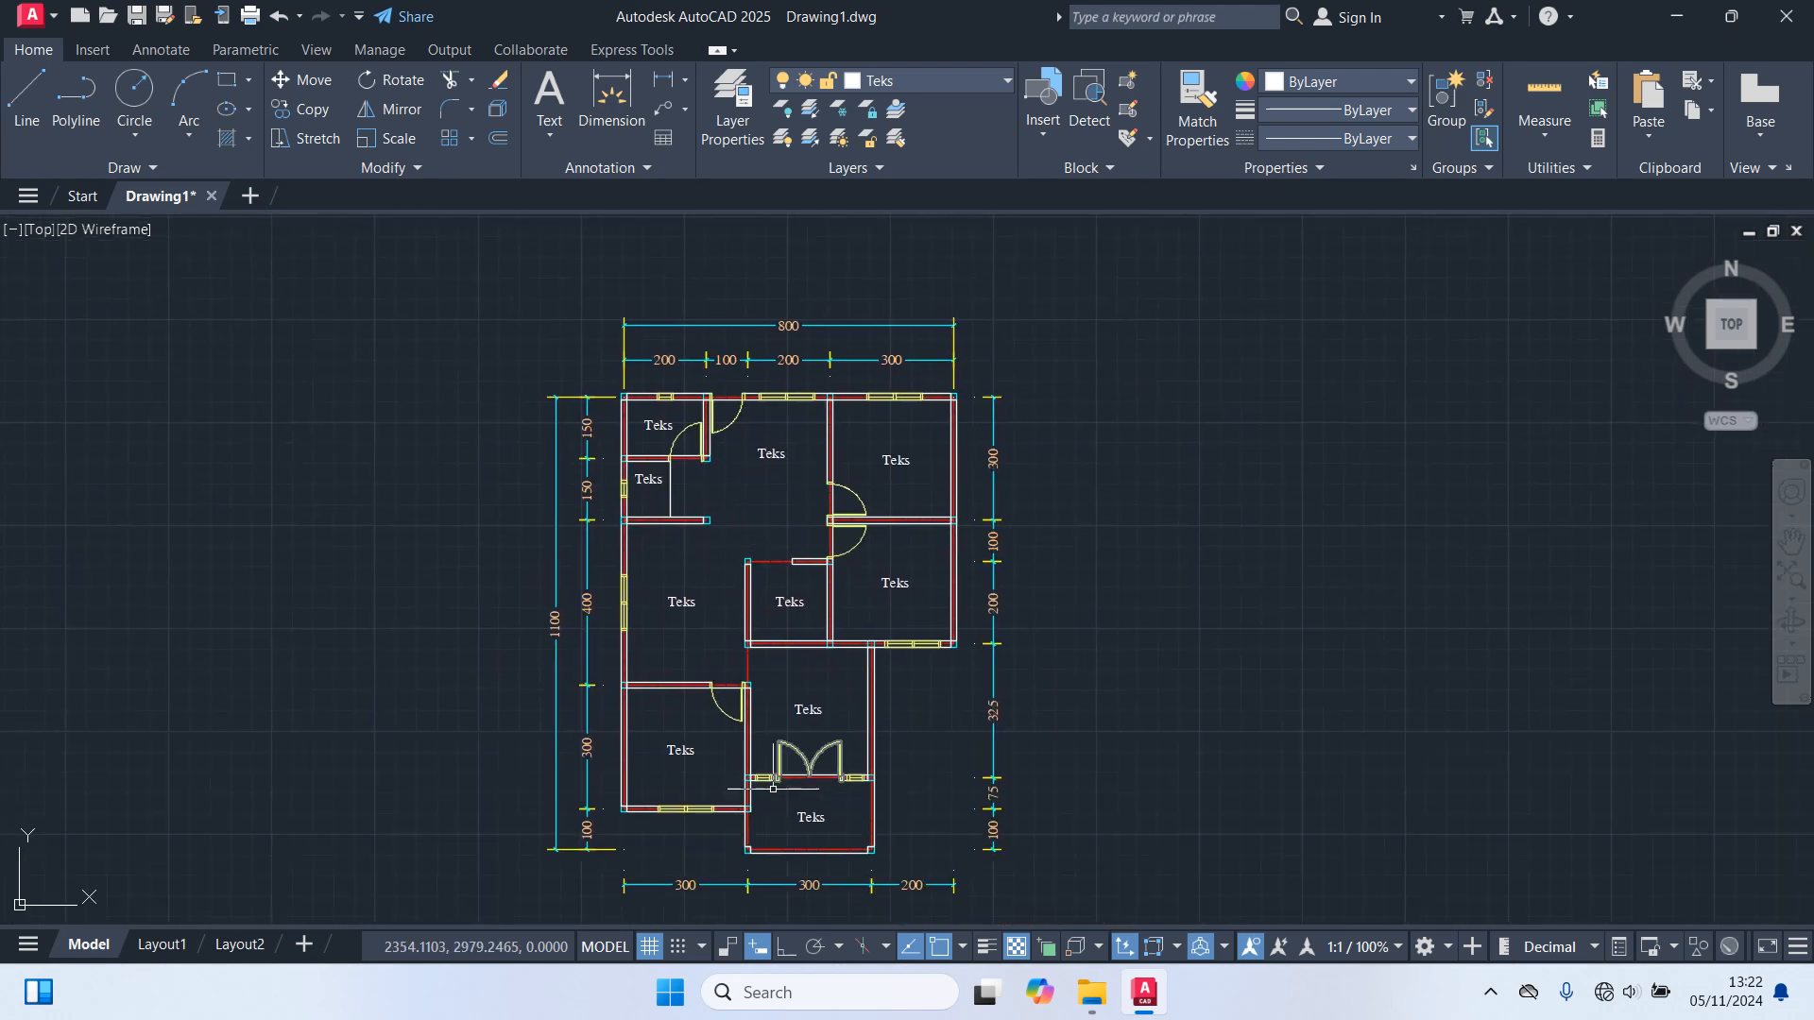
{"action": "type", "text": "ED"}
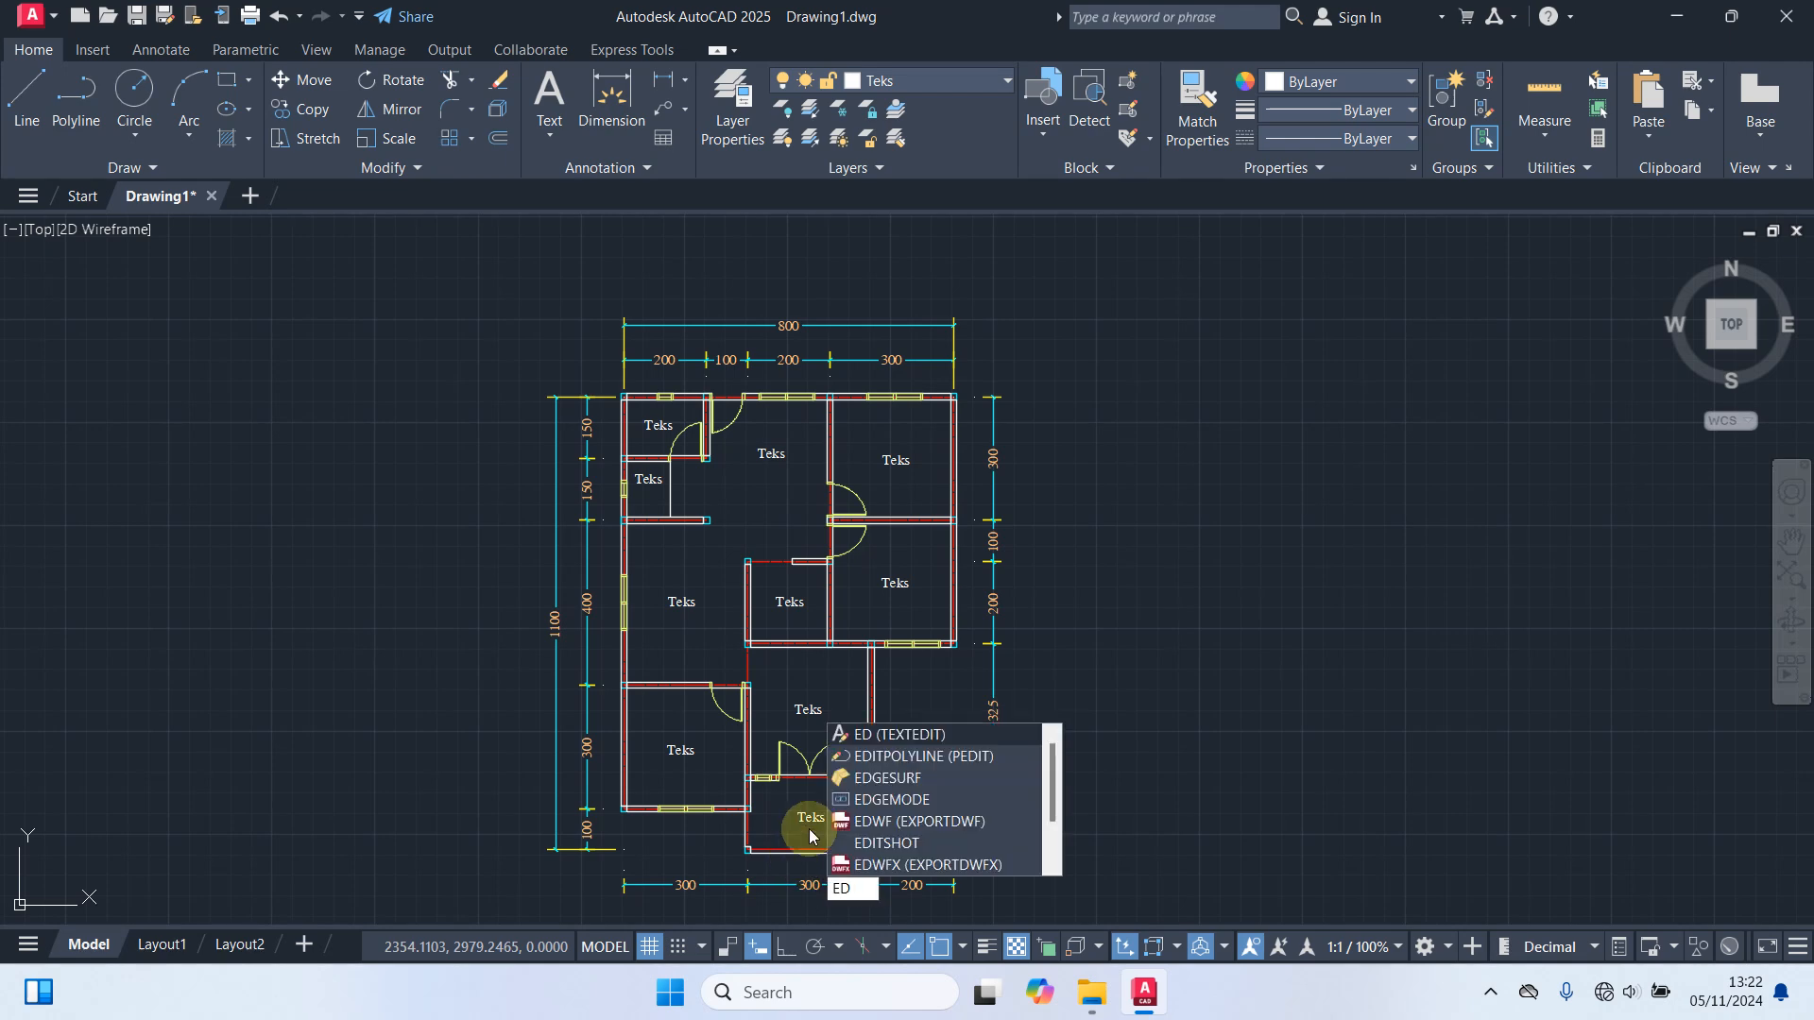
{"action": "key", "text": "Return"}
{"action": "scroll", "coordinate": [809, 836], "scroll_direction": "up", "scroll_amount": 5}
{"action": "left_click", "coordinate": [830, 784]}
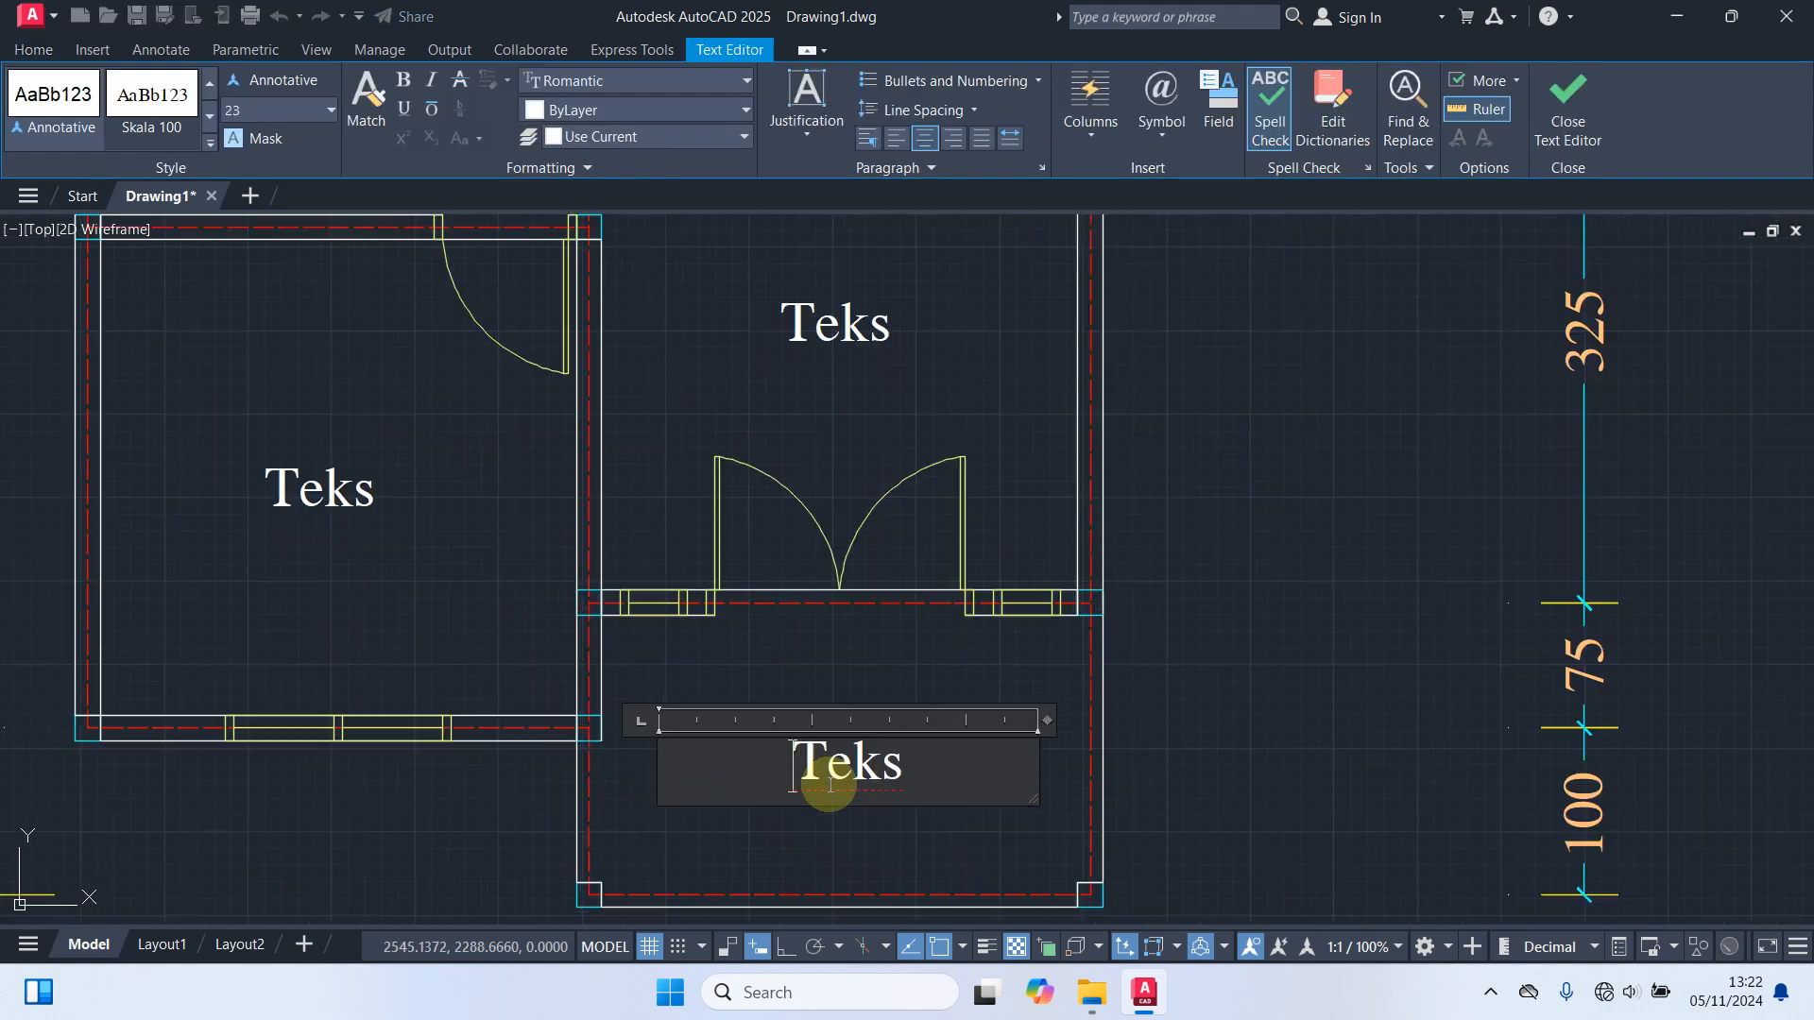
{"action": "scroll", "coordinate": [830, 784], "scroll_direction": "up", "scroll_amount": 2}
{"action": "left_click_drag", "start_coordinate": [997, 746], "coordinate": [363, 661]}
{"action": "type", "text": "Teras"}
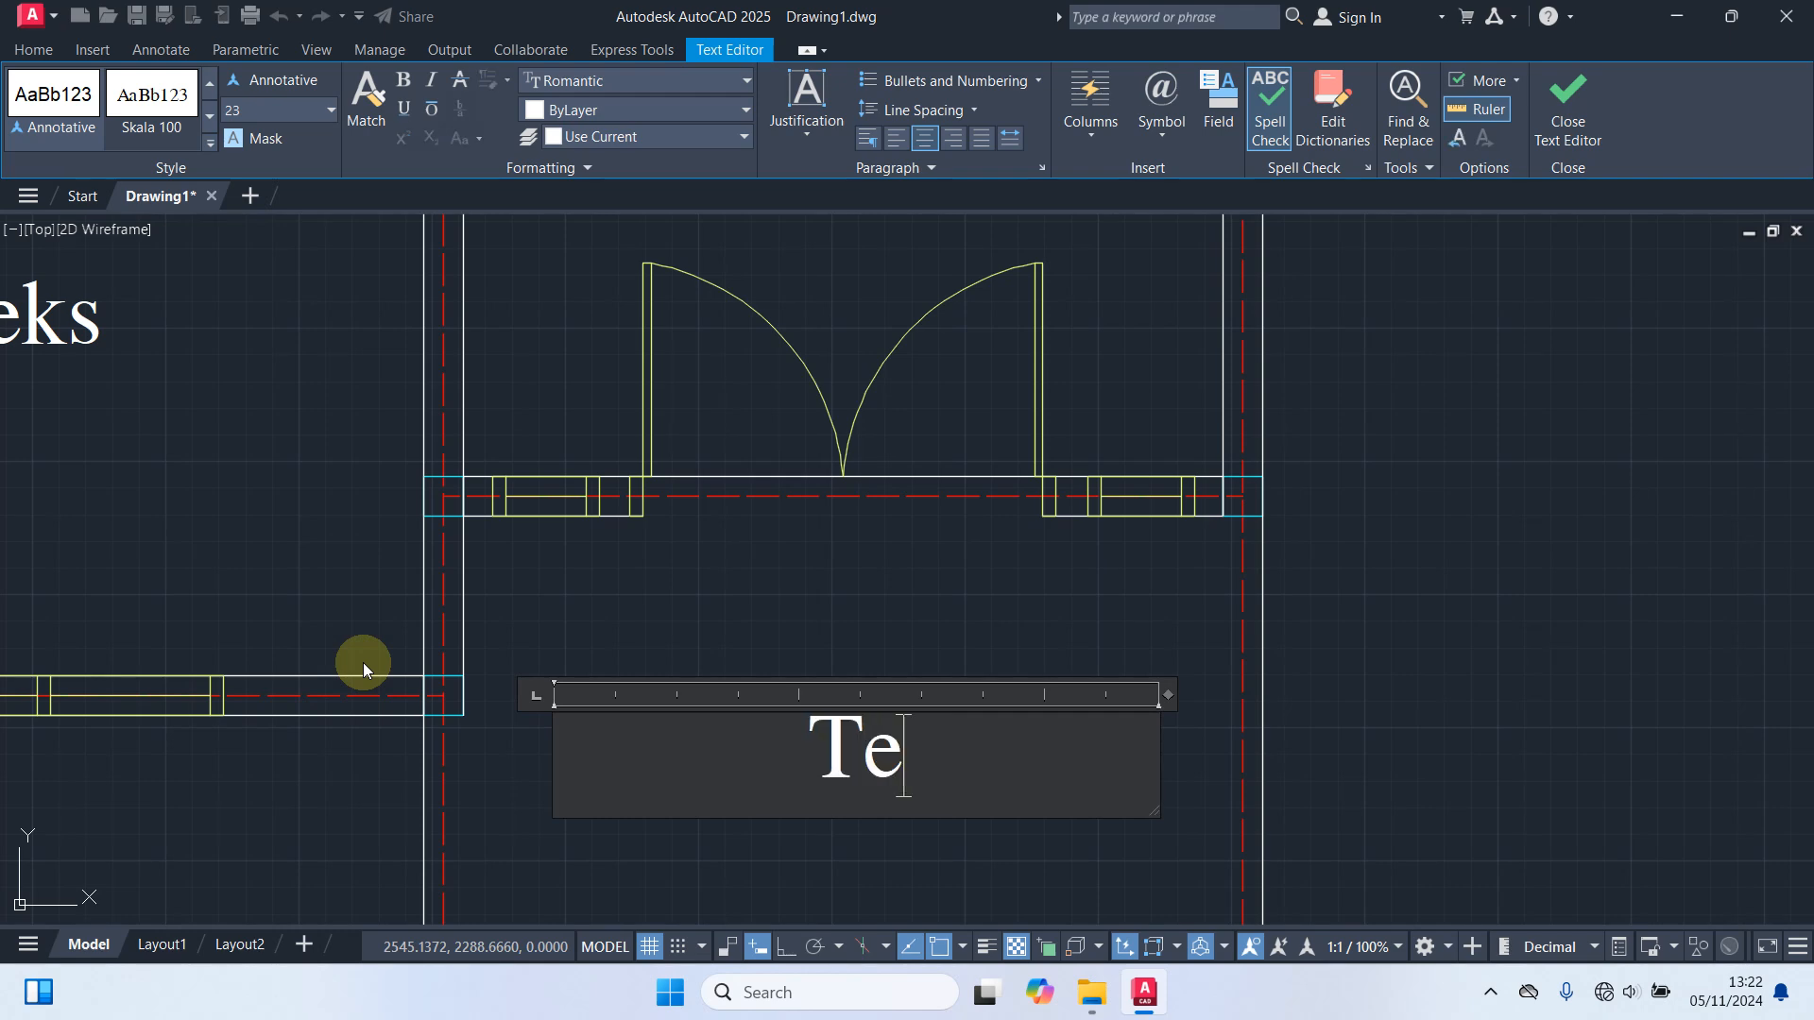
{"action": "left_click", "coordinate": [615, 592]}
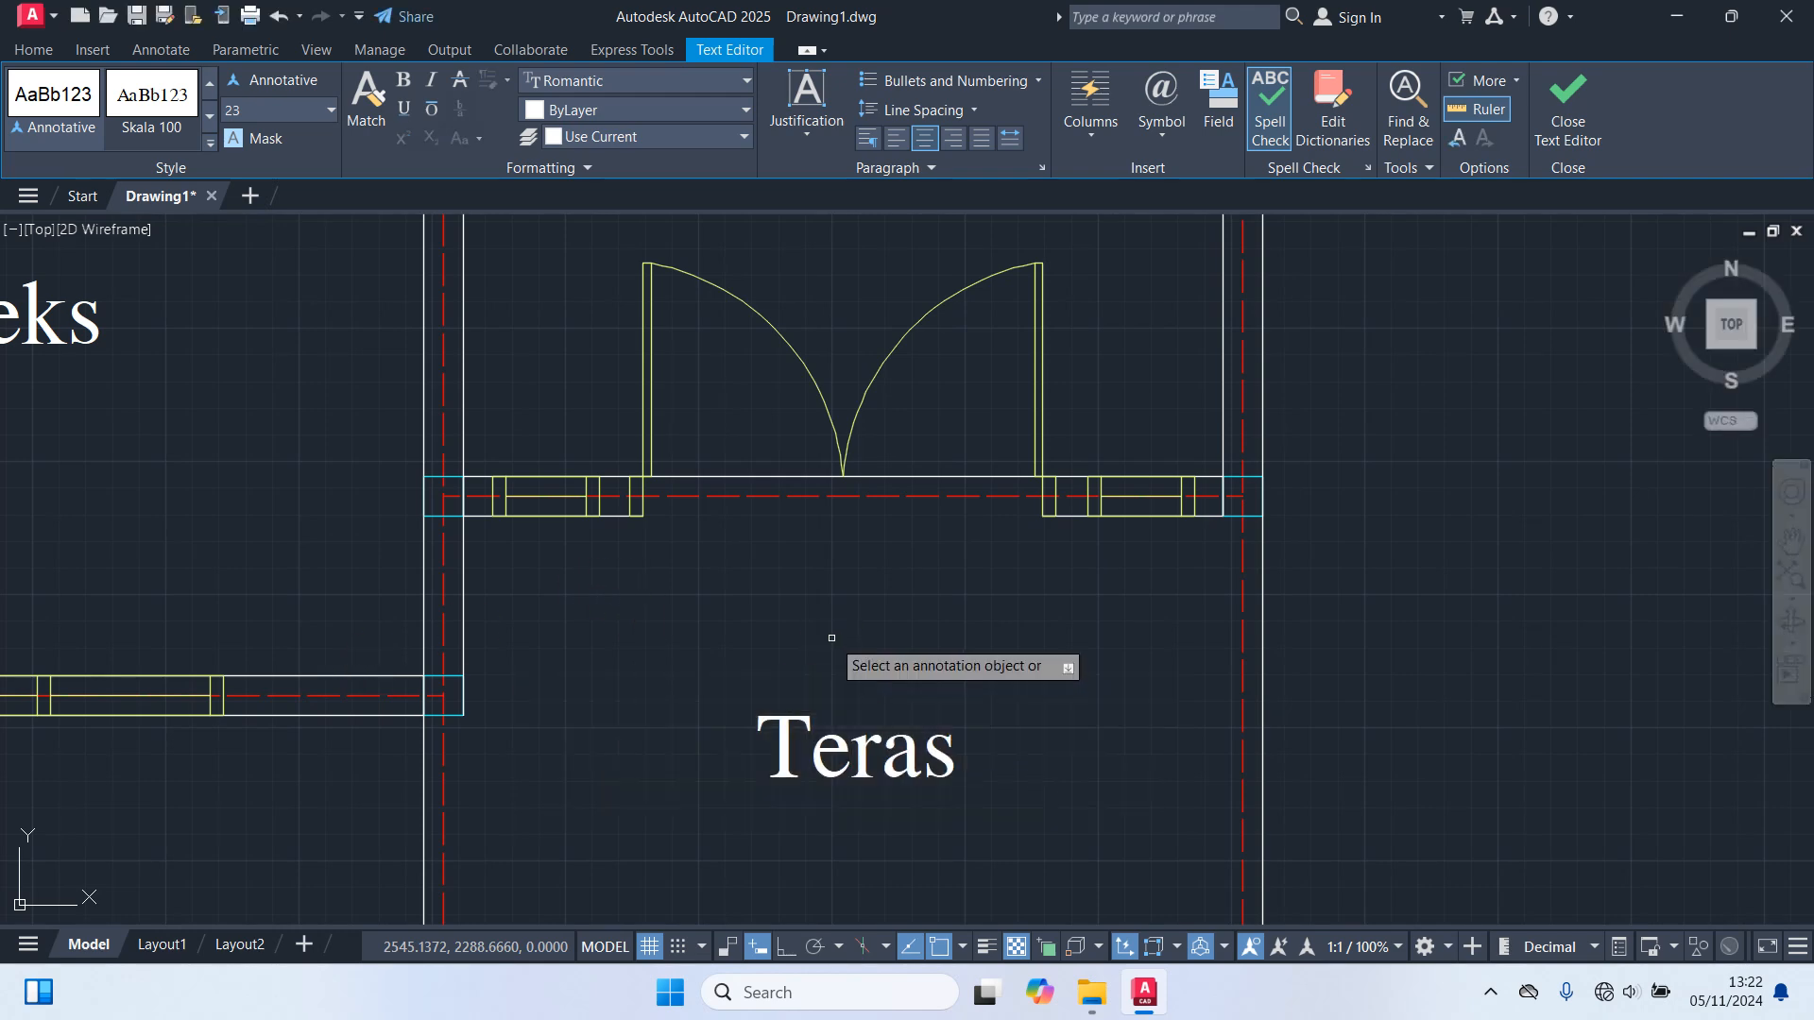
Change the label of the room just inside the double door to "Ruang Tamu".
{"action": "scroll", "coordinate": [836, 723], "scroll_direction": "down", "scroll_amount": 4}
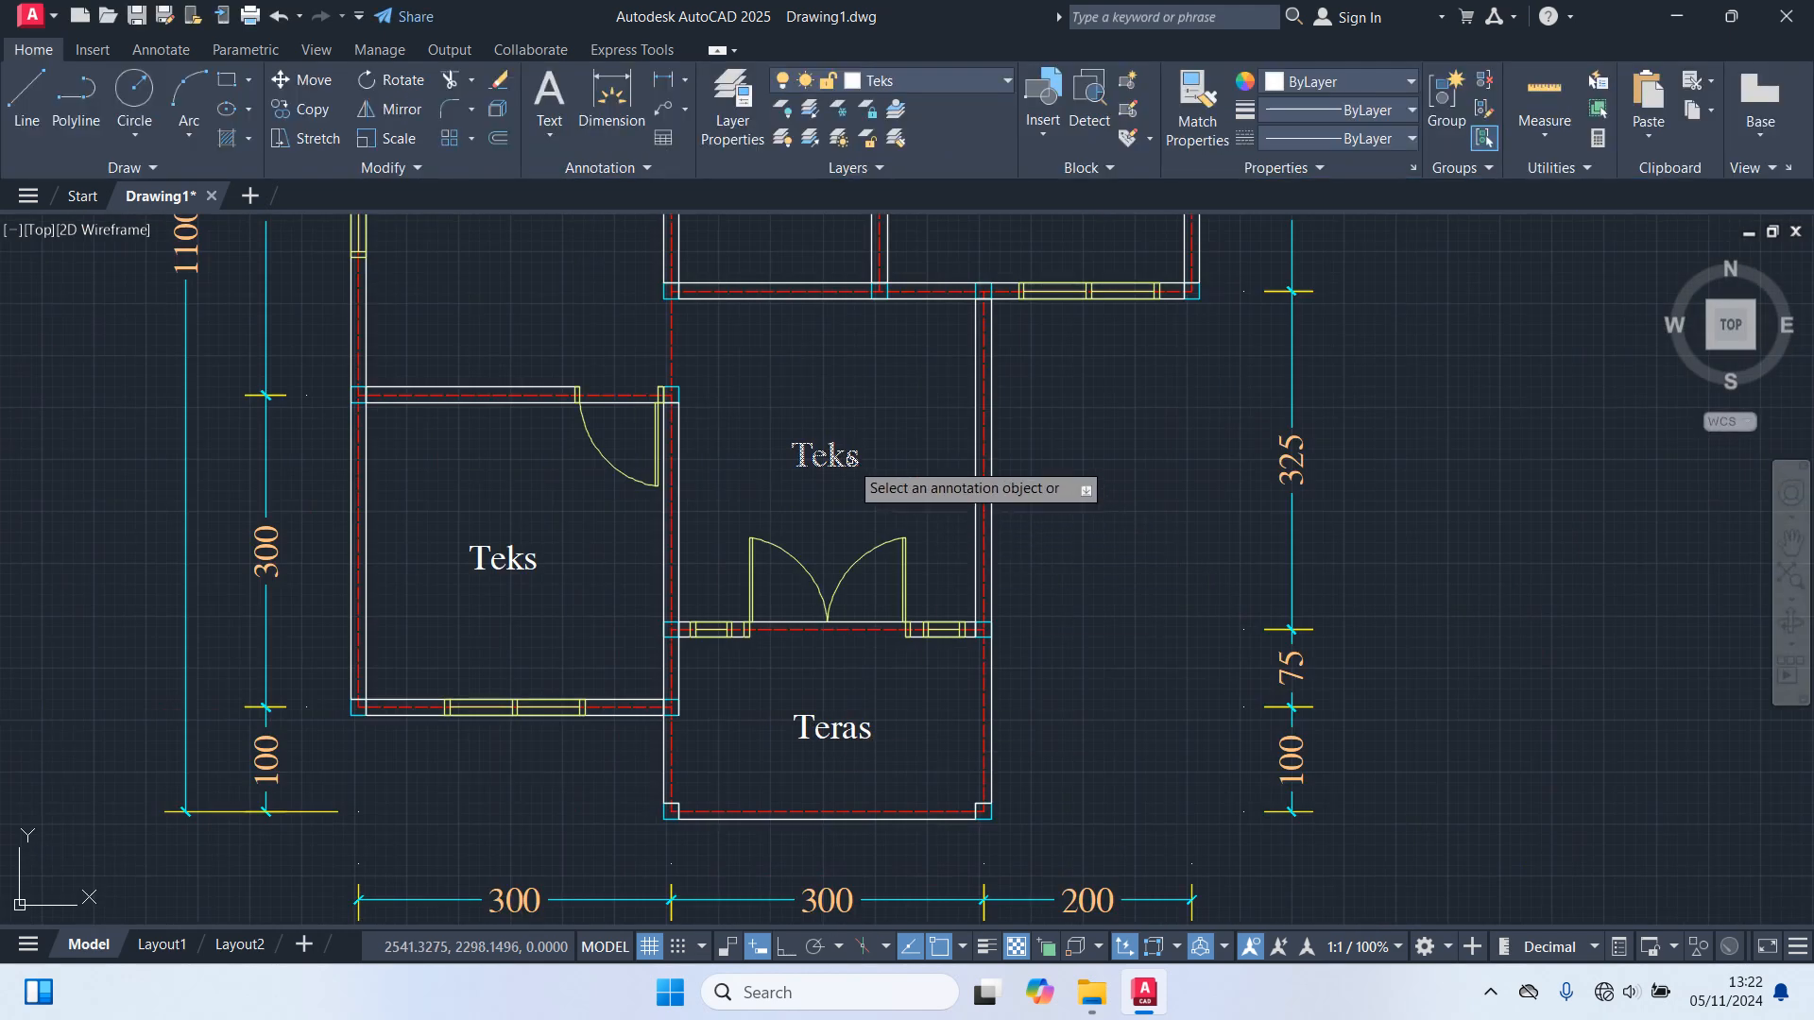
{"action": "left_click", "coordinate": [851, 456]}
{"action": "scroll", "coordinate": [831, 459], "scroll_direction": "up", "scroll_amount": 2}
{"action": "left_click_drag", "start_coordinate": [893, 455], "coordinate": [364, 493]}
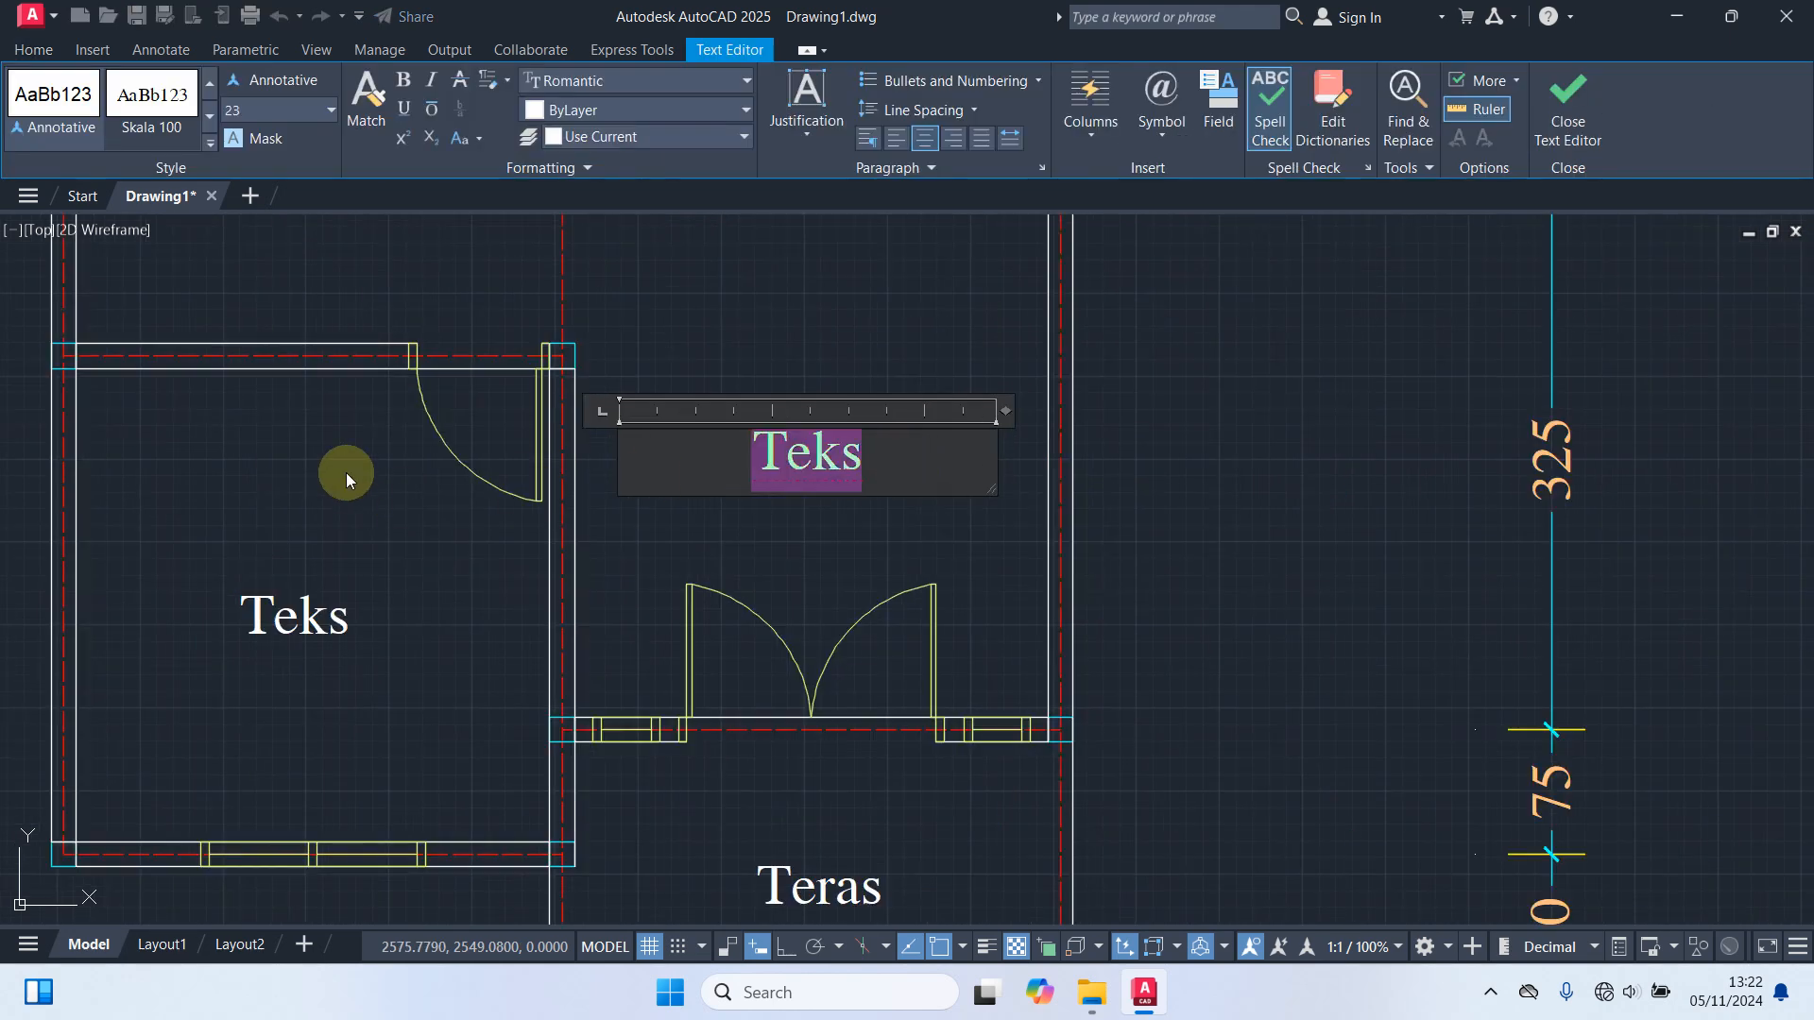
{"action": "type", "text": "Ruang Tam"}
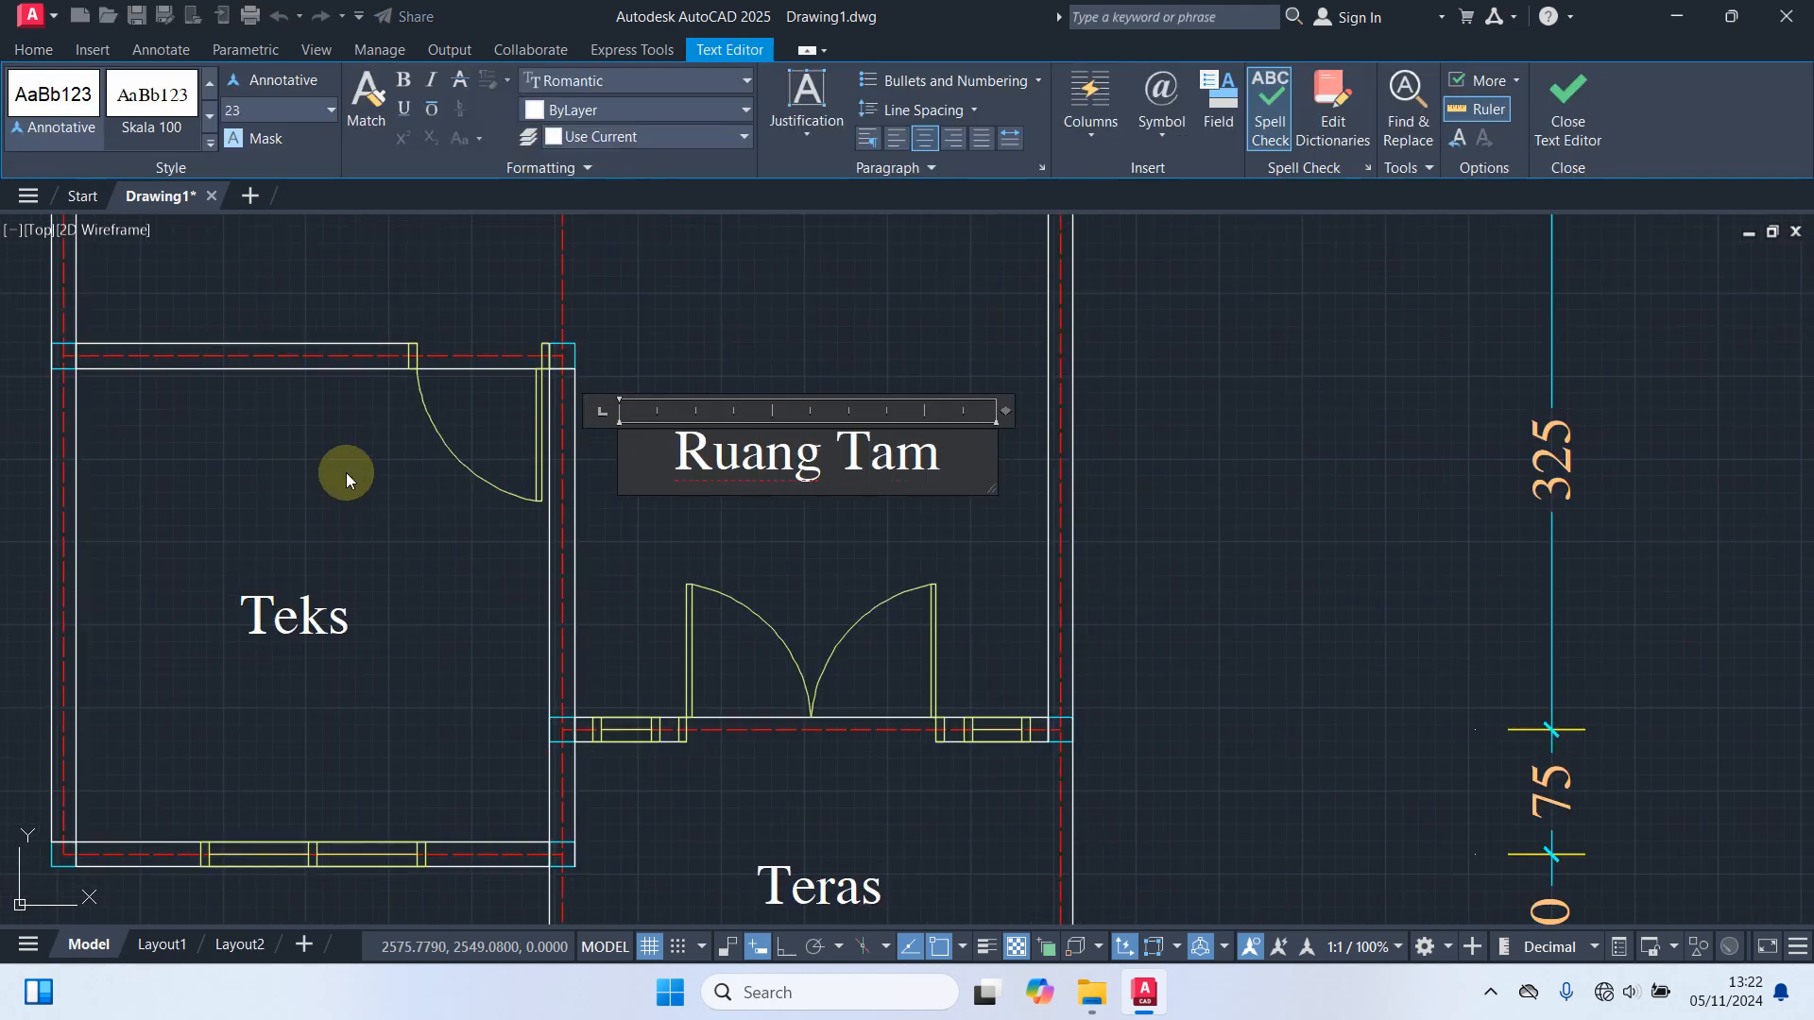
{"action": "type", "text": "u"}
{"action": "left_click", "coordinate": [761, 523]}
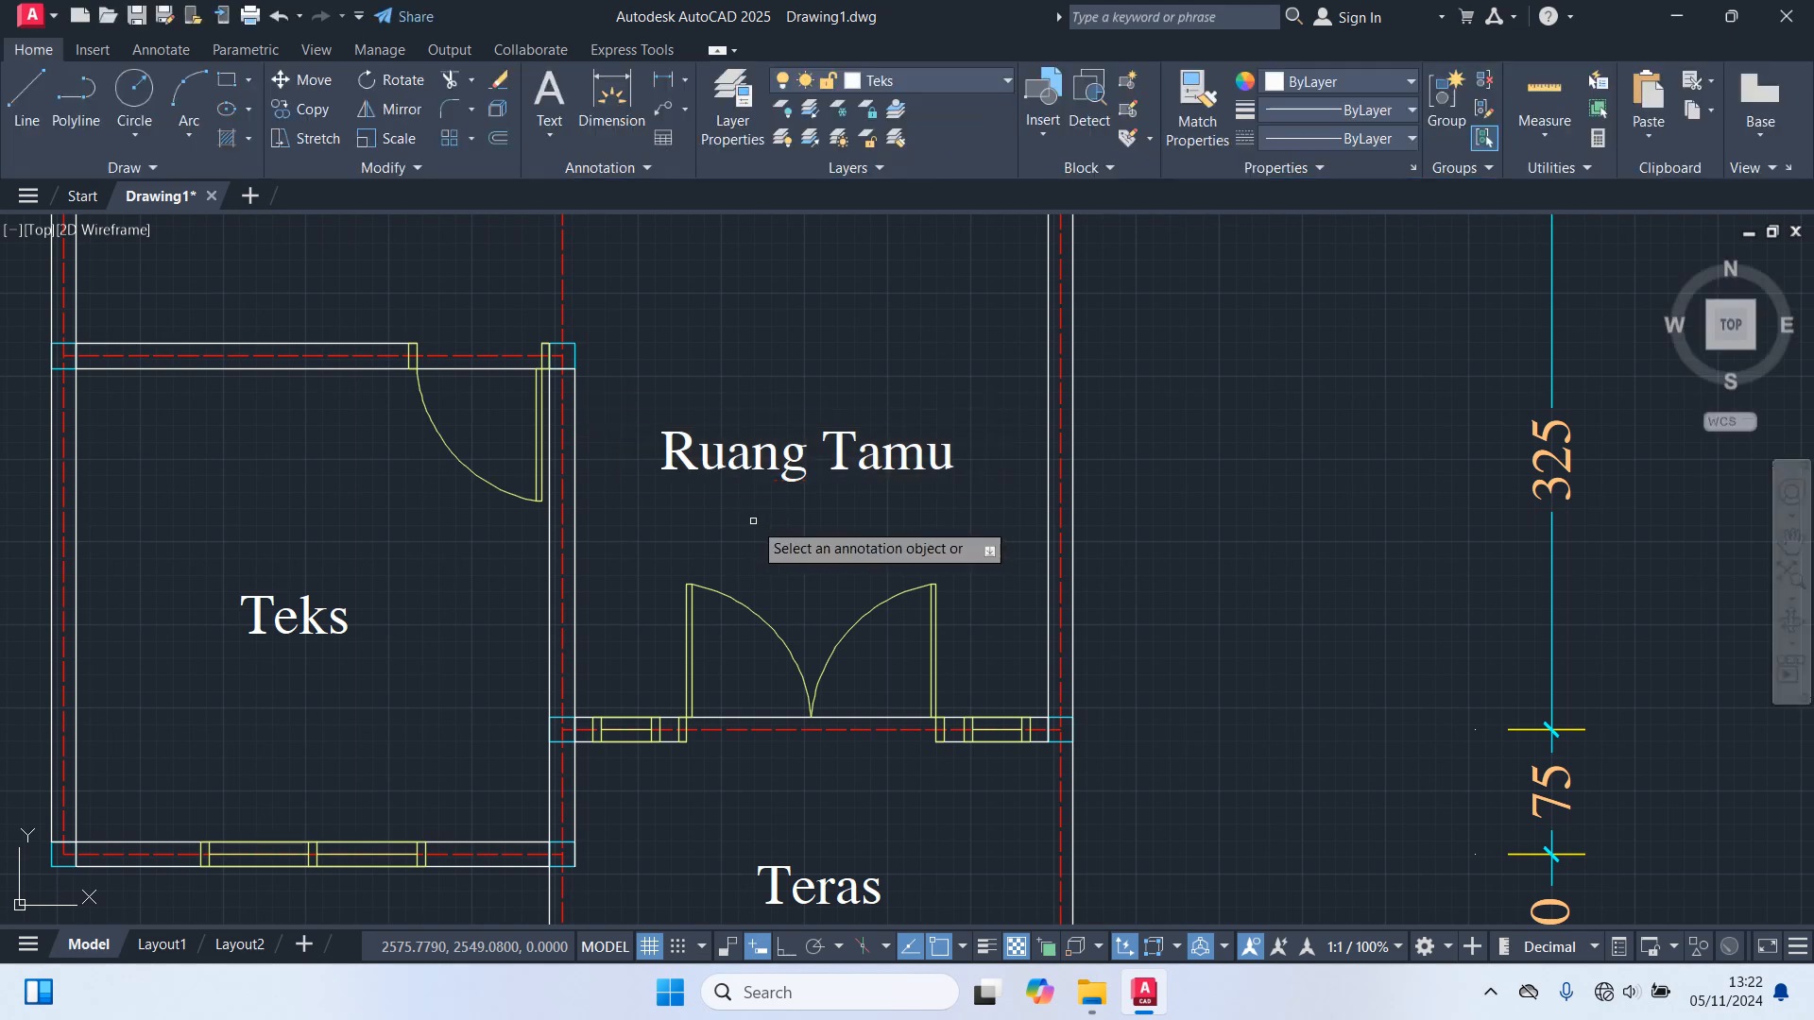
Change the label of the plan's lower-left room to "Kamar 1".
{"action": "scroll", "coordinate": [735, 550], "scroll_direction": "down", "scroll_amount": 2}
{"action": "left_click", "coordinate": [452, 593]}
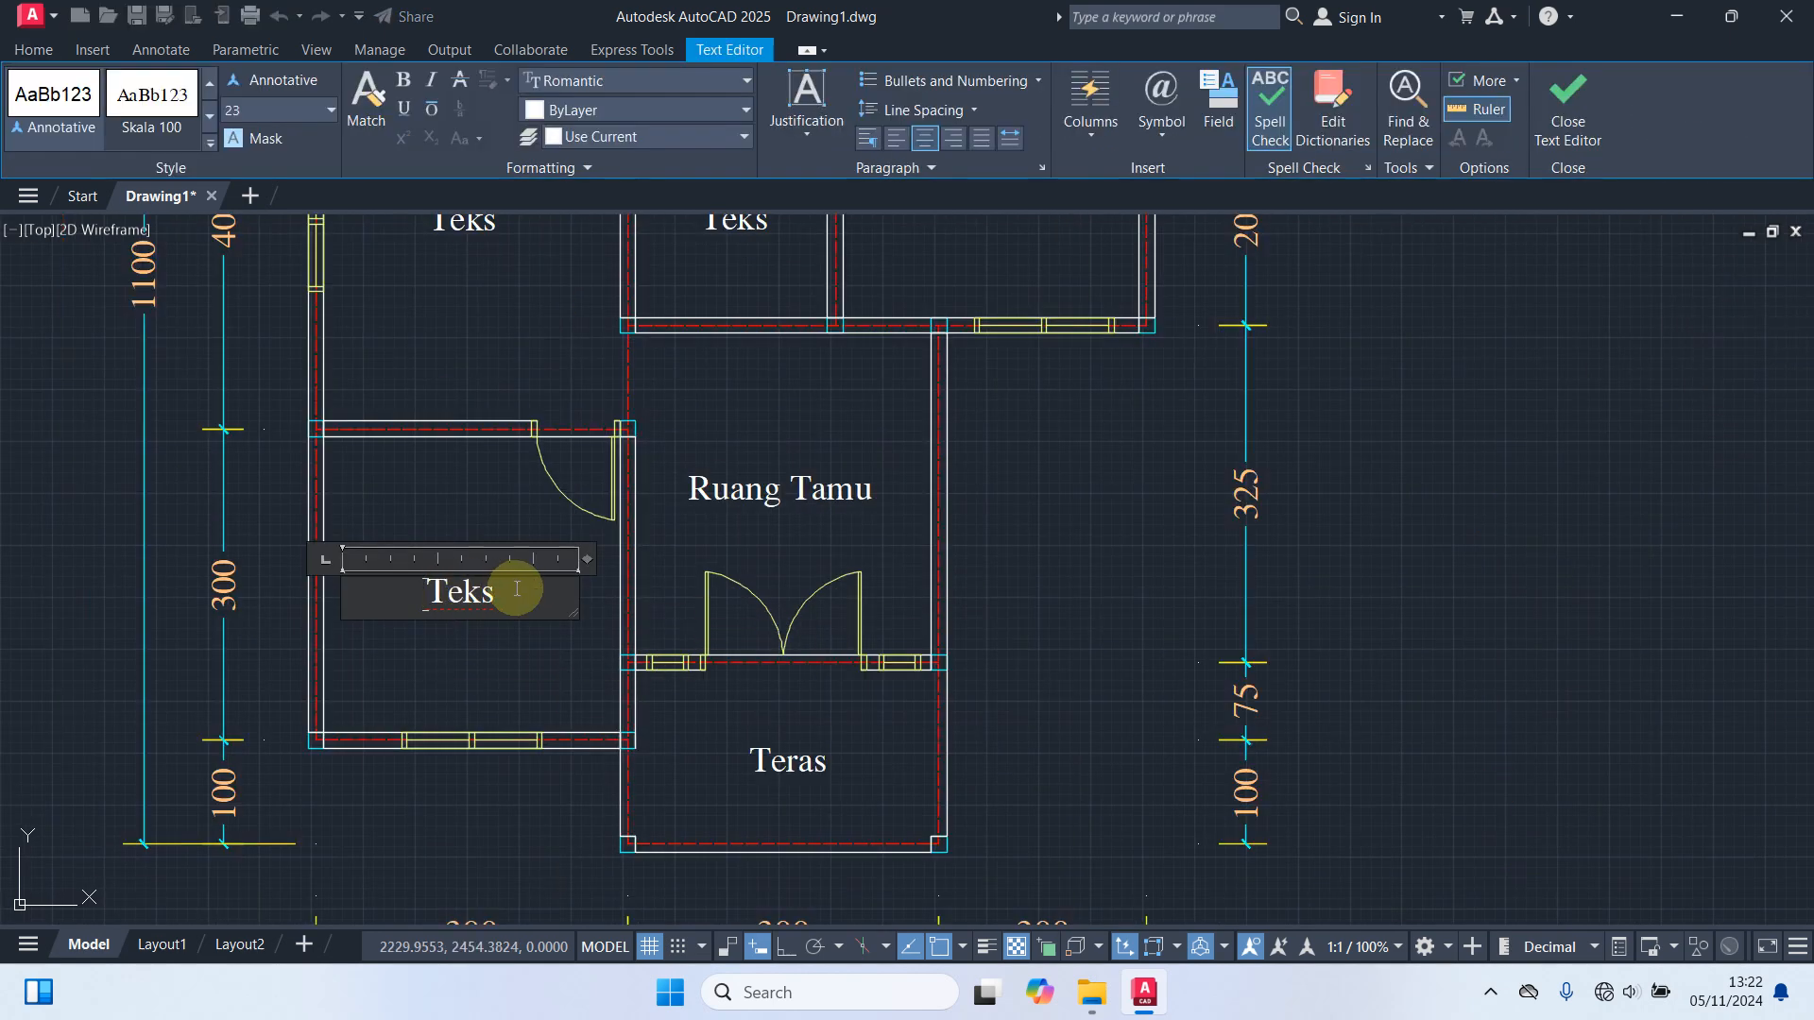
{"action": "type", "text": "Kama"}
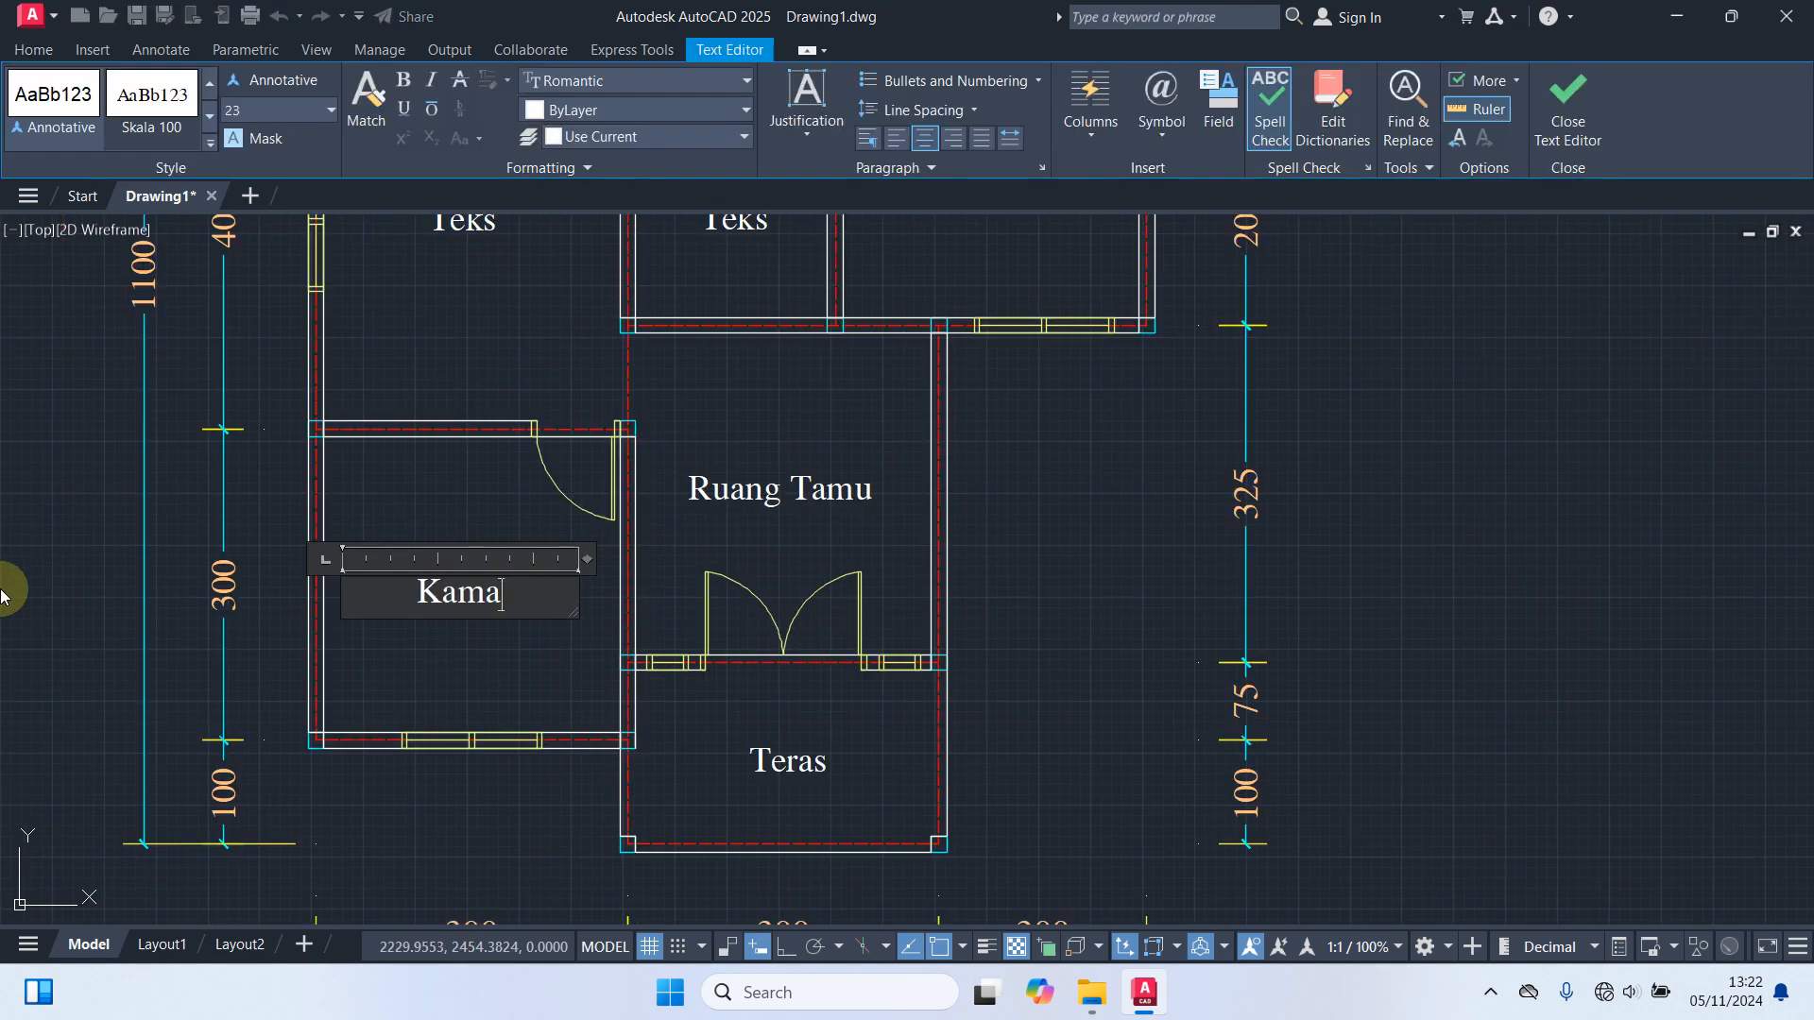
{"action": "type", "text": "r 1"}
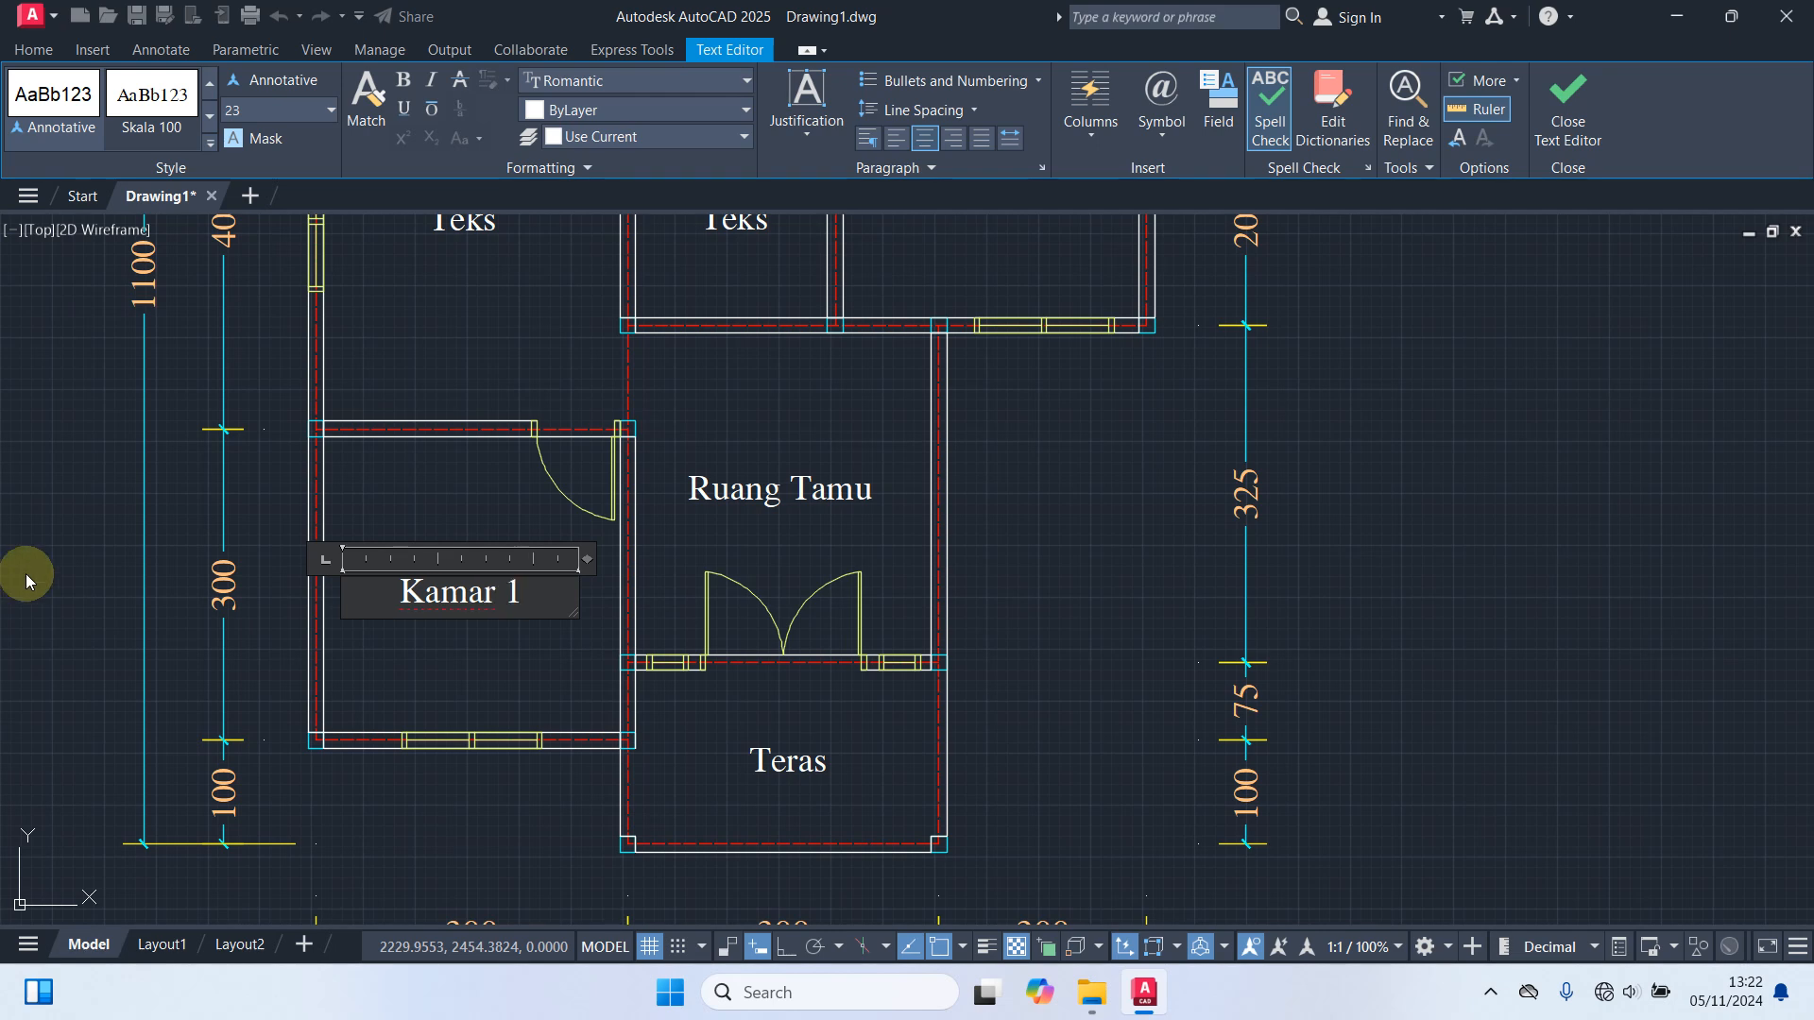
{"action": "left_click", "coordinate": [499, 694]}
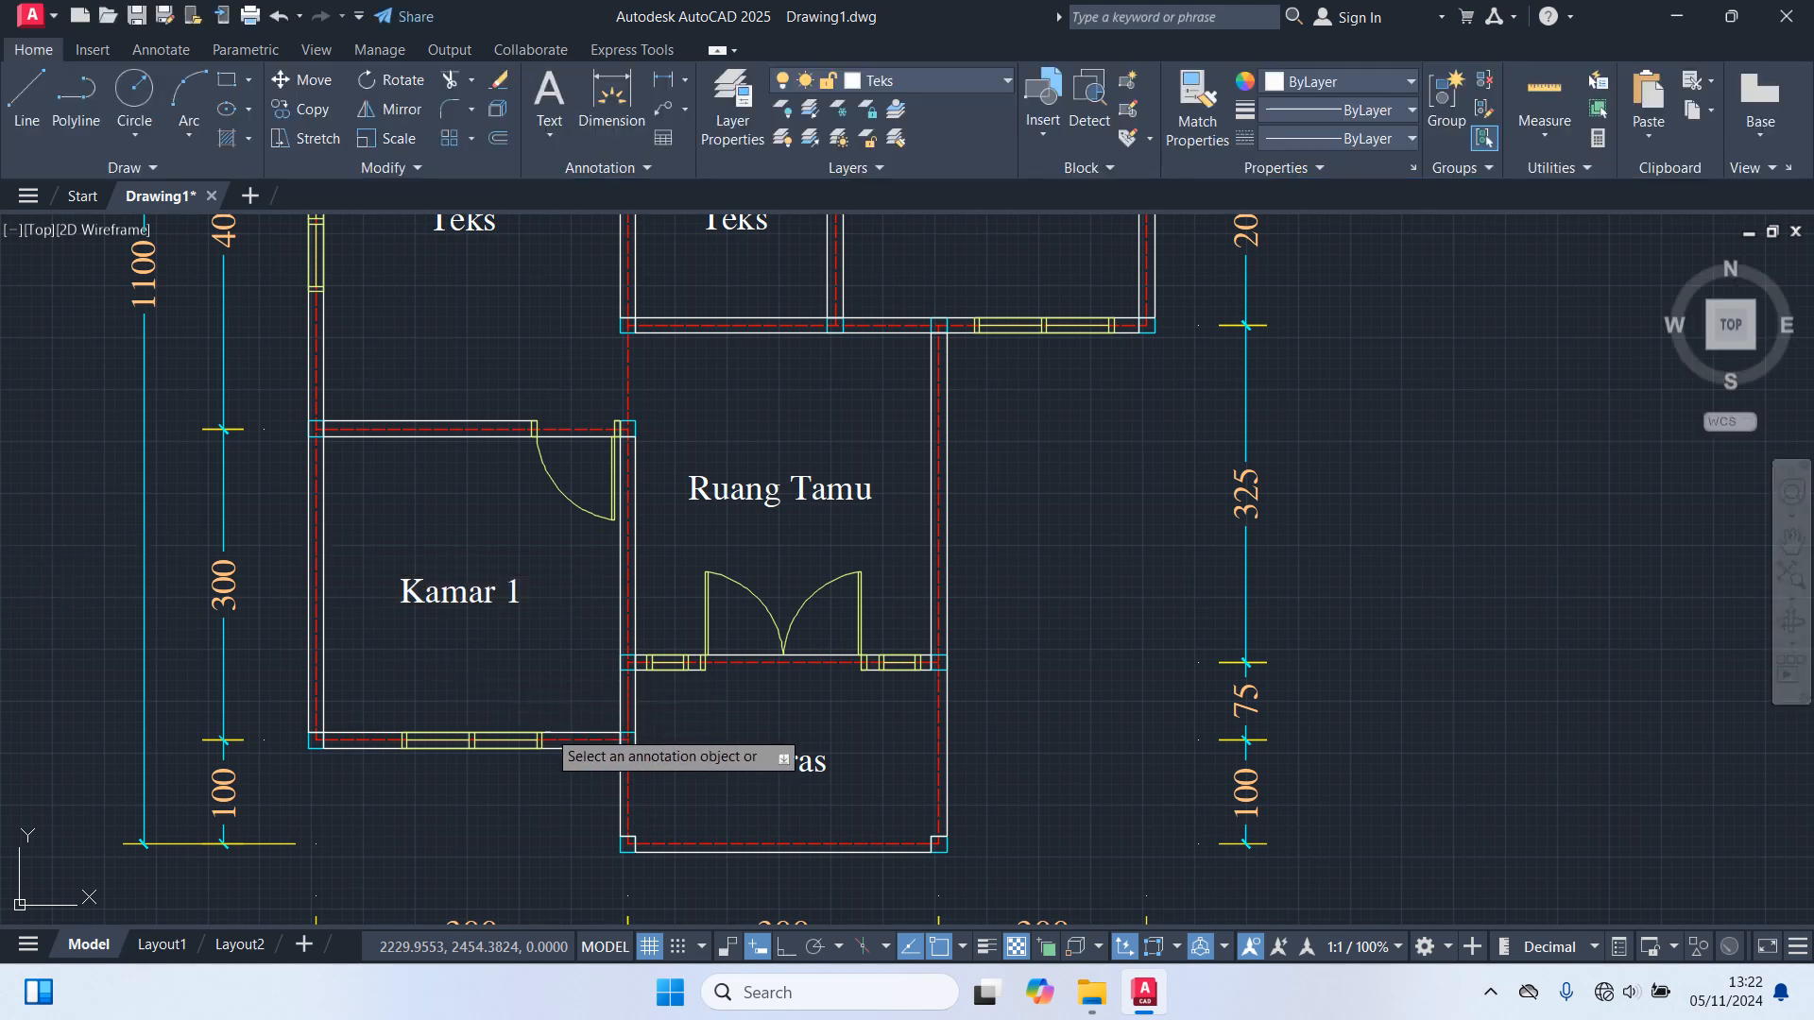
Change the label of the east room above and to the right of Ruang Tamu to "Kamar 2".
{"action": "middle_click_drag", "start_coordinate": [838, 459], "coordinate": [718, 747]}
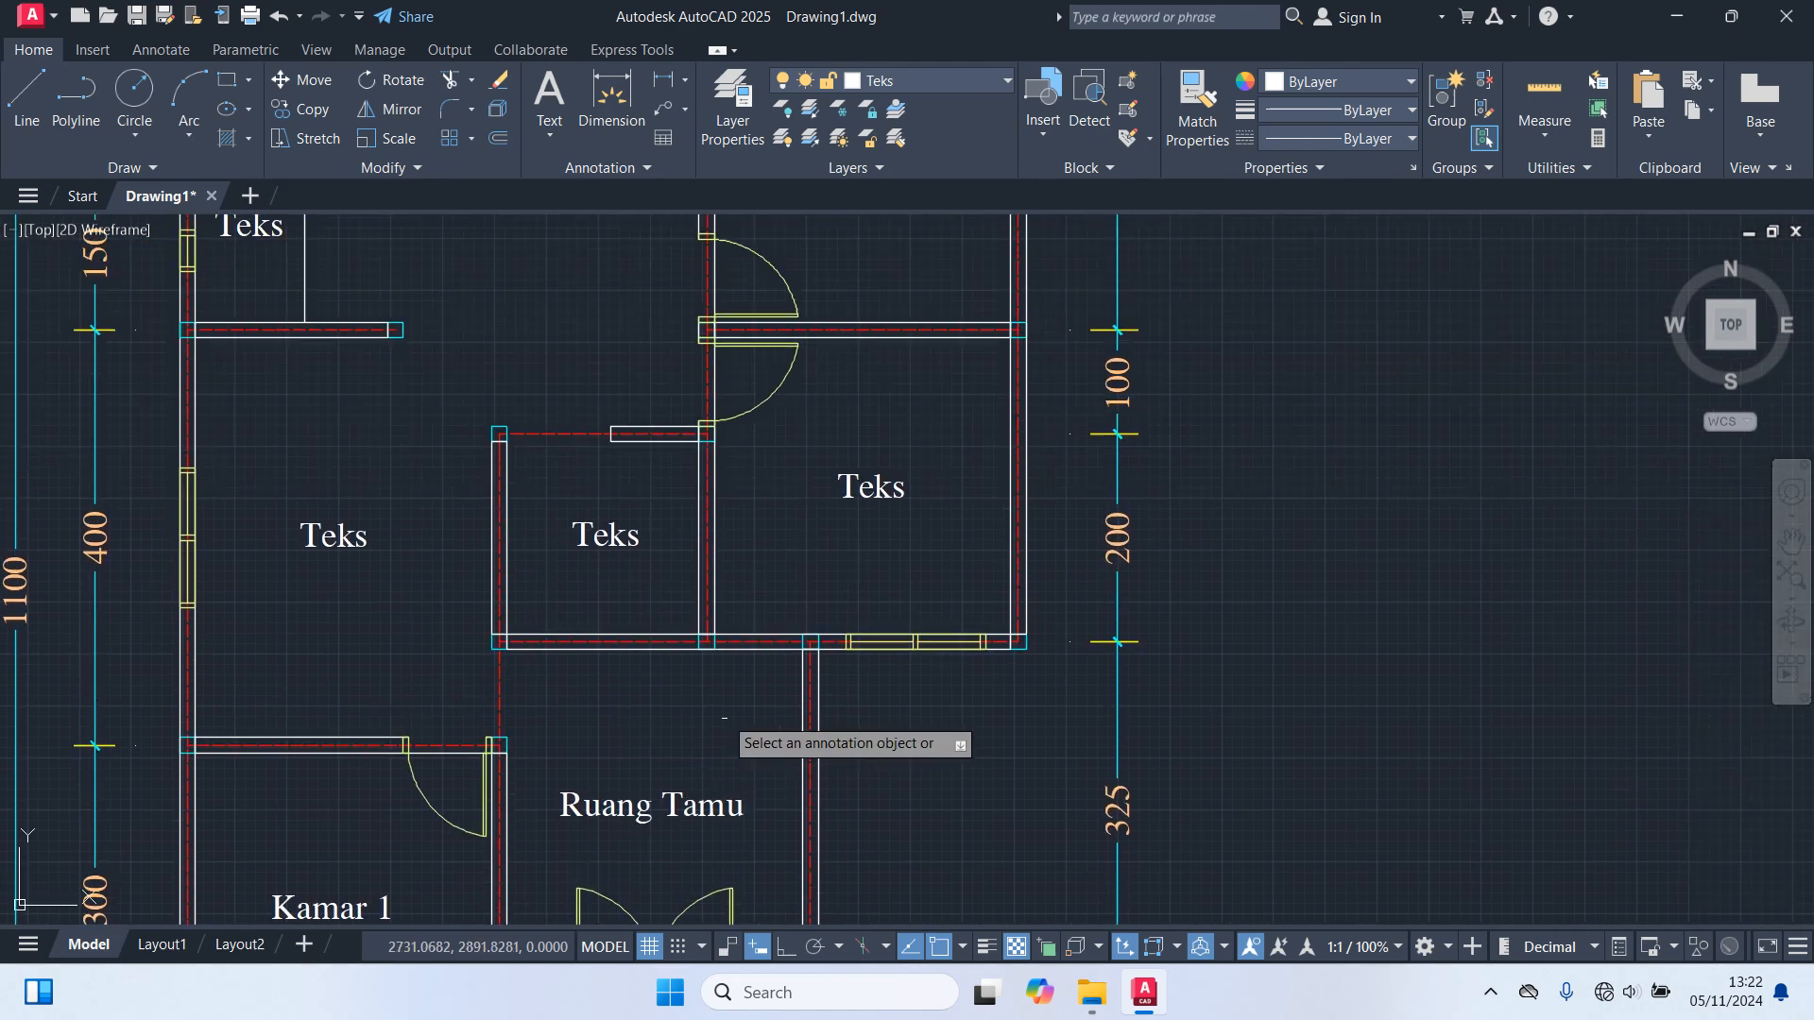
{"action": "left_click", "coordinate": [924, 483]}
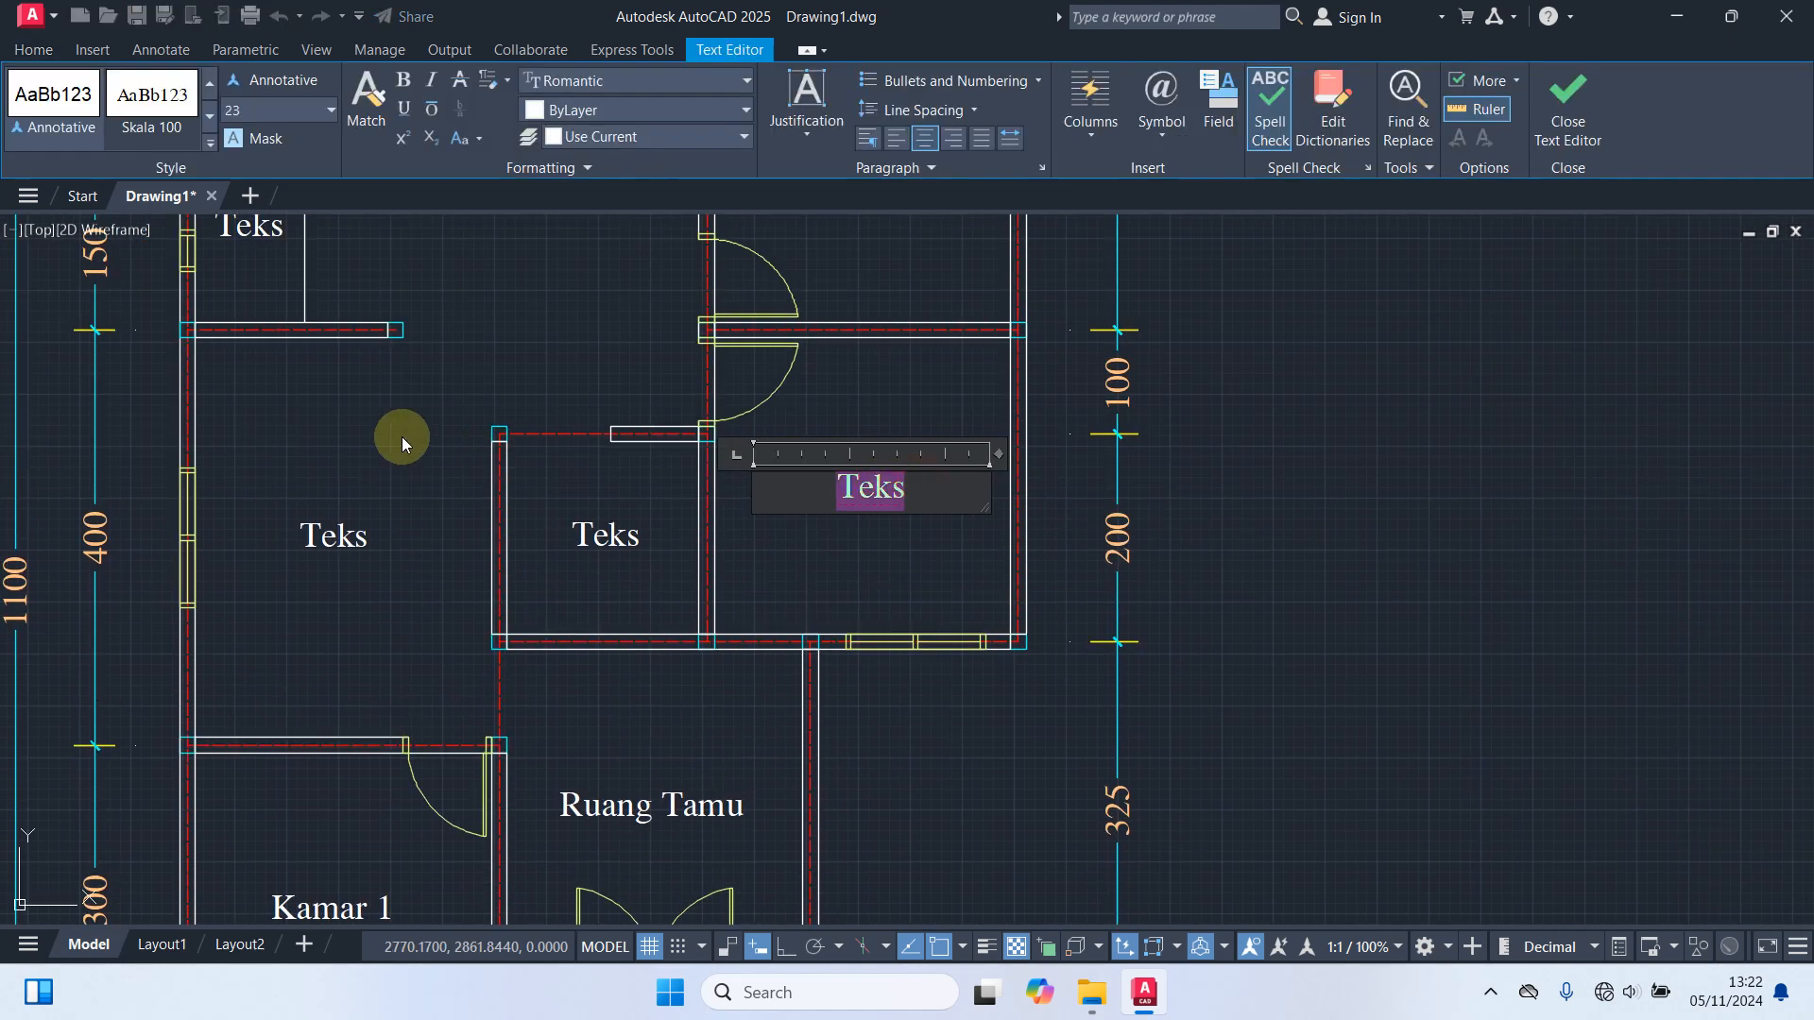
{"action": "type", "text": "Kamar 2"}
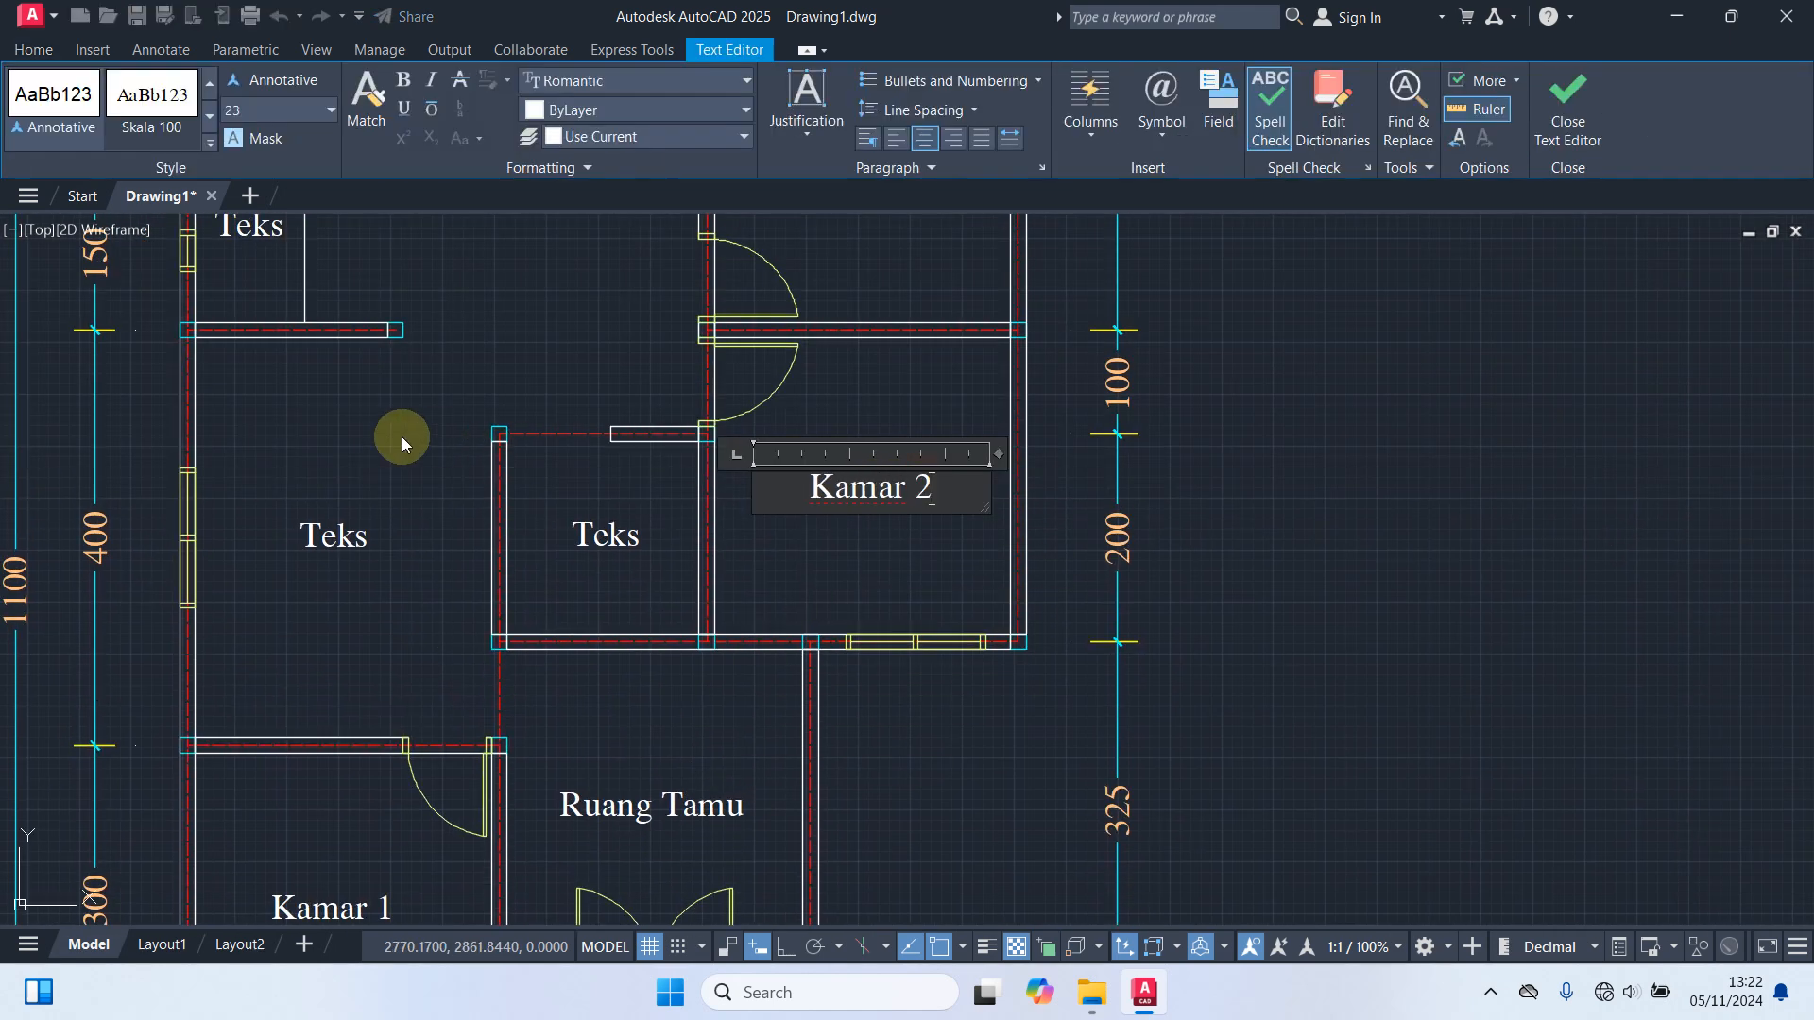
{"action": "left_click", "coordinate": [879, 558]}
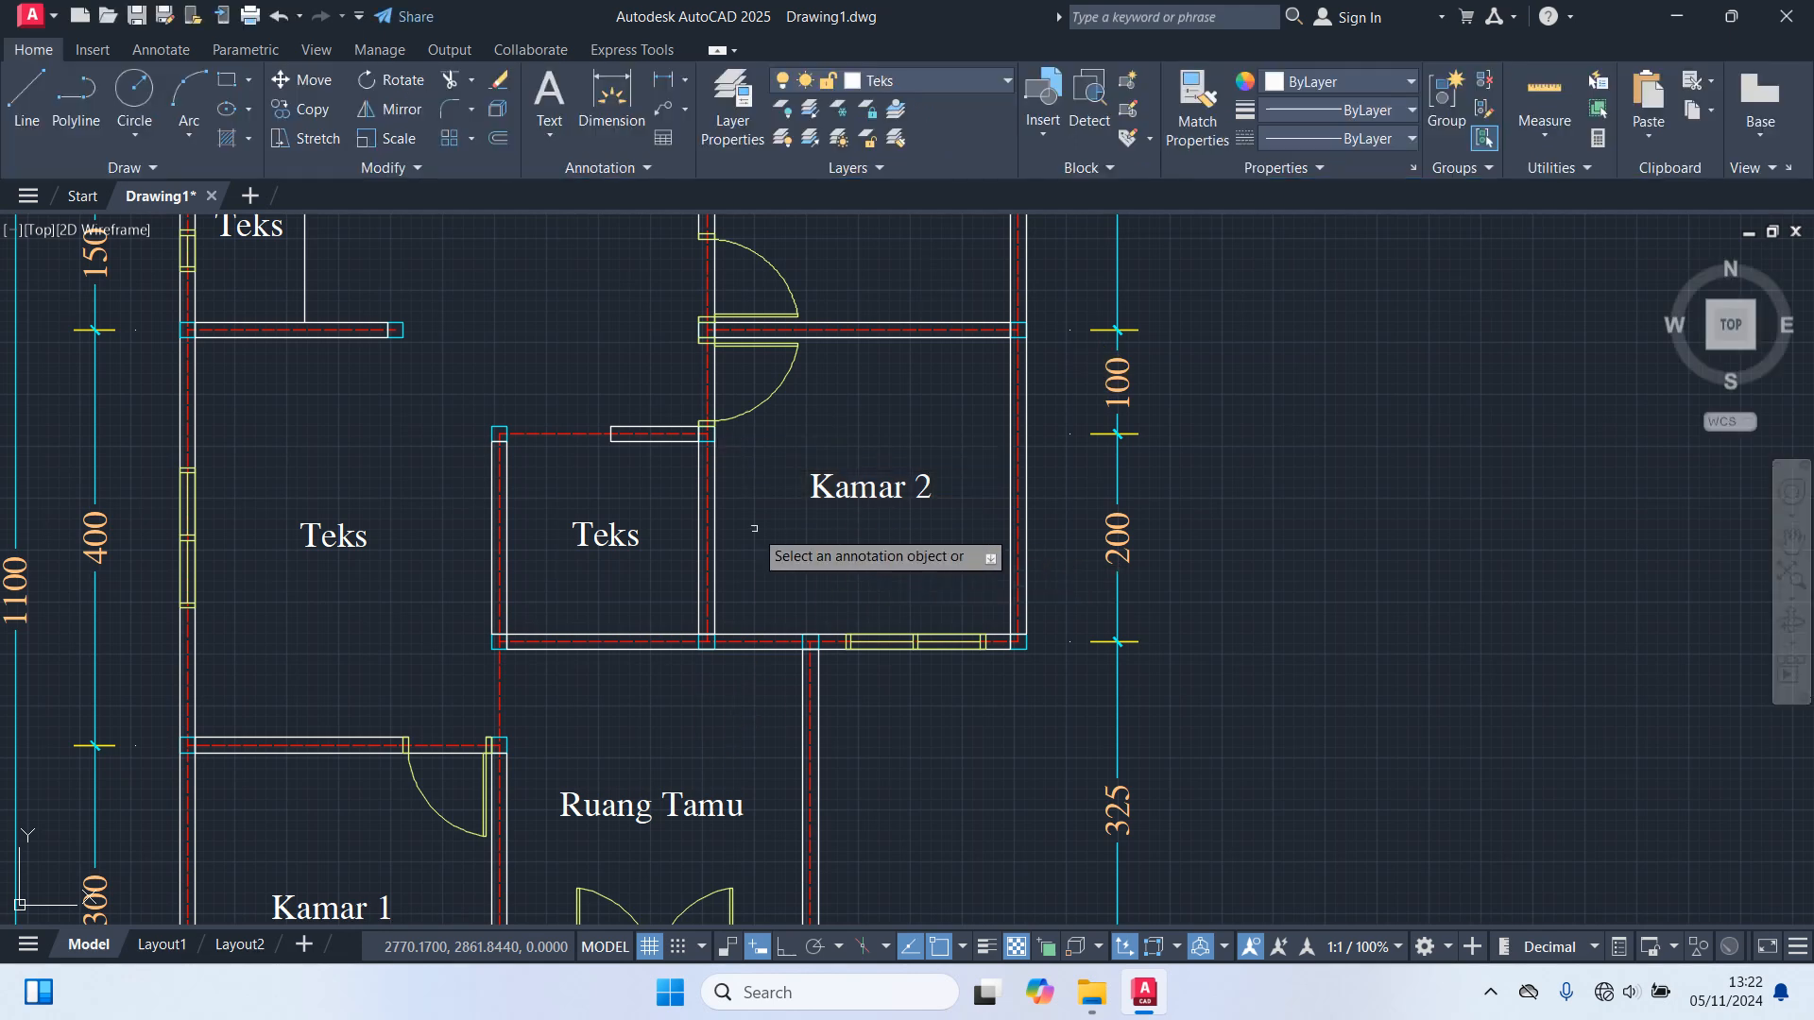
Change the label of the small central room beside Kamar 2 to "Mushola".
{"action": "double_click", "coordinate": [609, 535]}
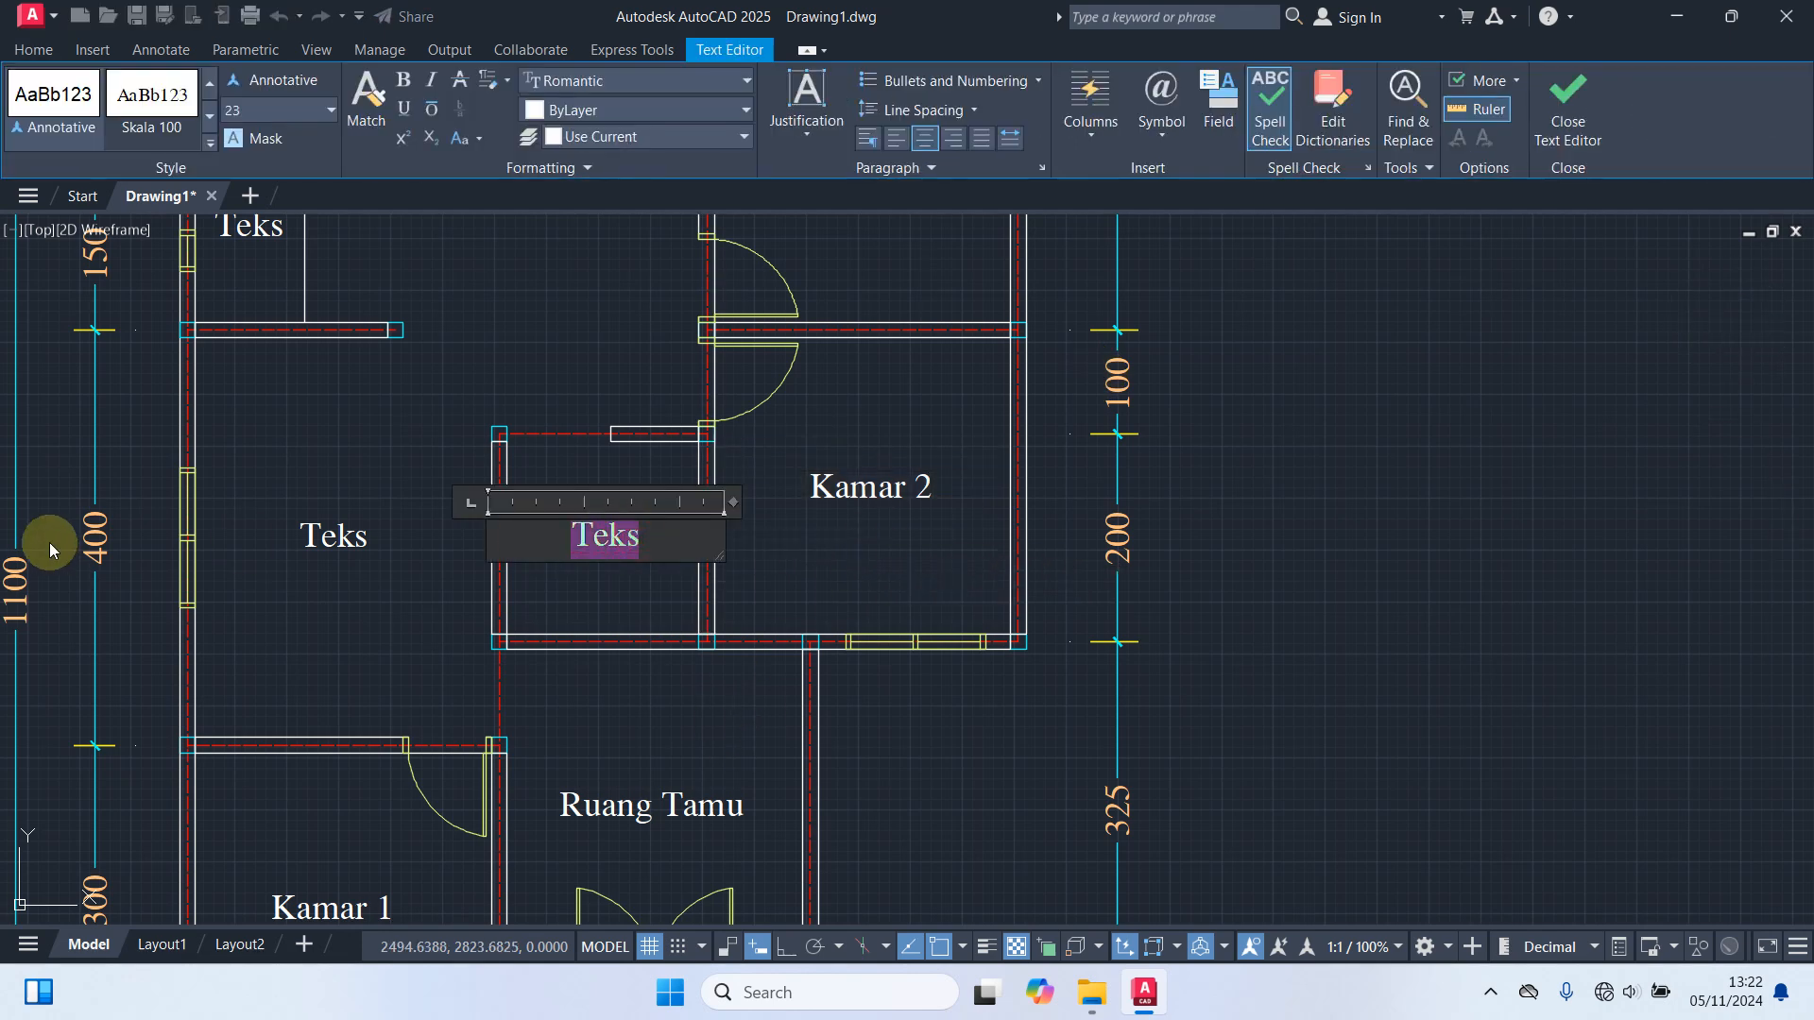
{"action": "type", "text": "Mushola"}
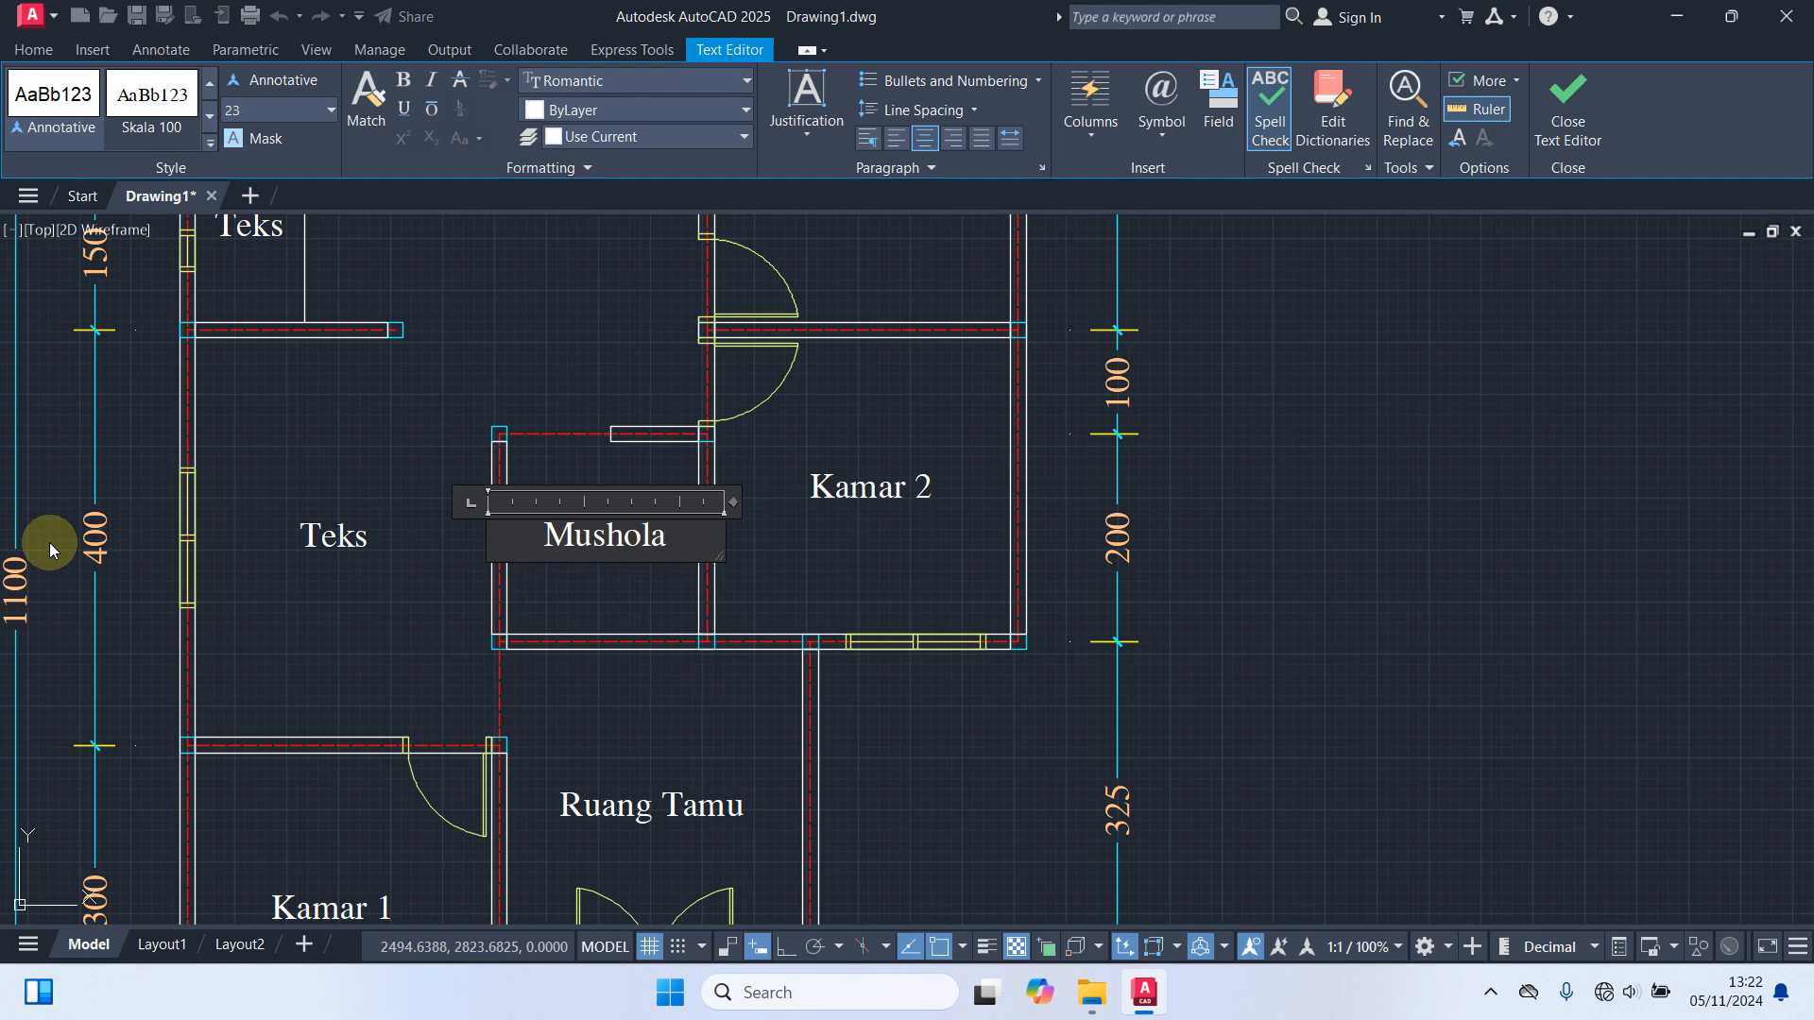
{"action": "left_click", "coordinate": [563, 591]}
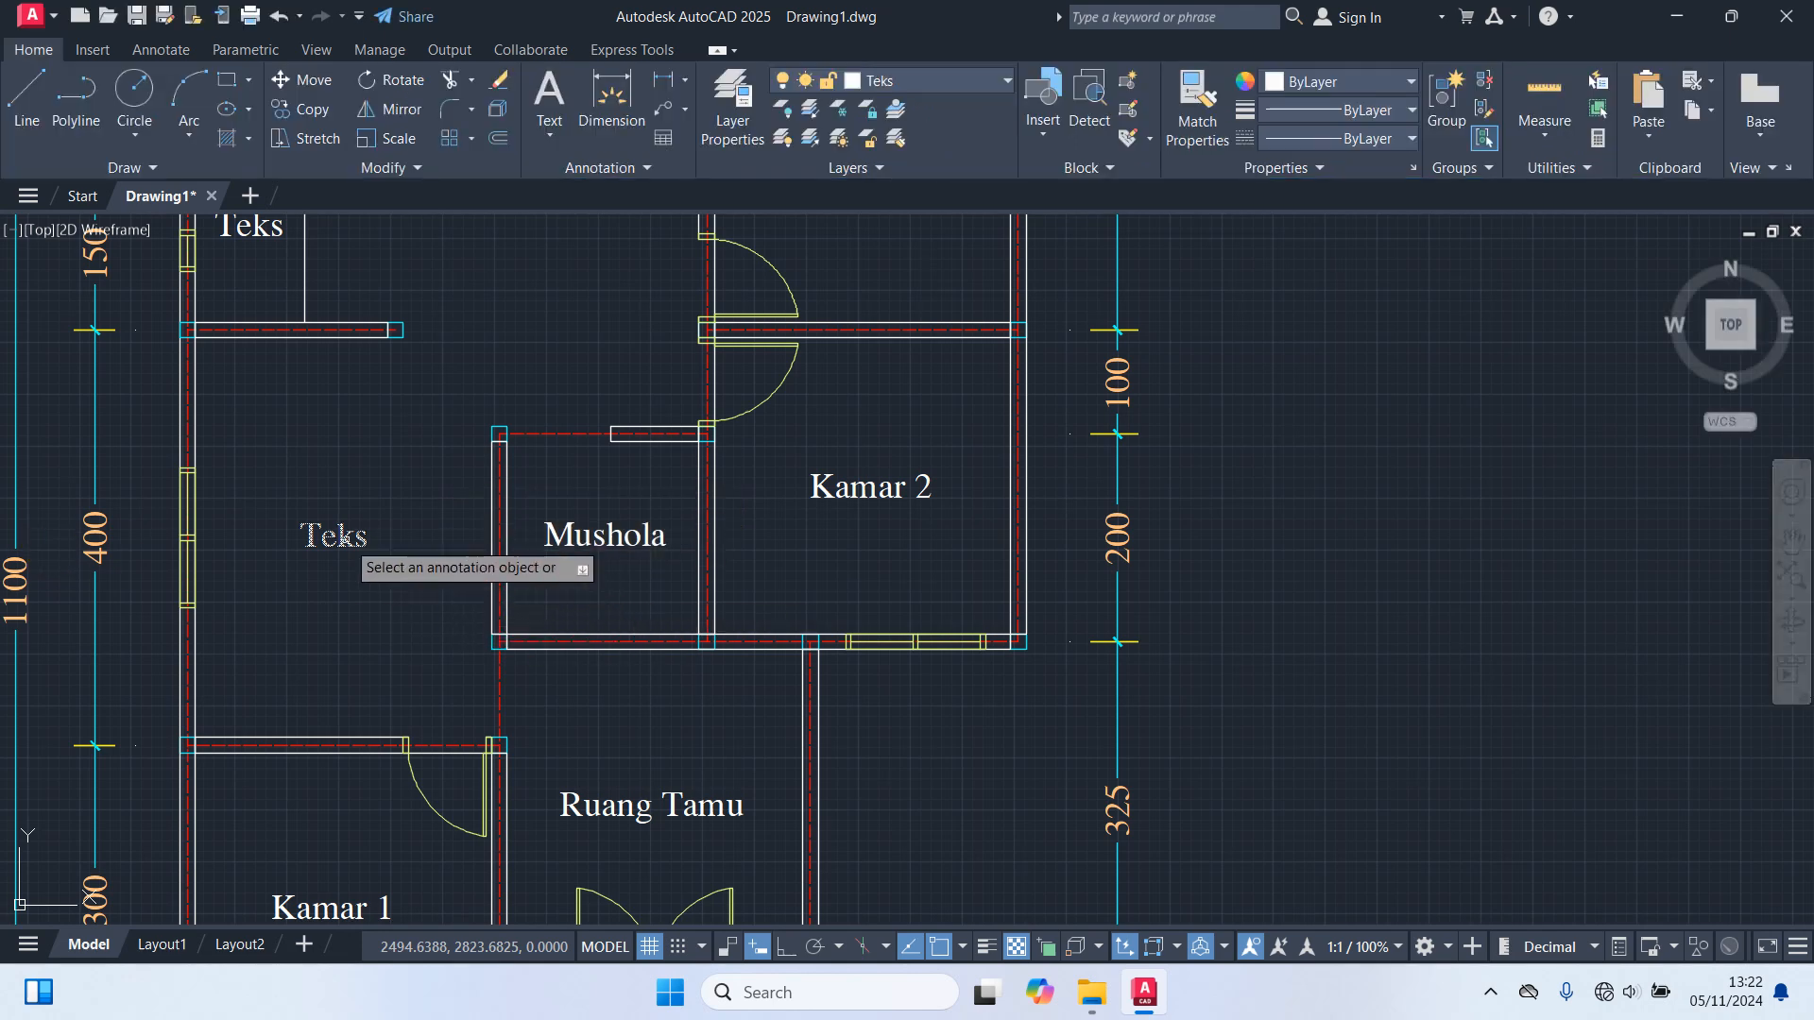
Change the label of the west room beside Mushola to "Ruang Keluarga".
{"action": "left_click", "coordinate": [412, 555]}
{"action": "left_click_drag", "start_coordinate": [411, 555], "coordinate": [195, 515]}
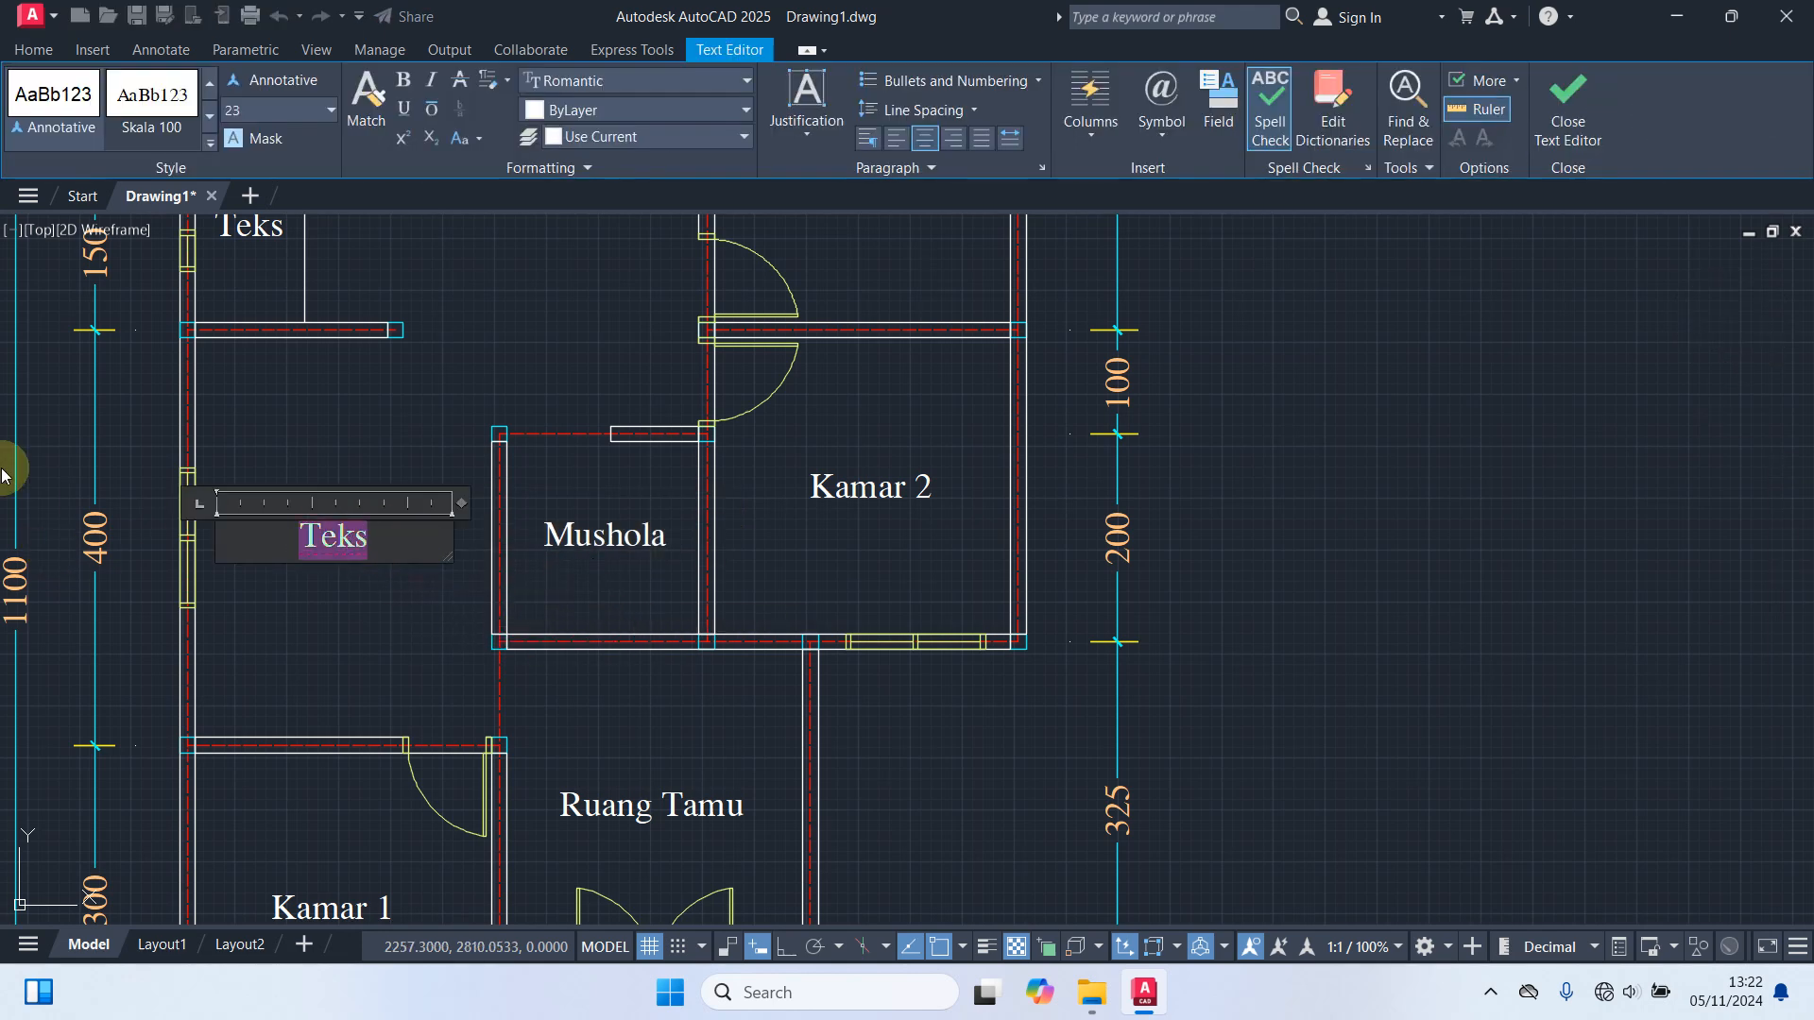
{"action": "type", "text": "Ruang"}
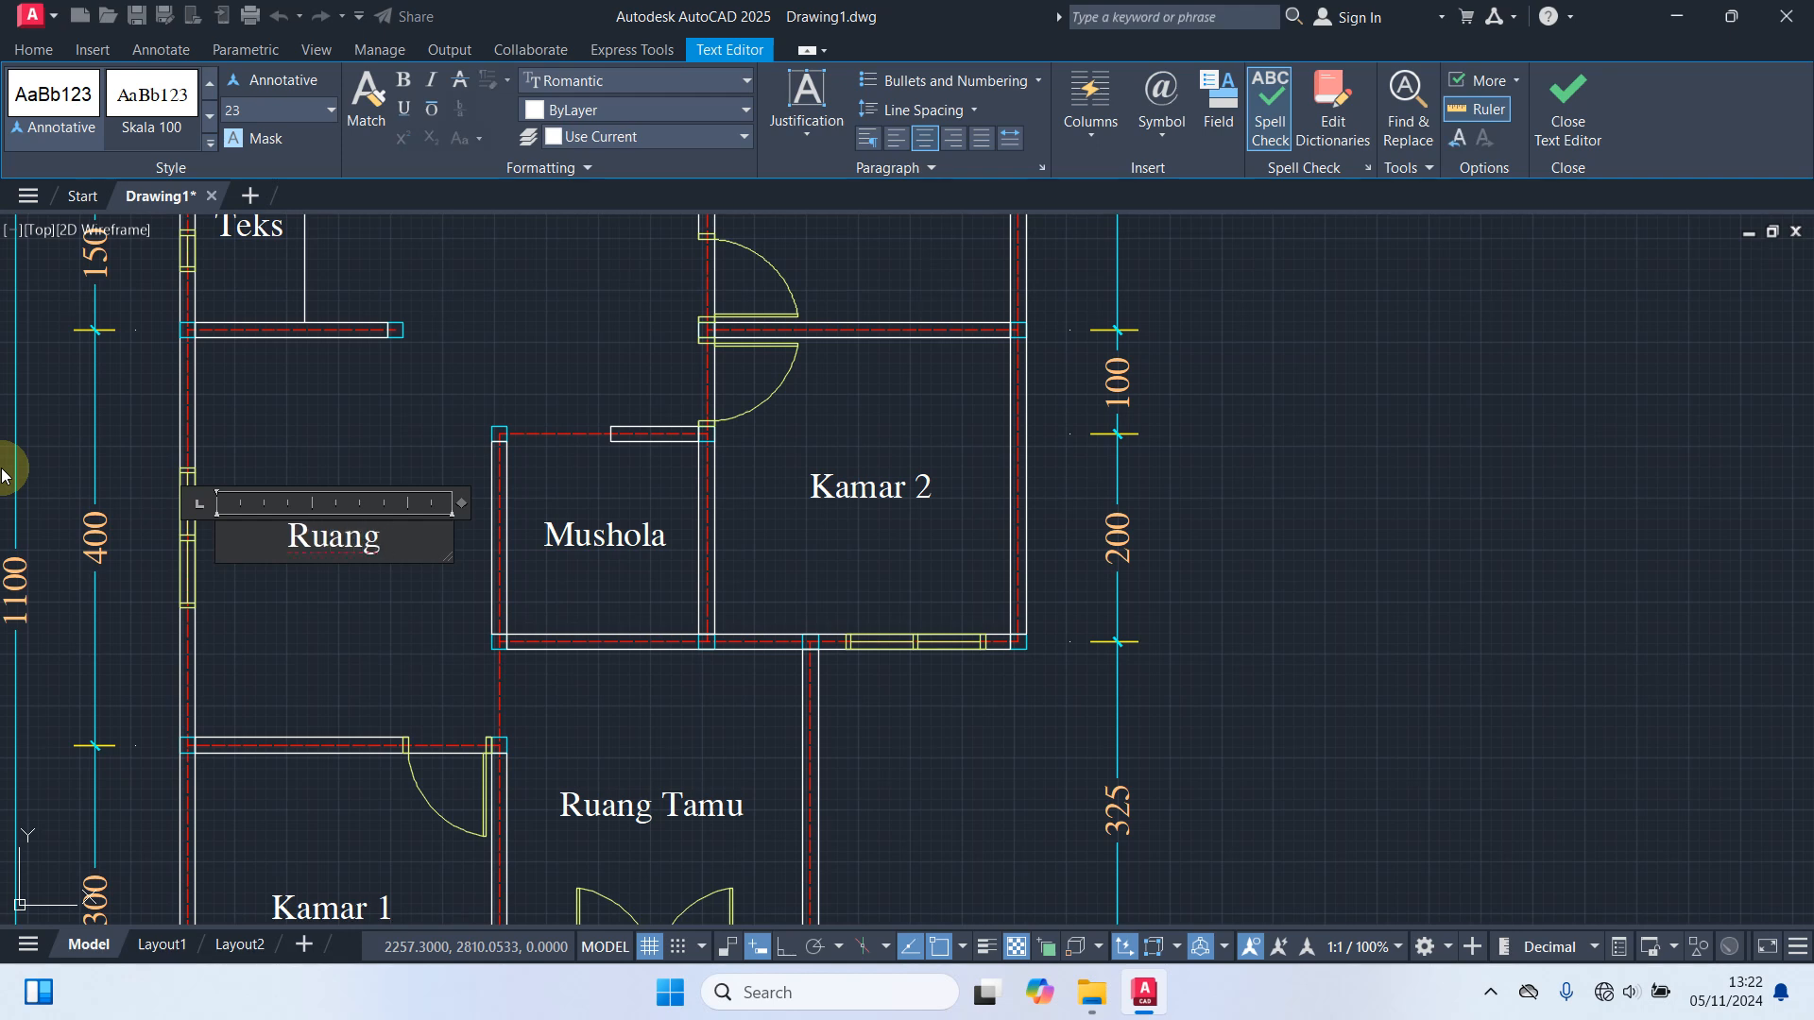
{"action": "type", "text": " Keluarga"}
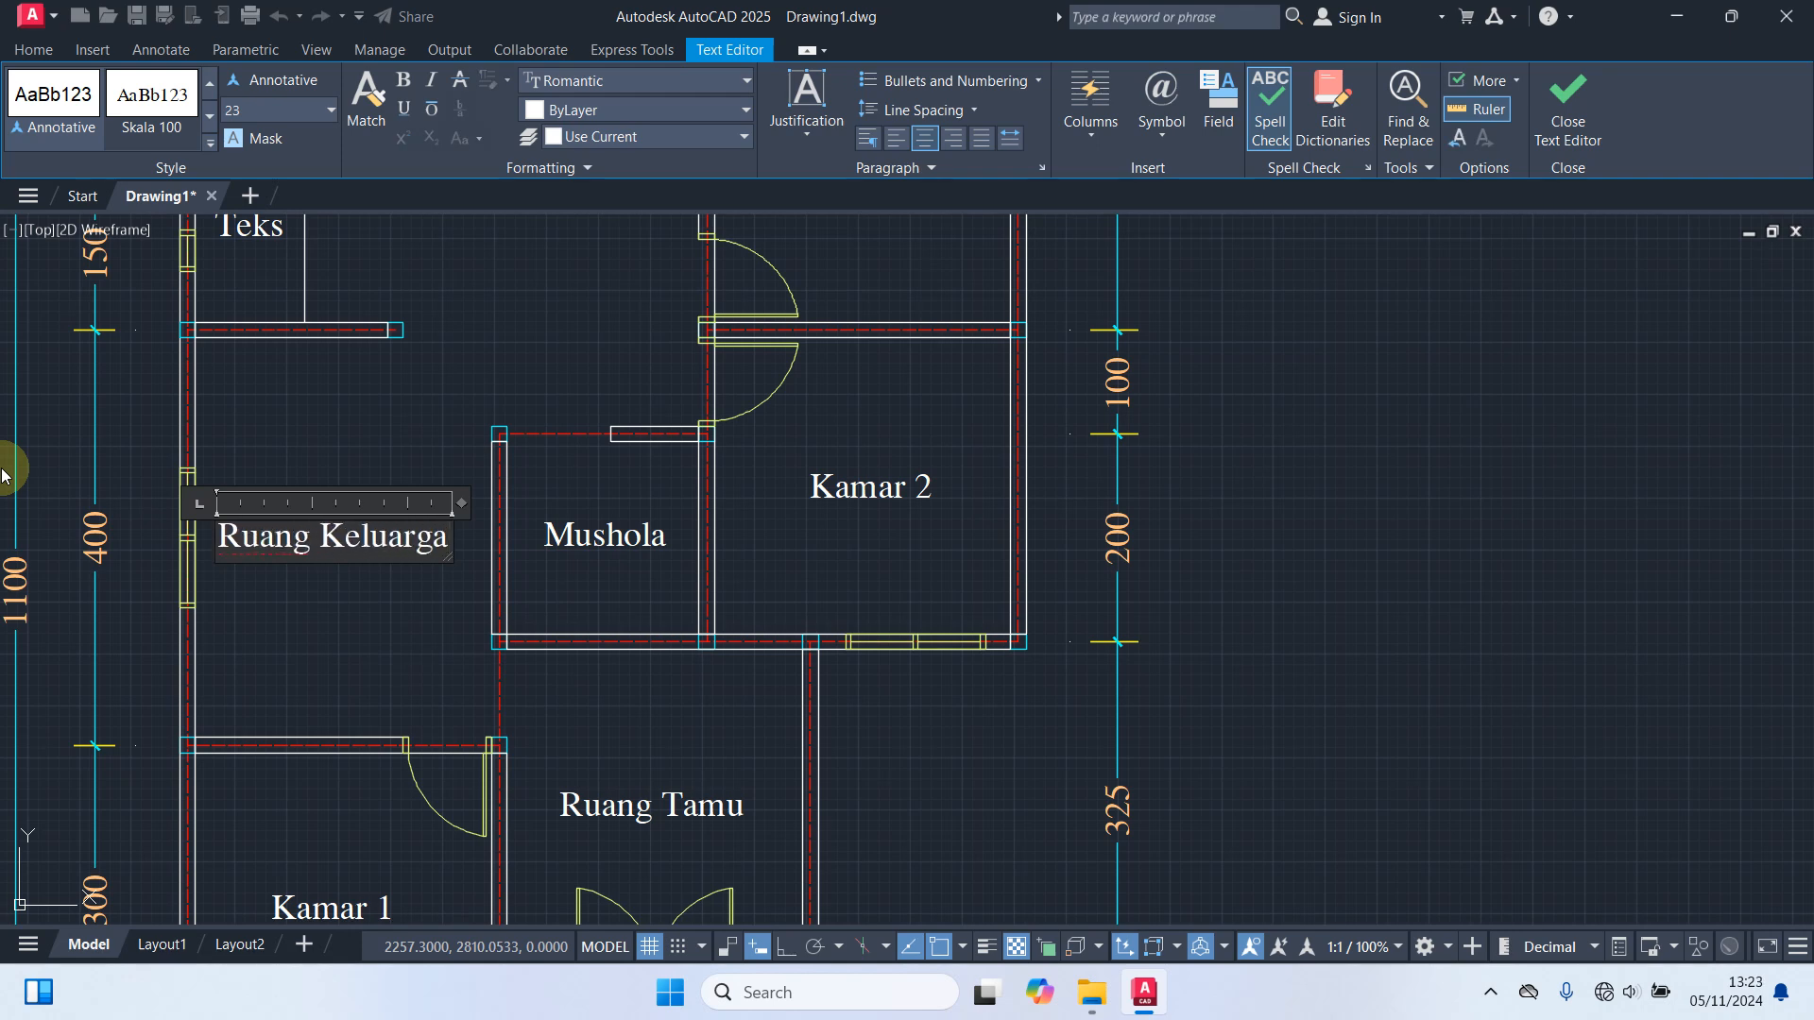
{"action": "left_click", "coordinate": [353, 675]}
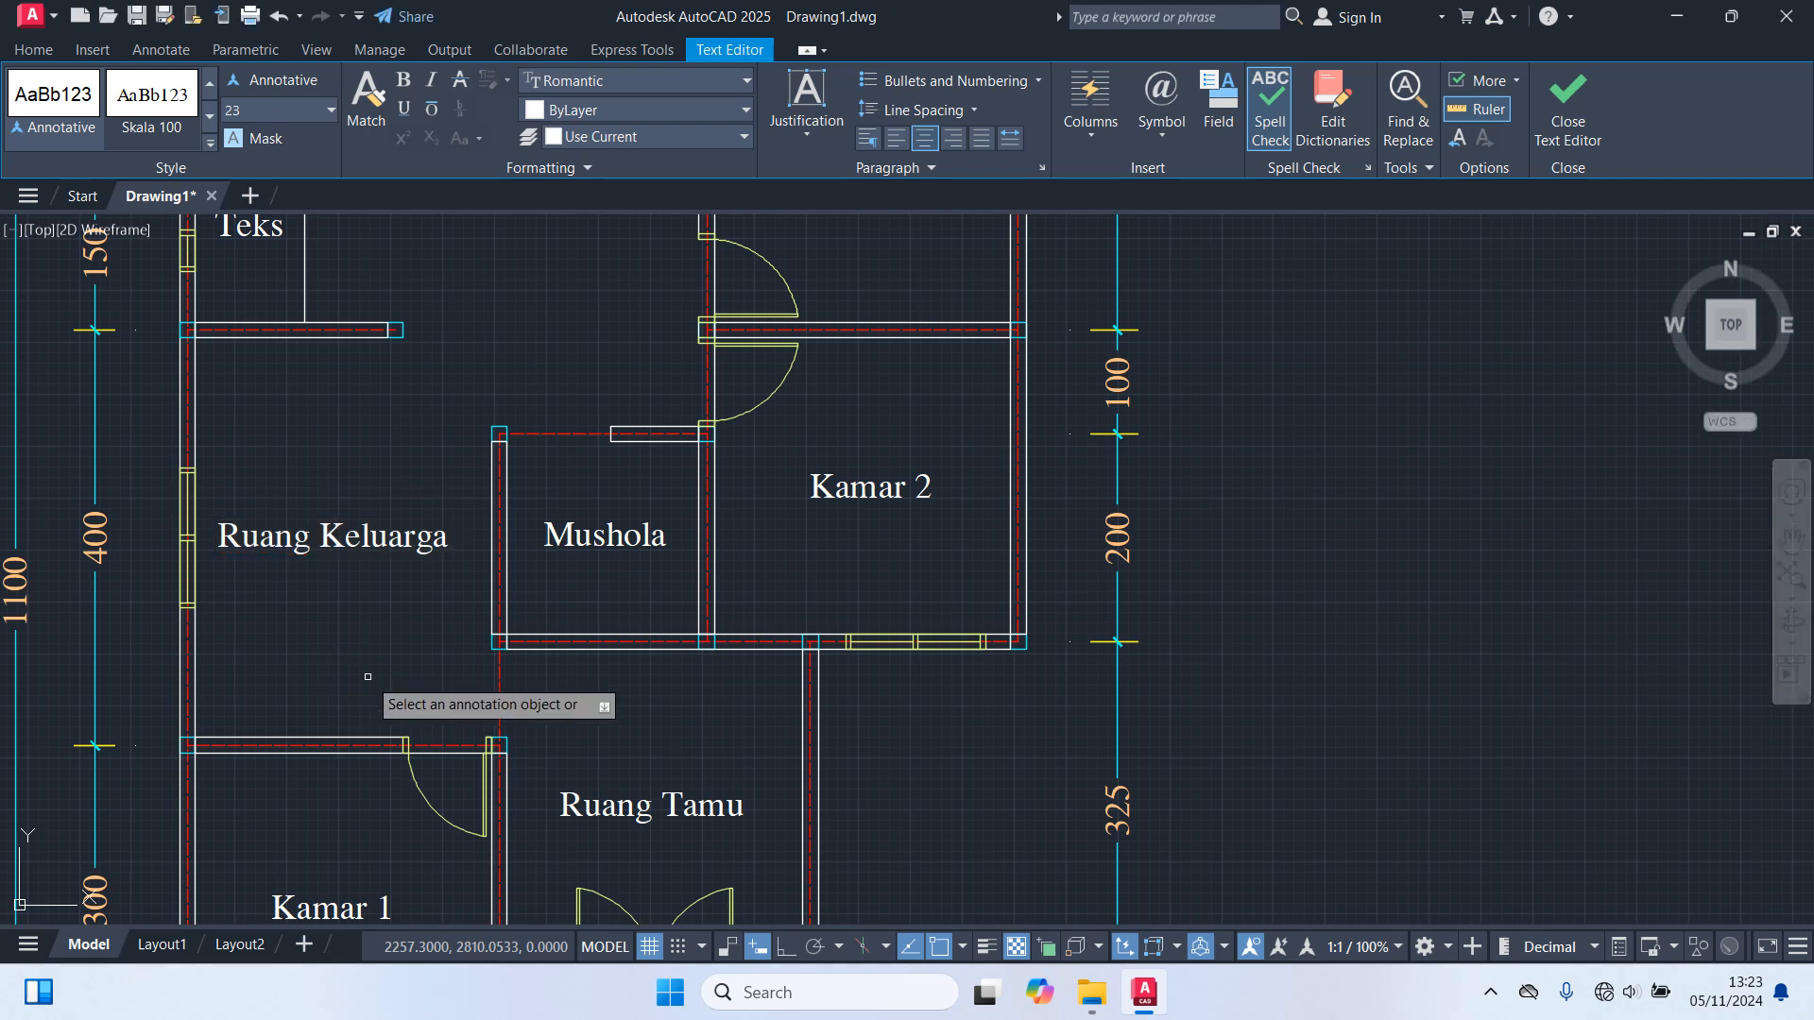
Change the label of the upper middle room, north of Mushola, to "Dapur".
{"action": "scroll", "coordinate": [417, 680], "scroll_direction": "down", "scroll_amount": 2}
{"action": "middle_click_drag", "start_coordinate": [492, 445], "coordinate": [510, 603]}
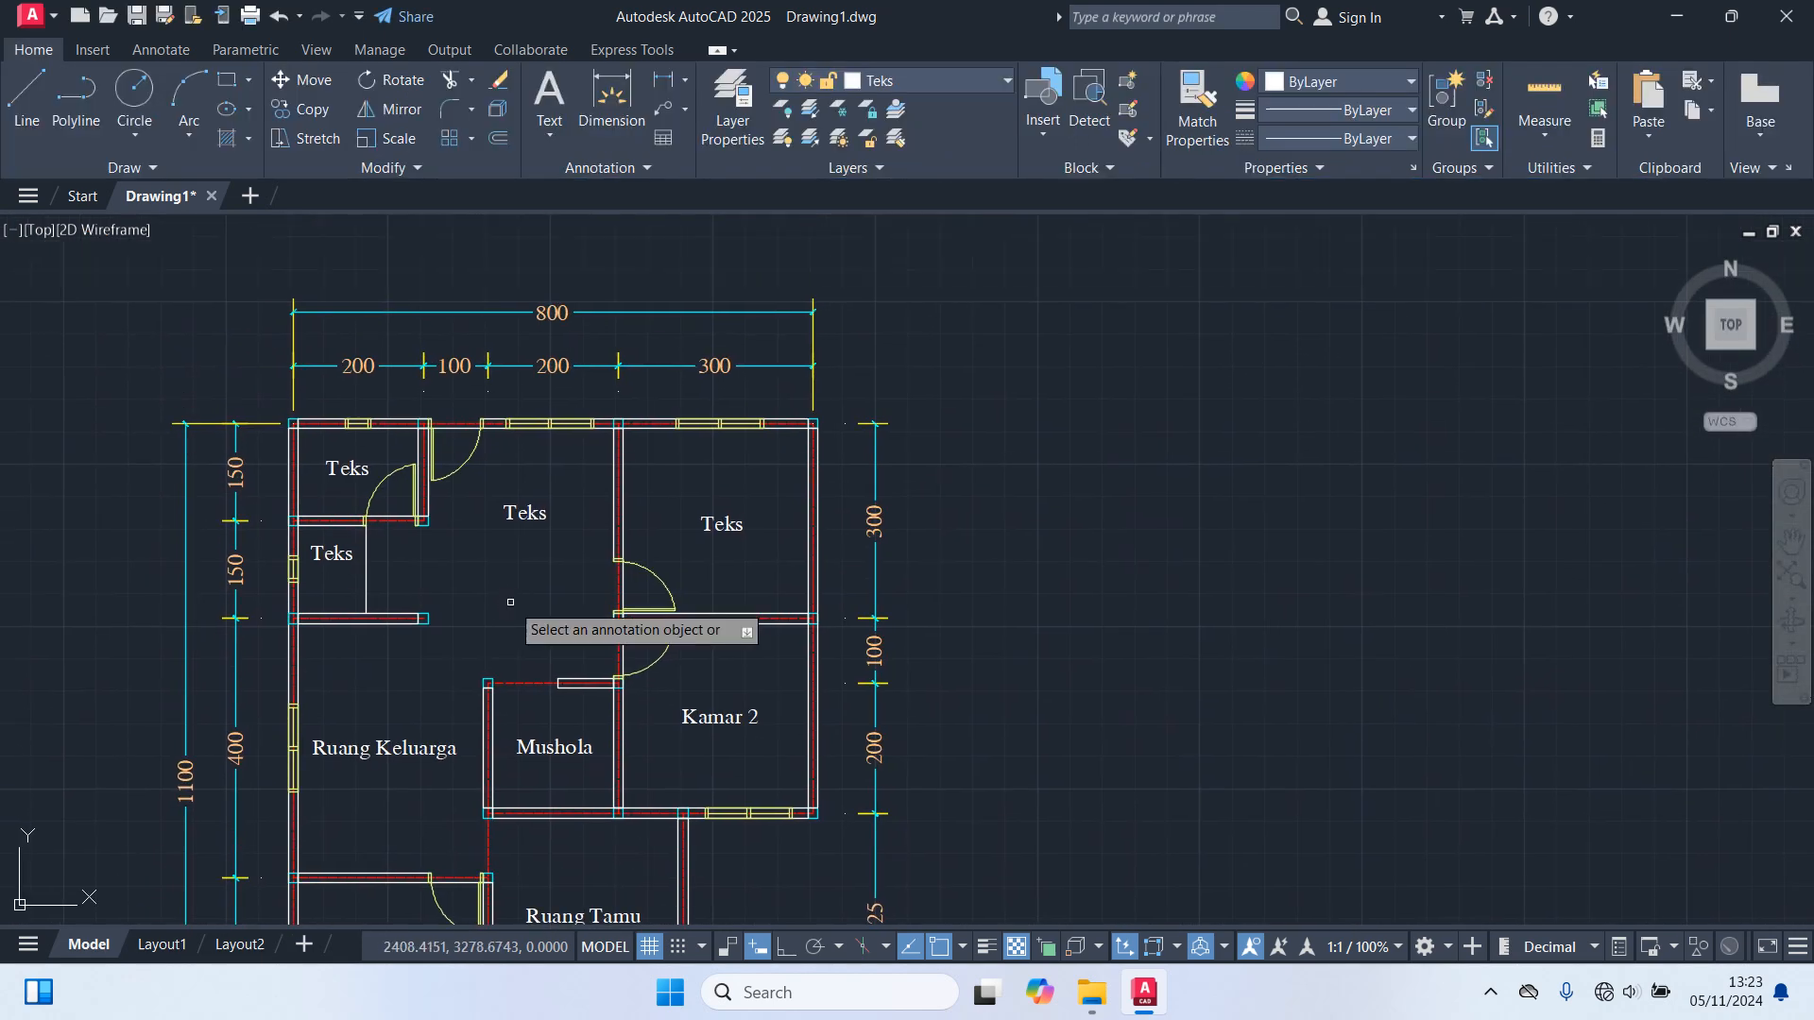
{"action": "scroll", "coordinate": [532, 496], "scroll_direction": "up", "scroll_amount": 2}
{"action": "left_click", "coordinate": [553, 515]}
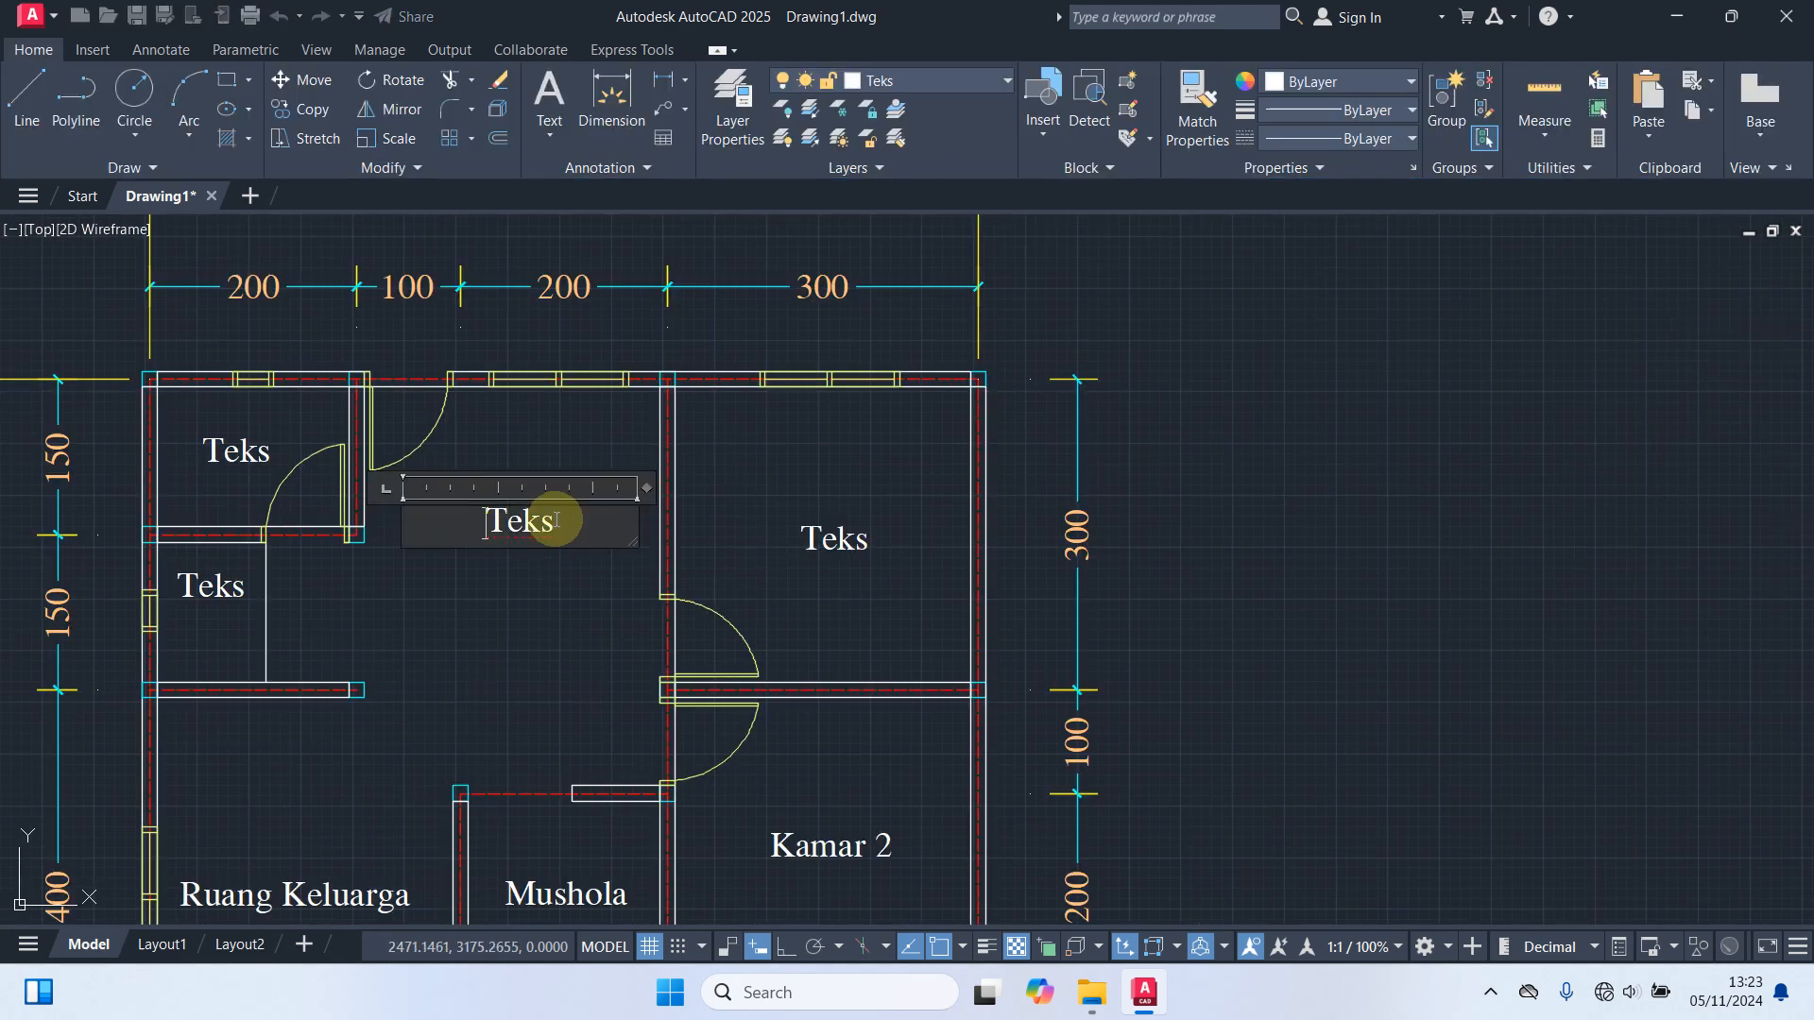
{"action": "type", "text": "Dapur"}
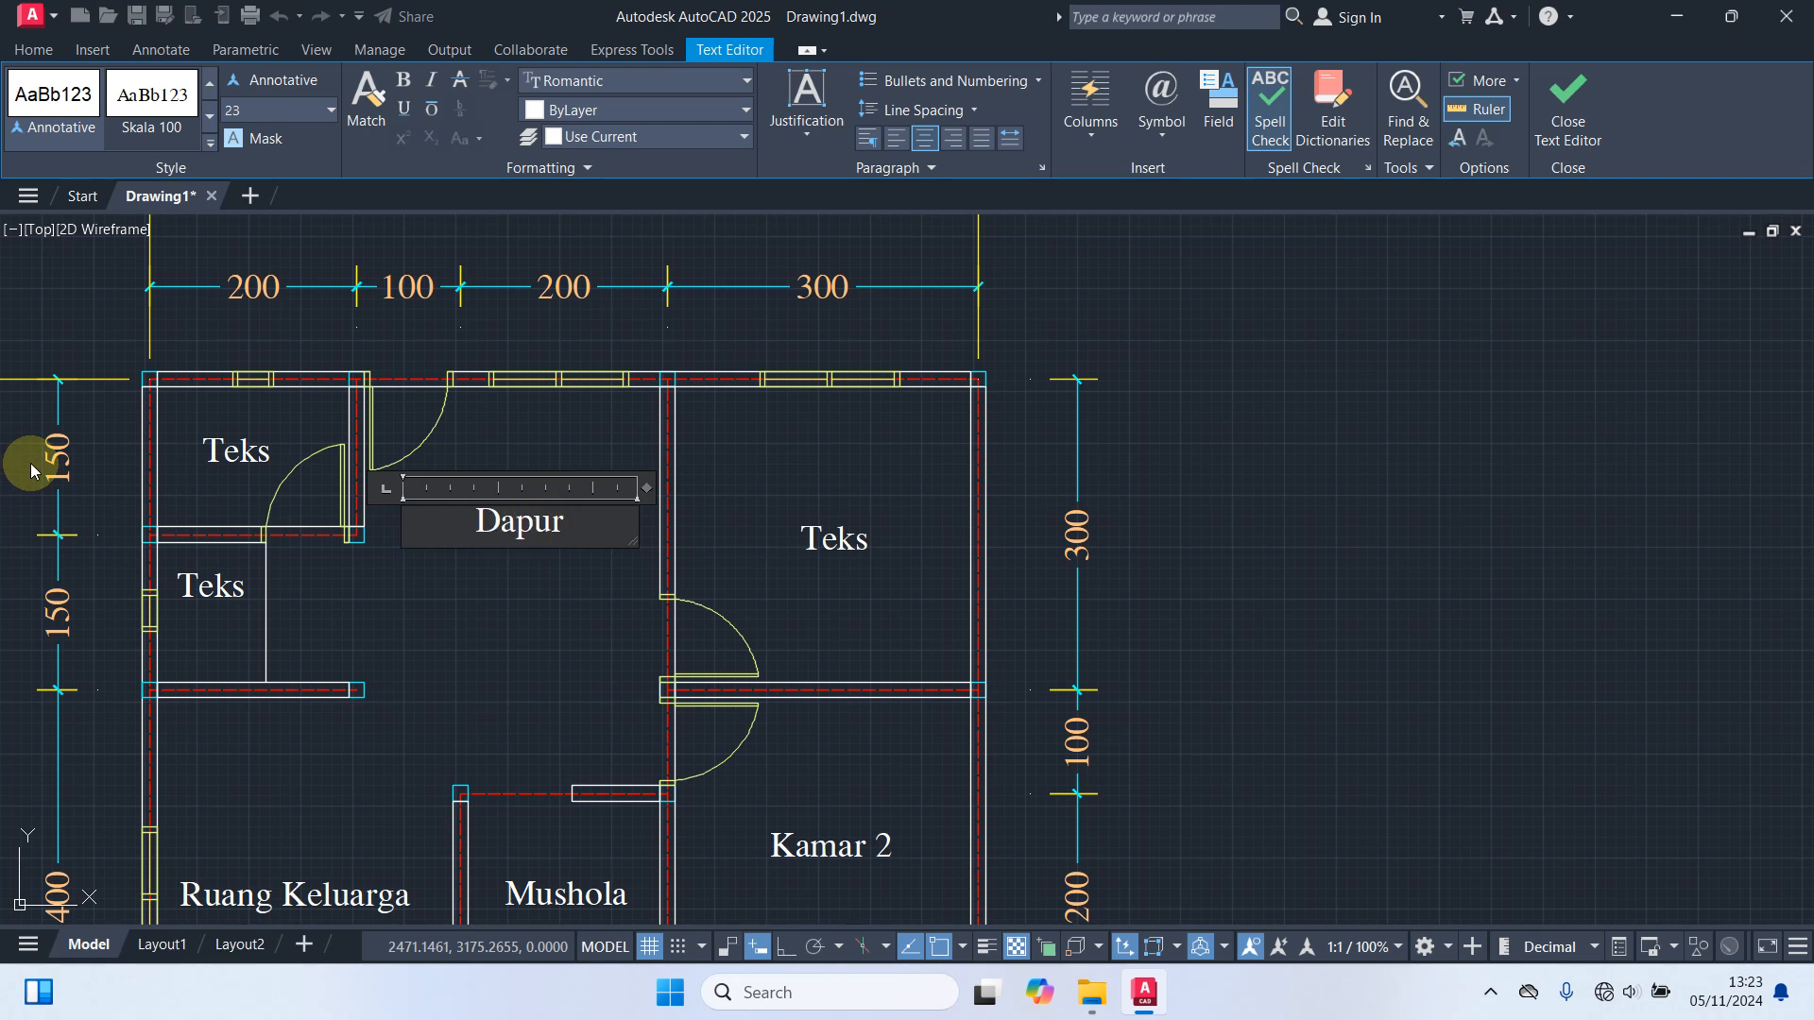
{"action": "left_click", "coordinate": [506, 648]}
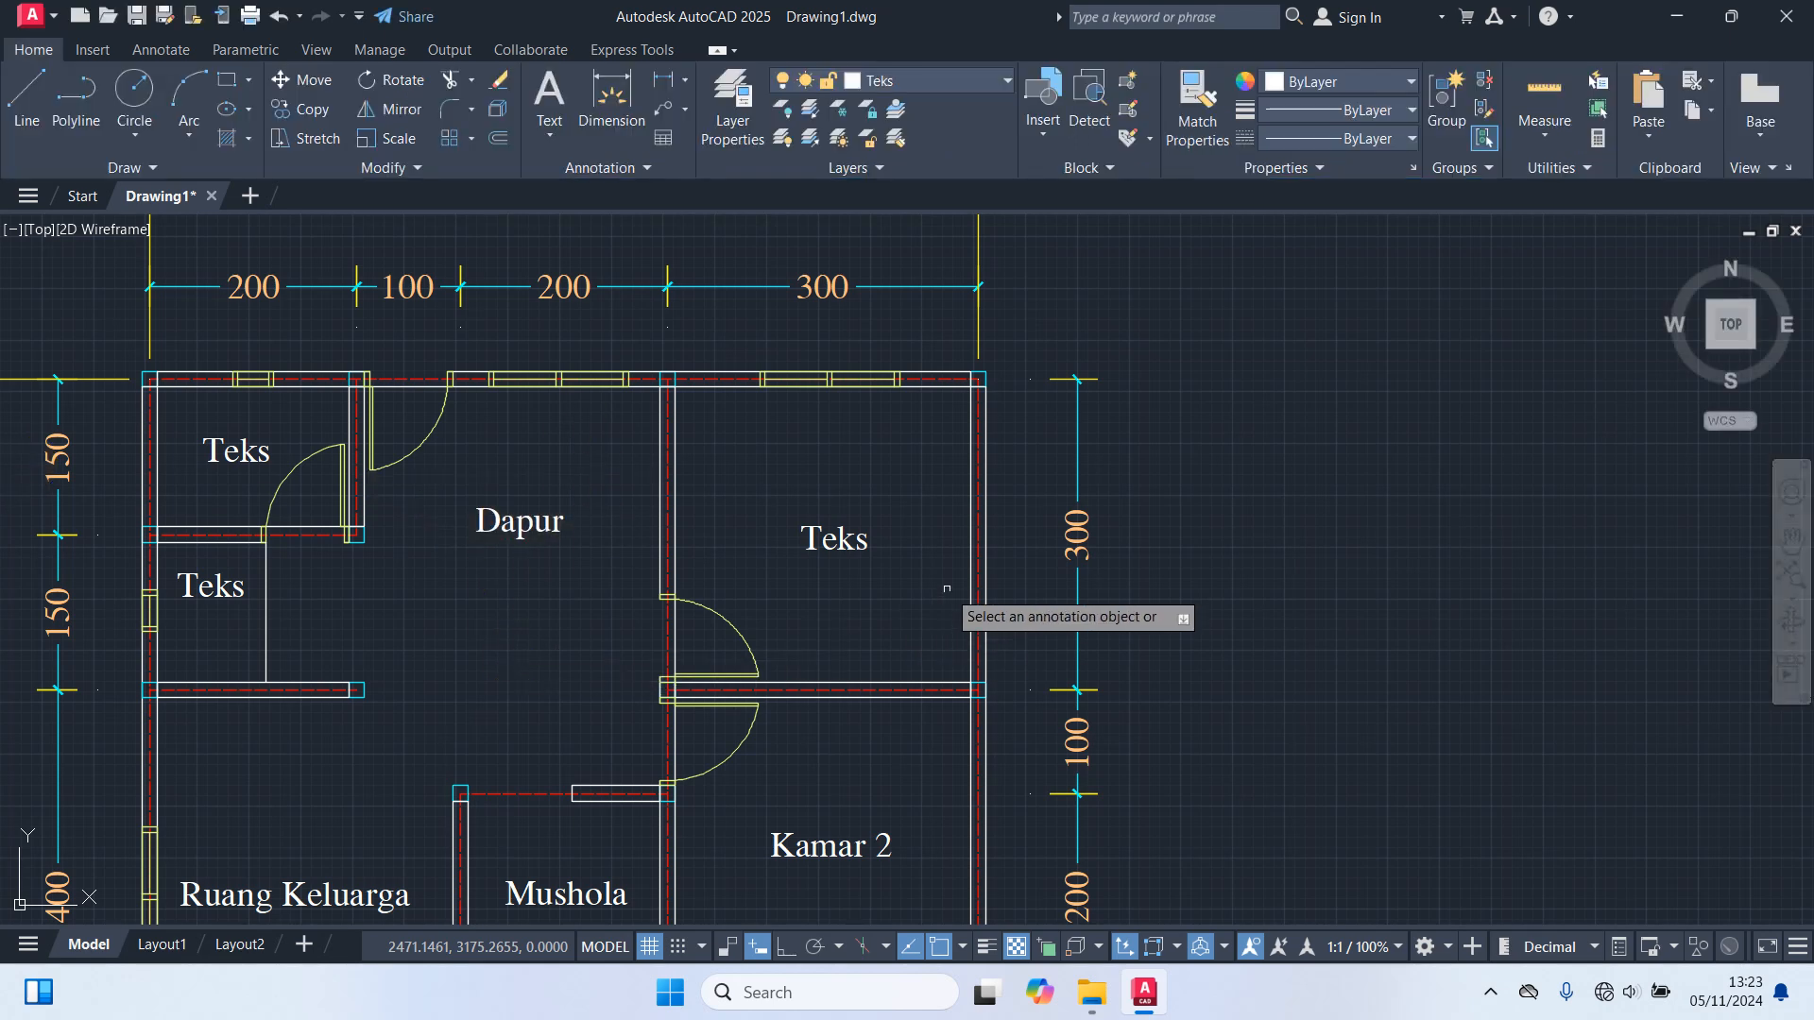
Change the label of the northeast room above Kamar 2 to "Kamar 3".
{"action": "left_click", "coordinate": [843, 525]}
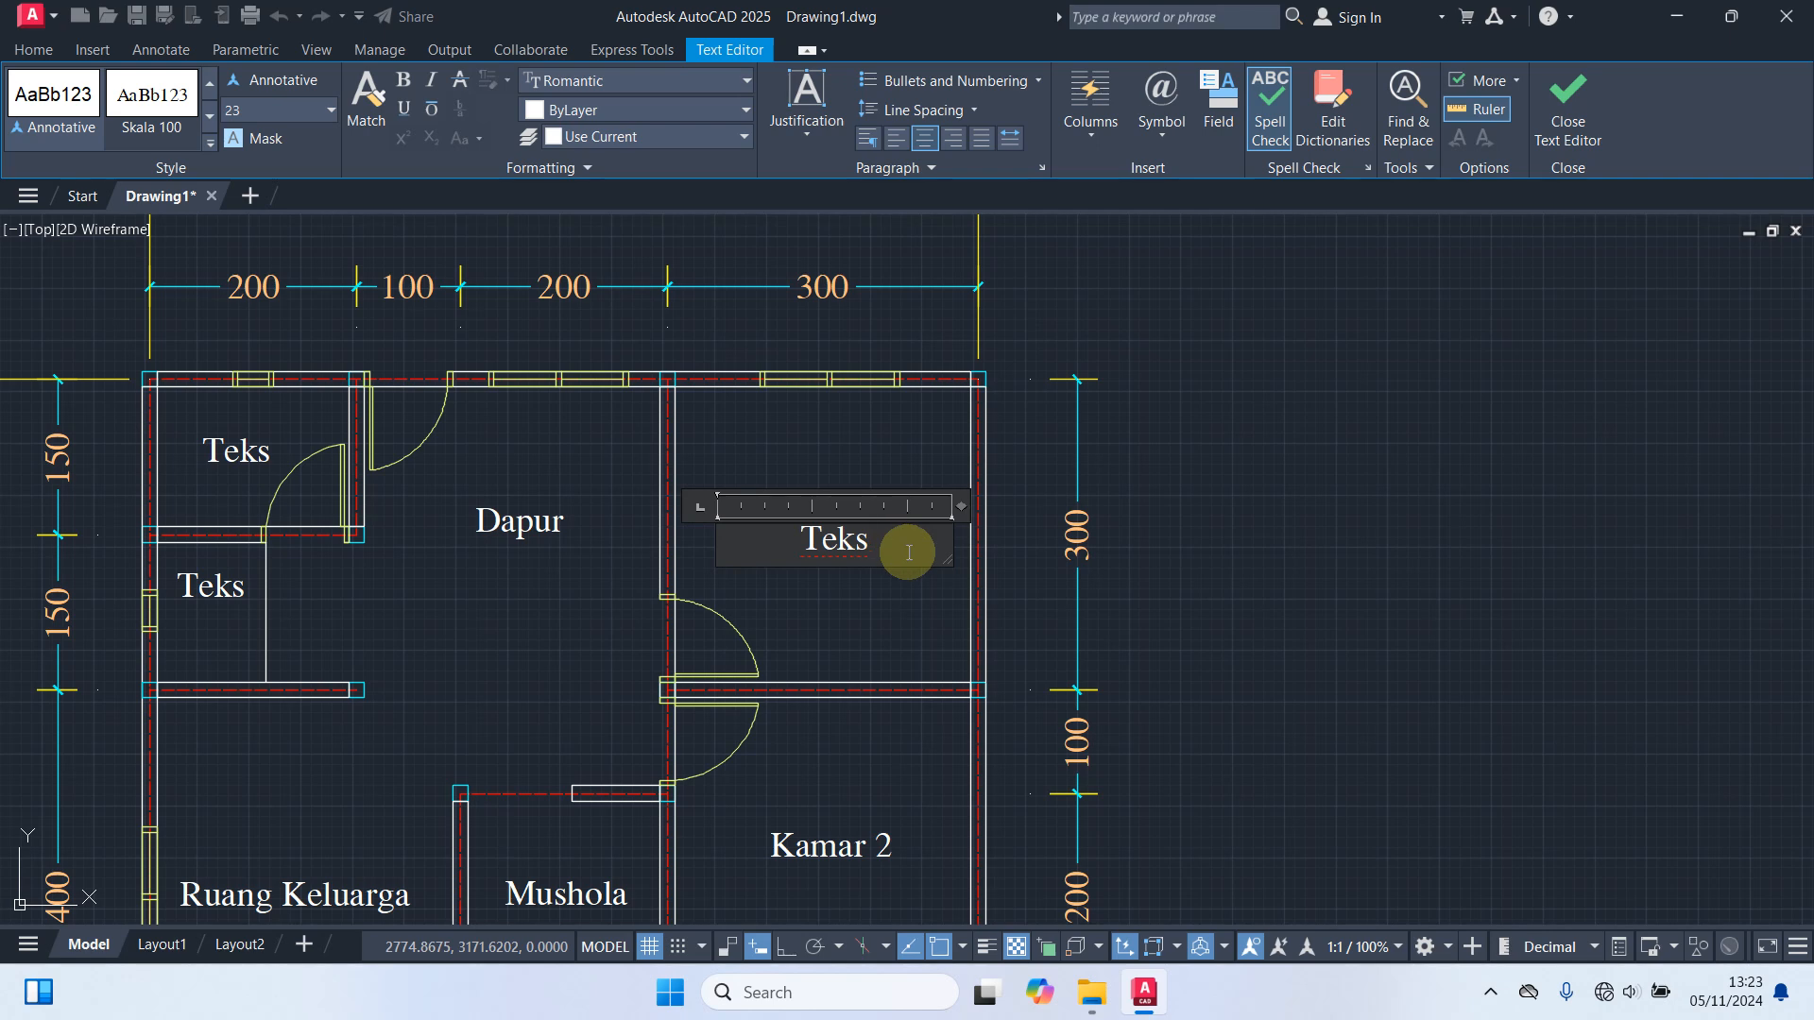
{"action": "type", "text": "Kama"}
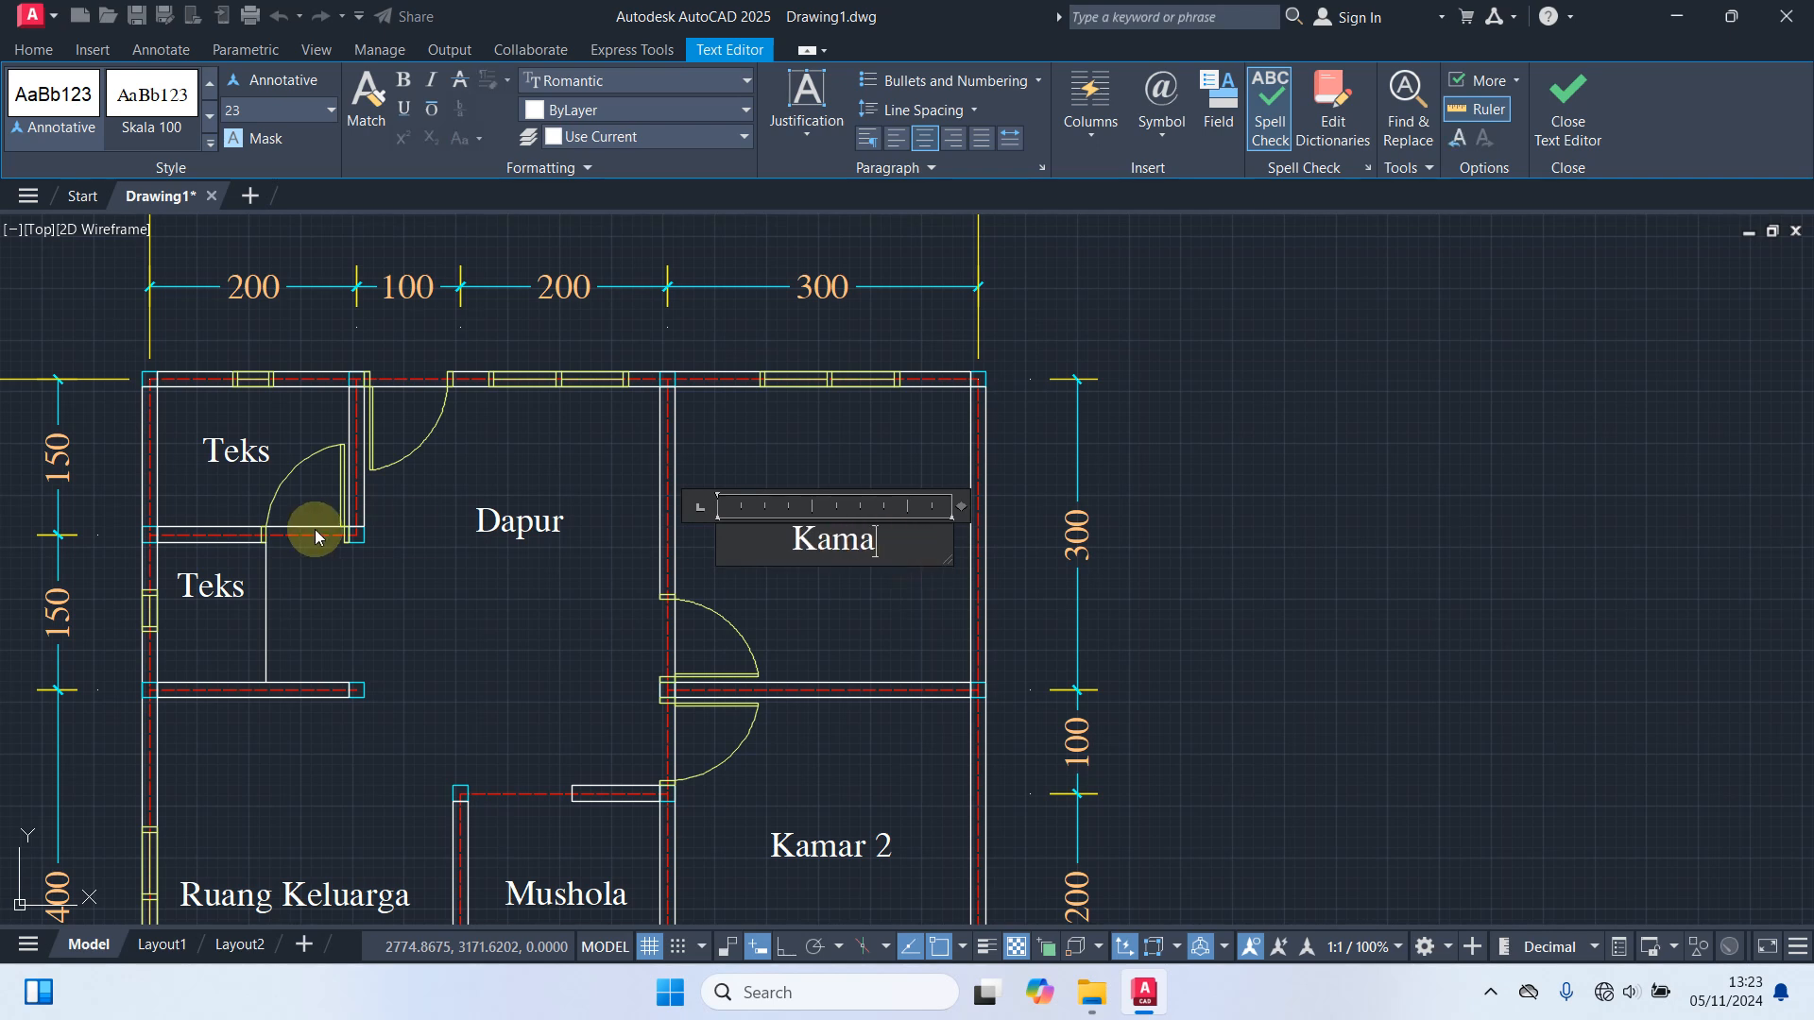
{"action": "type", "text": "r 3"}
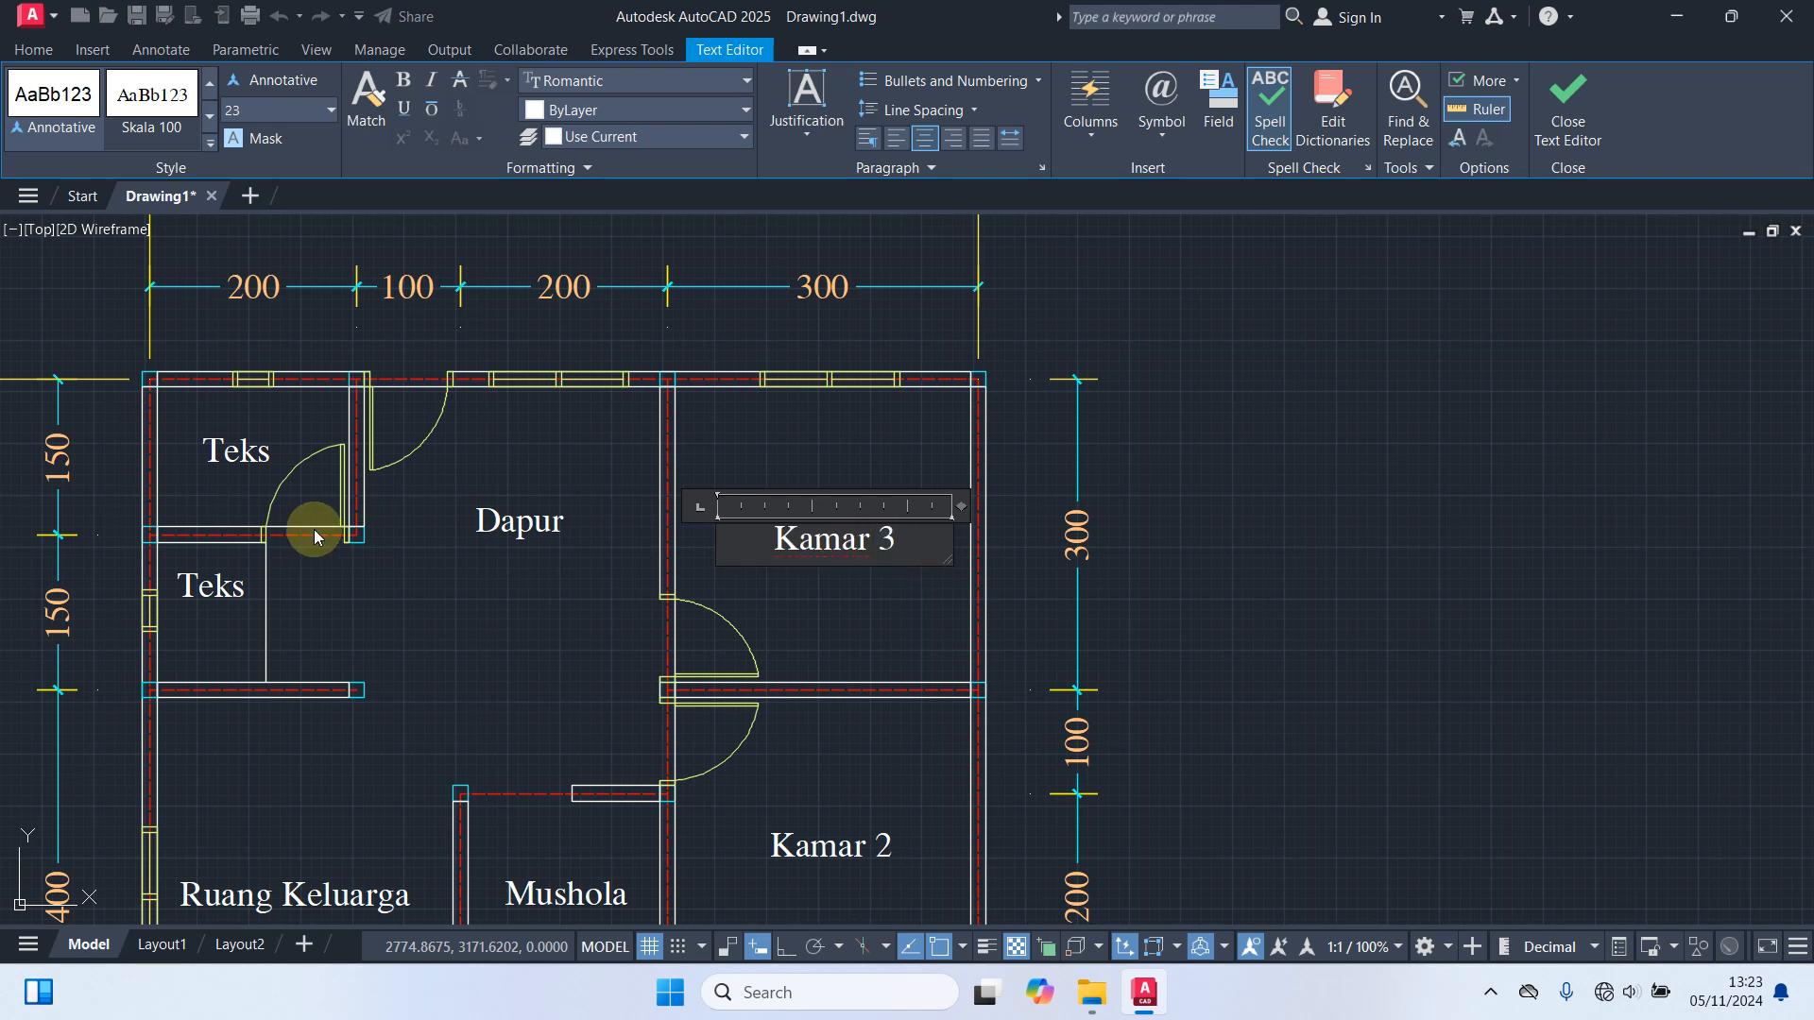
{"action": "left_click", "coordinate": [907, 640]}
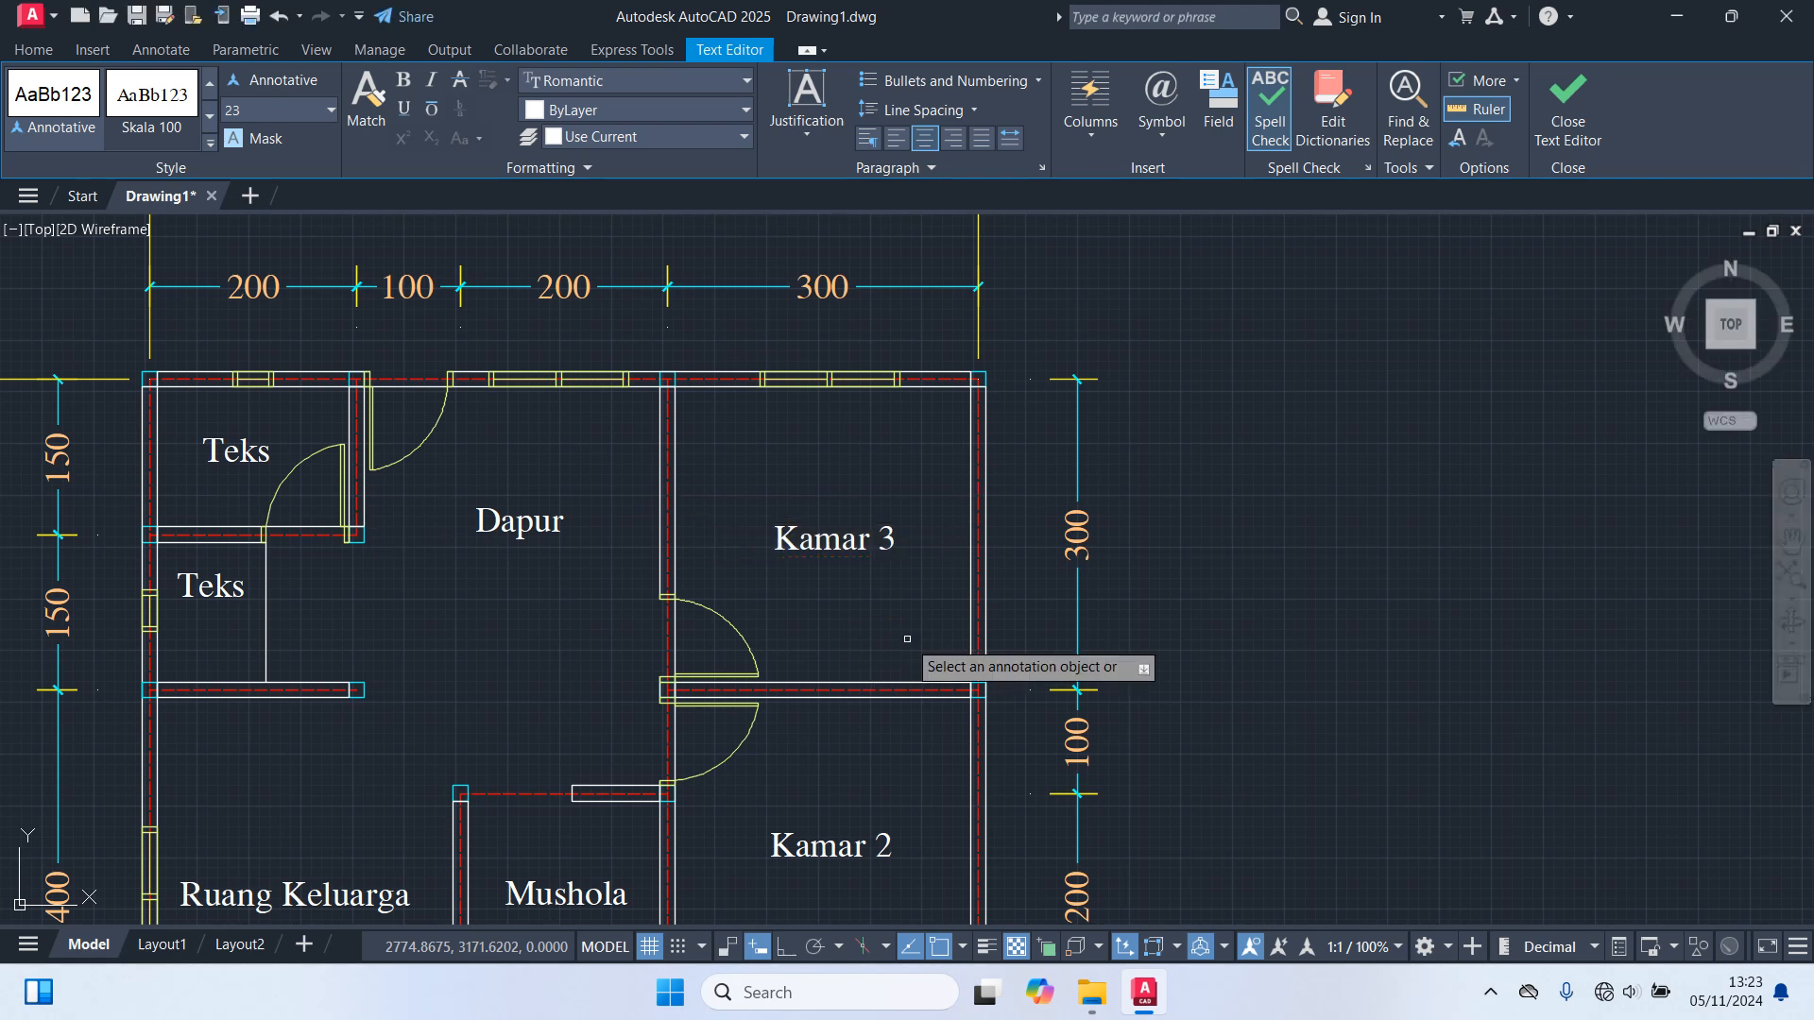
Change the label of the small space below the northwest corner room to "Tempat Cuci", split over two lines.
{"action": "scroll", "coordinate": [907, 640], "scroll_direction": "down", "scroll_amount": 3}
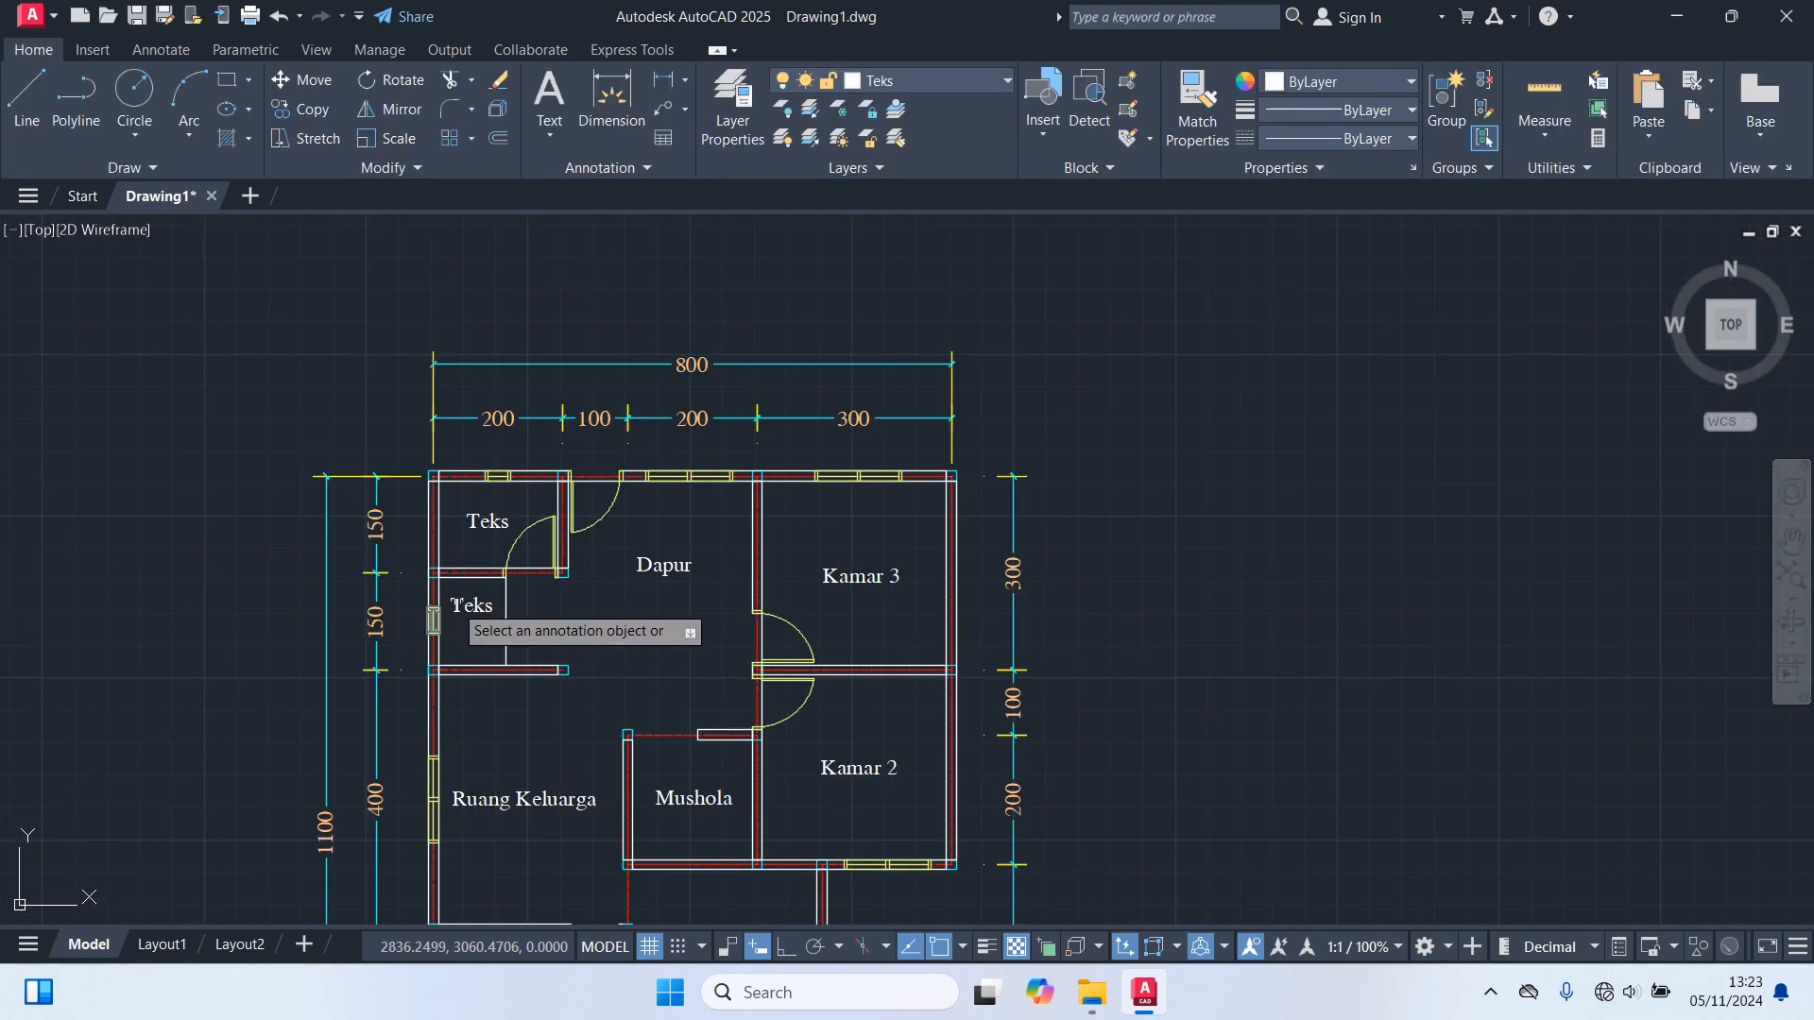
{"action": "scroll", "coordinate": [466, 607], "scroll_direction": "up", "scroll_amount": 3}
{"action": "left_click", "coordinate": [466, 607]}
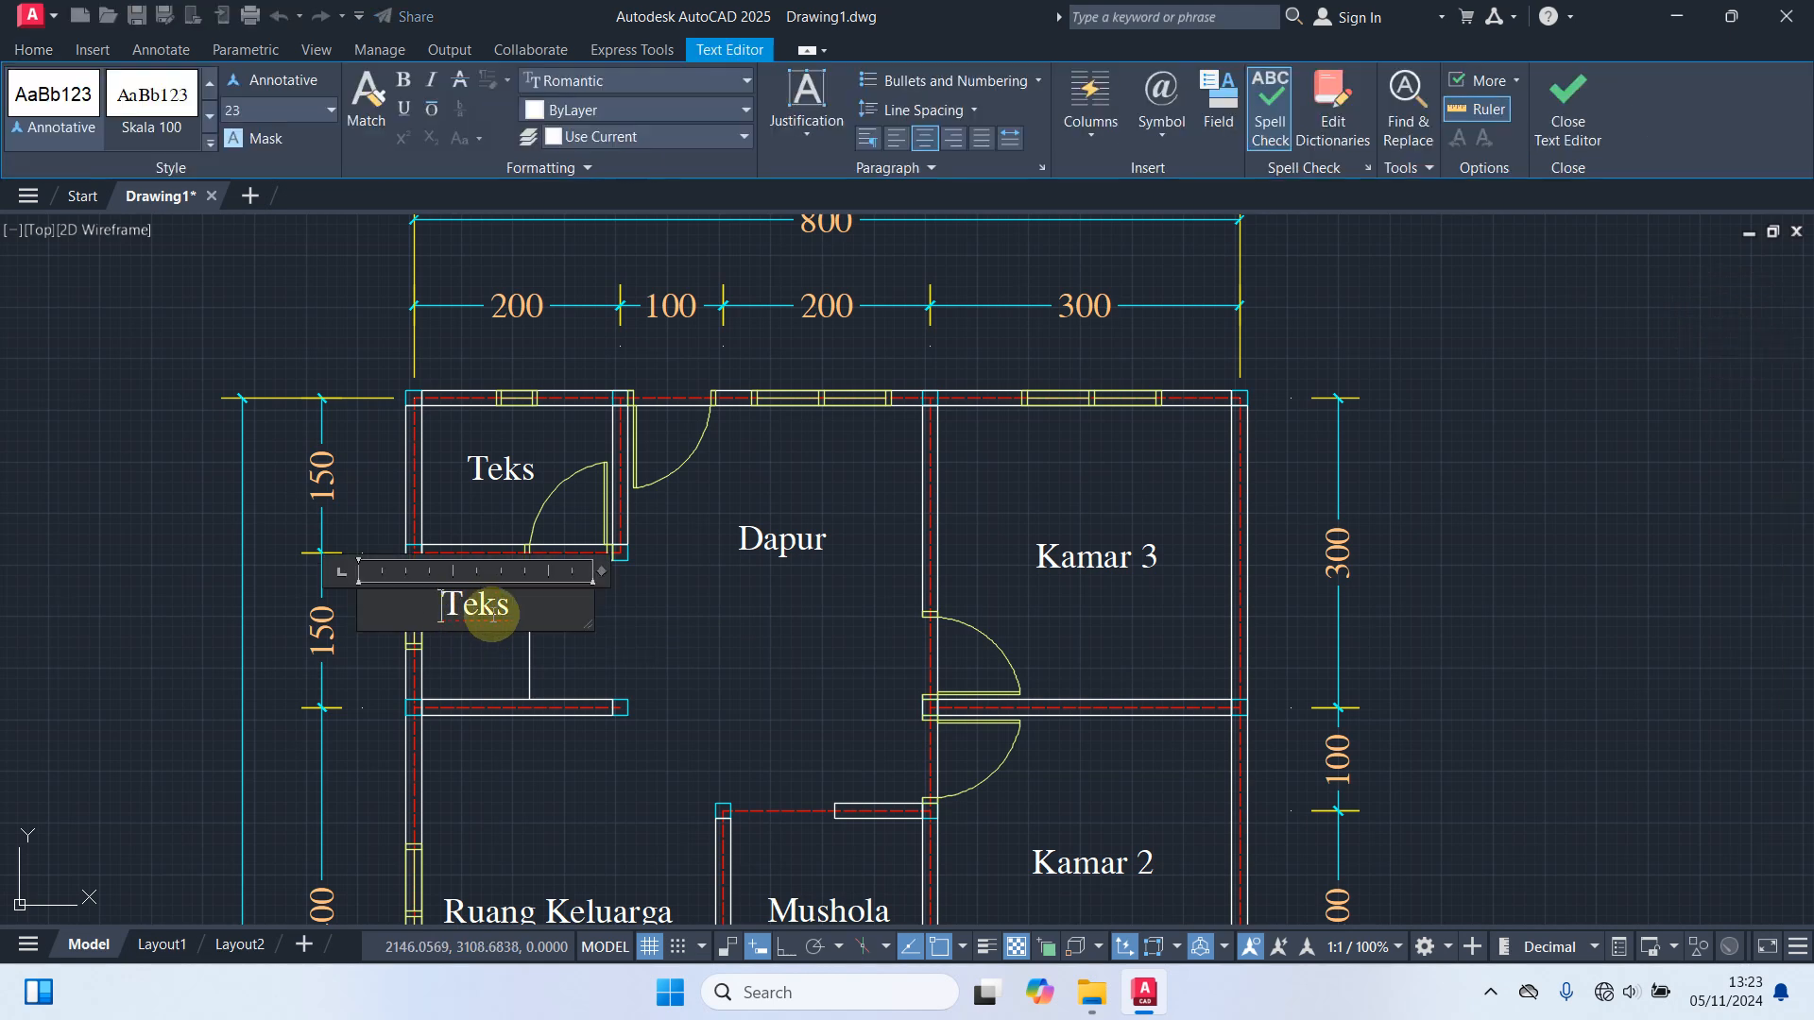
{"action": "scroll", "coordinate": [478, 607], "scroll_direction": "up", "scroll_amount": 3}
{"action": "type", "text": "Tempat"}
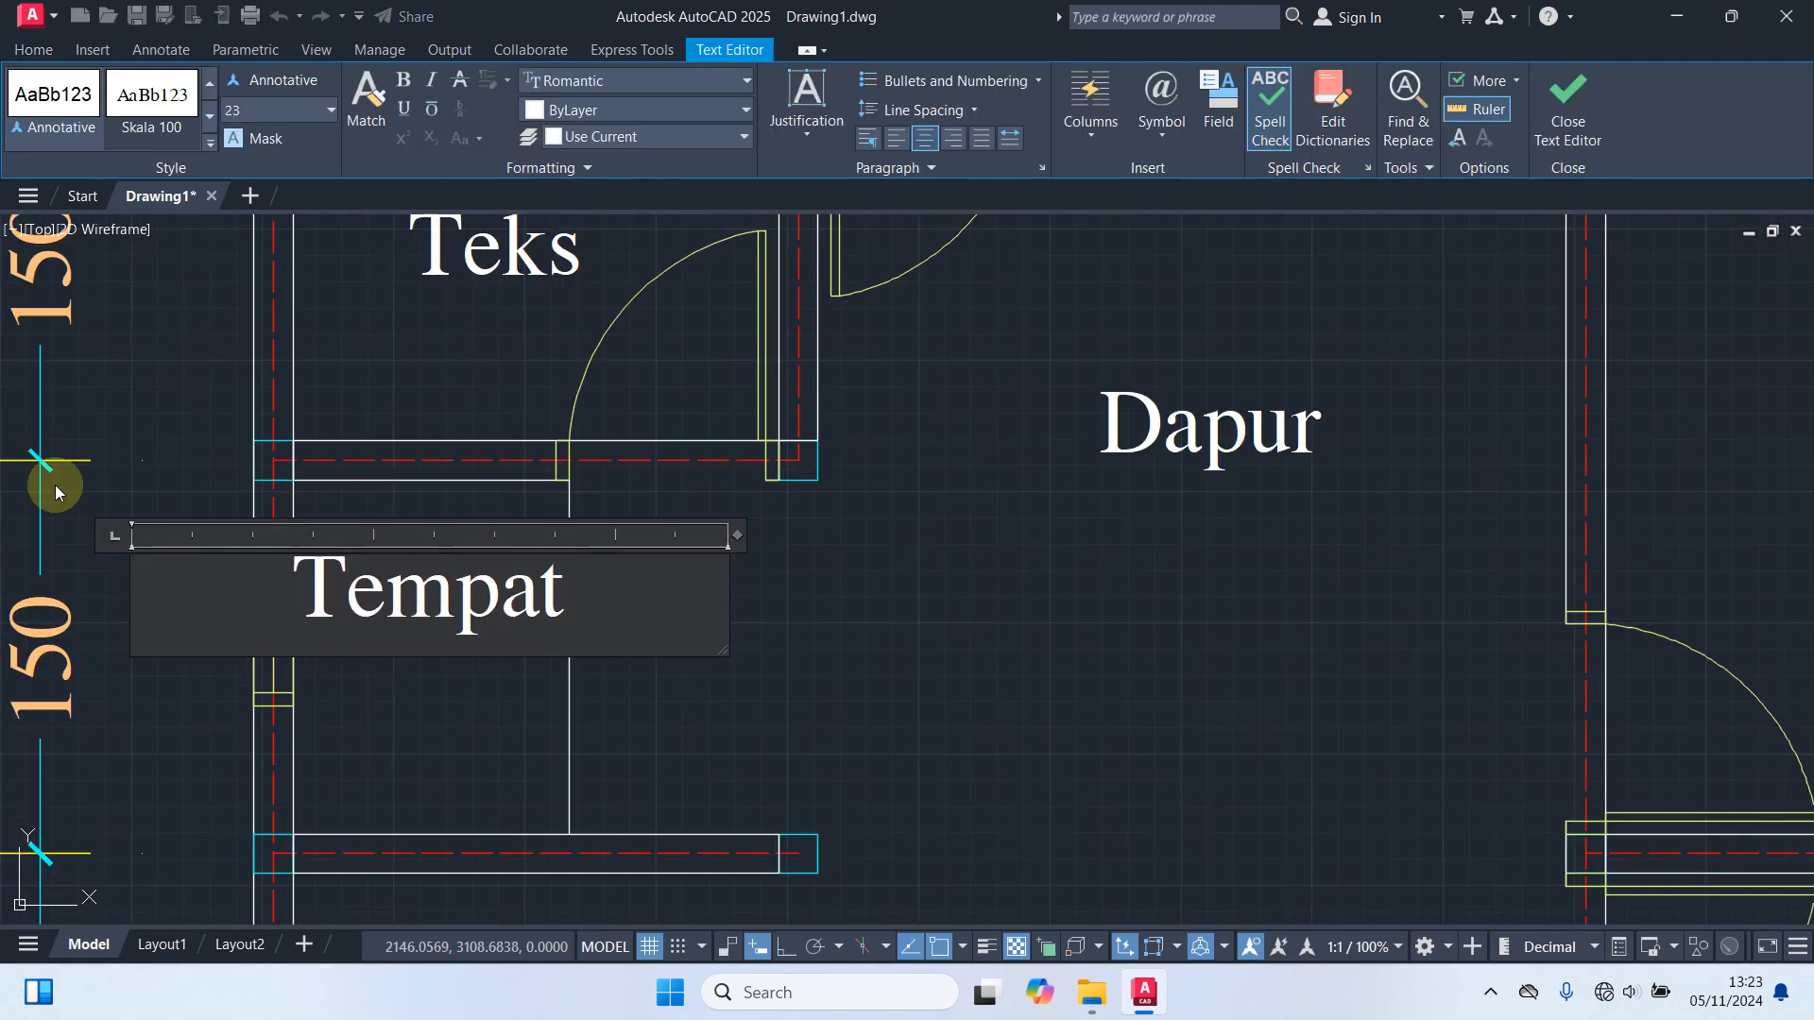
{"action": "key", "text": "Return"}
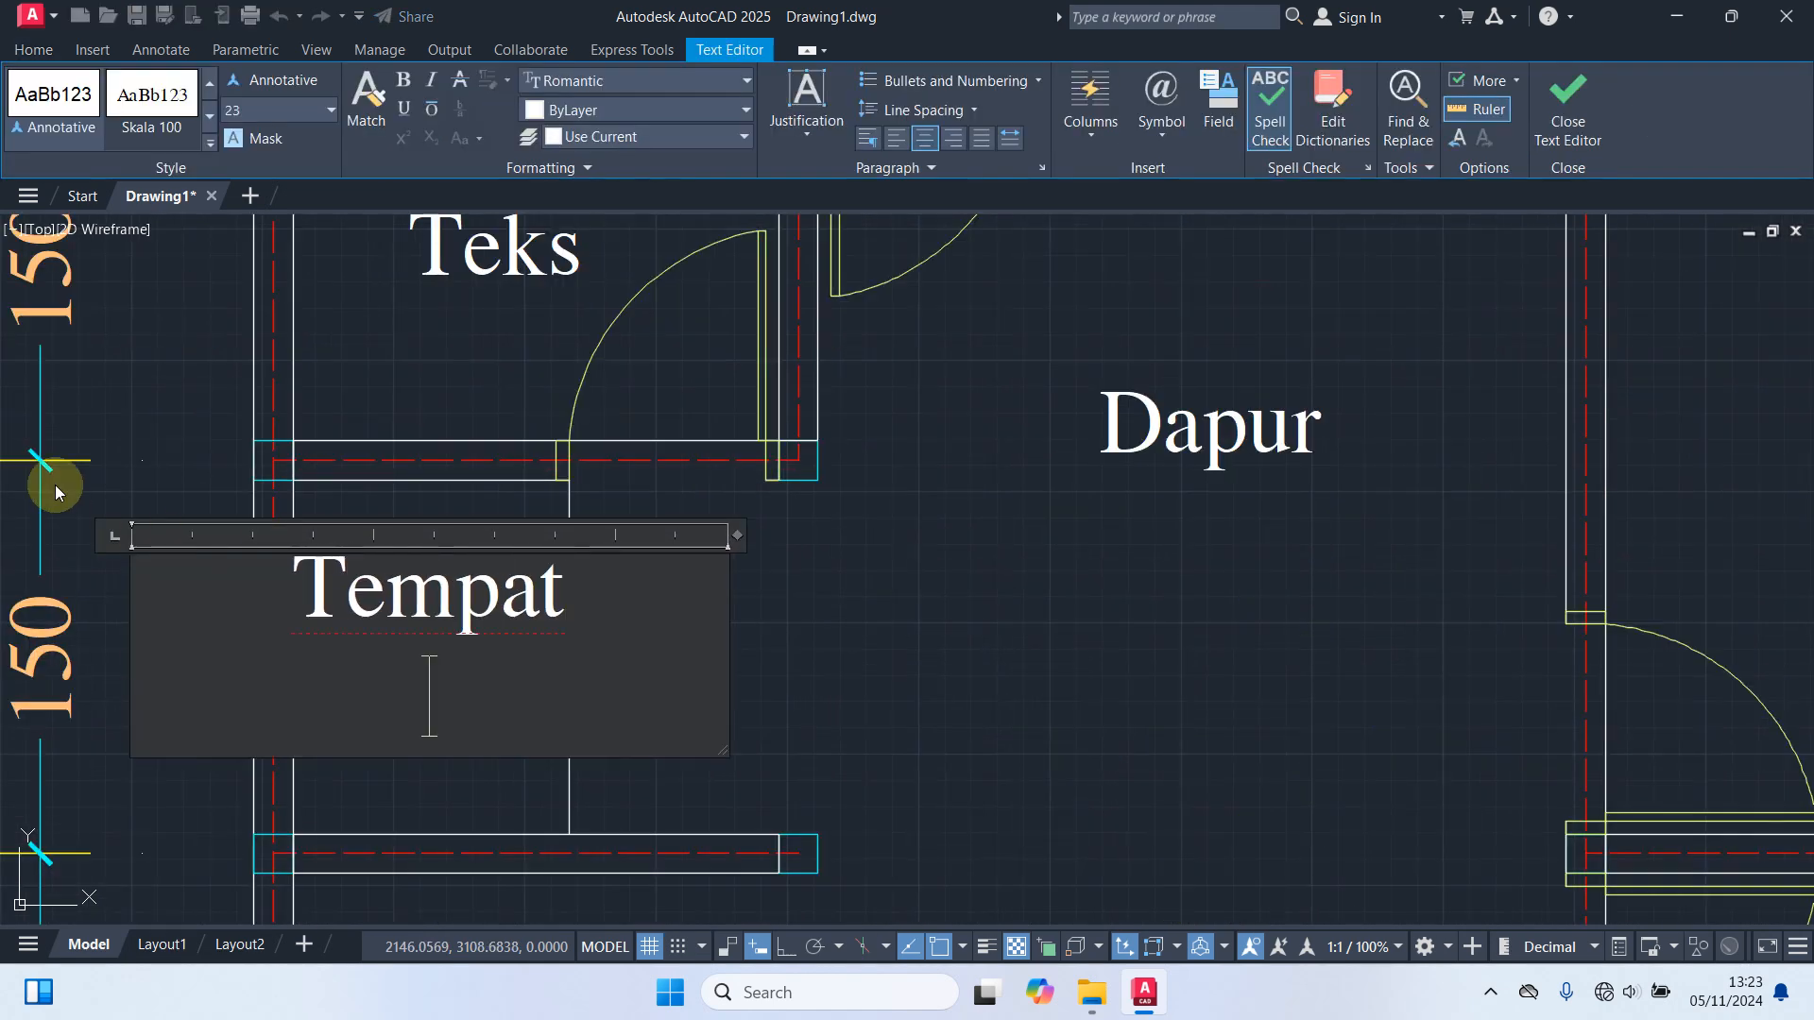
{"action": "type", "text": "Cuci"}
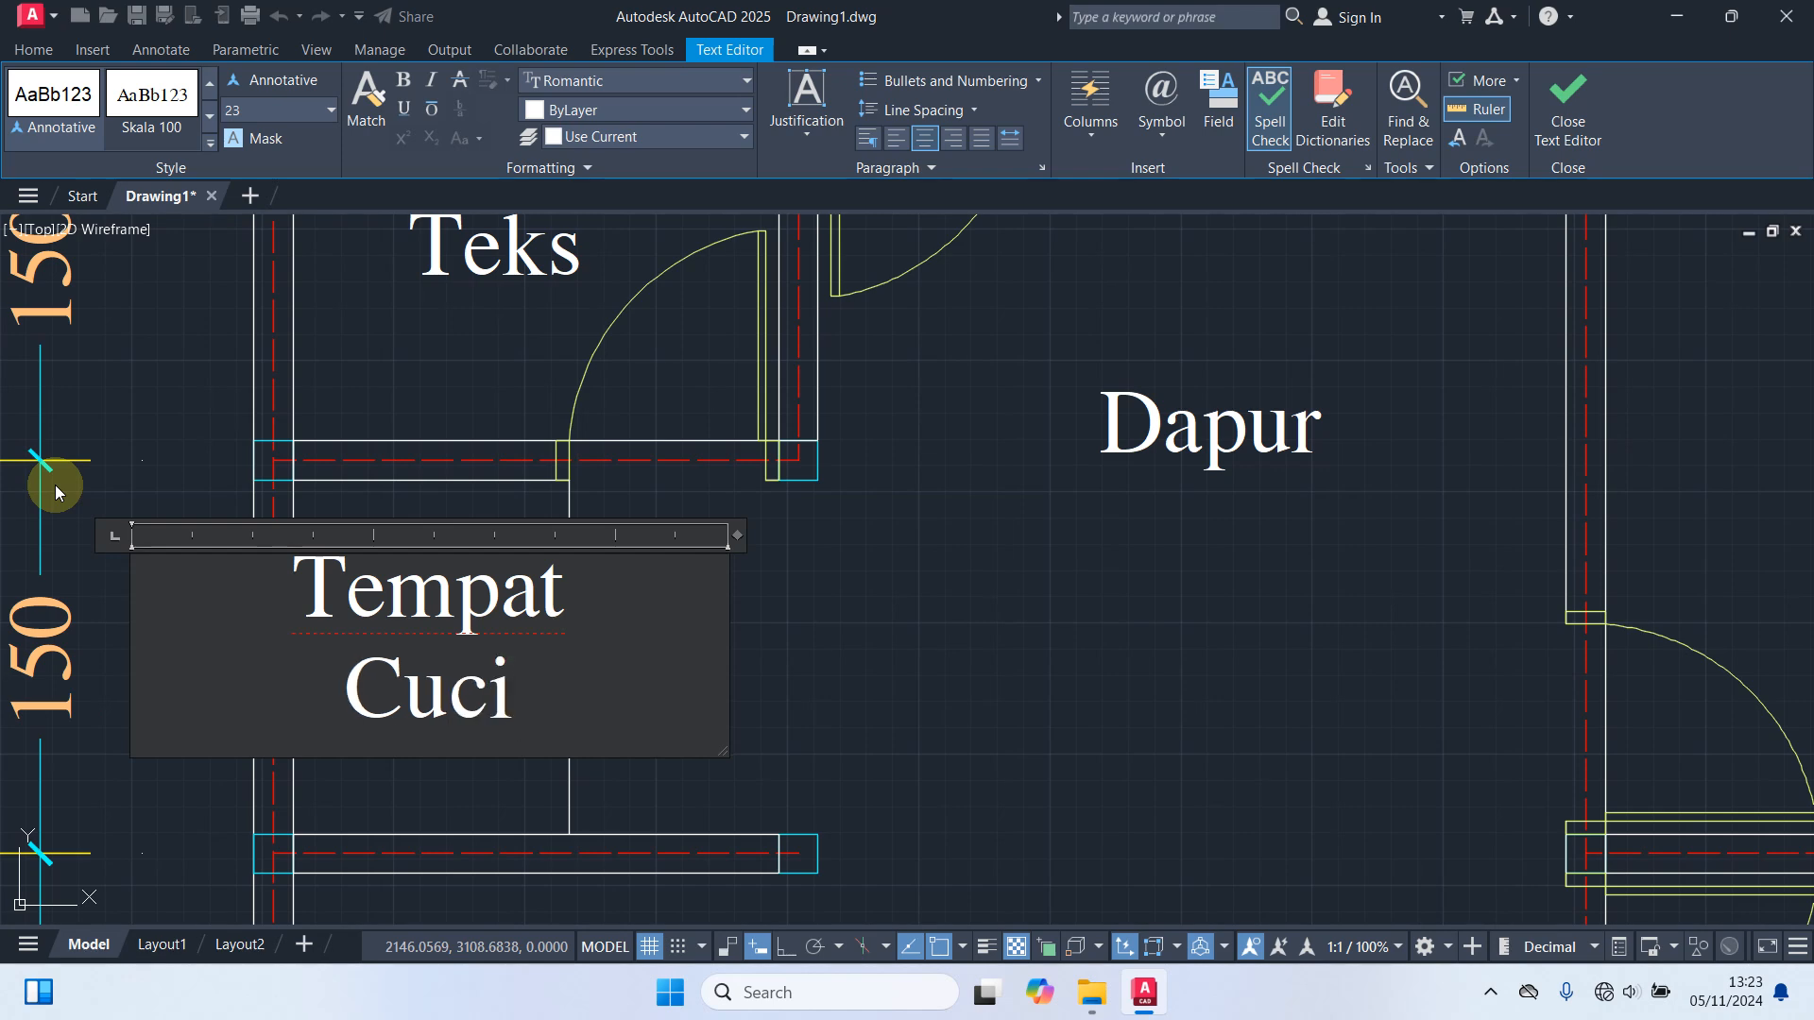
{"action": "left_click", "coordinate": [1129, 862]}
{"action": "scroll", "coordinate": [820, 572], "scroll_direction": "down", "scroll_amount": 2}
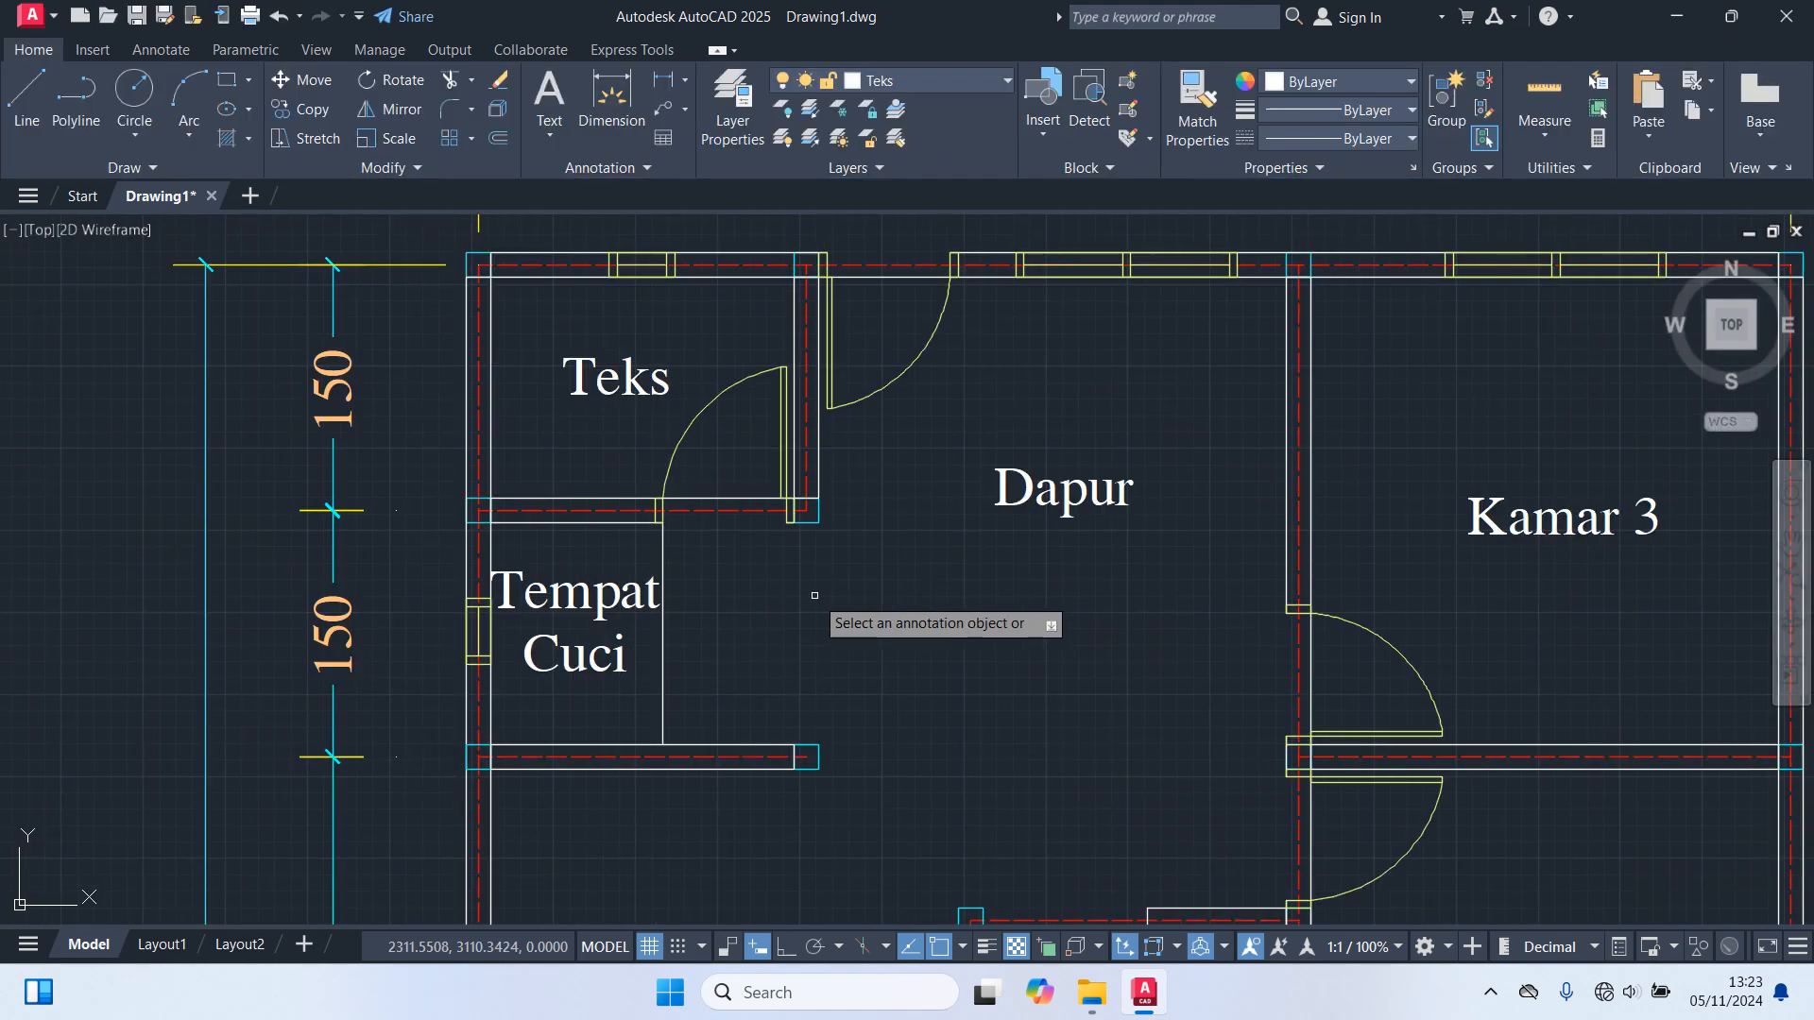
Change the label of the northwest corner room to "Km/Wc" and end text editing.
{"action": "left_click", "coordinate": [660, 385]}
{"action": "double_click", "coordinate": [688, 385]}
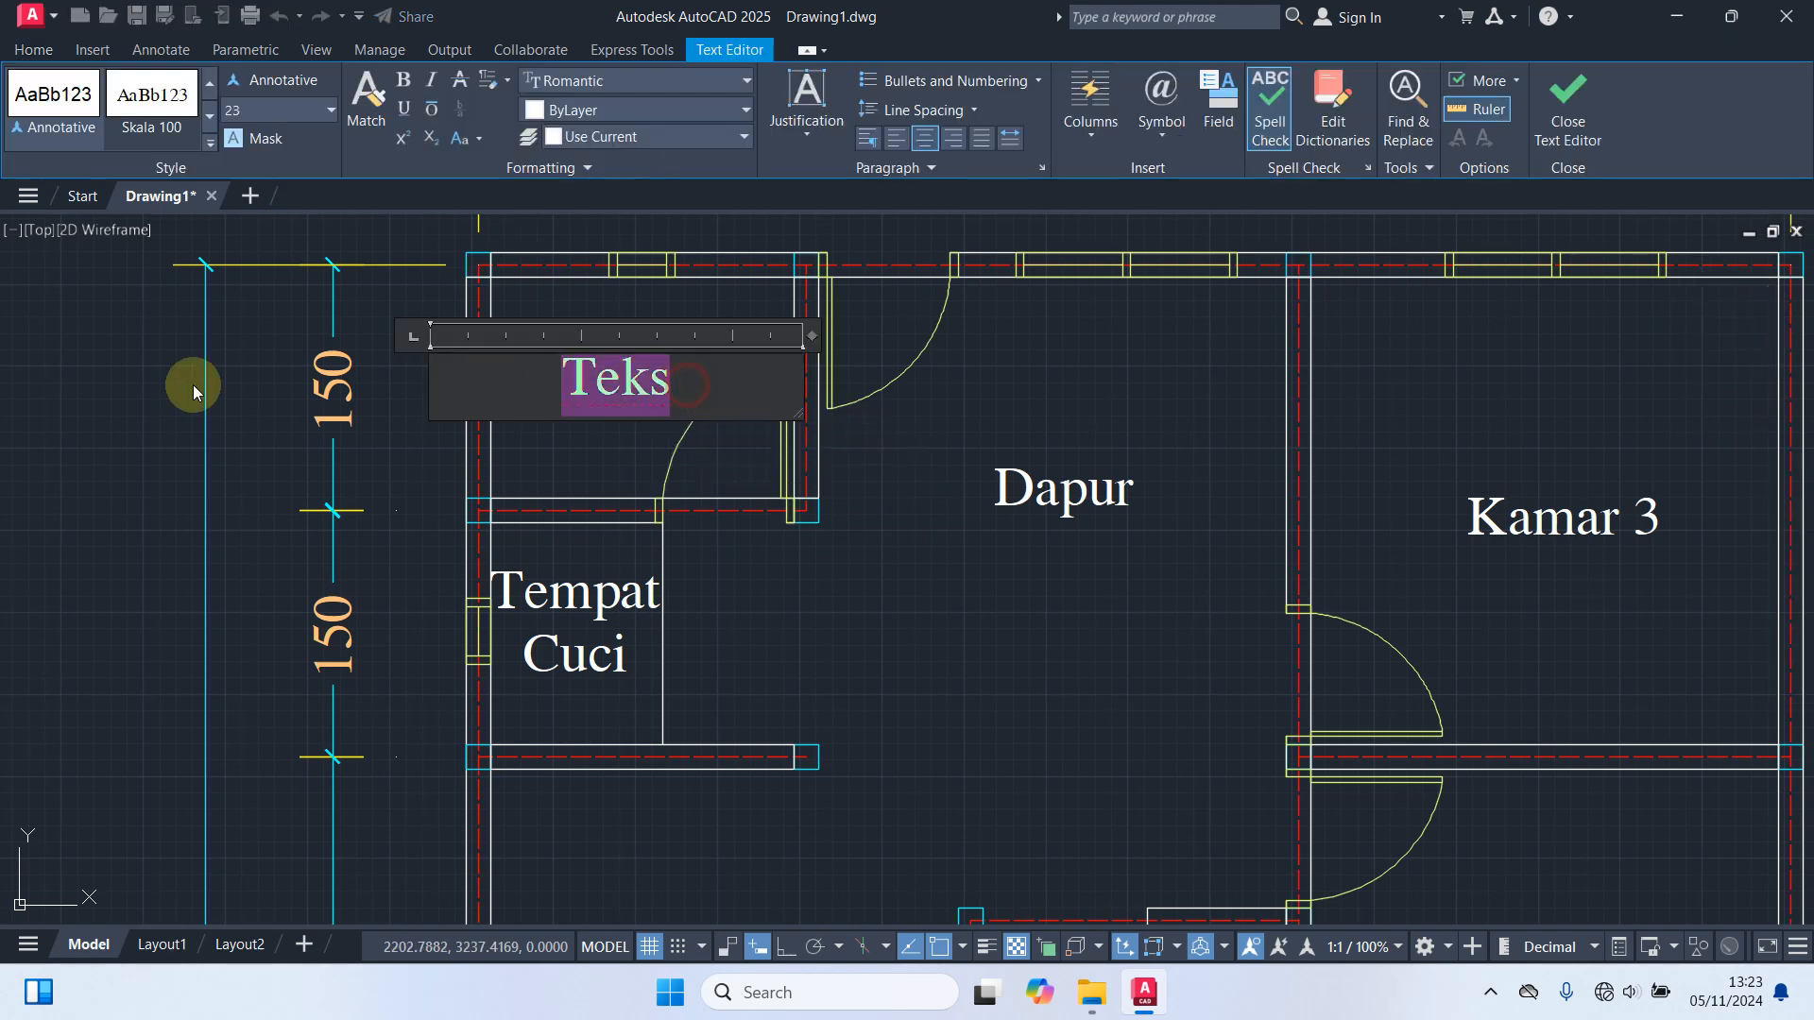
{"action": "type", "text": "Km/Wc"}
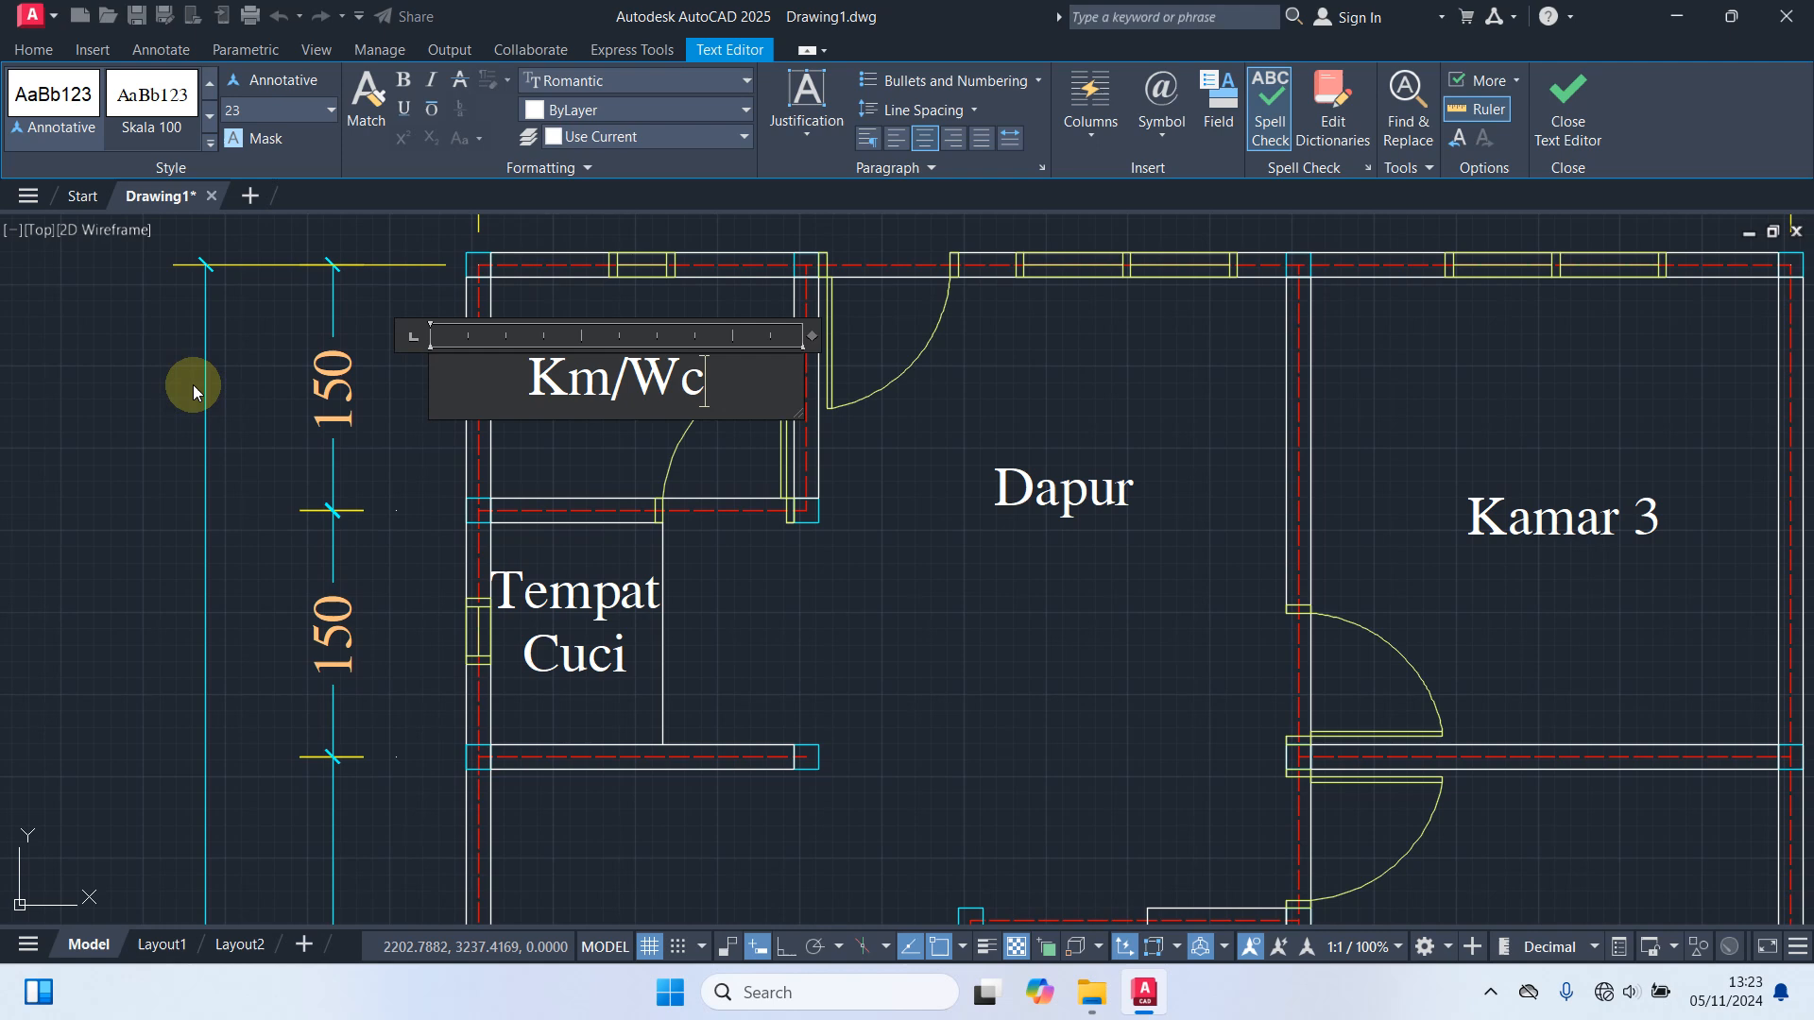
{"action": "left_click", "coordinate": [738, 533]}
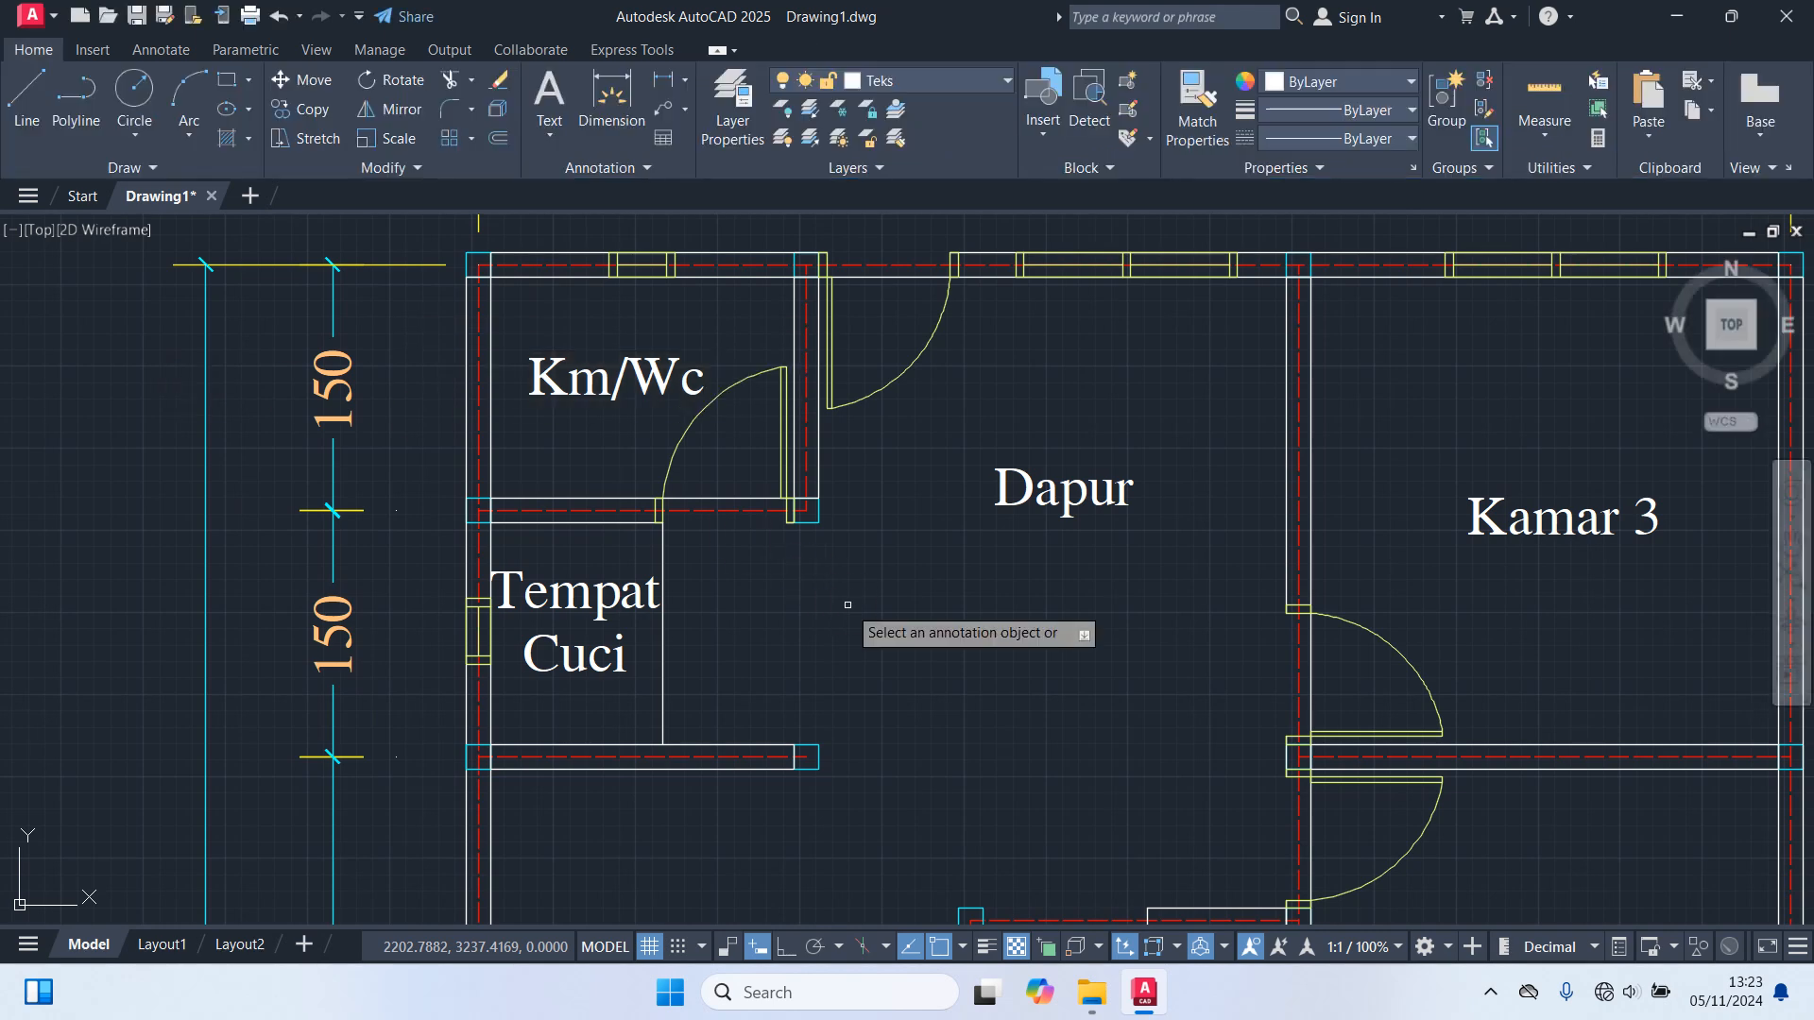
{"action": "scroll", "coordinate": [847, 605], "scroll_direction": "down", "scroll_amount": 6}
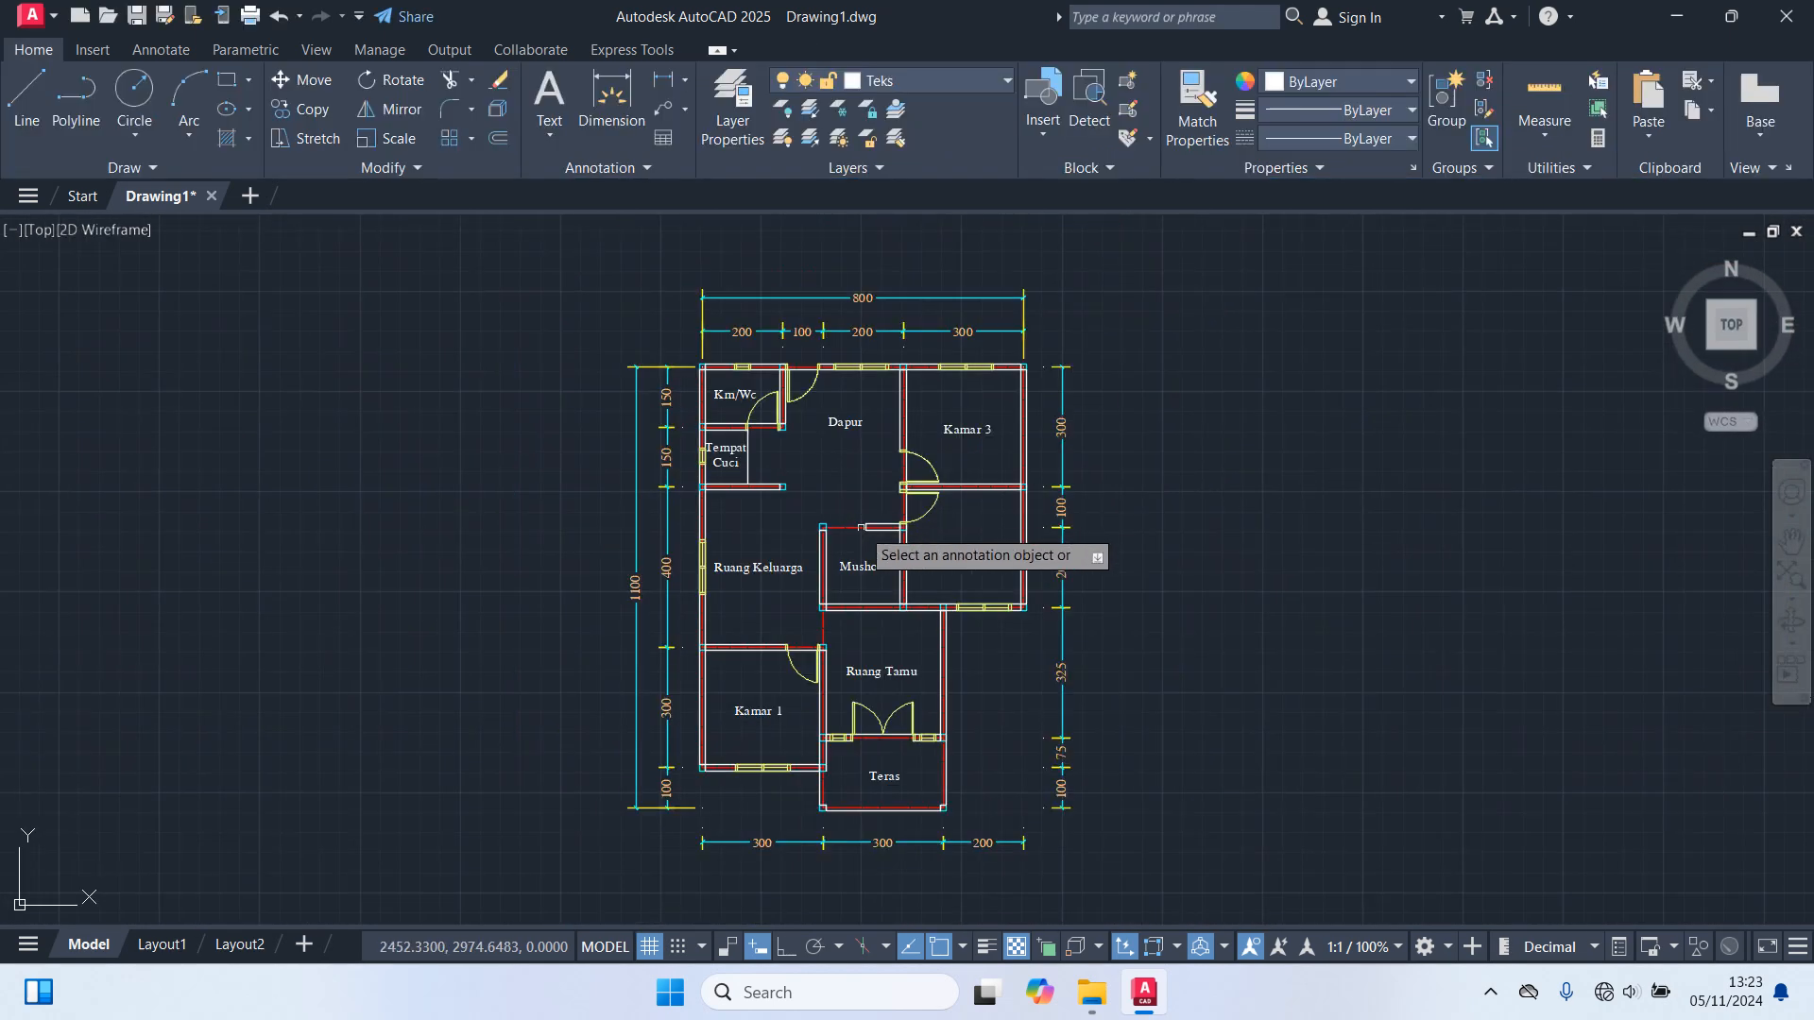
{"action": "key", "text": "Escape"}
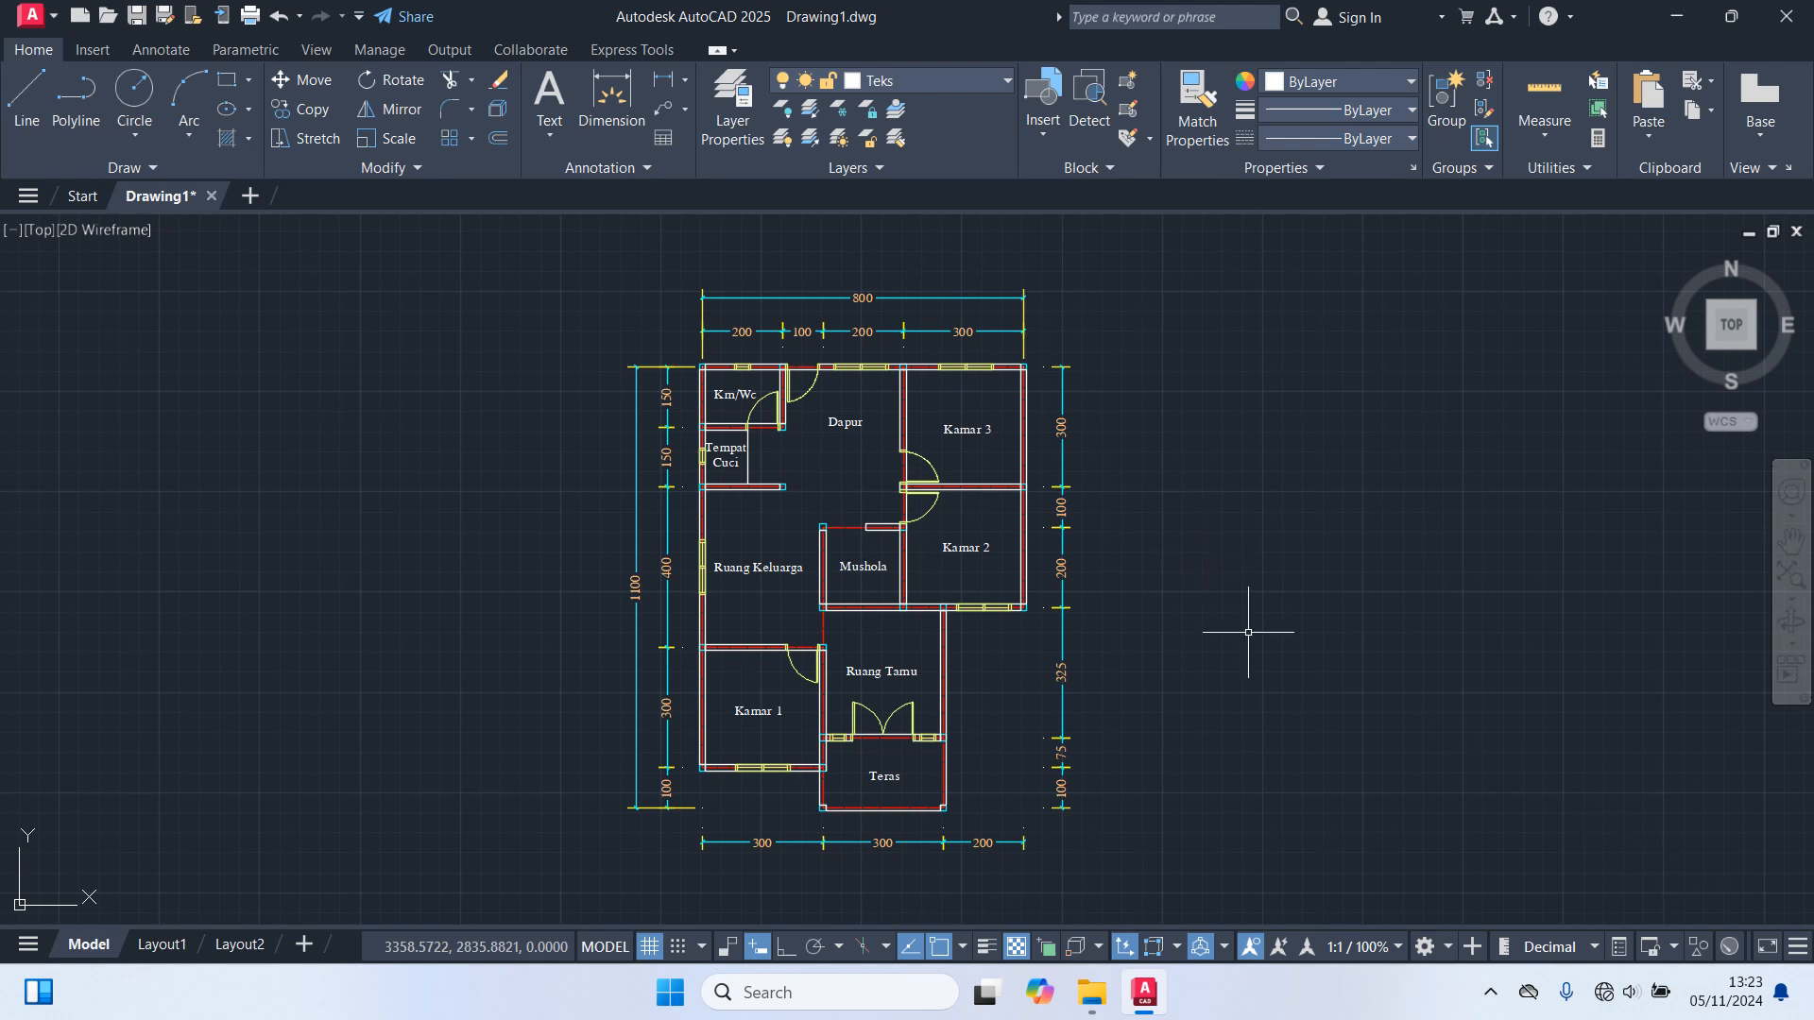
Turn on Clean Screen and zoom to the extents of the labelled floor plan.
{"action": "left_click", "coordinate": [1758, 947]}
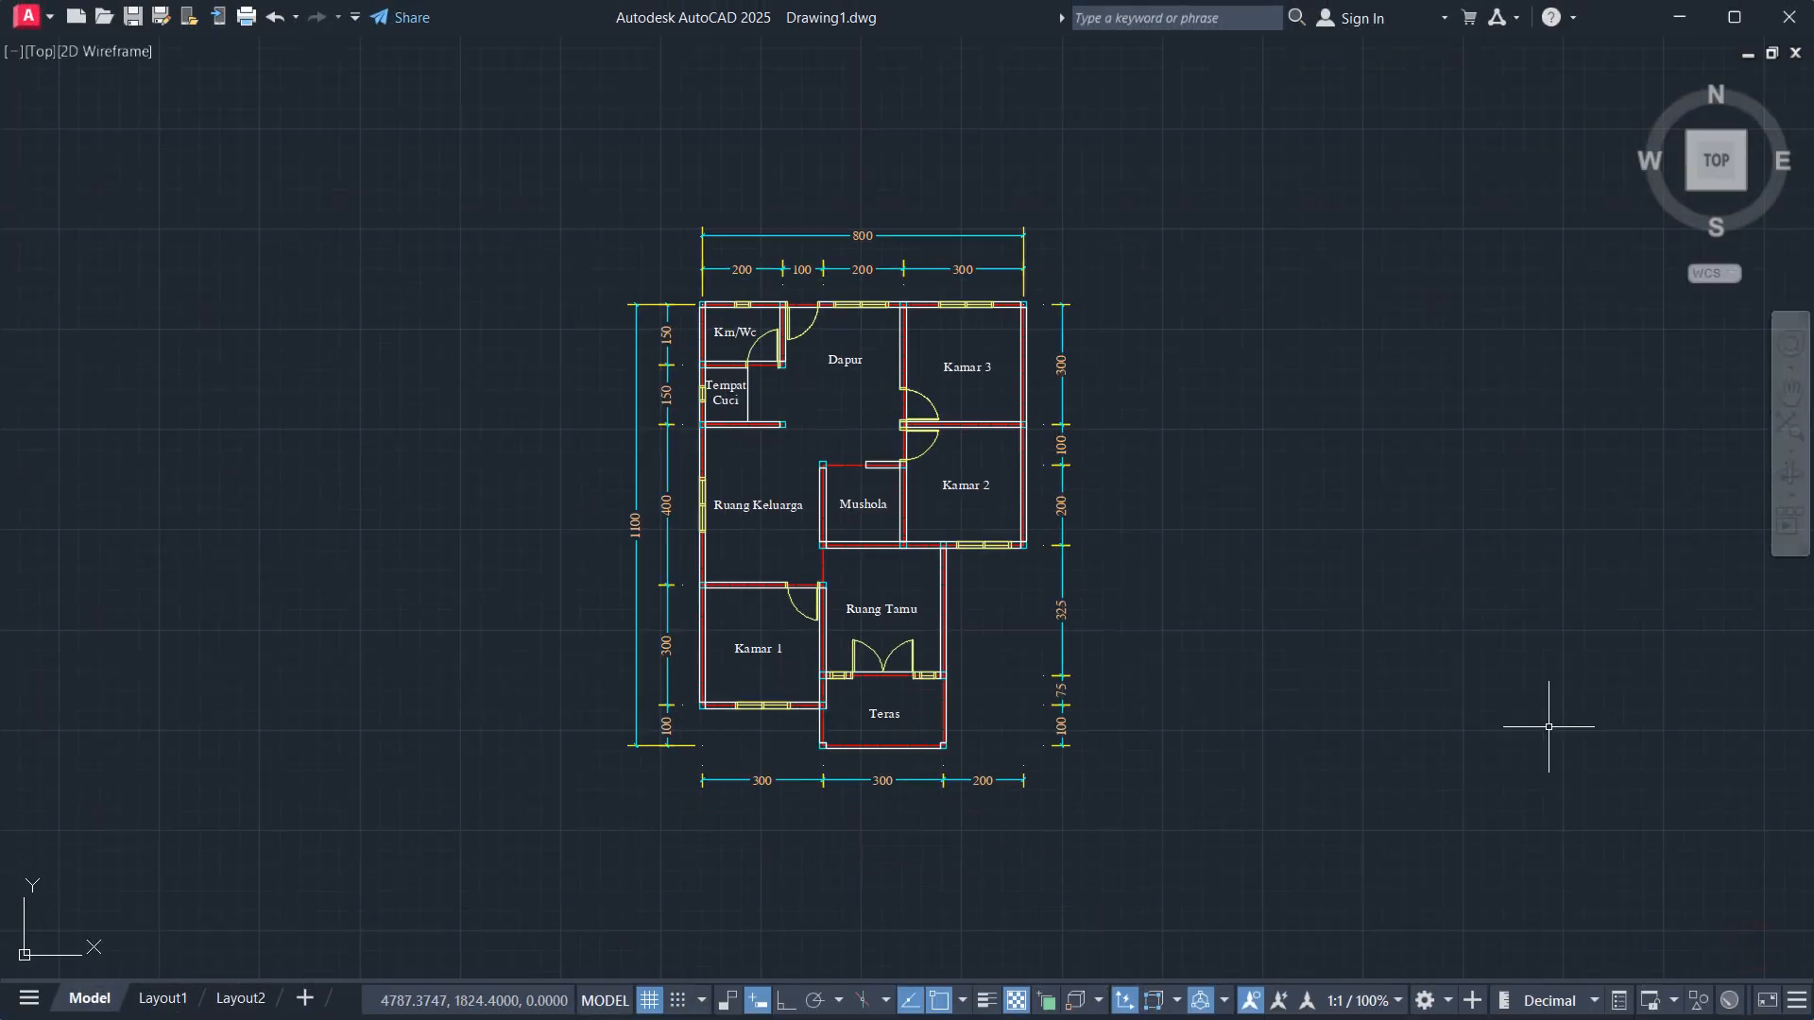
{"action": "key", "text": "z"}
{"action": "key", "text": "Return"}
{"action": "key", "text": "e"}
{"action": "key", "text": "Return"}
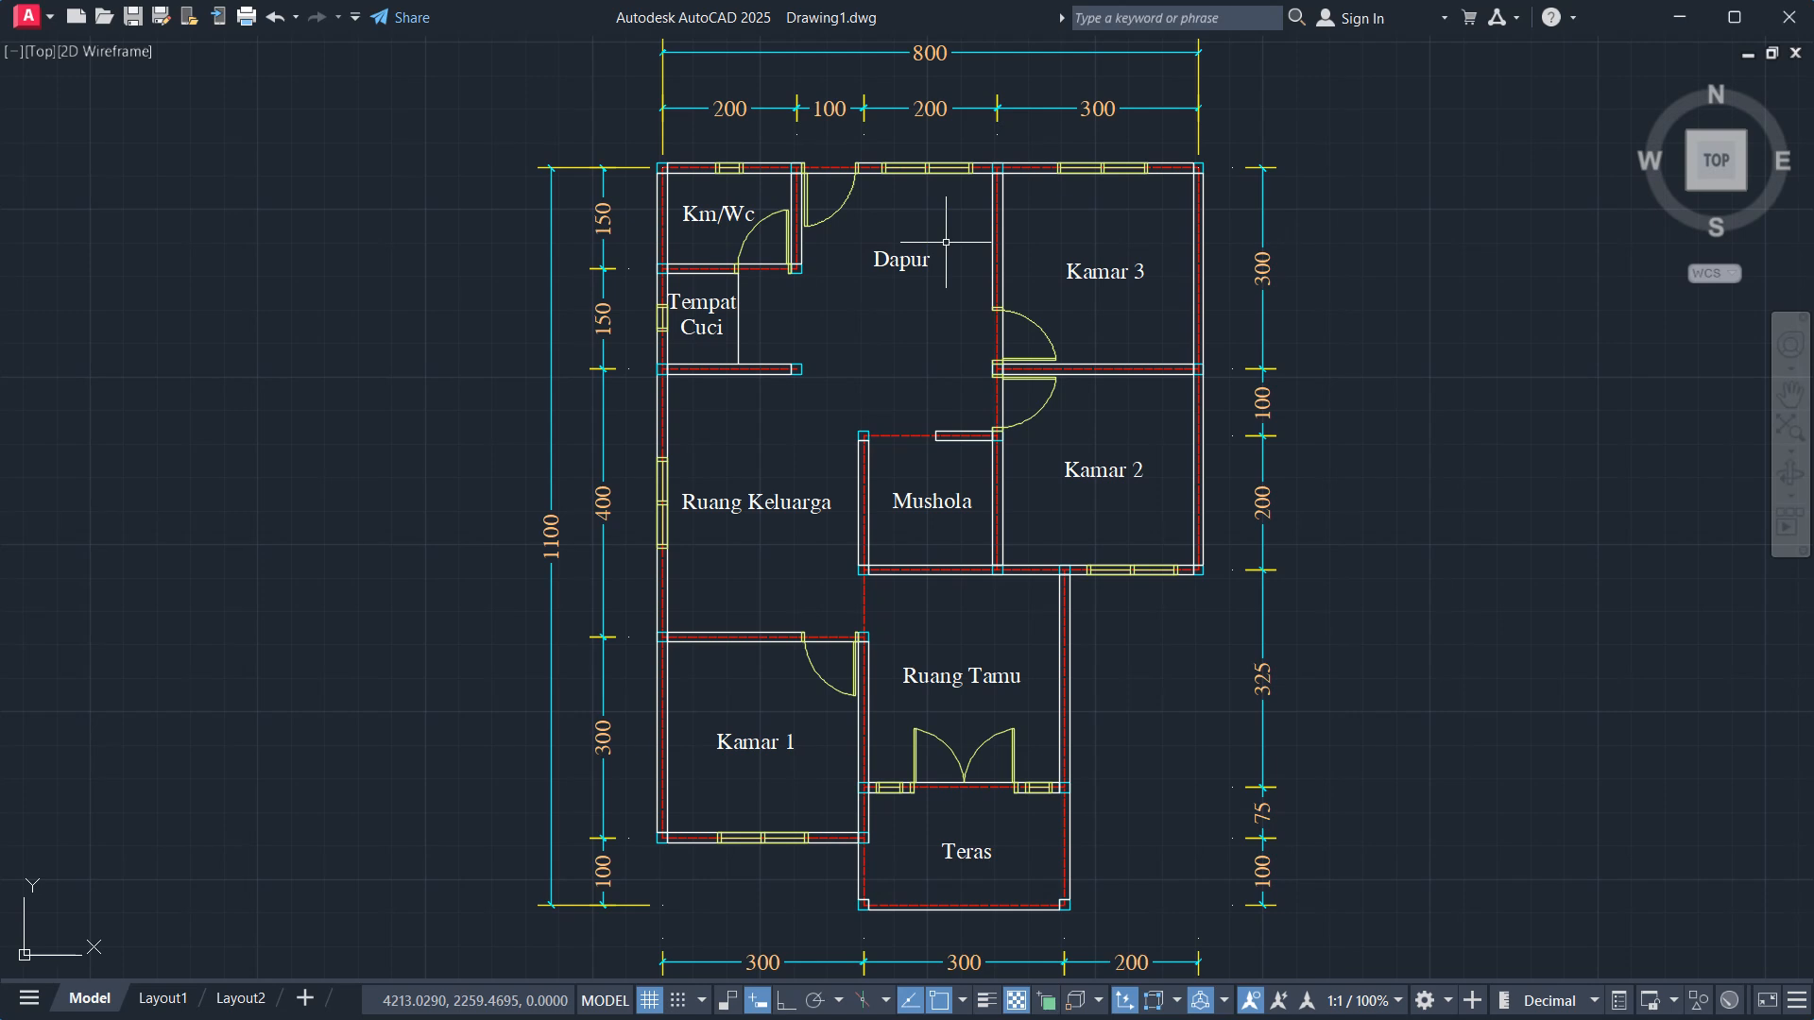
Minimize the drawing program's window to reveal the desktop.
{"action": "double_click", "coordinate": [907, 270]}
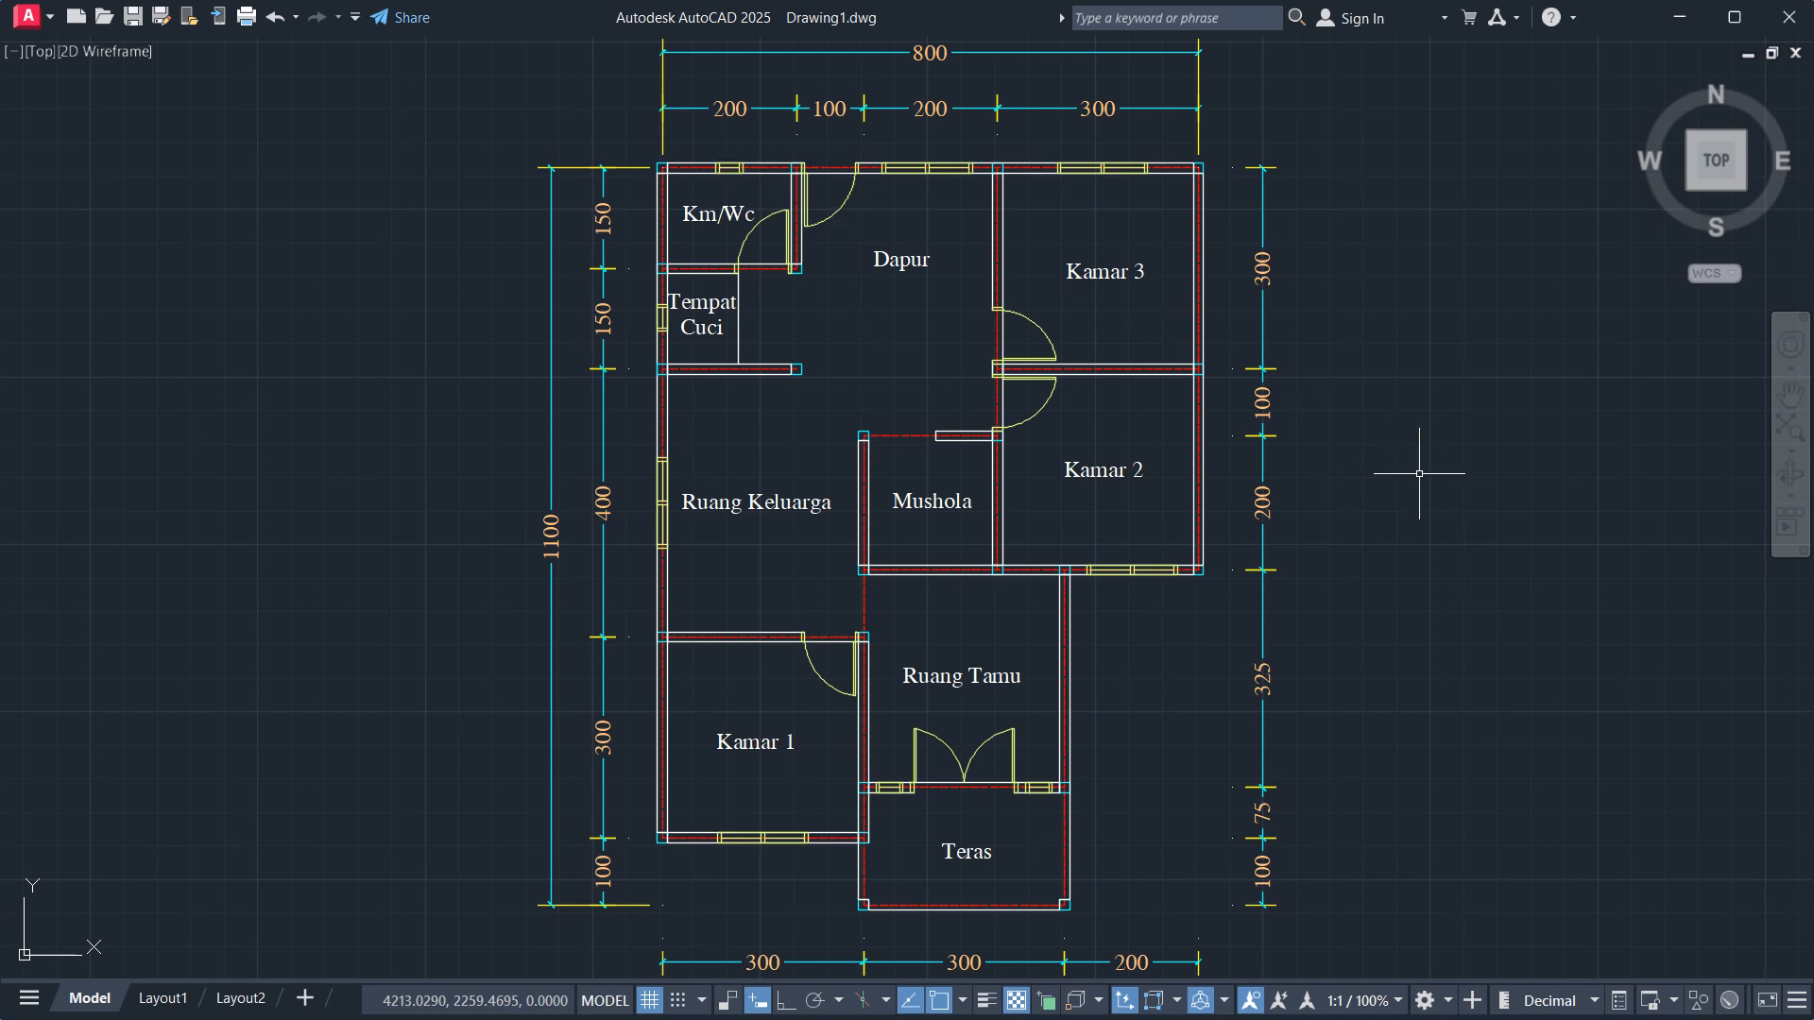
{"action": "left_click", "coordinate": [1668, 17]}
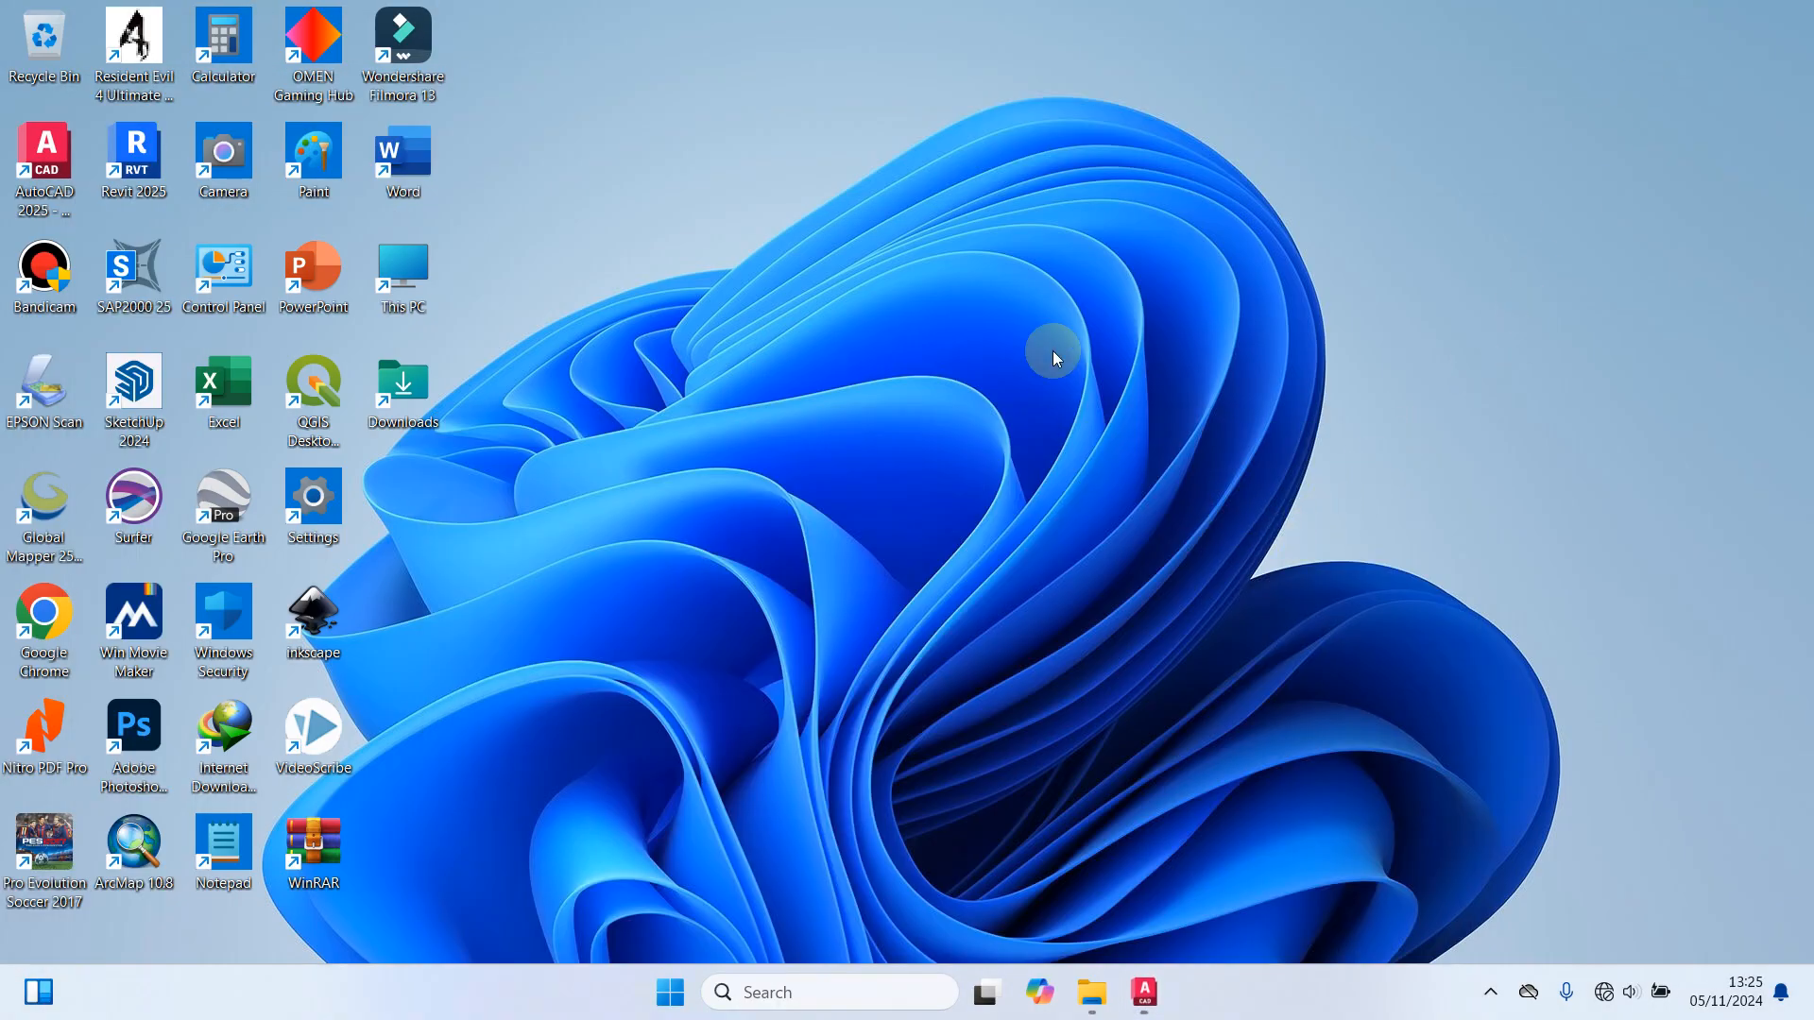